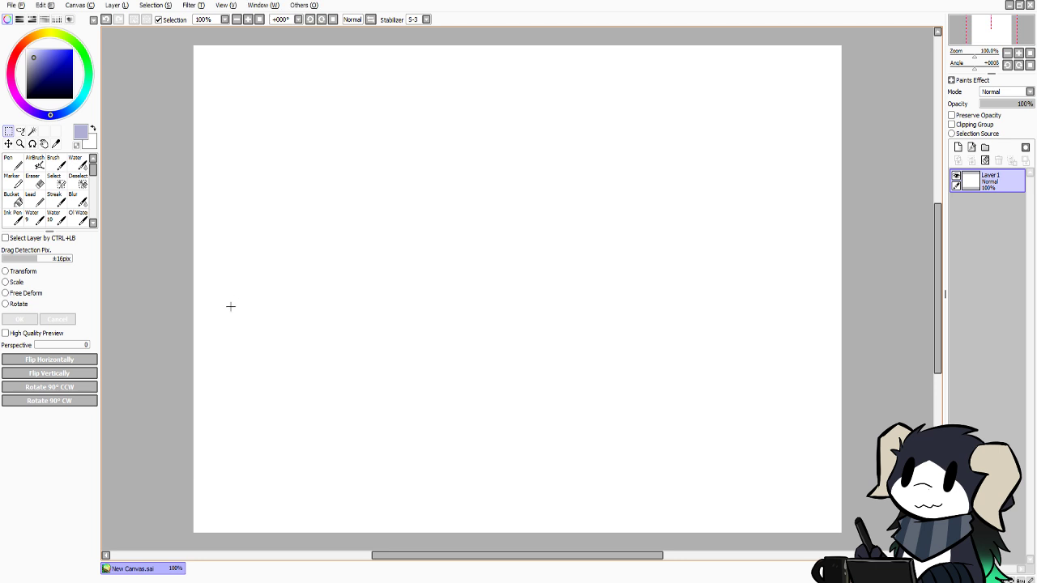
Set the colour to black and the Pencil brush to size 8, and try it with a test stroke that is undone
click(46, 79)
drag(46, 79, 0, 206)
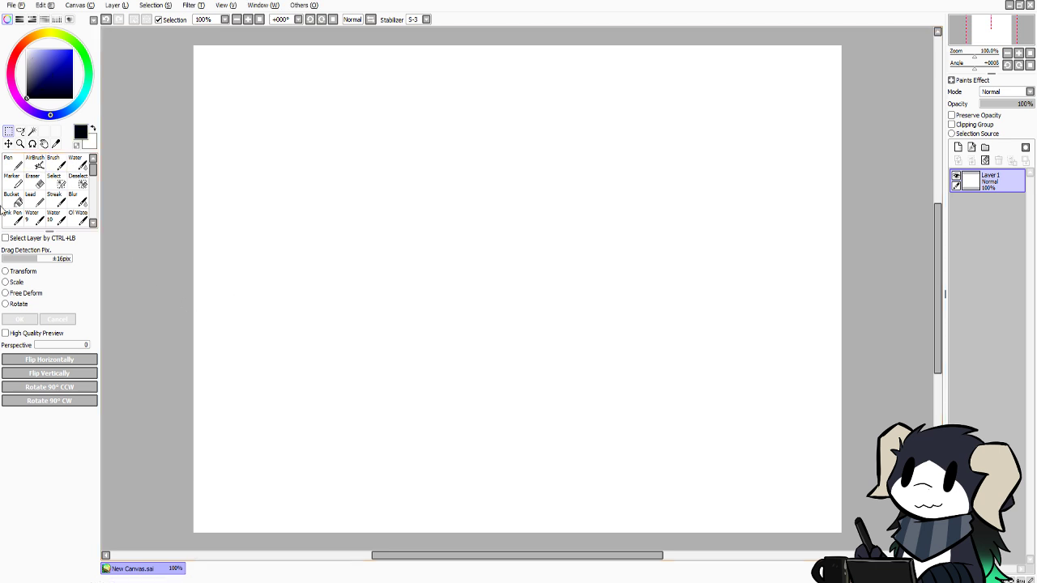
click(94, 222)
click(94, 223)
click(12, 216)
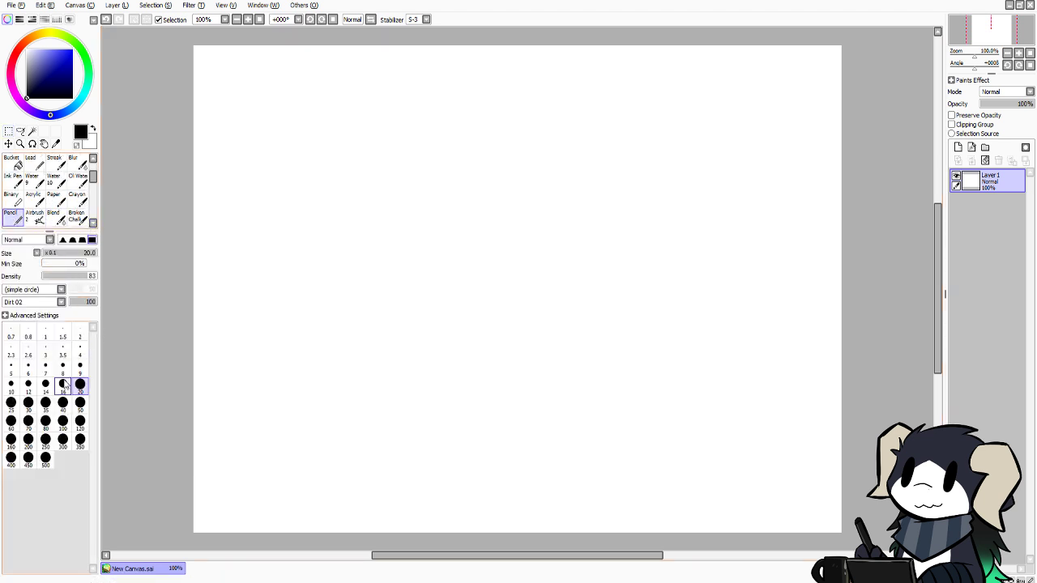
click(62, 365)
drag(297, 299, 431, 345)
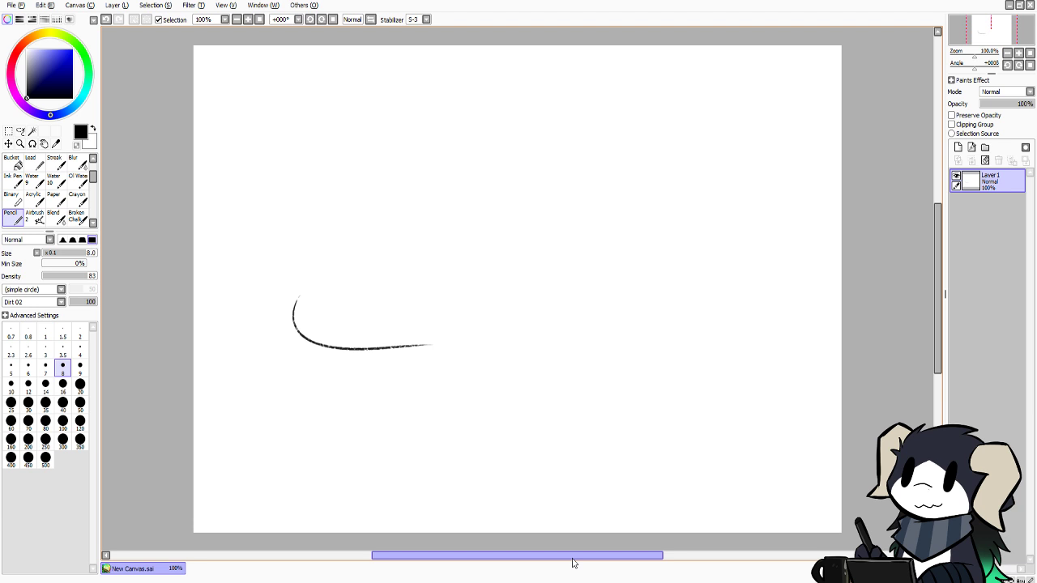
key(ctrl+z)
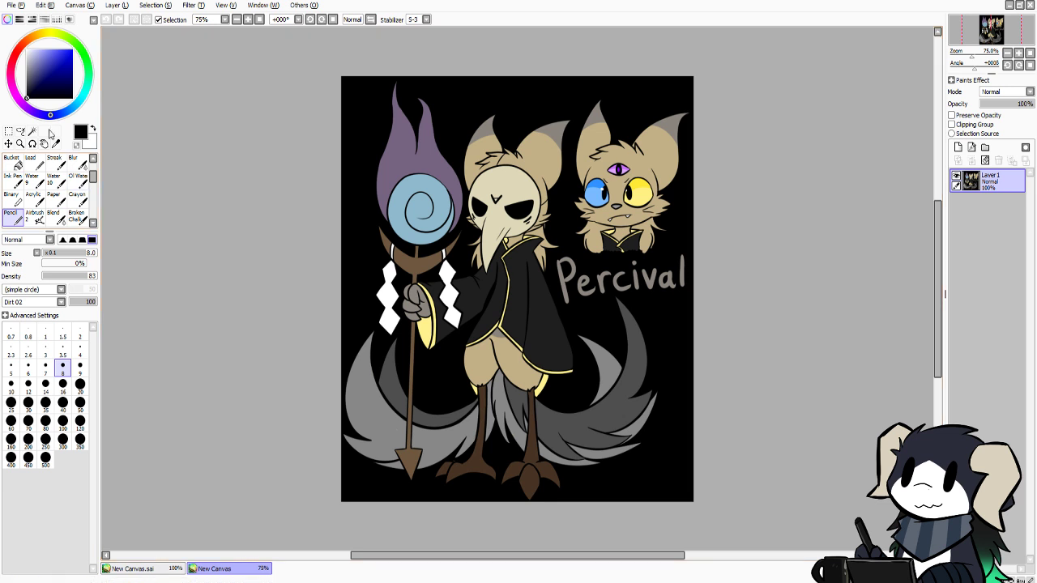
click(72, 49)
mouse_move(524, 124)
mouse_down()
mouse_move(505, 126)
mouse_move(632, 195)
mouse_move(718, 189)
mouse_move(282, 255)
mouse_up()
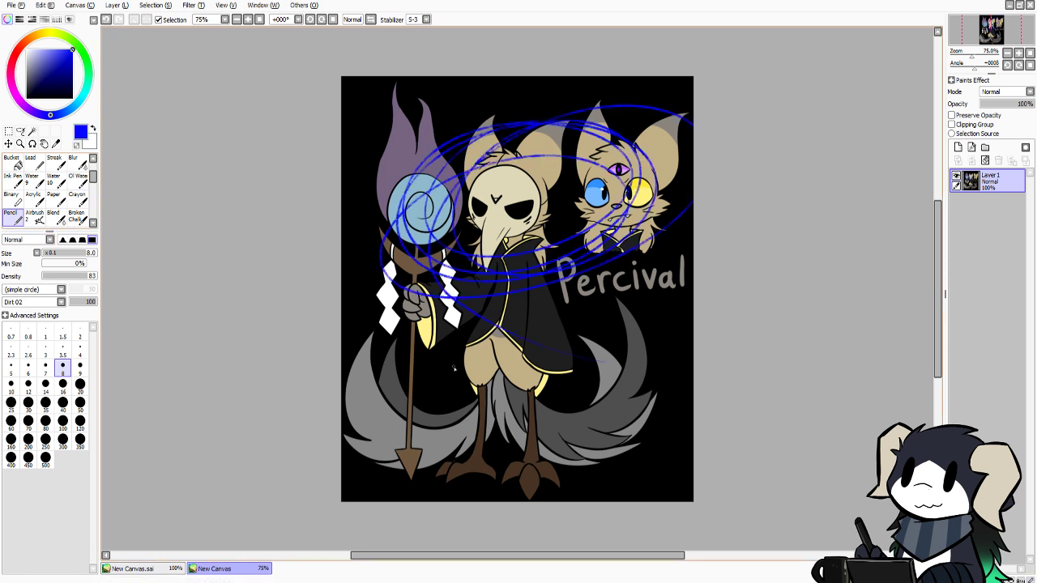
key(ctrl+z)
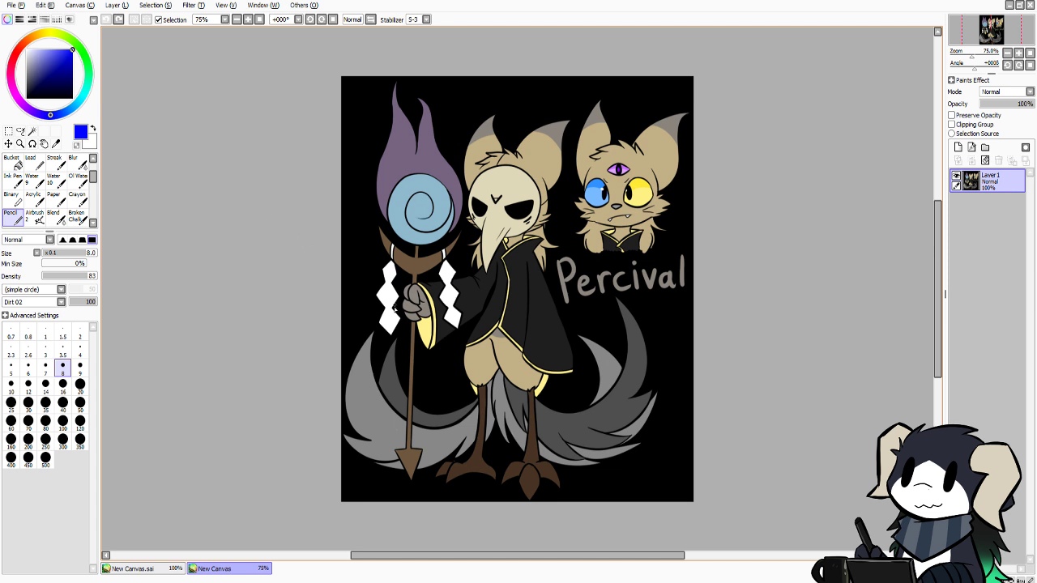
click(157, 570)
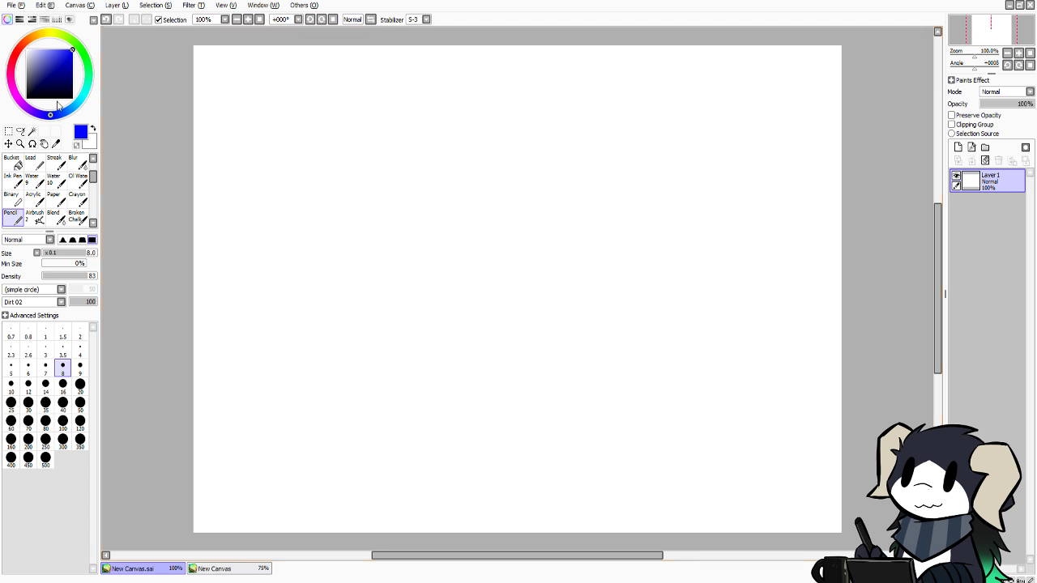
click(30, 98)
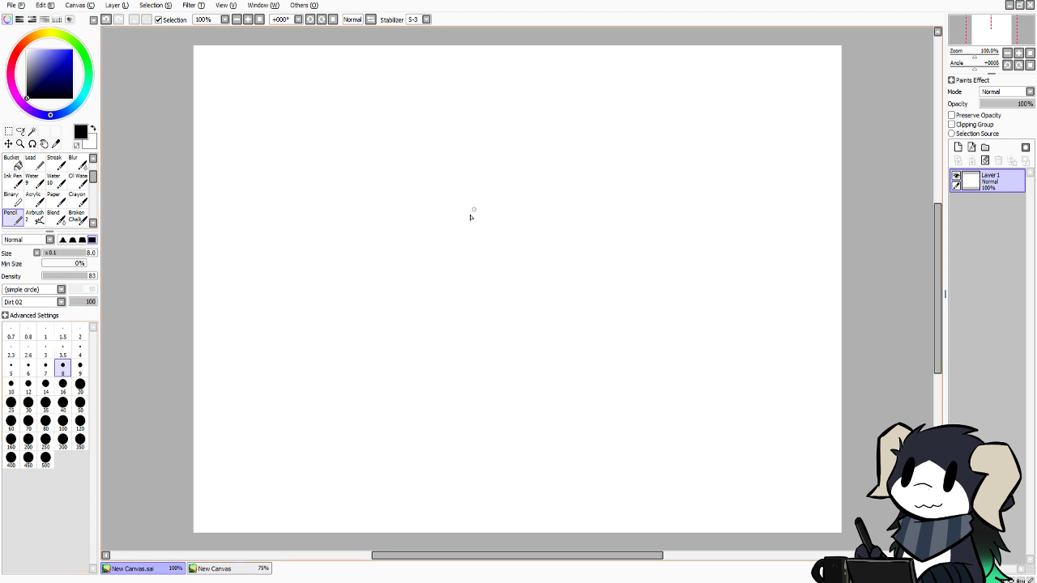
Check the character reference and sketch the top-left arc of the round head in the upper middle of the blank canvas
click(222, 570)
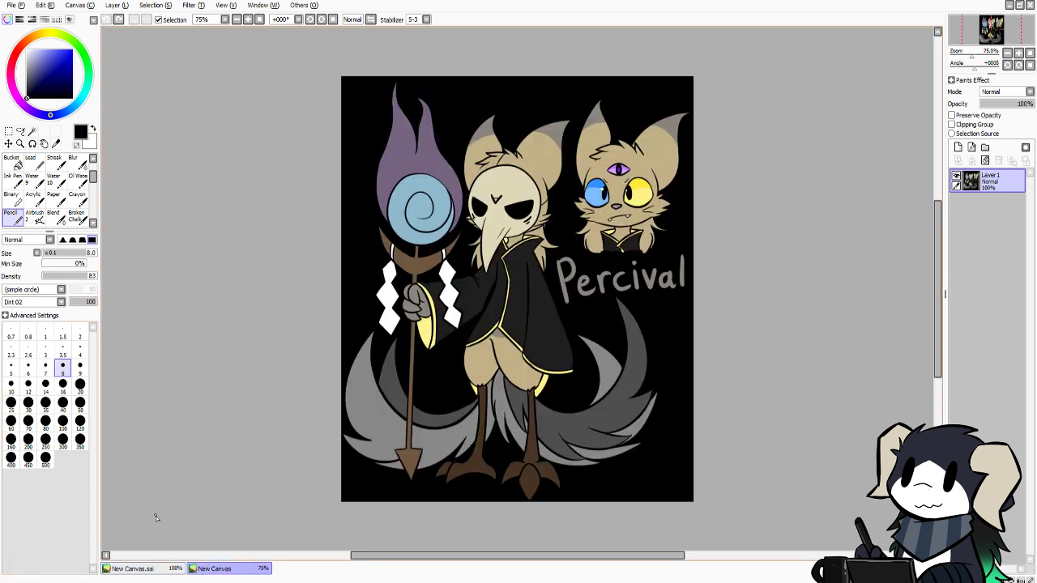
click(158, 570)
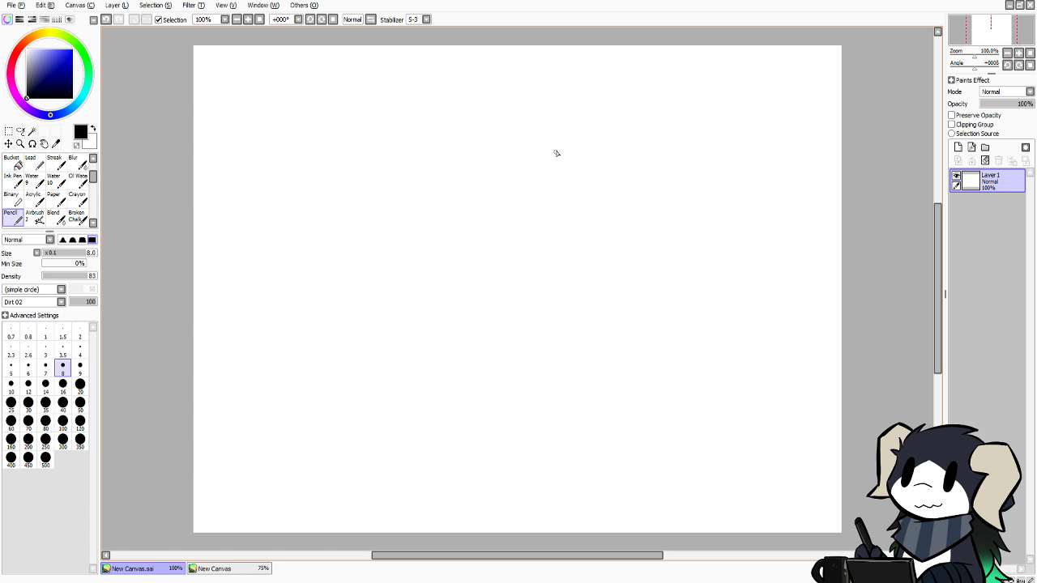
mouse_move(560, 158)
mouse_down()
mouse_move(526, 134)
mouse_move(553, 131)
mouse_move(499, 135)
mouse_move(524, 134)
mouse_move(483, 149)
mouse_move(507, 139)
mouse_move(466, 188)
mouse_up()
key(ctrl+z)
key(ctrl+z)
key(ctrl+z)
key(ctrl+z)
key(ctrl+z)
mouse_move(488, 149)
mouse_down()
mouse_move(470, 182)
mouse_move(467, 223)
mouse_up()
key(ctrl+z)
key(ctrl+z)
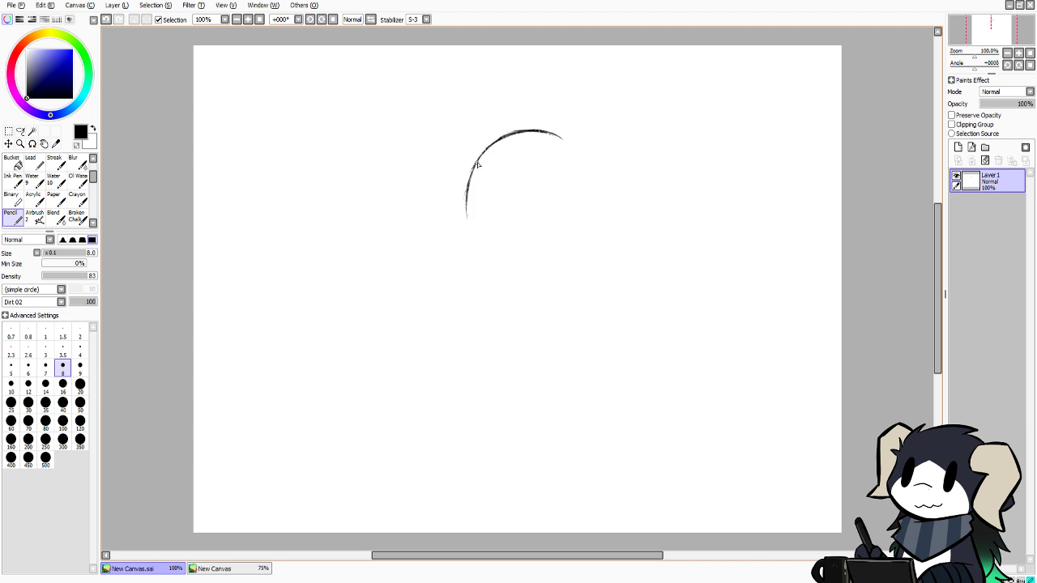
Continue the head outline down its left side and along the bottom, redoing strokes until the curve is smooth
key(ctrl+z)
mouse_move(479, 157)
mouse_down()
mouse_move(462, 220)
mouse_move(489, 266)
mouse_move(514, 280)
mouse_up()
key(ctrl+z)
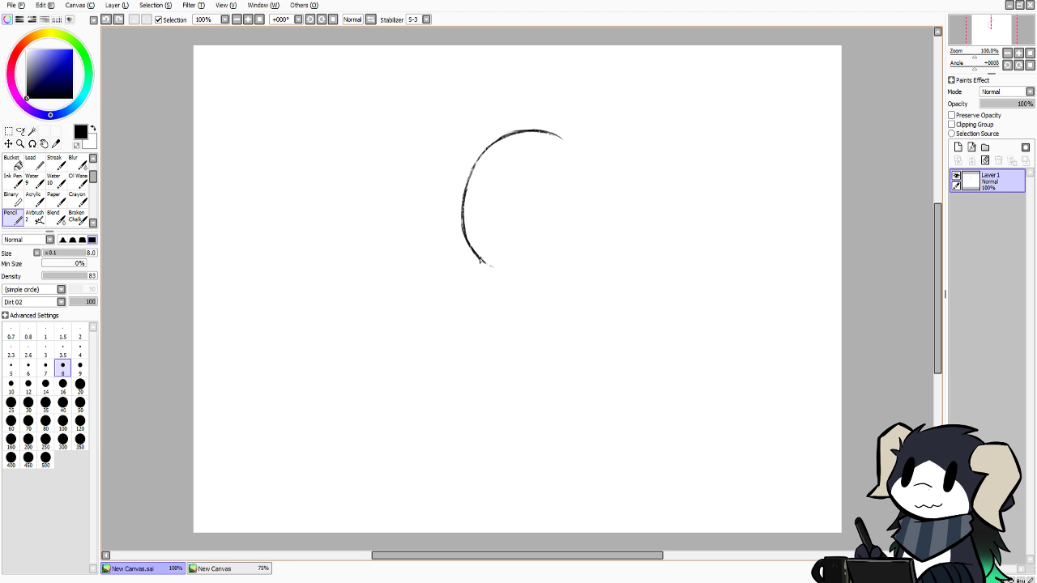
mouse_move(476, 251)
mouse_down()
mouse_move(520, 274)
mouse_move(562, 270)
mouse_up()
key(ctrl+z)
key(ctrl+z)
mouse_move(496, 269)
mouse_down()
mouse_move(564, 275)
mouse_move(583, 254)
mouse_up()
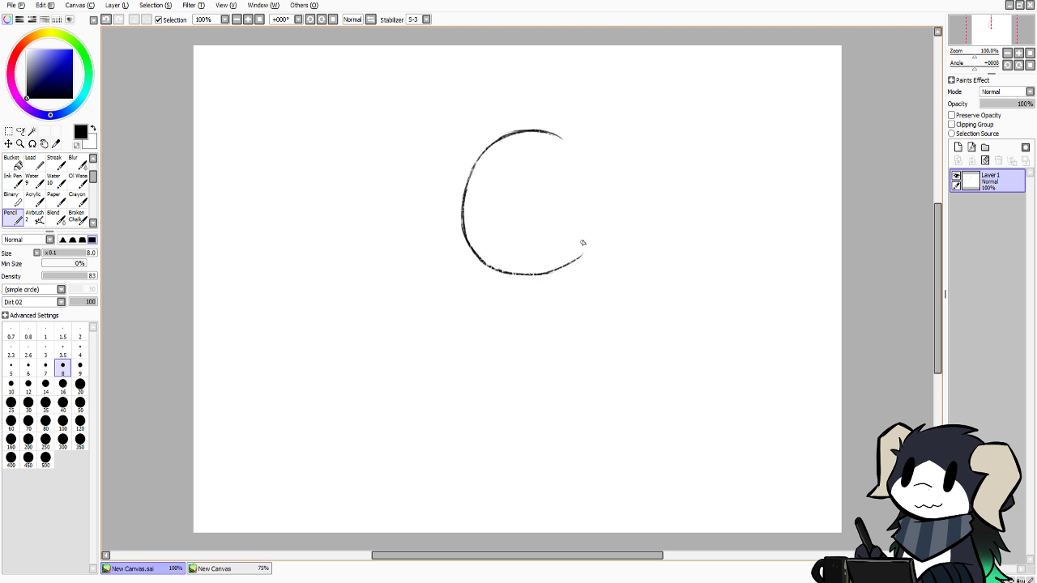
Close the head outline with a curve from the top down the right side to the bottom
mouse_move(552, 133)
mouse_down()
mouse_move(577, 151)
mouse_move(555, 133)
mouse_move(593, 188)
mouse_up()
key(ctrl+z)
key(ctrl+z)
key(ctrl+z)
drag(542, 127, 592, 167)
drag(553, 132, 595, 182)
drag(568, 145, 591, 201)
key(ctrl+z)
mouse_move(583, 157)
mouse_down()
mouse_move(598, 229)
mouse_move(579, 264)
mouse_up()
drag(597, 228, 568, 269)
key(ctrl+z)
key(ctrl+z)
key(ctrl+z)
key(ctrl+z)
key(ctrl+z)
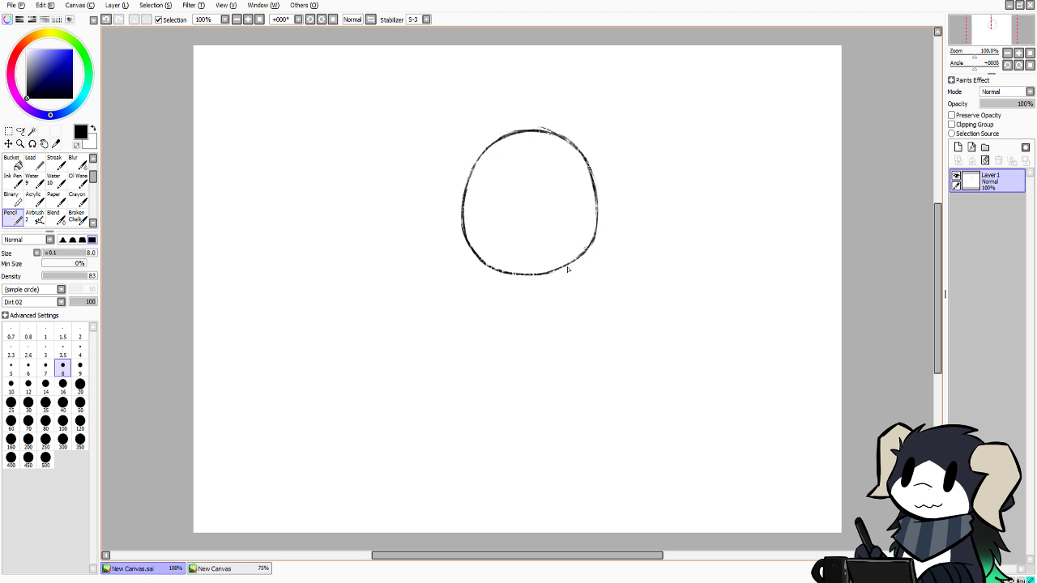
Go over the bottom edge of the head outline to firm up the line
mouse_move(487, 267)
mouse_down()
mouse_move(556, 277)
mouse_move(530, 273)
mouse_move(578, 263)
mouse_move(544, 273)
mouse_move(593, 244)
mouse_up()
mouse_move(493, 139)
mouse_down()
mouse_move(473, 171)
mouse_move(493, 145)
mouse_up()
key(ctrl+z)
key(ctrl+z)
key(ctrl+z)
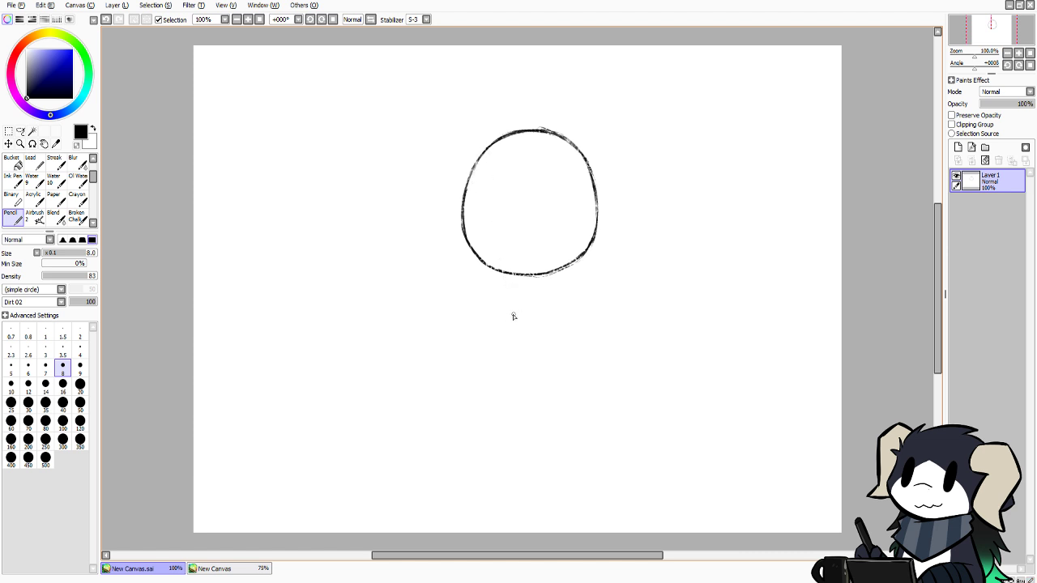
Check the character reference and extend the sketch canvas downward for more room below the head
click(255, 567)
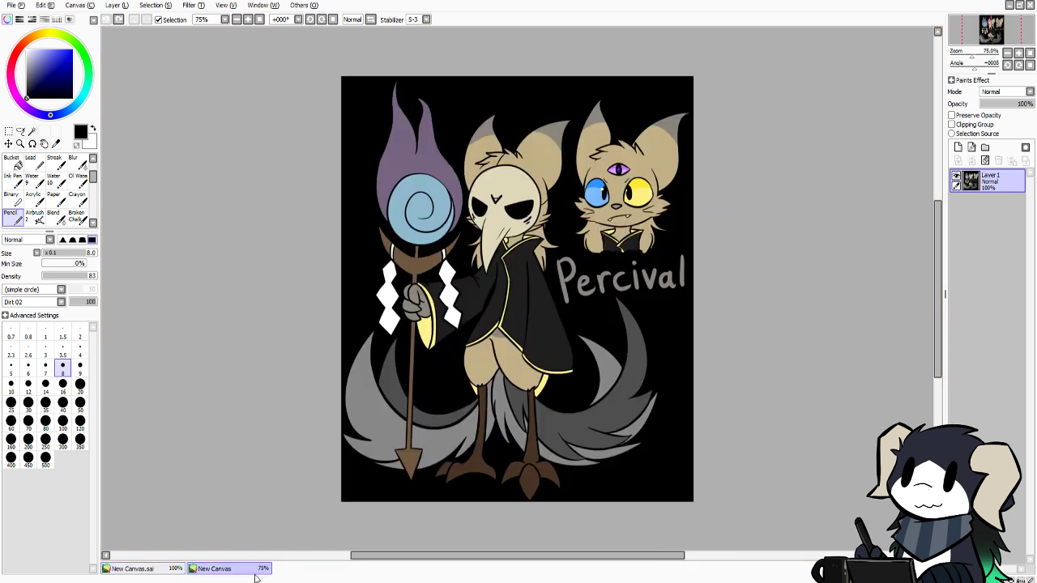
click(168, 569)
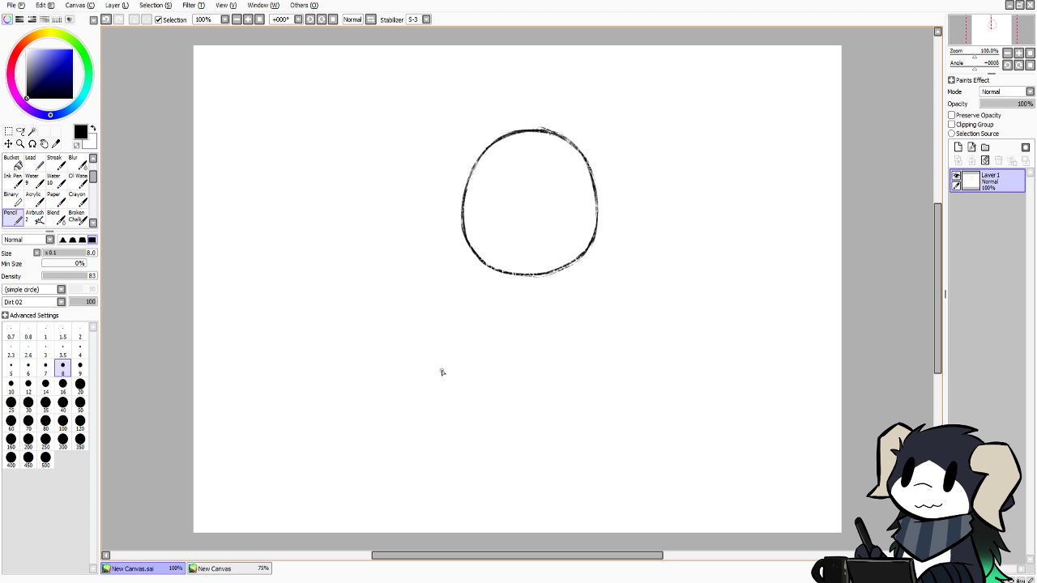
click(79, 5)
click(95, 29)
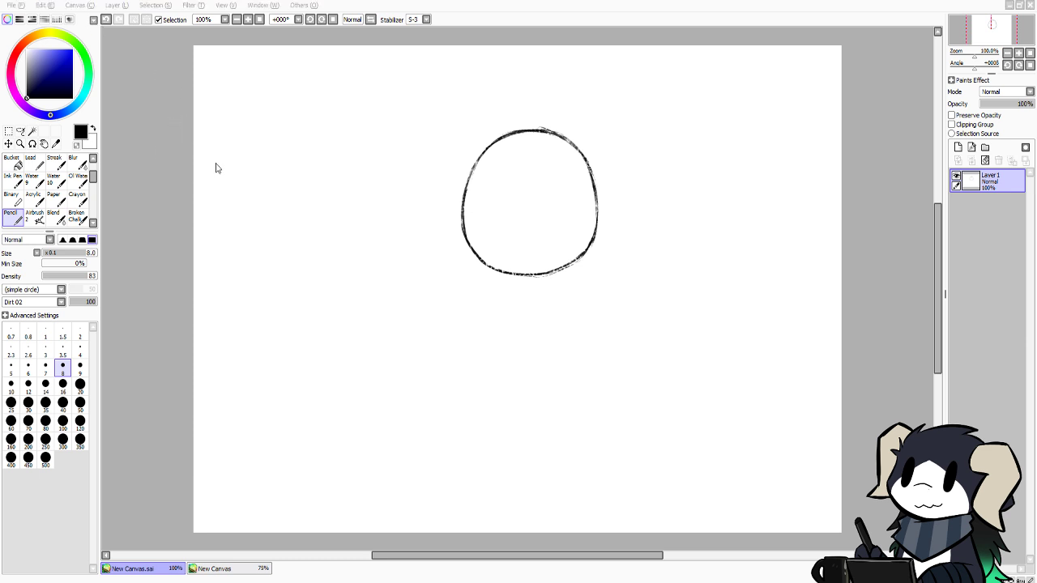
scroll(215, 168, down, 1)
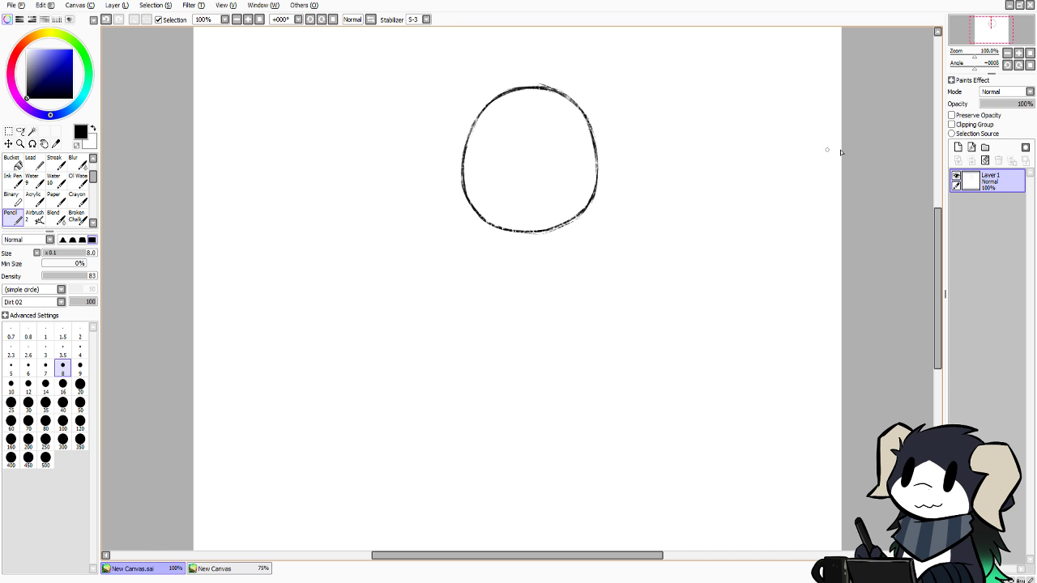
scroll(934, 254, up, 1)
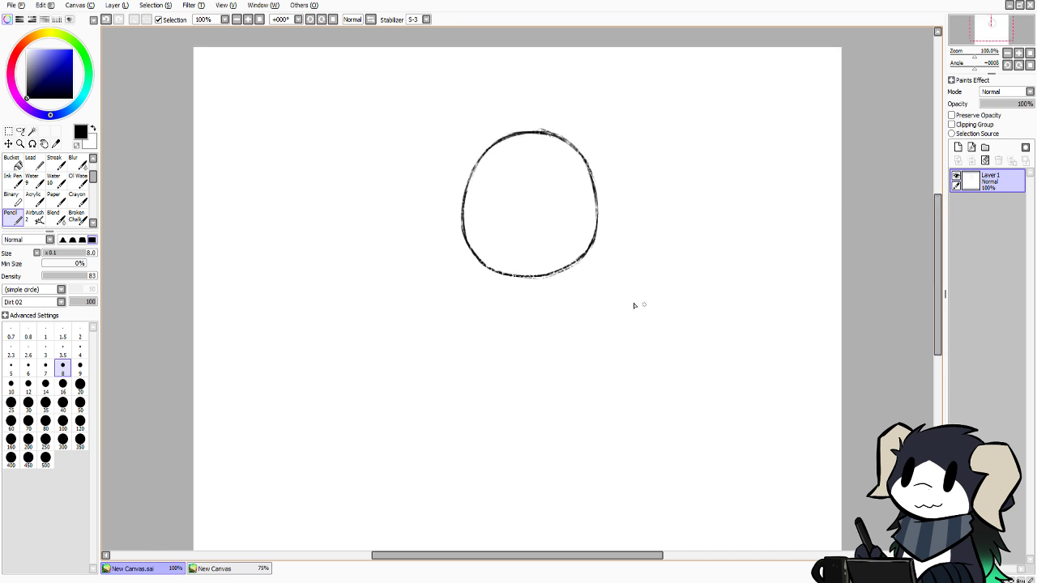
Move the head sketch slightly higher on the canvas and switch back to the Pencil brush
click(8, 144)
drag(419, 258, 420, 241)
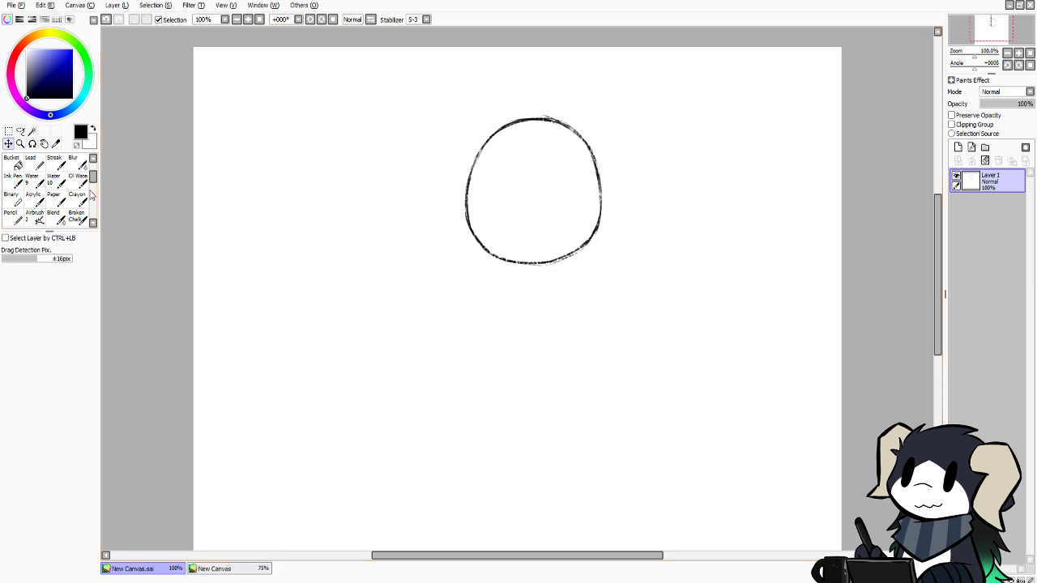
click(12, 216)
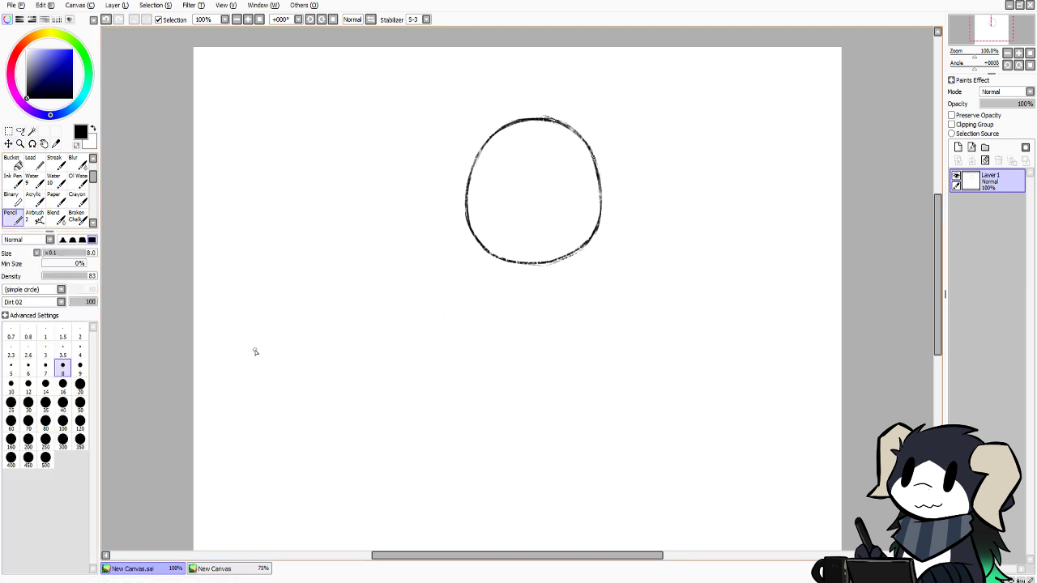
Using the character reference, sketch a short left shoulder line and a right shoulder bending down into the arm below the head
click(236, 571)
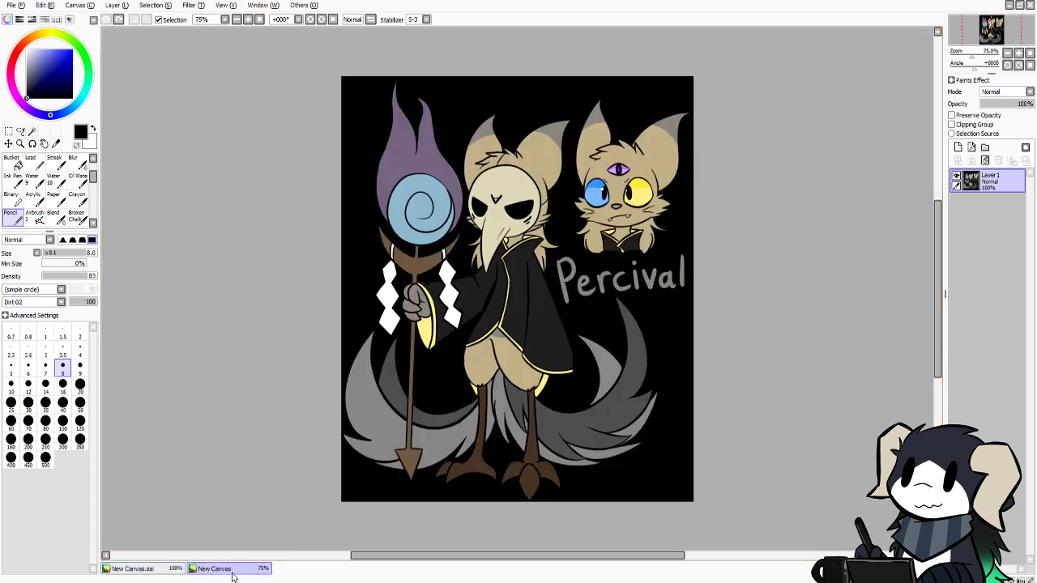
click(168, 570)
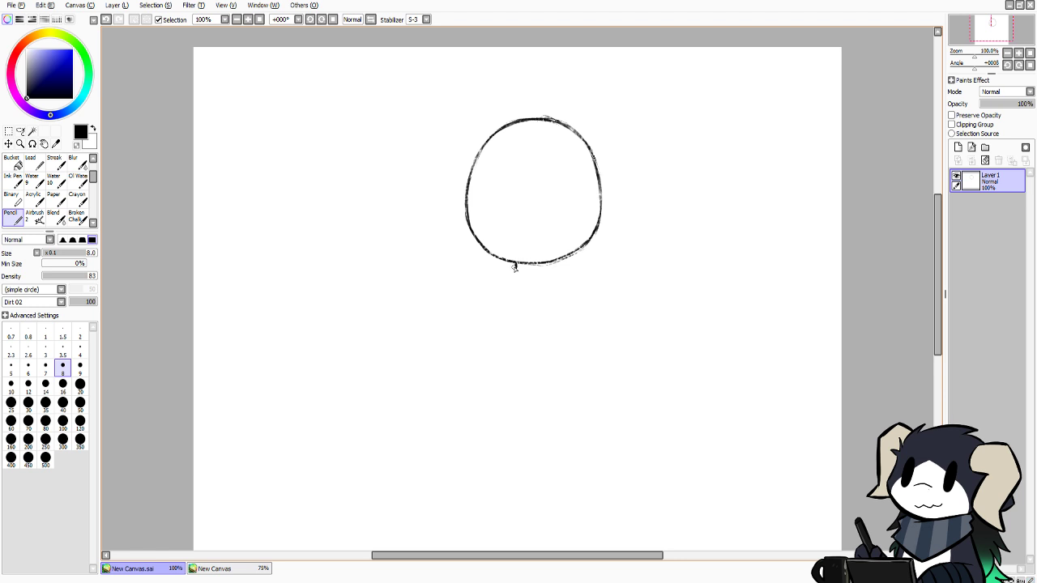
mouse_move(503, 274)
mouse_down()
mouse_move(514, 268)
mouse_move(495, 282)
mouse_up()
drag(569, 259, 601, 253)
drag(593, 254, 624, 263)
key(ctrl+z)
key(ctrl+z)
key(ctrl+z)
drag(622, 263, 646, 315)
Add a zigzag fur tuft under the chin and extend the left shoulder line diagonally down into the arm
drag(522, 265, 517, 276)
key(ctrl+z)
drag(522, 267, 527, 289)
mouse_move(657, 333)
mouse_down()
mouse_move(651, 316)
mouse_move(656, 335)
mouse_up()
drag(496, 279, 481, 304)
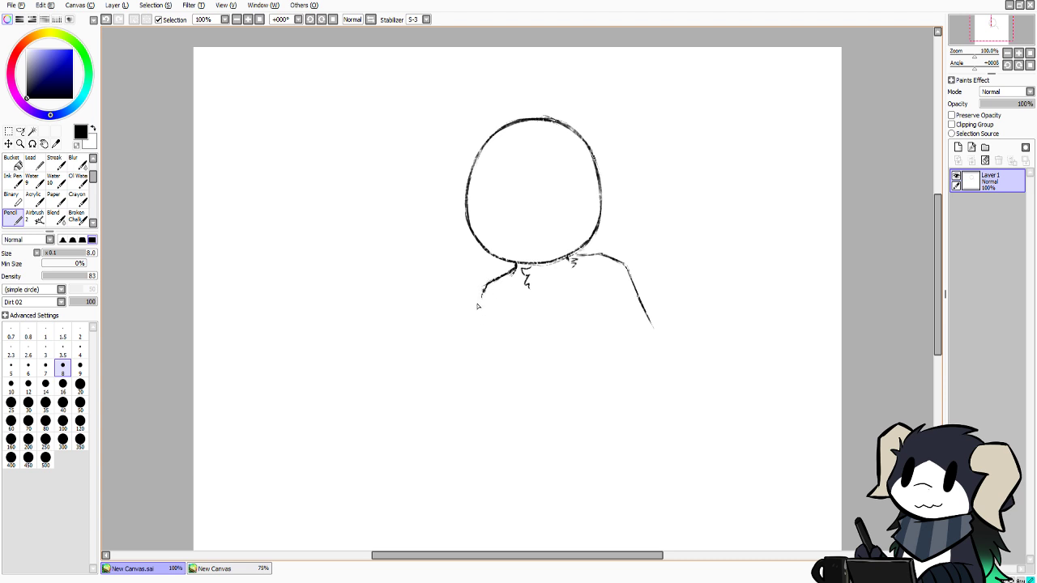
drag(489, 283, 456, 336)
Check the reference and lengthen the left arm line to a pointed sleeve tip with a short edge angling back inward
click(233, 570)
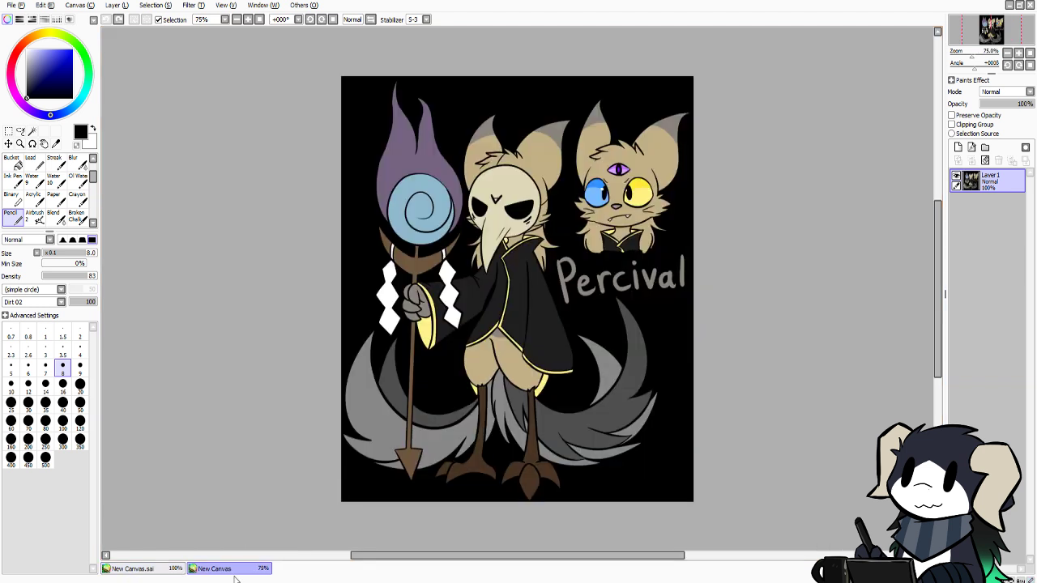
click(175, 567)
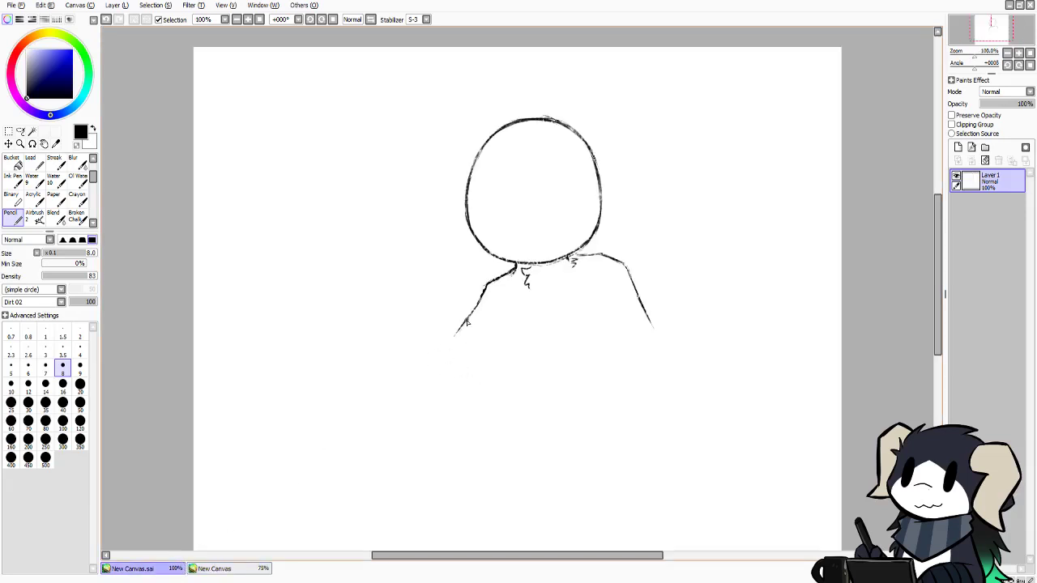
mouse_move(465, 322)
mouse_down()
mouse_move(442, 353)
mouse_move(478, 329)
mouse_up()
key(ctrl+z)
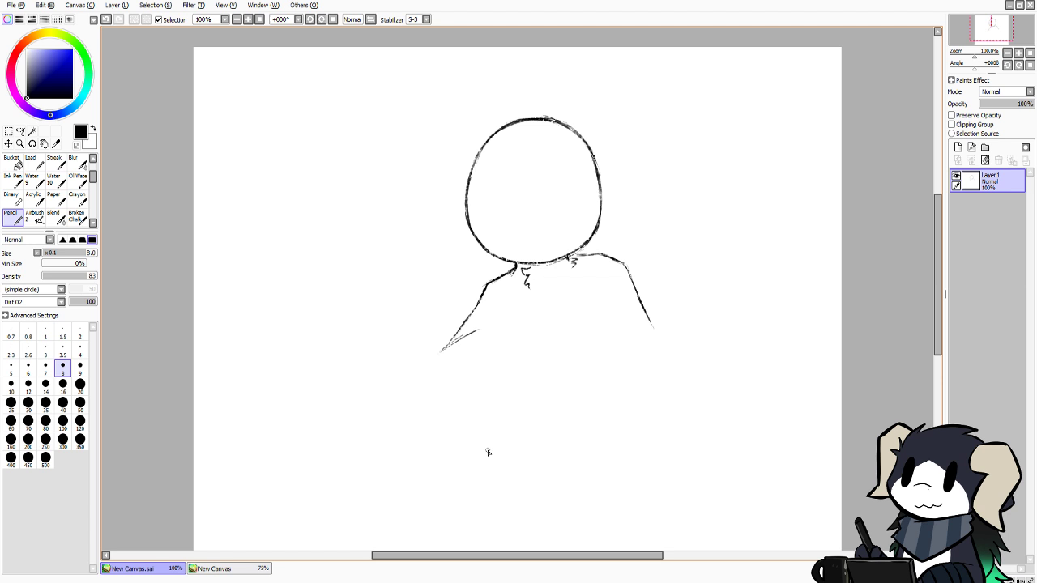
Move the whole sketch slightly higher on the canvas and return to the Pencil brush
click(9, 144)
mouse_move(425, 272)
mouse_down()
mouse_move(429, 247)
mouse_move(425, 256)
mouse_up()
click(13, 217)
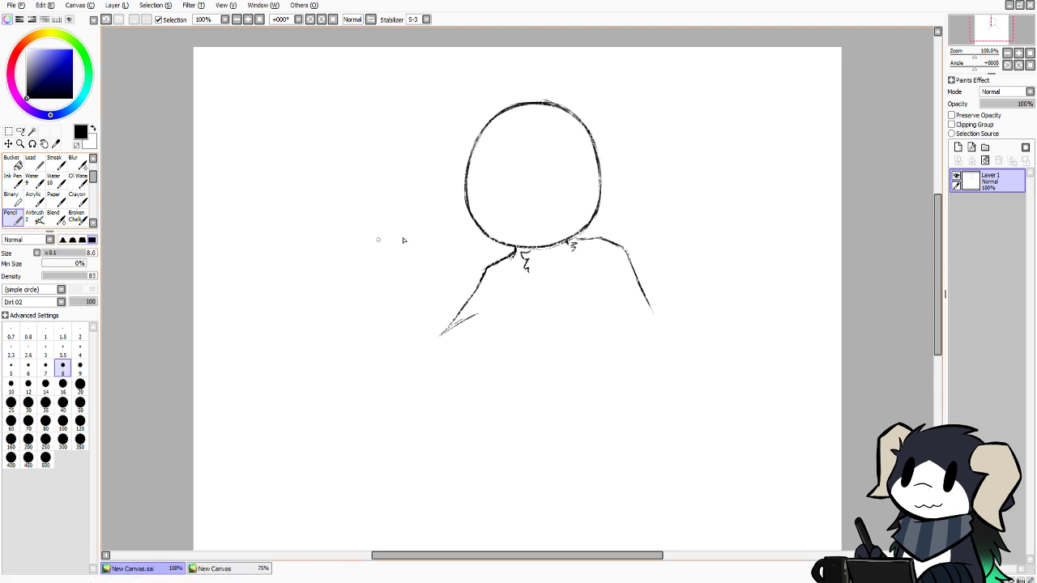
mouse_move(937, 255)
mouse_down()
mouse_move(931, 299)
mouse_move(935, 255)
mouse_up()
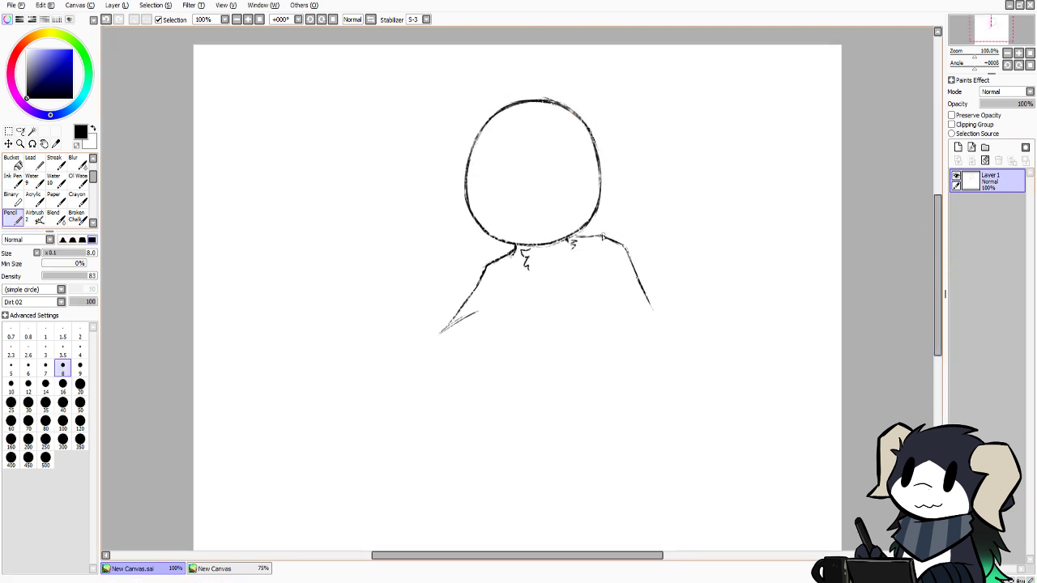
Reinforce the shoulder lines beside the neck and at the left shoulder's bend, undoing the stray strokes on the right side
drag(602, 236, 648, 298)
key(ctrl+z)
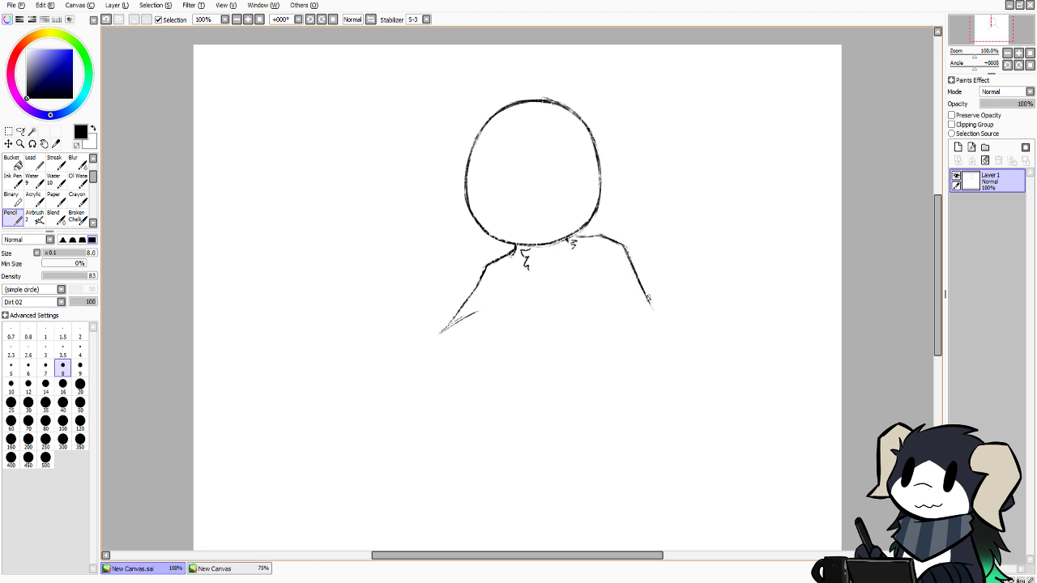
drag(600, 235, 572, 240)
drag(511, 252, 480, 280)
drag(614, 266, 610, 388)
key(ctrl+z)
key(ctrl+z)
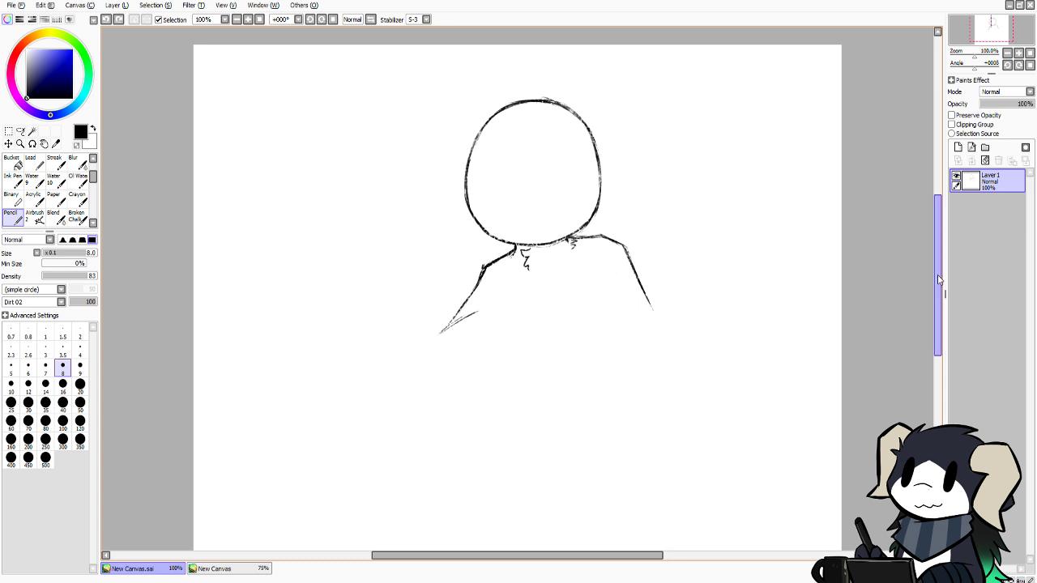
Redraw the left sleeve tip and its inner edge as a longer, darker line and compare it with the character reference
drag(938, 282, 934, 293)
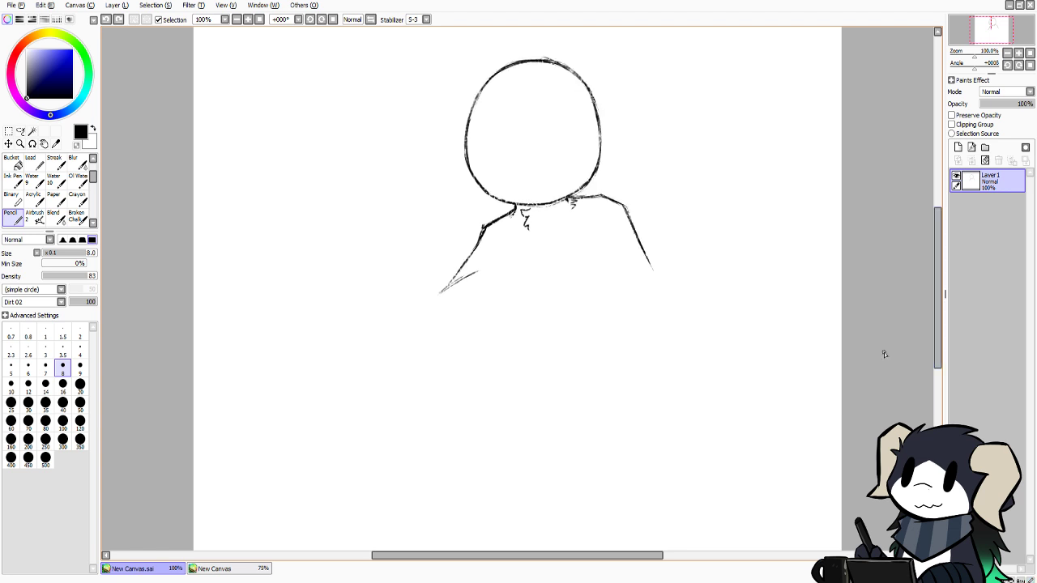
drag(440, 293, 488, 265)
key(ctrl+z)
click(229, 569)
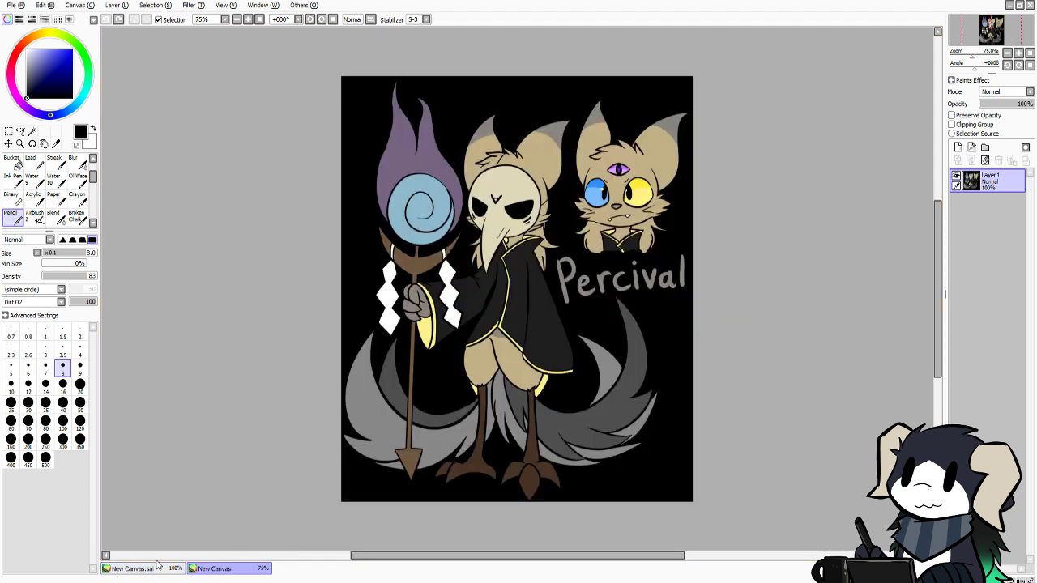
click(174, 570)
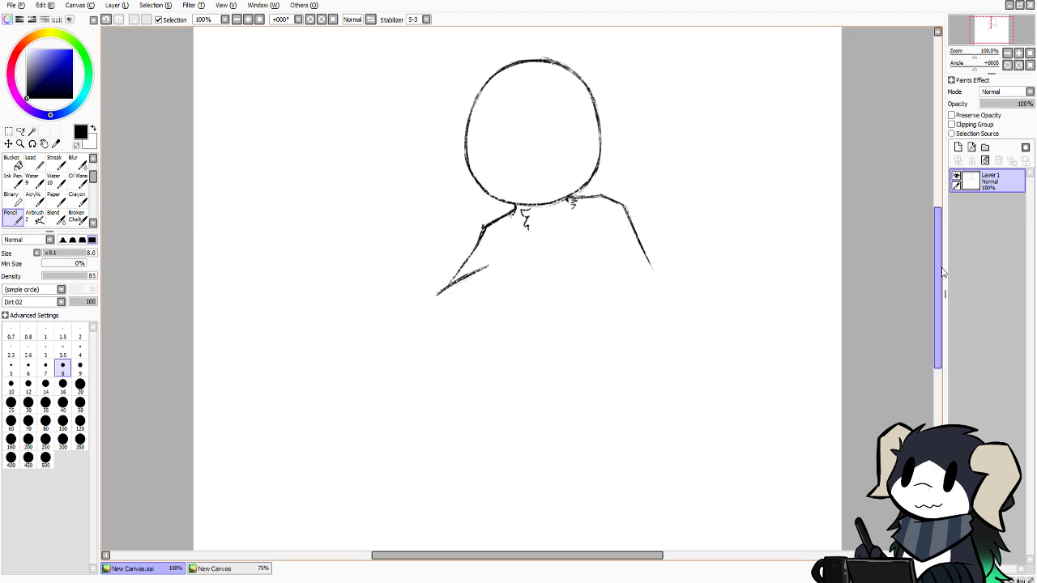
Lasso the head circle, scale it down slightly and re-centre it above the neck, and return to the Pencil brush
drag(941, 262, 937, 252)
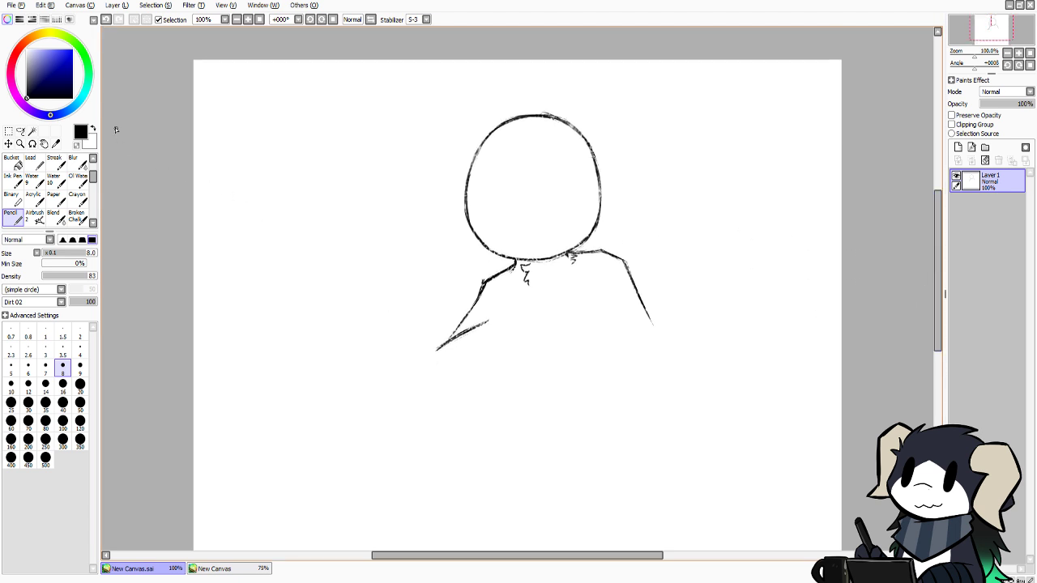
click(20, 131)
mouse_move(437, 158)
mouse_down()
mouse_move(575, 79)
mouse_move(649, 167)
mouse_move(627, 207)
mouse_move(583, 250)
mouse_up()
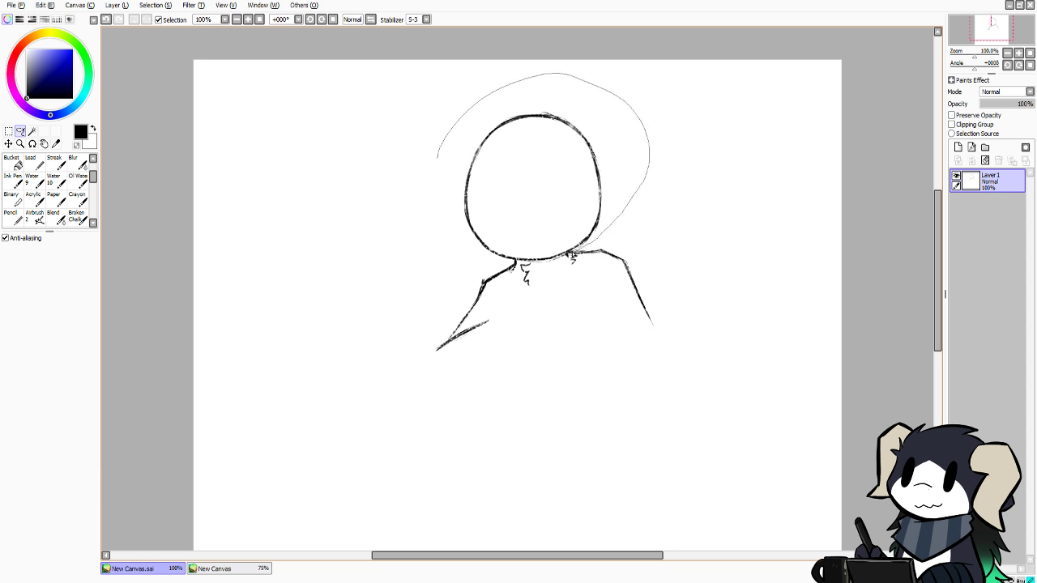
drag(564, 262, 543, 274)
mouse_move(509, 266)
mouse_down()
mouse_move(461, 275)
mouse_move(420, 235)
mouse_move(437, 158)
mouse_up()
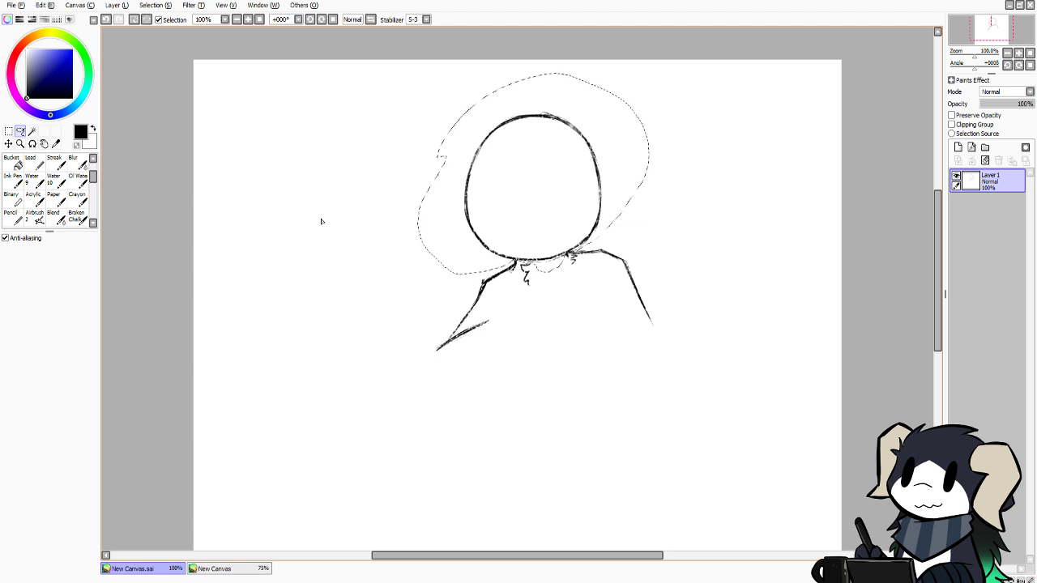
click(32, 132)
click(9, 131)
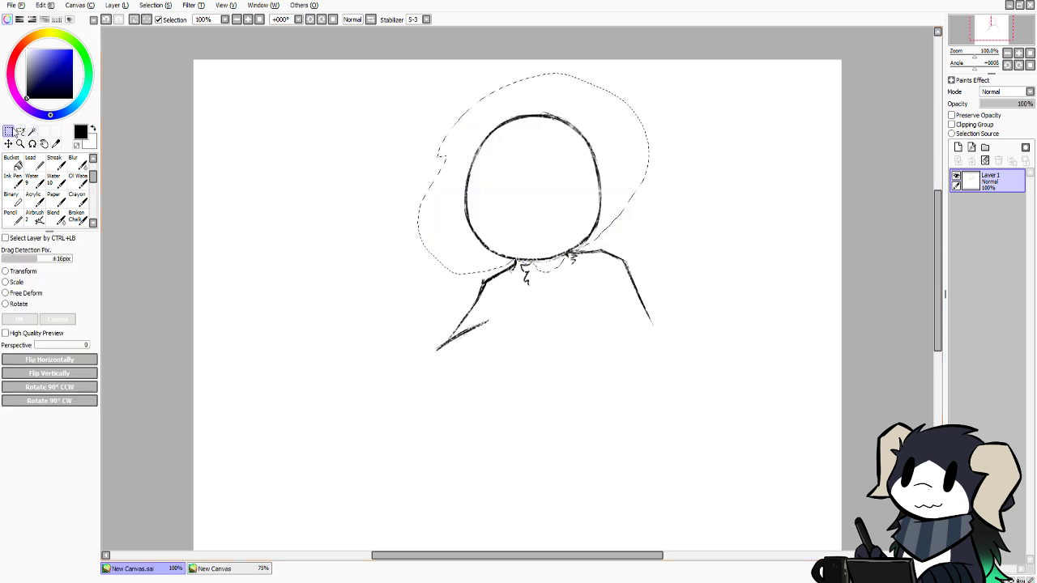
click(18, 282)
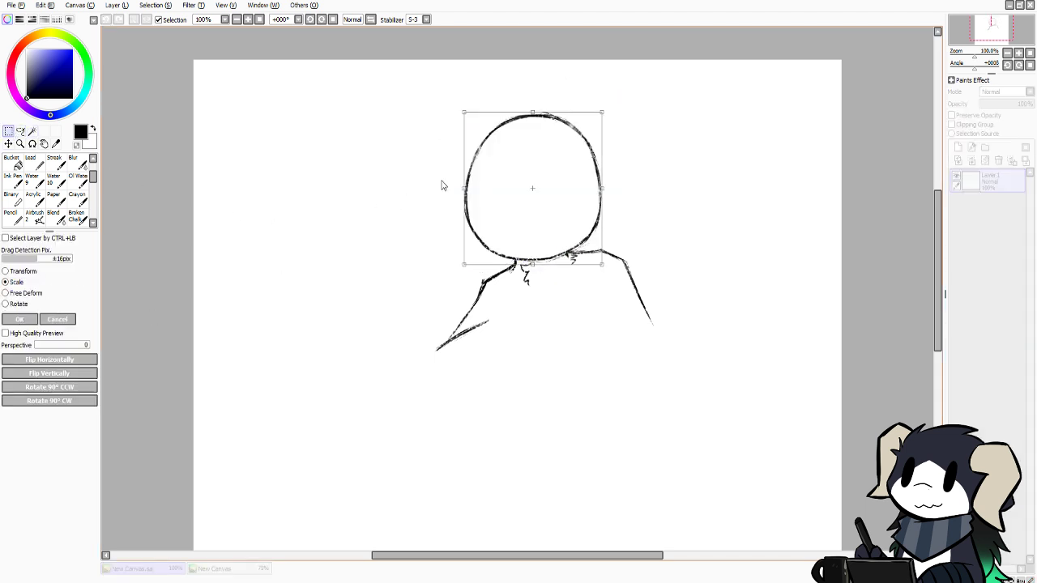
drag(466, 110, 477, 121)
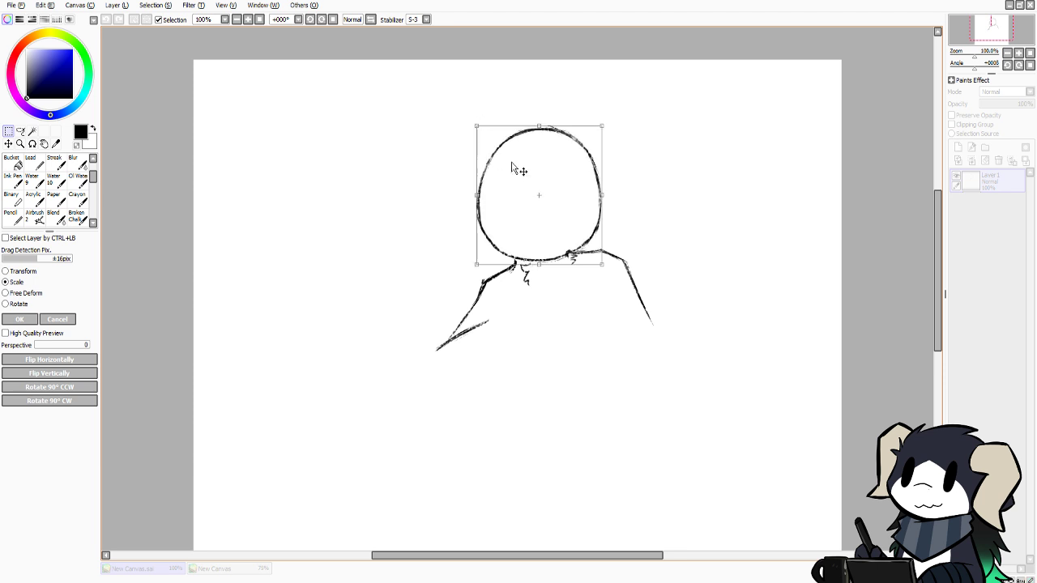
drag(514, 167, 500, 171)
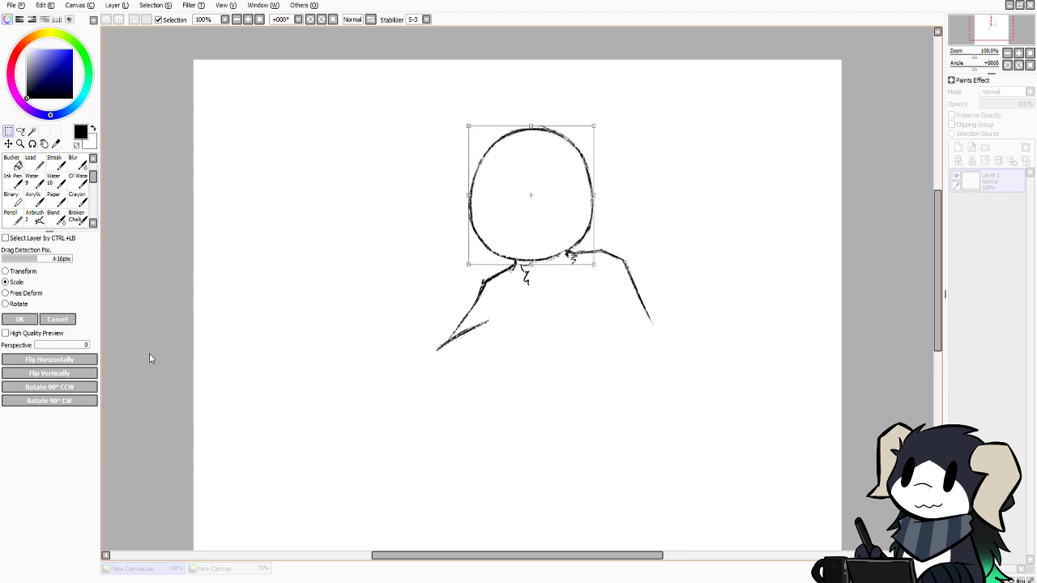
click(19, 319)
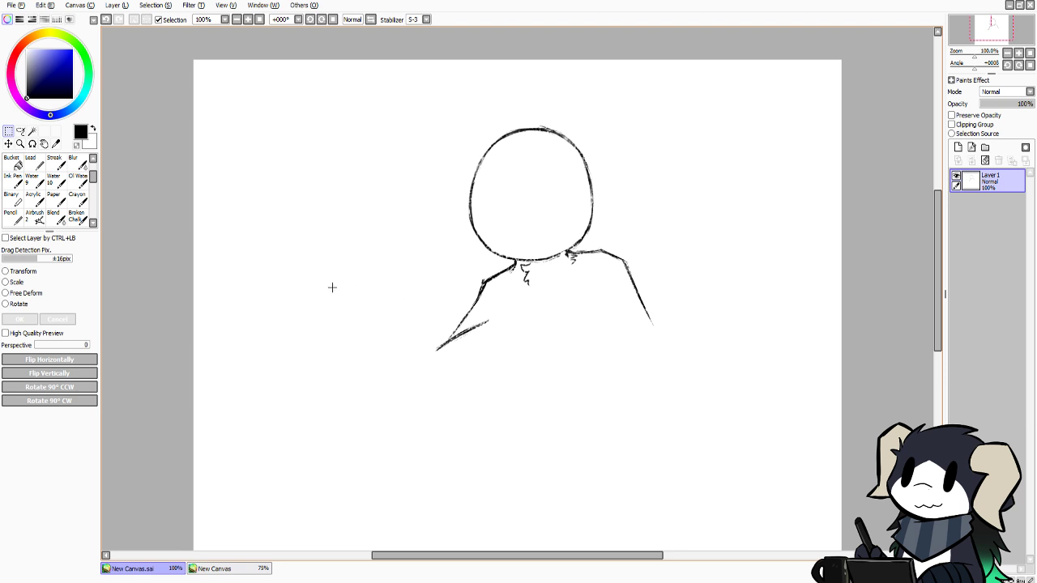
click(16, 216)
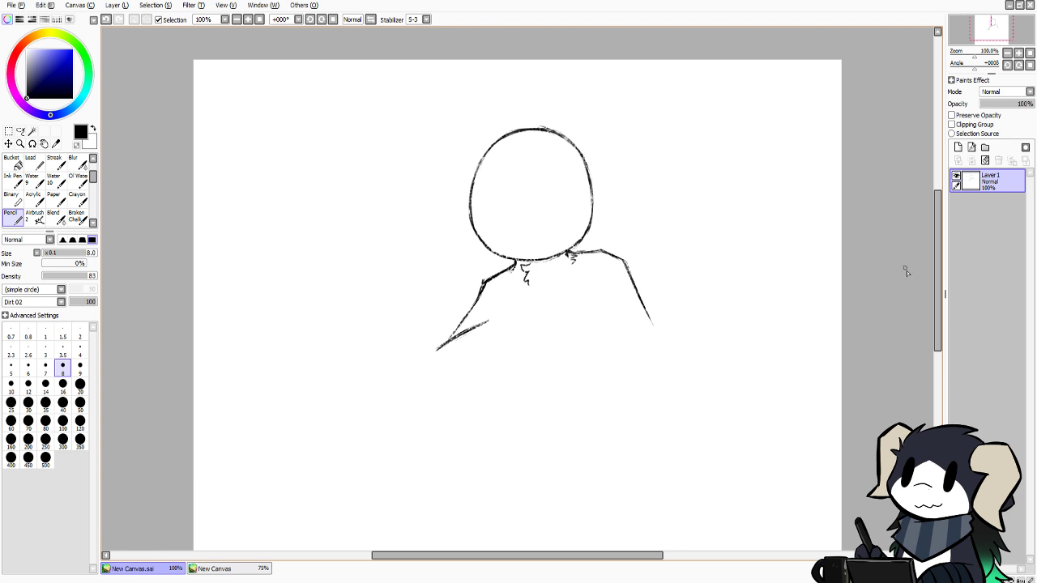
Sketch the torso's right side as a line curving down and slightly inward from the right shoulder, undoing unsatisfactory strokes
mouse_move(939, 260)
mouse_down()
mouse_move(934, 282)
mouse_move(939, 261)
mouse_up()
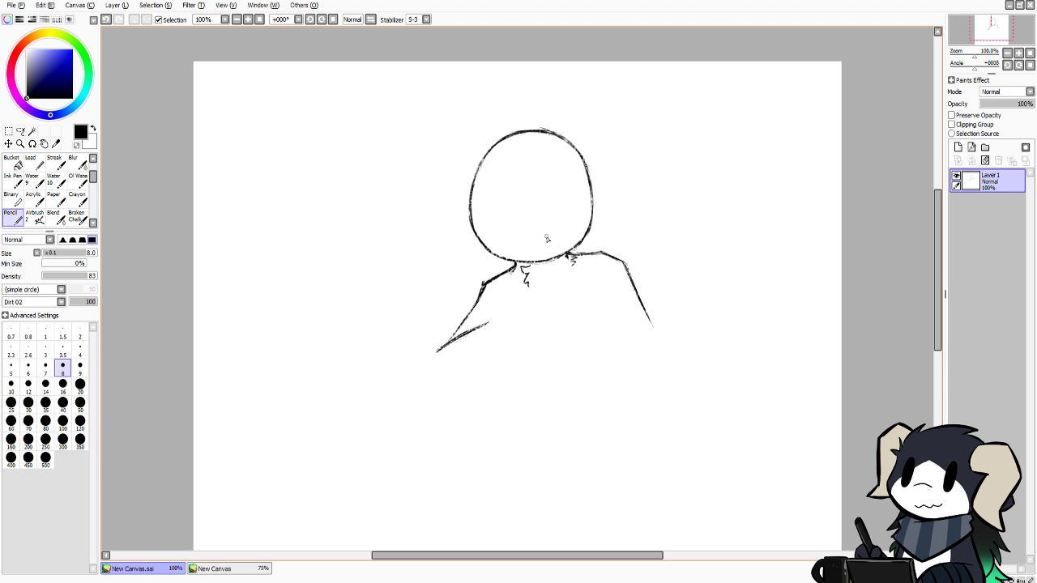
drag(937, 232, 936, 242)
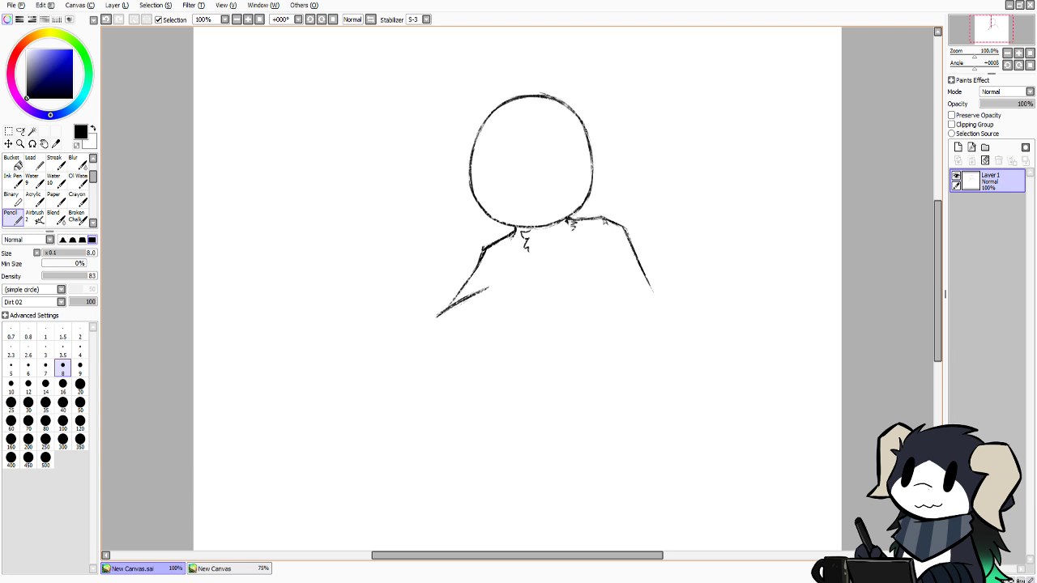
mouse_move(606, 221)
mouse_down()
mouse_move(617, 260)
mouse_move(614, 241)
mouse_move(594, 339)
mouse_move(594, 348)
mouse_move(599, 325)
mouse_move(606, 359)
mouse_up()
key(ctrl+z)
key(ctrl+z)
key(ctrl+z)
key(ctrl+z)
key(ctrl+z)
drag(614, 254, 606, 295)
key(ctrl+z)
drag(612, 258, 607, 331)
Sketch the torso's left side as a long line bowing inward below the left shoulder's bend
drag(490, 251, 489, 344)
key(ctrl+z)
key(ctrl+z)
mouse_move(490, 249)
mouse_down()
mouse_move(502, 319)
mouse_move(500, 298)
mouse_move(486, 359)
mouse_up()
key(ctrl+z)
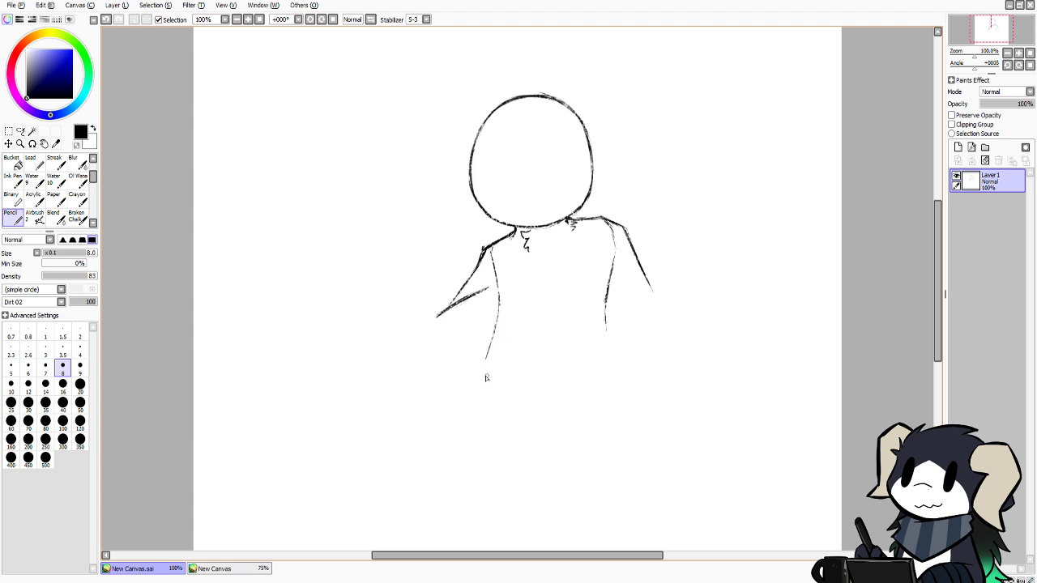
Erase the lower right torso line at brush size 20 and redraw it at size 8, slanting further inward at the waist
click(81, 384)
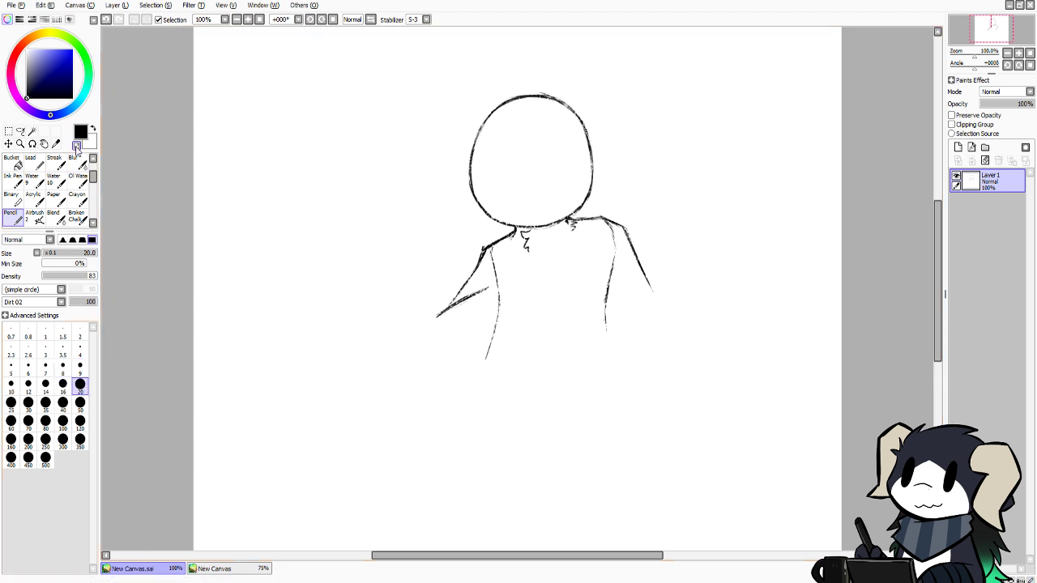
key(ctrl+z)
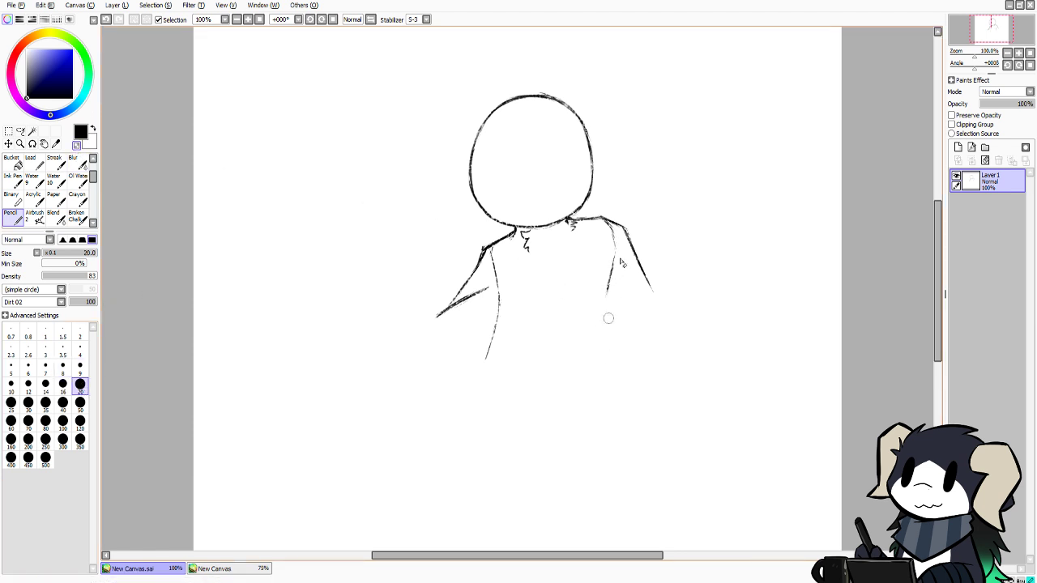
drag(612, 283, 616, 260)
drag(602, 303, 615, 255)
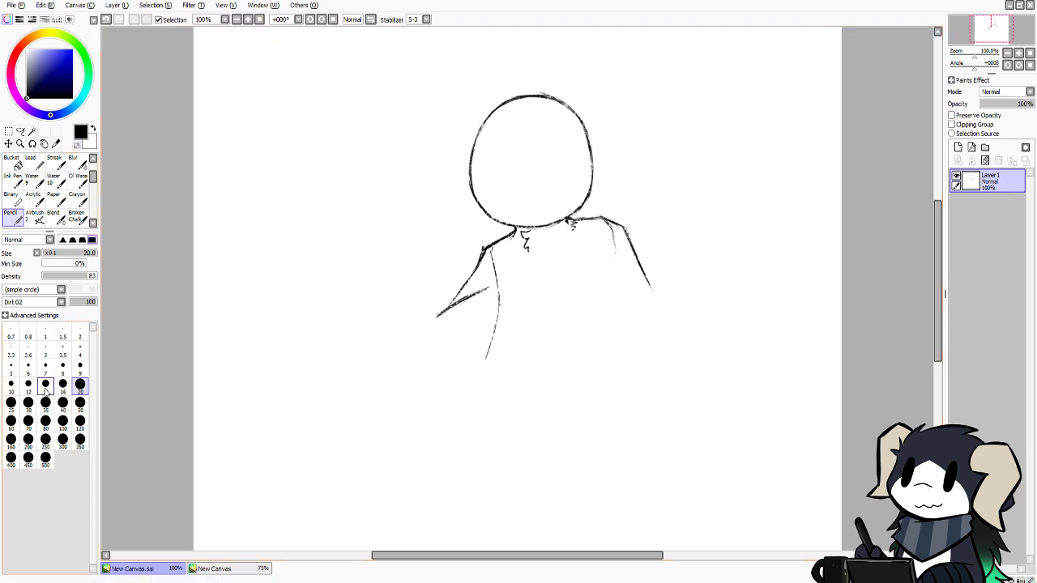
click(62, 366)
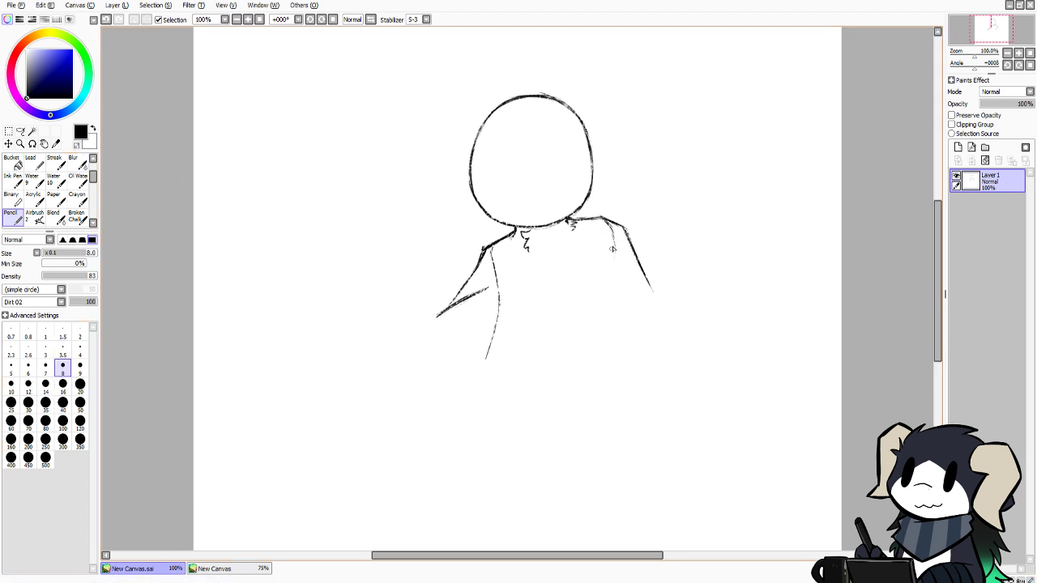
drag(615, 239, 599, 313)
drag(612, 269, 598, 354)
key(ctrl+z)
key(ctrl+z)
drag(603, 310, 597, 353)
Darken the left torso line and flare the right one outward below the waist, checking the pose against the character reference
scroll(704, 316, down, 2)
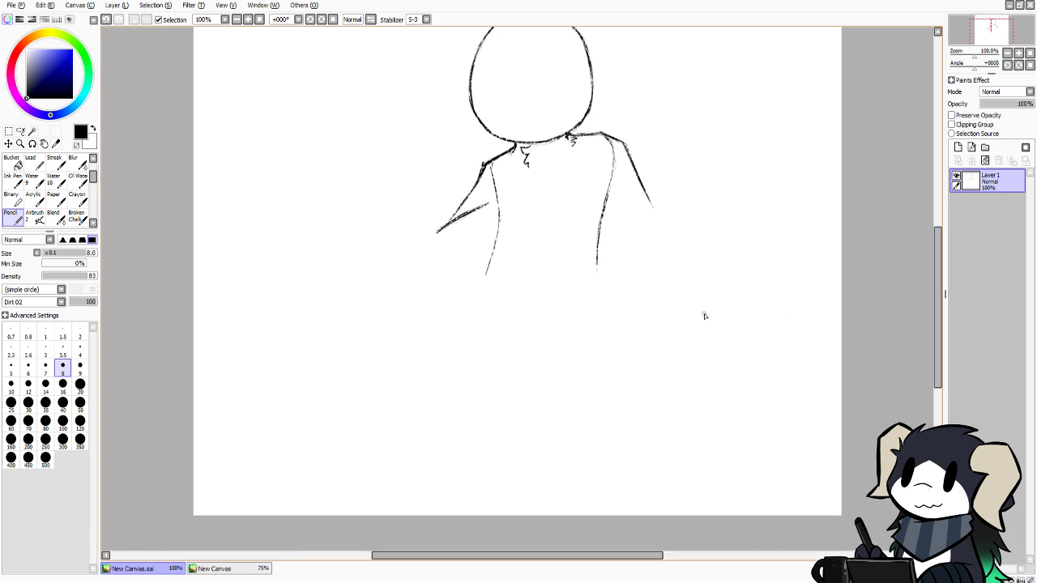
key(ctrl+z)
mouse_move(604, 236)
mouse_down()
mouse_move(598, 270)
mouse_move(611, 308)
mouse_up()
mouse_move(495, 160)
mouse_down()
mouse_move(503, 236)
mouse_move(498, 225)
mouse_move(499, 255)
mouse_move(497, 234)
mouse_move(466, 330)
mouse_move(487, 275)
mouse_move(470, 311)
mouse_up()
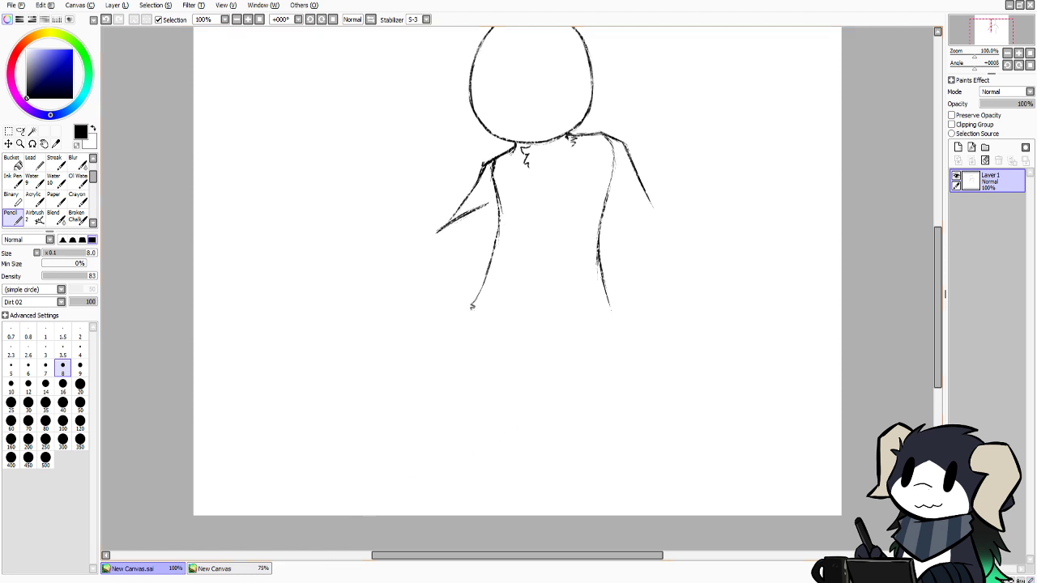
click(217, 569)
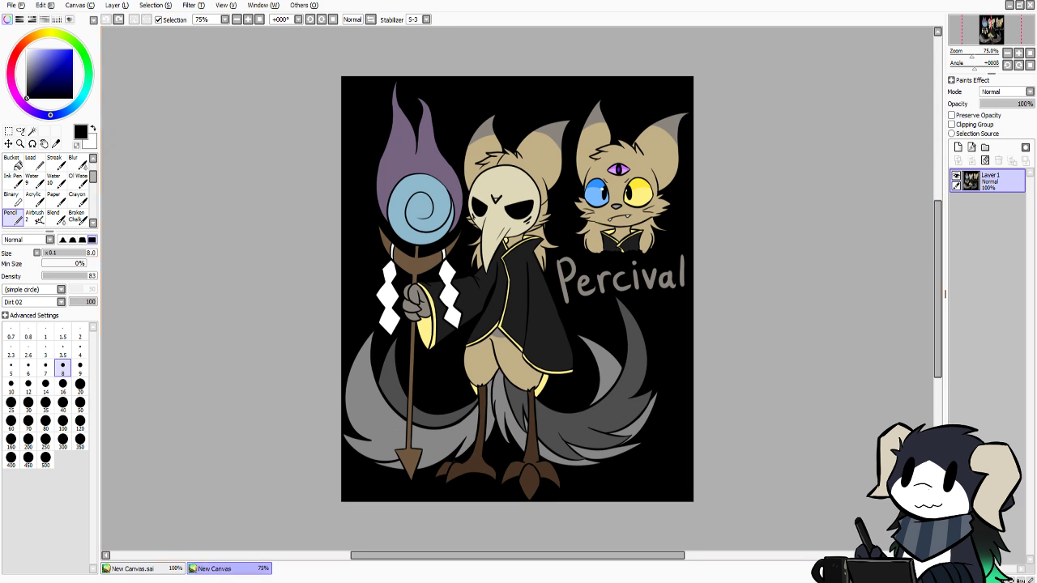
click(143, 570)
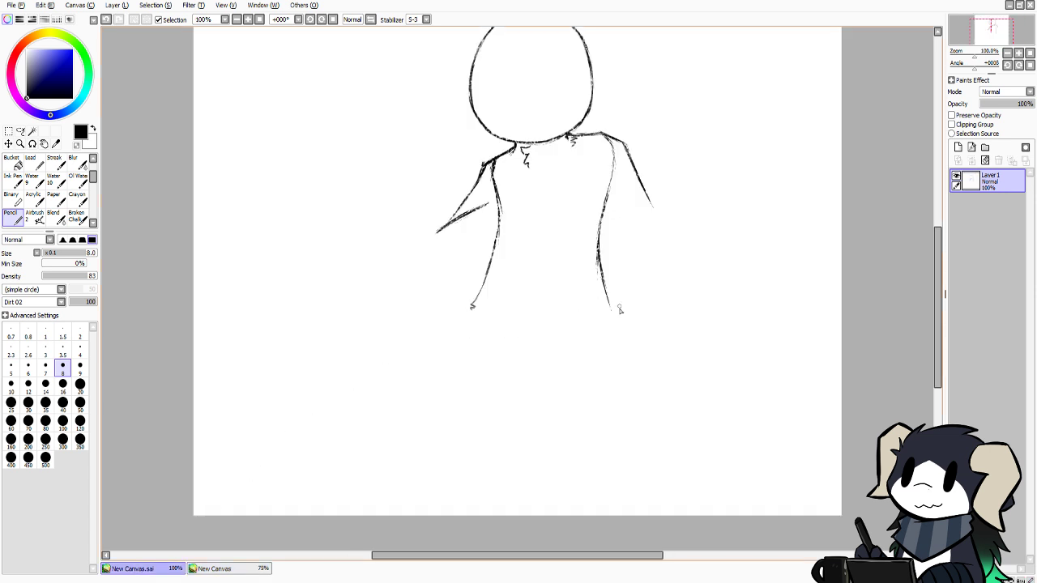
key(ctrl+z)
drag(606, 288, 614, 320)
Rework the left sleeve tip so its outer edge extends further down and turns back inward with a short cuff line
mouse_move(938, 288)
mouse_down()
mouse_move(935, 258)
mouse_move(932, 284)
mouse_up()
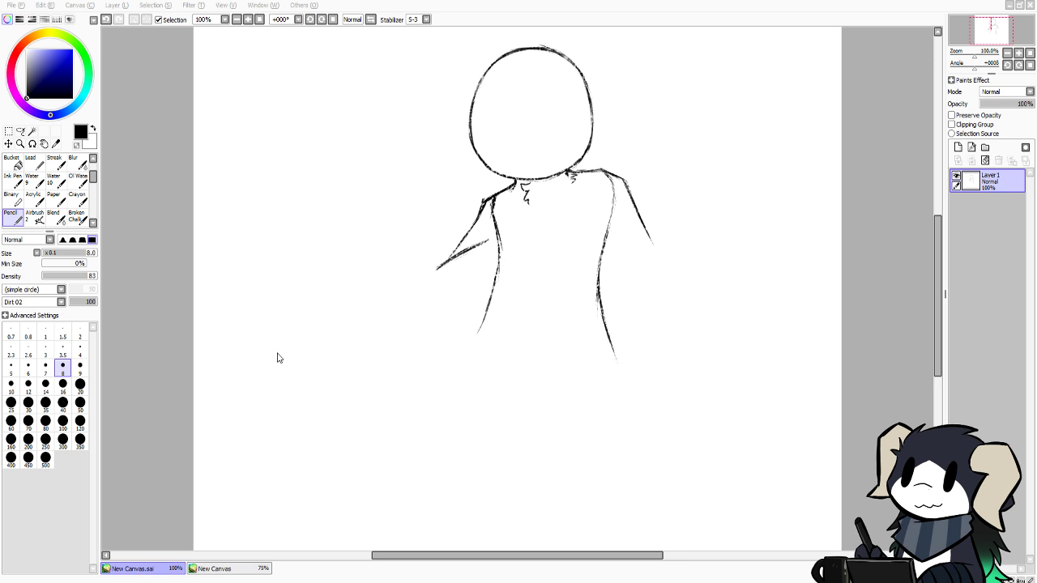
scroll(277, 357, down, 2)
mouse_move(933, 279)
mouse_down()
mouse_move(932, 306)
mouse_move(932, 241)
mouse_move(888, 335)
mouse_up()
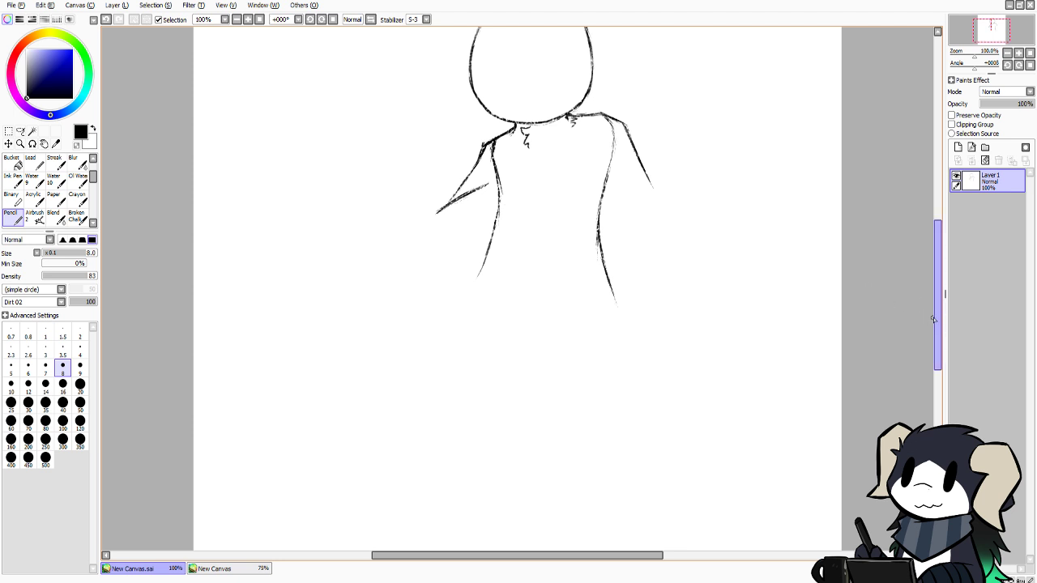
mouse_move(938, 319)
mouse_down()
mouse_move(940, 300)
mouse_move(940, 314)
mouse_up()
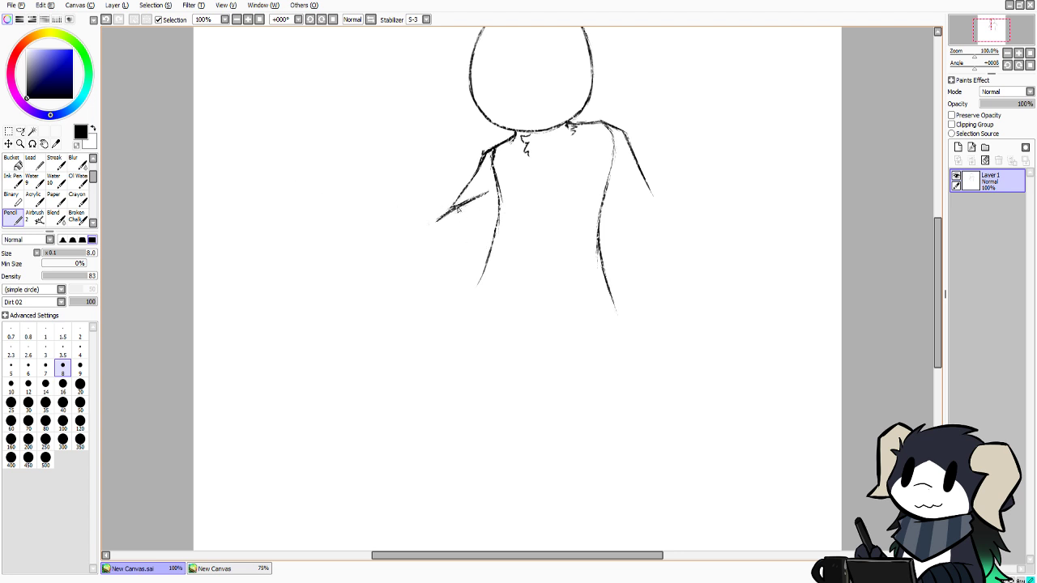
key(ctrl+z)
drag(452, 207, 435, 221)
drag(437, 220, 430, 230)
mouse_move(432, 224)
mouse_down()
mouse_move(424, 244)
mouse_move(440, 254)
mouse_up()
key(ctrl+z)
key(ctrl+z)
drag(426, 240, 451, 256)
click(76, 145)
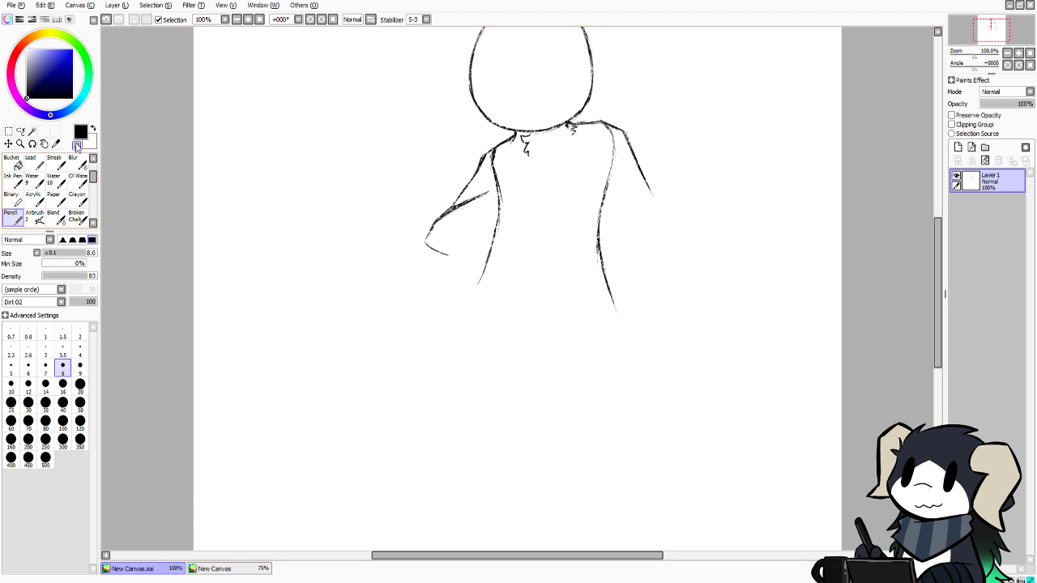
Lasso the right arm line, move it slightly inward, deselect it and return to the Pencil brush
mouse_move(941, 289)
mouse_down()
mouse_move(941, 266)
mouse_move(940, 280)
mouse_up()
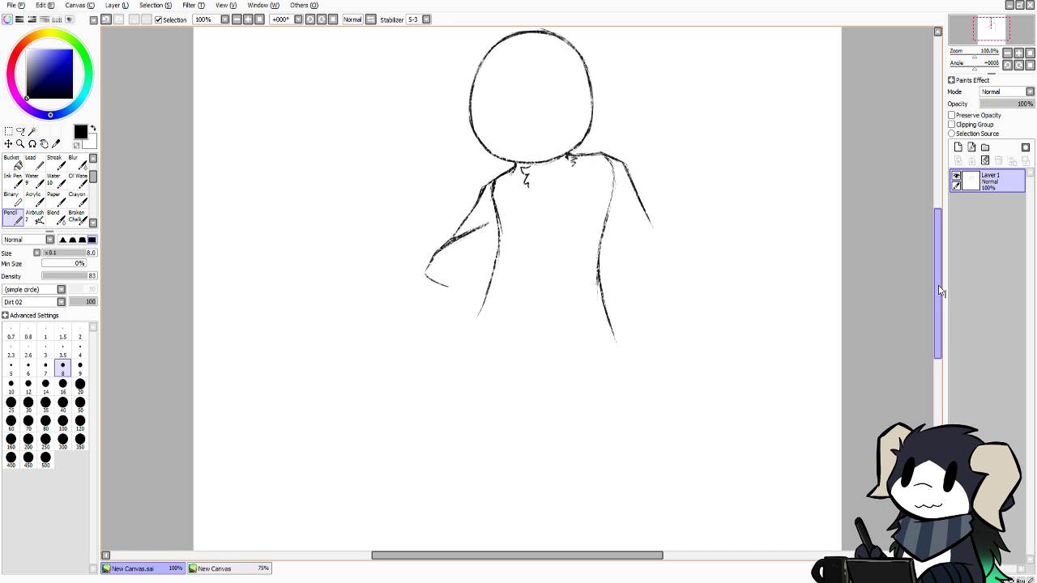
click(21, 130)
drag(655, 248, 630, 194)
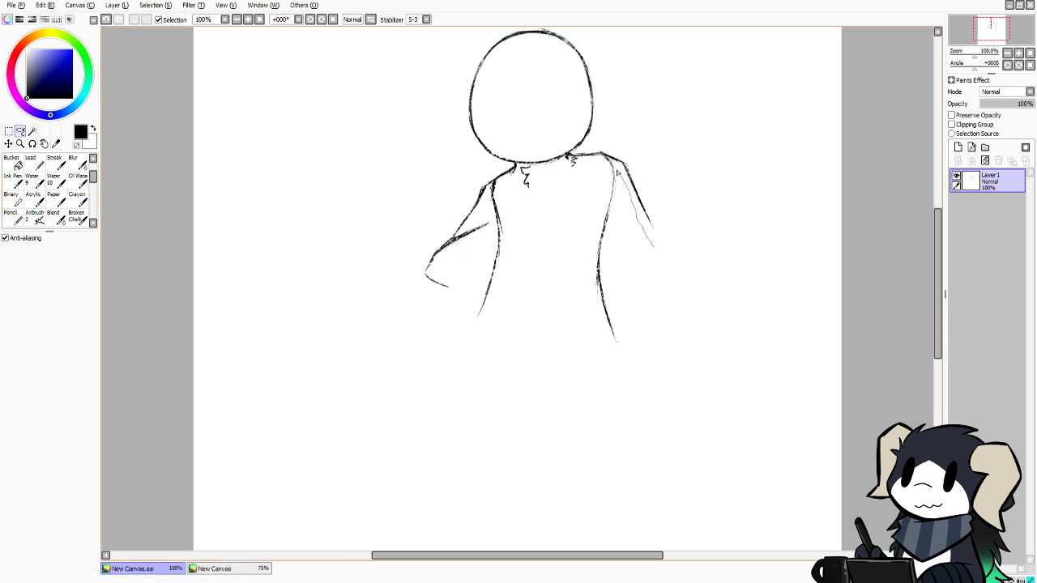
mouse_move(602, 151)
mouse_down()
mouse_move(680, 234)
mouse_move(658, 246)
mouse_up()
drag(643, 177, 635, 174)
ctrl+click(641, 185)
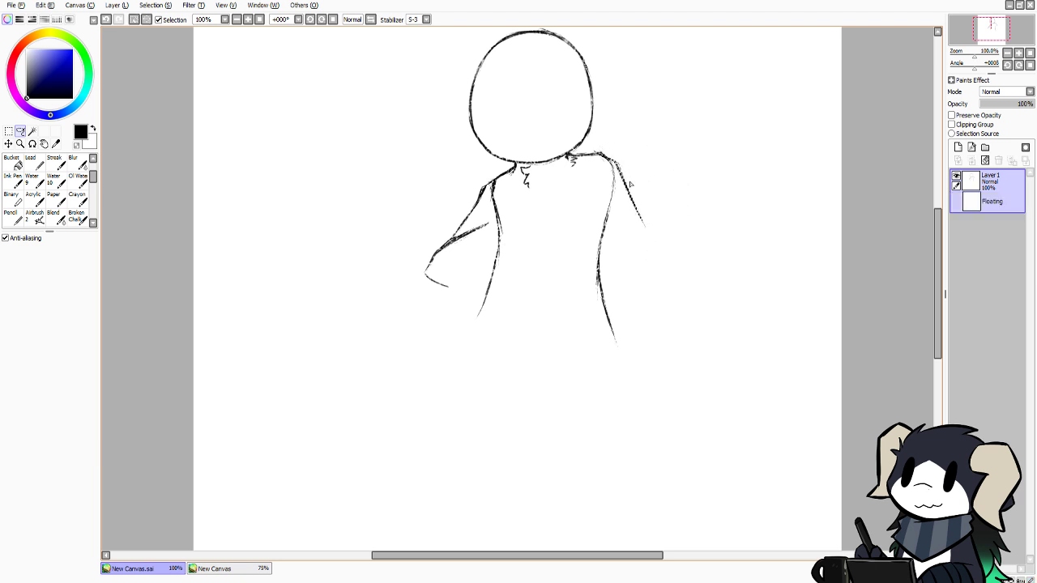
key(ctrl+d)
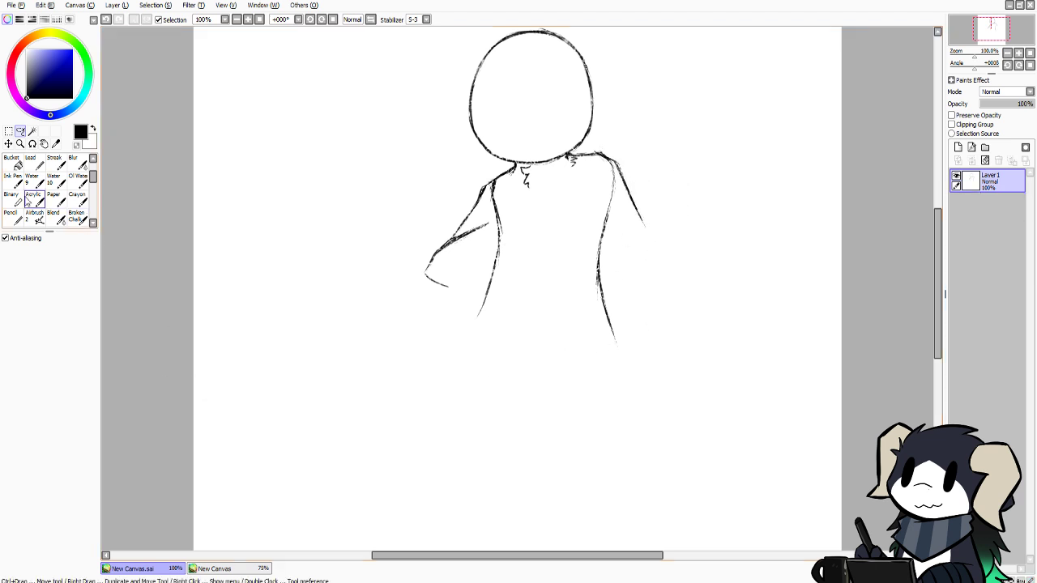
click(10, 215)
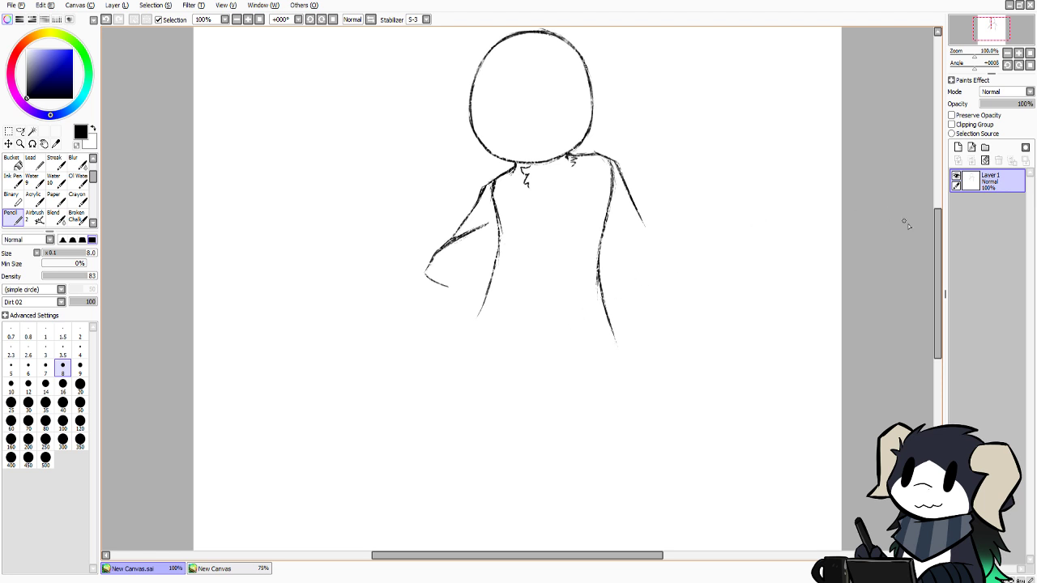
Sketch fold marks at the right elbow and extend the arm with a line slanting down and outward
drag(938, 259, 936, 274)
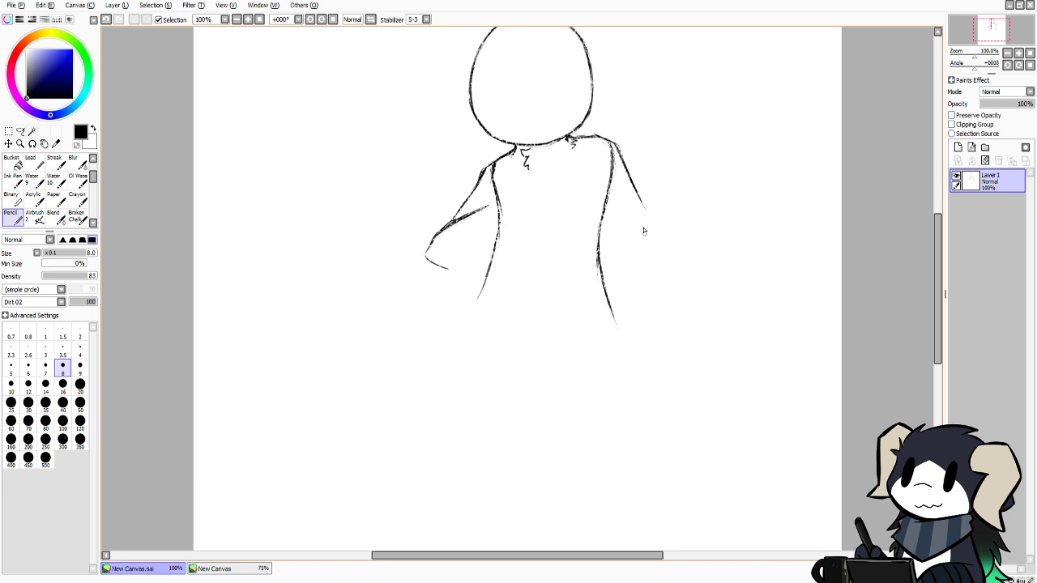
mouse_move(640, 196)
mouse_down()
mouse_move(656, 225)
mouse_move(646, 211)
mouse_move(637, 241)
mouse_up()
key(ctrl+z)
mouse_move(653, 234)
mouse_down()
mouse_move(647, 248)
mouse_move(682, 288)
mouse_up()
key(ctrl+z)
drag(656, 233, 681, 285)
key(ctrl+z)
drag(654, 230, 681, 267)
key(ctrl+z)
mouse_move(656, 230)
mouse_down()
mouse_move(685, 269)
mouse_move(658, 241)
mouse_move(692, 303)
mouse_up()
key(ctrl+z)
key(ctrl+z)
Draw the right sleeve's inner edge as a long curve crossing the torso line to below the waist, and check the character reference
drag(599, 180, 616, 292)
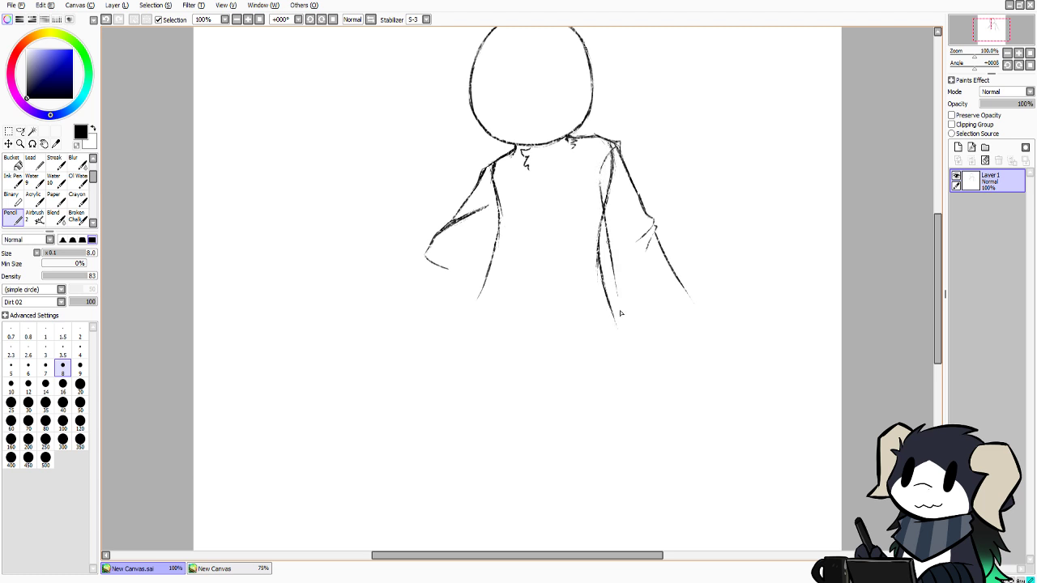
key(ctrl+z)
drag(601, 180, 619, 295)
key(ctrl+z)
drag(602, 177, 616, 272)
key(ctrl+z)
drag(601, 177, 629, 342)
key(ctrl+z)
drag(620, 285, 625, 356)
key(ctrl+z)
key(ctrl+z)
mouse_move(623, 321)
mouse_down()
mouse_move(623, 361)
mouse_move(648, 371)
mouse_move(622, 356)
mouse_move(629, 376)
mouse_up()
key(ctrl+z)
key(ctrl+z)
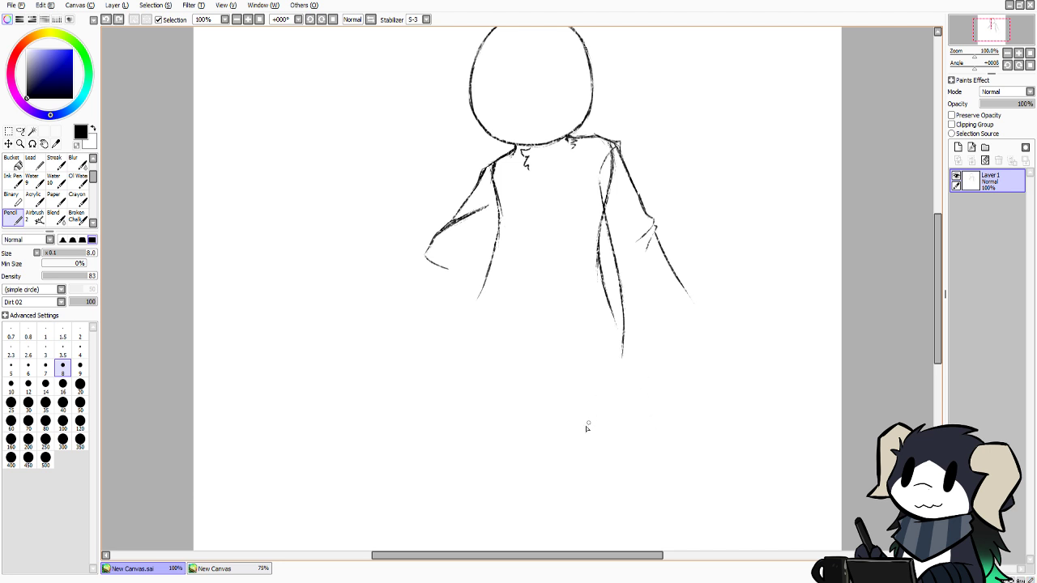
click(239, 570)
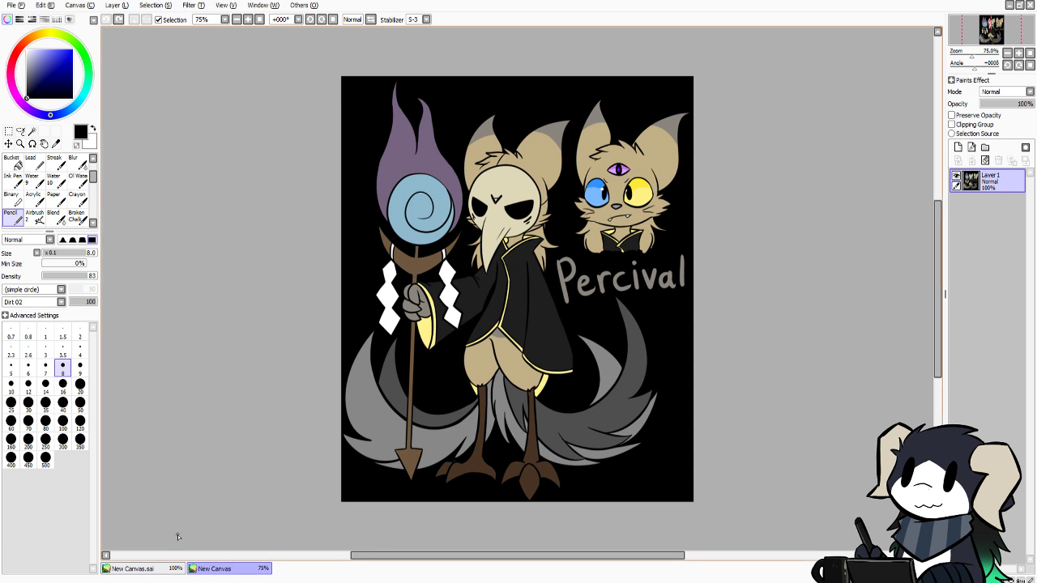
click(160, 572)
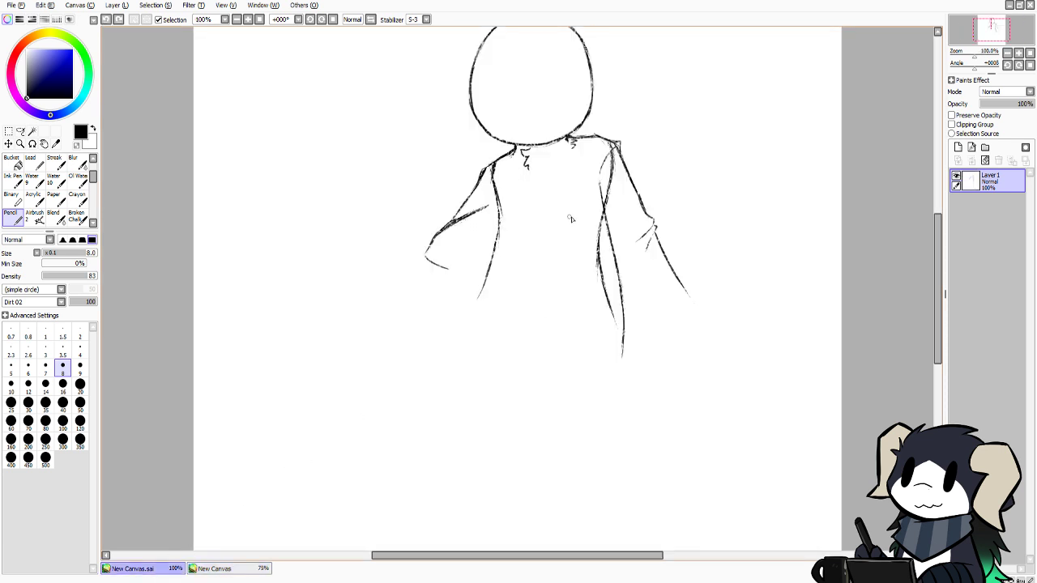
click(214, 569)
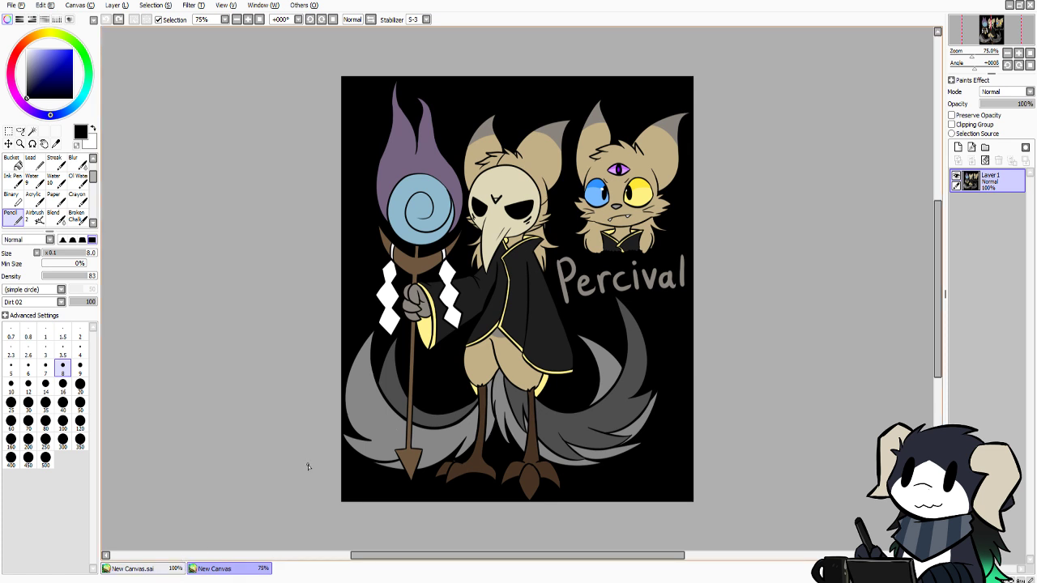
click(162, 572)
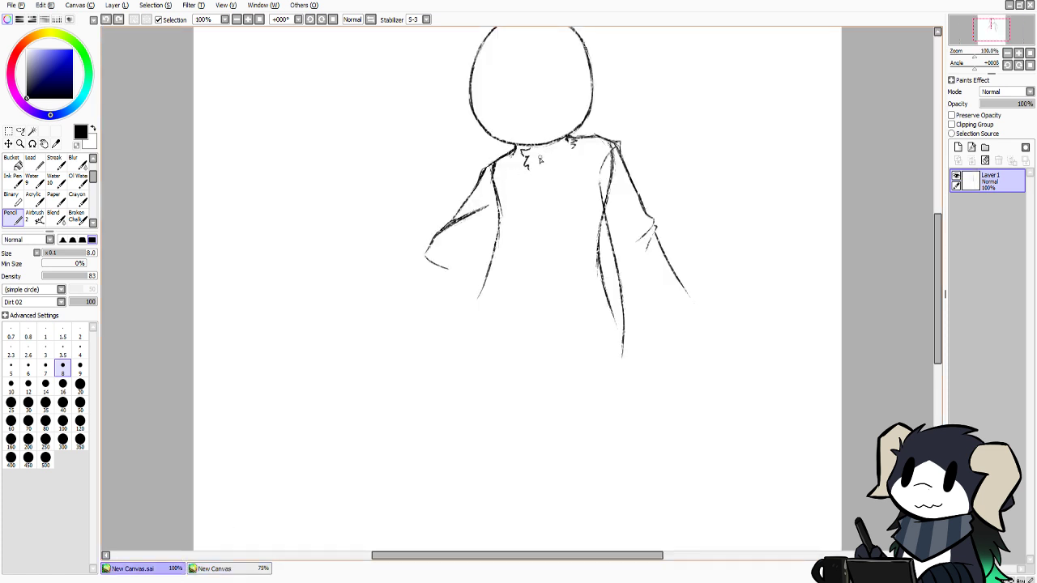
drag(540, 158, 590, 127)
key(ctrl+z)
drag(541, 156, 589, 122)
key(ctrl+z)
drag(545, 157, 600, 116)
key(ctrl+z)
click(231, 568)
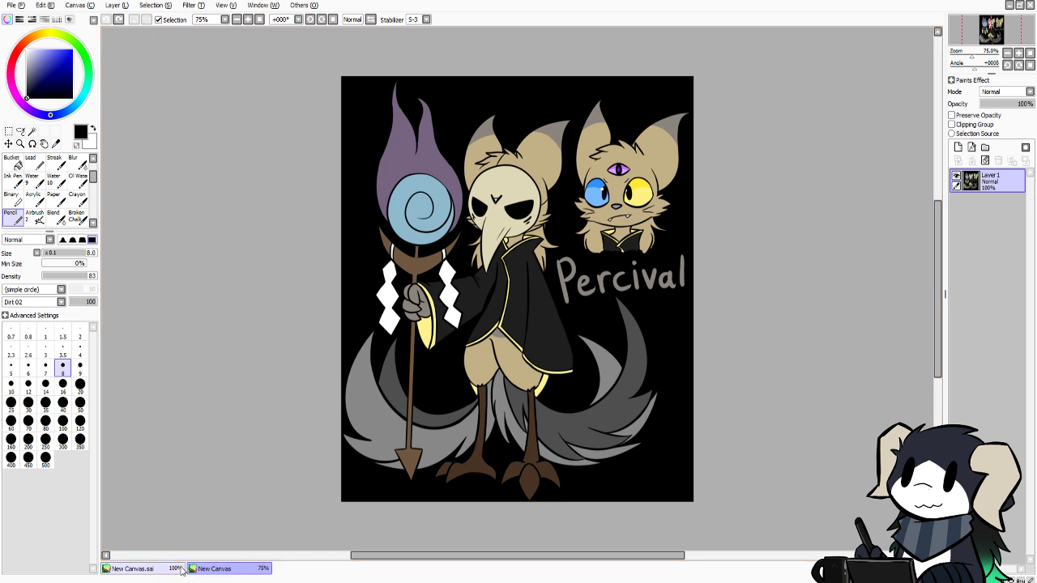
click(137, 568)
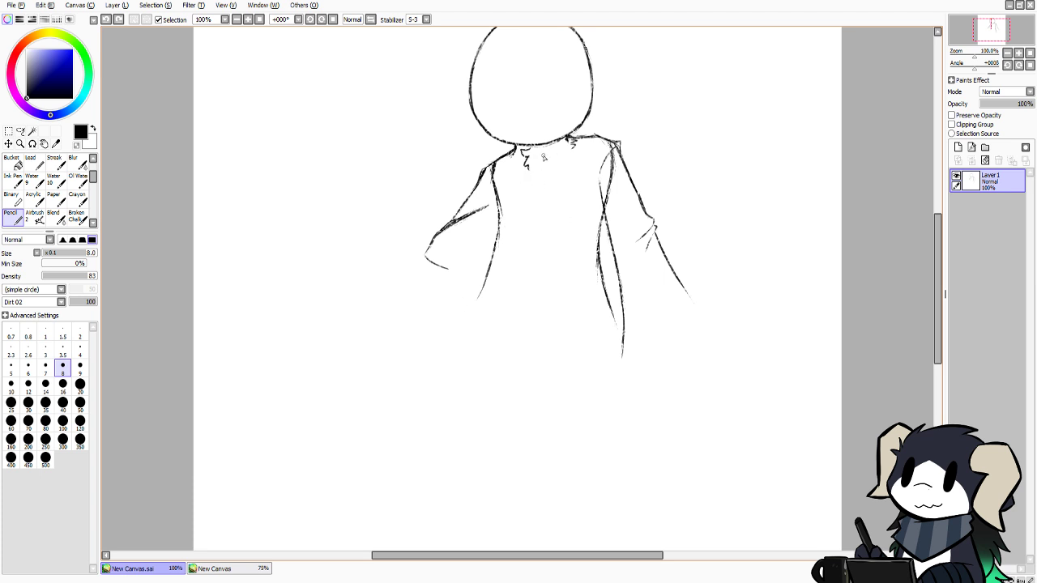
Erase the small jagged collar marks under the chin at size 20 and return the Pencil to size 8
click(79, 384)
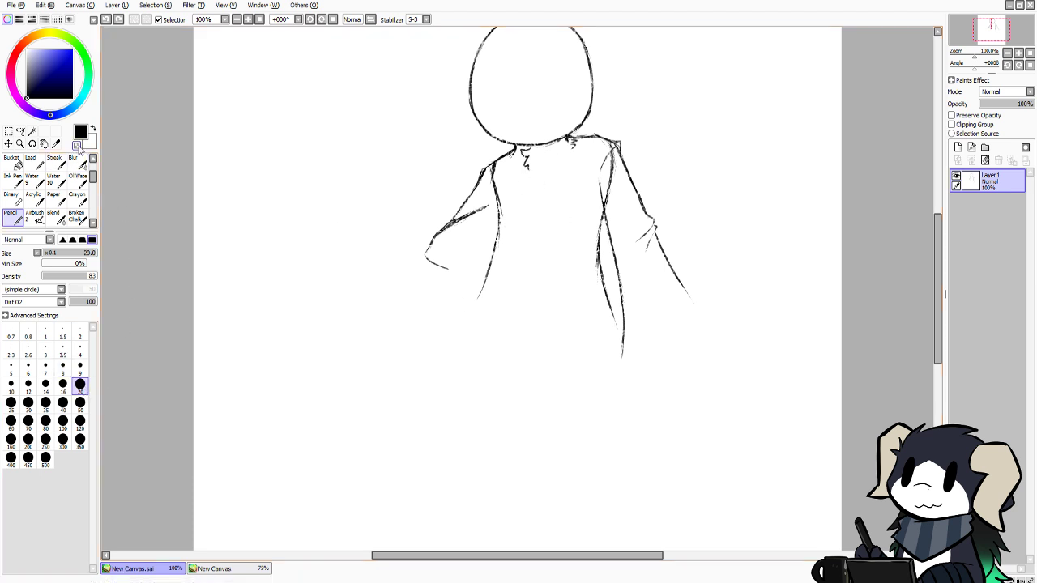
mouse_move(528, 169)
mouse_down()
mouse_move(515, 166)
mouse_move(540, 154)
mouse_move(535, 145)
mouse_move(553, 153)
mouse_move(586, 144)
mouse_move(565, 142)
mouse_up()
click(76, 145)
click(62, 350)
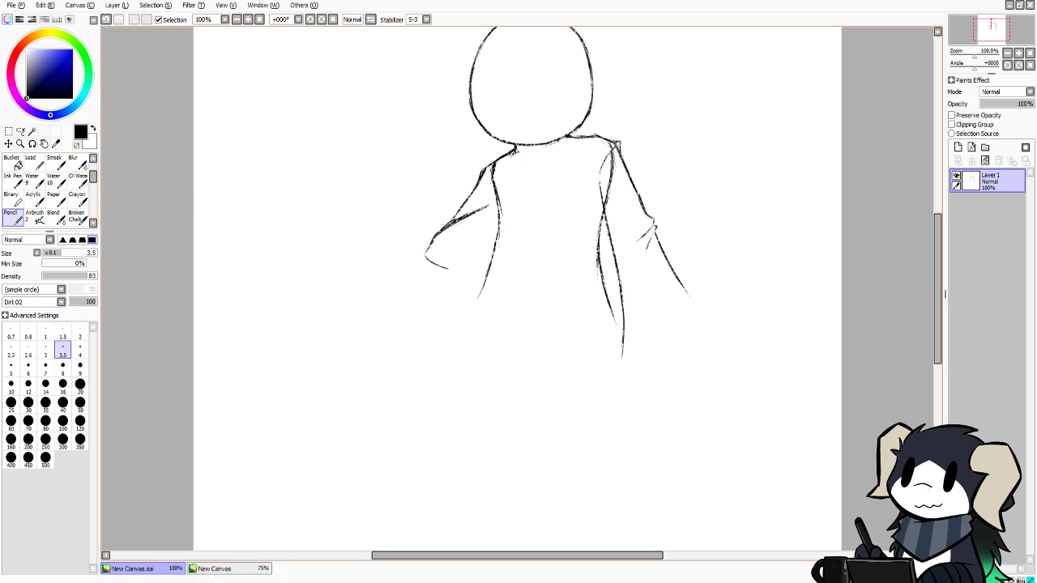
click(63, 366)
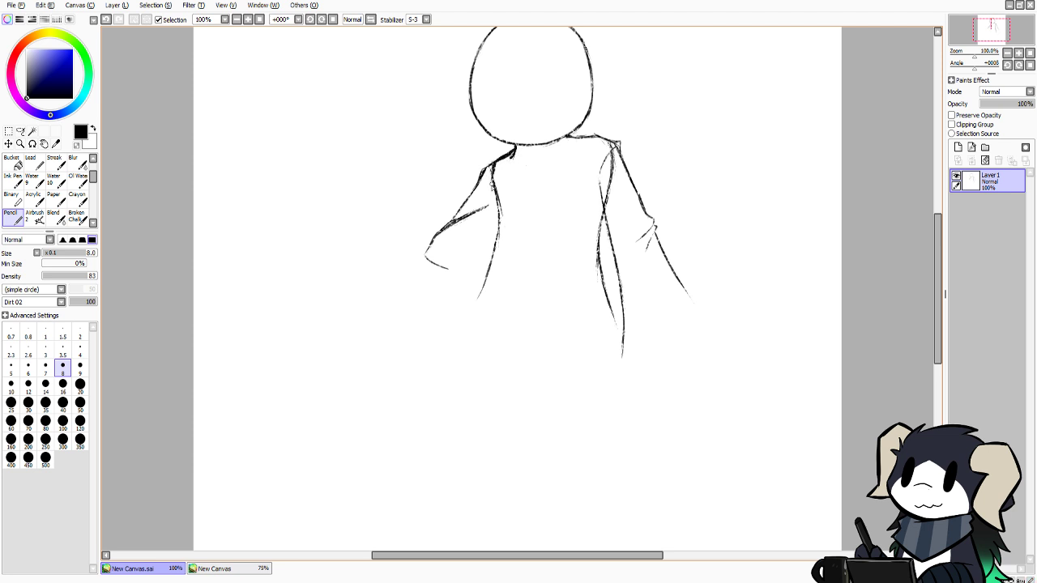
Erase the overlapping line below the right shoulder at size 20 and return the Pencil to size 8
click(77, 145)
mouse_move(500, 152)
mouse_down()
mouse_move(495, 162)
mouse_move(515, 150)
mouse_move(507, 165)
mouse_up()
click(80, 384)
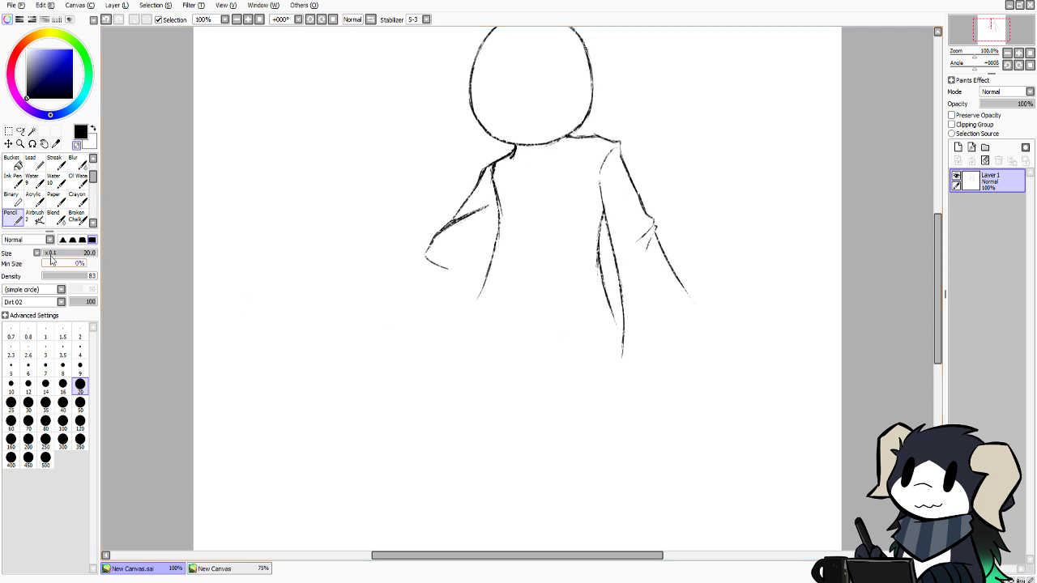
click(63, 367)
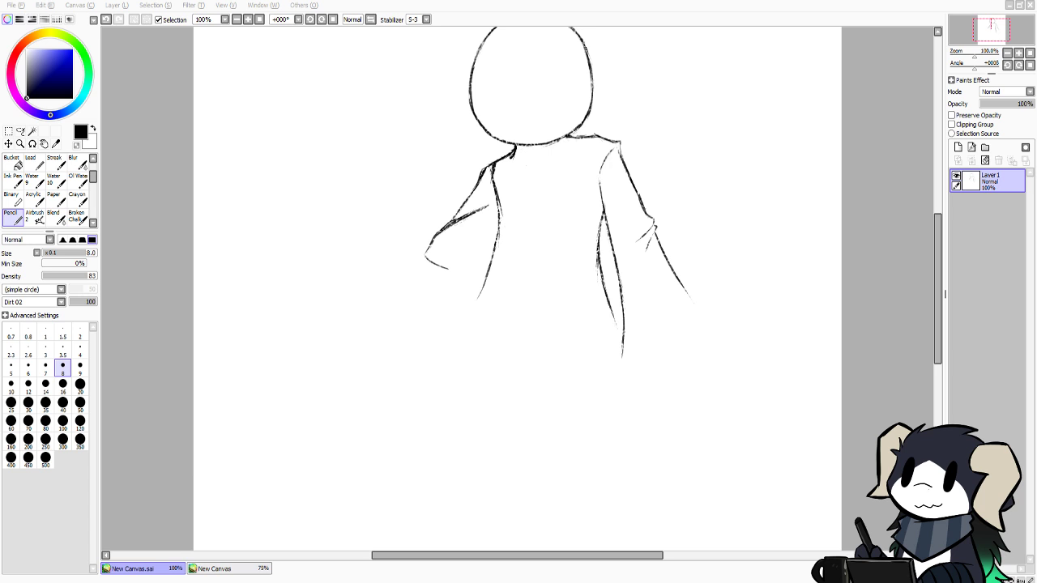
Tidy the tip of the right shoulder where the outer arm line begins
key(alt+Tab)
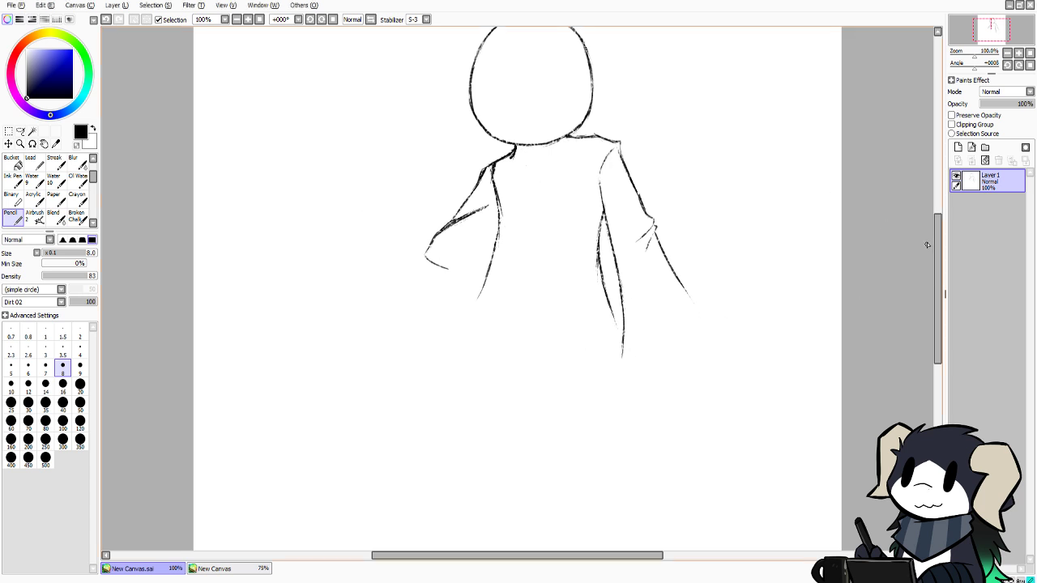
mouse_move(937, 256)
mouse_down()
mouse_move(940, 192)
mouse_move(945, 276)
mouse_move(946, 246)
mouse_up()
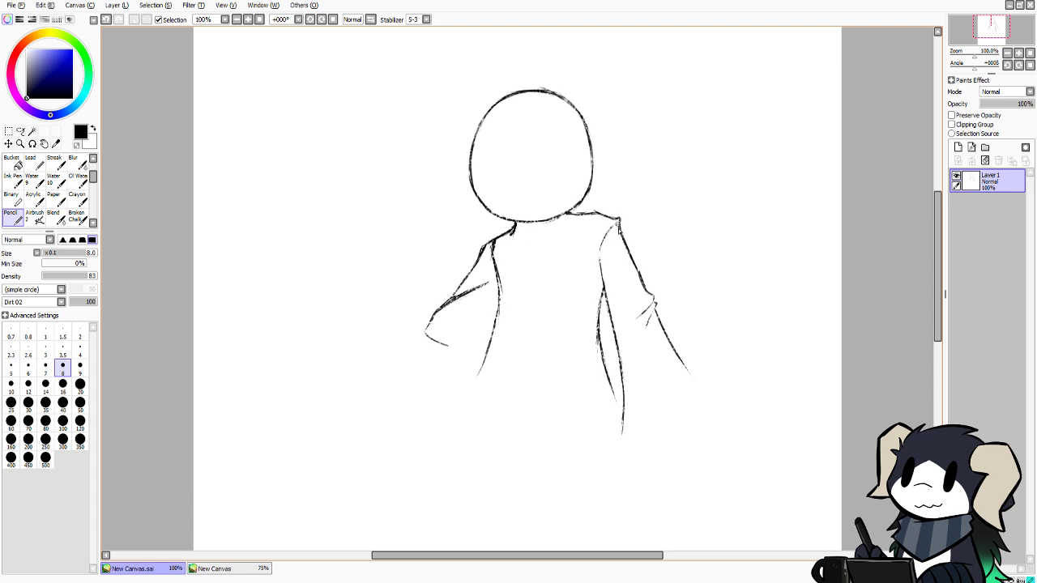
key(ctrl+z)
drag(617, 227, 622, 239)
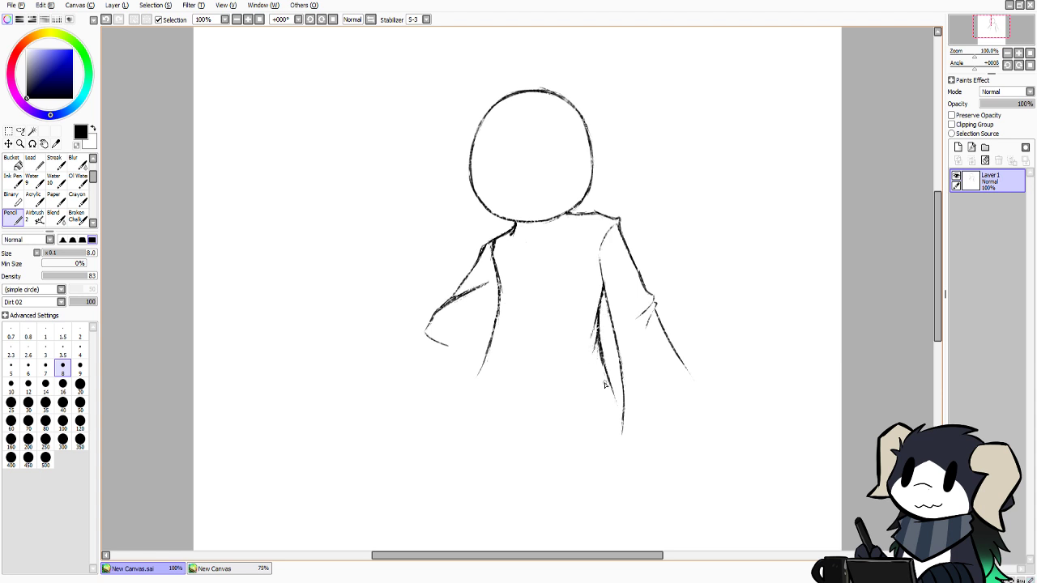
Add short fold marks beside the right torso line below the armpit and clean up their edges with the transparent colour
key(ctrl+z)
drag(599, 339, 604, 362)
click(77, 145)
mouse_move(604, 346)
mouse_down()
mouse_move(600, 331)
mouse_move(607, 368)
mouse_up()
Extend the left torso line slightly further down and outward toward the hip, and check the character reference
drag(935, 259, 935, 267)
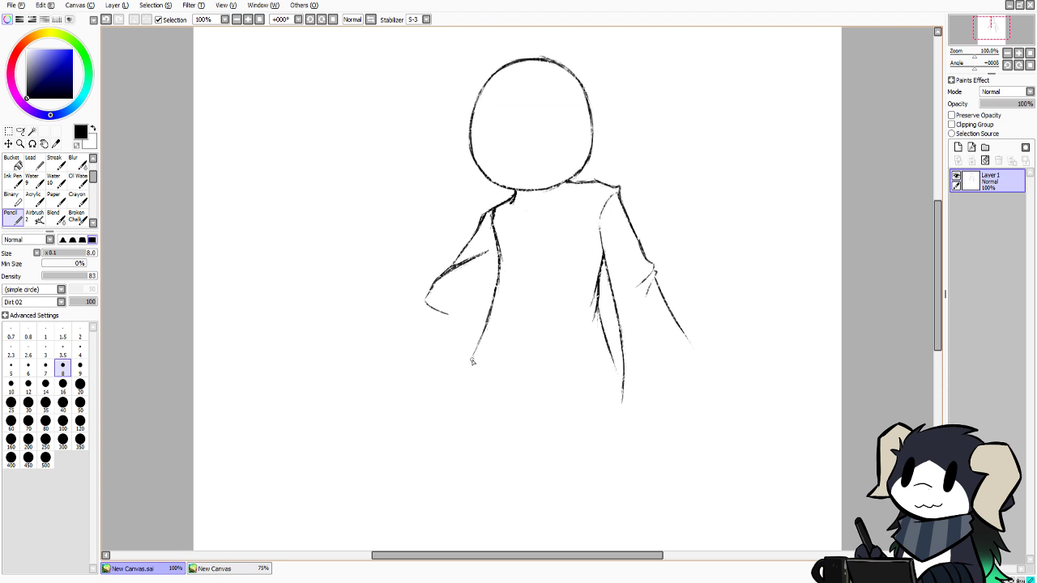
drag(473, 362, 470, 373)
key(ctrl+z)
click(475, 358)
drag(478, 344, 468, 363)
key(ctrl+z)
drag(481, 344, 471, 362)
click(218, 569)
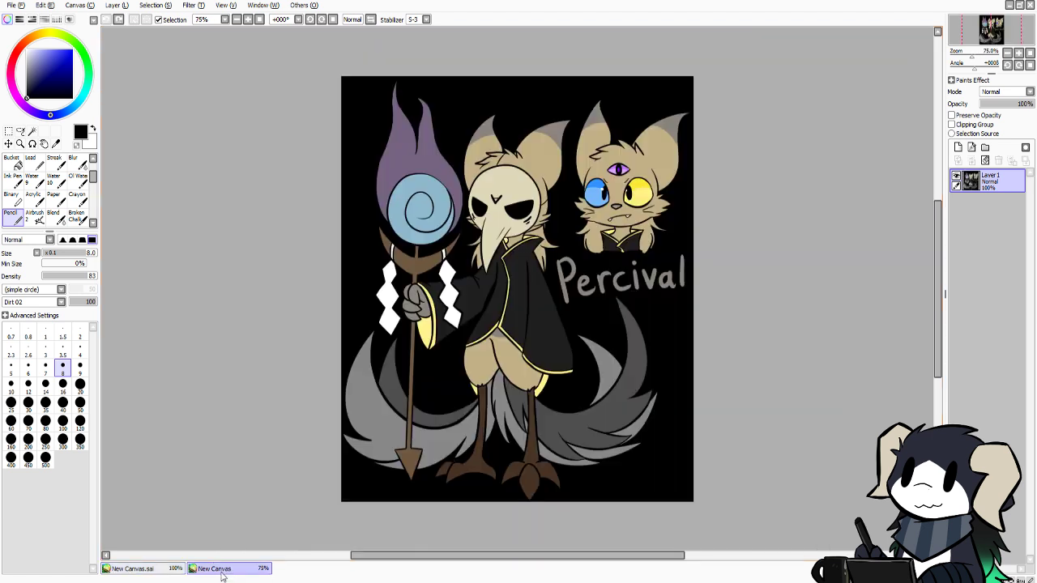
click(165, 569)
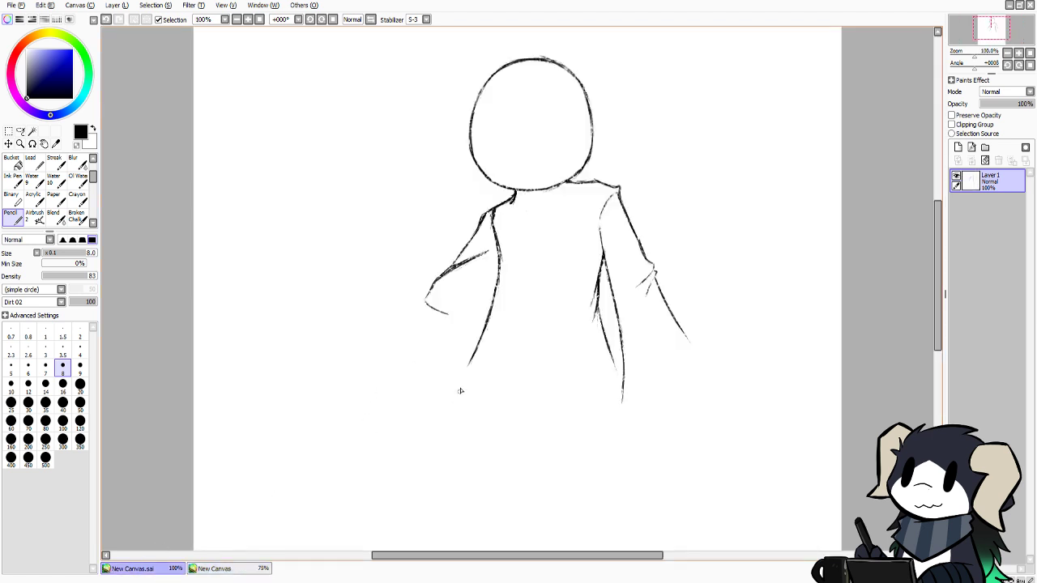
Sketch the left thigh as a rounded curve with fur ticks at its lower edge, and start the inner right thigh curve
mouse_move(467, 366)
mouse_down()
mouse_move(454, 422)
mouse_move(471, 463)
mouse_move(496, 468)
mouse_move(527, 436)
mouse_up()
mouse_move(517, 397)
mouse_down()
mouse_move(541, 400)
mouse_move(555, 434)
mouse_move(527, 406)
mouse_move(543, 457)
mouse_up()
key(ctrl+z)
key(ctrl+z)
drag(526, 405, 544, 443)
key(ctrl+z)
key(ctrl+z)
mouse_move(514, 401)
mouse_down()
mouse_move(534, 409)
mouse_move(554, 449)
mouse_up()
key(ctrl+z)
Finish the right thigh's lower edge and reinforce the joins at the left hip and the lower end of the right torso line
mouse_move(547, 435)
mouse_down()
mouse_move(571, 459)
mouse_move(602, 457)
mouse_up()
key(ctrl+z)
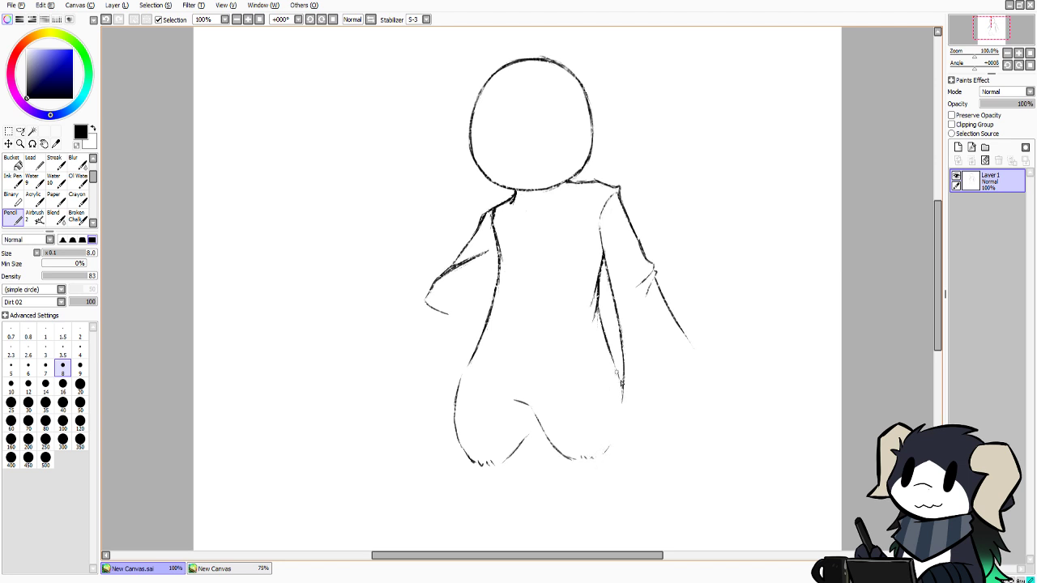
mouse_move(617, 374)
mouse_down()
mouse_move(623, 394)
mouse_move(615, 369)
mouse_up()
drag(478, 355, 463, 377)
Extend the left forearm's upper edge as a curve across the torso to the middle of the chest
drag(479, 256, 532, 234)
key(ctrl+z)
key(ctrl+z)
key(ctrl+z)
key(ctrl+z)
key(ctrl+z)
key(ctrl+z)
key(ctrl+z)
key(ctrl+z)
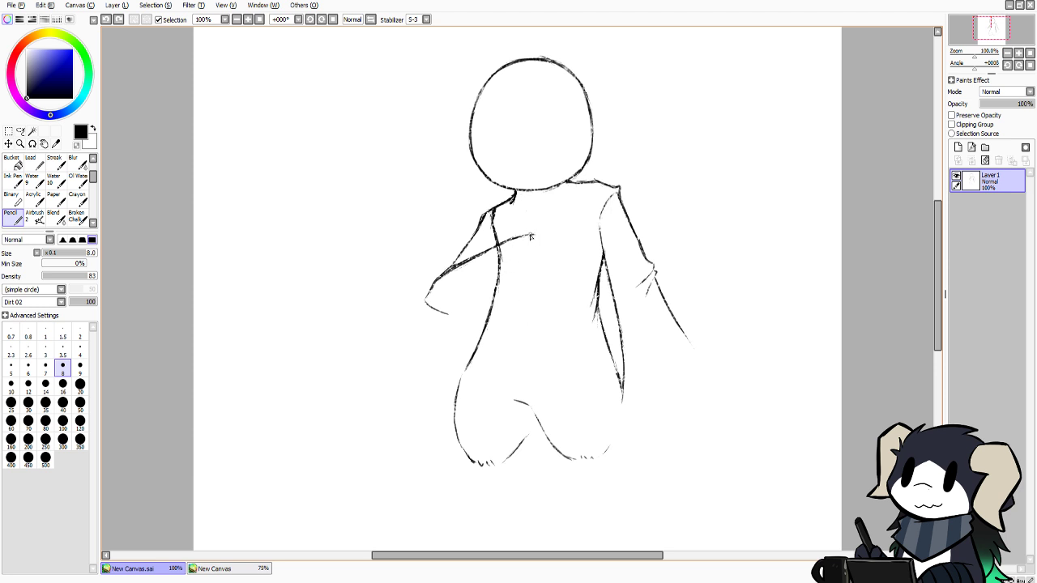
drag(530, 235, 539, 234)
key(ctrl+z)
key(ctrl+z)
Check the character reference and draw the left sleeve's opening as a long curve from mid-chest down to the waist
click(248, 568)
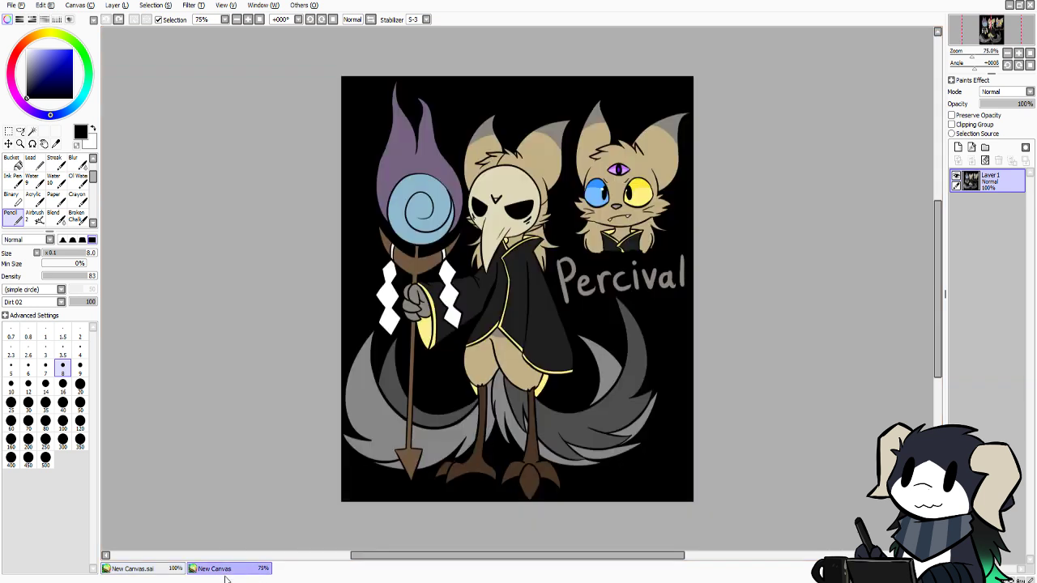
click(177, 570)
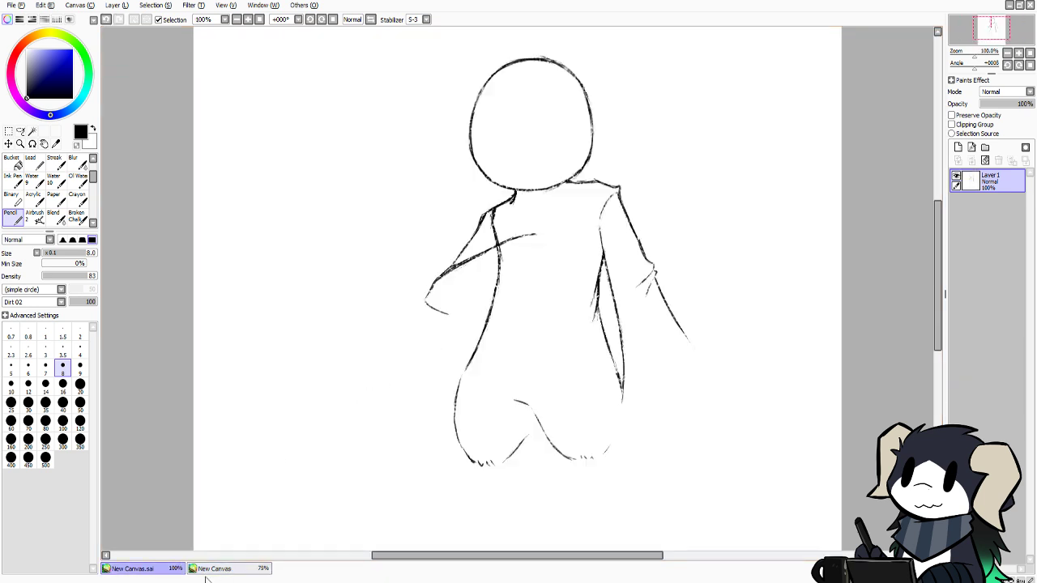
click(205, 577)
click(181, 570)
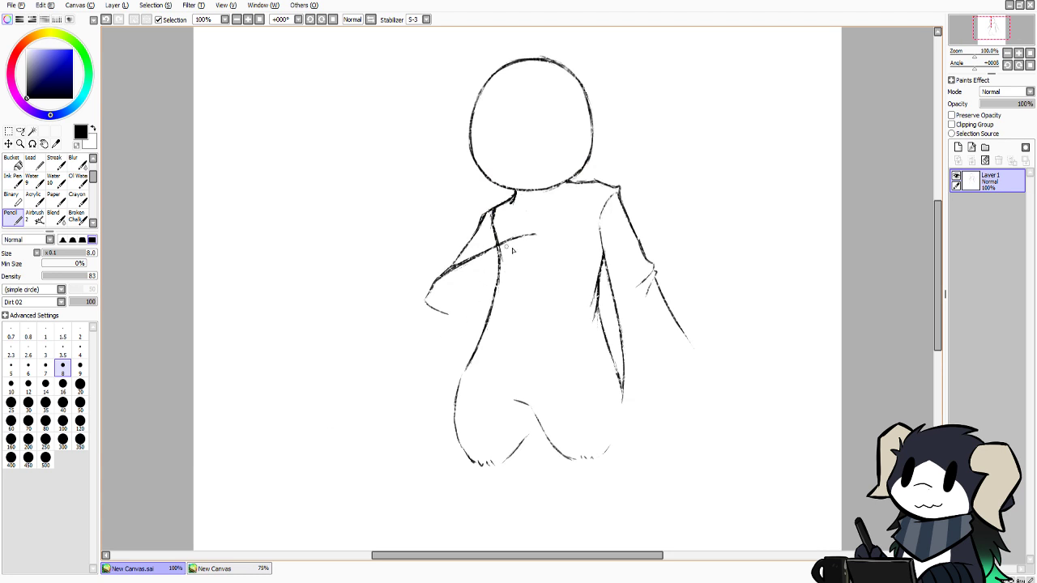
mouse_move(540, 236)
mouse_down()
mouse_move(553, 248)
mouse_move(539, 327)
mouse_up()
key(ctrl+z)
drag(550, 243, 545, 328)
key(ctrl+z)
drag(551, 248, 539, 333)
key(ctrl+z)
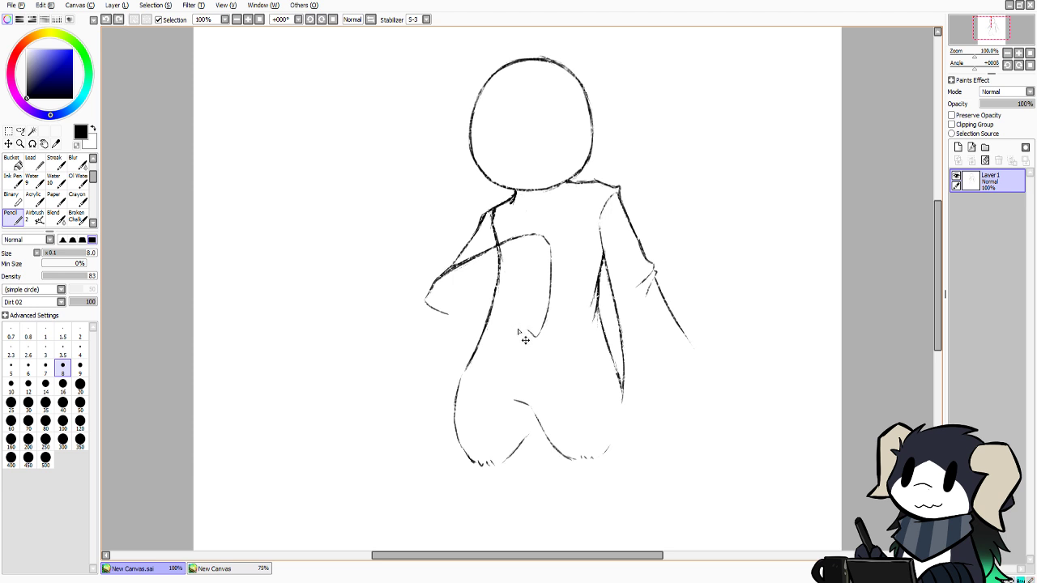
Close the left sleeve's lower edge from the opening back to the elbow with a small notch, keeping the Pencil at size 8
drag(528, 331, 523, 330)
mouse_move(523, 329)
mouse_down()
mouse_move(442, 314)
mouse_move(516, 327)
mouse_up()
key(ctrl+z)
key(ctrl+z)
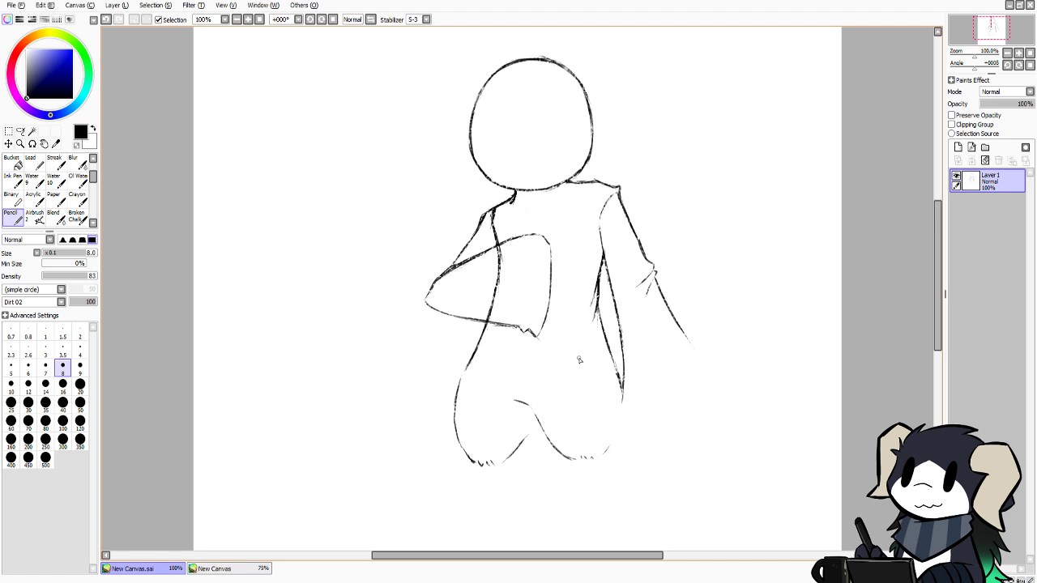
click(79, 386)
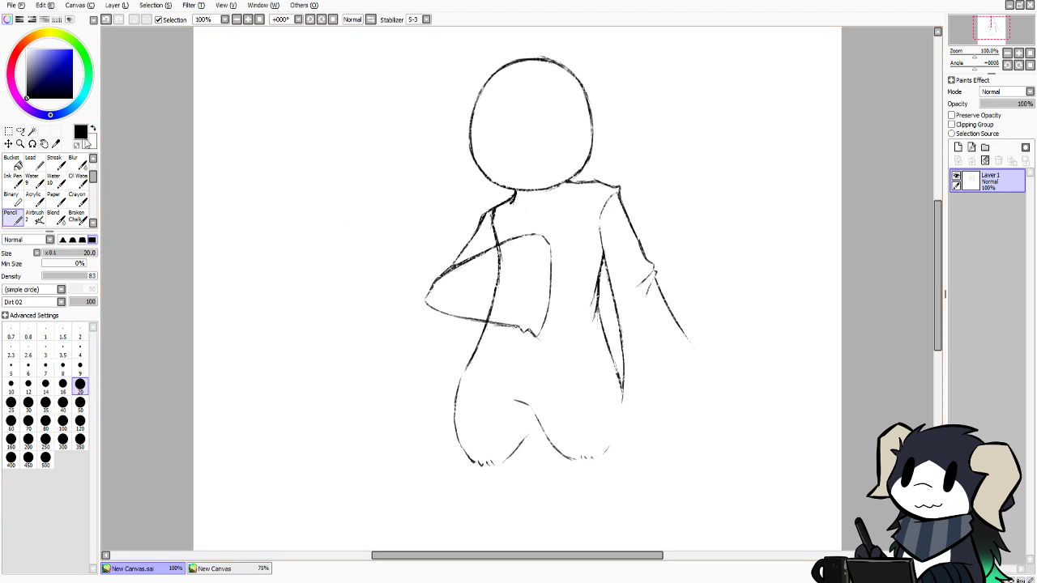
click(63, 365)
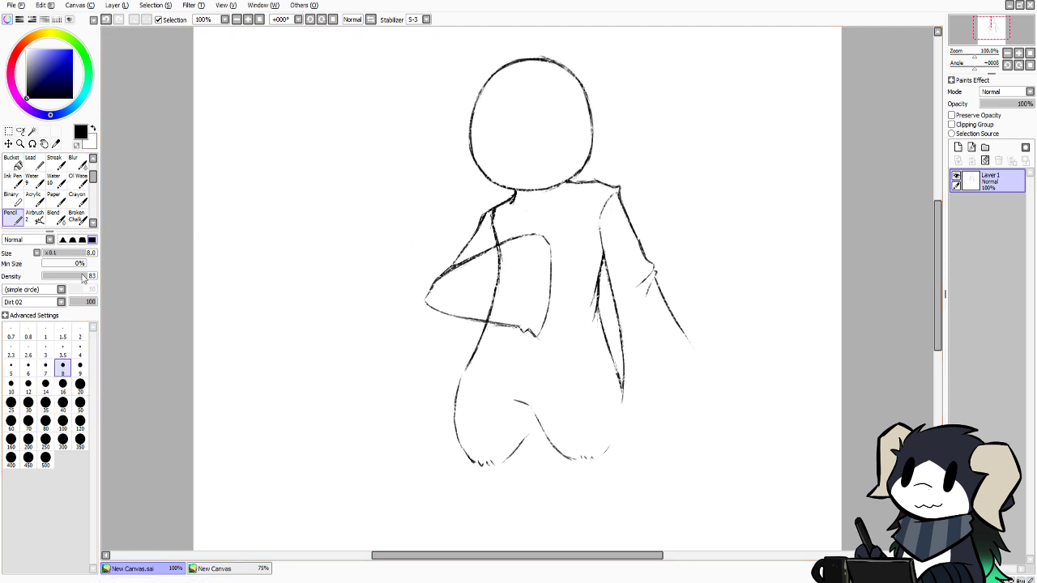
Sketch the mask's outer profile from the forehead down the left side of the head into a beak, checking the character reference
mouse_move(940, 285)
mouse_down()
mouse_move(940, 301)
mouse_move(944, 281)
mouse_up()
click(243, 569)
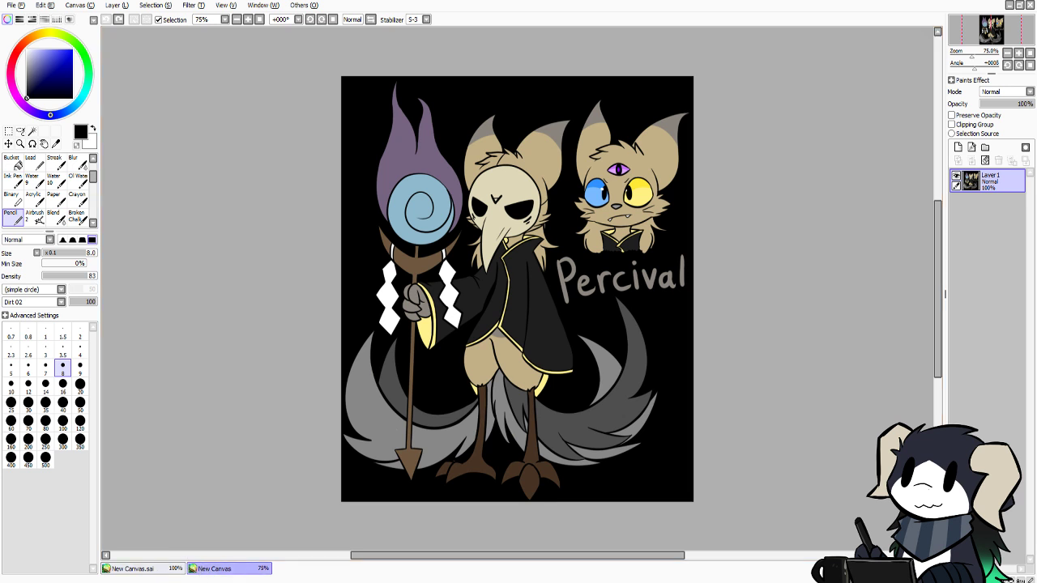
click(138, 568)
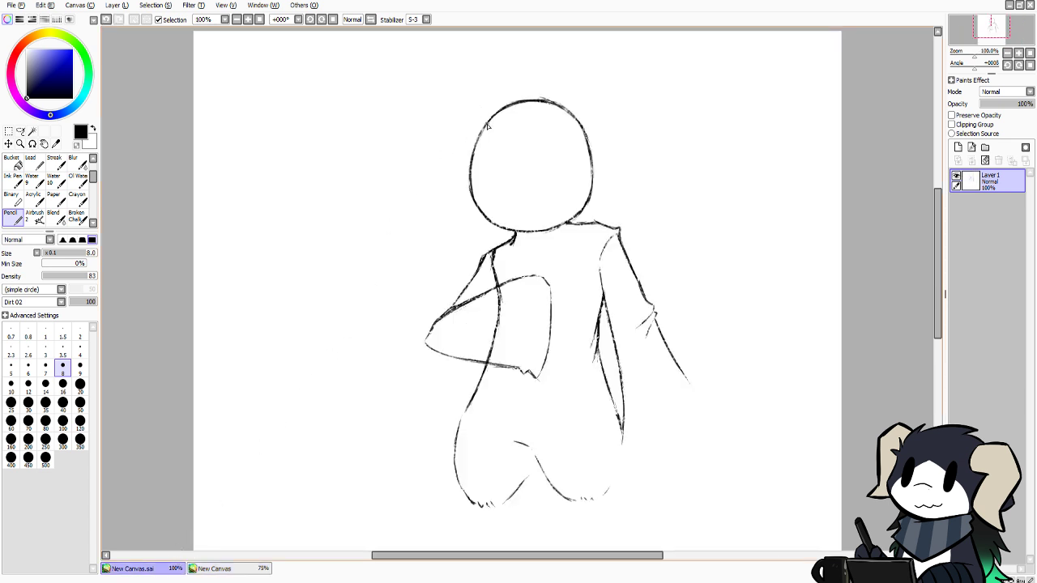
mouse_move(481, 122)
mouse_down()
mouse_move(492, 111)
mouse_move(479, 115)
mouse_move(428, 238)
mouse_up()
key(ctrl+z)
key(ctrl+z)
click(212, 569)
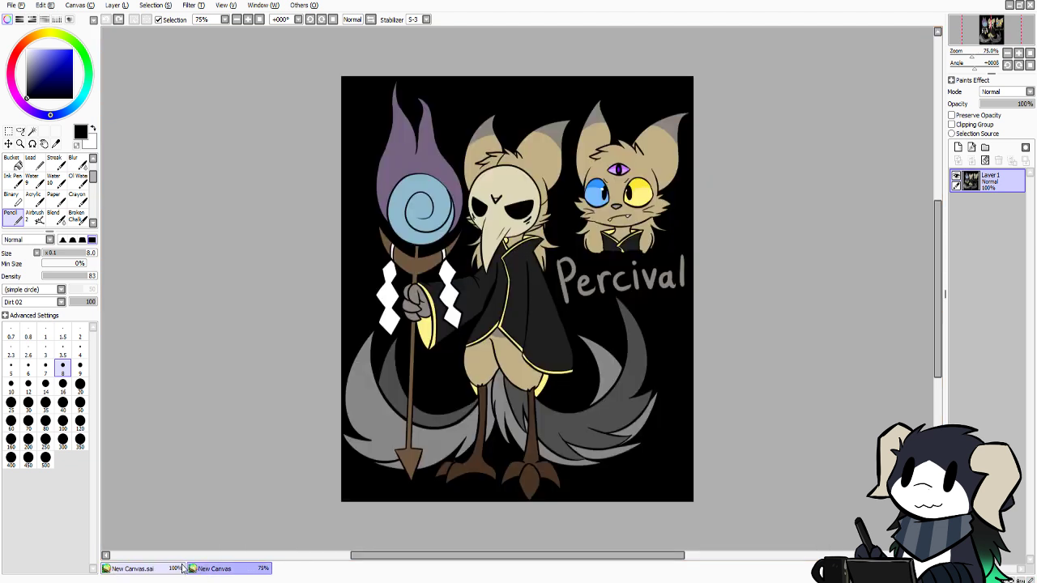
click(132, 569)
Draw the beak's underside from its pointed tip back up to the base of the head
mouse_move(428, 241)
mouse_down()
mouse_move(427, 257)
mouse_move(447, 235)
mouse_up()
drag(444, 237, 467, 224)
key(ctrl+z)
key(ctrl+z)
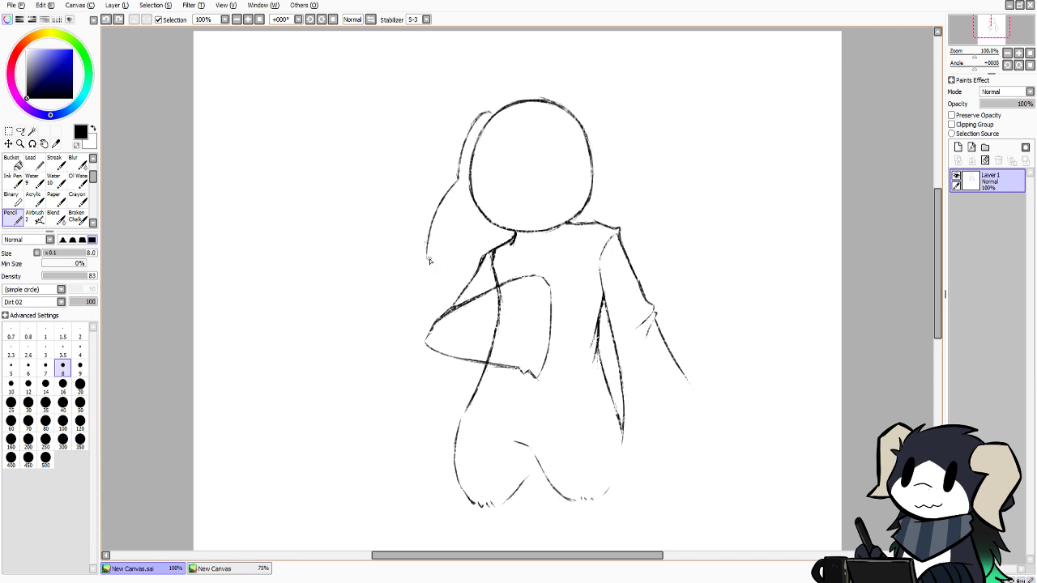
drag(427, 257, 478, 217)
key(ctrl+z)
key(ctrl+z)
key(ctrl+z)
key(ctrl+z)
drag(474, 218, 493, 227)
Draw the mask's inner edge as a curve from the forehead through the head circle down to the chin
drag(489, 115, 517, 154)
key(ctrl+z)
key(ctrl+z)
mouse_move(485, 109)
mouse_down()
mouse_move(516, 147)
mouse_move(518, 175)
mouse_up()
key(ctrl+z)
key(ctrl+z)
mouse_move(508, 138)
mouse_down()
mouse_move(519, 194)
mouse_move(510, 230)
mouse_up()
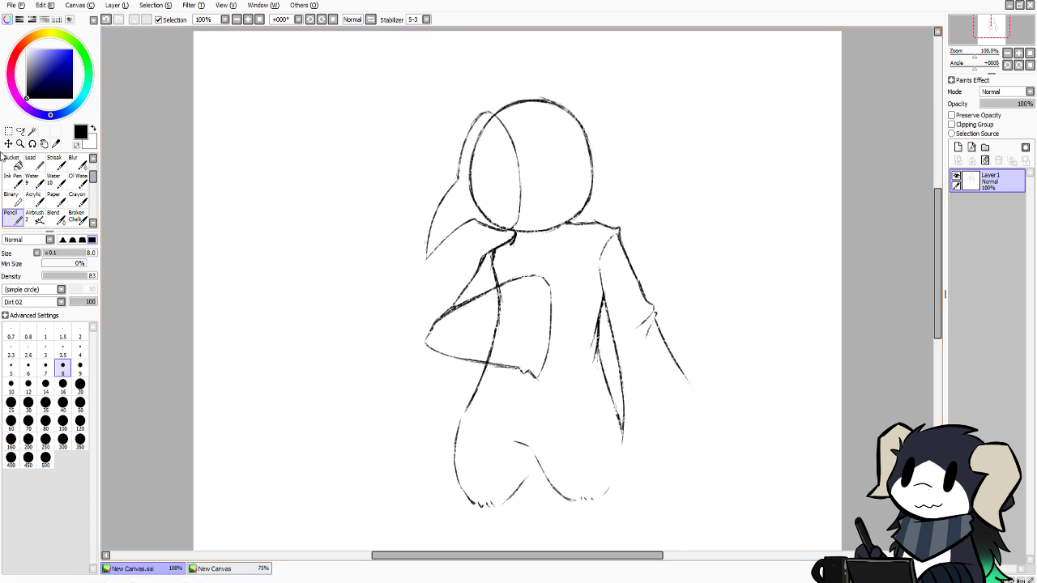
Lasso the beaked mask, move it slightly inward toward the head, deselect it and return to the Pencil brush
click(20, 130)
mouse_move(421, 281)
mouse_down()
mouse_move(405, 199)
mouse_move(479, 105)
mouse_up()
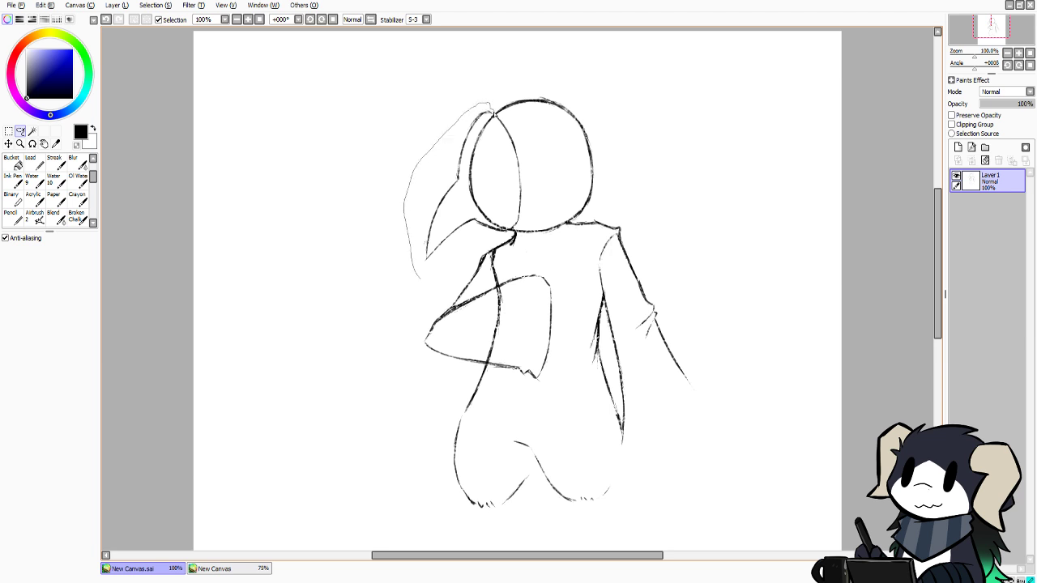
mouse_move(499, 118)
mouse_down()
mouse_move(544, 171)
mouse_move(525, 220)
mouse_move(420, 278)
mouse_up()
drag(464, 220, 471, 219)
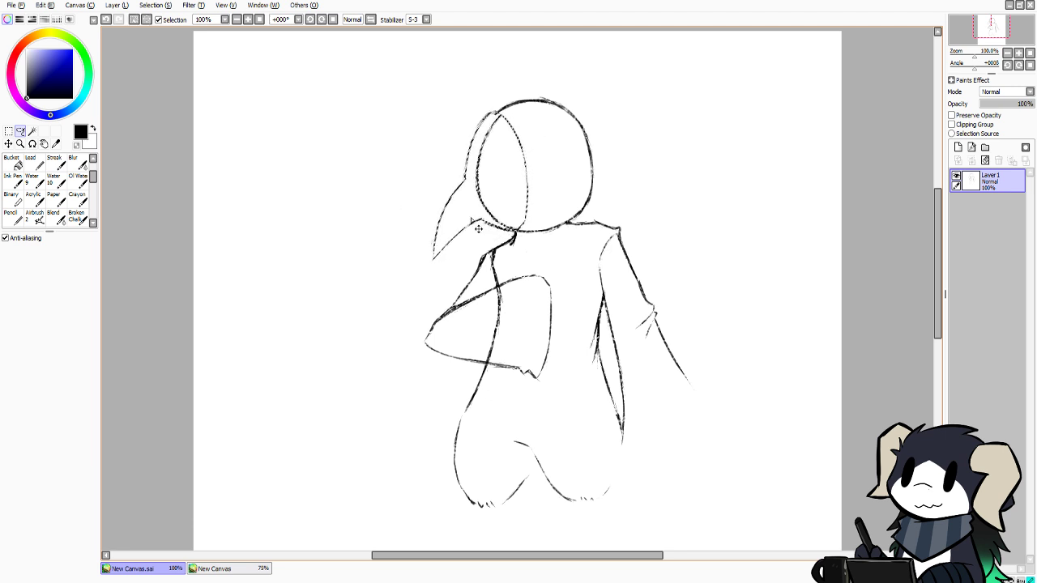
key(ctrl+d)
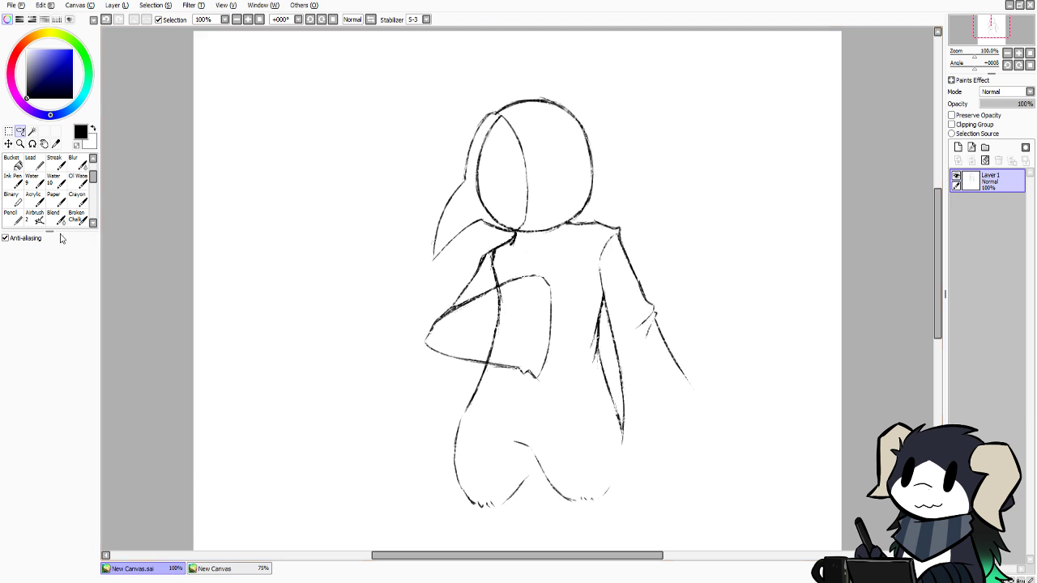
click(12, 217)
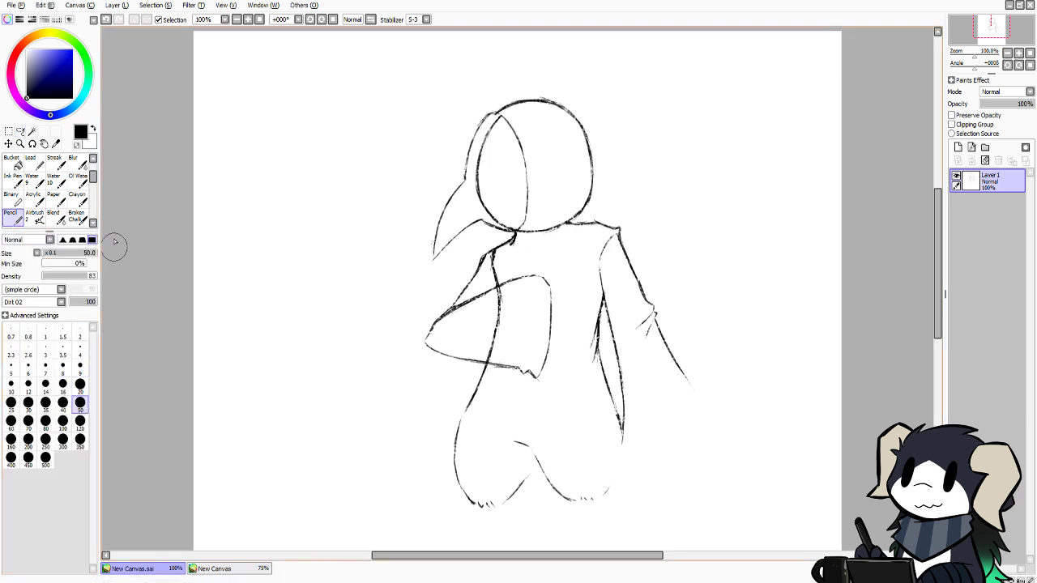
Erase the head outline inside the mask at size 20, return the Pencil to size 8 and check the character reference
click(80, 385)
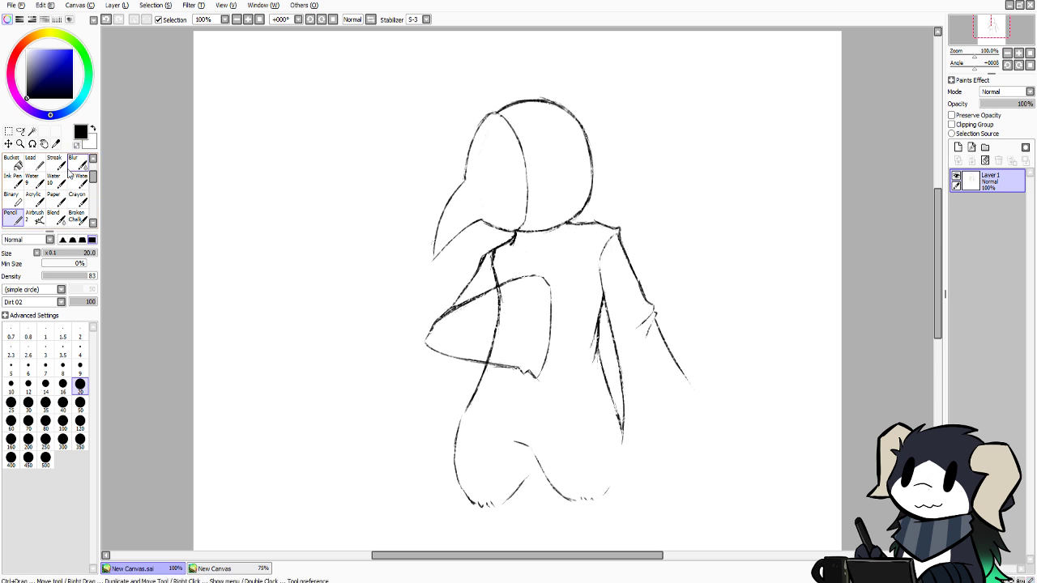
click(62, 366)
click(224, 570)
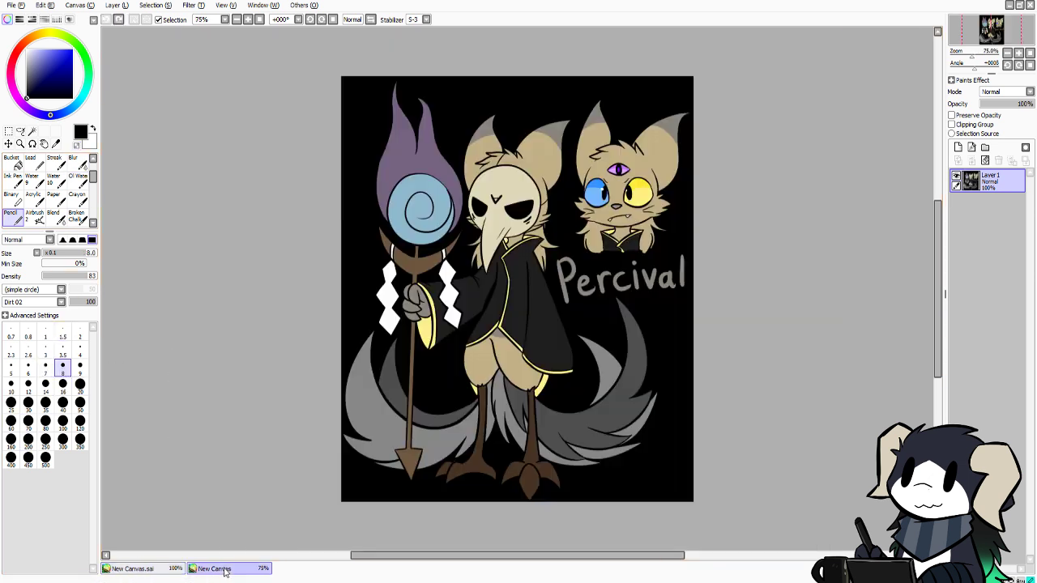
click(134, 569)
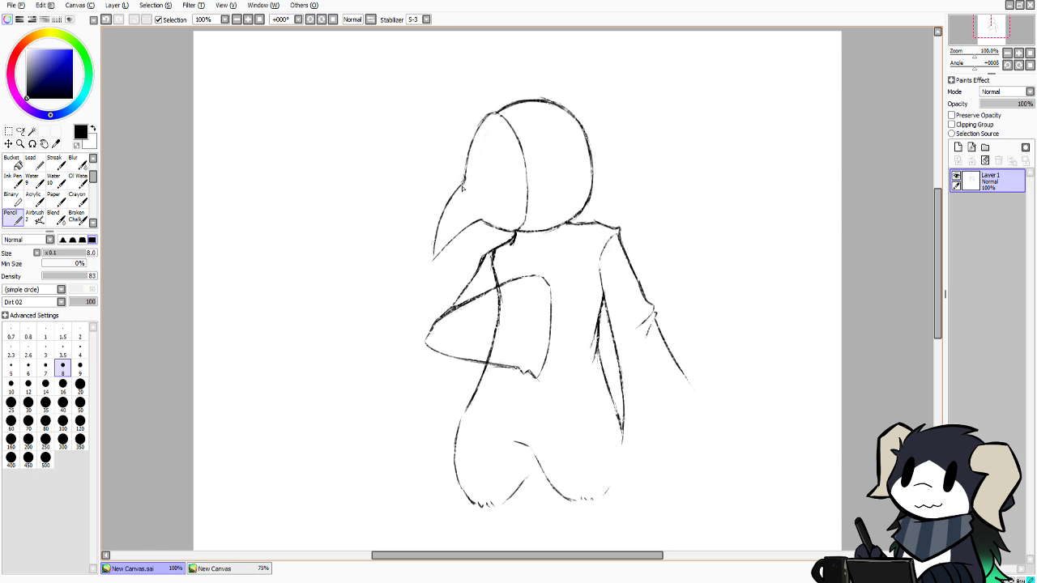
Darken the beak's outline down to its tip, clean up its underside with the eraser, and check the character reference
mouse_move(465, 175)
mouse_down()
mouse_move(431, 264)
mouse_move(484, 222)
mouse_move(462, 236)
mouse_up()
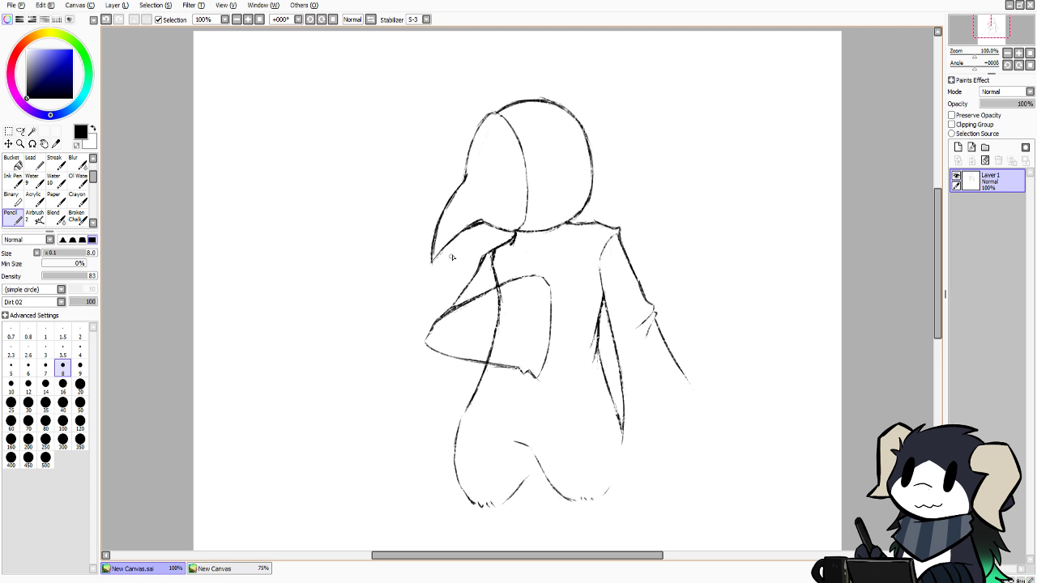
click(76, 145)
mouse_move(466, 228)
mouse_down()
mouse_move(491, 214)
mouse_move(454, 227)
mouse_move(483, 219)
mouse_move(490, 228)
mouse_move(441, 236)
mouse_move(491, 220)
mouse_up()
click(76, 145)
click(245, 568)
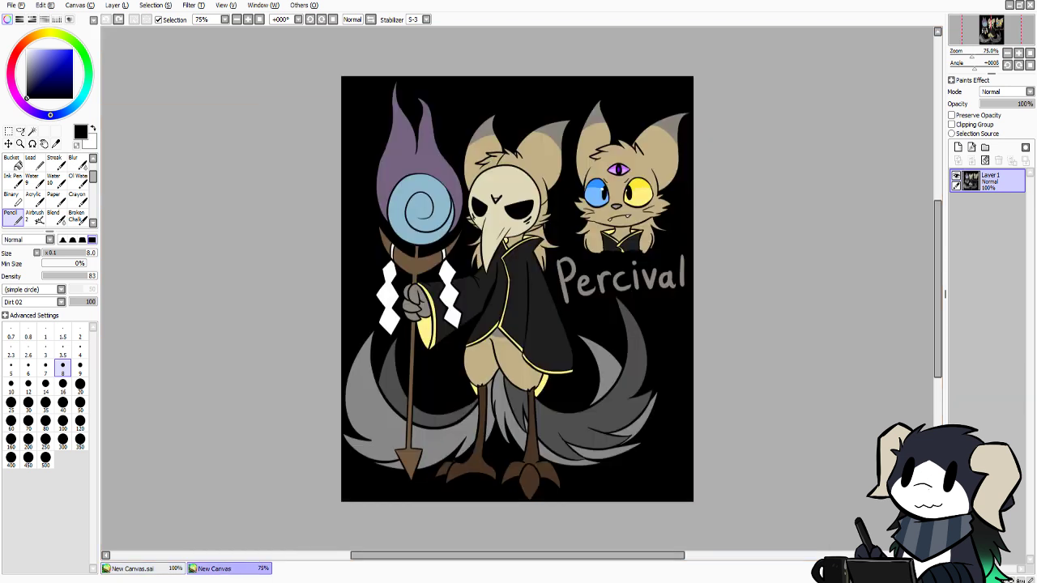
click(156, 567)
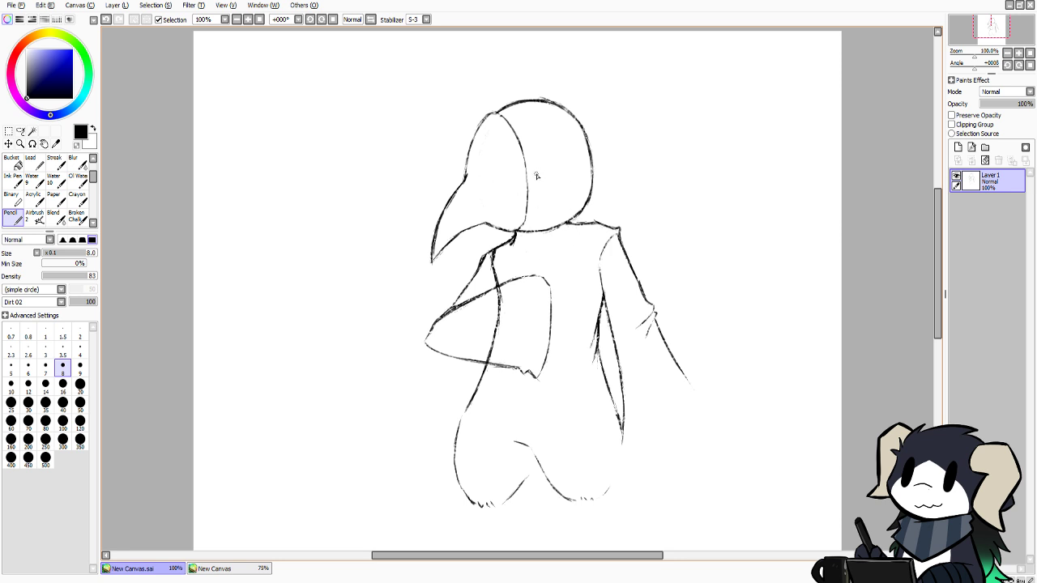
Draw a shallow arched line with a short downward stroke at its outer end on the side of the head, behind the mask
drag(540, 173, 560, 172)
key(ctrl+z)
click(544, 175)
drag(580, 179, 578, 192)
drag(547, 174, 582, 167)
mouse_move(553, 174)
mouse_down()
mouse_move(571, 172)
mouse_move(546, 174)
mouse_move(561, 169)
mouse_up()
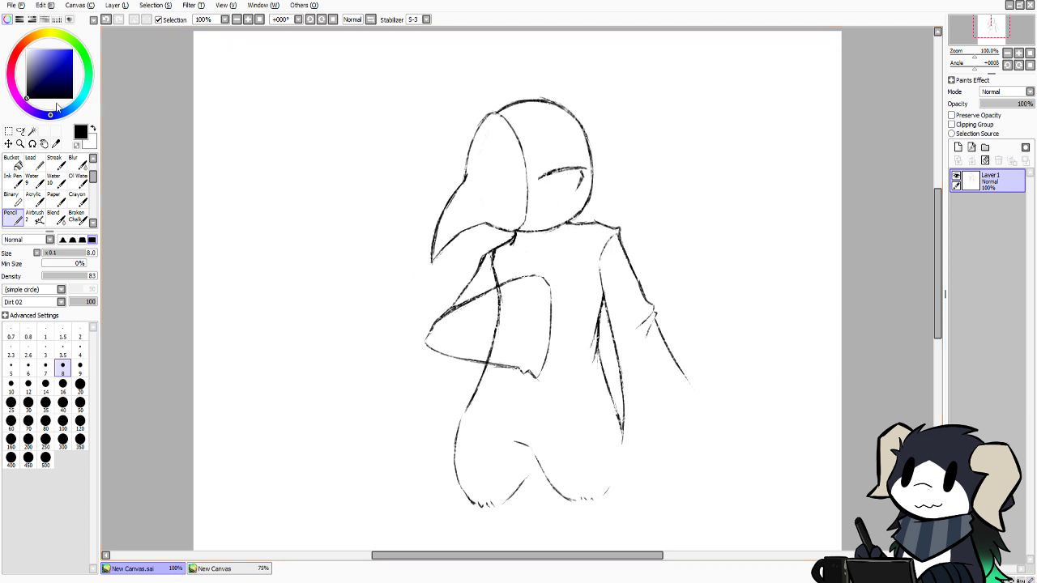
Lasso the arched mark on the side of the head, shift it slightly up toward the mask, deselect and return to the Pencil brush
click(20, 131)
mouse_move(539, 195)
mouse_down()
mouse_move(535, 167)
mouse_move(591, 168)
mouse_up()
mouse_move(556, 200)
mouse_down()
mouse_move(540, 168)
mouse_move(585, 160)
mouse_move(589, 172)
mouse_move(562, 208)
mouse_move(559, 181)
mouse_up()
key(ctrl+d)
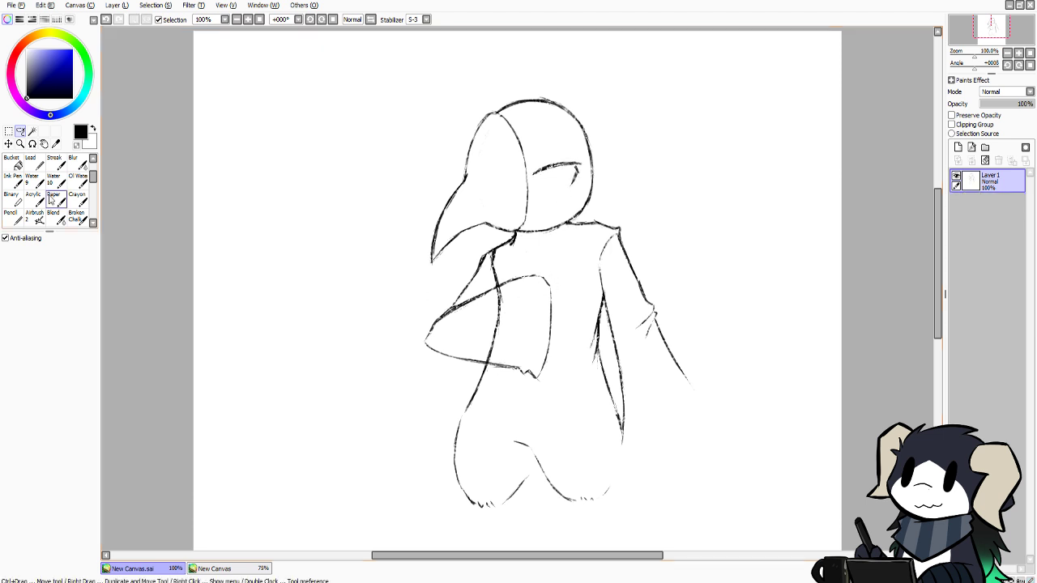
click(12, 215)
mouse_move(536, 173)
mouse_down()
mouse_move(591, 166)
mouse_move(579, 167)
mouse_up()
key(ctrl+z)
key(ctrl+z)
key(ctrl+z)
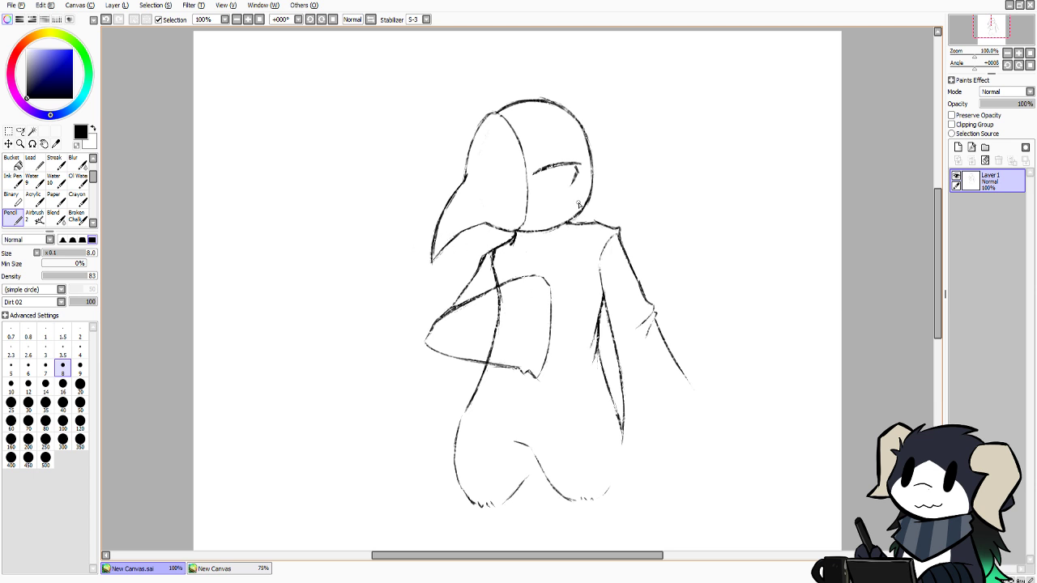
Check the reference, draw pointed cheek fur tufts at the lower back of the head and erase the head outline behind them
click(243, 569)
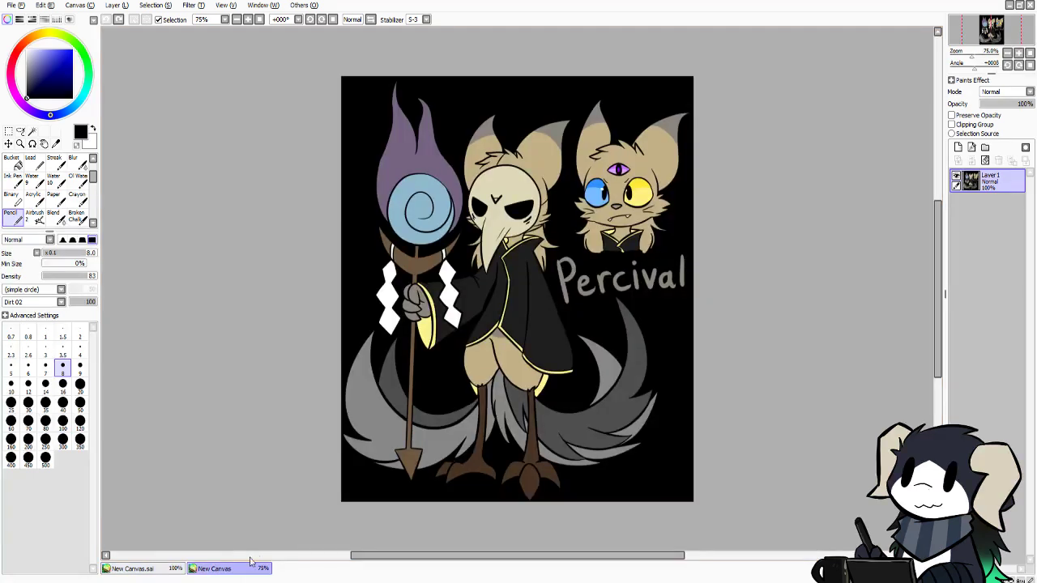
click(165, 568)
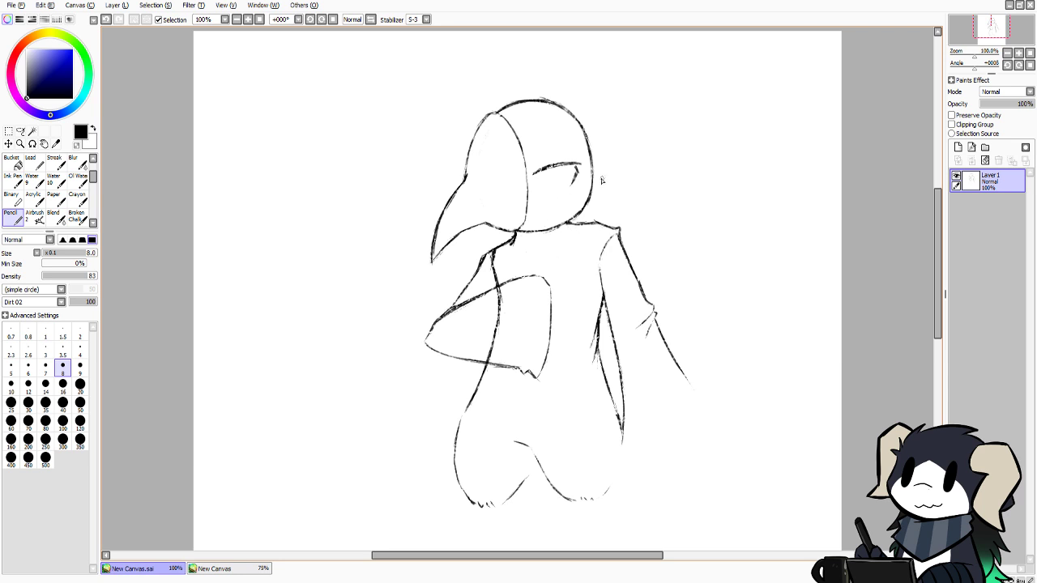
mouse_move(589, 187)
mouse_down()
mouse_move(602, 182)
mouse_move(575, 224)
mouse_up()
key(ctrl+z)
click(77, 146)
mouse_move(593, 185)
mouse_down()
mouse_move(581, 215)
mouse_move(589, 210)
mouse_move(574, 217)
mouse_up()
Add a small notch at the beak's base and a thin contour line inside the beak's upper edge, consulting the reference
click(247, 570)
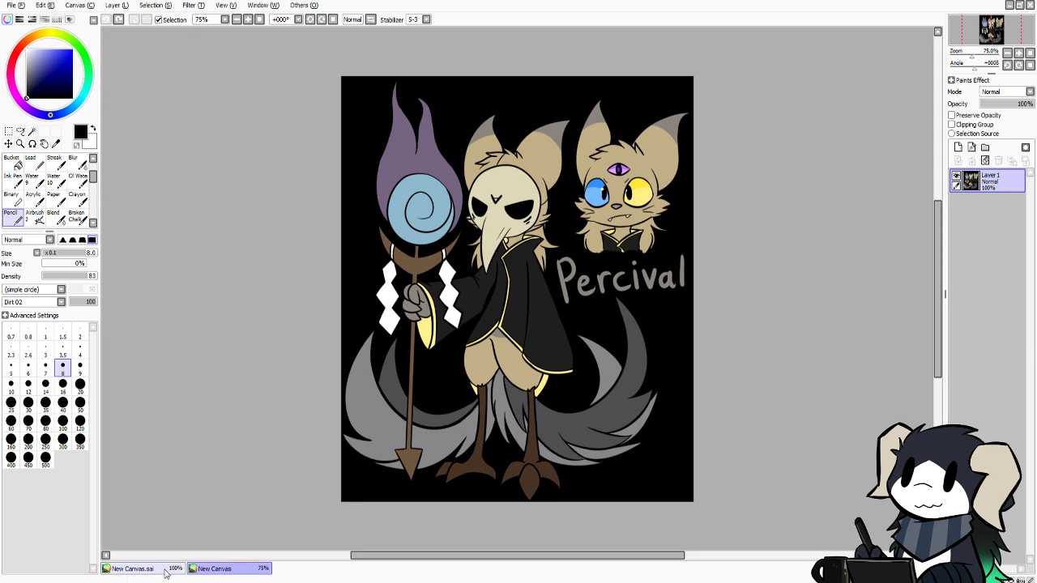
click(133, 568)
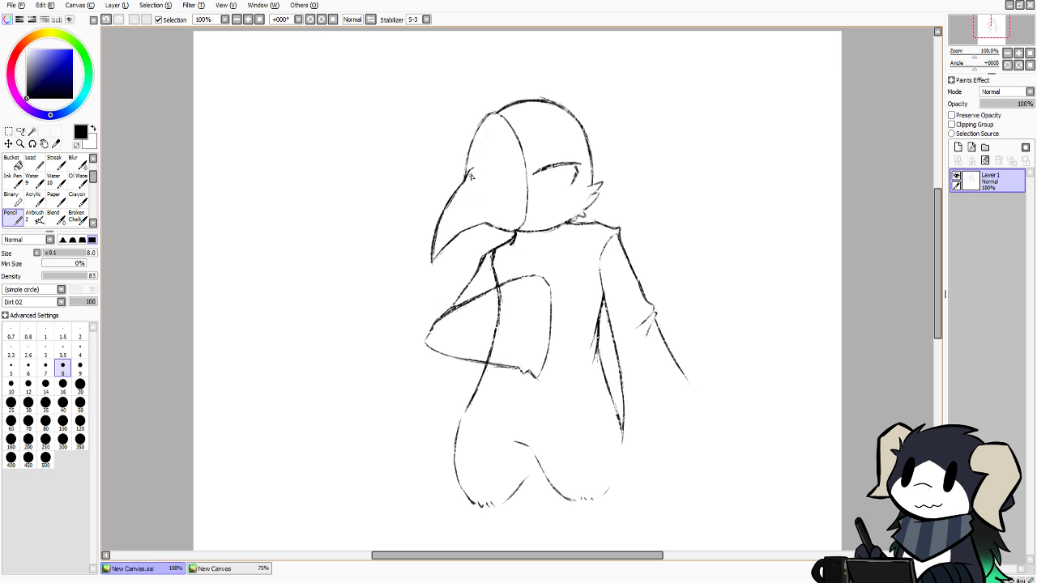
drag(459, 195, 436, 258)
key(ctrl+z)
click(268, 568)
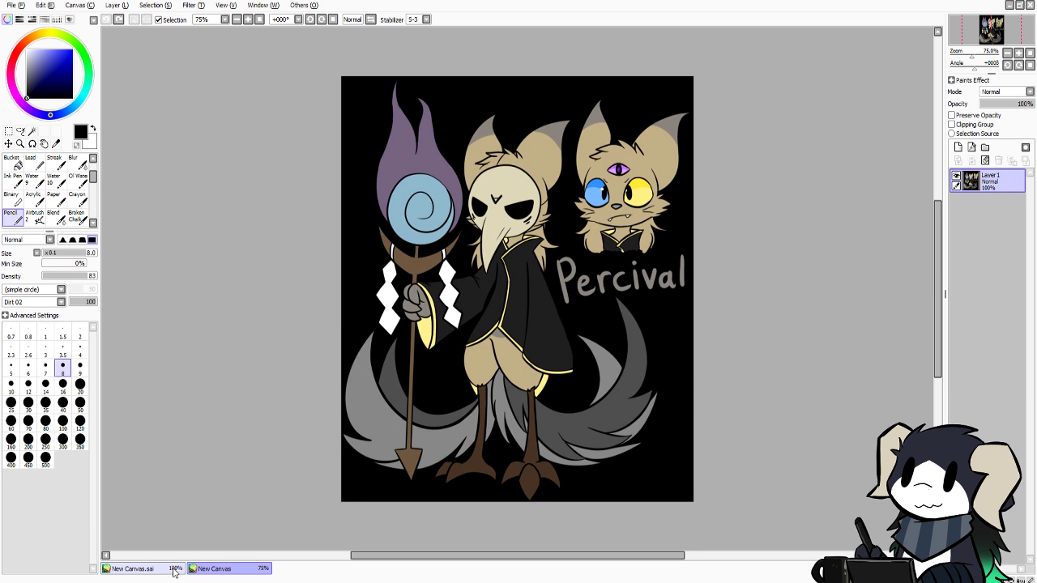
click(174, 572)
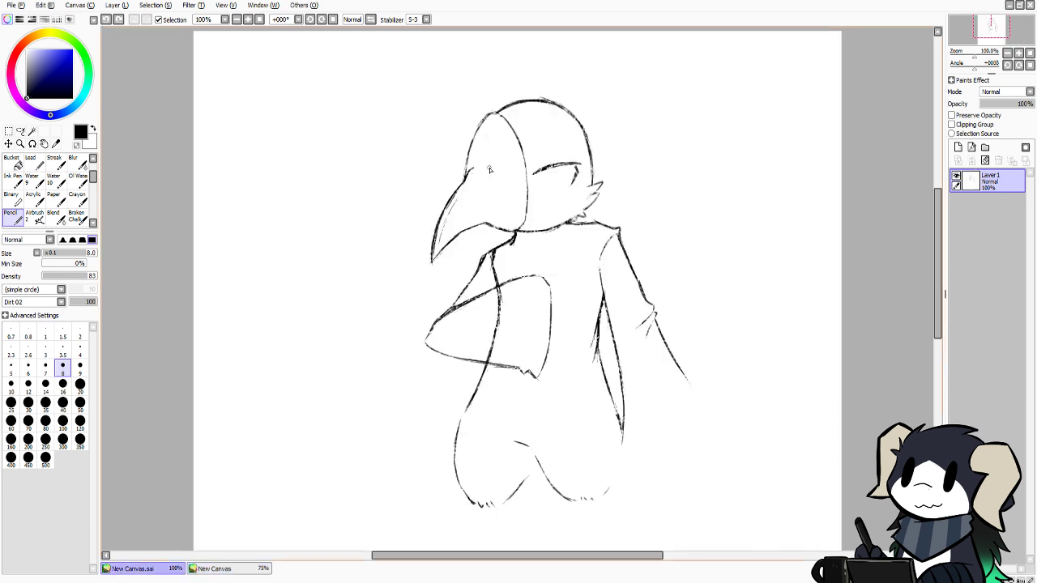
Draw the mask's near eye socket as a half-circle with a slanted top edge, undoing and redrawing strokes until it fits
mouse_move(487, 172)
mouse_down()
mouse_move(518, 150)
mouse_move(485, 169)
mouse_move(516, 159)
mouse_up()
key(ctrl+z)
key(ctrl+z)
key(ctrl+z)
key(ctrl+z)
key(ctrl+z)
key(ctrl+z)
mouse_move(484, 188)
mouse_down()
mouse_move(509, 179)
mouse_move(516, 190)
mouse_move(518, 161)
mouse_move(516, 188)
mouse_up()
key(ctrl+z)
key(ctrl+z)
key(ctrl+z)
key(ctrl+z)
Check the reference and draw short diagonal scratch marks below the outer corner of the mask's eye socket
click(243, 569)
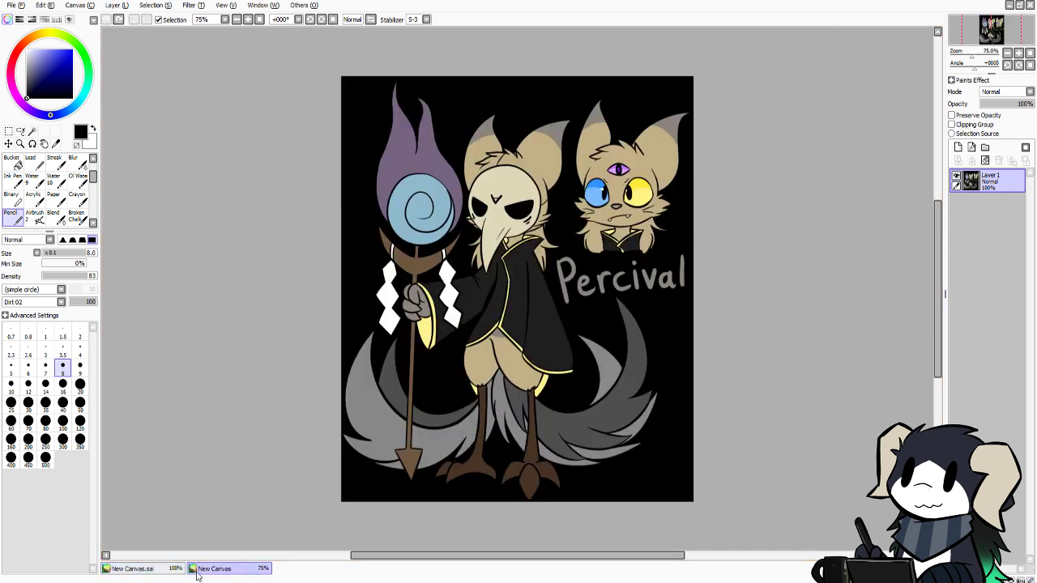
click(182, 569)
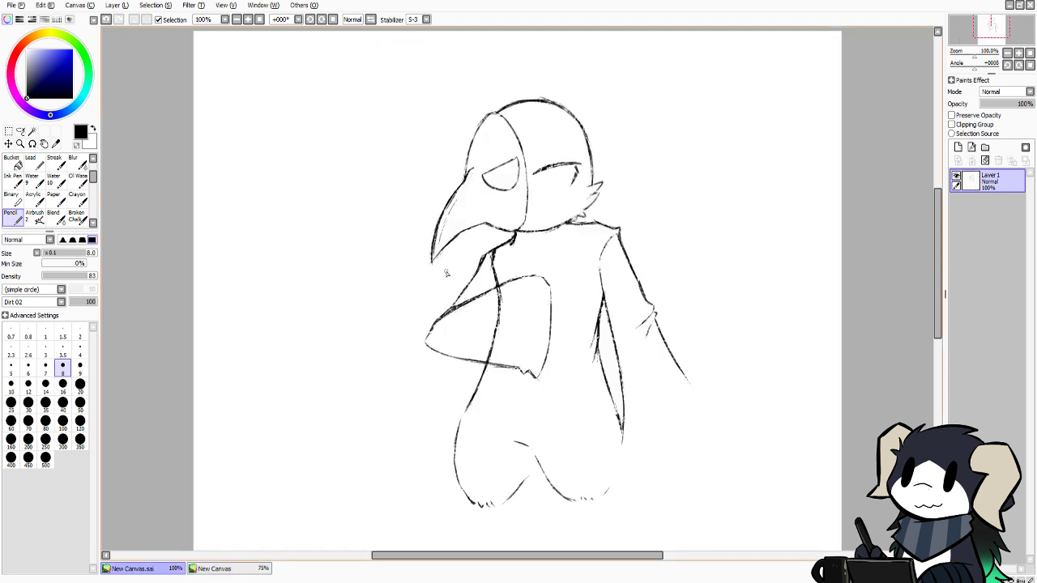
mouse_move(512, 193)
mouse_down()
mouse_move(525, 179)
mouse_move(522, 201)
mouse_up()
key(ctrl+z)
key(ctrl+z)
key(ctrl+z)
Draw the small V-shaped mark on the mask's forehead near its front edge, comparing with the reference
click(235, 569)
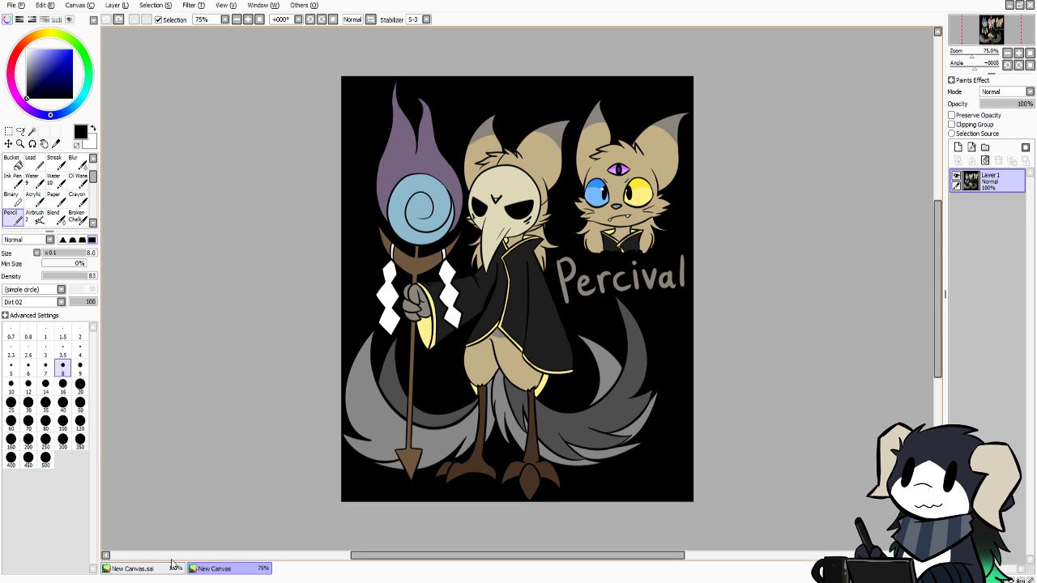
click(172, 556)
drag(207, 555, 471, 552)
click(153, 569)
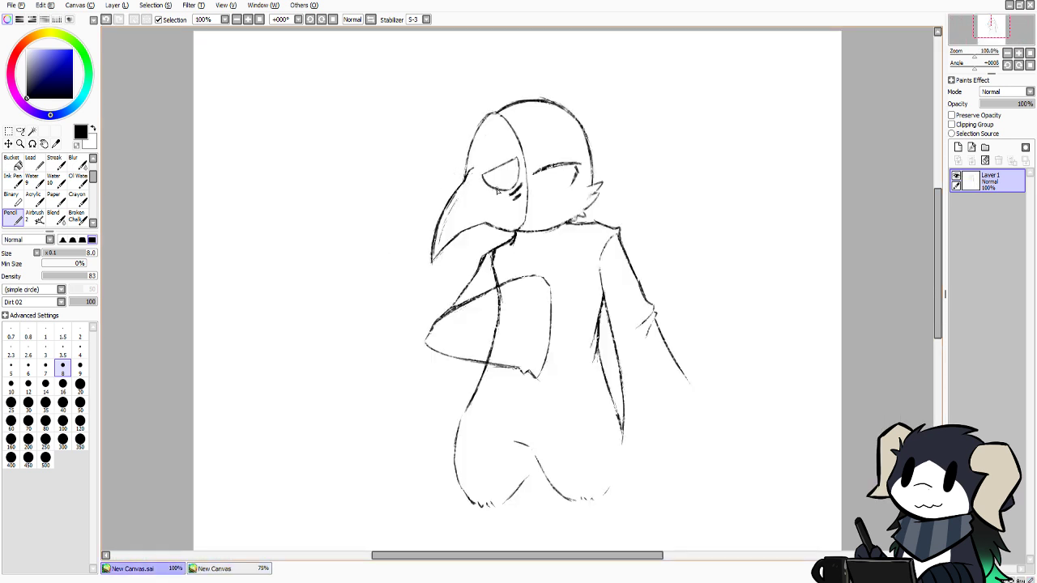
drag(484, 153, 469, 165)
key(ctrl+z)
key(ctrl+z)
drag(472, 159, 478, 157)
click(247, 569)
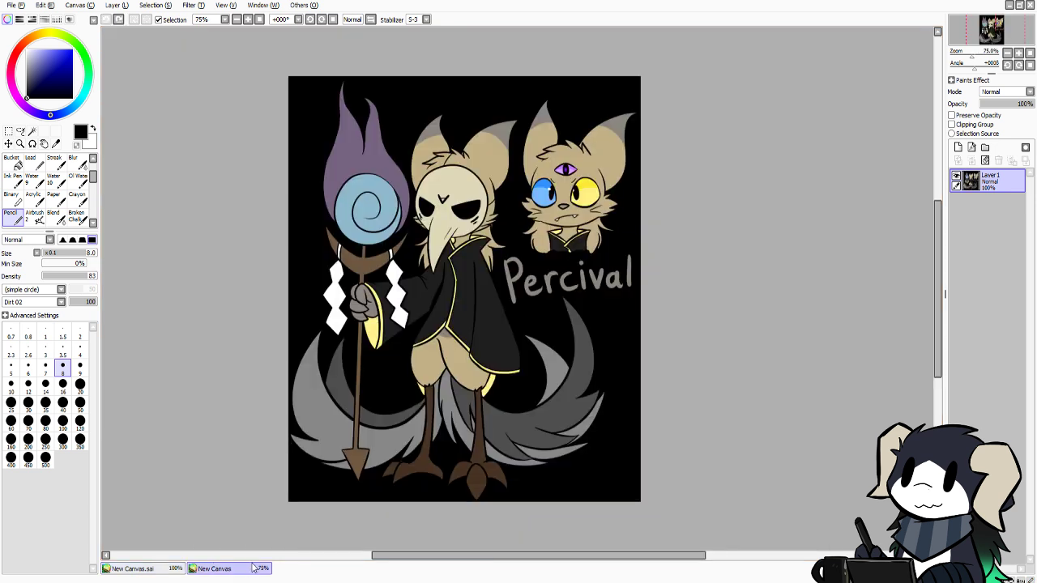
click(170, 570)
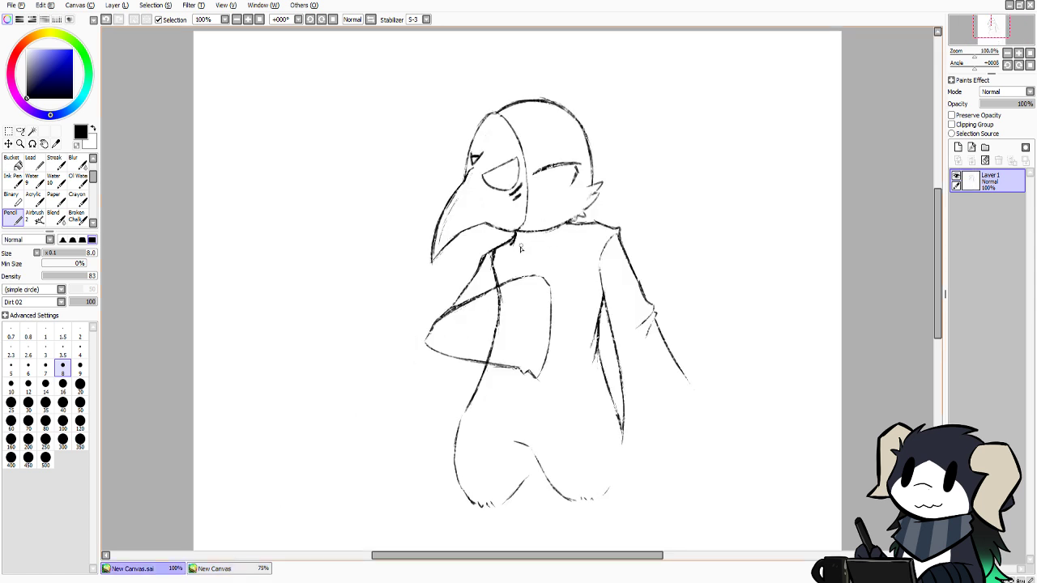
Erase the arched mark on the side of the head at size 50, and return the Pencil to size 8
click(80, 403)
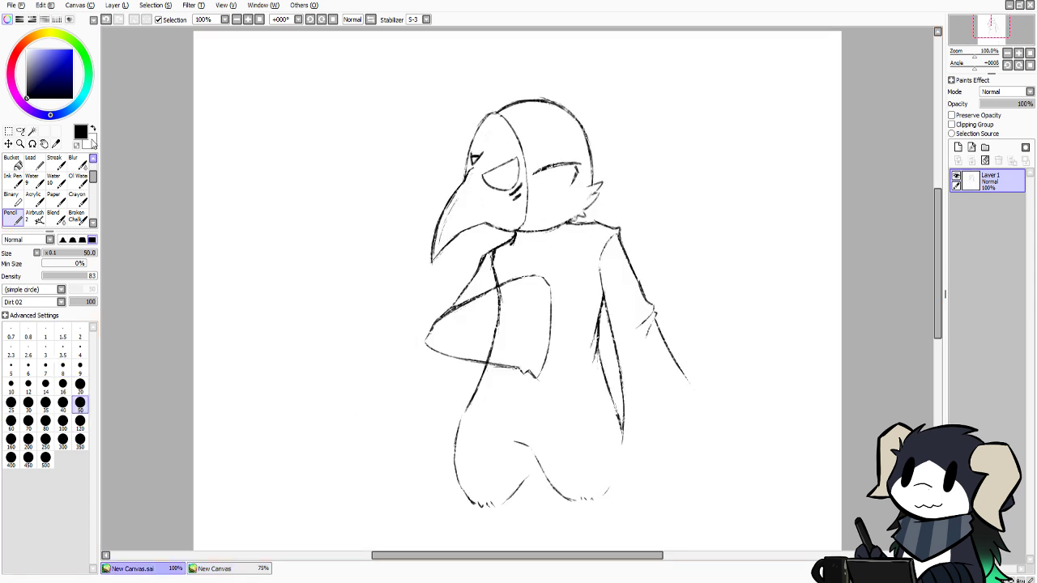
mouse_move(538, 176)
mouse_down()
mouse_move(551, 155)
mouse_move(548, 178)
mouse_up()
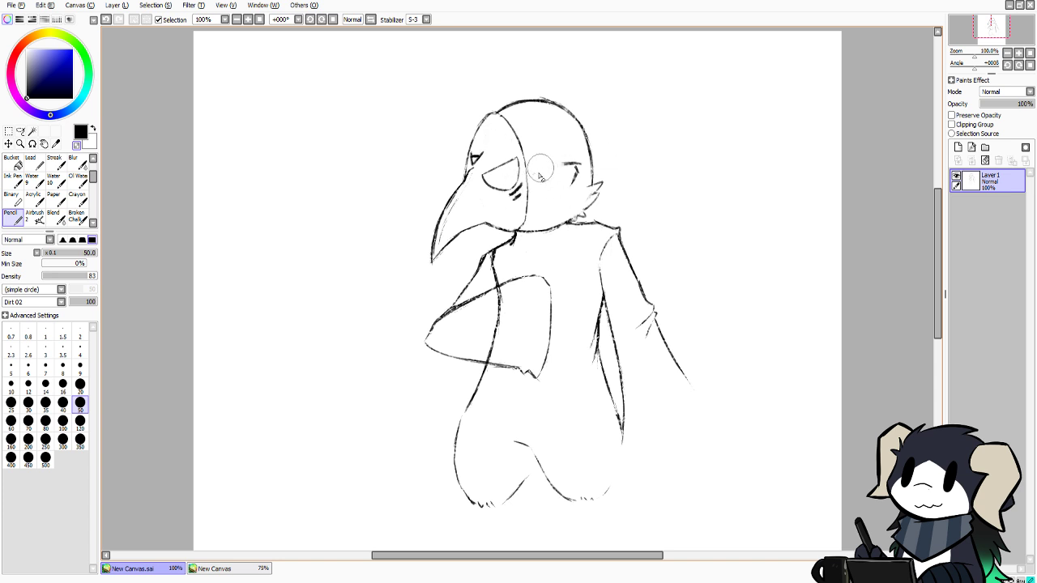
drag(561, 160, 560, 199)
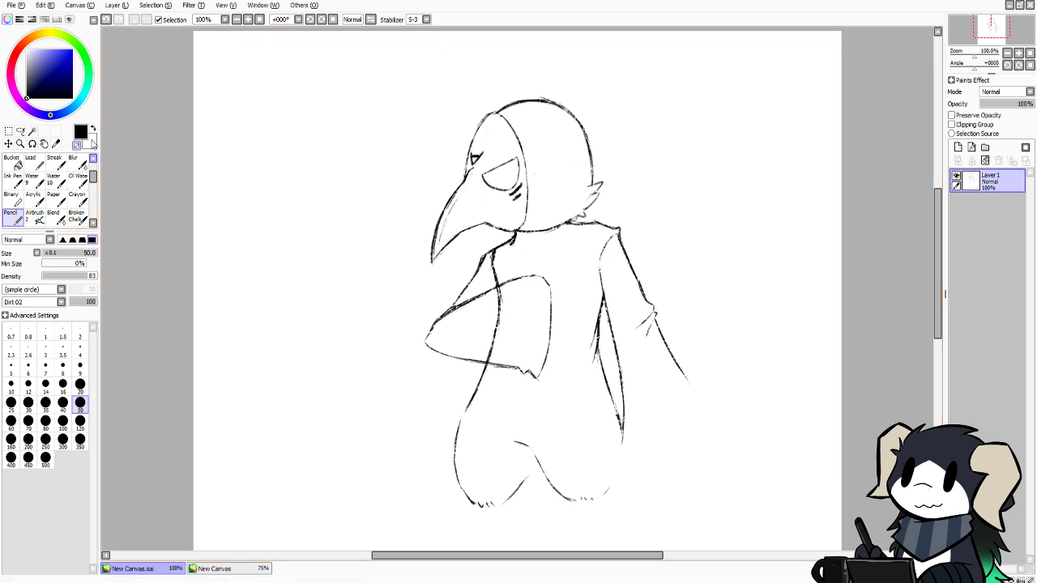
click(63, 369)
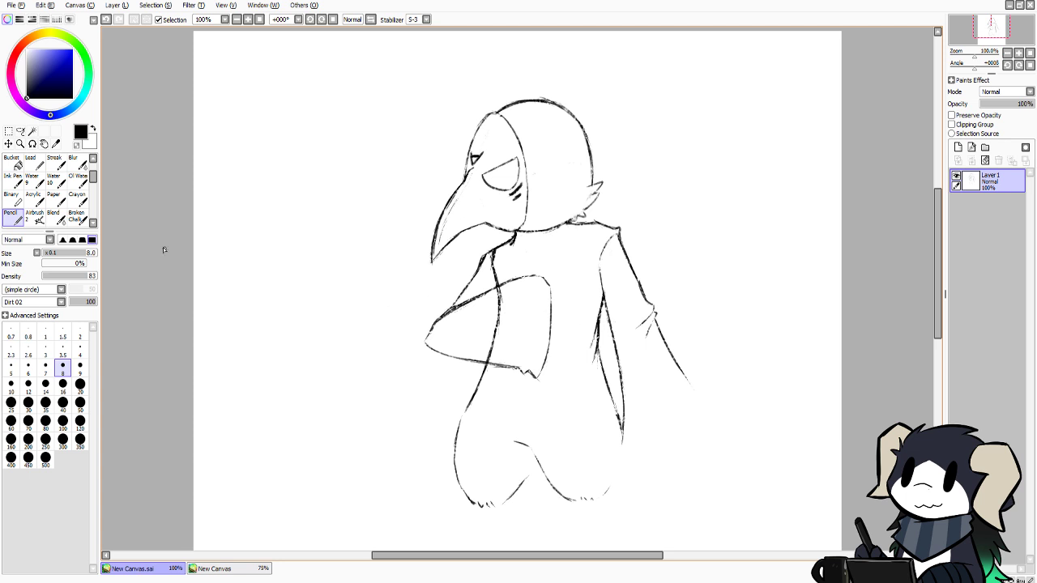
Fill the mask's eye socket with black using the Bucket, and check the reference
click(12, 162)
click(501, 177)
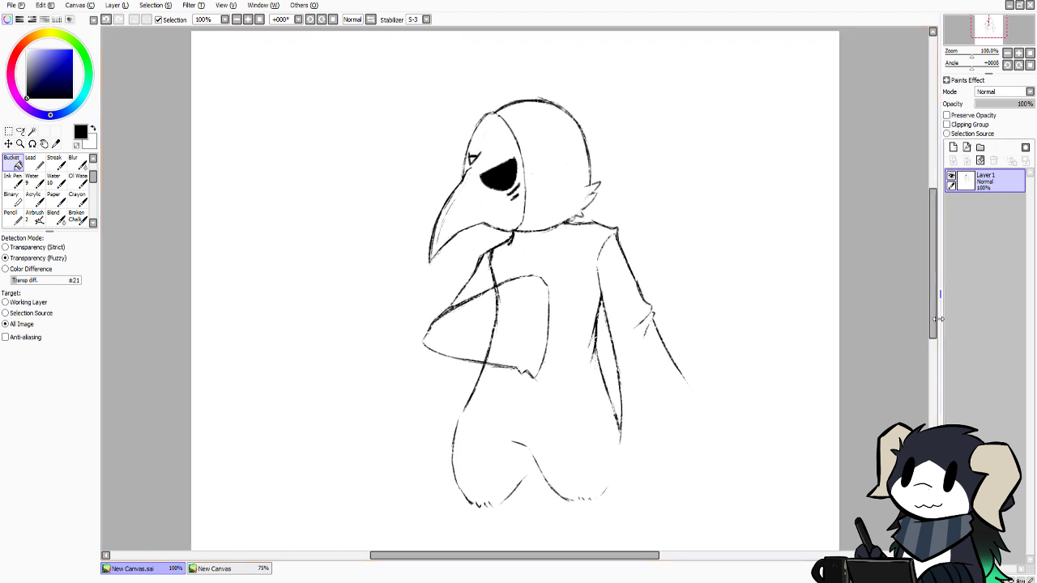
mouse_move(936, 322)
mouse_down()
mouse_move(936, 384)
mouse_move(936, 282)
mouse_up()
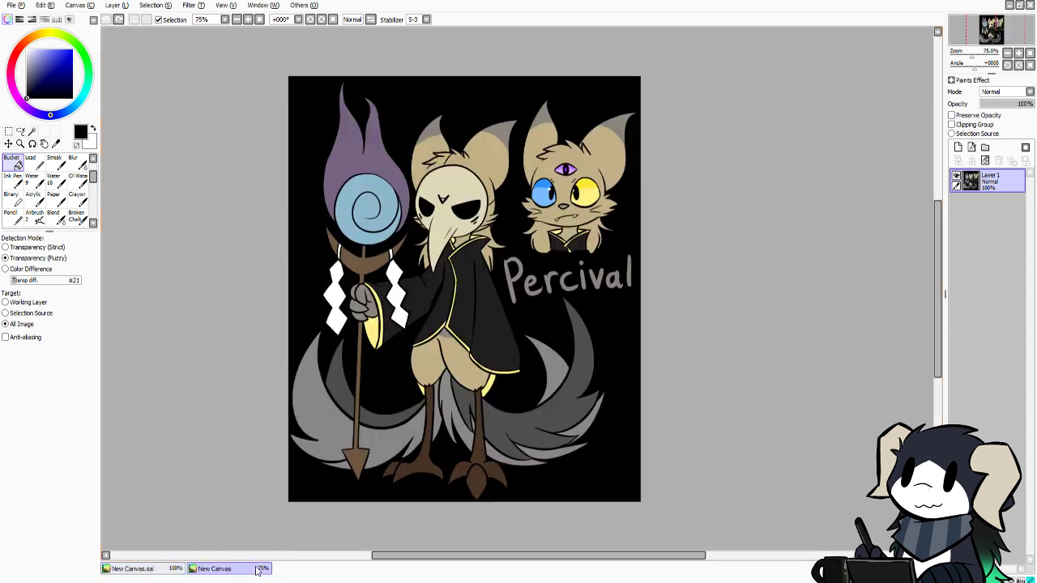
click(270, 570)
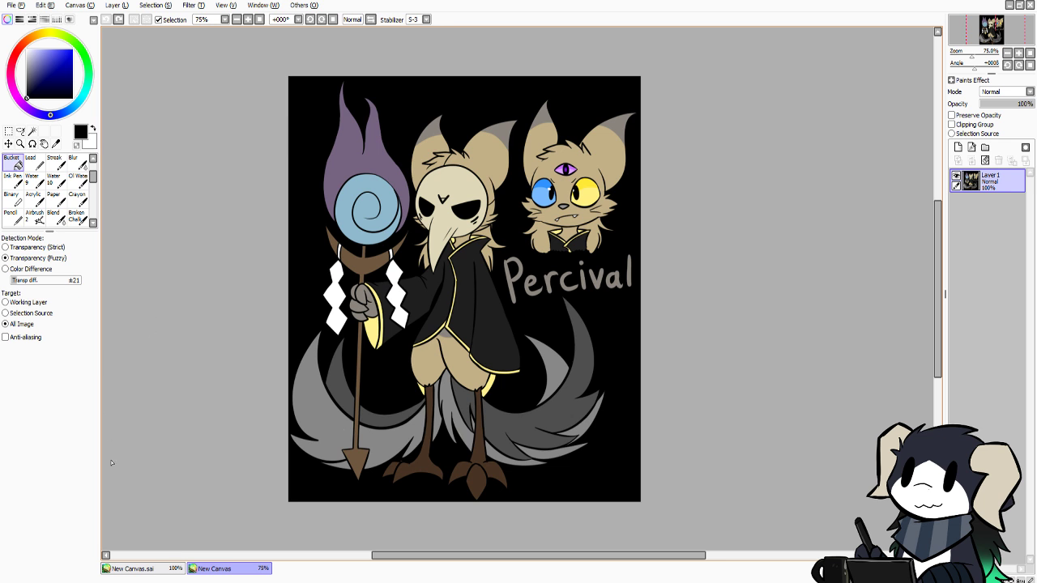
click(147, 572)
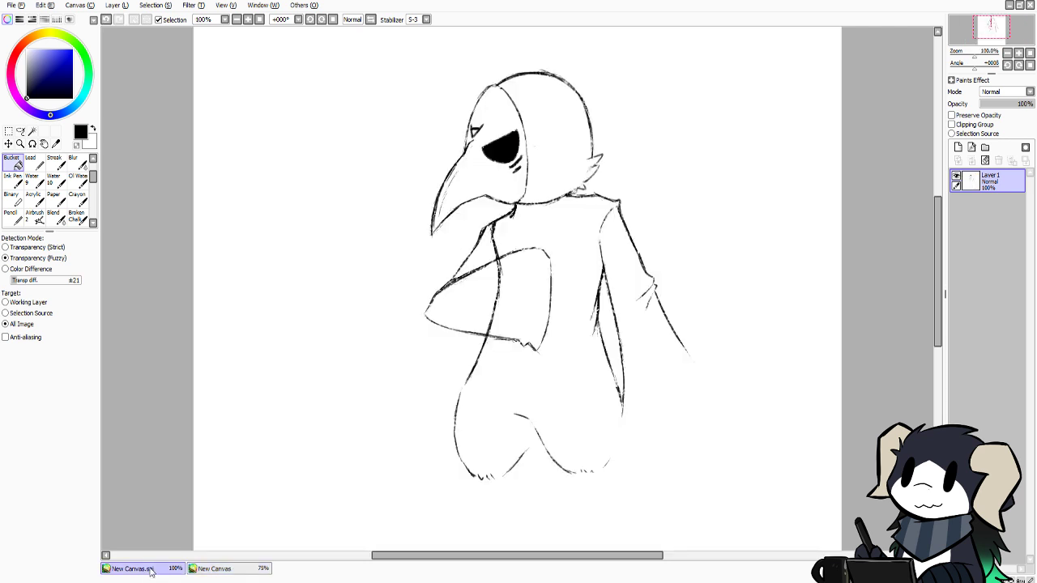
Erase the torso line crossing the bent sleeve with the Pencil at size 50, and return the brush to size 8
click(11, 215)
click(80, 403)
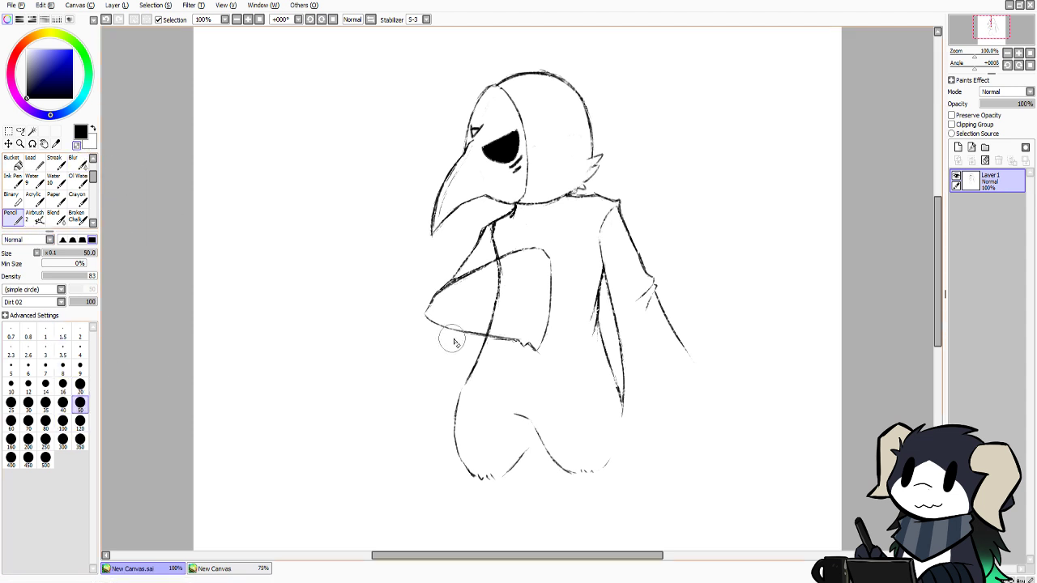
mouse_move(466, 303)
mouse_down()
mouse_move(505, 280)
mouse_move(479, 292)
mouse_move(495, 273)
mouse_move(516, 271)
mouse_move(493, 279)
mouse_move(506, 296)
mouse_move(500, 314)
mouse_move(516, 322)
mouse_move(483, 321)
mouse_move(498, 325)
mouse_up()
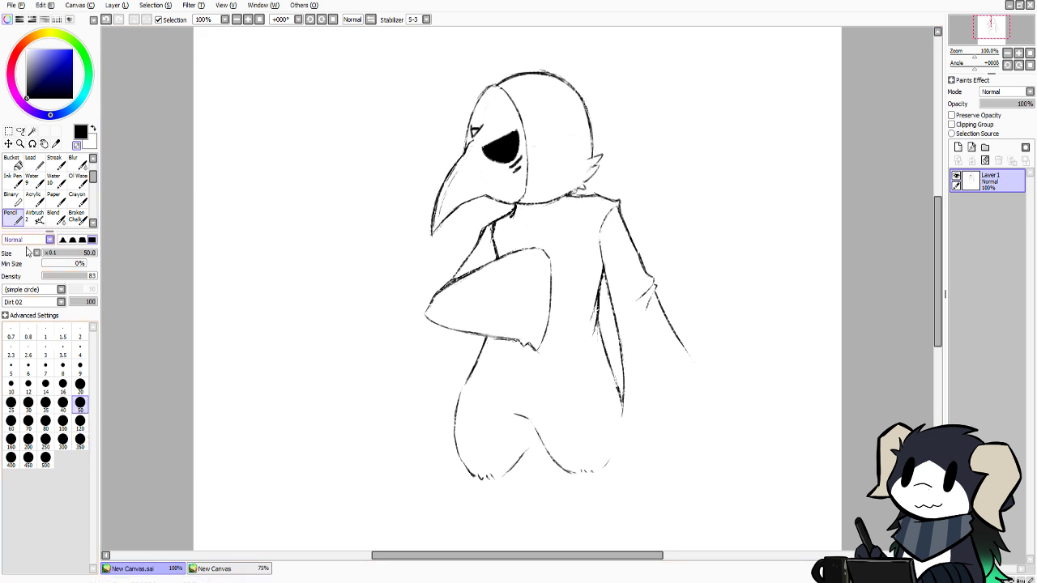
click(63, 365)
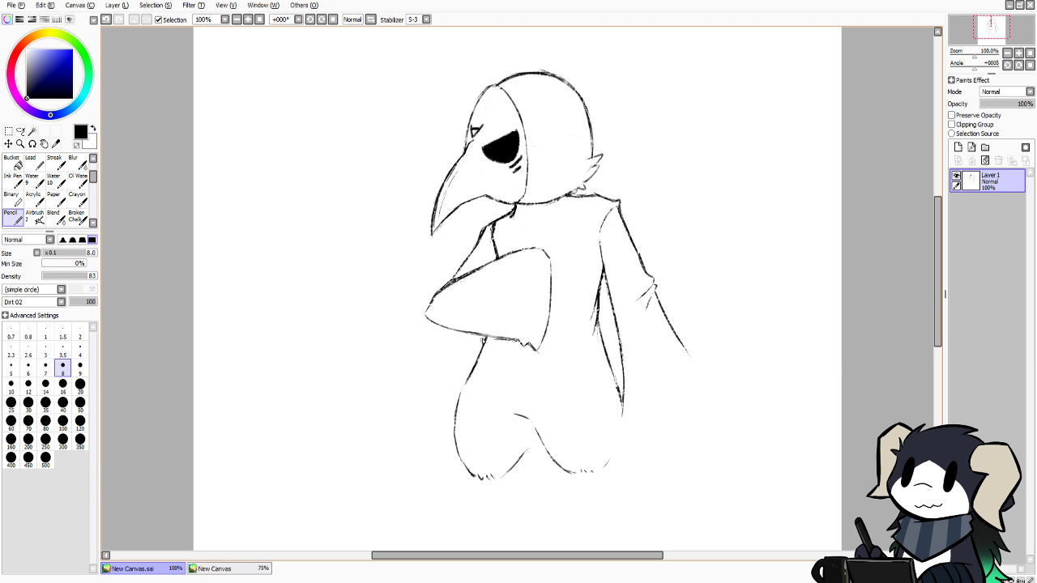
drag(477, 336, 512, 341)
key(ctrl+z)
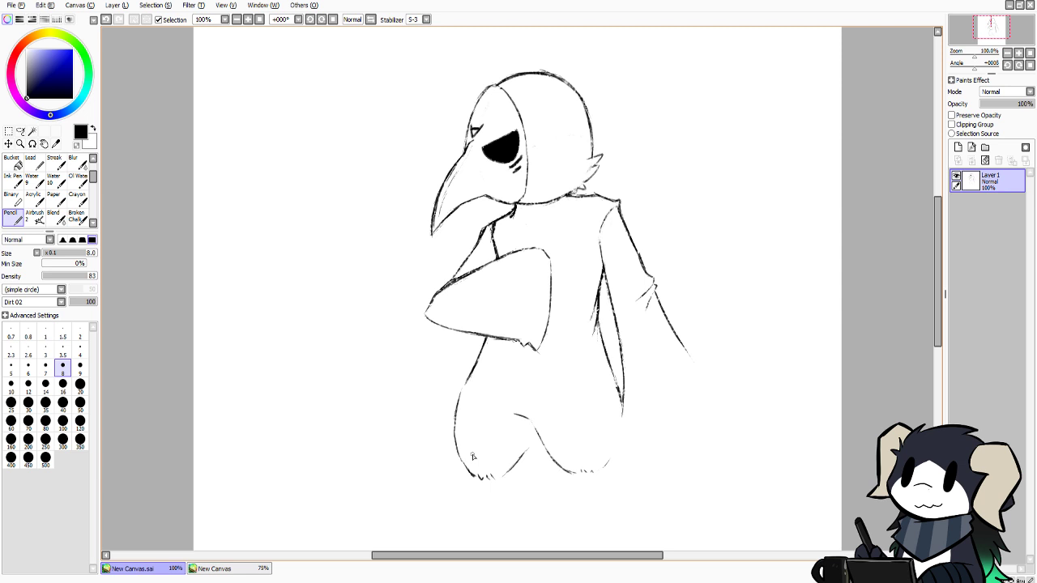
Lasso the mask's eye socket, nudge it slightly after checking the reference, clear the selection, and return to the Pencil
scroll(810, 336, down, 2)
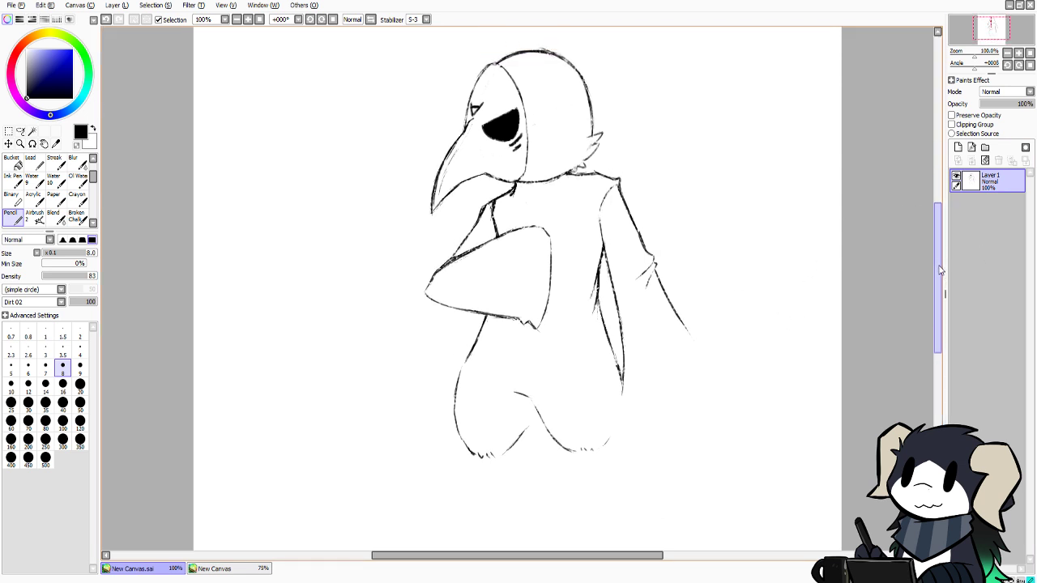
click(21, 130)
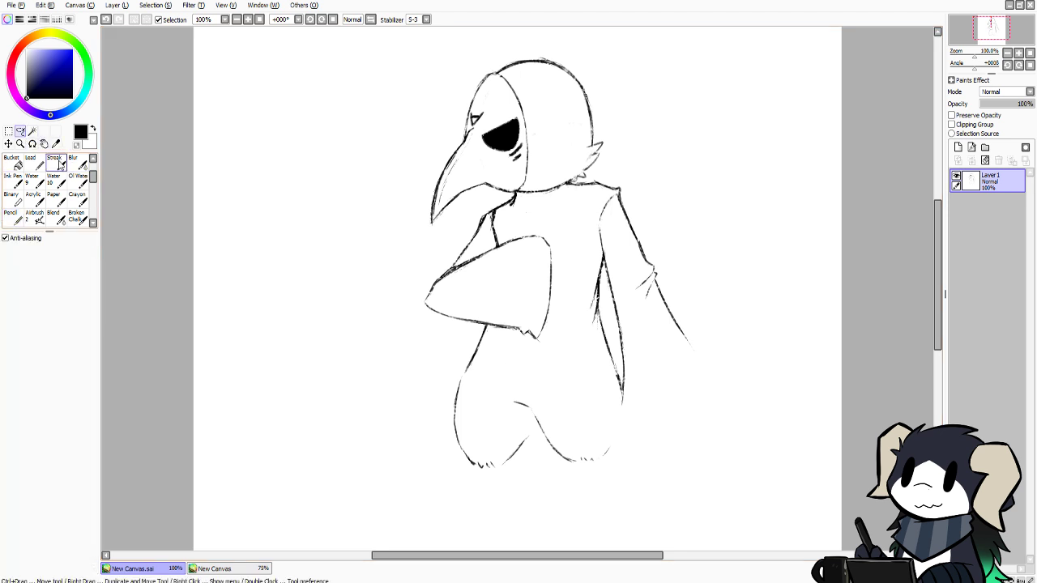
mouse_move(492, 168)
mouse_down()
mouse_move(479, 146)
mouse_move(503, 116)
mouse_up()
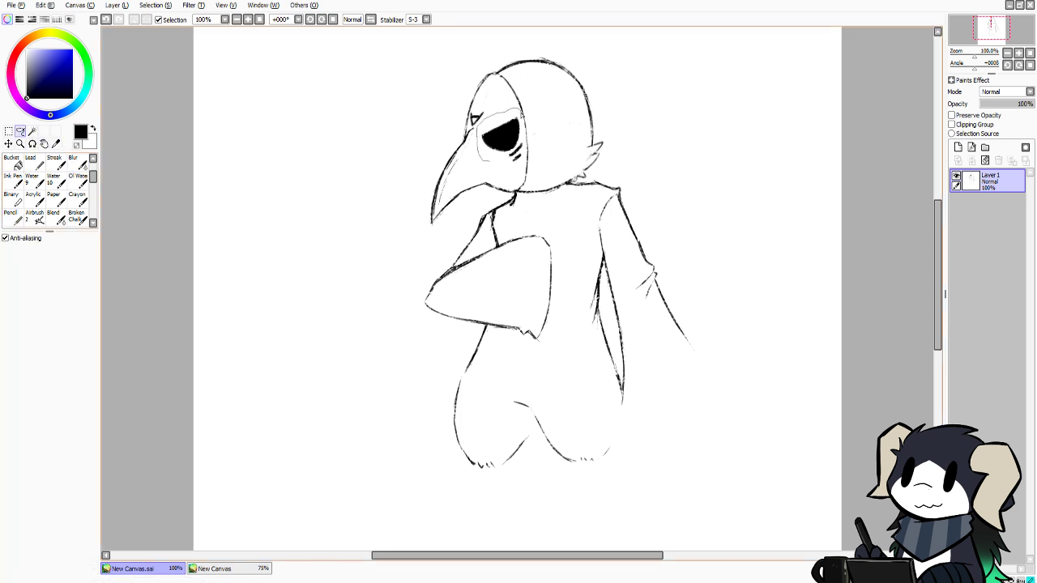
drag(526, 162, 486, 167)
click(203, 570)
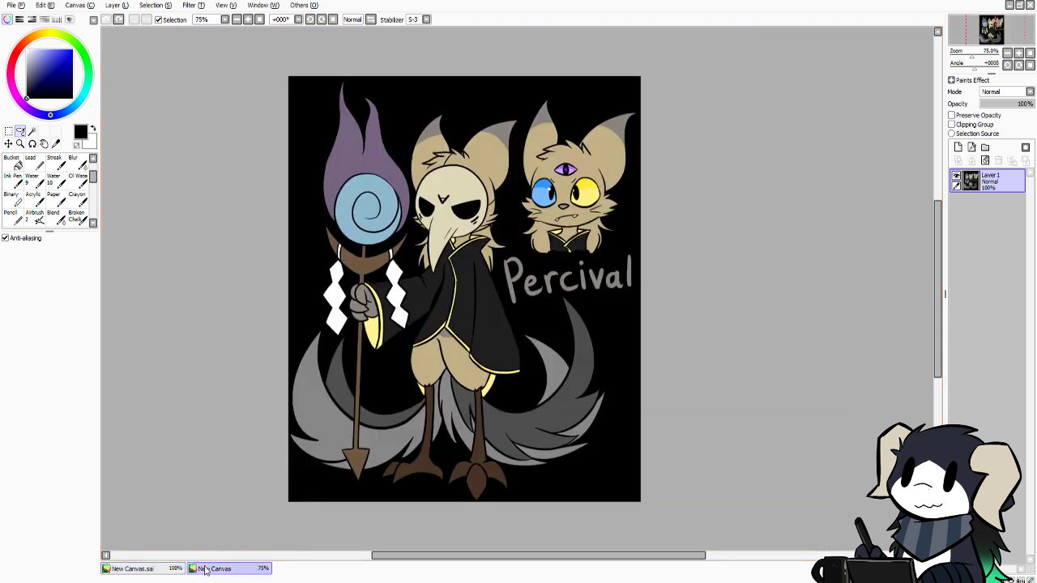
click(178, 570)
drag(491, 133, 497, 136)
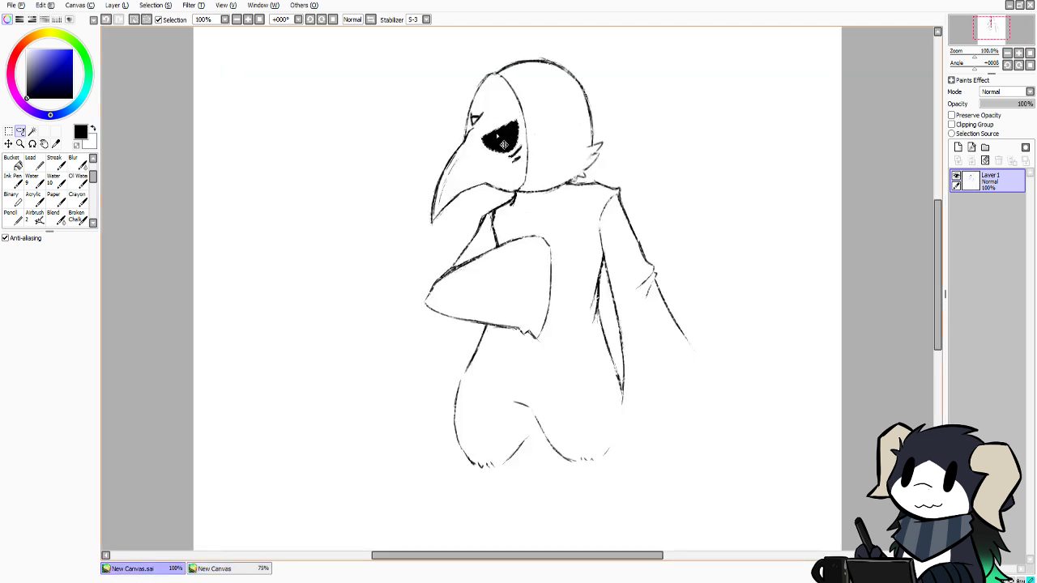
key(ctrl+d)
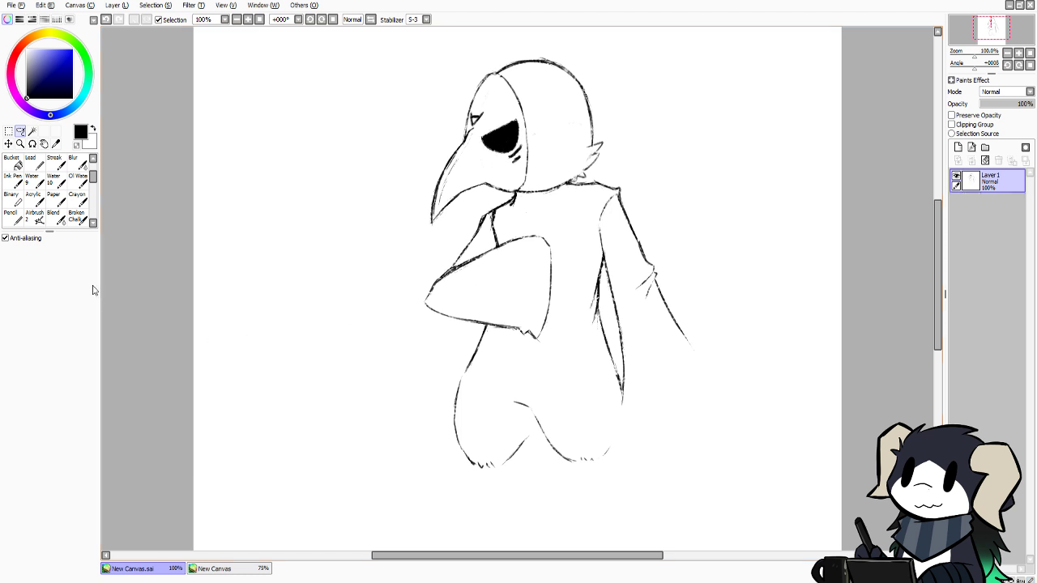
click(13, 215)
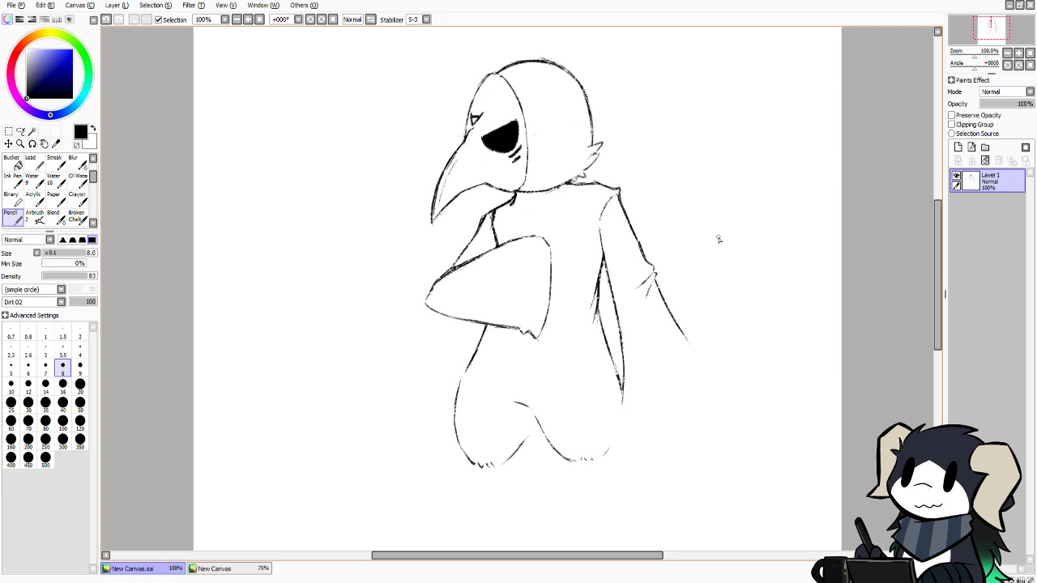
Draw the wide, angled open end of the hanging sleeve, extending its outer edge down to close the outline
drag(937, 275, 937, 293)
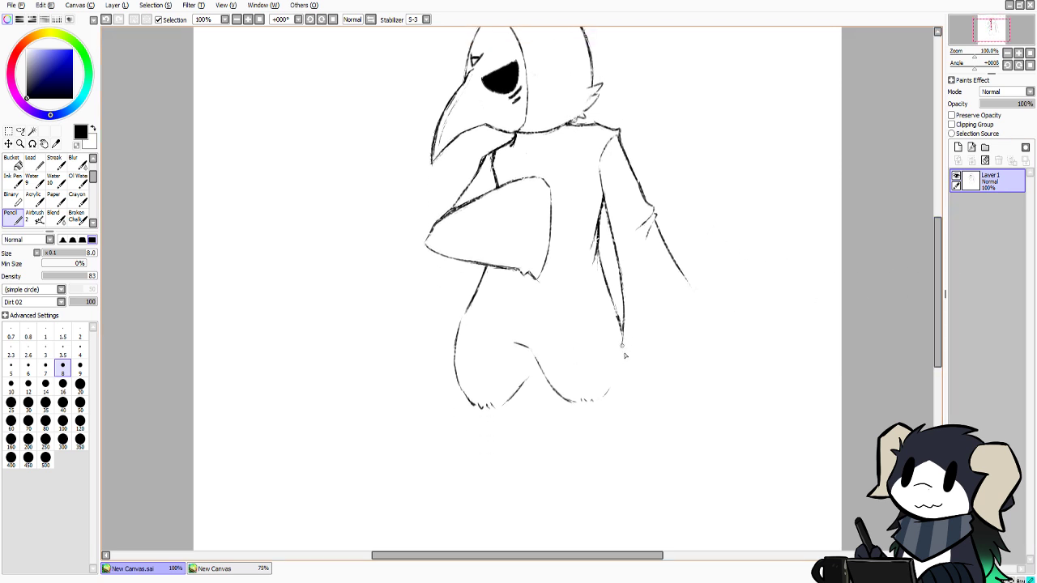
mouse_move(622, 346)
mouse_down()
mouse_move(689, 388)
mouse_move(672, 385)
mouse_move(713, 338)
mouse_up()
key(ctrl+z)
mouse_move(683, 276)
mouse_down()
mouse_move(717, 327)
mouse_move(701, 307)
mouse_move(718, 343)
mouse_move(716, 331)
mouse_move(698, 358)
mouse_up()
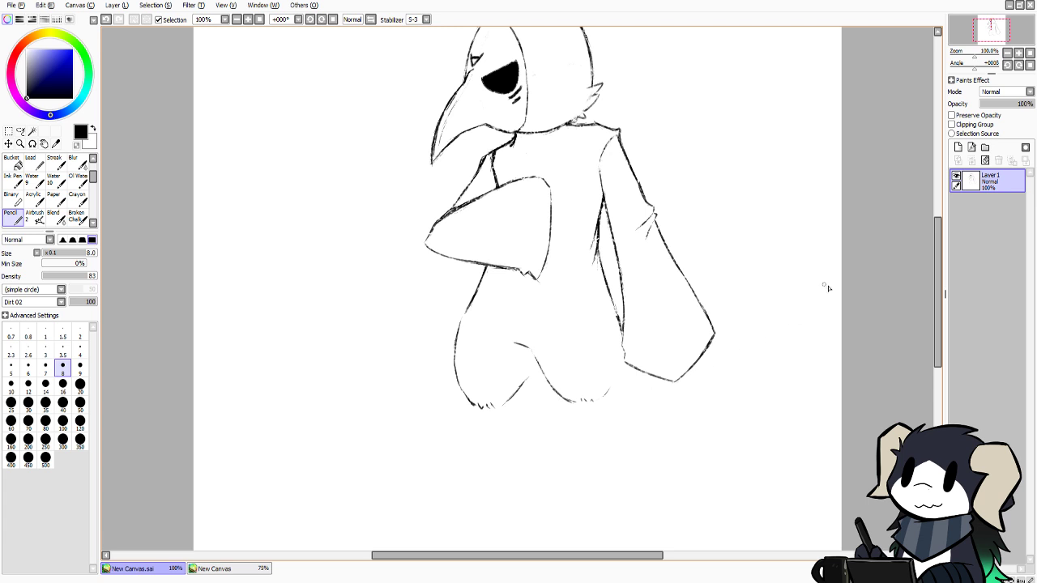
scroll(931, 292, up, 2)
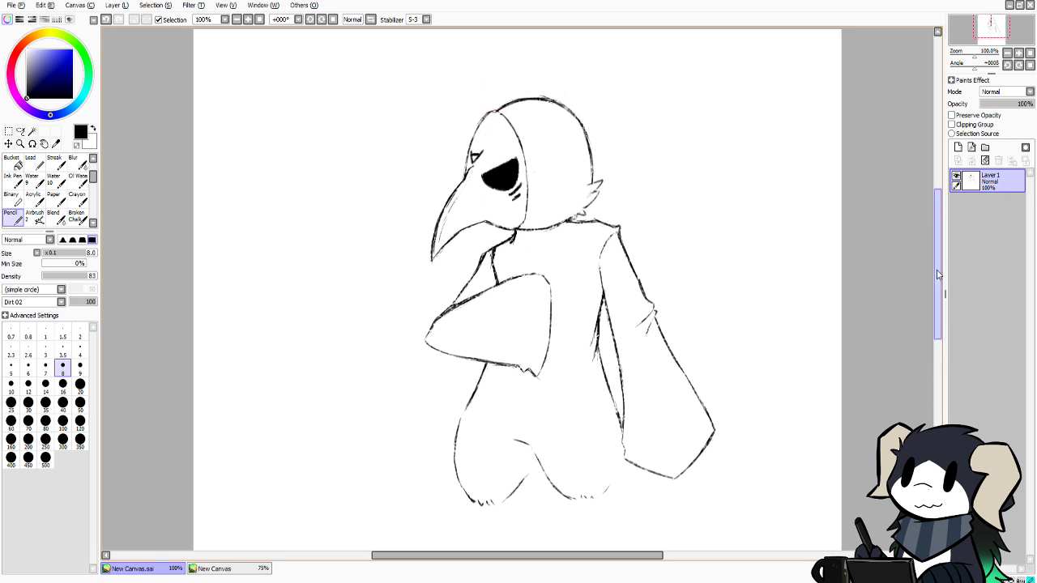
Compare with the reference, lasso the front leg and shift it slightly inward toward the other leg, clear the selection, and return to the Pencil
click(261, 571)
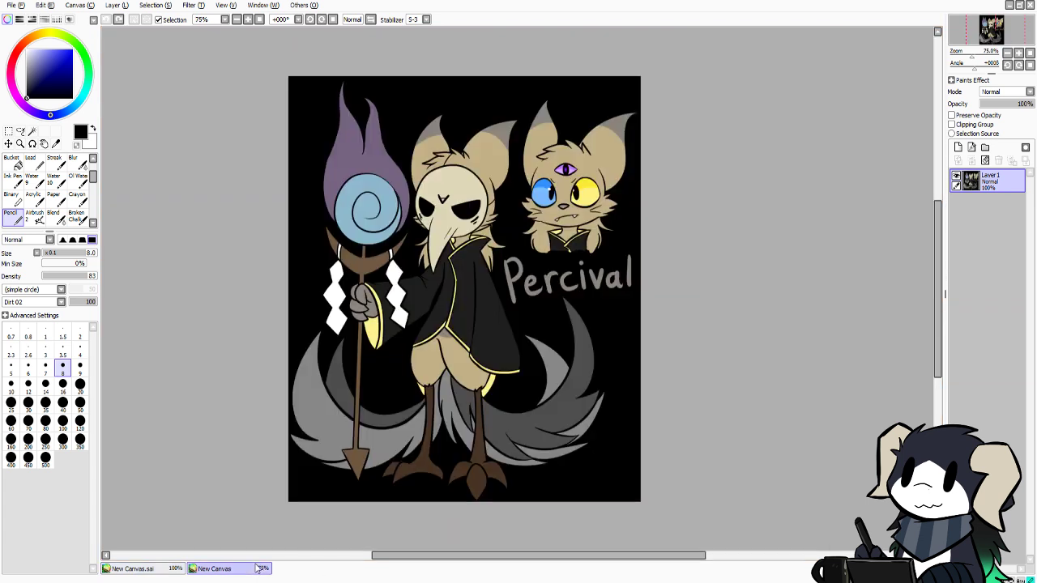
click(157, 571)
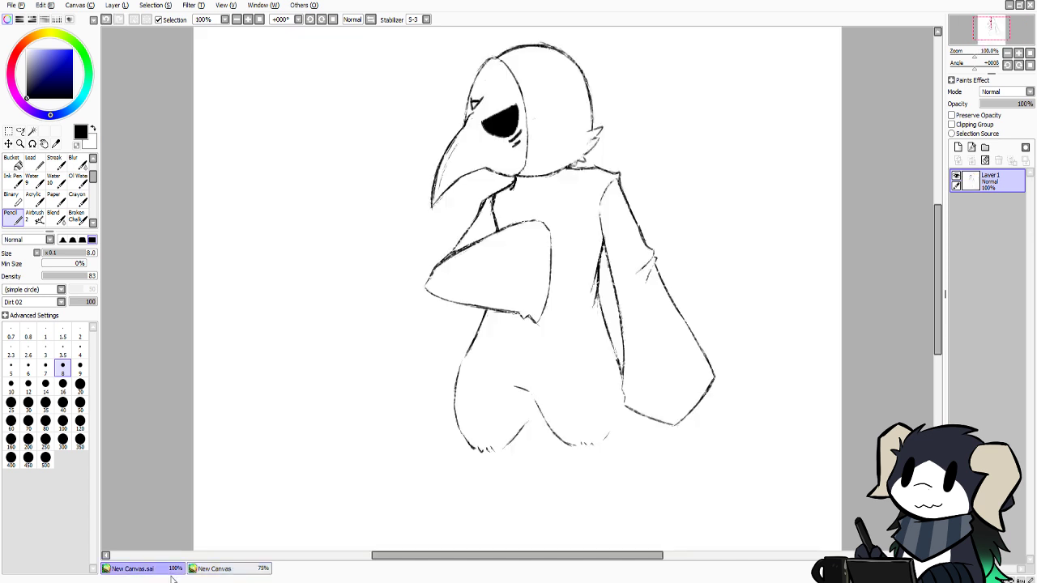
click(237, 571)
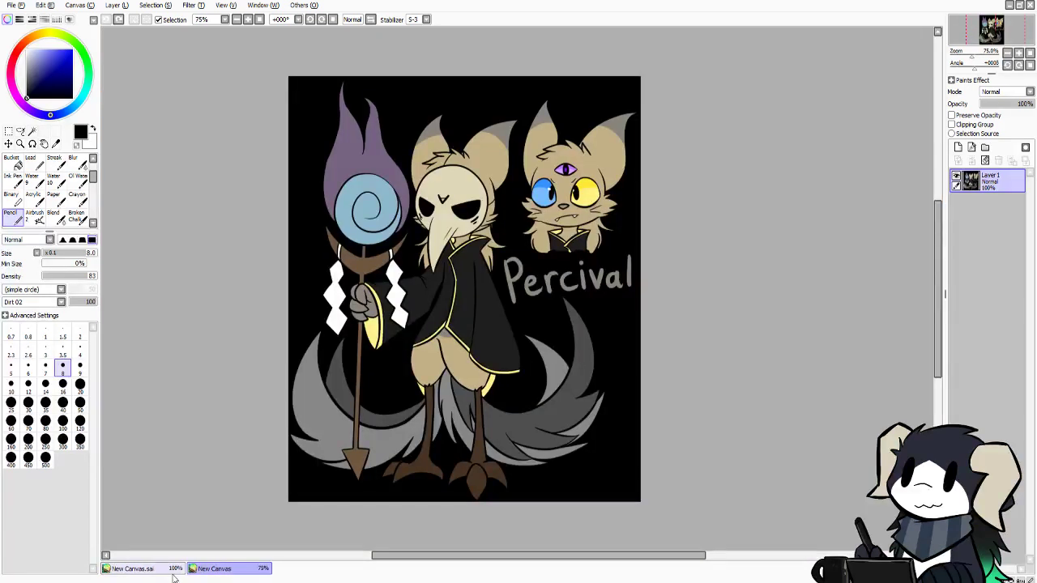
click(174, 574)
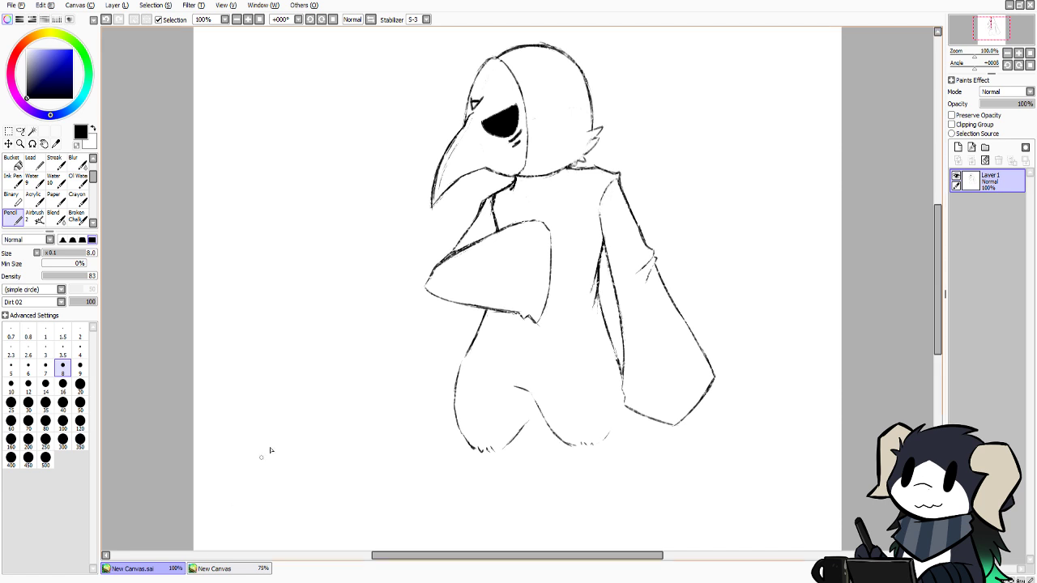
click(20, 130)
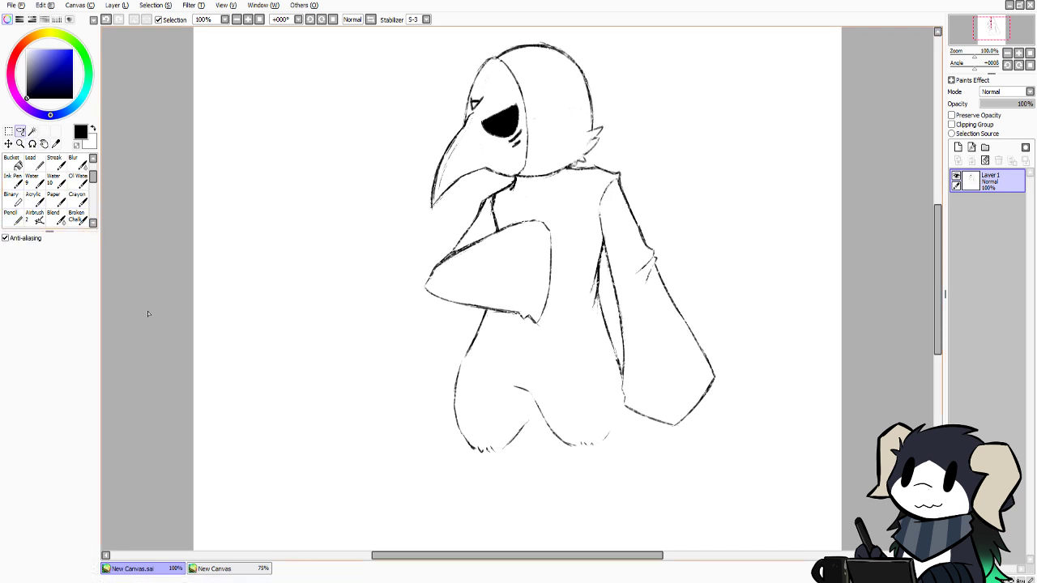
mouse_move(460, 468)
mouse_down()
mouse_move(447, 333)
mouse_move(476, 319)
mouse_move(525, 411)
mouse_move(504, 468)
mouse_up()
drag(461, 396, 467, 396)
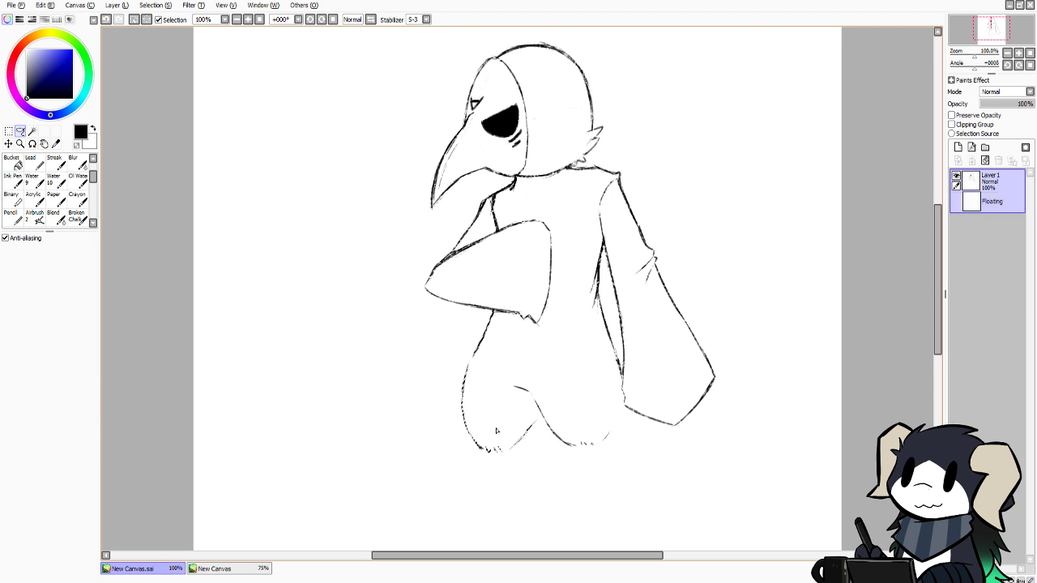
key(ctrl+d)
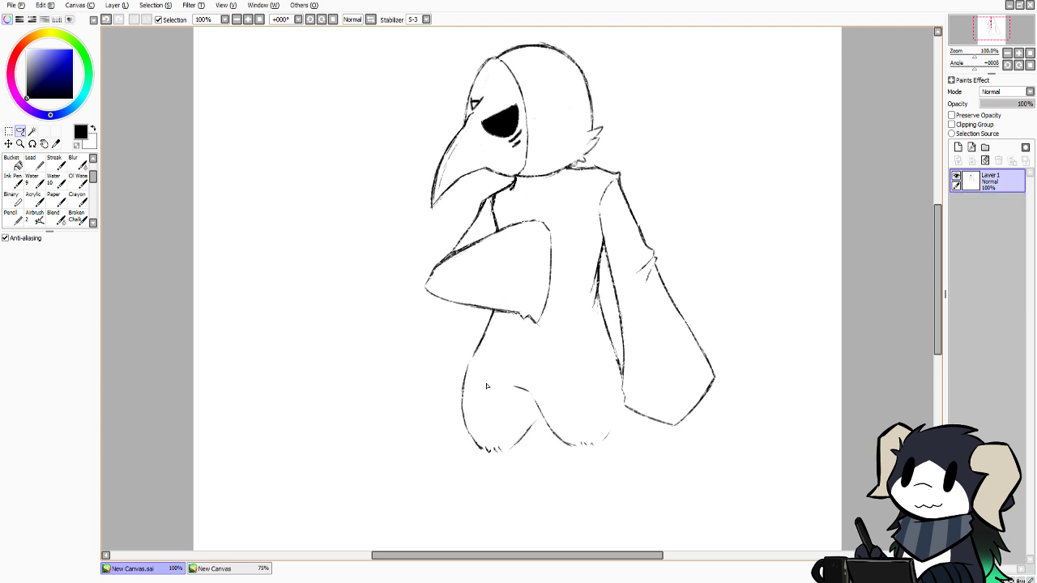
click(12, 218)
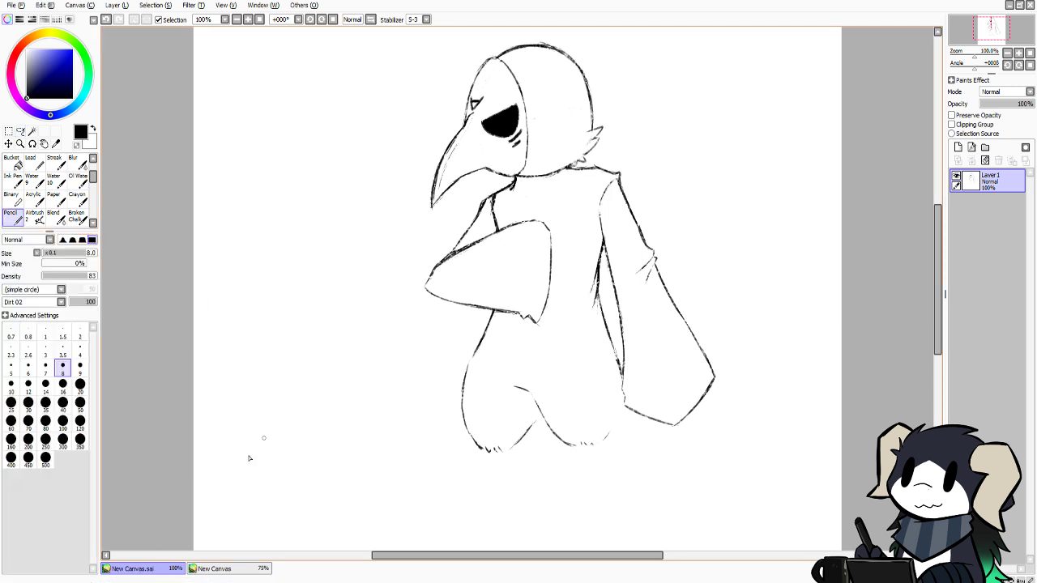
Compare the sketched body and sleeves with the reference character's cloak opening, collar and legs
click(214, 569)
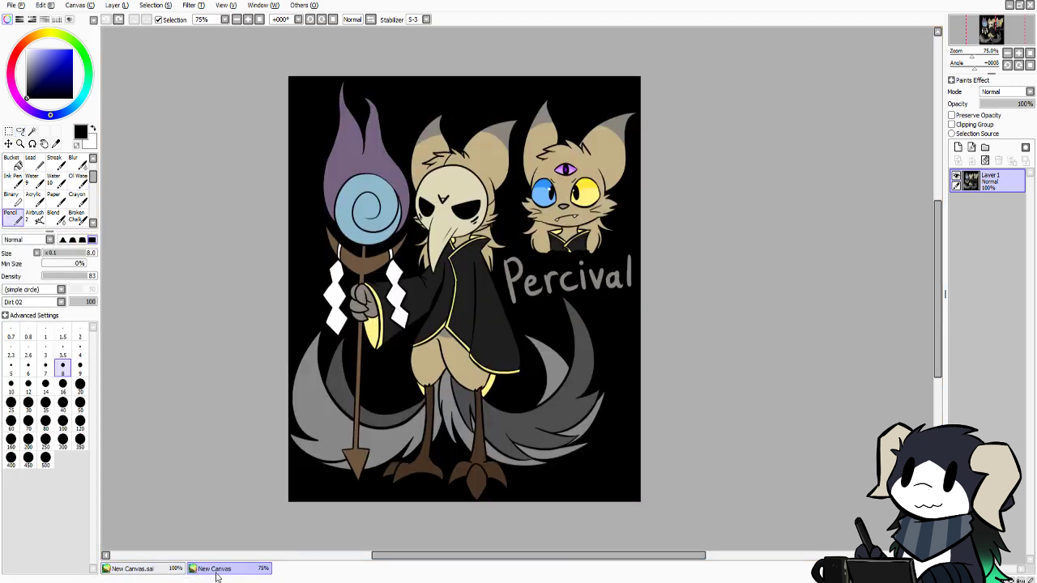
click(158, 571)
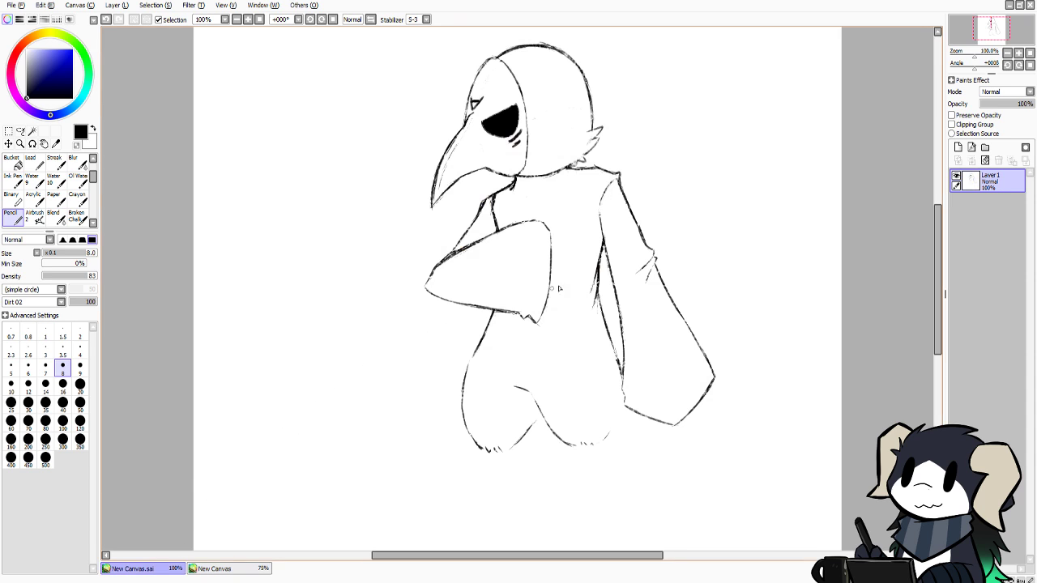
click(217, 569)
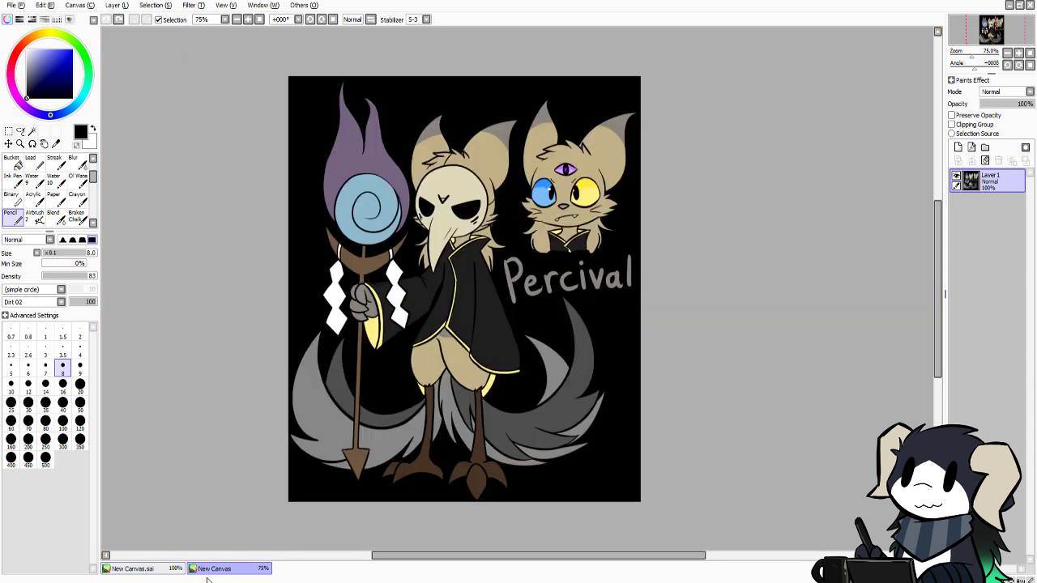
click(166, 573)
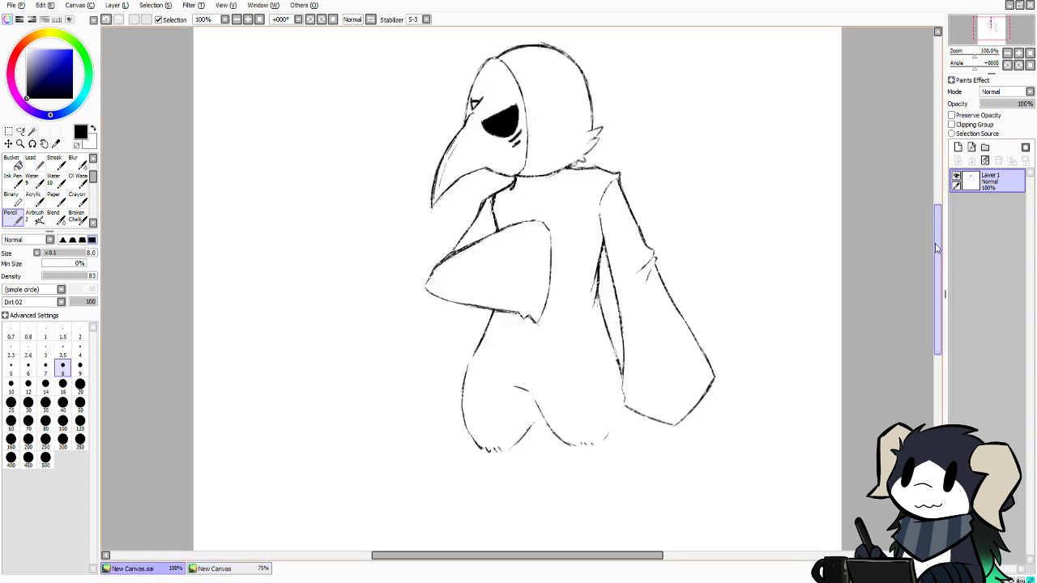
drag(936, 248, 935, 228)
click(229, 569)
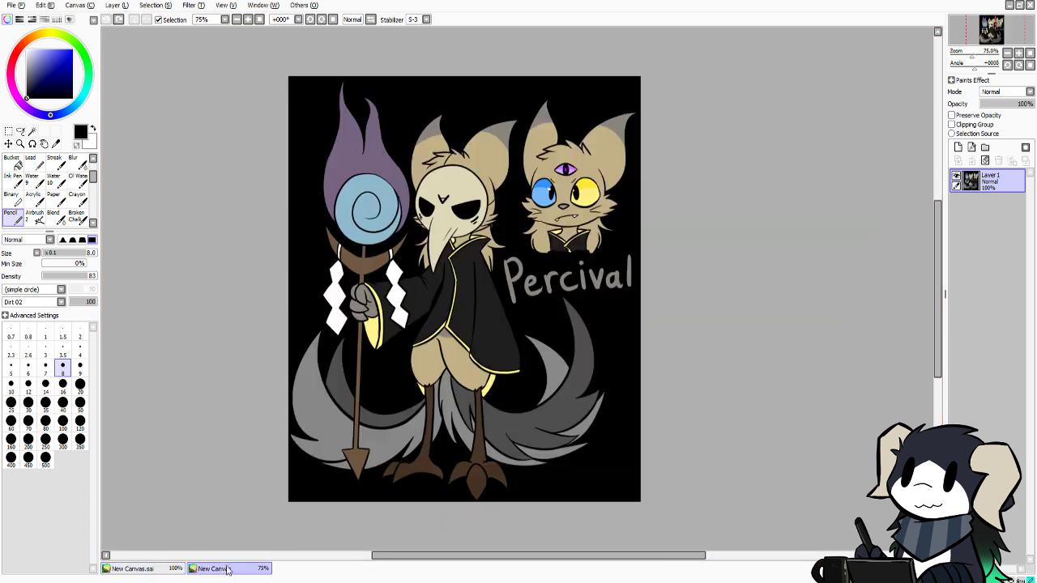
click(175, 570)
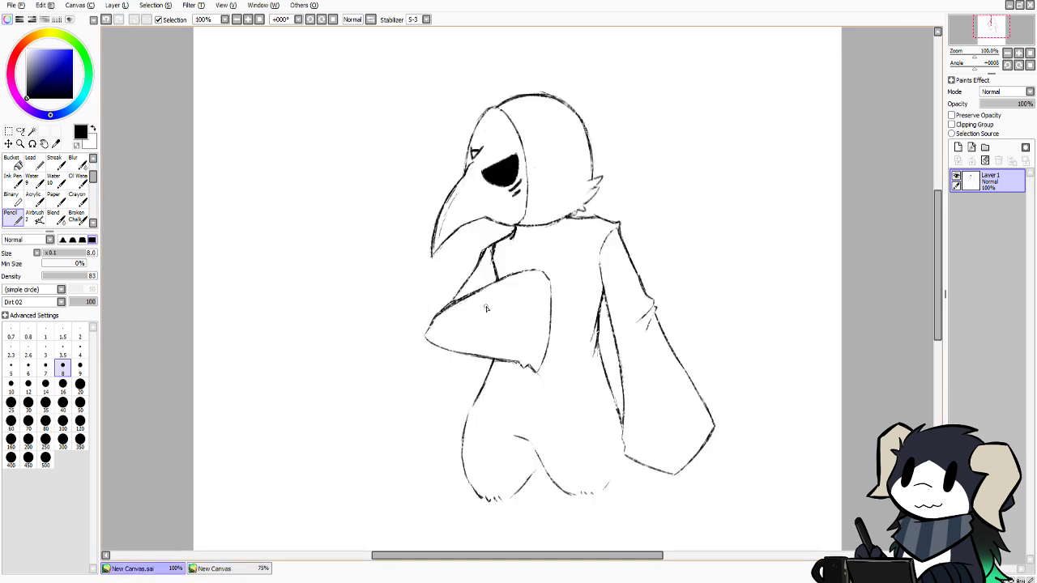
click(215, 569)
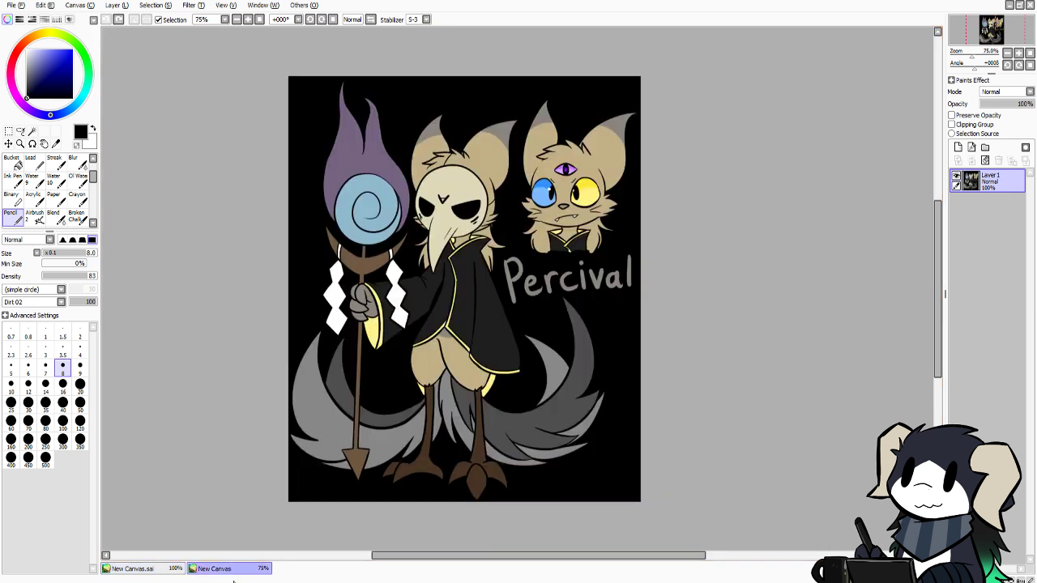
click(169, 569)
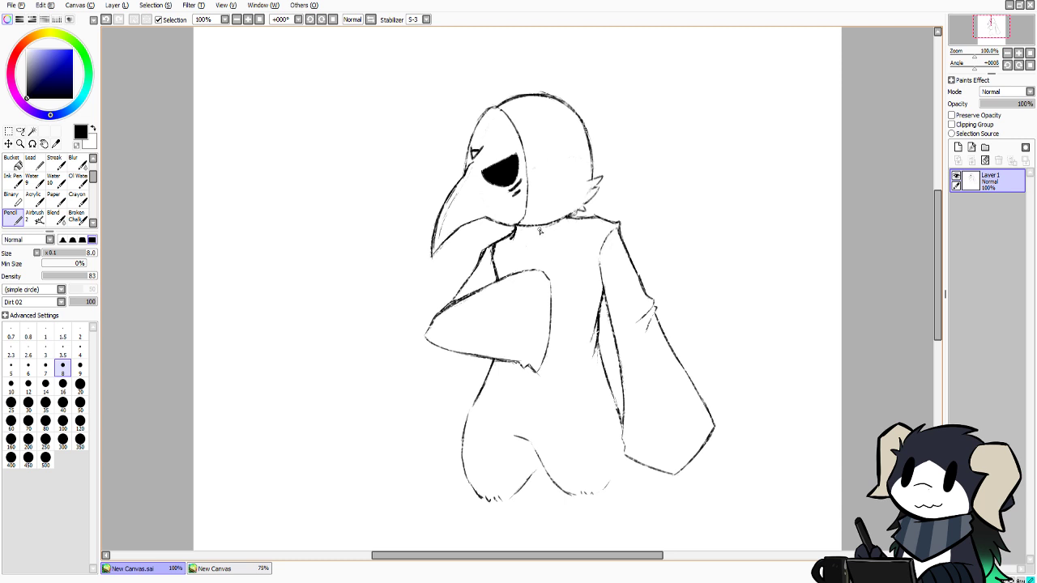
Draw the cloak's front opening edge from below the head down to the bent sleeve, checking the reference
mouse_move(541, 231)
mouse_down()
mouse_move(520, 248)
mouse_move(524, 266)
mouse_up()
key(ctrl+z)
key(ctrl+z)
click(215, 569)
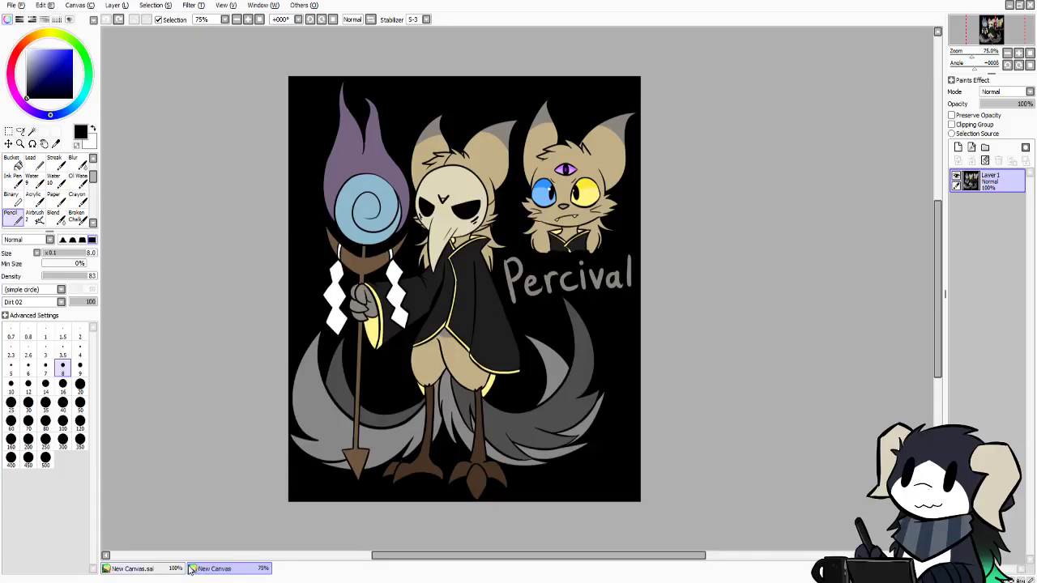
click(175, 569)
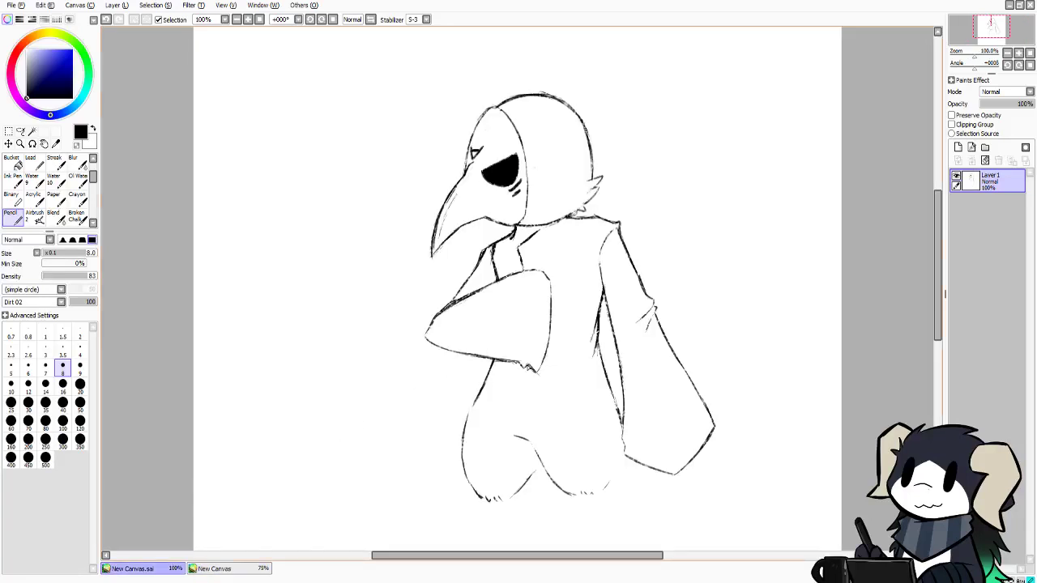
Draw the cloak's front edge below the bent sleeve and its diagonal hem running to the hanging sleeve's cuff
mouse_move(527, 364)
mouse_down()
mouse_move(530, 392)
mouse_move(562, 417)
mouse_up()
drag(528, 385, 604, 431)
key(ctrl+z)
key(ctrl+z)
drag(528, 386, 607, 432)
click(232, 570)
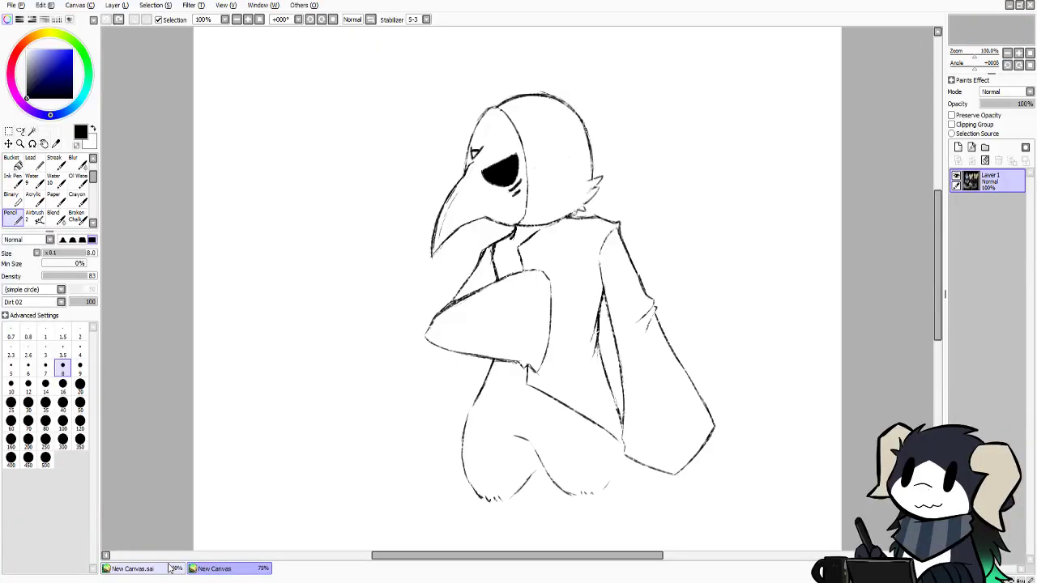
click(179, 572)
Draw the curved upper thigh line from beneath the bent sleeve to the front leg, redoing strokes as needed
drag(529, 369, 466, 430)
key(ctrl+z)
key(ctrl+z)
key(ctrl+z)
key(ctrl+z)
key(ctrl+z)
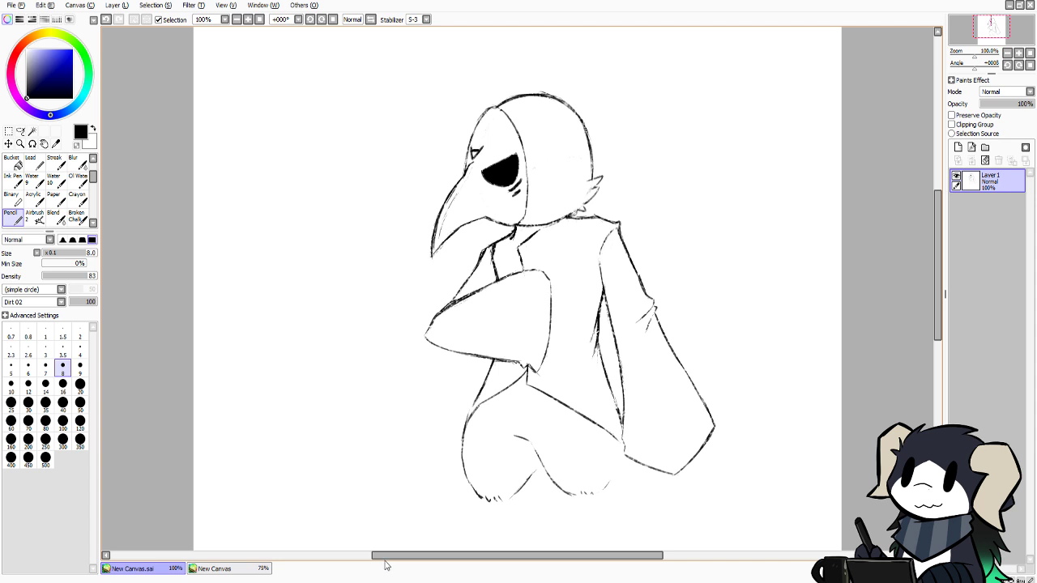
Draw the cloak's raised, pointed collar behind the neck beneath the cheek fur, working from the reference
click(224, 575)
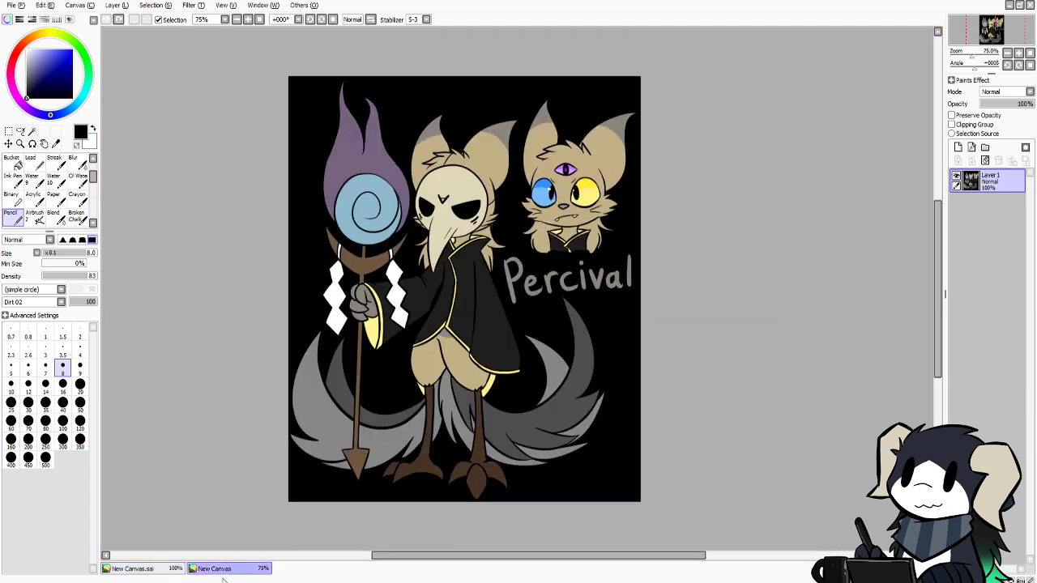
click(176, 571)
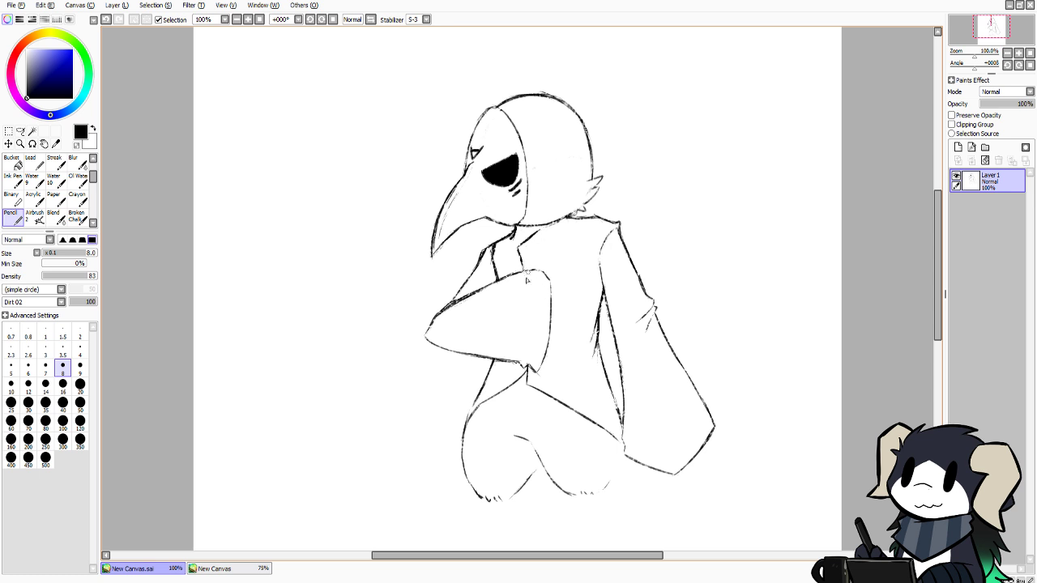
click(218, 574)
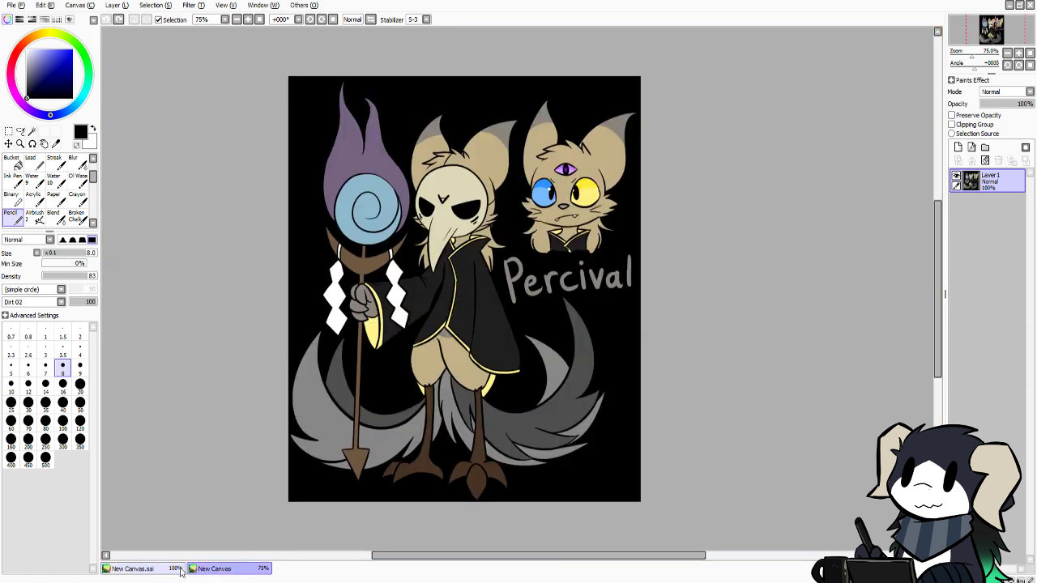
click(180, 571)
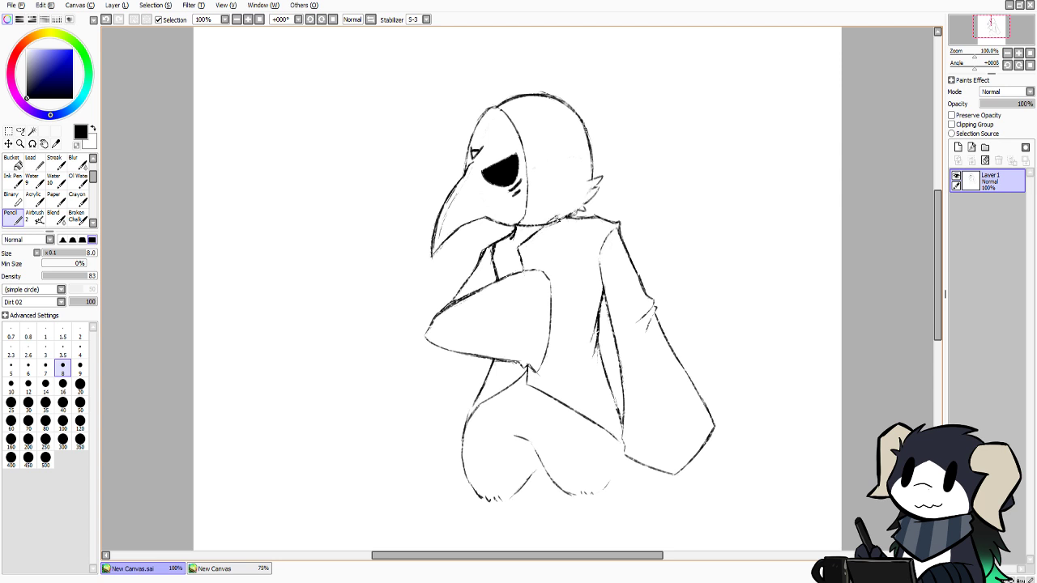
key(ctrl+z)
key(ctrl+y)
drag(565, 217, 599, 199)
key(ctrl+z)
drag(600, 199, 587, 221)
key(ctrl+z)
key(ctrl+z)
mouse_move(597, 202)
mouse_down()
mouse_move(593, 212)
mouse_move(606, 215)
mouse_up()
key(ctrl+z)
key(ctrl+z)
key(ctrl+z)
key(ctrl+z)
Draw the small front collar folds under the mask, and erase the old neckline inside the back collar with transparent color
drag(517, 229, 527, 238)
key(ctrl+z)
drag(502, 233, 510, 241)
click(77, 145)
mouse_move(587, 221)
mouse_down()
mouse_move(599, 217)
mouse_move(567, 224)
mouse_move(585, 213)
mouse_move(577, 210)
mouse_move(588, 212)
mouse_move(565, 229)
mouse_move(585, 209)
mouse_move(565, 216)
mouse_up()
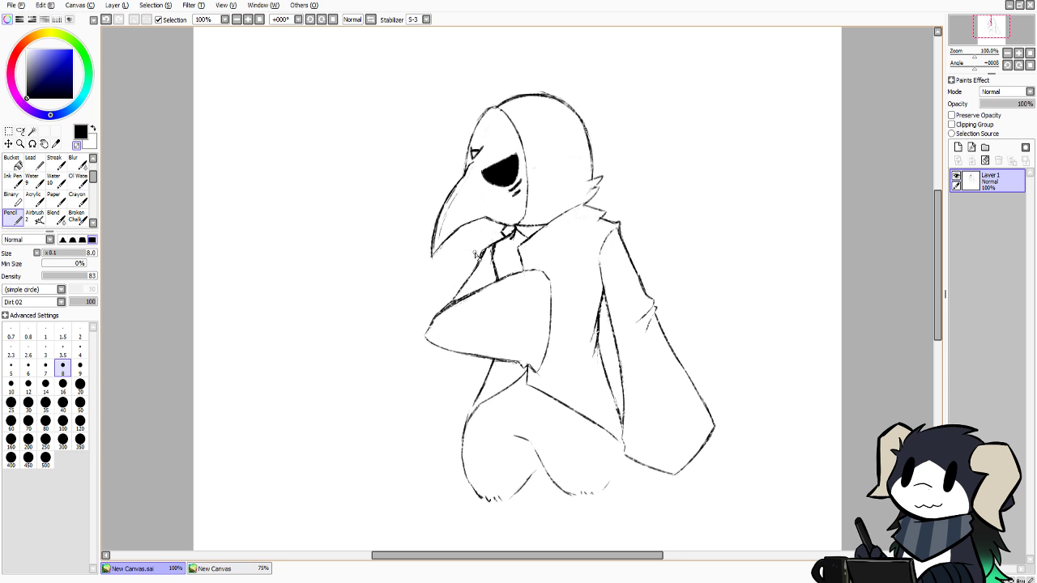
Erase the front collar folds under the mask with transparent color, and check the collar on the character reference
mouse_move(509, 234)
mouse_down()
mouse_move(516, 241)
mouse_move(512, 228)
mouse_up()
drag(512, 235, 516, 244)
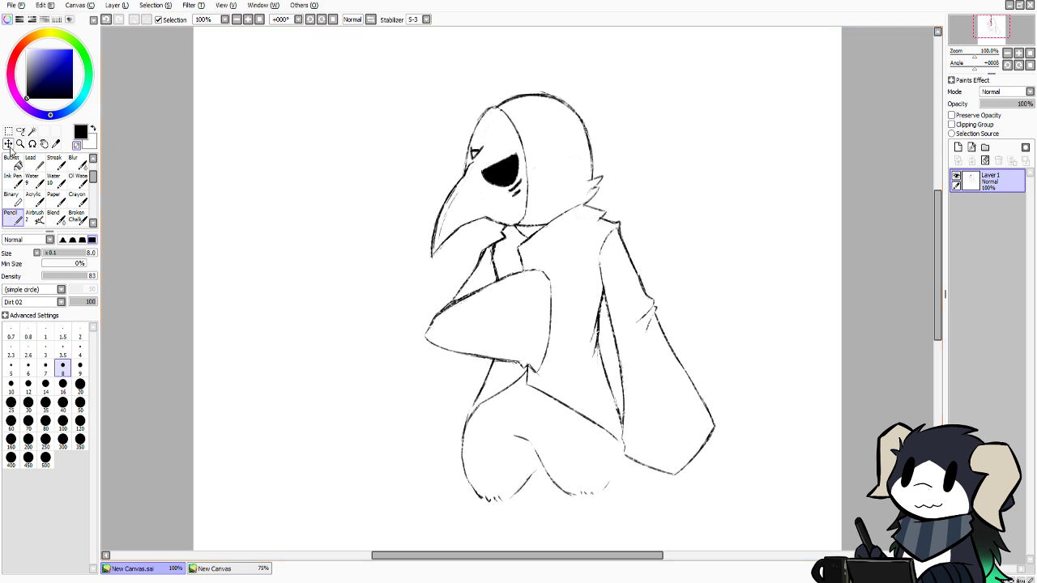
click(8, 144)
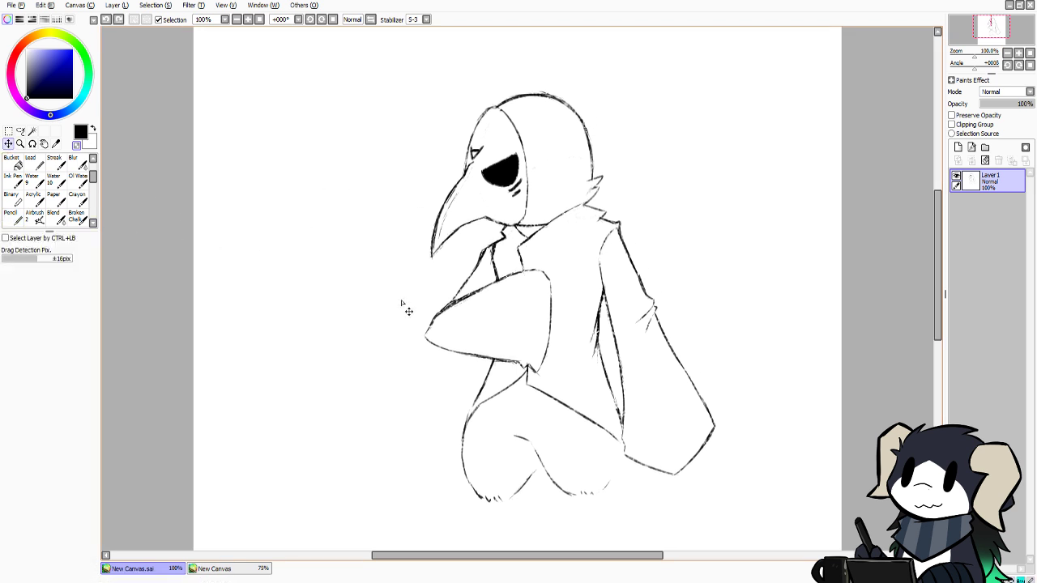
click(13, 216)
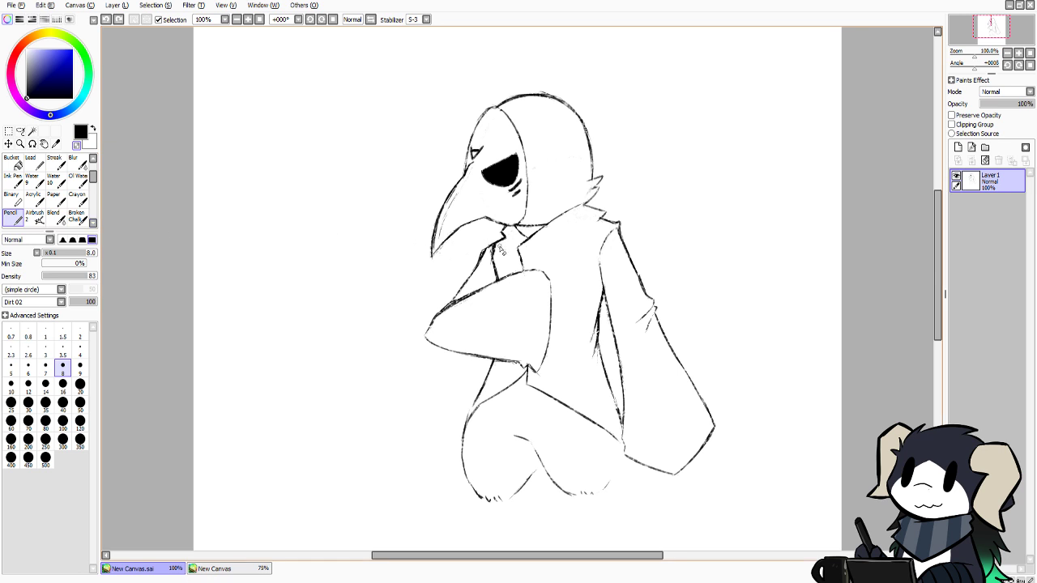
click(512, 238)
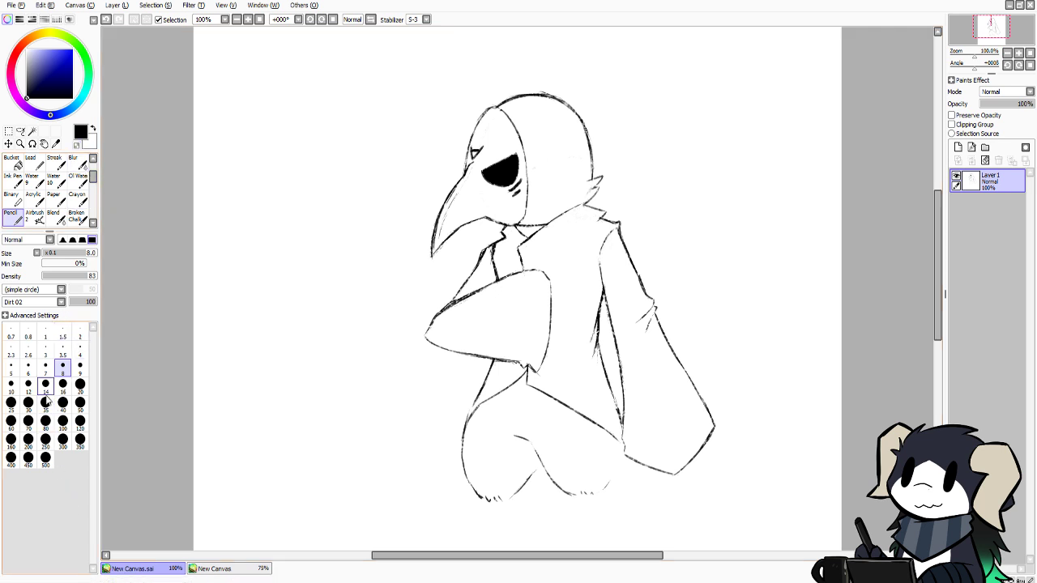
click(226, 570)
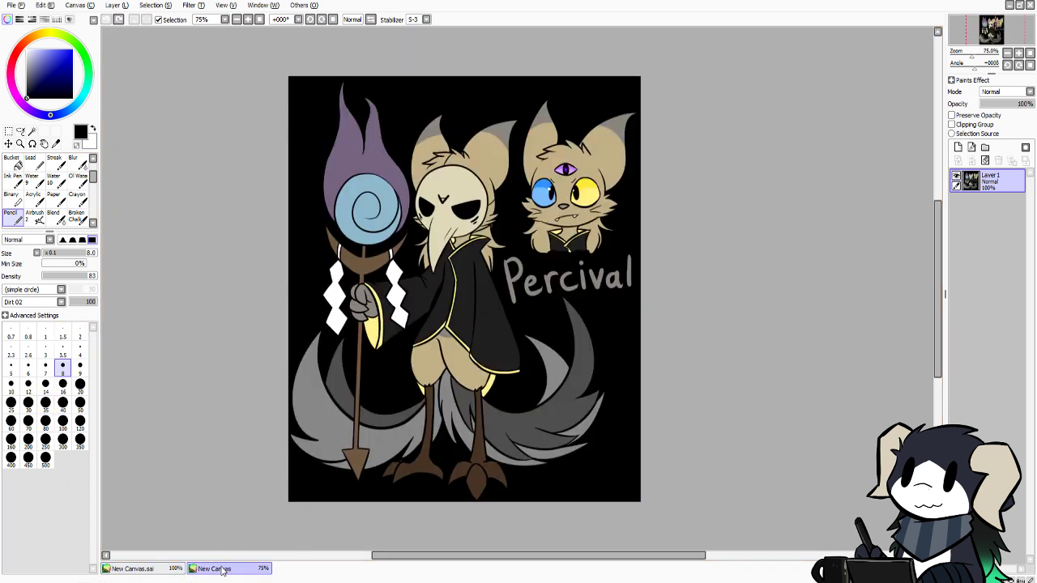
click(157, 568)
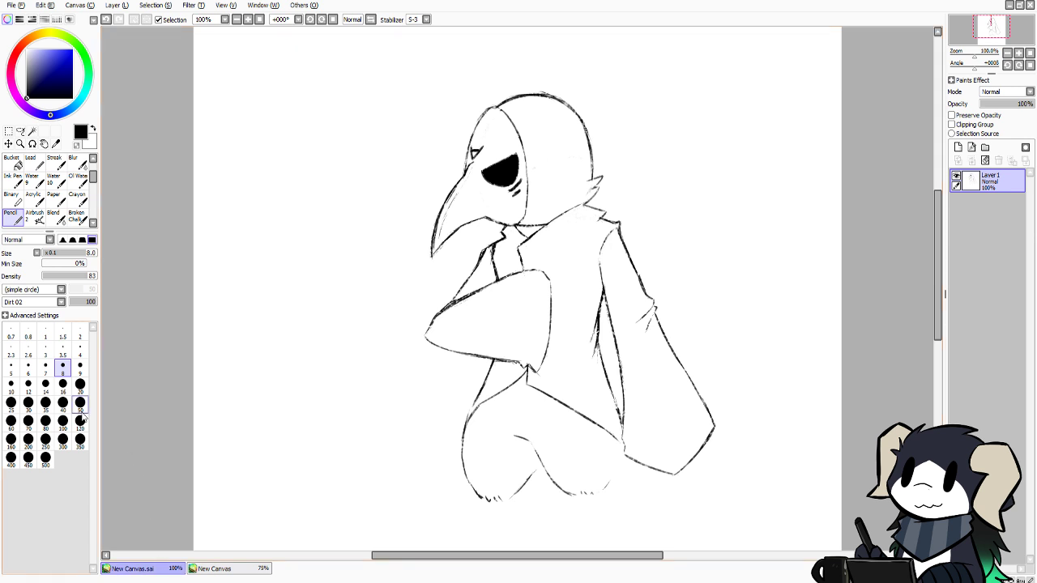
Undo the recent collar edits, removing the raised back collar and the small front folds under the mask
key(ctrl+z)
key(ctrl+z)
key(ctrl+z)
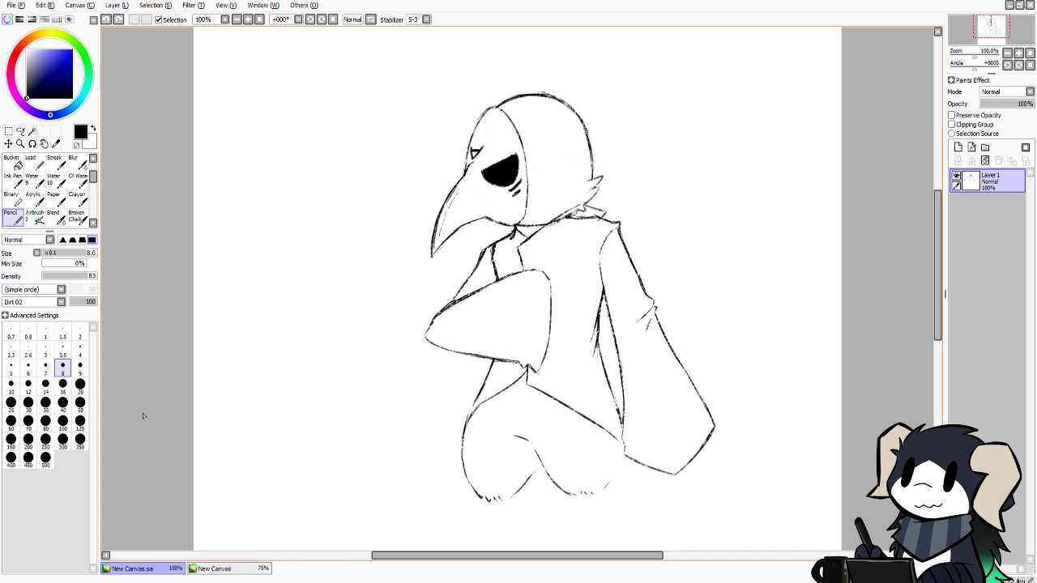
key(ctrl+z)
key(ctrl+z)
key(ctrl+z)
Lasso the masked head with its cheek fur, move it slightly upward off the shoulders, and clear the selection
click(20, 130)
mouse_move(411, 171)
mouse_down()
mouse_move(386, 212)
mouse_move(416, 268)
mouse_move(467, 255)
mouse_up()
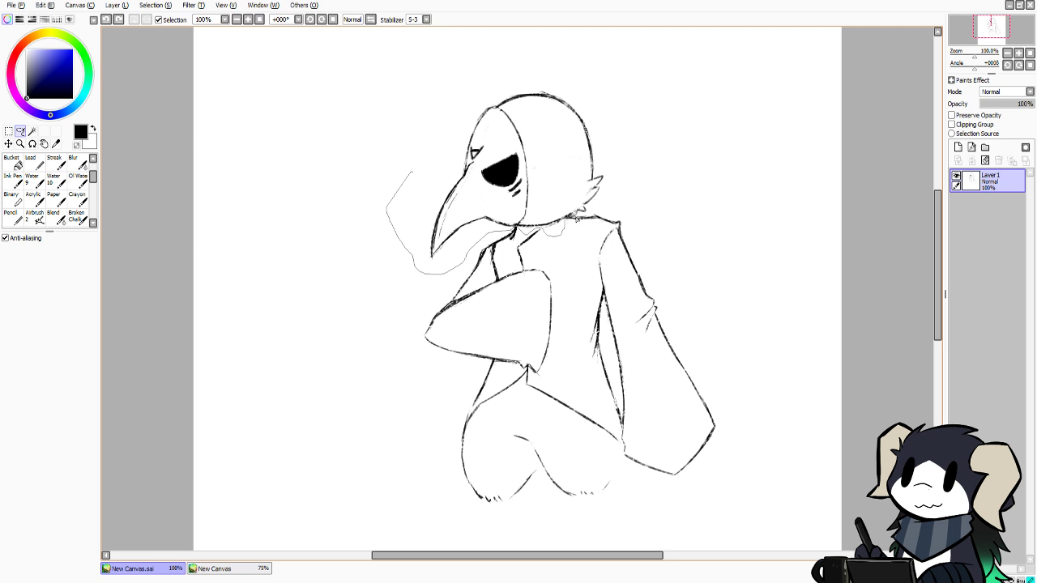
mouse_move(604, 204)
mouse_down()
mouse_move(613, 95)
mouse_move(387, 180)
mouse_move(415, 261)
mouse_up()
drag(491, 187, 490, 177)
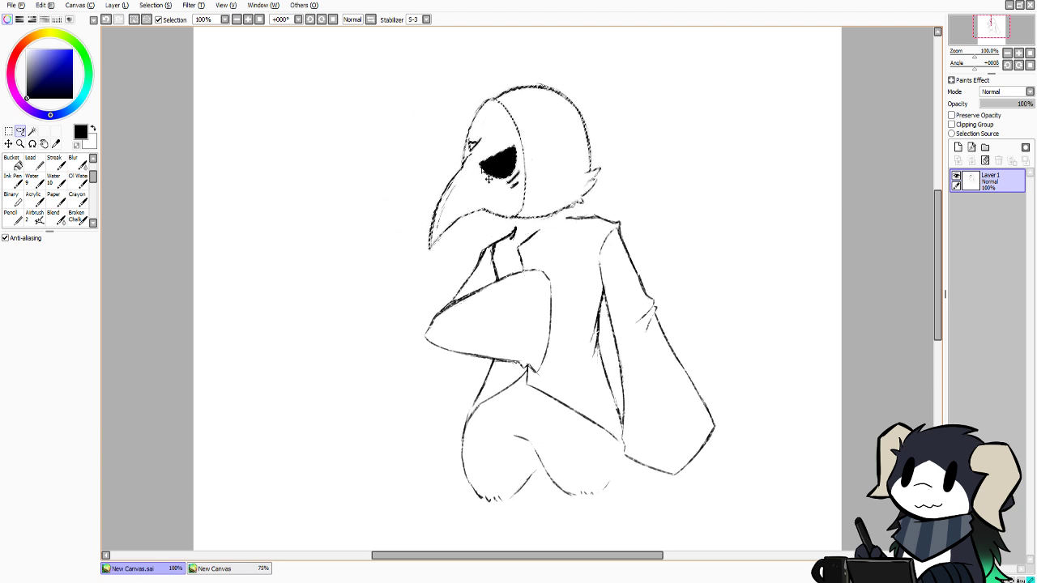
key(ctrl+d)
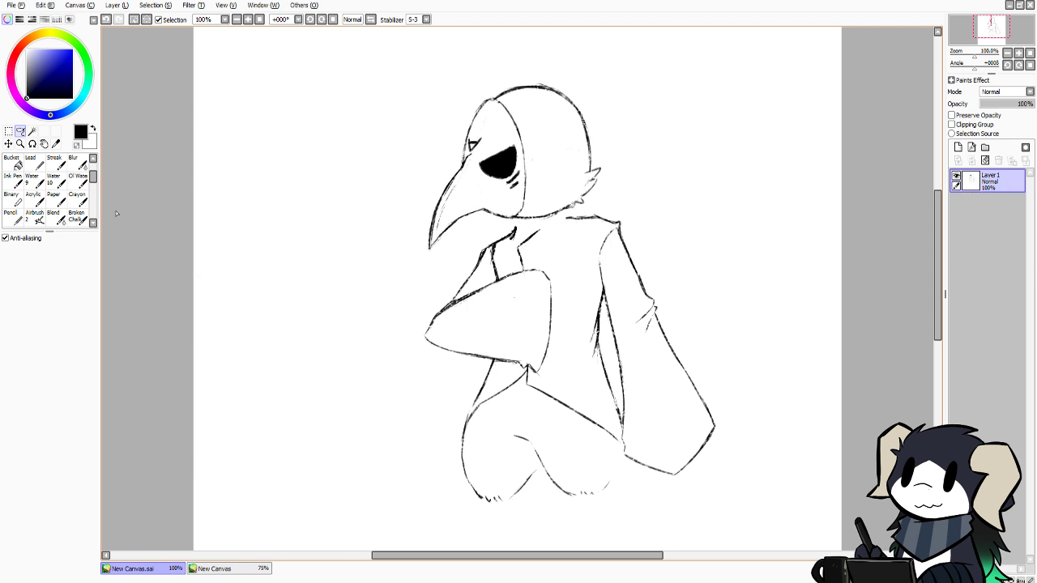
Draw short pencil neck lines joining the raised head to the cloak's front opening and back shoulder
click(14, 217)
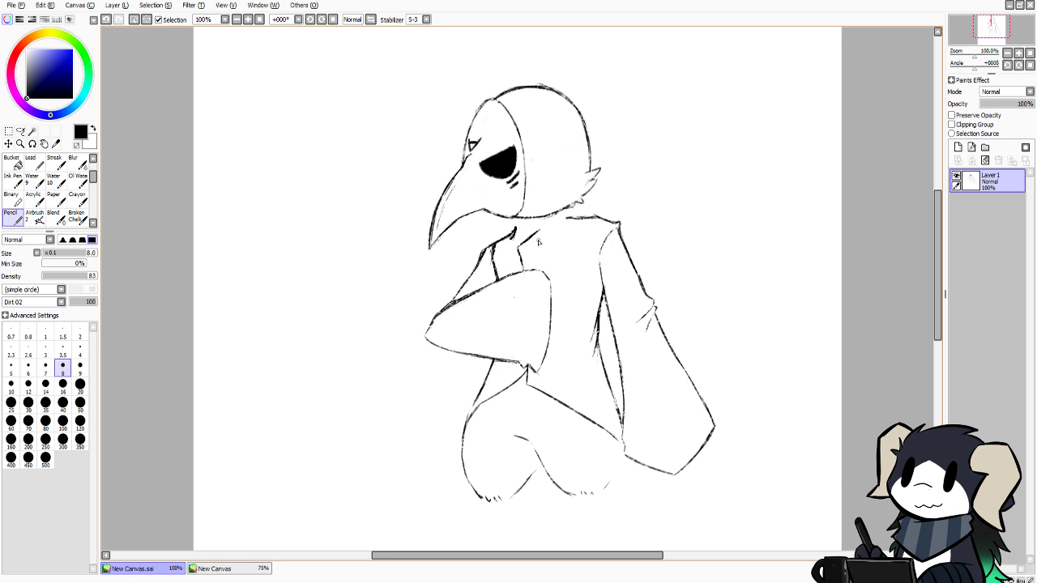
drag(537, 231, 531, 239)
click(135, 19)
click(77, 145)
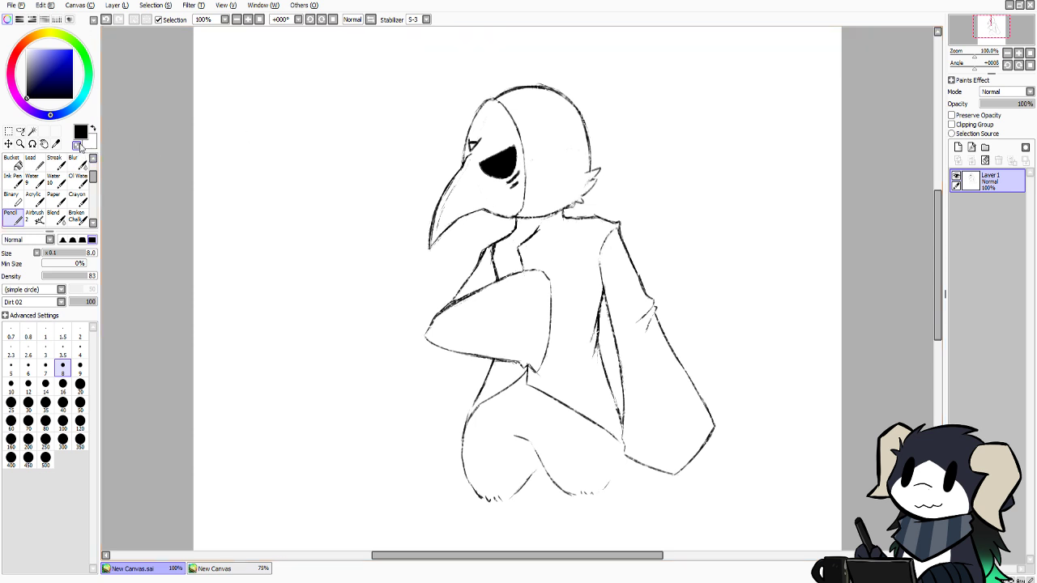
Draw spiky hair tufts along the forehead and top of the head following the character reference, redoing strokes as needed
click(225, 569)
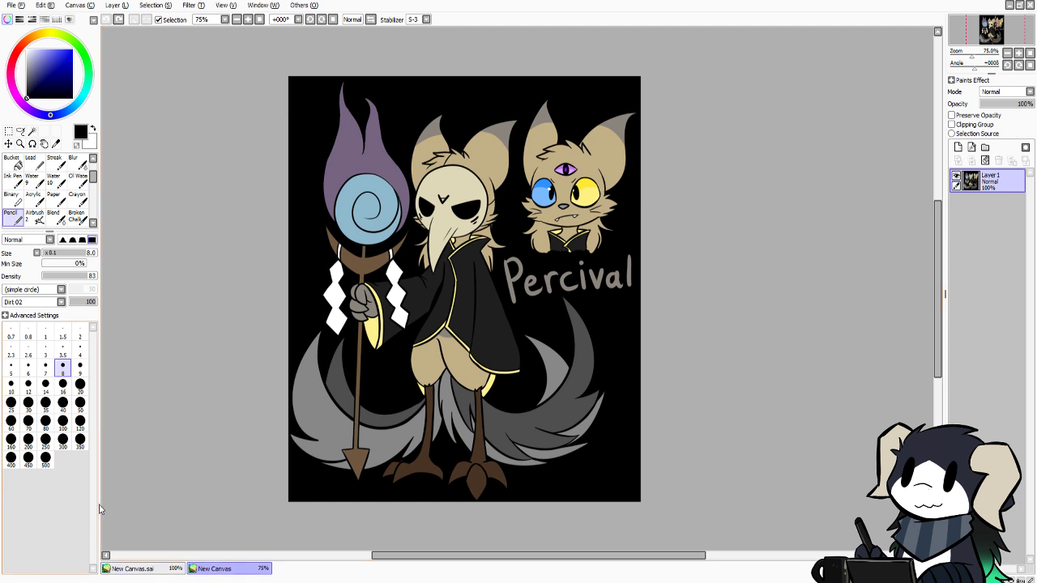
click(132, 569)
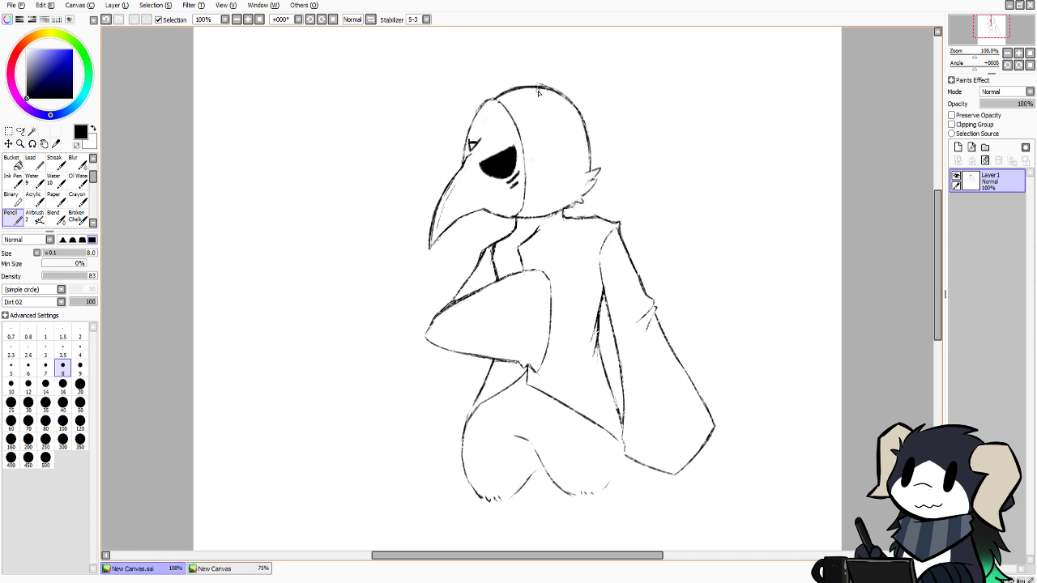
mouse_move(552, 92)
mouse_down()
mouse_move(541, 75)
mouse_move(555, 85)
mouse_move(490, 82)
mouse_move(461, 98)
mouse_up()
key(ctrl+z)
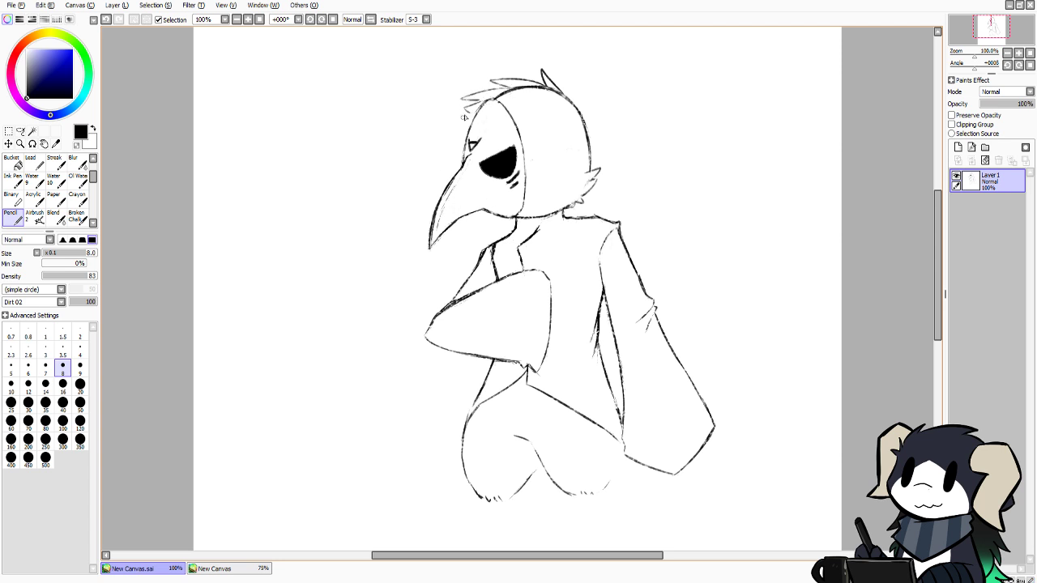
key(ctrl+z)
mouse_move(467, 109)
mouse_down()
mouse_move(501, 89)
mouse_move(545, 89)
mouse_up()
key(ctrl+z)
key(ctrl+z)
key(ctrl+z)
key(ctrl+z)
key(ctrl+z)
drag(543, 72, 561, 92)
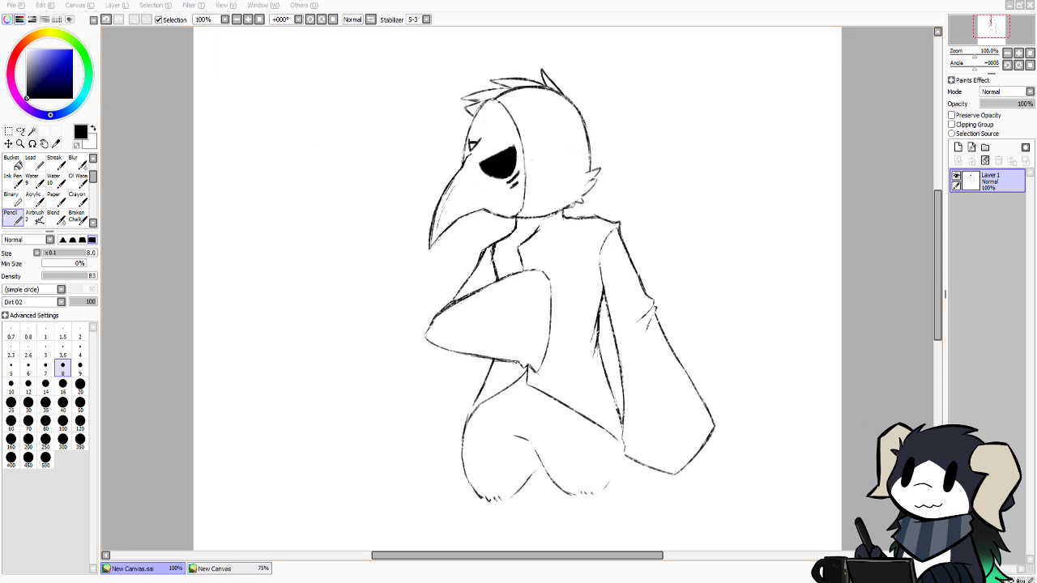
Open the two-foxes painting and the singing bird painting as extra references, compare them, and return to the sketch
click(50, 41)
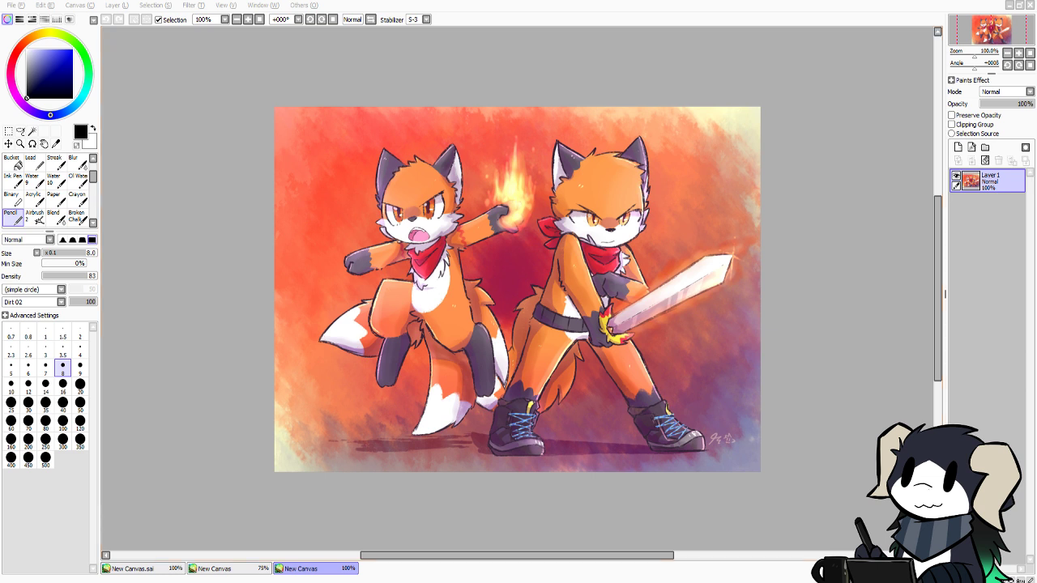
click(23, 7)
click(41, 46)
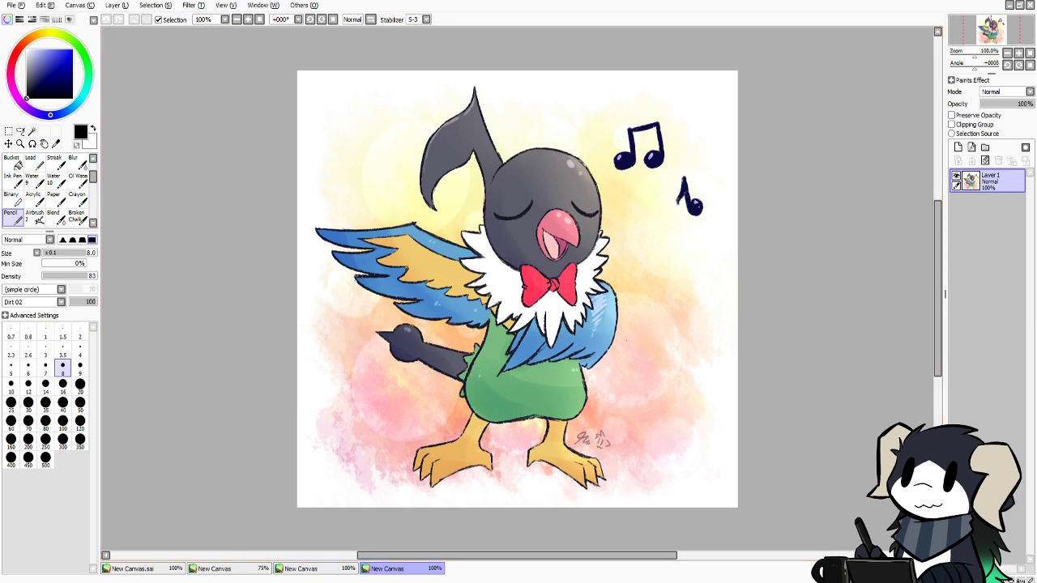
click(315, 571)
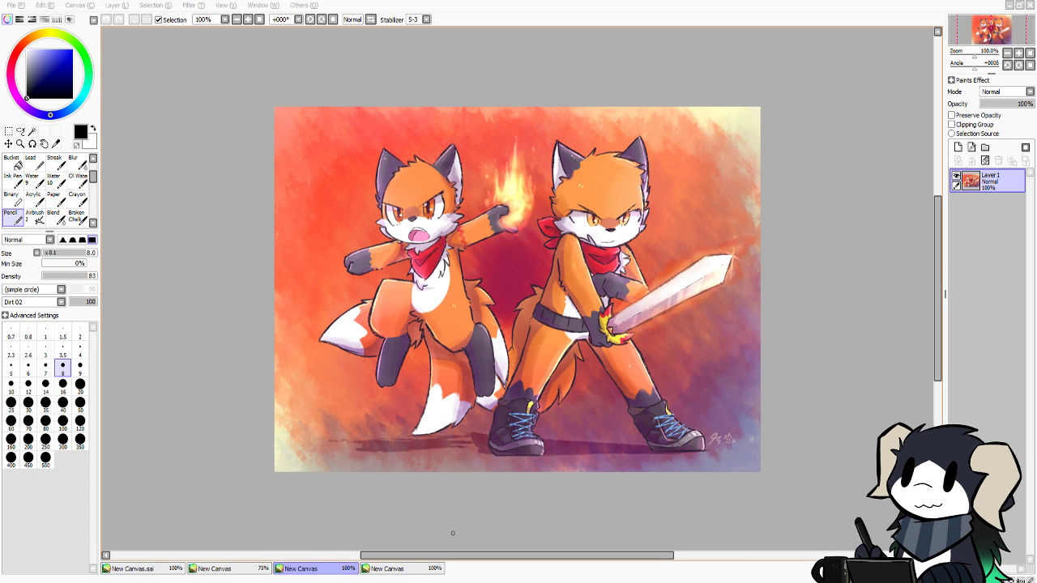
click(436, 570)
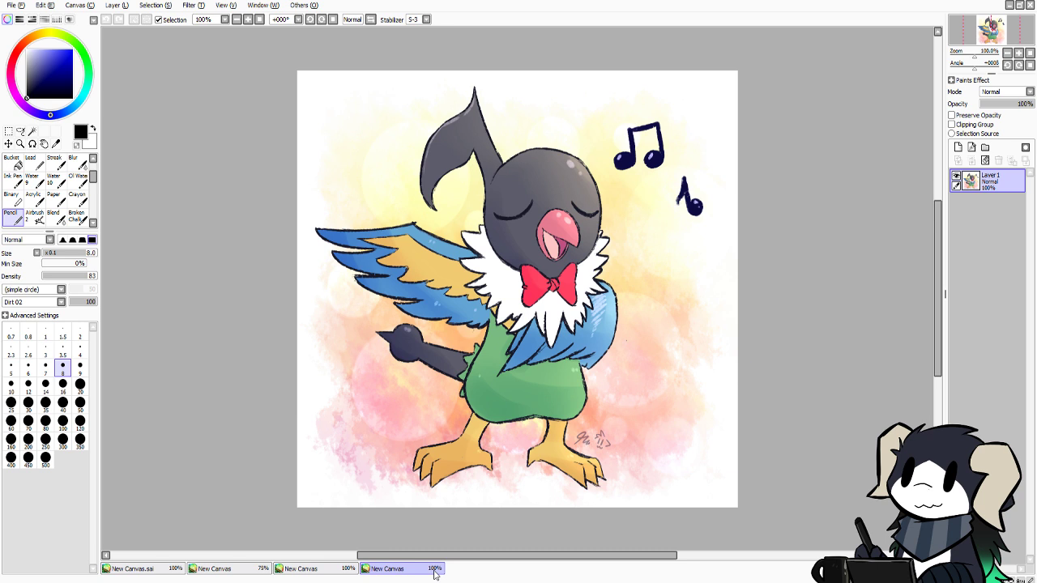
click(345, 571)
click(369, 571)
click(355, 570)
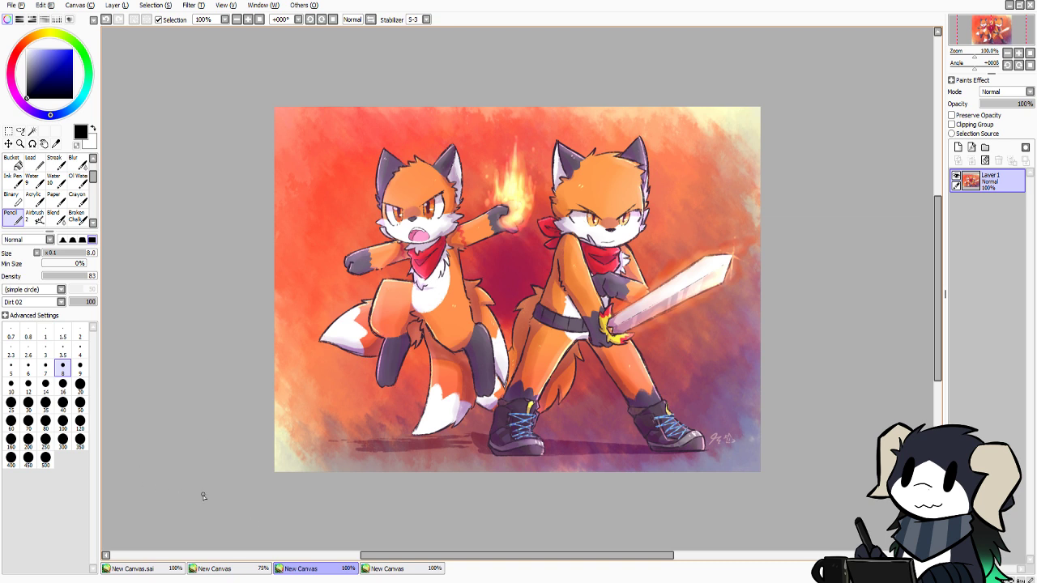
click(166, 570)
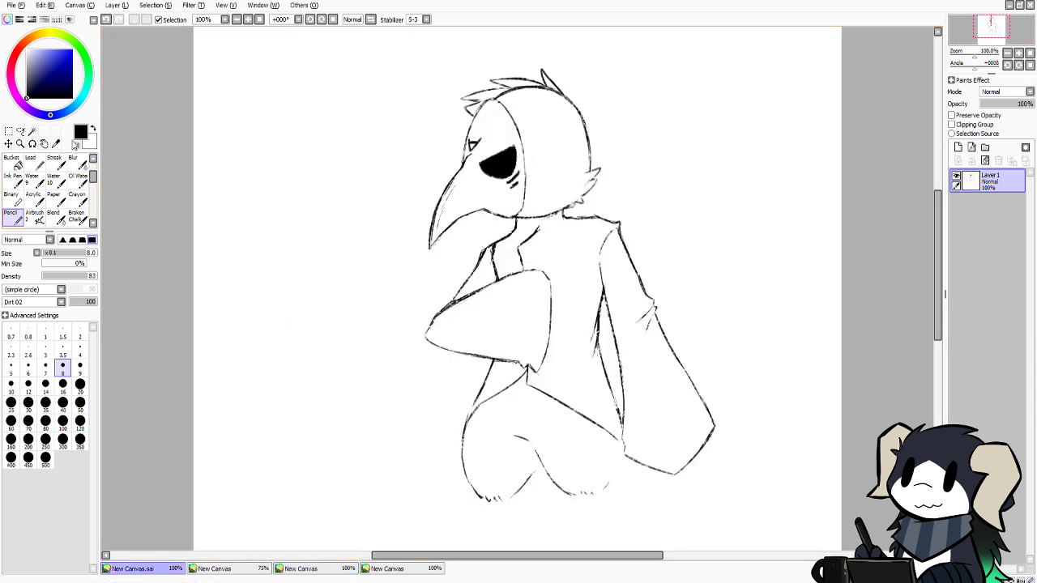
Erase the old skull line beneath the hair tufts at brush size 20, and restore the pencil size to 8
click(80, 384)
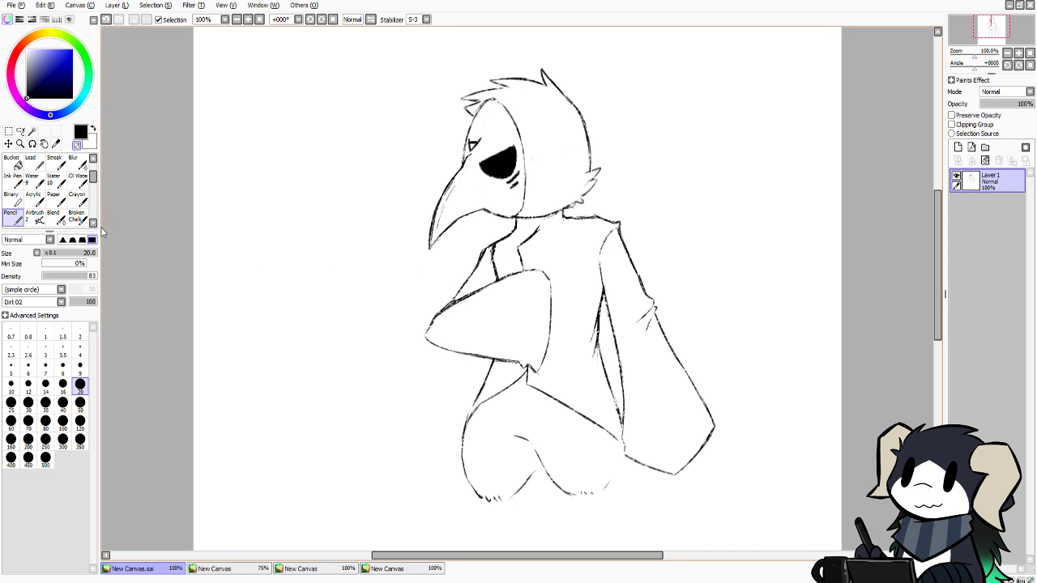
click(63, 366)
Look over the bird, fox and character references for the ear's shape and placement on the head
click(380, 570)
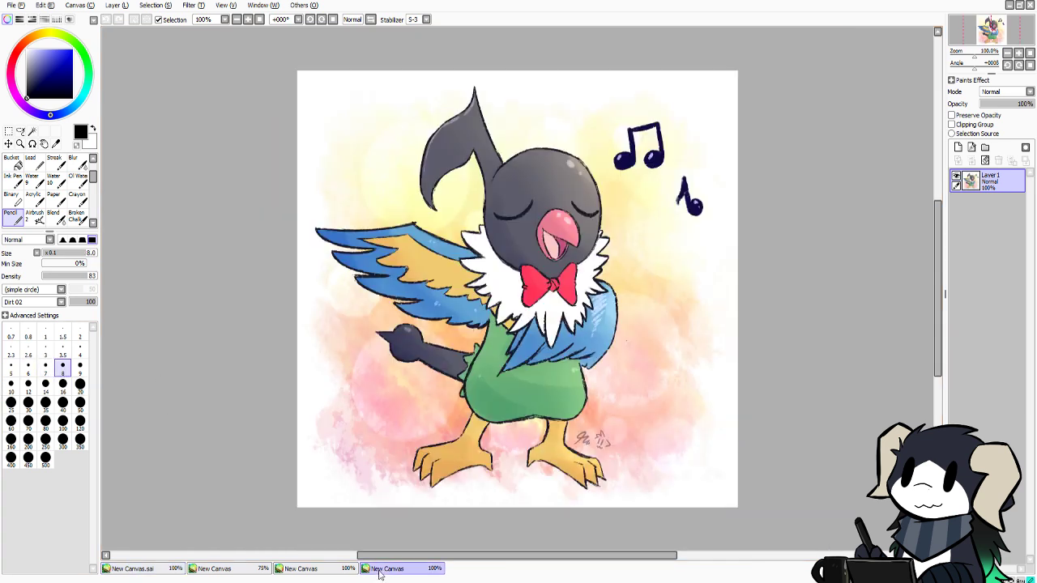
click(292, 568)
click(244, 569)
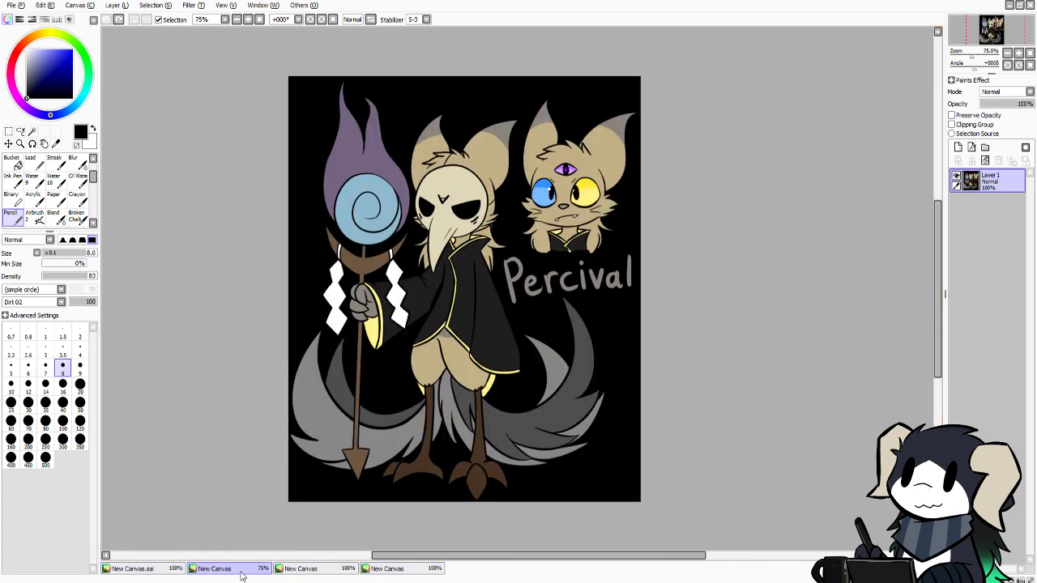
click(173, 568)
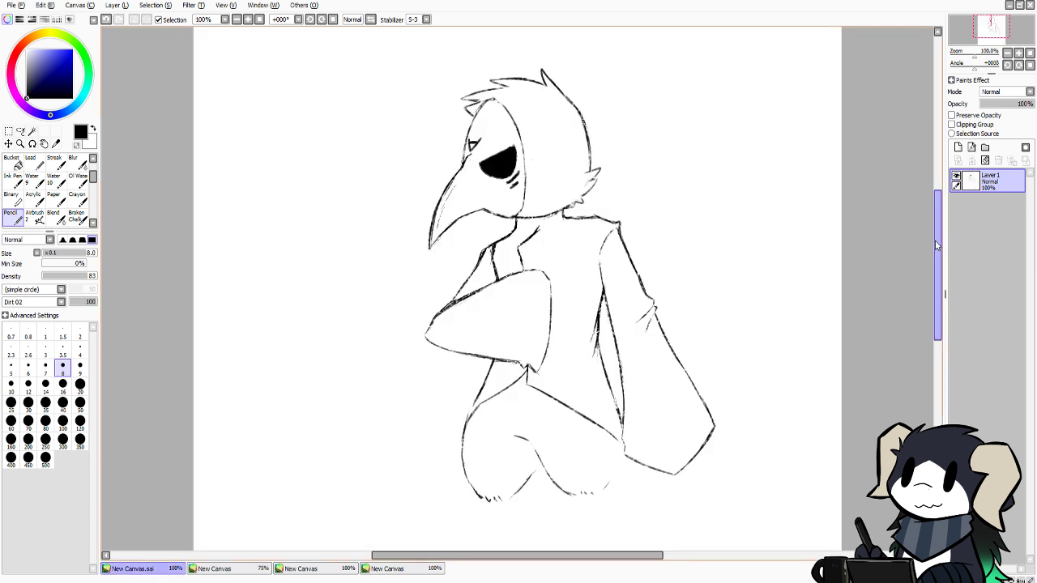
scroll(936, 246, up, 3)
click(217, 571)
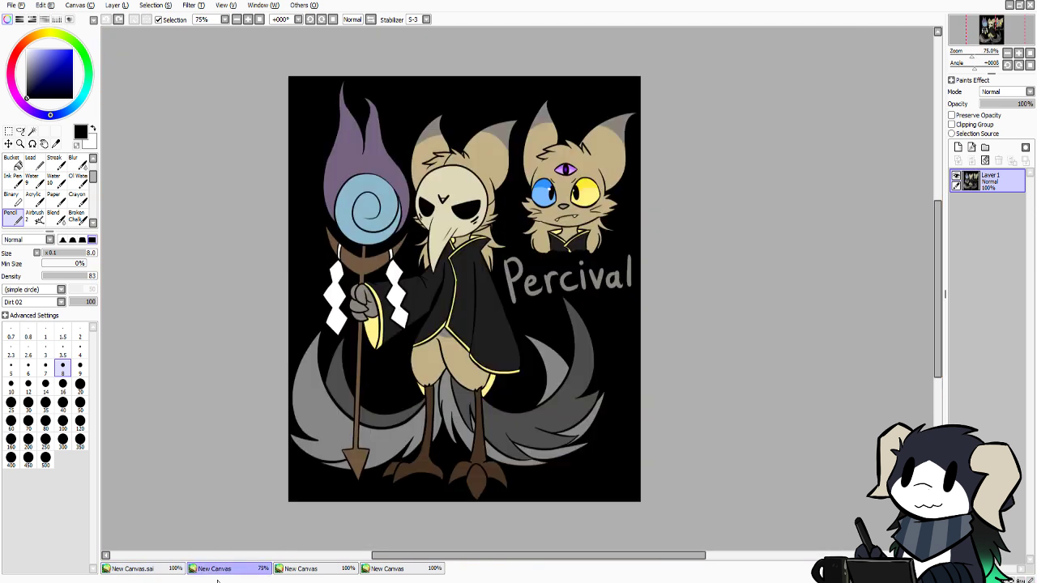
click(170, 570)
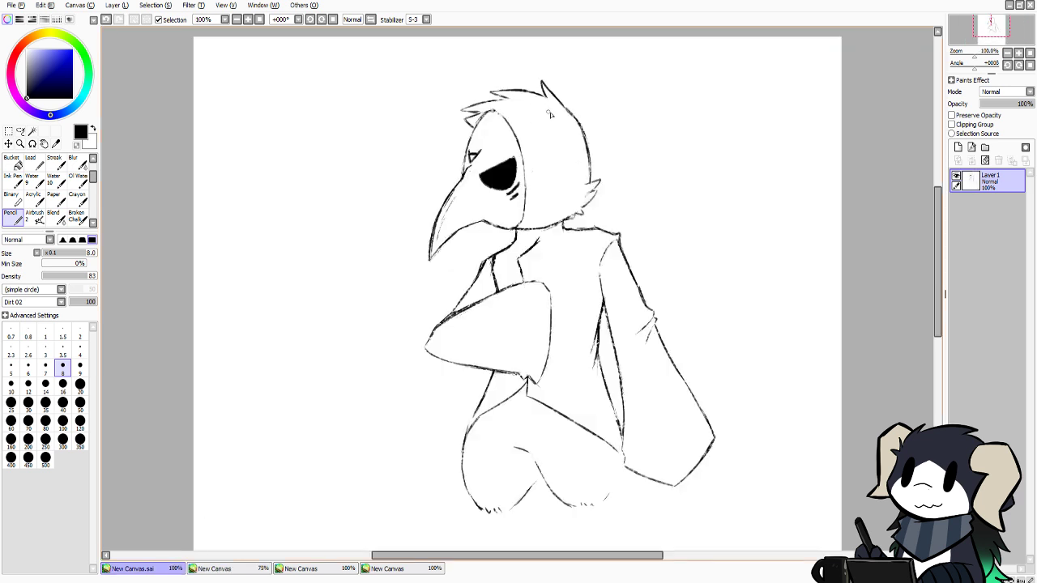
Try to sketch the ear along the back of the head behind the hair tufts
mouse_move(559, 103)
mouse_down()
mouse_move(663, 68)
mouse_move(616, 77)
mouse_move(659, 65)
mouse_move(639, 139)
mouse_move(647, 111)
mouse_move(616, 162)
mouse_up()
key(ctrl+z)
key(ctrl+z)
key(ctrl+z)
key(ctrl+z)
key(ctrl+z)
Draw the large ear's curved upper edge from behind the hair tuft out to a pointed tip, redoing the stroke as needed
click(202, 568)
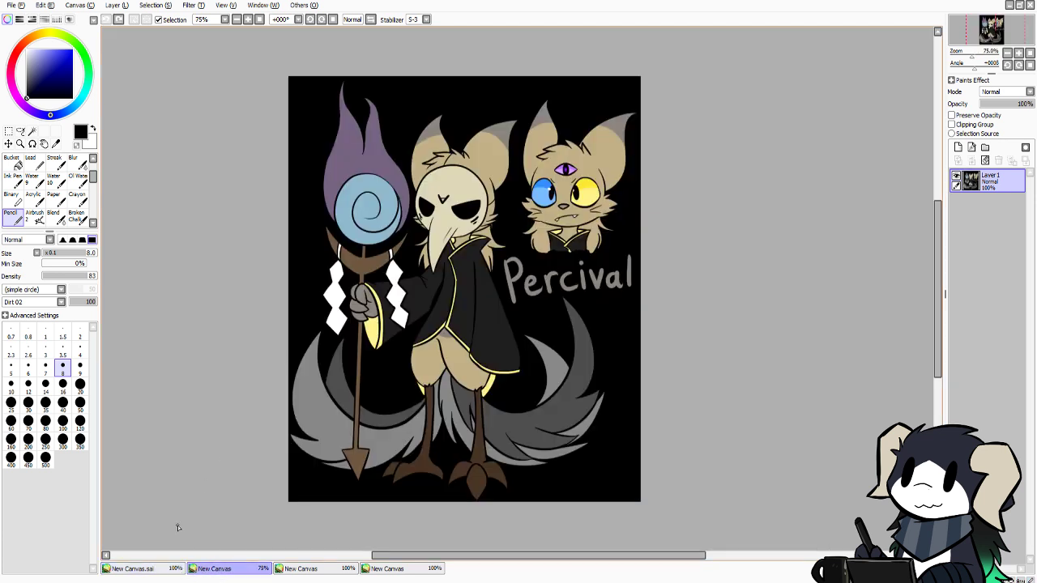
click(168, 569)
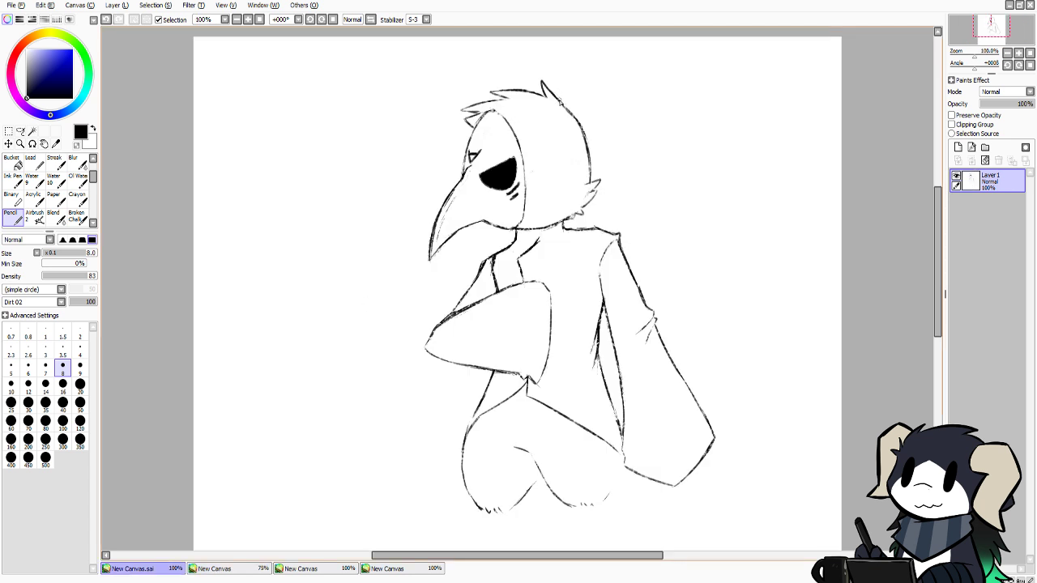
drag(561, 101, 626, 82)
key(ctrl+z)
drag(562, 102, 650, 81)
key(ctrl+z)
drag(559, 102, 642, 65)
key(ctrl+z)
drag(559, 102, 609, 76)
key(ctrl+z)
mouse_move(560, 103)
mouse_down()
mouse_move(591, 71)
mouse_move(637, 65)
mouse_move(579, 81)
mouse_move(679, 50)
mouse_move(640, 86)
mouse_up()
key(ctrl+z)
key(ctrl+z)
drag(677, 49, 655, 83)
Draw the ear's lower edge from the pointed tip back to the head with a furry base, following the character reference
click(302, 568)
click(224, 570)
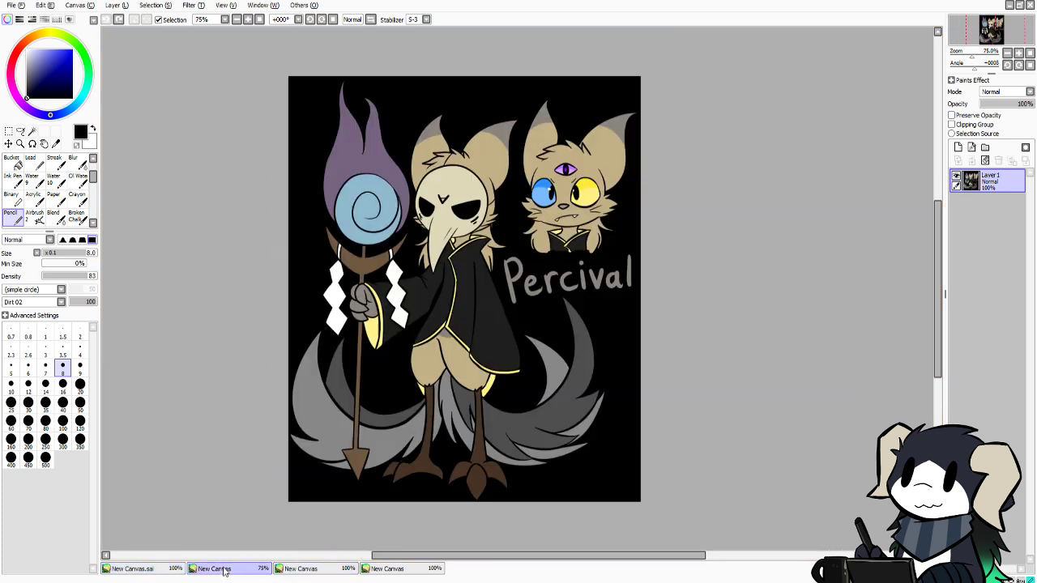
click(168, 573)
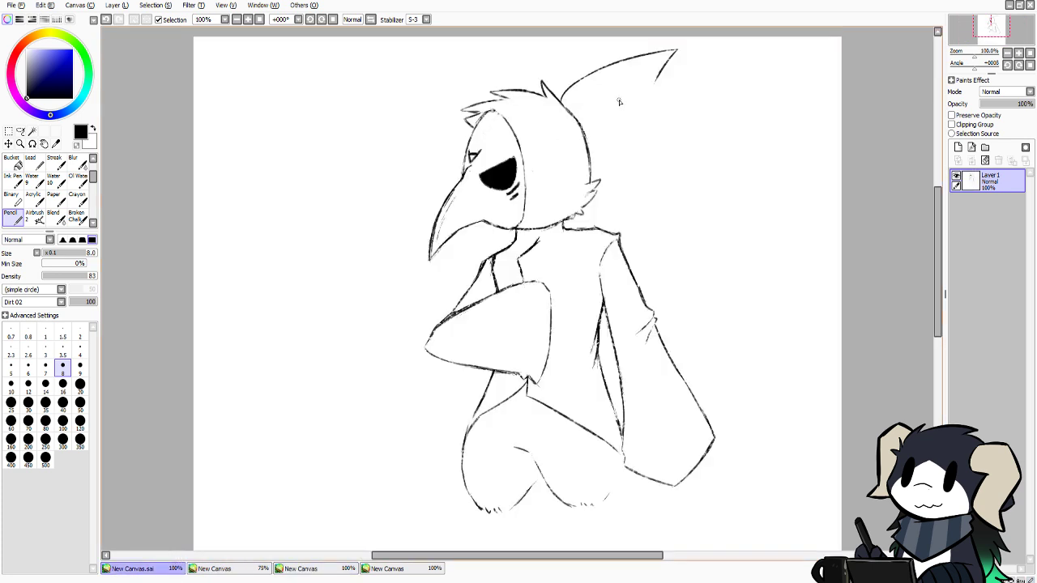
drag(656, 77, 651, 112)
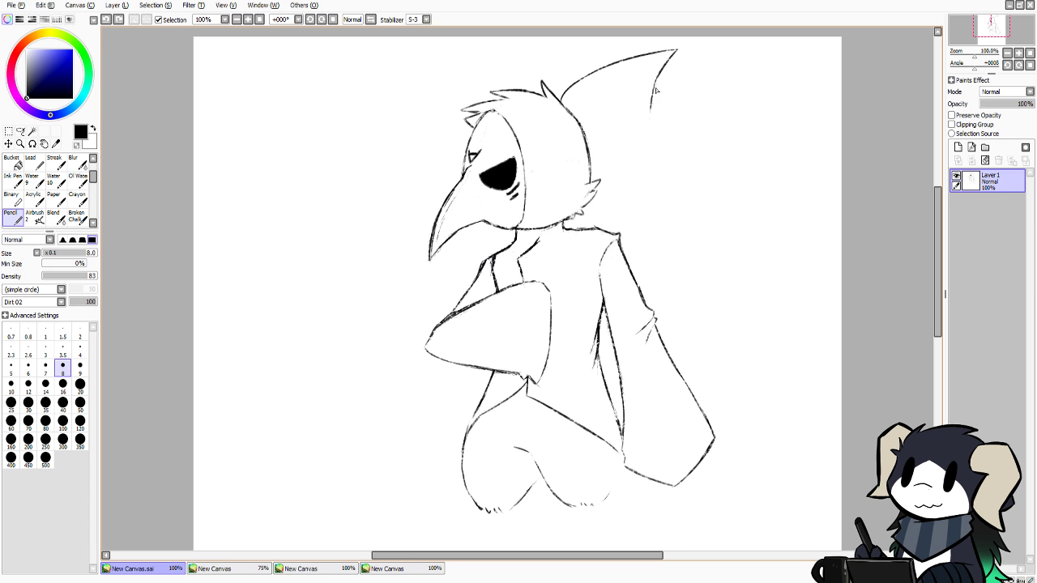
drag(661, 73, 637, 134)
key(ctrl+z)
key(ctrl+z)
drag(620, 152, 596, 172)
Erase the skull line crossing the ear's base with transparent color at brush size 20
click(80, 386)
click(76, 145)
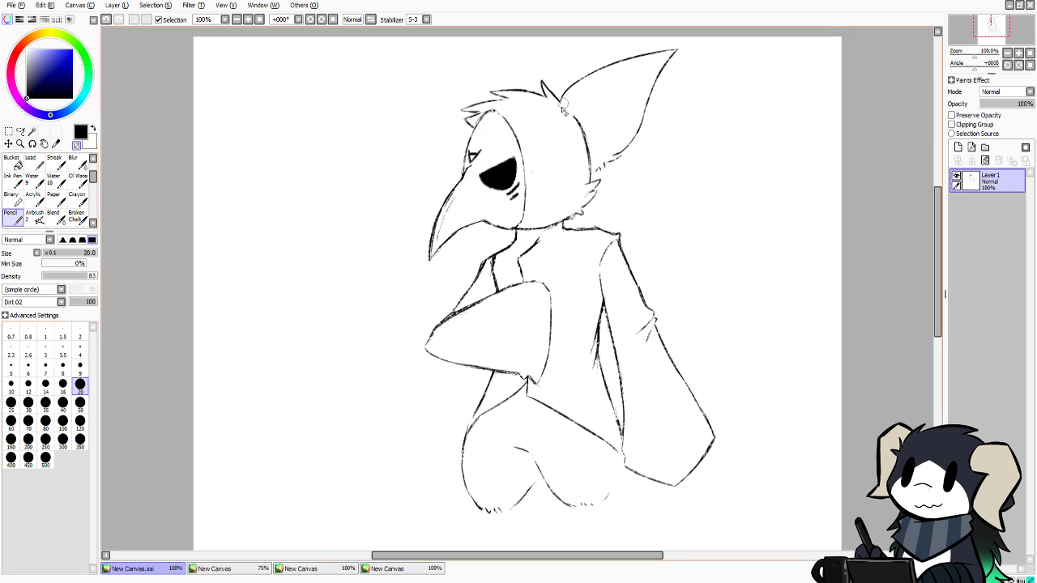
mouse_move(563, 109)
mouse_down()
mouse_move(582, 161)
mouse_move(583, 131)
mouse_move(583, 163)
mouse_up()
click(8, 145)
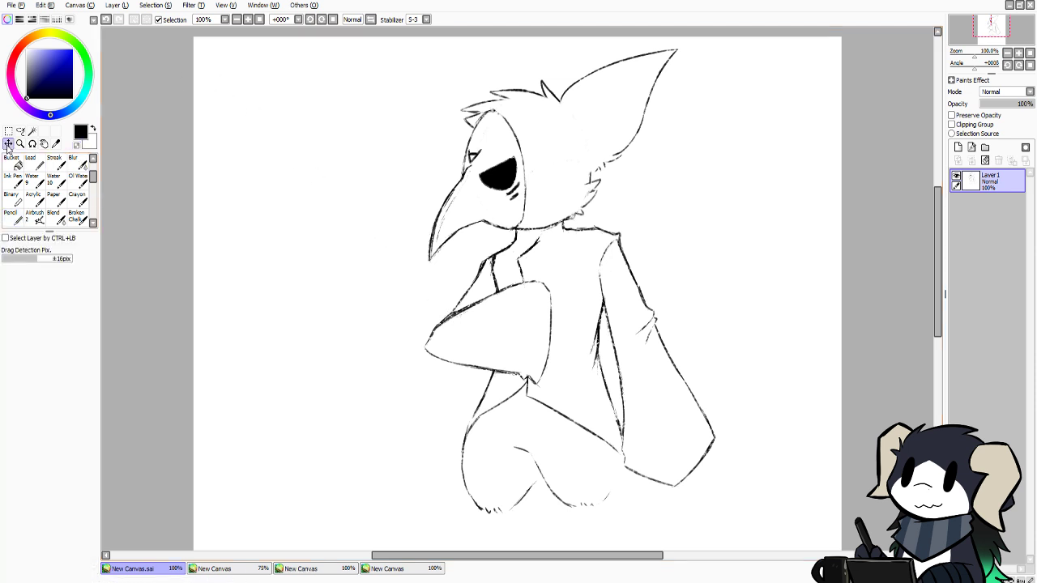
Move the whole sketch down and slightly sideways on the canvas, and switch back to the Pencil
drag(452, 195, 449, 225)
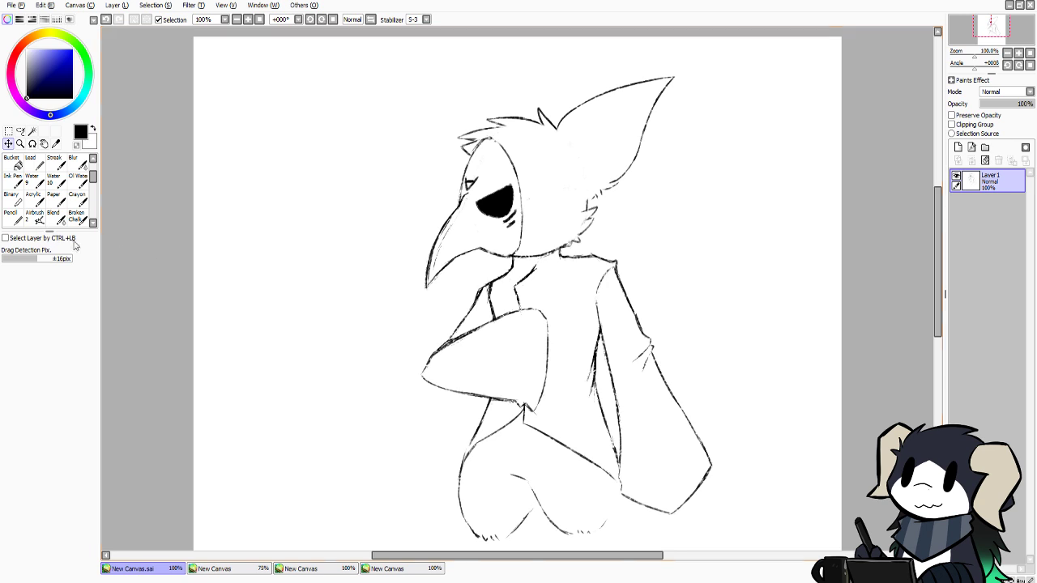
click(11, 215)
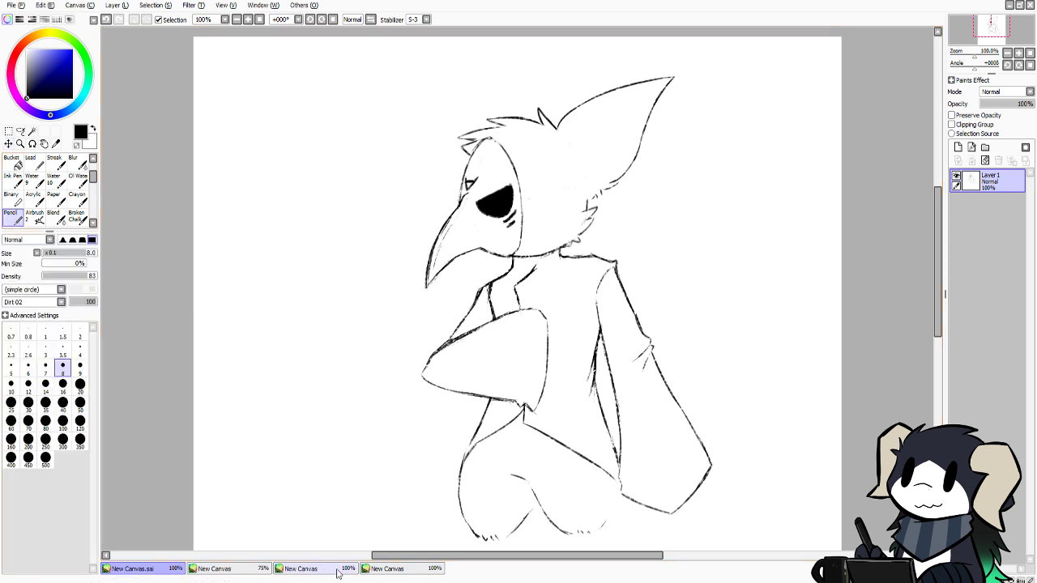
Close the two-foxes and singing-bird reference canvases, keeping the Percival reference open, and return to the sketch
click(369, 569)
click(344, 570)
click(269, 576)
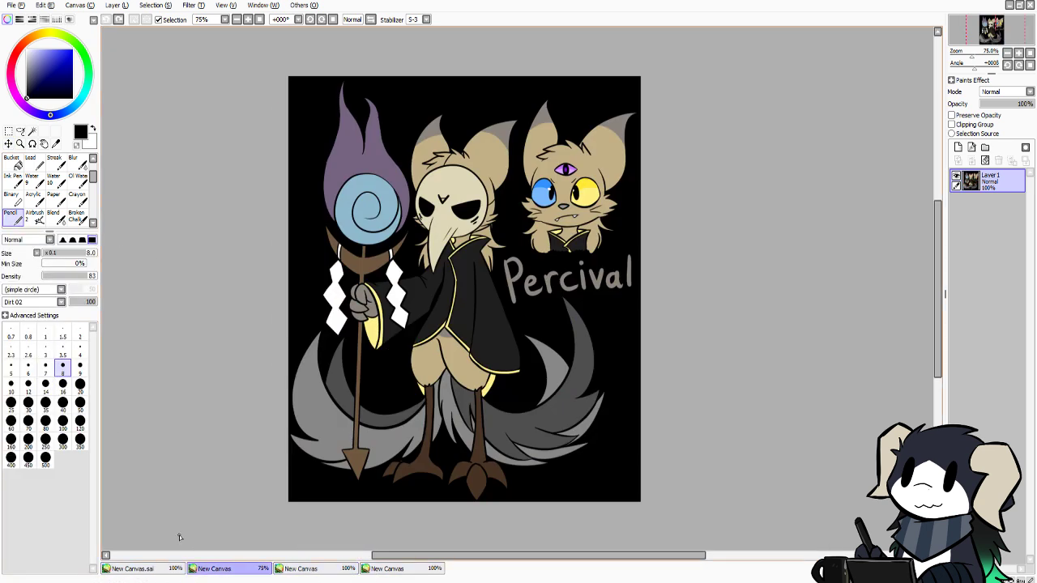
click(326, 569)
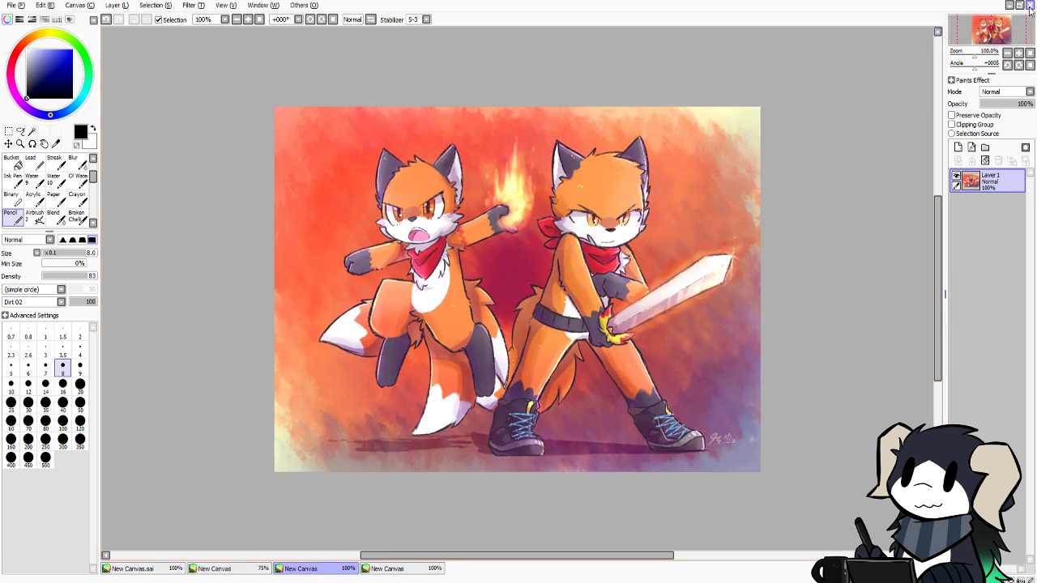
click(497, 341)
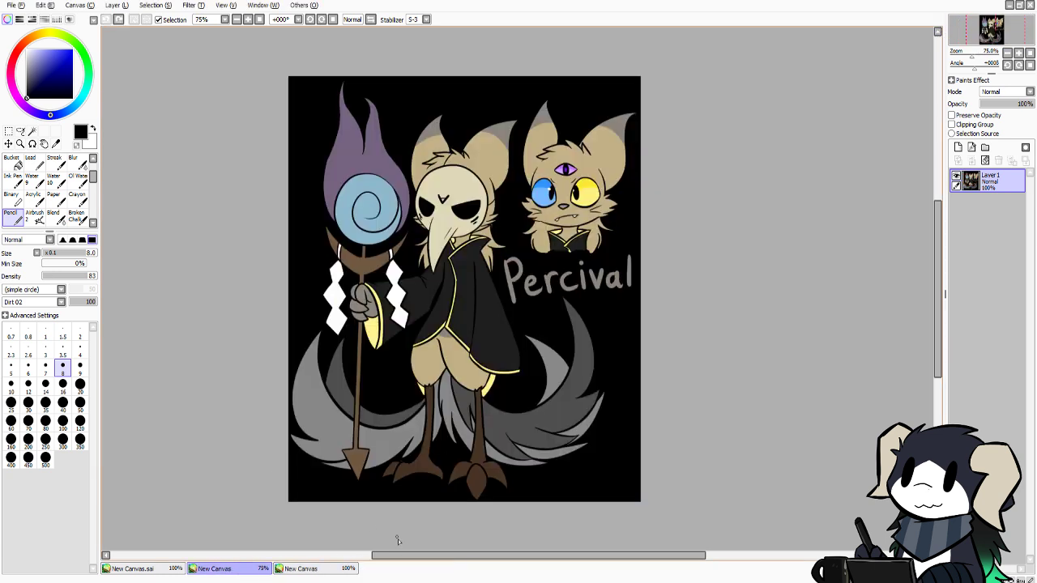
click(325, 569)
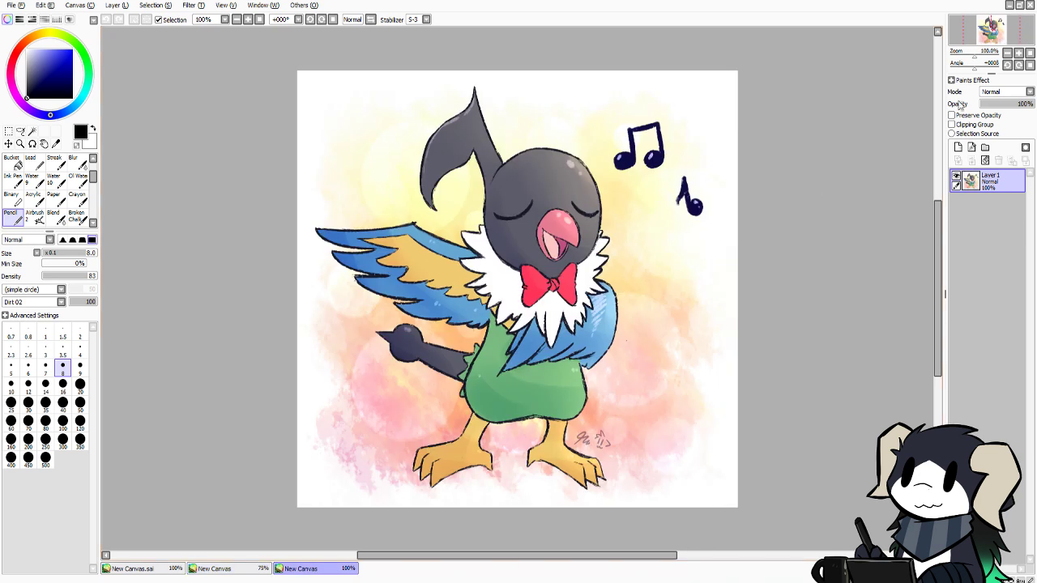
click(1031, 4)
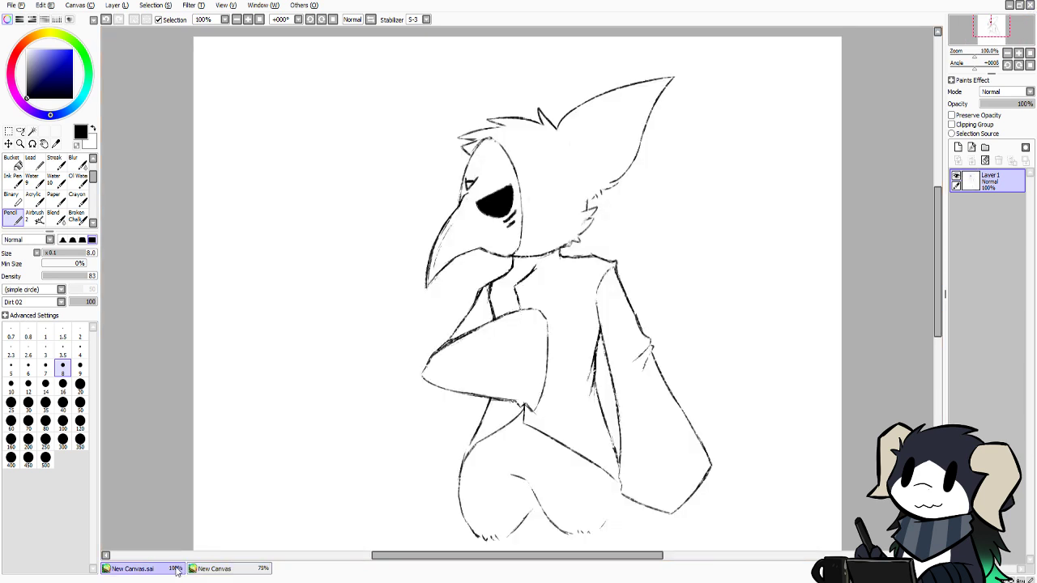
click(162, 571)
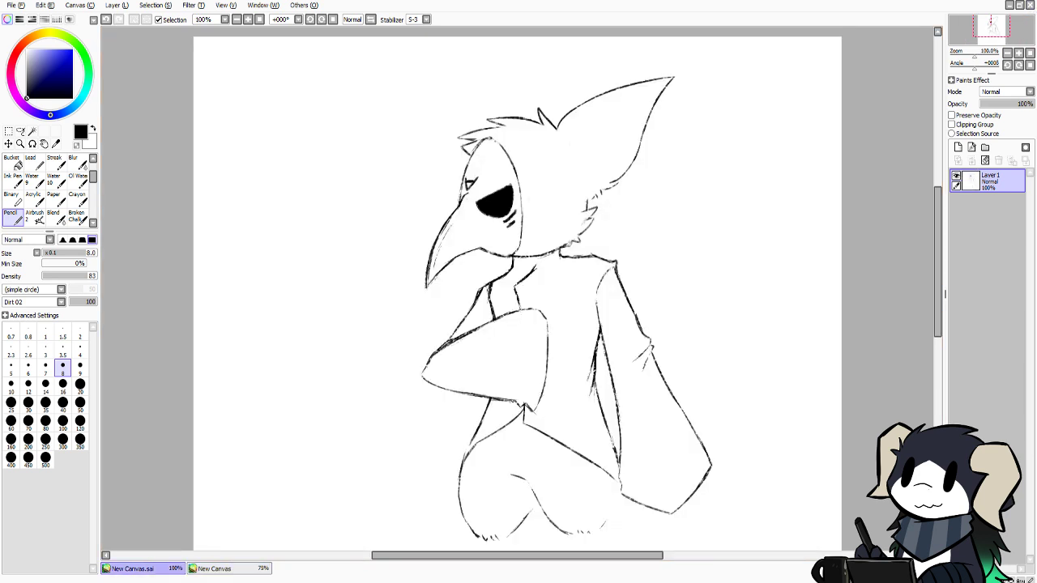
Try to sketch the second ear above the forehead after checking the Percival reference
click(243, 572)
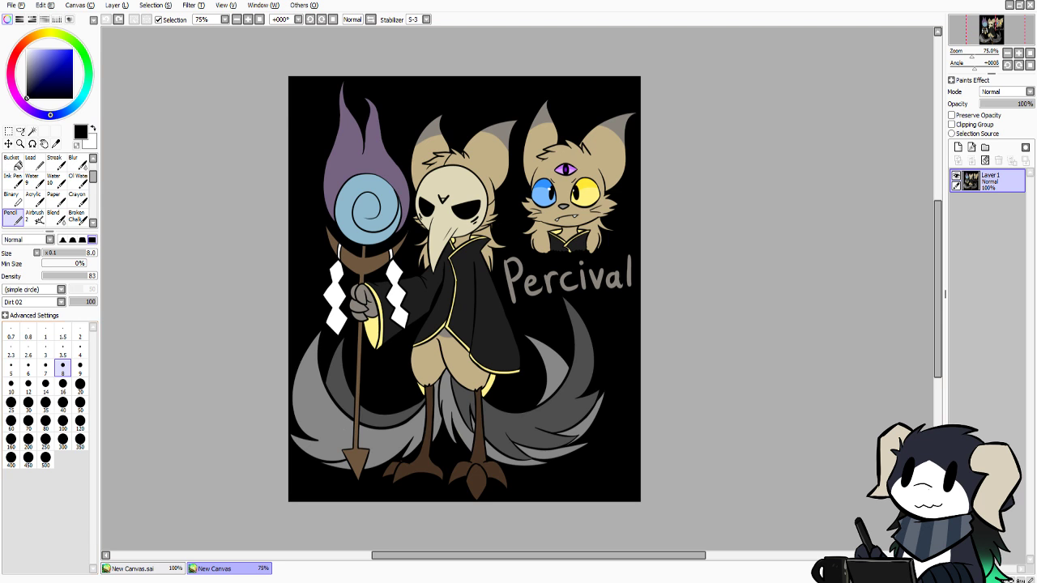
click(160, 562)
click(243, 569)
click(165, 572)
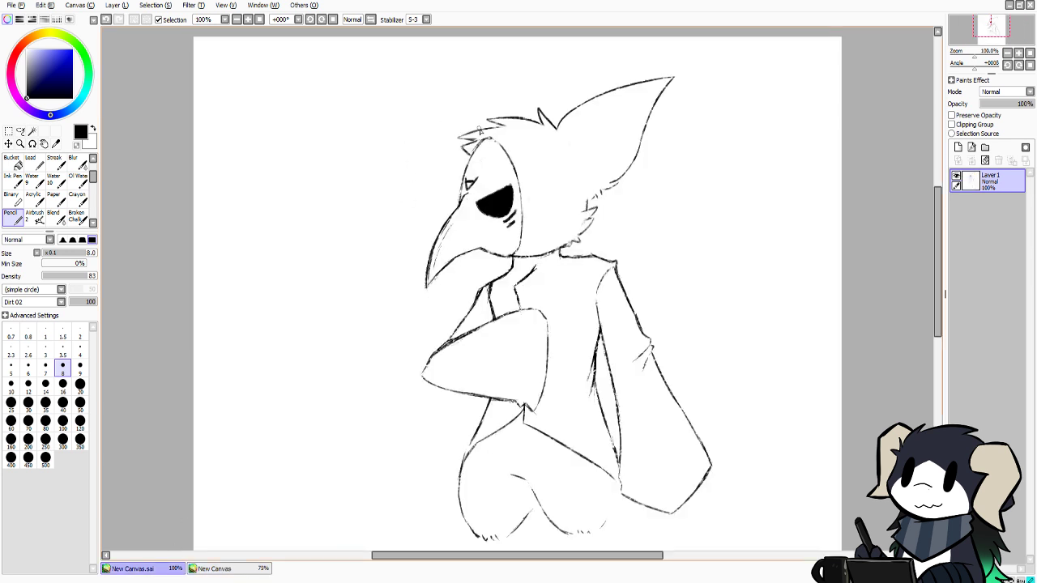
mouse_move(480, 128)
mouse_down()
mouse_move(485, 95)
mouse_move(480, 112)
mouse_move(549, 42)
mouse_move(542, 84)
mouse_up()
key(ctrl+z)
drag(547, 42, 550, 117)
key(ctrl+z)
key(ctrl+z)
key(ctrl+z)
key(ctrl+z)
key(ctrl+z)
Draw the pointed far ear above the forehead hair, following the Percival reference and redoing its back edge as needed
mouse_move(938, 242)
mouse_down()
mouse_move(938, 253)
mouse_move(937, 238)
mouse_up()
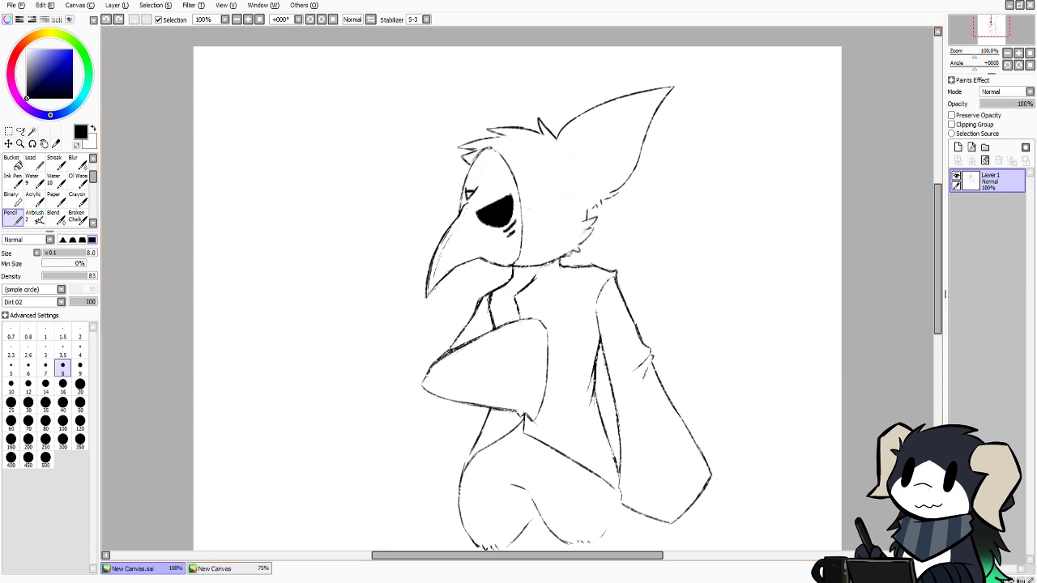
click(247, 572)
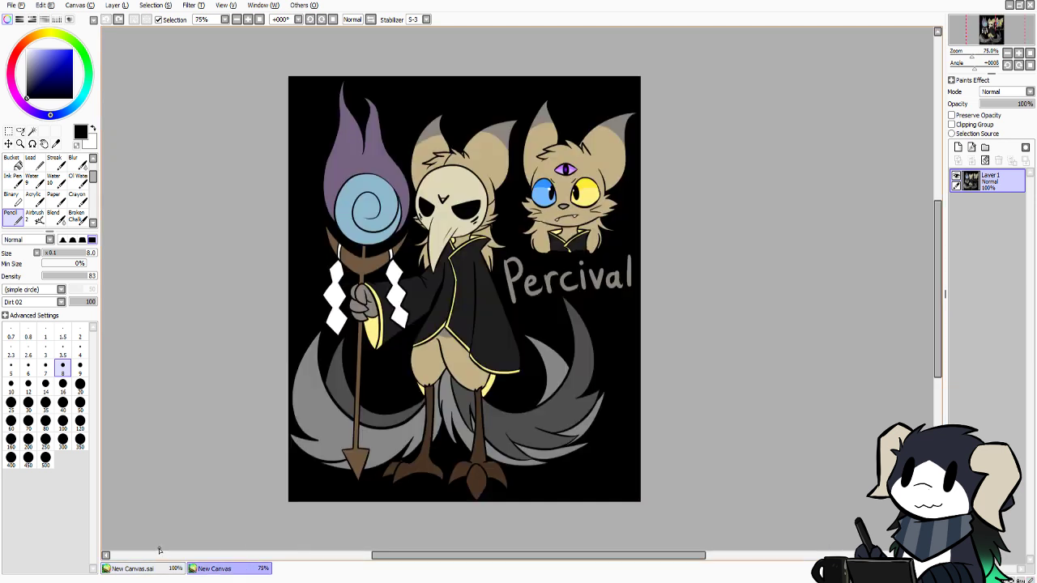
click(172, 573)
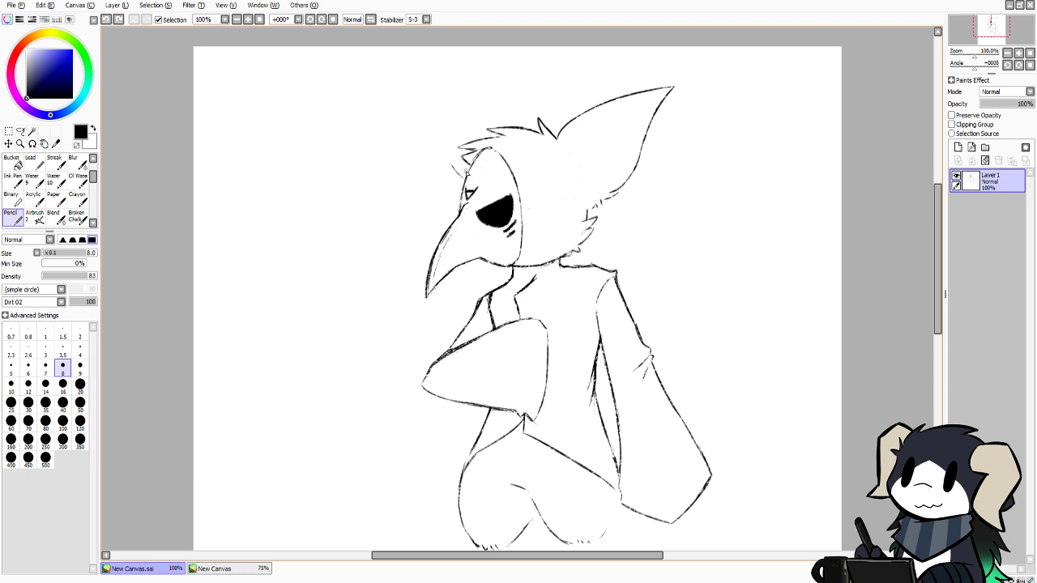
mouse_move(468, 176)
mouse_down()
mouse_move(459, 122)
mouse_move(498, 62)
mouse_move(476, 71)
mouse_move(493, 51)
mouse_move(523, 120)
mouse_up()
key(ctrl+z)
drag(508, 74, 523, 125)
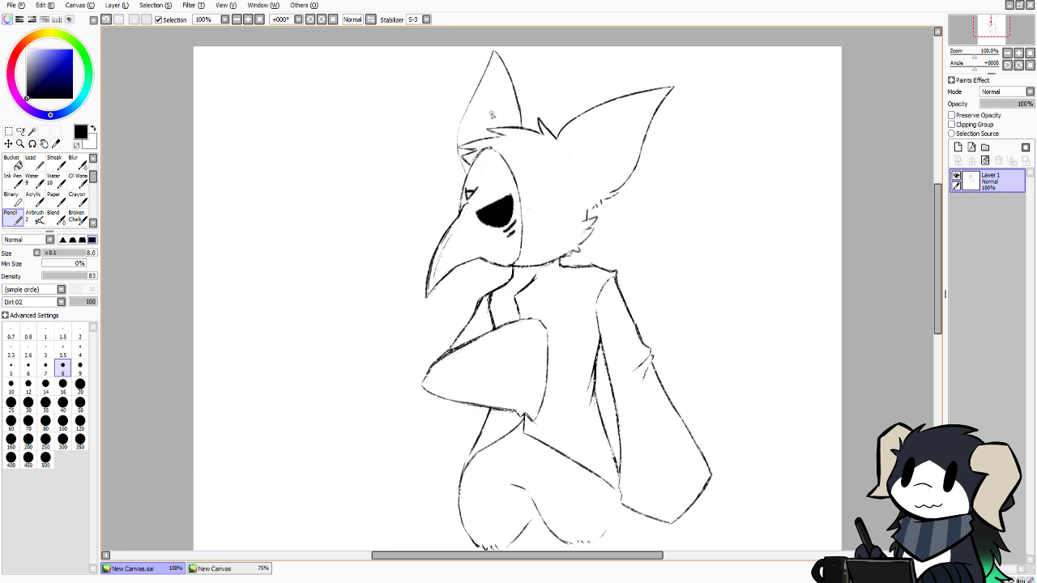
key(ctrl+z)
key(ctrl+z)
drag(509, 77, 524, 124)
key(ctrl+z)
drag(512, 84, 528, 129)
Retrace the far ear's front edge with a darker line from the tip down to the mask
drag(493, 51, 482, 87)
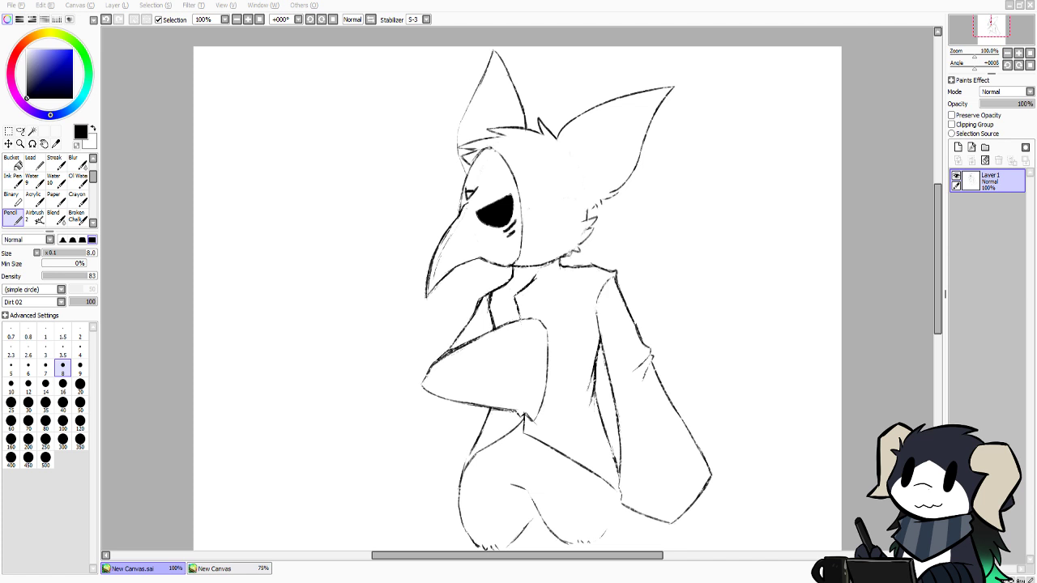
click(386, 245)
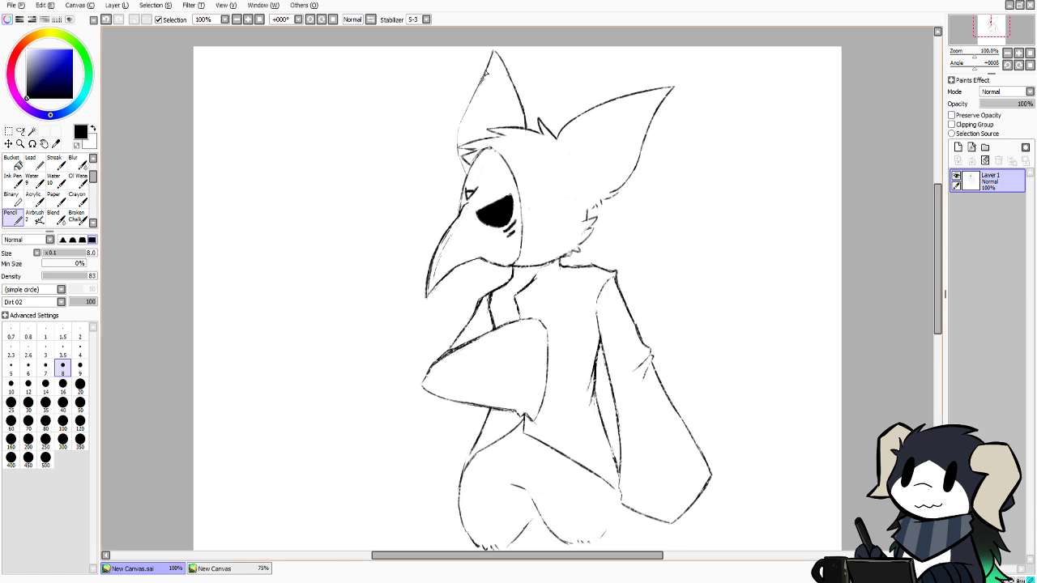
drag(483, 78, 461, 119)
key(ctrl+z)
mouse_move(481, 79)
mouse_down()
mouse_move(460, 127)
mouse_move(464, 172)
mouse_up()
Draw the cloak's raised, pointed collar behind the jaw, following the Percival reference and redoing strokes as needed
click(261, 569)
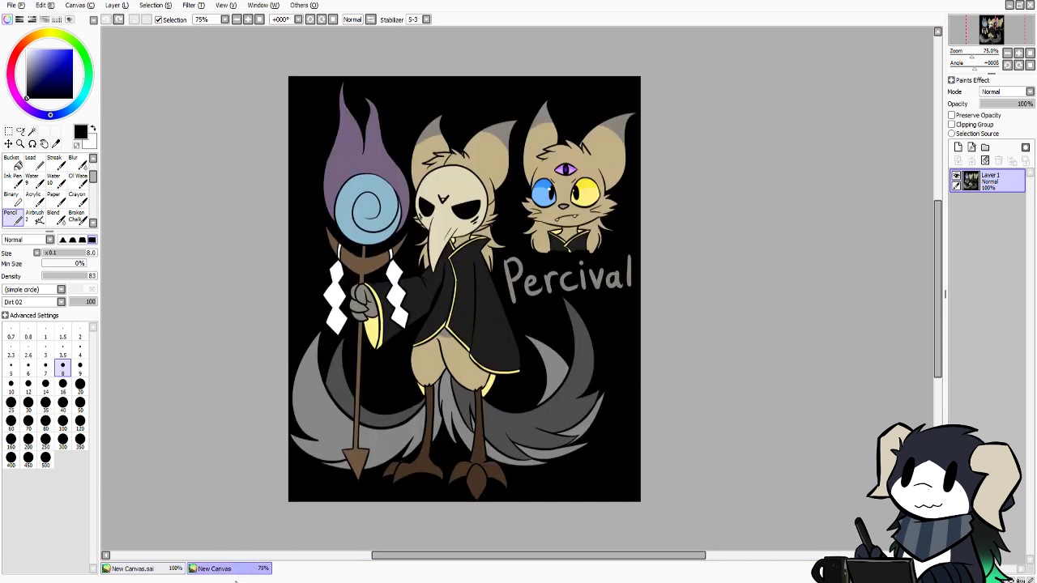
click(159, 571)
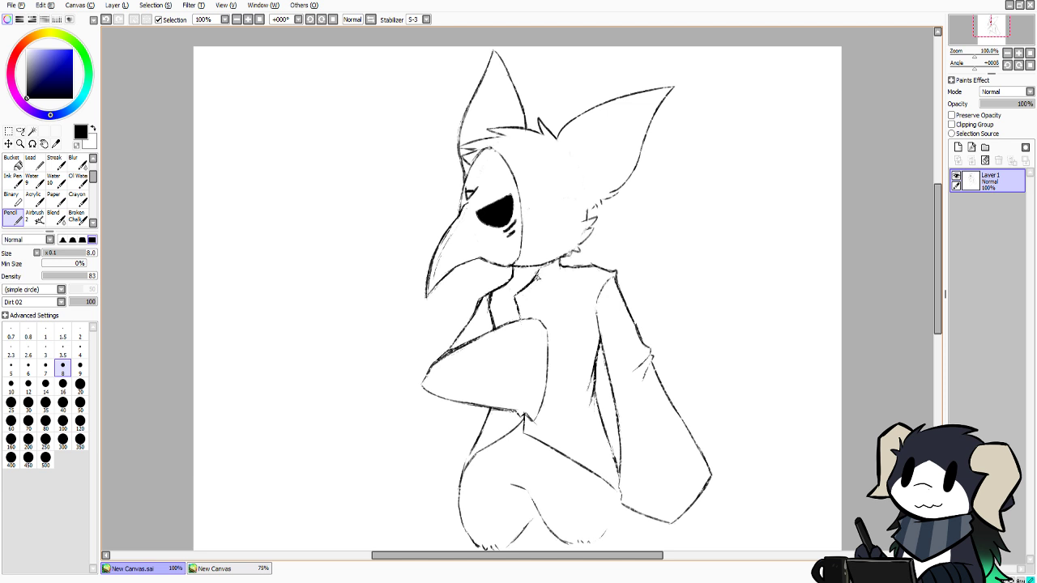
mouse_move(565, 251)
mouse_down()
mouse_move(547, 262)
mouse_move(597, 242)
mouse_up()
key(ctrl+z)
key(ctrl+z)
key(ctrl+z)
key(ctrl+z)
key(ctrl+z)
mouse_move(544, 264)
mouse_down()
mouse_move(602, 245)
mouse_move(582, 273)
mouse_up()
key(ctrl+z)
key(ctrl+z)
key(ctrl+z)
mouse_move(536, 280)
mouse_down()
mouse_move(568, 239)
mouse_move(607, 242)
mouse_move(588, 264)
mouse_up()
key(ctrl+z)
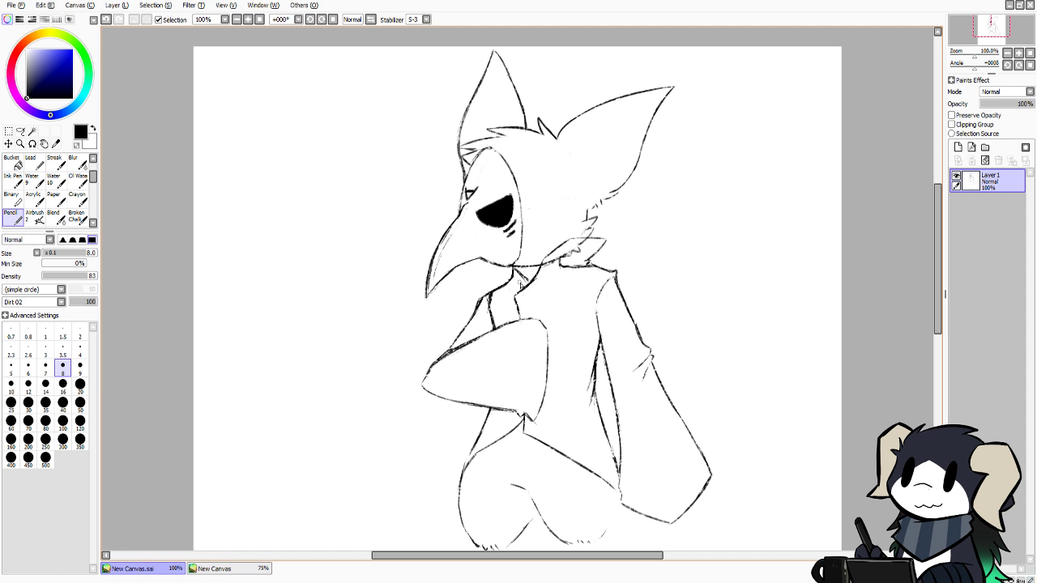
Draw the short collar-opening line under the jaw and erase the fur and shoulder lines crossing the collar at brush size 20
key(ctrl+z)
drag(508, 268, 514, 283)
key(ctrl+z)
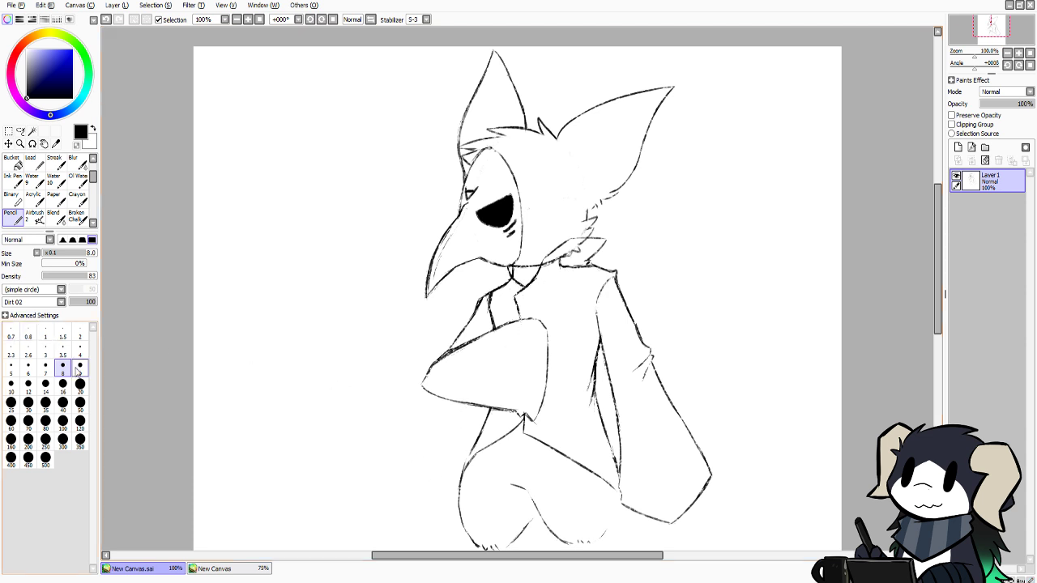
click(80, 402)
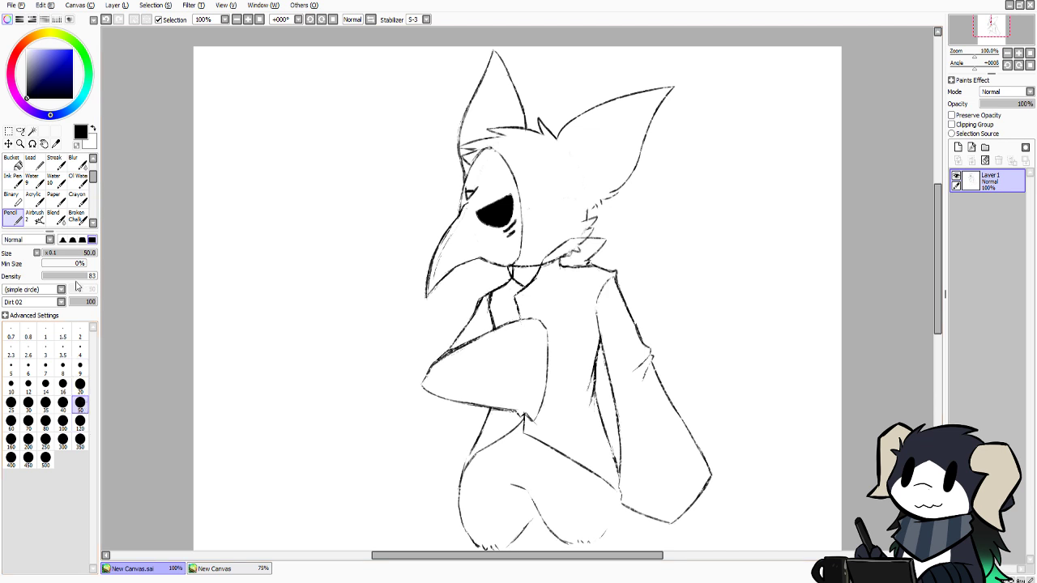
click(81, 386)
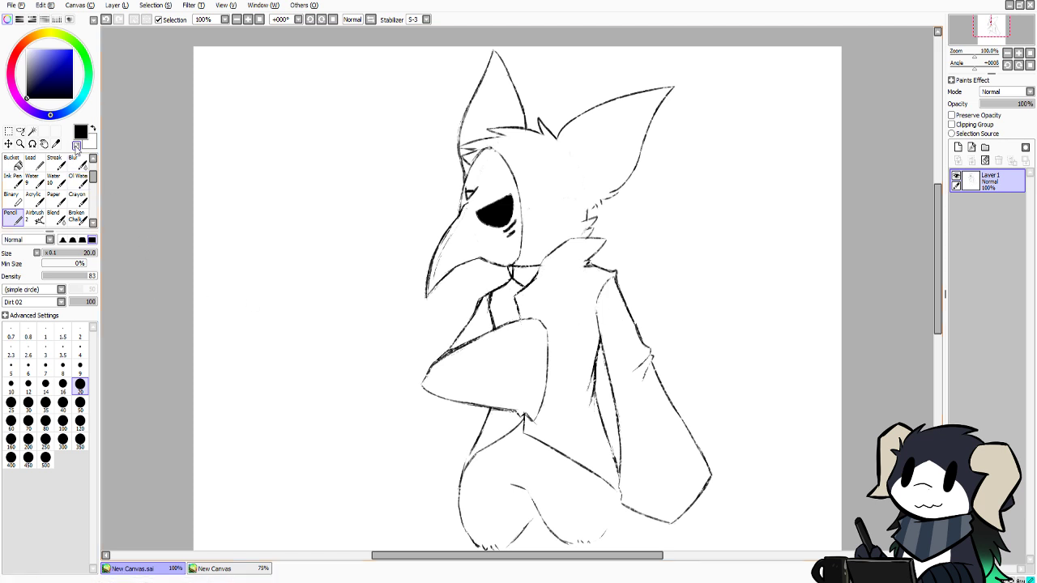
Draw the collar's front edge beneath the beak at brush size 8 and tidy its meeting point at the neck
click(62, 367)
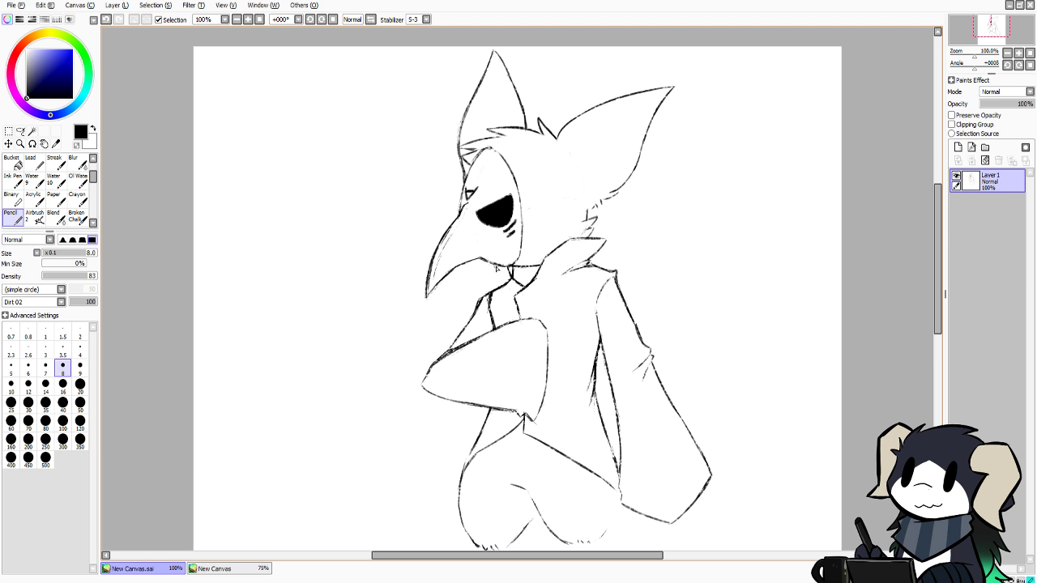
drag(497, 267, 493, 285)
key(ctrl+z)
drag(495, 265, 500, 269)
key(ctrl+z)
key(ctrl+y)
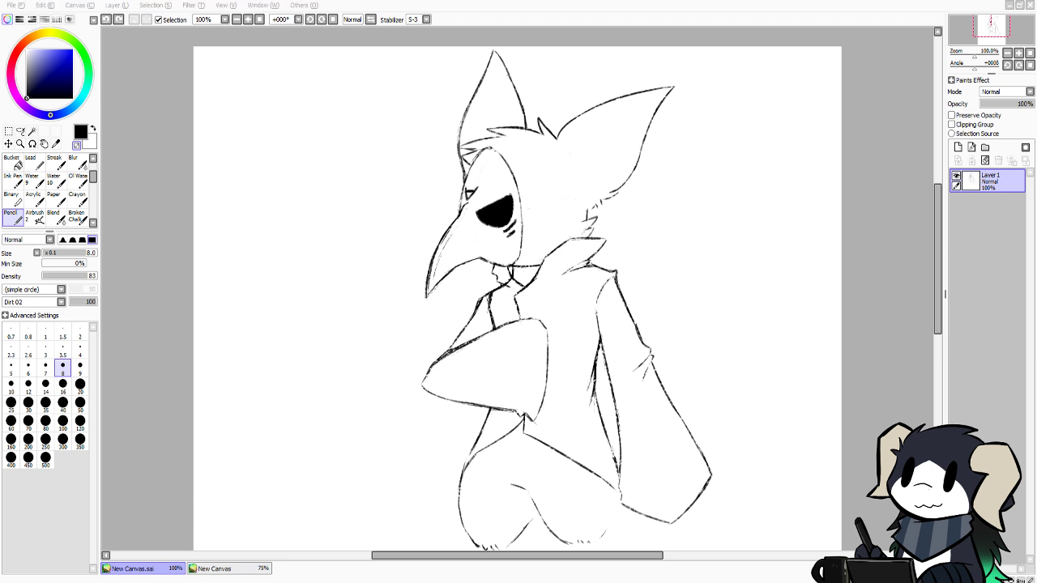
click(421, 336)
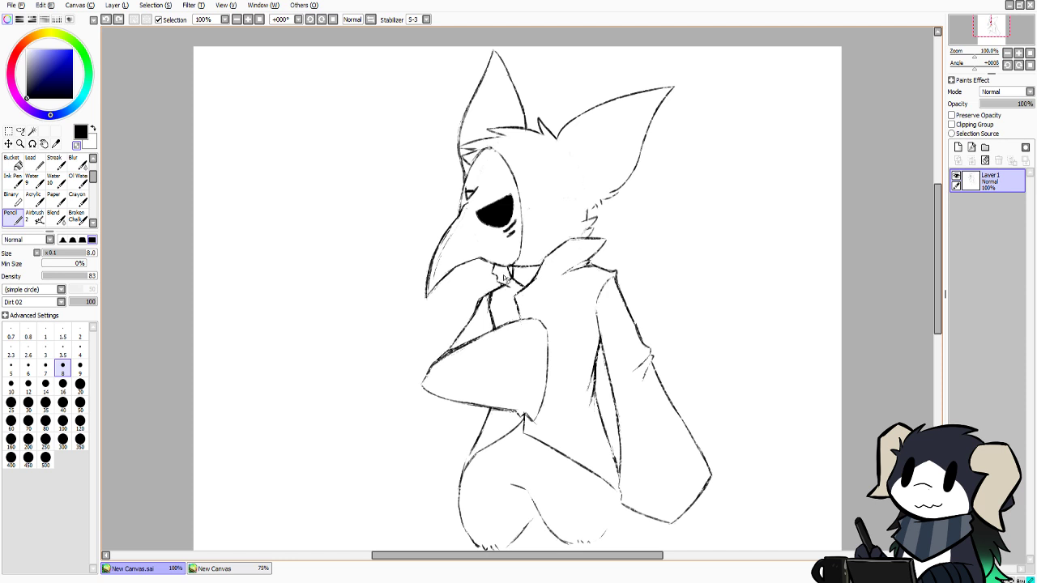
drag(512, 277, 509, 287)
Redraw the belly line from under the sleeve to the front of the thigh, erasing the old overlap with transparent color
drag(937, 251, 931, 278)
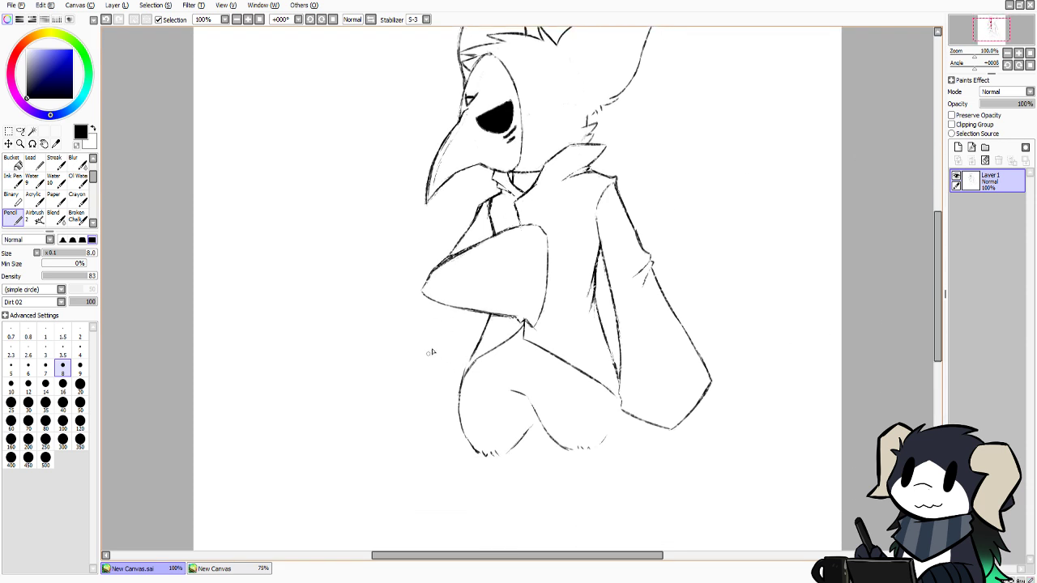
click(222, 572)
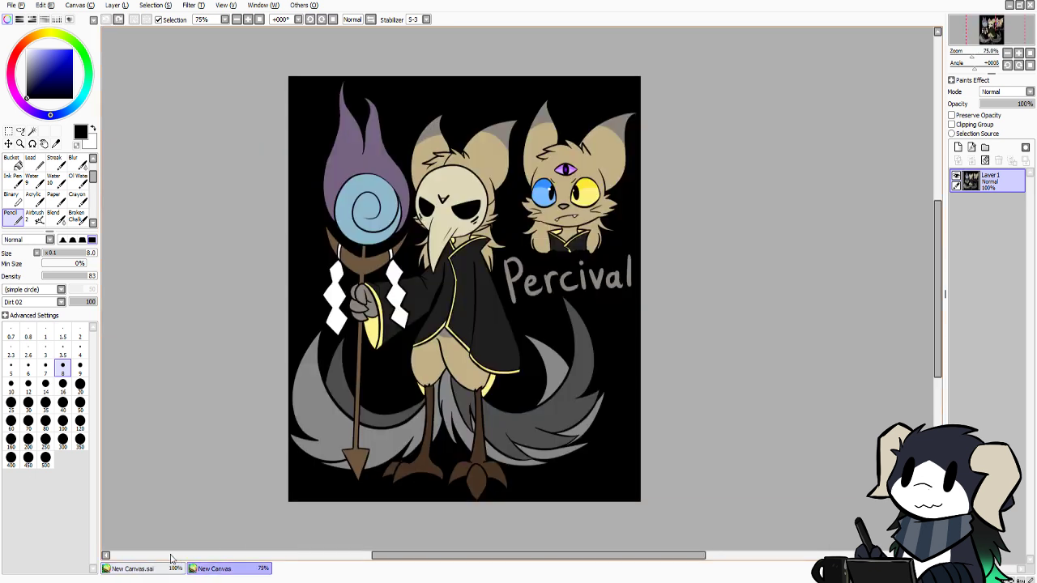
click(173, 570)
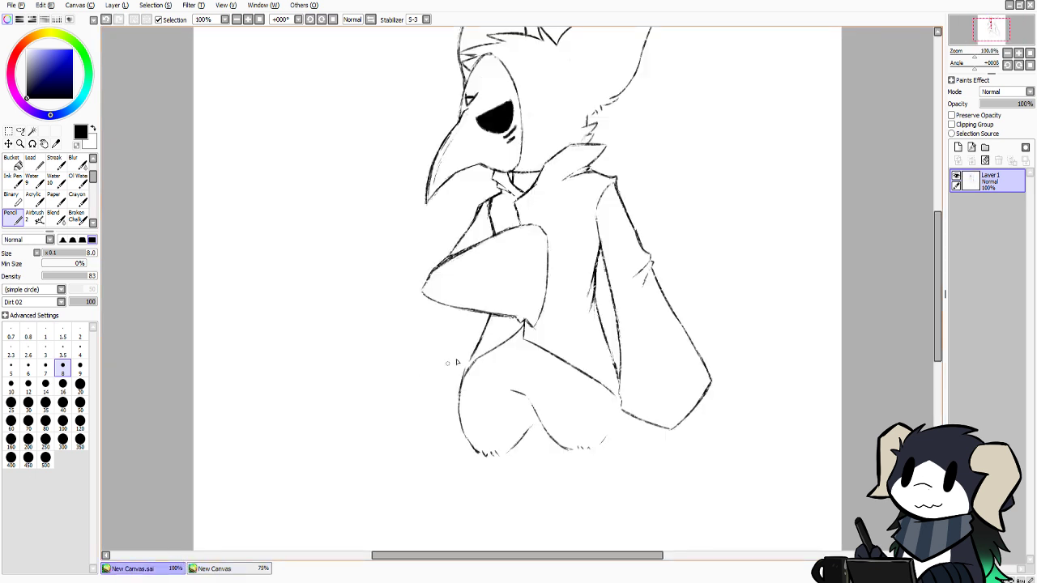
mouse_move(489, 318)
mouse_down()
mouse_move(458, 367)
mouse_move(460, 413)
mouse_up()
click(77, 145)
mouse_move(482, 362)
mouse_down()
mouse_move(491, 330)
mouse_move(466, 365)
mouse_move(491, 326)
mouse_move(474, 357)
mouse_up()
mouse_move(466, 371)
mouse_down()
mouse_move(462, 380)
mouse_move(475, 351)
mouse_up()
drag(468, 363, 472, 355)
mouse_move(470, 362)
mouse_down()
mouse_move(478, 347)
mouse_move(462, 370)
mouse_up()
drag(461, 385, 459, 369)
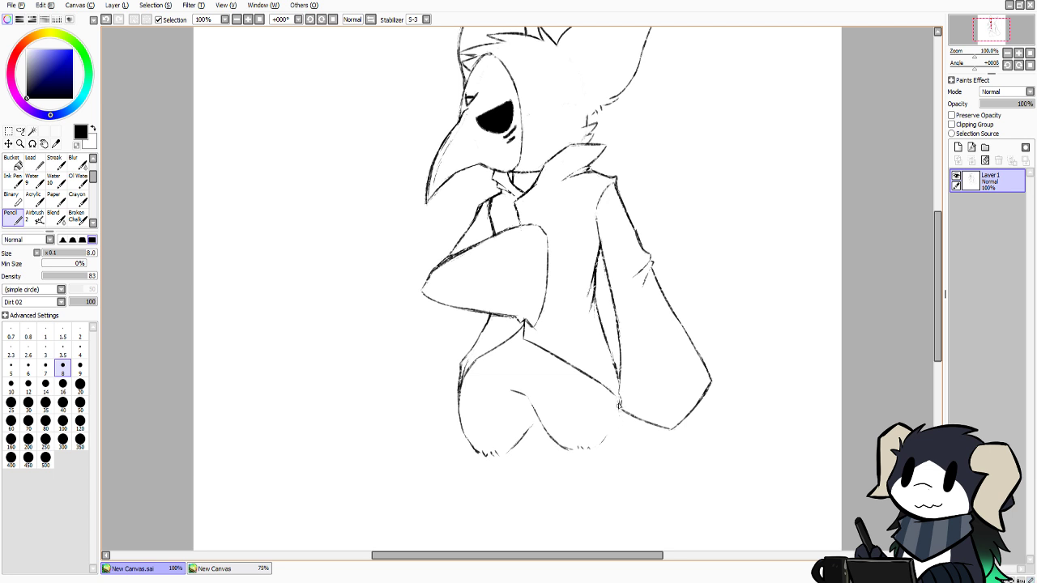
Draw the rear thigh's outer curve from the cloak hem down to the fur at the knee
drag(619, 411, 600, 440)
key(ctrl+z)
key(ctrl+z)
drag(619, 405, 601, 445)
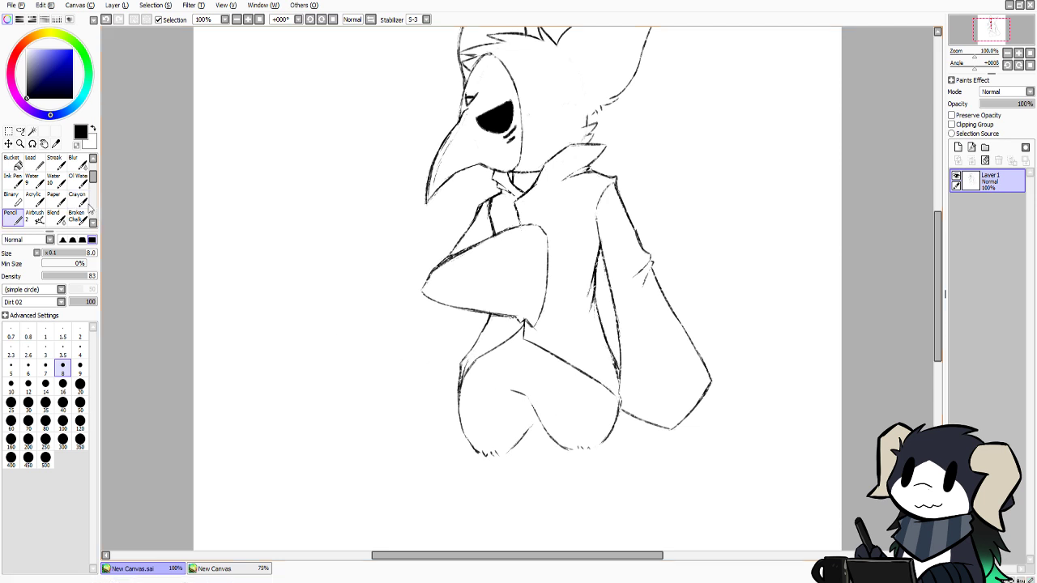
click(75, 146)
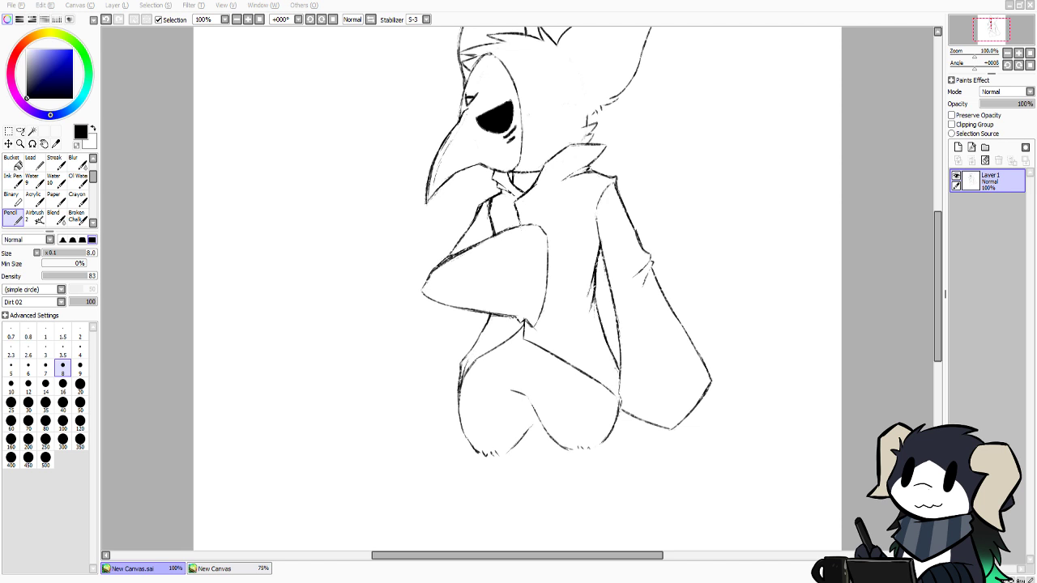
Extend the collar's inner fold lines toward the neck opening below the jaw
key(alt+Tab)
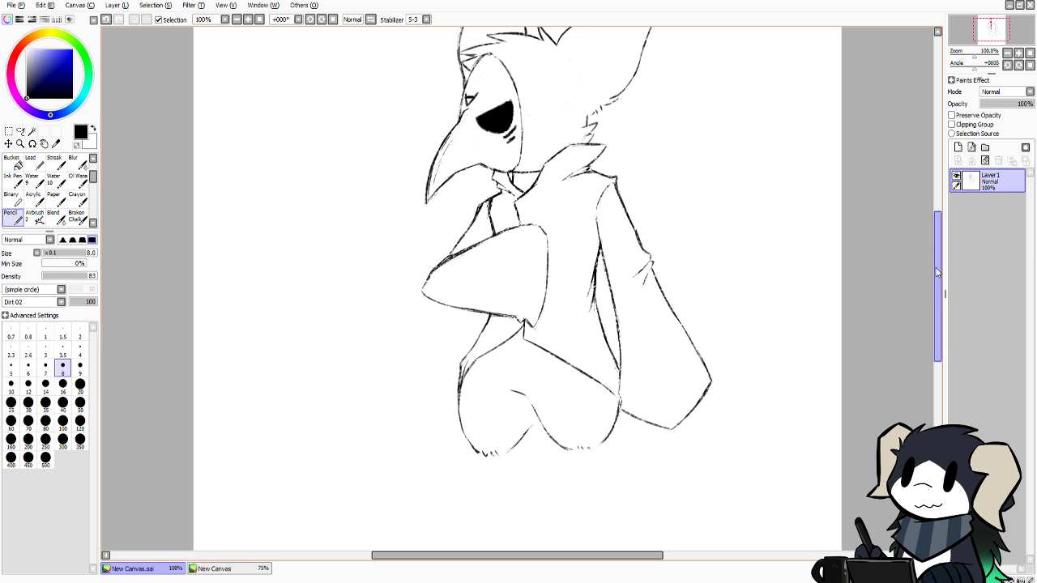
scroll(940, 261, up, 2)
scroll(940, 261, down, 4)
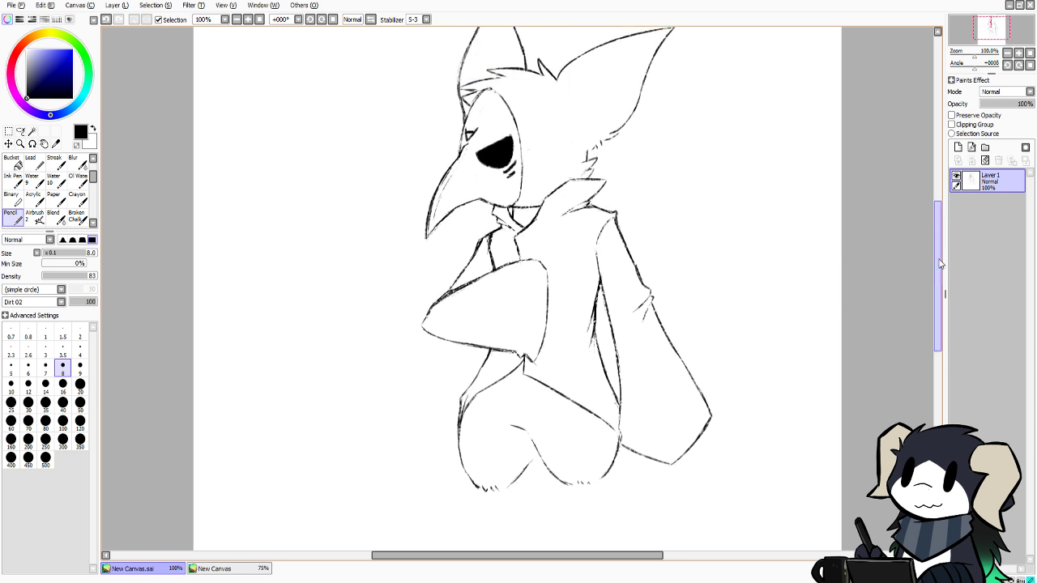
drag(931, 271, 937, 250)
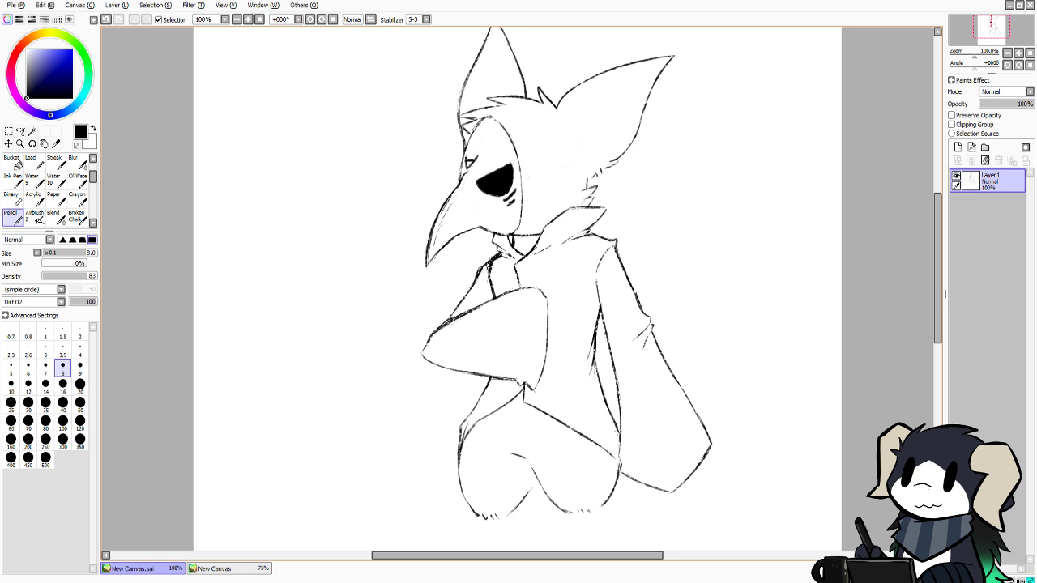
click(77, 145)
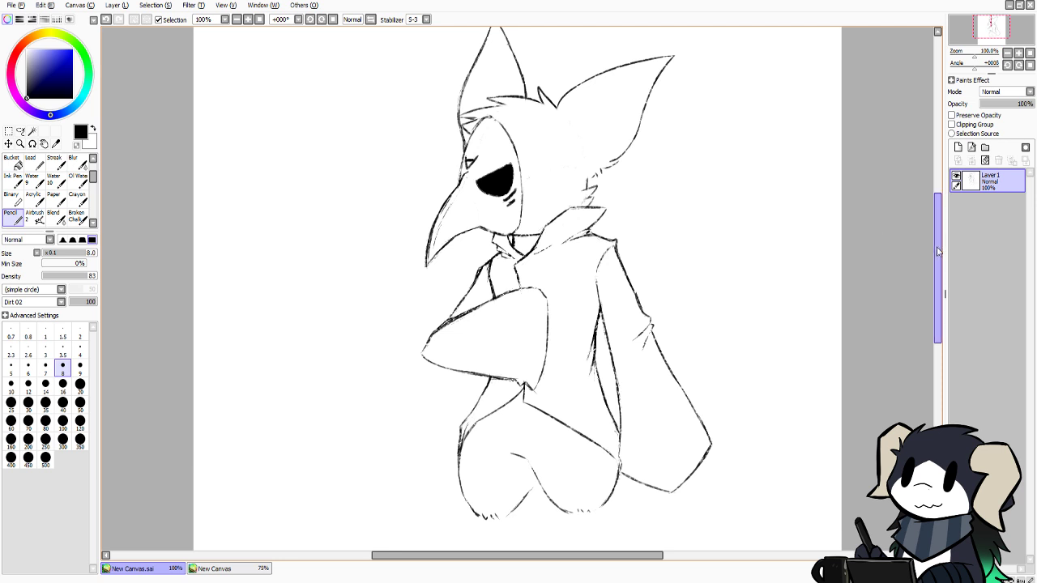
Review the sketched figure and compare its face with the Percival reference
mouse_move(939, 253)
mouse_down()
mouse_move(936, 272)
mouse_move(934, 252)
mouse_up()
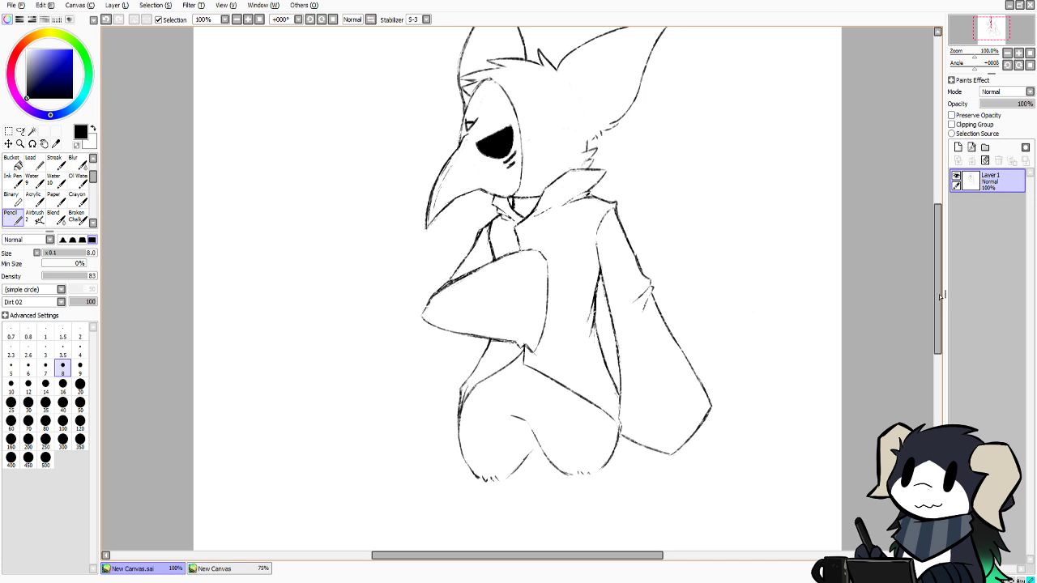
mouse_move(937, 285)
mouse_down()
mouse_move(919, 320)
mouse_move(932, 263)
mouse_move(939, 301)
mouse_move(923, 329)
mouse_up()
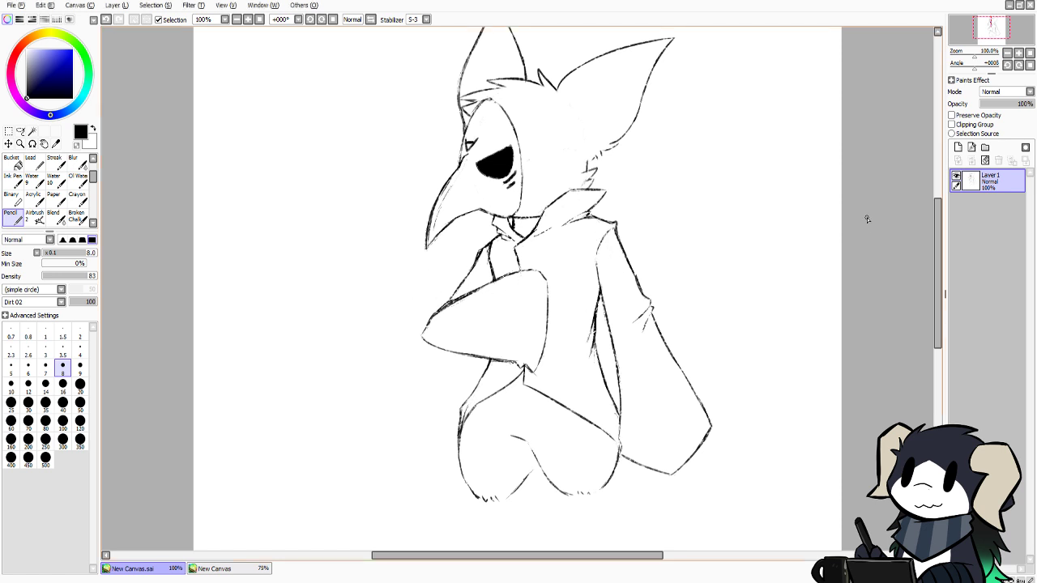
mouse_move(937, 232)
mouse_down()
mouse_move(936, 217)
mouse_move(944, 228)
mouse_up()
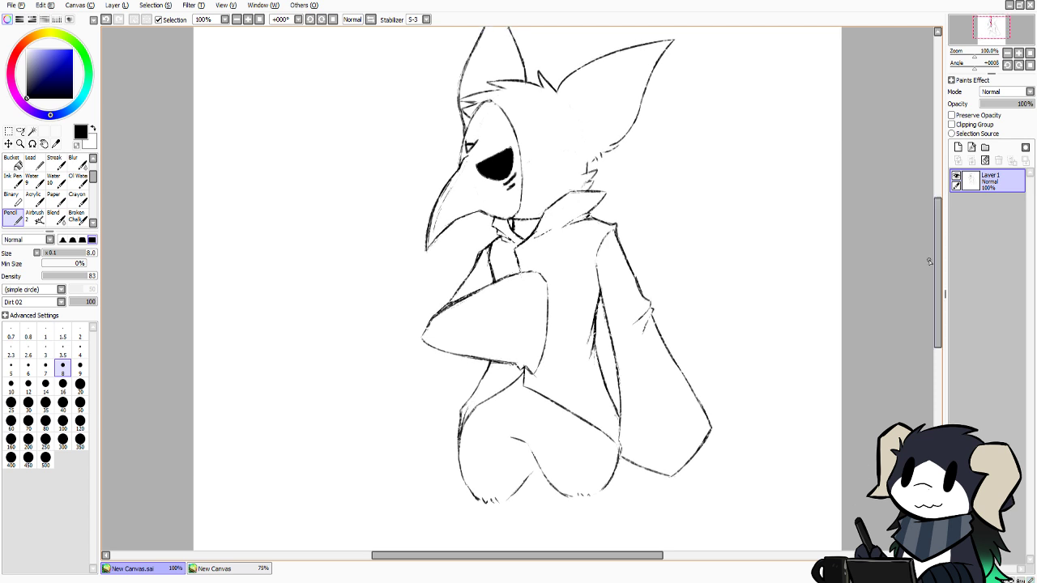
click(229, 571)
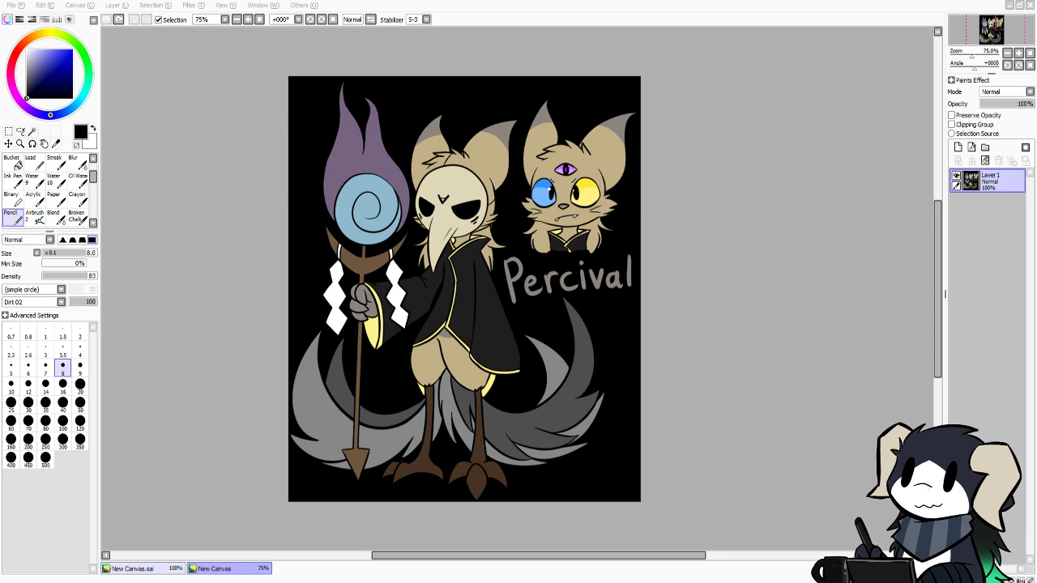
click(143, 569)
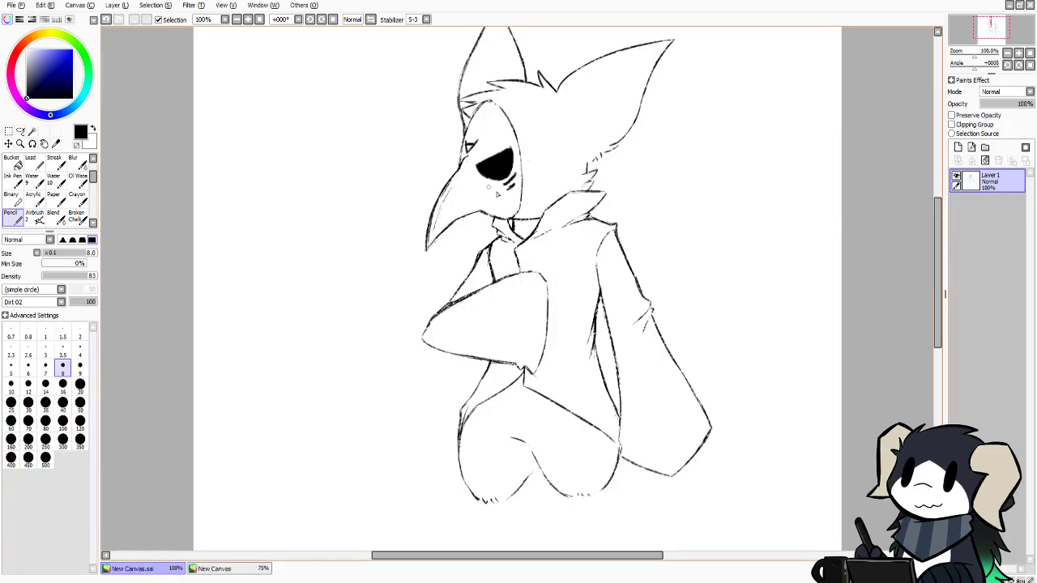
Try rough strokes for the cheek fur and the exposed eye beside the mask
mouse_move(587, 183)
mouse_down()
mouse_move(598, 171)
mouse_move(583, 188)
mouse_up()
key(ctrl+z)
key(ctrl+z)
drag(577, 163, 569, 171)
key(ctrl+z)
drag(577, 158, 576, 158)
drag(579, 153, 538, 154)
key(ctrl+z)
key(ctrl+z)
key(ctrl+z)
mouse_move(556, 156)
mouse_down()
mouse_move(582, 154)
mouse_move(572, 152)
mouse_up()
key(ctrl+z)
key(ctrl+z)
Sketch the exposed eye's curved upper lid and iris lines between the mask and the cheek fur
click(77, 145)
drag(578, 153, 576, 152)
key(ctrl+z)
key(ctrl+z)
key(ctrl+z)
drag(552, 159, 556, 181)
key(ctrl+z)
key(ctrl+z)
drag(575, 153, 573, 170)
key(ctrl+z)
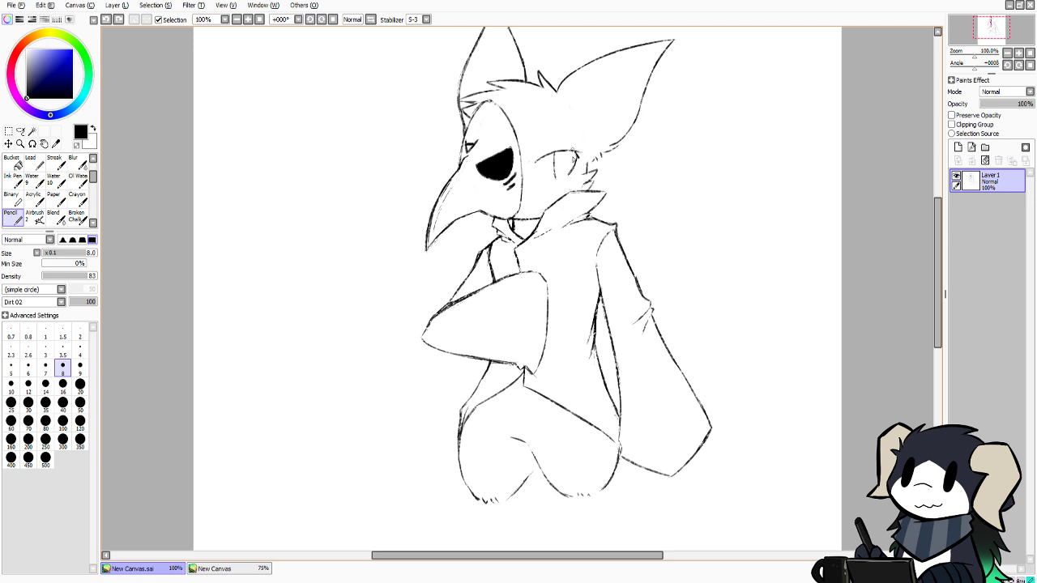
key(ctrl+y)
key(ctrl+z)
key(ctrl+y)
key(ctrl+z)
Refine the half-lidded eye's lid, outer corner and iris, and darken the jaw line beneath the mask
mouse_move(548, 161)
mouse_down()
mouse_move(582, 157)
mouse_move(570, 165)
mouse_up()
key(ctrl+z)
key(ctrl+z)
key(ctrl+z)
key(ctrl+z)
click(76, 144)
drag(553, 151, 559, 155)
click(77, 145)
key(ctrl+z)
key(ctrl+z)
mouse_move(542, 162)
mouse_down()
mouse_move(574, 154)
mouse_move(569, 175)
mouse_up()
drag(515, 217, 543, 219)
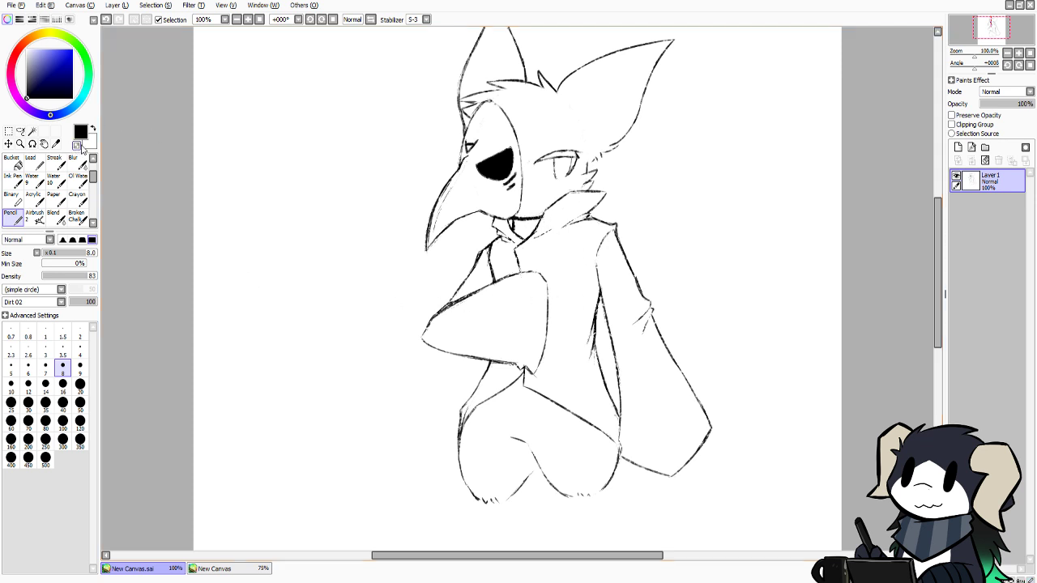
Erase the old cheek fur tuft above the collar using transparent color at brush size 20
click(80, 366)
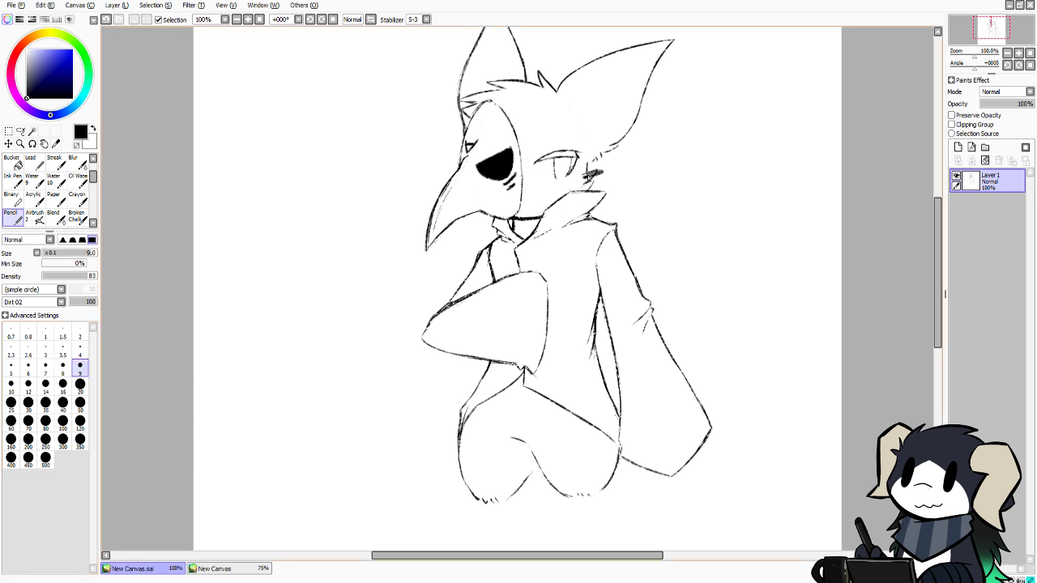
click(80, 385)
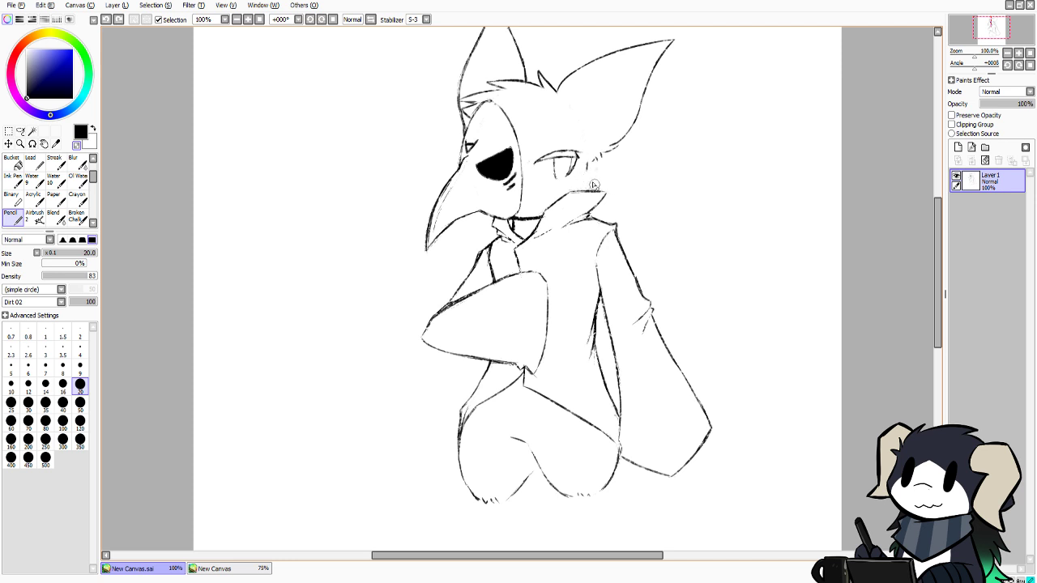
drag(577, 178, 585, 172)
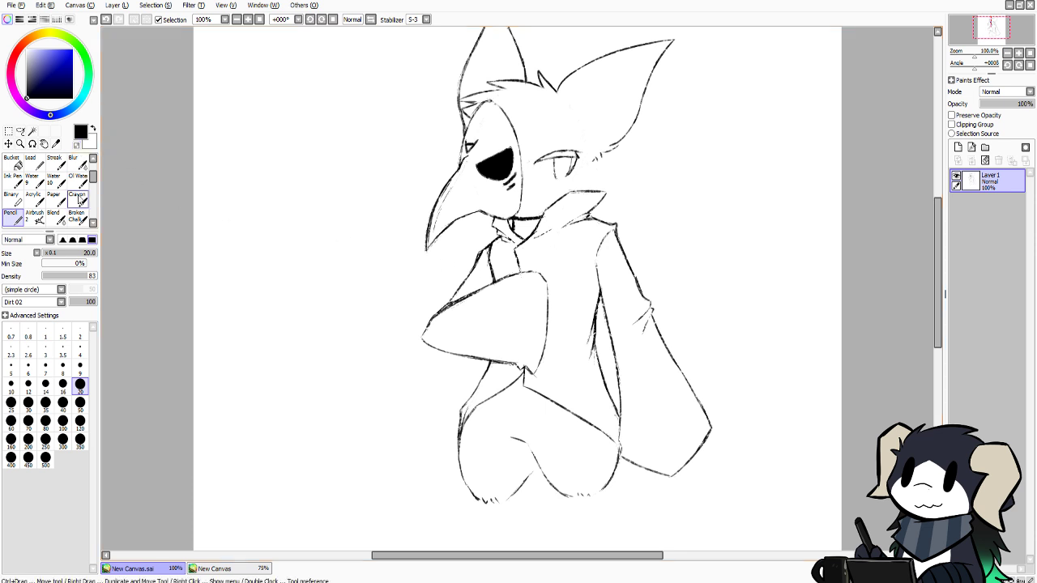
Redraw the cheek fur as pointed spikes from the ear base to the collar at brush size 8
click(62, 350)
key(bracketright)
key(bracketright)
key(bracketright)
key(bracketright)
key(bracketright)
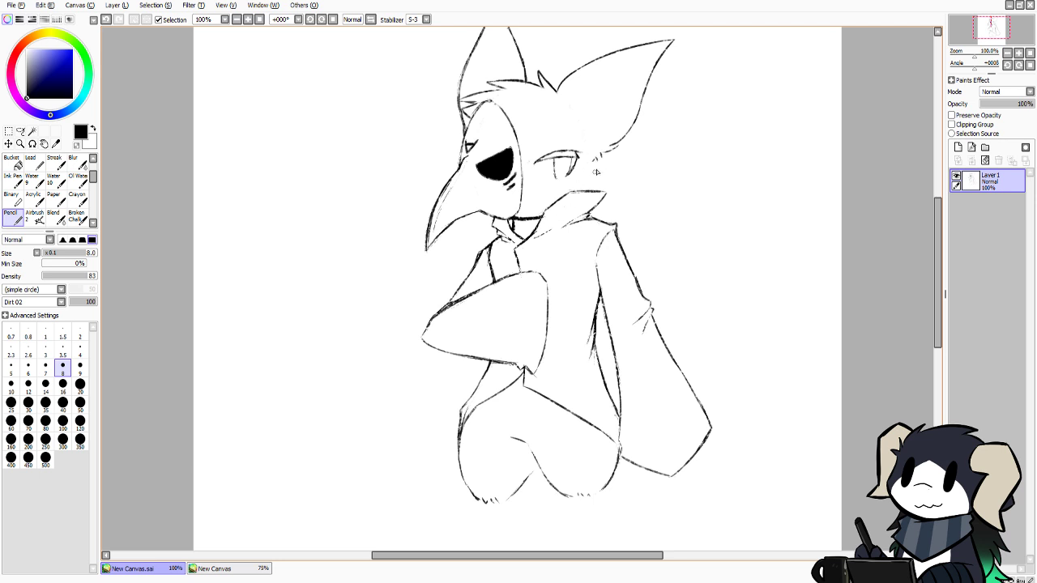
mouse_move(597, 163)
mouse_down()
mouse_move(611, 160)
mouse_move(596, 183)
mouse_up()
click(77, 145)
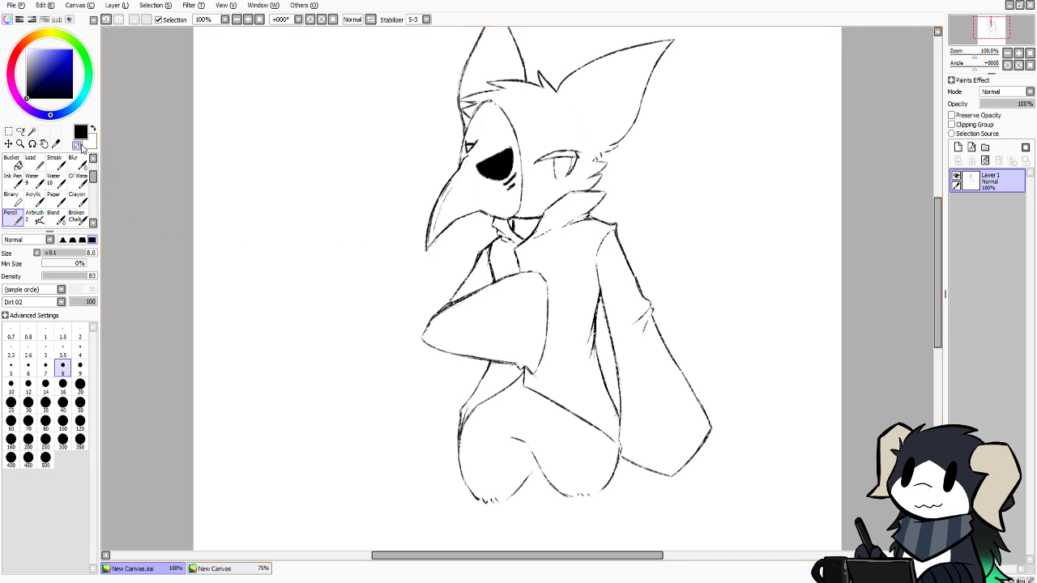
click(79, 145)
Add a small nose tip protruding from the mask's rear edge below the exposed eye
key(alt+Tab)
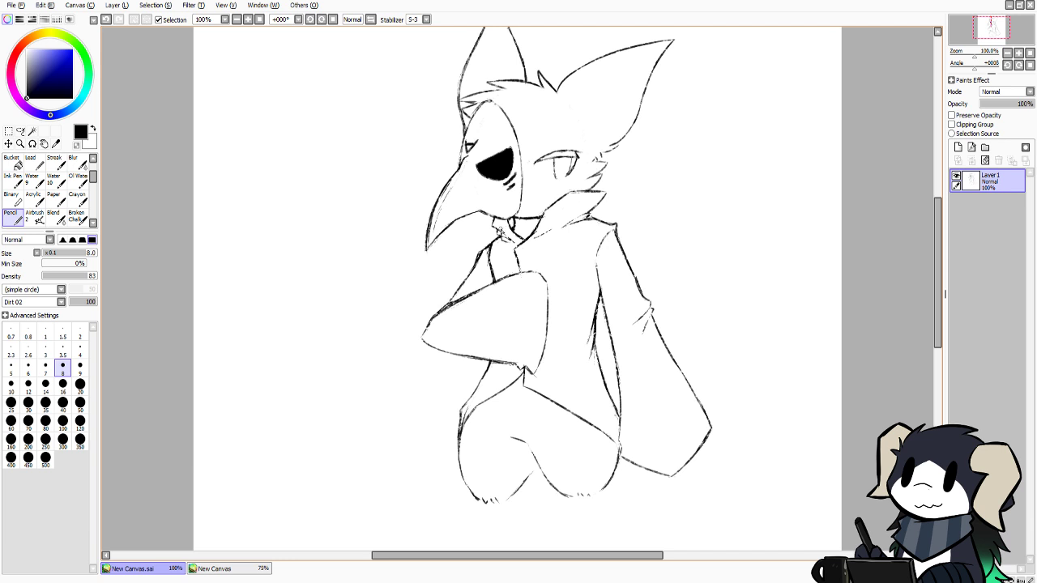
click(226, 570)
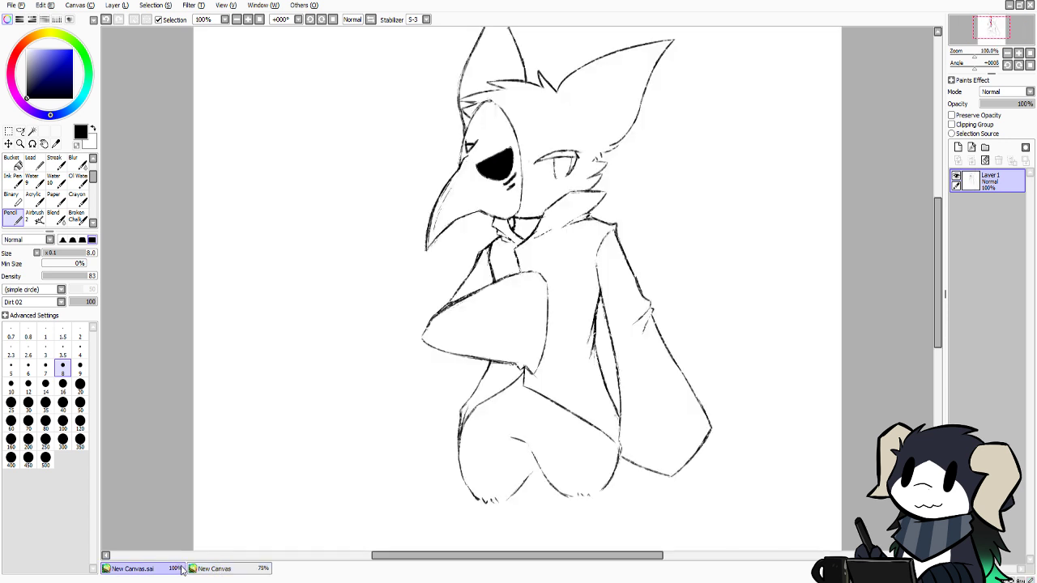
click(179, 569)
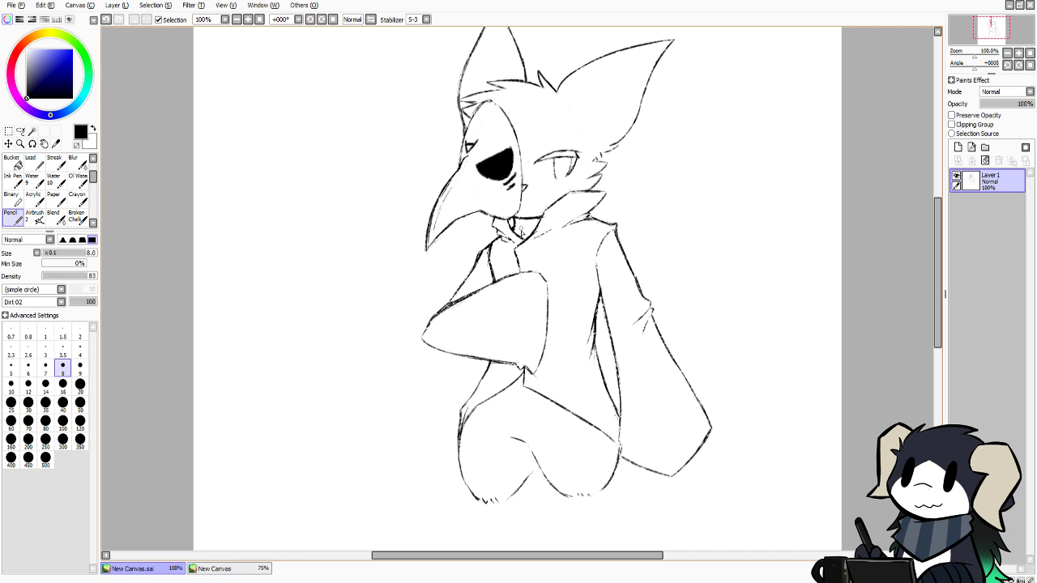
key(ctrl+z)
key(ctrl+y)
Redraw the lower edge of the large ear where it meets the cheek fur
drag(939, 267, 939, 243)
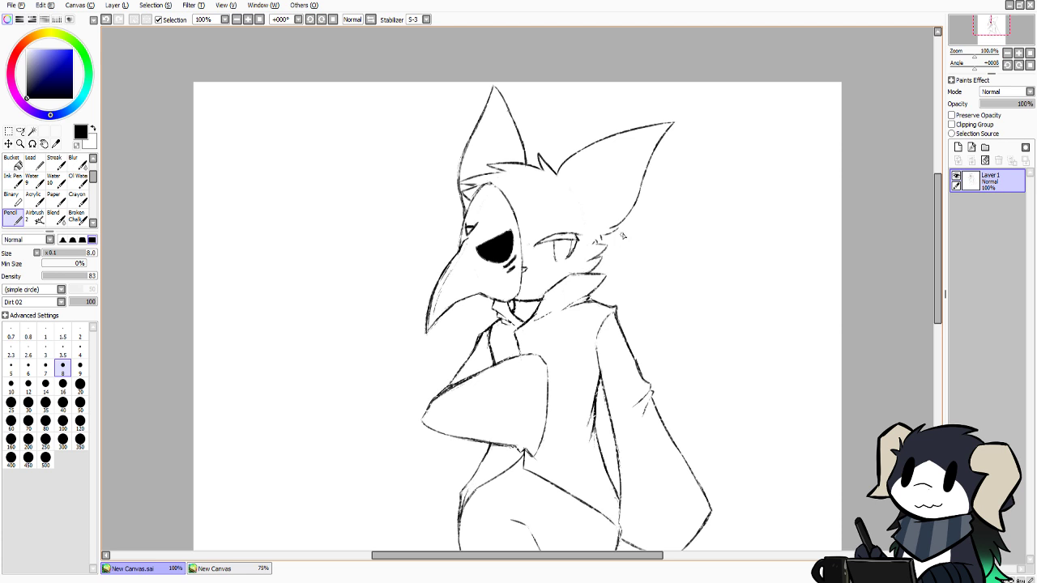
key(ctrl+z)
mouse_move(620, 232)
mouse_down()
mouse_move(607, 236)
mouse_move(619, 233)
mouse_up()
key(ctrl+z)
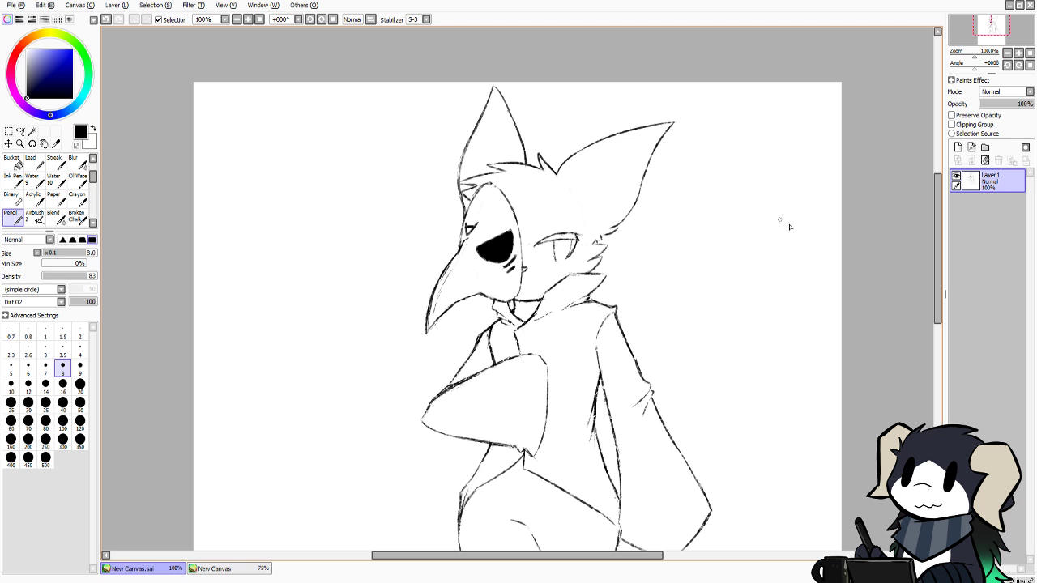
Try a fur strand from the cheek down toward the shoulder, checking it against the Percival reference
click(246, 570)
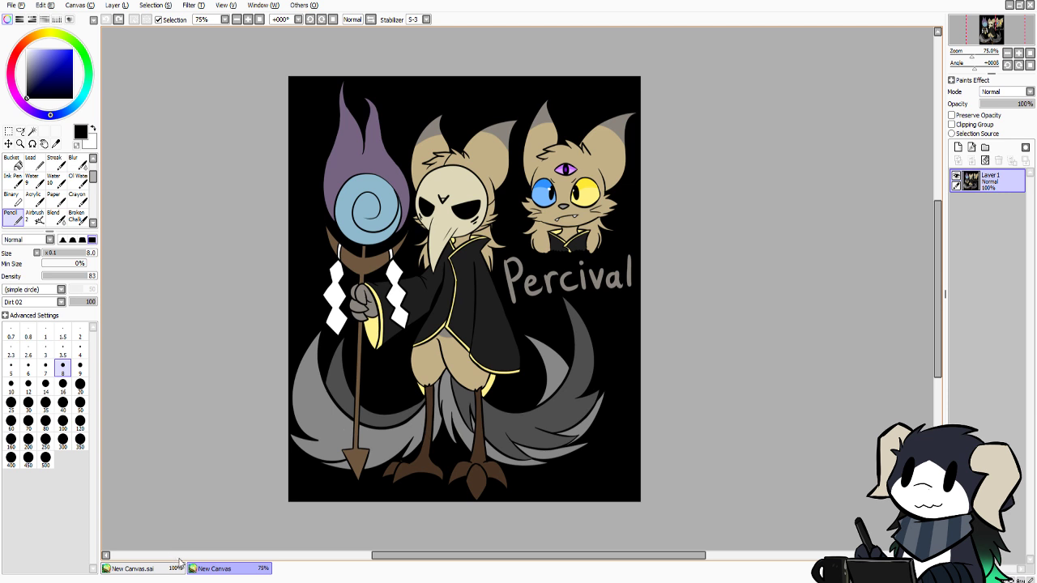
click(159, 572)
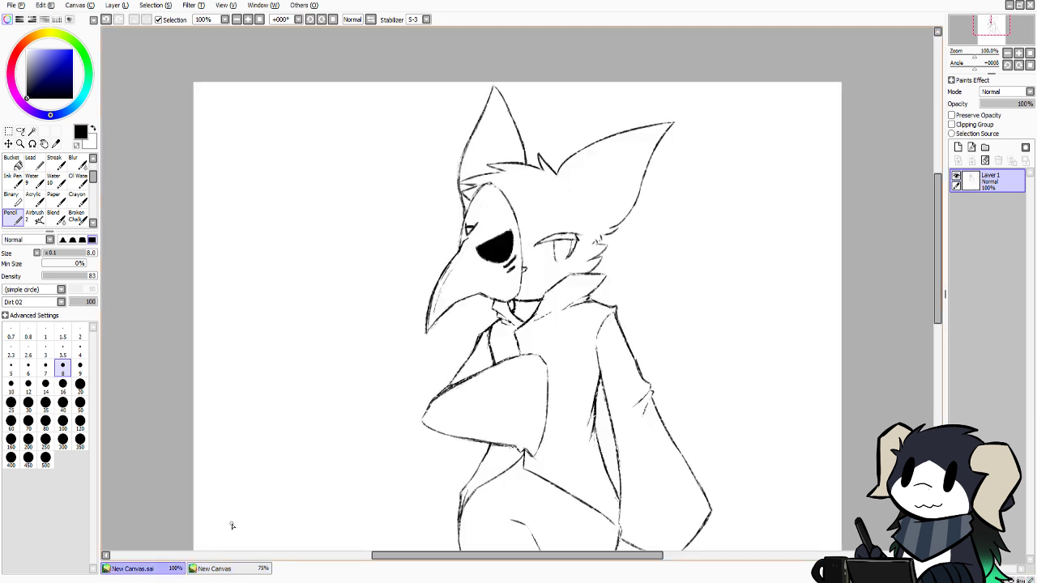
drag(936, 257, 928, 278)
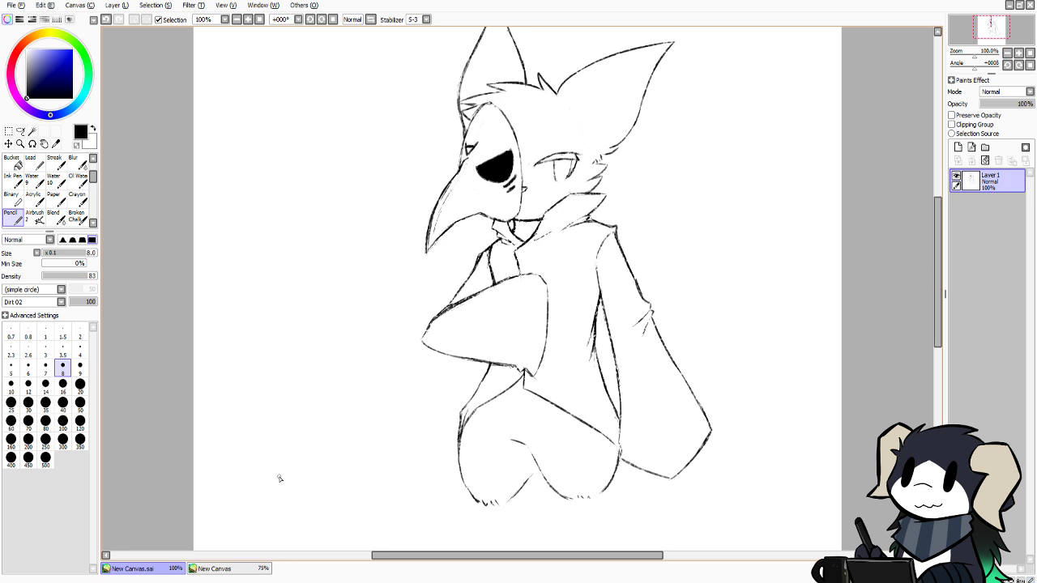
click(258, 571)
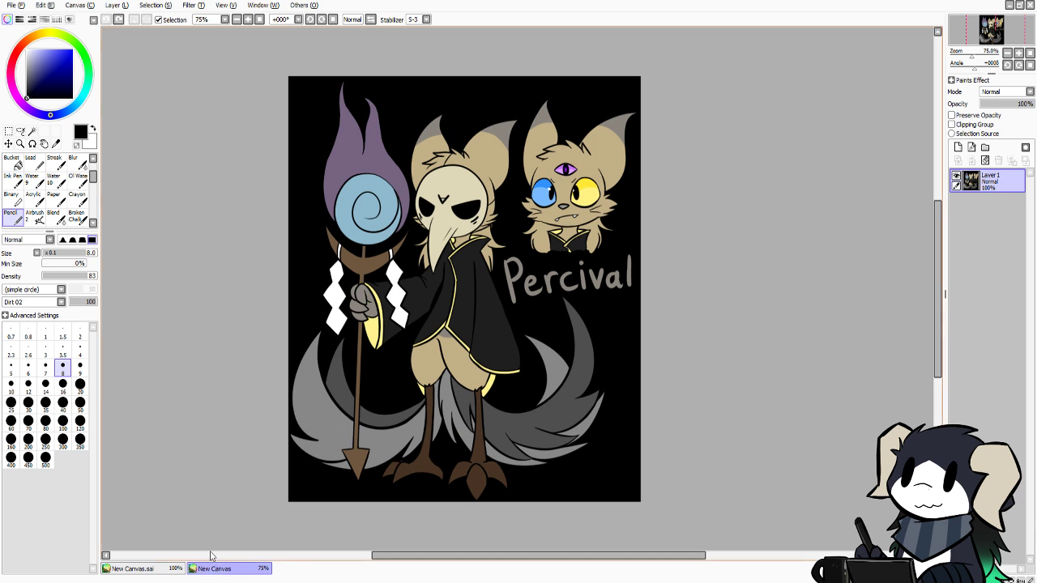
click(175, 570)
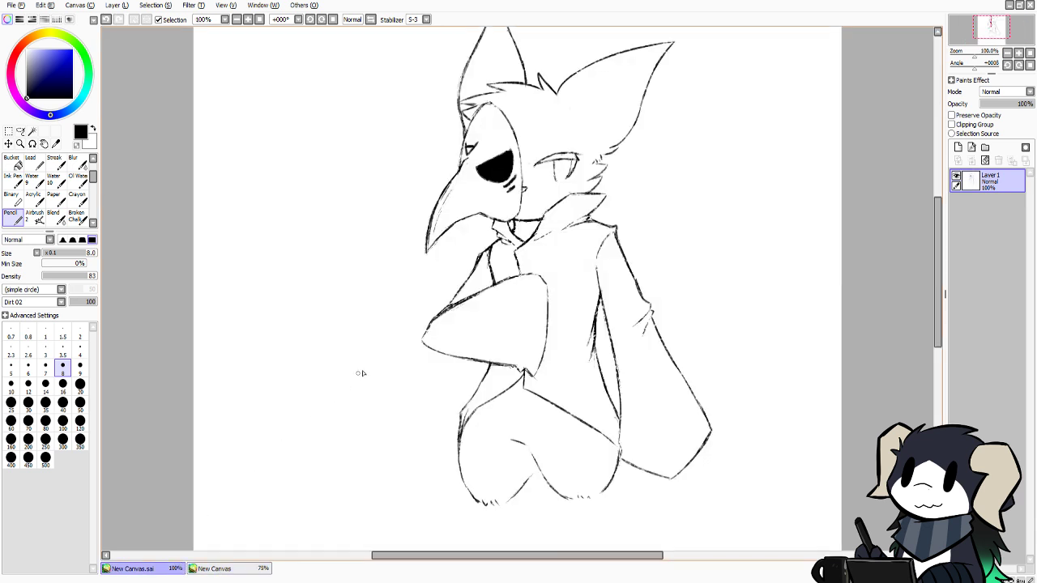
key(ctrl+z)
drag(602, 173, 620, 202)
key(ctrl+z)
click(224, 567)
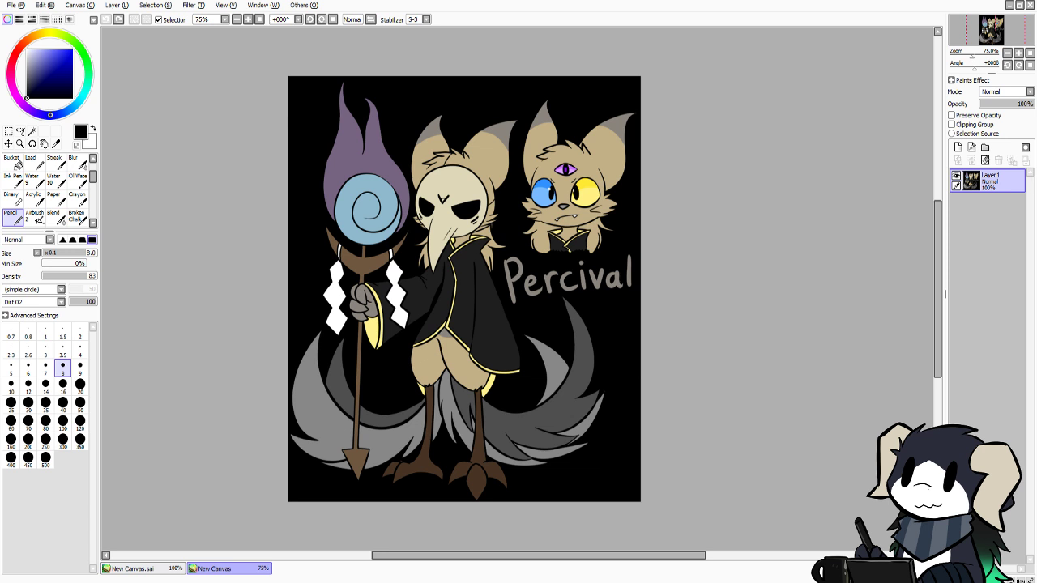
click(157, 569)
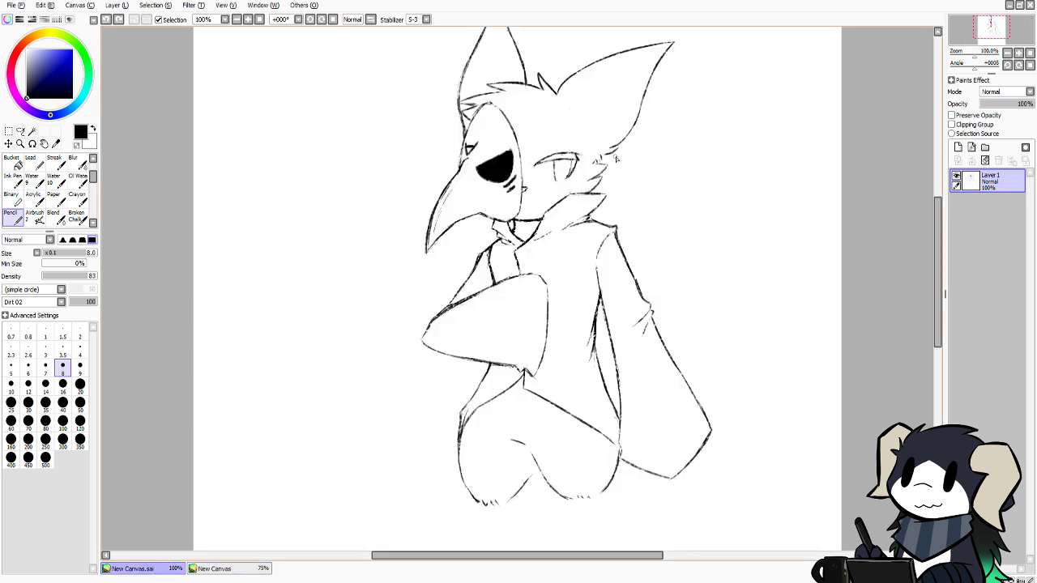
Draw long fur strands from the cheek down behind the collar and a pointed fur tuft beneath the beak
mouse_move(609, 157)
mouse_down()
mouse_move(620, 220)
mouse_move(607, 230)
mouse_up()
key(ctrl+z)
key(ctrl+z)
mouse_move(490, 220)
mouse_down()
mouse_move(473, 238)
mouse_move(494, 229)
mouse_move(487, 240)
mouse_up()
key(ctrl+z)
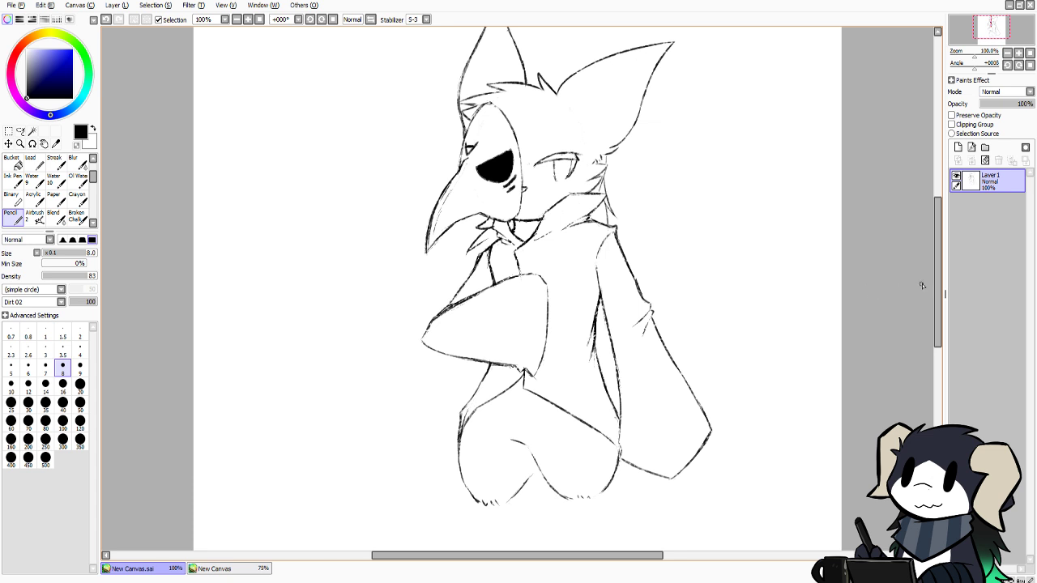
Draw the third eye on the forehead, partly hidden behind the mask's edge, following the Percival reference
mouse_move(937, 289)
mouse_down()
mouse_move(936, 312)
mouse_move(942, 240)
mouse_up()
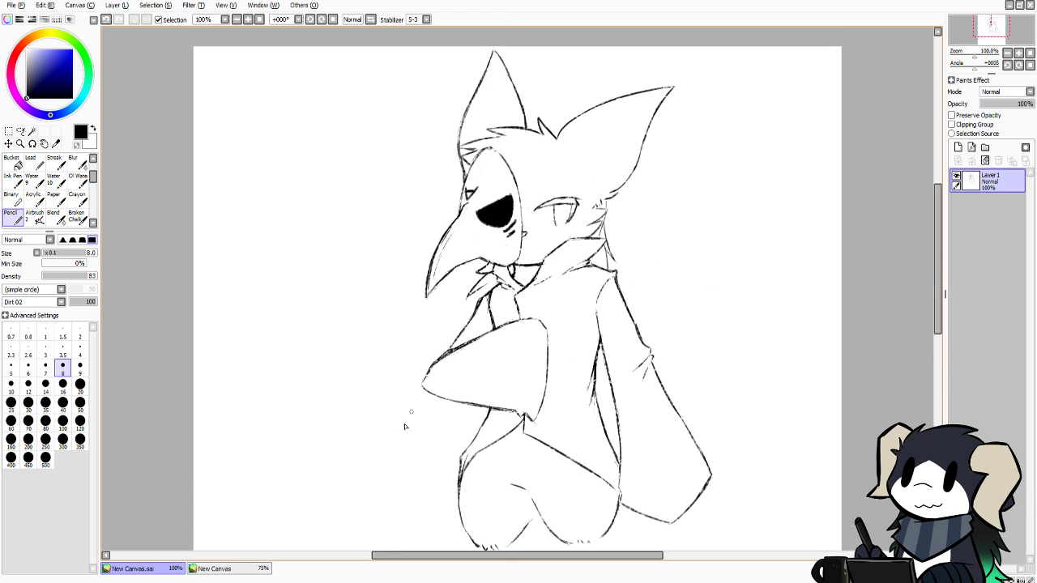
click(233, 569)
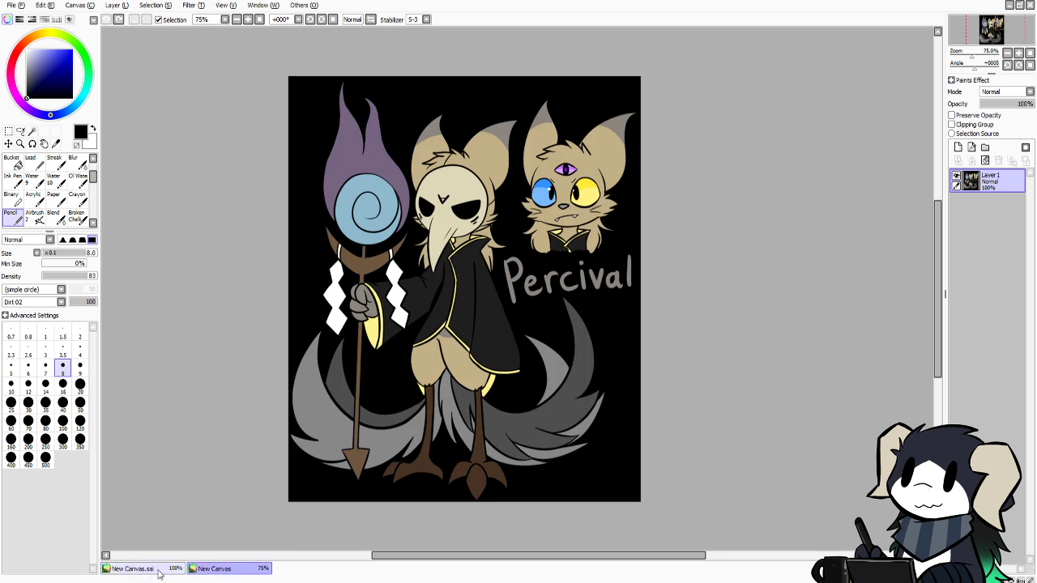
click(163, 572)
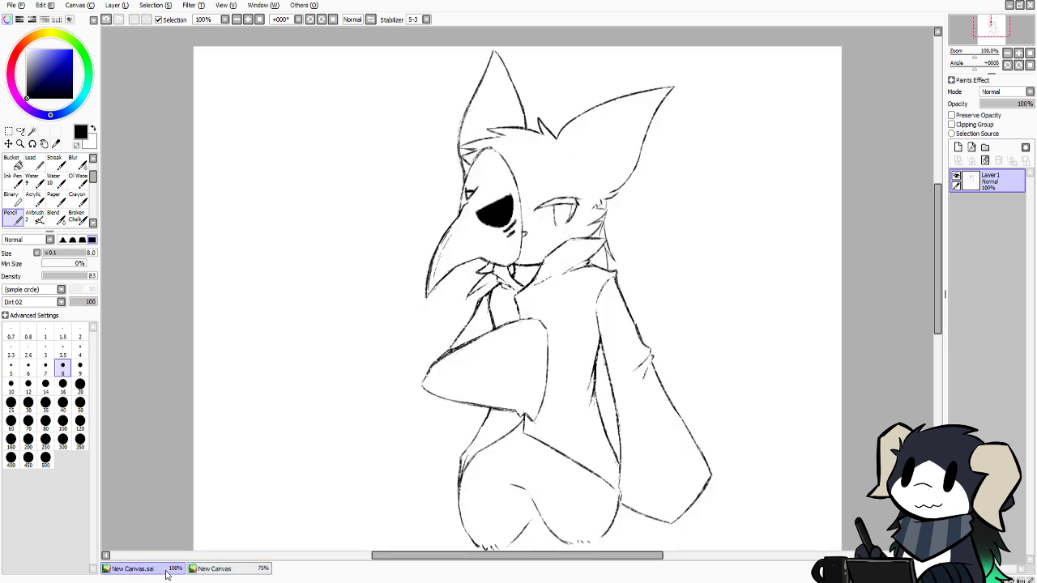
click(215, 570)
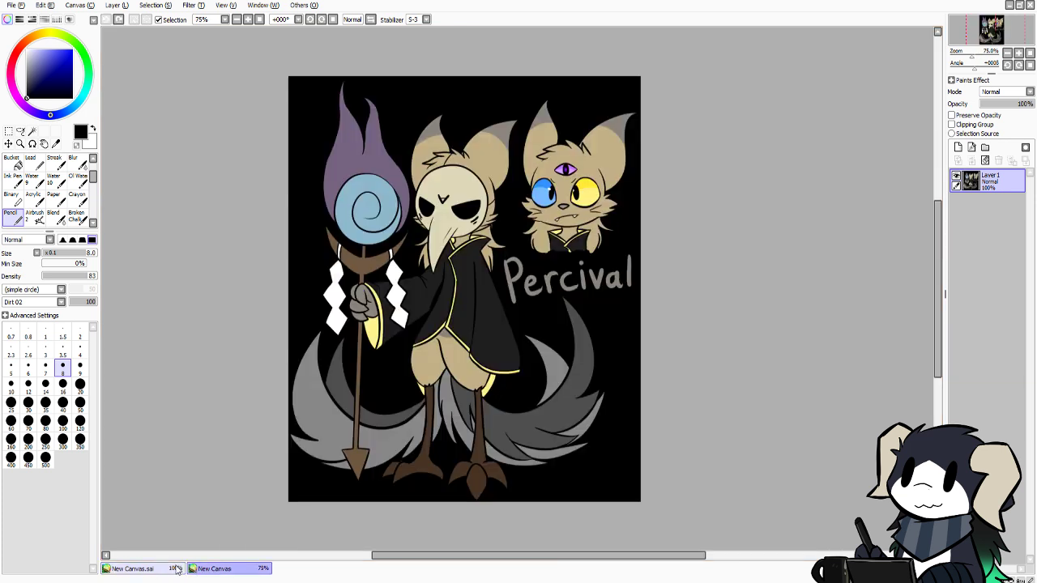
click(134, 569)
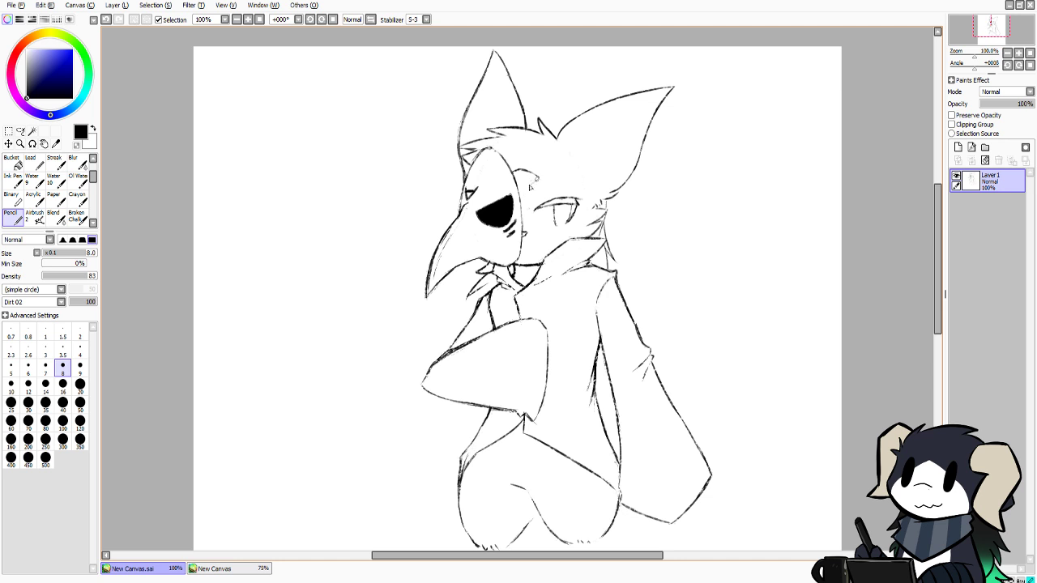
drag(539, 178, 528, 187)
key(ctrl+z)
click(78, 145)
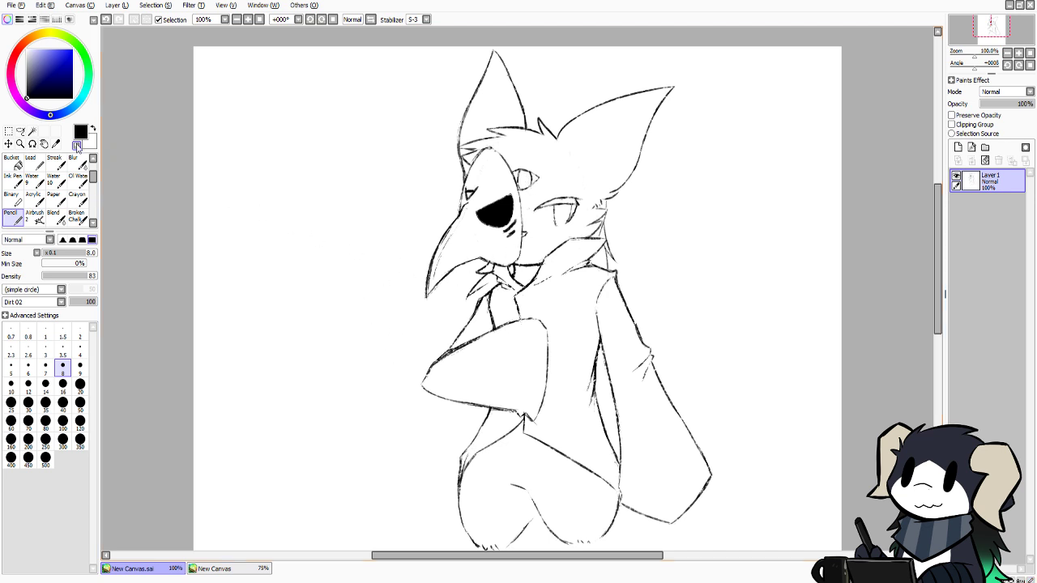
click(79, 147)
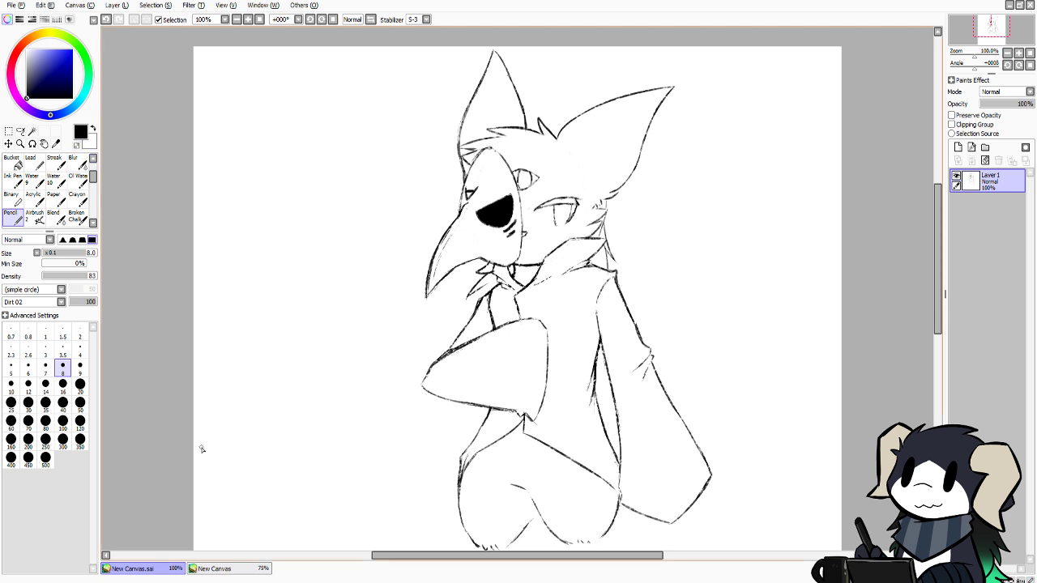
Compare the Percival reference with the sketch's body and lower half
click(215, 569)
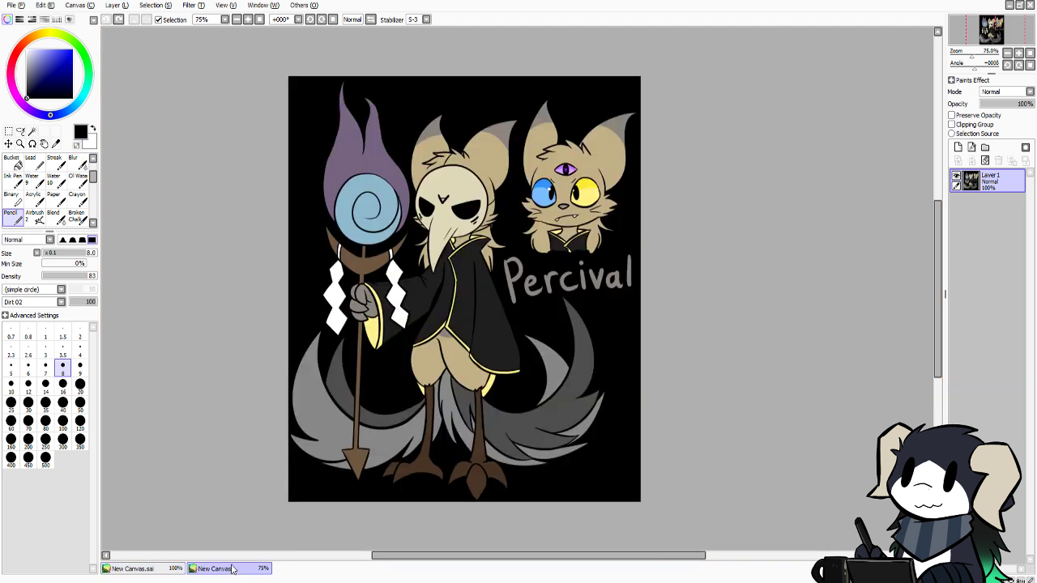
click(164, 570)
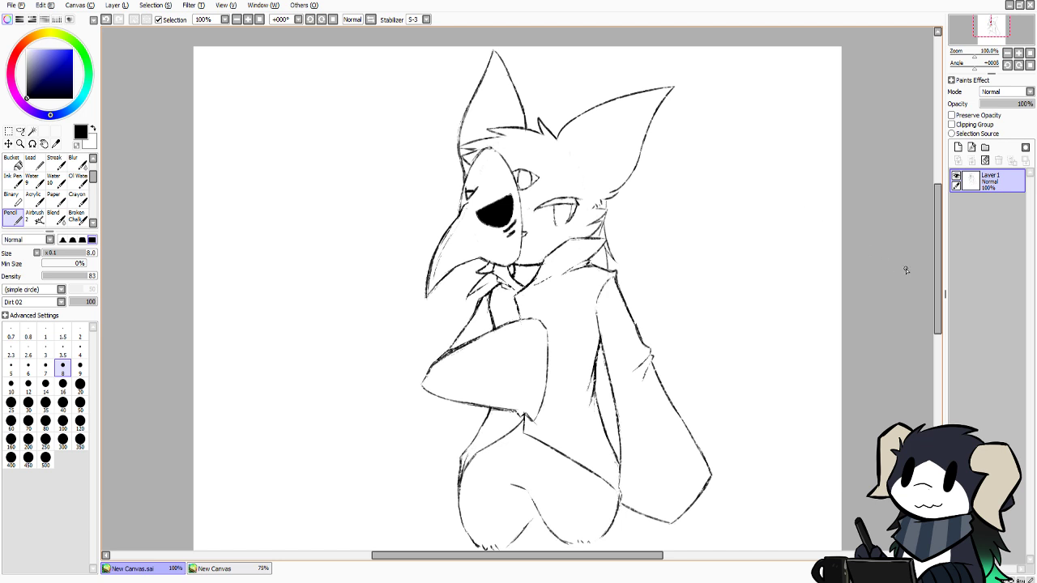
drag(935, 275, 936, 291)
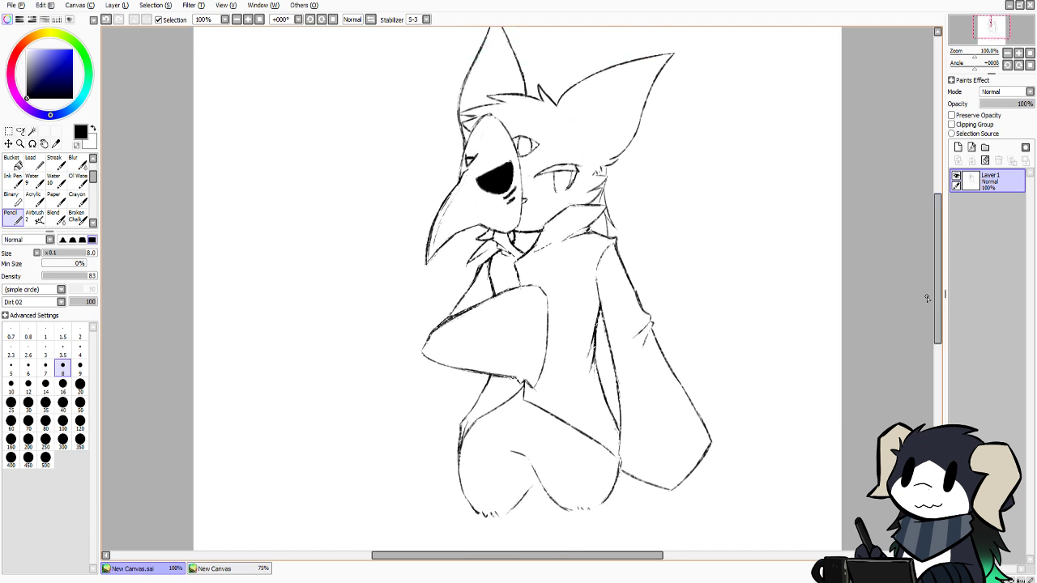
Draw a short zigzag fur mark on the upper thigh and try crease lines across the lower belly, checking the Percival reference
click(214, 569)
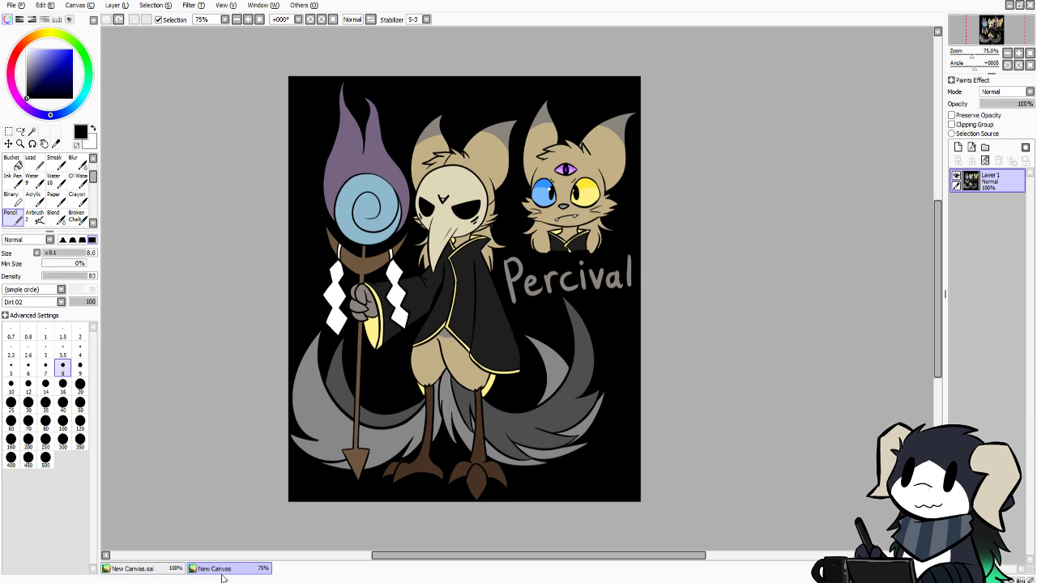
click(173, 574)
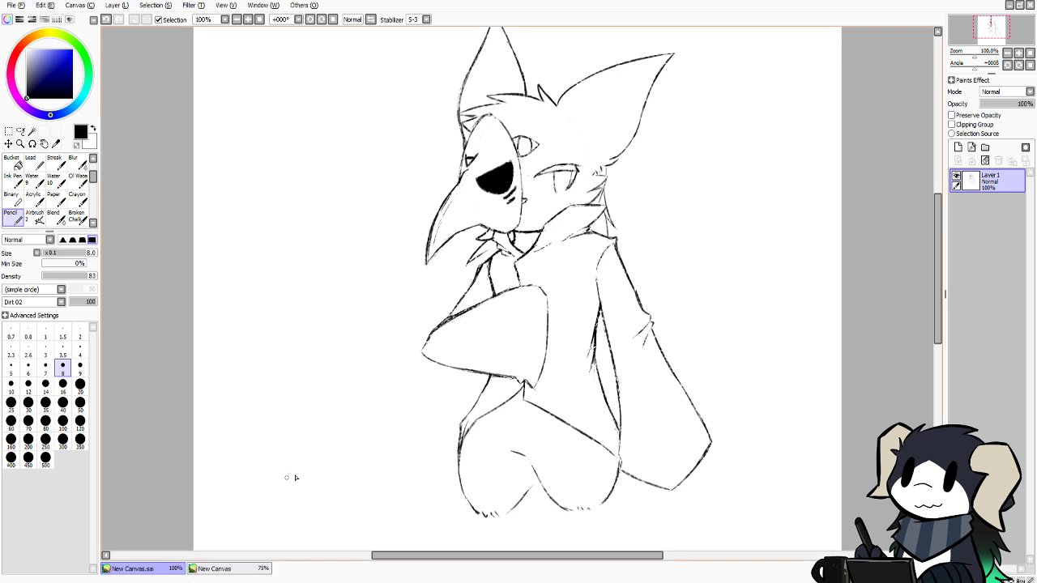
mouse_move(483, 421)
mouse_down()
mouse_move(488, 436)
mouse_move(497, 438)
mouse_move(481, 420)
mouse_move(493, 435)
mouse_move(551, 442)
mouse_move(562, 421)
mouse_move(541, 451)
mouse_up()
key(ctrl+z)
key(ctrl+z)
key(ctrl+z)
key(ctrl+z)
key(ctrl+z)
drag(504, 451, 530, 455)
key(ctrl+z)
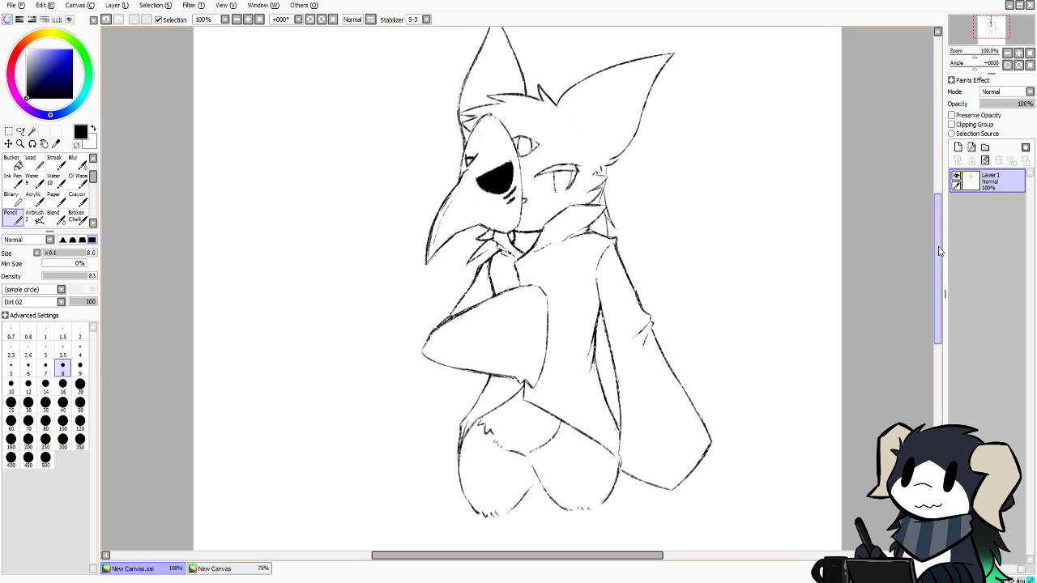
drag(938, 252, 936, 266)
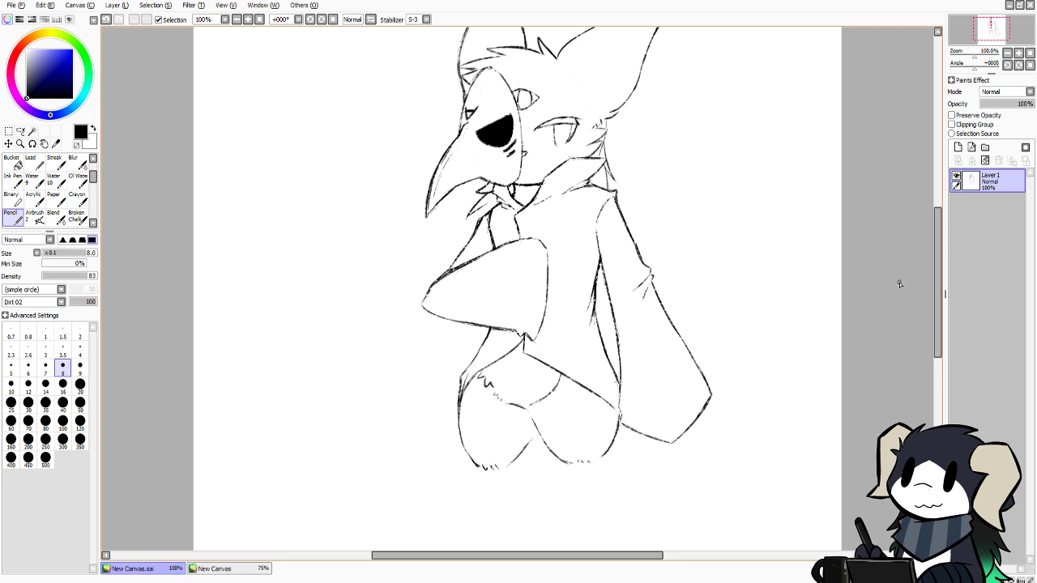
key(ctrl+z)
Erase the upper end of the crease between the thighs at size 20 and redraw it as an angled line at size 8
click(80, 384)
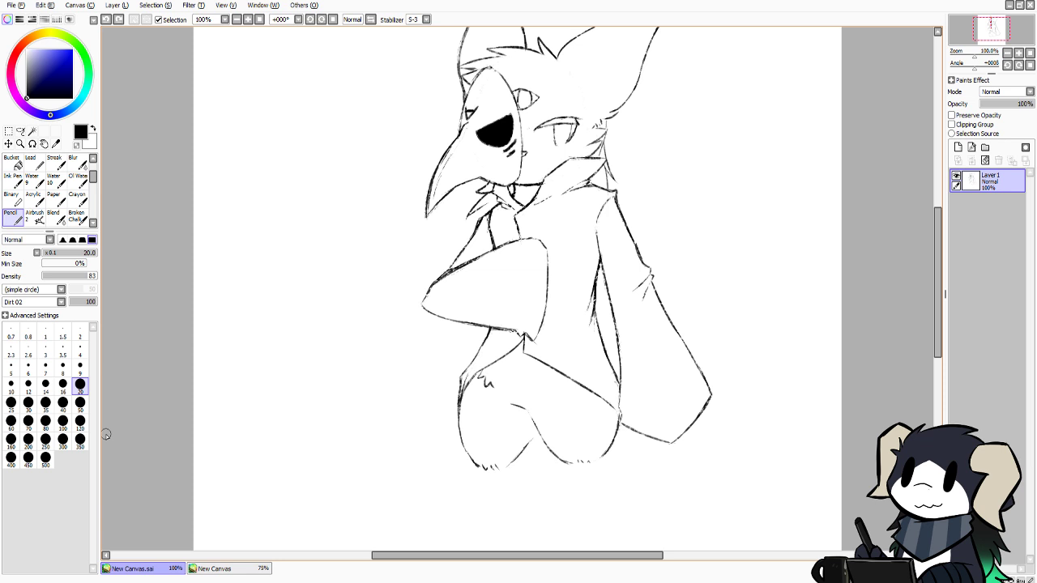
click(76, 145)
mouse_move(531, 416)
mouse_down()
mouse_move(503, 408)
mouse_move(513, 410)
mouse_up()
click(62, 366)
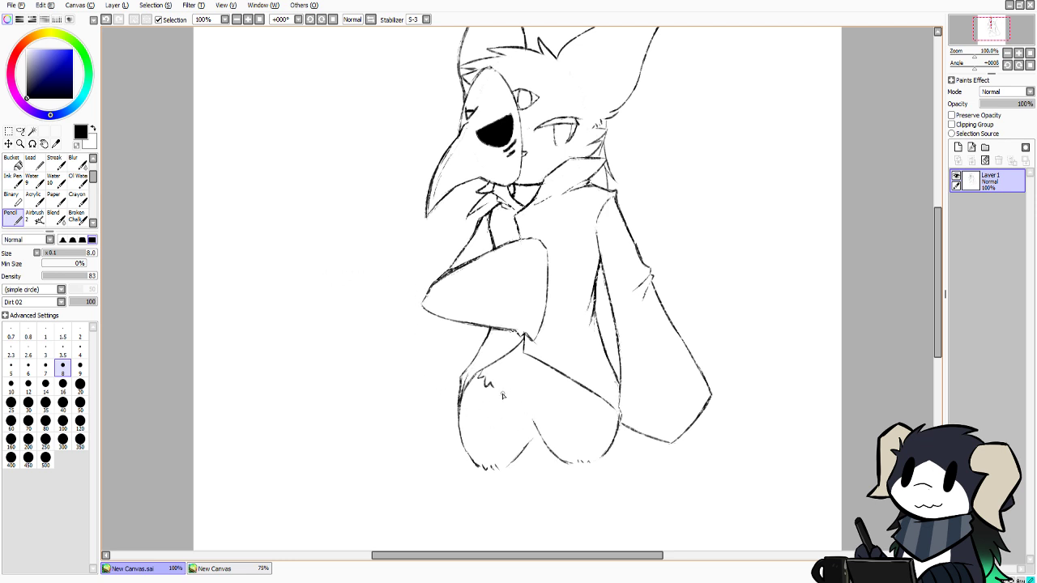
mouse_move(489, 382)
mouse_down()
mouse_move(523, 398)
mouse_move(535, 421)
mouse_up()
drag(532, 435, 536, 428)
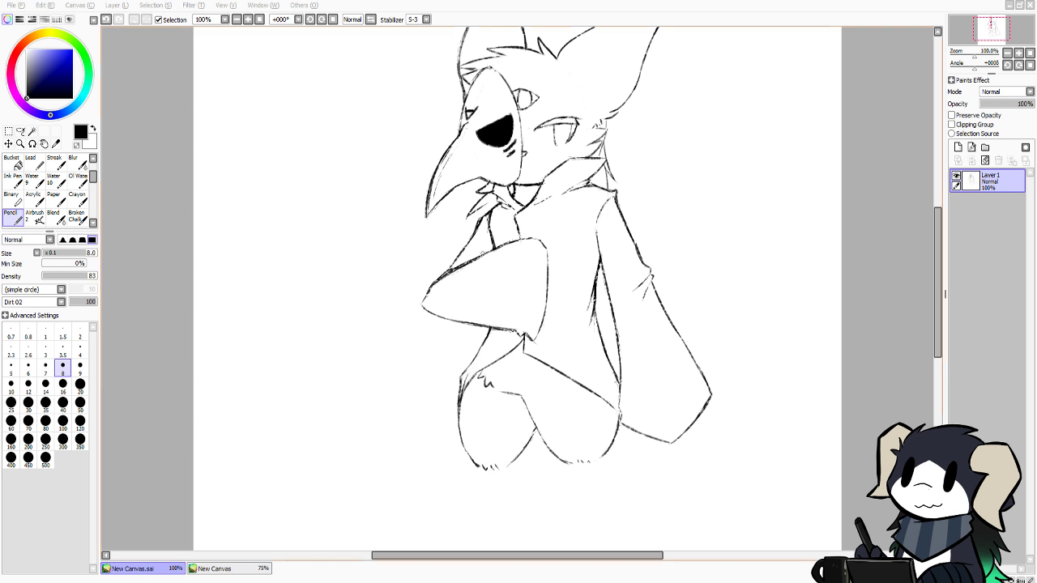
Lasso the long hanging sleeve, shift it slightly inward toward the body, and deselect it
mouse_move(936, 263)
mouse_down()
mouse_move(936, 236)
mouse_move(925, 271)
mouse_up()
scroll(896, 379, down, 1)
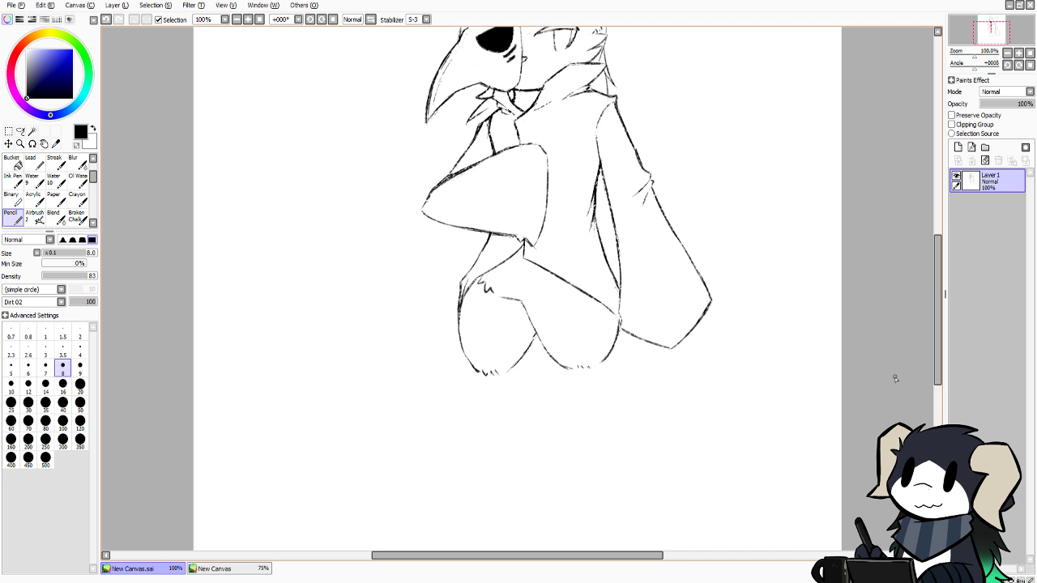
click(234, 570)
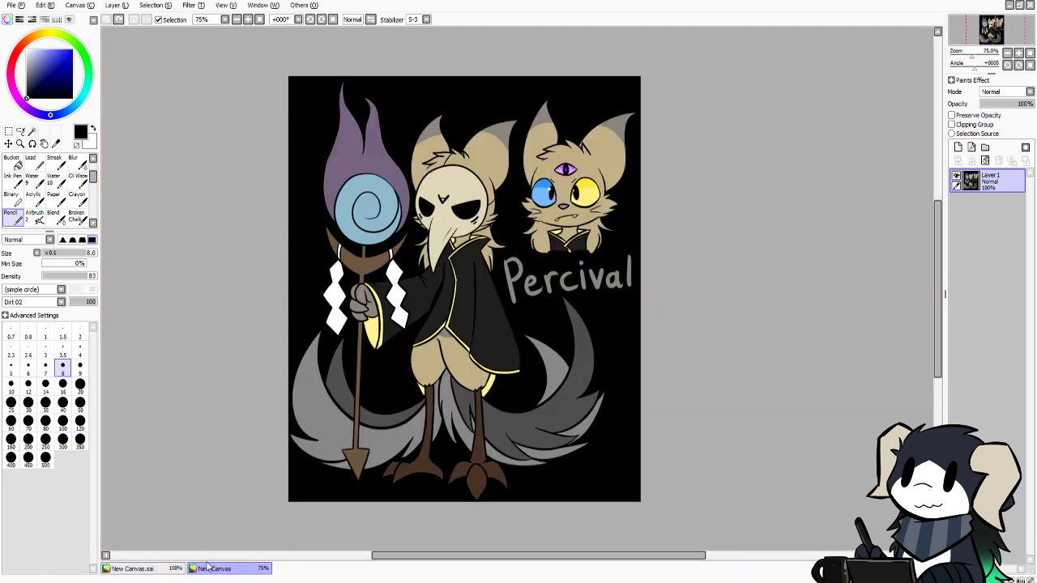
click(170, 570)
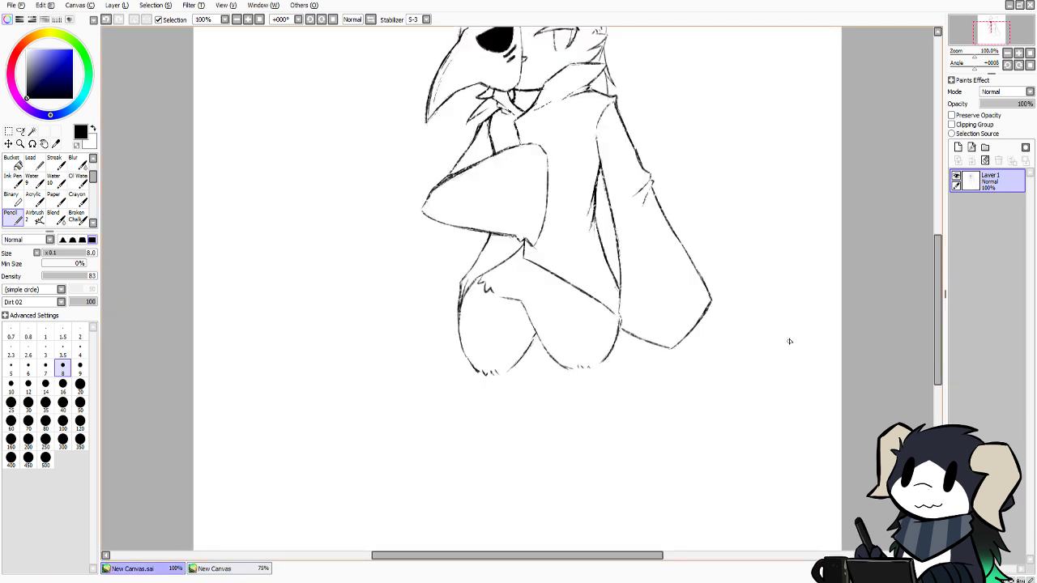
scroll(934, 294, up, 4)
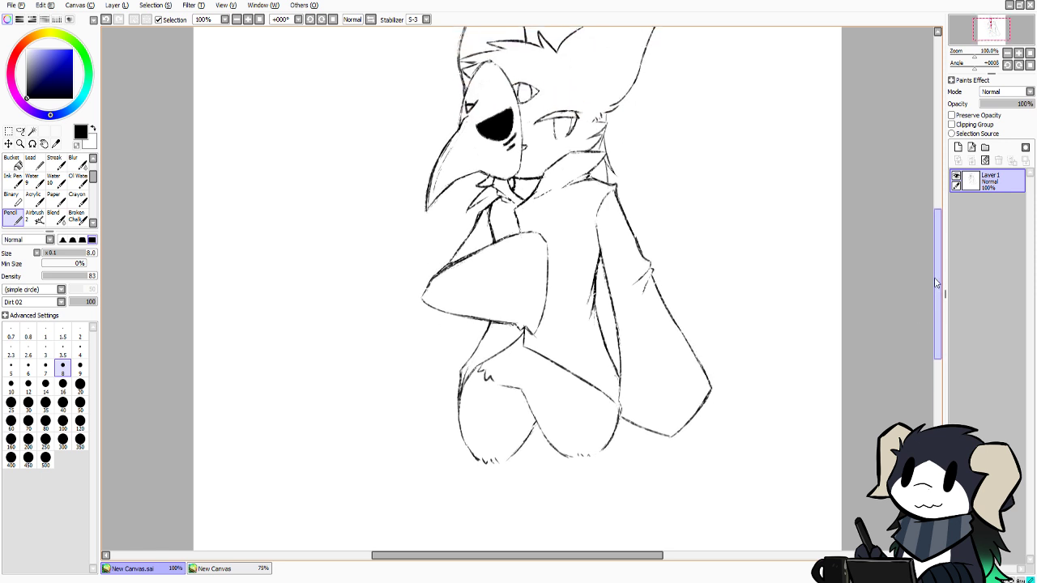
scroll(933, 293, up, 2)
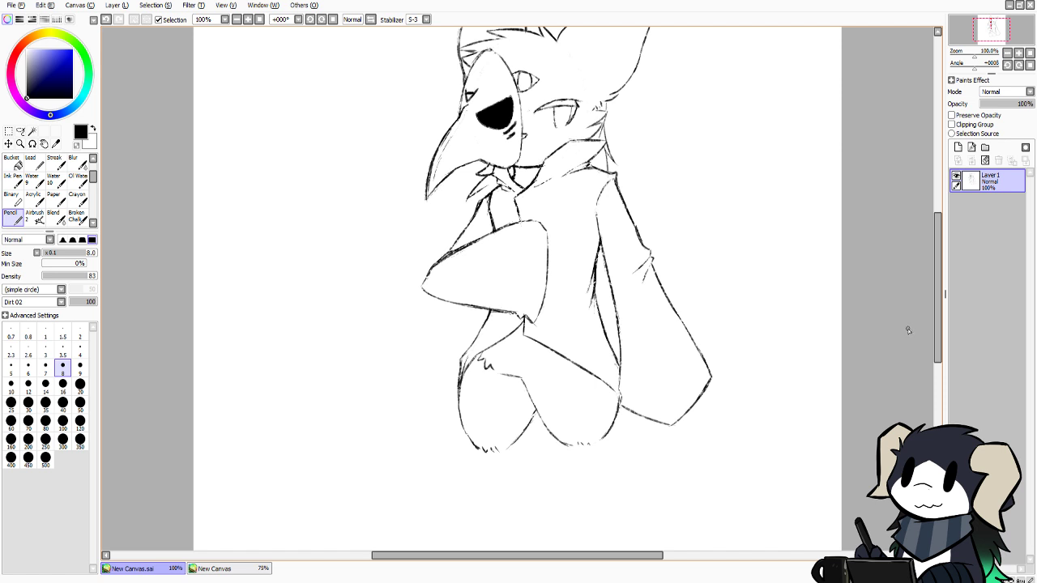
click(22, 133)
mouse_move(740, 414)
mouse_down()
mouse_move(747, 330)
mouse_move(697, 211)
mouse_move(659, 179)
mouse_move(624, 184)
mouse_up()
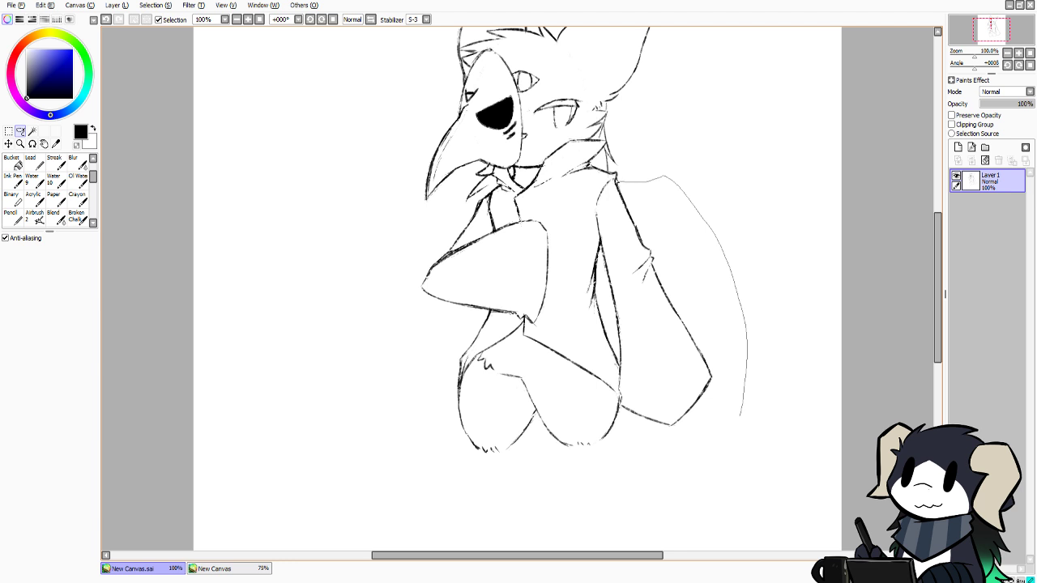
mouse_move(606, 180)
mouse_down()
mouse_move(583, 207)
mouse_move(583, 229)
mouse_move(598, 244)
mouse_move(616, 389)
mouse_up()
mouse_move(622, 416)
mouse_down()
mouse_move(657, 441)
mouse_move(726, 433)
mouse_move(760, 417)
mouse_up()
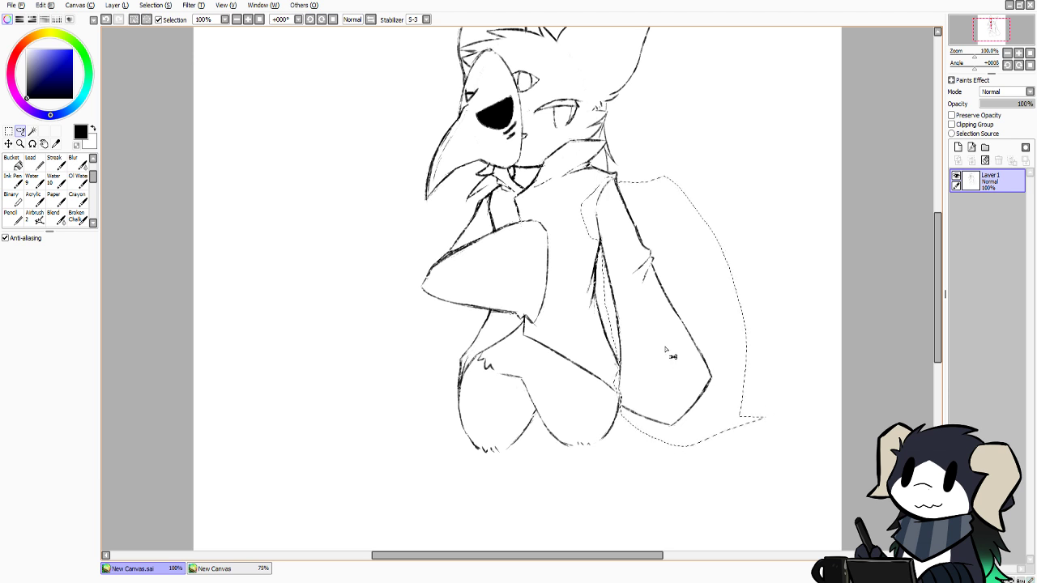
drag(666, 347, 667, 357)
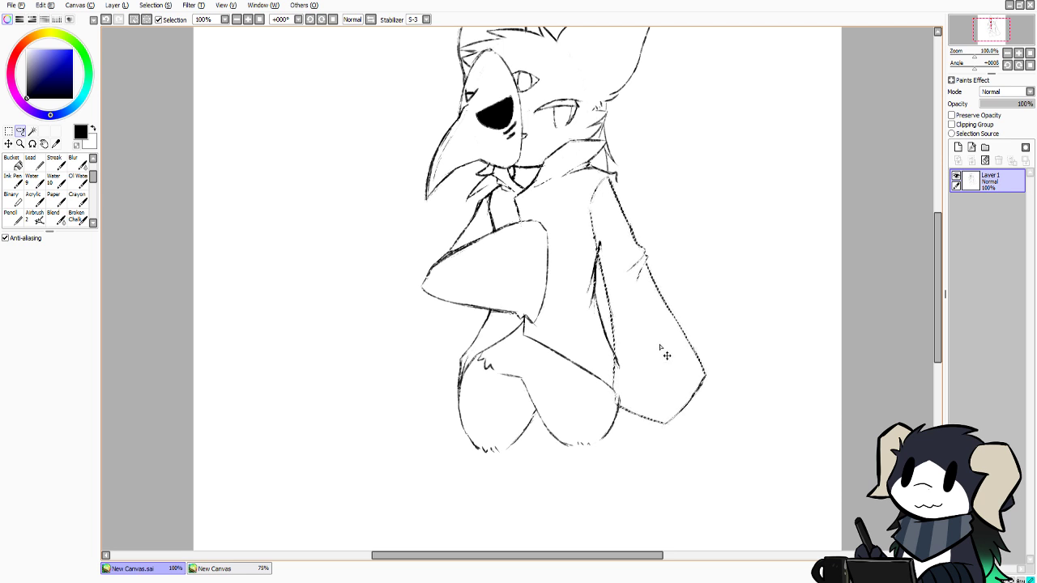
drag(666, 356, 666, 354)
key(ctrl+d)
Erase the overlapping lines around the moved sleeve at size 20 and reconnect the shoulder and torso lines with the size 8 pencil
click(11, 216)
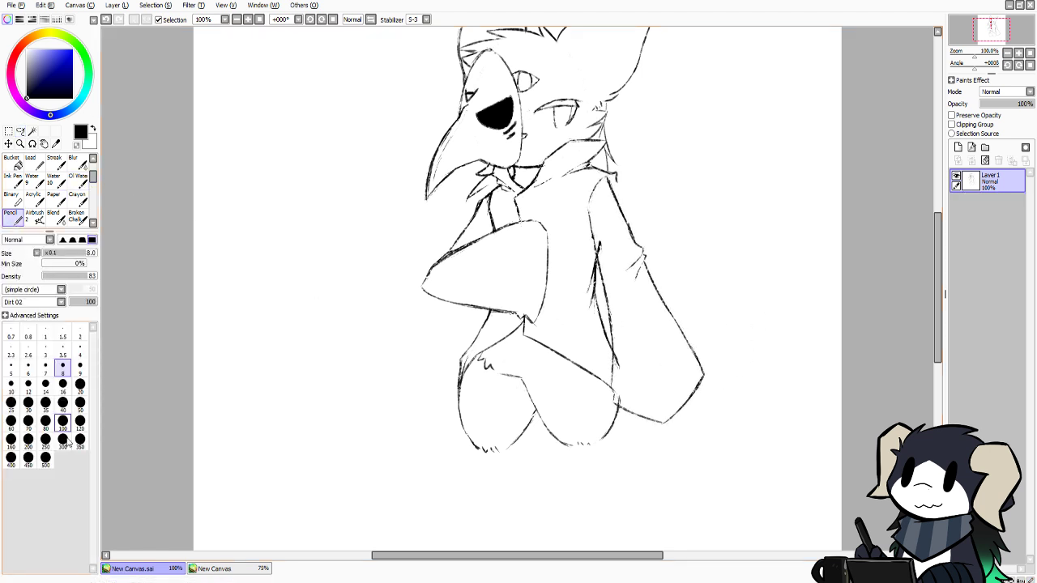
click(80, 386)
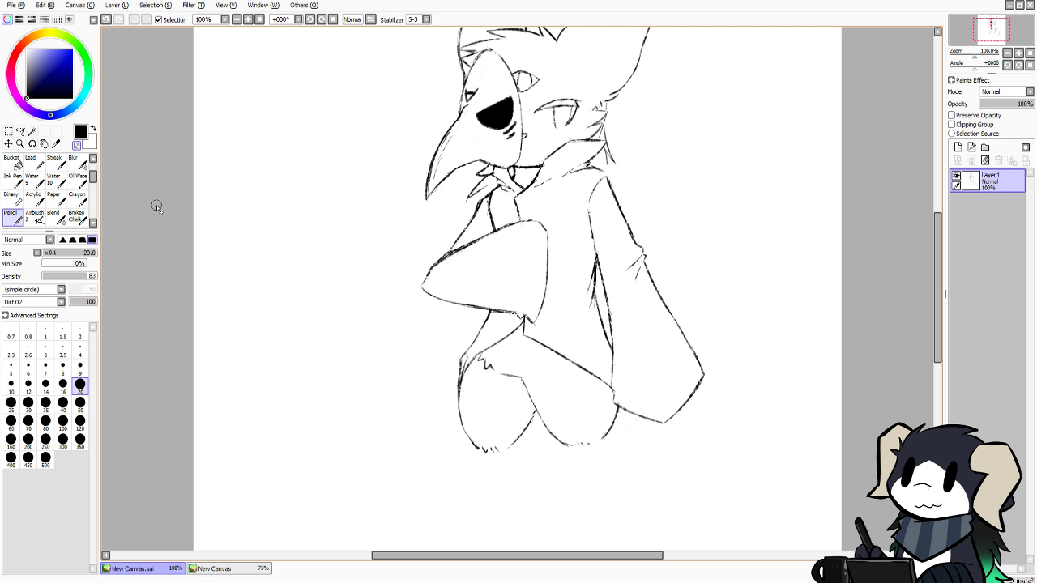
click(62, 366)
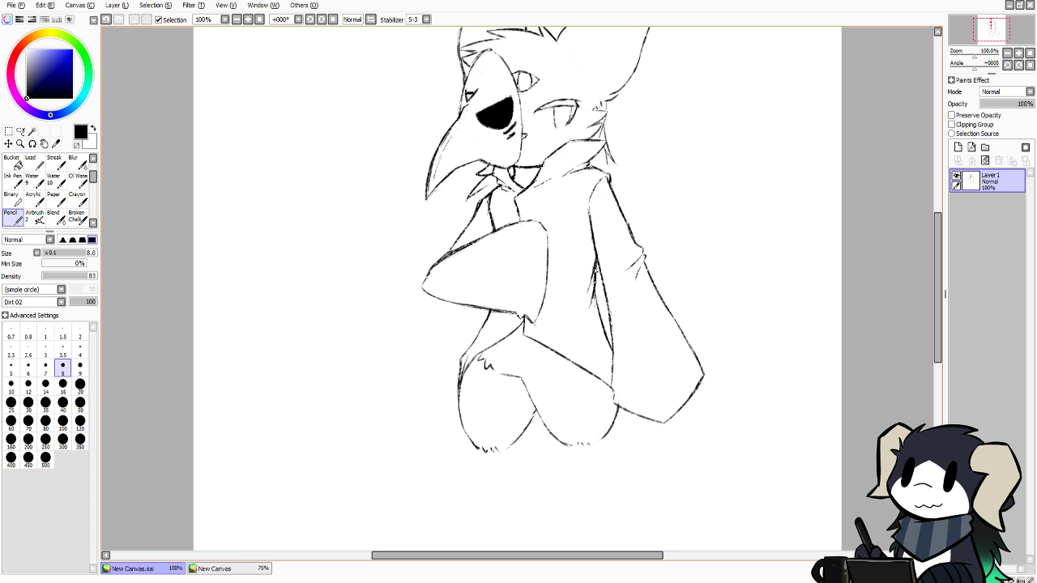
Try longer fur strands from the cheek over the shoulder and from beneath the beak toward the raised sleeve
drag(943, 311, 938, 283)
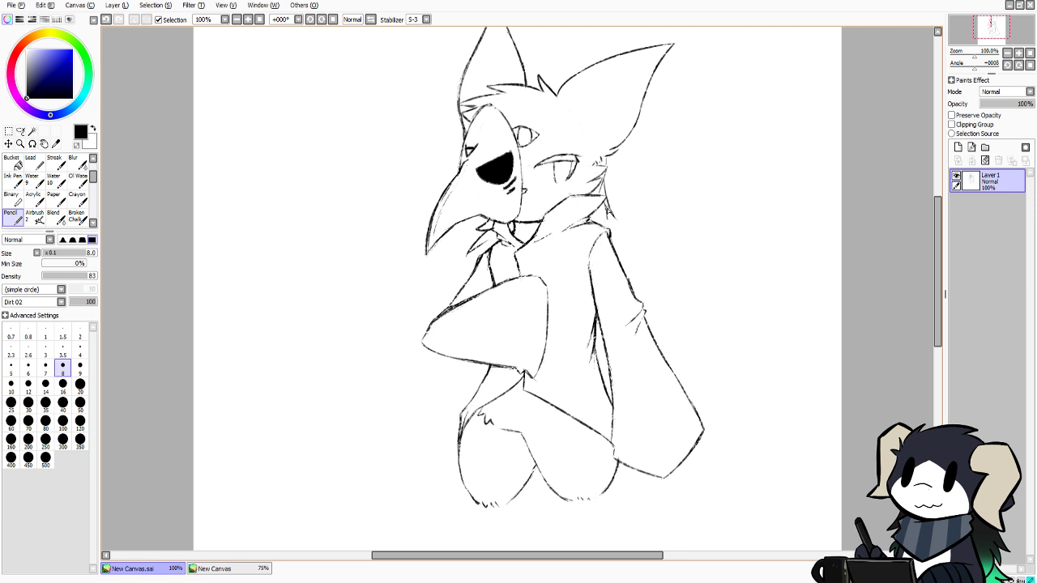
drag(607, 206, 621, 246)
key(ctrl+z)
drag(605, 201, 611, 229)
mouse_move(486, 243)
mouse_down()
mouse_move(445, 302)
mouse_move(455, 295)
mouse_up()
key(ctrl+z)
key(ctrl+z)
Replace the fur tuft beneath the beak with long pointed strands reaching down to the raised sleeve, following the Percival reference
click(80, 384)
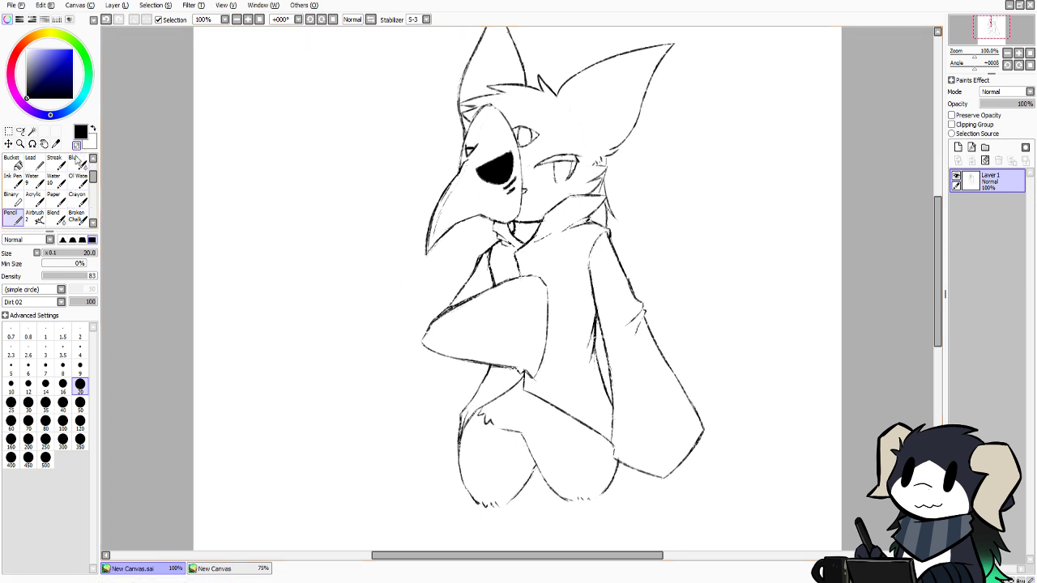
click(63, 366)
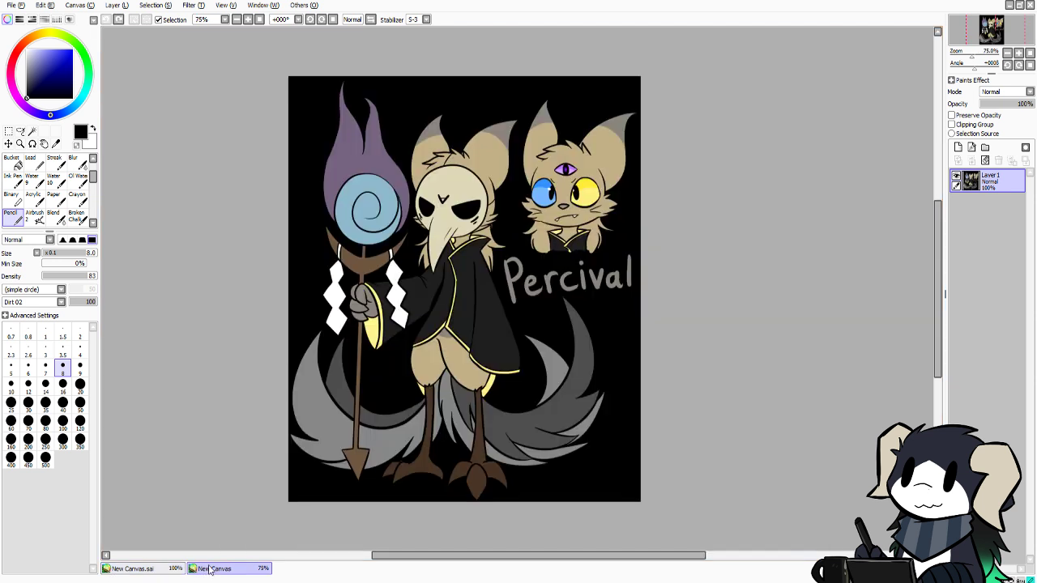
click(193, 570)
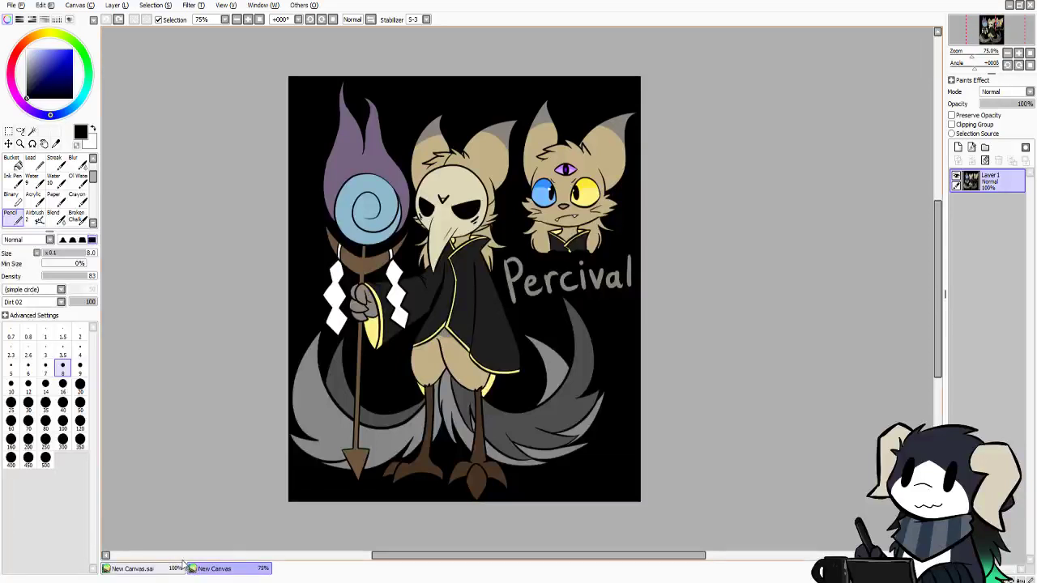
click(173, 572)
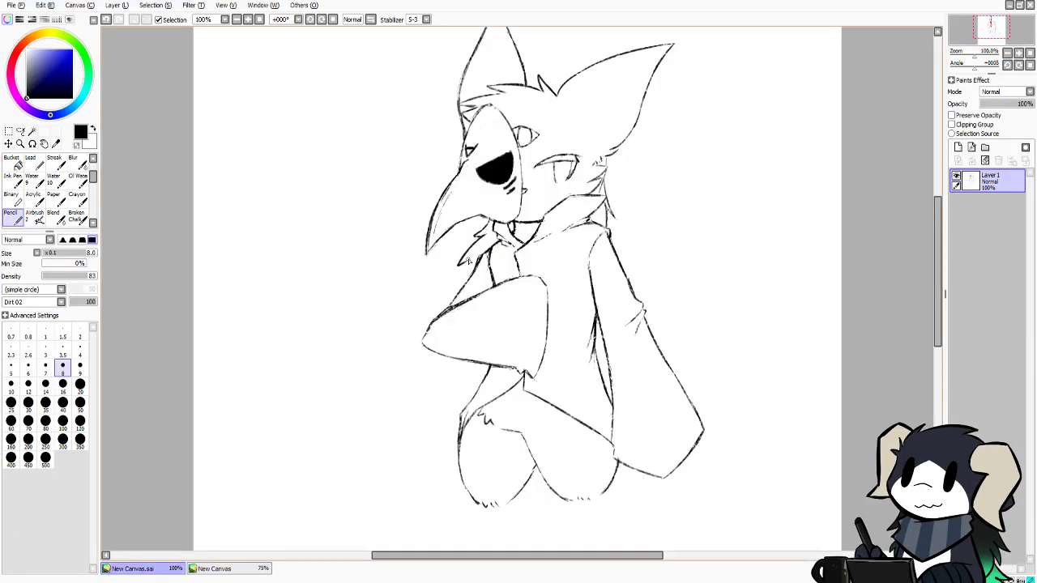
drag(470, 259, 449, 311)
key(ctrl+z)
mouse_move(466, 225)
mouse_down()
mouse_move(451, 249)
mouse_move(473, 248)
mouse_move(429, 296)
mouse_move(429, 336)
mouse_move(443, 311)
mouse_up()
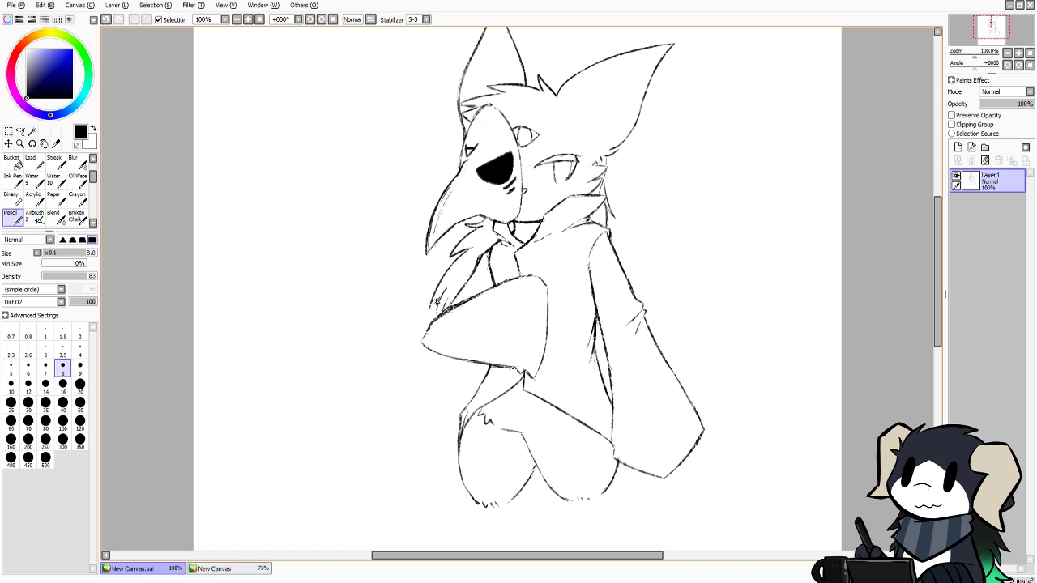
drag(451, 285, 428, 318)
Try a short pencil line at the hip where the thigh meets the hanging sleeve
drag(940, 271, 941, 270)
scroll(928, 297, down, 3)
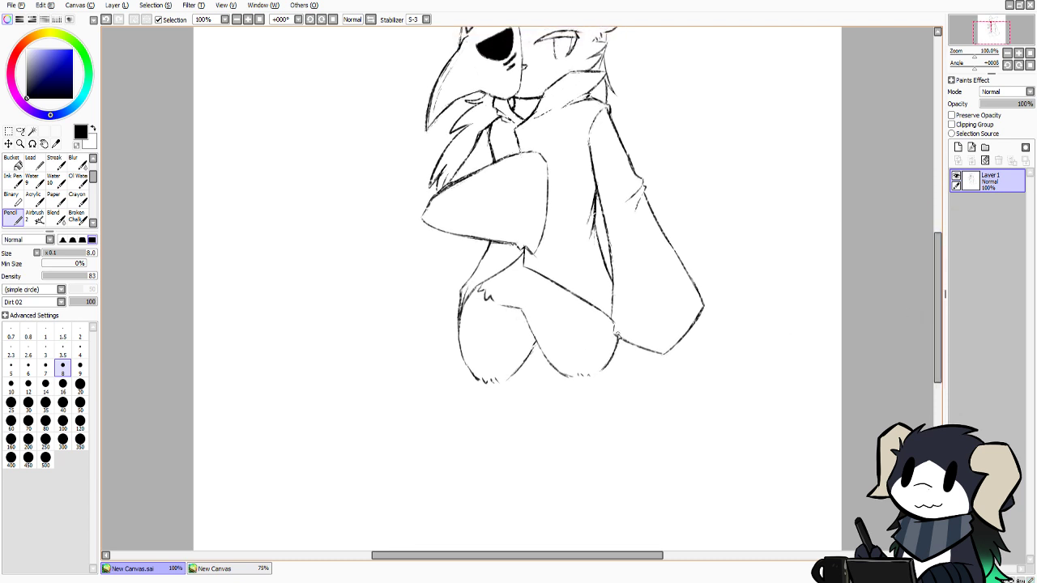
drag(619, 335, 627, 347)
key(ctrl+z)
key(ctrl+z)
key(ctrl+z)
key(ctrl+y)
Check the legs on the Percival reference and extend the sketch canvas downward to make room beneath the thighs
click(251, 556)
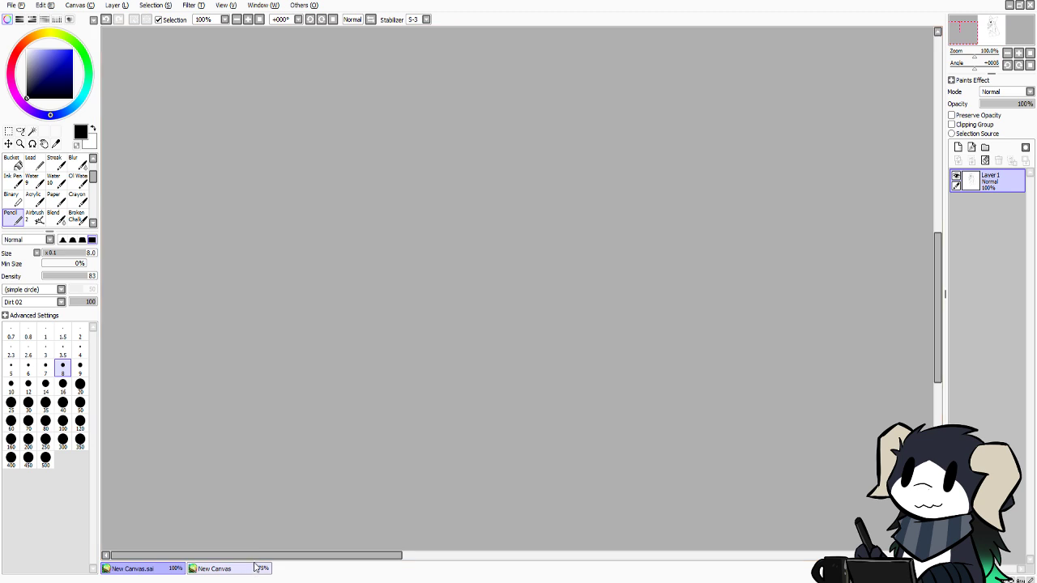
mouse_move(256, 555)
mouse_down()
mouse_move(555, 551)
mouse_move(522, 549)
mouse_up()
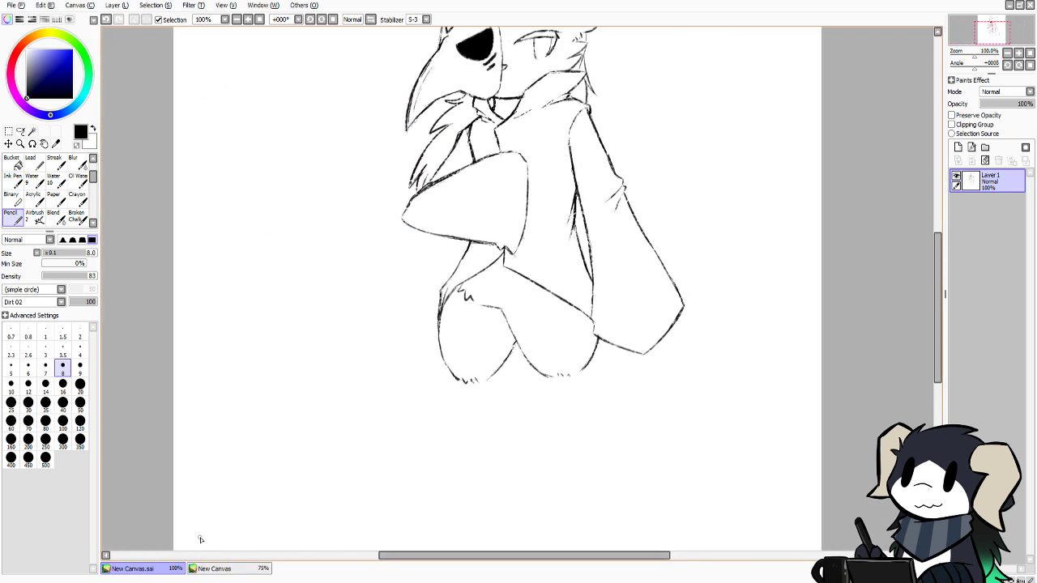
click(215, 569)
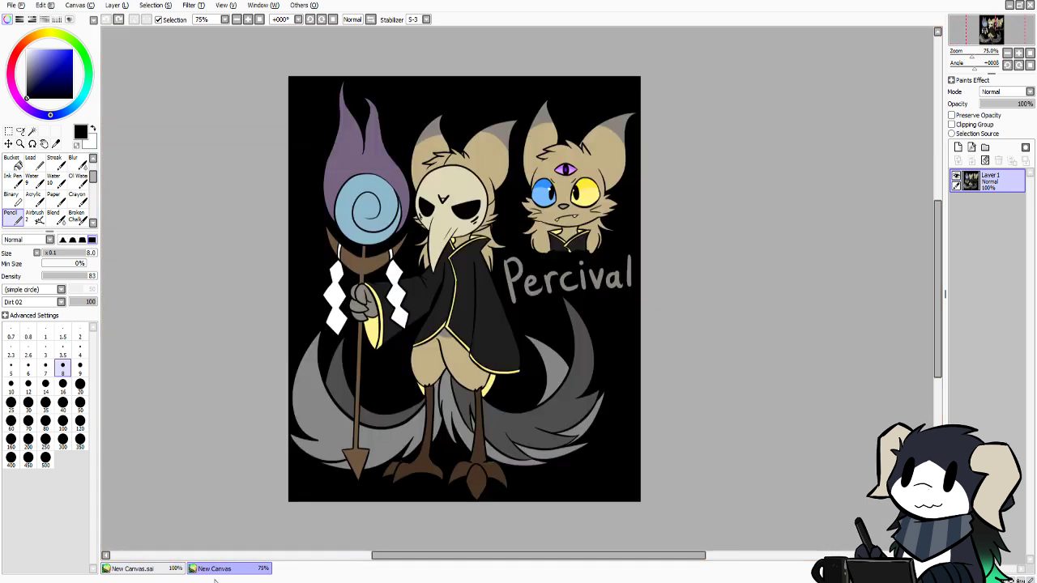
click(175, 569)
mouse_move(941, 320)
mouse_down()
mouse_move(941, 276)
mouse_move(922, 356)
mouse_move(942, 307)
mouse_move(933, 348)
mouse_up()
click(82, 8)
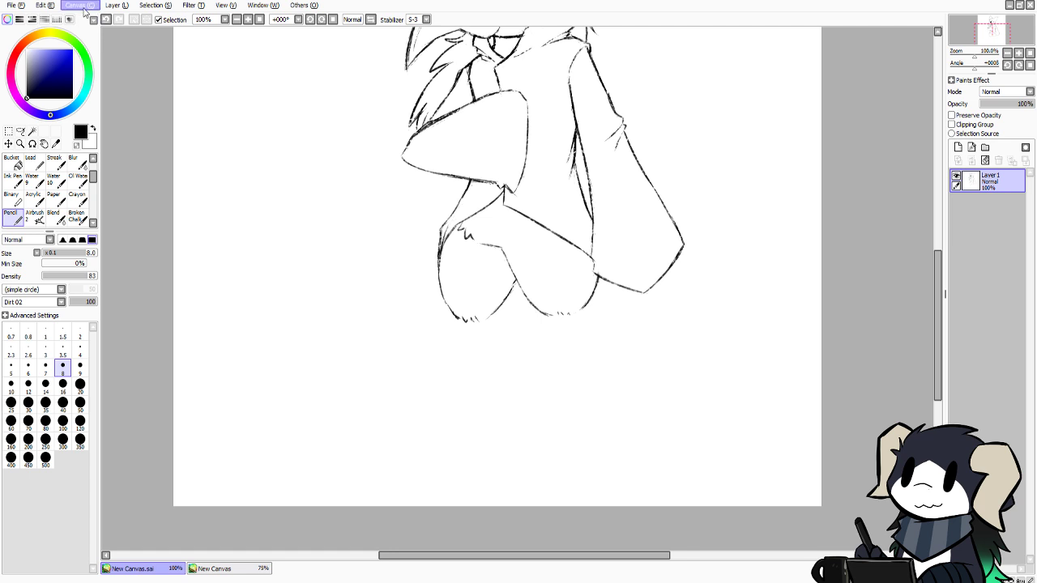
click(92, 31)
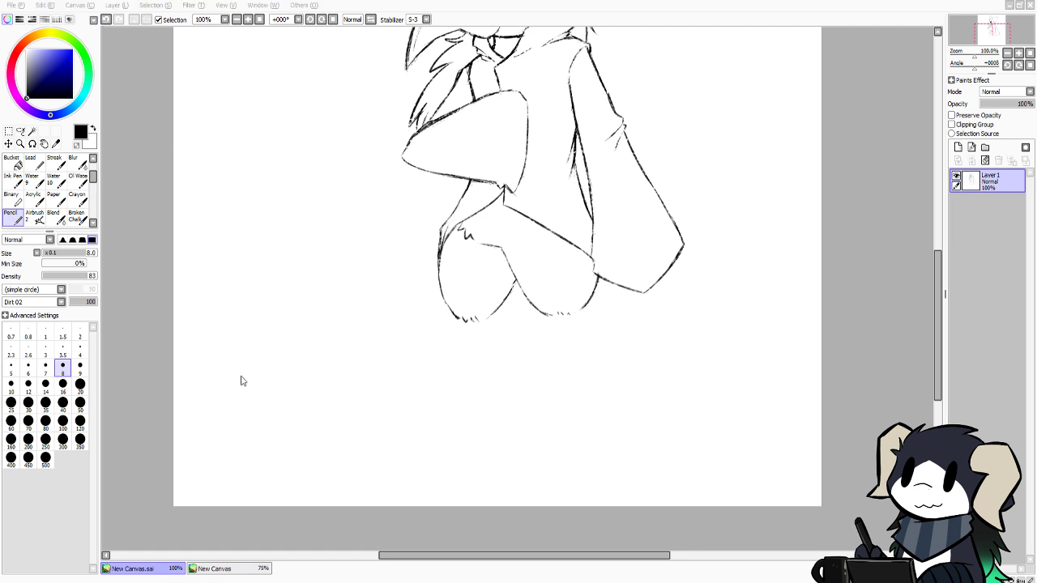
scroll(241, 381, down, 1)
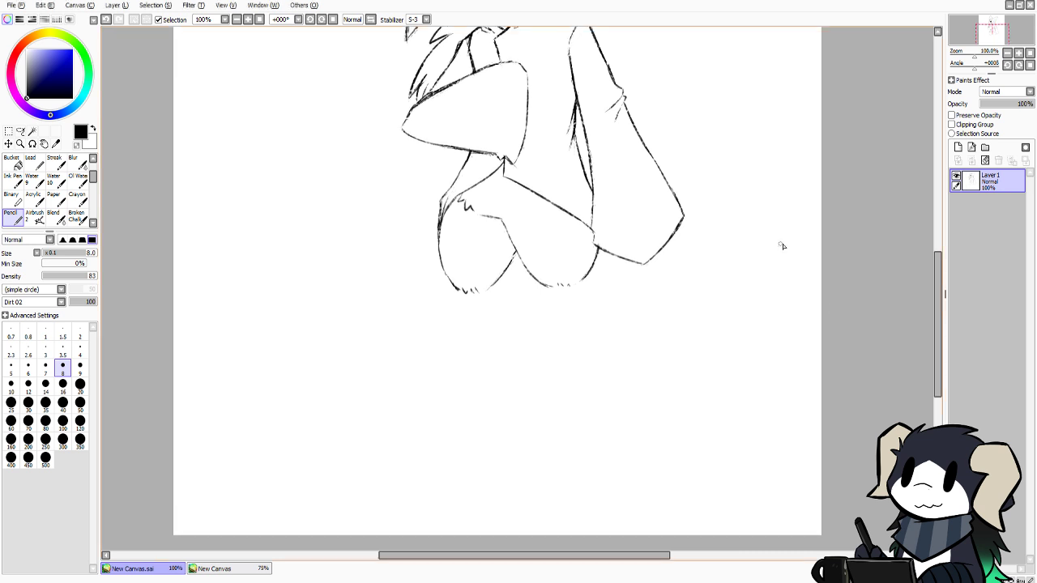
mouse_move(938, 312)
mouse_down()
mouse_move(937, 324)
mouse_move(936, 315)
mouse_up()
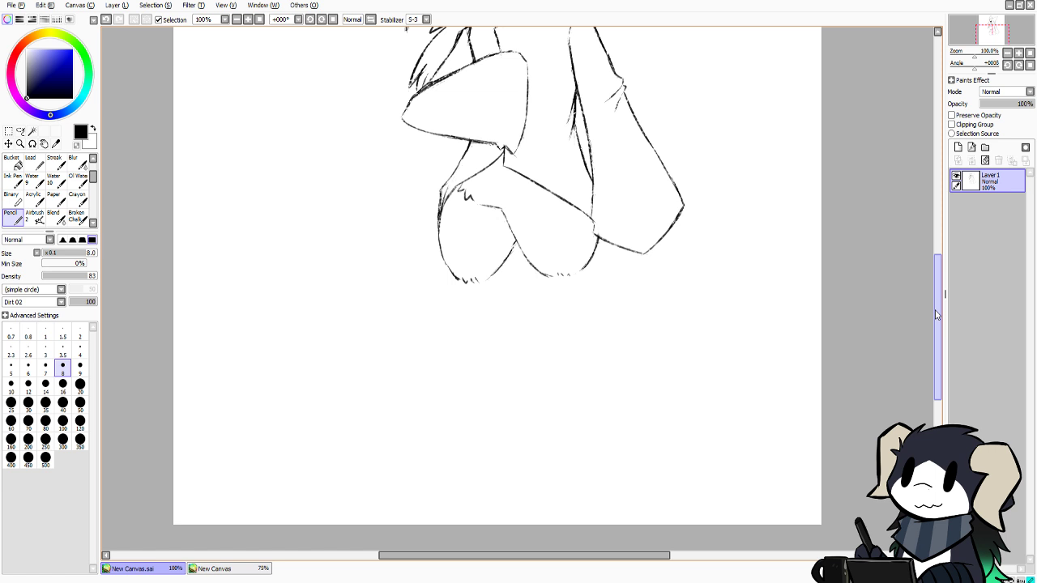
drag(938, 315, 929, 315)
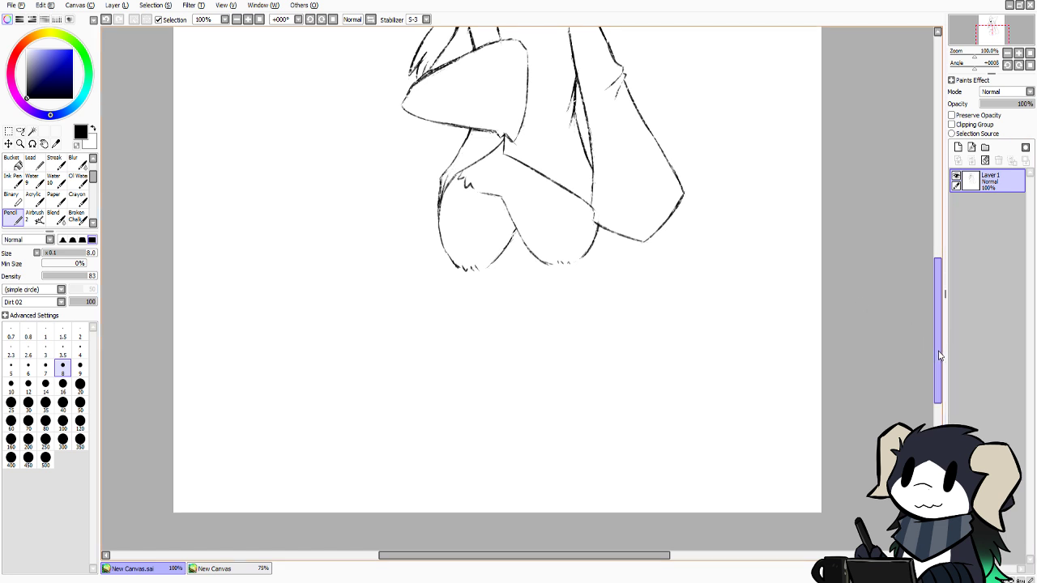
scroll(940, 355, down, 2)
scroll(926, 380, up, 5)
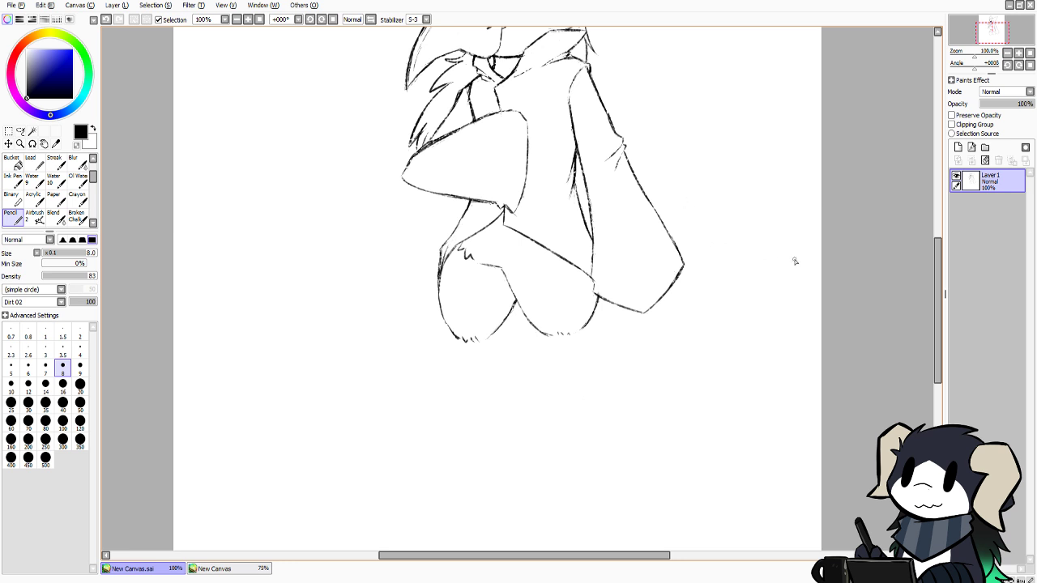
mouse_move(937, 284)
mouse_down()
mouse_move(928, 238)
mouse_move(917, 322)
mouse_up()
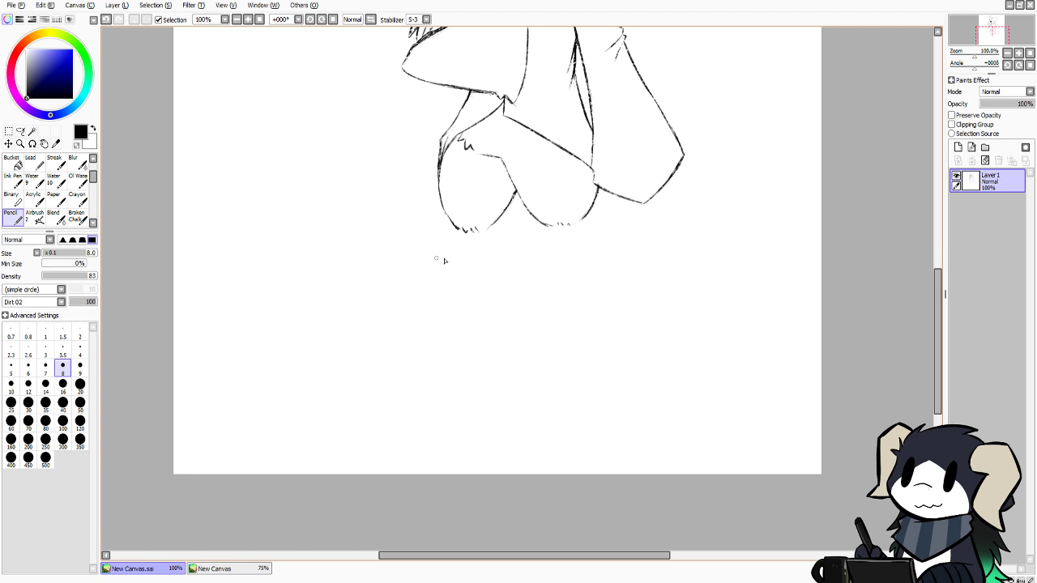
Sketch the outer contour of the lower leg nearest the hanging sleeve, and check the legs on the Percival reference
drag(581, 219, 597, 290)
drag(582, 218, 604, 328)
click(230, 571)
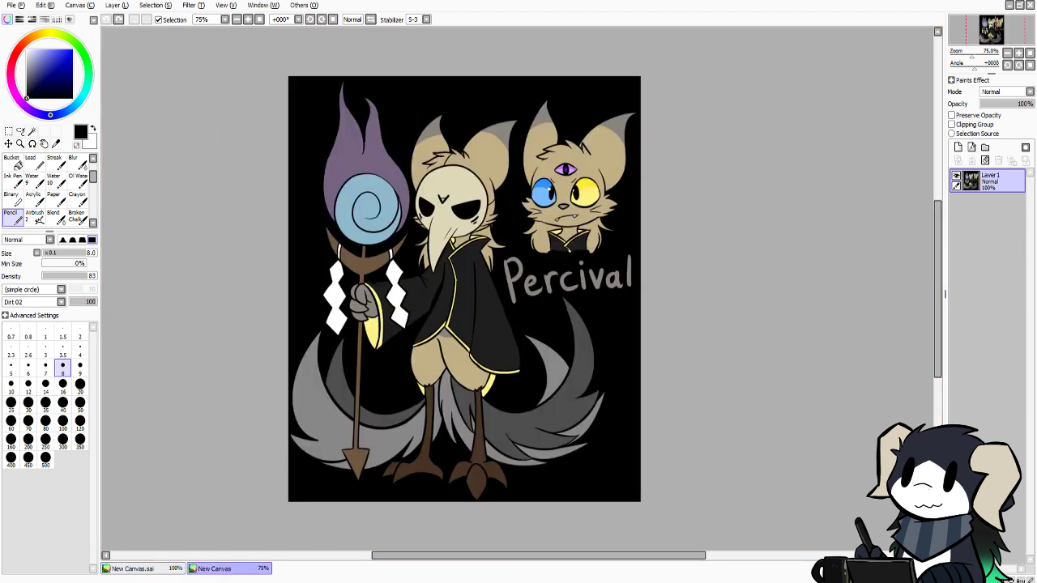
click(173, 555)
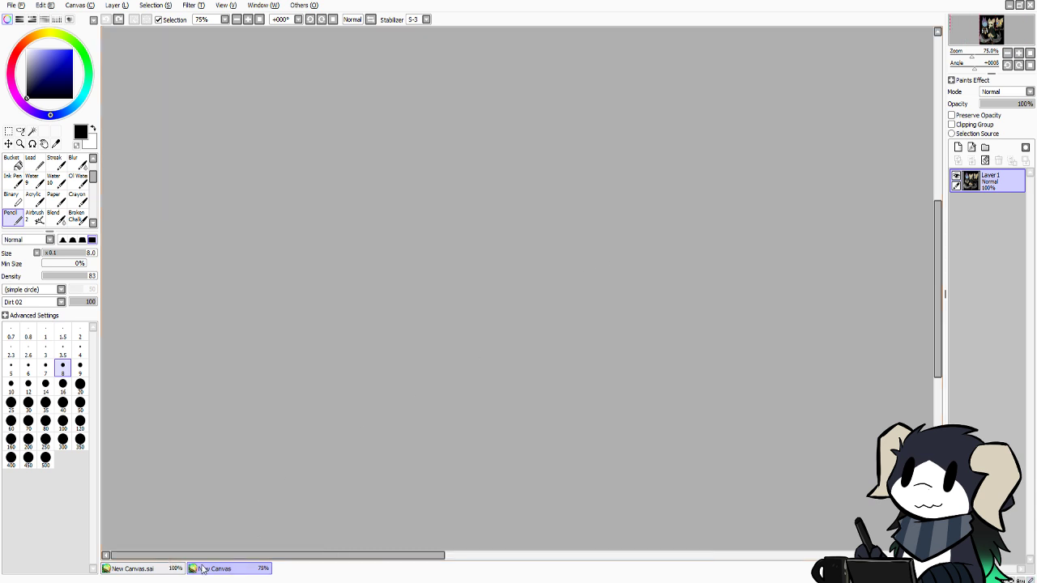
mouse_move(206, 556)
mouse_down()
mouse_move(354, 552)
mouse_move(478, 526)
mouse_move(460, 534)
mouse_up()
click(164, 571)
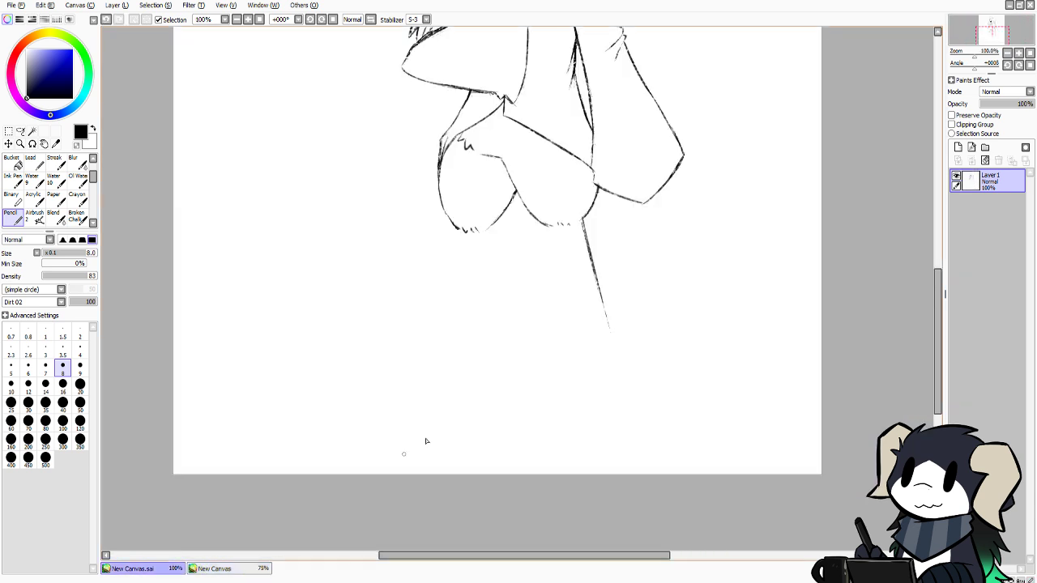
Try extending the outer contour of the lower leg nearest the hanging sleeve further down
drag(597, 281, 620, 350)
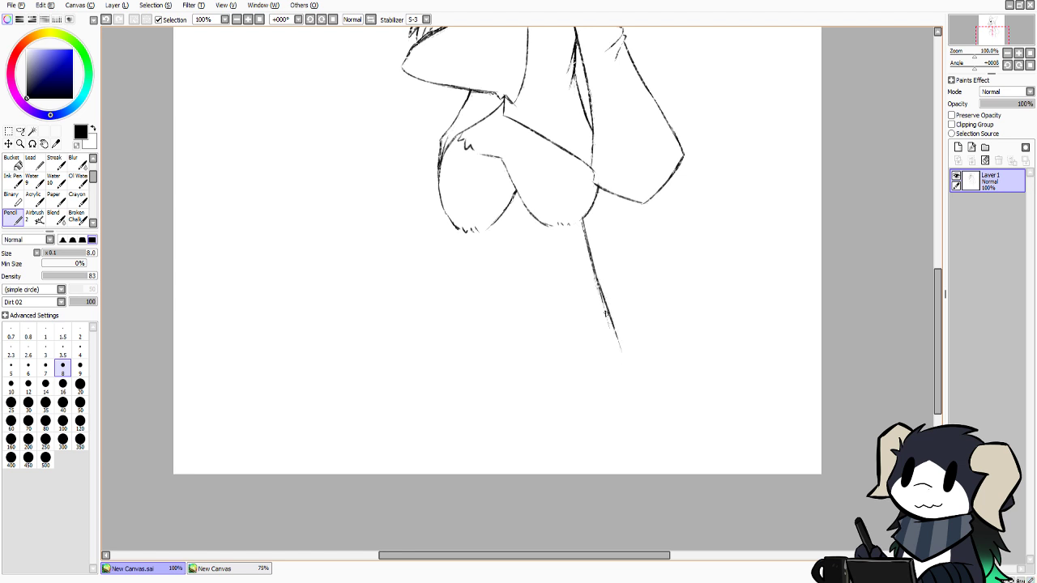
key(ctrl+z)
drag(597, 276, 620, 353)
key(ctrl+z)
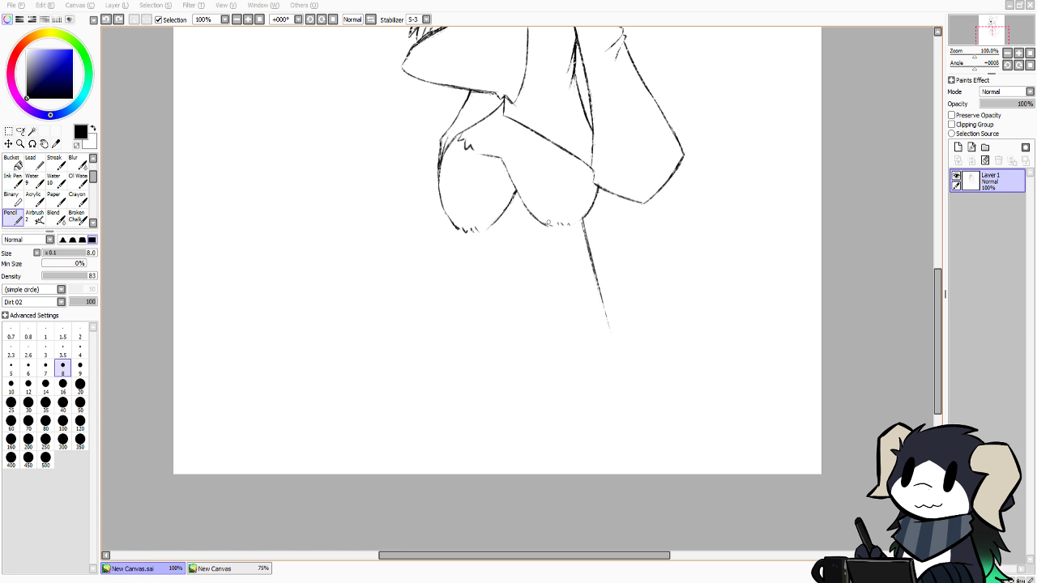
Try an inner contour for the leg nearest the hanging sleeve, running down from the thigh's fur edge
drag(548, 224, 555, 272)
key(ctrl+z)
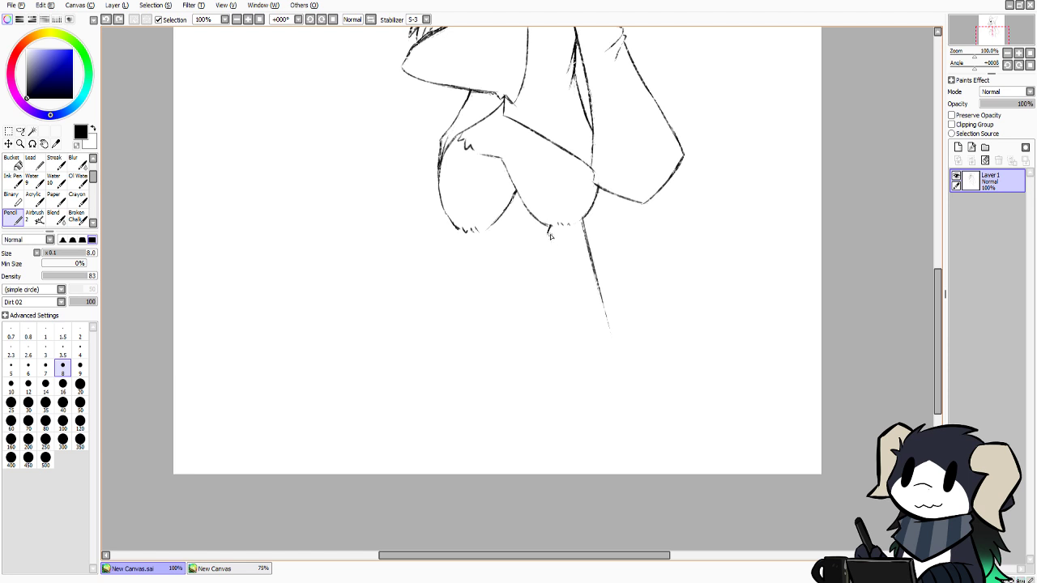
drag(549, 233, 569, 325)
drag(560, 282, 577, 345)
key(ctrl+z)
key(ctrl+z)
Check the legs on the Percival reference and try one long inner contour from the thigh's fur edge to the shin
click(224, 574)
click(170, 570)
mouse_move(549, 230)
mouse_down()
mouse_move(577, 288)
mouse_move(571, 276)
mouse_move(582, 346)
mouse_up()
key(ctrl+z)
key(ctrl+z)
drag(549, 232, 576, 287)
key(ctrl+z)
key(ctrl+z)
Sketch the upper part of that lower leg's inner contour, curving down from the thigh's fur edge
drag(549, 234, 567, 275)
key(ctrl+z)
drag(549, 234, 574, 295)
key(ctrl+z)
drag(560, 254, 584, 330)
key(ctrl+z)
drag(565, 264, 583, 314)
Continue the inner contour down the shin and lengthen the outer contour to match it
drag(572, 292, 583, 328)
key(ctrl+z)
drag(572, 288, 583, 322)
key(ctrl+z)
drag(572, 287, 591, 347)
key(ctrl+z)
key(ctrl+z)
drag(574, 292, 589, 357)
drag(604, 305, 616, 350)
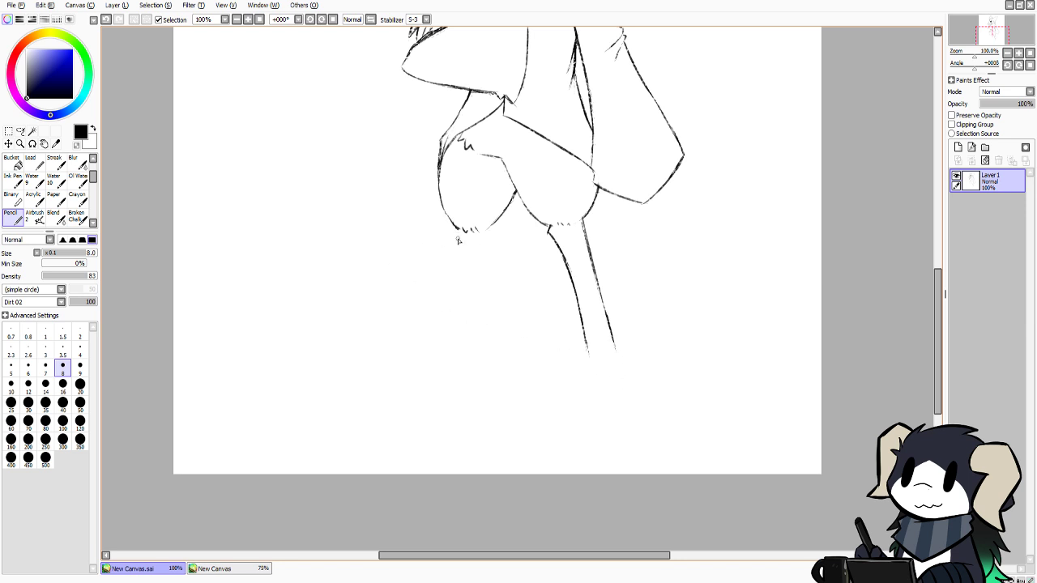
Sketch the outer contour of the lower leg beneath the raised sleeve and try short strokes for its inner side
drag(456, 228, 462, 347)
drag(488, 234, 485, 277)
key(ctrl+z)
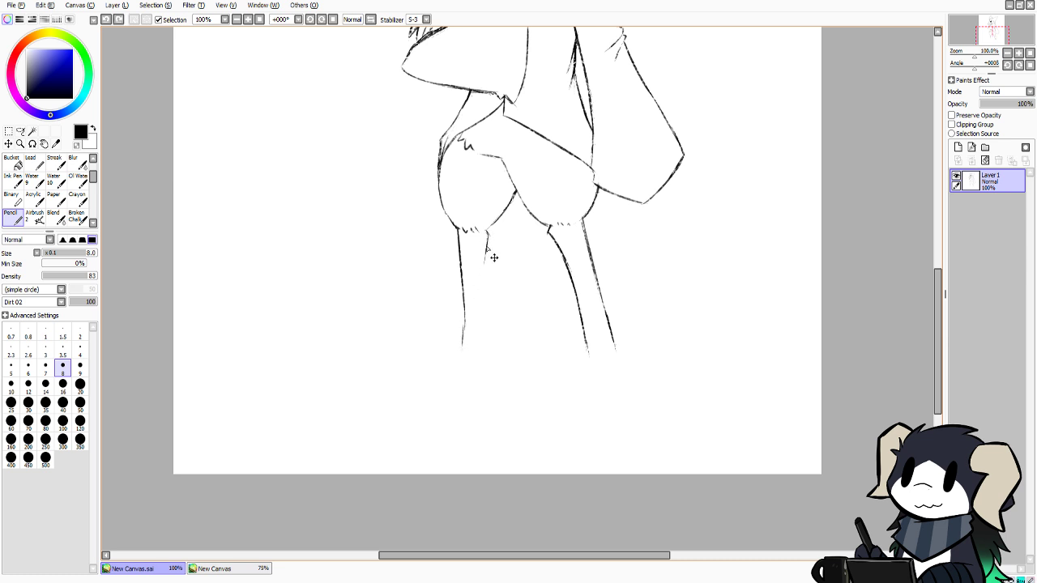
key(ctrl+z)
drag(488, 234, 484, 302)
key(ctrl+z)
key(ctrl+z)
Sketch the inner contour of the lower leg beneath the raised sleeve, running from the thigh's fur down to the ankle
drag(488, 234, 493, 345)
key(ctrl+z)
key(ctrl+z)
key(ctrl+z)
drag(486, 292, 493, 366)
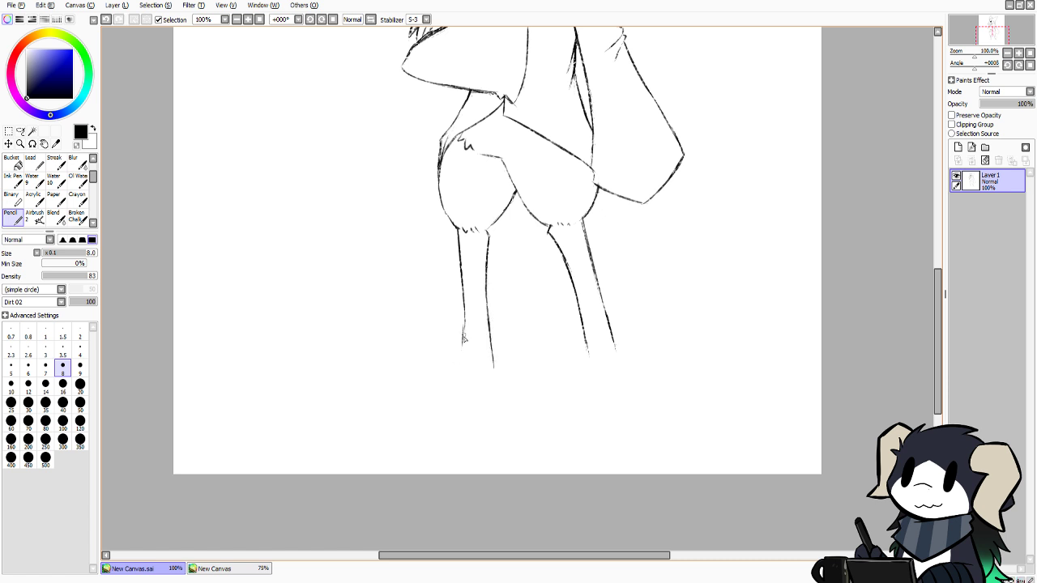
Lengthen the outer contour of the leg beneath the raised sleeve and the inner contour of the other leg toward the ankles
drag(465, 325, 460, 366)
scroll(923, 313, up, 5)
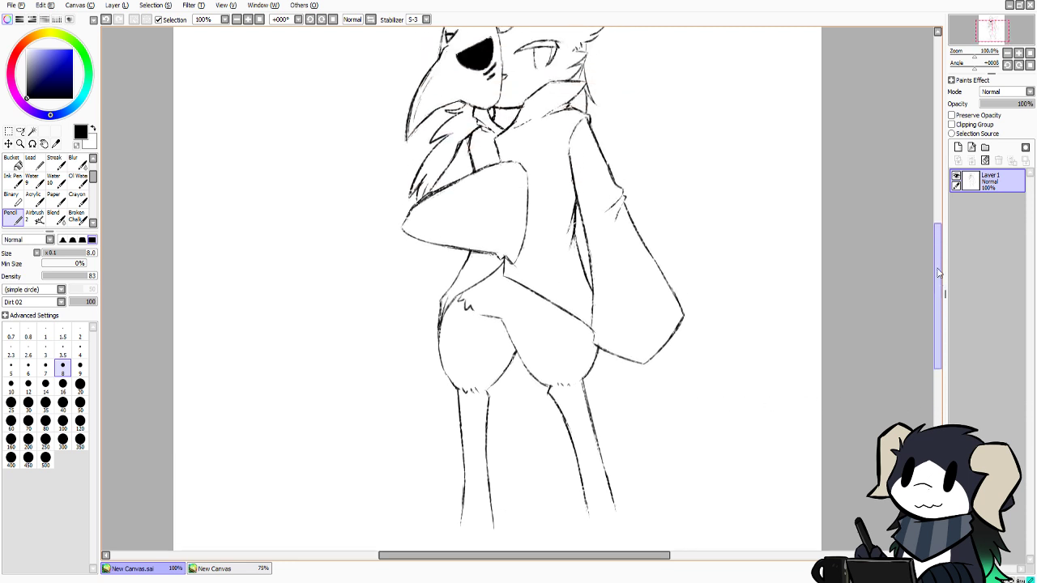
scroll(815, 342, down, 5)
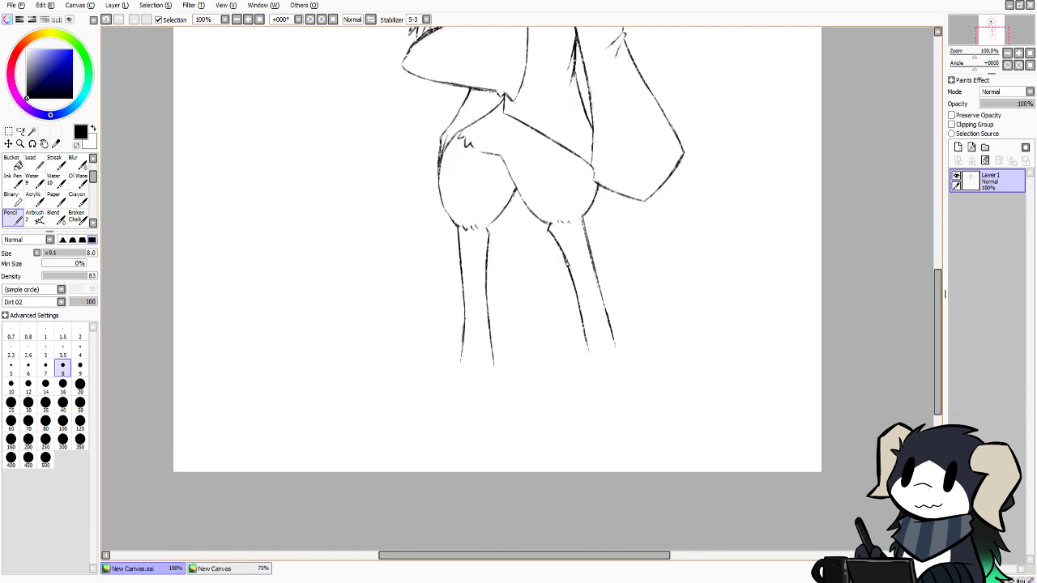
drag(569, 274, 590, 366)
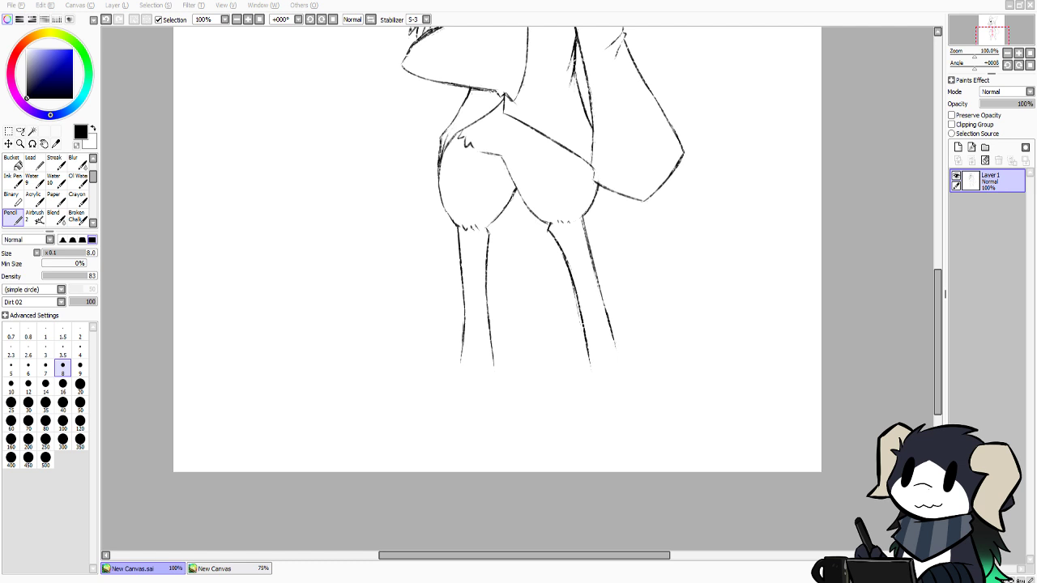
click(466, 295)
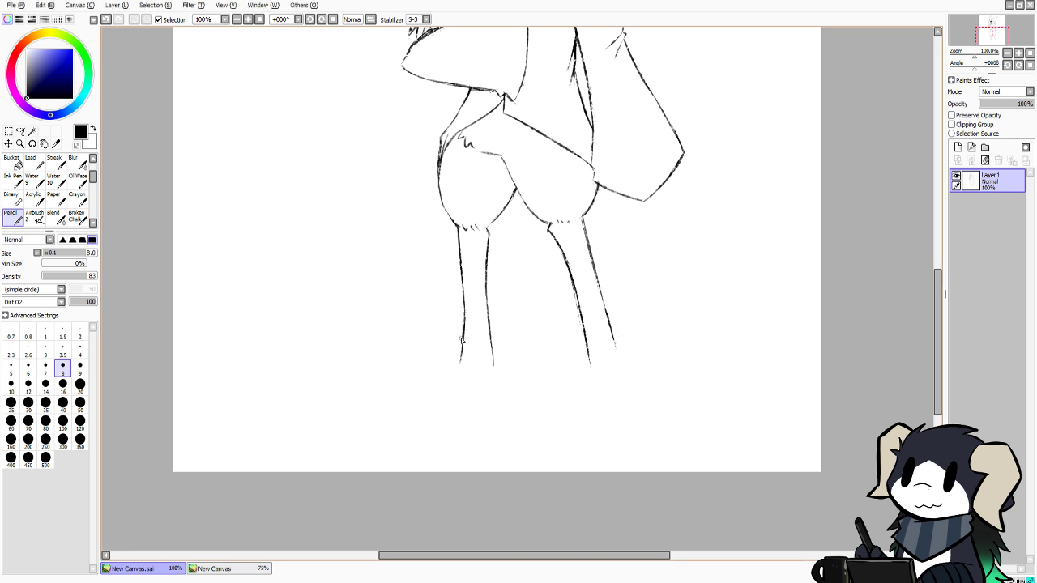
Sketch the ankle curve flowing into an outer toe with a slanted, pointed tip on the leg beneath the raised sleeve
drag(463, 338, 445, 376)
drag(440, 375, 418, 392)
drag(426, 376, 413, 402)
key(ctrl+z)
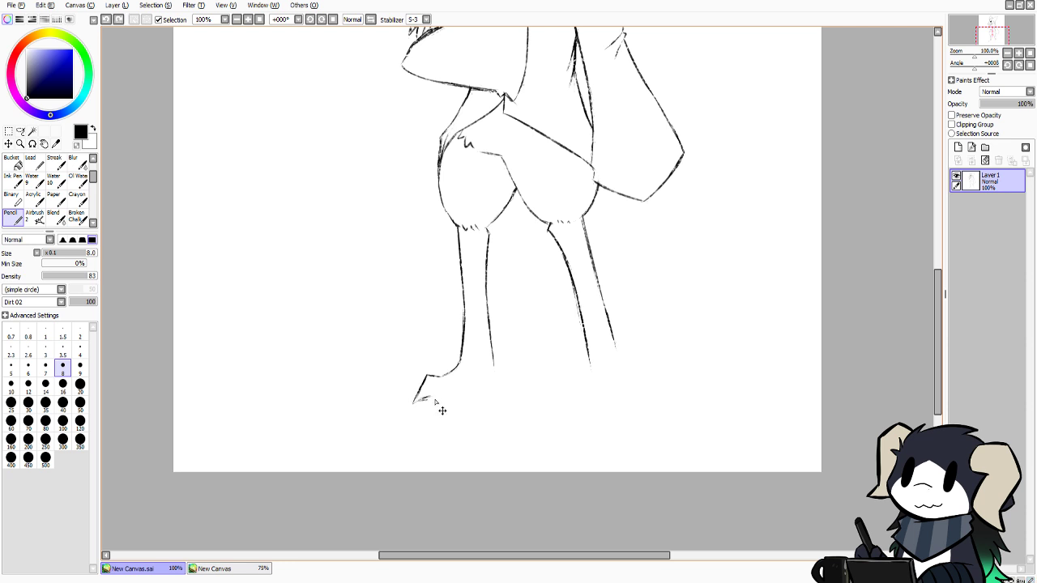
Draw the flat underside of the outer toe, running from its pointed tip toward the middle of the foot
drag(415, 403, 434, 396)
key(ctrl+z)
key(ctrl+z)
drag(418, 402, 450, 398)
key(ctrl+z)
drag(437, 398, 459, 397)
Sketch the inner side of the foot, from the ankle down to a short, blunt toe with a flat base
drag(490, 354, 496, 377)
drag(493, 371, 510, 397)
key(ctrl+z)
mouse_move(505, 380)
mouse_down()
mouse_move(510, 403)
mouse_move(496, 395)
mouse_up()
key(ctrl+z)
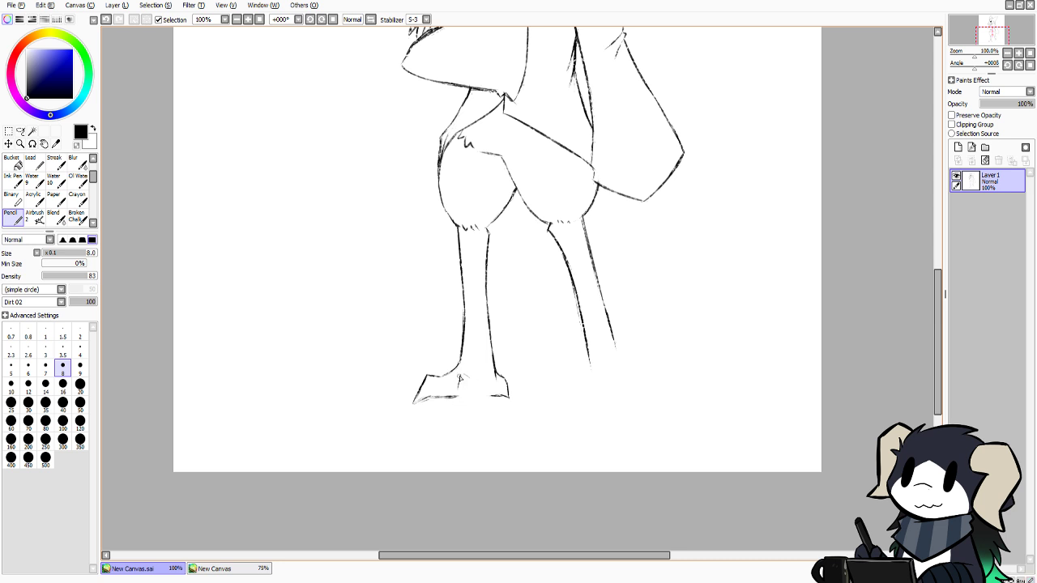
Try strokes for a front toe in the middle of the foot, comparing with the feet on the Percival reference
drag(460, 376, 455, 400)
click(256, 568)
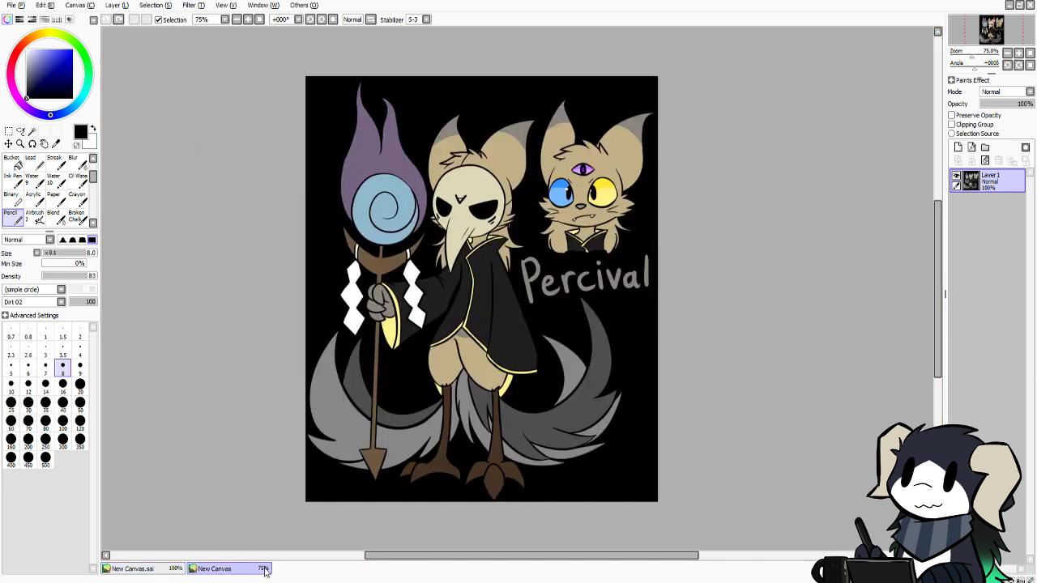
click(160, 568)
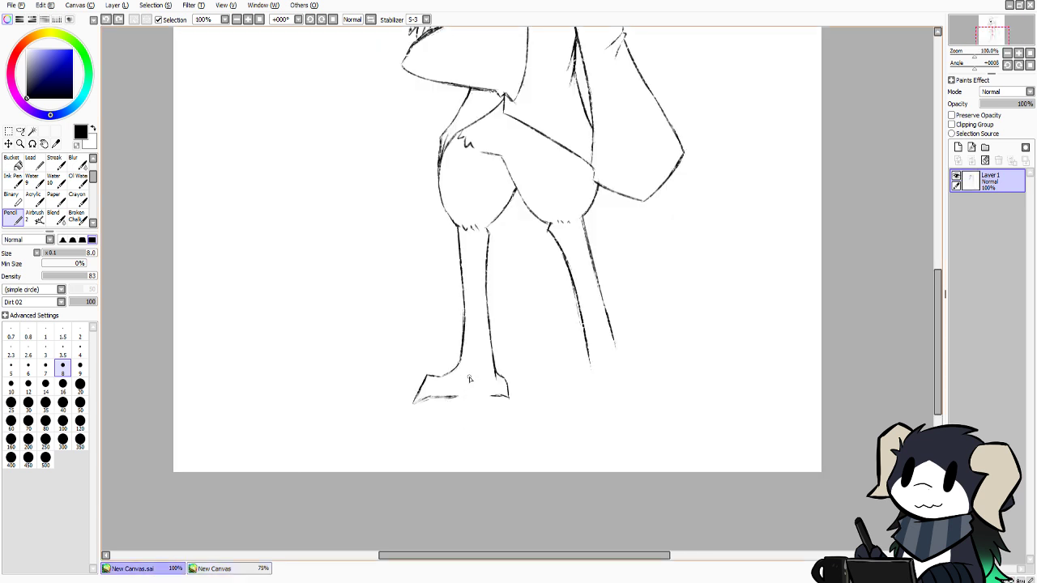
mouse_move(457, 372)
mouse_down()
mouse_move(445, 405)
mouse_move(478, 400)
mouse_up()
key(ctrl+z)
key(ctrl+z)
key(ctrl+z)
key(ctrl+z)
mouse_move(471, 378)
mouse_down()
mouse_move(457, 371)
mouse_move(449, 401)
mouse_up()
key(ctrl+z)
Recheck the Percival reference's feet, sketch a pointed front toe overlapping the outer toe, and clean up the overlap
click(259, 570)
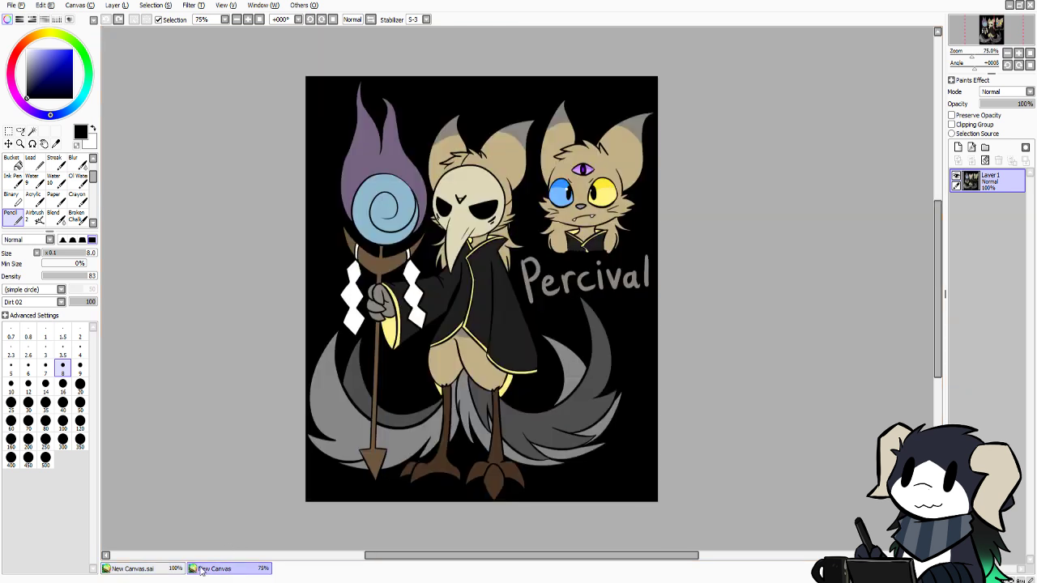
click(171, 570)
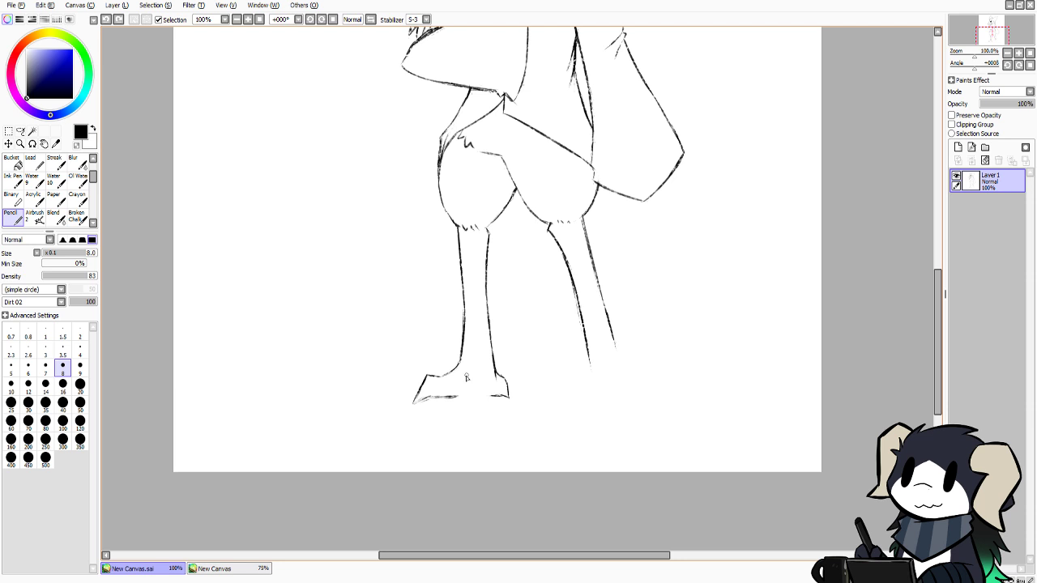
mouse_move(467, 378)
mouse_down()
mouse_move(452, 372)
mouse_move(443, 408)
mouse_move(492, 397)
mouse_up()
click(77, 145)
click(76, 145)
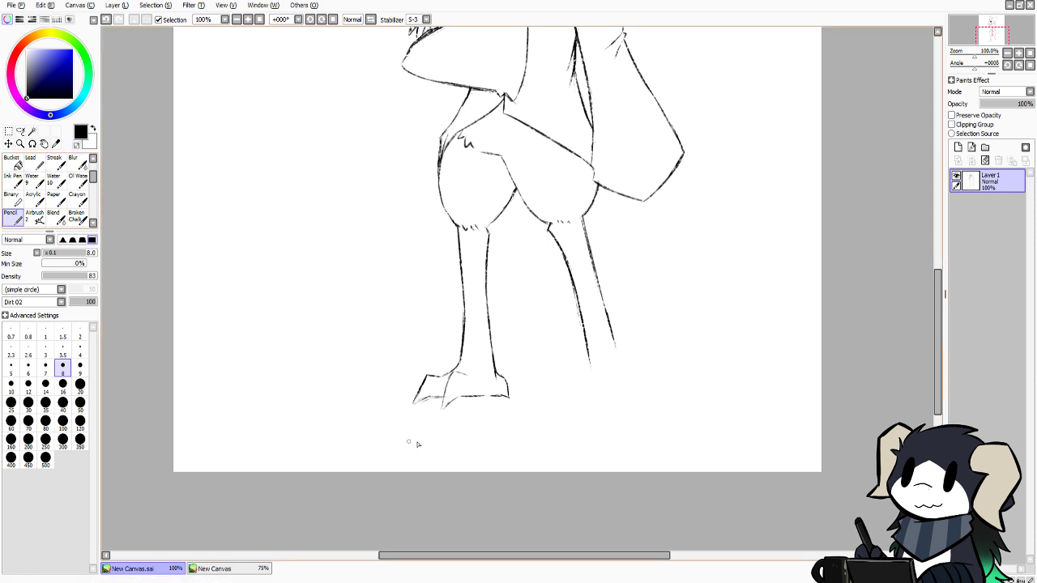
Reinforce the front toe's pointed tip and try extra strokes along its side and the sole
drag(451, 394, 442, 416)
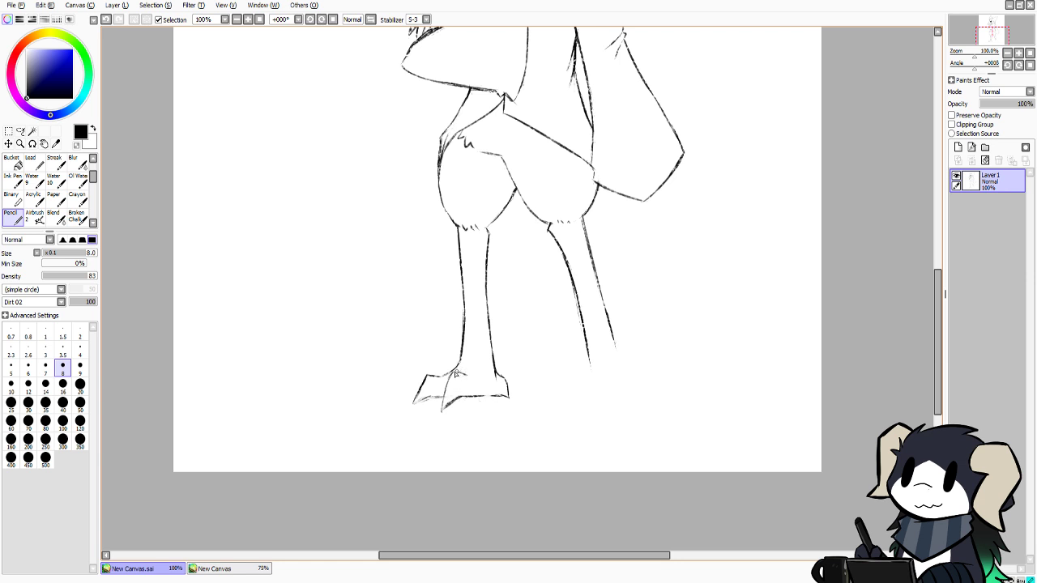
drag(453, 375, 446, 402)
key(ctrl+z)
drag(489, 396, 504, 396)
key(ctrl+z)
Extend both contours of the leg nearest the hanging sleeve down to a slightly flared ankle
drag(590, 357, 587, 375)
drag(611, 333, 624, 371)
mouse_move(939, 322)
mouse_down()
mouse_move(938, 294)
mouse_move(931, 317)
mouse_up()
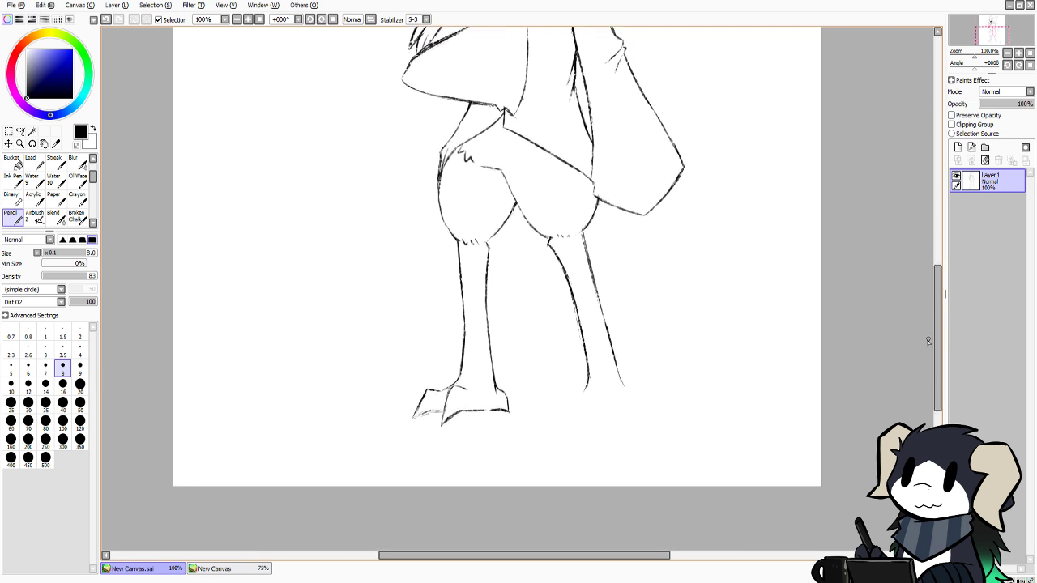
drag(617, 363, 624, 388)
drag(937, 328, 941, 267)
drag(942, 270, 921, 330)
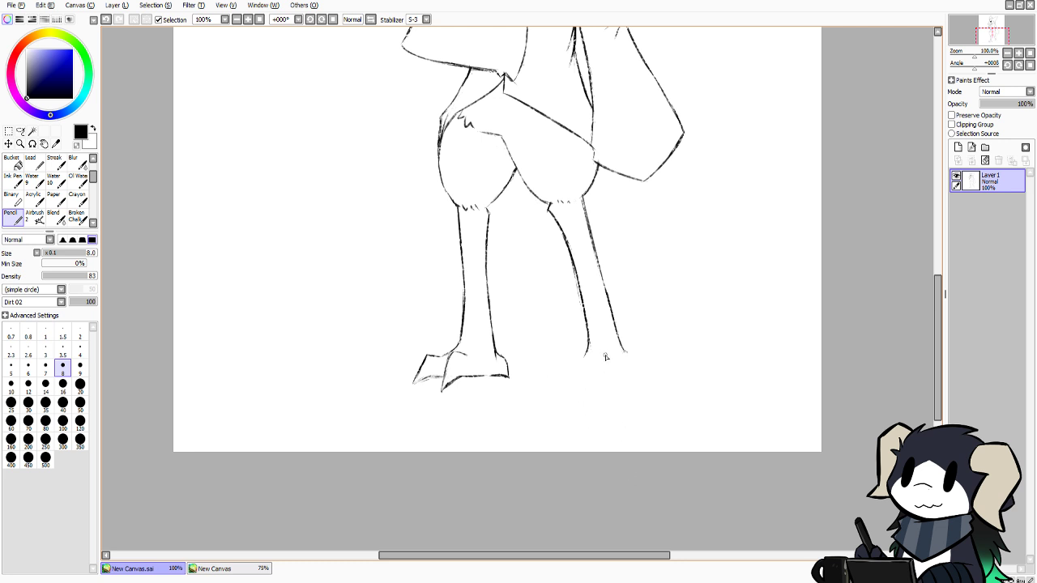
Sketch the foot of the leg nearest the hanging sleeve with an angular side toe, a pointed front toe and a flat sole
mouse_move(609, 361)
mouse_down()
mouse_move(598, 351)
mouse_move(583, 389)
mouse_move(618, 375)
mouse_up()
key(ctrl+z)
drag(566, 357, 559, 378)
key(ctrl+z)
key(ctrl+y)
drag(565, 381, 583, 379)
key(ctrl+z)
key(ctrl+z)
key(ctrl+z)
key(ctrl+z)
key(ctrl+z)
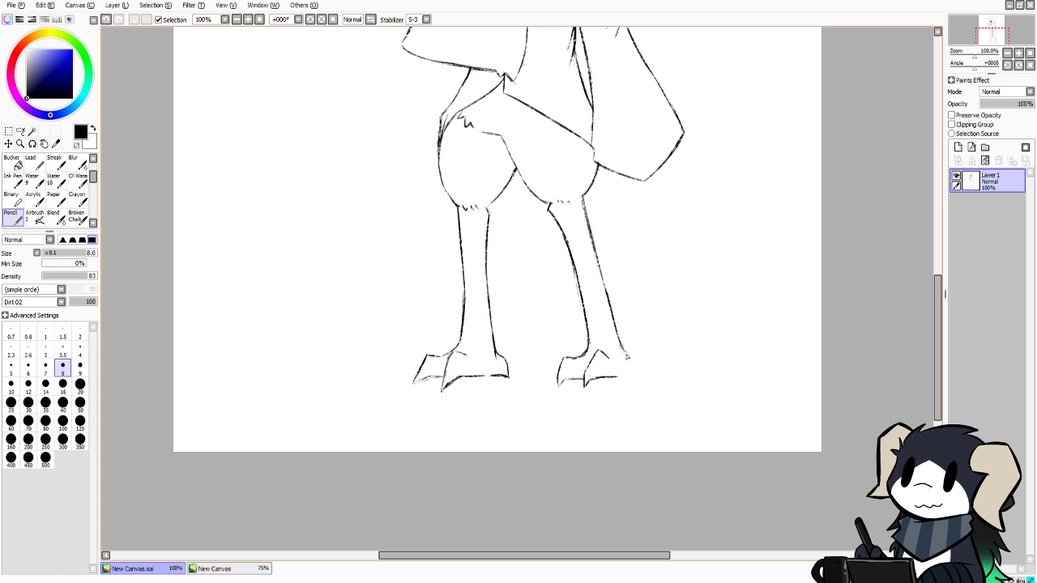
Finish the outer toe and sole outline of the right-hand foot in the sketch
drag(623, 350, 634, 360)
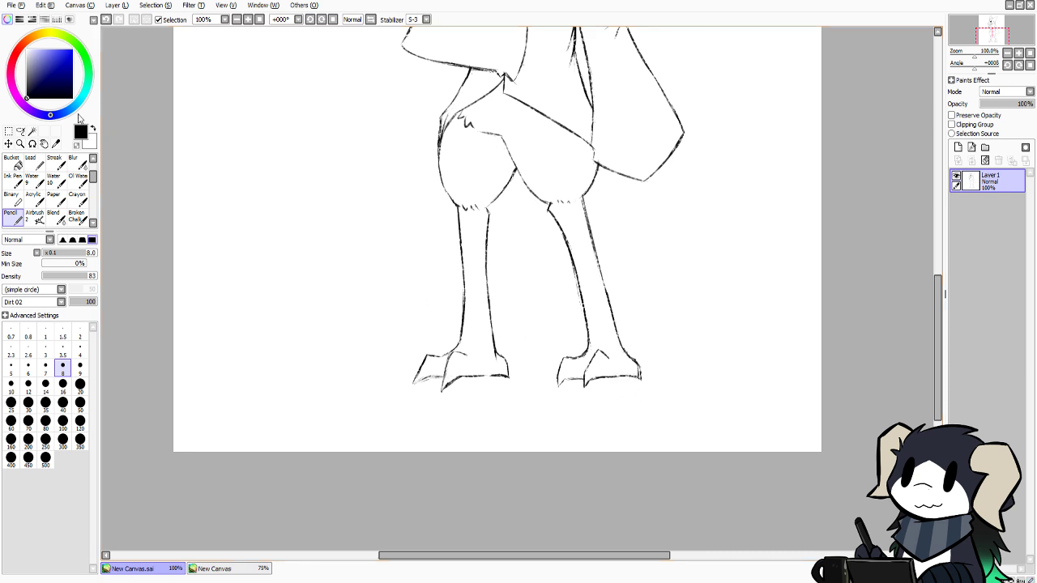
click(76, 145)
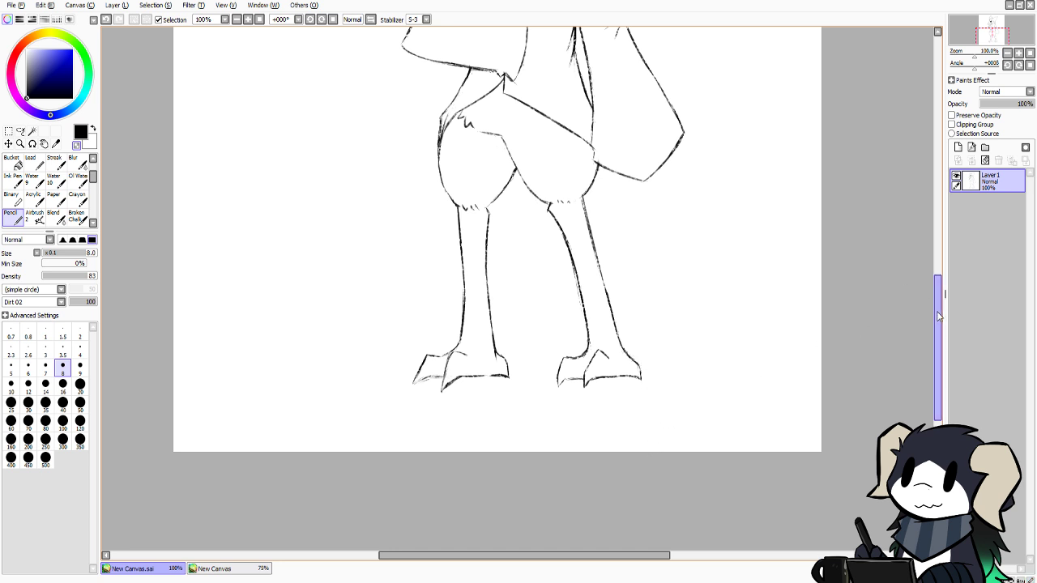
scroll(920, 299, up, 5)
scroll(926, 231, down, 4)
scroll(906, 300, up, 3)
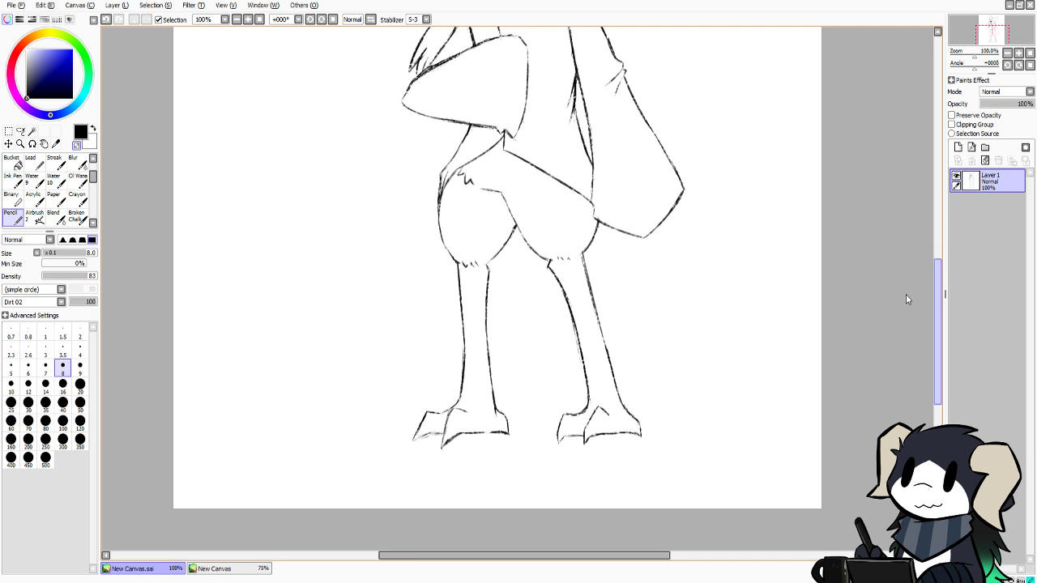
scroll(910, 286, up, 1)
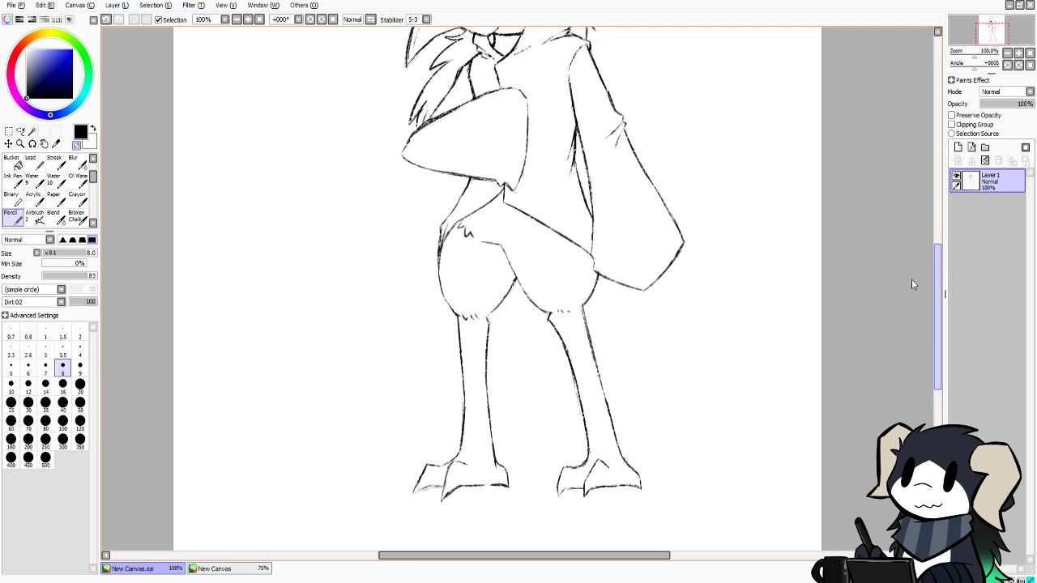
Redraw the middle section of the right-hand leg's outer edge with the Pencil brush
click(9, 131)
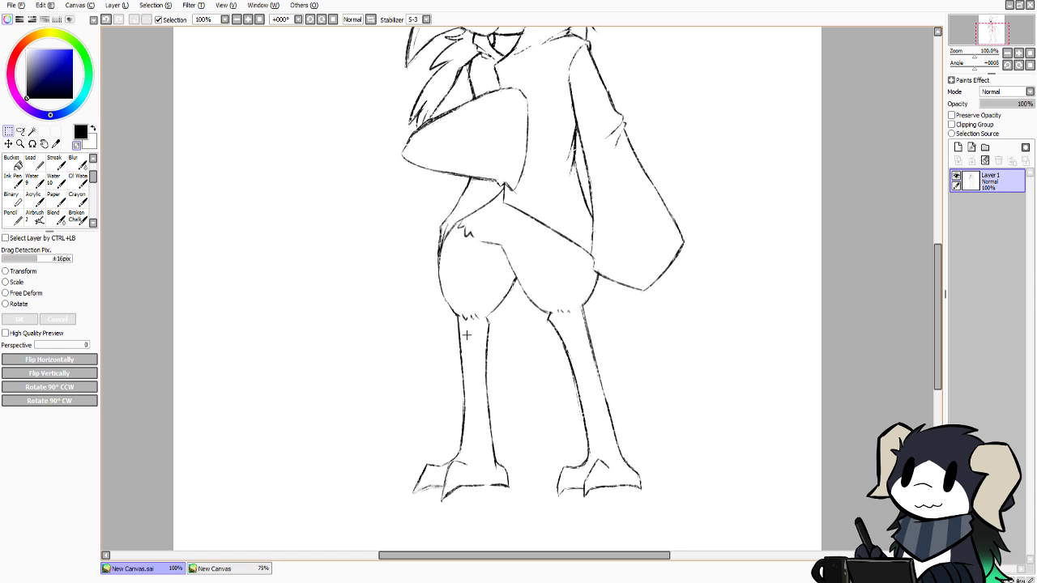
click(16, 217)
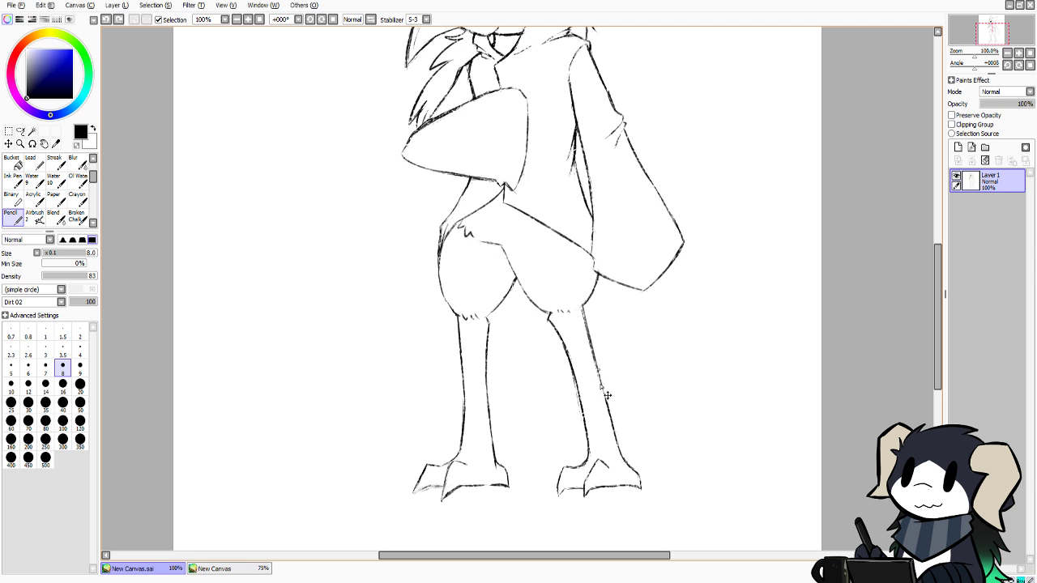
drag(598, 373, 605, 405)
key(ctrl+z)
drag(594, 357, 605, 398)
Lasso the right-hand lower leg and foot, shift them slightly outward, and drop the selection
click(20, 131)
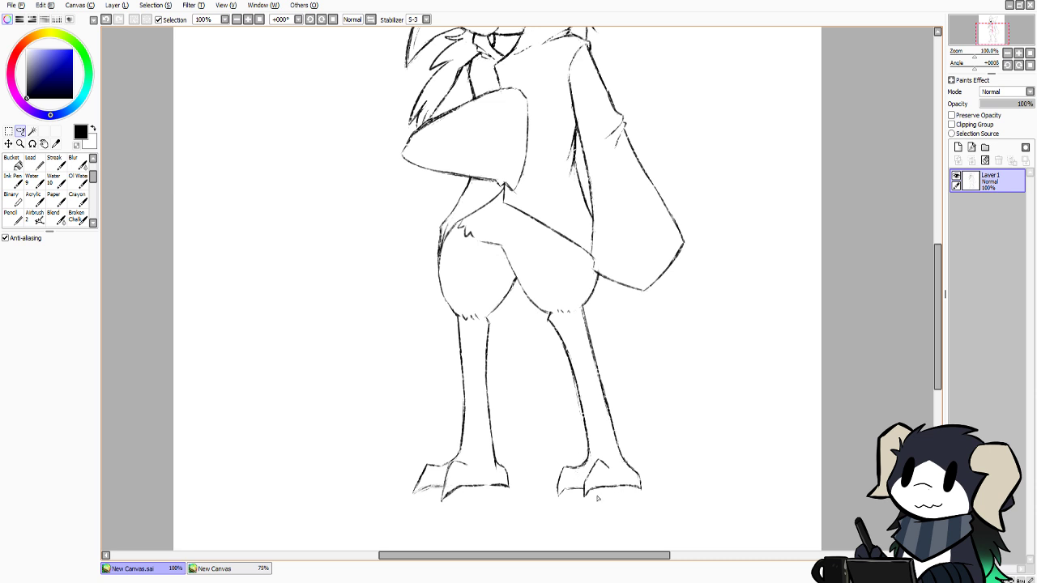
mouse_move(559, 505)
mouse_down()
mouse_move(537, 494)
mouse_move(534, 317)
mouse_move(567, 304)
mouse_move(587, 310)
mouse_move(699, 478)
mouse_move(683, 525)
mouse_move(557, 515)
mouse_up()
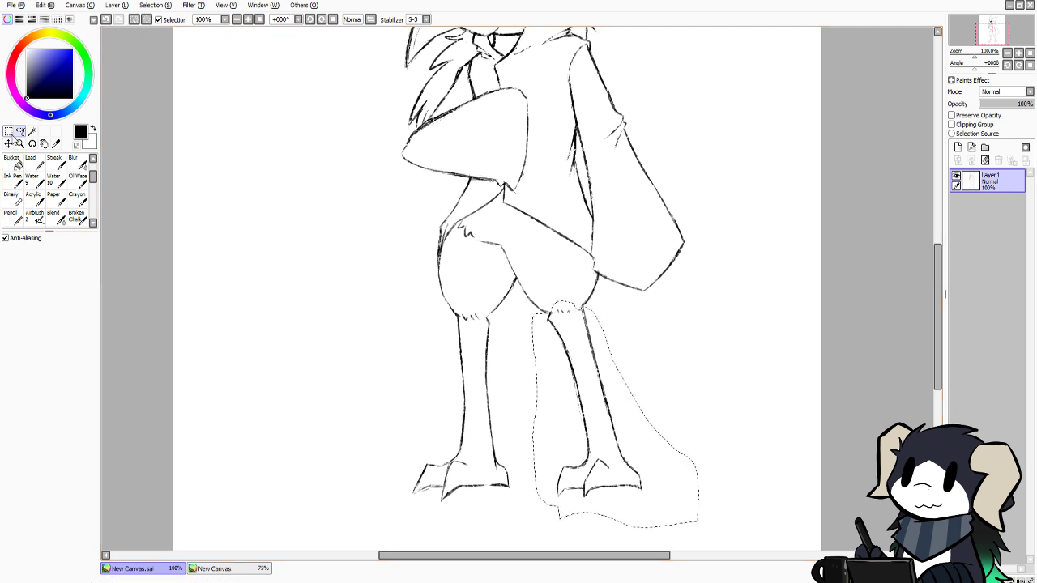
click(8, 144)
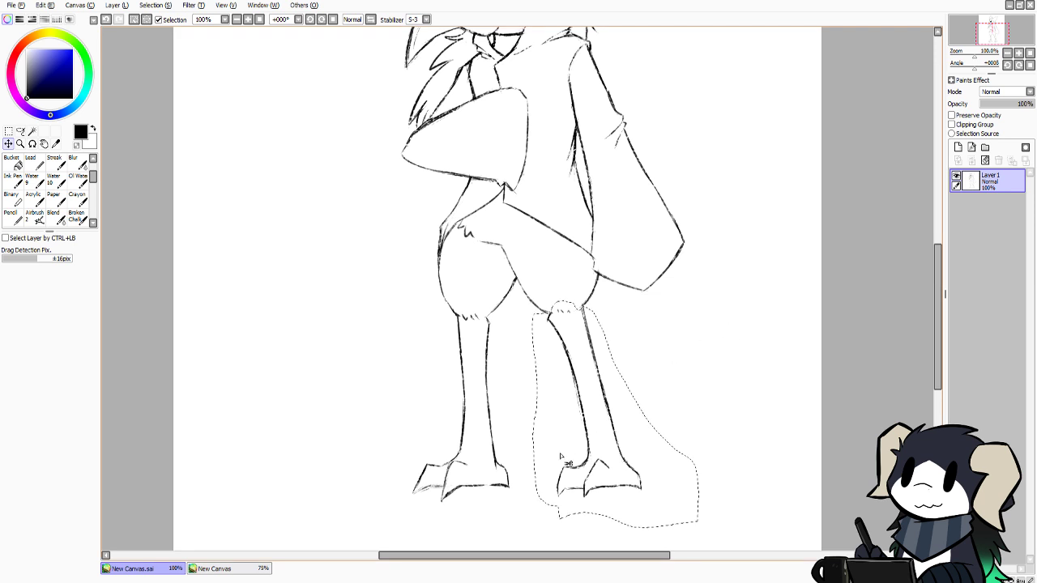
drag(589, 437, 592, 437)
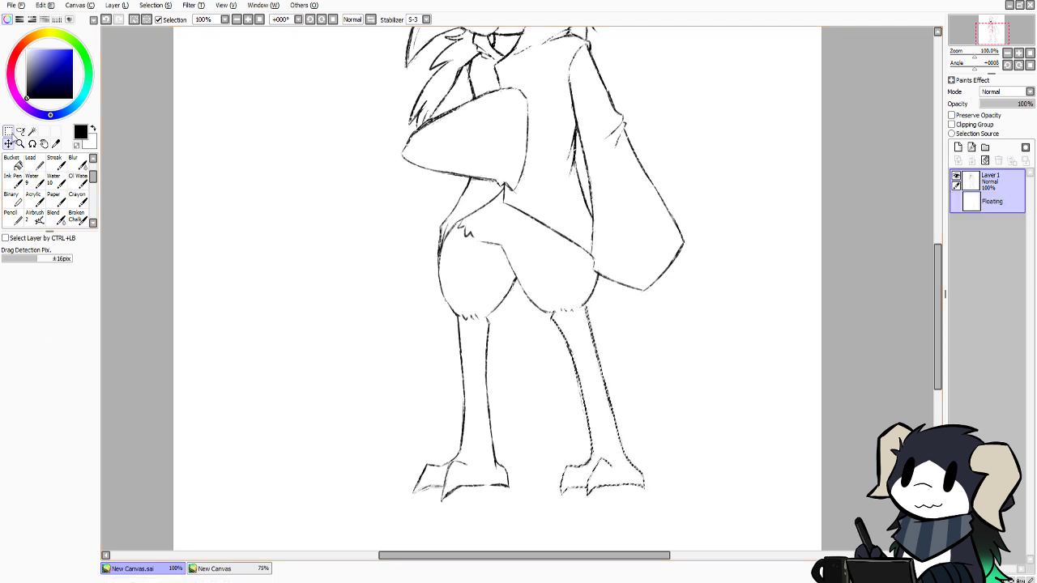
click(9, 131)
mouse_move(940, 332)
mouse_down()
mouse_move(940, 268)
mouse_move(938, 327)
mouse_up()
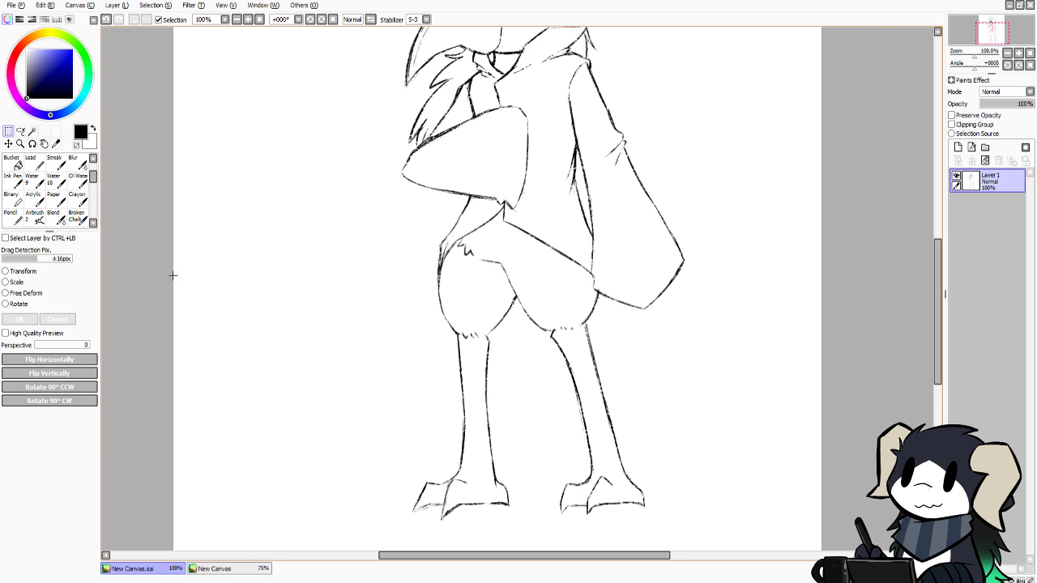
Check the reference drawing, then sketch a large curved, jagged tail sweeping out behind the right-hand leg with the Pencil brush
click(18, 218)
click(237, 569)
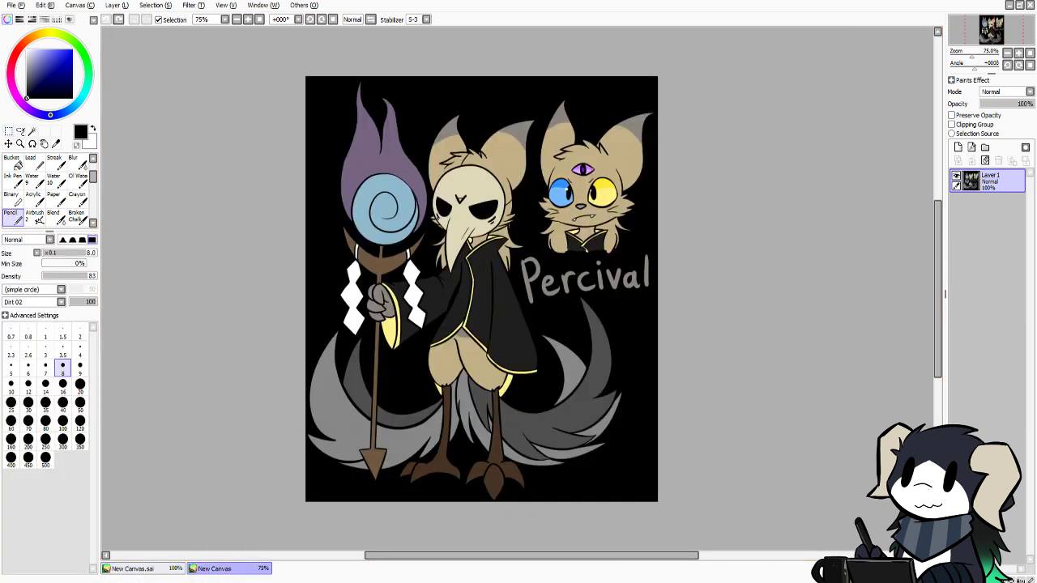
click(172, 569)
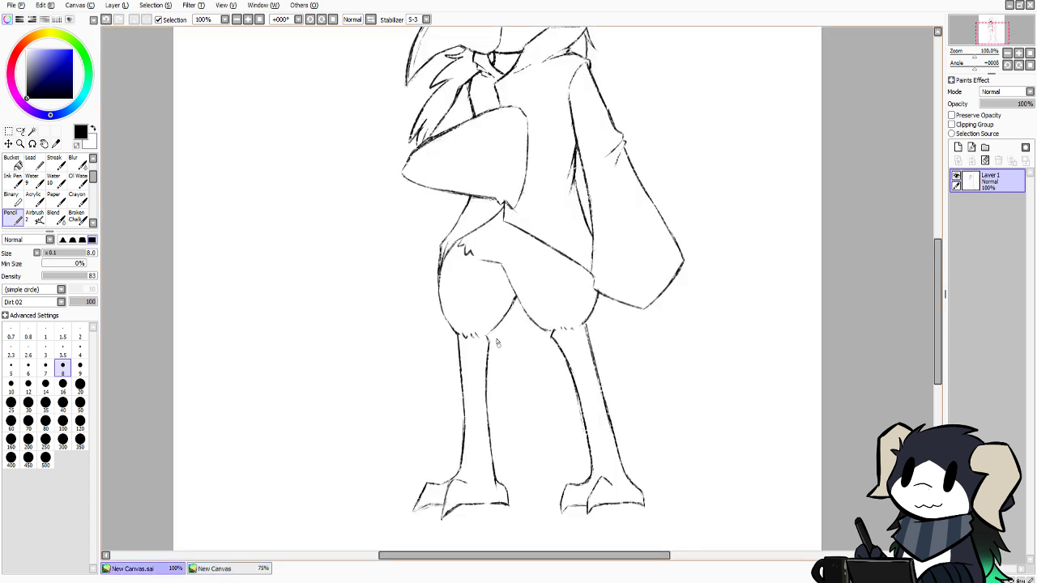
click(212, 569)
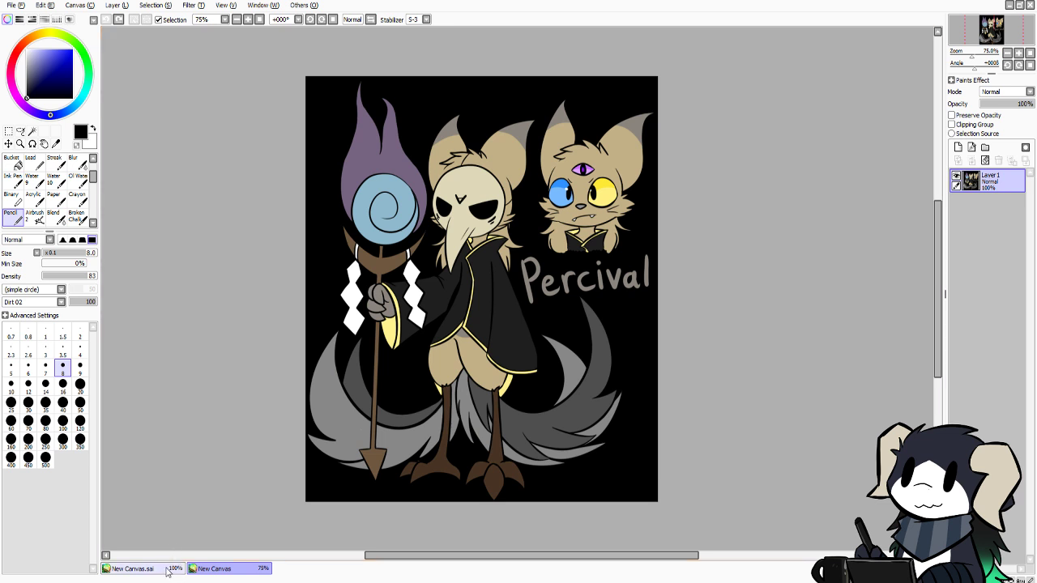
click(166, 571)
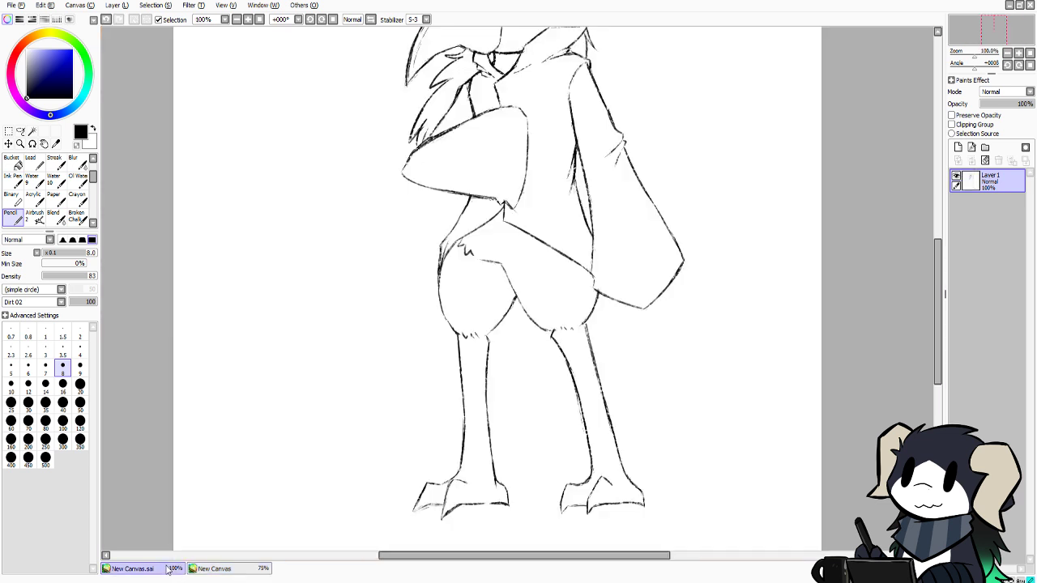
mouse_move(516, 299)
mouse_down()
mouse_move(520, 347)
mouse_move(523, 326)
mouse_move(551, 418)
mouse_move(558, 395)
mouse_move(549, 391)
mouse_move(581, 432)
mouse_up()
mouse_move(676, 454)
mouse_down()
mouse_move(652, 436)
mouse_move(756, 373)
mouse_move(716, 386)
mouse_move(738, 370)
mouse_move(731, 229)
mouse_move(625, 355)
mouse_move(604, 354)
mouse_up()
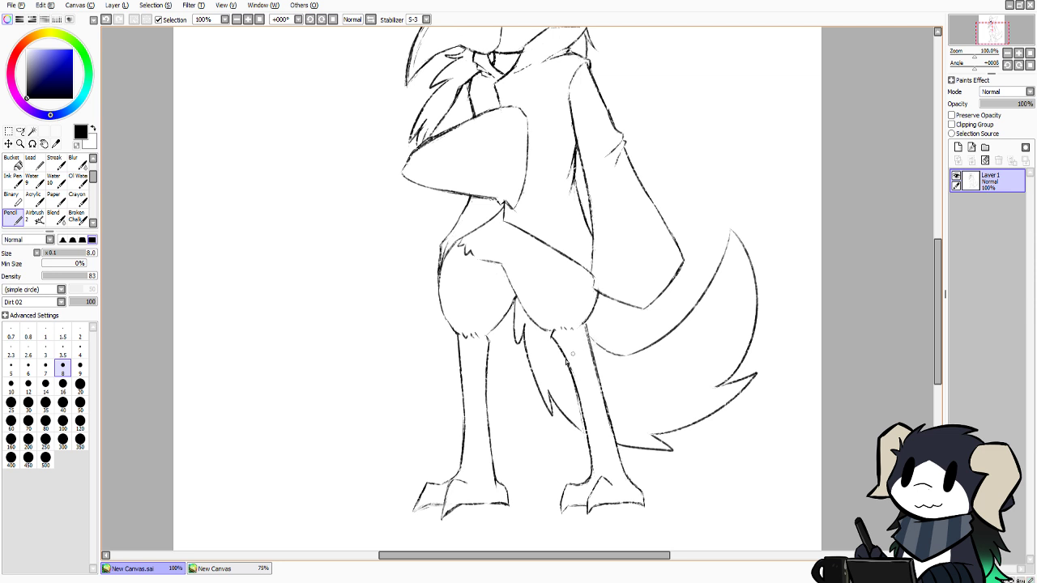
Check the reference and add a second row of pointed fur strands to the tail area between the legs
click(215, 568)
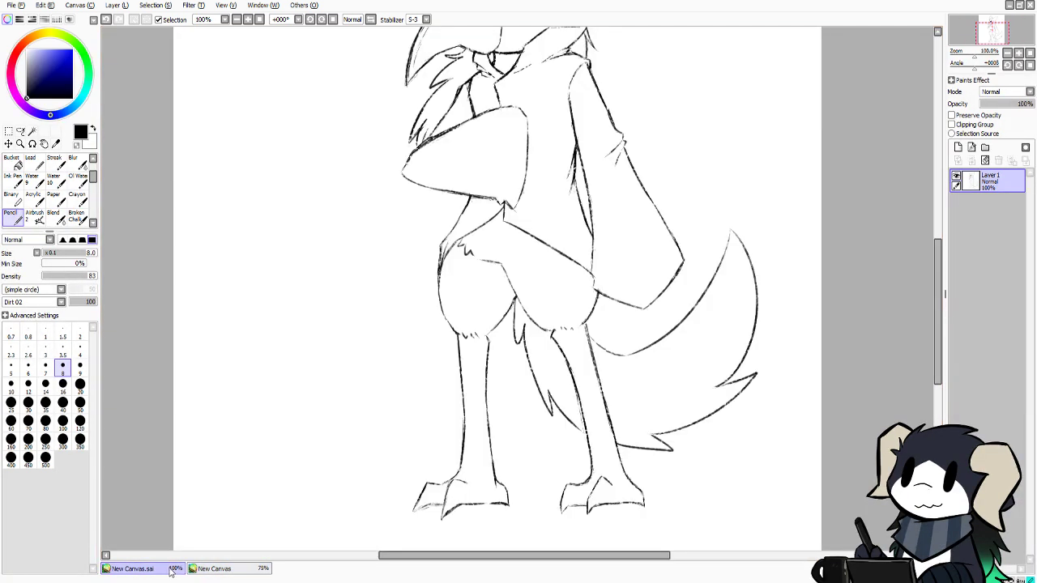
click(175, 569)
mouse_move(510, 311)
mouse_down()
mouse_move(510, 361)
mouse_move(515, 350)
mouse_move(532, 424)
mouse_move(549, 420)
mouse_move(538, 416)
mouse_move(555, 437)
mouse_move(581, 444)
mouse_up()
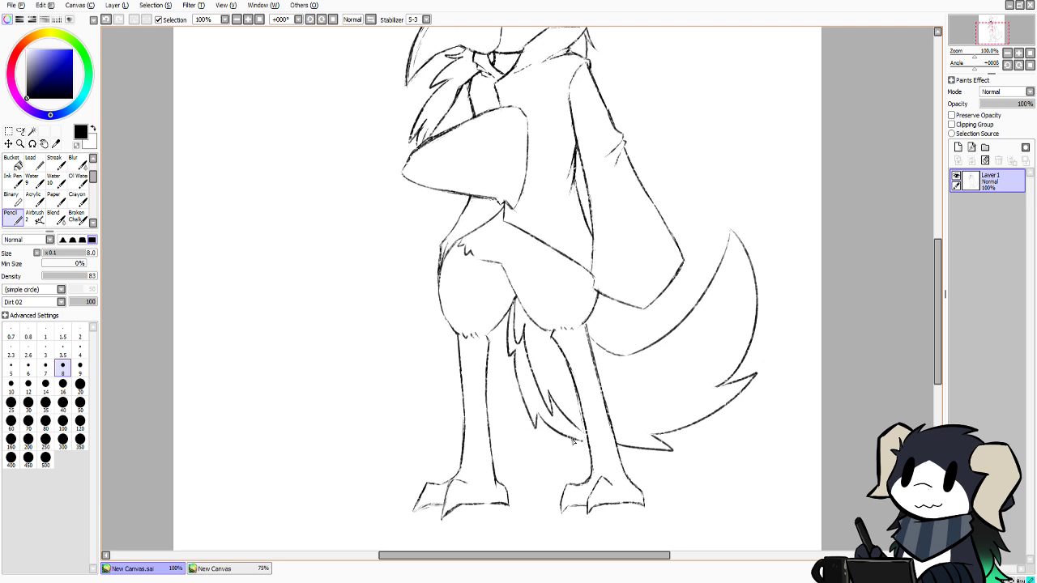
Sketch the curved outer edge of a smaller tail rising behind the cloak sleeve
drag(705, 291, 676, 204)
key(ctrl+z)
mouse_move(694, 304)
mouse_down()
mouse_move(686, 213)
mouse_move(667, 202)
mouse_move(671, 220)
mouse_up()
key(ctrl+z)
Draw the underside of the smaller tail below the sleeve and refine its pointed tip
mouse_move(657, 303)
mouse_down()
mouse_move(634, 335)
mouse_move(643, 324)
mouse_move(607, 344)
mouse_up()
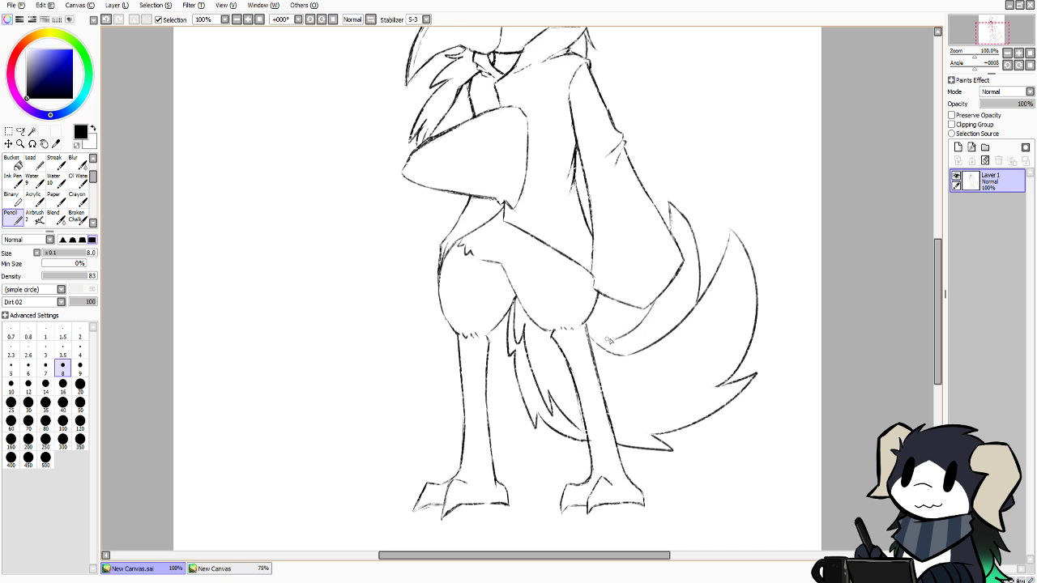
key(ctrl+z)
drag(655, 305, 613, 346)
key(ctrl+z)
drag(655, 300, 608, 349)
key(ctrl+z)
drag(670, 212, 673, 229)
key(ctrl+z)
drag(669, 201, 689, 227)
Check the reference and sketch the jagged lower edge of a tail extending out behind the left-hand leg
click(264, 567)
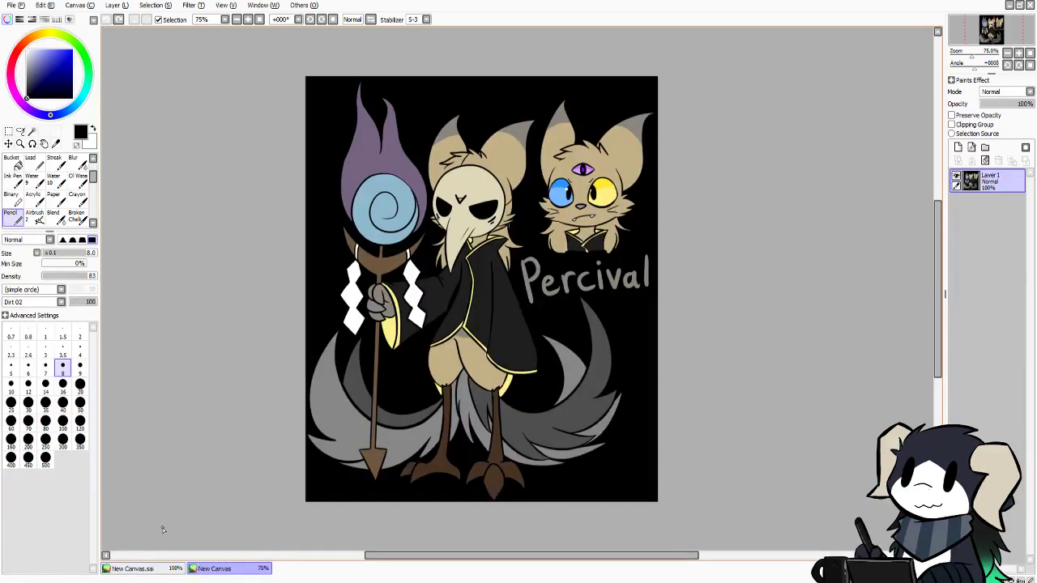
click(172, 570)
mouse_move(519, 397)
mouse_down()
mouse_move(495, 438)
mouse_move(438, 455)
mouse_move(447, 445)
mouse_move(430, 455)
mouse_move(440, 446)
mouse_move(389, 443)
mouse_move(404, 436)
mouse_move(360, 410)
mouse_move(348, 368)
mouse_move(366, 386)
mouse_move(338, 345)
mouse_move(372, 400)
mouse_up()
key(ctrl+z)
mouse_move(401, 435)
mouse_down()
mouse_move(339, 405)
mouse_move(371, 409)
mouse_move(264, 338)
mouse_move(363, 348)
mouse_up()
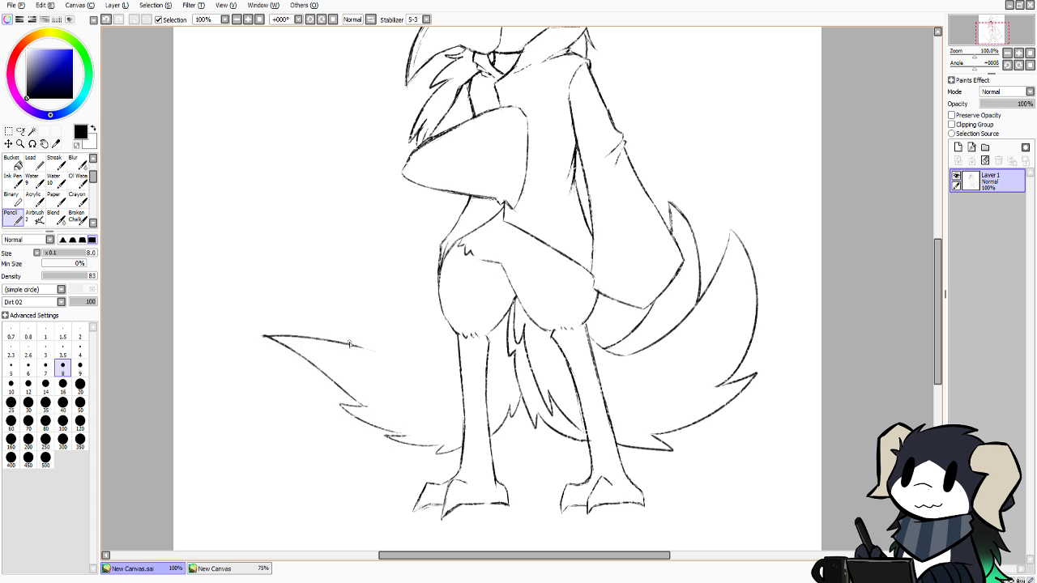
Draw the upper edge of the lower left tail from its pointed tip to the left-hand leg
key(ctrl+z)
drag(262, 334, 285, 332)
drag(357, 347, 394, 359)
key(ctrl+z)
mouse_move(264, 335)
mouse_down()
mouse_move(408, 366)
mouse_move(389, 355)
mouse_move(438, 378)
mouse_up()
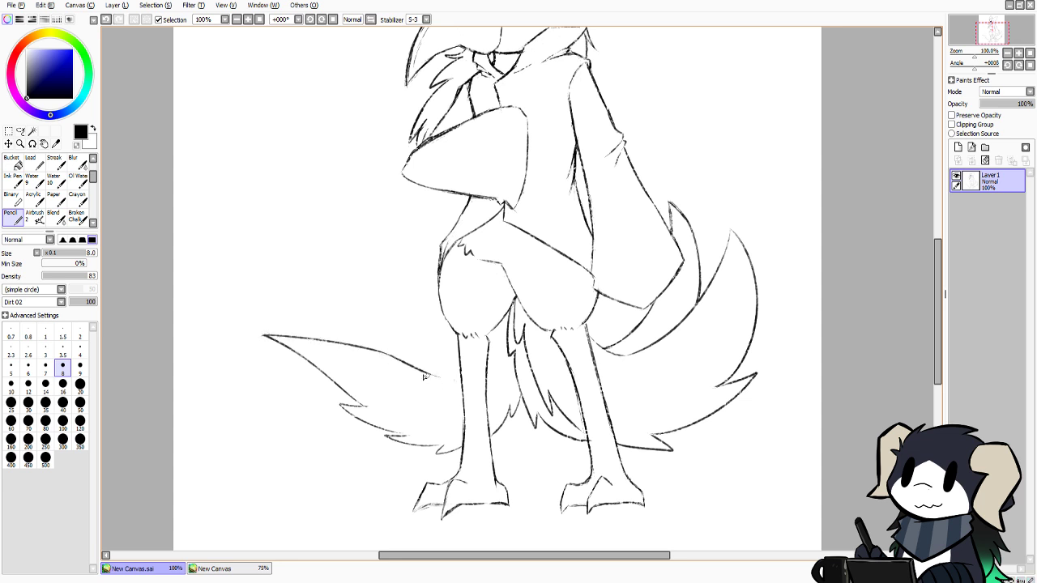
key(ctrl+z)
drag(381, 353, 460, 374)
key(ctrl+z)
Sketch a second tail above the lower left one, curving out from the thigh to a point with a jagged underside
drag(347, 344, 326, 266)
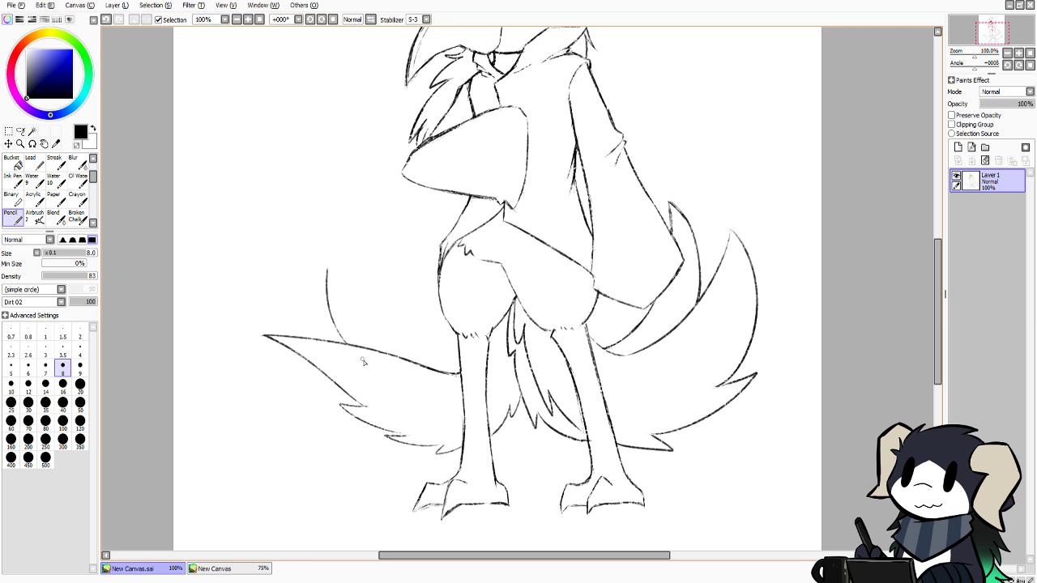
key(ctrl+z)
mouse_move(458, 350)
mouse_down()
mouse_move(427, 340)
mouse_move(285, 235)
mouse_up()
key(ctrl+z)
key(ctrl+z)
mouse_move(459, 350)
mouse_down()
mouse_move(374, 256)
mouse_move(274, 267)
mouse_move(344, 320)
mouse_move(334, 305)
mouse_move(323, 301)
mouse_move(348, 345)
mouse_up()
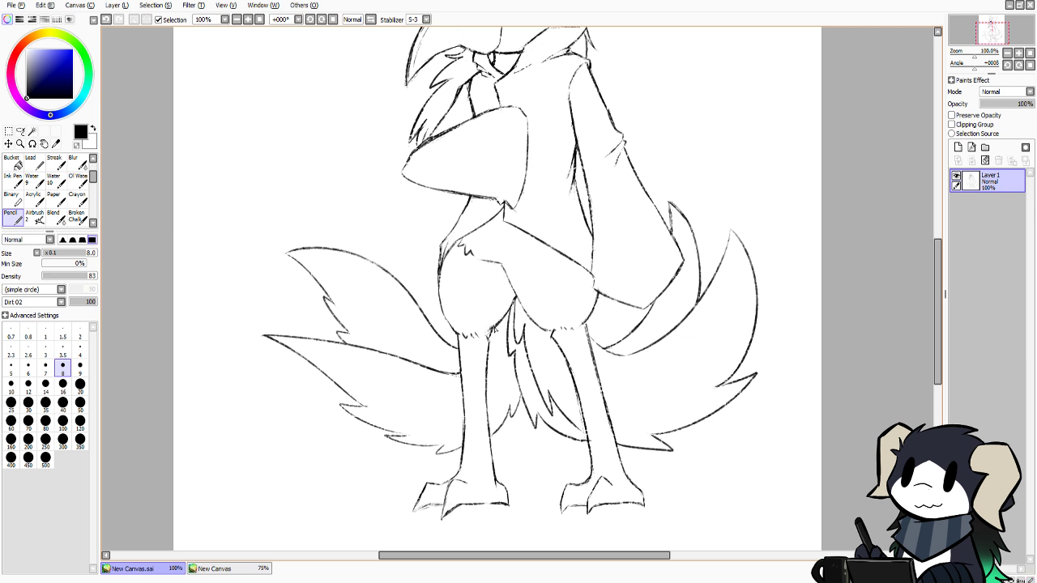
Sketch a short stroke along the inner edge of the left-hand thigh where the tails meet
key(ctrl+z)
drag(506, 316, 487, 337)
key(ctrl+z)
Move the whole sketch slightly right and down on the canvas
scroll(818, 328, down, 1)
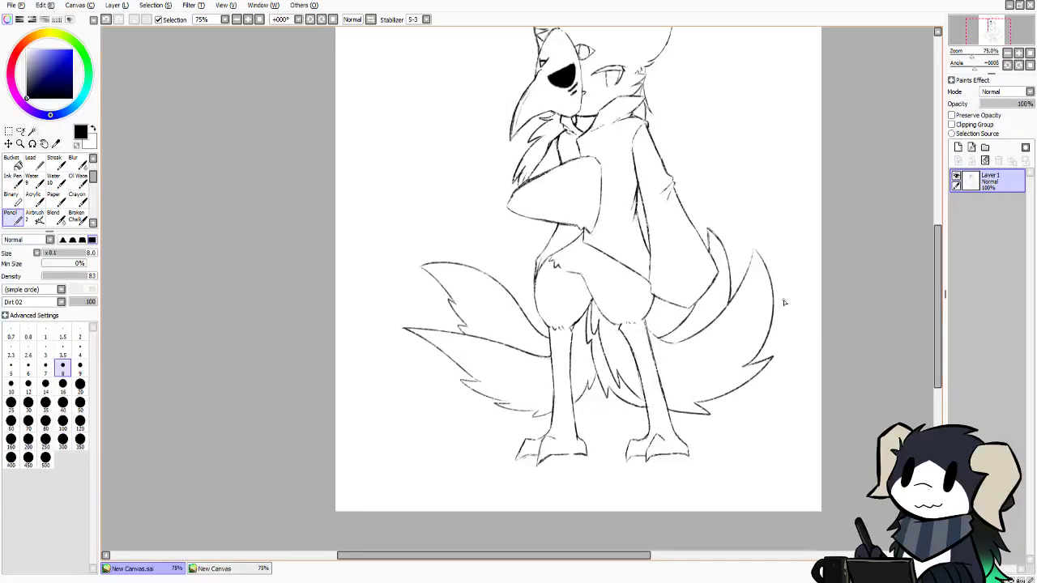
click(249, 20)
click(249, 20)
click(249, 20)
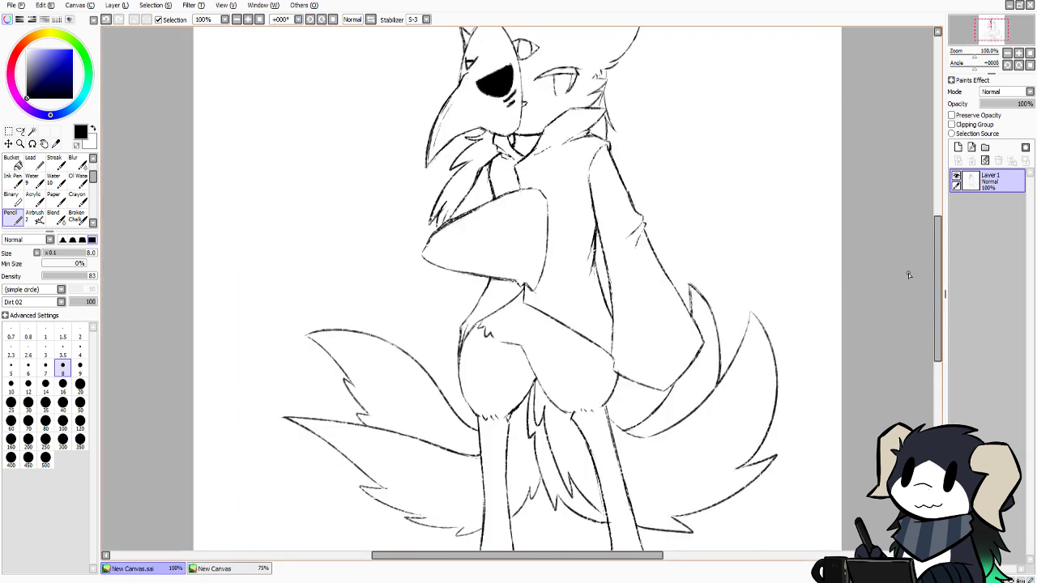
drag(936, 275, 931, 317)
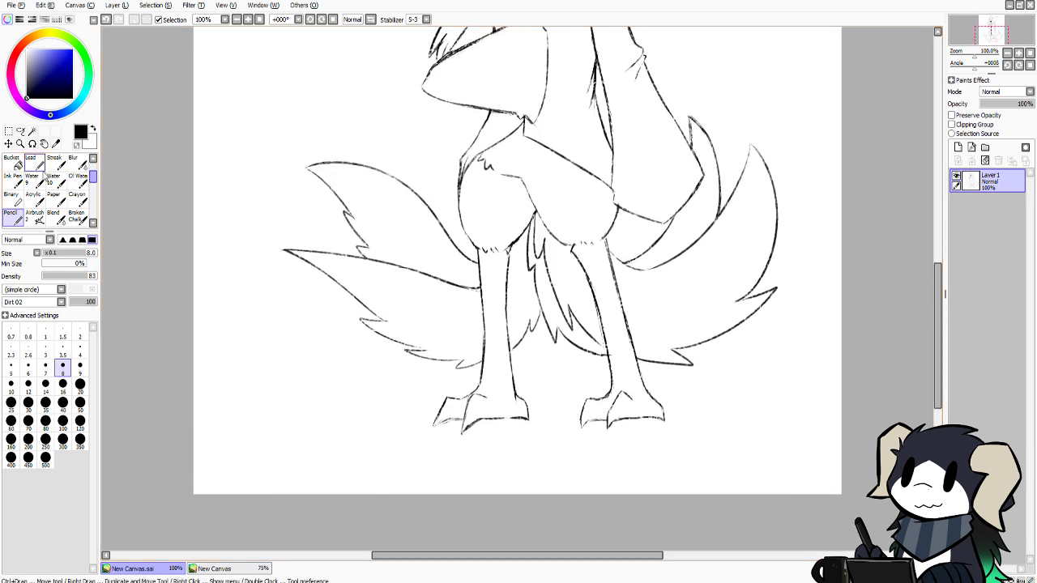
click(8, 144)
mouse_move(417, 213)
mouse_down()
mouse_move(437, 252)
mouse_move(429, 244)
mouse_up()
mouse_move(936, 341)
mouse_down()
mouse_move(930, 270)
mouse_move(941, 325)
mouse_up()
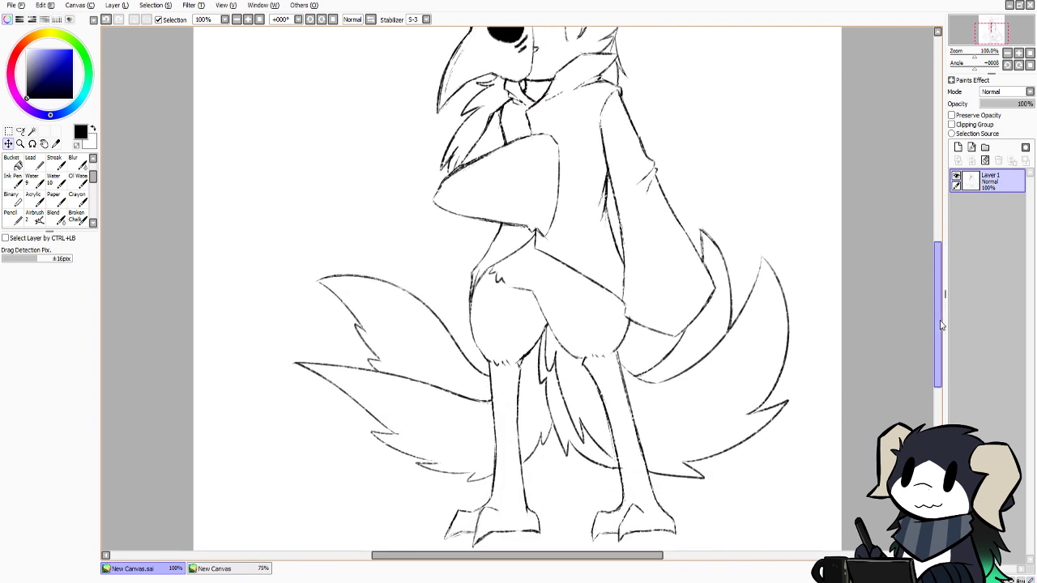
Check the reference and draw the short edge of the cloak's back hem behind the right-hand thigh with the Pencil brush
click(268, 569)
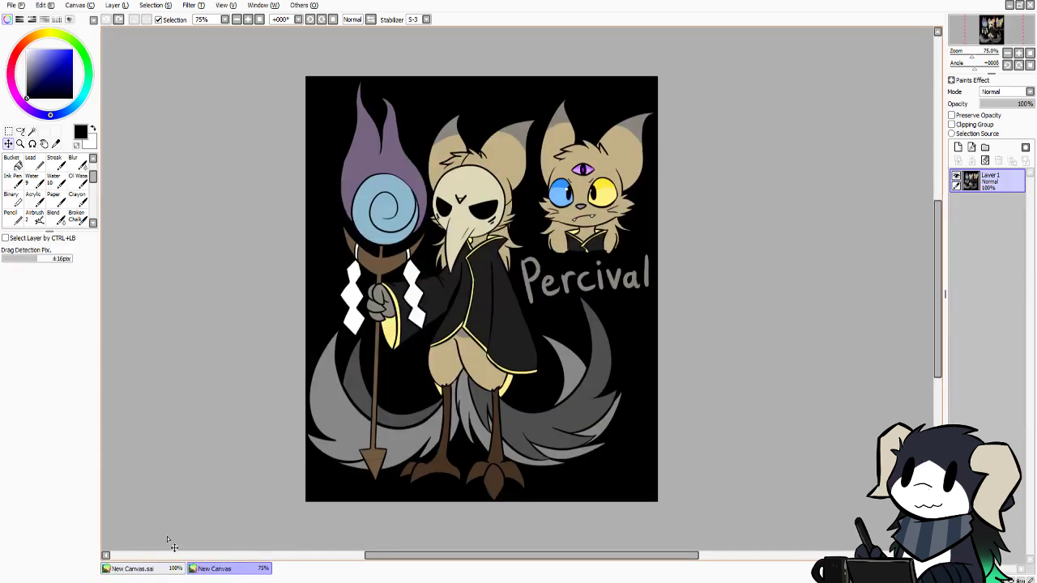
click(170, 569)
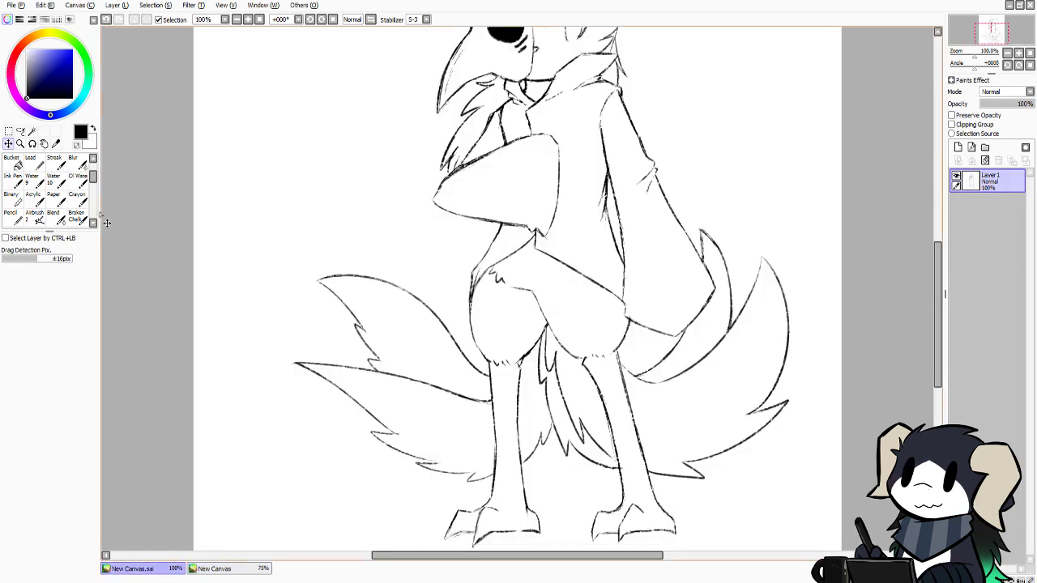
click(12, 217)
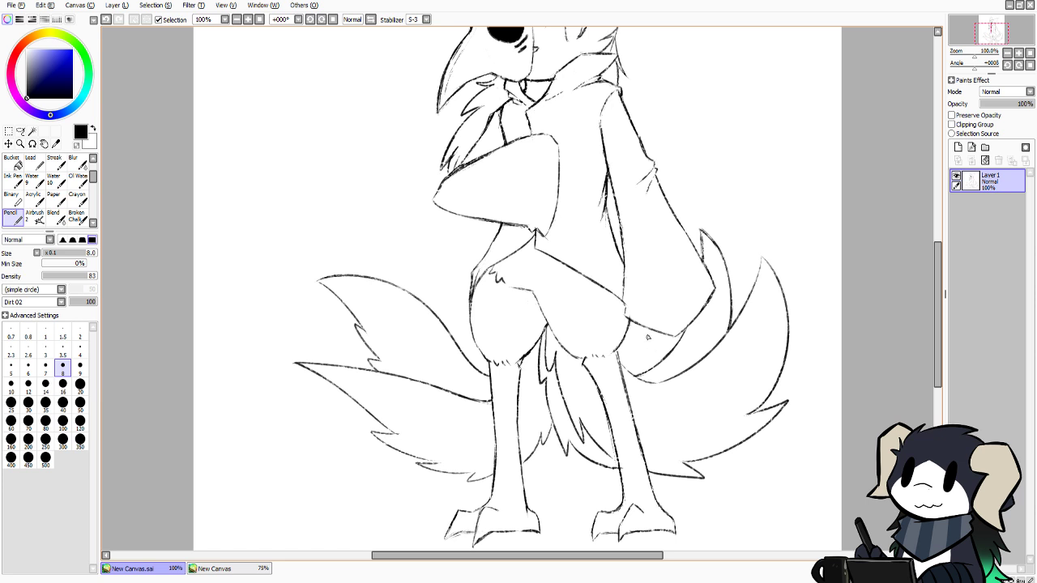
drag(640, 328, 652, 365)
Draw the pointed lower outline of another tail between the two lower legs
drag(529, 458, 571, 501)
key(ctrl+z)
drag(533, 448, 601, 492)
click(76, 145)
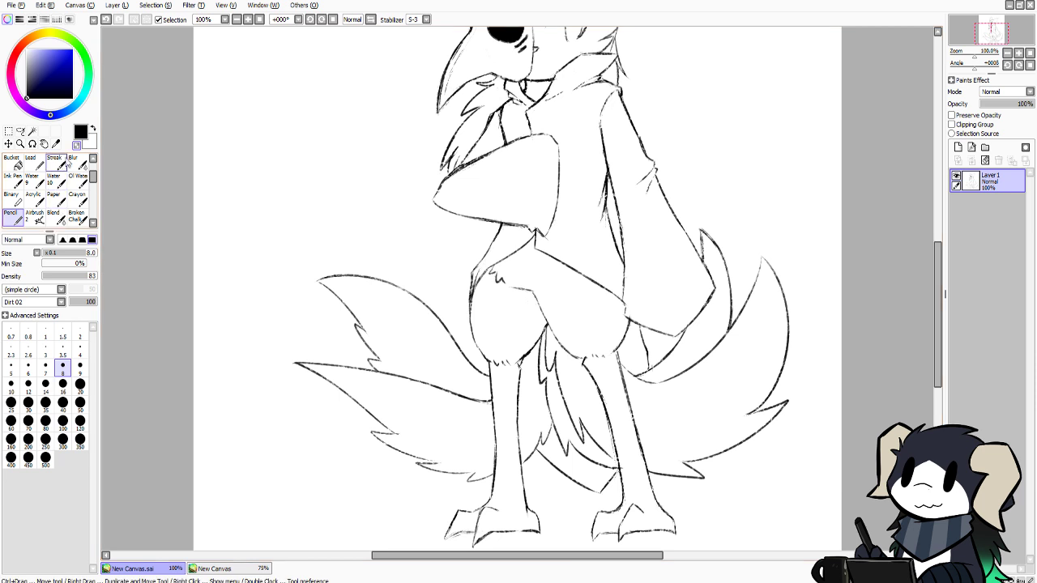
Compare the tails in the sketch with those in the reference drawing
click(212, 570)
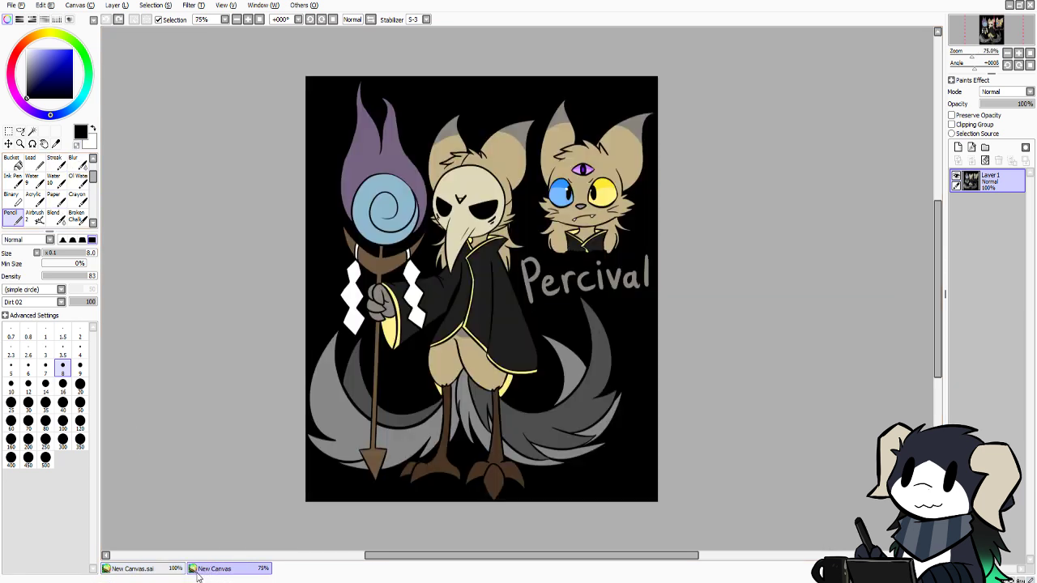
click(142, 571)
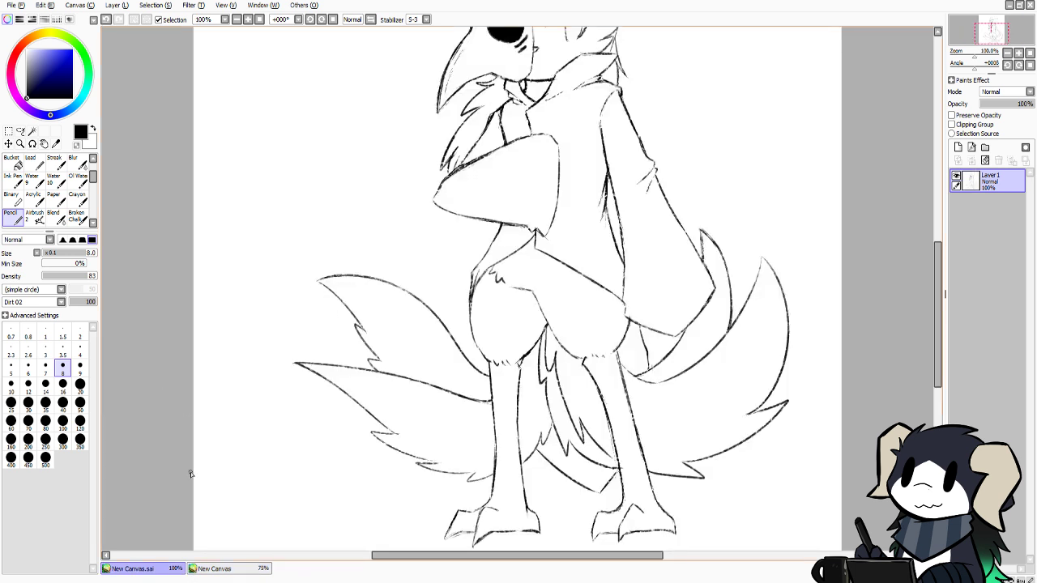
click(258, 570)
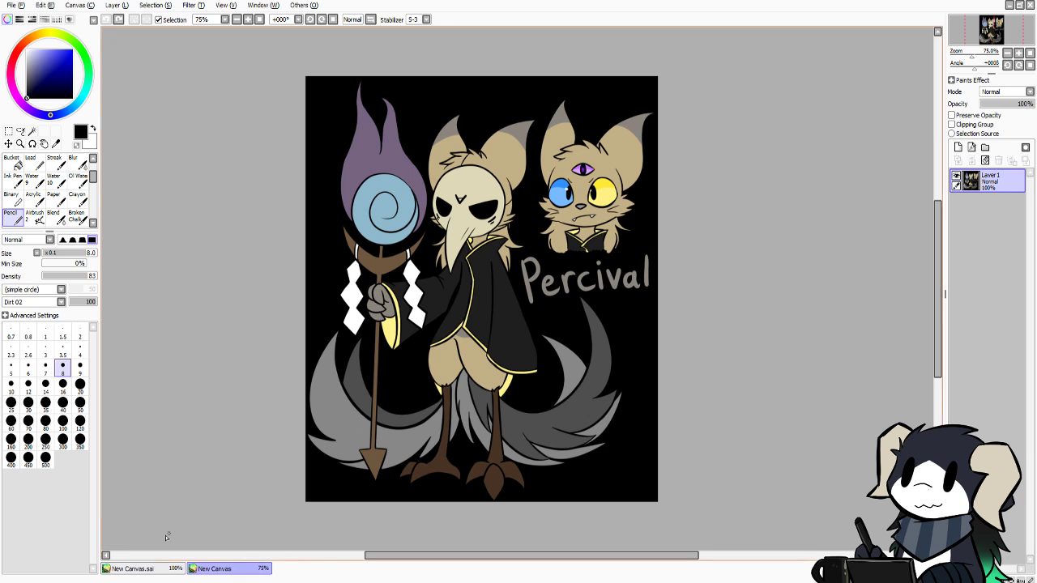
Return to the sketch and draw the cheek fur below the uncovered eye and the jaw line beside the mask
click(152, 570)
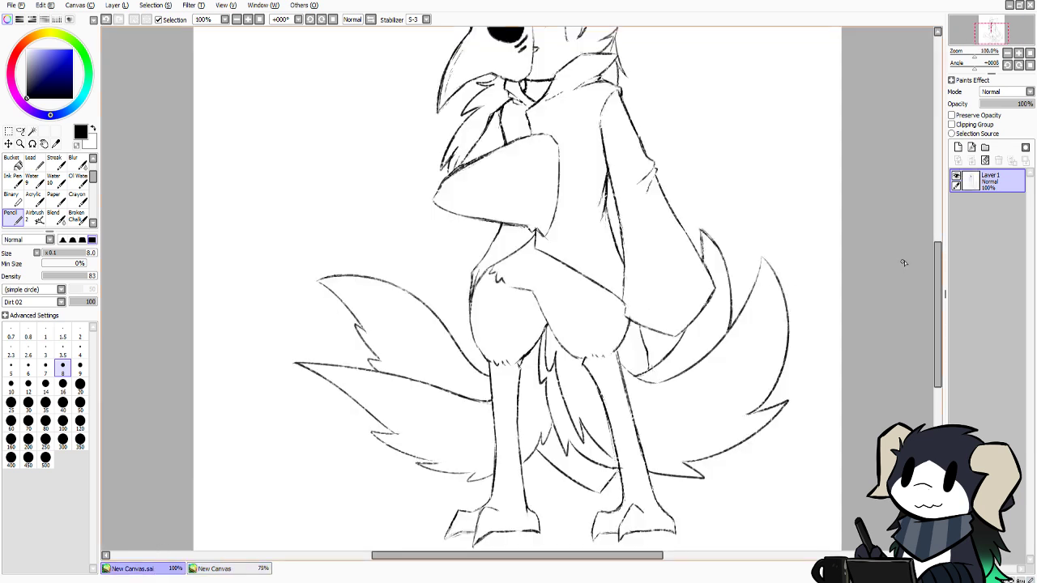
drag(942, 296, 942, 253)
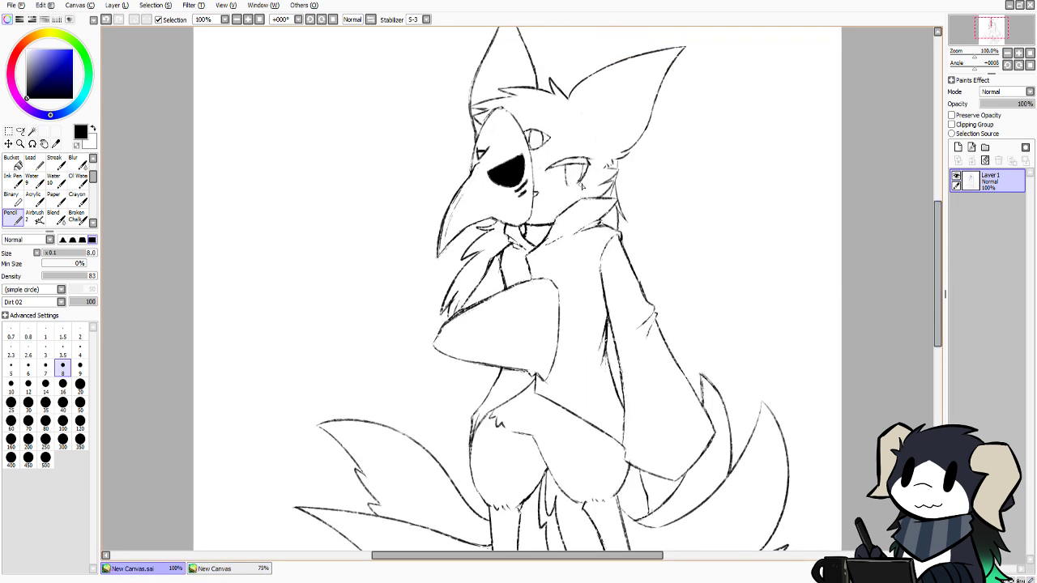
mouse_move(582, 186)
mouse_down()
mouse_move(608, 178)
mouse_move(603, 189)
mouse_move(608, 176)
mouse_move(595, 183)
mouse_move(605, 180)
mouse_up()
key(ctrl+z)
key(ctrl+z)
key(ctrl+z)
key(ctrl+z)
key(ctrl+z)
Check the reference face and draw the small mouth mark beside the lower edge of the mask
click(268, 568)
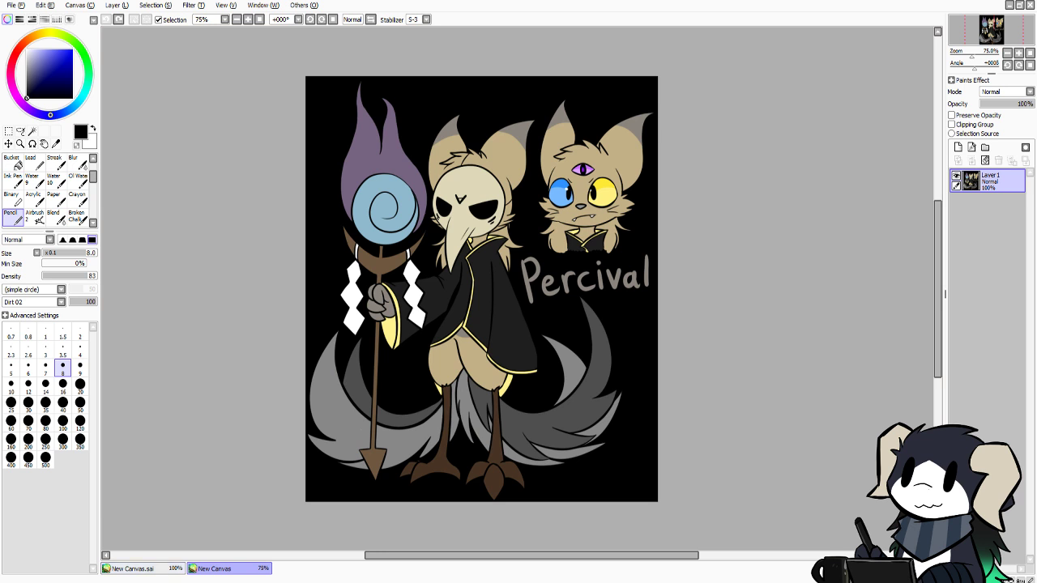
click(142, 569)
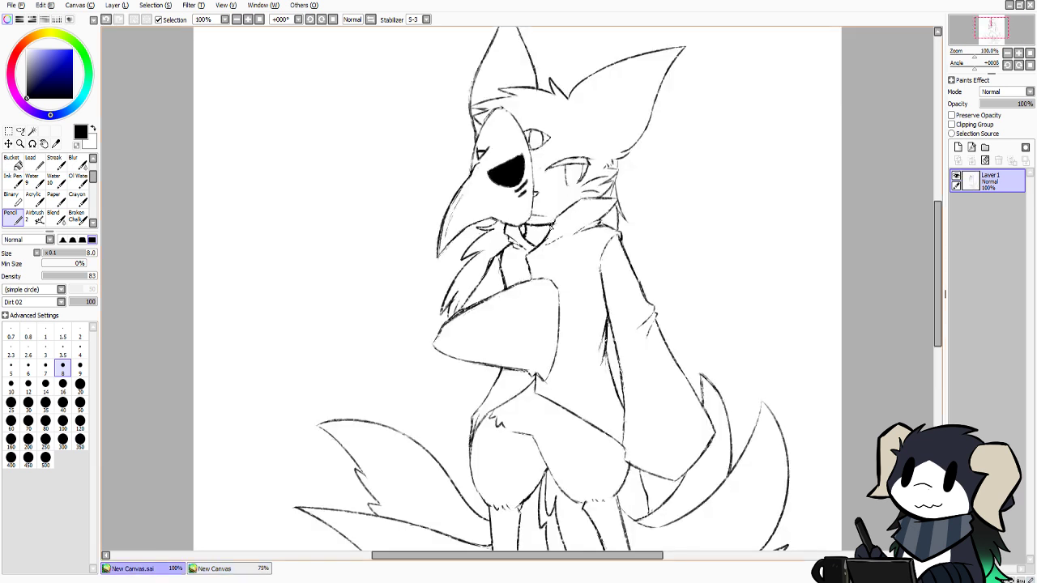
key(ctrl+z)
drag(531, 212, 541, 224)
key(ctrl+z)
key(ctrl+z)
key(ctrl+y)
key(ctrl+z)
key(ctrl+y)
key(ctrl+z)
key(ctrl+y)
key(ctrl+z)
key(ctrl+y)
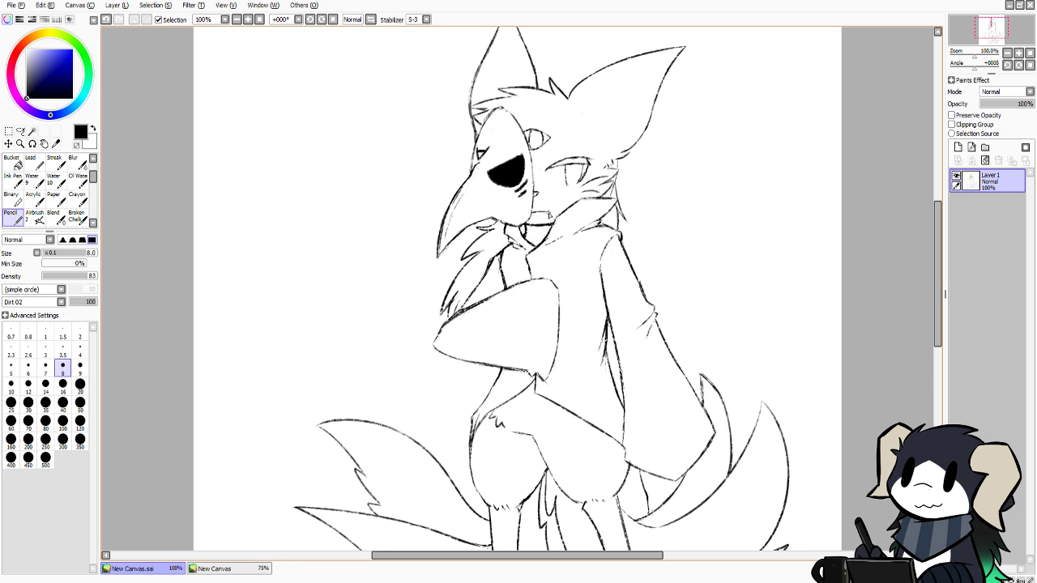
Refine the mouth with a short curved line and compare the face with and without it
drag(551, 213, 540, 212)
drag(939, 240, 939, 236)
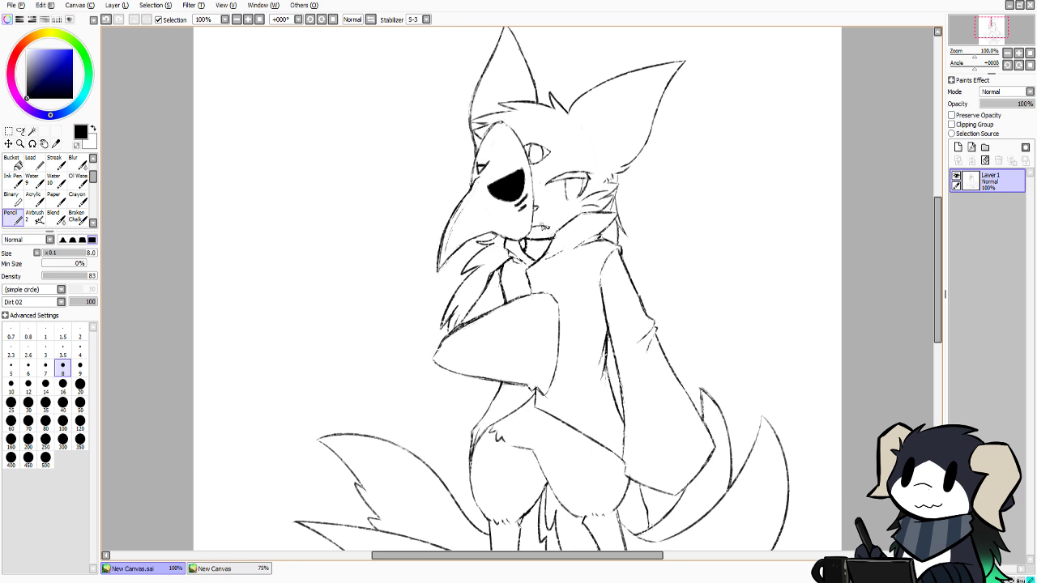
key(ctrl+z)
key(ctrl+y)
key(ctrl+z)
key(ctrl+y)
Draw a small tuft of fur inside the base of the right-hand ear
drag(938, 272, 937, 261)
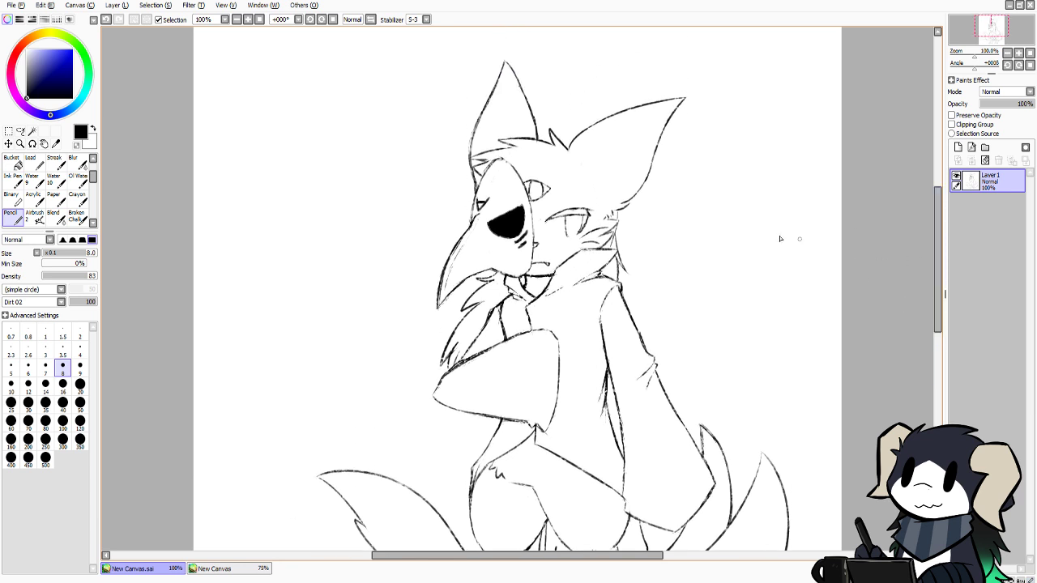
mouse_move(606, 195)
mouse_down()
mouse_move(621, 182)
mouse_move(621, 214)
mouse_up()
drag(936, 221, 934, 221)
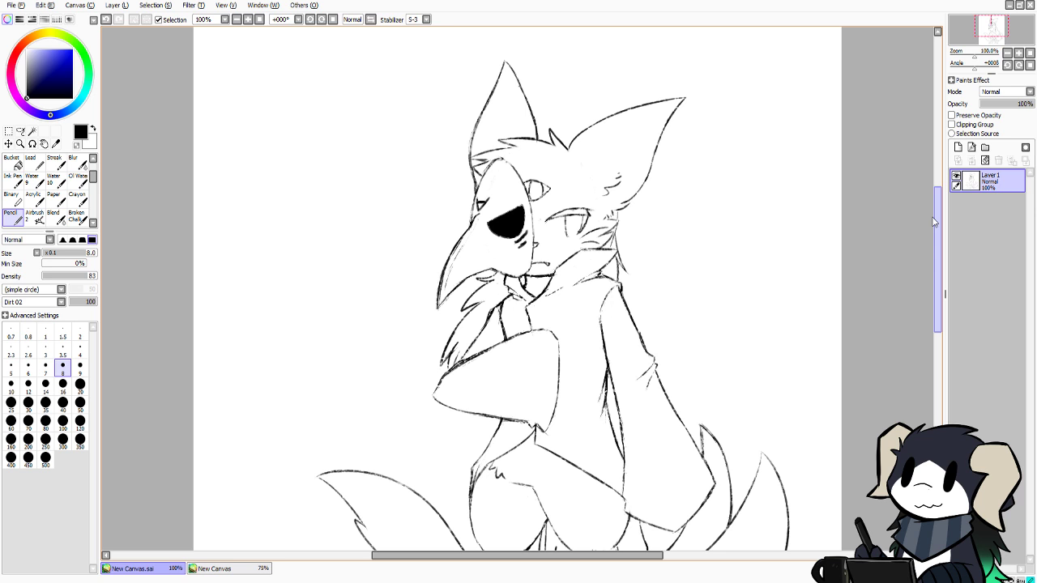
scroll(930, 217, down, 2)
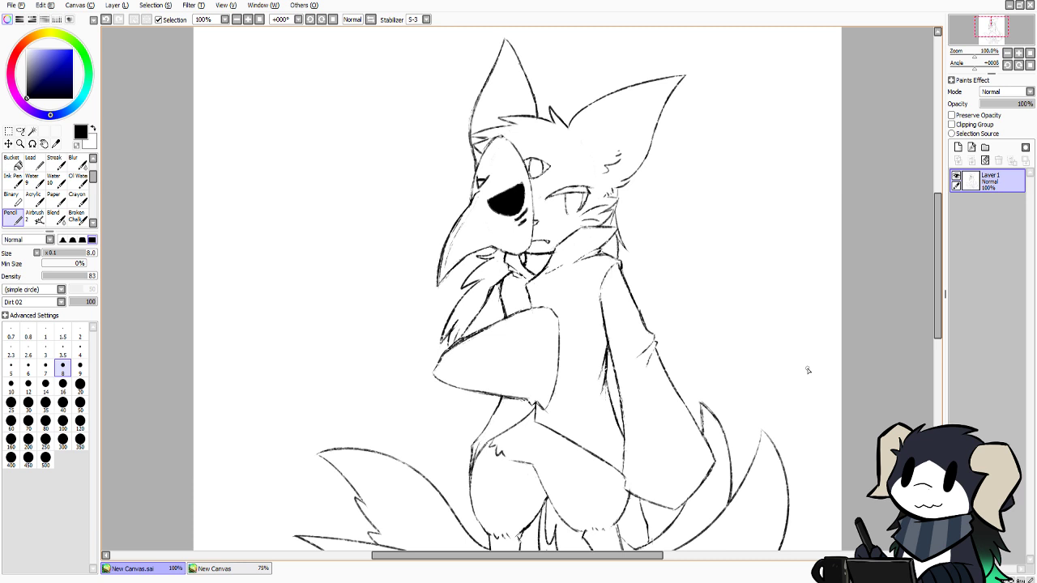
Add a new layer above the sketch and trace the upper edge of the right-hand ear with a darker line
drag(937, 212, 940, 261)
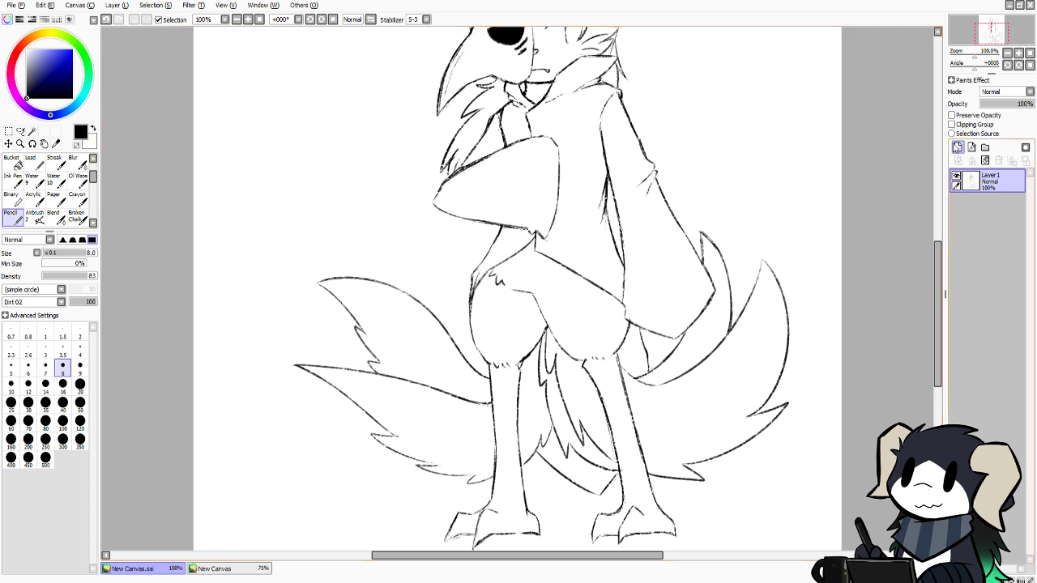
click(958, 147)
drag(940, 264, 940, 210)
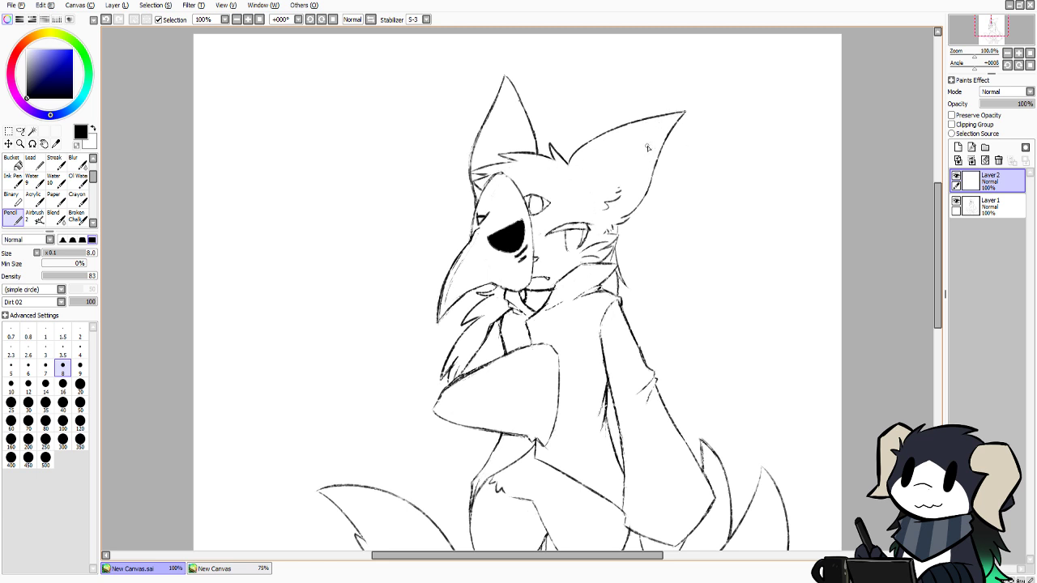
key(ctrl+z)
mouse_move(687, 112)
mouse_down()
mouse_move(619, 126)
mouse_move(636, 123)
mouse_move(574, 155)
mouse_up()
key(ctrl+z)
key(ctrl+z)
Trace the hair tuft between the ears, the top of the head and the forehead fur with darker lines
drag(551, 144, 570, 165)
key(ctrl+z)
drag(500, 154, 557, 160)
key(ctrl+z)
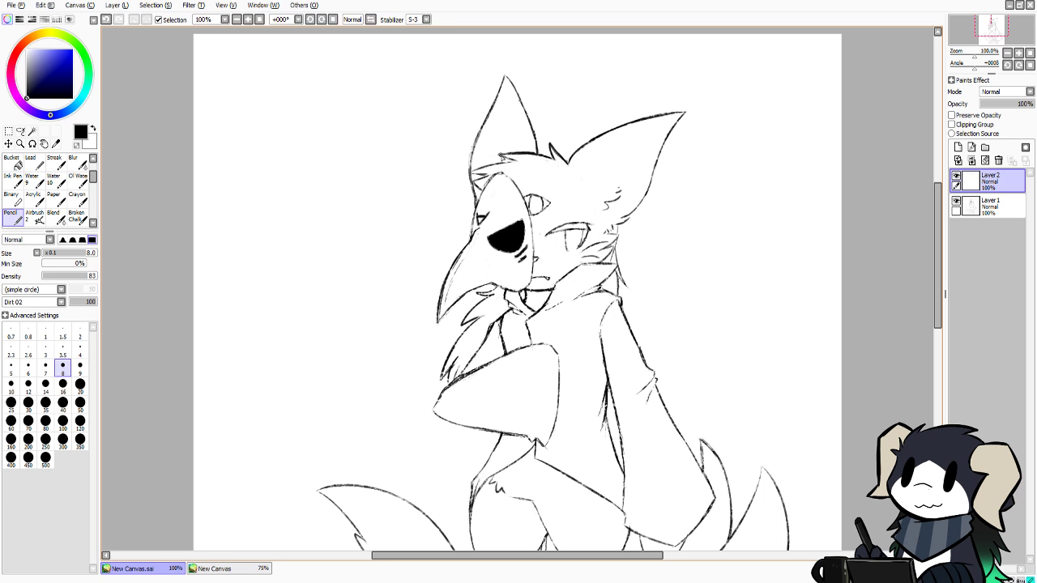
key(ctrl+z)
drag(514, 161, 474, 174)
key(ctrl+z)
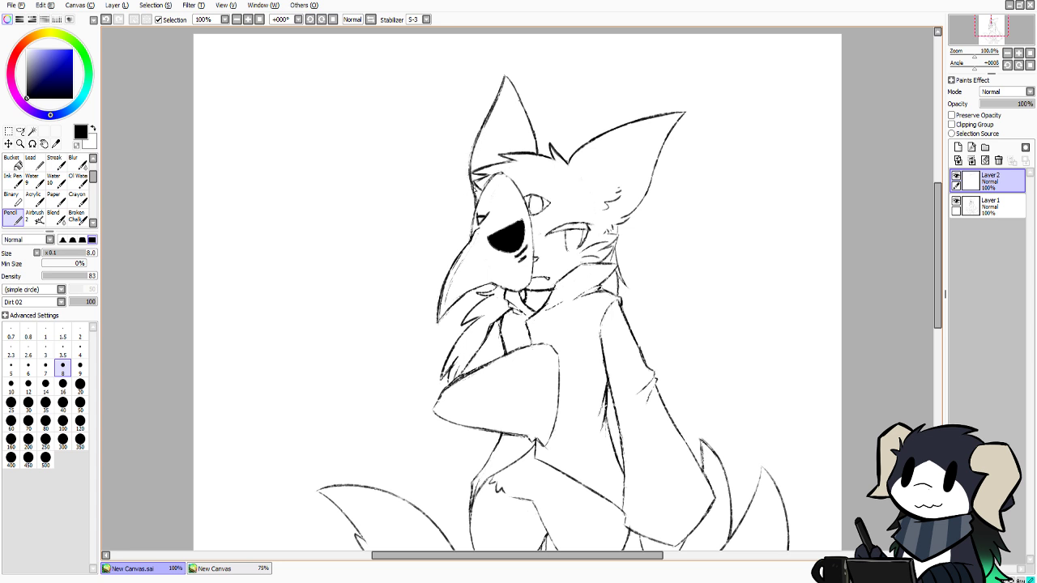
Trace the inner edge of the left-hand ear from its tip down to the head with a darker line
drag(504, 76, 536, 113)
key(ctrl+z)
key(ctrl+z)
key(ctrl+z)
mouse_move(502, 74)
mouse_down()
mouse_move(530, 118)
mouse_move(520, 90)
mouse_move(503, 74)
mouse_move(531, 131)
mouse_up()
key(ctrl+z)
drag(513, 93, 532, 146)
key(ctrl+z)
drag(521, 102, 539, 155)
Trace the left edge of the mask and the outer curve of its beak with darker lines
mouse_move(937, 206)
mouse_down()
mouse_move(936, 218)
mouse_move(933, 207)
mouse_up()
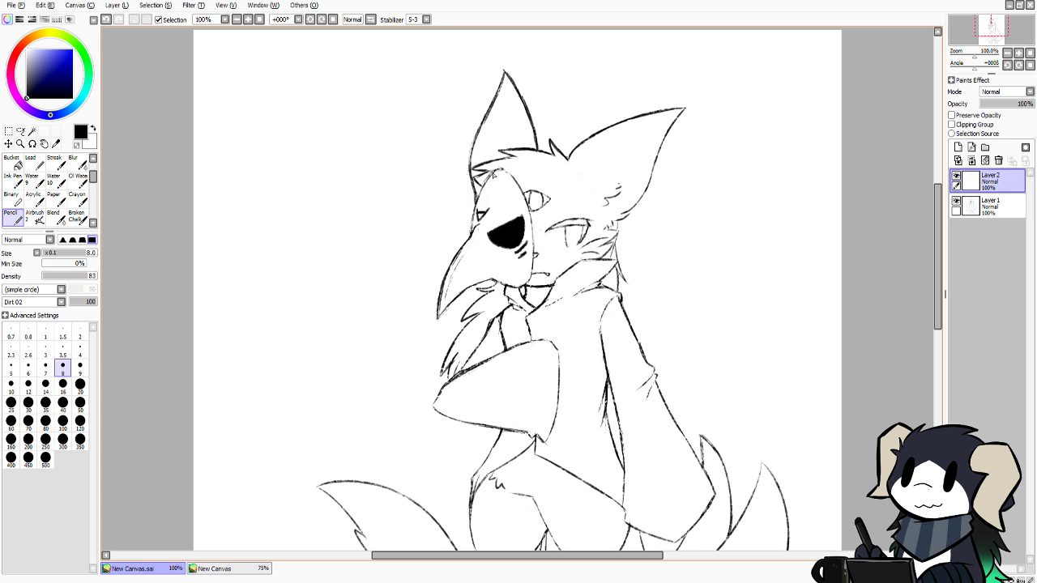
drag(489, 175, 476, 228)
key(ctrl+z)
key(ctrl+z)
mouse_move(447, 277)
mouse_down()
mouse_move(437, 318)
mouse_move(465, 286)
mouse_up()
key(ctrl+z)
key(ctrl+z)
drag(438, 318, 465, 291)
key(ctrl+z)
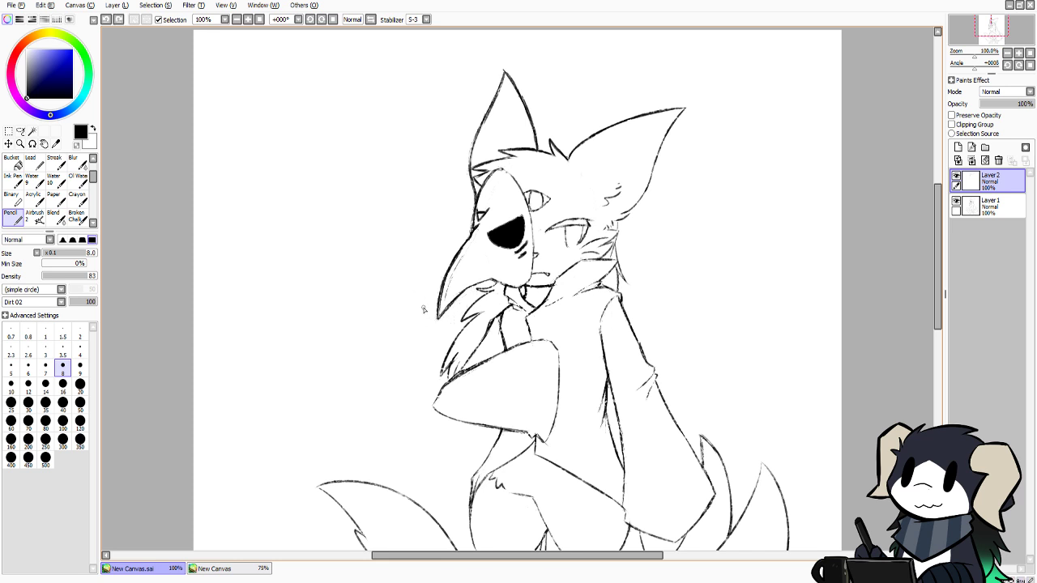
Trace the underside of the beak from its tip back to the mask's lower edge
mouse_move(440, 315)
mouse_down()
mouse_move(493, 279)
mouse_move(470, 293)
mouse_up()
key(ctrl+z)
key(ctrl+z)
key(ctrl+z)
key(ctrl+z)
key(ctrl+z)
drag(468, 290, 491, 284)
key(ctrl+z)
drag(493, 280, 503, 285)
key(ctrl+z)
key(ctrl+z)
key(ctrl+y)
key(ctrl+z)
Trace the outer edge of the right-hand ear from its tip down to the cheek
scroll(944, 285, up, 1)
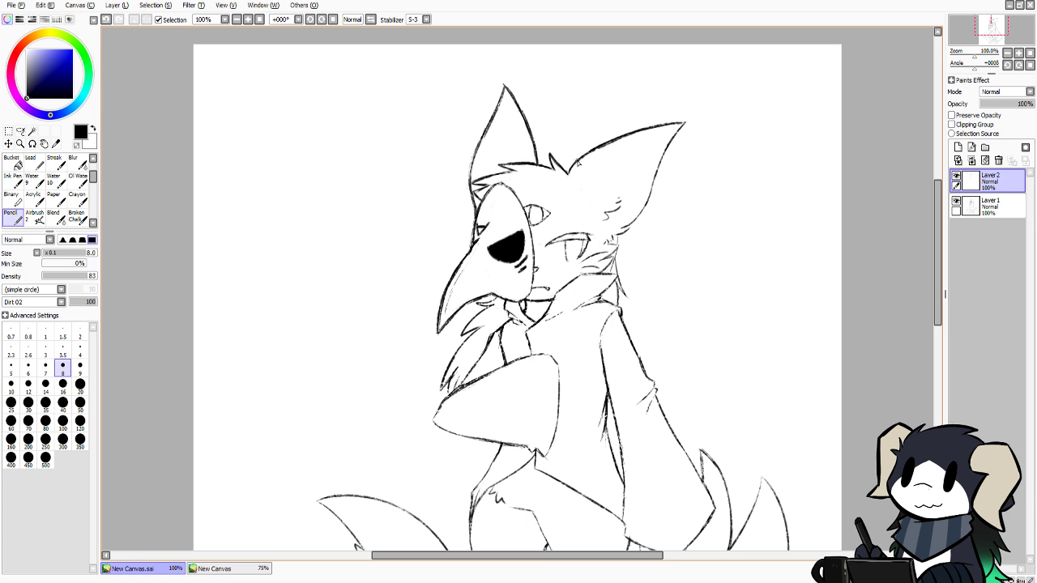
drag(685, 124, 667, 155)
key(ctrl+z)
key(ctrl+z)
drag(684, 123, 640, 226)
key(ctrl+z)
drag(657, 177, 623, 243)
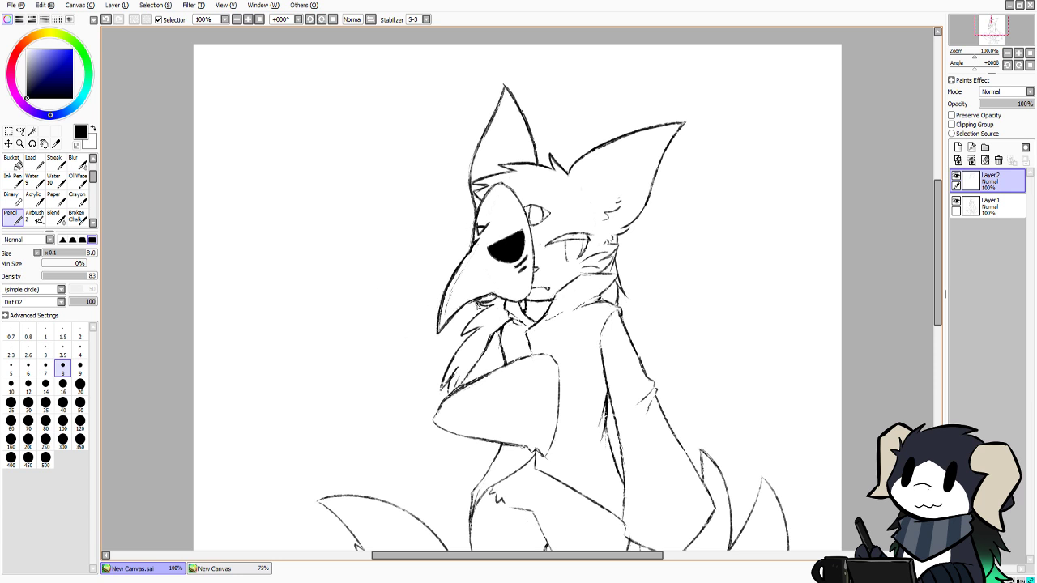
Trace the fur tufts hanging below the beak with darker lines
drag(488, 308, 442, 384)
key(ctrl+z)
key(ctrl+z)
key(ctrl+z)
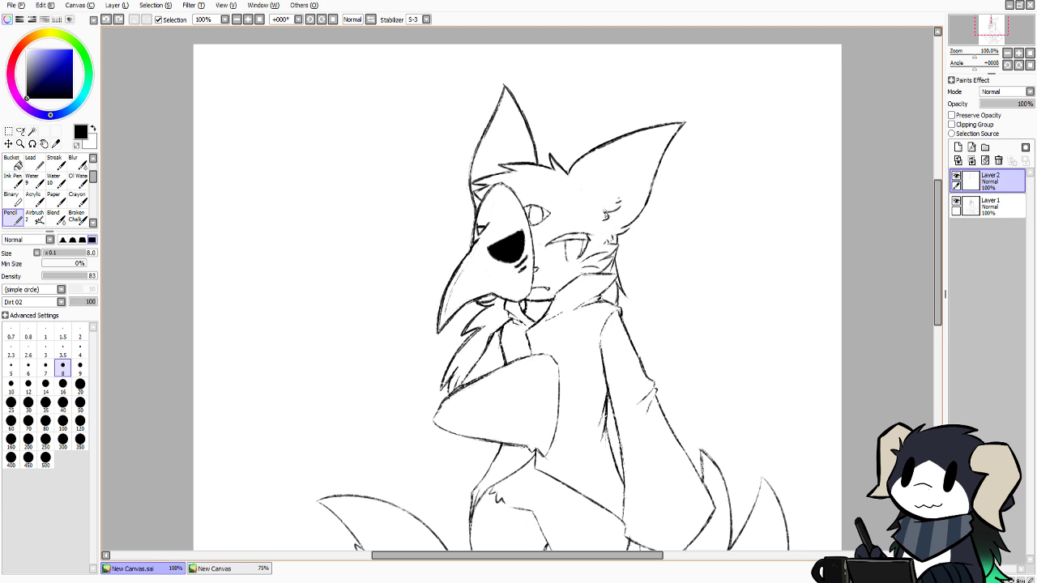
Darken the eyelid and pupil of the uncovered eye and the lines of the forehead eye
drag(936, 234, 937, 261)
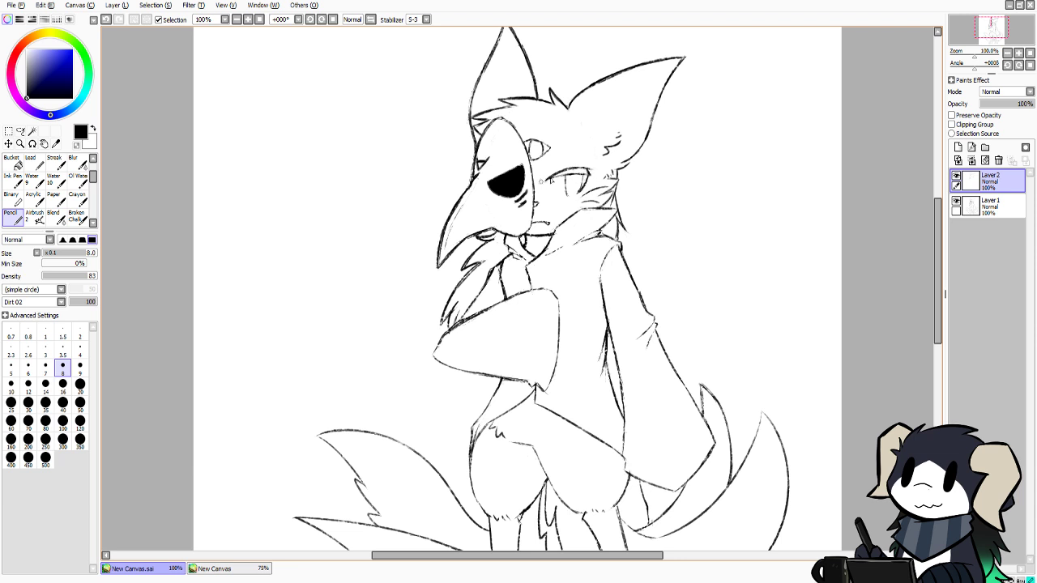
key(ctrl+z)
drag(545, 181, 589, 177)
key(ctrl+z)
drag(584, 175, 578, 192)
key(ctrl+z)
mouse_move(530, 139)
mouse_down()
mouse_move(548, 146)
mouse_move(540, 157)
mouse_up()
drag(938, 250, 938, 247)
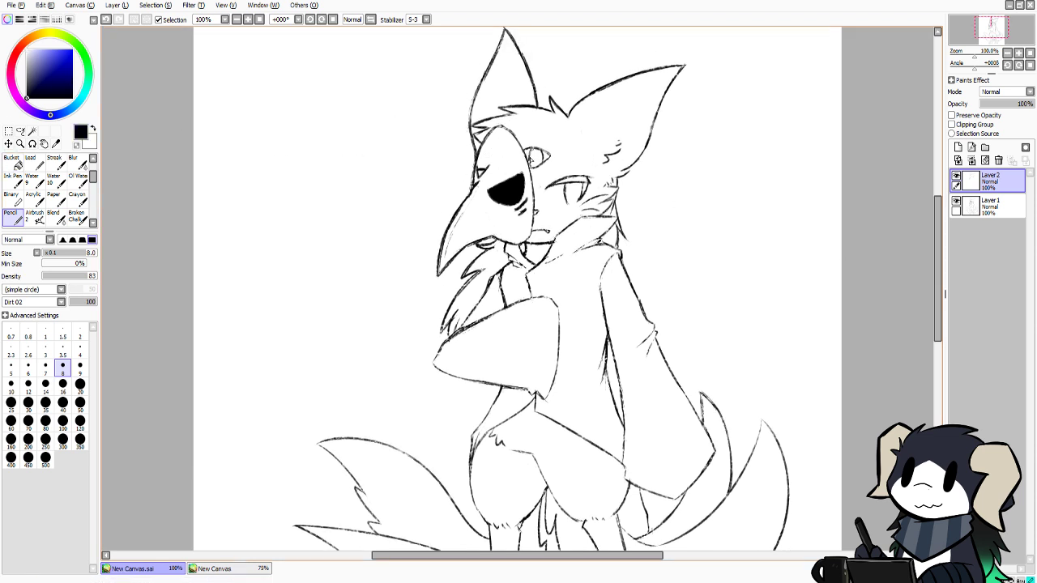
drag(531, 160, 542, 166)
key(ctrl+z)
Trace the upper, front and lower edges of the cloak's collar with darker lines
drag(932, 235, 934, 249)
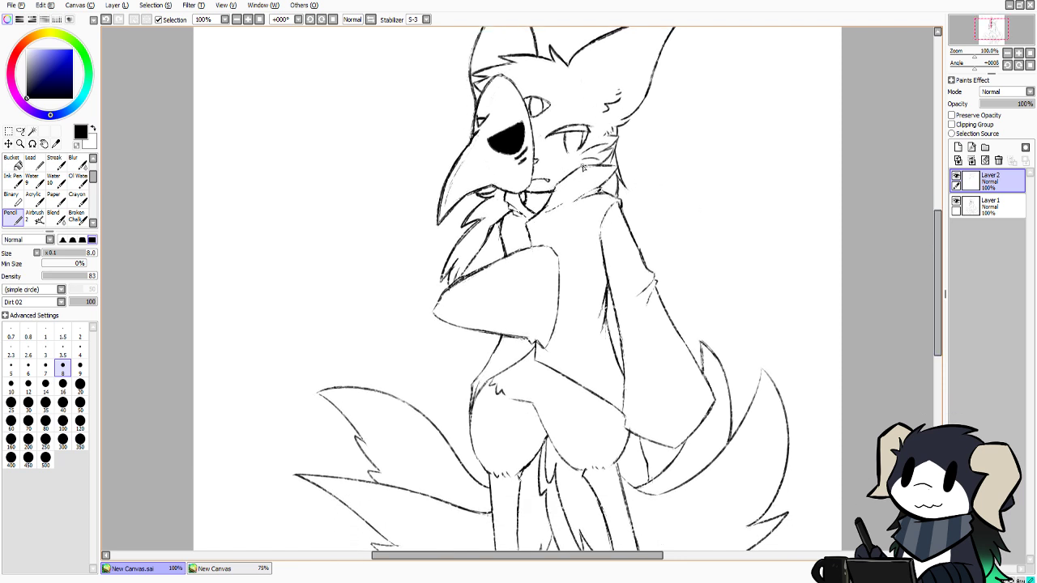
drag(580, 168, 531, 232)
key(ctrl+z)
drag(557, 186, 545, 209)
drag(573, 202, 610, 193)
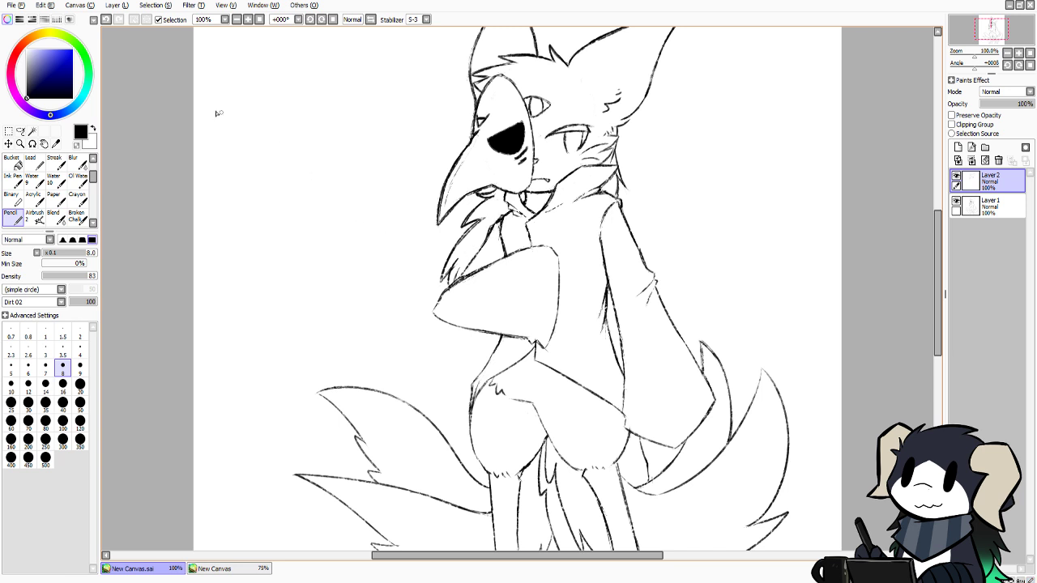
Finish tracing the chest fur between the collar and the raised sleeve with short dark strokes
click(77, 146)
key(ctrl+z)
click(77, 145)
drag(500, 222, 495, 227)
drag(477, 256, 457, 282)
key(ctrl+z)
Trace the lower edge and the right edge of the raised sleeve's wide cuff
drag(433, 312, 478, 336)
key(ctrl+z)
mouse_move(483, 333)
mouse_down()
mouse_move(444, 321)
mouse_move(527, 339)
mouse_up()
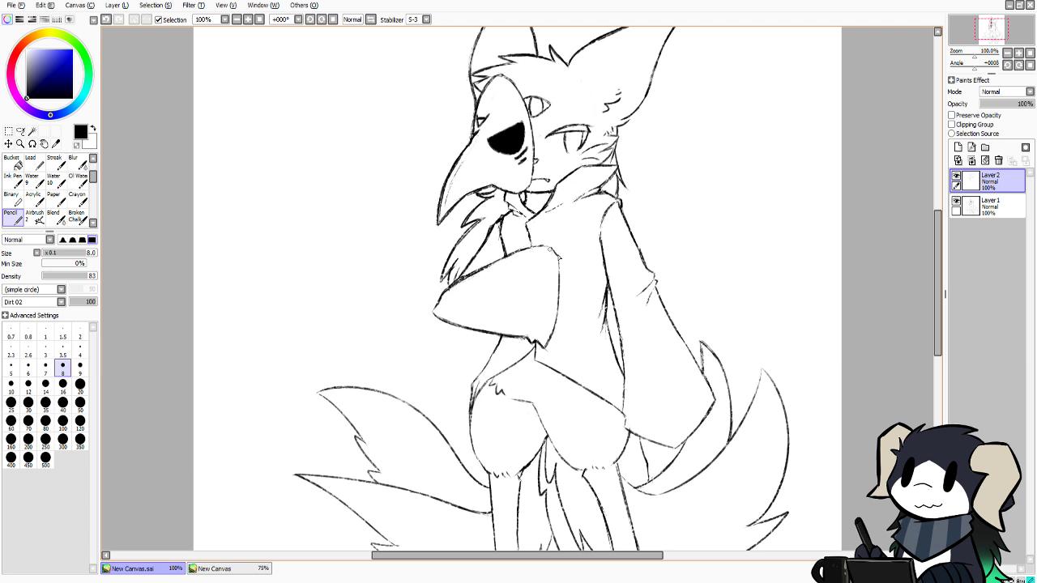
drag(558, 261, 557, 320)
key(ctrl+z)
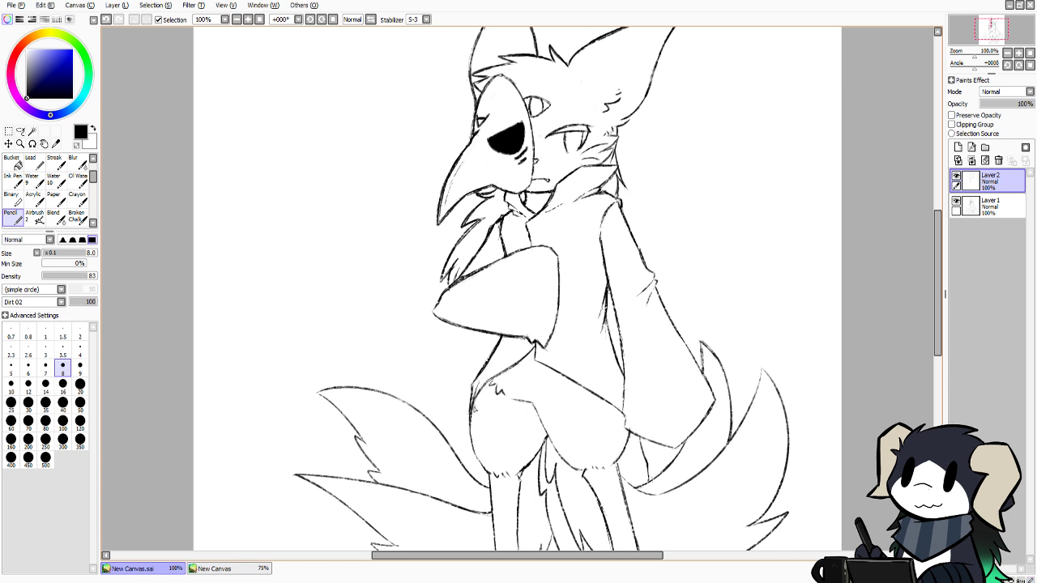
Trace the rounded outlines of both thighs and the inner line where they meet
mouse_move(475, 408)
mouse_down()
mouse_move(472, 449)
mouse_move(499, 480)
mouse_up()
key(ctrl+z)
key(ctrl+z)
mouse_move(515, 401)
mouse_down()
mouse_move(533, 403)
mouse_move(570, 464)
mouse_up()
key(ctrl+z)
key(ctrl+z)
drag(546, 431, 582, 473)
key(ctrl+z)
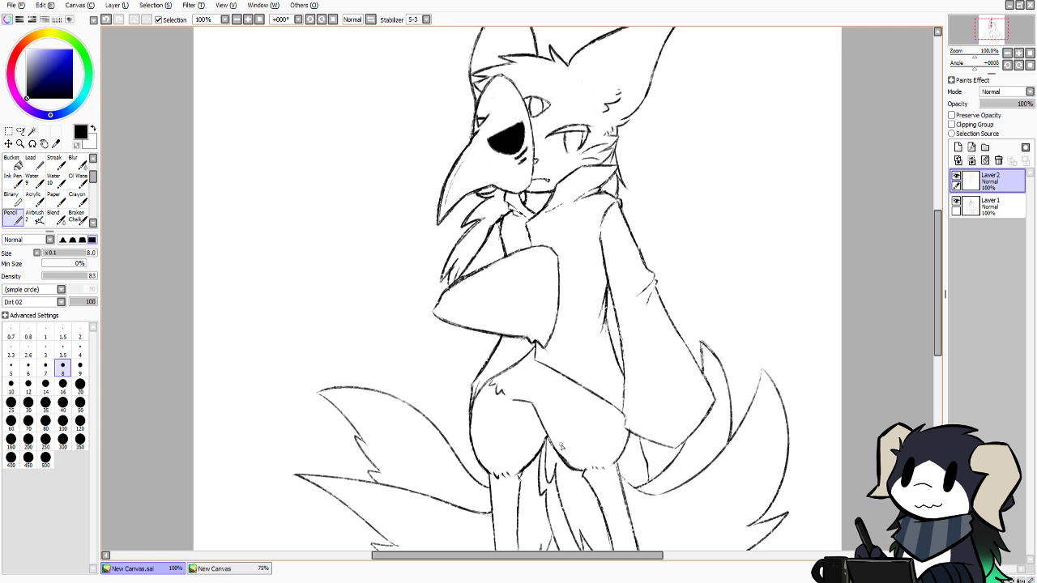
Trace the cloak's front hem running diagonally across the top of the right-hand thigh
key(ctrl+z)
key(ctrl+z)
drag(536, 358, 579, 392)
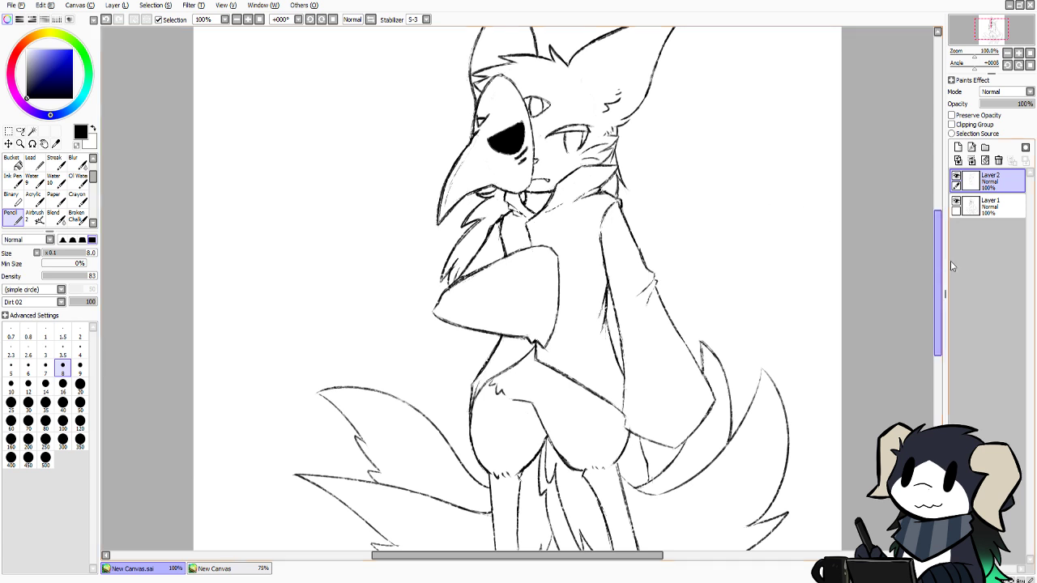
Trace the left-hand lower leg and its clawed foot with darker lines
scroll(938, 264, down, 3)
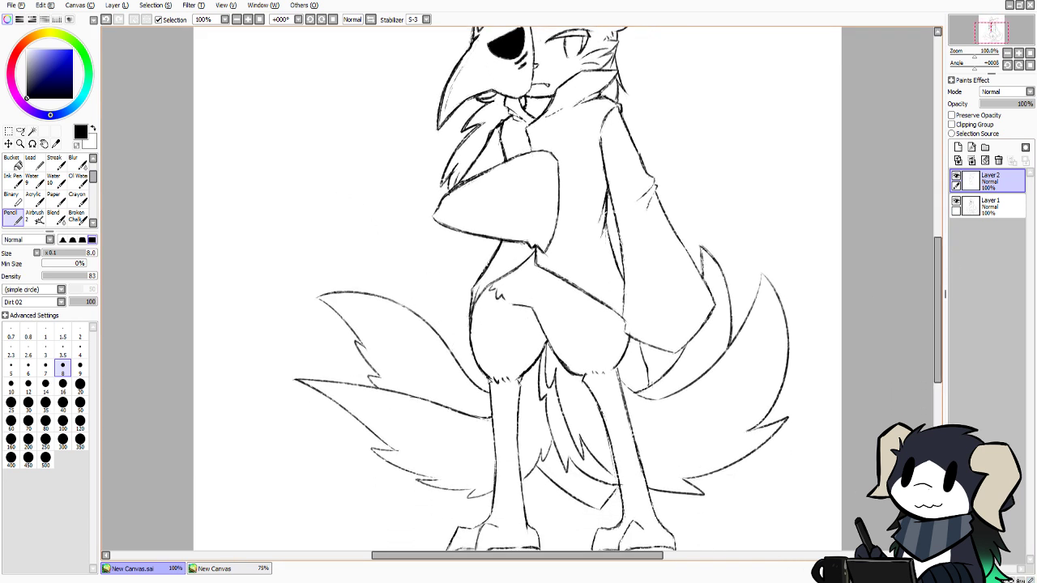
scroll(937, 316, down, 3)
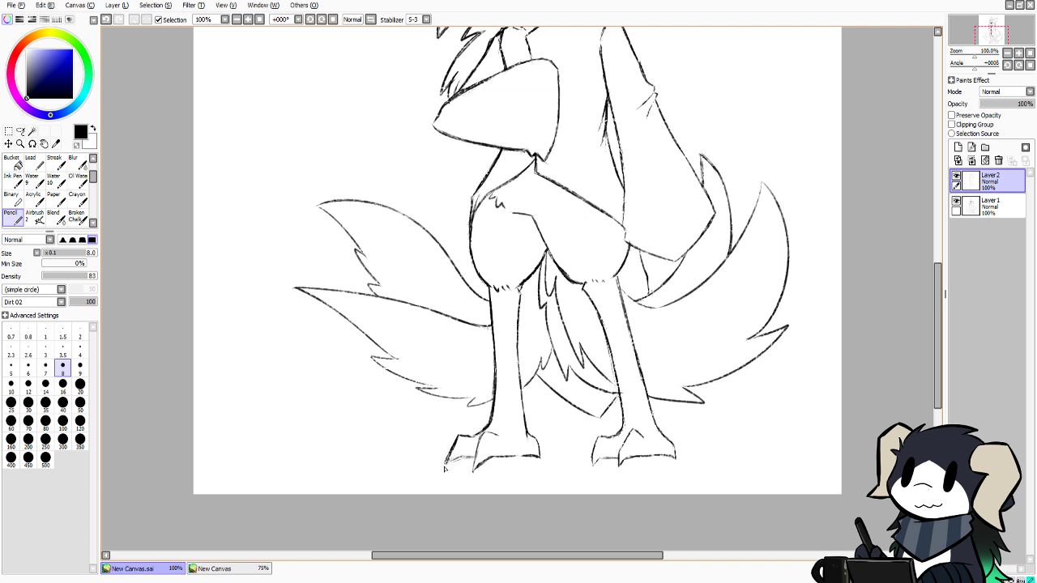
drag(444, 468, 460, 461)
key(ctrl+z)
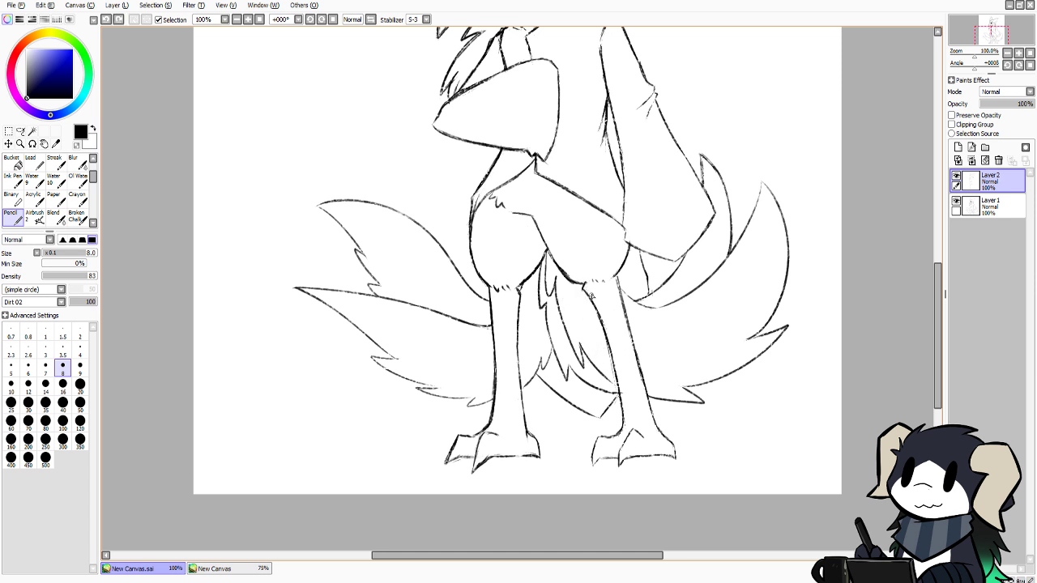
Trace both sides of the right-hand lower leg and the edges of its foot with darker lines
mouse_move(583, 290)
mouse_down()
mouse_move(609, 320)
mouse_move(612, 373)
mouse_up()
key(ctrl+z)
mouse_move(604, 331)
mouse_down()
mouse_move(622, 405)
mouse_move(611, 438)
mouse_up()
key(ctrl+z)
mouse_move(615, 435)
mouse_down()
mouse_move(599, 441)
mouse_move(591, 463)
mouse_move(615, 458)
mouse_up()
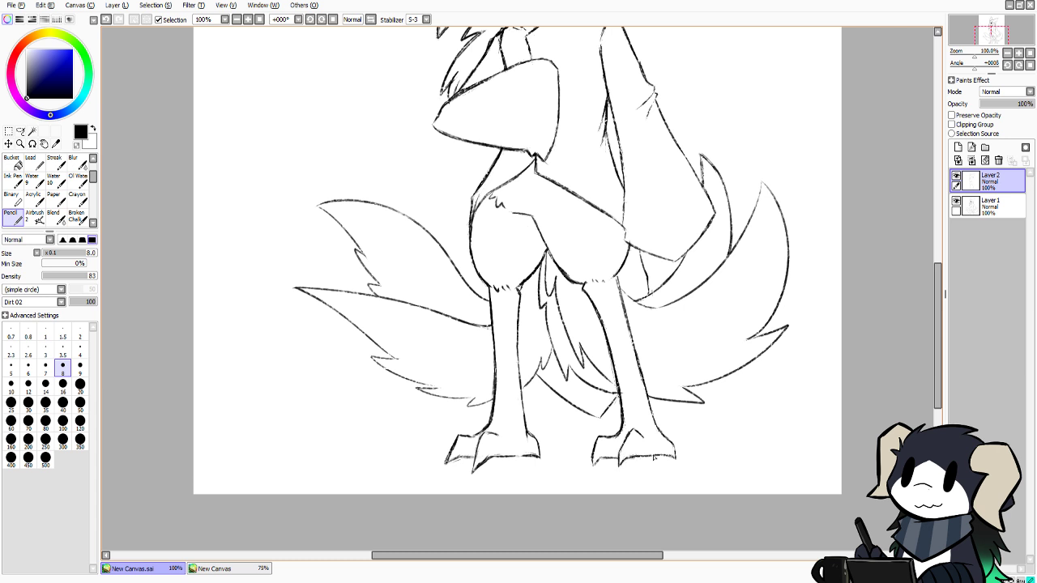
drag(630, 458, 676, 457)
drag(616, 280, 669, 442)
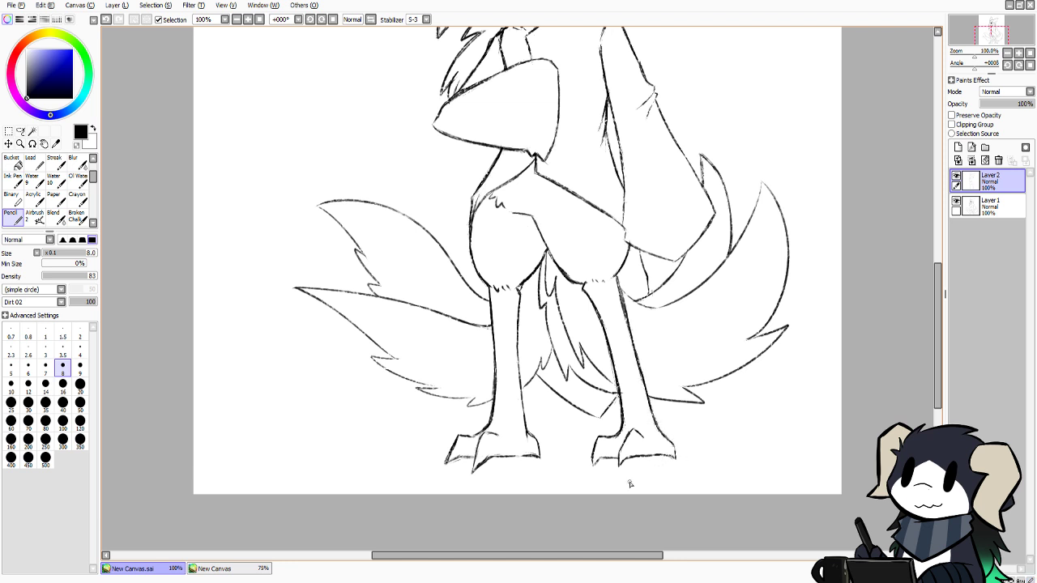
Toggle the upper layer's visibility to compare the legs and upper body with and without the darker lines
click(956, 176)
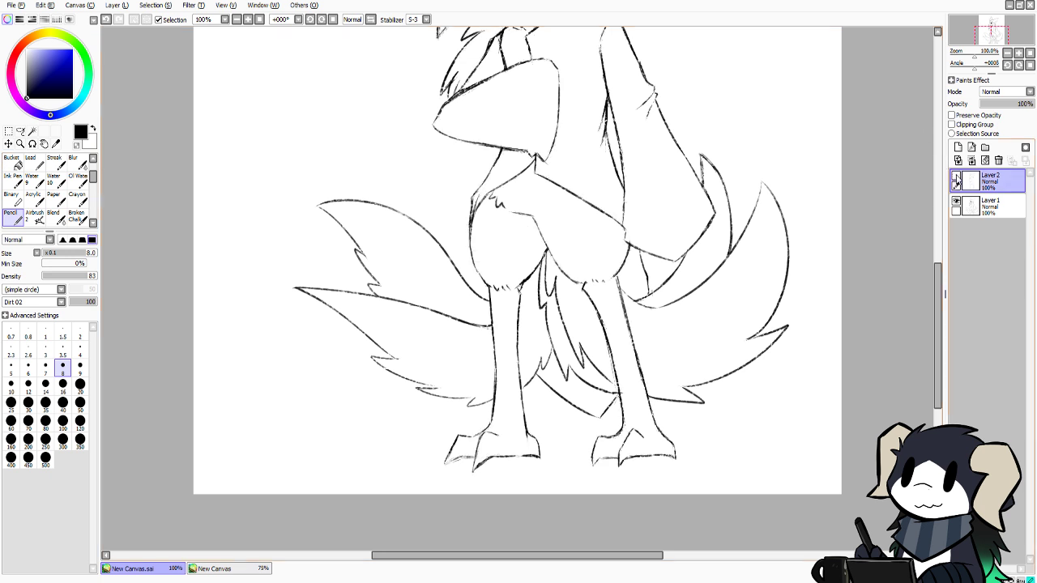
click(956, 177)
click(956, 176)
click(957, 177)
click(956, 176)
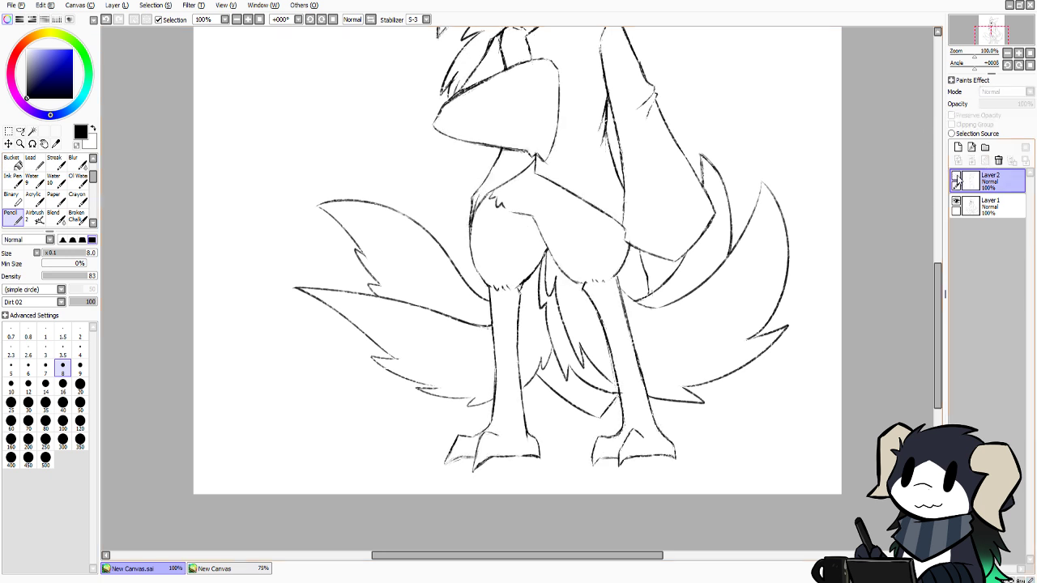
click(956, 176)
drag(940, 320, 950, 259)
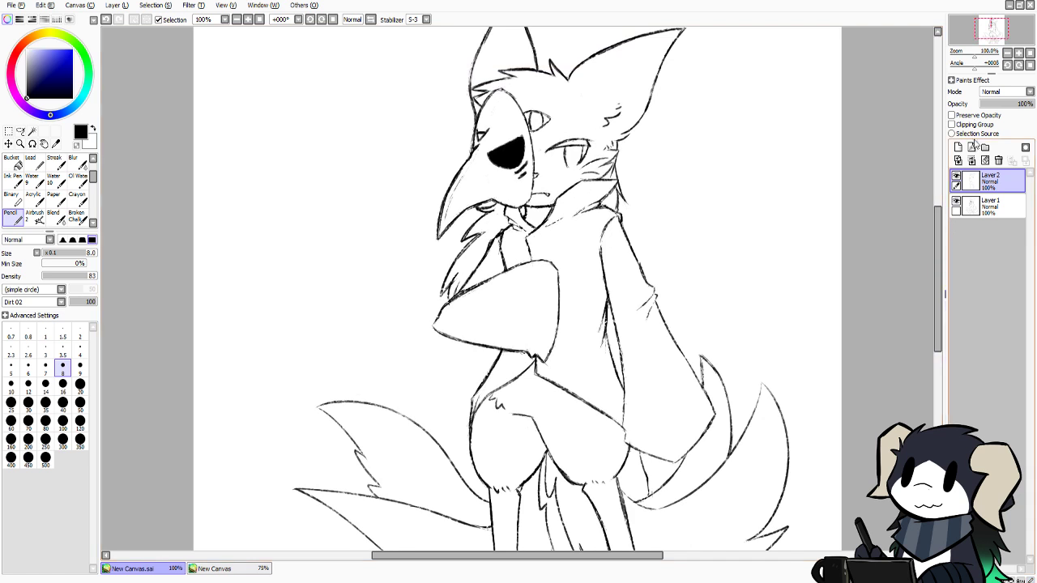
click(957, 177)
click(957, 178)
click(957, 177)
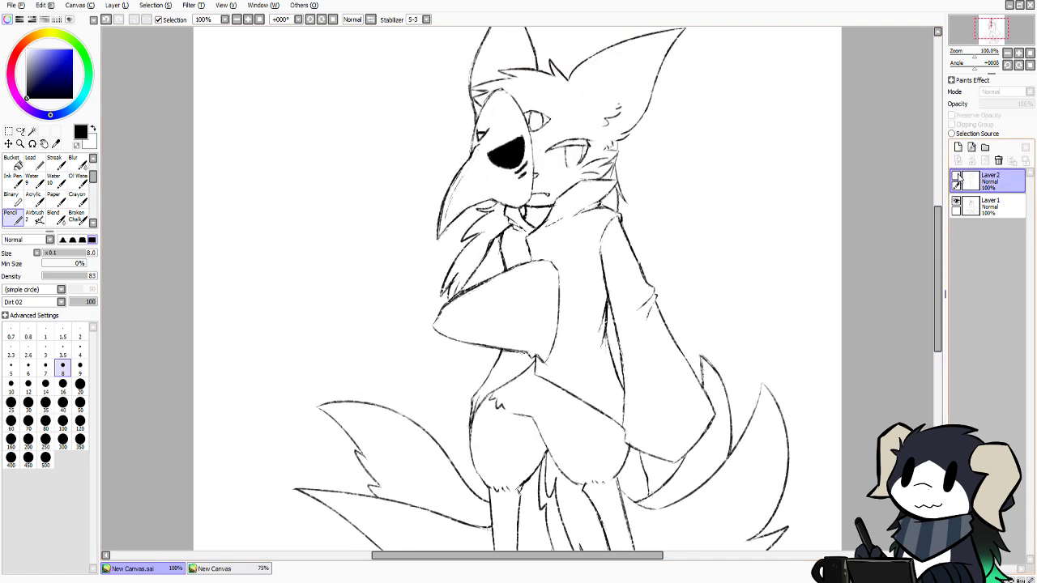
Compare the sketch with and without Layer 2's darker lines by switching that layer's visibility
click(957, 177)
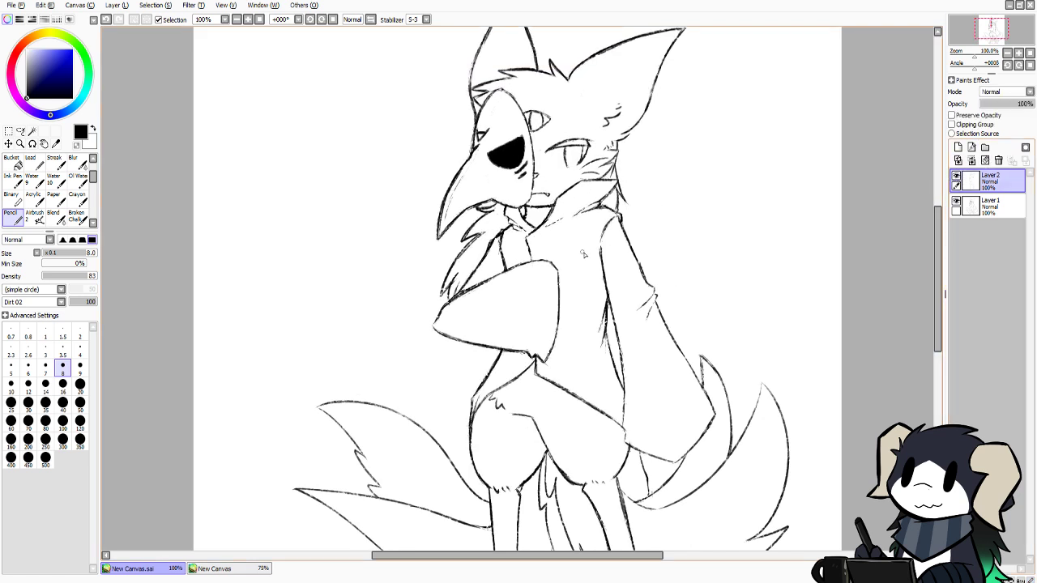
click(957, 177)
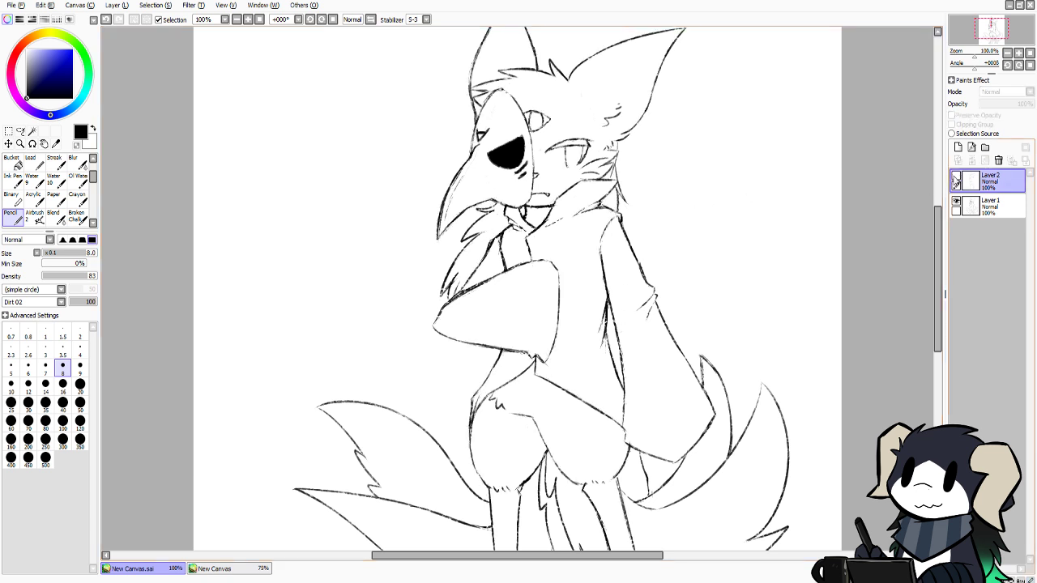
click(957, 177)
click(957, 177)
click(957, 178)
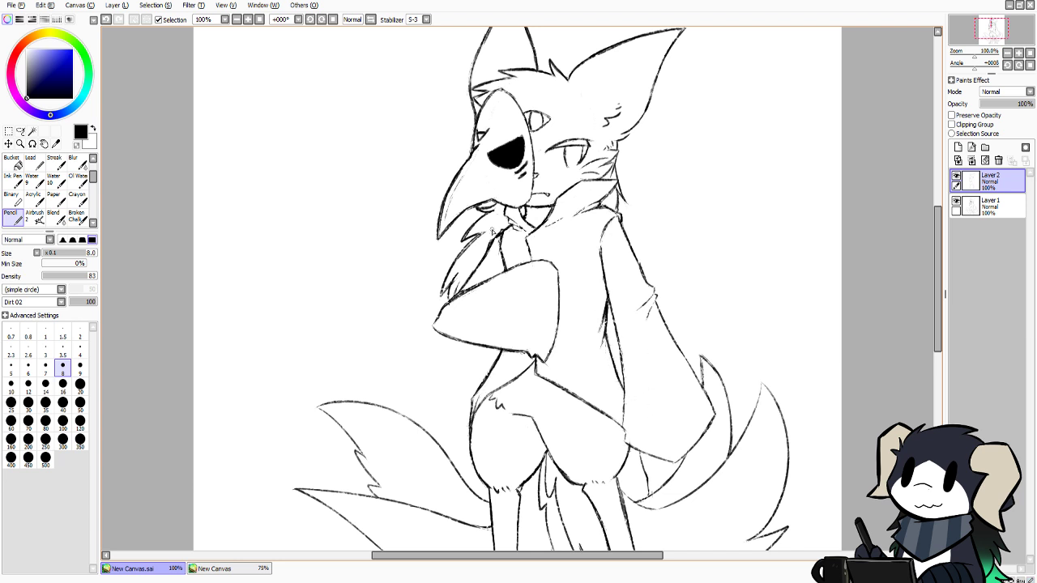
Trace the right-hand sleeve's inner edge along the torso with a darker line
drag(600, 244, 620, 330)
key(ctrl+z)
drag(602, 252, 625, 434)
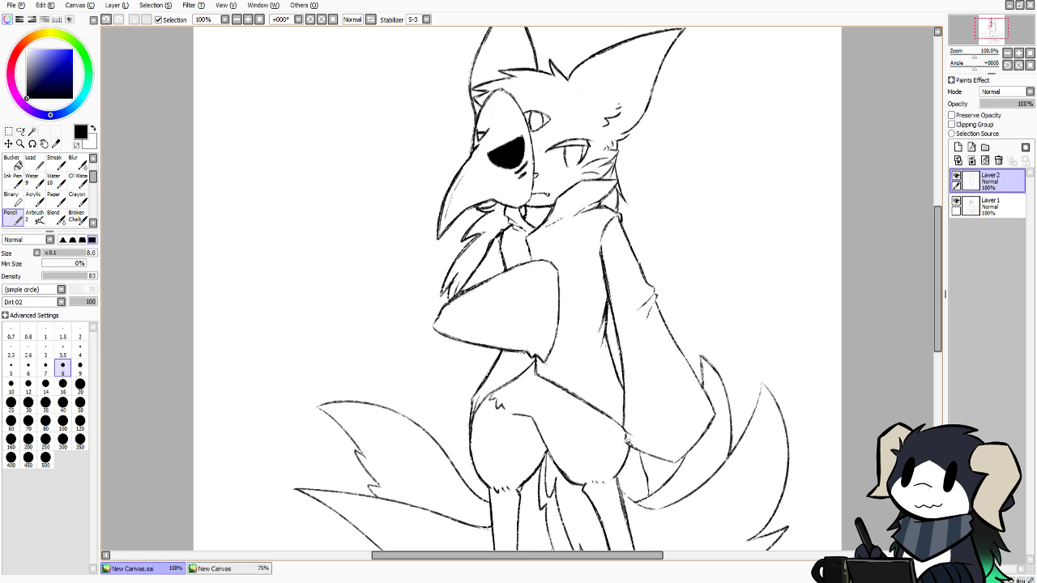
Trace the right-hand cuff's lower edge and the sleeve's outer edge leading down to it
mouse_move(629, 443)
mouse_down()
mouse_move(655, 460)
mouse_move(686, 456)
mouse_up()
key(ctrl+z)
key(ctrl+z)
drag(677, 350, 716, 408)
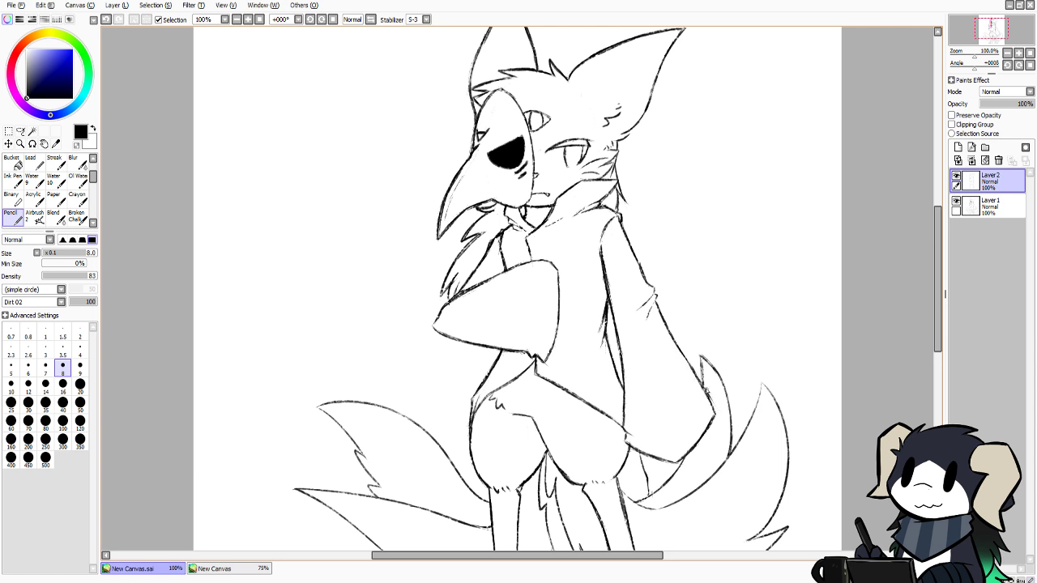
key(ctrl+z)
drag(691, 367, 704, 394)
Trace the lowest tail edge between the legs and the short tail line beneath the right-hand cuff
drag(942, 292, 940, 334)
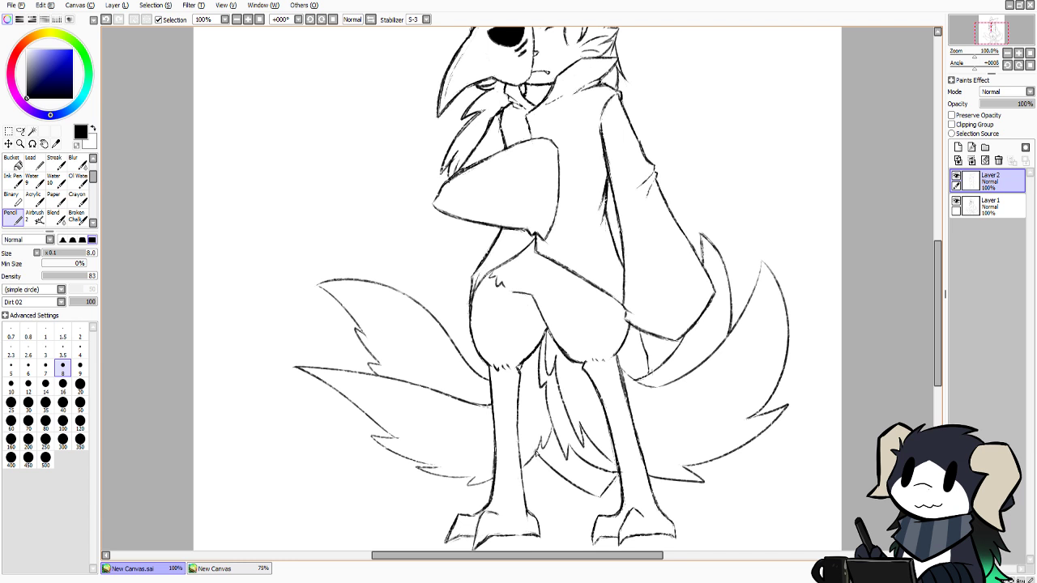
key(ctrl+z)
drag(568, 478, 604, 496)
drag(638, 329, 653, 368)
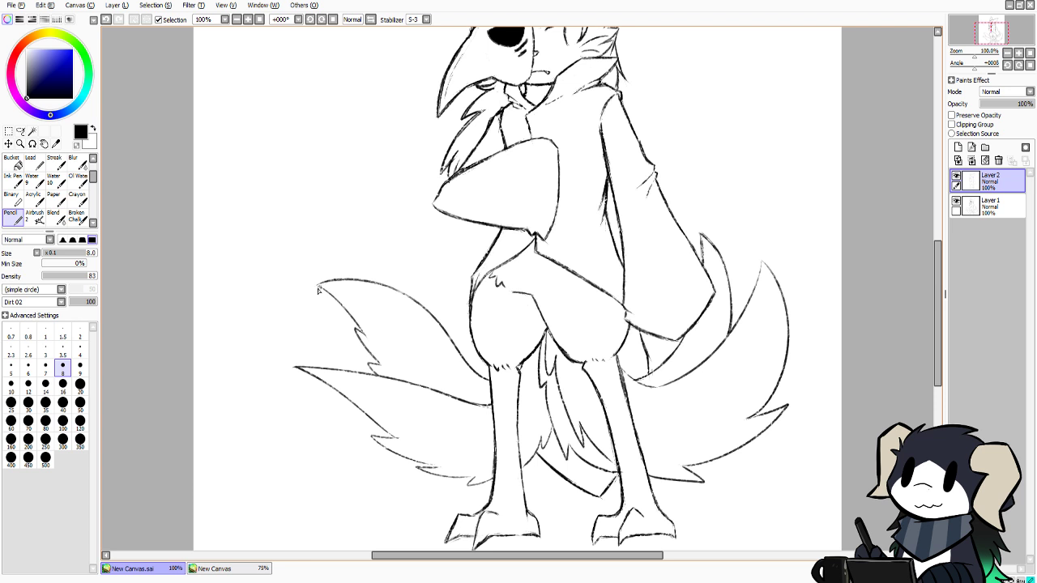
Trace the upper left-hand tail's curved top edge and its notched lower edge with darker lines
mouse_move(318, 285)
mouse_down()
mouse_move(397, 289)
mouse_move(360, 287)
mouse_move(420, 305)
mouse_move(415, 294)
mouse_move(405, 297)
mouse_move(445, 329)
mouse_up()
key(ctrl+z)
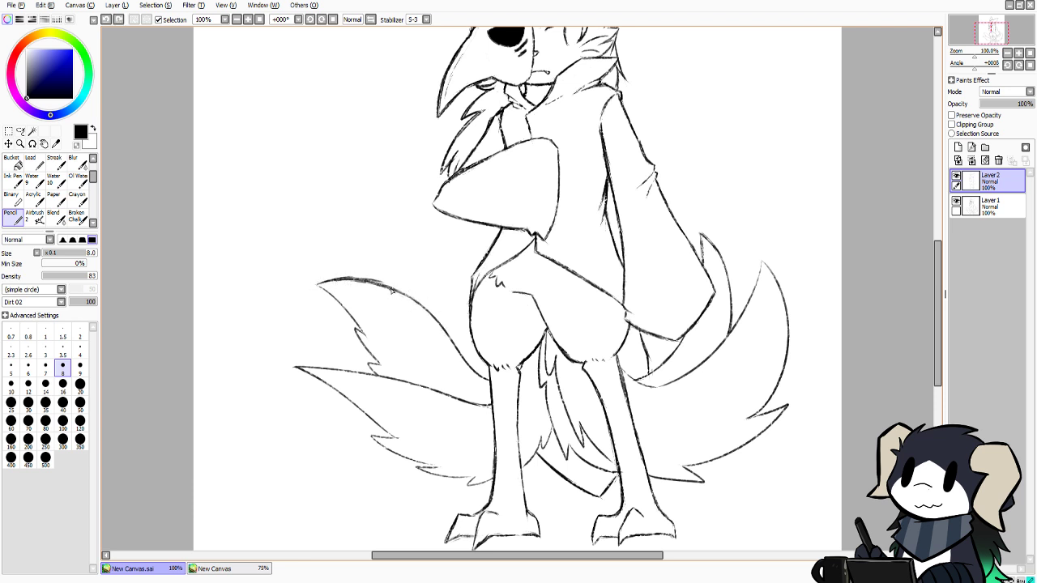
mouse_move(403, 295)
mouse_down()
mouse_move(443, 326)
mouse_move(459, 360)
mouse_up()
drag(441, 325, 478, 371)
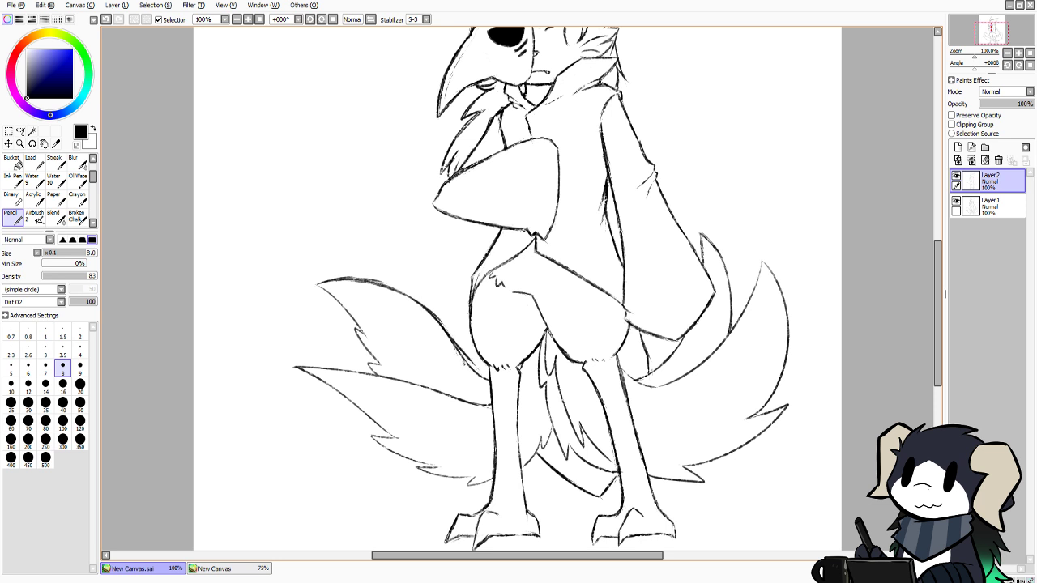
key(ctrl+z)
key(ctrl+z)
drag(445, 331, 486, 381)
mouse_move(316, 285)
mouse_down()
mouse_move(364, 333)
mouse_move(379, 373)
mouse_up()
key(ctrl+z)
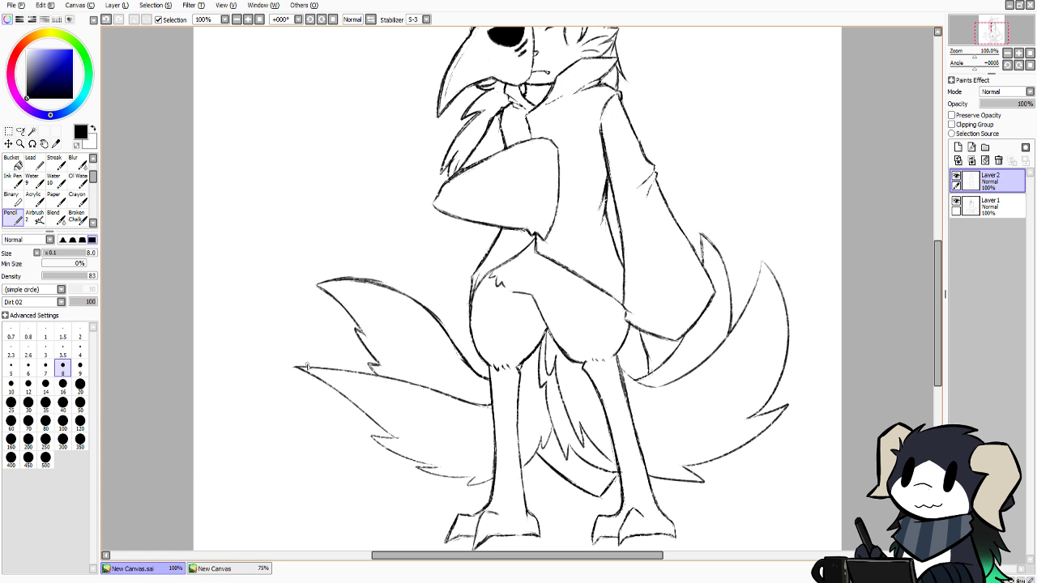
Trace the lower left-hand tail's top edge and its jagged underside down to the leg
mouse_move(296, 368)
mouse_down()
mouse_move(398, 380)
mouse_move(480, 405)
mouse_up()
key(ctrl+z)
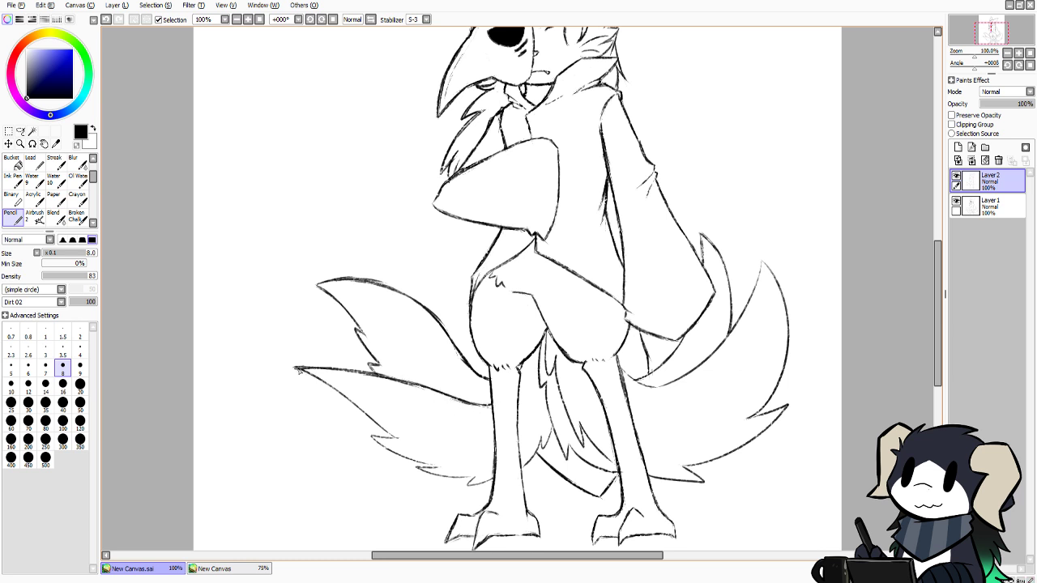
drag(298, 370, 387, 428)
key(ctrl+z)
mouse_move(325, 385)
mouse_down()
mouse_move(398, 438)
mouse_move(371, 439)
mouse_move(440, 468)
mouse_move(420, 469)
mouse_move(478, 480)
mouse_move(469, 485)
mouse_move(494, 478)
mouse_up()
key(ctrl+z)
key(ctrl+z)
key(ctrl+z)
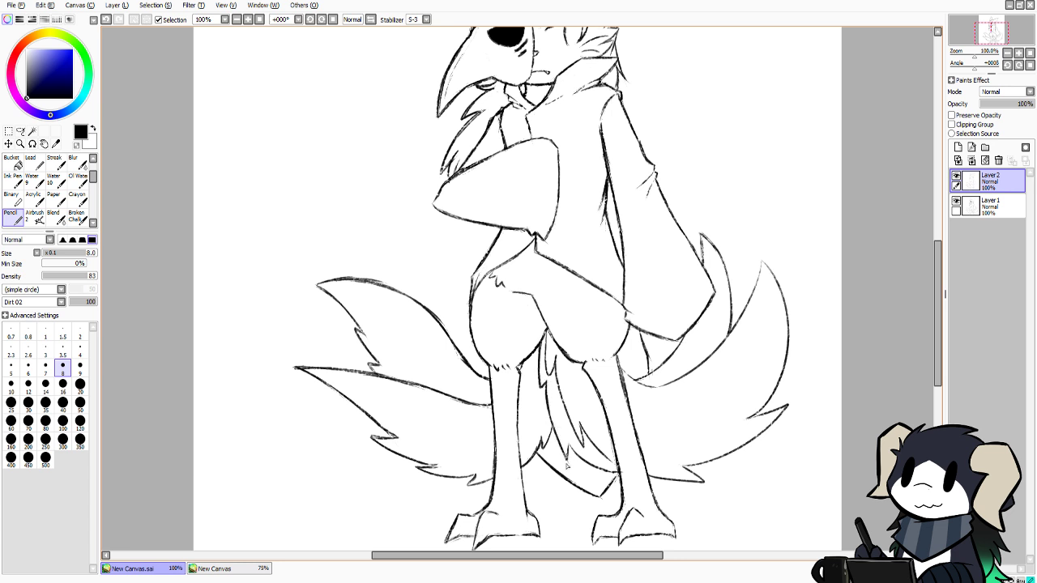
Trace the pointed tail fur hanging between the two legs with darker lines
drag(570, 447, 605, 471)
key(ctrl+z)
drag(608, 472, 620, 474)
drag(548, 327, 566, 412)
key(ctrl+z)
drag(568, 417, 581, 441)
key(ctrl+z)
Trace the large right-hand tail's outer curve and the jagged fur along its lower edge
mouse_move(564, 403)
mouse_down()
mouse_move(582, 446)
mouse_move(705, 483)
mouse_move(718, 457)
mouse_move(774, 424)
mouse_move(783, 410)
mouse_move(749, 419)
mouse_move(776, 387)
mouse_up()
key(ctrl+z)
drag(760, 262, 793, 327)
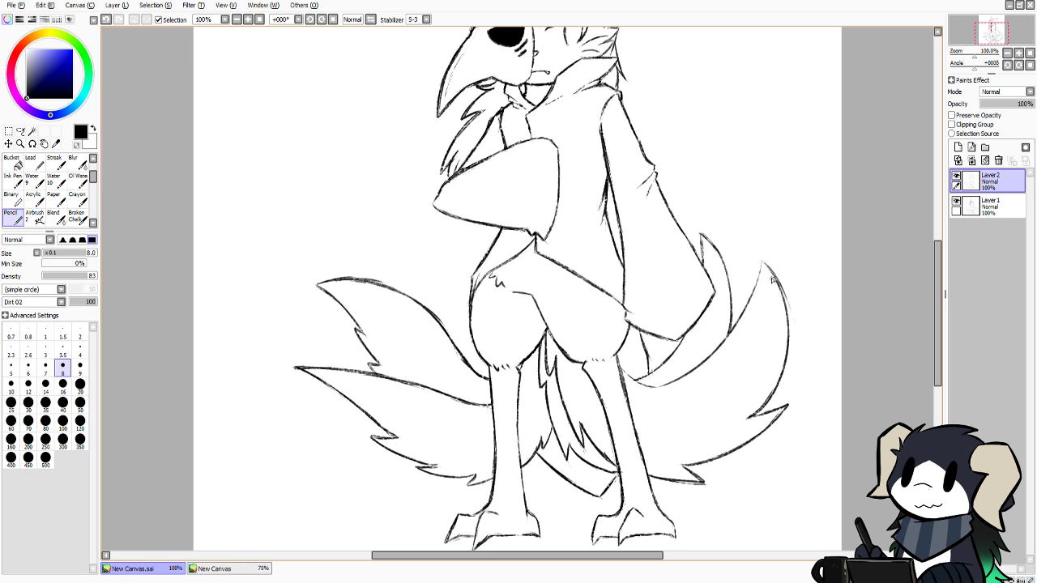
key(ctrl+z)
mouse_move(762, 260)
mouse_down()
mouse_move(788, 325)
mouse_move(788, 359)
mouse_up()
key(ctrl+z)
drag(783, 303, 768, 398)
Trace the large right-hand tail's inner curve from its tip down to its root behind the leg
drag(758, 258, 745, 315)
key(ctrl+z)
mouse_move(757, 272)
mouse_down()
mouse_move(730, 340)
mouse_move(666, 392)
mouse_up()
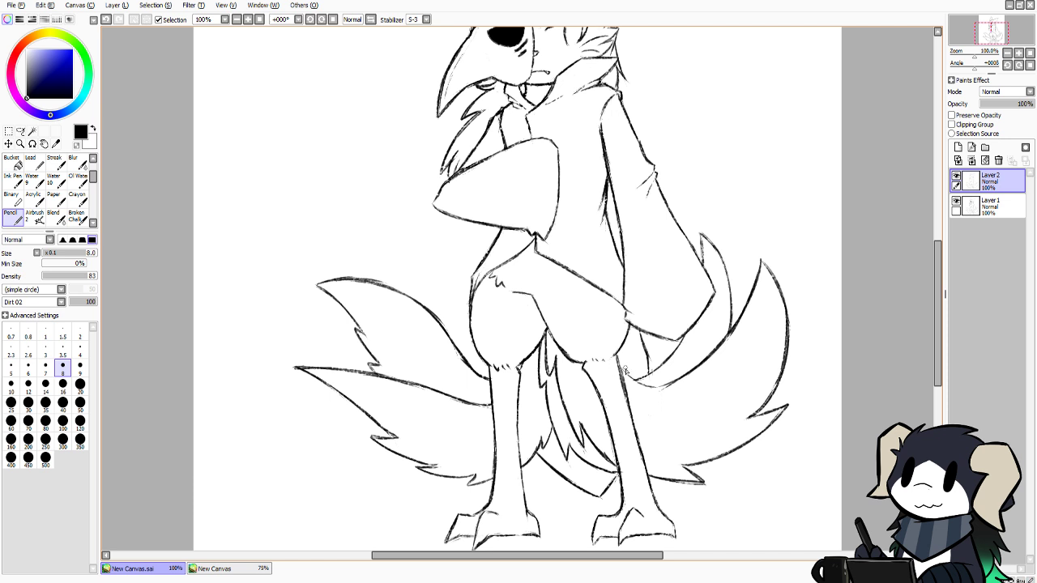
drag(624, 372, 653, 386)
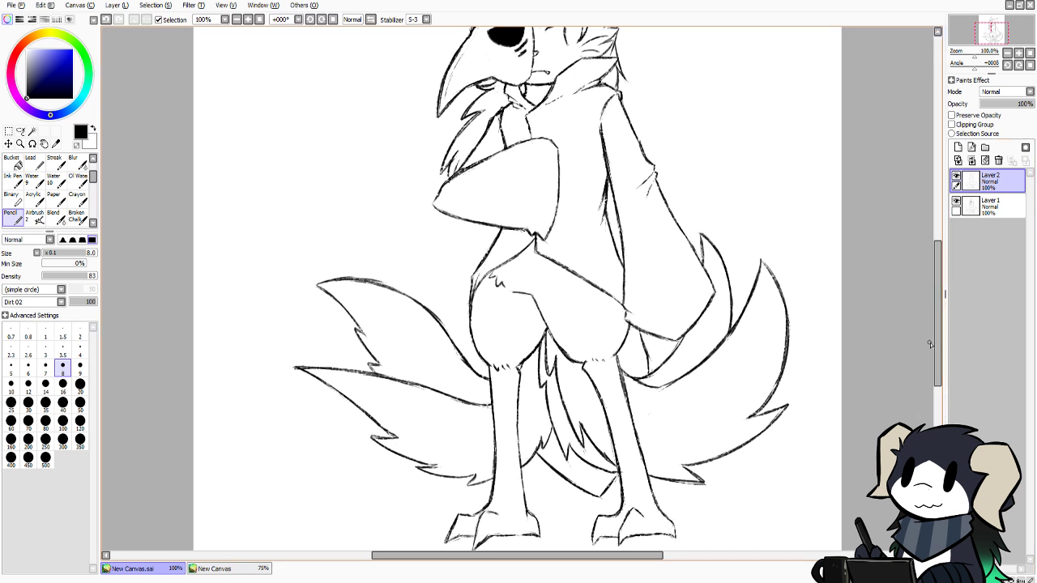
Add fold lines inside the left-hand cuff's opening and near the edge of the right-hand cuff
scroll(936, 306, up, 5)
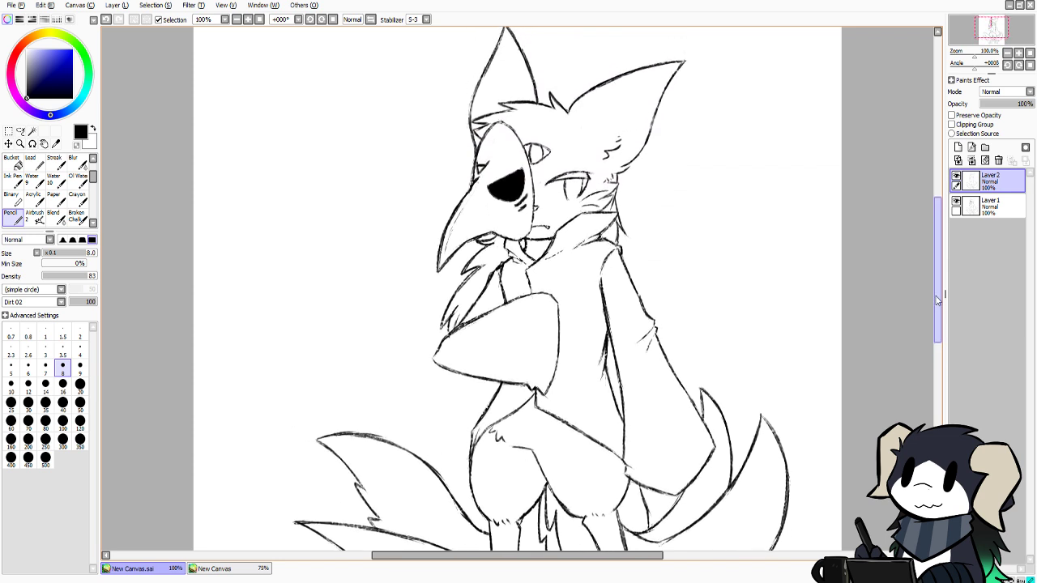
mouse_move(936, 305)
mouse_down()
mouse_move(927, 349)
mouse_move(936, 292)
mouse_move(929, 338)
mouse_up()
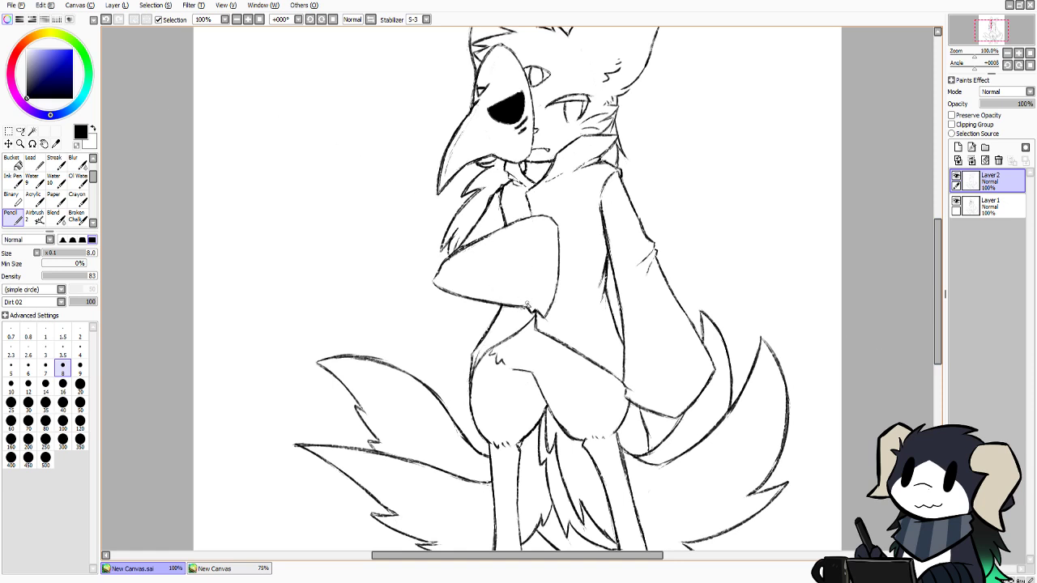
drag(527, 306, 535, 243)
mouse_move(530, 311)
mouse_down()
mouse_move(548, 221)
mouse_move(550, 230)
mouse_up()
key(ctrl+z)
drag(677, 395, 712, 365)
Merge Layer 2 down into Layer 1 and view the whole character at 75% zoom
click(971, 161)
click(76, 146)
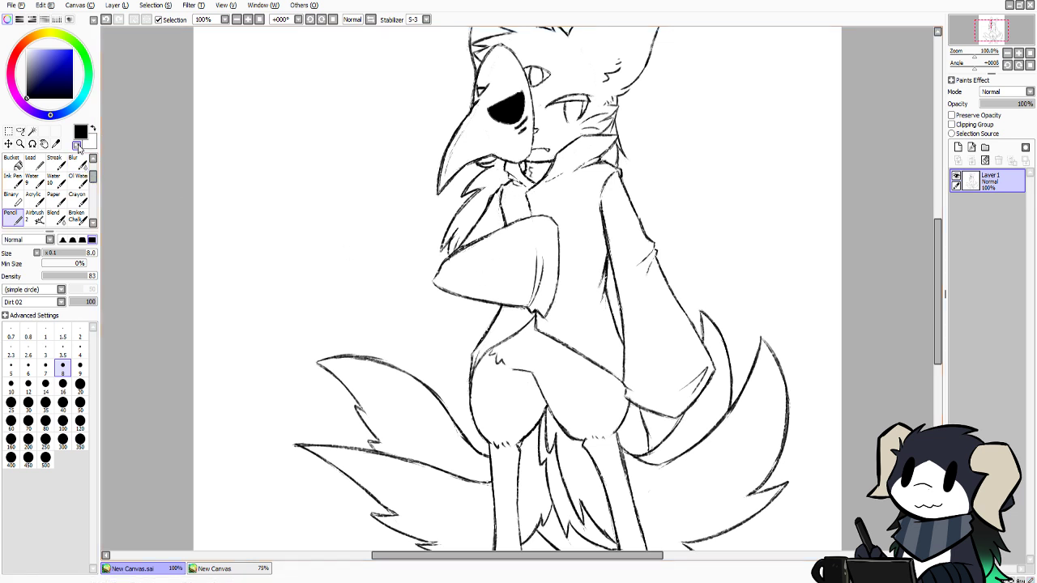
mouse_move(939, 276)
mouse_down()
mouse_move(938, 251)
mouse_move(931, 282)
mouse_up()
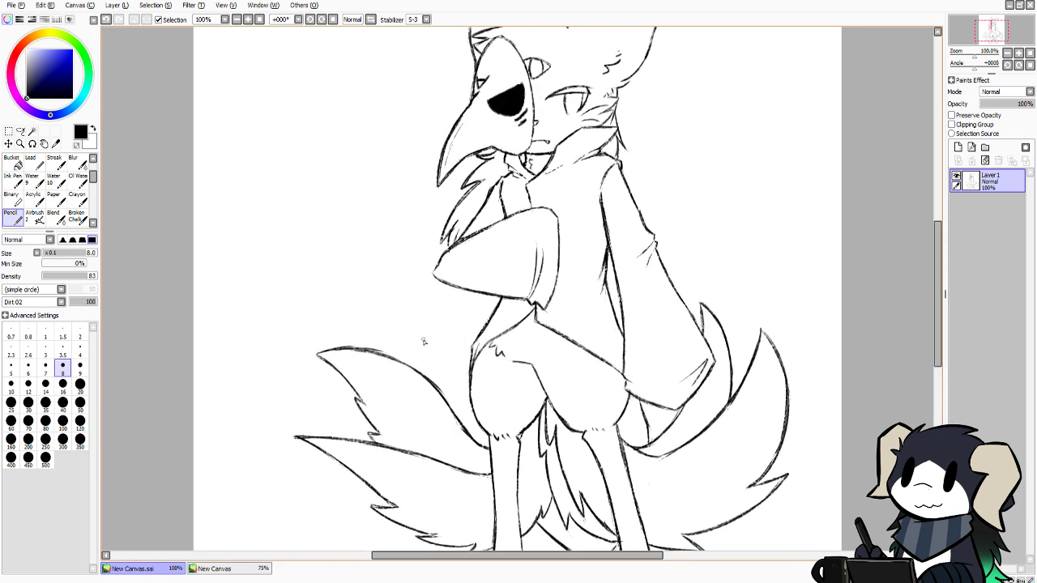
key(Page_Down)
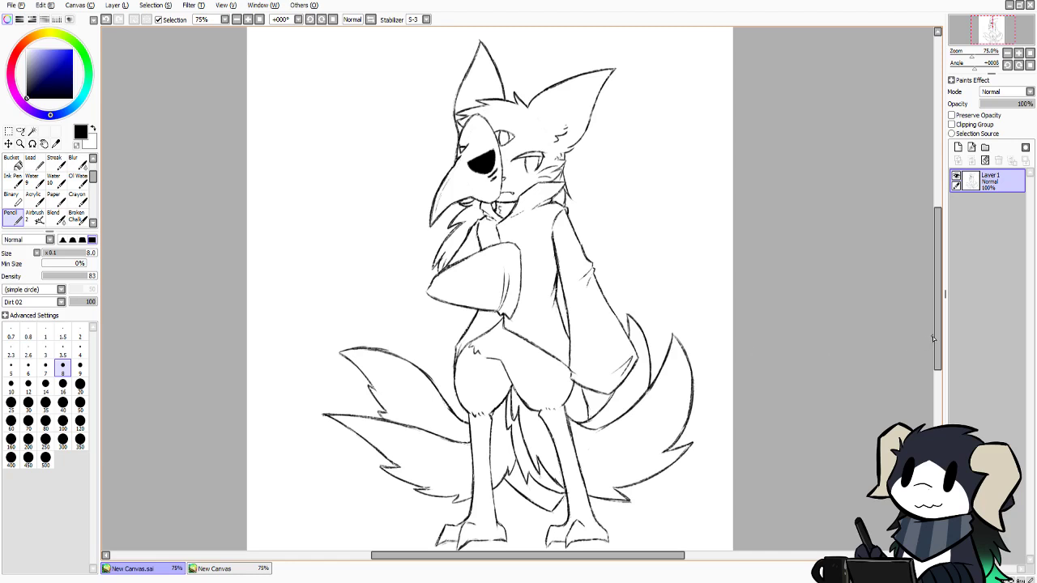
drag(935, 339, 935, 343)
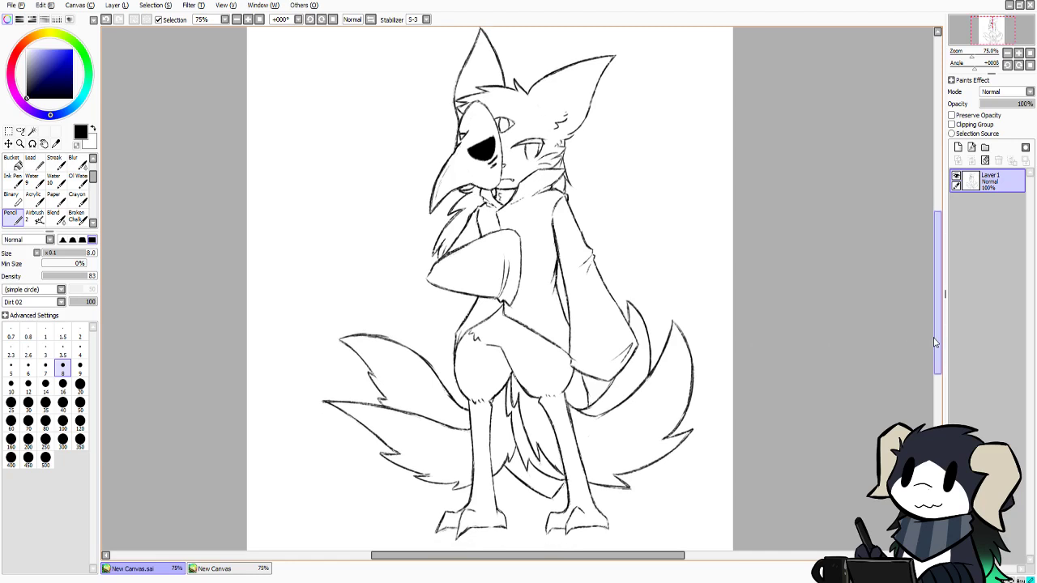
Save the merged character sketch to a file
click(22, 5)
click(30, 77)
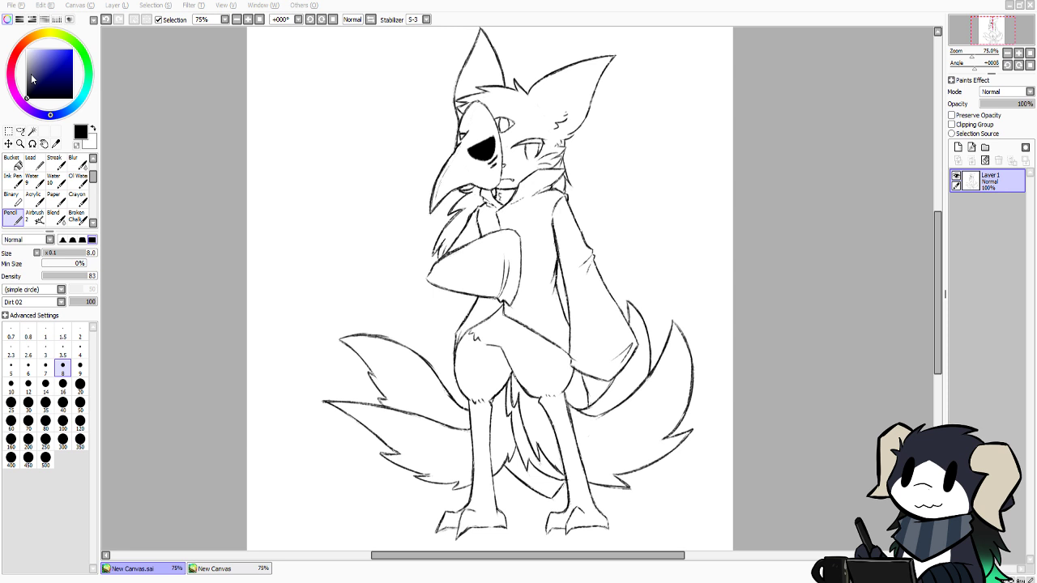
key(Return)
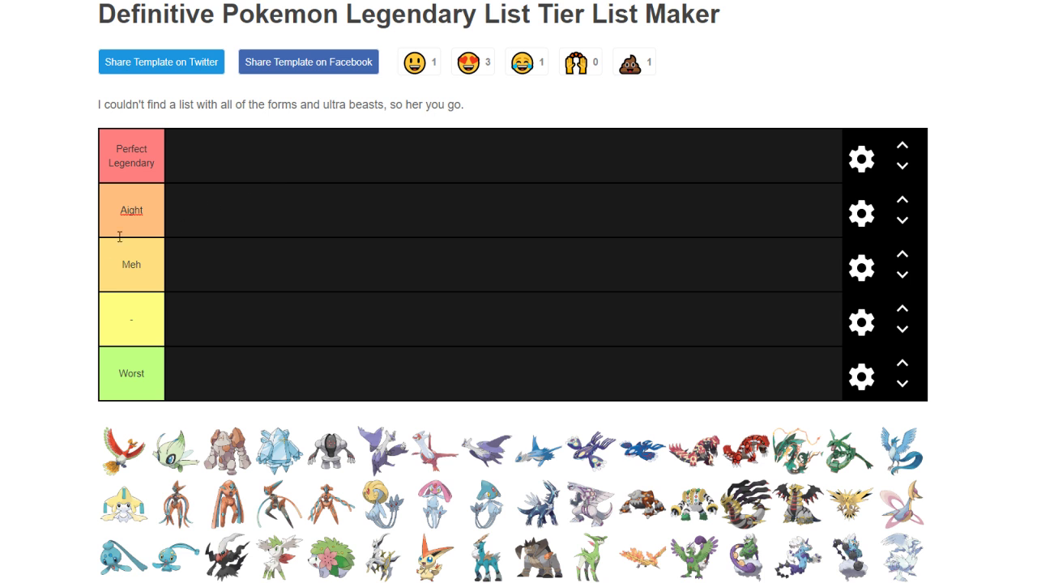
In the Pokemon legendary tier list maker, rename the second tier as "Aight You're Pretty Rad"
click(154, 207)
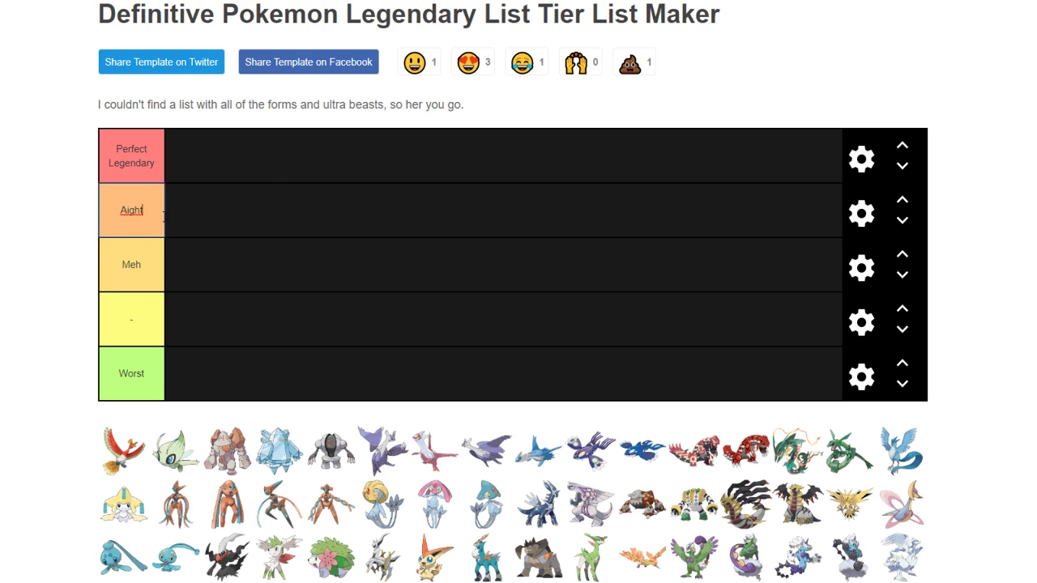
text(You're pi)
text(etty)
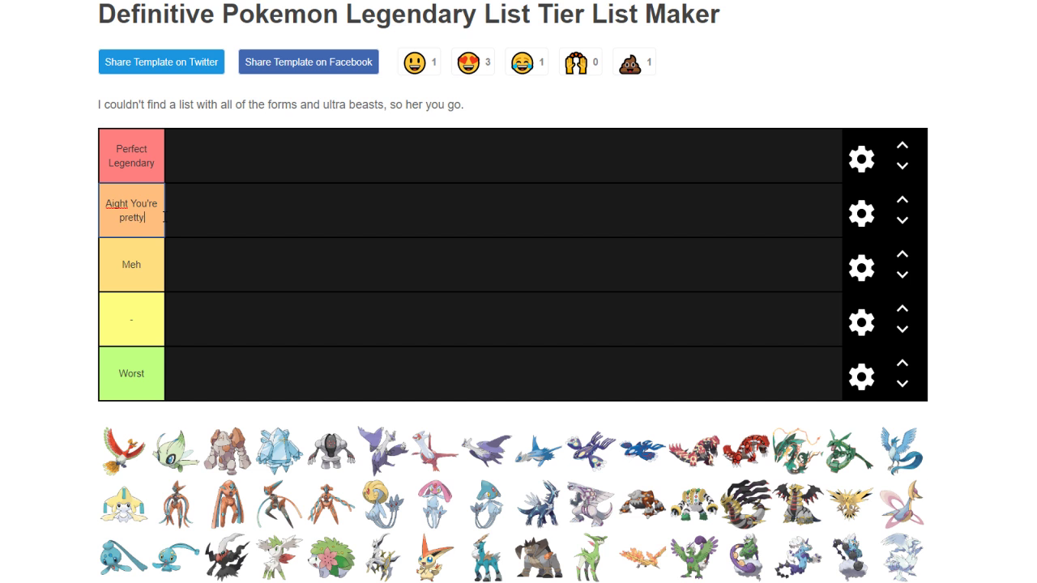
key(BackSpace)
key(BackSpace)
key(BackSpace)
key(BackSpace)
key(BackSpace)
key(BackSpace)
text(Pretty R)
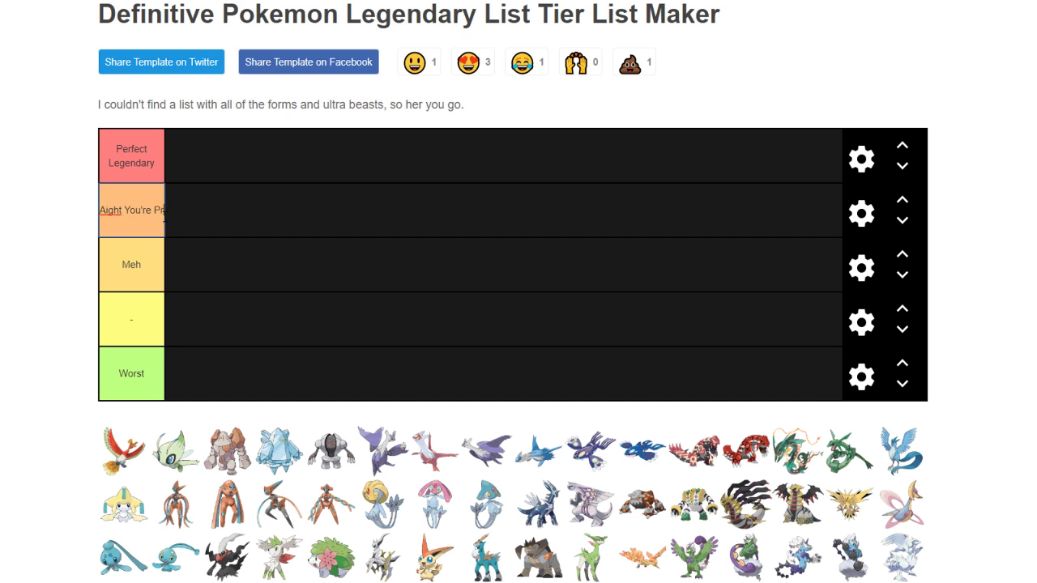
text(ad)
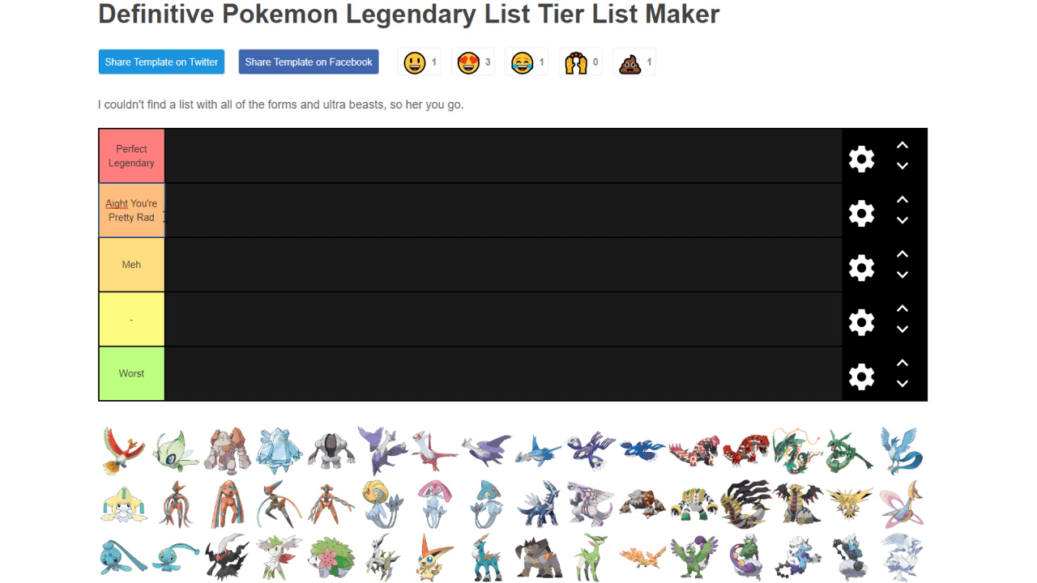
Replace the third tier's label with "Average but still cool"
key(Tab)
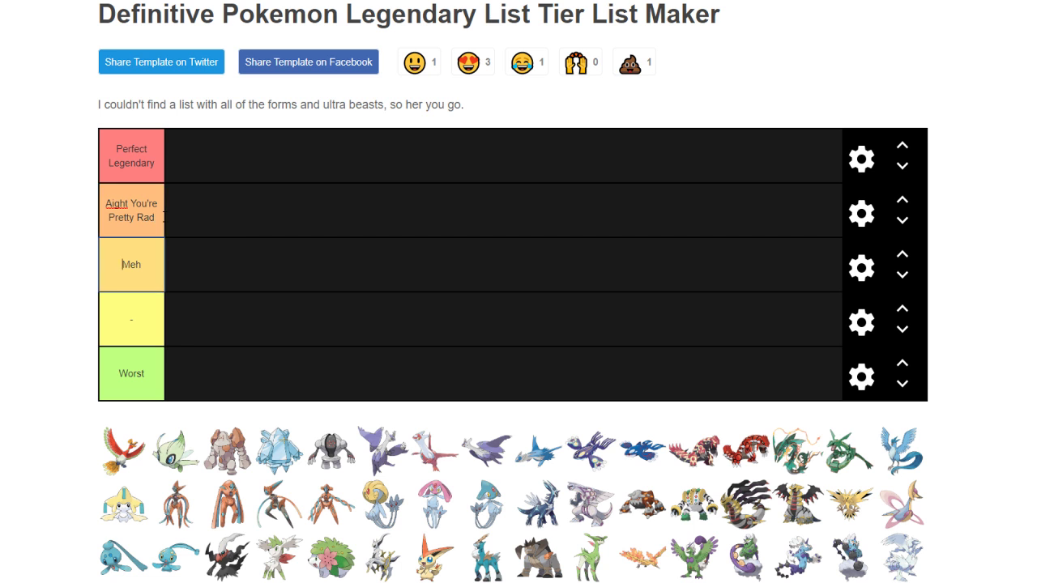
key(BackSpace)
key(BackSpace)
key(BackSpace)
text(Ad)
key(BackSpace)
key(BackSpace)
text(Average but)
text( de)
key(BackSpace)
key(BackSpace)
text(still cool)
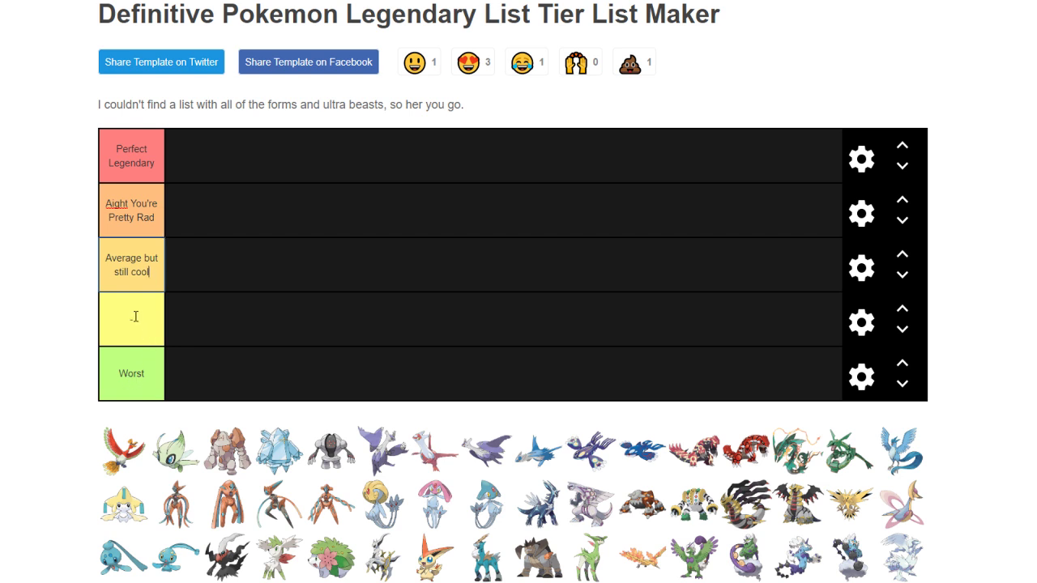
Add a new row below the "Worst" tier and close its settings
click(135, 317)
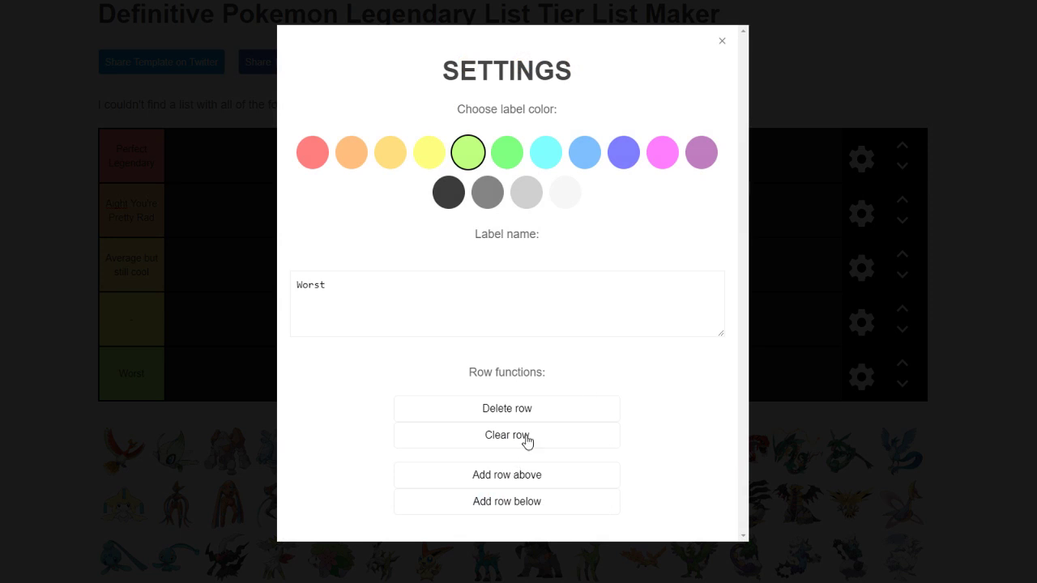
click(532, 506)
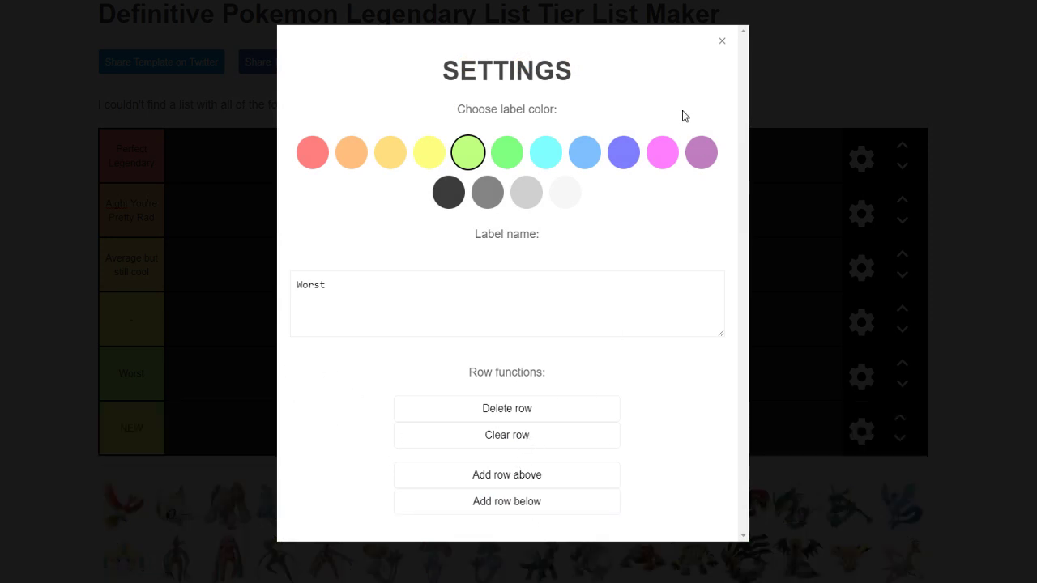
click(722, 40)
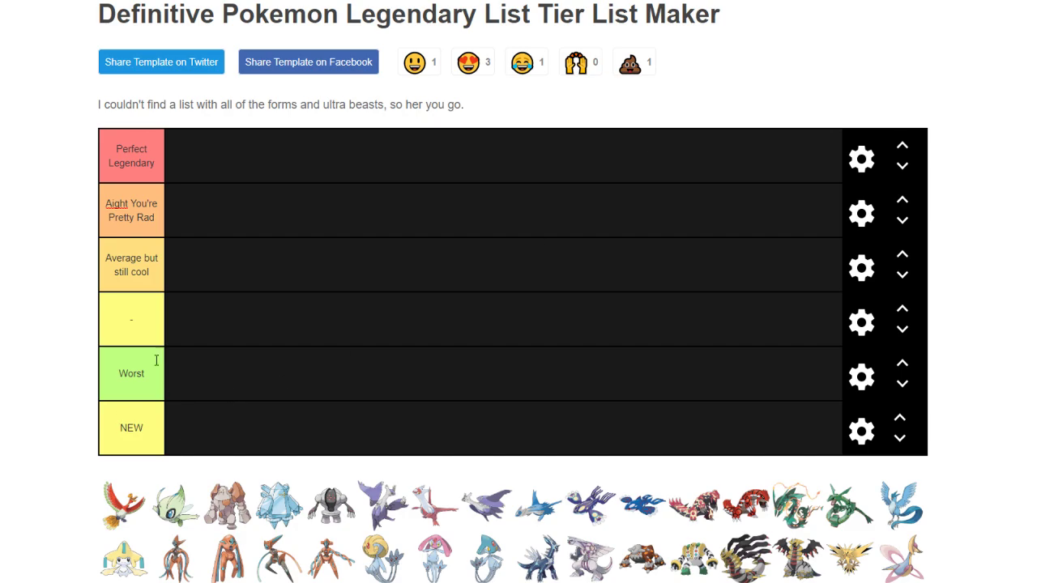
Replace the fourth tier's dash label with "Fine I'll Catch You"
click(157, 315)
key(BackSpace)
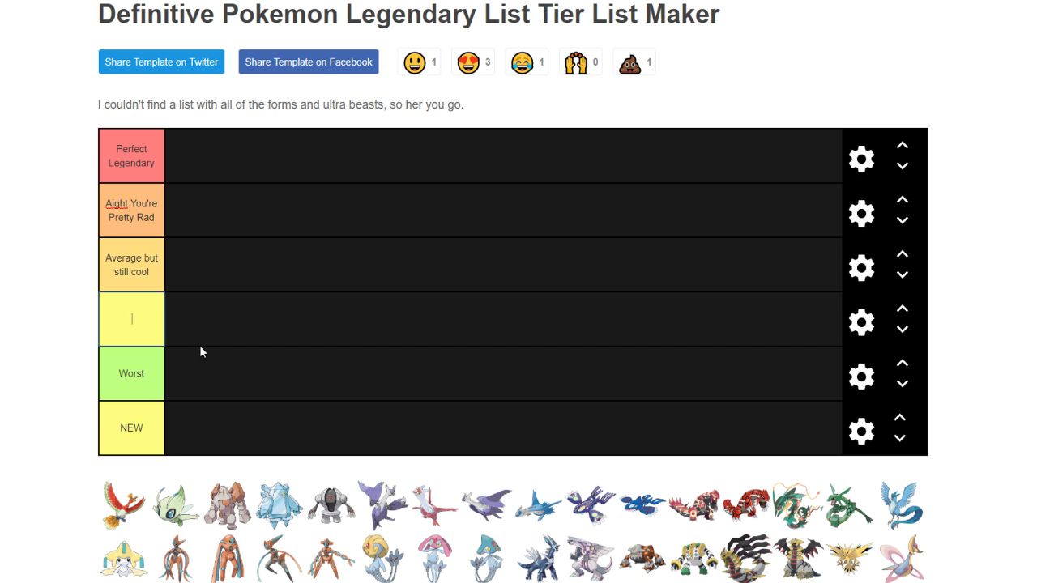
text(Fine I'll Catch You)
Replace the green tier's "Worst" label with "Please Go Away"
click(151, 382)
key(ctrl+a)
key(BackSpace)
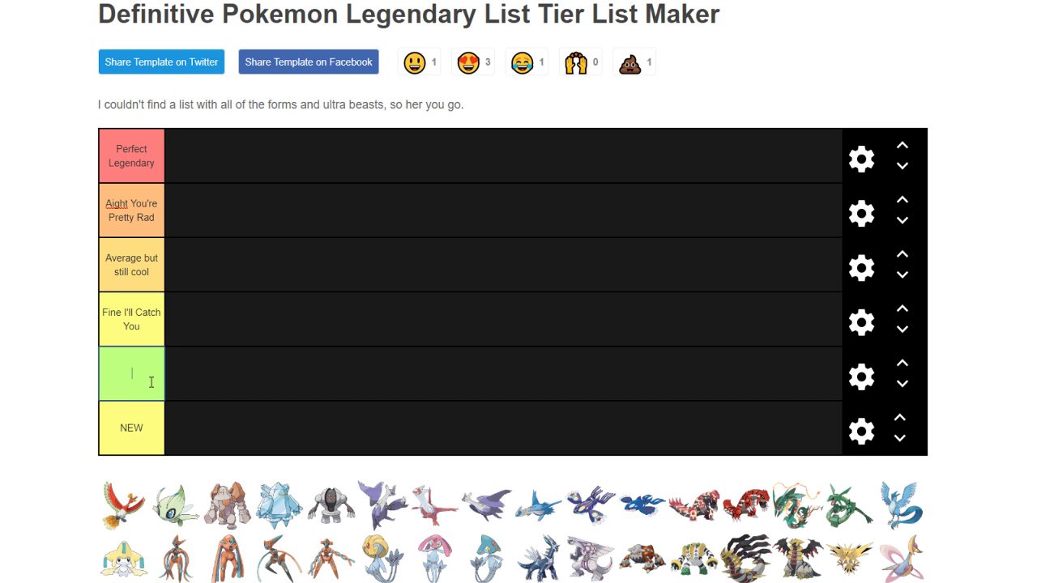
text(Please Go Away)
Change the label color of the "NEW" row from yellow to the medium green swatch and close its settings
click(154, 428)
click(859, 426)
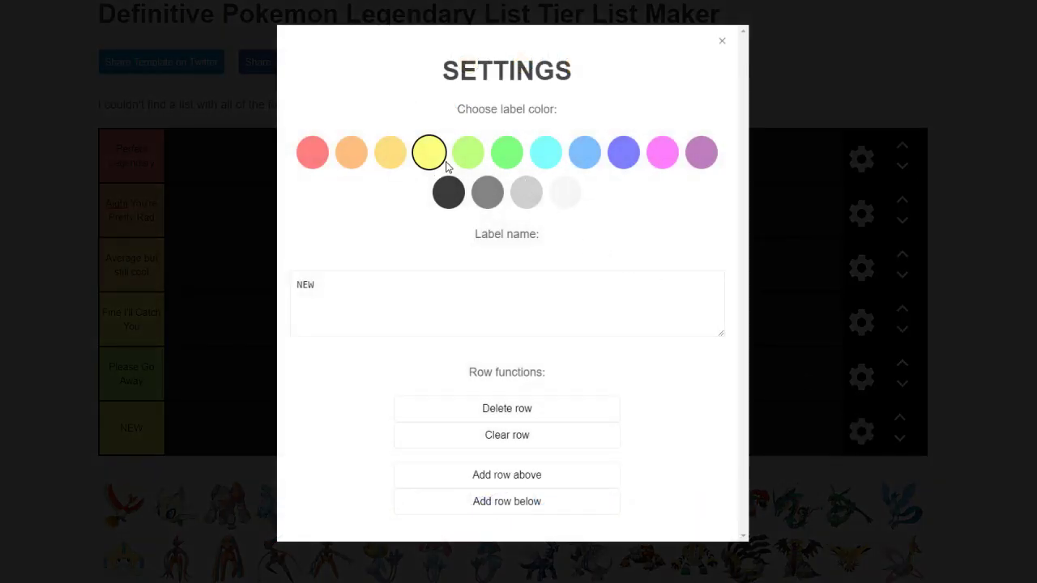
click(511, 163)
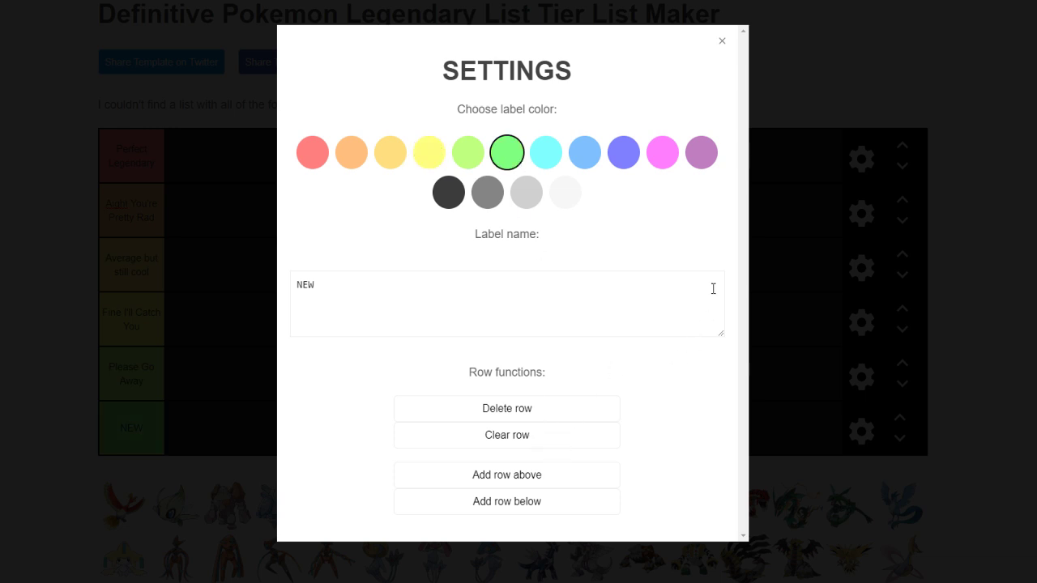
click(722, 41)
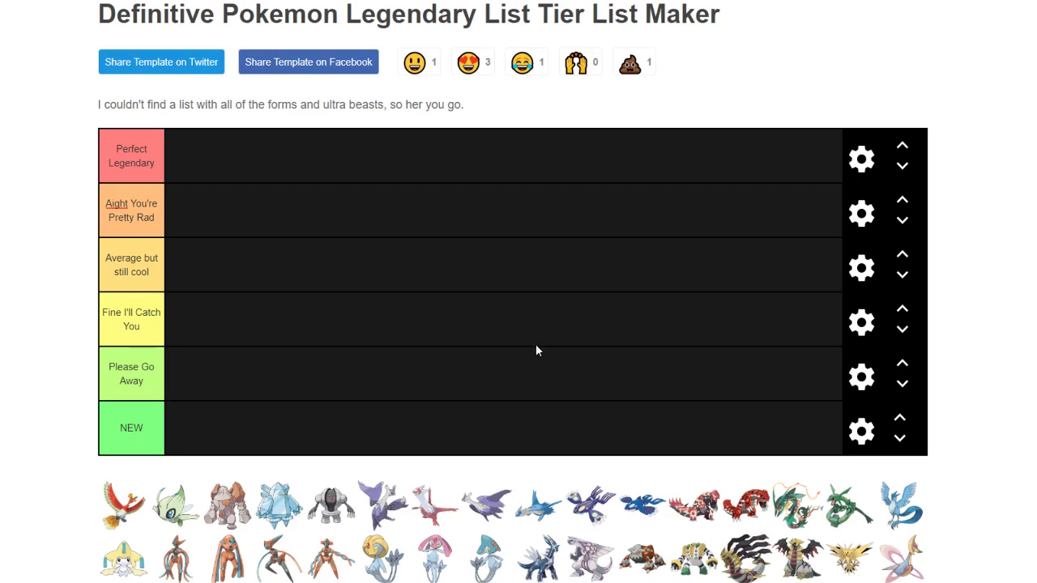
Replace the "NEW" label of the lowest tier with "Trash"
click(161, 442)
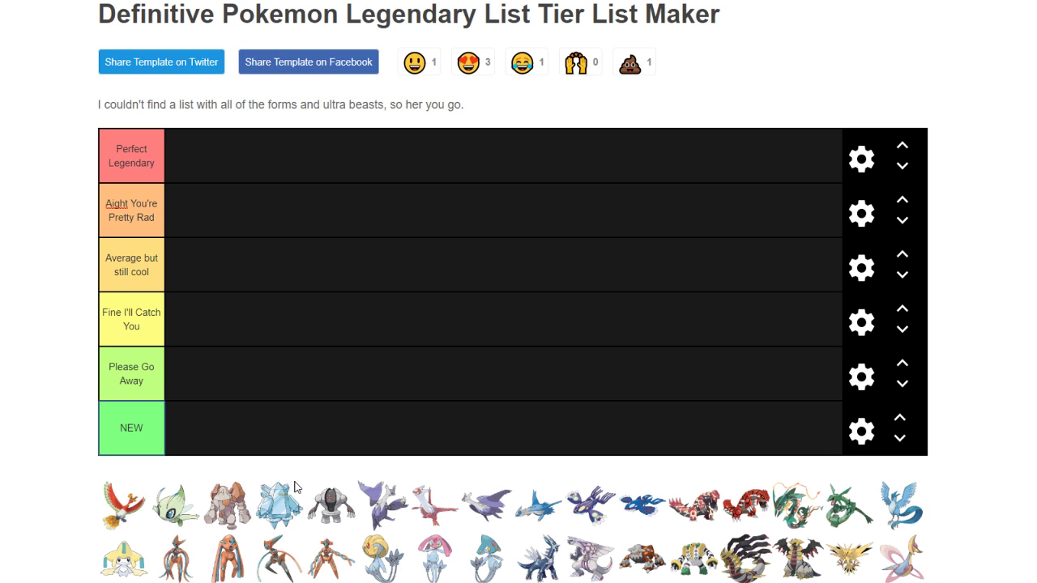
key(BackSpace)
key(BackSpace)
key(BackSpace)
text(Trash)
click(31, 307)
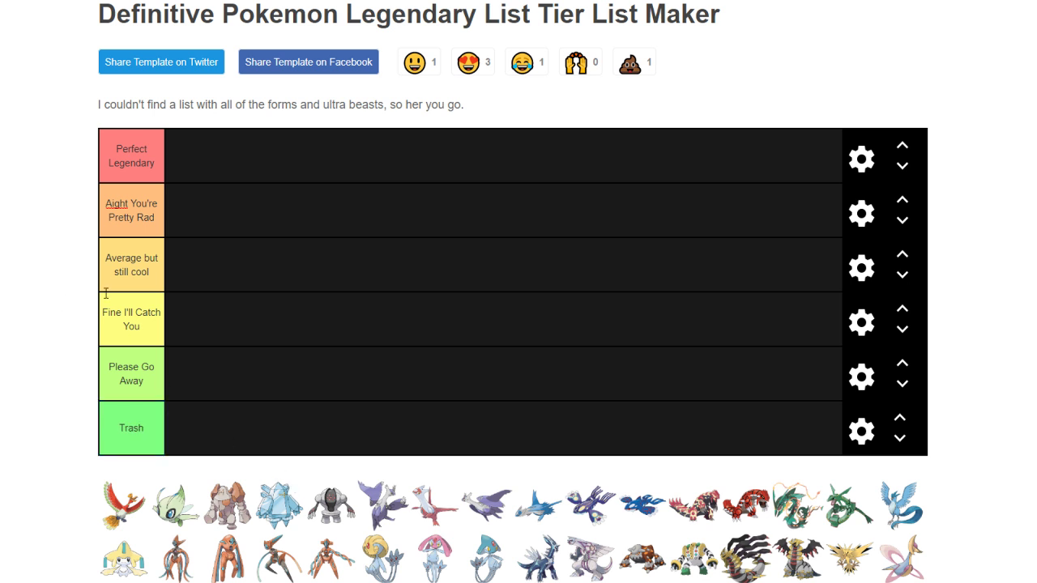
Place Ho-Oh in the "Aight You're Pretty Rad" tier and Celebi in the "Fine I'll Catch You" tier
scroll(146, 506, down, 3)
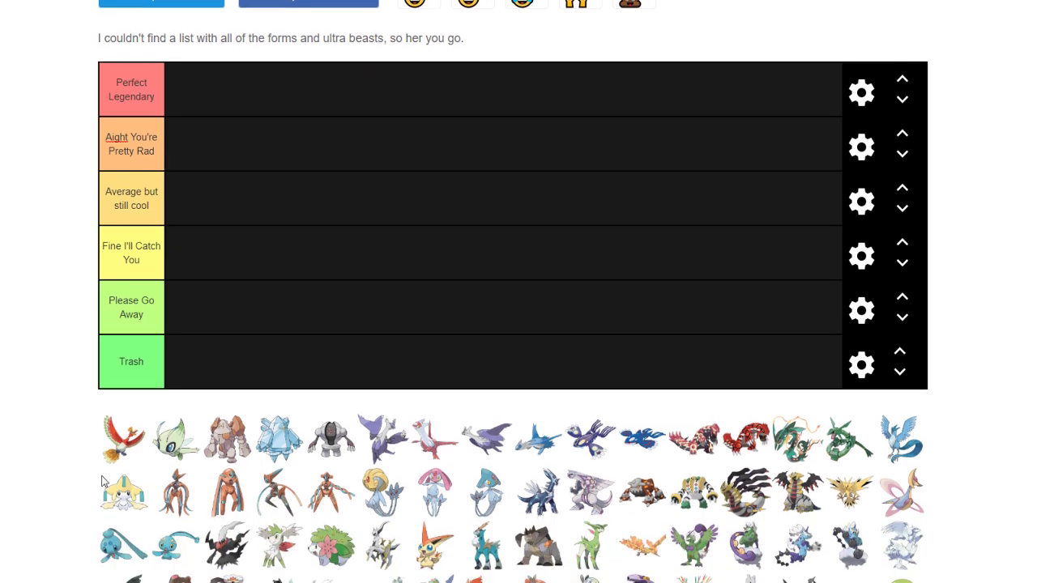
scroll(86, 439, down, 2)
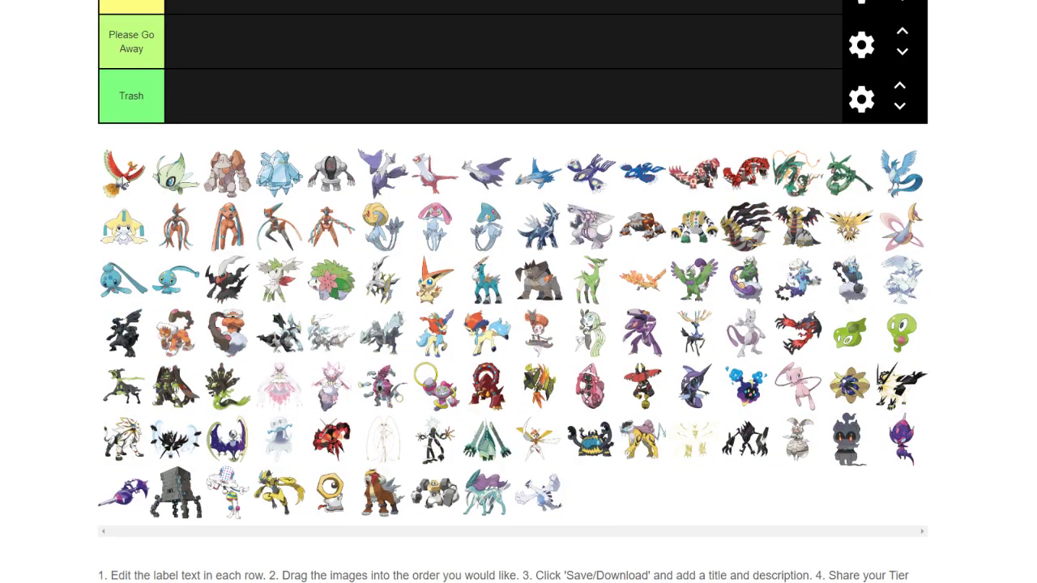
scroll(48, 353, up, 2)
scroll(47, 354, down, 3)
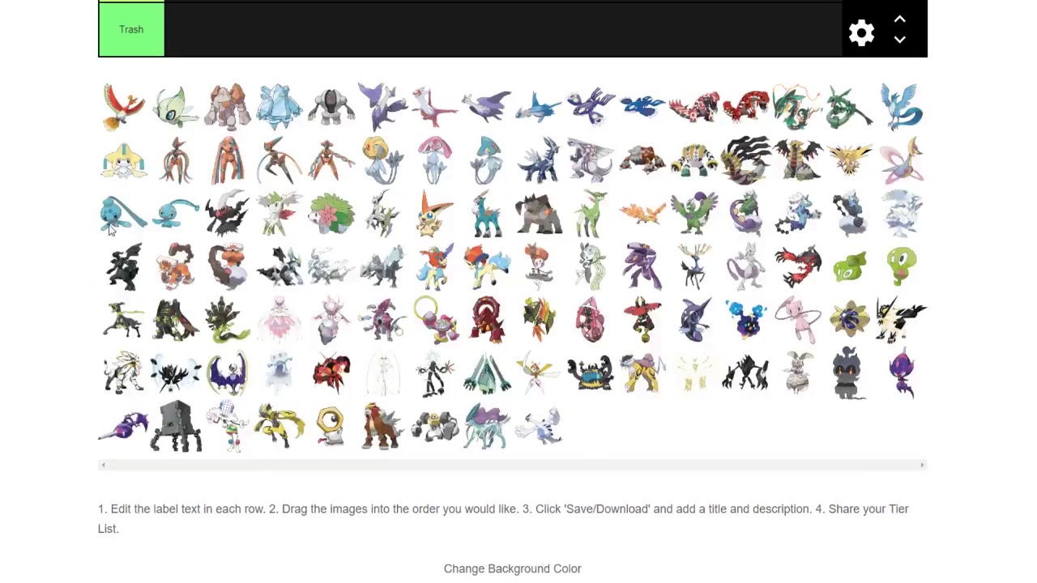
scroll(104, 513, up, 3)
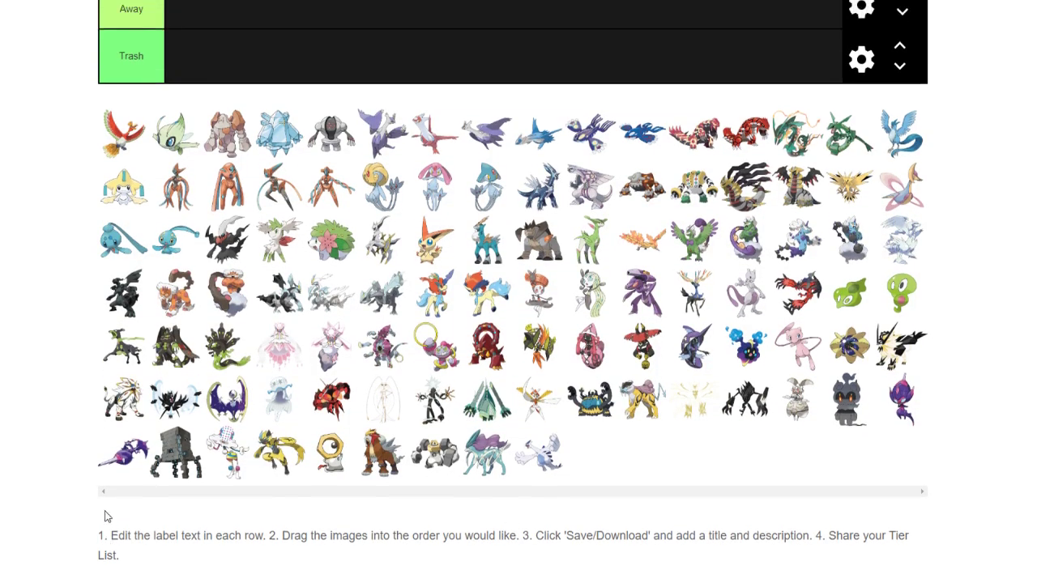
scroll(78, 463, up, 2)
scroll(65, 458, down, 1)
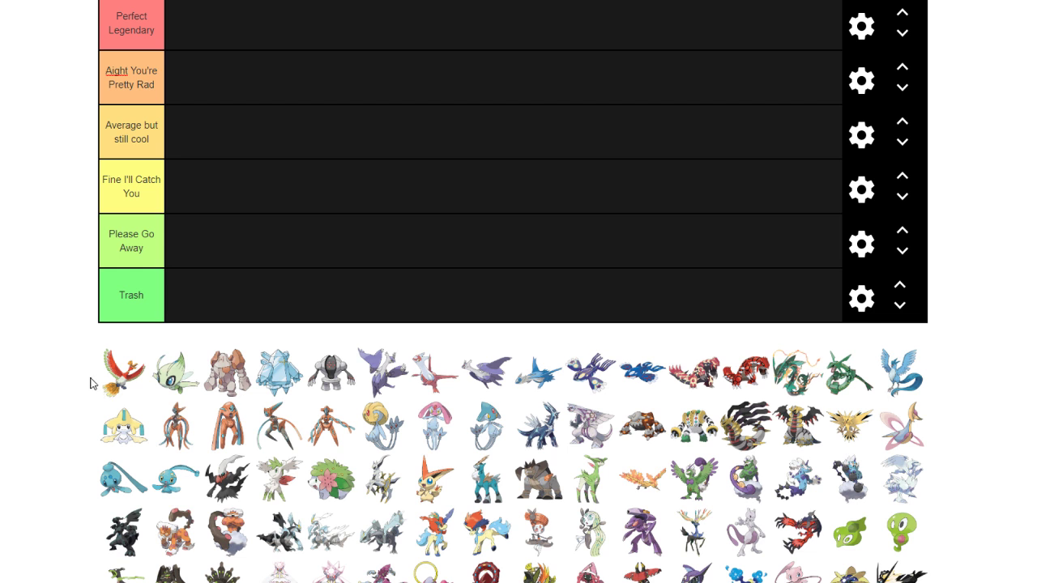
drag(116, 380, 222, 80)
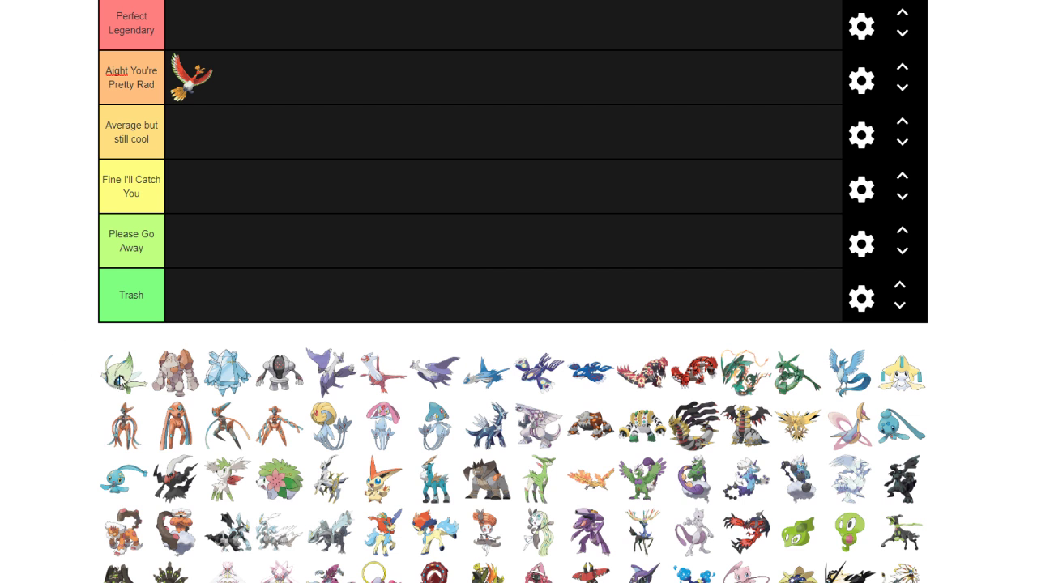
drag(120, 382, 212, 188)
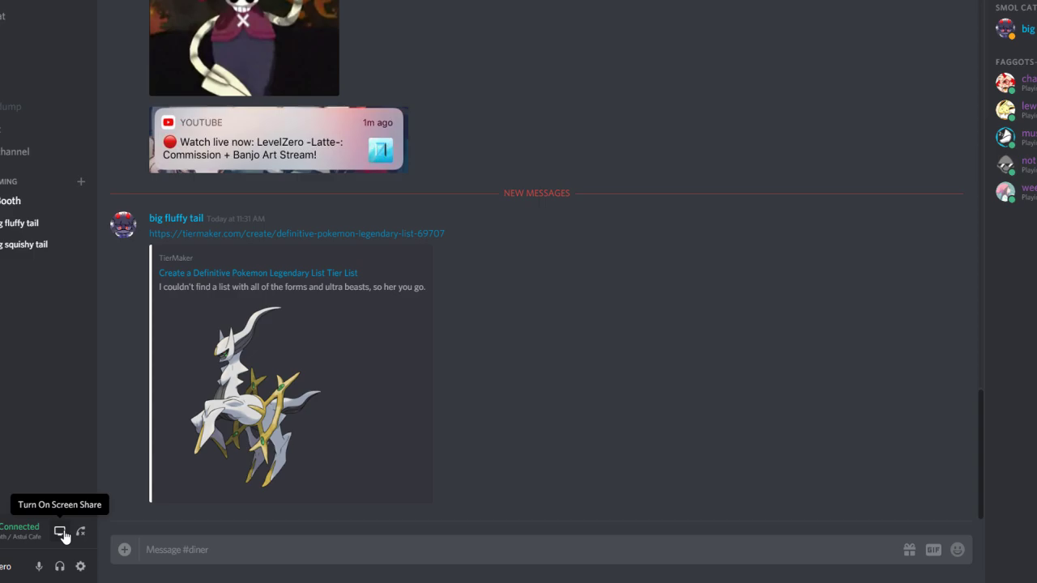
Switch to Discord and share the "Create a Definitive Pokem..." browser window in the voice channel
click(61, 533)
click(429, 57)
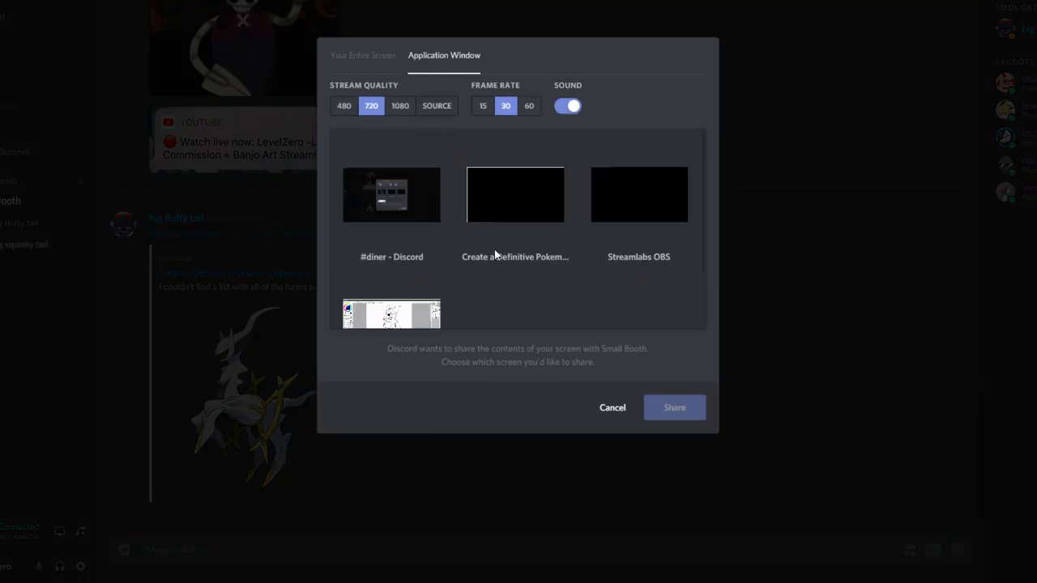
click(494, 212)
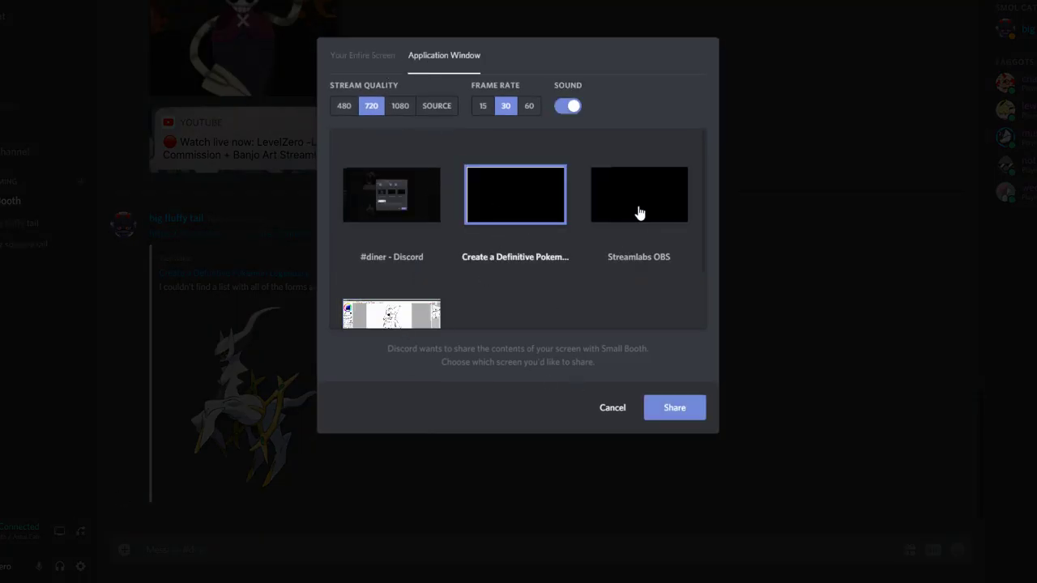
click(675, 408)
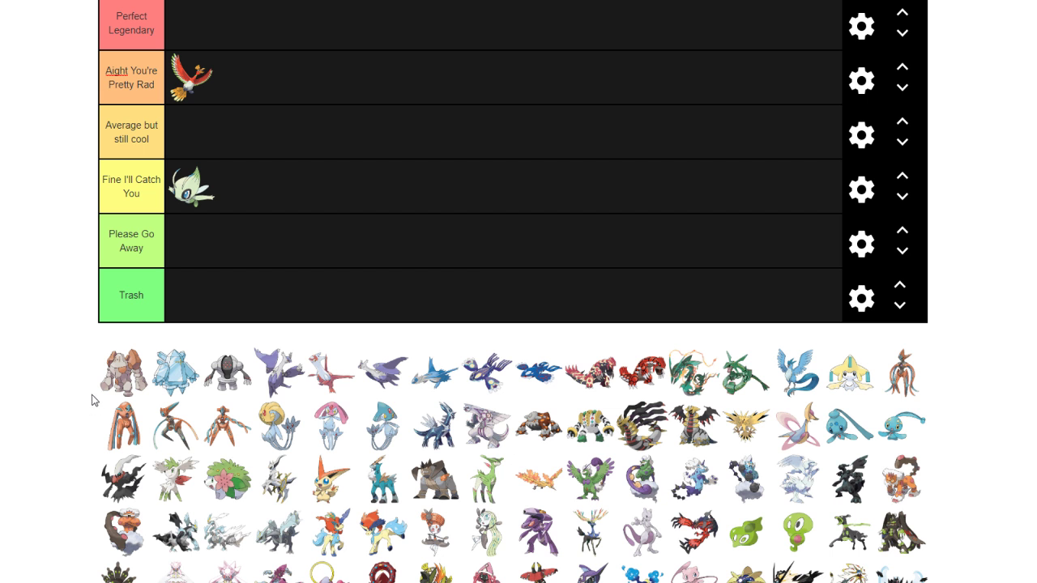
Back in the tier list, place Regirock and Regice in "Average but still cool" and Registeel in "Aight You're Pretty Rad"
drag(123, 385, 295, 134)
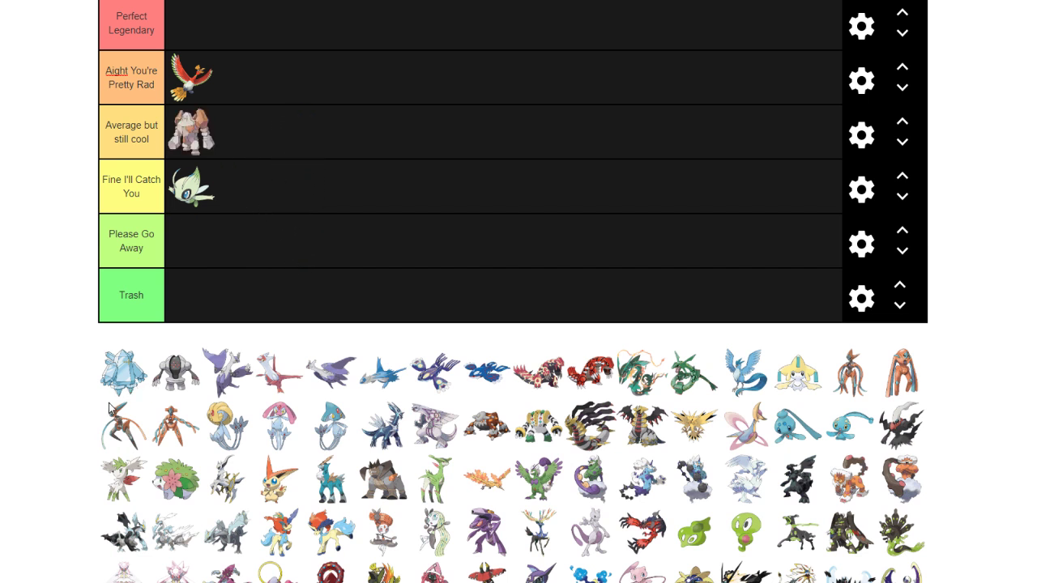
drag(130, 373, 296, 174)
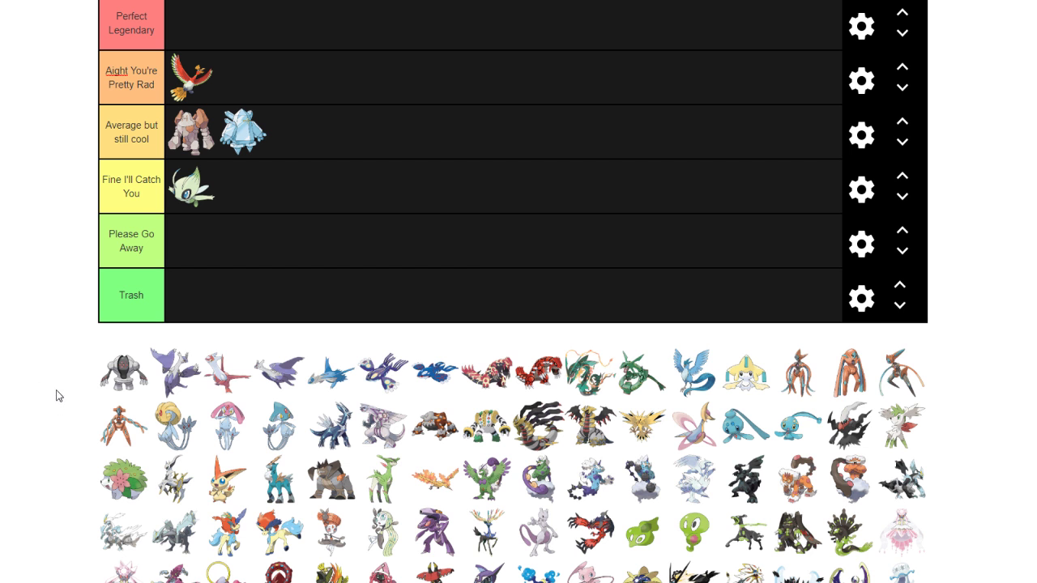
drag(120, 386, 333, 77)
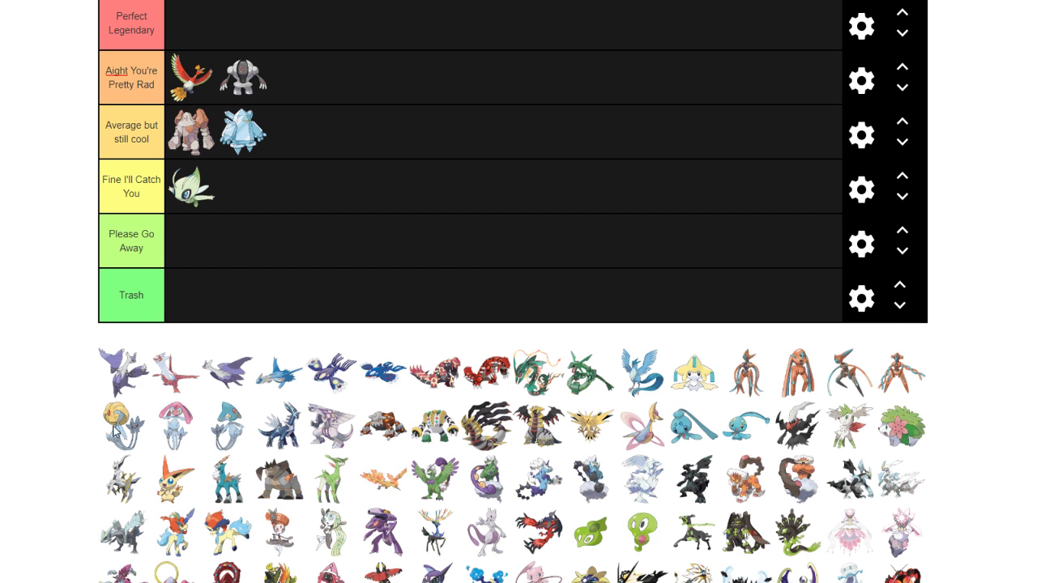
Place both purple Mega Latias and Mega Latios in "Trash", red Latias in "Aight You're Pretty Rad" and blue Latios in "Average but still cool"
drag(119, 381, 188, 298)
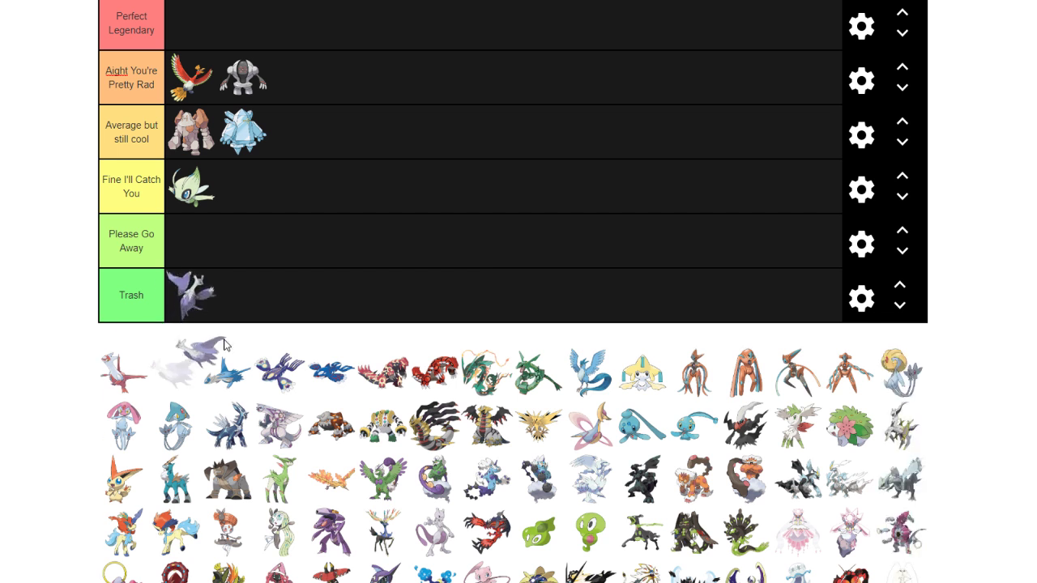
drag(122, 373, 243, 299)
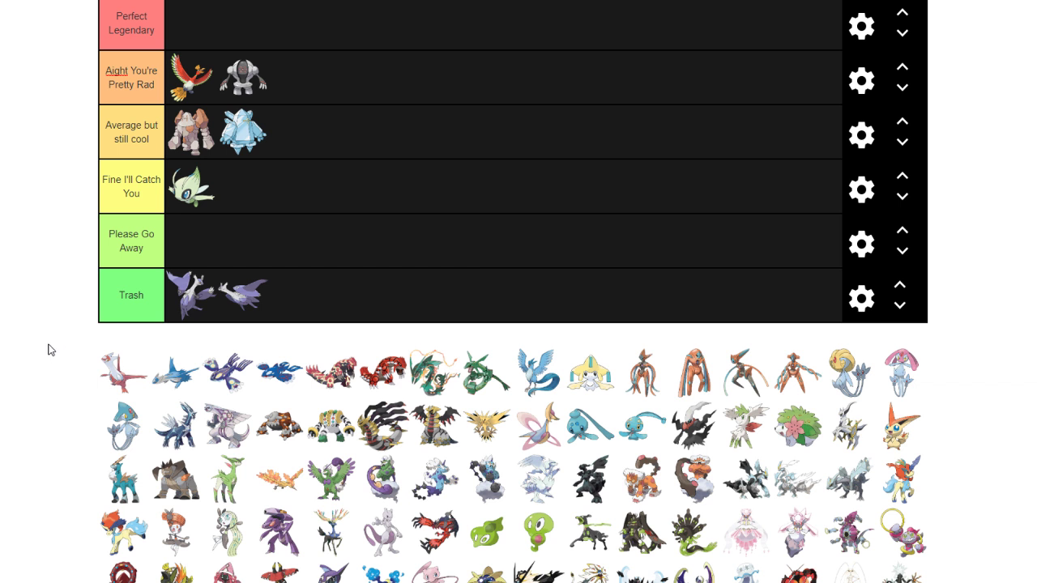
scroll(74, 340, up, 1)
scroll(76, 340, down, 1)
drag(116, 377, 295, 136)
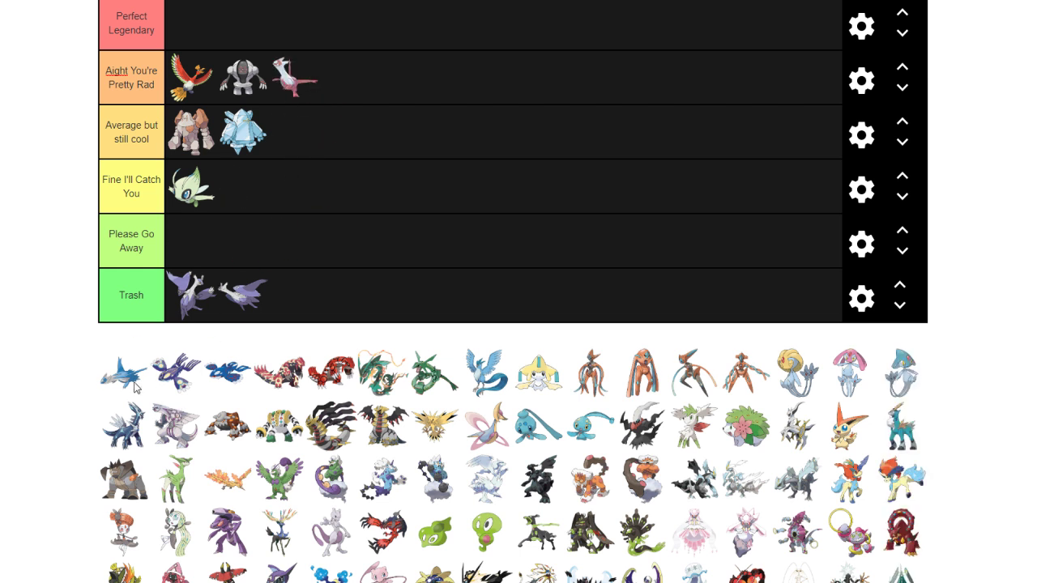
drag(137, 386, 379, 99)
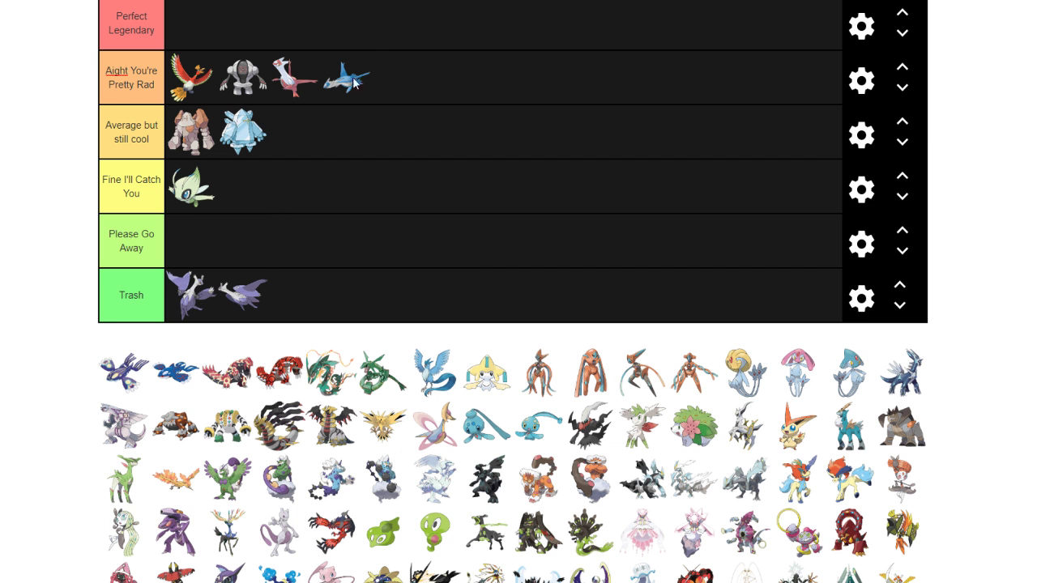
drag(354, 81, 347, 132)
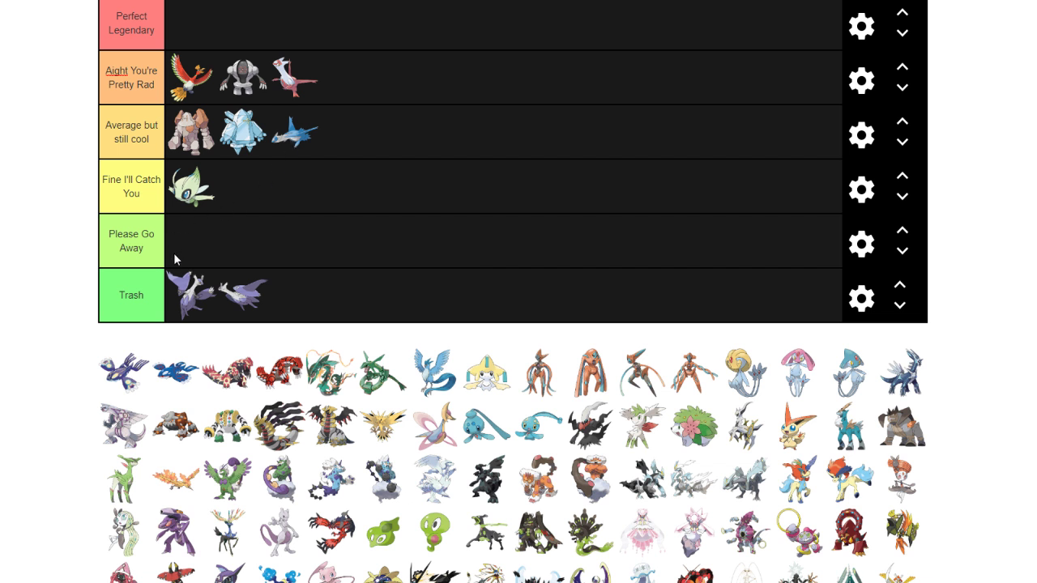
Place both Kyogre forms, Primal first, in the "Perfect Legendary" tier
scroll(48, 348, up, 1)
scroll(48, 348, down, 1)
drag(125, 386, 407, 97)
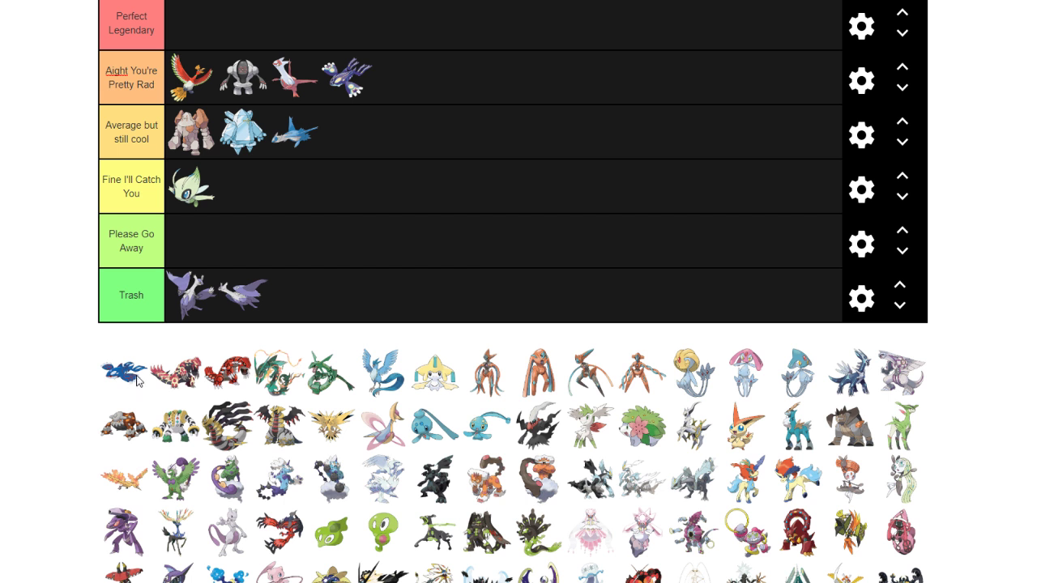
drag(353, 79, 348, 48)
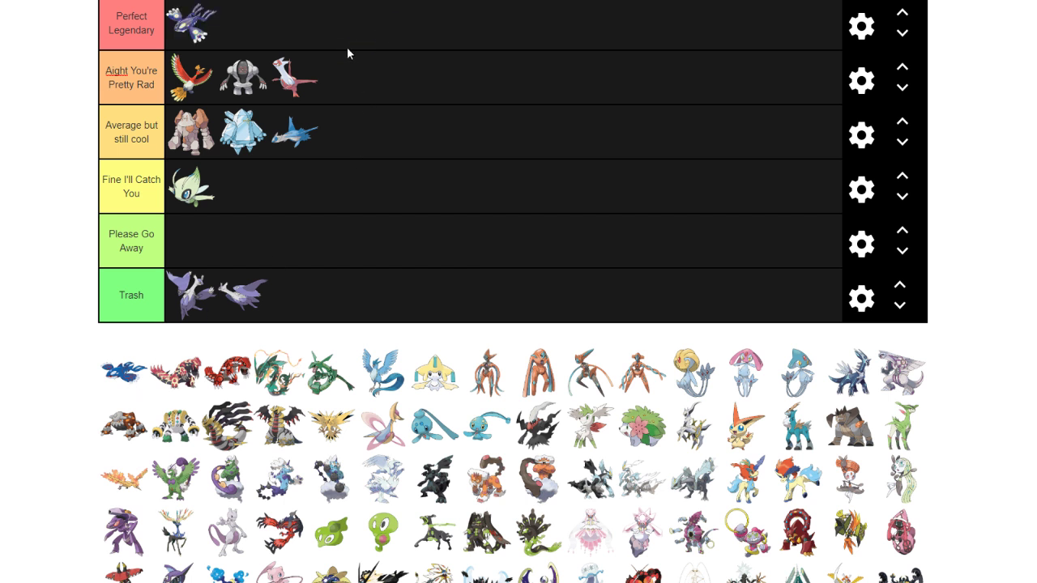
drag(119, 371, 285, 16)
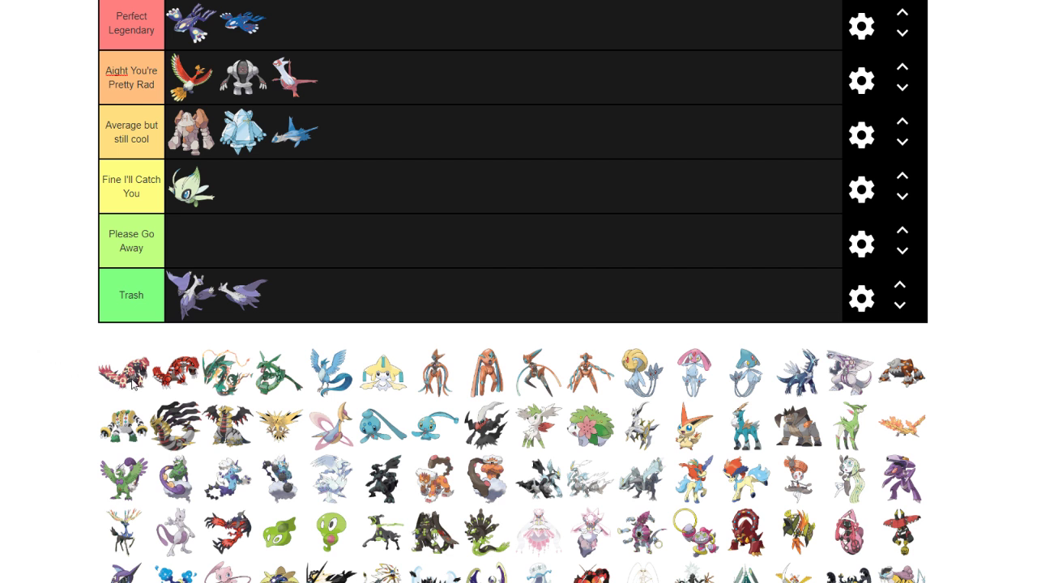
Place Primal Groudon and Mega Rayquaza in "Perfect Legendary", and regular Groudon and Rayquaza in "Aight You're Pretty Rad"
drag(132, 384, 300, 24)
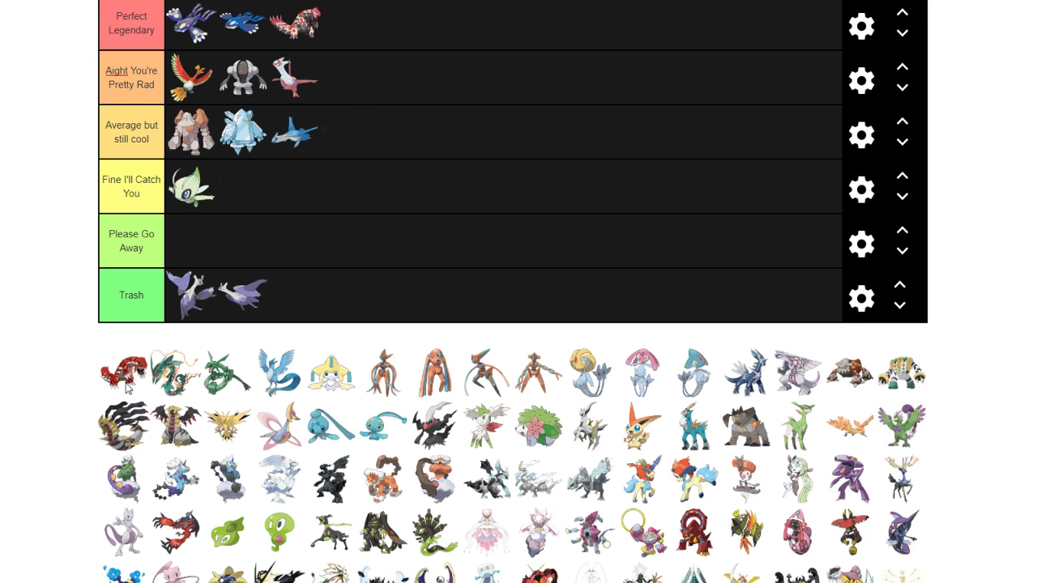
drag(126, 389, 438, 107)
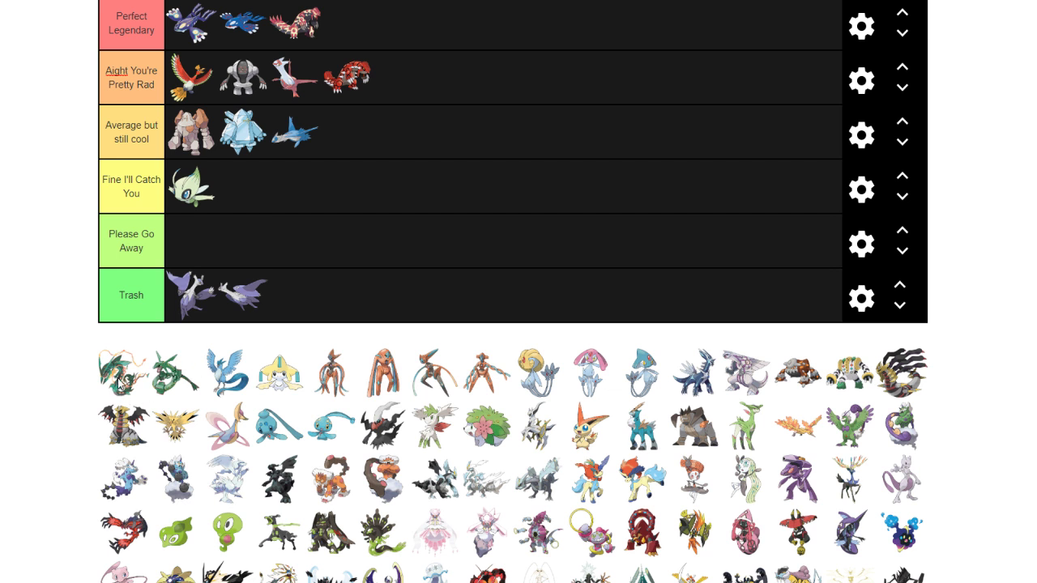
drag(120, 382, 519, 24)
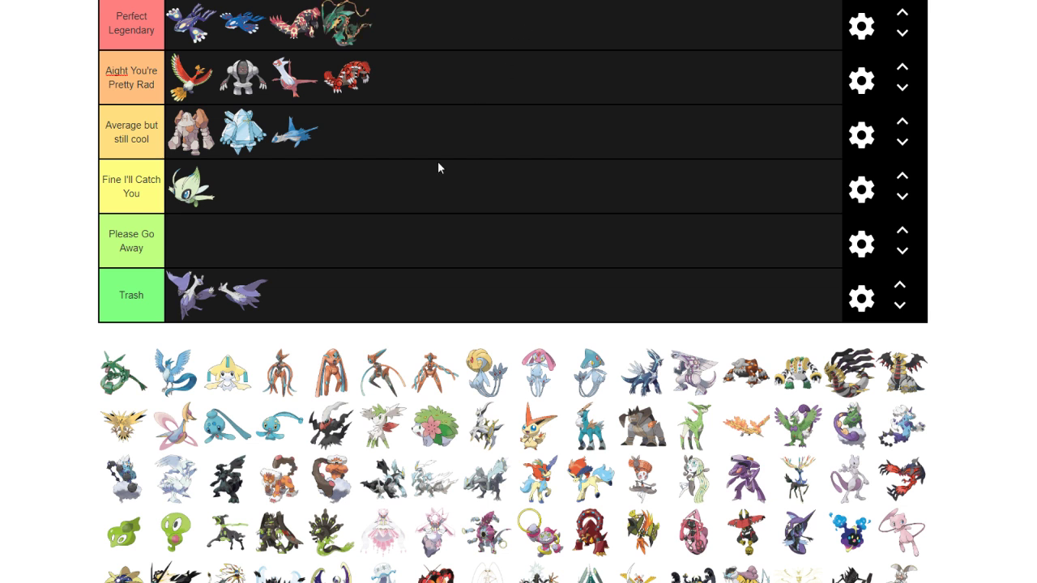
drag(123, 384, 514, 74)
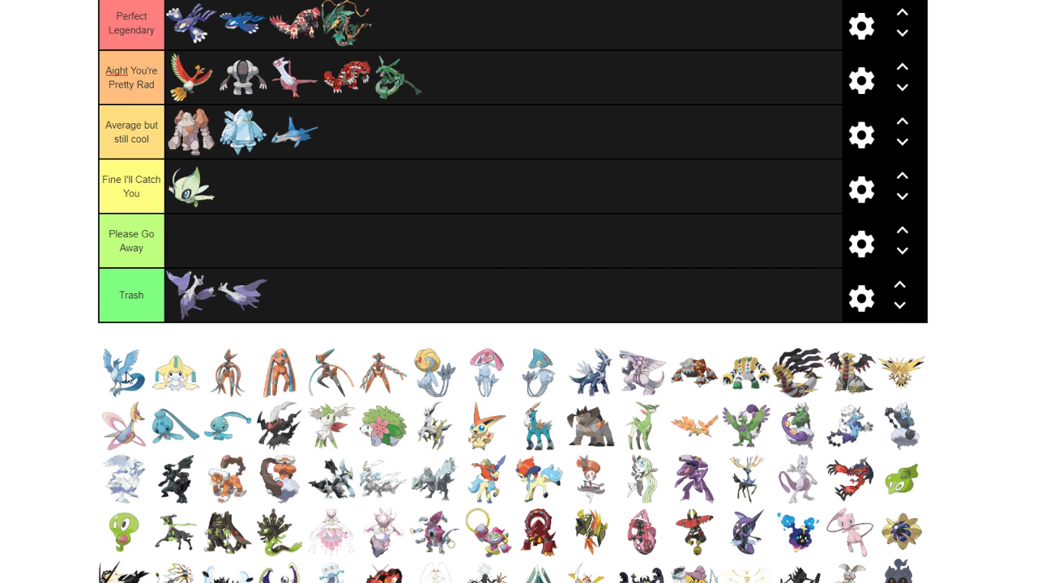
Add Articuno, Jirachi and the fourth Deoxys form to the "Perfect Legendary" tier
drag(118, 383, 447, 14)
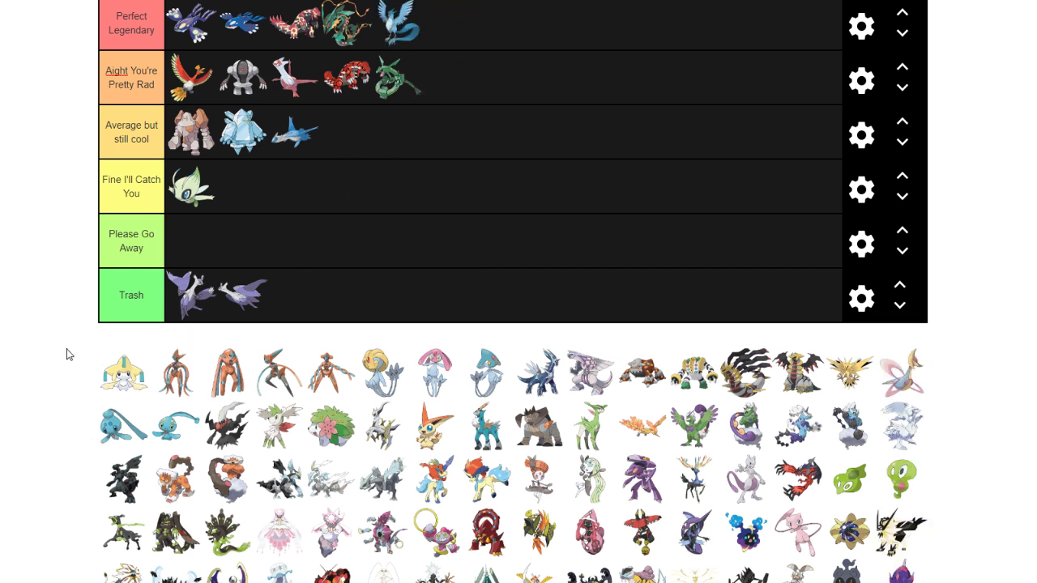
drag(118, 379, 511, 31)
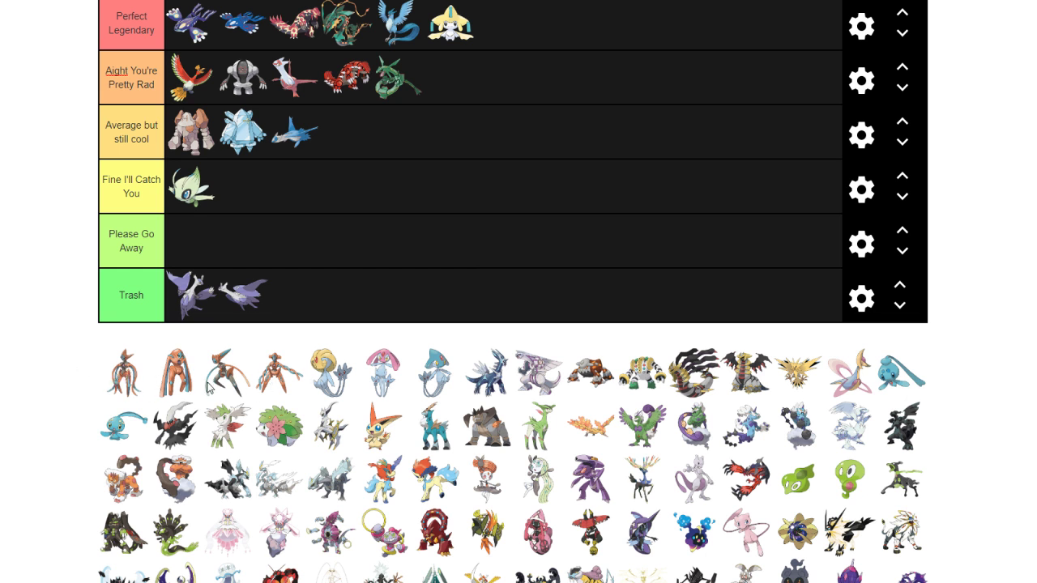
drag(282, 384, 503, 25)
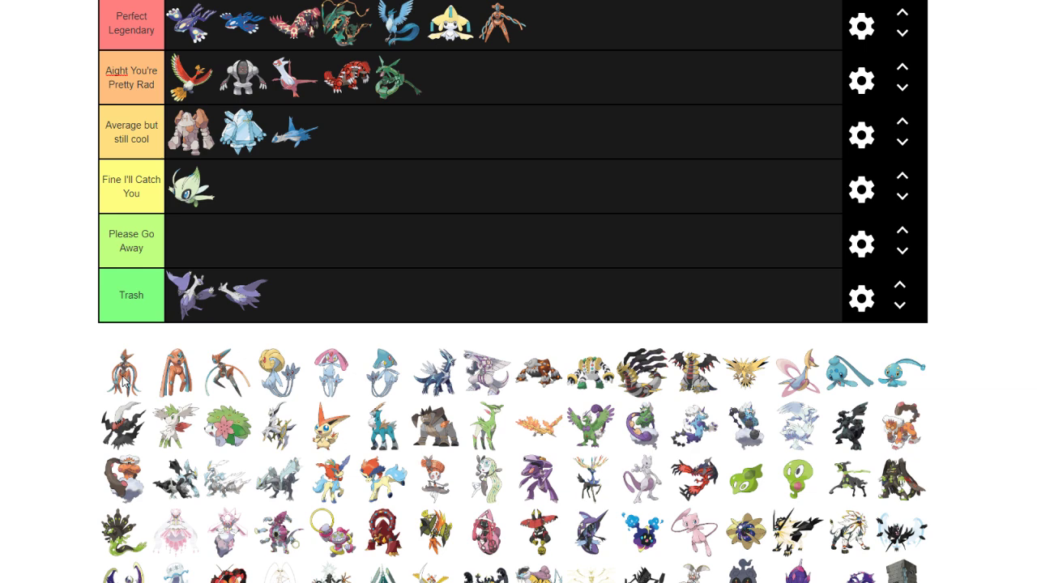
Add a new row below the "Trash" tier and close its settings
click(862, 298)
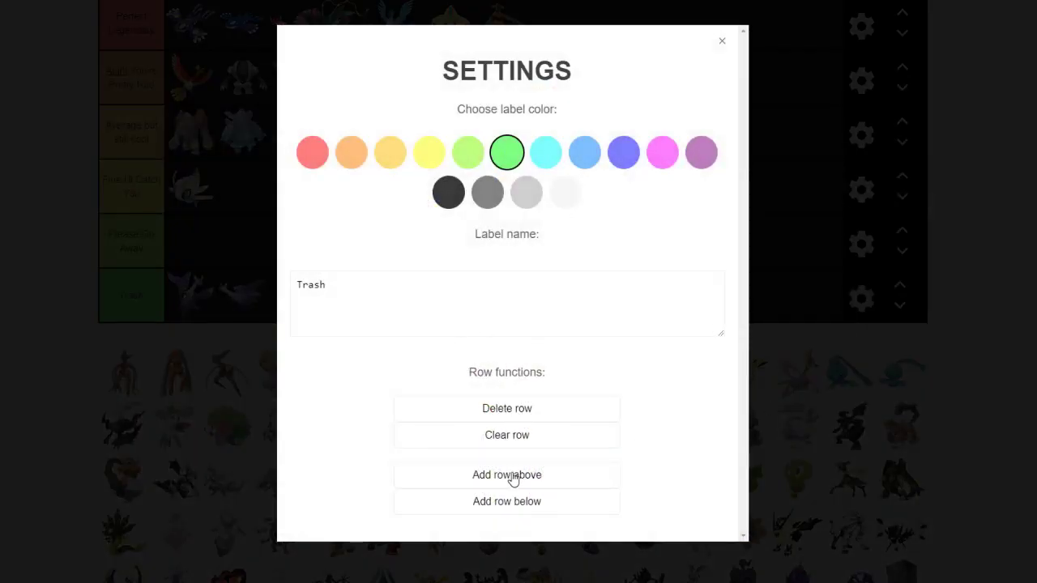
click(518, 502)
click(722, 42)
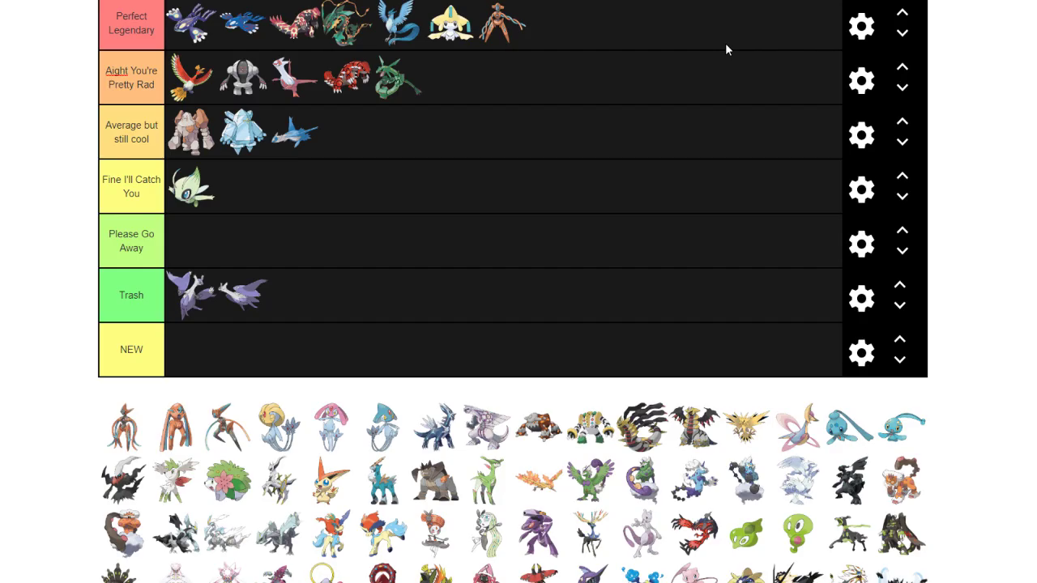
Give the new row below "Trash" a blue-violet label color and rename it "Ok"
click(862, 352)
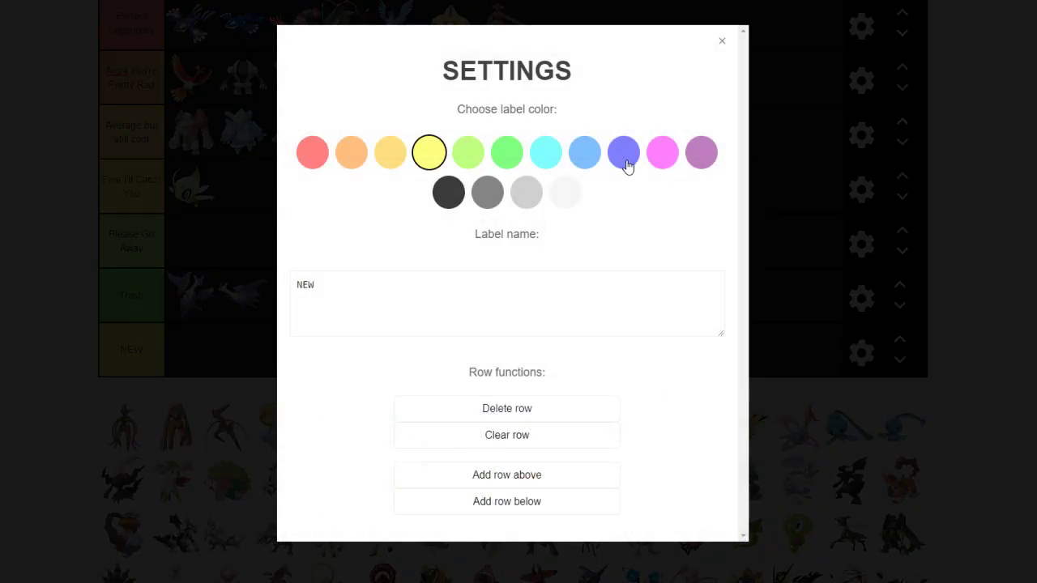
click(625, 164)
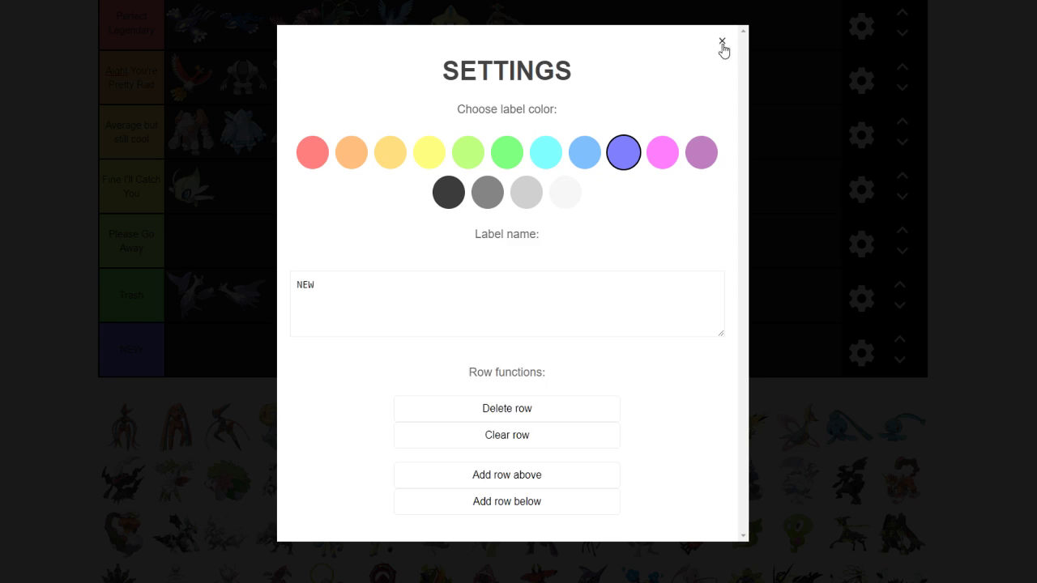
click(722, 43)
double_click(158, 342)
key(BackSpace)
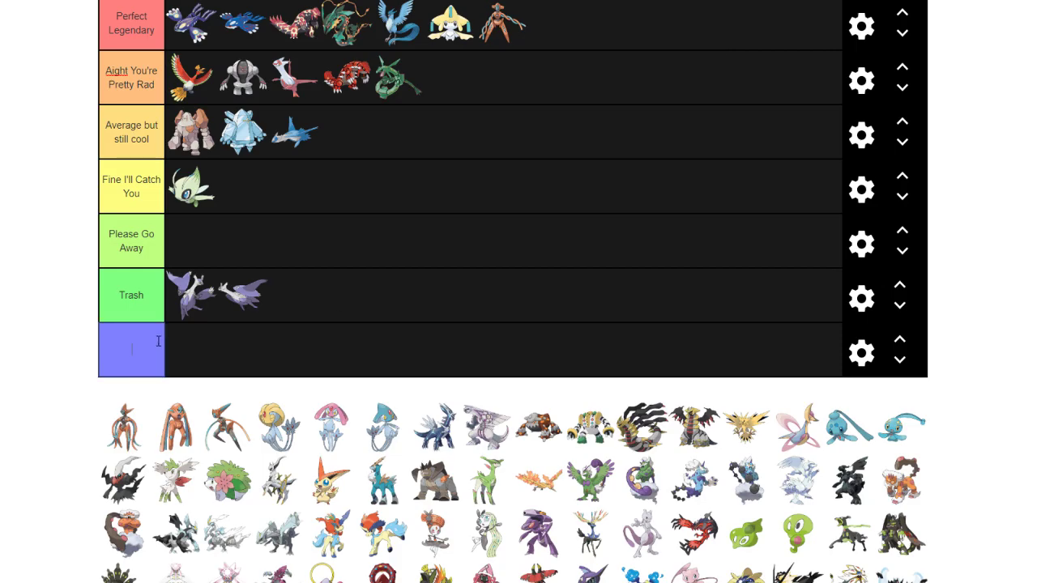
text(Ok)
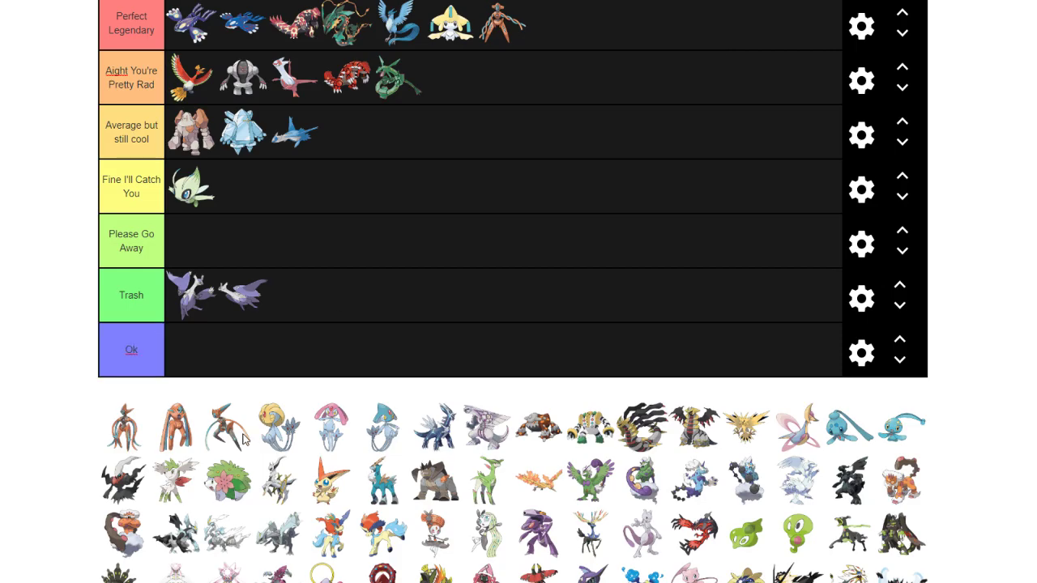
Place the three remaining Deoxys forms in the "Ok" tier
drag(131, 429, 209, 350)
drag(183, 394, 243, 351)
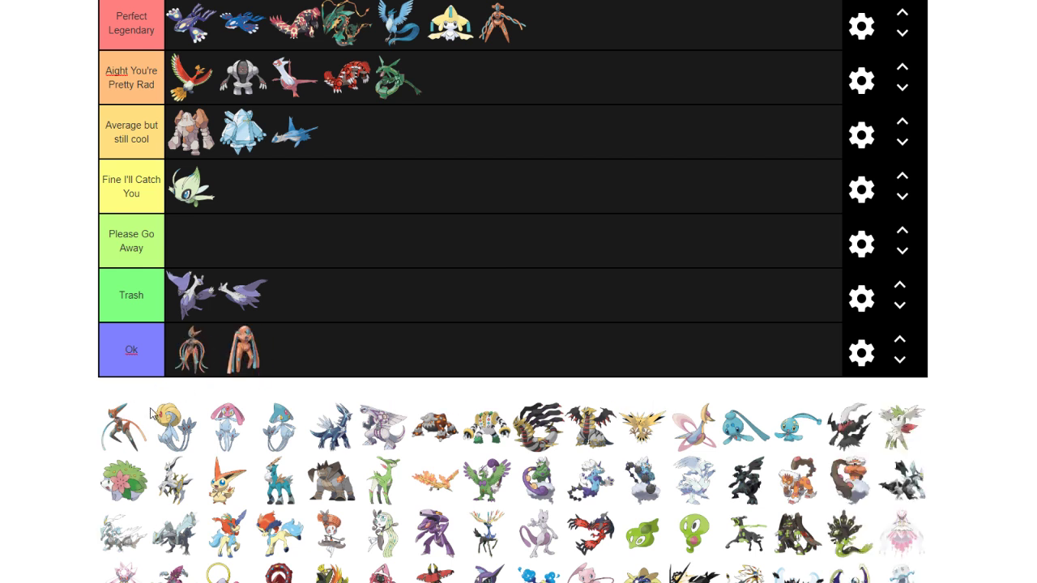
drag(121, 425, 295, 351)
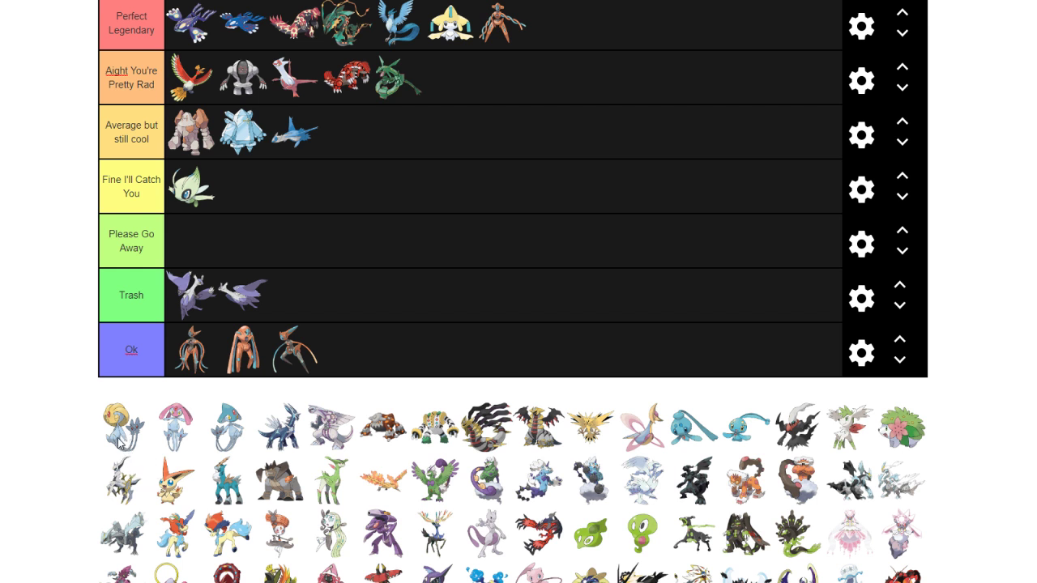
Rank Uxie in "Aight You're Pretty Rad", Mesprit in "Please Go Away" and Azelf in "Fine I'll Catch You"
drag(119, 441, 486, 77)
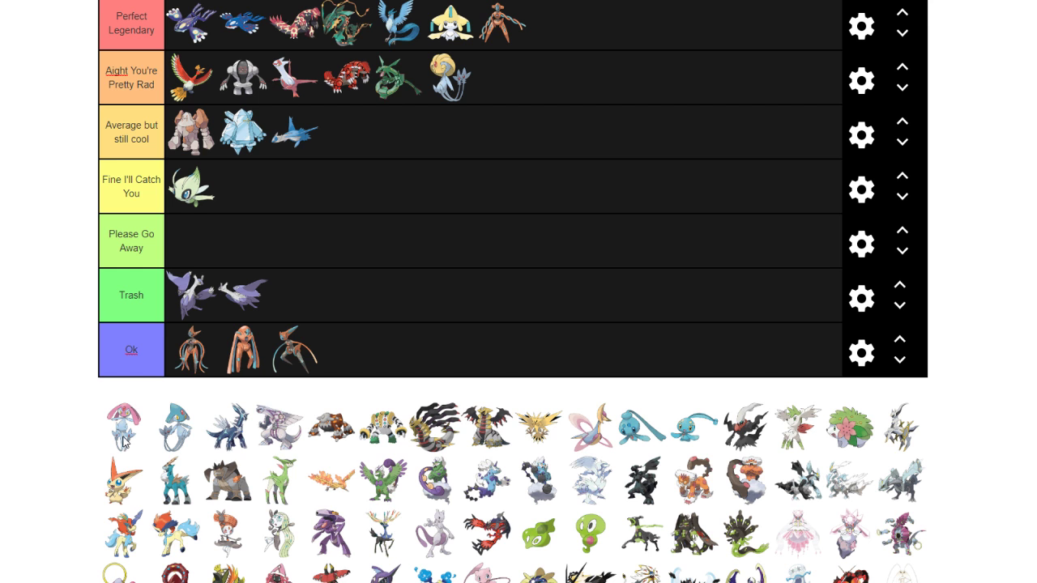
drag(119, 423, 308, 230)
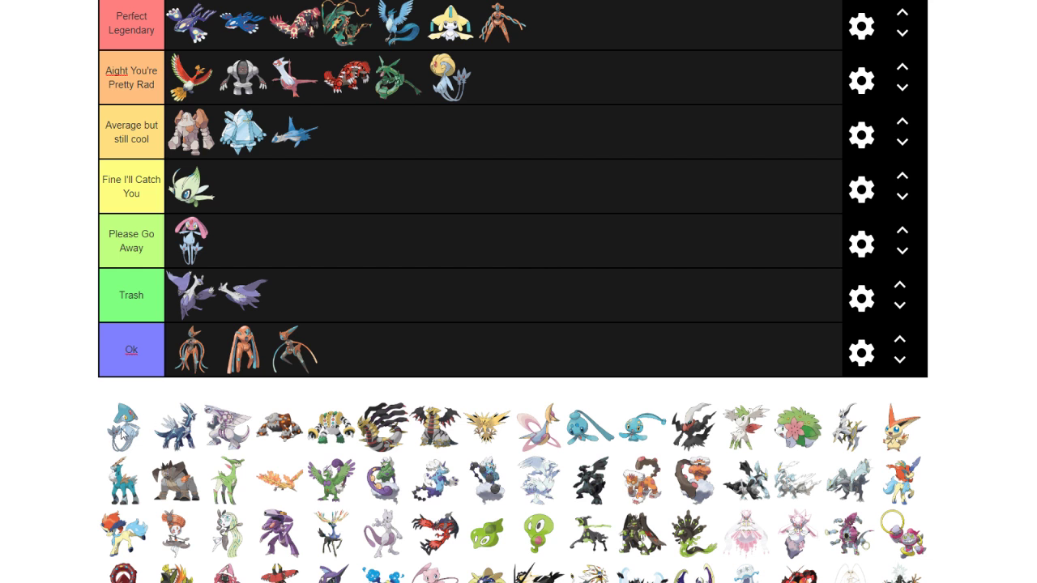
drag(122, 433, 271, 199)
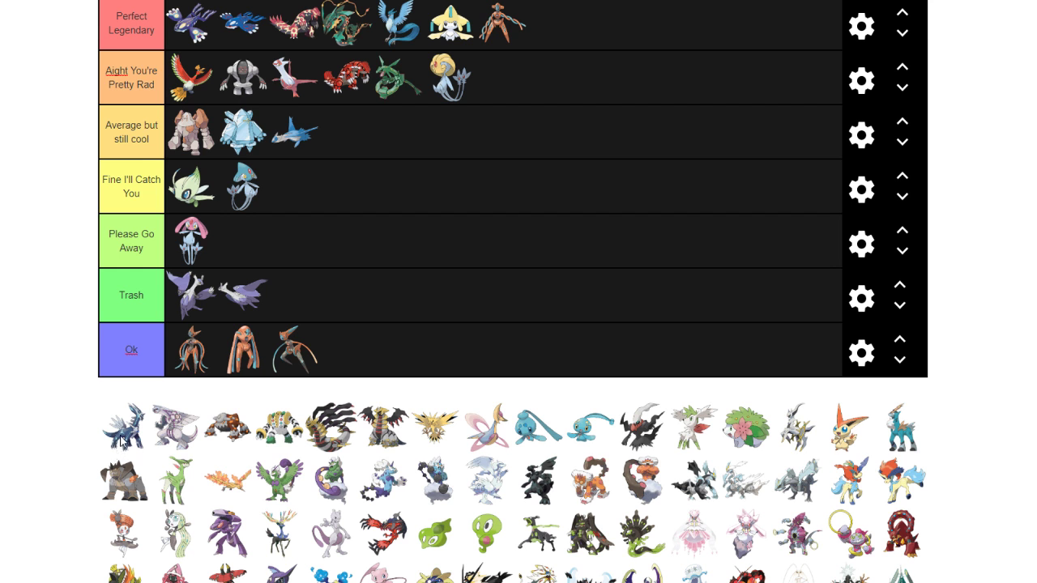
Put Dialga in "Average but still cool", Palkia and Regigigas in "Aight You're Pretty Rad", and Heatran in "Fine I'll Catch You"
drag(120, 440, 348, 135)
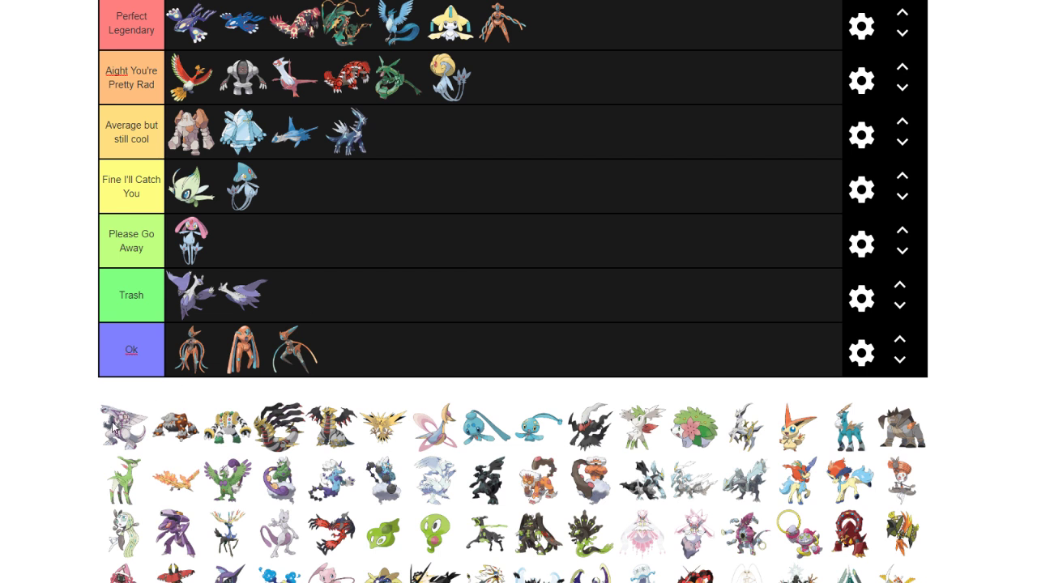
drag(117, 430, 557, 62)
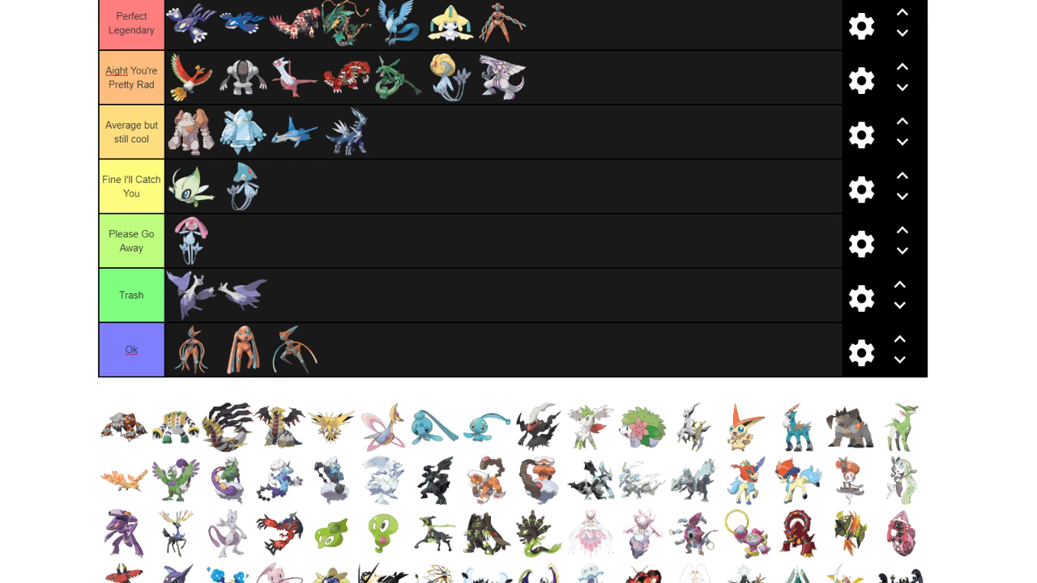
drag(116, 432, 414, 201)
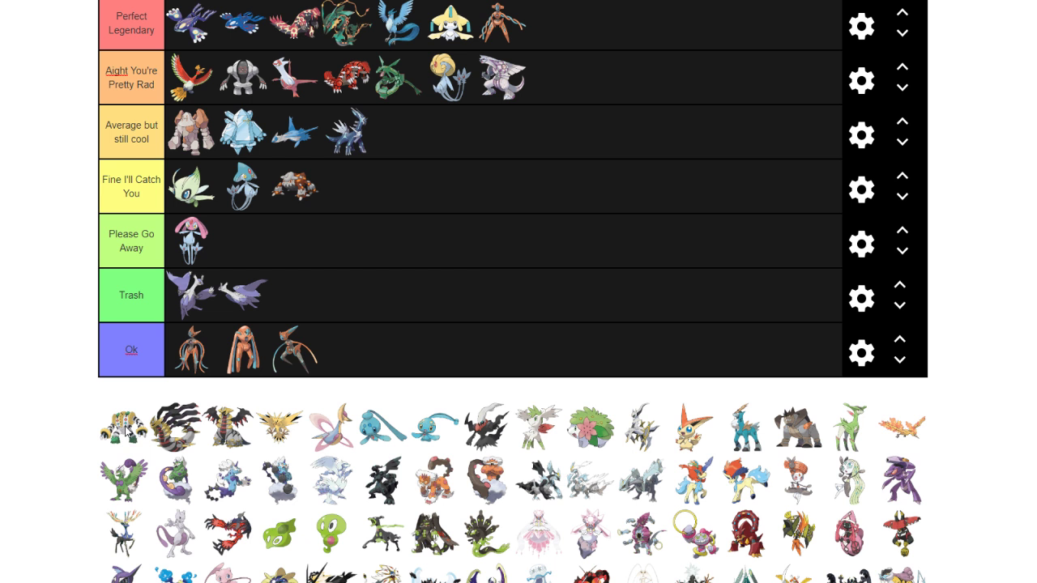
drag(124, 427, 615, 81)
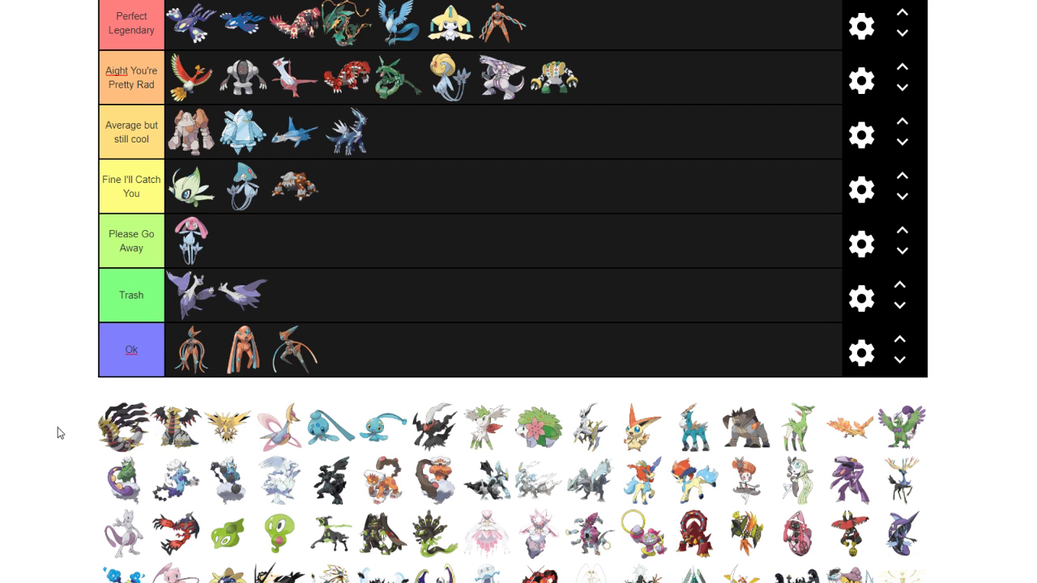
Place both Giratina forms at the end of the "Perfect Legendary" tier
drag(120, 444, 452, 258)
drag(698, 58, 700, 39)
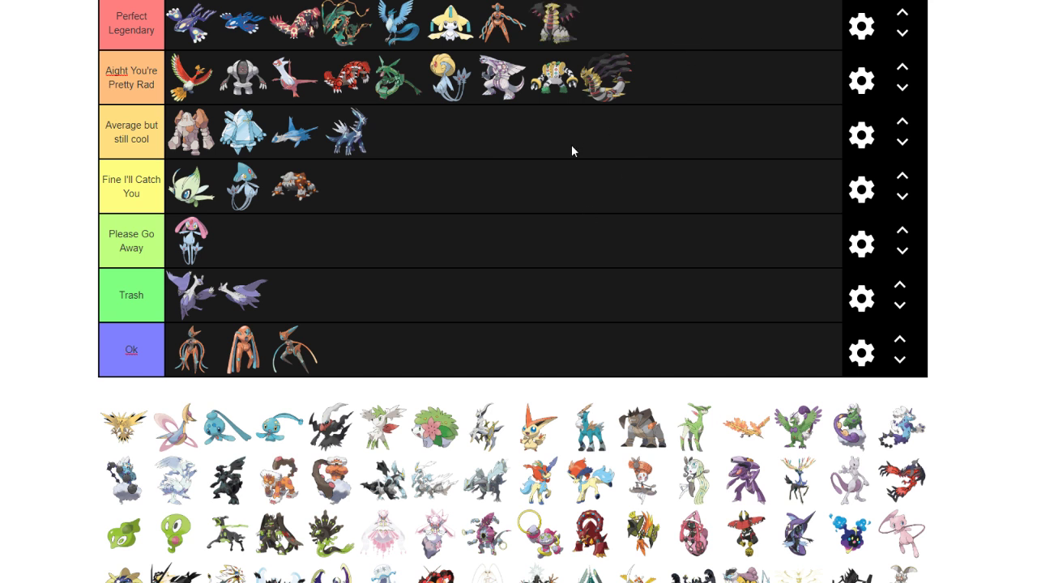
drag(604, 92, 669, 18)
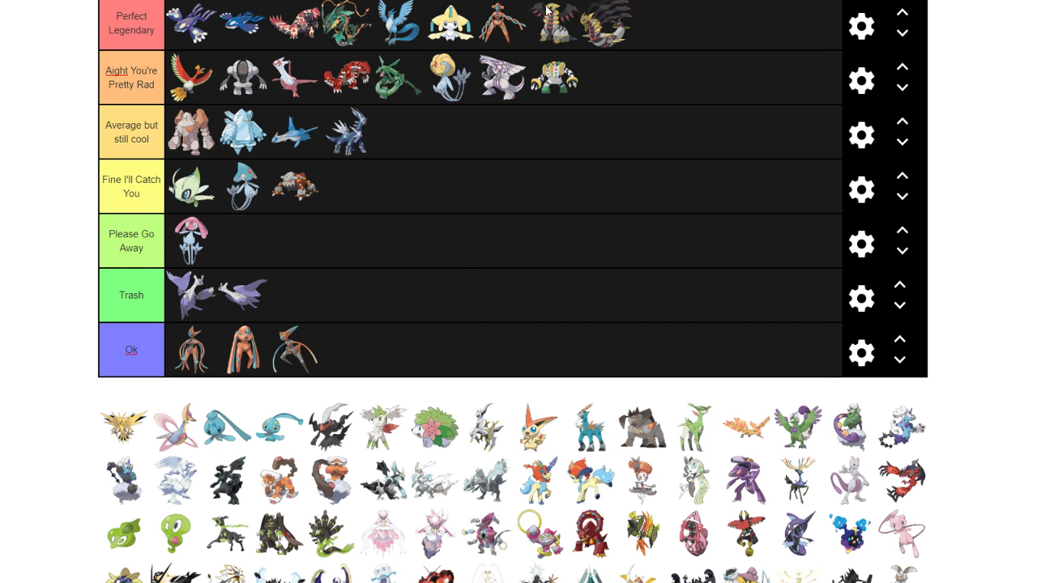
drag(551, 27, 609, 42)
Add Zapdos and Phione to "Aight You're Pretty Rad", Cresselia to "Please Go Away" and Manaphy to "Average but still cool"
drag(125, 426, 648, 96)
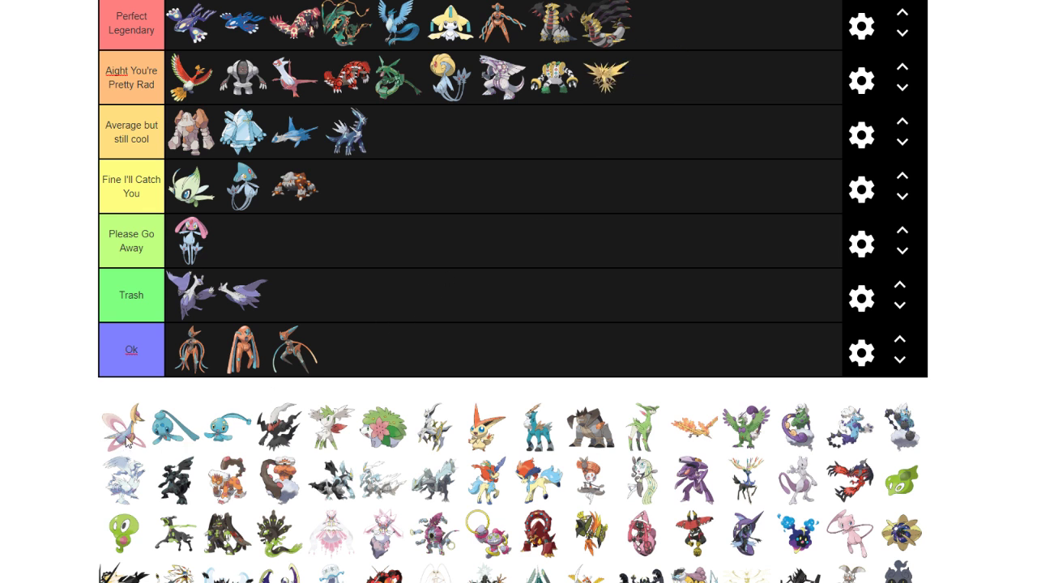
drag(127, 440, 503, 255)
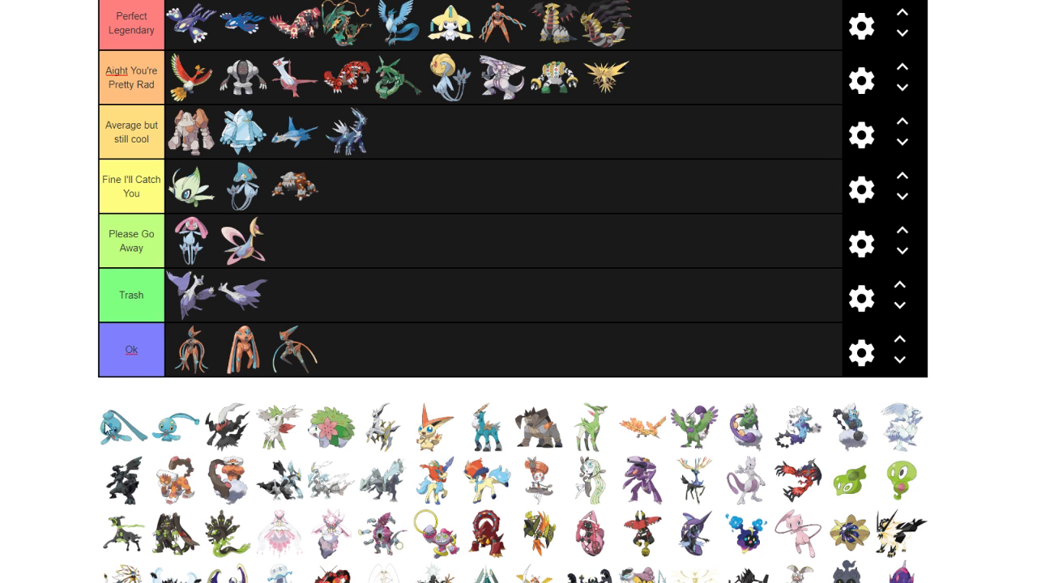
drag(106, 428, 713, 69)
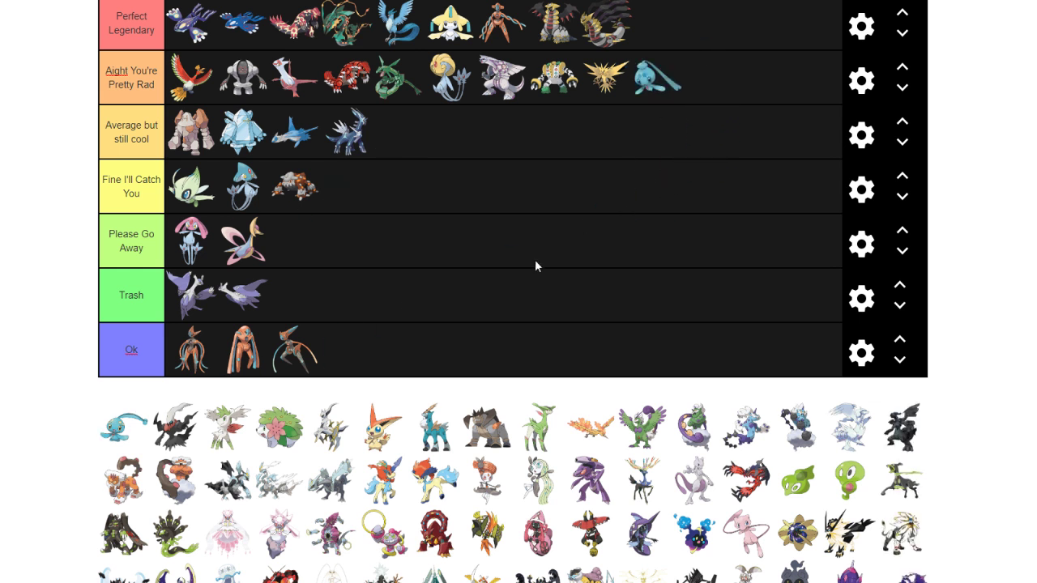
drag(120, 429, 468, 130)
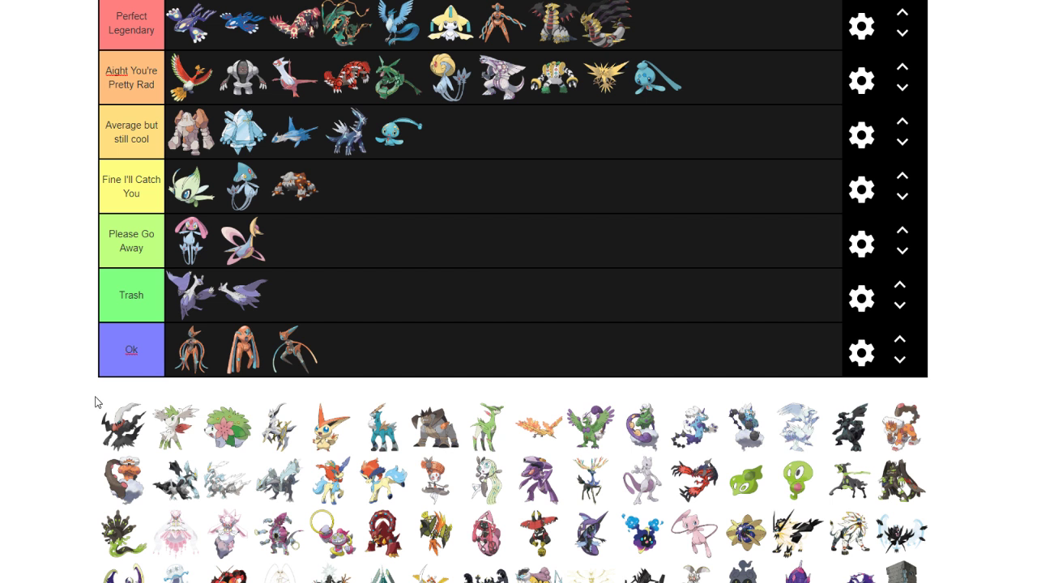
Rank Darkrai, Land Forme Shaymin and Arceus in "Perfect Legendary", and Sky Forme Shaymin in "Fine I'll Catch You"
drag(119, 434, 758, 33)
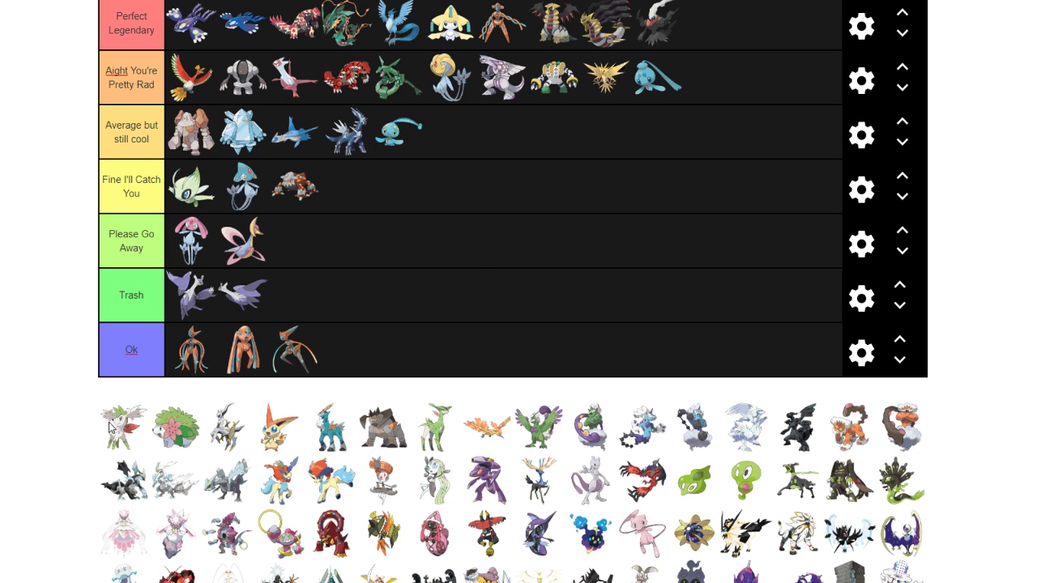
drag(122, 429, 416, 185)
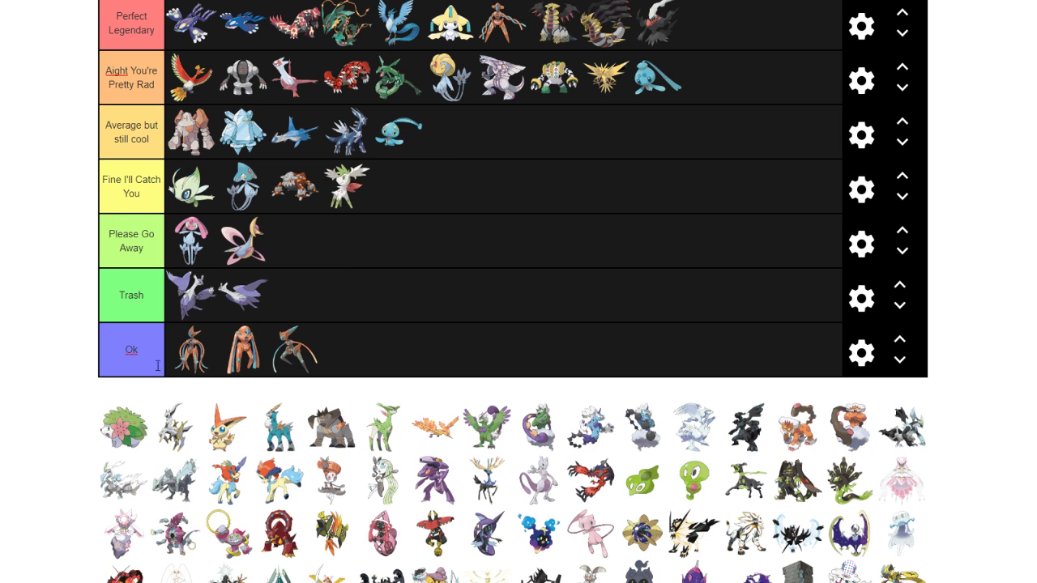
drag(123, 428, 753, 32)
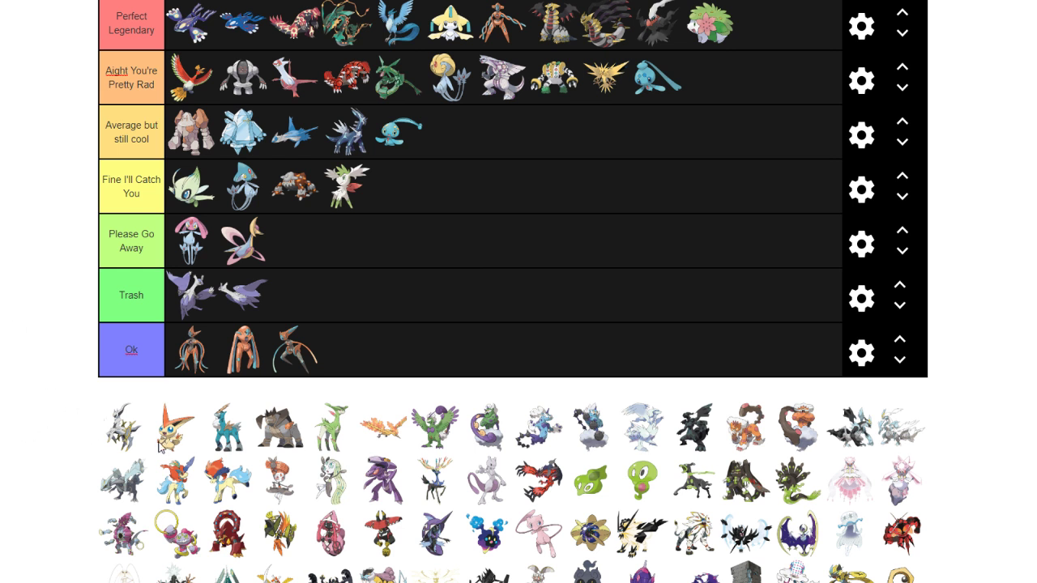
drag(129, 438, 761, 25)
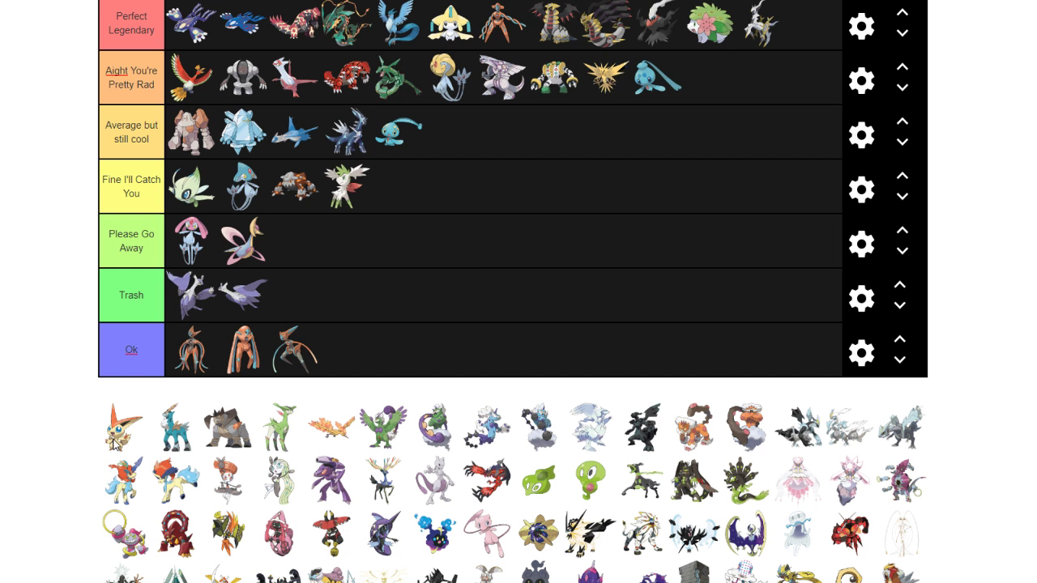
Place Victini in "Fine I'll Catch You", Cobalion and Virizion in "Perfect Legendary", and Terrakion in "Trash"
drag(114, 442, 453, 192)
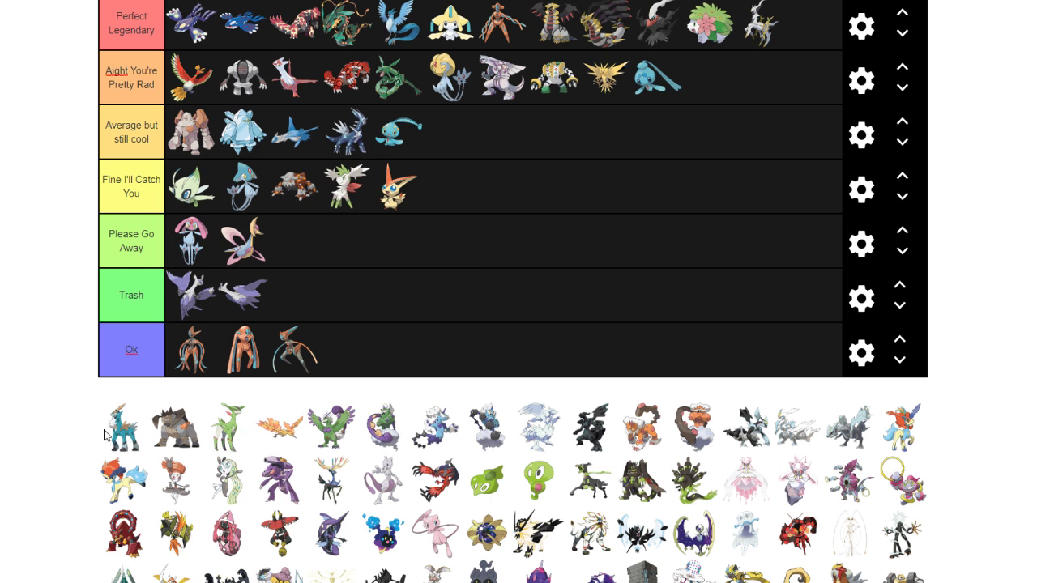
drag(120, 442, 814, 24)
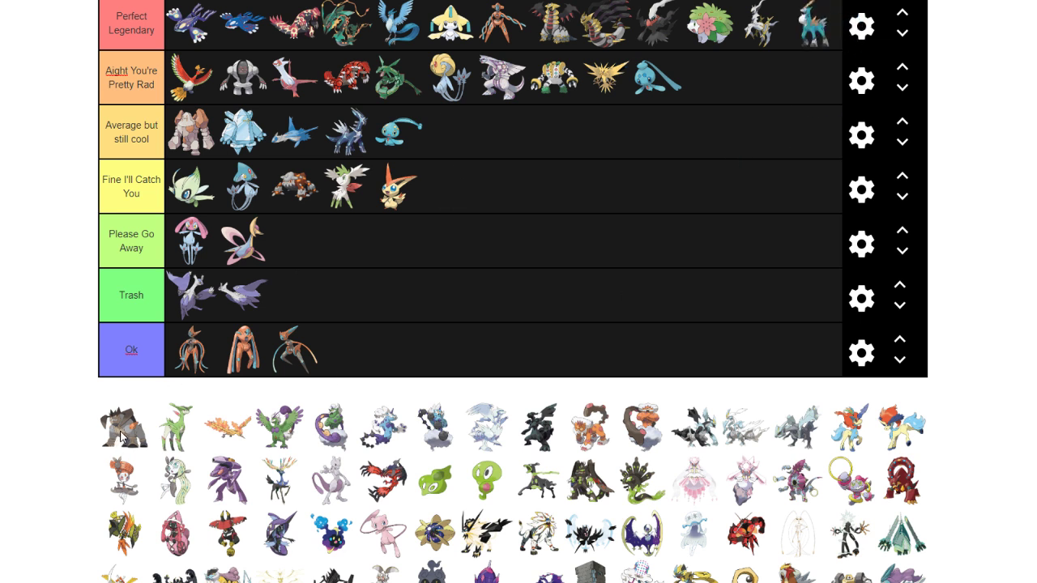
drag(120, 438, 409, 248)
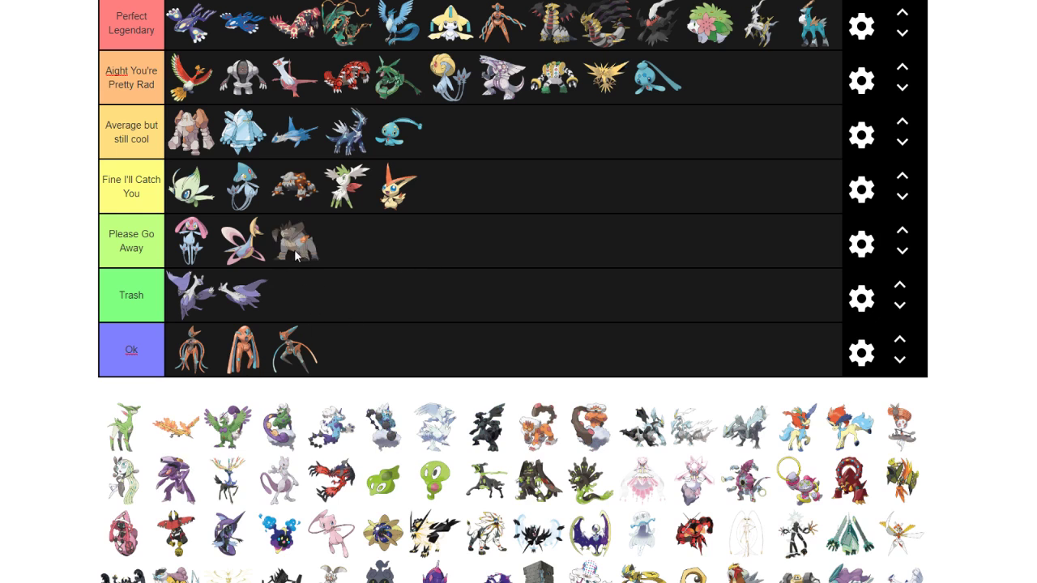
drag(301, 246, 307, 291)
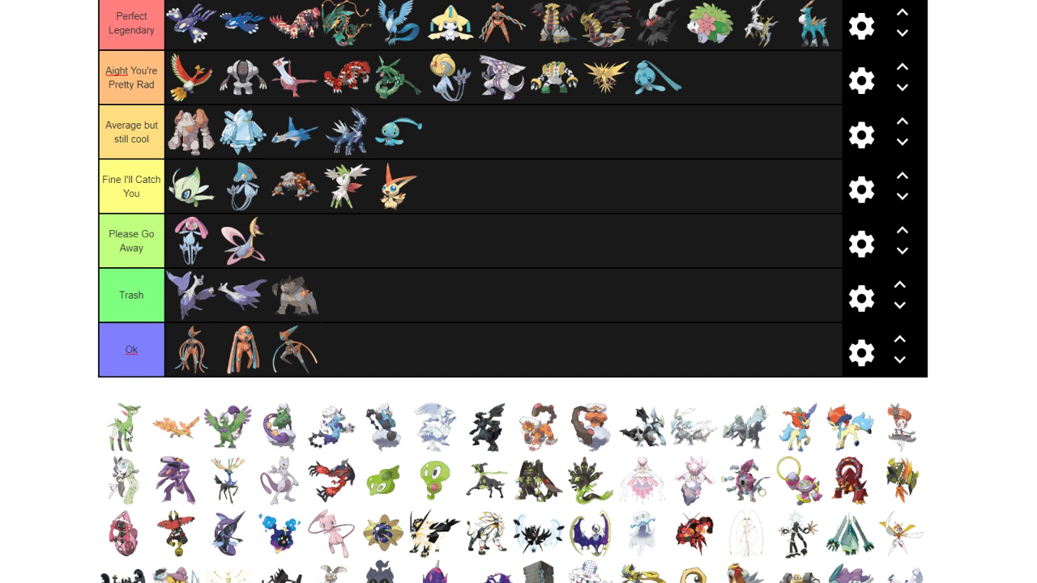
drag(123, 434, 709, 79)
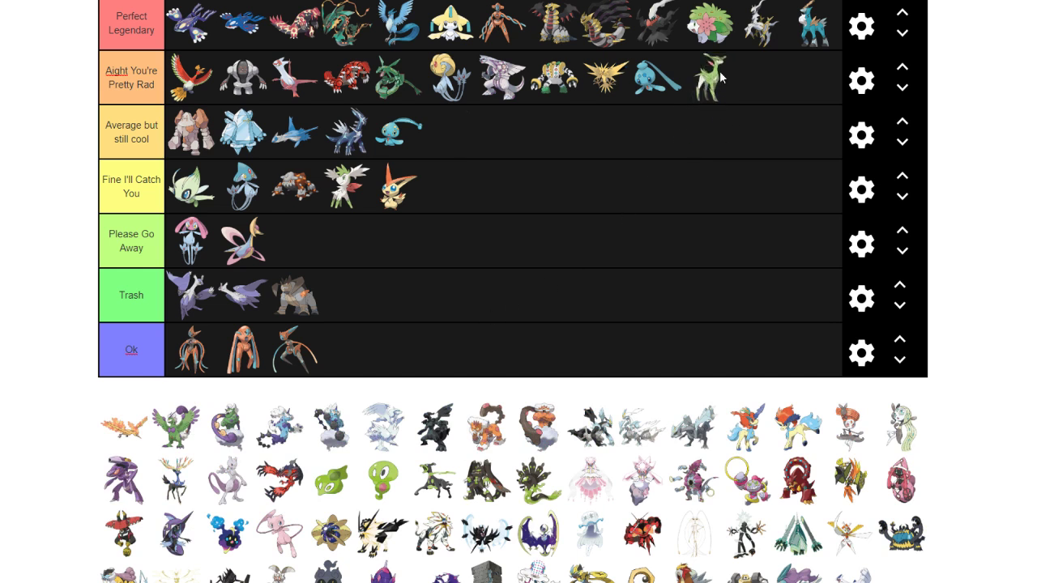
drag(721, 79, 753, 81)
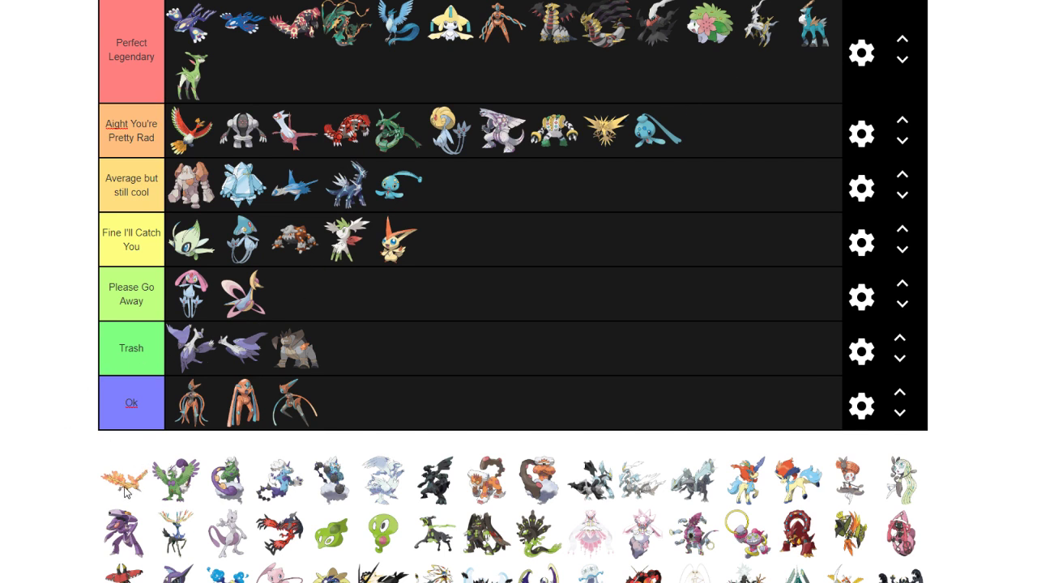
Put Moltres in "Please Go Away" and both Tornadus forms in "Trash"
drag(126, 492, 349, 312)
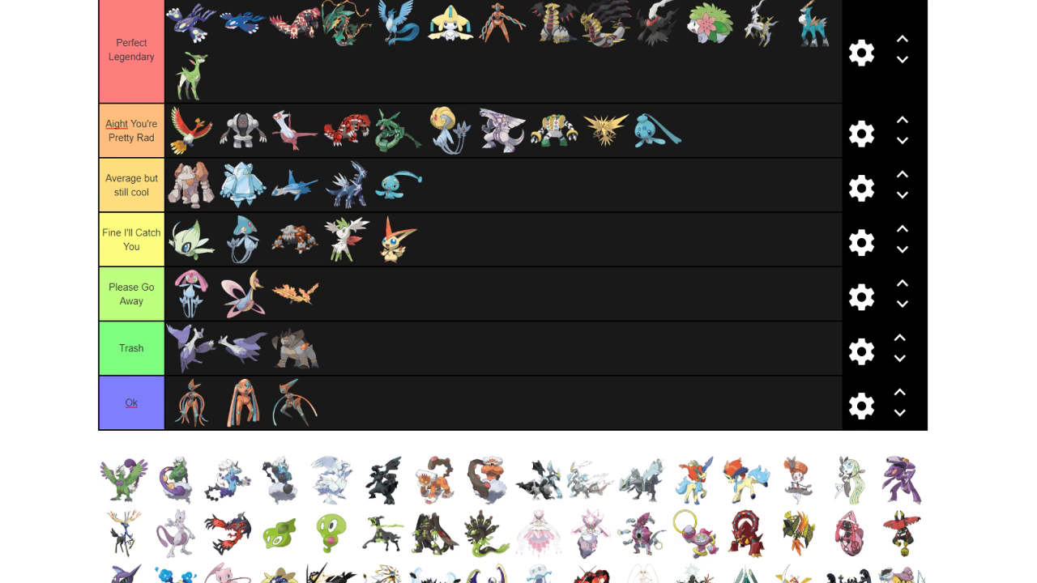
drag(124, 493, 357, 352)
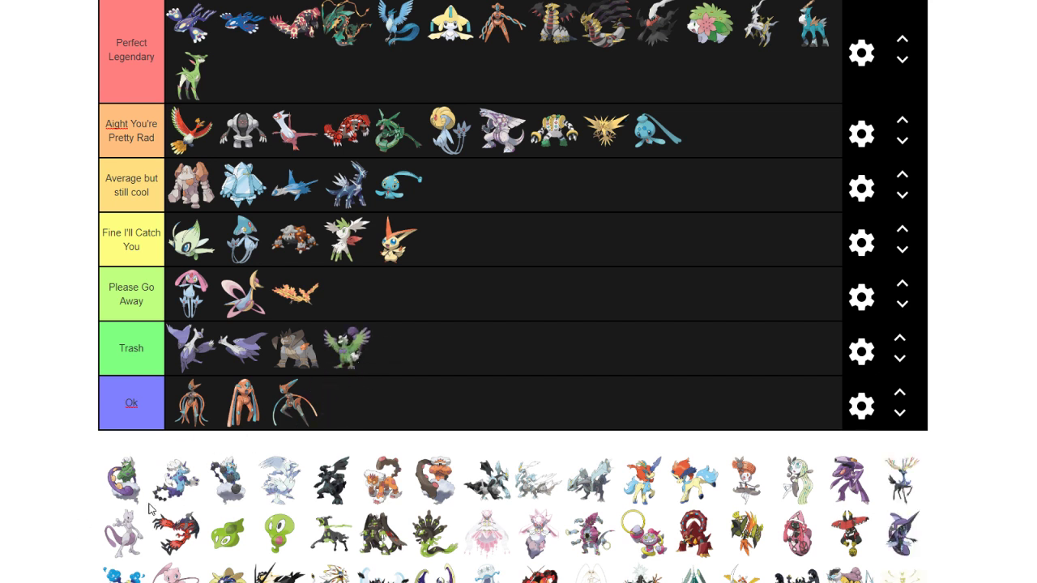
drag(134, 490, 393, 353)
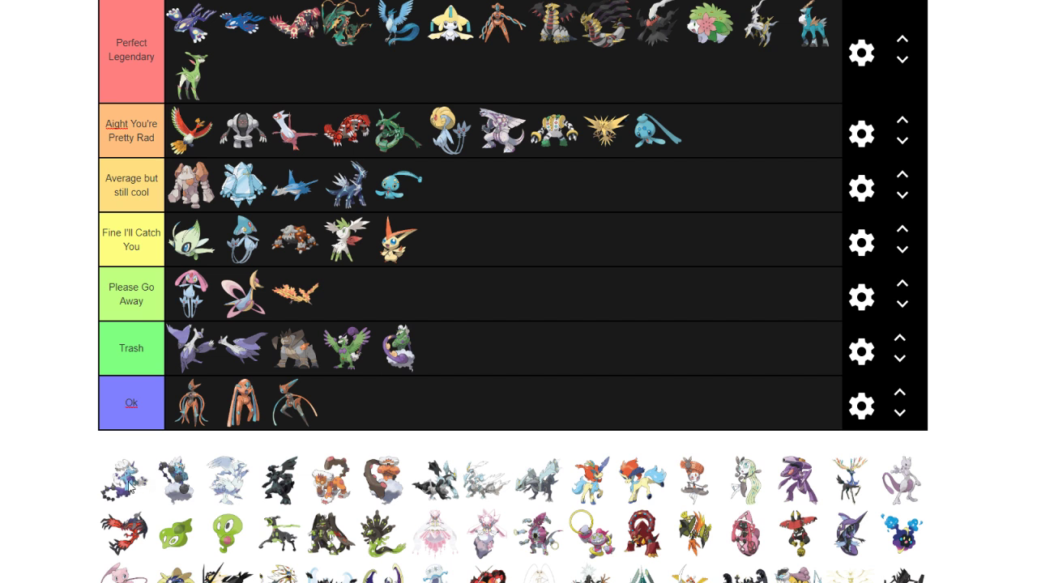
Rank Therian Thundurus in "Trash", Incarnate Thundurus in "Fine I'll Catch You" and Reshiram in "Average but still cool"
drag(128, 489, 506, 356)
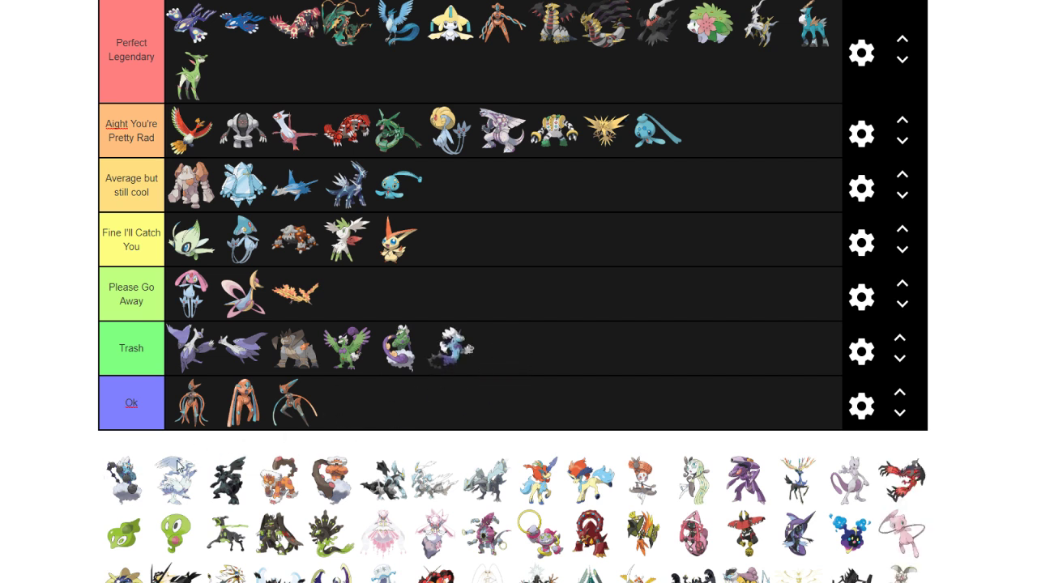
drag(123, 490, 567, 242)
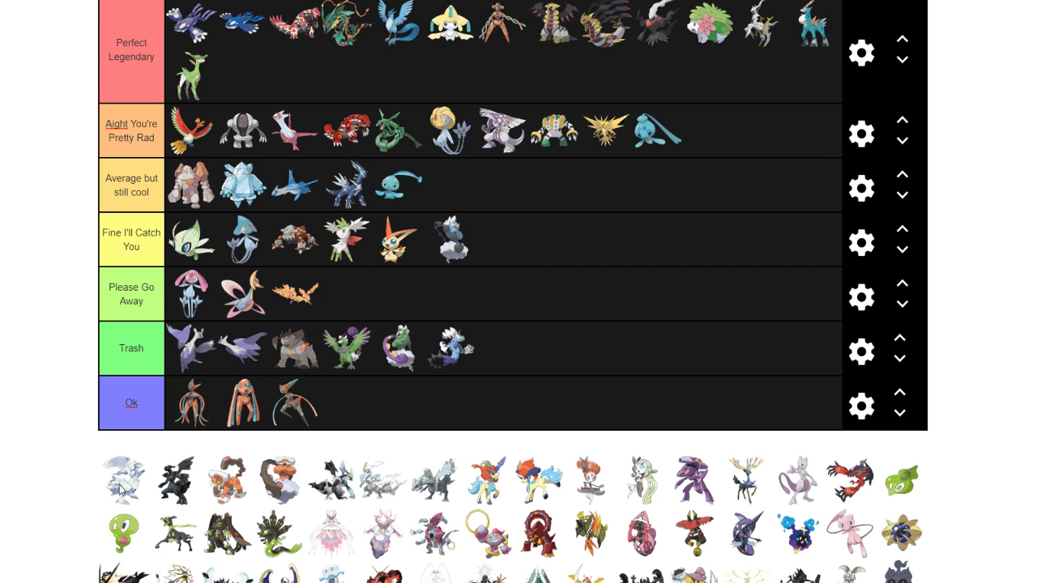
drag(123, 489, 615, 191)
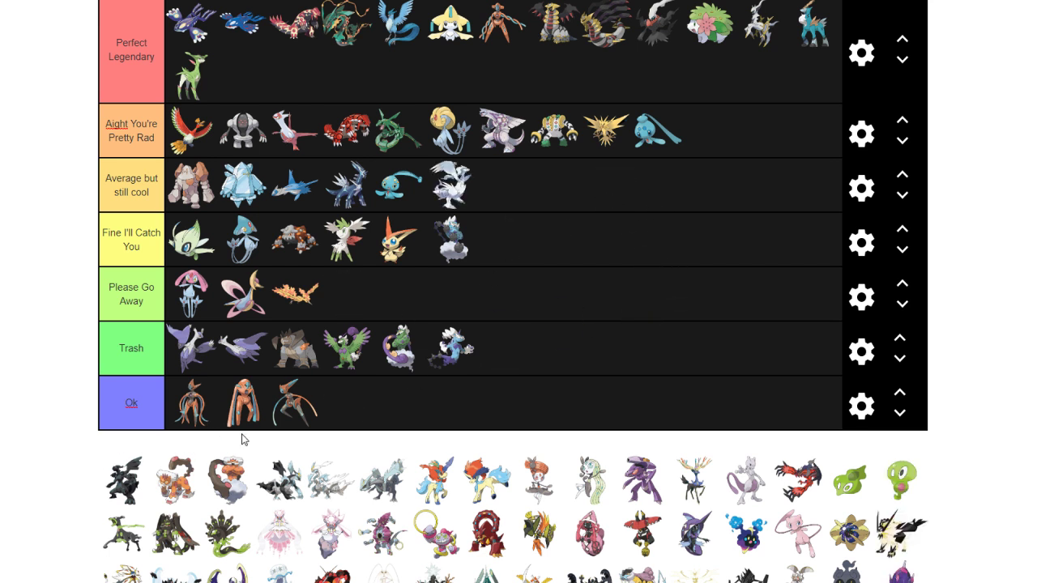
Rank Zekrom in "Aight You're Pretty Rad", Therian Landorus in "Average but still cool" and Incarnate Landorus in "Trash"
drag(128, 482, 809, 114)
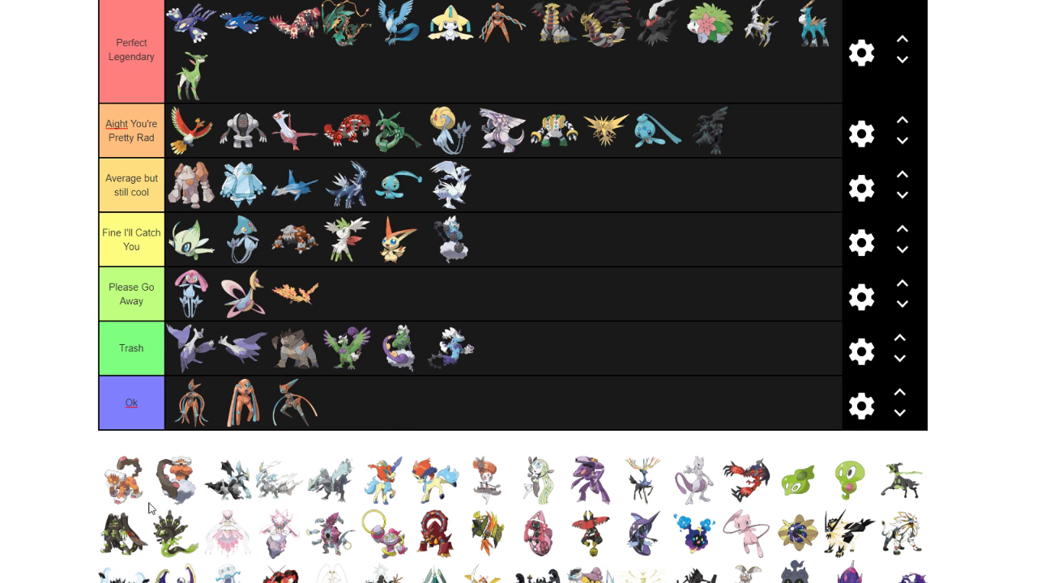
drag(130, 495, 636, 180)
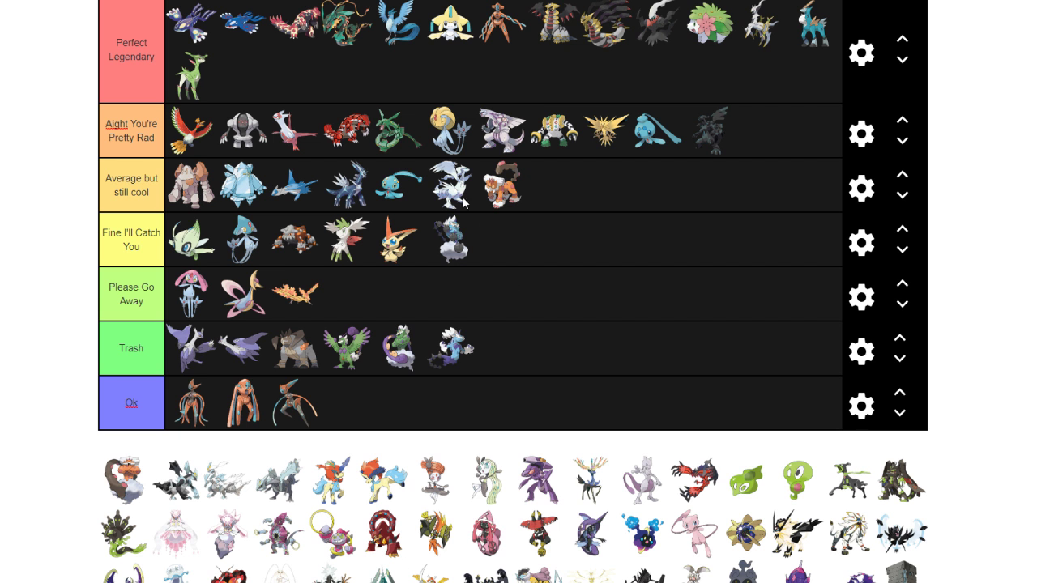
drag(134, 486, 503, 356)
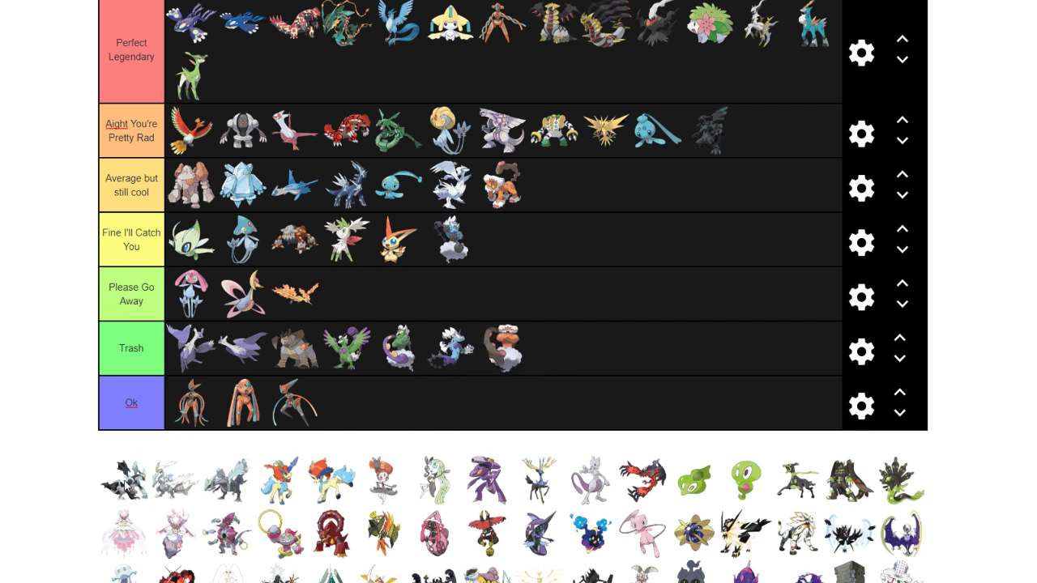
Put Black, White and regular Kyurem plus Ordinary Keldeo in "Trash", and Resolute Keldeo in "Please Go Away"
drag(128, 486, 621, 370)
drag(108, 486, 697, 304)
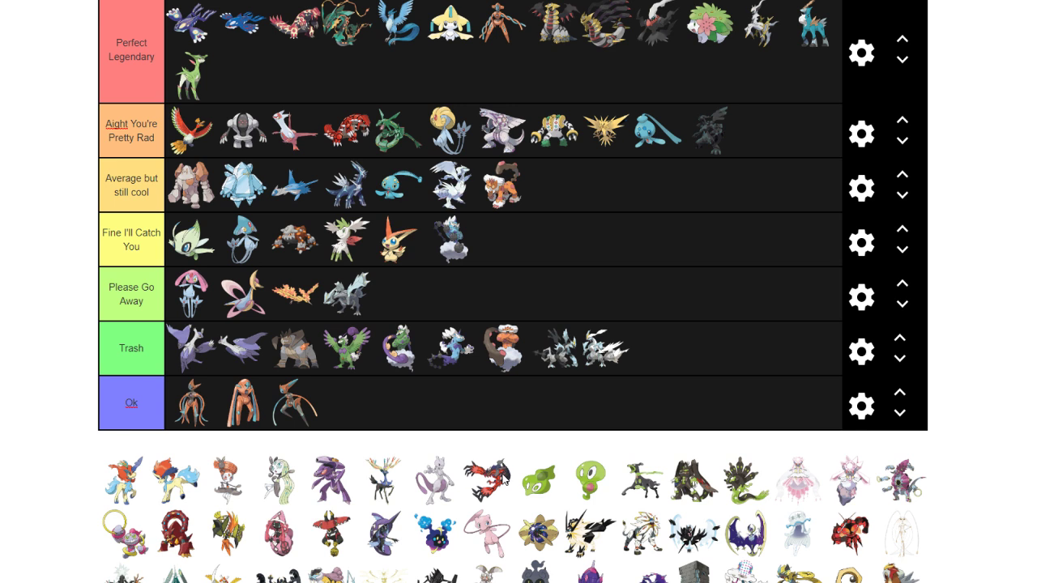
drag(347, 294, 702, 344)
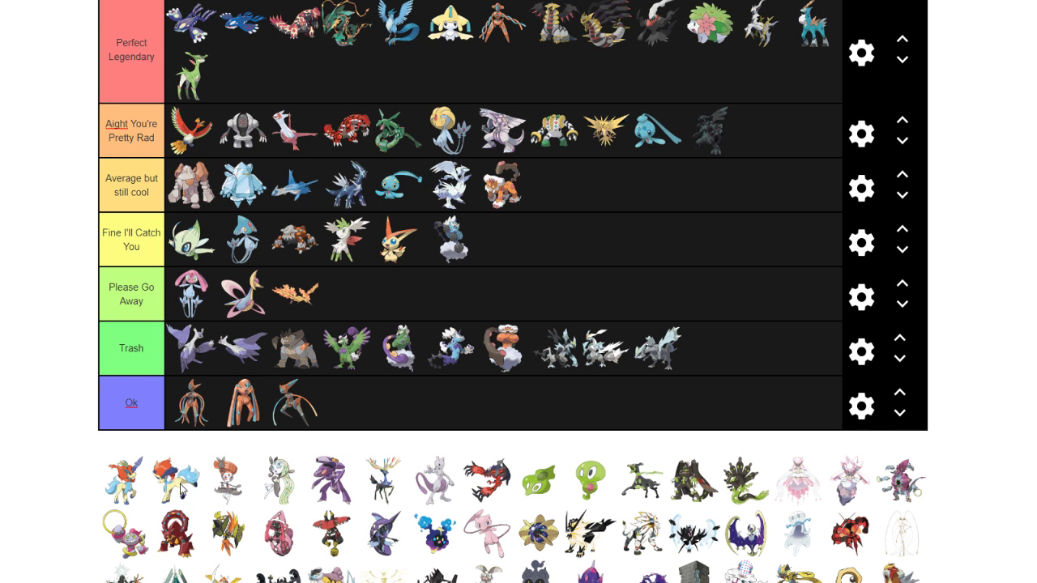
drag(180, 490, 710, 350)
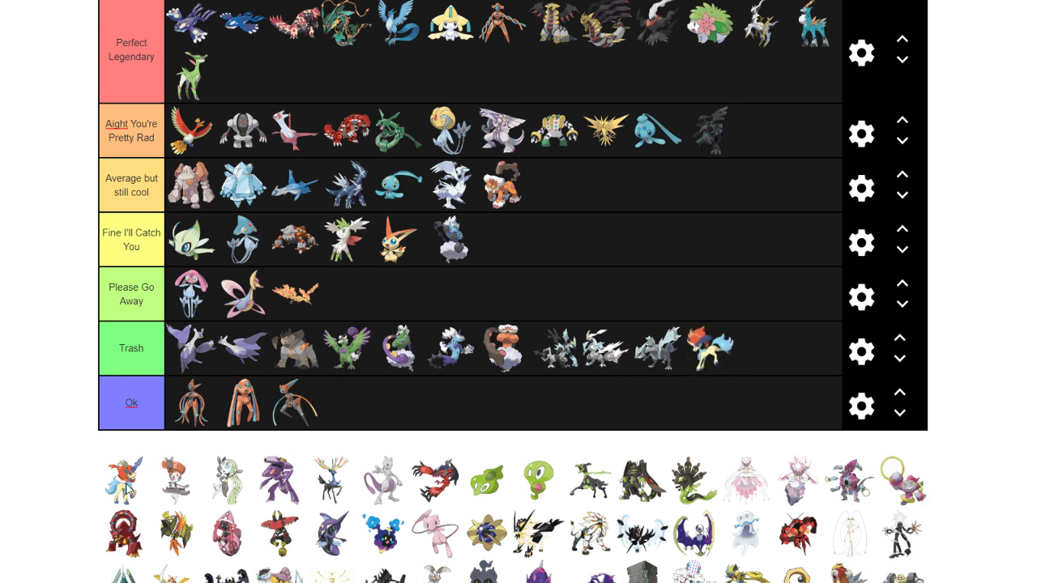
drag(127, 485, 762, 350)
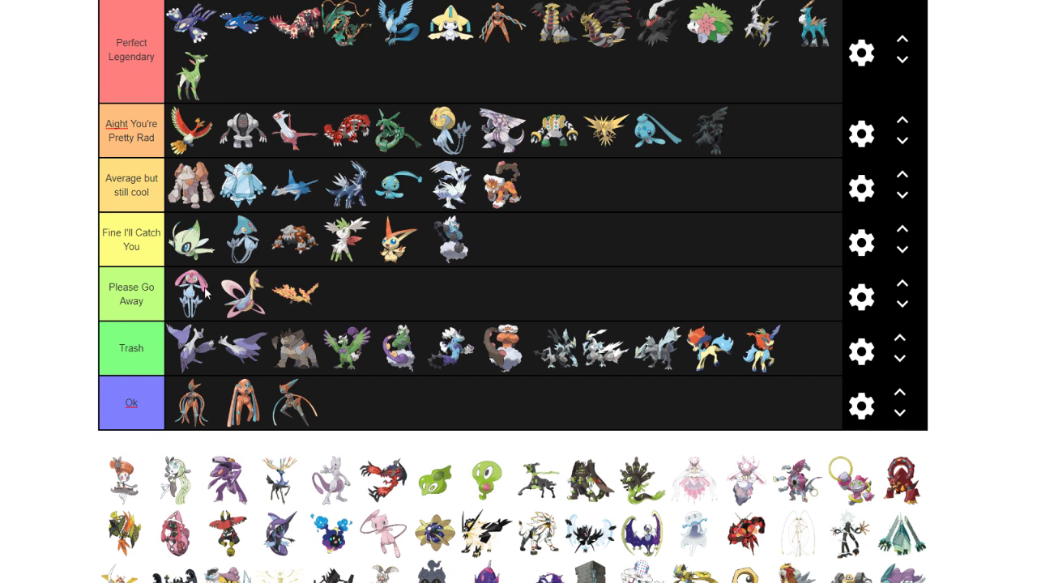
drag(761, 357, 768, 300)
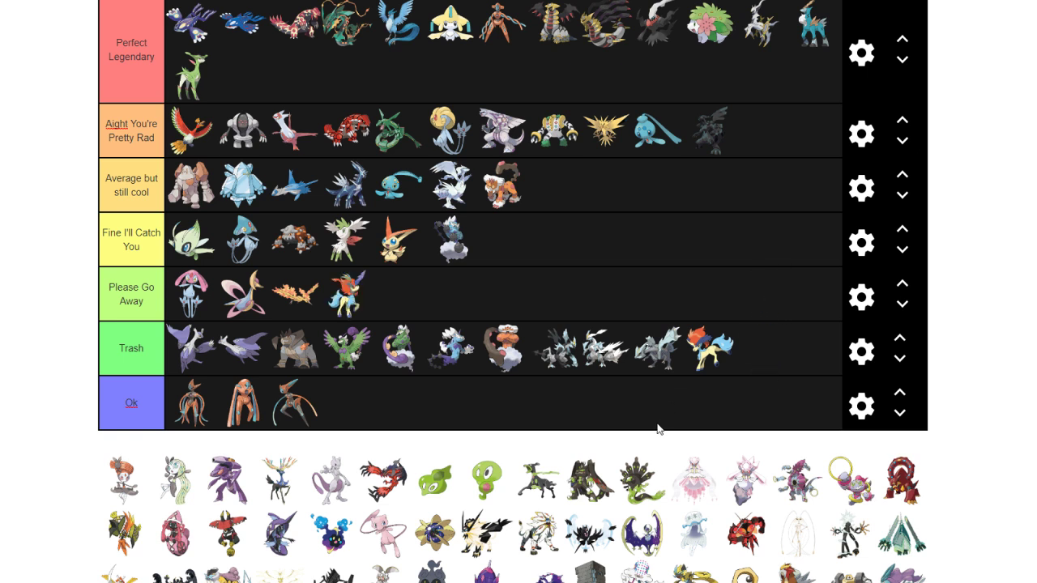
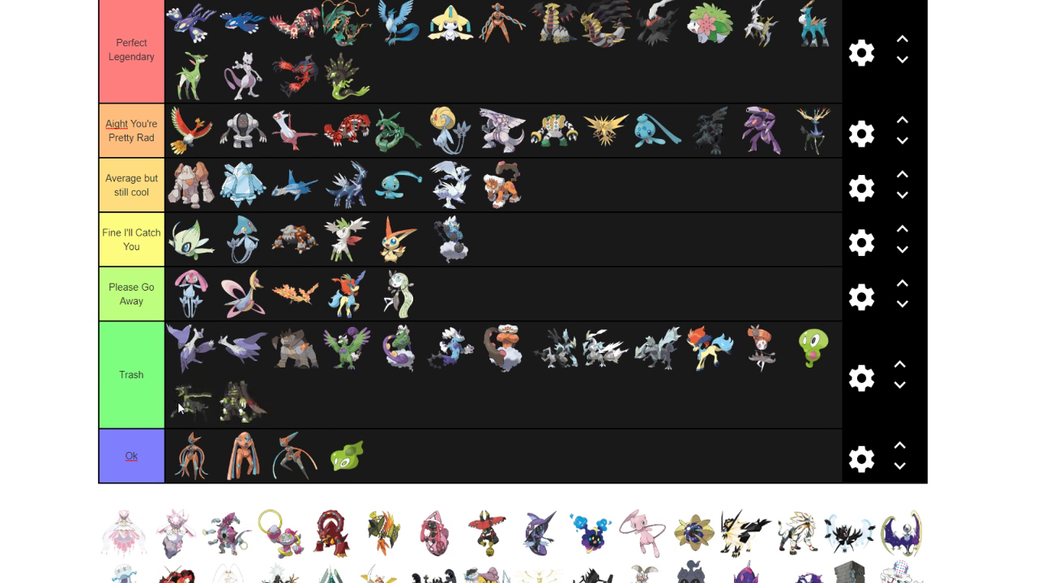
Move 10% Zygarde behind the Complete form in "Trash", and rank Mega Diancie in "Fine I'll Catch You" and Diancie in "Please Go Away"
drag(178, 407, 240, 415)
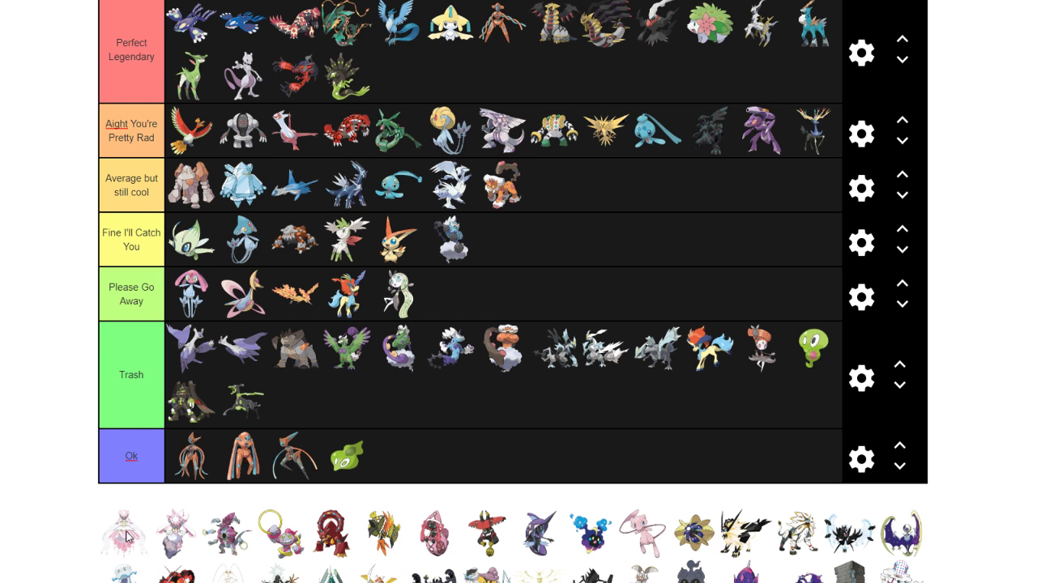
drag(126, 536, 502, 240)
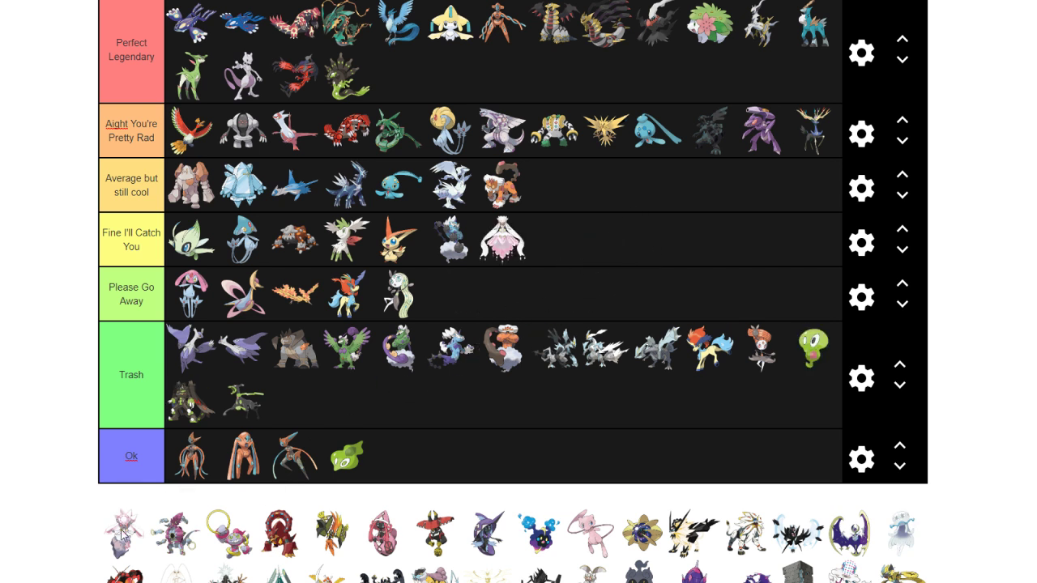
drag(130, 554, 518, 298)
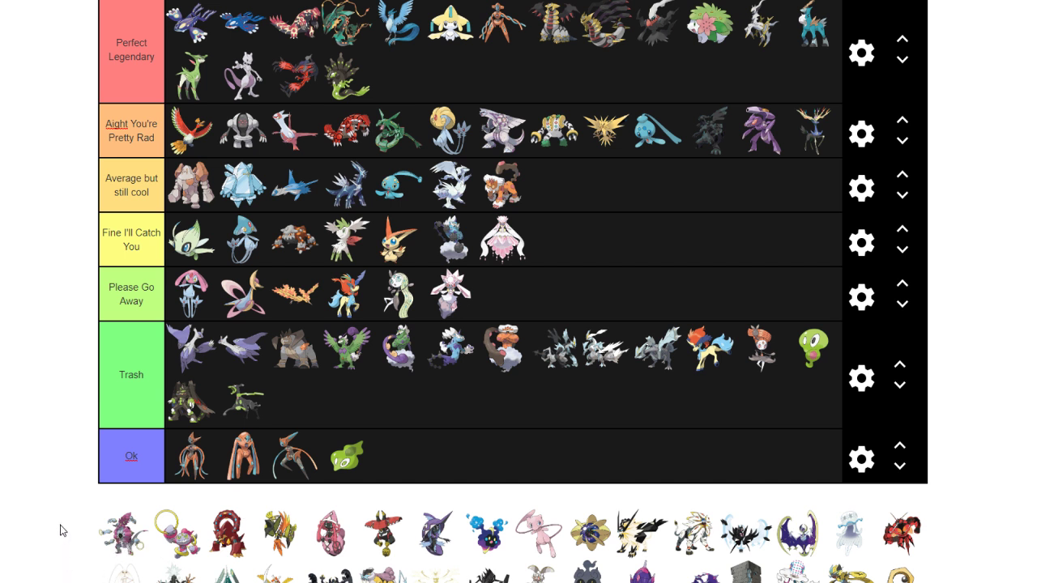
Place both Hoopa forms in "Fine I'll Catch You" and Volcanion in "Trash"
drag(128, 543, 623, 231)
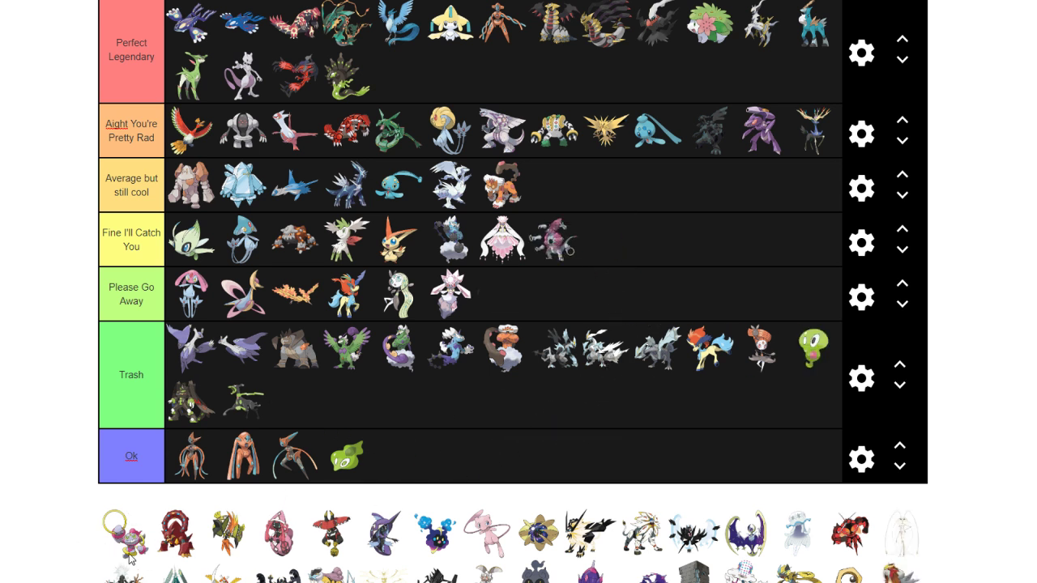
drag(131, 558, 674, 258)
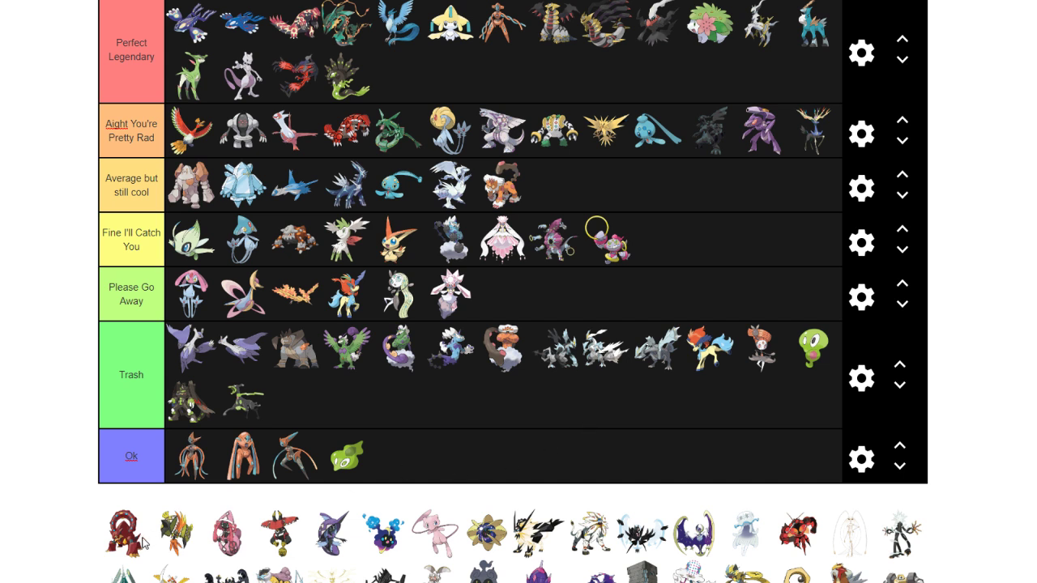
drag(144, 543, 293, 399)
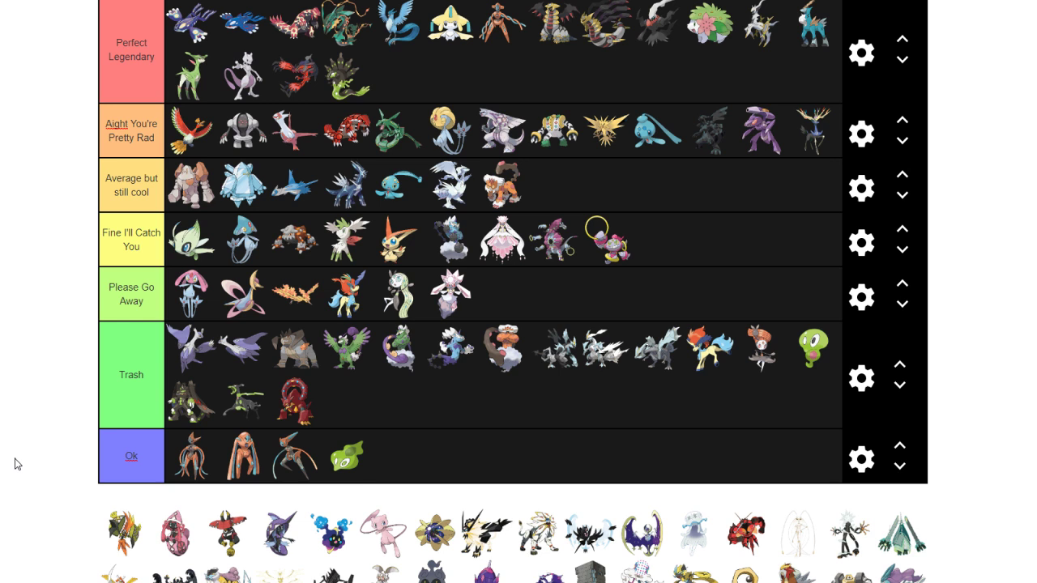
Rank Tapu Koko in "Perfect Legendary", Tapu Lele in "Aight You're Pretty Rad", Tapu Bulu in "Please Go Away" and Tapu Fini in "Average but still cool"
drag(121, 542, 397, 74)
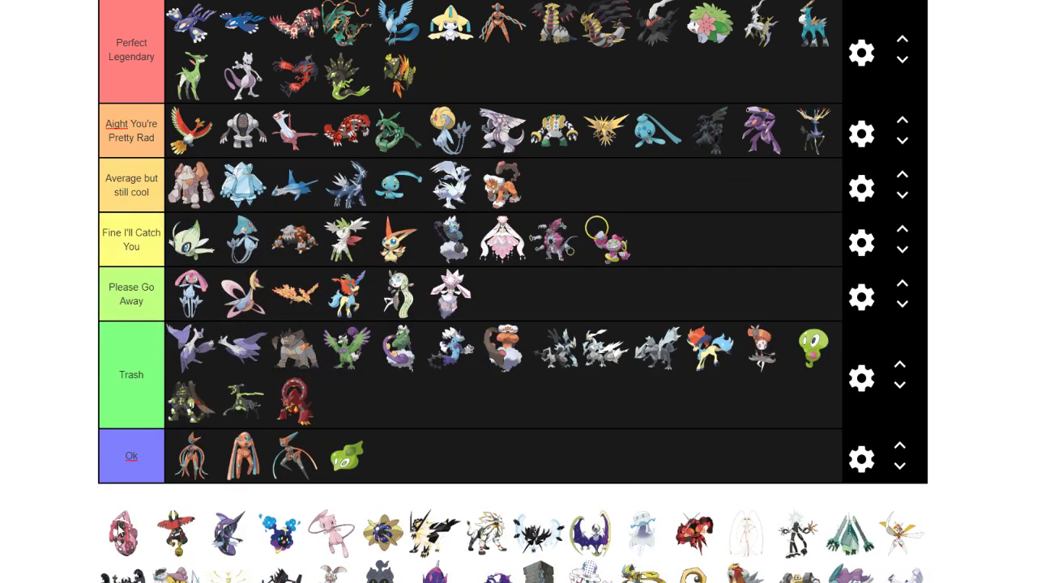
drag(120, 531, 697, 198)
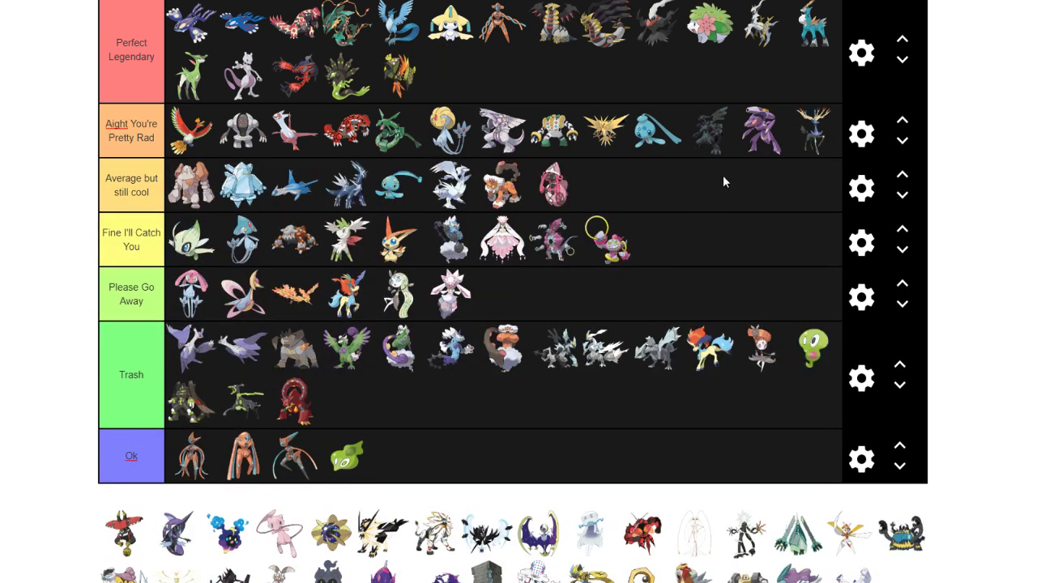
drag(564, 195, 710, 189)
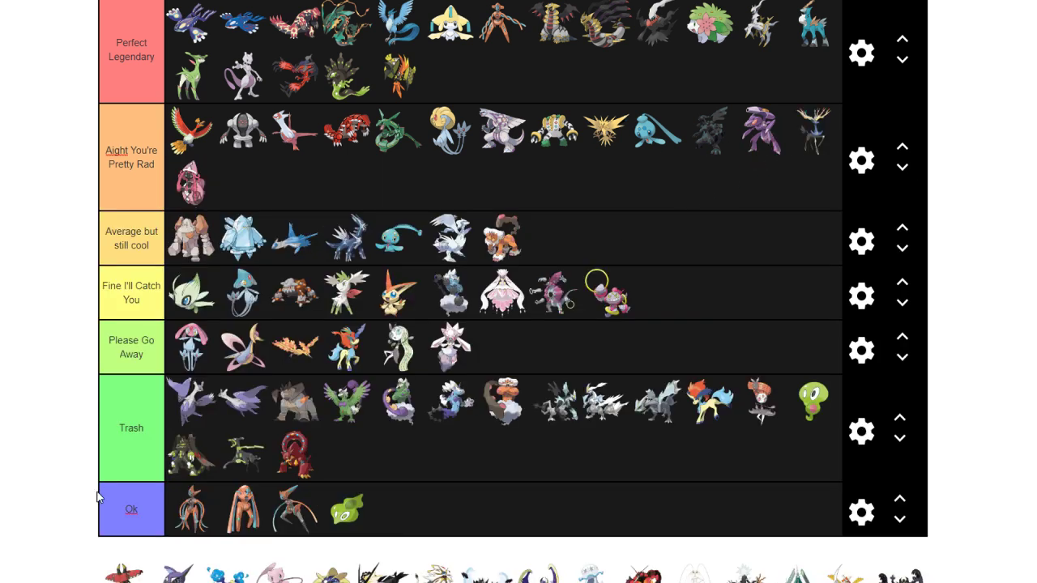
scroll(97, 496, down, 1)
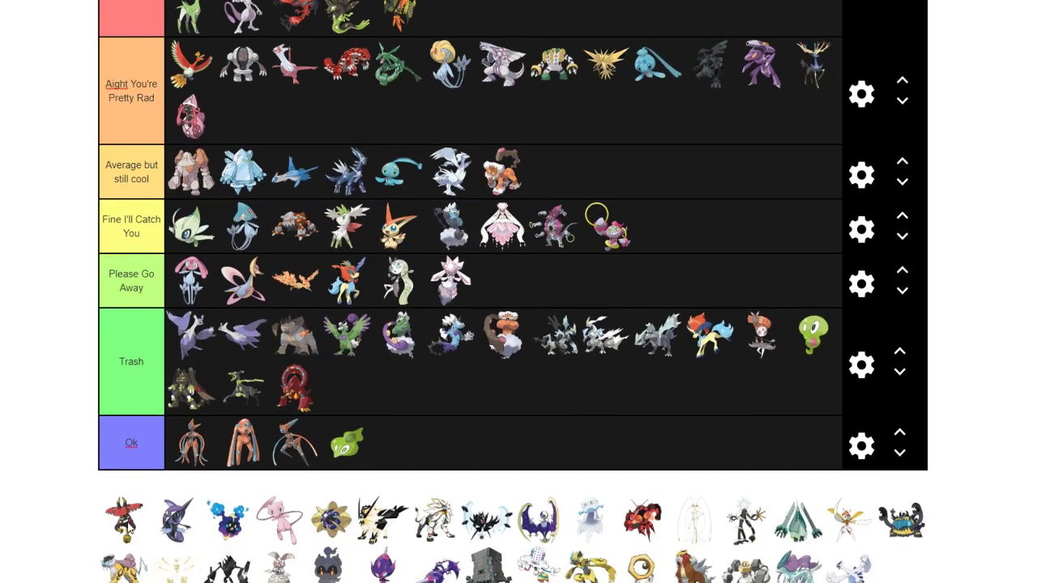
scroll(513, 292, up, 1)
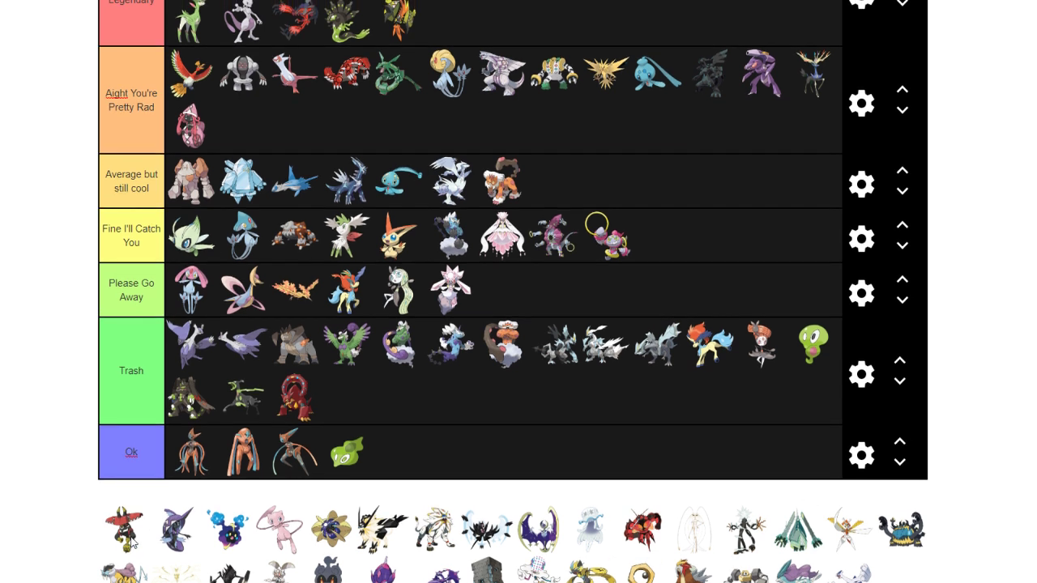
drag(132, 538, 538, 308)
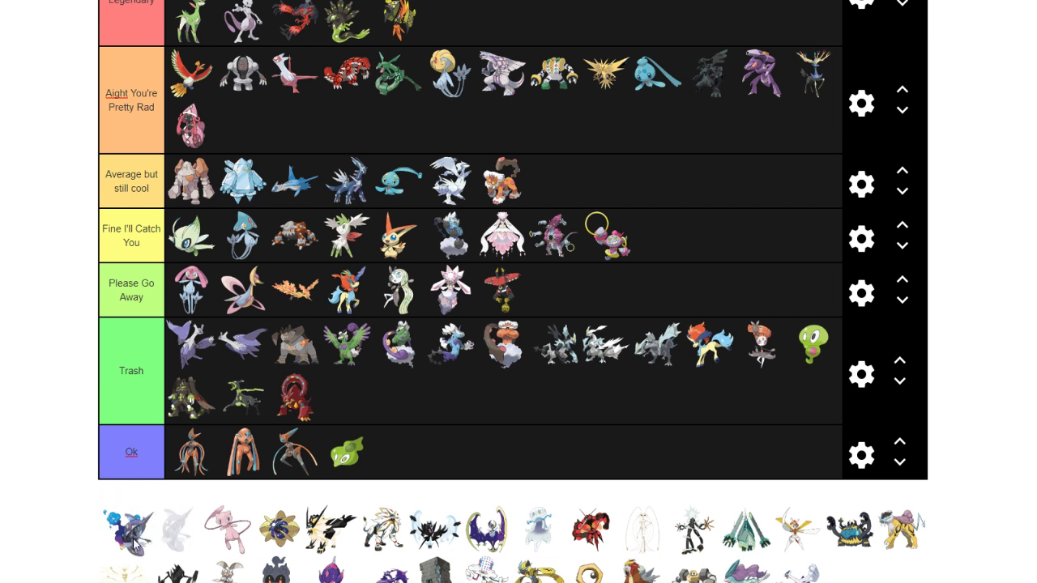
drag(120, 535, 334, 132)
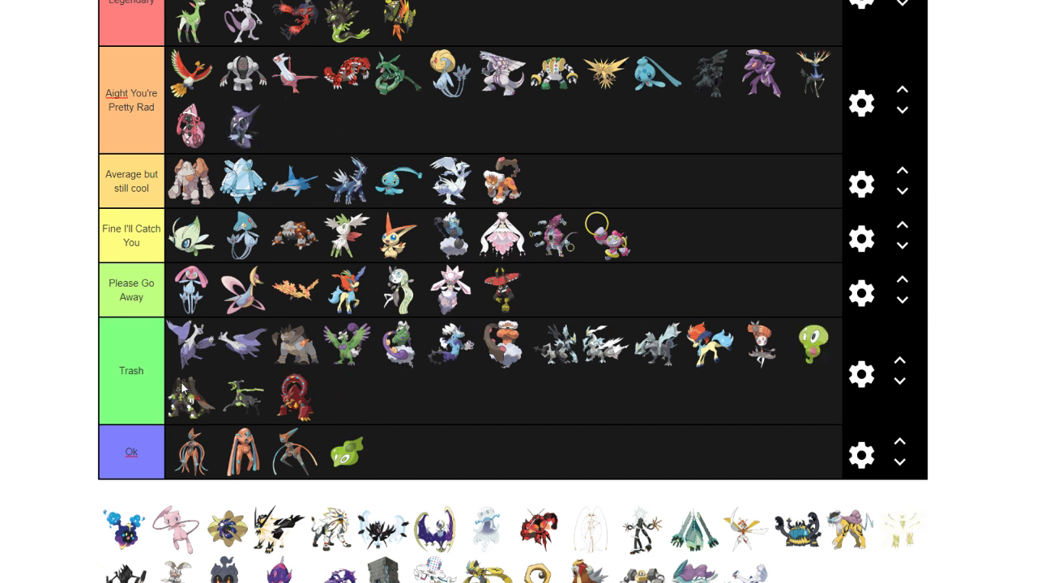
drag(241, 127, 603, 194)
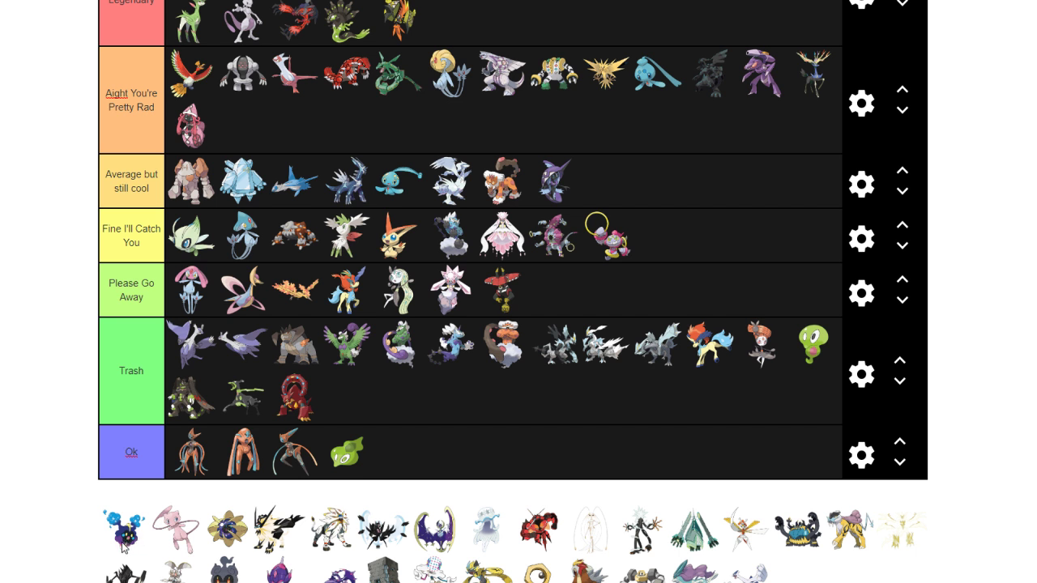
Place Cosmog in "Fine I'll Catch You", Mew in "Average but still cool" and Cosmoem in "Ok"
drag(123, 548, 703, 260)
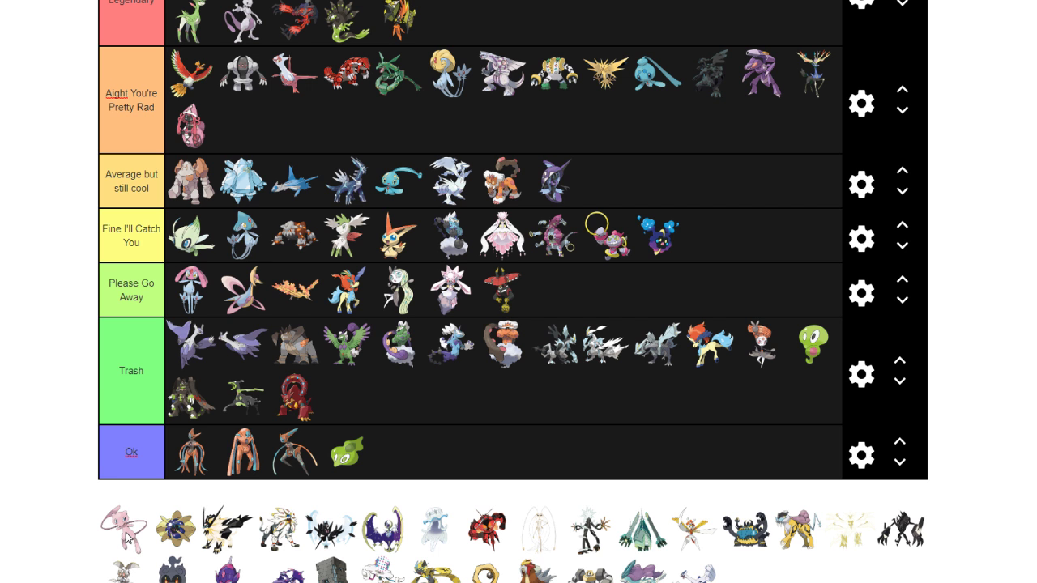
drag(127, 537, 669, 174)
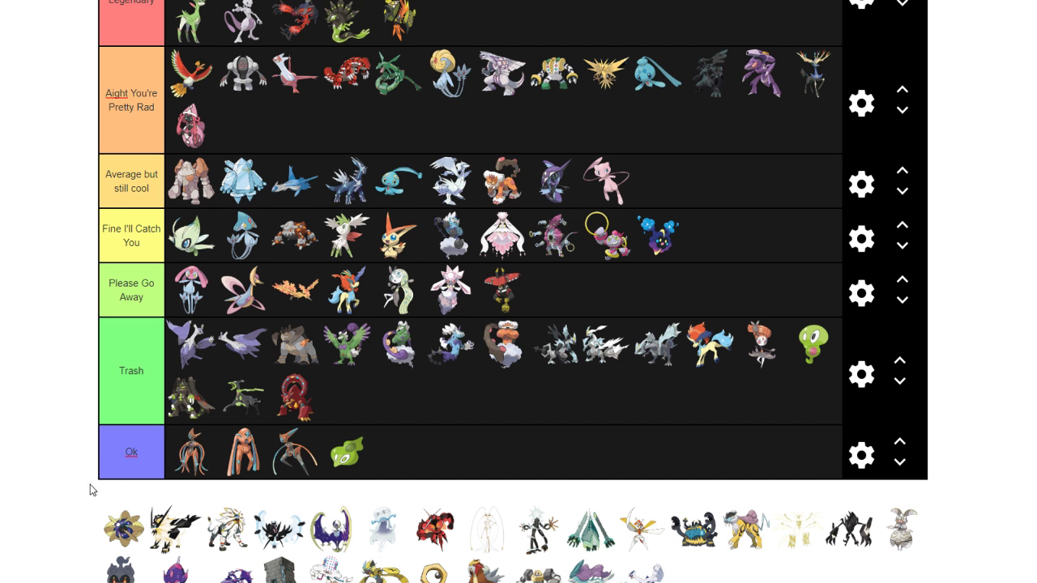
drag(120, 531, 411, 461)
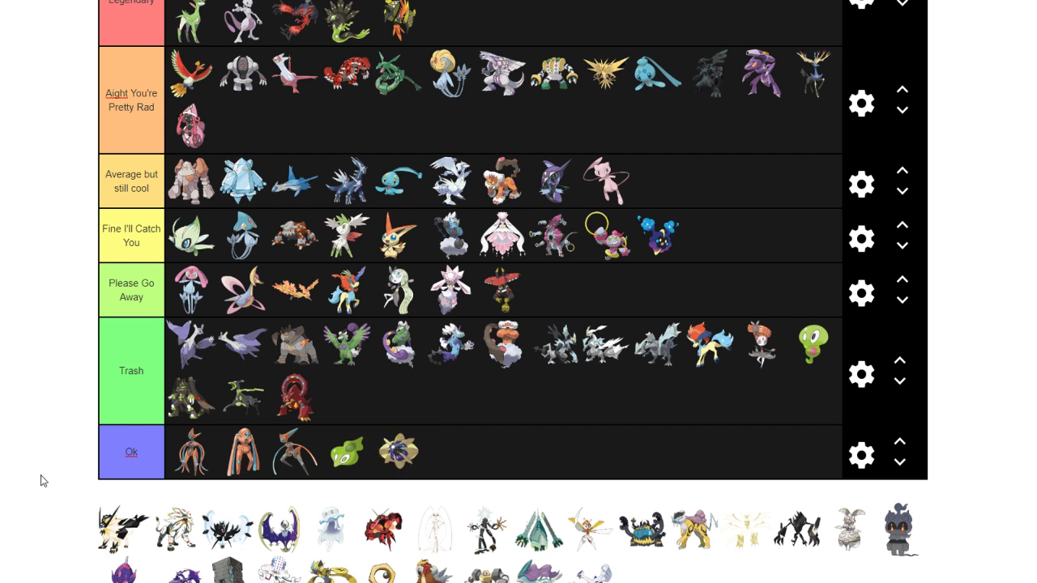
mouse_move(392, 460)
mouse_down()
mouse_move(429, 455)
mouse_move(399, 458)
mouse_move(415, 470)
mouse_move(409, 444)
mouse_move(395, 453)
mouse_up()
Rank Solgaleo, Dusk Mane Necrozma, Dawn Wings Necrozma and Lunala in "Perfect Legendary"
drag(178, 531, 467, 18)
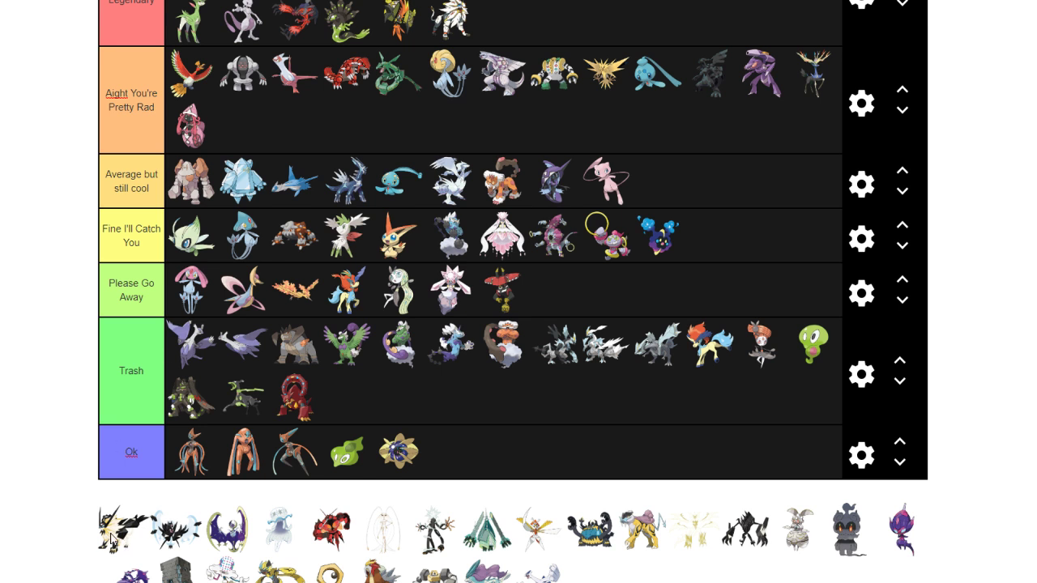
drag(125, 535, 548, 13)
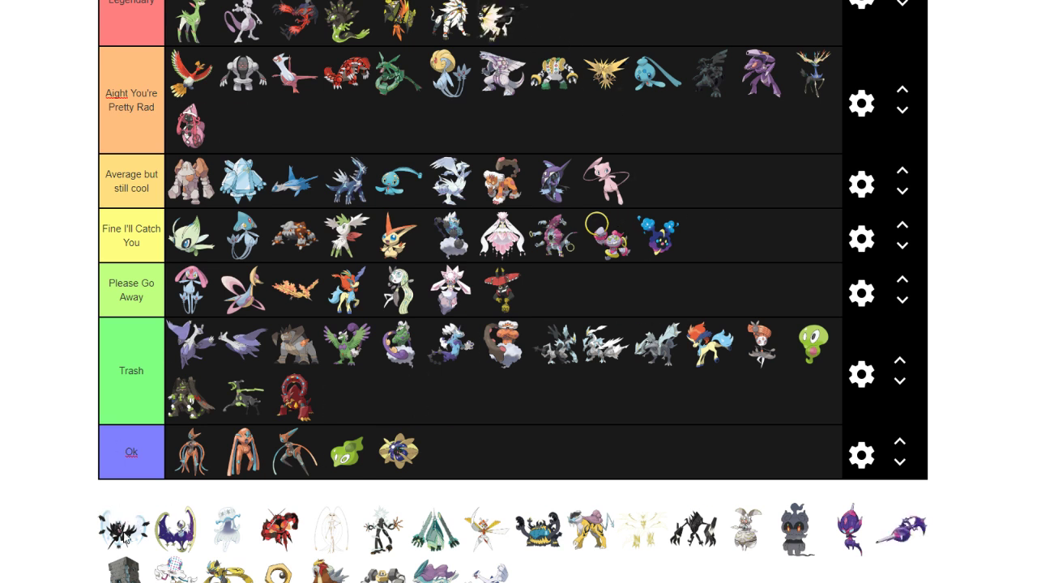
drag(128, 538, 575, 36)
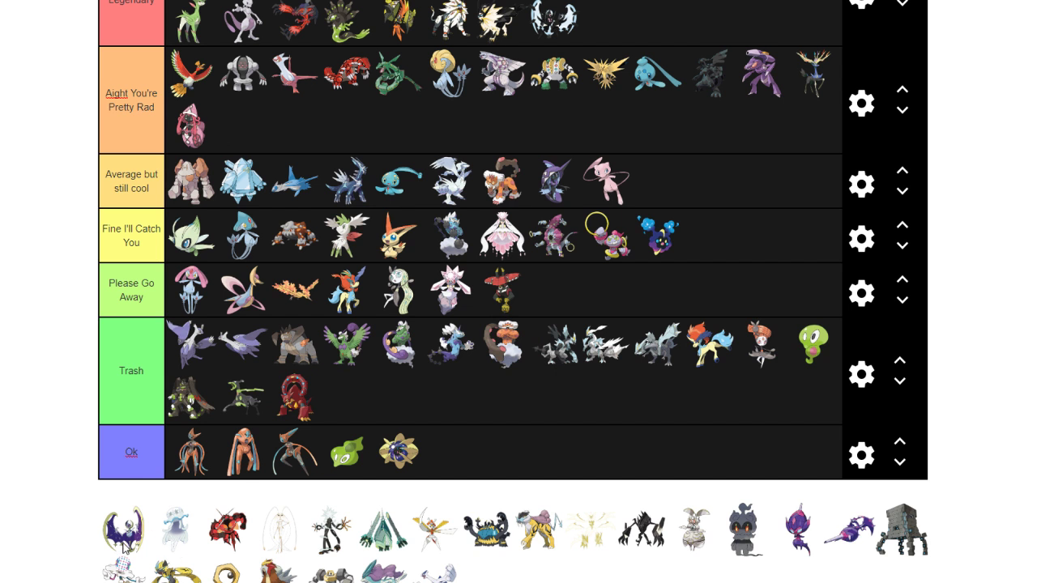
drag(126, 541, 350, 136)
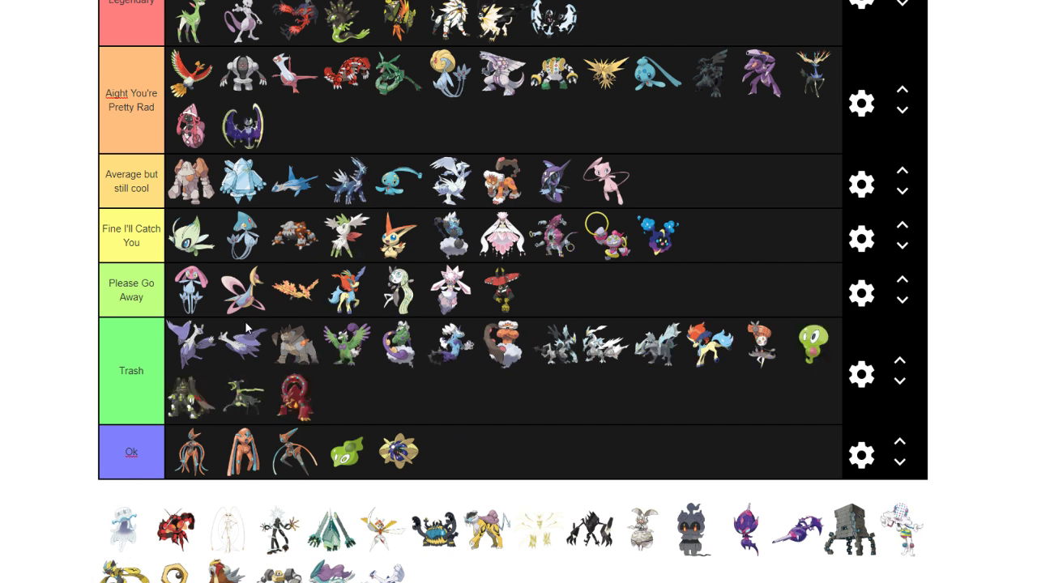
scroll(362, 260, up, 1)
scroll(228, 177, down, 1)
drag(243, 138, 606, 24)
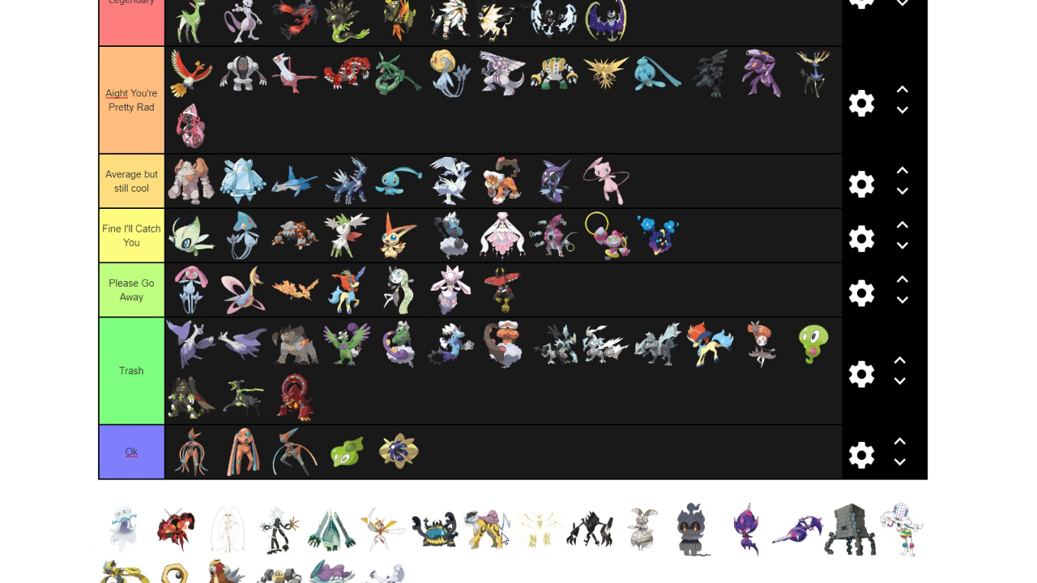
Put Raikou and Ultra Necrozma in "Average but still cool", regular Necrozma in "Perfect Legendary" and Magearna in "Trash"
scroll(503, 537, down, 1)
scroll(502, 537, up, 1)
drag(490, 535, 734, 183)
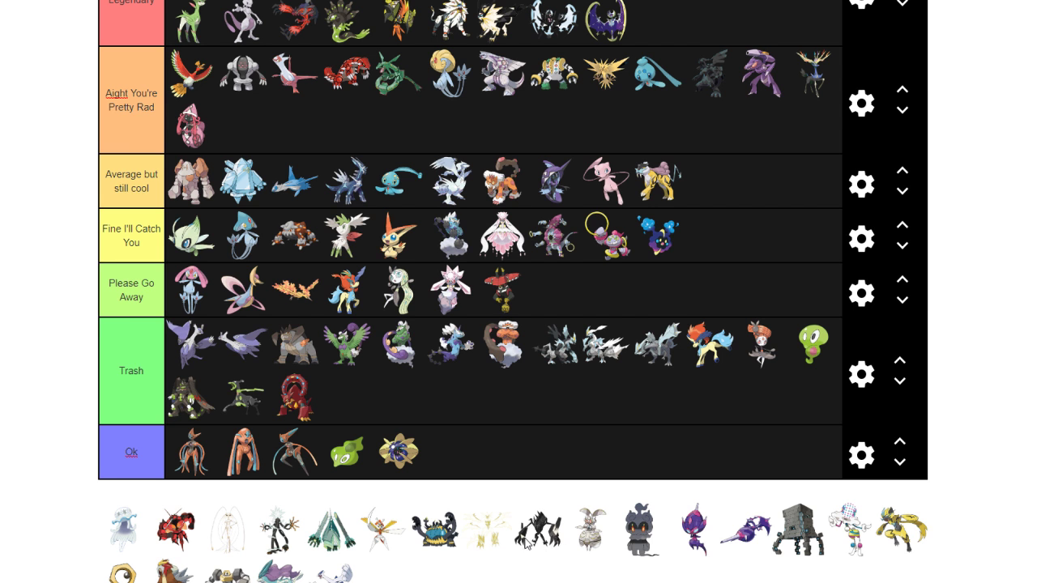
drag(568, 512, 685, 48)
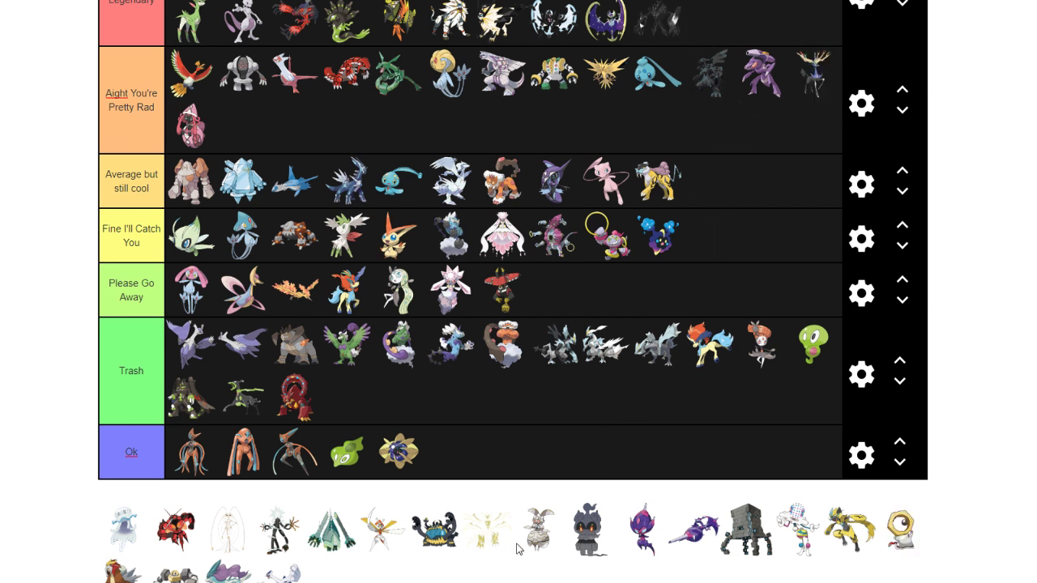
drag(491, 534, 762, 175)
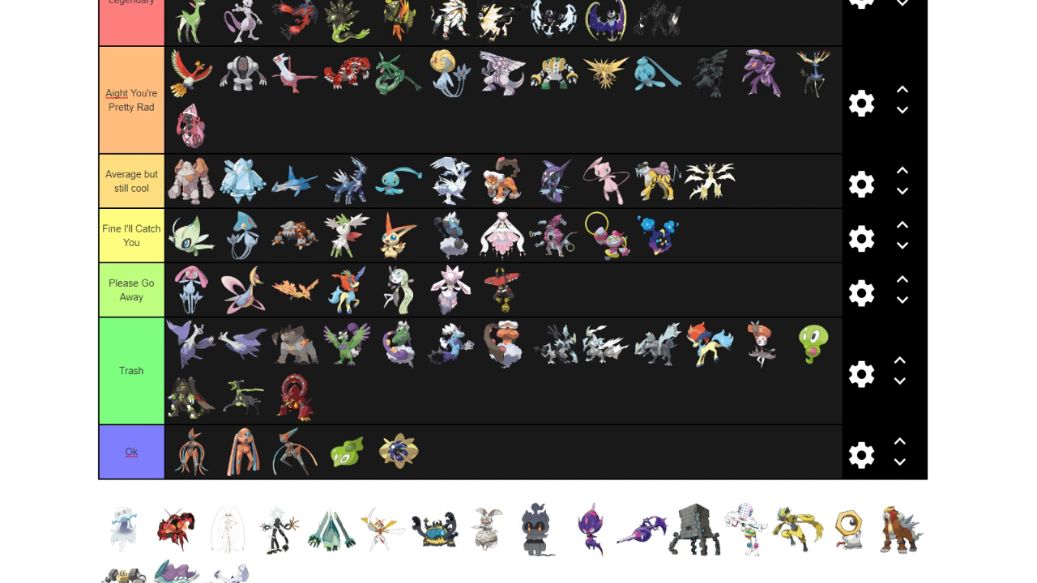
drag(488, 539, 534, 397)
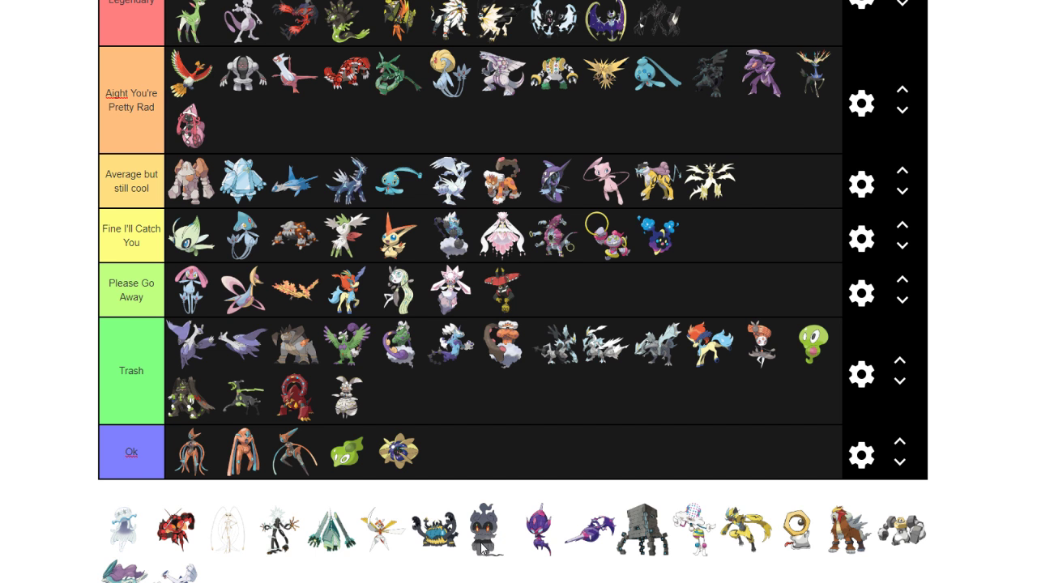
Rank Marshadow in "Average but still cool" and Zeraora in "Aight You're Pretty Rad"
drag(482, 547, 766, 190)
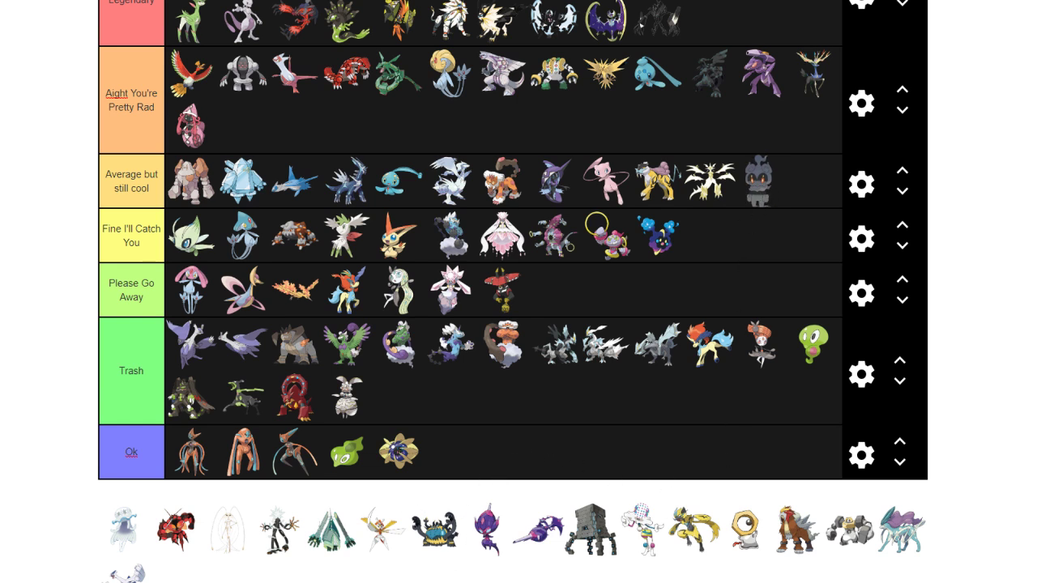
scroll(646, 502, down, 1)
scroll(648, 507, up, 1)
drag(694, 535, 713, 123)
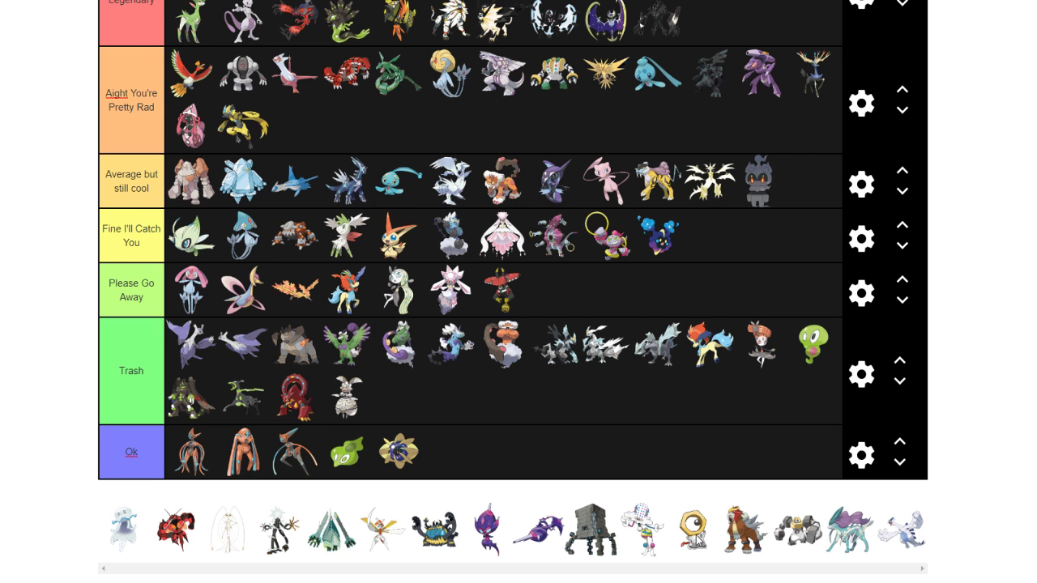
Place Meltan in "Please Go Away" and both Entei and Suicune in "Perfect Legendary"
drag(697, 539, 682, 300)
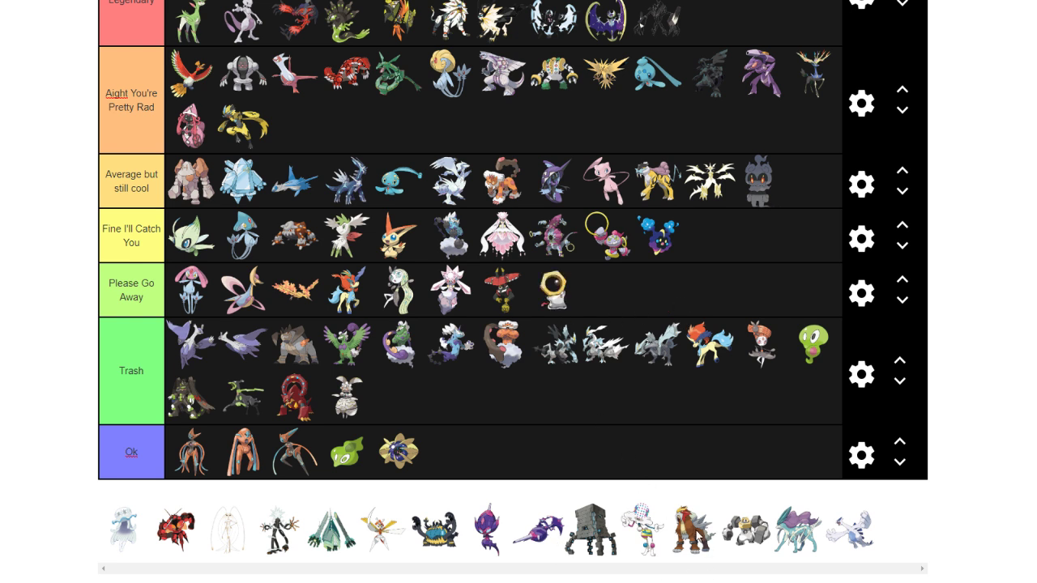
drag(697, 536, 742, 29)
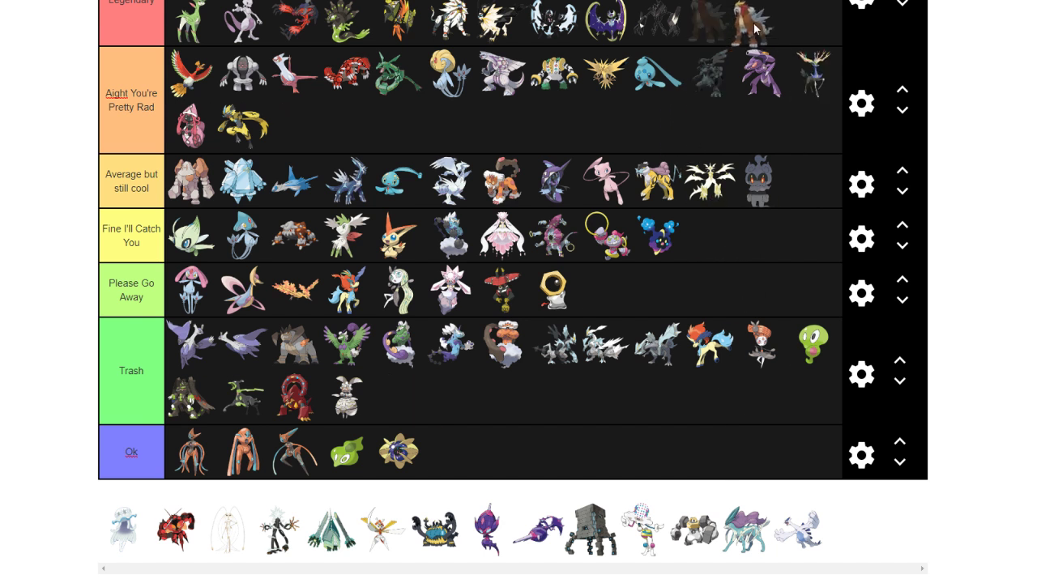
drag(745, 531, 790, 31)
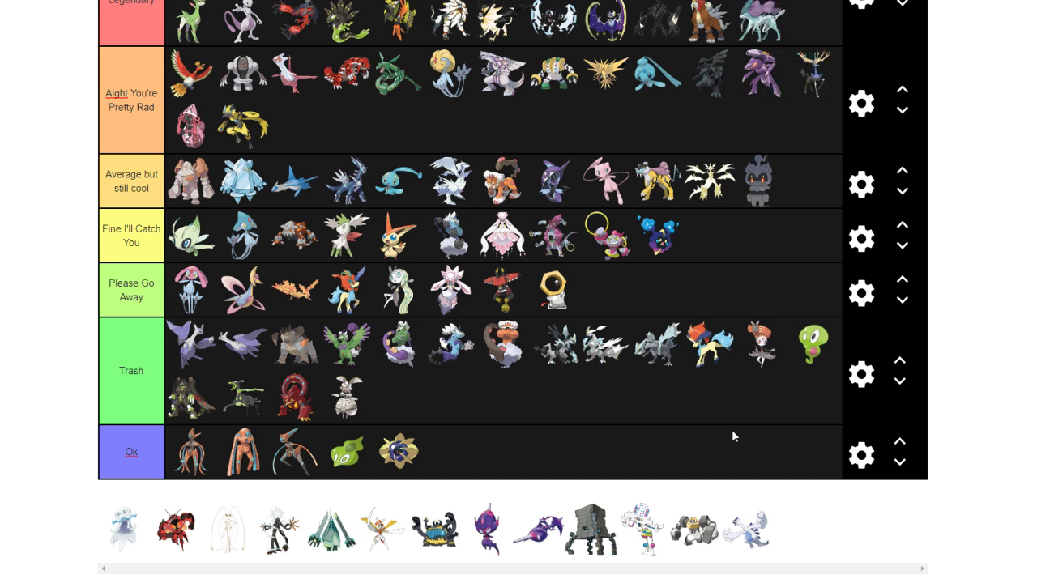
Put Lugia in "Aight You're Pretty Rad" ahead of Zeraora, and Melmetal in "Trash"
drag(749, 537, 748, 149)
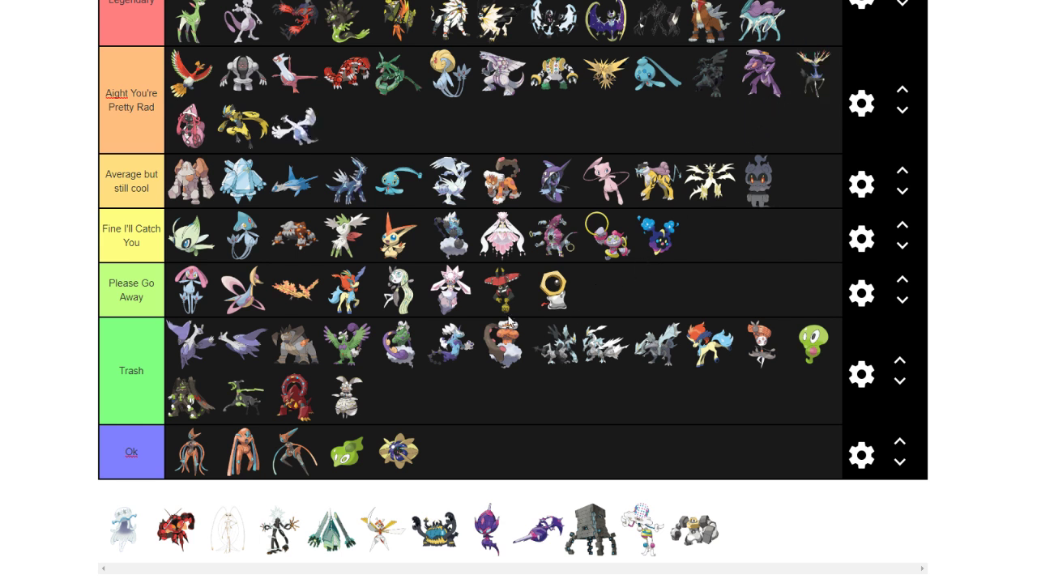
drag(257, 139, 320, 133)
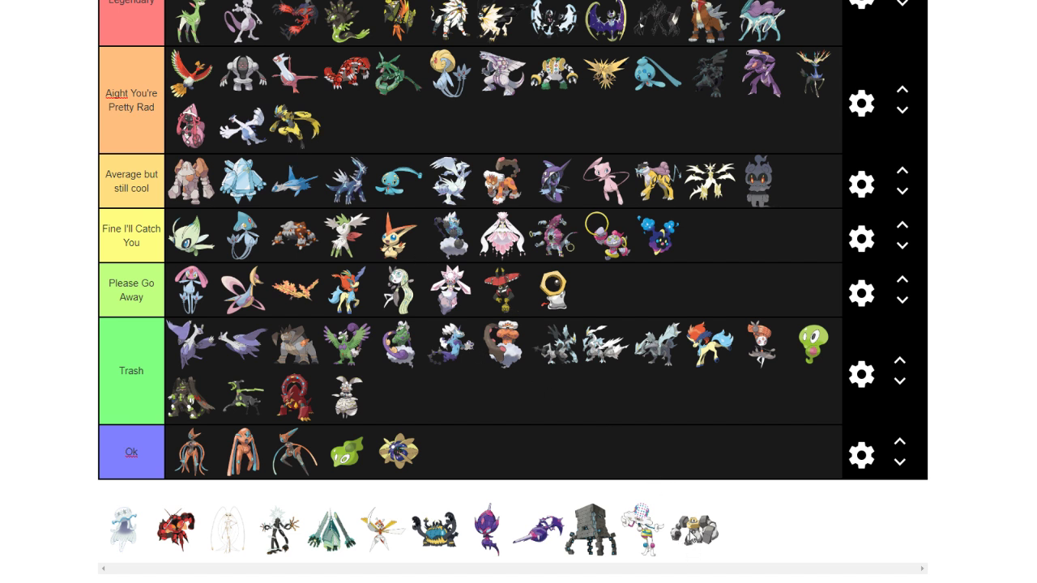
drag(695, 531, 672, 417)
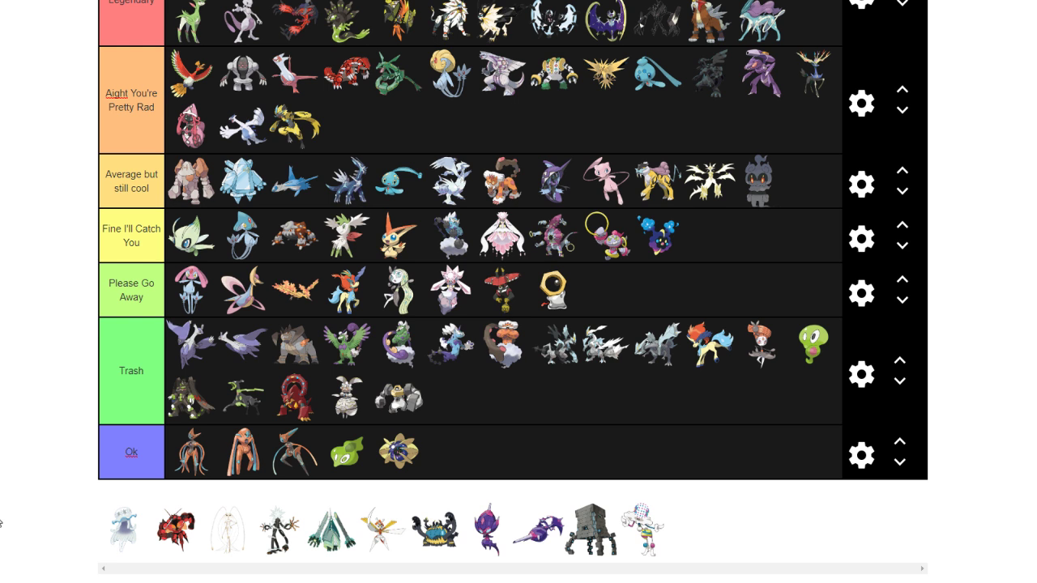
Rank Blacephalon and Stakataka at the end of "Average but still cool"
scroll(1, 522, up, 1)
scroll(1, 521, down, 1)
drag(648, 535, 816, 170)
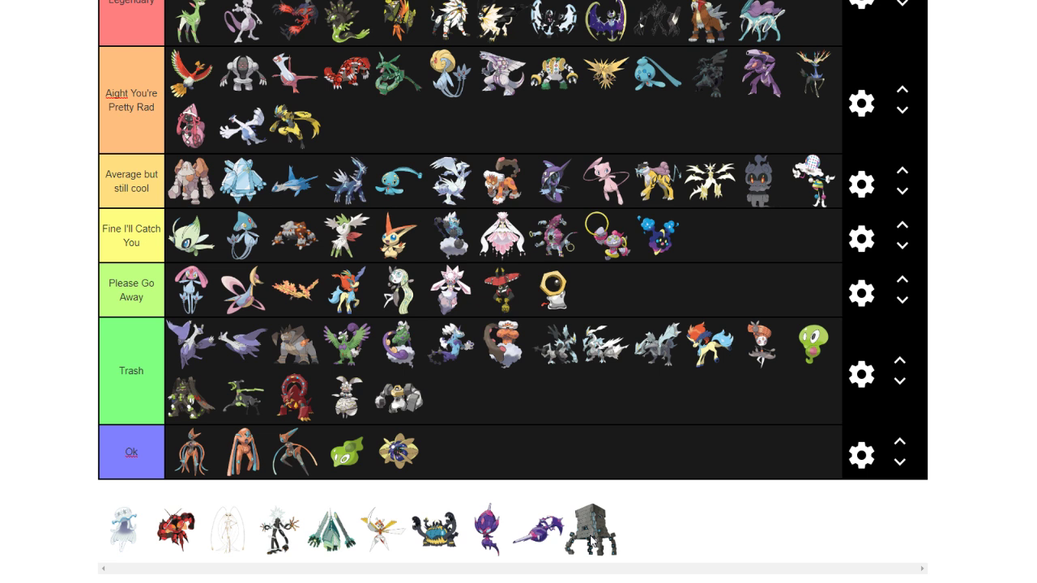
drag(592, 541, 783, 232)
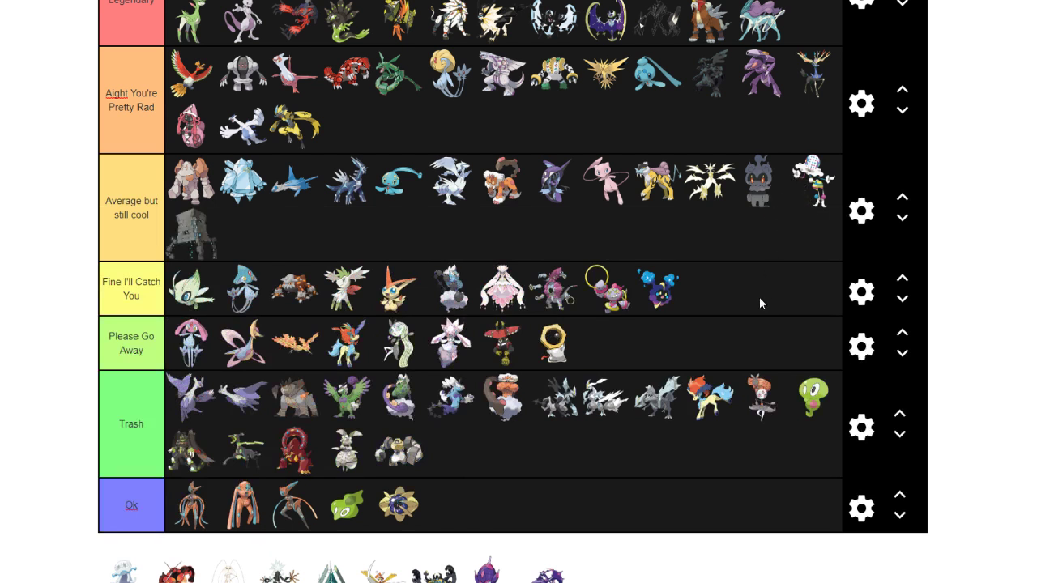
Place Poipole in "Fine I'll Catch You" and Naganadel in "Please Go Away"
scroll(757, 340, down, 2)
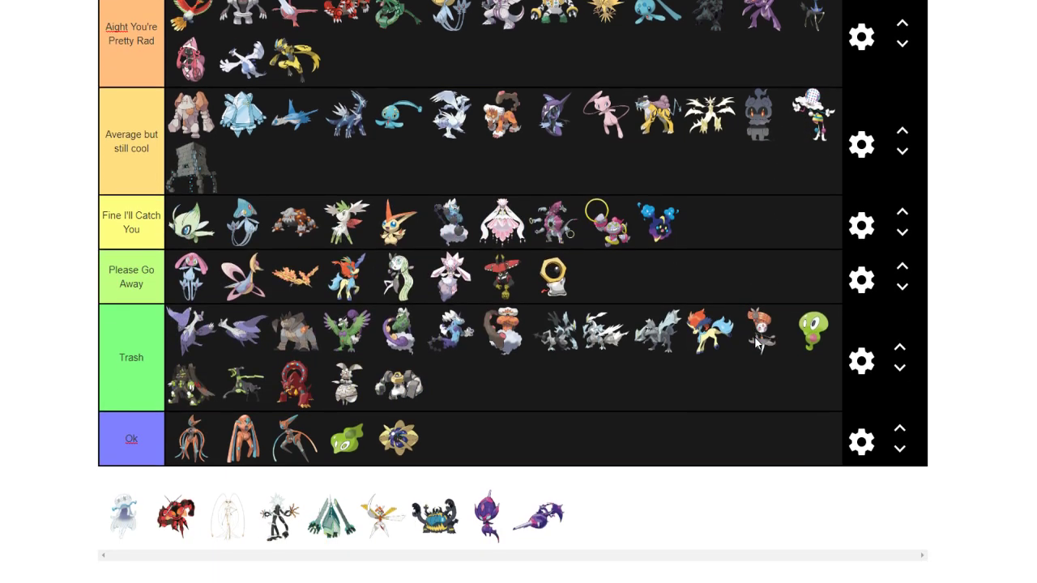
scroll(667, 399, up, 2)
scroll(666, 395, down, 2)
drag(486, 515, 712, 228)
drag(496, 519, 765, 283)
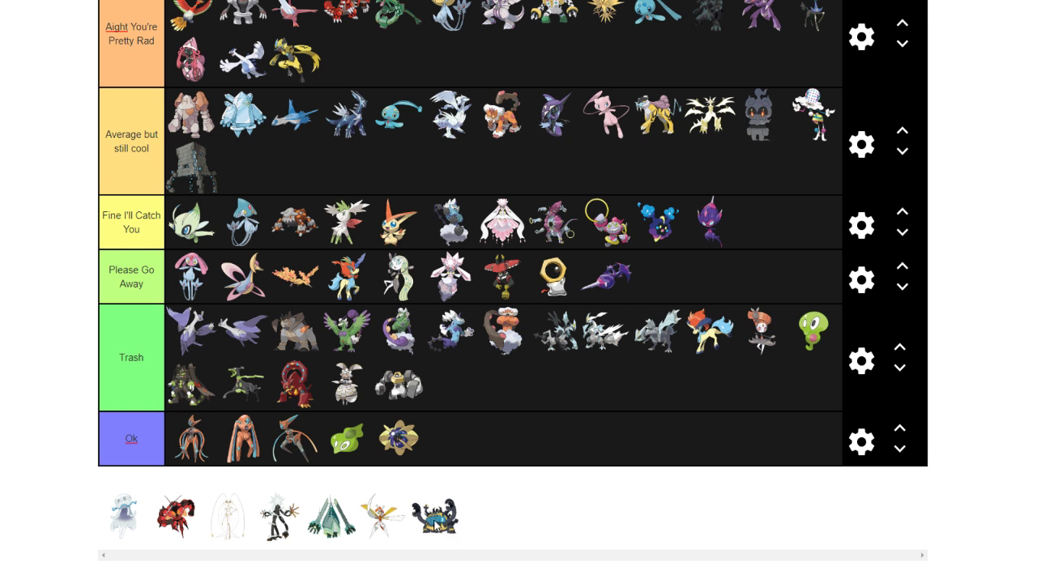
Rank Guzzlord and Kartana in "Fine I'll Catch You" and Celesteela in "Please Go Away"
drag(435, 525, 761, 226)
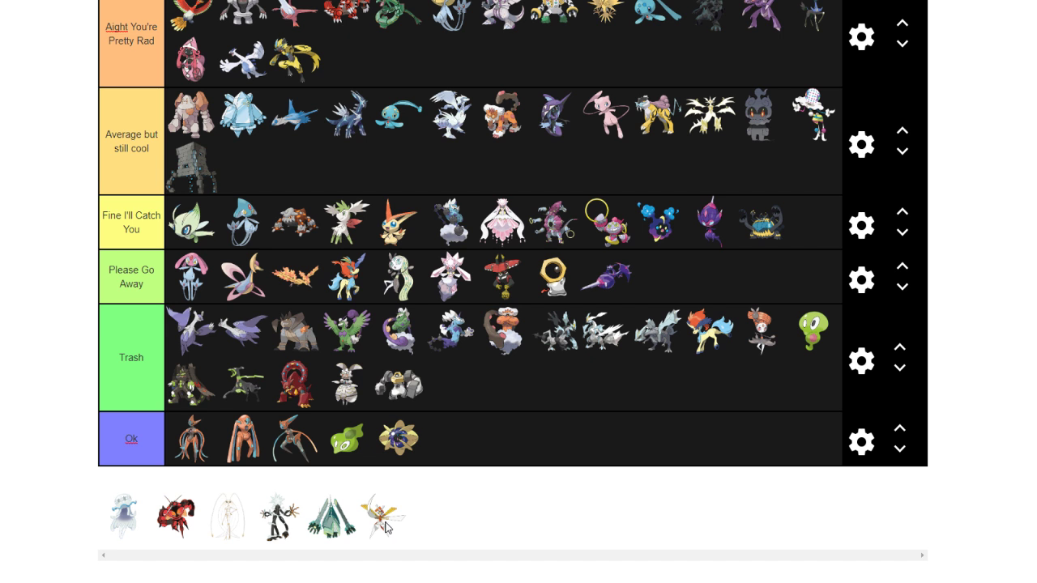
drag(385, 528, 813, 281)
drag(658, 282, 831, 233)
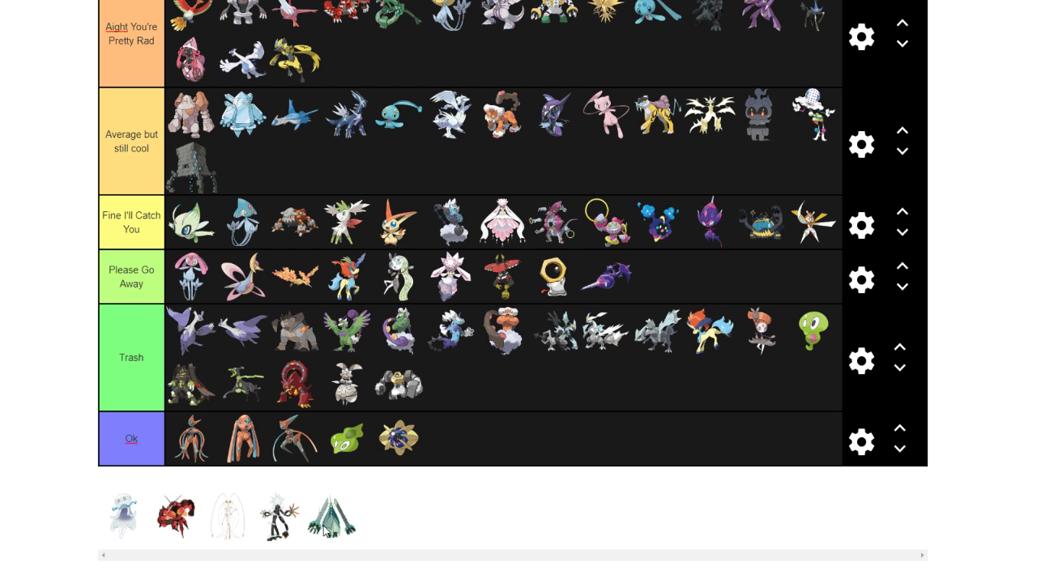
drag(324, 531, 661, 279)
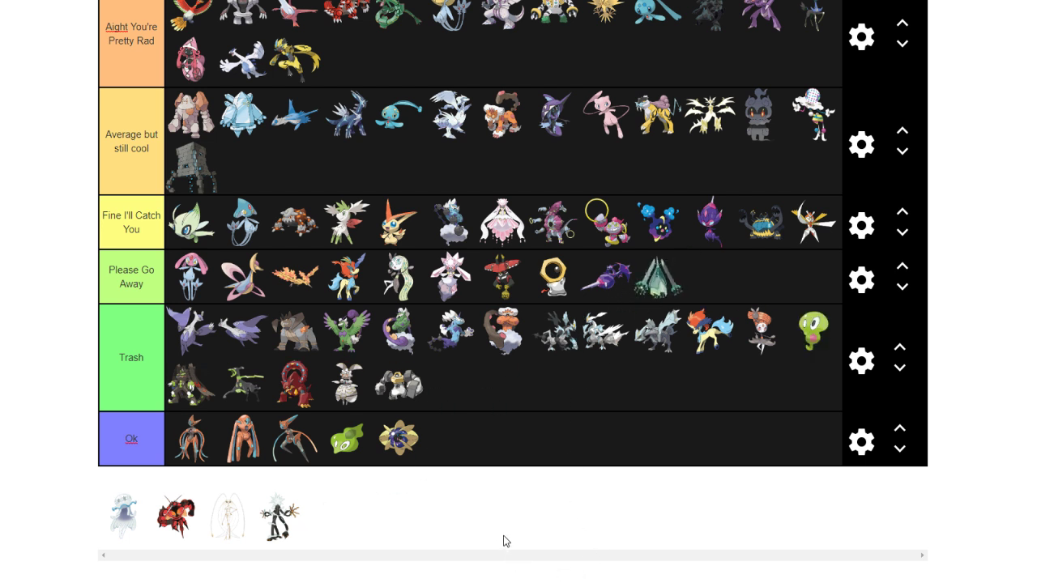
Add Xurkitree and Pheromosa to the end of "Aight You're Pretty Rad"
scroll(486, 532, up, 1)
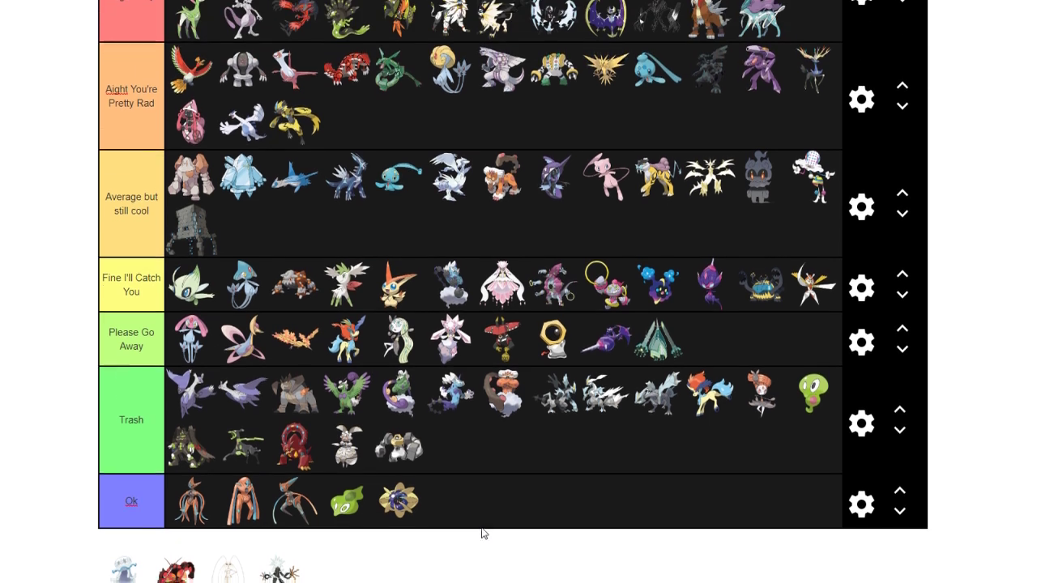
scroll(484, 533, down, 1)
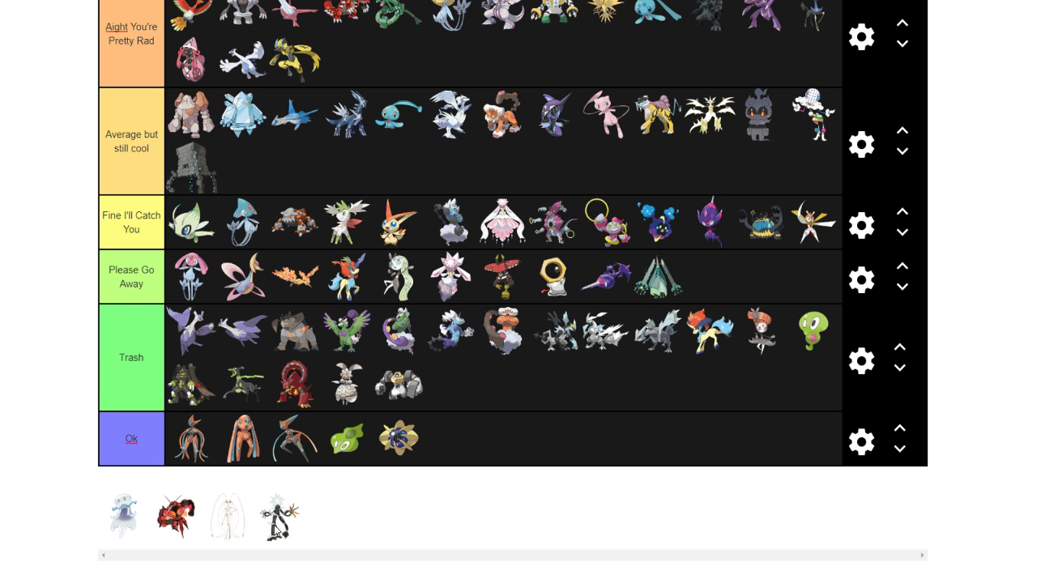
drag(280, 516, 359, 68)
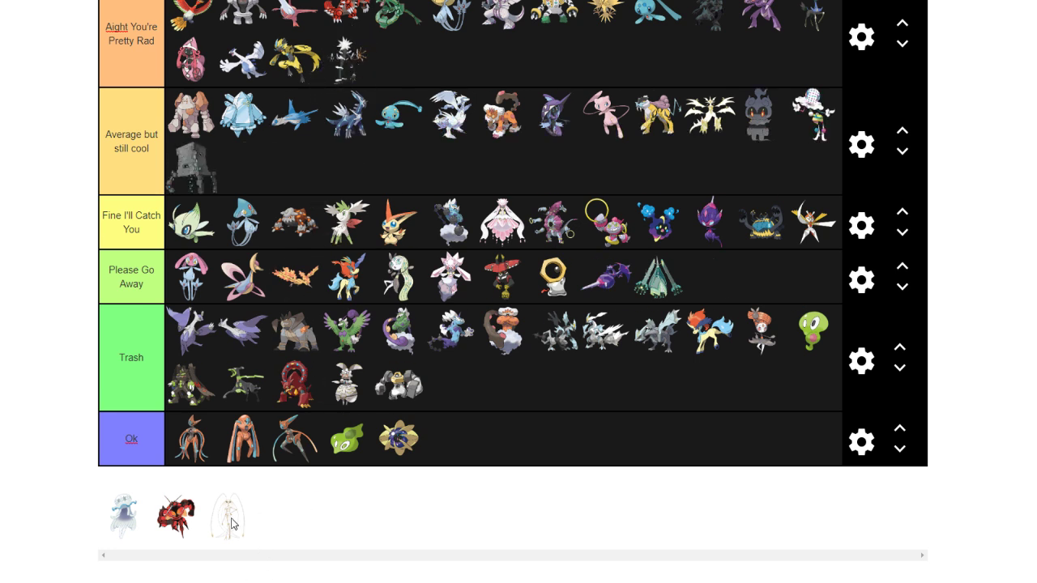
scroll(258, 546, up, 1)
scroll(258, 567, down, 1)
drag(227, 519, 426, 67)
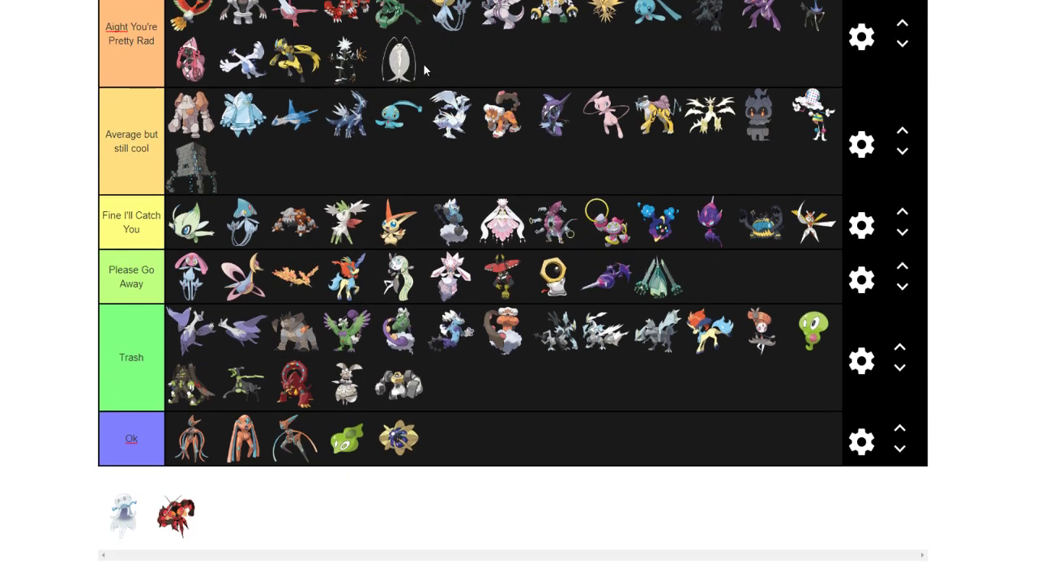
Rank Nihilego in "Perfect Legendary" and the last remaining Pokemon, Buzzwole, in "Please Go Away"
scroll(241, 531, up, 1)
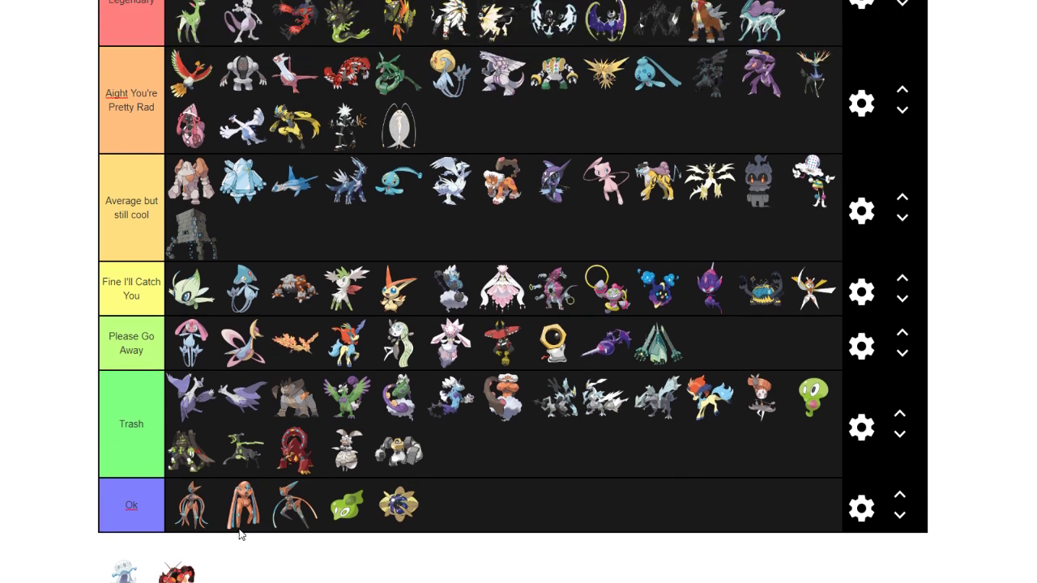
scroll(238, 535, down, 1)
scroll(238, 535, up, 1)
drag(129, 575, 845, 18)
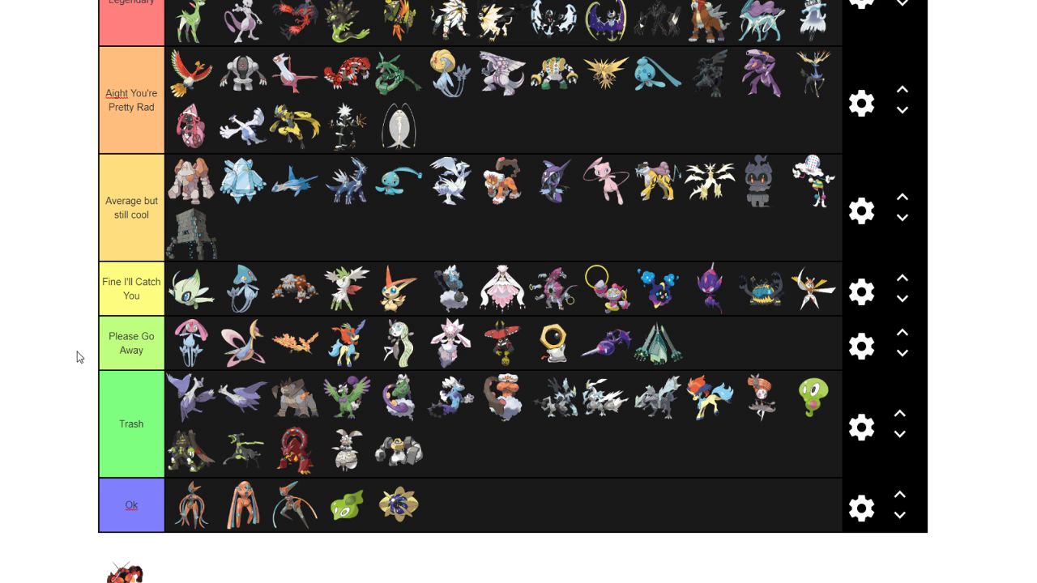
scroll(17, 336, down, 1)
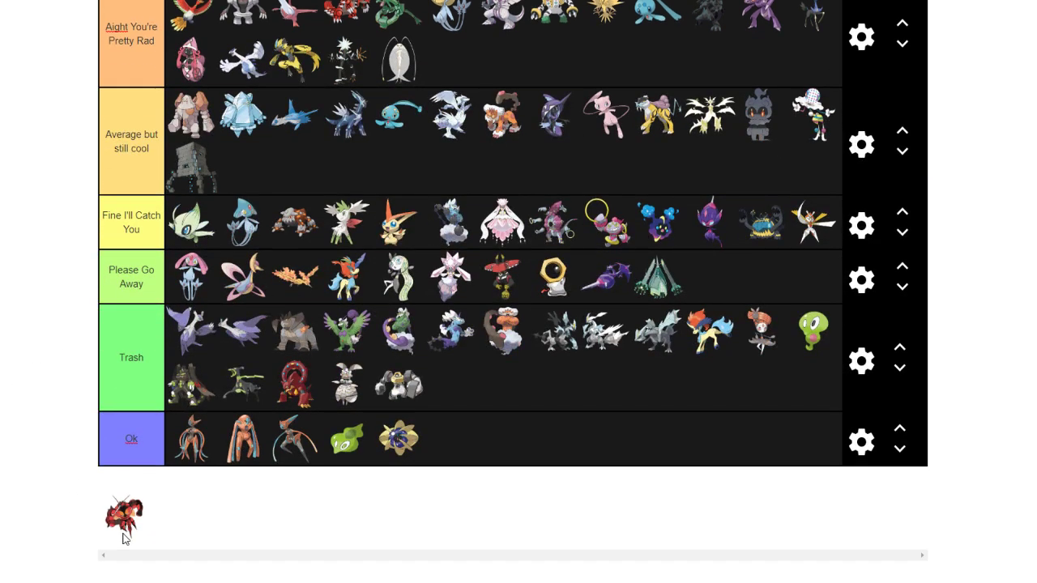
drag(127, 523, 721, 324)
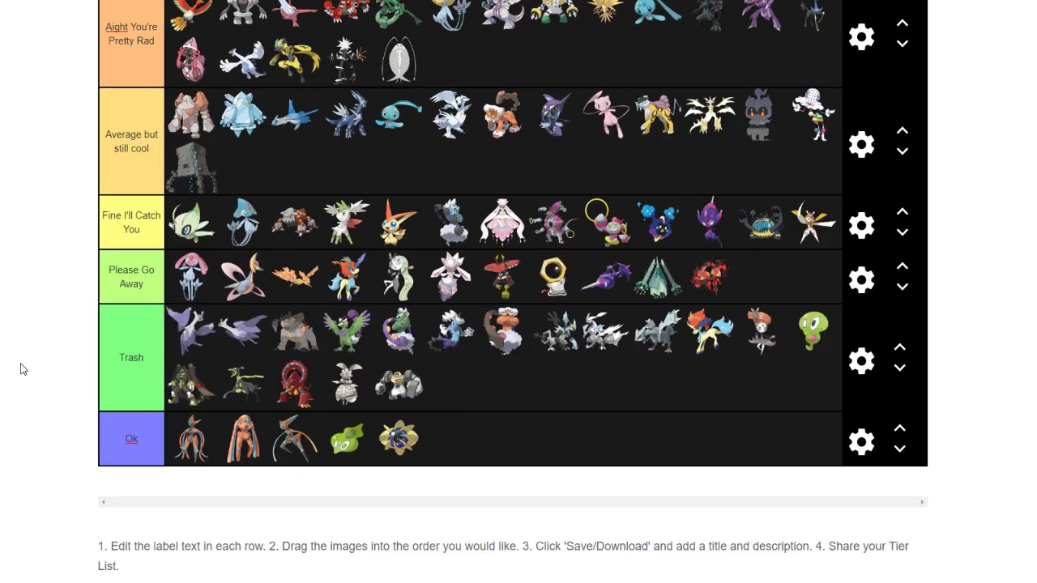
Capture the tier rows from "Perfect Legendary" to "Ok" with the Snipping Tool, then return to the tier list
scroll(22, 366, up, 1)
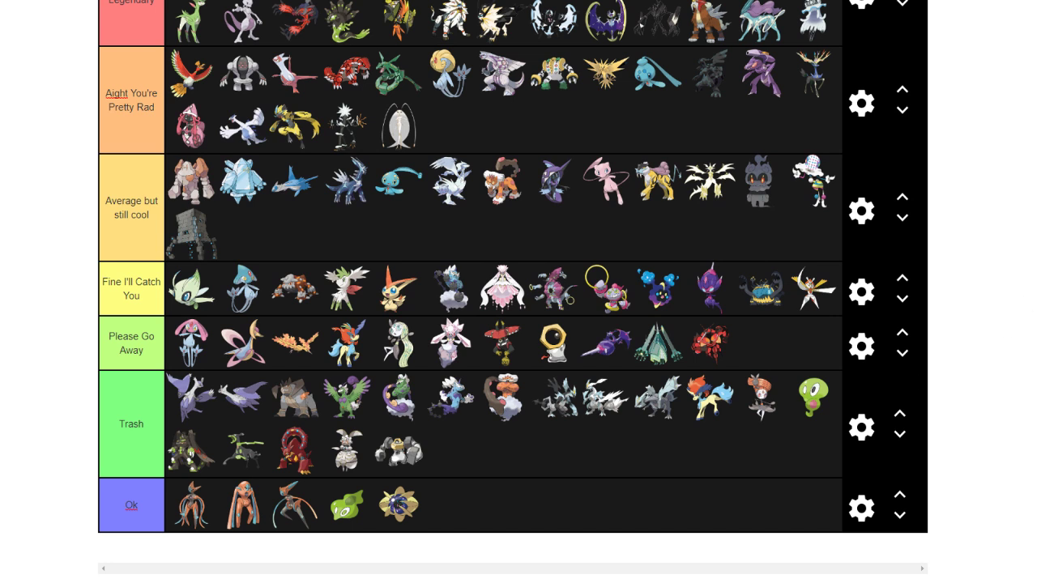
scroll(513, 292, up, 1)
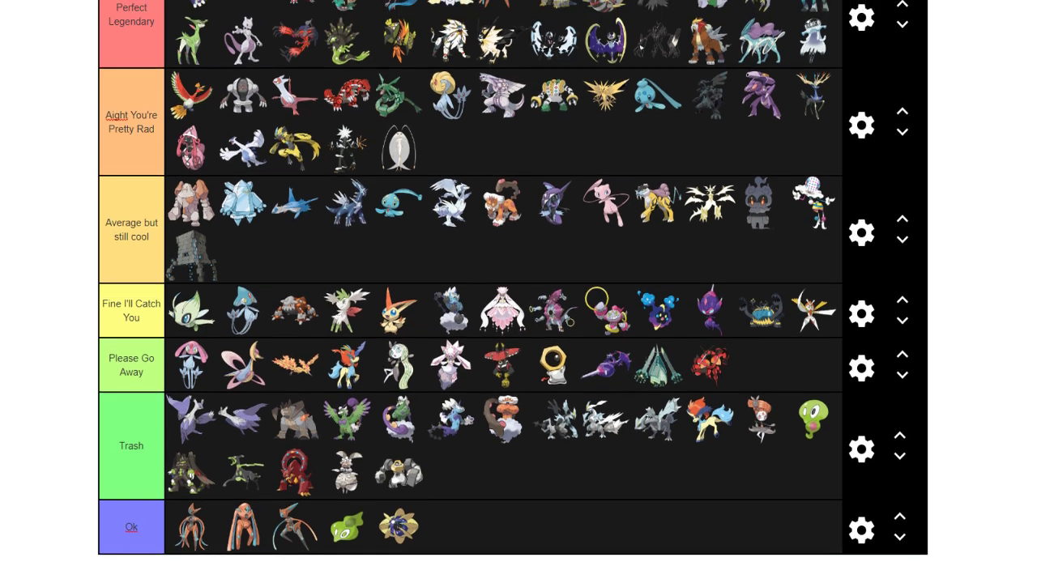
scroll(513, 291, up, 1)
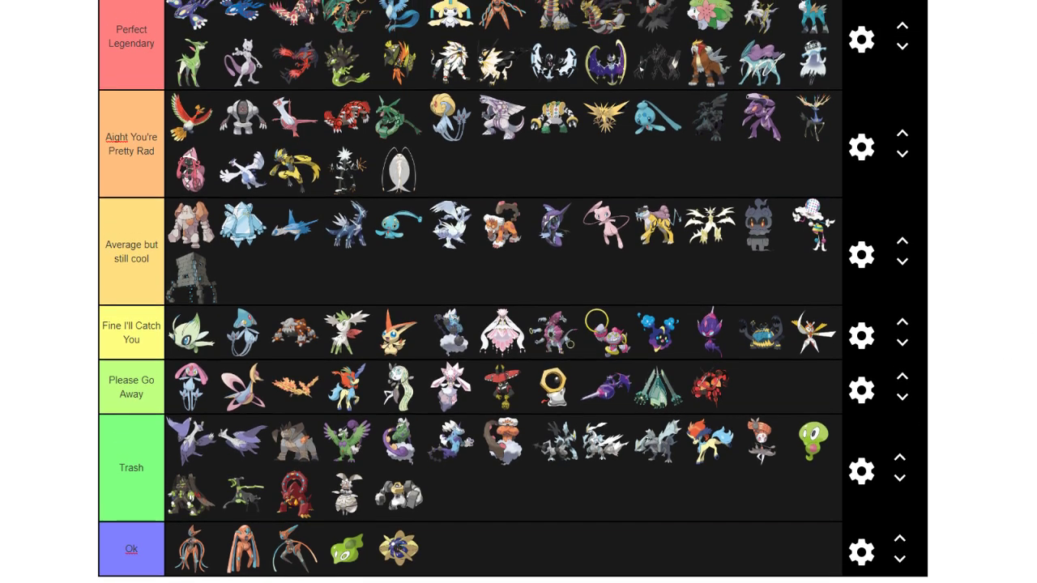
scroll(513, 292, up, 1)
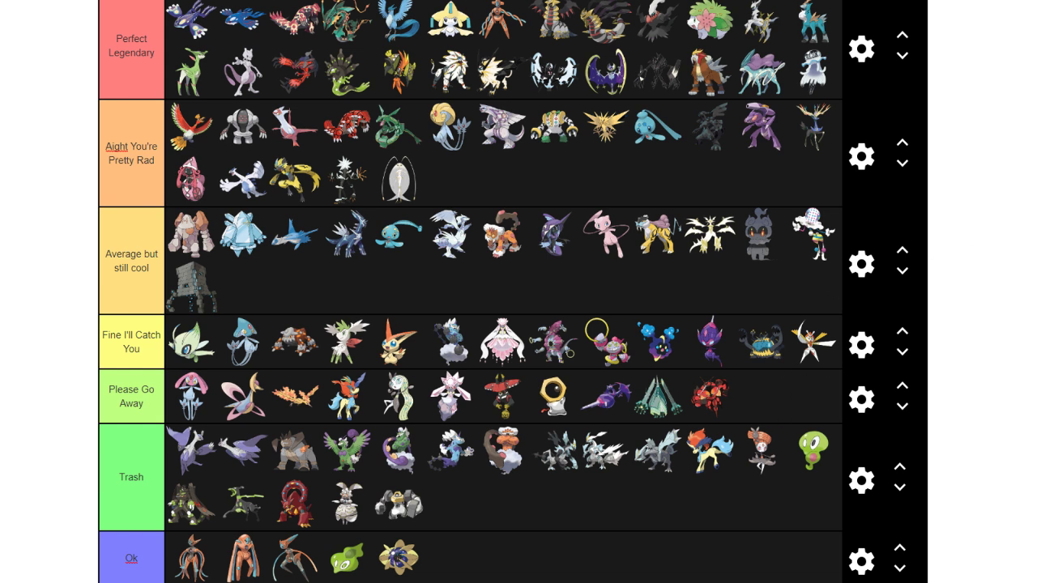
scroll(518, 291, down, 1)
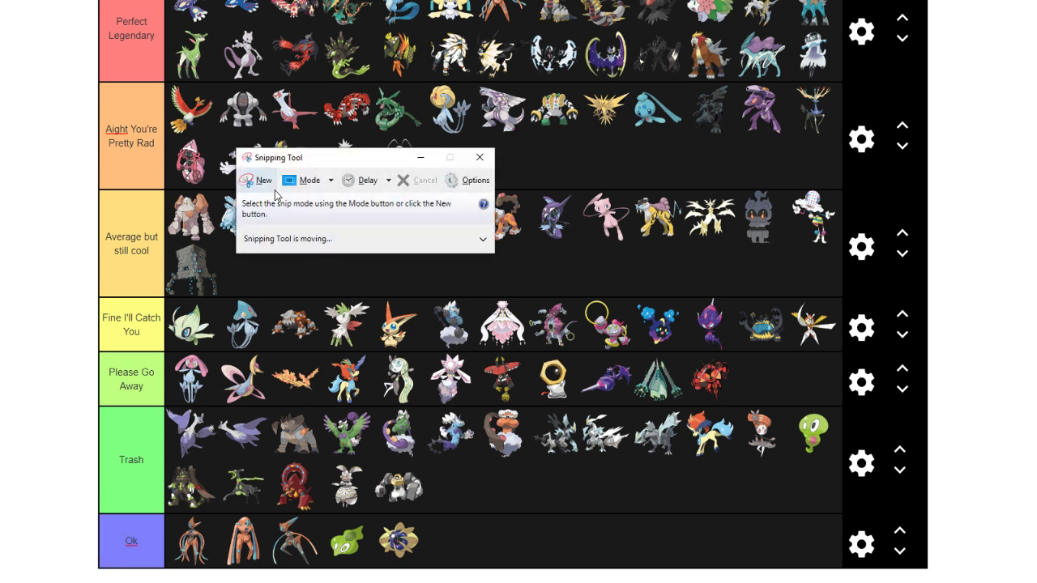
click(261, 182)
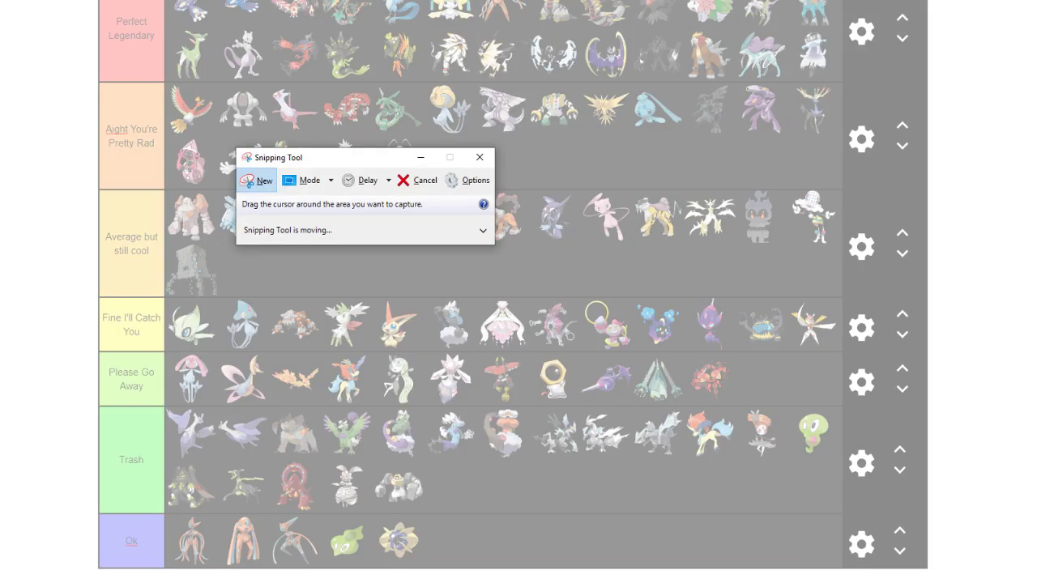
drag(98, 1, 843, 567)
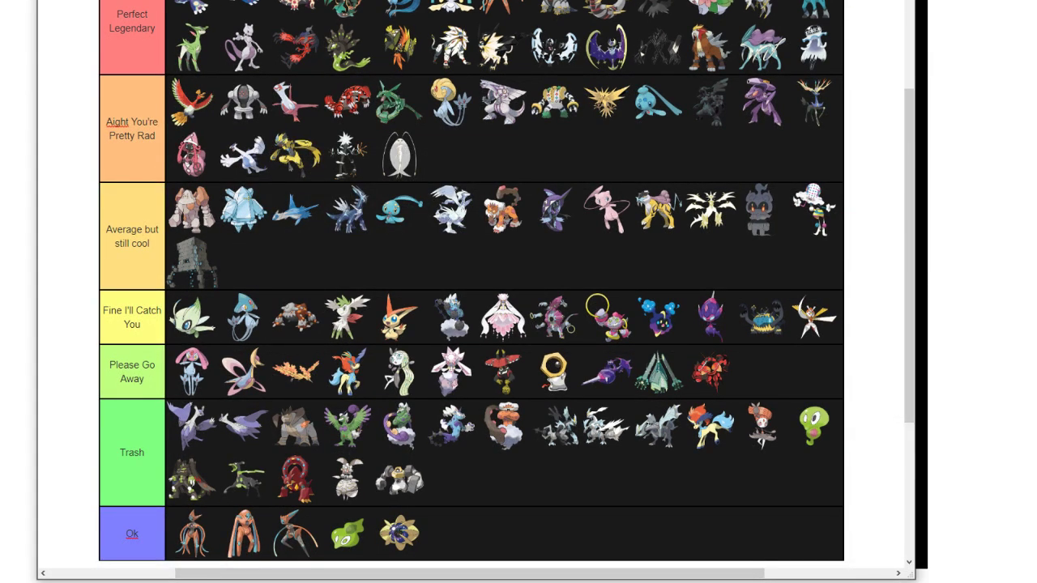
key(alt+Tab)
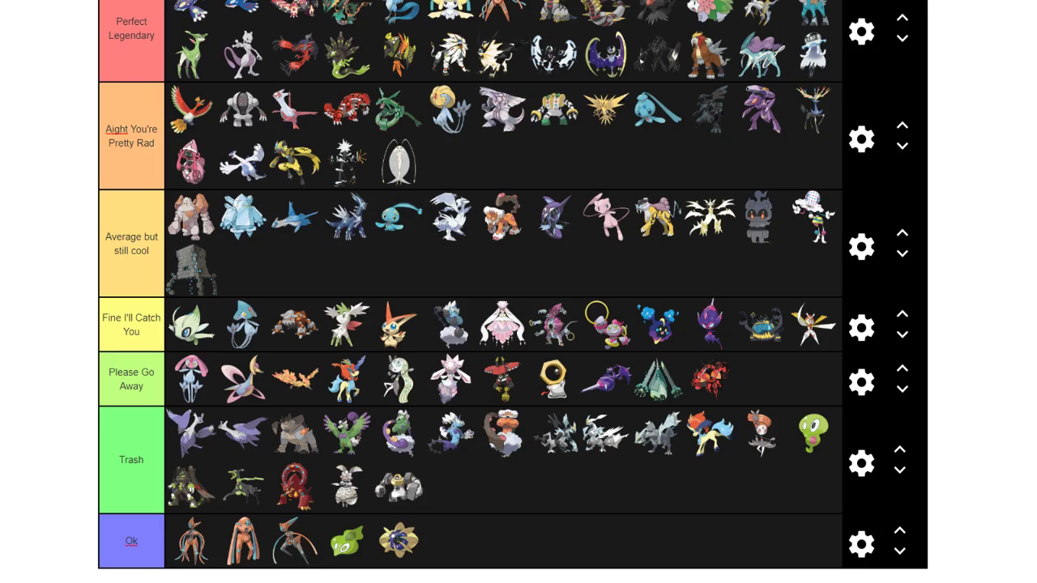
Search the web for "starter tier list" in a new tab and open TierMaker's "Create a Pokemon Starters Tier List" page
mouse_move(76, 582)
key(ctrl+t)
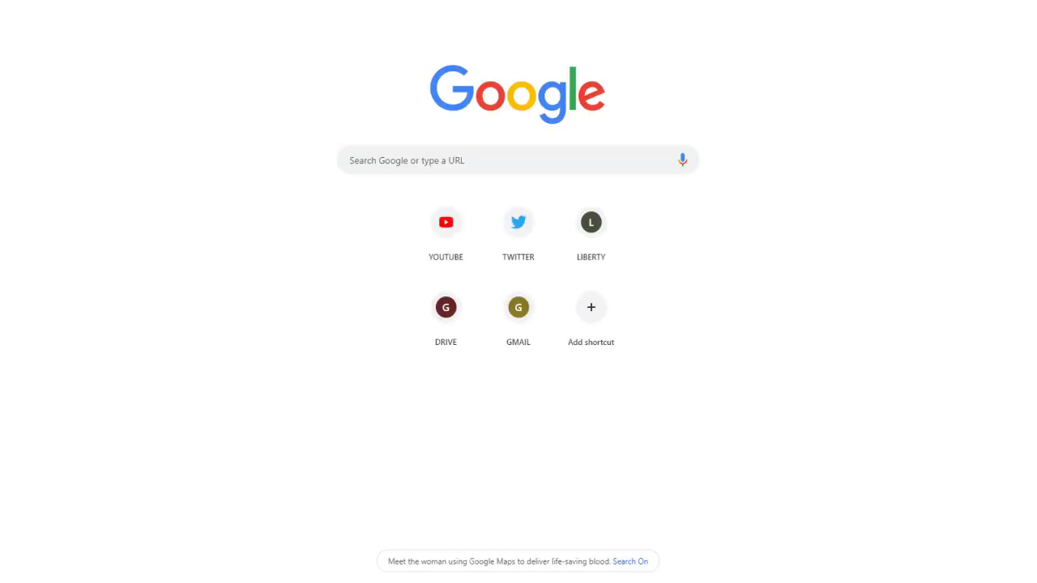
text(starter t)
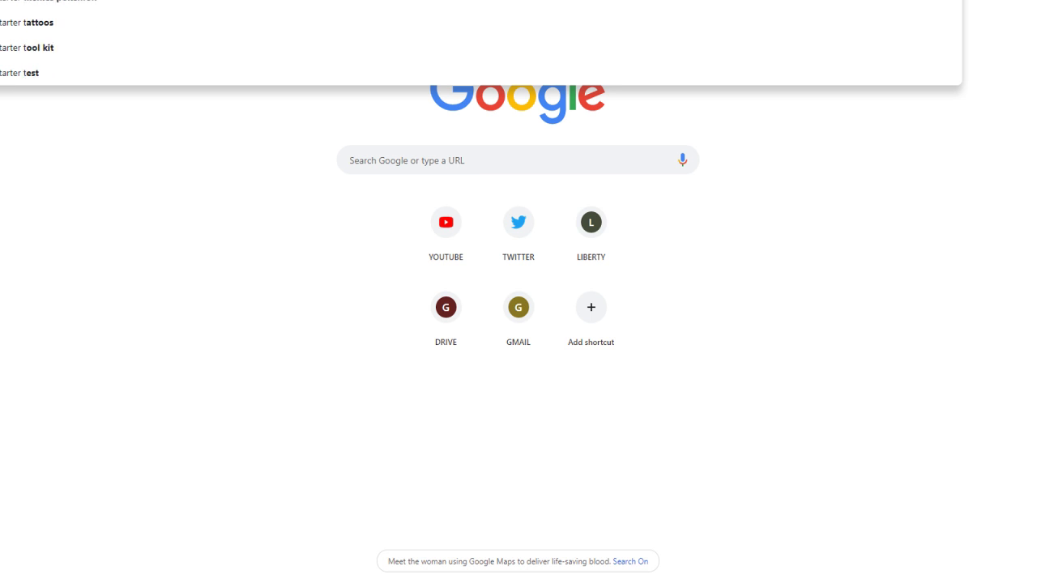
text(ier list)
key(Return)
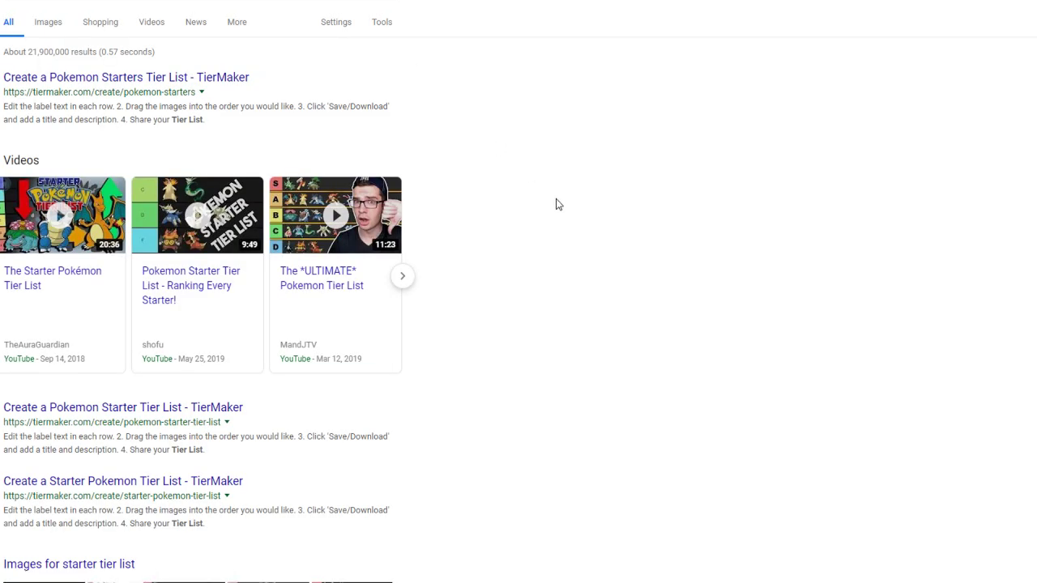
click(137, 95)
scroll(12, 187, down, 3)
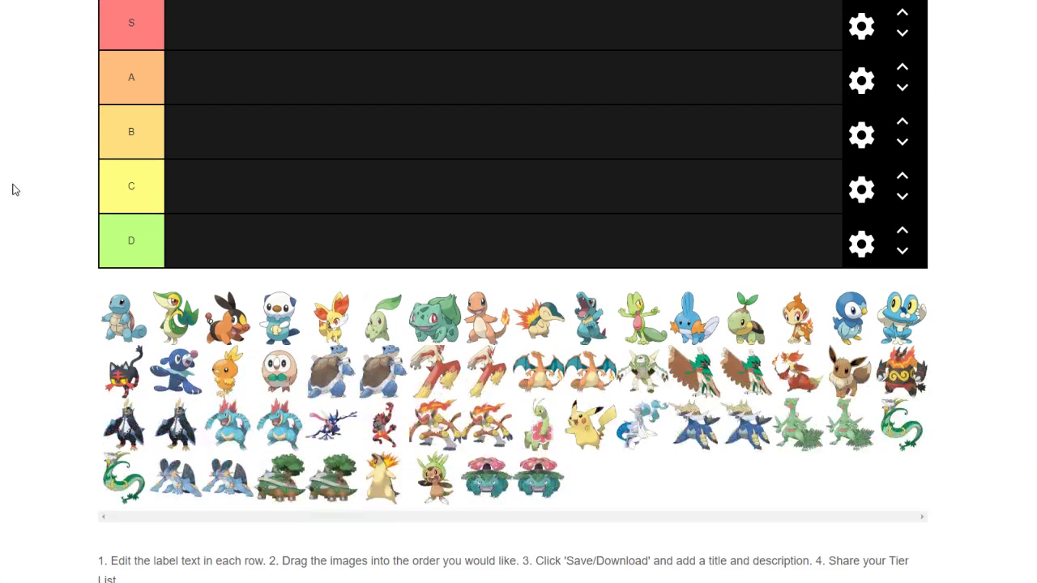
Return to the search results and open TierMaker's "Create a Pokemon Starter Tier List" page instead
scroll(13, 189, up, 1)
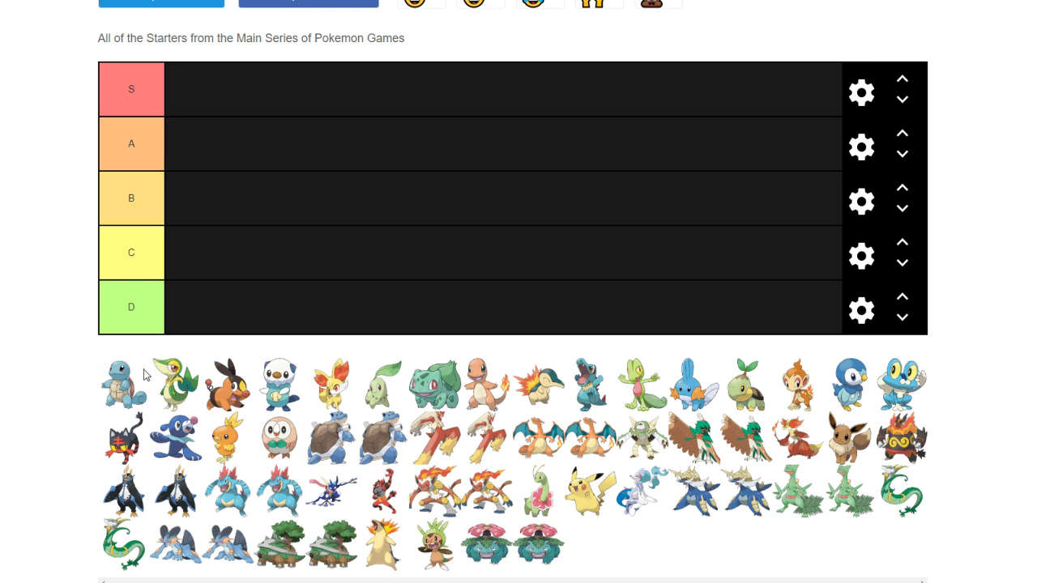
key(alt+Left)
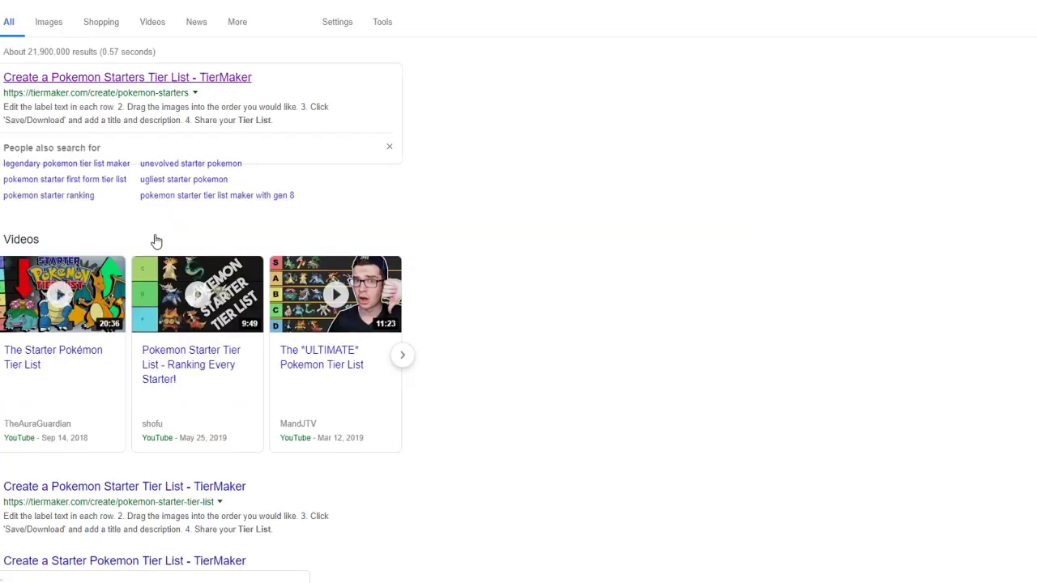
scroll(80, 212, down, 1)
scroll(79, 213, down, 3)
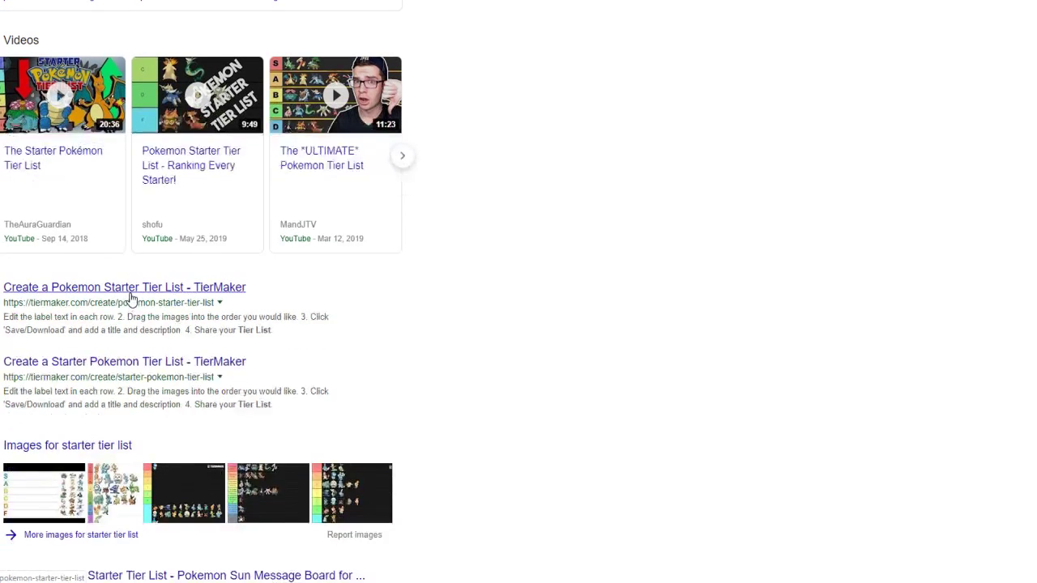
click(129, 289)
scroll(97, 301, down, 3)
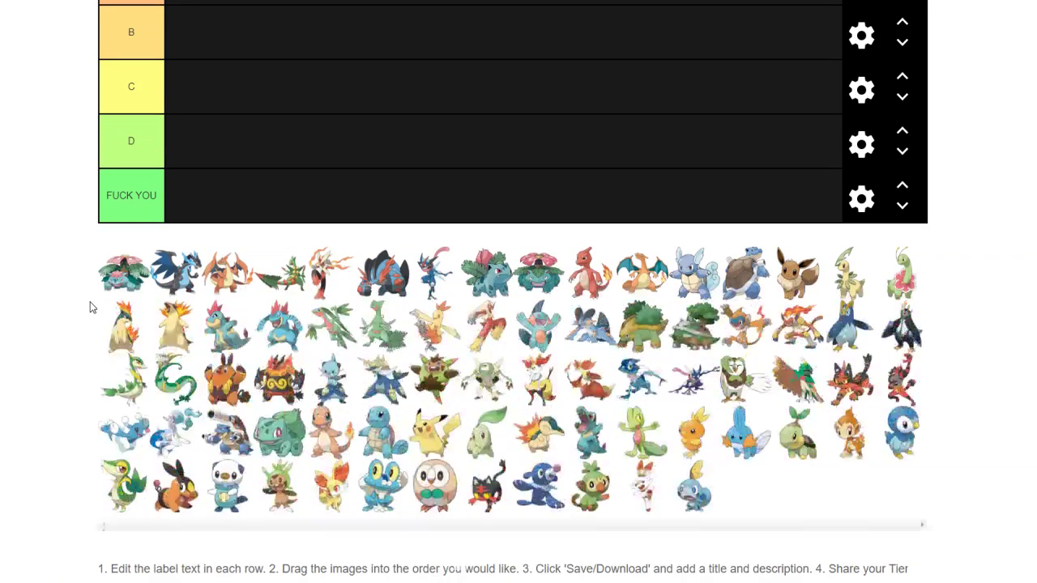
scroll(91, 303, up, 1)
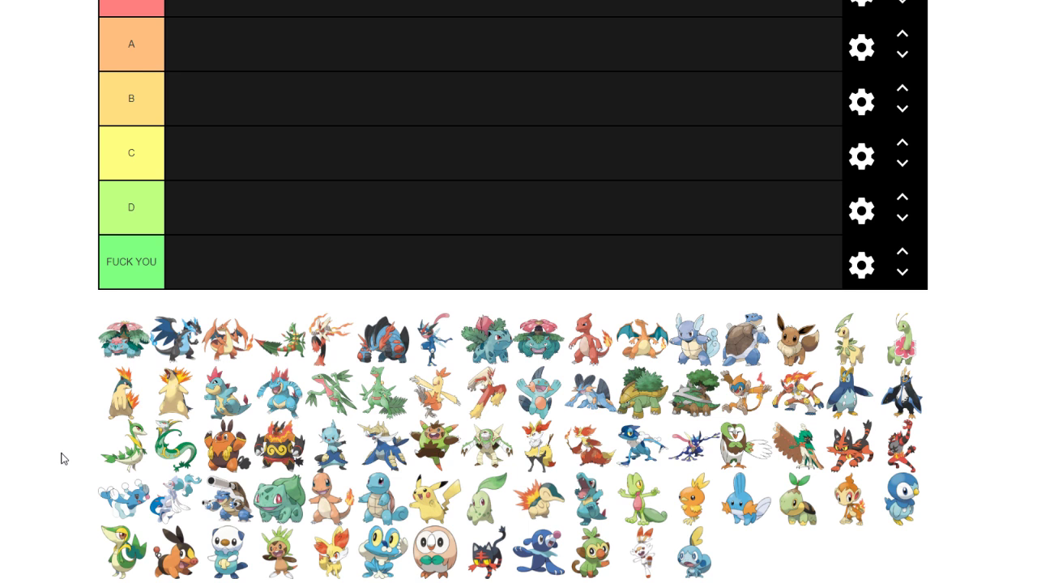
Rename the tiers S, A, B, C and D as "perfect", "luv", "ok", "whatever" and "go away"
scroll(16, 398, up, 1)
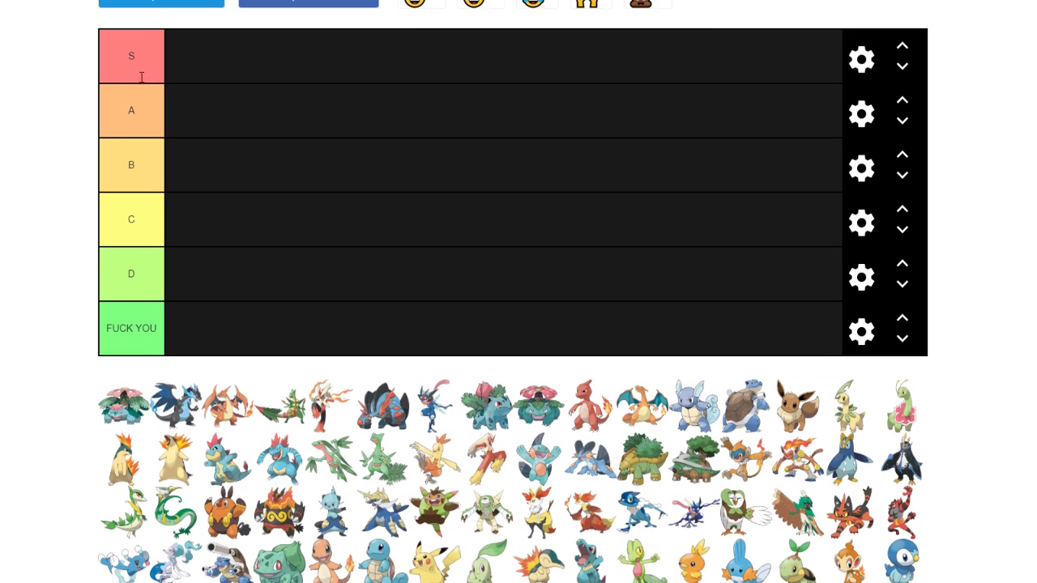
click(143, 50)
double_click(146, 60)
text(perfect)
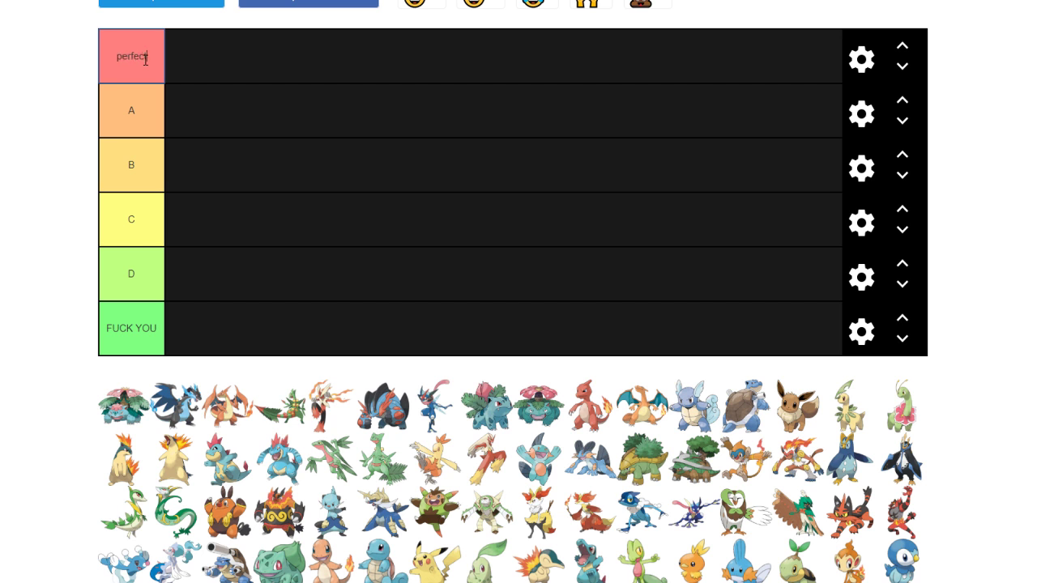
click(145, 103)
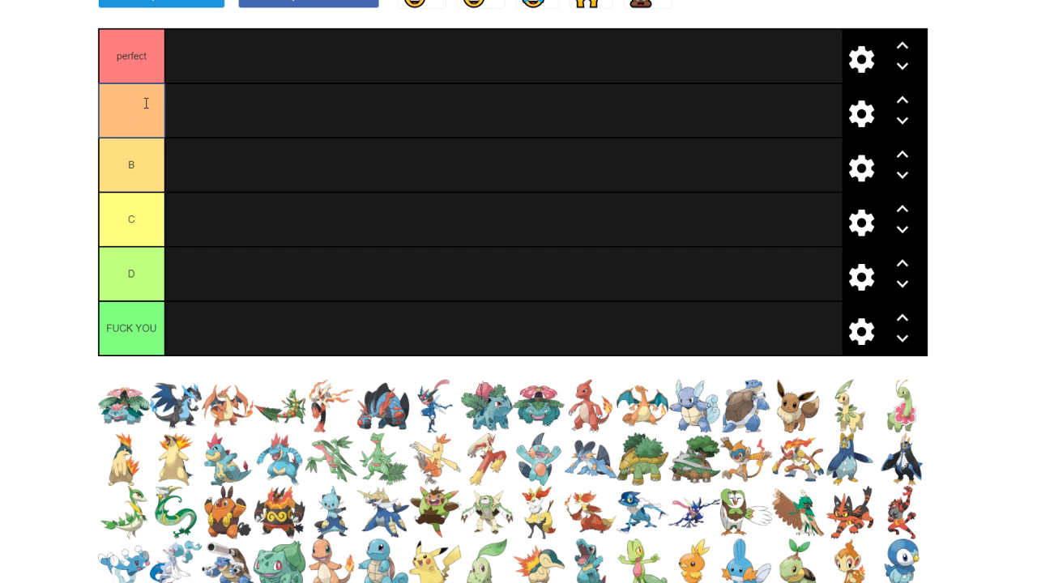
text(luv)
click(150, 167)
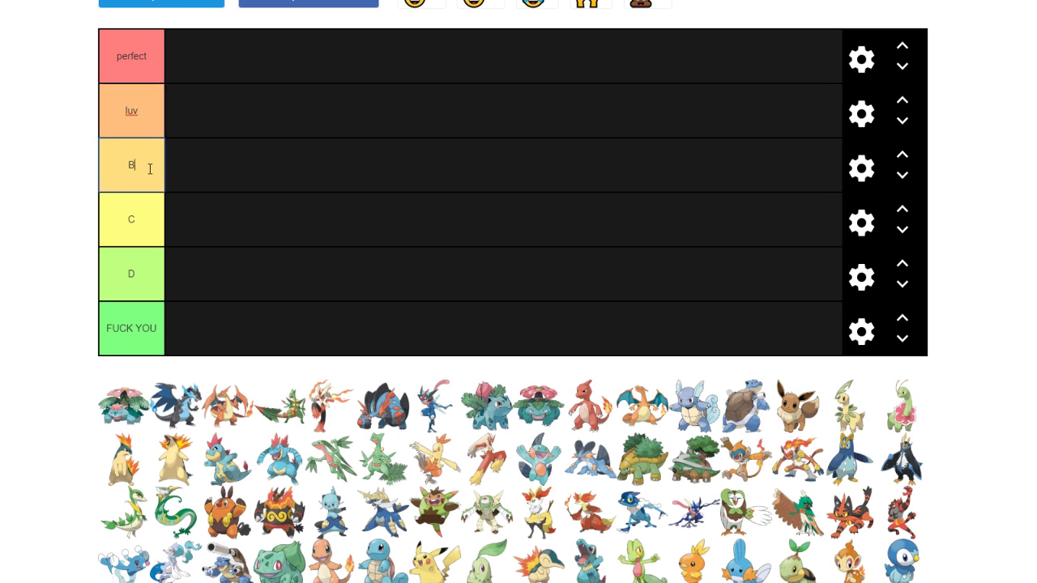
text(ok)
click(156, 227)
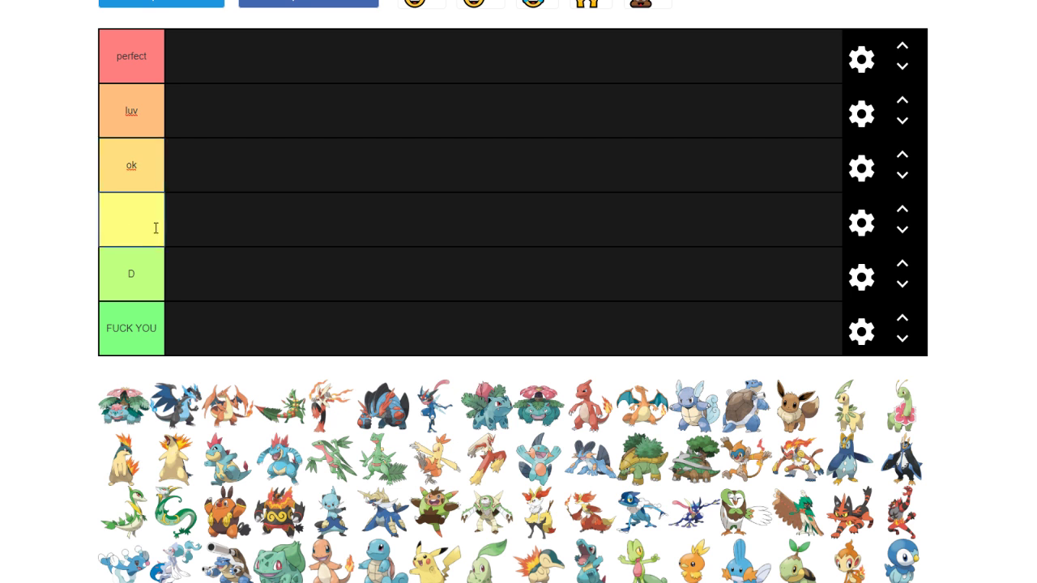
text(whatever)
click(149, 275)
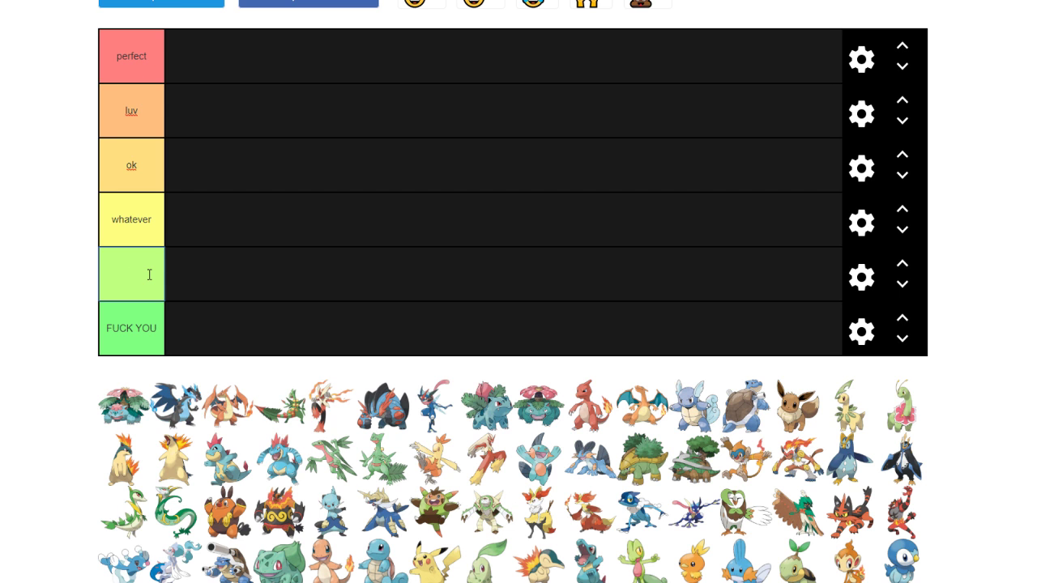
text(go away)
click(132, 319)
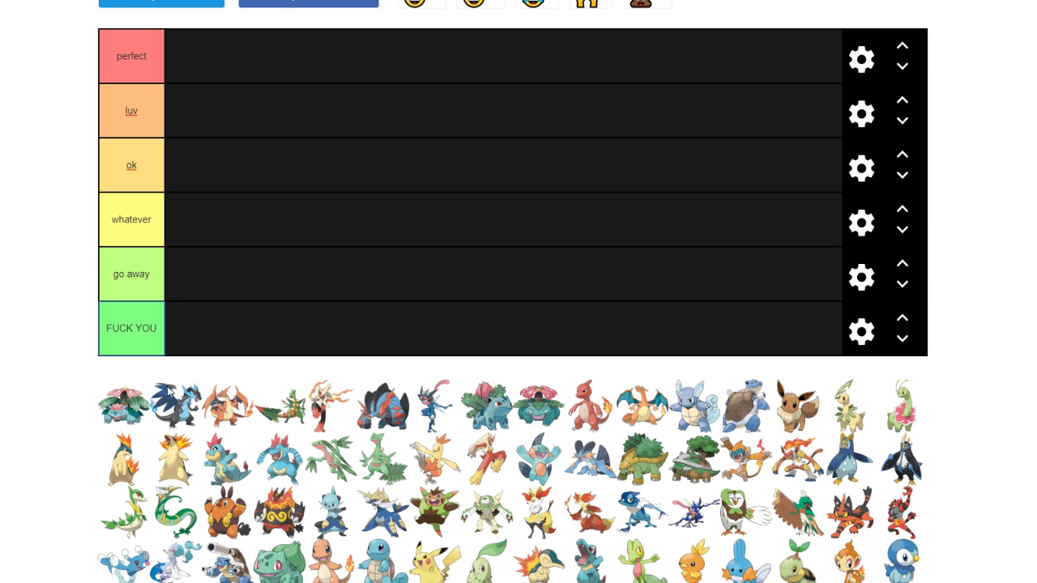
Rank Pikachu and Eevee in "perfect", and Bulbasaur and Mega Blaziken in "luv"
scroll(81, 424, down, 1)
scroll(74, 424, down, 1)
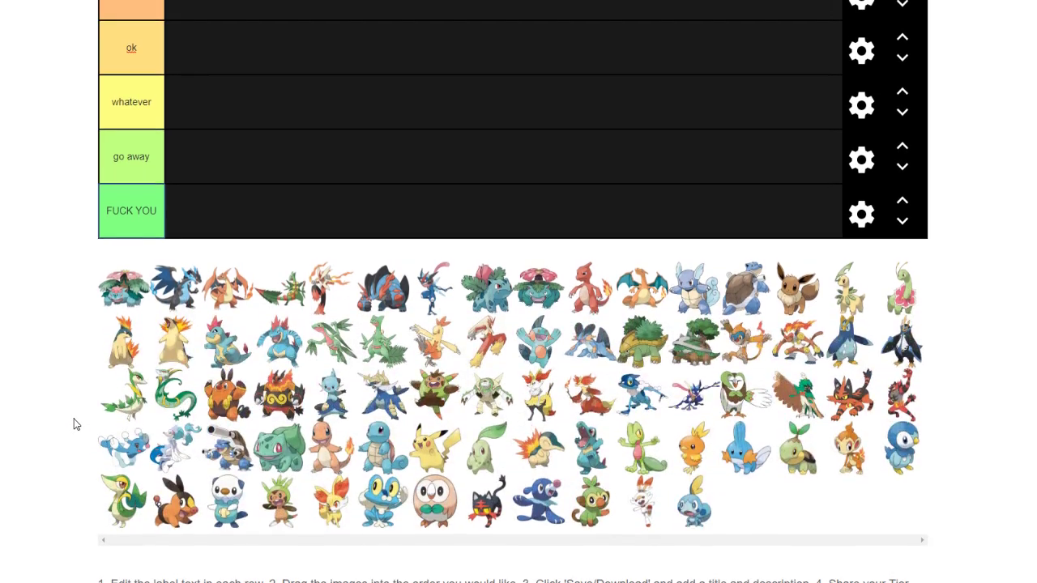
scroll(81, 426, up, 1)
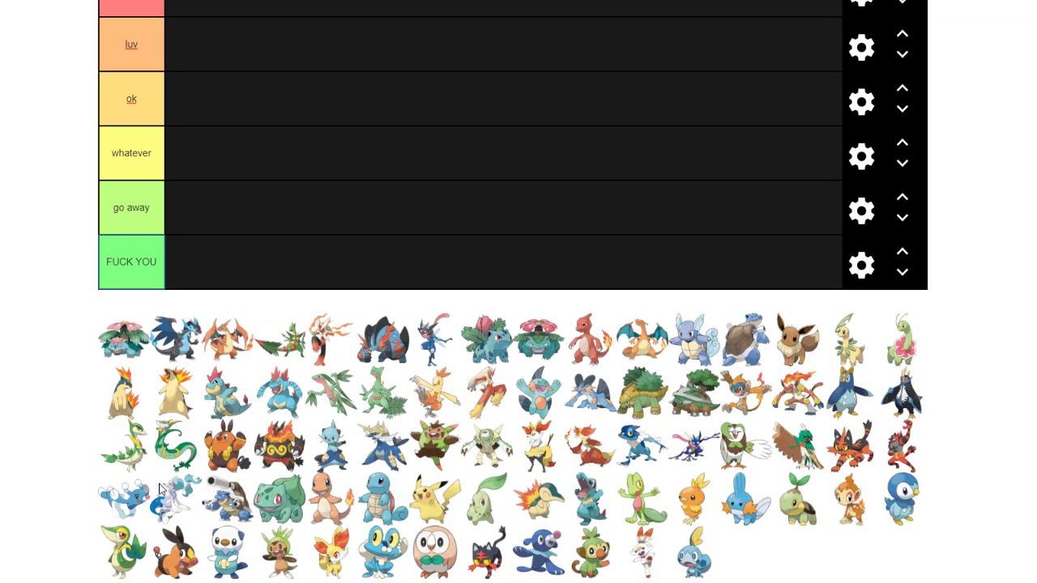
drag(291, 491, 303, 40)
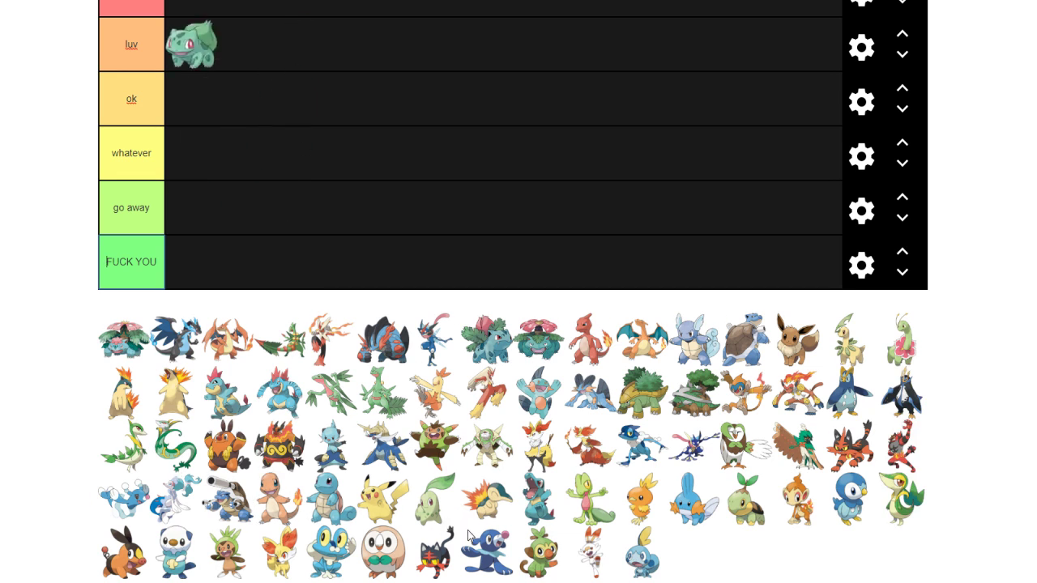
drag(396, 516, 479, 16)
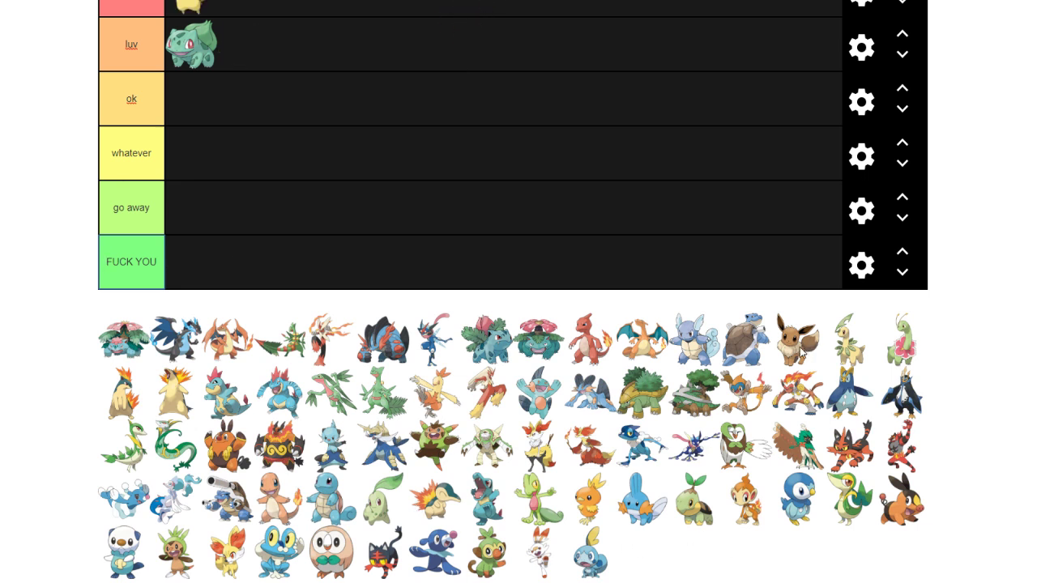
drag(810, 345, 648, 8)
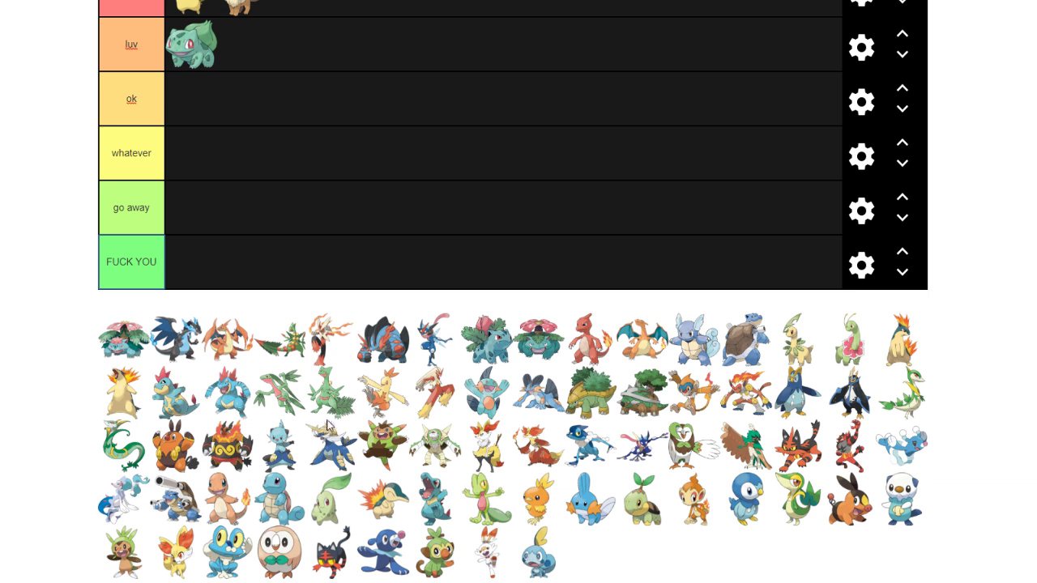
drag(328, 348, 424, 49)
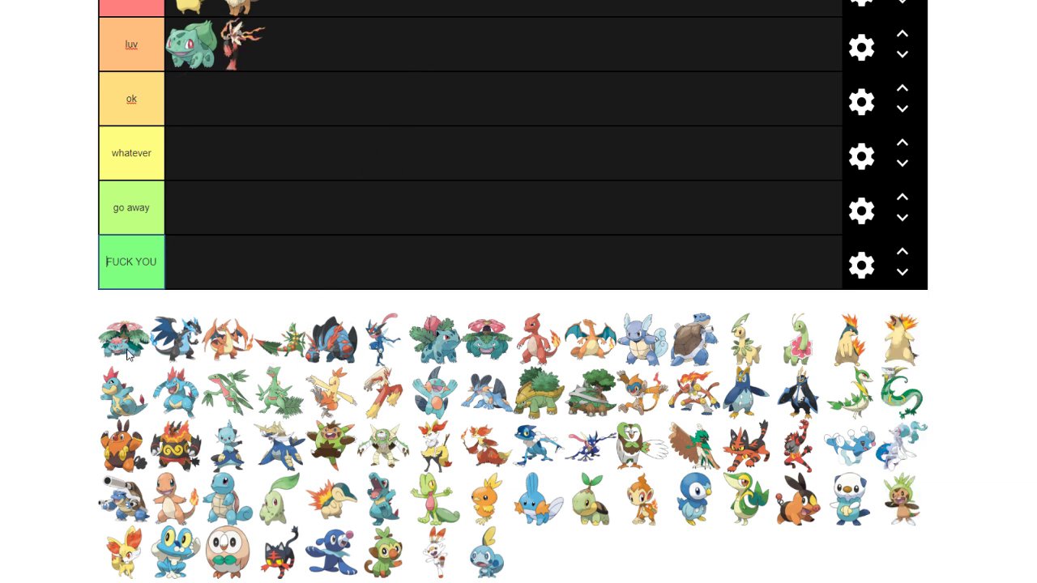
Rank Mega Venusaur, Mega Swampert and Mega Sceptile in "whatever", Mega Charizard X in "perfect" and Mega Charizard Y in "go away"
drag(126, 350, 315, 205)
drag(191, 208, 191, 154)
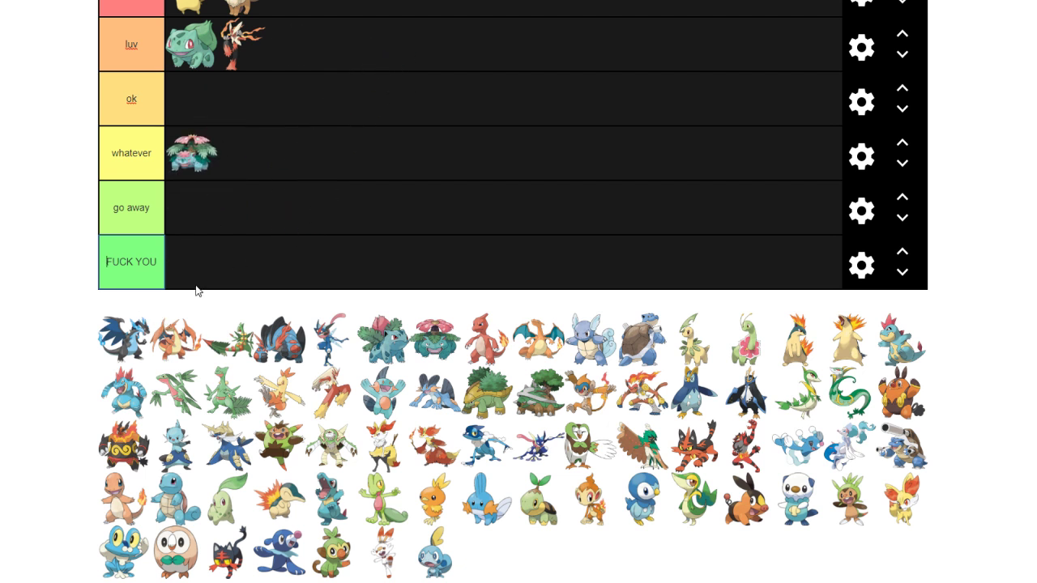
drag(295, 346, 405, 184)
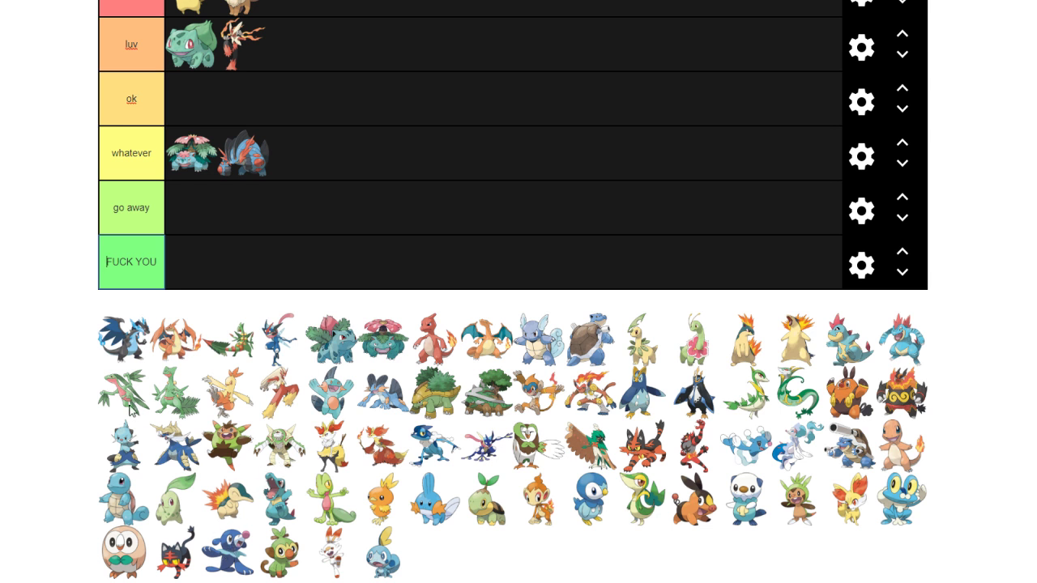
drag(133, 344, 422, 15)
drag(126, 342, 385, 212)
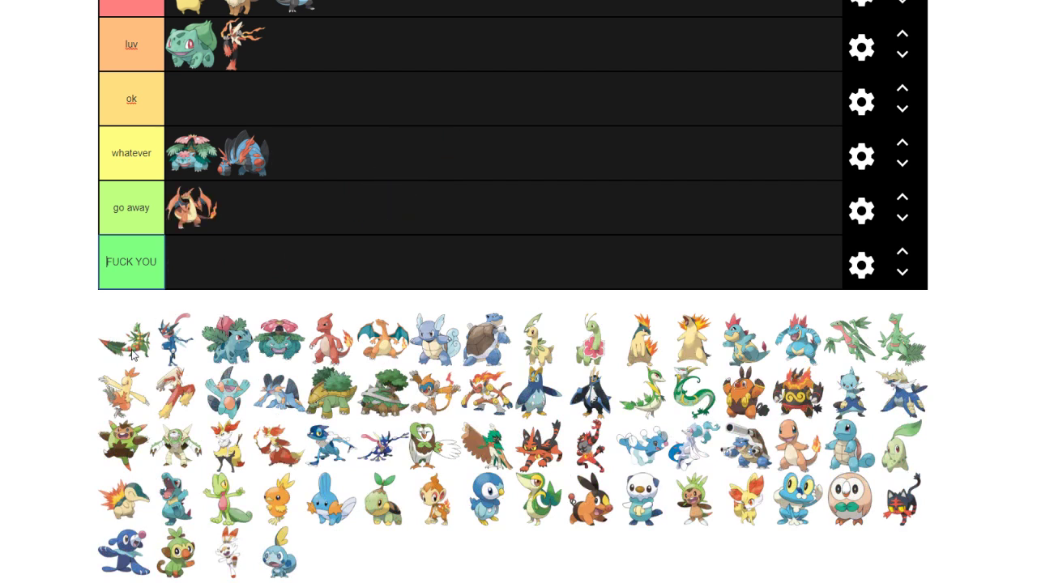
drag(133, 354, 384, 155)
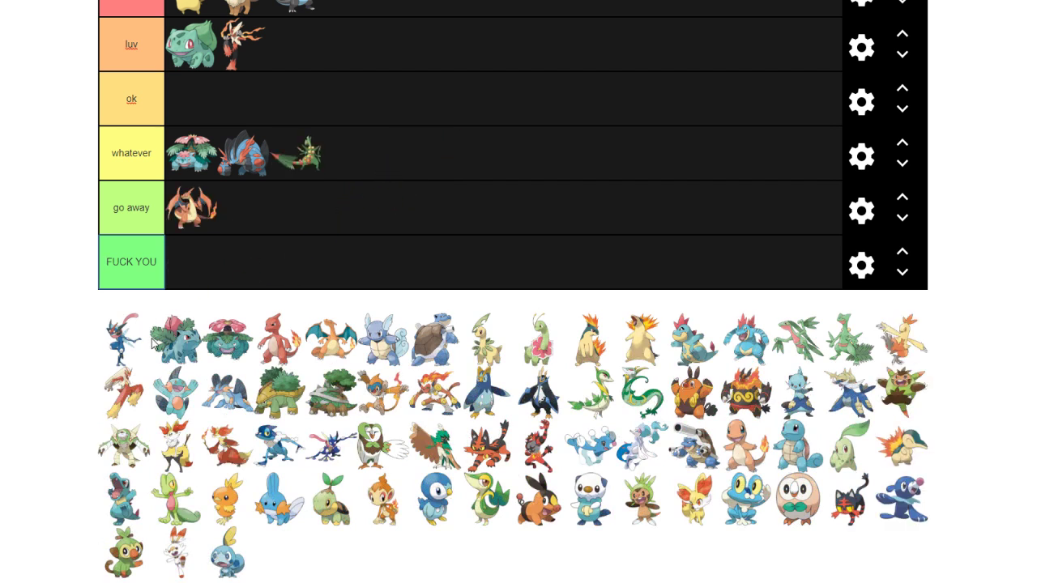
Rank Ash-Greninja in the last tier, Ivysaur in "luv" and Venusaur in "go away"
drag(123, 340, 401, 214)
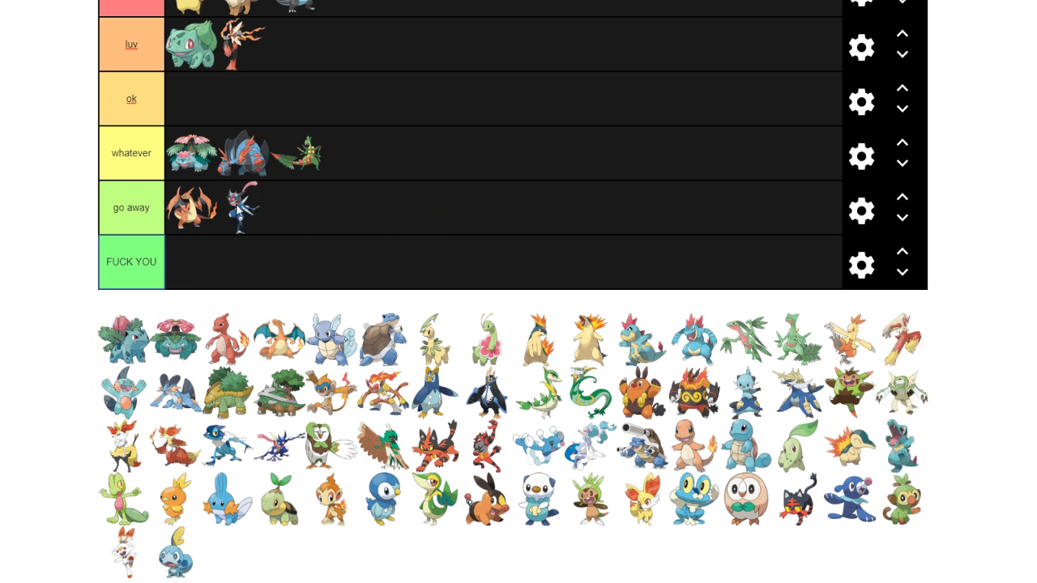
drag(229, 209, 236, 271)
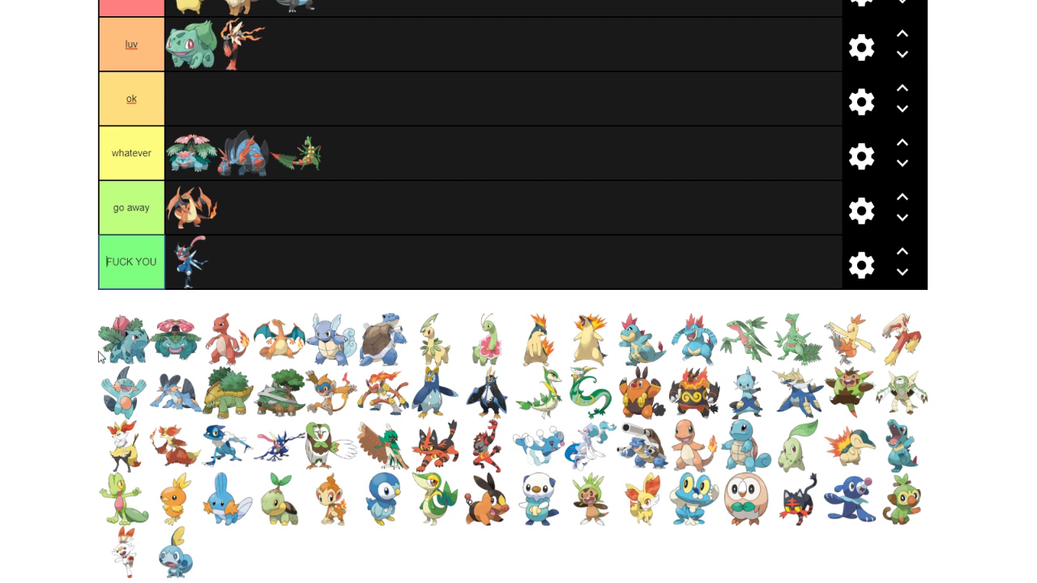
drag(125, 355, 438, 56)
drag(124, 340, 402, 231)
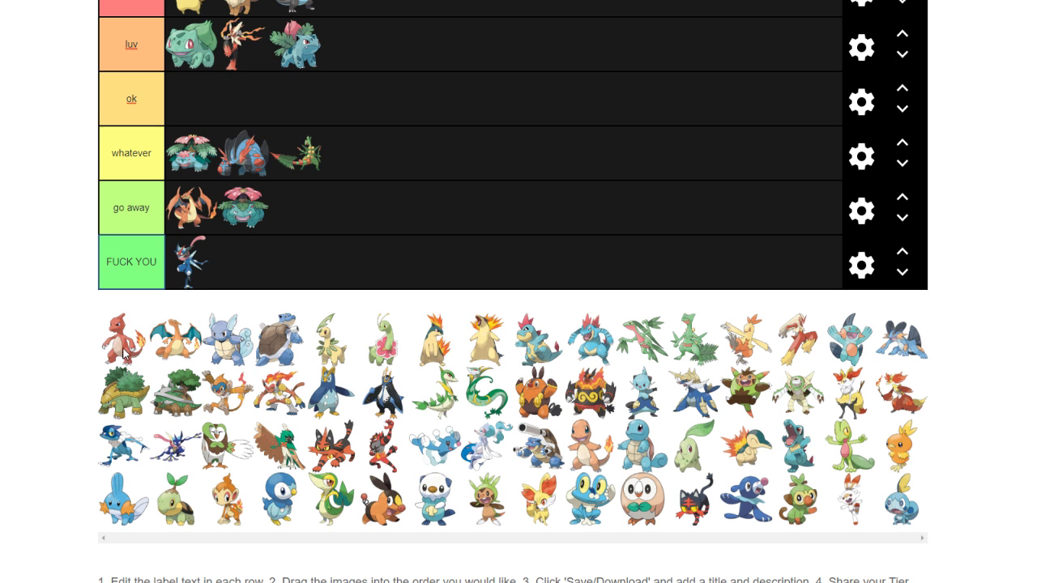
Rank Charmeleon and Charizard in "ok", Wartortle in "perfect" and Charmander in "go away"
drag(123, 354, 400, 112)
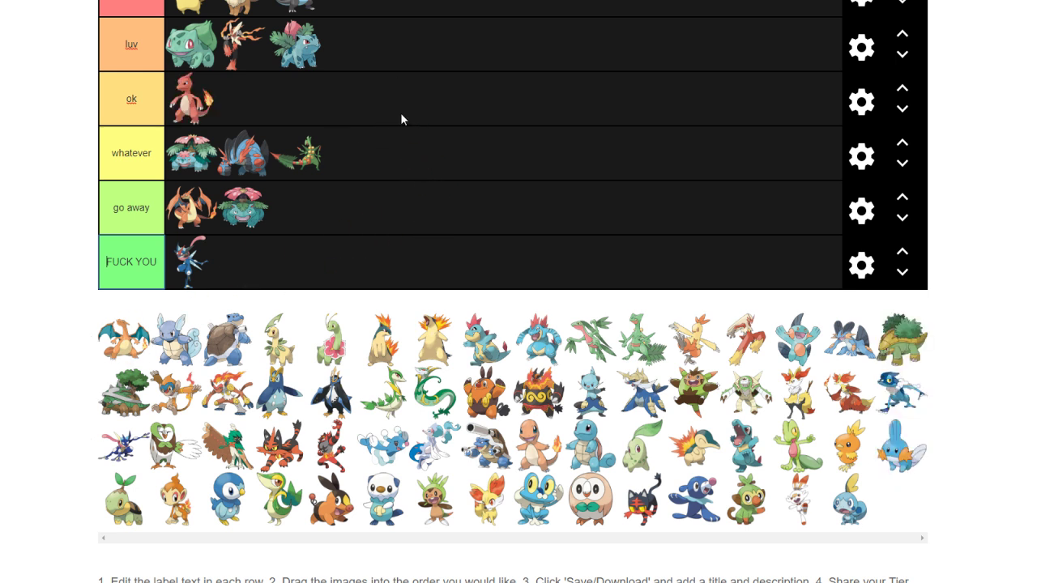
drag(122, 347, 490, 105)
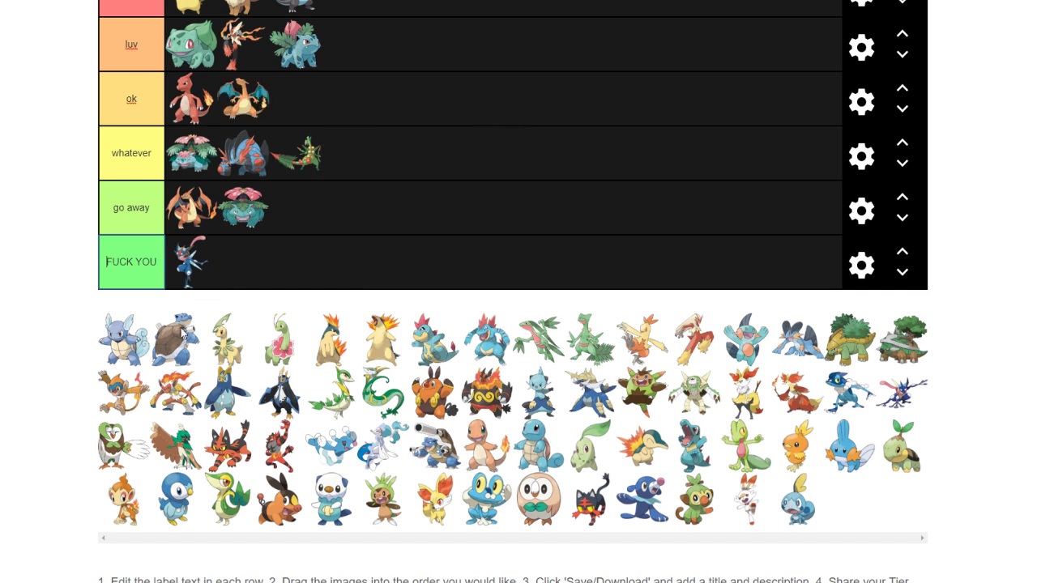
drag(116, 344, 502, 12)
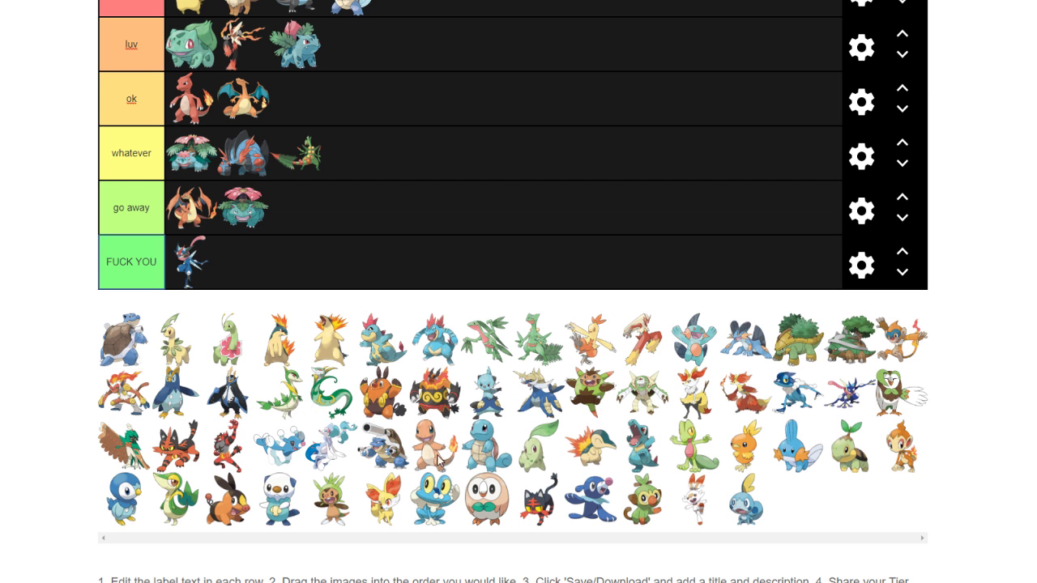
drag(441, 460, 538, 212)
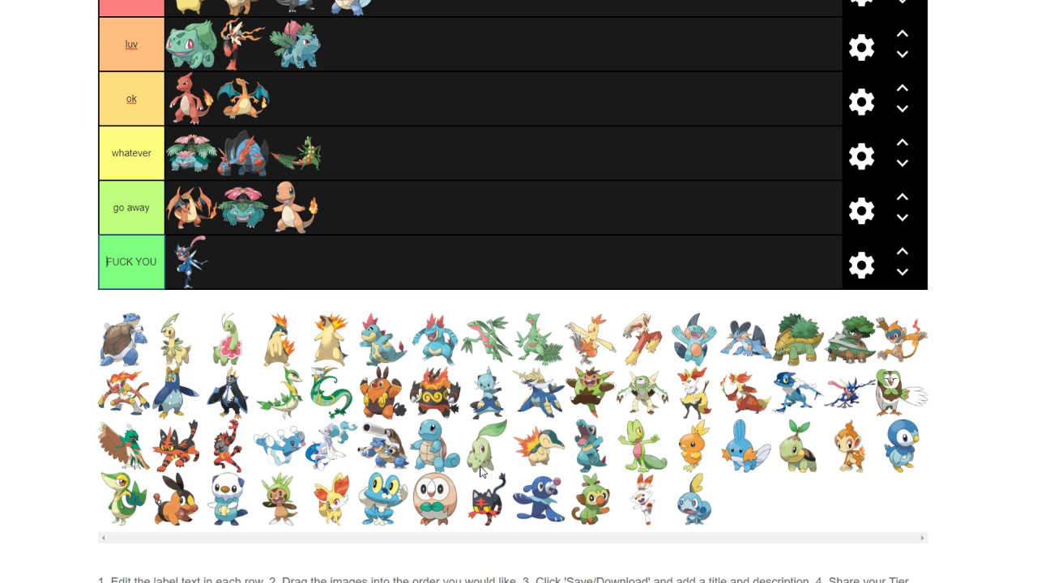
Rank Chikorita and Meganium in the last tier and Bayleef at the end of "whatever"
drag(484, 468, 478, 271)
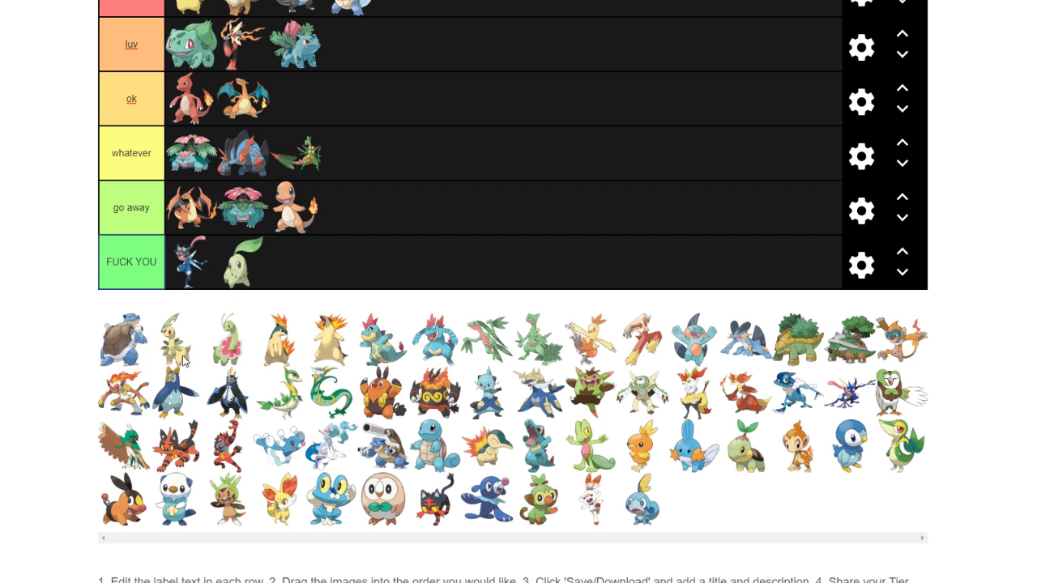
drag(234, 350, 293, 260)
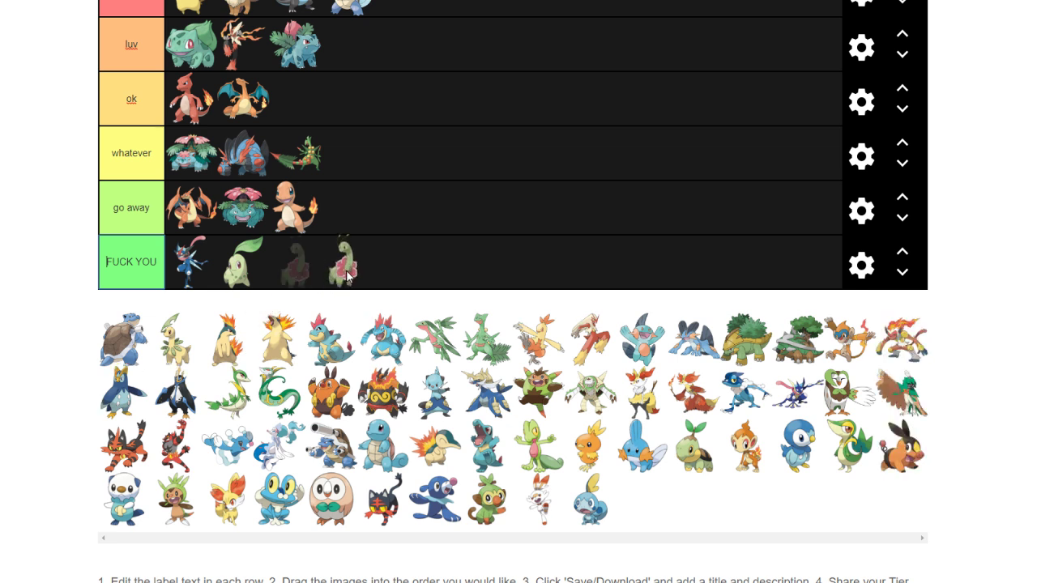
drag(174, 345, 445, 215)
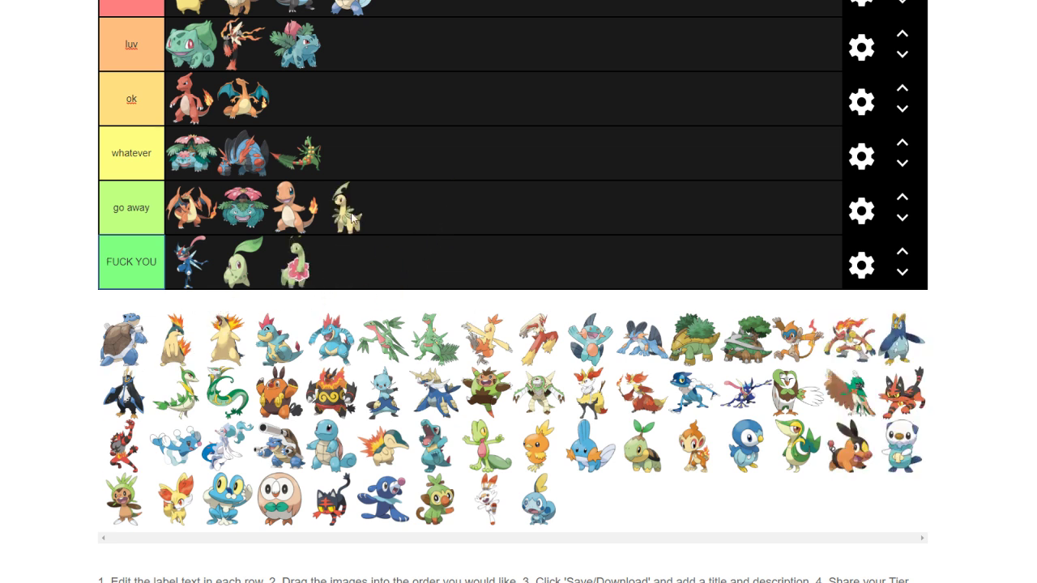
drag(350, 218, 378, 167)
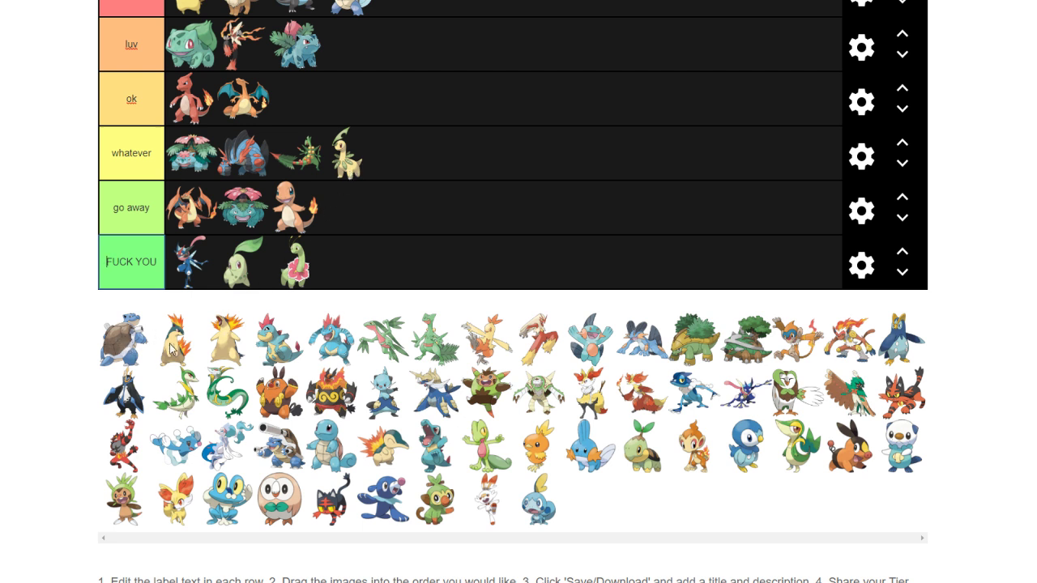
Rank Quilava in "perfect", Typhlosion in "luv" and Blastoise in "whatever"
drag(174, 350, 446, 12)
drag(174, 350, 491, 48)
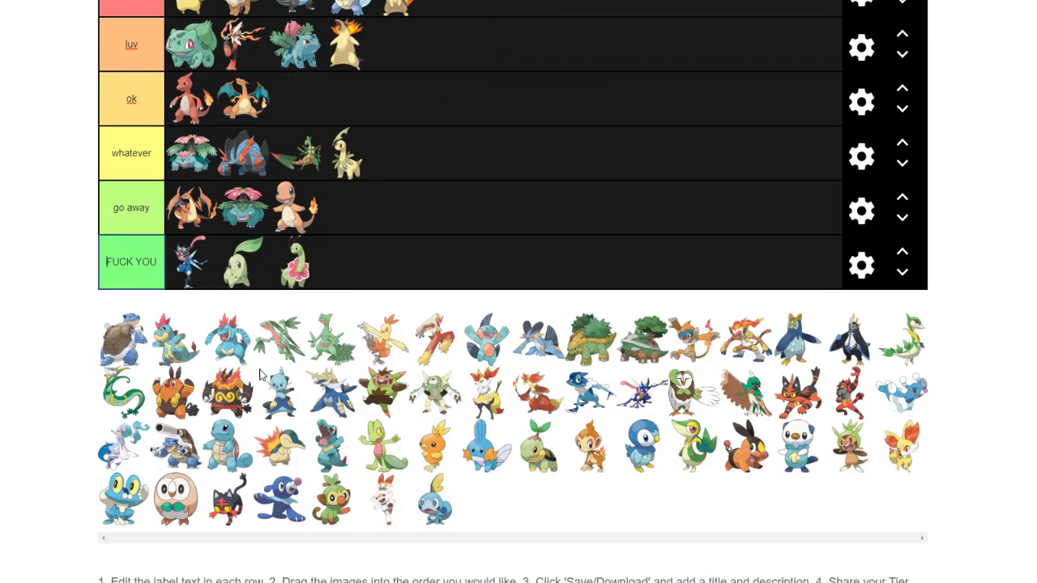
drag(126, 353, 472, 170)
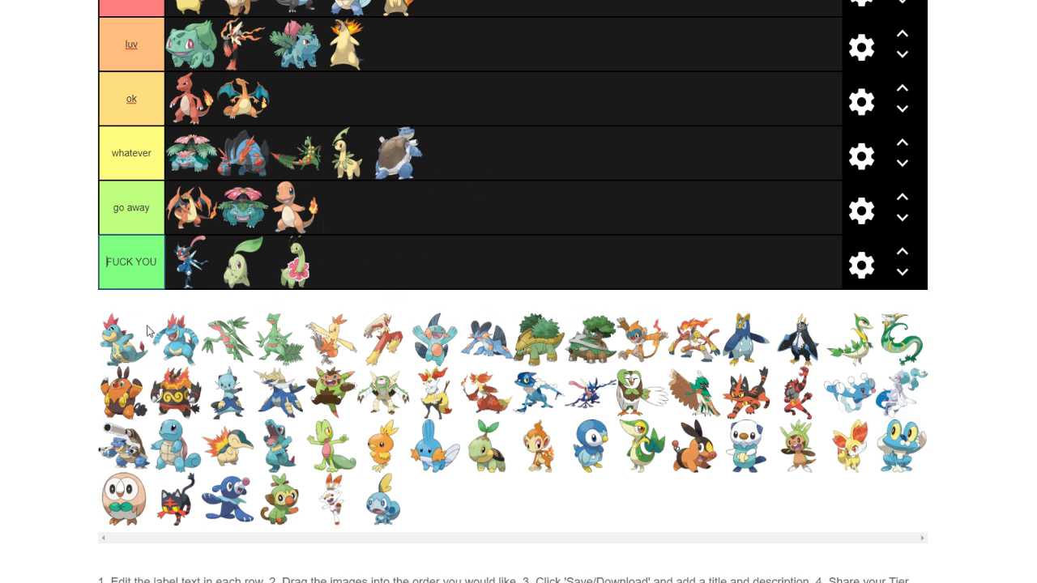
Rank Croconaw in "go away", Feraligatr in "whatever", Grovyle in "perfect" and Sceptile in "ok"
drag(120, 354, 447, 236)
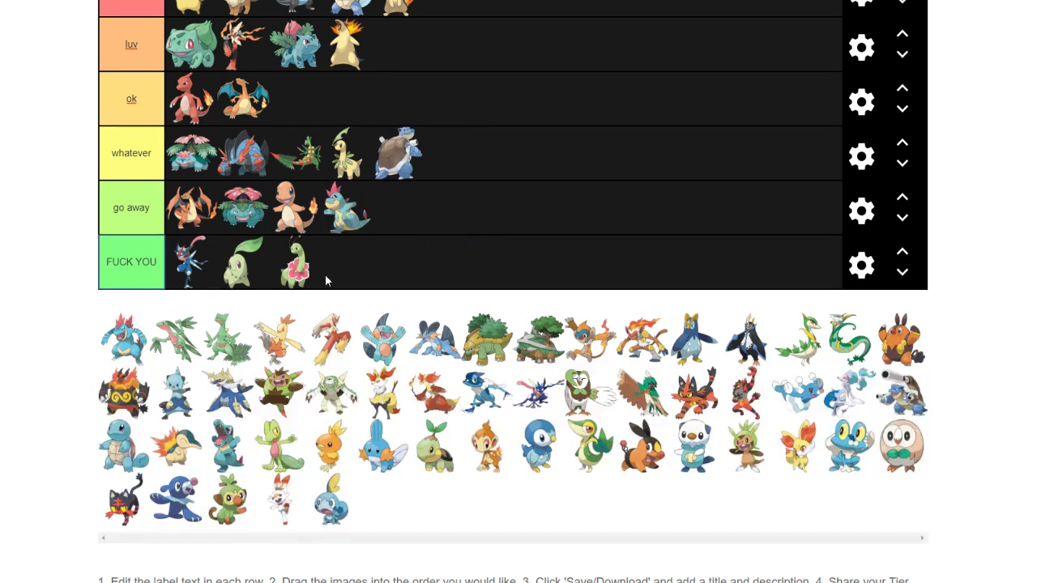
drag(132, 355, 538, 165)
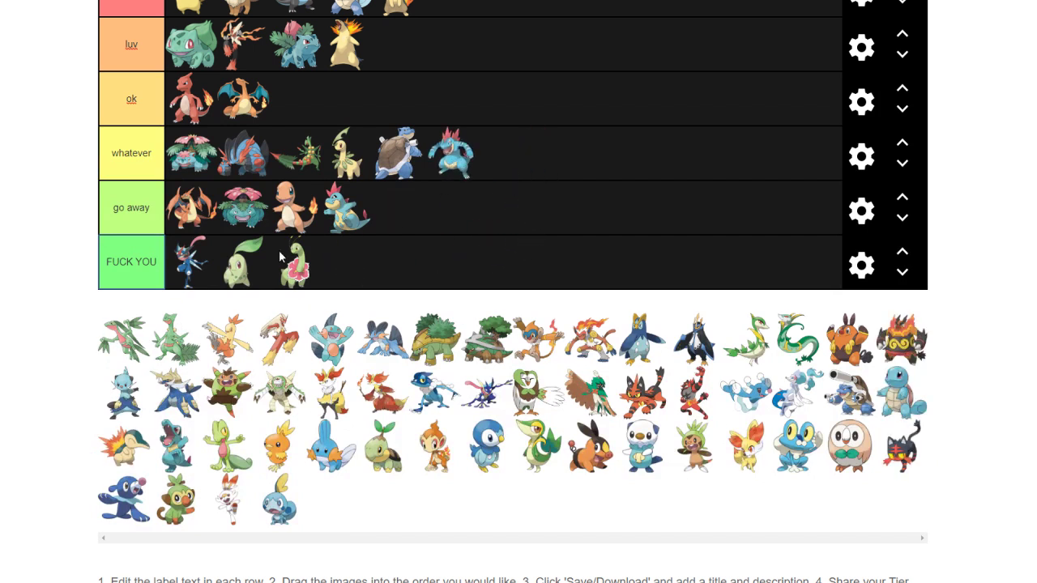
drag(122, 346, 549, 3)
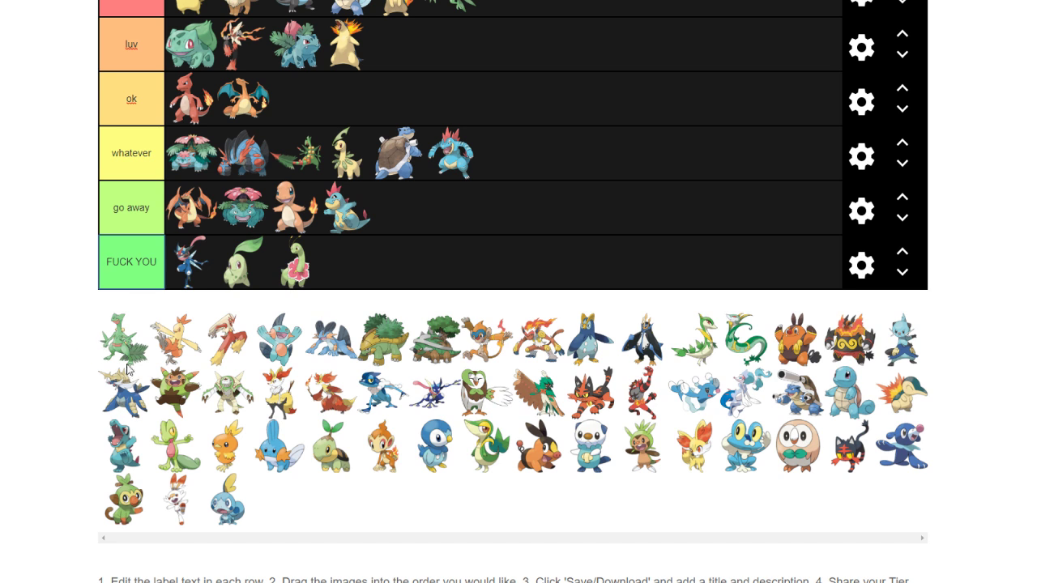
drag(120, 350, 547, 93)
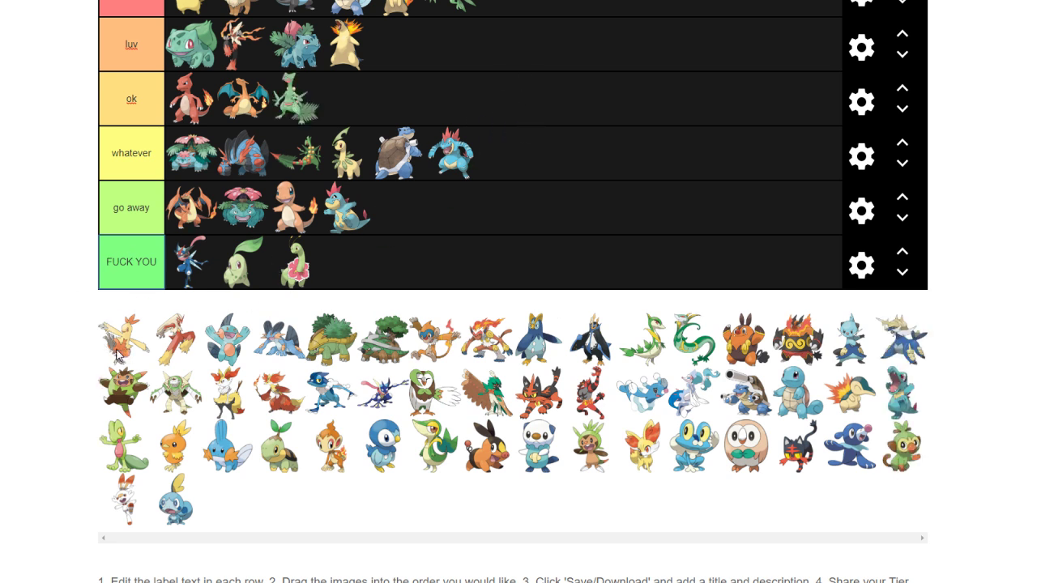
Rank Combusken and Blaziken in "ok", Marshtomp in "whatever" and Swampert in "luv"
drag(126, 353, 559, 110)
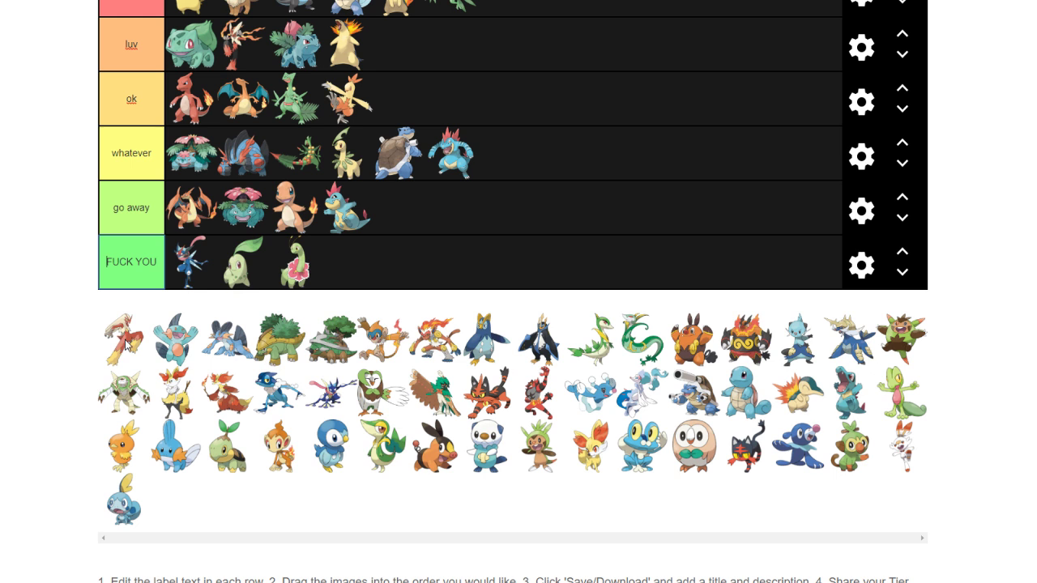
drag(125, 342, 579, 79)
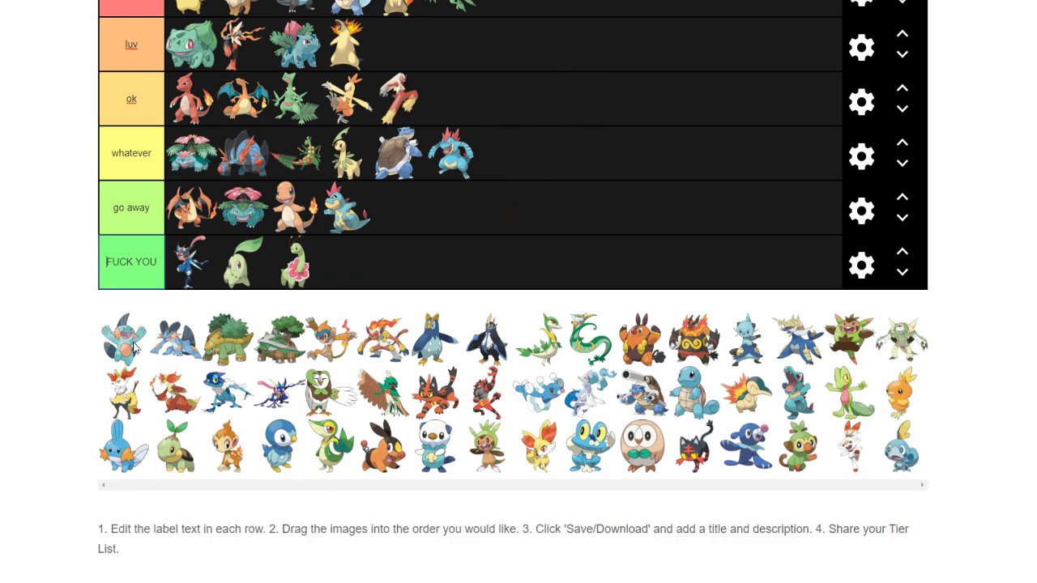
drag(126, 348, 611, 150)
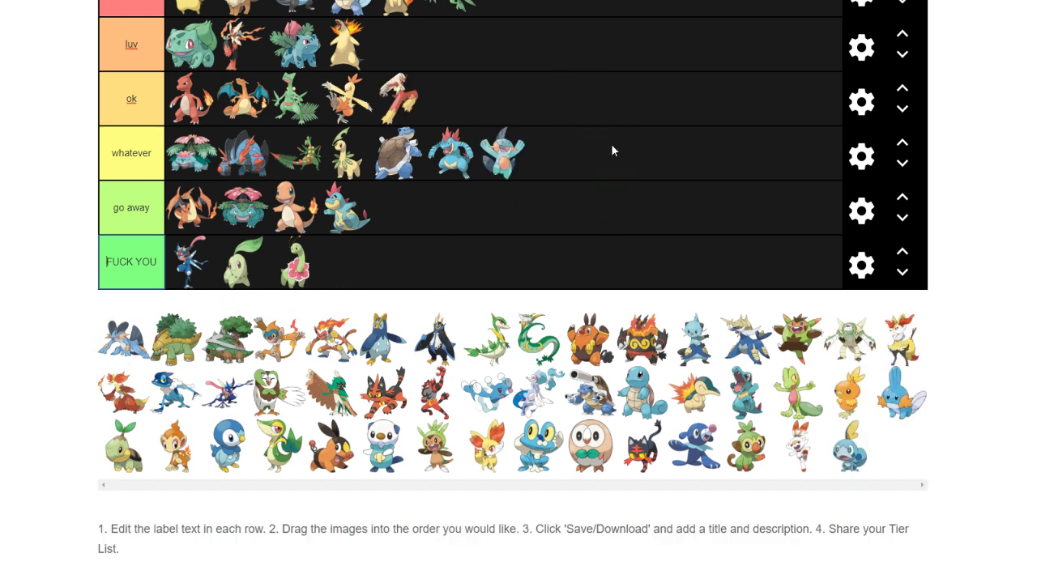
drag(126, 341, 689, 54)
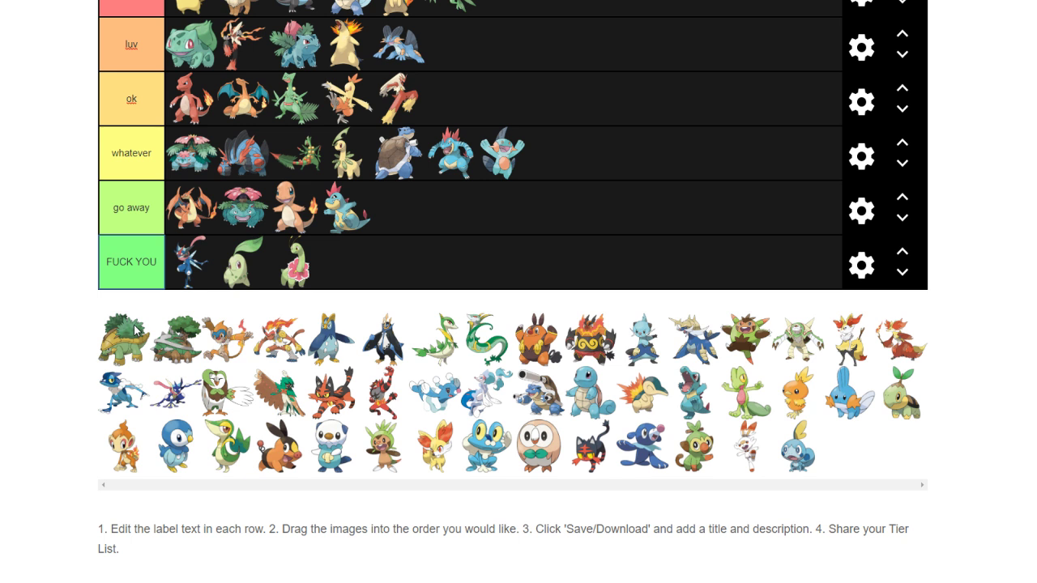
Rank Grotle in "ok", Torterra and Infernape in "luv" and Monferno in "go away"
drag(130, 348, 618, 95)
drag(126, 339, 659, 55)
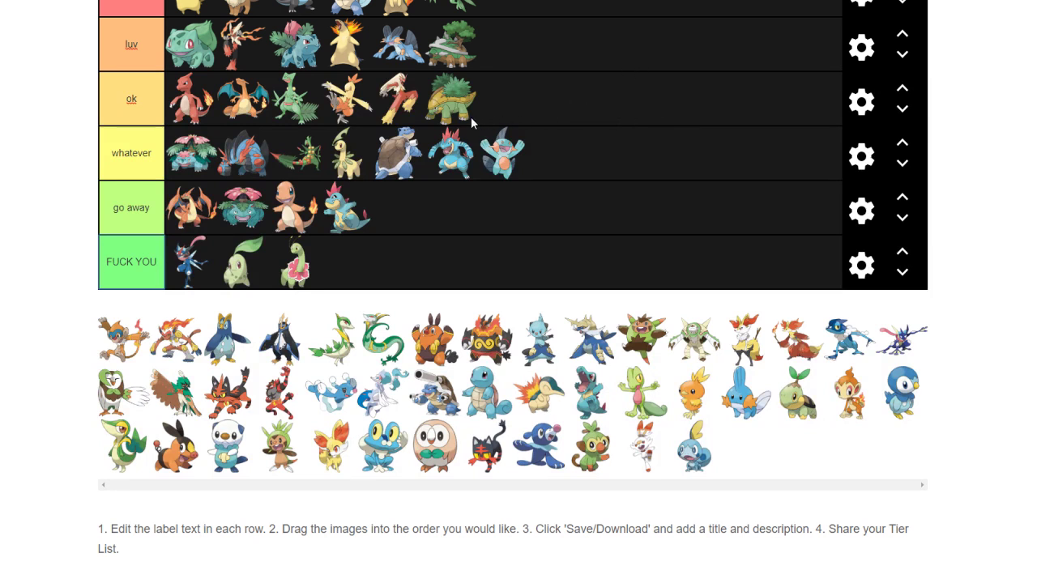
drag(121, 342, 514, 227)
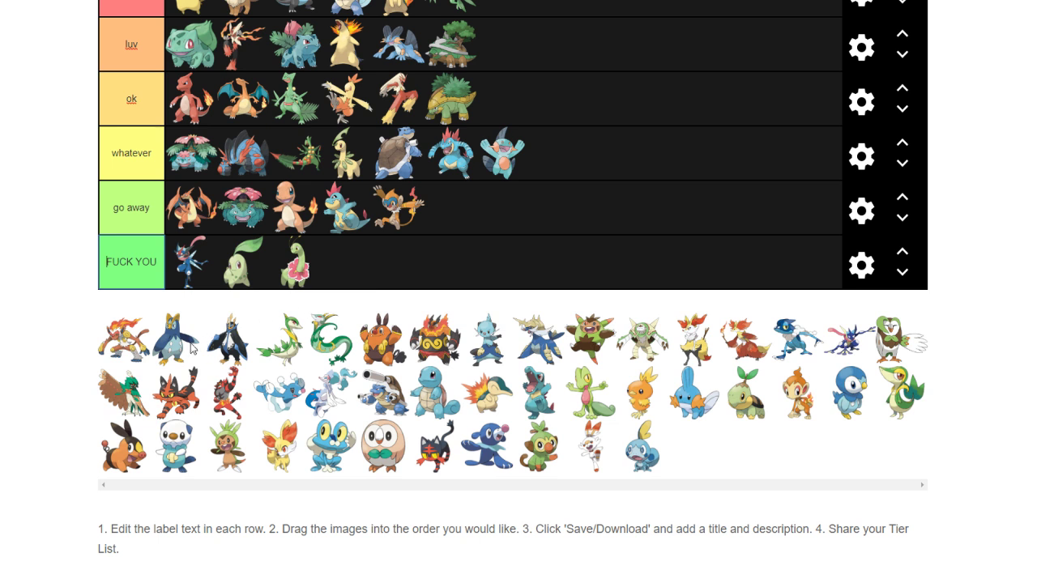
drag(126, 347, 606, 126)
drag(528, 101, 503, 47)
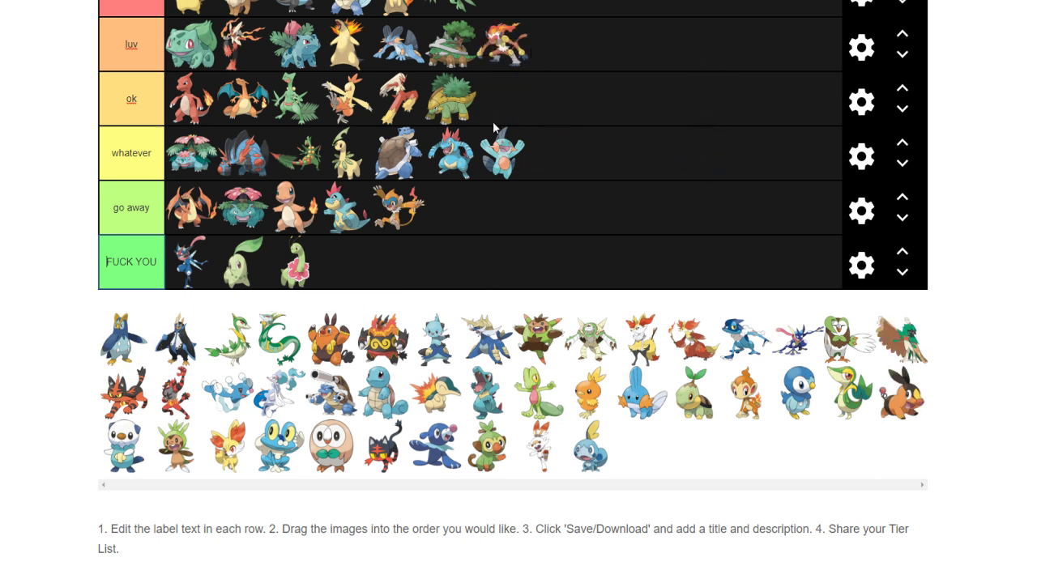
Rank Prinplup in the last tier, Empoleon in "ok", Servine in "go away" and Serperior in "perfect"
drag(123, 347, 354, 279)
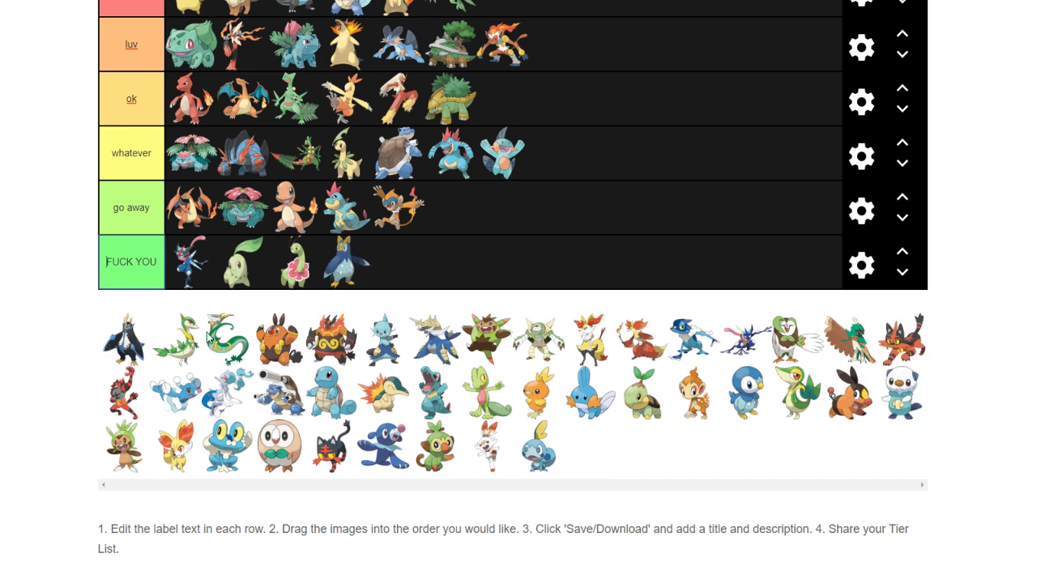
drag(135, 352, 604, 122)
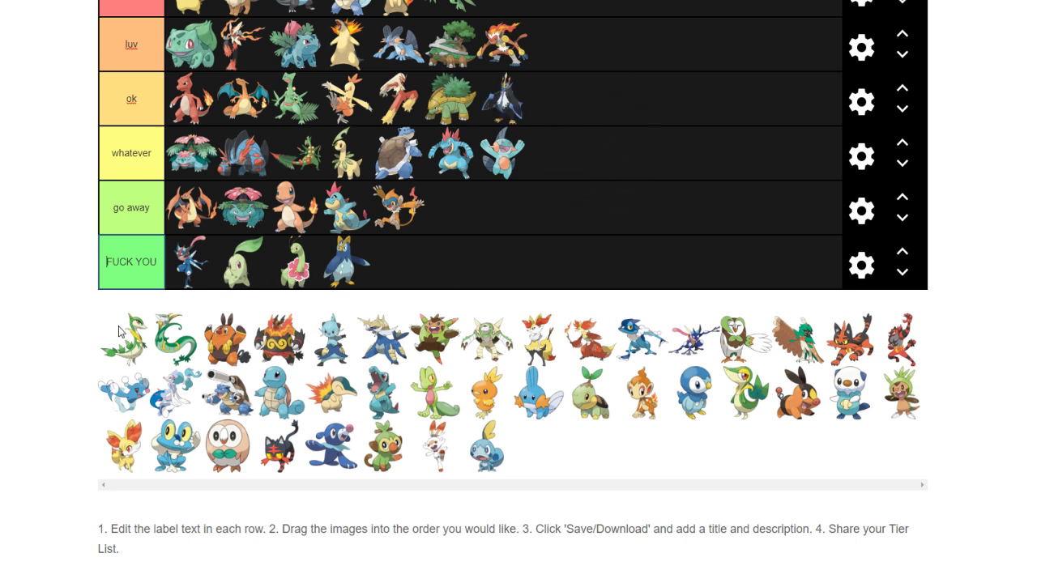
drag(126, 348, 548, 226)
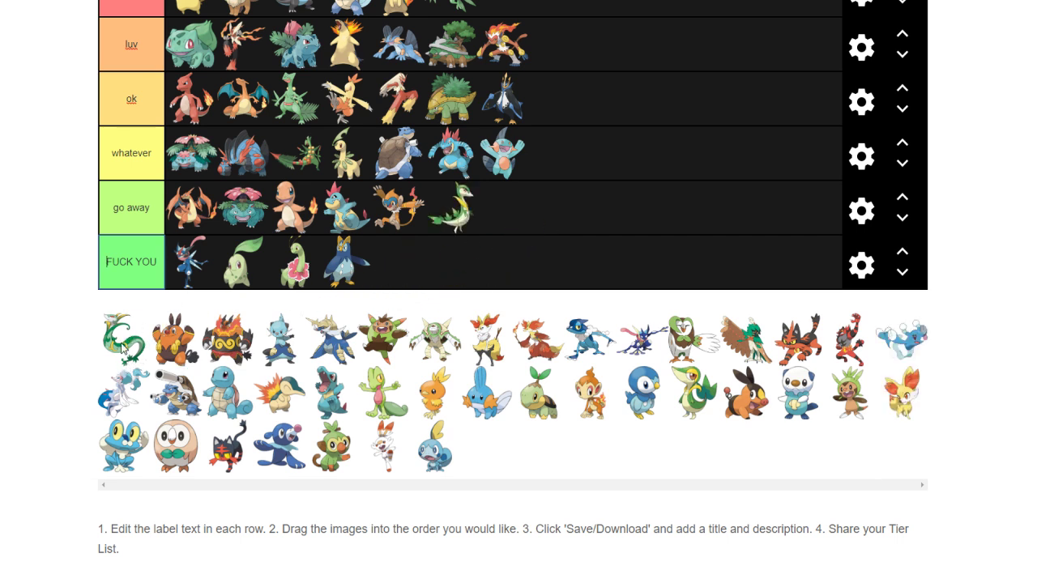
drag(121, 347, 637, 7)
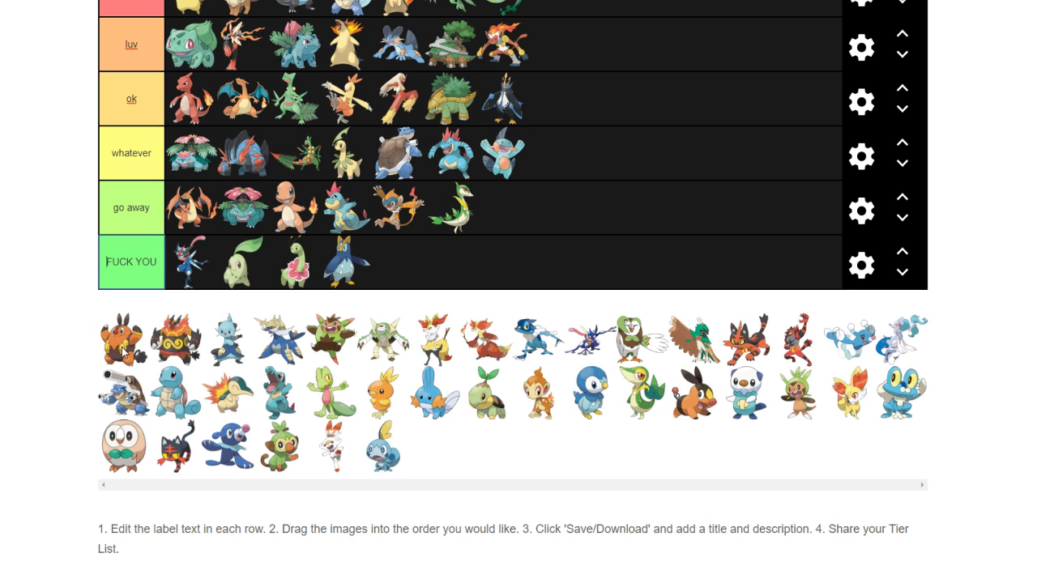
Rank Pignite in the last tier, Emboar in "whatever", and Dewott and Samurott in "luv"
drag(121, 350, 466, 264)
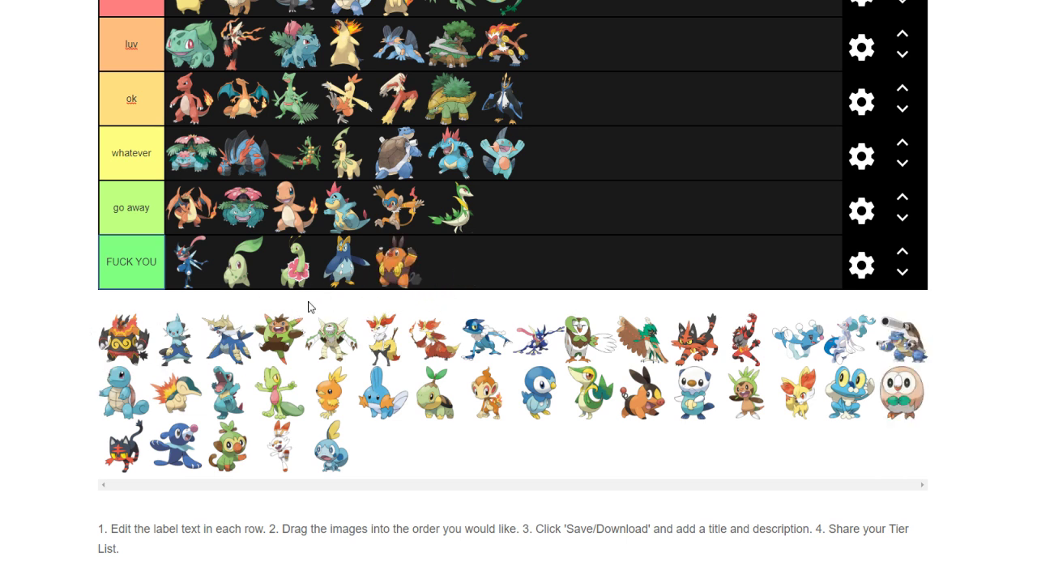
drag(121, 340, 622, 147)
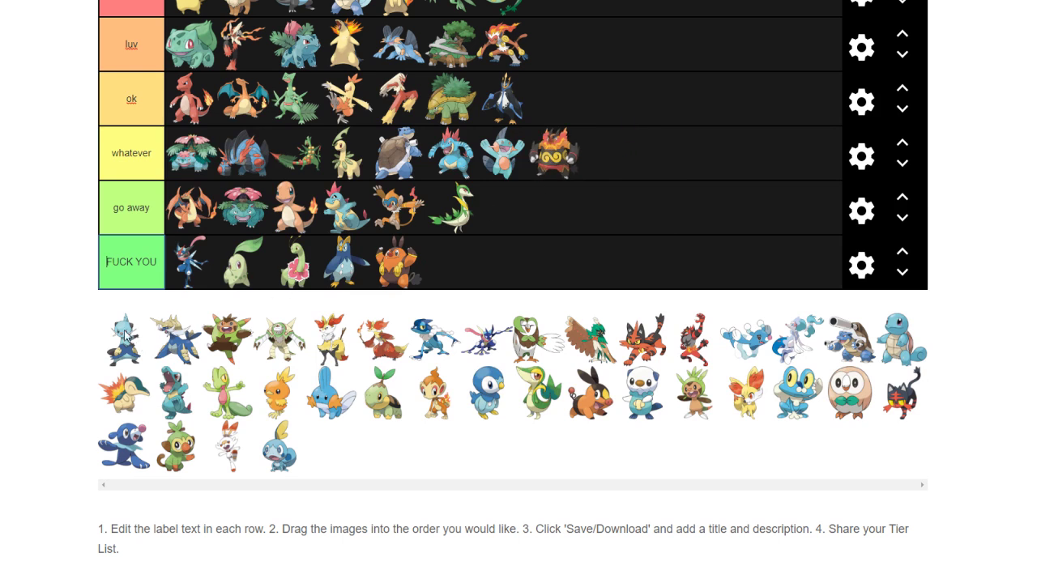
drag(126, 341, 688, 40)
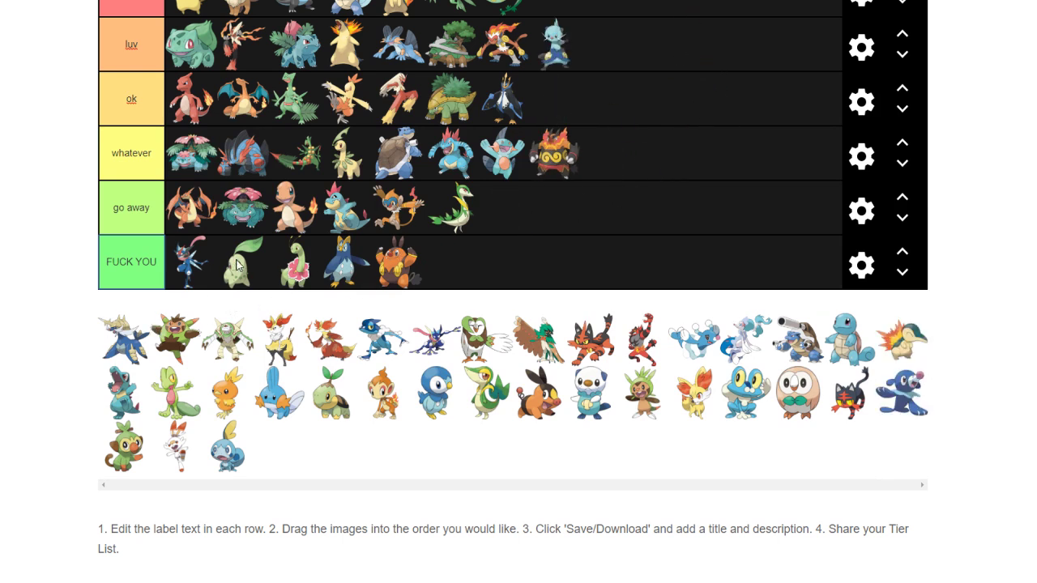
drag(123, 355, 722, 58)
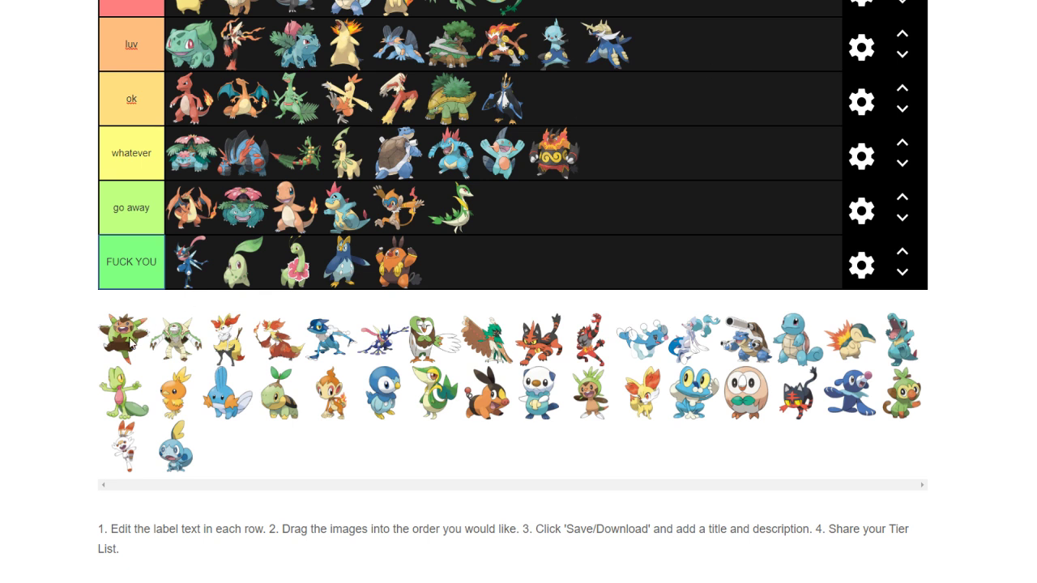
Rank Quilladin in the last tier, Chesnaught in "ok", Braixen in "perfect" and Delphox in "whatever"
drag(129, 342, 506, 282)
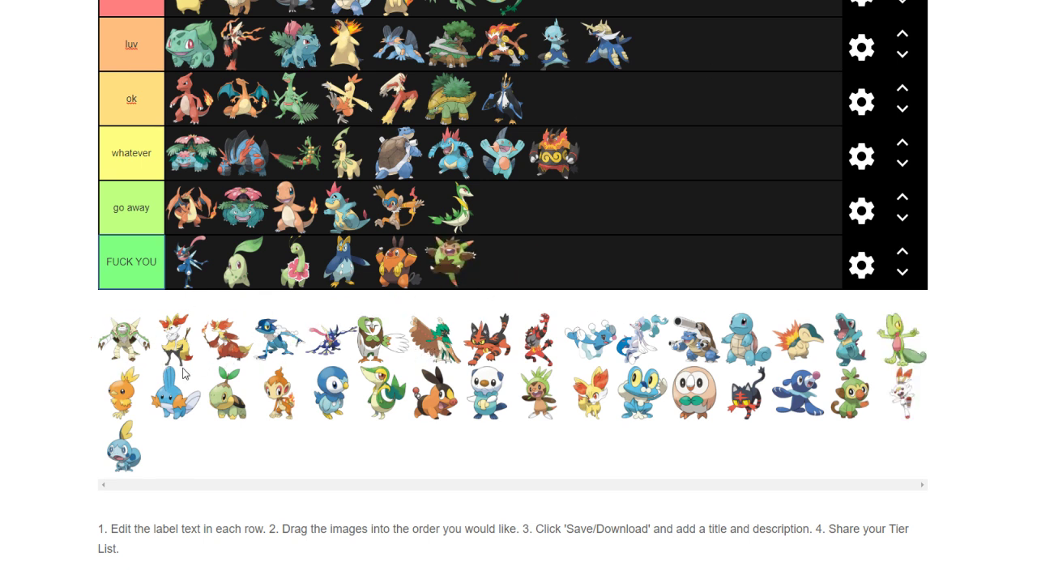
drag(130, 350, 723, 113)
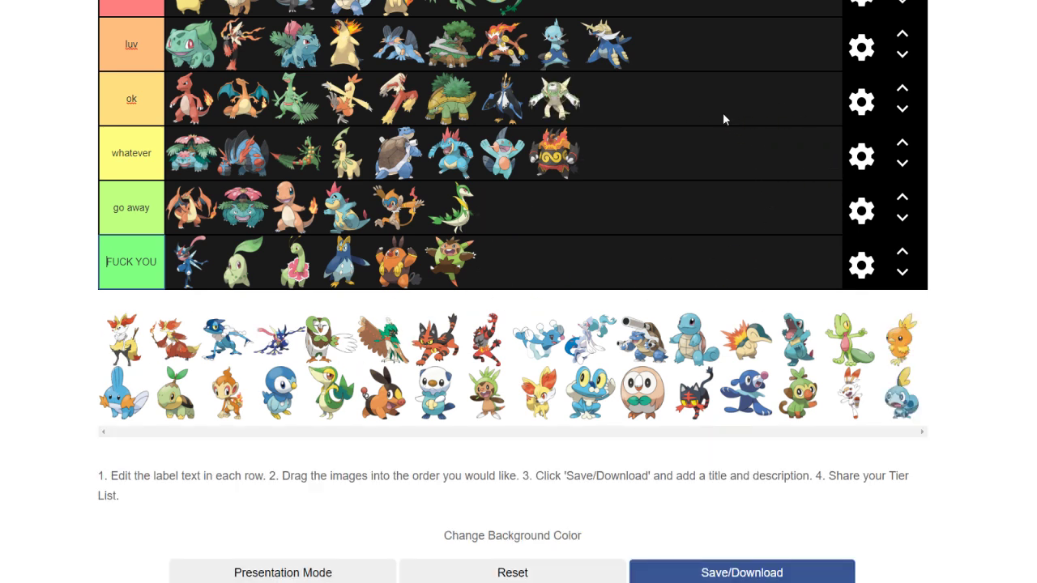
drag(127, 359, 761, 6)
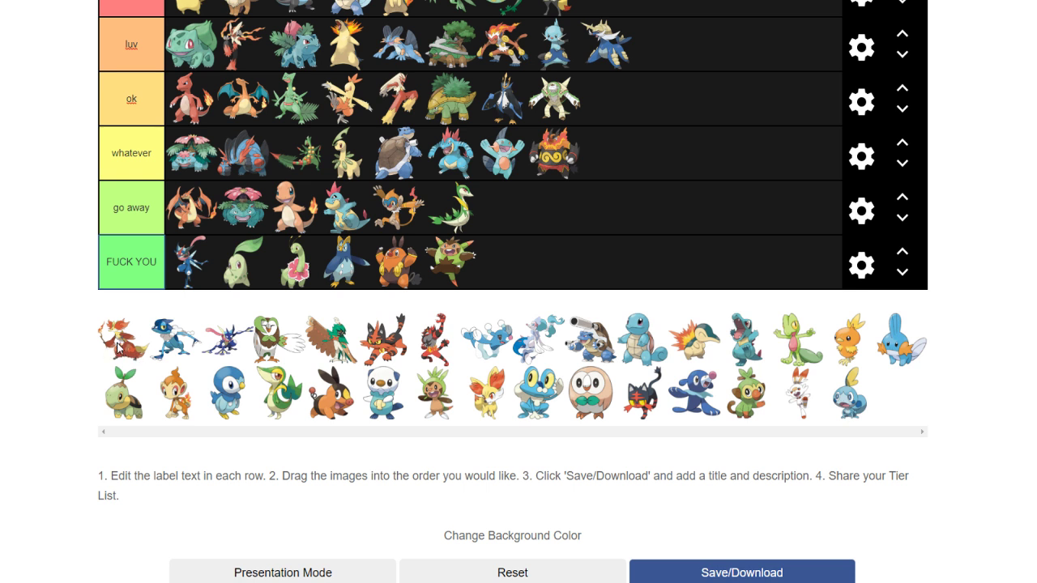
drag(127, 348, 671, 153)
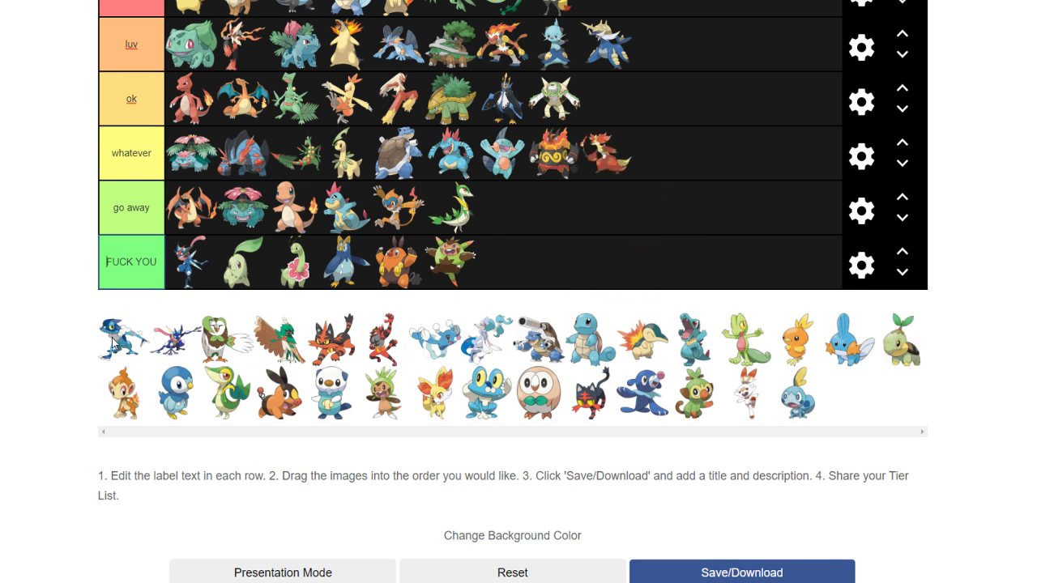
Rank Frogadier and Dartrix in "go away", Greninja in "ok", and Decidueye, Torracat and Incineroar in "perfect"
drag(113, 344, 621, 220)
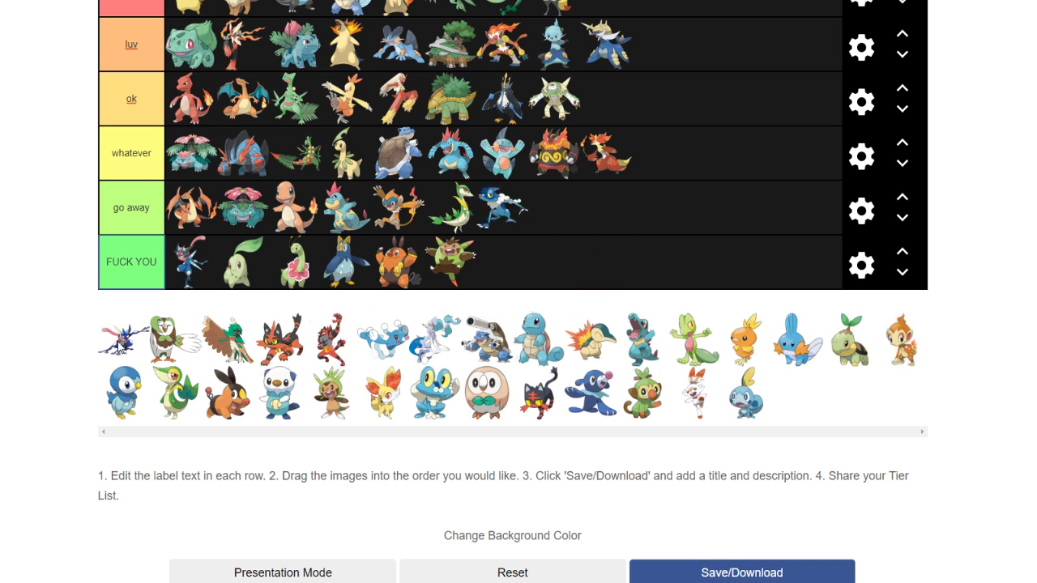
drag(118, 340, 772, 91)
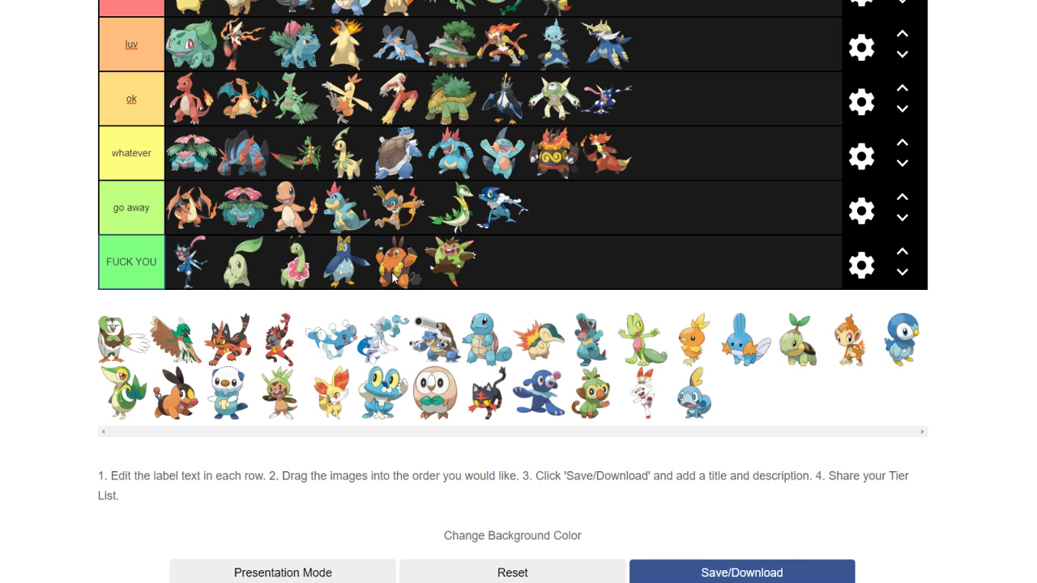
drag(116, 351, 601, 230)
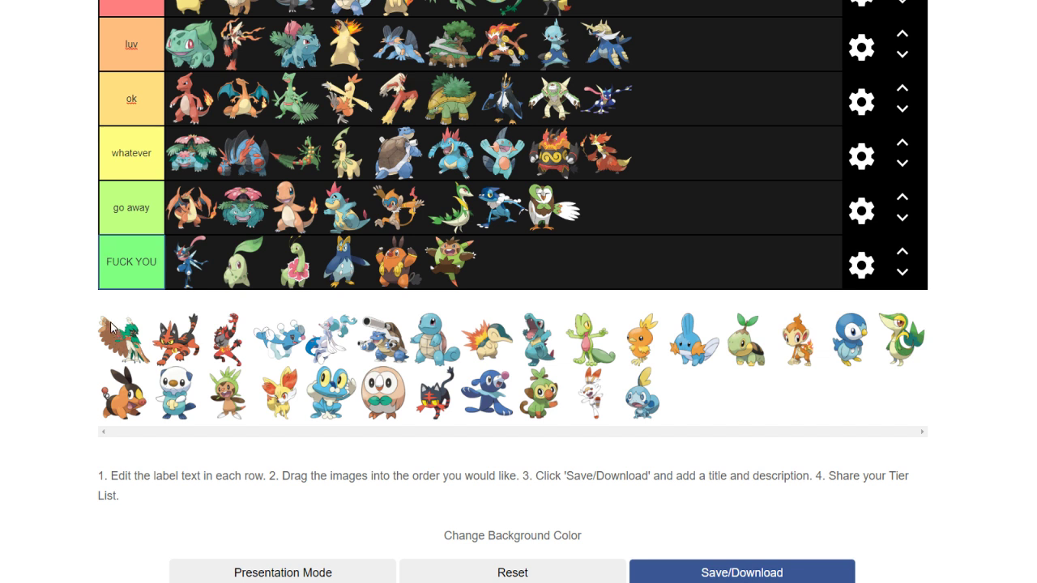
drag(126, 350, 637, 5)
drag(131, 355, 656, 6)
drag(131, 335, 710, 7)
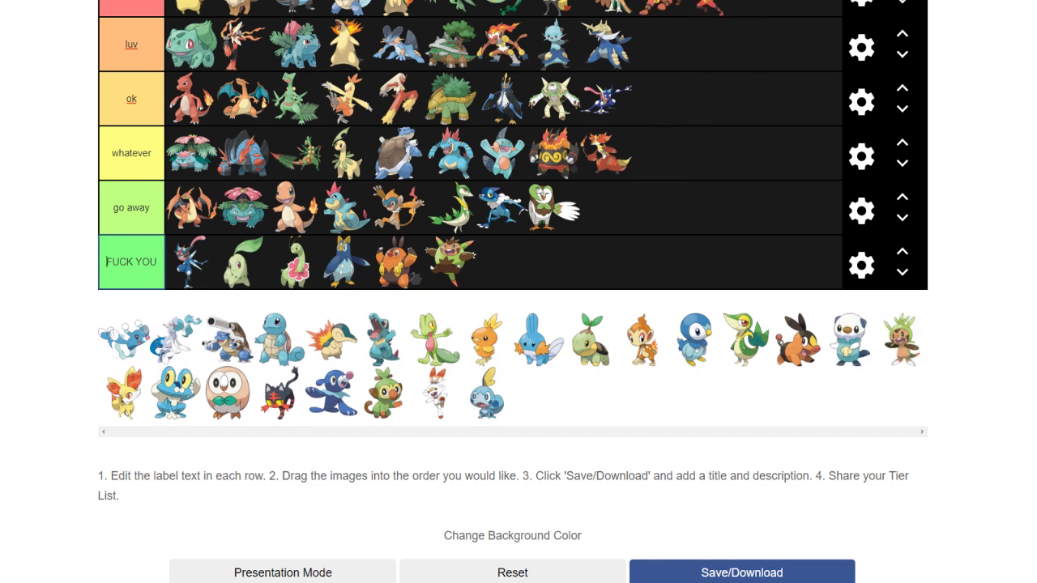
Rank Brionne and Mega Blastoise in "go away" and Primarina in "luv"
drag(121, 347, 702, 220)
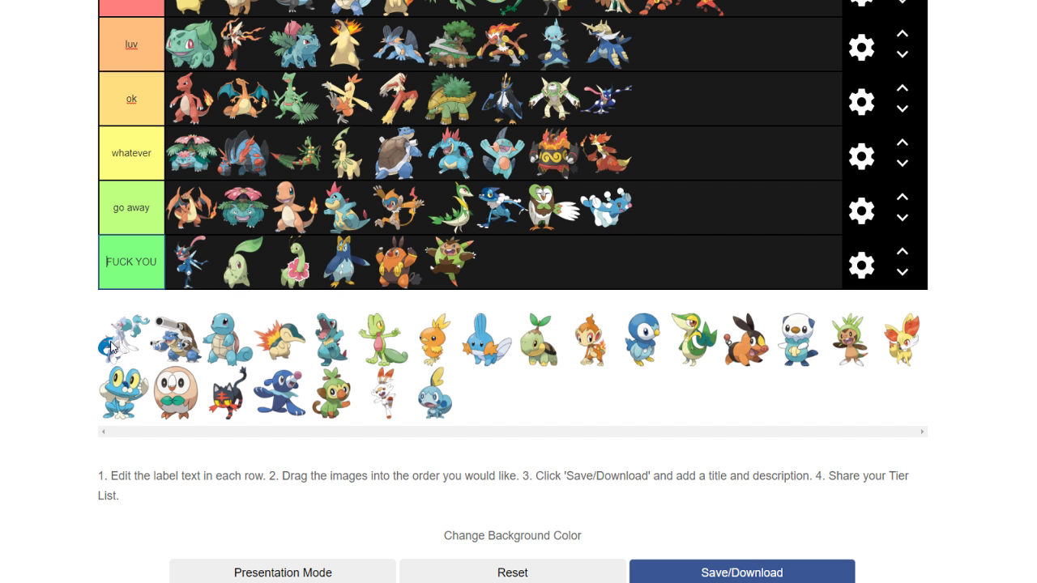
drag(116, 352, 774, 55)
drag(119, 347, 745, 209)
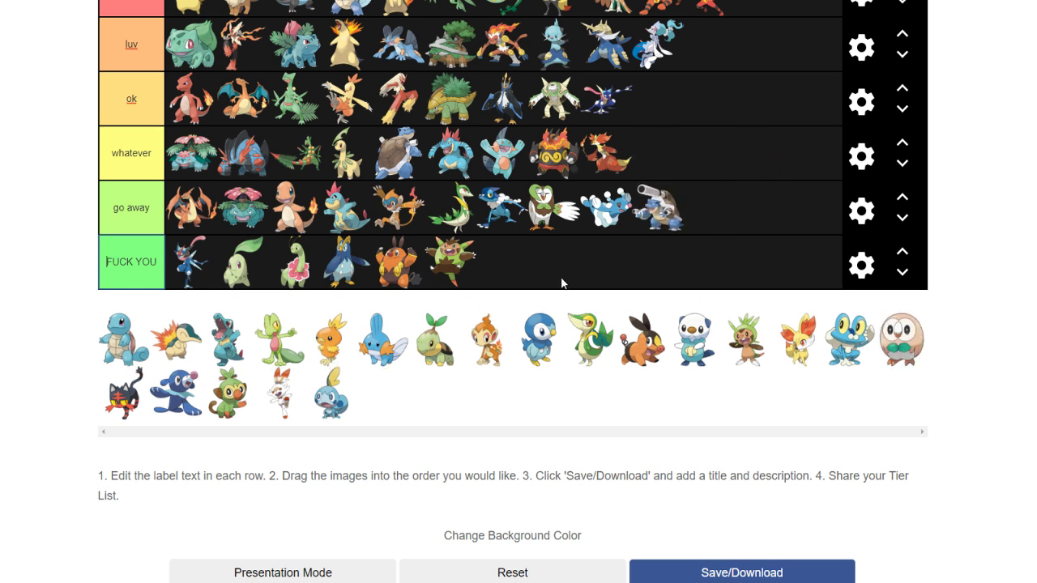
Rank Squirtle and Treecko in "ok", Cyndaquil in "whatever", and Totodile and Torchic in "luv"
drag(113, 346, 814, 152)
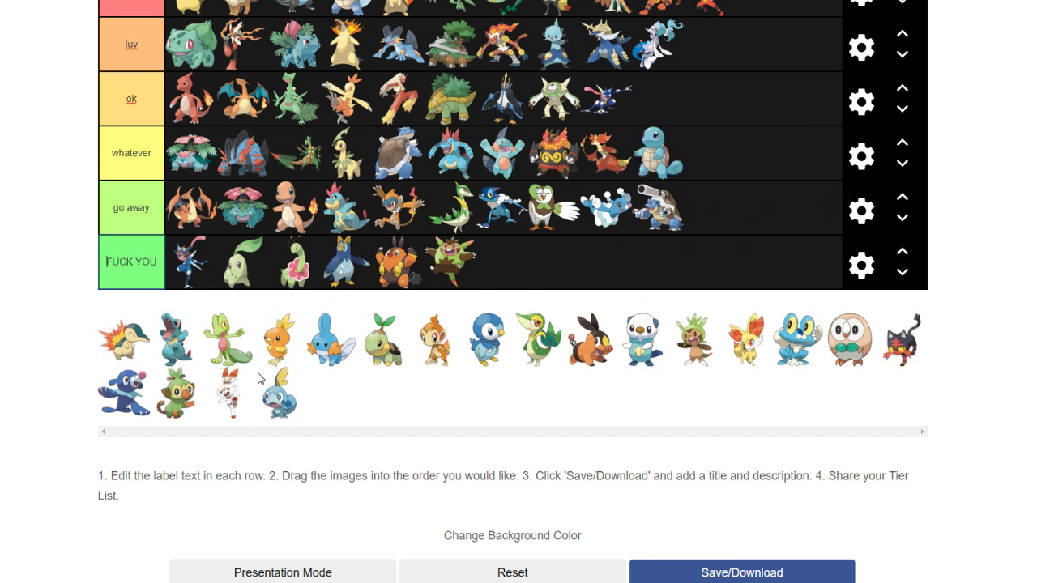
drag(658, 156, 662, 115)
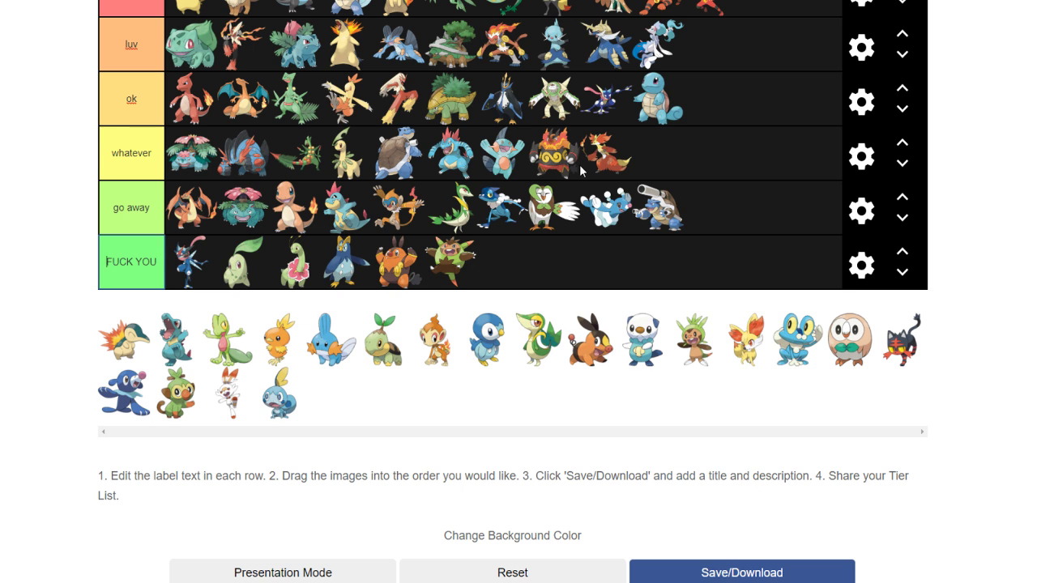
drag(117, 350, 780, 153)
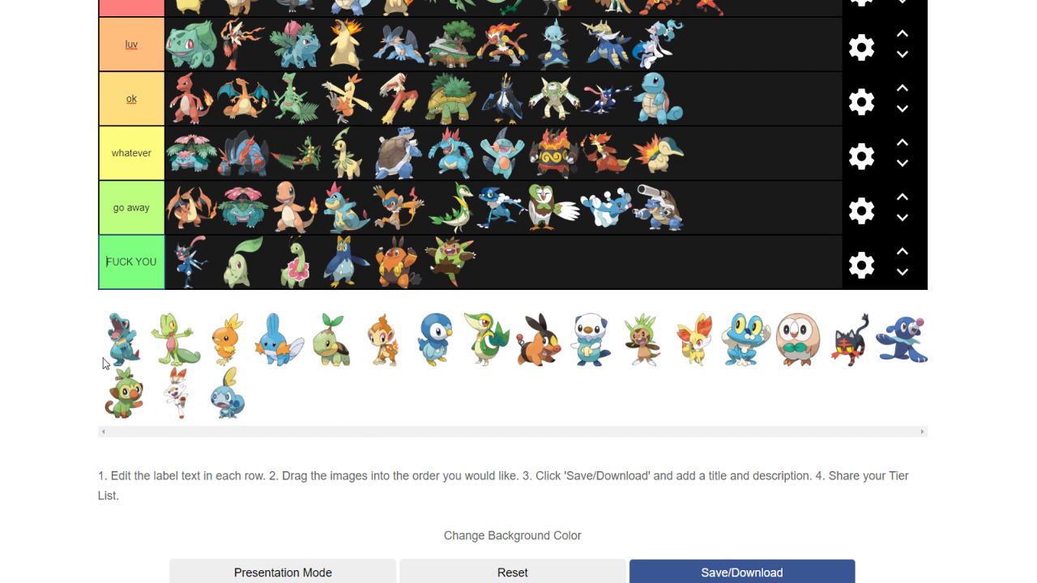
drag(108, 348, 774, 54)
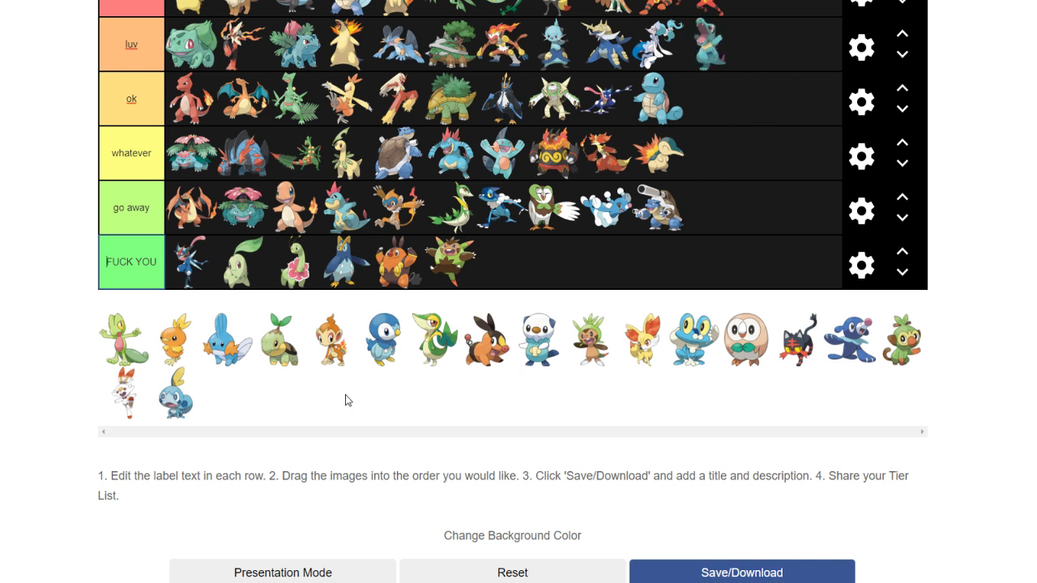
drag(116, 346, 796, 98)
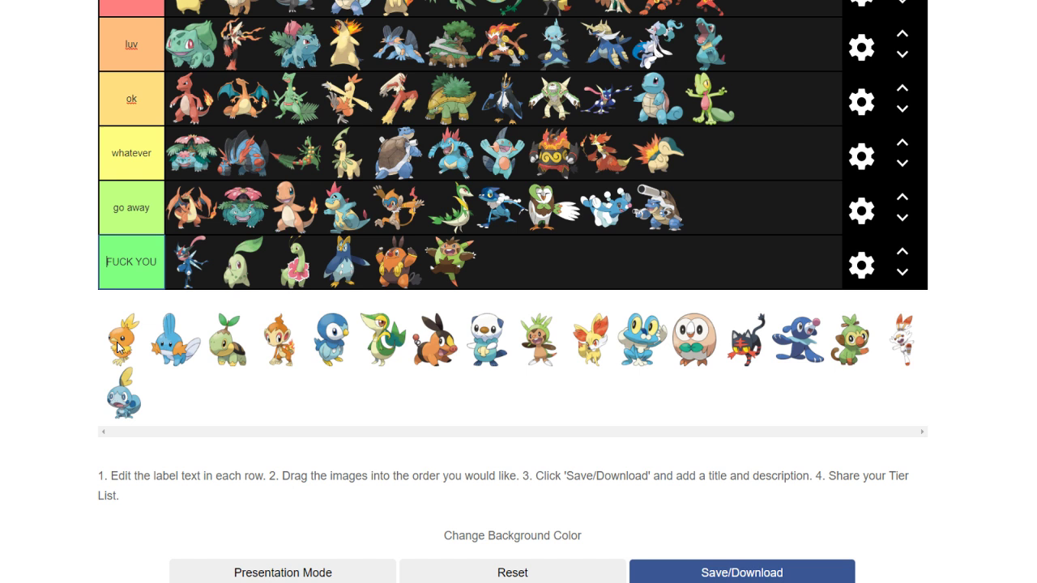
drag(117, 347, 817, 45)
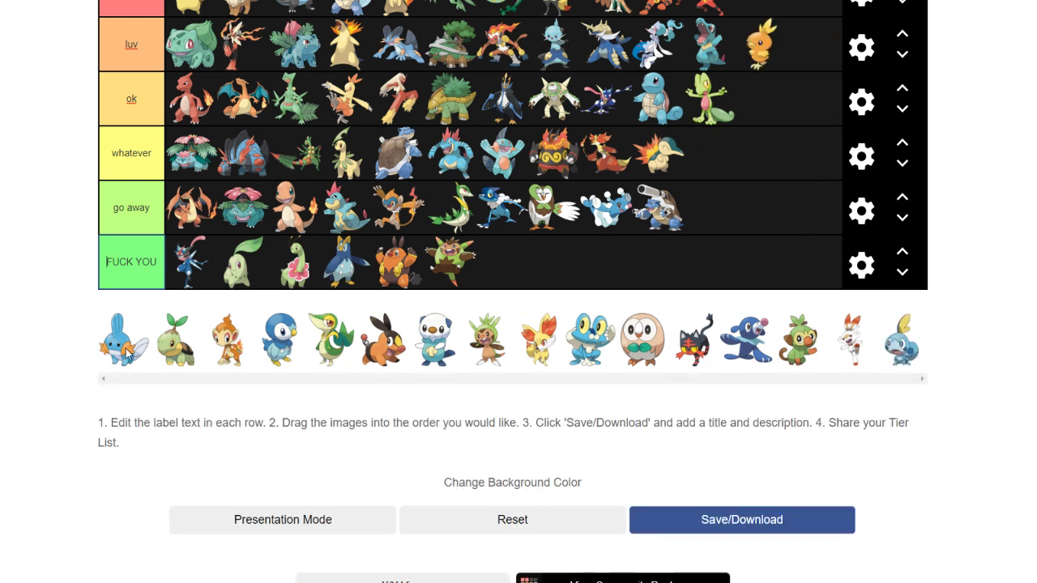
Rank Mudkip in "luv", Turtwig in "ok", and Chimchar and Piplup in the last tier
drag(130, 341, 817, 57)
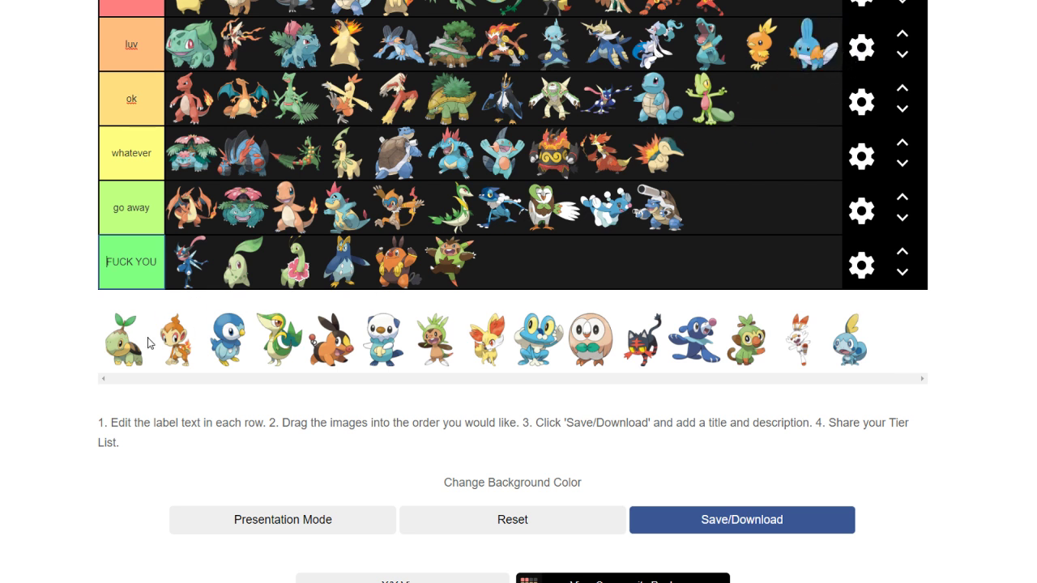
drag(127, 356, 802, 105)
drag(117, 357, 519, 267)
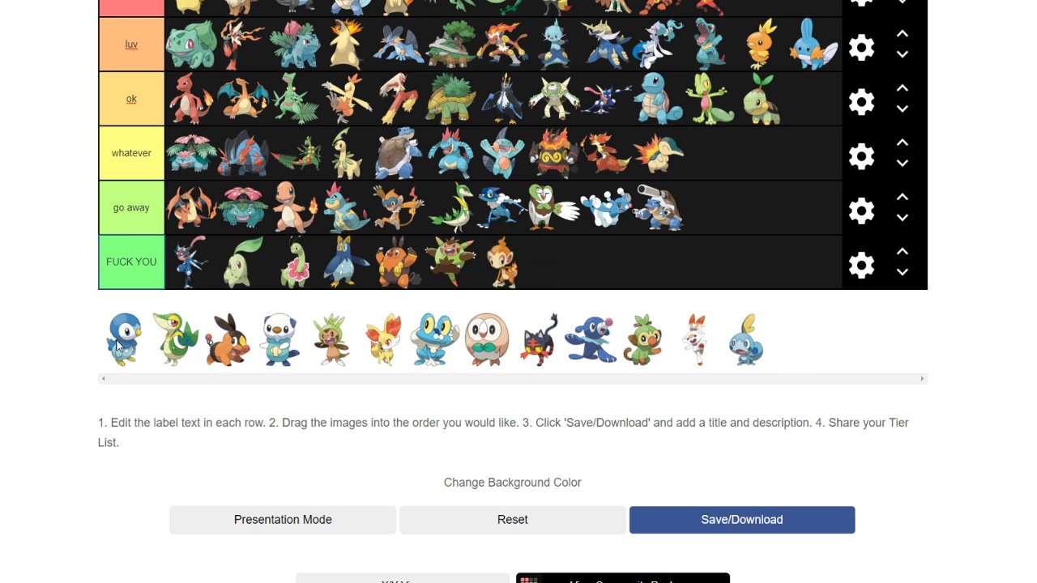
drag(118, 345, 559, 263)
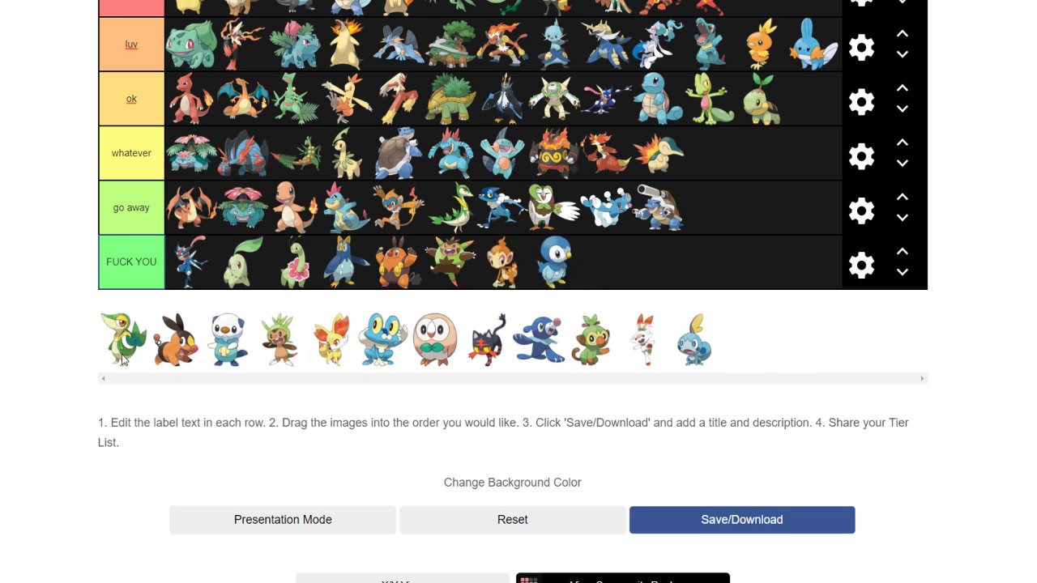
Rank Snivy and Oshawott in "perfect", Tepig in "luv", and Chespin and Fennekin in "ok"
drag(123, 355, 807, 12)
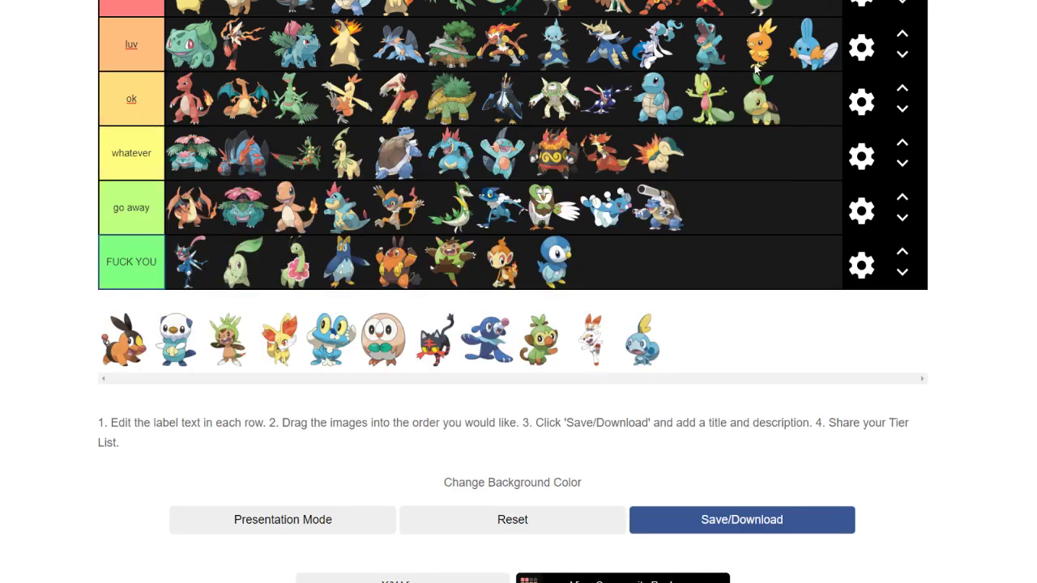
drag(122, 354, 801, 93)
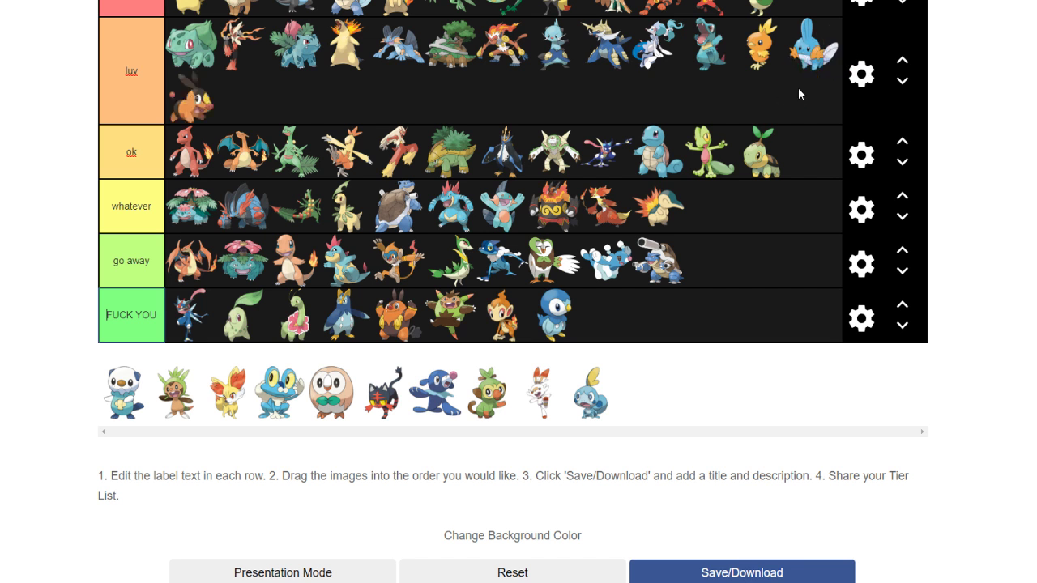
drag(104, 369, 802, 9)
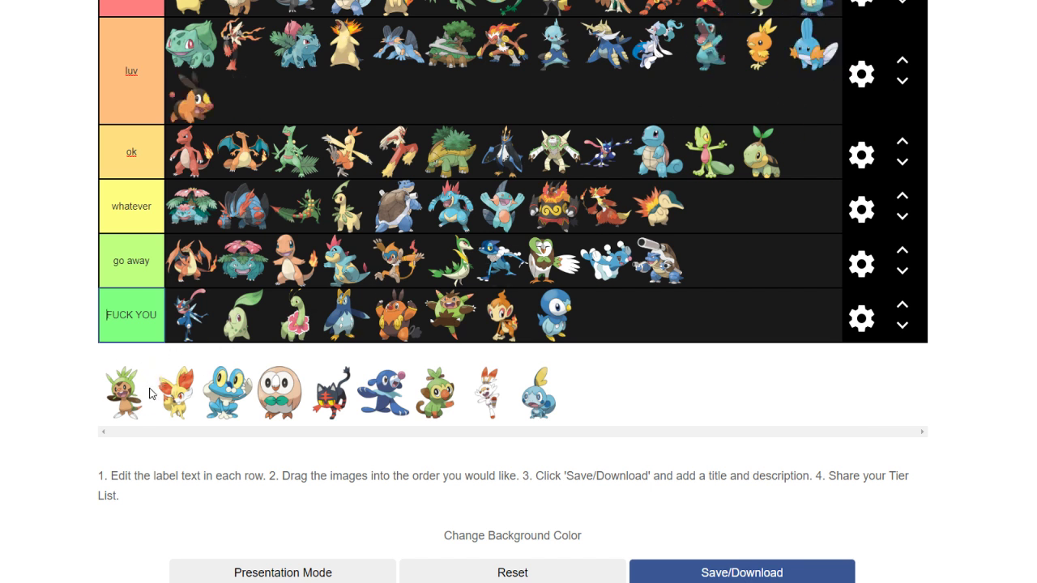
drag(120, 405, 812, 167)
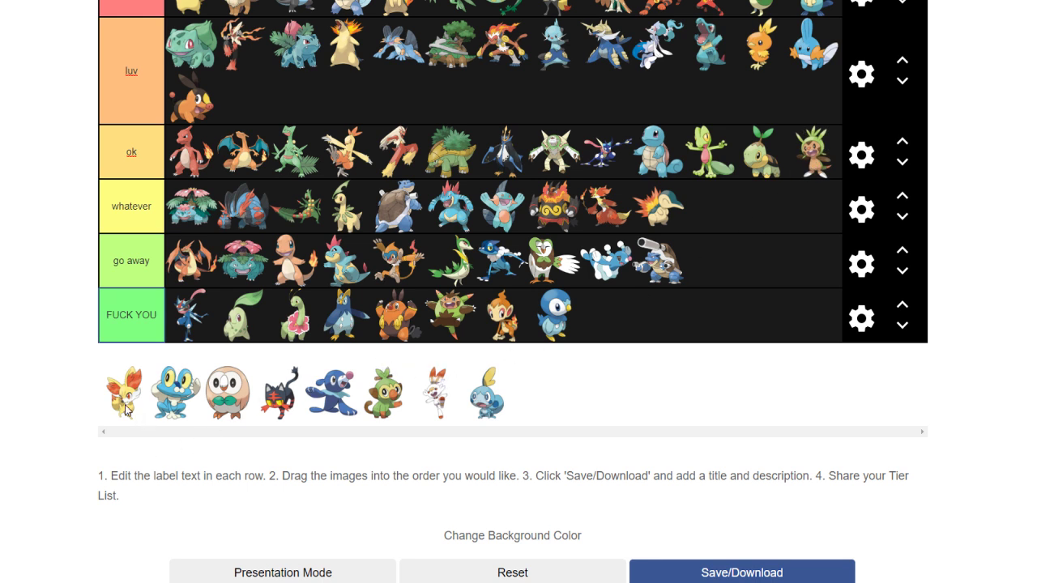
drag(129, 411, 803, 204)
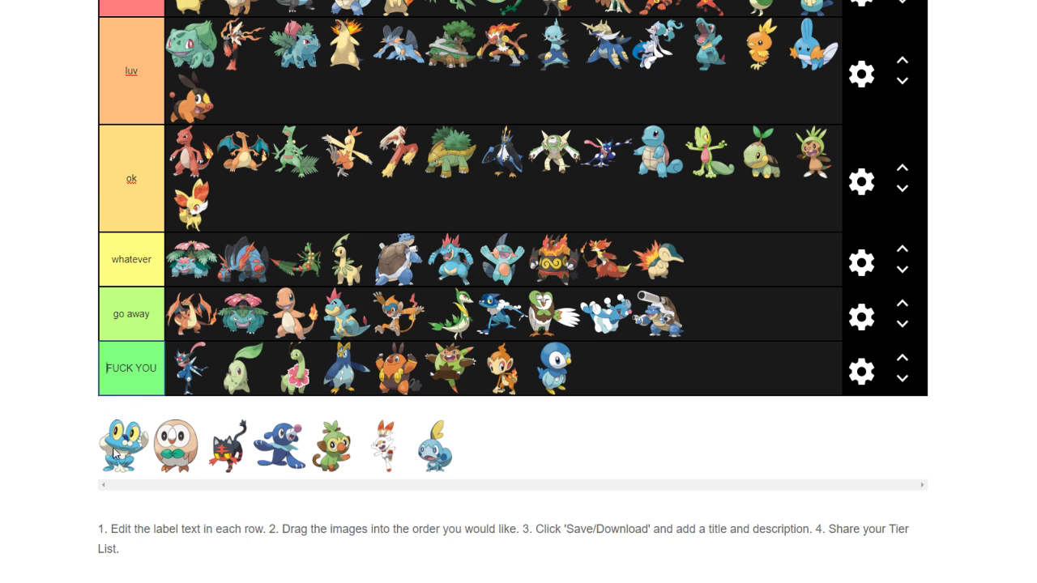
Rank Froakie in "whatever", and Rowlet, Litten and Popplio in "perfect"
scroll(131, 447, up, 1)
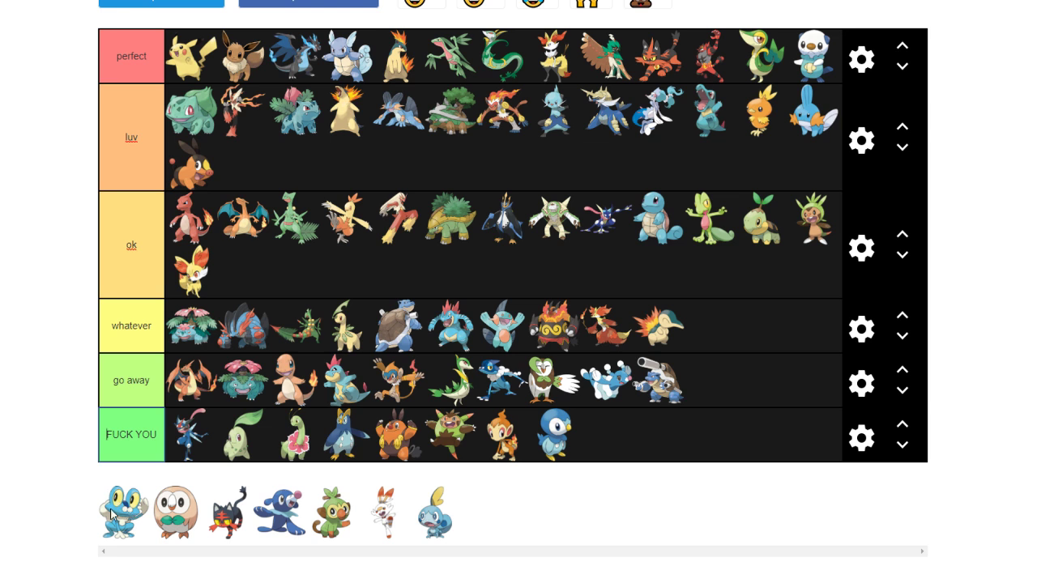
drag(115, 501, 714, 326)
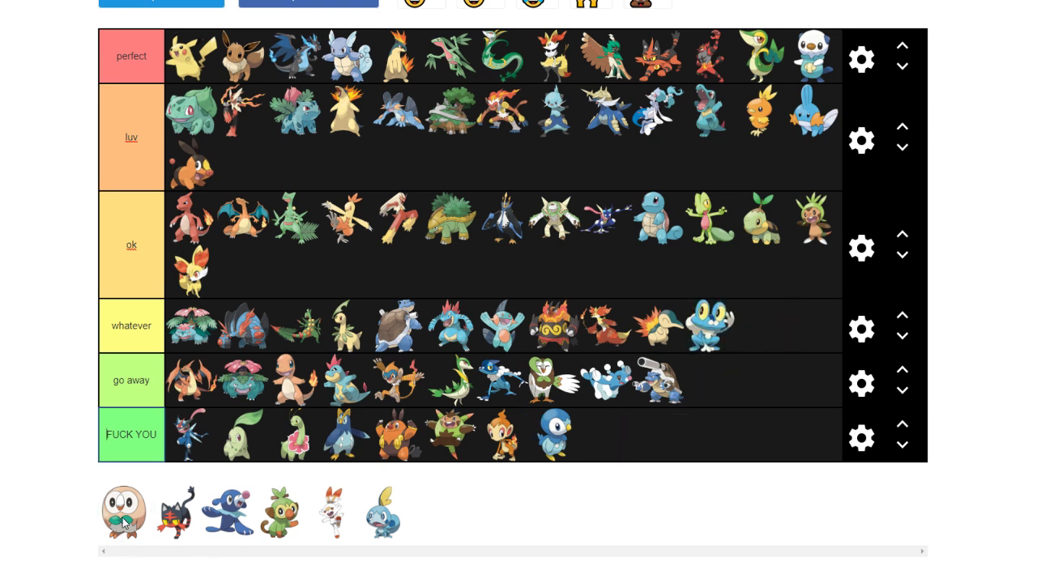
drag(124, 519, 770, 99)
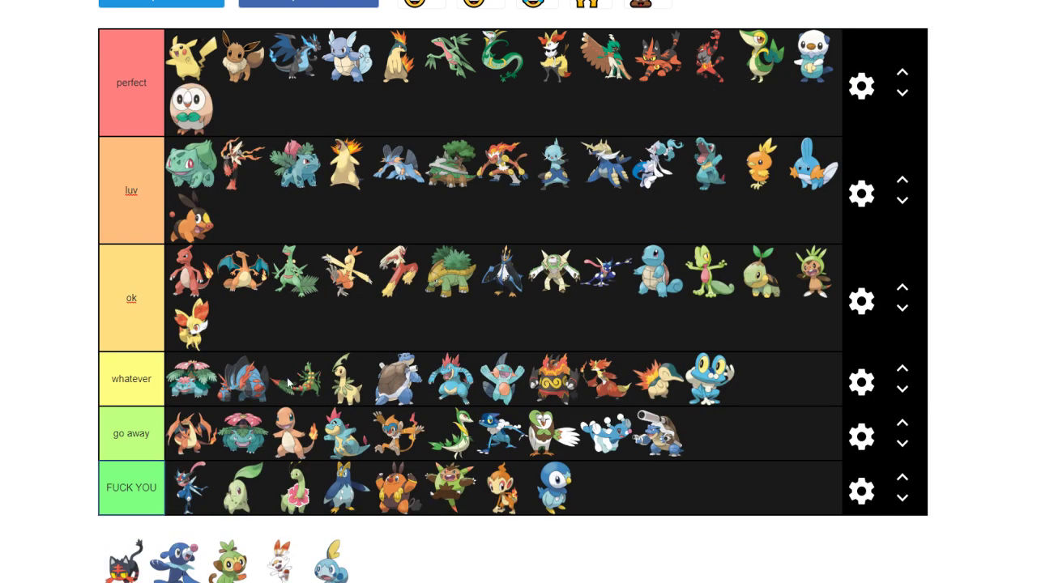
drag(122, 563, 346, 142)
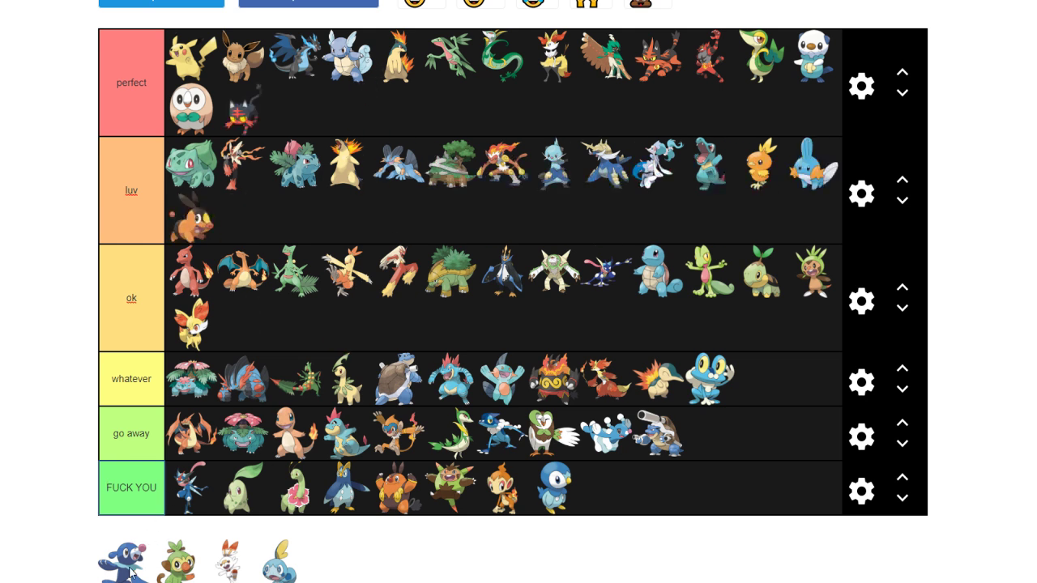
drag(130, 572, 293, 111)
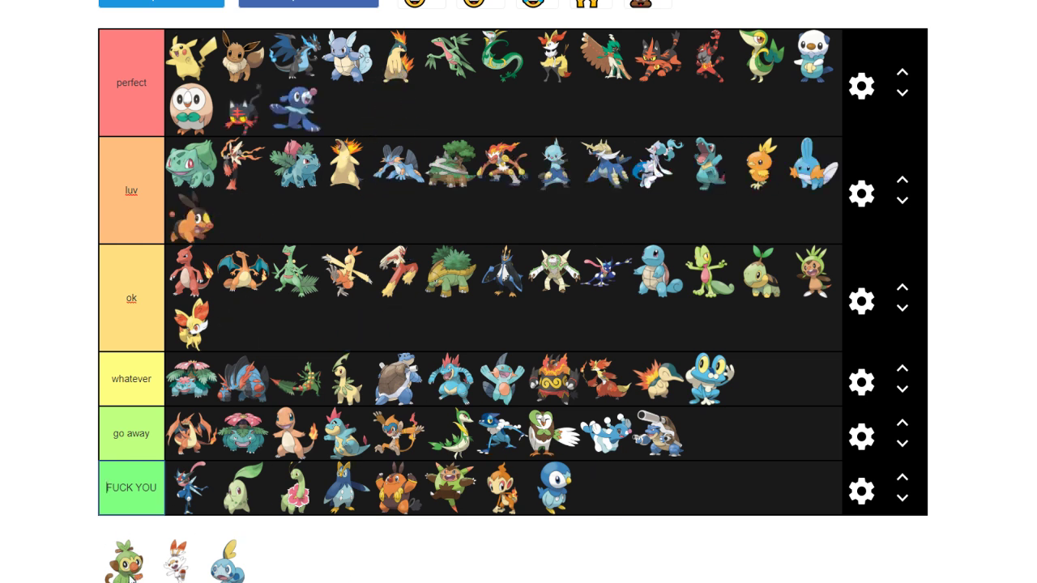
Rank the last three starters: Grookey in "go away", Scorbunny in "ok" and Sobble in "whatever"
drag(135, 576, 796, 444)
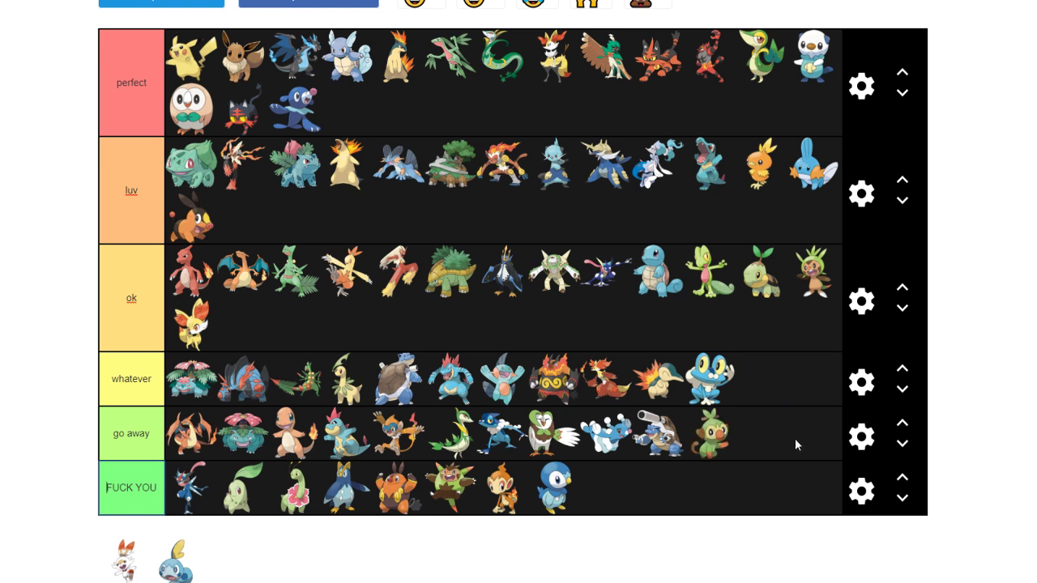
drag(124, 576, 766, 379)
drag(138, 567, 766, 436)
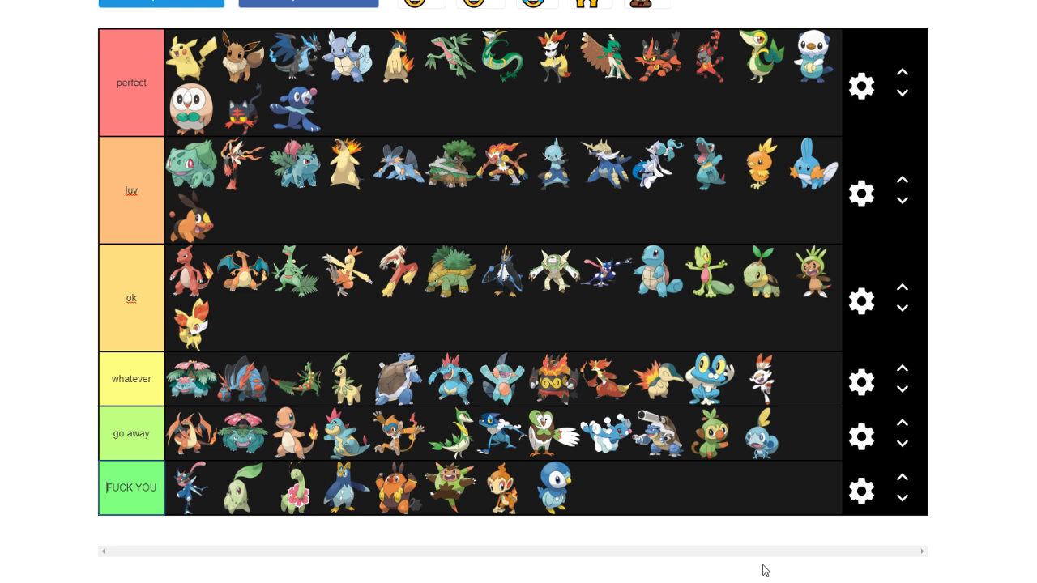
drag(768, 396, 779, 336)
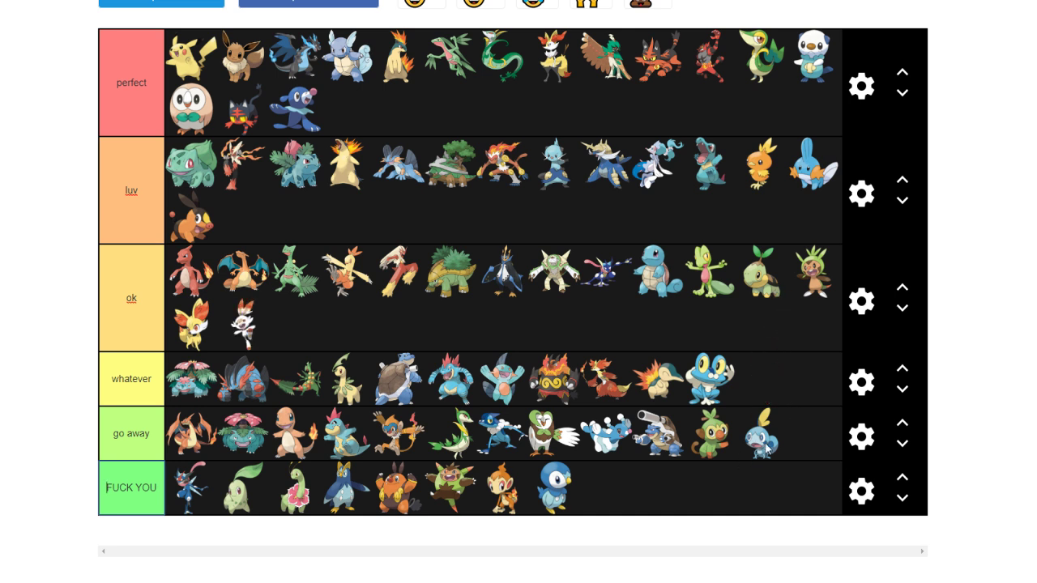
drag(762, 438, 761, 383)
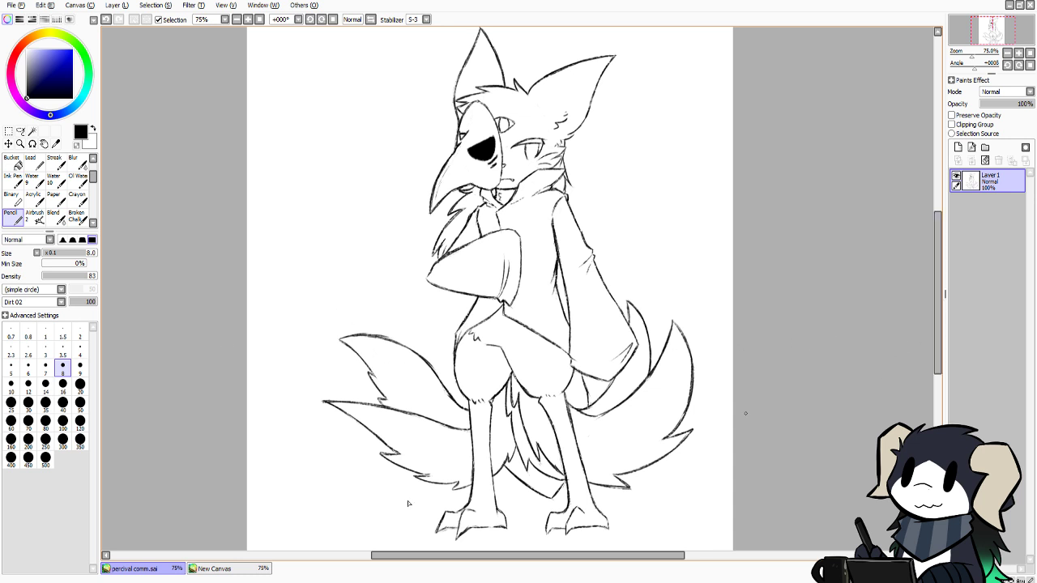
In PaintTool SAI, check the coloured Percival reference canvas, return to the percival comm.sai sketch and choose the Bucket tool
click(223, 569)
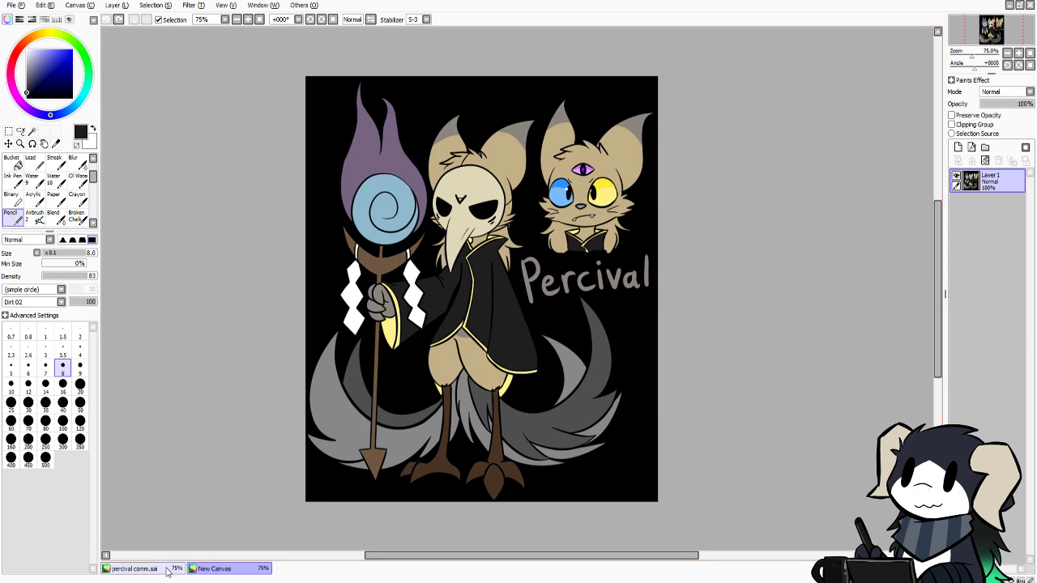
click(136, 569)
click(15, 167)
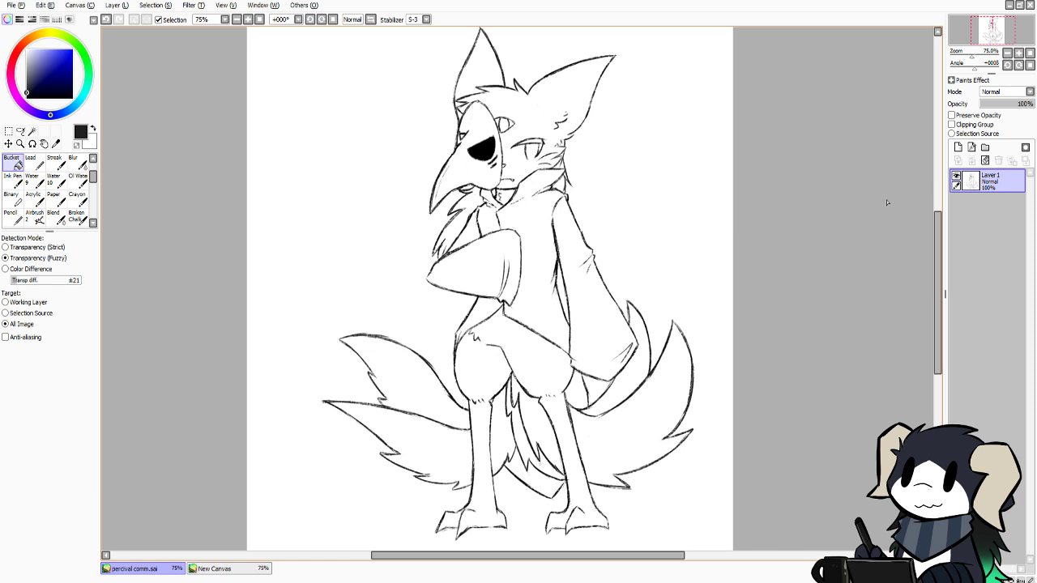
Add a new layer beneath the line art and bucket-fill the coat's body, sleeves and collar with near-black
click(958, 147)
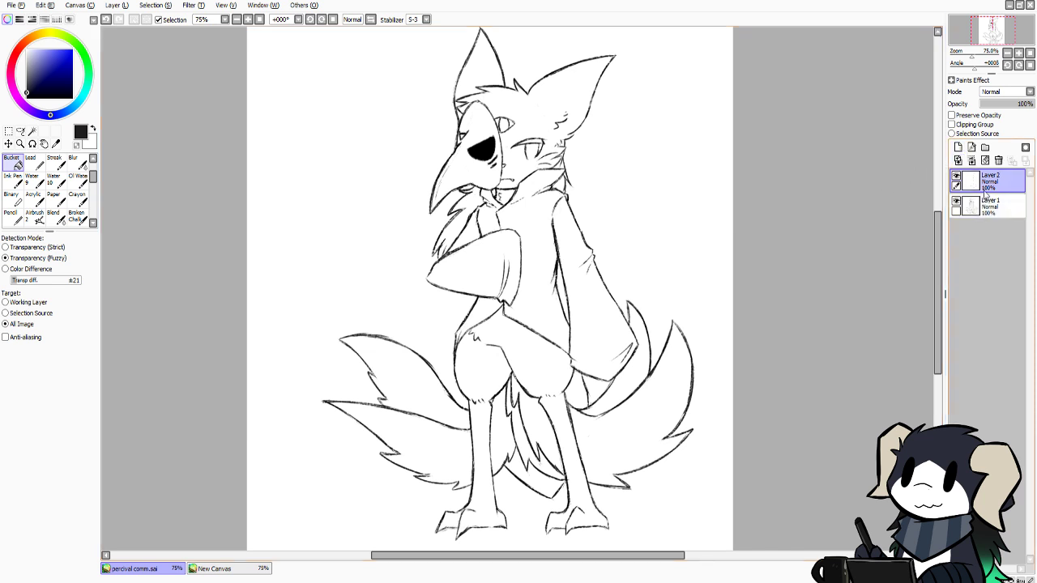
click(540, 305)
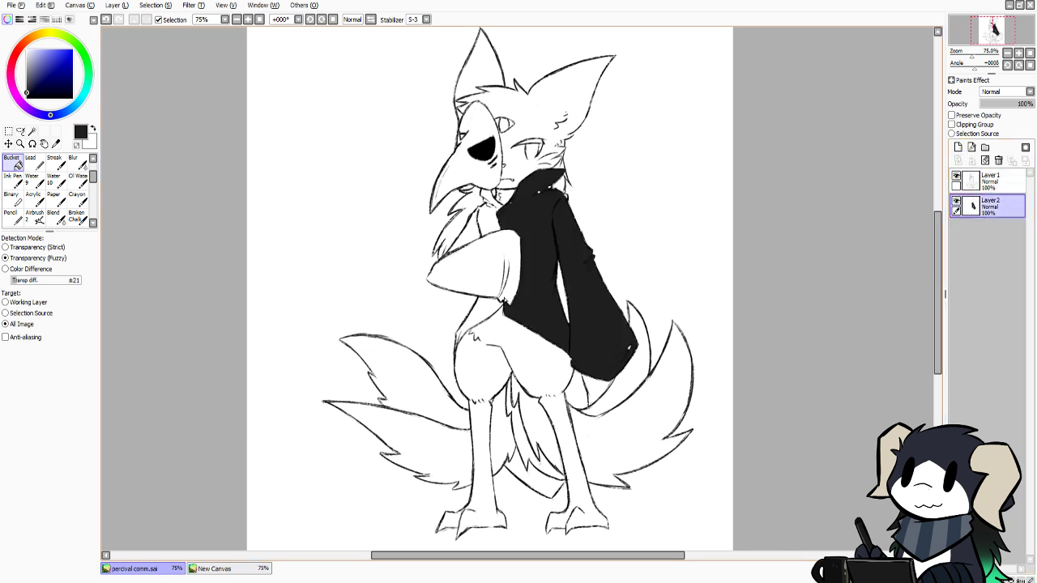
click(494, 282)
click(478, 311)
click(490, 214)
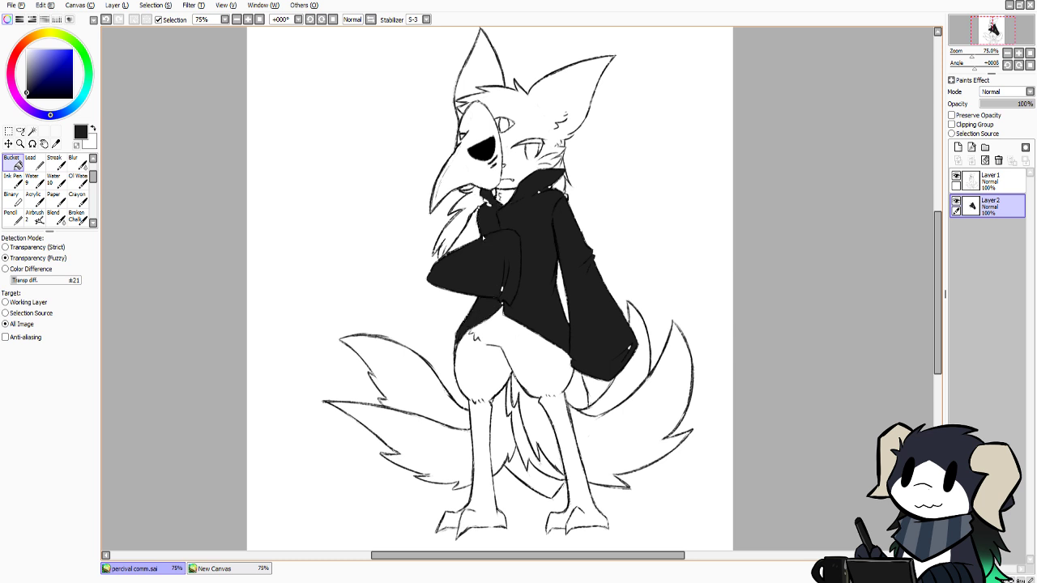
click(475, 251)
Paint over the unfilled gaps along the coat's collar, sleeves and lower edge with the Pencil at size 20 in near-black
click(21, 144)
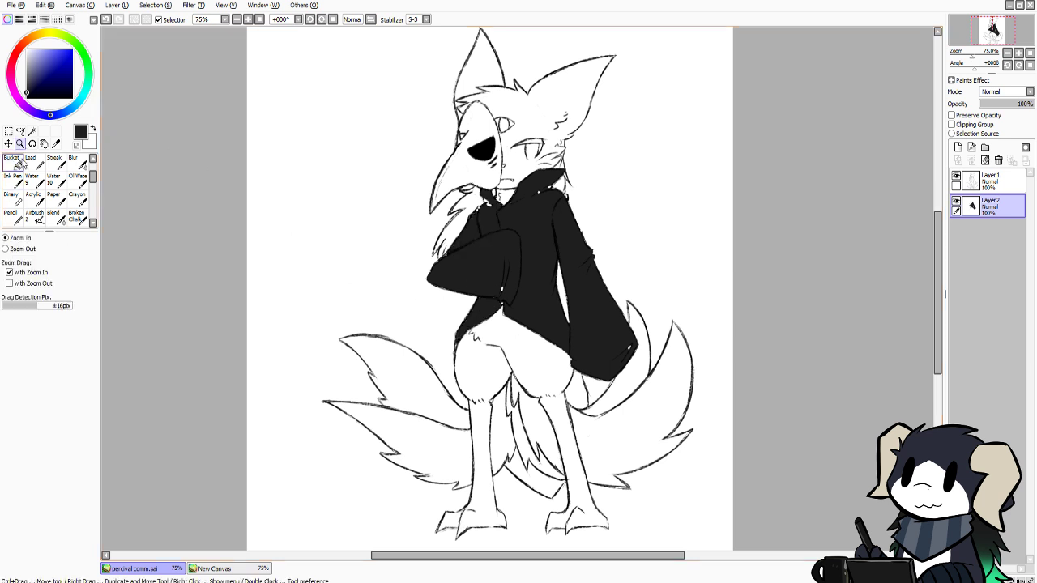
click(447, 243)
click(576, 198)
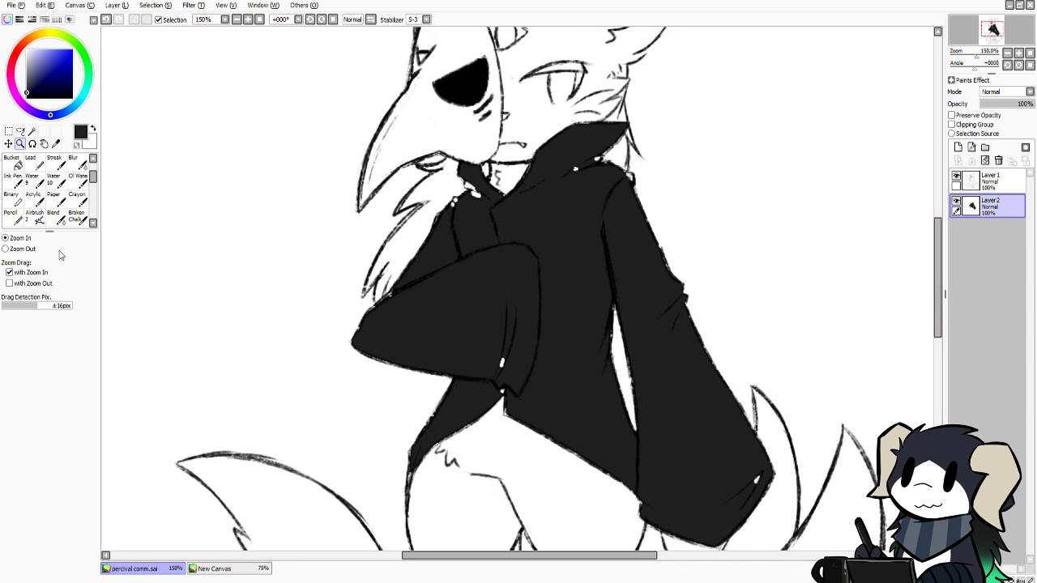
key(n)
click(79, 385)
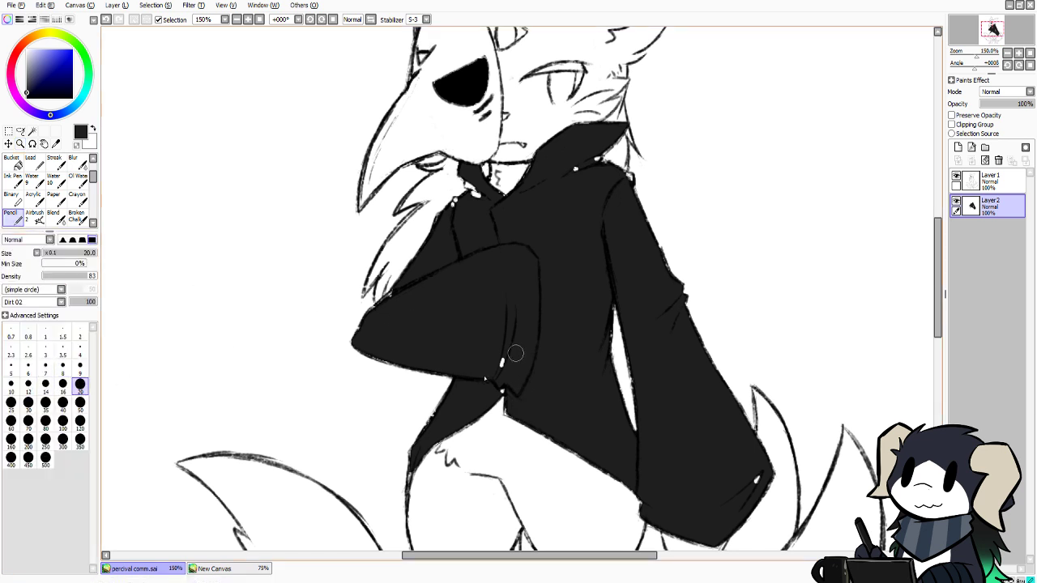
mouse_move(493, 390)
mouse_down()
mouse_move(533, 410)
mouse_move(504, 410)
mouse_up()
drag(758, 470, 757, 481)
mouse_move(559, 158)
mouse_down()
mouse_move(571, 185)
mouse_move(588, 171)
mouse_up()
mouse_move(470, 175)
mouse_down()
mouse_move(477, 201)
mouse_move(453, 207)
mouse_up()
drag(388, 303, 363, 333)
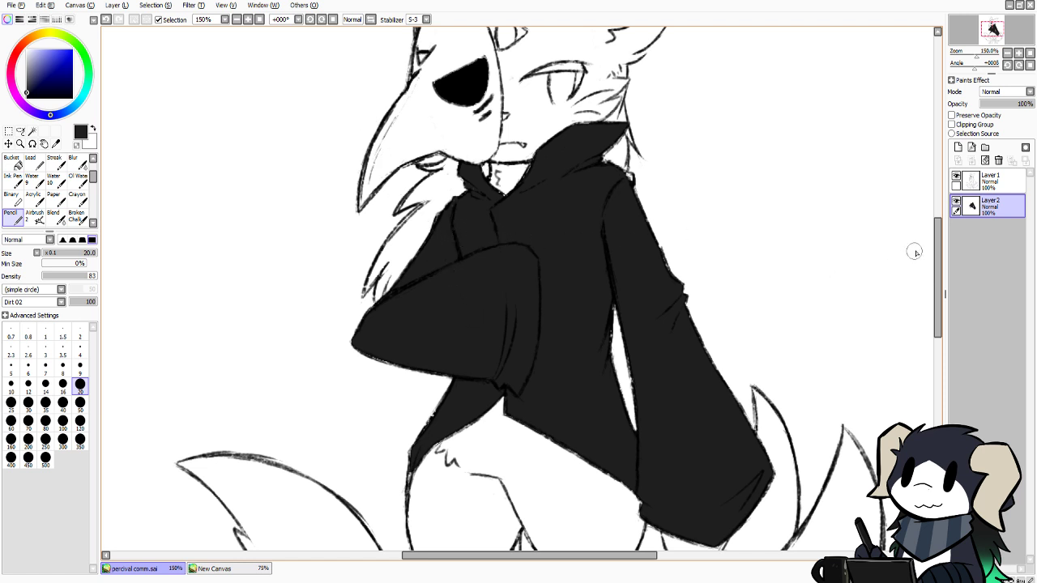
drag(937, 276, 934, 320)
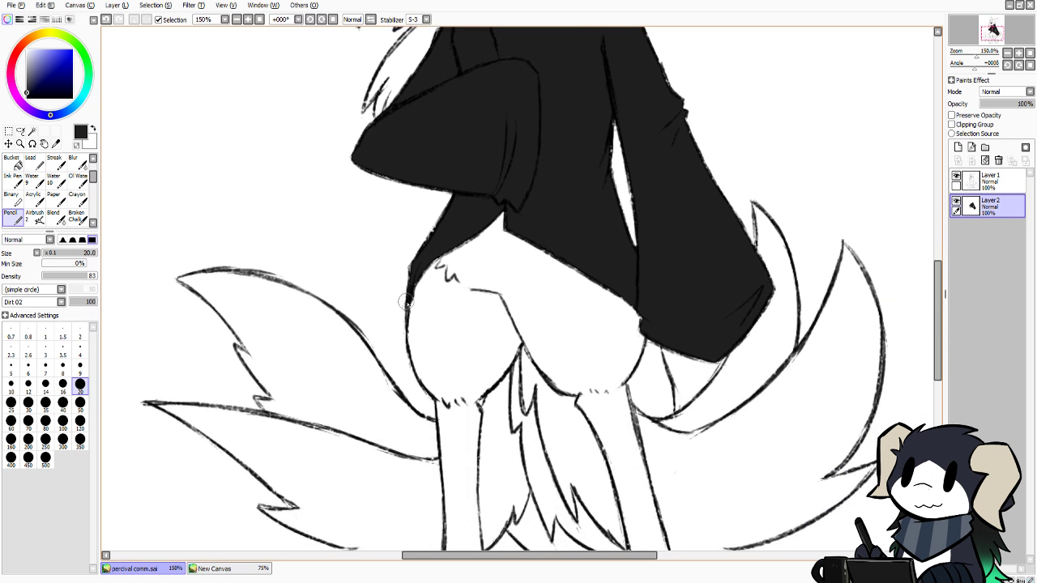
drag(409, 274, 406, 293)
Bucket-fill the back parts of the coat behind and between the legs with the same near-black
drag(936, 320, 932, 354)
click(243, 569)
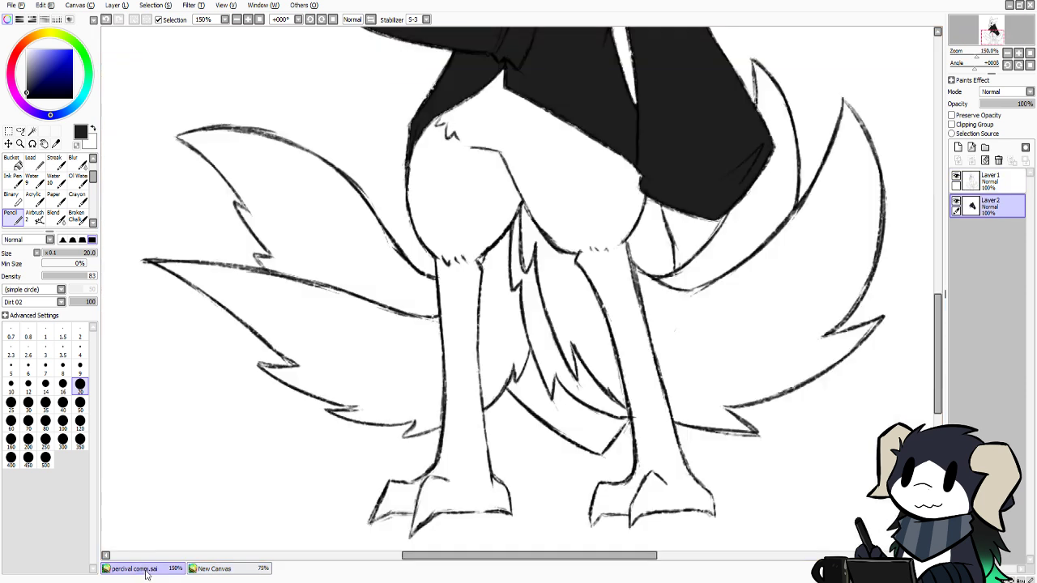
click(143, 569)
click(12, 162)
click(564, 405)
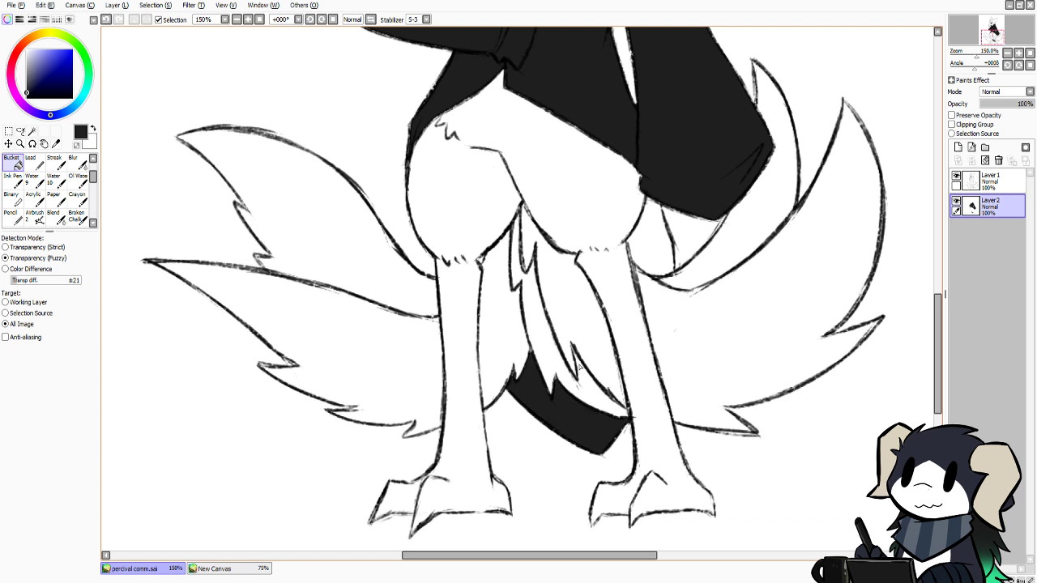
click(652, 237)
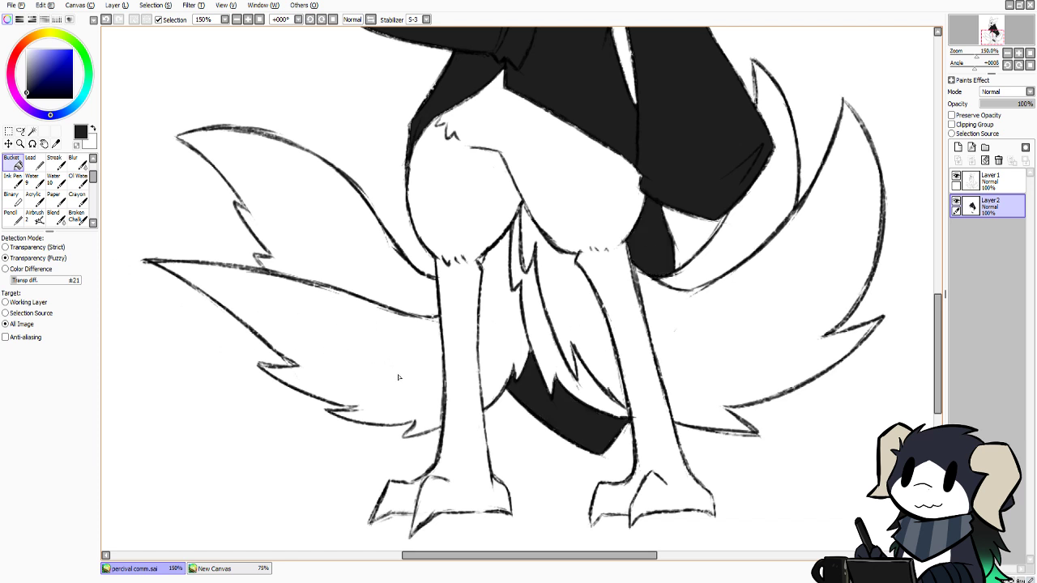
Set the Pencil size to 16, check the character reference, and turn on Preserve Opacity for the coat color layer
click(12, 217)
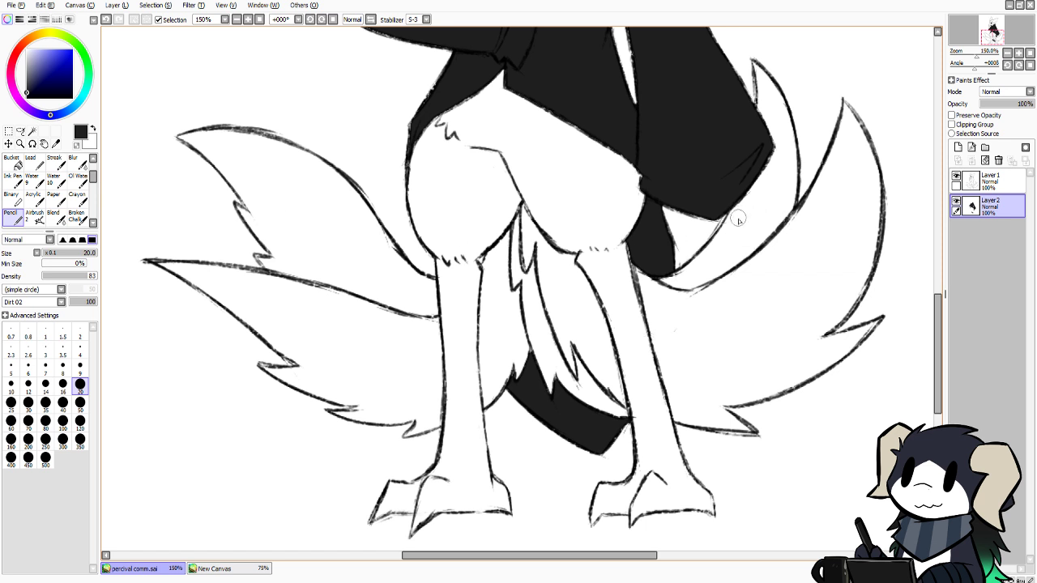
drag(939, 324, 940, 288)
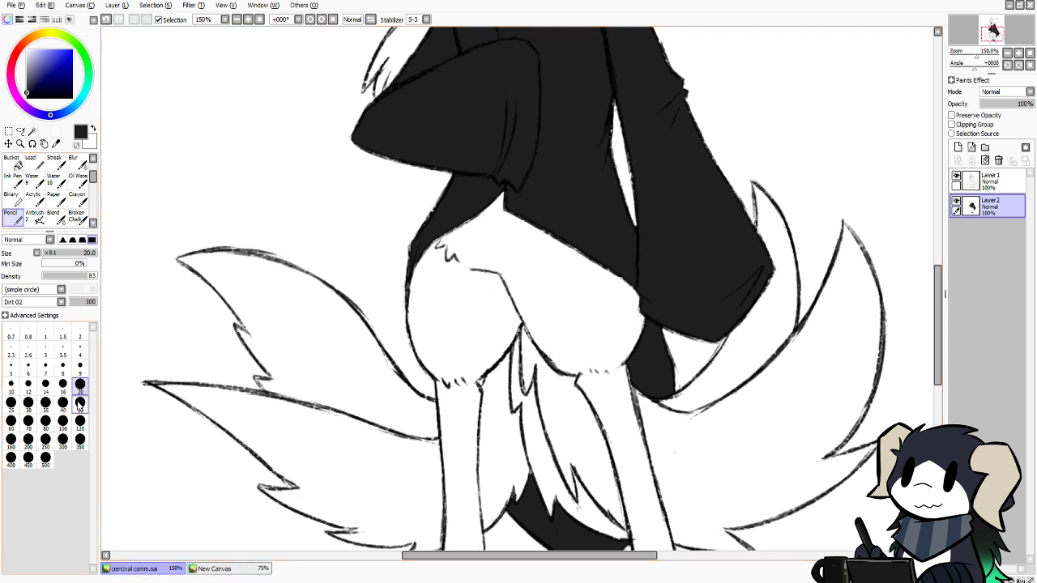
click(65, 371)
click(63, 384)
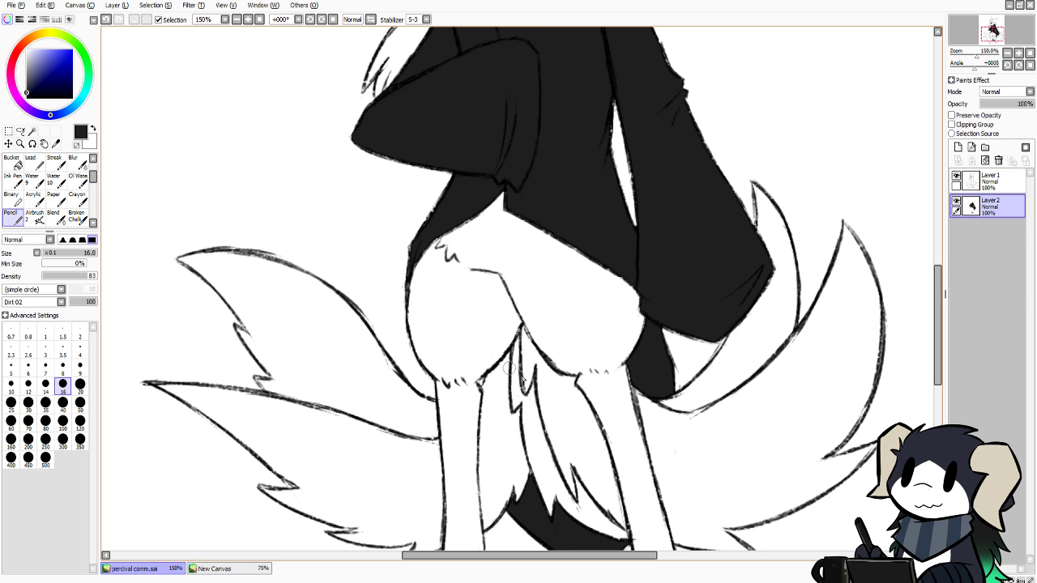
click(247, 569)
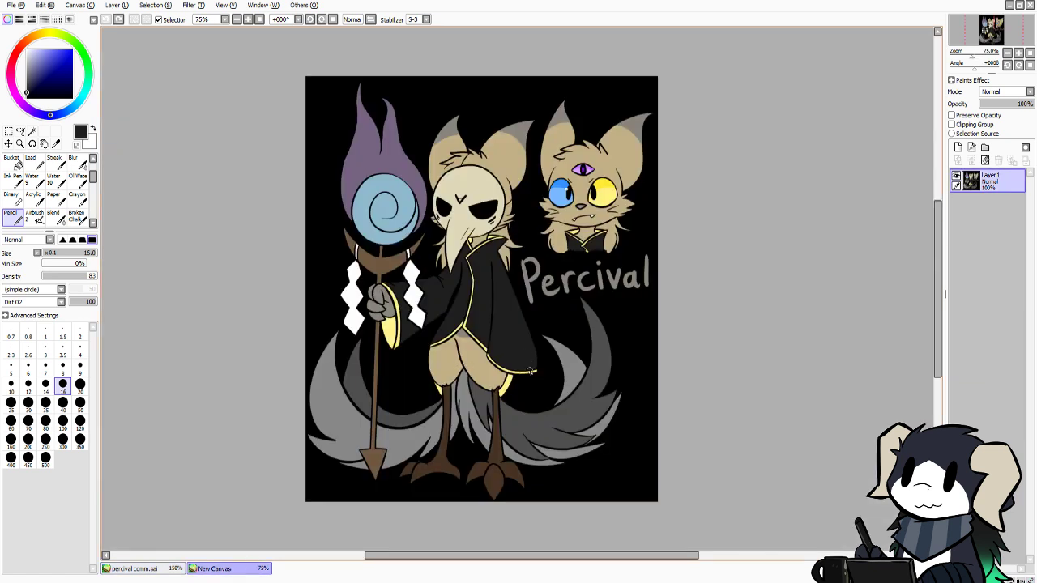
click(166, 568)
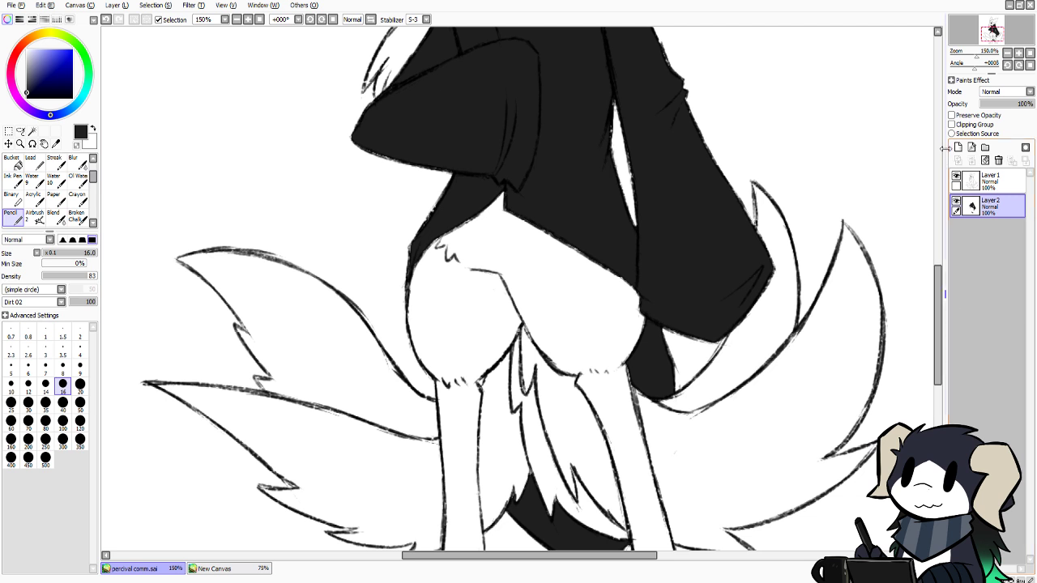
click(952, 116)
Sample the trim's light yellow from the reference and paint it along the large collar flap's upper edge with a size 8 Pencil
scroll(921, 276, up, 3)
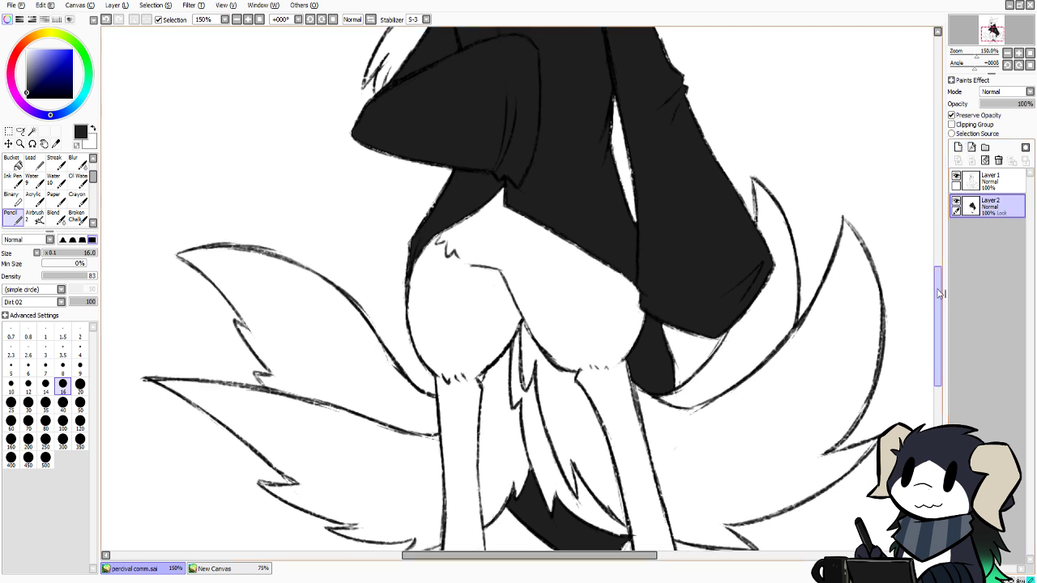
scroll(887, 308, down, 1)
click(237, 566)
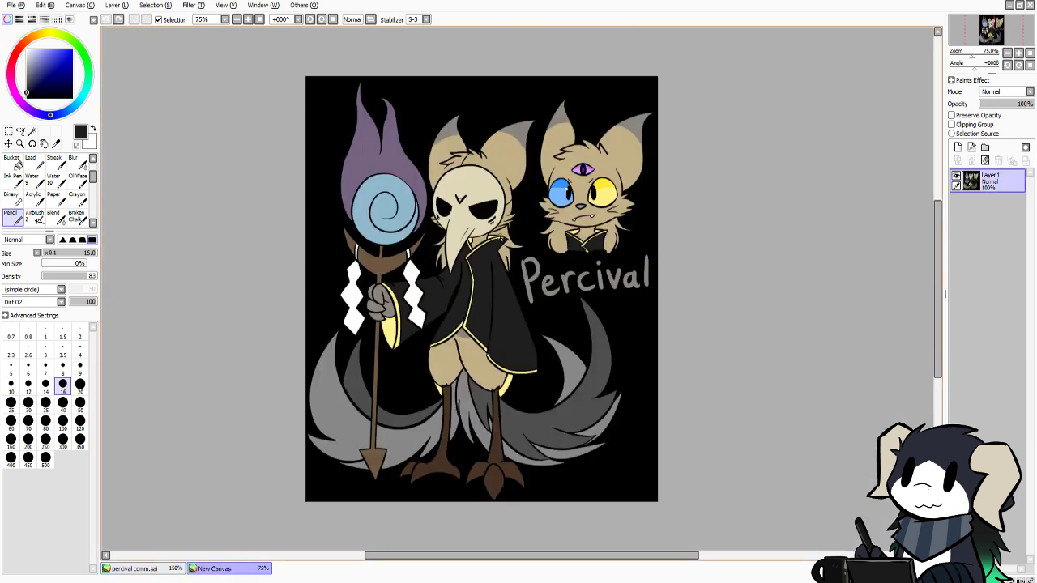
right_click(500, 240)
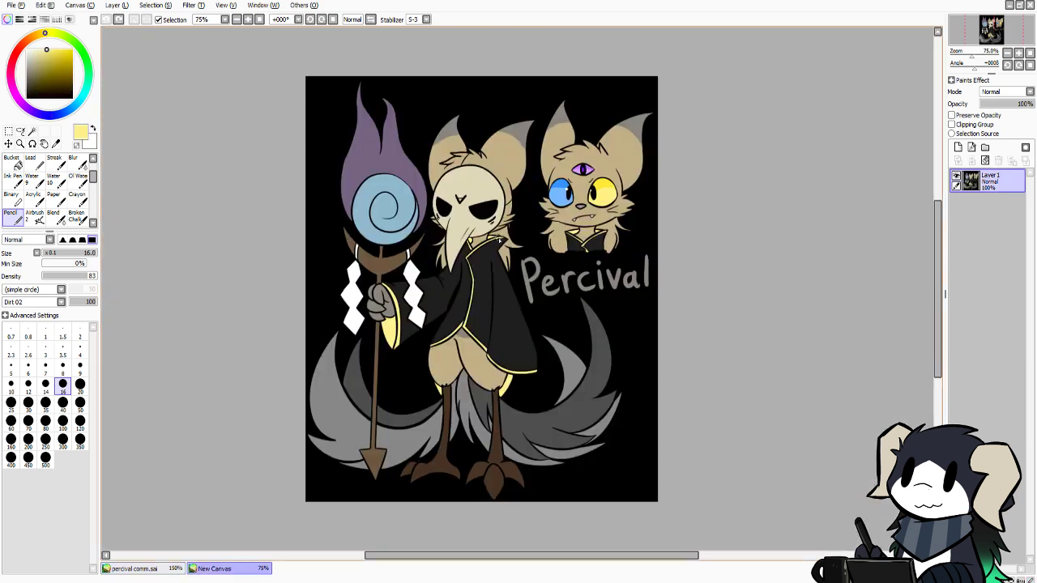
click(161, 570)
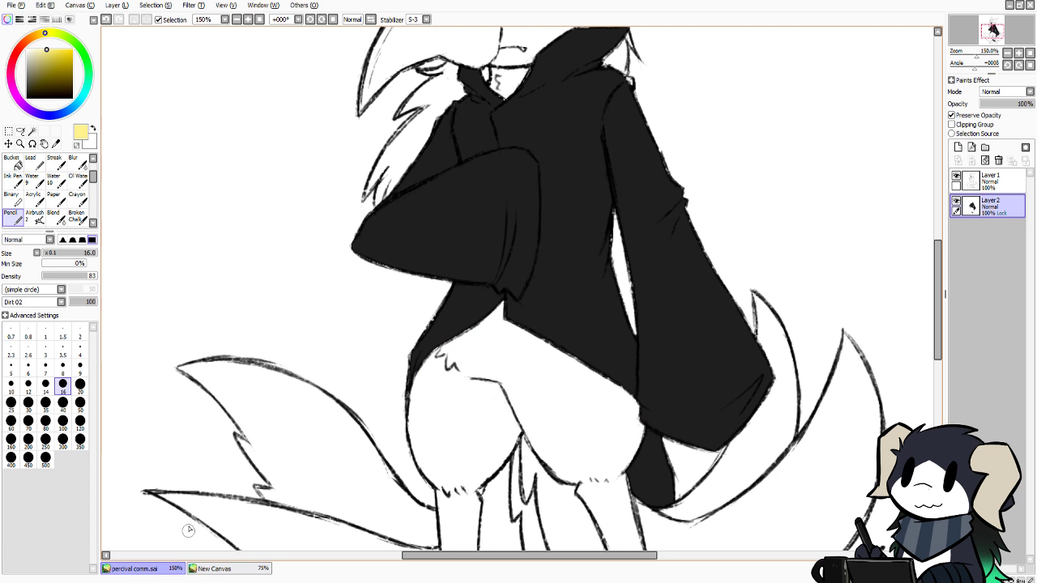
click(62, 366)
drag(939, 280, 945, 255)
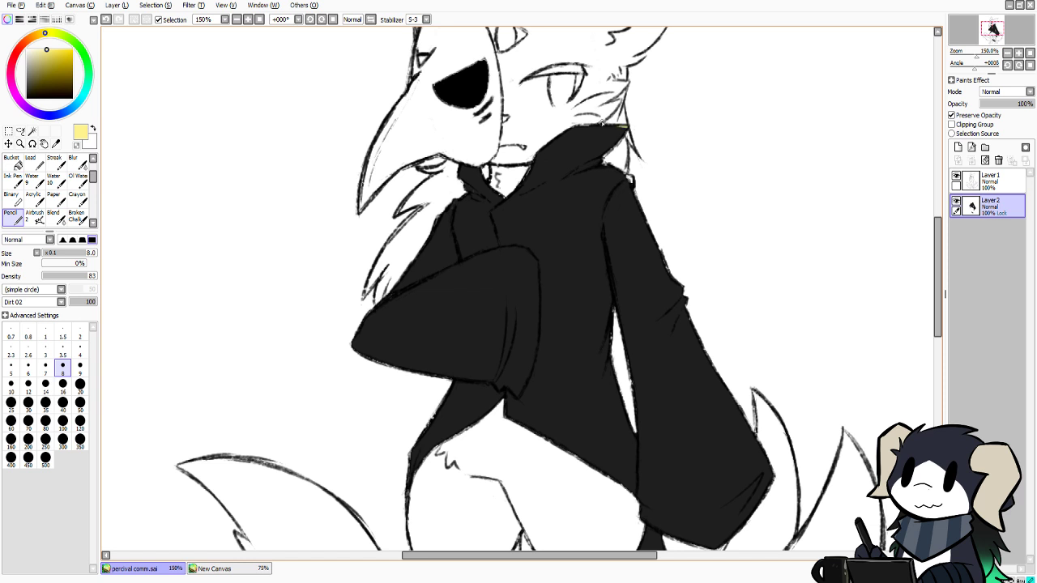
mouse_move(629, 125)
mouse_down()
mouse_move(544, 133)
mouse_move(586, 128)
mouse_move(541, 142)
mouse_move(578, 130)
mouse_move(528, 158)
mouse_move(577, 129)
mouse_move(536, 161)
mouse_move(510, 204)
mouse_move(536, 162)
mouse_move(511, 196)
mouse_up()
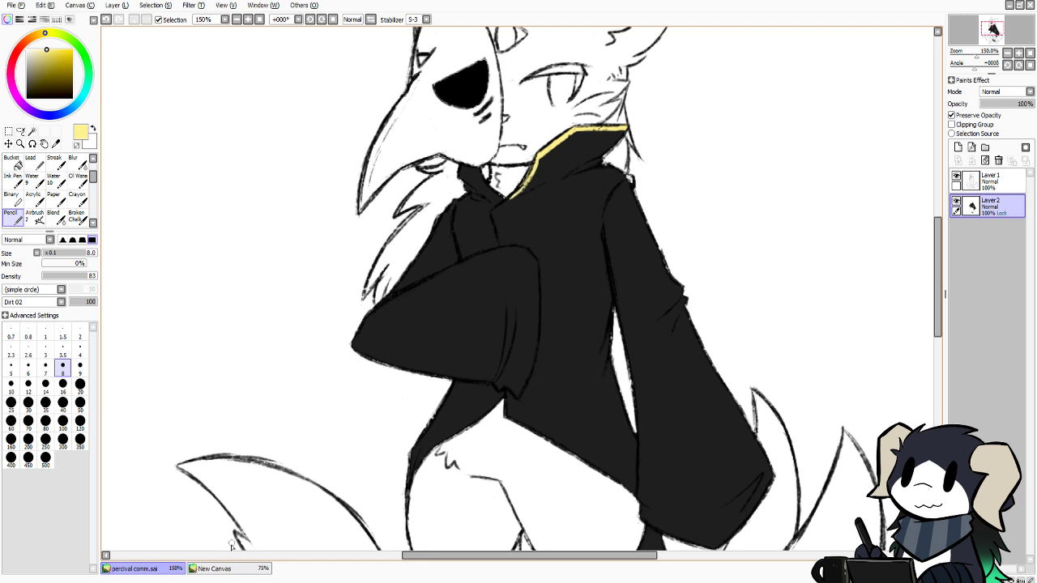
Check the collar on the reference and paint the yellow trim along the smaller collar flap under the beak
click(214, 569)
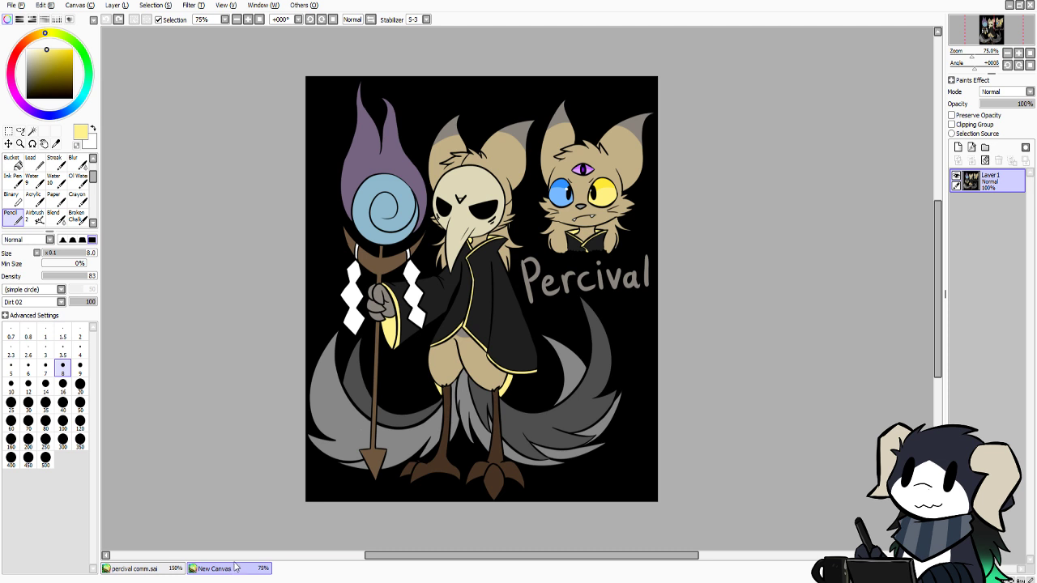
click(147, 570)
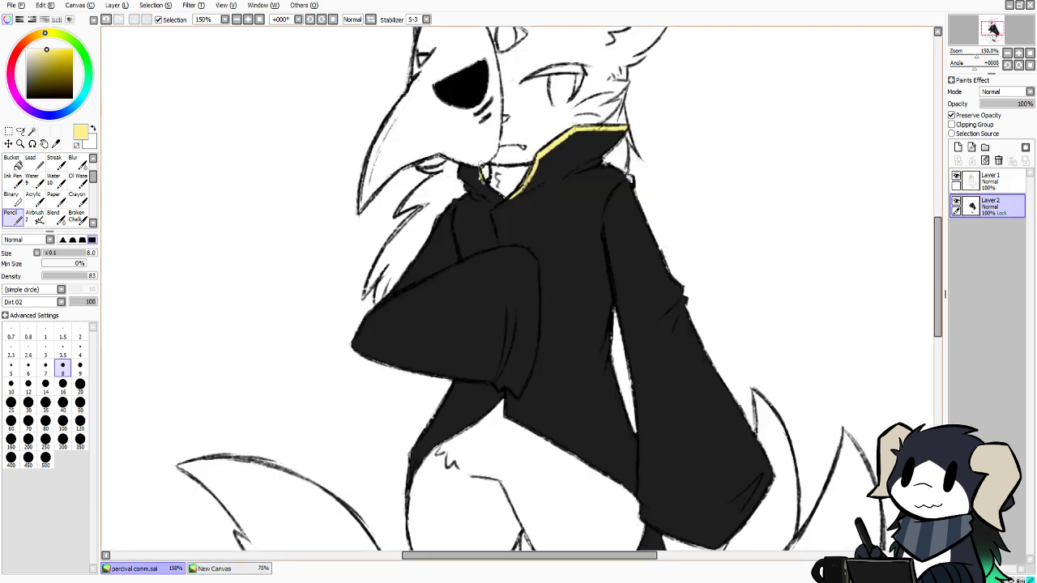
key(ctrl+z)
drag(481, 167, 490, 190)
key(ctrl+z)
drag(483, 167, 484, 168)
Paint the yellow trim down the coat's front opening from the collar to the raised sleeve
drag(493, 211, 501, 244)
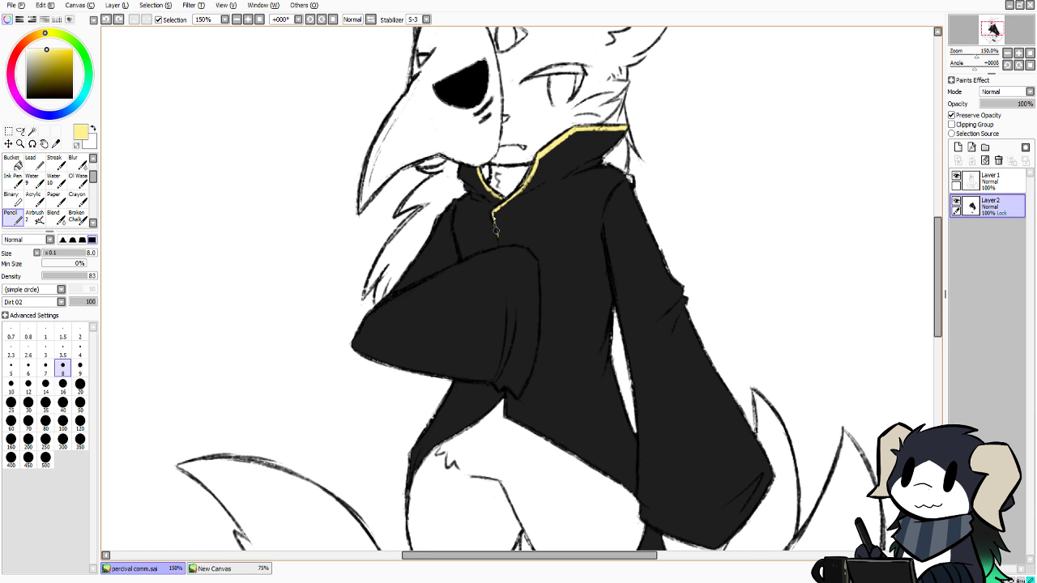
key(ctrl+z)
drag(500, 245, 501, 247)
alt+click(465, 303)
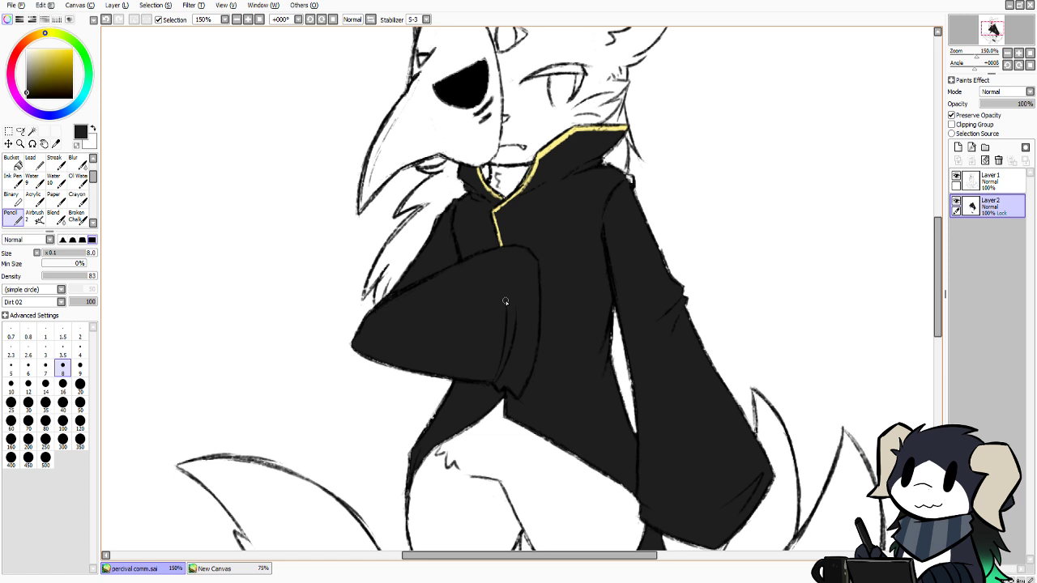
click(77, 145)
Resample the trim yellow and paint the coat's front edge below the raised sleeve and around the hem's corner
alt+click(541, 154)
alt+click(528, 172)
drag(505, 392, 508, 421)
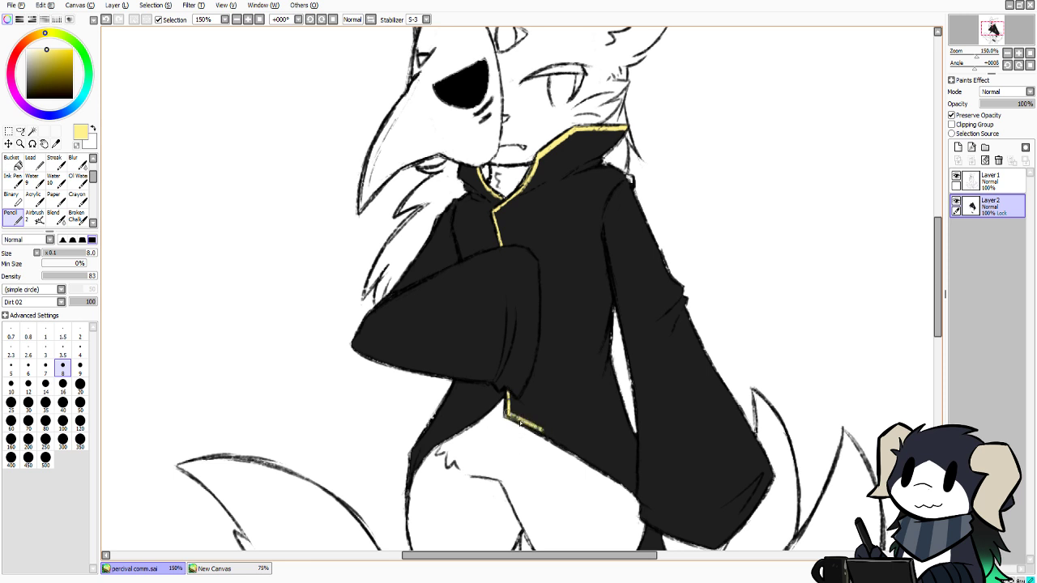
key(ctrl+z)
drag(507, 416, 554, 440)
mouse_move(506, 415)
mouse_down()
mouse_move(555, 457)
mouse_move(502, 417)
mouse_move(579, 454)
mouse_up()
key(ctrl+z)
Set the Pencil size to 20 and extend the yellow trim along the coat's front hem to the hanging sleeve
click(81, 385)
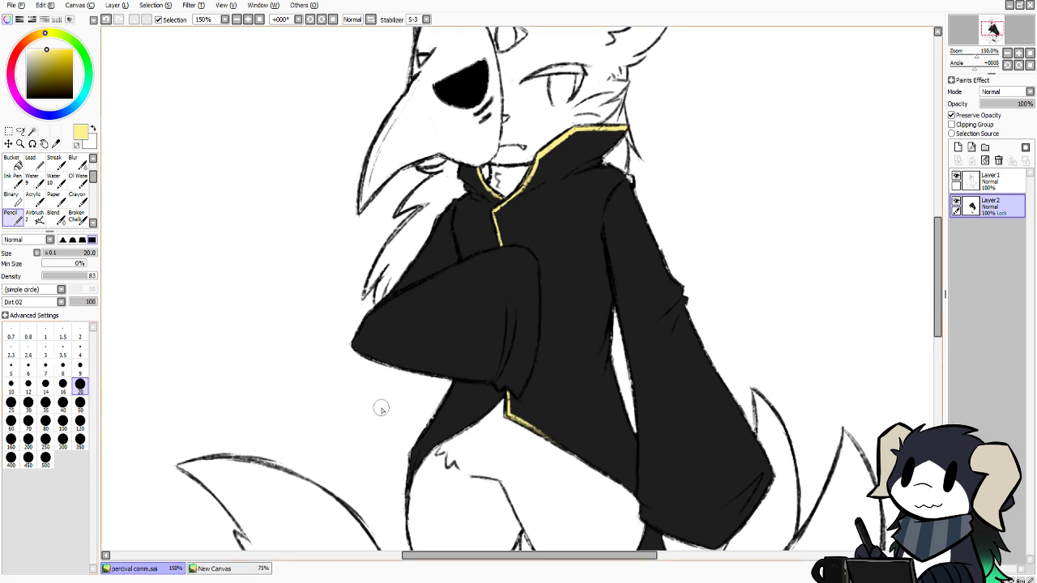
drag(506, 416, 569, 450)
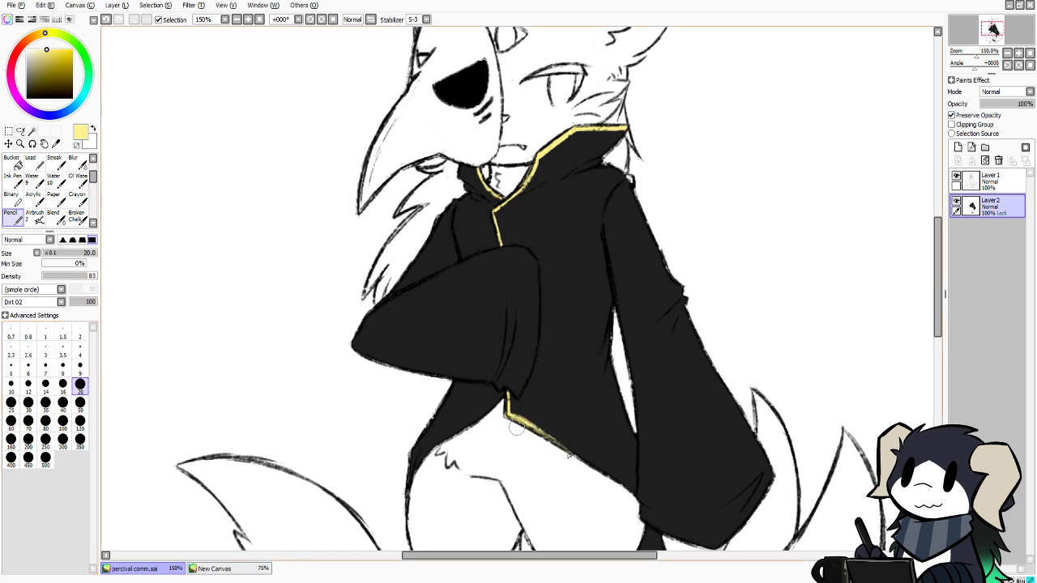
drag(506, 419, 628, 490)
drag(577, 464, 639, 496)
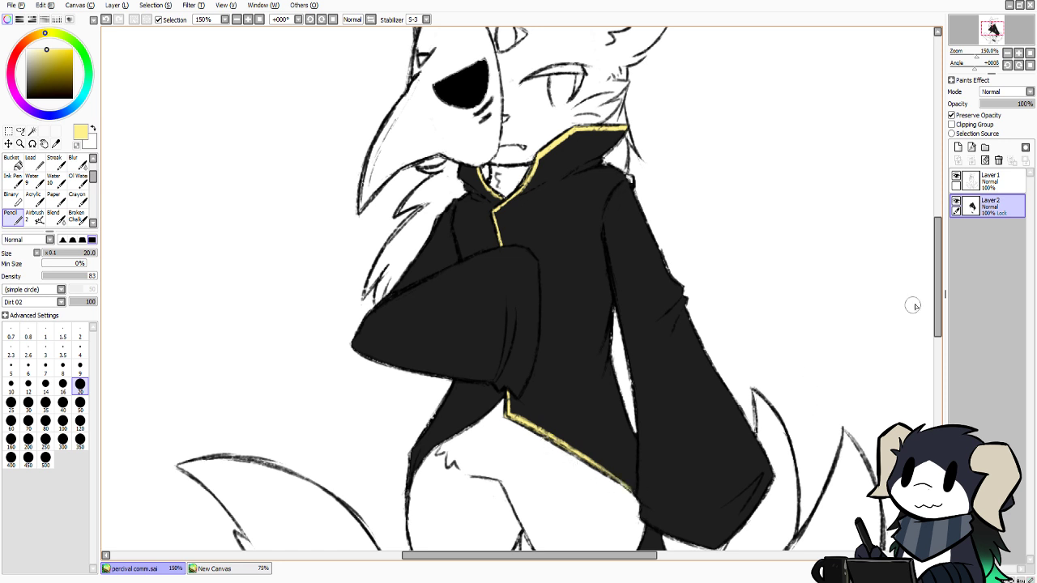
Paint the coat's inner lining beneath the hanging sleeve solid light yellow
drag(937, 296, 938, 334)
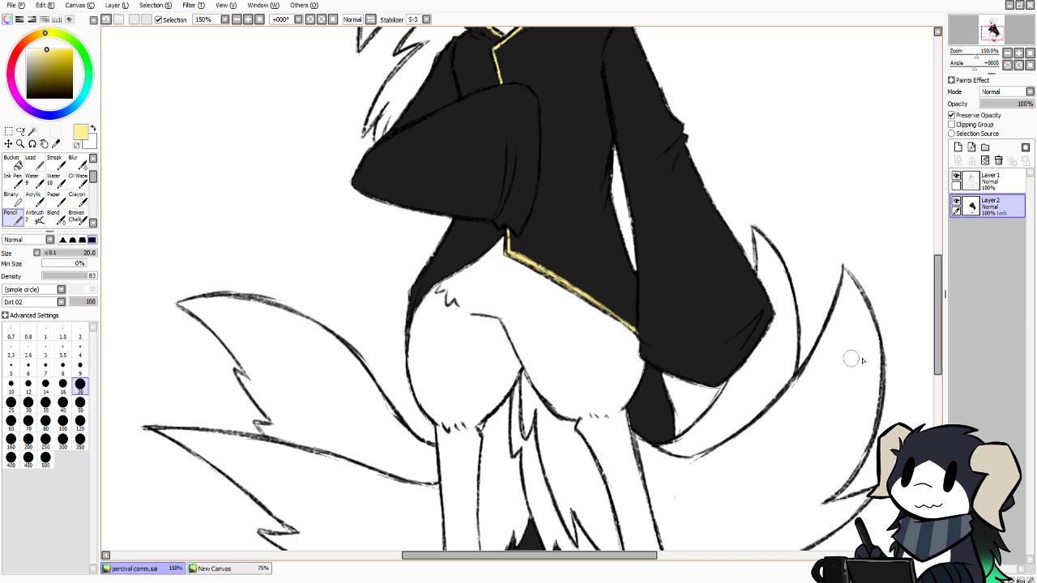
drag(937, 345, 901, 366)
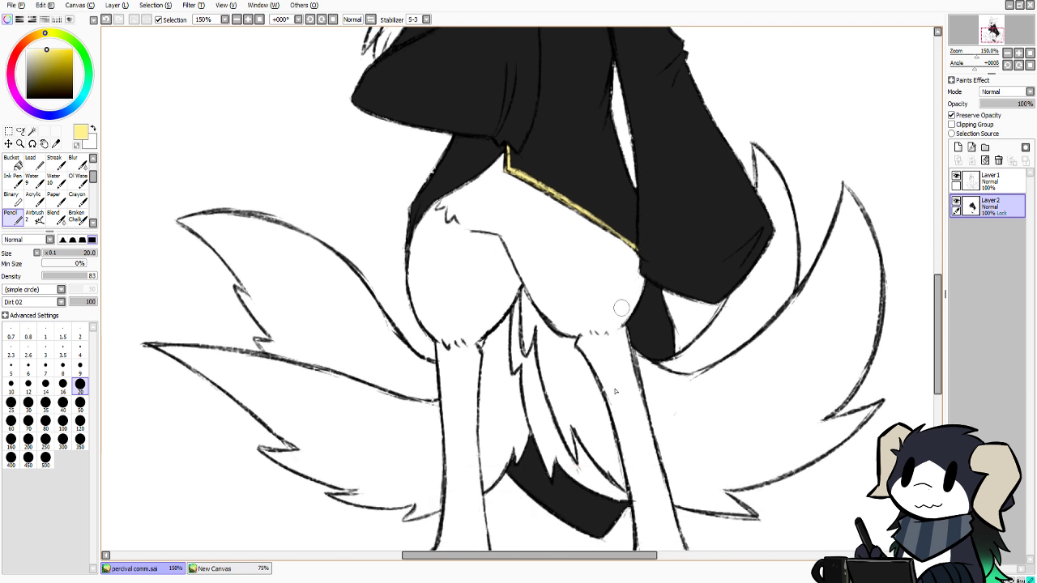
mouse_move(632, 336)
mouse_down()
mouse_move(637, 375)
mouse_move(624, 304)
mouse_move(655, 370)
mouse_move(634, 303)
mouse_move(660, 369)
mouse_move(645, 351)
mouse_move(655, 308)
mouse_move(646, 320)
mouse_move(680, 372)
mouse_up()
drag(661, 331, 651, 293)
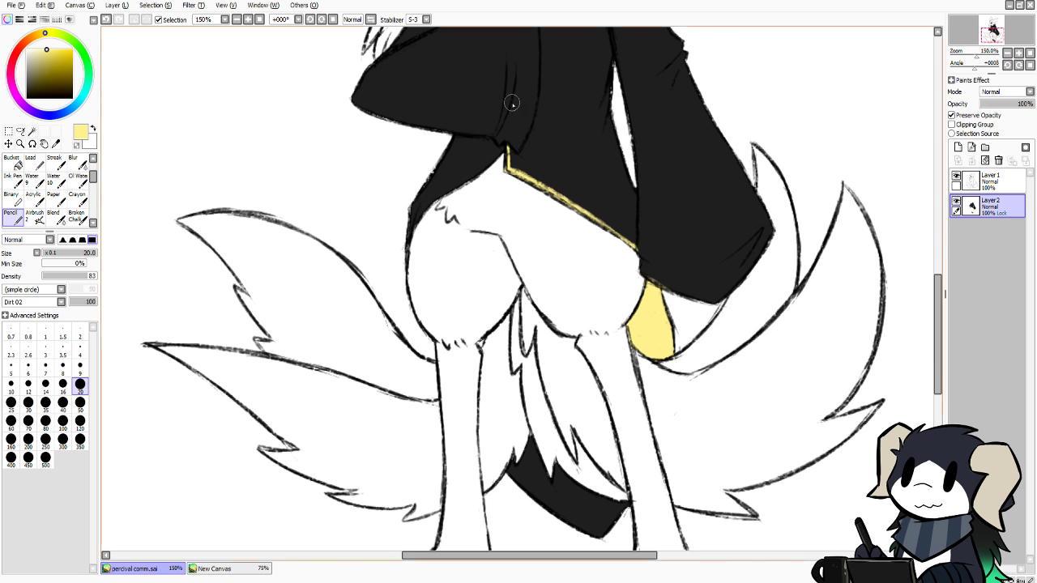
Sample the lining yellow and paint over the black coat section behind the legs in solid light yellow
alt+click(688, 243)
alt+click(652, 330)
mouse_move(523, 456)
mouse_down()
mouse_move(514, 502)
mouse_move(519, 466)
mouse_up()
mouse_move(509, 428)
mouse_down()
mouse_move(534, 418)
mouse_move(539, 485)
mouse_move(522, 515)
mouse_up()
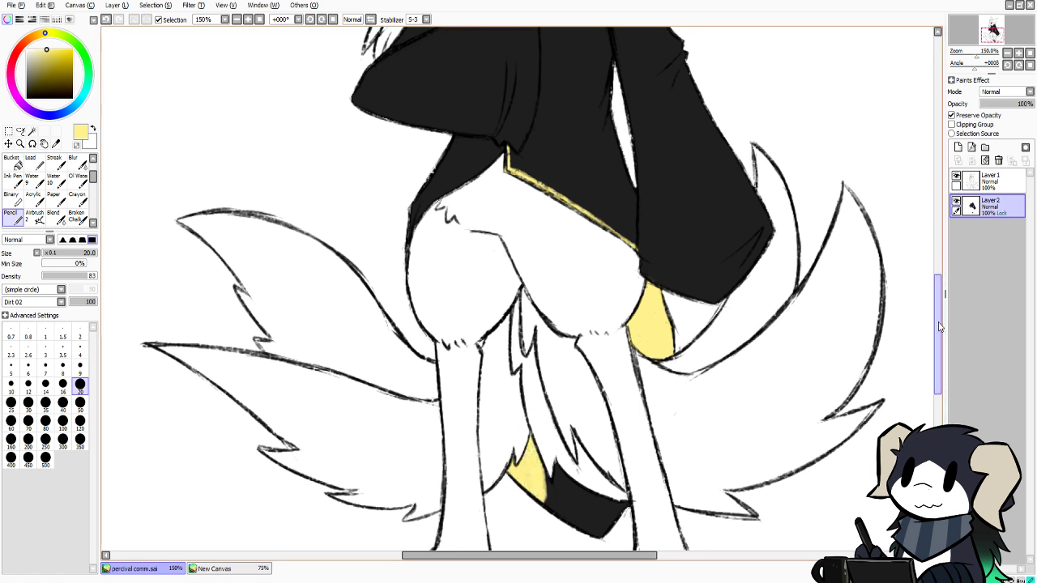
drag(944, 329, 945, 348)
mouse_move(537, 404)
mouse_down()
mouse_move(561, 442)
mouse_move(568, 362)
mouse_move(586, 479)
mouse_move(551, 411)
mouse_move(563, 380)
mouse_move(577, 380)
mouse_move(581, 430)
mouse_move(596, 437)
mouse_move(585, 462)
mouse_up()
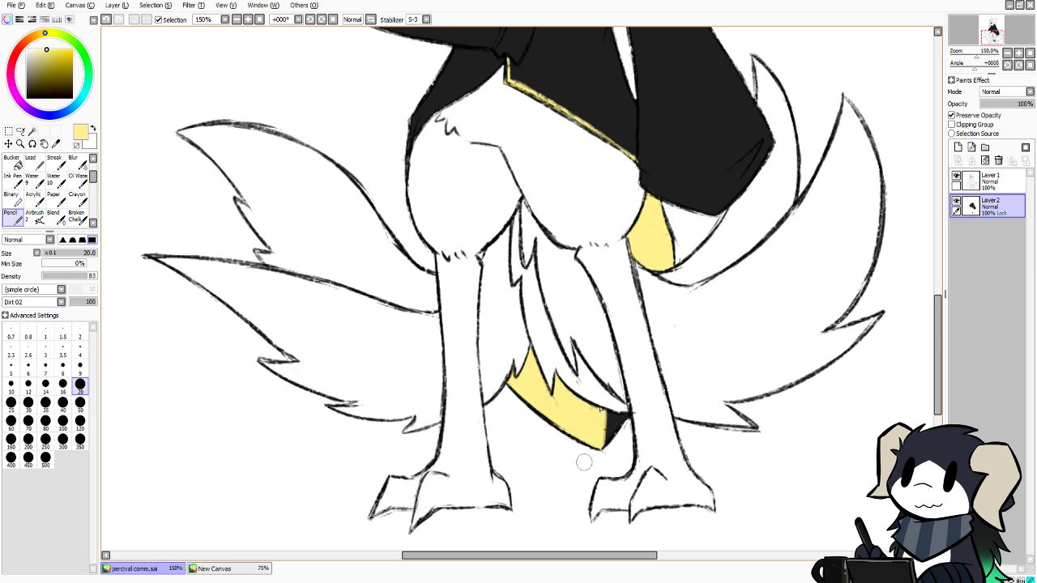
mouse_move(591, 414)
mouse_down()
mouse_move(631, 421)
mouse_move(623, 447)
mouse_move(617, 419)
mouse_up()
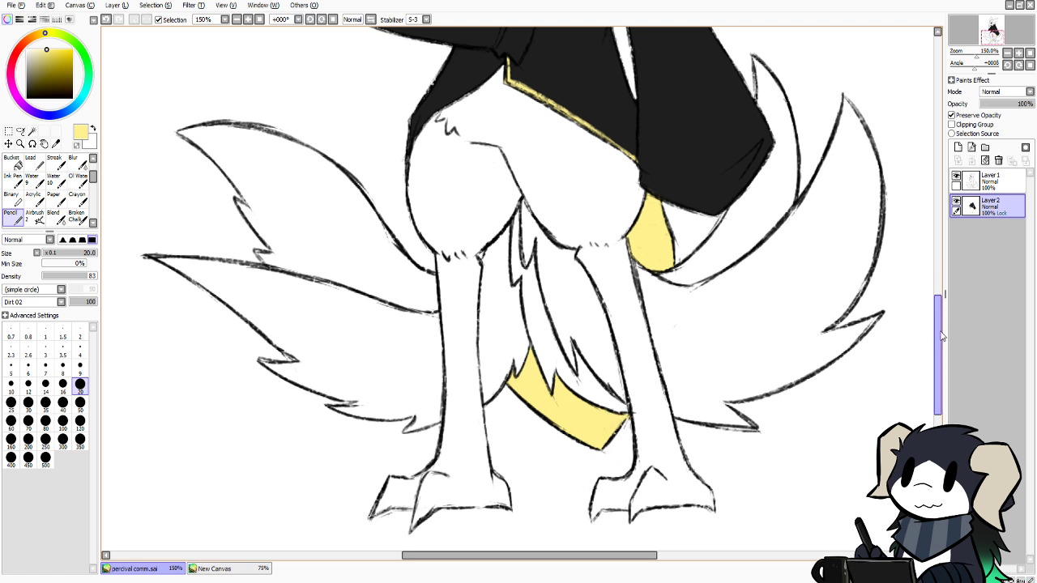
Set the Pencil size to 16 and paint the yellow trim along the coat's hem on the raised-sleeve side
drag(938, 340, 942, 313)
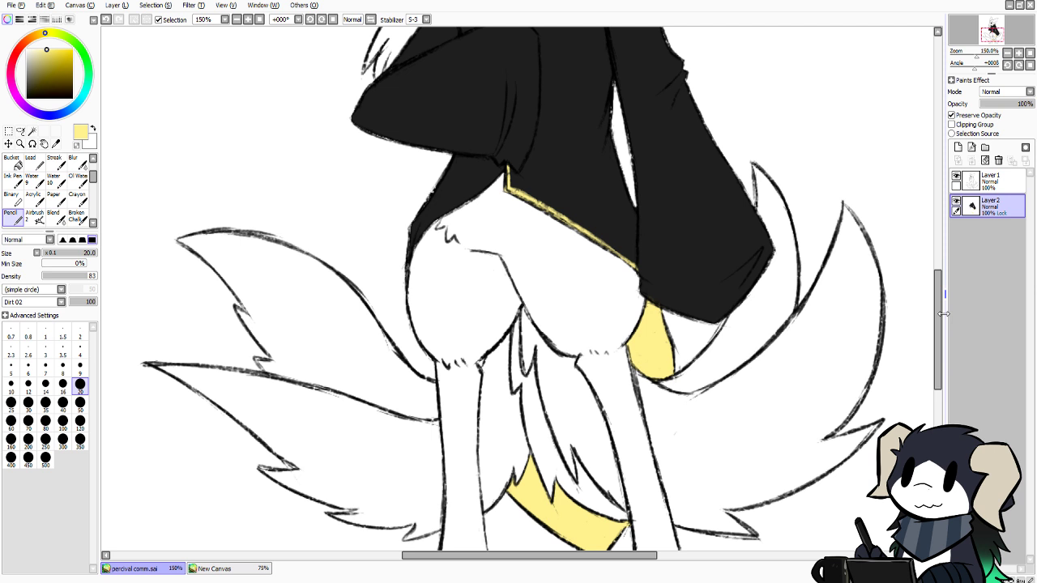
mouse_move(940, 314)
mouse_down()
mouse_move(944, 268)
mouse_move(944, 279)
mouse_up()
click(63, 387)
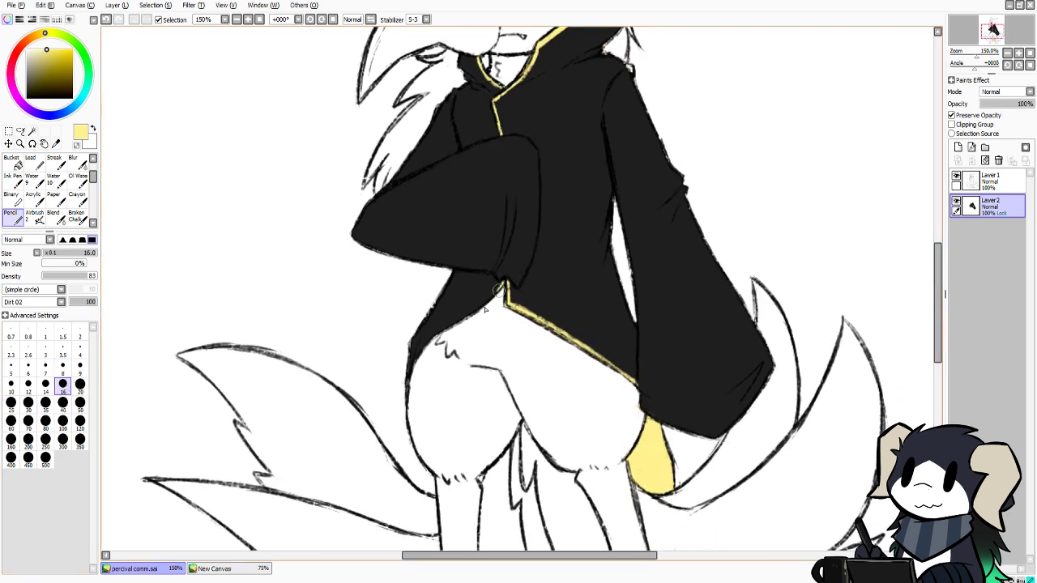
mouse_move(488, 303)
mouse_down()
mouse_move(430, 336)
mouse_move(417, 361)
mouse_move(429, 335)
mouse_move(420, 363)
mouse_move(421, 341)
mouse_move(411, 372)
mouse_up()
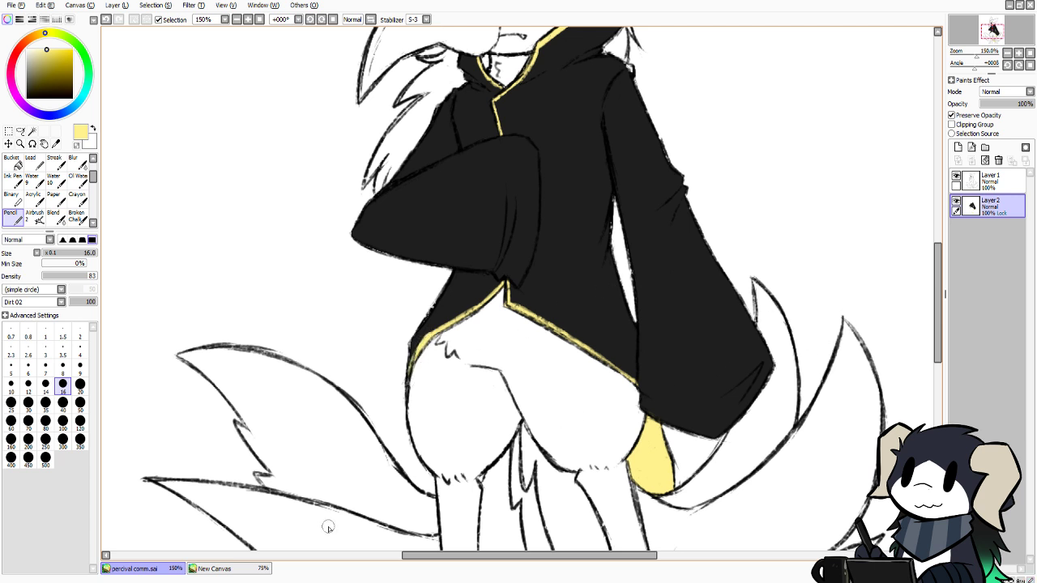
Check the character reference, then paint the yellow trim along the hanging sleeve's cuff up to its outer corner
click(204, 571)
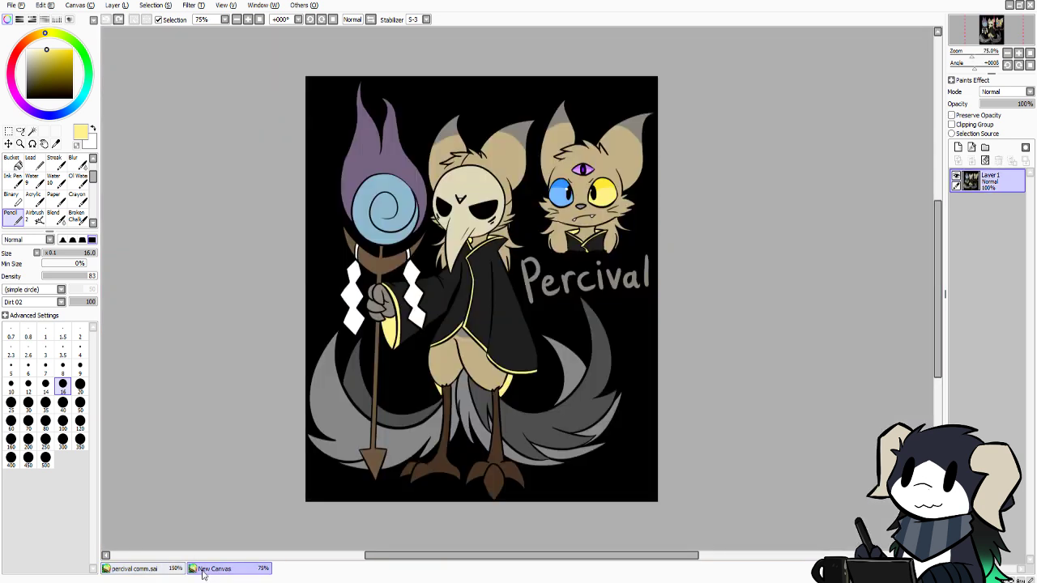
click(170, 569)
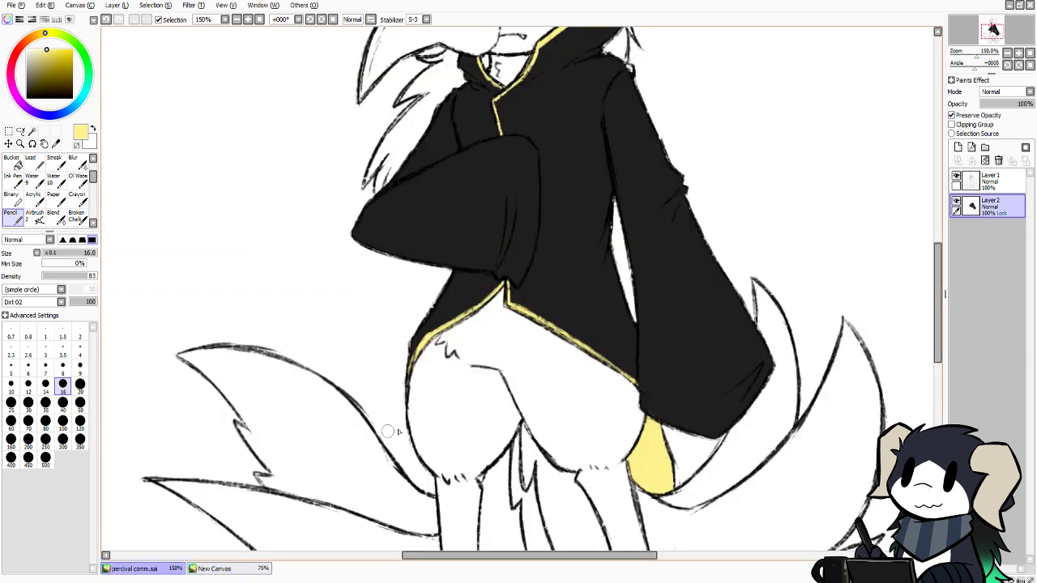
click(215, 570)
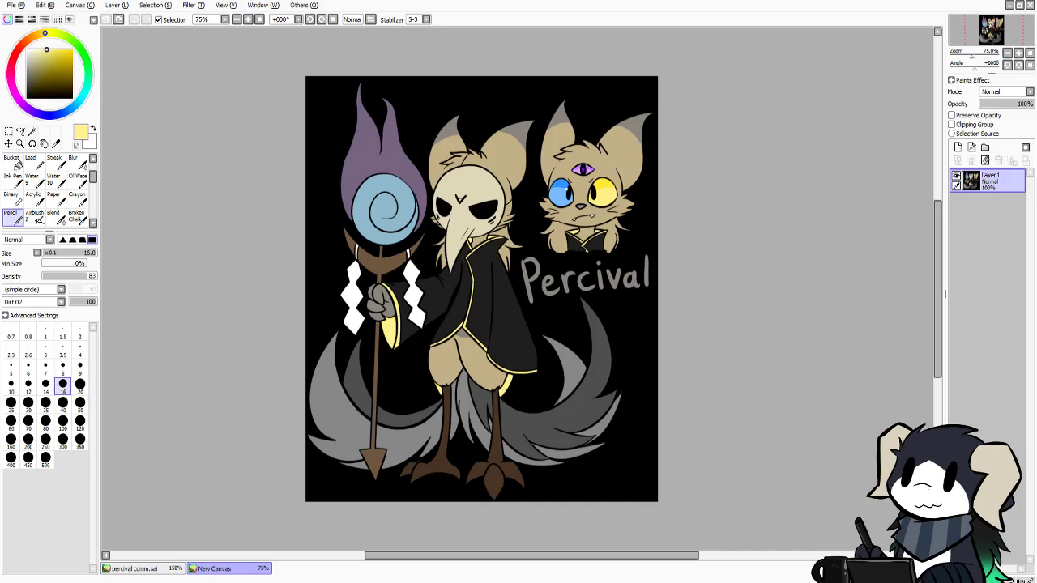
click(160, 557)
drag(192, 557, 448, 541)
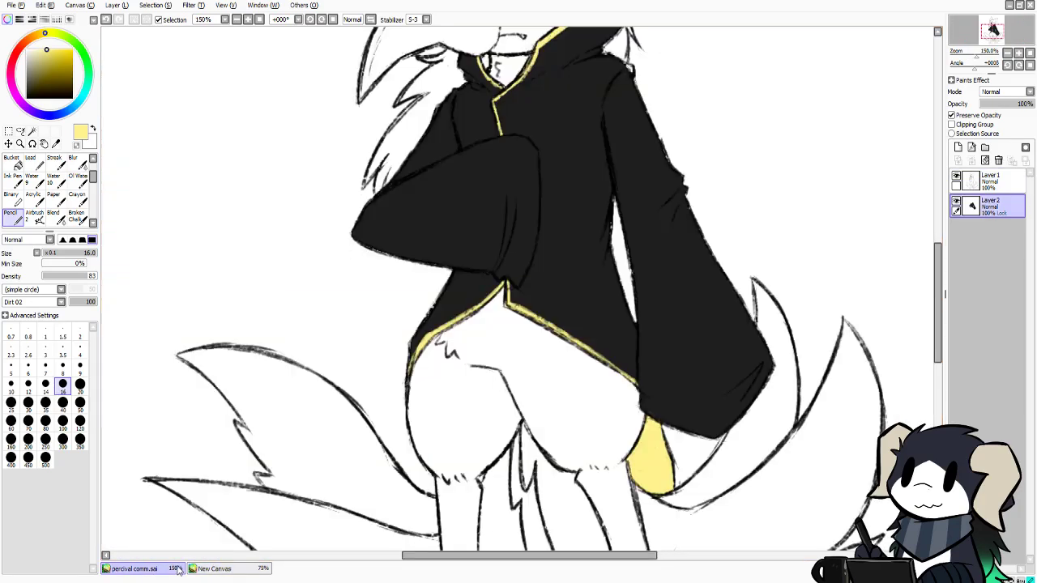
click(135, 569)
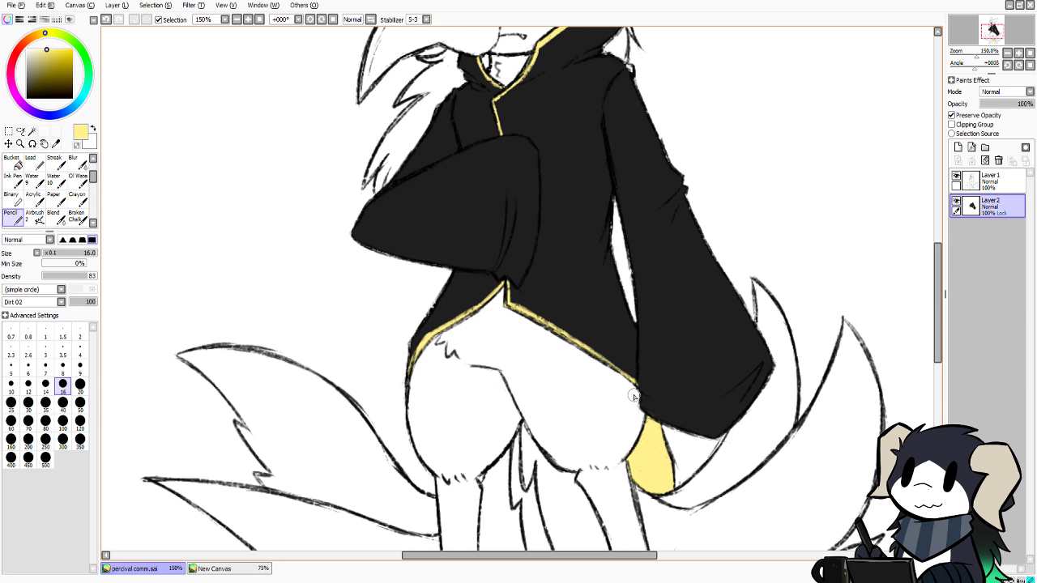
drag(640, 410, 713, 436)
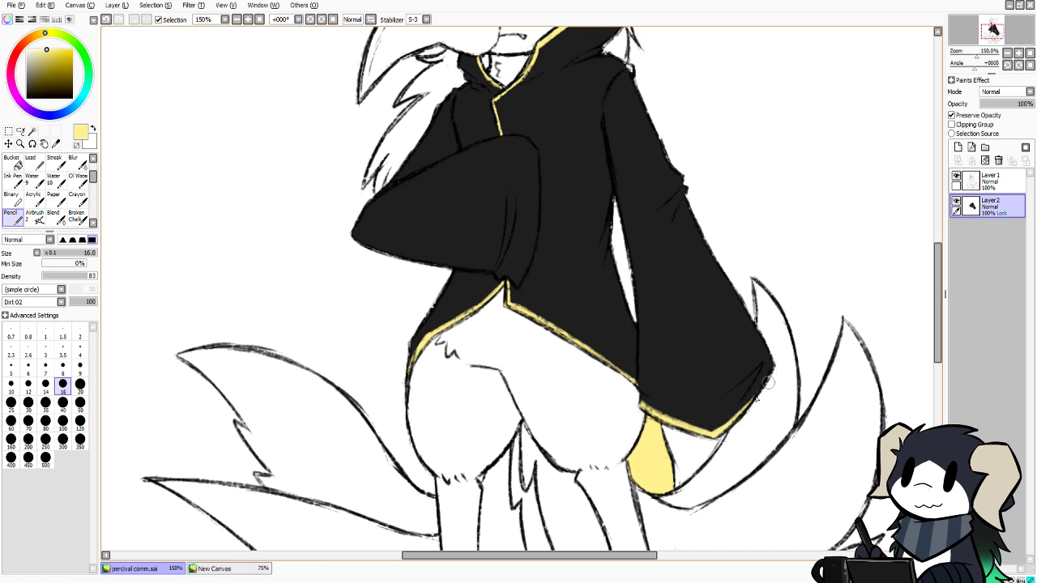
drag(764, 386, 725, 429)
mouse_move(771, 377)
mouse_down()
mouse_move(739, 420)
mouse_move(773, 366)
mouse_up()
click(80, 385)
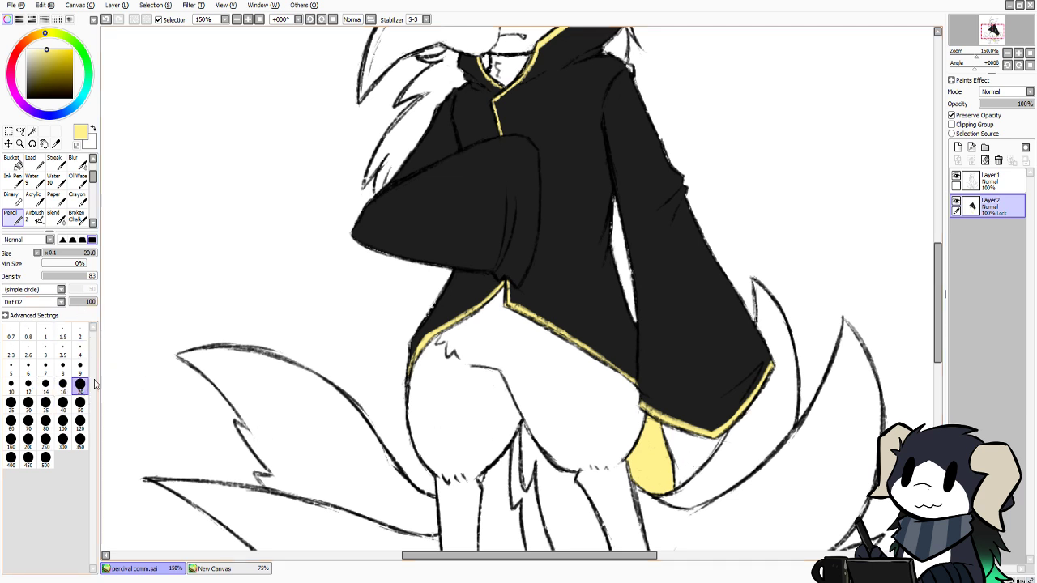
drag(937, 301, 943, 271)
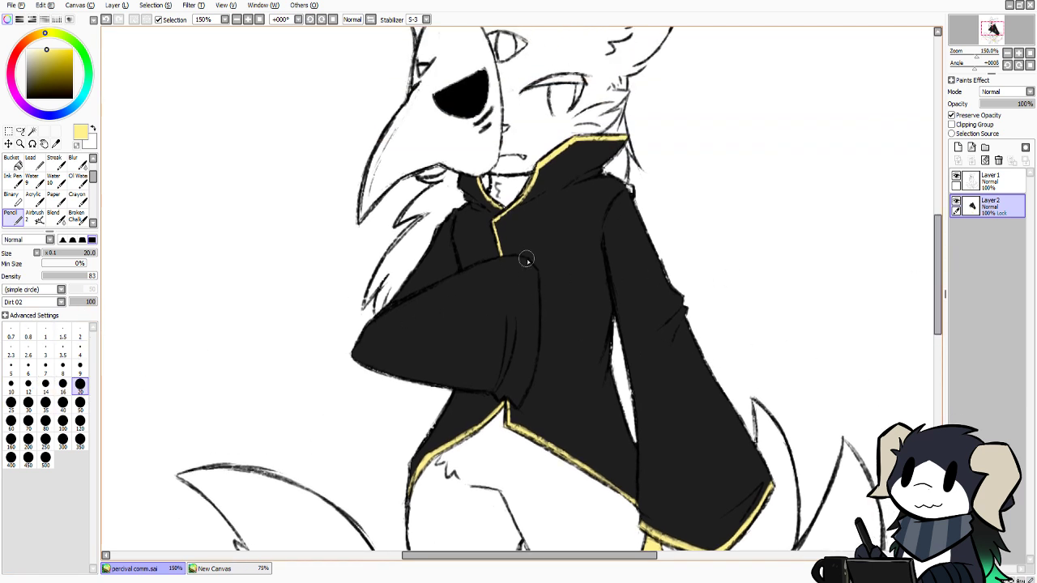
drag(527, 258, 533, 276)
key(ctrl+z)
Set the Pencil size to 8 and paint the yellow trim down the raised sleeve's cuff edge
click(62, 365)
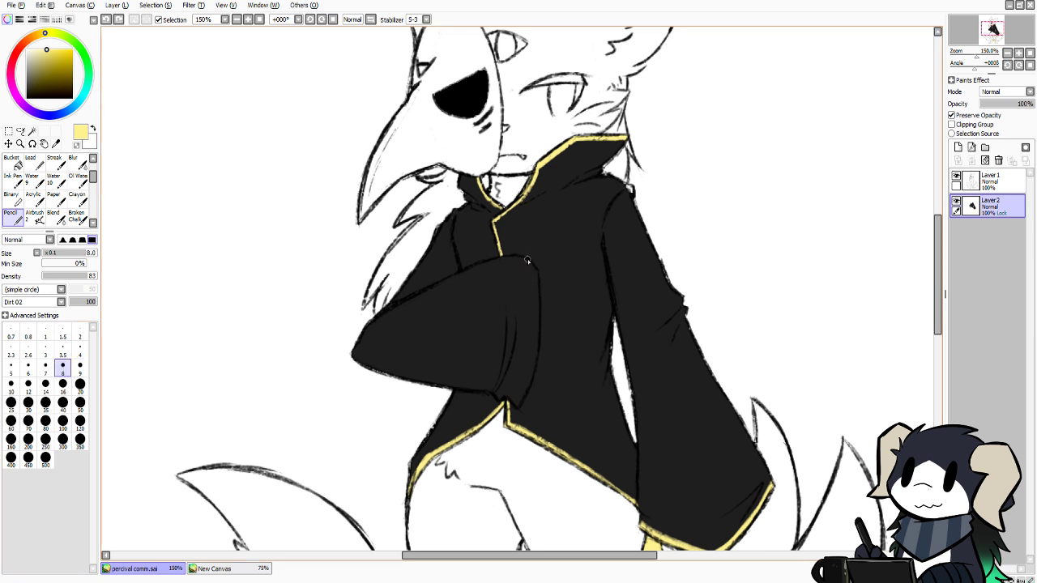
drag(528, 260, 536, 276)
key(ctrl+z)
drag(527, 261, 535, 345)
key(ctrl+z)
key(ctrl+z)
key(ctrl+z)
key(ctrl+z)
key(ctrl+z)
mouse_move(531, 285)
mouse_down()
mouse_move(535, 358)
mouse_move(518, 404)
mouse_up()
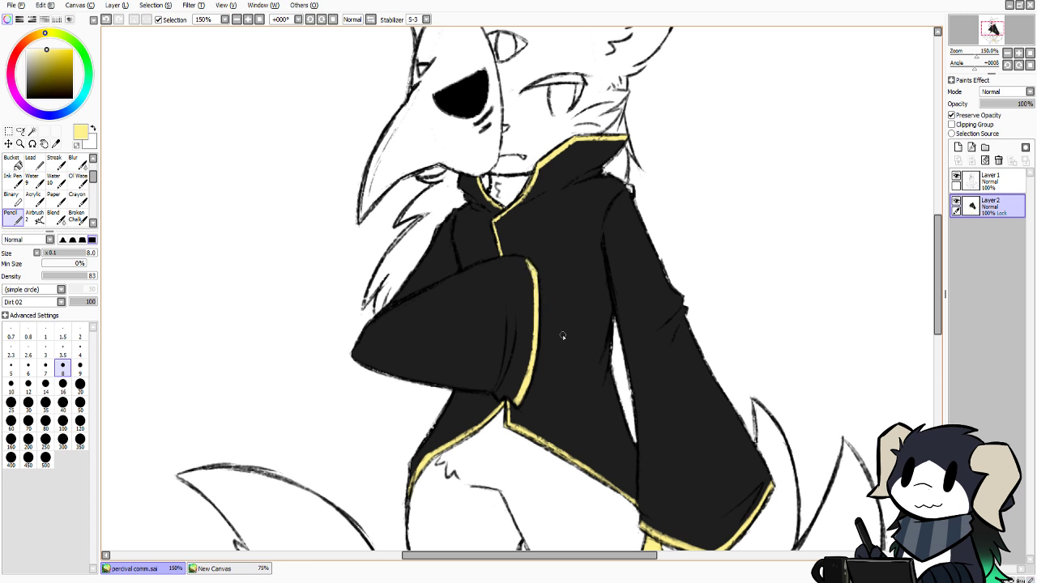
Turn off Preserve Opacity on the coat layer and fill the small gap inside the collar with light yellow
click(956, 203)
click(956, 203)
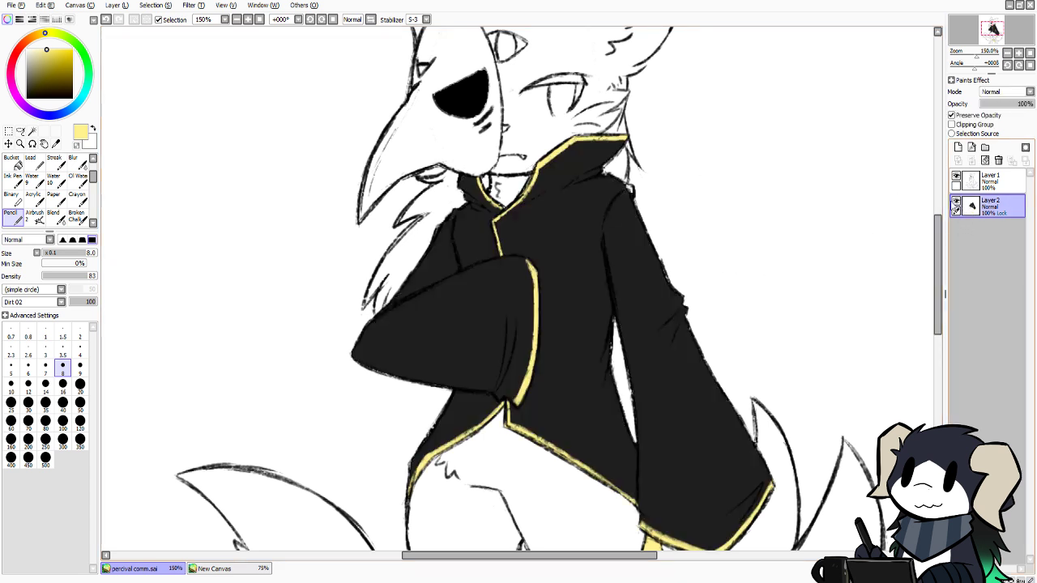
click(952, 115)
scroll(899, 241, up, 3)
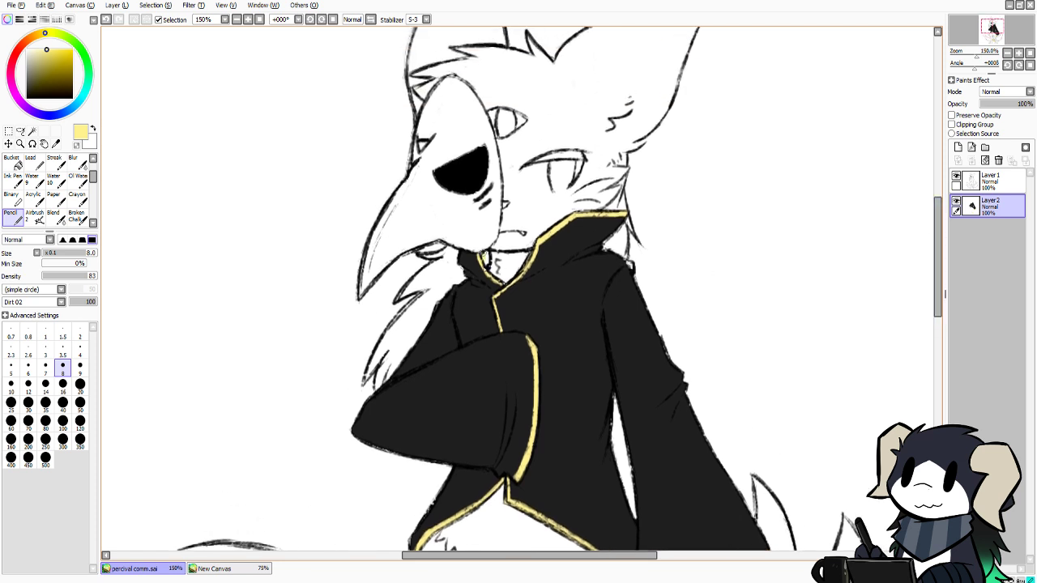
drag(485, 253, 486, 256)
mouse_move(936, 272)
mouse_down()
mouse_move(919, 350)
mouse_move(938, 284)
mouse_up()
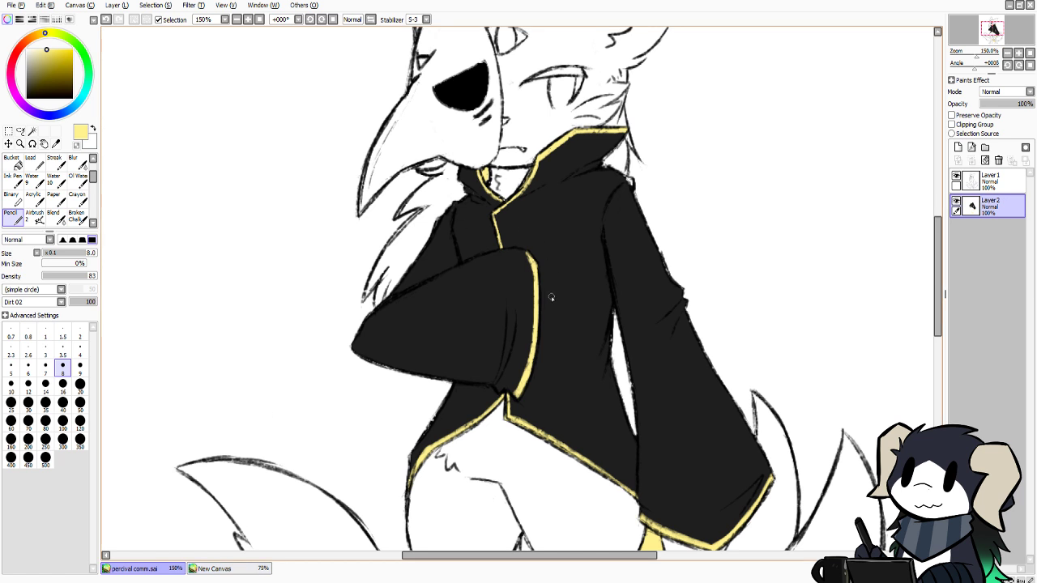
Check the character reference, then add a new layer and move it directly beneath the coat layer
click(217, 569)
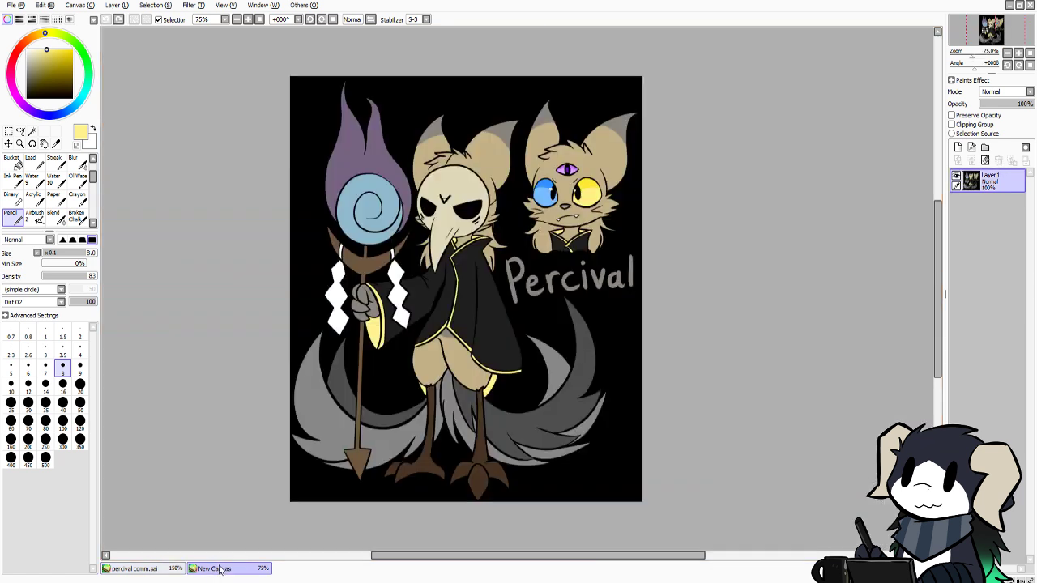
click(177, 571)
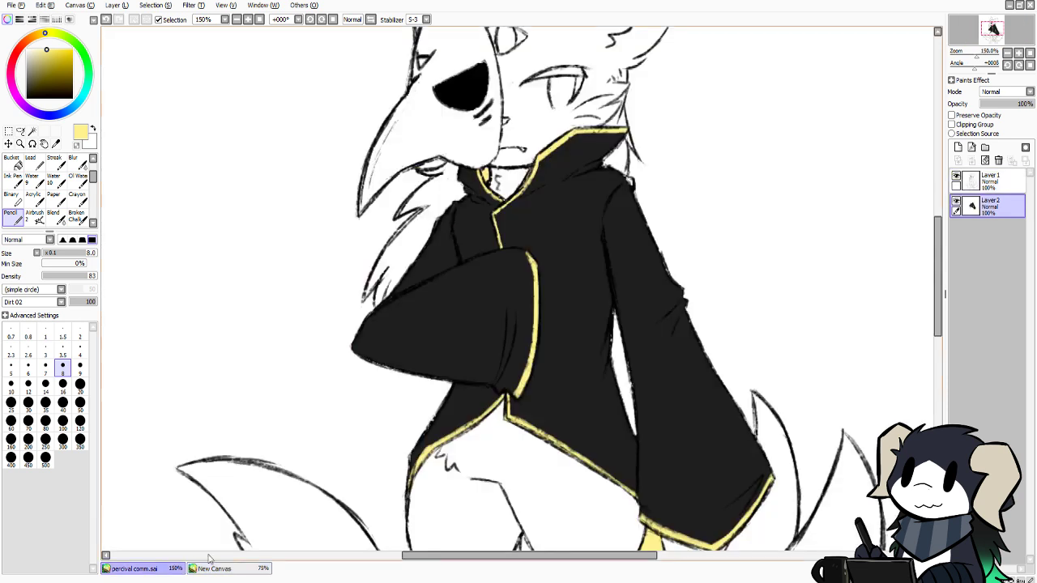
mouse_move(934, 246)
mouse_down()
mouse_move(933, 271)
mouse_move(933, 248)
mouse_up()
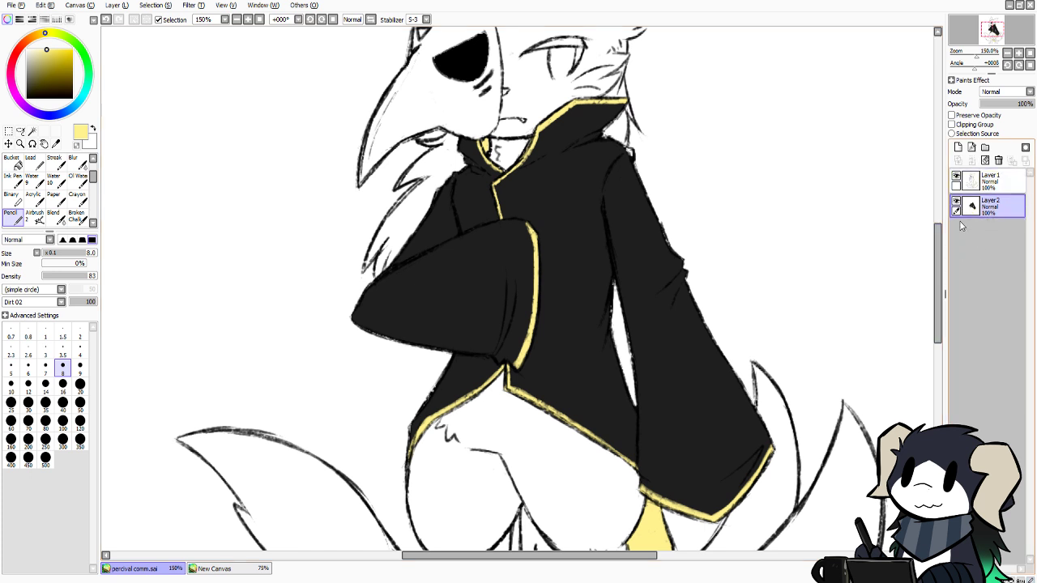
click(959, 147)
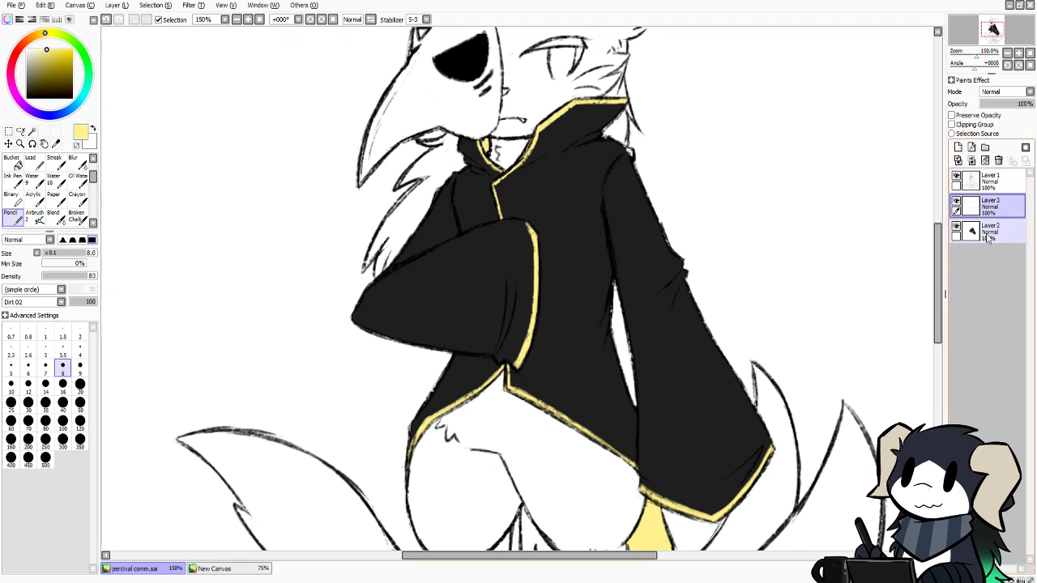
mouse_move(986, 207)
mouse_down()
mouse_move(986, 240)
mouse_move(935, 244)
mouse_move(947, 189)
mouse_move(941, 235)
mouse_up()
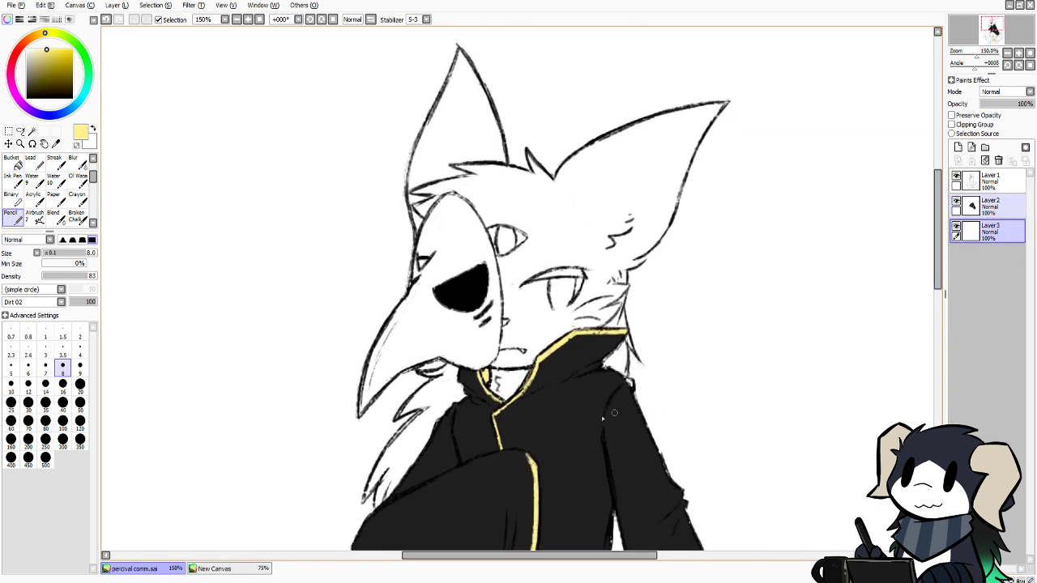
Sample the tan fur color from the character reference and return to the percival comm.sai canvas
click(212, 569)
alt+click(489, 168)
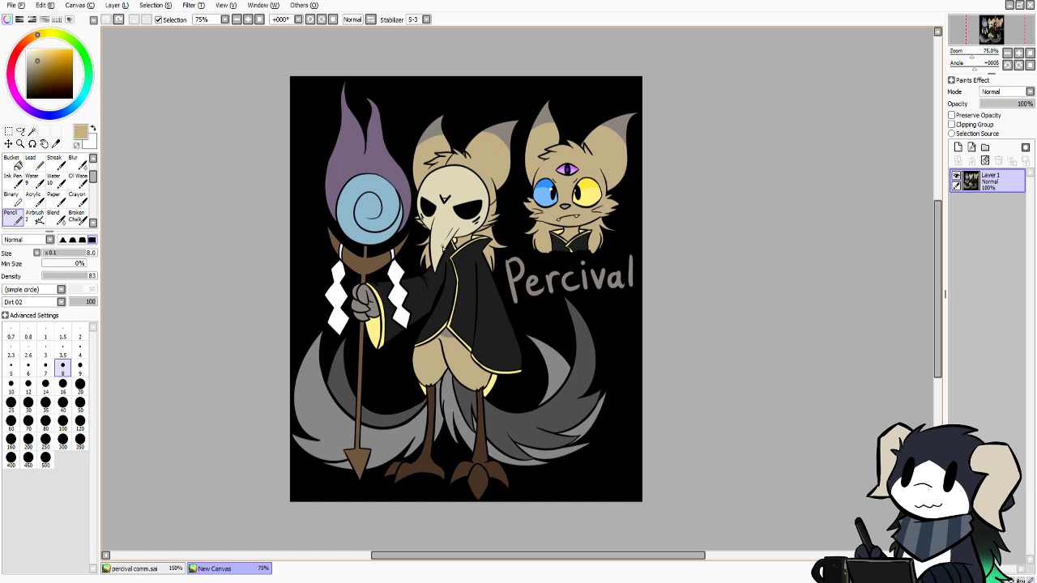
click(161, 556)
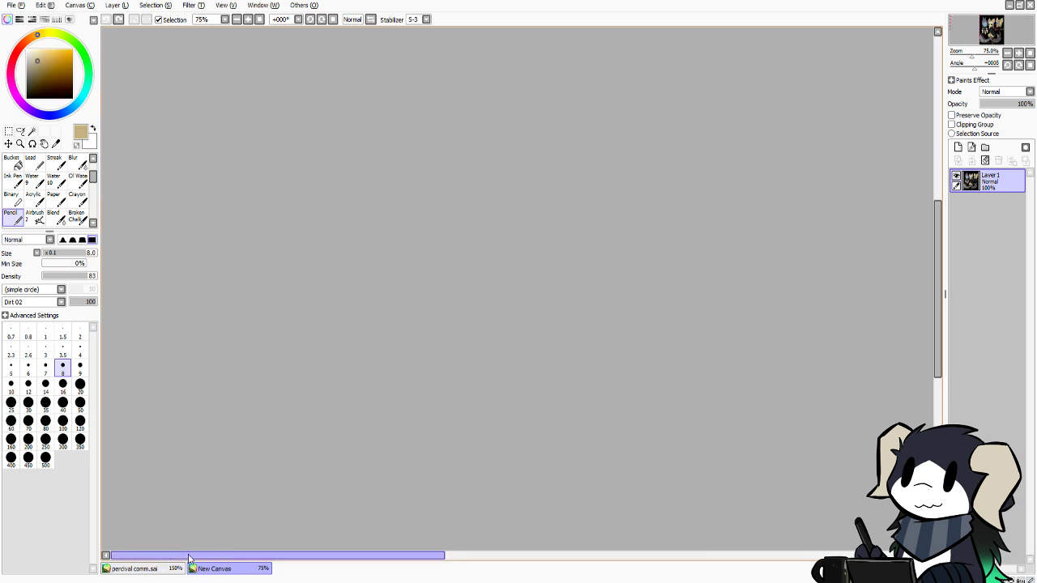
drag(187, 556, 464, 575)
scroll(465, 578, left, 2)
click(133, 569)
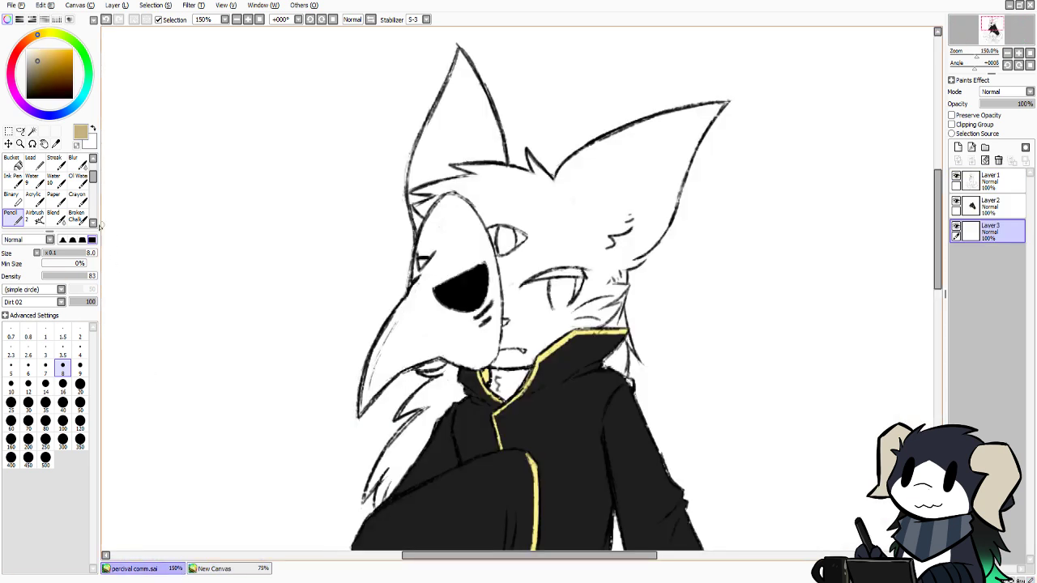
Bucket-fill the face, both ears and the small fur area beside the mask with the tan color
click(16, 165)
click(512, 221)
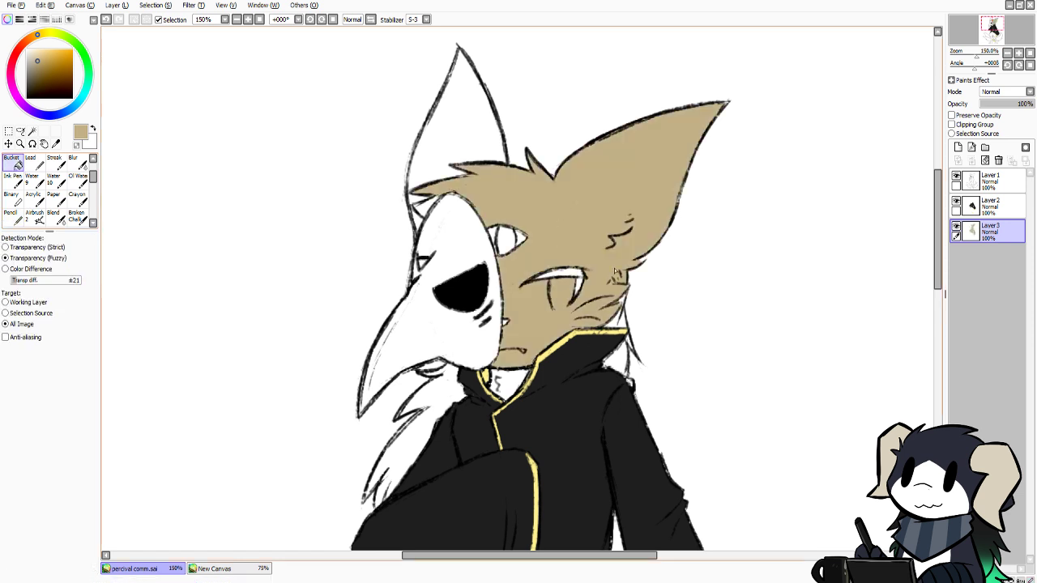
click(464, 146)
click(418, 216)
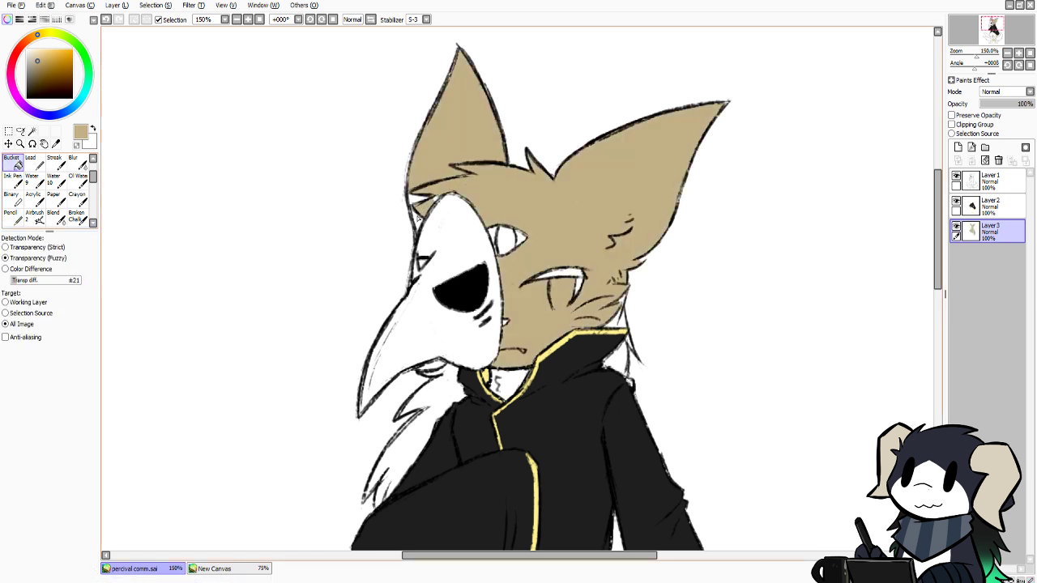
Set the Pencil size to 20 and paint tan into the gaps beside the mask, in the lower eye and behind the collar
click(11, 216)
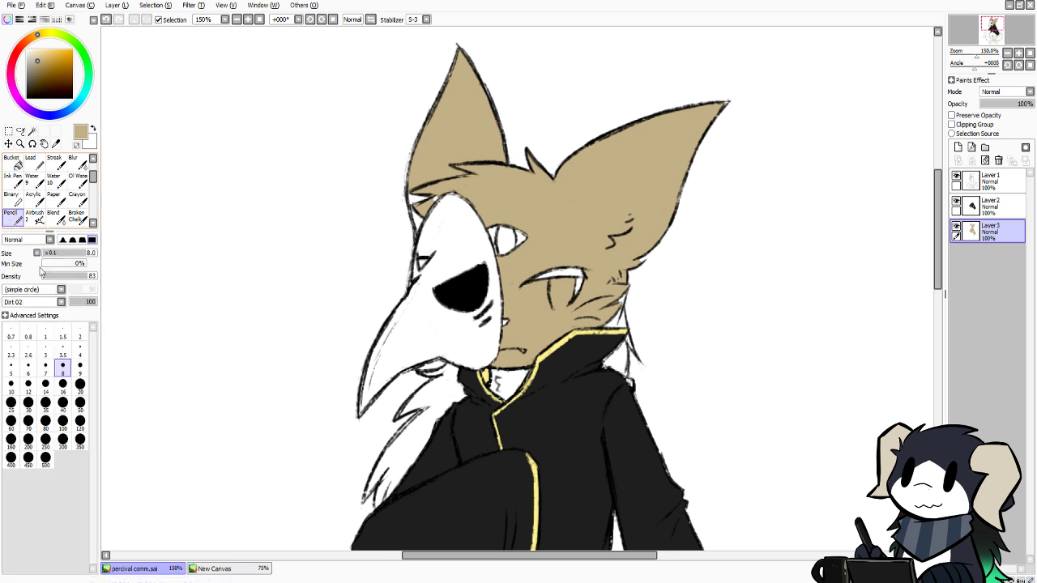
mouse_move(418, 184)
mouse_down()
mouse_move(417, 197)
mouse_move(428, 186)
mouse_move(423, 204)
mouse_move(430, 191)
mouse_move(420, 218)
mouse_up()
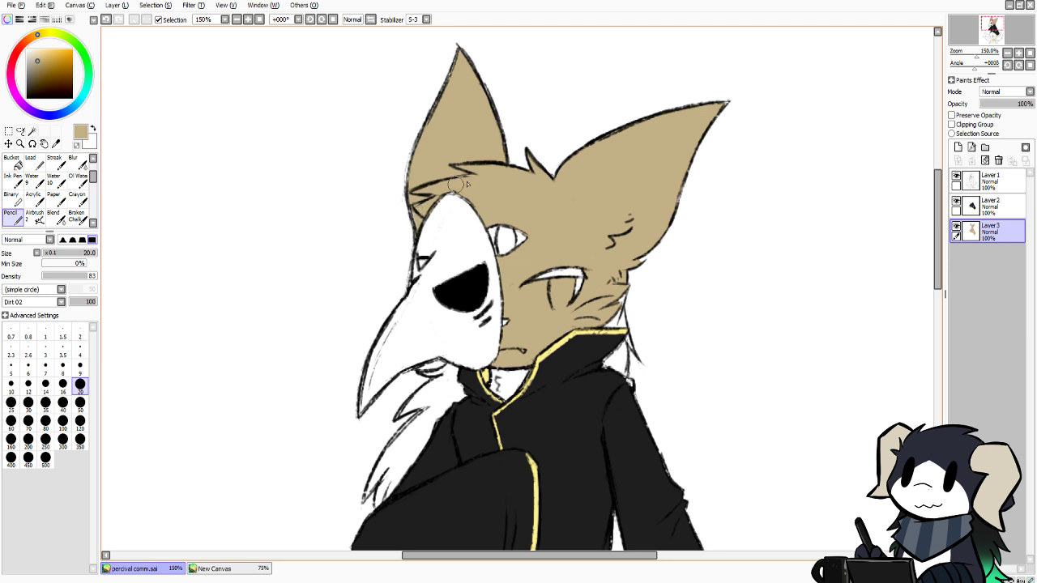
mouse_move(548, 280)
mouse_down()
mouse_move(535, 271)
mouse_move(577, 271)
mouse_move(568, 305)
mouse_up()
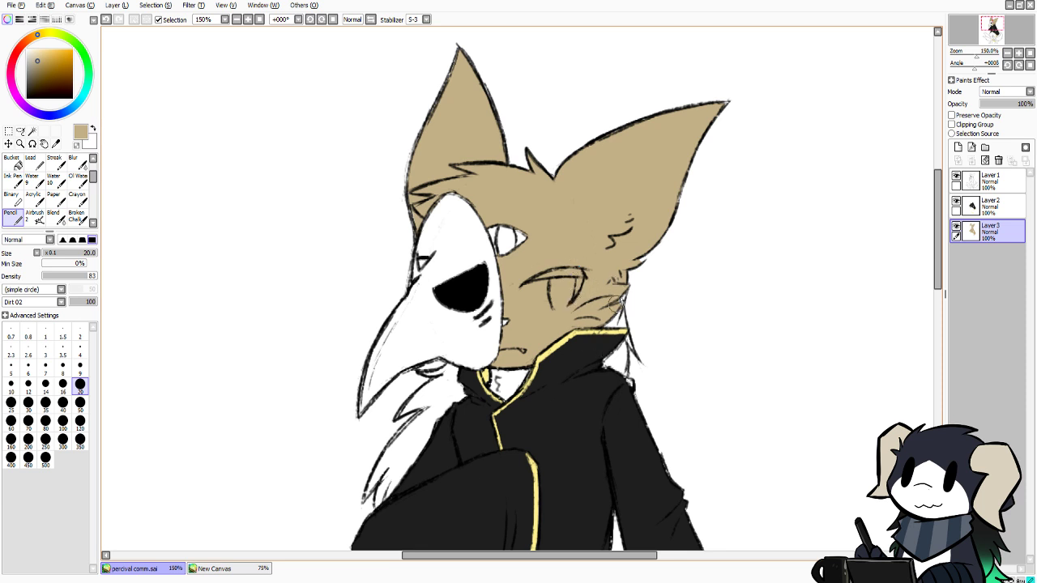
mouse_move(614, 316)
mouse_down()
mouse_move(612, 329)
mouse_move(616, 375)
mouse_move(619, 340)
mouse_move(623, 373)
mouse_up()
drag(618, 310, 629, 342)
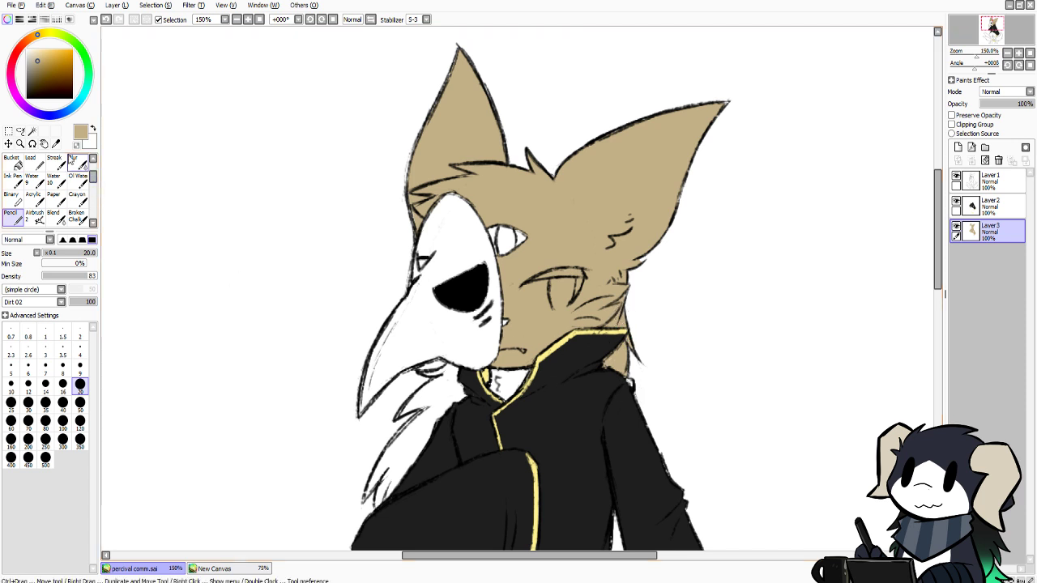
Sample the coat's black and paint the small gap at the back of the shoulder on the coat layer, Layer 2
alt+click(582, 410)
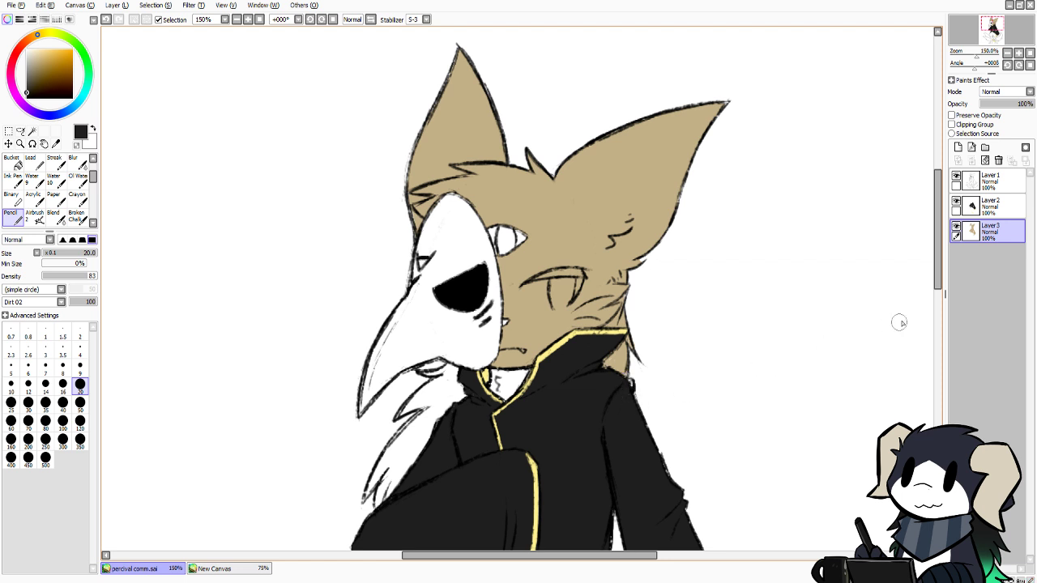
click(990, 207)
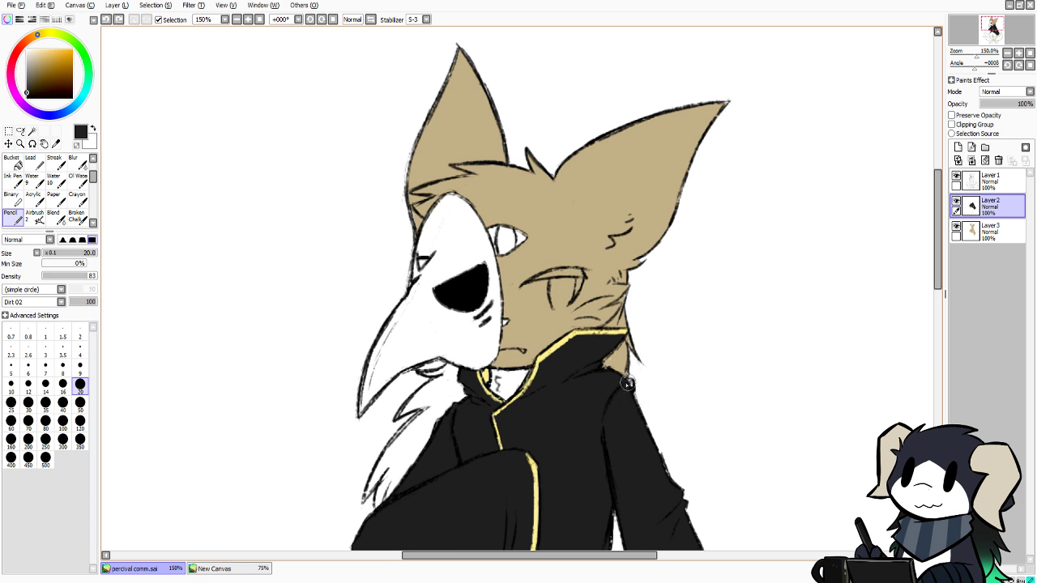
drag(628, 383, 628, 391)
Sample the fur tan on Layer 3 and paint the neck area inside the open collar
click(982, 237)
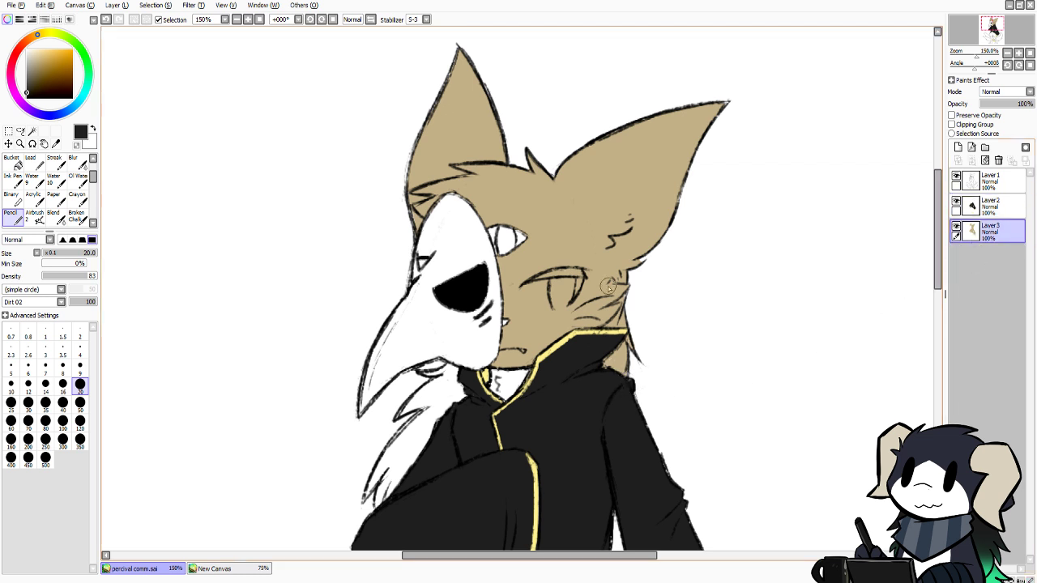
right_click(513, 303)
mouse_move(500, 366)
mouse_down()
mouse_move(487, 398)
mouse_move(506, 368)
mouse_move(496, 401)
mouse_move(512, 380)
mouse_move(524, 384)
mouse_up()
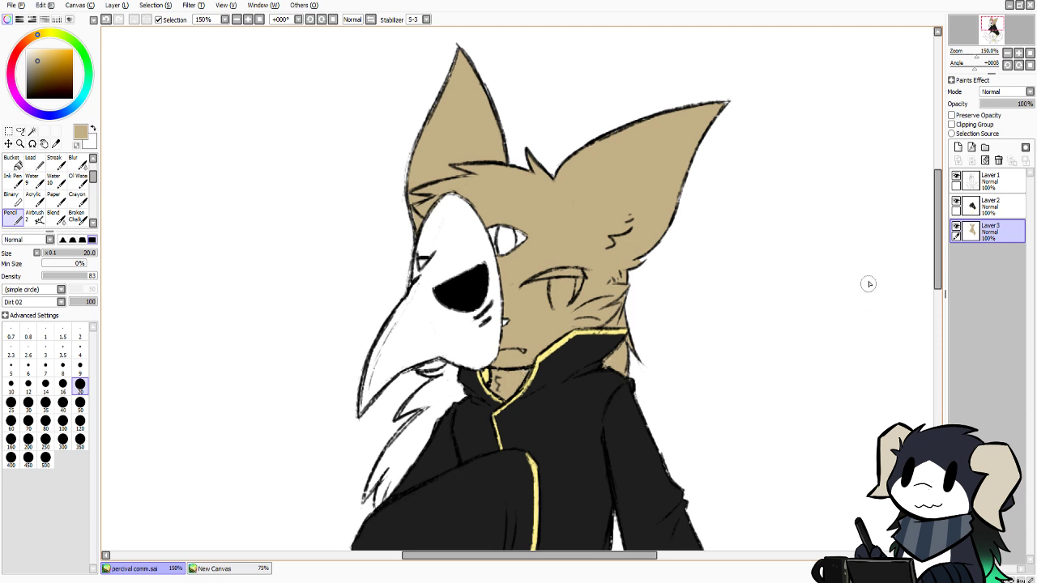
Bucket-fill the chest fur tuft below the beak with tan, then touch up its gaps and tips with the Pencil, ending at size 9
drag(934, 264, 936, 305)
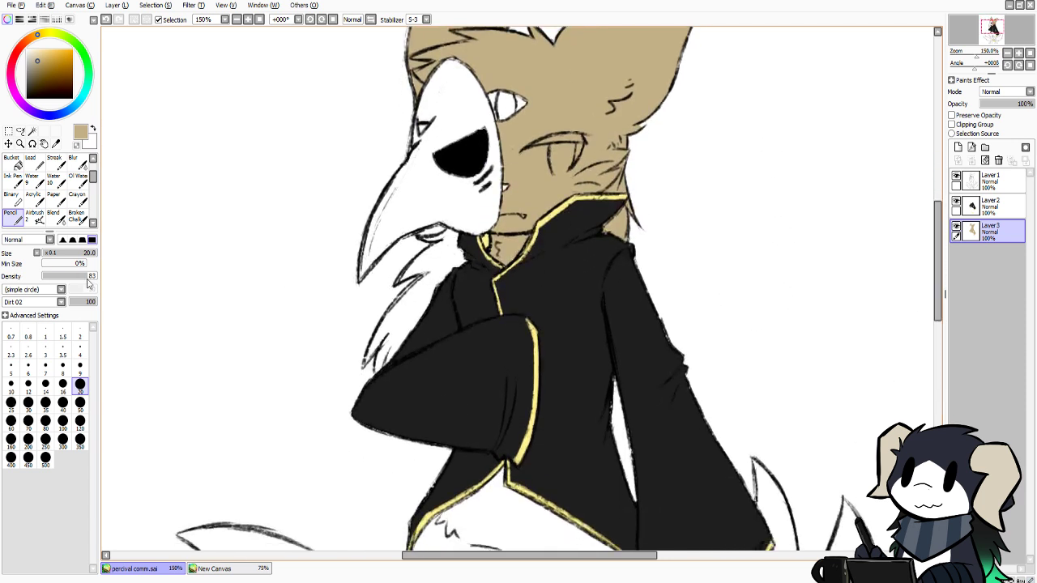
click(12, 162)
click(444, 259)
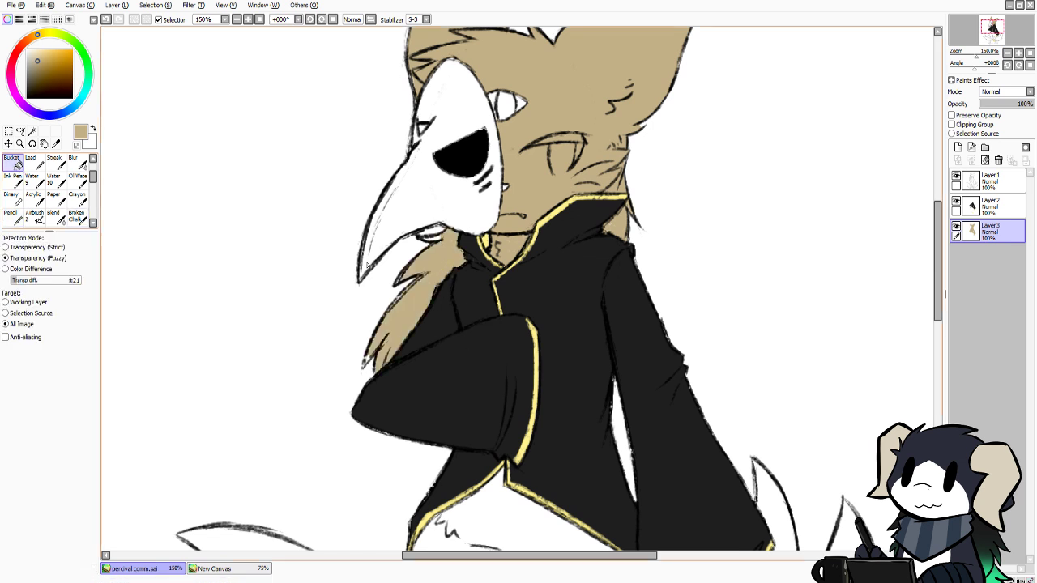
click(12, 215)
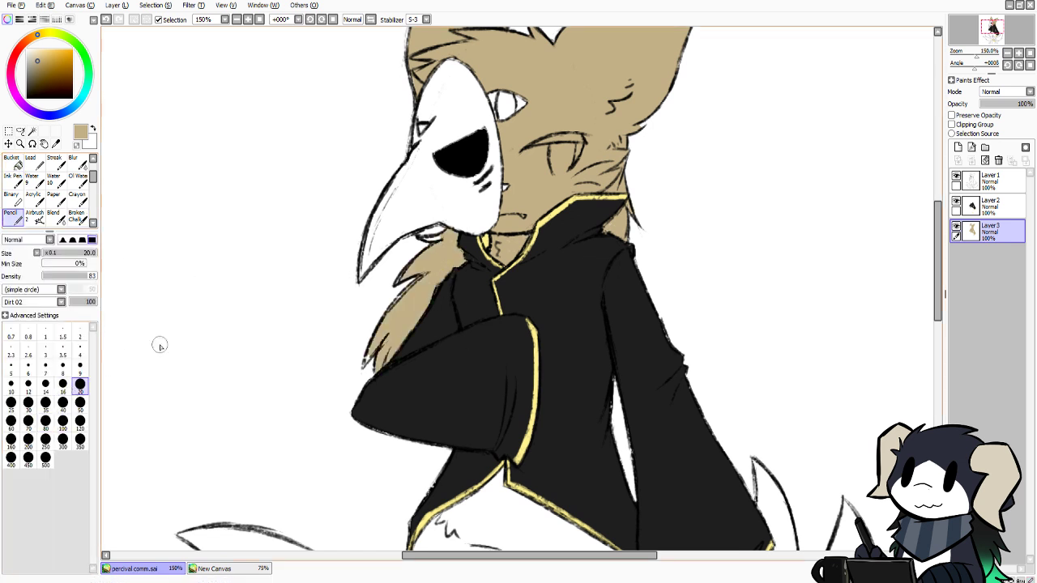
drag(434, 238, 442, 244)
drag(382, 344, 374, 353)
click(80, 365)
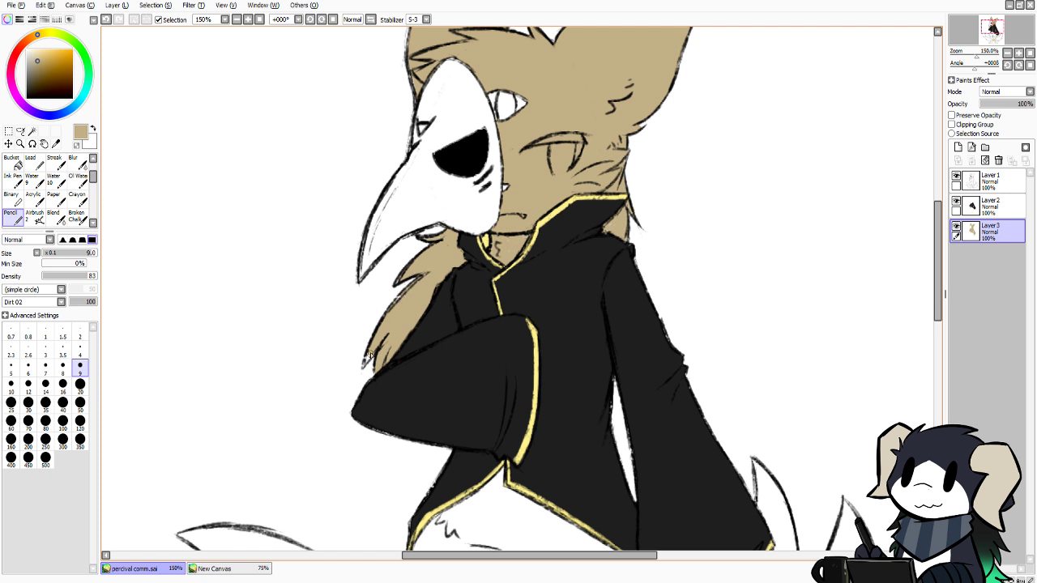
drag(372, 353, 365, 369)
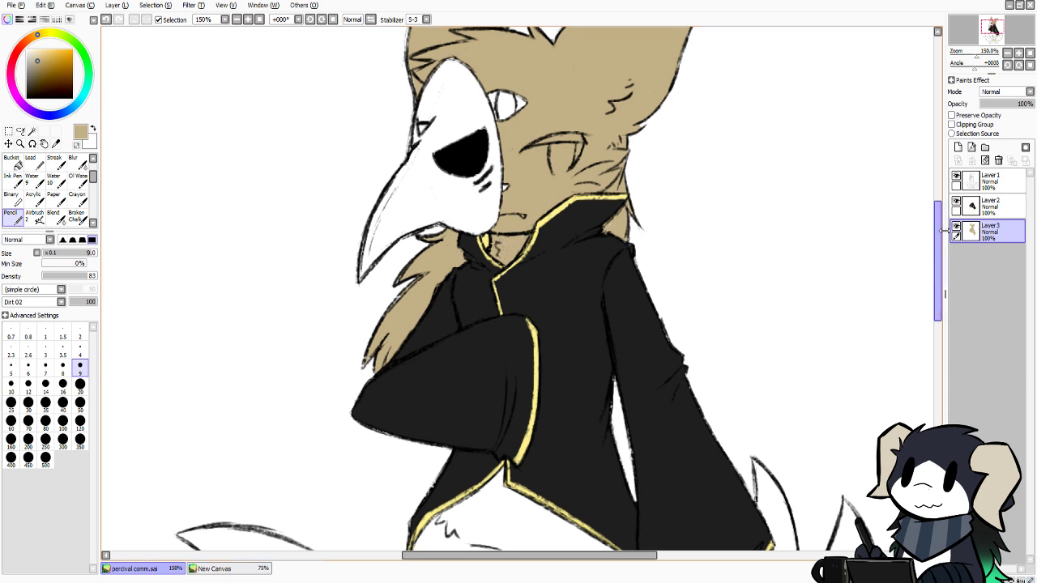
Check the character reference, close the fur edges above the lower legs in tan and bucket-fill both thighs
scroll(855, 260, up, 3)
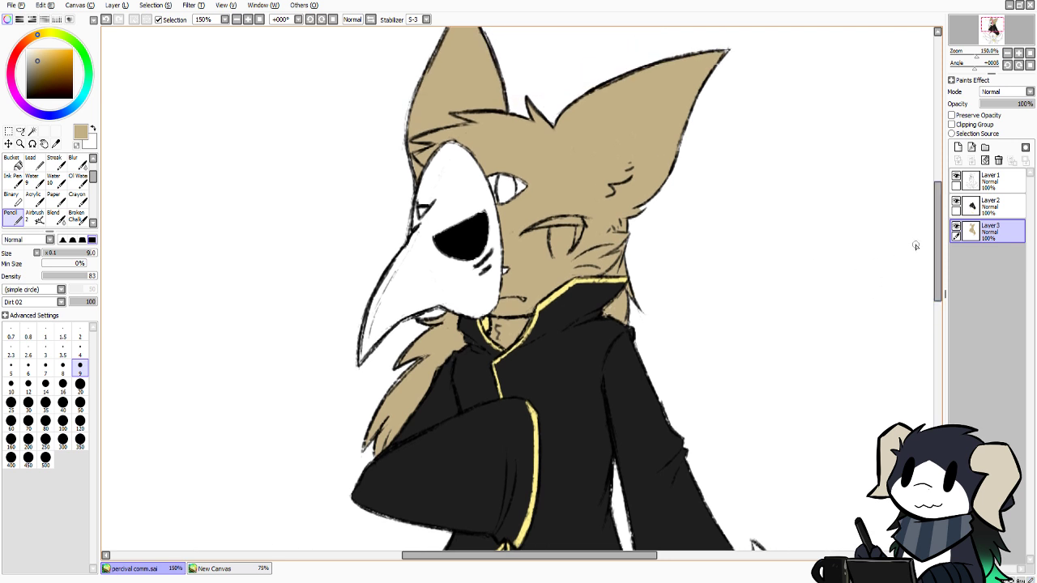
click(254, 573)
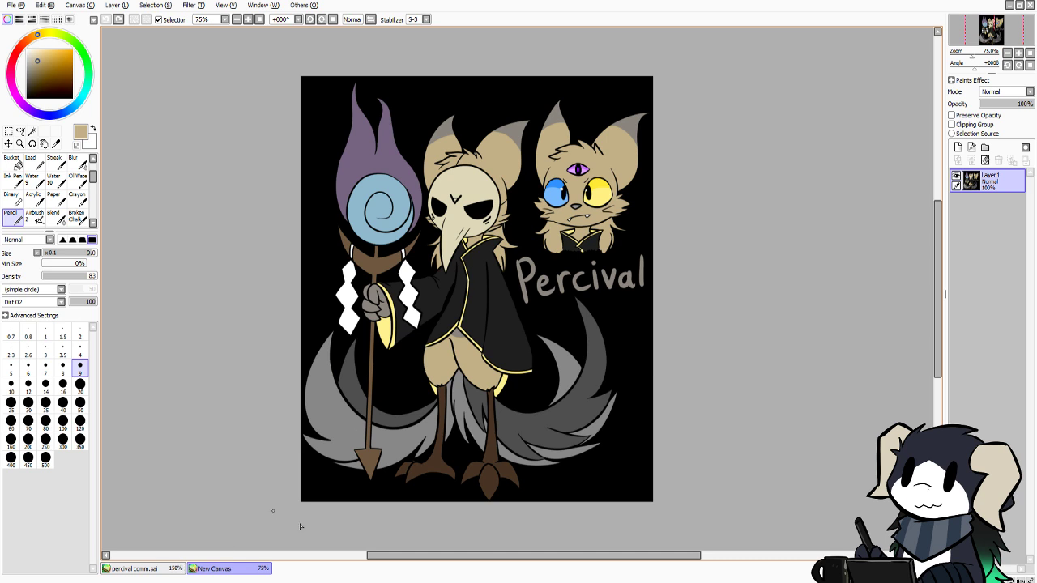
click(183, 570)
scroll(909, 353, down, 5)
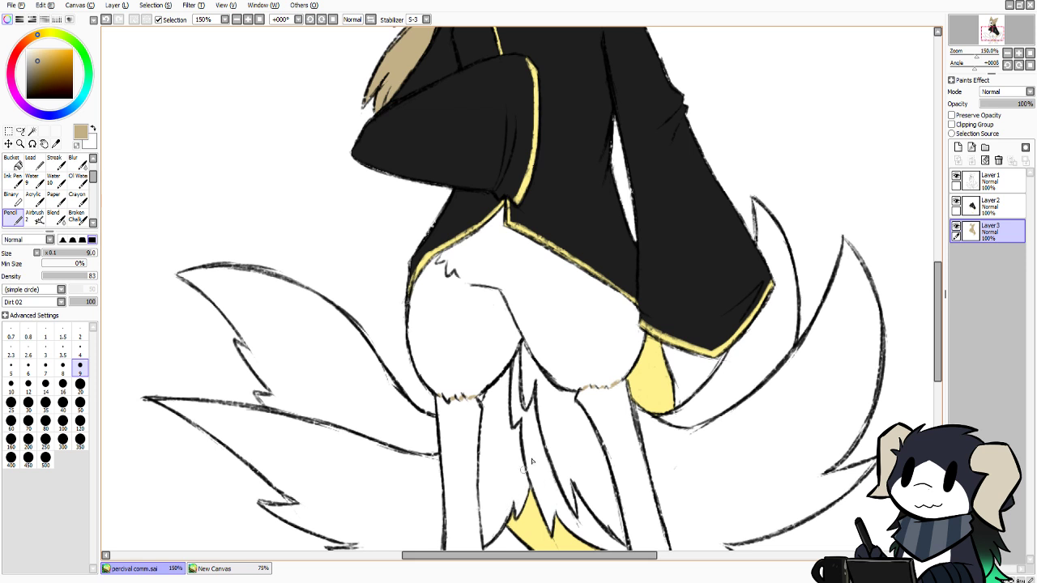
click(12, 162)
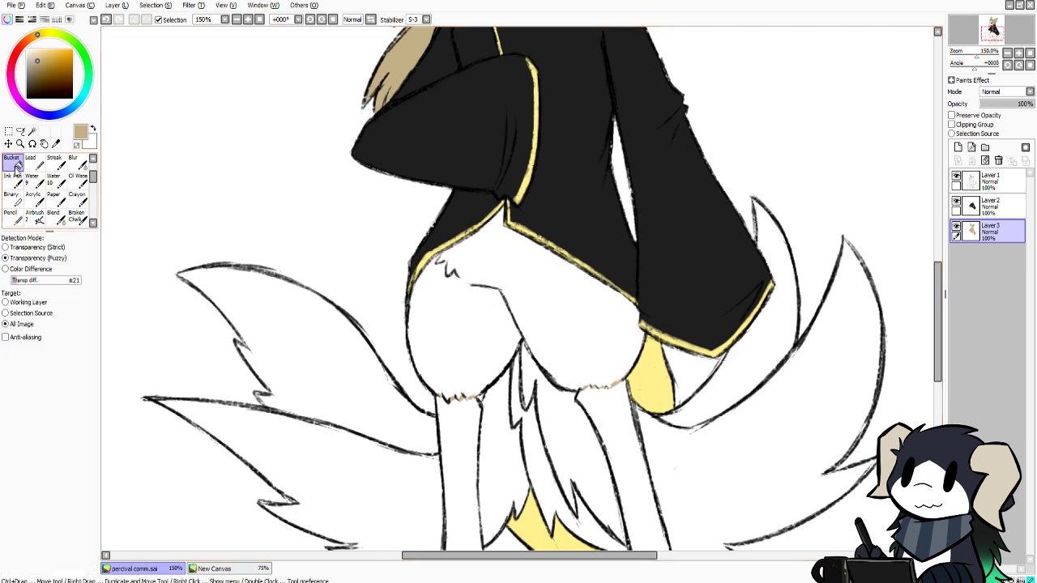
click(495, 319)
click(10, 215)
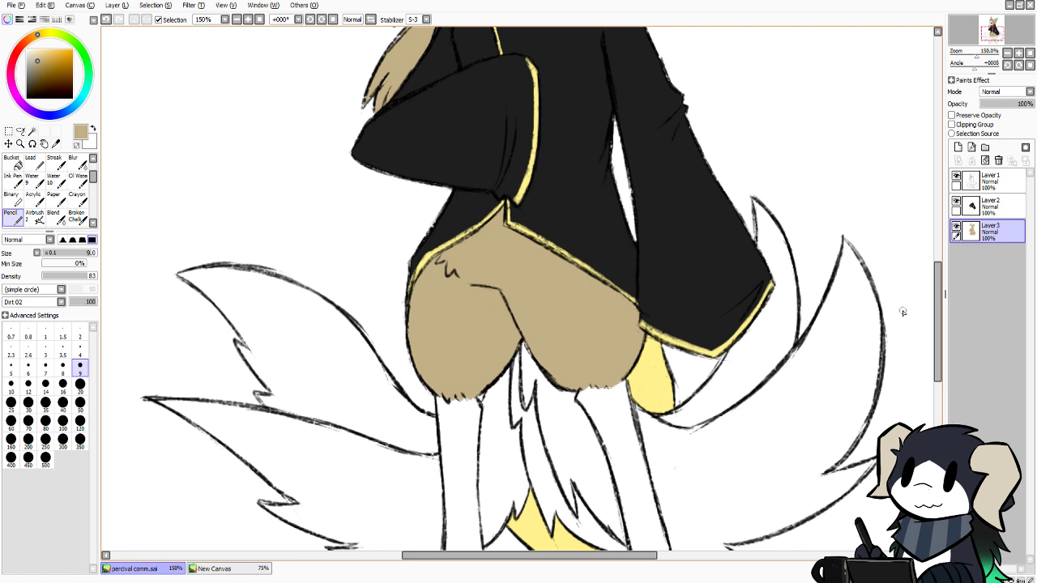
Sample the dark brown of the bird feet from the character reference and return to the percival comm.sai canvas
drag(938, 304, 932, 327)
click(215, 569)
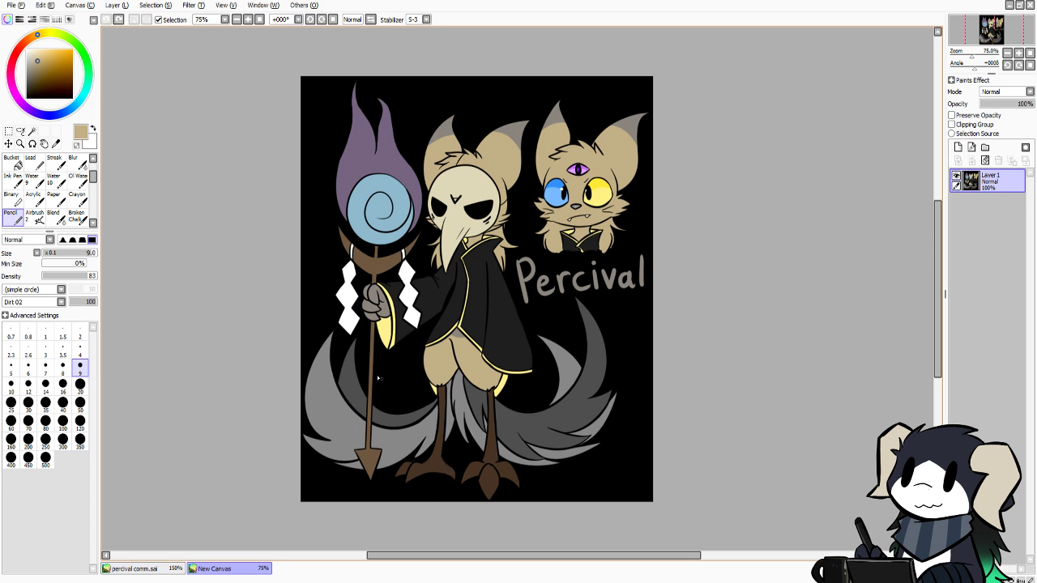
alt+click(435, 466)
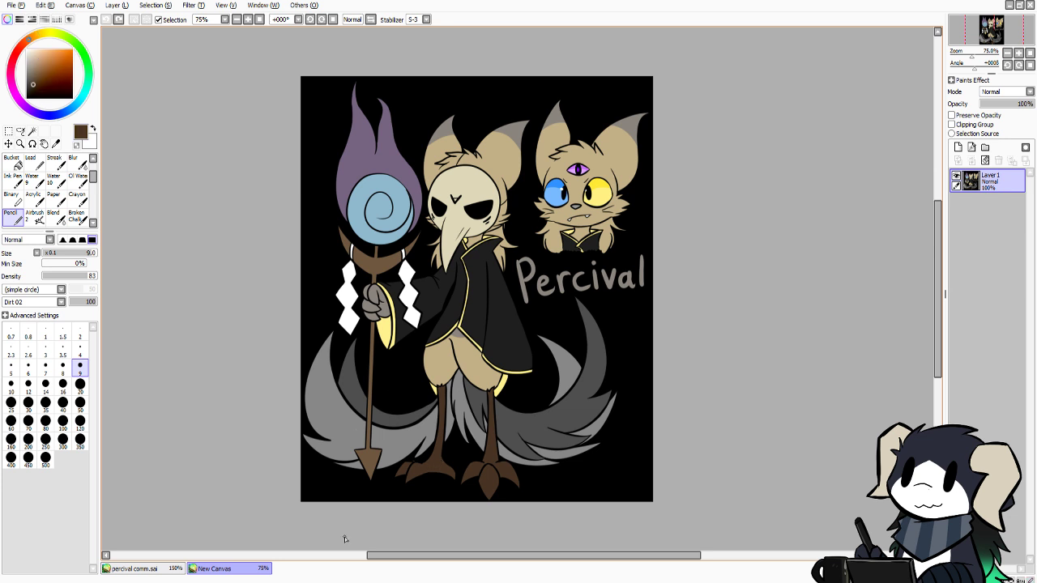
click(168, 571)
Add a layer beneath the tan fur layer and bucket-fill the leg nearest the hanging sleeve brown, undoing the spilled fill on the other leg
click(14, 166)
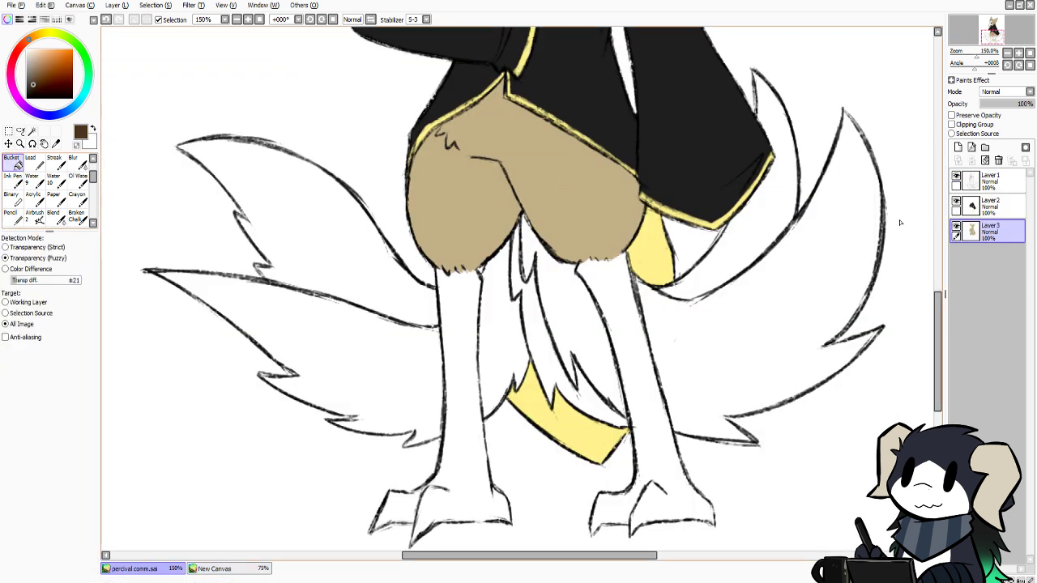
click(958, 147)
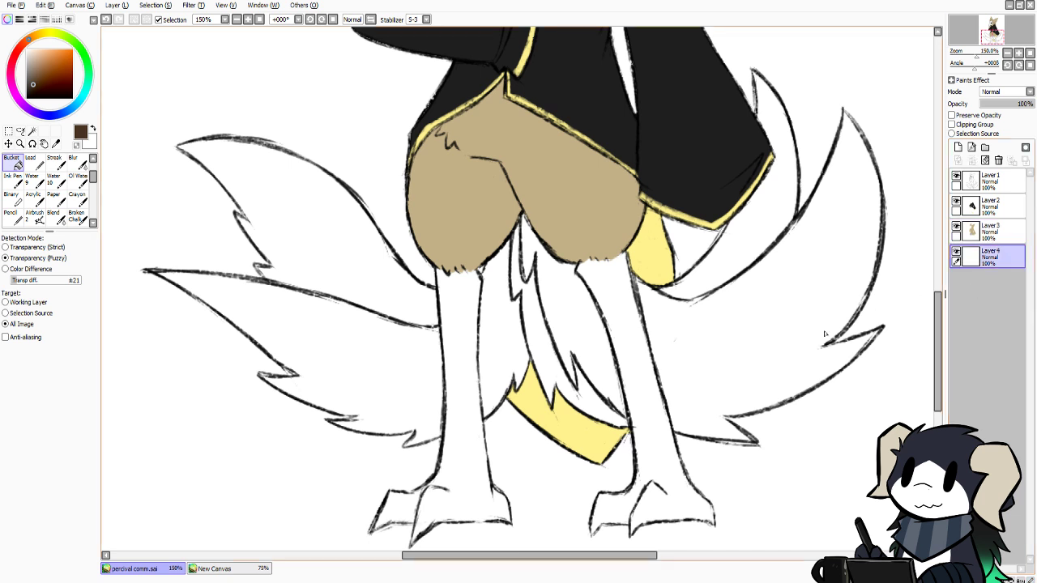
click(637, 382)
click(459, 372)
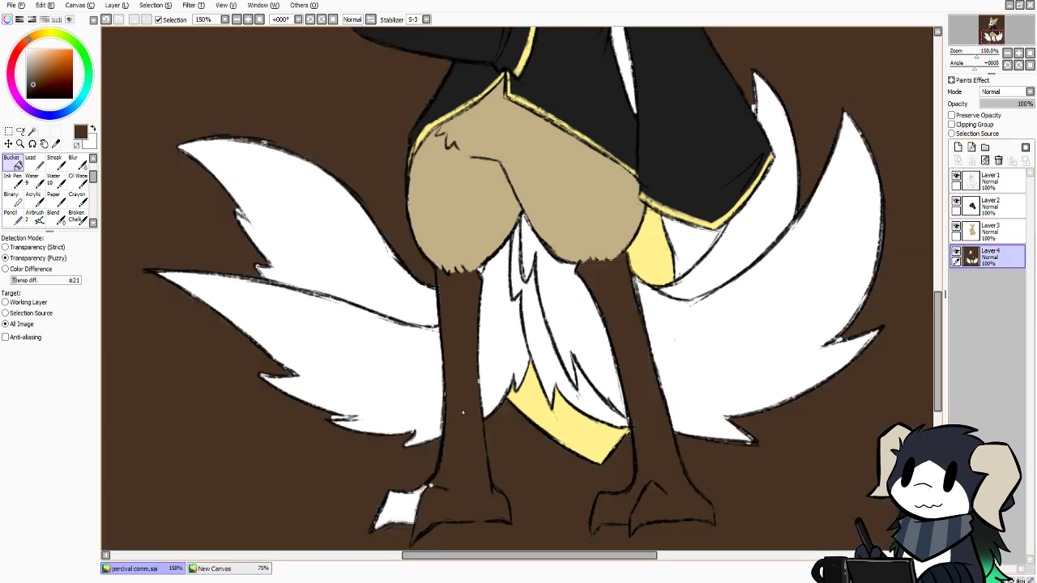
key(ctrl+z)
Close the gap in the unfilled foot's sole with brown Pencil and bucket-fill that leg and foot
click(11, 216)
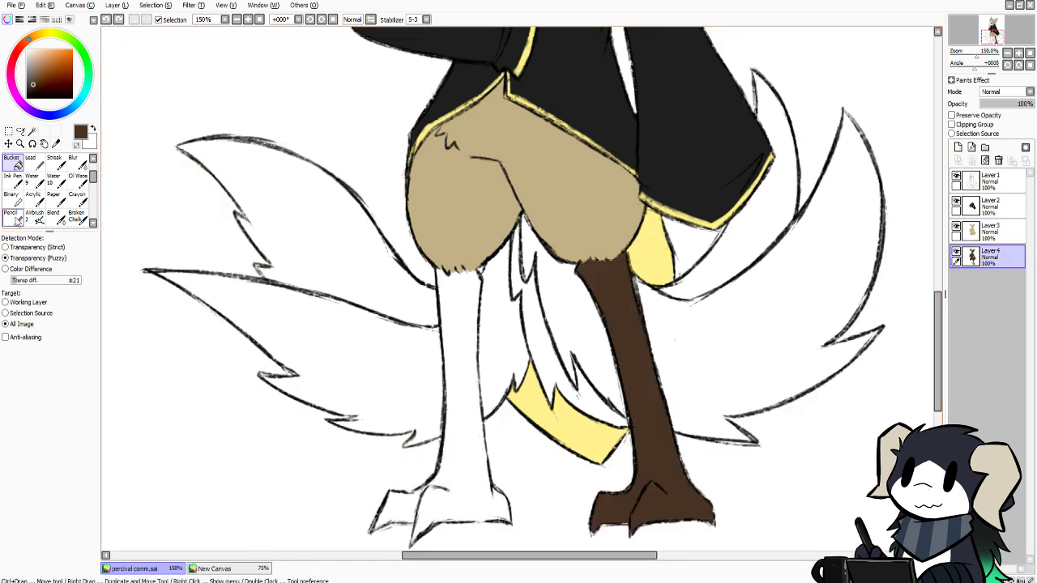
mouse_move(473, 524)
mouse_down()
mouse_move(492, 519)
mouse_move(461, 523)
mouse_move(485, 520)
mouse_up()
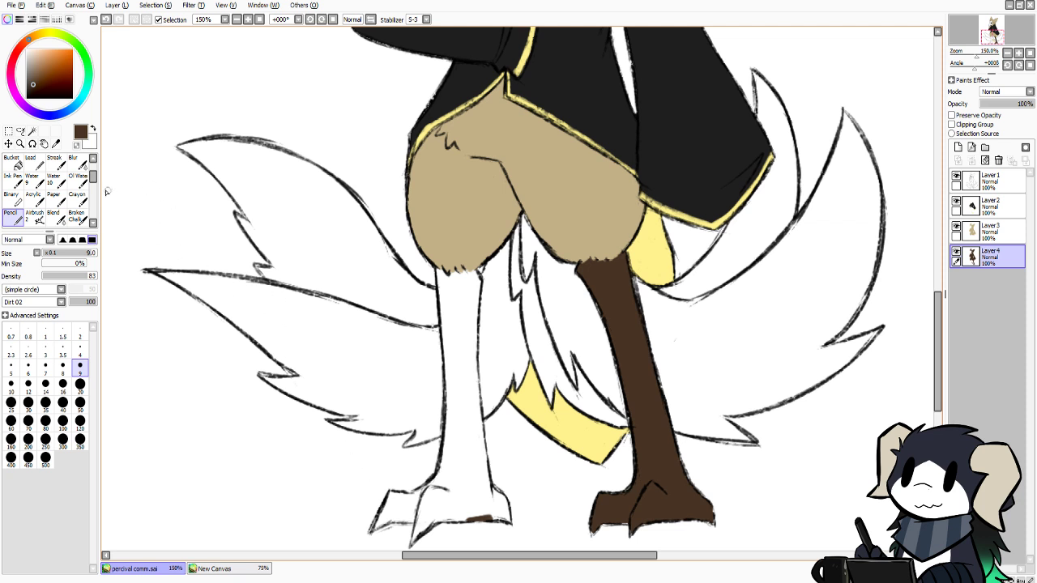
click(13, 162)
click(458, 439)
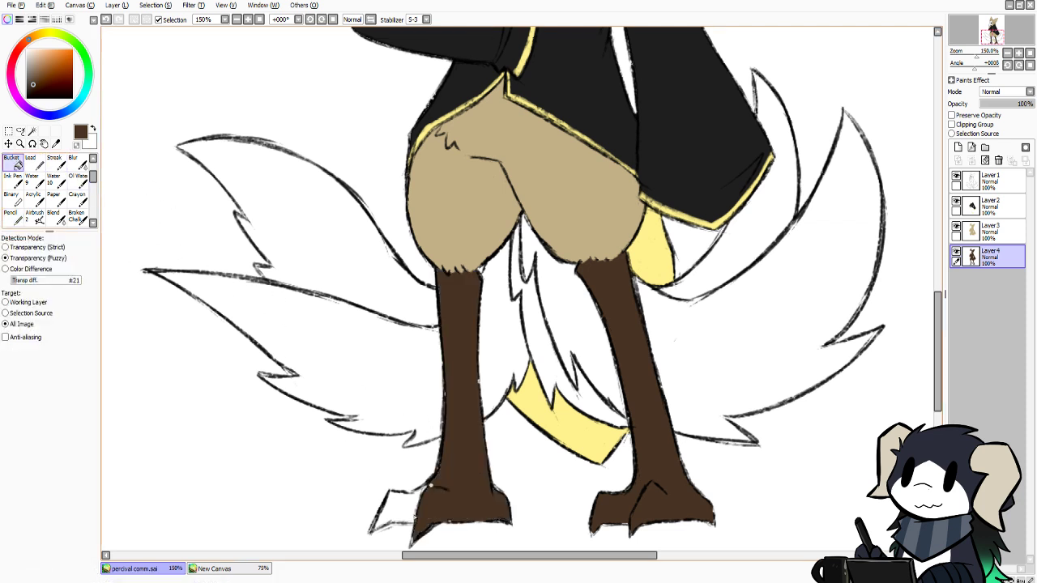
Paint the remaining outer toe and claw tip brown with the Pencil, redoing the misplaced stroke
click(13, 218)
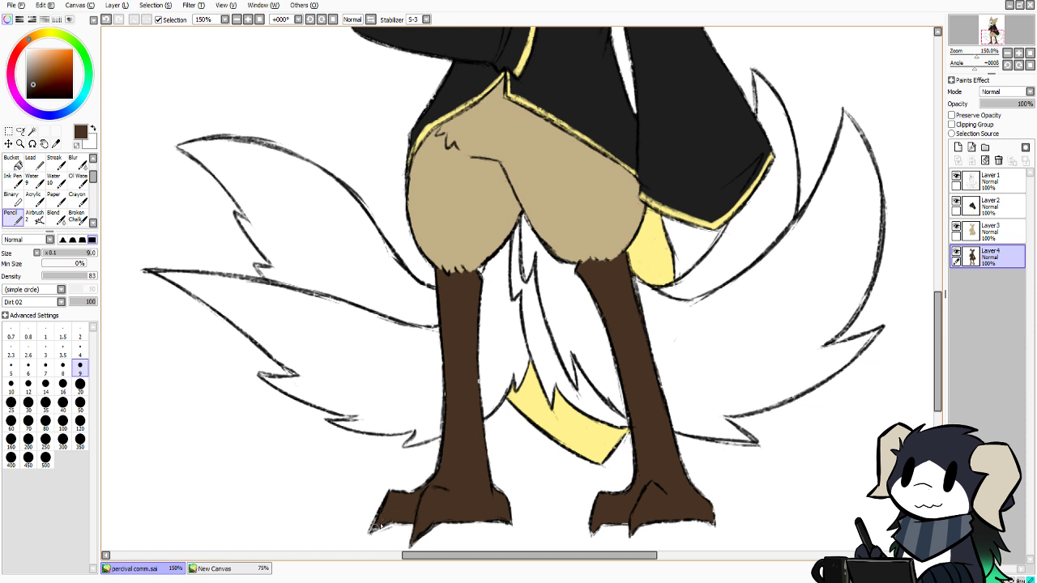
key(ctrl+z)
drag(375, 529, 384, 523)
scroll(936, 357, down, 3)
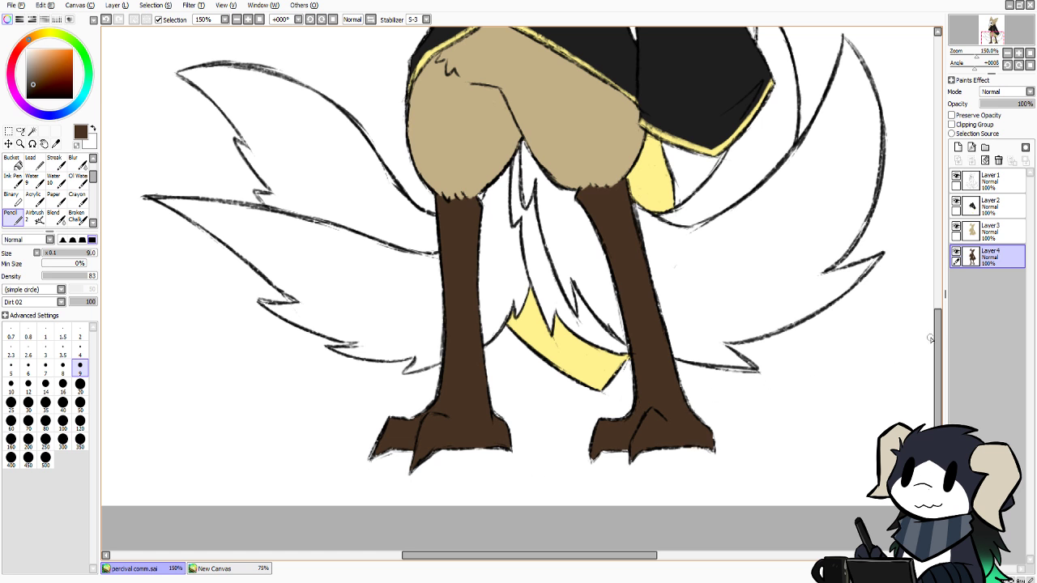
Add a new layer beneath the brown leg layer and sample the tail's mid grey from the character reference
mouse_move(944, 339)
mouse_down()
mouse_move(942, 317)
mouse_move(940, 329)
mouse_up()
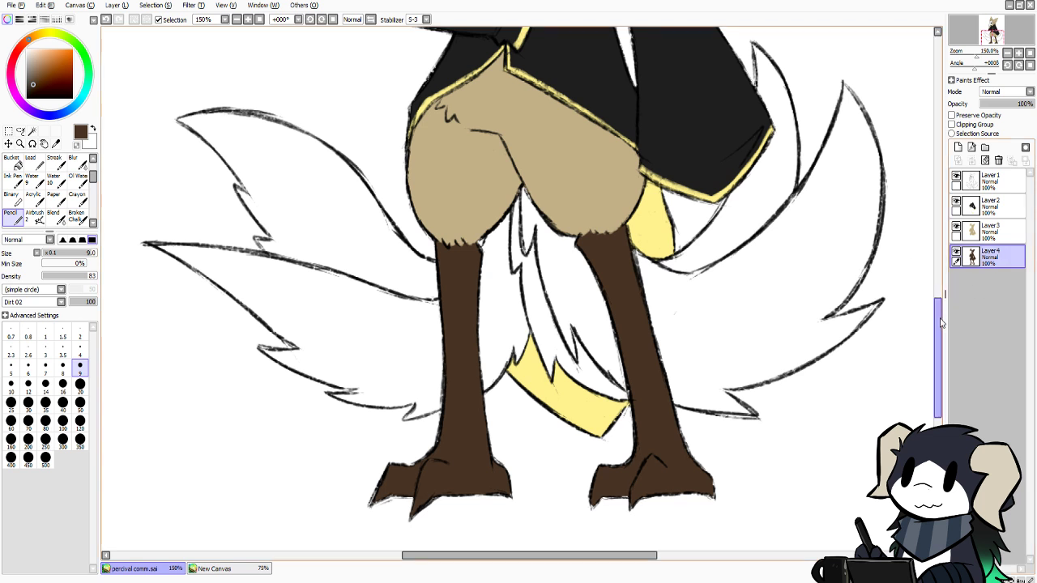
scroll(944, 340, up, 2)
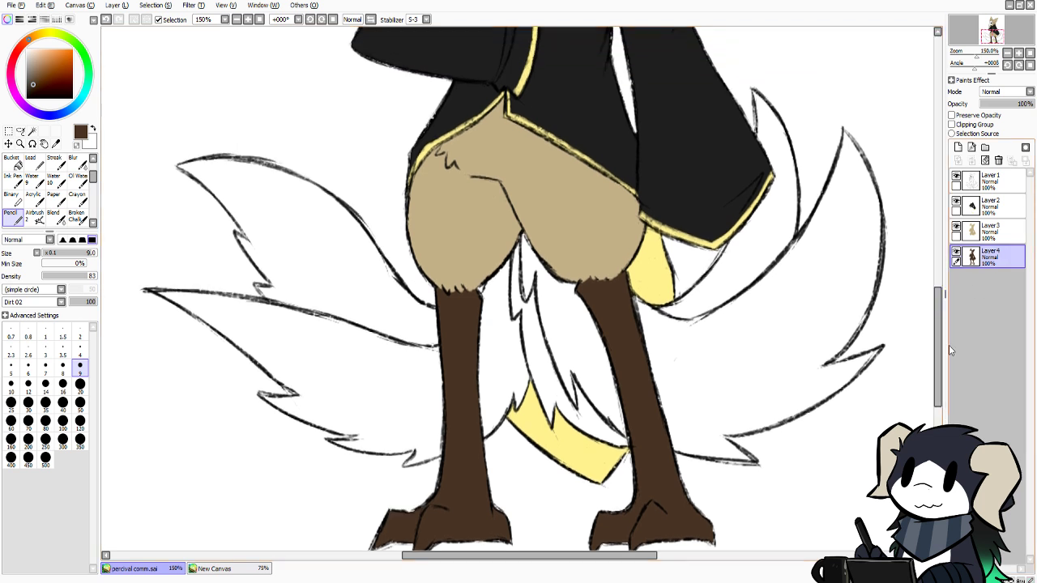
click(12, 162)
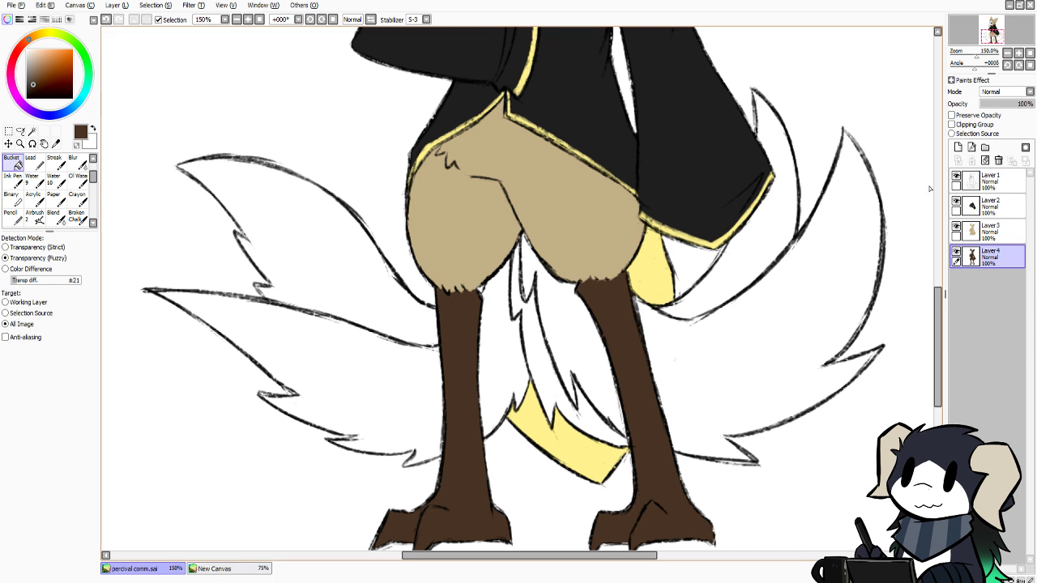
click(957, 147)
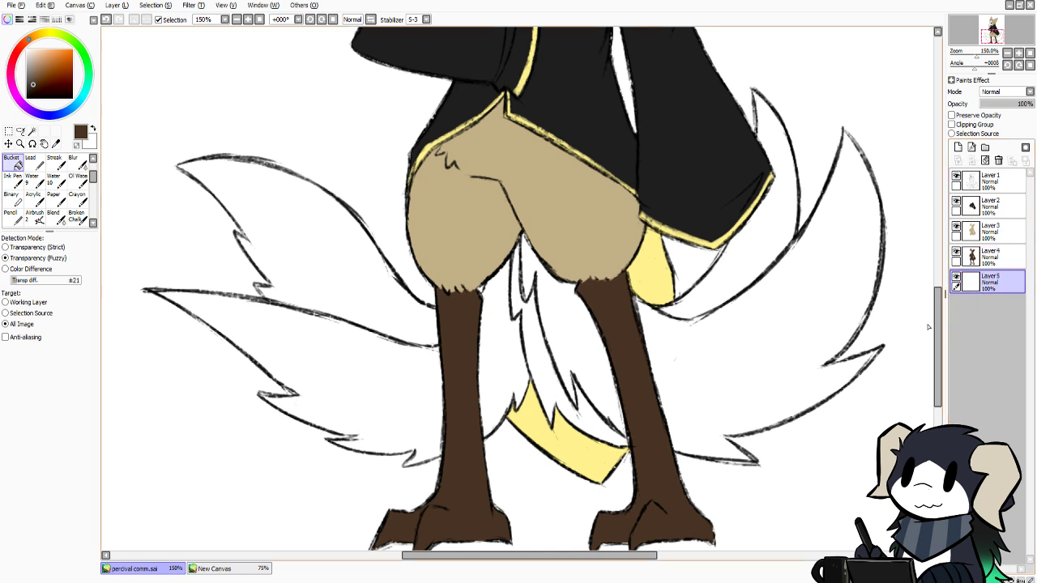
click(228, 571)
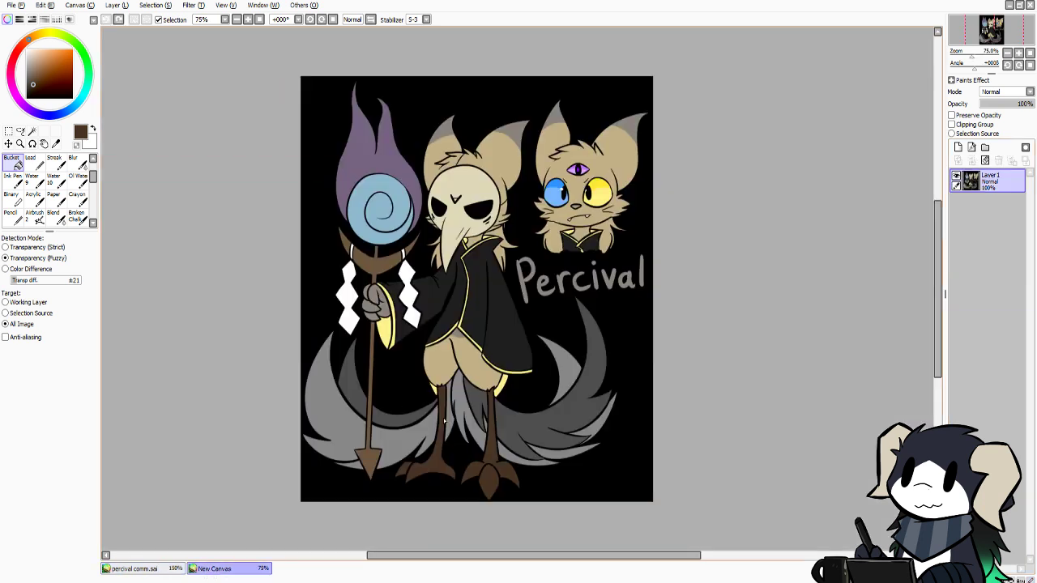
click(153, 570)
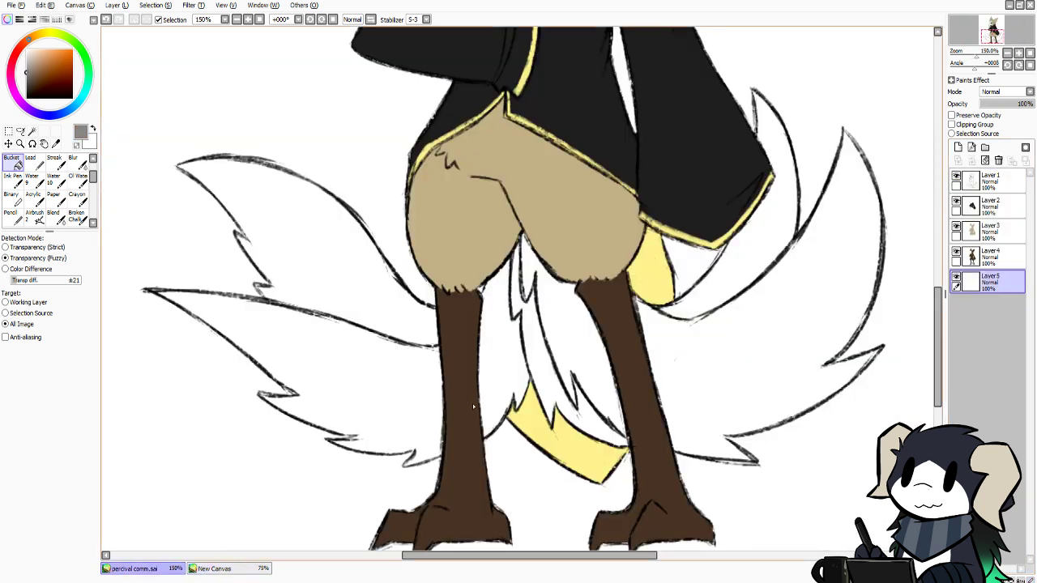
Bucket-fill the lower outer tail, its continuation between the legs and the area beside the sleeve-side leg with grey
click(409, 379)
click(505, 353)
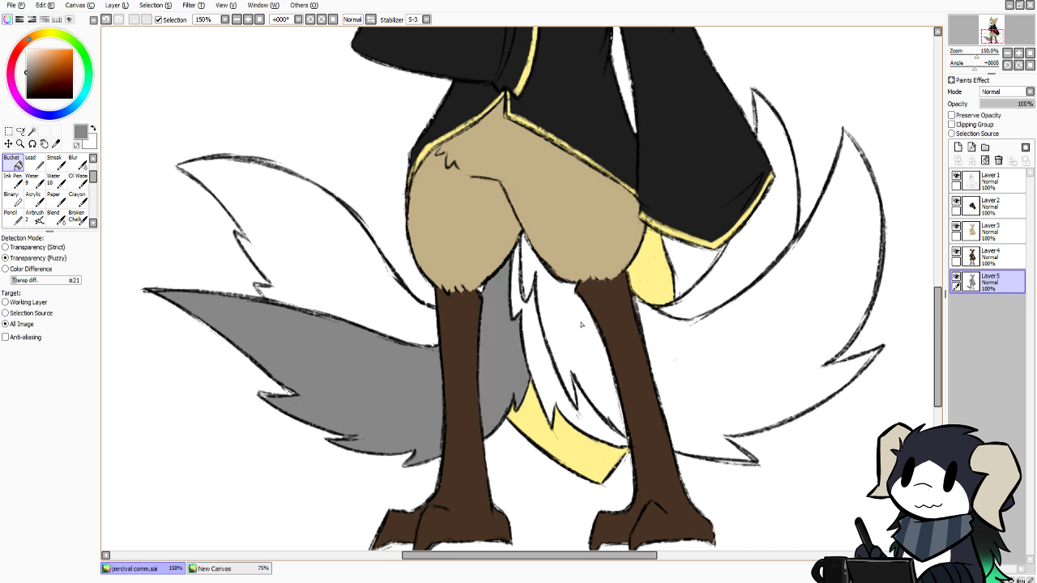
click(559, 339)
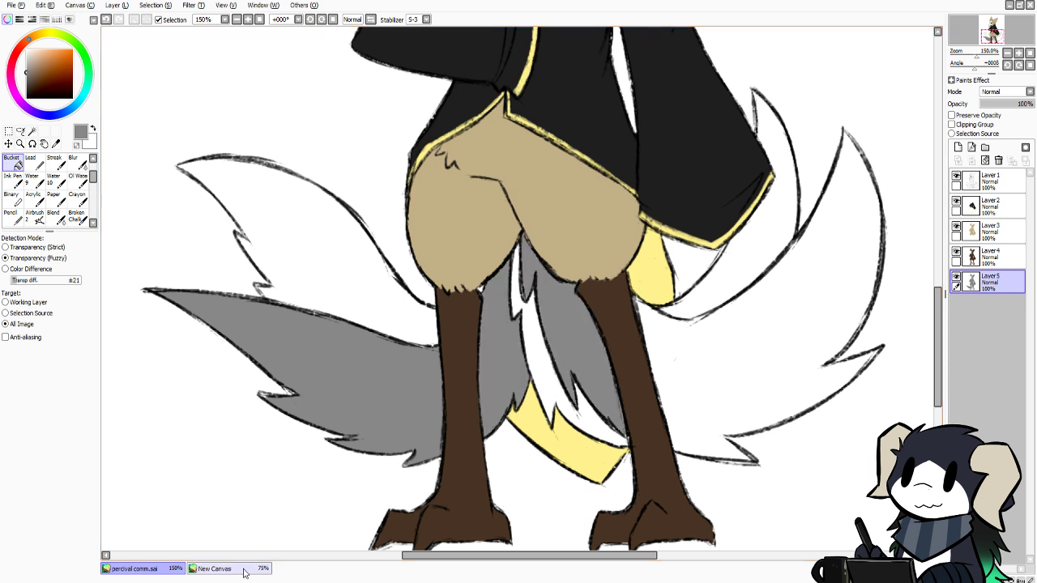
Check the tails on the reference, undo the last grey fill, and bucket-fill the middle tail strip and the tail behind the sleeve
click(203, 570)
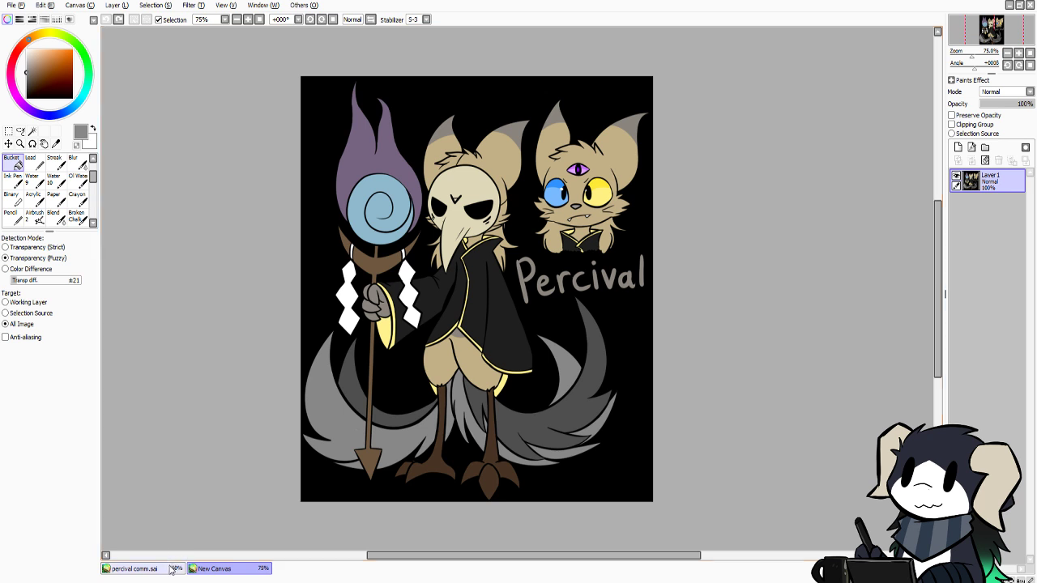
click(177, 572)
key(ctrl+z)
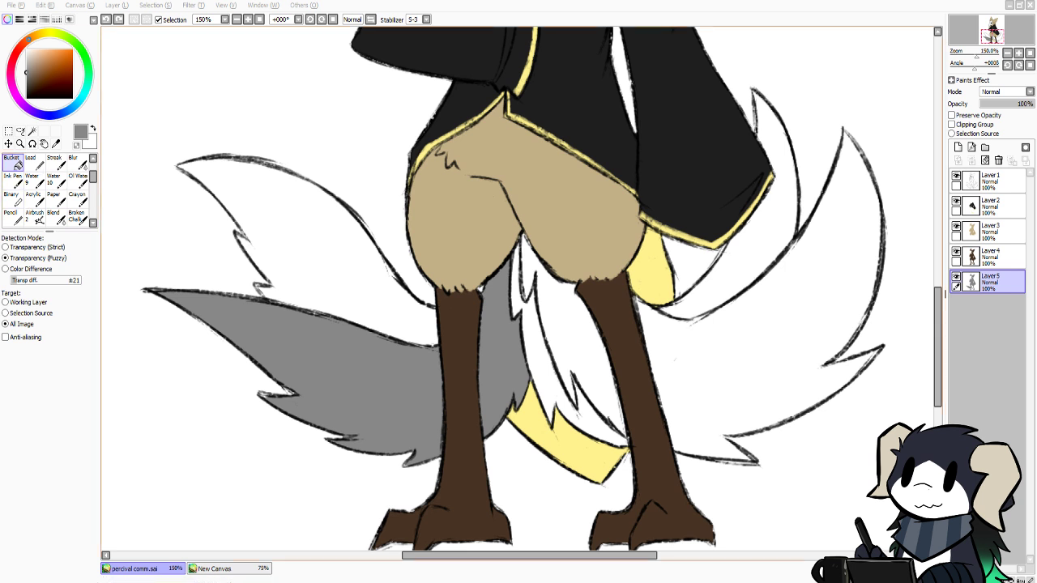
click(606, 418)
click(732, 281)
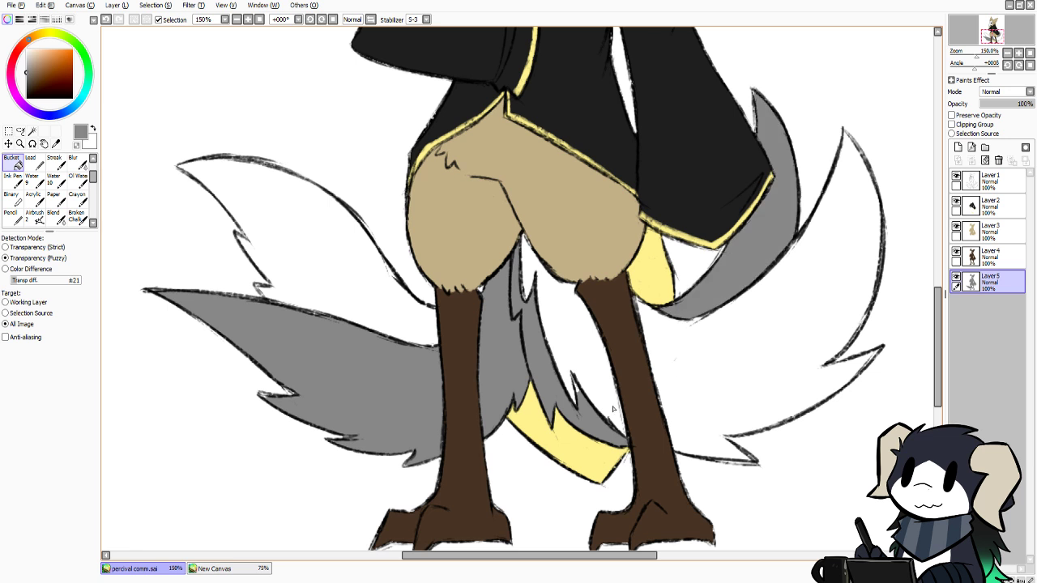
Compare the tails with the character reference and touch up the tip of the mid-grey middle tail strip with the Pencil at size 20
click(261, 569)
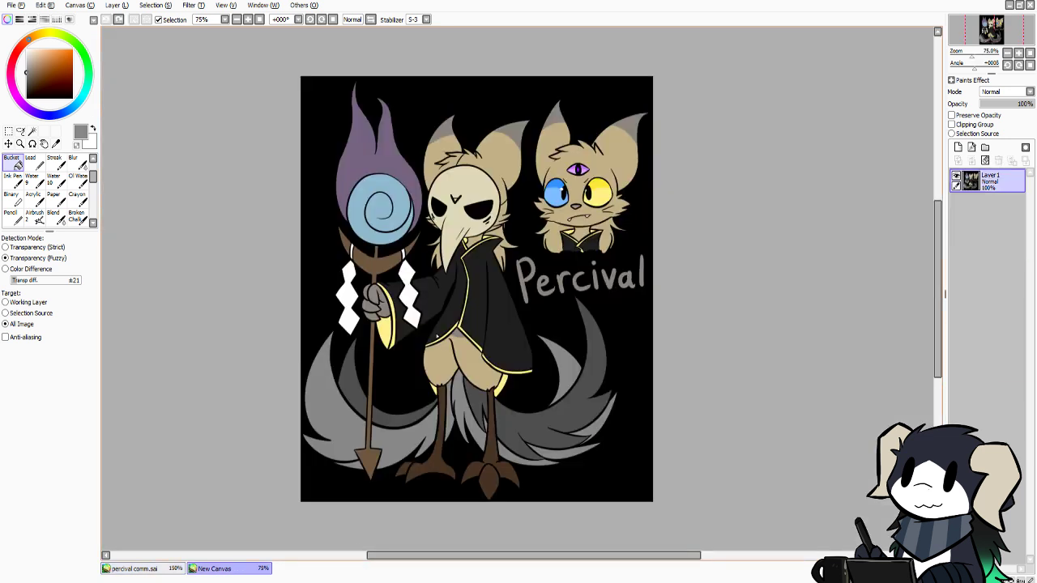
click(175, 573)
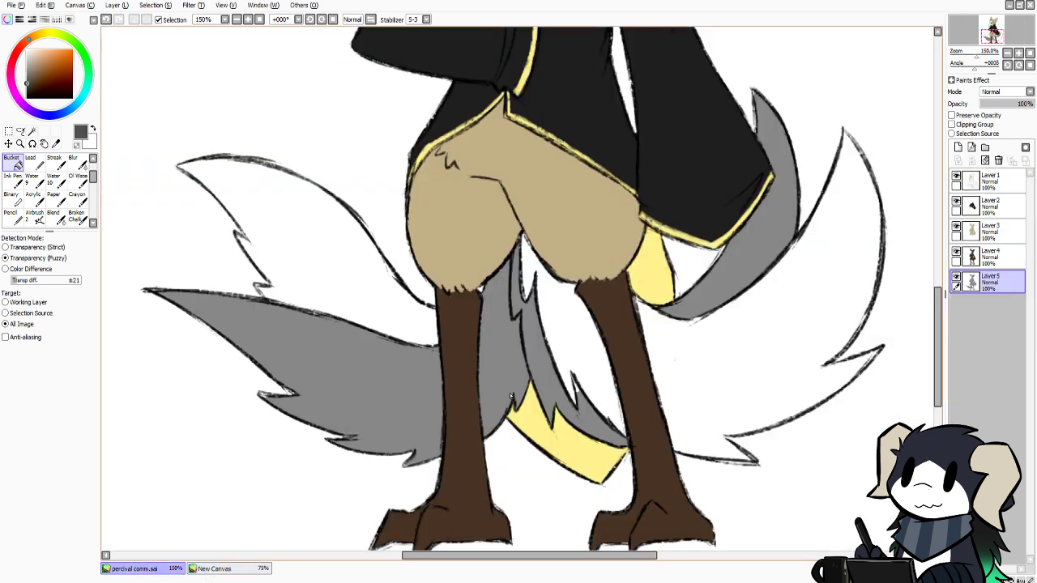
click(11, 216)
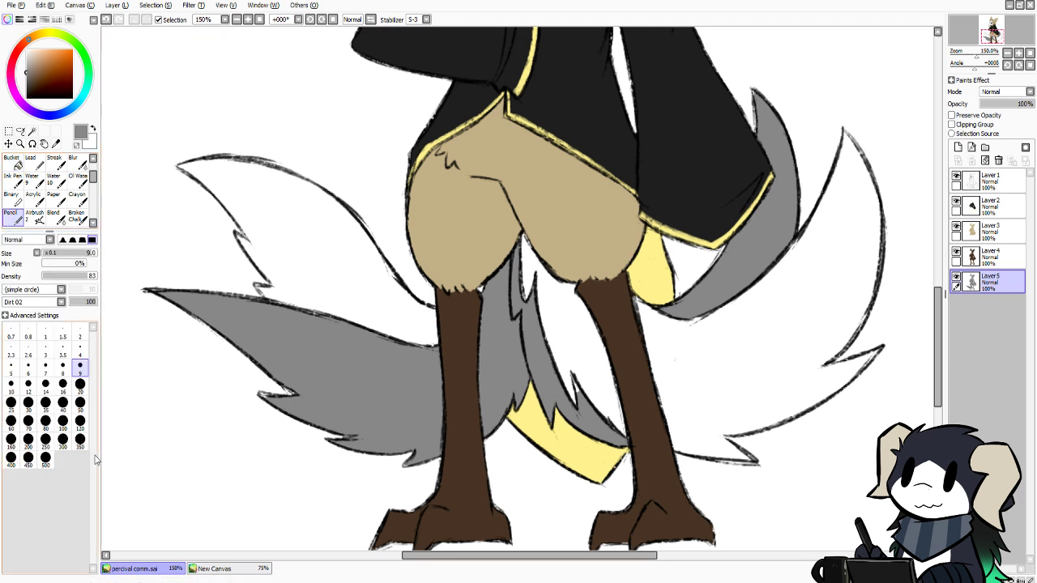
click(82, 391)
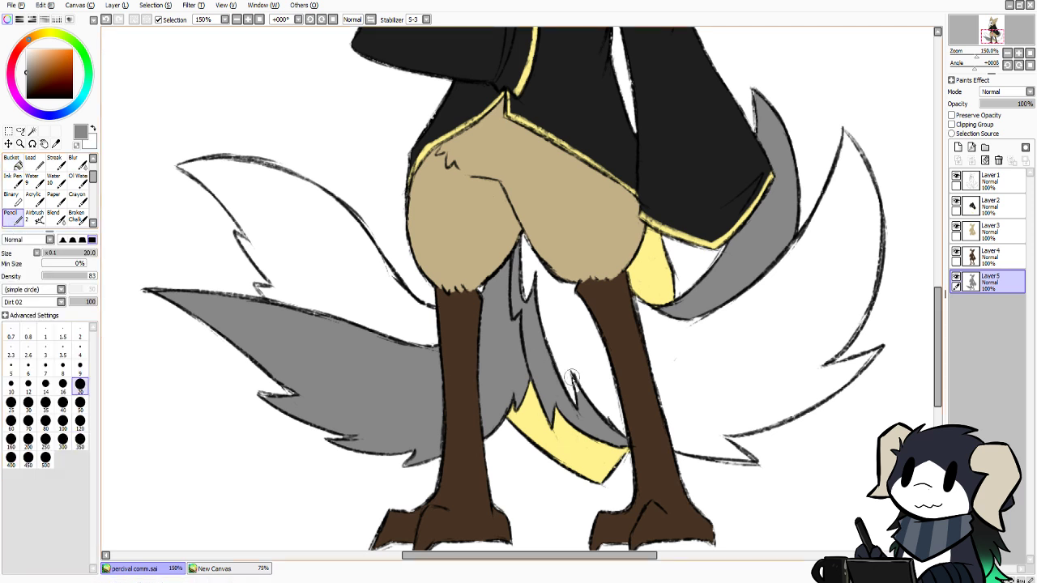
drag(575, 379, 585, 412)
key(ctrl+z)
drag(572, 376, 576, 387)
Sample the tail's dark grey from the character reference and switch to the Bucket for the commission drawing
click(232, 570)
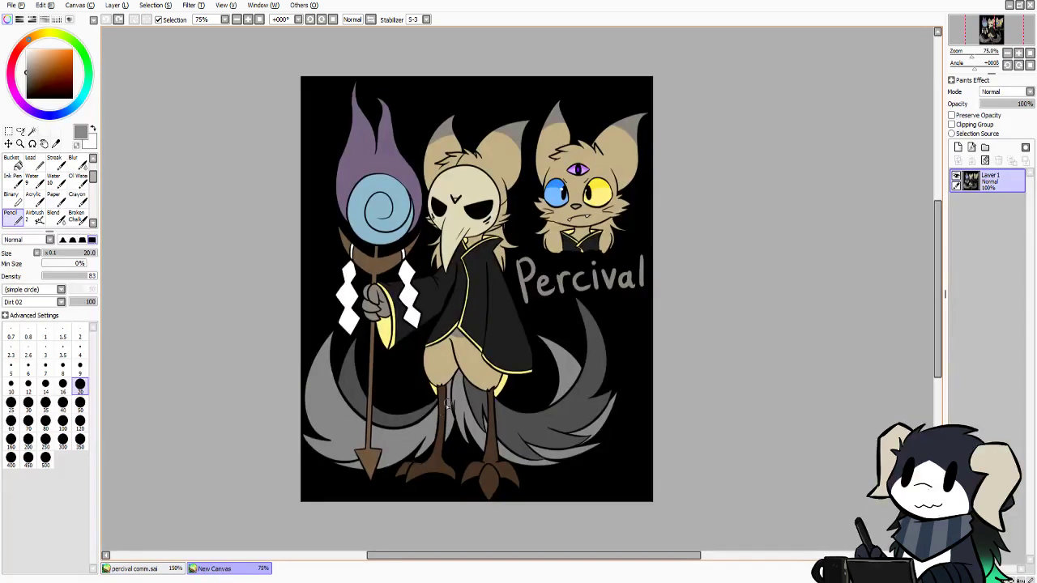
right_click(521, 418)
click(173, 570)
click(14, 163)
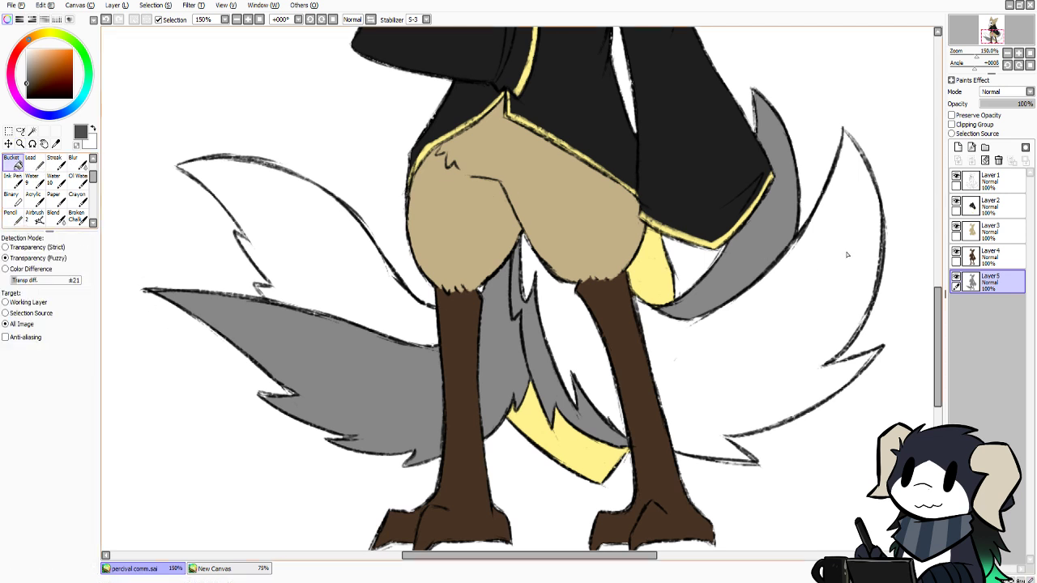
Add a new layer beneath the mid-grey tail layer and bucket-fill the remaining tail areas on both sides and between the legs dark grey
click(958, 149)
drag(988, 284, 983, 317)
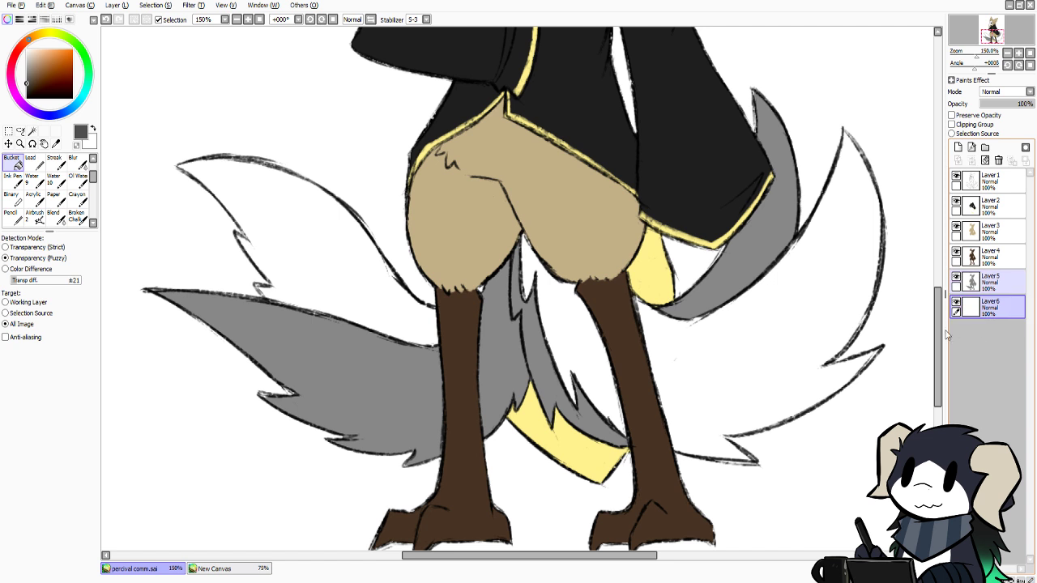
click(594, 345)
click(669, 378)
click(308, 235)
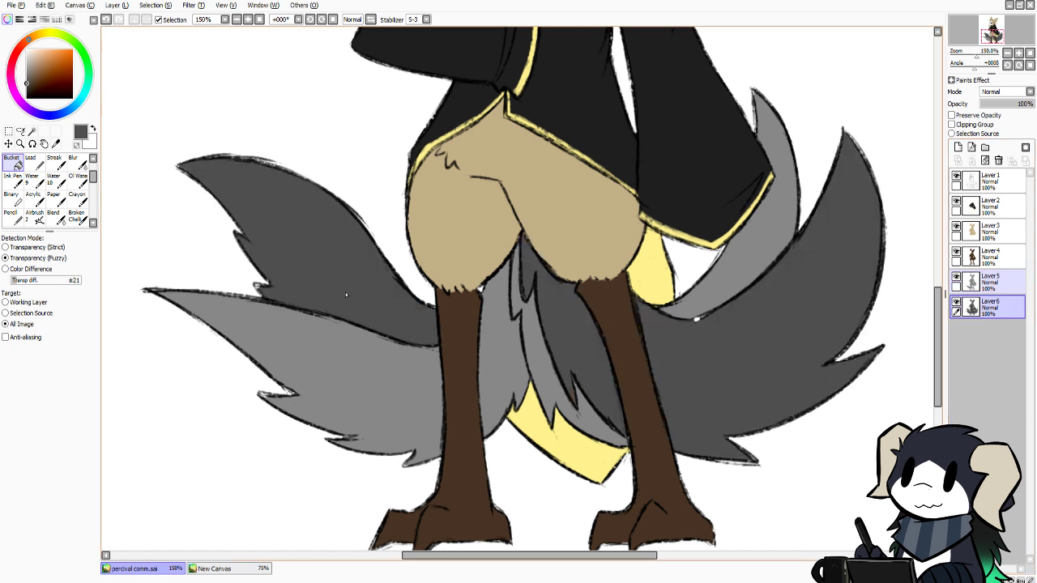
Fill the small gap below the sleeve-side tail and the tall outer tail tip with dark grey using the Pencil at size 20
click(12, 215)
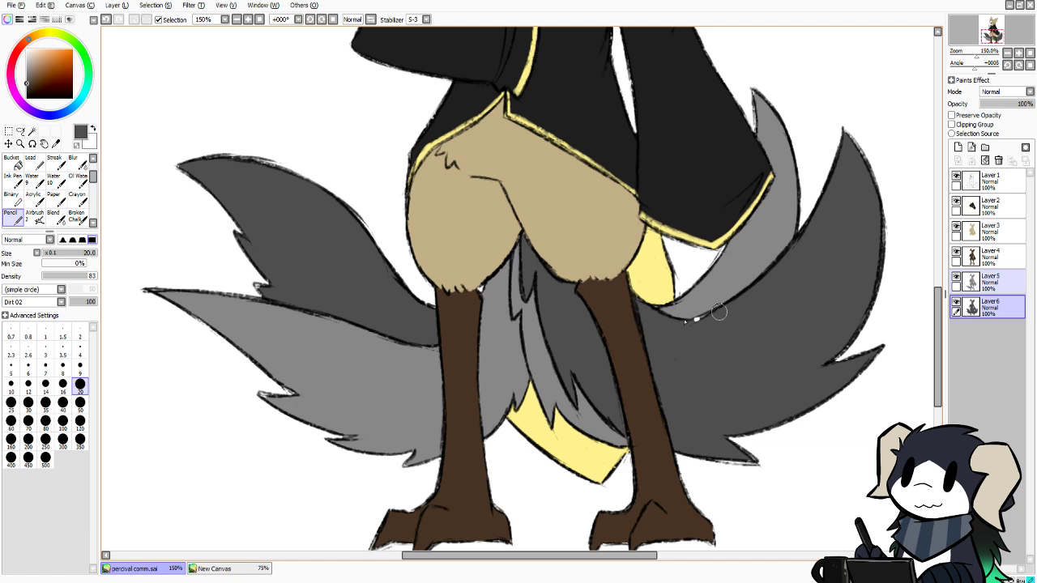
click(696, 319)
key(ctrl+z)
drag(844, 134, 850, 145)
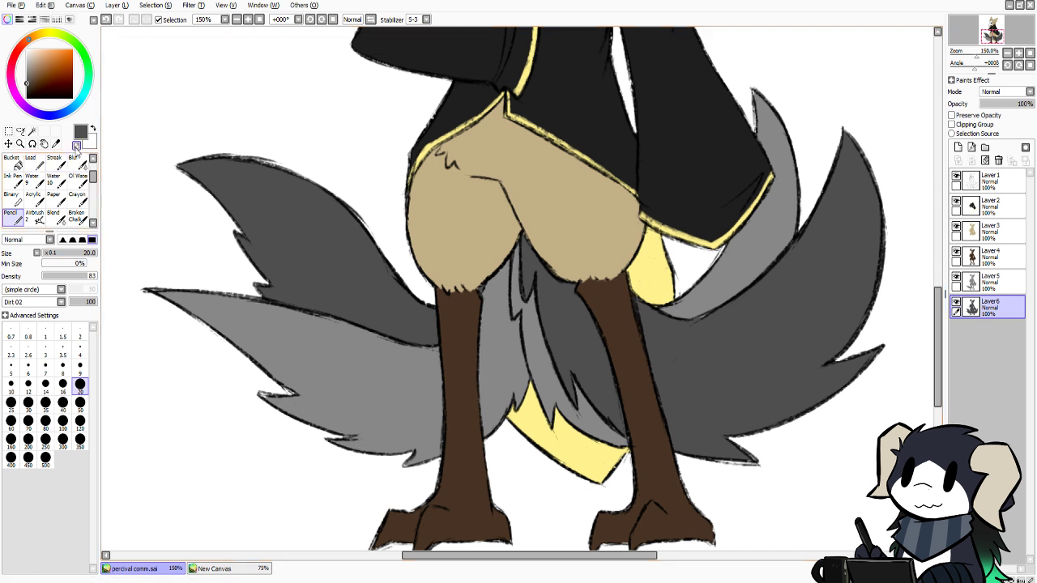
Clean up the tail edges and fur spikes on both grey tail layers with the Pencil at size 9, alternating grey and transparent colour
click(79, 366)
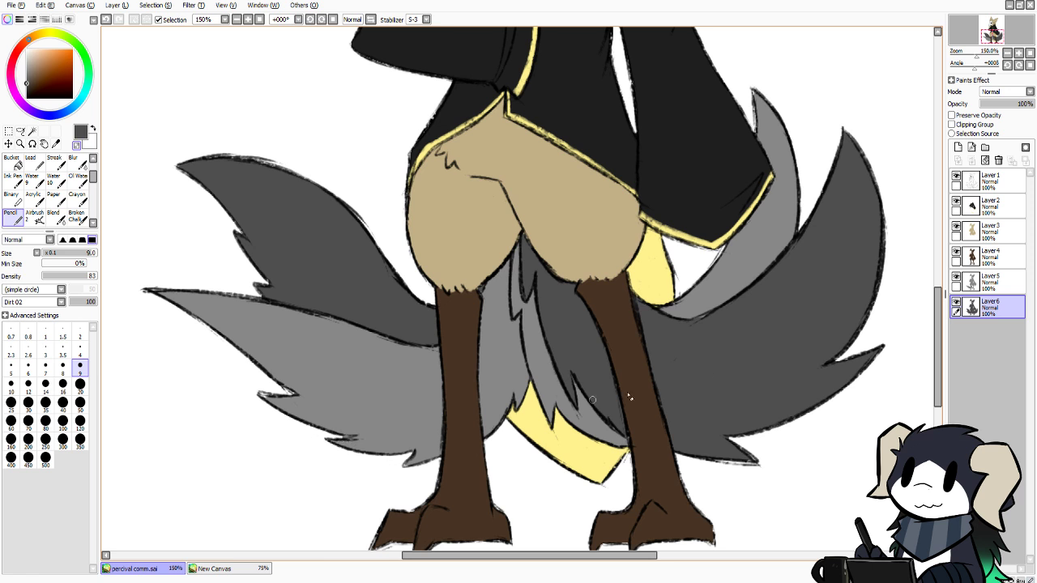
click(995, 281)
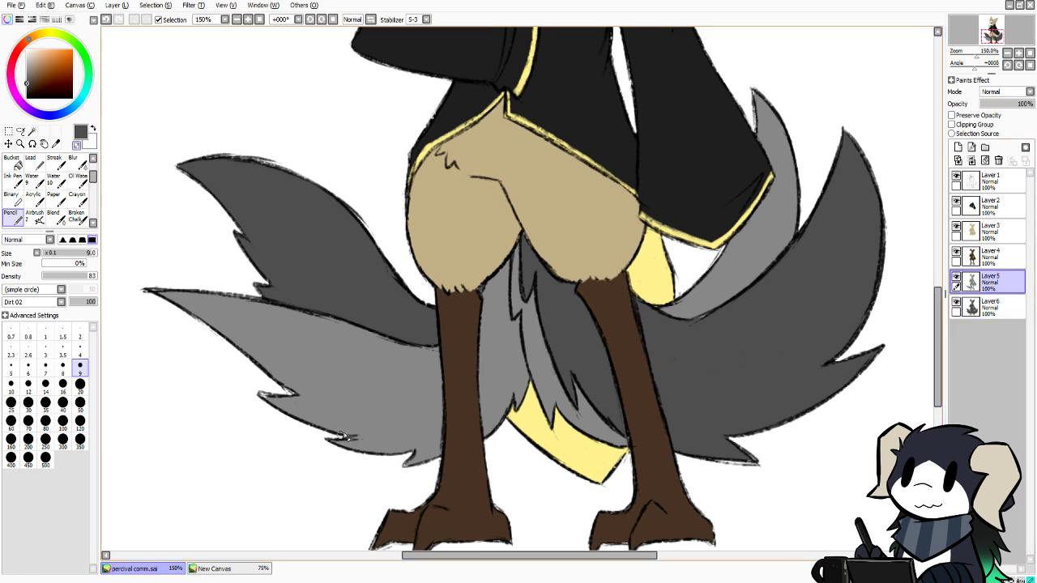
key(ctrl+z)
drag(344, 439, 354, 438)
right_click(387, 410)
right_click(323, 277)
click(77, 145)
click(990, 307)
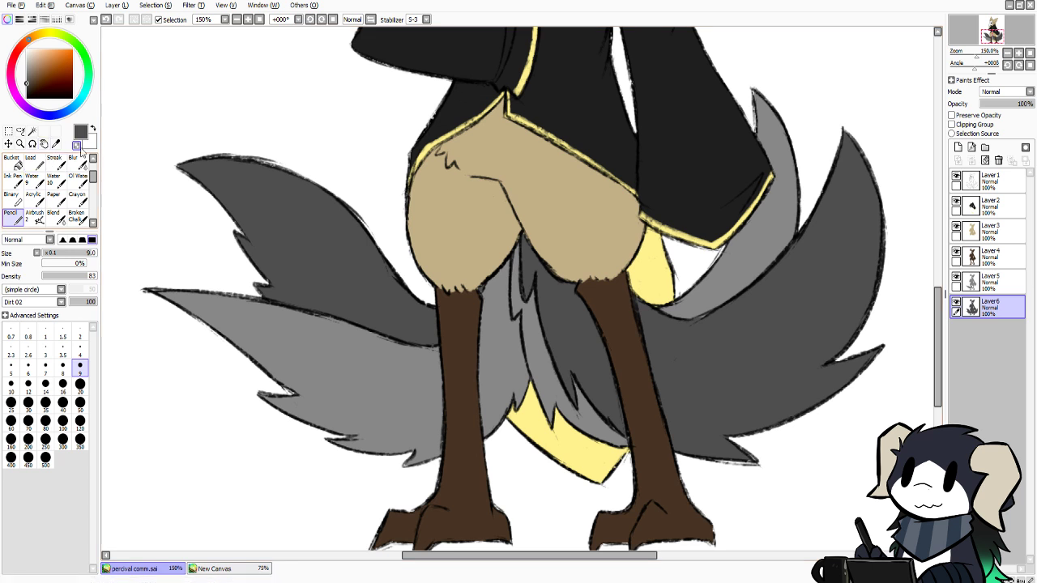
alt+click(329, 376)
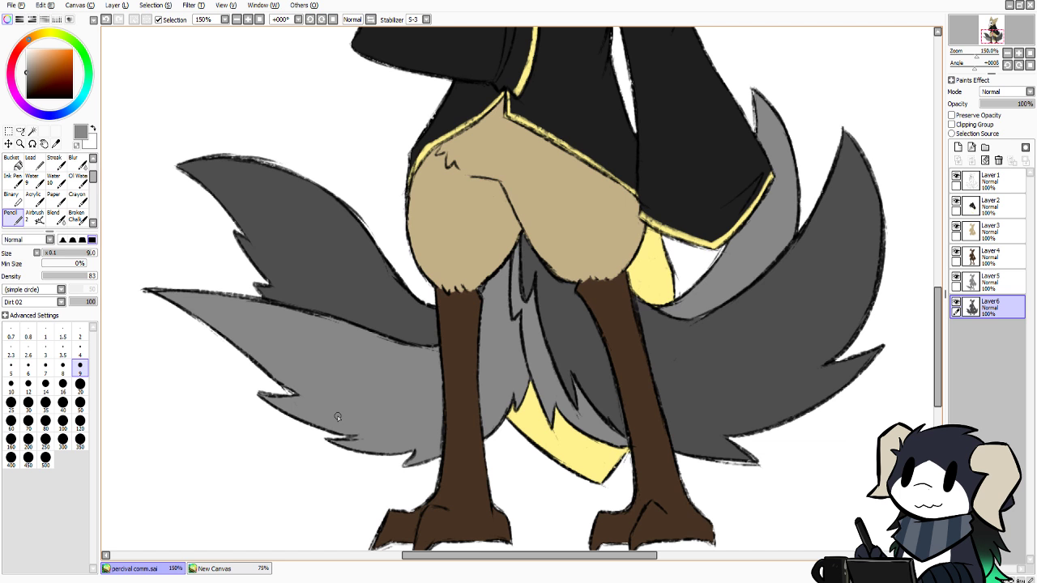
Sample the brownish grey from the character reference, set the Pencil to size 50 and turn on Preserve Opacity for the tan fur layer
click(240, 570)
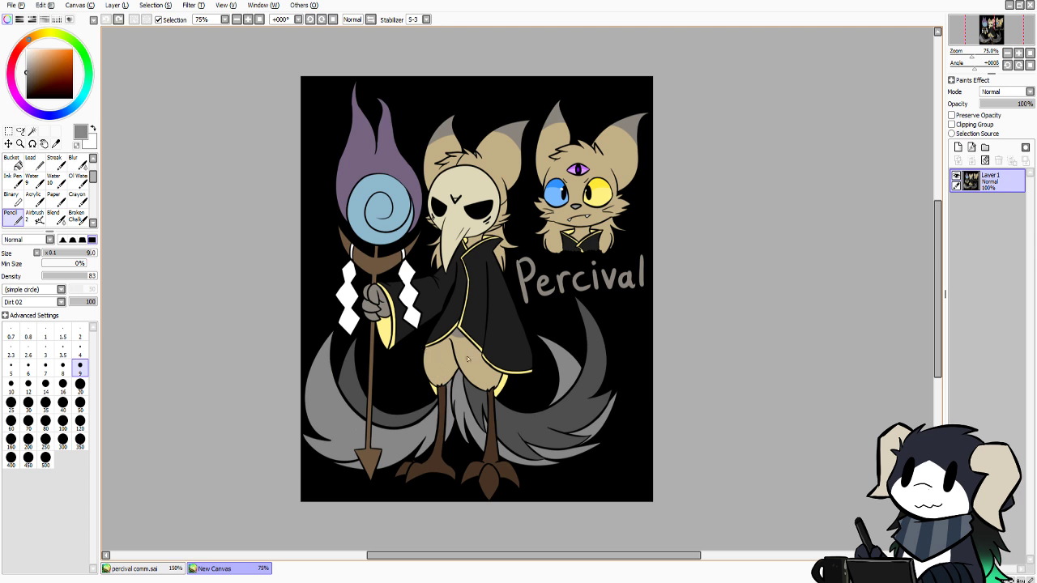
click(173, 570)
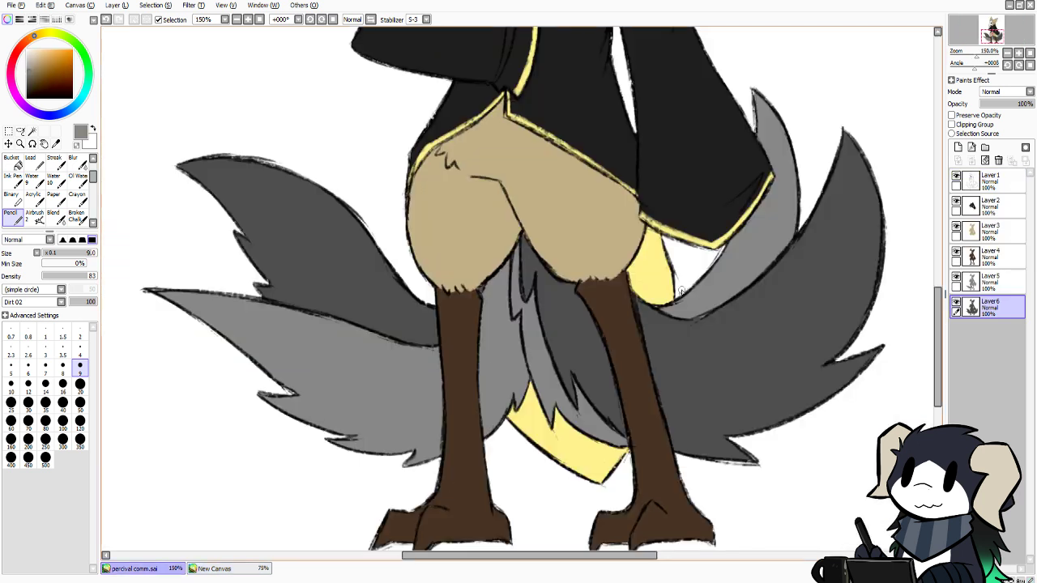
click(990, 282)
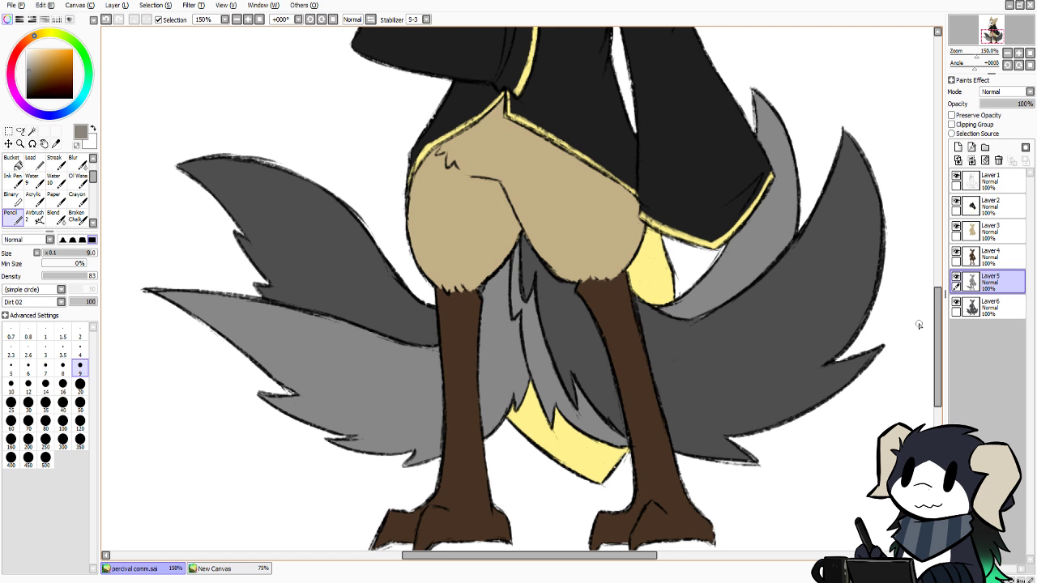
click(80, 403)
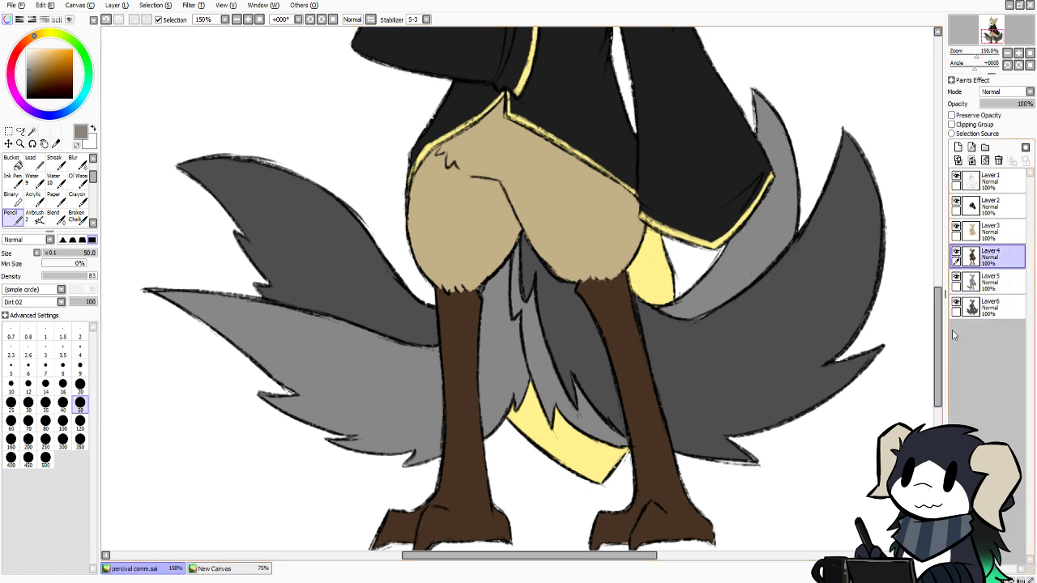
click(251, 570)
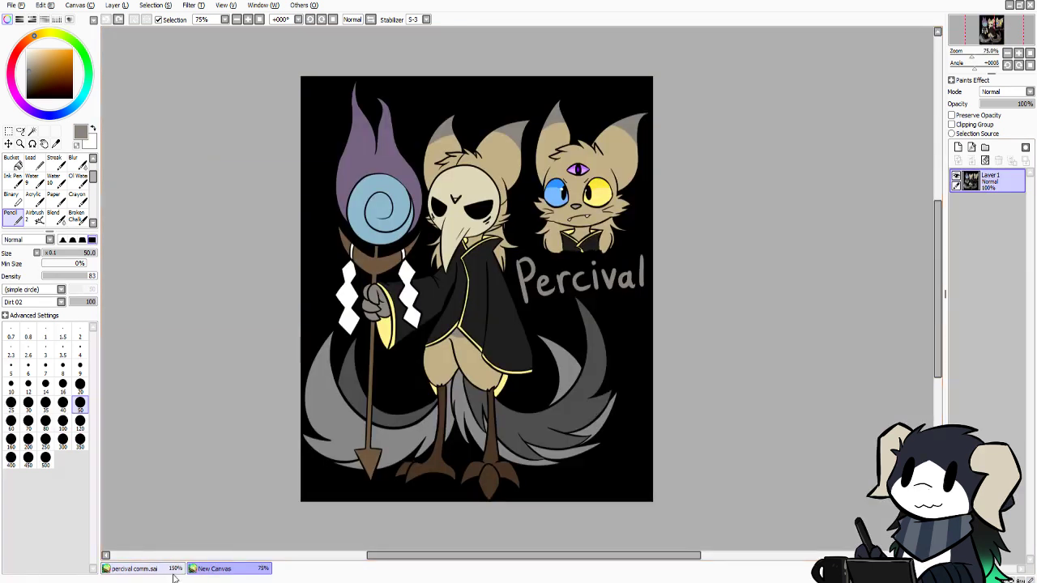
click(144, 570)
click(980, 231)
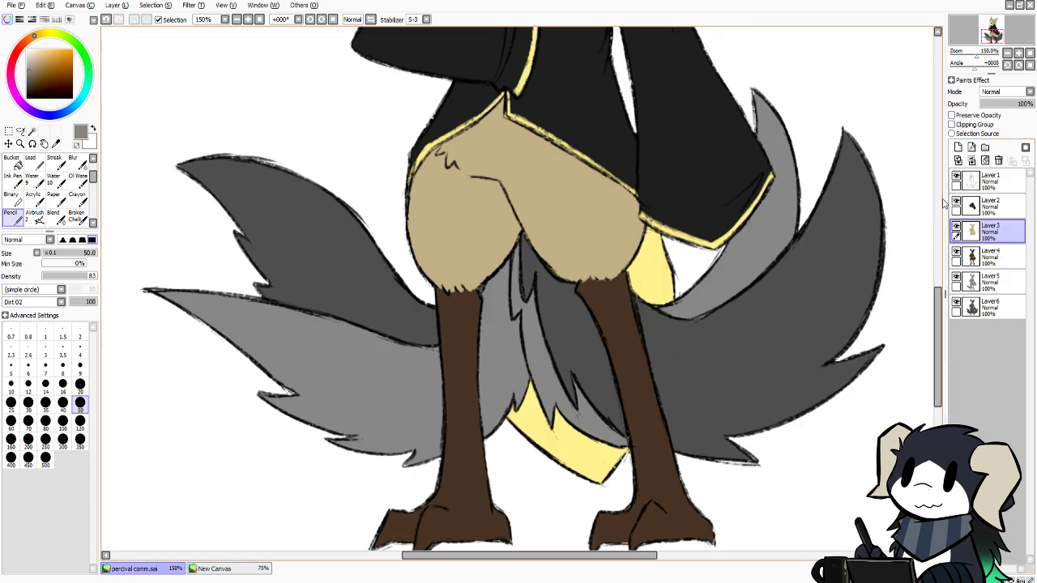
click(952, 115)
Check the ears on the reference and paint both ear tips brownish grey, undoing the extra stroke on the upright ear
click(215, 569)
click(158, 567)
drag(938, 301, 938, 186)
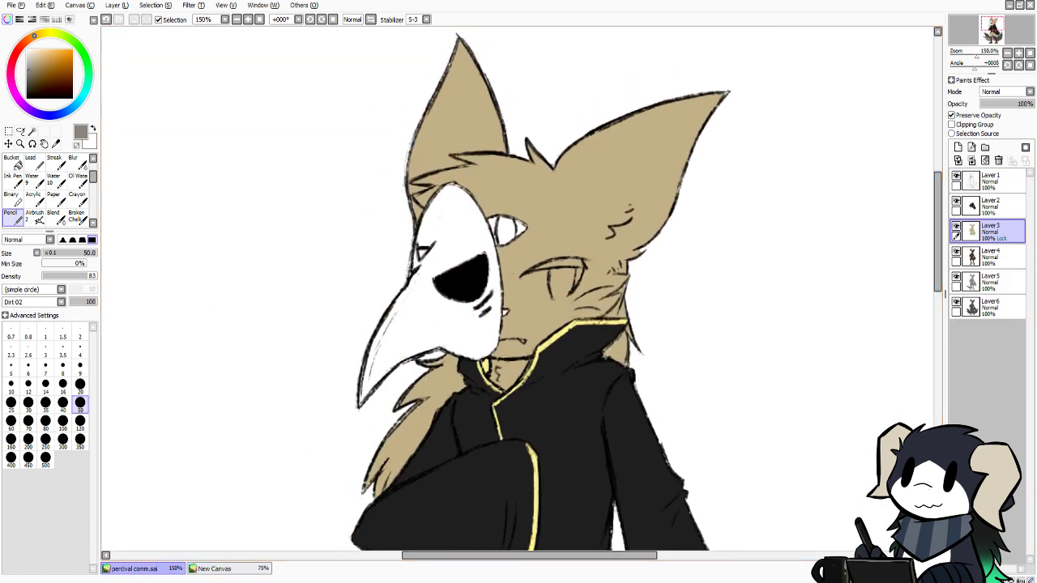
click(199, 569)
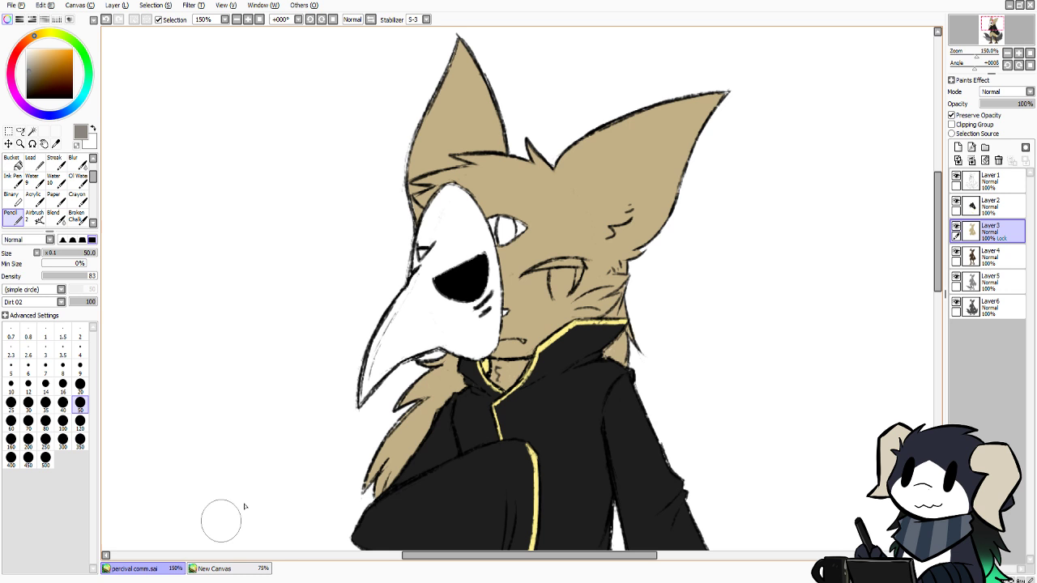
click(158, 569)
mouse_move(645, 109)
mouse_down()
mouse_move(703, 126)
mouse_move(673, 106)
mouse_move(702, 84)
mouse_up()
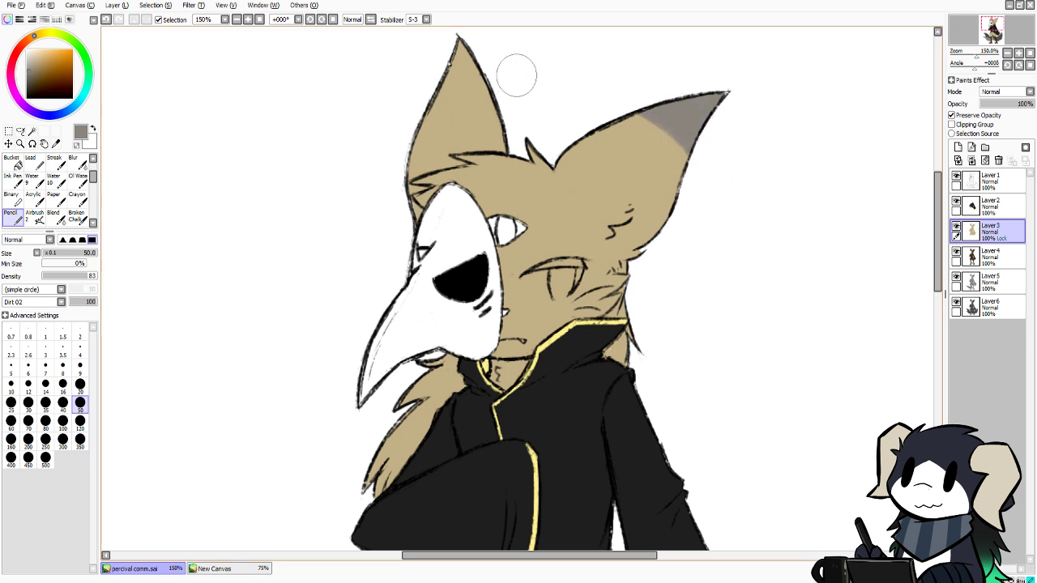
drag(441, 97, 478, 77)
mouse_move(430, 110)
mouse_down()
mouse_move(513, 83)
mouse_move(375, 117)
mouse_move(503, 80)
mouse_up()
key(ctrl+z)
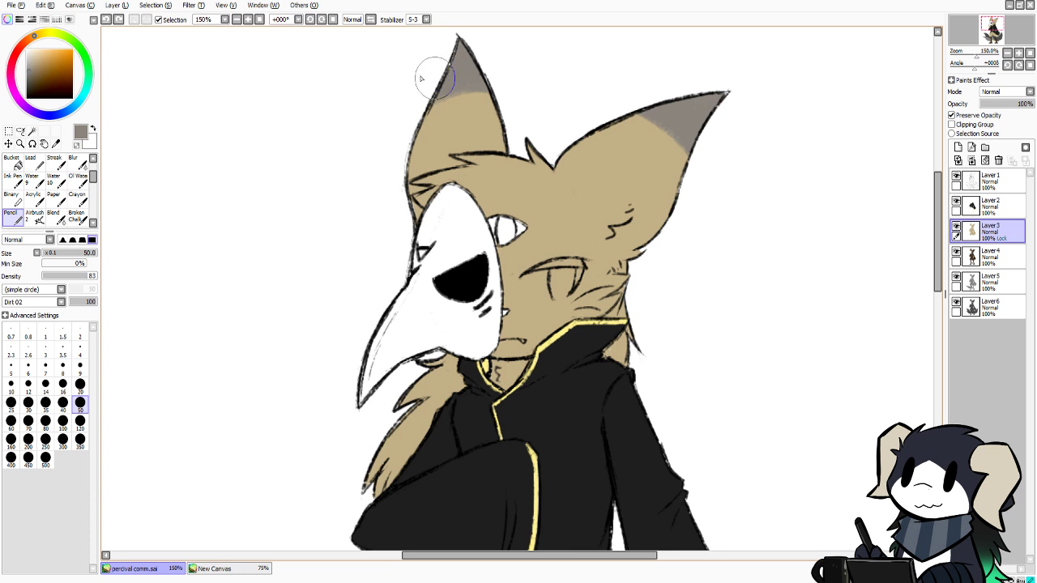
Set the Pencil to size 20, sample the tan fur colour and turn off Preserve Opacity on the fur layer after checking the reference
click(80, 387)
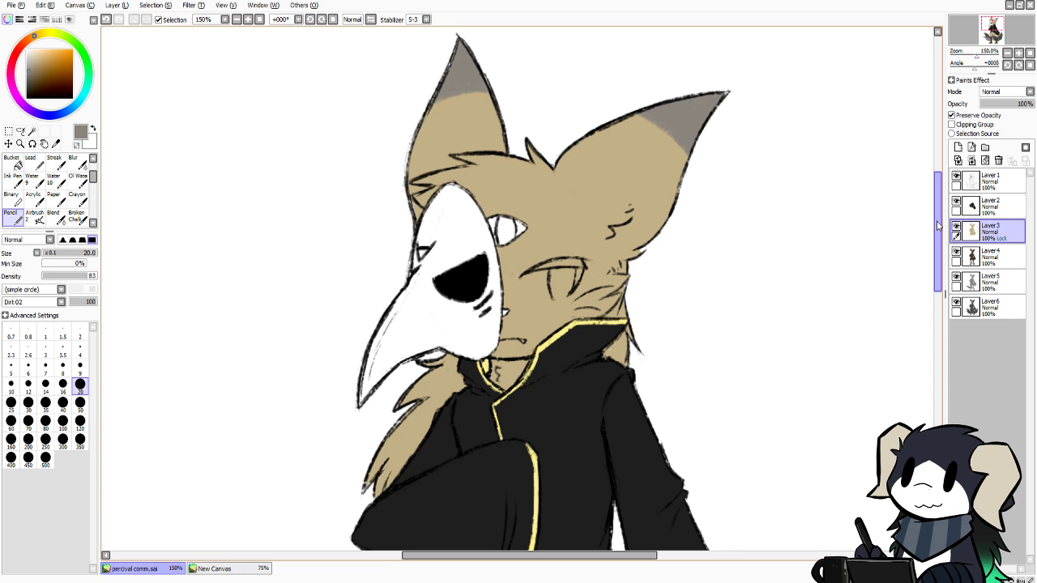
drag(937, 220, 692, 227)
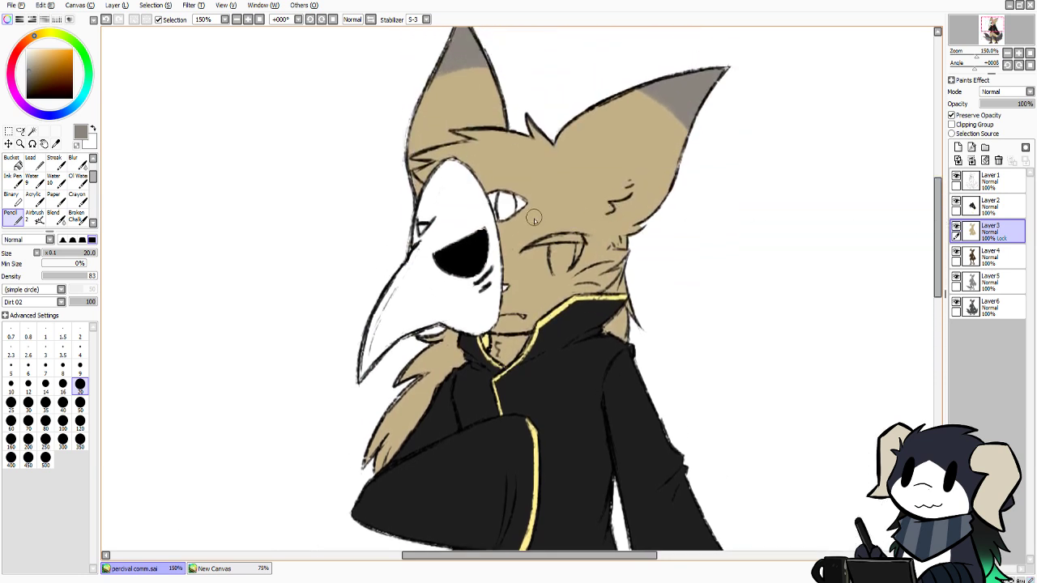
click(214, 569)
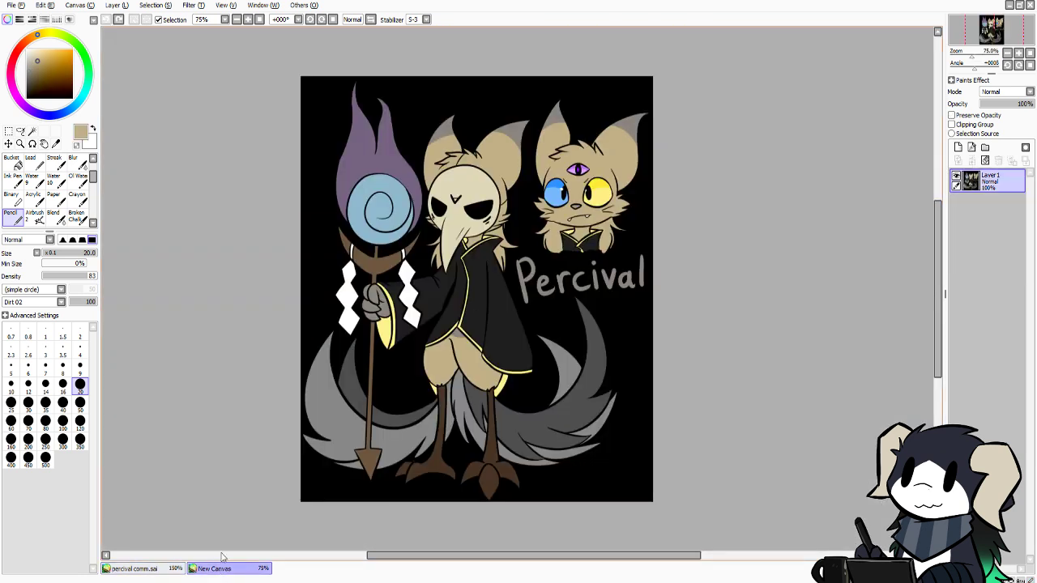
click(168, 570)
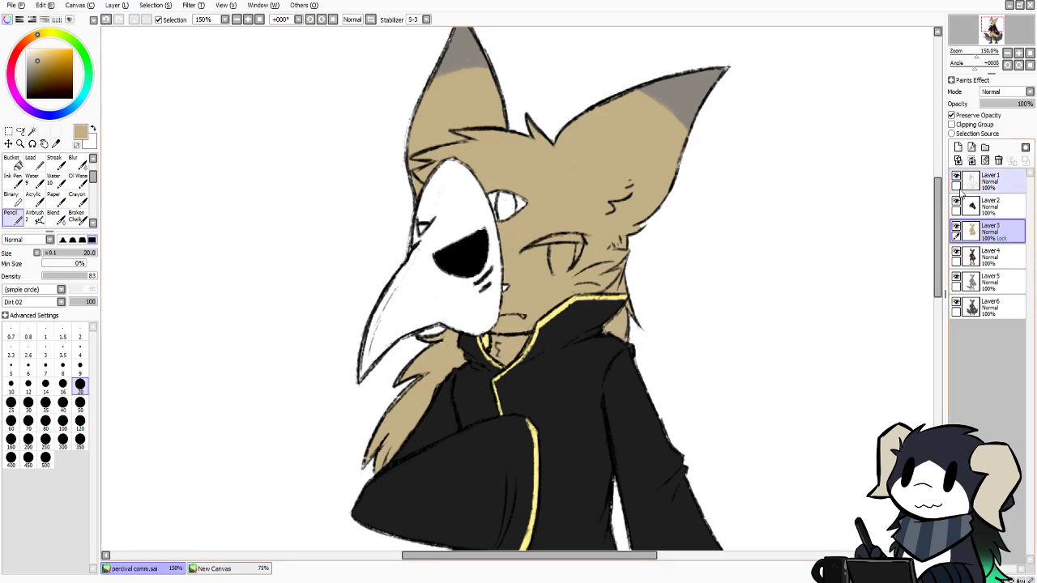
click(952, 115)
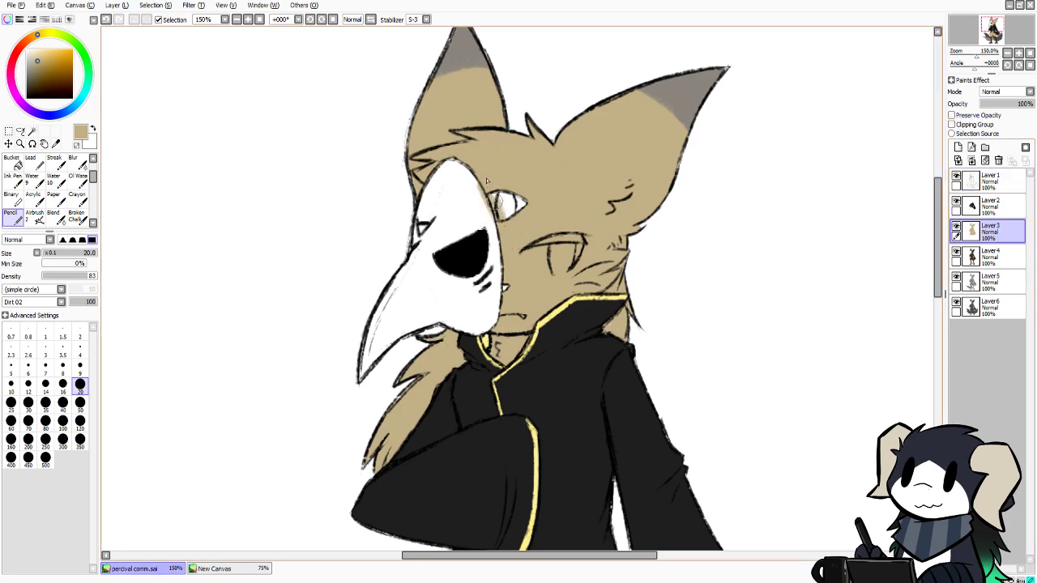
Fill the white forehead eye and the gaps beside the mask with tan, undoing the misplaced strokes
key(ctrl+z)
mouse_move(493, 192)
mouse_down()
mouse_move(508, 235)
mouse_move(484, 169)
mouse_move(508, 249)
mouse_move(495, 192)
mouse_move(512, 236)
mouse_up()
key(ctrl+z)
drag(482, 172, 503, 222)
key(ctrl+z)
key(ctrl+z)
key(ctrl+z)
mouse_move(498, 184)
mouse_down()
mouse_move(500, 223)
mouse_move(498, 192)
mouse_move(527, 209)
mouse_up()
Sample the pale yellow of the yellow eye from the character reference and return to the commission drawing
click(258, 572)
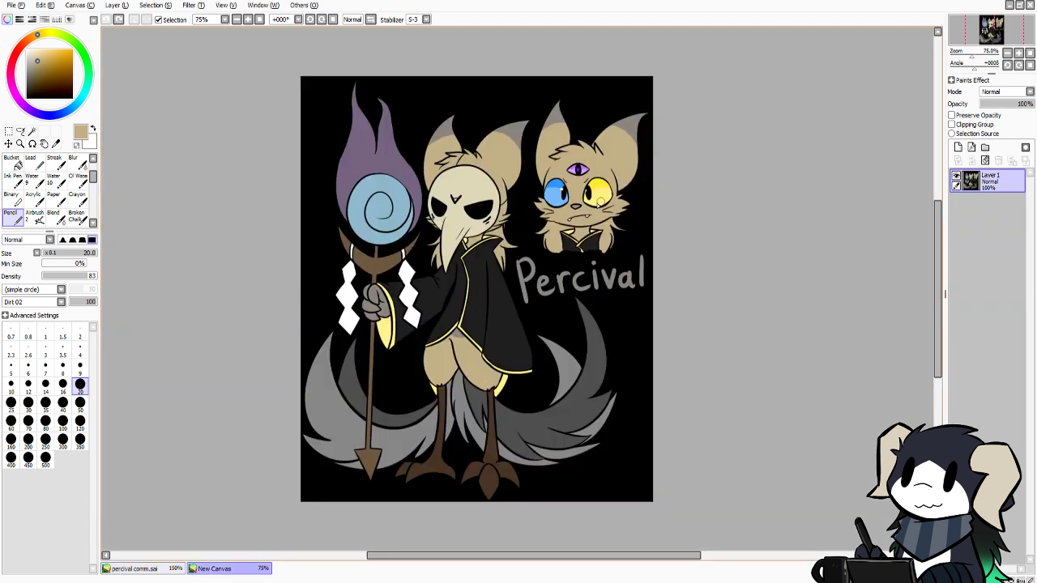
alt+click(600, 197)
click(134, 569)
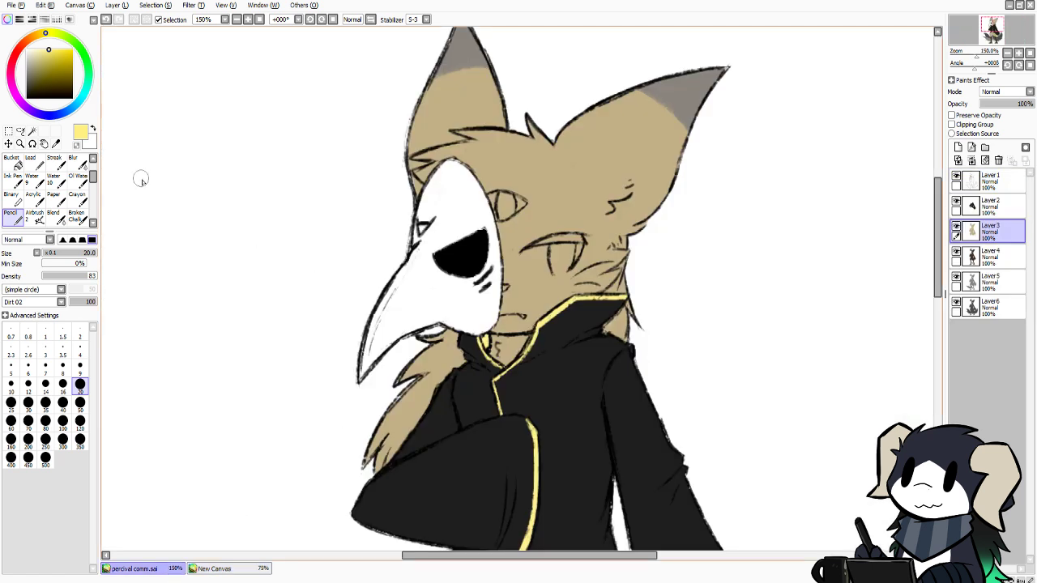
Paint the uncovered eye pale yellow on a new layer above the fur with the Pencil at size 16, and turn on Preserve Opacity
click(62, 384)
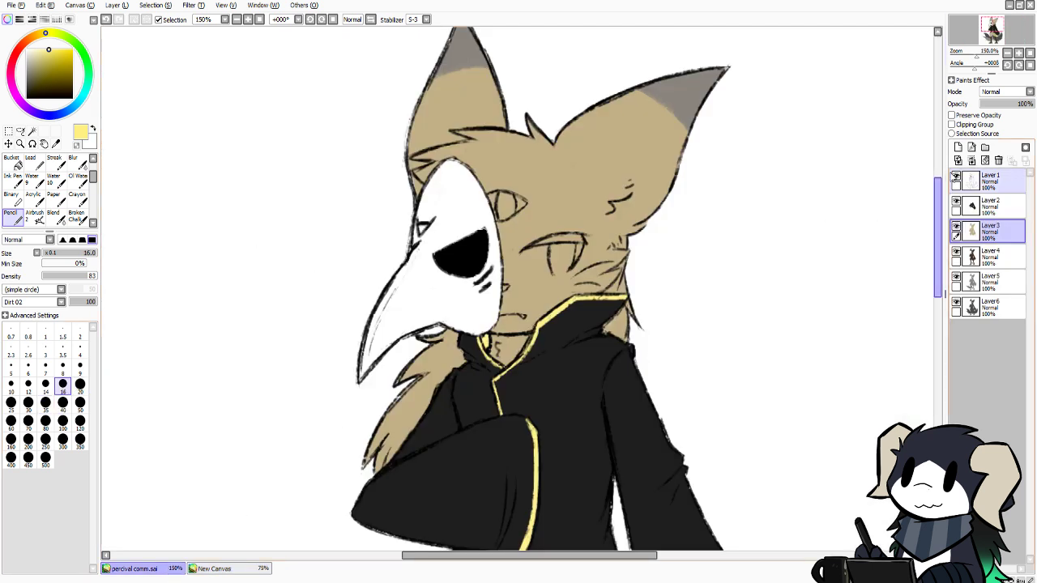
click(957, 146)
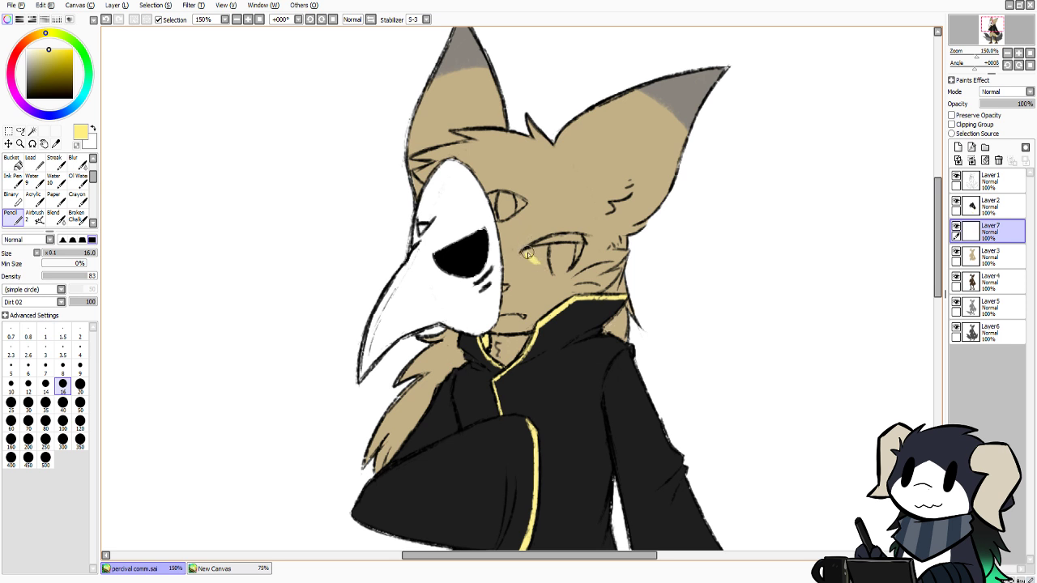
mouse_move(527, 255)
mouse_down()
mouse_move(559, 271)
mouse_move(578, 248)
mouse_move(532, 254)
mouse_move(559, 256)
mouse_move(555, 265)
mouse_up()
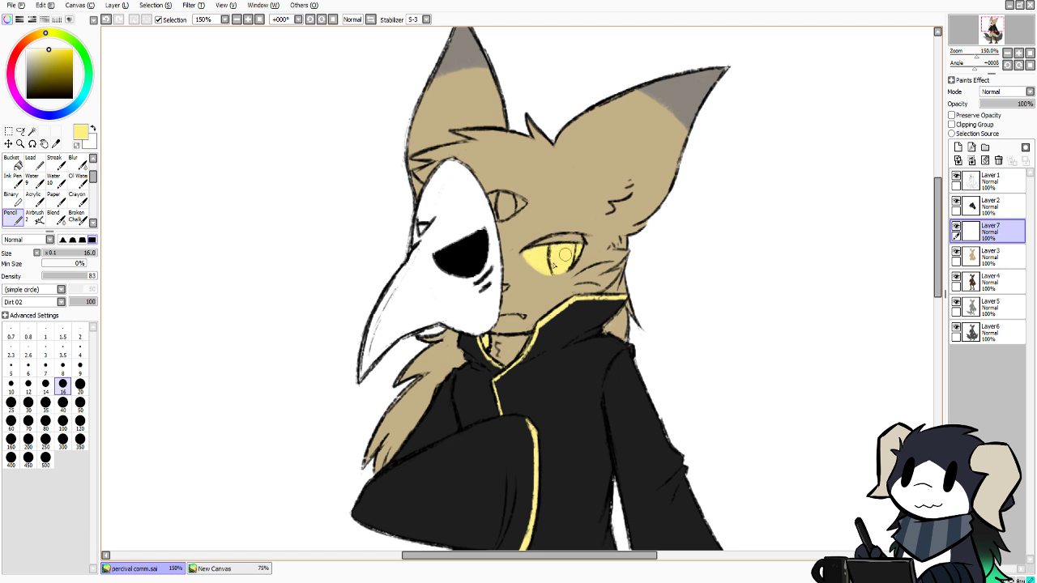
click(952, 115)
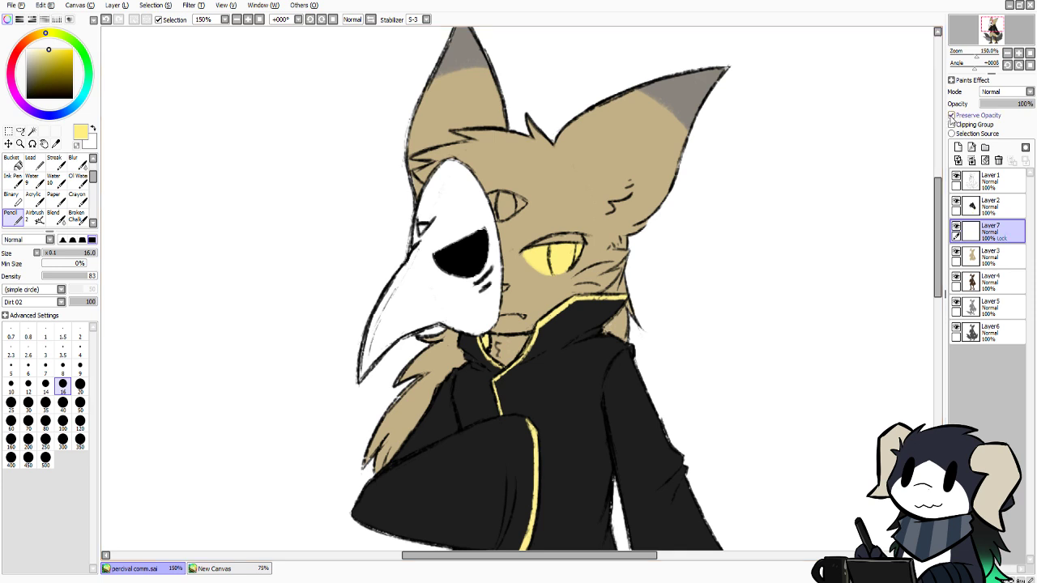
Sample the light purple of the third eye from the character reference, turn off Preserve Opacity and paint the forehead eye with it
click(218, 569)
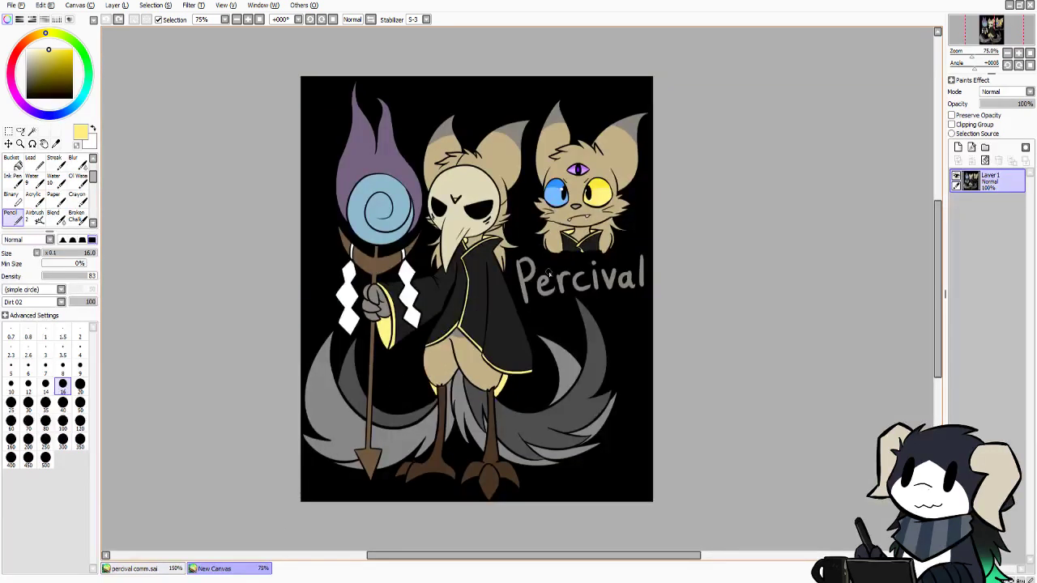
click(169, 569)
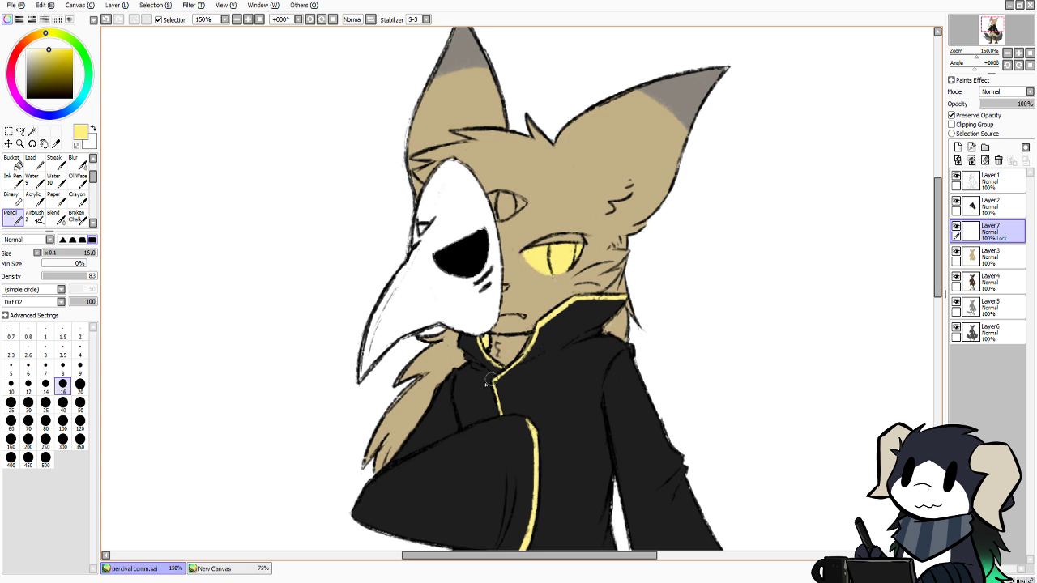
click(219, 569)
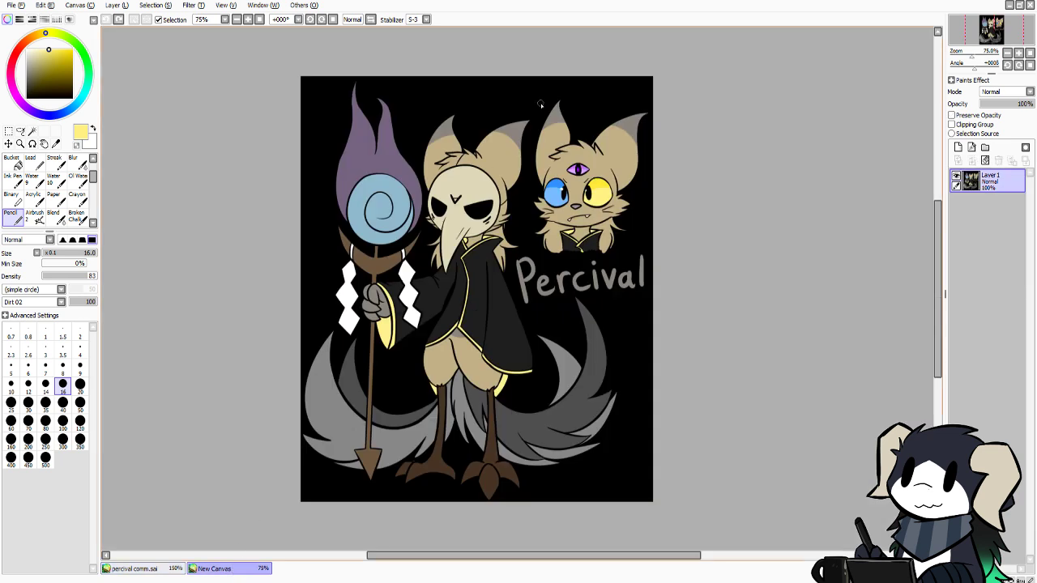
alt+click(573, 170)
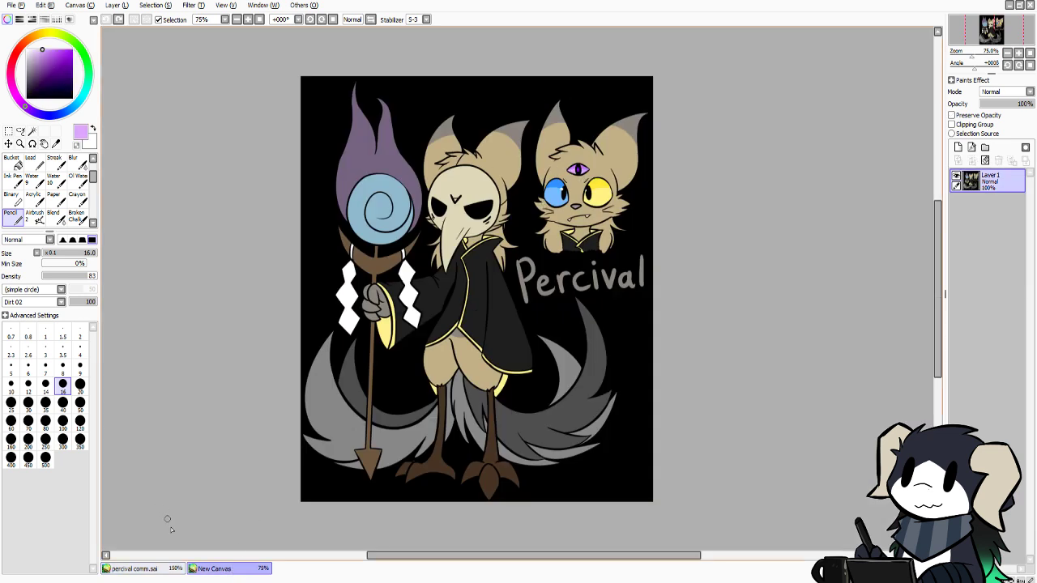
click(176, 570)
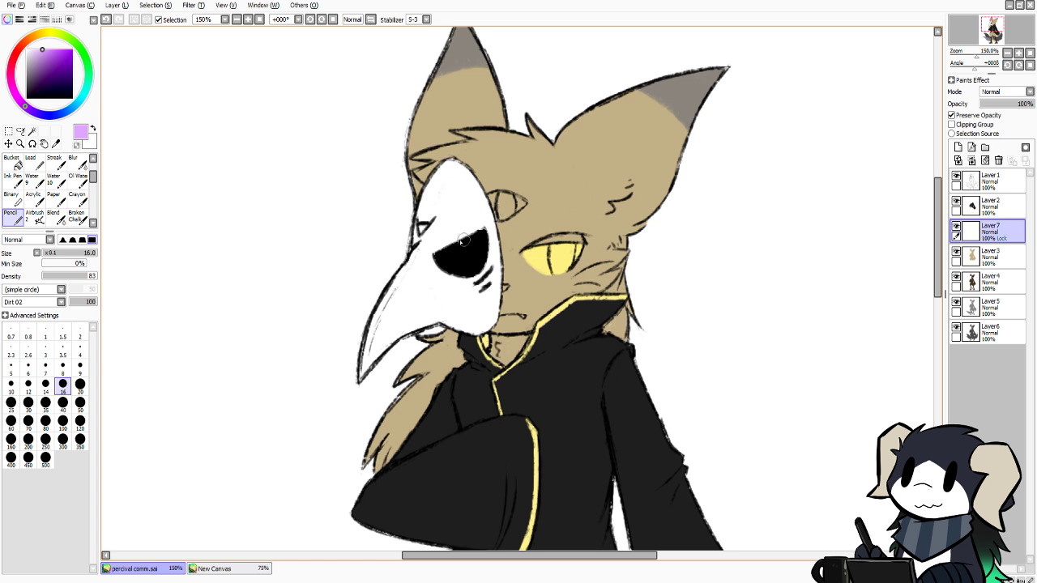
click(952, 115)
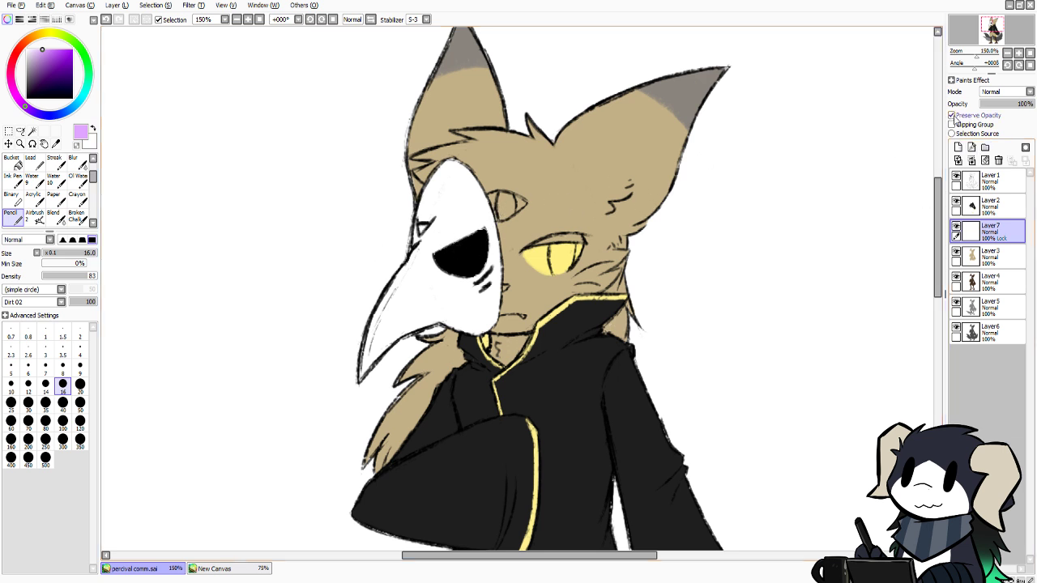
mouse_move(491, 196)
mouse_down()
mouse_move(494, 205)
mouse_move(500, 197)
mouse_move(495, 220)
mouse_move(523, 205)
mouse_move(500, 198)
mouse_up()
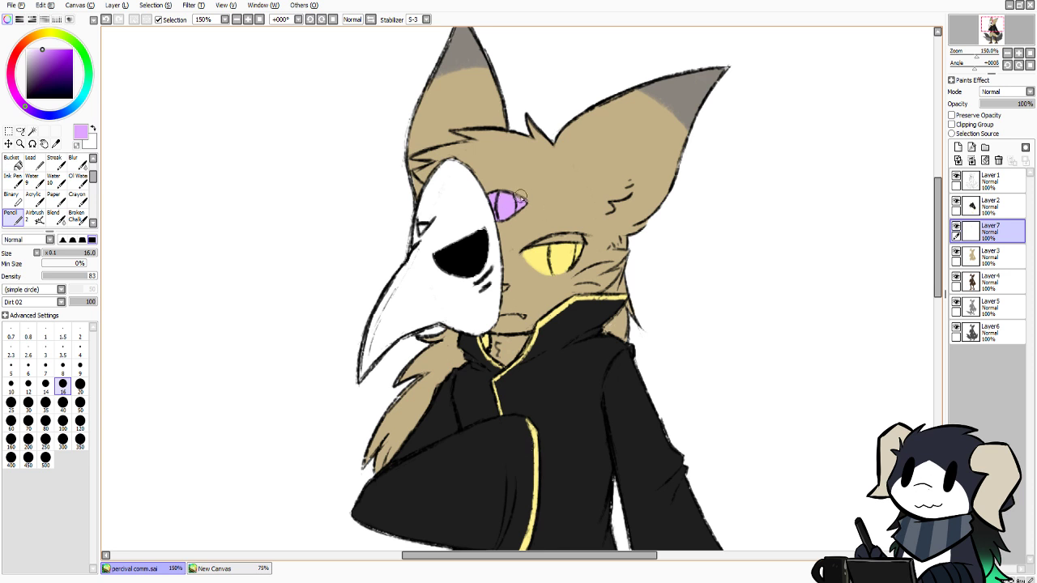
Compare the forehead and yellow eyes of the commission drawing with the eyes on the character reference
click(214, 569)
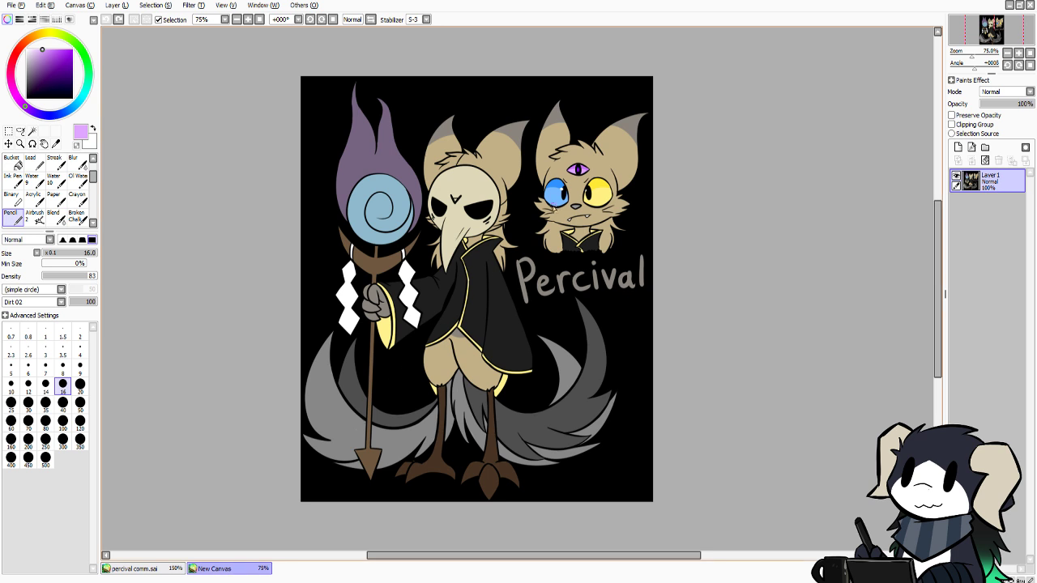
click(165, 572)
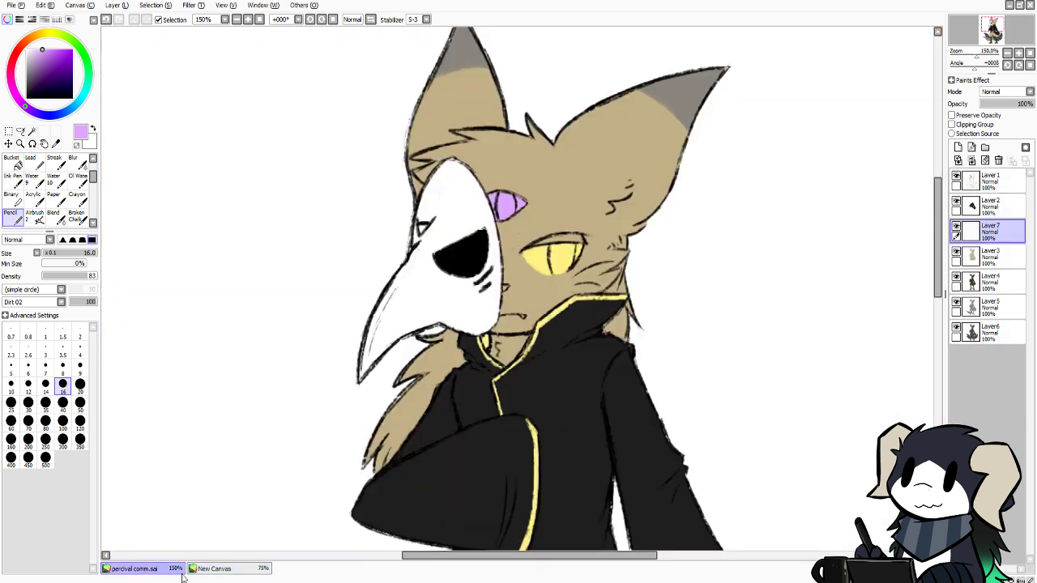
click(250, 567)
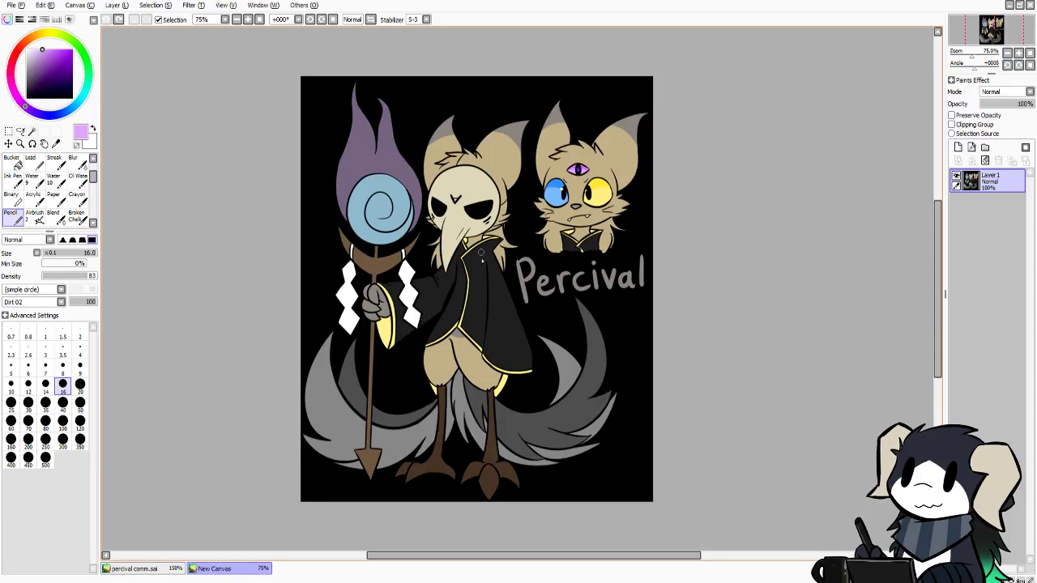
click(165, 569)
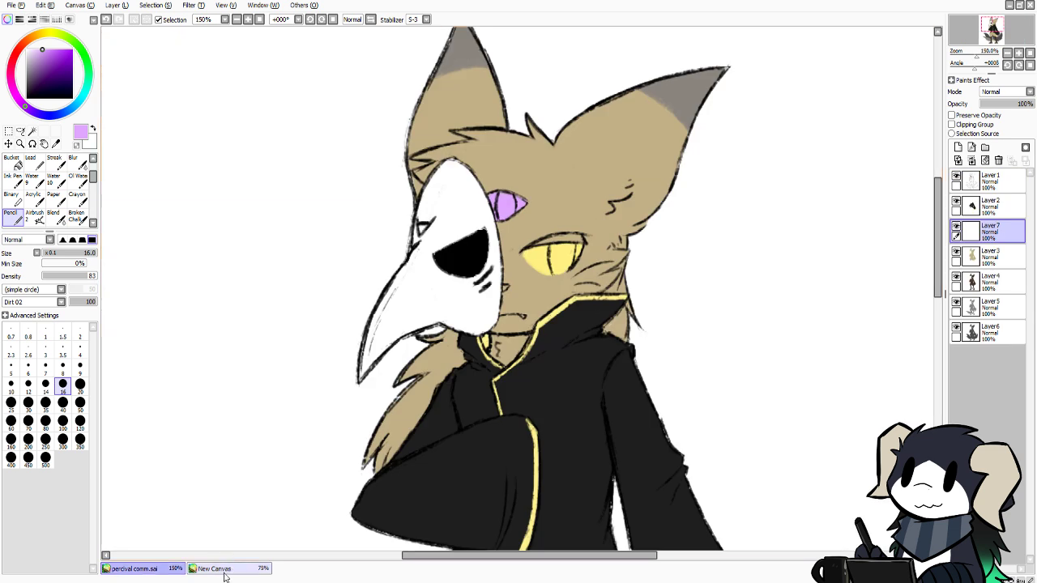
click(222, 569)
click(169, 569)
drag(43, 80, 27, 98)
click(207, 572)
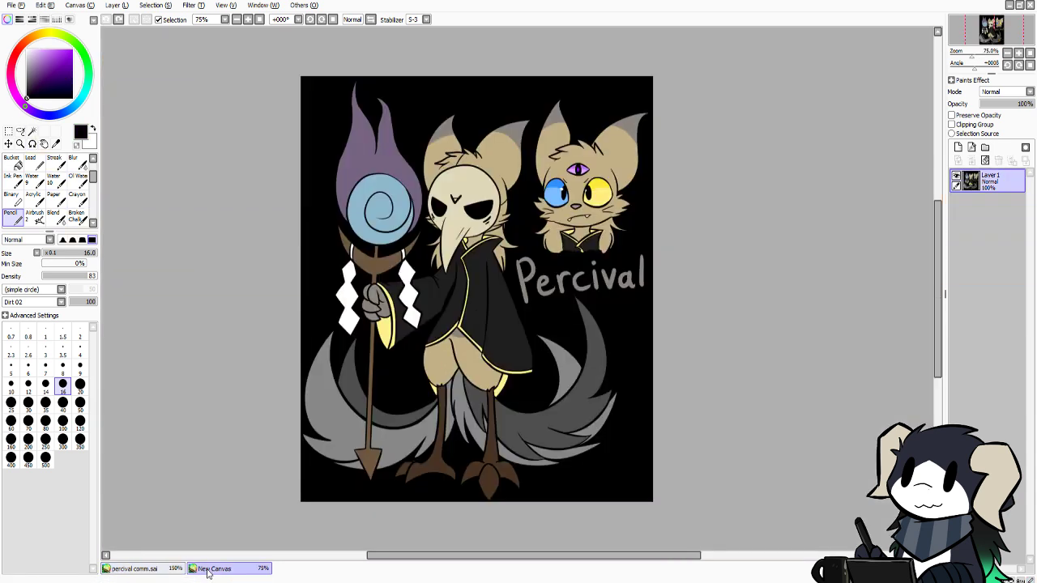
click(148, 571)
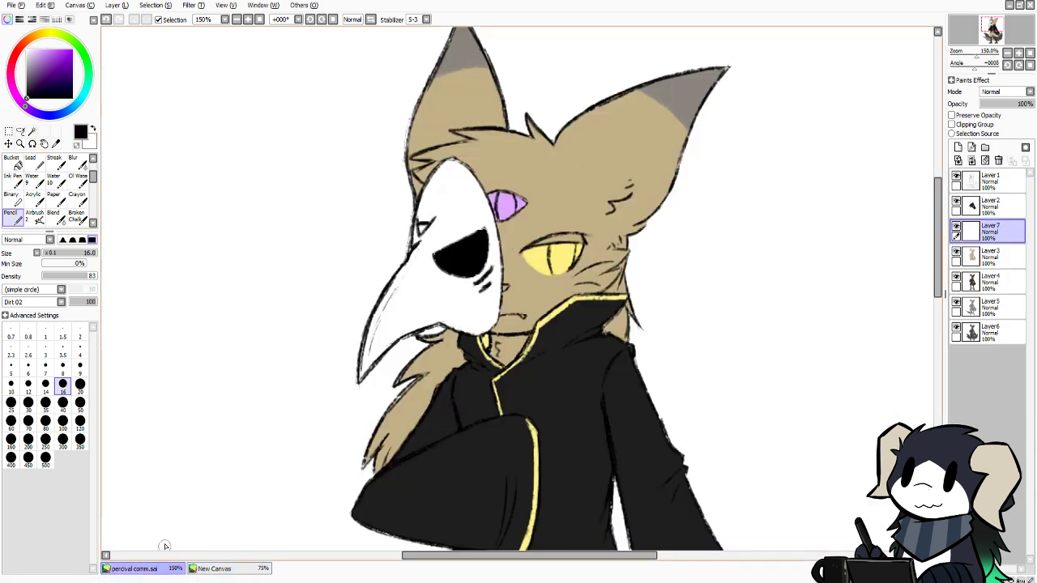
click(225, 568)
click(162, 556)
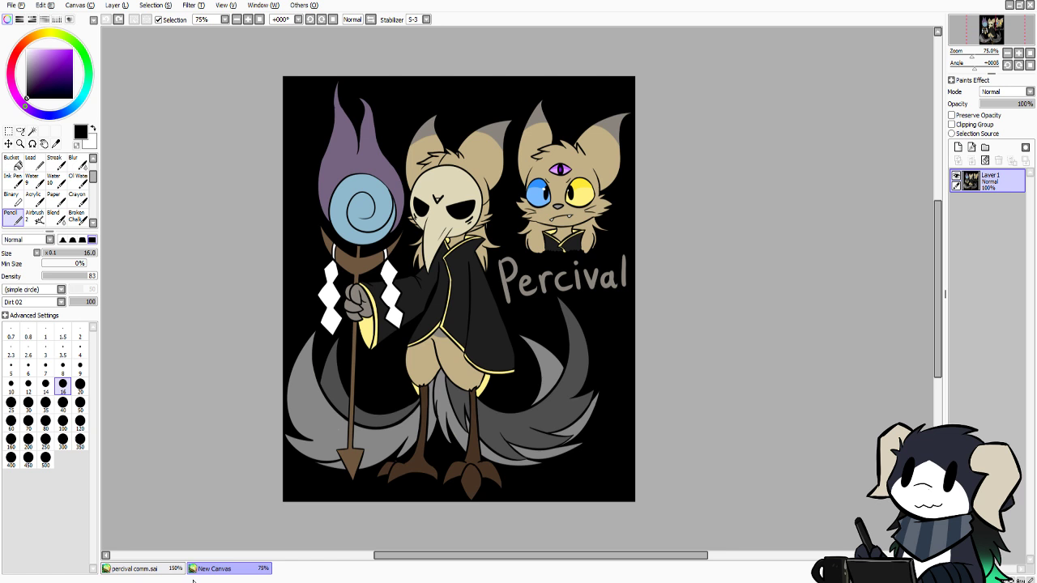
click(143, 569)
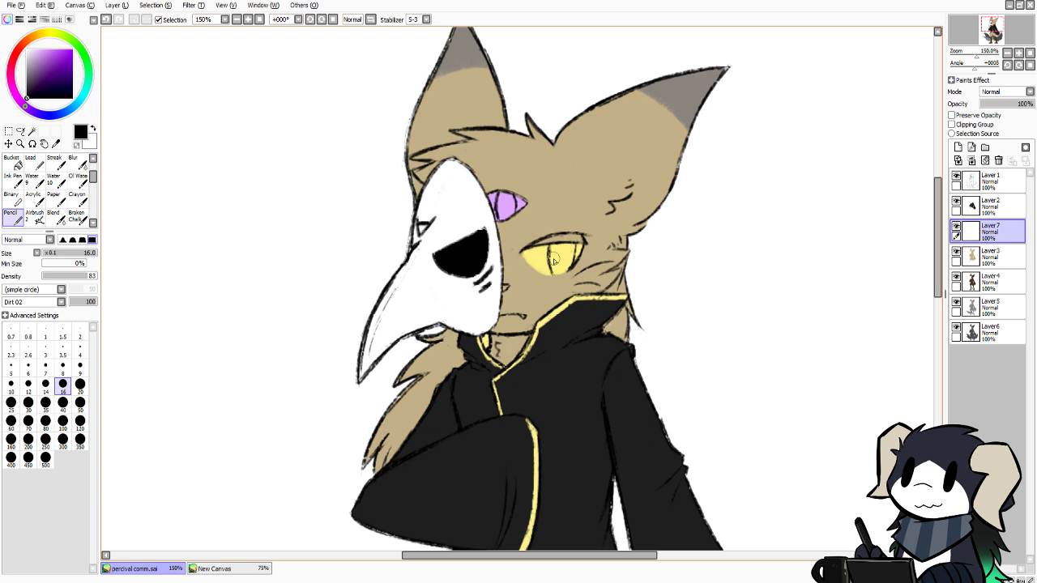
click(238, 570)
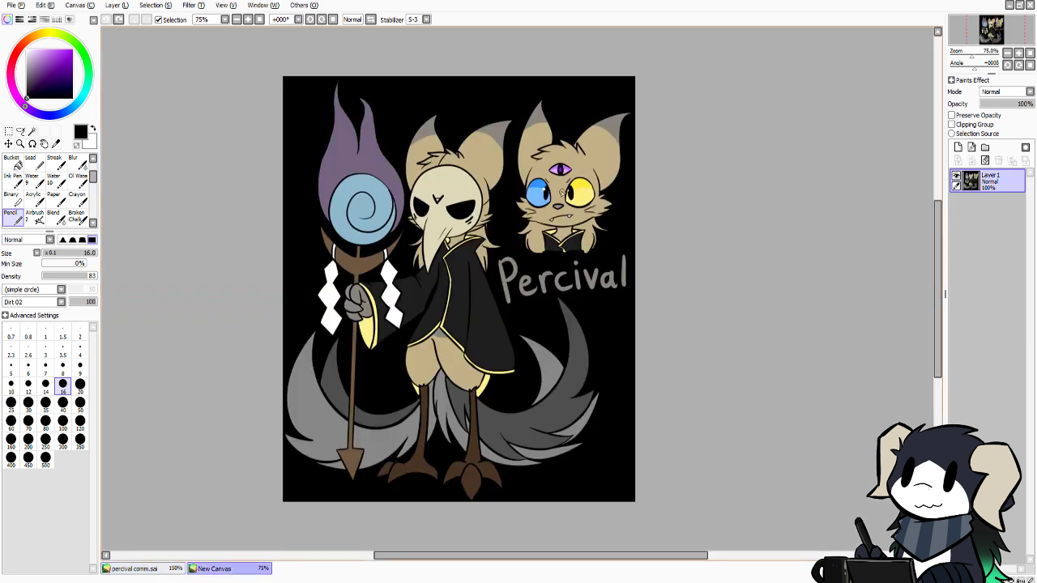
Resample the light purple of the reference's third eye and briefly hide the eye colour layer to check it
alt+click(562, 172)
click(168, 571)
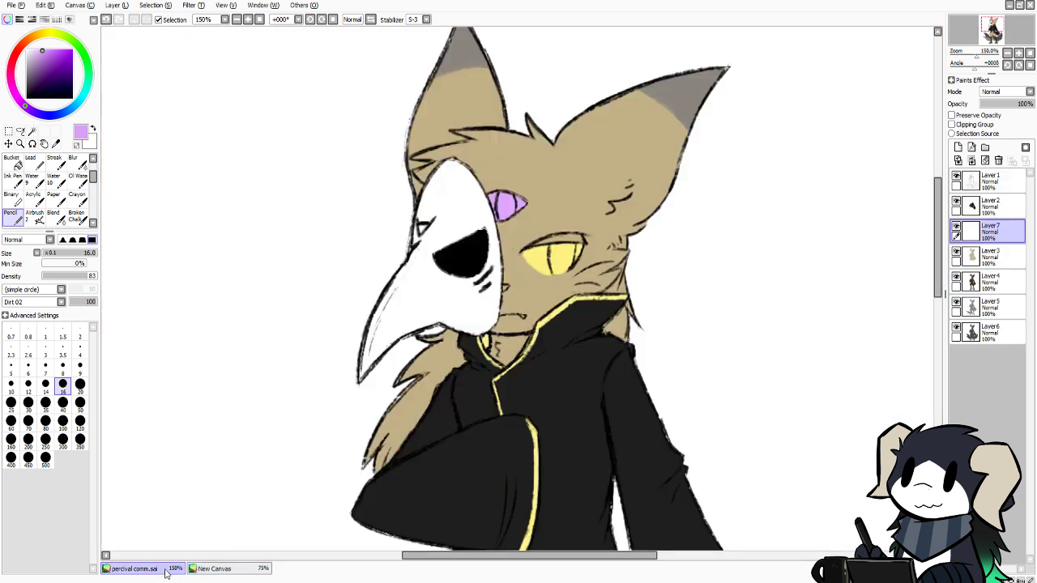
click(966, 235)
click(956, 226)
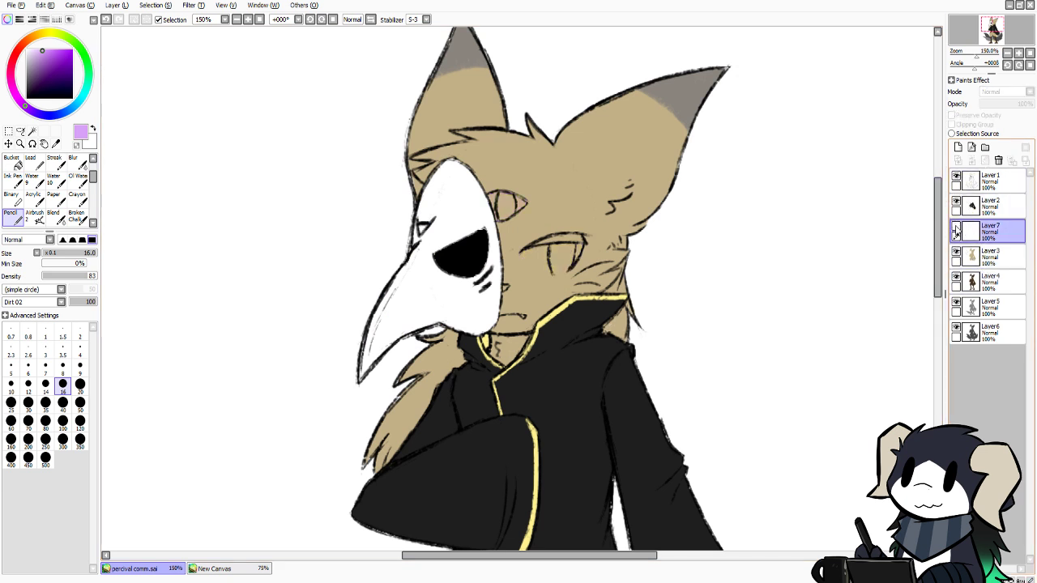
click(956, 226)
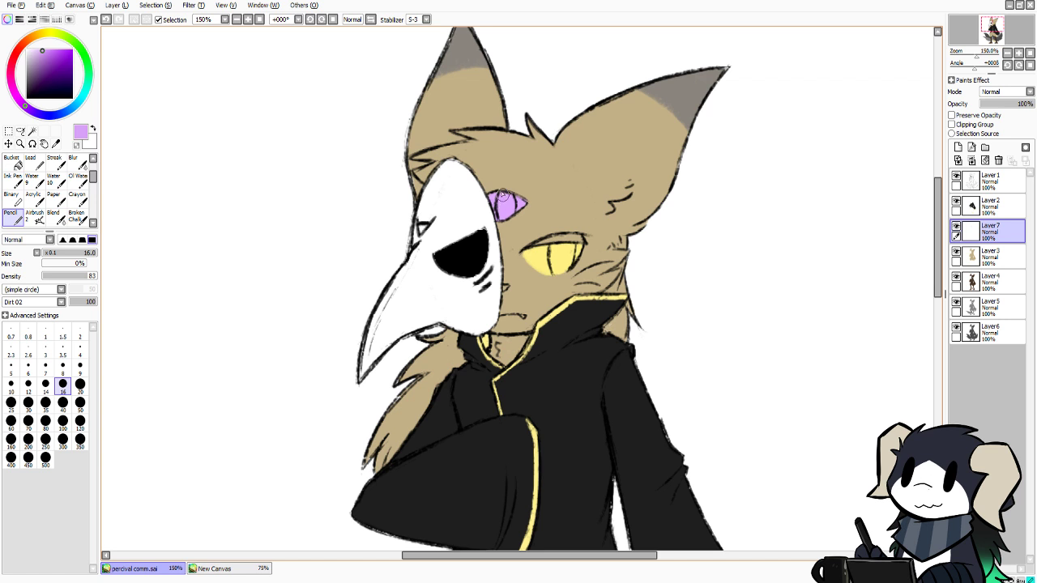
Sample black from the reference's third eye and paint the iris of the forehead eye black
click(246, 567)
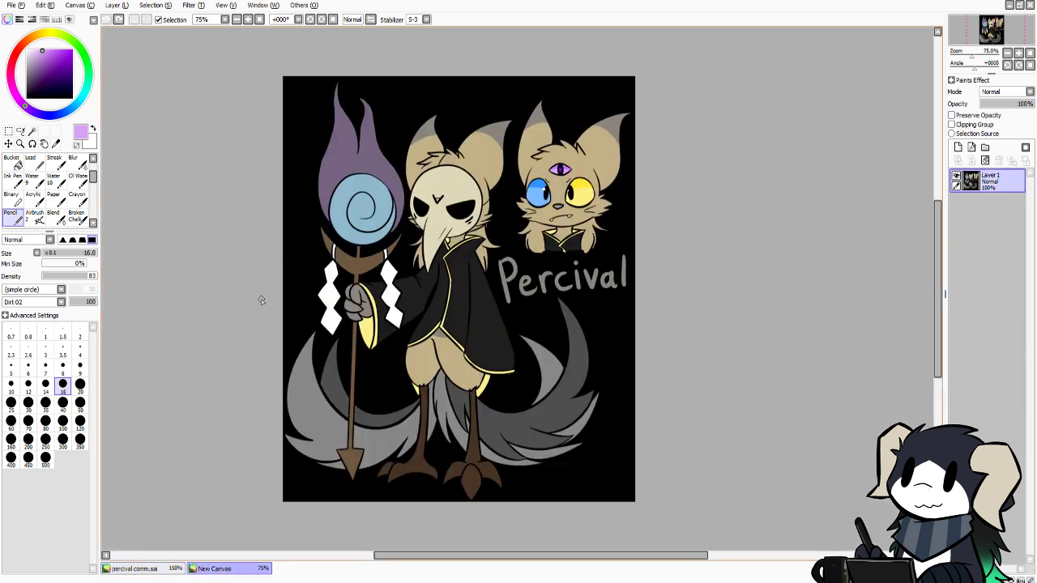
alt+click(561, 173)
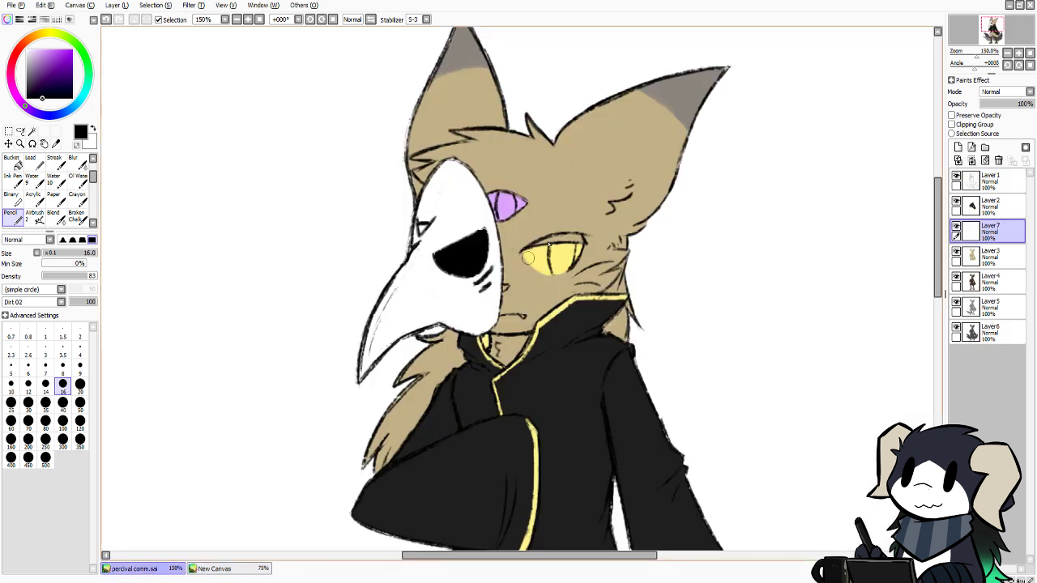
click(134, 568)
drag(502, 200, 502, 209)
Sample the vivid purple of the reference's third eye and paint a slit pupil in the forehead eye with the Pencil at size 9
click(214, 569)
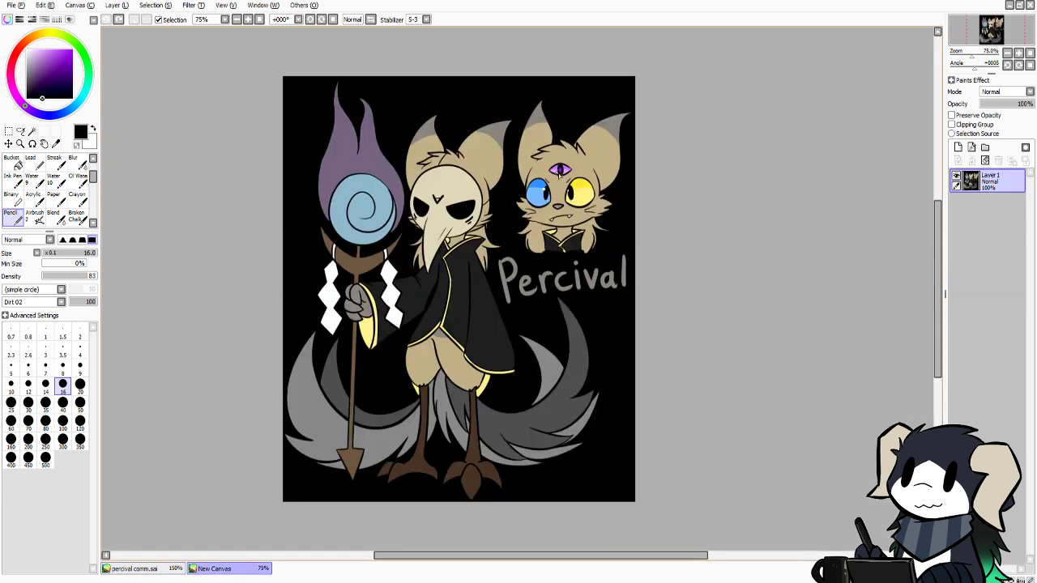
alt+click(561, 170)
click(162, 568)
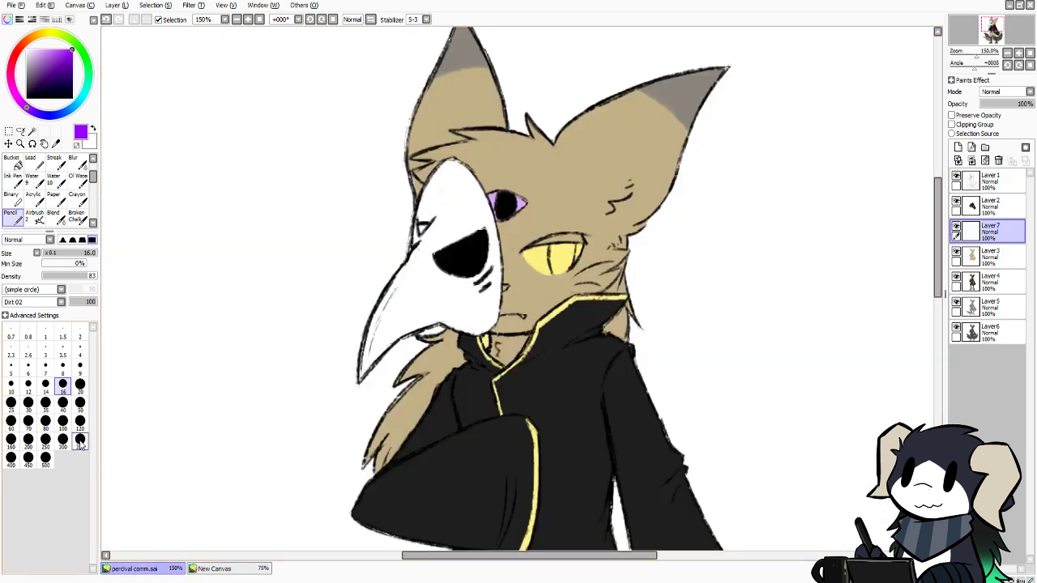
key(bracketleft)
key(bracketleft)
key(bracketleft)
key(bracketleft)
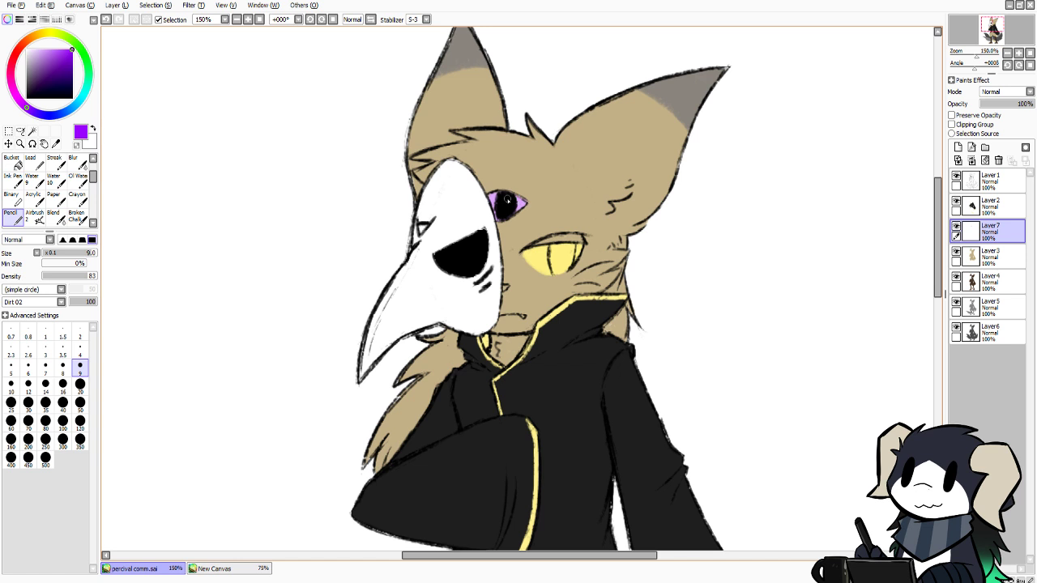
drag(505, 201, 505, 197)
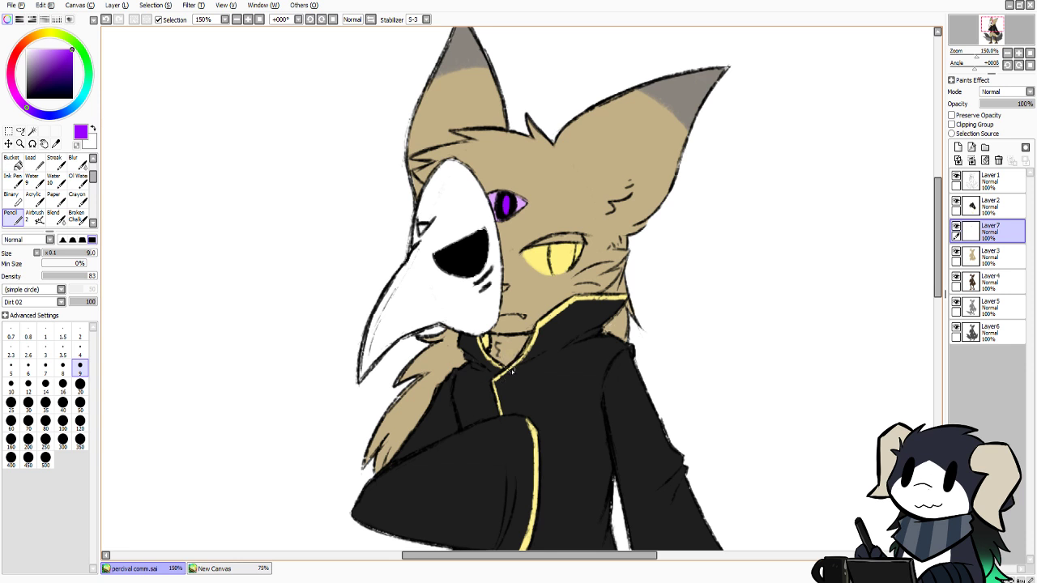
Sample black from the reference and paint a large black pupil in the yellow eye, using Preserve Opacity on the eye layer to widen it
click(220, 569)
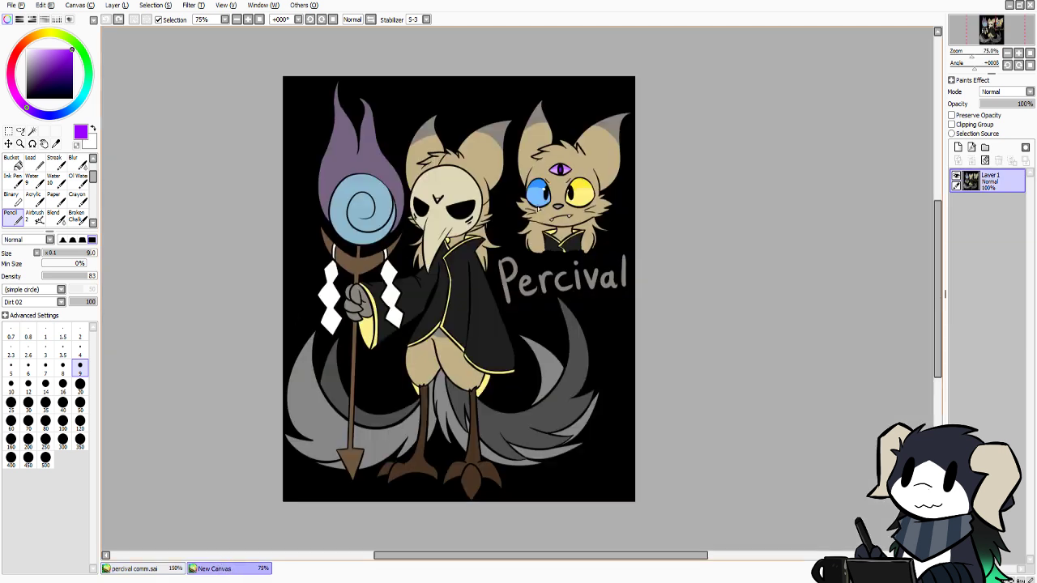
right_click(565, 205)
click(150, 569)
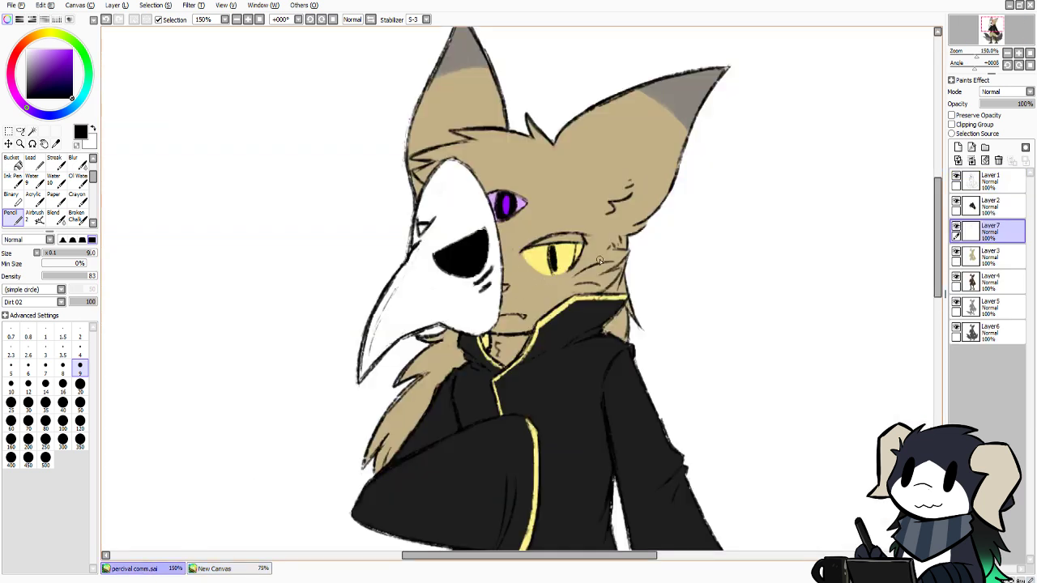
click(953, 116)
mouse_move(557, 281)
mouse_down()
mouse_move(554, 258)
mouse_move(559, 283)
mouse_move(558, 259)
mouse_move(568, 267)
mouse_move(573, 250)
mouse_move(555, 247)
mouse_move(556, 256)
mouse_up()
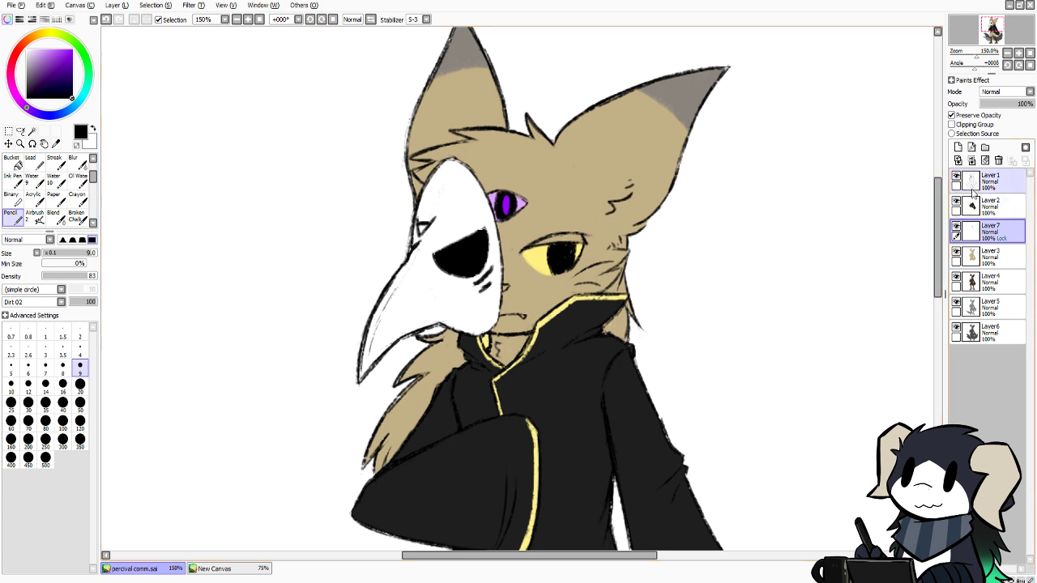
click(953, 115)
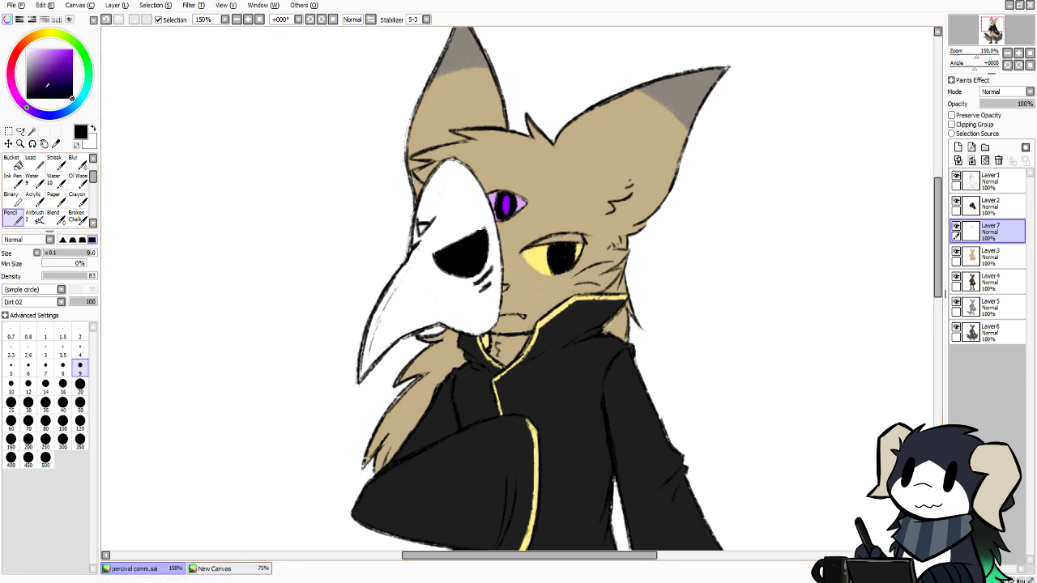
Draw small black marks under the yellow eye on the line art layer with the Pencil at size 8, undoing the misplaced stroke
click(62, 366)
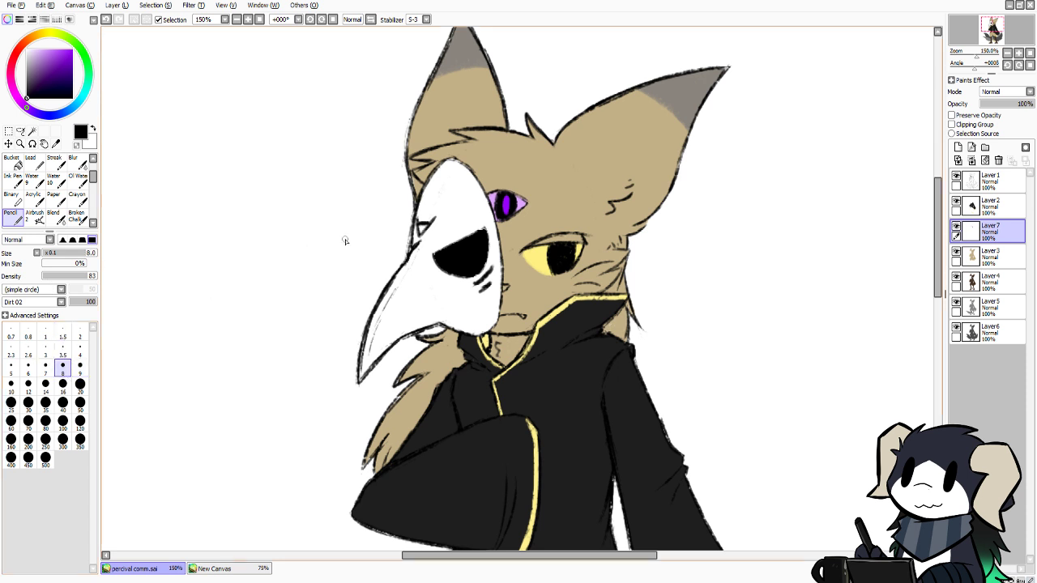
click(985, 189)
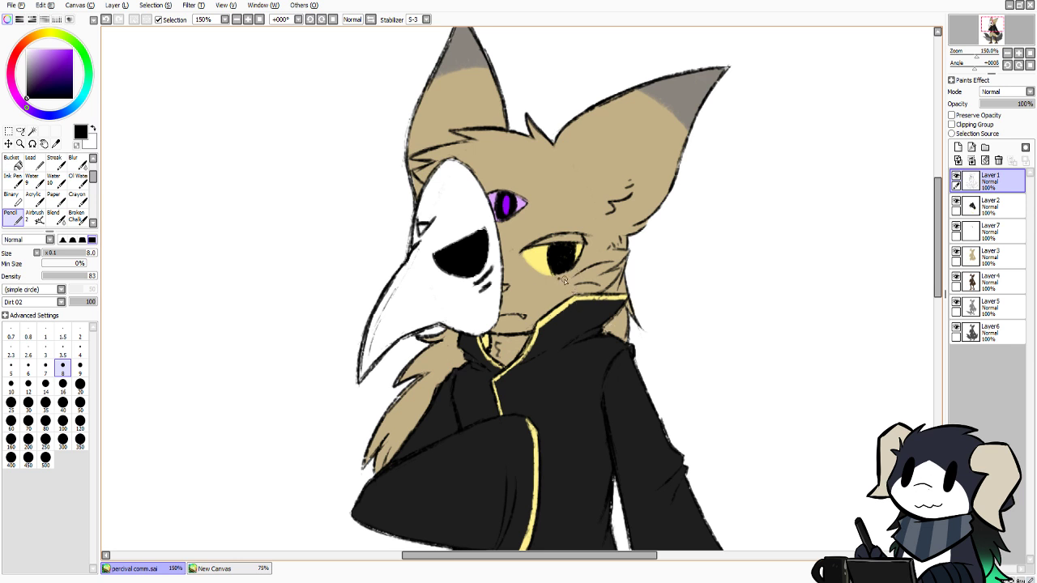
key(ctrl+z)
click(559, 280)
drag(568, 274, 568, 275)
key(ctrl+z)
key(ctrl+y)
Sample the mask's cream colour from the character reference and bucket-fill the mask on a new layer at the bottom of the layer stack
click(229, 569)
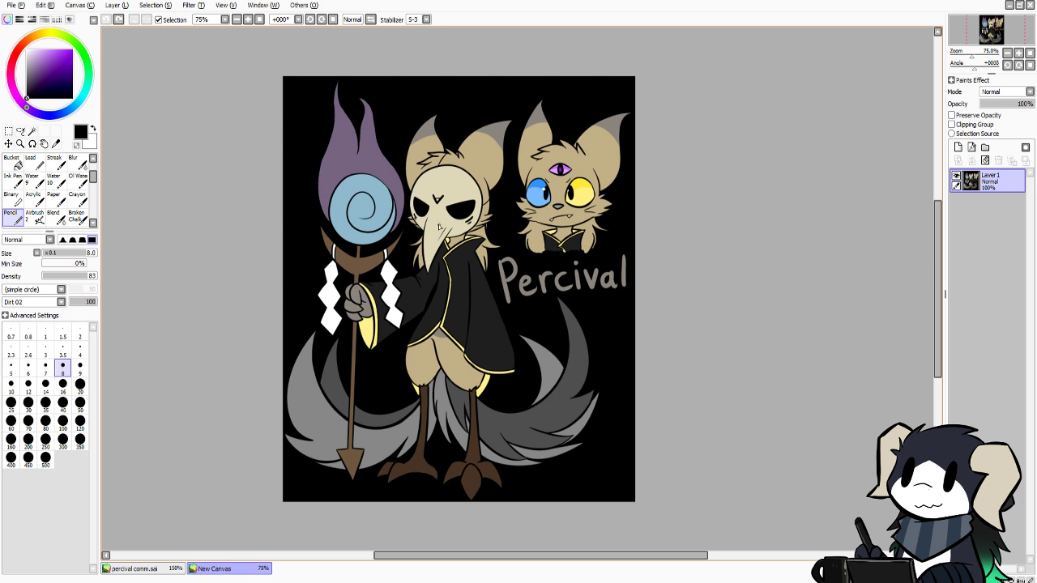
right_click(439, 227)
click(165, 569)
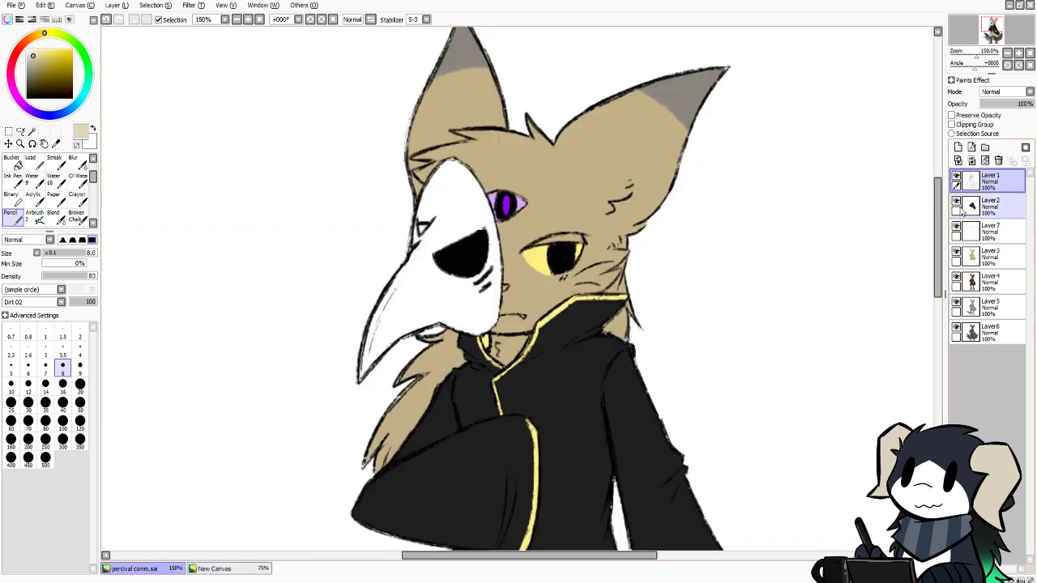
click(958, 146)
drag(988, 182, 981, 368)
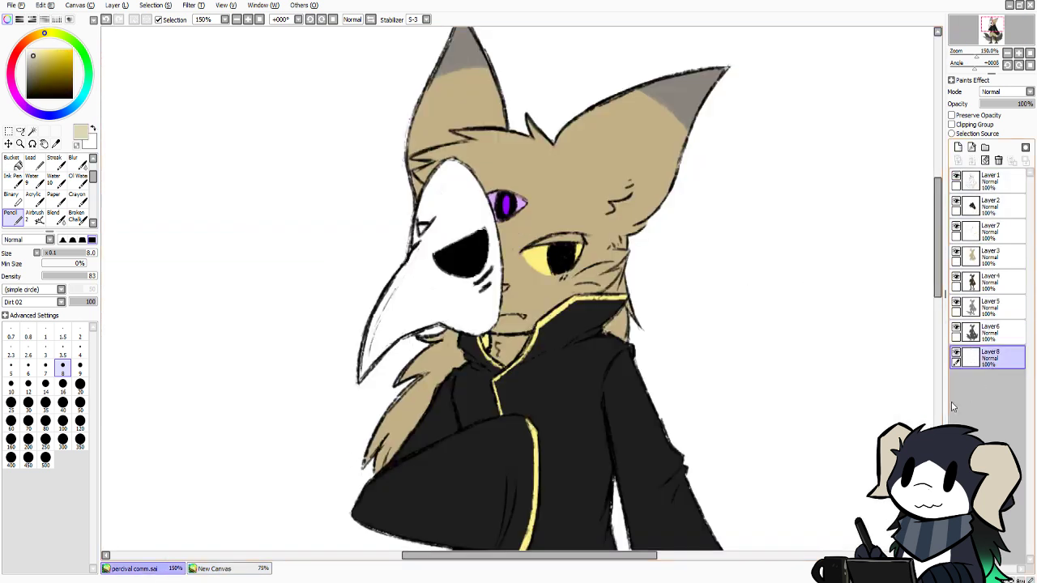
click(12, 162)
click(489, 227)
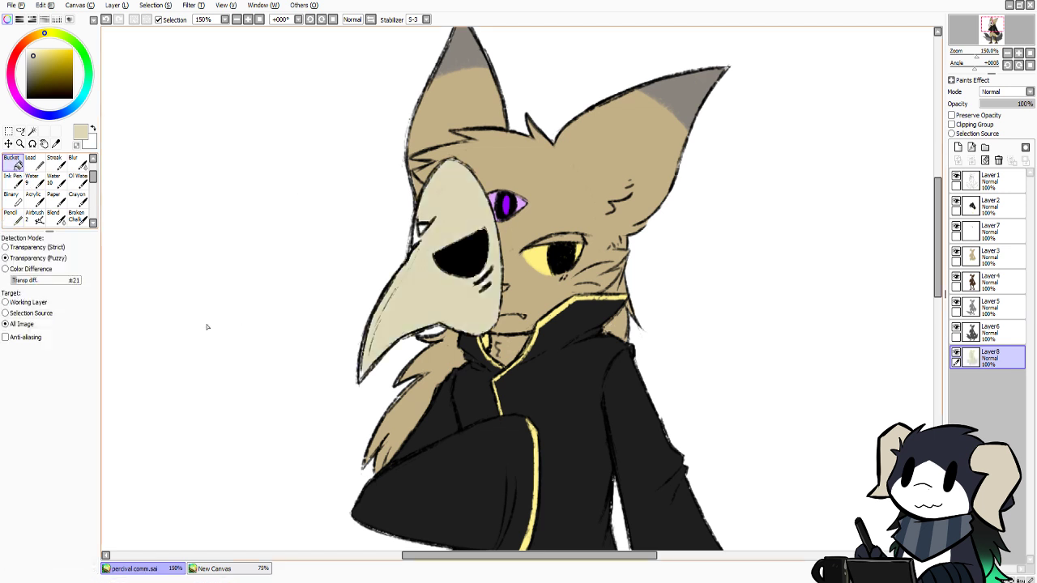
Paint over the unfilled white gap at the mask's outer edge in cream, using the Pencil at size 20
click(12, 218)
click(80, 384)
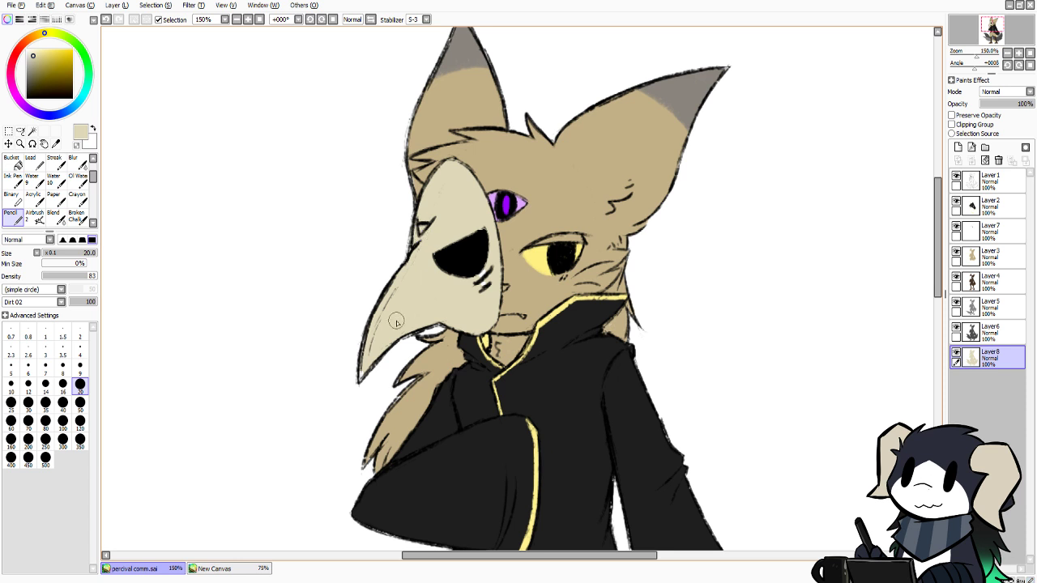
mouse_move(413, 245)
mouse_down()
mouse_move(424, 219)
mouse_move(415, 250)
mouse_up()
On Layer7, paint the nose grey sampled from the character reference with the Pencil at size 9, and colour the small fang white
click(991, 231)
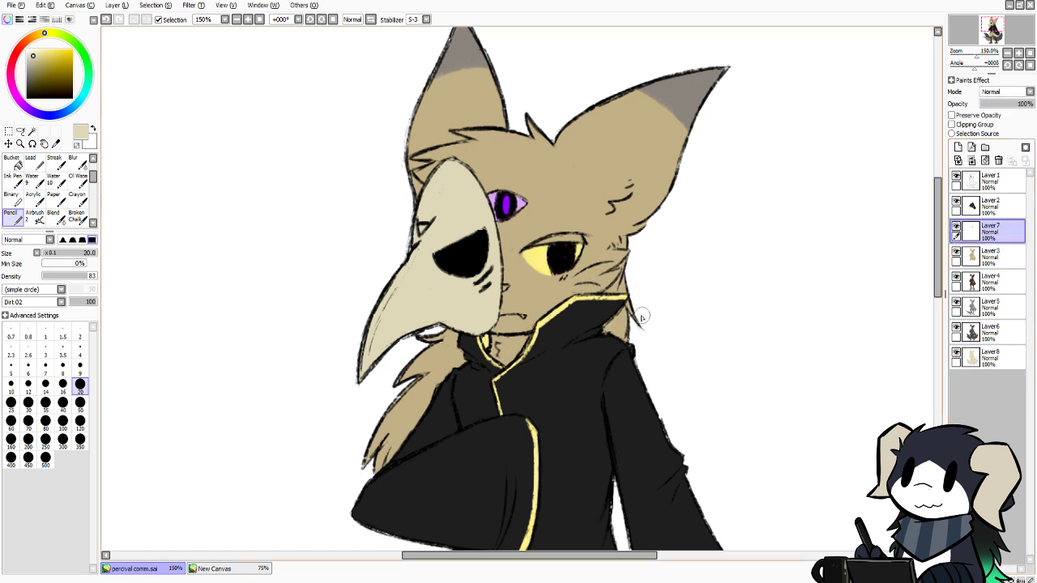
click(215, 570)
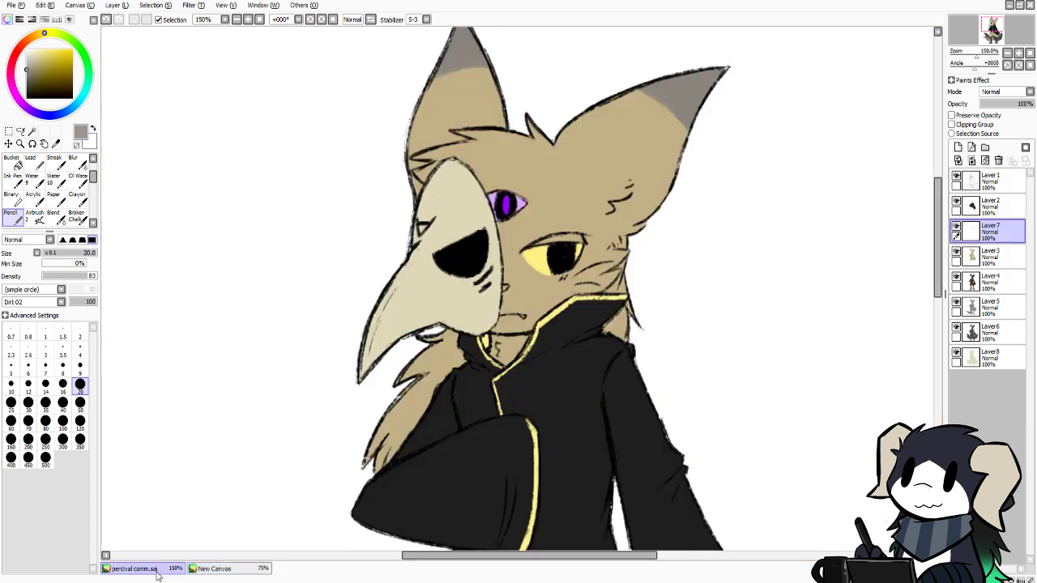
click(158, 569)
click(80, 365)
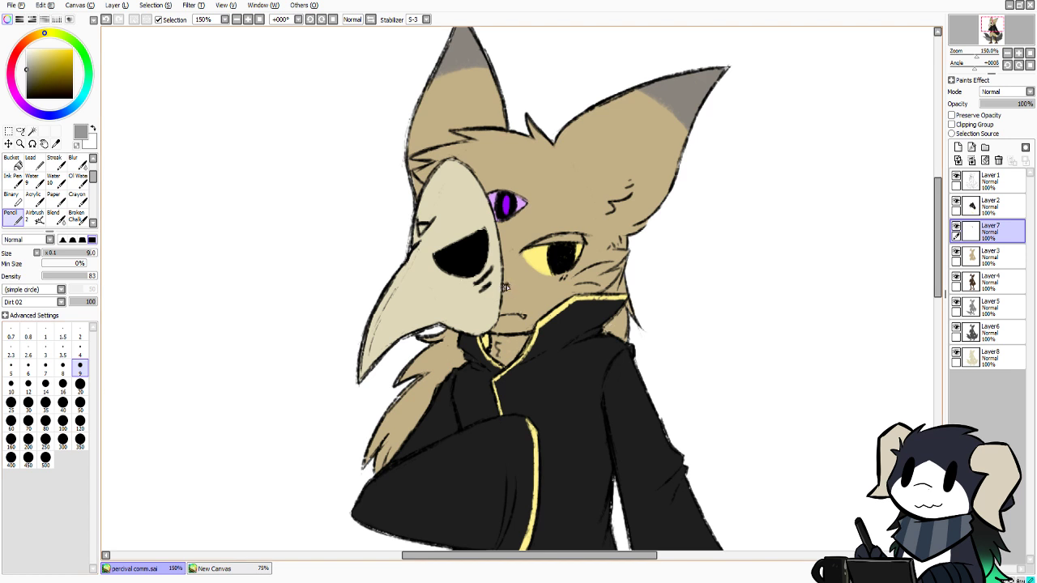
drag(39, 87, 3, 9)
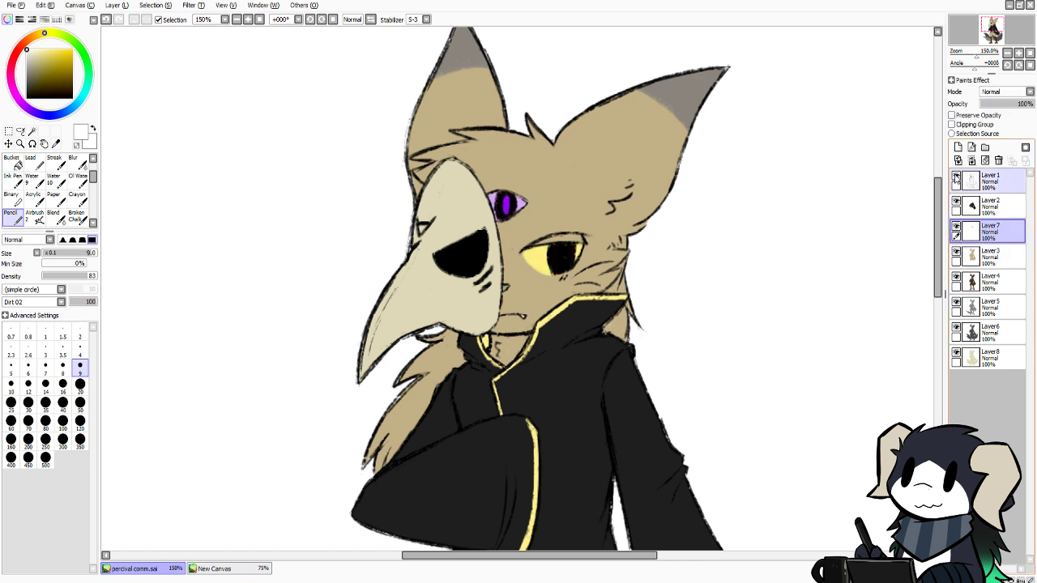
Add a Normal-mode layer clipped to the eye layer and prepare the Pencil at size 20 with a dark muted blue
click(958, 147)
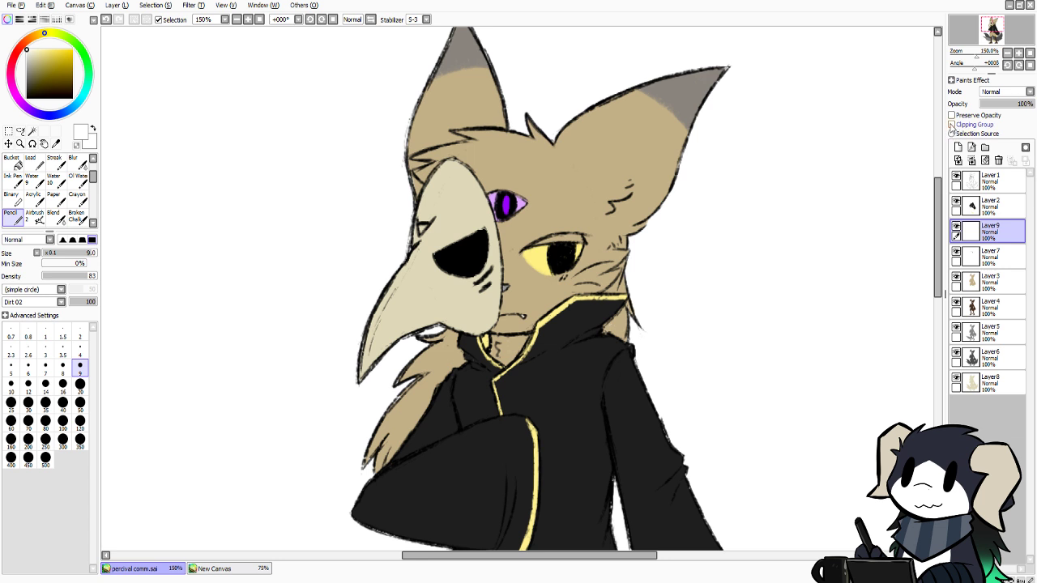
click(952, 125)
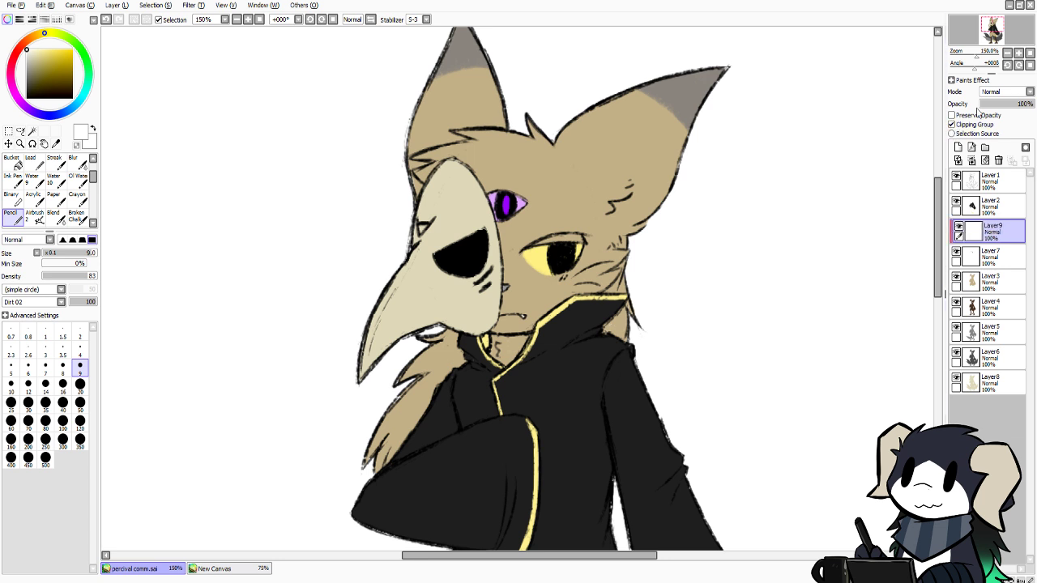
click(993, 148)
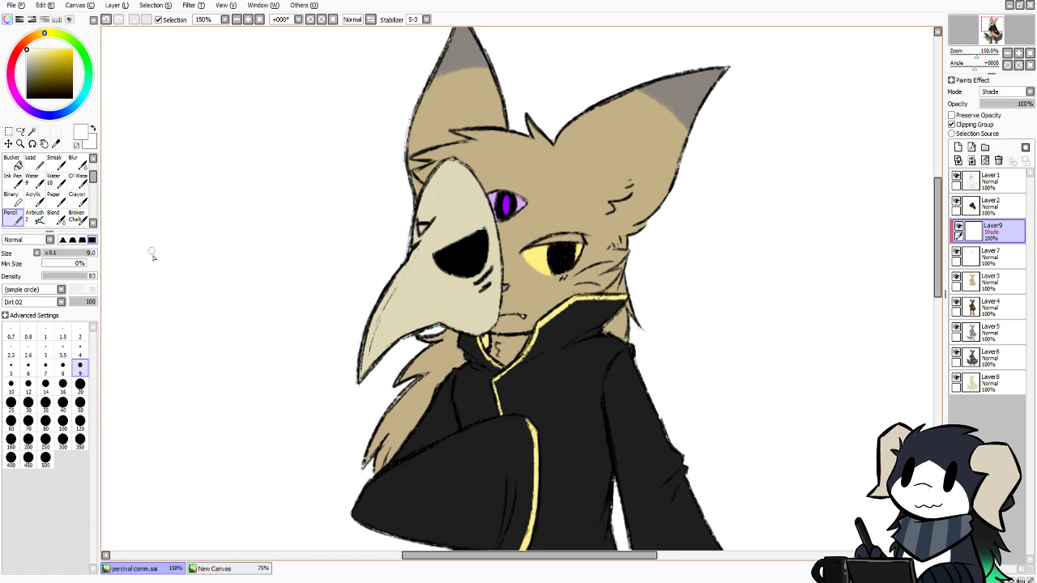
click(80, 384)
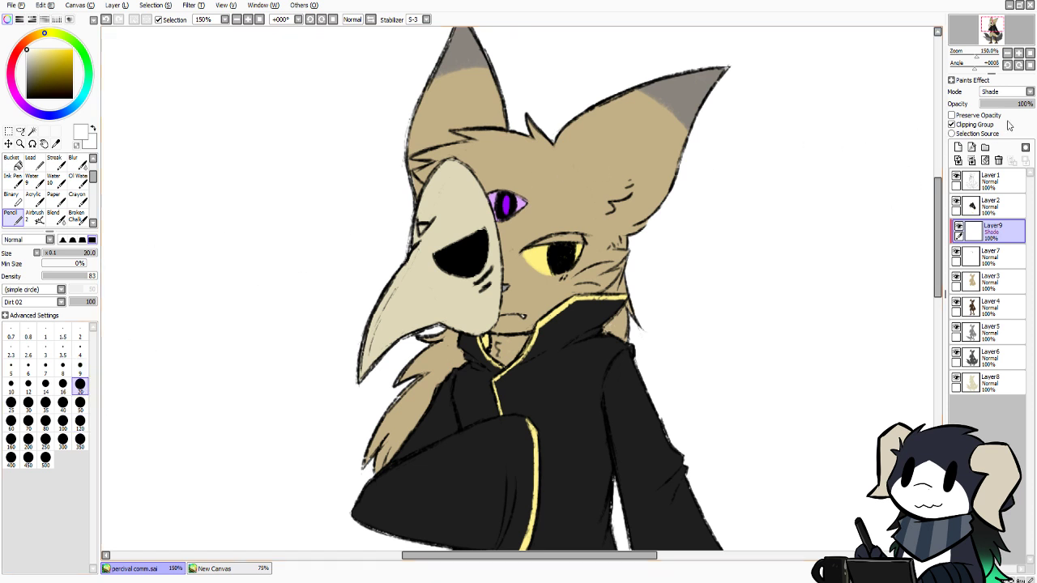
click(36, 80)
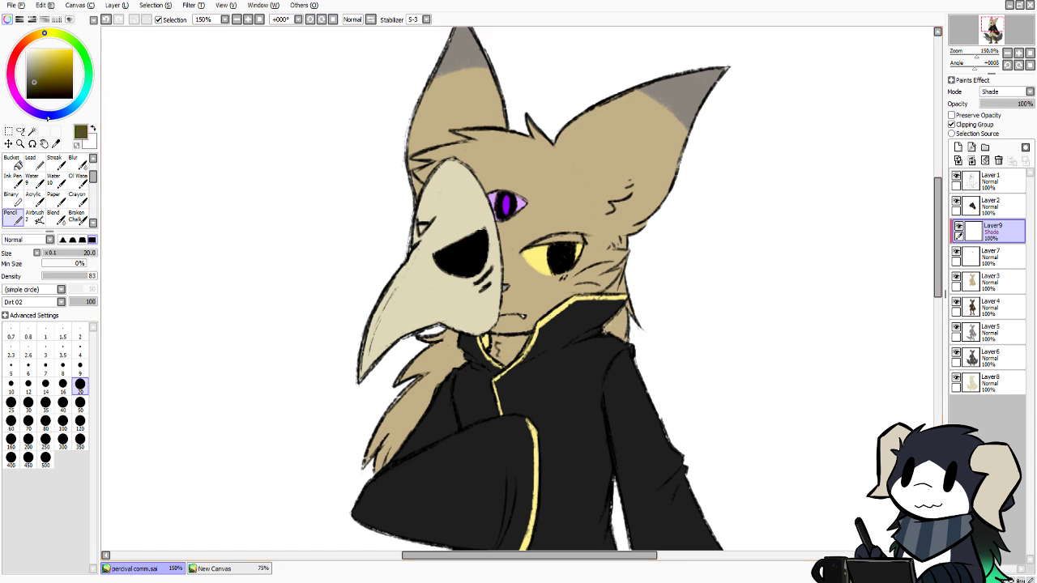
click(49, 117)
click(35, 80)
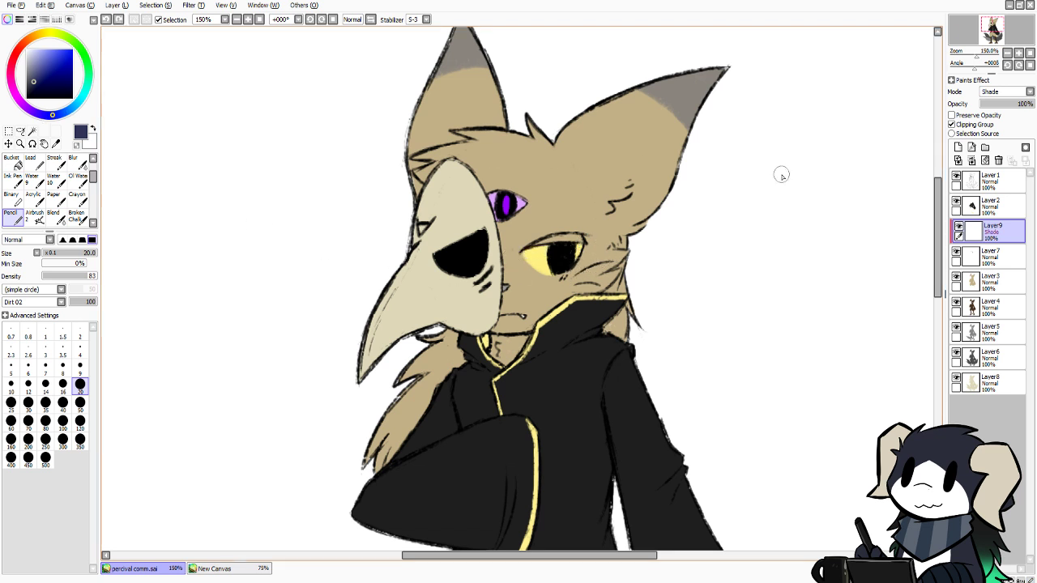
click(993, 92)
click(993, 103)
Paint dark blue shadows across the upper parts of the yellow eye and the purple forehead eye, undoing misplaced strokes
drag(523, 253, 587, 245)
key(ctrl+z)
drag(520, 253, 590, 245)
key(ctrl+z)
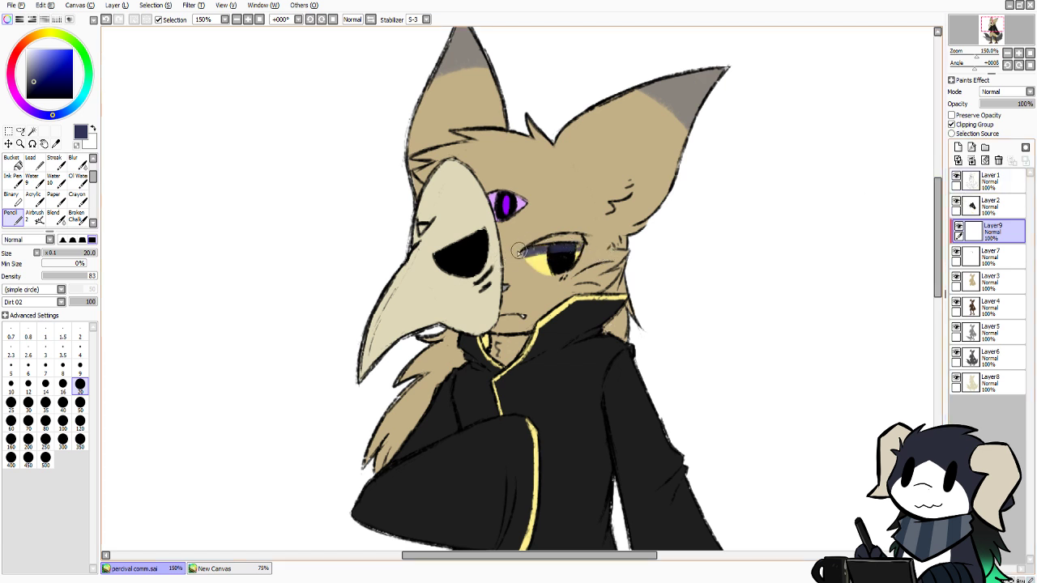
drag(523, 249, 584, 245)
mouse_move(486, 197)
mouse_down()
mouse_move(538, 213)
mouse_move(475, 203)
mouse_move(543, 203)
mouse_move(490, 196)
mouse_up()
key(ctrl+z)
key(ctrl+z)
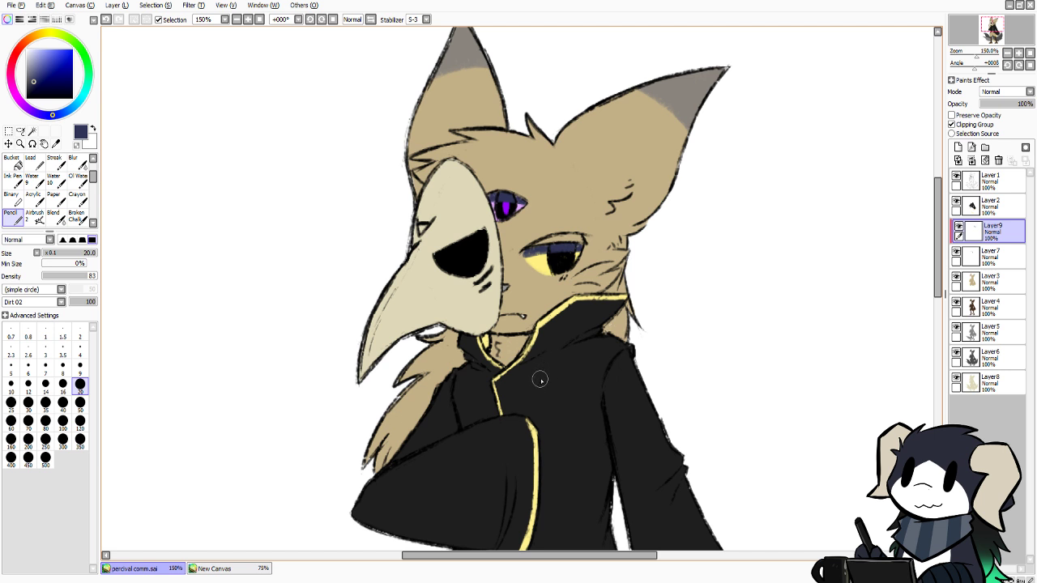
Set the eye shadow layer to Multiply blending at 45% opacity
click(994, 105)
mouse_move(995, 105)
mouse_down()
mouse_move(1007, 108)
mouse_move(978, 129)
mouse_up()
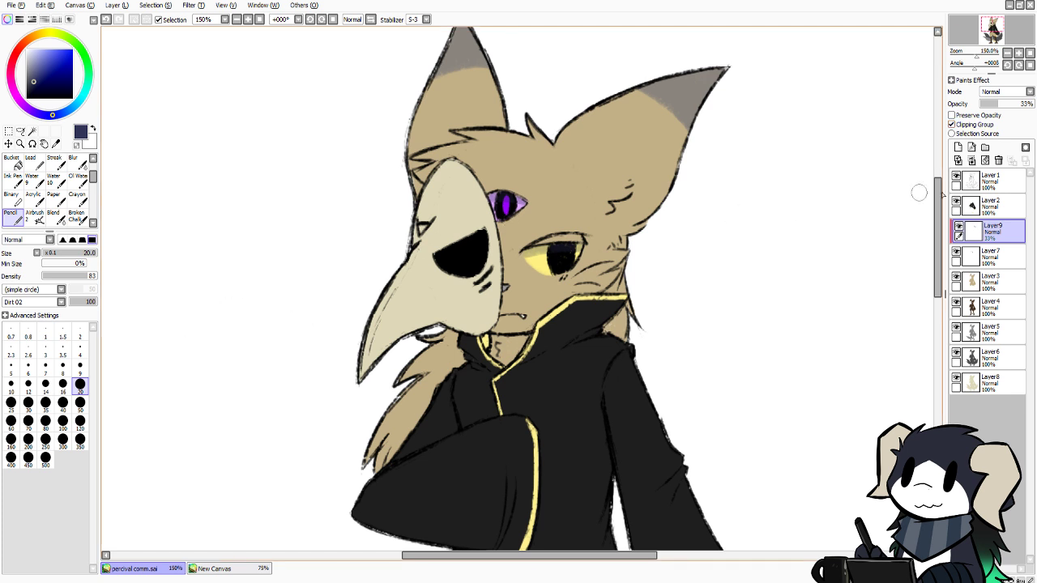
drag(995, 106, 1008, 105)
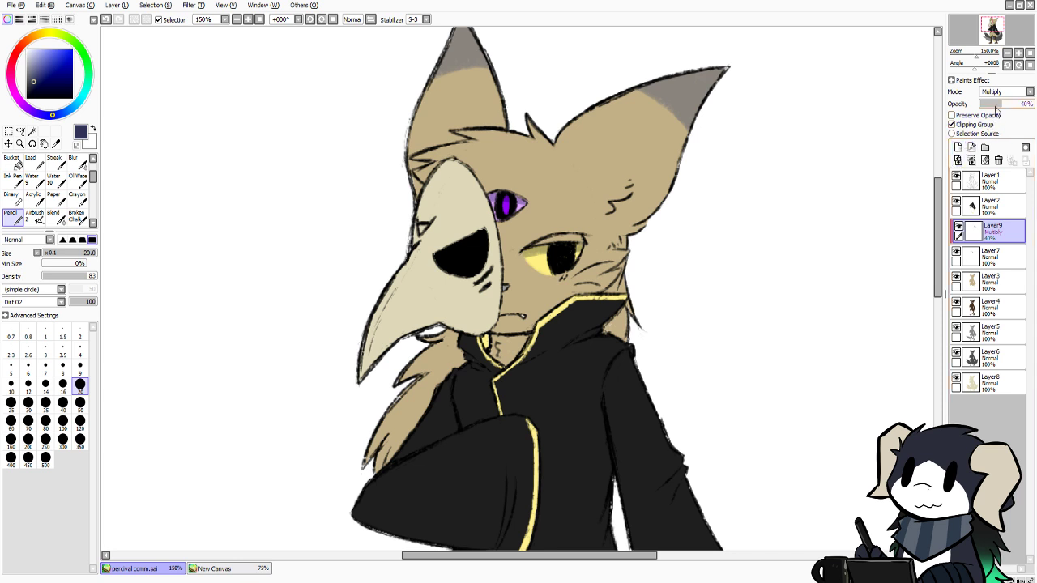
drag(996, 108, 1006, 107)
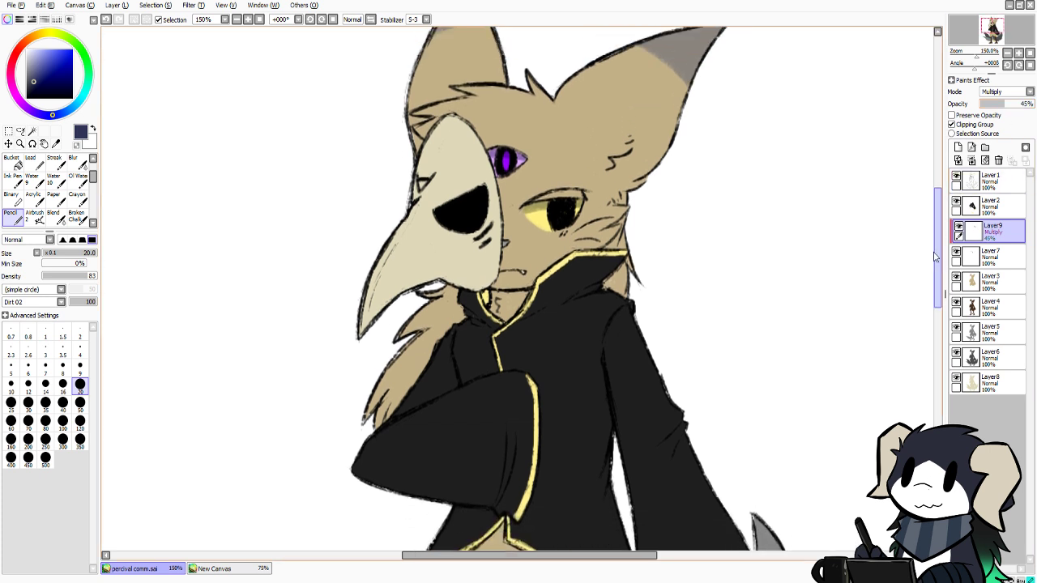
On the fur layer, sample the tan fur, shift it to a darker brown and paint the upper eyelid above the yellow eye
click(957, 279)
click(956, 279)
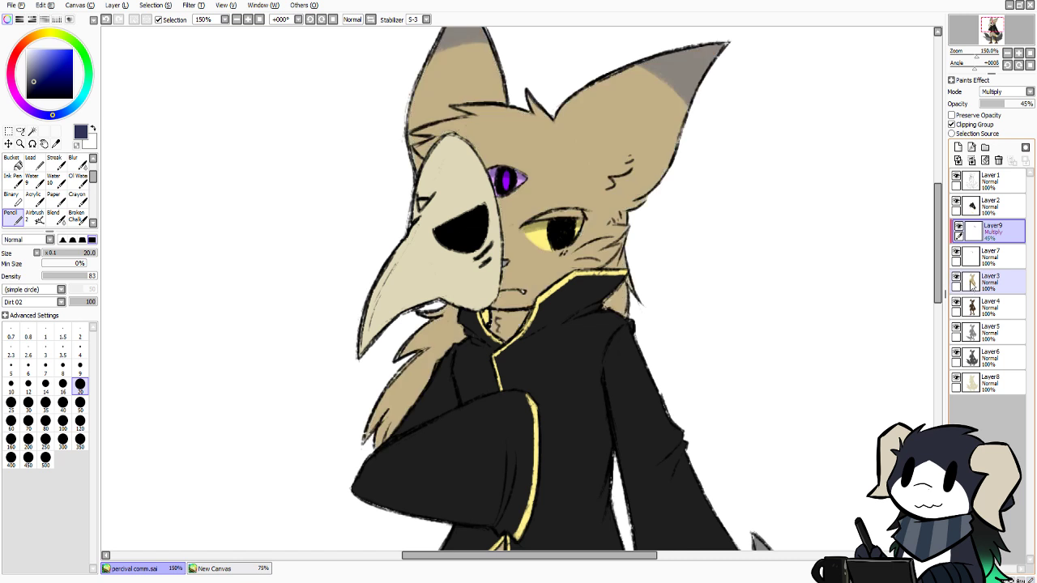
click(990, 282)
alt+click(564, 175)
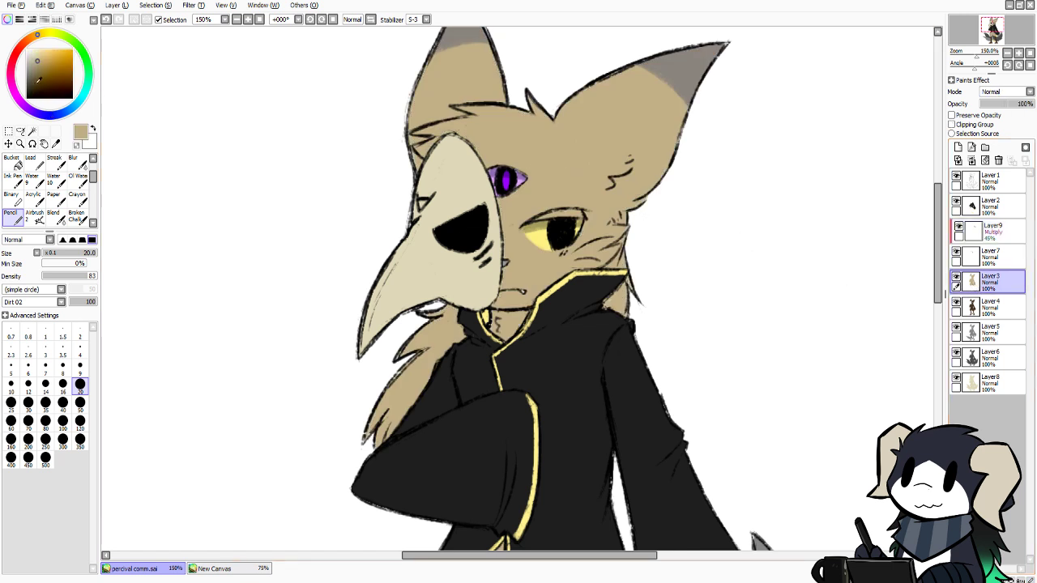
drag(40, 61, 42, 65)
click(35, 67)
click(34, 37)
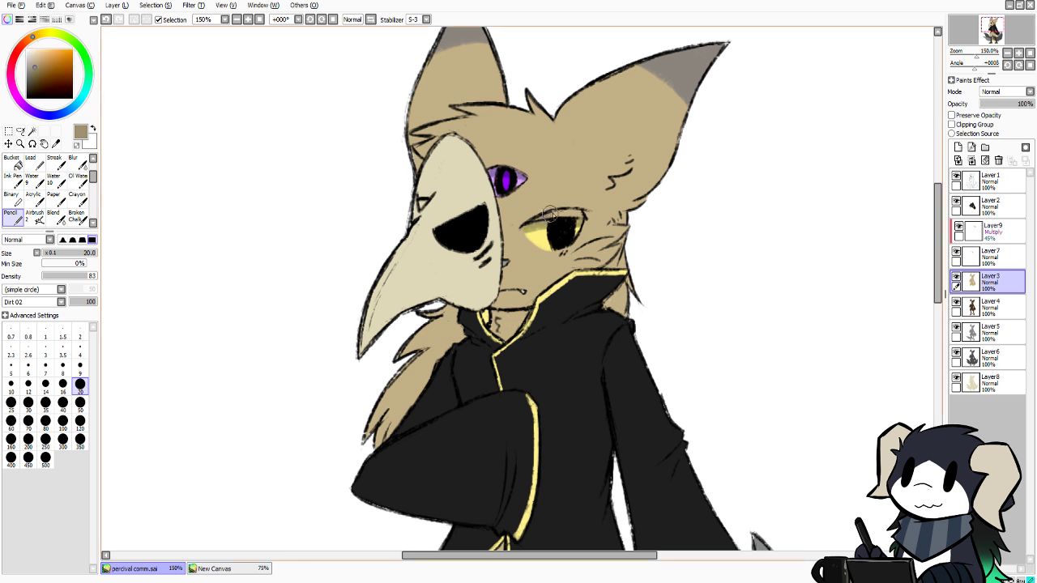
drag(550, 214, 577, 213)
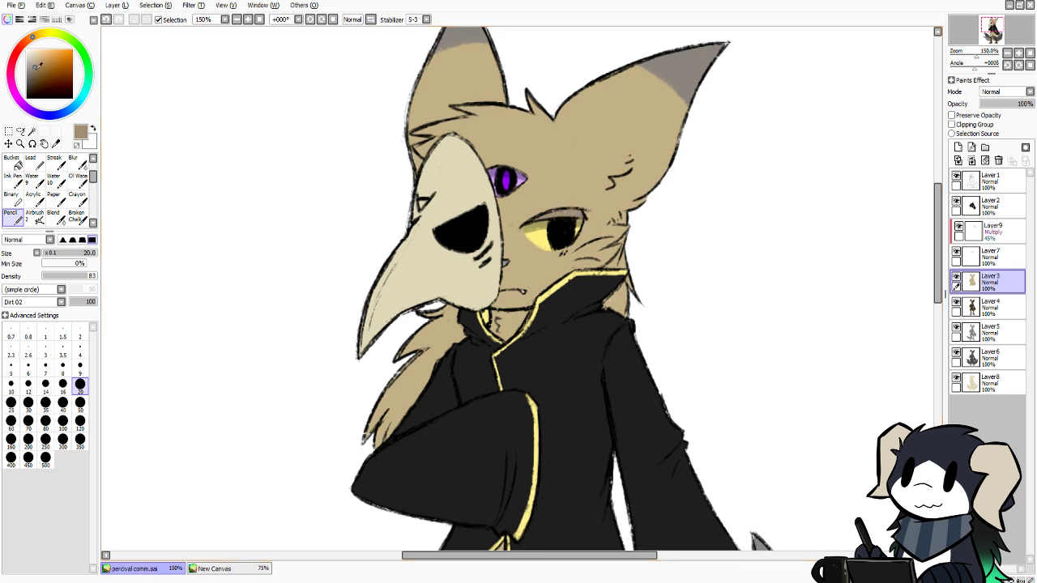
drag(37, 66, 36, 69)
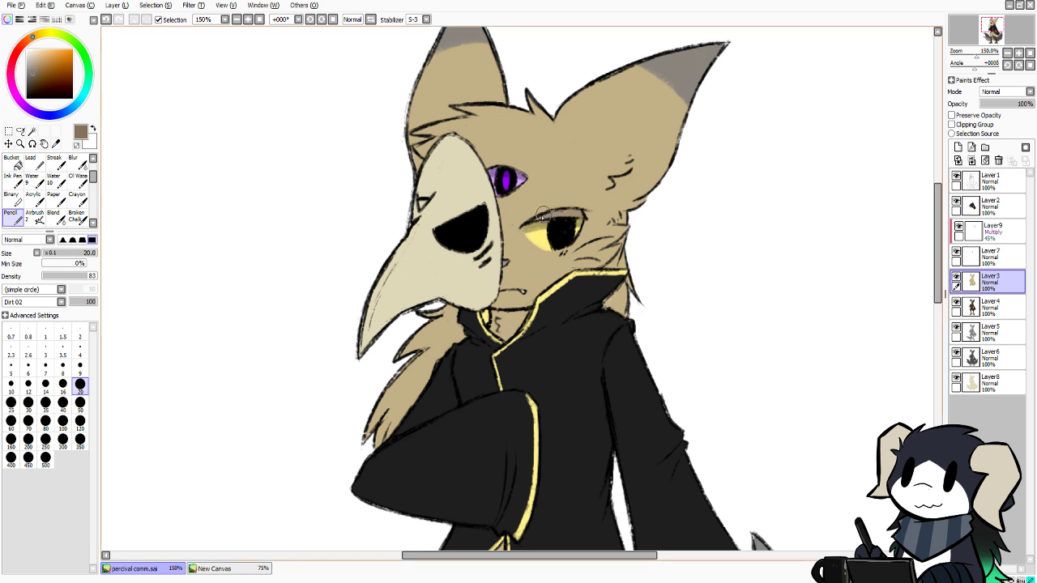
drag(553, 214, 580, 214)
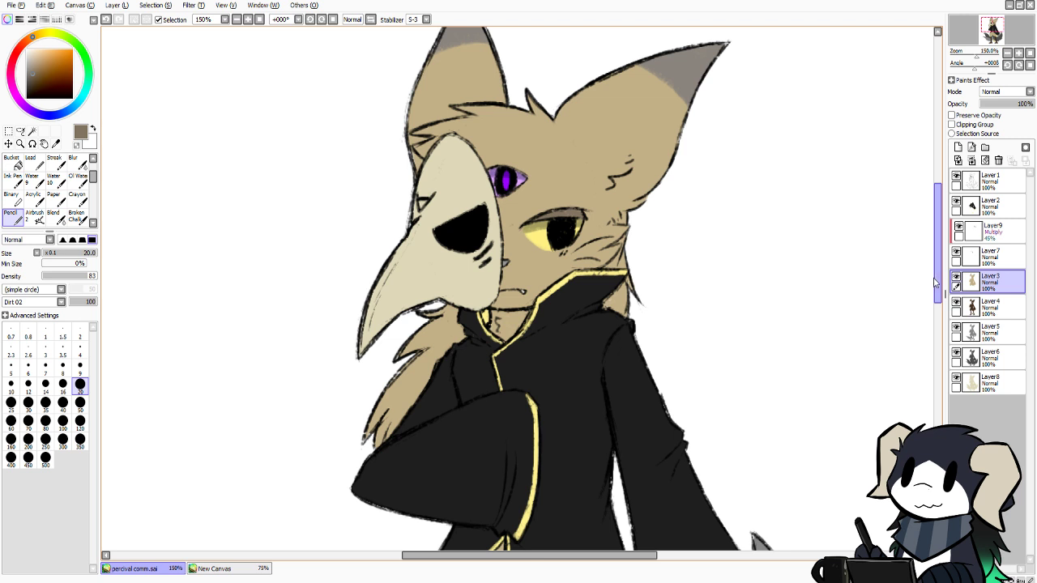
Check the character reference, and add small white highlights to the yellow eye's pupil on Layer7 with the Pencil at size 8
scroll(934, 288, down, 2)
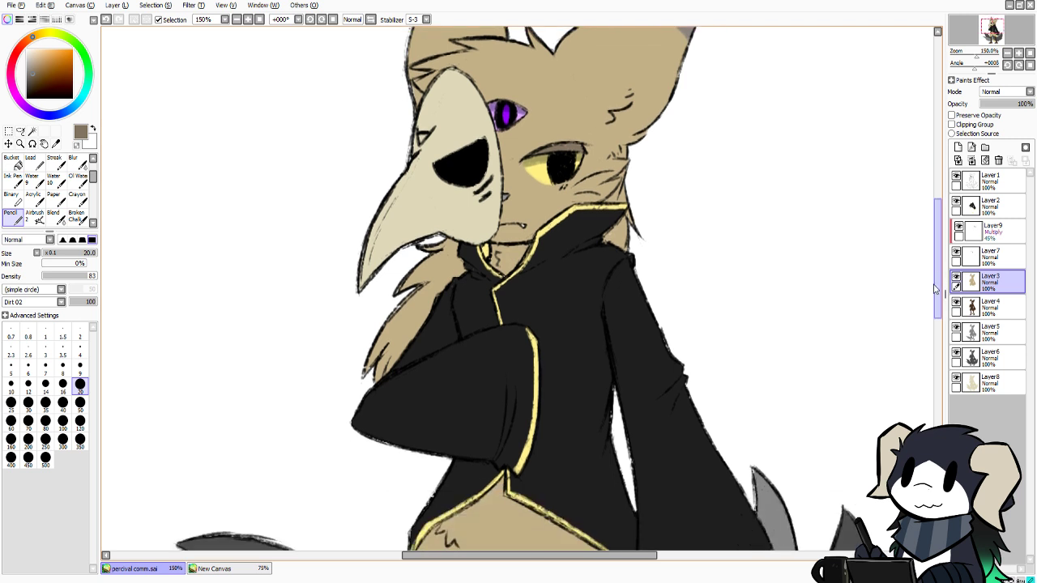
scroll(934, 289, up, 2)
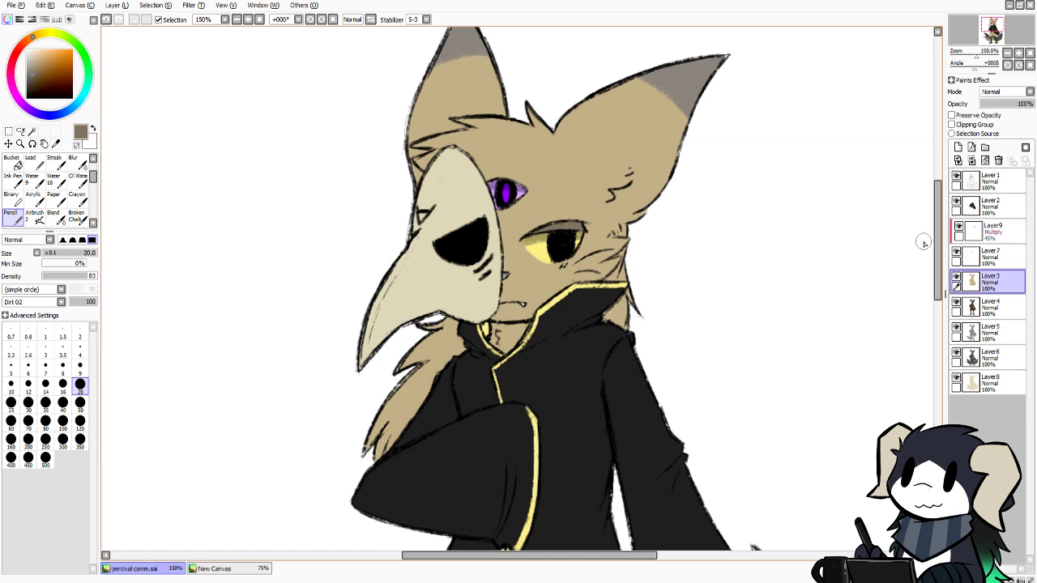
drag(936, 243, 882, 271)
click(235, 569)
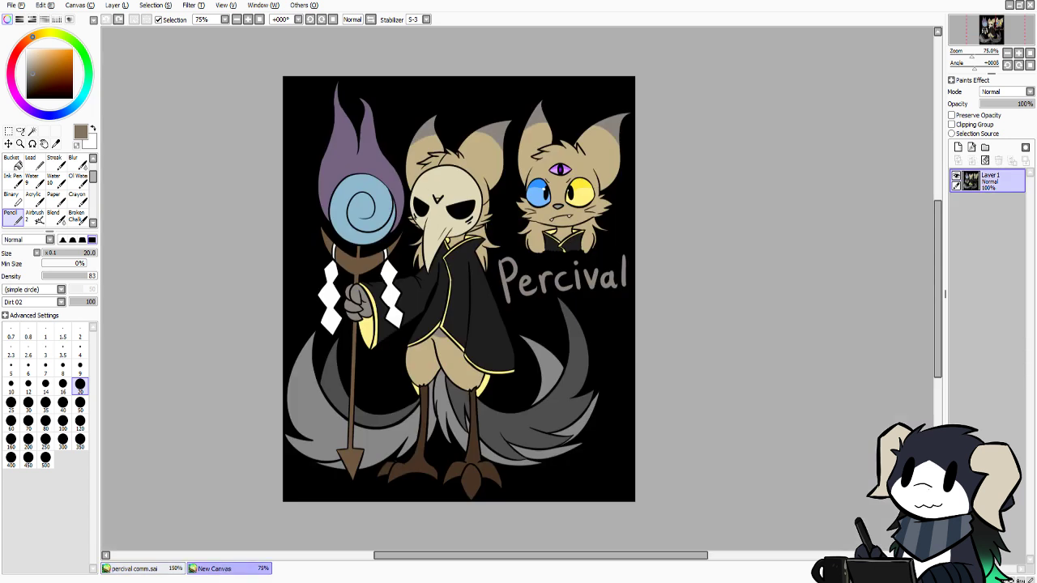
click(173, 570)
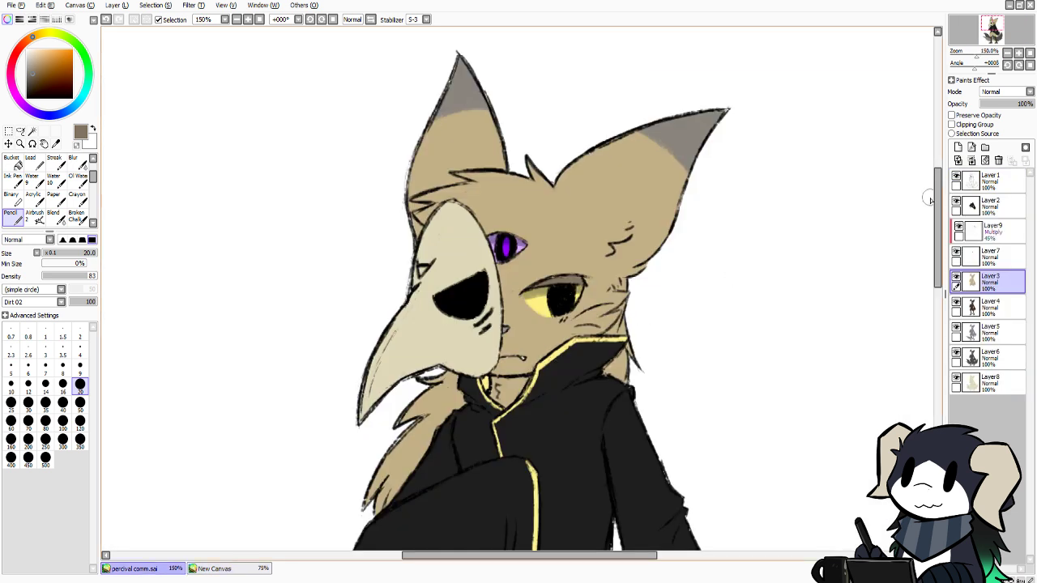
drag(931, 199, 933, 216)
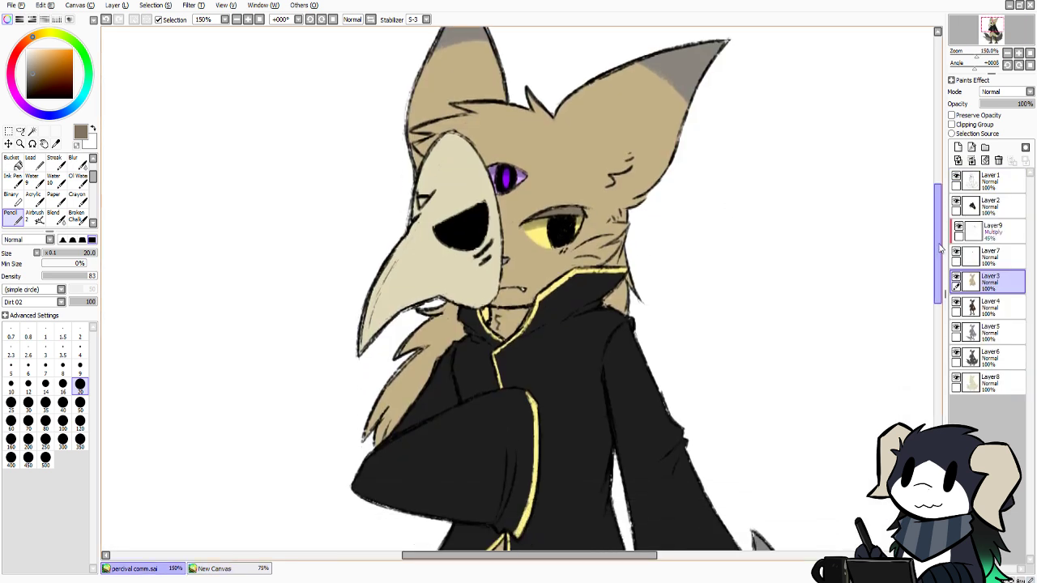
click(995, 259)
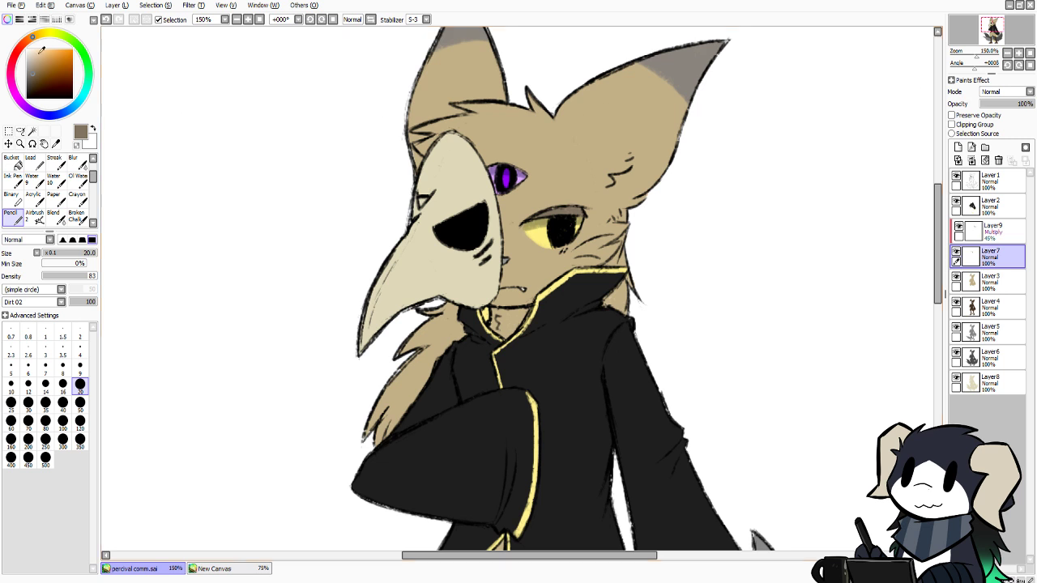
click(27, 50)
click(62, 366)
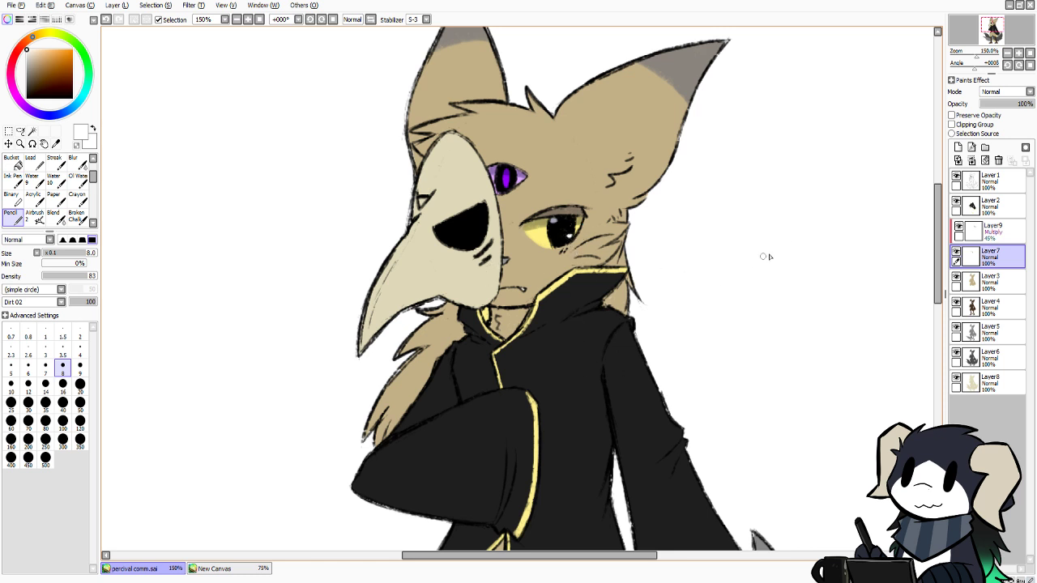
Set the canvas zoom to 100% and the Pencil size to 30
drag(937, 263, 901, 288)
click(20, 144)
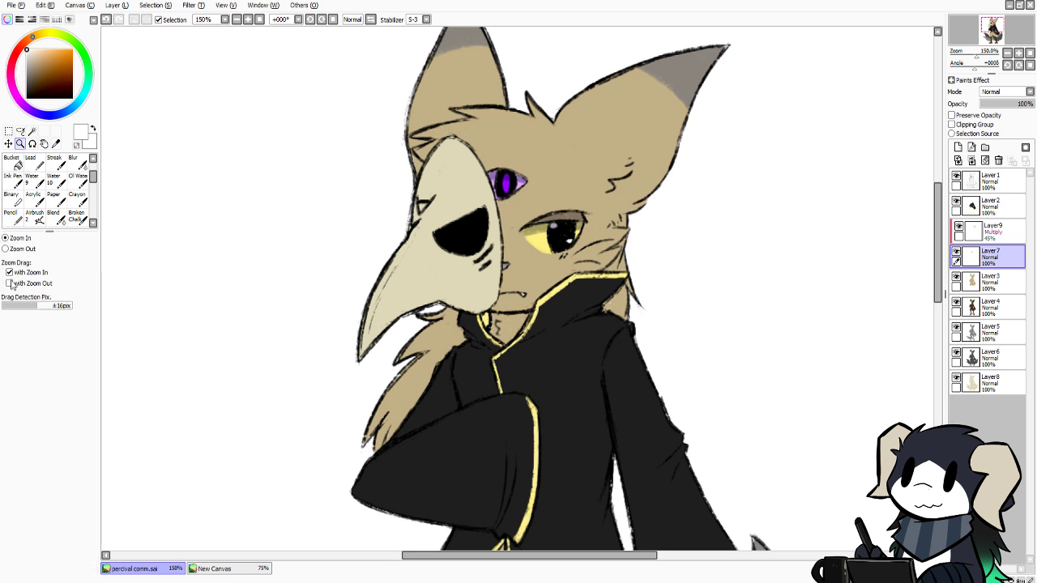
click(16, 250)
click(303, 254)
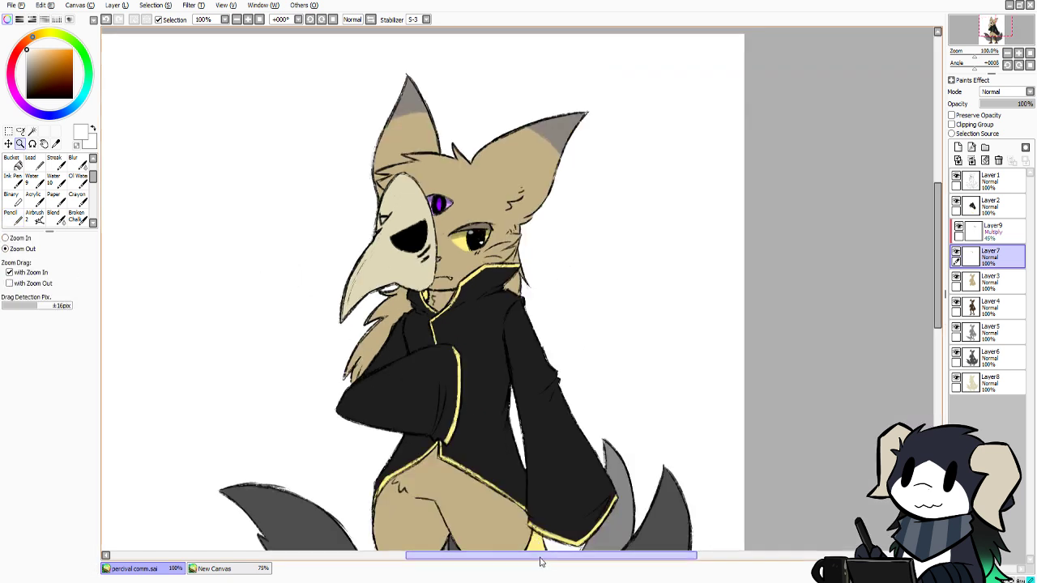
mouse_move(538, 556)
mouse_down()
mouse_move(512, 556)
mouse_move(524, 560)
mouse_up()
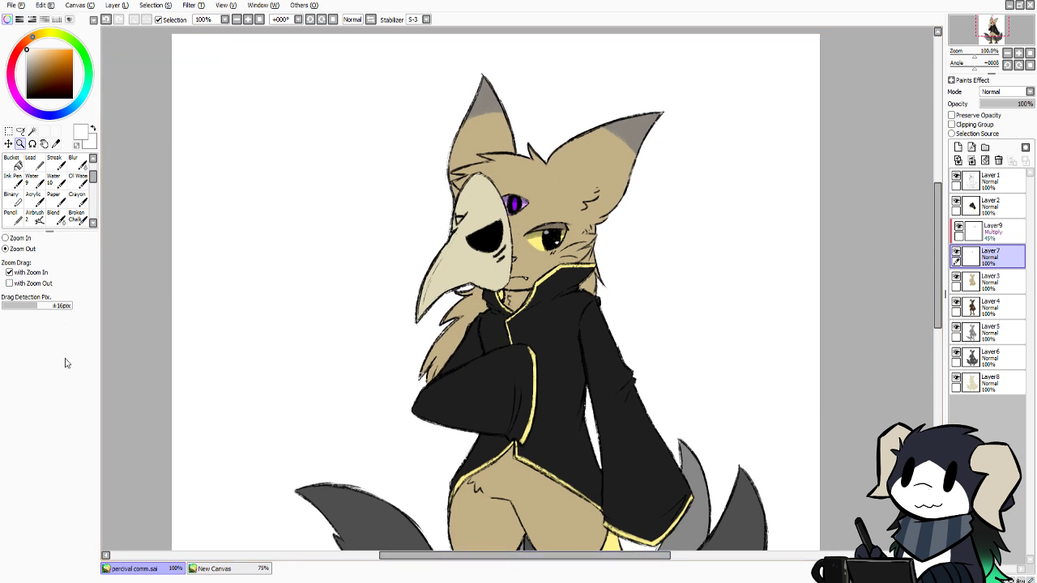
click(11, 215)
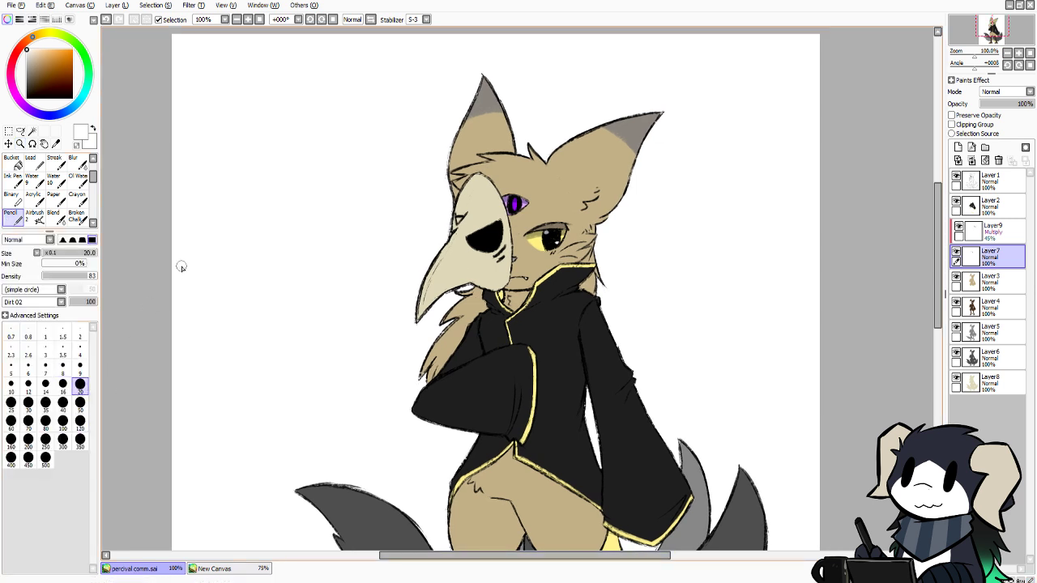
click(80, 403)
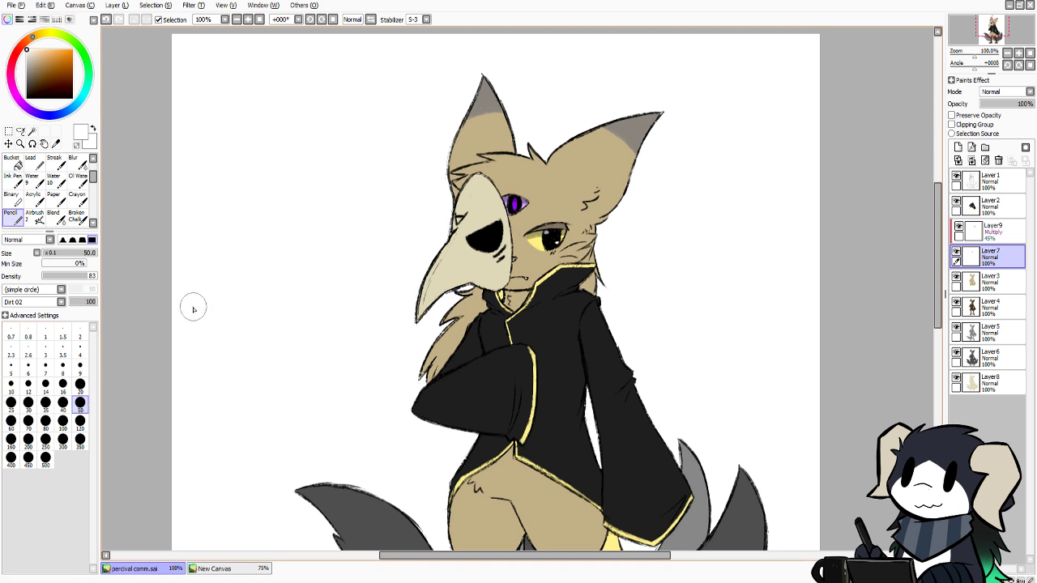
click(29, 403)
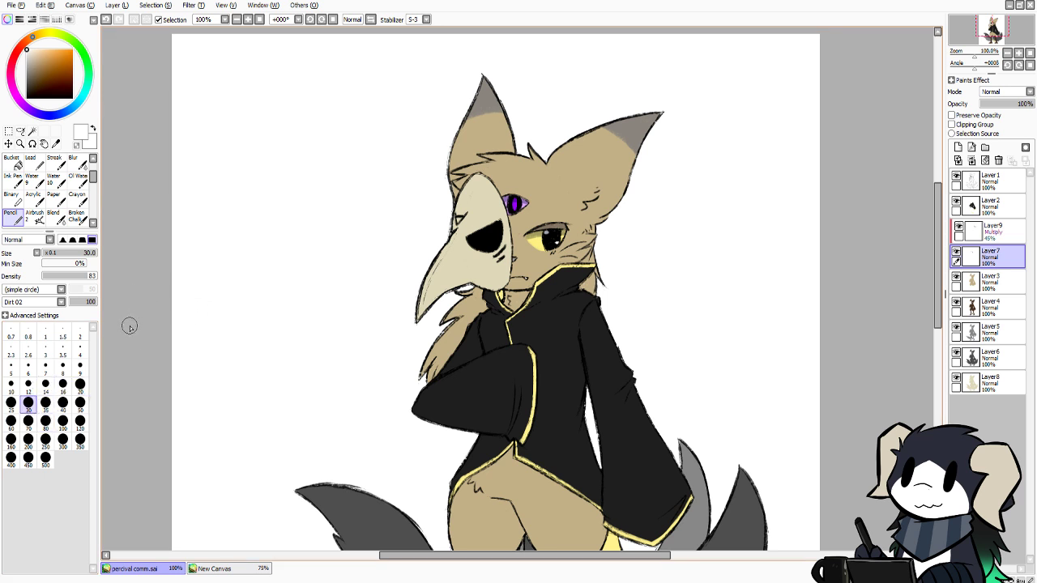
mouse_move(938, 283)
mouse_down()
mouse_move(925, 360)
mouse_move(926, 285)
mouse_up()
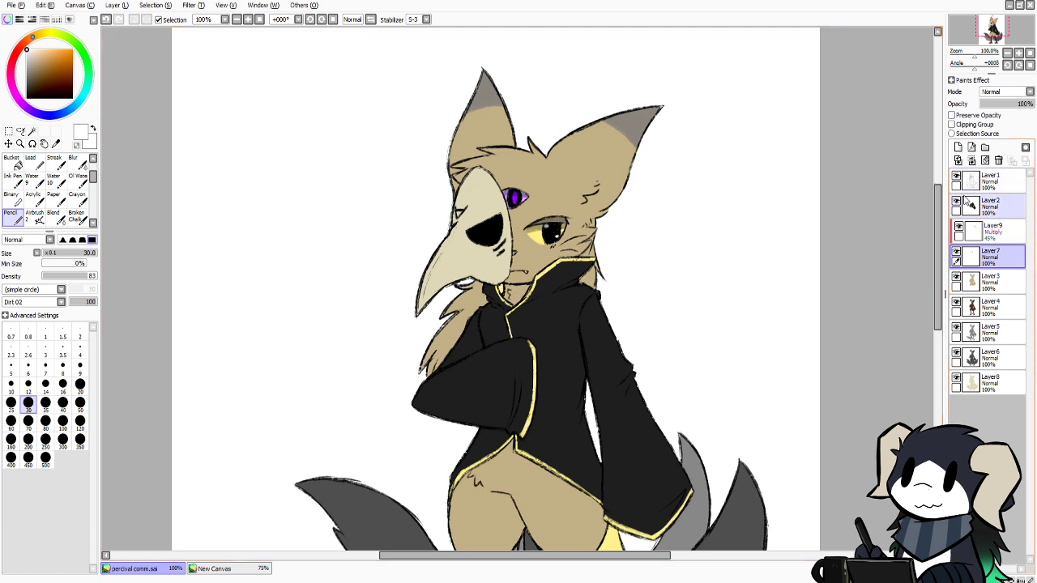
Create a folder below the line art, move Layer2 through Layer8 into it, including the eye shadow layer, and collapse it
click(988, 207)
click(986, 147)
drag(995, 232, 1002, 207)
drag(997, 258, 995, 238)
mouse_move(992, 283)
mouse_down()
mouse_move(990, 272)
mouse_move(994, 304)
mouse_move(998, 290)
mouse_up()
drag(992, 334, 992, 313)
drag(988, 359, 990, 346)
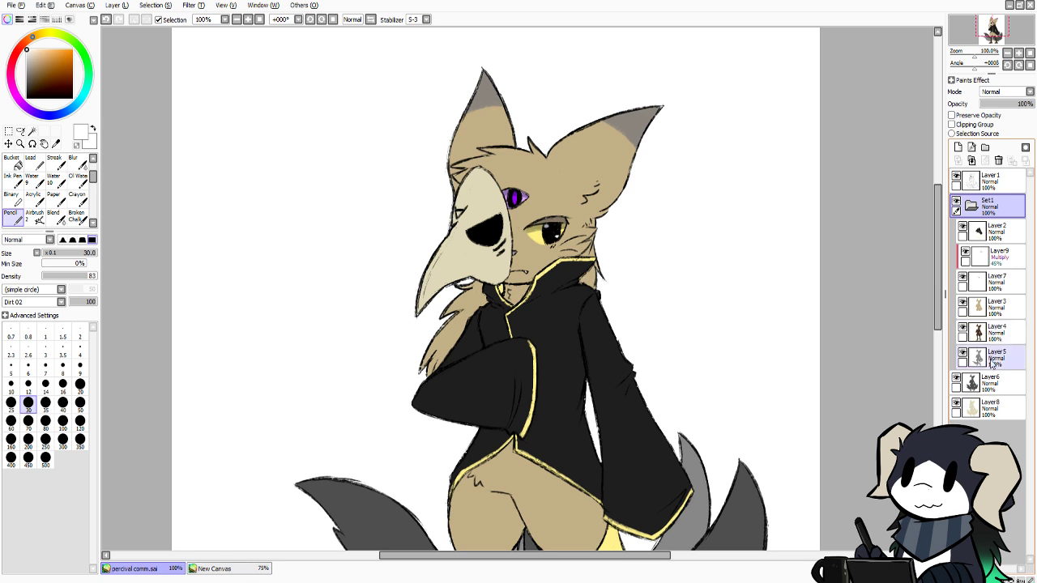
drag(991, 384, 991, 371)
drag(988, 409, 991, 401)
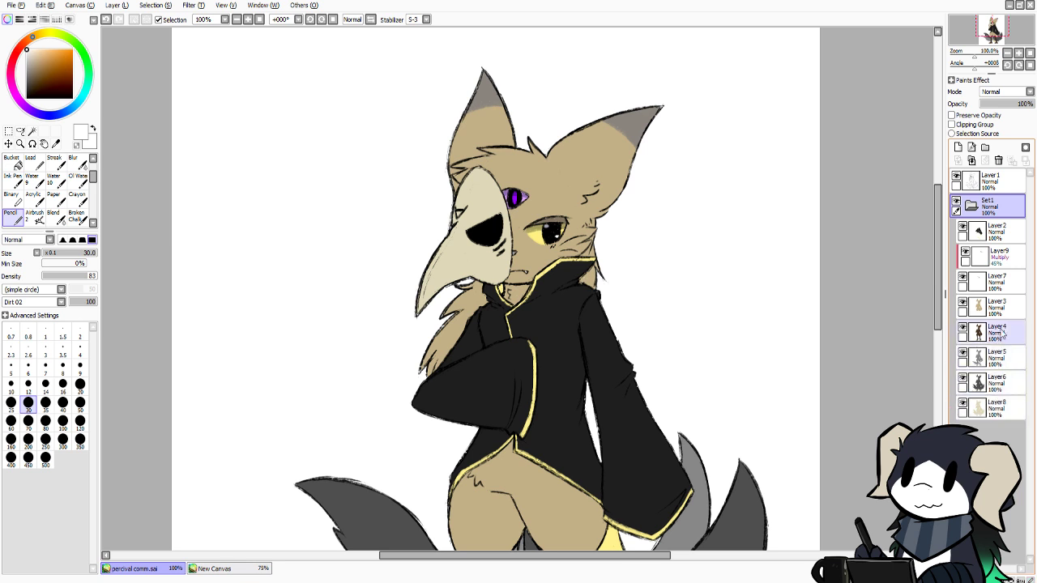
click(971, 207)
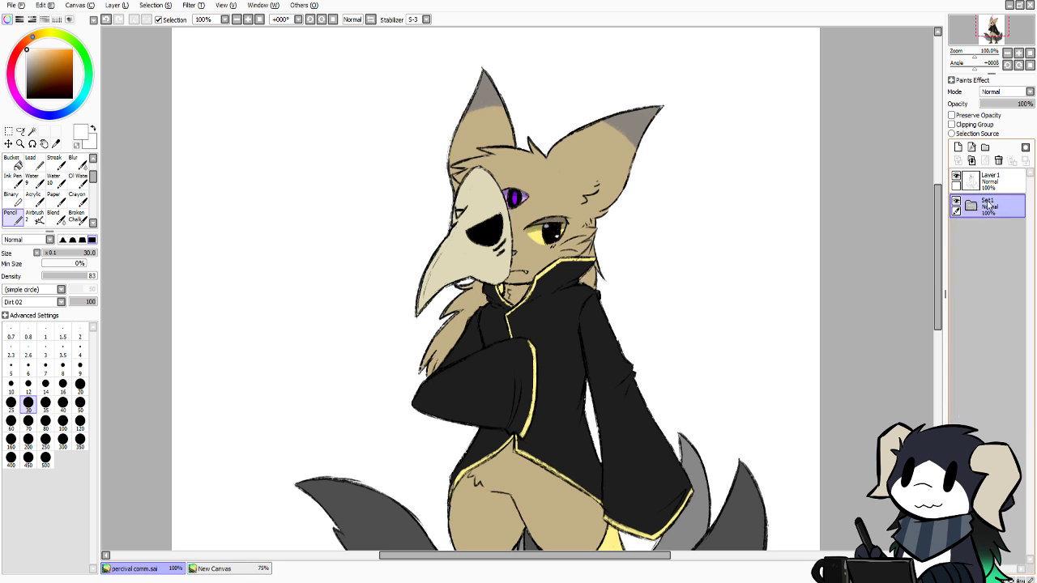
Add a new layer clipped to the color folder, and group it with the line art and color folder in a second folder
click(958, 146)
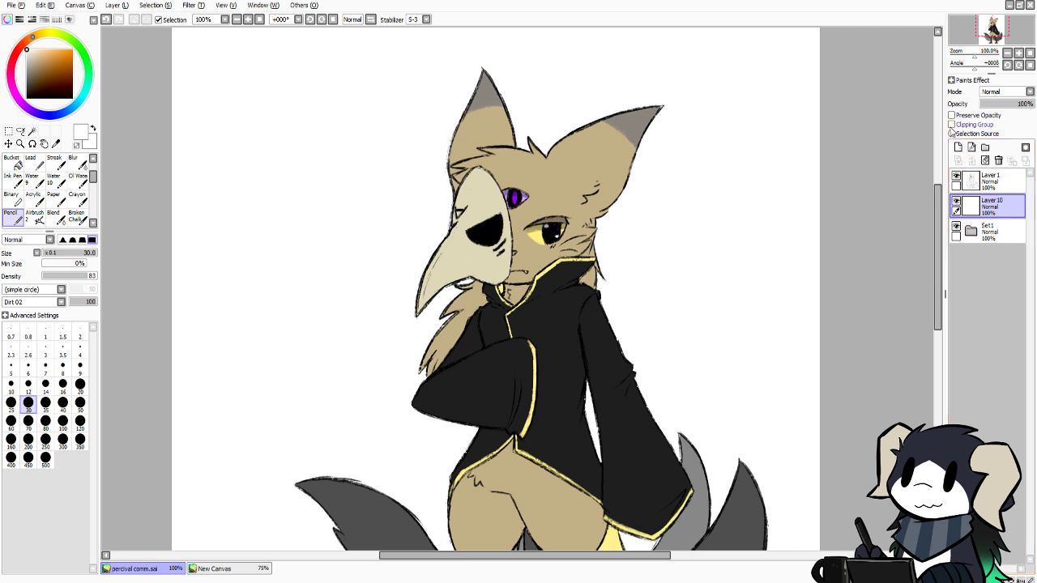
click(979, 175)
click(973, 149)
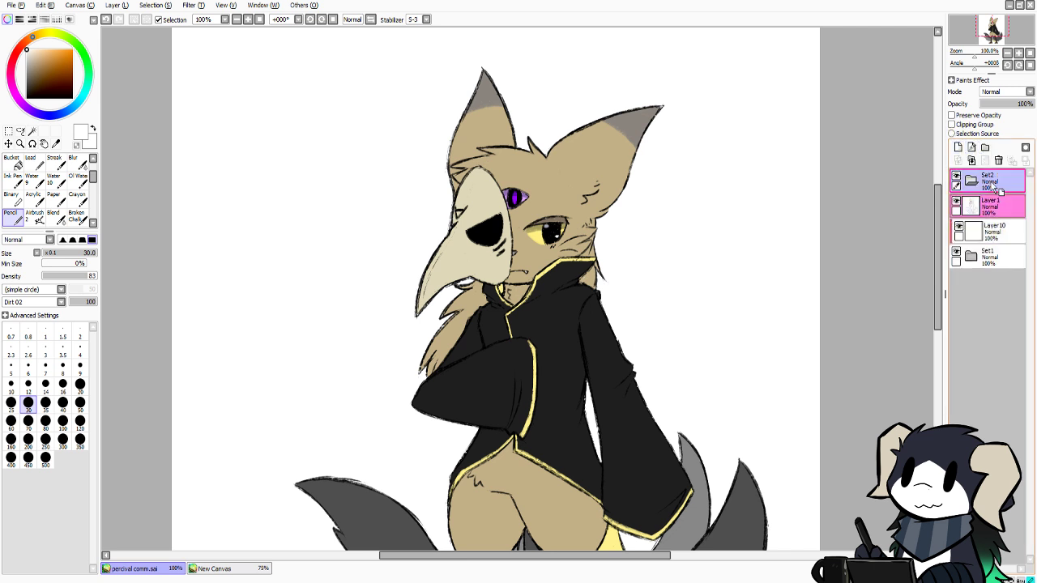
click(971, 255)
click(971, 255)
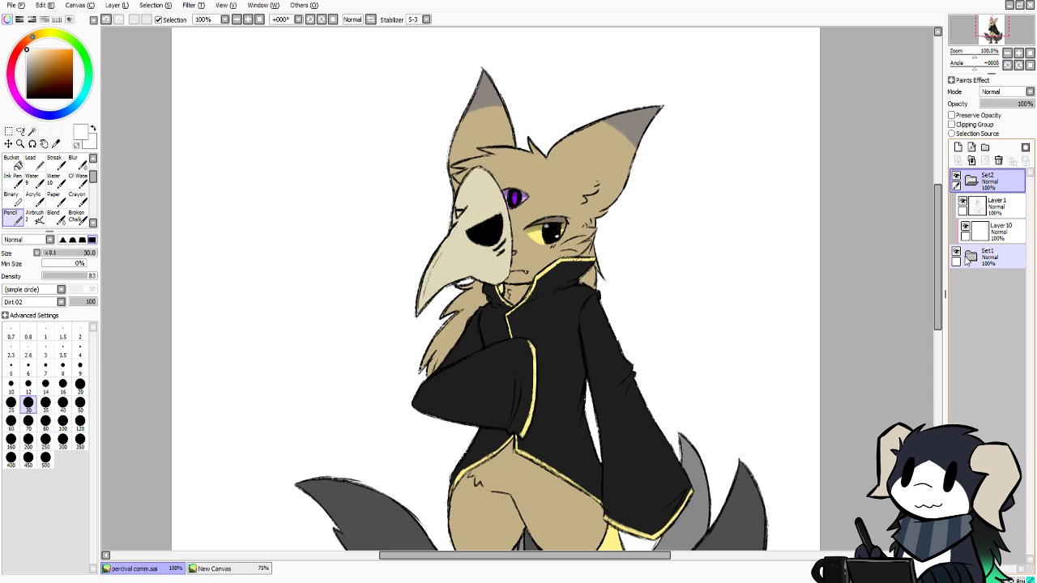
click(996, 256)
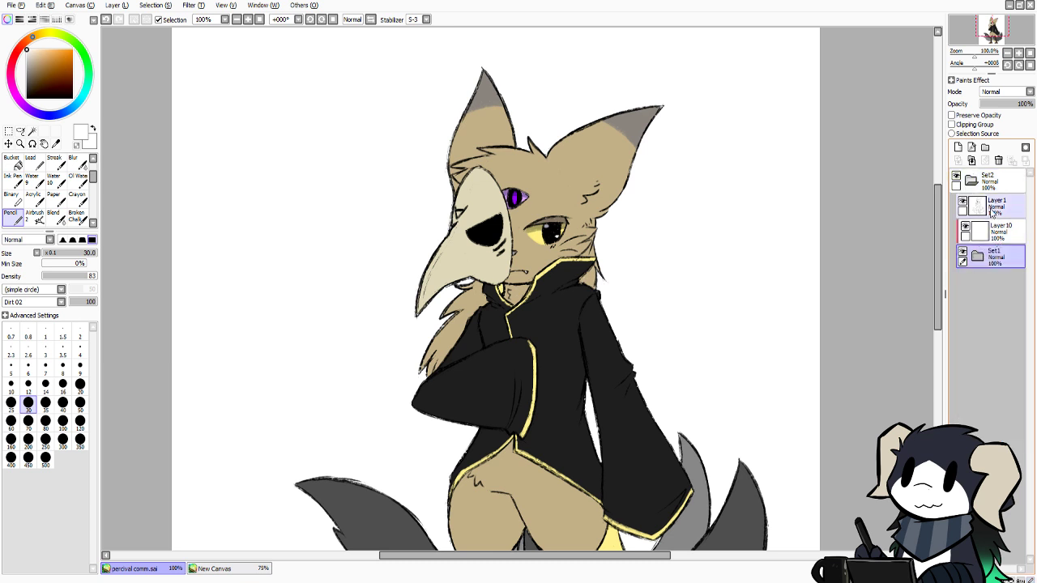
Make Layer10 active and choose a dark navy blue as the shading color
click(994, 231)
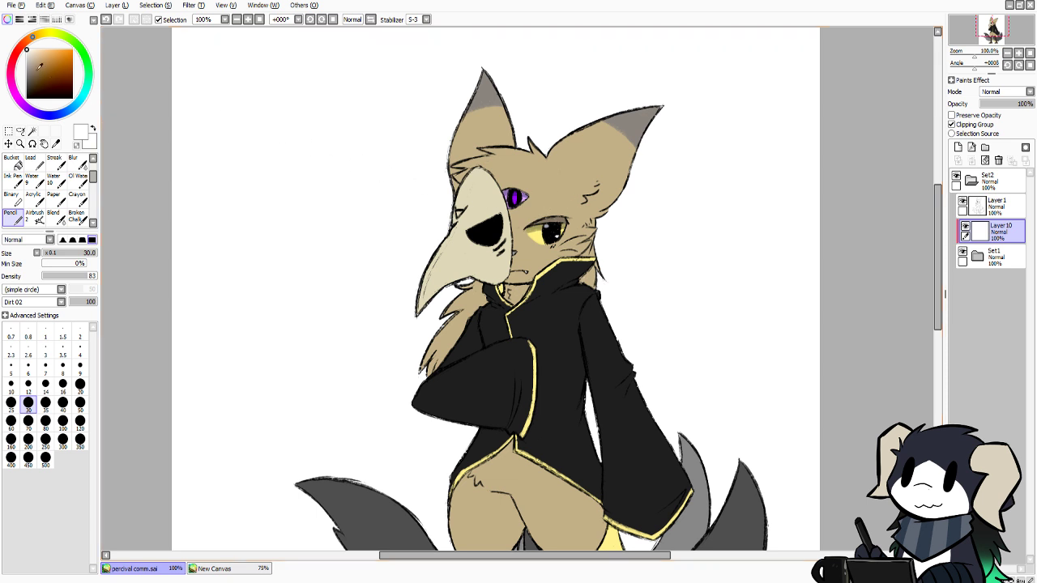
drag(39, 64, 36, 83)
click(48, 113)
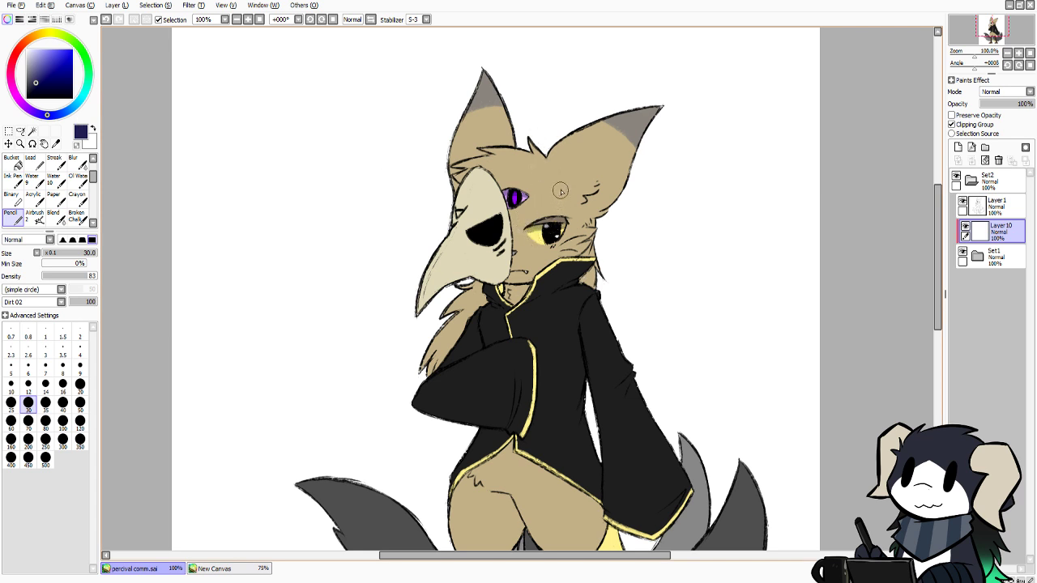
drag(663, 110, 606, 202)
key(ctrl+z)
key(ctrl+z)
key(ctrl+z)
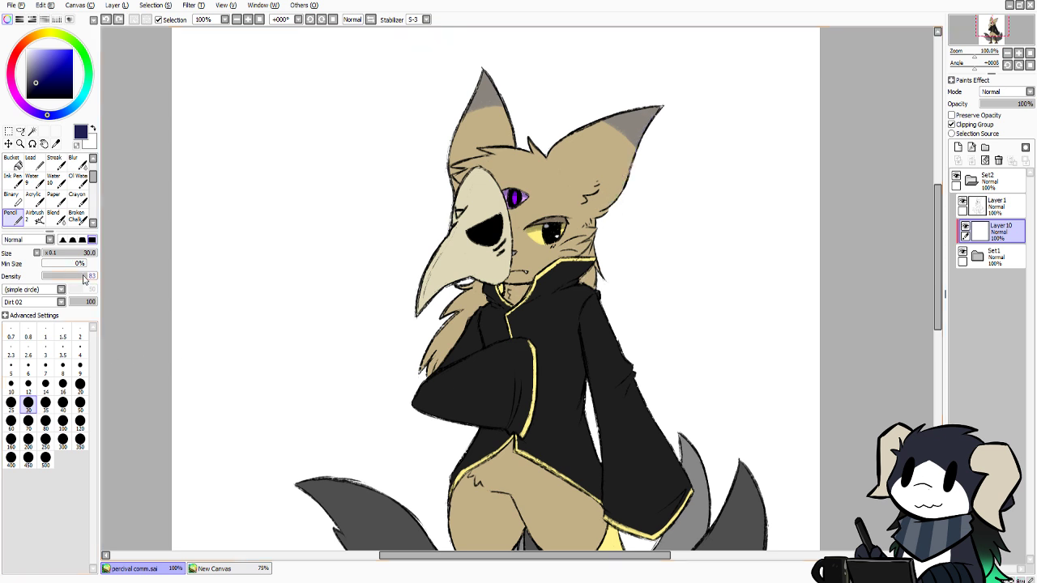
Paint dark blue shadow along the outer edge of the right-hand ear with the Pencil at size 20 and density 88
click(80, 384)
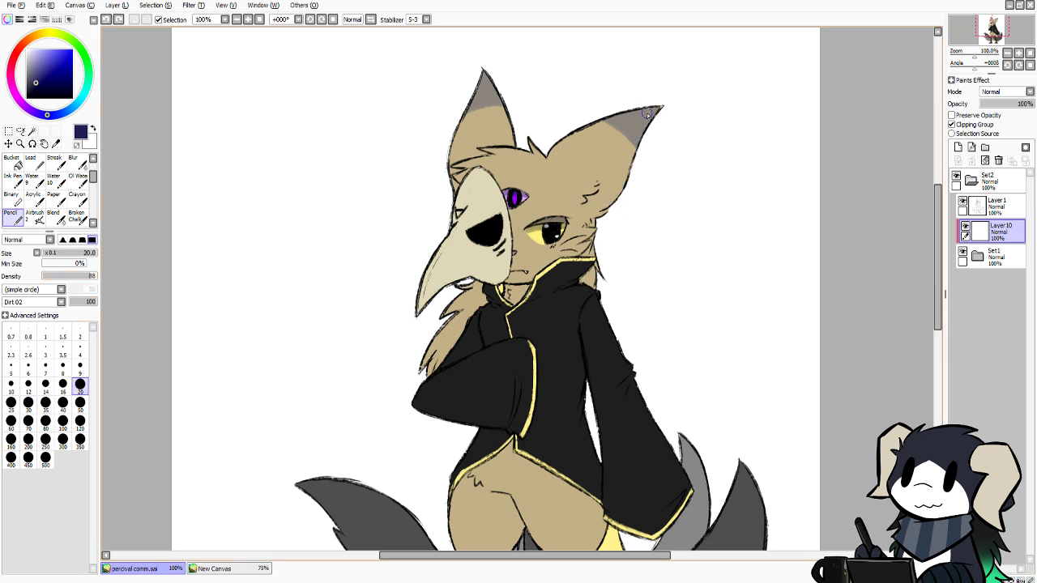
drag(661, 106, 614, 200)
drag(648, 135, 615, 202)
drag(636, 154, 593, 218)
mouse_move(620, 184)
mouse_down()
mouse_move(598, 210)
mouse_move(621, 184)
mouse_move(612, 205)
mouse_up()
drag(636, 160, 619, 190)
drag(641, 142, 638, 147)
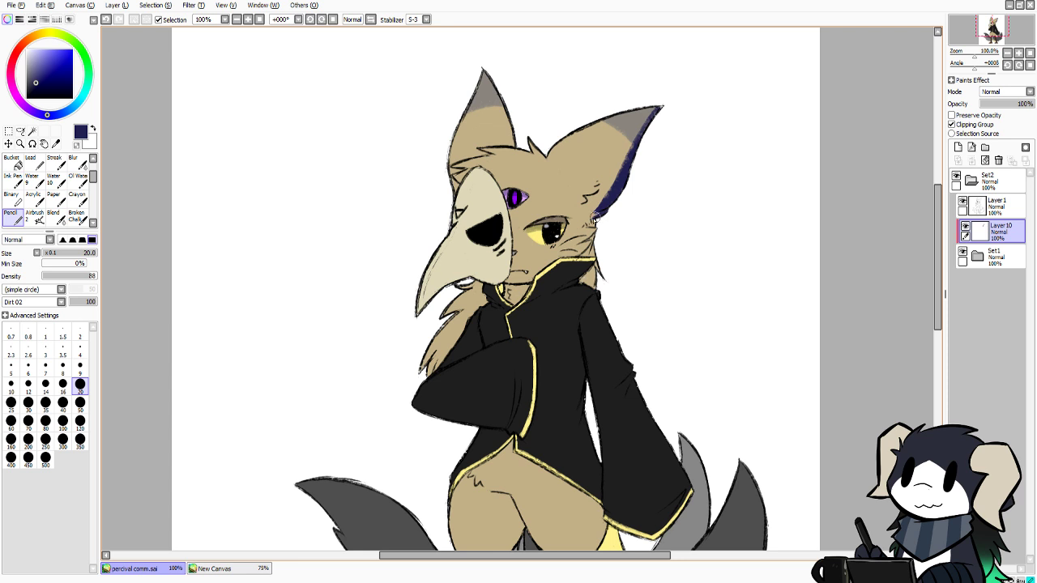
Continue the dark blue shadow down the outer cheek fur and onto the neck fur behind the collar
drag(594, 221, 596, 226)
drag(593, 234, 592, 253)
drag(600, 260, 590, 279)
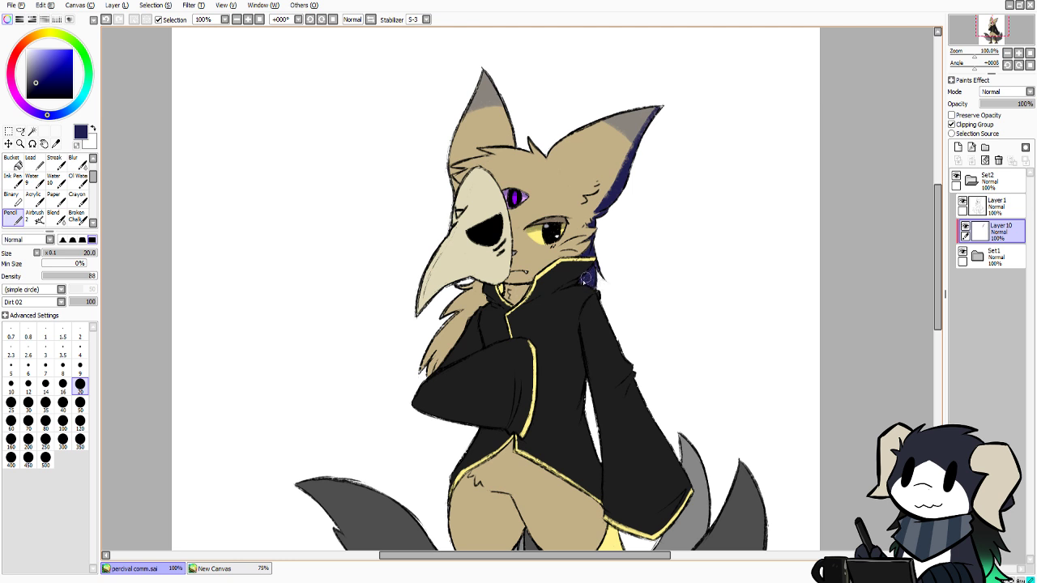
mouse_move(583, 282)
mouse_down()
mouse_move(597, 286)
mouse_move(584, 281)
mouse_up()
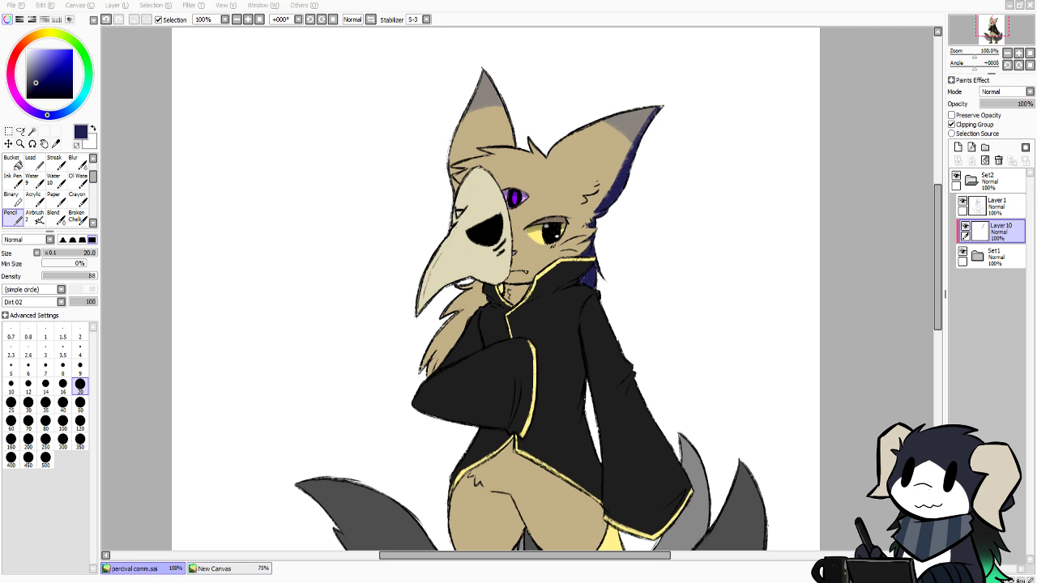
Shade the hanging fur tuft below the mask in dark blue, undoing a misplaced stroke, and erase stray paint on the lower cheek
click(549, 261)
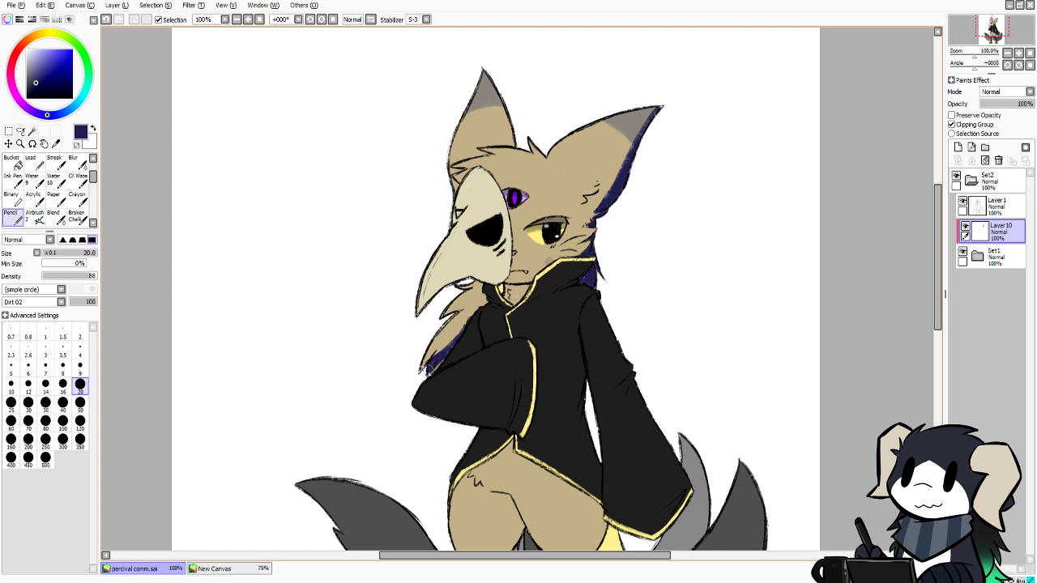
mouse_move(433, 368)
mouse_down()
mouse_move(420, 370)
mouse_move(425, 362)
mouse_up()
key(ctrl+z)
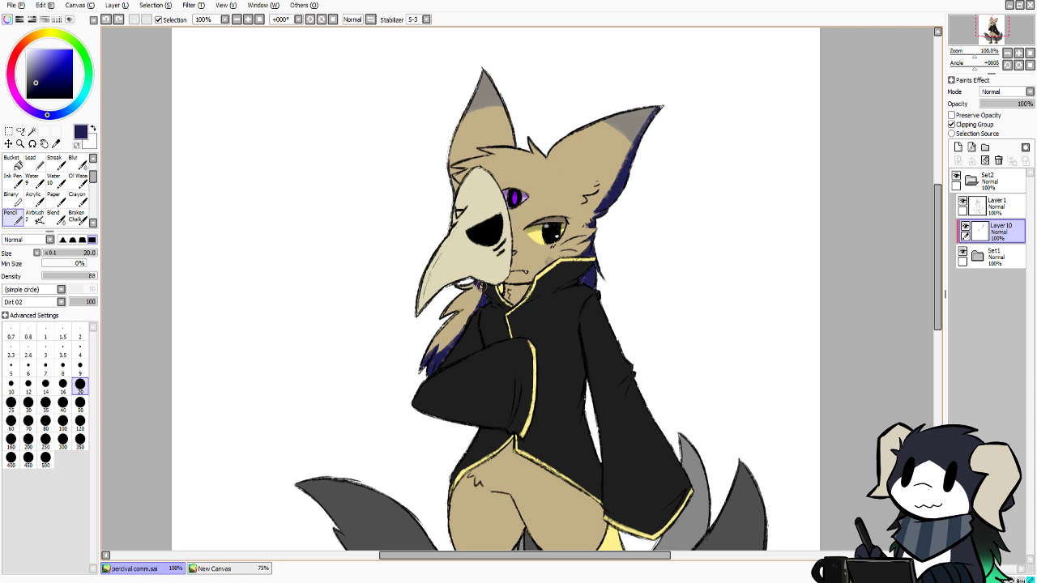
drag(479, 285, 478, 288)
scroll(941, 269, down, 1)
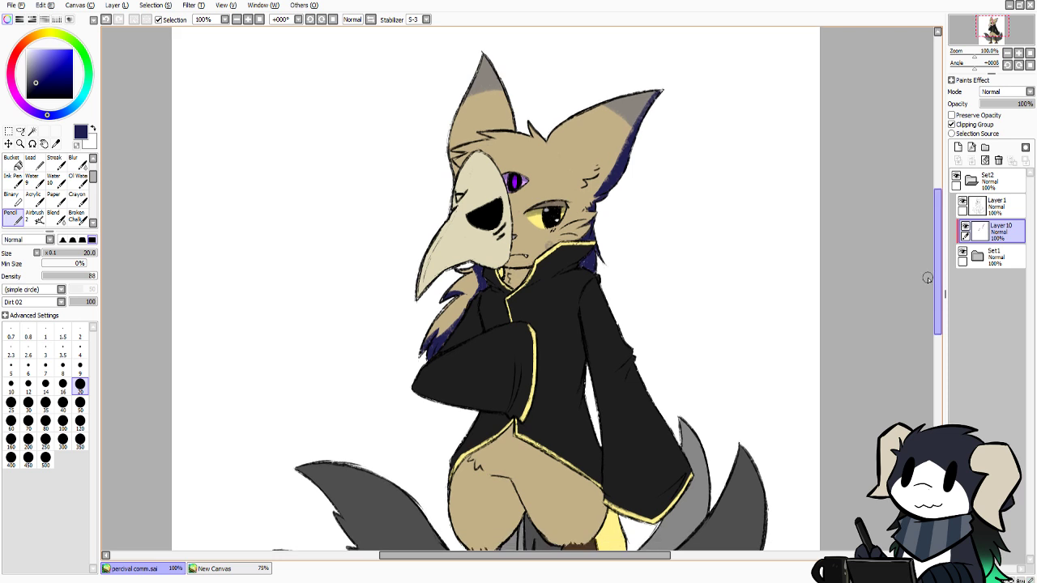
click(75, 145)
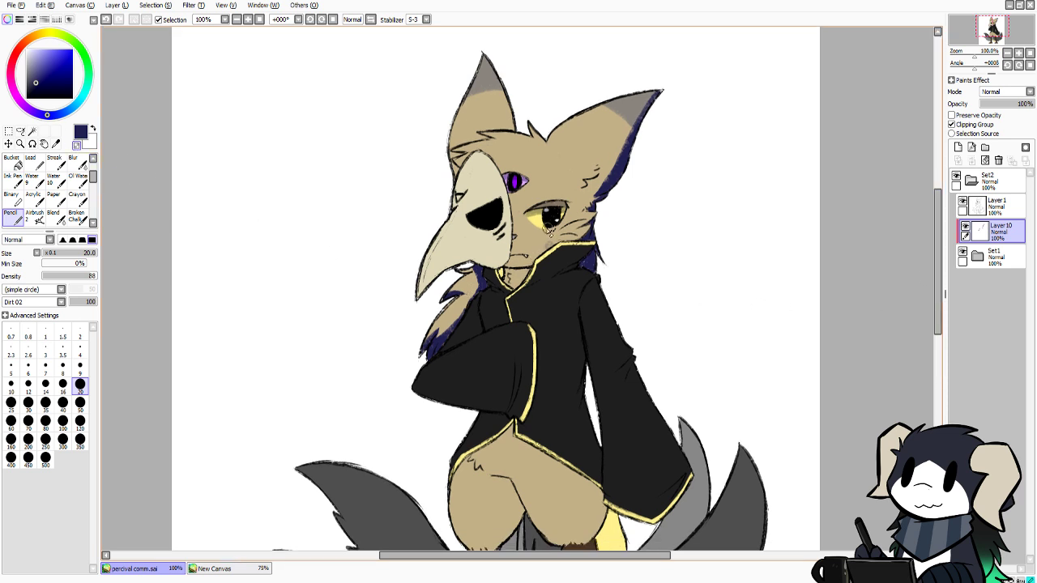
drag(538, 251, 552, 244)
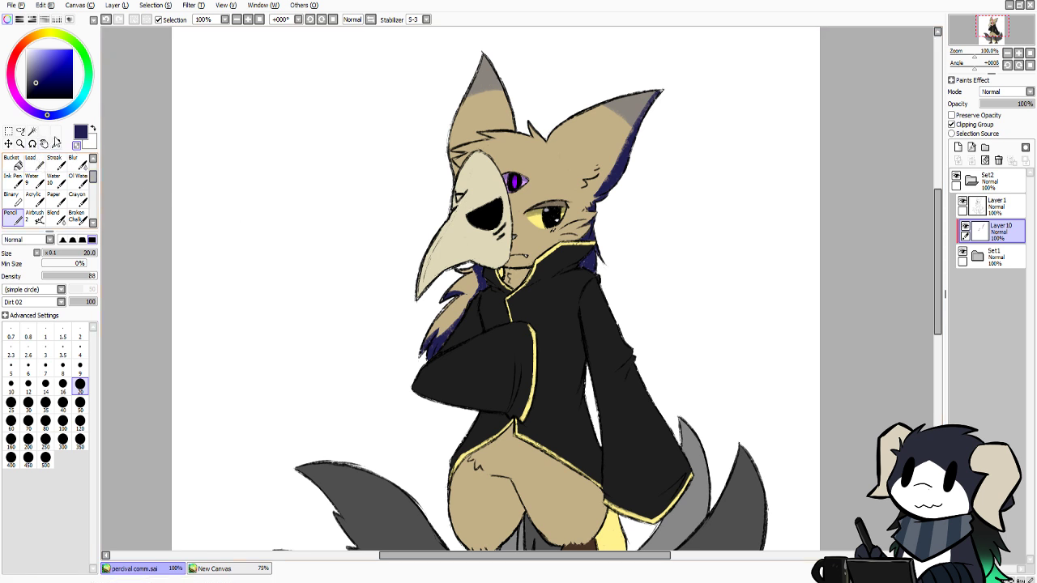
Paint dark blue shadow on the inner base of the left-hand ear behind the hair tufts, undoing and cleaning up misplaced strokes
drag(938, 304, 936, 291)
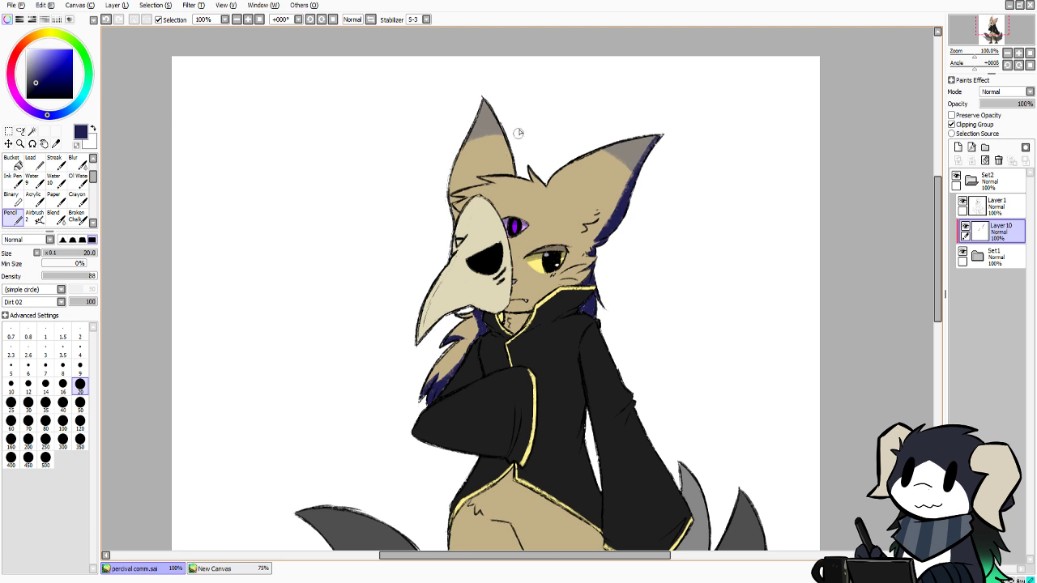
drag(511, 142, 435, 205)
key(ctrl+z)
drag(508, 146, 486, 174)
drag(483, 185, 481, 182)
click(76, 146)
click(76, 146)
mouse_move(487, 174)
mouse_down()
mouse_move(512, 173)
mouse_move(510, 149)
mouse_move(511, 164)
mouse_up()
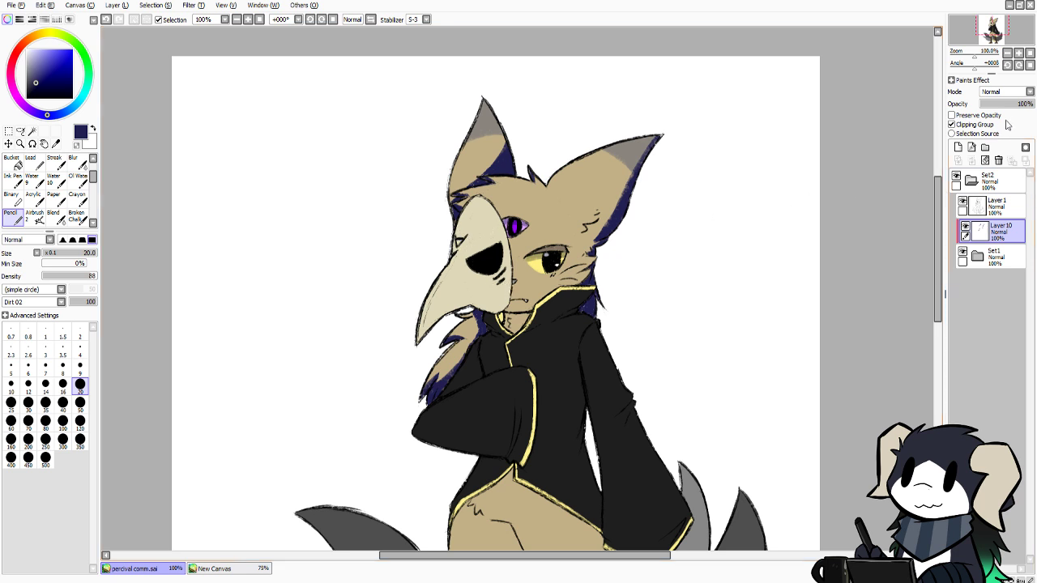
Set the shading layer's opacity to 33% and shade the nose area beside the mask
mouse_move(1013, 104)
mouse_down()
mouse_move(995, 104)
mouse_move(1000, 111)
mouse_up()
scroll(927, 254, down, 2)
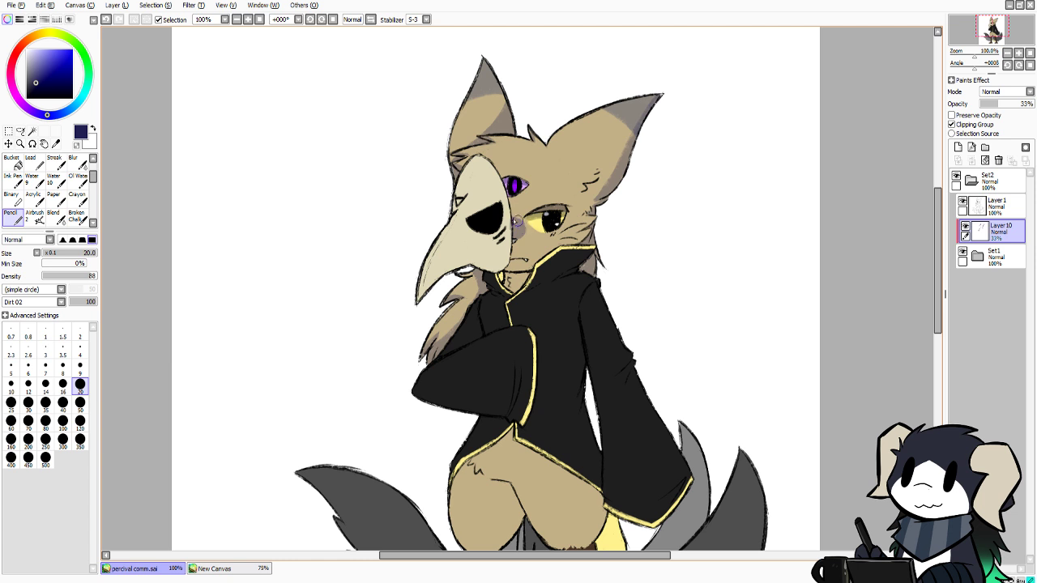
click(76, 146)
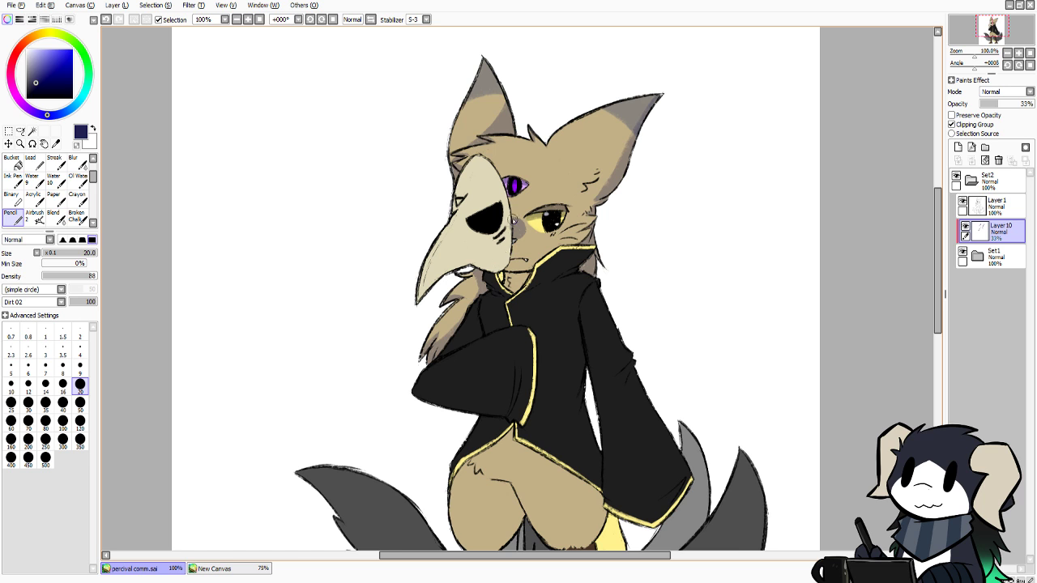
Paint shadows along the edges and lower beak of the bone mask, undoing misplaced strokes
drag(511, 229, 497, 264)
key(ctrl+z)
drag(509, 216, 494, 263)
key(ctrl+z)
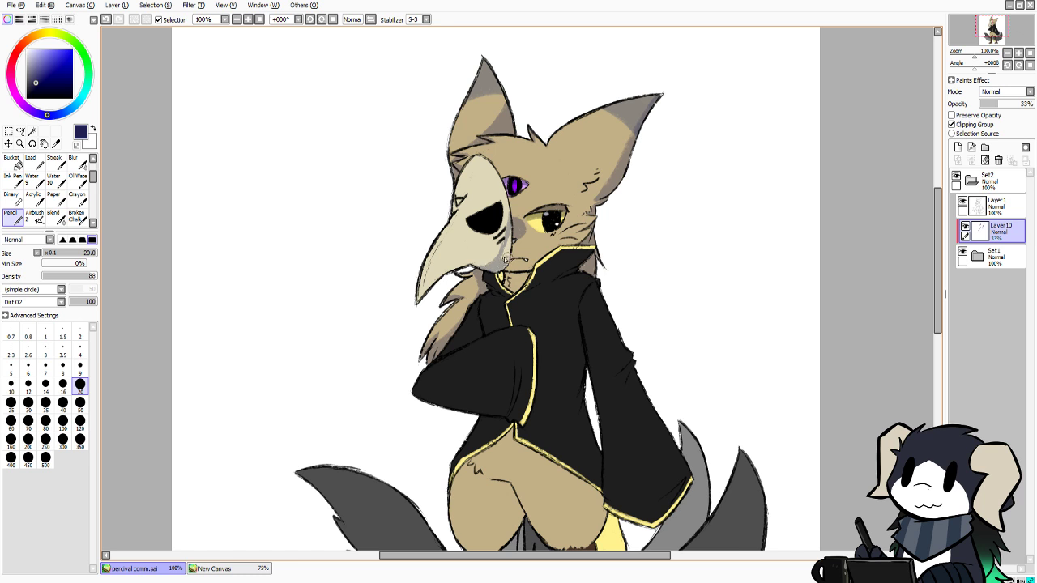
mouse_move(503, 264)
mouse_down()
mouse_move(511, 220)
mouse_move(495, 262)
mouse_up()
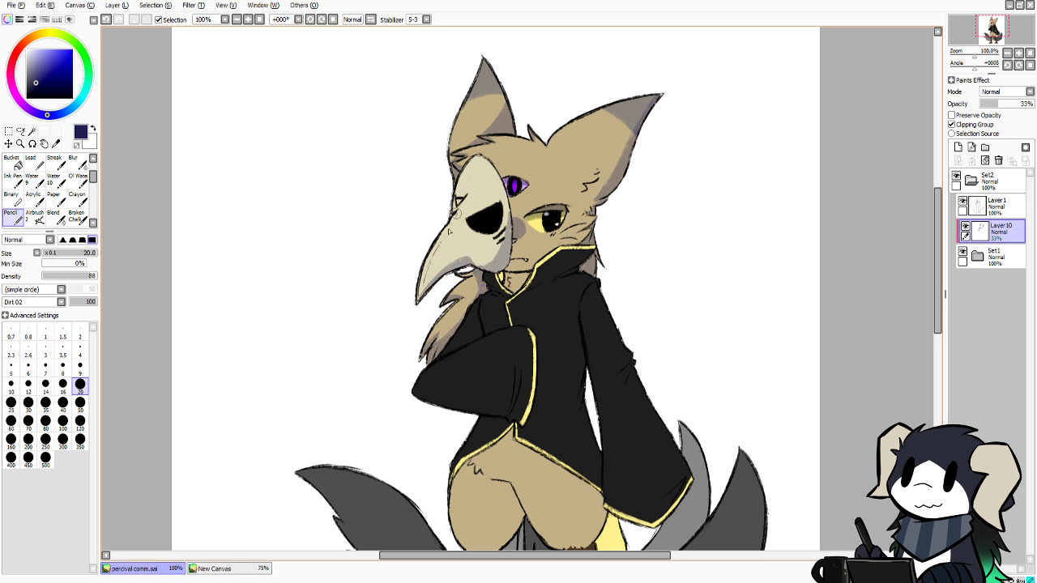
key(ctrl+z)
drag(451, 227, 423, 274)
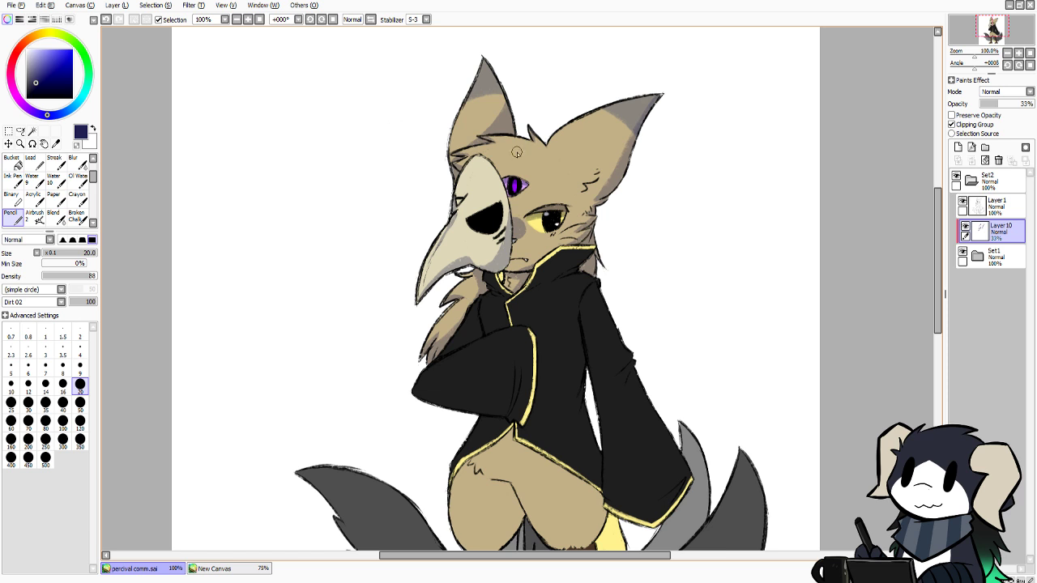
mouse_move(486, 160)
mouse_down()
mouse_move(500, 172)
mouse_move(514, 234)
mouse_up()
key(ctrl+z)
key(ctrl+z)
key(ctrl+z)
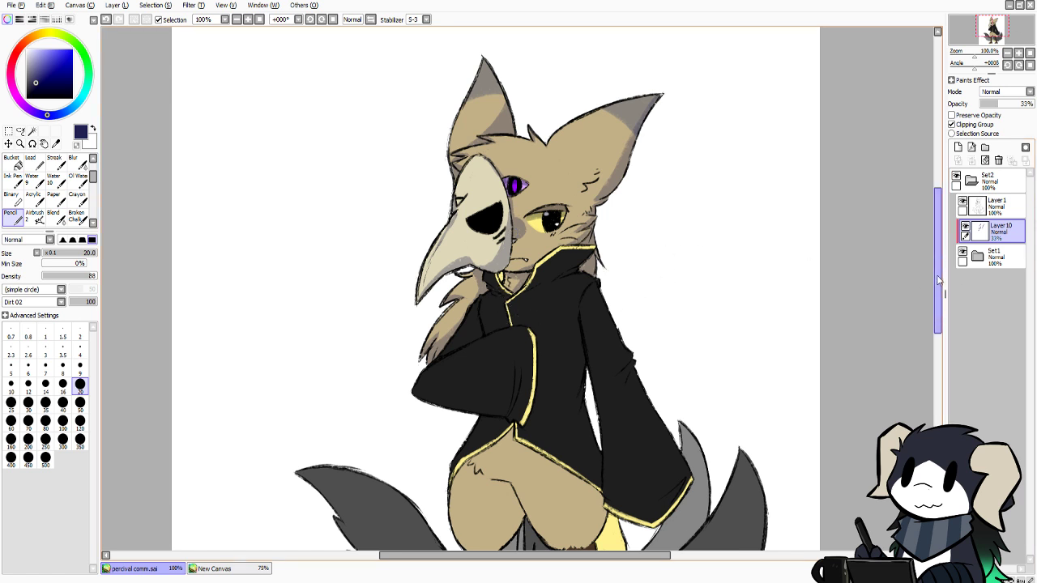
scroll(923, 297, down, 3)
scroll(925, 292, up, 2)
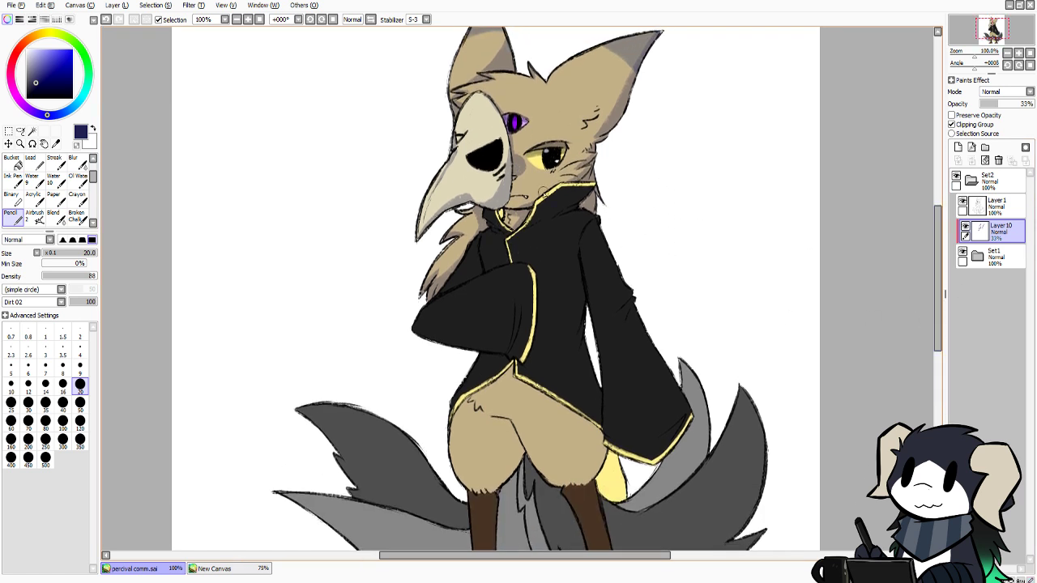
Paint dark blue shadows on the outer side of the right-hand thigh and the inner side of the left-hand thigh, undoing a misplaced stroke
scroll(922, 324, down, 3)
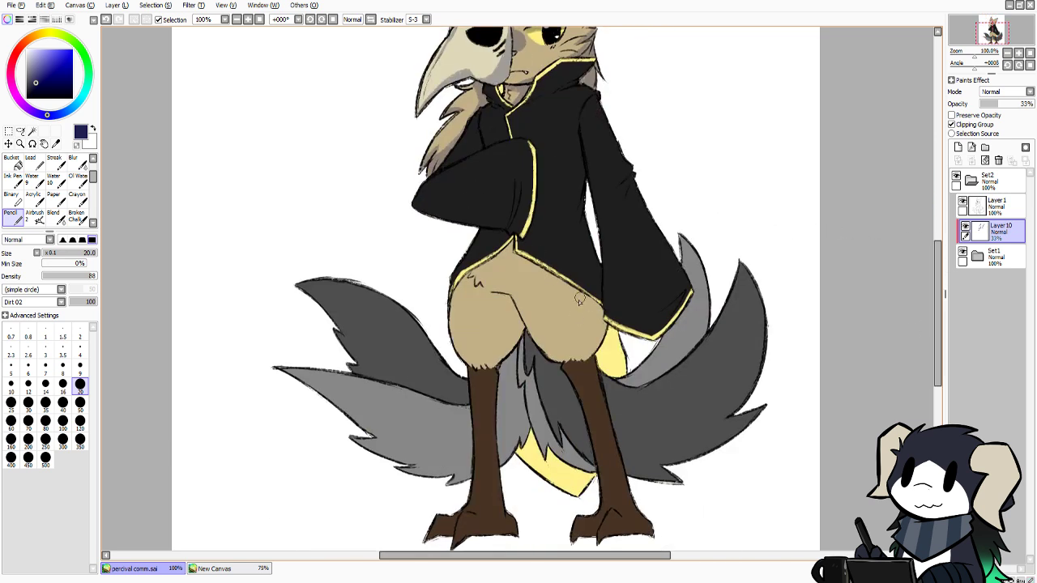
drag(584, 292, 570, 354)
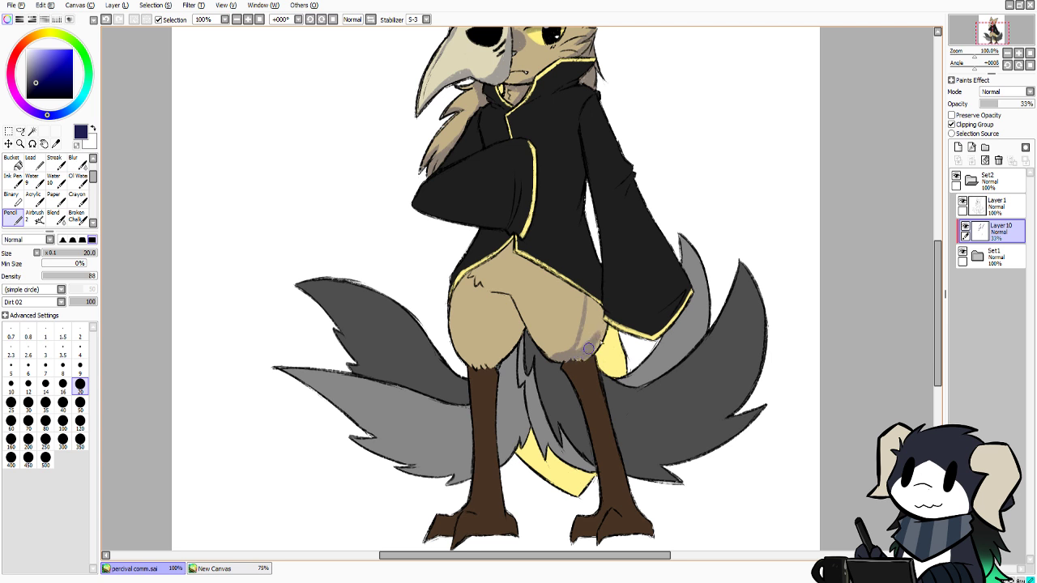
mouse_move(583, 341)
mouse_down()
mouse_move(590, 323)
mouse_move(580, 341)
mouse_up()
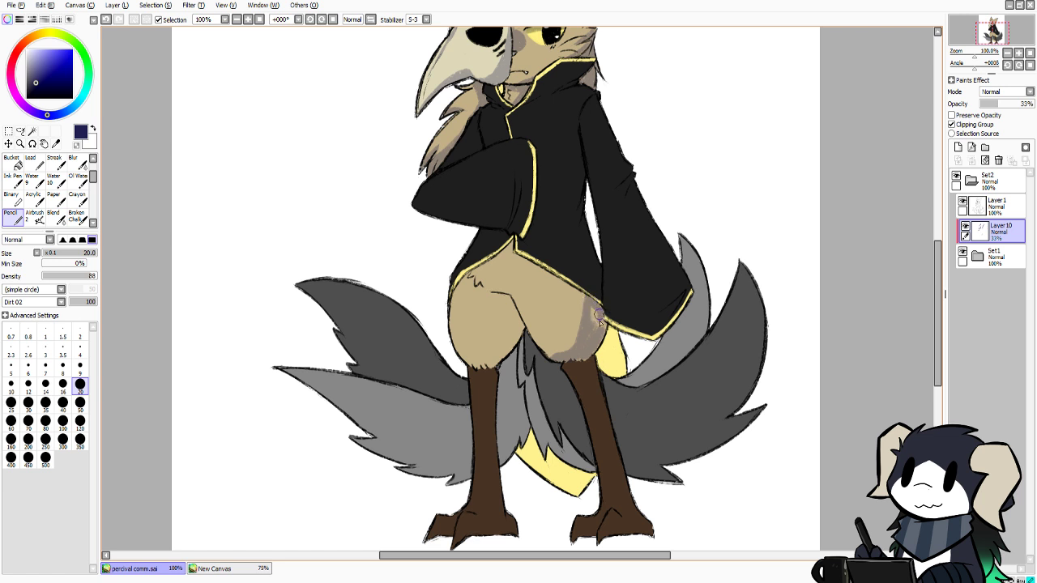
mouse_move(600, 322)
mouse_down()
mouse_move(594, 311)
mouse_move(589, 338)
mouse_up()
drag(491, 293, 496, 330)
key(ctrl+z)
mouse_move(491, 290)
mouse_down()
mouse_move(493, 341)
mouse_move(470, 356)
mouse_up()
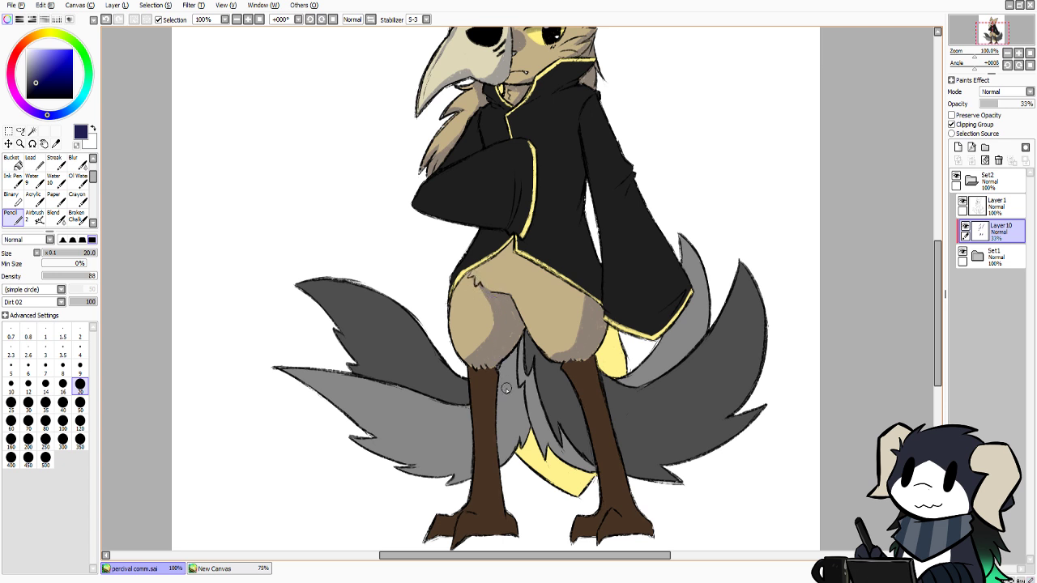
Shade the yellow pieces behind the legs and below the long sleeve in dark blue, undoing misplaced strokes
drag(940, 341, 944, 315)
scroll(945, 315, down, 3)
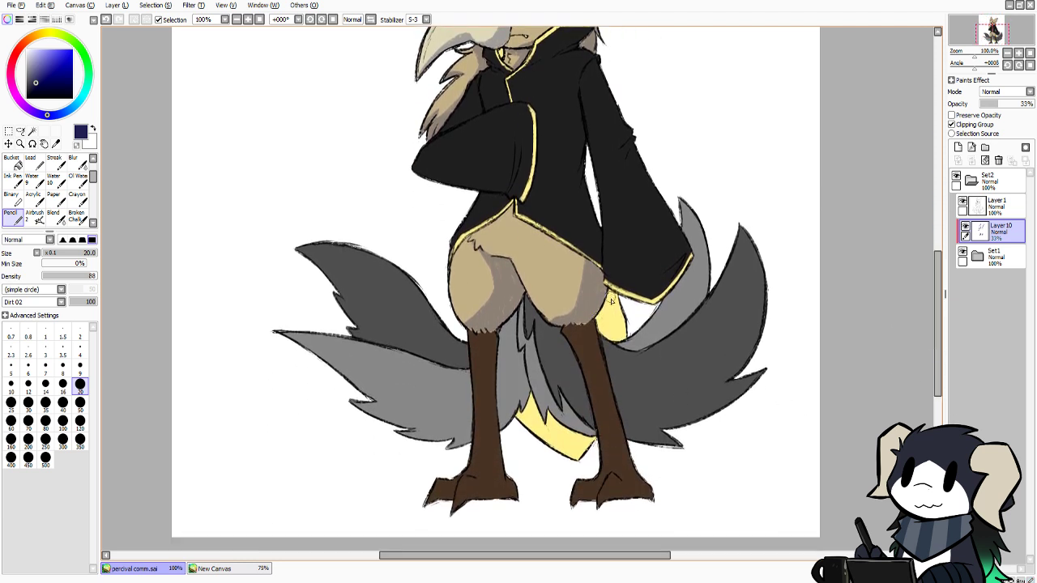
mouse_move(611, 293)
mouse_down()
mouse_move(607, 343)
mouse_move(598, 335)
mouse_move(607, 309)
mouse_up()
key(ctrl+z)
mouse_move(537, 403)
mouse_down()
mouse_move(549, 455)
mouse_move(547, 415)
mouse_move(558, 446)
mouse_move(561, 428)
mouse_move(577, 452)
mouse_move(560, 444)
mouse_move(584, 457)
mouse_move(559, 435)
mouse_move(578, 440)
mouse_move(558, 435)
mouse_move(596, 442)
mouse_up()
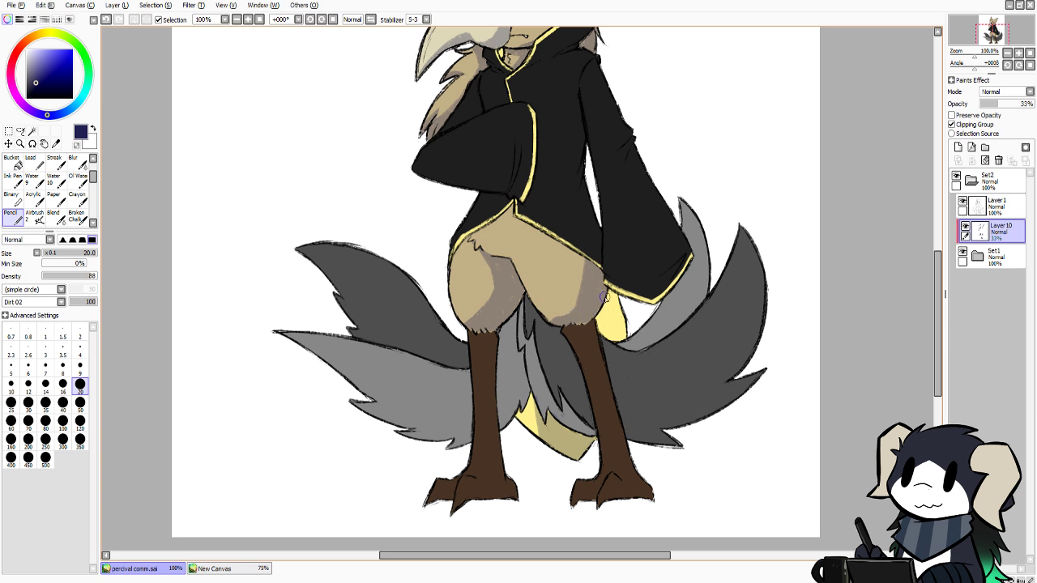
mouse_move(606, 297)
mouse_down()
mouse_move(603, 337)
mouse_move(603, 299)
mouse_move(622, 324)
mouse_move(598, 303)
mouse_move(619, 334)
mouse_move(601, 329)
mouse_move(600, 320)
mouse_move(626, 340)
mouse_up()
key(ctrl+z)
key(ctrl+z)
Fill the tail fur visible between the legs with dark blue shadow
drag(941, 312, 944, 280)
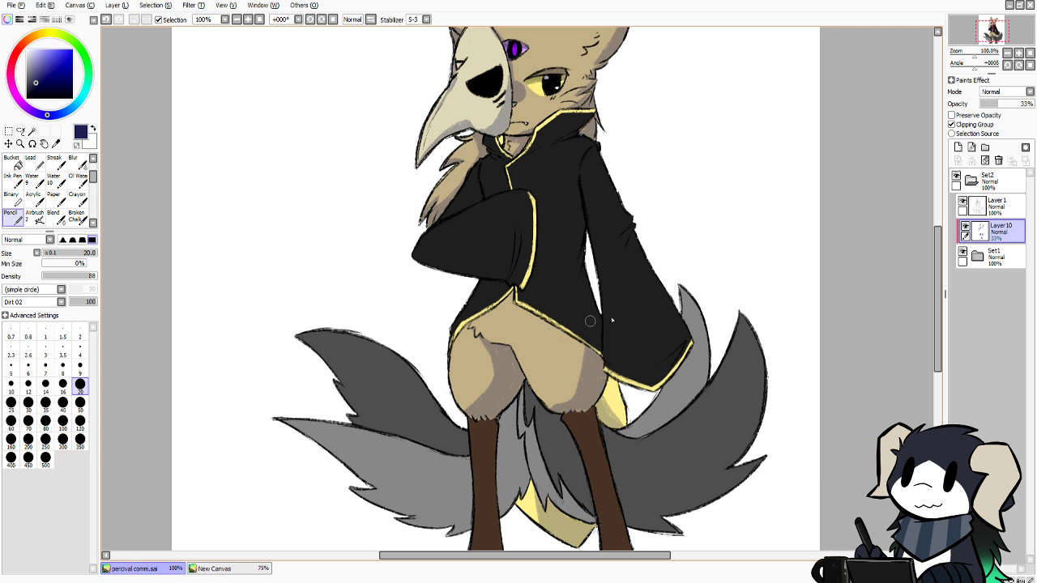
drag(944, 276, 918, 312)
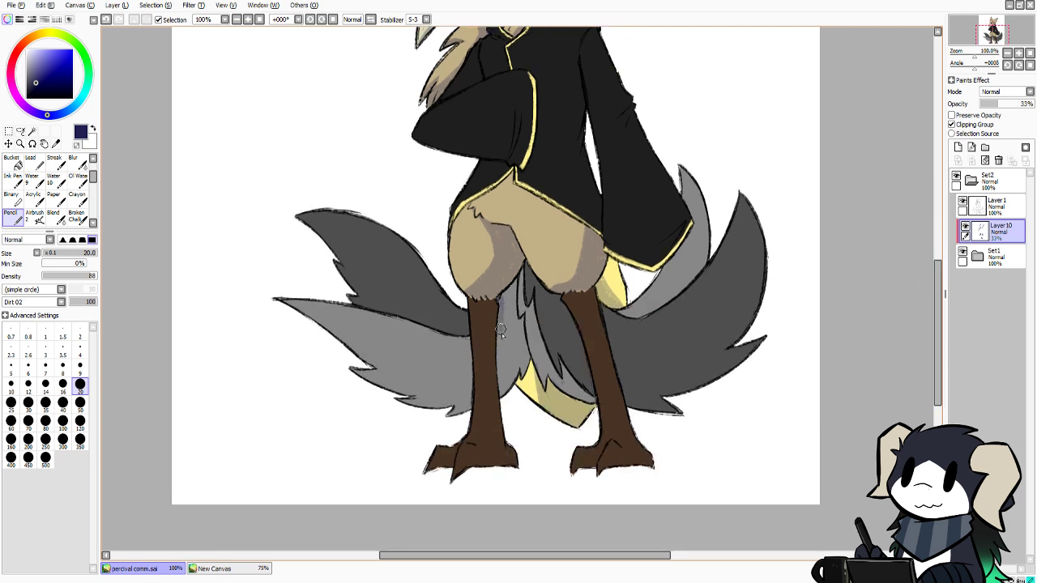
mouse_move(501, 312)
mouse_down()
mouse_move(504, 400)
mouse_move(501, 351)
mouse_move(509, 385)
mouse_move(517, 352)
mouse_move(513, 375)
mouse_move(530, 347)
mouse_up()
mouse_move(525, 321)
mouse_down()
mouse_move(517, 356)
mouse_move(506, 340)
mouse_move(508, 352)
mouse_up()
mouse_move(512, 294)
mouse_down()
mouse_move(508, 324)
mouse_move(501, 295)
mouse_move(516, 275)
mouse_move(520, 339)
mouse_move(524, 286)
mouse_move(529, 334)
mouse_move(528, 292)
mouse_move(534, 318)
mouse_move(526, 268)
mouse_move(541, 306)
mouse_move(526, 268)
mouse_move(544, 311)
mouse_move(538, 294)
mouse_move(557, 311)
mouse_move(537, 287)
mouse_move(559, 297)
mouse_move(557, 322)
mouse_move(567, 332)
mouse_move(559, 306)
mouse_move(590, 401)
mouse_move(566, 342)
mouse_move(572, 380)
mouse_move(546, 332)
mouse_move(549, 305)
mouse_move(566, 377)
mouse_up()
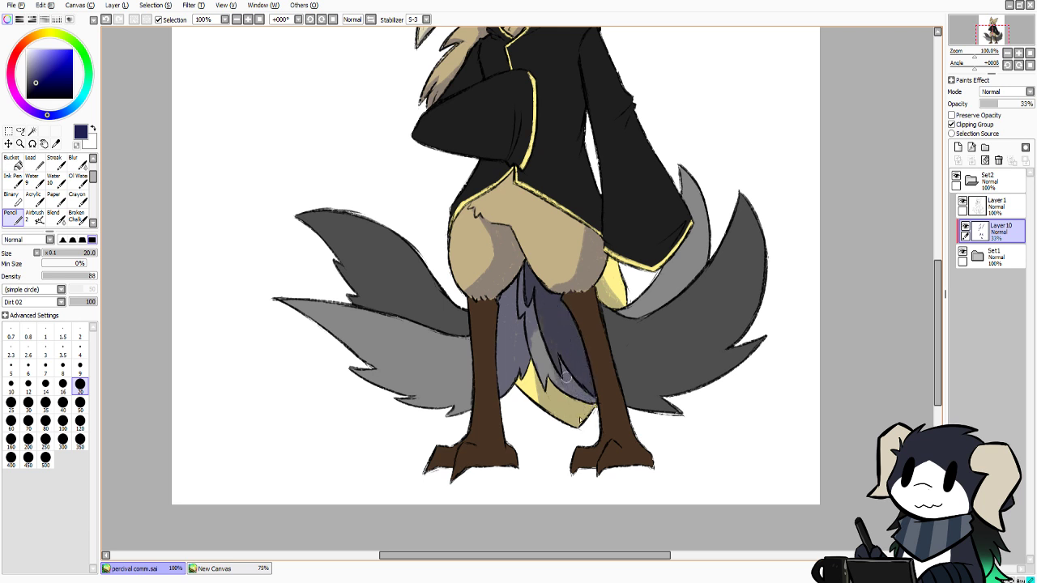
drag(535, 328, 558, 405)
mouse_move(534, 345)
mouse_down()
mouse_move(548, 387)
mouse_move(518, 339)
mouse_up()
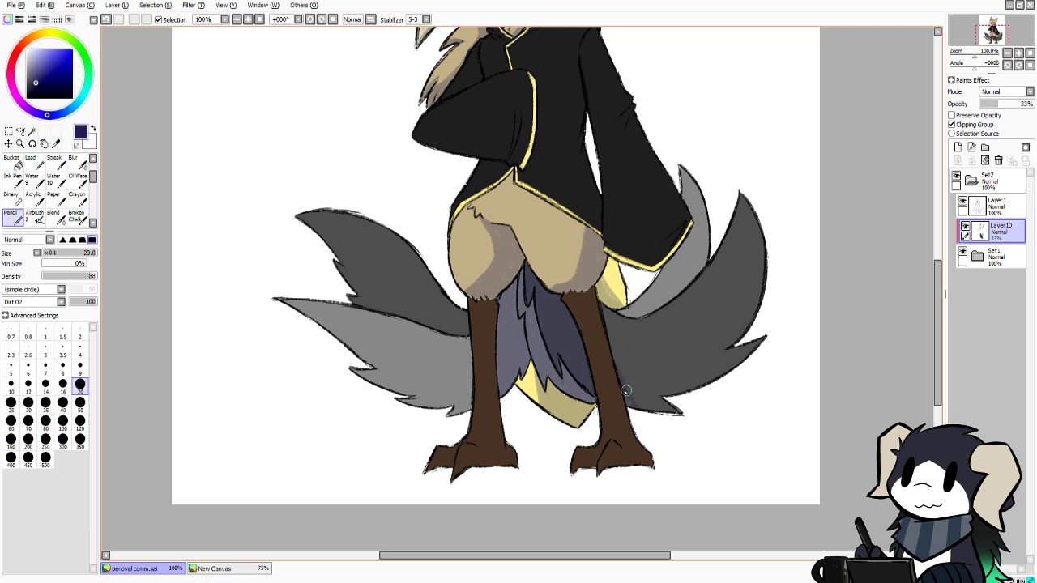
Shade the lower edges of the outer tails on both sides and set the shading layer's opacity to 43%
mouse_move(625, 390)
mouse_down()
mouse_move(688, 425)
mouse_move(661, 378)
mouse_move(666, 391)
mouse_move(732, 369)
mouse_up()
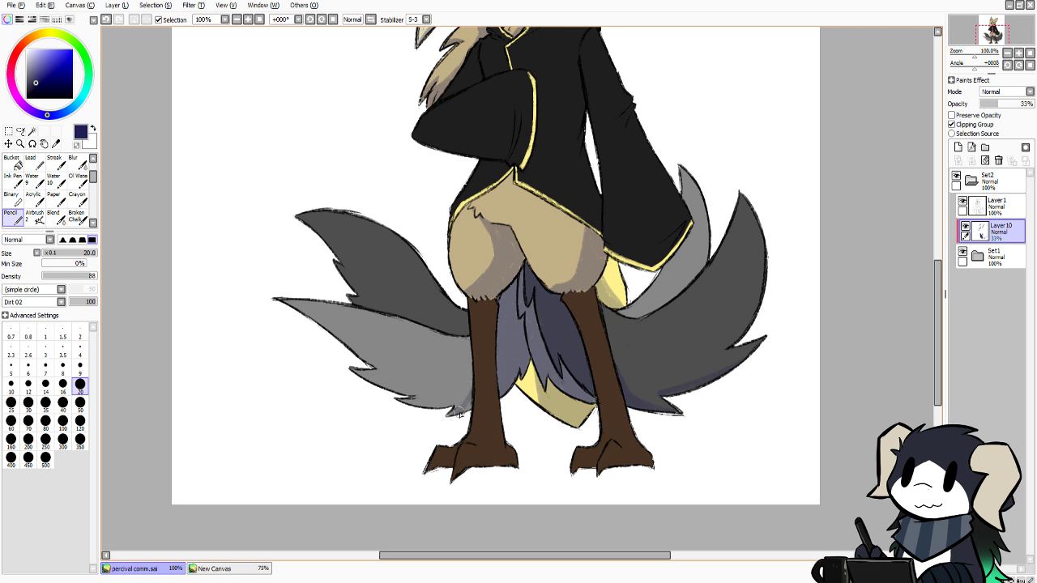
mouse_move(470, 399)
mouse_down()
mouse_move(444, 404)
mouse_move(461, 389)
mouse_move(402, 404)
mouse_move(435, 408)
mouse_move(457, 394)
mouse_move(405, 403)
mouse_move(406, 379)
mouse_move(351, 375)
mouse_move(416, 409)
mouse_up()
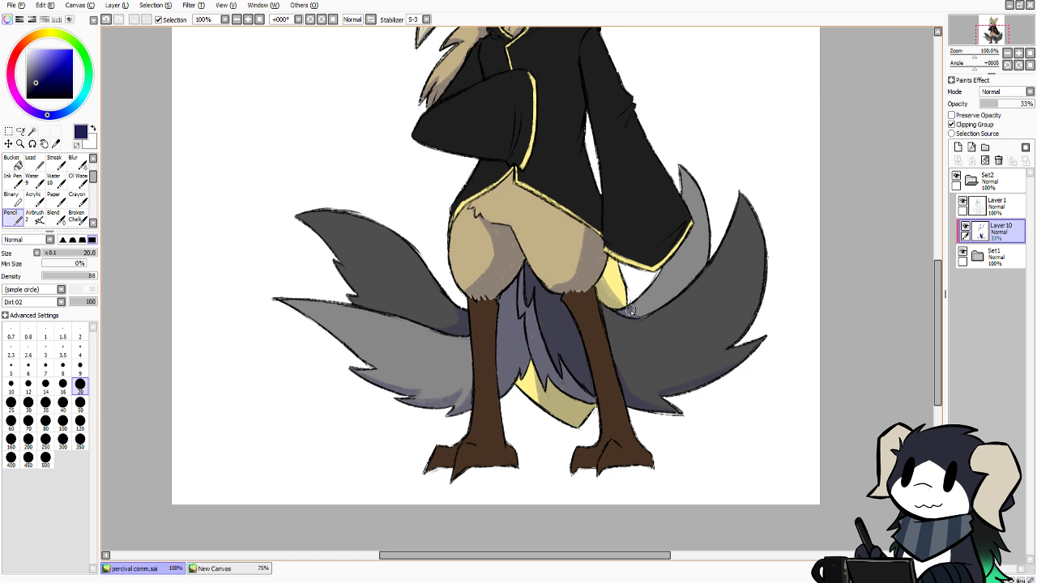
click(1006, 105)
drag(1007, 107, 1004, 108)
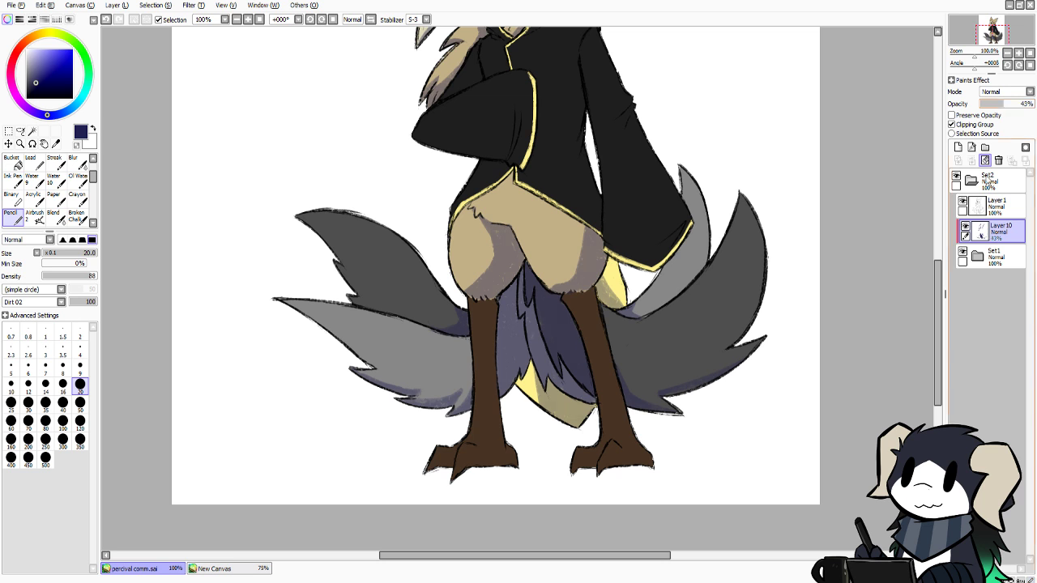
Paint shadows along the outer edges of the right-hand tails and the lower edges of the remaining tails
mouse_move(938, 347)
mouse_down()
mouse_move(937, 280)
mouse_move(923, 336)
mouse_up()
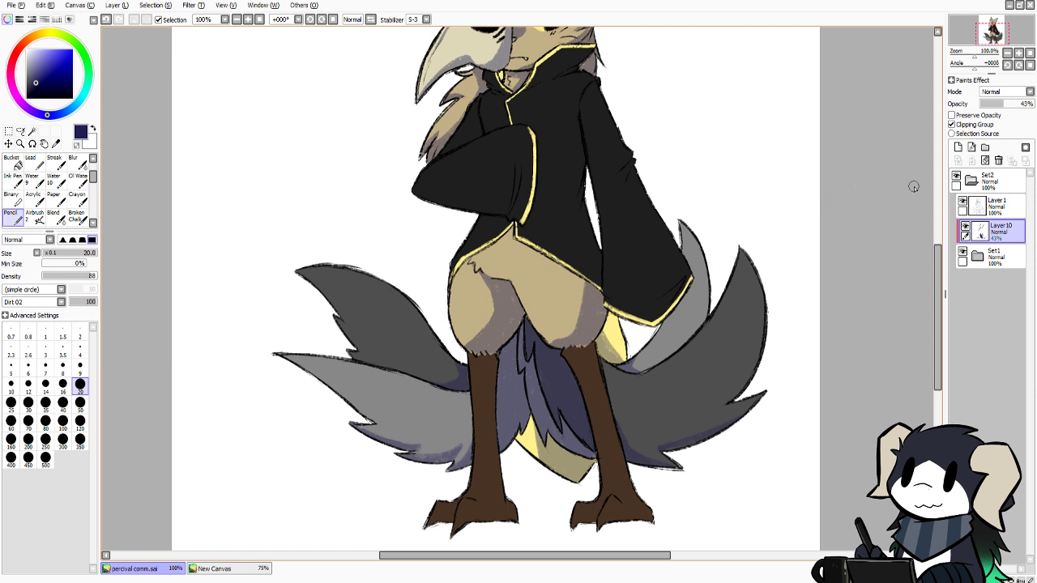
scroll(932, 252, up, 3)
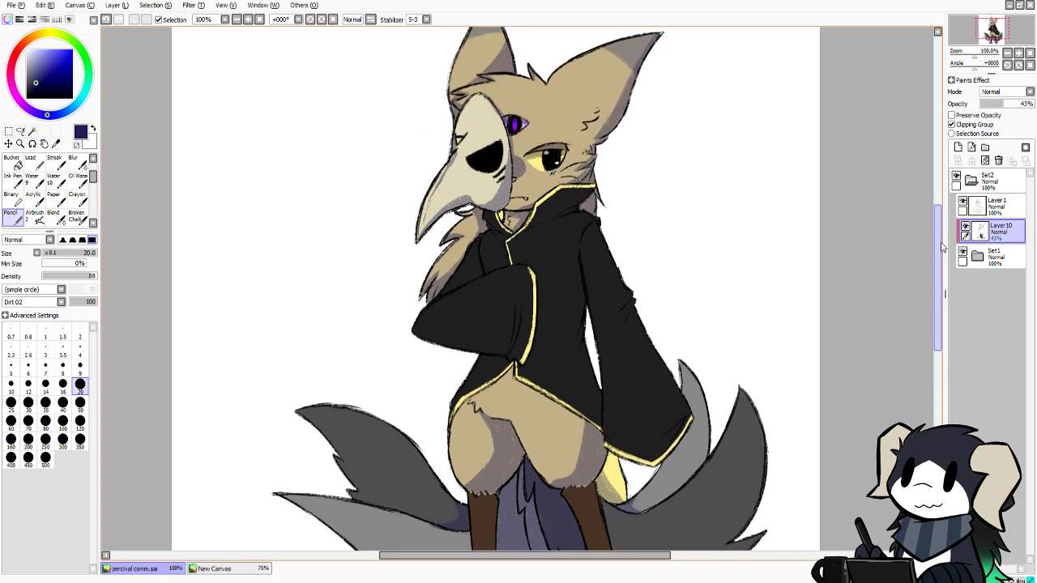
scroll(932, 276, down, 3)
scroll(929, 283, up, 2)
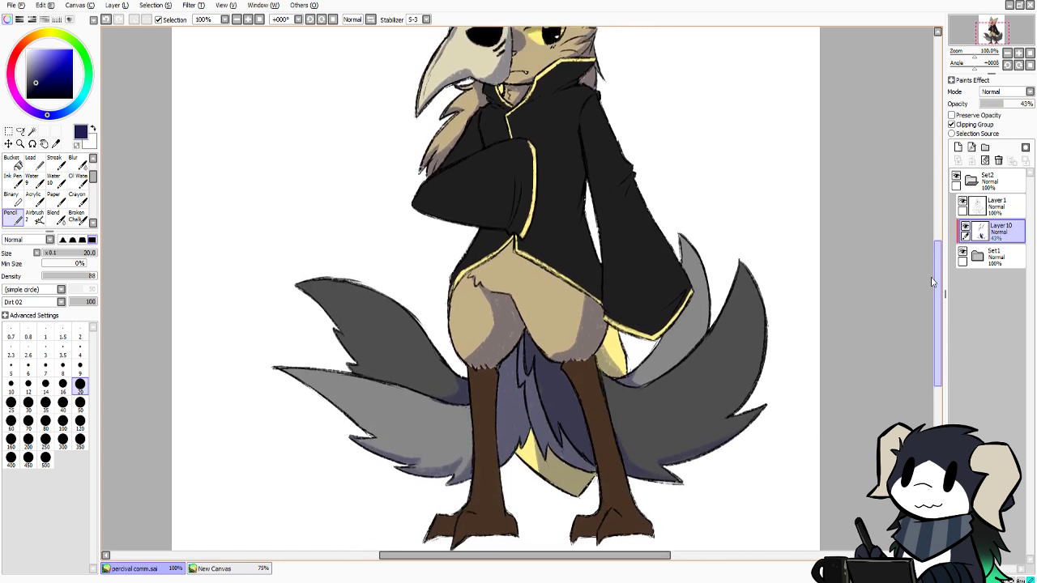
scroll(929, 284, down, 2)
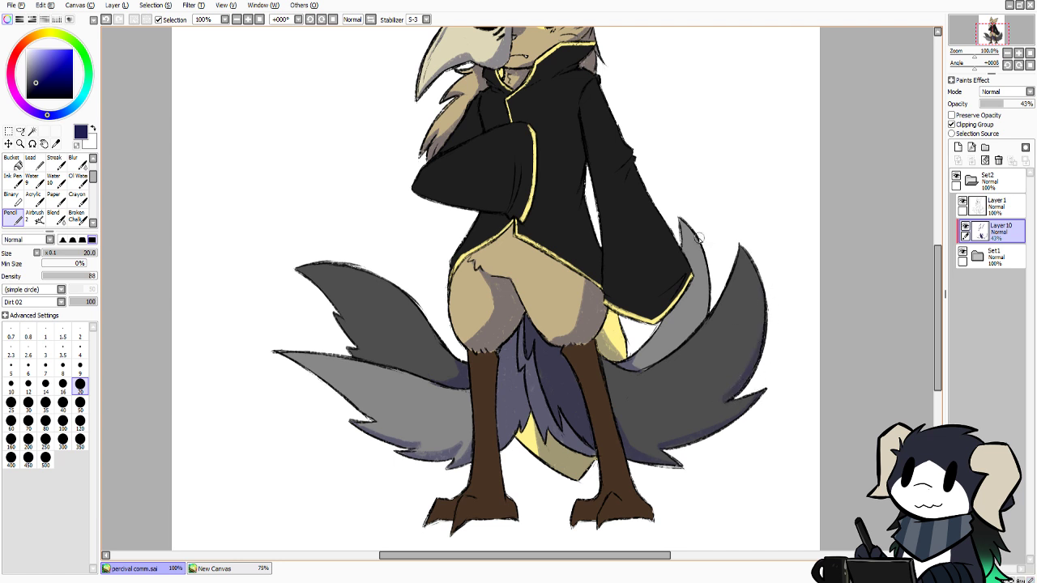
mouse_move(702, 252)
mouse_down()
mouse_move(705, 292)
mouse_move(705, 262)
mouse_move(694, 316)
mouse_move(705, 295)
mouse_move(660, 360)
mouse_move(702, 313)
mouse_up()
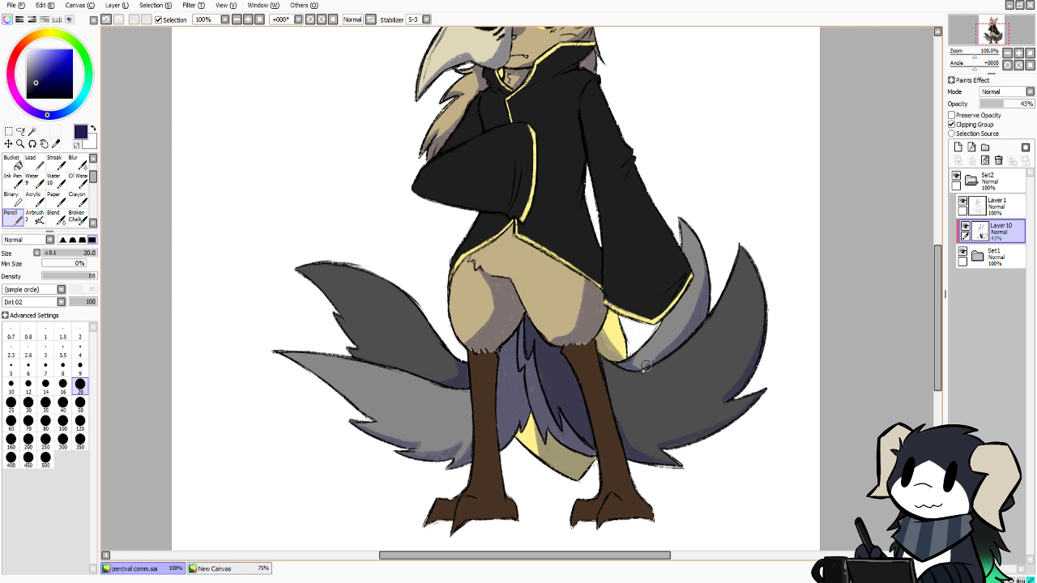
drag(664, 353, 649, 365)
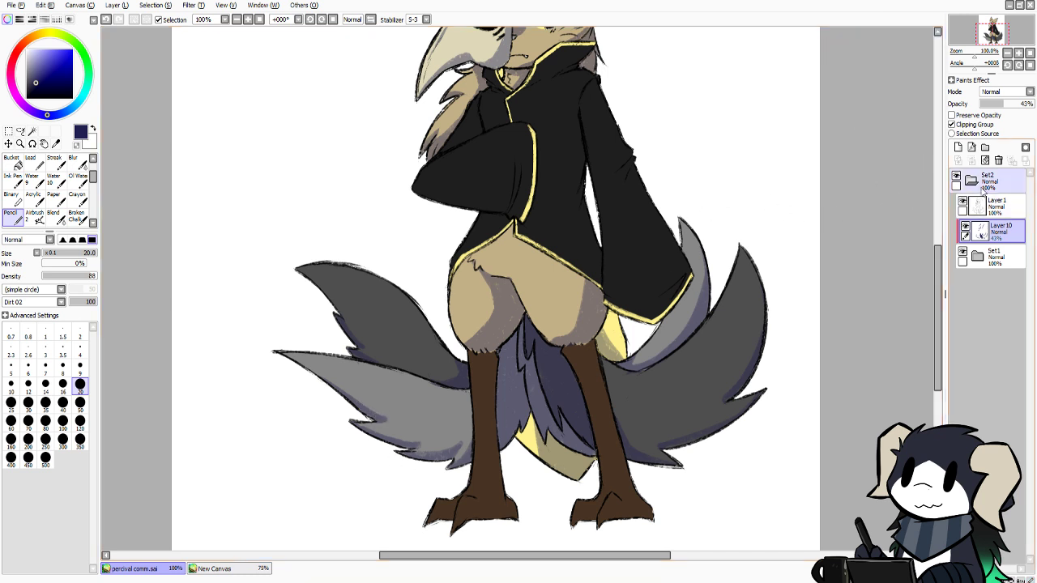
On a new clipped layer at 31% opacity, paint near-black navy shadow down the right-hand leg's outer side, undoing a misplaced stroke
click(958, 146)
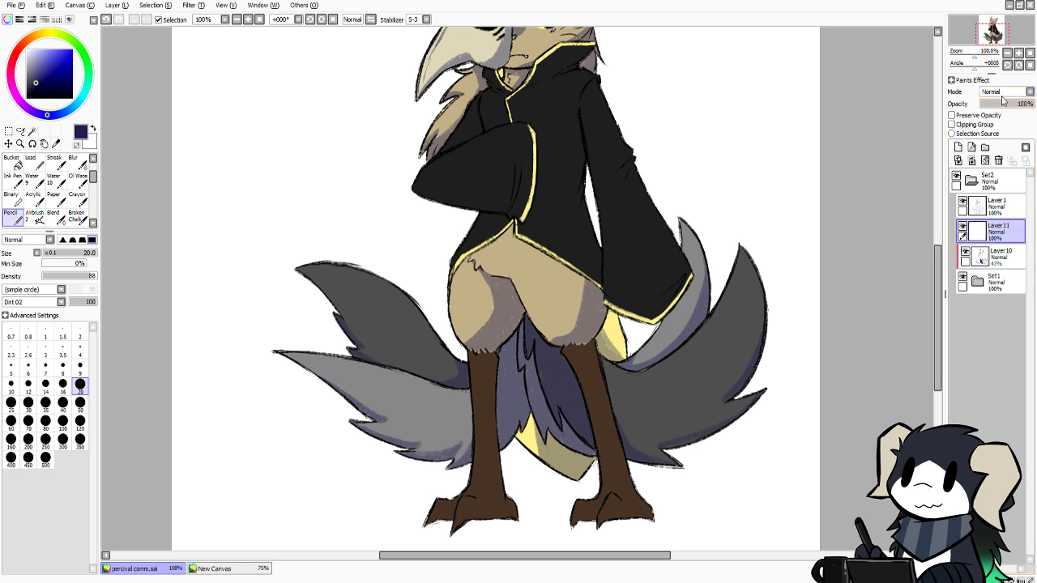
click(34, 87)
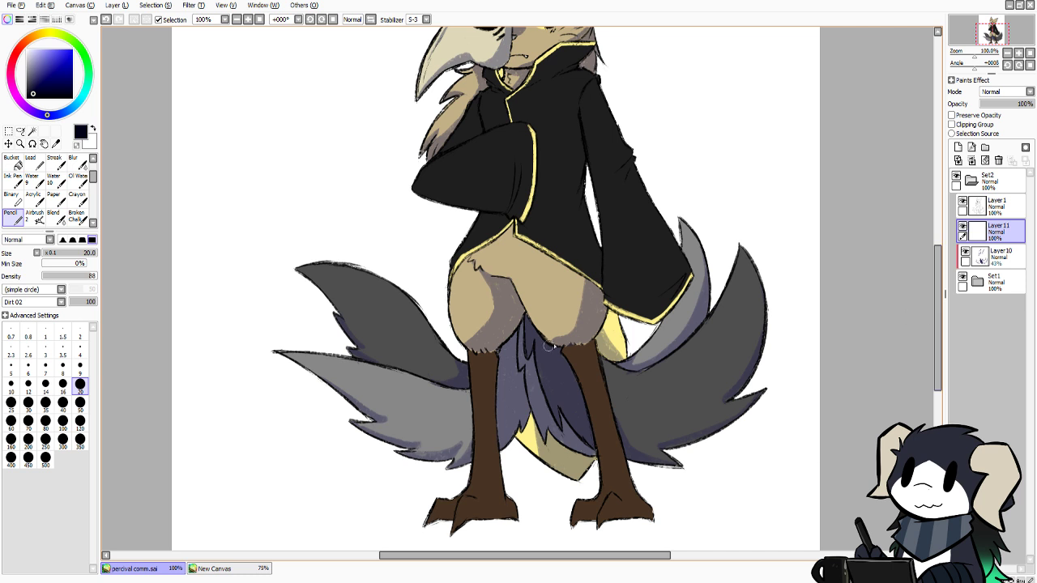
drag(591, 347, 607, 445)
key(ctrl+z)
drag(593, 346, 619, 473)
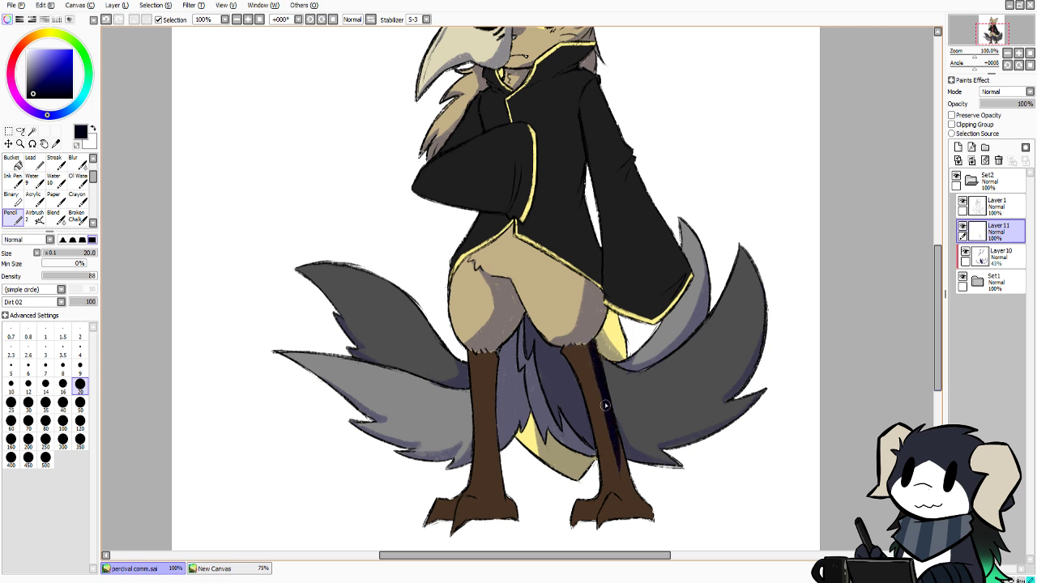
drag(605, 404, 620, 491)
mouse_move(617, 454)
mouse_down()
mouse_move(621, 492)
mouse_move(618, 443)
mouse_move(627, 493)
mouse_move(622, 451)
mouse_move(647, 514)
mouse_move(620, 456)
mouse_up()
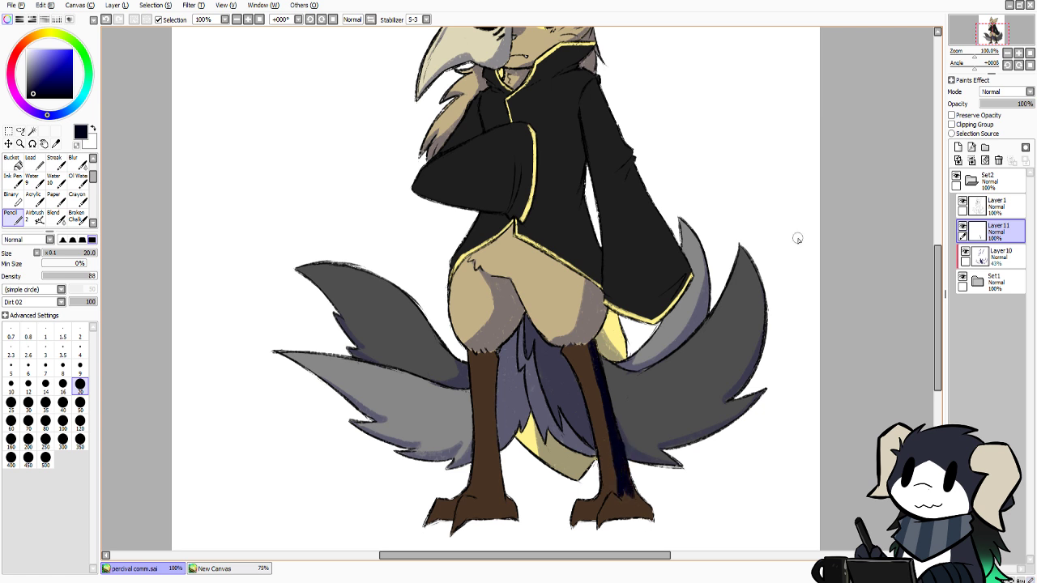
click(952, 125)
drag(1013, 107, 998, 109)
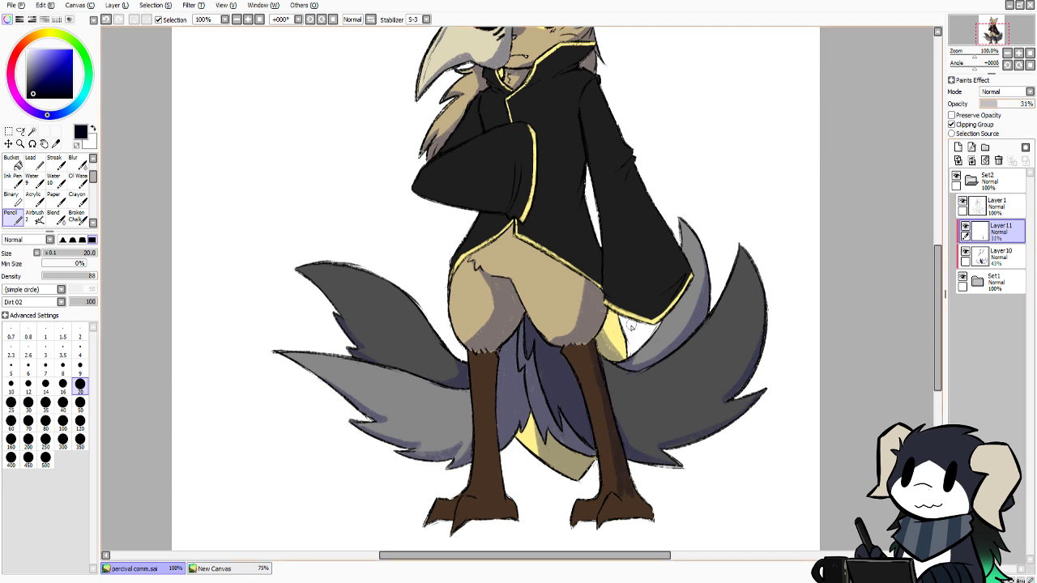
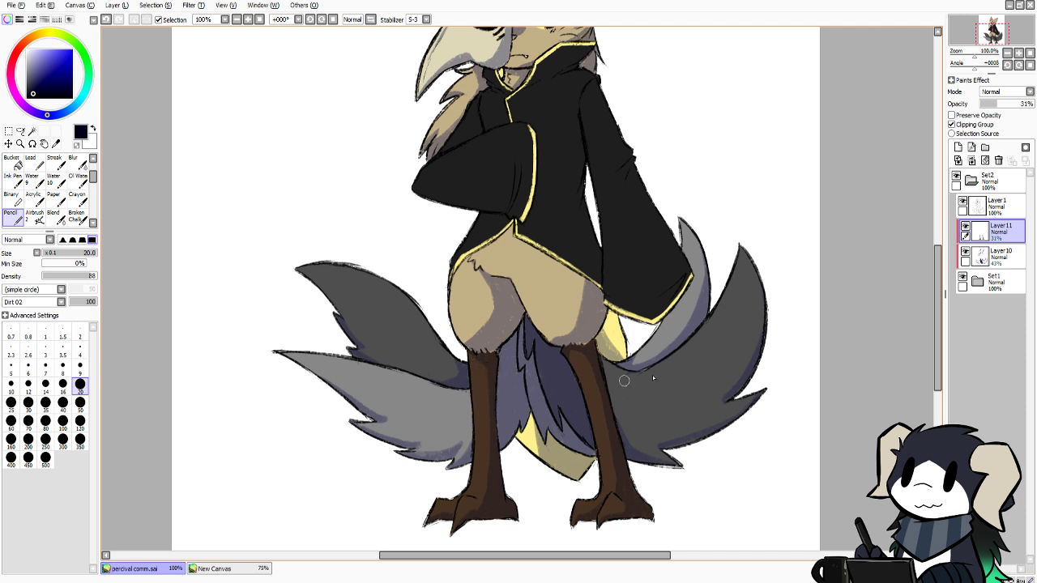
Shade the yellow trim and cuff of the coat's folded sleeve in near-black navy, undoing misplaced strokes
drag(943, 306, 938, 253)
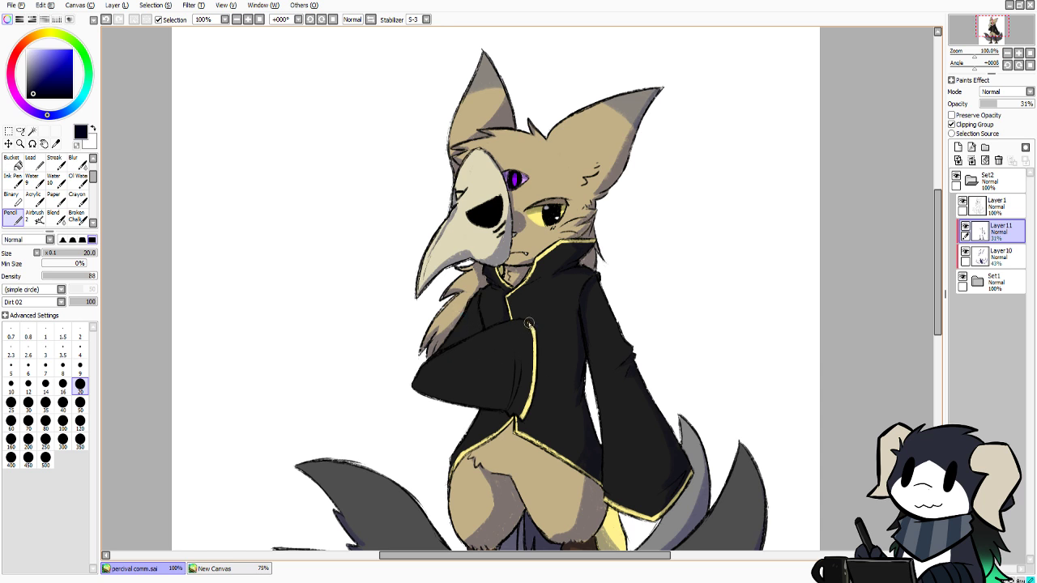
mouse_move(528, 322)
mouse_down()
mouse_move(537, 356)
mouse_move(528, 322)
mouse_move(527, 381)
mouse_up()
key(ctrl+z)
key(ctrl+z)
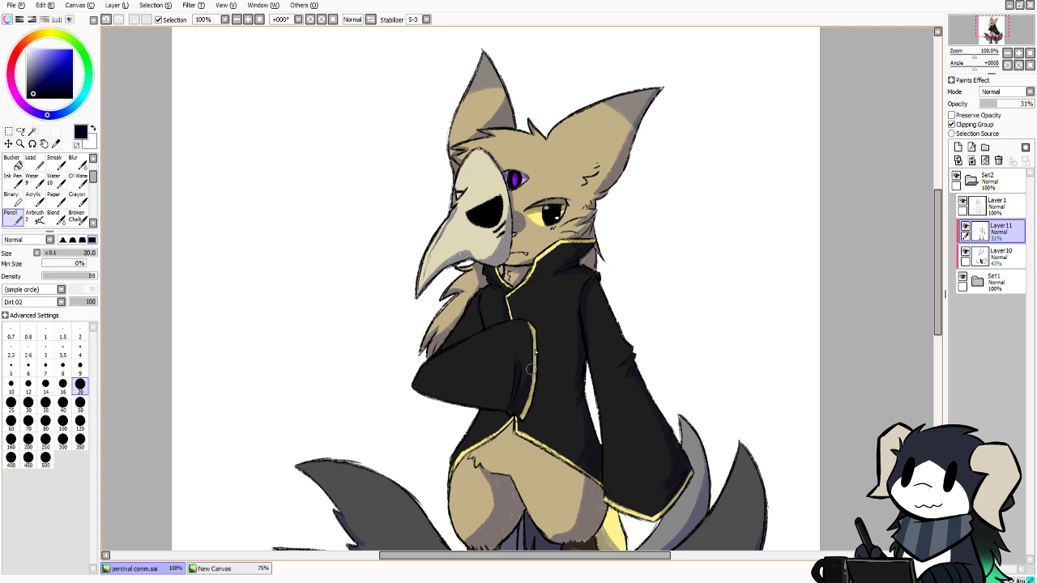
drag(534, 364, 530, 395)
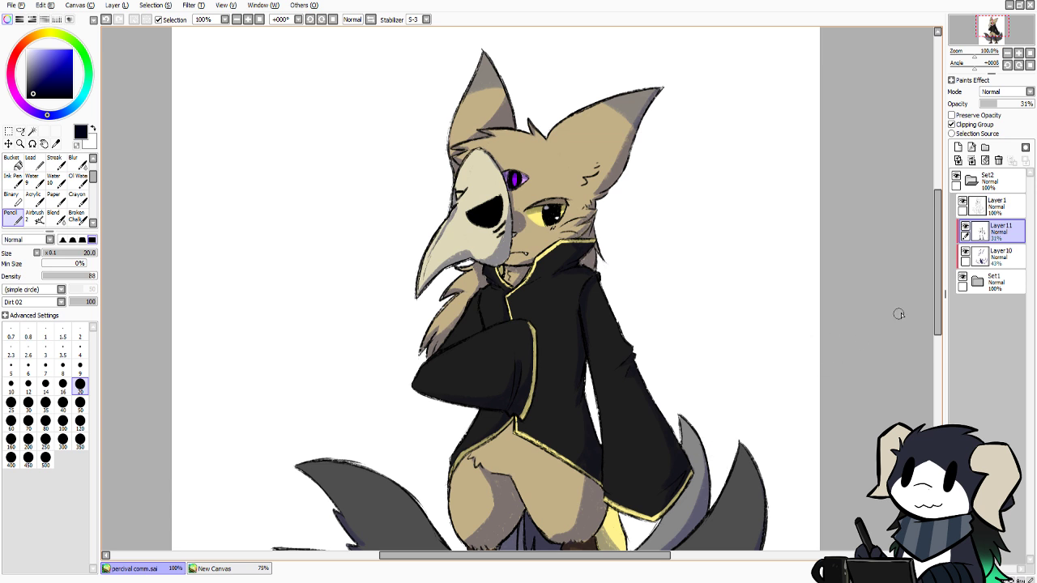
Add a new clipped layer in Luminosity mode and prepare a size 8 Pencil with a light lavender color
drag(938, 292, 933, 284)
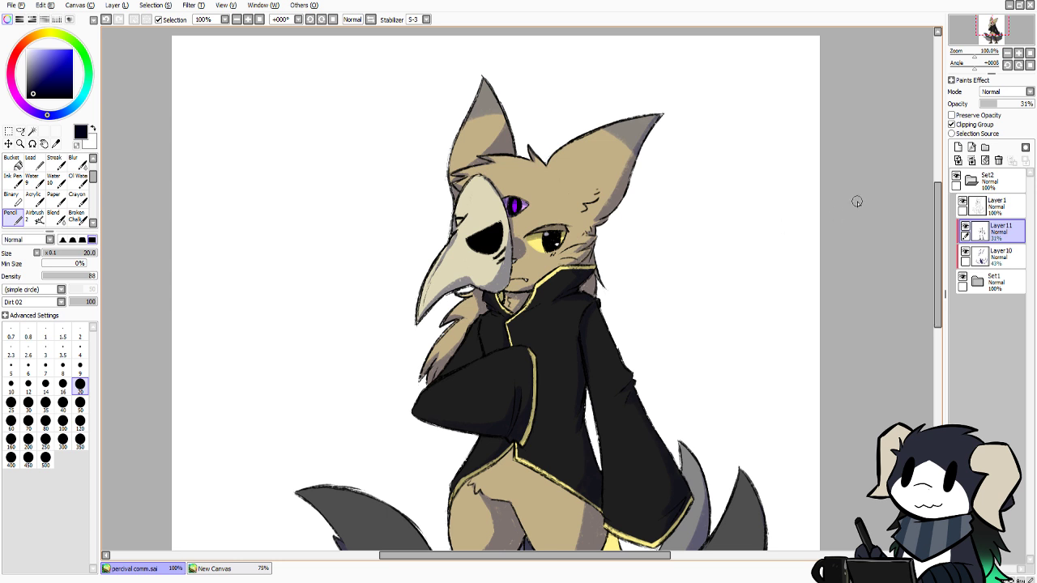
click(959, 147)
click(953, 125)
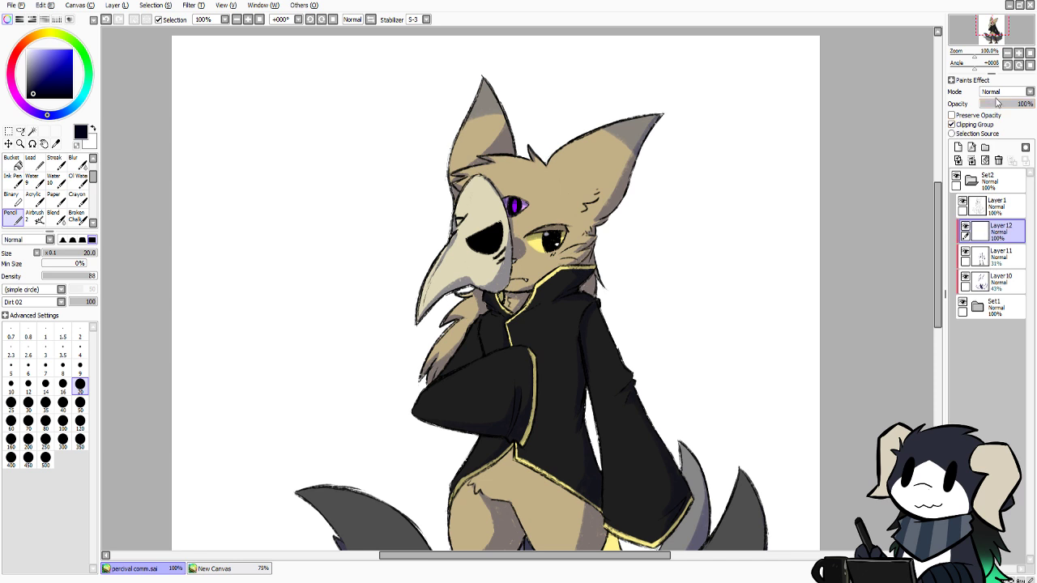
click(997, 93)
click(997, 138)
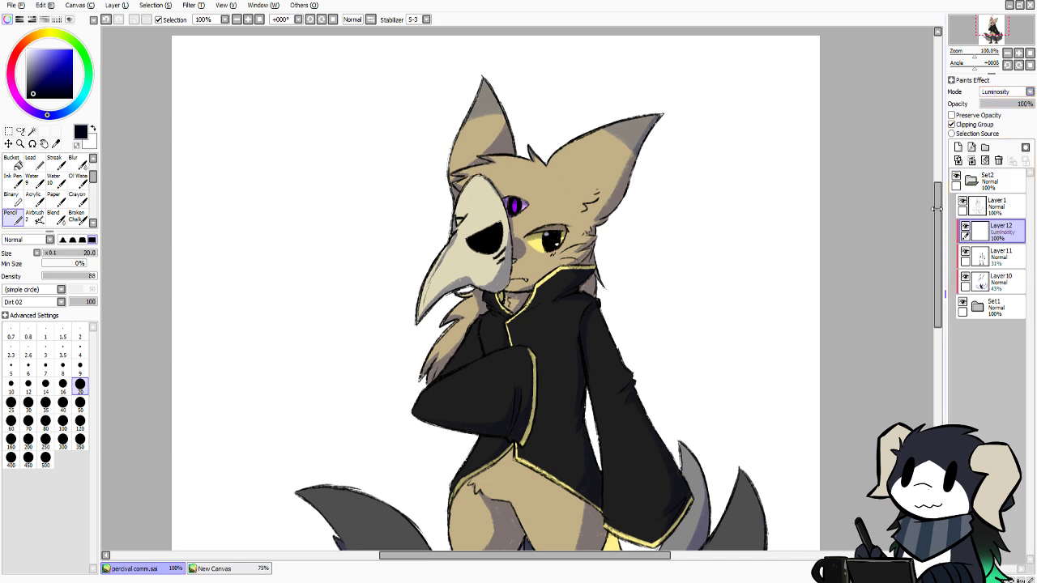
click(63, 367)
click(40, 49)
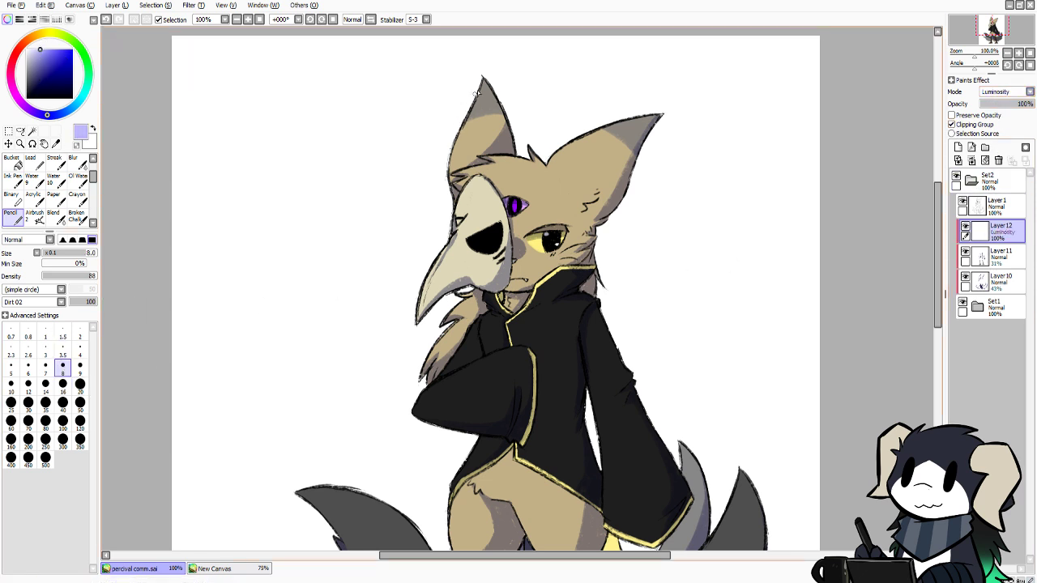
Paint thin lavender rim highlights along the outer edges of both ears, undoing misplaced strokes
drag(483, 80, 470, 119)
key(ctrl+z)
drag(483, 74, 460, 138)
drag(477, 101, 445, 177)
mouse_move(459, 139)
mouse_down()
mouse_move(457, 187)
mouse_move(491, 165)
mouse_move(523, 163)
mouse_move(611, 128)
mouse_up()
key(ctrl+z)
key(ctrl+z)
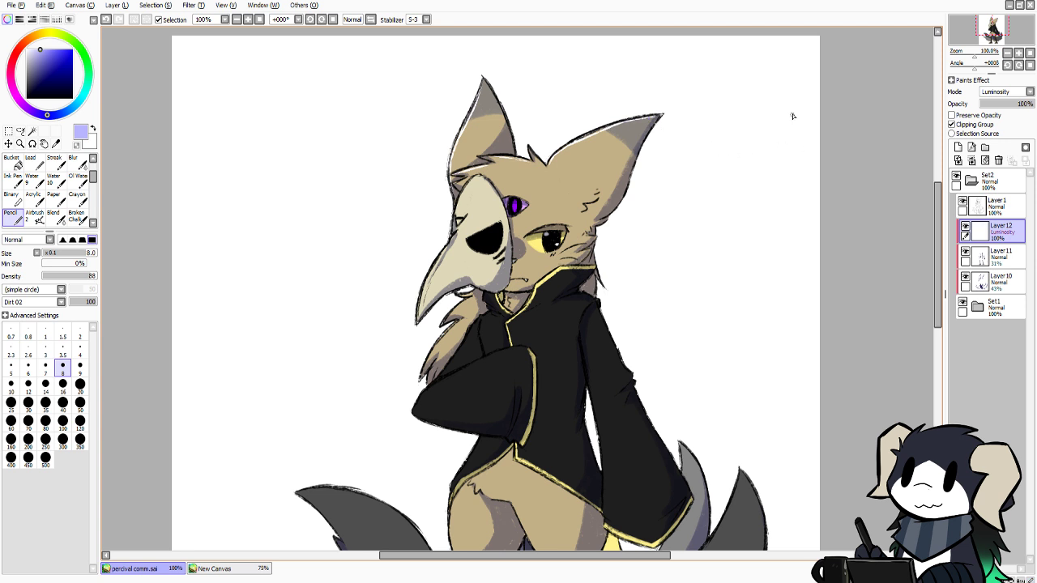
Set the highlight layer's opacity to 47% and add rim highlights to the mask, fur tuft and coat shoulder, undoing a misplaced stroke
mouse_move(1008, 105)
mouse_down()
mouse_move(991, 107)
mouse_move(1009, 109)
mouse_up()
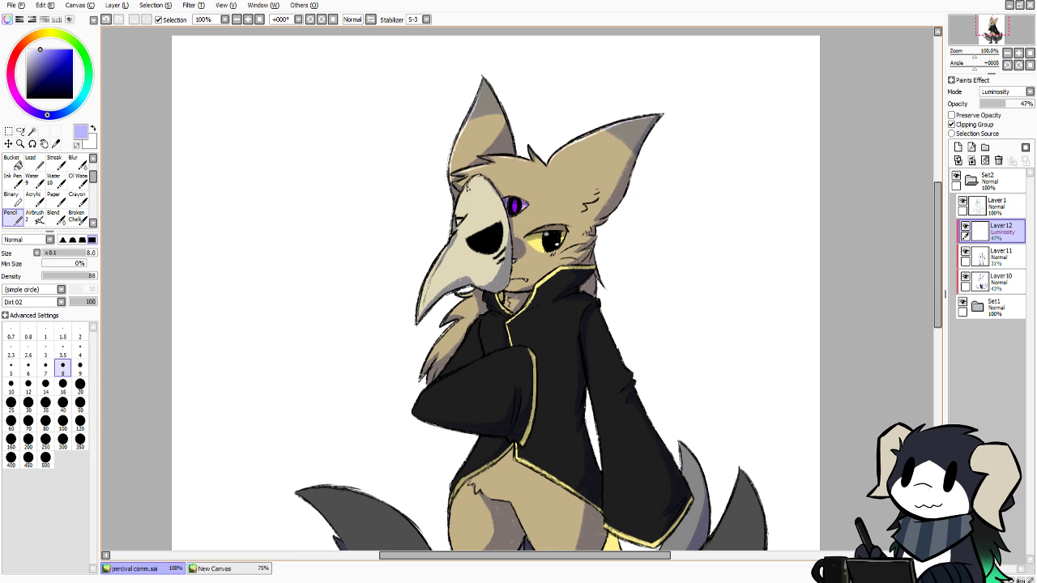
drag(479, 178, 459, 207)
key(ctrl+z)
drag(433, 357, 435, 346)
drag(485, 320, 485, 355)
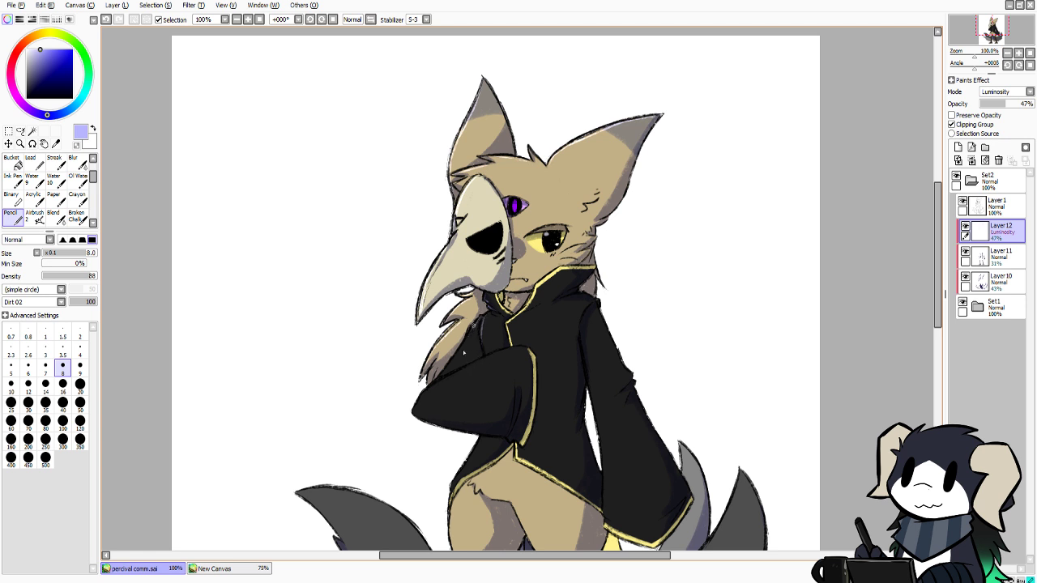
Paint thin lavender rim highlights along the folded arm, the outer thigh and the clawed foot, undoing a misplaced stroke
key(ctrl+z)
drag(468, 333, 446, 367)
key(ctrl+z)
key(ctrl+y)
scroll(930, 272, down, 5)
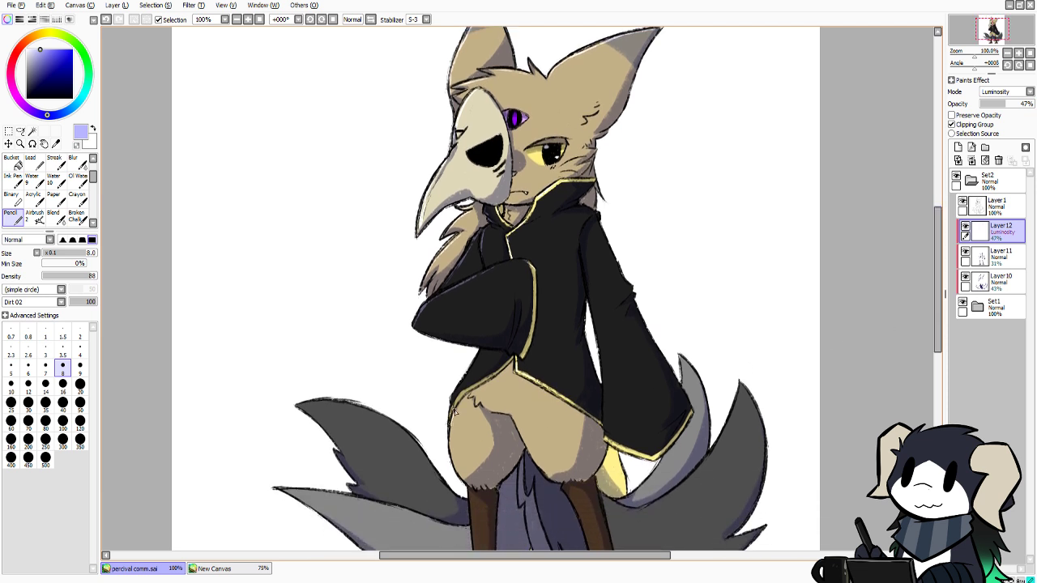
drag(453, 410, 451, 460)
drag(937, 274, 445, 326)
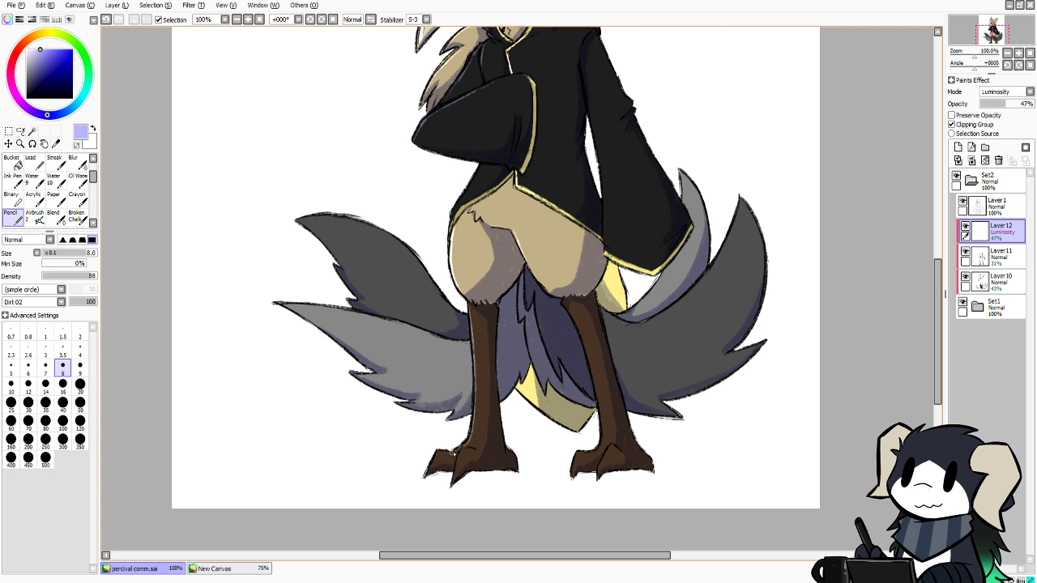
drag(442, 453, 456, 472)
Add lavender rim highlights along the upper edges of the tails on both sides of the legs, undoing misplaced strokes
drag(939, 325, 939, 272)
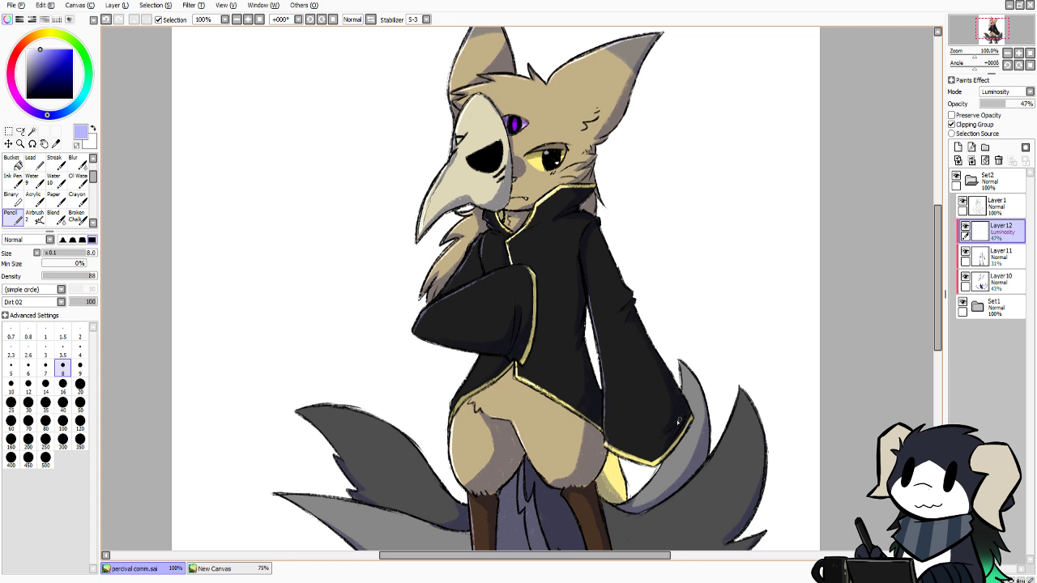
mouse_move(938, 254)
mouse_down()
mouse_move(936, 235)
mouse_move(928, 261)
mouse_up()
scroll(924, 260, down, 5)
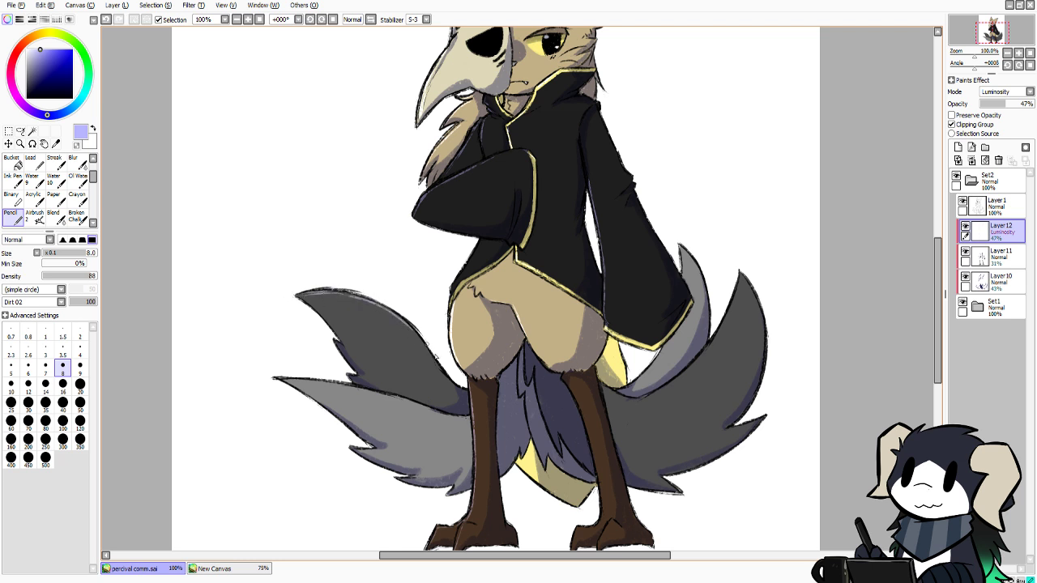
mouse_move(378, 392)
mouse_down()
mouse_move(289, 379)
mouse_move(403, 400)
mouse_up()
key(ctrl+z)
key(ctrl+z)
mouse_move(320, 384)
mouse_down()
mouse_move(407, 398)
mouse_move(335, 391)
mouse_move(412, 404)
mouse_move(352, 397)
mouse_move(326, 384)
mouse_move(397, 396)
mouse_move(329, 383)
mouse_move(413, 412)
mouse_up()
key(ctrl+z)
key(ctrl+z)
key(ctrl+z)
drag(352, 392, 417, 404)
key(ctrl+z)
drag(328, 383, 422, 410)
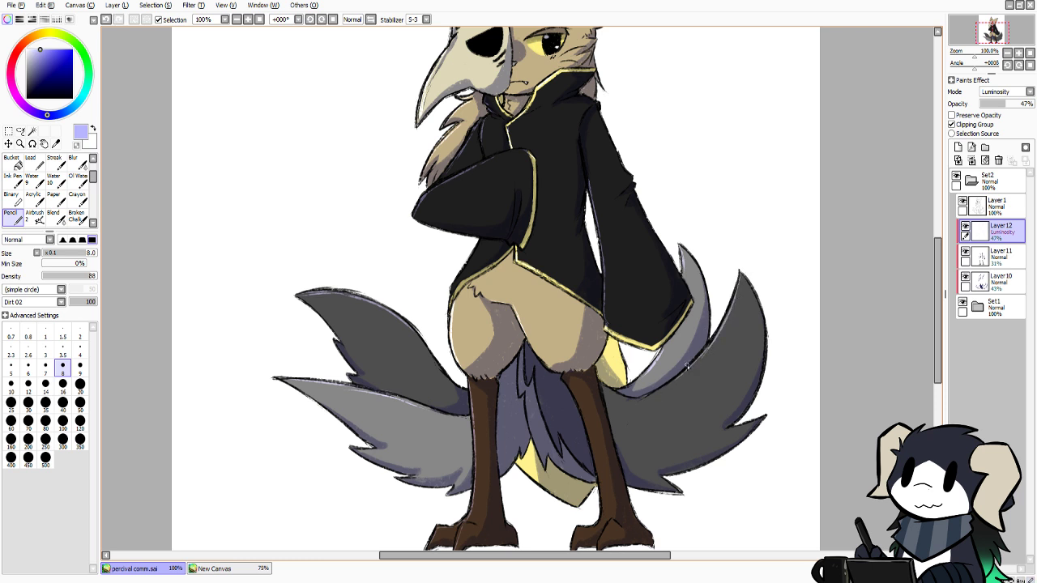
key(ctrl+z)
drag(671, 384, 653, 397)
Shade the black coat on Layer11 with a size 20 Pencil in sampled near-black navy, undoing a misplaced stroke
drag(942, 279, 942, 250)
click(993, 256)
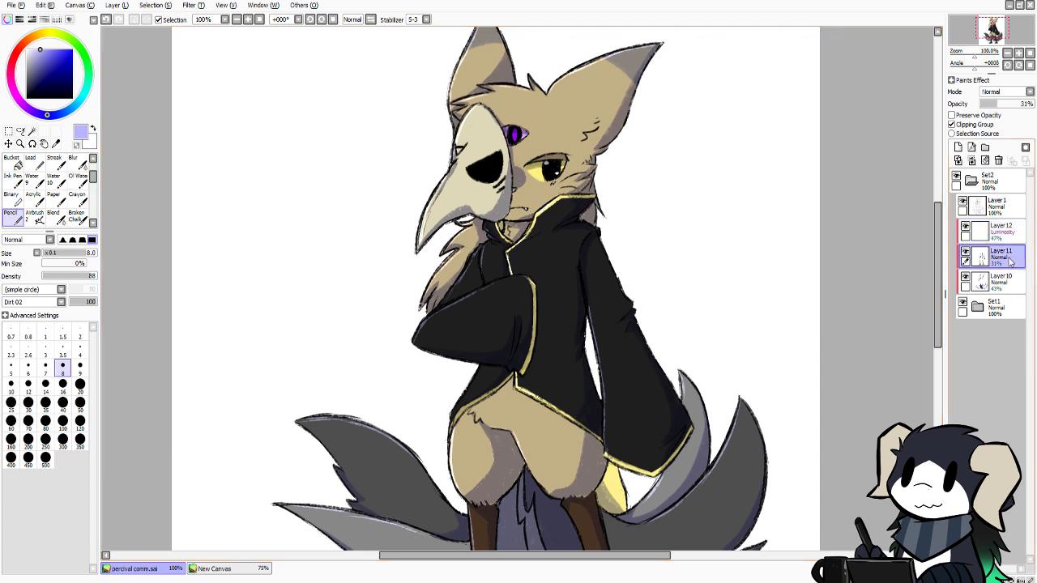
right_click(529, 348)
key(ctrl+z)
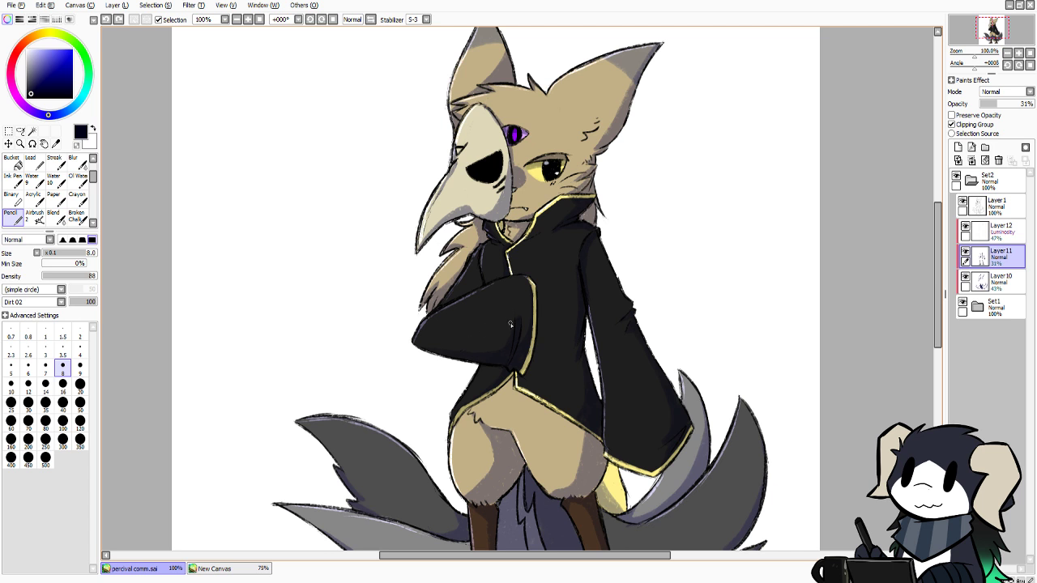
click(80, 384)
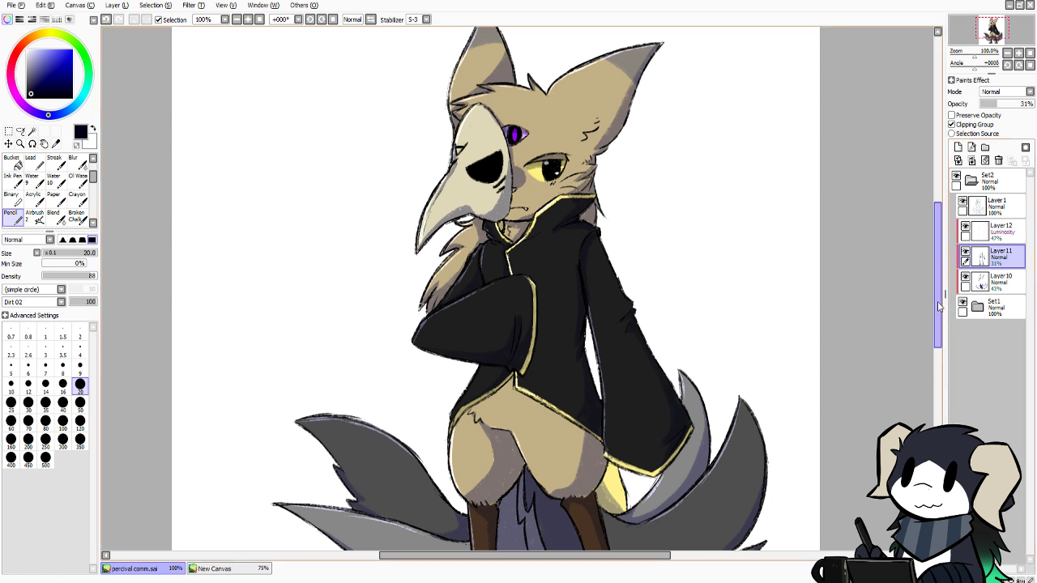
mouse_move(939, 302)
mouse_down()
mouse_move(925, 342)
mouse_move(941, 290)
mouse_up()
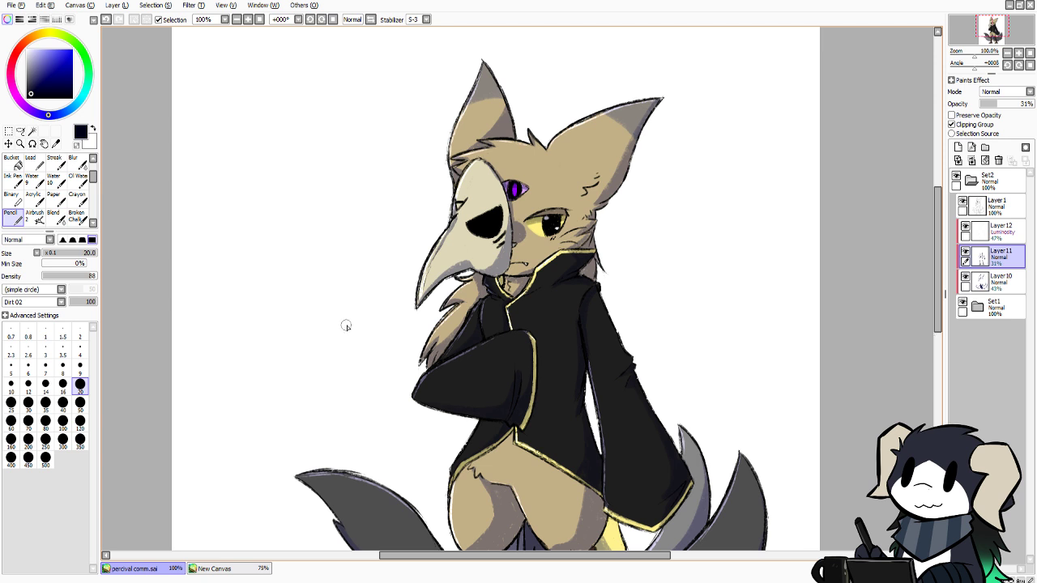
Compare the painting with the Percival character reference in the New Canvas document
click(209, 572)
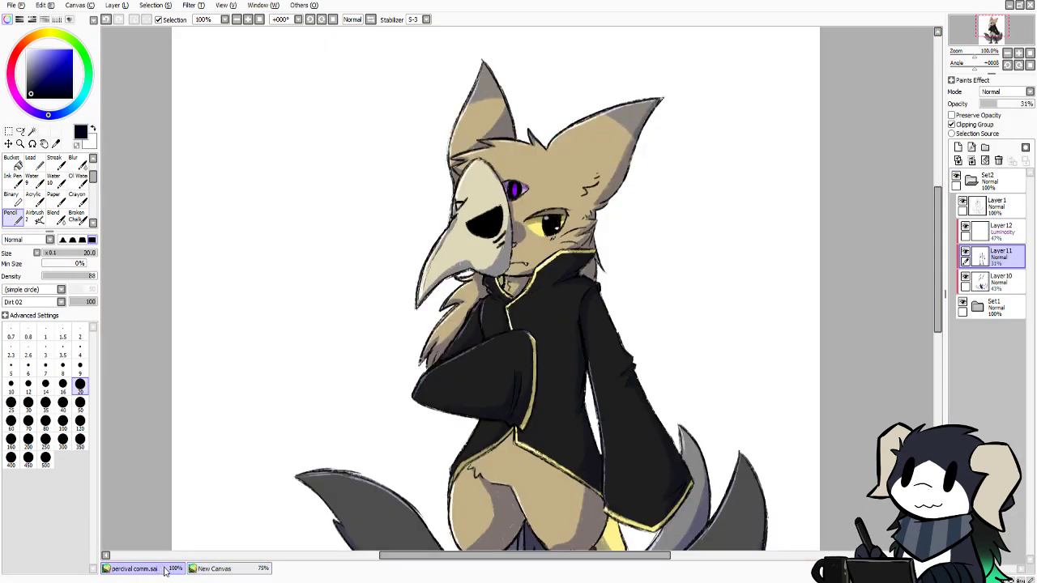
click(163, 568)
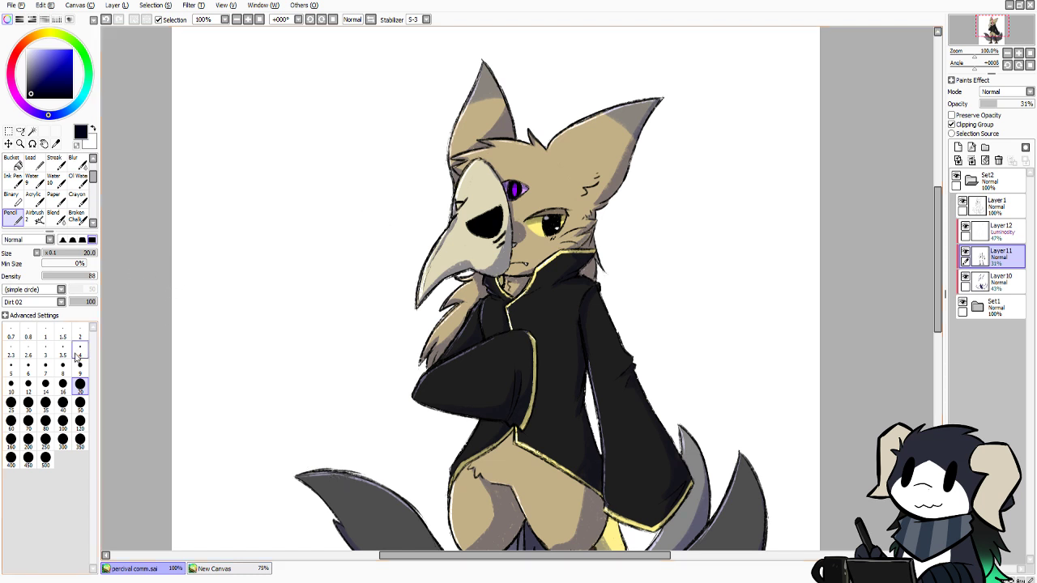
click(215, 570)
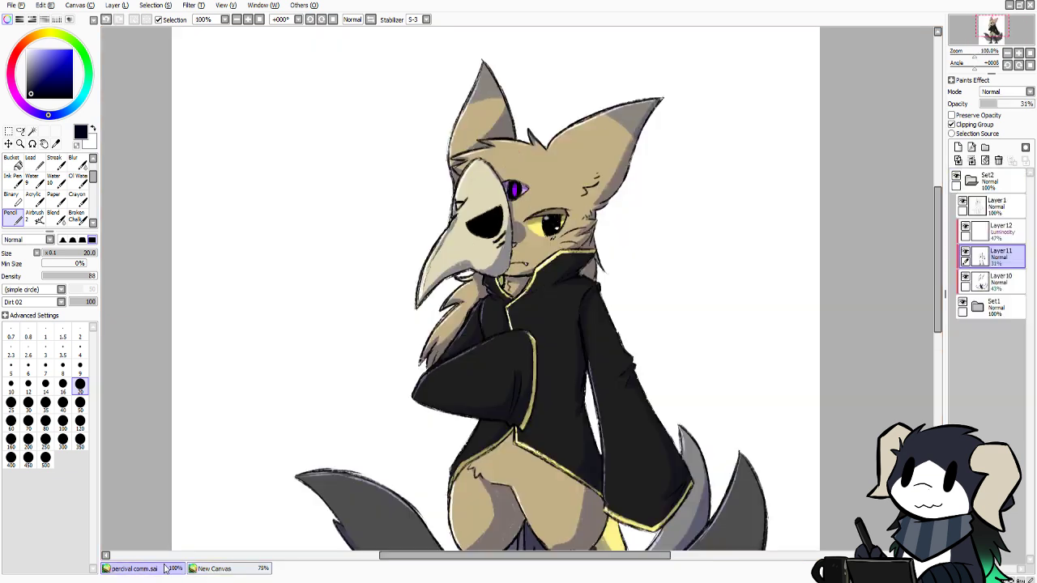
click(166, 570)
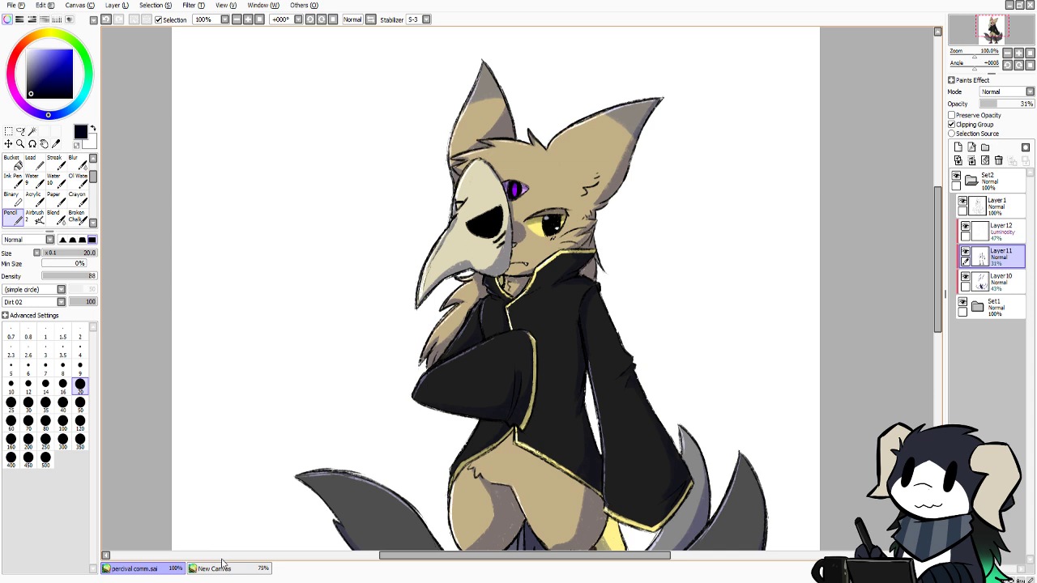
click(223, 568)
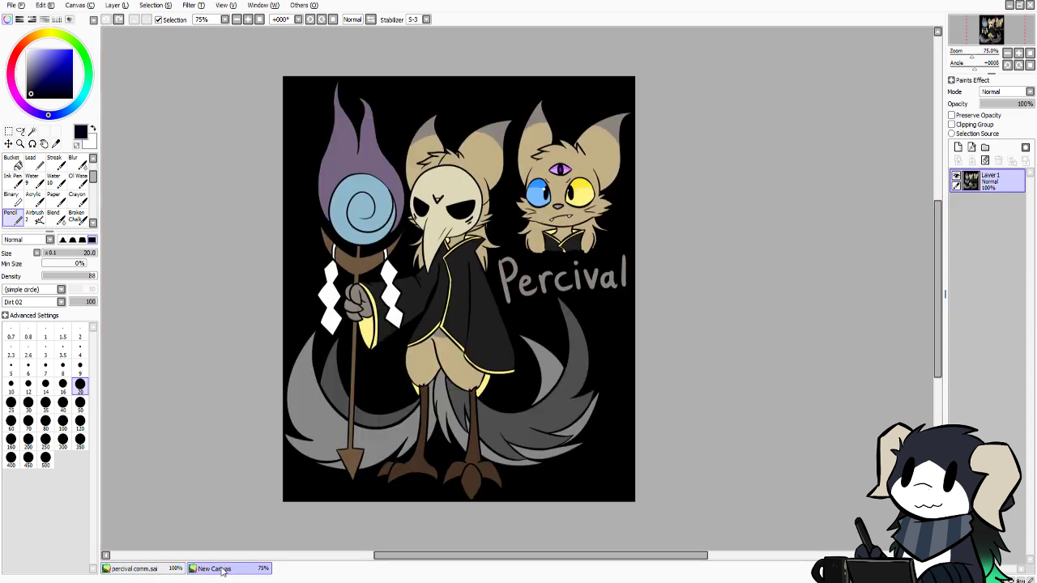
click(168, 571)
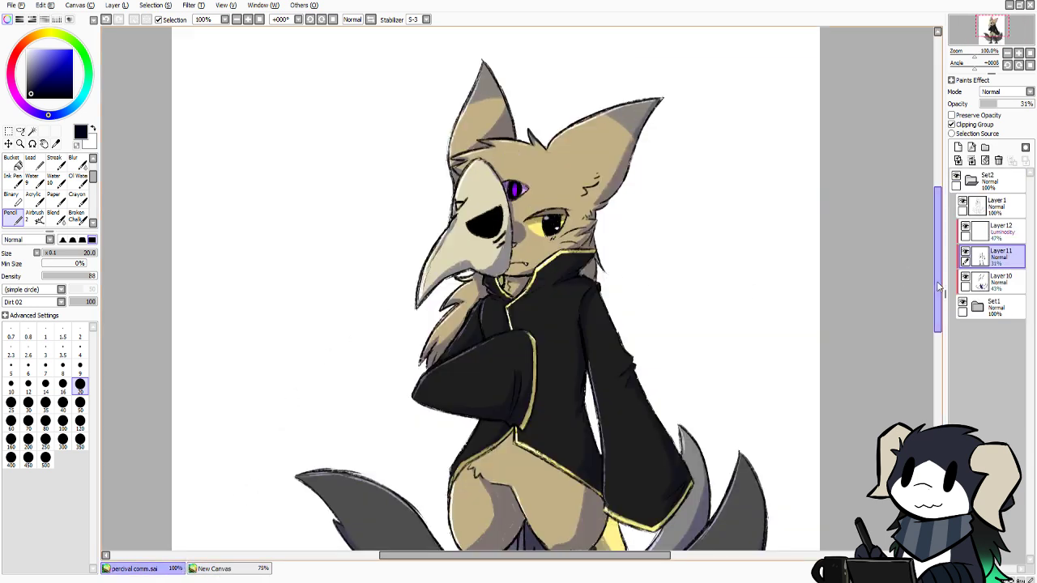
mouse_move(937, 287)
mouse_down()
mouse_move(933, 332)
mouse_move(935, 287)
mouse_move(936, 297)
mouse_up()
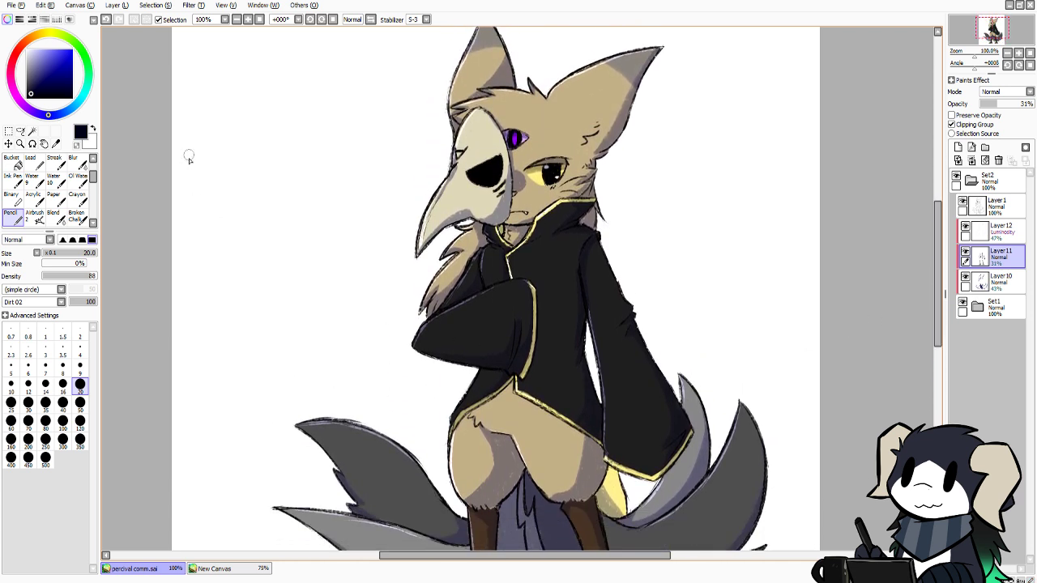
Add a new clipped layer in Shade mode above Layer12 and prepare a size 50 Pencil with a medium dark blue
click(998, 231)
click(958, 147)
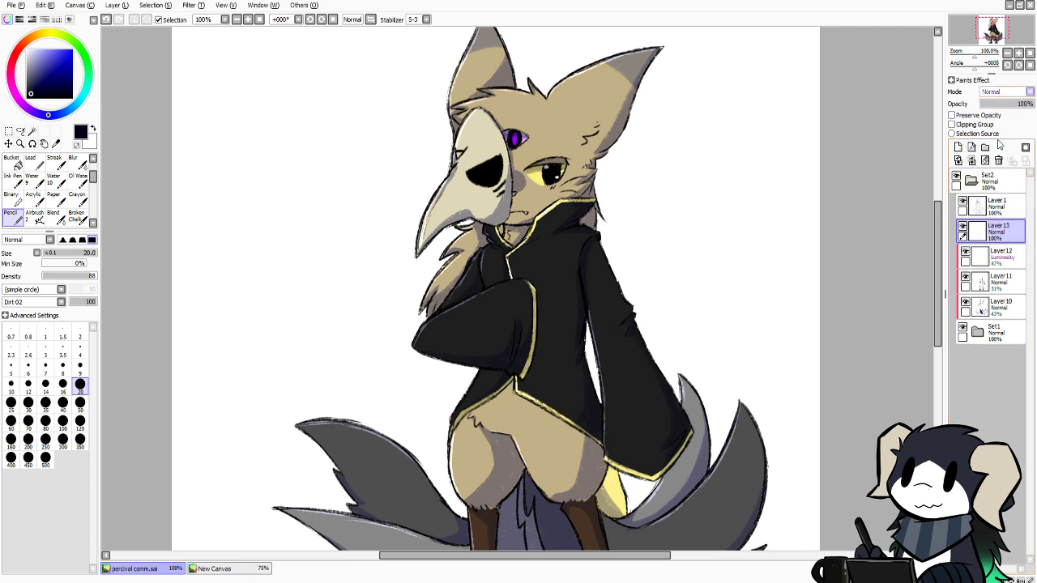
click(991, 151)
click(80, 402)
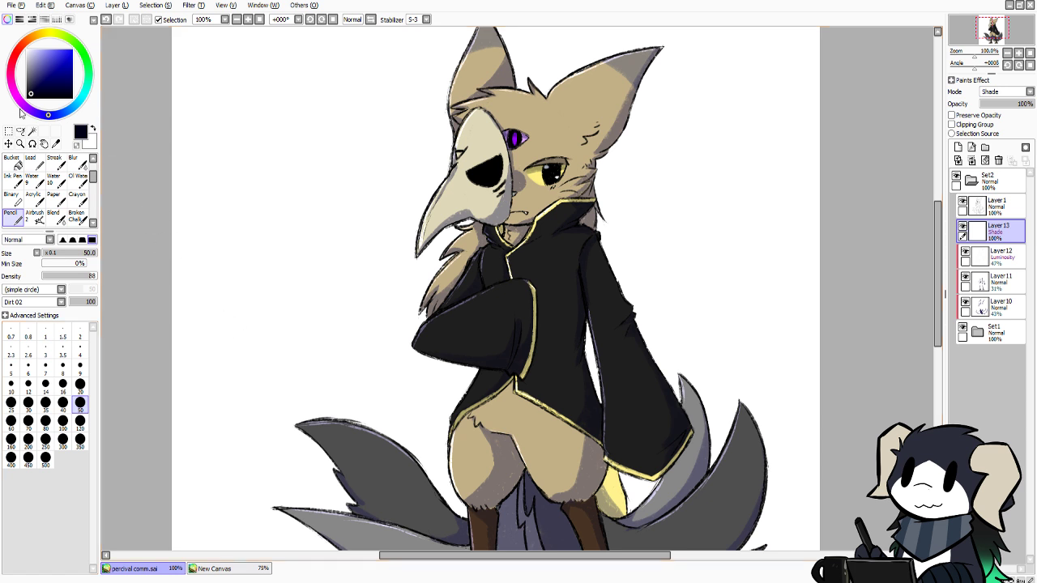
drag(40, 85, 41, 77)
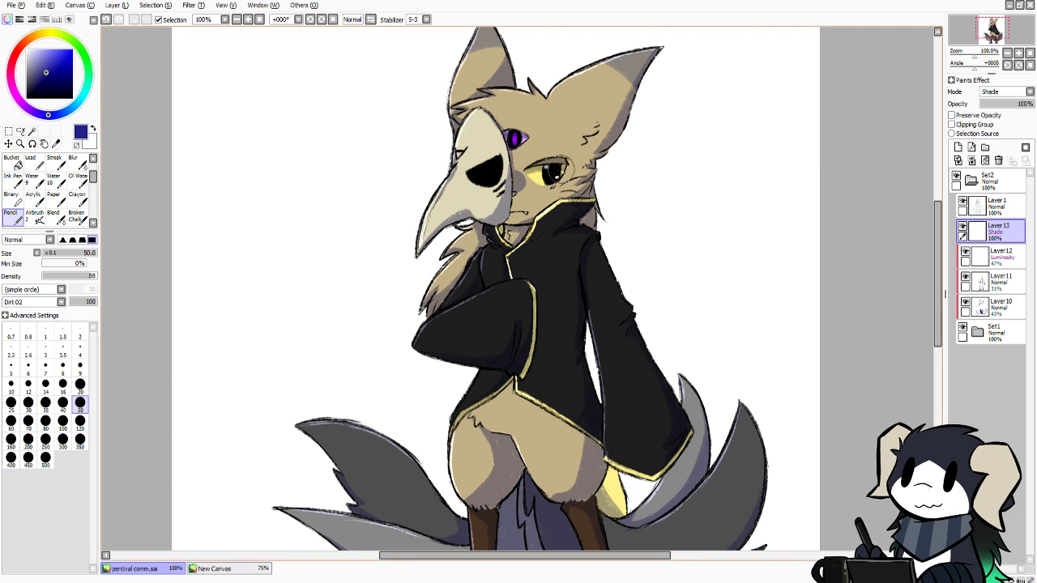
click(952, 125)
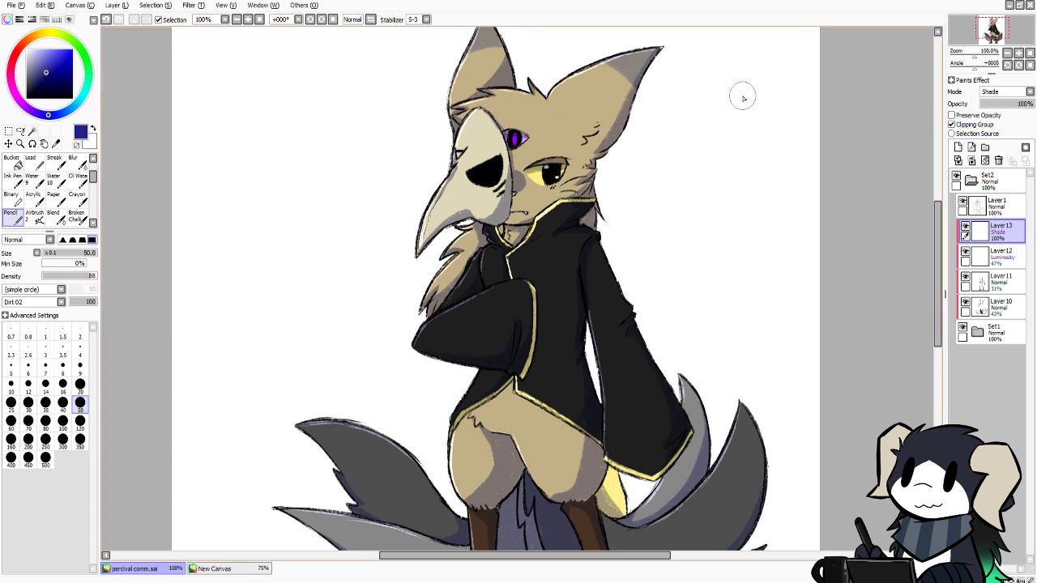
Set the Shade layer's opacity to 41% and shade the unmasked side's ear and neck edge with a size 50 Water brush, undoing test strokes
drag(940, 231, 946, 200)
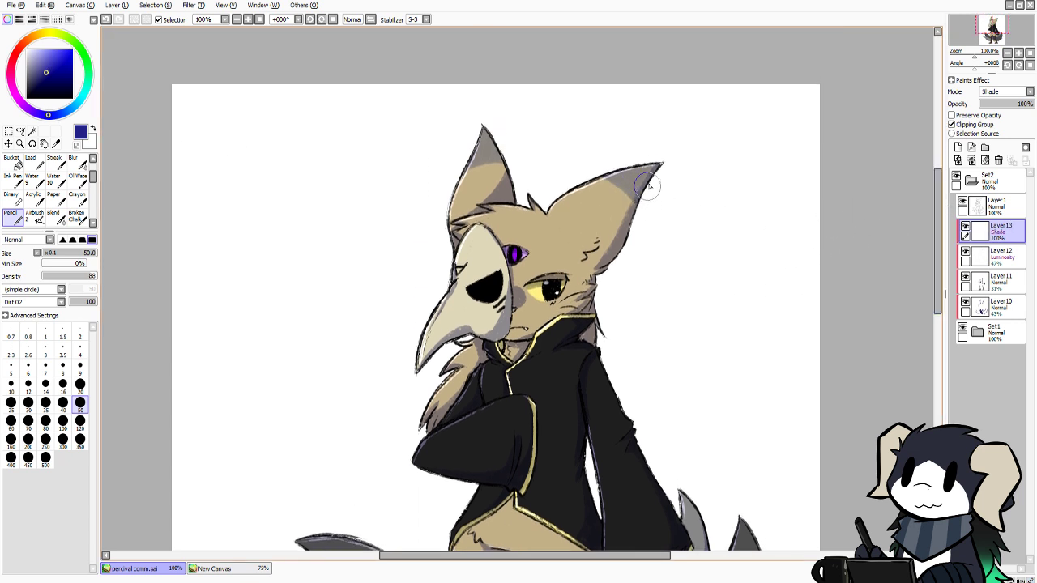
mouse_move(659, 164)
mouse_down()
mouse_move(641, 196)
mouse_move(655, 175)
mouse_up()
key(ctrl+z)
scroll(91, 166, up, 2)
click(77, 163)
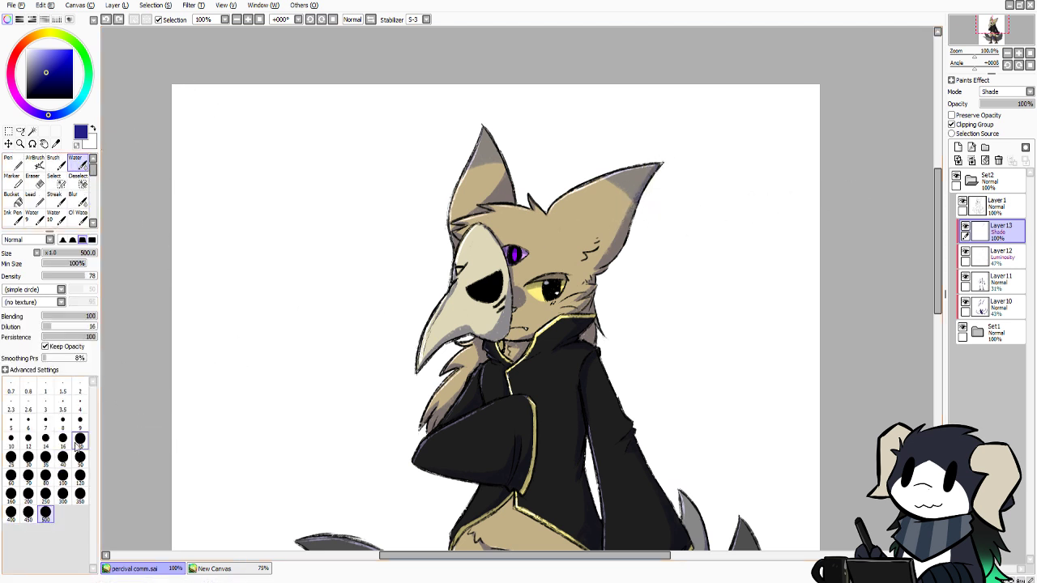
drag(667, 155, 630, 245)
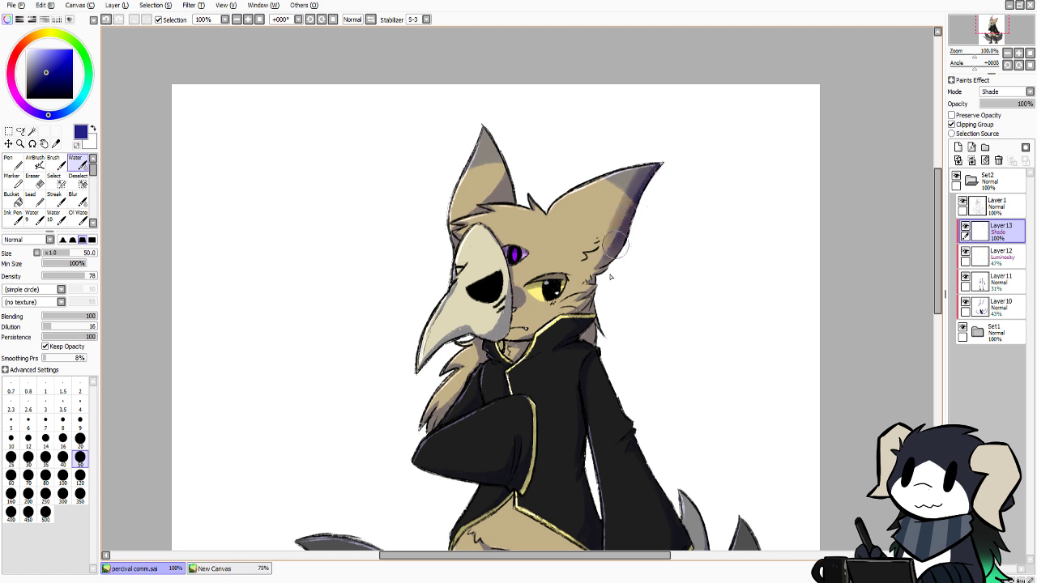
key(ctrl+z)
drag(656, 172, 603, 276)
drag(1020, 106, 1004, 105)
mouse_move(663, 169)
mouse_down()
mouse_move(573, 304)
mouse_move(590, 298)
mouse_move(598, 332)
mouse_up()
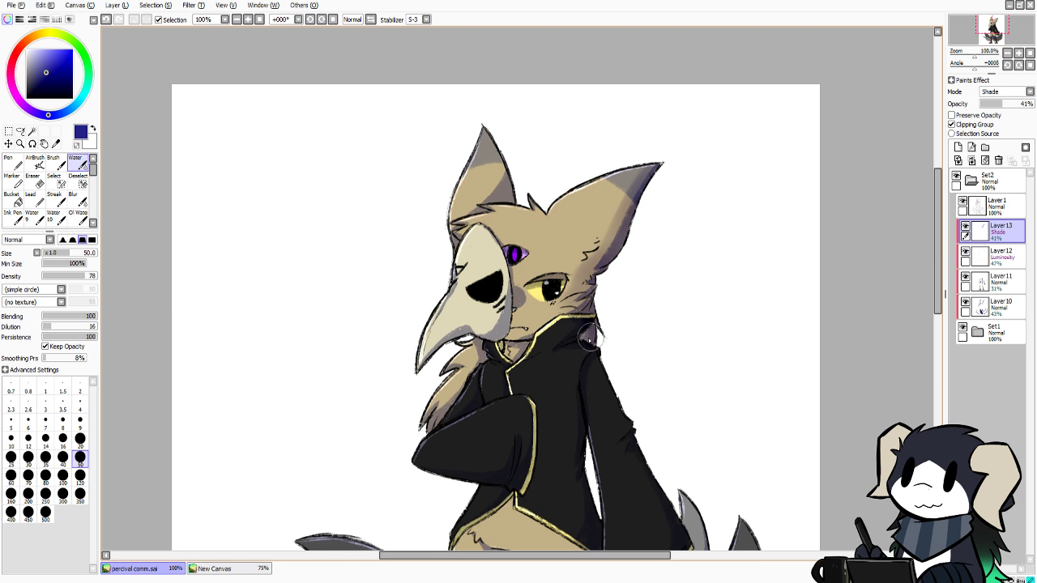
Softly shade the neck under the chin, the fur tuft below the mask and the ear above it, undoing misplaced strokes
drag(524, 347, 547, 333)
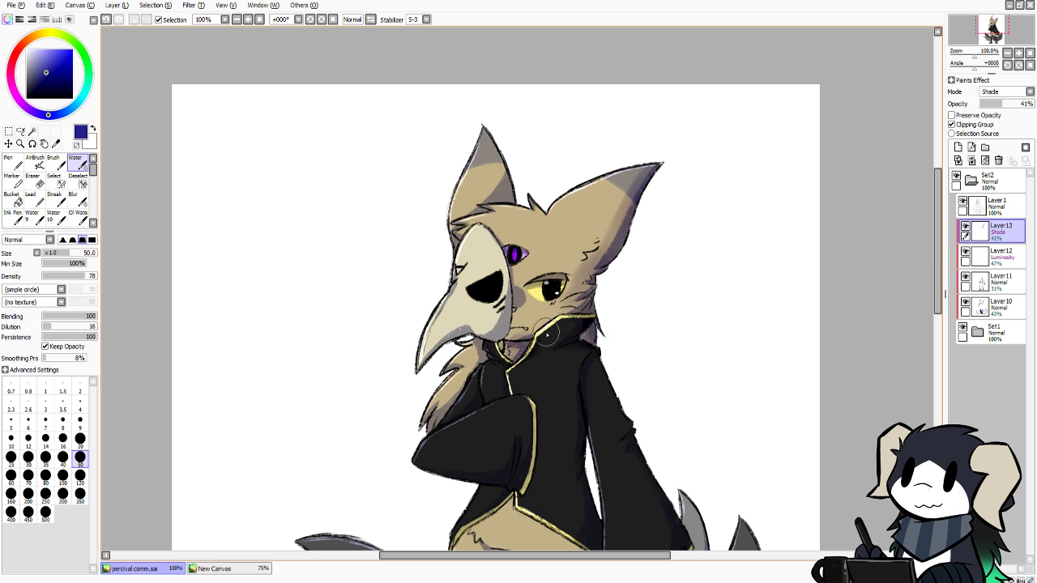
key(ctrl+z)
key(ctrl+z)
mouse_move(520, 364)
mouse_down()
mouse_move(514, 355)
mouse_move(531, 345)
mouse_up()
mouse_move(475, 362)
mouse_down()
mouse_move(472, 351)
mouse_move(431, 421)
mouse_move(489, 348)
mouse_up()
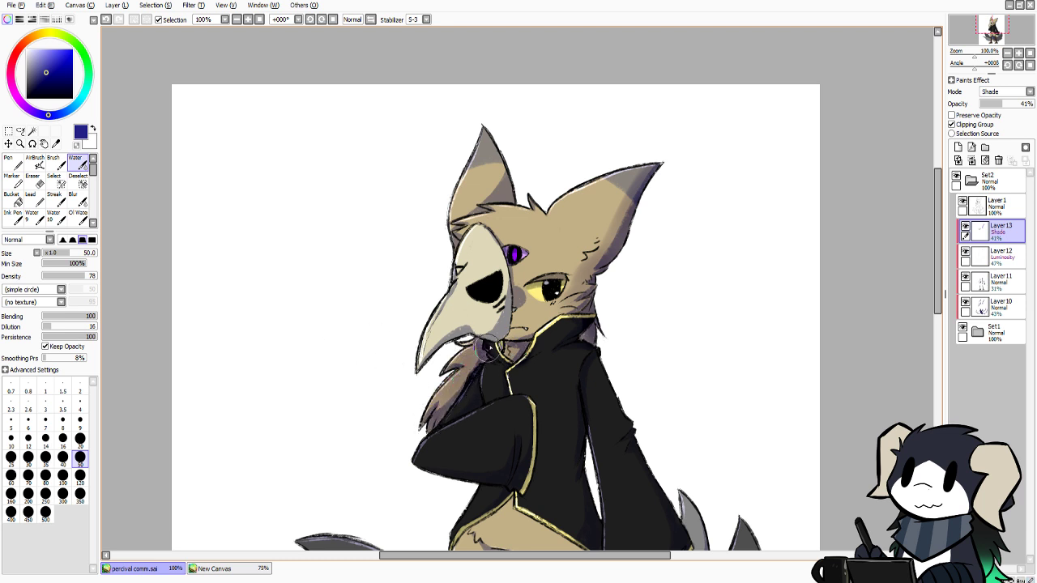
mouse_move(515, 153)
mouse_down()
mouse_move(487, 195)
mouse_move(518, 166)
mouse_move(474, 204)
mouse_move(518, 192)
mouse_move(501, 196)
mouse_move(510, 183)
mouse_move(448, 222)
mouse_up()
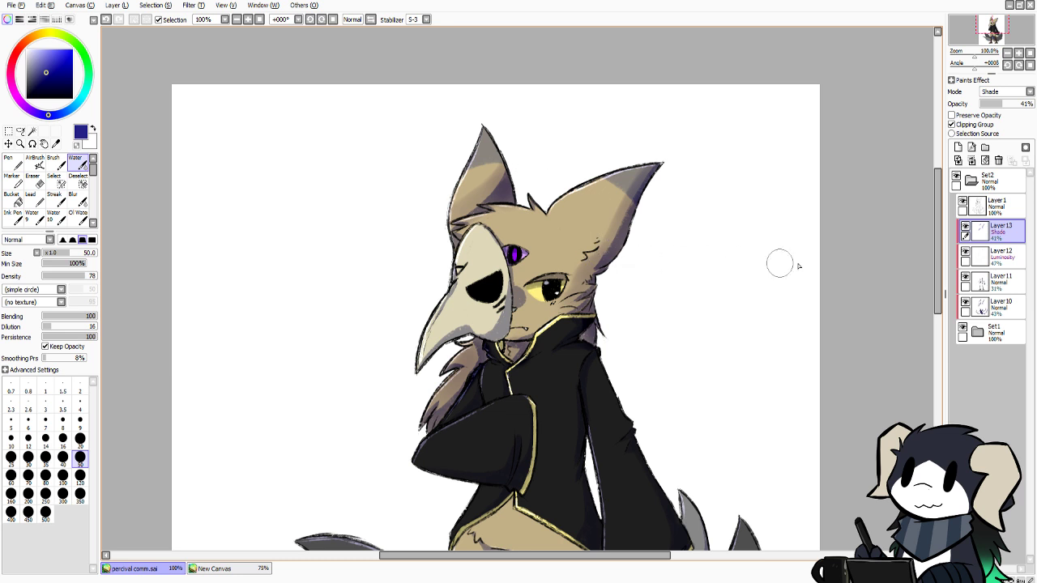
Shade the muzzle beside the mask with the Water brush at size 20, undoing misplaced strokes
scroll(932, 245, down, 2)
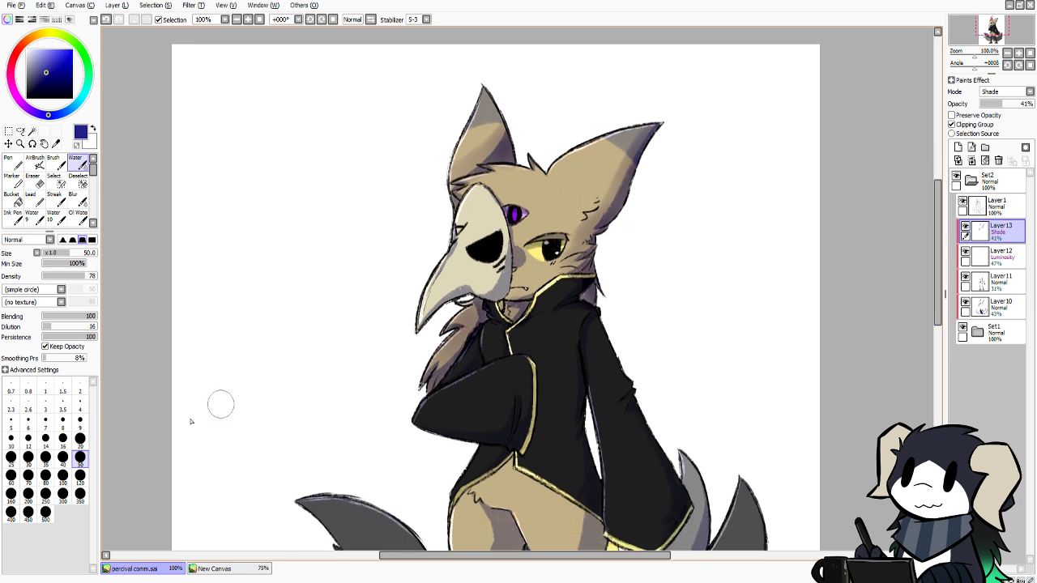
click(80, 442)
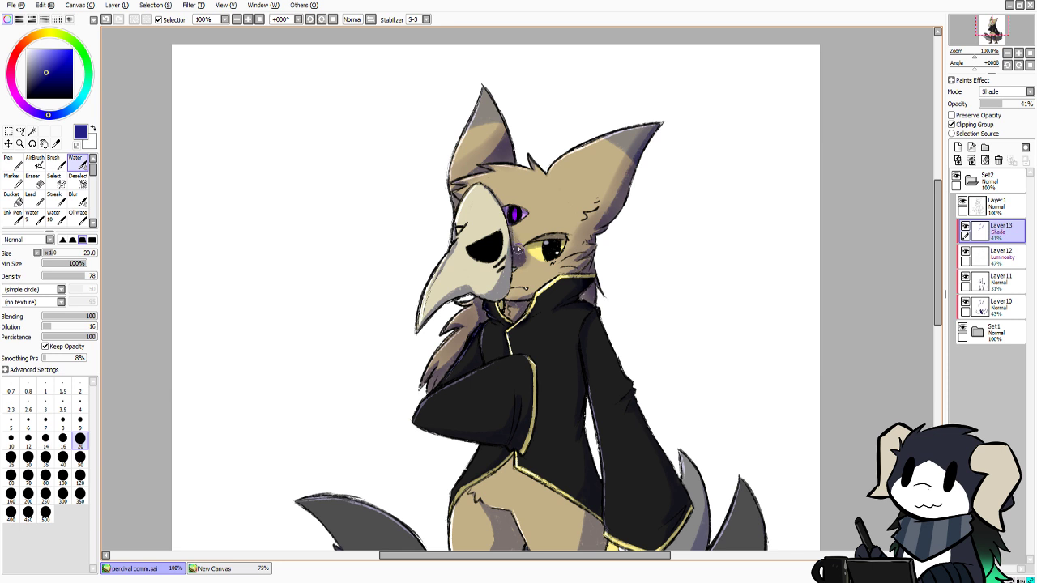
key(ctrl+z)
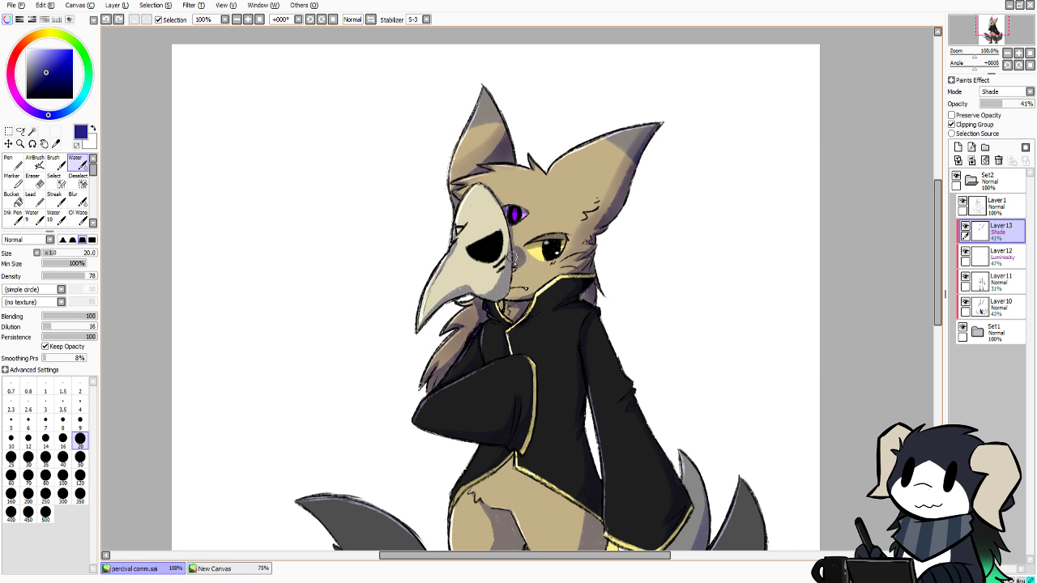
drag(514, 235, 514, 232)
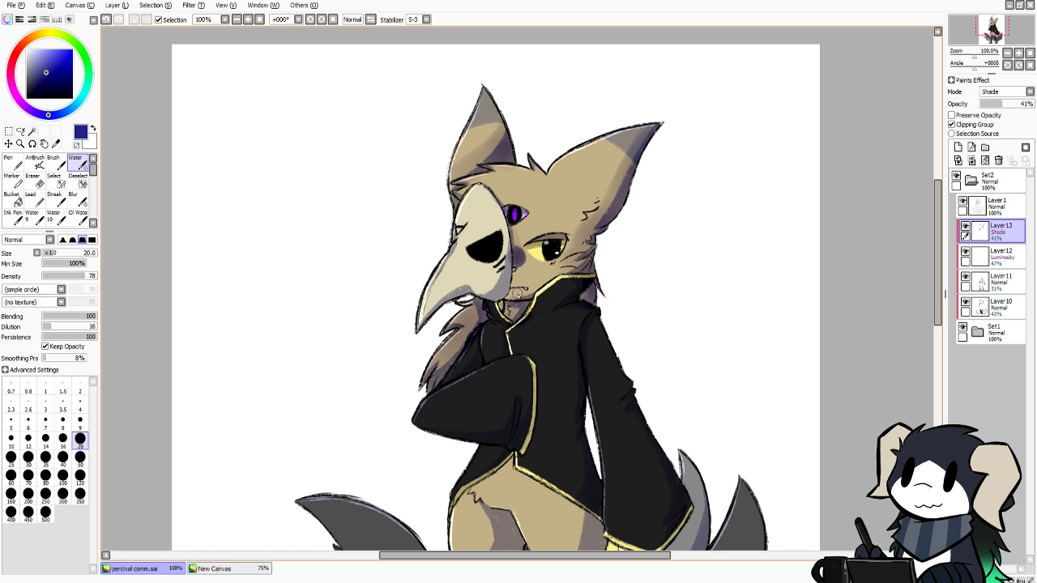
key(ctrl+z)
Shade the outer side and lower edge of the thigh beside the long sleeve, and set the Water brush size to 50
scroll(872, 281, down, 3)
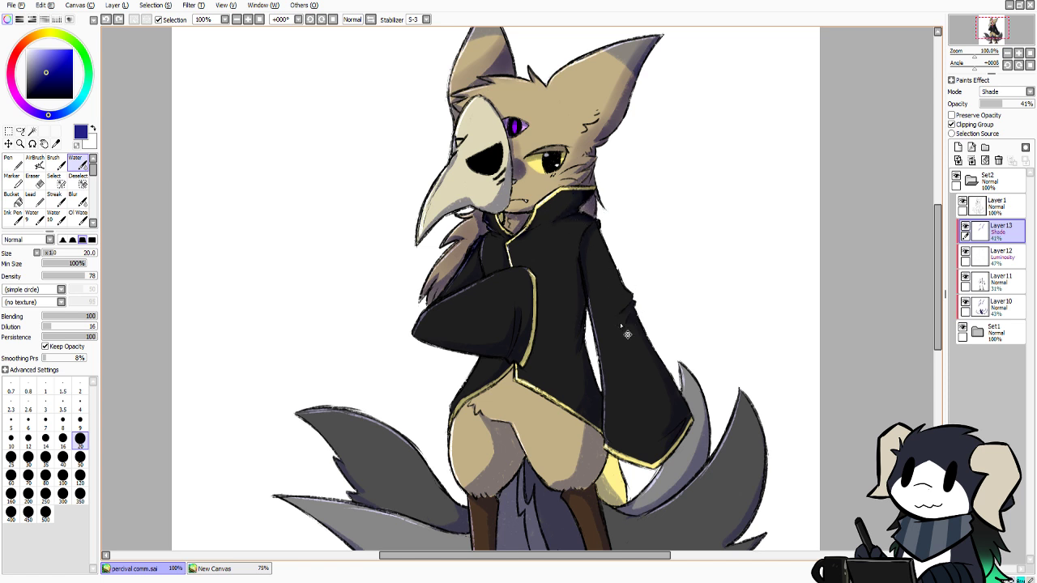
drag(937, 266, 930, 292)
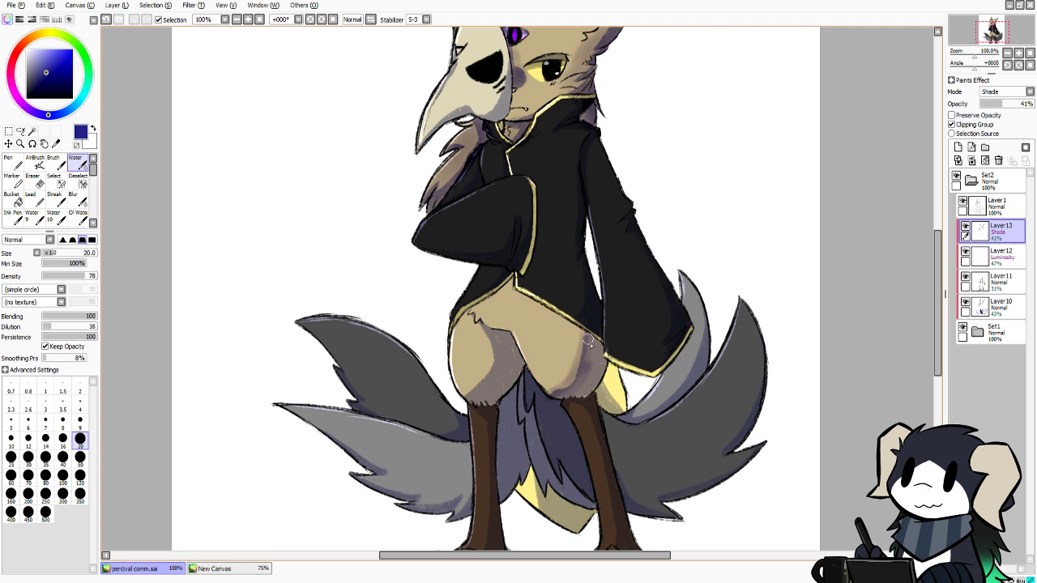
drag(596, 360, 573, 402)
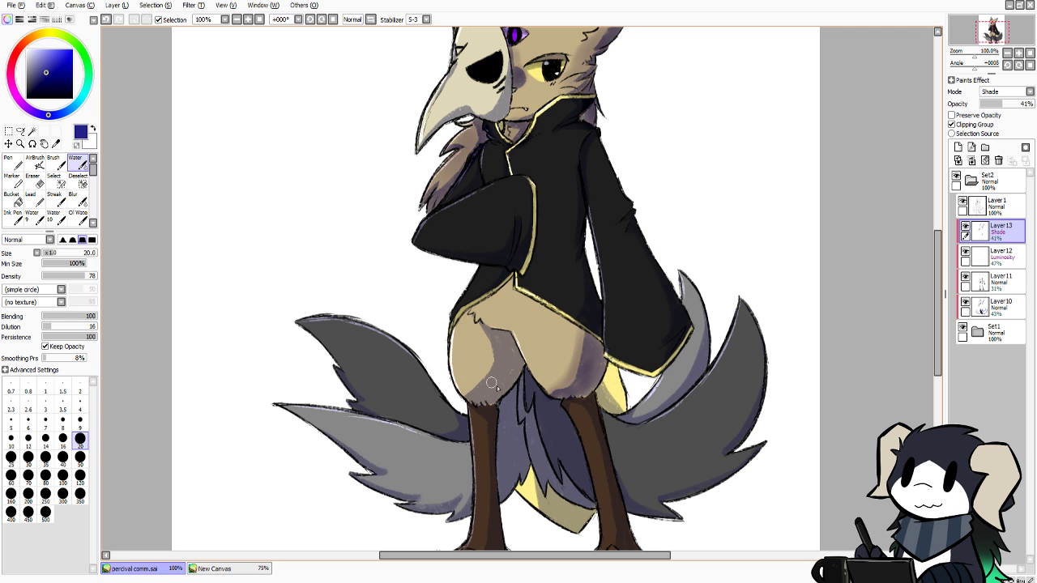
click(80, 457)
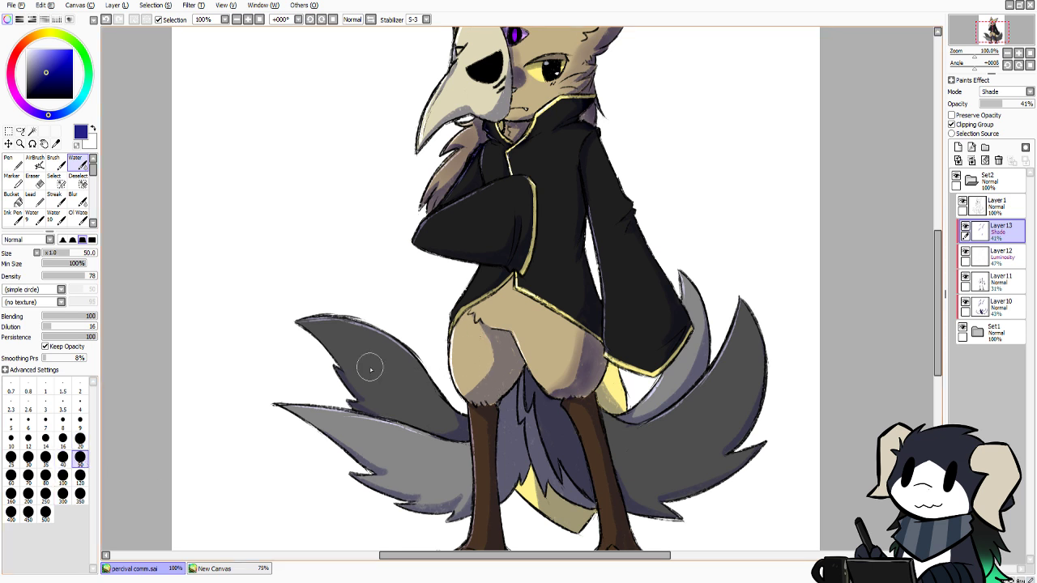
Softly shade the inner side of the masked-side thigh and blend the shadow on the outer side of the other thigh
mouse_move(479, 327)
mouse_down()
mouse_move(493, 367)
mouse_move(470, 387)
mouse_move(491, 362)
mouse_move(475, 388)
mouse_move(504, 383)
mouse_move(487, 389)
mouse_move(512, 355)
mouse_move(487, 338)
mouse_move(483, 364)
mouse_up()
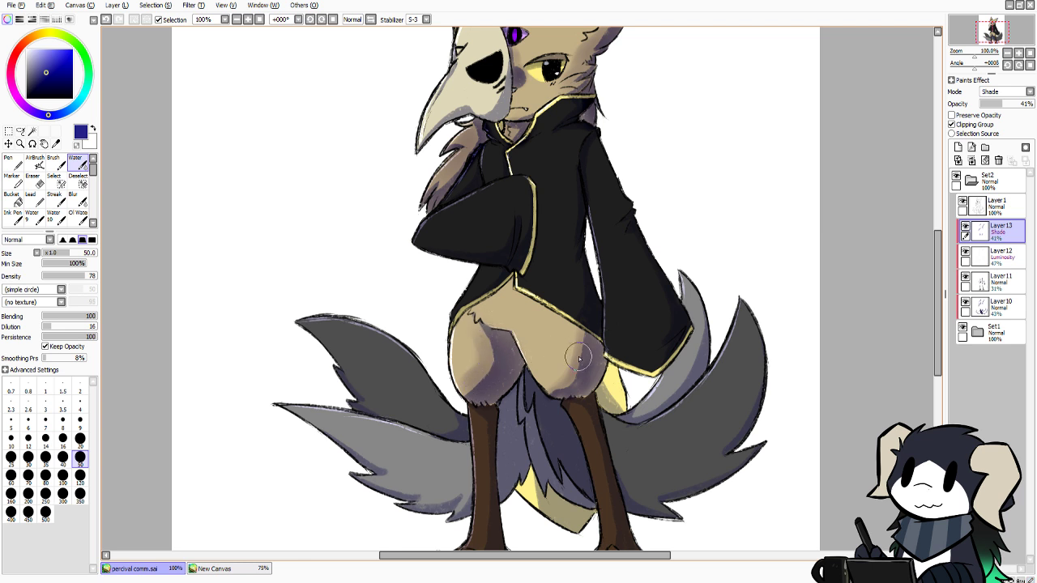
mouse_move(573, 368)
mouse_down()
mouse_move(558, 385)
mouse_move(585, 348)
mouse_move(550, 397)
mouse_move(583, 338)
mouse_up()
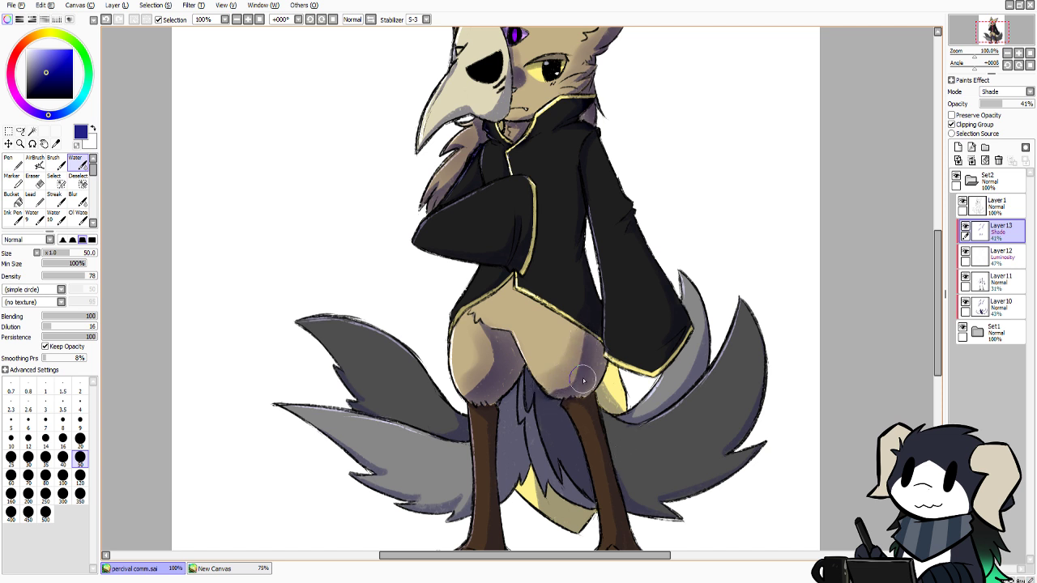
drag(583, 379, 577, 385)
Shade the tail base and leg on the long-sleeve side, along with the tail feathers between and beside the legs
mouse_move(619, 473)
mouse_down()
mouse_move(644, 509)
mouse_move(685, 519)
mouse_up()
mouse_move(621, 463)
mouse_down()
mouse_move(604, 416)
mouse_move(609, 467)
mouse_move(607, 451)
mouse_up()
drag(937, 299, 937, 337)
mouse_move(604, 273)
mouse_down()
mouse_move(631, 424)
mouse_move(618, 387)
mouse_move(627, 420)
mouse_move(623, 410)
mouse_move(594, 437)
mouse_up()
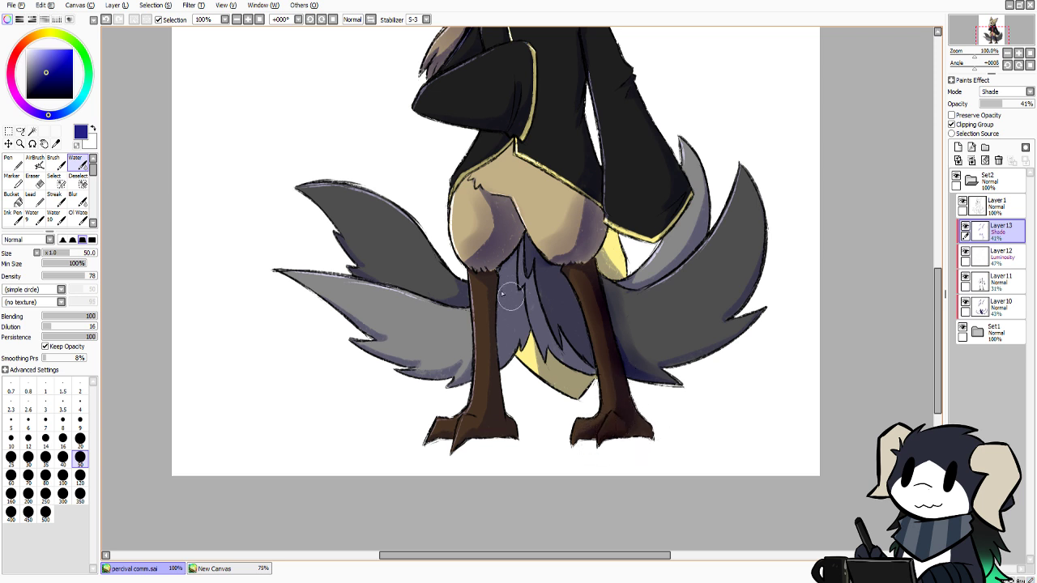
mouse_move(554, 293)
mouse_down()
mouse_move(538, 271)
mouse_move(569, 349)
mouse_move(559, 308)
mouse_move(529, 270)
mouse_move(558, 367)
mouse_move(544, 363)
mouse_move(540, 401)
mouse_move(532, 351)
mouse_move(540, 414)
mouse_move(567, 410)
mouse_move(572, 386)
mouse_up()
mouse_move(612, 252)
mouse_down()
mouse_move(621, 271)
mouse_move(610, 266)
mouse_up()
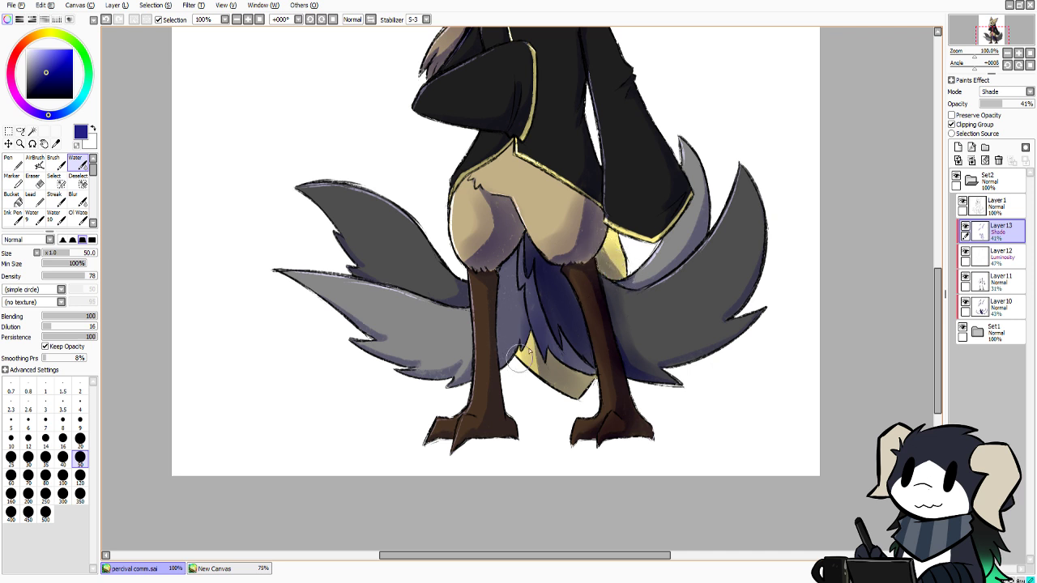
Shade the lower edges and bases of the two masked-side tails and deepen the shadow on the large tail opposite
mouse_move(519, 319)
mouse_down()
mouse_move(507, 259)
mouse_move(509, 353)
mouse_move(505, 285)
mouse_move(500, 367)
mouse_move(455, 396)
mouse_move(466, 355)
mouse_move(445, 390)
mouse_move(475, 359)
mouse_move(397, 367)
mouse_up()
mouse_move(328, 367)
mouse_down()
mouse_move(361, 344)
mouse_move(407, 356)
mouse_up()
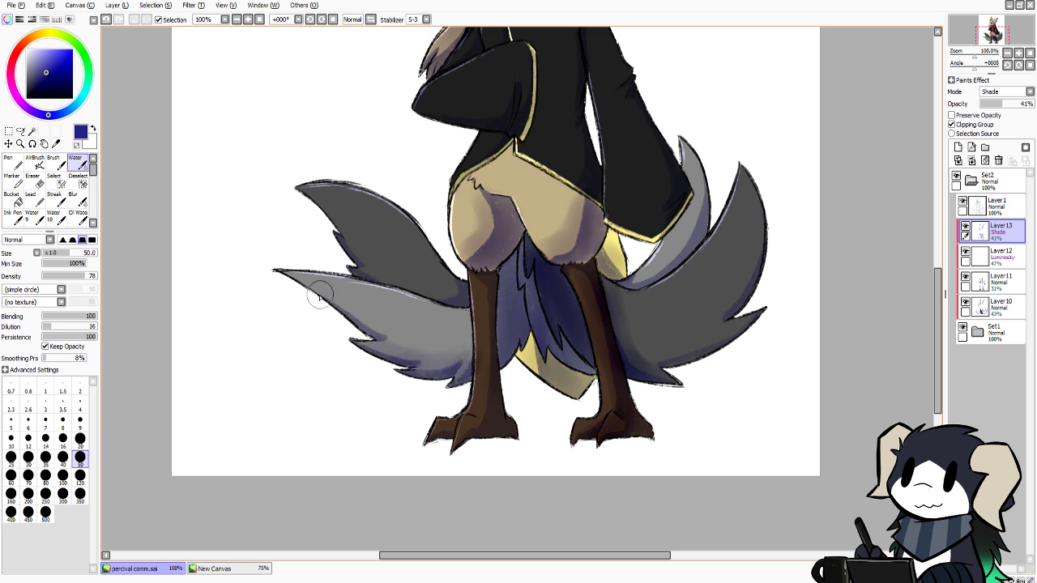
drag(324, 295, 408, 350)
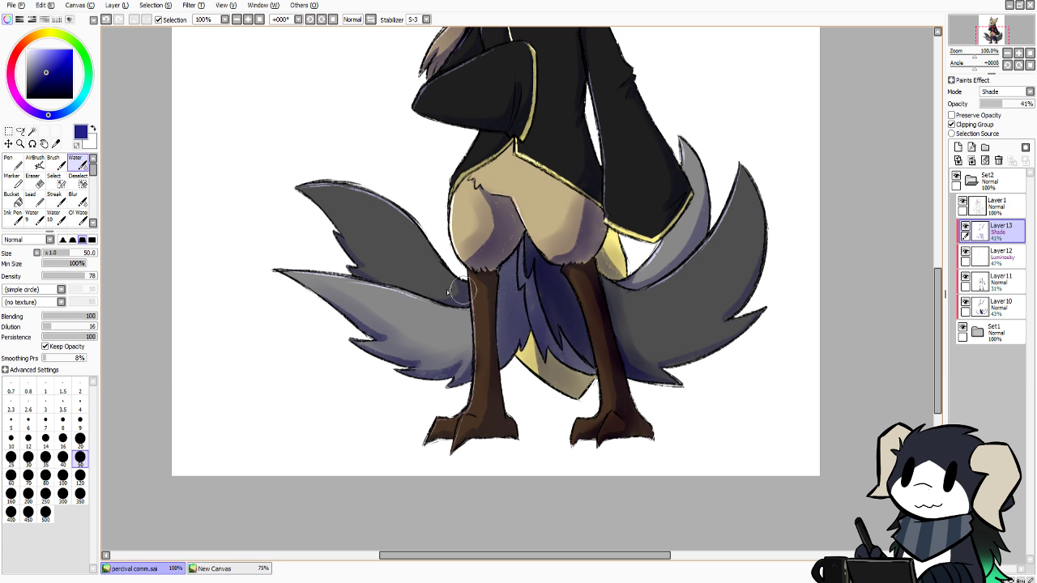
mouse_move(319, 224)
mouse_down()
mouse_move(388, 284)
mouse_move(446, 299)
mouse_move(460, 288)
mouse_move(420, 307)
mouse_move(386, 282)
mouse_move(455, 318)
mouse_move(381, 287)
mouse_move(528, 371)
mouse_up()
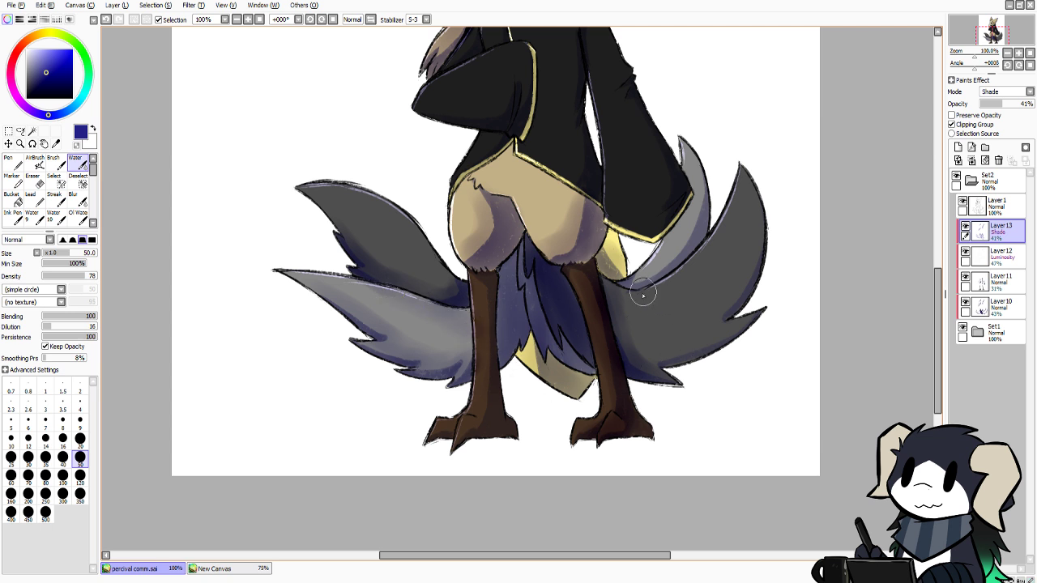
mouse_move(632, 321)
mouse_down()
mouse_move(641, 370)
mouse_move(670, 388)
mouse_move(692, 336)
mouse_move(643, 359)
mouse_move(731, 343)
mouse_move(672, 359)
mouse_move(765, 314)
mouse_up()
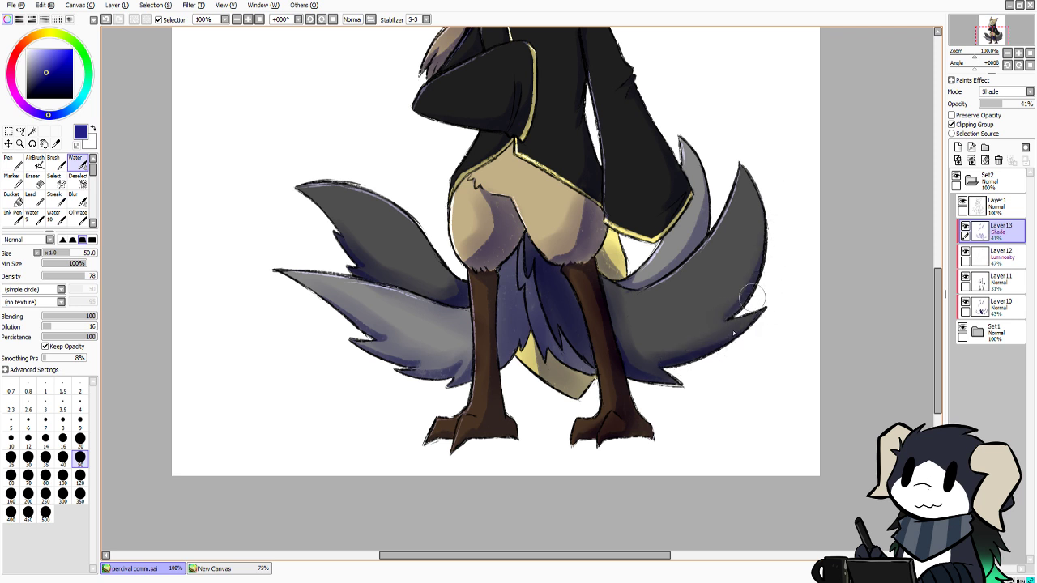
mouse_move(638, 274)
mouse_down()
mouse_move(696, 217)
mouse_move(642, 277)
mouse_move(709, 189)
mouse_move(654, 299)
mouse_up()
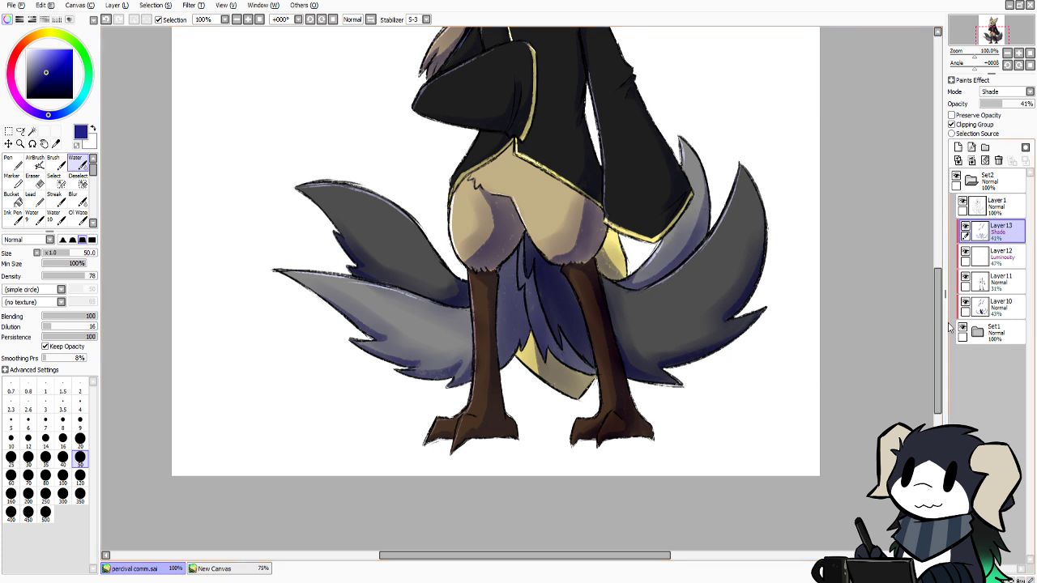
Shade the black coat and its folded sleeve with the Water brush at size 50
drag(938, 327, 938, 301)
key(bracketleft)
key(bracketleft)
key(bracketleft)
key(bracketleft)
key(bracketleft)
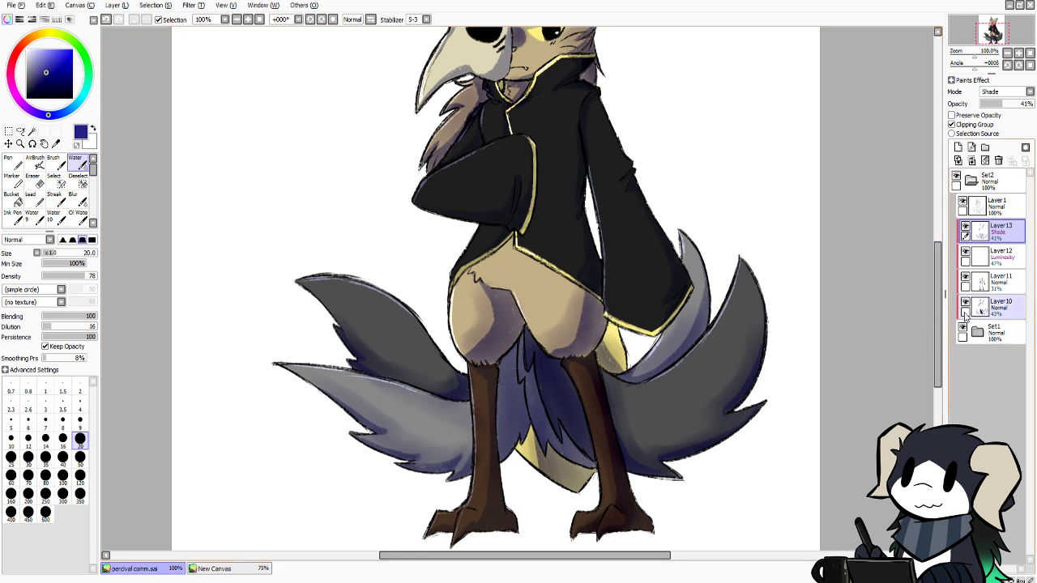
drag(938, 336, 944, 287)
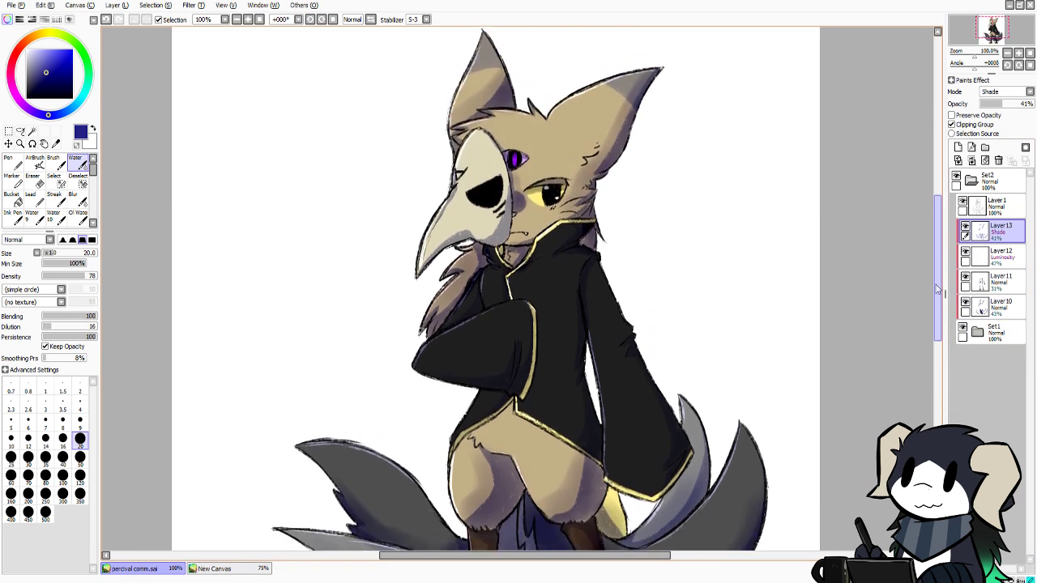
scroll(896, 357, down, 5)
scroll(898, 341, up, 2)
scroll(901, 332, up, 4)
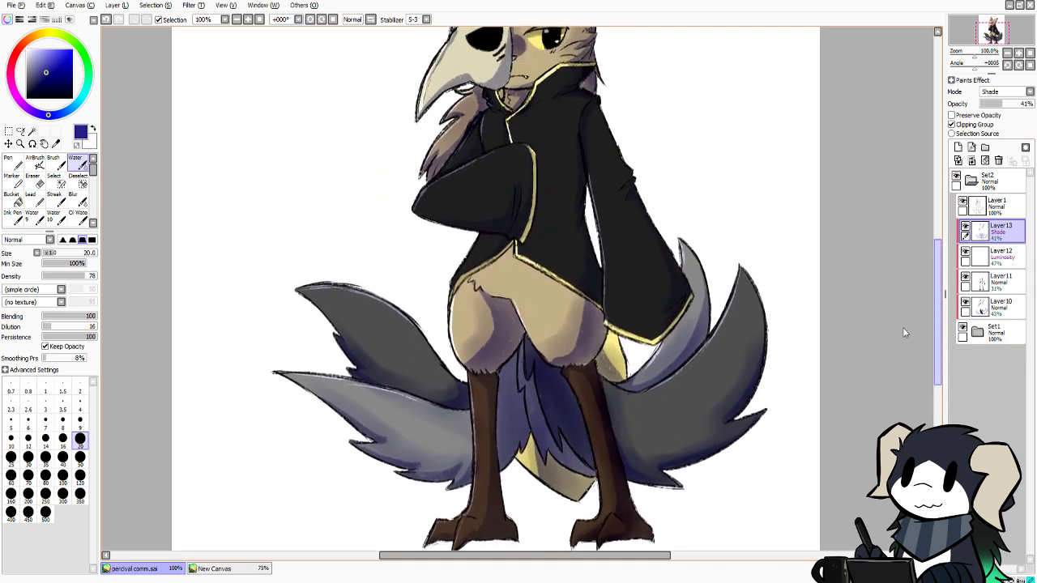
click(81, 455)
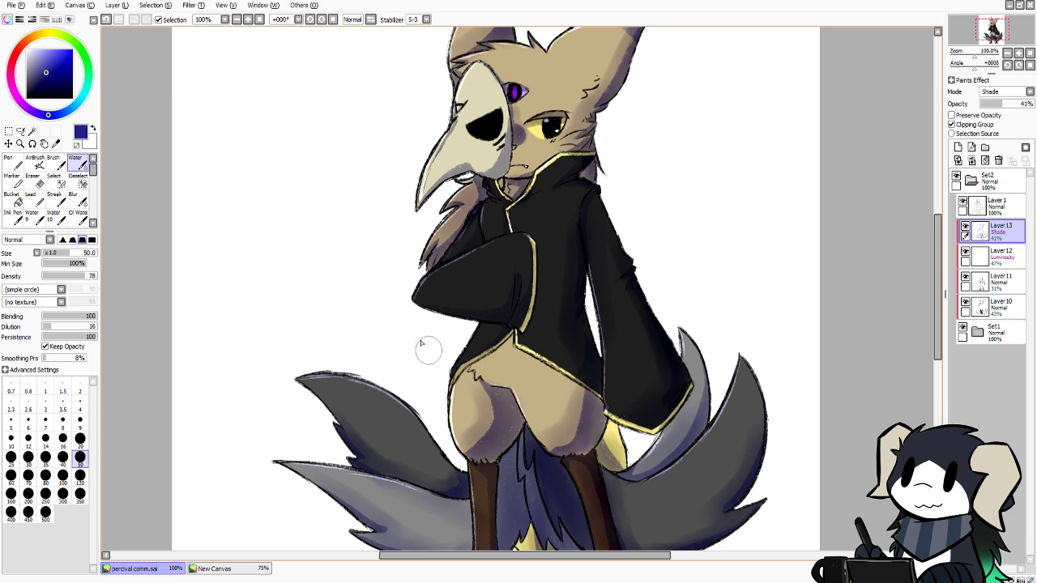
mouse_move(528, 256)
mouse_down()
mouse_move(507, 323)
mouse_move(519, 267)
mouse_move(498, 298)
mouse_move(459, 311)
mouse_up()
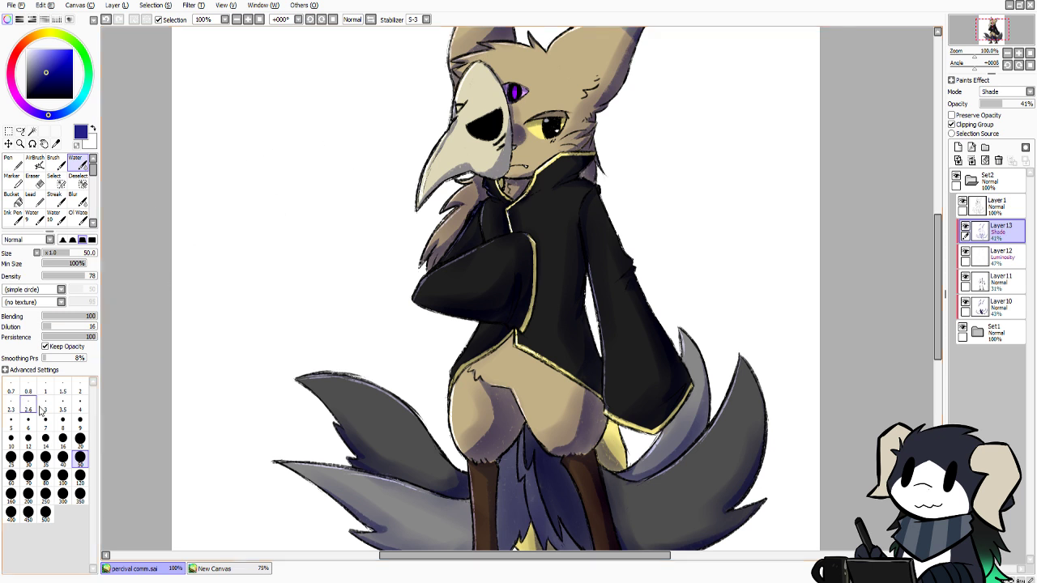
Shade the mask's edges down to the beak tip with the Water brush at size 30
click(79, 438)
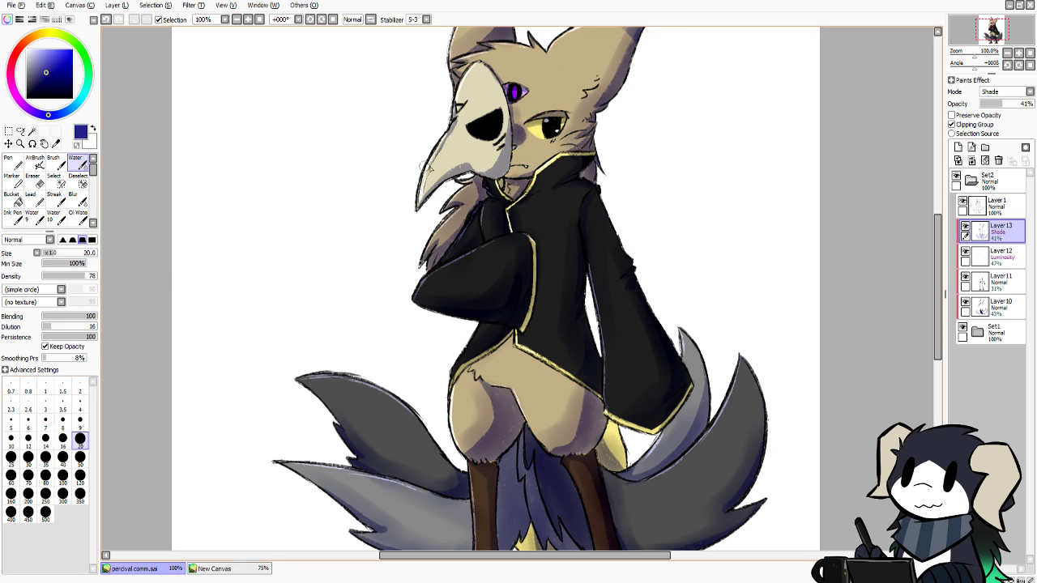
click(80, 458)
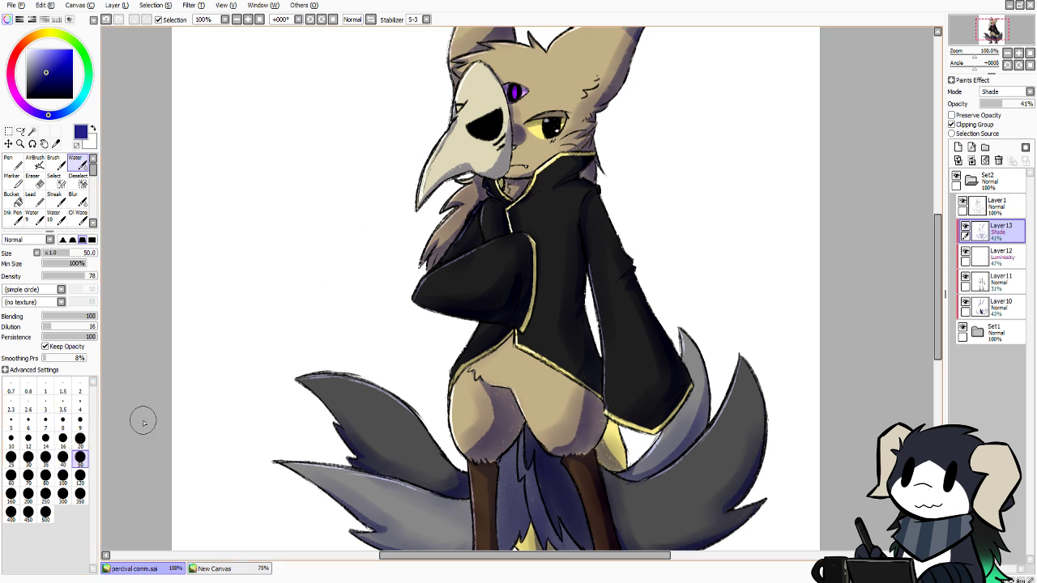
click(32, 462)
mouse_move(506, 108)
mouse_down()
mouse_move(502, 159)
mouse_move(482, 172)
mouse_move(504, 166)
mouse_move(459, 168)
mouse_move(431, 185)
mouse_move(418, 213)
mouse_up()
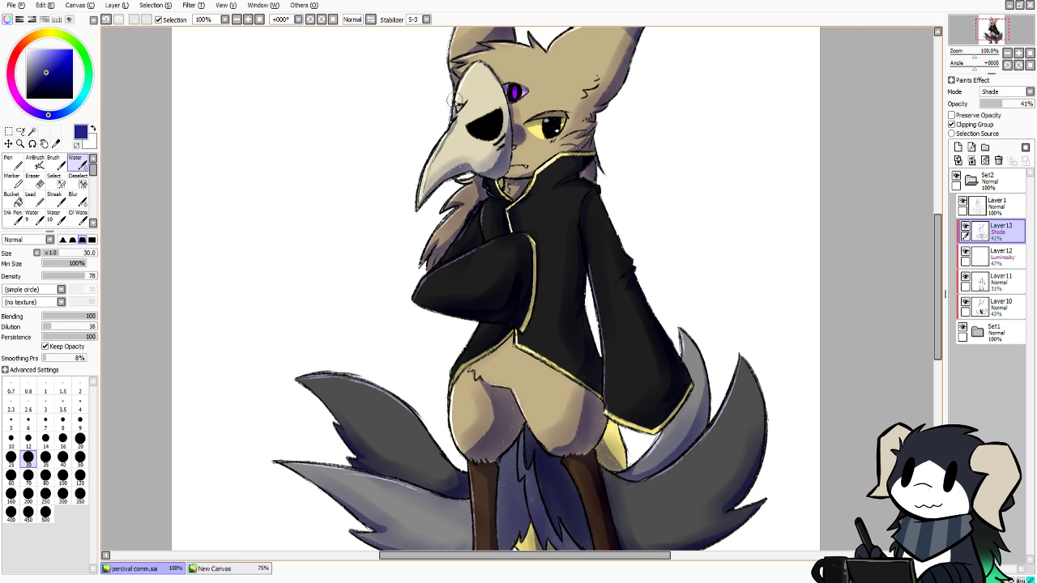
mouse_move(455, 101)
mouse_down()
mouse_move(453, 124)
mouse_move(423, 169)
mouse_up()
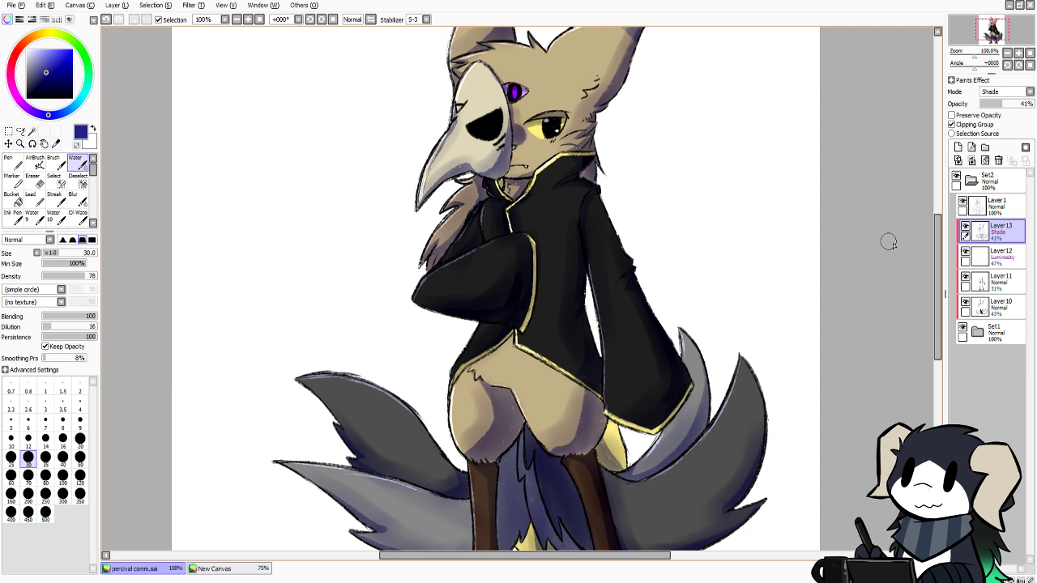
Add a clipped layer in Luminosity mode above the Shade layer and choose a pale orange brush color
drag(939, 262, 941, 242)
click(958, 147)
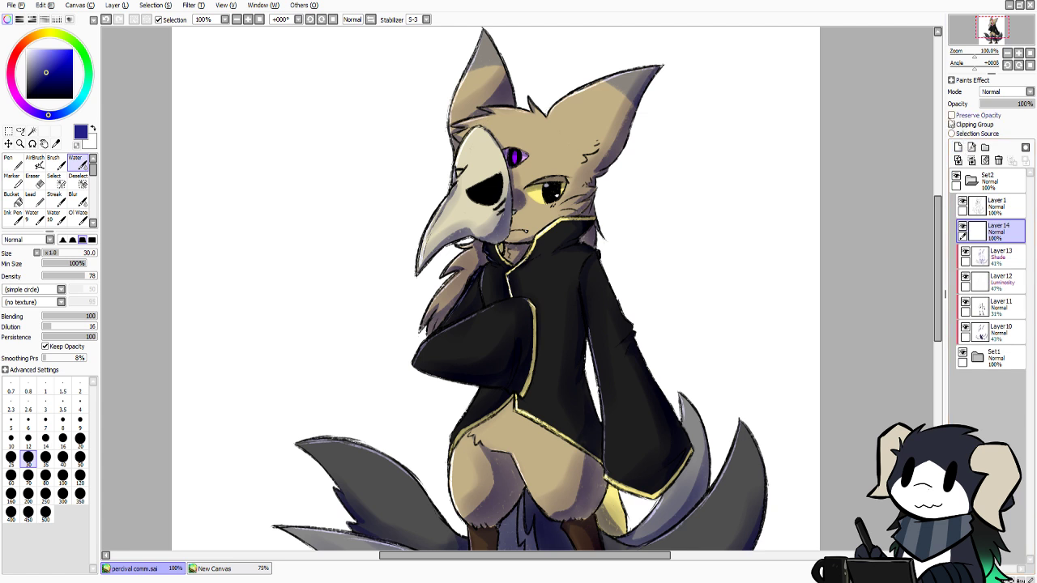
click(952, 124)
click(991, 139)
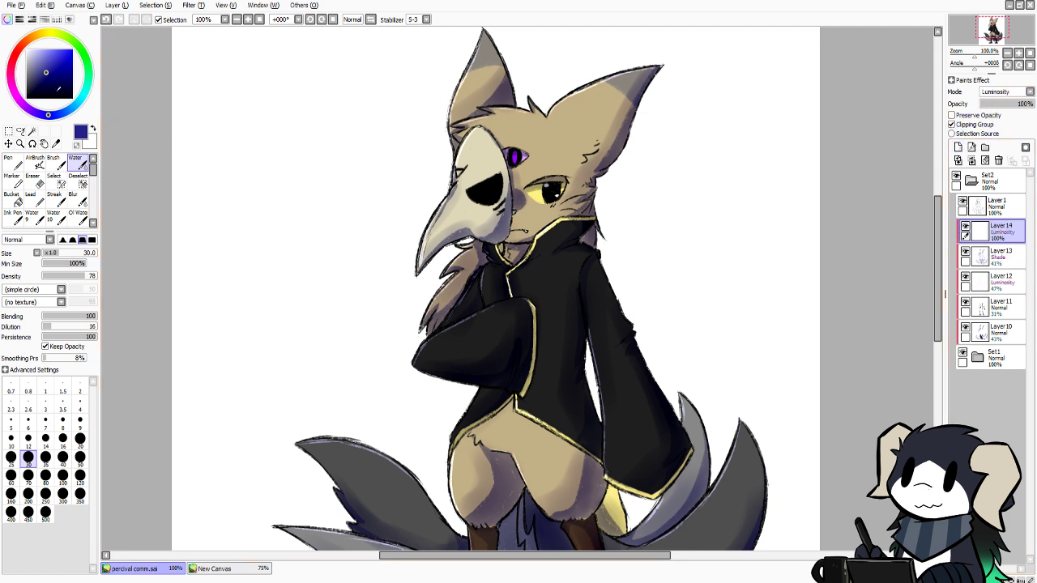
drag(45, 47, 43, 50)
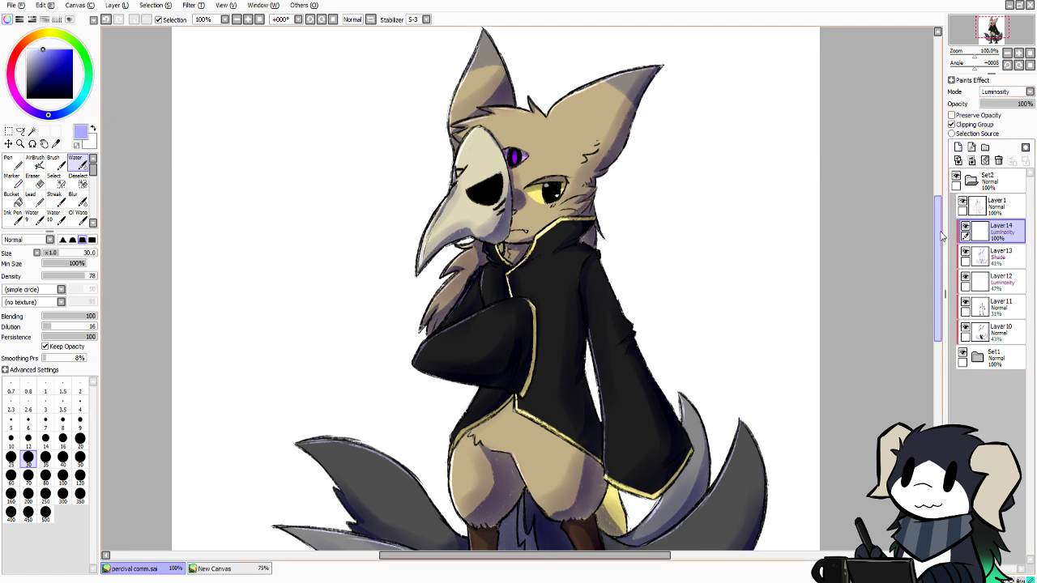
drag(939, 235, 939, 217)
drag(32, 104, 12, 80)
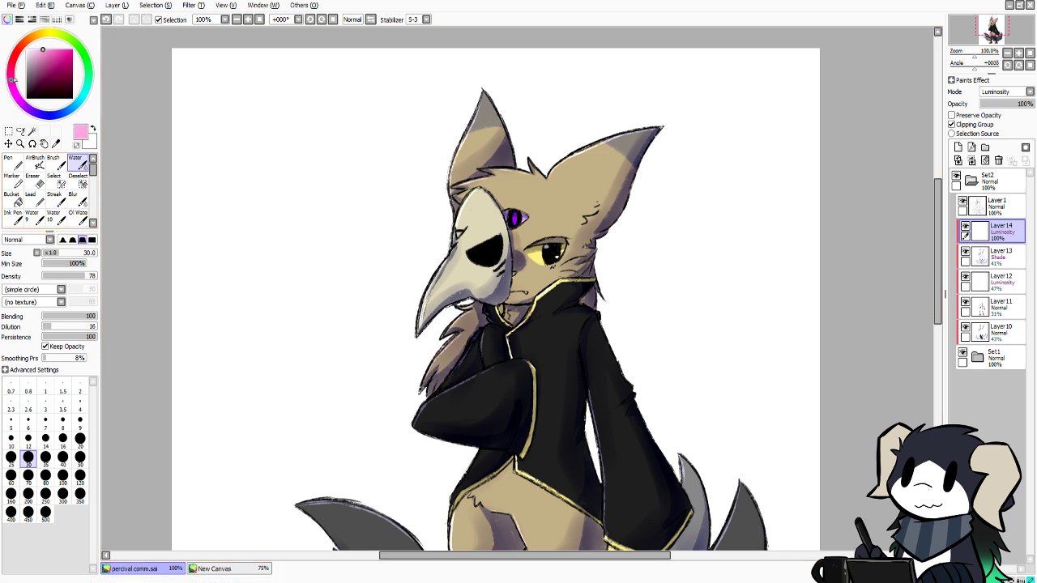
drag(19, 43, 29, 38)
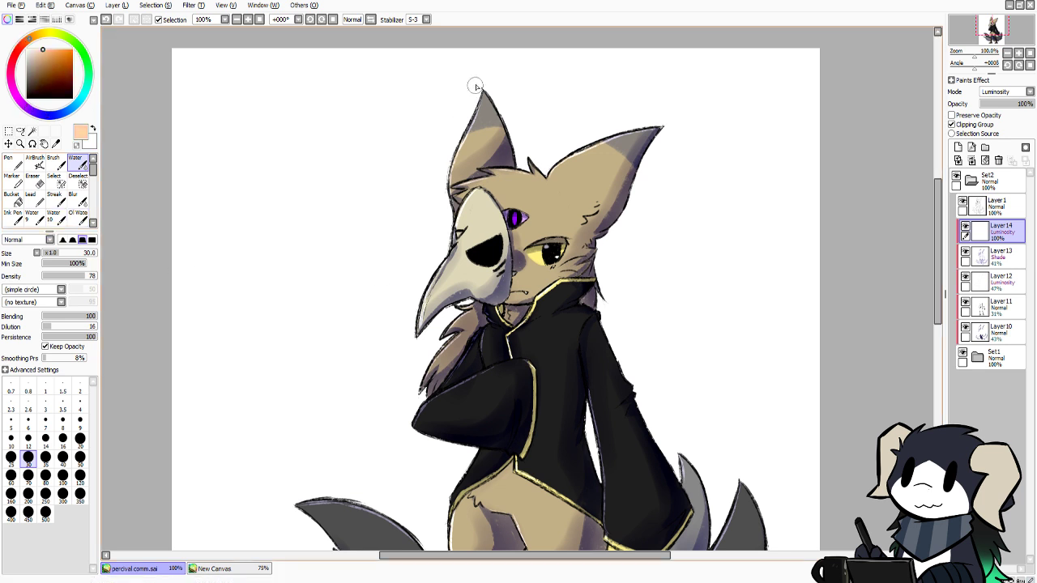
Set the new layer's opacity to 28% and paint soft highlights on the ears, mask and fur tuft, undoing the stroke across the forehead
mouse_move(476, 86)
mouse_down()
mouse_move(450, 173)
mouse_move(452, 223)
mouse_up()
drag(1004, 105, 1000, 106)
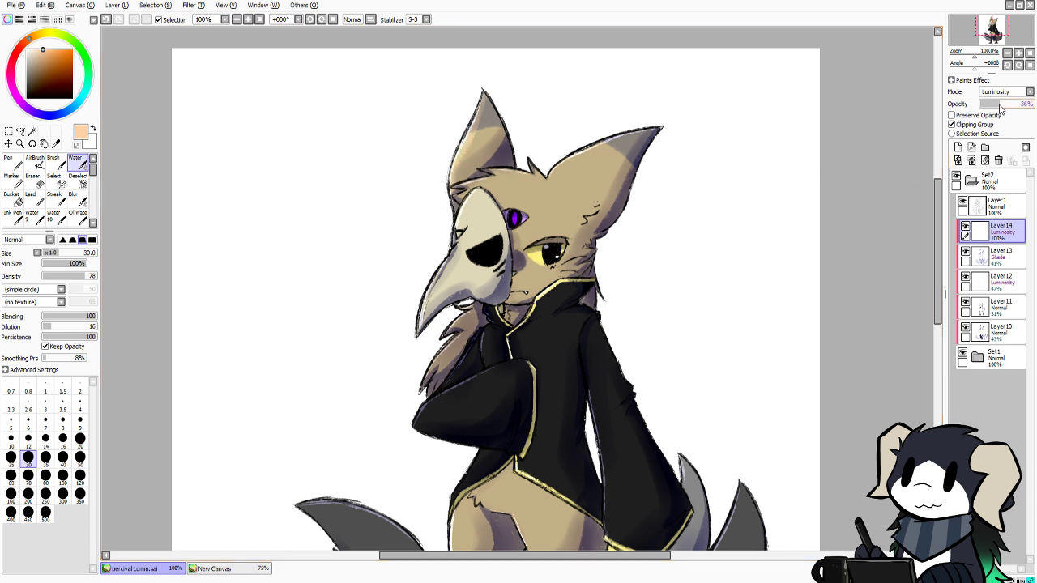
mouse_move(549, 176)
mouse_down()
mouse_move(585, 143)
mouse_move(554, 164)
mouse_move(657, 126)
mouse_up()
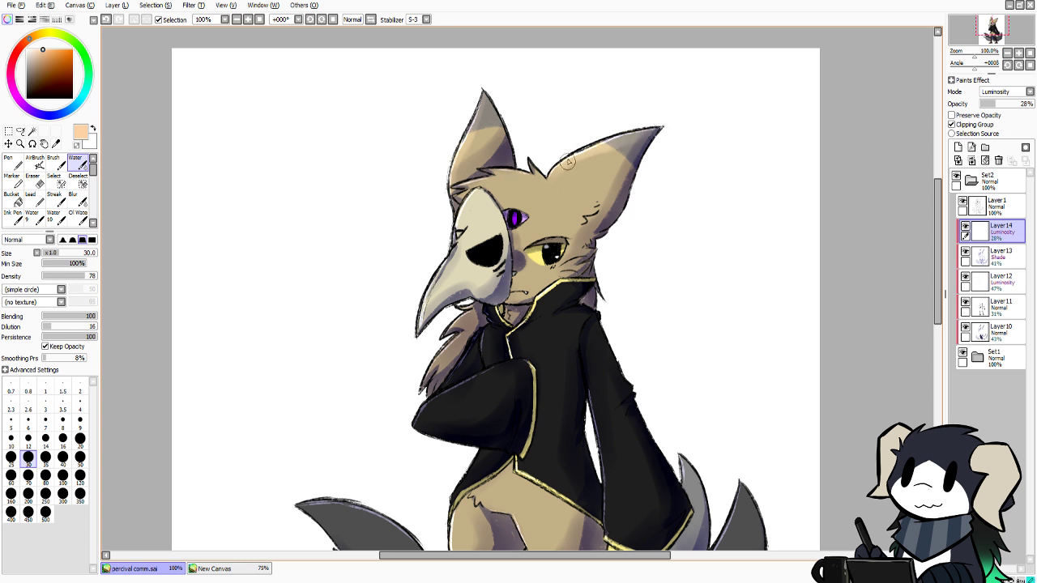
mouse_move(524, 172)
mouse_down()
mouse_move(487, 177)
mouse_move(506, 186)
mouse_move(491, 171)
mouse_move(500, 170)
mouse_move(512, 177)
mouse_move(459, 188)
mouse_up()
key(ctrl+z)
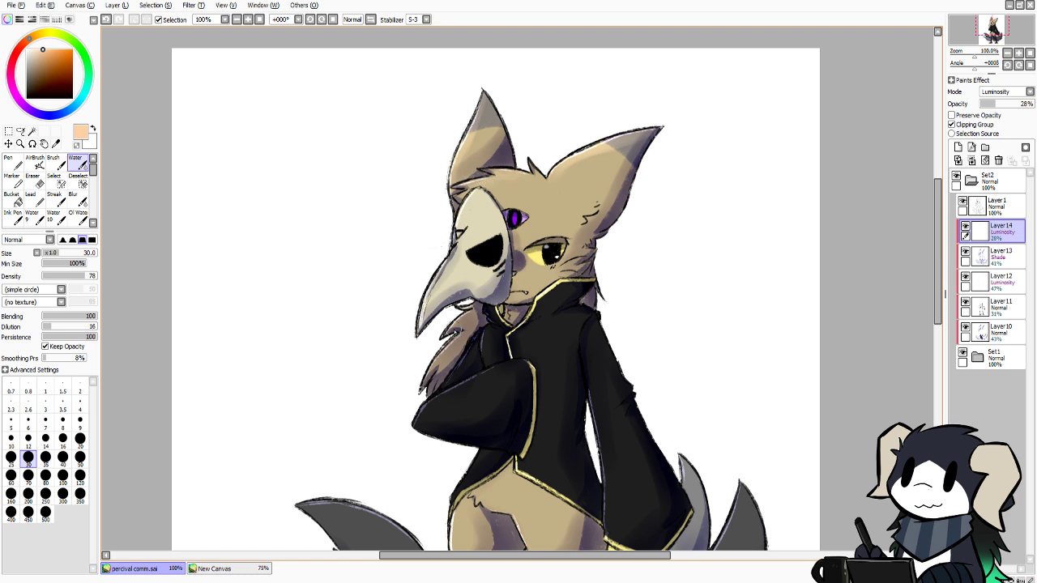
mouse_move(475, 191)
mouse_down()
mouse_move(425, 301)
mouse_move(443, 284)
mouse_up()
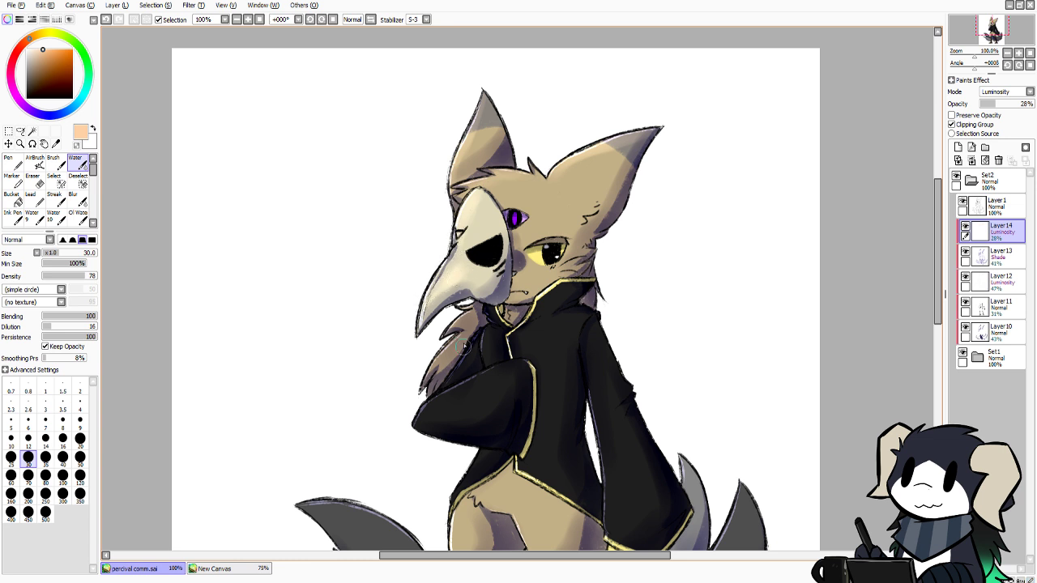
scroll(943, 209, down, 3)
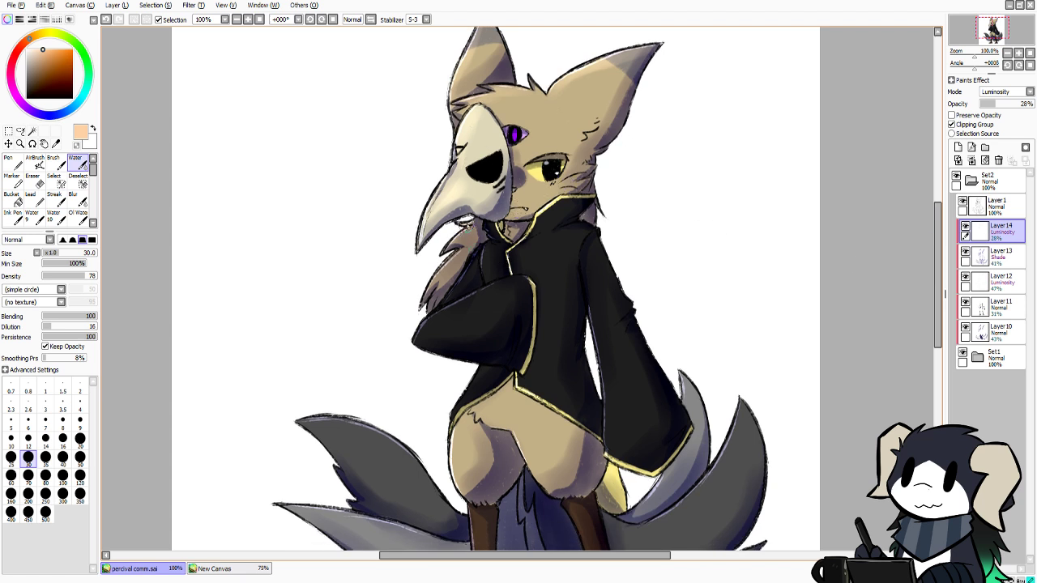
mouse_move(466, 226)
mouse_down()
mouse_move(428, 288)
mouse_move(471, 238)
mouse_up()
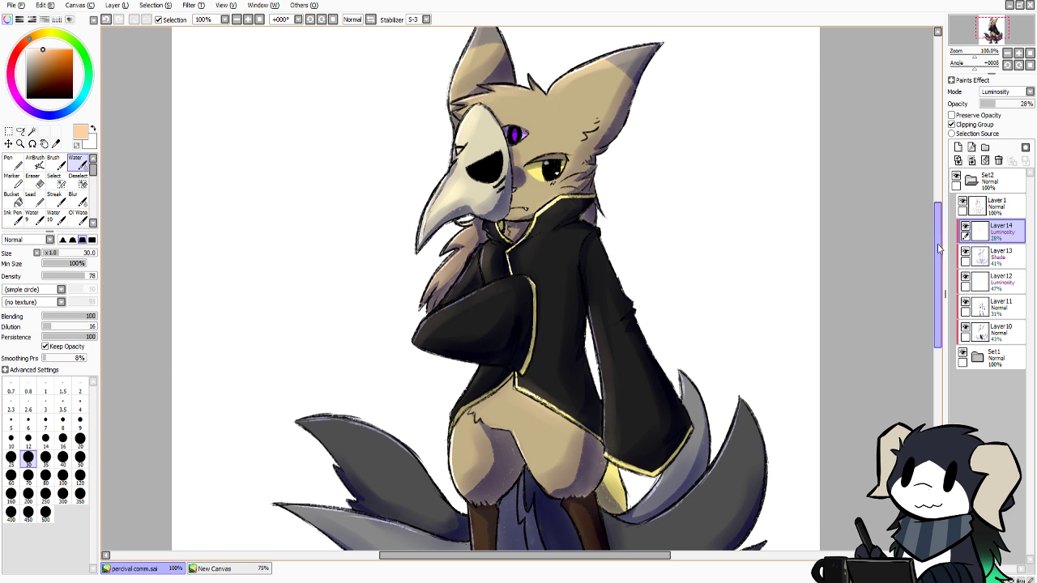
Brush soft peach highlights onto both thighs on the Luminosity layer with the size 30 Water brush
drag(937, 244, 936, 273)
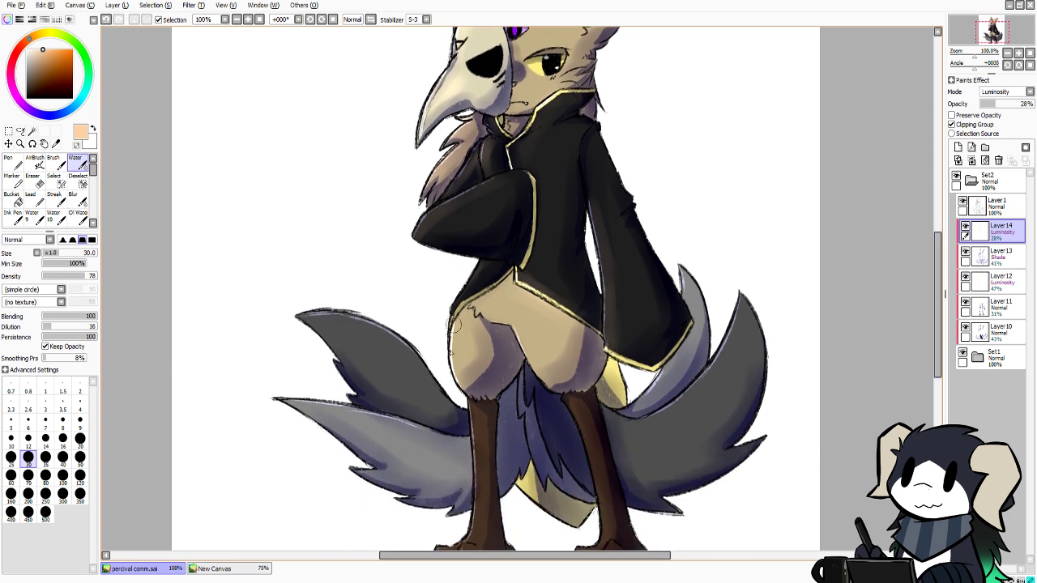
drag(456, 324, 461, 395)
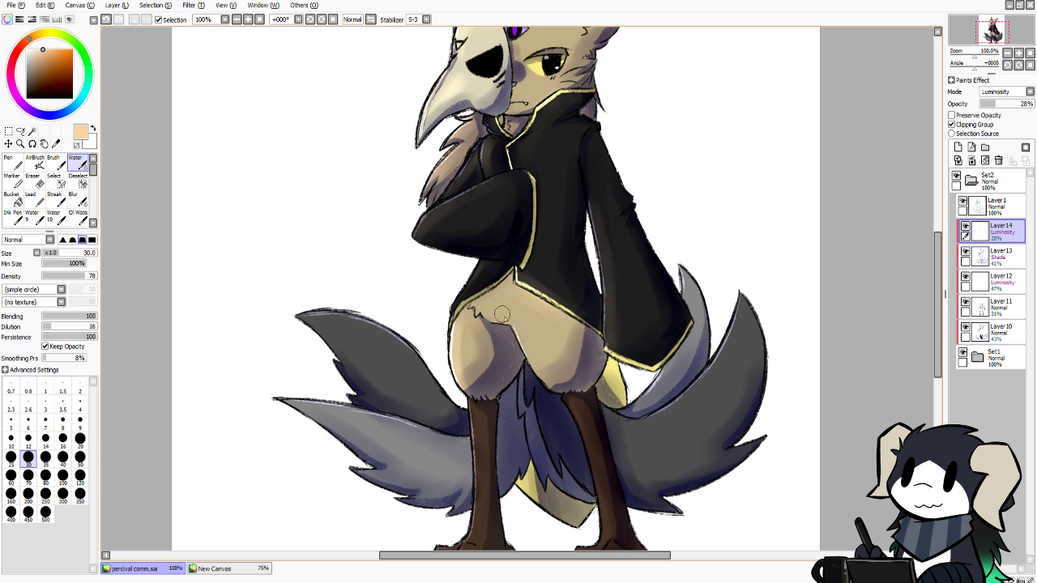
drag(485, 314, 538, 369)
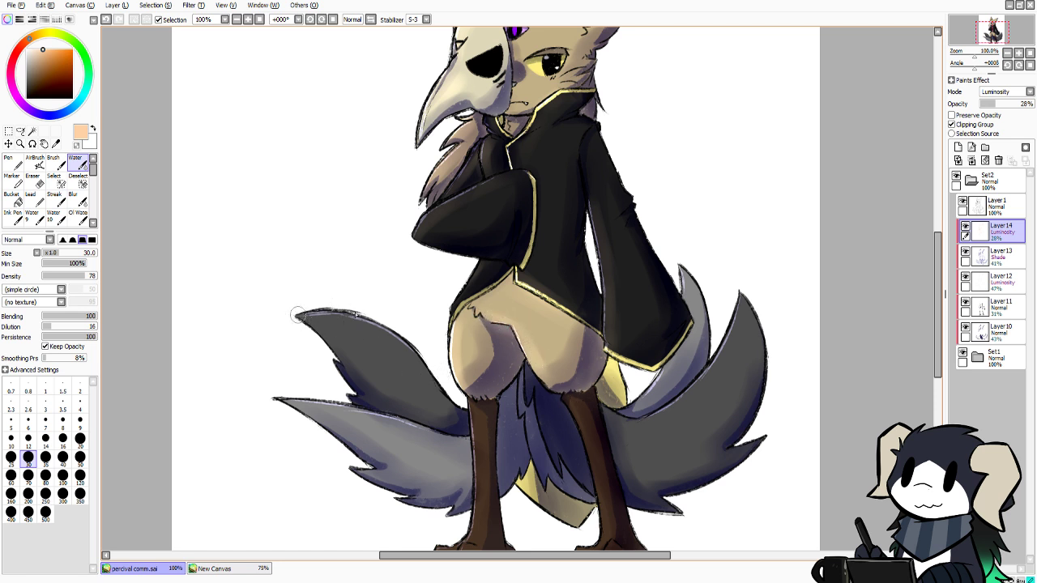
Brush peach highlights along the upper edges and fur of the tails on both sides of the figure
mouse_move(297, 315)
mouse_down()
mouse_move(376, 326)
mouse_move(356, 320)
mouse_move(428, 353)
mouse_move(353, 325)
mouse_move(416, 354)
mouse_up()
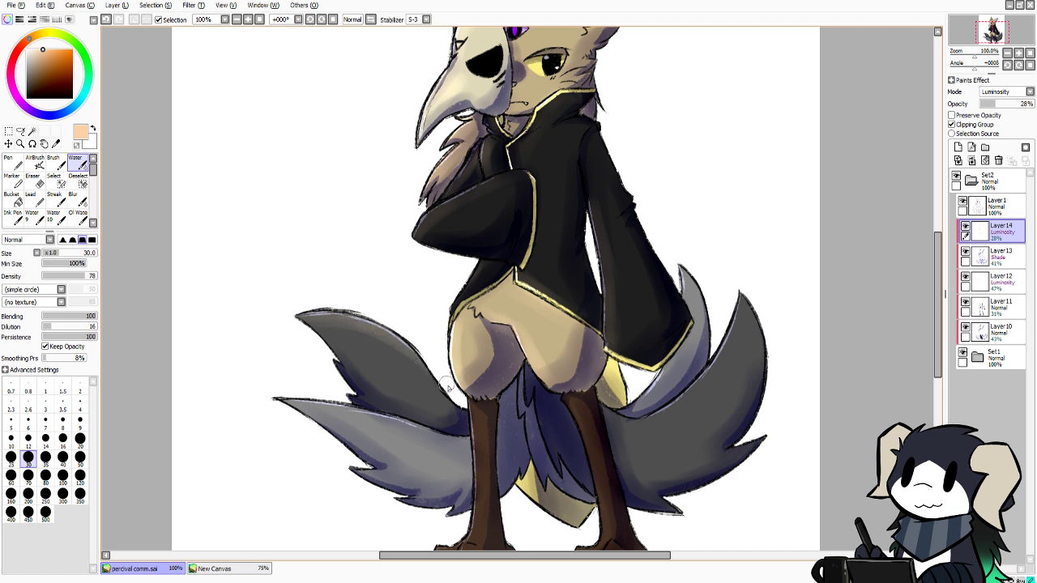
mouse_move(276, 397)
mouse_down()
mouse_move(368, 408)
mouse_move(356, 413)
mouse_move(432, 431)
mouse_up()
mouse_move(647, 397)
mouse_down()
mouse_move(652, 362)
mouse_move(624, 411)
mouse_move(656, 379)
mouse_move(670, 344)
mouse_up()
drag(680, 270, 678, 342)
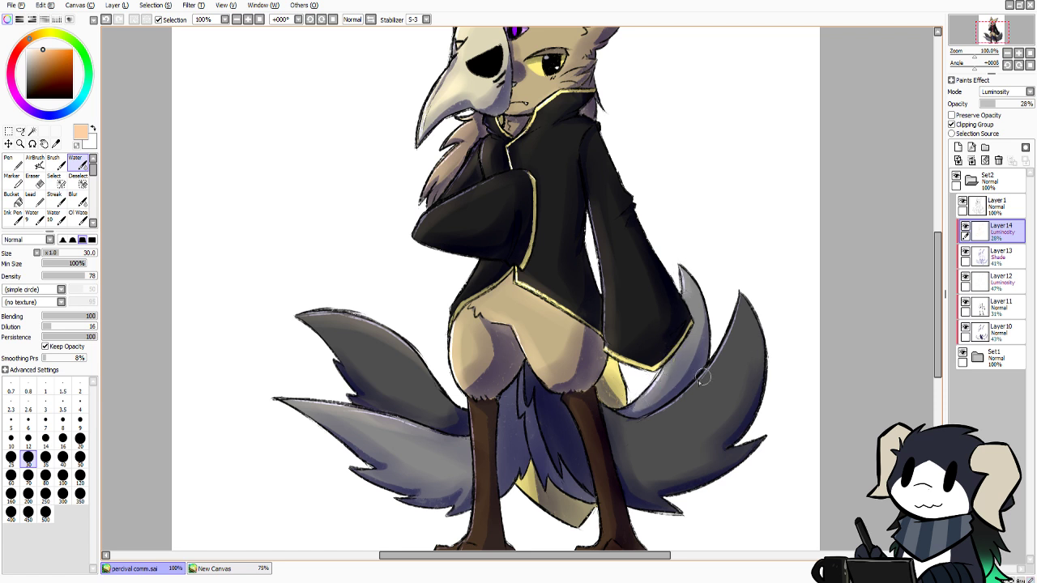
mouse_move(616, 414)
mouse_down()
mouse_move(650, 415)
mouse_move(628, 421)
mouse_move(693, 385)
mouse_move(661, 419)
mouse_move(720, 366)
mouse_up()
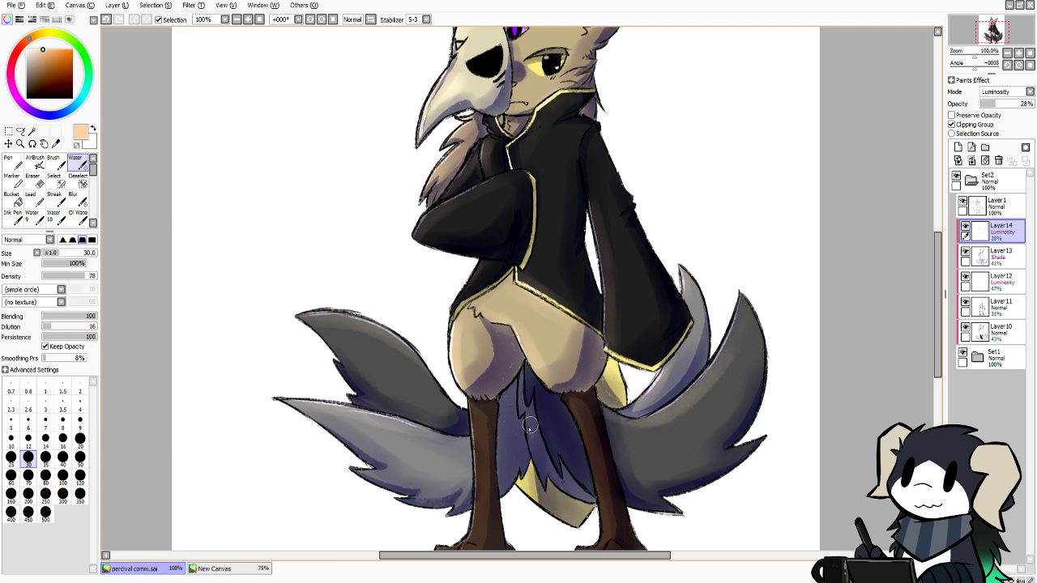
mouse_move(338, 417)
mouse_down()
mouse_move(308, 400)
mouse_move(486, 440)
mouse_move(471, 429)
mouse_move(470, 405)
mouse_move(481, 500)
mouse_up()
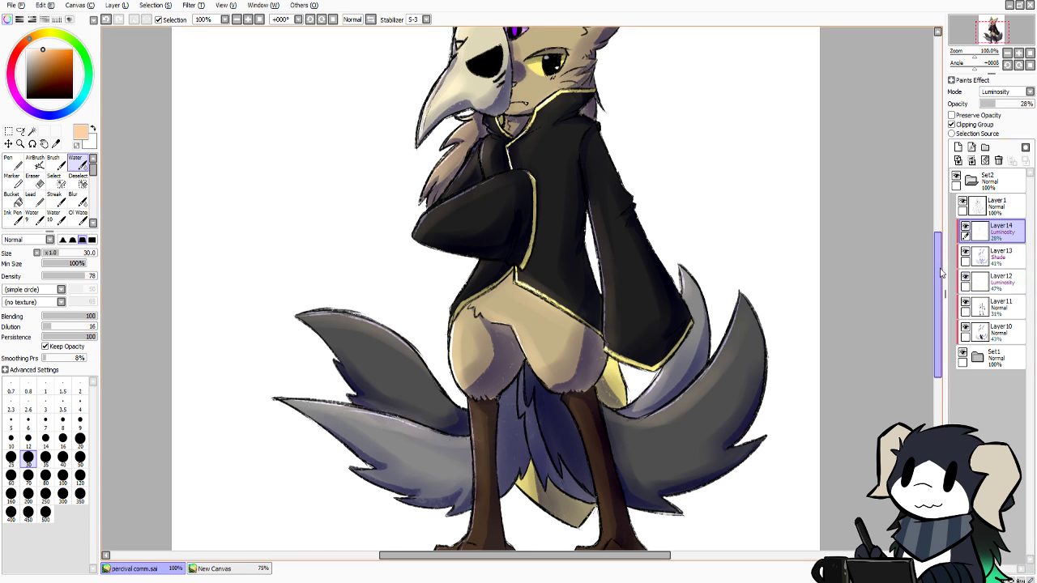
Brush peach highlights down the brown lower legs and clawed feet
drag(940, 271, 906, 311)
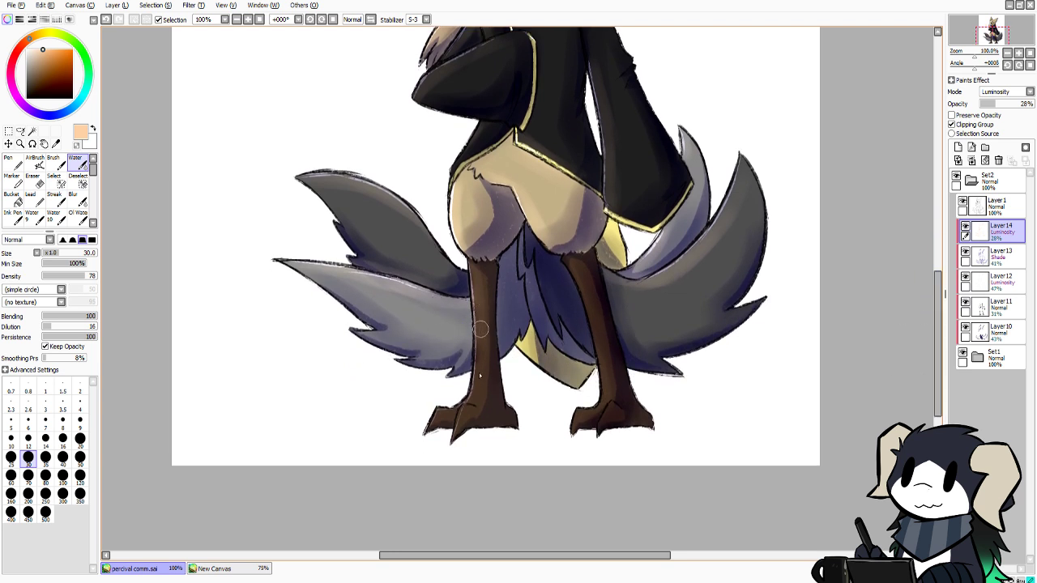
mouse_move(481, 328)
mouse_down()
mouse_move(481, 381)
mouse_move(463, 408)
mouse_move(432, 418)
mouse_up()
drag(568, 262, 600, 341)
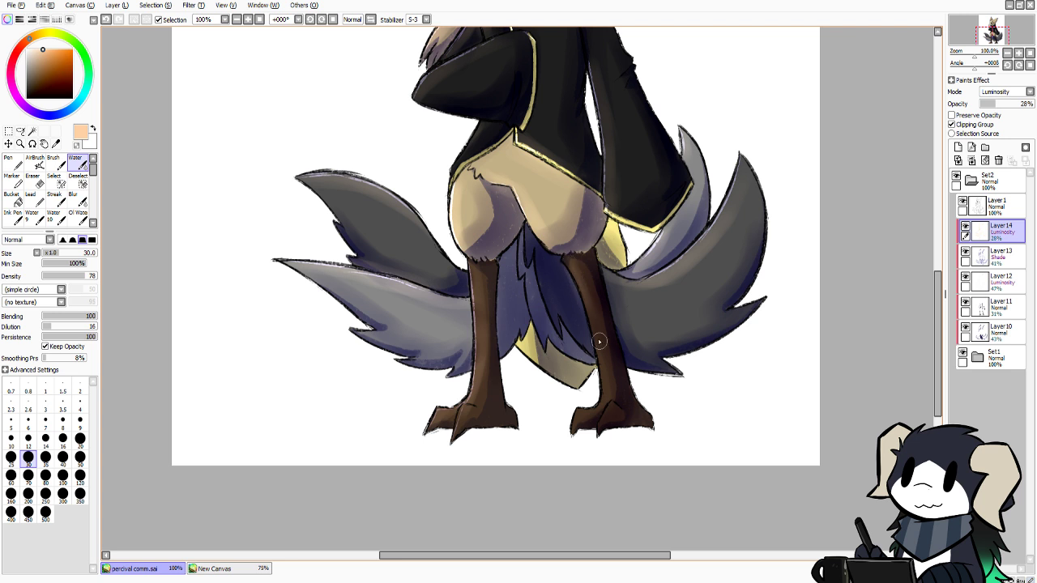
mouse_move(587, 300)
mouse_down()
mouse_move(598, 351)
mouse_move(588, 432)
mouse_up()
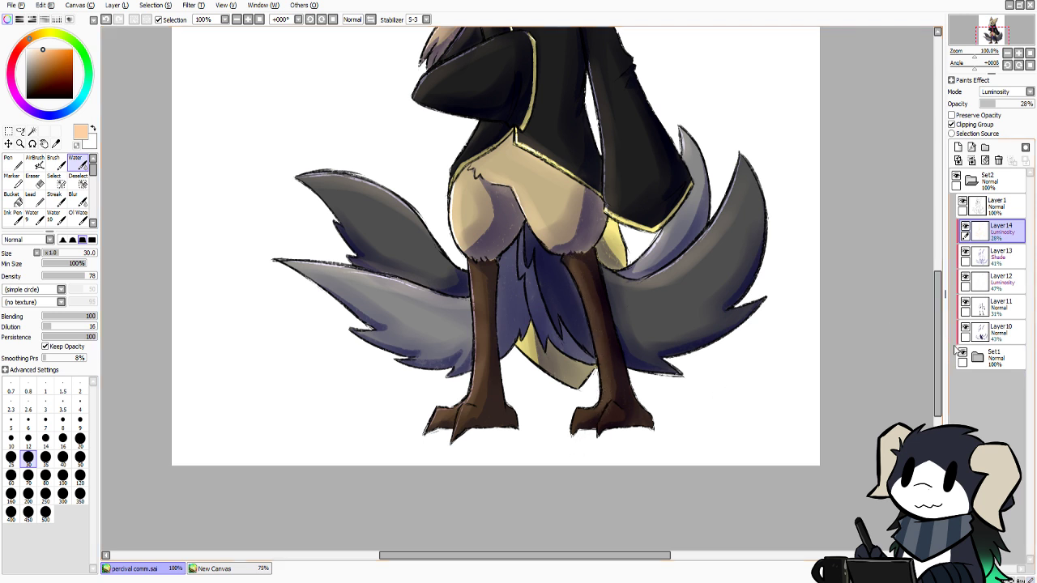
Zoom out to 75% and add a new layer above Layer14 with the Overlay blending mode
drag(939, 345, 939, 280)
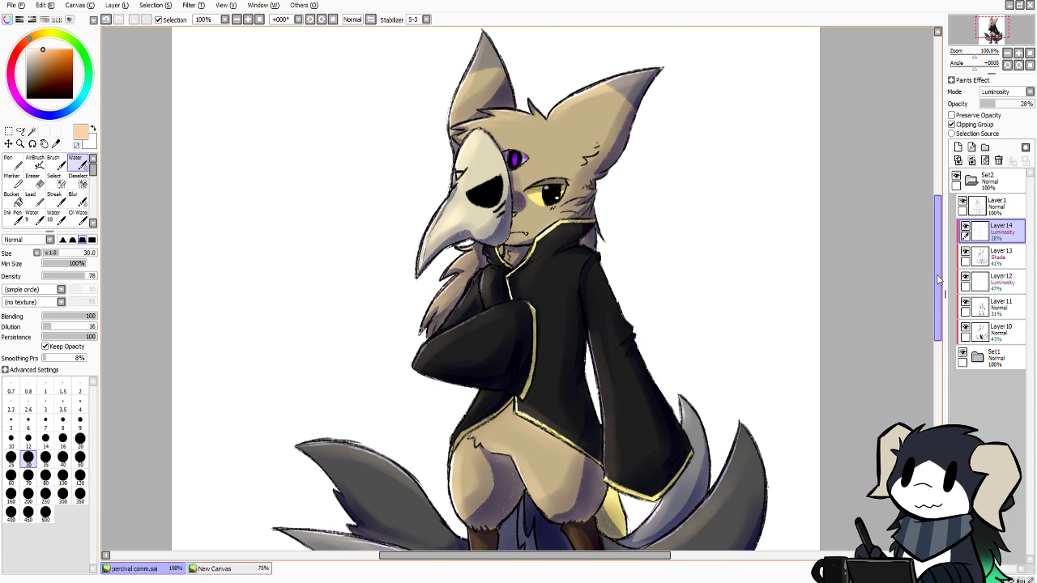
click(20, 144)
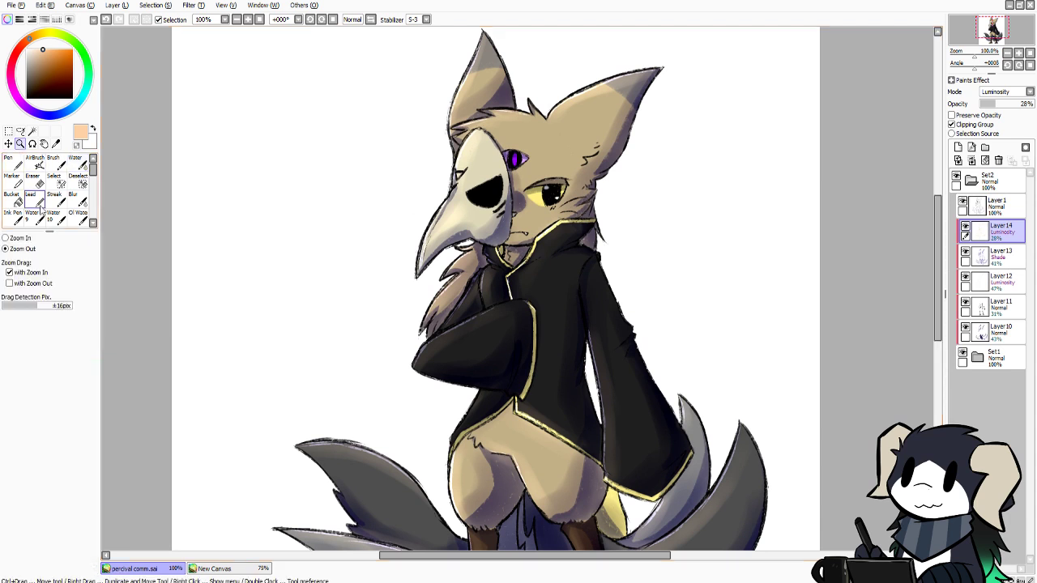
click(193, 252)
scroll(928, 292, down, 3)
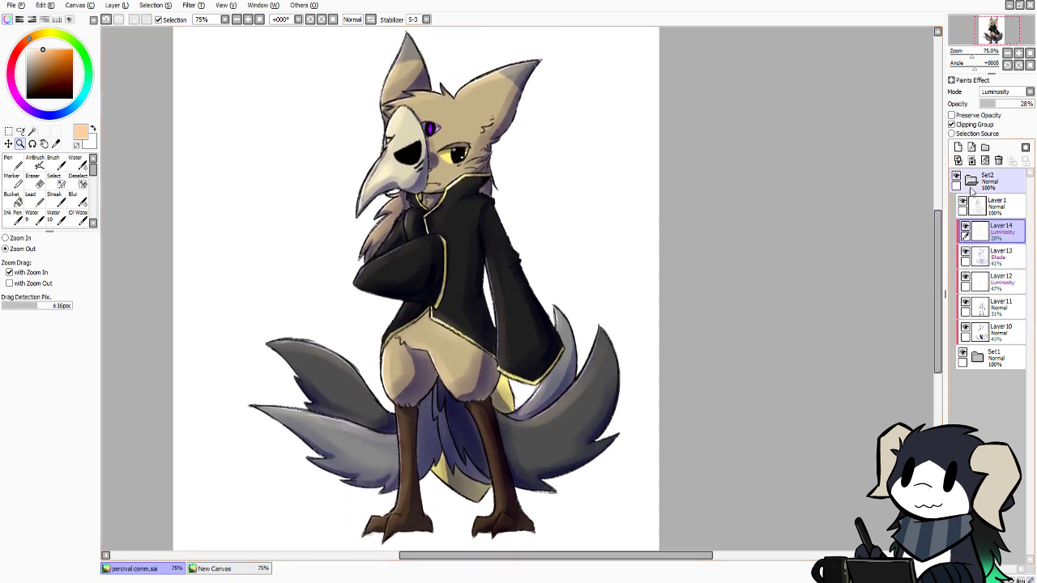
click(958, 146)
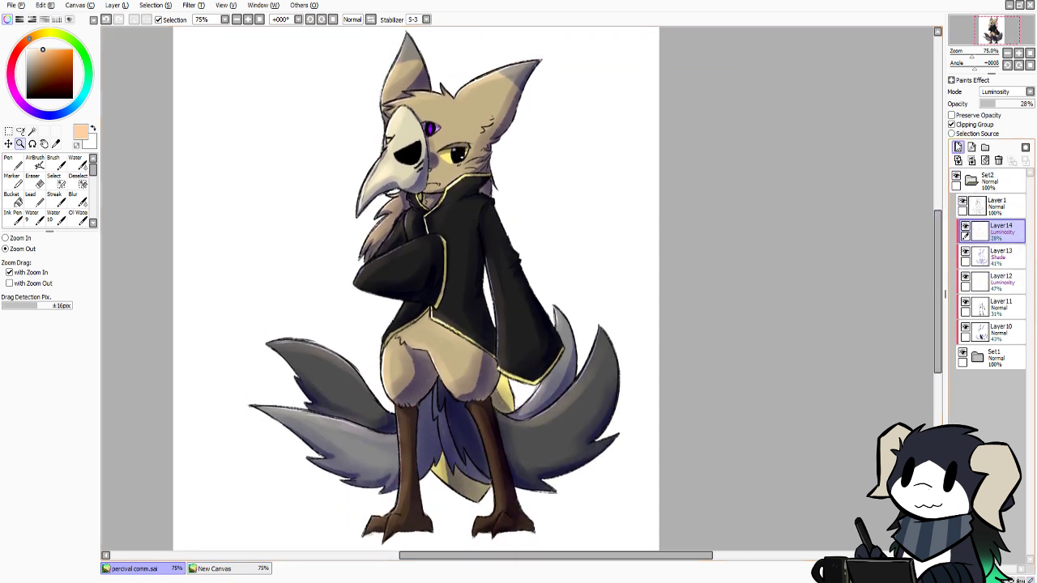
click(1003, 132)
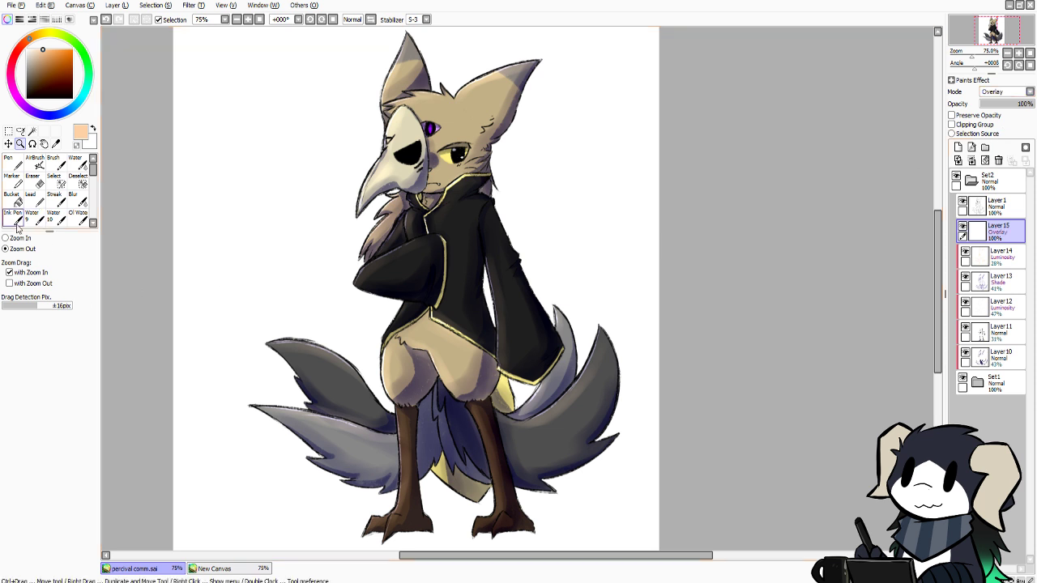
Wash light purple over the tails and legs with a size 350 Water brush, clipping the overlay layer at 35% opacity
click(79, 165)
click(79, 493)
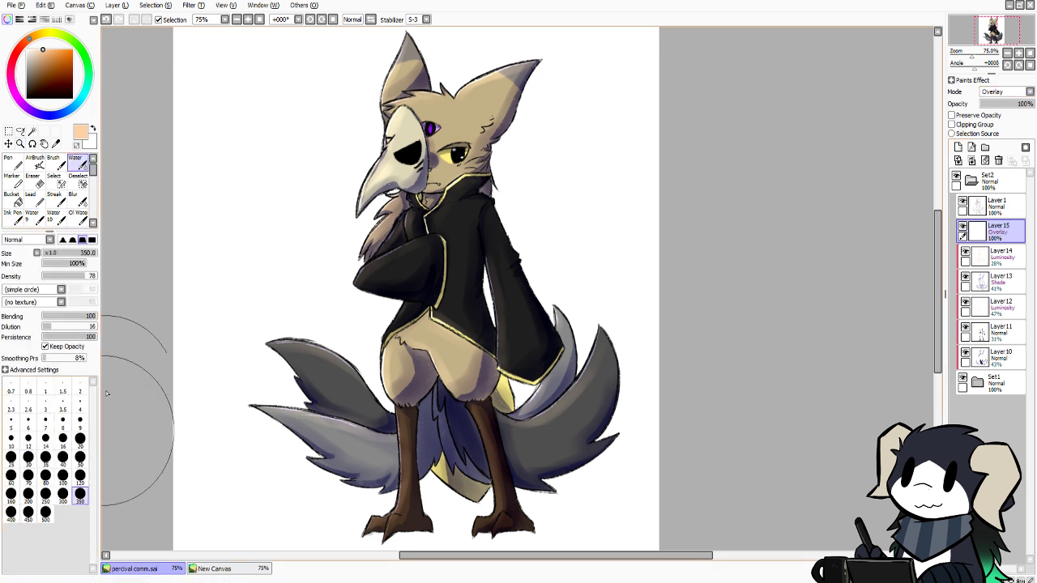
click(23, 104)
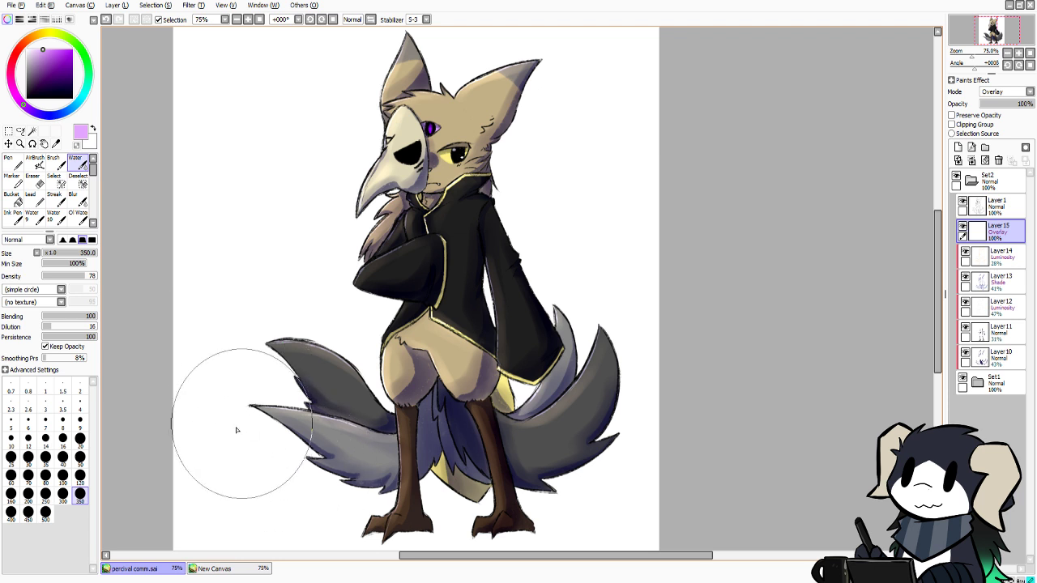
mouse_move(235, 429)
mouse_down()
mouse_move(486, 490)
mouse_move(672, 428)
mouse_up()
click(952, 124)
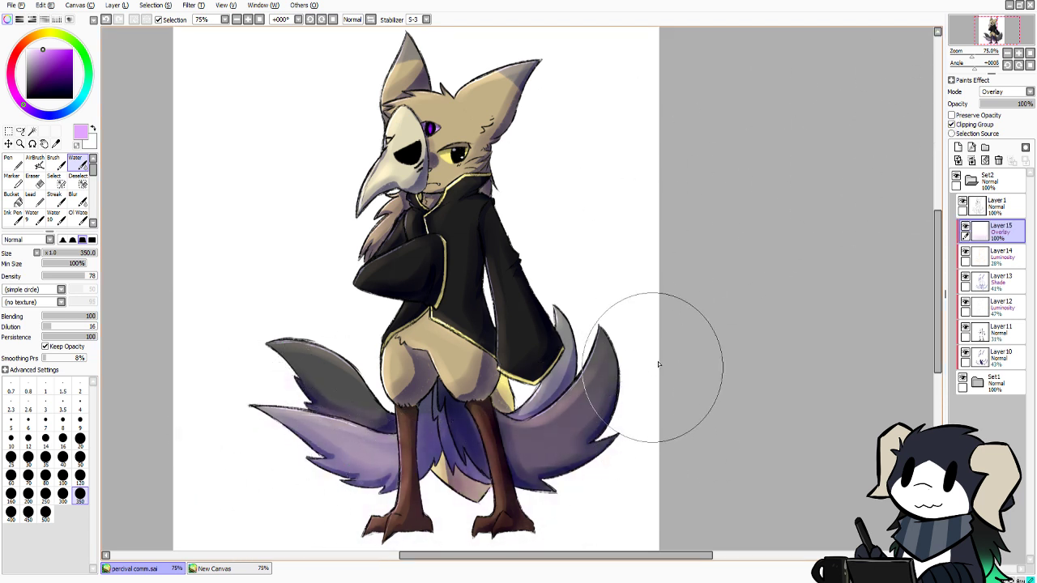
mouse_move(1011, 107)
mouse_down()
mouse_move(984, 105)
mouse_move(1009, 106)
mouse_up()
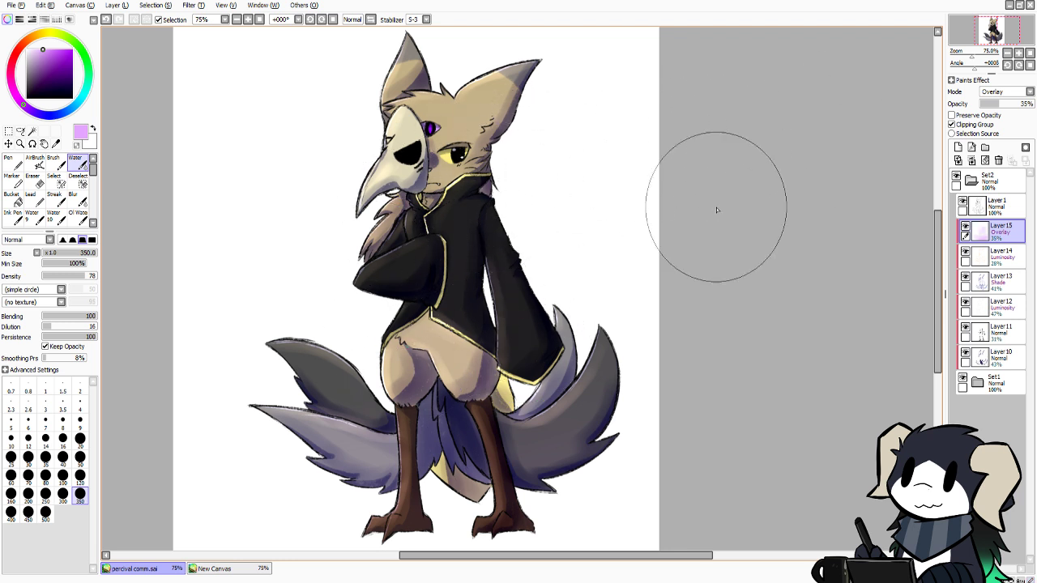
Add a clipped Shade layer above the overlay layer and sweep light violet across the tails and feet
click(958, 147)
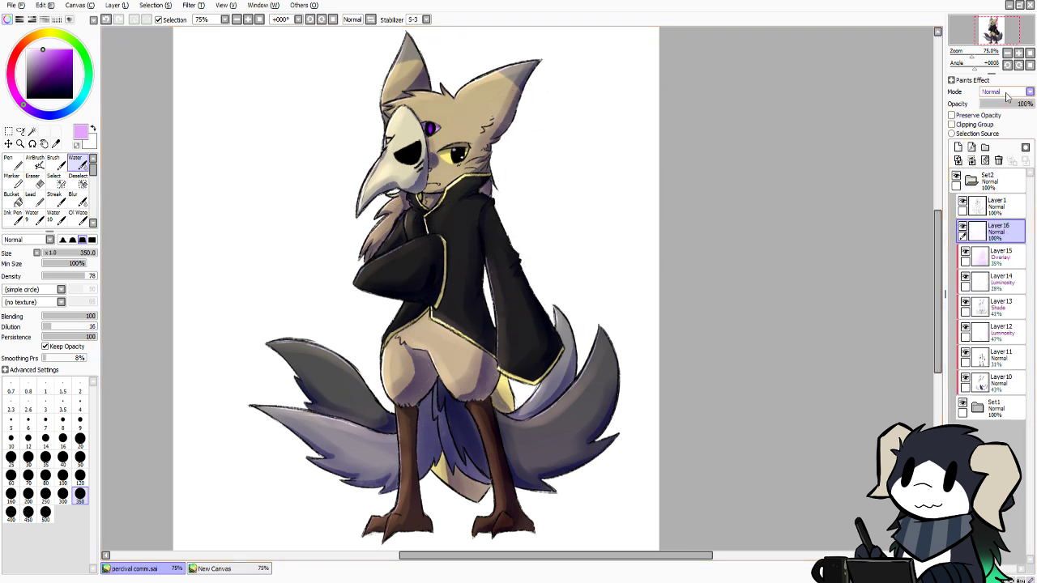
click(996, 147)
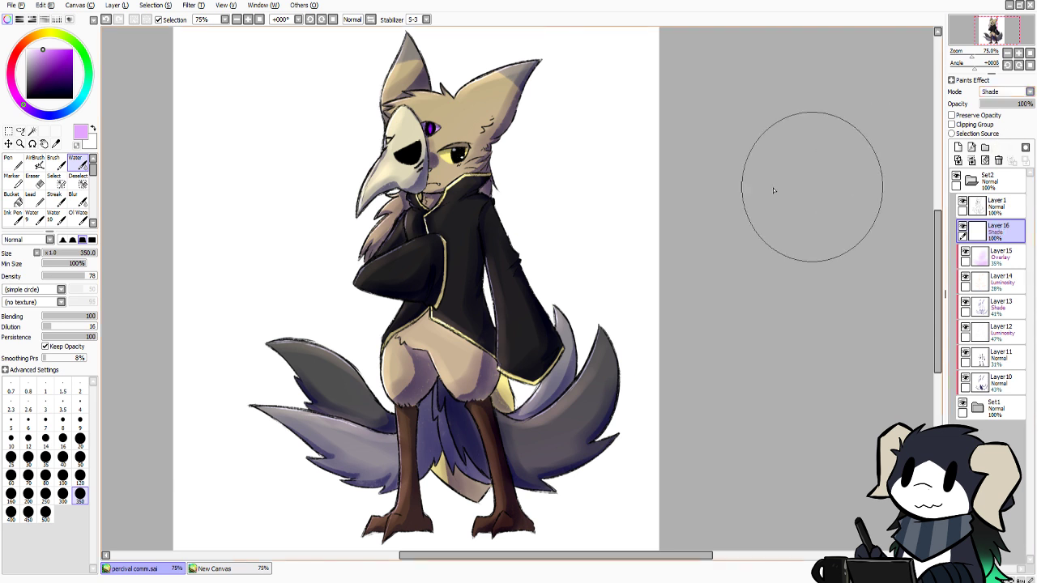
click(31, 109)
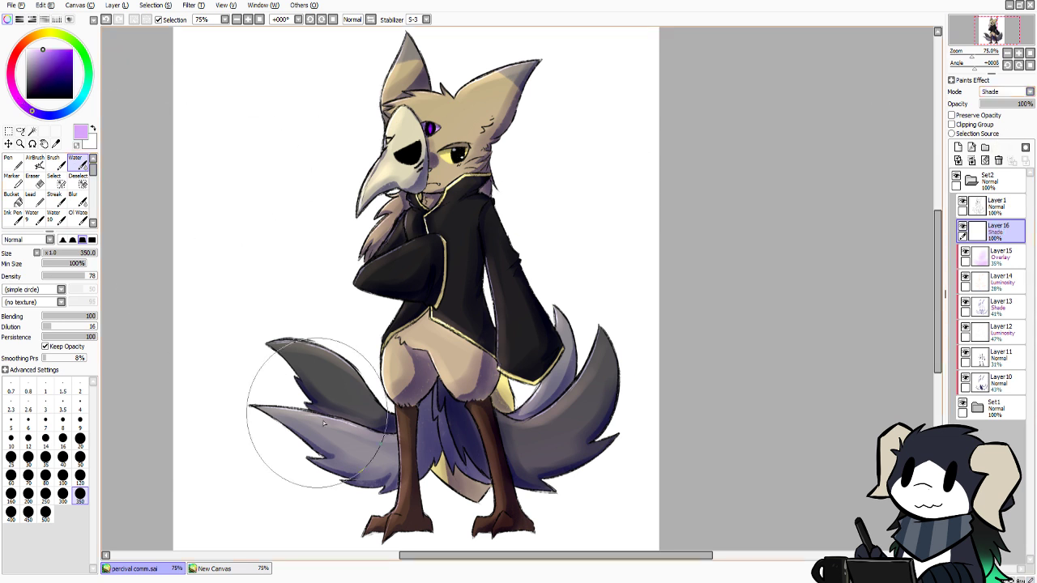
drag(327, 497, 595, 442)
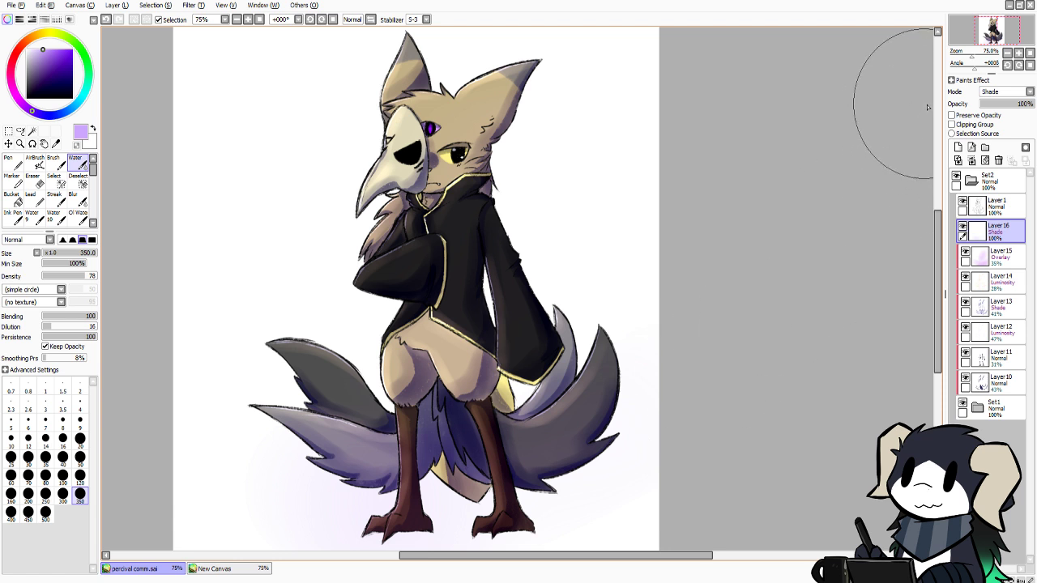
click(952, 124)
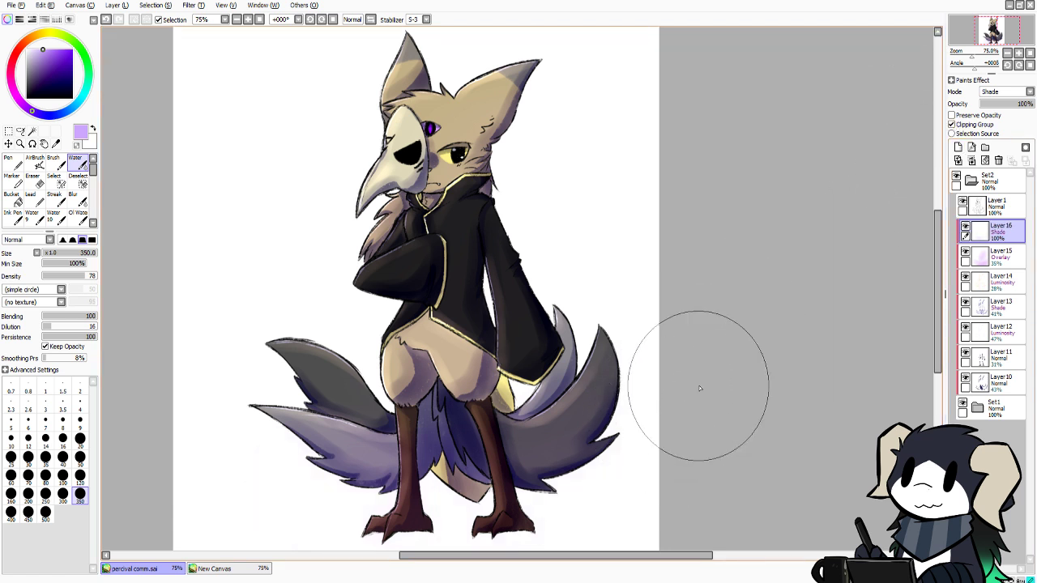
Build up the violet shading over the tails and lower legs with the large Water brush, undoing an unwanted stroke
drag(699, 387, 567, 466)
key(ctrl+z)
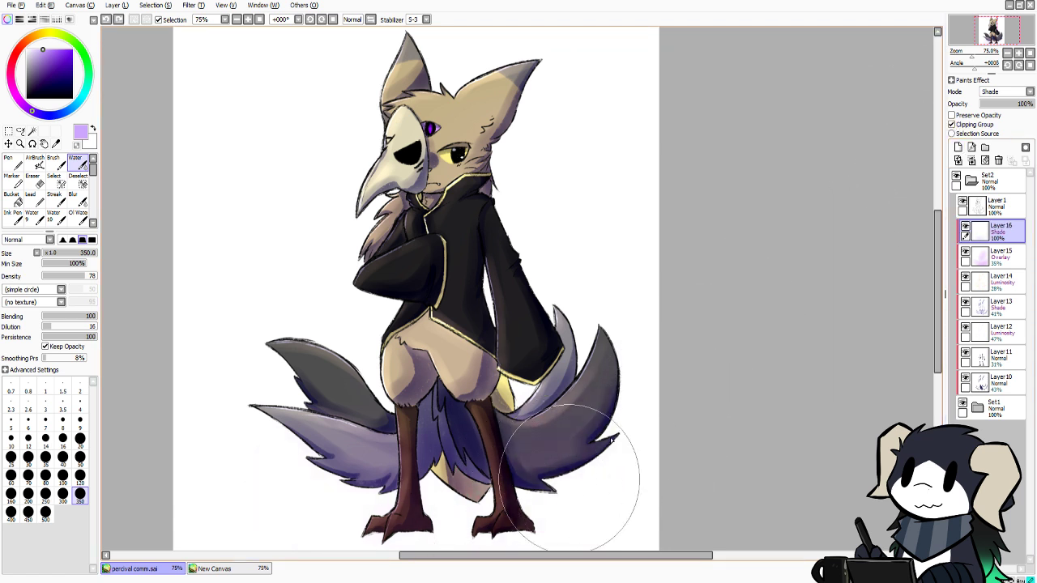
mouse_move(609, 437)
mouse_down()
mouse_move(451, 529)
mouse_move(448, 515)
mouse_move(597, 411)
mouse_up()
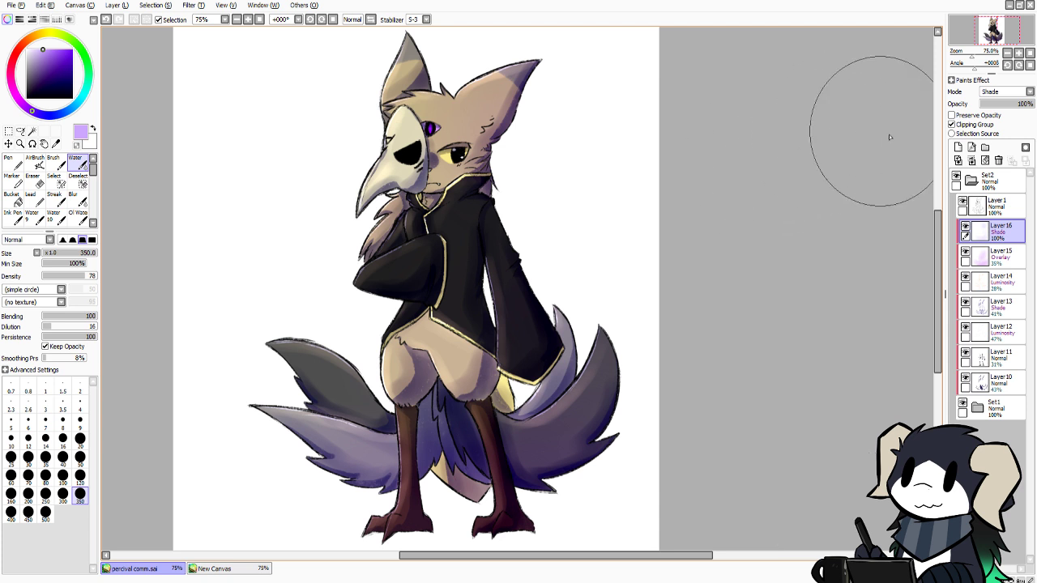
Add a clipped Luminosity layer above the Shade layer and brush a soft light red glow over the upper figure
click(958, 146)
click(997, 141)
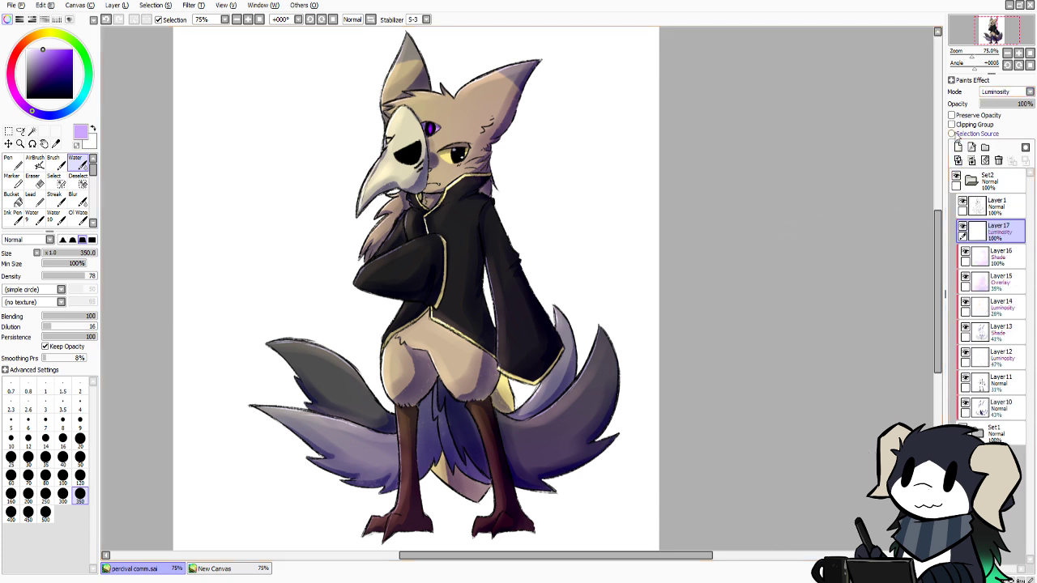
click(953, 125)
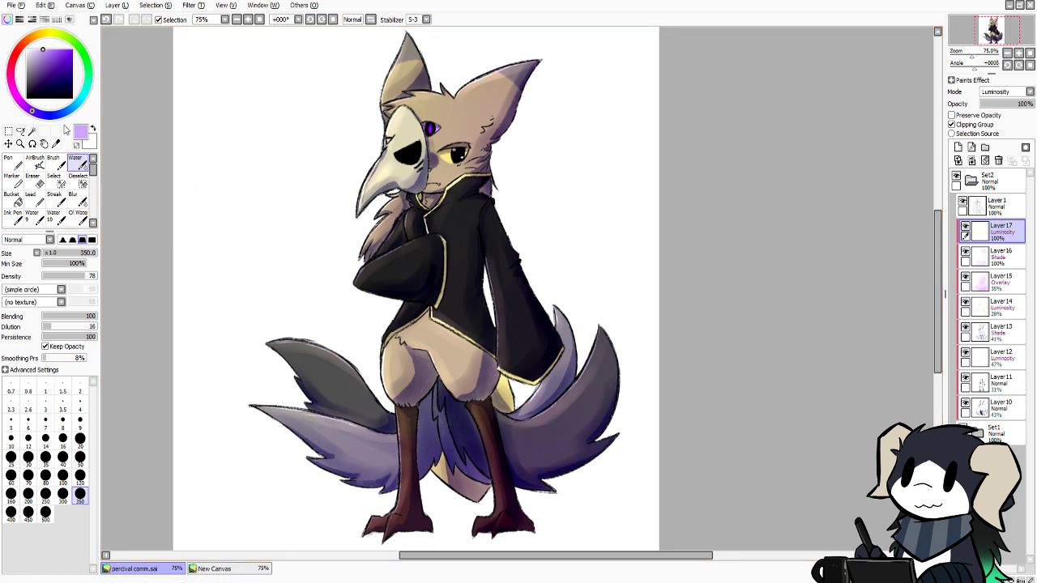
mouse_move(34, 115)
mouse_down()
mouse_move(18, 101)
mouse_move(15, 53)
mouse_up()
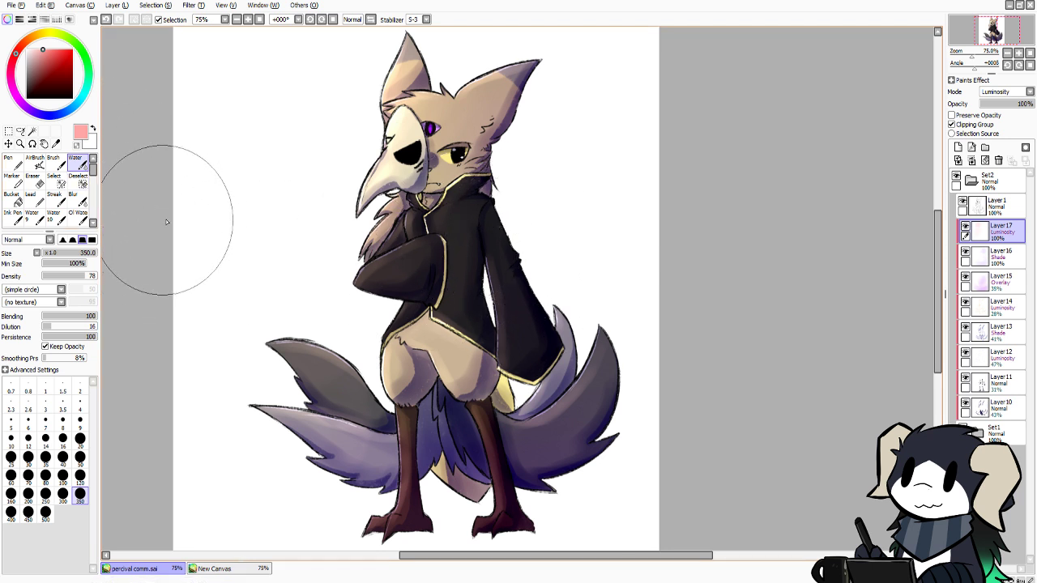
Collapse the Set2 group and move the whole figure slightly to the right on the canvas
drag(936, 247, 909, 249)
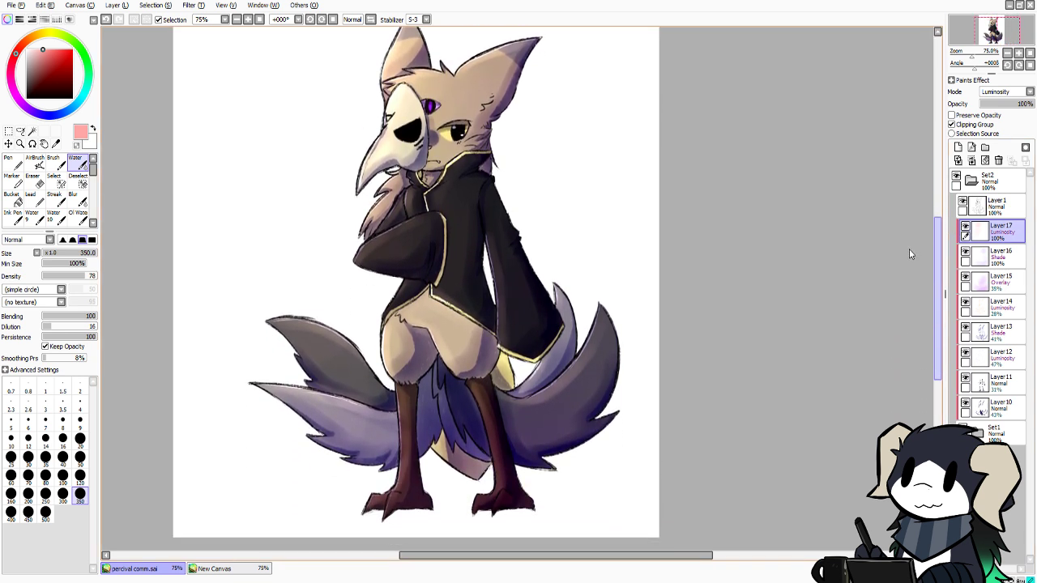
scroll(912, 247, up, 1)
scroll(938, 236, up, 3)
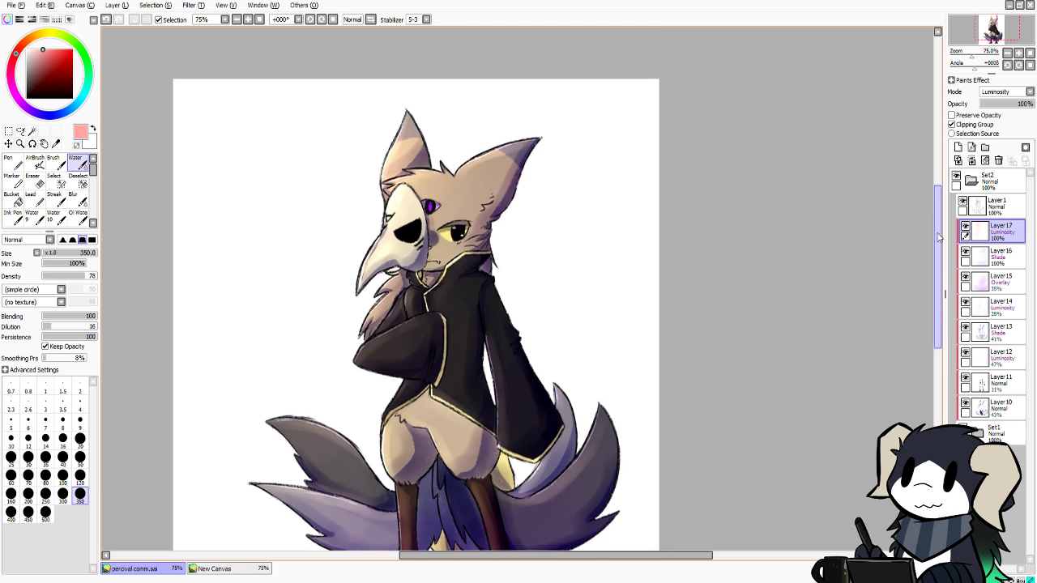
scroll(938, 236, down, 4)
click(972, 187)
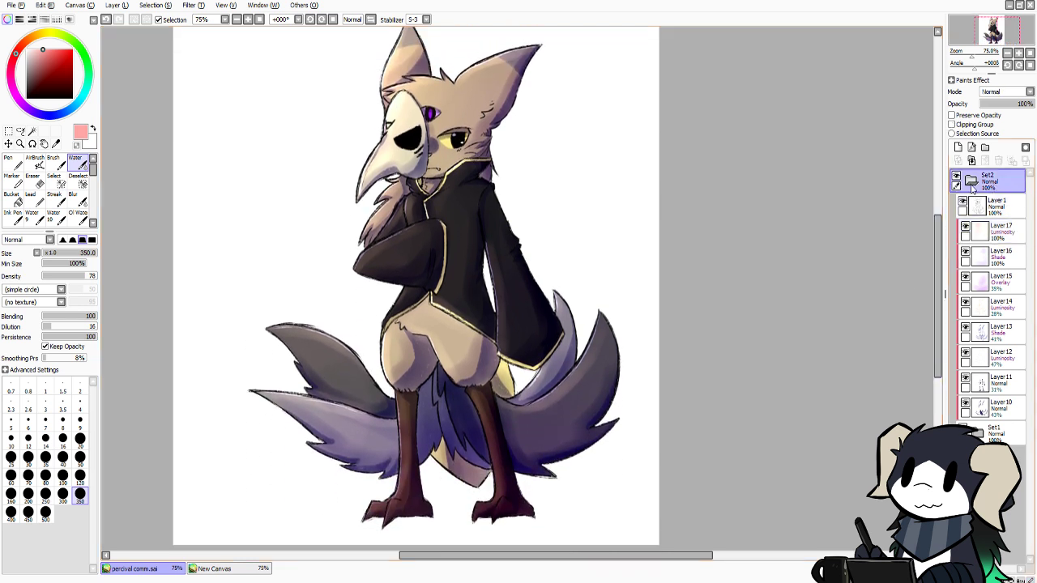
click(972, 182)
key(ctrl)
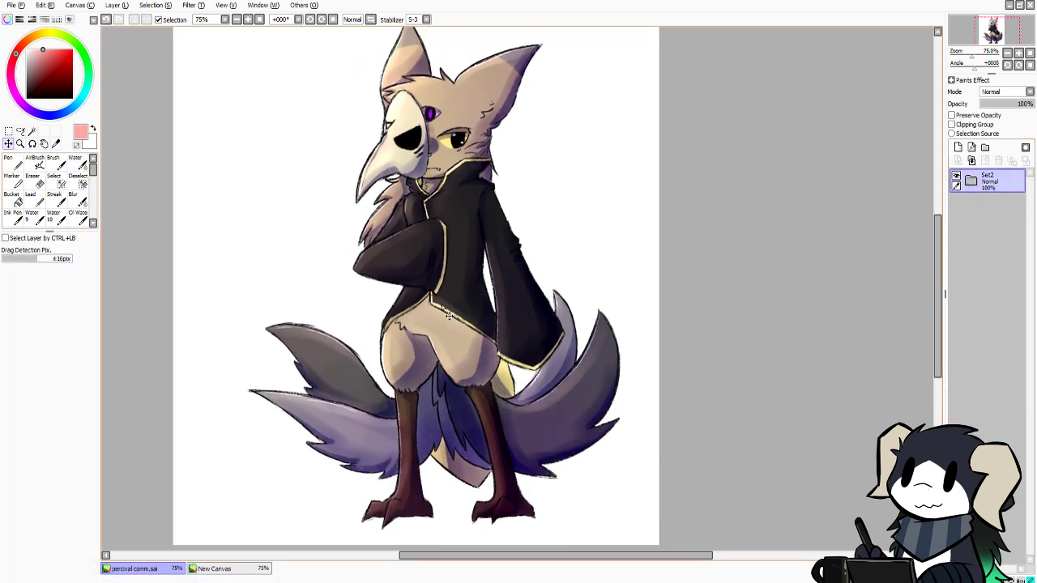
drag(448, 315, 472, 335)
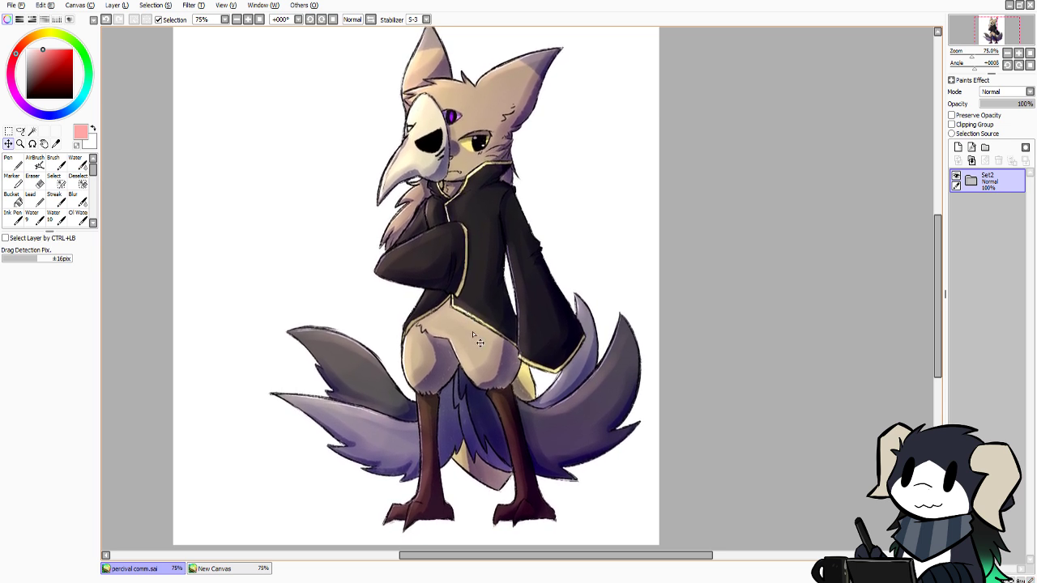
drag(497, 559, 462, 560)
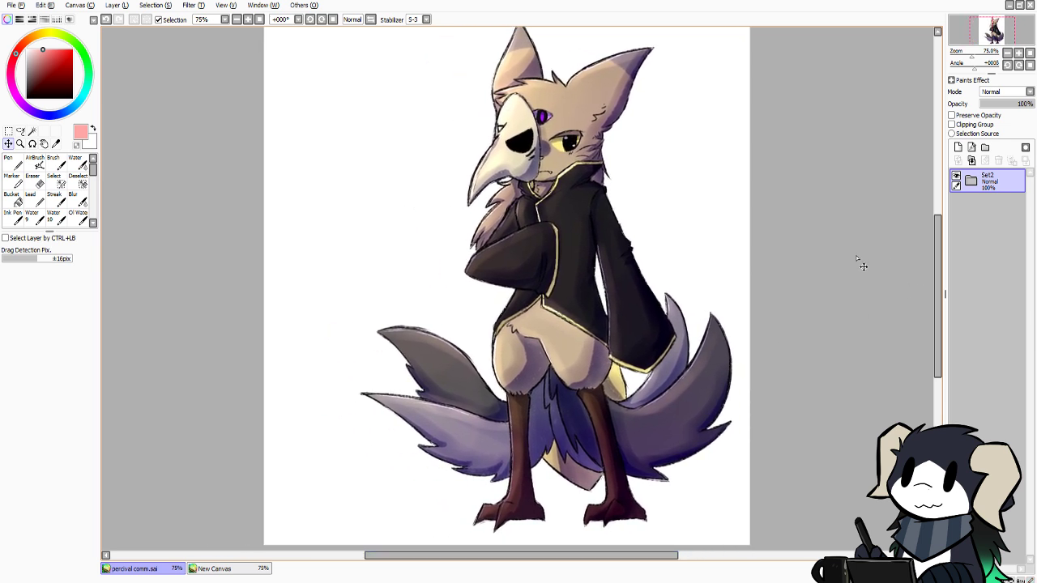
Crop the canvas to a rectangular selection around the whole figure, trimming the empty margin beside and below it
drag(937, 252, 937, 239)
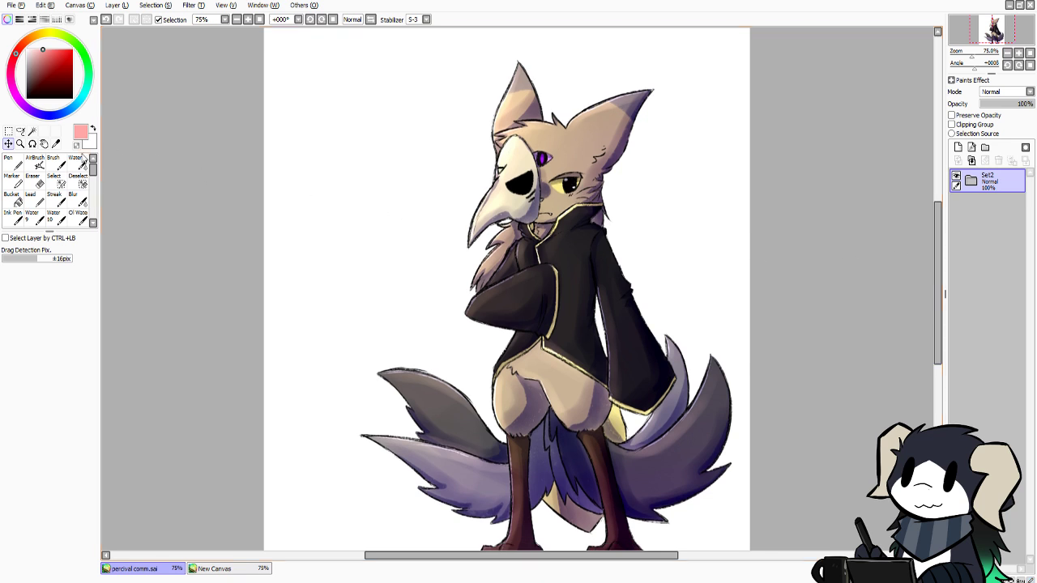
click(9, 131)
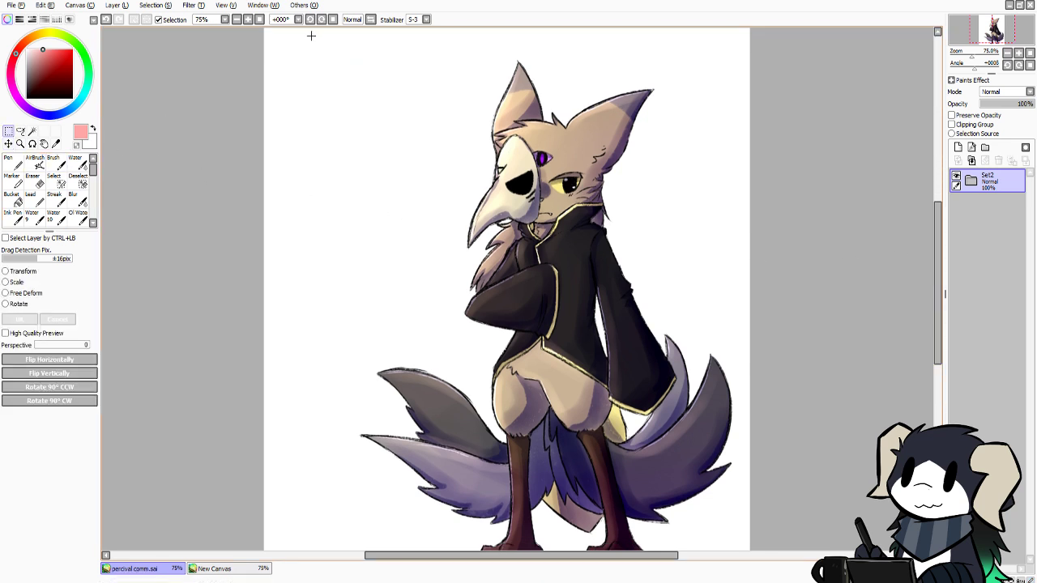
drag(307, 35, 816, 501)
scroll(816, 527, down, 2)
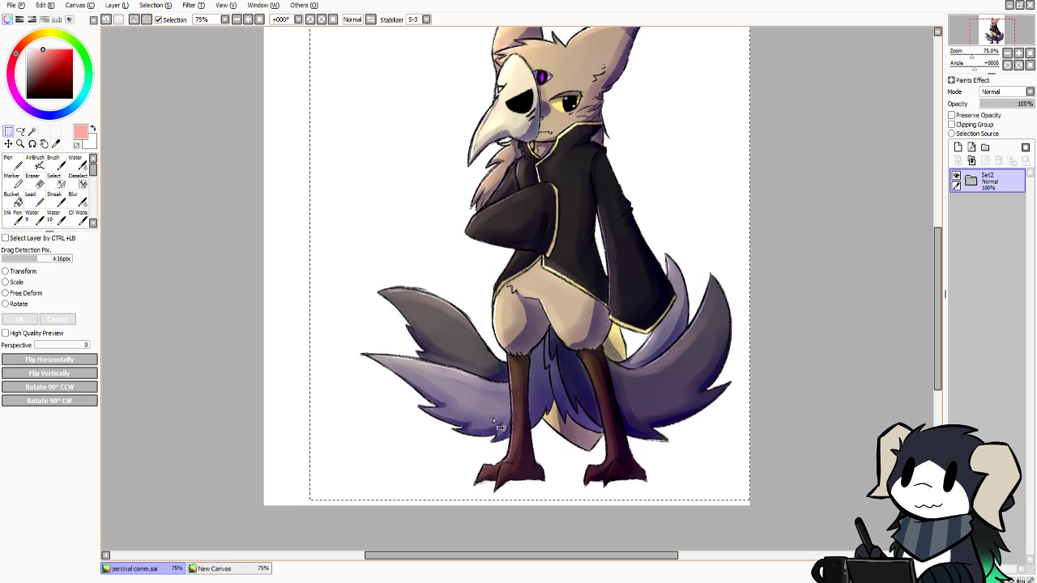
click(83, 5)
click(102, 41)
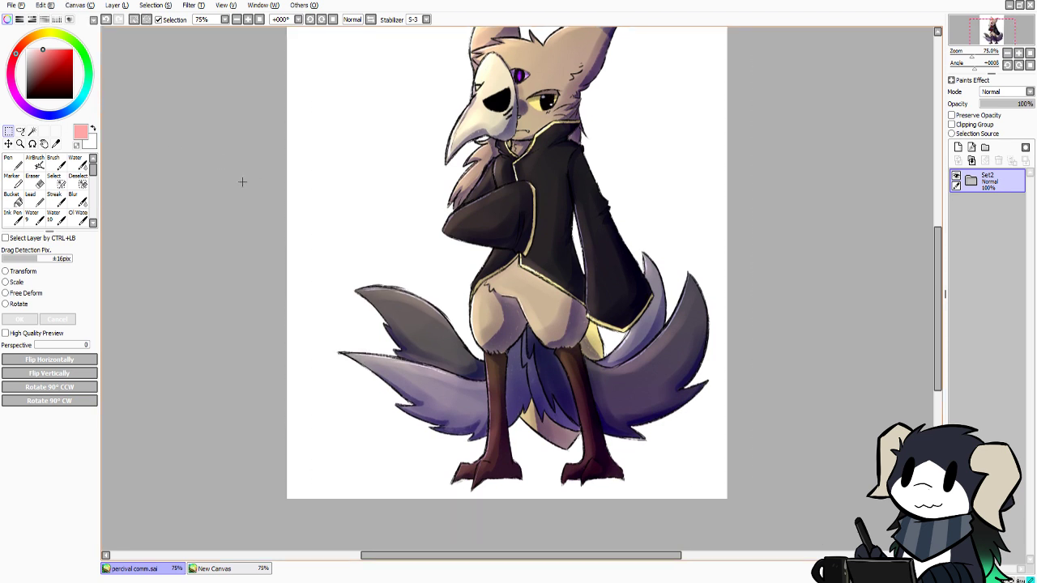
Nudge the whole figure in the Set2 group slightly upward on the cropped canvas
drag(937, 309, 936, 295)
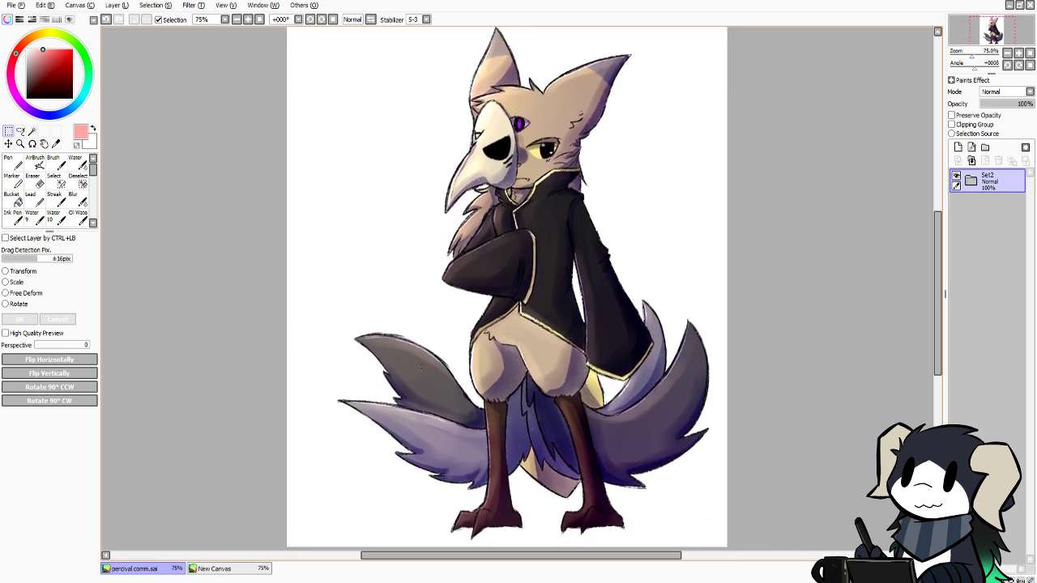
click(9, 144)
drag(600, 357, 600, 354)
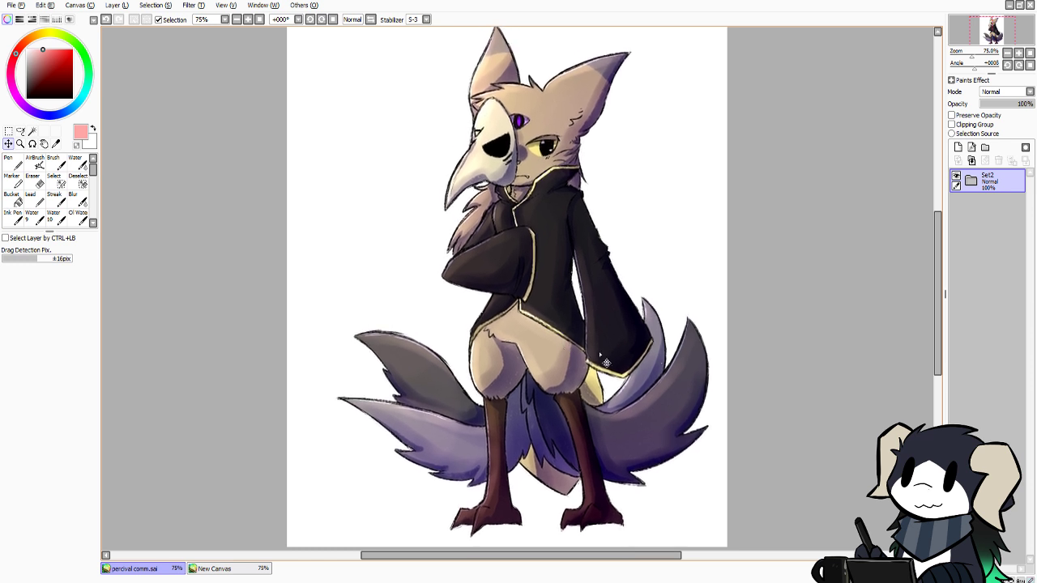
Add a layer beneath the Set2 group and paint a dark violet ground shadow between the feet with the Ink Pen at size 50
mouse_move(937, 322)
mouse_down()
mouse_move(936, 313)
mouse_move(929, 352)
mouse_up()
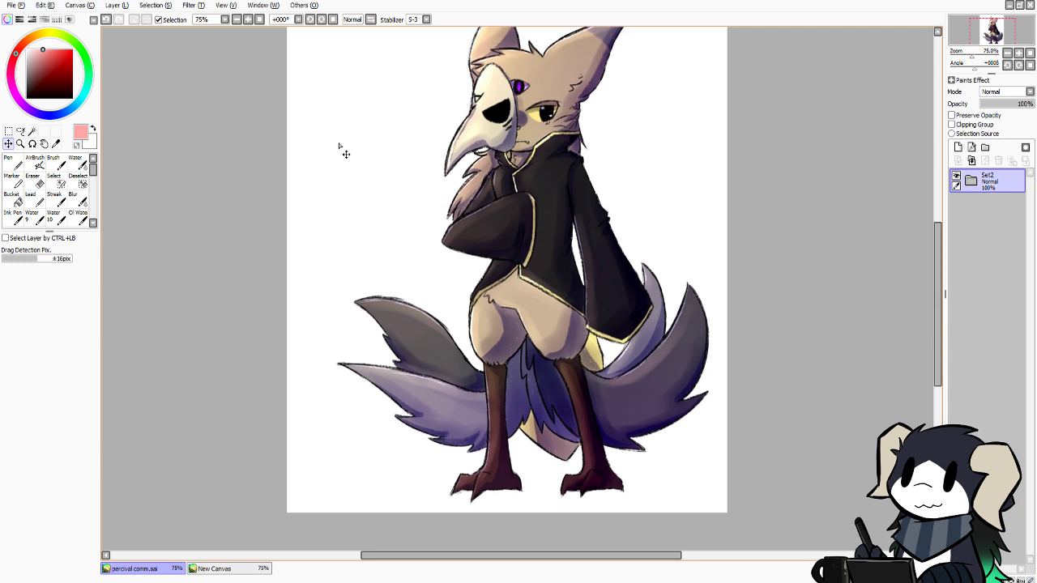
click(957, 147)
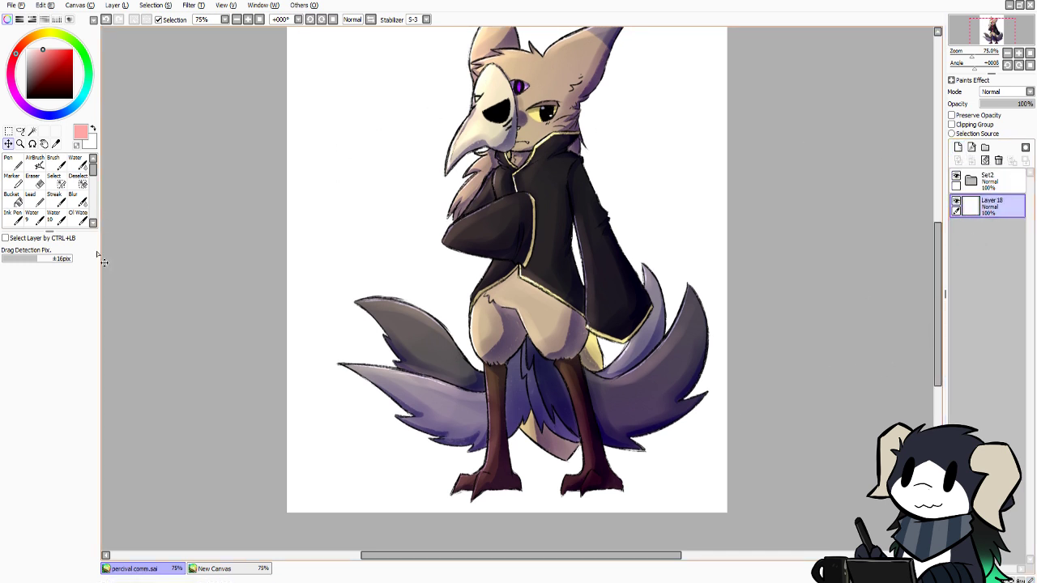
click(32, 216)
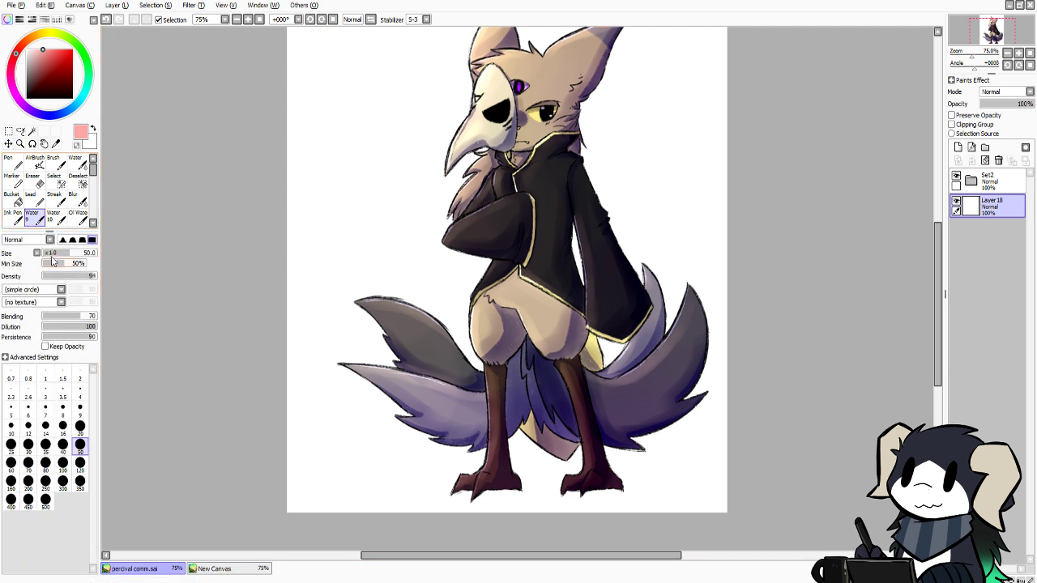
click(12, 216)
click(79, 427)
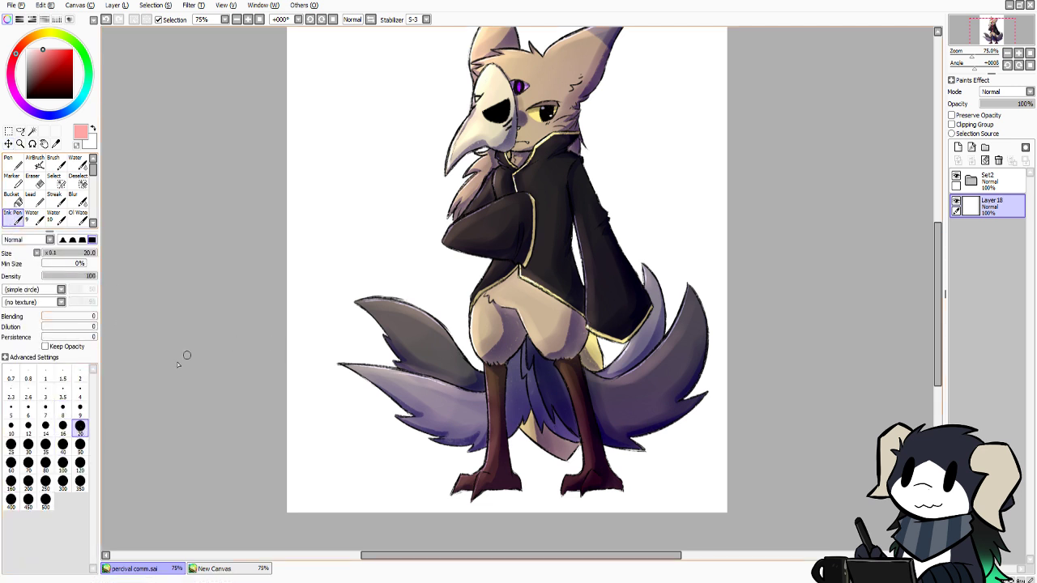
click(79, 444)
click(36, 75)
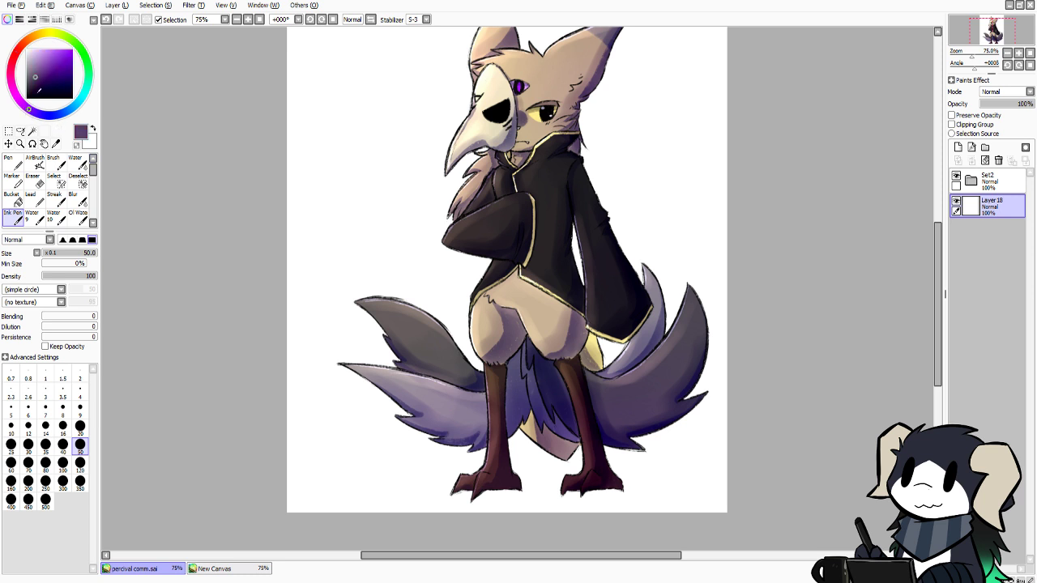
click(35, 84)
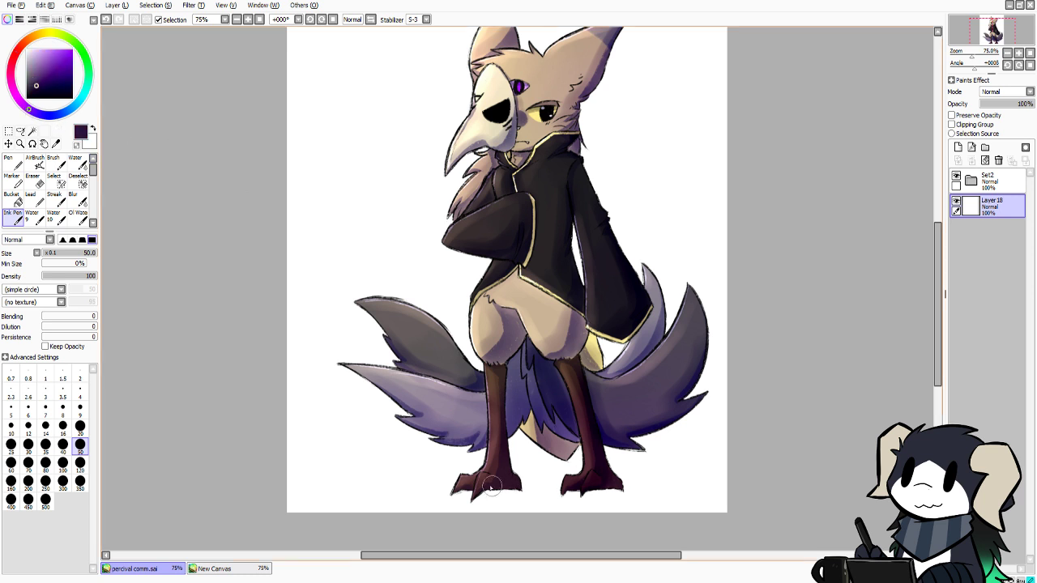
mouse_move(563, 486)
mouse_down()
mouse_move(525, 490)
mouse_move(559, 489)
mouse_move(502, 479)
mouse_move(579, 483)
mouse_up()
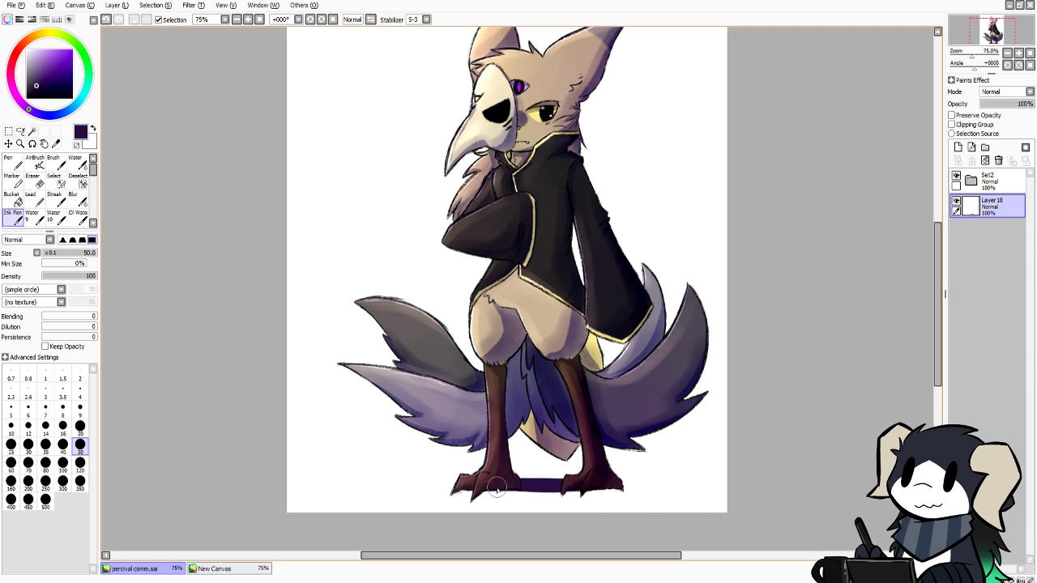
Extend the ground shadow outward from the feet with the Dirt 02 textured Pencil at size 50, undoing unwanted strokes
drag(485, 486, 413, 489)
key(ctrl+z)
click(93, 224)
click(93, 225)
click(12, 217)
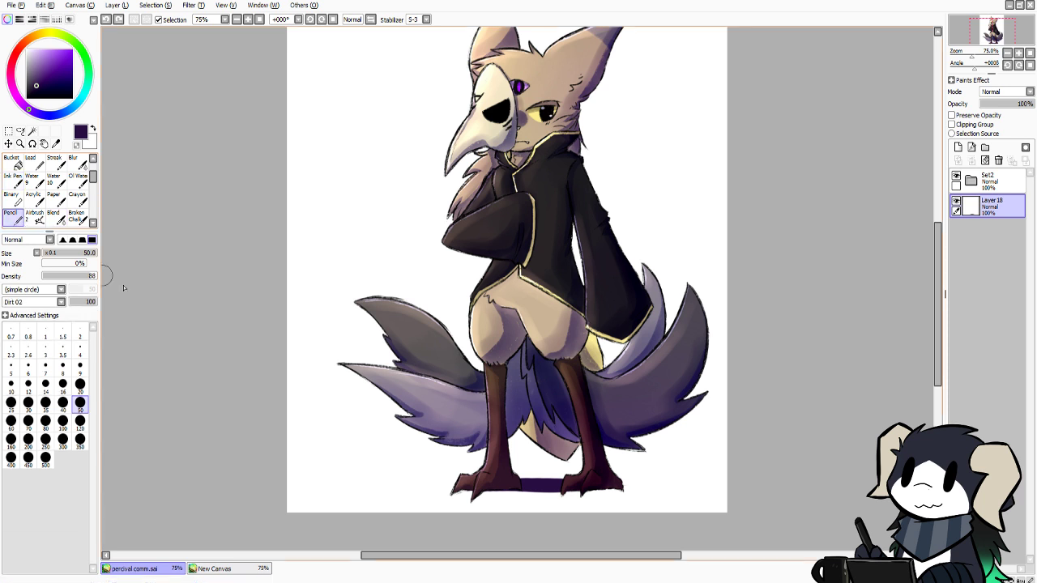
mouse_move(474, 487)
mouse_down()
mouse_move(411, 485)
mouse_move(623, 476)
mouse_move(551, 491)
mouse_move(588, 487)
mouse_move(524, 484)
mouse_move(645, 486)
mouse_up()
key(ctrl+z)
key(ctrl+z)
key(ctrl+z)
key(ctrl+z)
drag(582, 489, 671, 480)
key(ctrl+z)
key(ctrl+z)
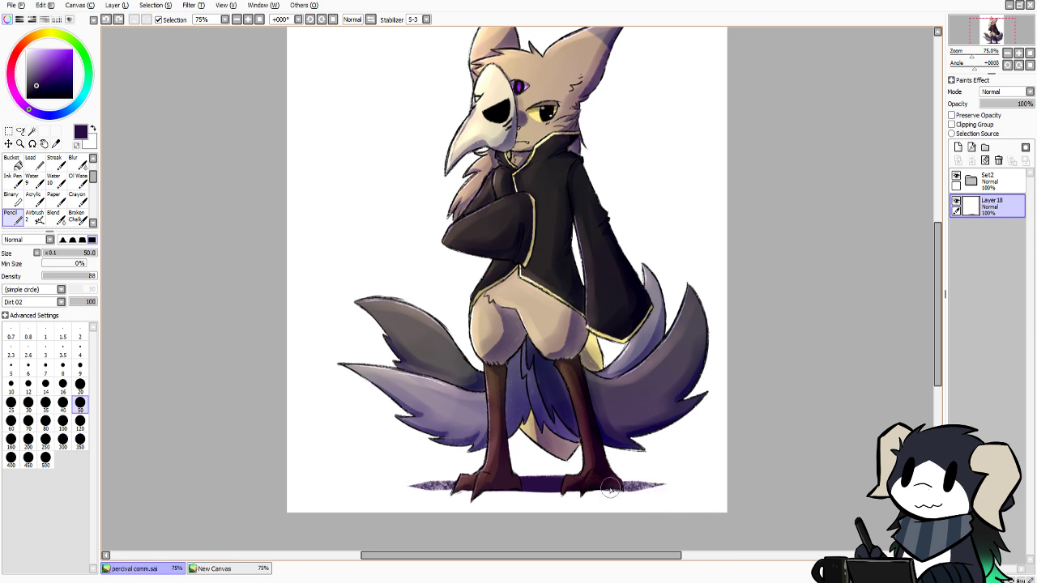
Refine the ground shadow's tapered tips and edges with the Pencil at size 16 and set its layer opacity to 63%
click(62, 389)
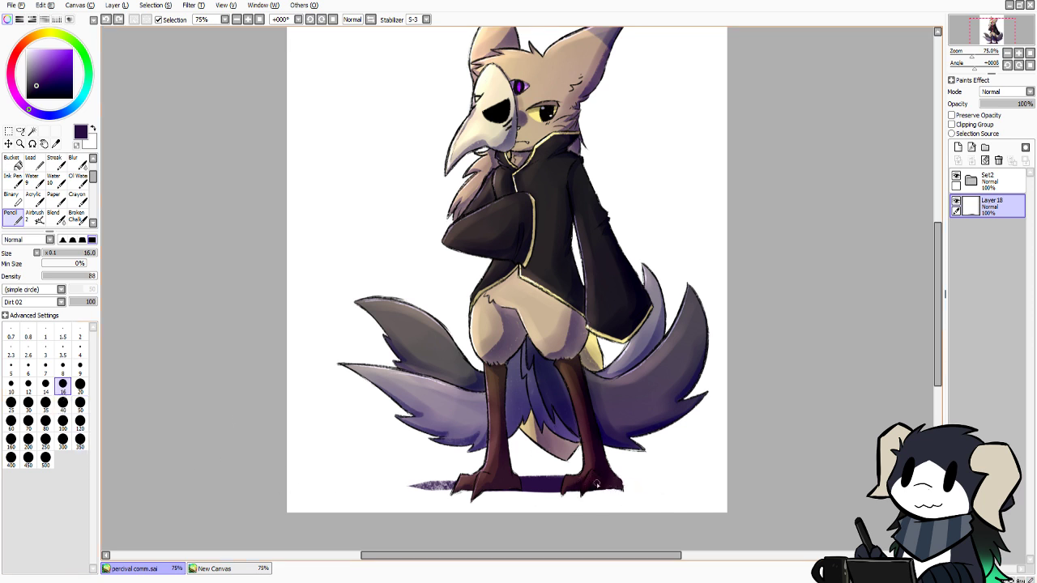
mouse_move(597, 485)
mouse_down()
mouse_move(629, 488)
mouse_move(572, 488)
mouse_move(691, 487)
mouse_move(598, 492)
mouse_move(681, 488)
mouse_up()
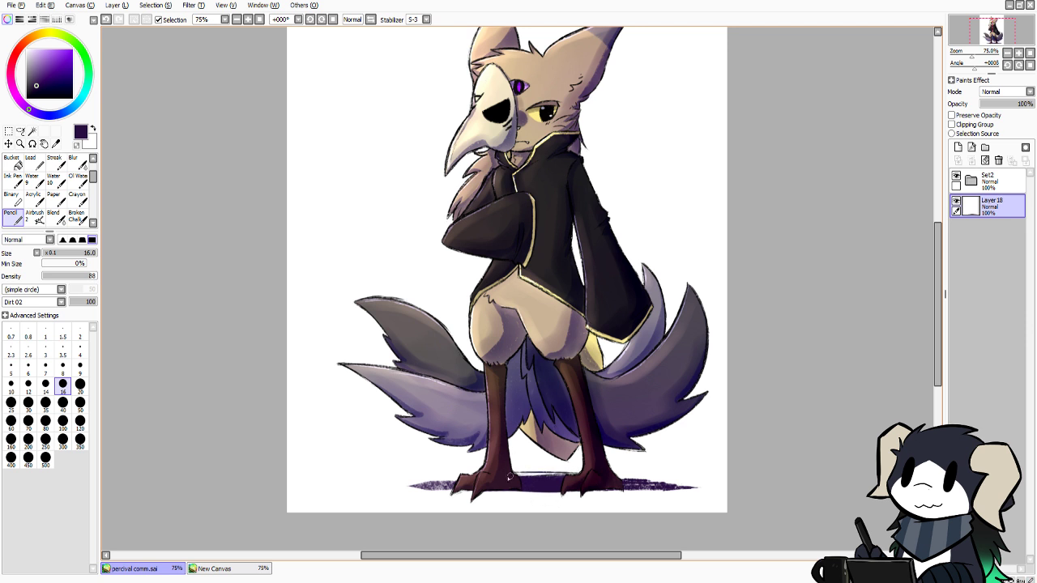
drag(513, 479, 591, 475)
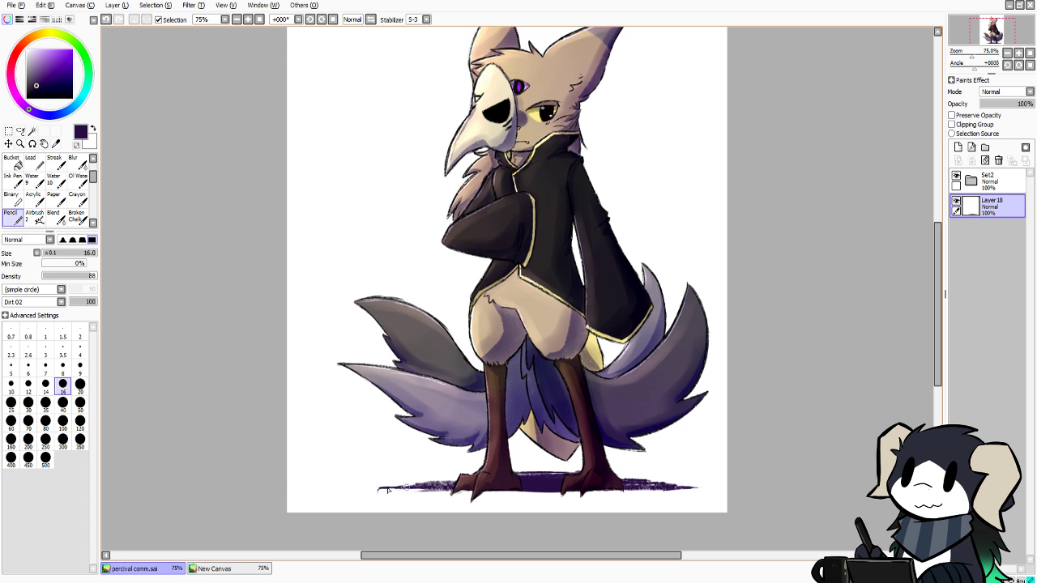
key(ctrl+z)
drag(401, 487, 379, 490)
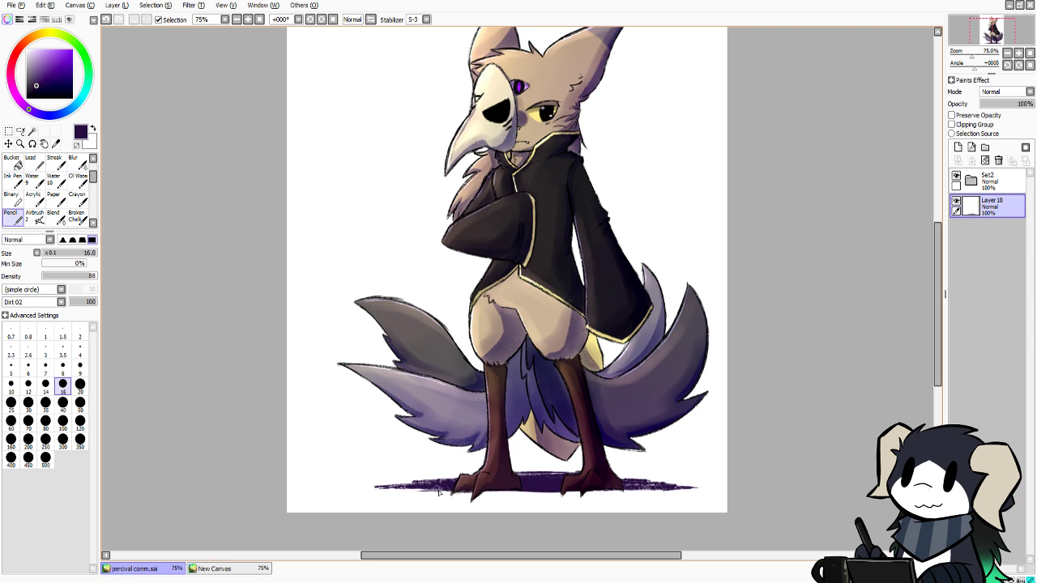
mouse_move(526, 492)
mouse_down()
mouse_move(510, 493)
mouse_move(533, 492)
mouse_up()
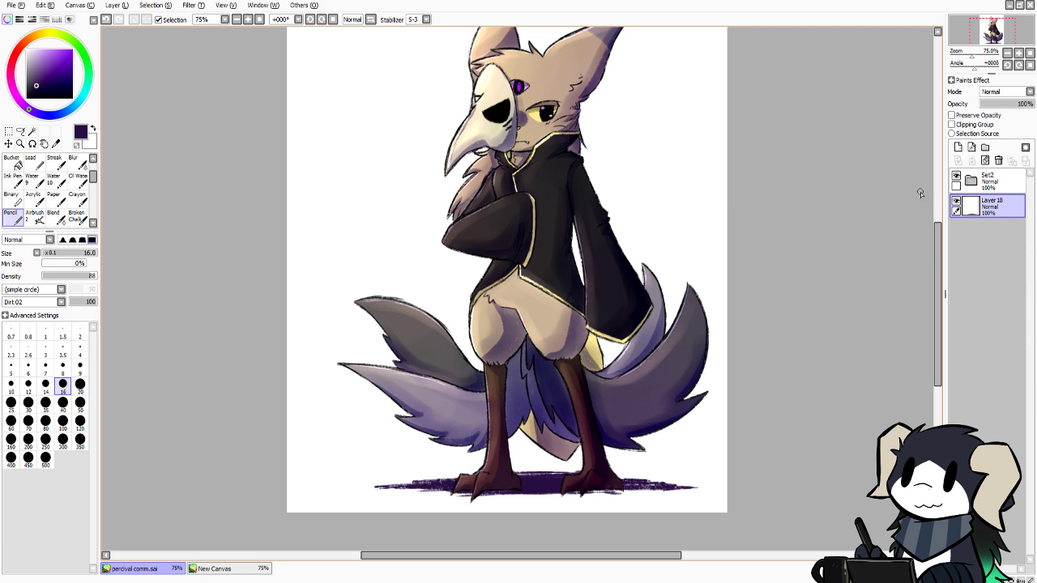
mouse_move(1019, 104)
mouse_down()
mouse_move(1001, 106)
mouse_move(1014, 115)
mouse_up()
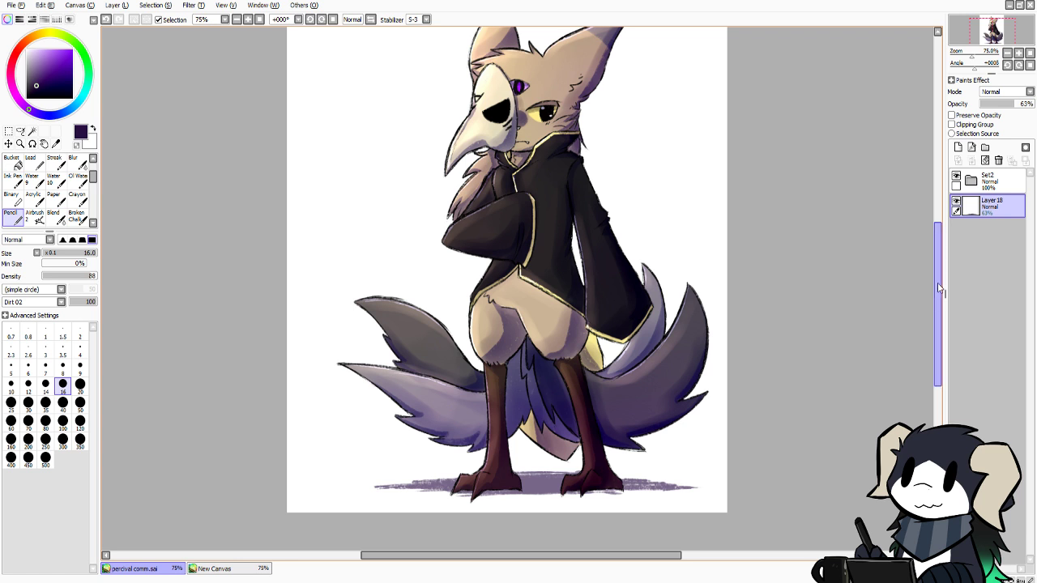
mouse_move(940, 288)
mouse_down()
mouse_move(940, 271)
mouse_move(923, 280)
mouse_up()
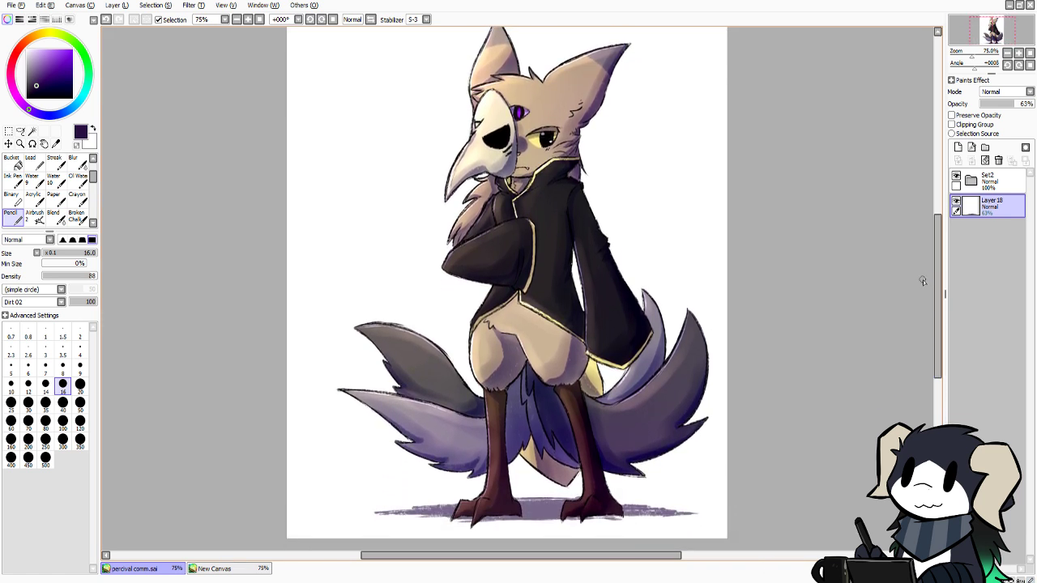
Add a new layer beneath the ground shadow layer and choose a bright blue color
click(959, 148)
drag(972, 206, 964, 260)
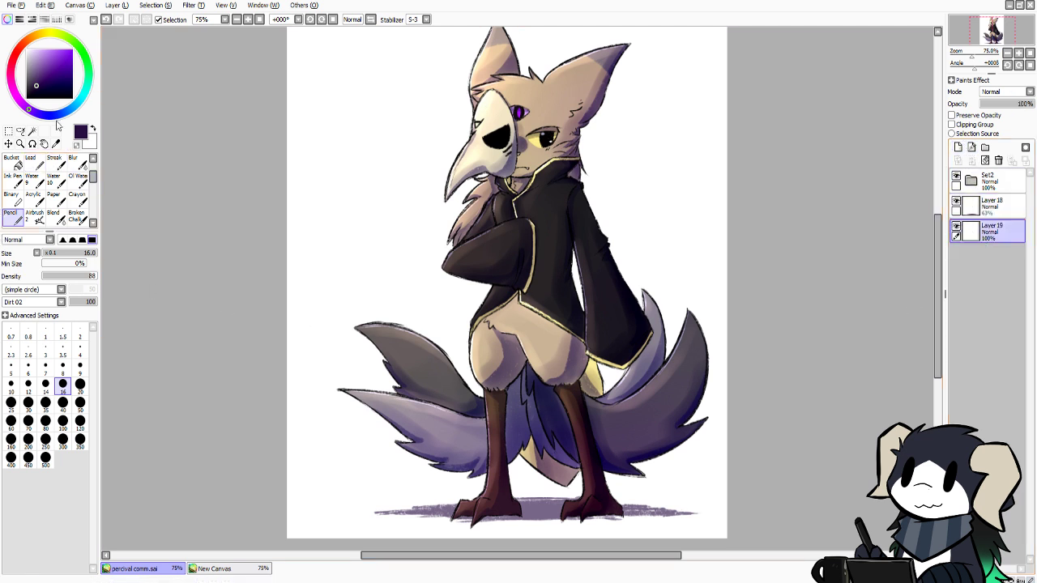
click(54, 115)
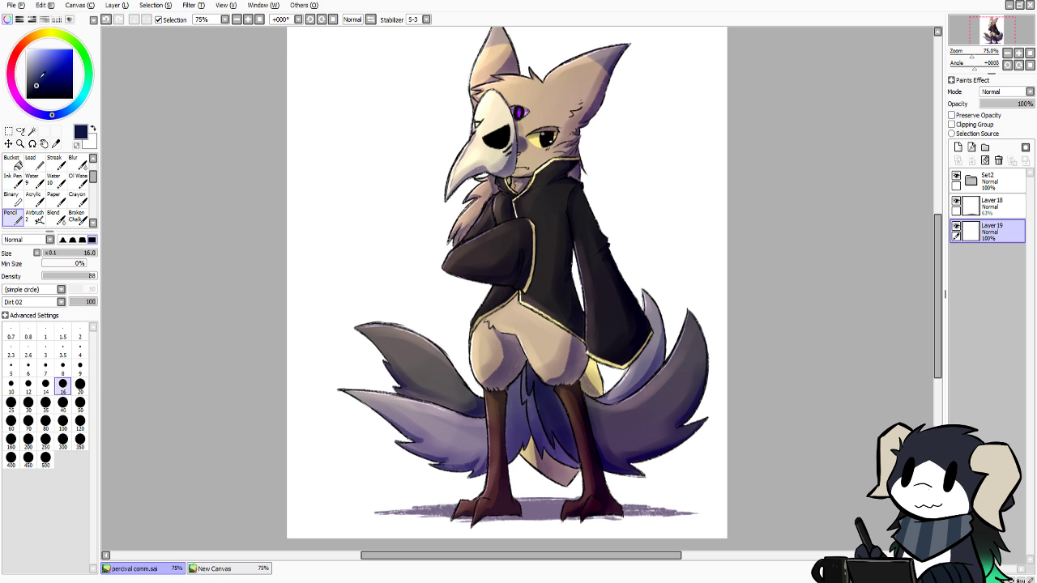
drag(42, 74, 49, 52)
Cover the whole background behind the figure with bright blue using the Pen at size 500
click(93, 224)
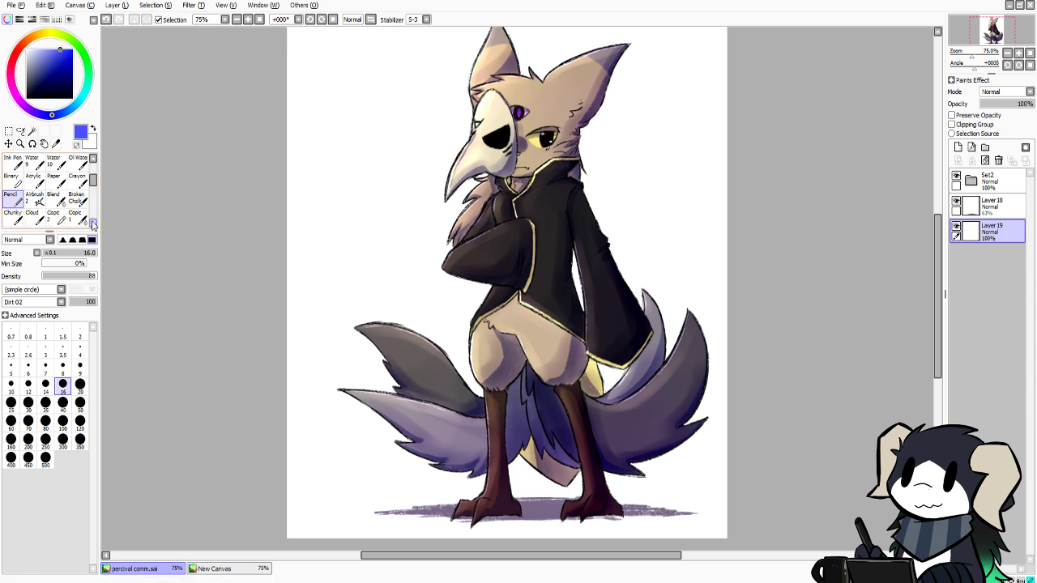
click(32, 217)
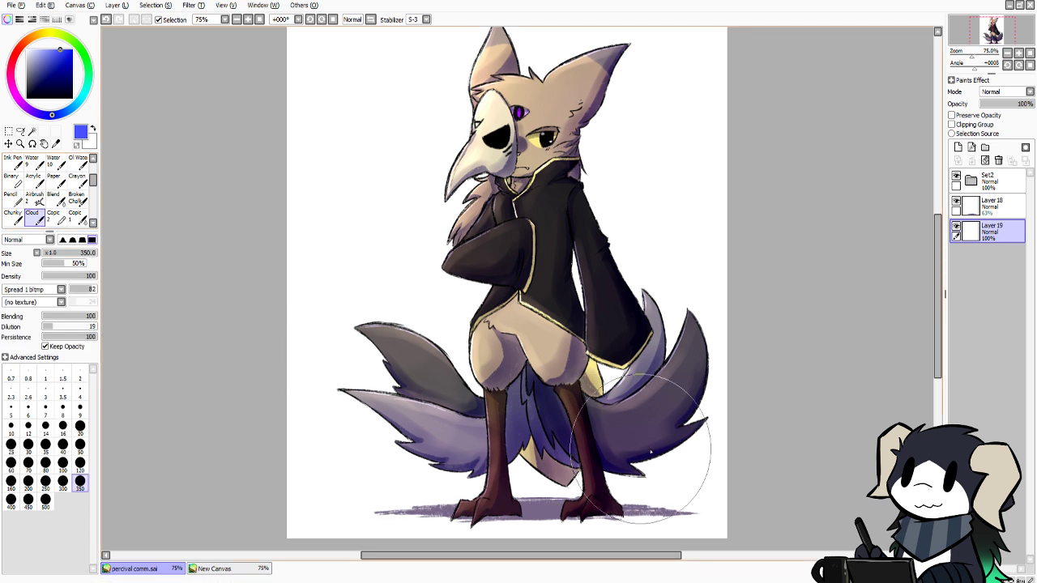
mouse_move(938, 304)
mouse_down()
mouse_move(942, 290)
mouse_move(932, 309)
mouse_move(944, 292)
mouse_move(938, 301)
mouse_up()
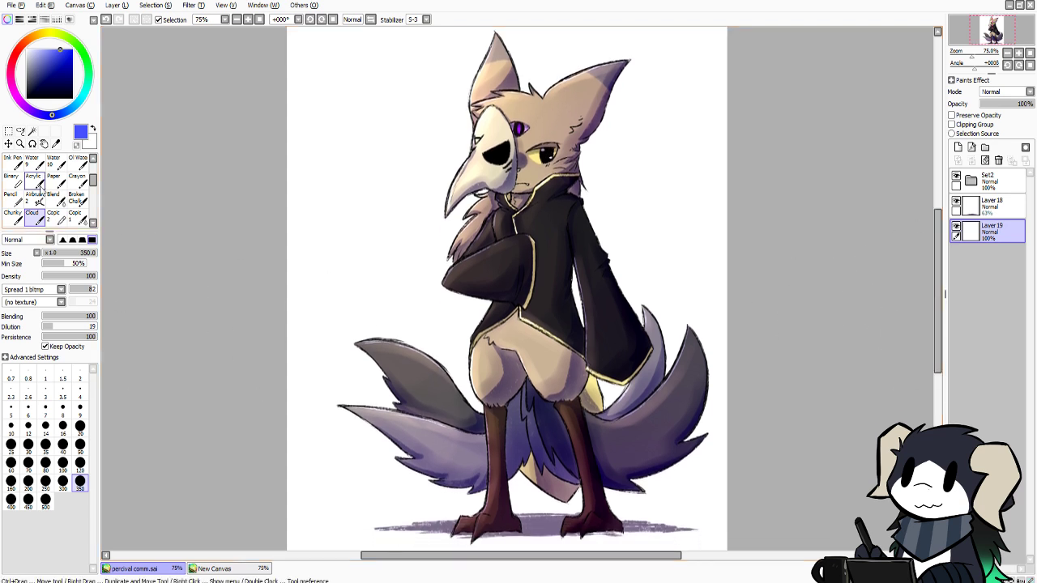
click(20, 166)
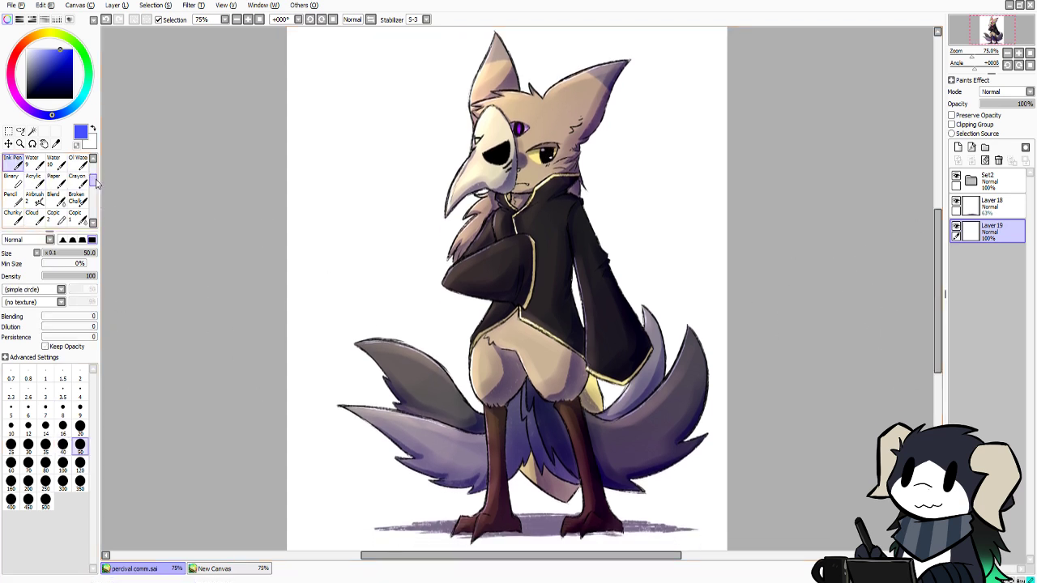
scroll(8, 160, up, 3)
click(8, 161)
mouse_move(349, 324)
mouse_down()
mouse_move(250, 497)
mouse_move(683, 476)
mouse_move(753, 324)
mouse_move(185, 204)
mouse_move(810, 173)
mouse_move(491, 126)
mouse_up()
drag(732, 119, 763, 178)
drag(937, 242, 938, 226)
mouse_move(808, 164)
mouse_down()
mouse_move(531, 70)
mouse_move(210, 71)
mouse_move(268, 174)
mouse_up()
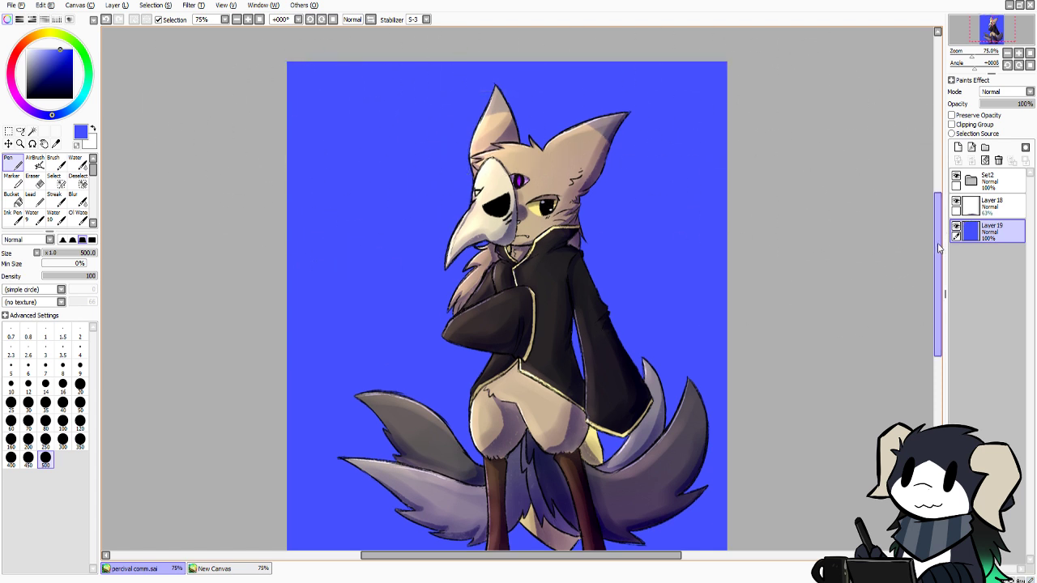
Add a layer above the blue background and paint violet over its lower half with the Cloud brush at size 350
scroll(932, 269, down, 2)
drag(931, 263, 931, 261)
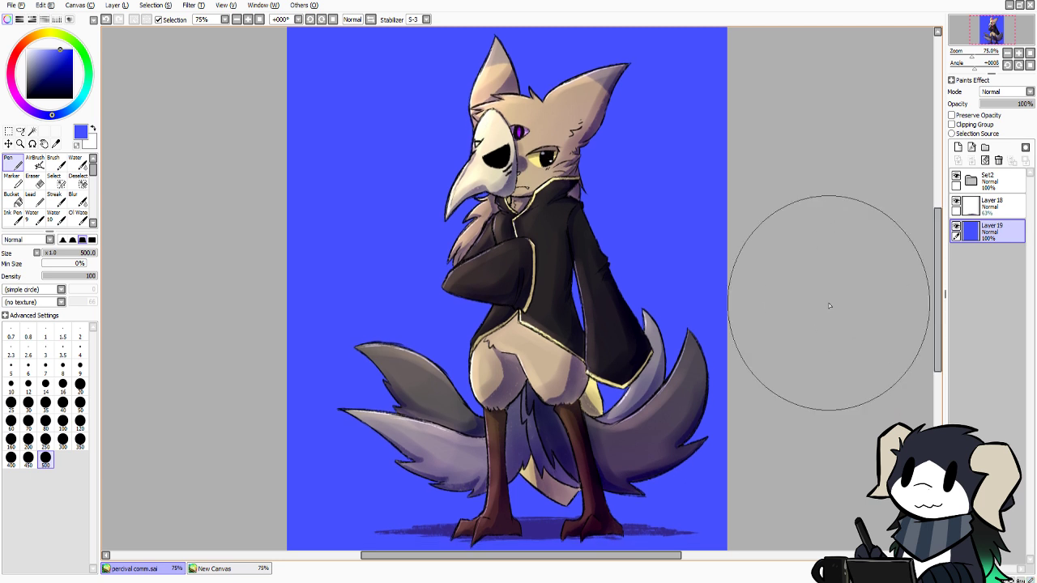
scroll(94, 227, down, 2)
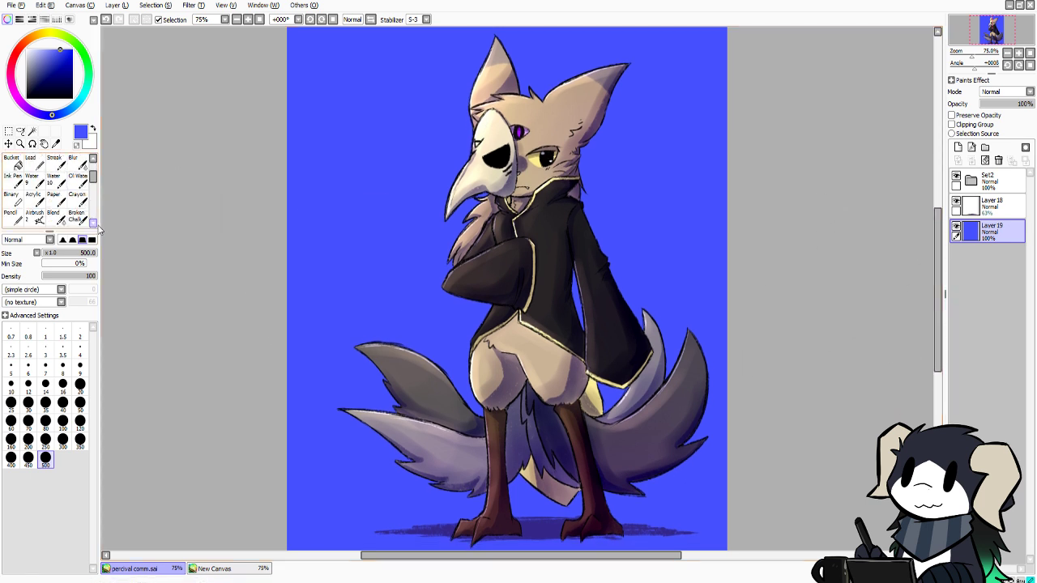
click(33, 217)
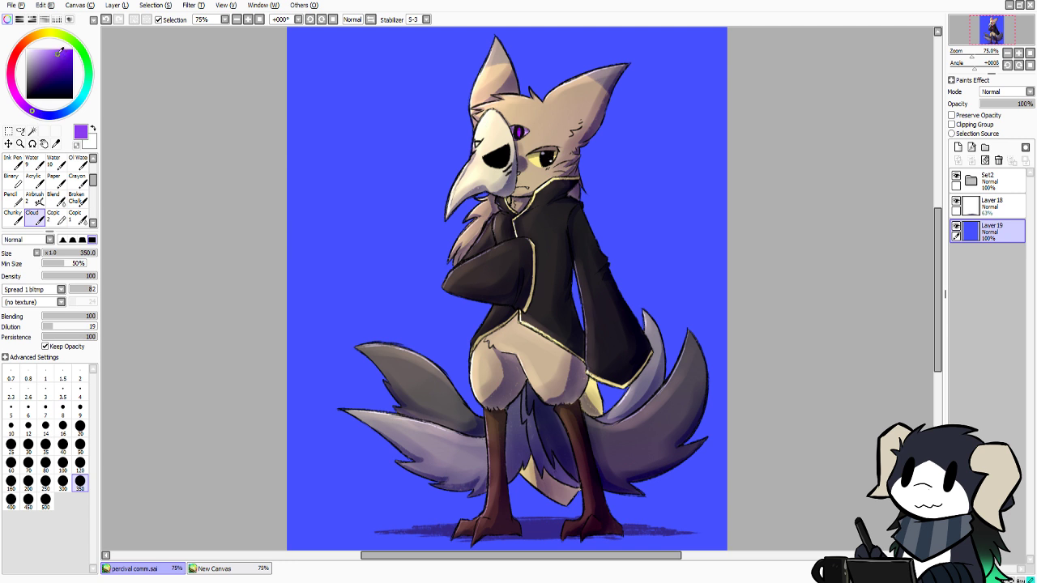
drag(937, 268, 937, 275)
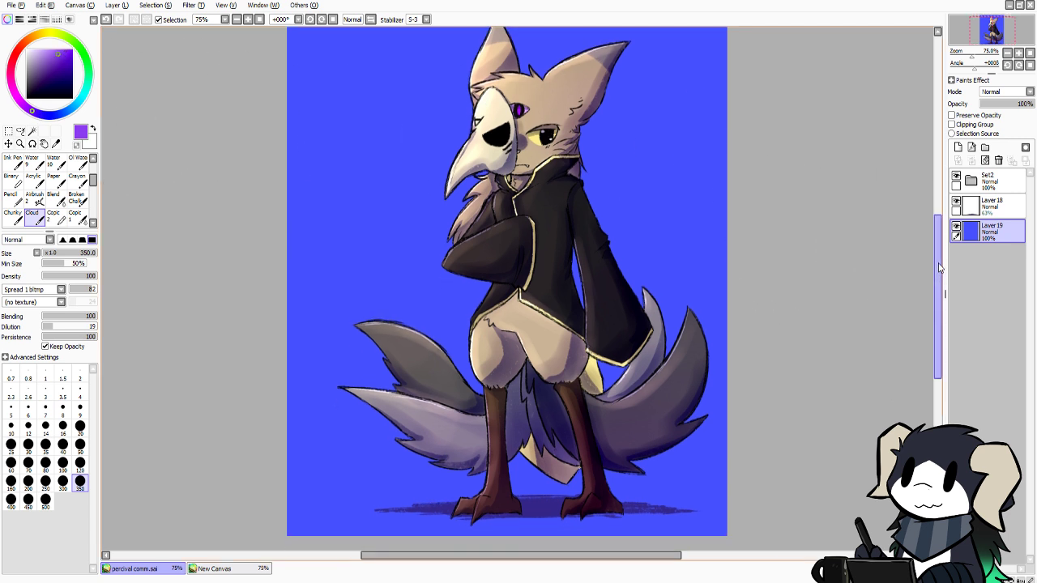
click(958, 147)
mouse_move(227, 356)
mouse_down()
mouse_move(759, 382)
mouse_move(232, 456)
mouse_move(797, 475)
mouse_move(199, 491)
mouse_up()
mouse_move(786, 519)
mouse_down()
mouse_move(278, 348)
mouse_move(324, 301)
mouse_move(404, 335)
mouse_move(503, 348)
mouse_move(539, 332)
mouse_move(632, 324)
mouse_move(716, 361)
mouse_move(720, 304)
mouse_move(612, 263)
mouse_move(507, 248)
mouse_move(397, 283)
mouse_move(331, 284)
mouse_move(341, 254)
mouse_move(435, 300)
mouse_move(532, 303)
mouse_move(688, 279)
mouse_move(717, 246)
mouse_move(501, 236)
mouse_up()
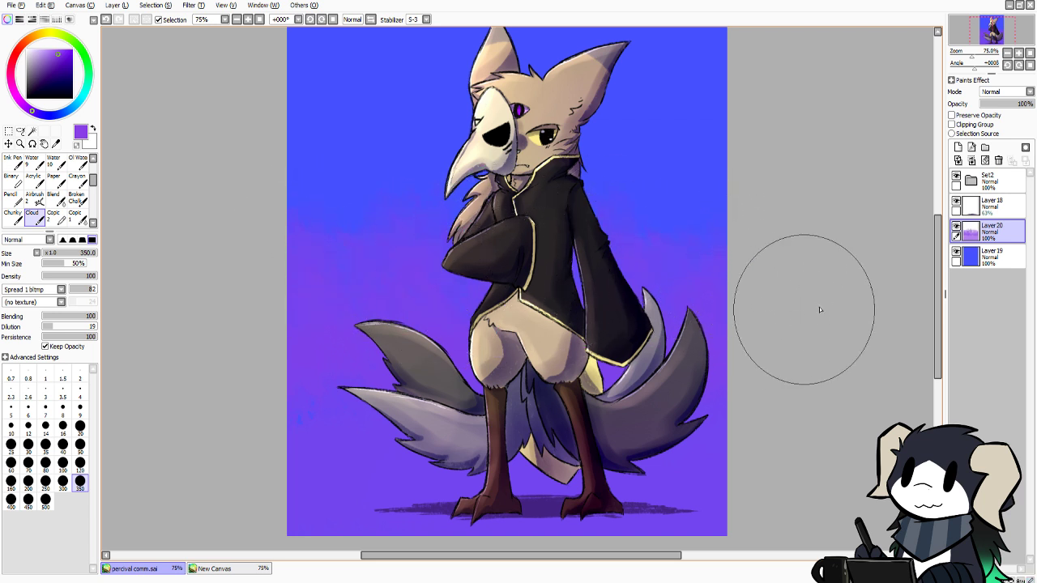
Add a layer above the violet one and paint deep violet over the lower background with the Cloud brush, feathering it up behind the figure
click(958, 148)
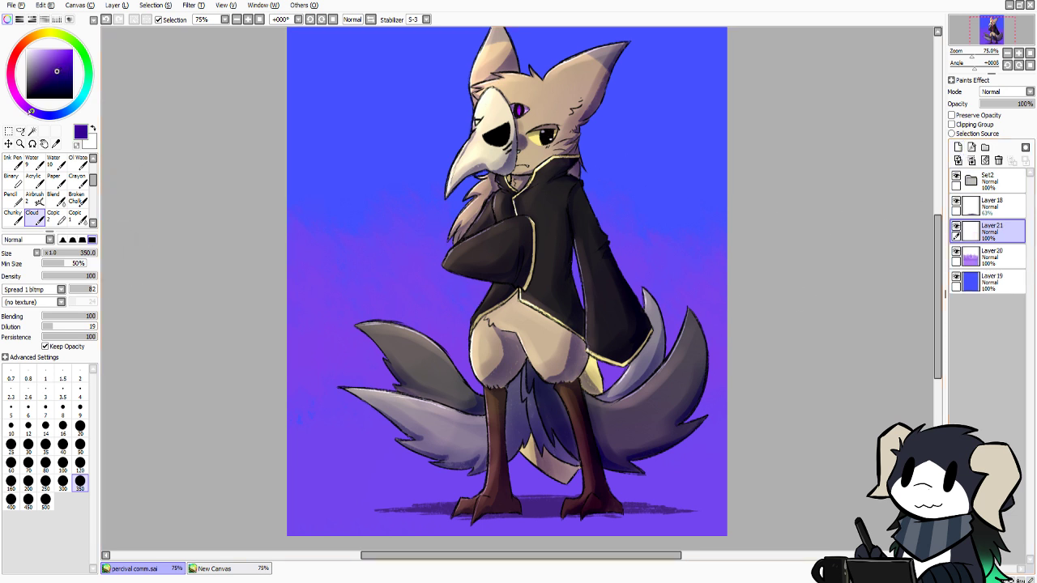
mouse_move(272, 526)
mouse_down()
mouse_move(630, 548)
mouse_move(733, 534)
mouse_move(261, 489)
mouse_up()
mouse_move(316, 459)
mouse_down()
mouse_move(368, 465)
mouse_move(493, 440)
mouse_move(639, 442)
mouse_move(699, 461)
mouse_move(739, 441)
mouse_move(713, 403)
mouse_move(607, 400)
mouse_move(416, 352)
mouse_move(329, 389)
mouse_move(296, 391)
mouse_move(348, 469)
mouse_move(321, 462)
mouse_move(294, 363)
mouse_move(341, 342)
mouse_move(577, 335)
mouse_up()
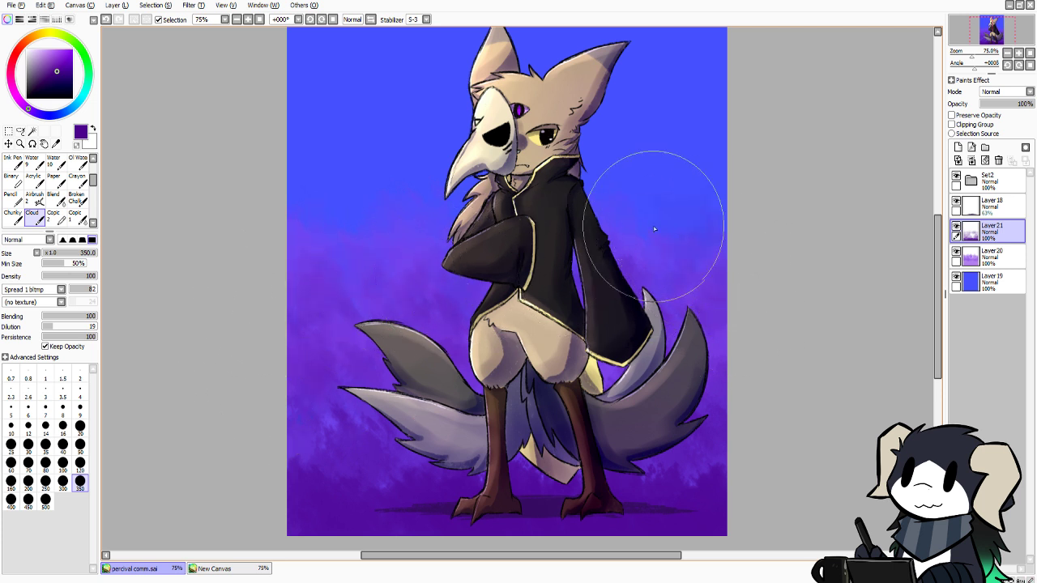
mouse_move(444, 254)
mouse_down()
mouse_move(348, 216)
mouse_move(305, 232)
mouse_move(336, 208)
mouse_move(483, 216)
mouse_up()
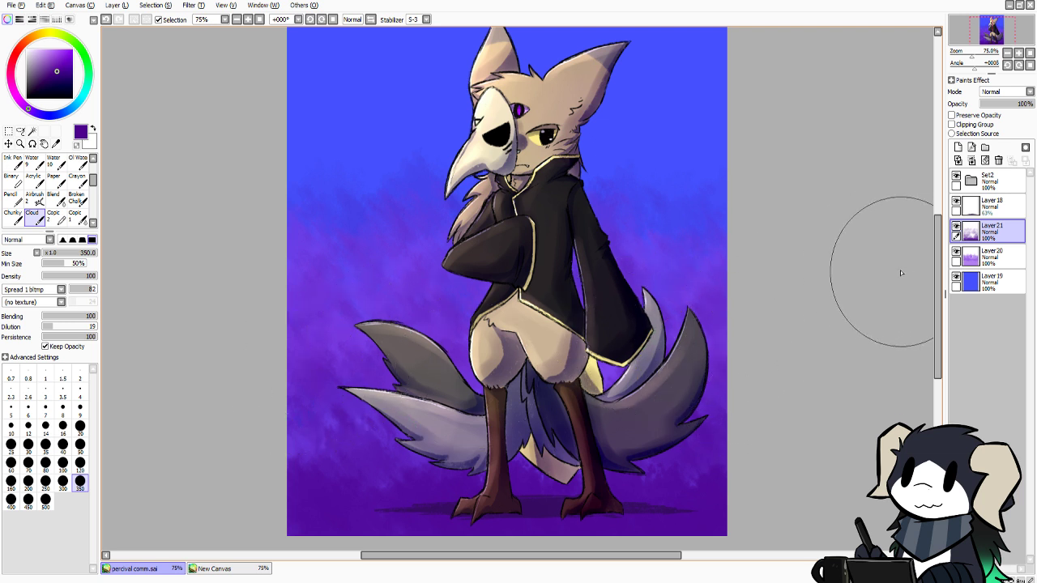
Add another layer, paint dark navy strokes along the ground and up the background with the Cloud brush, and set its opacity to 37%
drag(940, 278, 940, 284)
click(958, 147)
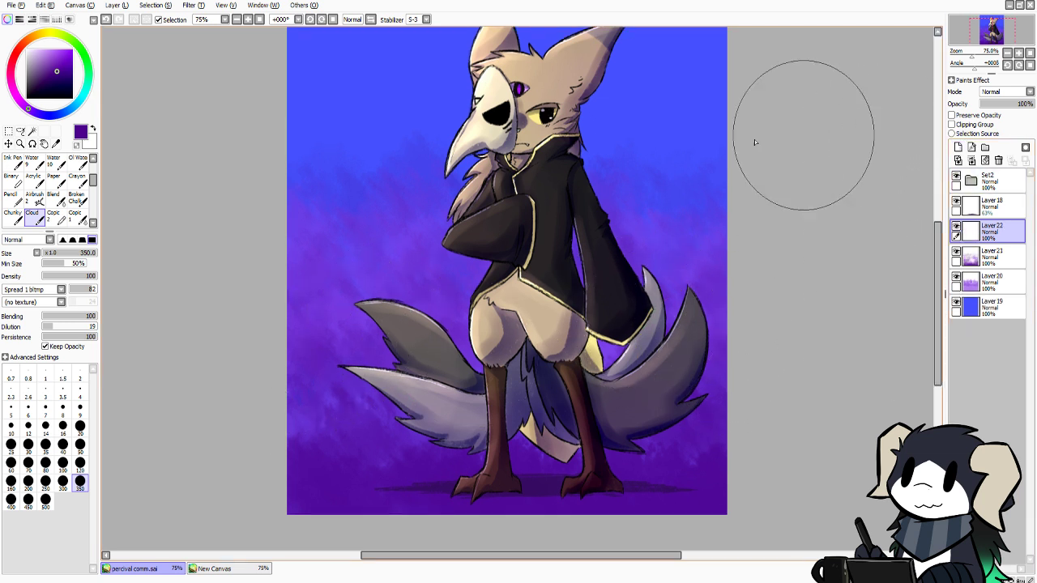
drag(312, 494, 317, 510)
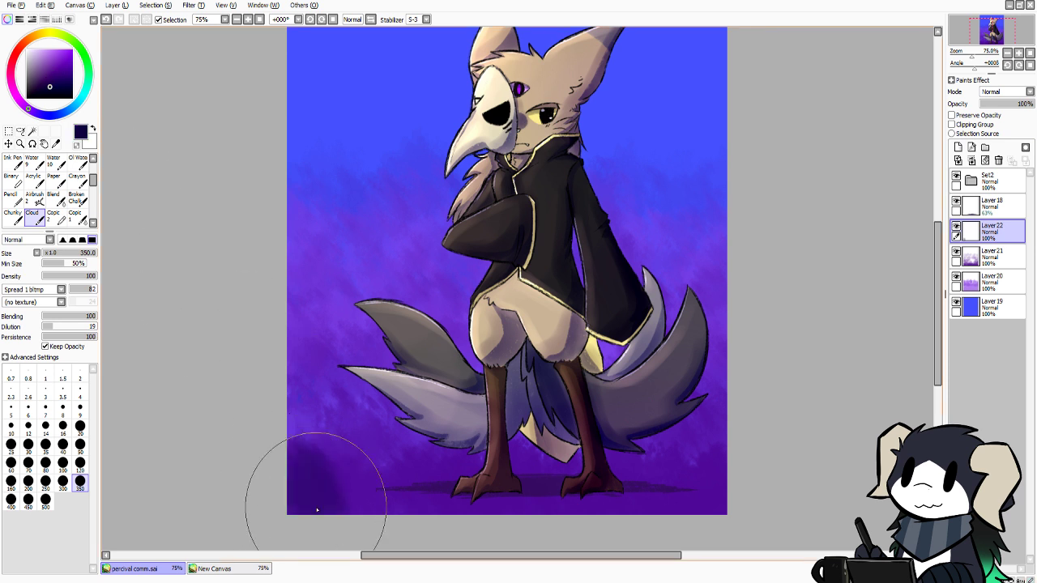
mouse_move(293, 432)
mouse_down()
mouse_move(302, 401)
mouse_move(355, 434)
mouse_move(361, 479)
mouse_move(411, 513)
mouse_up()
mouse_move(398, 469)
mouse_down()
mouse_move(403, 434)
mouse_move(431, 434)
mouse_up()
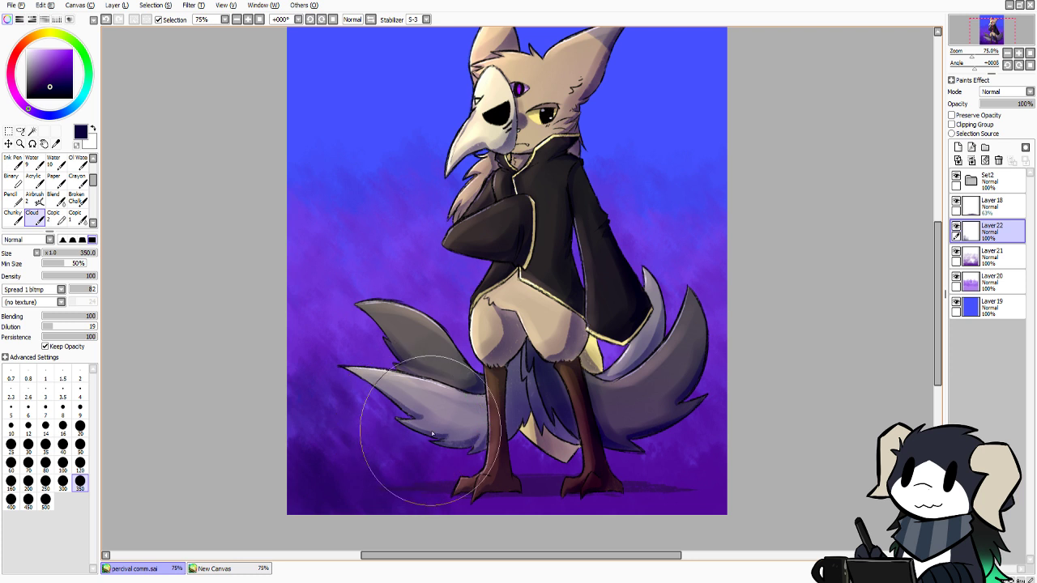
mouse_move(455, 488)
mouse_down()
mouse_move(484, 442)
mouse_move(515, 485)
mouse_up()
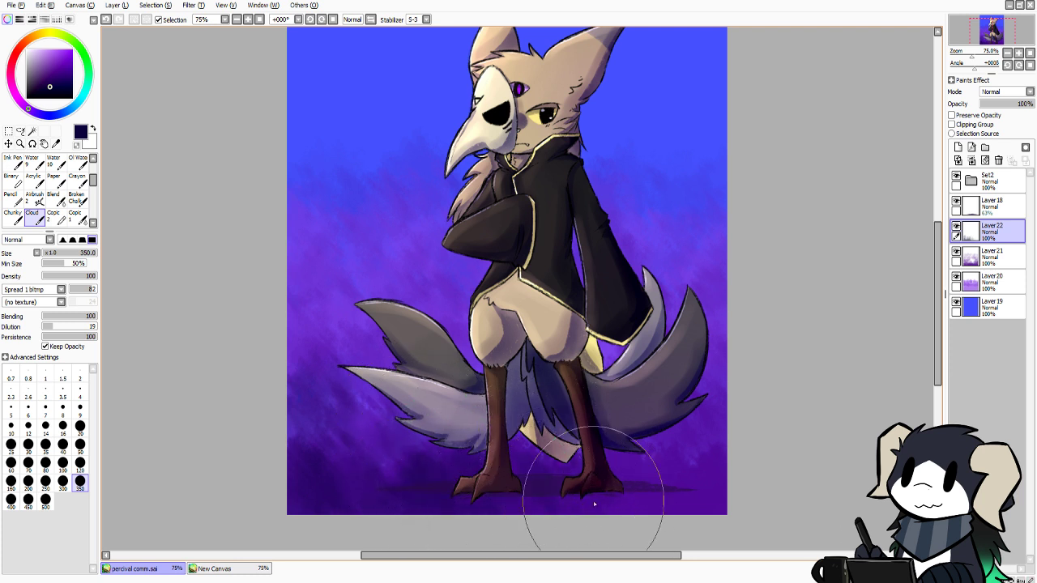
drag(568, 502, 676, 509)
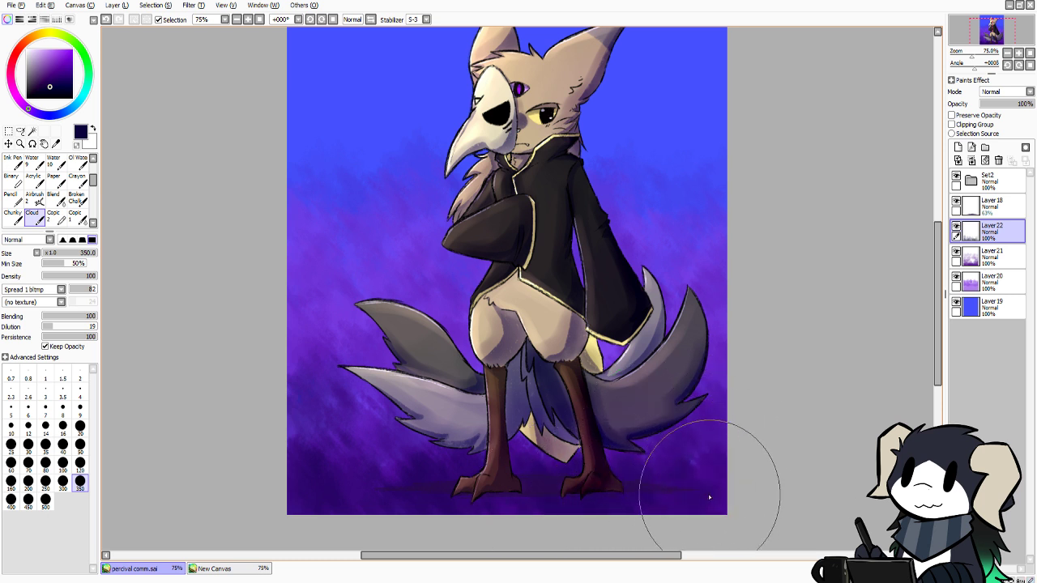
drag(352, 316, 372, 336)
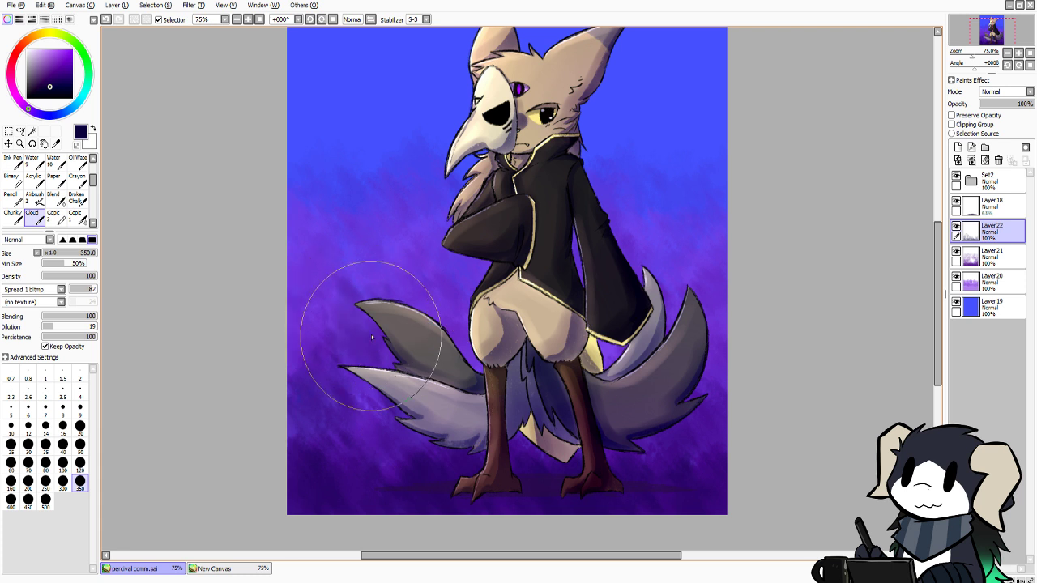
mouse_move(370, 239)
mouse_down()
mouse_move(333, 186)
mouse_move(333, 148)
mouse_move(413, 150)
mouse_move(426, 225)
mouse_up()
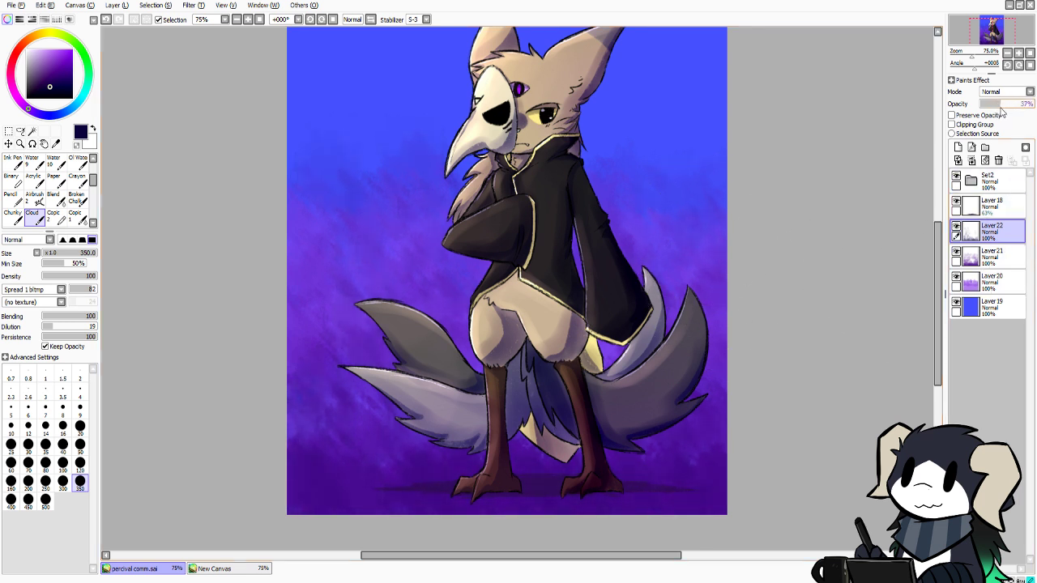
Add a layer directly beneath the ground shadow layer and paint light blue clouds over the upper background with the Cloud brush
drag(939, 319, 939, 296)
click(990, 306)
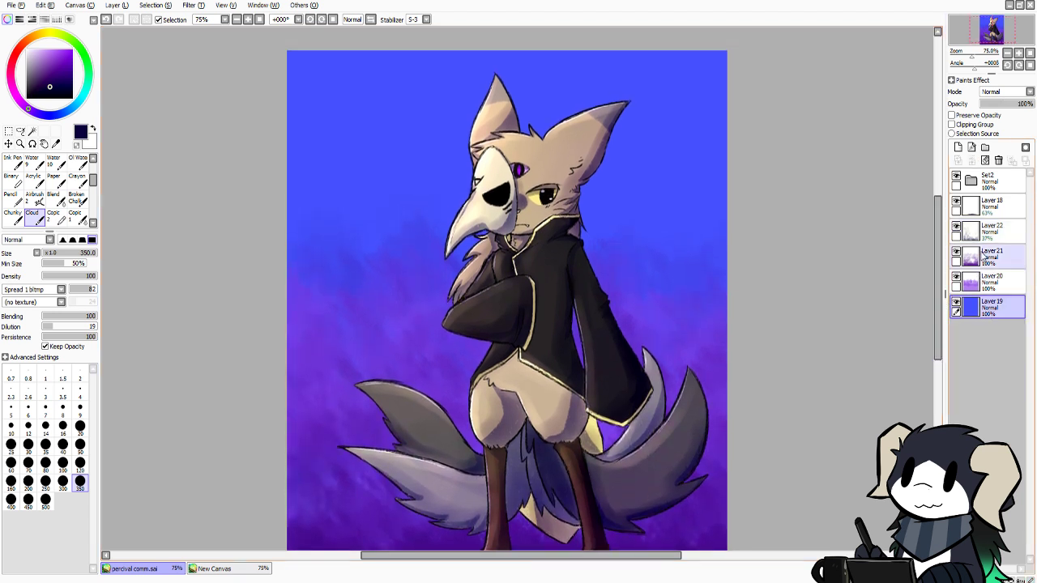
click(986, 217)
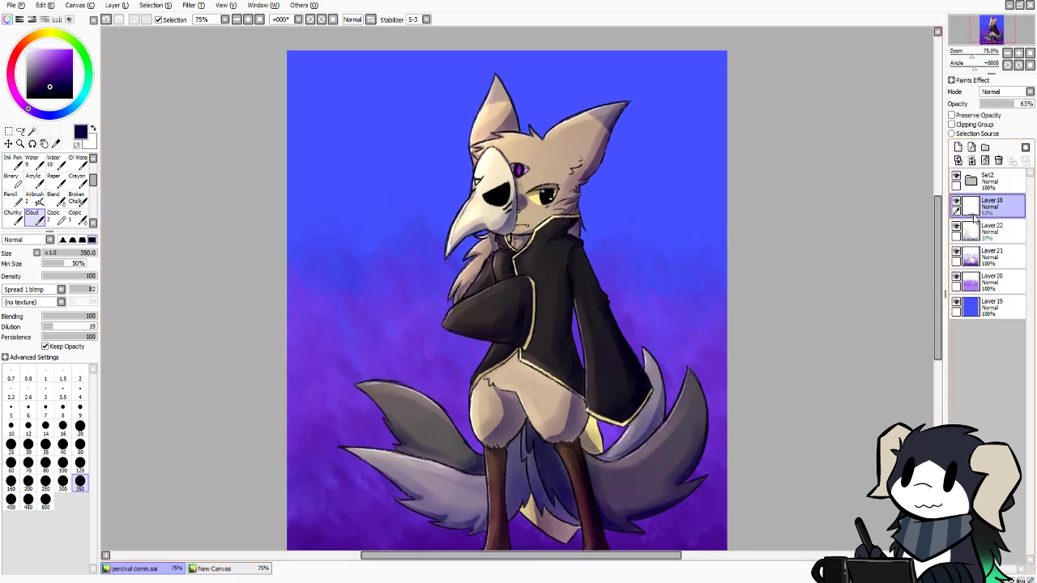
click(958, 147)
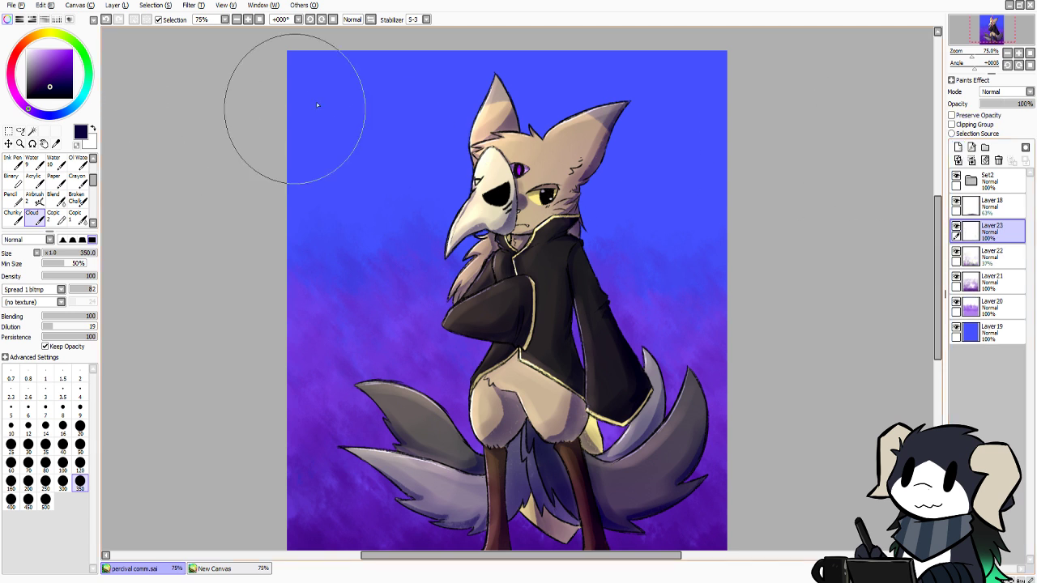
alt+click(359, 130)
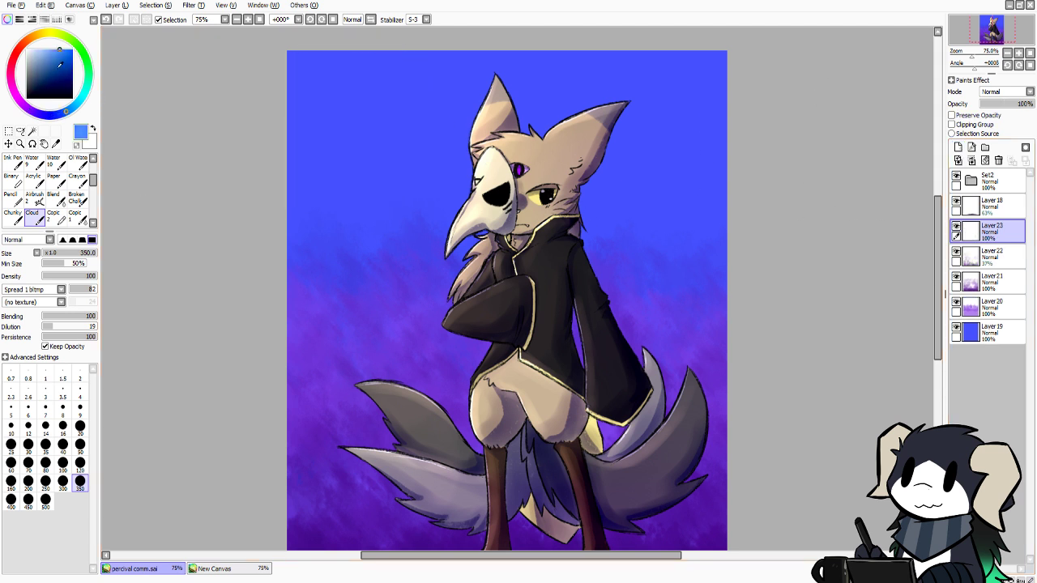
mouse_move(330, 60)
mouse_down()
mouse_move(357, 51)
mouse_move(511, 50)
mouse_move(734, 61)
mouse_move(697, 102)
mouse_move(700, 151)
mouse_move(718, 183)
mouse_move(706, 246)
mouse_move(653, 163)
mouse_move(635, 78)
mouse_up()
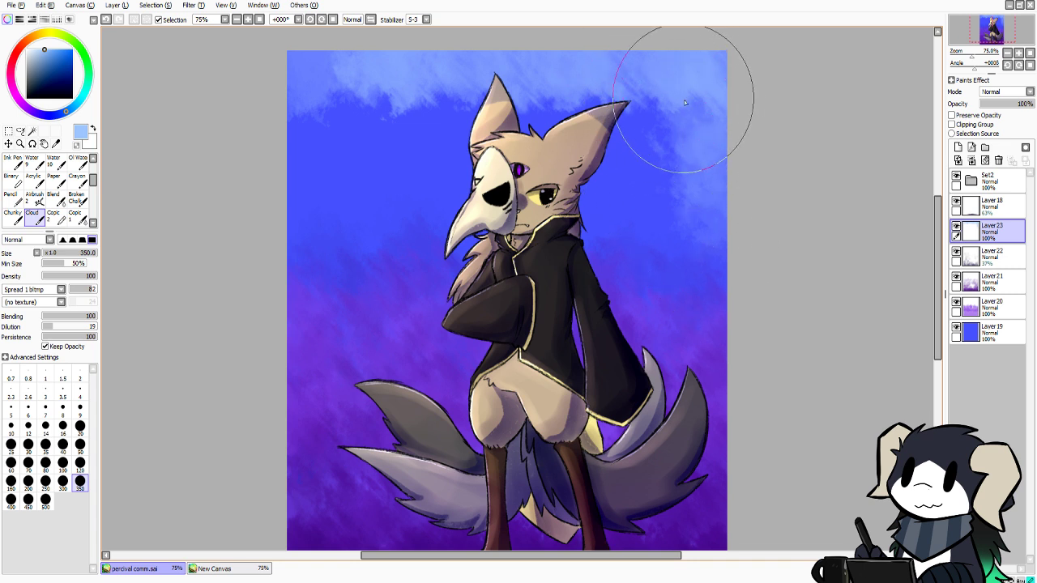
mouse_move(684, 100)
mouse_down()
mouse_move(634, 59)
mouse_move(596, 108)
mouse_up()
mouse_move(520, 102)
mouse_down()
mouse_move(452, 112)
mouse_move(448, 126)
mouse_move(361, 103)
mouse_move(323, 100)
mouse_move(312, 113)
mouse_move(330, 174)
mouse_move(302, 264)
mouse_move(358, 197)
mouse_move(352, 166)
mouse_move(373, 240)
mouse_move(401, 233)
mouse_move(392, 149)
mouse_move(404, 173)
mouse_move(402, 228)
mouse_move(443, 242)
mouse_move(467, 217)
mouse_move(442, 167)
mouse_move(458, 175)
mouse_move(467, 227)
mouse_up()
mouse_move(599, 183)
mouse_down()
mouse_move(488, 150)
mouse_move(662, 158)
mouse_move(673, 166)
mouse_move(584, 194)
mouse_move(614, 213)
mouse_move(622, 233)
mouse_move(648, 231)
mouse_move(647, 215)
mouse_move(678, 260)
mouse_move(717, 279)
mouse_move(659, 294)
mouse_move(669, 295)
mouse_move(587, 294)
mouse_move(414, 262)
mouse_move(353, 274)
mouse_move(683, 265)
mouse_move(640, 267)
mouse_move(647, 274)
mouse_move(695, 225)
mouse_move(717, 238)
mouse_move(685, 302)
mouse_up()
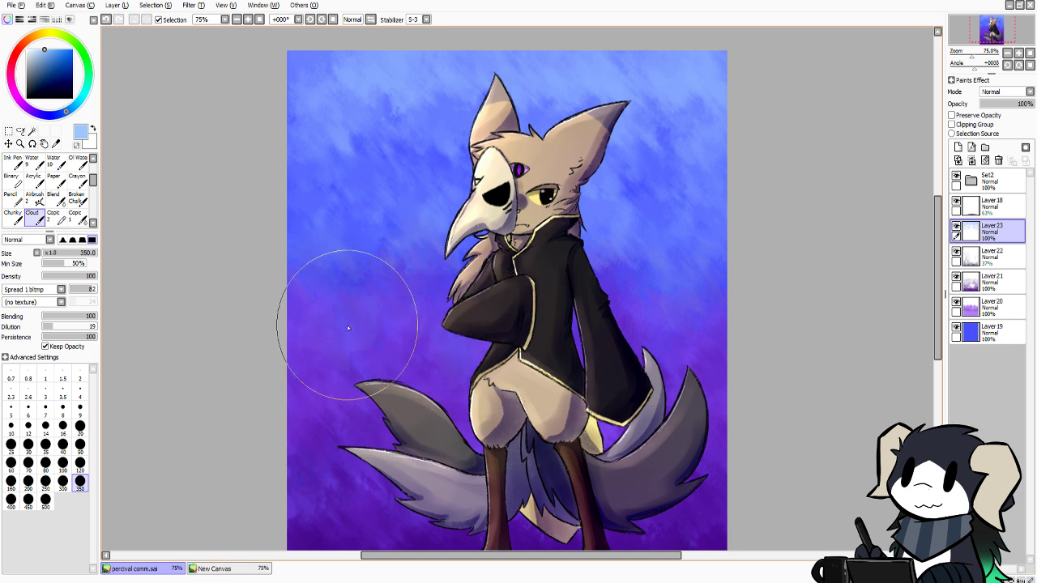
drag(347, 325, 312, 327)
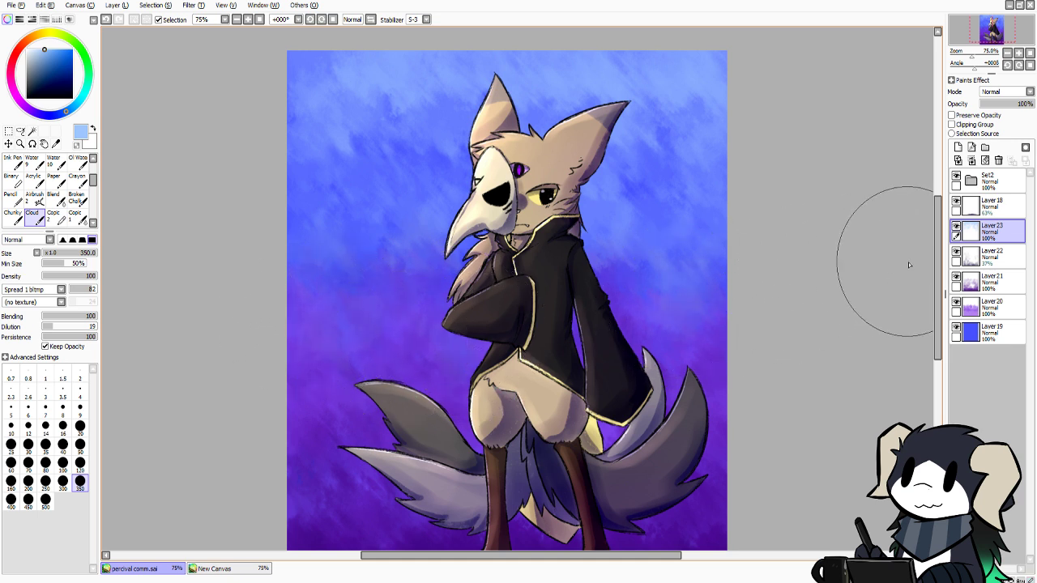
Add a Luminosity layer above the light blue one and brush pale blue-white highlights over the upper background around the head
scroll(927, 297, down, 3)
scroll(927, 293, up, 2)
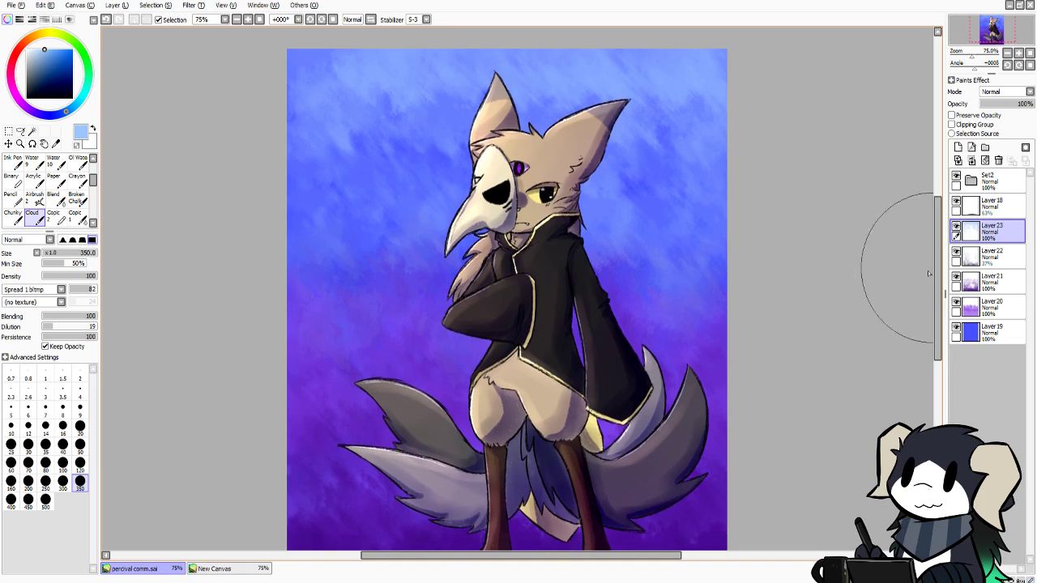
click(958, 147)
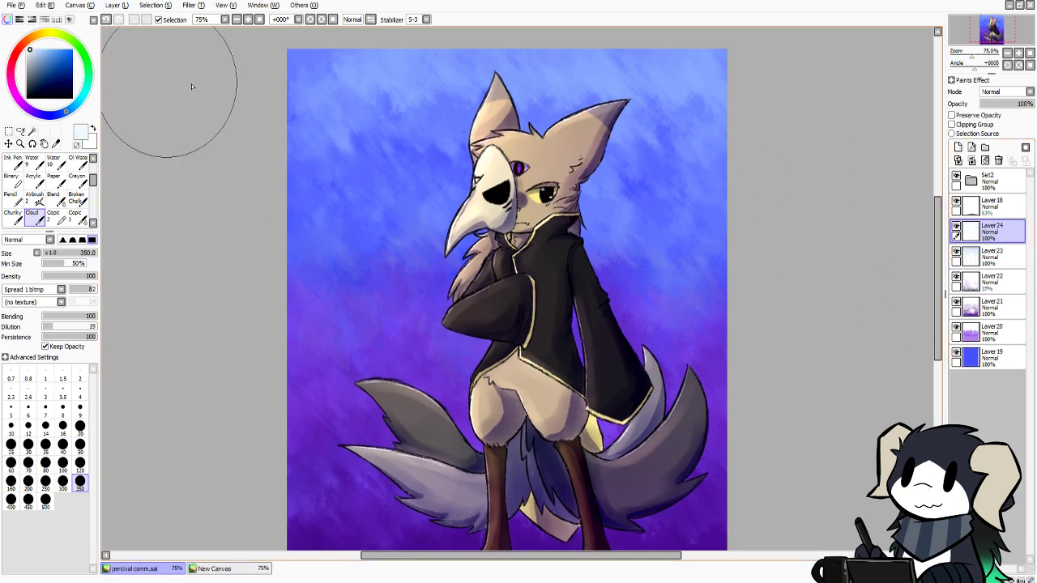
drag(284, 81, 305, 60)
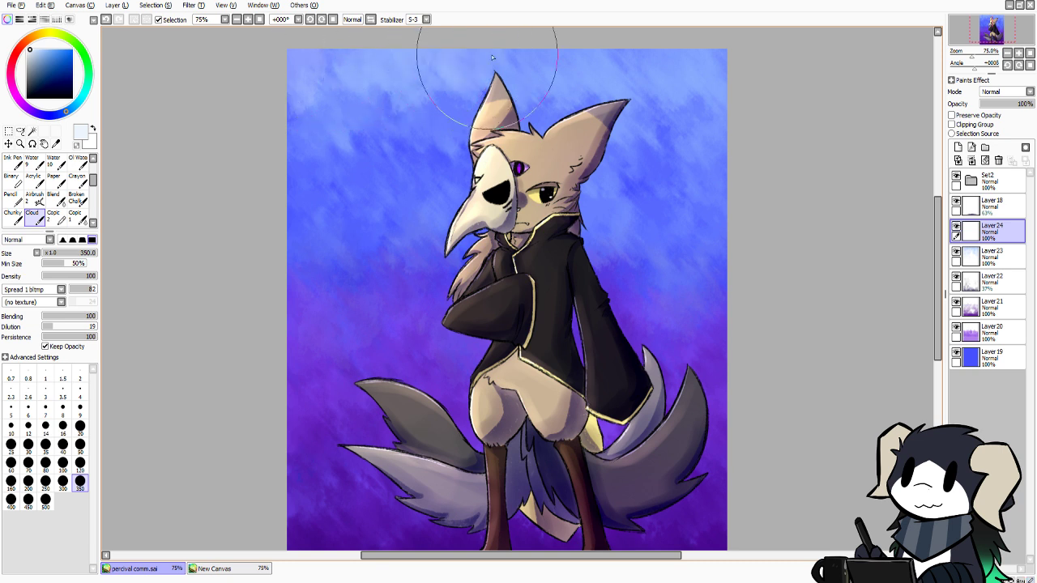
drag(554, 52, 689, 55)
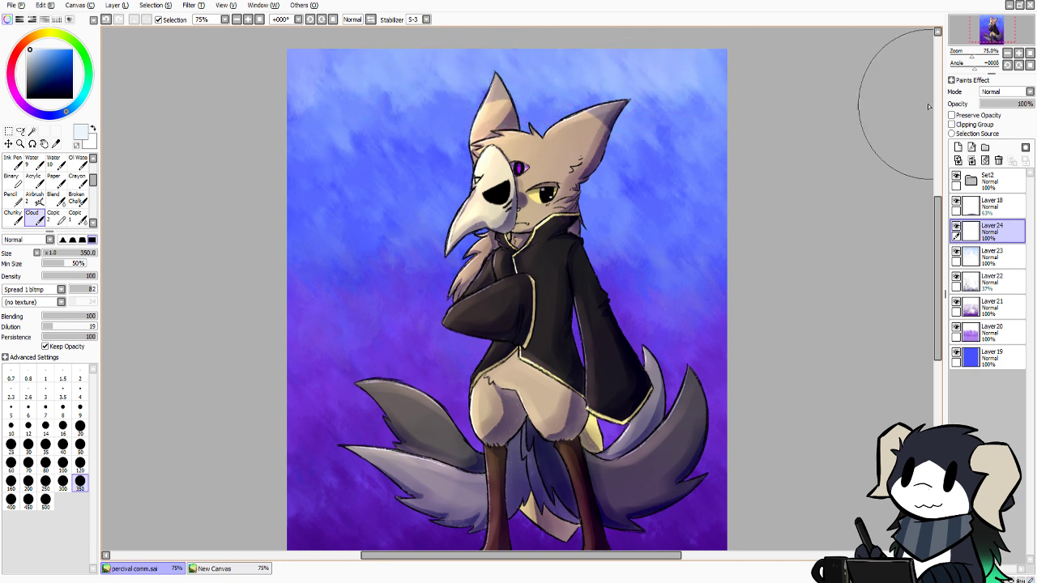
click(1002, 143)
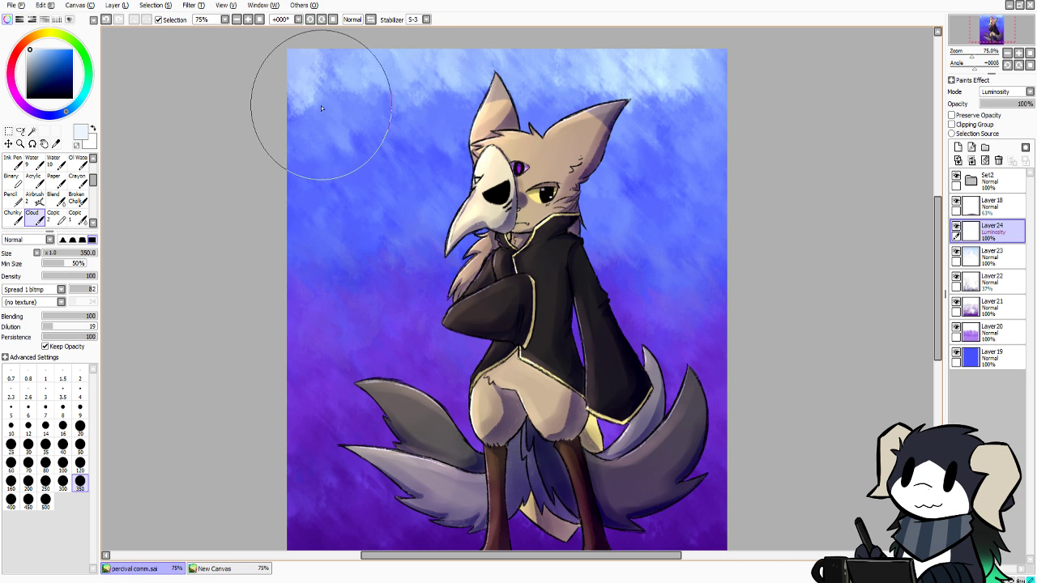
drag(604, 97, 716, 73)
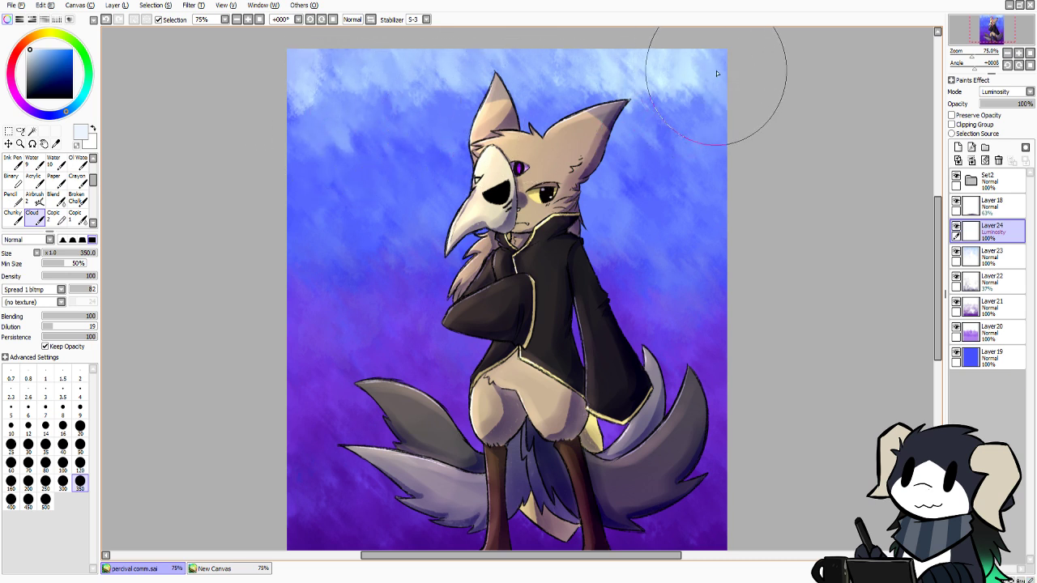
mouse_move(685, 122)
mouse_down()
mouse_move(695, 105)
mouse_move(613, 57)
mouse_move(498, 58)
mouse_move(388, 169)
mouse_move(321, 180)
mouse_move(324, 203)
mouse_move(390, 176)
mouse_up()
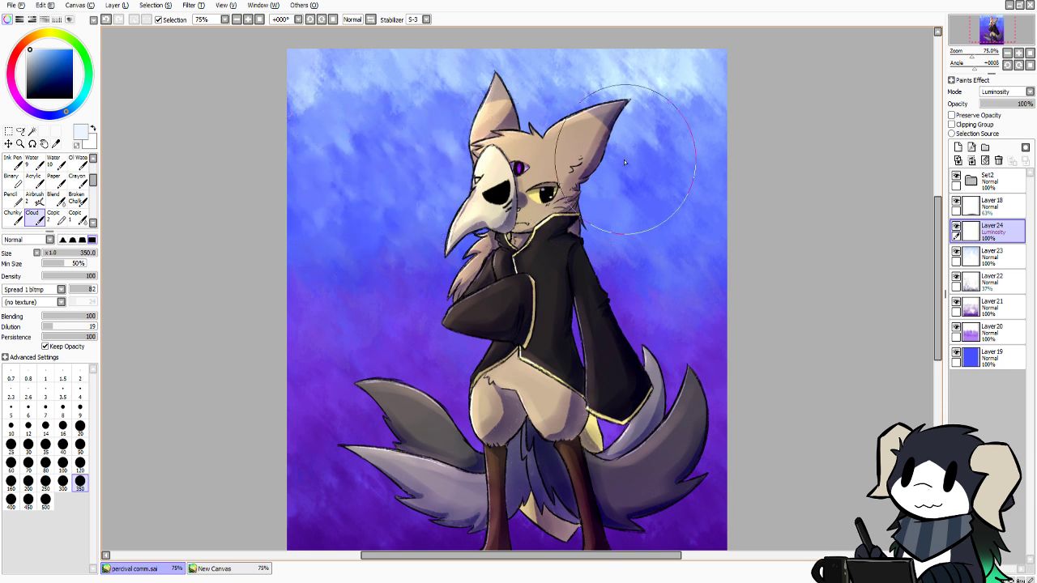
drag(421, 223, 319, 209)
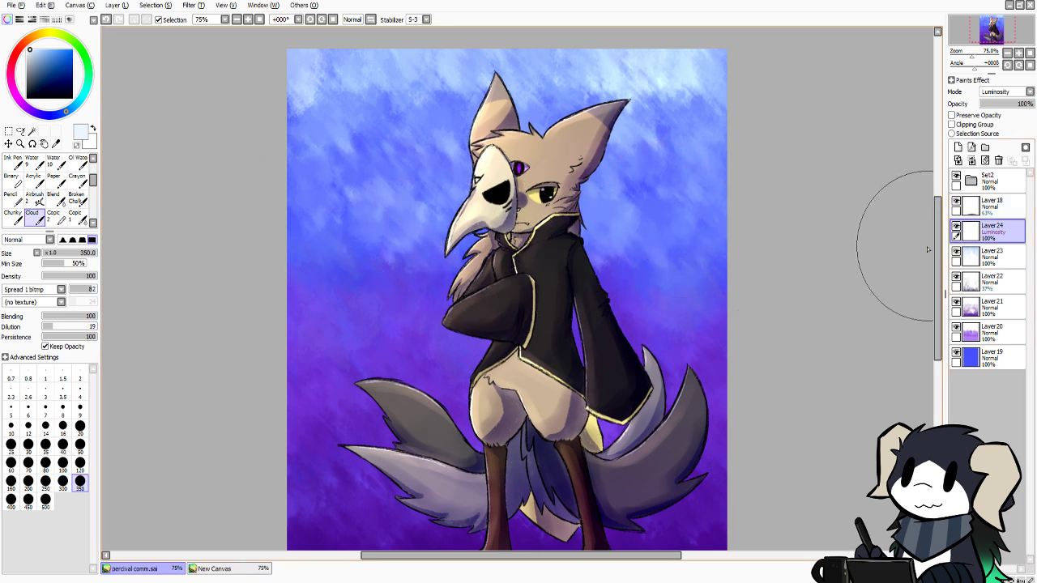
Add a Normal layer above the Luminosity one and paint saturated blue and azure patches across the middle of the background
drag(939, 246, 939, 228)
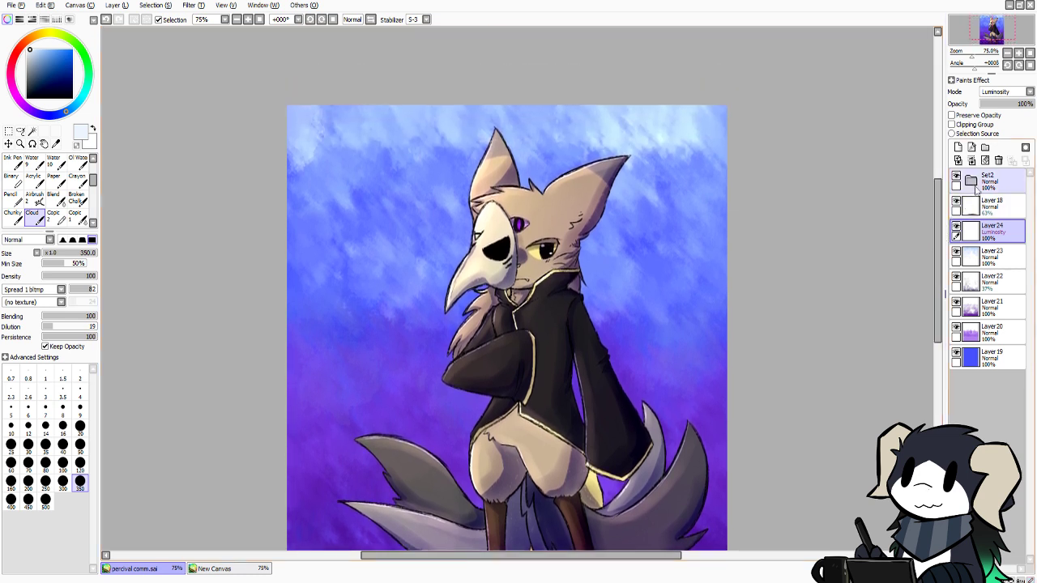
click(958, 146)
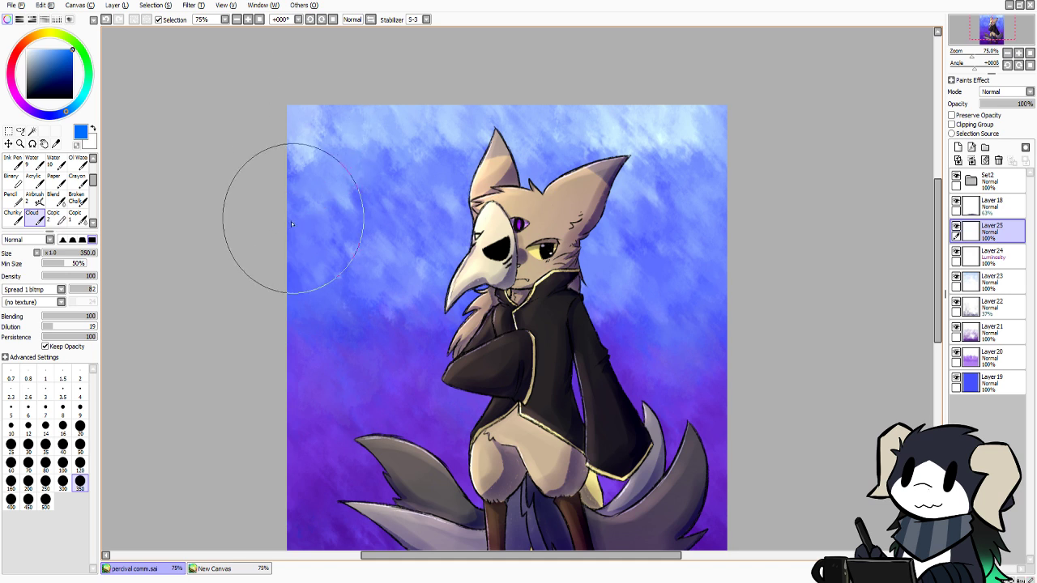
drag(286, 324, 412, 333)
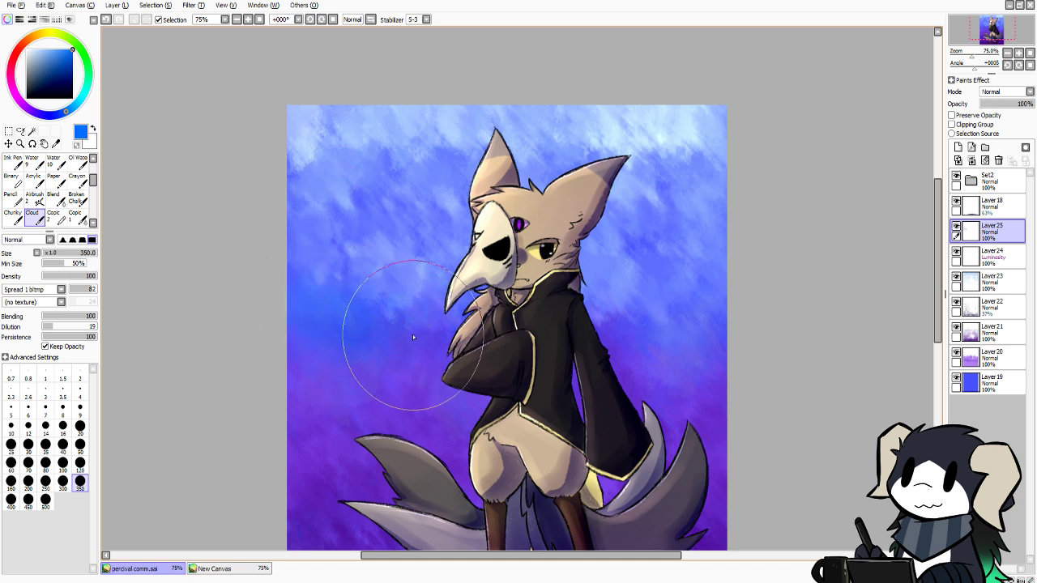
click(79, 106)
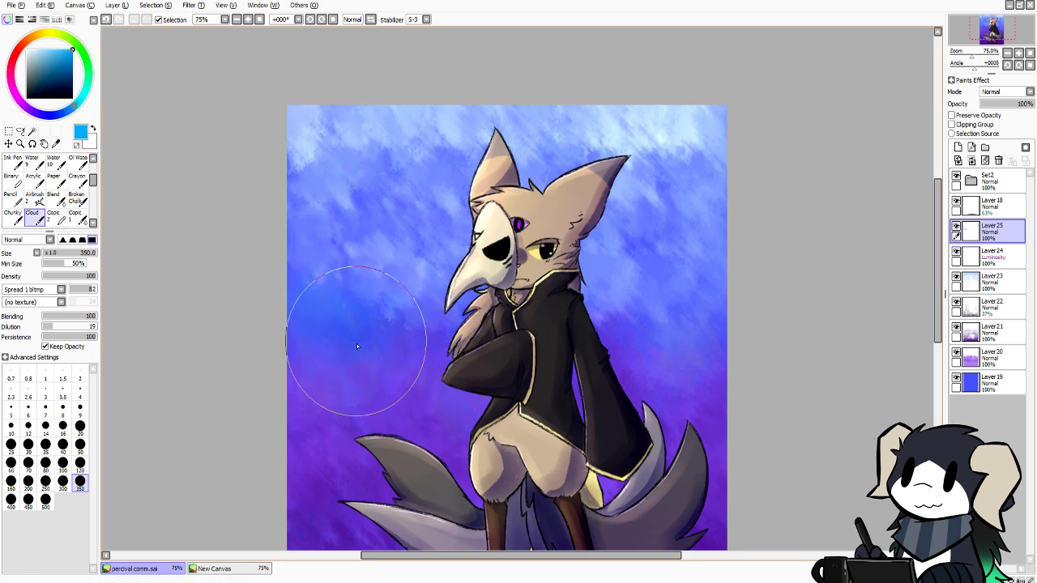
mouse_move(277, 314)
mouse_down()
mouse_move(424, 333)
mouse_move(302, 324)
mouse_up()
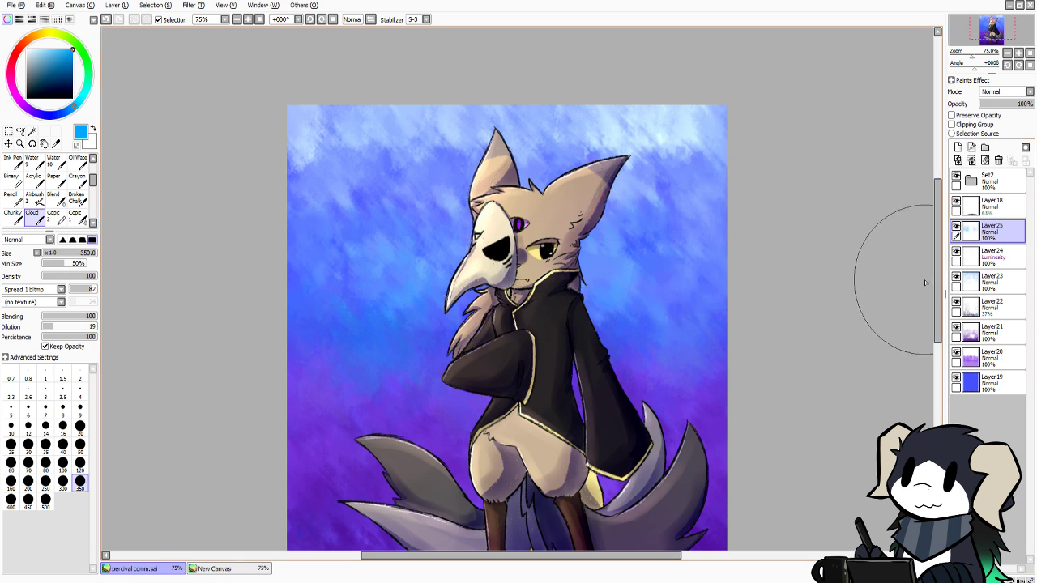
Move the azure patches layer down beneath the light blue cloud layer
drag(939, 293, 939, 296)
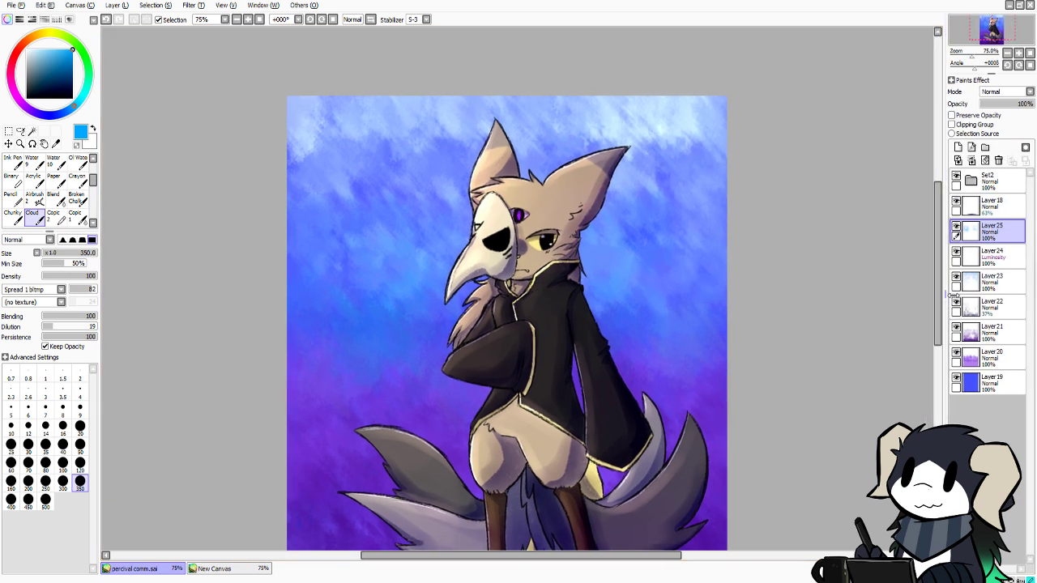
scroll(940, 296, down, 3)
drag(995, 234, 999, 295)
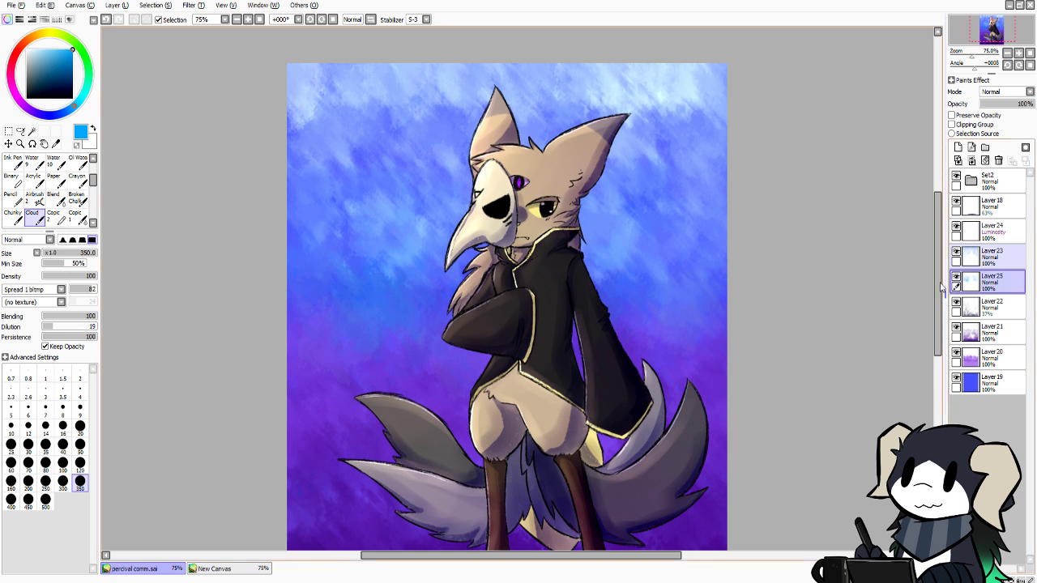
Add a new layer and place it directly beneath the ground shadow layer
drag(938, 290, 938, 302)
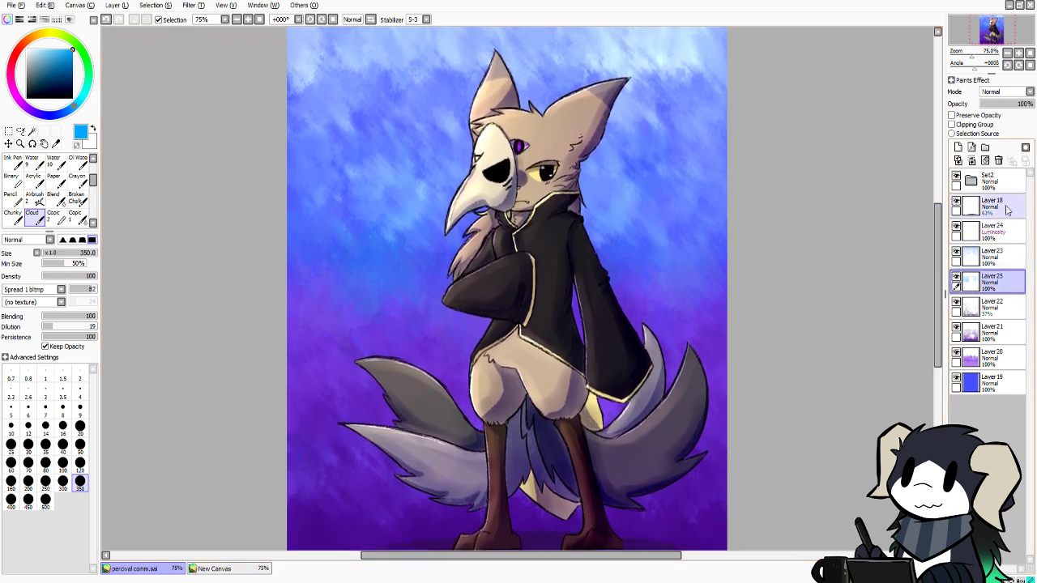
click(1007, 211)
click(958, 146)
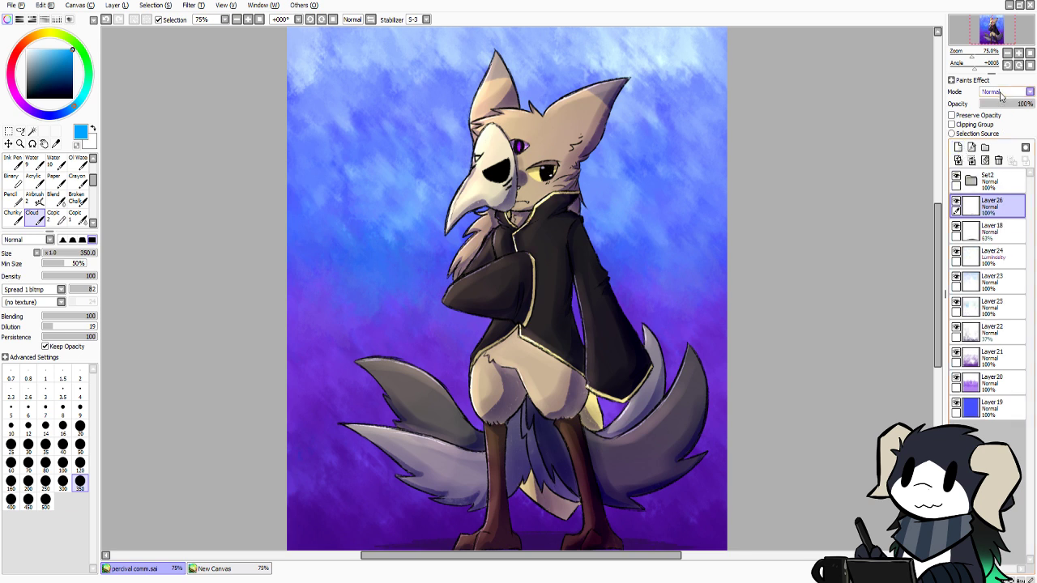
drag(984, 200, 985, 248)
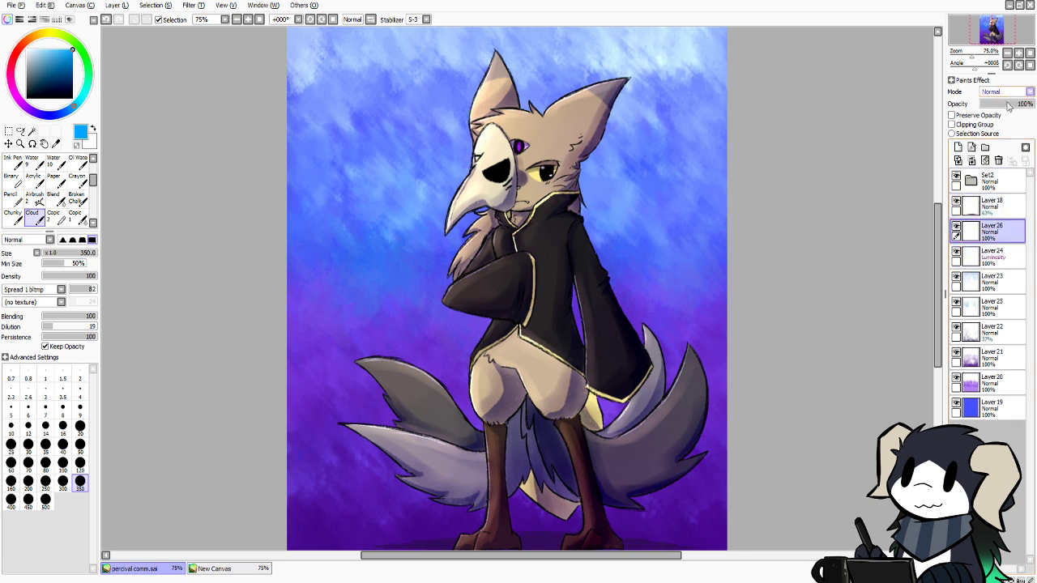
Set the new layer to Screen, paint it solid cyan with the Pen at size 500, and lower its opacity to 15%
click(1000, 119)
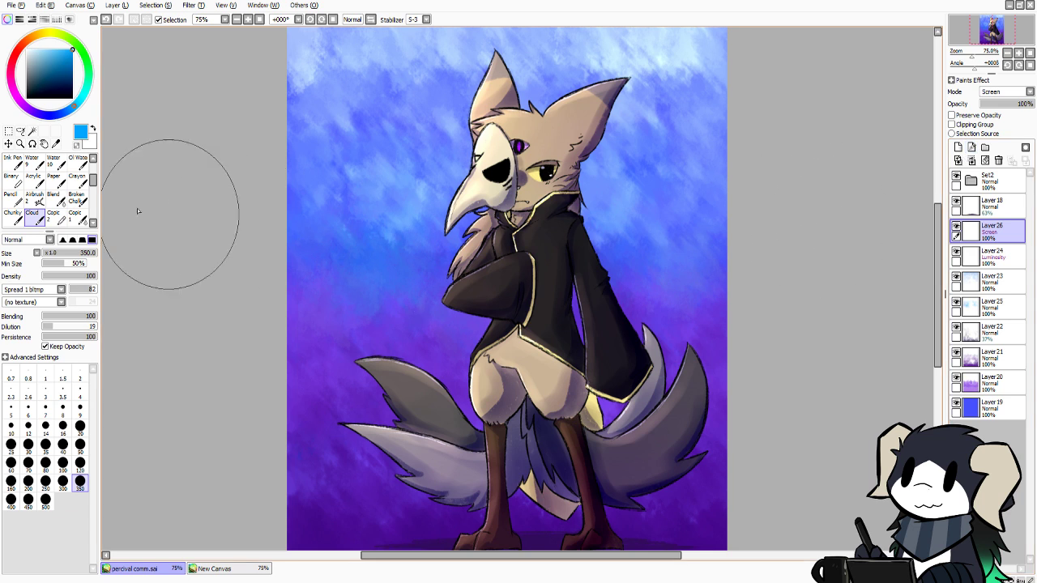
click(19, 144)
click(247, 209)
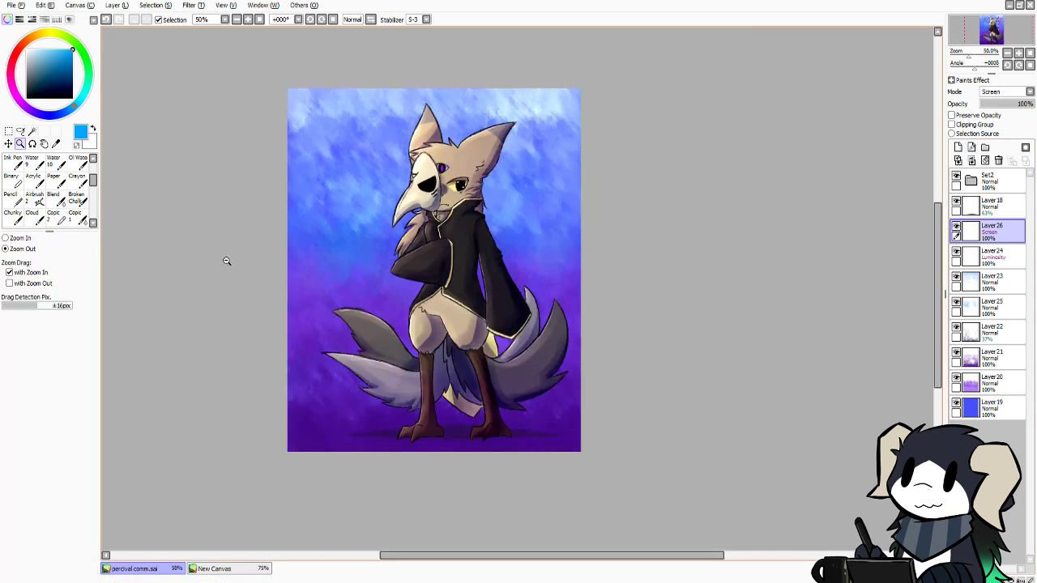
scroll(925, 288, up, 1)
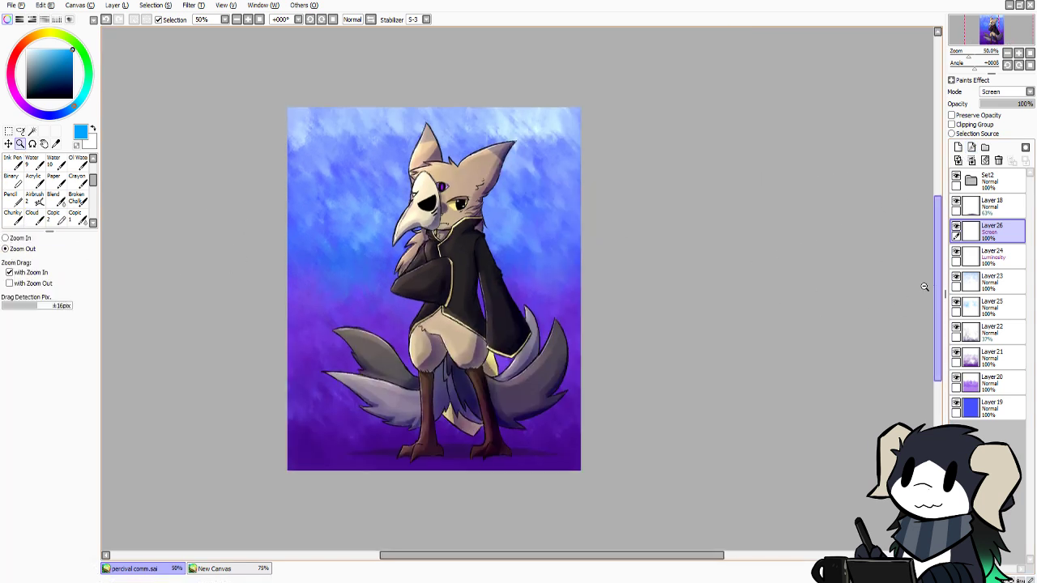
click(11, 162)
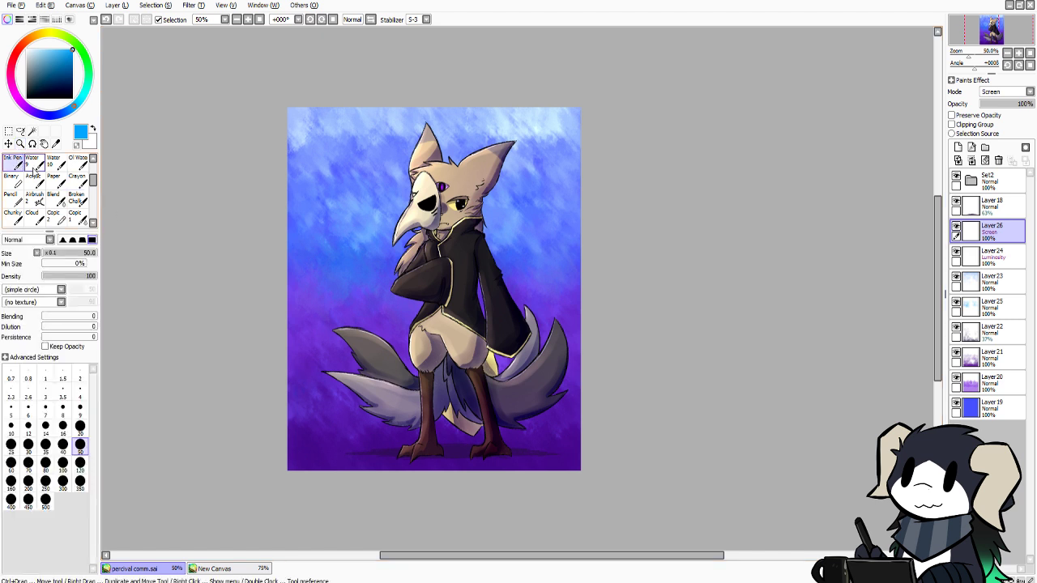
scroll(7, 165, up, 3)
click(10, 163)
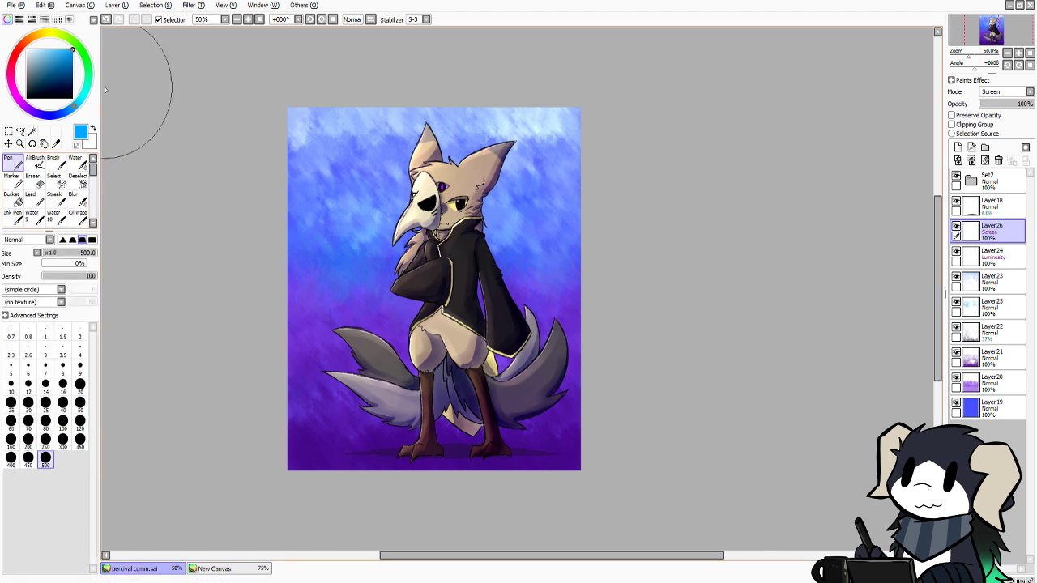
mouse_move(228, 144)
mouse_down()
mouse_move(218, 254)
mouse_move(562, 81)
mouse_move(246, 400)
mouse_move(407, 550)
mouse_move(637, 371)
mouse_move(701, 219)
mouse_up()
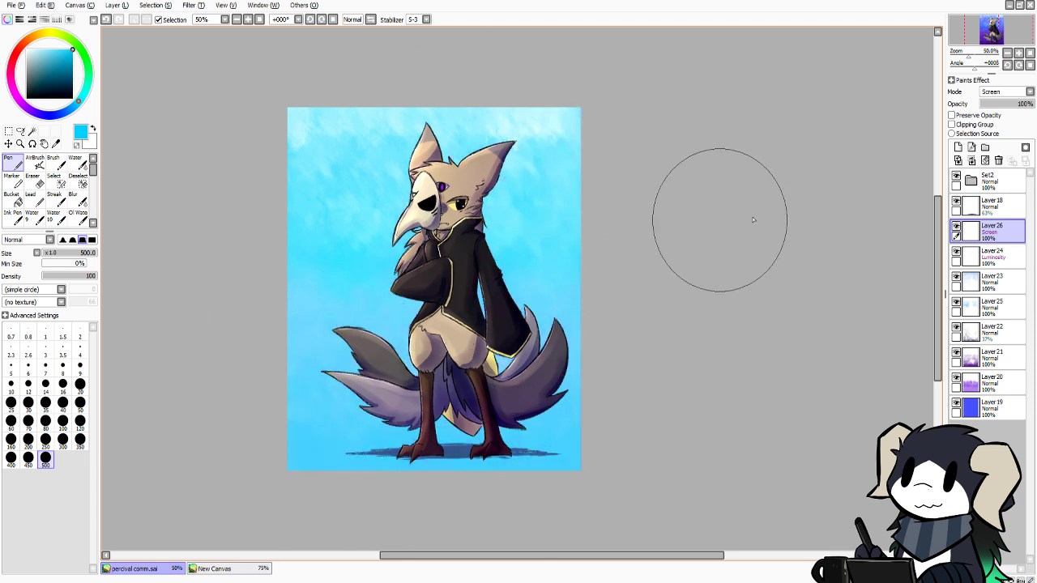
click(983, 105)
mouse_move(982, 105)
mouse_down()
mouse_move(997, 112)
mouse_move(990, 107)
mouse_up()
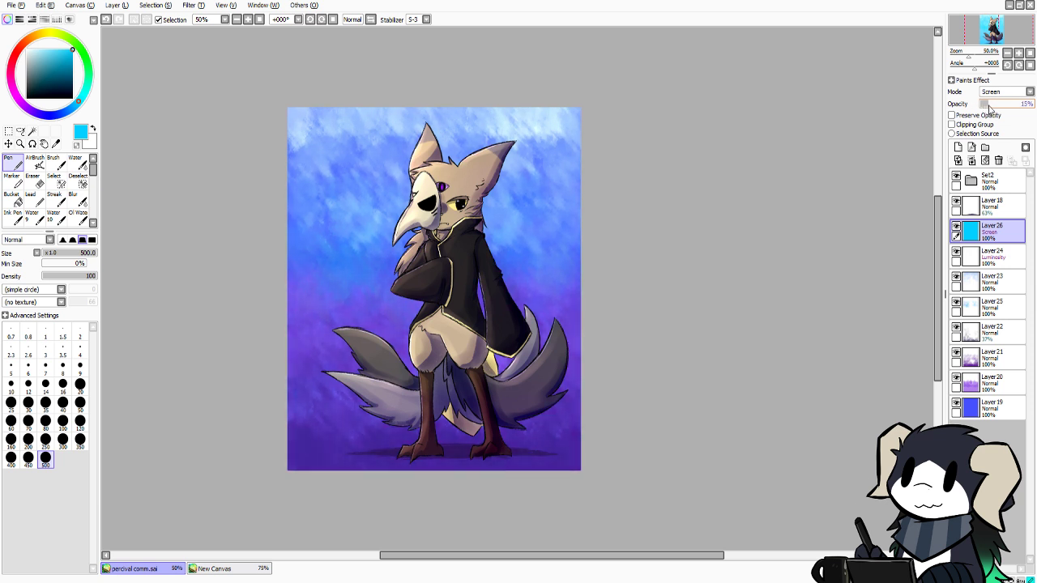
Repaint the cyan Screen layer in deep blue and set its opacity to 40%
drag(62, 52, 58, 61)
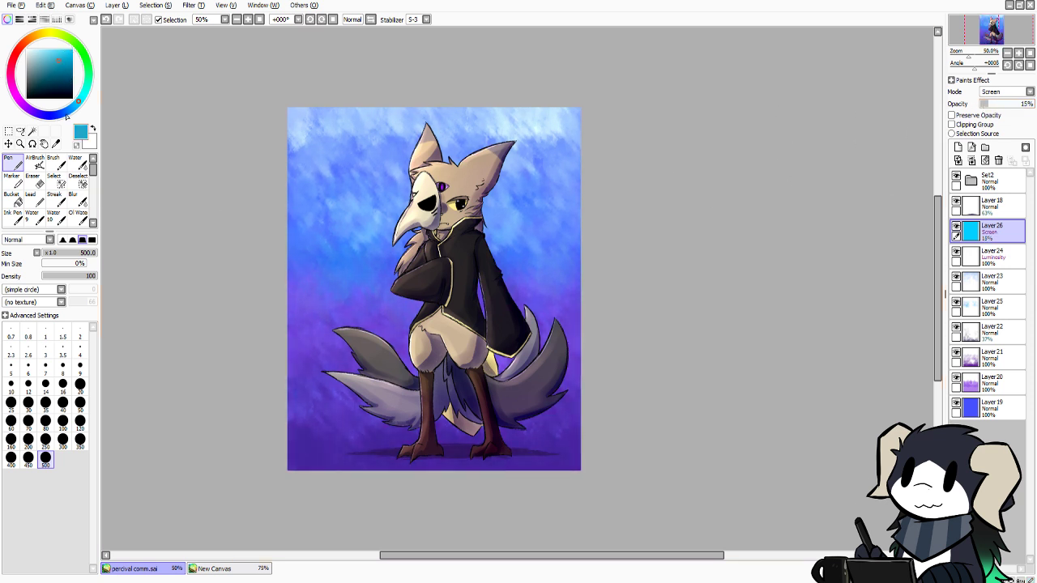
drag(67, 112, 49, 115)
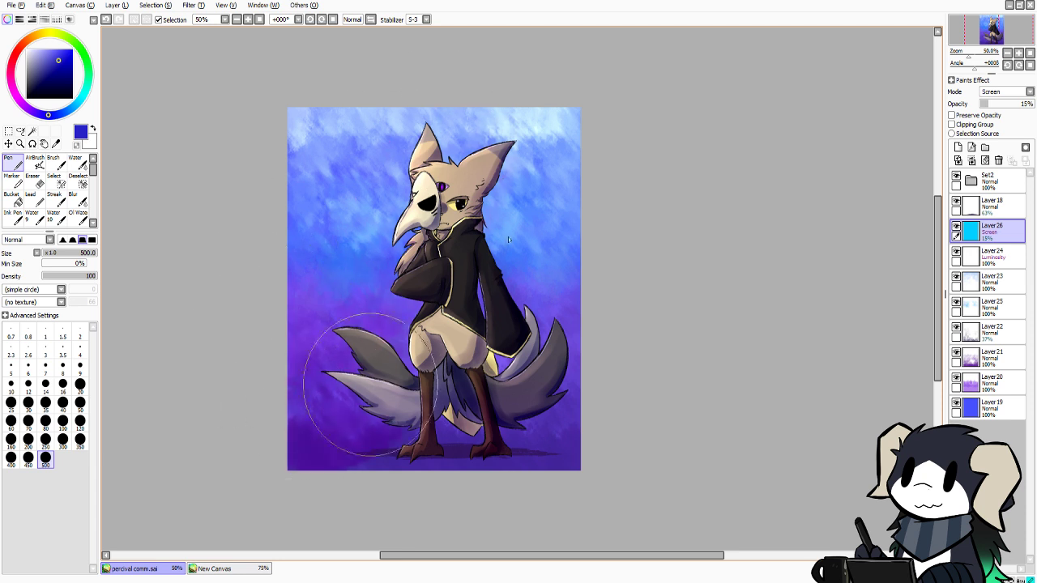
mouse_move(576, 413)
mouse_down()
mouse_move(612, 137)
mouse_move(392, 162)
mouse_move(601, 87)
mouse_up()
mouse_move(983, 104)
mouse_down()
mouse_move(1026, 114)
mouse_move(969, 108)
mouse_move(1001, 116)
mouse_up()
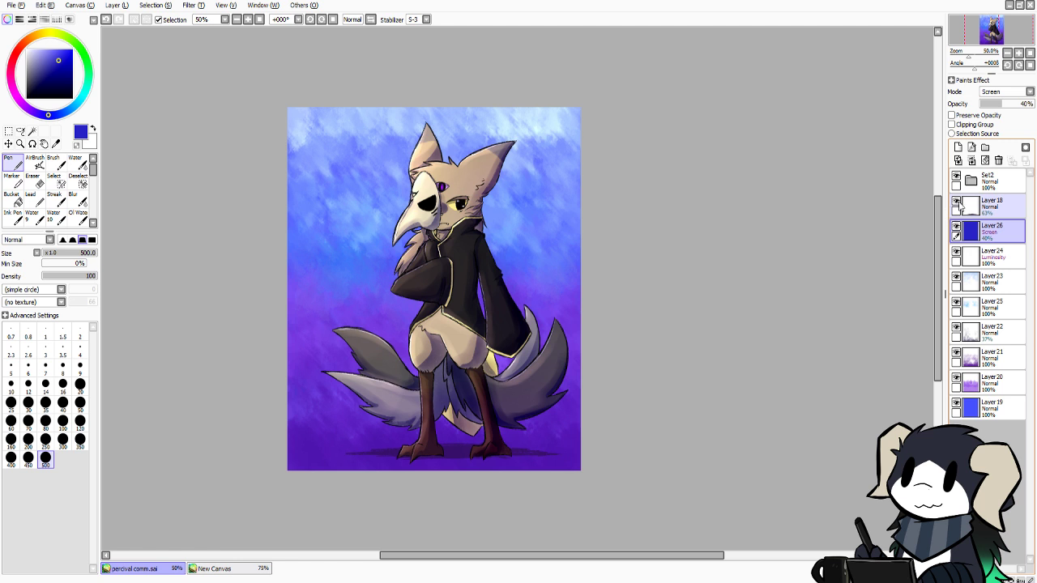
Add a Luminosity layer above the blue Screen layer and brush a light blue glow over the upper-left background with the Water brush at size 350
click(959, 146)
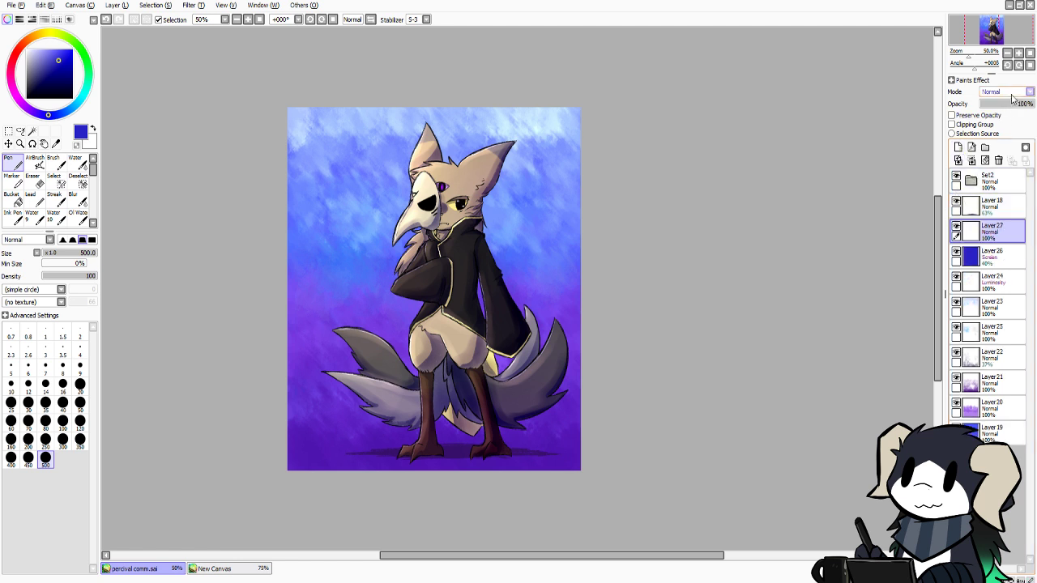
click(997, 138)
click(78, 163)
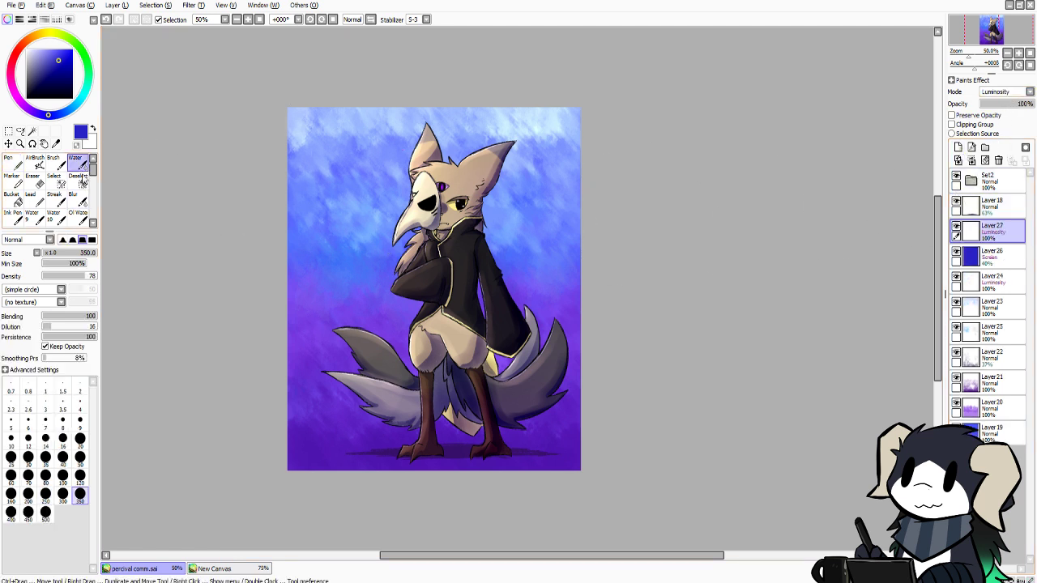
click(85, 498)
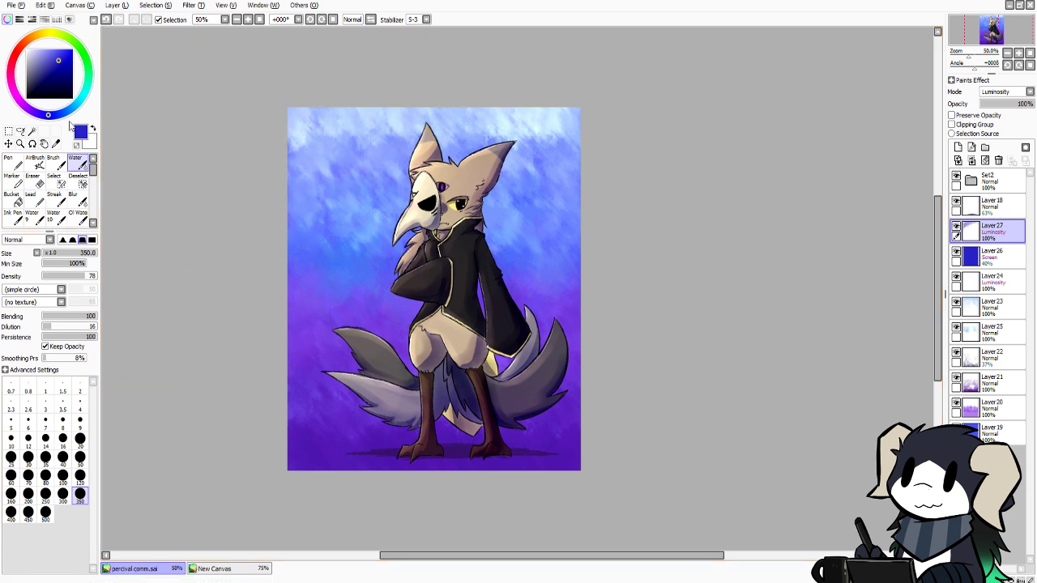
click(65, 112)
click(50, 50)
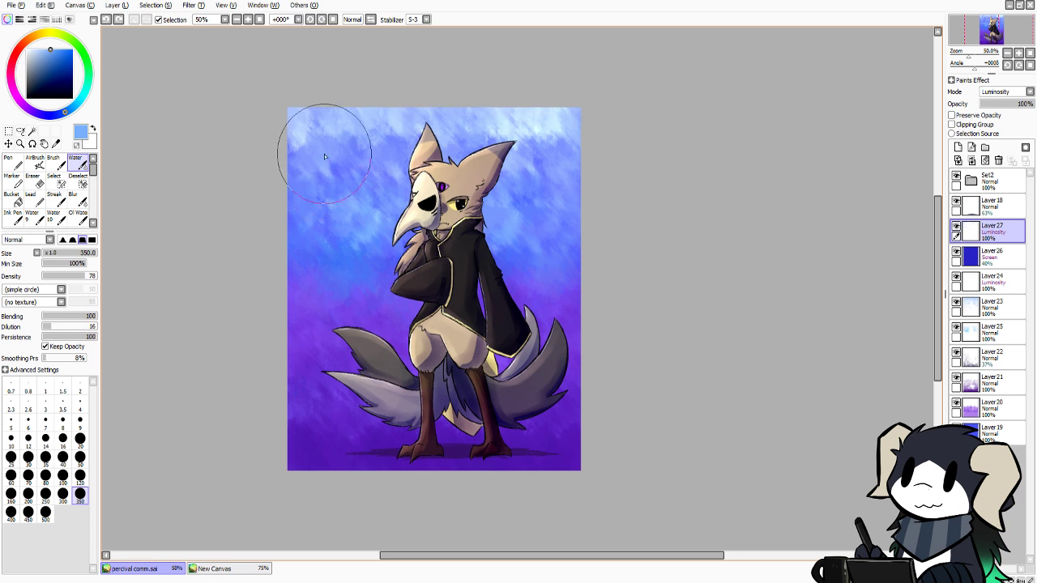
mouse_move(324, 157)
mouse_down()
mouse_move(234, 155)
mouse_move(375, 108)
mouse_move(444, 99)
mouse_move(225, 260)
mouse_move(451, 133)
mouse_move(542, 127)
mouse_move(244, 313)
mouse_up()
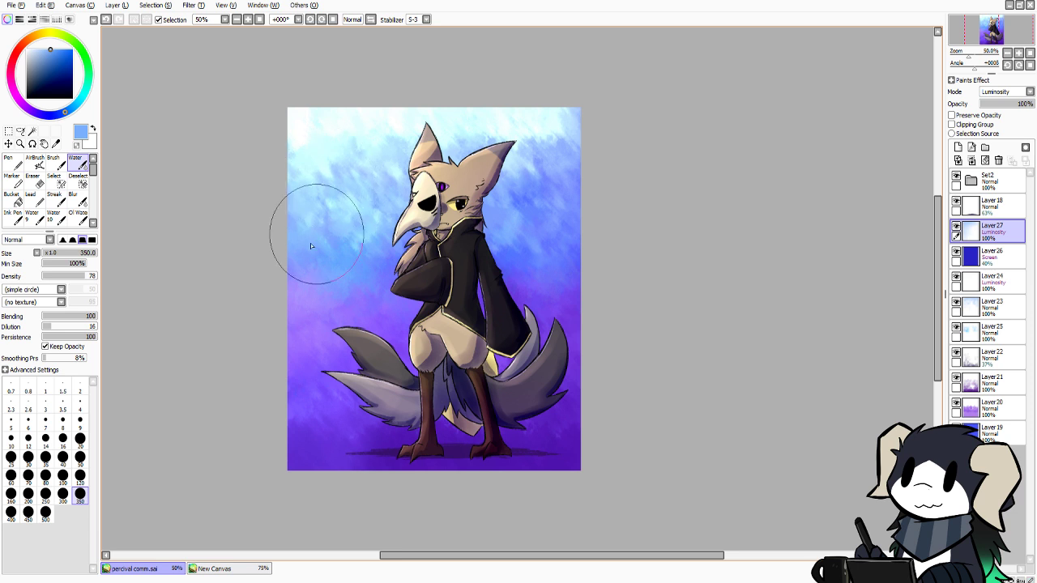
Dab small pale-blue light specks over the glowing background beside the figure with the Water brush at sizes 20 and 8
click(81, 440)
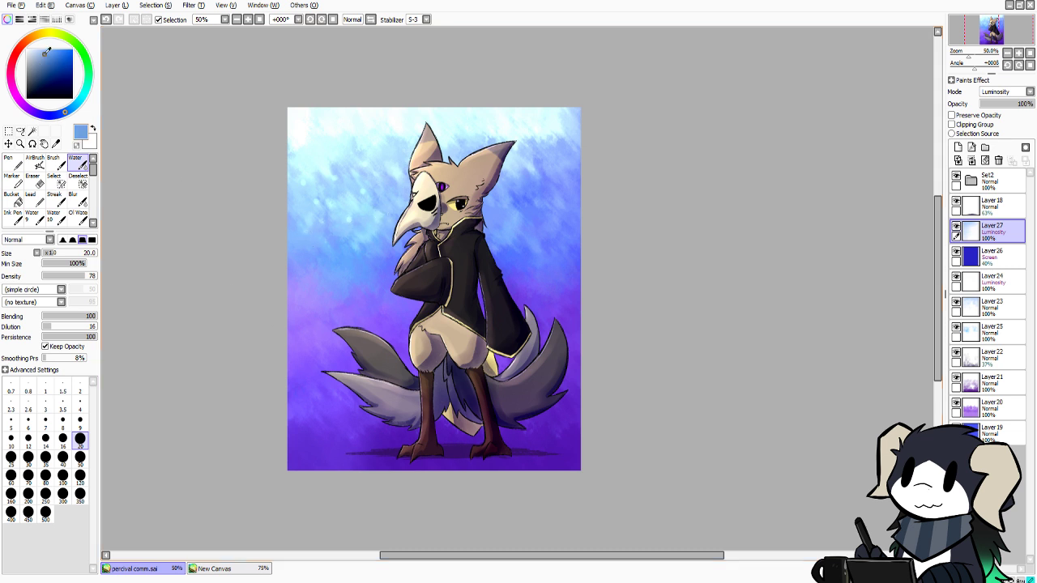
click(63, 421)
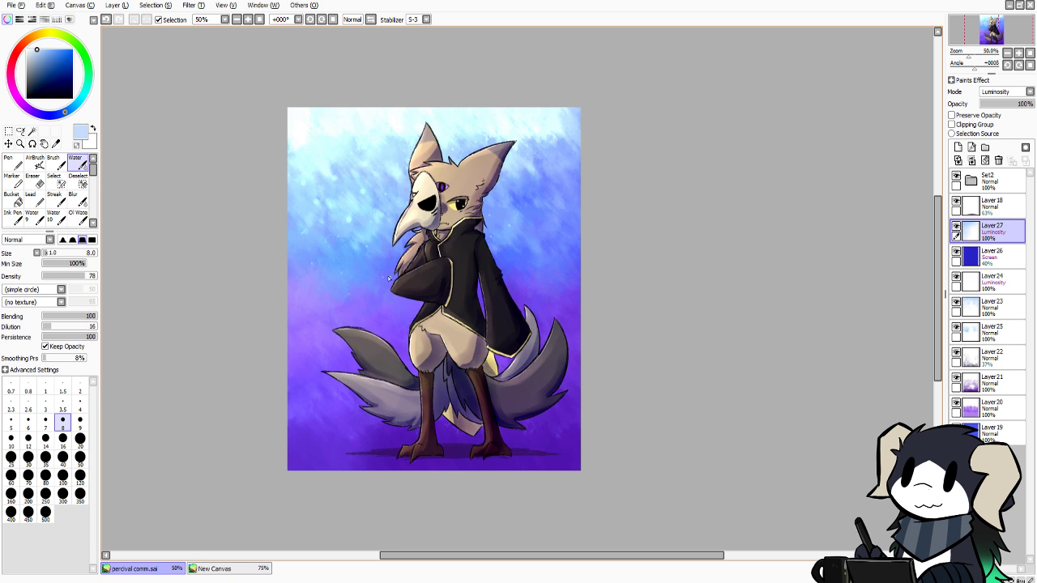
key(bracketright)
key(bracketright)
key(bracketright)
key(bracketright)
key(bracketright)
key(bracketright)
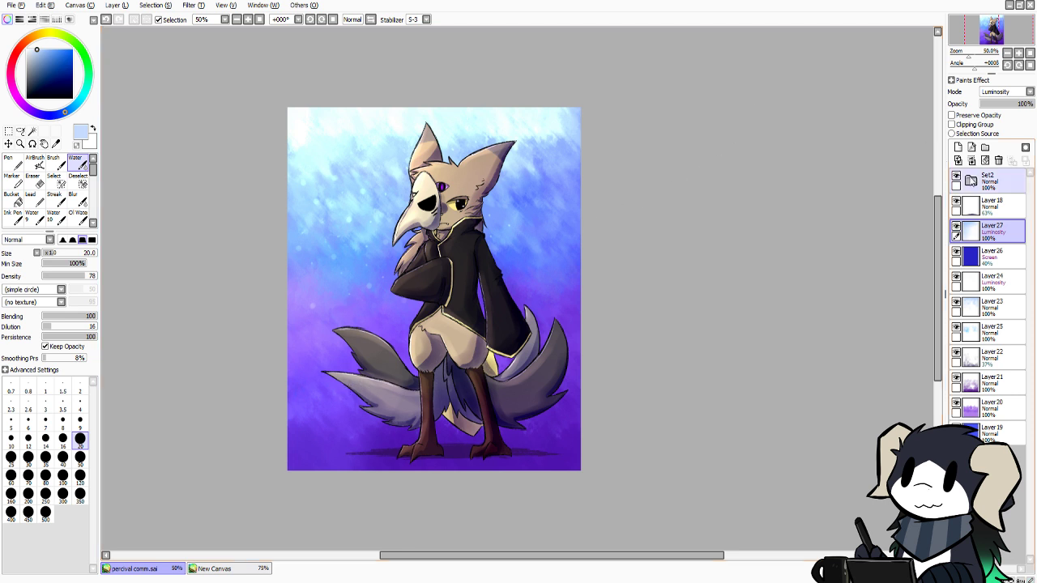
Brush vivid purple over the lower-right background on a new Multiply layer at size 350, and change that layer to Screen at 13% opacity
click(959, 146)
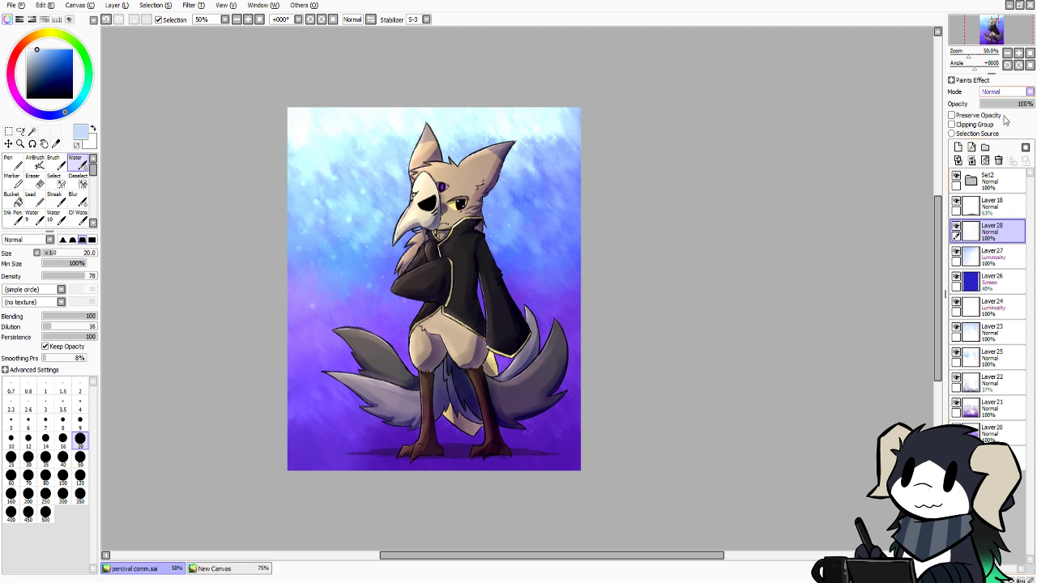
click(995, 117)
drag(37, 111, 20, 101)
drag(59, 61, 75, 33)
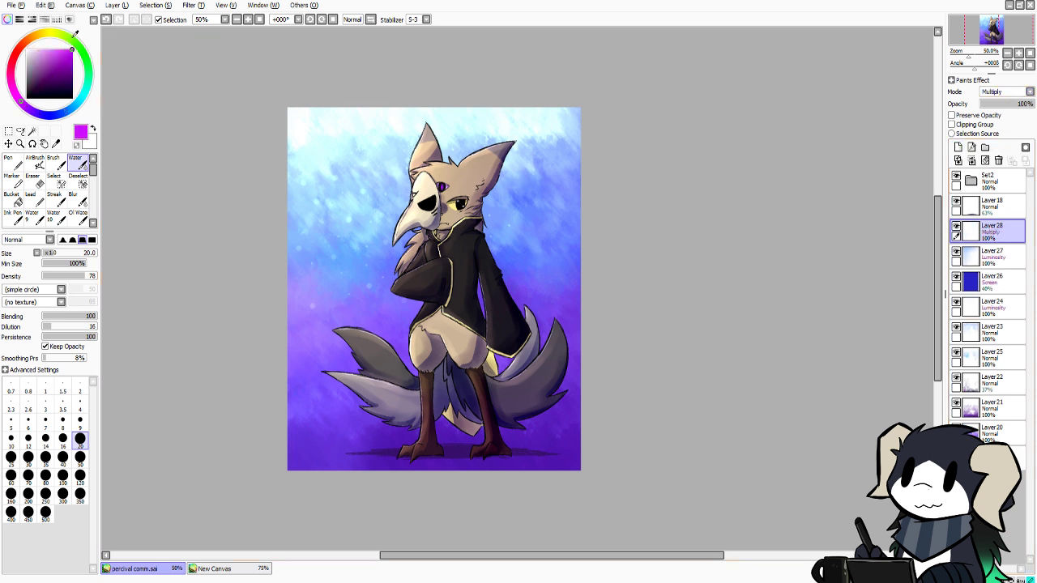
click(81, 498)
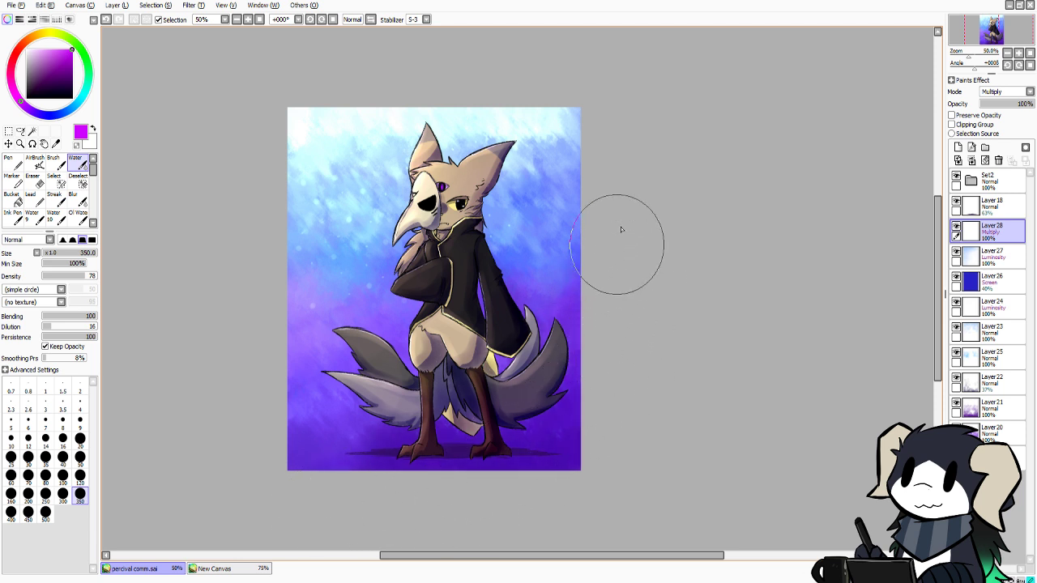
mouse_move(581, 283)
mouse_down()
mouse_move(593, 181)
mouse_move(547, 378)
mouse_up()
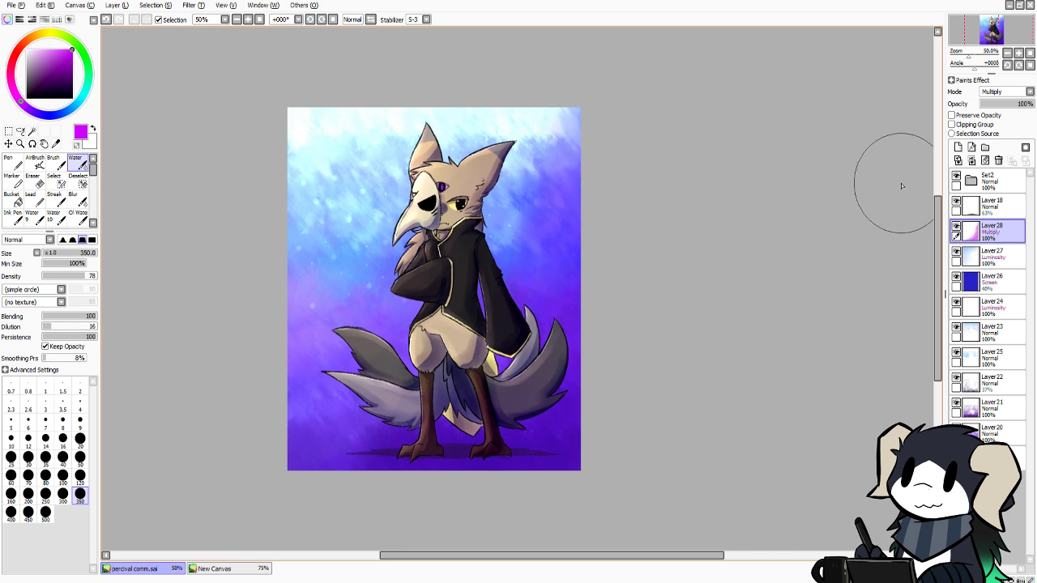
click(1000, 126)
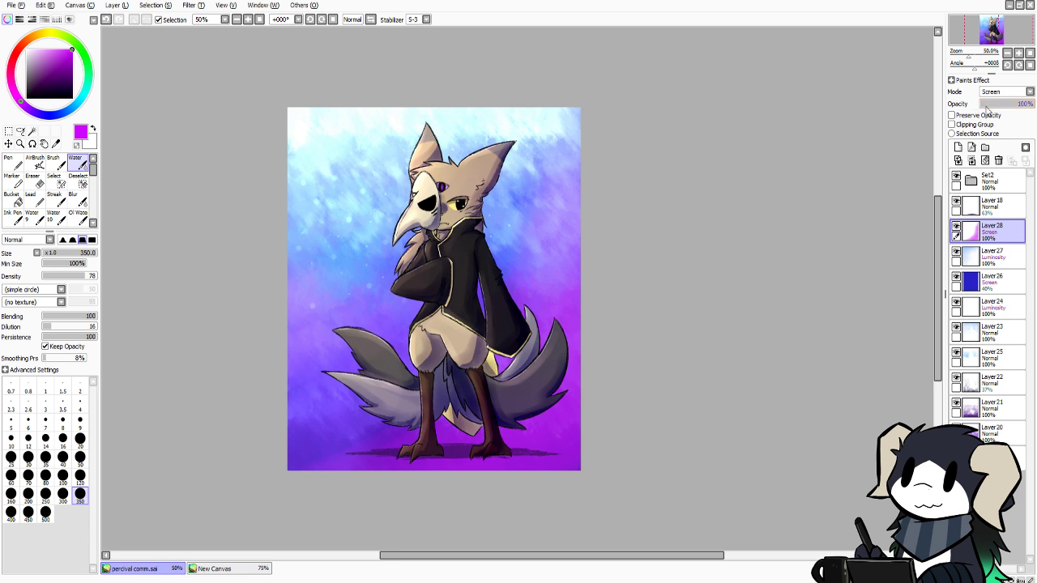
drag(987, 111, 986, 111)
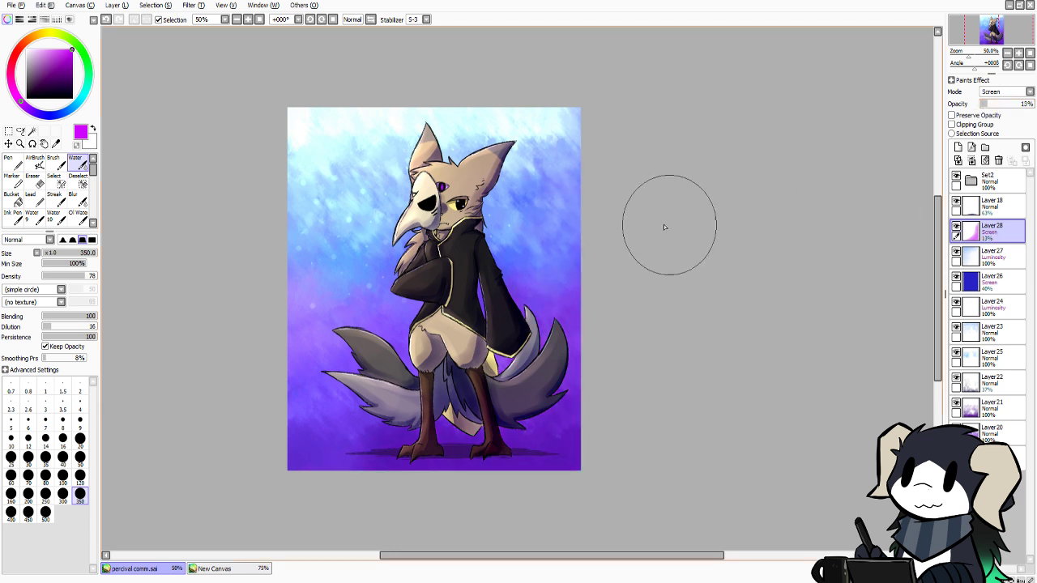
Add a Screen layer above the figure's folder, cover the figure in saturated blue with the Pen at size 500, and clip it to the folder
click(997, 185)
click(959, 146)
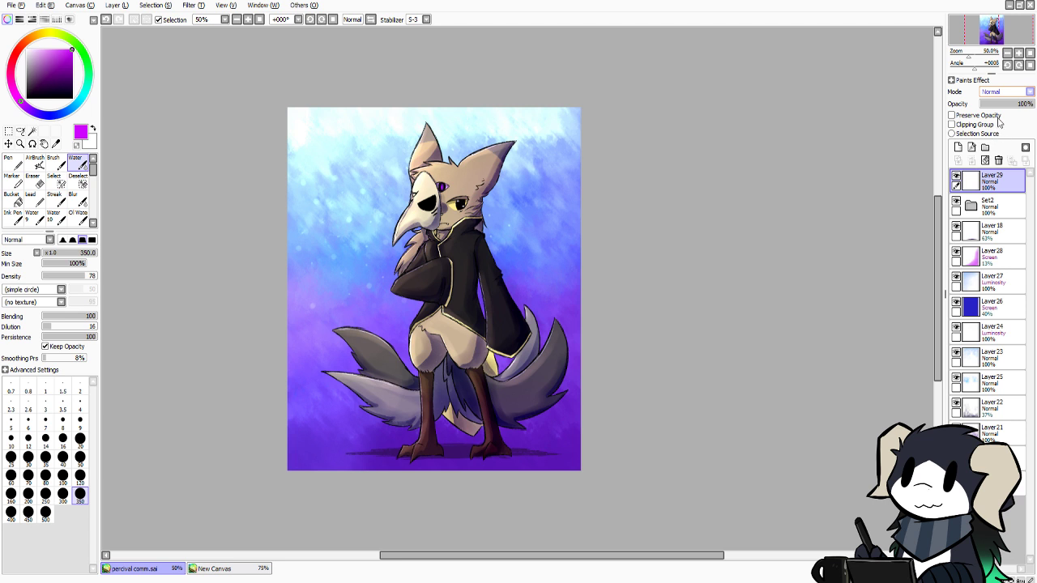
scroll(1005, 91, down, 2)
click(79, 475)
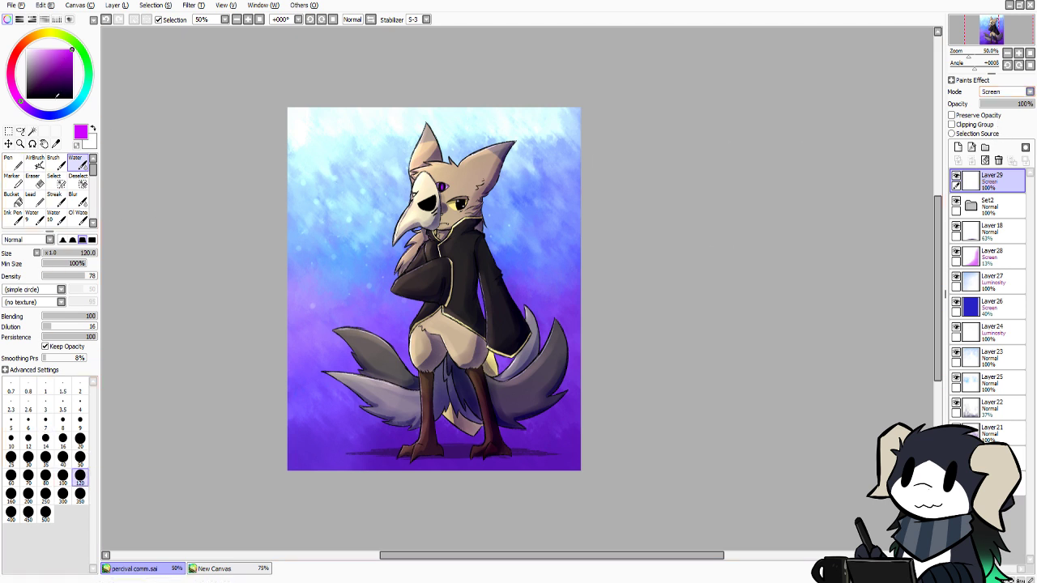
click(13, 162)
click(58, 71)
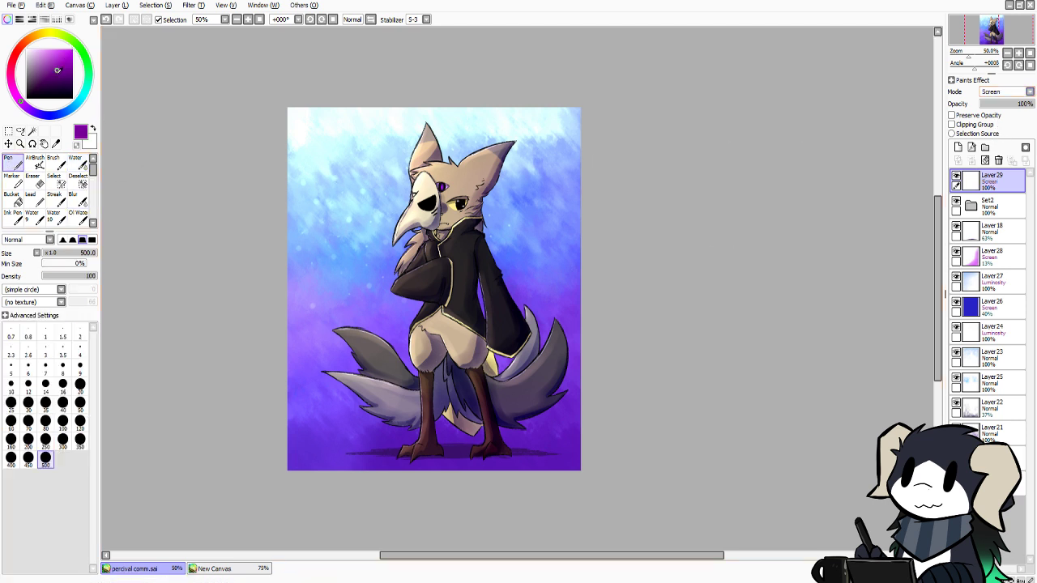
drag(57, 71, 67, 50)
click(47, 115)
mouse_move(454, 162)
mouse_down()
mouse_move(462, 275)
mouse_move(331, 352)
mouse_move(591, 347)
mouse_up()
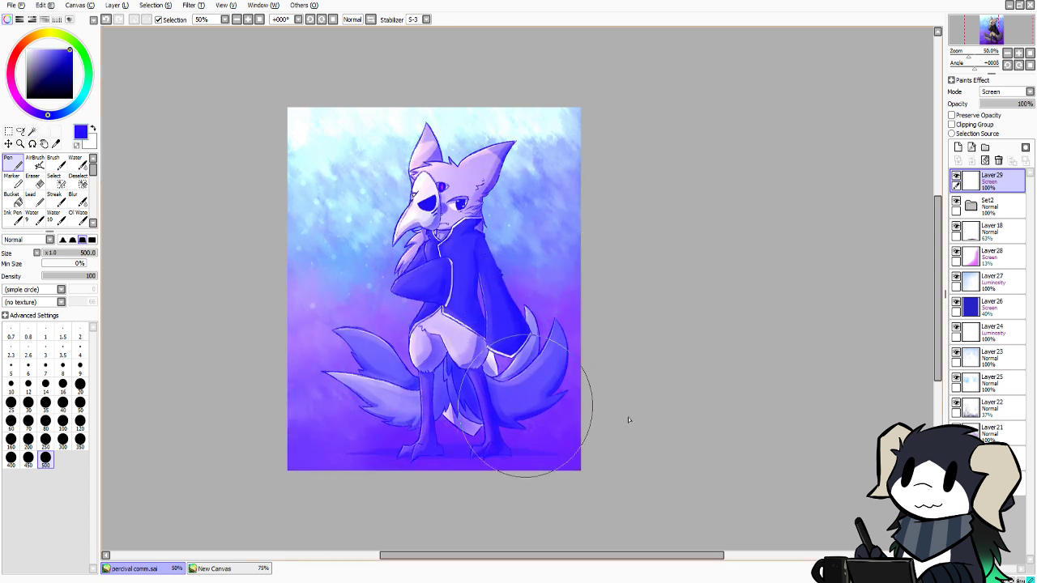
click(952, 125)
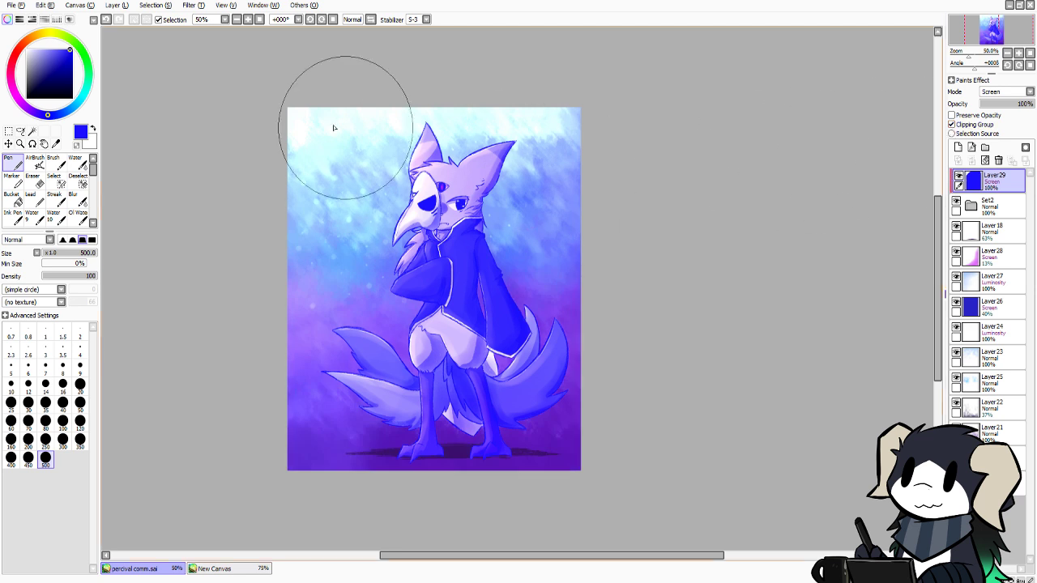
Repaint the clipped Screen layer over the figure in light sky blue and reduce its opacity to 10%
drag(68, 48, 58, 48)
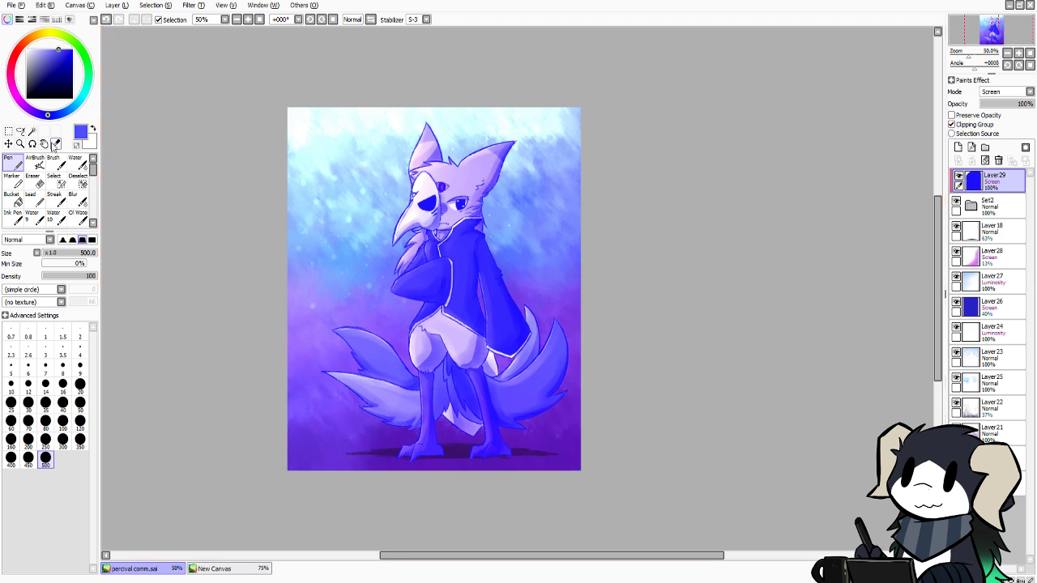
drag(54, 115, 70, 110)
mouse_move(444, 146)
mouse_down()
mouse_move(462, 220)
mouse_move(324, 373)
mouse_move(342, 355)
mouse_move(551, 273)
mouse_move(591, 382)
mouse_up()
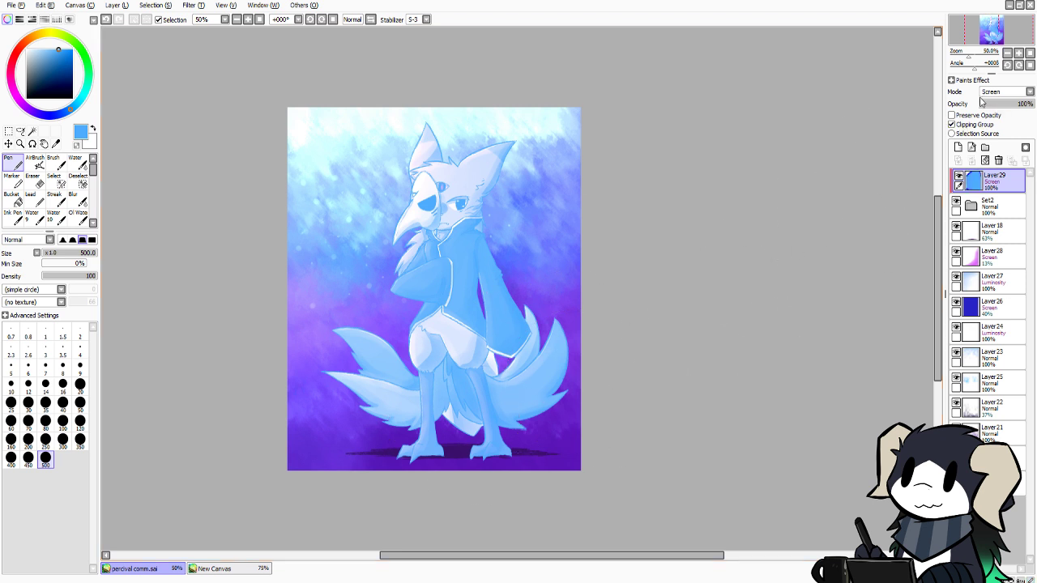
drag(980, 100, 990, 106)
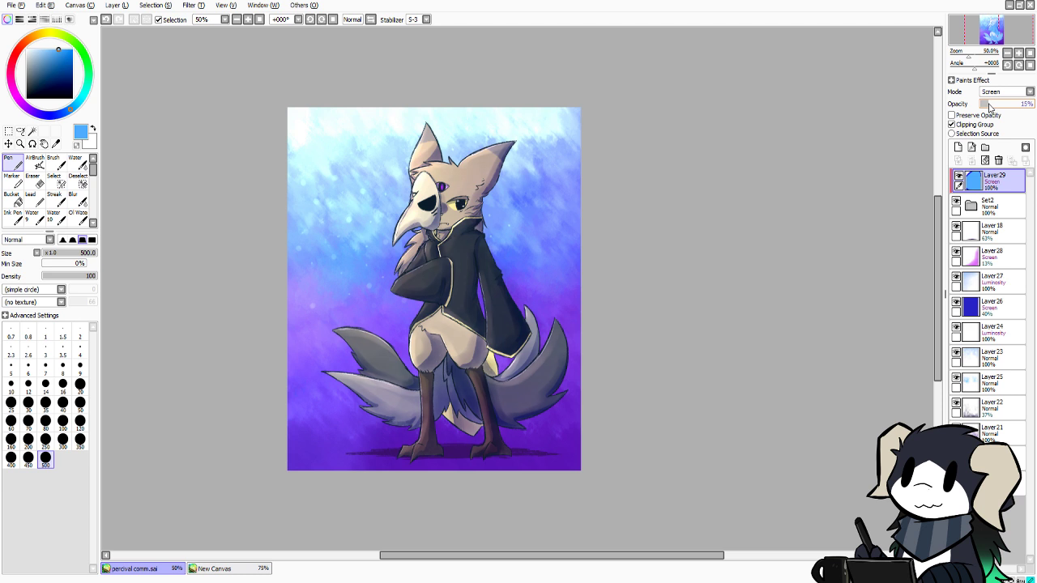
drag(990, 108, 987, 108)
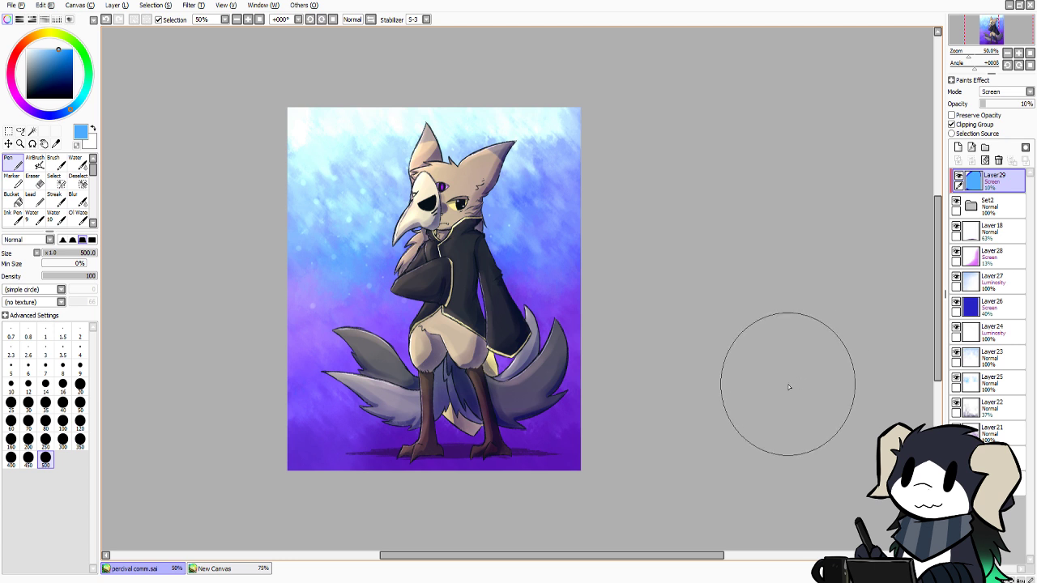
scroll(584, 339, up, 1)
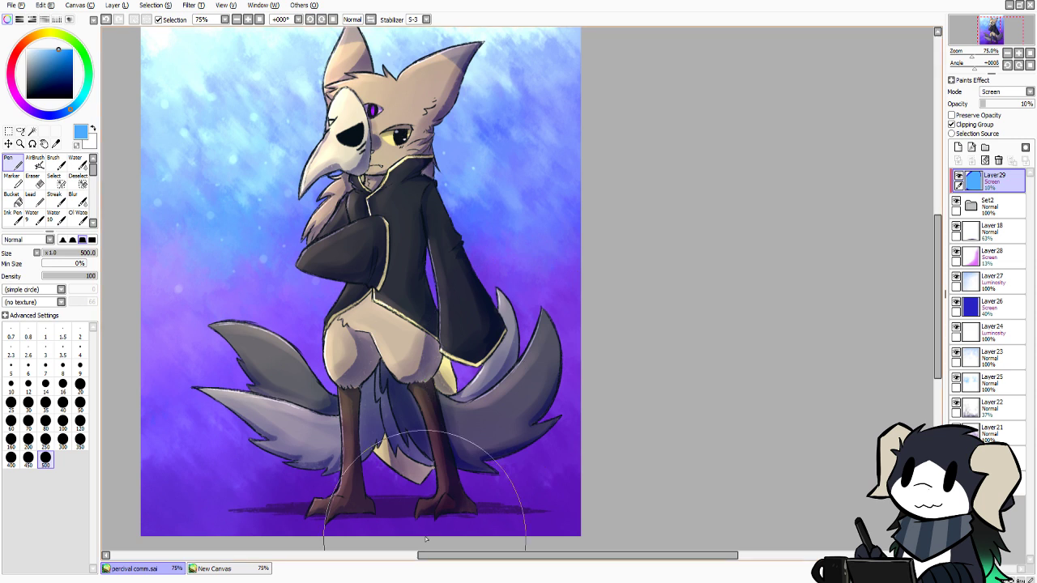
drag(440, 556, 381, 558)
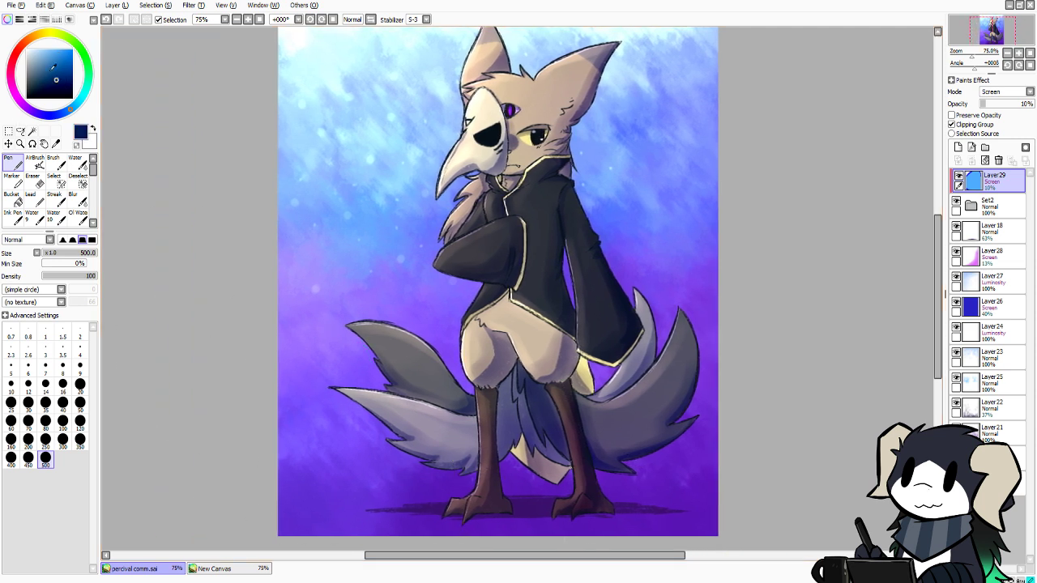
Sign the artwork in white beside the figure's foot on a new layer with the Ink Pen at size 20, with layer opacity 49%
click(91, 223)
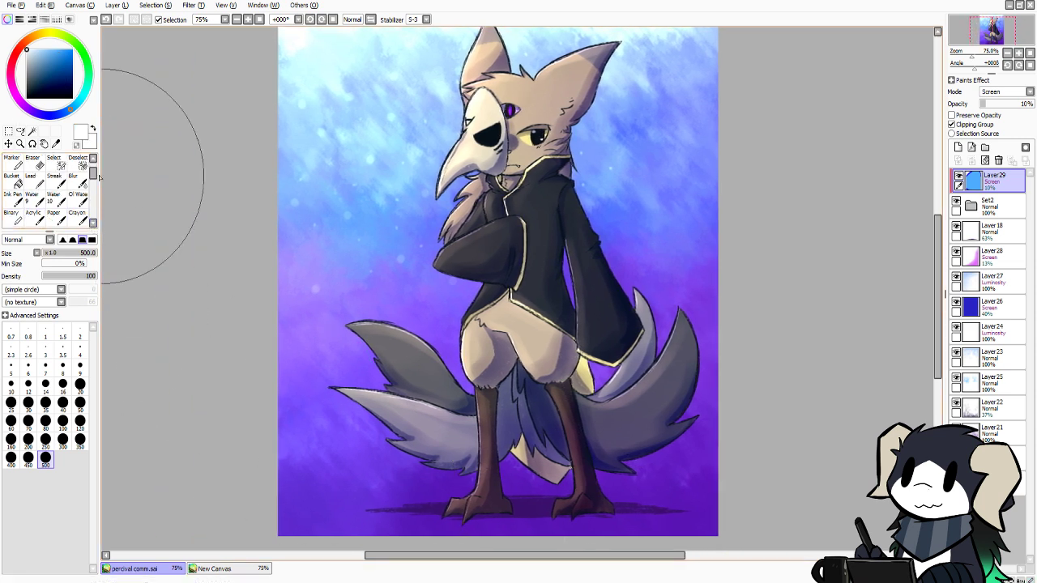
click(13, 199)
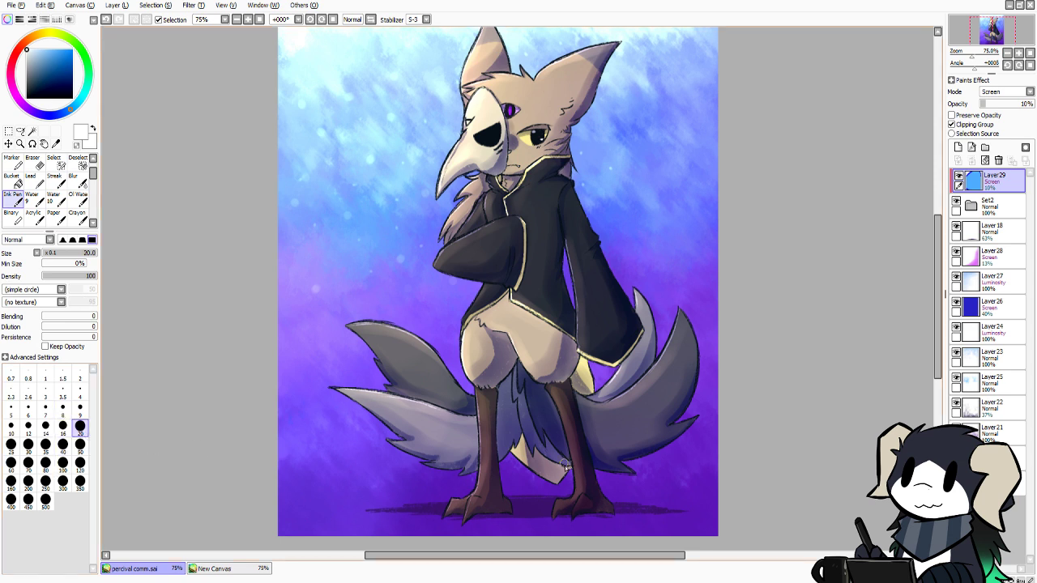
click(957, 147)
key(ctrl+z)
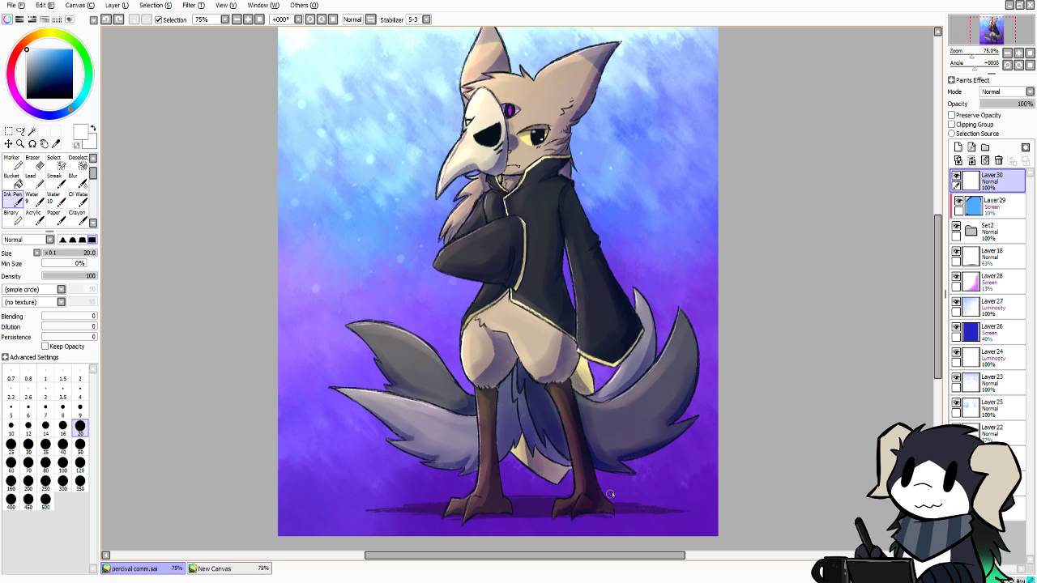
key(ctrl+z)
key(ctrl+z)
key(ctrl+z)
drag(628, 491, 645, 495)
key(ctrl+z)
click(635, 496)
drag(1021, 103, 1009, 104)
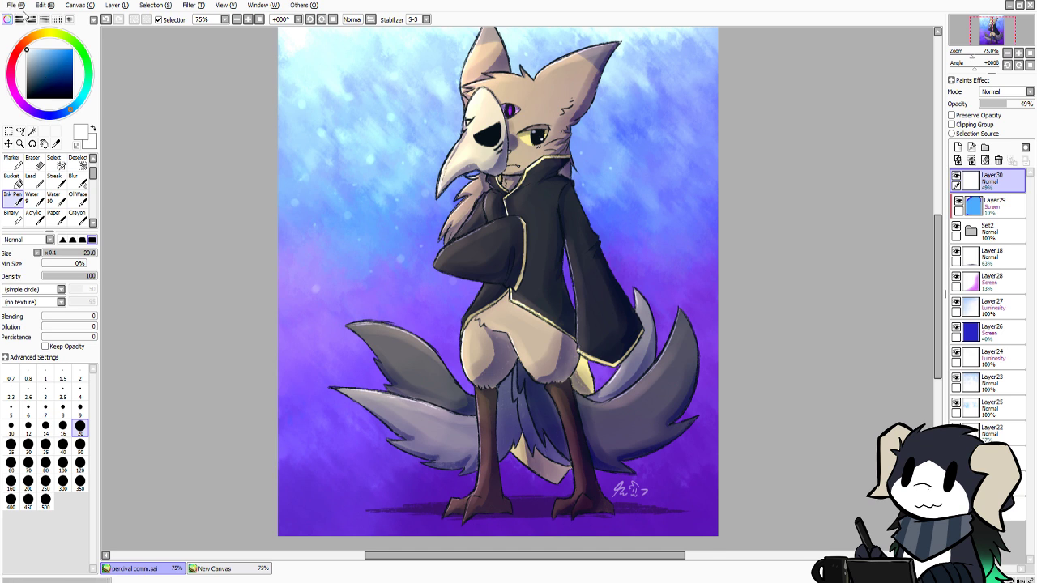
Export the signed painting as percival comm.png and open the exported image
click(16, 6)
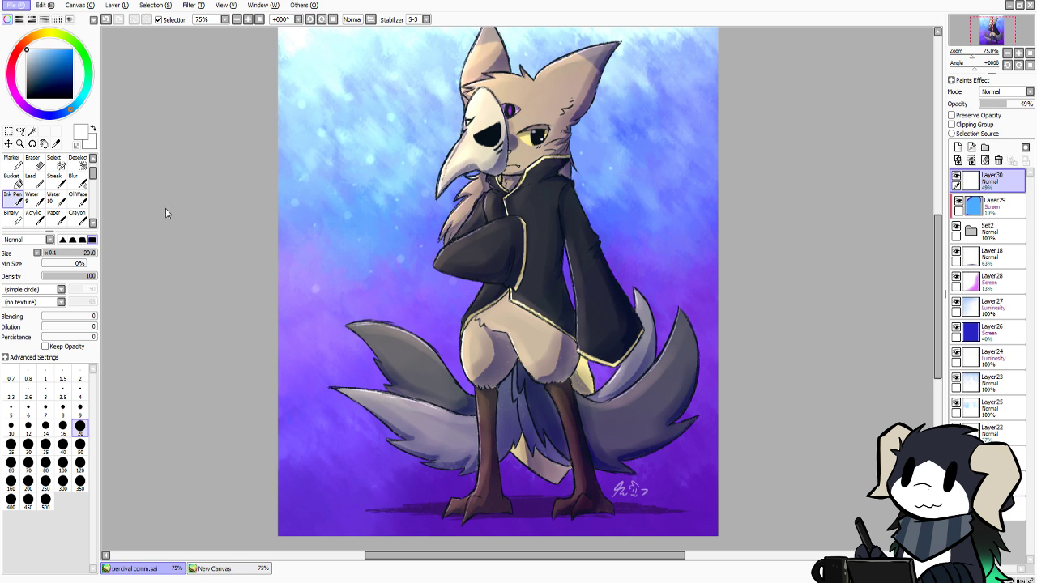
key(alt)
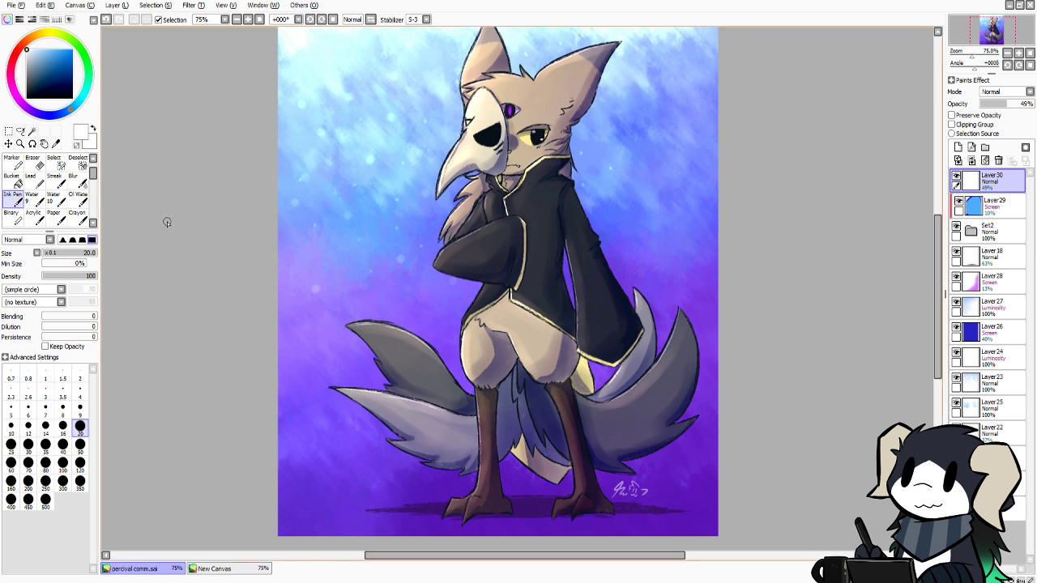
key(alt)
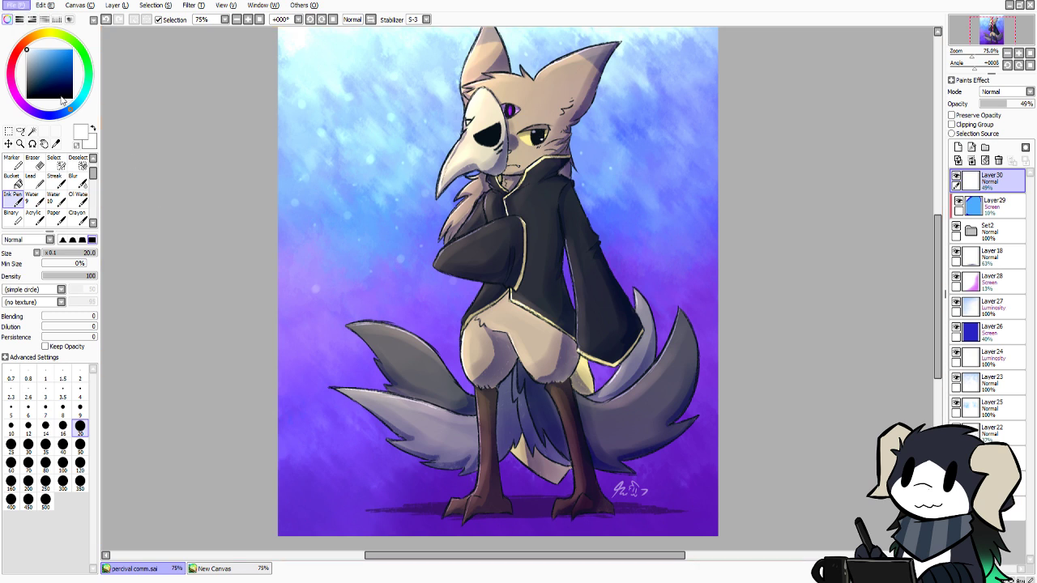
click(174, 157)
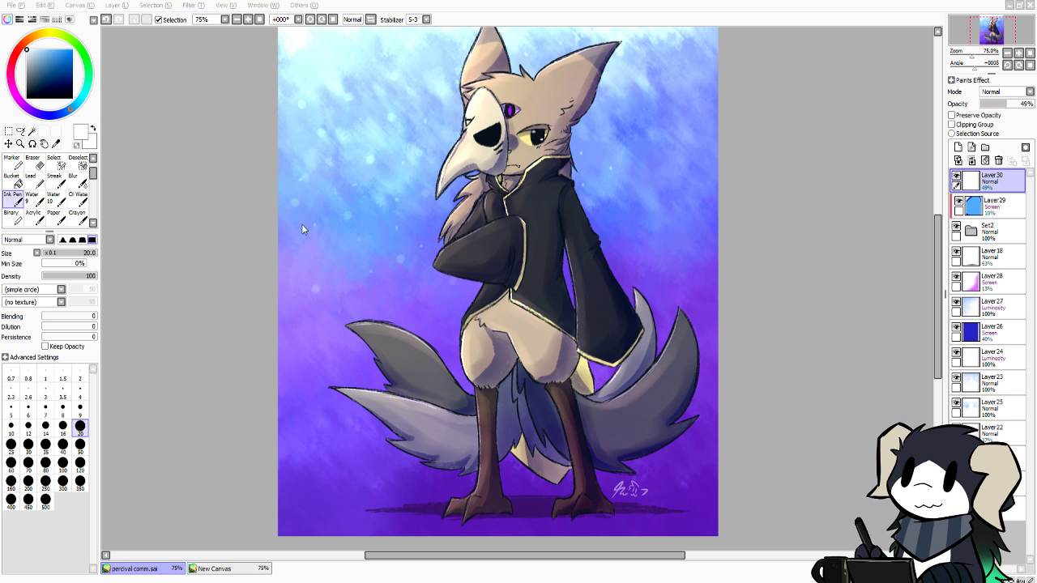
key(alt+Tab)
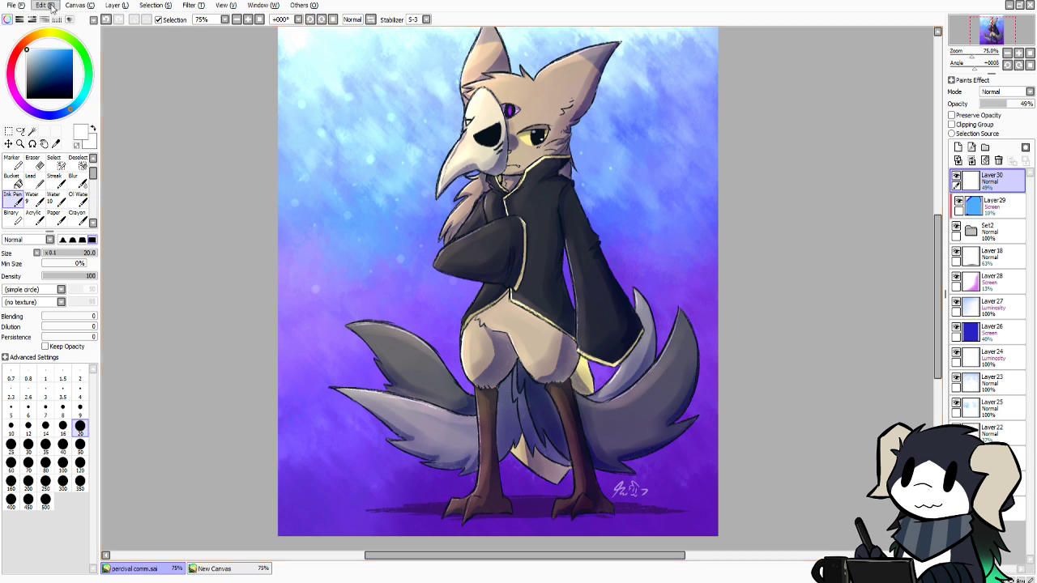
click(96, 15)
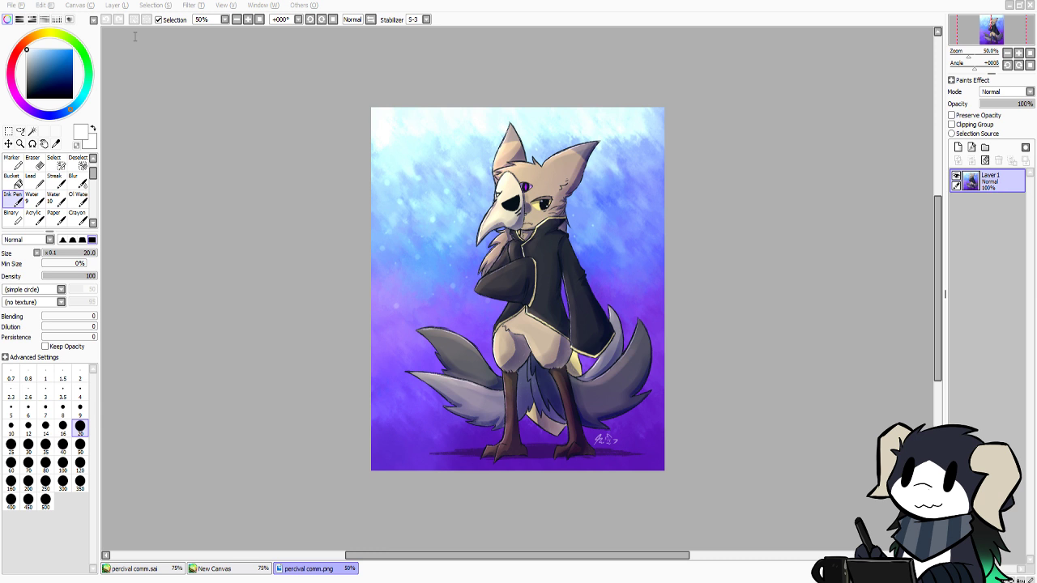
Reduce the image size of percival comm.png and select the whole picture, clearing the selection when done
key(Return)
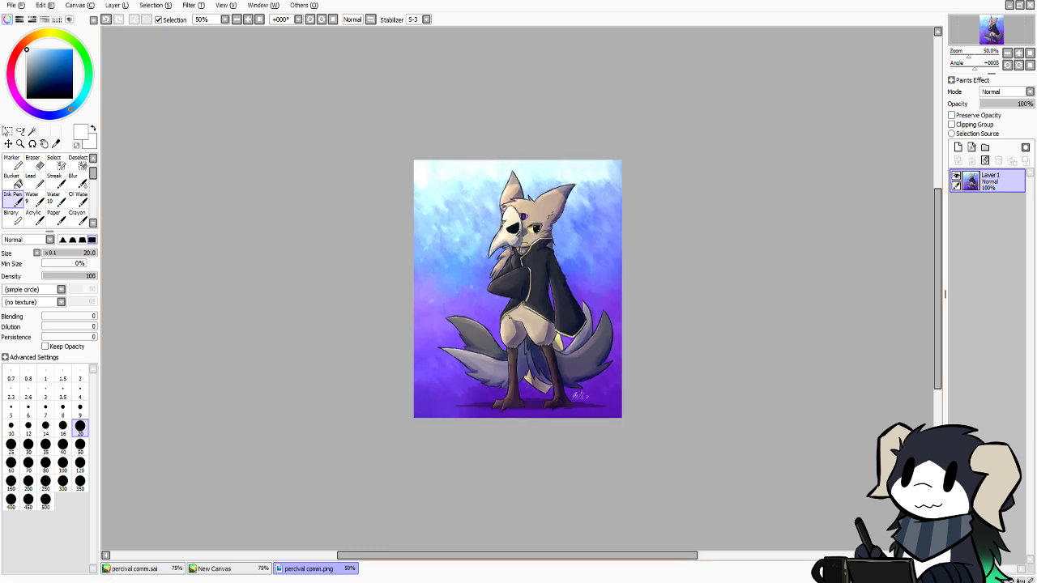
click(7, 131)
drag(380, 120, 670, 434)
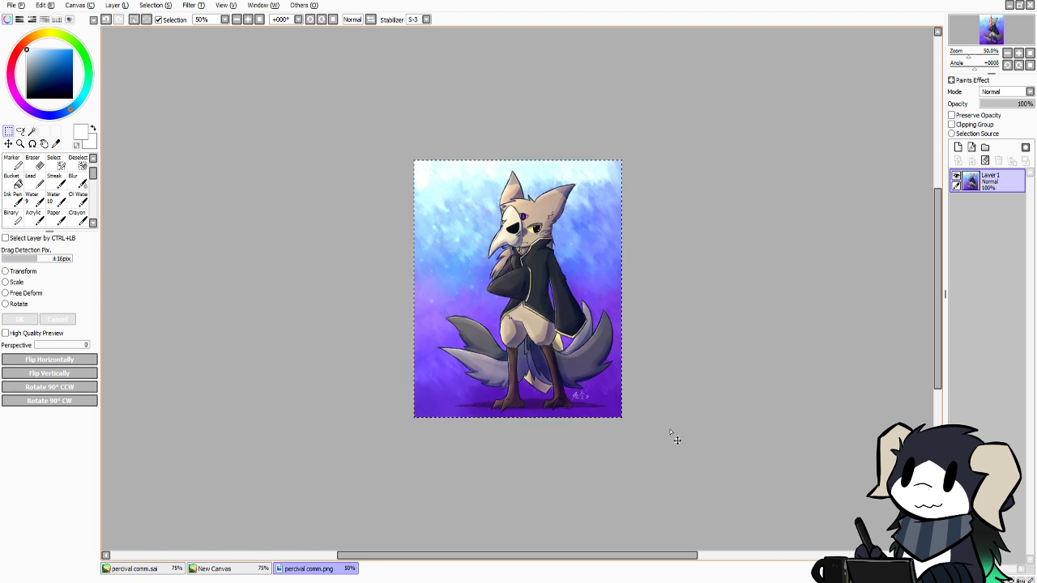
key(ctrl+d)
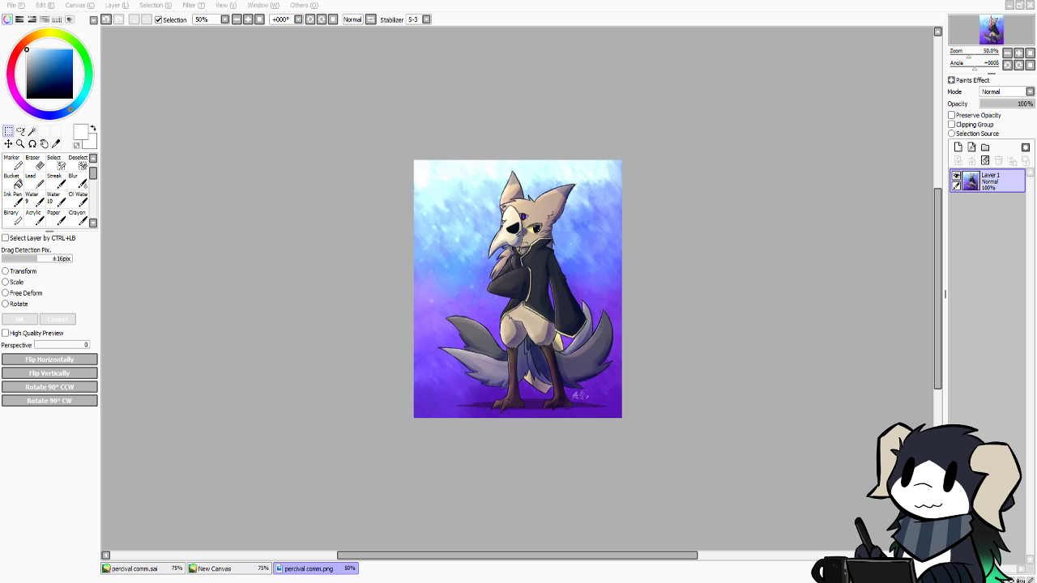
Close percival comm.png and the Percival character reference canvas, leaving only percival comm.sai open
scroll(621, 394, up, 1)
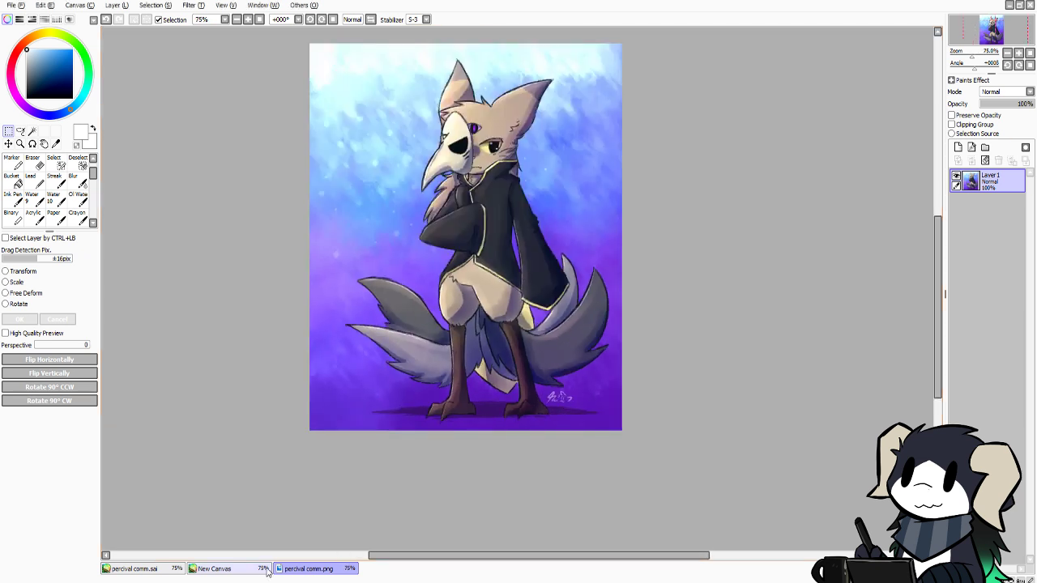
click(1030, 5)
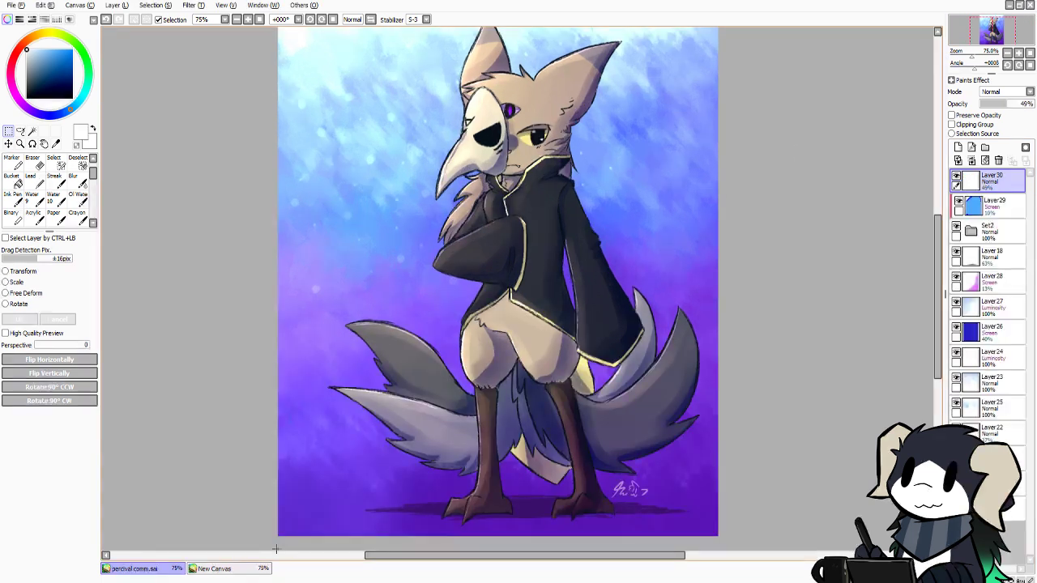
click(267, 571)
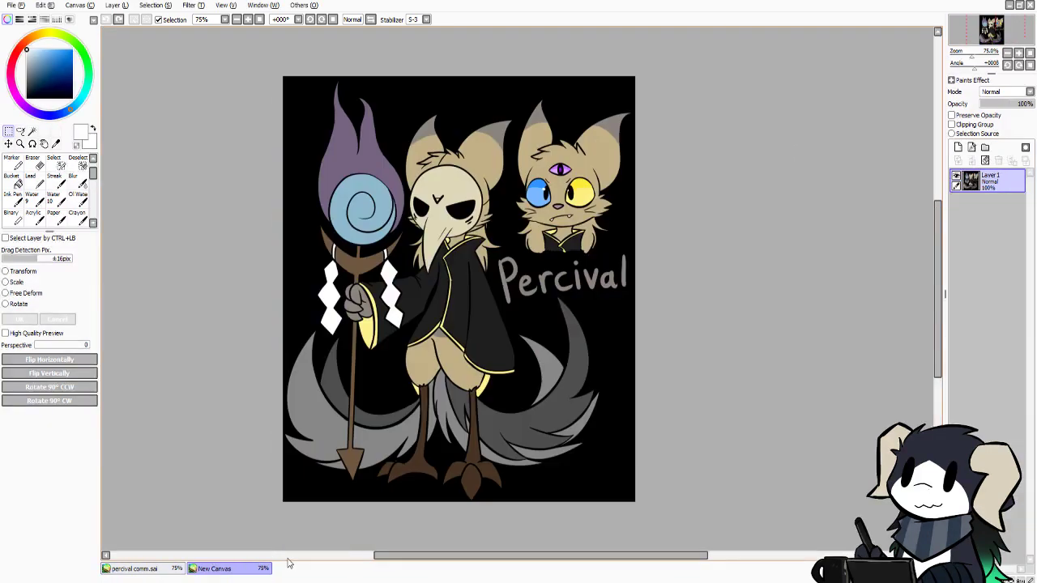
click(1029, 5)
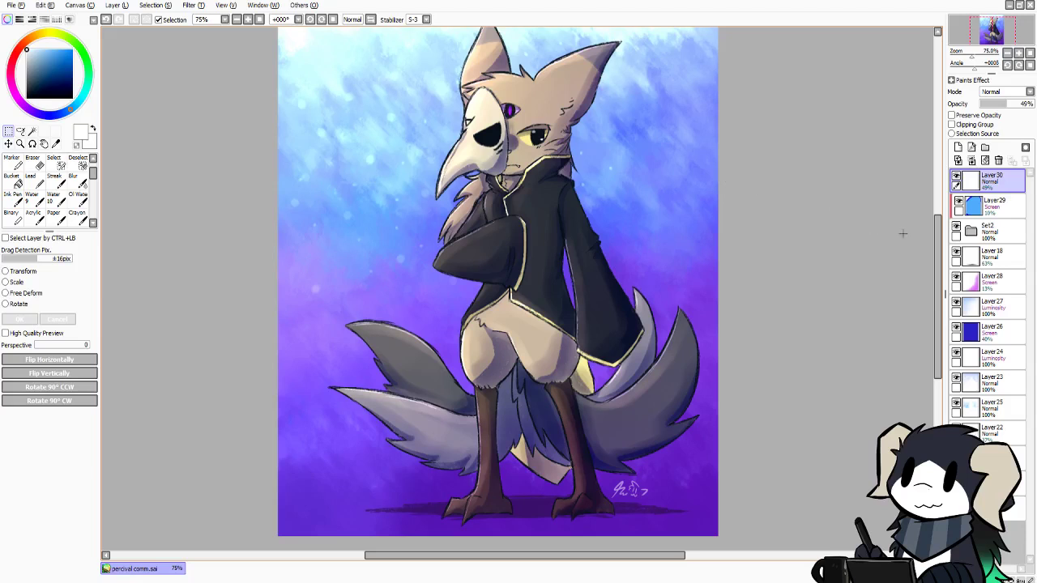
Create a new canvas from a copied picture of Banjo with the yellow-background Smash Bros. group
scroll(939, 250, up, 2)
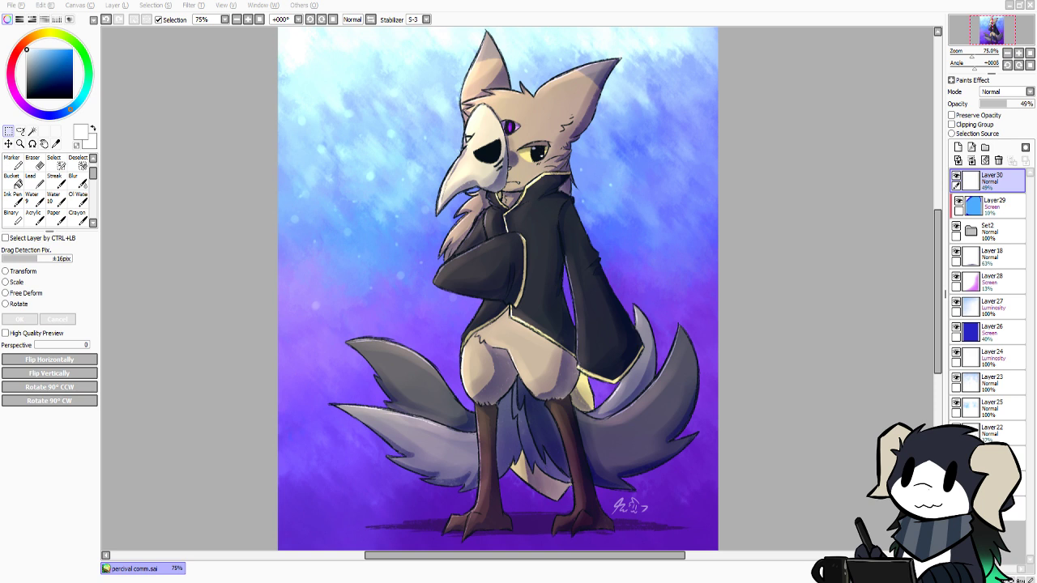
key(alt+Tab)
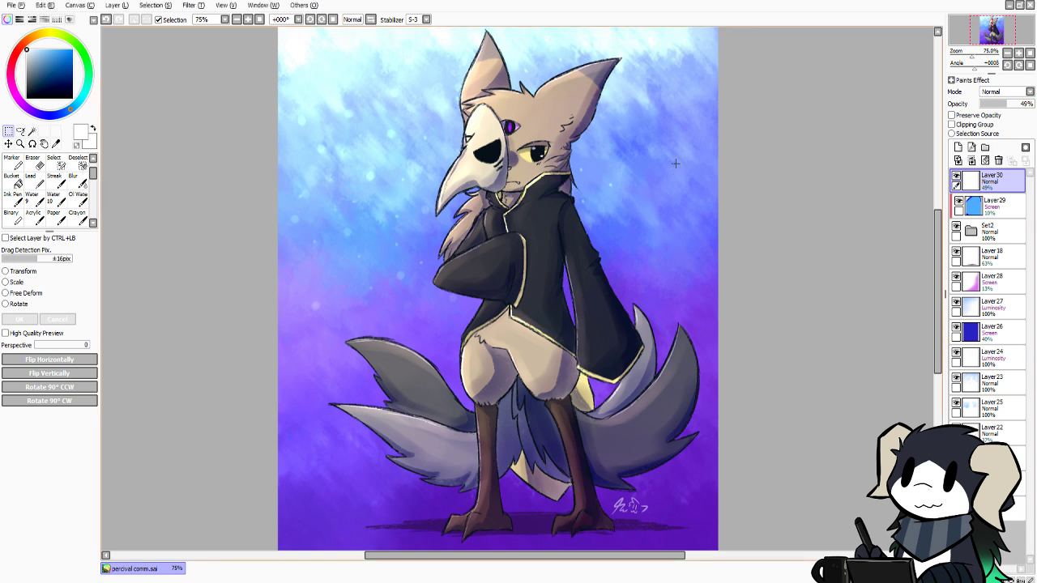
click(15, 6)
click(51, 41)
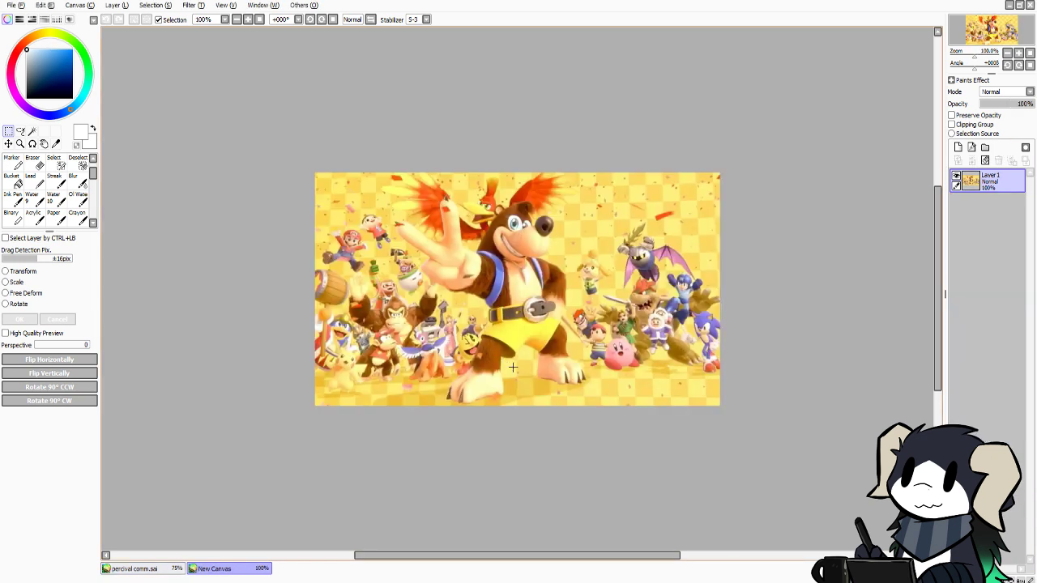
Create another canvas from the copied Banjo-Kazooie render on white, and return to percival comm.sai
key(alt+Tab)
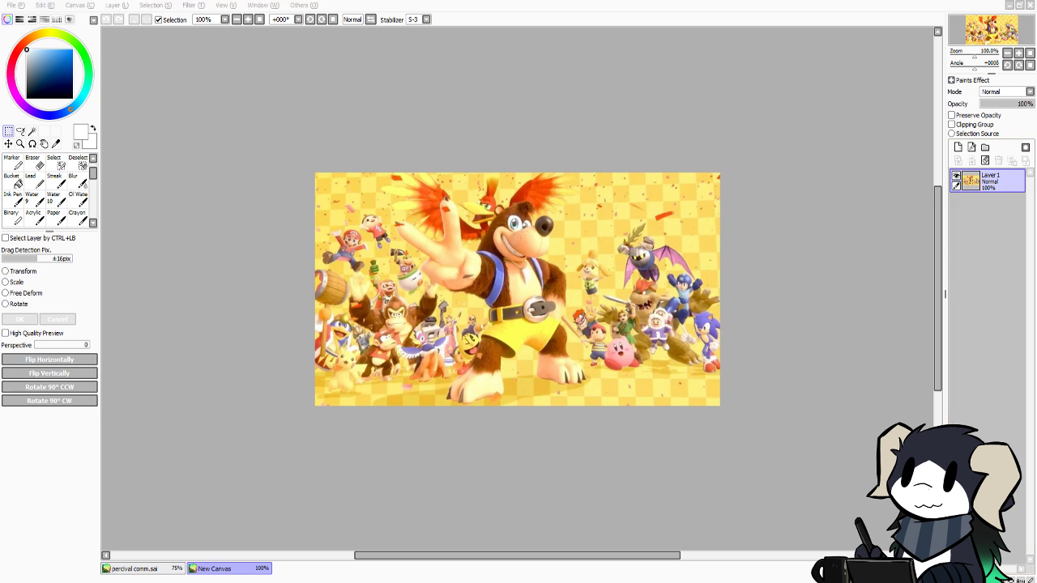
click(47, 6)
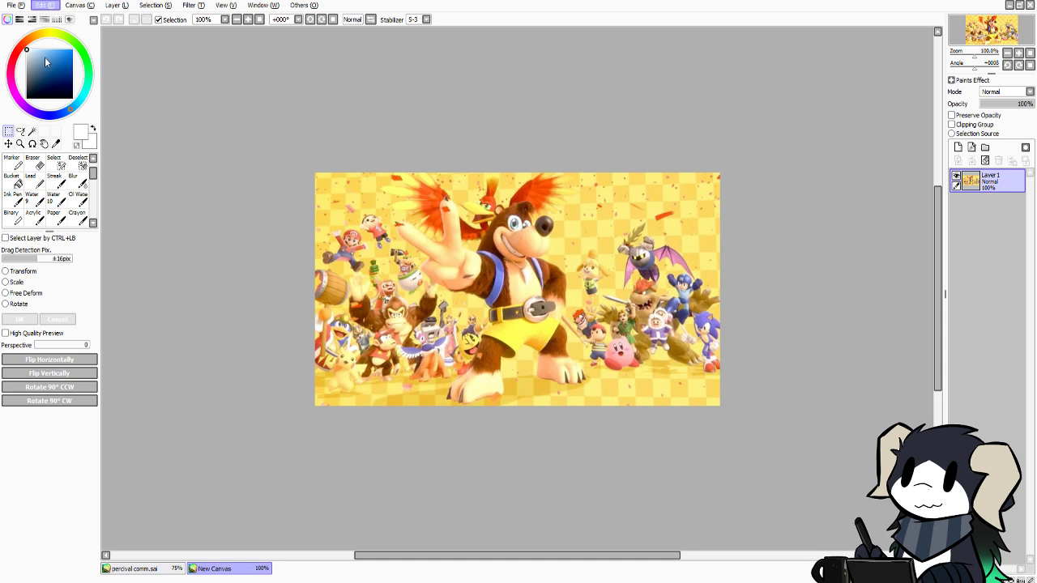
key(ctrl+v)
key(ctrl+z)
click(15, 6)
click(48, 46)
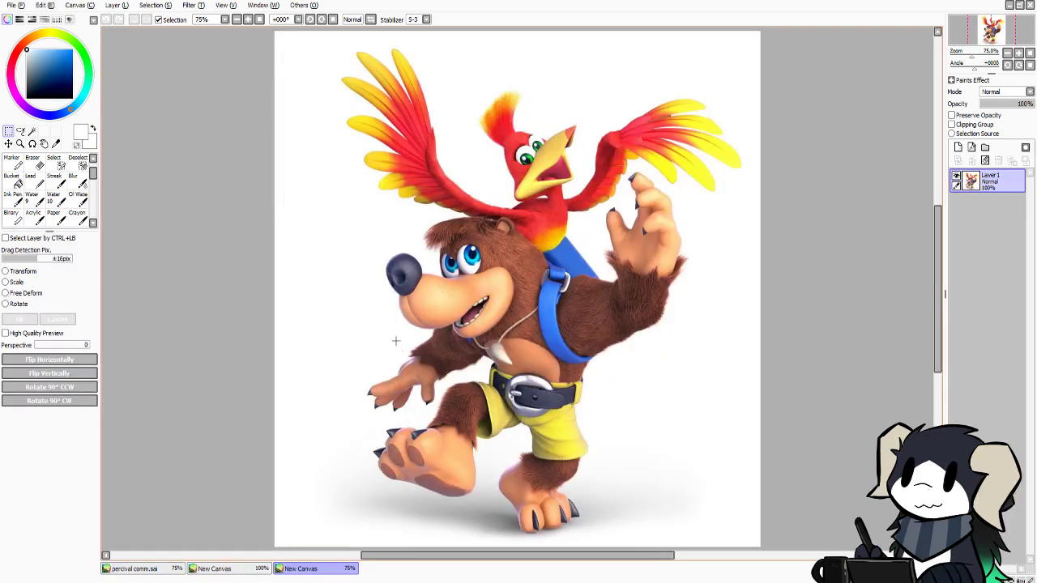
click(164, 567)
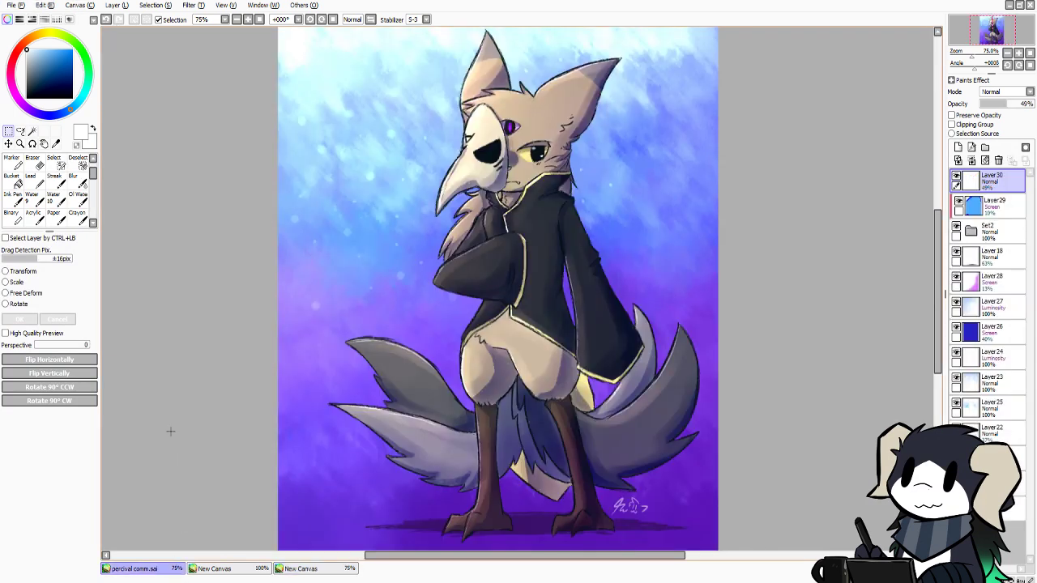
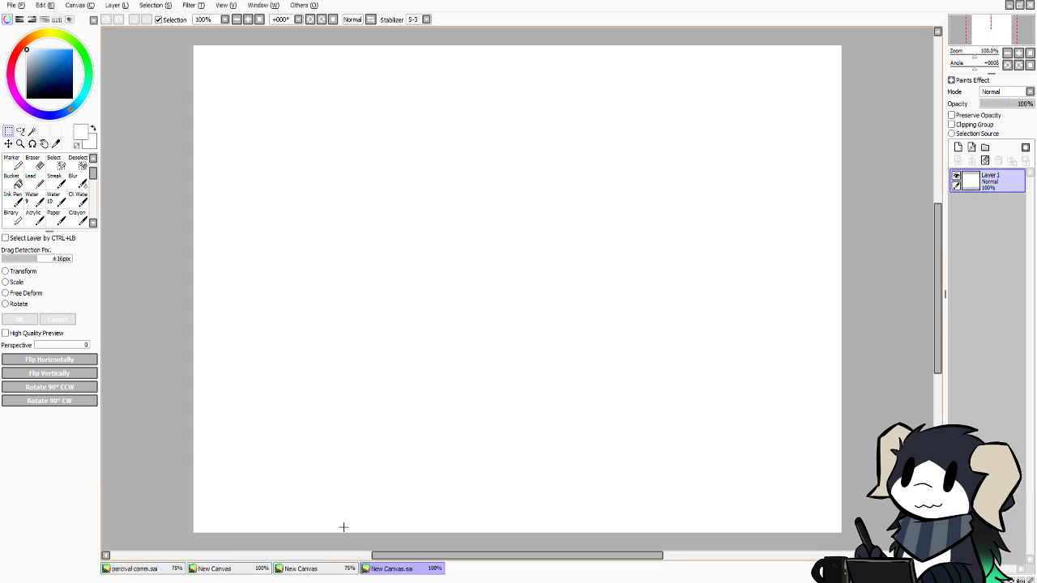
Examine the two Banjo-Kazooie reference pictures in turn, and return to the blank New Canvas.sai
click(325, 567)
click(261, 571)
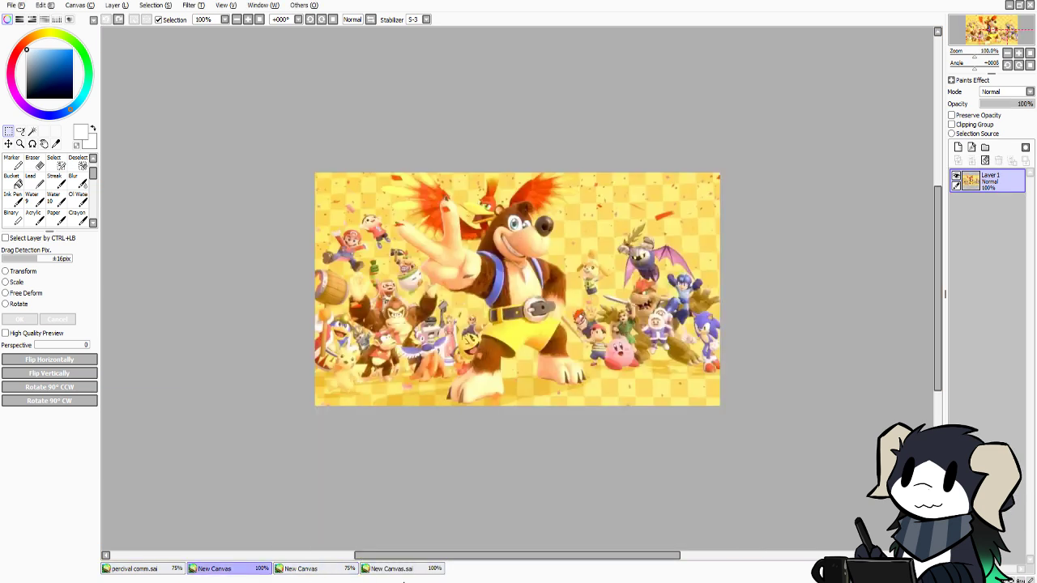
click(336, 569)
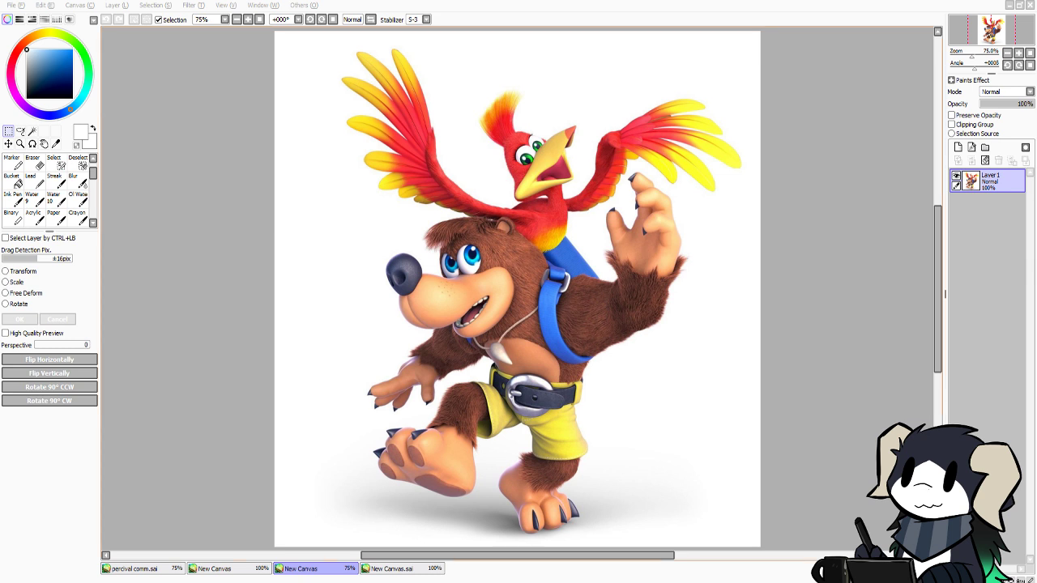
click(422, 569)
click(328, 569)
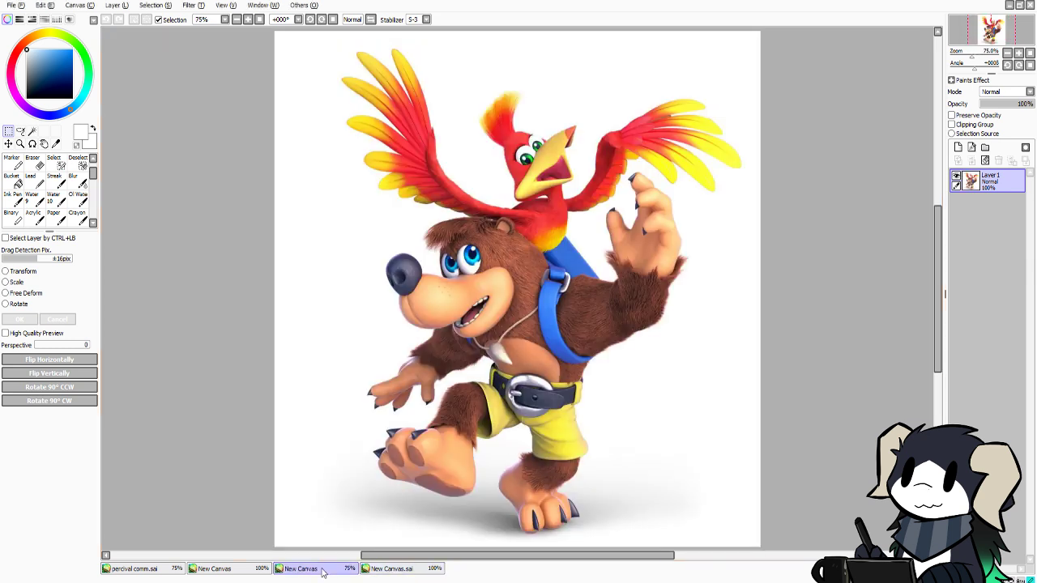
click(405, 569)
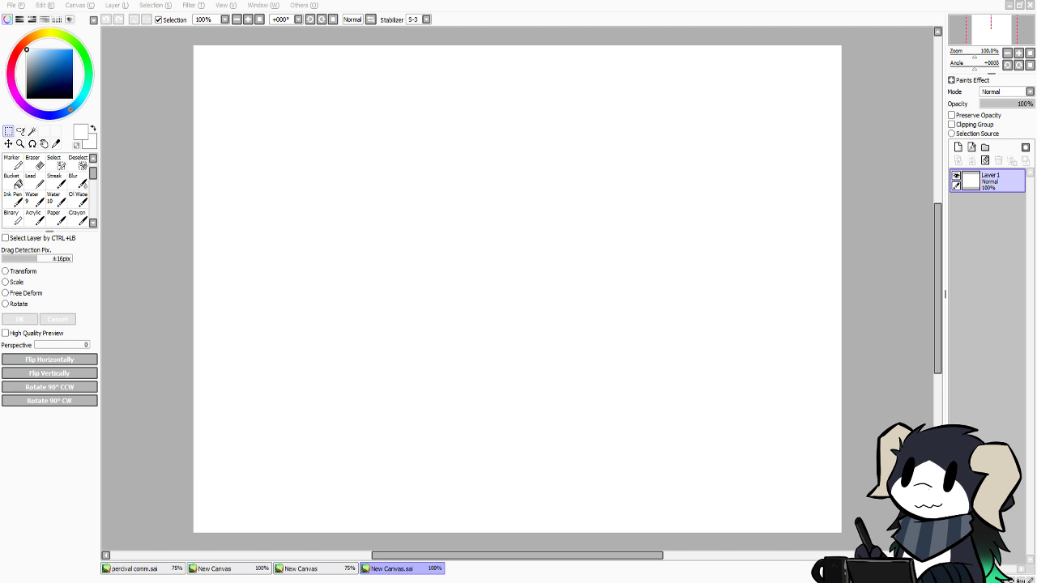
Set the drawing colour to black and choose the Pencil brush at size 8
click(79, 217)
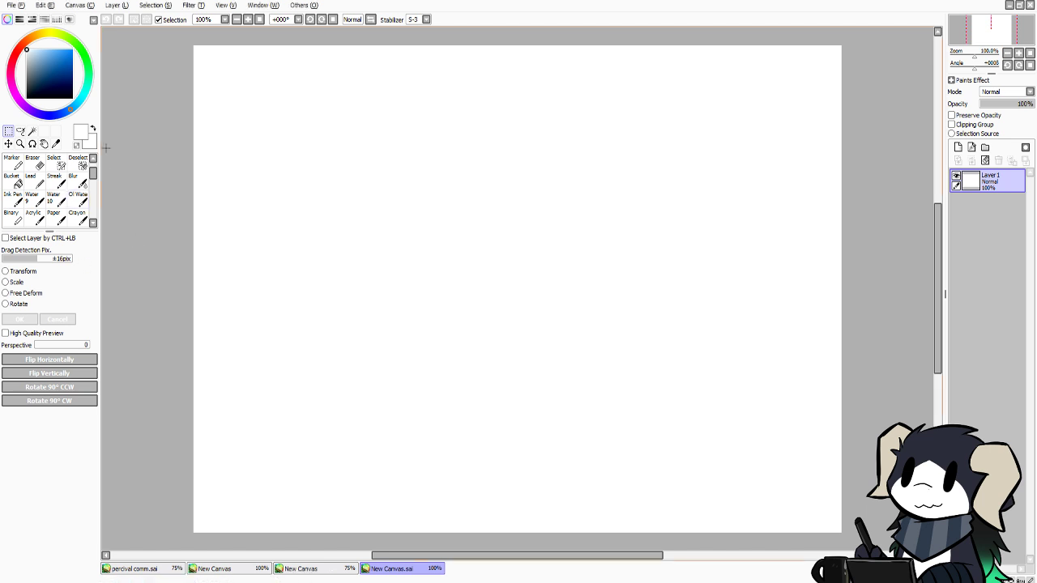
drag(52, 61, 26, 98)
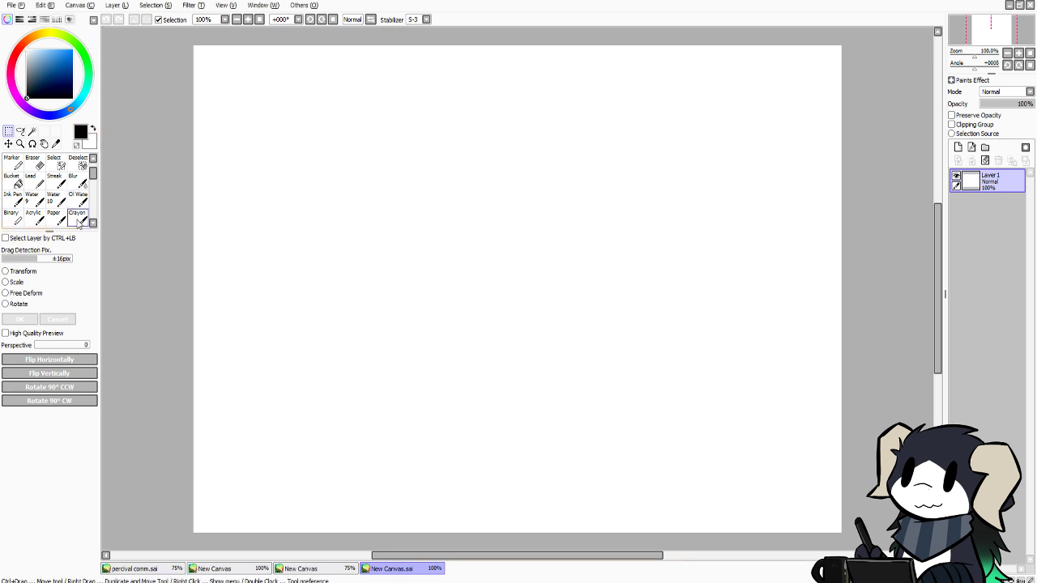
scroll(92, 175, down, 1)
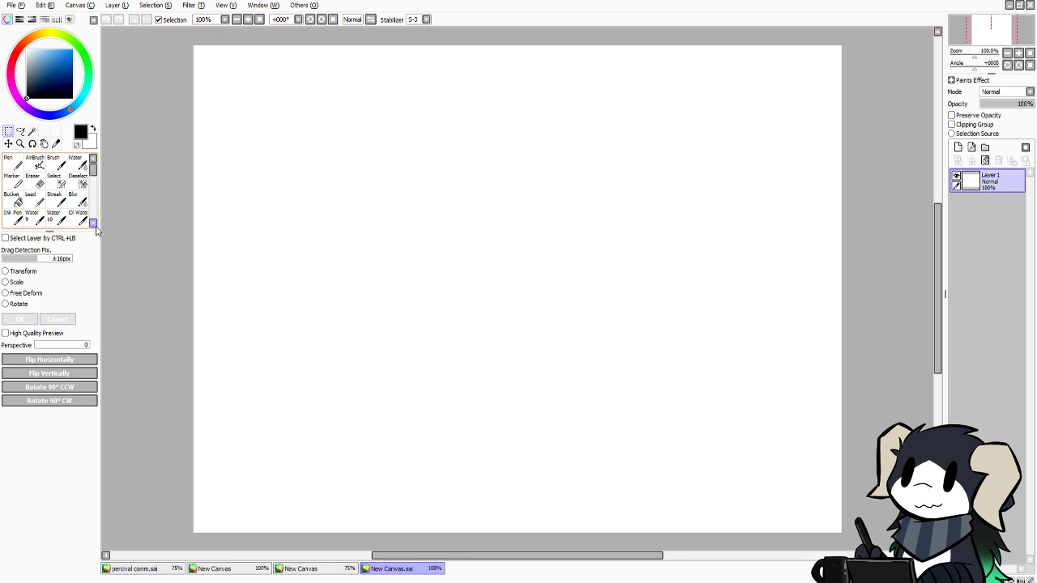
click(9, 215)
click(62, 366)
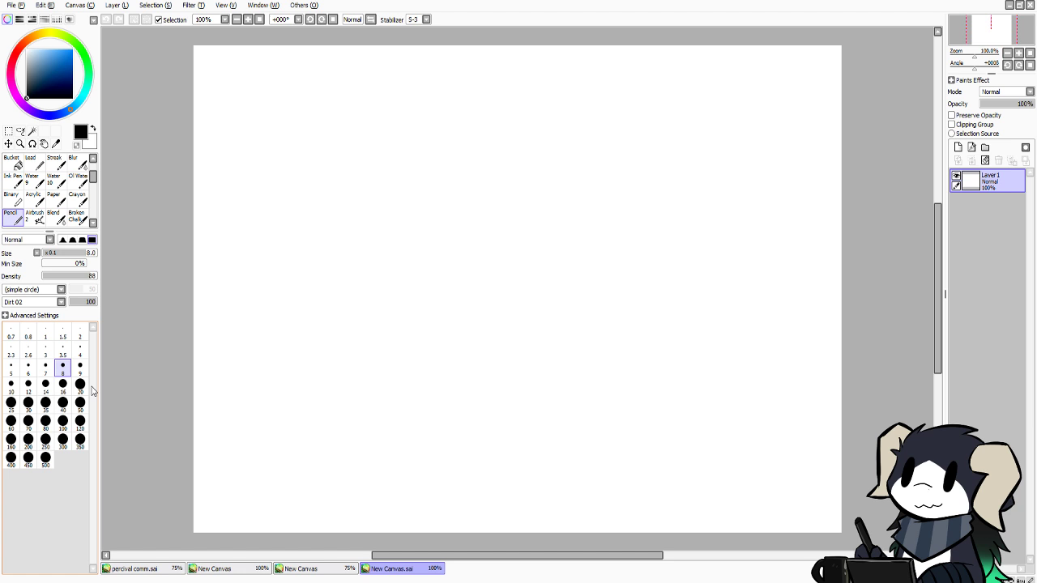
Sketch a rough black circle over Banjo's raised foot on the white-background reference canvas
click(301, 568)
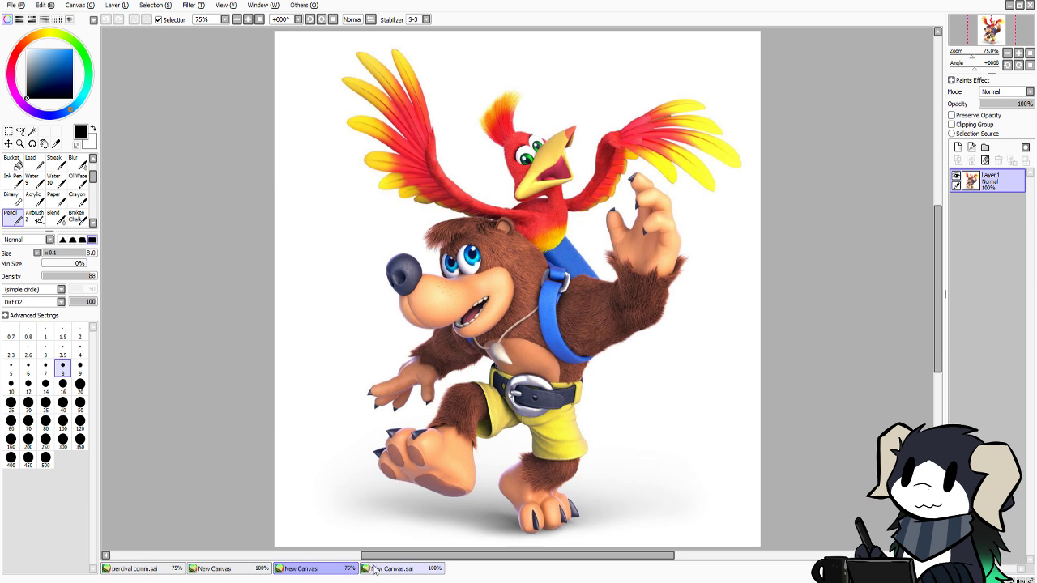
click(388, 571)
click(350, 568)
mouse_move(422, 444)
mouse_down()
mouse_move(403, 504)
mouse_move(423, 443)
mouse_up()
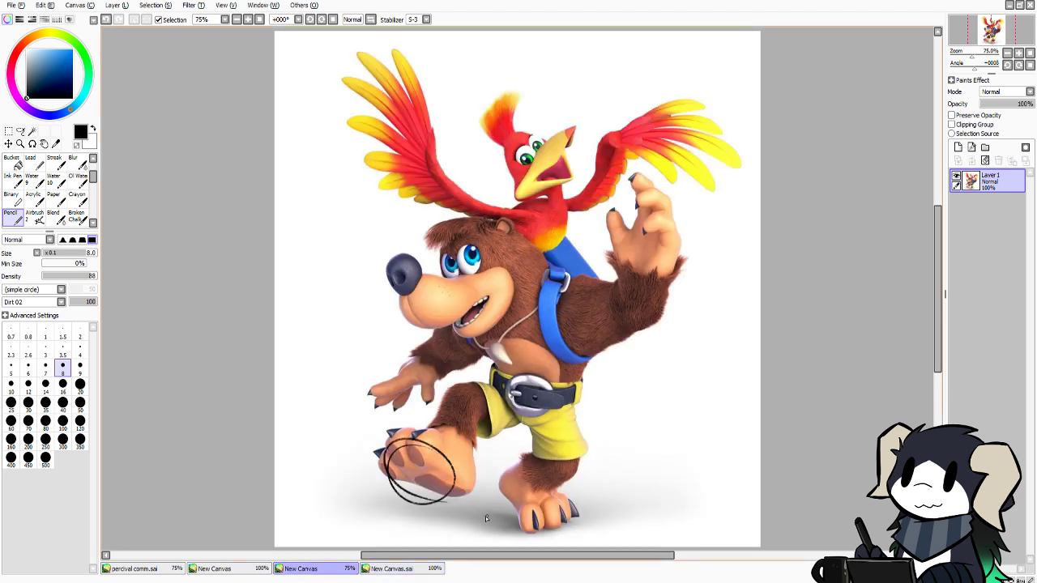
Undo the black circle over Banjo's raised foot on the reference canvas, and return to New Canvas.sai
key(ctrl+z)
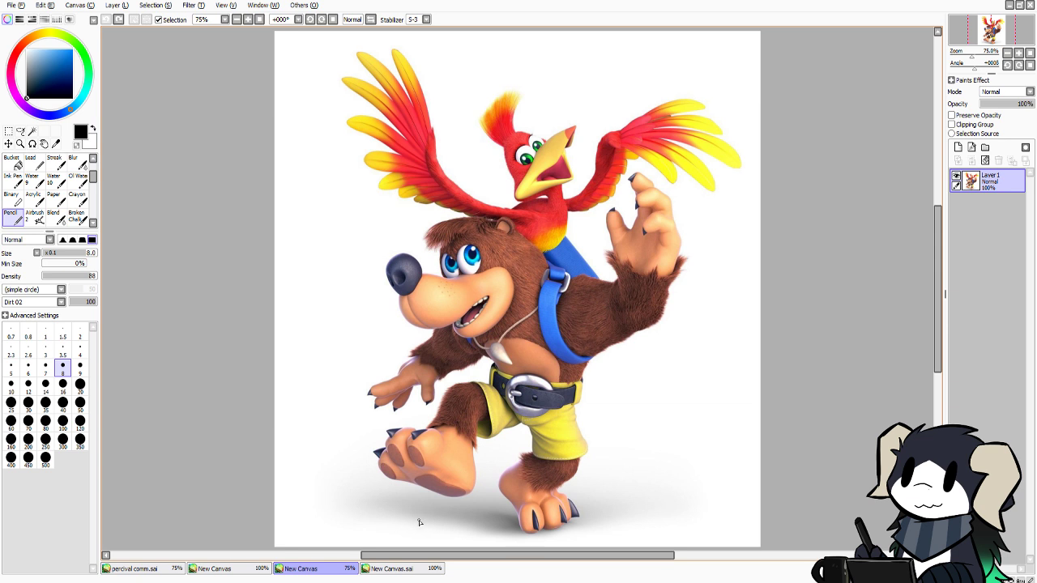
click(421, 571)
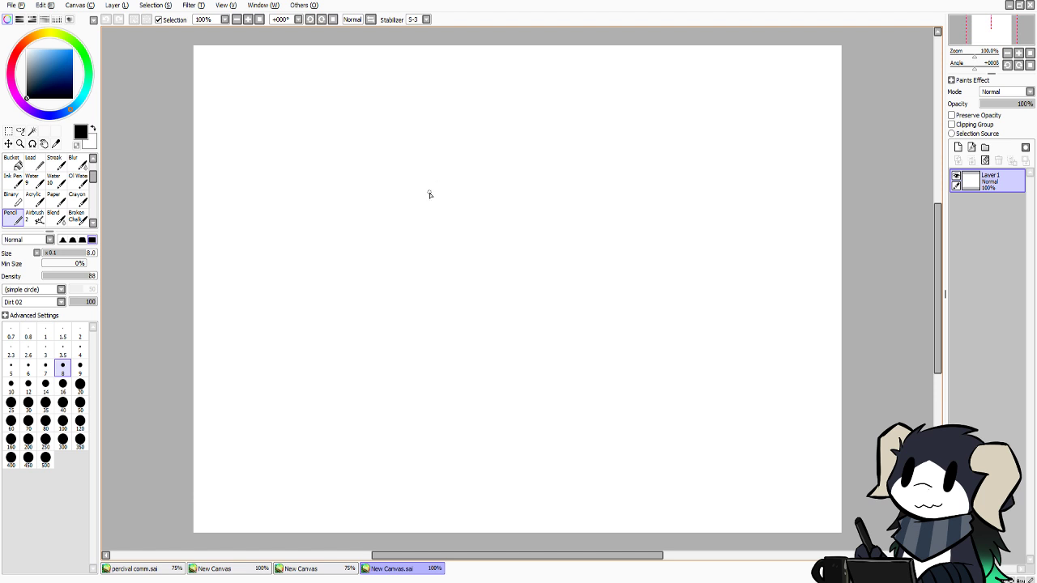
drag(504, 207, 435, 193)
key(ctrl+z)
drag(528, 165, 475, 169)
key(ctrl+z)
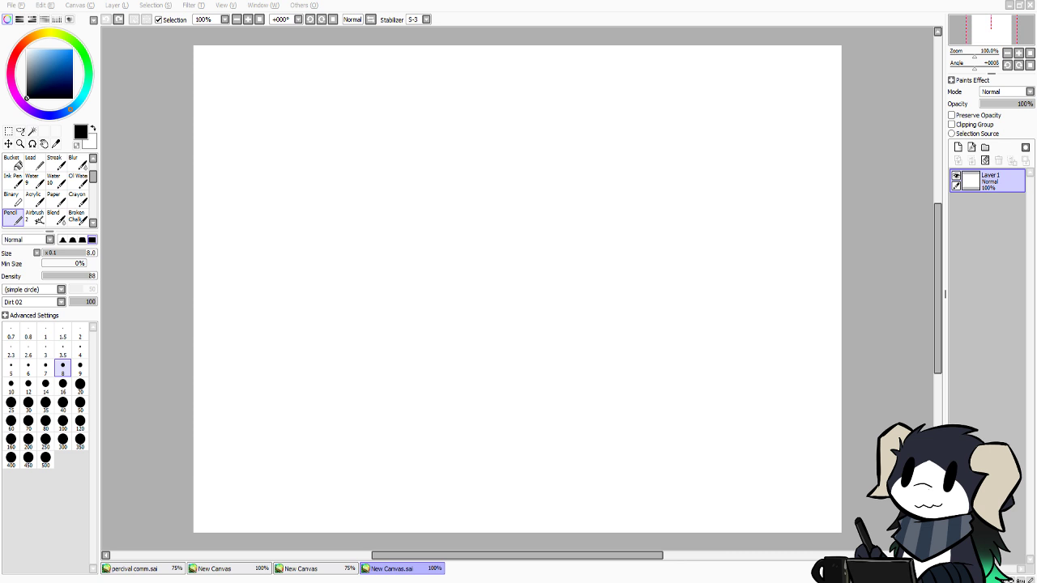
click(560, 217)
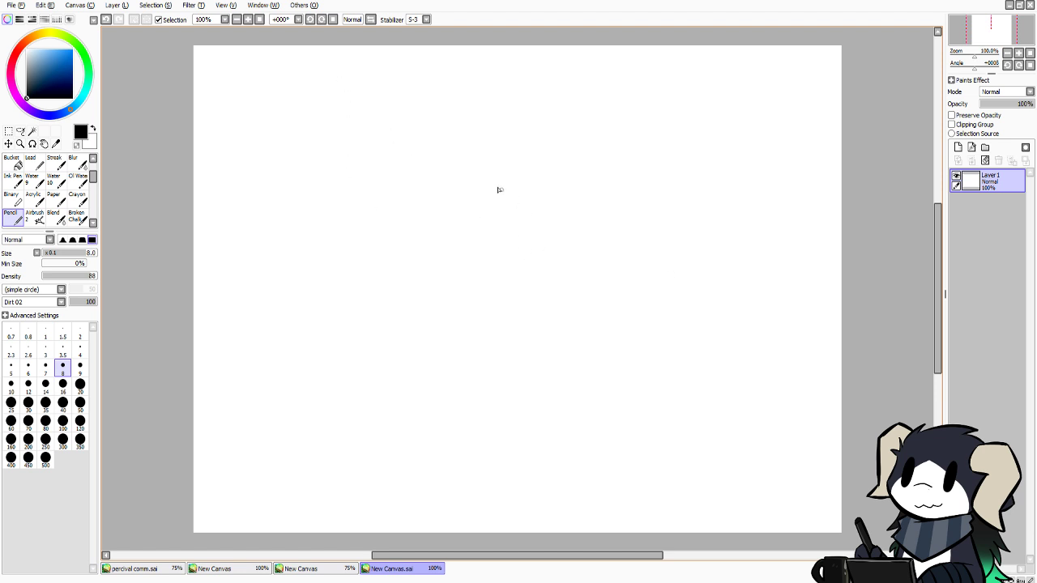
drag(547, 179, 506, 171)
key(ctrl+z)
key(ctrl+z)
mouse_move(567, 159)
mouse_down()
mouse_move(521, 138)
mouse_move(559, 147)
mouse_move(493, 146)
mouse_move(549, 146)
mouse_move(532, 135)
mouse_move(496, 145)
mouse_move(512, 138)
mouse_move(476, 146)
mouse_move(442, 170)
mouse_up()
key(ctrl+z)
key(ctrl+z)
key(ctrl+z)
key(ctrl+z)
key(ctrl+z)
key(ctrl+z)
key(ctrl+z)
key(ctrl+z)
Sketch the top and upper-left arc of a head circle in the upper middle of the blank canvas
mouse_move(556, 147)
mouse_down()
mouse_move(520, 131)
mouse_move(535, 141)
mouse_move(476, 155)
mouse_move(502, 140)
mouse_move(447, 178)
mouse_move(482, 145)
mouse_move(445, 201)
mouse_up()
drag(459, 159, 434, 224)
drag(450, 180, 437, 262)
key(ctrl+z)
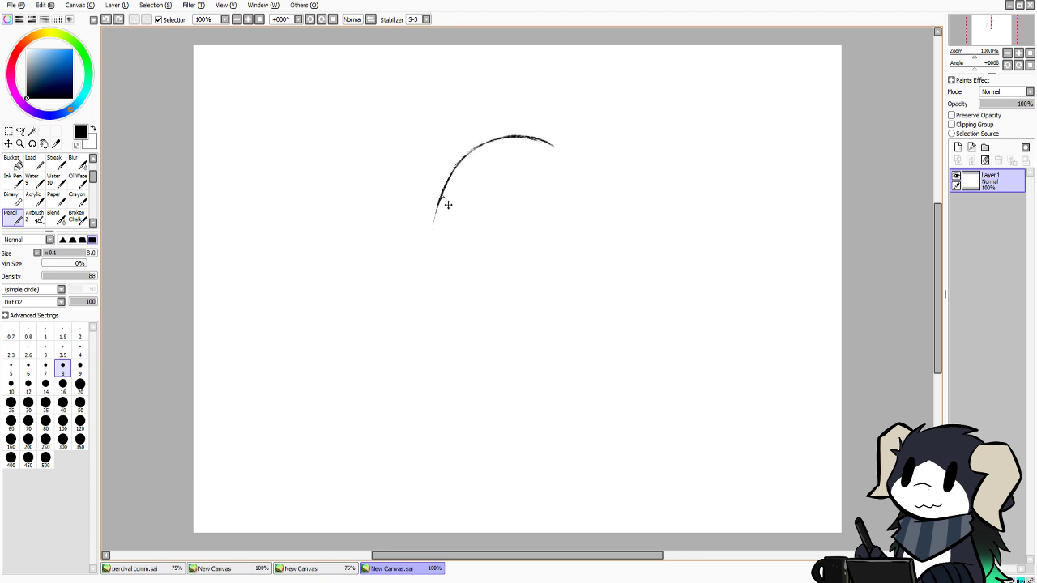
drag(443, 196, 435, 283)
key(ctrl+z)
key(ctrl+z)
Continue the head circle down its left side and around its bottom edge
drag(440, 200, 445, 269)
drag(434, 229, 471, 287)
drag(440, 253, 490, 303)
key(ctrl+z)
drag(444, 264, 488, 298)
key(ctrl+z)
mouse_move(449, 269)
mouse_down()
mouse_move(515, 303)
mouse_move(475, 289)
mouse_move(460, 282)
mouse_move(522, 295)
mouse_move(491, 299)
mouse_move(552, 294)
mouse_move(499, 299)
mouse_move(541, 307)
mouse_move(502, 299)
mouse_move(570, 295)
mouse_move(525, 306)
mouse_move(568, 282)
mouse_move(557, 297)
mouse_move(580, 266)
mouse_up()
key(ctrl+z)
key(ctrl+z)
key(ctrl+z)
Sketch the right side of the head circle from the top arc downward, redoing strokes that do not fit
drag(535, 138, 577, 190)
key(ctrl+z)
mouse_move(547, 141)
mouse_down()
mouse_move(585, 204)
mouse_move(553, 157)
mouse_move(589, 220)
mouse_move(561, 167)
mouse_move(591, 229)
mouse_move(579, 188)
mouse_move(577, 269)
mouse_up()
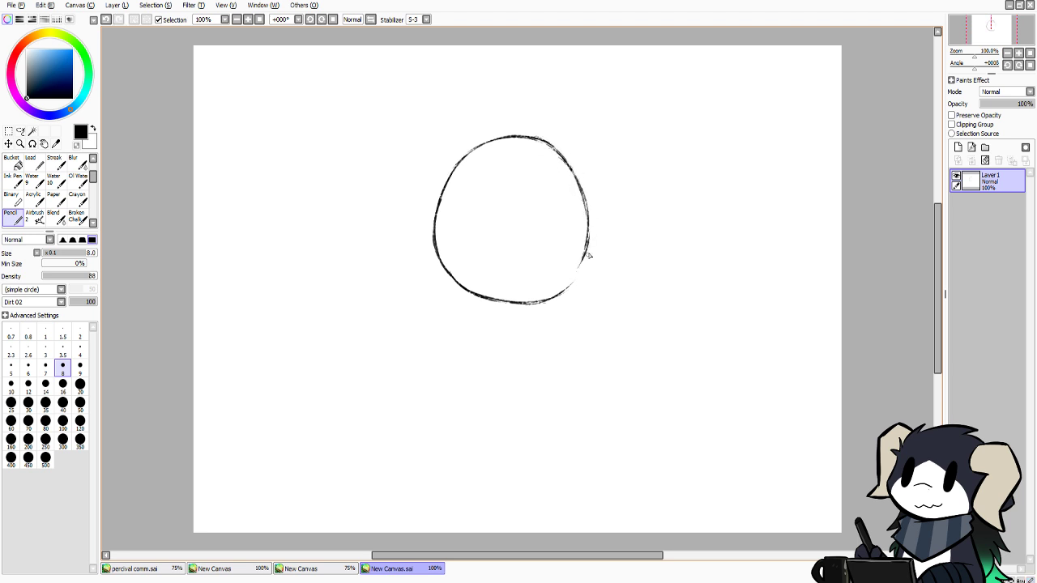
key(ctrl+z)
key(ctrl+z)
key(ctrl+z)
drag(543, 141, 578, 189)
key(ctrl+z)
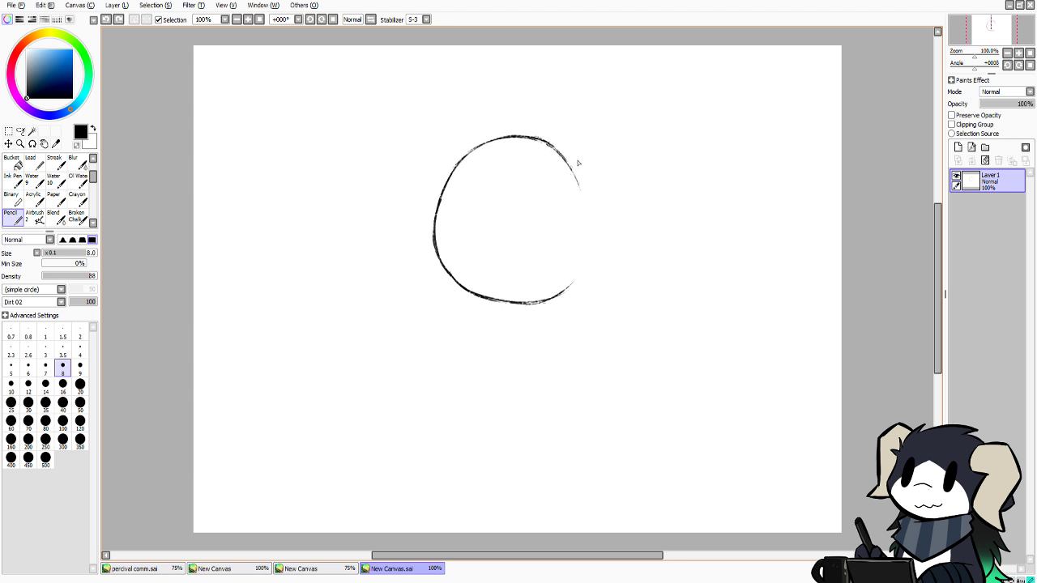
mouse_move(547, 141)
mouse_down()
mouse_move(580, 189)
mouse_move(594, 236)
mouse_up()
drag(575, 169, 589, 251)
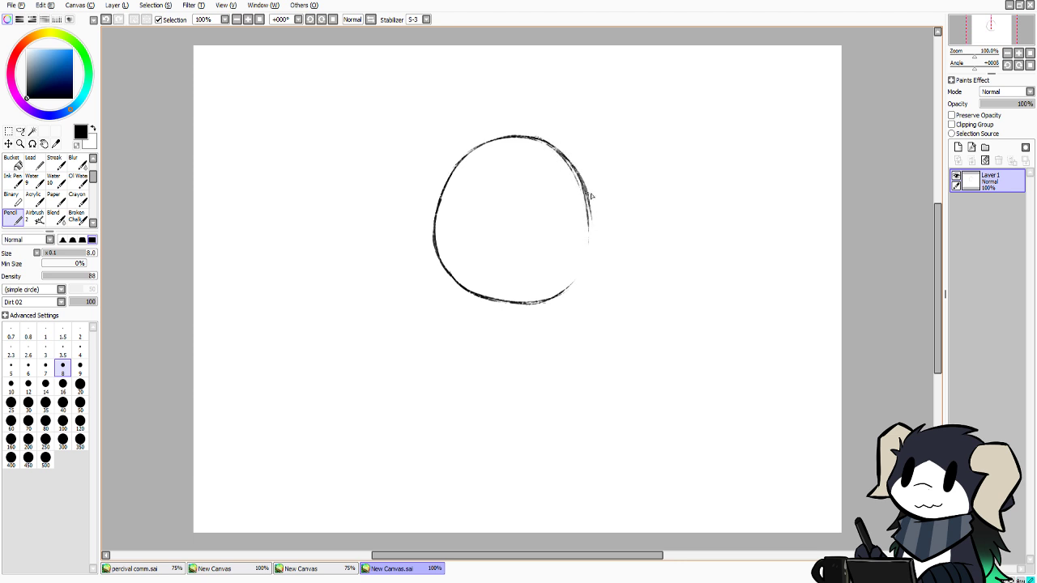
Close the head circle at the lower right and thicken its bottom and left outline
drag(592, 195, 585, 268)
drag(589, 261, 559, 293)
key(ctrl+z)
key(ctrl+z)
drag(591, 238, 556, 296)
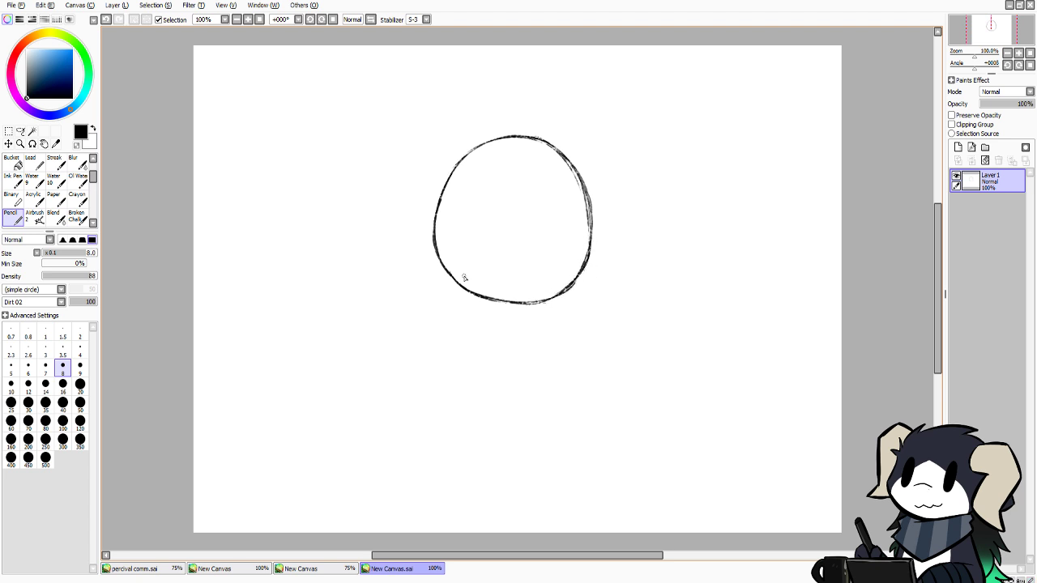
mouse_move(457, 278)
mouse_down()
mouse_move(523, 310)
mouse_move(492, 299)
mouse_move(543, 303)
mouse_move(591, 251)
mouse_up()
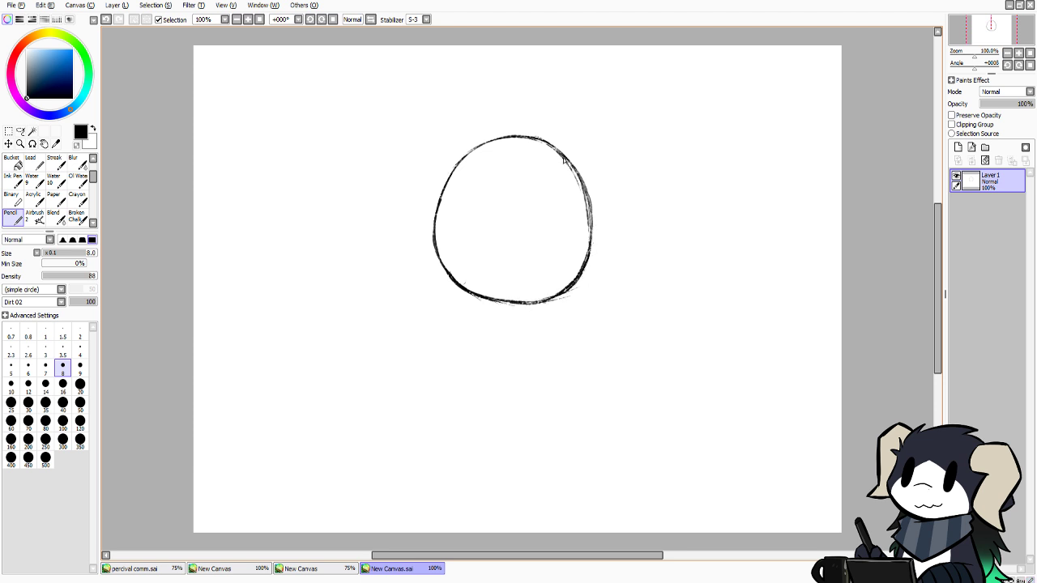
mouse_move(482, 146)
mouse_down()
mouse_move(444, 195)
mouse_move(444, 264)
mouse_up()
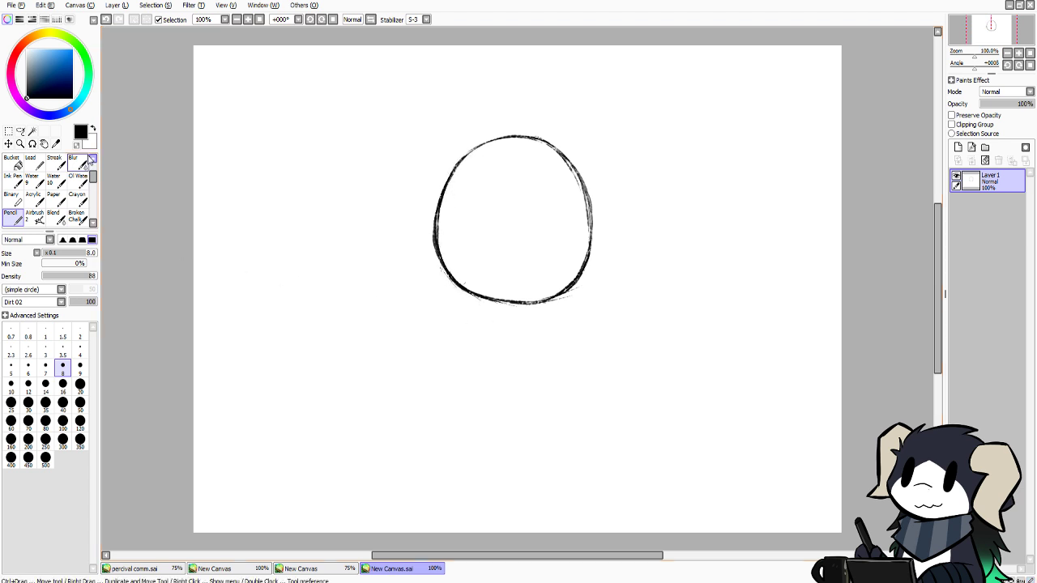
Move the head circle slightly up and to the left on the canvas, and return to the Pencil brush
click(7, 146)
drag(348, 266, 330, 216)
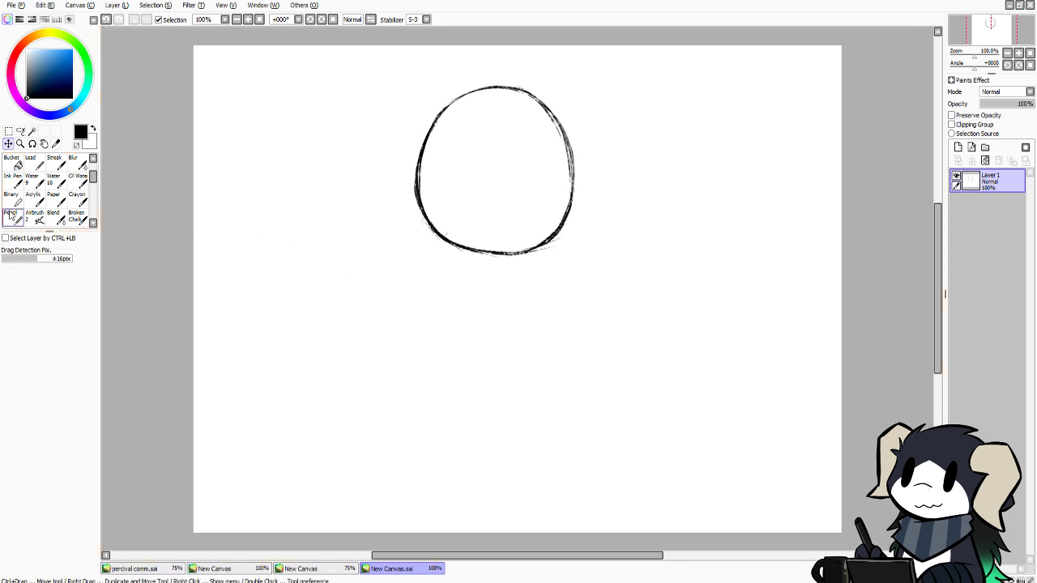
click(15, 216)
click(298, 568)
click(388, 569)
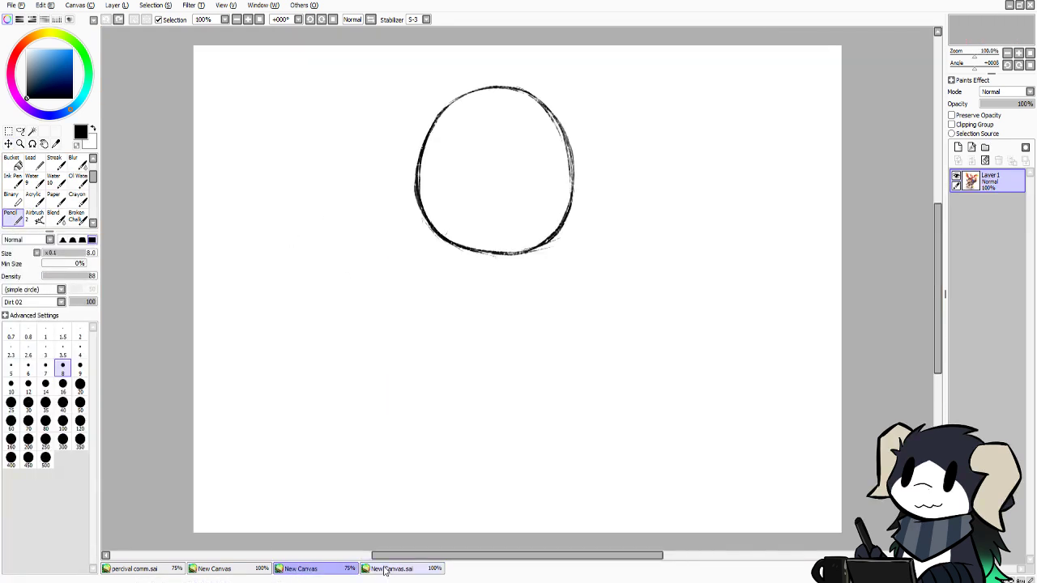
click(8, 143)
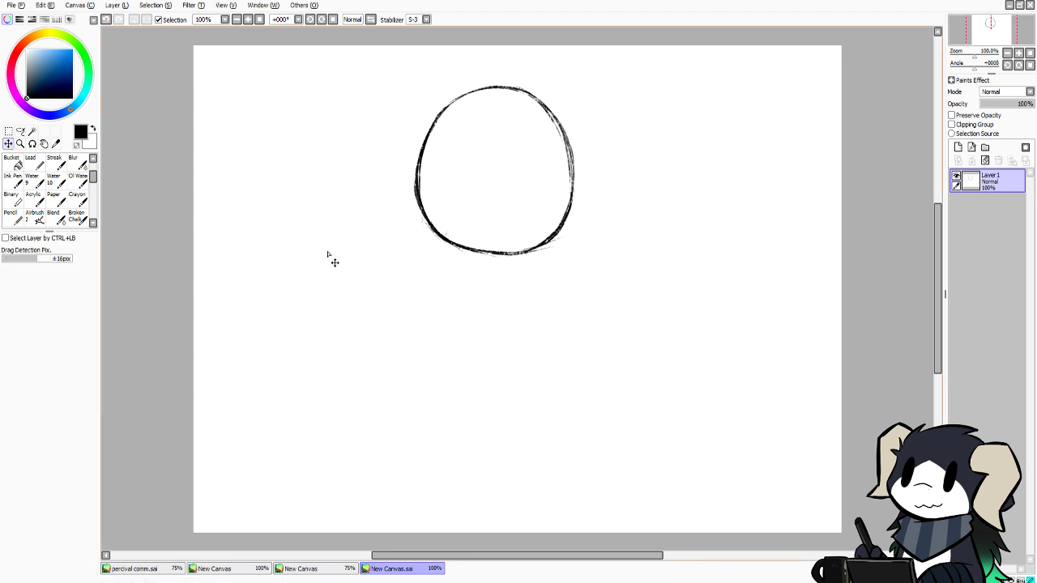
drag(329, 259, 311, 275)
click(11, 216)
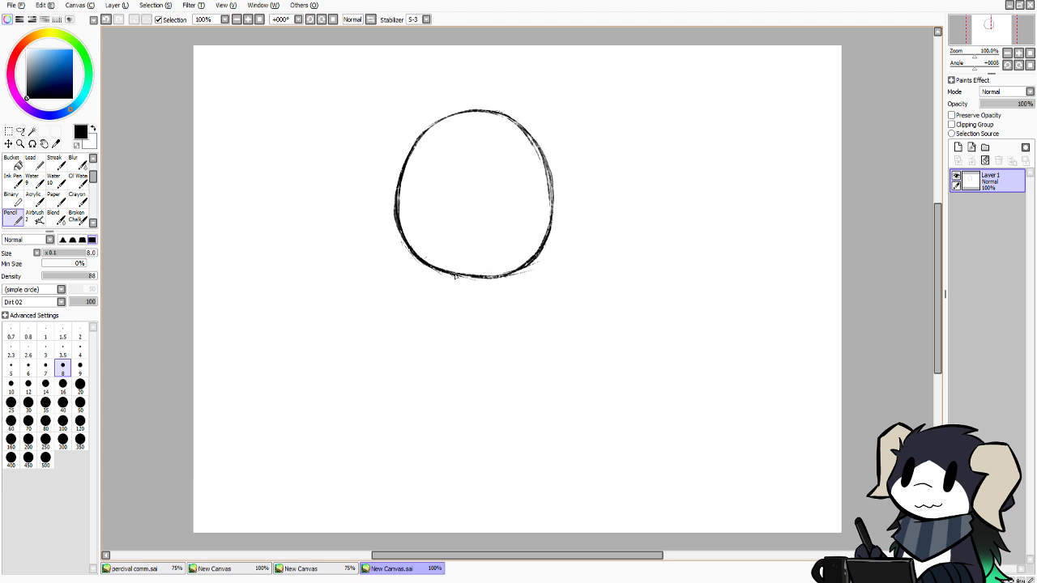
Refine the bottom and lower-right curve of the head circle with additional pencil strokes
mouse_move(462, 275)
mouse_down()
mouse_move(488, 280)
mouse_move(517, 264)
mouse_move(501, 283)
mouse_move(466, 271)
mouse_move(490, 279)
mouse_move(533, 257)
mouse_up()
key(ctrl+z)
key(ctrl+z)
key(ctrl+z)
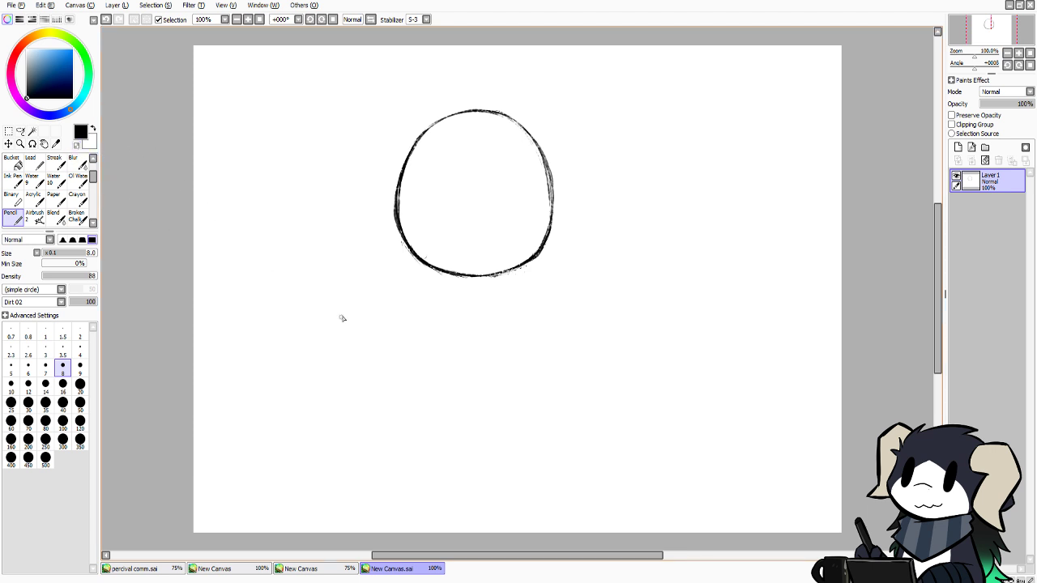
Examine Banjo's head on the white-background reference canvas, and return to New Canvas.sai
click(298, 570)
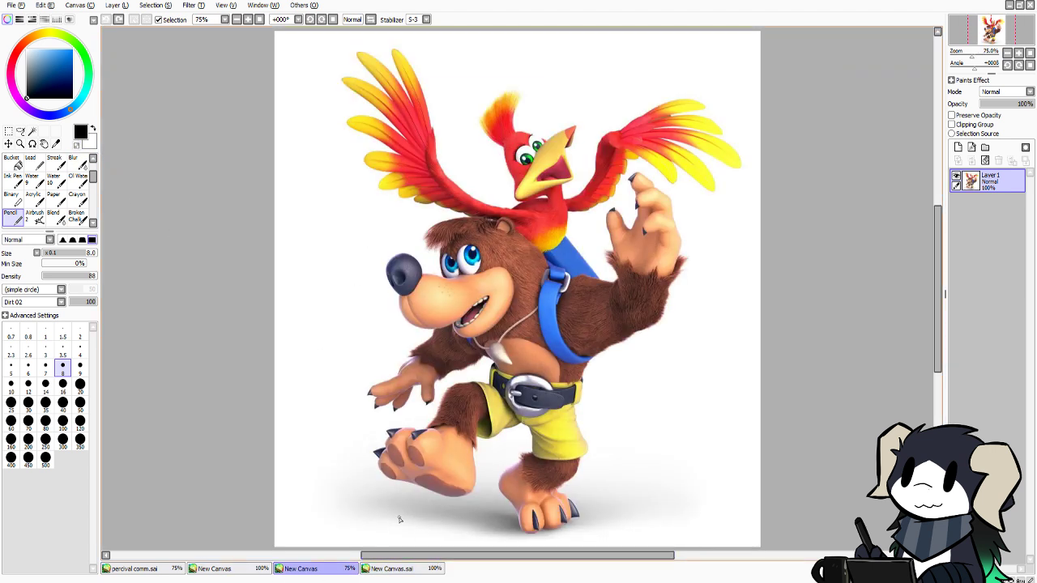
click(417, 570)
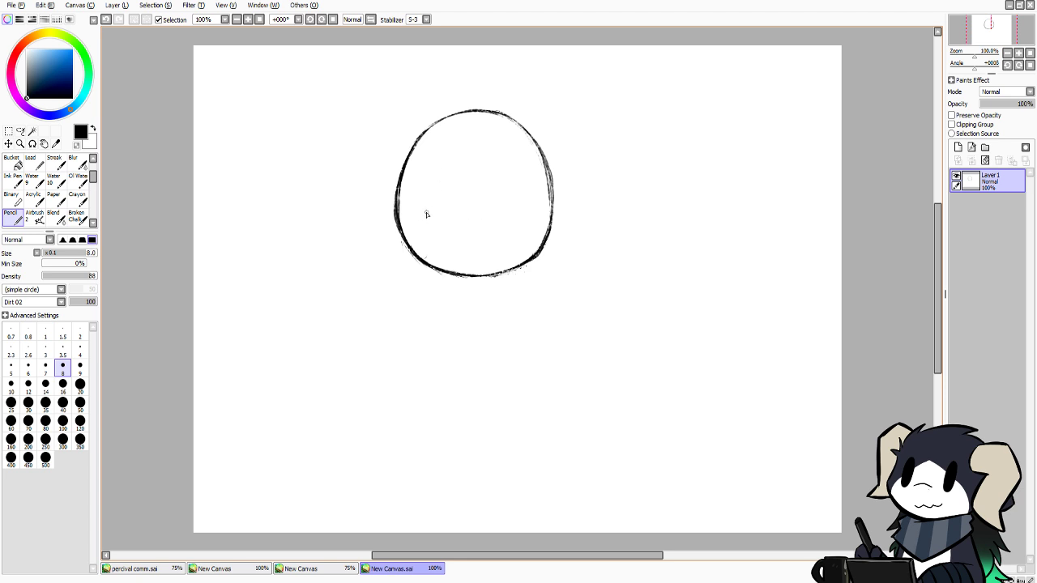
click(331, 558)
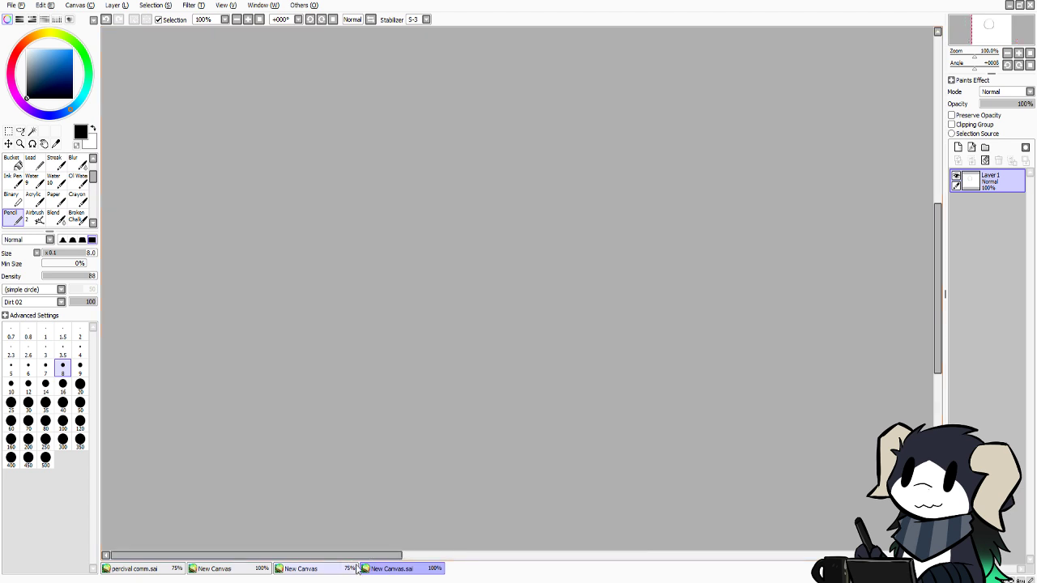
drag(352, 557, 623, 580)
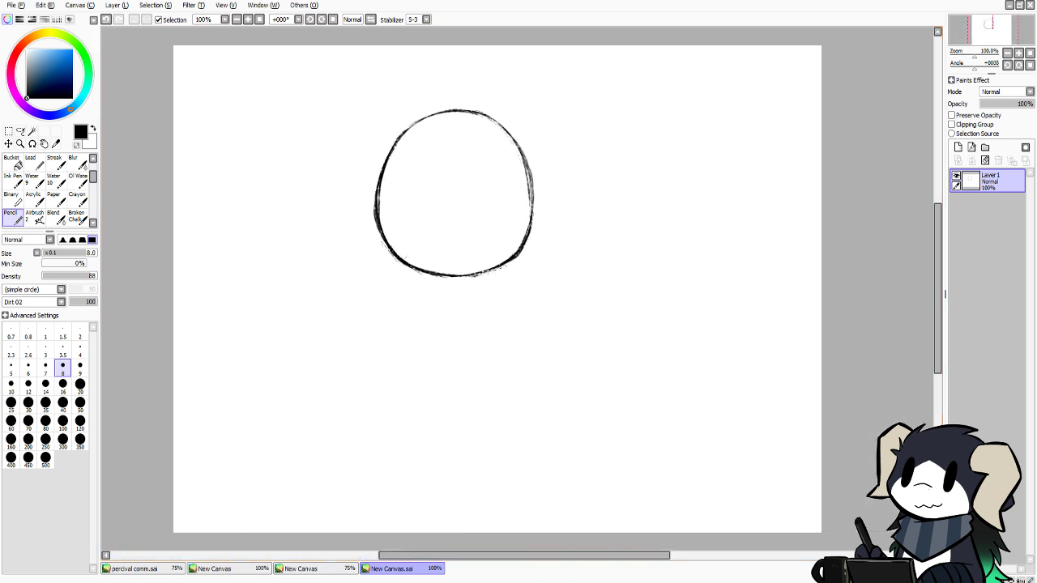
click(331, 569)
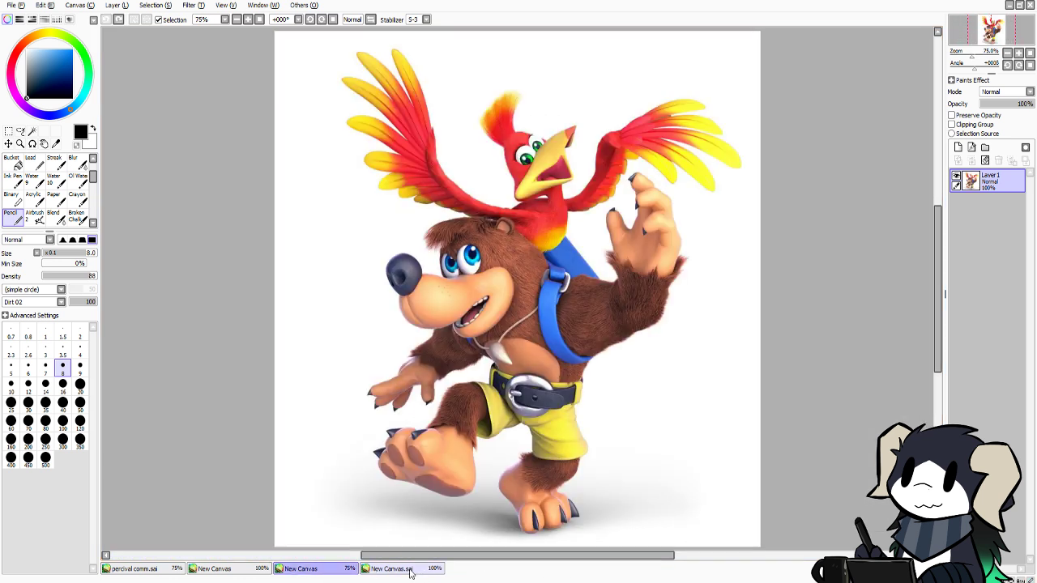
click(397, 569)
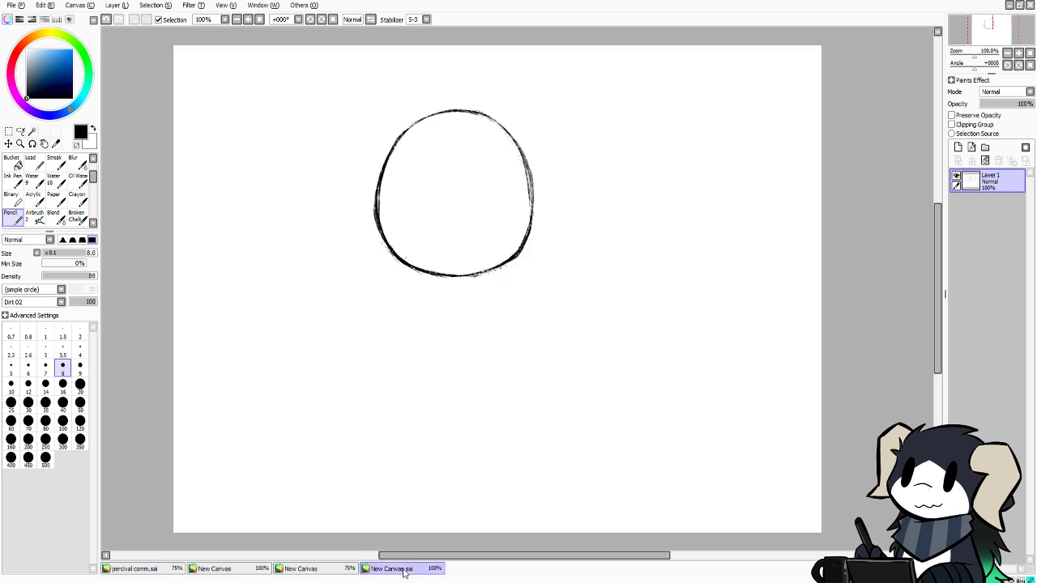
mouse_move(501, 201)
mouse_down()
mouse_move(471, 191)
mouse_move(432, 213)
mouse_up()
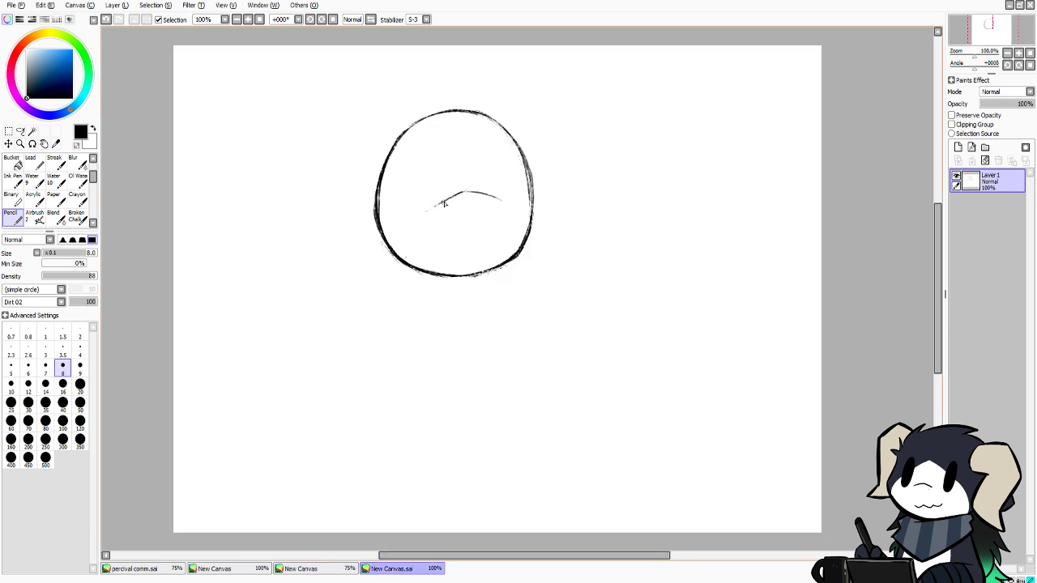
key(ctrl+z)
click(309, 570)
click(405, 571)
key(ctrl+z)
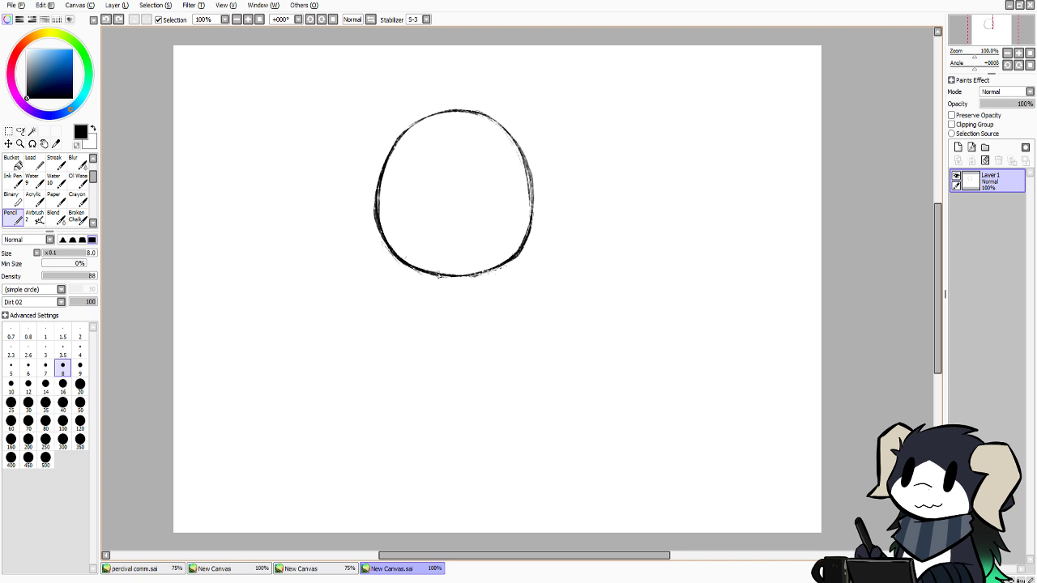
Sketch a wide muzzle shape with a peaked top over the lower head circle, extending past its lower-right edge
mouse_move(414, 224)
mouse_down()
mouse_move(475, 195)
mouse_move(546, 235)
mouse_move(530, 287)
mouse_move(540, 269)
mouse_move(502, 294)
mouse_move(511, 288)
mouse_move(428, 279)
mouse_up()
key(ctrl+z)
key(ctrl+z)
mouse_move(509, 293)
mouse_down()
mouse_move(442, 288)
mouse_move(419, 270)
mouse_up()
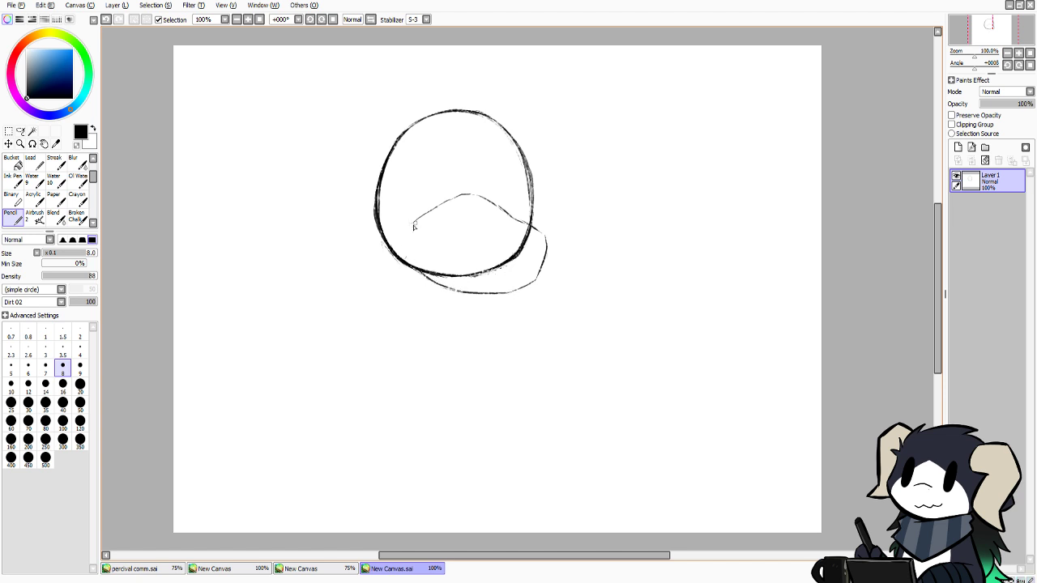
Close the muzzle's left side with a rounded cheek and darken its lower and right outline
mouse_move(414, 223)
mouse_down()
mouse_move(403, 233)
mouse_move(409, 262)
mouse_move(431, 277)
mouse_up()
key(ctrl+z)
mouse_move(402, 242)
mouse_down()
mouse_move(423, 288)
mouse_move(404, 244)
mouse_move(432, 282)
mouse_move(427, 274)
mouse_move(473, 290)
mouse_move(428, 288)
mouse_move(498, 290)
mouse_move(438, 285)
mouse_move(490, 291)
mouse_move(446, 292)
mouse_move(530, 288)
mouse_move(499, 289)
mouse_move(541, 275)
mouse_move(509, 292)
mouse_move(538, 266)
mouse_move(518, 292)
mouse_move(535, 281)
mouse_move(546, 239)
mouse_move(544, 242)
mouse_up()
key(ctrl+z)
key(ctrl+z)
key(ctrl+z)
key(ctrl+z)
key(ctrl+z)
key(ctrl+z)
key(ctrl+z)
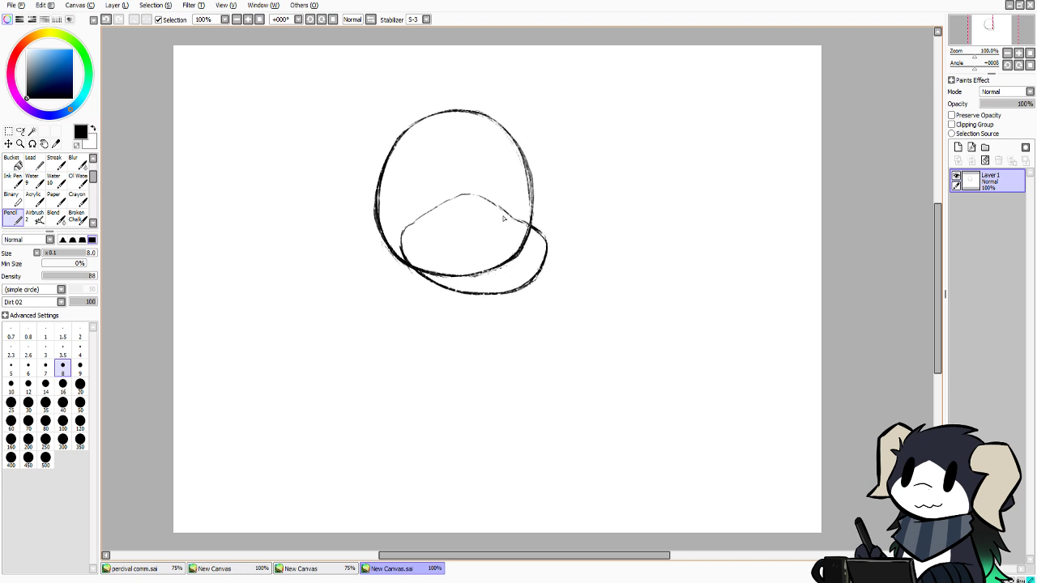
Thicken the muzzle's peaked upper curve inside the head circle, checking it against the Banjo reference
mouse_move(504, 217)
mouse_down()
mouse_move(529, 227)
mouse_move(499, 214)
mouse_up()
key(ctrl+z)
key(ctrl+z)
key(ctrl+z)
key(ctrl+z)
click(340, 569)
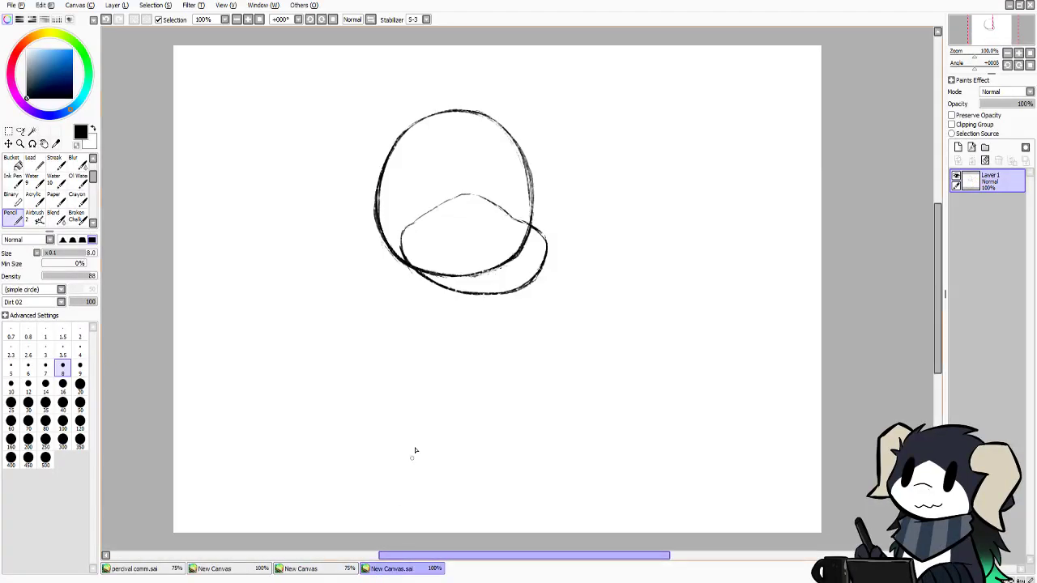
click(395, 568)
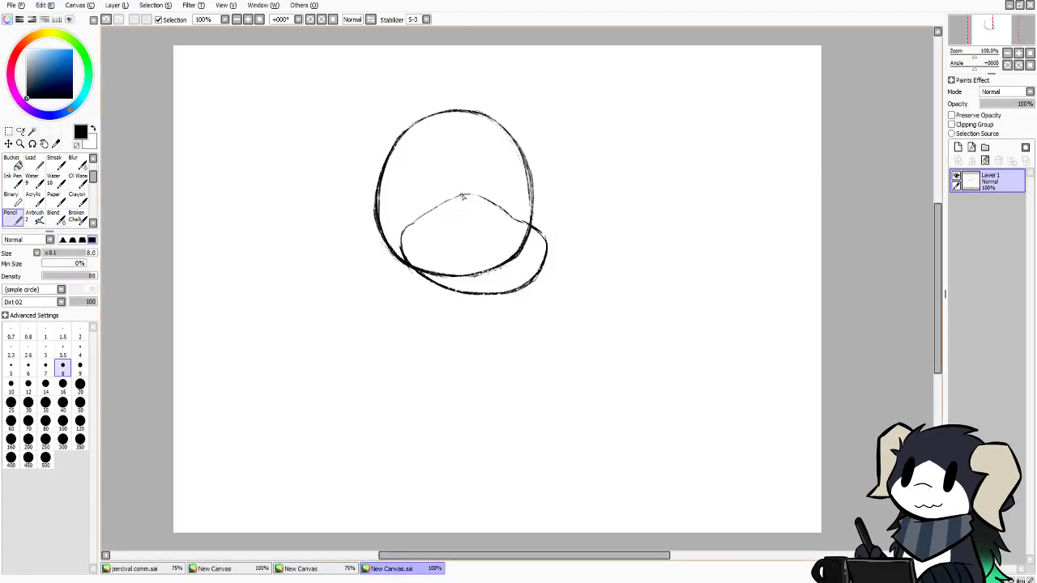
mouse_move(462, 196)
mouse_down()
mouse_move(432, 215)
mouse_move(488, 203)
mouse_move(465, 195)
mouse_move(515, 220)
mouse_move(467, 194)
mouse_move(484, 198)
mouse_up()
key(ctrl+z)
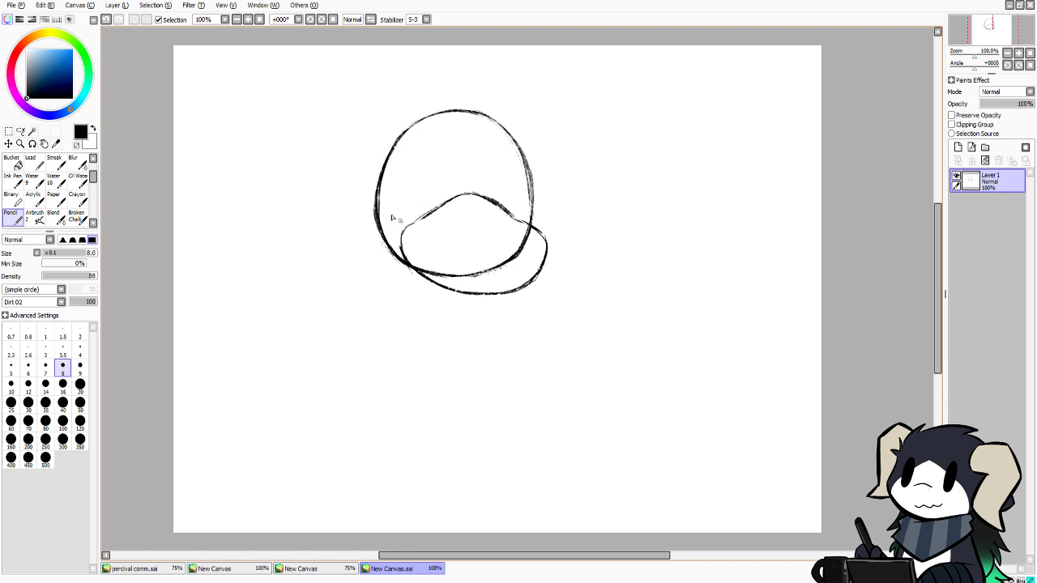
mouse_move(393, 210)
mouse_down()
mouse_move(399, 217)
mouse_move(392, 186)
mouse_move(439, 149)
mouse_up()
key(ctrl+z)
key(ctrl+z)
key(ctrl+z)
key(ctrl+z)
drag(391, 207, 421, 144)
key(ctrl+z)
mouse_move(392, 217)
mouse_down()
mouse_move(417, 149)
mouse_move(405, 154)
mouse_move(420, 146)
mouse_move(442, 196)
mouse_up()
key(ctrl+z)
key(ctrl+z)
key(ctrl+z)
key(ctrl+z)
key(ctrl+z)
mouse_move(517, 236)
mouse_down()
mouse_move(501, 250)
mouse_move(528, 230)
mouse_up()
key(ctrl+z)
key(ctrl+z)
key(ctrl+z)
key(ctrl+z)
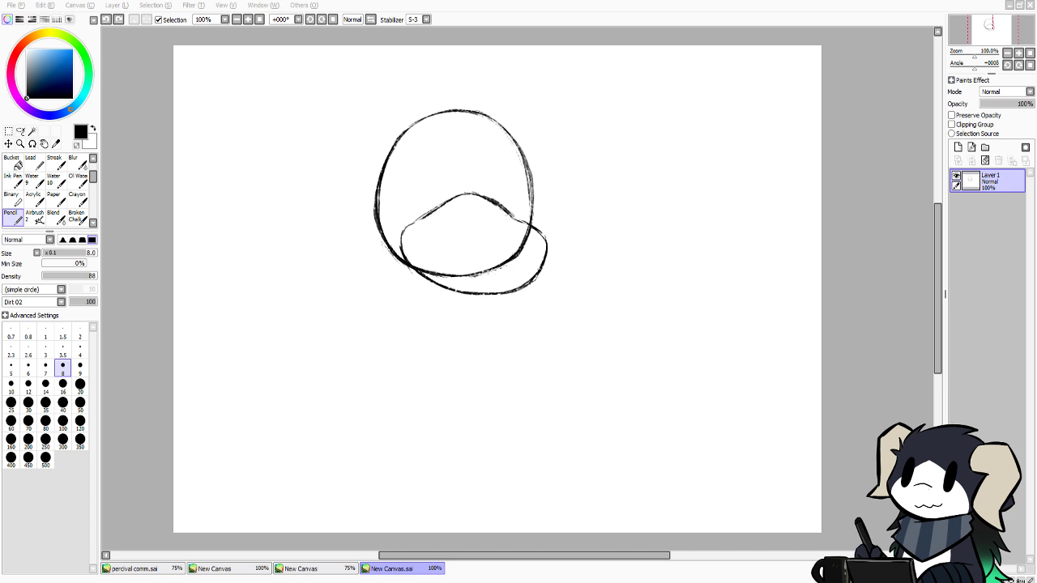
Create a new canvas from the copied sketch of the winking cat-eared character, and return to New Canvas.sai
key(alt+Tab)
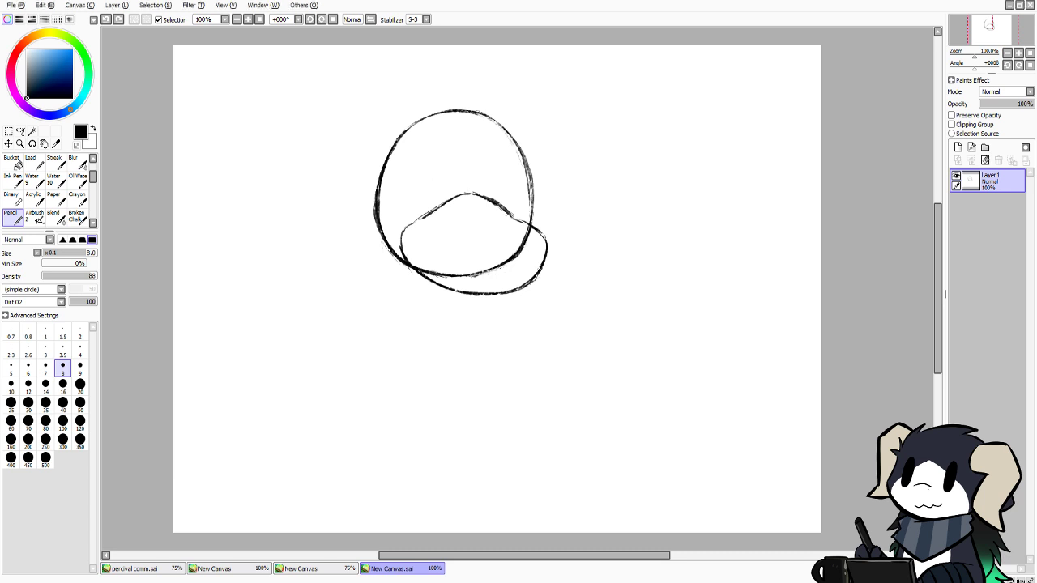
key(alt+Tab)
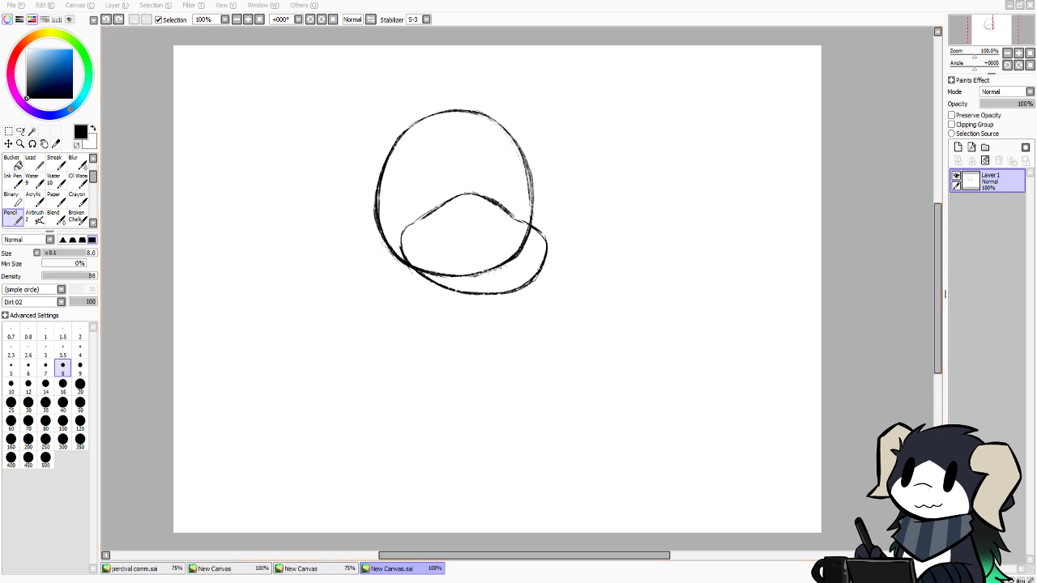
click(2, 6)
click(44, 48)
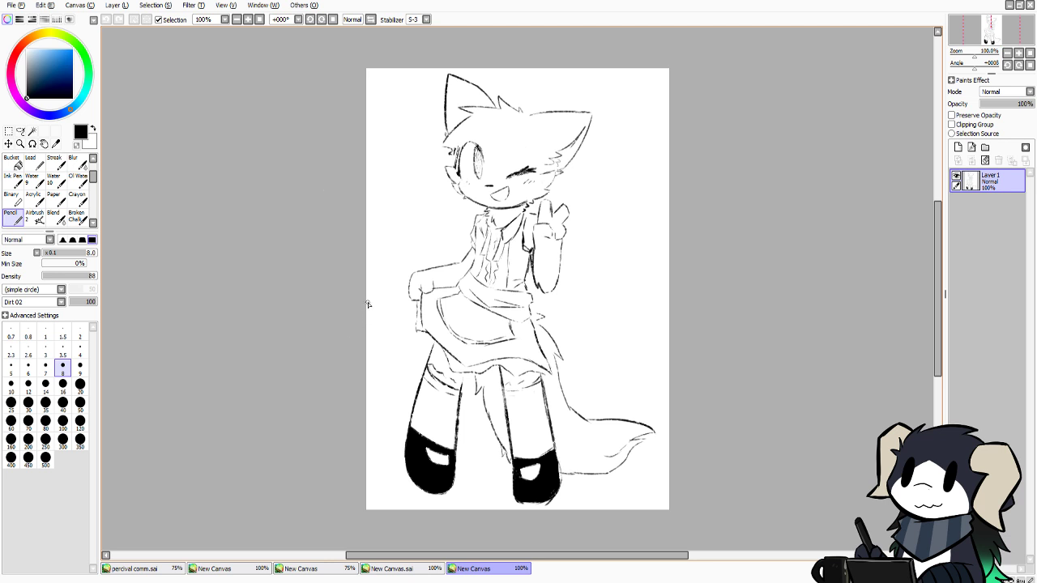
click(338, 299)
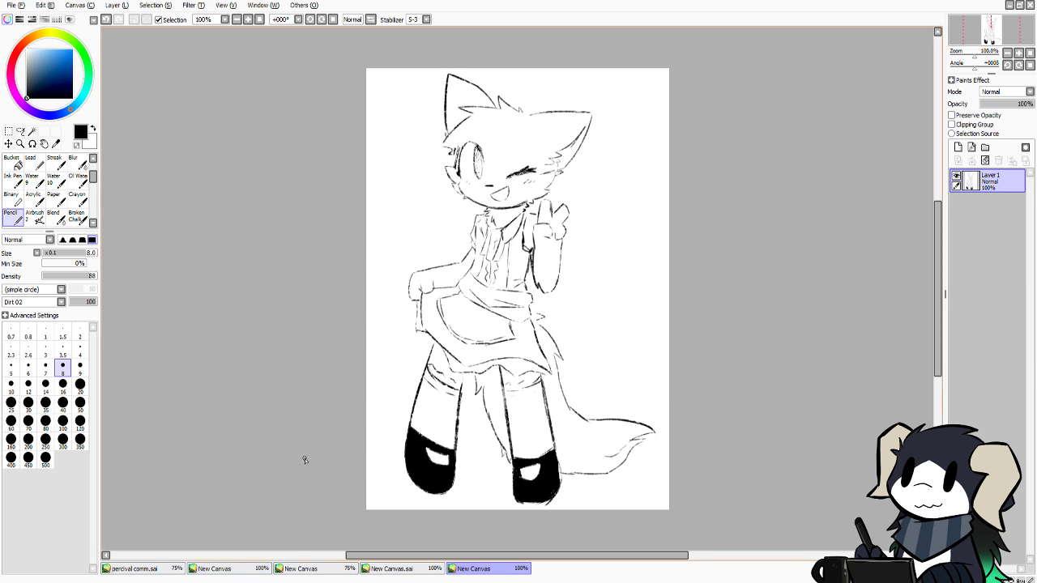
click(392, 568)
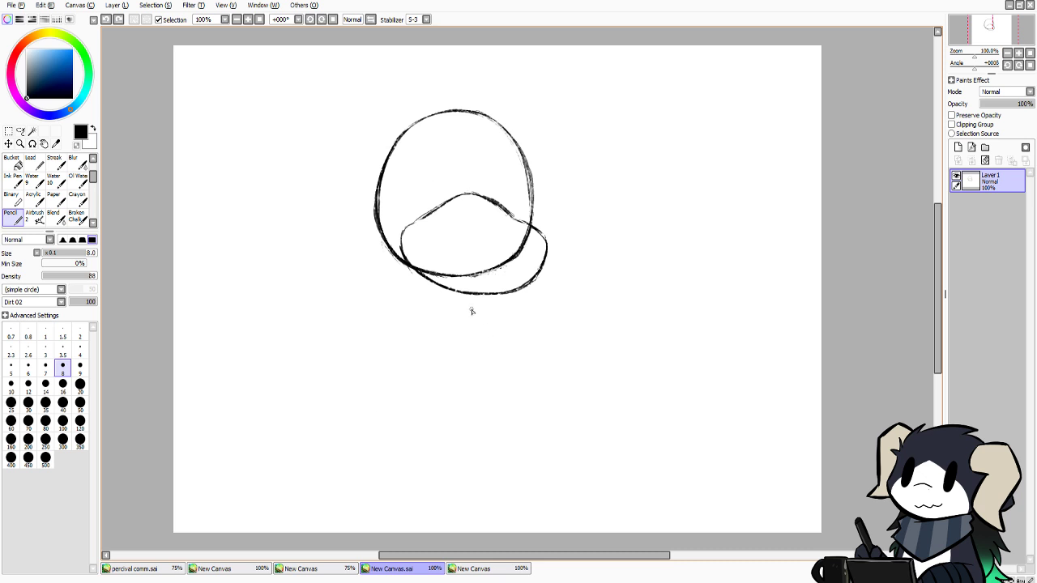
Sketch a small pointed oval nose at the muzzle's upper right and a short tick on its lower-left edge
mouse_move(515, 234)
mouse_down()
mouse_move(495, 237)
mouse_move(537, 242)
mouse_move(519, 253)
mouse_move(493, 240)
mouse_up()
mouse_move(425, 263)
mouse_down()
mouse_move(457, 294)
mouse_move(446, 288)
mouse_up()
key(ctrl+z)
key(ctrl+z)
key(ctrl+z)
key(ctrl+z)
mouse_move(438, 207)
mouse_down()
mouse_move(417, 237)
mouse_move(420, 264)
mouse_up()
key(ctrl+z)
key(ctrl+z)
key(ctrl+z)
mouse_move(503, 209)
mouse_down()
mouse_move(547, 247)
mouse_move(526, 290)
mouse_up()
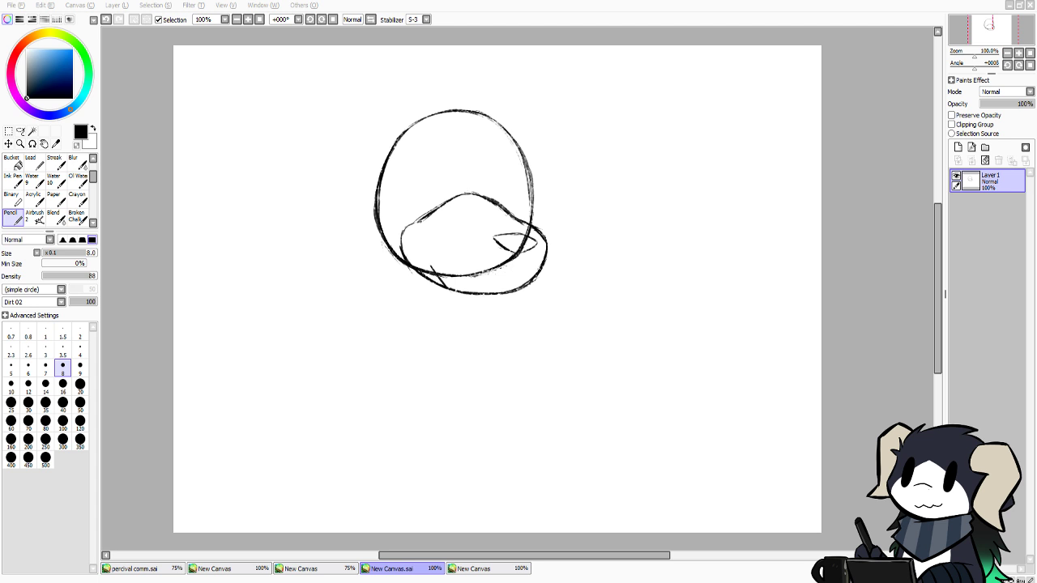
Create a canvas from the copied horned maid artwork, and close both it and the winking cat-eared sketch canvas
click(38, 41)
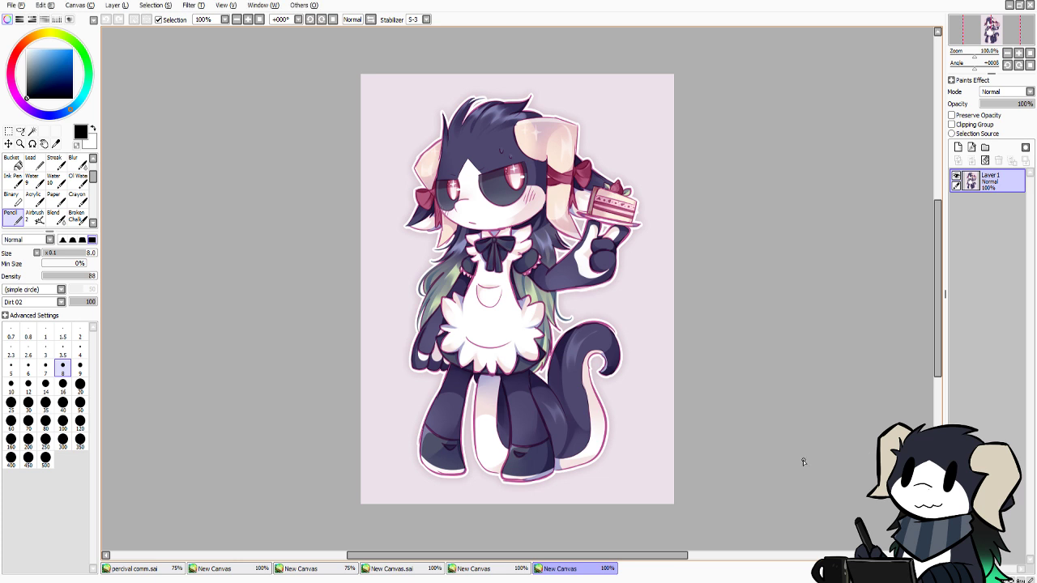
click(478, 574)
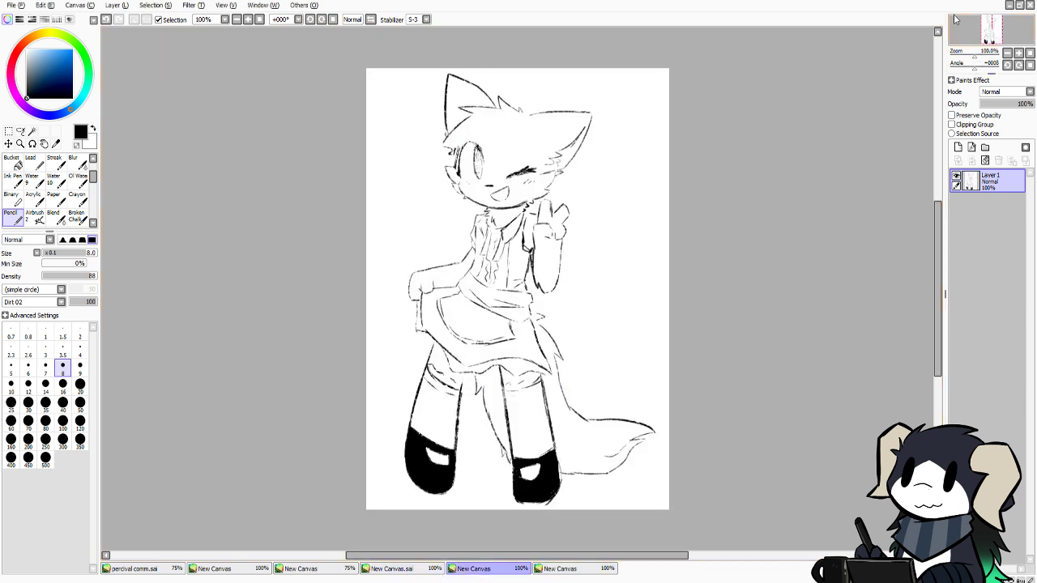
click(1031, 6)
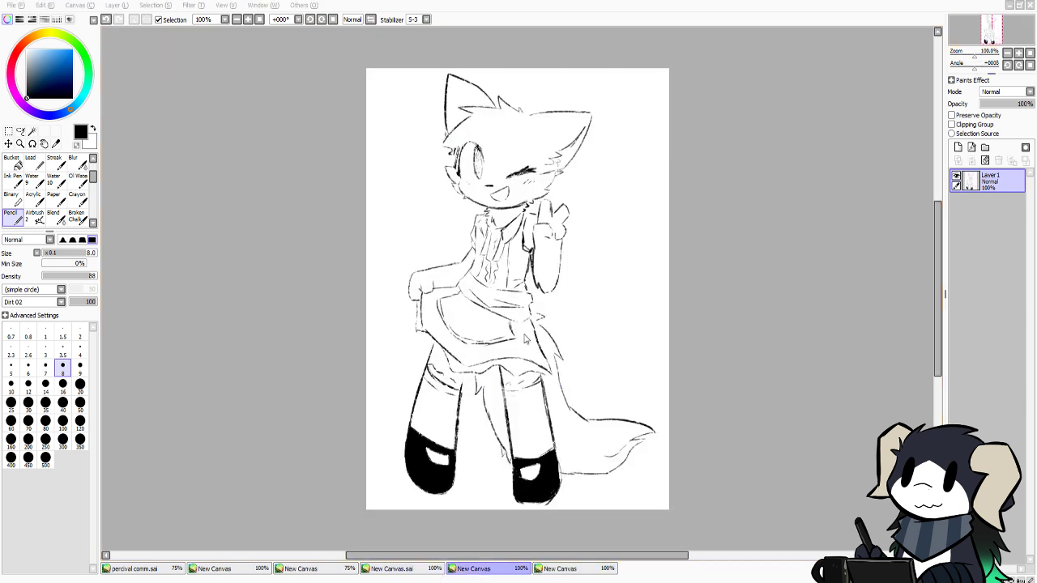
click(1029, 6)
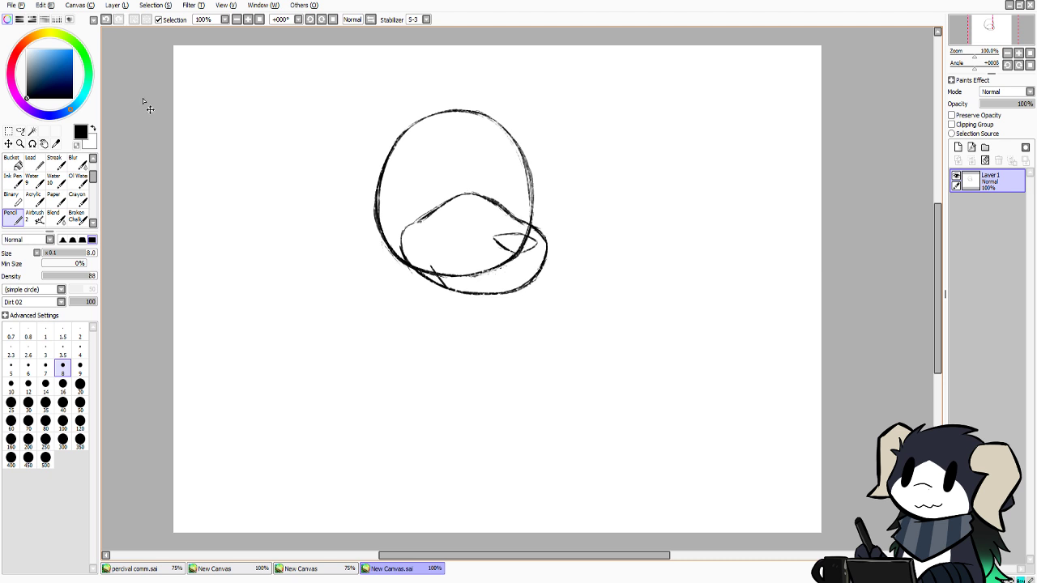
Erase the head circle's line and the short tick inside the muzzle at brush size 20, and restore size 8
click(80, 384)
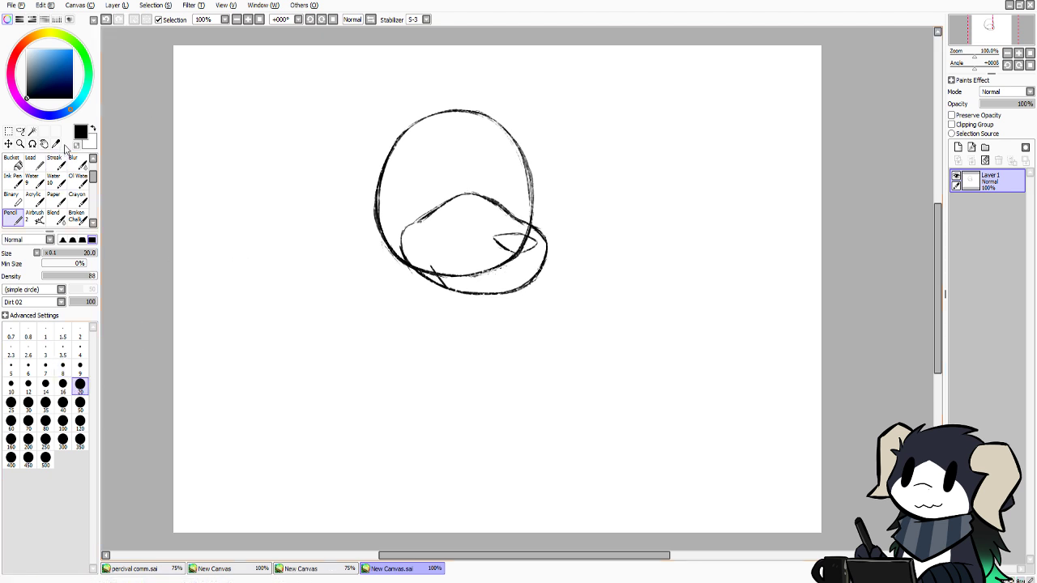
mouse_move(428, 264)
mouse_down()
mouse_move(459, 285)
mouse_move(435, 270)
mouse_move(453, 279)
mouse_move(447, 287)
mouse_move(420, 262)
mouse_move(479, 270)
mouse_move(520, 259)
mouse_move(523, 227)
mouse_up()
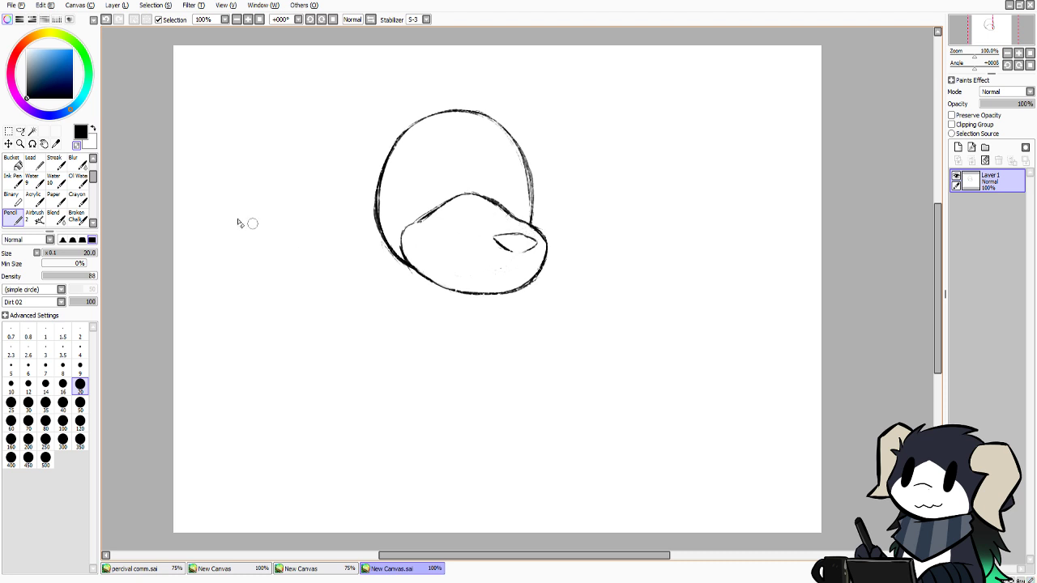
click(63, 367)
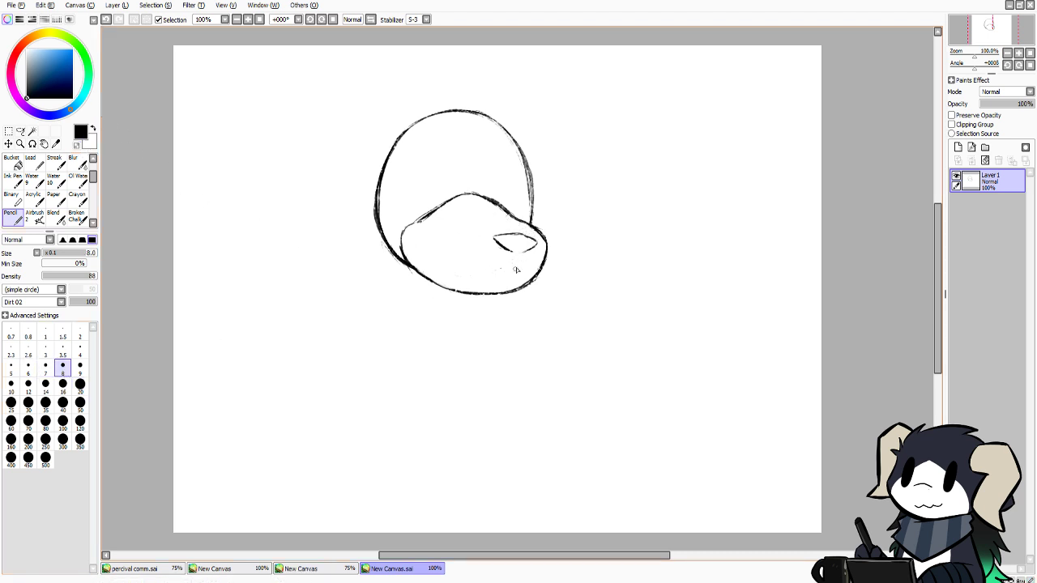
Redraw the nose as a closed outline, darken the muzzle's upper-left edge, and erase the stray specks below the nose
key(ctrl+z)
mouse_move(506, 248)
mouse_down()
mouse_move(540, 244)
mouse_move(493, 239)
mouse_up()
key(ctrl+z)
key(ctrl+z)
drag(495, 236, 495, 241)
drag(426, 216, 402, 241)
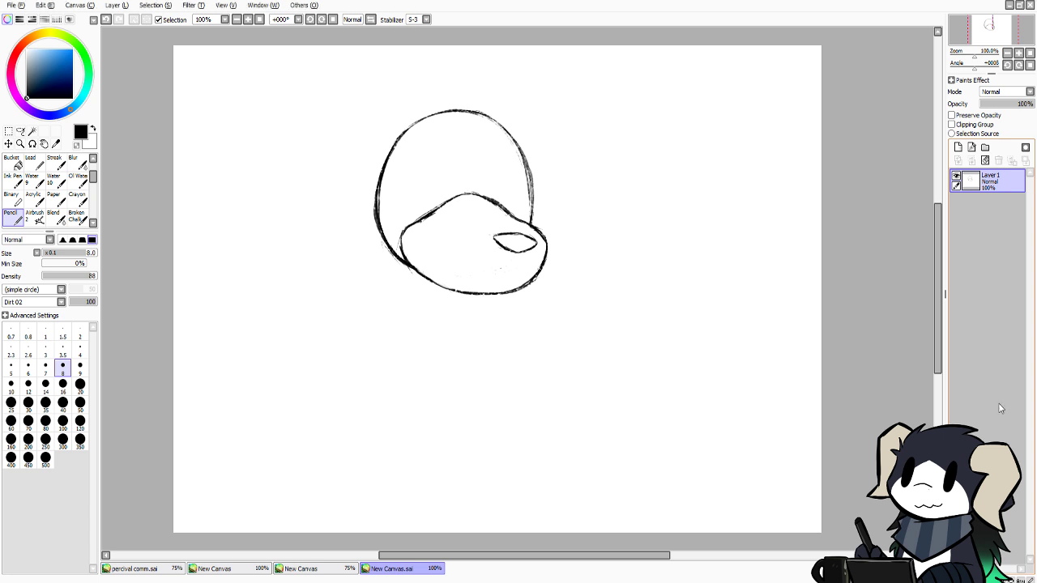
click(79, 384)
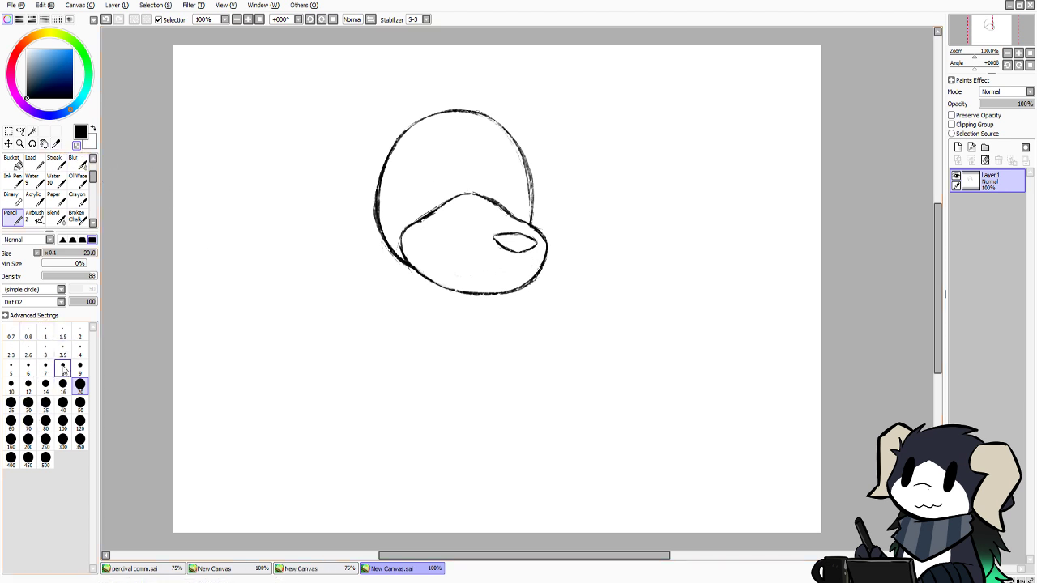
click(62, 367)
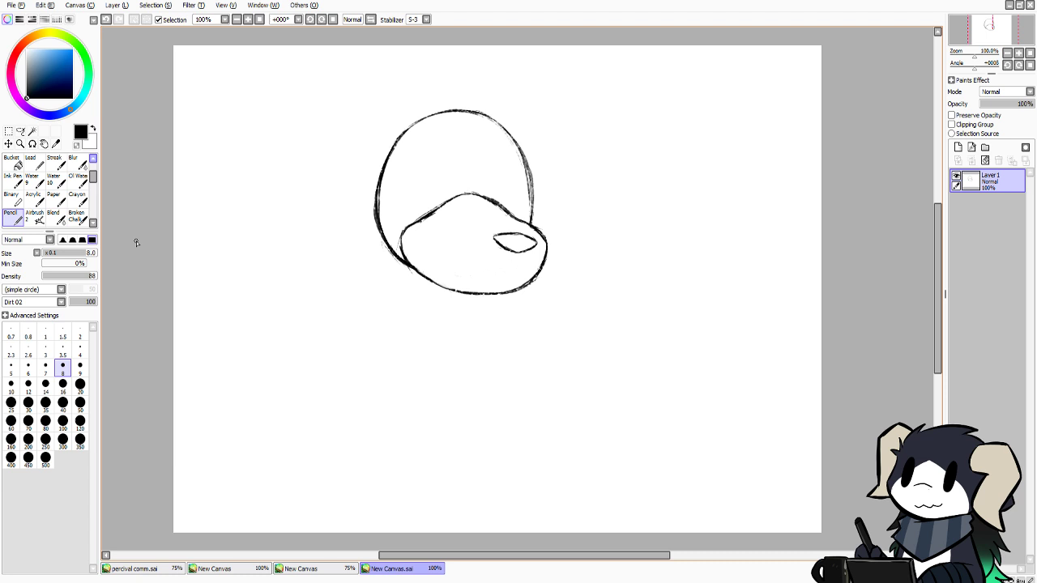
Add small fur tuft marks outside the head's lower-left edge, checking the Banjo reference first
click(304, 569)
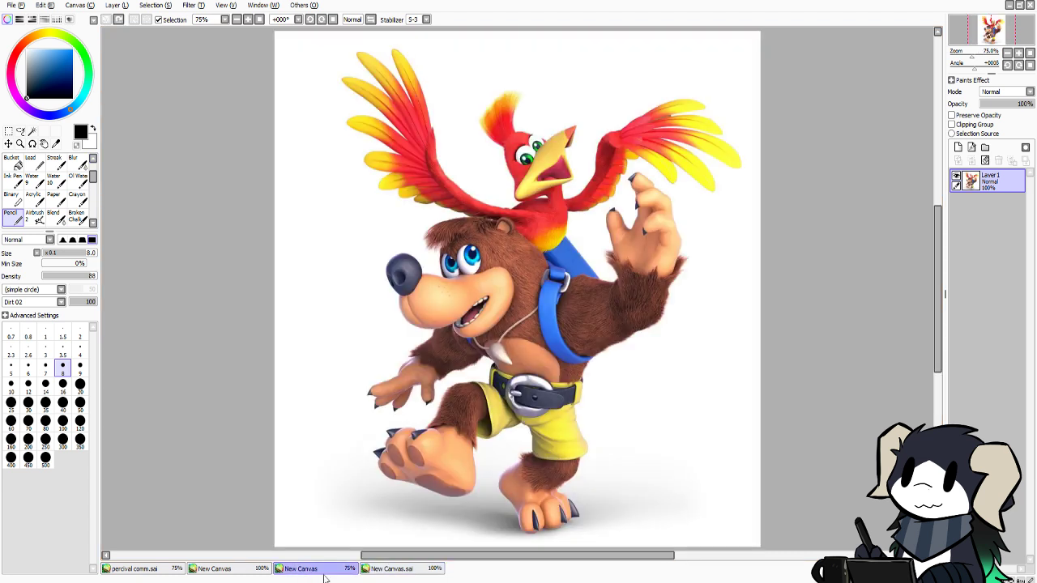
click(391, 569)
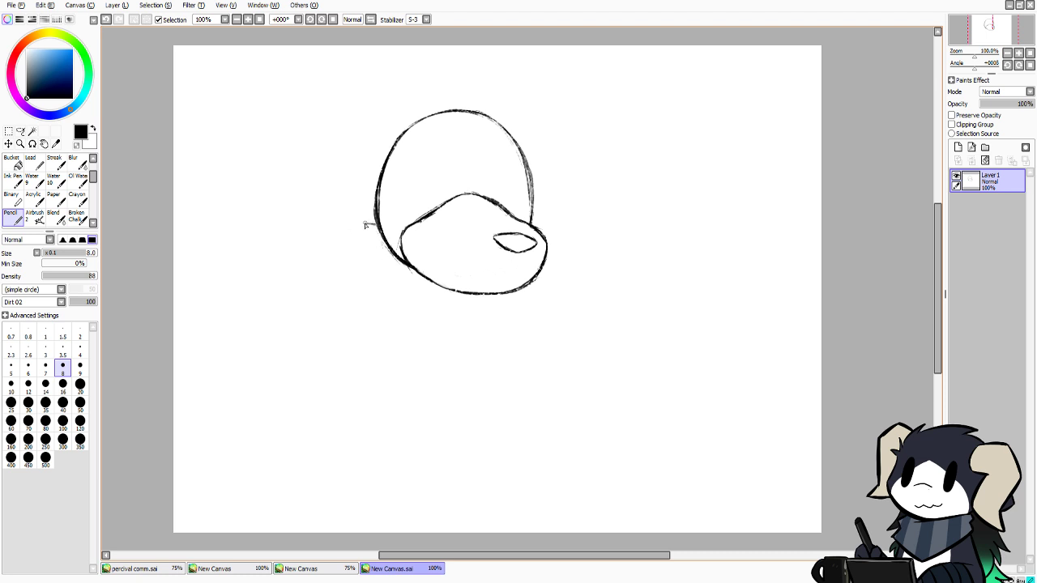
mouse_move(362, 230)
mouse_down()
mouse_move(356, 238)
mouse_move(380, 253)
mouse_move(341, 225)
mouse_move(301, 221)
mouse_up()
key(ctrl+z)
drag(368, 229, 362, 226)
Draw small ticks under the chin and a slanted body line that hooks and curves left, checking the Banjo reference
drag(493, 295, 493, 305)
key(ctrl+z)
drag(498, 294, 465, 361)
drag(466, 345, 465, 361)
click(300, 568)
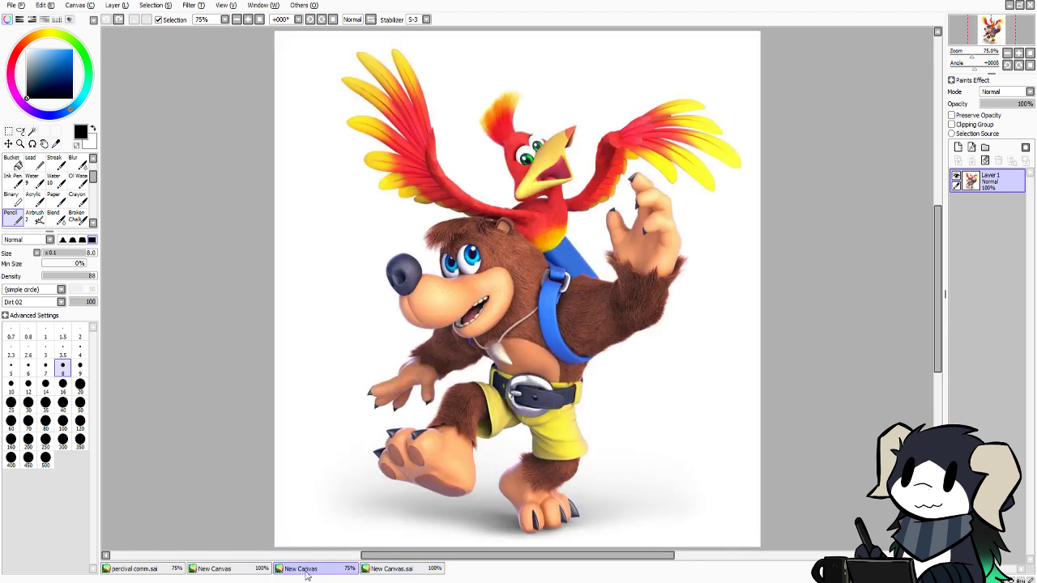
click(378, 569)
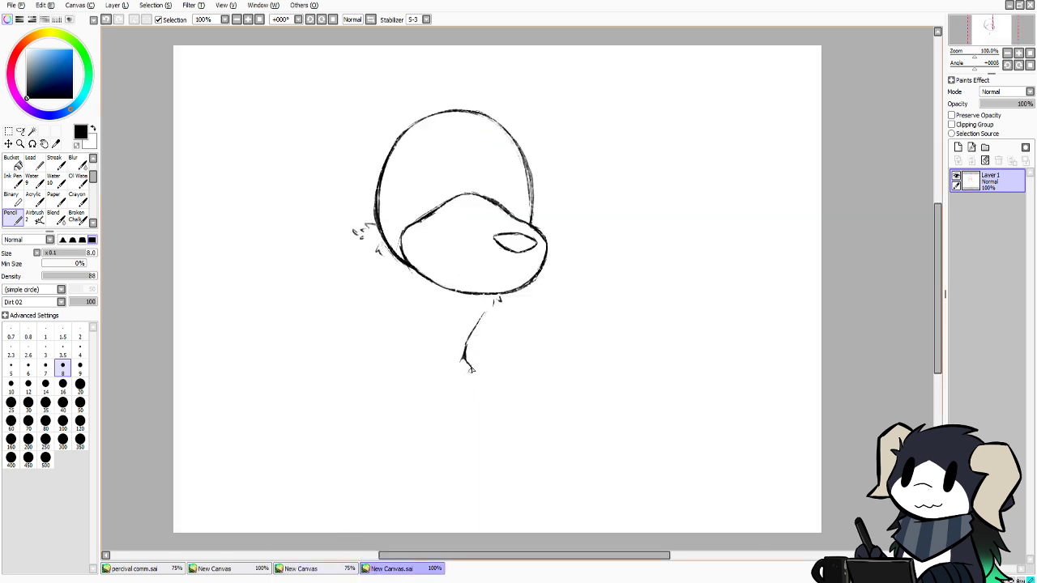
mouse_move(467, 364)
mouse_down()
mouse_move(410, 392)
mouse_move(452, 380)
mouse_up()
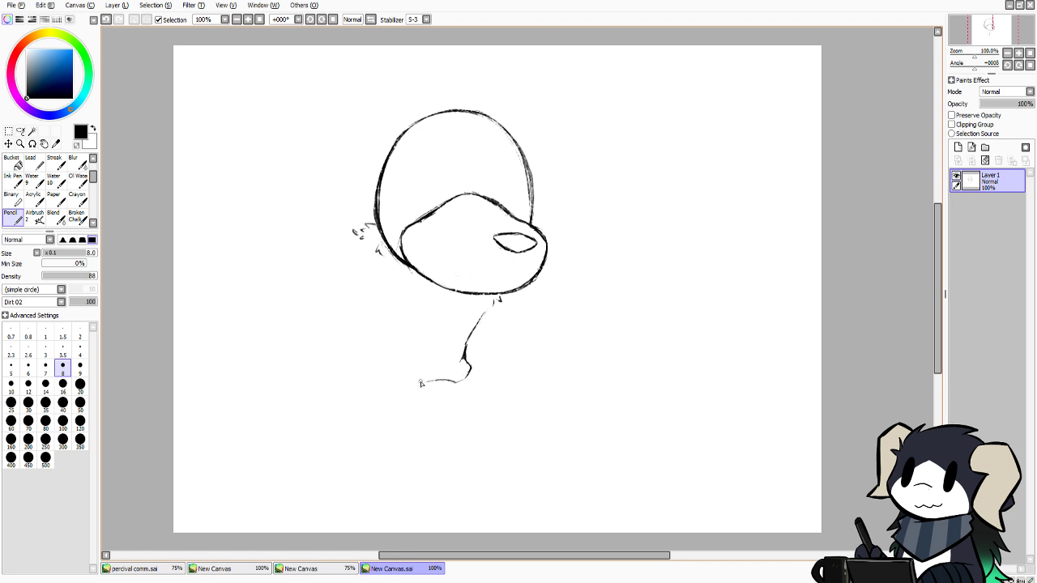
drag(441, 381, 402, 384)
Draw a rounded loop from the end of the body line, close its right side, and start an inner contour
click(344, 570)
click(391, 569)
drag(400, 381, 399, 418)
key(ctrl+z)
key(ctrl+z)
mouse_move(422, 378)
mouse_down()
mouse_move(452, 382)
mouse_move(397, 386)
mouse_move(427, 379)
mouse_move(400, 391)
mouse_move(416, 434)
mouse_move(400, 426)
mouse_move(420, 441)
mouse_move(453, 432)
mouse_move(414, 436)
mouse_move(451, 426)
mouse_up()
key(ctrl+z)
key(ctrl+z)
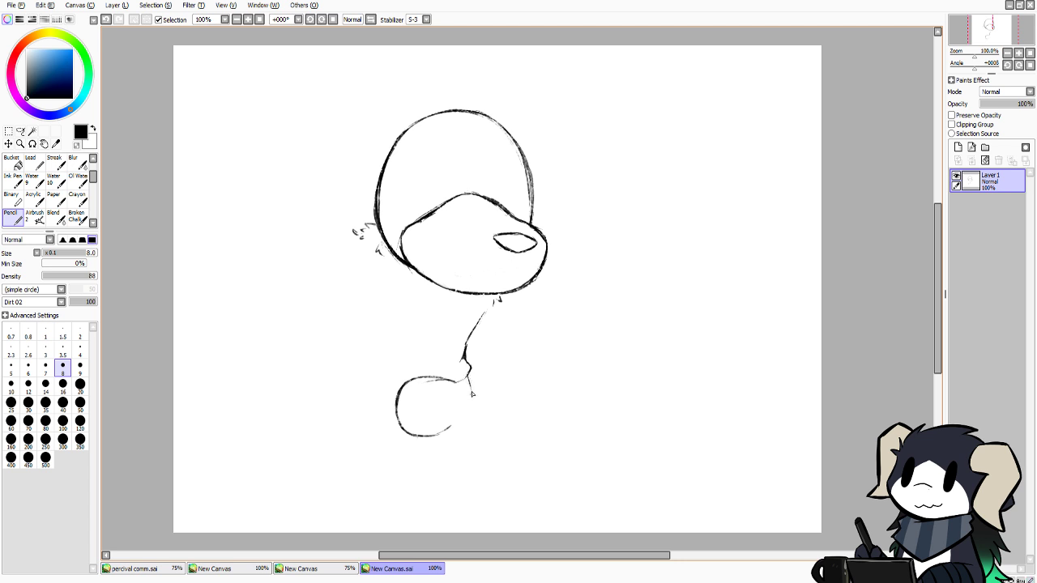
key(ctrl+z)
mouse_move(471, 374)
mouse_down()
mouse_move(475, 412)
mouse_move(448, 423)
mouse_up()
drag(456, 383, 430, 390)
Sketch a bent tube shape inside the loop, extending past its lower right, using the Banjo reference
click(354, 569)
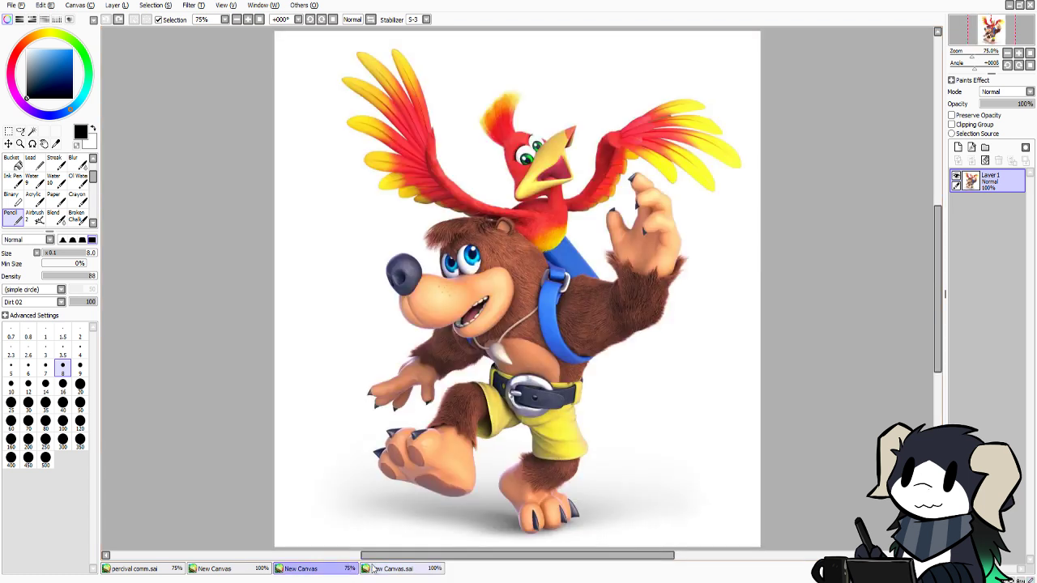
click(391, 570)
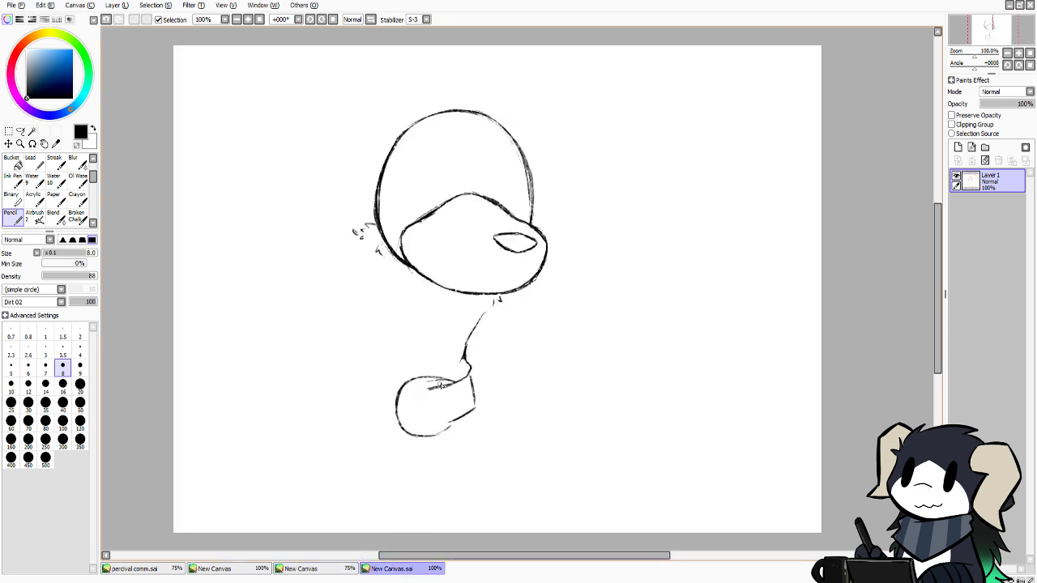
mouse_move(440, 388)
mouse_down()
mouse_move(410, 410)
mouse_move(414, 433)
mouse_move(468, 415)
mouse_move(421, 409)
mouse_move(450, 387)
mouse_move(436, 389)
mouse_move(504, 431)
mouse_move(491, 423)
mouse_move(484, 449)
mouse_move(434, 432)
mouse_move(491, 443)
mouse_up()
key(ctrl+z)
key(ctrl+z)
key(ctrl+z)
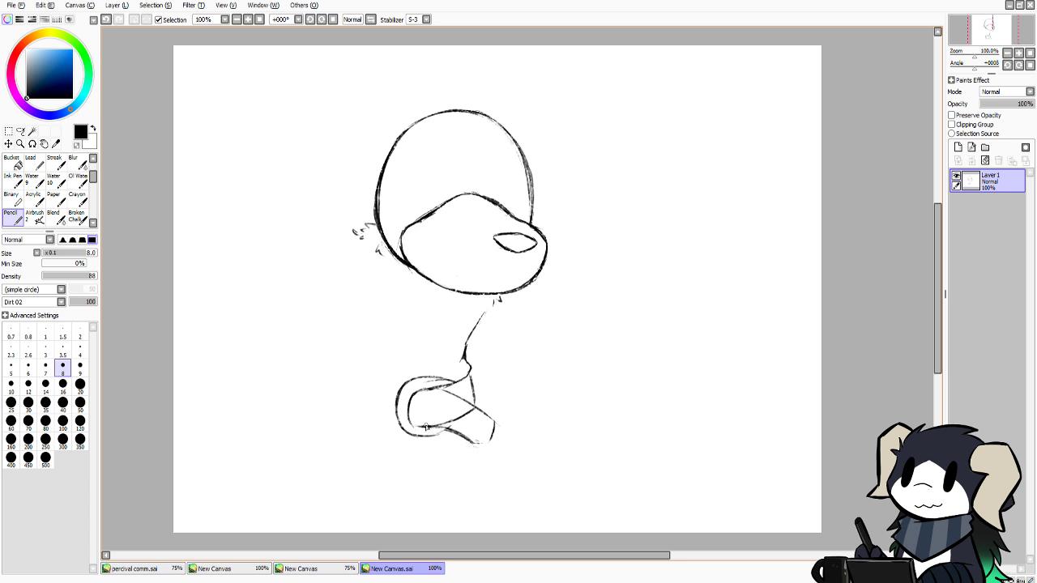
Erase the loop's overlapping line inside the tube shape at brush size 20 and redraw its lower edge at size 8
click(80, 384)
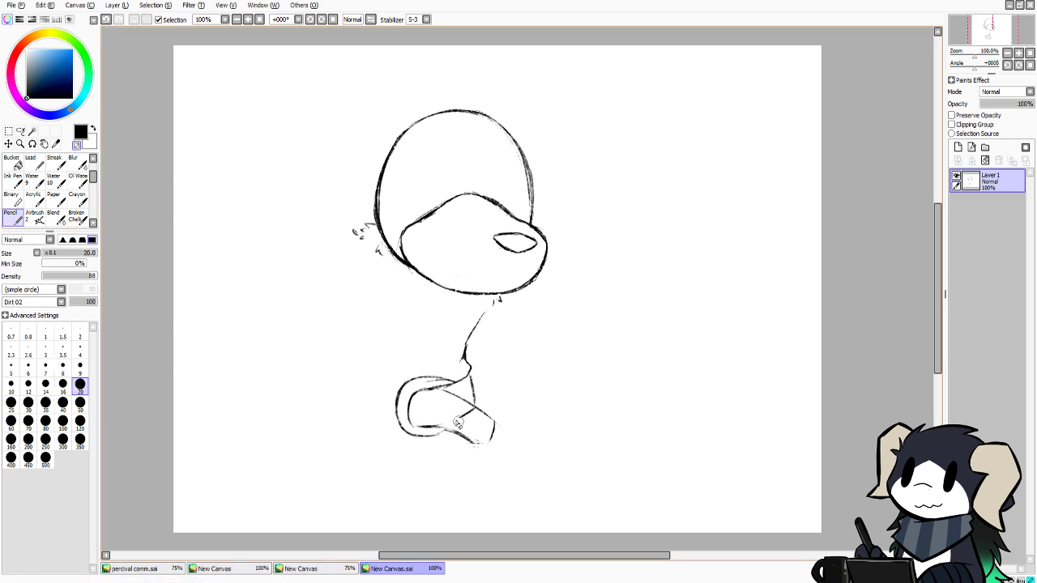
mouse_move(460, 419)
mouse_down()
mouse_move(482, 421)
mouse_move(465, 412)
mouse_move(481, 464)
mouse_move(480, 451)
mouse_up()
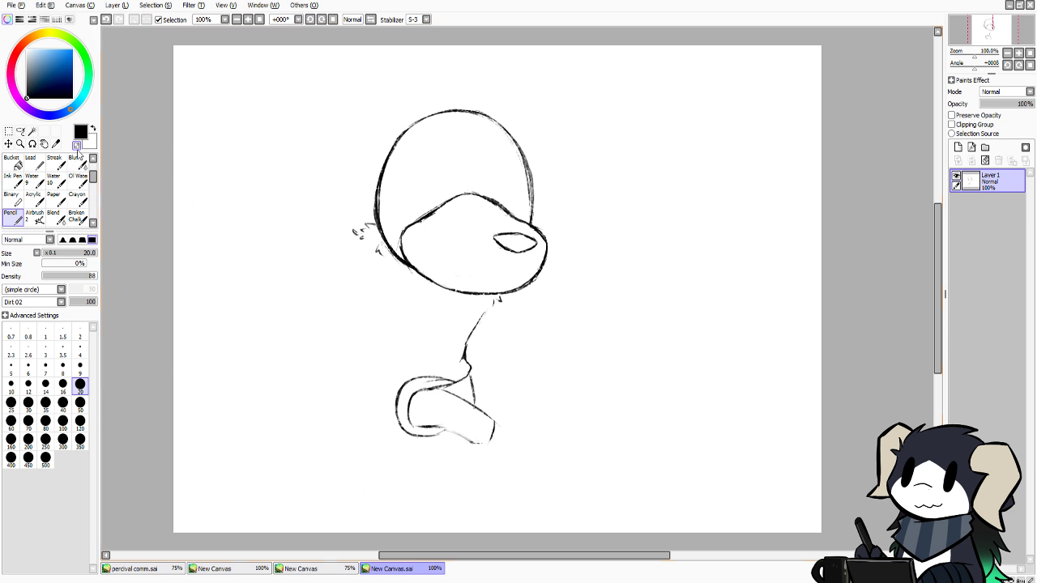
click(62, 366)
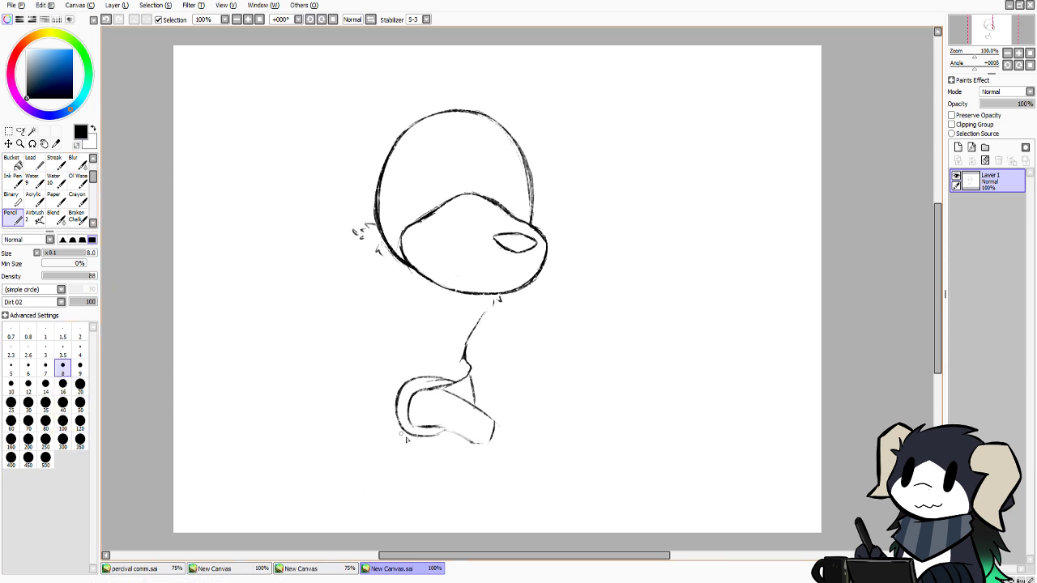
drag(440, 429, 472, 442)
Rework the short contour at the hook above the loop and add small marks at its right, checking the Banjo reference
click(297, 569)
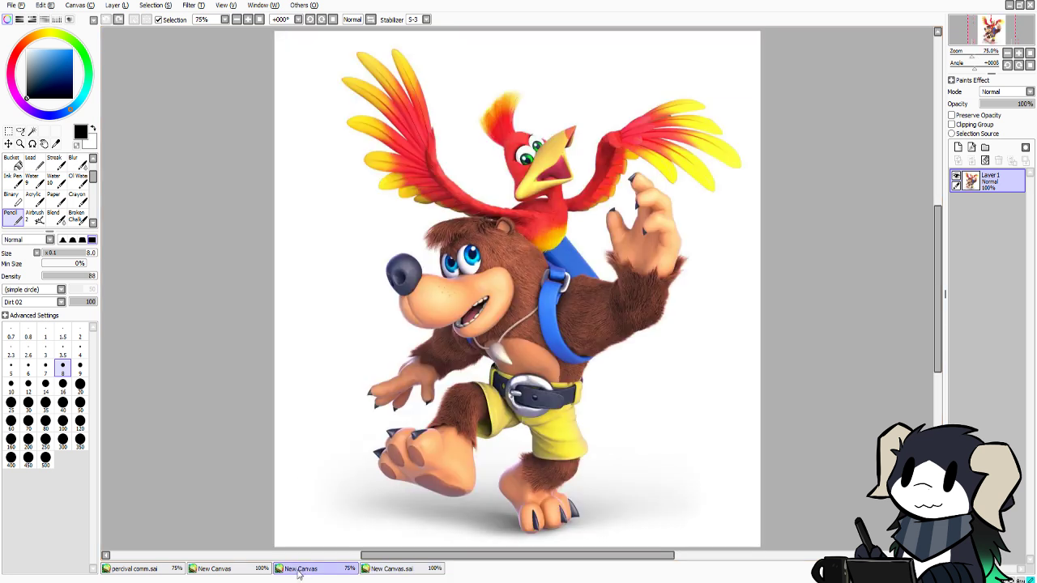
click(403, 570)
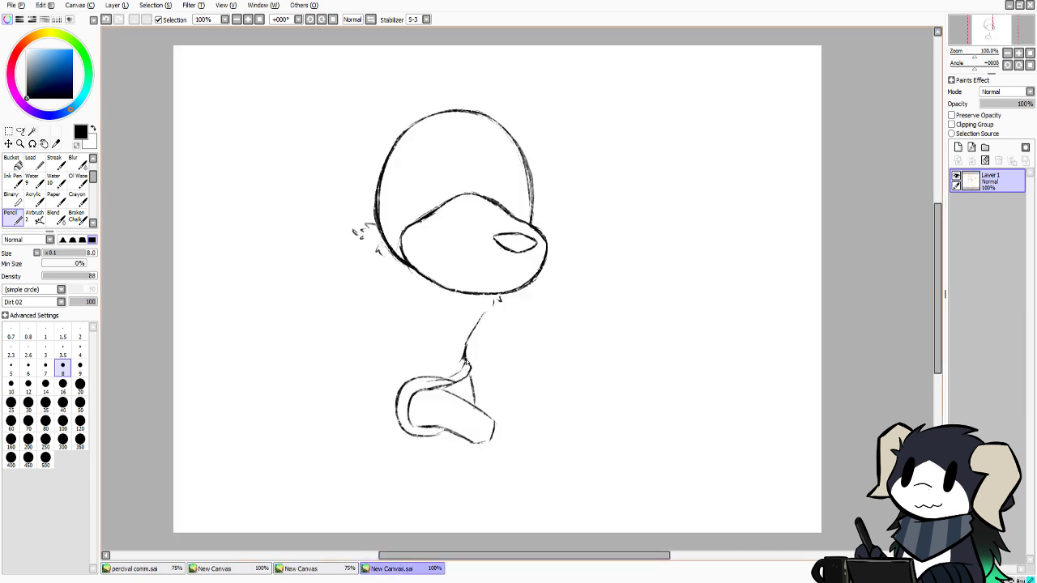
key(ctrl+z)
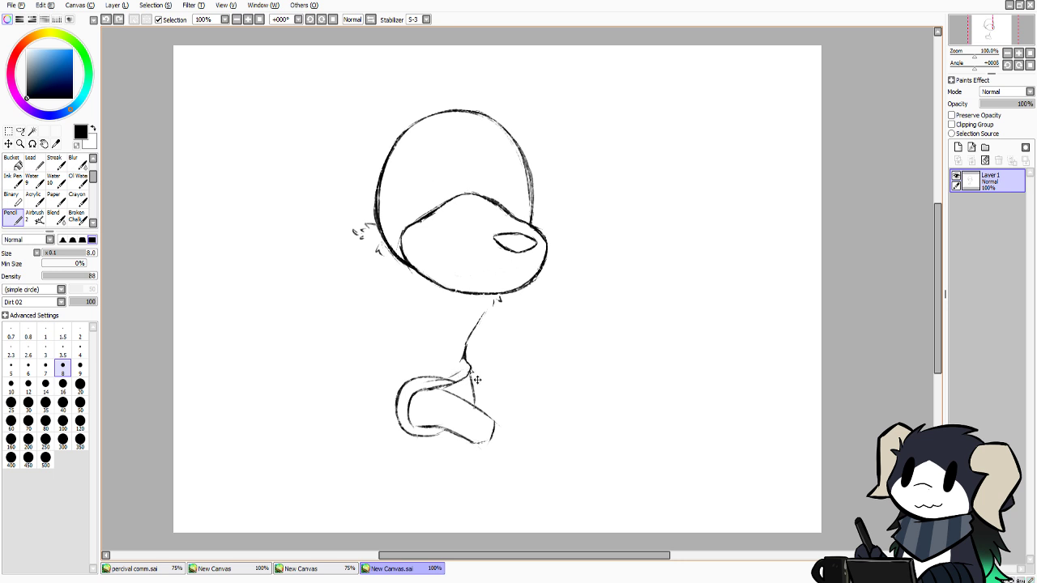
drag(464, 356, 458, 378)
Extend the canvas height at the bottom edge and move the drawing upward to make room for the body
click(87, 5)
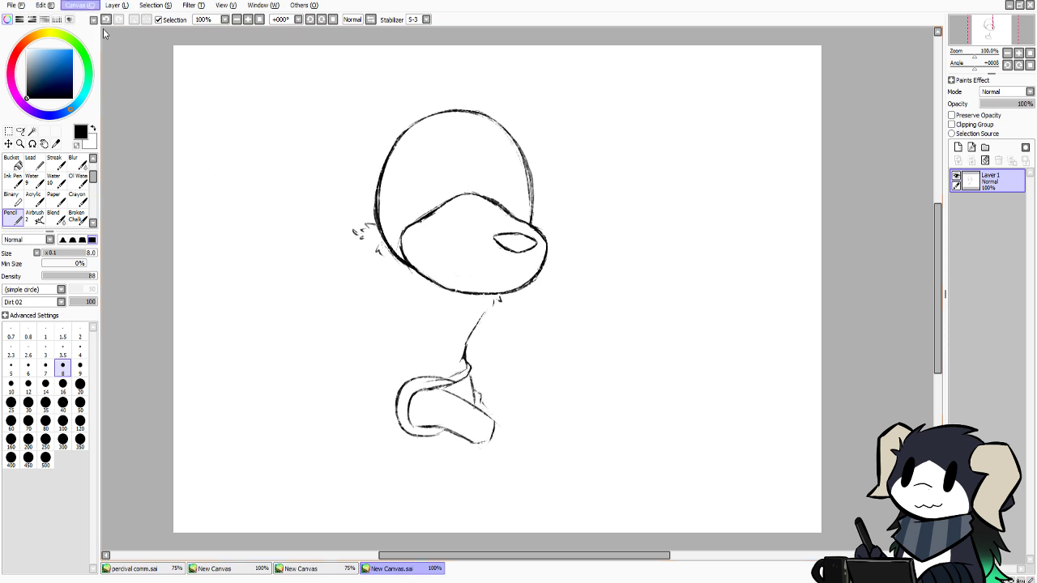
click(103, 28)
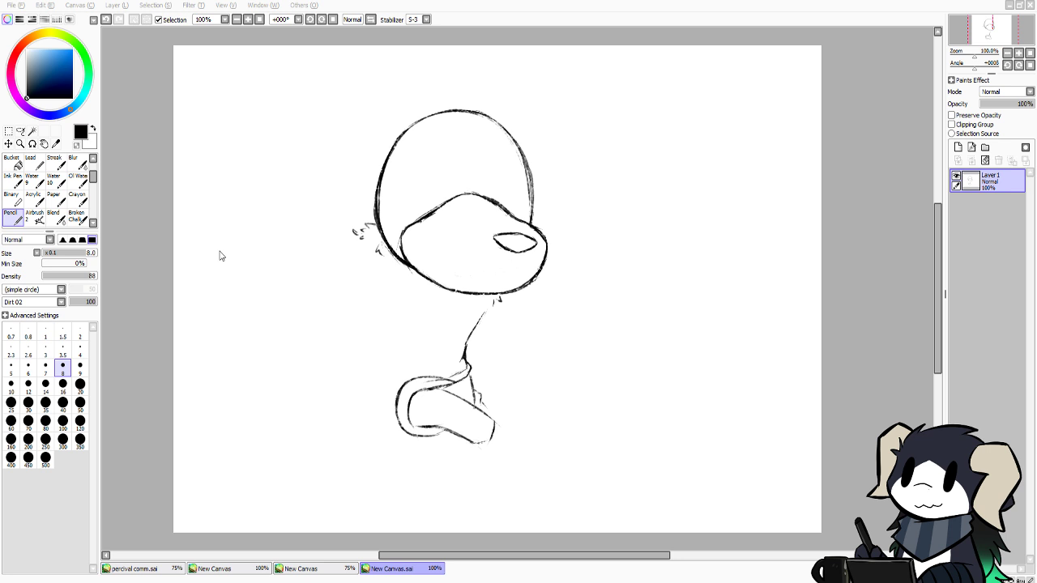
scroll(219, 256, down, 2)
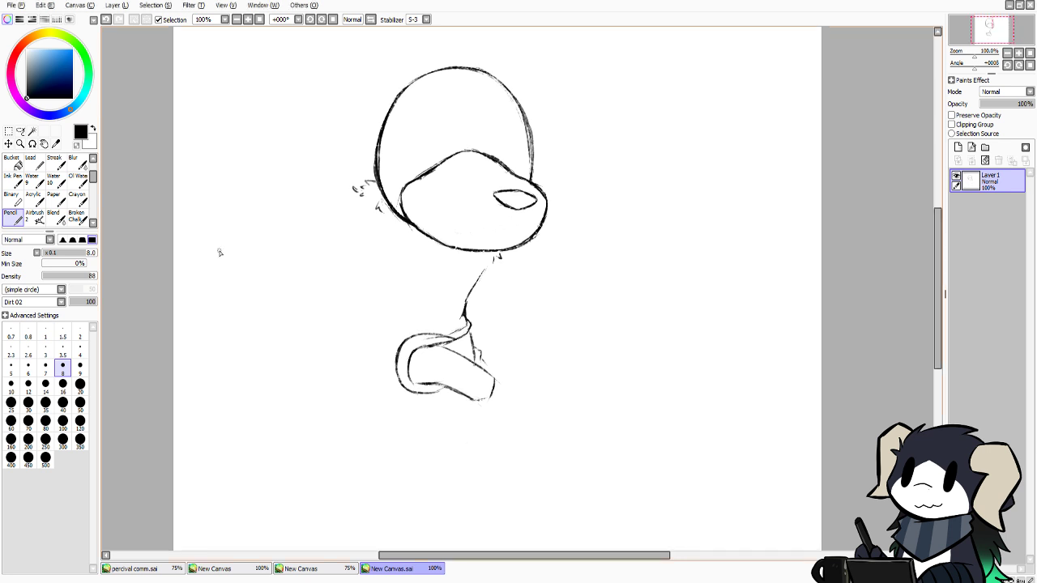
mouse_move(945, 253)
mouse_down()
mouse_move(946, 227)
mouse_move(942, 236)
mouse_up()
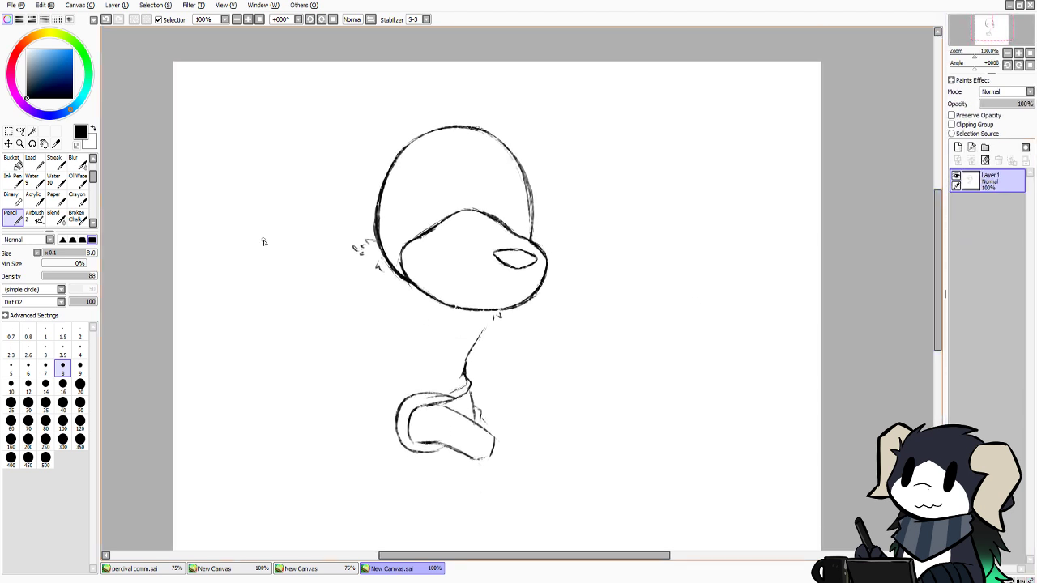
click(9, 144)
drag(289, 266, 286, 235)
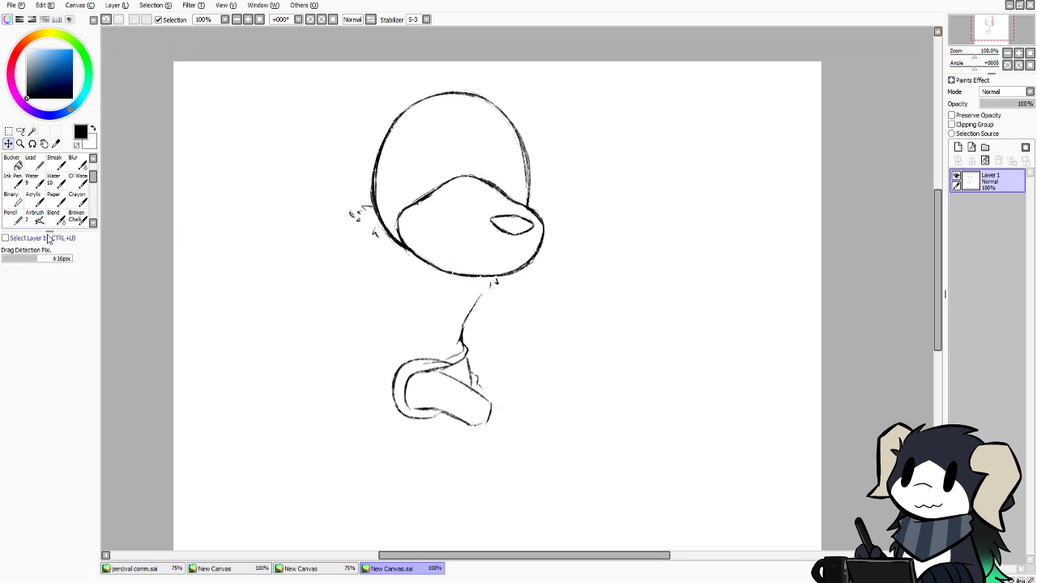
Draw a slanted Pencil line from the head's lower-left edge down toward the body, checking the Banjo reference
click(22, 224)
drag(941, 250, 941, 281)
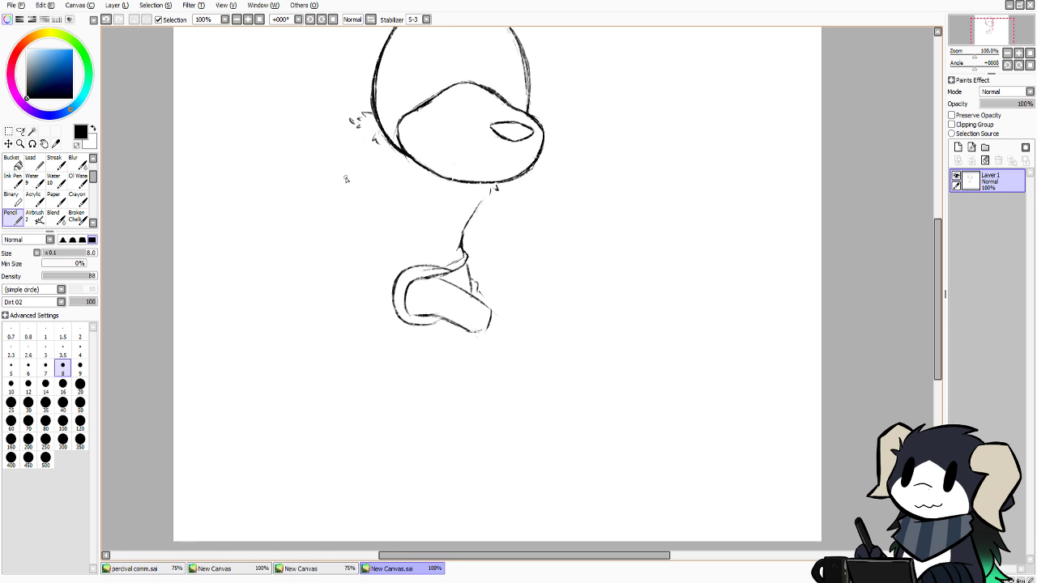
click(335, 568)
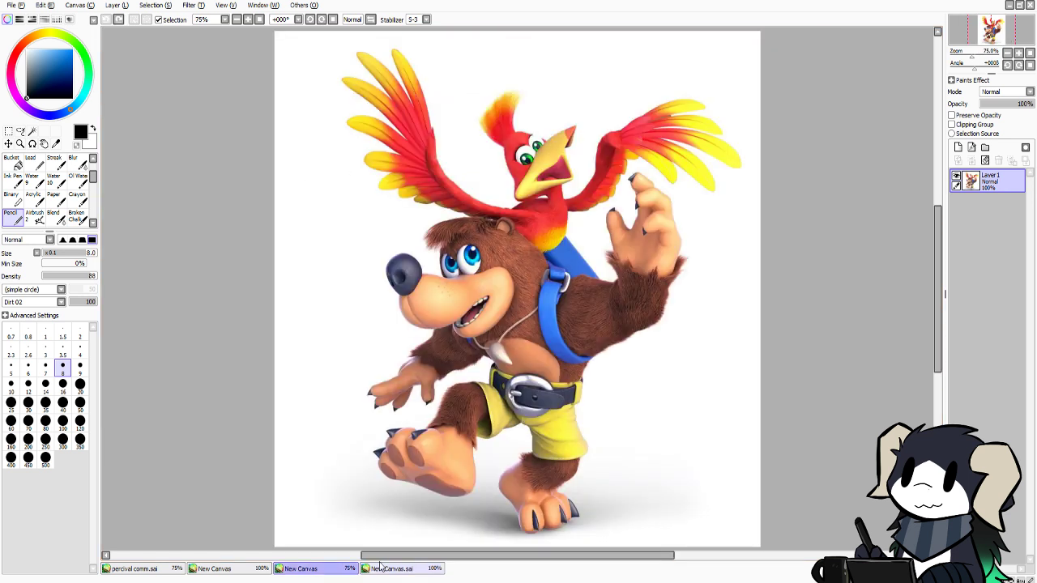
click(410, 568)
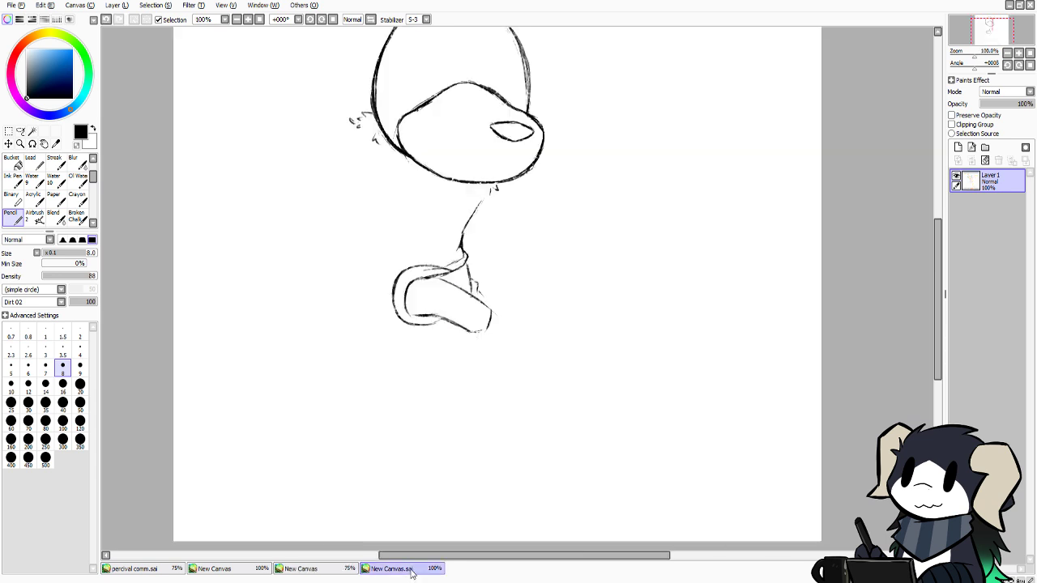
drag(392, 144, 437, 210)
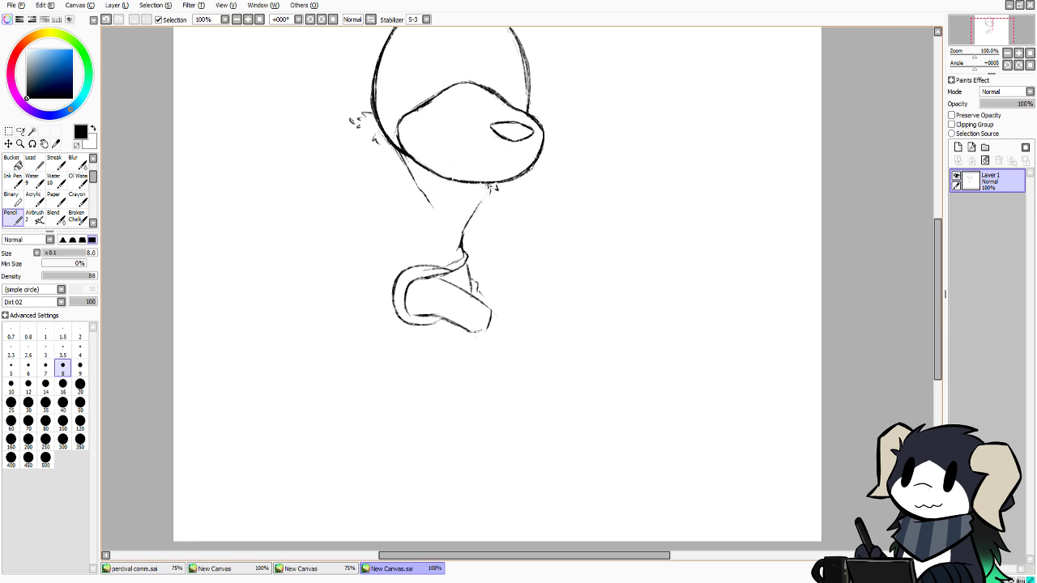
Complete the V-shaped necklace cord beneath the muzzle and draw a small tooth pendant at its tip, checking the Banjo reference
drag(490, 187, 438, 209)
drag(413, 174, 440, 216)
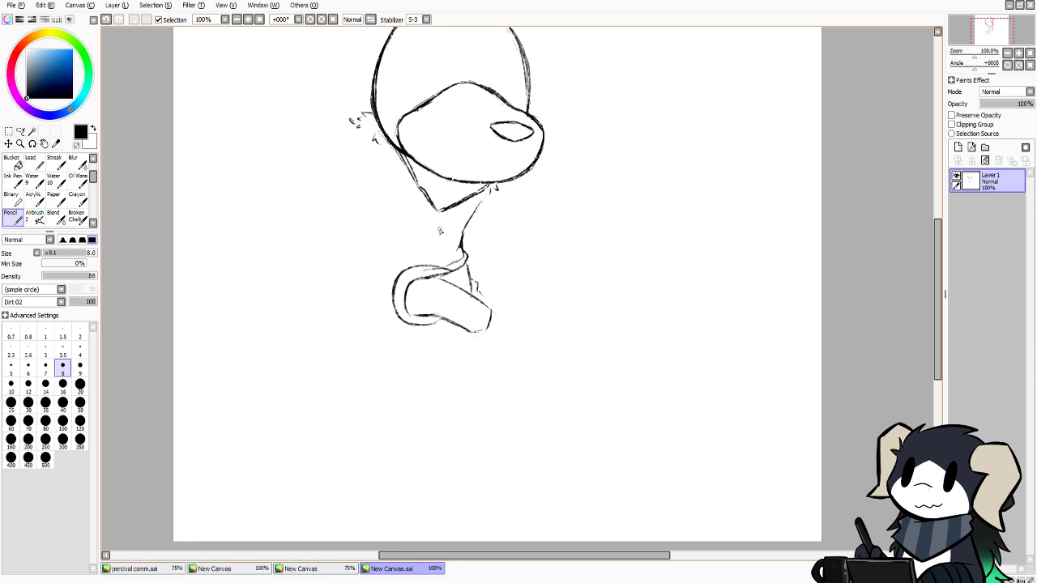
drag(442, 213, 437, 212)
click(336, 570)
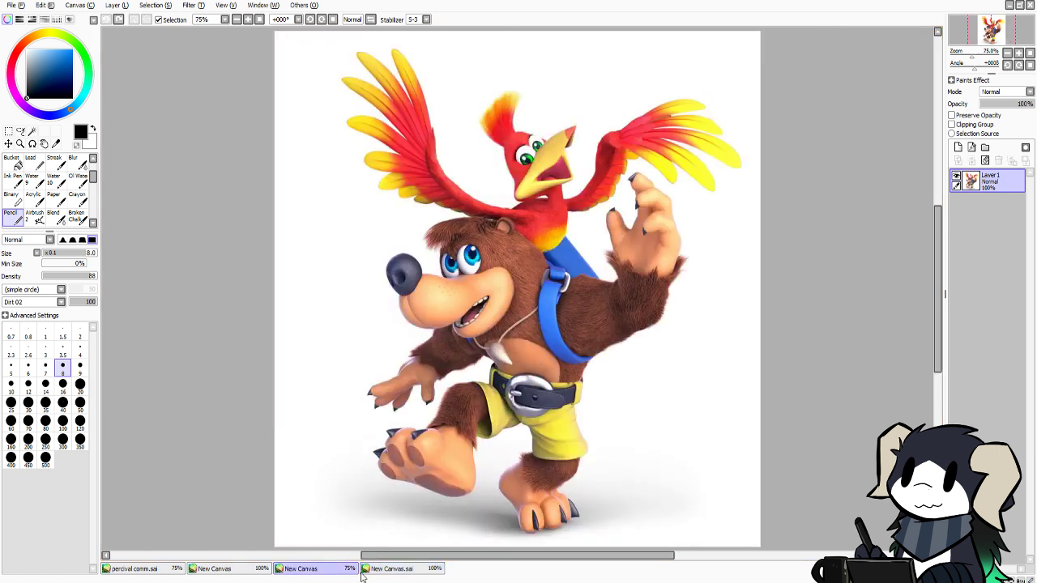
click(408, 570)
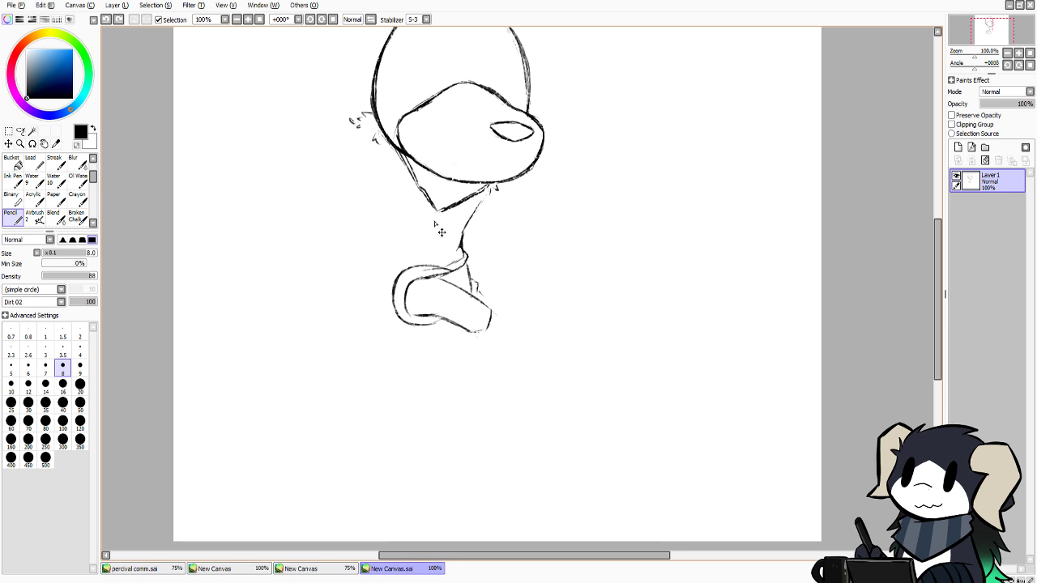
key(ctrl+z)
mouse_move(429, 207)
mouse_down()
mouse_move(441, 212)
mouse_move(428, 243)
mouse_move(426, 212)
mouse_move(428, 232)
mouse_up()
Add short fur ticks under the muzzle along the necklace cord, comparing with the Banjo reference
scroll(819, 292, up, 3)
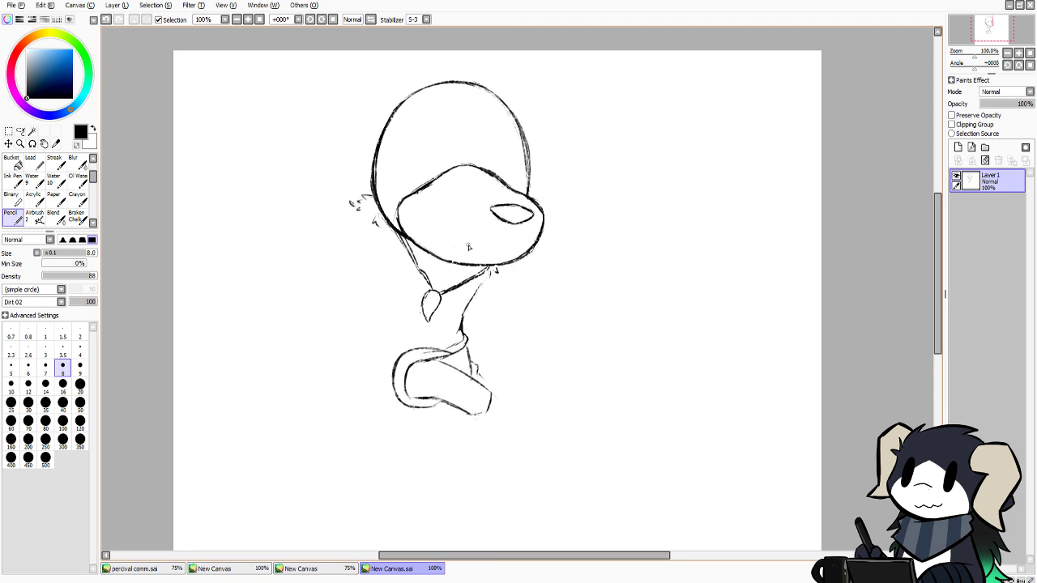
drag(467, 268, 452, 283)
key(ctrl+z)
drag(468, 266, 445, 292)
click(308, 570)
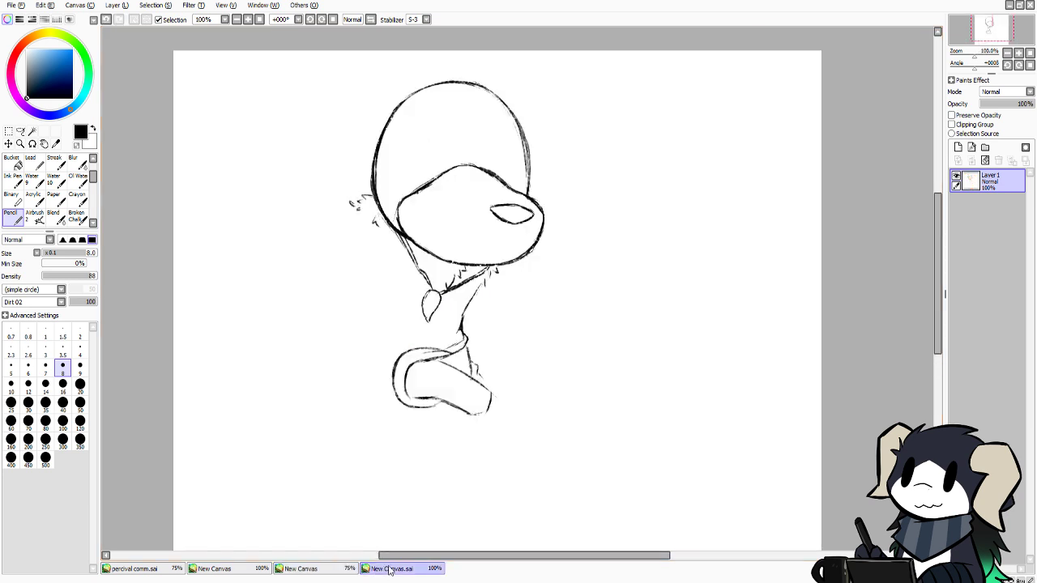
click(385, 570)
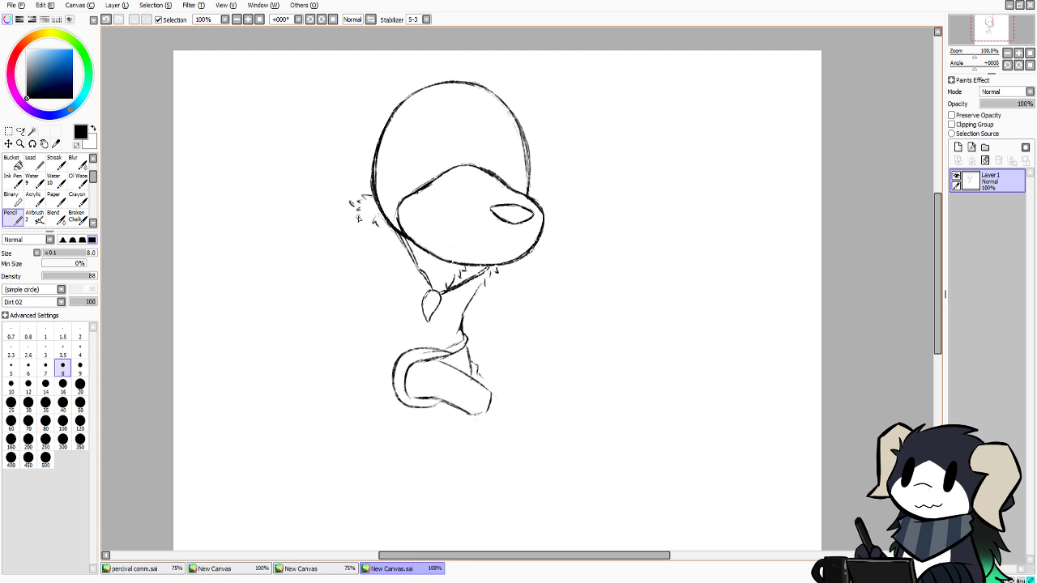
drag(358, 218, 351, 315)
key(ctrl+z)
key(ctrl+z)
Draw the shorts' outer edge from the belt outward and down to an angled hem, checking the Banjo reference
drag(940, 288, 936, 305)
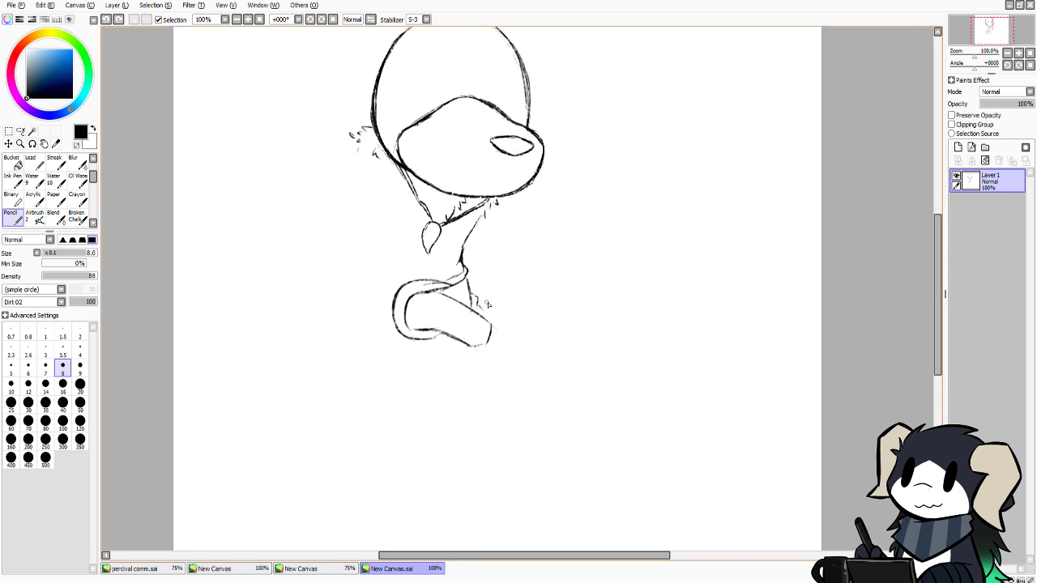
click(350, 569)
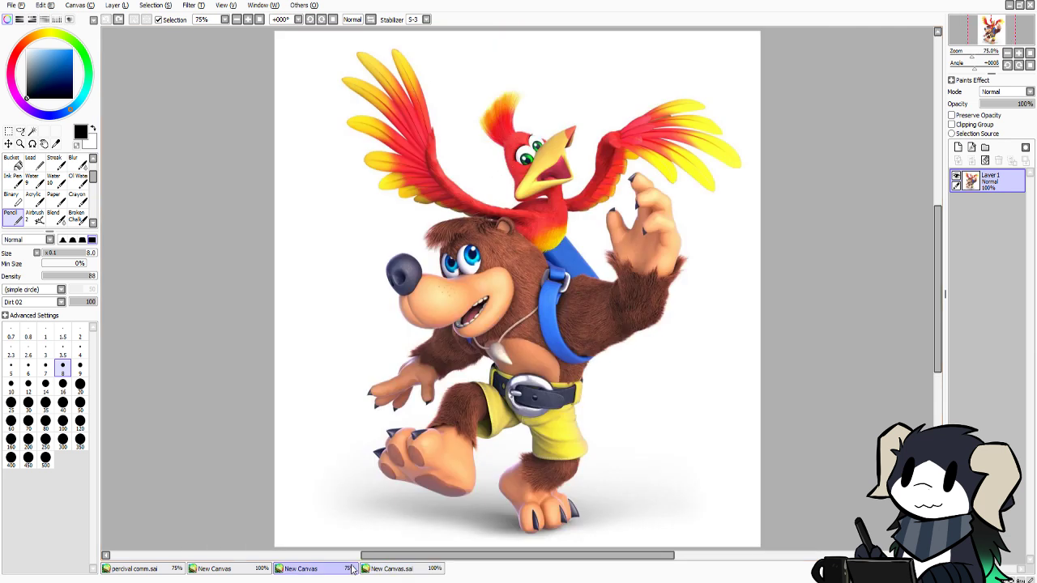
click(412, 569)
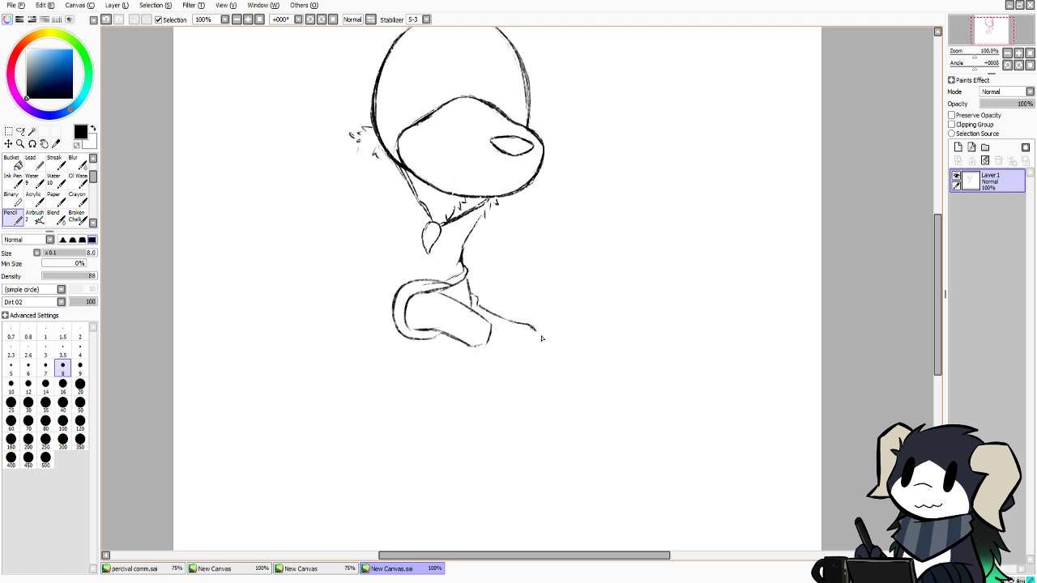
mouse_move(542, 339)
mouse_down()
mouse_move(526, 395)
mouse_move(494, 423)
mouse_up()
mouse_move(331, 335)
mouse_down()
mouse_move(359, 308)
mouse_move(385, 313)
mouse_move(422, 360)
mouse_up()
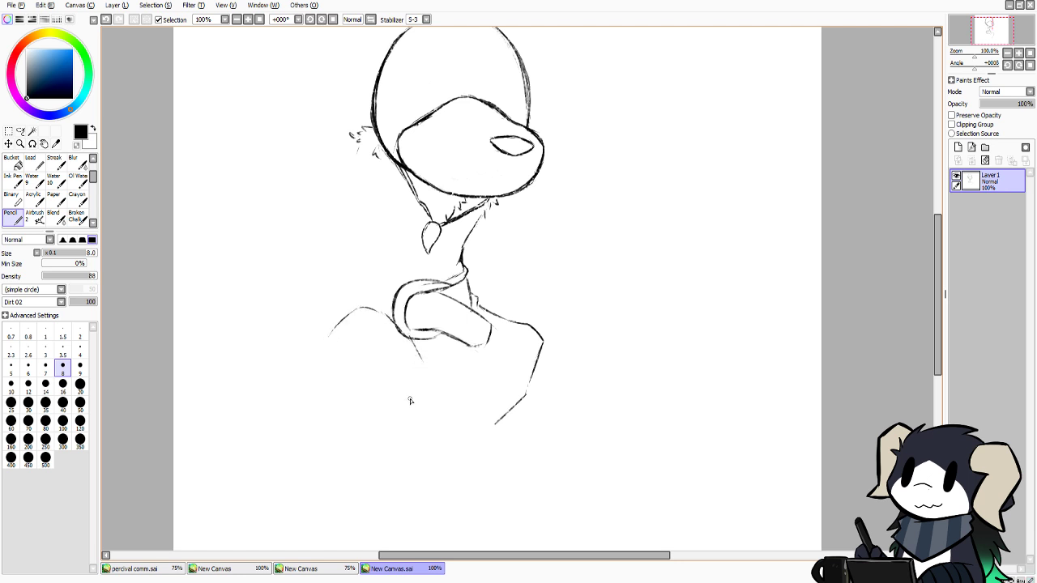
key(ctrl+z)
key(ctrl+z)
key(ctrl+z)
key(ctrl+z)
Draw the leg beside the belt buckle as a tall rounded shape with jagged fur along its lower end, consulting the Banjo reference
click(335, 571)
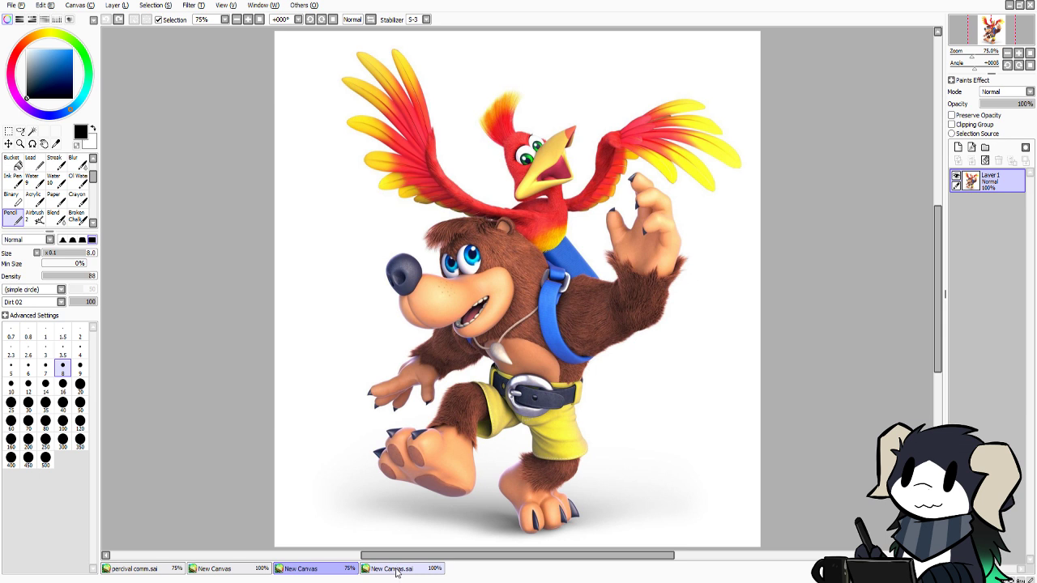
click(397, 569)
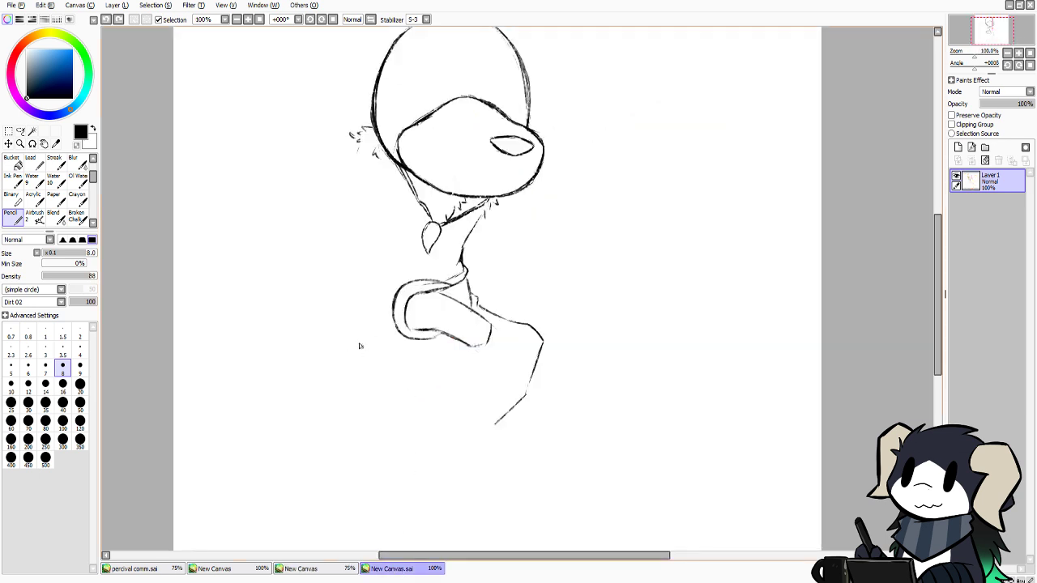
mouse_move(350, 334)
mouse_down()
mouse_move(380, 320)
mouse_move(405, 346)
mouse_up()
drag(352, 327, 337, 359)
mouse_move(396, 331)
mouse_down()
mouse_move(421, 370)
mouse_move(414, 357)
mouse_move(412, 463)
mouse_up()
mouse_move(347, 343)
mouse_down()
mouse_move(328, 440)
mouse_move(322, 427)
mouse_move(350, 469)
mouse_up()
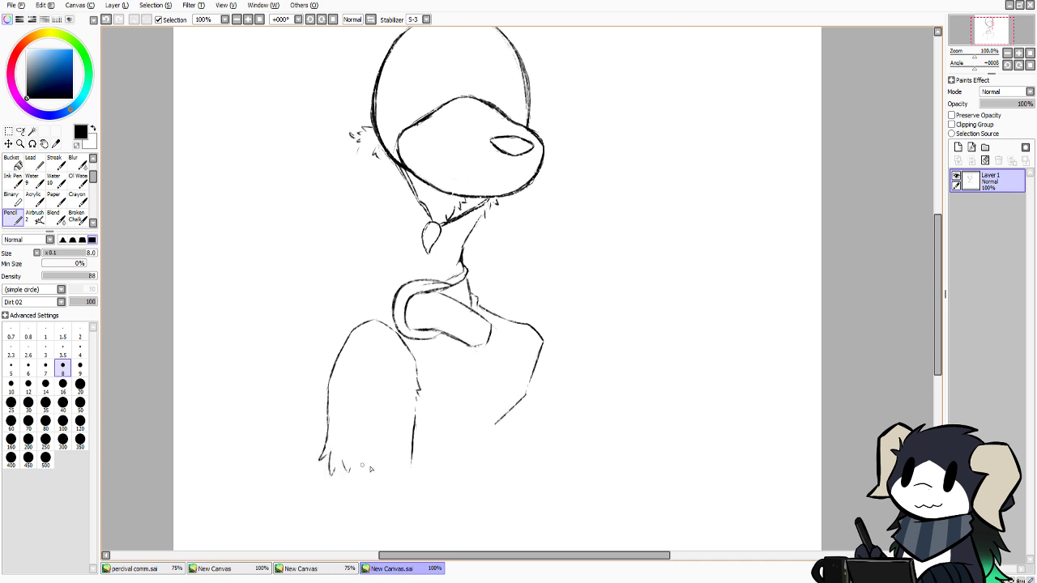
mouse_move(412, 461)
mouse_down()
mouse_move(407, 488)
mouse_move(369, 478)
mouse_up()
Draw the other leg's outer line curving down and away from the corner of the shorts
mouse_move(542, 349)
mouse_down()
mouse_move(570, 378)
mouse_move(558, 425)
mouse_move(572, 369)
mouse_move(596, 421)
mouse_up()
key(ctrl+z)
key(ctrl+z)
mouse_move(938, 295)
mouse_down()
mouse_move(934, 261)
mouse_move(935, 295)
mouse_up()
Bring the shorts' hem to a point and draw its inner edge back up toward the furry leg
drag(492, 429, 473, 438)
mouse_move(424, 375)
mouse_down()
mouse_move(459, 396)
mouse_move(450, 378)
mouse_move(459, 417)
mouse_up()
key(ctrl+z)
key(ctrl+z)
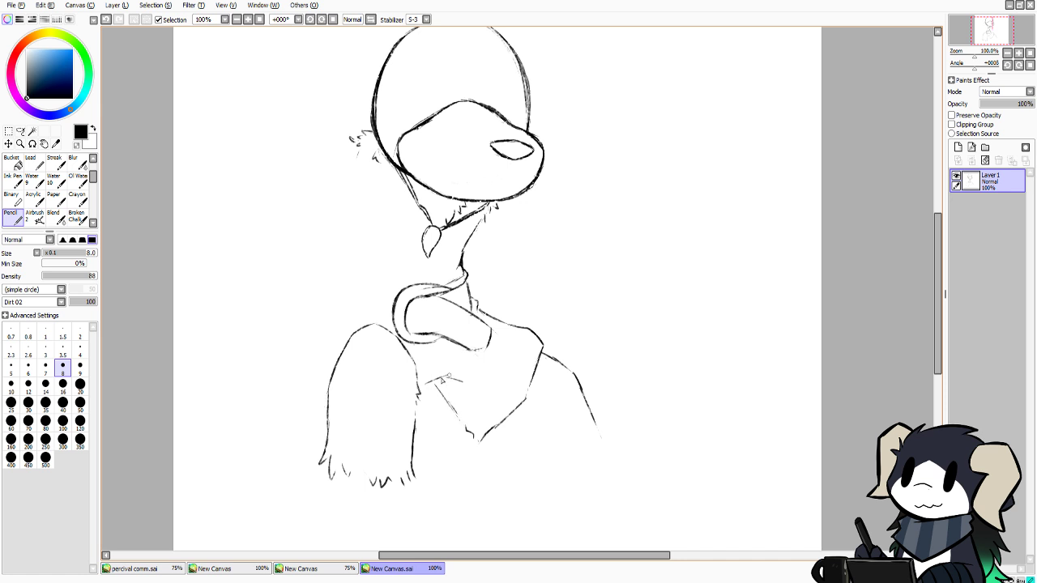
Sketch the crease lines between the belt and the shorts' inner hem, and darken the shorts' outer edge, checking the Banjo reference
drag(446, 377, 420, 401)
drag(450, 377, 453, 349)
click(332, 571)
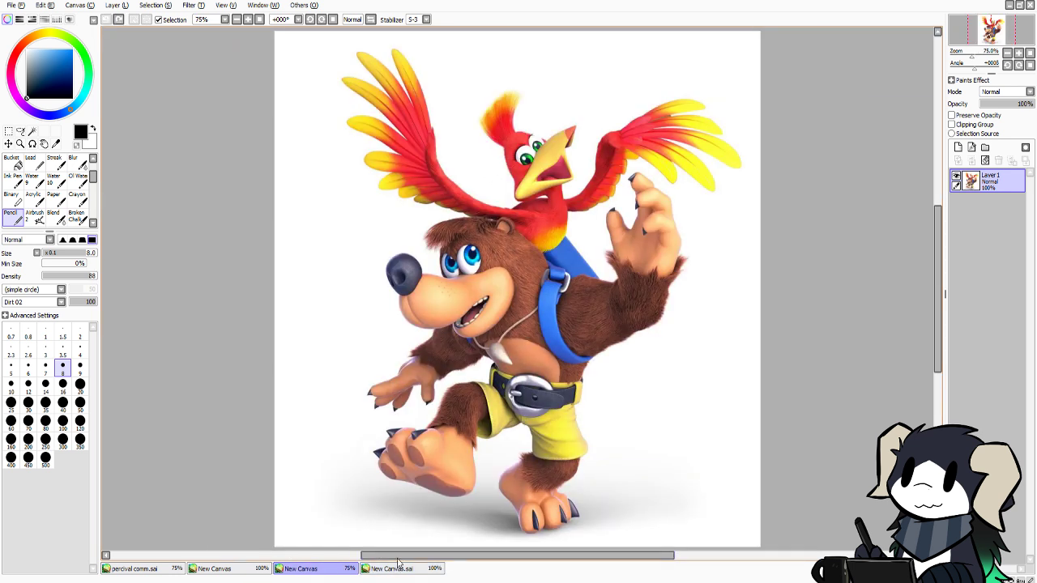
click(389, 568)
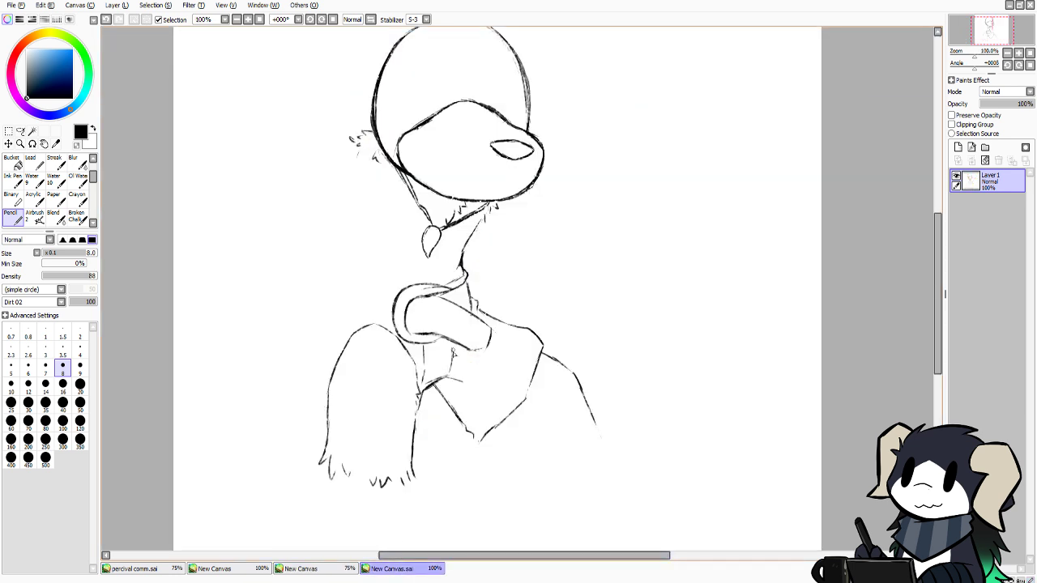
drag(453, 355, 452, 371)
drag(452, 374, 461, 370)
mouse_move(541, 349)
mouse_down()
mouse_move(529, 397)
mouse_move(484, 436)
mouse_up()
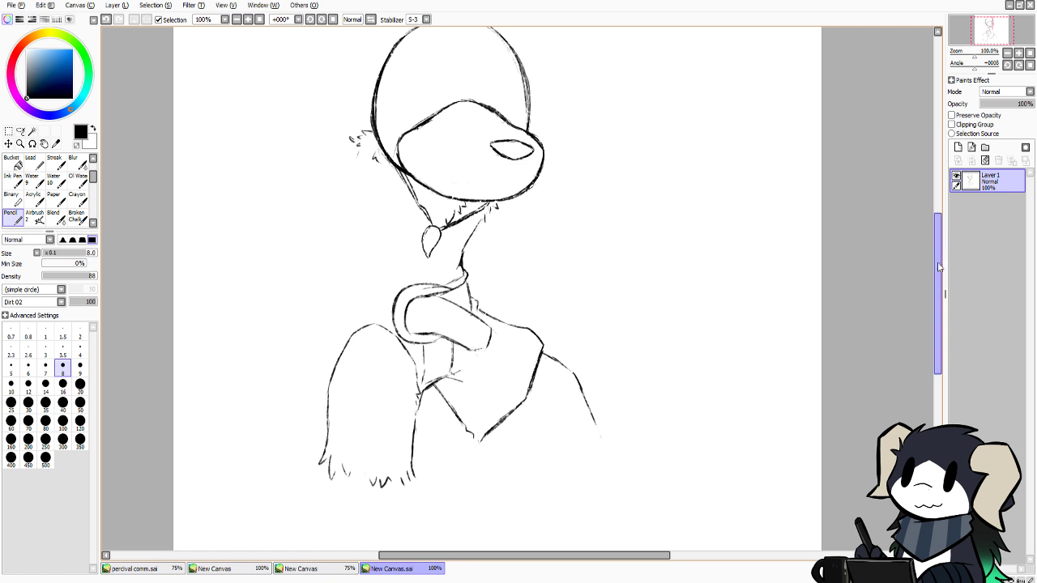
Erase the belt strap's straight upper edge with the transparent colour and redraw it as a curve, comparing with the Banjo reference
mouse_move(938, 265)
mouse_down()
mouse_move(936, 244)
mouse_move(935, 254)
mouse_up()
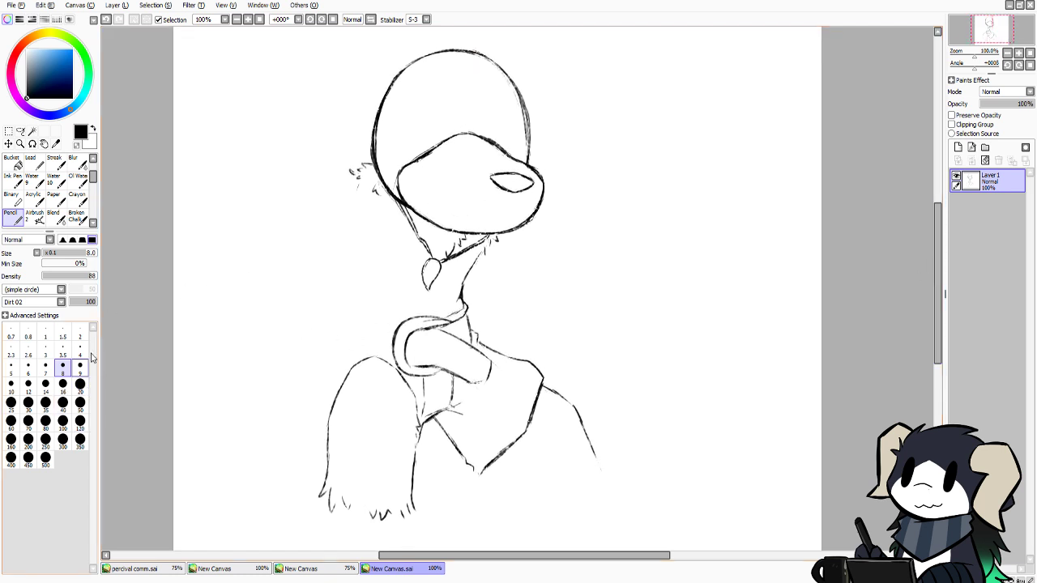
click(77, 145)
mouse_move(454, 341)
mouse_down()
mouse_move(425, 334)
mouse_move(456, 337)
mouse_move(475, 355)
mouse_move(444, 332)
mouse_move(495, 363)
mouse_move(450, 345)
mouse_up()
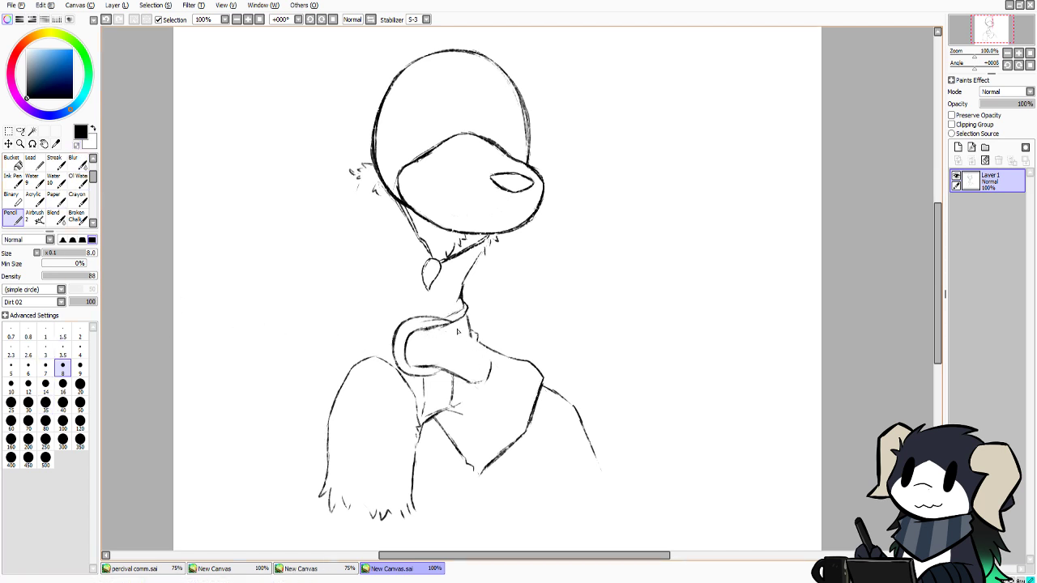
mouse_move(425, 330)
mouse_down()
mouse_move(459, 334)
mouse_move(491, 373)
mouse_up()
click(324, 569)
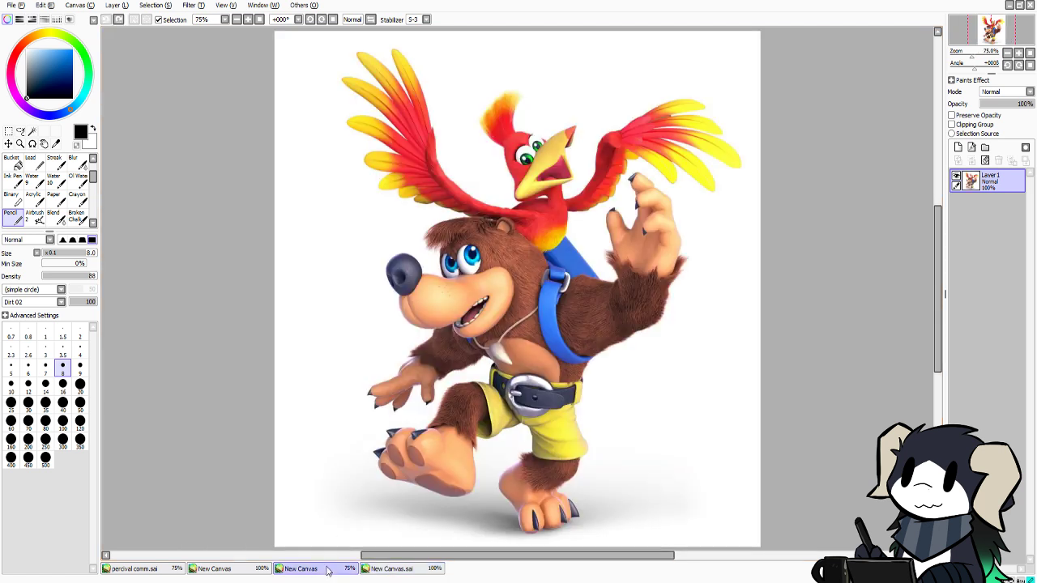
click(396, 568)
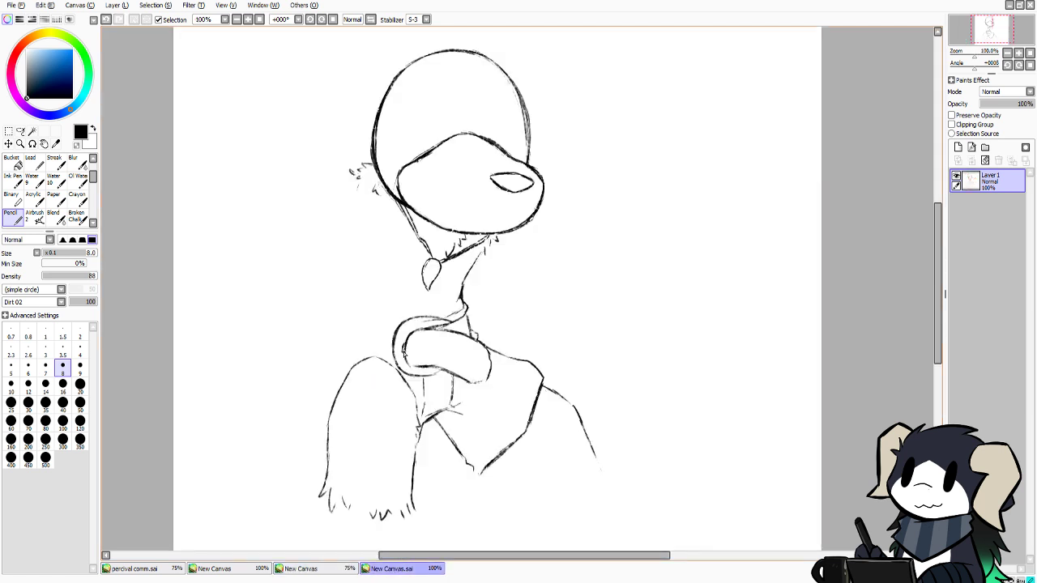
Draw the buckle prong and two dot holes on the belt strap, and clean up the line inside the prong
drag(418, 352, 417, 345)
drag(418, 346, 407, 346)
key(ctrl+z)
click(438, 350)
click(466, 355)
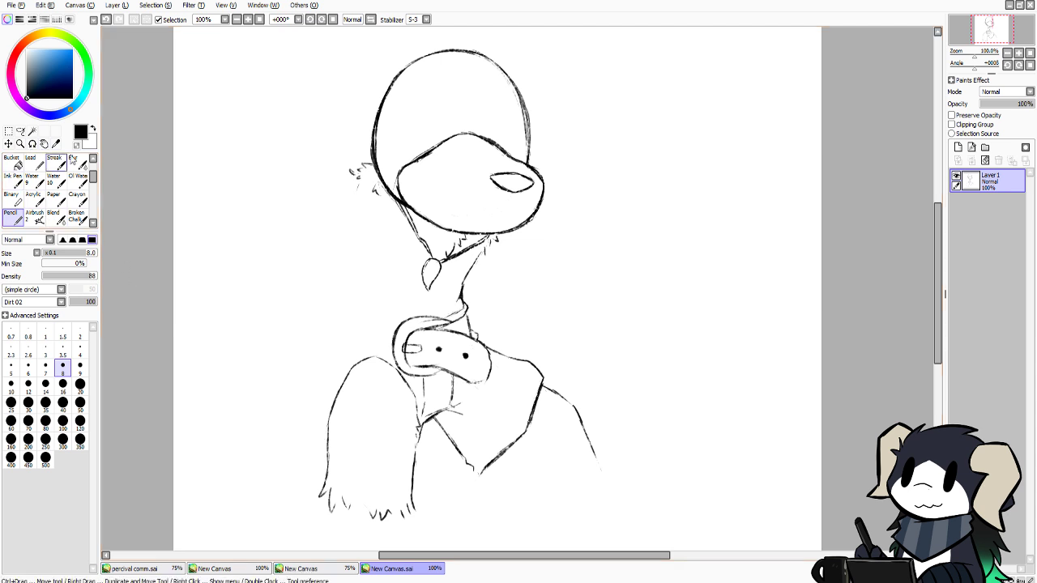
click(76, 145)
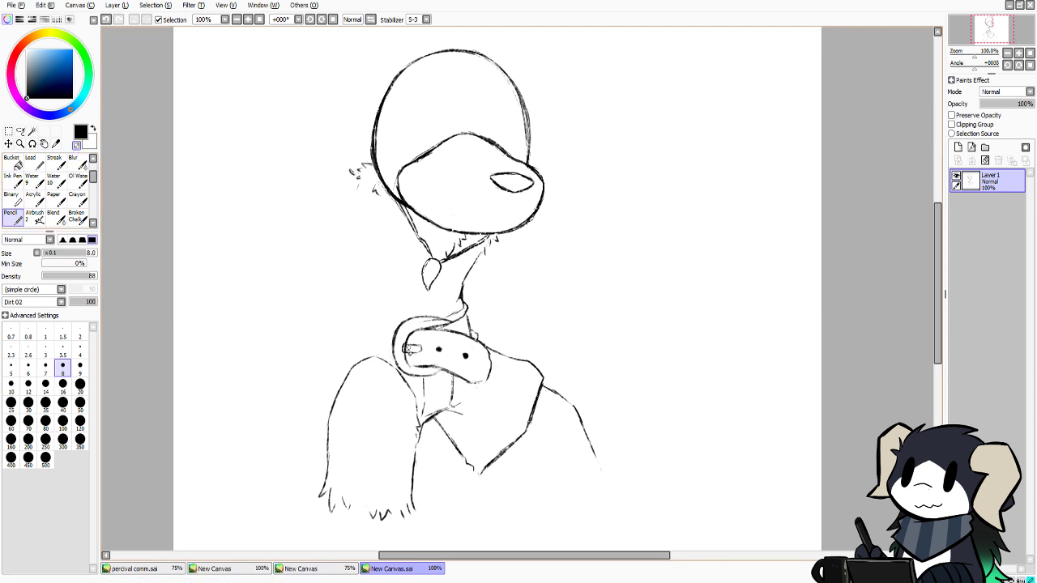
drag(409, 350, 408, 352)
key(ctrl+z)
Draw the waistband extending from the buckle's outer side and the shorts' edge running down along the furry leg
drag(397, 332, 334, 332)
mouse_move(342, 338)
mouse_down()
mouse_move(361, 357)
mouse_move(338, 344)
mouse_move(323, 411)
mouse_move(331, 436)
mouse_up()
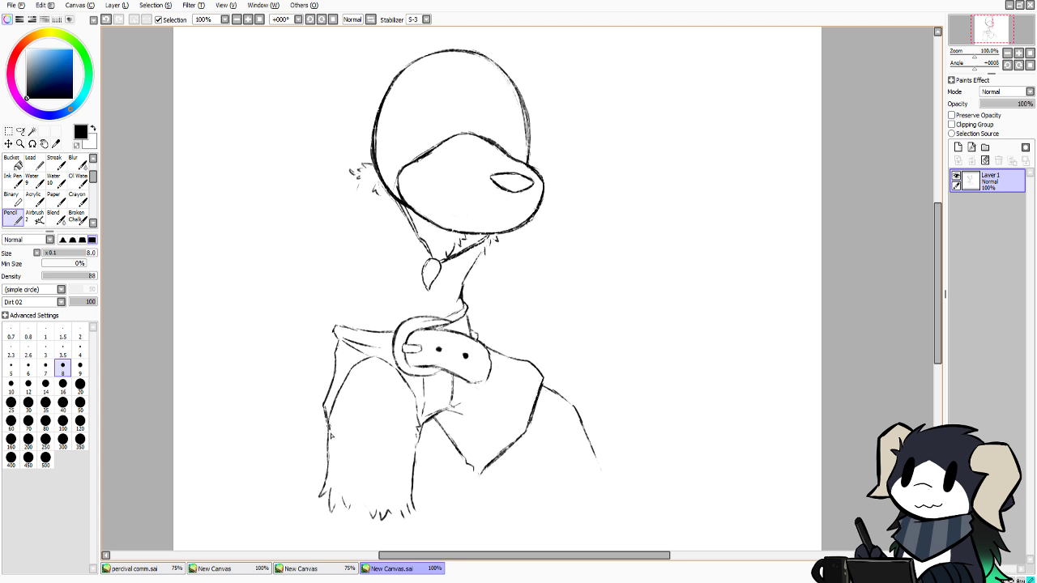
Sketch an upper arm extending sideways from behind the muzzle, ending in a jagged fur edge
mouse_move(939, 241)
mouse_down()
mouse_move(933, 255)
mouse_move(936, 227)
mouse_up()
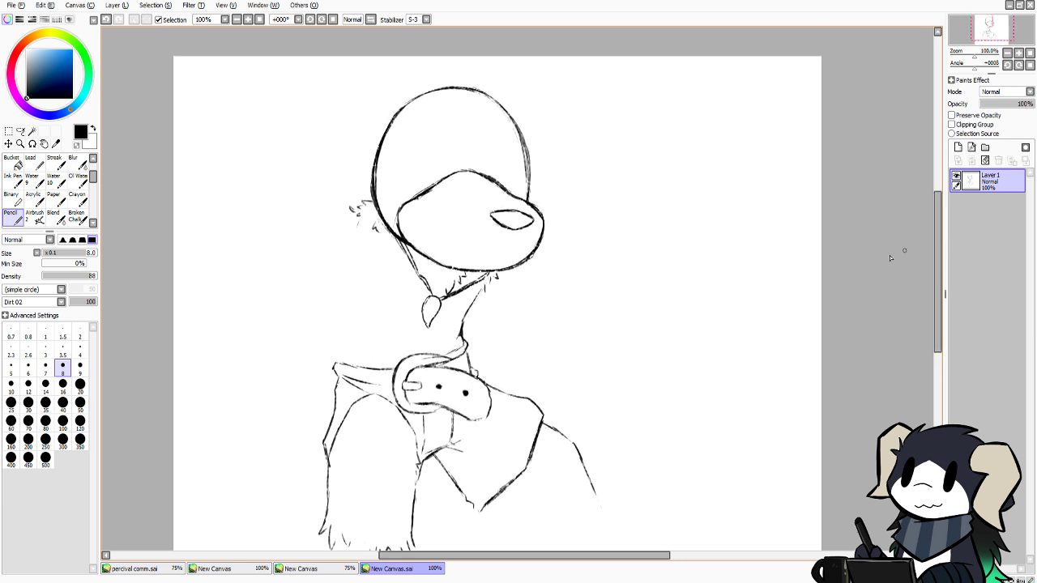
drag(491, 286, 520, 347)
key(ctrl+z)
drag(529, 200, 596, 211)
key(ctrl+z)
key(ctrl+z)
mouse_move(532, 204)
mouse_down()
mouse_move(574, 208)
mouse_move(566, 203)
mouse_move(622, 213)
mouse_move(620, 260)
mouse_move(581, 267)
mouse_move(593, 273)
mouse_move(545, 266)
mouse_move(569, 275)
mouse_move(599, 272)
mouse_move(546, 260)
mouse_move(529, 275)
mouse_move(548, 270)
mouse_move(500, 278)
mouse_up()
key(ctrl+z)
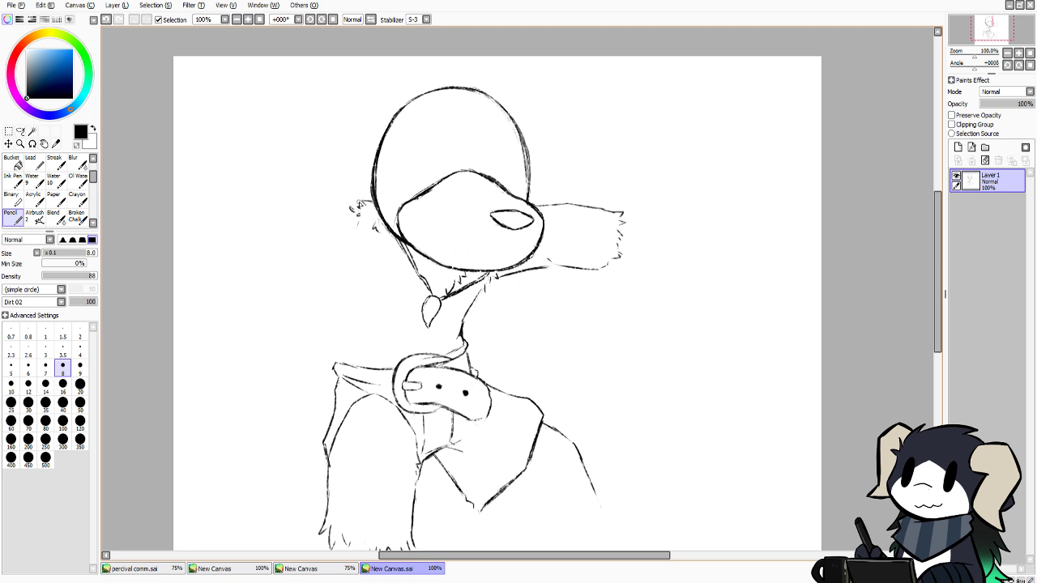
drag(359, 203, 291, 187)
key(ctrl+z)
drag(355, 204, 285, 178)
key(ctrl+z)
mouse_move(344, 218)
mouse_down()
mouse_move(257, 231)
mouse_move(266, 236)
mouse_move(266, 226)
mouse_move(229, 243)
mouse_up()
key(ctrl+z)
key(ctrl+z)
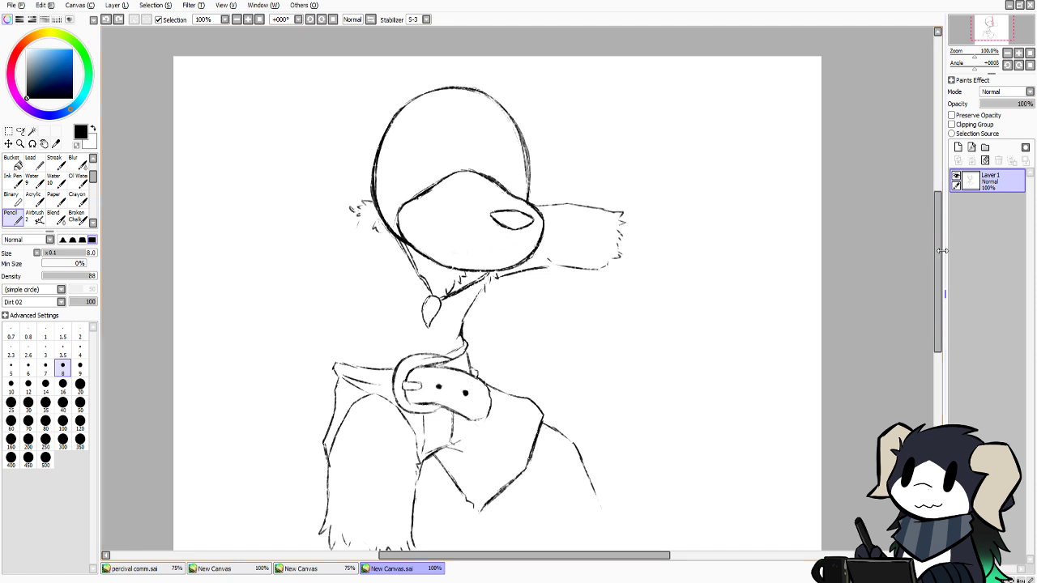
mouse_move(937, 248)
mouse_down()
mouse_move(929, 284)
mouse_move(937, 247)
mouse_up()
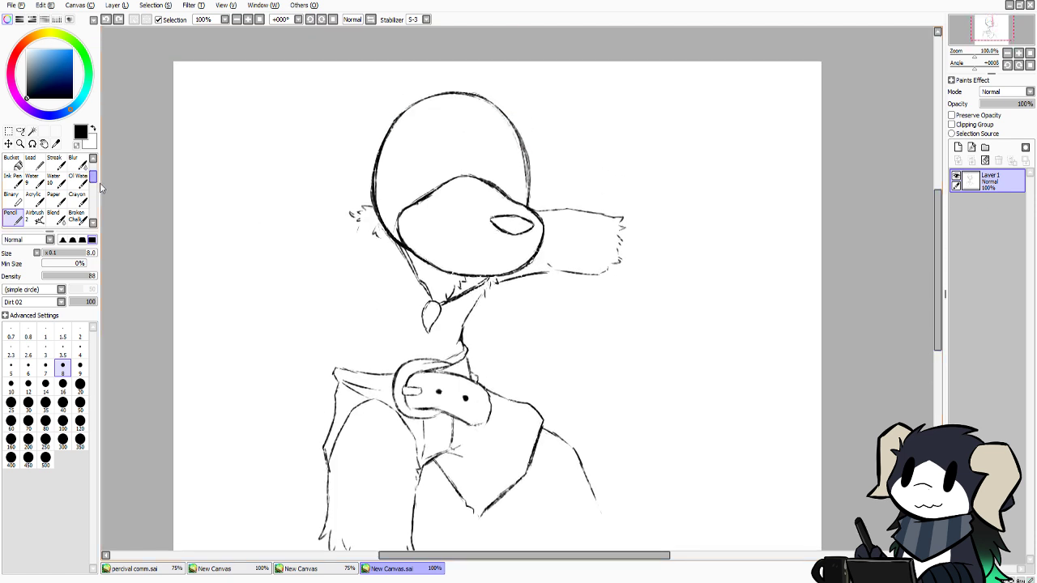
click(21, 131)
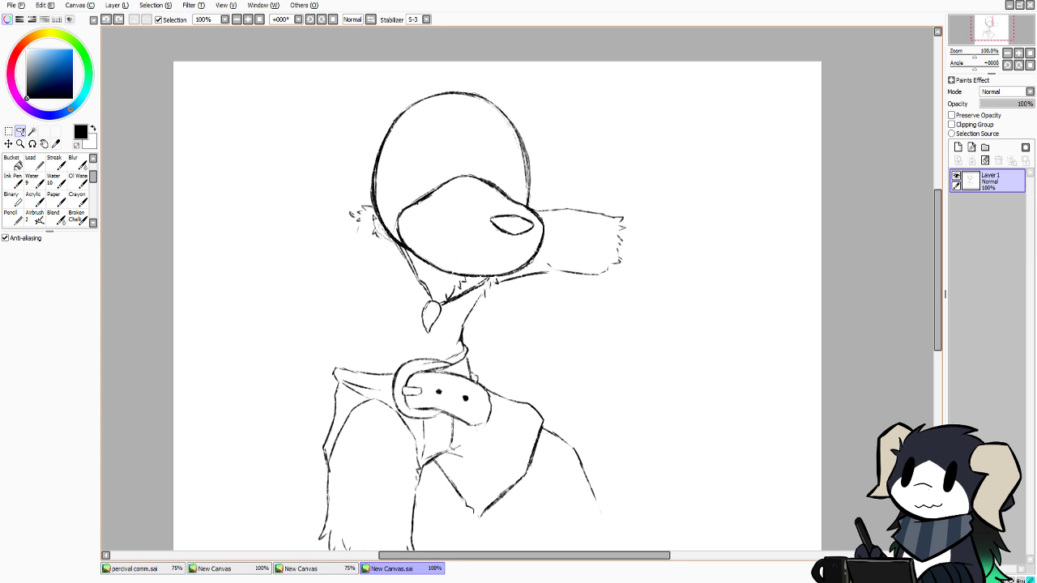
drag(375, 212, 376, 231)
key(ctrl+d)
Extend the canvas height and move the whole drawing downward to make room above the head
click(52, 6)
mouse_move(79, 6)
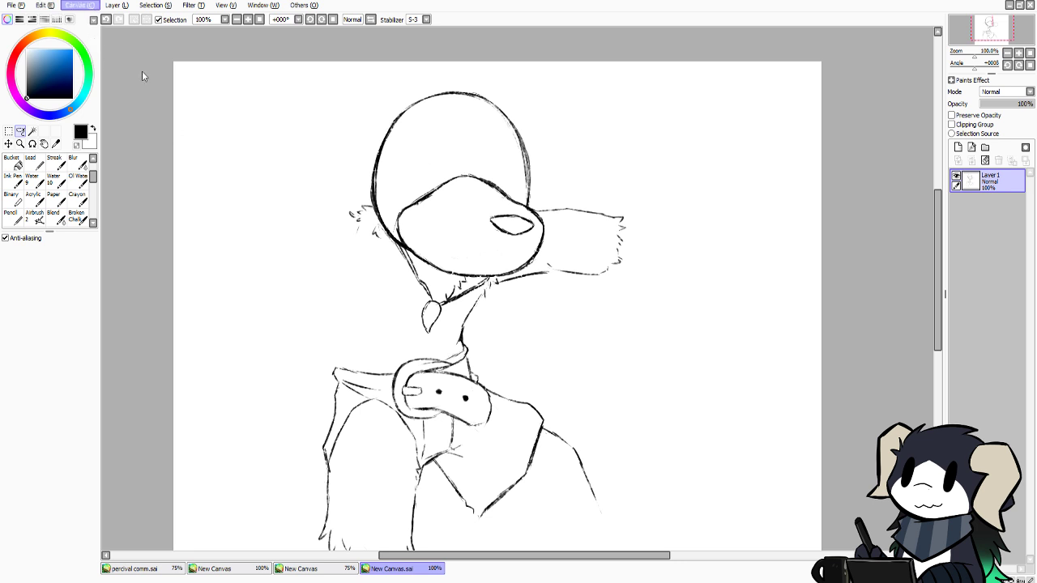
click(109, 31)
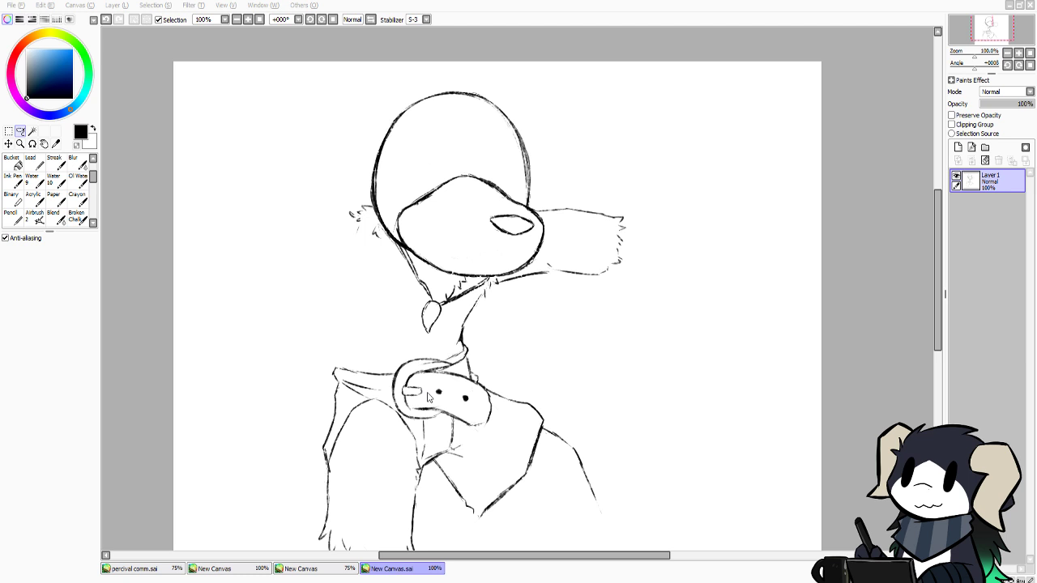
scroll(427, 395, down, 2)
drag(938, 233, 909, 308)
click(9, 143)
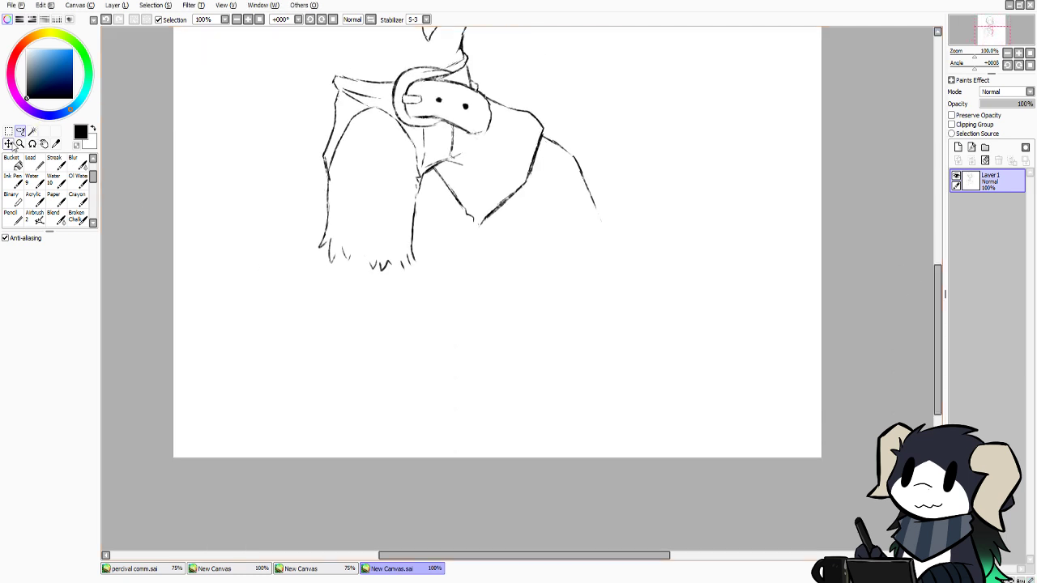
drag(384, 186, 390, 285)
mouse_move(933, 301)
mouse_down()
mouse_move(912, 243)
mouse_move(907, 256)
mouse_up()
click(11, 215)
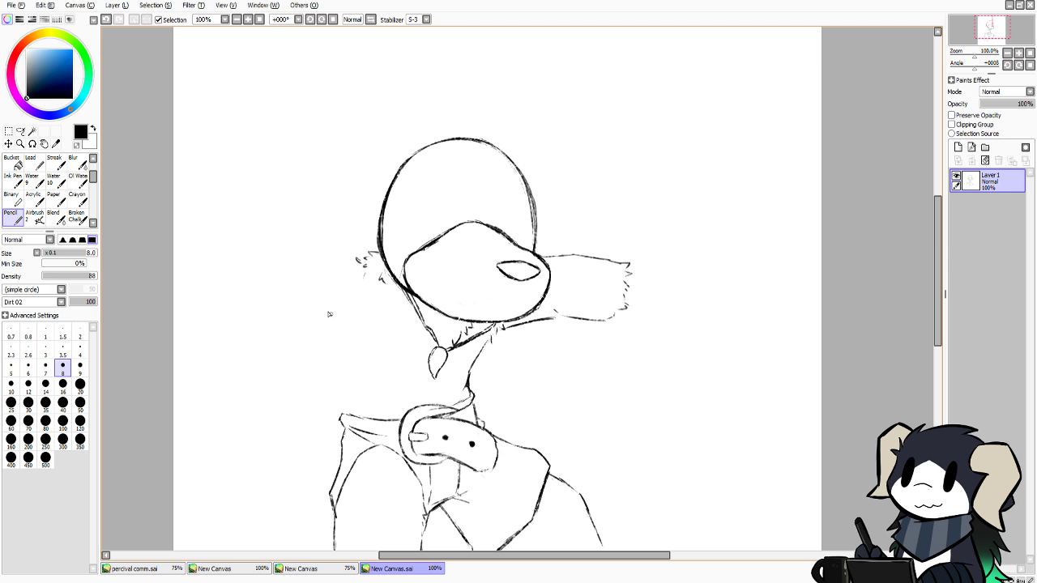
drag(373, 249, 310, 234)
key(ctrl+z)
drag(375, 258, 287, 250)
key(ctrl+z)
mouse_move(366, 256)
mouse_down()
mouse_move(236, 260)
mouse_move(256, 282)
mouse_up()
key(ctrl+z)
key(ctrl+z)
key(ctrl+z)
drag(627, 266, 646, 274)
key(ctrl+z)
key(ctrl+z)
Check the Banjo reference and draw the curved belly patch outline from below the necklace down to the belt
drag(932, 276, 934, 297)
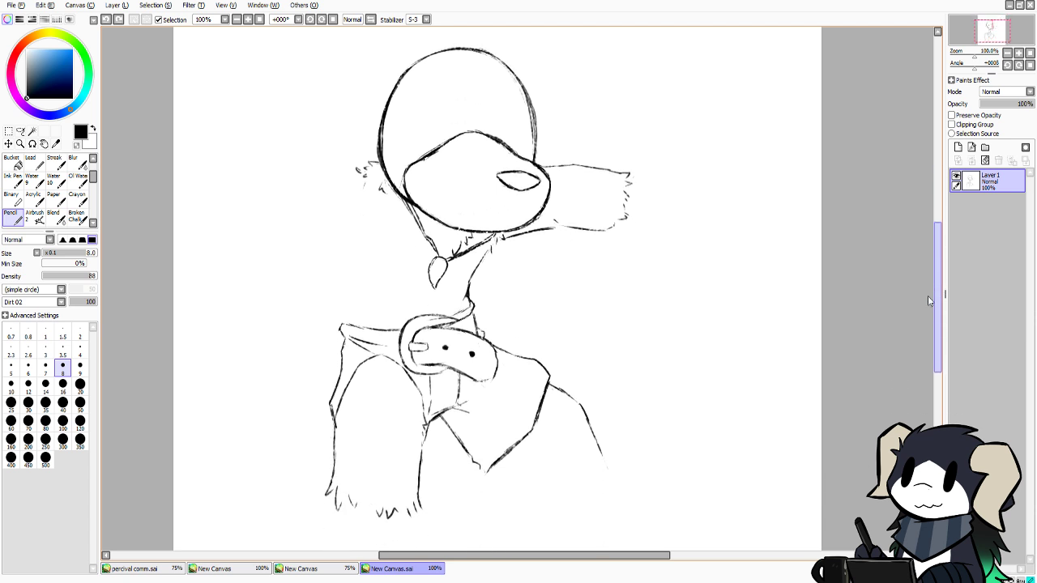
drag(453, 312, 451, 327)
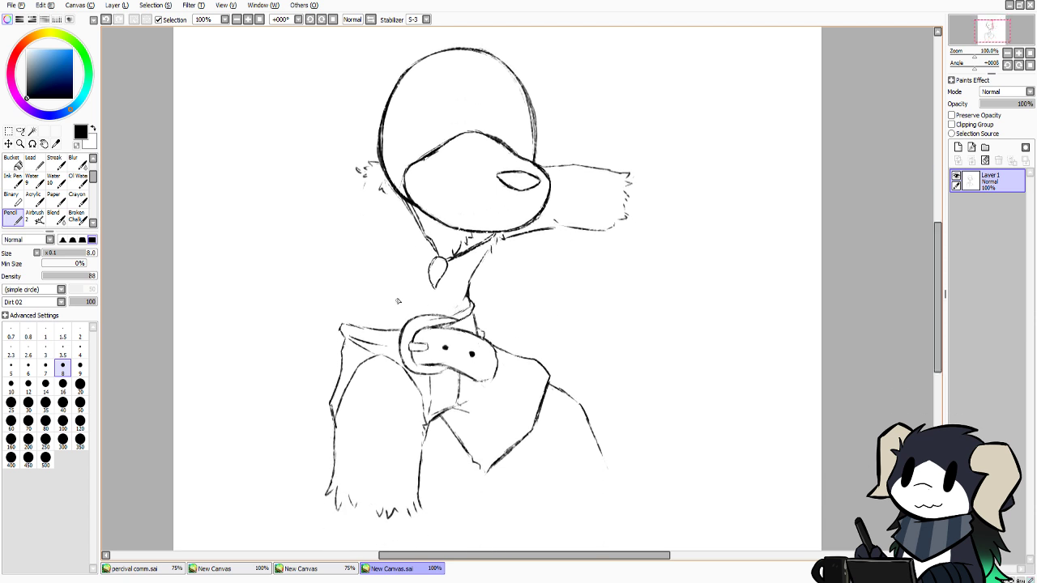
click(301, 569)
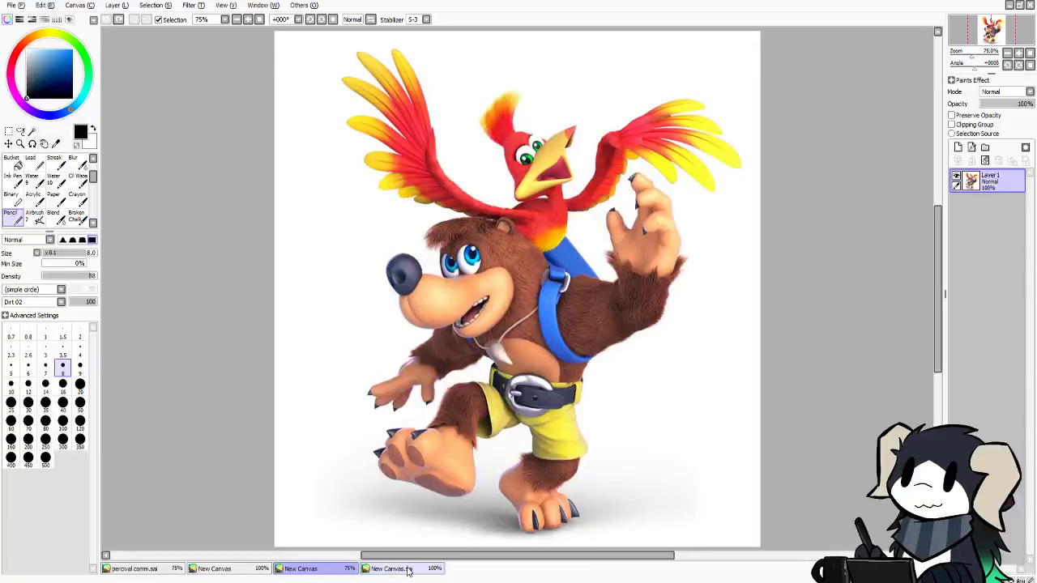
click(391, 569)
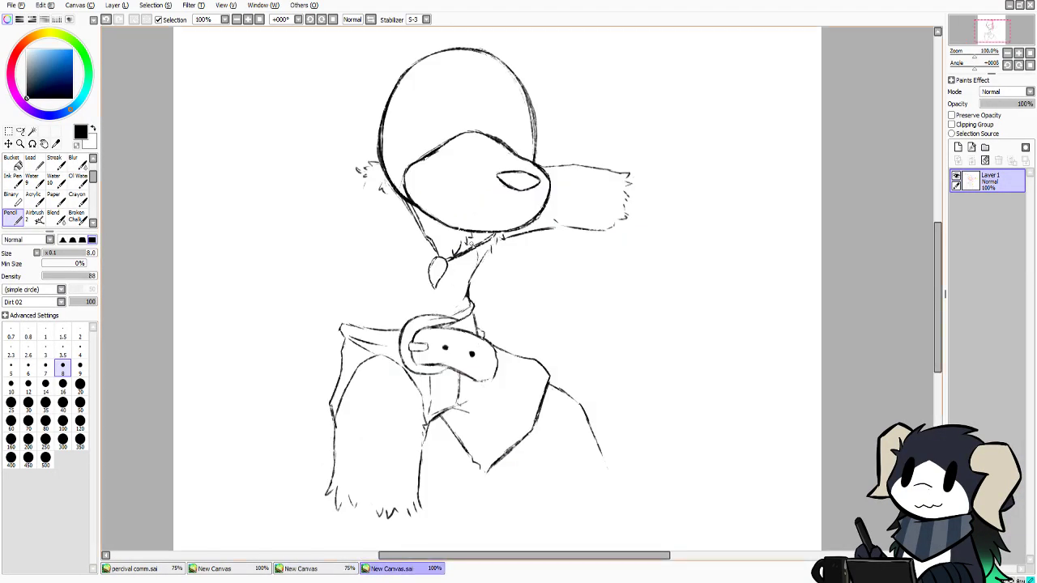
mouse_move(399, 224)
mouse_down()
mouse_move(372, 242)
mouse_move(382, 236)
mouse_move(358, 280)
mouse_move(365, 320)
mouse_up()
drag(358, 283, 365, 319)
drag(359, 282, 361, 302)
drag(381, 235, 361, 281)
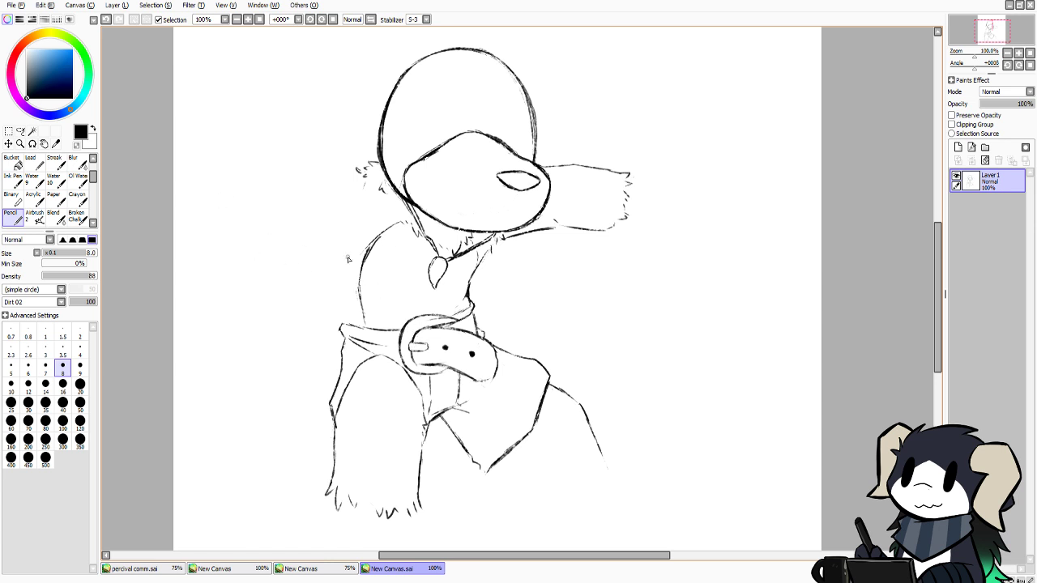
Refine the upper end of the belly curve and add short fur strokes beside the necklace
click(76, 146)
drag(376, 232, 351, 270)
drag(382, 233, 367, 252)
key(ctrl+z)
key(ctrl+y)
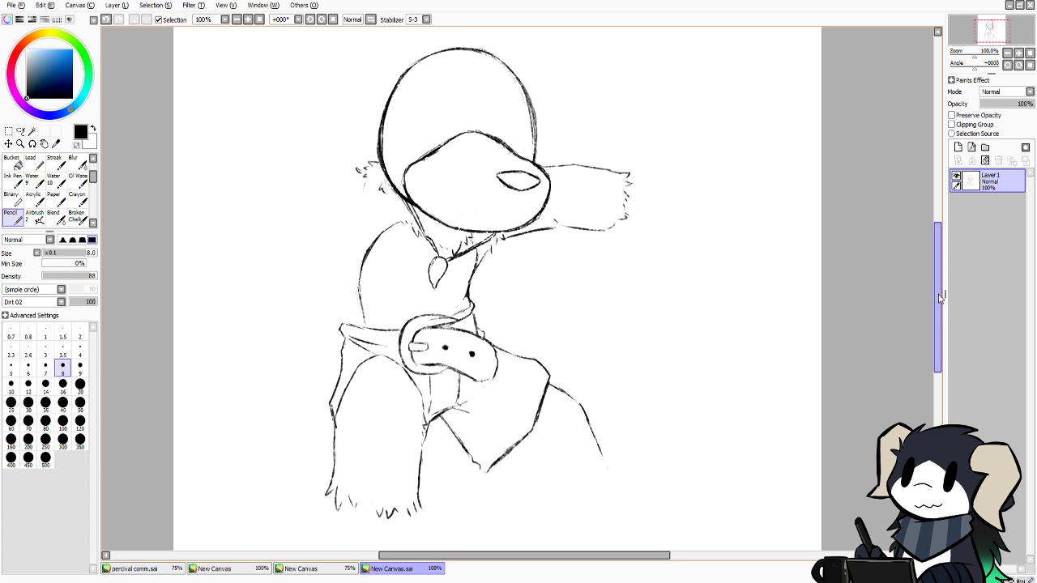
Extend the outstretched leg's outer line to a jagged fur cuff and draw its inner line from the shorts' hem
mouse_move(937, 293)
mouse_down()
mouse_move(927, 320)
mouse_move(927, 297)
mouse_up()
scroll(924, 301, down, 5)
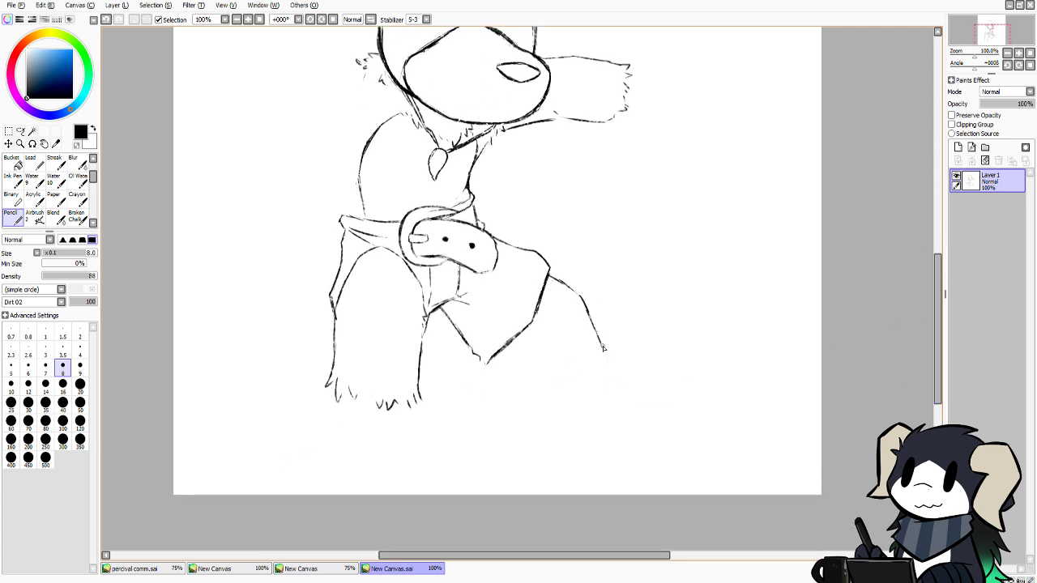
mouse_move(604, 350)
mouse_down()
mouse_move(622, 392)
mouse_move(596, 412)
mouse_up()
drag(598, 407, 591, 414)
key(ctrl+z)
drag(508, 344, 547, 423)
key(ctrl+z)
key(ctrl+z)
drag(518, 349, 554, 419)
Sketch the outline of the foot below the outstretched leg's fur cuff, tapering to the toes
drag(619, 391, 640, 418)
key(ctrl+z)
key(ctrl+z)
mouse_move(557, 420)
mouse_down()
mouse_move(575, 454)
mouse_move(639, 467)
mouse_move(568, 461)
mouse_move(565, 451)
mouse_move(597, 478)
mouse_up()
key(ctrl+z)
key(ctrl+z)
drag(618, 390, 649, 446)
key(ctrl+z)
mouse_move(615, 389)
mouse_down()
mouse_move(660, 461)
mouse_move(655, 446)
mouse_move(660, 468)
mouse_move(630, 488)
mouse_move(590, 485)
mouse_move(581, 467)
mouse_move(616, 491)
mouse_up()
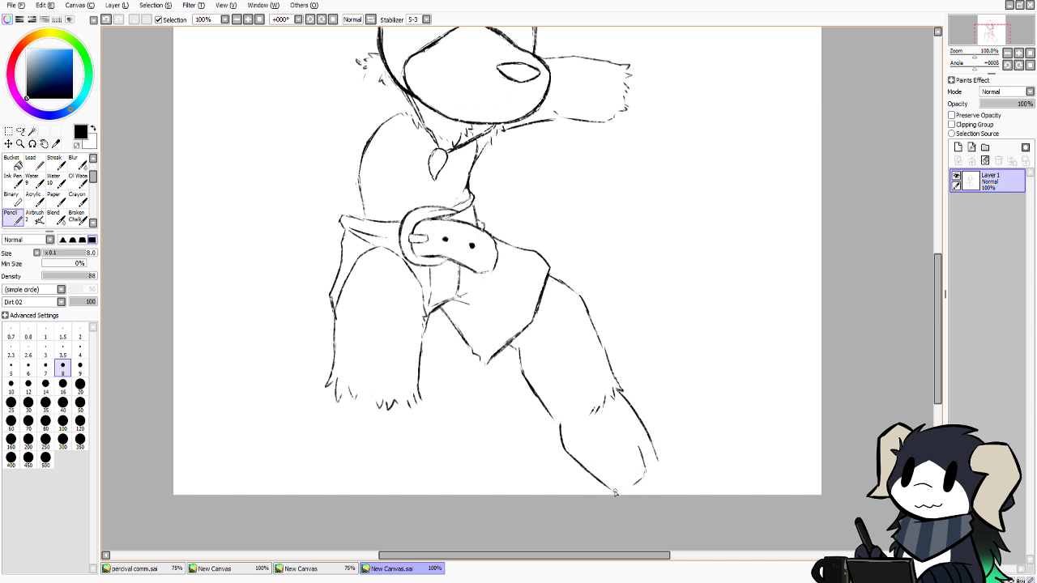
Round off the tip of the outstretched foot and draw short lines separating its toes
drag(650, 445, 648, 470)
key(ctrl+z)
key(ctrl+z)
key(ctrl+z)
mouse_move(618, 456)
mouse_down()
mouse_move(629, 484)
mouse_move(607, 493)
mouse_move(629, 490)
mouse_move(628, 460)
mouse_move(654, 474)
mouse_up()
key(ctrl+z)
key(ctrl+z)
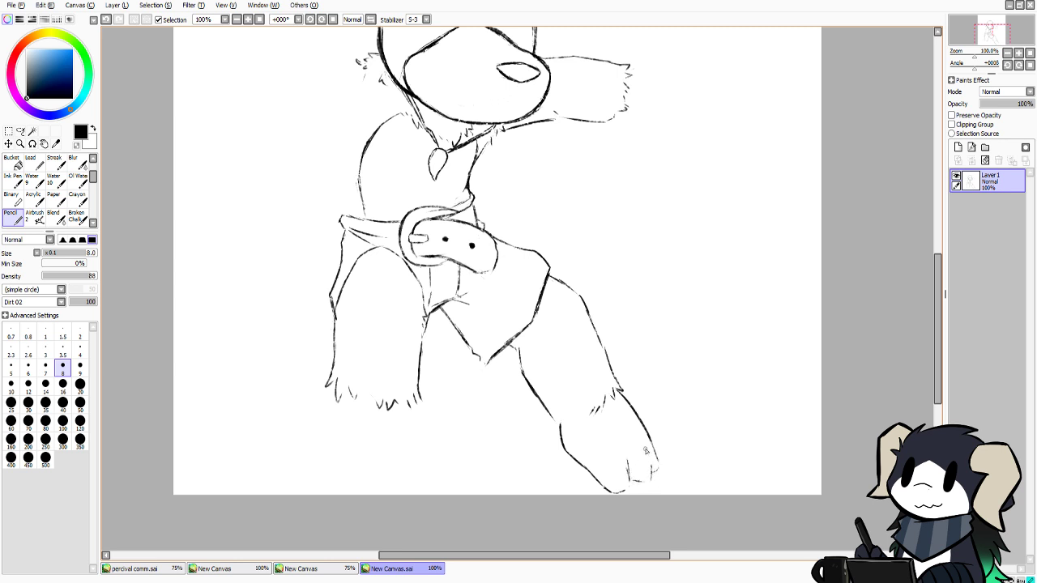
Zoom the canvas out to 75% and move the whole drawing upward to make room below the feet
drag(937, 312, 935, 263)
click(21, 143)
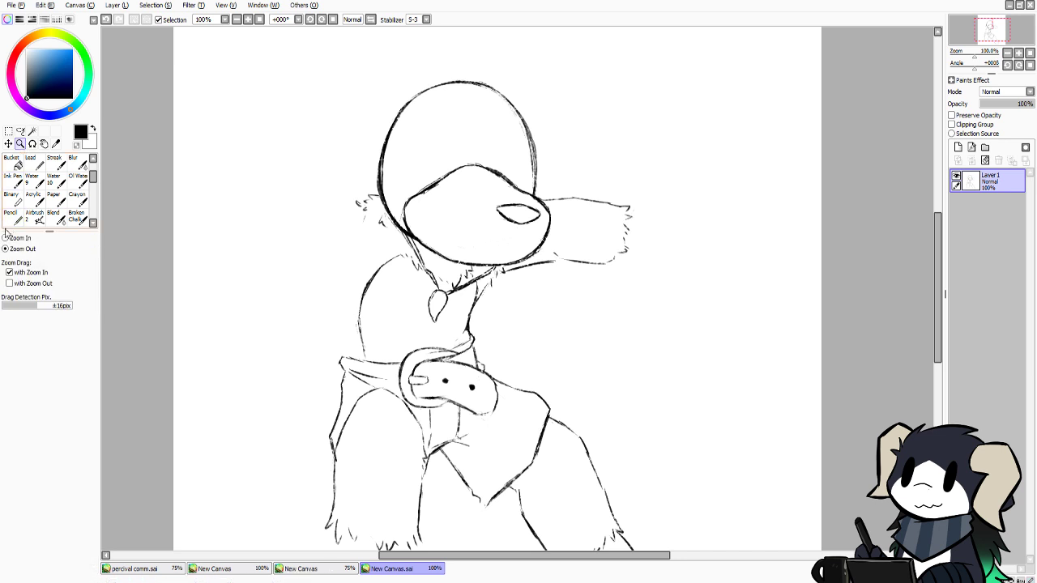
click(5, 249)
click(175, 232)
scroll(908, 283, up, 2)
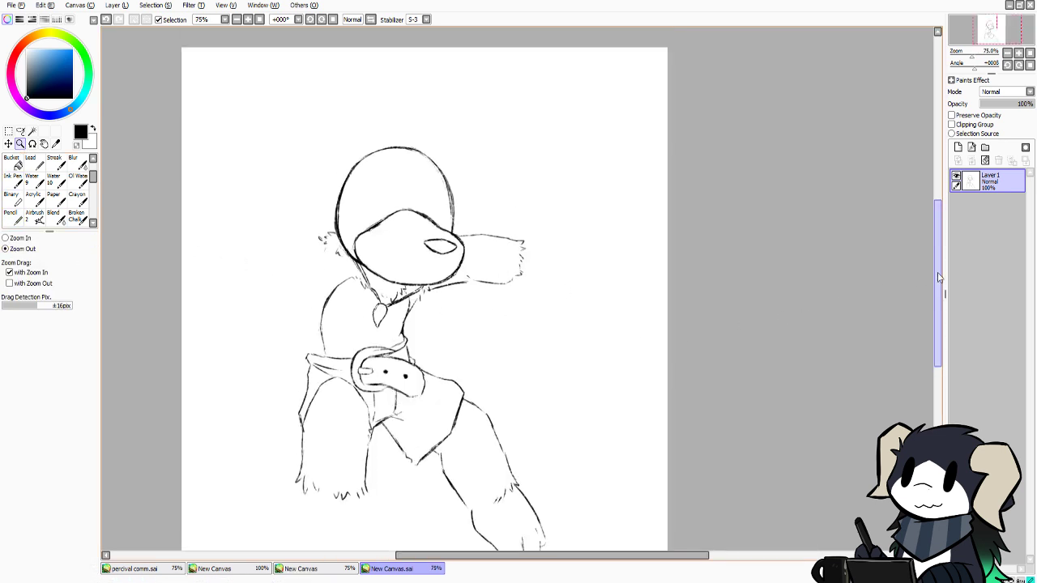
click(9, 144)
drag(310, 297, 310, 261)
Strengthen the outstretched foot's contour and toes with the Pencil, and complete the jagged fur cuff above it
click(12, 217)
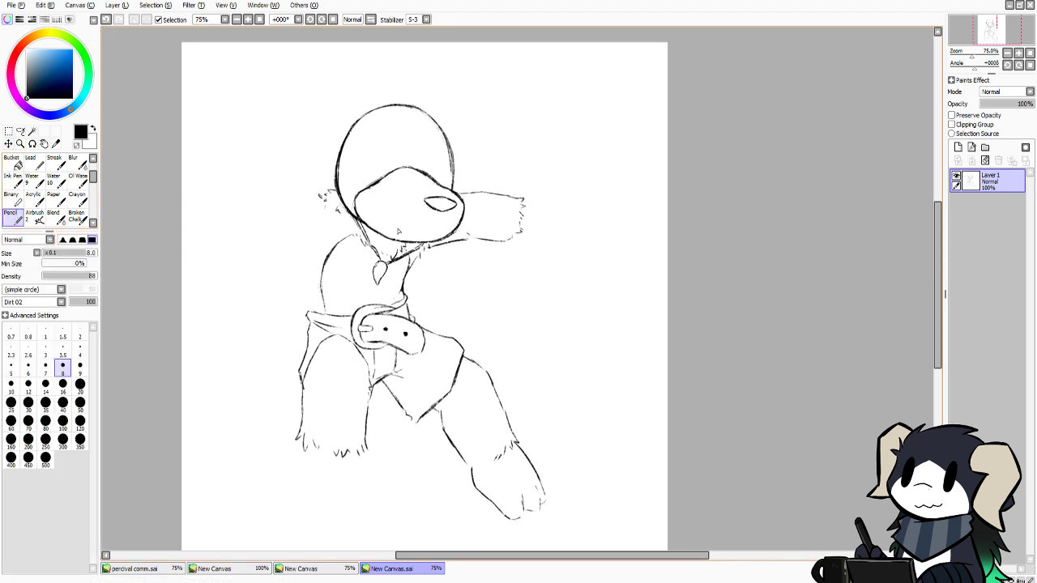
scroll(570, 347, down, 3)
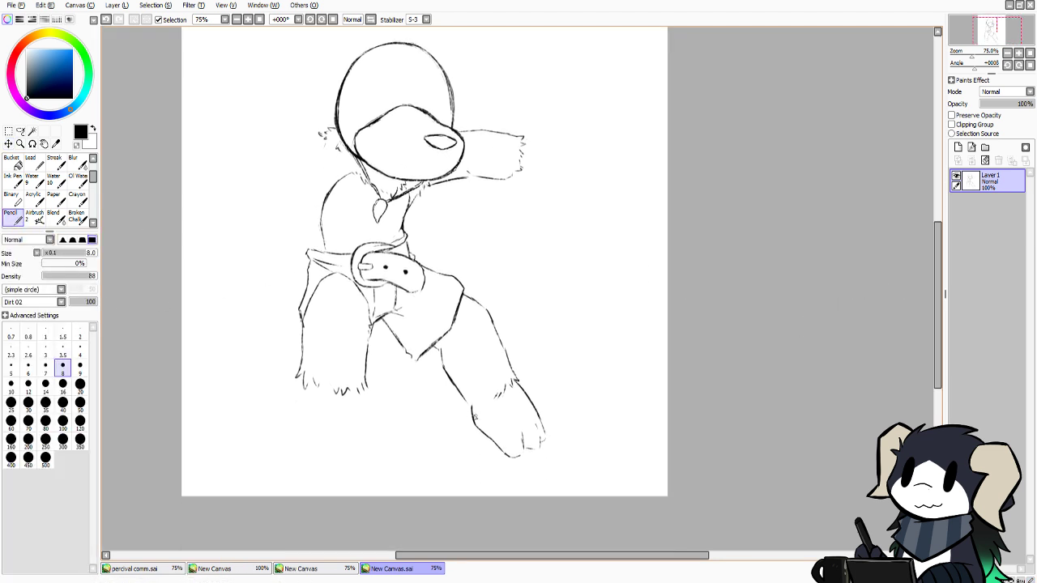
key(ctrl+z)
drag(473, 402, 472, 415)
mouse_move(478, 429)
mouse_down()
mouse_move(513, 463)
mouse_move(524, 436)
mouse_move(527, 452)
mouse_move(538, 449)
mouse_move(536, 414)
mouse_move(542, 446)
mouse_up()
drag(476, 401, 470, 405)
Sketch the opposite upper arm extending sideways from behind the head, ending in a jagged fur edge
scroll(522, 168, up, 3)
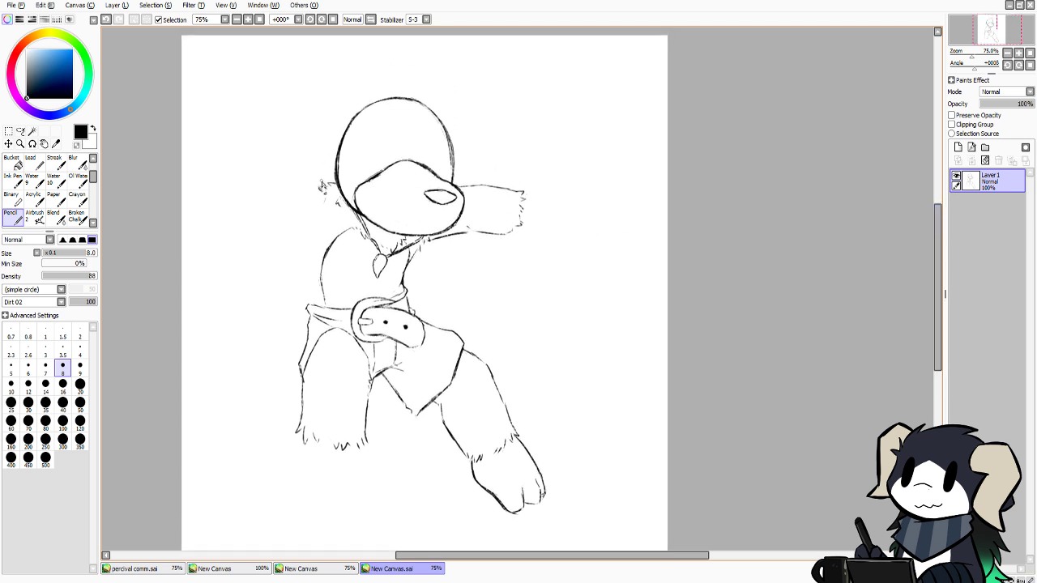
mouse_move(322, 186)
mouse_down()
mouse_move(303, 204)
mouse_move(286, 211)
mouse_move(282, 185)
mouse_move(312, 183)
mouse_move(251, 197)
mouse_up()
key(ctrl+z)
mouse_move(324, 184)
mouse_down()
mouse_move(244, 182)
mouse_move(254, 210)
mouse_move(284, 221)
mouse_move(269, 223)
mouse_move(308, 227)
mouse_up()
key(ctrl+z)
key(ctrl+z)
key(ctrl+z)
key(ctrl+z)
key(ctrl+z)
Draw the torso's side line from the opposite arm's armpit down to the waistband
mouse_move(303, 288)
mouse_down()
mouse_move(310, 236)
mouse_move(304, 303)
mouse_up()
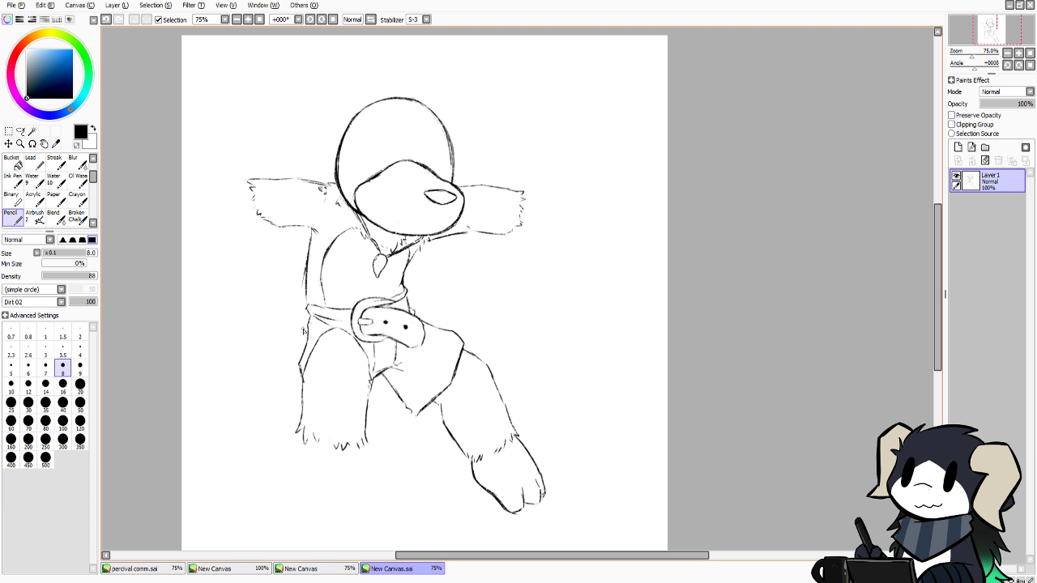
key(ctrl+z)
key(ctrl+z)
drag(316, 228, 308, 292)
drag(309, 253, 308, 303)
Sketch a drooping hand with separate fingers at the end of the arm on the nose side
click(21, 131)
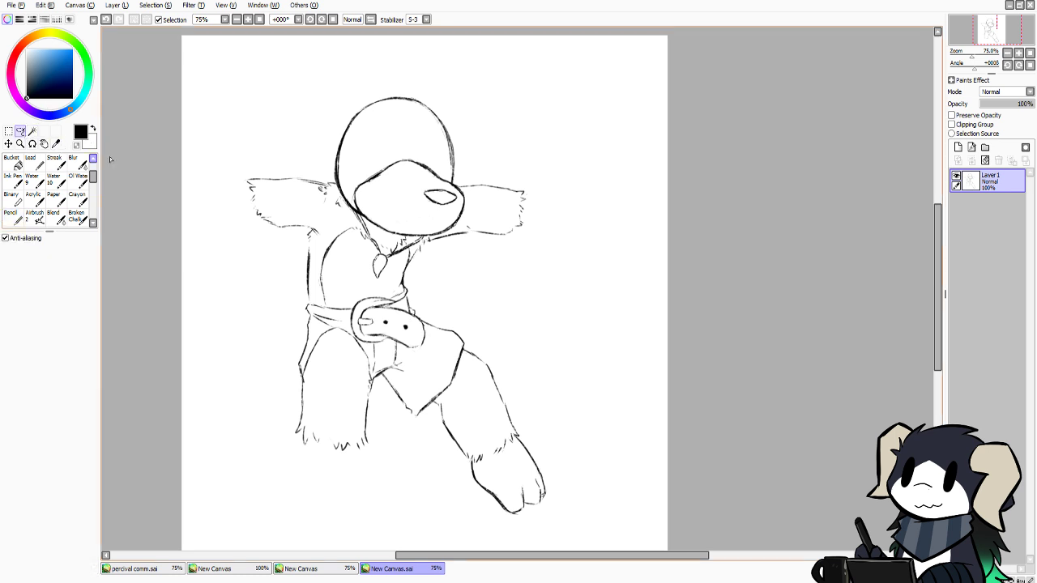
click(13, 217)
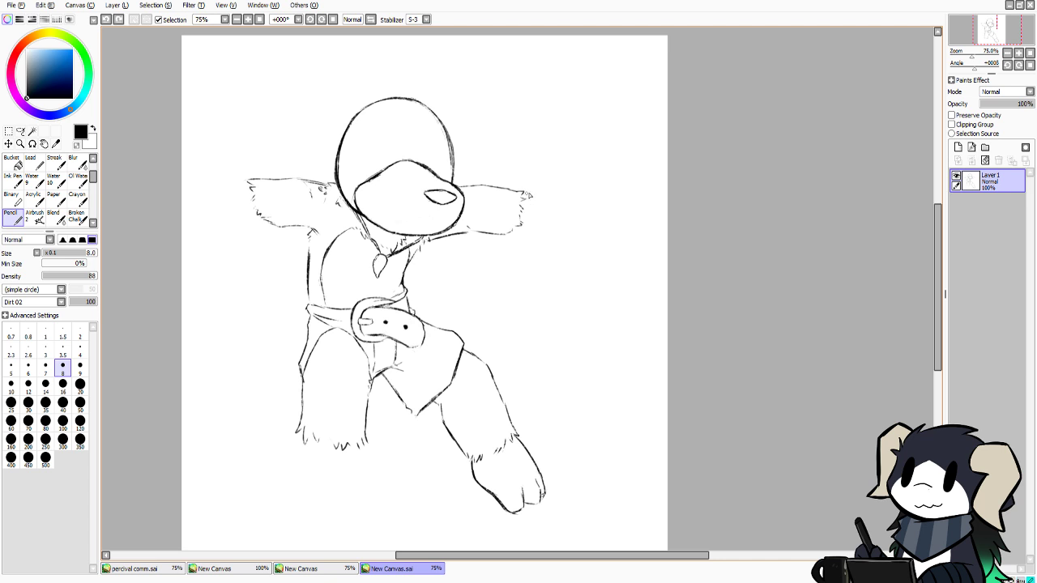
mouse_move(523, 194)
mouse_down()
mouse_move(552, 195)
mouse_move(535, 193)
mouse_move(556, 200)
mouse_move(537, 209)
mouse_move(575, 222)
mouse_move(543, 218)
mouse_move(542, 239)
mouse_move(509, 232)
mouse_move(557, 243)
mouse_up()
key(ctrl+z)
key(ctrl+z)
key(ctrl+z)
mouse_move(555, 196)
mouse_down()
mouse_move(577, 212)
mouse_move(560, 240)
mouse_move(531, 247)
mouse_move(540, 243)
mouse_up()
key(ctrl+z)
key(ctrl+z)
key(ctrl+z)
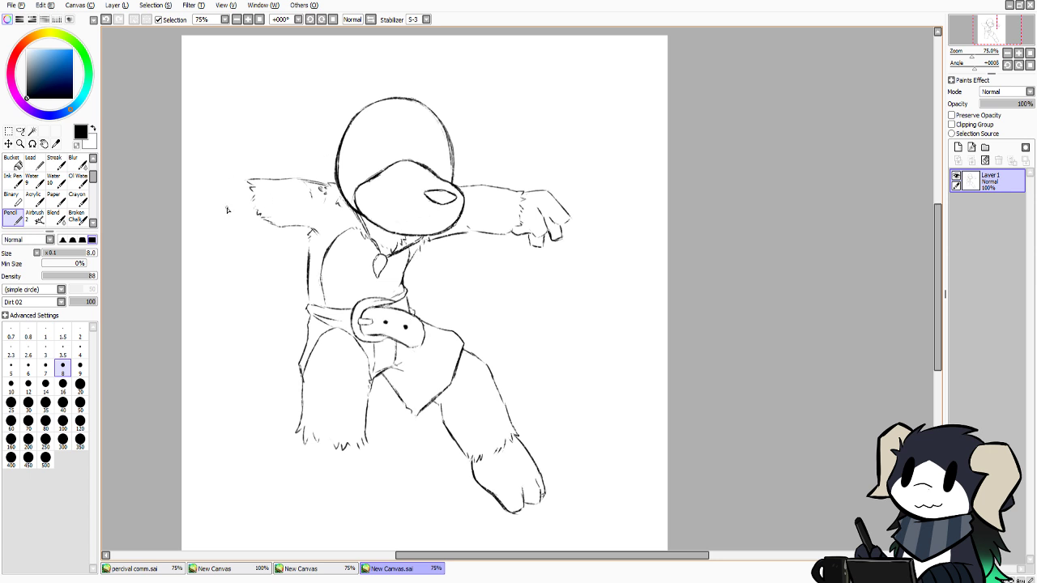
Sketch the back and outer fingers of the opposite arm's hand beyond the furry wrist
mouse_move(248, 182)
mouse_down()
mouse_move(209, 194)
mouse_move(225, 212)
mouse_move(227, 188)
mouse_move(215, 212)
mouse_move(250, 214)
mouse_up()
key(ctrl+z)
key(ctrl+z)
key(ctrl+z)
drag(222, 192, 206, 226)
key(ctrl+z)
key(ctrl+z)
key(ctrl+z)
mouse_move(223, 189)
mouse_down()
mouse_move(209, 207)
mouse_move(213, 231)
mouse_up()
key(ctrl+z)
mouse_move(226, 188)
mouse_down()
mouse_move(205, 212)
mouse_move(209, 227)
mouse_move(221, 218)
mouse_up()
Check the Banjo reference and draw the remaining fingers along the opposite hand's lower edge
click(302, 572)
click(382, 572)
mouse_move(240, 226)
mouse_down()
mouse_move(241, 242)
mouse_move(253, 232)
mouse_up()
key(ctrl+z)
mouse_move(220, 224)
mouse_down()
mouse_move(229, 238)
mouse_move(235, 223)
mouse_move(252, 236)
mouse_move(255, 226)
mouse_up()
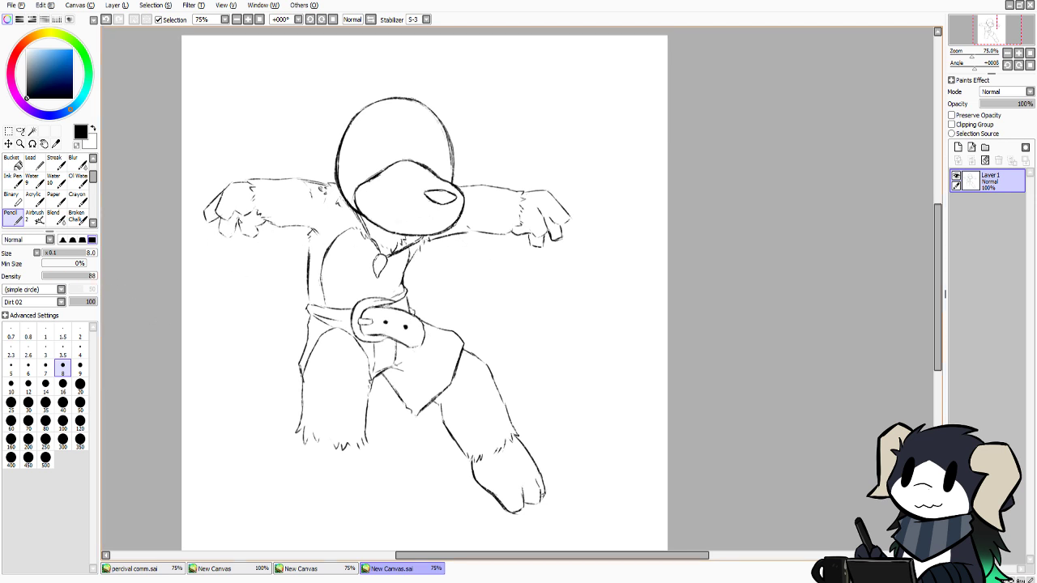
Darken the opposite arm's lower and upper contours and redraw the line where its wrist meets the hand
drag(264, 219, 317, 234)
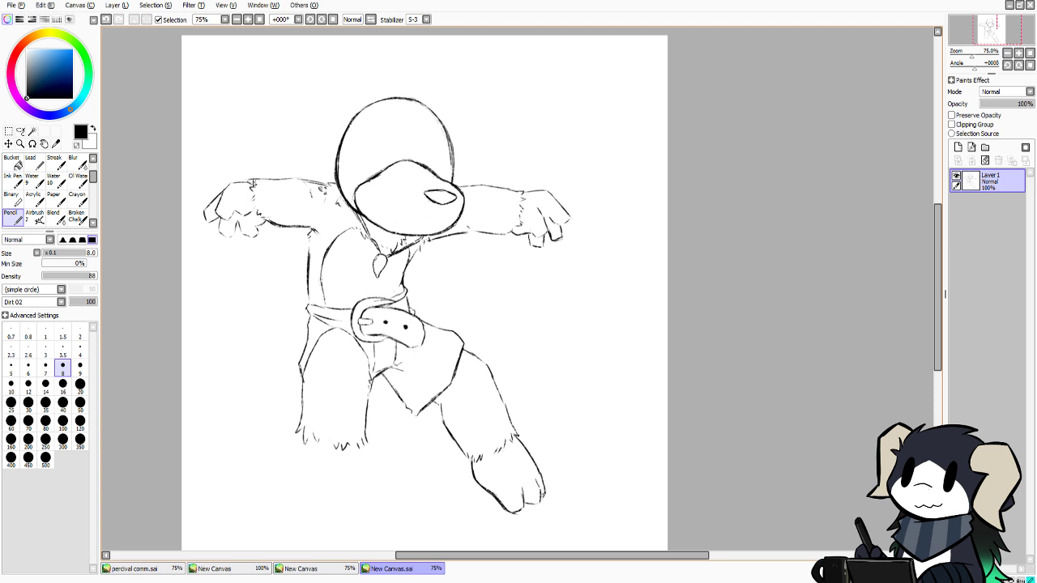
drag(278, 180, 302, 178)
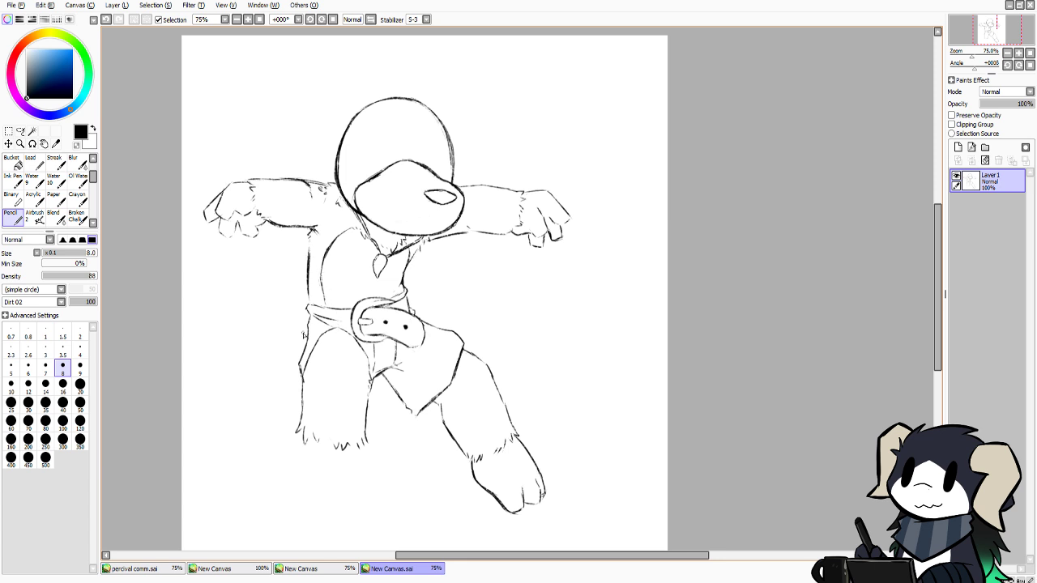
drag(255, 186, 265, 217)
drag(931, 254, 930, 272)
scroll(933, 266, up, 3)
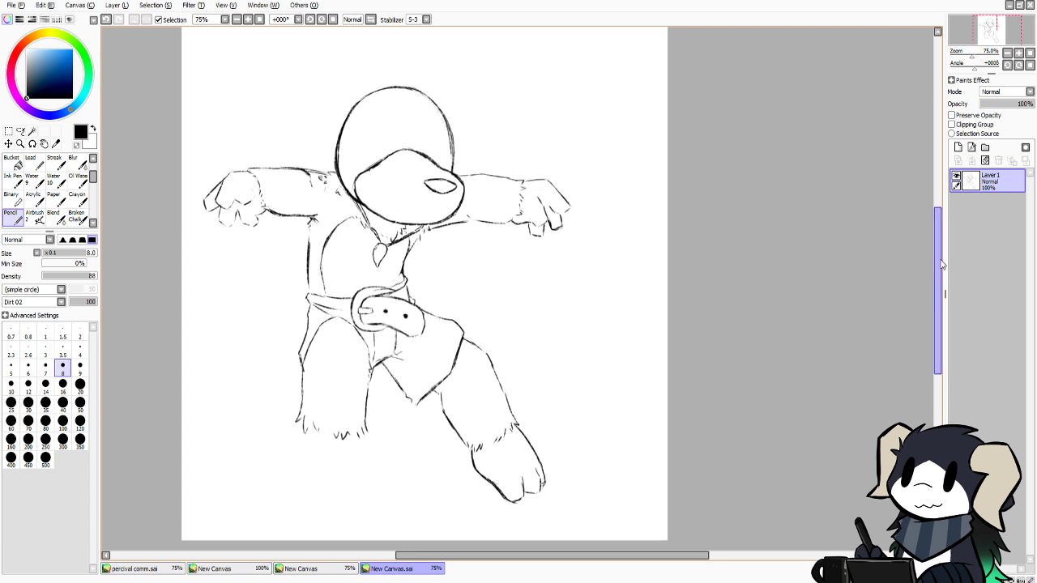
drag(939, 262, 937, 255)
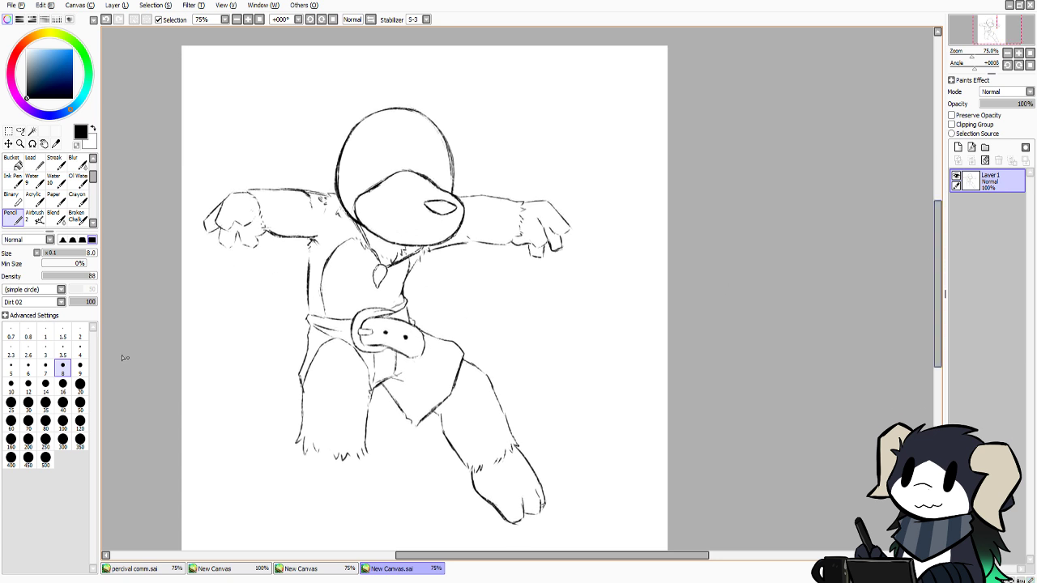
Erase both hands with the transparent Pencil at sizes 20 and 50, leaving only the arms
click(79, 385)
click(76, 145)
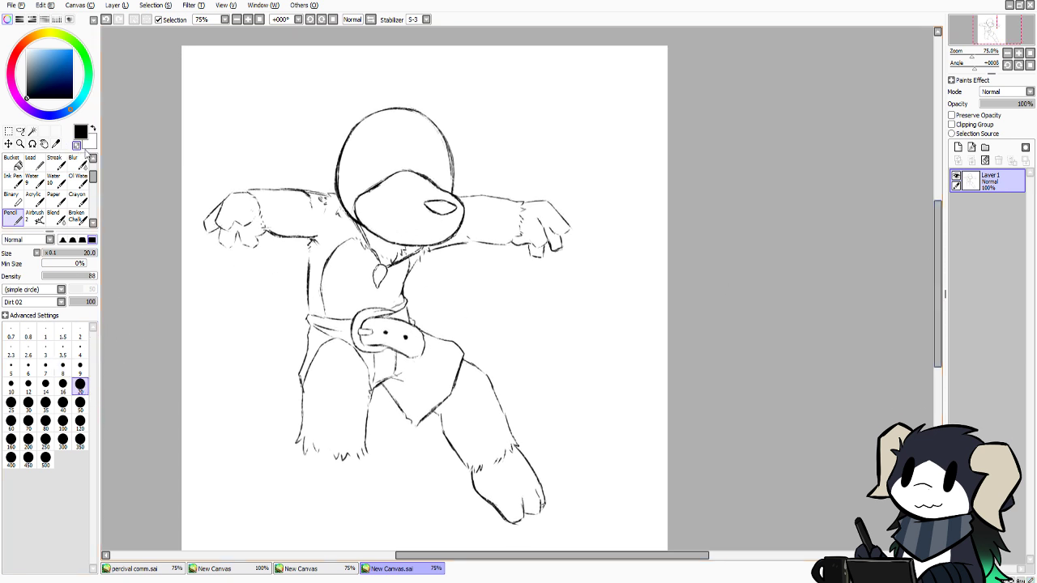
mouse_move(219, 209)
mouse_down()
mouse_move(212, 237)
mouse_move(204, 216)
mouse_move(212, 229)
mouse_move(238, 199)
mouse_move(260, 251)
mouse_move(249, 227)
mouse_up()
click(79, 403)
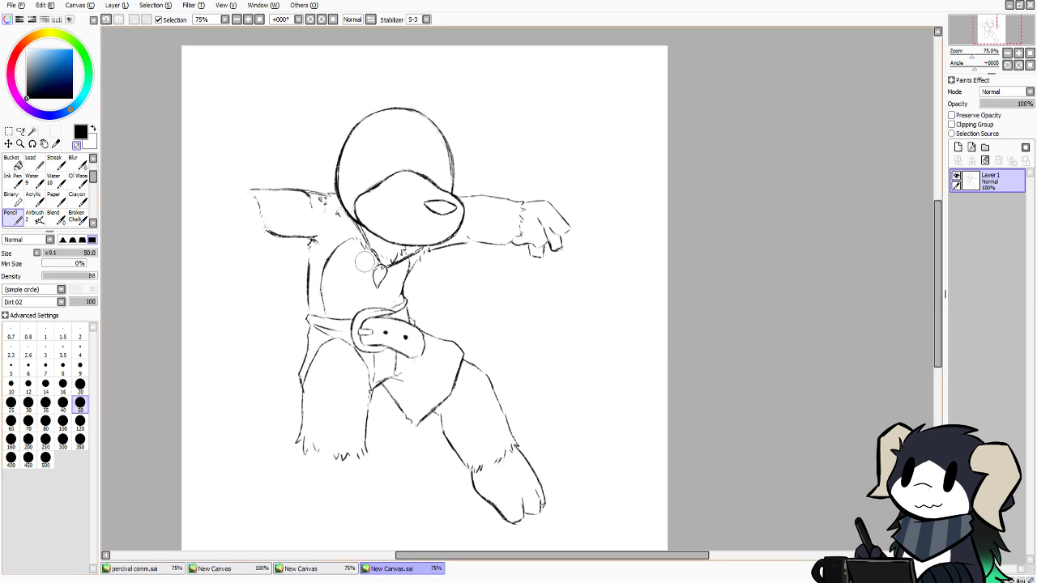
mouse_move(584, 188)
mouse_down()
mouse_move(563, 280)
mouse_move(546, 300)
mouse_move(517, 296)
mouse_move(531, 273)
mouse_move(538, 168)
mouse_move(514, 243)
mouse_up()
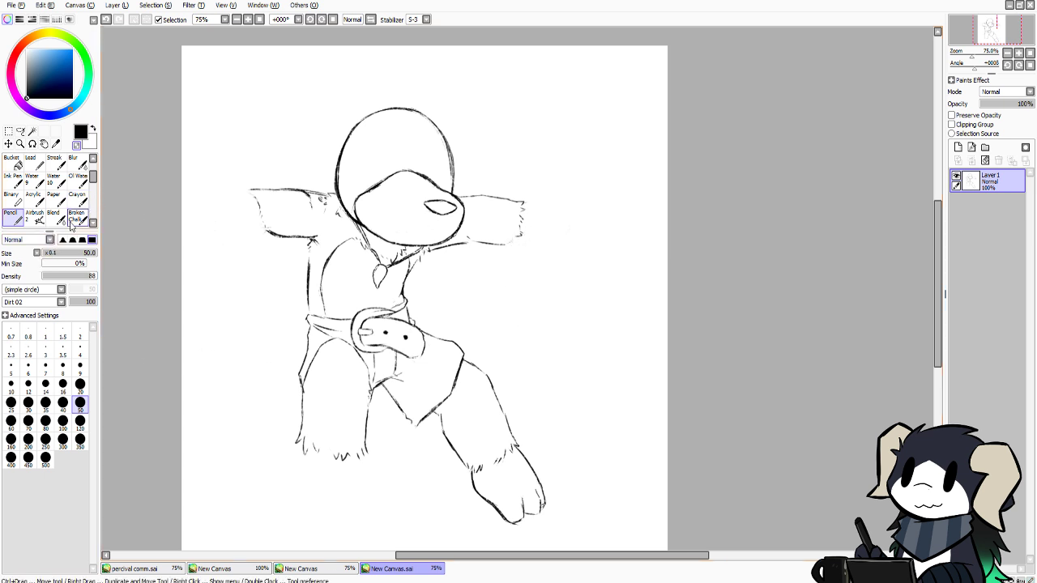
Draw the foot below the bent leg's fur cuff with toe lines, using the Pencil at size 8
click(62, 366)
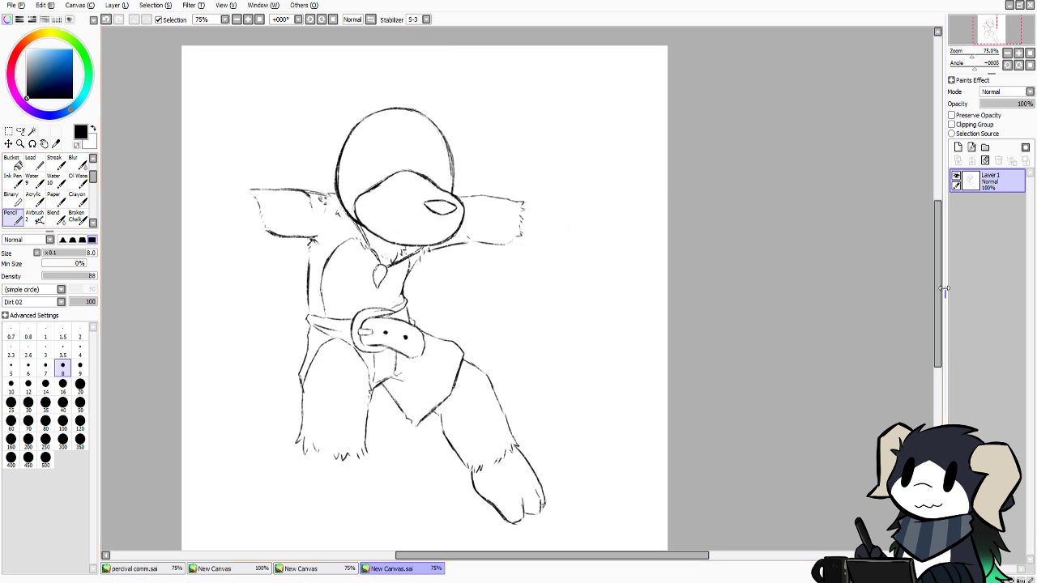
scroll(742, 336, down, 3)
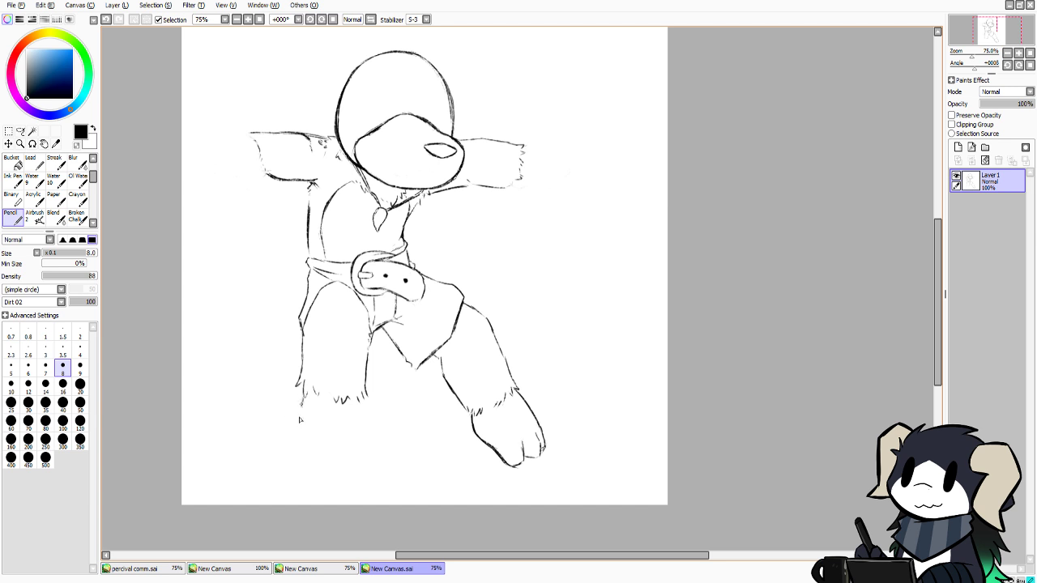
drag(303, 394, 305, 454)
mouse_move(365, 403)
mouse_down()
mouse_move(360, 462)
mouse_move(354, 445)
mouse_move(353, 469)
mouse_move(341, 476)
mouse_move(321, 465)
mouse_move(334, 452)
mouse_move(315, 474)
mouse_up()
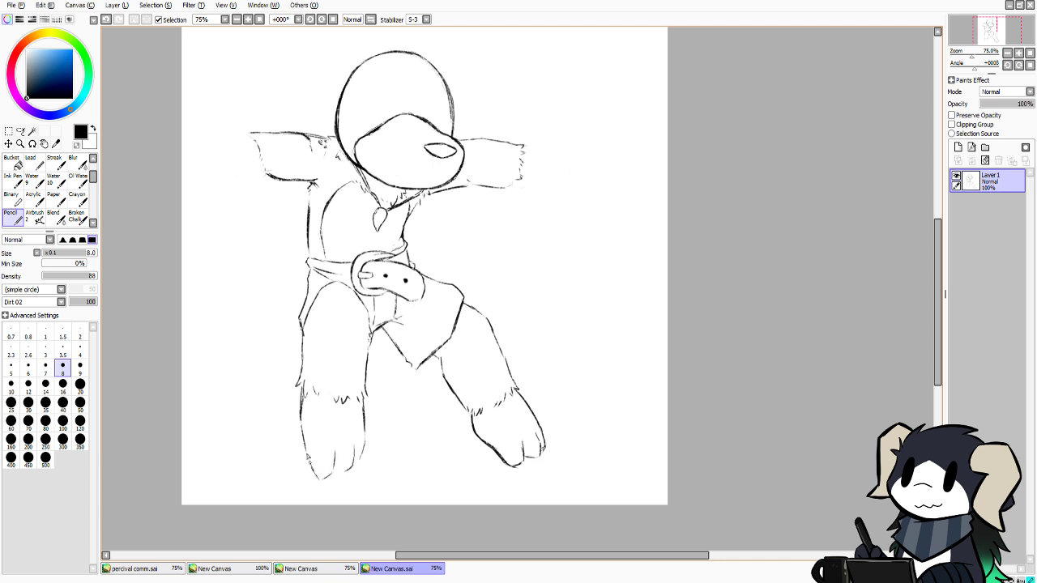
mouse_move(304, 405)
mouse_down()
mouse_move(309, 461)
mouse_move(301, 443)
mouse_move(321, 481)
mouse_move(336, 473)
mouse_move(339, 451)
mouse_move(345, 474)
mouse_up()
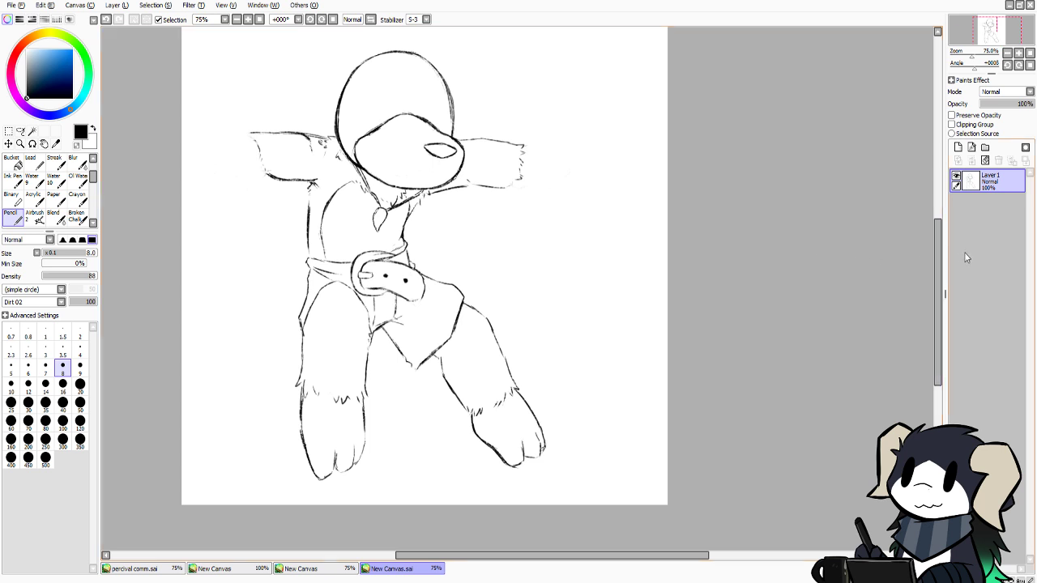
Check the Banjo reference and draw a small curved mouth corner inside the muzzle's back edge
mouse_move(938, 256)
mouse_down()
mouse_move(946, 231)
mouse_move(940, 239)
mouse_up()
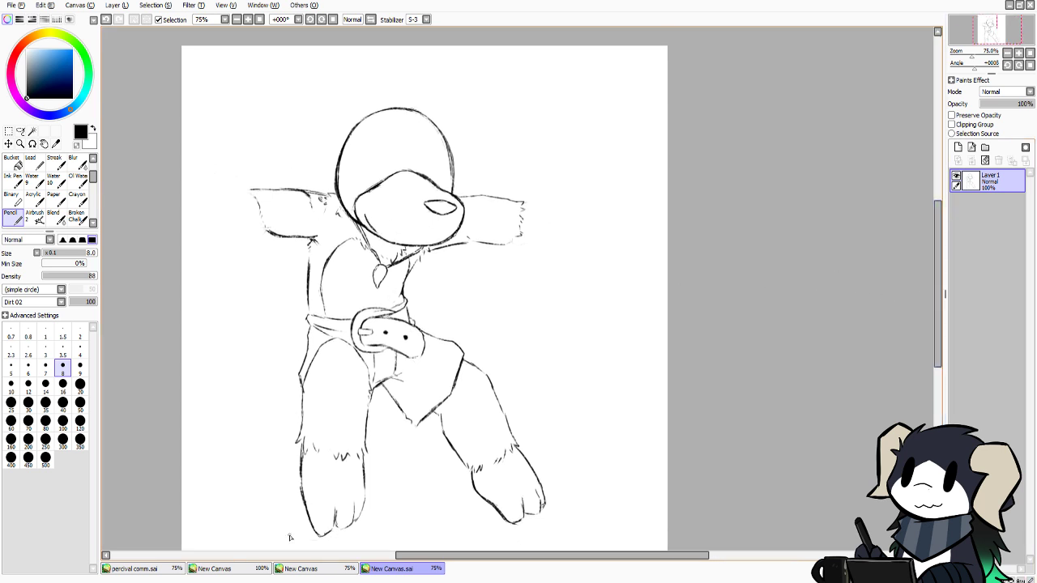
click(307, 568)
click(405, 568)
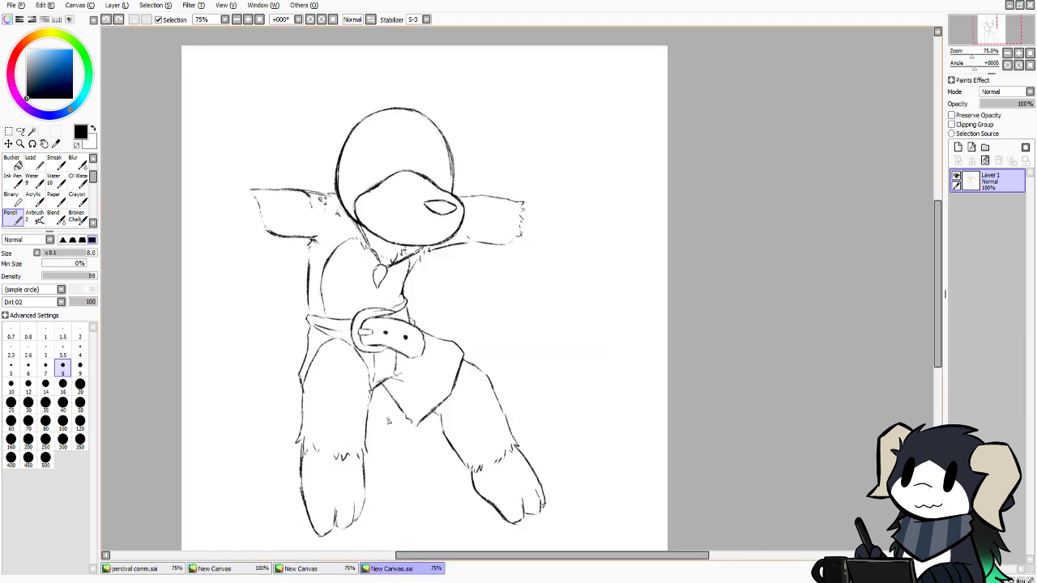
mouse_move(368, 214)
mouse_down()
mouse_move(383, 237)
mouse_move(368, 227)
mouse_up()
key(ctrl+z)
key(ctrl+z)
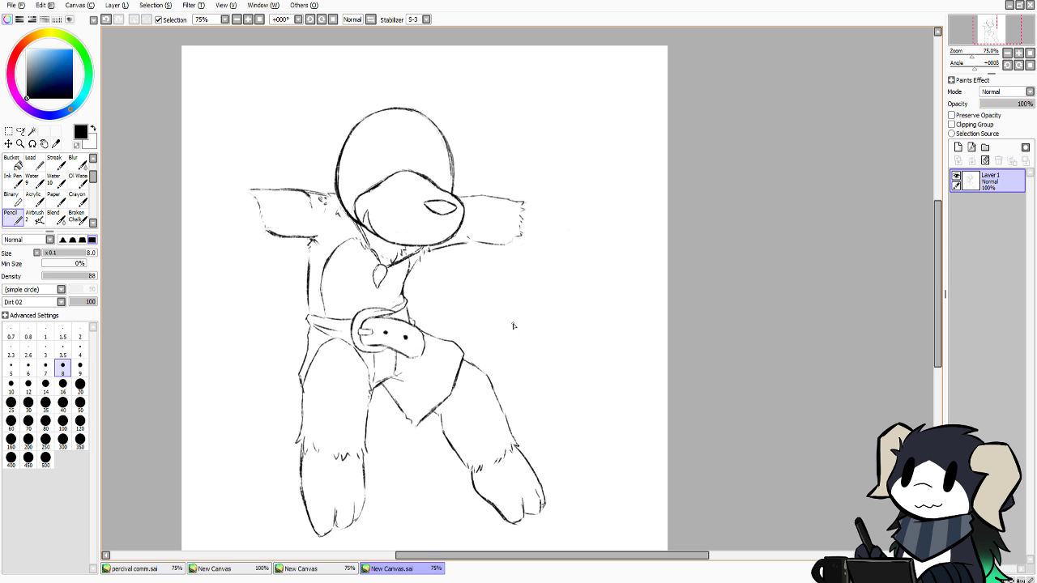
Check the Banjo reference and try a pointed ear outline on the upper side of the head
click(310, 571)
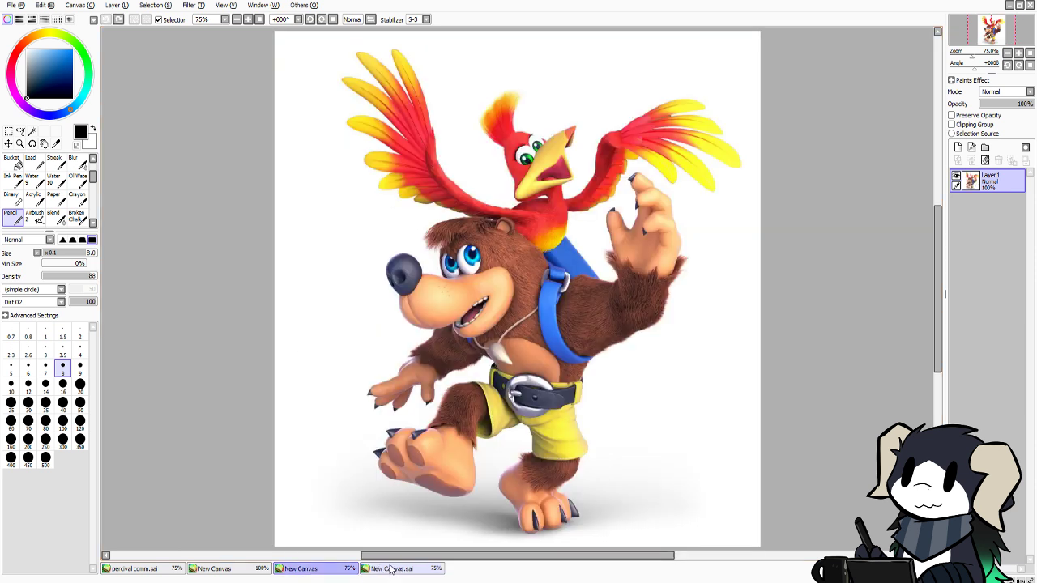
click(391, 570)
mouse_move(364, 120)
mouse_down()
mouse_move(323, 111)
mouse_move(339, 114)
mouse_move(330, 112)
mouse_move(331, 142)
mouse_up()
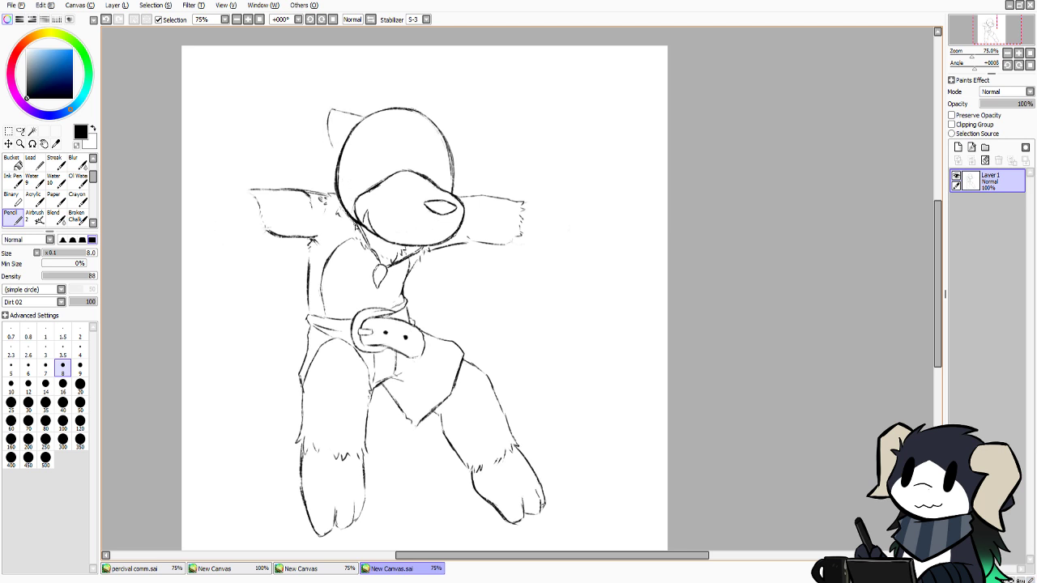
click(312, 569)
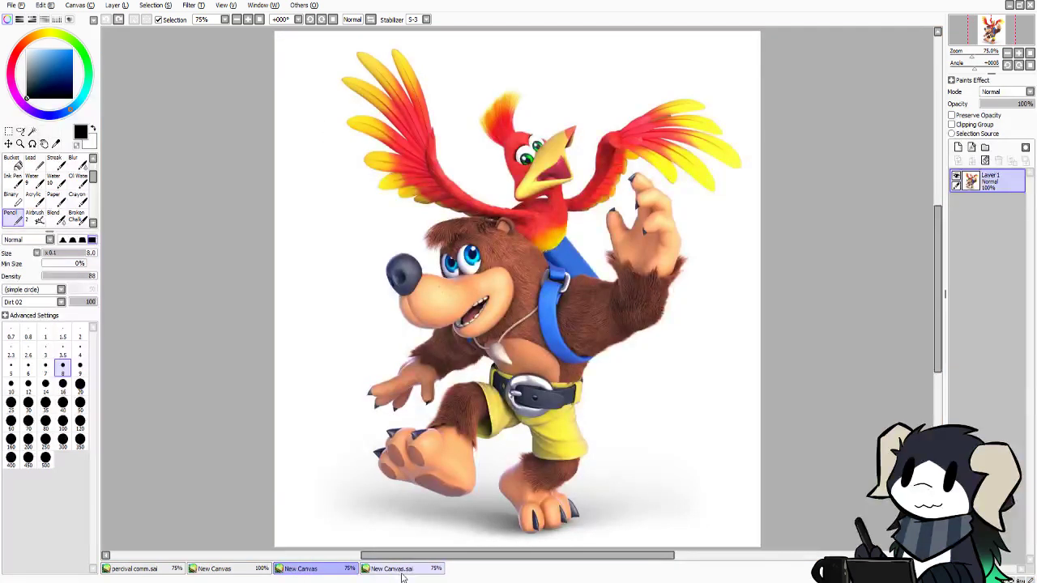
click(401, 569)
key(ctrl+z)
key(ctrl+z)
key(ctrl+z)
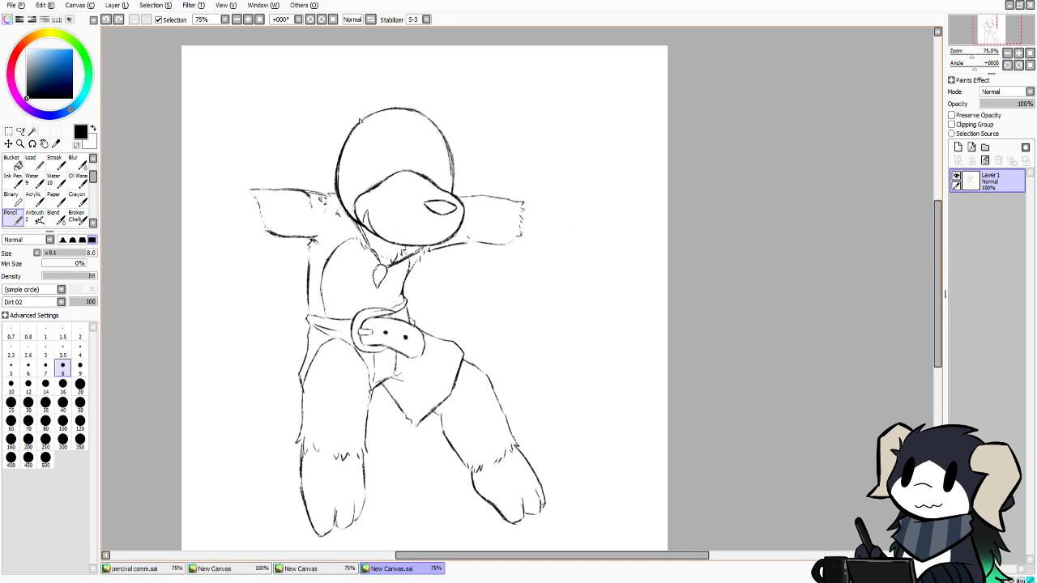
Draw two rounded ears and a pointed fur tuft on the head, erasing the overlapped head outline with the transparent Pencil at size 20
mouse_move(362, 121)
mouse_down()
mouse_move(332, 110)
mouse_move(324, 138)
mouse_move(337, 159)
mouse_up()
drag(336, 110, 358, 120)
mouse_move(378, 110)
mouse_down()
mouse_move(424, 112)
mouse_move(382, 106)
mouse_move(373, 116)
mouse_move(410, 93)
mouse_move(416, 105)
mouse_move(399, 107)
mouse_move(436, 103)
mouse_move(426, 110)
mouse_move(445, 114)
mouse_move(447, 128)
mouse_move(419, 111)
mouse_move(447, 123)
mouse_move(439, 129)
mouse_move(449, 139)
mouse_move(439, 116)
mouse_move(462, 121)
mouse_move(446, 127)
mouse_move(448, 107)
mouse_move(464, 148)
mouse_up()
key(ctrl+z)
key(ctrl+z)
key(ctrl+z)
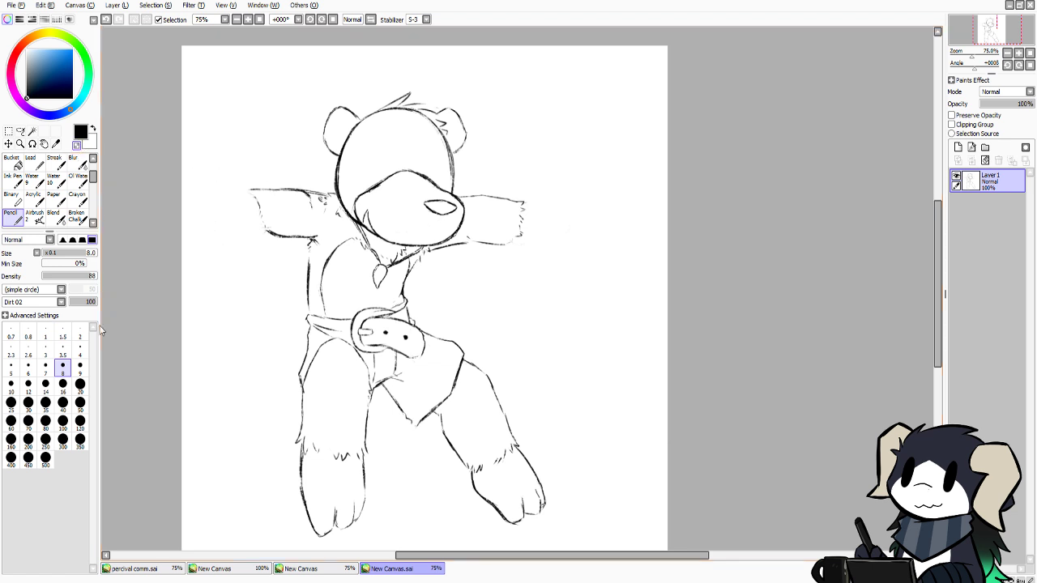
click(80, 384)
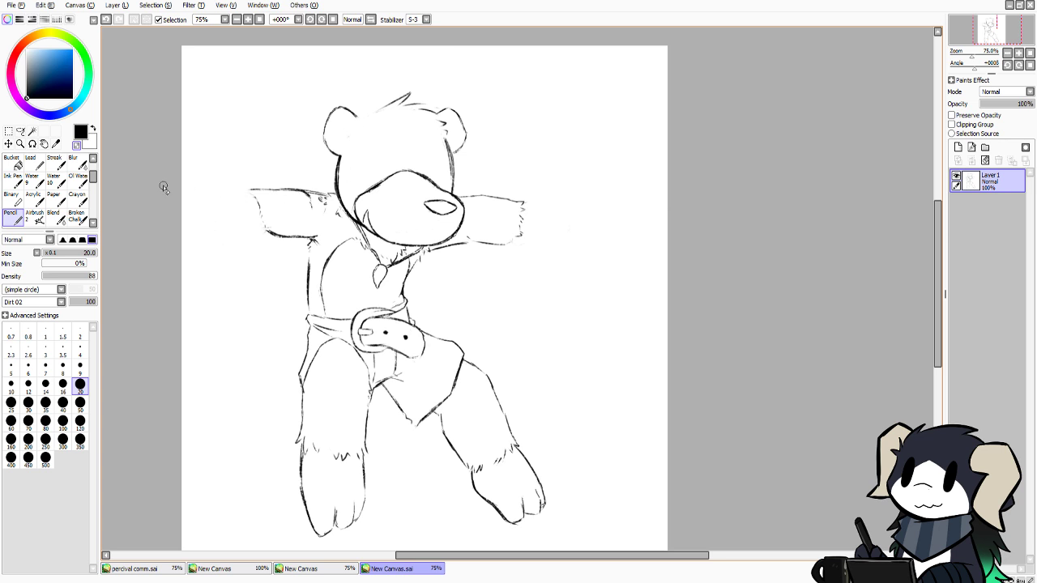
Refine the small mouth corner inside the muzzle's back edge with the Pencil at size 8, consulting the Banjo reference
click(63, 367)
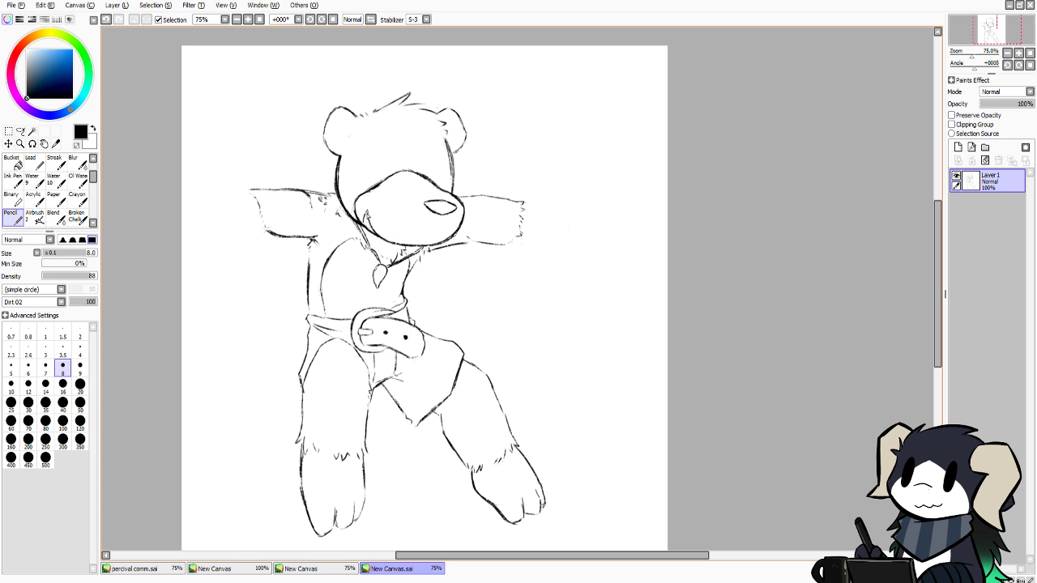
key(ctrl+z)
drag(368, 210, 367, 221)
key(ctrl+z)
key(ctrl+y)
click(316, 569)
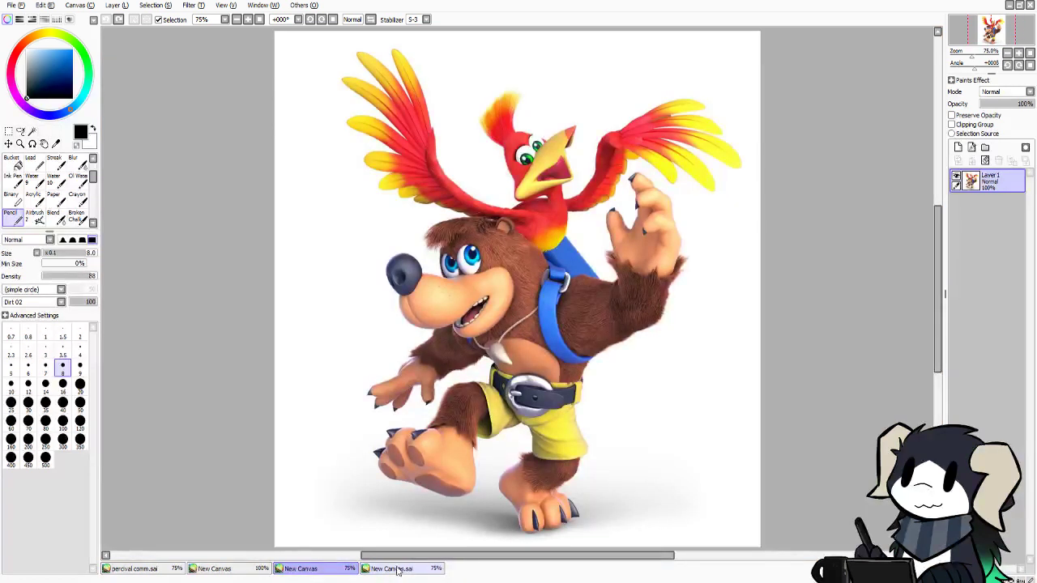
click(399, 569)
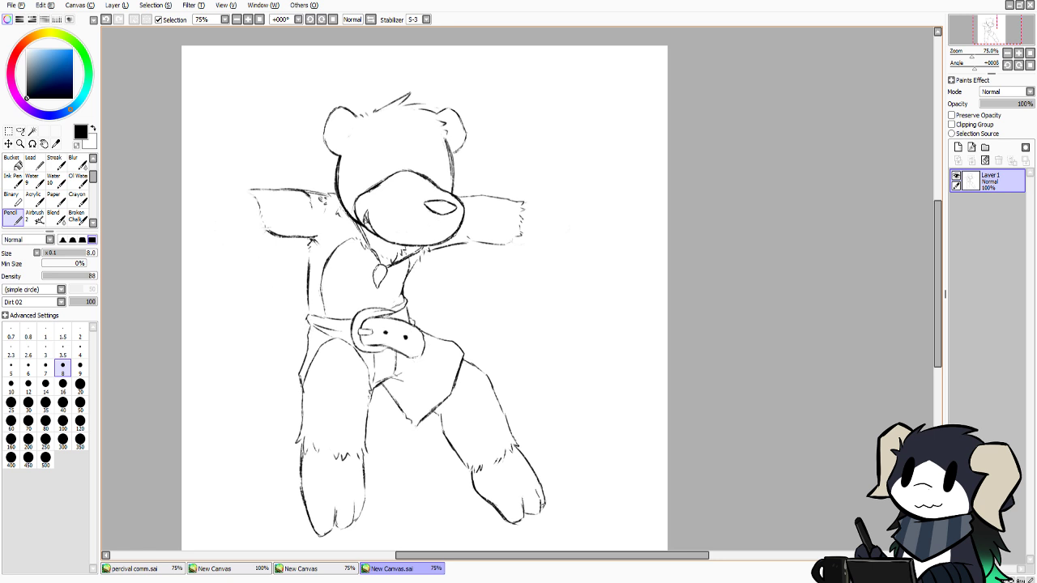
mouse_move(364, 217)
mouse_down()
mouse_move(364, 229)
mouse_move(371, 218)
mouse_up()
key(ctrl+z)
Check the Banjo reference and add freckle dots on the muzzle and a short line beneath the nose
click(339, 566)
click(386, 570)
click(413, 205)
click(407, 200)
Try several large oval eye outlines above the muzzle's back half
mouse_move(386, 137)
mouse_down()
mouse_move(360, 180)
mouse_move(394, 170)
mouse_move(378, 150)
mouse_move(350, 149)
mouse_move(368, 187)
mouse_up()
key(ctrl+z)
mouse_move(386, 129)
mouse_down()
mouse_move(397, 174)
mouse_move(376, 158)
mouse_move(379, 184)
mouse_up()
key(ctrl+z)
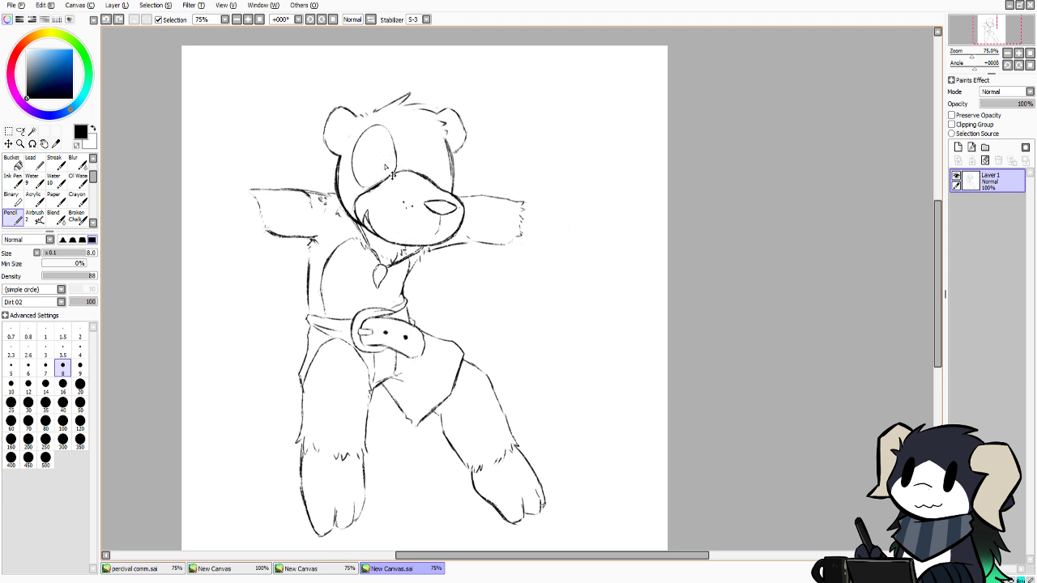
drag(382, 135, 383, 181)
key(ctrl+z)
key(ctrl+z)
key(ctrl+z)
key(ctrl+z)
key(ctrl+z)
mouse_move(394, 172)
mouse_down()
mouse_move(383, 135)
mouse_move(361, 152)
mouse_move(365, 187)
mouse_up()
key(ctrl+z)
key(ctrl+z)
Draw a tall eye with a narrowed top resting on the upper contour of the muzzle's back half
mouse_move(389, 136)
mouse_down()
mouse_move(365, 142)
mouse_move(358, 180)
mouse_up()
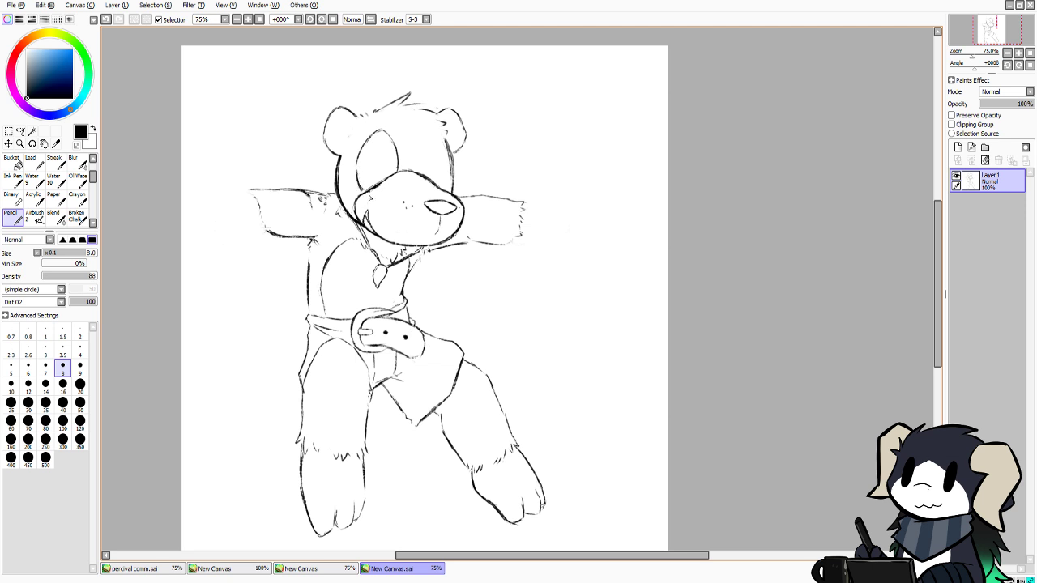
key(ctrl+z)
drag(363, 151, 358, 190)
drag(384, 131, 397, 154)
key(ctrl+z)
key(ctrl+z)
drag(379, 136, 384, 181)
key(ctrl+z)
Draw a second, narrower eye above the nose side of the muzzle and clean up the overlap beneath the first eye
mouse_move(418, 147)
mouse_down()
mouse_move(430, 172)
mouse_move(420, 176)
mouse_move(430, 139)
mouse_move(450, 187)
mouse_up()
key(ctrl+z)
key(ctrl+z)
key(ctrl+z)
mouse_move(424, 143)
mouse_down()
mouse_move(436, 132)
mouse_move(446, 186)
mouse_up()
key(ctrl+z)
key(ctrl+z)
key(ctrl+z)
mouse_move(430, 144)
mouse_down()
mouse_move(436, 137)
mouse_move(443, 158)
mouse_move(441, 196)
mouse_up()
key(ctrl+z)
key(ctrl+z)
key(ctrl+z)
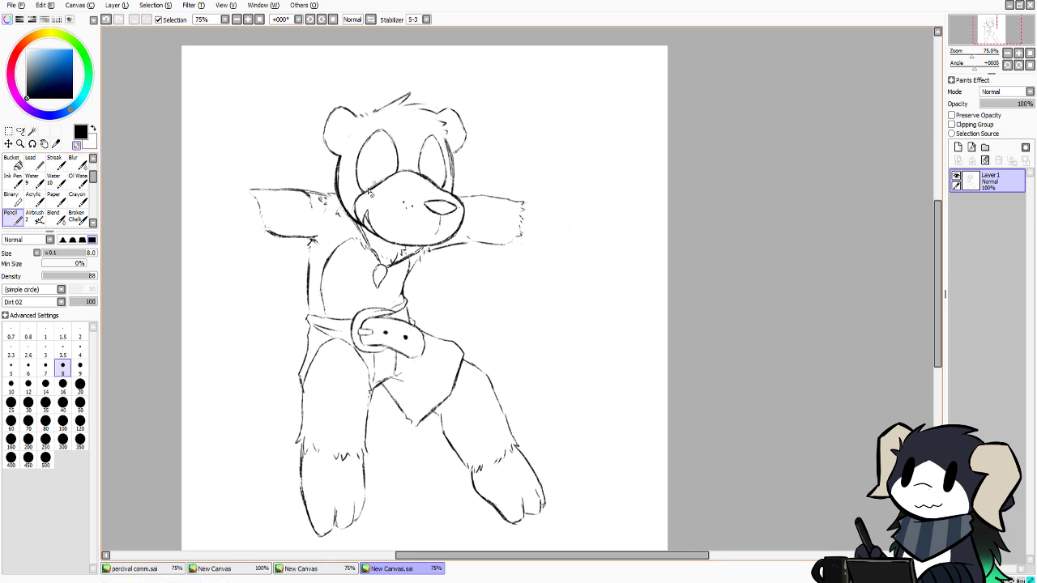
key(ctrl+z)
drag(383, 182, 375, 188)
Try tall narrow pupils inside the two eye outlines
mouse_move(383, 142)
mouse_down()
mouse_move(378, 186)
mouse_move(392, 171)
mouse_move(389, 149)
mouse_move(393, 173)
mouse_move(430, 146)
mouse_move(427, 162)
mouse_move(425, 147)
mouse_up()
key(ctrl+z)
key(ctrl+z)
key(ctrl+z)
key(ctrl+z)
key(ctrl+z)
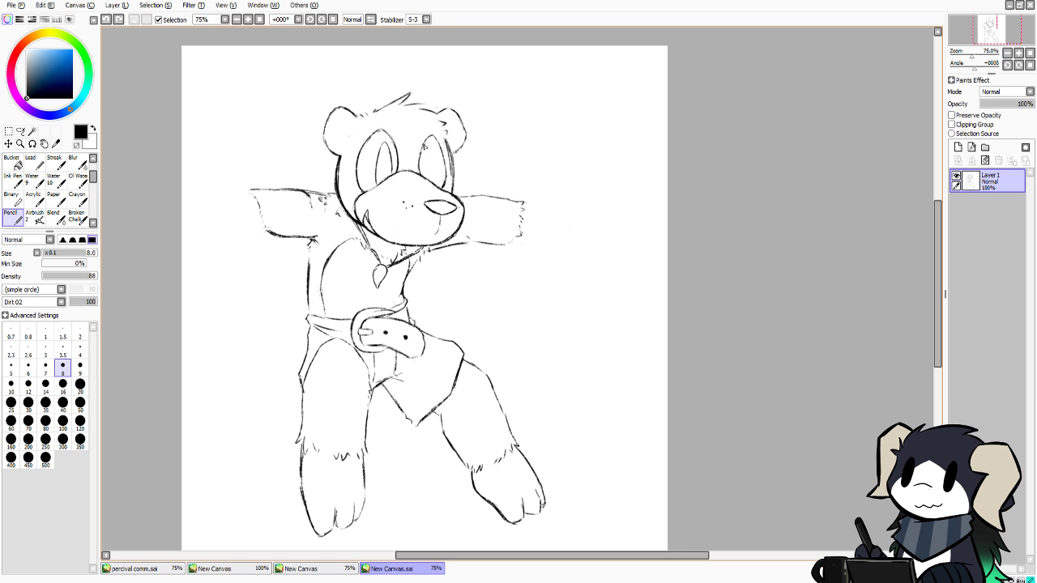
key(ctrl+y)
key(ctrl+z)
key(ctrl+z)
Check the Banjo reference and draw curved backpack strap lines over the shoulders, erasing the stray lines around the armpit
click(309, 568)
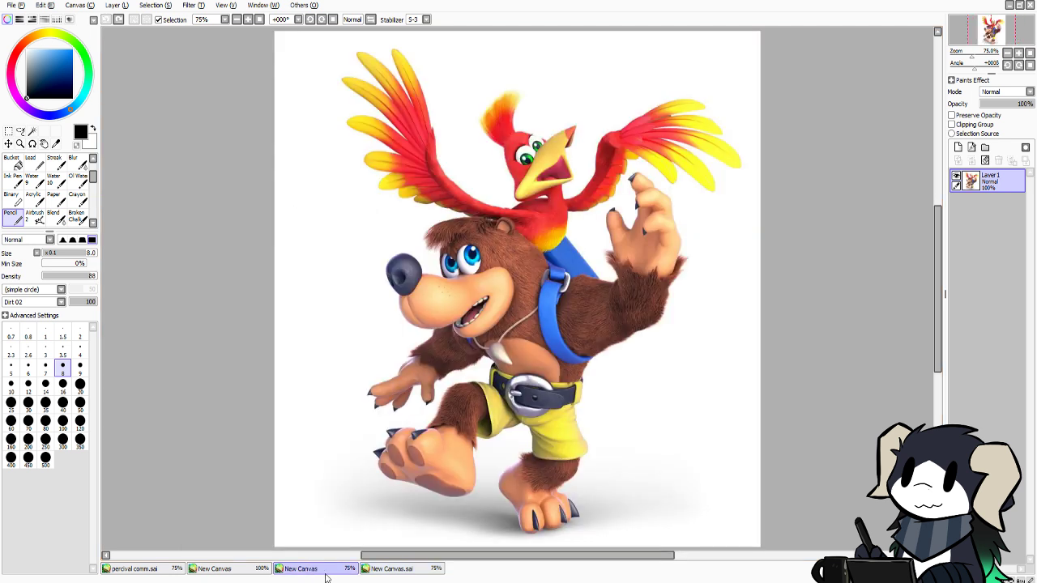
click(396, 569)
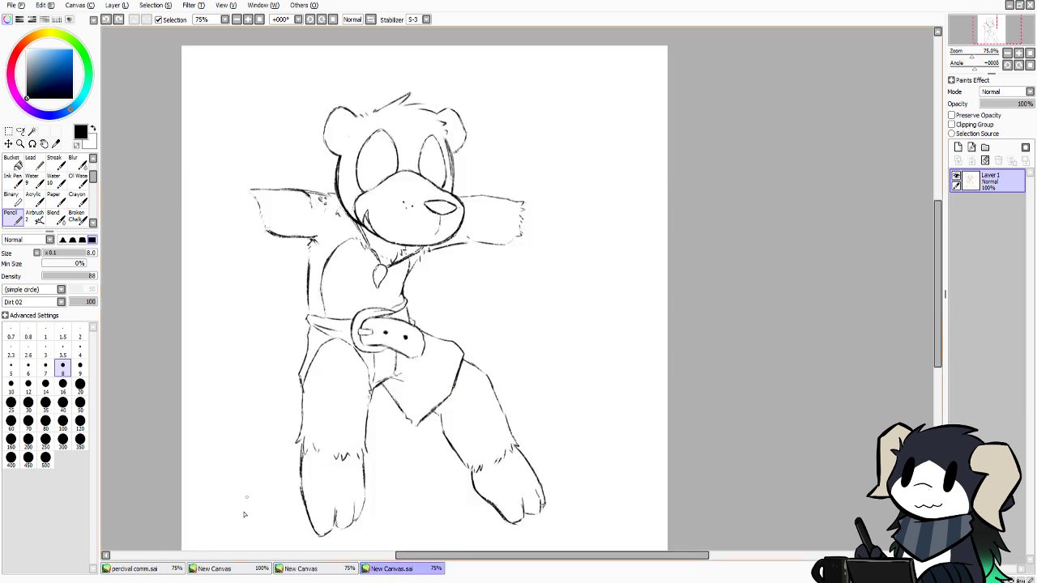
click(308, 569)
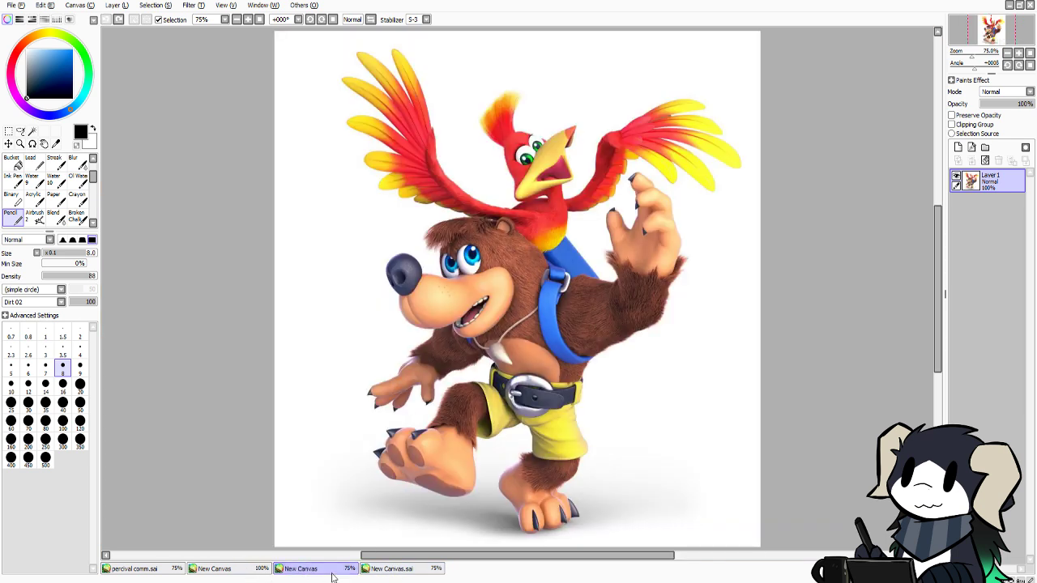
click(414, 570)
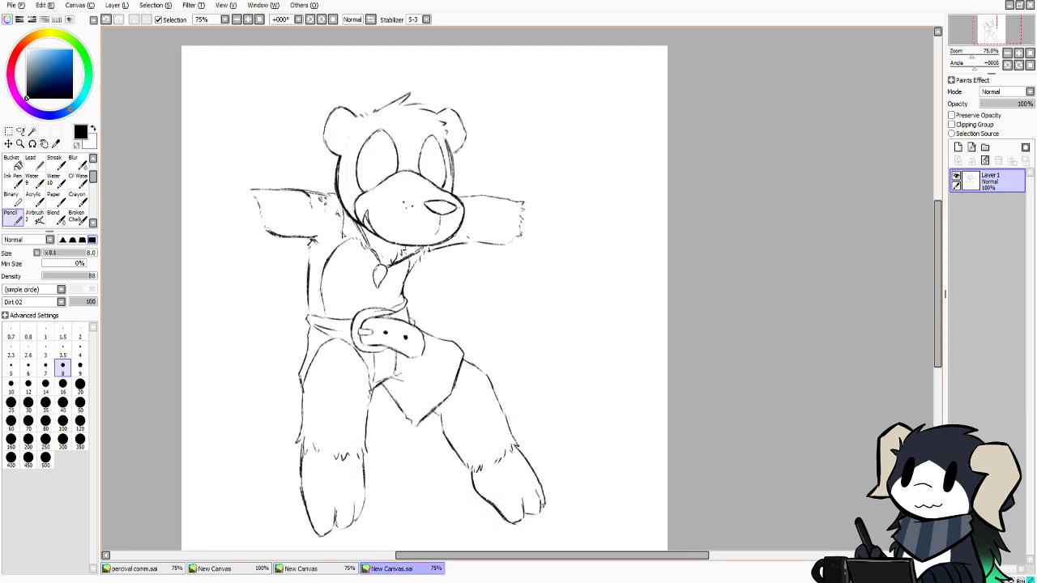
drag(338, 243, 313, 269)
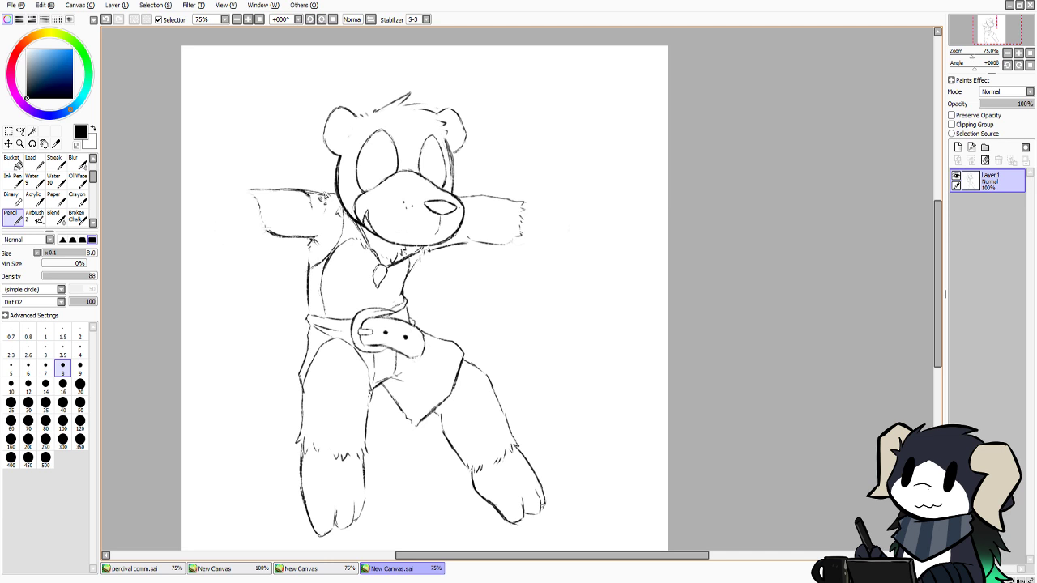
drag(326, 197, 309, 266)
drag(309, 257, 309, 275)
click(76, 145)
drag(317, 247, 325, 241)
click(79, 144)
Check the Banjo reference and rework the head's back cheek outline into jagged fur using the Lasso and the Pencil at size 8
click(319, 570)
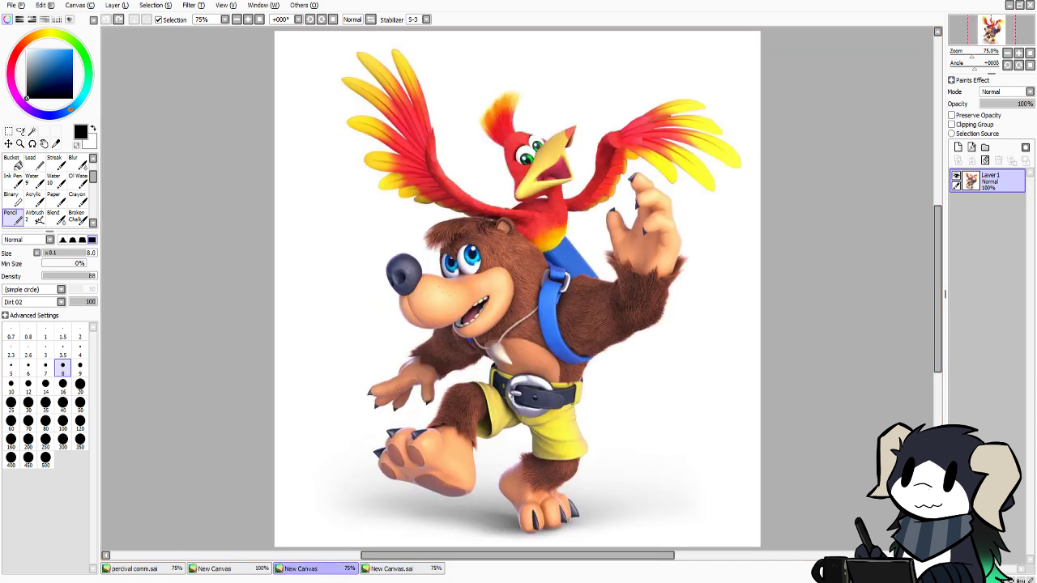
click(388, 570)
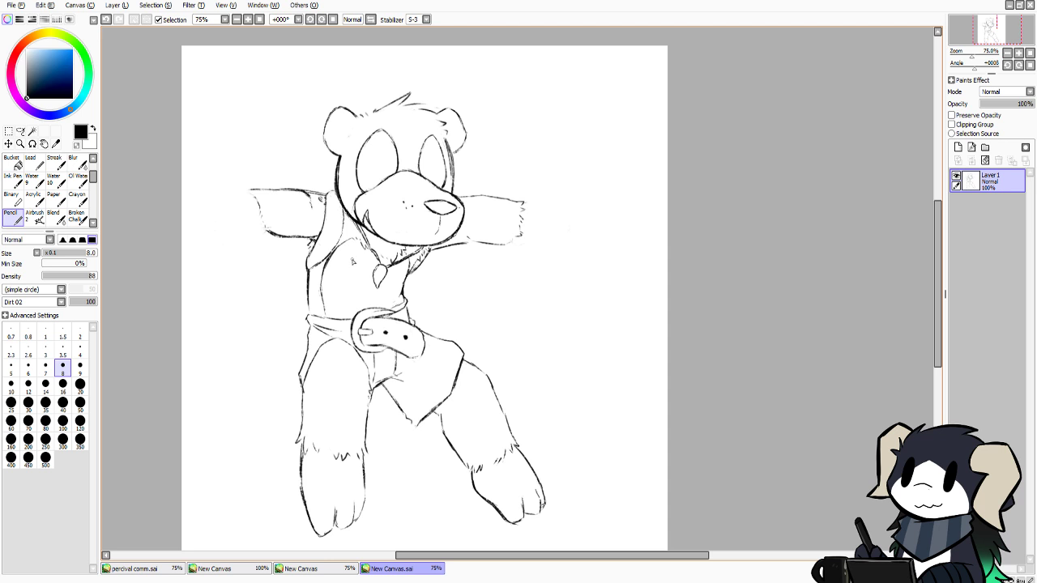
click(314, 569)
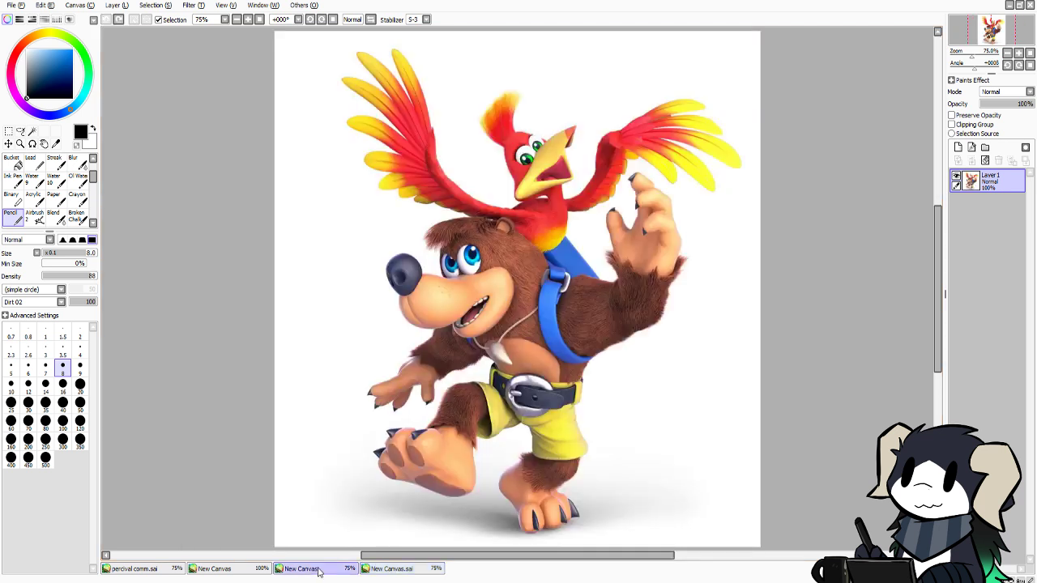
click(387, 573)
click(21, 131)
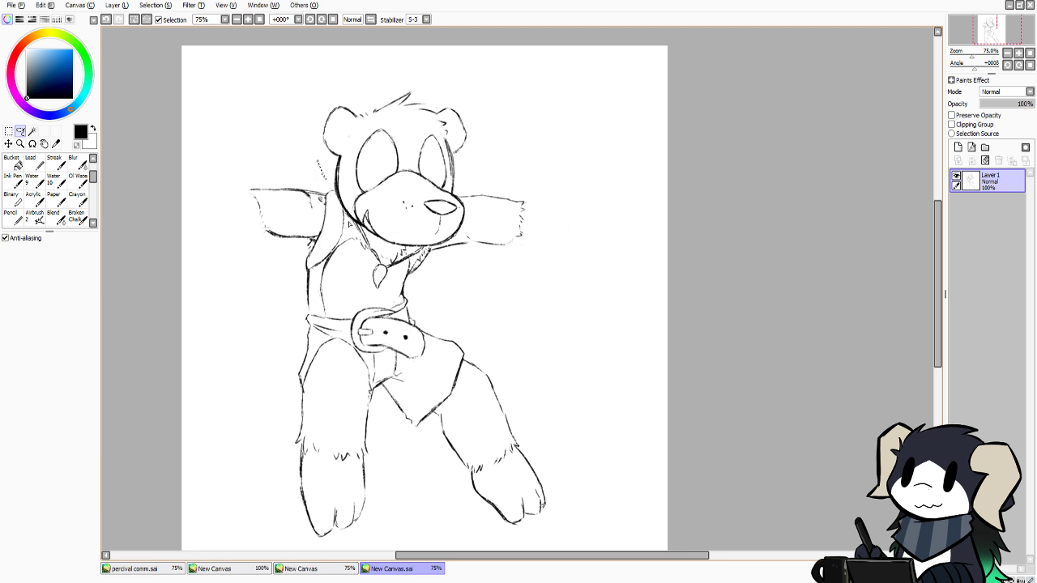
click(13, 216)
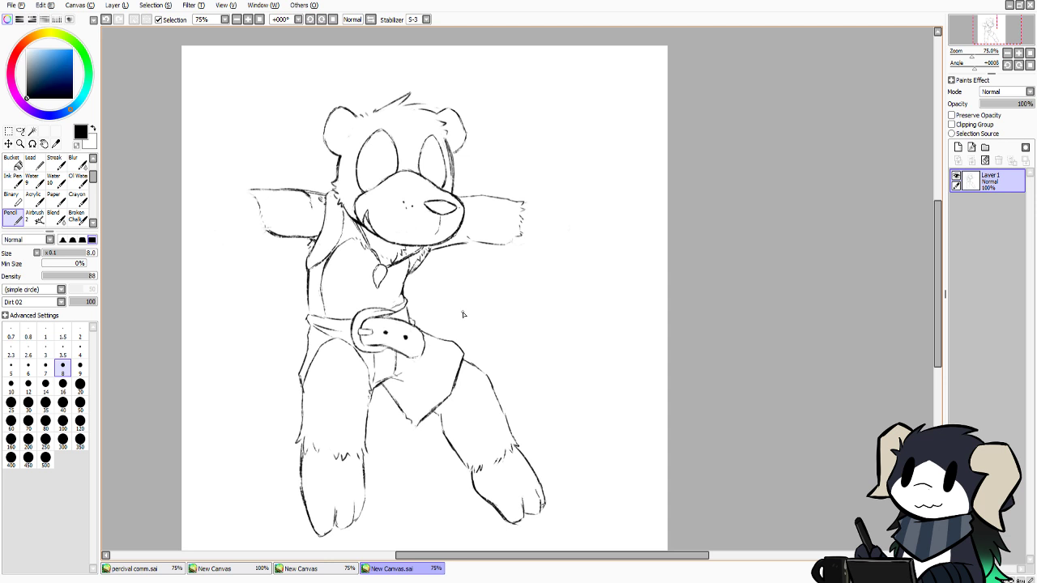
Activate the Lasso selection tool for the character sketch
click(21, 131)
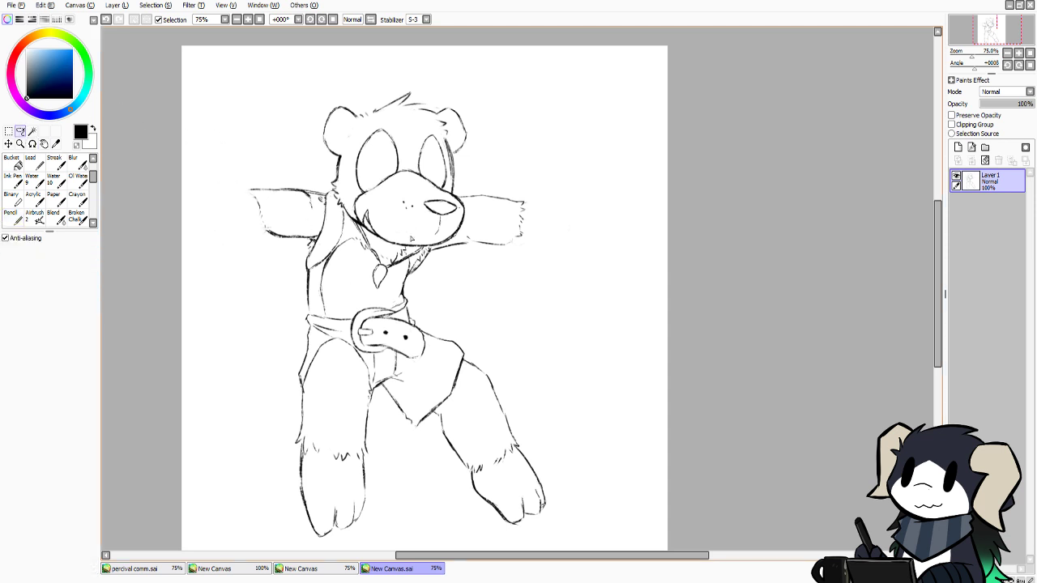
Lasso the bear's head, scale it down slightly and nudge it back over the neck
drag(325, 165, 324, 180)
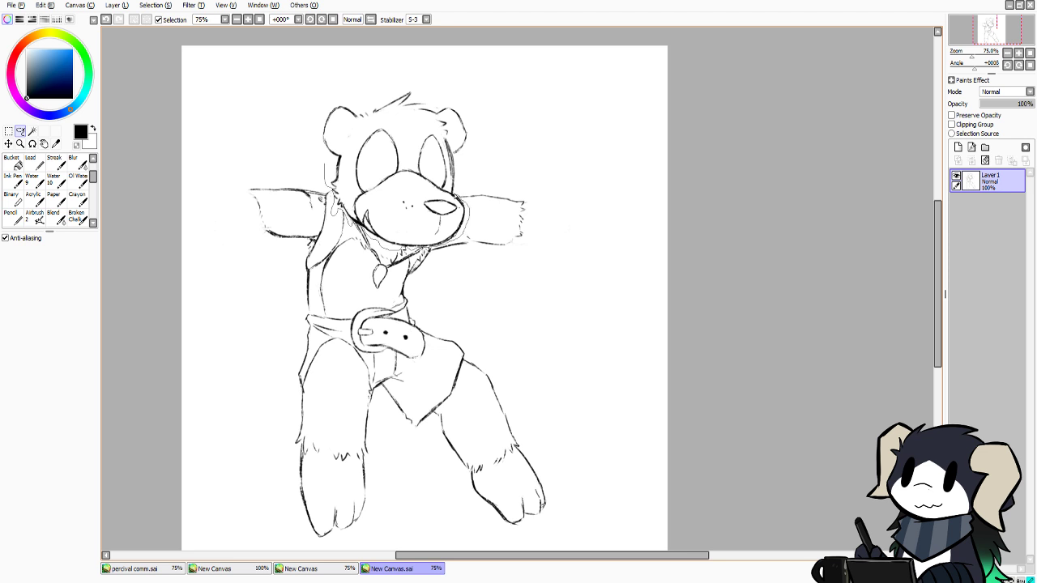
mouse_move(452, 199)
mouse_down()
mouse_move(489, 149)
mouse_move(488, 97)
mouse_move(423, 77)
mouse_move(308, 154)
mouse_move(320, 170)
mouse_up()
key(ctrl+t)
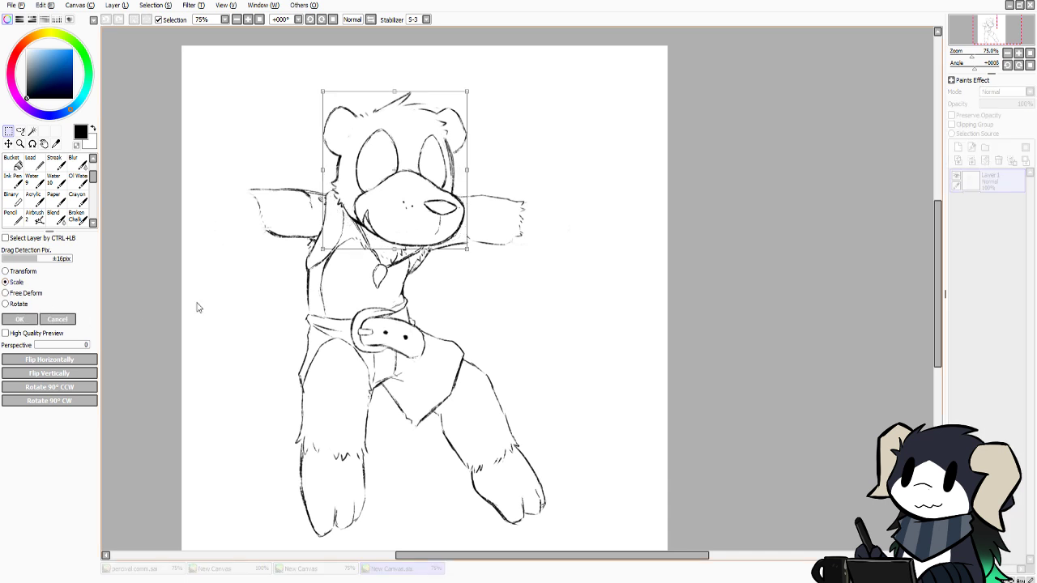
drag(323, 91, 327, 96)
drag(375, 187, 373, 187)
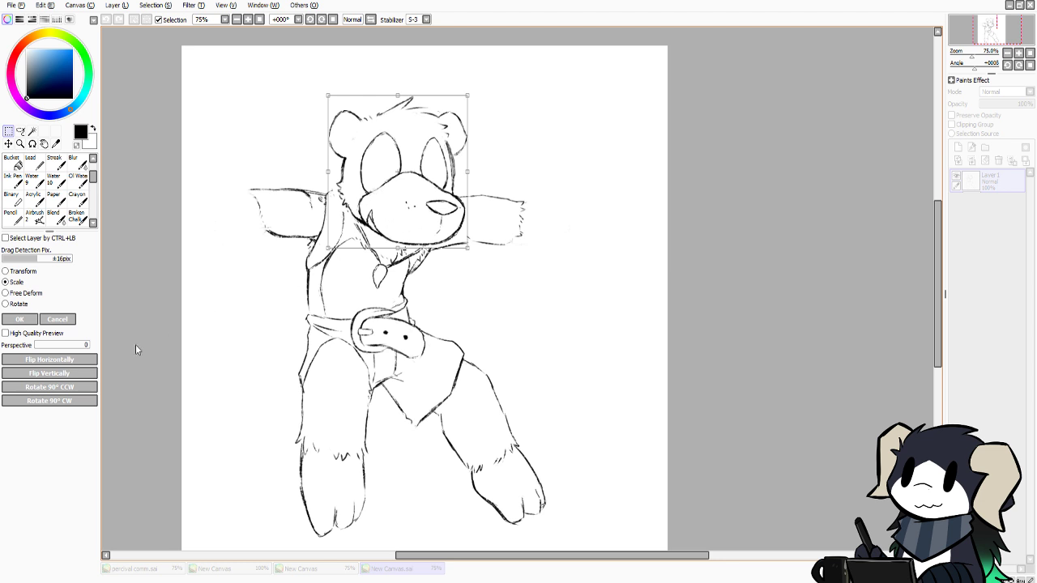
click(19, 319)
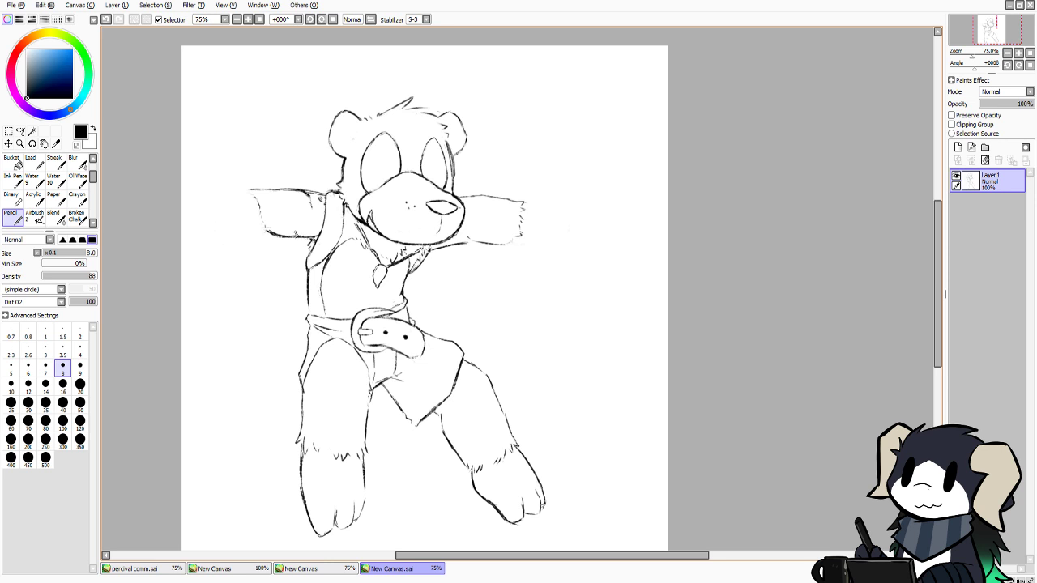
Lasso the outstretched arm at the left of the drawing, scale it up slightly and shift it into place
click(20, 130)
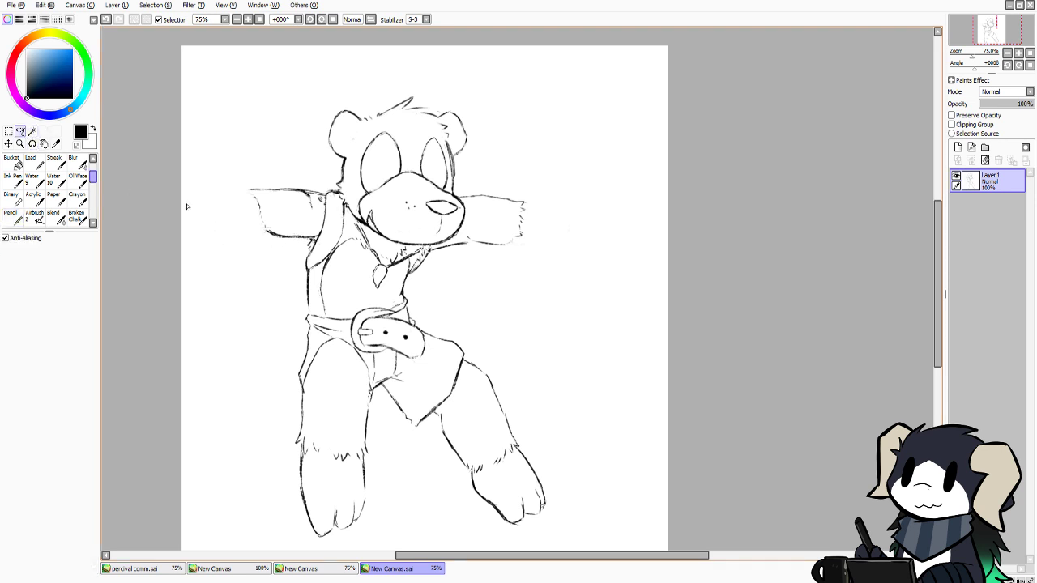
mouse_move(239, 243)
mouse_down()
mouse_move(230, 191)
mouse_move(281, 162)
mouse_move(311, 180)
mouse_up()
drag(312, 241, 253, 252)
key(ctrl+t)
click(5, 282)
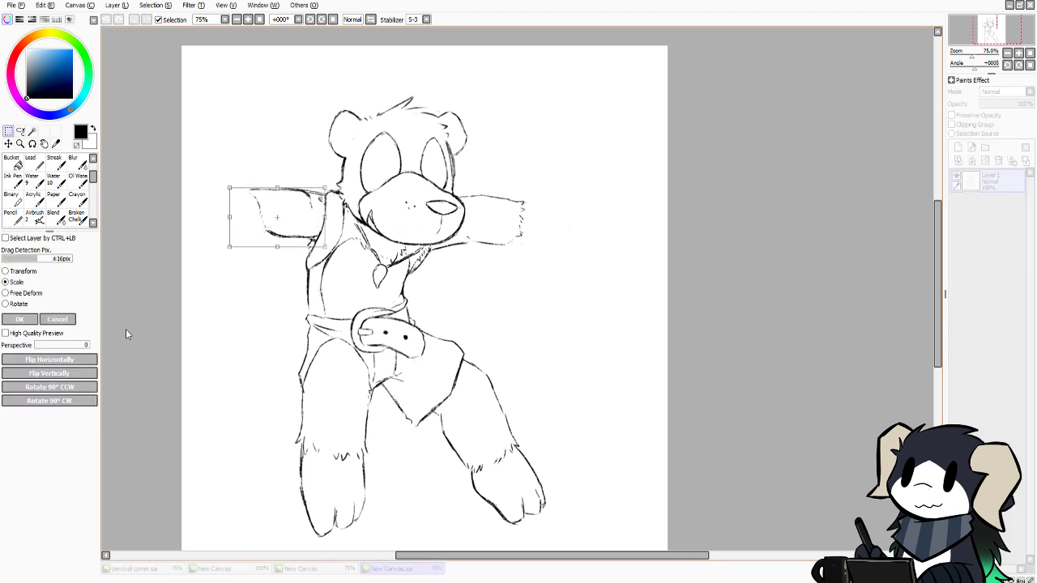
drag(227, 248, 224, 249)
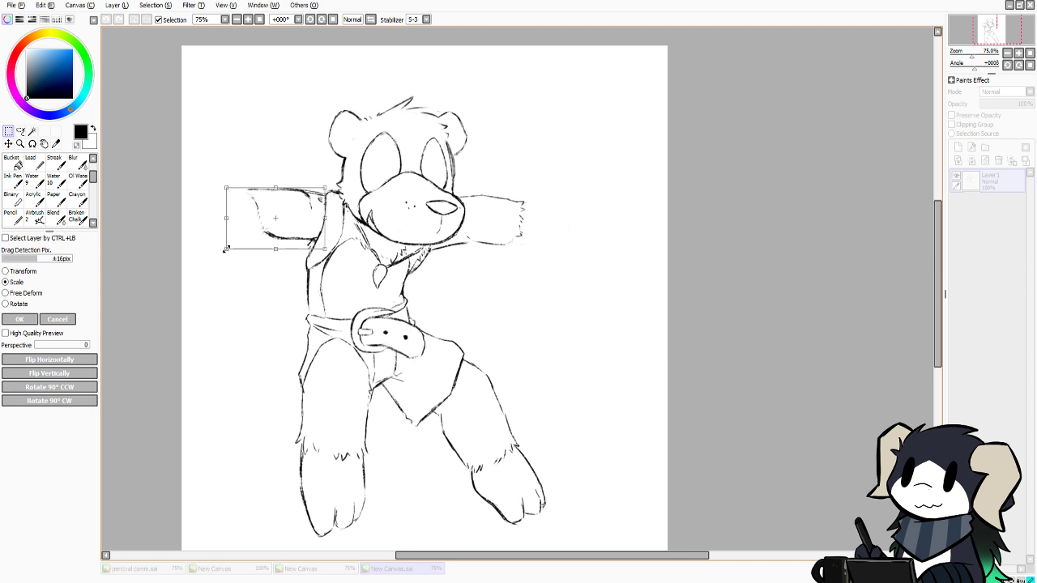
drag(269, 216, 268, 218)
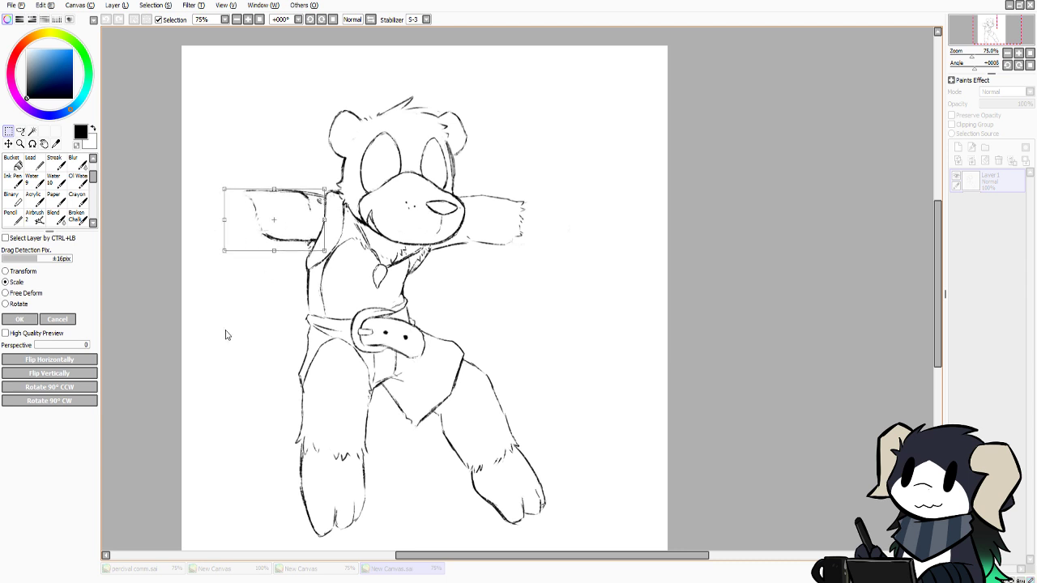
click(17, 318)
Sketch the raised thumb and upper finger at the end of the left-hand arm with the Pencil
click(12, 215)
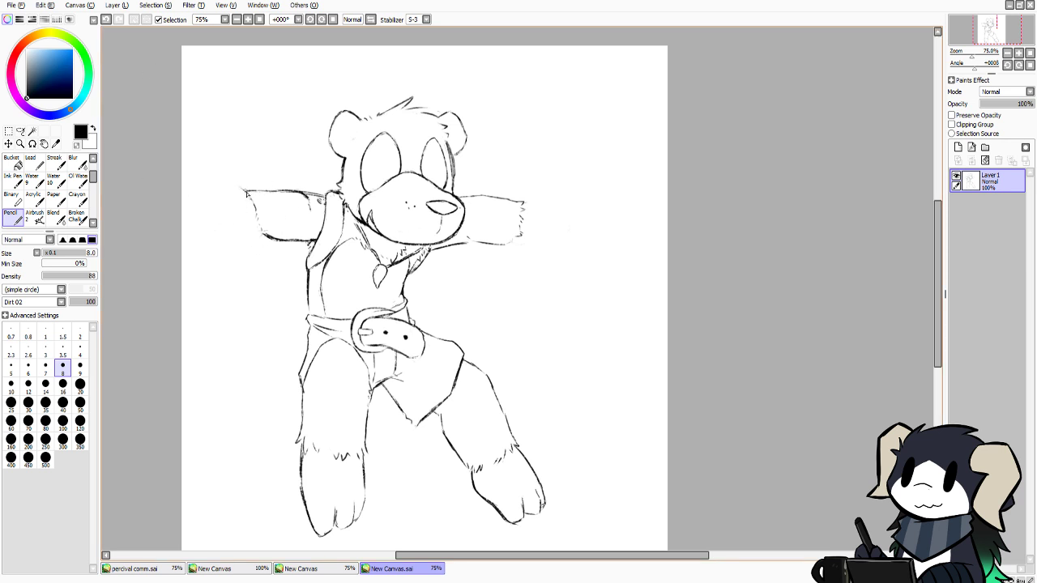
drag(247, 192, 236, 184)
key(ctrl+z)
key(ctrl+z)
drag(253, 194, 244, 171)
mouse_move(233, 168)
mouse_down()
mouse_move(240, 211)
mouse_move(268, 225)
mouse_move(260, 206)
mouse_move(276, 215)
mouse_move(263, 206)
mouse_move(281, 205)
mouse_move(257, 208)
mouse_move(262, 216)
mouse_move(258, 206)
mouse_move(288, 203)
mouse_move(286, 227)
mouse_move(248, 244)
mouse_up()
key(ctrl+z)
key(ctrl+z)
key(ctrl+z)
mouse_move(233, 202)
mouse_down()
mouse_move(199, 188)
mouse_move(197, 207)
mouse_move(223, 219)
mouse_up()
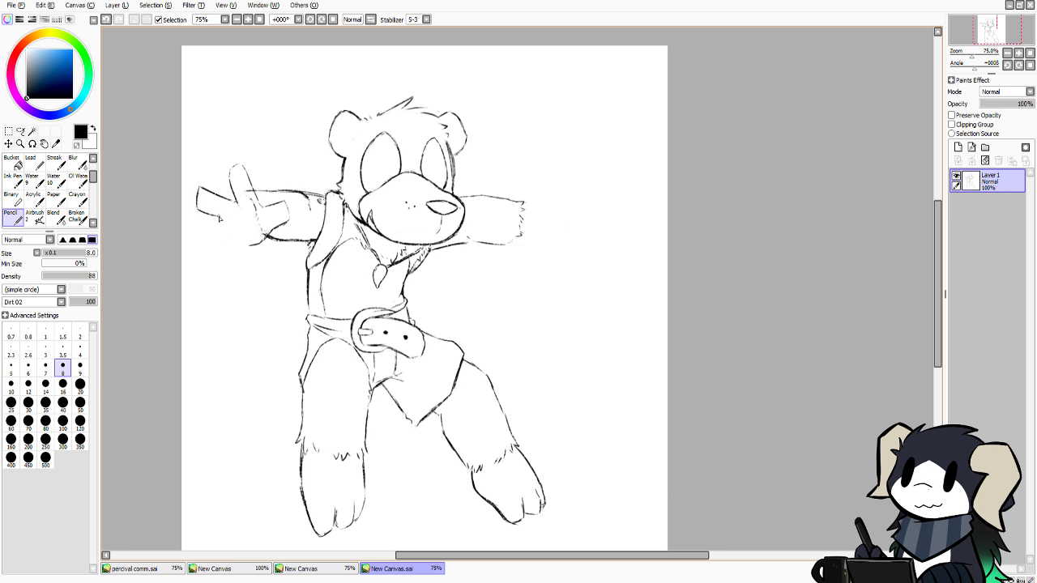
Redraw the finger strokes and complete the open hand with the remaining fingers and lower palm outline
key(ctrl+z)
key(ctrl+z)
key(ctrl+z)
mouse_move(200, 189)
mouse_down()
mouse_move(219, 225)
mouse_move(204, 231)
mouse_move(206, 244)
mouse_move(256, 247)
mouse_up()
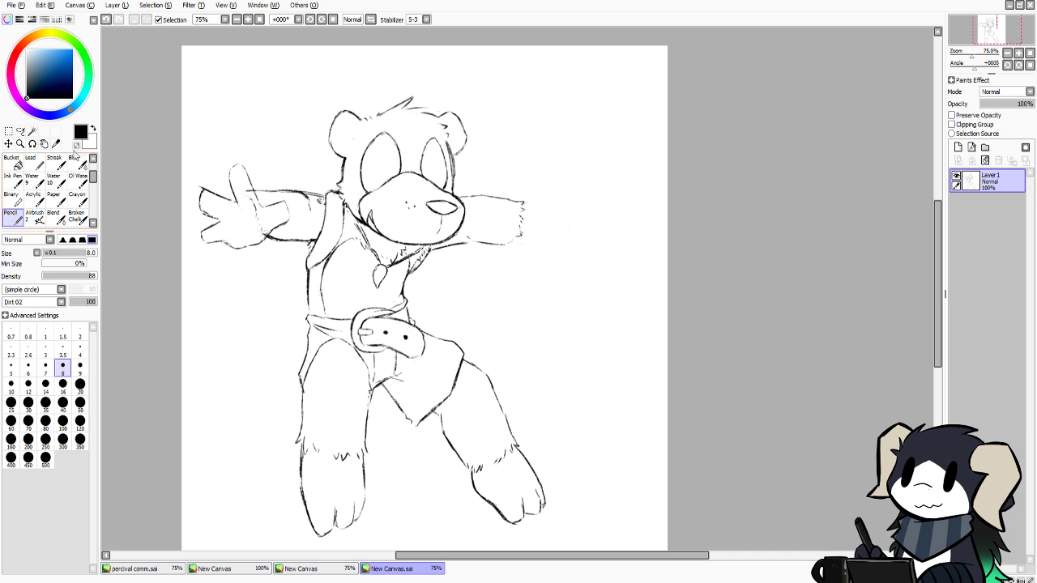
Lasso the newly drawn hand, nudge it slightly upward and deselect it
click(21, 133)
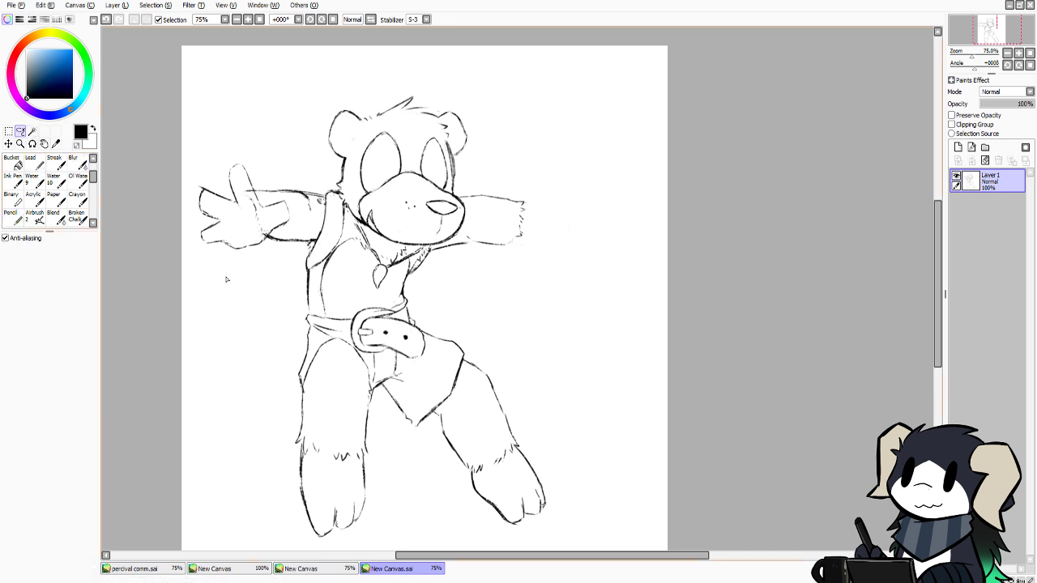
mouse_move(209, 265)
mouse_down()
mouse_move(189, 241)
mouse_move(214, 152)
mouse_move(294, 203)
mouse_move(261, 254)
mouse_move(218, 261)
mouse_move(222, 221)
mouse_up()
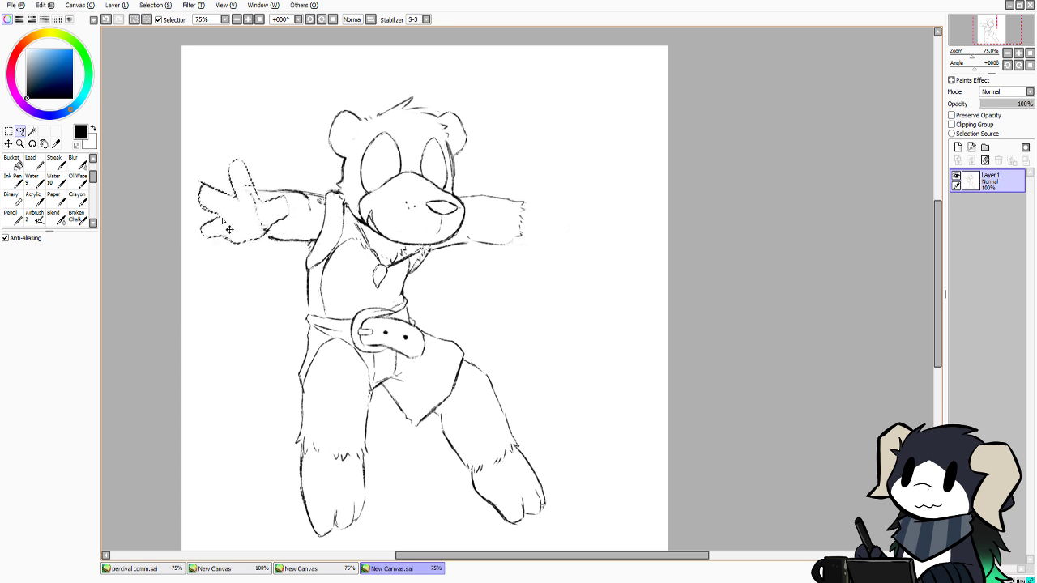
key(ctrl+d)
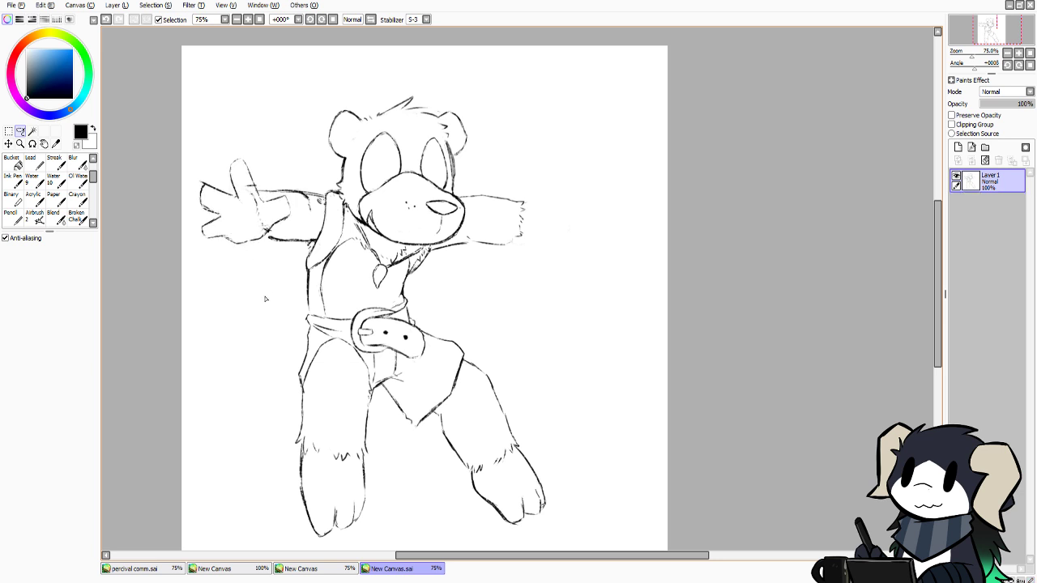
Erase the arm lines overlapping the hand with a size 20 transparent Pencil, and return the brush to size 8
click(11, 217)
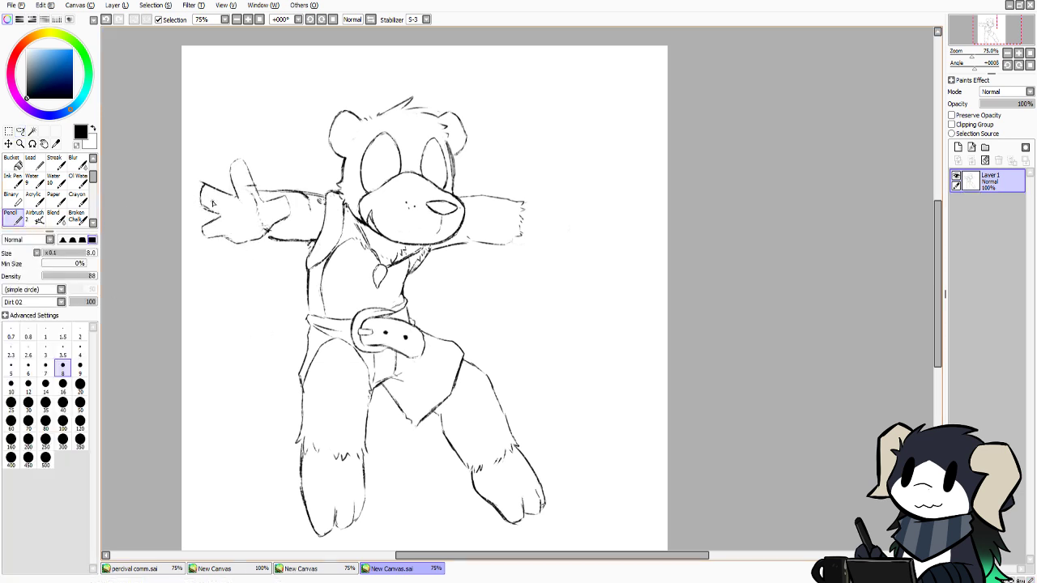
click(80, 386)
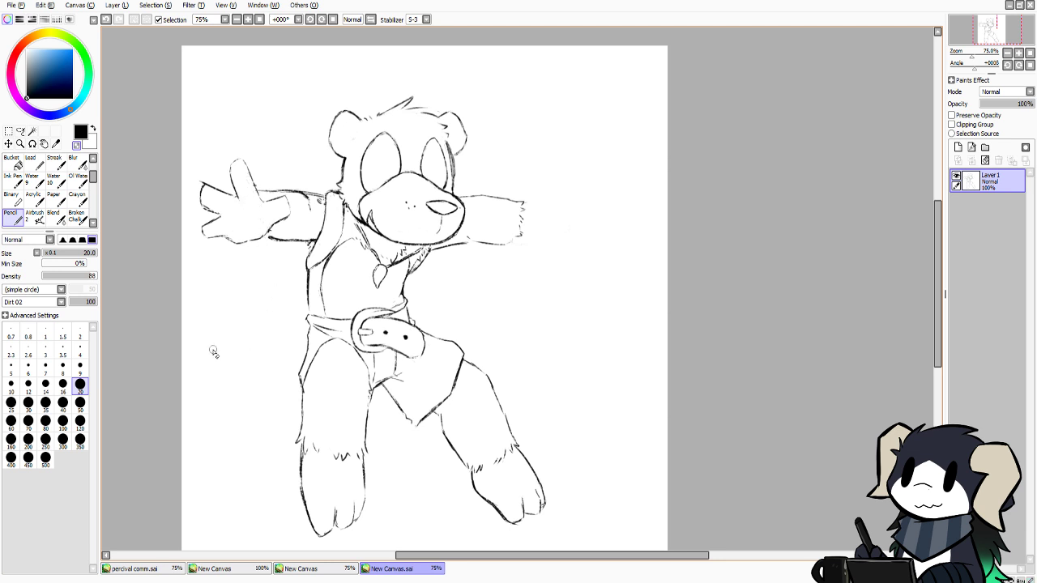
click(62, 366)
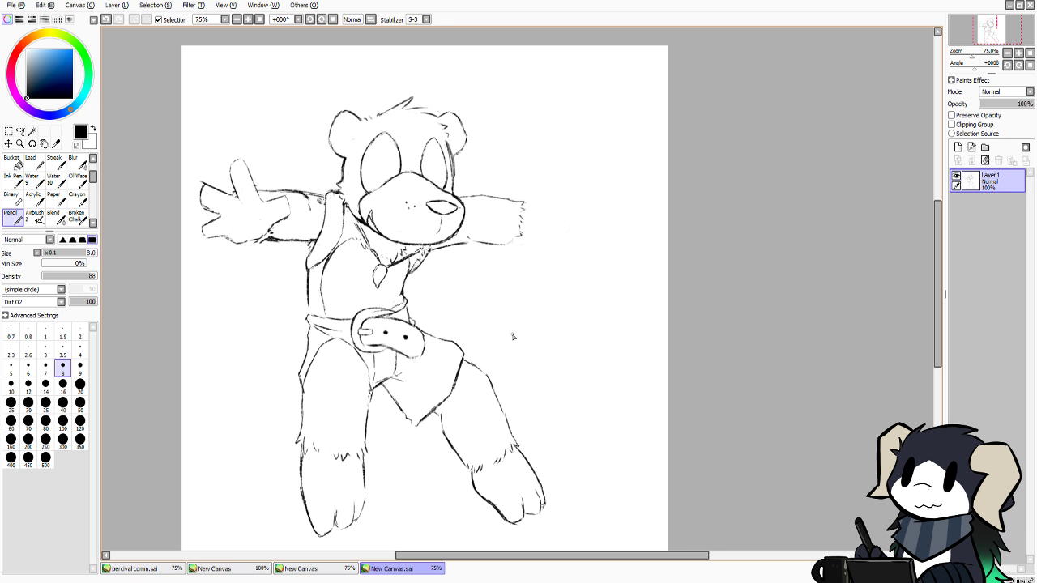
Compare the sketch with the coloured bear-and-bird reference image
click(343, 571)
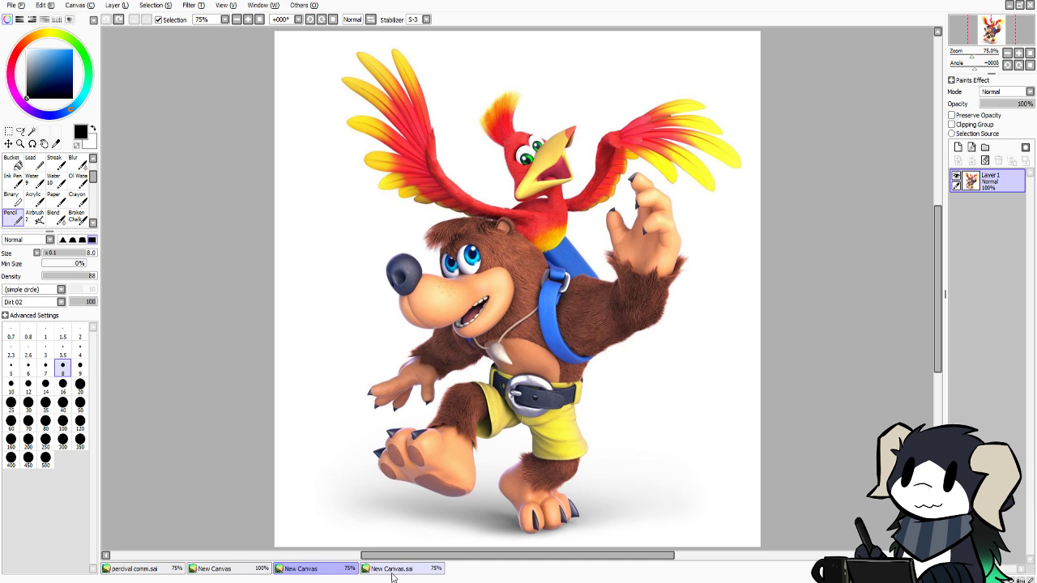
click(404, 569)
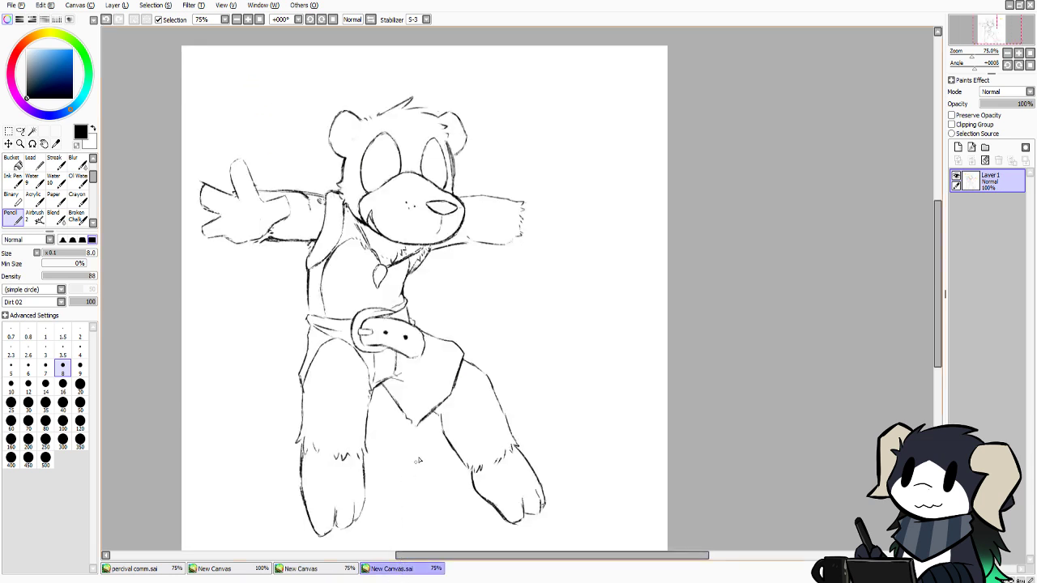
click(348, 571)
click(392, 569)
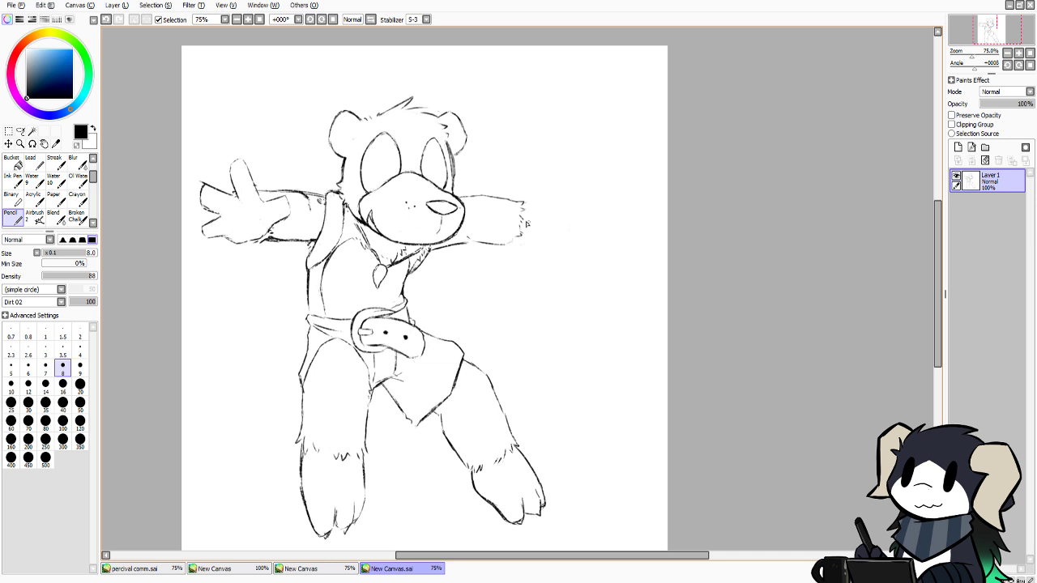
click(295, 570)
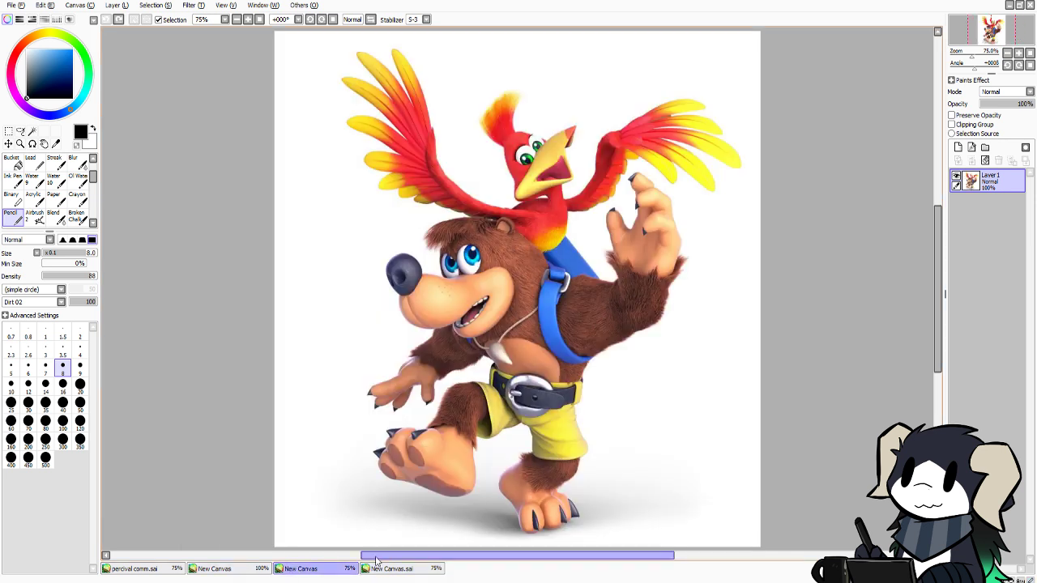
click(415, 573)
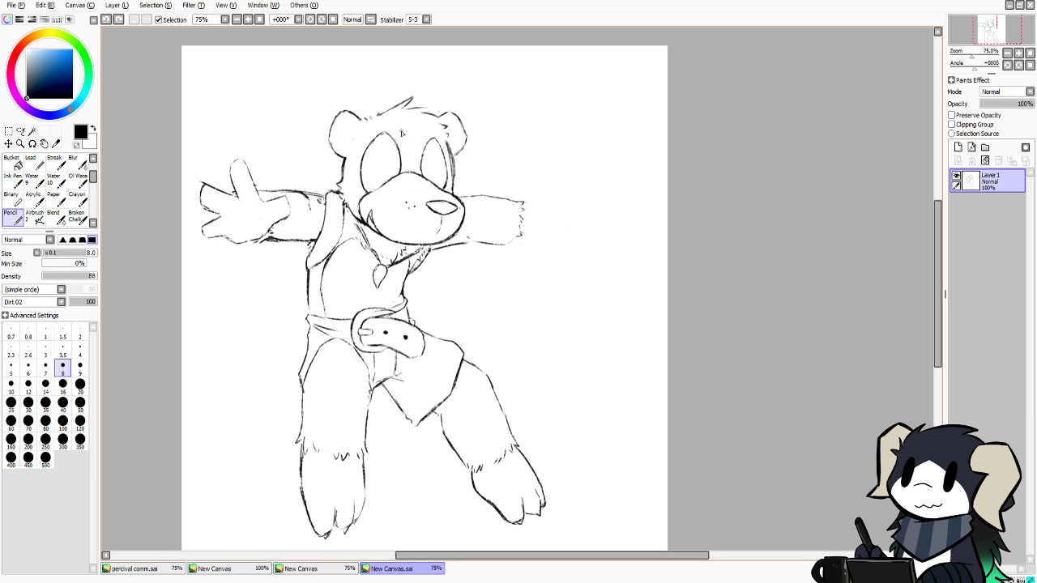
Try to sketch oval pupils inside both of the bear's eyes
drag(402, 133, 413, 140)
key(ctrl+z)
mouse_move(393, 157)
mouse_down()
mouse_move(383, 149)
mouse_move(378, 187)
mouse_up()
mouse_move(426, 172)
mouse_down()
mouse_move(428, 156)
mouse_move(433, 182)
mouse_move(429, 152)
mouse_move(439, 172)
mouse_up()
key(ctrl+z)
key(ctrl+z)
key(ctrl+z)
key(ctrl+z)
key(ctrl+z)
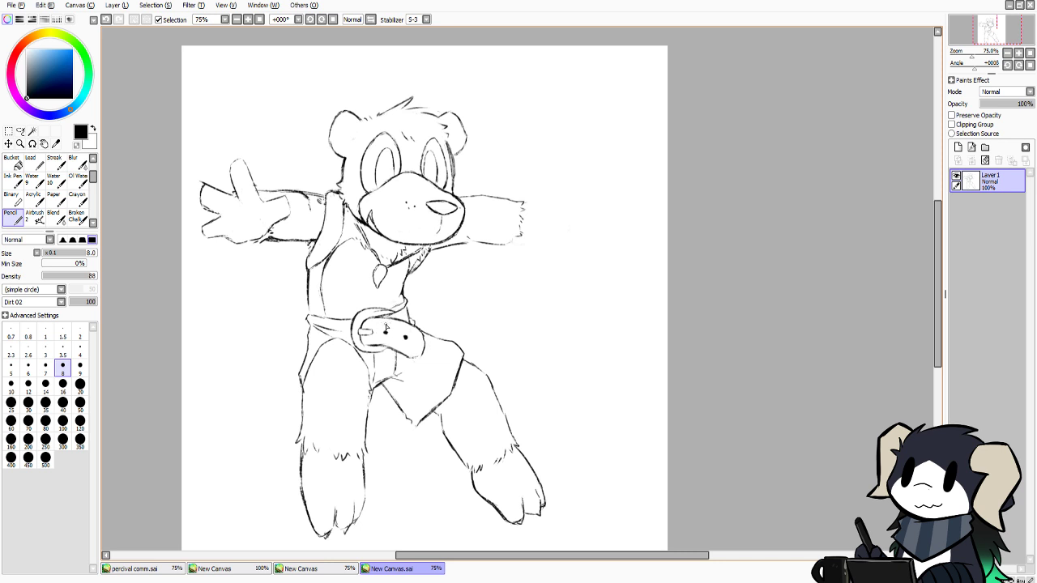
key(ctrl+z)
key(ctrl+z)
key(ctrl+z)
key(ctrl+z)
key(ctrl+z)
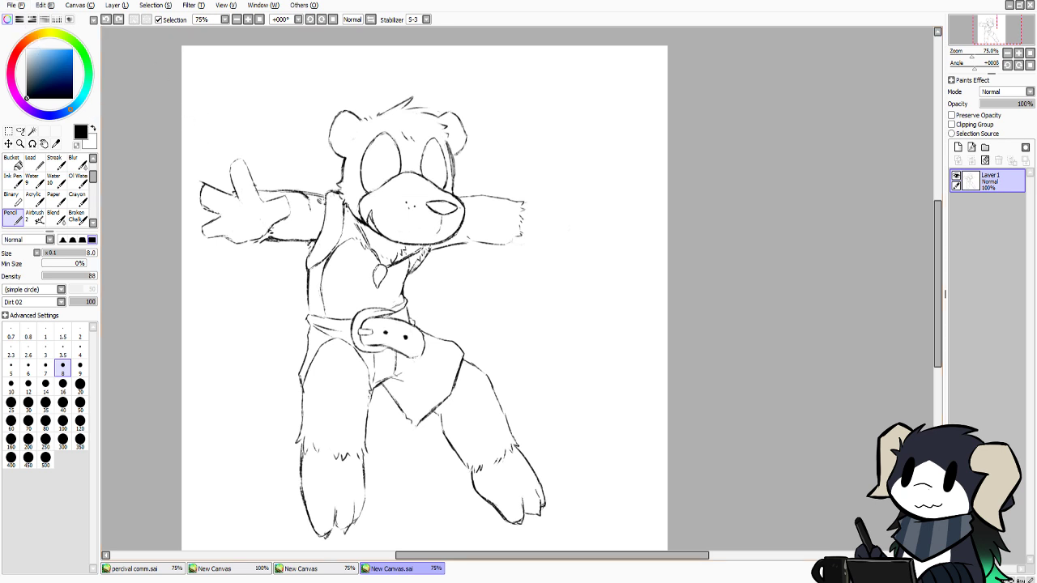
Save the drawing under the file name banjo smashie.sai
key(alt)
key(alt+Tab)
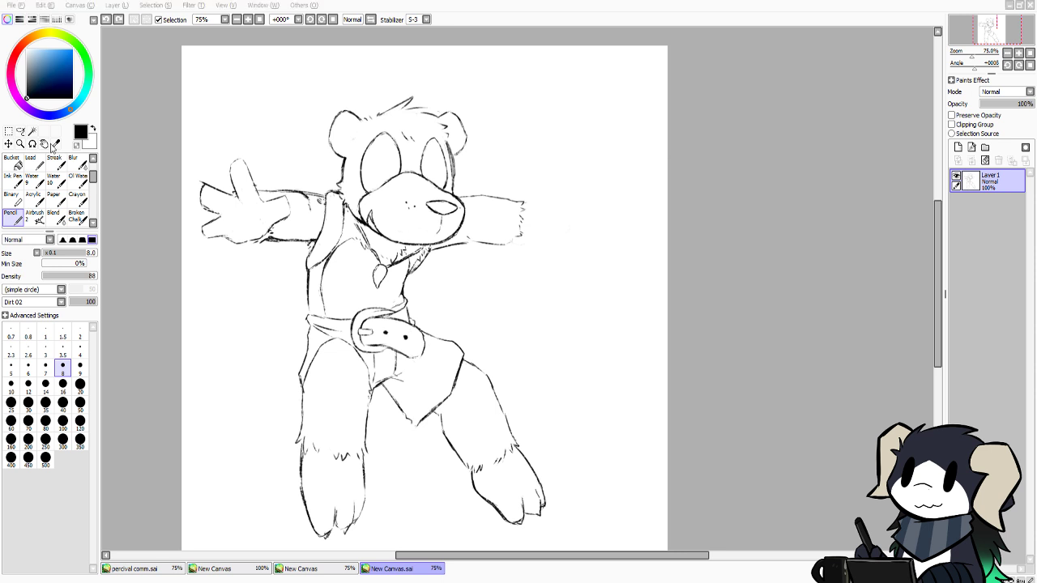
key(Return)
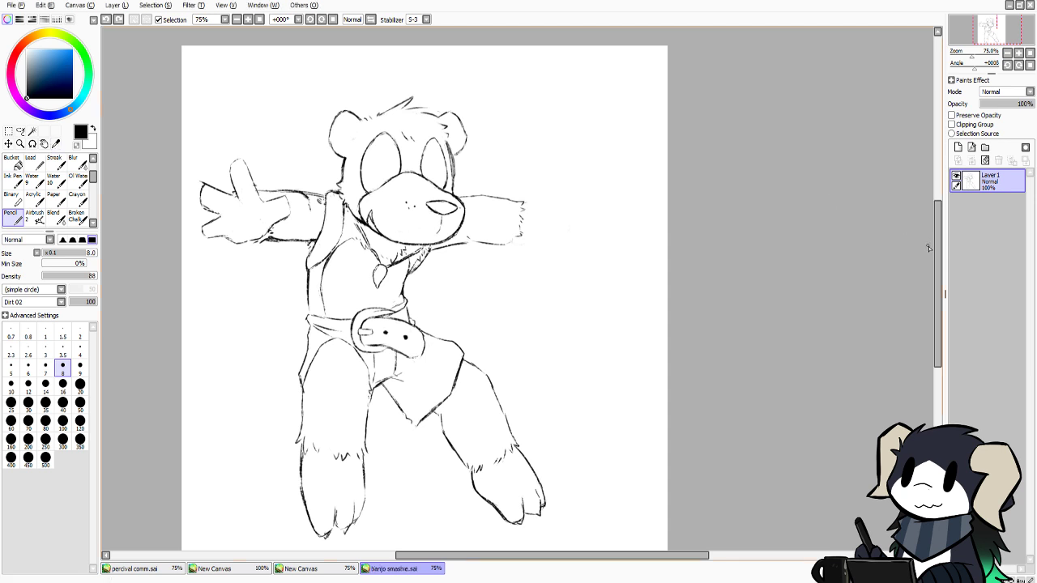
Sketch the open hand with spread fingers at the end of the right-hand arm
drag(937, 254, 937, 252)
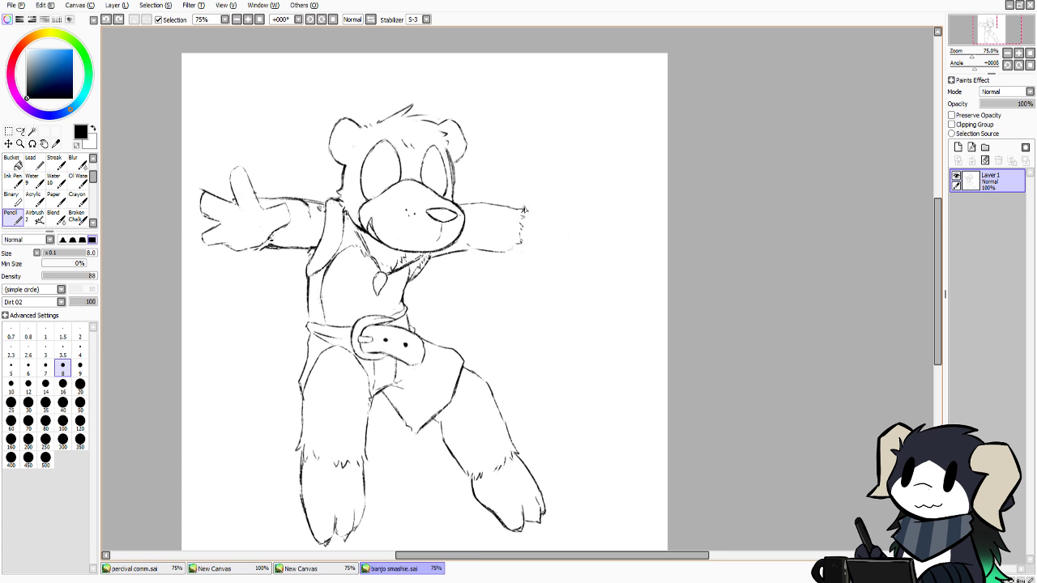
drag(523, 210, 532, 207)
key(ctrl+z)
drag(528, 211, 525, 217)
key(ctrl+z)
mouse_move(536, 232)
mouse_down()
mouse_move(550, 258)
mouse_move(548, 240)
mouse_move(559, 253)
mouse_move(520, 253)
mouse_move(534, 255)
mouse_up()
key(ctrl+z)
key(ctrl+z)
key(ctrl+z)
key(ctrl+z)
mouse_move(550, 204)
mouse_down()
mouse_move(564, 202)
mouse_move(555, 226)
mouse_move(572, 224)
mouse_move(568, 243)
mouse_move(559, 240)
mouse_move(565, 259)
mouse_up()
key(ctrl+z)
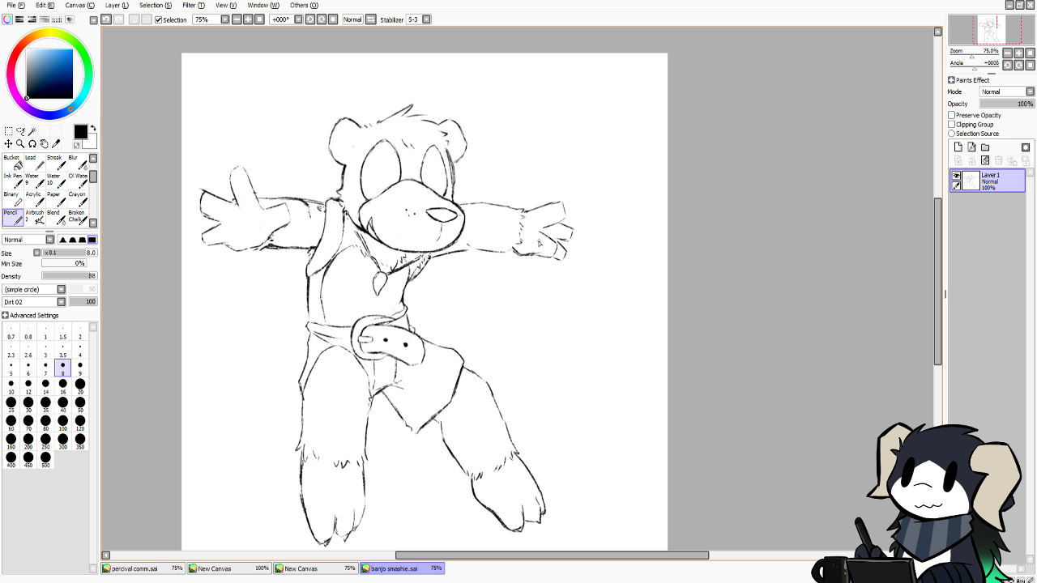
Rework and darken the finger outlines of the right-hand hand
drag(523, 214, 564, 208)
key(ctrl+z)
mouse_move(556, 225)
mouse_down()
mouse_move(572, 229)
mouse_move(568, 241)
mouse_up()
key(ctrl+z)
key(ctrl+z)
mouse_move(570, 237)
mouse_down()
mouse_move(559, 245)
mouse_move(567, 256)
mouse_up()
key(ctrl+z)
key(ctrl+z)
key(ctrl+z)
key(ctrl+z)
click(76, 146)
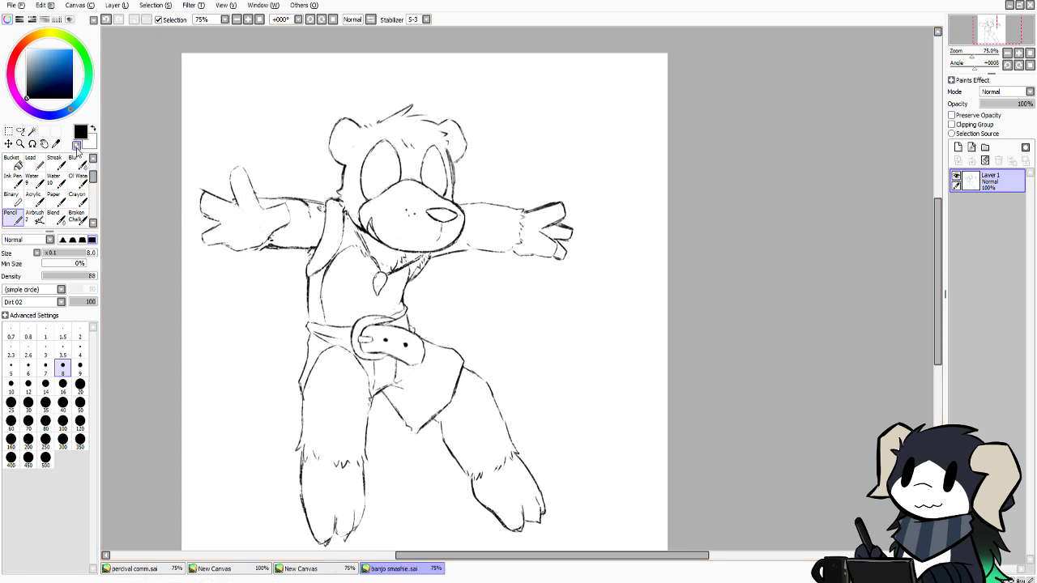
Lasso the hand at the right of the drawing and scale it up slightly
click(21, 131)
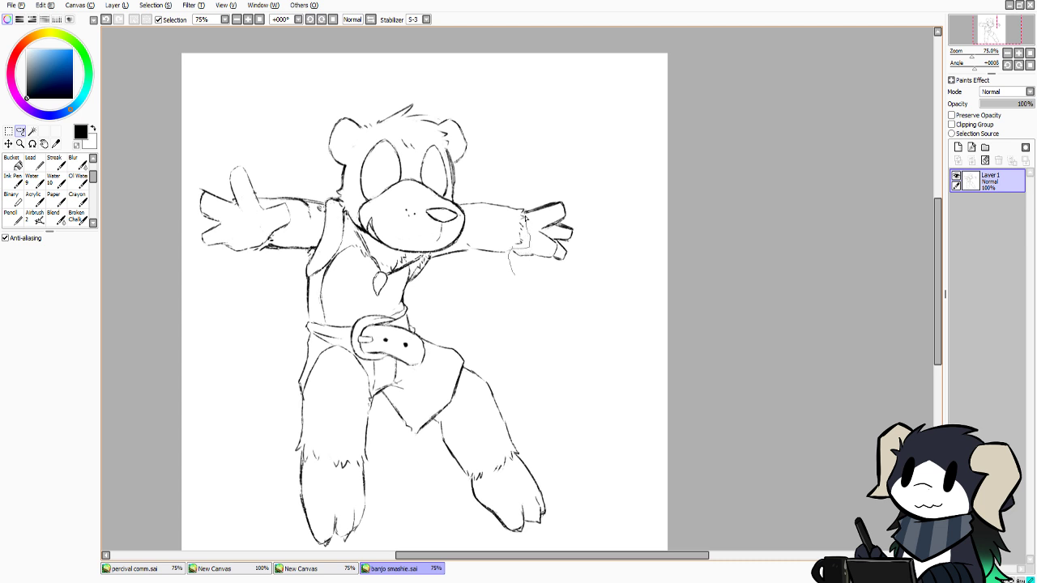
mouse_move(545, 191)
mouse_down()
mouse_move(585, 271)
mouse_move(510, 268)
mouse_up()
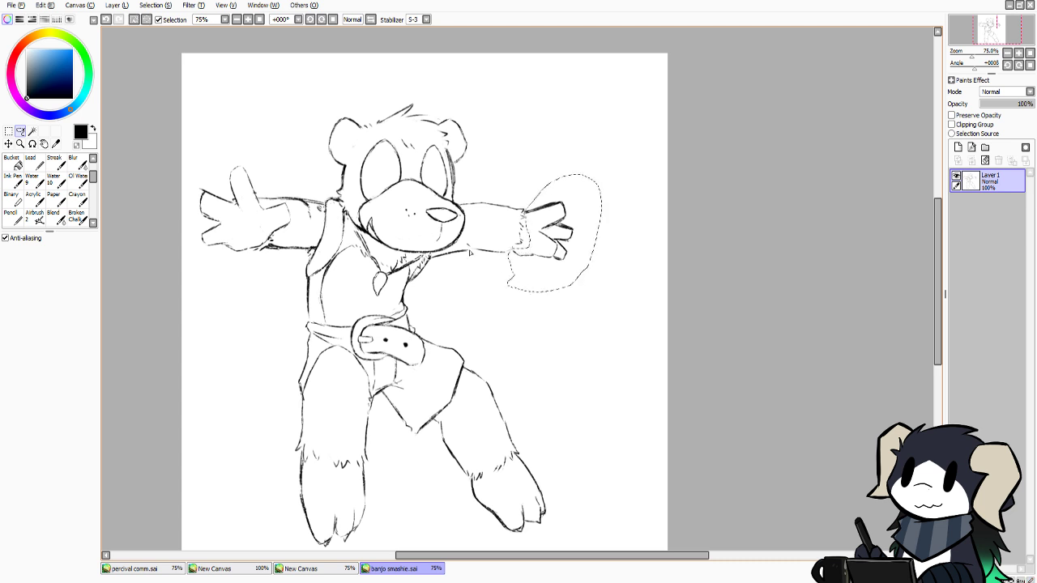
key(ctrl+t)
click(14, 282)
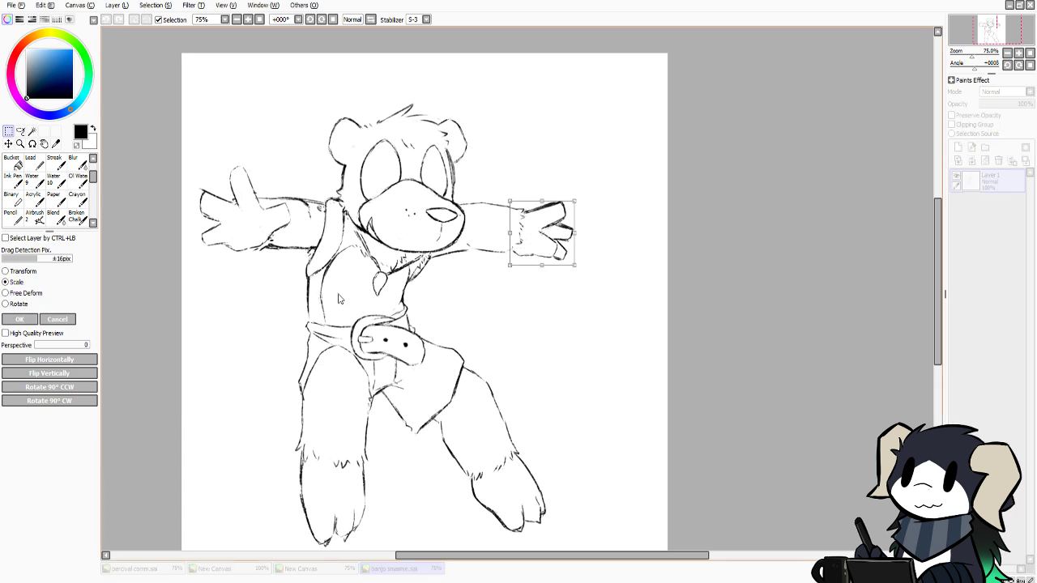
drag(576, 203, 577, 196)
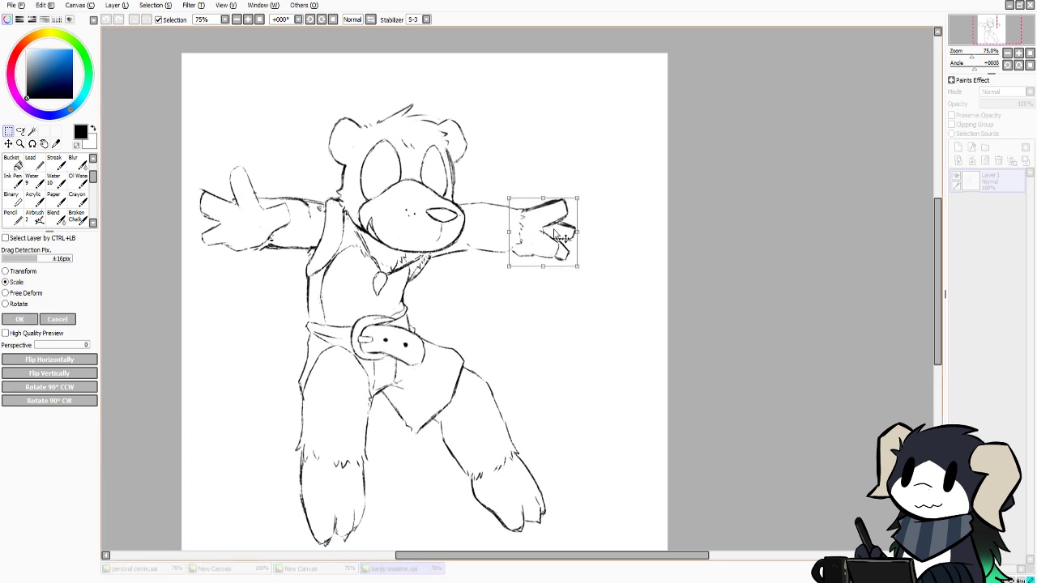
click(67, 321)
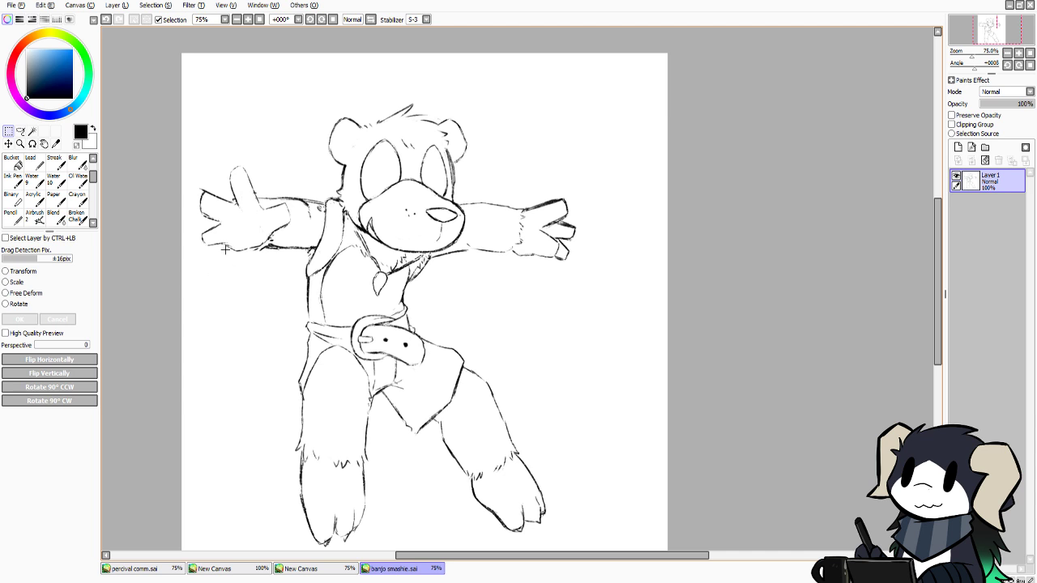
Lasso the right-hand forearm and hand, rotate them slightly counter-clockwise and shift them to line up with the upper arm
click(77, 146)
click(12, 215)
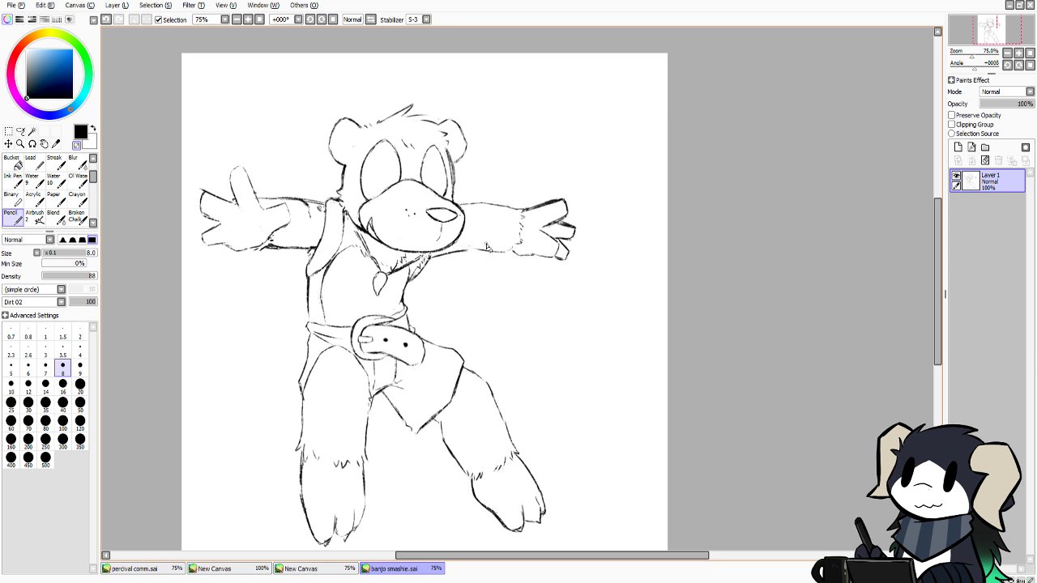
click(20, 130)
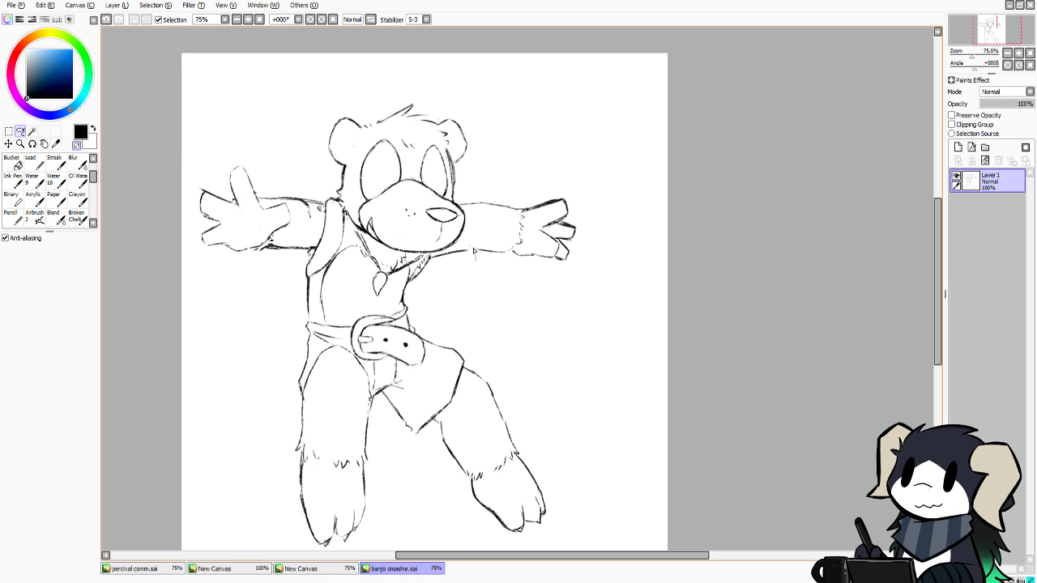
mouse_move(482, 201)
mouse_down()
mouse_move(625, 230)
mouse_move(485, 293)
mouse_up()
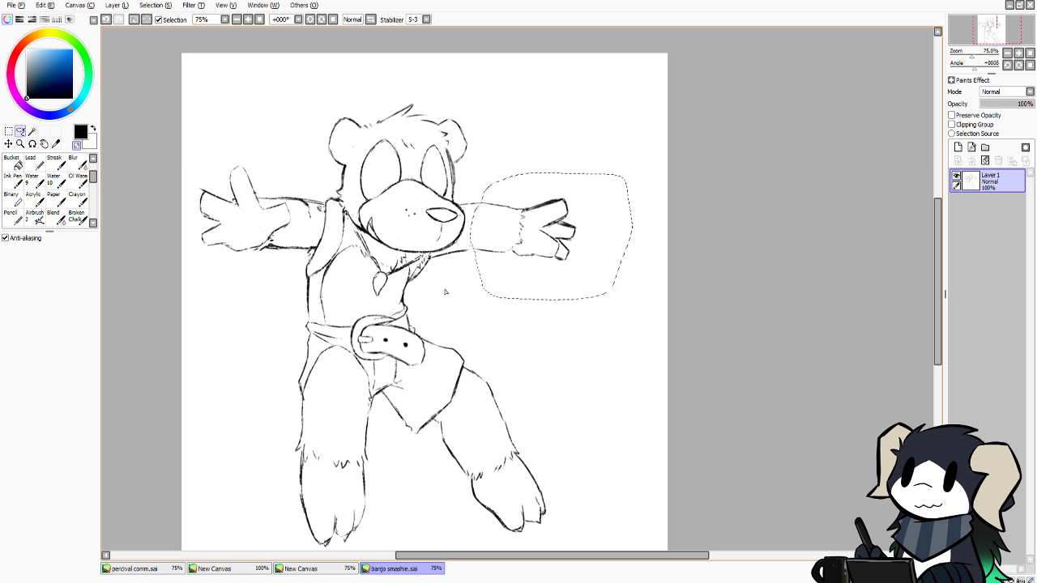
click(8, 131)
click(5, 303)
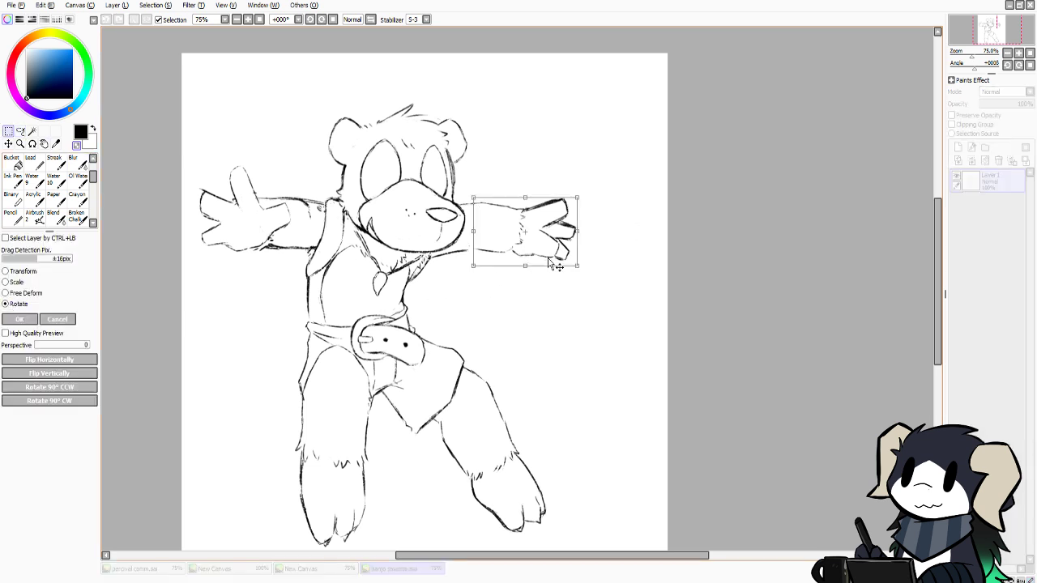
drag(580, 217, 574, 187)
drag(541, 239, 535, 234)
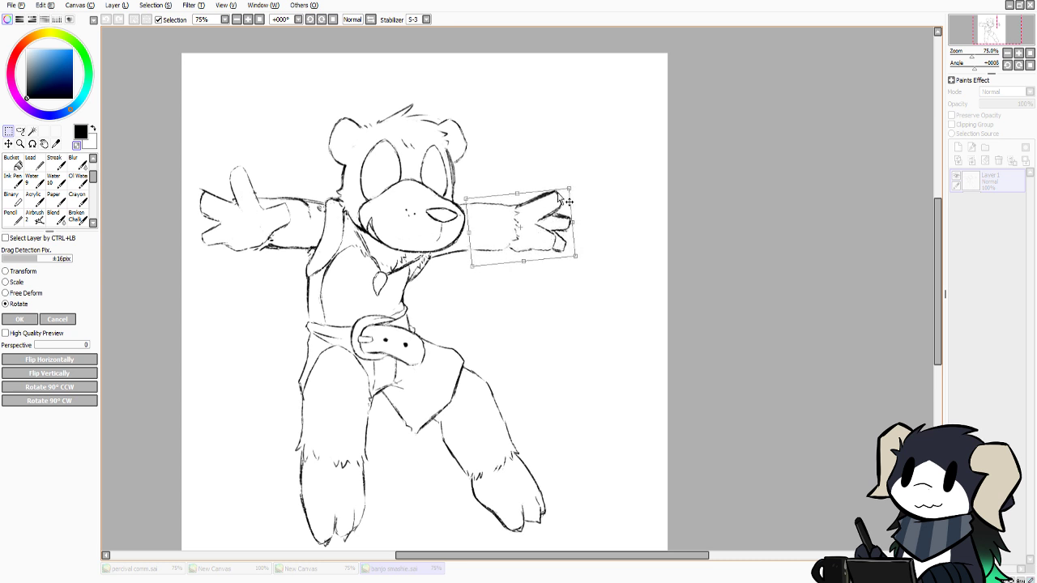
click(20, 320)
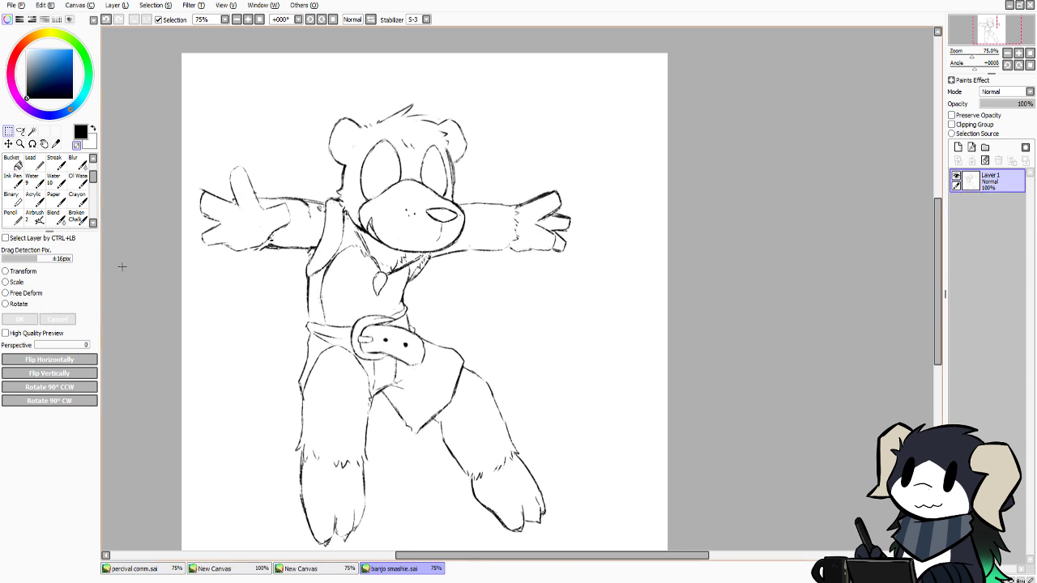
Touch up the right-hand arm with the Pencil where the rotated forearm joins the upper arm
click(11, 217)
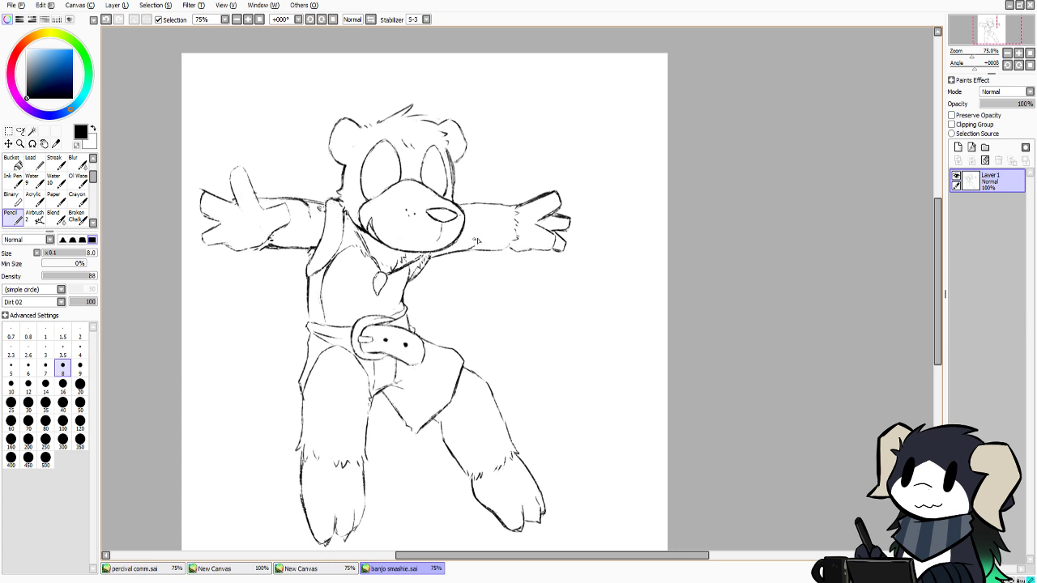
key(ctrl+z)
drag(476, 241, 475, 236)
Sketch tall oval irises inside both of the bear's eyes, redoing strokes until the shapes fit
mouse_move(393, 154)
mouse_down()
mouse_move(392, 180)
mouse_move(431, 185)
mouse_move(427, 170)
mouse_move(389, 188)
mouse_move(391, 169)
mouse_move(384, 192)
mouse_move(391, 152)
mouse_move(424, 182)
mouse_move(429, 151)
mouse_move(427, 185)
mouse_up()
key(ctrl+z)
key(ctrl+z)
key(ctrl+z)
key(ctrl+z)
key(ctrl+z)
key(ctrl+z)
key(ctrl+z)
key(ctrl+z)
key(ctrl+z)
mouse_move(390, 149)
mouse_down()
mouse_move(395, 183)
mouse_move(391, 151)
mouse_move(386, 197)
mouse_move(433, 199)
mouse_up()
key(ctrl+z)
key(ctrl+z)
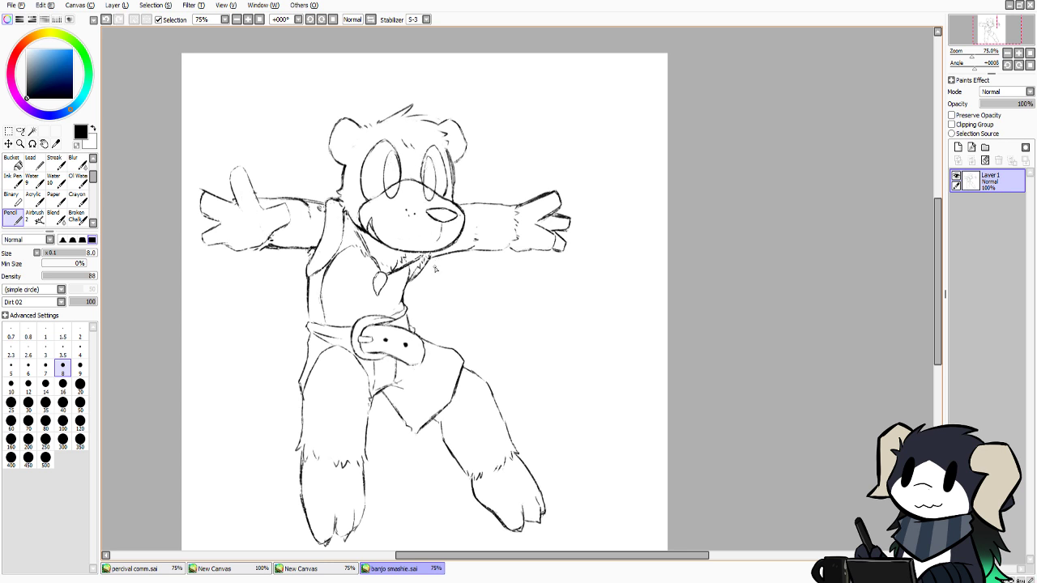
Redraw the oval iris inside the bear's right-hand eye
key(ctrl+z)
drag(428, 158, 425, 196)
key(ctrl+z)
key(ctrl+z)
mouse_move(427, 158)
mouse_down()
mouse_move(424, 196)
mouse_move(436, 191)
mouse_up()
key(ctrl+z)
Erase the eye lines overlapping the muzzle with a size 20 transparent pencil, and return to brush size 8
click(79, 384)
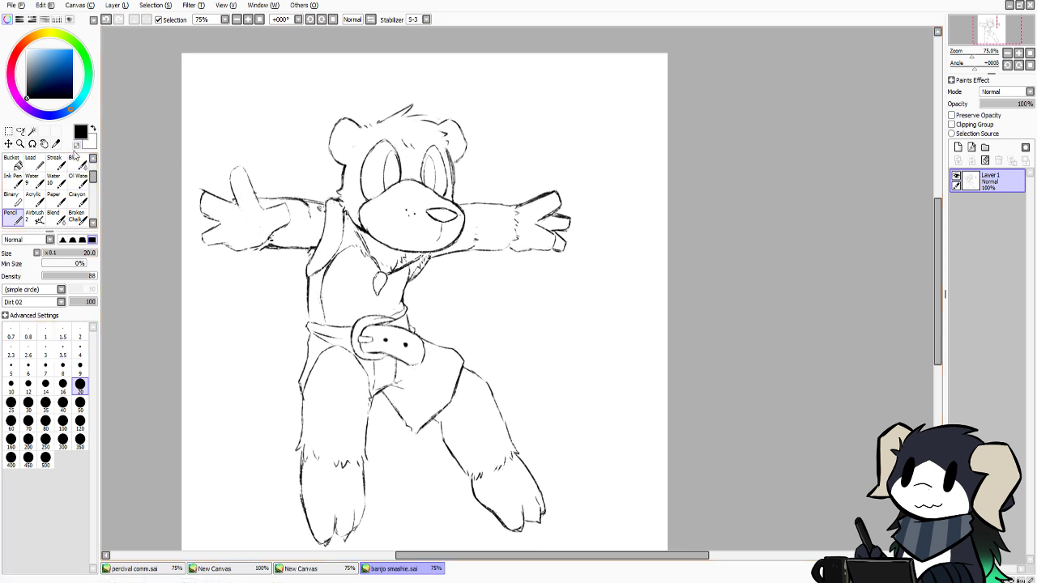
click(76, 145)
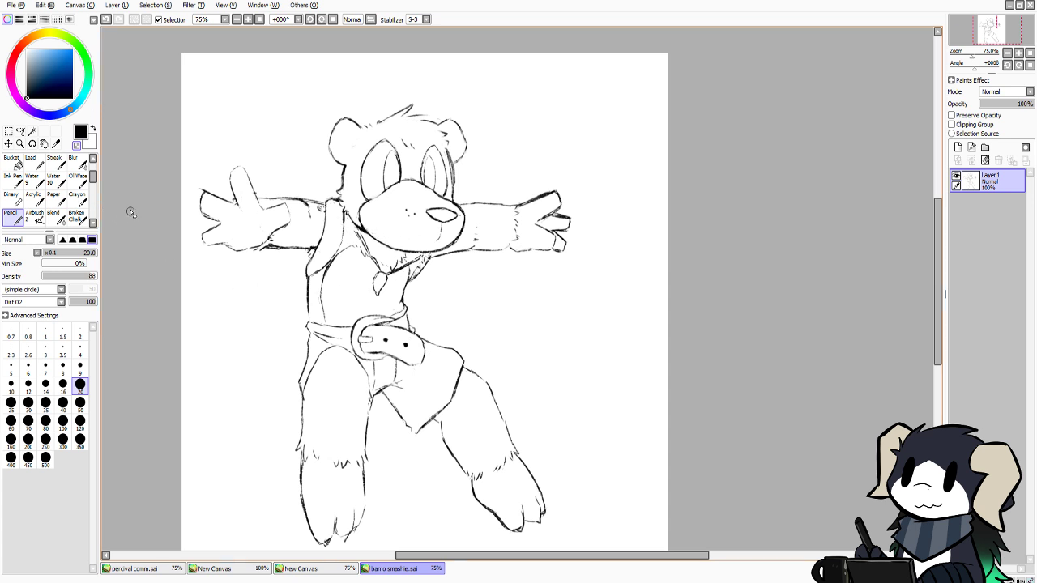
click(63, 366)
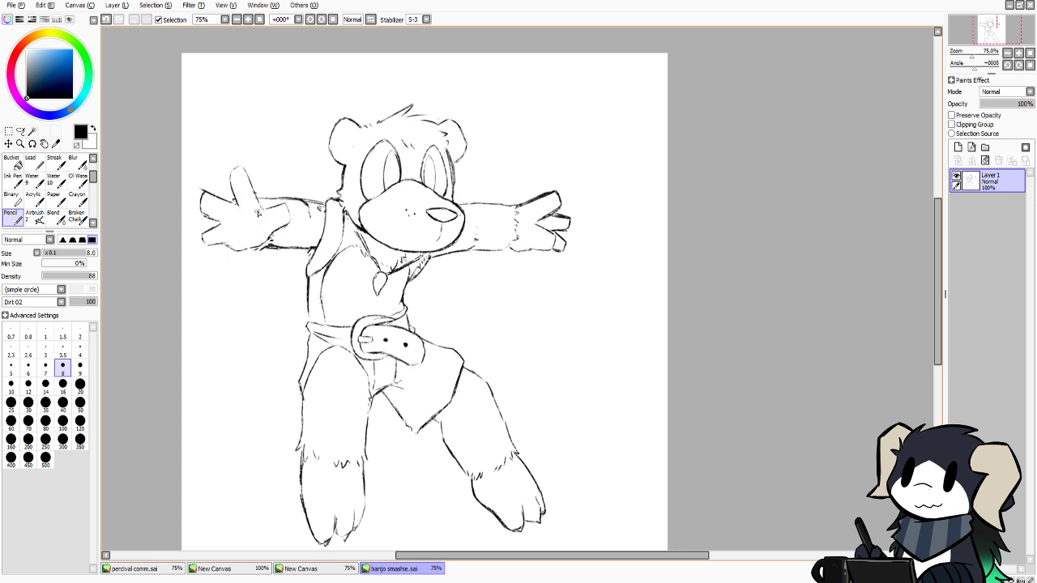
Sketch a palm crease on the left-hand hand and inner-ear lines on the left-hand ear
key(ctrl+z)
drag(263, 211, 241, 220)
key(ctrl+z)
key(ctrl+y)
key(ctrl+z)
key(ctrl+y)
Sketch the smiling mouth along the muzzle's lower-left edge, retrying the stroke and comparing versions with undo and redo
drag(409, 251, 376, 220)
key(ctrl+z)
key(ctrl+z)
key(ctrl+z)
drag(405, 249, 380, 227)
key(ctrl+z)
key(ctrl+z)
drag(406, 249, 376, 227)
key(ctrl+z)
key(ctrl+z)
key(ctrl+y)
key(ctrl+z)
key(ctrl+y)
key(ctrl+z)
key(ctrl+y)
key(ctrl+z)
key(ctrl+y)
key(ctrl+y)
key(ctrl+z)
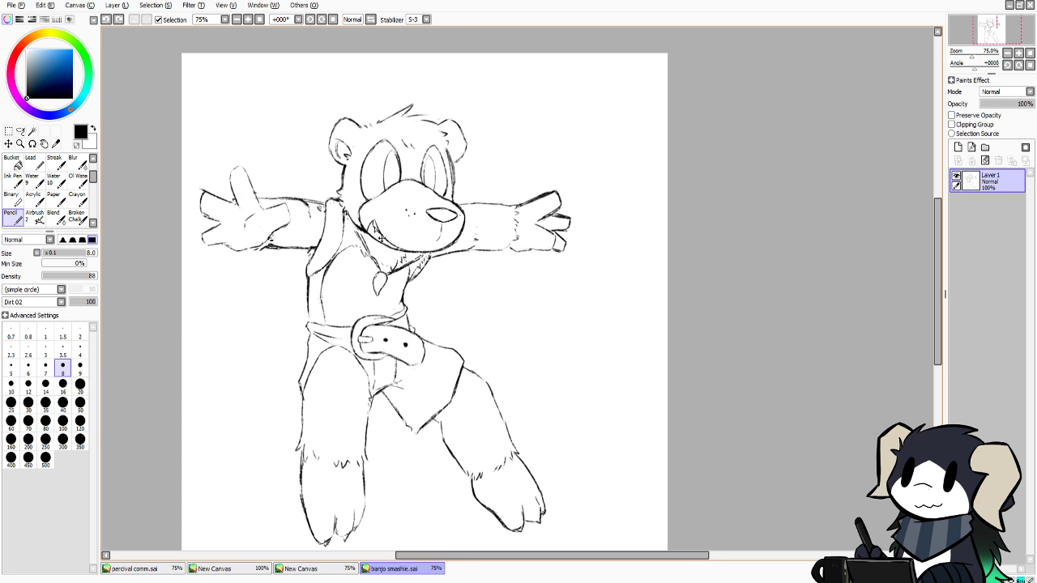
Refine the lower mouth line on the muzzle and clean up its stray marks with the transparent colour
key(ctrl+y)
drag(386, 239, 404, 253)
click(77, 145)
mouse_move(395, 240)
mouse_down()
mouse_move(410, 252)
mouse_move(394, 235)
mouse_up()
click(77, 146)
key(ctrl+z)
drag(388, 240, 401, 251)
Check the reference image and sketch the backpack's strap over the left-hand shoulder and its outline behind the bear's back
click(323, 570)
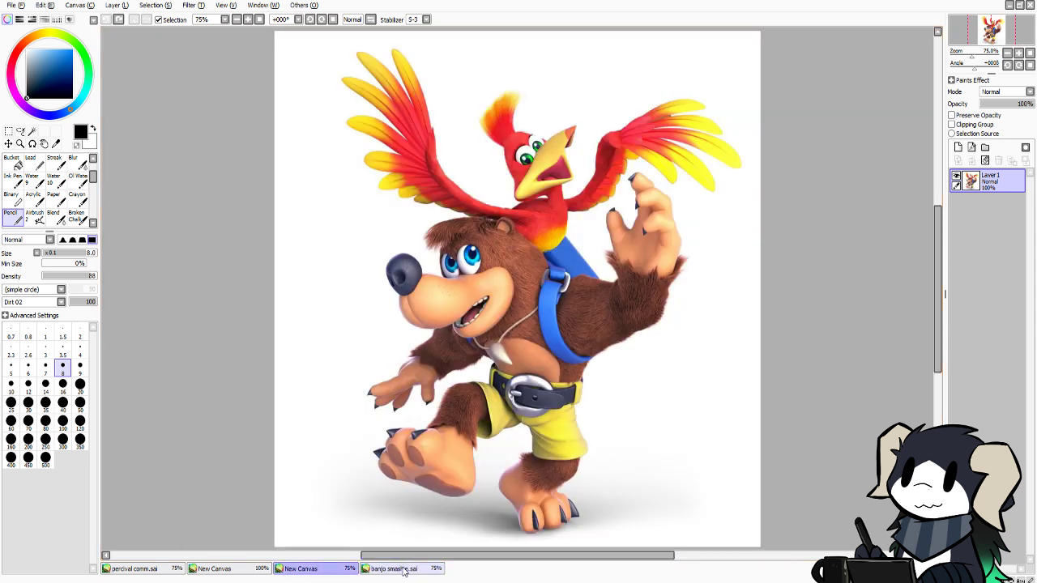
click(402, 570)
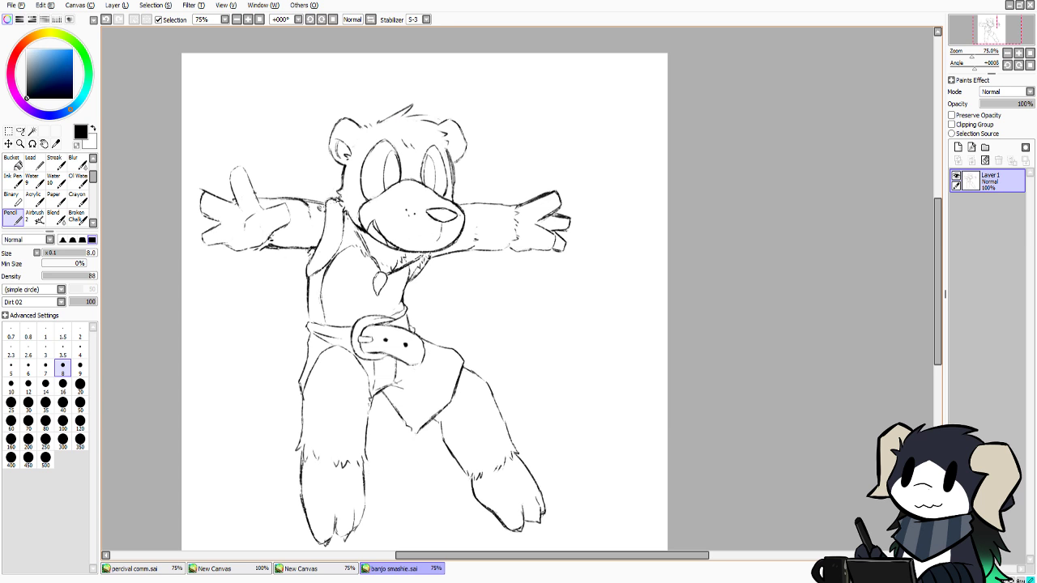
drag(328, 195, 311, 202)
drag(303, 249, 296, 288)
key(ctrl+z)
mouse_move(299, 250)
mouse_down()
mouse_move(286, 289)
mouse_move(293, 308)
mouse_move(304, 253)
mouse_move(296, 306)
mouse_up()
key(ctrl+z)
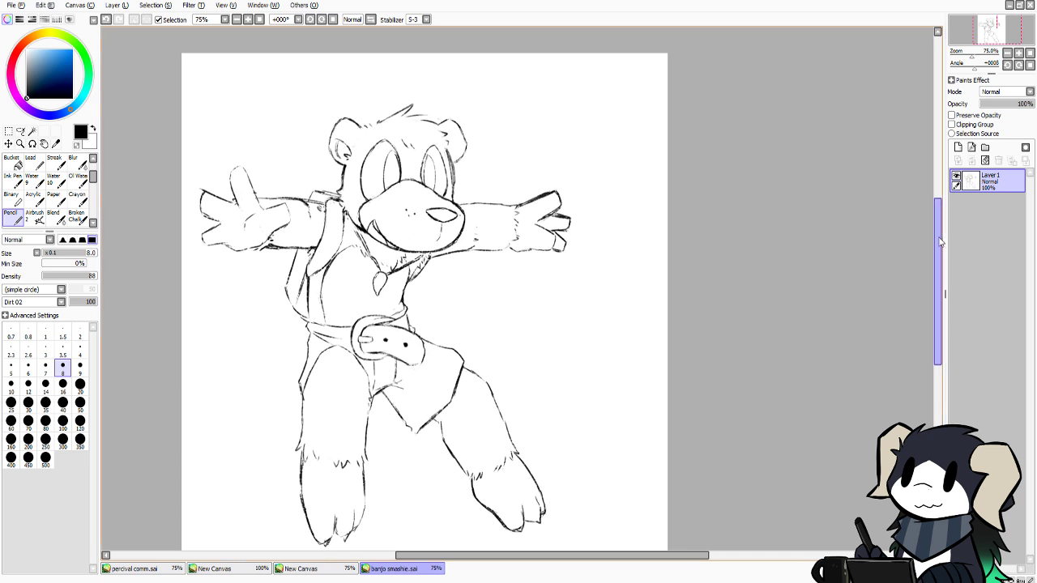
Extend the canvas vertically to make more room for the figure
drag(940, 244, 940, 233)
click(50, 6)
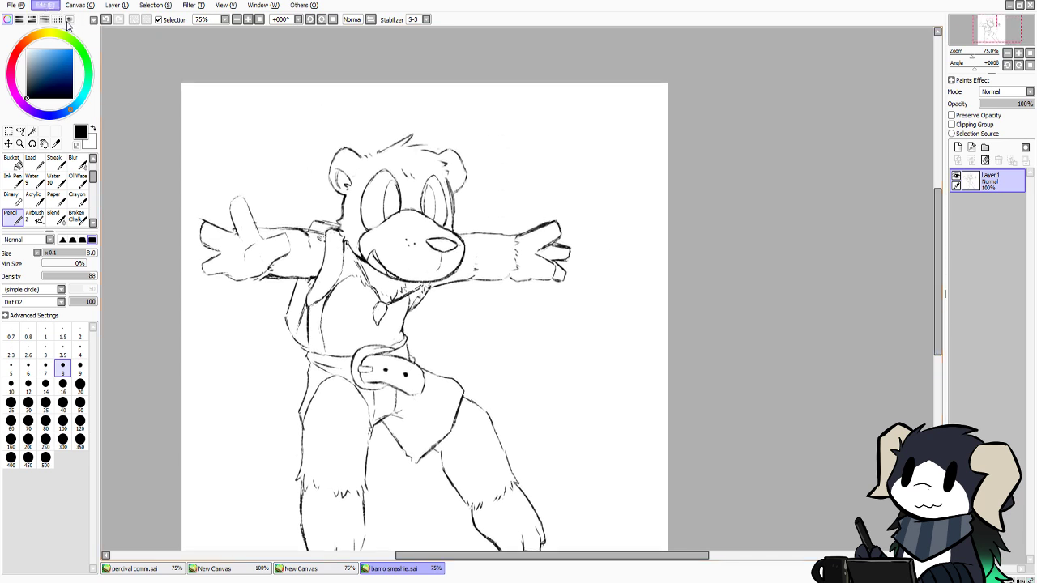
mouse_move(81, 6)
click(88, 23)
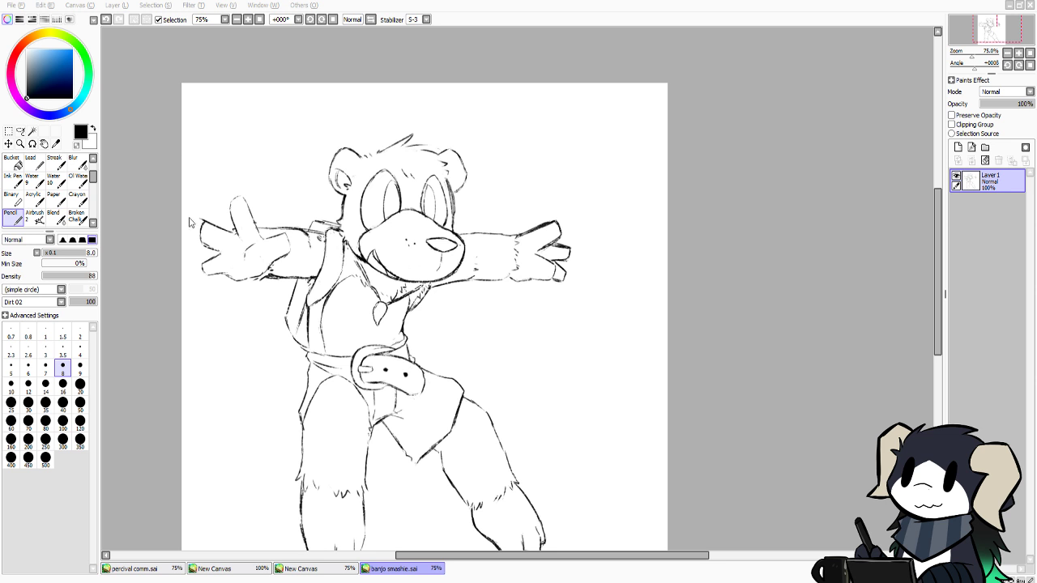
scroll(189, 220, down, 1)
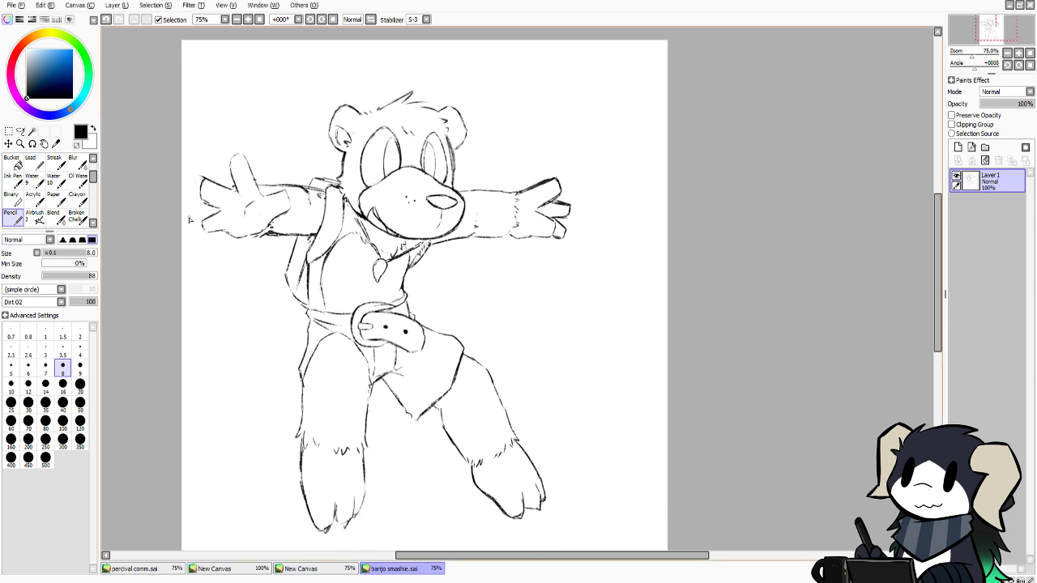
Move the whole drawing down and slightly left to leave empty space above the bear's head
click(8, 143)
drag(550, 209, 540, 305)
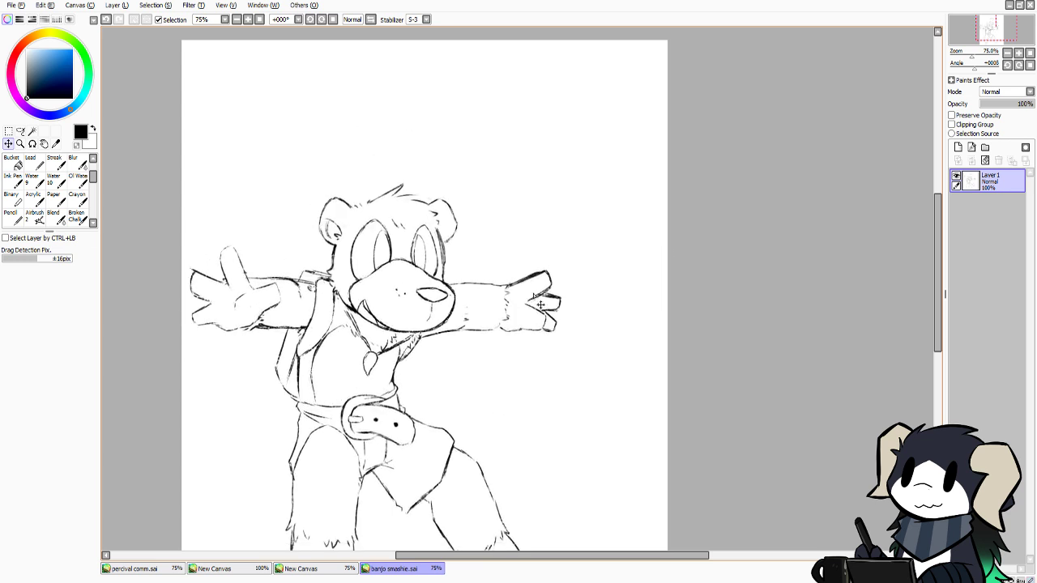
drag(936, 228, 923, 245)
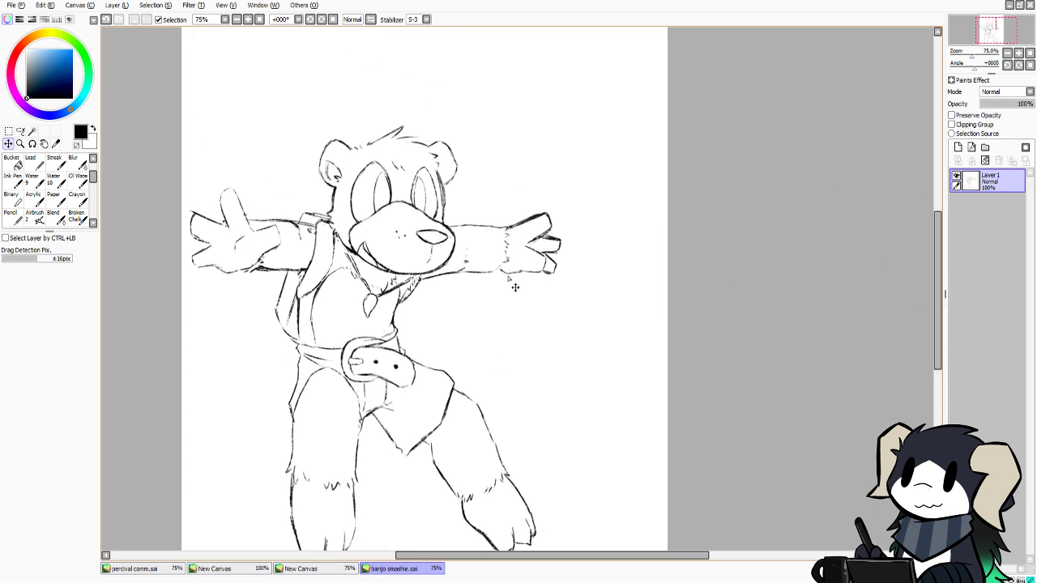
mouse_move(515, 287)
mouse_down()
mouse_move(521, 273)
mouse_move(521, 289)
mouse_up()
mouse_move(938, 258)
mouse_down()
mouse_move(934, 219)
mouse_move(797, 277)
mouse_up()
Study the bird perched behind the bear in the reference image and return to the drawing with the Pencil
key(n)
click(308, 569)
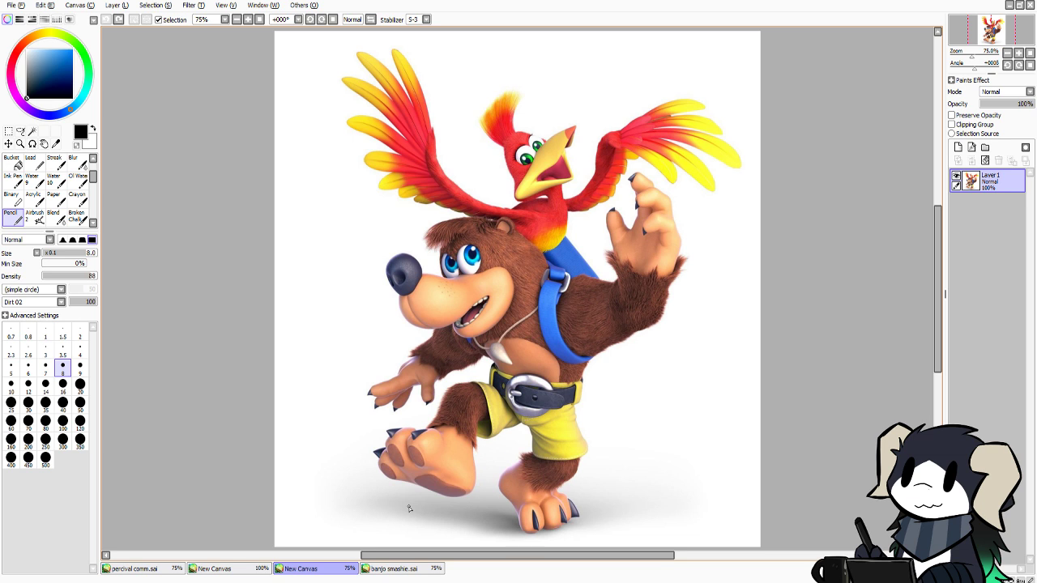
click(397, 569)
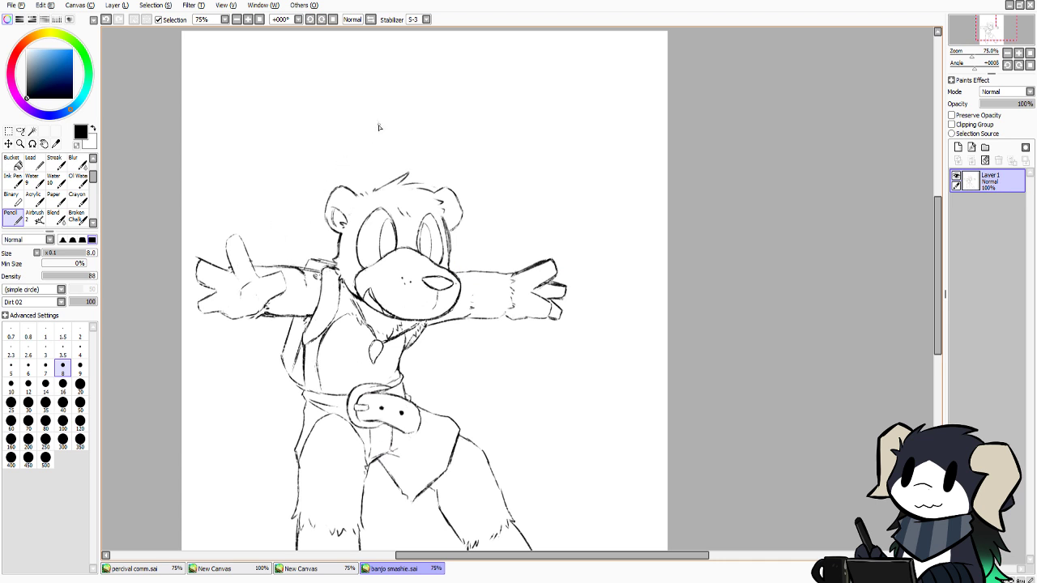
click(335, 569)
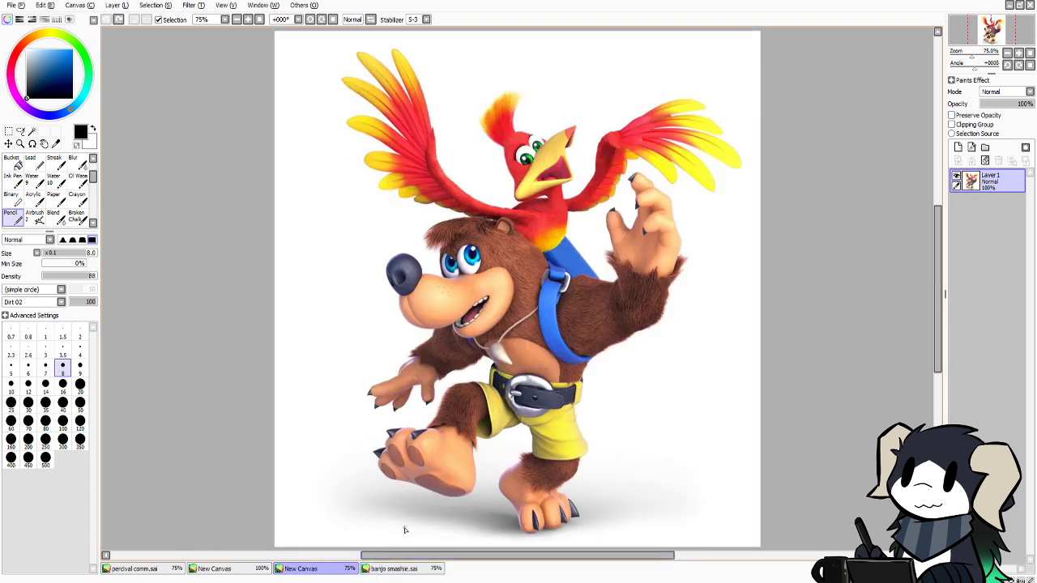
click(381, 568)
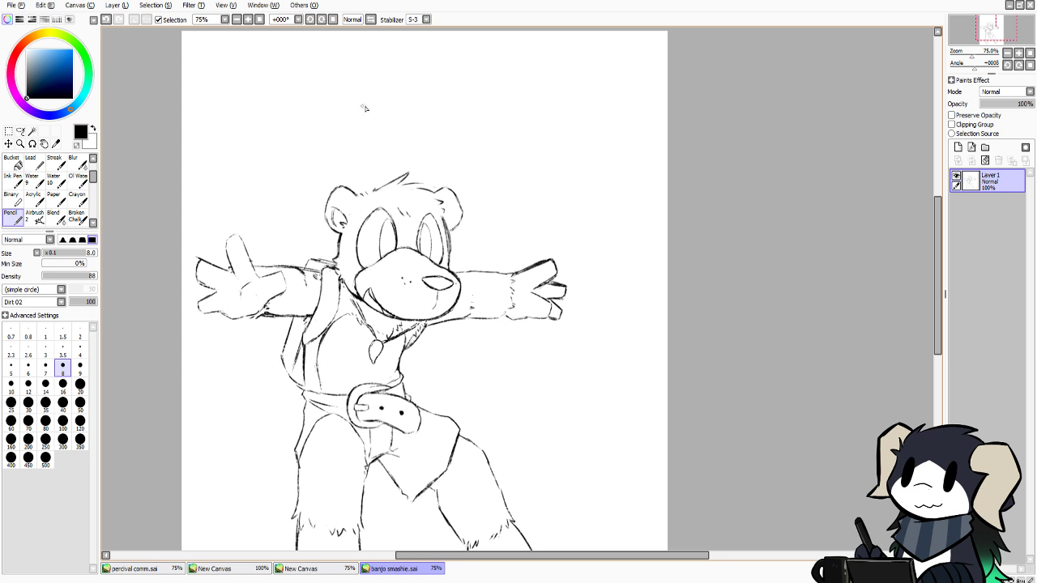
click(320, 567)
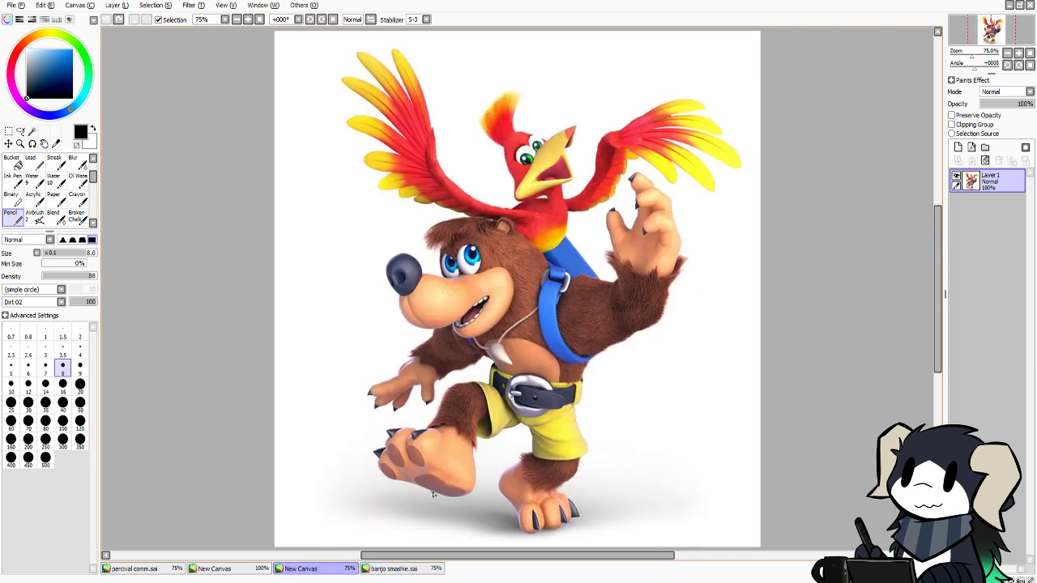
click(393, 569)
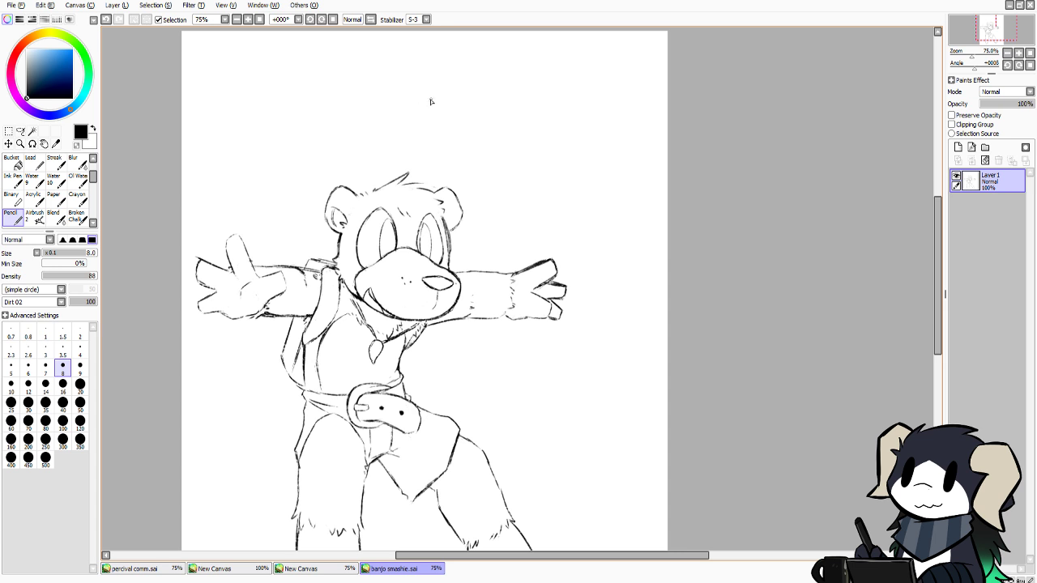
Sketch a large circle for the bird's head directly above the bear's head, redoing strokes until it is round
drag(424, 105, 395, 71)
key(ctrl+z)
key(ctrl+z)
mouse_move(425, 121)
mouse_down()
mouse_move(366, 103)
mouse_move(343, 130)
mouse_move(357, 118)
mouse_move(338, 151)
mouse_move(347, 130)
mouse_move(348, 184)
mouse_up()
key(ctrl+z)
key(ctrl+z)
mouse_move(426, 130)
mouse_down()
mouse_move(413, 106)
mouse_move(431, 161)
mouse_move(428, 126)
mouse_move(433, 174)
mouse_up()
key(ctrl+z)
key(ctrl+z)
key(ctrl+z)
key(ctrl+z)
drag(427, 124, 422, 185)
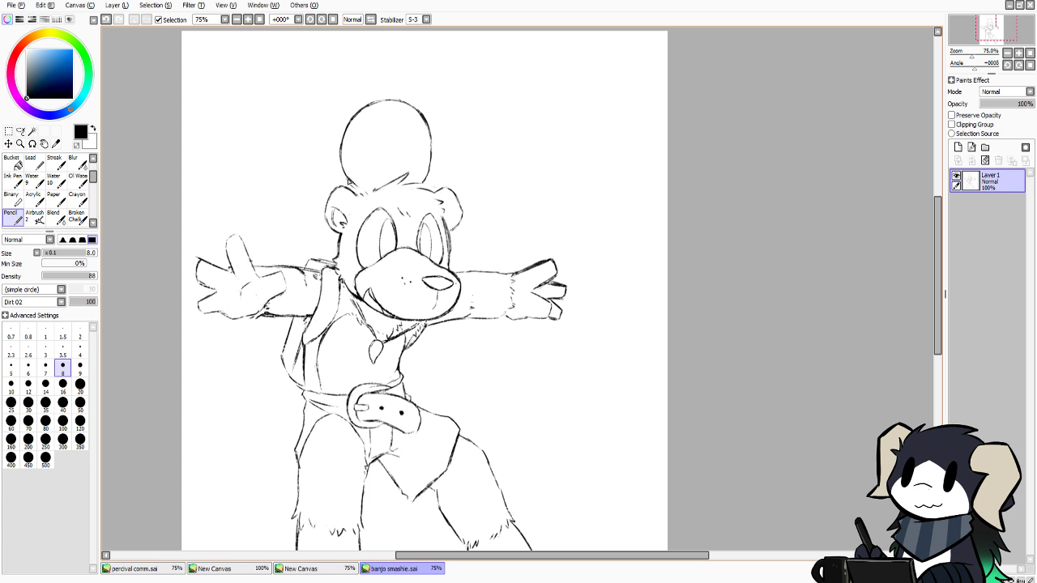
key(ctrl+z)
drag(347, 178, 360, 188)
Consult the reference image and sketch the bird's jagged feathered edge between the bear's head and the backpack
click(321, 568)
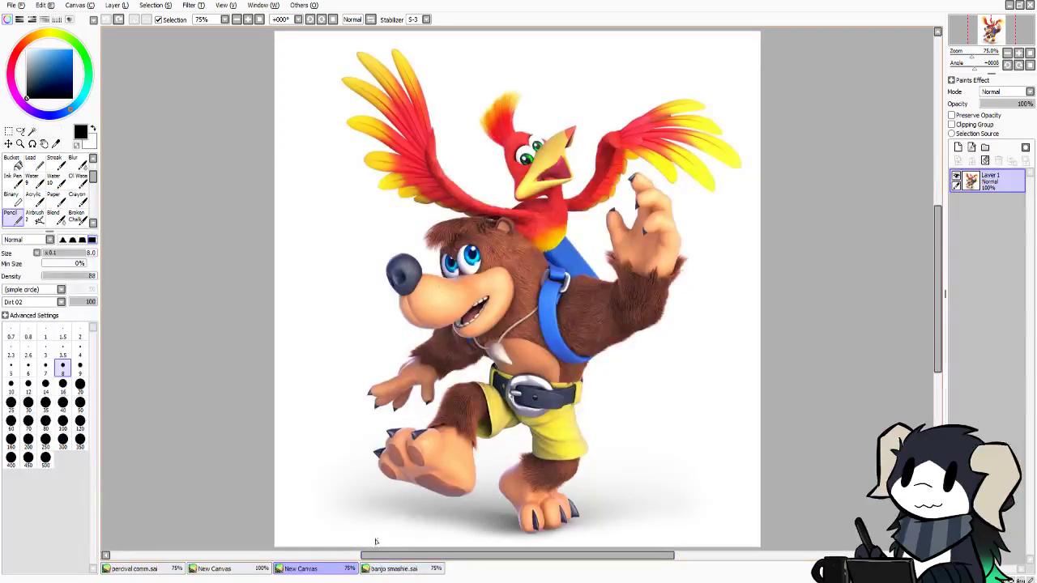
click(391, 568)
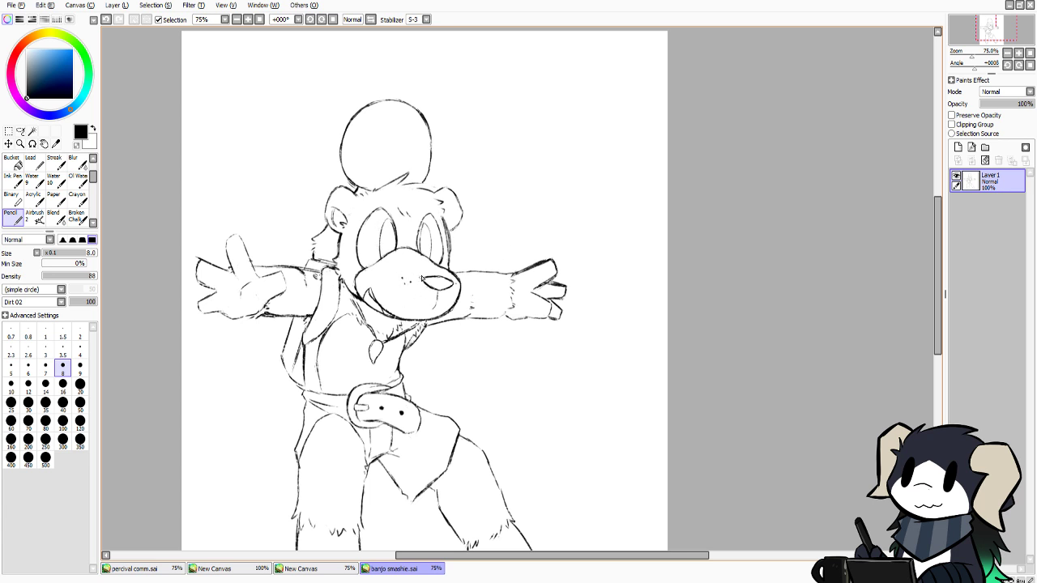
click(76, 145)
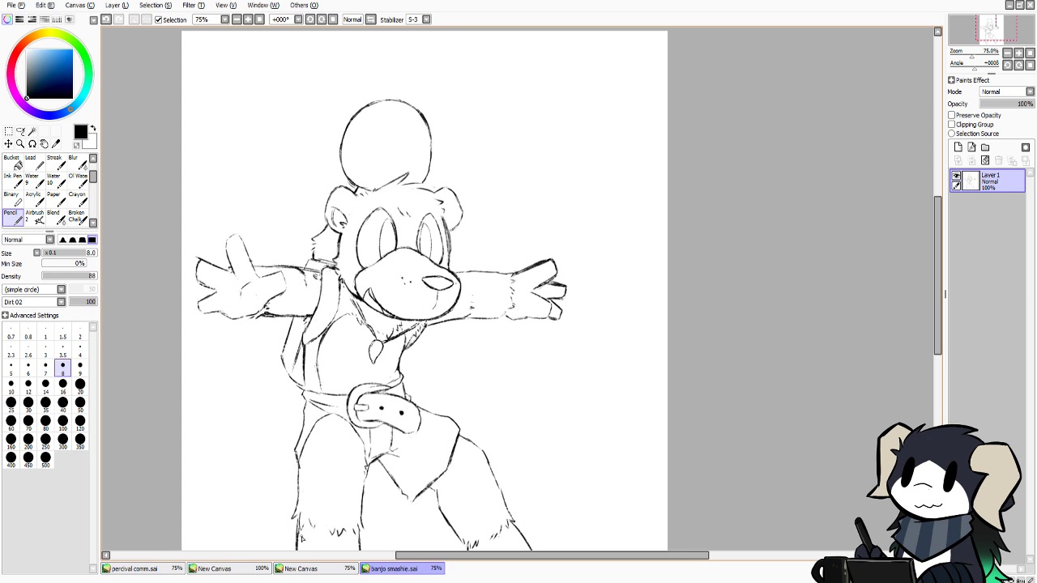
click(301, 568)
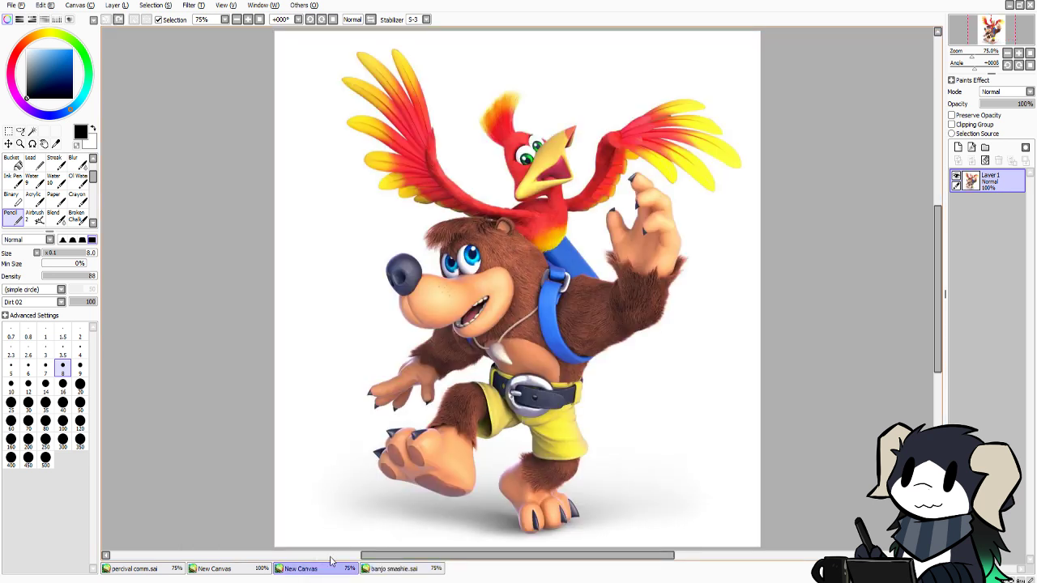
click(369, 569)
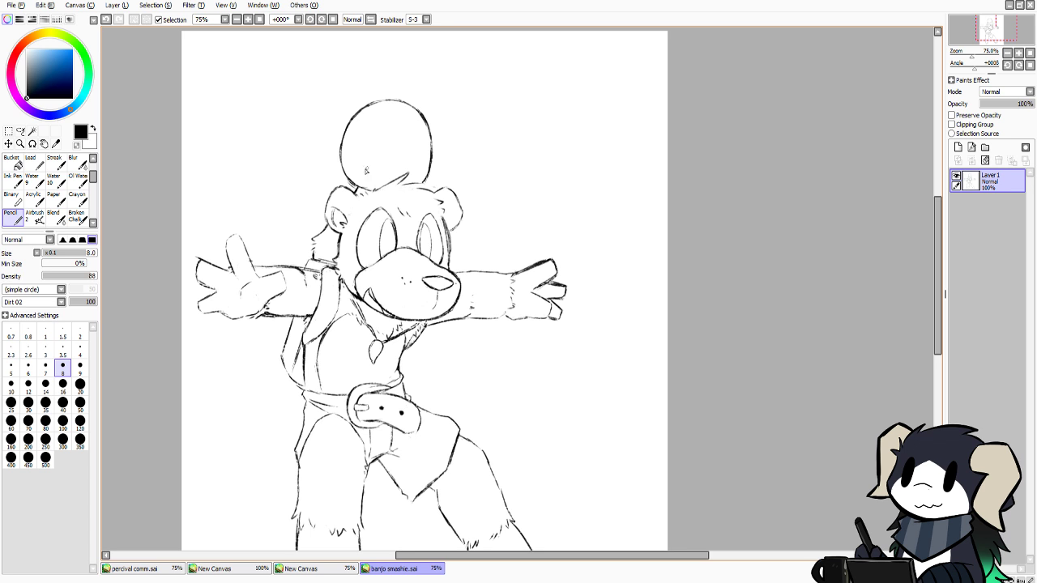
Check the reference image and sketch the bird beak's curved upper edge across the lower half of the head circle
key(ctrl+z)
click(321, 569)
click(397, 570)
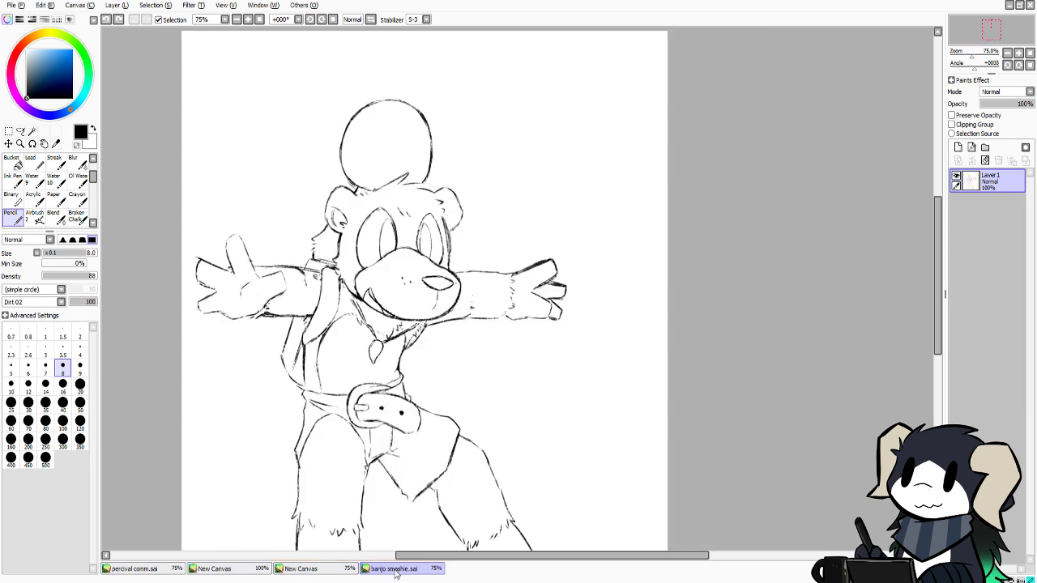
mouse_move(383, 157)
mouse_down()
mouse_move(434, 172)
mouse_move(403, 153)
mouse_move(383, 160)
mouse_move(406, 150)
mouse_move(438, 177)
mouse_up()
key(ctrl+z)
key(ctrl+z)
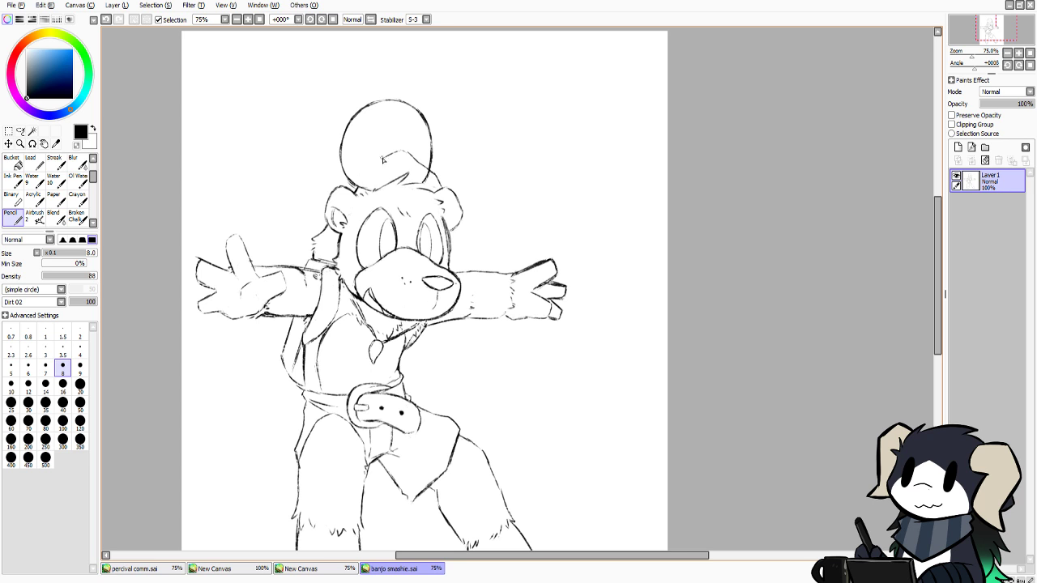
key(ctrl+z)
Sketch the beak's remaining side down to the bear's hair tuft and undo the extra mouth line inside it
mouse_move(386, 159)
mouse_down()
mouse_move(362, 170)
mouse_move(373, 190)
mouse_move(368, 178)
mouse_move(386, 187)
mouse_move(373, 188)
mouse_up()
key(ctrl+z)
key(ctrl+z)
key(ctrl+z)
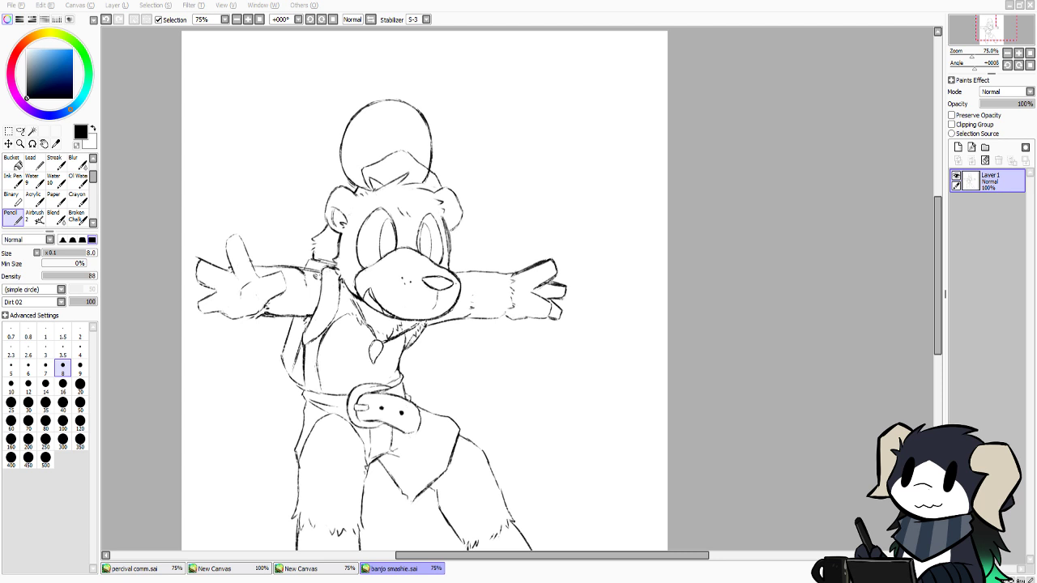
click(122, 202)
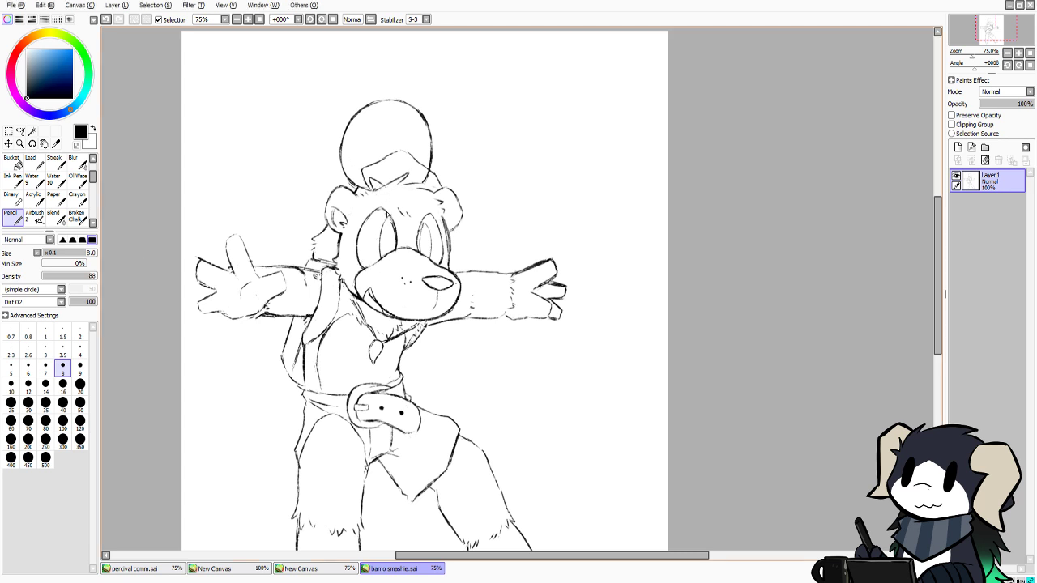
key(ctrl+z)
key(ctrl+z)
key(ctrl+z)
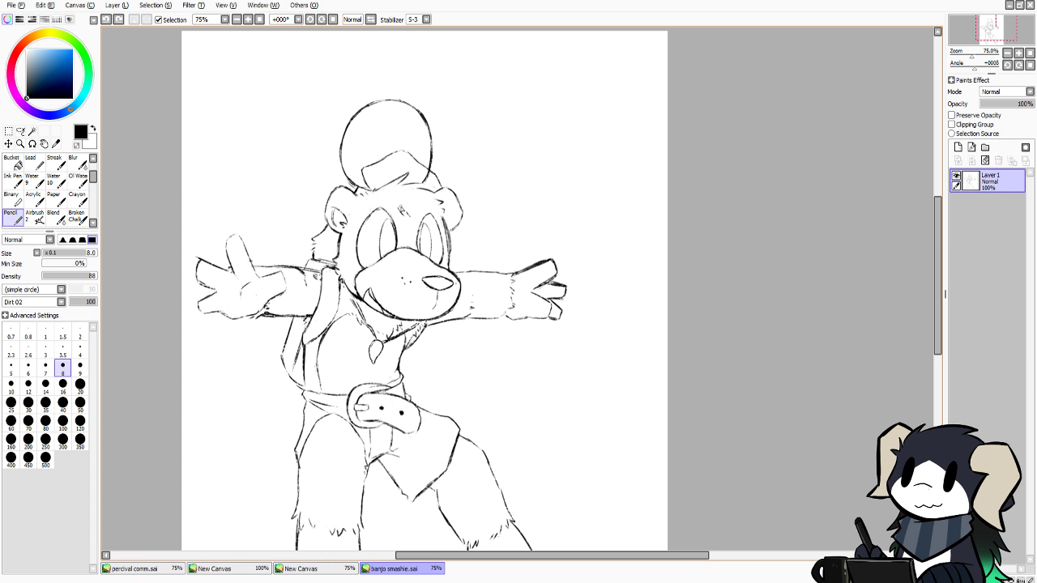
Try to sketch a long swept-back feather crest on top of the bird's head, comparing it with the reference image
click(328, 569)
click(410, 569)
mouse_move(365, 109)
mouse_down()
mouse_move(393, 78)
mouse_move(401, 88)
mouse_move(392, 92)
mouse_move(461, 75)
mouse_move(427, 98)
mouse_up()
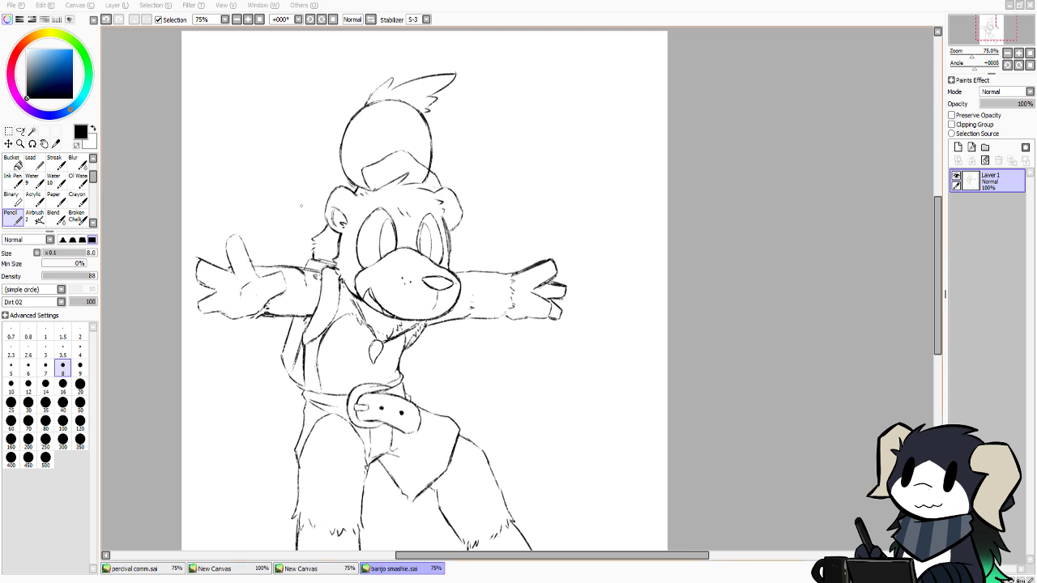
click(312, 570)
click(383, 569)
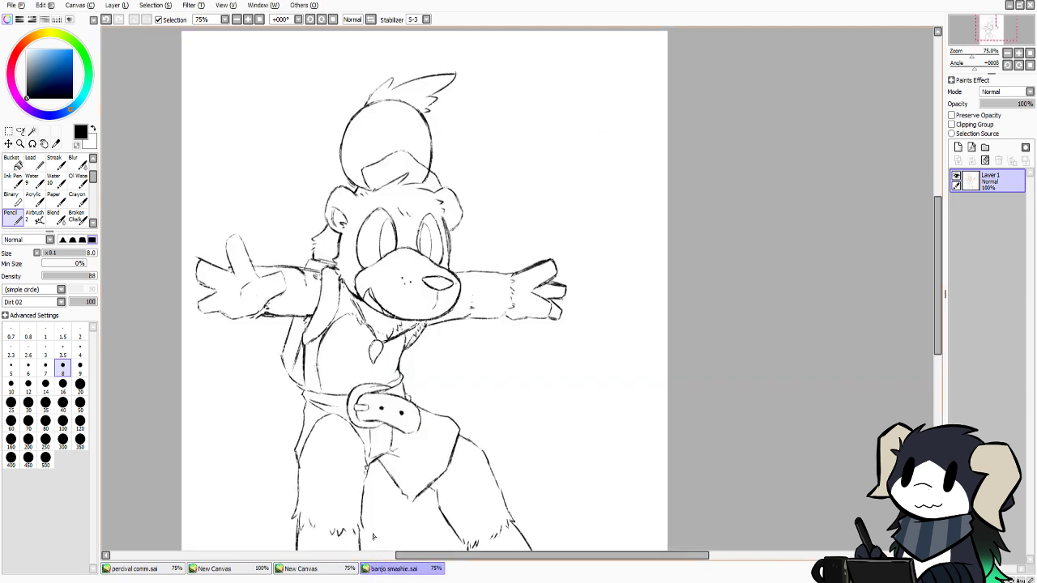
key(ctrl+z)
key(ctrl+z)
key(ctrl+z)
key(ctrl+z)
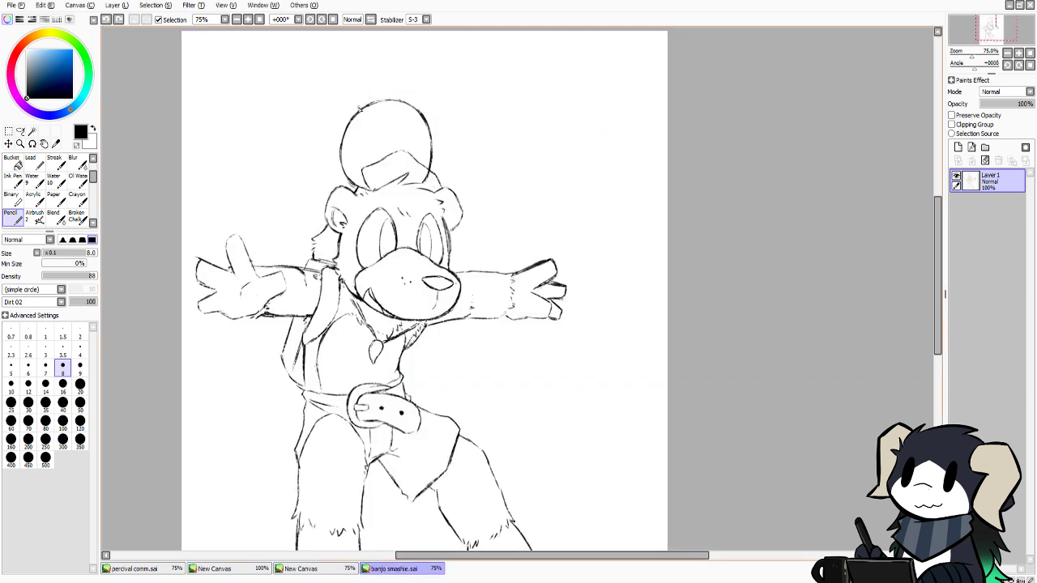
Sketch a short spiky feather crest on top of the bird's head and two tall oval eyes above the beak
mouse_move(364, 109)
mouse_down()
mouse_move(387, 68)
mouse_move(415, 67)
mouse_move(430, 81)
mouse_move(423, 98)
mouse_up()
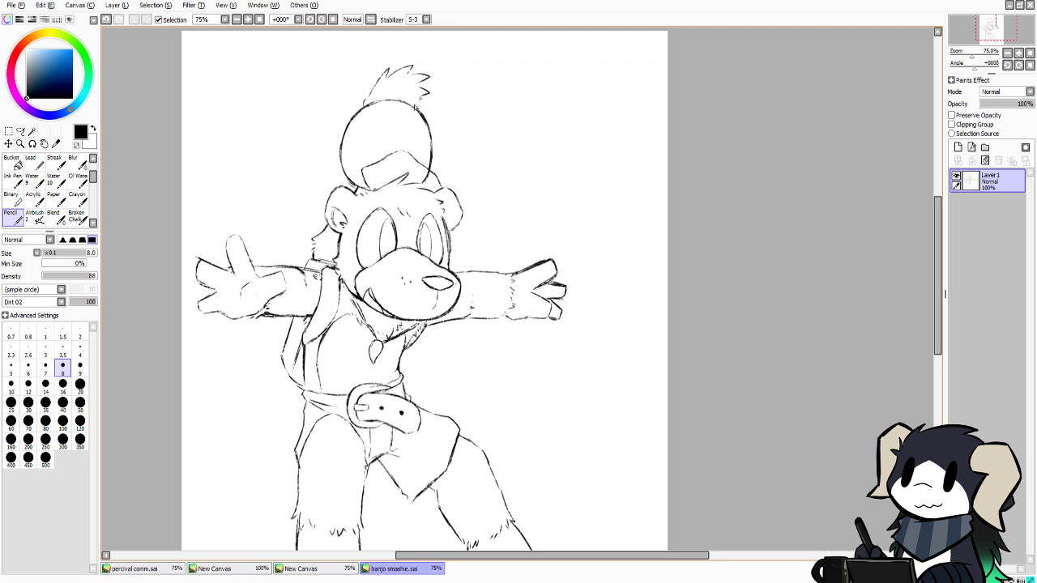
key(ctrl+z)
mouse_move(424, 96)
mouse_down()
mouse_move(397, 139)
mouse_move(381, 118)
mouse_move(393, 154)
mouse_move(385, 117)
mouse_move(412, 153)
mouse_up()
key(ctrl+z)
key(ctrl+z)
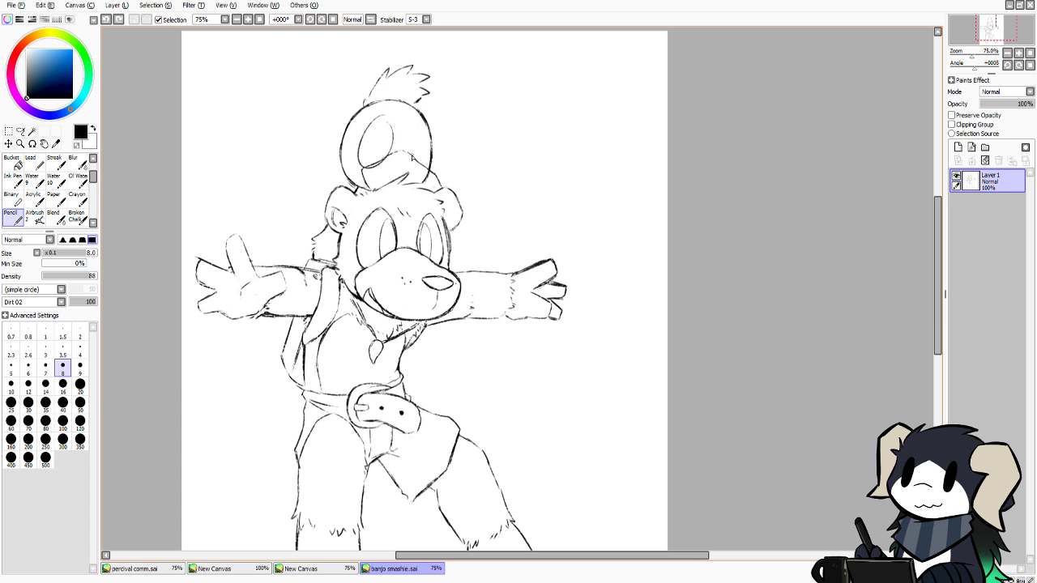
key(ctrl+z)
mouse_move(387, 120)
mouse_down()
mouse_move(364, 157)
mouse_move(390, 139)
mouse_move(374, 172)
mouse_move(393, 126)
mouse_move(407, 132)
mouse_move(414, 120)
mouse_move(427, 140)
mouse_move(424, 170)
mouse_up()
key(ctrl+z)
key(ctrl+z)
key(ctrl+z)
key(ctrl+z)
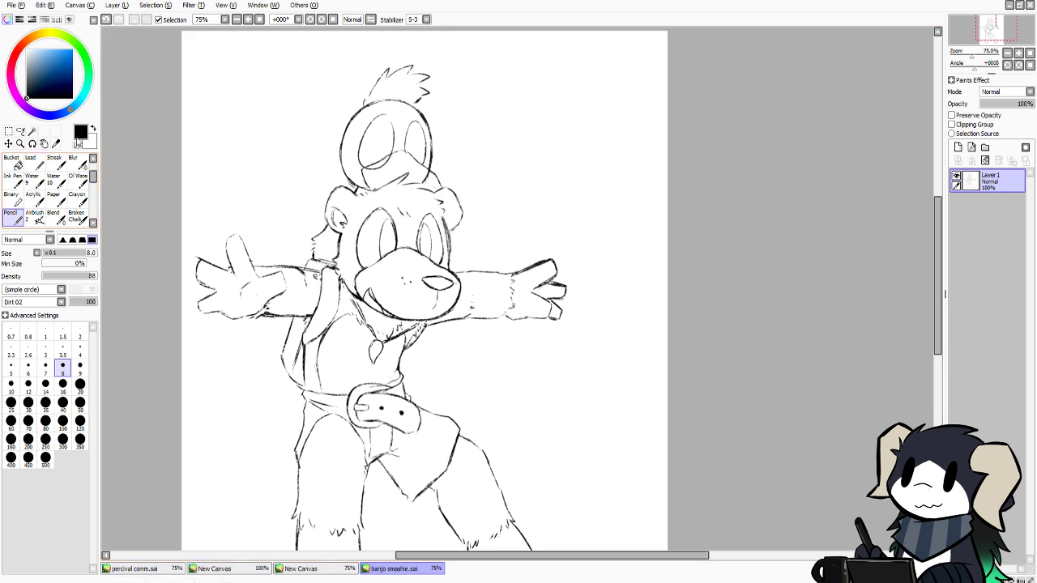
Erase the eye line overlapping the bird's beak with a size 20 transparent Pencil and return to size 8 black
click(81, 384)
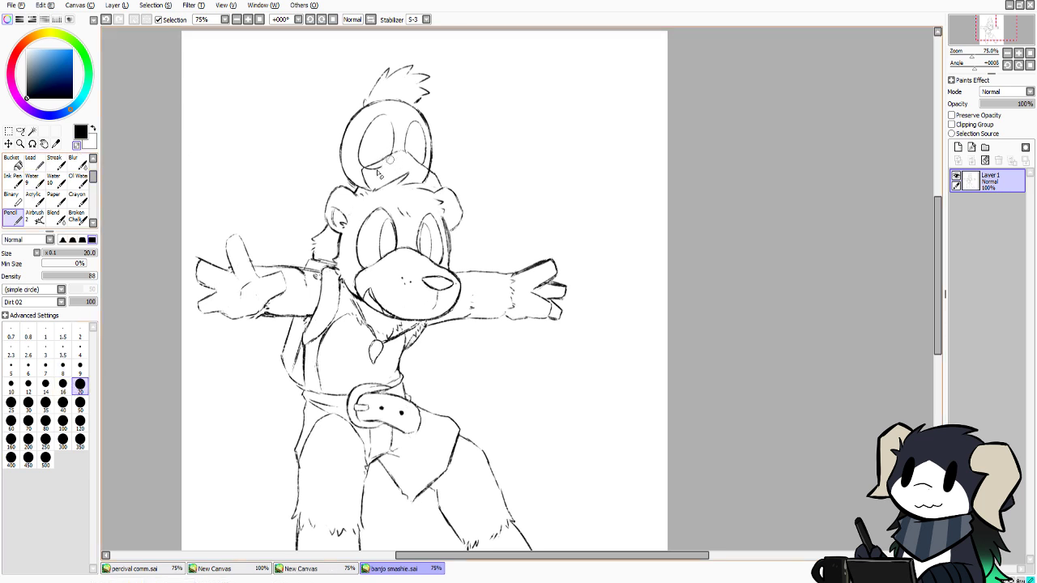
drag(390, 158, 365, 175)
click(63, 366)
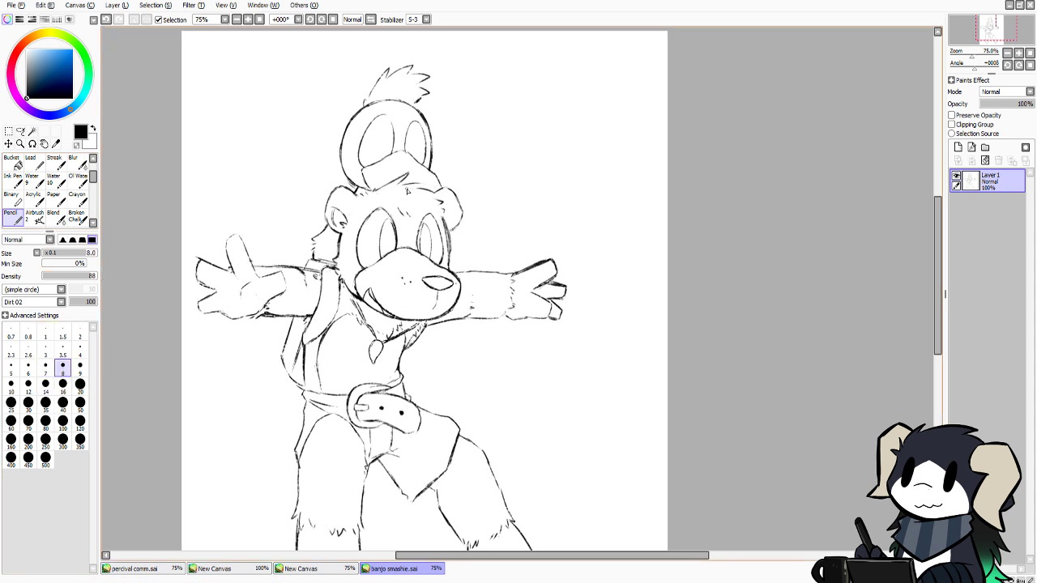
mouse_move(440, 184)
mouse_down()
mouse_move(447, 210)
mouse_move(393, 193)
mouse_move(419, 193)
mouse_move(371, 200)
mouse_up()
key(ctrl+z)
key(ctrl+z)
key(ctrl+z)
key(ctrl+z)
key(ctrl+z)
key(ctrl+z)
key(ctrl+z)
Sketch tall oval pupils inside both of the bird's eyes
drag(380, 157, 385, 130)
key(ctrl+z)
drag(417, 147, 418, 157)
drag(416, 155, 417, 162)
key(ctrl+z)
Darken the outline of the bird's beak and sketch a small open mouth inside it
mouse_move(386, 160)
mouse_down()
mouse_move(400, 151)
mouse_move(433, 172)
mouse_up()
key(ctrl+z)
key(ctrl+z)
key(ctrl+z)
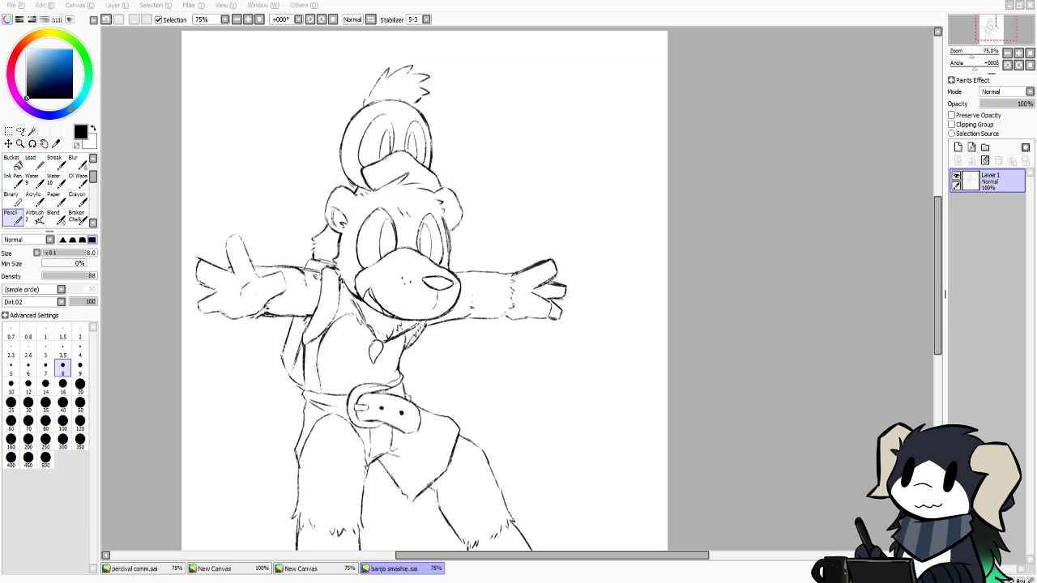
click(218, 173)
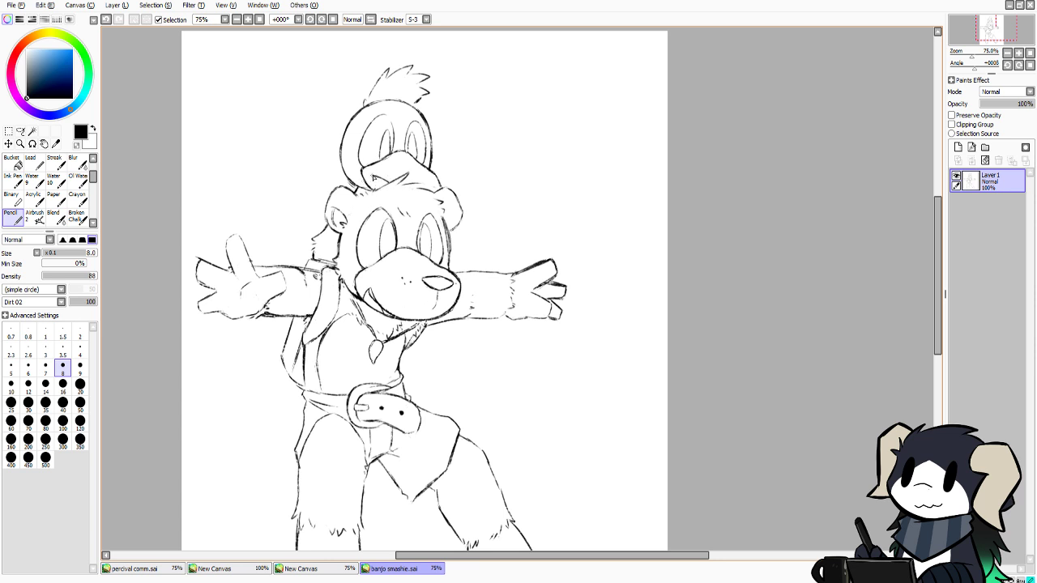
key(ctrl+z)
drag(372, 177, 374, 191)
Erase the head outline between the bird's crest and forehead with a size 20 transparent Pencil, then return to size 8 black
click(80, 384)
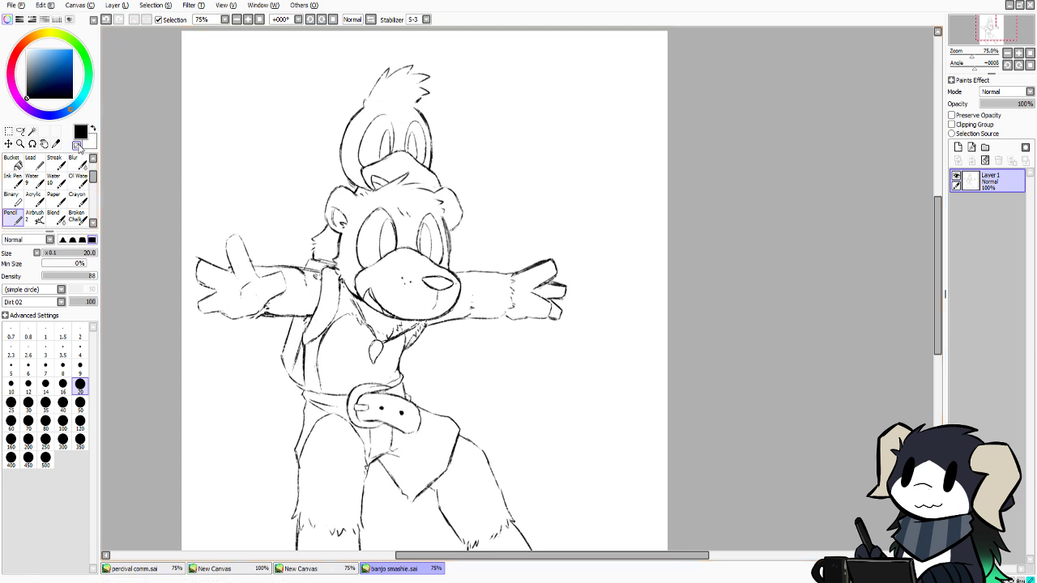
click(63, 366)
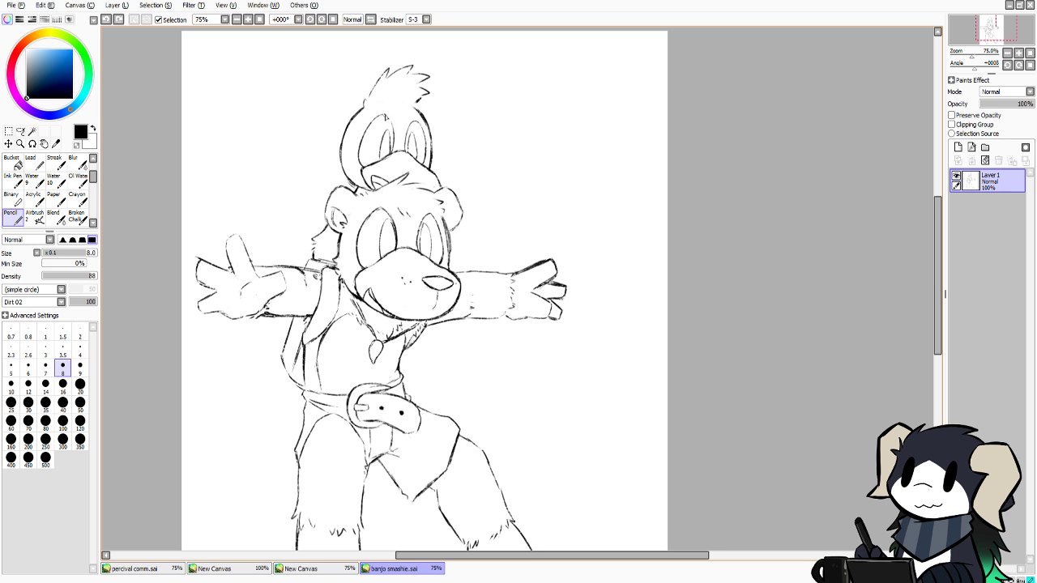
drag(386, 116, 392, 126)
key(ctrl+z)
Check the wings in the reference image and sketch the raised wing's arm on the left side of the bird's head
click(322, 571)
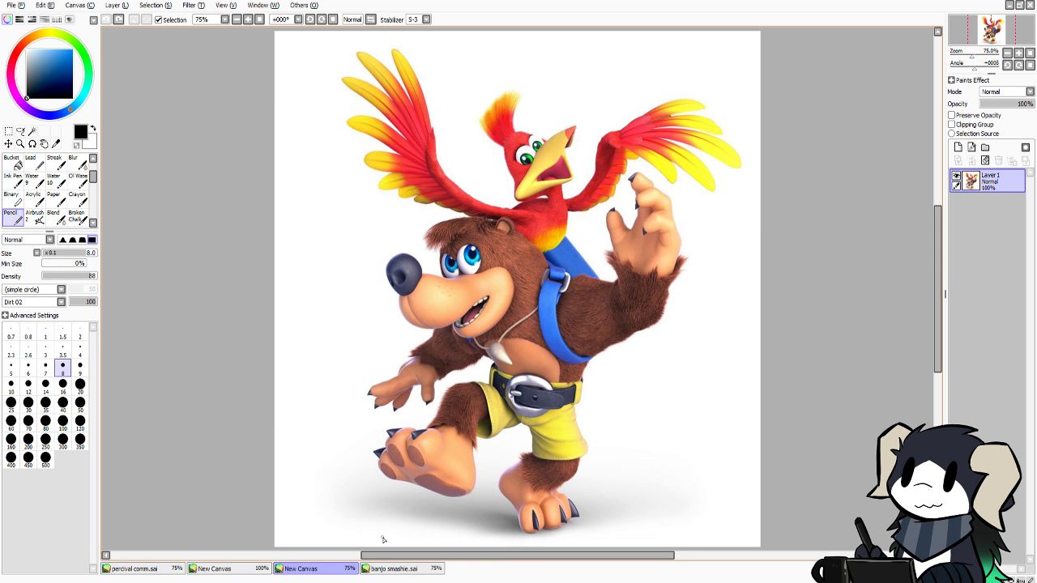
click(397, 570)
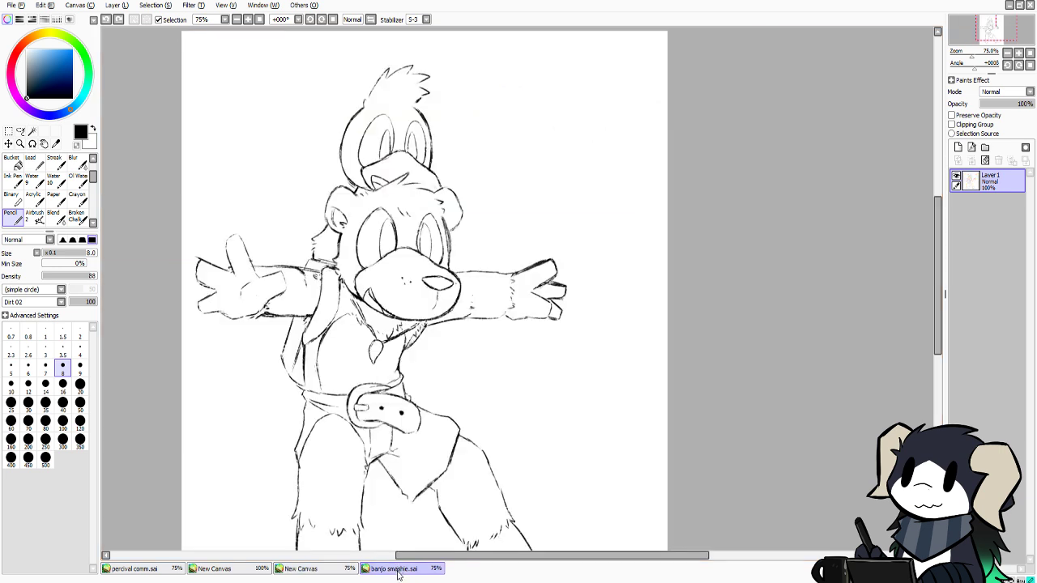
drag(351, 184, 278, 112)
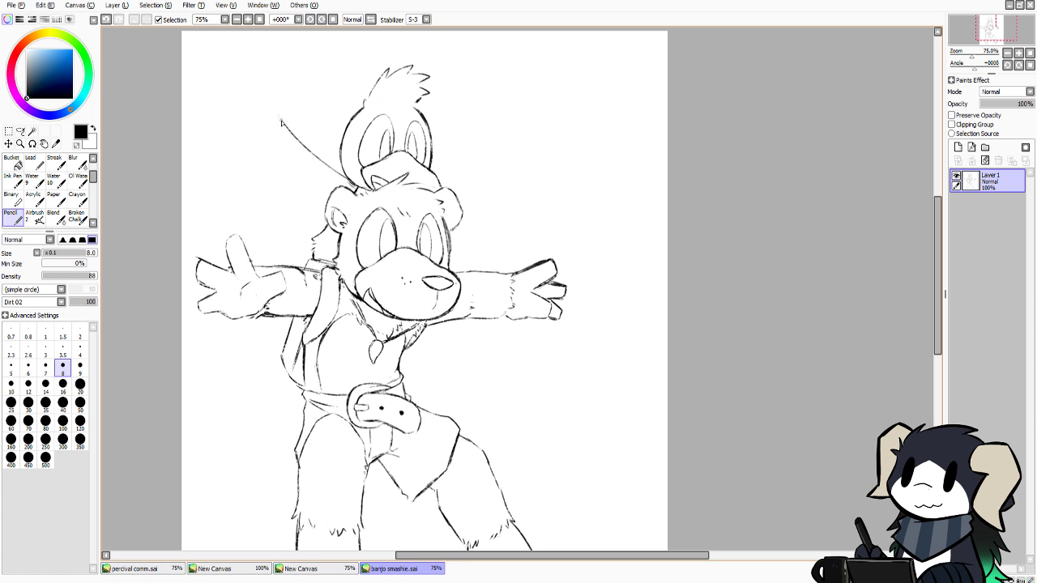
key(ctrl+z)
mouse_move(354, 190)
mouse_down()
mouse_move(252, 73)
mouse_move(290, 145)
mouse_move(336, 189)
mouse_up()
Sketch the long upper feathers extending outward from the tip of the left-hand wing
drag(251, 70, 164, 74)
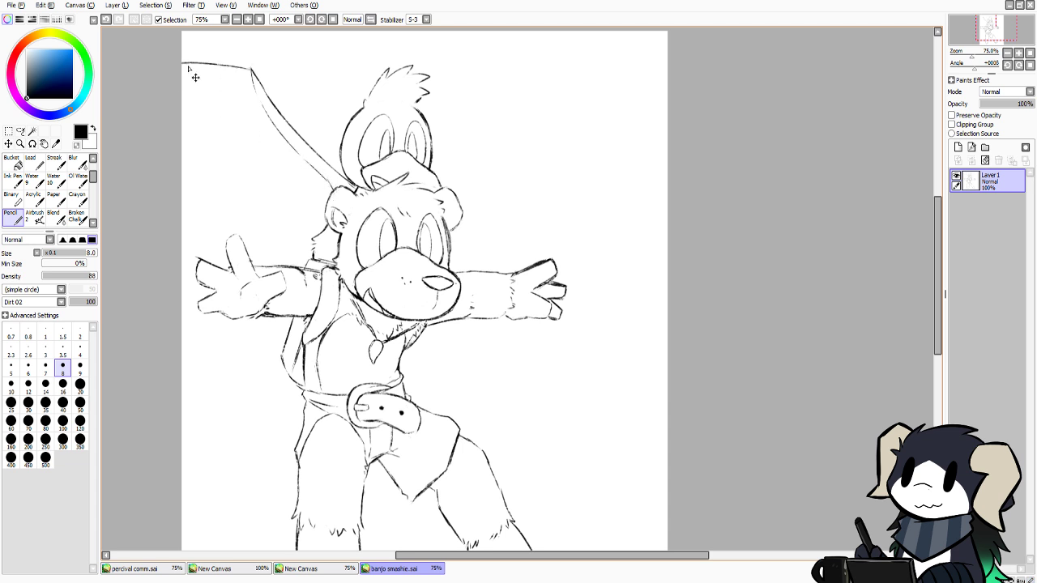
key(ctrl+z)
mouse_move(251, 74)
mouse_down()
mouse_move(185, 73)
mouse_move(248, 103)
mouse_move(206, 103)
mouse_move(269, 141)
mouse_move(231, 164)
mouse_move(295, 168)
mouse_move(256, 190)
mouse_move(306, 196)
mouse_up()
key(ctrl+z)
key(ctrl+z)
Recheck the reference image and sketch the left-hand wing's remaining feathers down to the bear's ear
click(306, 571)
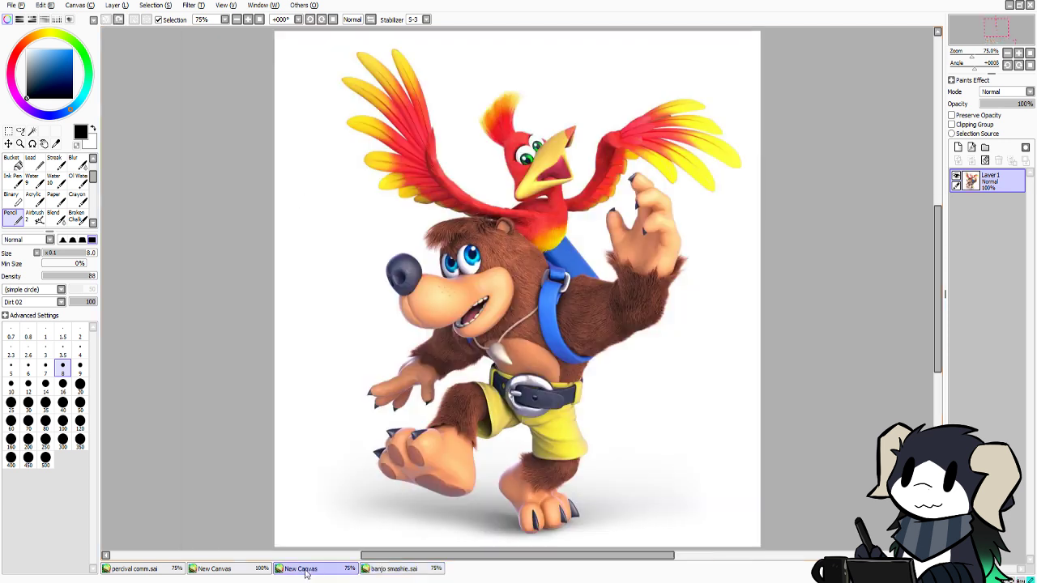
click(376, 571)
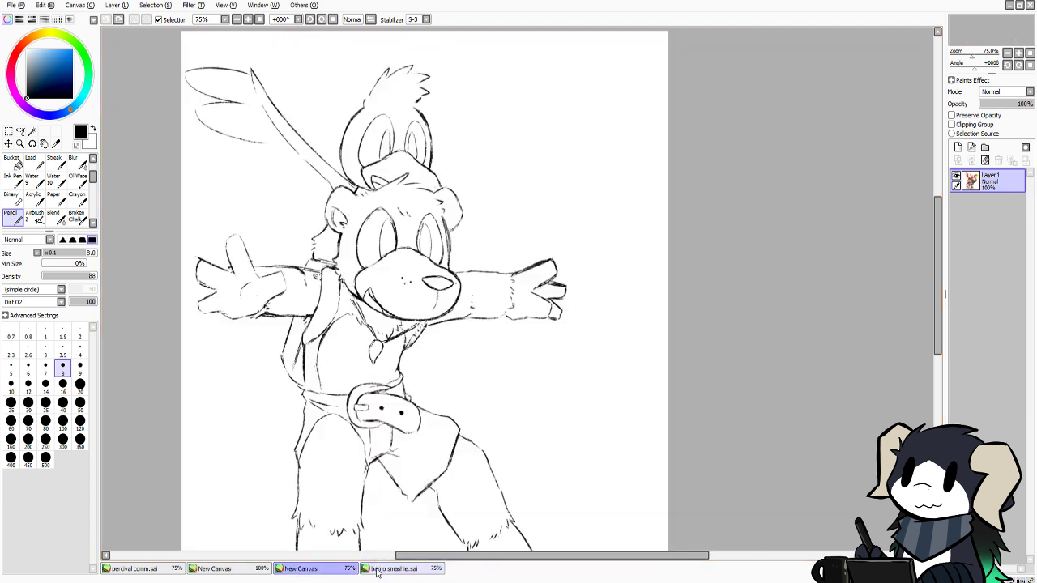
key(ctrl+z)
mouse_move(210, 106)
mouse_down()
mouse_move(189, 120)
mouse_move(258, 130)
mouse_move(206, 153)
mouse_move(269, 165)
mouse_up()
key(ctrl+z)
mouse_move(240, 130)
mouse_down()
mouse_move(198, 150)
mouse_move(258, 157)
mouse_move(223, 186)
mouse_move(291, 176)
mouse_move(219, 184)
mouse_move(265, 186)
mouse_move(282, 171)
mouse_move(317, 191)
mouse_move(304, 222)
mouse_move(322, 215)
mouse_move(324, 199)
mouse_move(322, 231)
mouse_up()
key(ctrl+z)
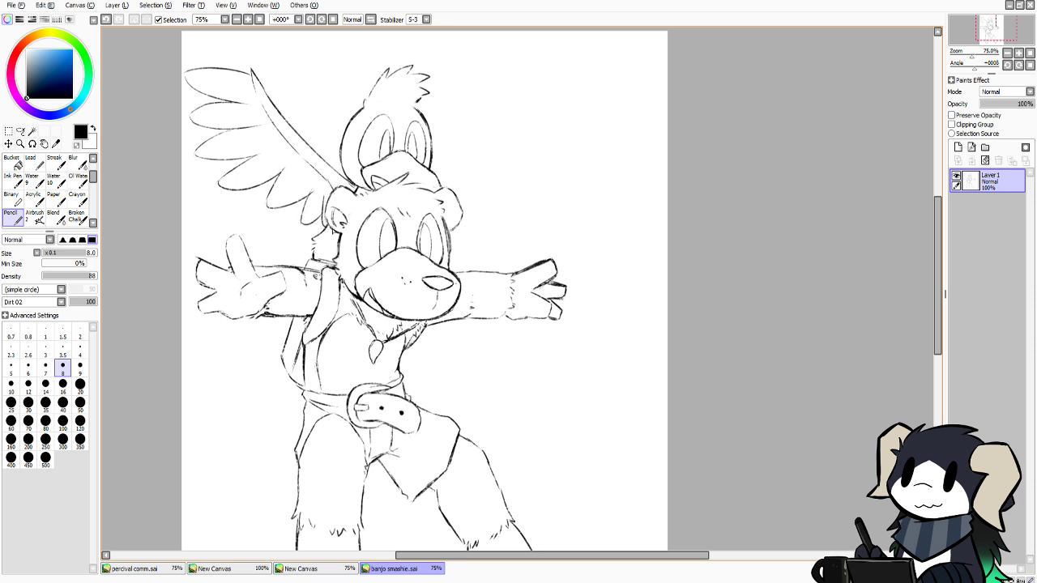
Move the whole drawing slightly to the right and switch back to the Pencil
click(8, 143)
mouse_move(333, 206)
mouse_down()
mouse_move(351, 207)
mouse_move(340, 205)
mouse_up()
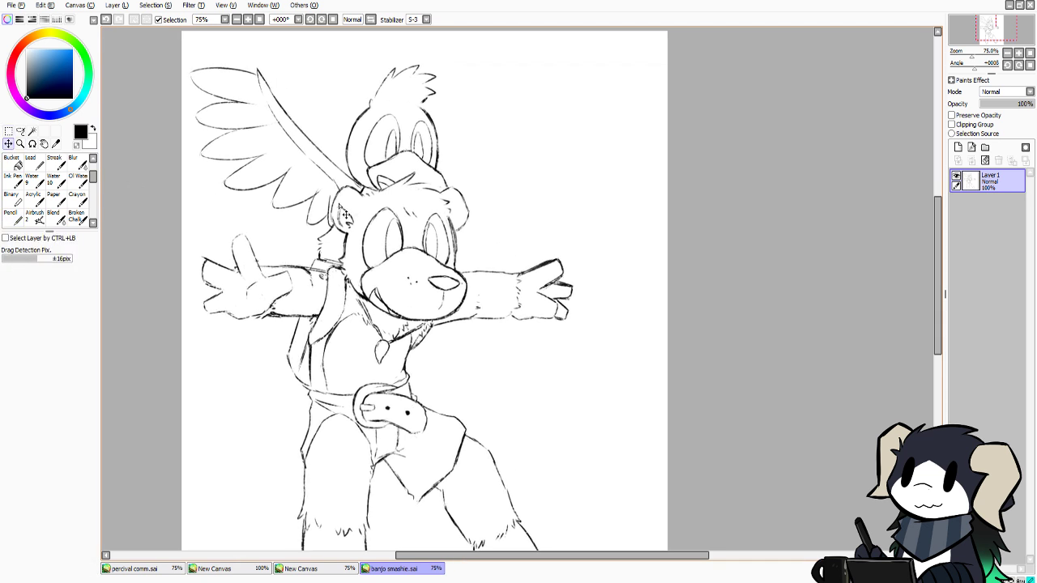
click(12, 217)
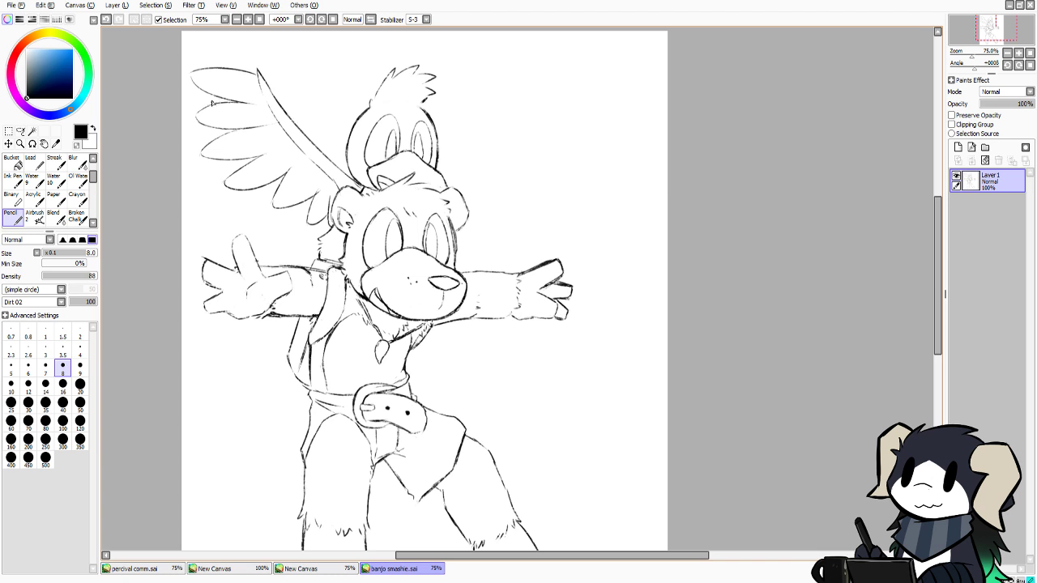
Add small secondary feather tips in the gaps between the left-hand wing's long feathers
drag(215, 95, 204, 104)
mouse_move(242, 160)
mouse_down()
mouse_move(223, 174)
mouse_move(270, 188)
mouse_move(265, 198)
mouse_up()
drag(315, 161, 339, 188)
key(ctrl+z)
Sketch the arm of the opposite wing rising from the right side of the bird's head, redoing strokes until it fits
drag(441, 168, 453, 144)
drag(437, 161, 513, 86)
key(ctrl+z)
key(ctrl+z)
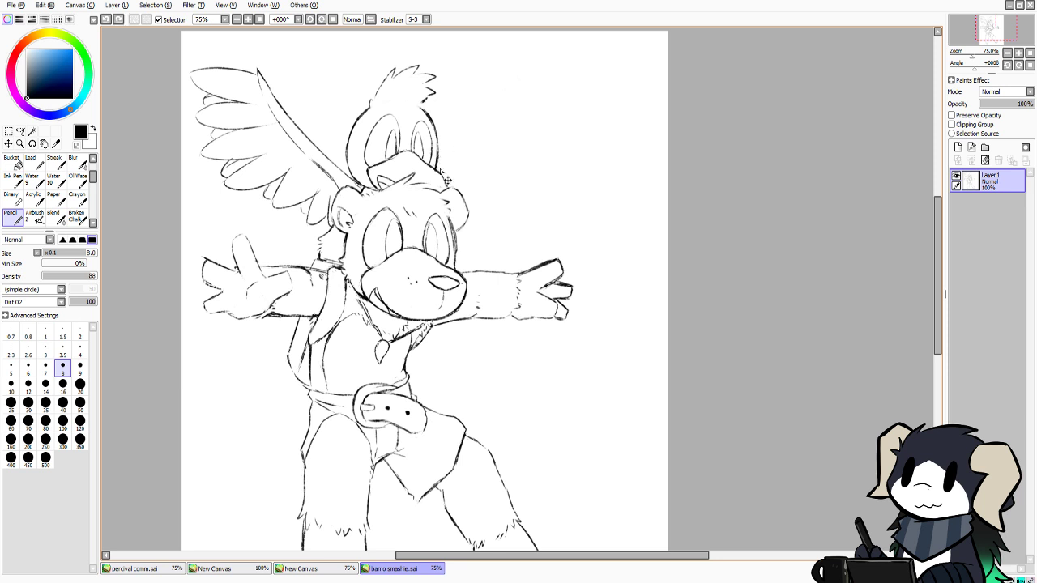
drag(438, 162, 501, 87)
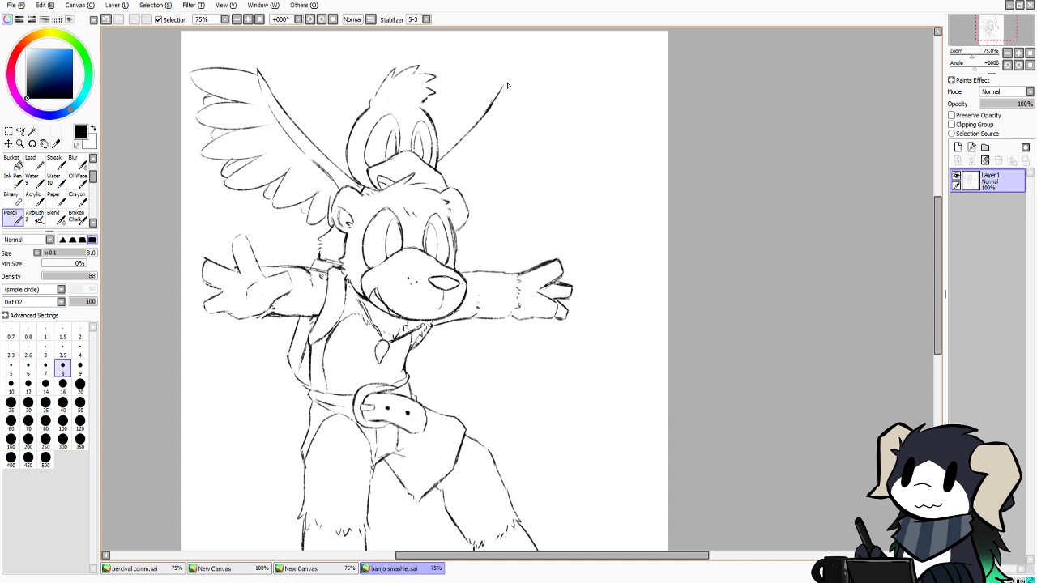
key(ctrl+z)
key(ctrl+z)
drag(478, 120, 505, 76)
key(ctrl+z)
Sketch the right-hand wing's long feathers down to the bear's ear and add small feather tips between them
drag(507, 78, 502, 101)
mouse_move(508, 80)
mouse_down()
mouse_move(577, 81)
mouse_move(568, 79)
mouse_move(577, 90)
mouse_move(505, 110)
mouse_move(562, 119)
mouse_move(514, 145)
mouse_move(499, 133)
mouse_move(532, 155)
mouse_move(507, 142)
mouse_move(536, 172)
mouse_move(482, 161)
mouse_move(506, 204)
mouse_move(462, 216)
mouse_up()
key(ctrl+z)
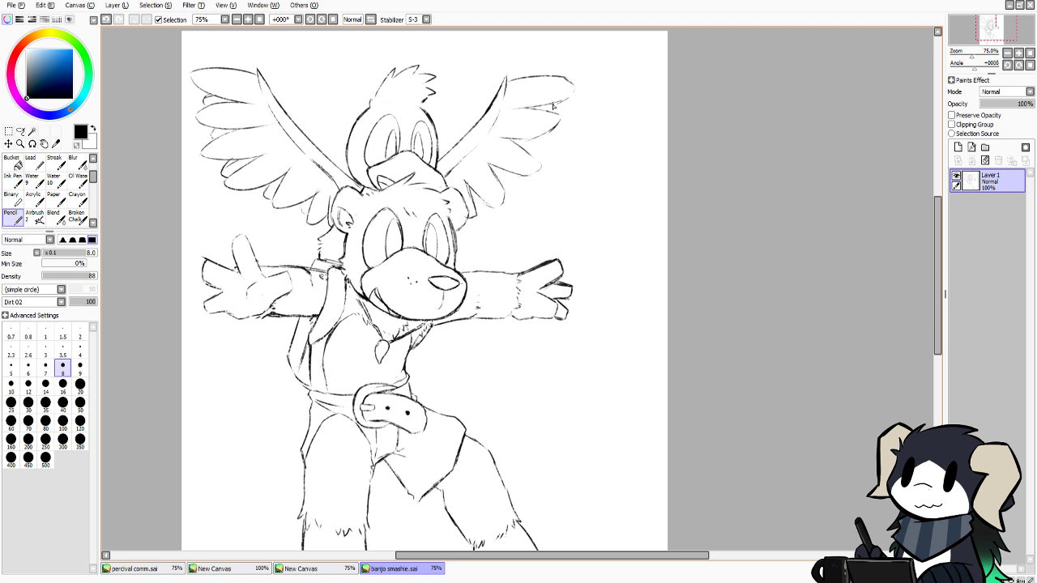
mouse_move(551, 104)
mouse_down()
mouse_move(541, 151)
mouse_move(534, 138)
mouse_move(542, 157)
mouse_move(513, 176)
mouse_up()
drag(474, 207, 467, 220)
Sketch long tail feathers fanning out from the backpack behind the bear's raised left-hand palm
mouse_move(938, 223)
mouse_down()
mouse_move(925, 258)
mouse_move(925, 199)
mouse_move(911, 252)
mouse_move(915, 240)
mouse_up()
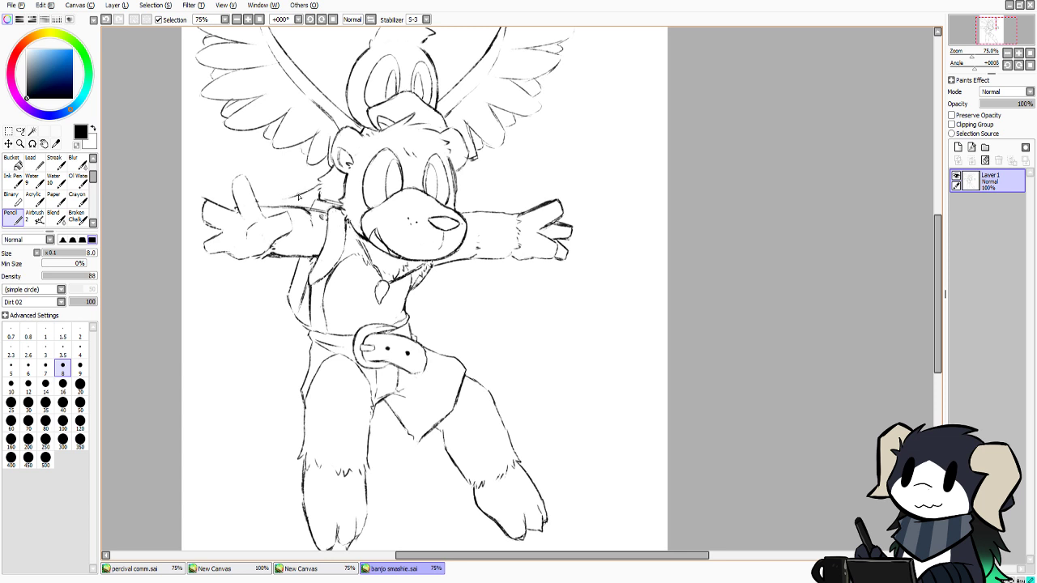
drag(295, 197, 245, 184)
key(ctrl+z)
key(ctrl+z)
mouse_move(320, 182)
mouse_down()
mouse_move(318, 193)
mouse_move(224, 164)
mouse_up()
drag(315, 187, 247, 198)
key(ctrl+z)
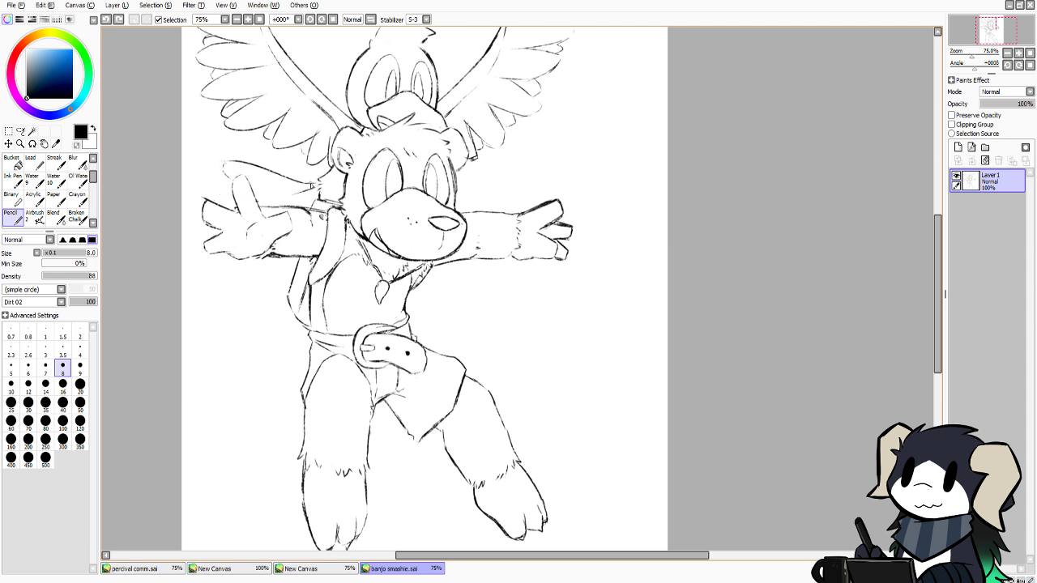
drag(308, 190, 217, 199)
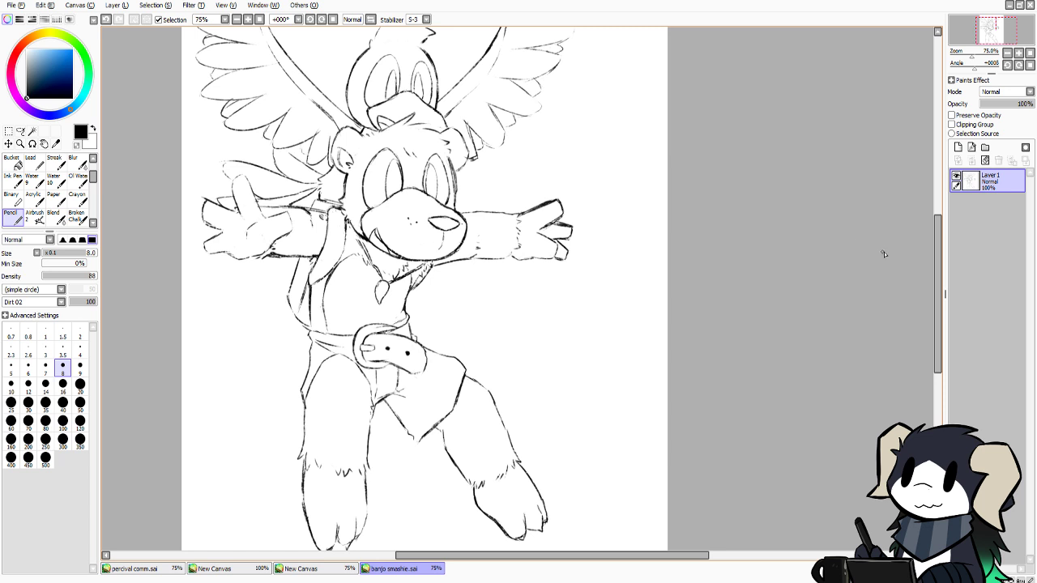
Add a new layer above the sketch layer and bring up the reference image
mouse_move(937, 254)
mouse_down()
mouse_move(935, 209)
mouse_move(911, 279)
mouse_up()
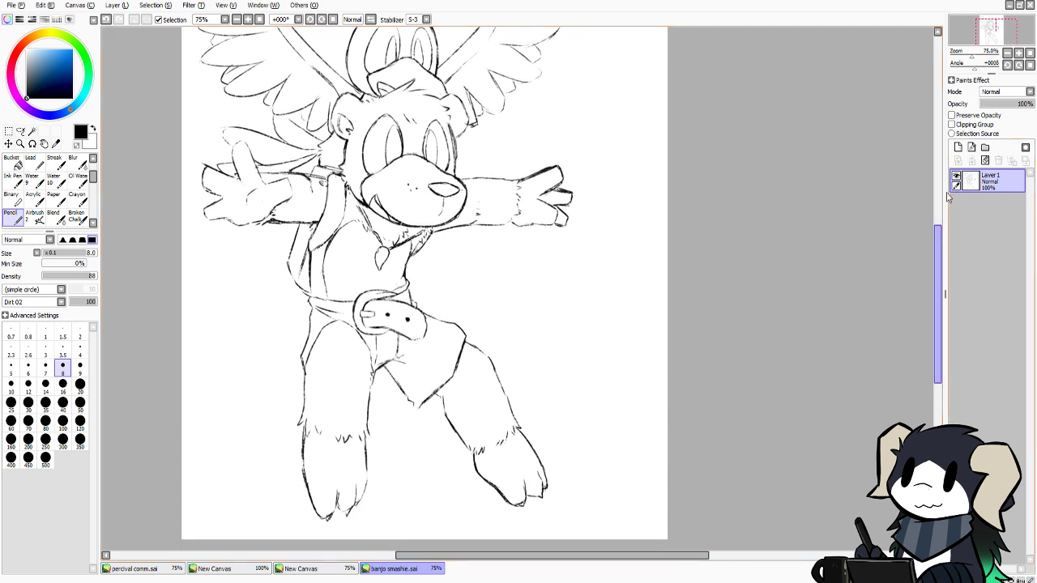
click(959, 147)
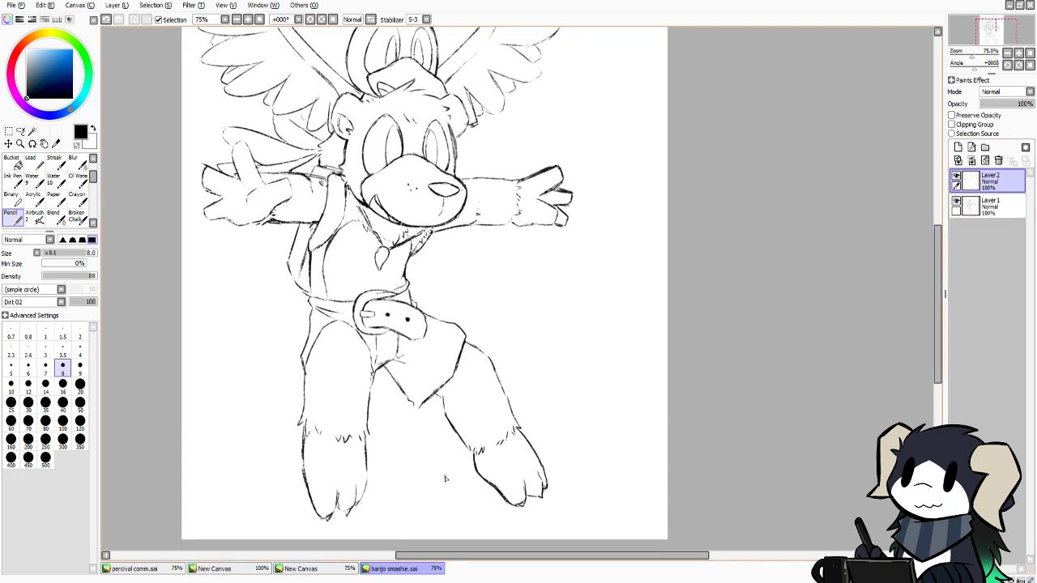
click(312, 569)
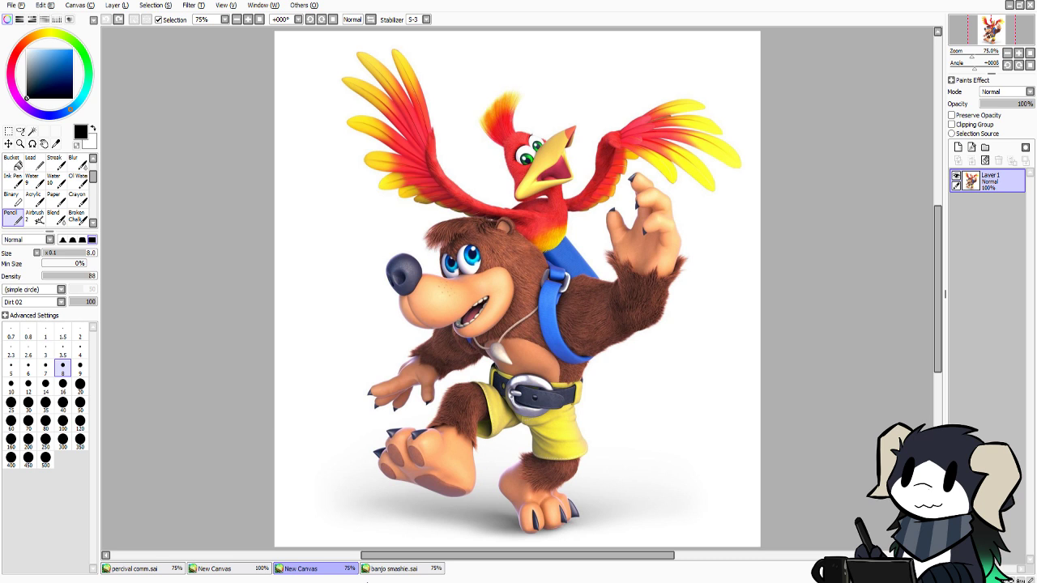
Return to the banjo smashie.sai canvas and trace the left-hand wing's long leading edge down to the bear's ear on Layer 2
click(386, 569)
drag(936, 272, 935, 257)
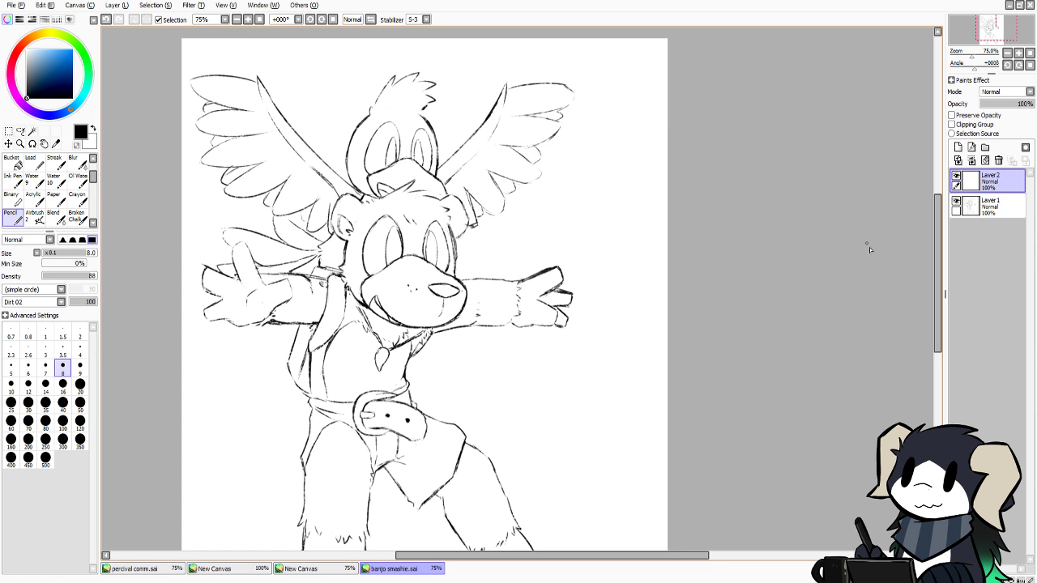
mouse_move(938, 251)
mouse_down()
mouse_move(937, 266)
mouse_move(927, 231)
mouse_move(926, 242)
mouse_up()
scroll(928, 246, down, 1)
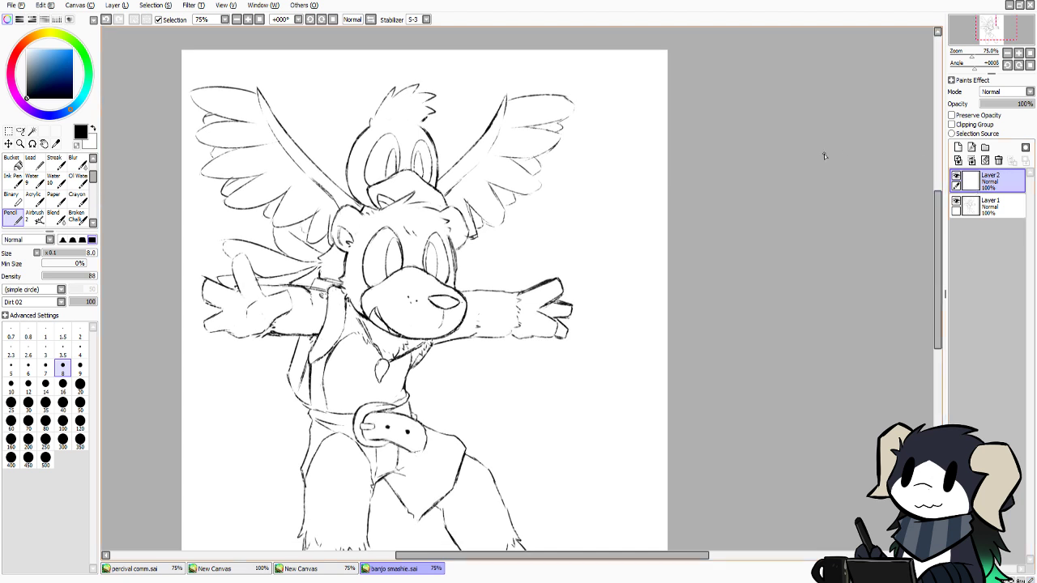
drag(259, 89, 280, 131)
key(ctrl+z)
drag(257, 87, 321, 172)
key(ctrl+z)
key(ctrl+z)
drag(285, 131, 350, 199)
key(ctrl+z)
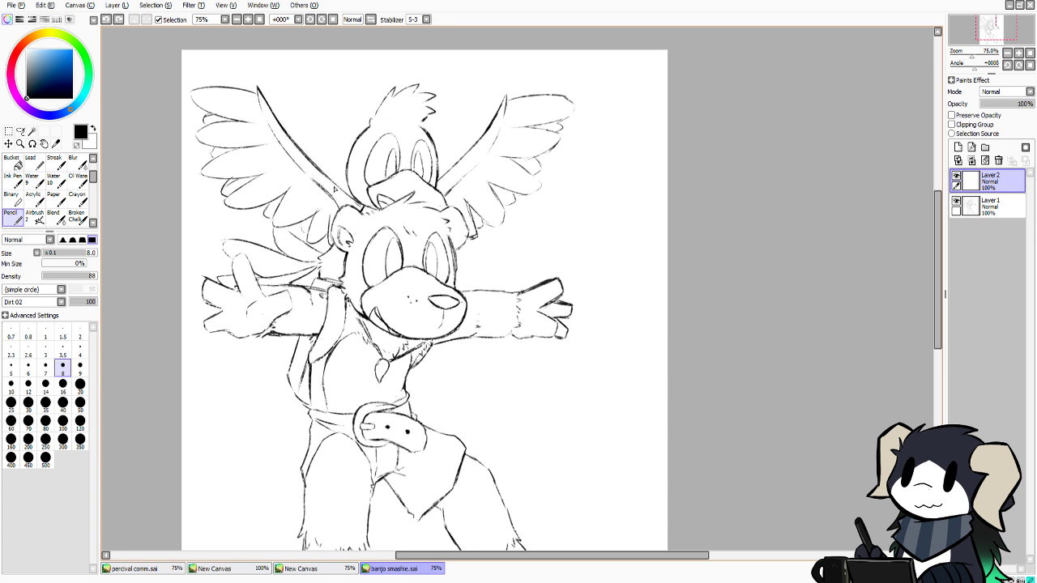
drag(315, 164, 364, 209)
Darken the outline on the left-hand side of the bird's head and erase the rough line beneath it on Layer 1
mouse_move(366, 135)
mouse_down()
mouse_move(343, 172)
mouse_move(350, 196)
mouse_up()
click(992, 206)
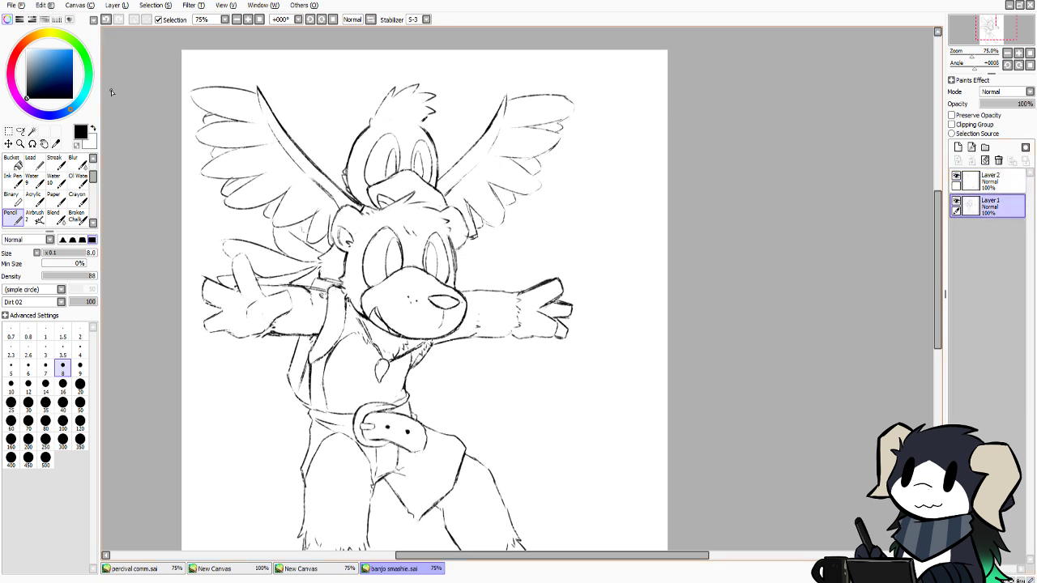
click(76, 144)
drag(350, 172, 357, 201)
click(974, 180)
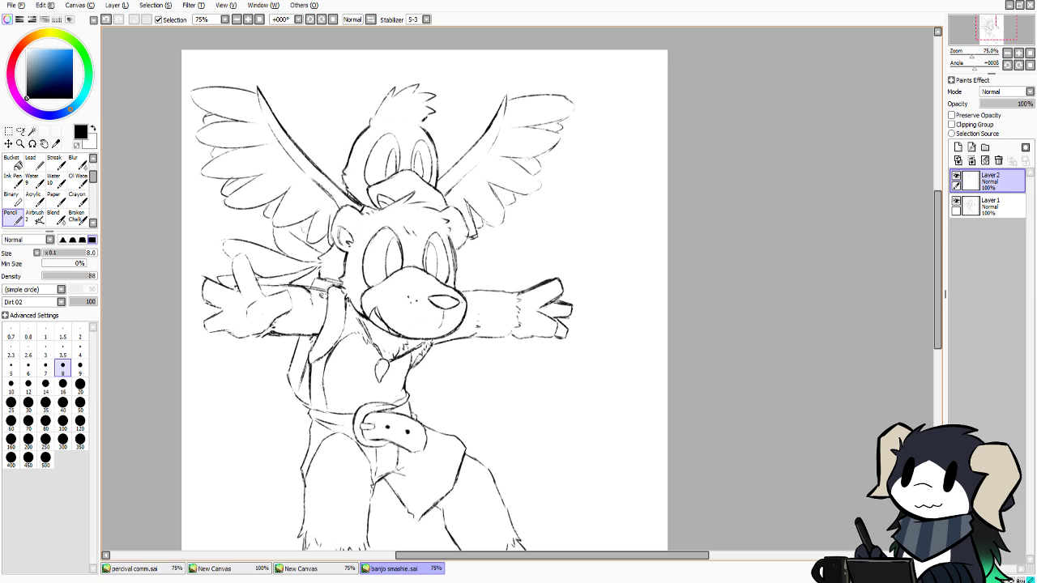
Trace the lower edge of the bird's head and its spiky crest on Layer 2, redoing strokes as needed
key(ctrl+z)
drag(343, 175, 366, 207)
mouse_move(414, 93)
mouse_down()
mouse_move(437, 99)
mouse_move(423, 105)
mouse_move(435, 111)
mouse_move(426, 119)
mouse_up()
key(ctrl+z)
key(ctrl+z)
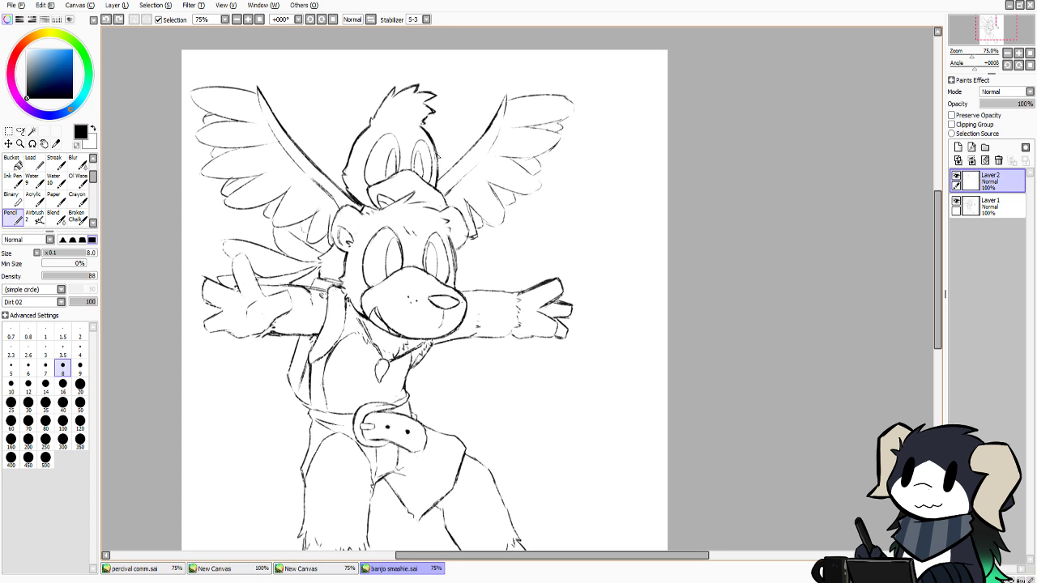
Trace the bird's face outline, both eyes and the beak over the sketch, redoing strokes until they fit
drag(434, 149, 440, 174)
key(ctrl+z)
mouse_move(382, 138)
mouse_down()
mouse_move(367, 178)
mouse_move(391, 134)
mouse_move(414, 173)
mouse_up()
key(ctrl+z)
key(ctrl+z)
key(ctrl+z)
key(ctrl+z)
key(ctrl+z)
key(ctrl+z)
drag(422, 142, 429, 184)
key(ctrl+z)
key(ctrl+z)
key(ctrl+z)
drag(400, 173, 415, 174)
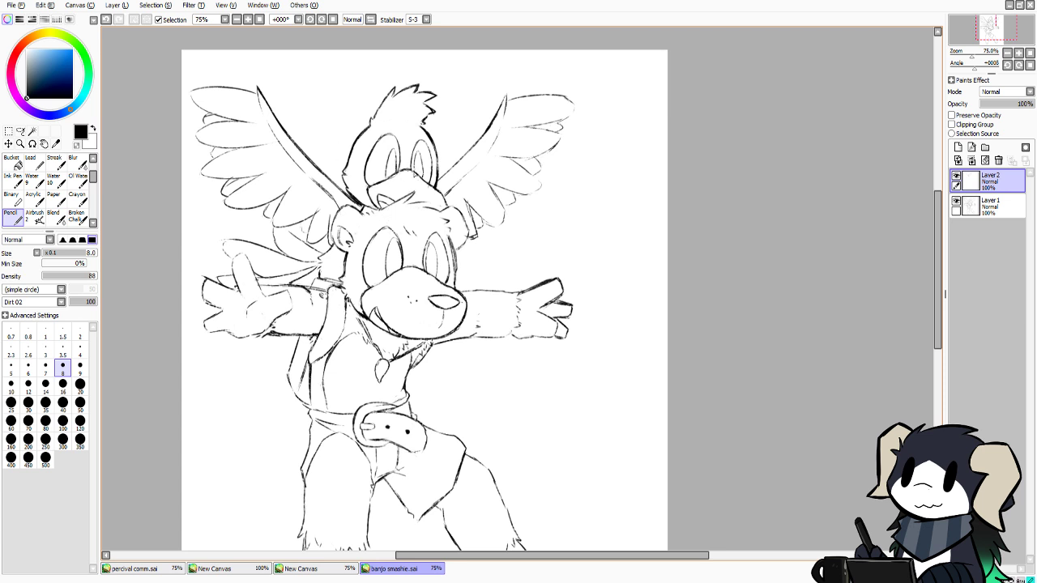
key(ctrl+z)
drag(420, 178, 445, 200)
Darken the bird's body edge below the left-hand wing and trace that wing's uppermost feathers
mouse_move(258, 86)
mouse_down()
mouse_move(281, 156)
mouse_move(267, 119)
mouse_move(300, 172)
mouse_move(285, 154)
mouse_move(337, 191)
mouse_move(312, 178)
mouse_move(336, 204)
mouse_move(327, 193)
mouse_move(318, 267)
mouse_up()
drag(286, 233, 317, 254)
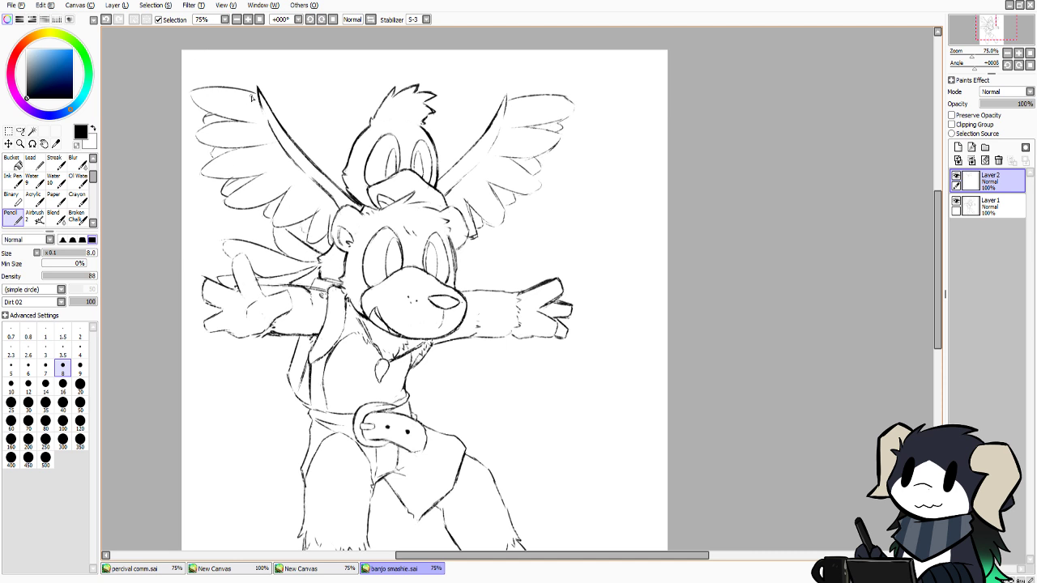
mouse_move(256, 90)
mouse_down()
mouse_move(191, 95)
mouse_move(245, 122)
mouse_up()
key(ctrl+z)
mouse_move(231, 121)
mouse_down()
mouse_move(195, 138)
mouse_move(252, 149)
mouse_up()
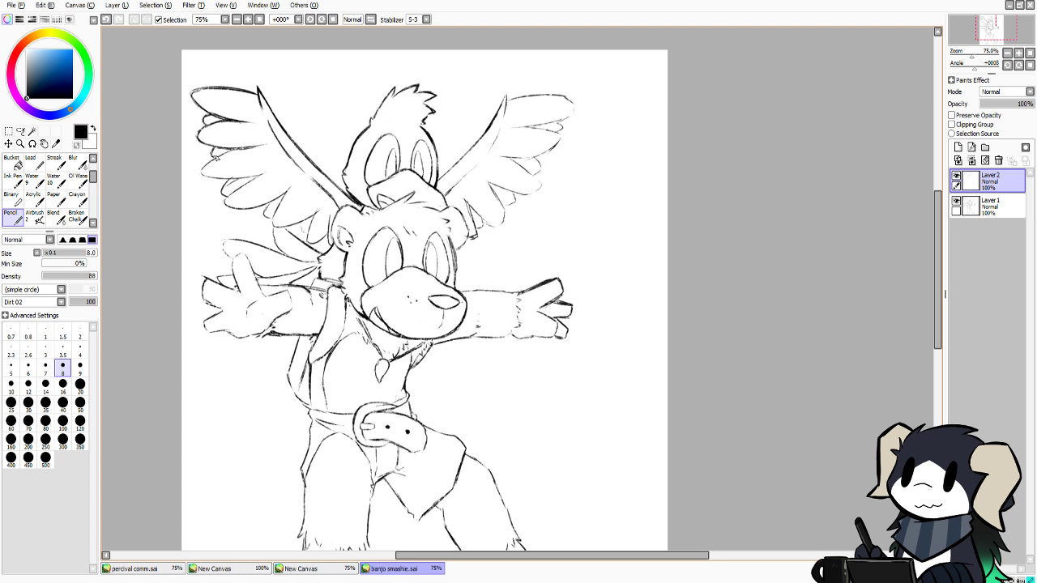
Trace the left-hand wing's remaining middle and lower feathers down toward the bear's ear
mouse_move(206, 176)
mouse_down()
mouse_move(264, 184)
mouse_move(246, 179)
mouse_move(269, 171)
mouse_move(224, 191)
mouse_move(252, 208)
mouse_move(287, 196)
mouse_up()
key(ctrl+z)
key(ctrl+z)
key(ctrl+z)
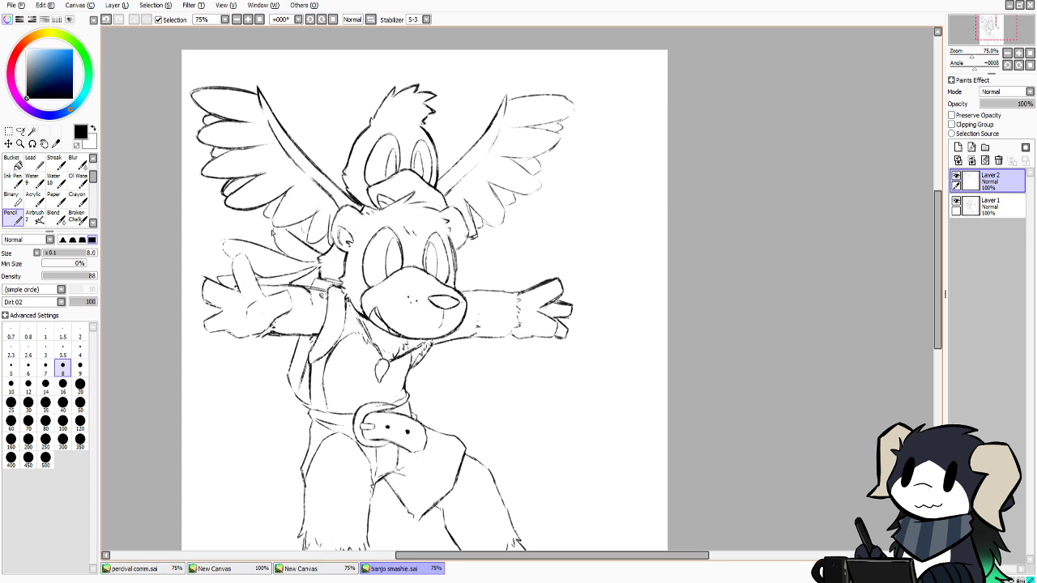
key(ctrl+z)
mouse_move(278, 222)
mouse_down()
mouse_move(286, 196)
mouse_move(274, 227)
mouse_move(318, 212)
mouse_move(309, 235)
mouse_up()
key(ctrl+z)
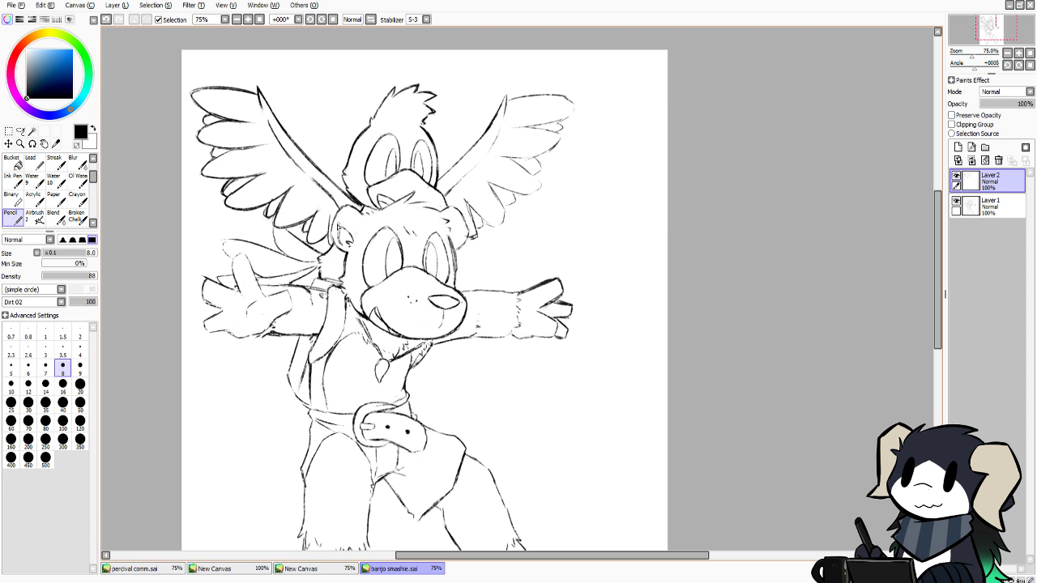
Trace the bird's long tail feathers behind the bear's raised left-hand palm and the edge joining them to the wing
drag(329, 243, 329, 222)
drag(286, 230, 325, 250)
key(ctrl+z)
drag(275, 228, 288, 264)
drag(232, 239, 321, 262)
key(ctrl+z)
drag(245, 242, 228, 243)
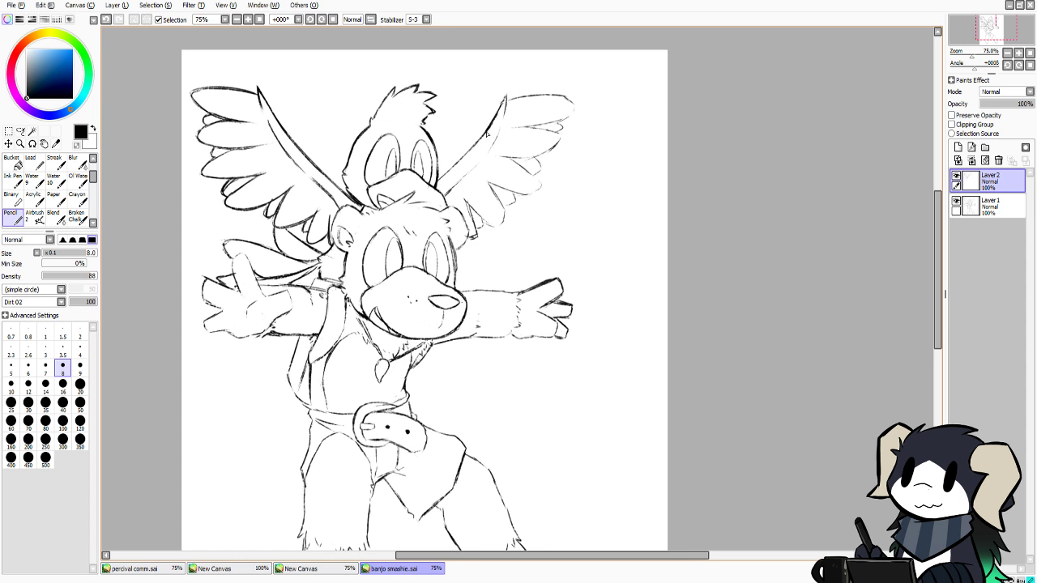
Trace the right-hand wing's leading edge and its feathers from the tip down to the bear's ear
drag(504, 99, 439, 180)
mouse_move(506, 99)
mouse_down()
mouse_move(493, 149)
mouse_move(498, 132)
mouse_move(450, 187)
mouse_up()
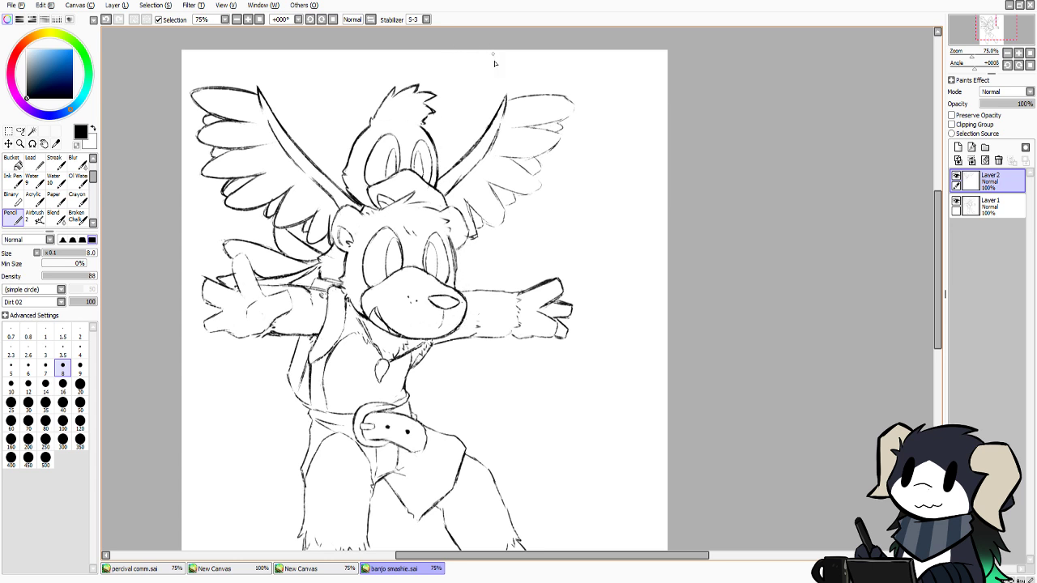
mouse_move(506, 101)
mouse_down()
mouse_move(558, 96)
mouse_move(576, 110)
mouse_move(539, 125)
mouse_move(561, 136)
mouse_move(529, 128)
mouse_move(565, 139)
mouse_move(522, 162)
mouse_move(540, 190)
mouse_move(519, 197)
mouse_move(486, 187)
mouse_move(509, 210)
mouse_move(494, 191)
mouse_move(503, 232)
mouse_move(469, 203)
mouse_move(491, 226)
mouse_move(475, 228)
mouse_move(474, 241)
mouse_move(484, 225)
mouse_up()
key(ctrl+z)
key(ctrl+z)
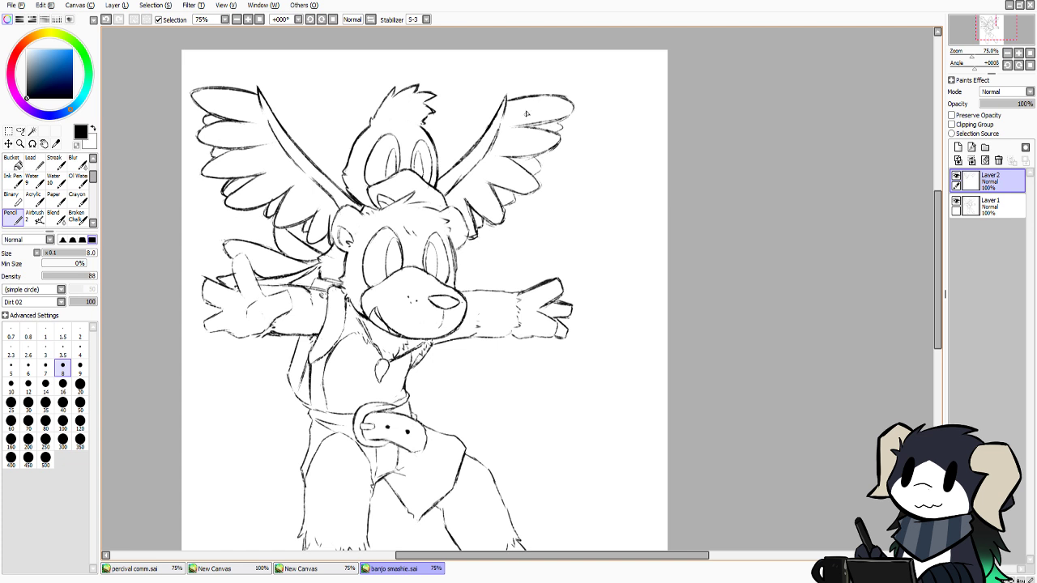
mouse_move(522, 121)
mouse_down()
mouse_move(547, 125)
mouse_move(521, 128)
mouse_move(558, 126)
mouse_move(520, 126)
mouse_move(575, 108)
mouse_up()
key(ctrl+z)
mouse_move(521, 128)
mouse_down()
mouse_move(557, 135)
mouse_move(554, 148)
mouse_move(517, 158)
mouse_move(535, 170)
mouse_up()
key(ctrl+z)
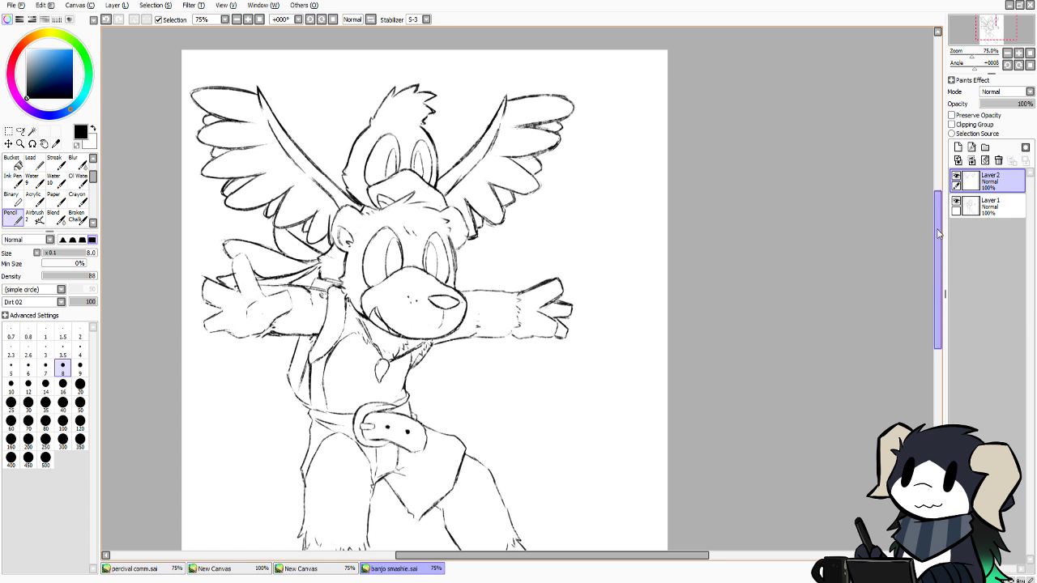
Trace both of the bear's ears, the hair tuft and the top edge of the head
drag(937, 230, 916, 245)
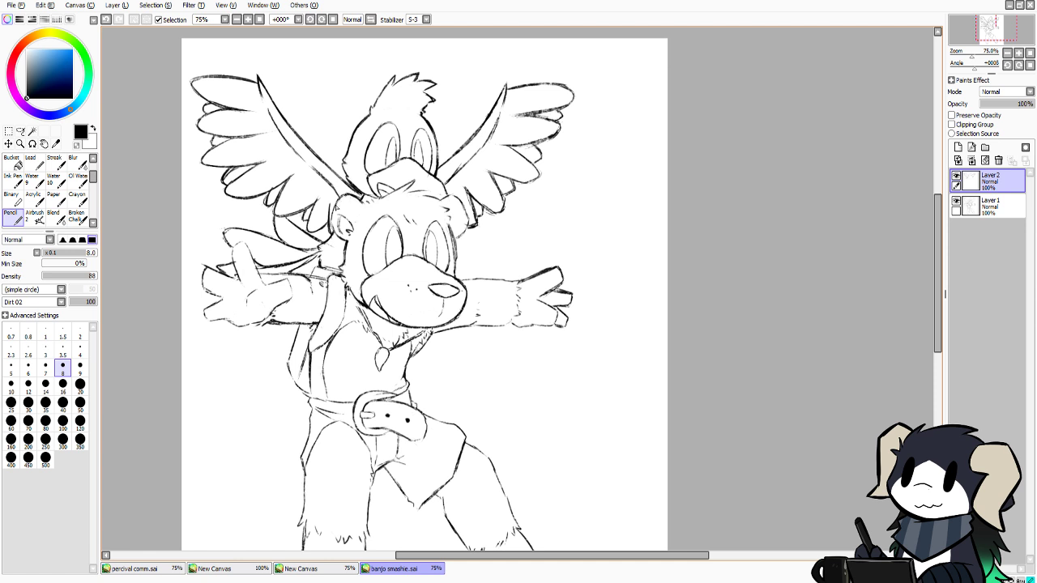
mouse_move(347, 196)
mouse_down()
mouse_move(332, 225)
mouse_move(354, 244)
mouse_move(347, 225)
mouse_move(355, 233)
mouse_up()
key(ctrl+z)
key(ctrl+z)
mouse_move(404, 187)
mouse_down()
mouse_move(386, 197)
mouse_move(410, 185)
mouse_up()
key(ctrl+z)
key(ctrl+z)
mouse_move(402, 185)
mouse_down()
mouse_move(403, 196)
mouse_move(442, 204)
mouse_move(438, 191)
mouse_move(452, 221)
mouse_move(450, 200)
mouse_move(463, 206)
mouse_move(473, 224)
mouse_move(462, 206)
mouse_move(456, 240)
mouse_up()
key(ctrl+z)
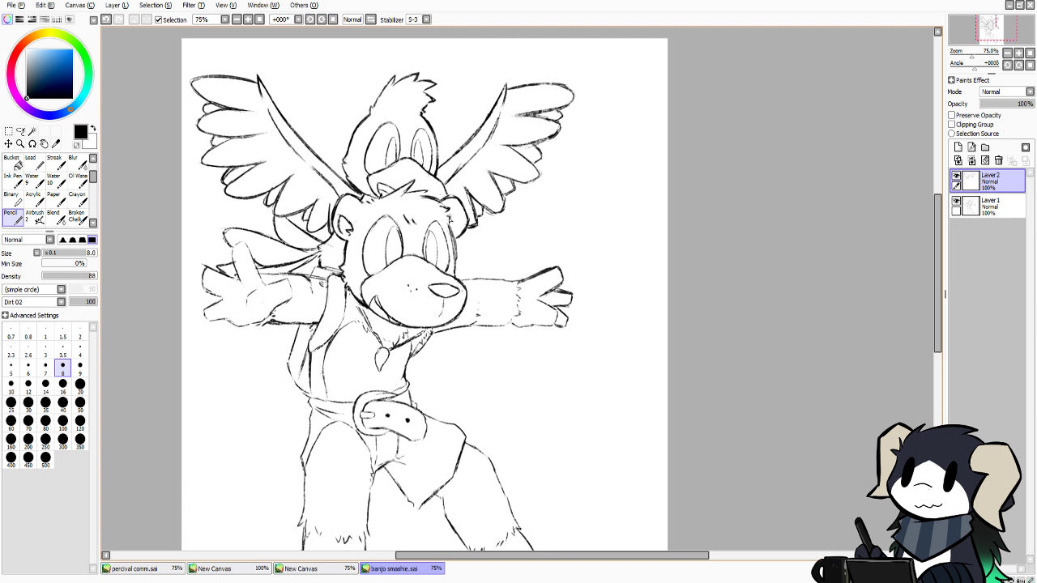
Darken the sides of the bear's face and the edge of the muzzle, redoing strokes that miss the sketch
drag(451, 229, 457, 260)
key(ctrl+z)
drag(361, 287, 367, 302)
key(ctrl+z)
key(ctrl+z)
mouse_move(434, 227)
mouse_down()
mouse_move(428, 241)
mouse_move(451, 247)
mouse_up()
key(ctrl+z)
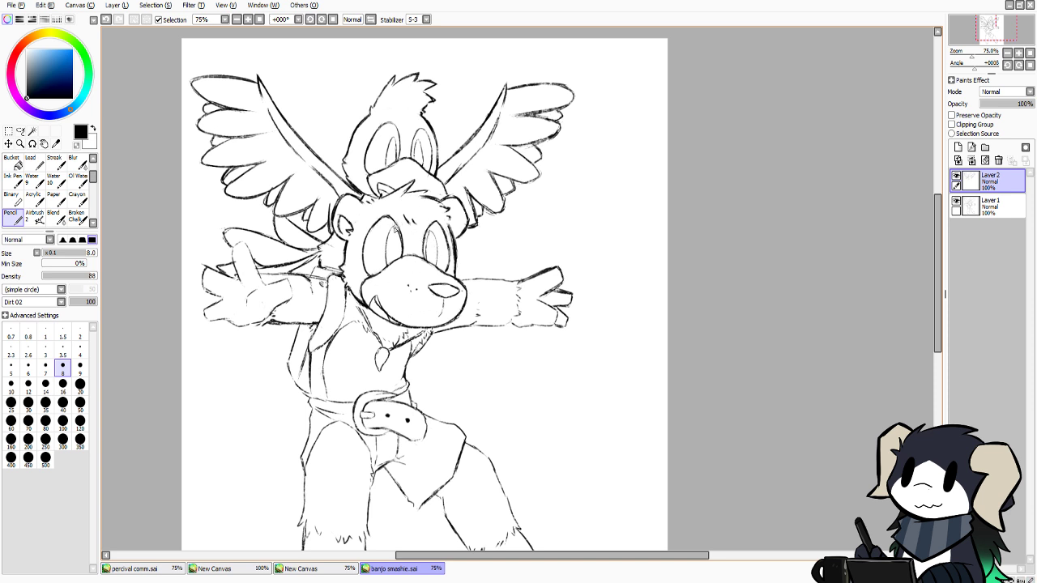
Trace the bear's tall eyes and irises and darken the bird's eyes above them
drag(395, 225, 386, 264)
key(ctrl+z)
drag(436, 232, 440, 262)
key(ctrl+z)
key(ctrl+z)
key(ctrl+z)
drag(939, 222, 938, 223)
drag(394, 133, 387, 159)
key(ctrl+z)
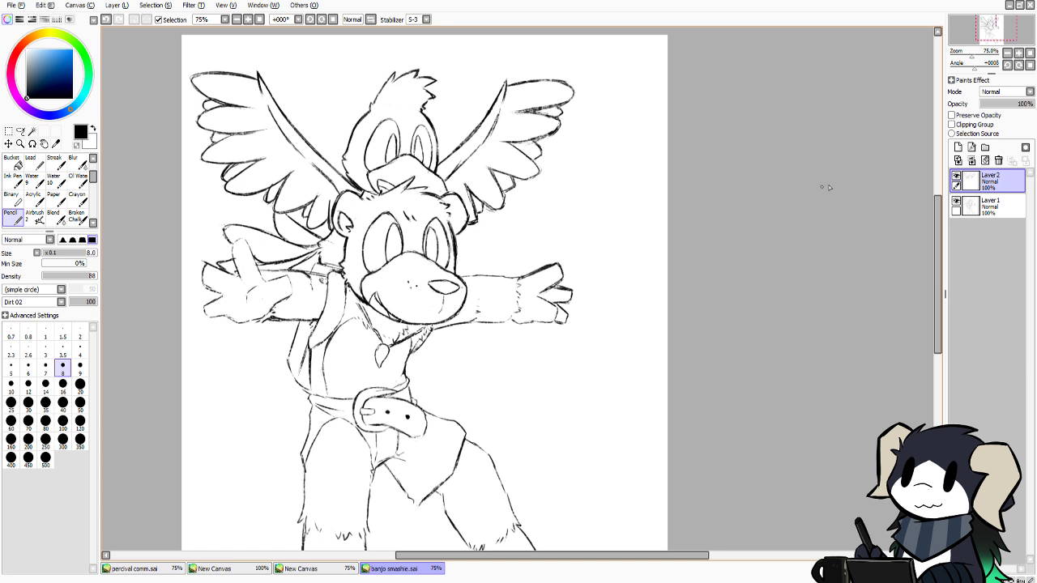
Trace the bear's open left-hand palm with its fingers and thumb, and the edges of the forearm
scroll(932, 218, down, 5)
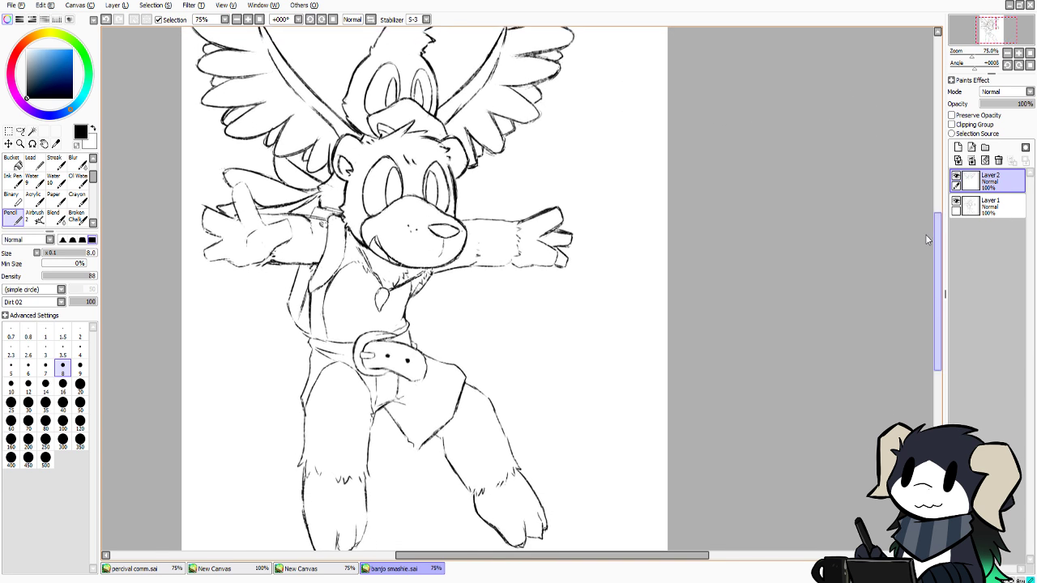
scroll(929, 234, down, 3)
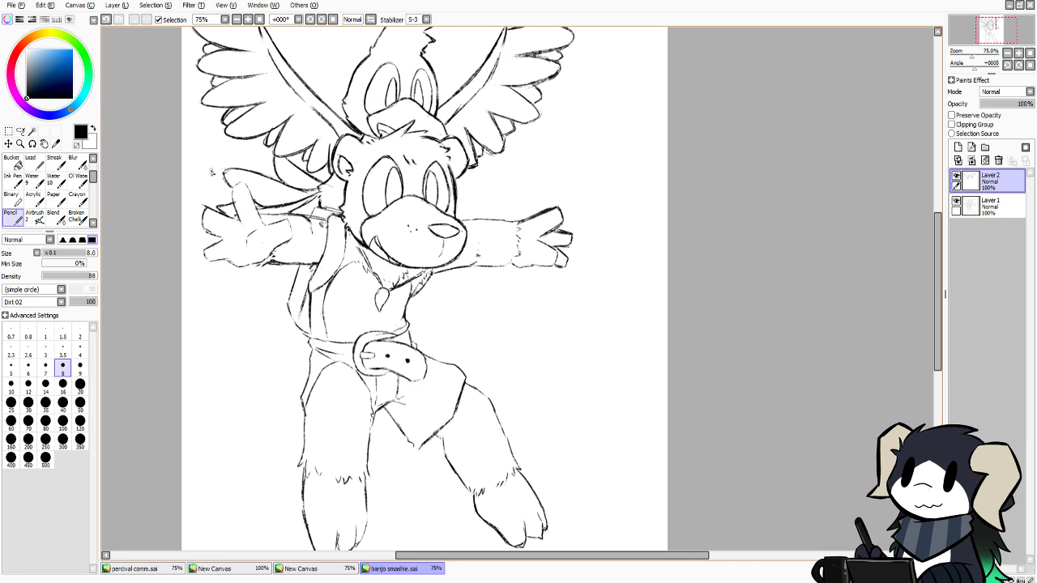
mouse_move(228, 169)
mouse_down()
mouse_move(225, 175)
mouse_move(232, 169)
mouse_up()
mouse_move(249, 188)
mouse_down()
mouse_move(266, 228)
mouse_move(290, 230)
mouse_move(273, 255)
mouse_up()
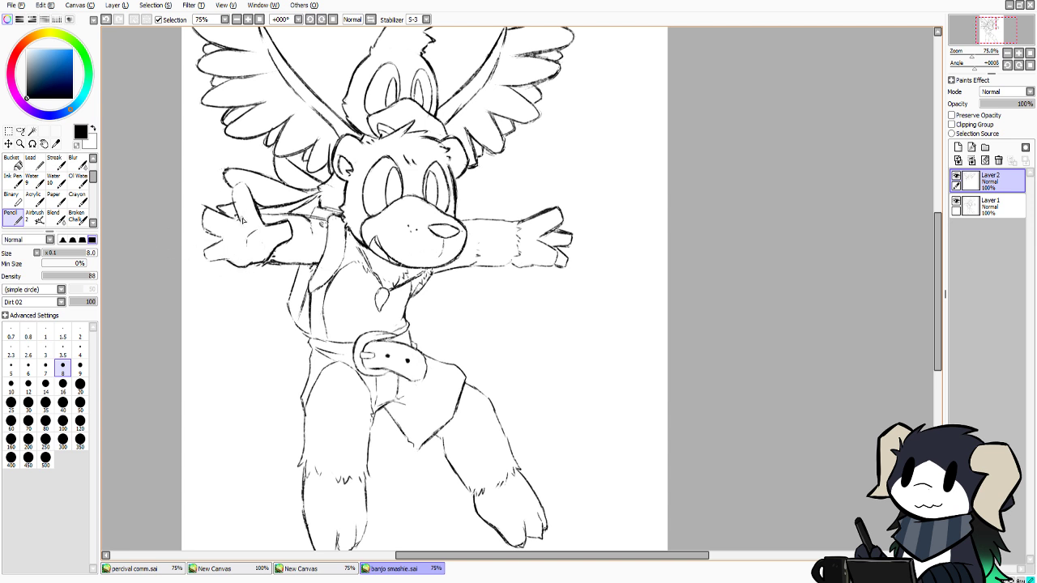
key(ctrl+z)
mouse_move(210, 209)
mouse_down()
mouse_move(236, 221)
mouse_move(205, 220)
mouse_move(221, 240)
mouse_move(206, 260)
mouse_up()
drag(245, 185, 234, 207)
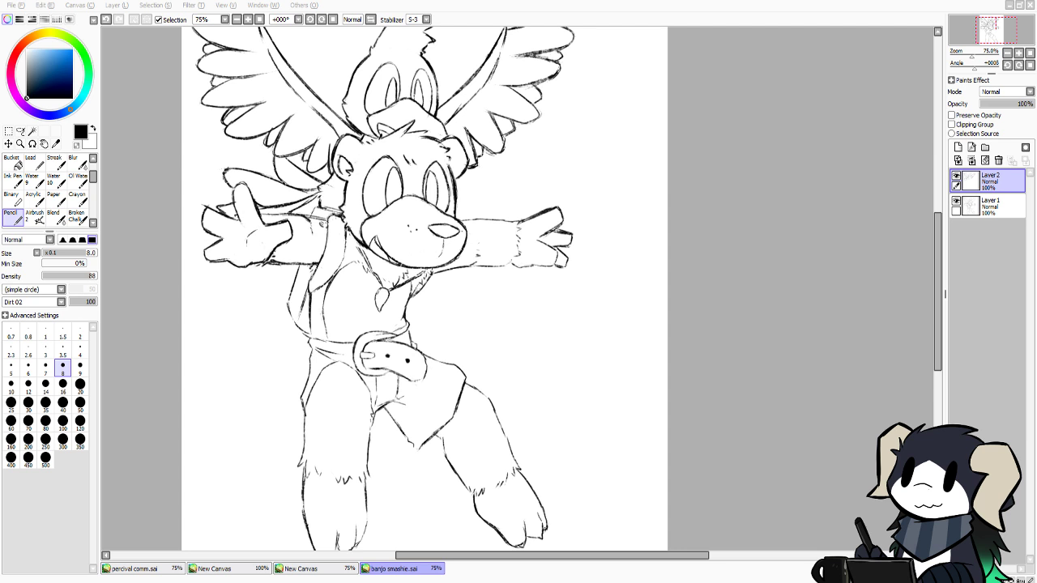
click(713, 284)
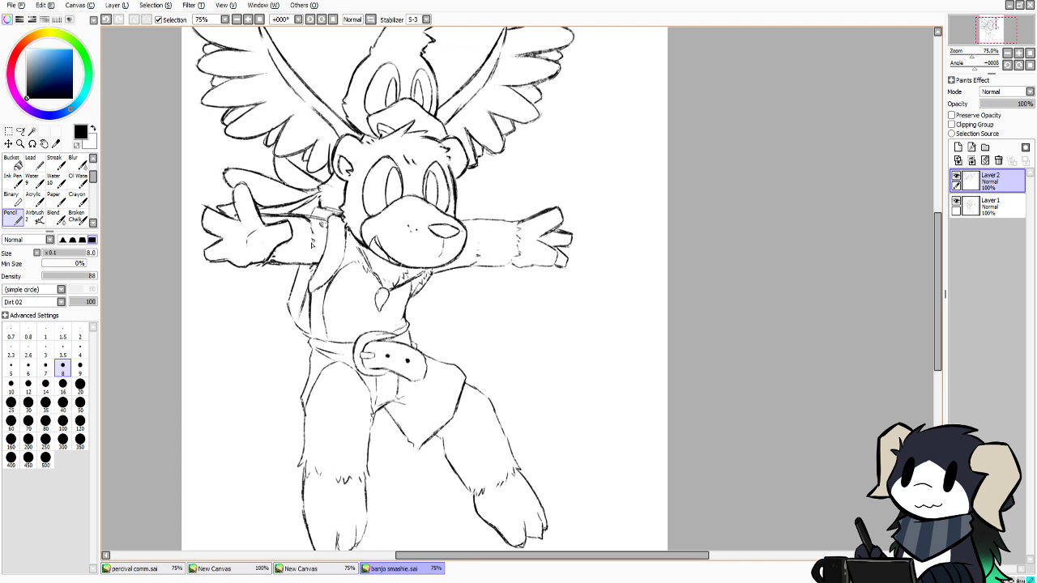
drag(271, 264, 305, 265)
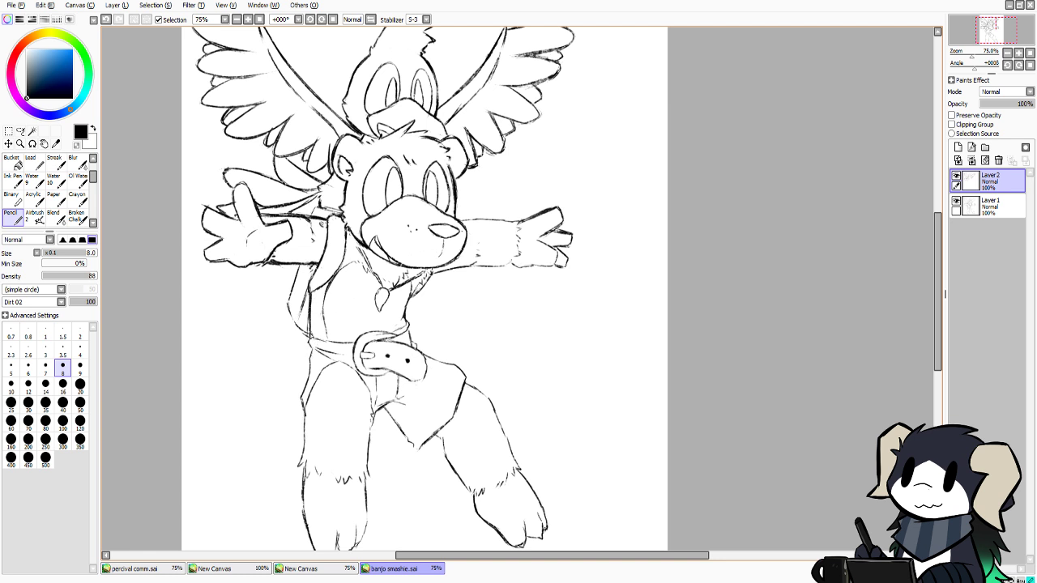
Clean up the waist on Layer 1 with a size 20 brush and redraw the belt strap beside the buckle at size 8
drag(313, 339, 354, 344)
click(80, 384)
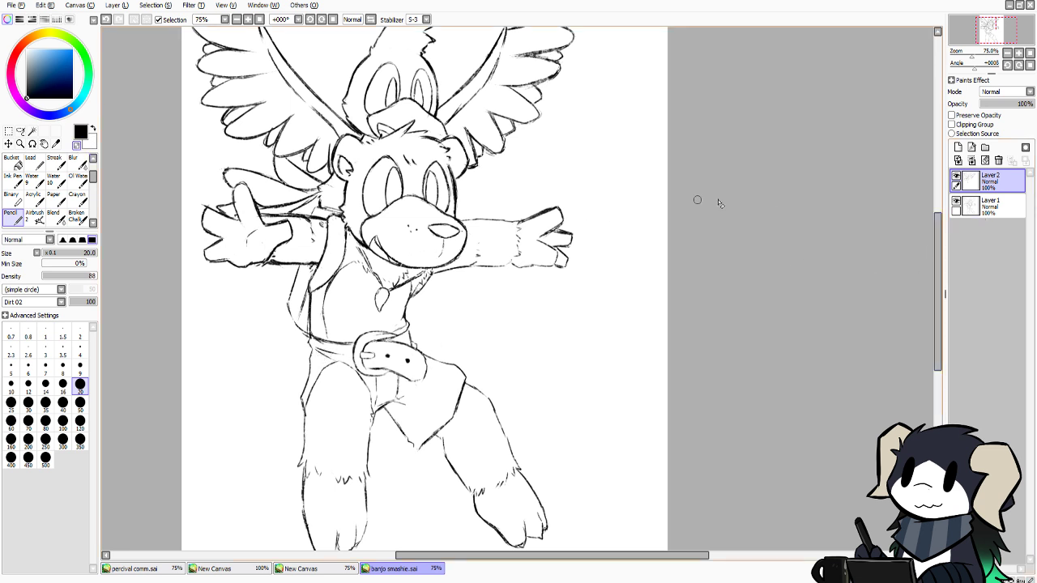
click(972, 209)
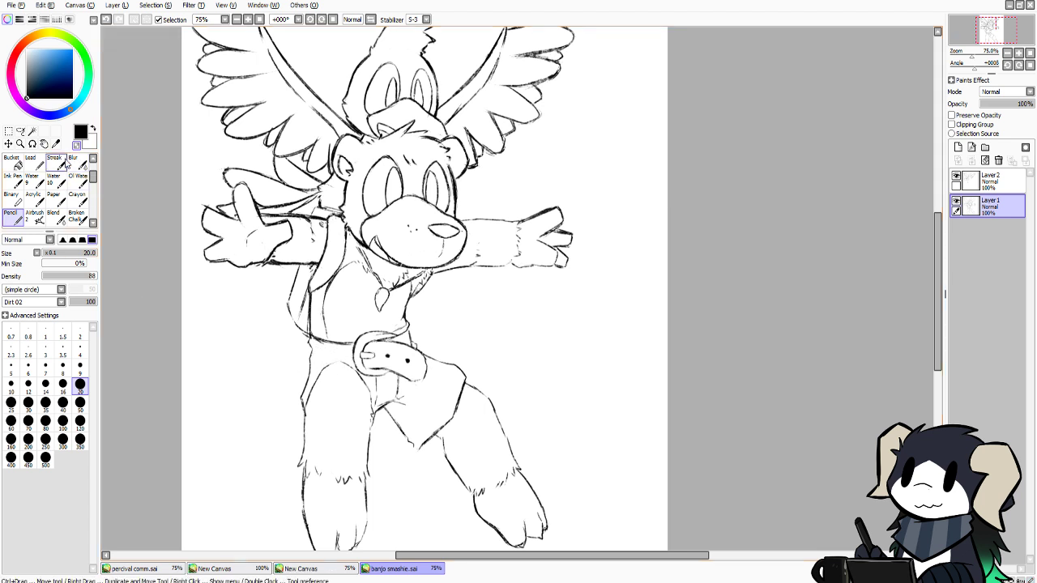
click(63, 374)
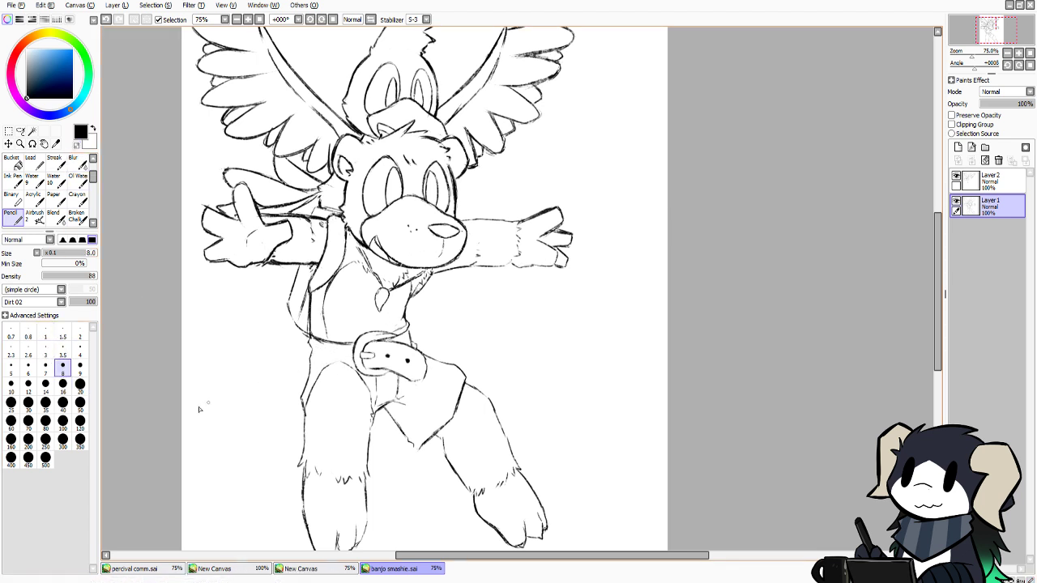
drag(357, 348, 318, 352)
key(ctrl+z)
key(ctrl+z)
key(ctrl+z)
key(ctrl+z)
drag(311, 369, 335, 361)
Check the belt on the reference image and add two dot holes to the strap beside the buckle
click(303, 570)
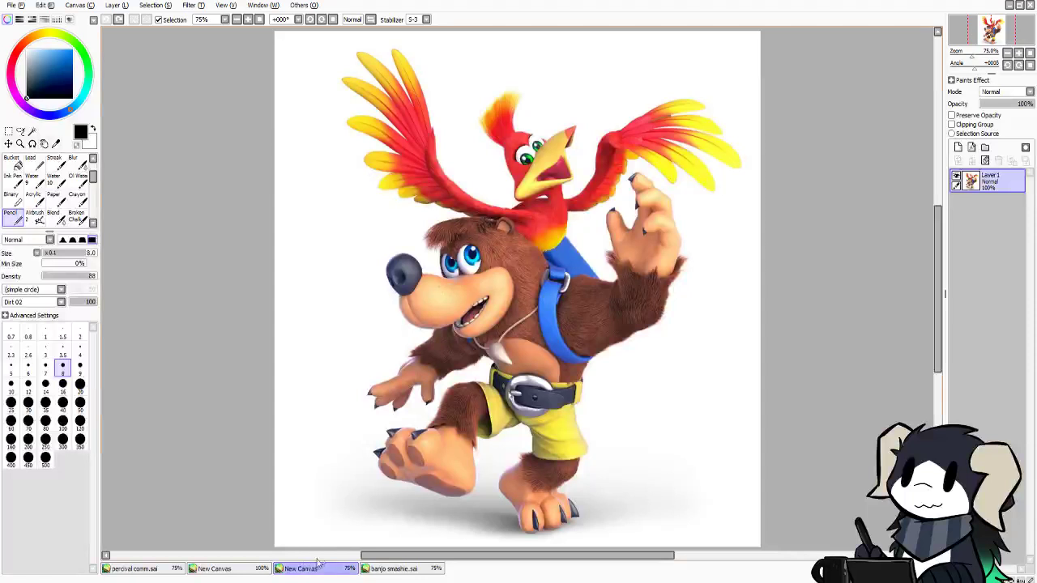
click(374, 568)
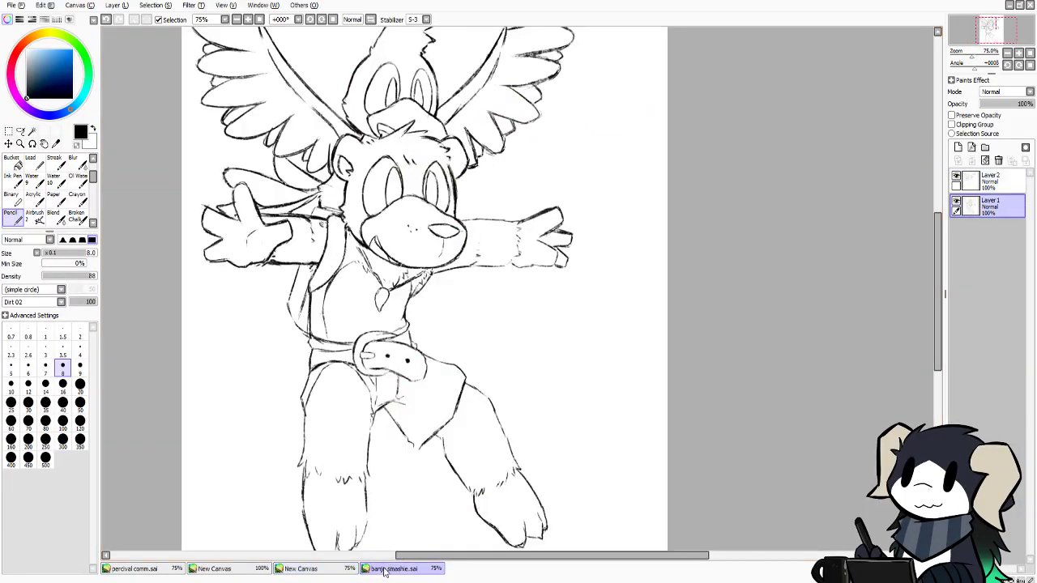
click(346, 359)
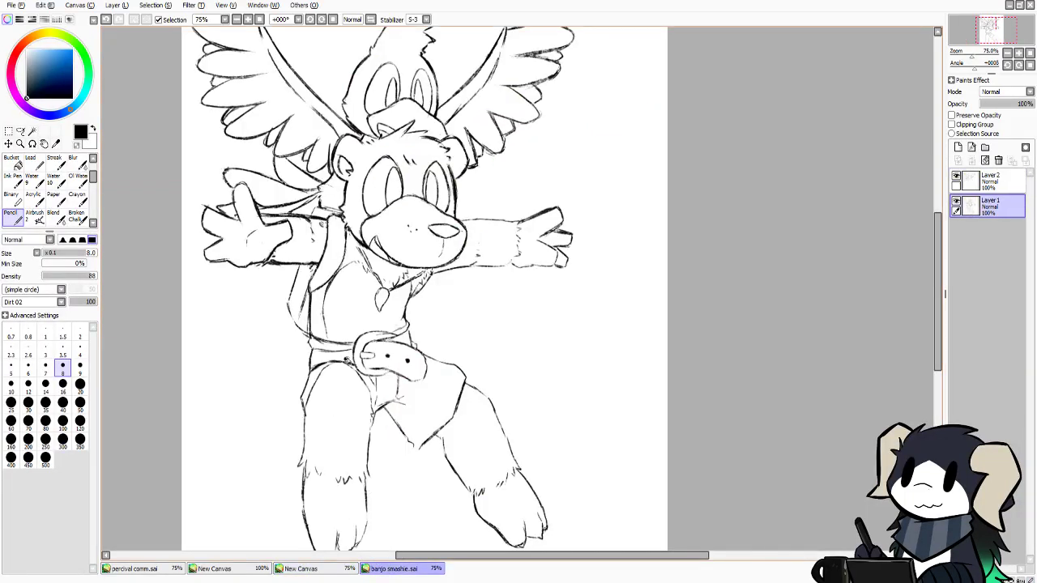
click(323, 359)
Trace the backpack edge, shoulder strap, necklace and belt buckle outlines on Layer 2
click(970, 175)
click(957, 176)
click(956, 175)
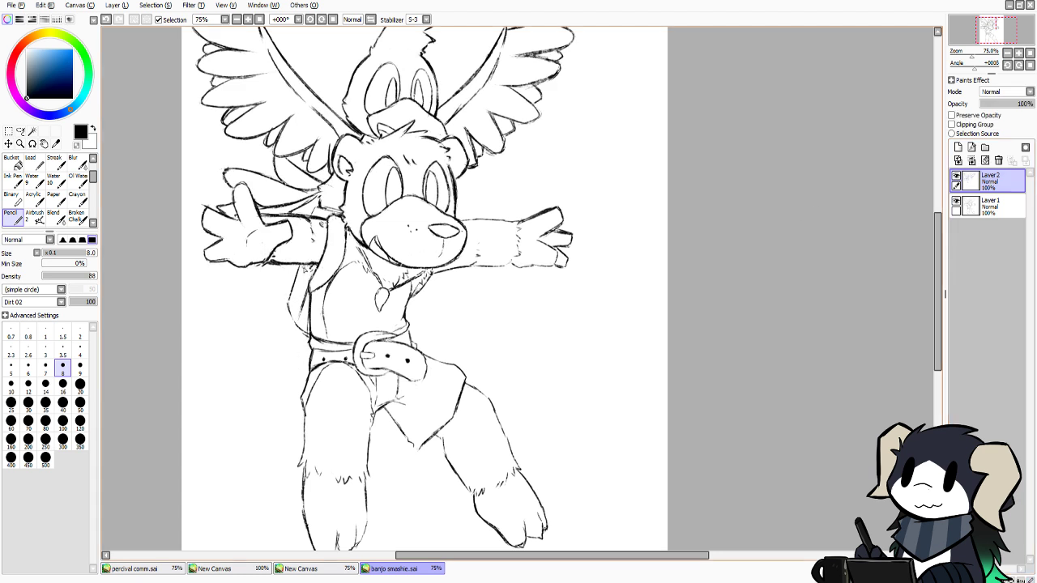
drag(300, 265, 288, 300)
key(ctrl+z)
key(ctrl+z)
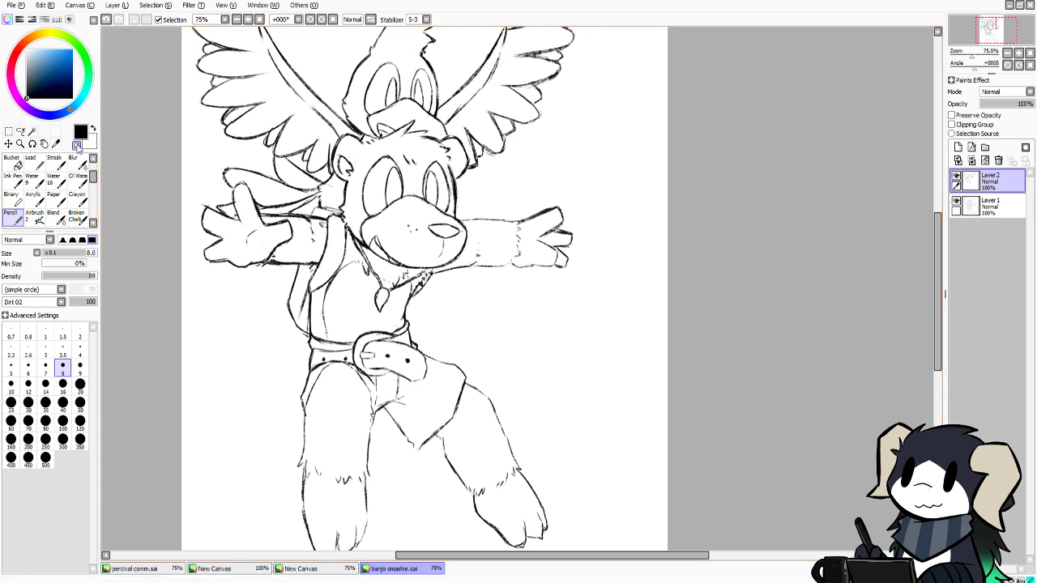
Merge Layer 2 down into Layer 1
click(990, 207)
click(988, 186)
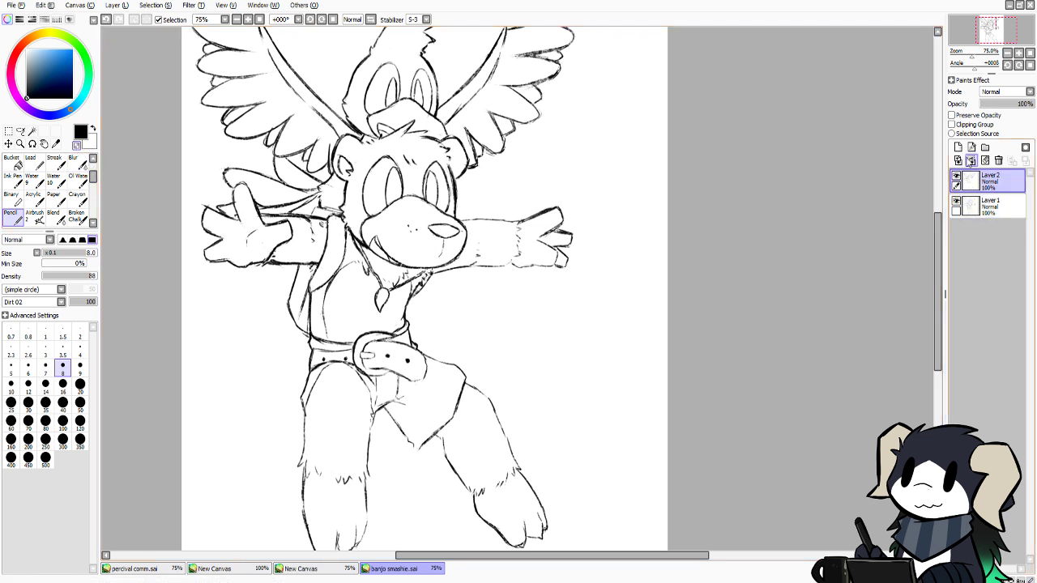
click(971, 160)
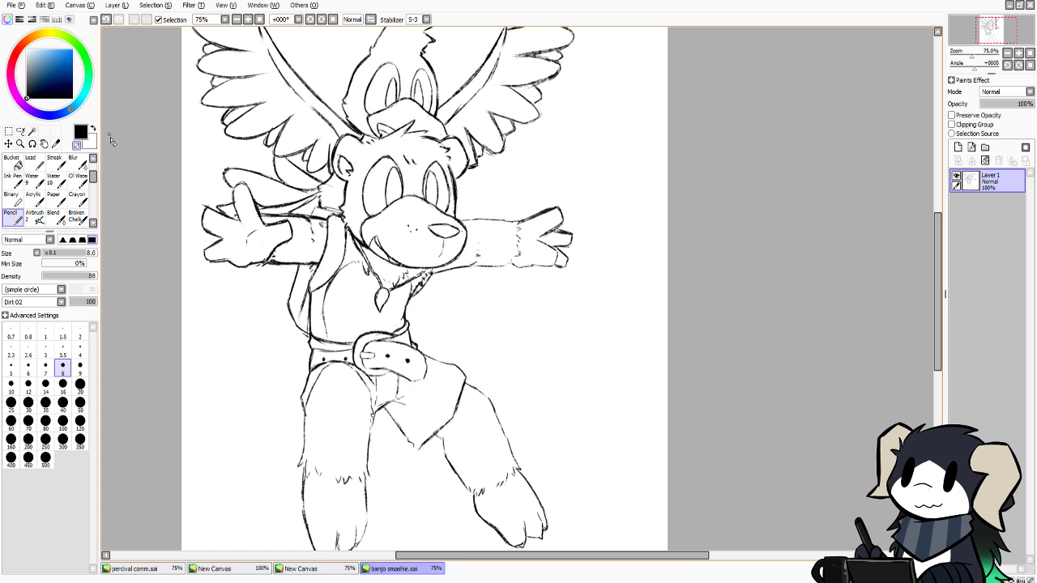
Darken the outlines of the belt strap, the buckle and the waistband on Layer 1
click(77, 146)
drag(394, 372, 423, 378)
drag(395, 341, 376, 342)
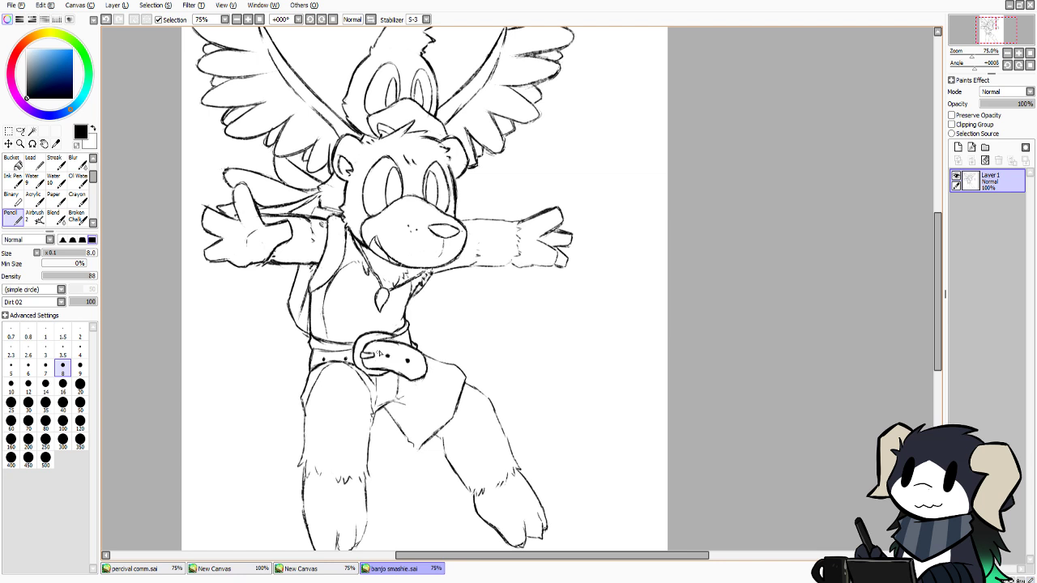
mouse_move(395, 337)
mouse_down()
mouse_move(381, 342)
mouse_move(401, 337)
mouse_up()
drag(318, 350, 356, 349)
Darken the outline and the fur edge of the bear's straight leg
drag(940, 290, 941, 285)
scroll(942, 284, down, 5)
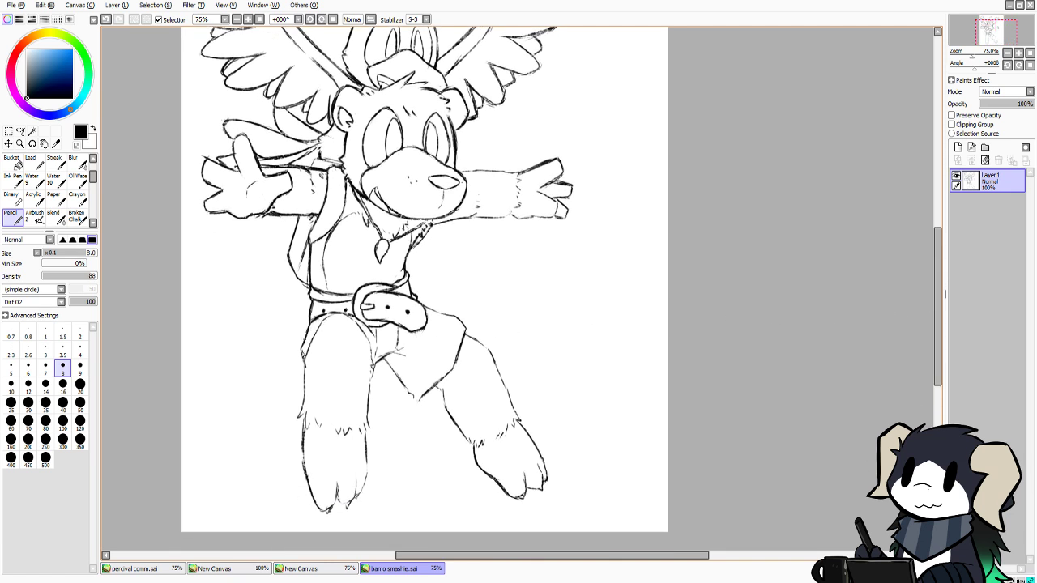
mouse_move(325, 322)
mouse_down()
mouse_move(299, 420)
mouse_move(305, 413)
mouse_move(308, 432)
mouse_move(315, 419)
mouse_move(359, 432)
mouse_up()
key(ctrl+z)
drag(372, 373, 367, 407)
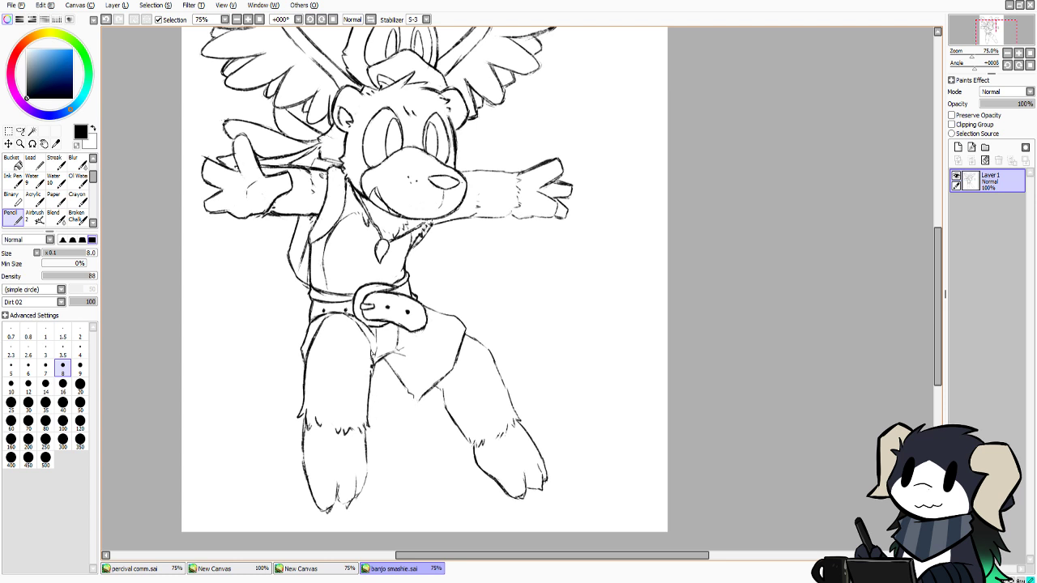
Refine the shorts' edge around the straight thigh and the crease lines beneath the belt
drag(347, 316, 373, 356)
key(ctrl+z)
key(ctrl+z)
key(ctrl+z)
key(ctrl+y)
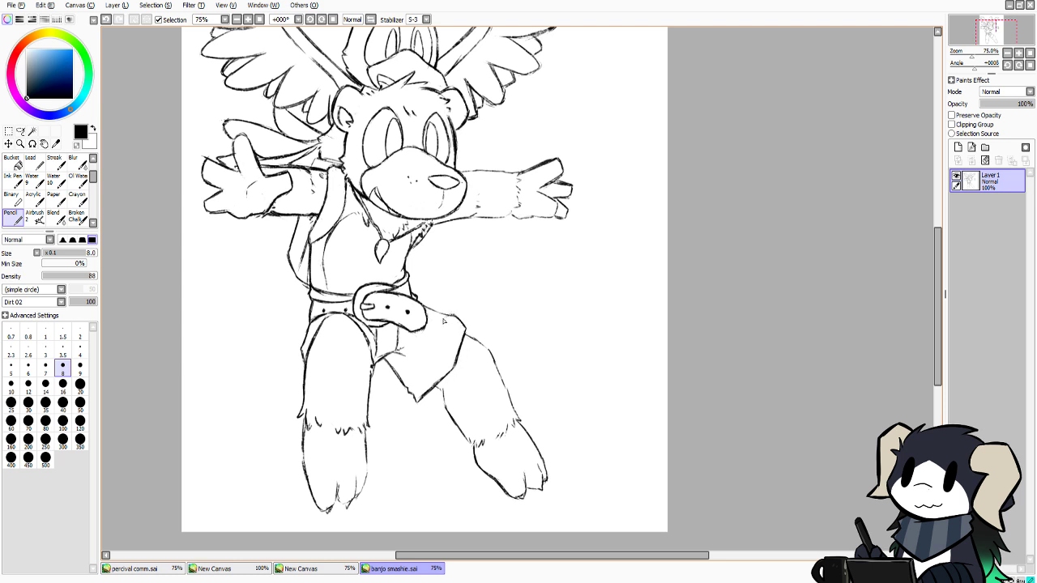
Darken the shorts' upper edge and both sides of the other leg down to its fur line
drag(445, 315, 446, 317)
drag(468, 334, 491, 355)
key(ctrl+z)
drag(442, 388, 464, 437)
drag(492, 358, 520, 417)
key(ctrl+z)
key(ctrl+z)
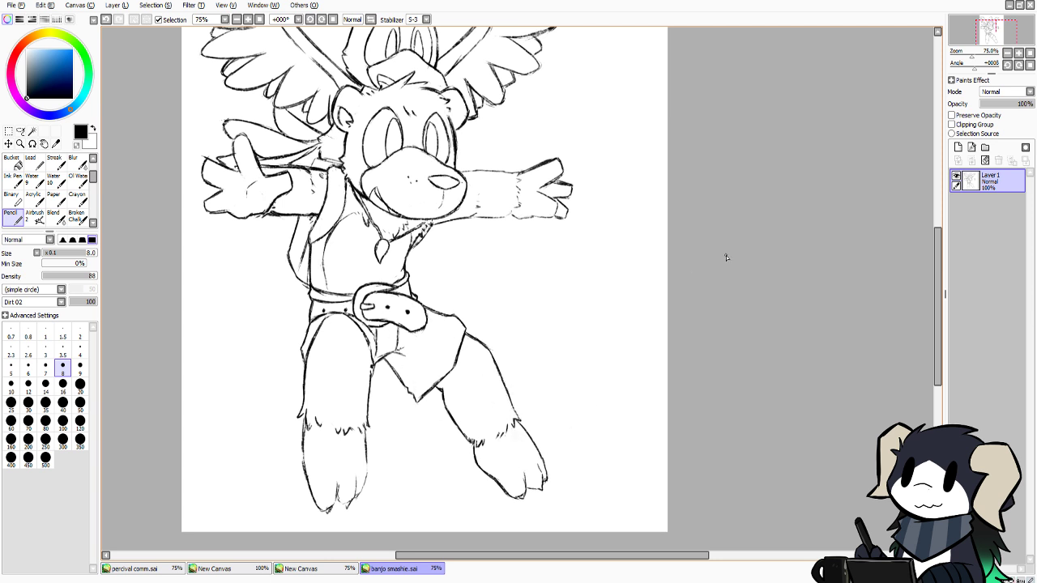
Redraw and clean up the short line where the bird's tail feathers meet the bear's shoulder
mouse_move(942, 299)
mouse_down()
mouse_move(946, 275)
mouse_move(942, 284)
mouse_up()
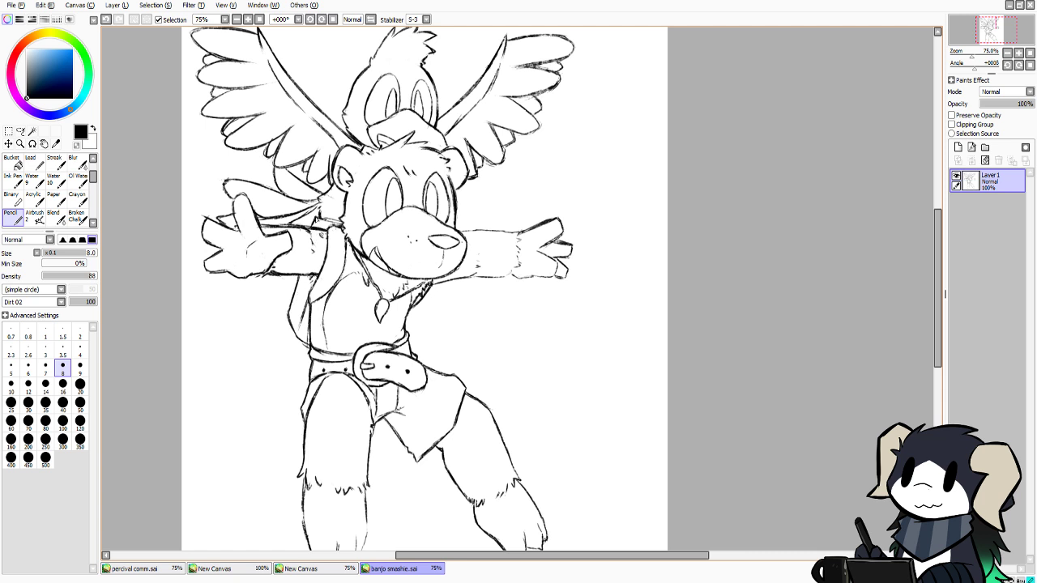
drag(317, 218, 346, 229)
key(ctrl+z)
drag(319, 219, 333, 225)
click(77, 145)
drag(322, 220, 339, 223)
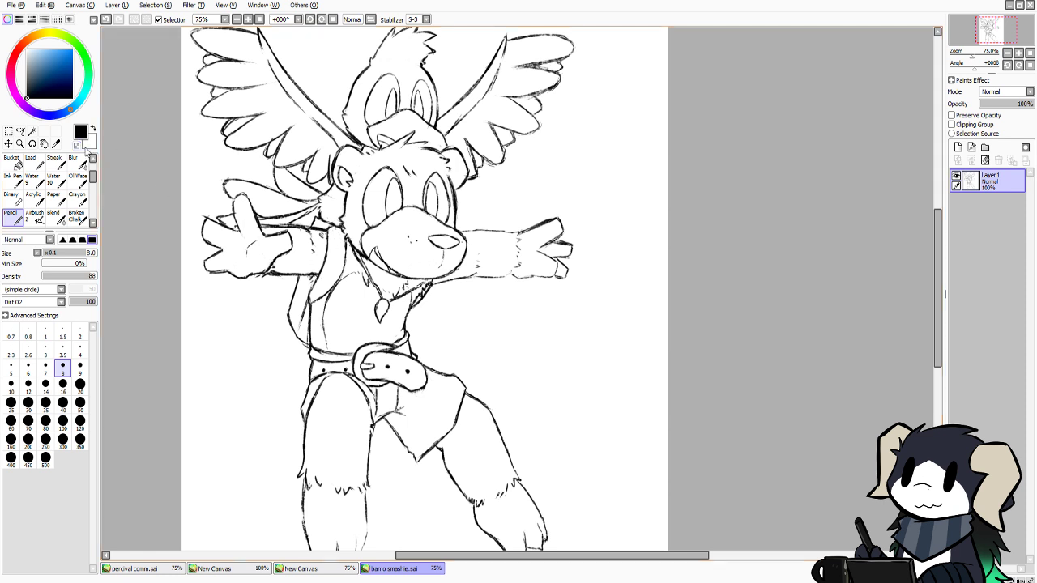
Darken the upper and lower edges of the bear's arm beside the snout, including the wrist fur and hand
scroll(940, 285, down, 3)
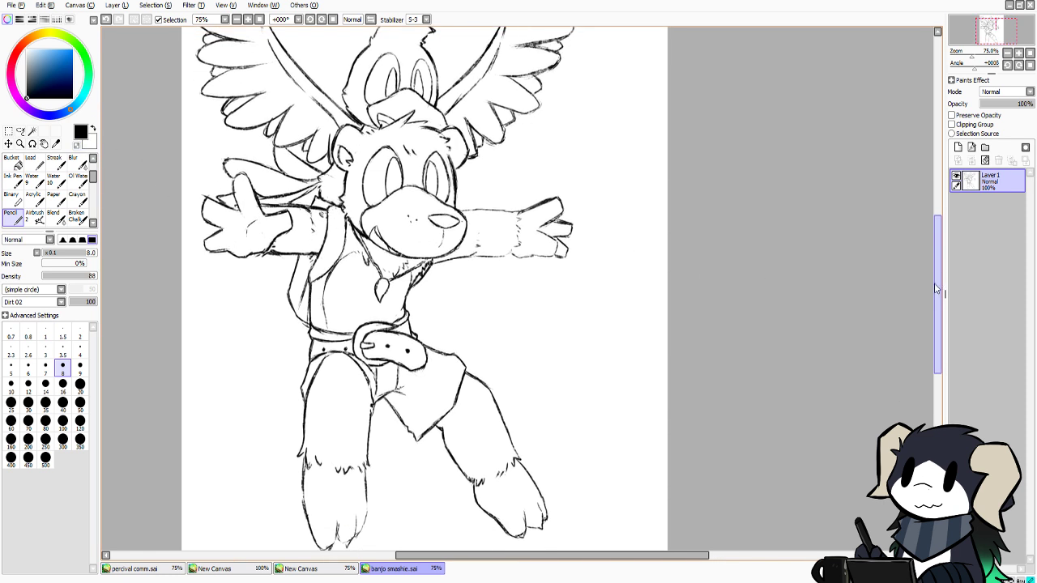
mouse_move(458, 201)
mouse_down()
mouse_move(513, 202)
mouse_move(498, 199)
mouse_move(517, 204)
mouse_move(518, 230)
mouse_up()
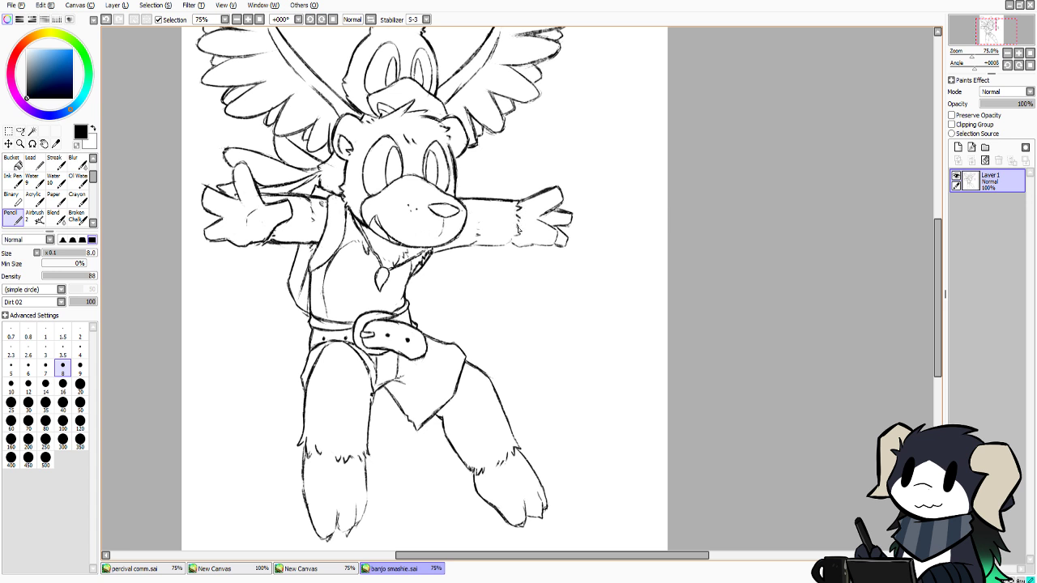
mouse_move(520, 234)
mouse_down()
mouse_move(501, 246)
mouse_move(512, 247)
mouse_move(478, 246)
mouse_up()
key(ctrl+z)
key(ctrl+z)
drag(535, 221, 558, 233)
key(ctrl+z)
key(ctrl+z)
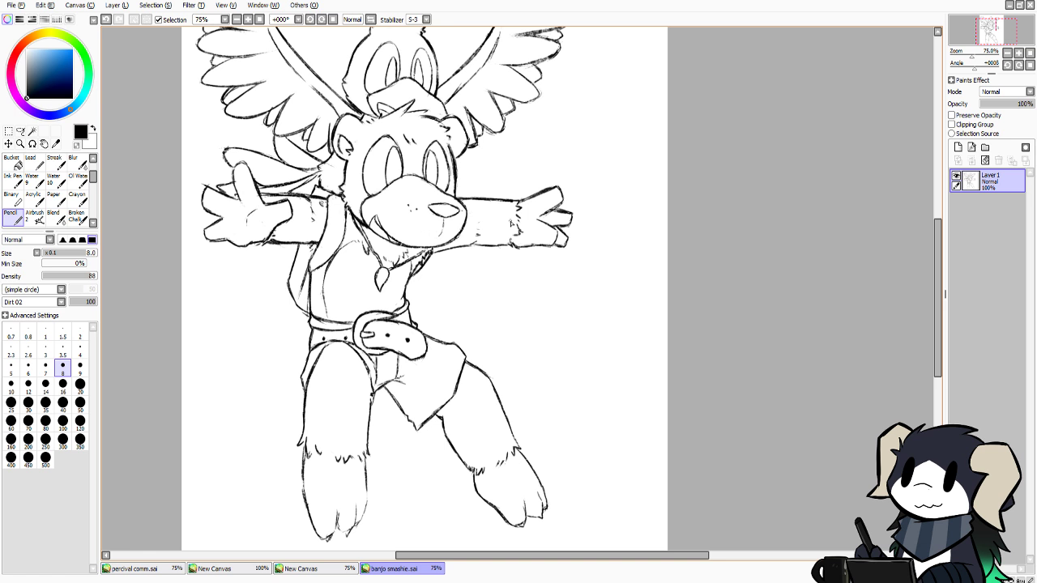
Darken the toes of both feet and add small claws to their tips
scroll(935, 307, down, 3)
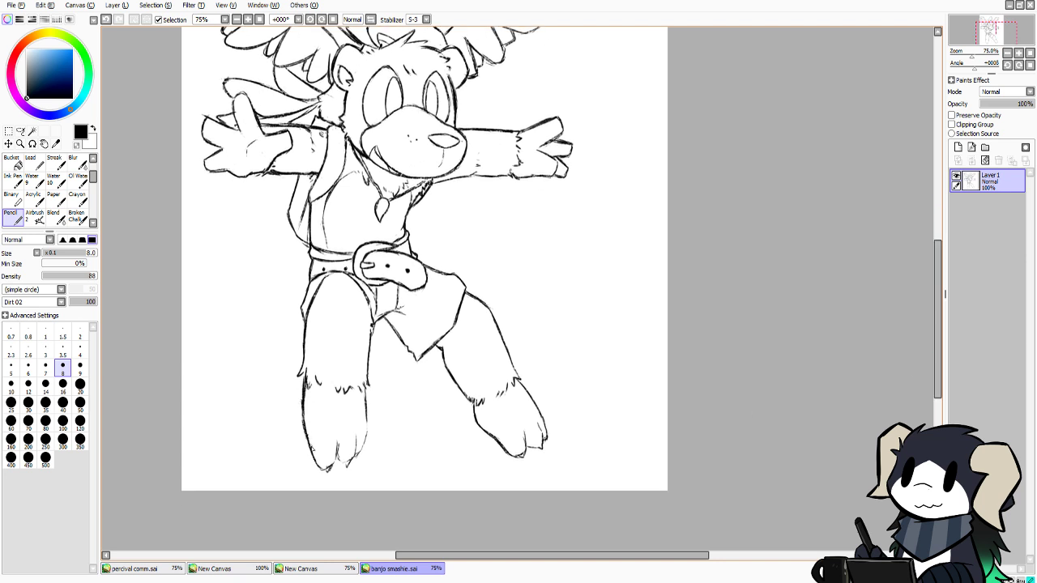
mouse_move(319, 468)
mouse_down()
mouse_move(340, 444)
mouse_move(337, 464)
mouse_move(357, 465)
mouse_move(363, 450)
mouse_up()
key(ctrl+z)
key(ctrl+z)
key(ctrl+z)
drag(348, 468, 346, 464)
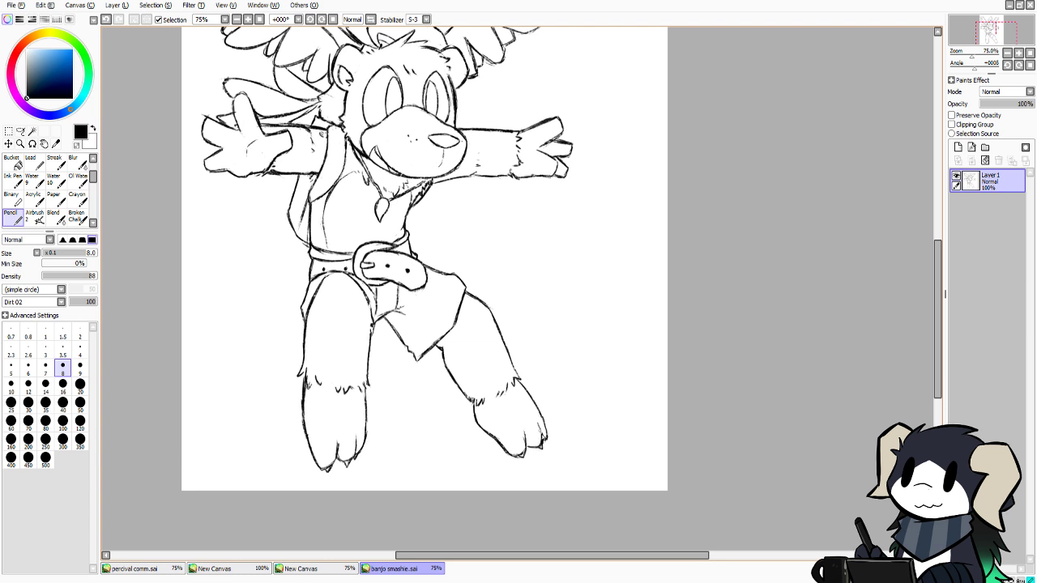
drag(544, 438, 548, 439)
drag(547, 438, 546, 428)
key(ctrl+z)
mouse_move(938, 344)
mouse_down()
mouse_move(939, 356)
mouse_move(941, 328)
mouse_up()
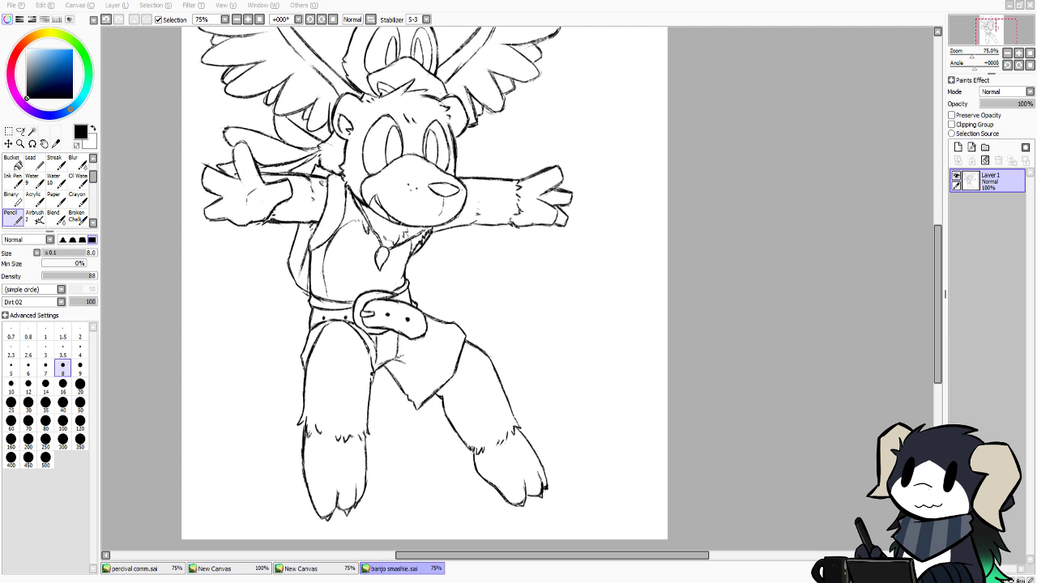
key(alt+Tab)
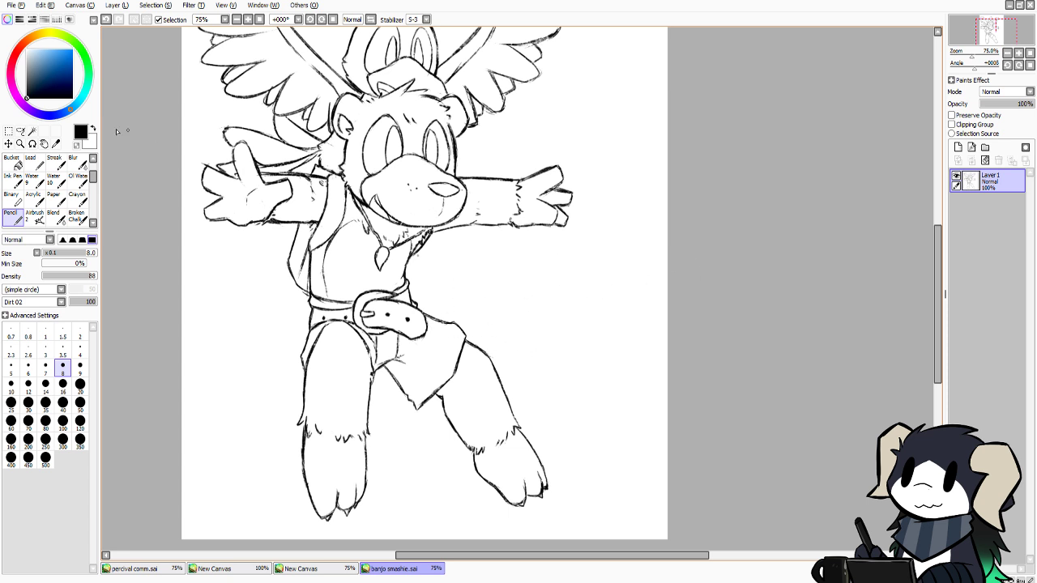
click(76, 146)
mouse_move(938, 296)
mouse_down()
mouse_move(933, 309)
mouse_move(938, 295)
mouse_up()
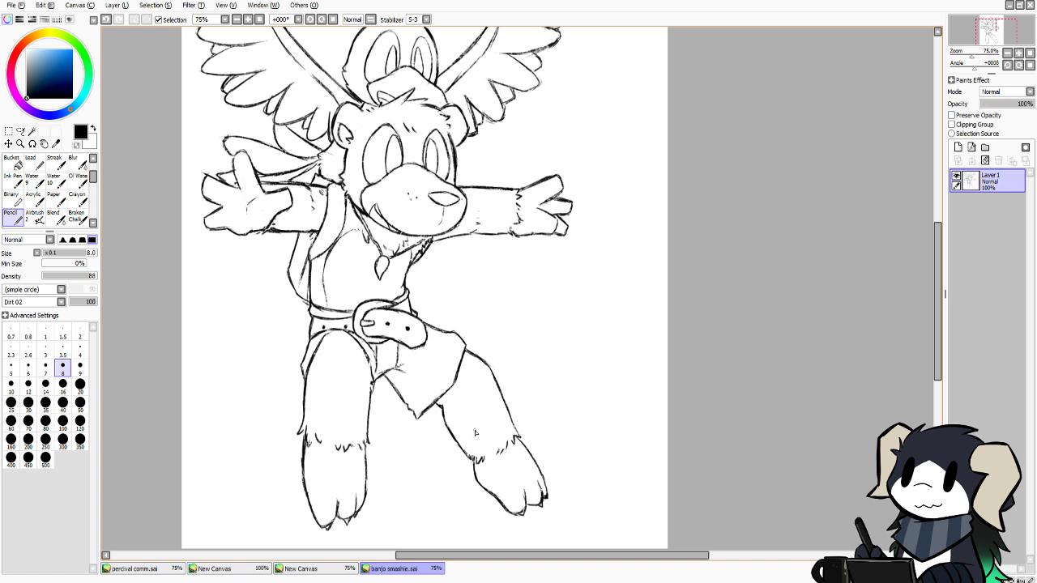
mouse_move(935, 271)
mouse_down()
mouse_move(938, 243)
mouse_move(926, 262)
mouse_up()
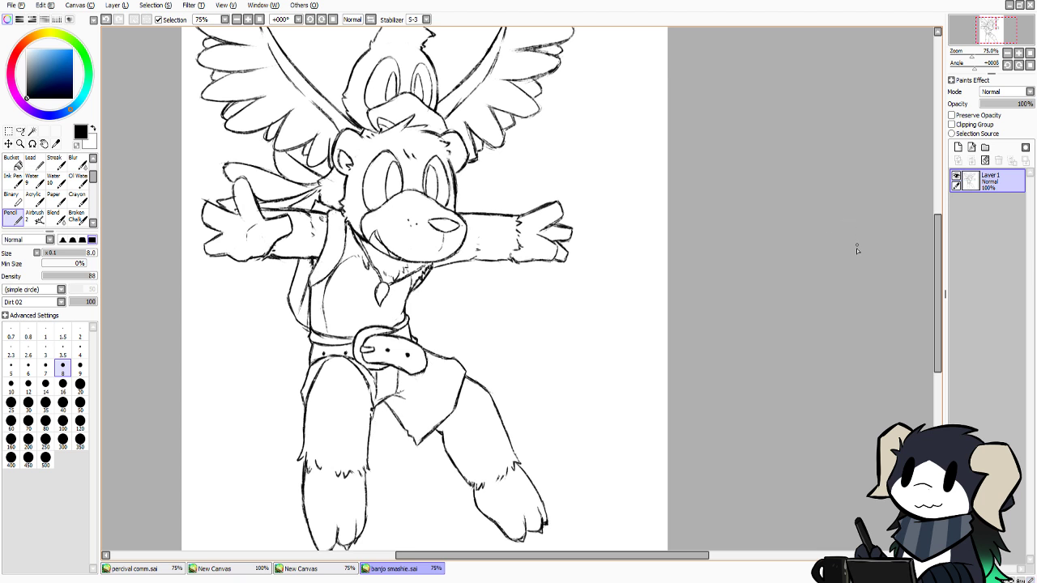
scroll(928, 259, up, 3)
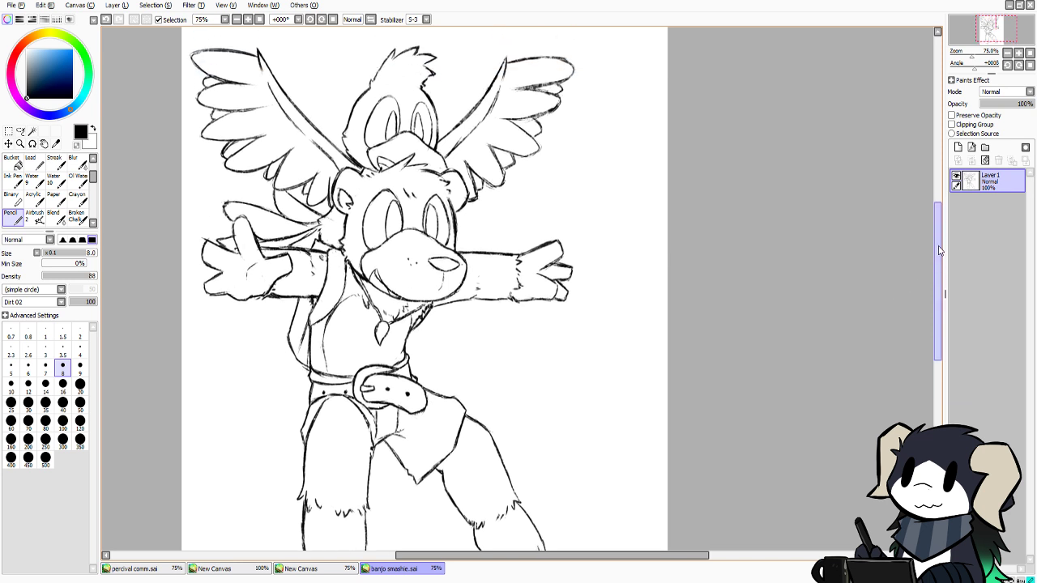
scroll(922, 264, down, 3)
scroll(924, 251, up, 2)
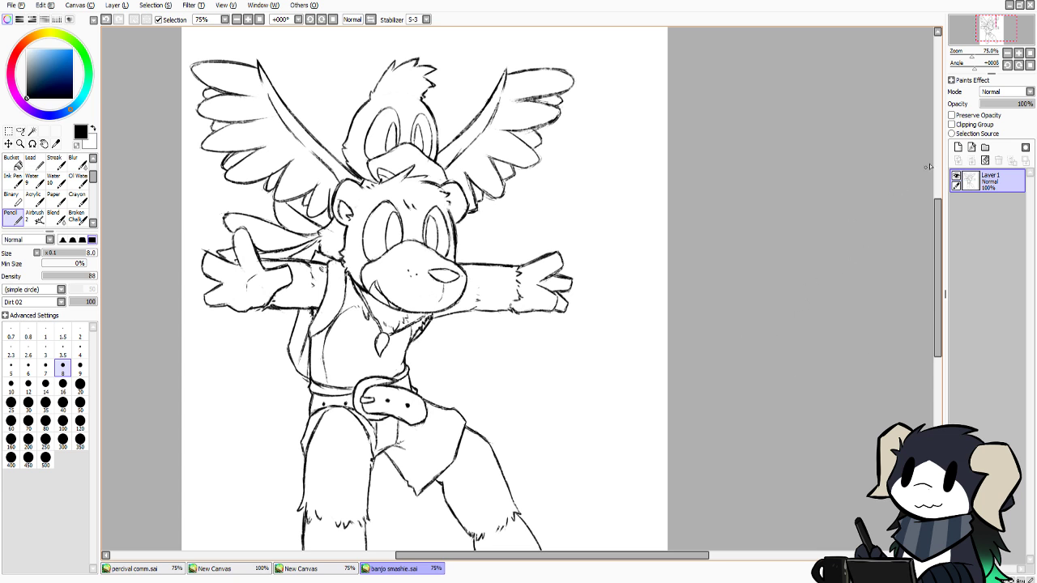
Add a new layer below Layer 1 and place it inside a new layer folder
click(958, 146)
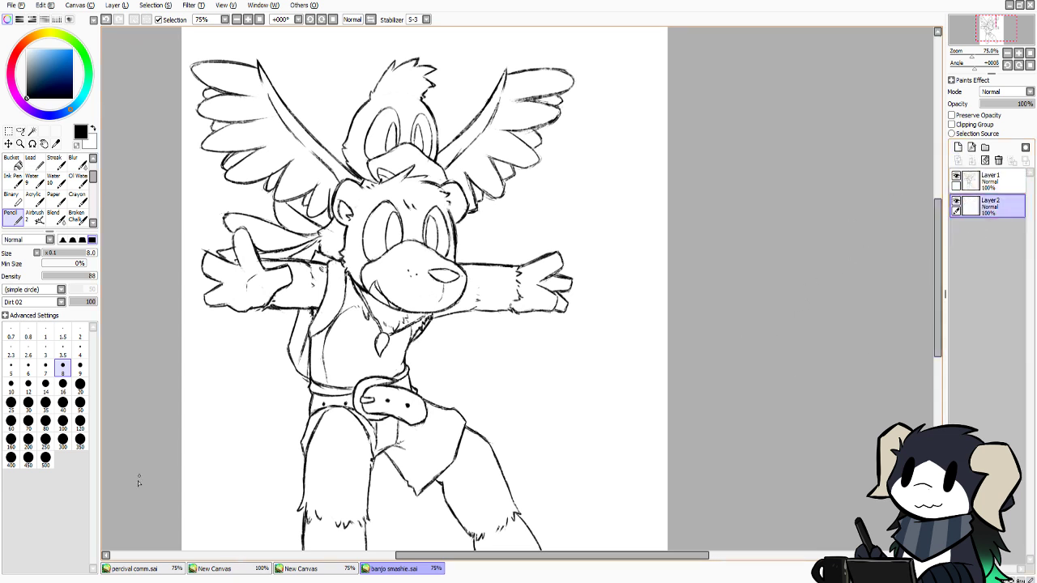
click(986, 147)
drag(980, 232, 982, 208)
click(982, 231)
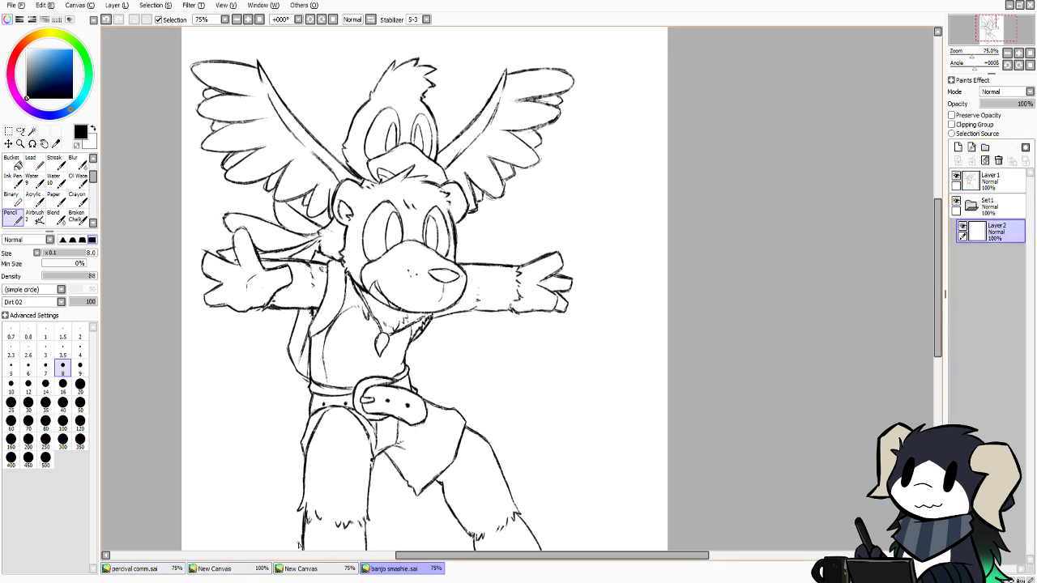
Sample the bird's red from the reference image and choose the Bucket tool for the banjo smashie.sai drawing
click(320, 569)
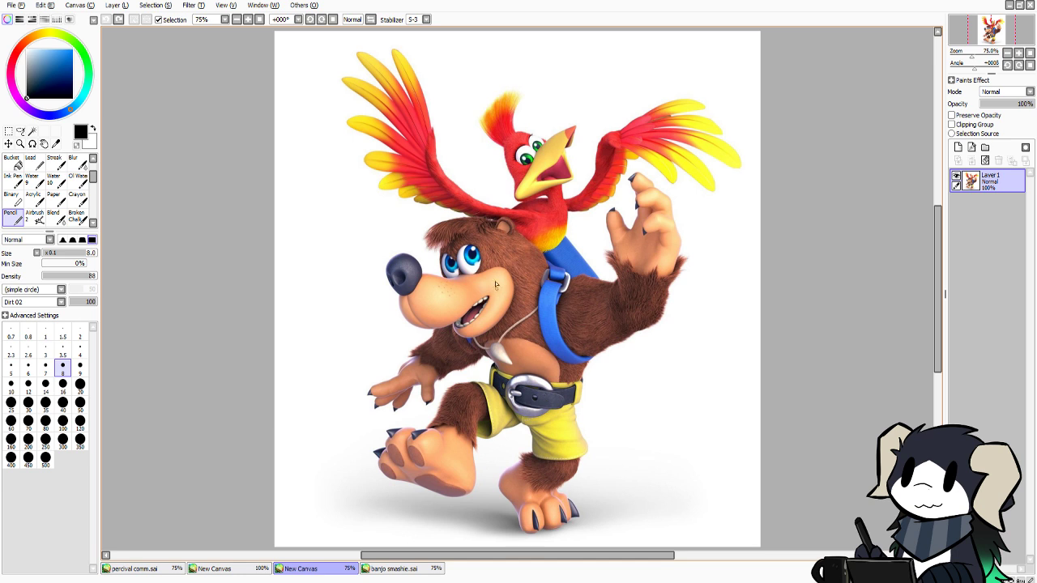
alt+click(551, 224)
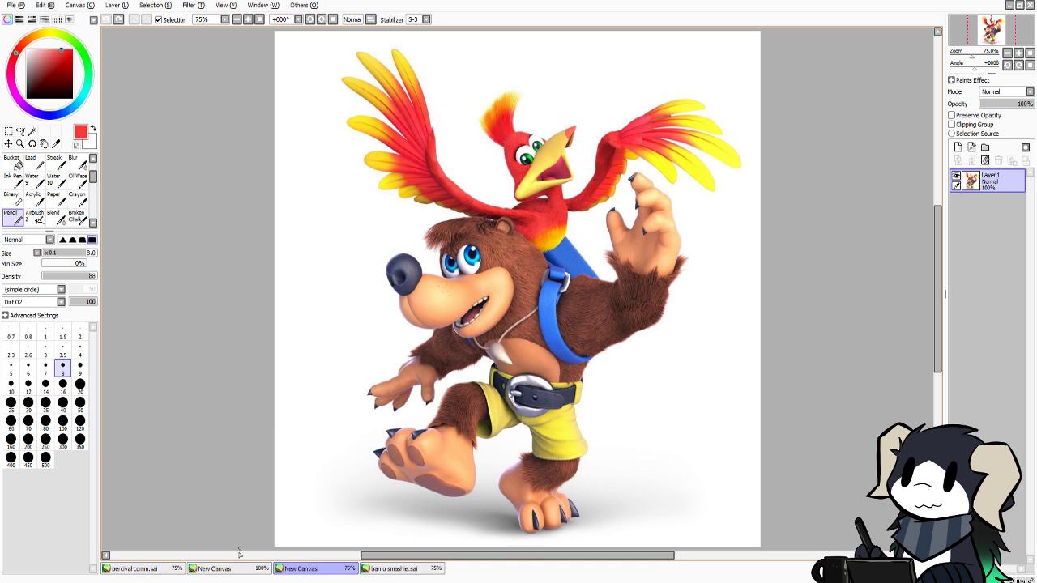
click(401, 568)
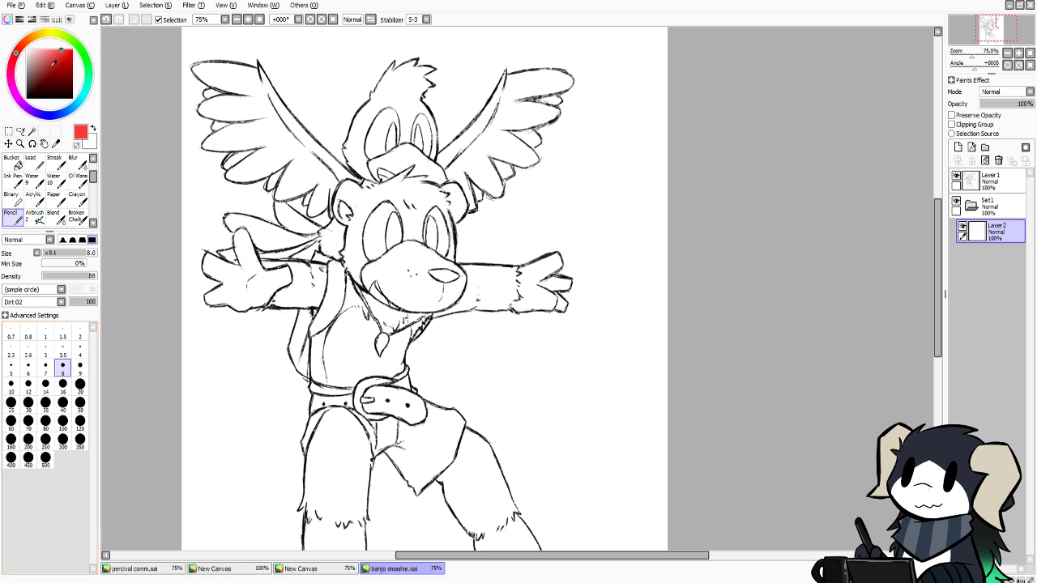
click(13, 162)
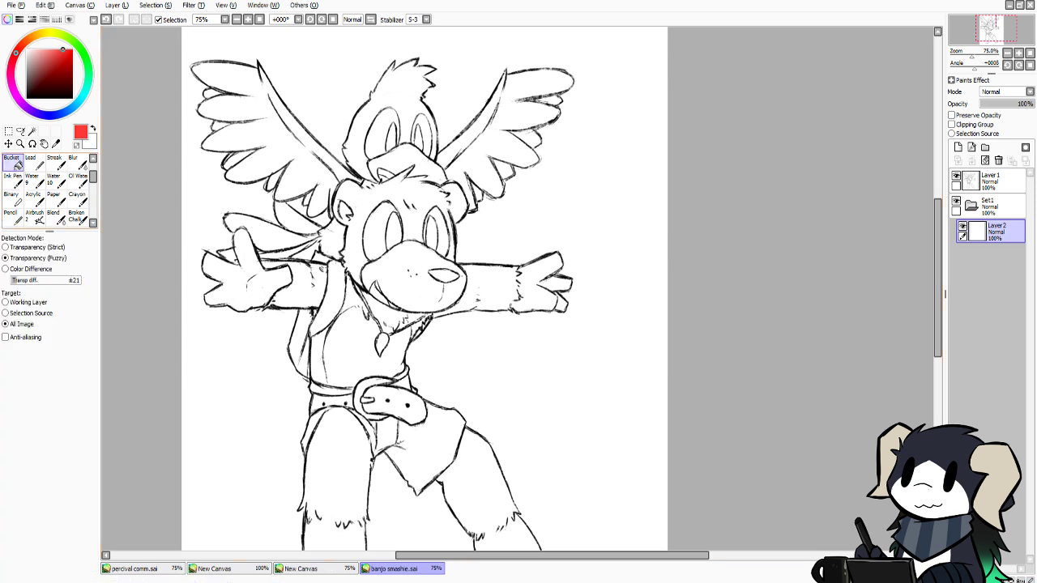
click(341, 572)
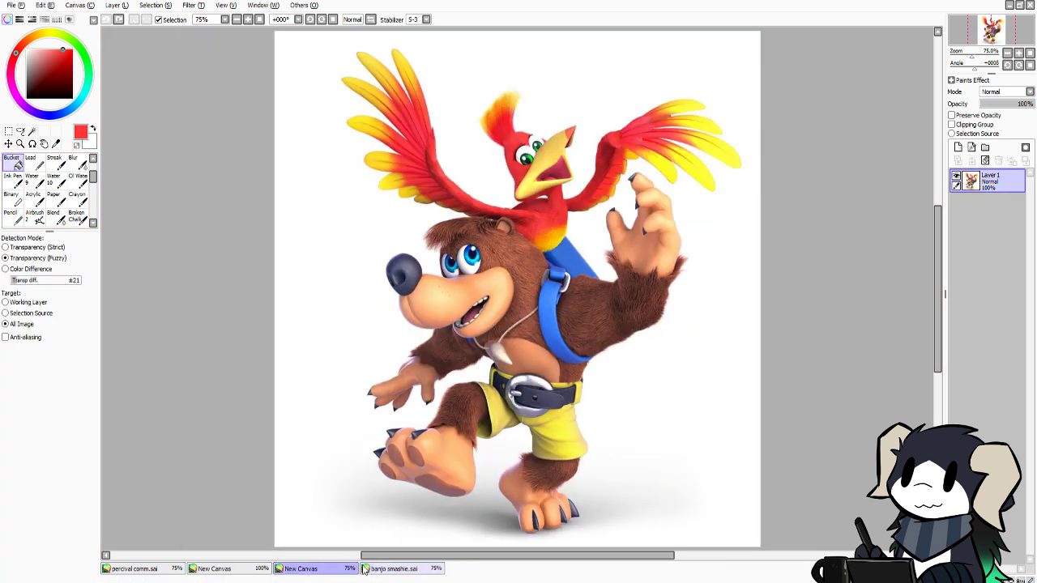
click(390, 569)
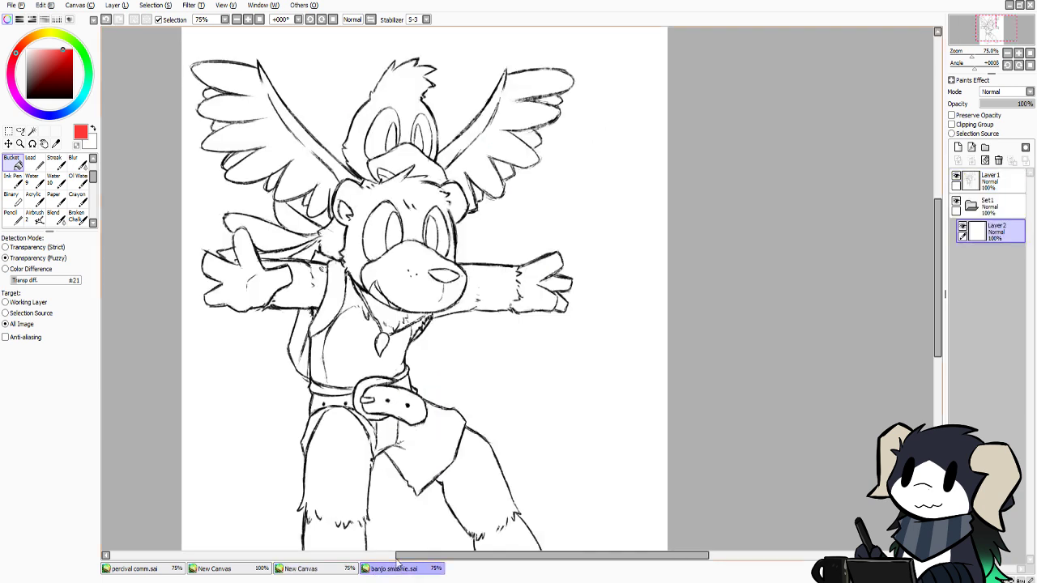
Fill the bird's head, both wings, tail feathers and body with red on Layer2
click(357, 151)
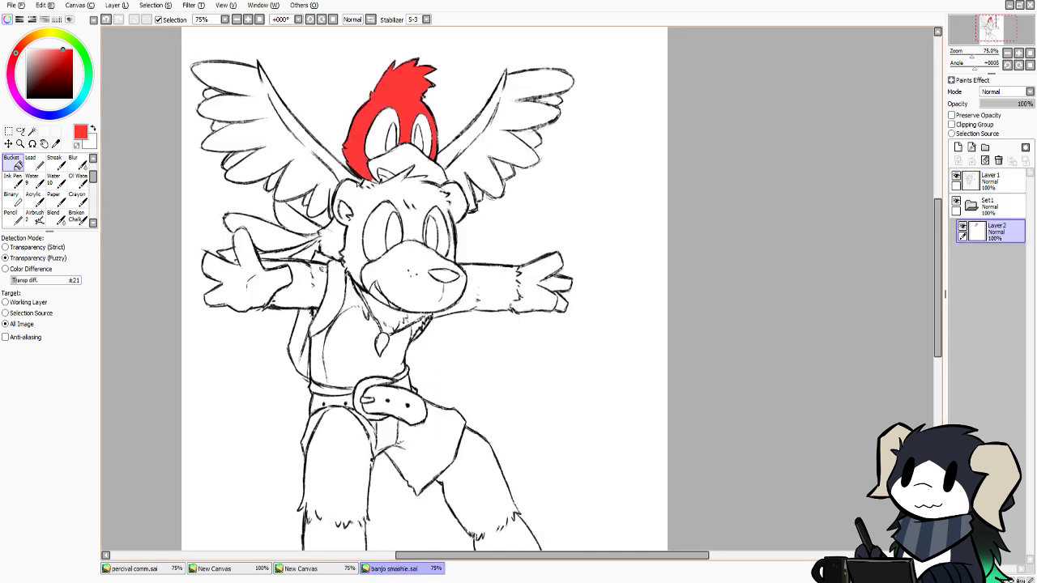
click(329, 160)
click(478, 160)
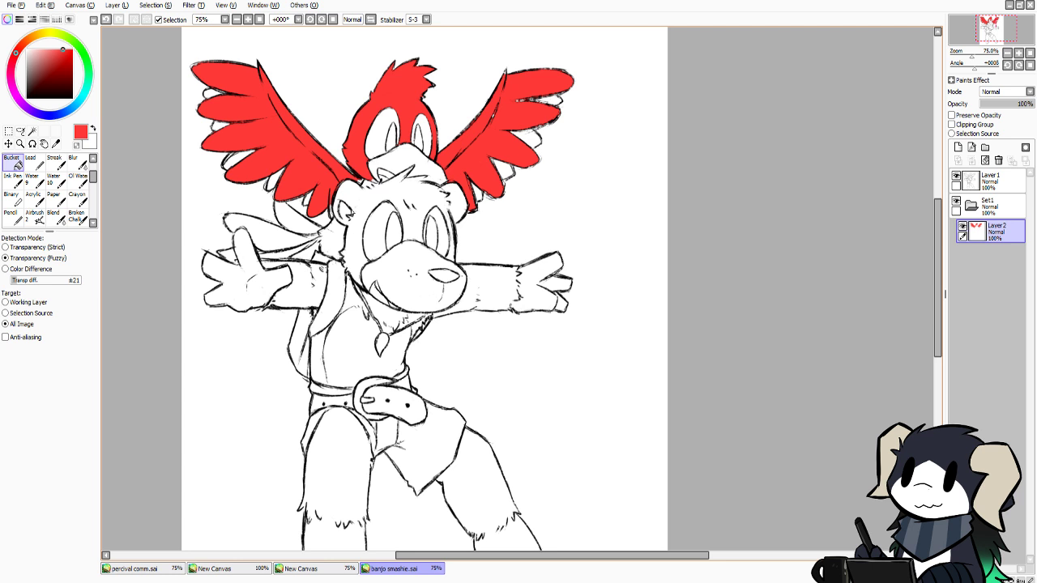
click(311, 203)
click(281, 245)
click(283, 256)
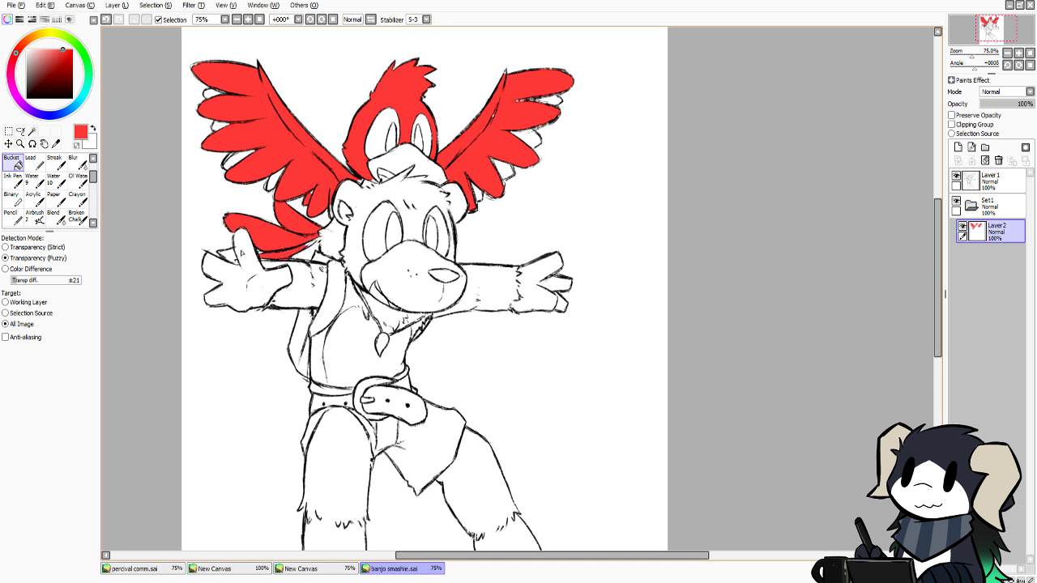
click(232, 258)
click(305, 255)
click(328, 240)
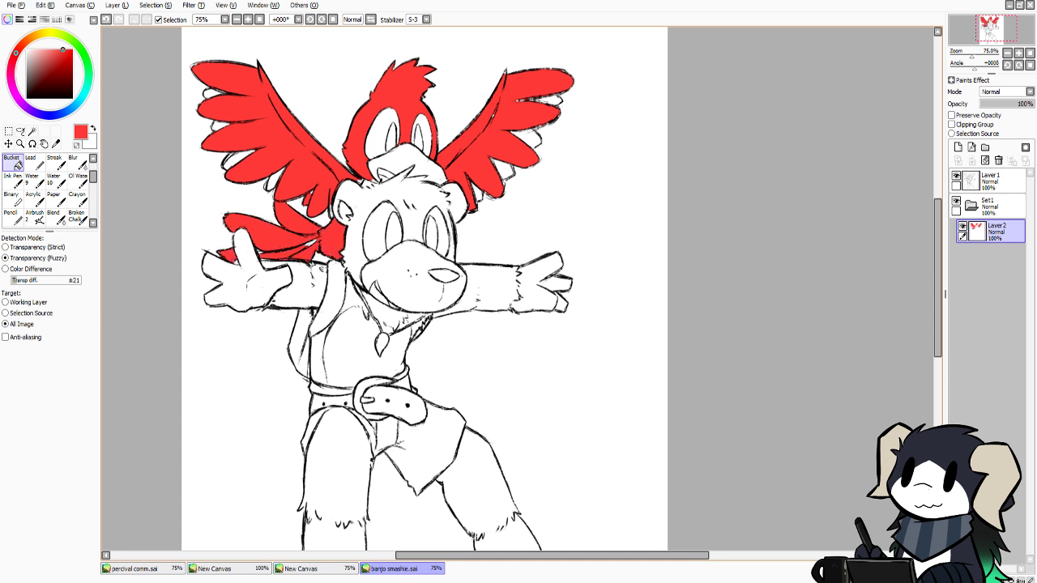
Paint the unfilled gaps in both wings and beneath the beak red with a size 20 Pencil, and bring up the reference image
click(11, 215)
click(80, 365)
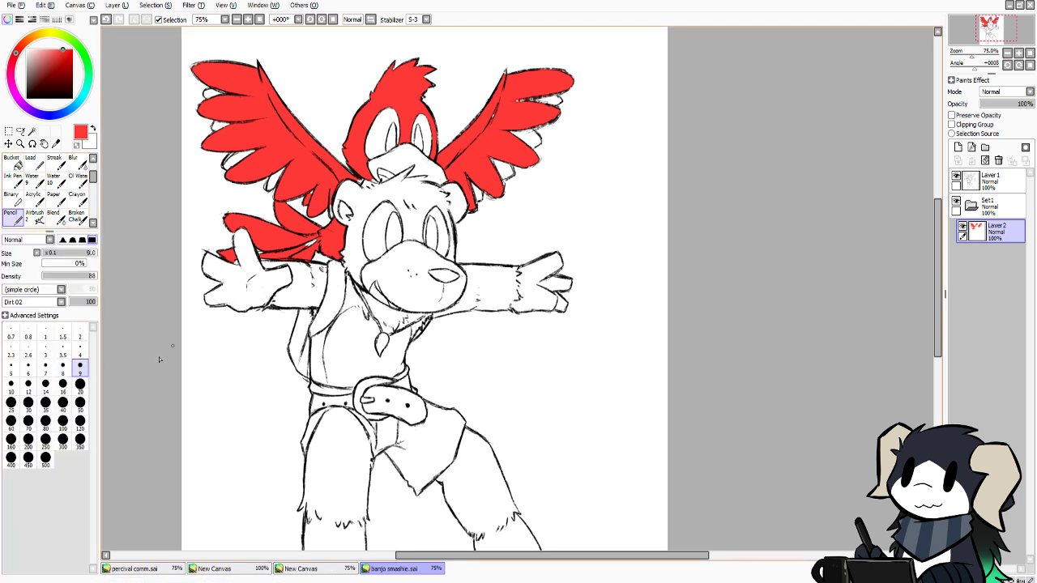
click(80, 383)
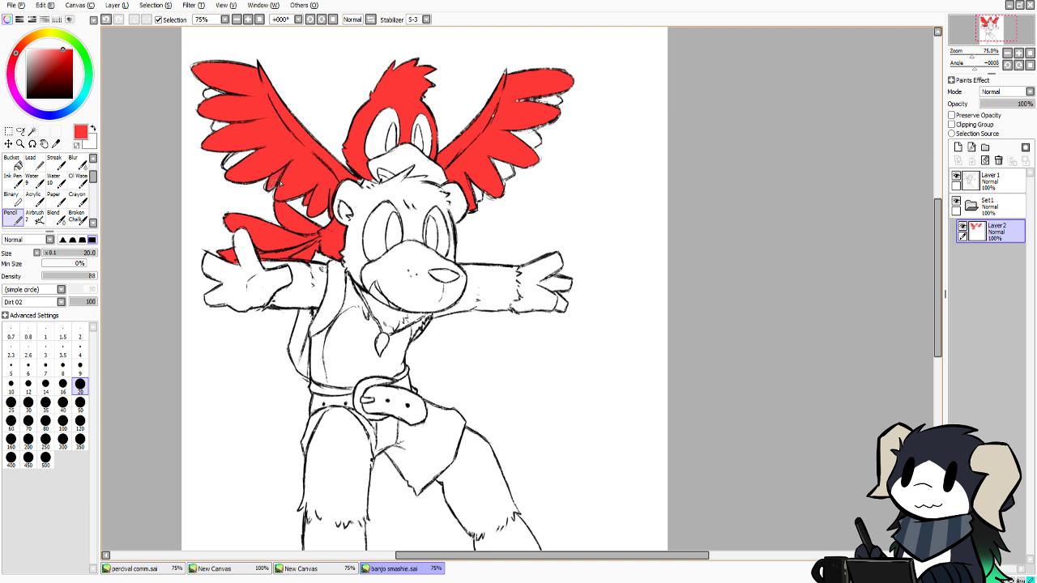
mouse_move(235, 160)
mouse_down()
mouse_move(258, 151)
mouse_move(234, 165)
mouse_move(257, 149)
mouse_move(252, 122)
mouse_move(226, 116)
mouse_move(217, 126)
mouse_move(248, 120)
mouse_move(231, 124)
mouse_move(208, 95)
mouse_move(261, 163)
mouse_move(261, 122)
mouse_move(222, 128)
mouse_move(215, 102)
mouse_move(235, 86)
mouse_move(204, 96)
mouse_up()
key(ctrl+z)
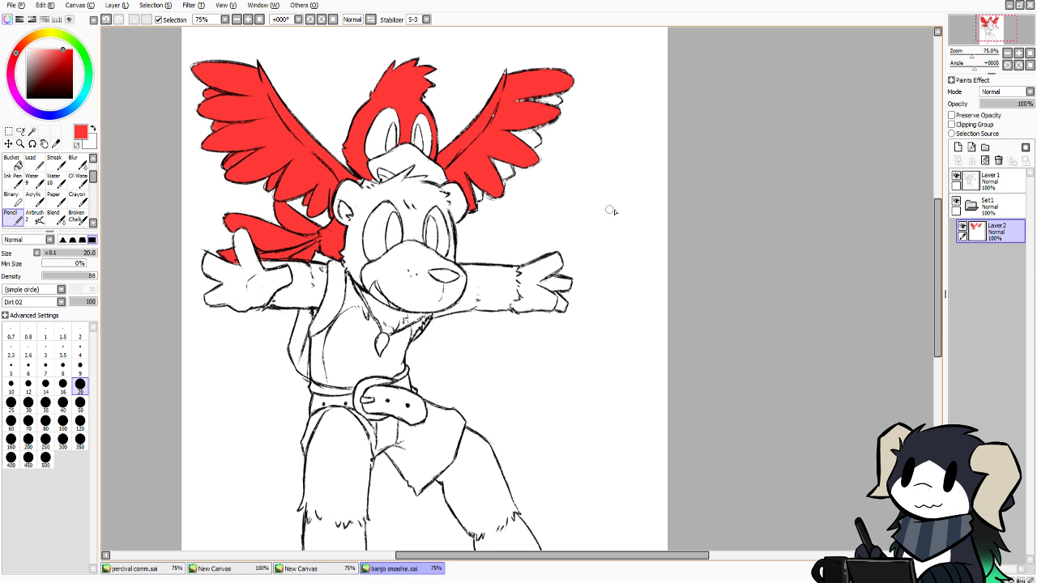
drag(467, 192, 473, 176)
mouse_move(500, 178)
mouse_down()
mouse_move(507, 167)
mouse_move(484, 169)
mouse_move(504, 173)
mouse_move(492, 161)
mouse_move(504, 173)
mouse_move(494, 118)
mouse_move(561, 98)
mouse_up()
mouse_move(516, 130)
mouse_down()
mouse_move(535, 143)
mouse_move(523, 127)
mouse_up()
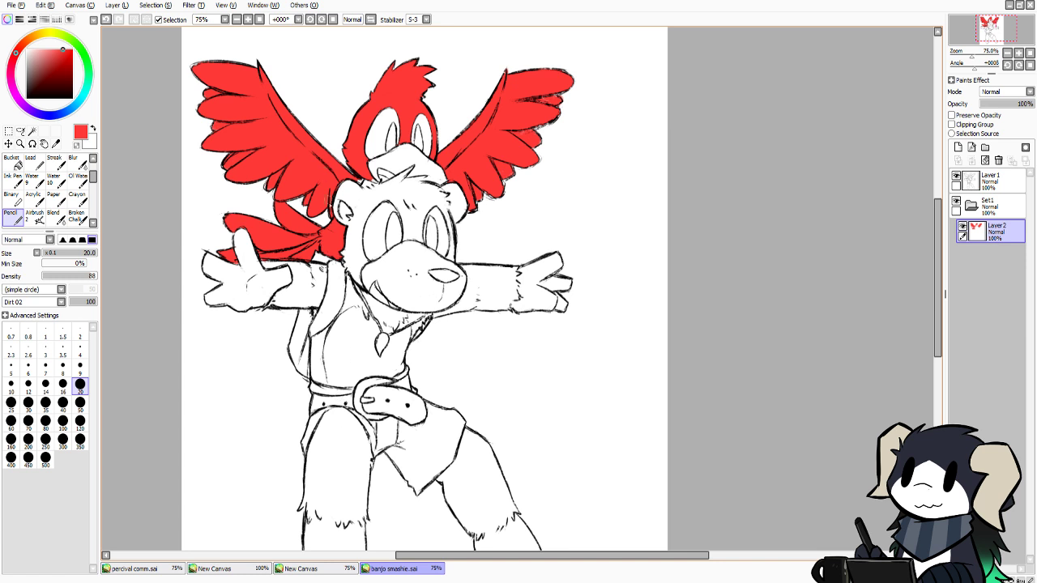
drag(365, 182, 372, 184)
click(303, 572)
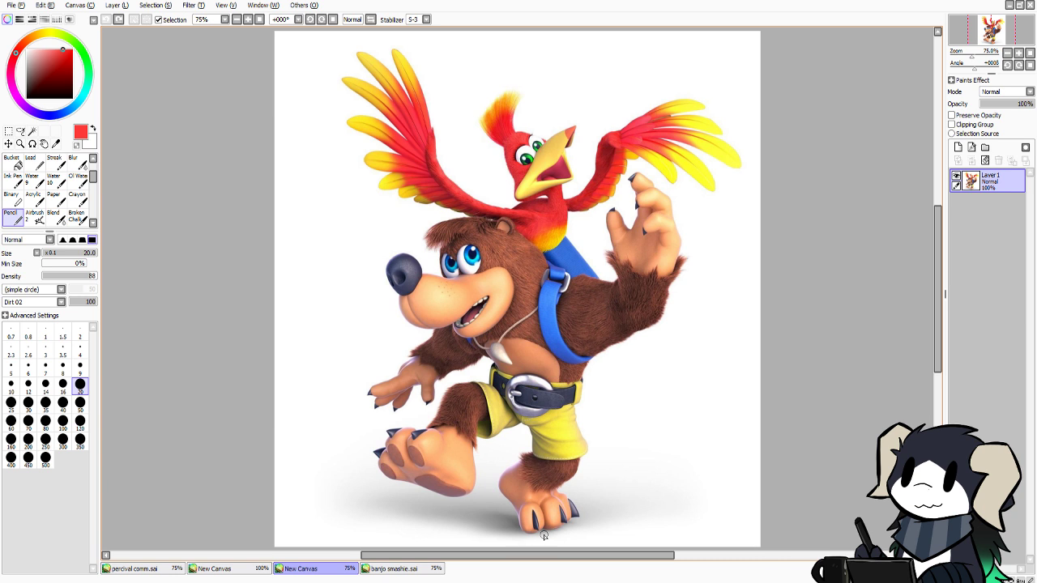
Sample the beak's light yellow from the reference image and add a new layer beneath Layer2 in banjo smashie.sai
click(386, 575)
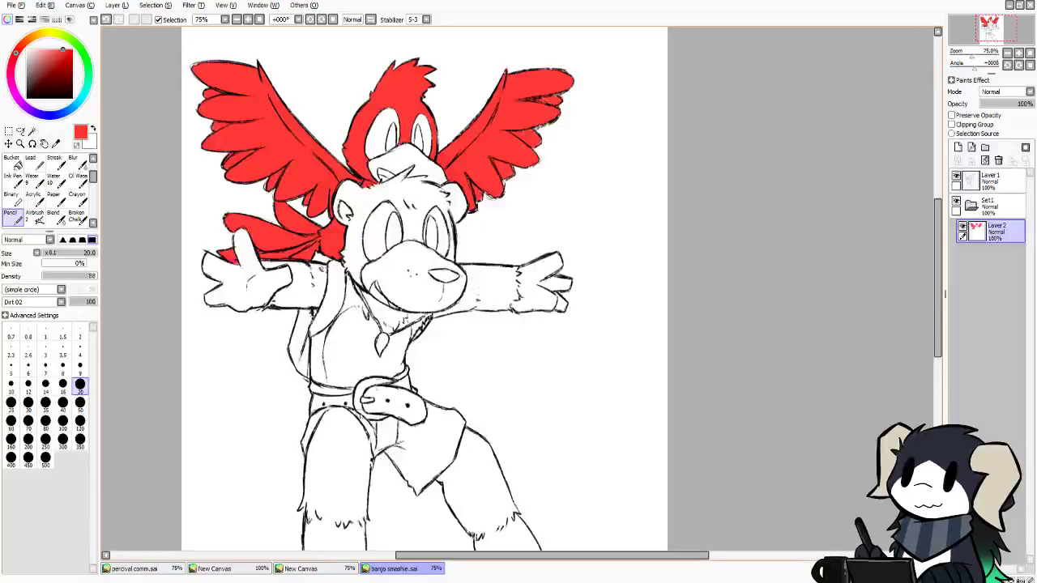
click(316, 571)
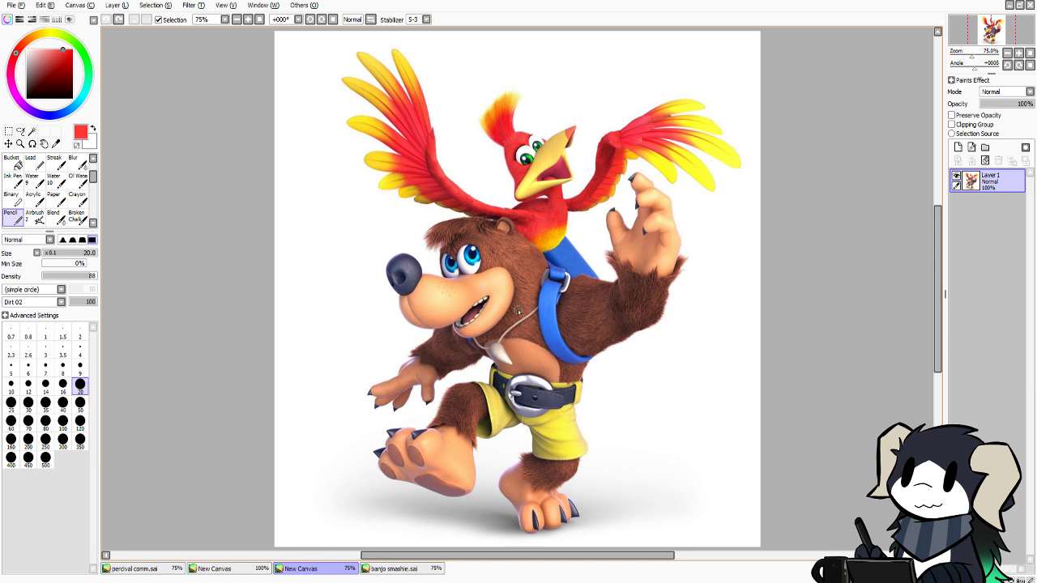
alt+click(526, 182)
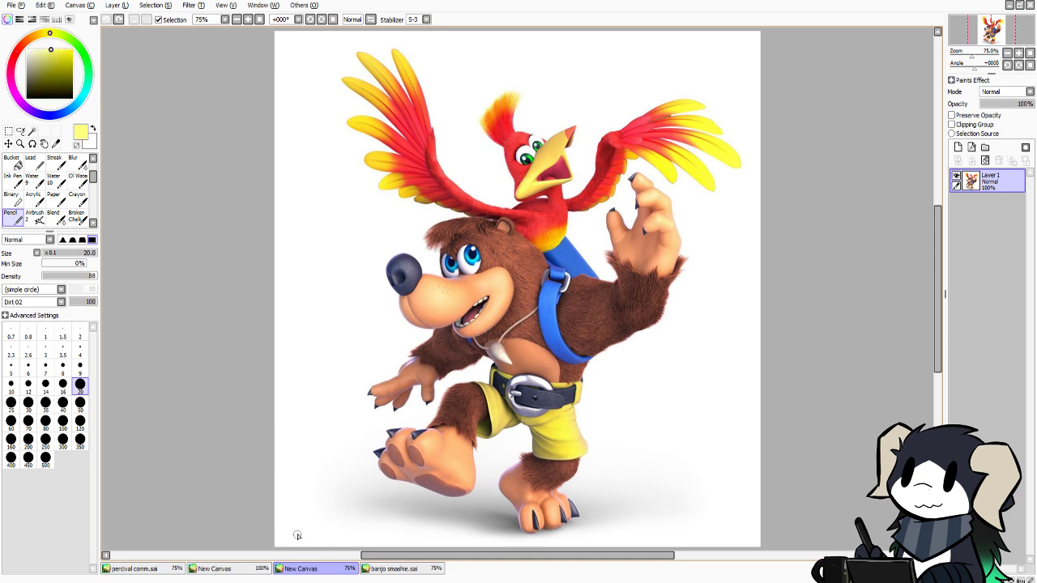
click(387, 570)
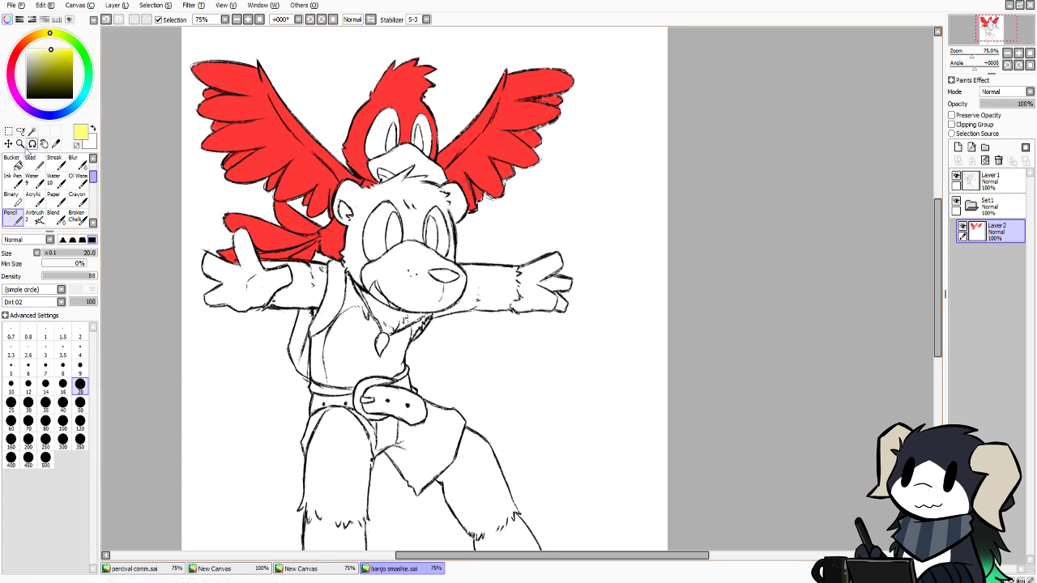
click(12, 162)
click(961, 148)
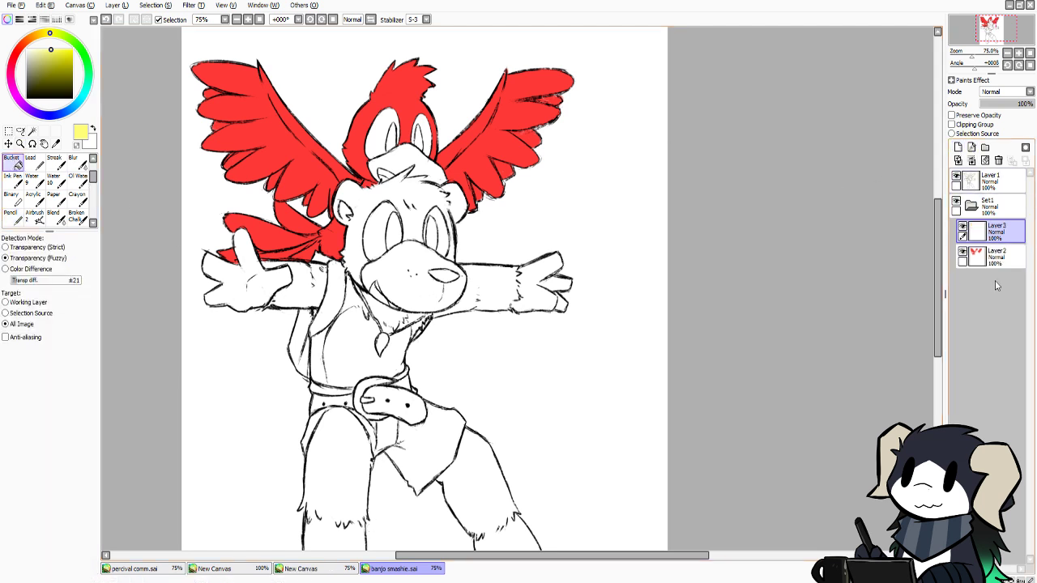
drag(995, 231, 992, 283)
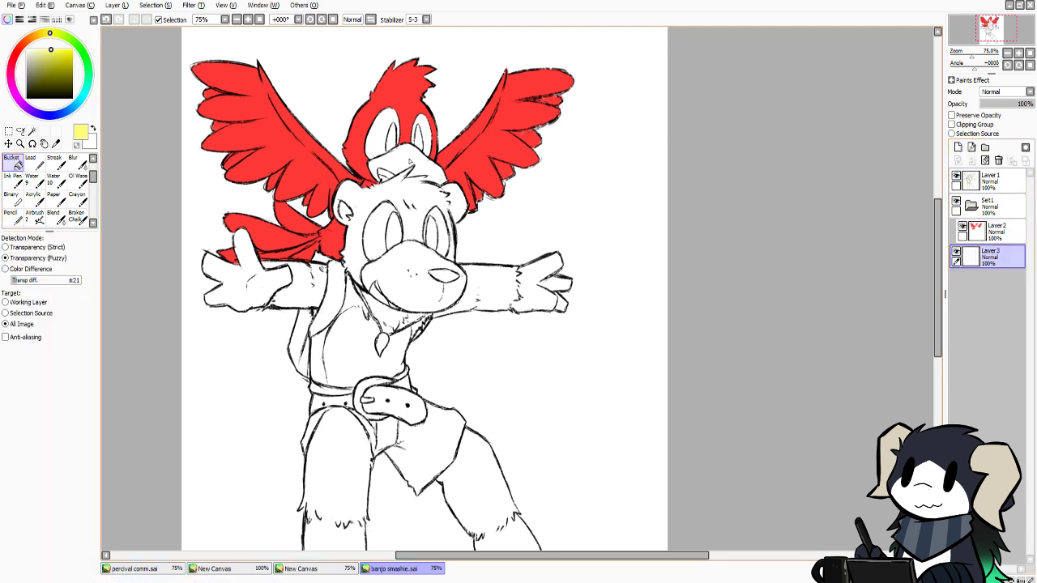
Close the gap in the bird's beak outline with the Pencil and fill the beak yellow on Layer3 with the Bucket
click(417, 192)
key(ctrl+z)
click(11, 215)
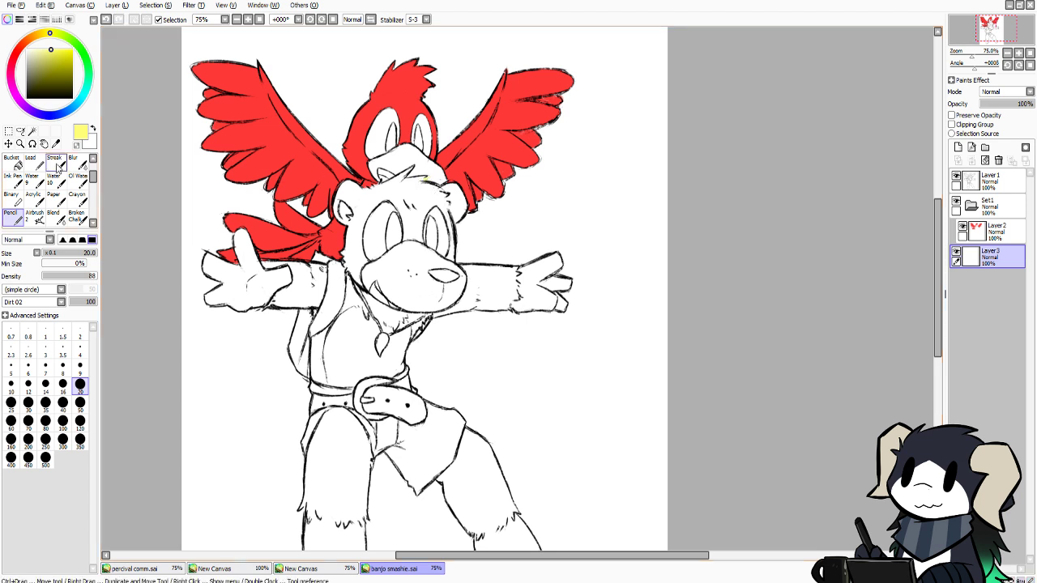
click(18, 166)
click(389, 183)
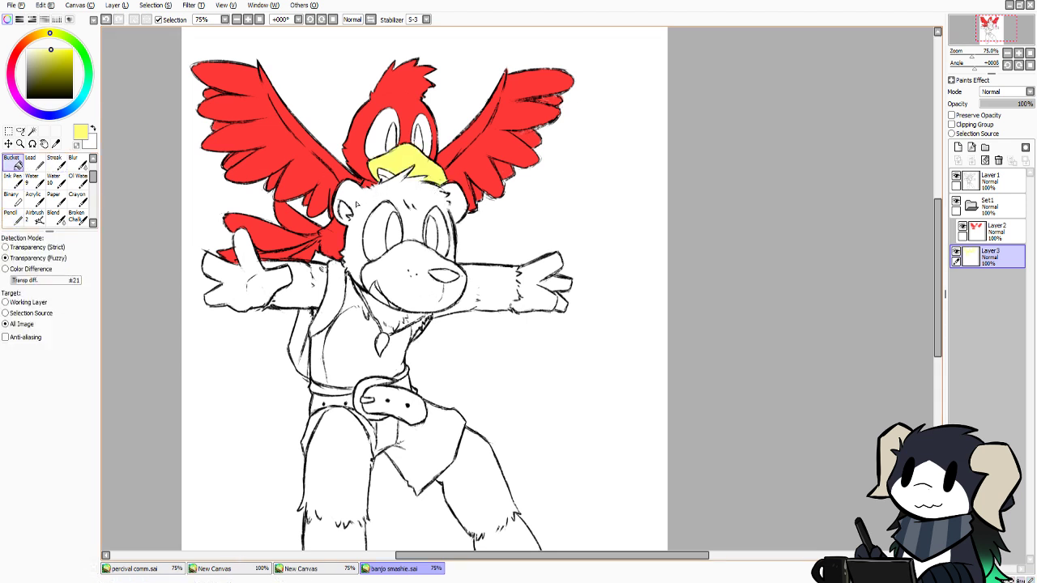
click(13, 199)
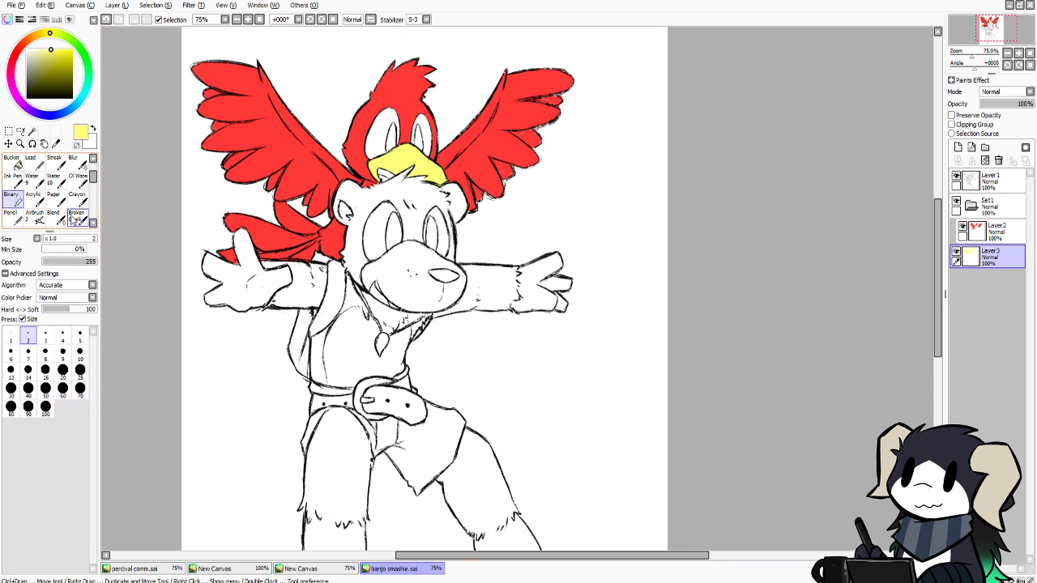
Sample the tongue's pinkish red from the reference image and paint the bird's tongue with the size 20 Pencil
click(12, 215)
click(343, 571)
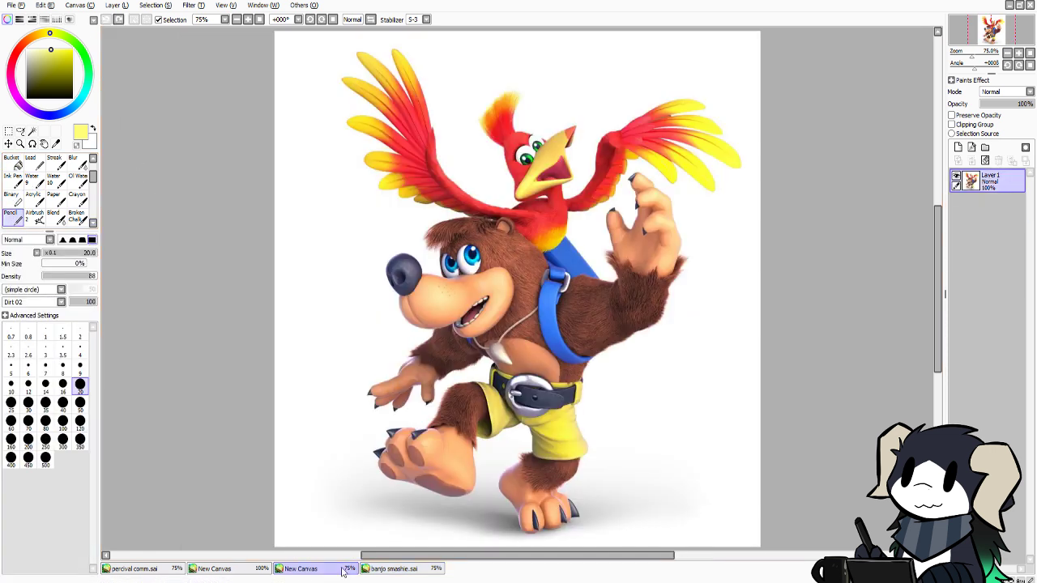
alt+click(550, 178)
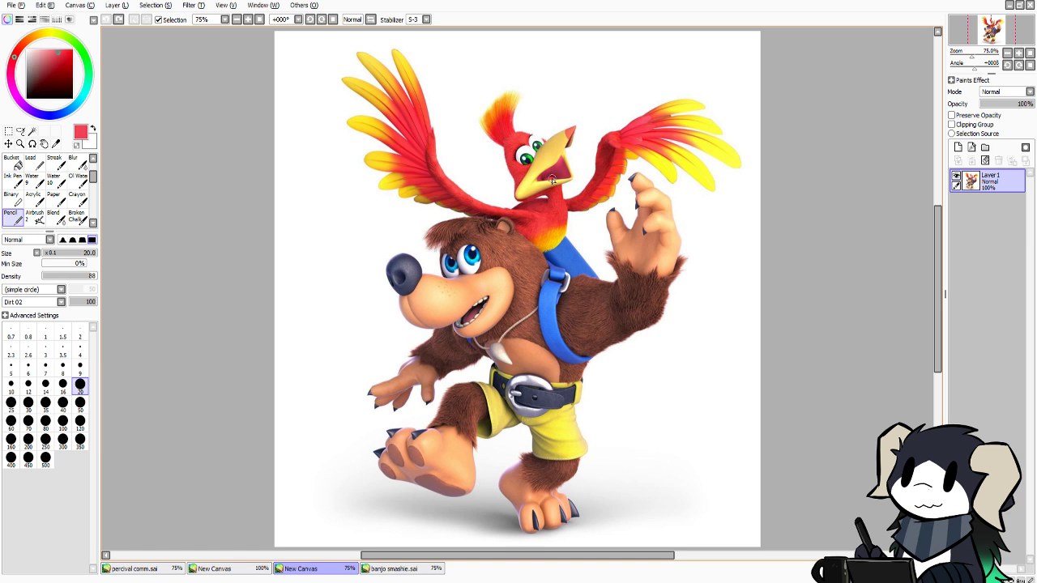
click(254, 567)
click(393, 568)
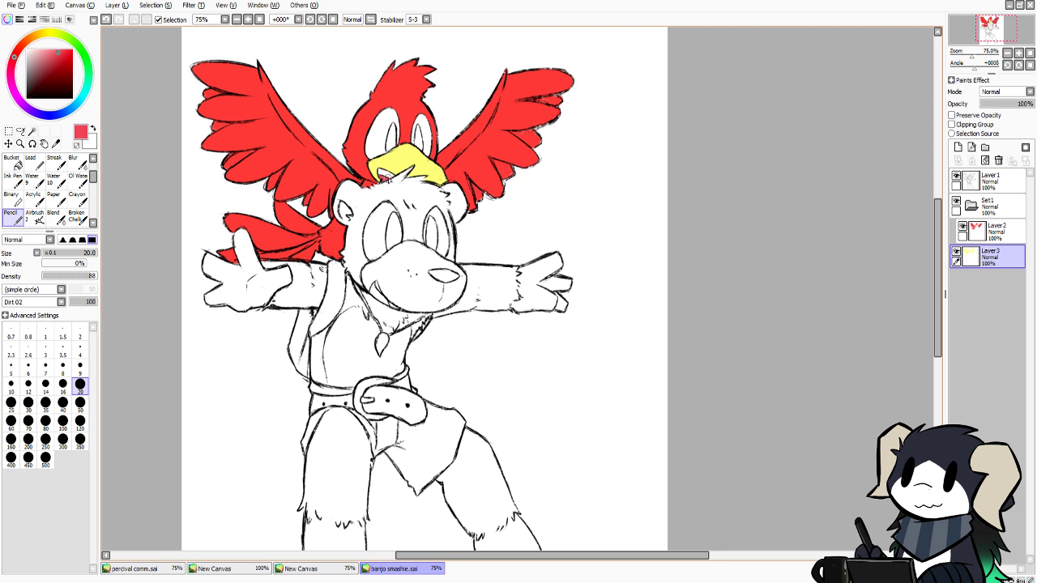
Paint the inside of the bird's mouth dark crimson sampled from the reference, touching up with the beak yellow and tongue pink
click(308, 568)
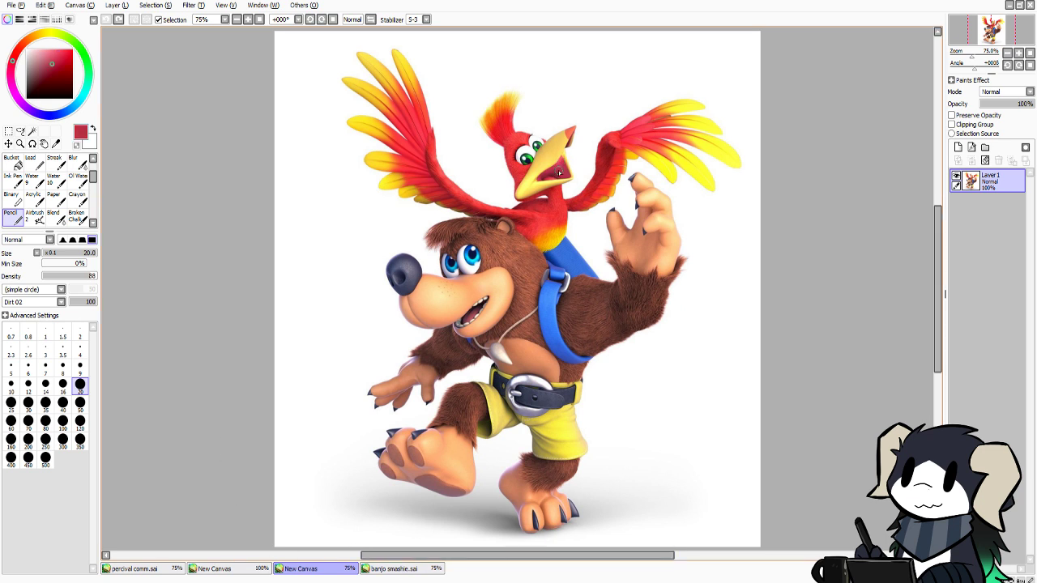
click(366, 570)
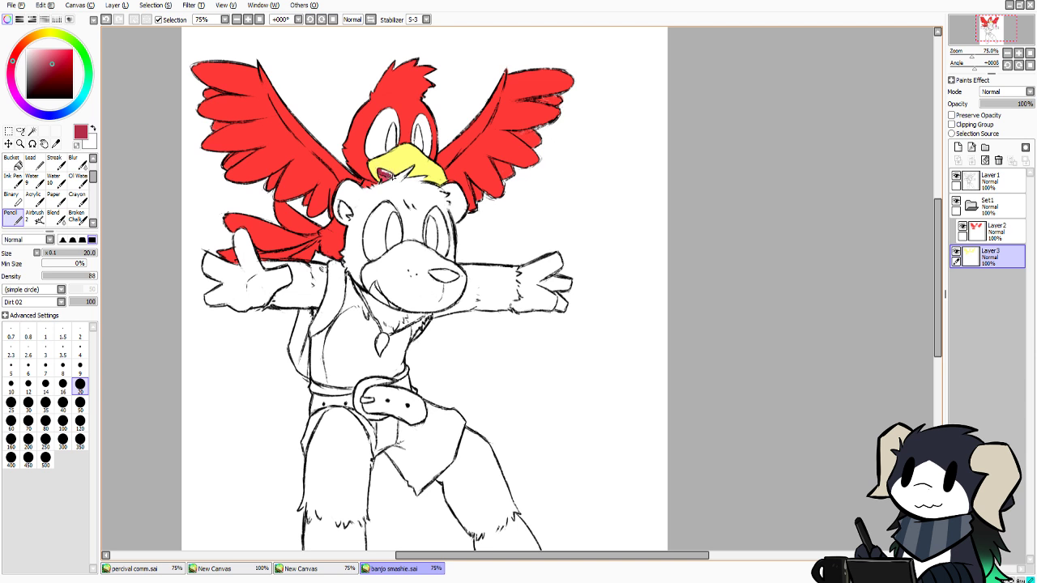
alt+click(386, 172)
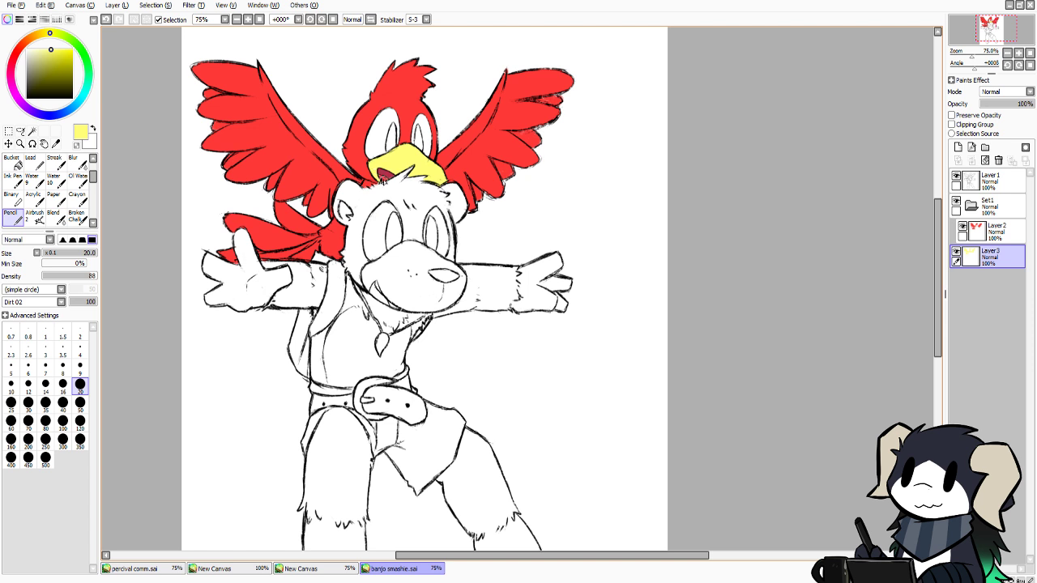
alt+click(382, 175)
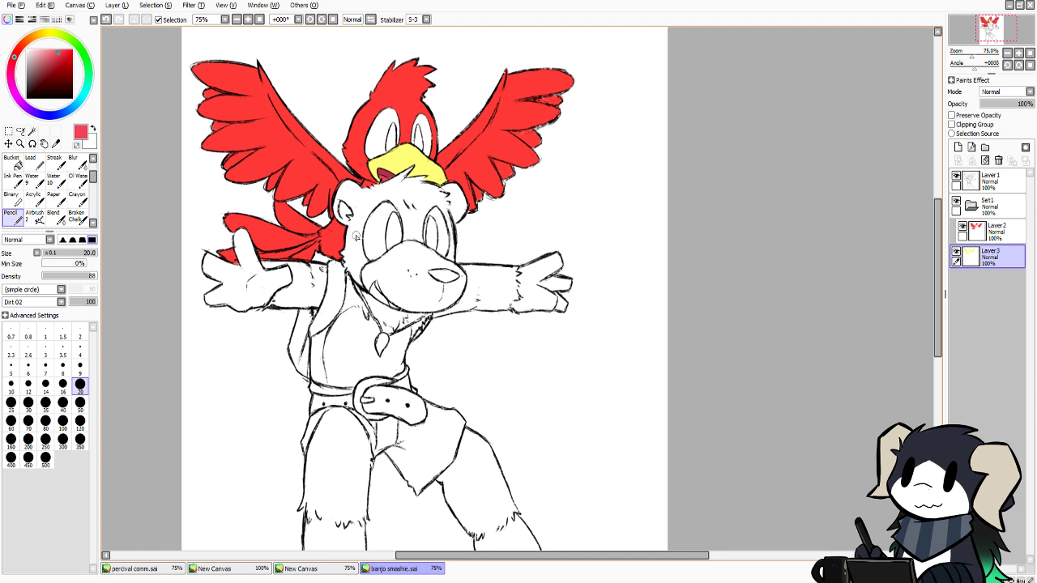
Compare the bird's reds in both reference images and pick a pinkish red for the drawing
click(331, 571)
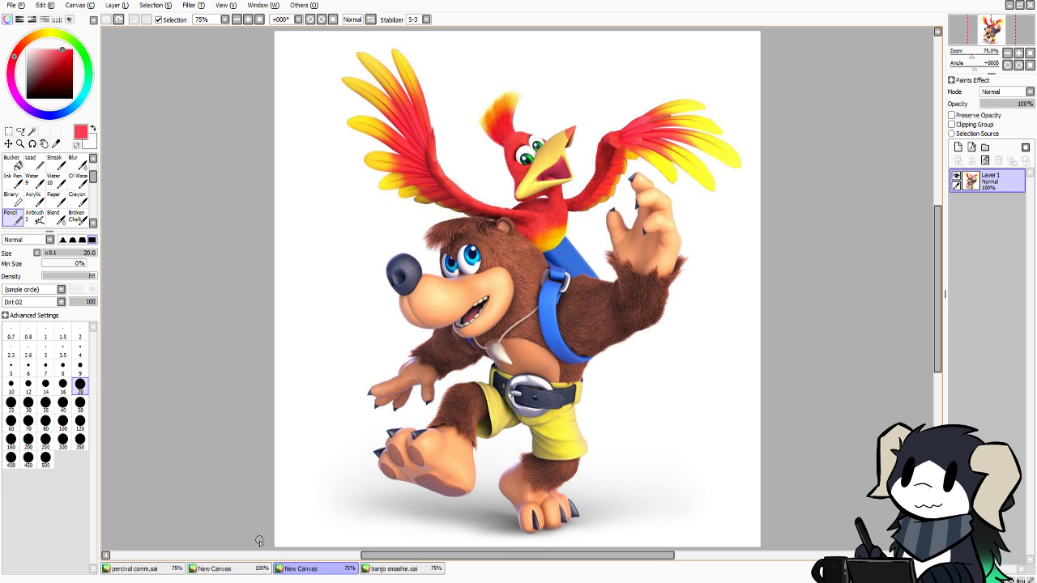
click(259, 571)
click(300, 572)
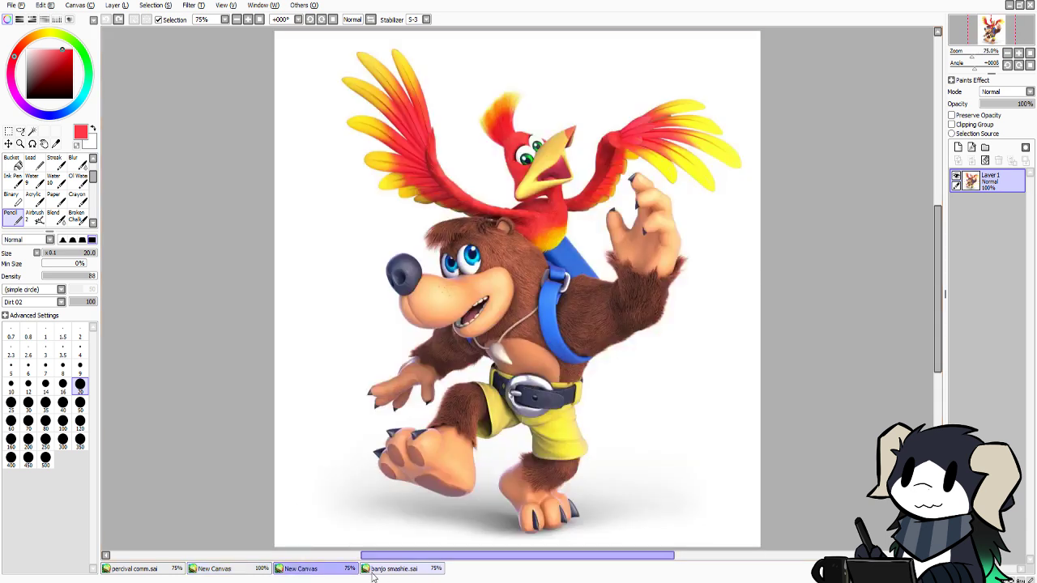
click(395, 570)
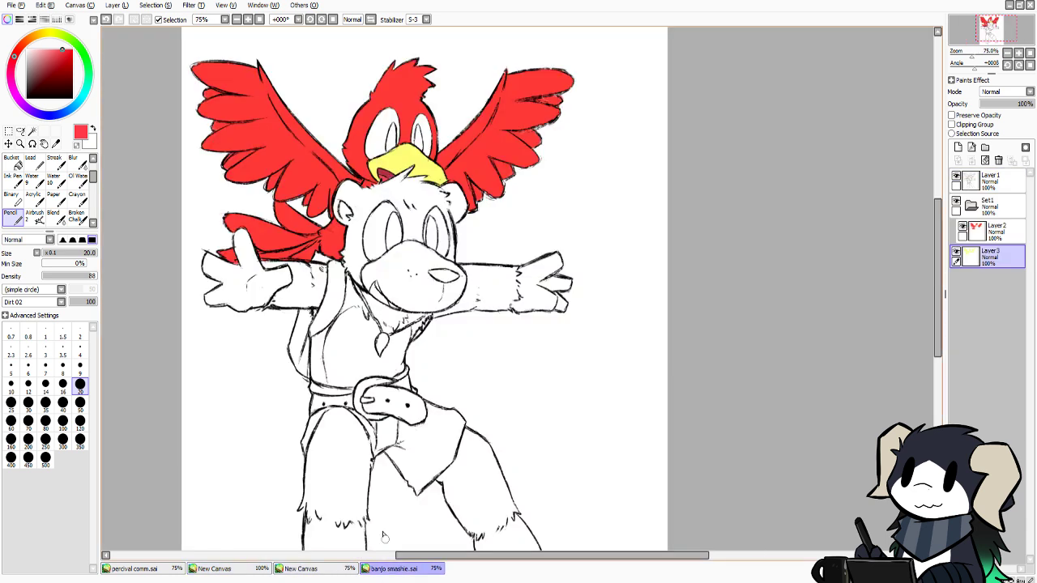
click(300, 570)
click(243, 570)
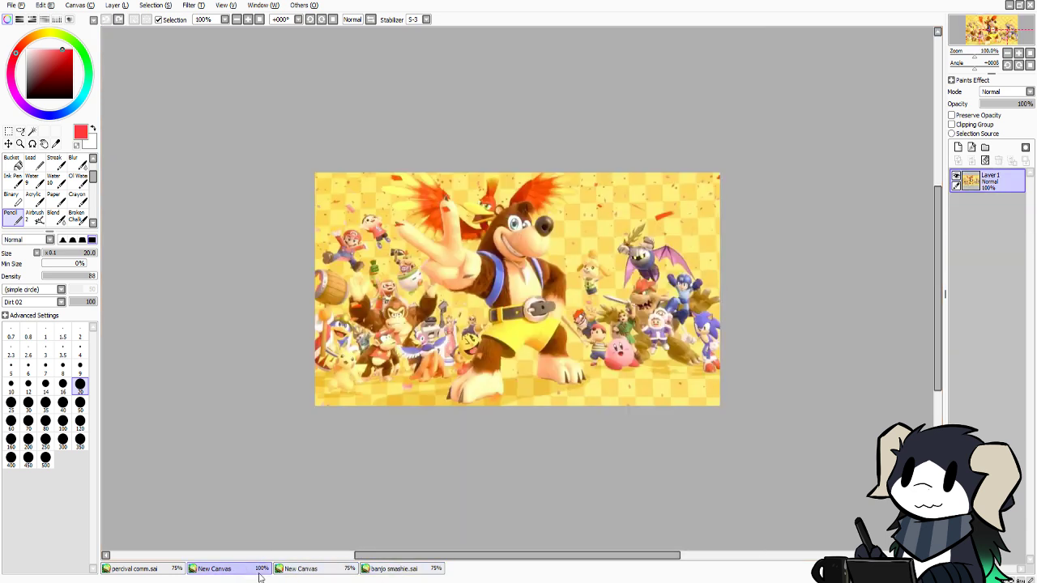
click(392, 569)
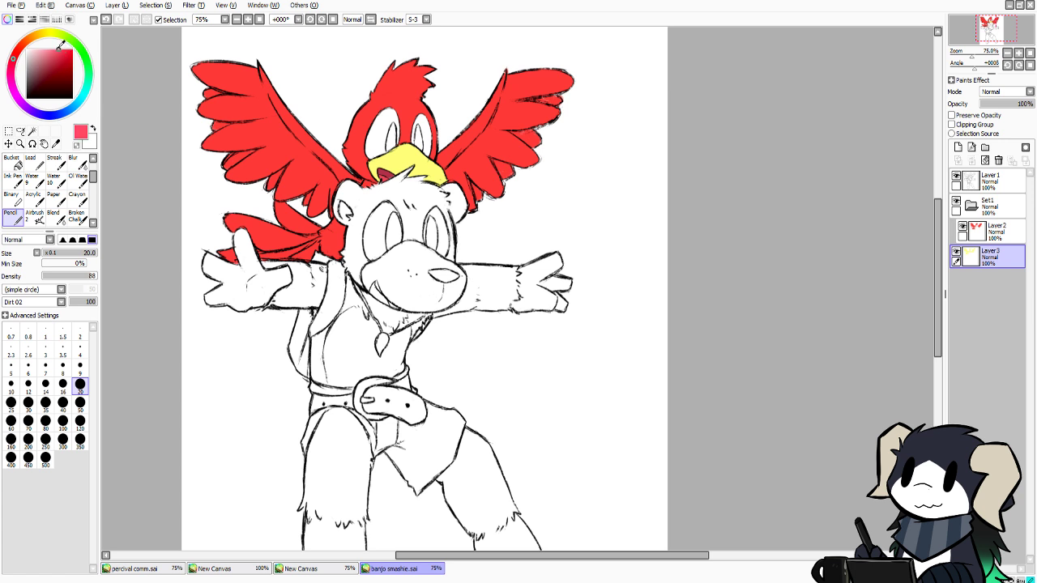
Place Layer3 inside the Set1 folder and add a new layer clipped to Layer2 for painting with the Water brush
click(78, 163)
drag(94, 177, 93, 169)
click(78, 163)
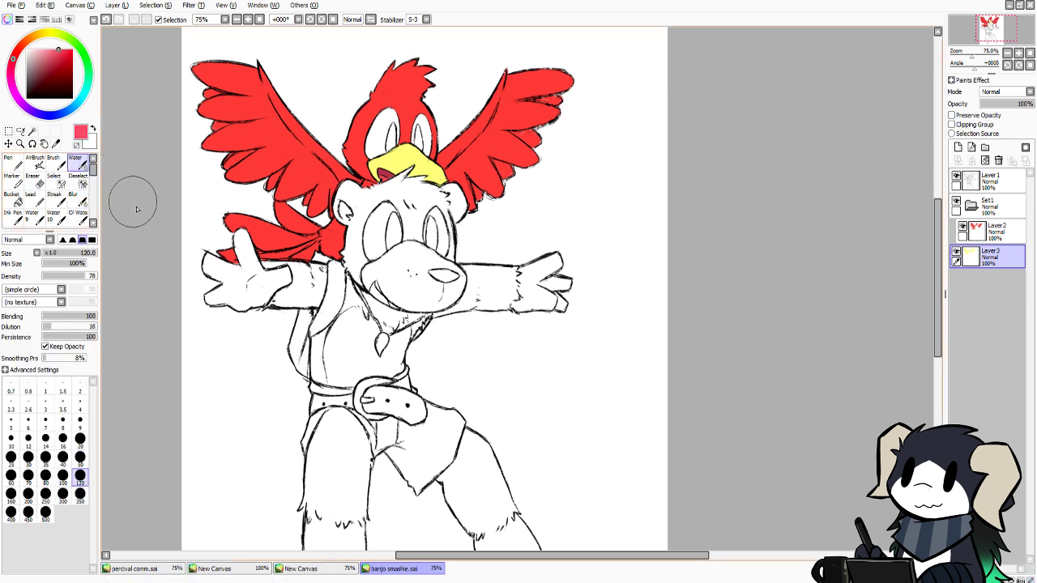
drag(1002, 256, 999, 235)
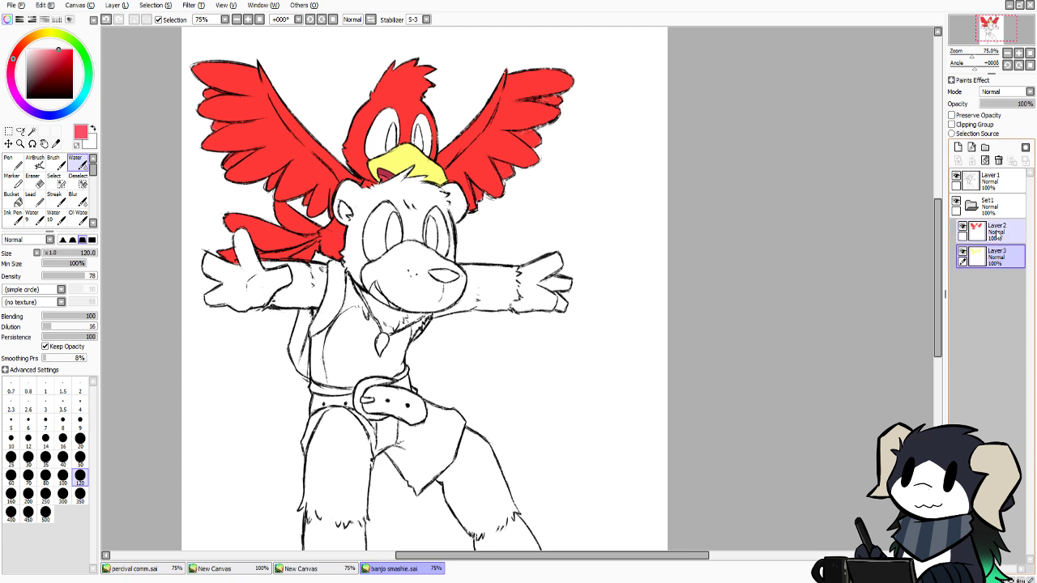
click(997, 234)
click(958, 146)
click(952, 124)
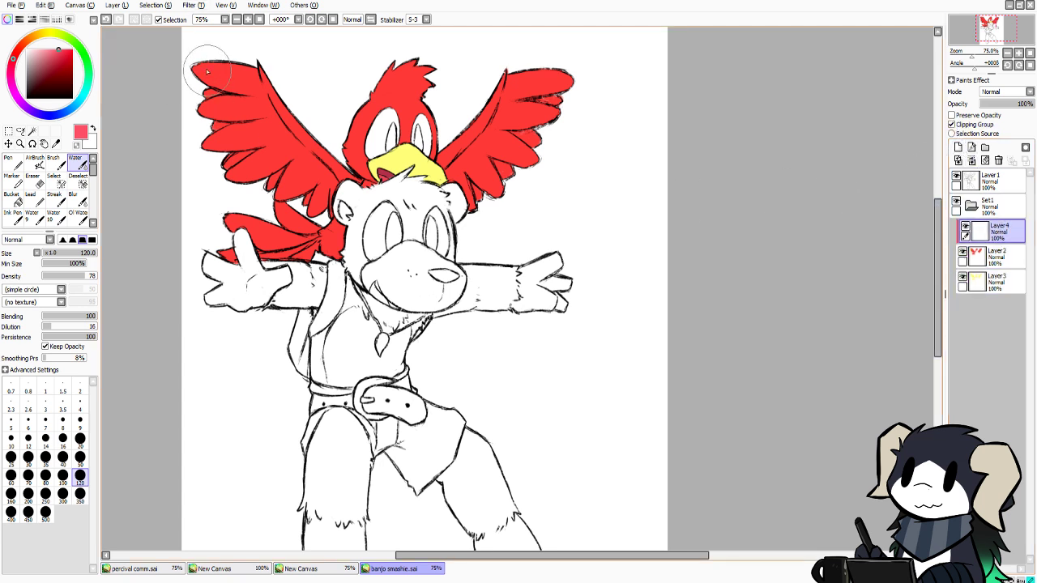
Blend soft pinkish red over the bird's wings, crest and tail feathers on Layer4 with the size 120 Water brush
mouse_move(207, 71)
mouse_down()
mouse_move(203, 111)
mouse_move(209, 68)
mouse_move(232, 127)
mouse_move(225, 136)
mouse_move(256, 186)
mouse_move(243, 172)
mouse_move(243, 162)
mouse_move(257, 167)
mouse_move(304, 209)
mouse_up()
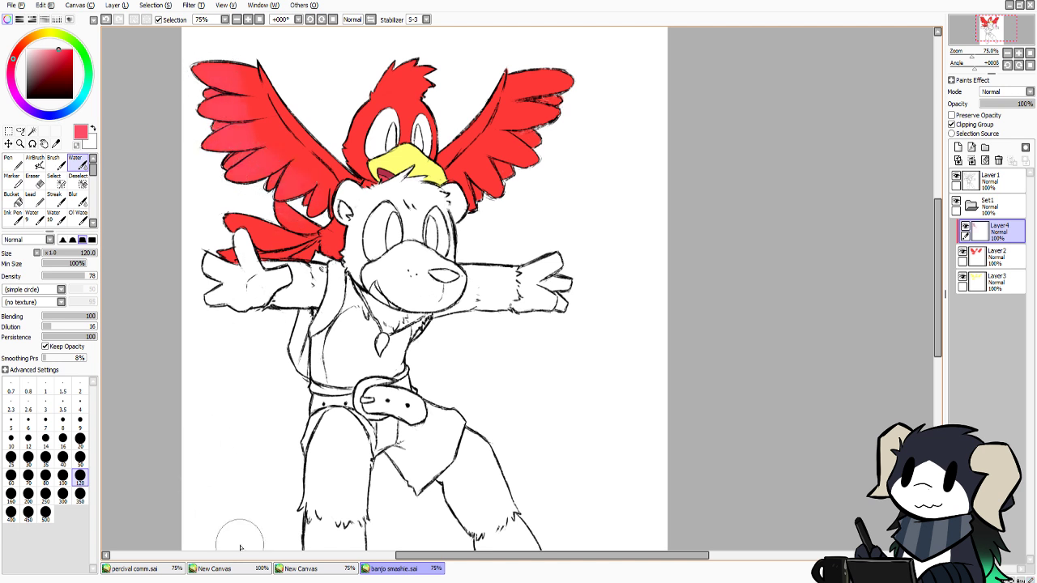
click(313, 571)
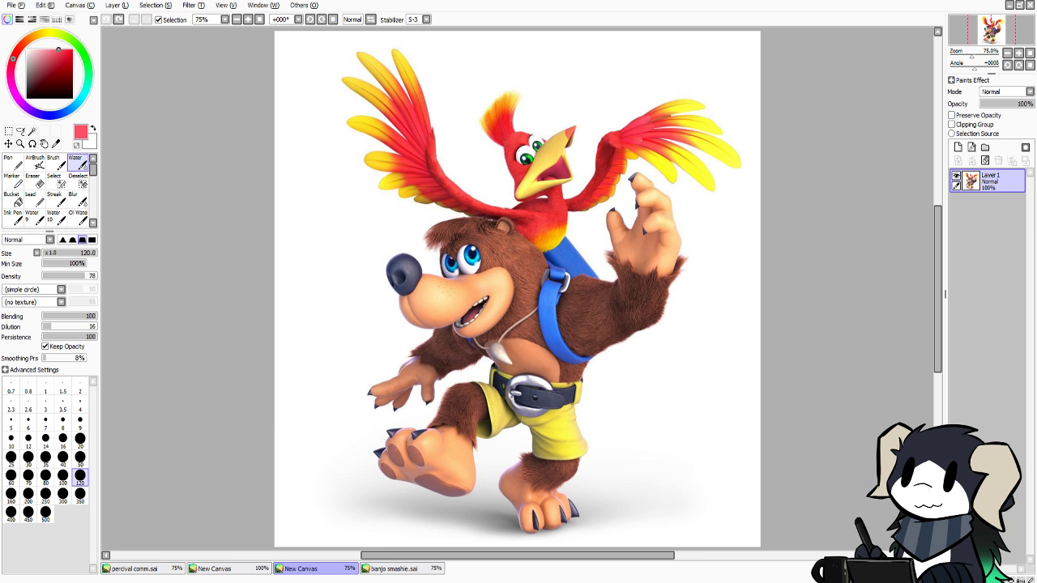
click(393, 570)
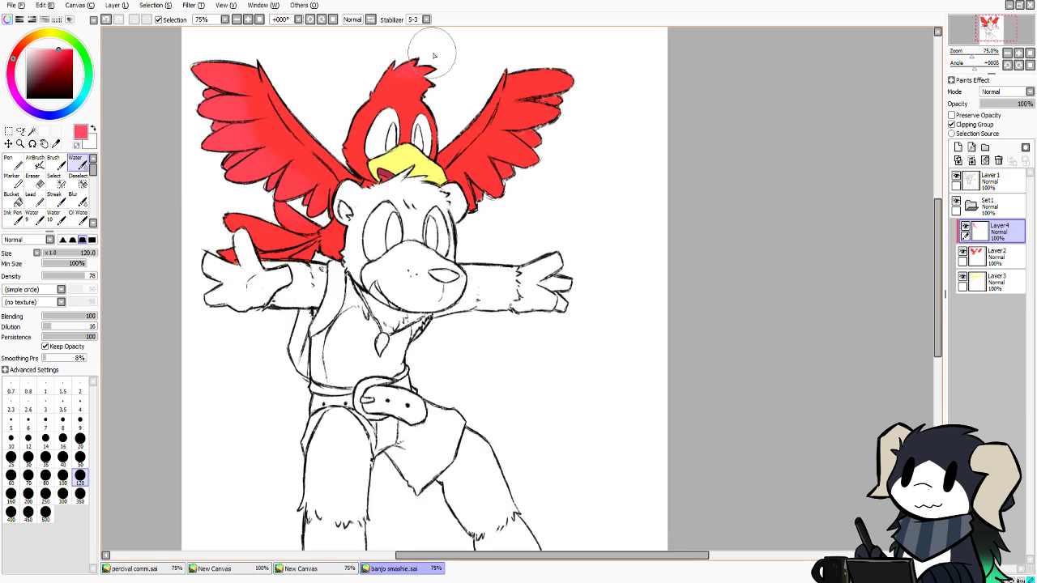
mouse_move(412, 66)
mouse_down()
mouse_move(384, 64)
mouse_move(437, 61)
mouse_move(428, 66)
mouse_up()
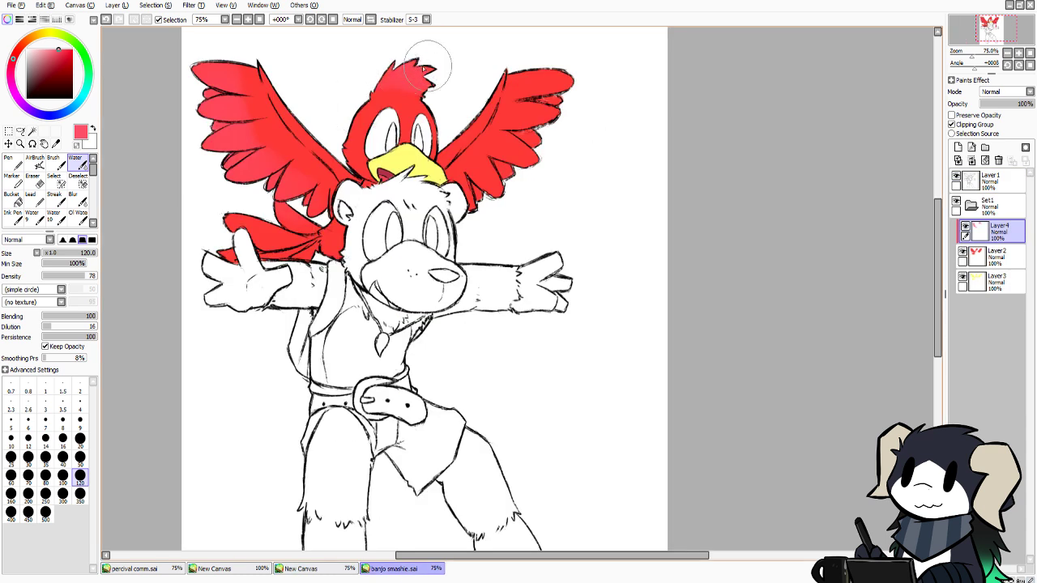
mouse_move(202, 81)
mouse_down()
mouse_move(243, 185)
mouse_move(233, 93)
mouse_move(301, 200)
mouse_move(211, 103)
mouse_move(217, 195)
mouse_move(242, 195)
mouse_move(257, 218)
mouse_move(219, 236)
mouse_move(249, 212)
mouse_move(223, 240)
mouse_move(231, 261)
mouse_move(274, 205)
mouse_move(247, 251)
mouse_move(275, 220)
mouse_move(294, 248)
mouse_up()
mouse_move(555, 182)
mouse_down()
mouse_move(467, 221)
mouse_move(547, 146)
mouse_move(522, 171)
mouse_move(584, 58)
mouse_move(519, 149)
mouse_move(534, 97)
mouse_move(481, 179)
mouse_move(515, 122)
mouse_move(451, 204)
mouse_move(550, 96)
mouse_move(560, 66)
mouse_move(555, 130)
mouse_up()
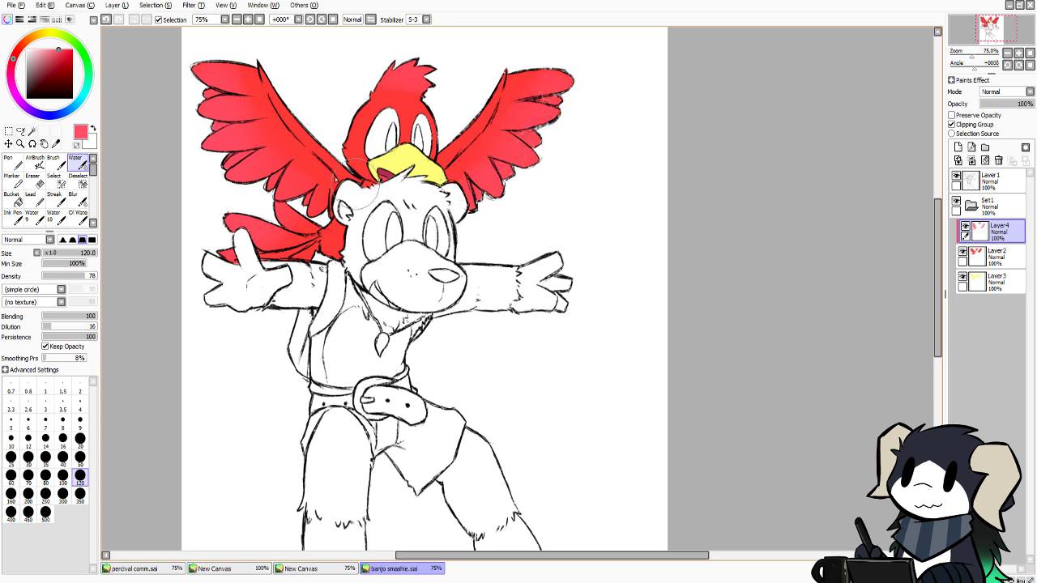
mouse_move(265, 186)
mouse_down()
mouse_move(260, 228)
mouse_move(298, 207)
mouse_move(238, 224)
mouse_up()
Sample the wing feathers' orange-red from the reference image and add another clipping layer above Layer4
click(308, 569)
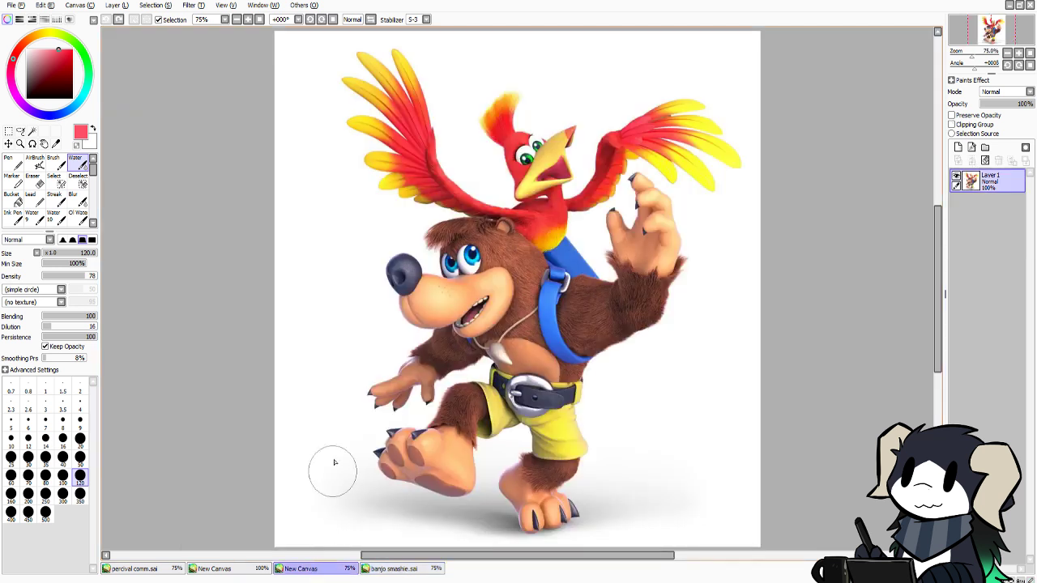
alt+click(343, 75)
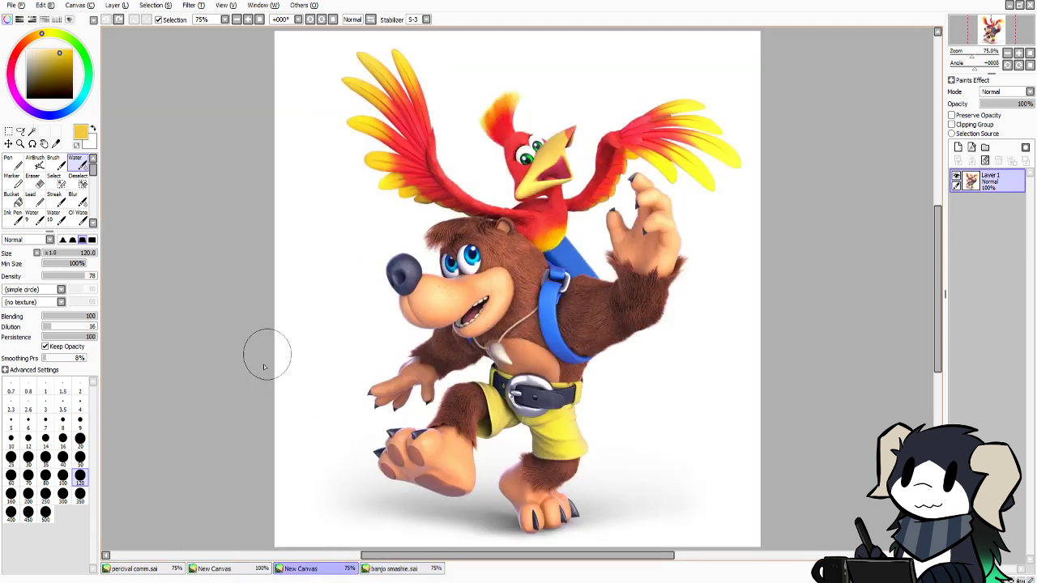
alt+click(393, 111)
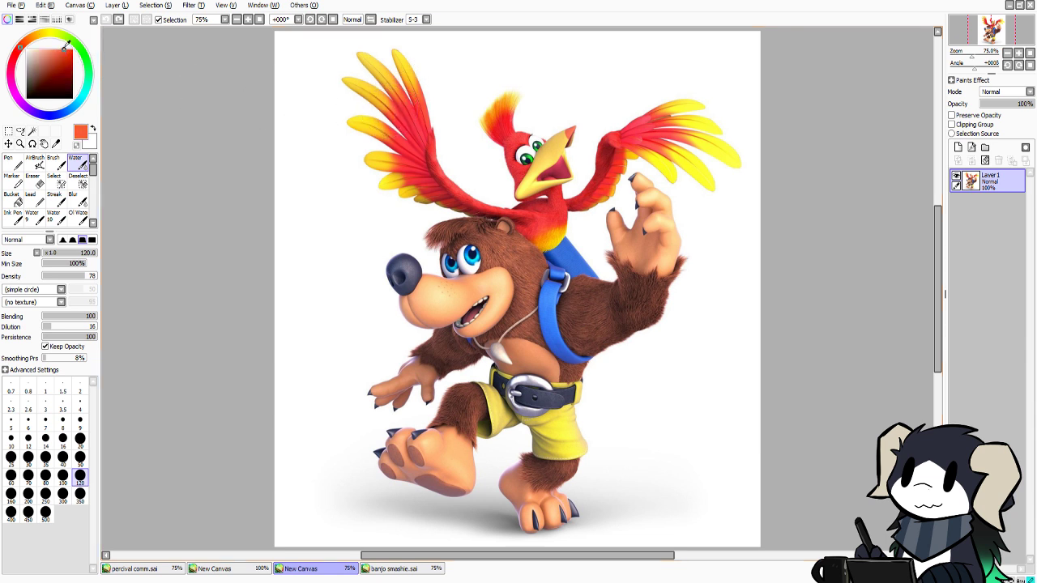
click(388, 569)
click(958, 147)
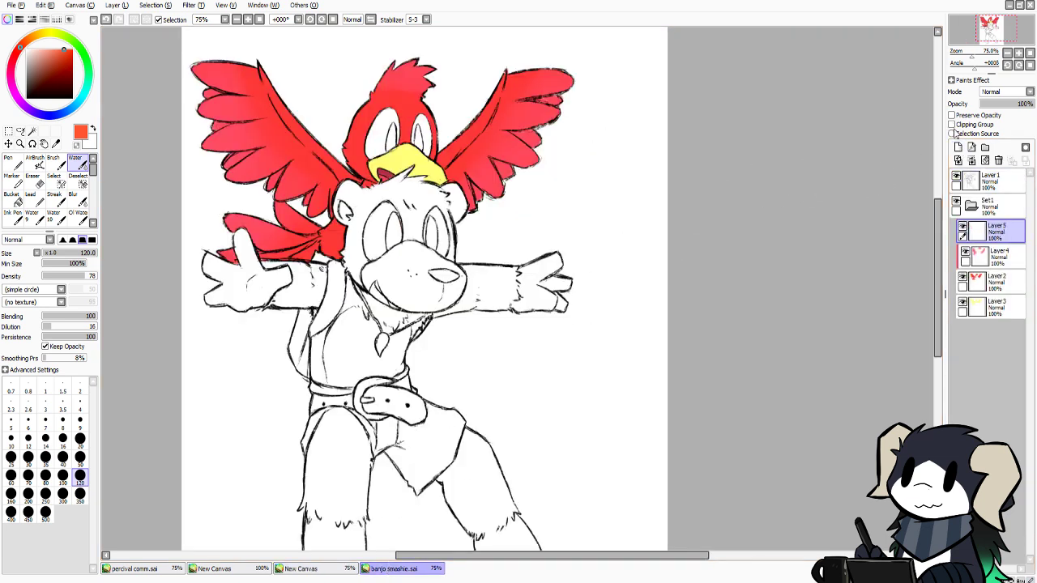
Brush soft orange-red over the feathers of both wings on Layer5, and bring up the reference image
mouse_move(198, 125)
mouse_down()
mouse_move(217, 162)
mouse_move(207, 69)
mouse_move(220, 154)
mouse_move(243, 198)
mouse_move(222, 162)
mouse_move(285, 209)
mouse_move(229, 212)
mouse_move(221, 227)
mouse_move(246, 211)
mouse_move(235, 268)
mouse_move(280, 184)
mouse_up()
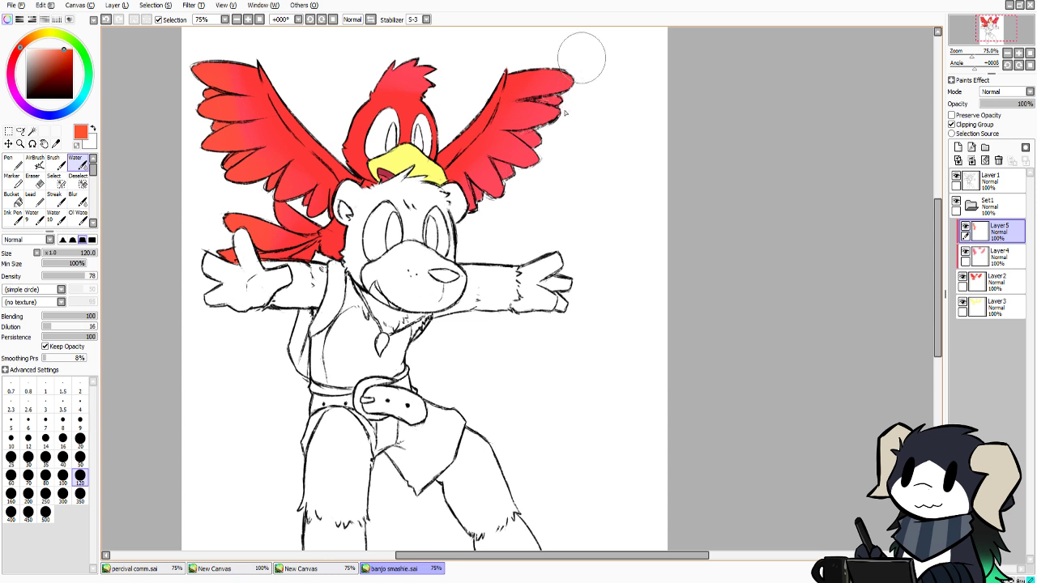
mouse_move(582, 58)
mouse_down()
mouse_move(563, 112)
mouse_move(485, 207)
mouse_move(576, 72)
mouse_up()
click(341, 570)
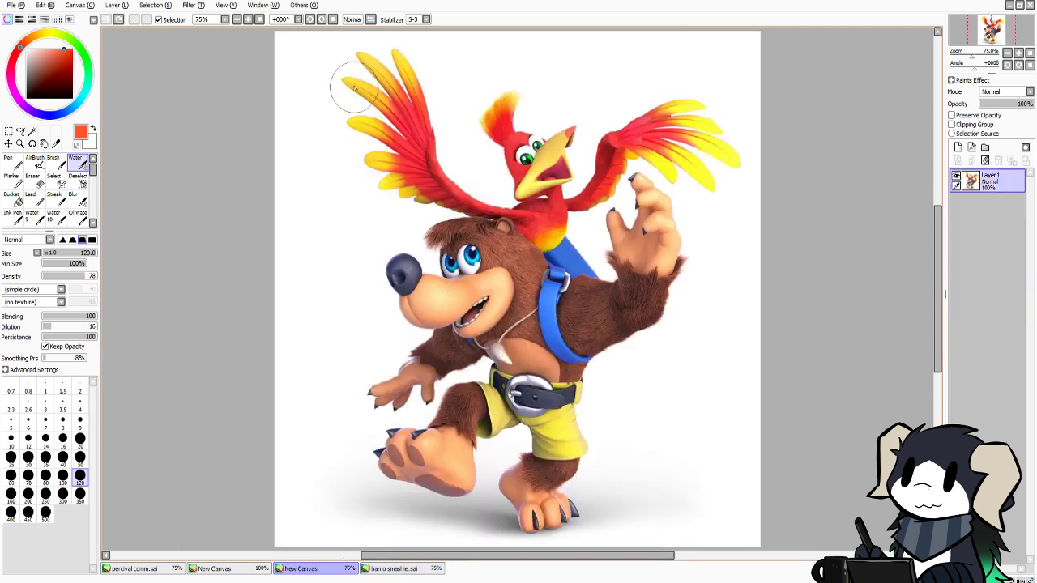
Sample the wing tip yellow from the reference image and add a new clipping layer above Layer5 in the bear drawing
alt+click(362, 61)
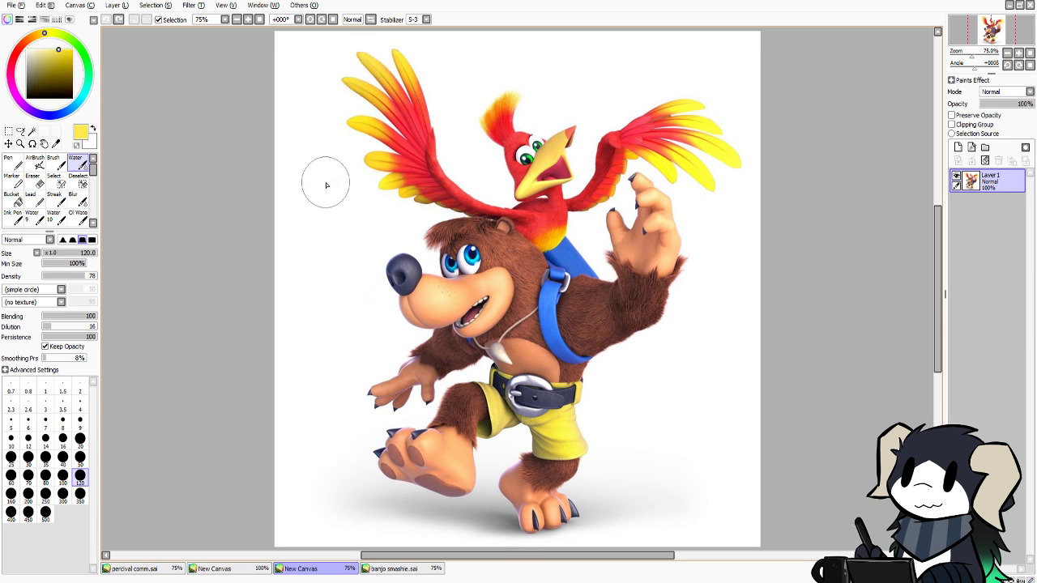
click(254, 570)
click(386, 571)
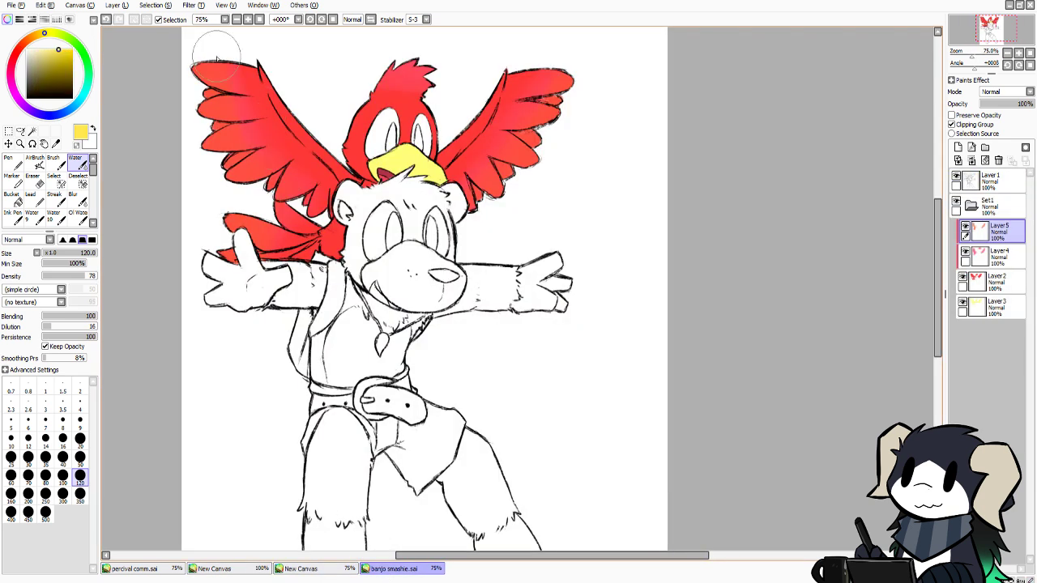
click(958, 146)
click(952, 124)
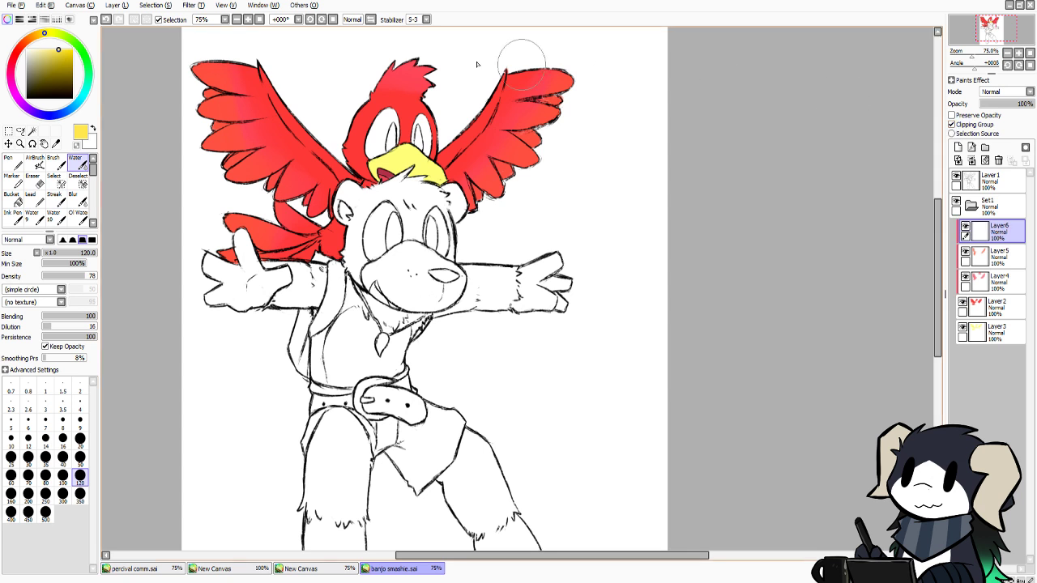
Blend soft yellow over the feather tips of both wings and the tail on Layer6 with the size 120 Water brush
mouse_move(203, 73)
mouse_down()
mouse_move(211, 162)
mouse_move(199, 97)
mouse_move(217, 77)
mouse_move(243, 185)
mouse_move(220, 120)
mouse_move(244, 170)
mouse_up()
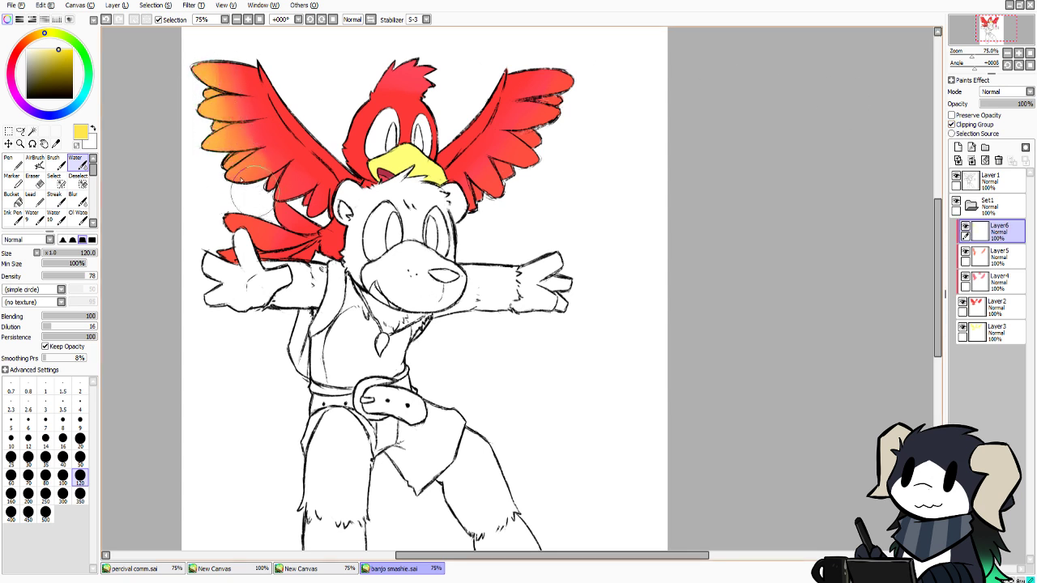
mouse_move(252, 214)
mouse_down()
mouse_move(216, 223)
mouse_move(244, 219)
mouse_move(239, 242)
mouse_move(271, 219)
mouse_move(271, 231)
mouse_move(284, 231)
mouse_move(278, 175)
mouse_move(308, 178)
mouse_move(316, 201)
mouse_move(290, 203)
mouse_move(252, 166)
mouse_move(254, 150)
mouse_move(288, 188)
mouse_up()
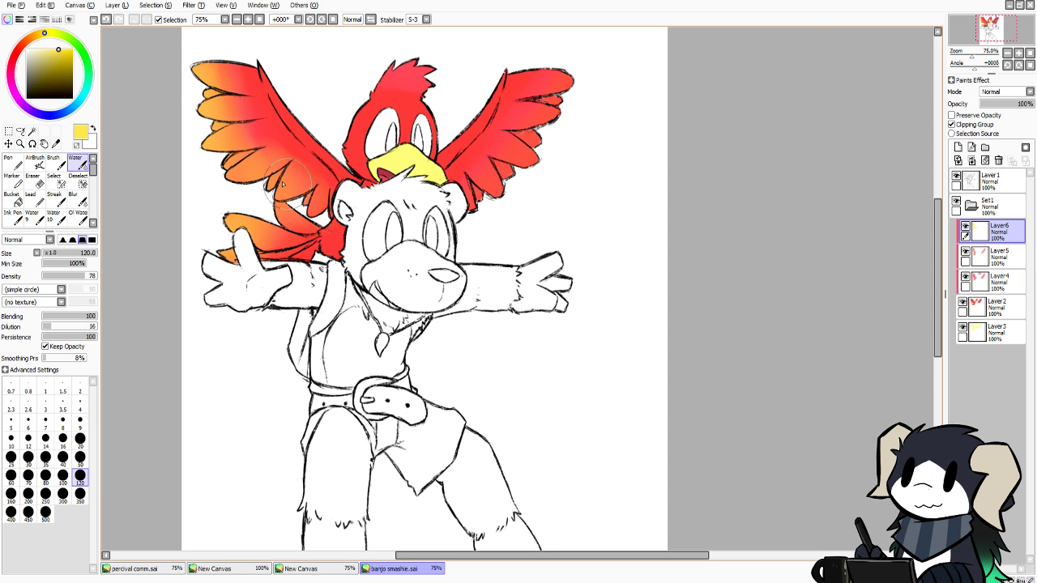
mouse_move(183, 51)
mouse_down()
mouse_move(195, 182)
mouse_move(194, 93)
mouse_move(208, 71)
mouse_move(242, 162)
mouse_move(285, 197)
mouse_move(220, 63)
mouse_move(296, 180)
mouse_move(189, 83)
mouse_move(189, 54)
mouse_move(219, 209)
mouse_move(233, 184)
mouse_move(209, 160)
mouse_move(225, 162)
mouse_move(205, 126)
mouse_move(205, 55)
mouse_move(208, 93)
mouse_move(269, 204)
mouse_up()
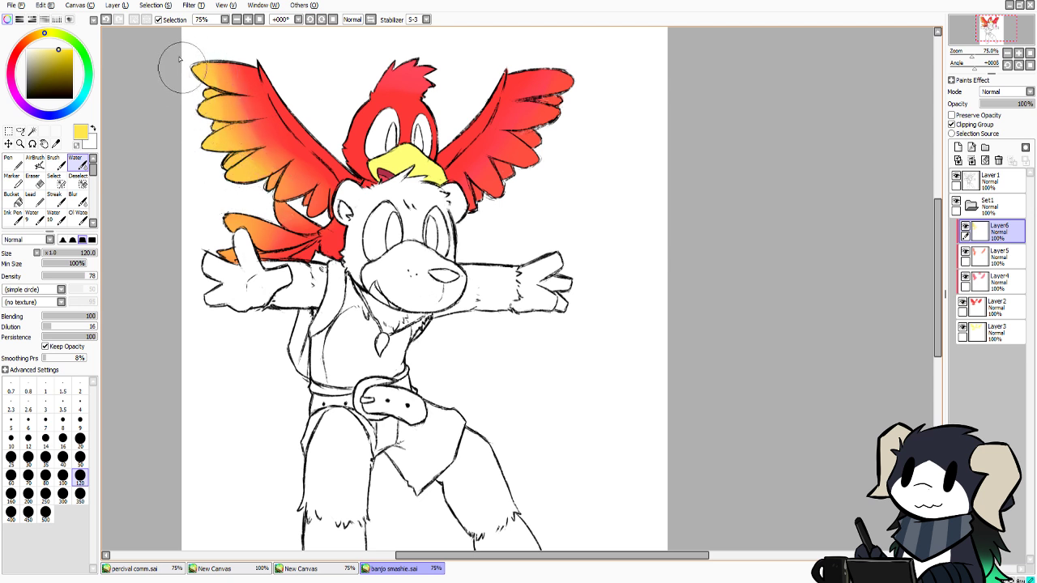
mouse_move(189, 105)
mouse_down()
mouse_move(219, 182)
mouse_move(292, 207)
mouse_move(243, 217)
mouse_move(231, 230)
mouse_move(233, 253)
mouse_move(279, 209)
mouse_move(320, 212)
mouse_move(320, 223)
mouse_move(199, 243)
mouse_move(259, 207)
mouse_move(211, 138)
mouse_move(203, 162)
mouse_move(272, 198)
mouse_move(215, 220)
mouse_move(192, 48)
mouse_move(211, 141)
mouse_move(244, 192)
mouse_move(192, 132)
mouse_move(192, 78)
mouse_move(259, 215)
mouse_up()
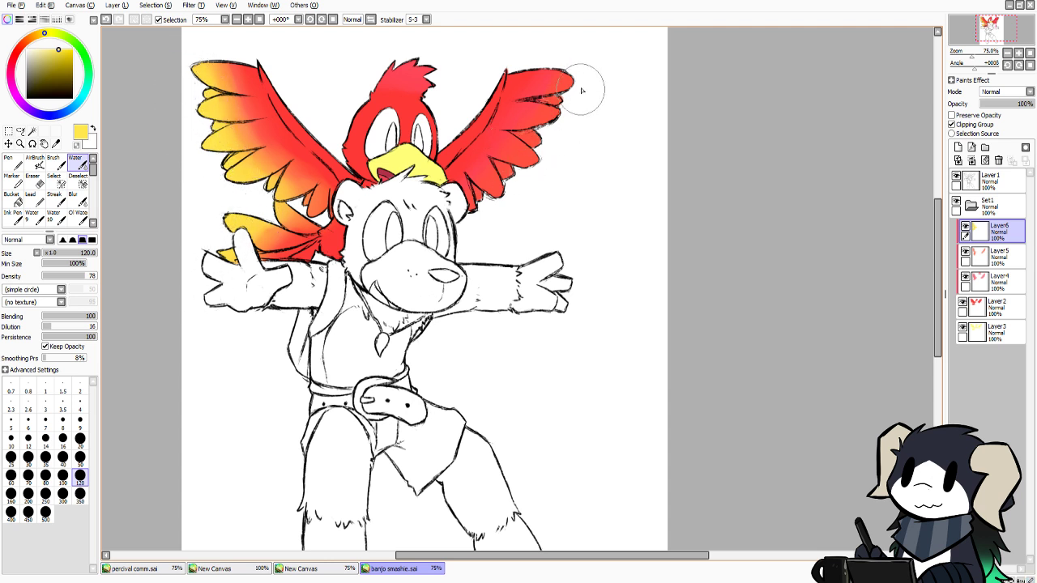
mouse_move(582, 90)
mouse_down()
mouse_move(541, 170)
mouse_move(467, 218)
mouse_up()
mouse_move(534, 166)
mouse_down()
mouse_move(476, 220)
mouse_move(563, 113)
mouse_move(552, 95)
mouse_move(510, 177)
mouse_move(494, 170)
mouse_move(475, 185)
mouse_move(548, 95)
mouse_move(565, 51)
mouse_move(541, 62)
mouse_move(485, 185)
mouse_move(550, 95)
mouse_move(554, 58)
mouse_move(603, 66)
mouse_move(564, 108)
mouse_move(585, 93)
mouse_move(520, 192)
mouse_move(471, 224)
mouse_move(551, 137)
mouse_move(519, 172)
mouse_move(573, 91)
mouse_move(576, 51)
mouse_move(508, 184)
mouse_move(465, 222)
mouse_move(567, 79)
mouse_up()
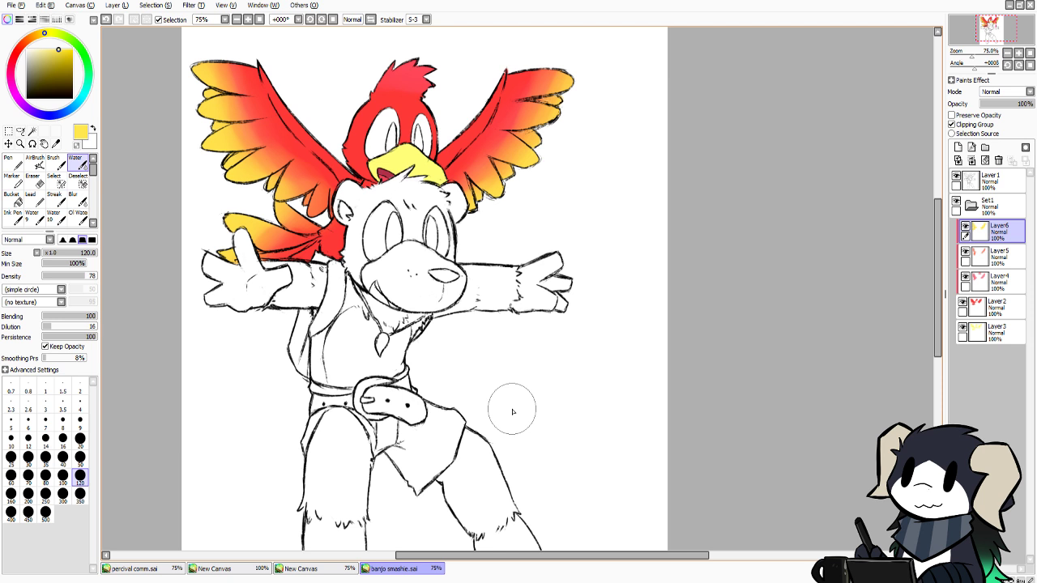
Pick a deep crimson based on the reference's red, set the Water brush to size 8, and add another clipping layer above Layer6
click(320, 575)
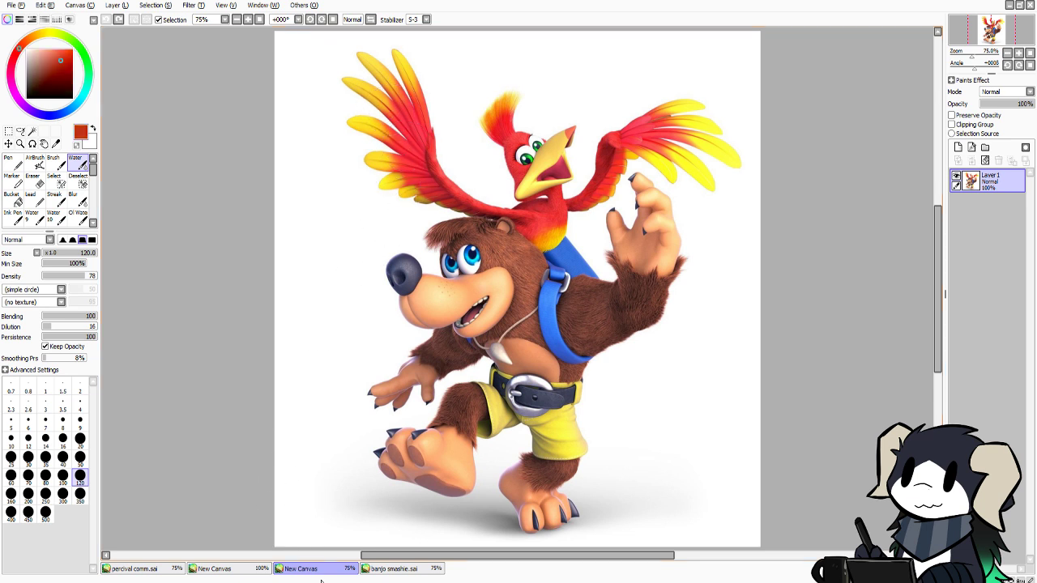
click(387, 569)
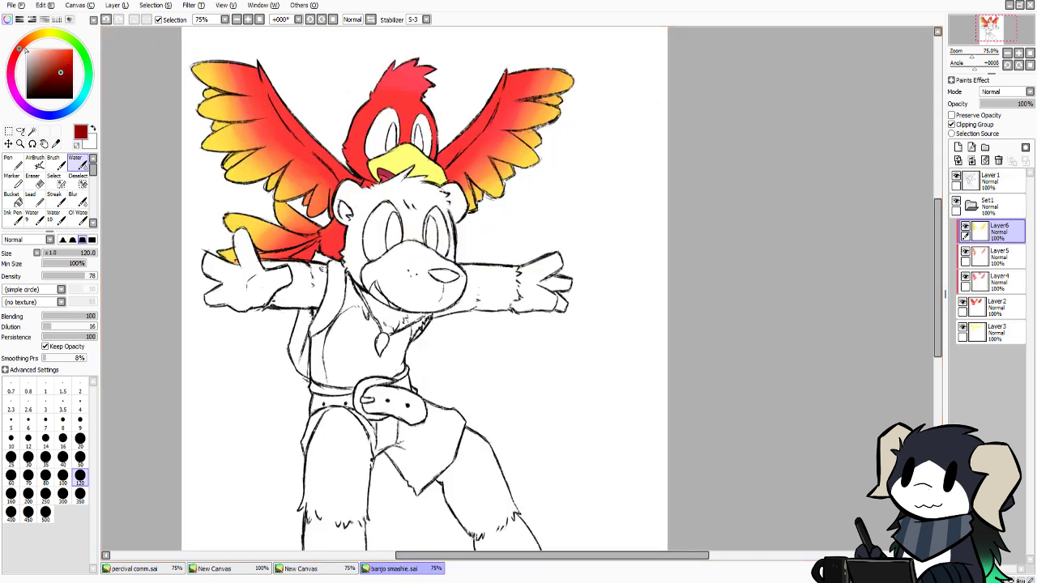
drag(25, 50, 14, 59)
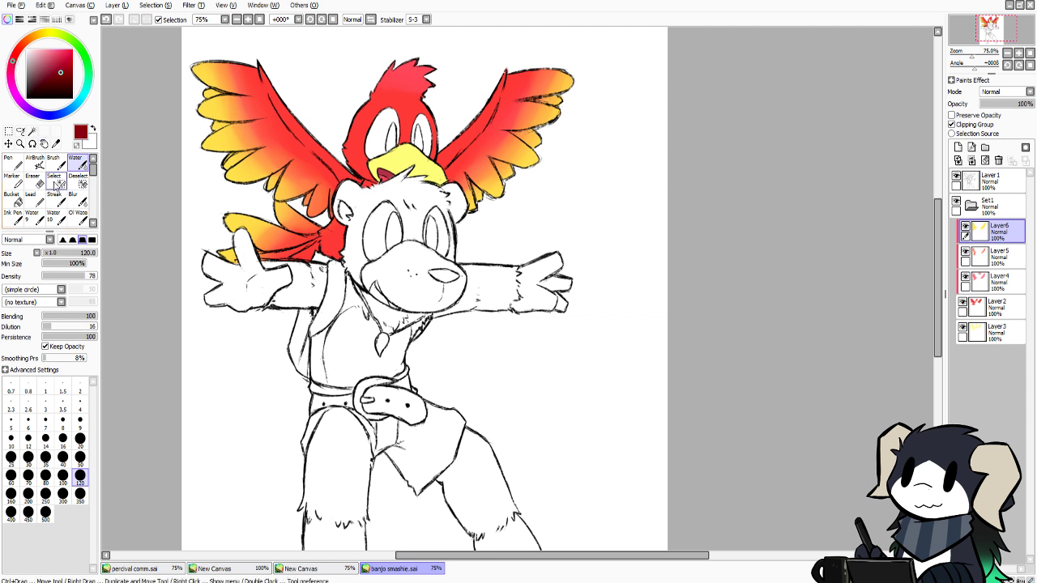
click(68, 423)
click(958, 160)
click(953, 125)
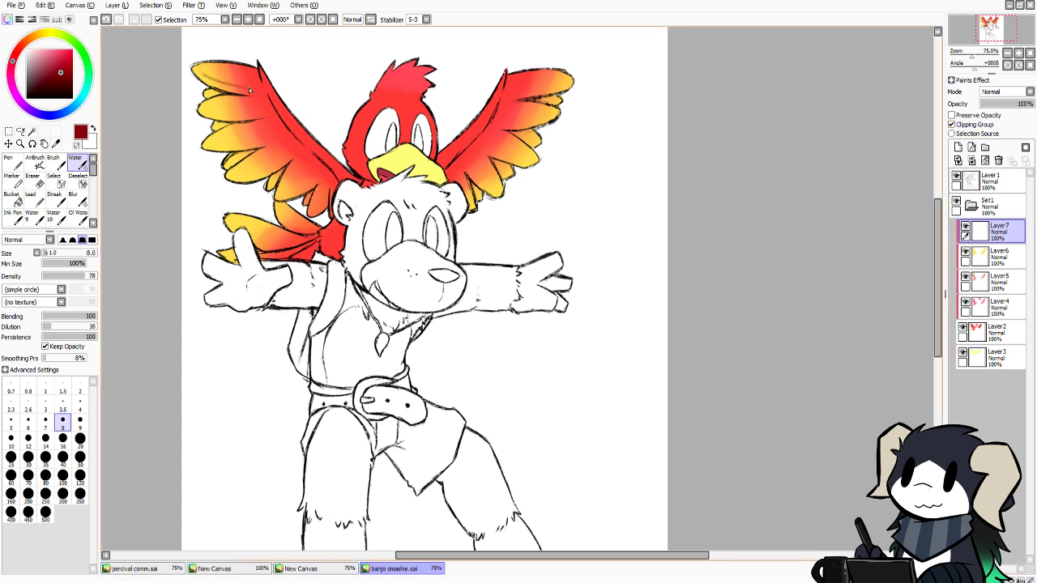
Draw thin dark red shaft lines along the feathers of both wings on Layer7, settling on brush size 6
key(ctrl+z)
drag(202, 71, 255, 89)
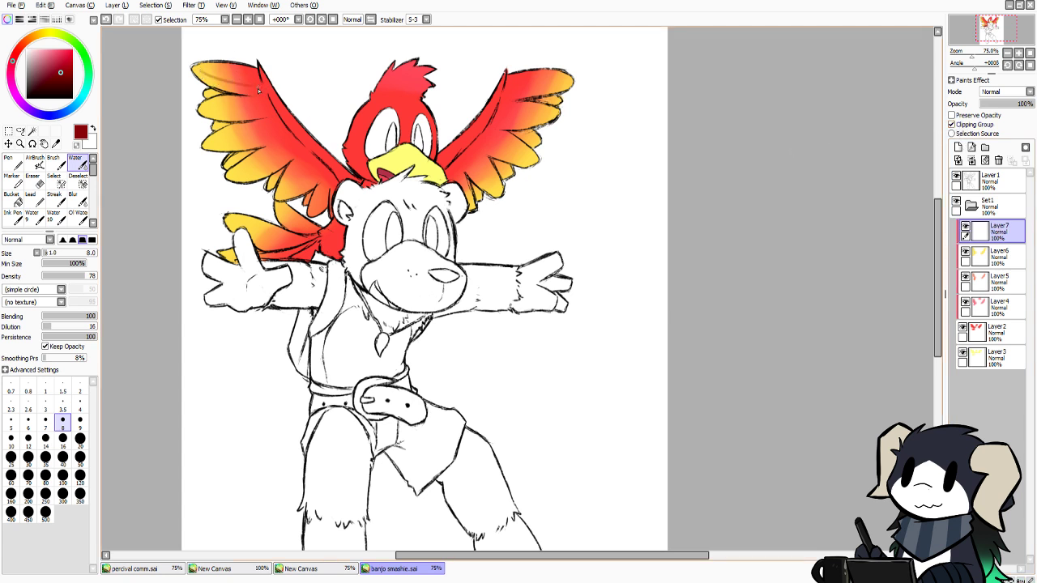
click(78, 409)
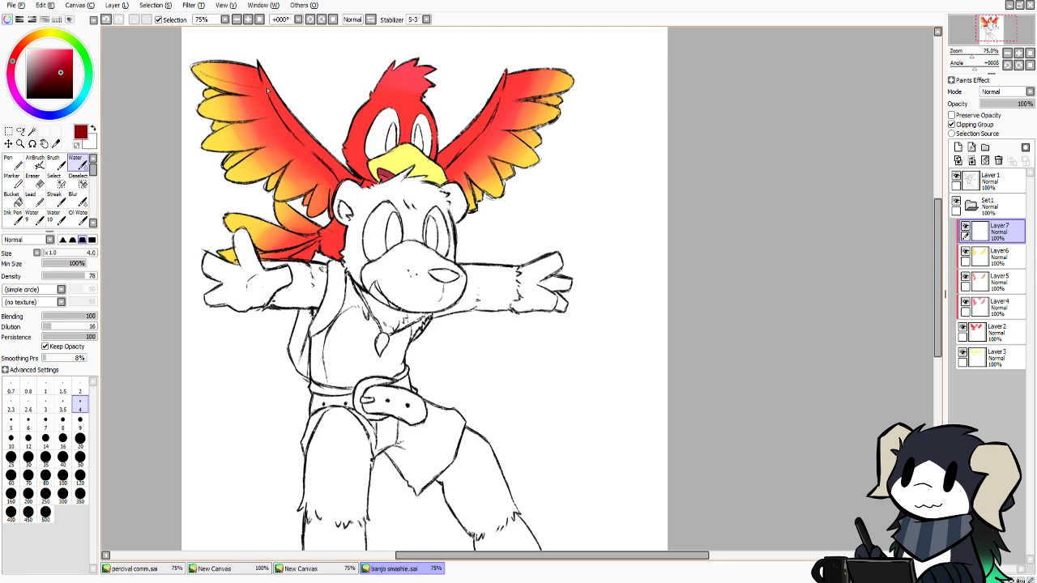
click(29, 423)
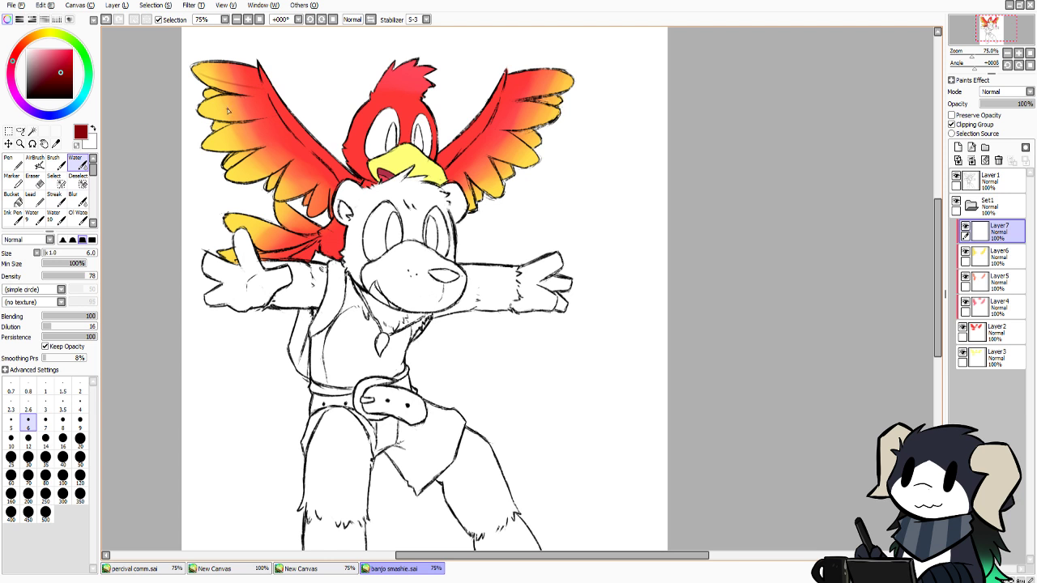
drag(207, 115, 261, 114)
drag(217, 147, 275, 139)
mouse_move(235, 175)
mouse_down()
mouse_move(299, 154)
mouse_move(307, 184)
mouse_move(282, 195)
mouse_move(318, 165)
mouse_up()
key(ctrl+z)
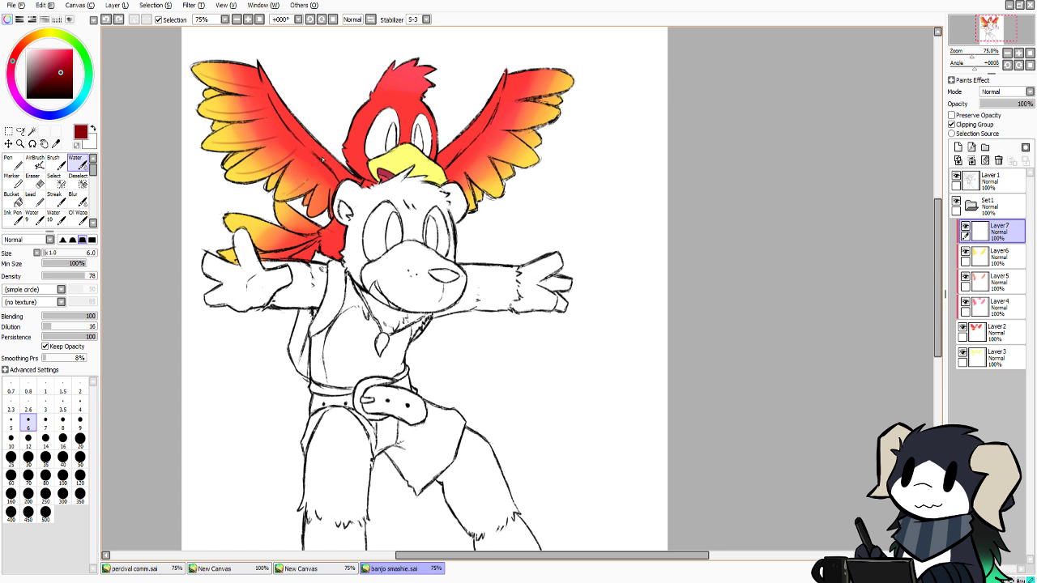
drag(315, 212, 331, 169)
drag(490, 178, 475, 147)
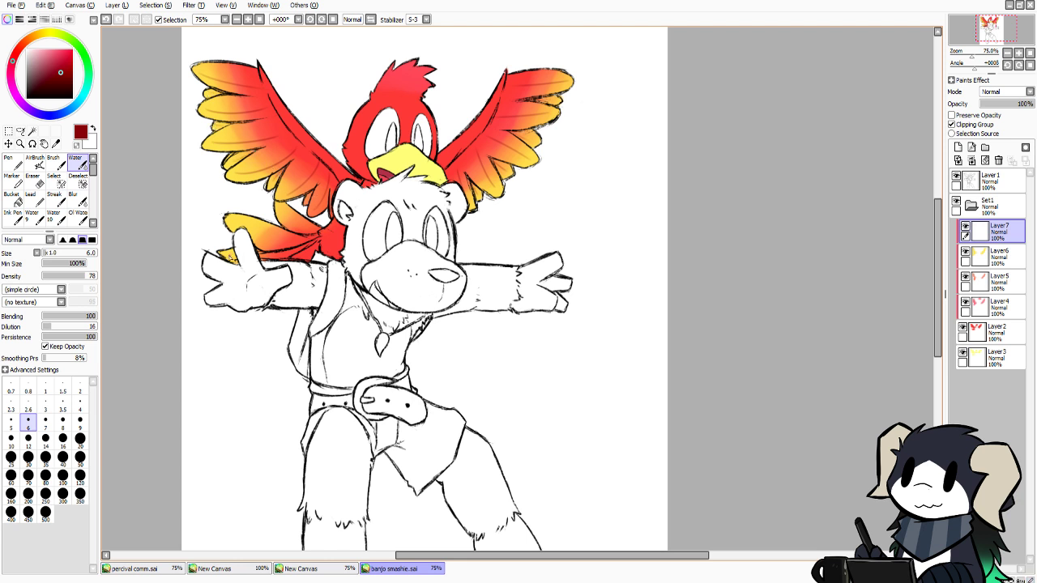
Draw thin dark red lines along the bird's tail feathers on Layer7, and compare with the reference image
drag(233, 221, 272, 236)
key(ctrl+z)
drag(280, 211, 318, 231)
click(301, 568)
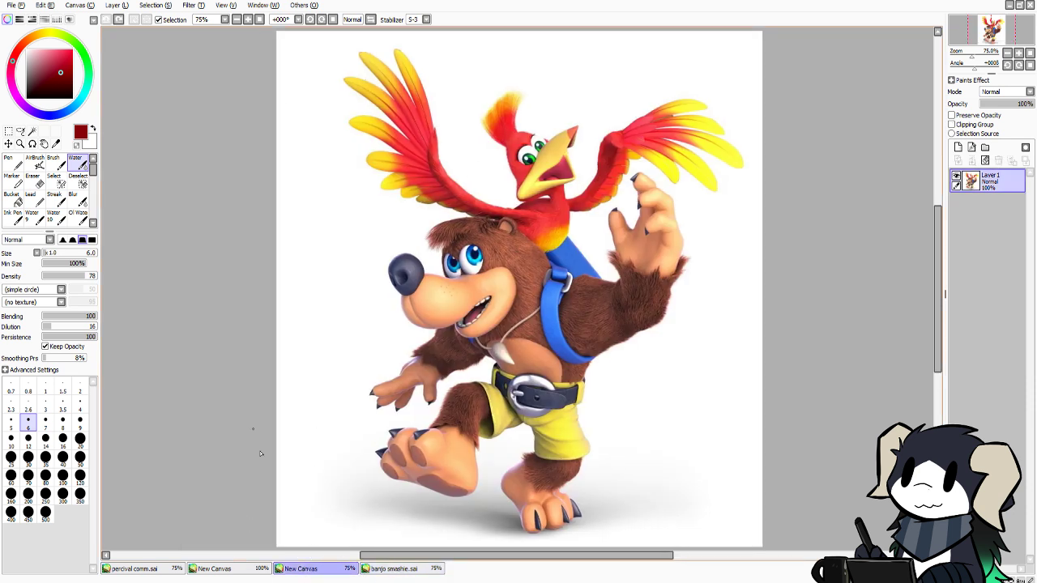
click(394, 568)
Sample the wing tip yellow and blend it over the tip of the bird's crest on Layer6 with the size 50 Water brush
alt+click(198, 71)
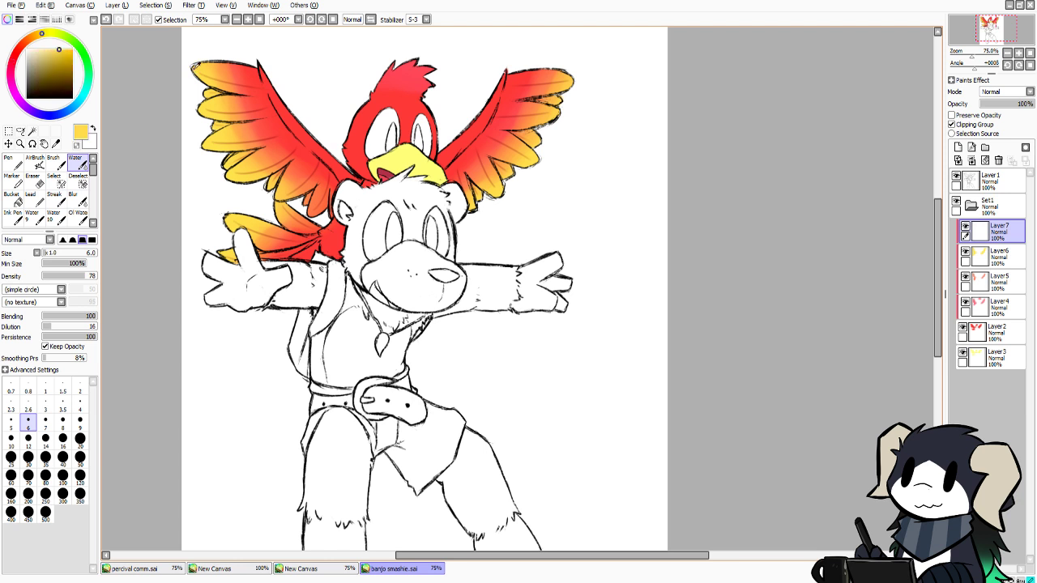
click(79, 439)
click(81, 457)
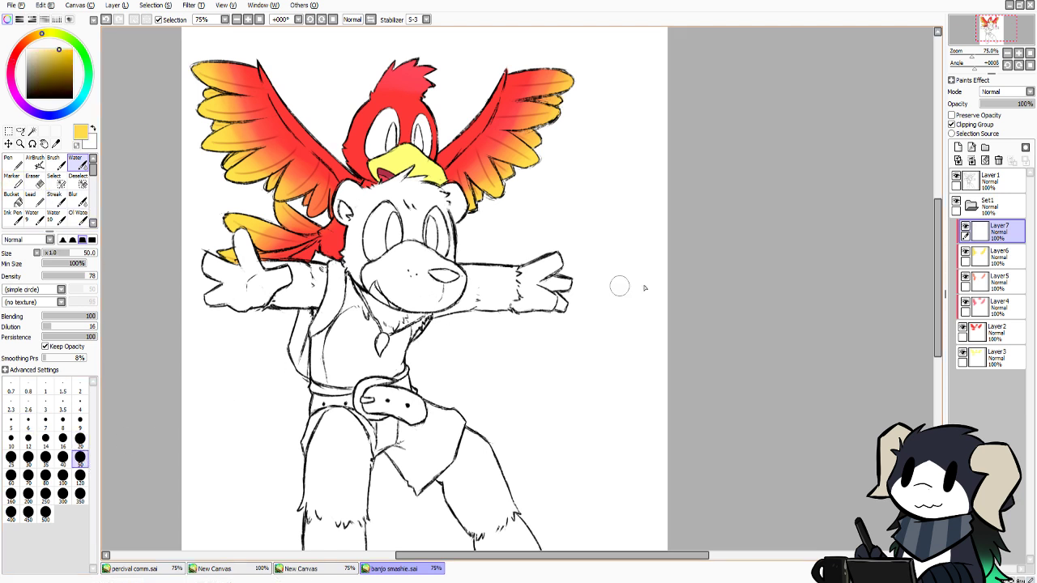
click(1000, 256)
mouse_move(425, 63)
mouse_down()
mouse_move(408, 52)
mouse_move(459, 83)
mouse_move(392, 76)
mouse_move(395, 59)
mouse_move(426, 57)
mouse_move(387, 57)
mouse_move(430, 56)
mouse_move(374, 48)
mouse_move(376, 73)
mouse_move(410, 93)
mouse_up()
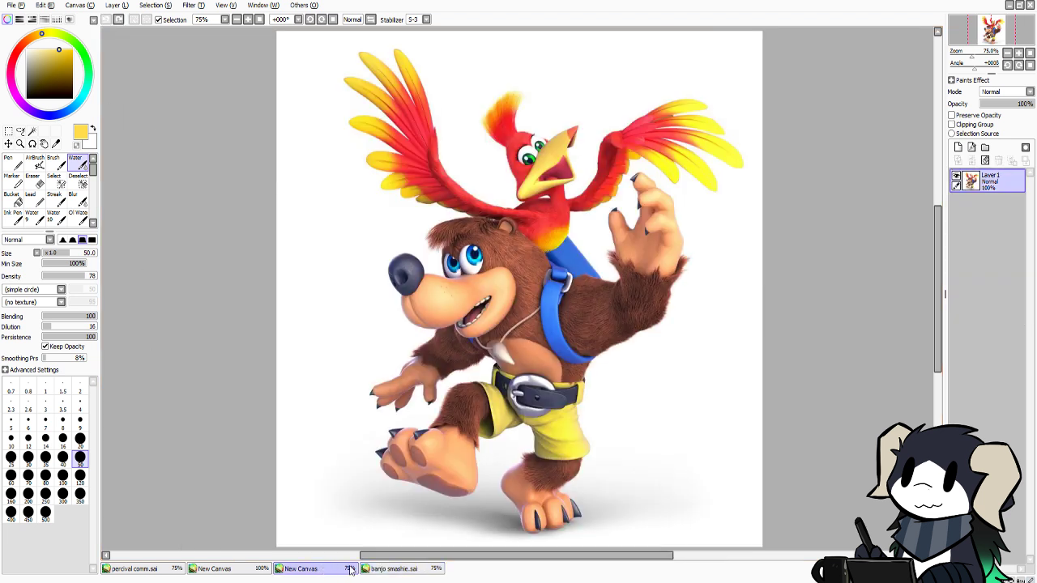
Sample the orange-red of the beak tip from the reference image, check the other reference, and return to the bear drawing
click(322, 569)
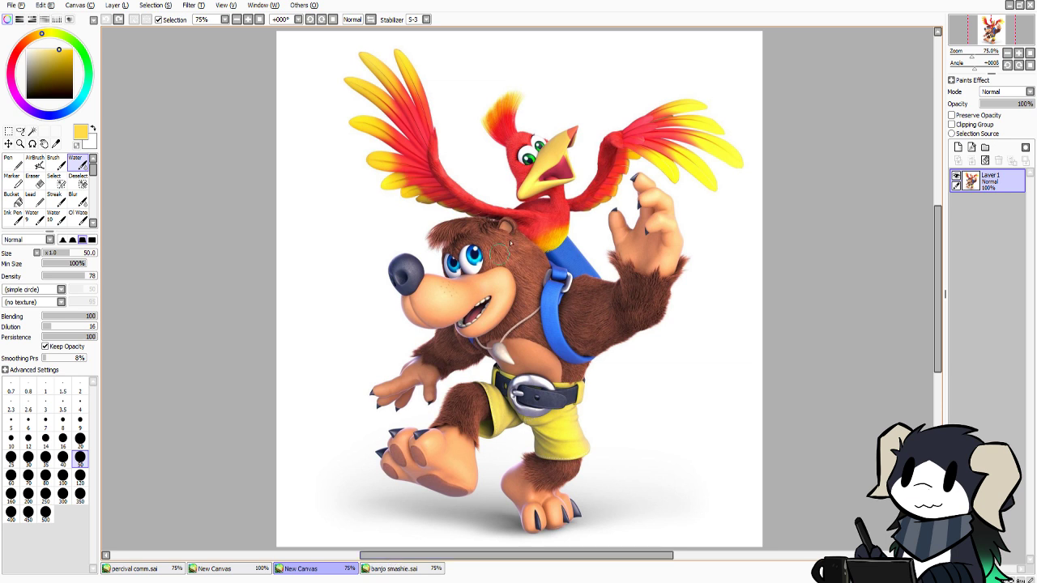
alt+click(571, 132)
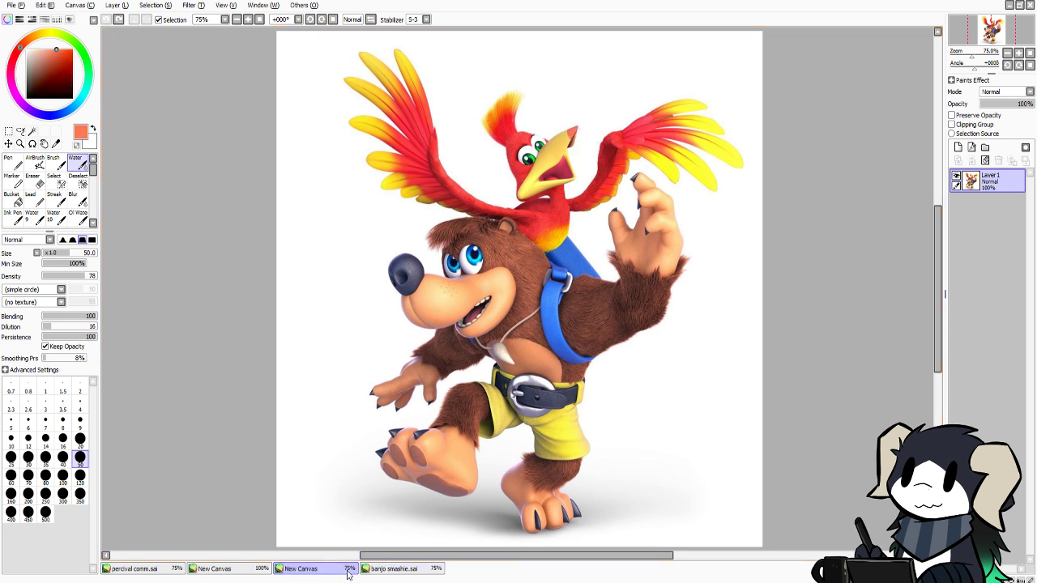
click(394, 569)
click(215, 569)
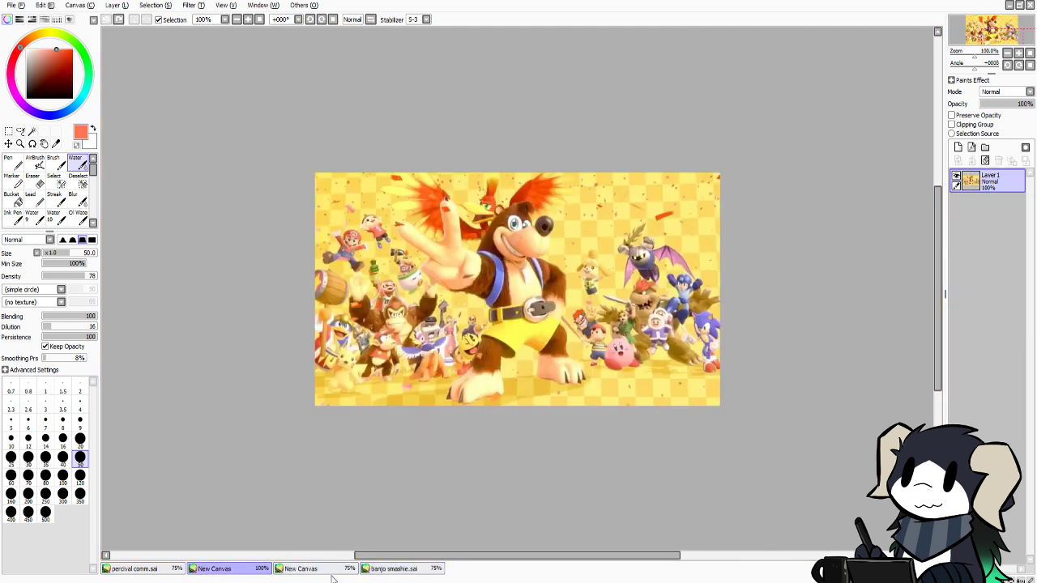
click(300, 569)
click(394, 569)
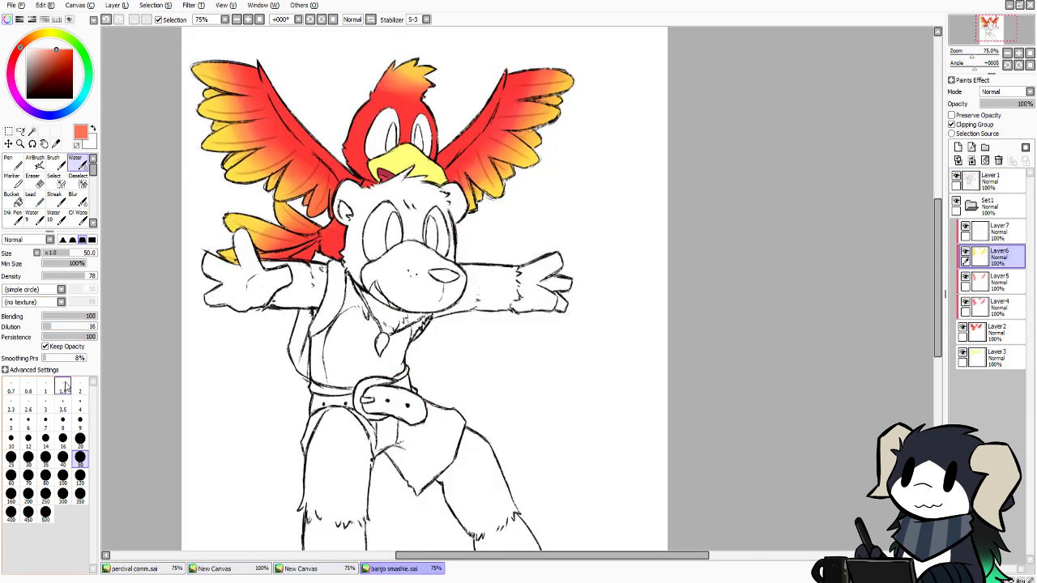
Preserve the opacity of Layer3 and paint an orange-red accent on the beak's lower edge with the size 20 Pencil
click(79, 439)
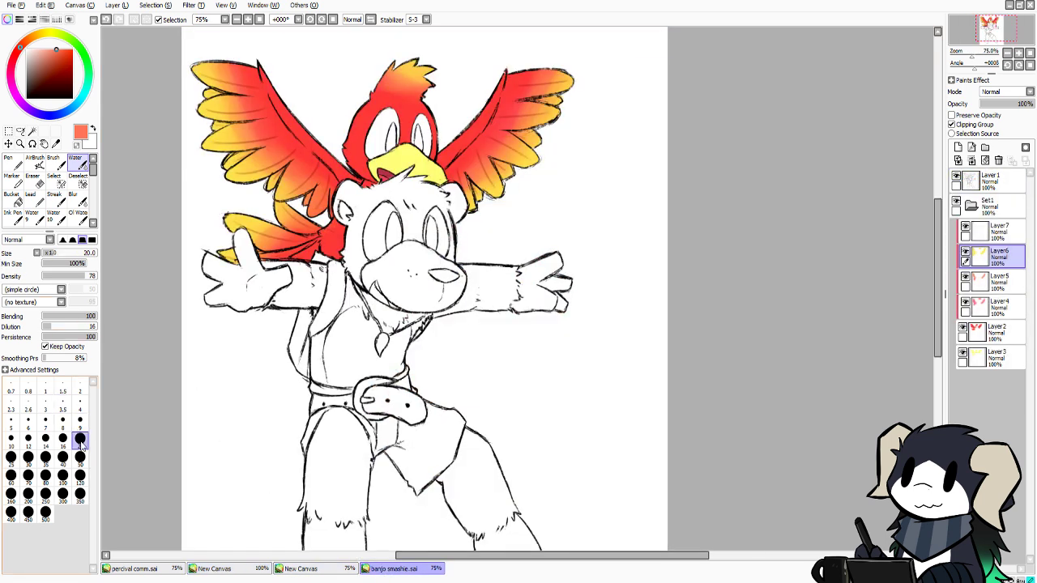
click(993, 357)
click(952, 115)
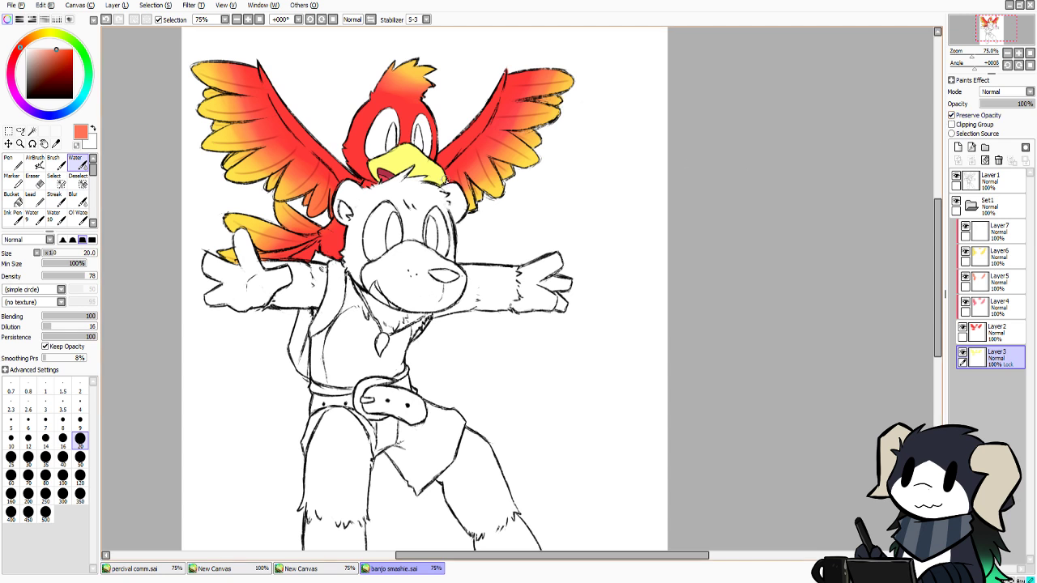
click(13, 217)
click(94, 222)
click(12, 217)
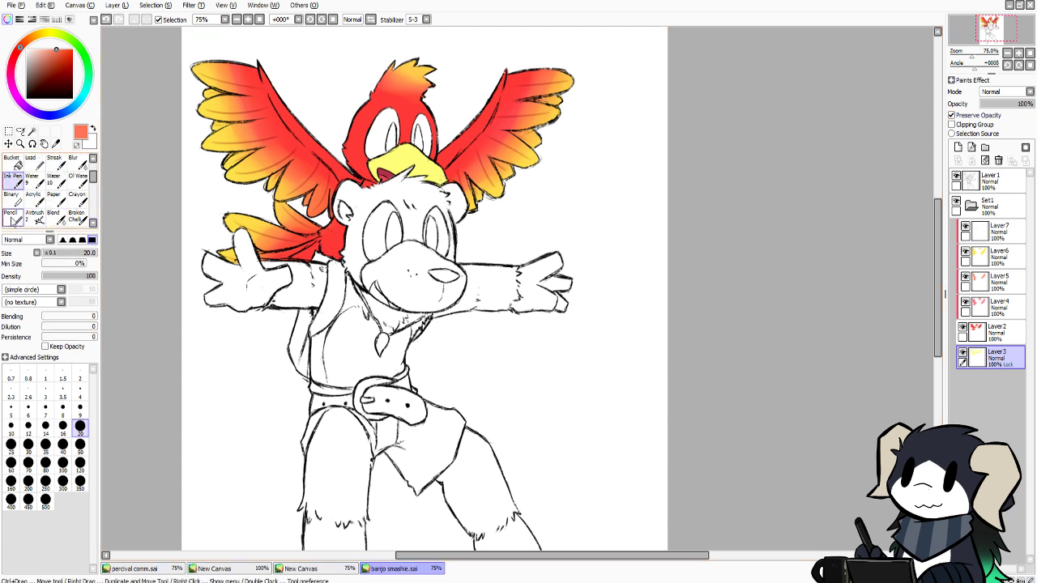
drag(446, 178, 431, 186)
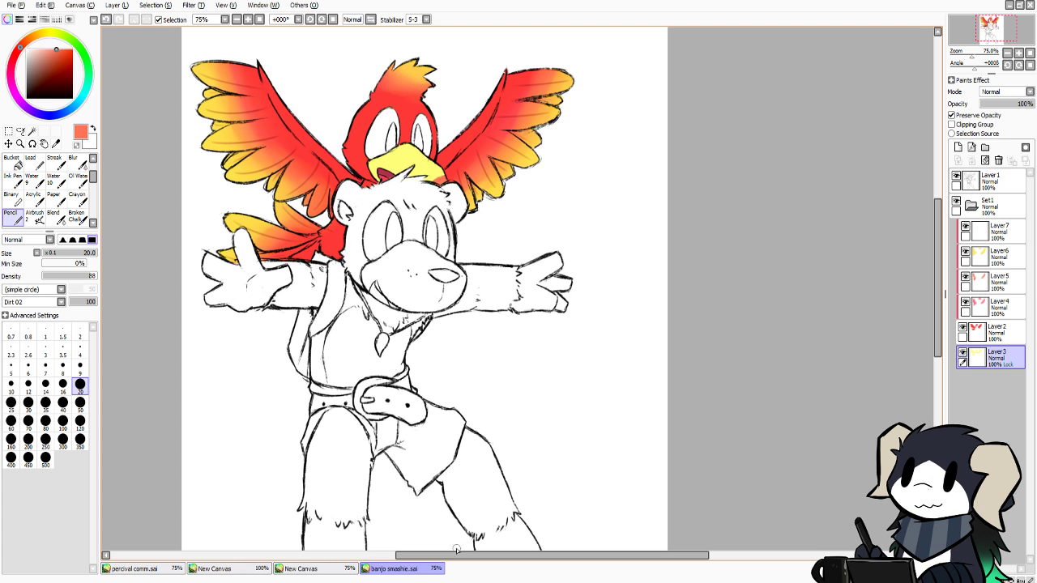
Add a new layer and place it beneath Layer3 at the bottom of the Set1 folder
drag(447, 555, 450, 554)
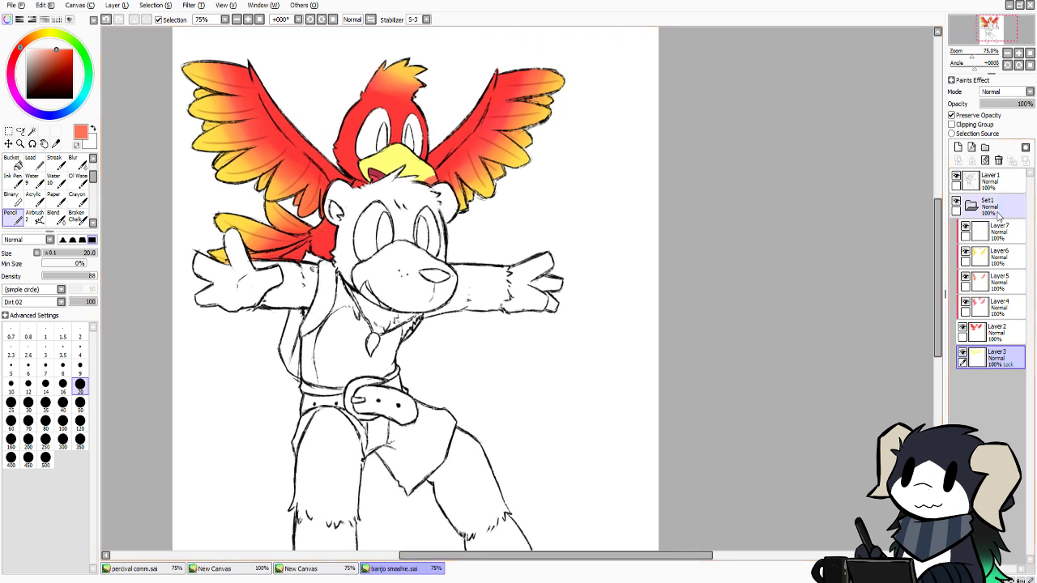
click(990, 180)
click(77, 145)
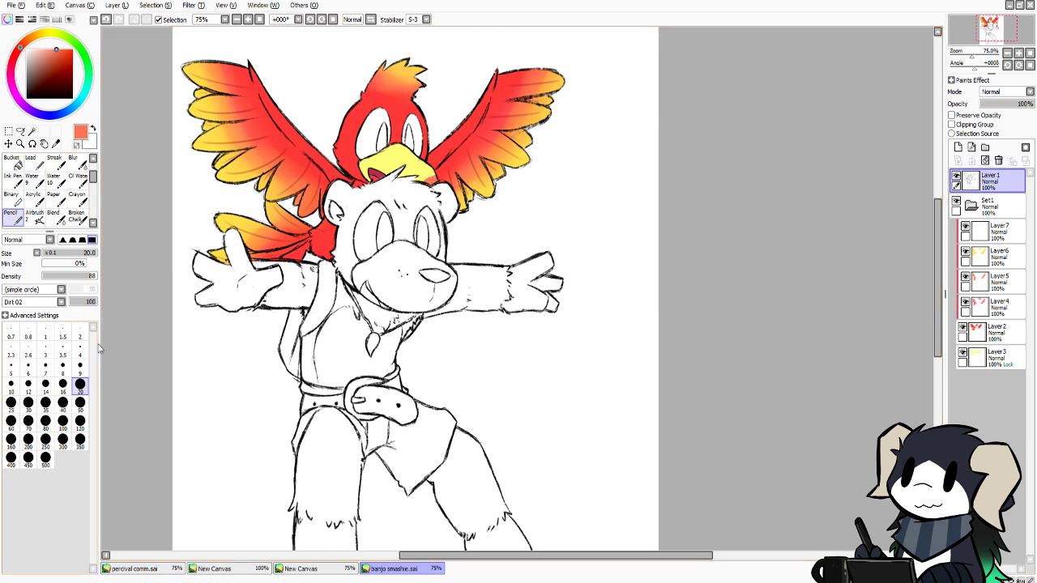
click(990, 357)
click(958, 146)
drag(993, 356, 993, 387)
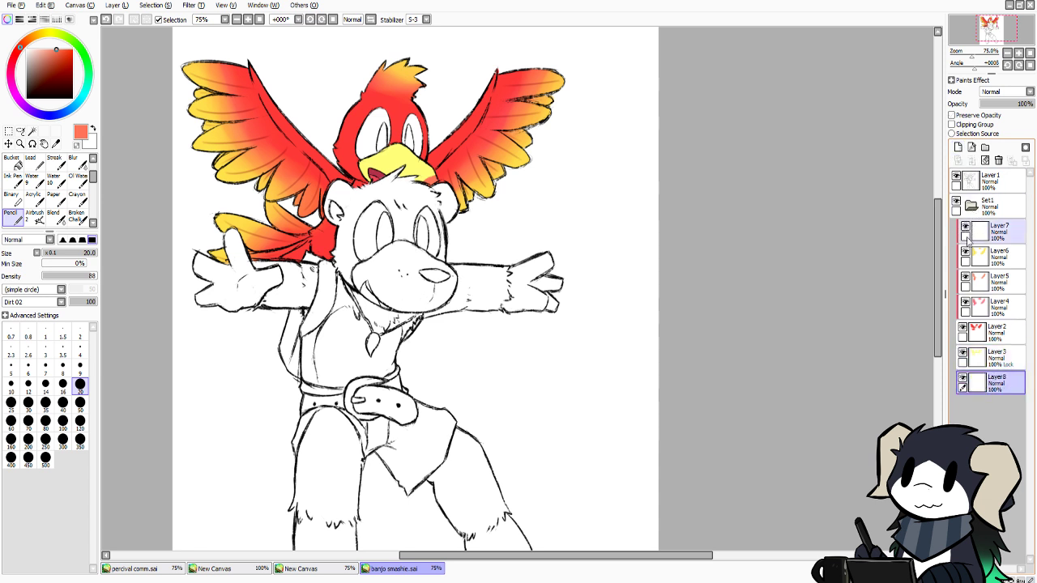
Block in the bird's eyes on Layer8 with the size 50 Pencil and recolour them white
click(81, 402)
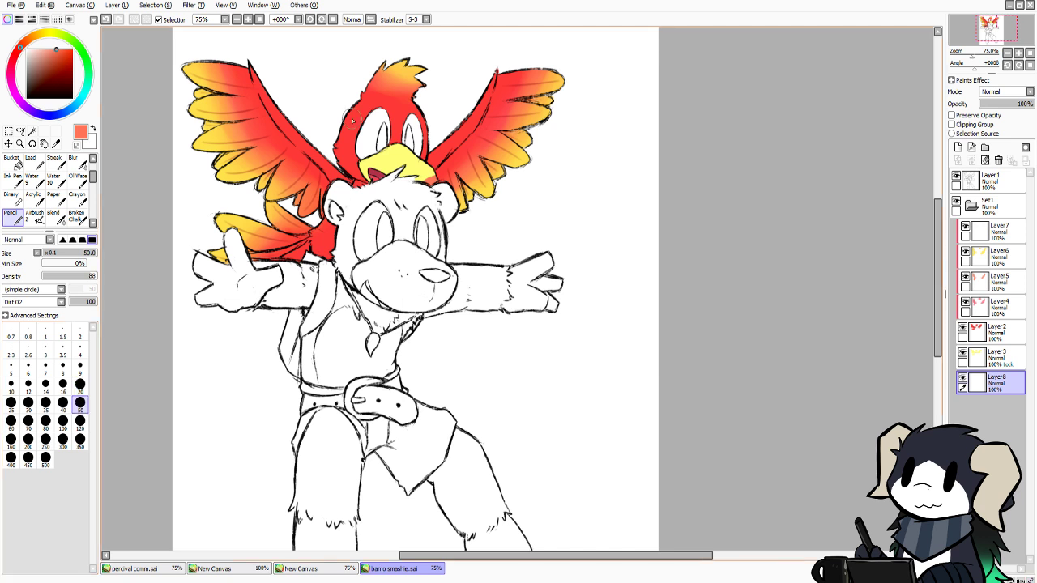
mouse_move(397, 109)
mouse_down()
mouse_move(366, 132)
mouse_move(369, 116)
mouse_move(390, 109)
mouse_move(360, 154)
mouse_move(373, 128)
mouse_move(381, 146)
mouse_move(406, 140)
mouse_move(413, 162)
mouse_move(416, 127)
mouse_move(415, 168)
mouse_move(406, 107)
mouse_move(418, 136)
mouse_up()
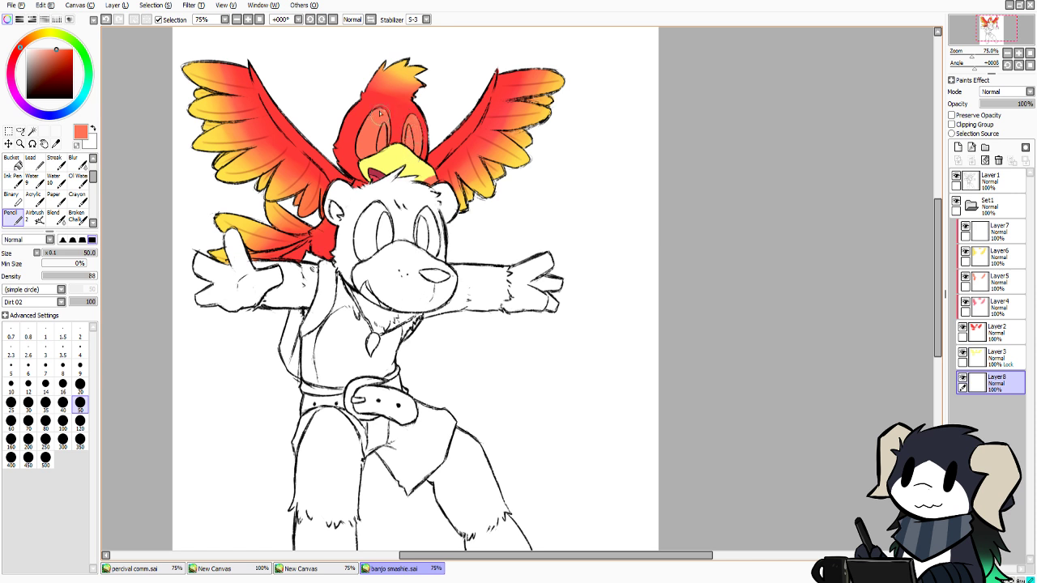
click(89, 142)
mouse_move(359, 148)
mouse_down()
mouse_move(381, 114)
mouse_move(377, 150)
mouse_move(383, 105)
mouse_move(362, 147)
mouse_move(378, 121)
mouse_move(382, 136)
mouse_move(369, 145)
mouse_move(387, 114)
mouse_move(401, 138)
mouse_move(412, 120)
mouse_move(405, 150)
mouse_move(414, 130)
mouse_move(417, 145)
mouse_move(409, 110)
mouse_move(417, 140)
mouse_up()
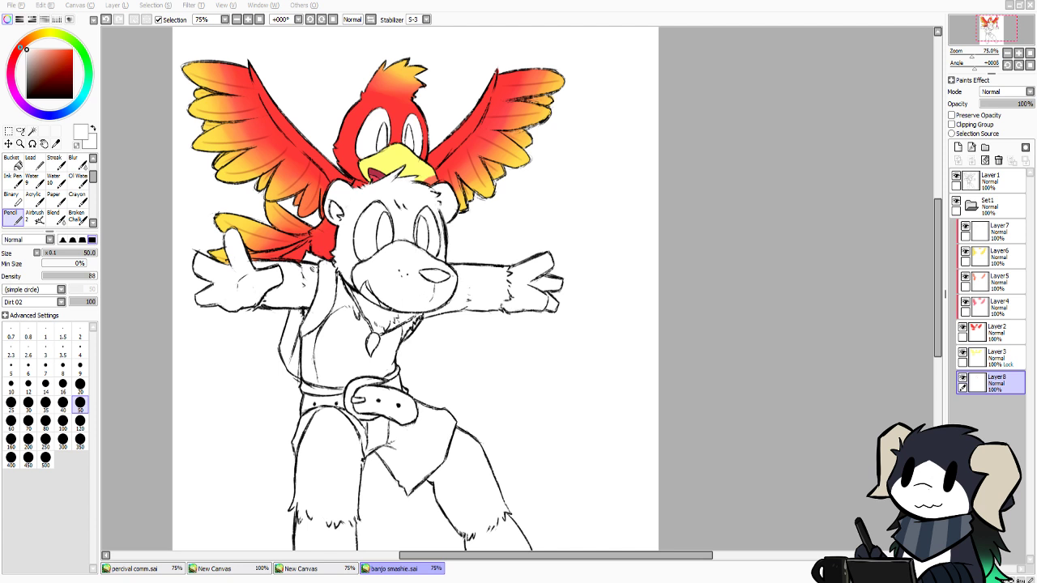
Sample the green of the bird's eye from the reference image and paint both irises on Layer8 with the size 20 Pencil
click(80, 384)
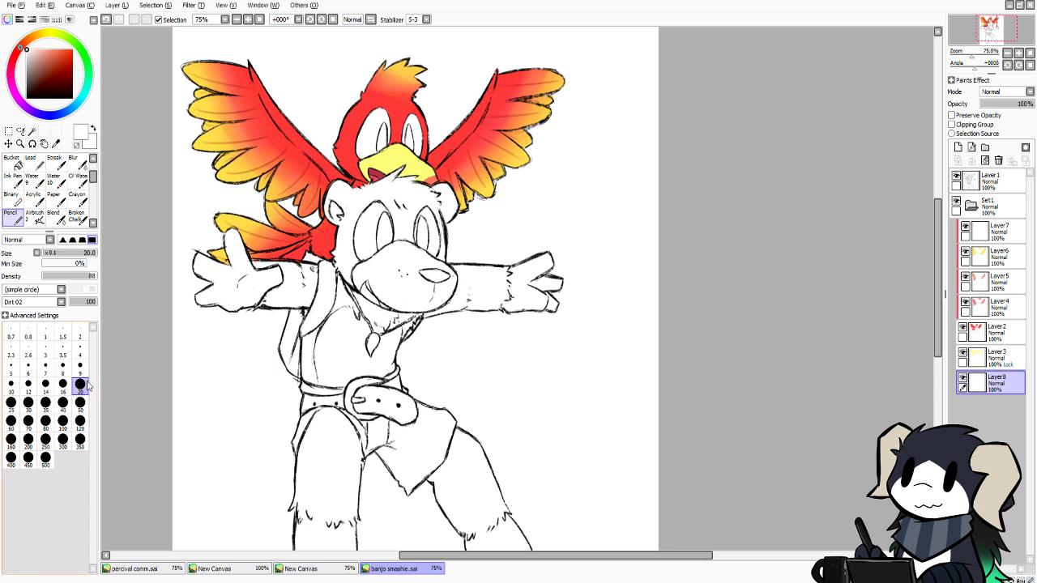
drag(35, 91, 8, 144)
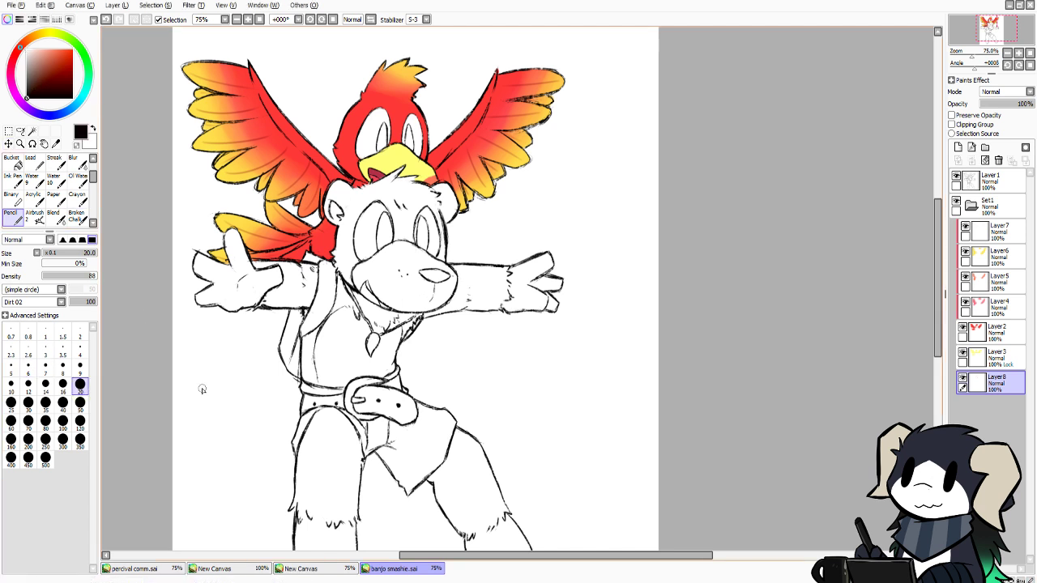
click(341, 569)
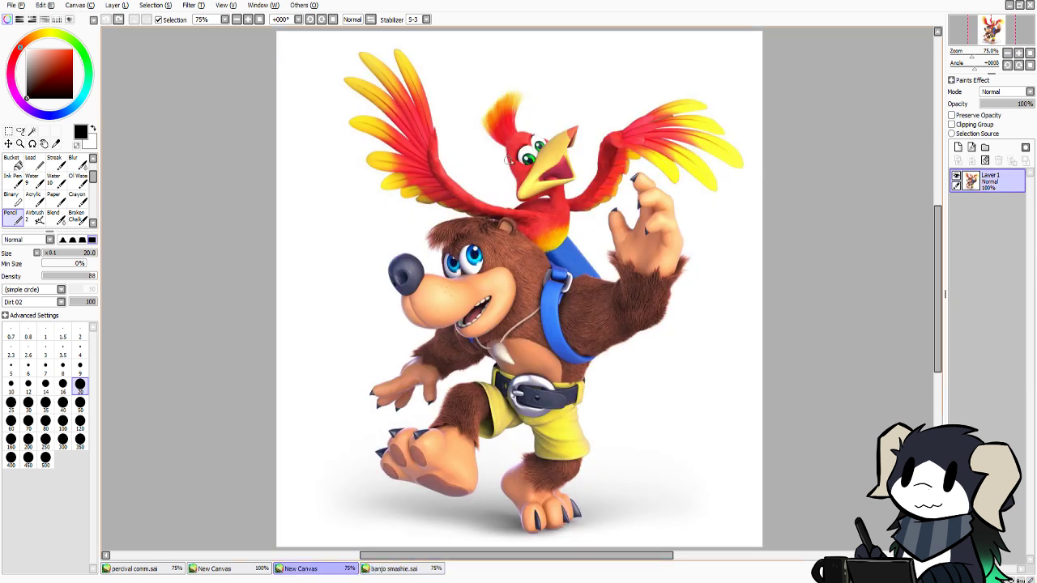
alt+click(533, 159)
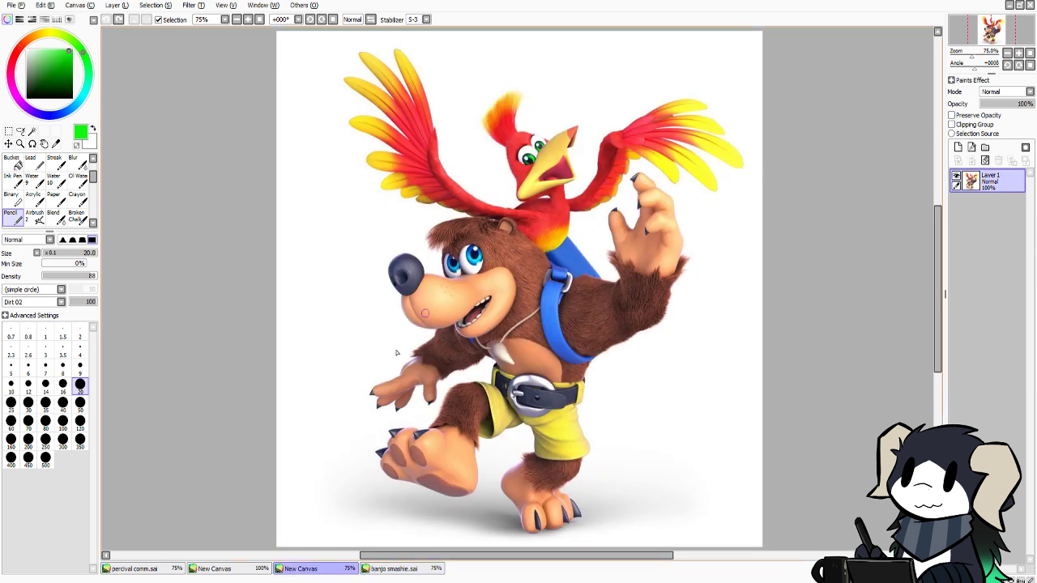
click(215, 569)
click(393, 569)
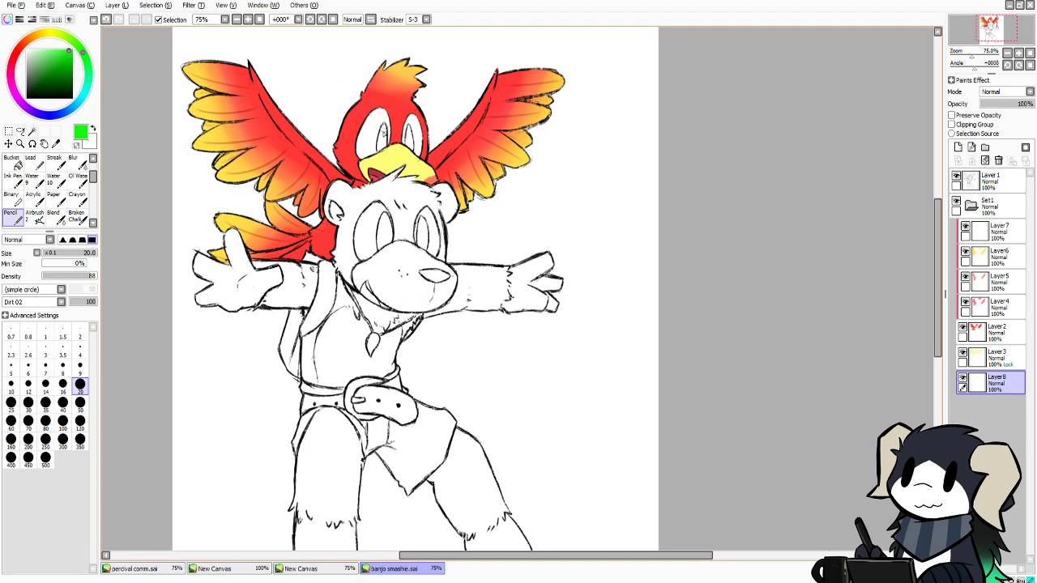
mouse_move(384, 128)
mouse_down()
mouse_move(381, 154)
mouse_move(407, 128)
mouse_move(412, 148)
mouse_up()
Check the reference image, mix a teal green, and shade the lower parts of the bird's irises
click(347, 571)
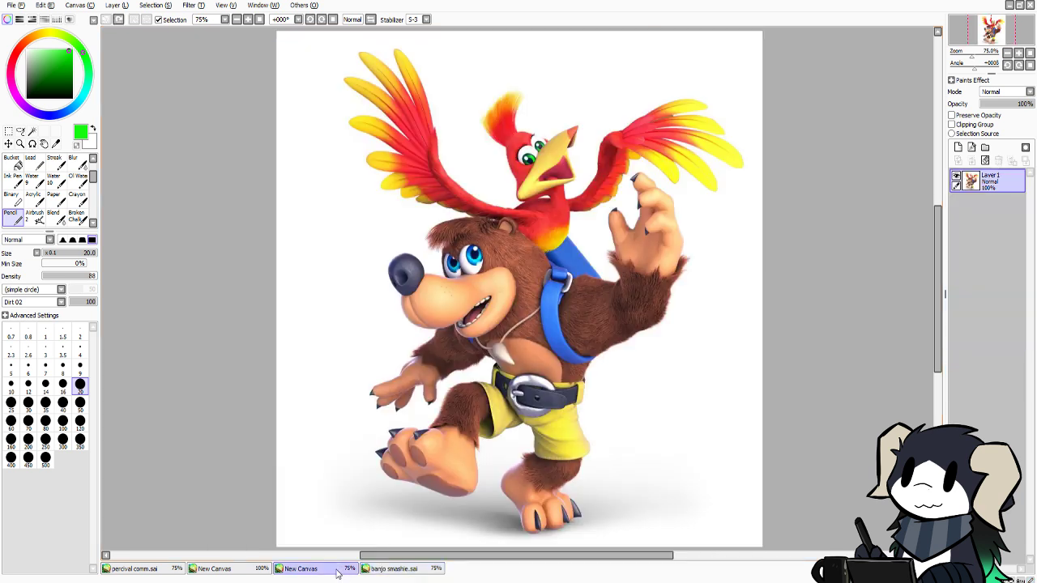
click(386, 572)
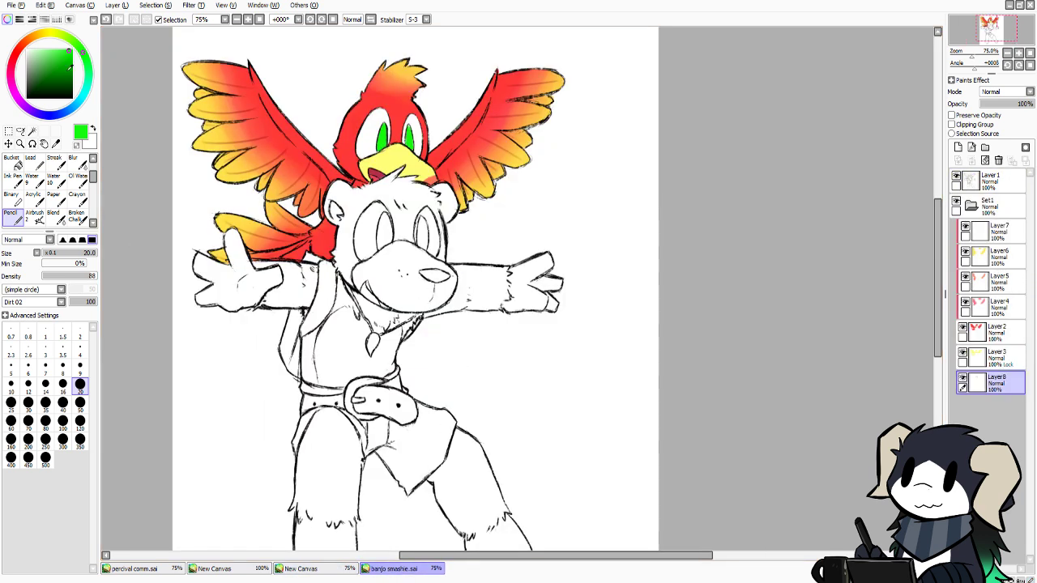
click(69, 58)
drag(88, 66, 88, 72)
click(69, 62)
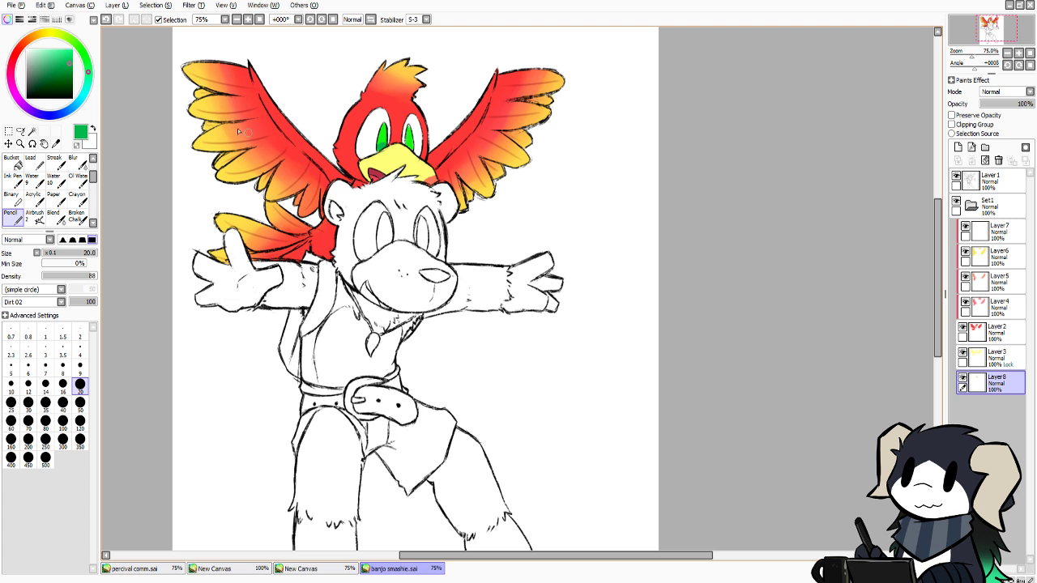
click(88, 85)
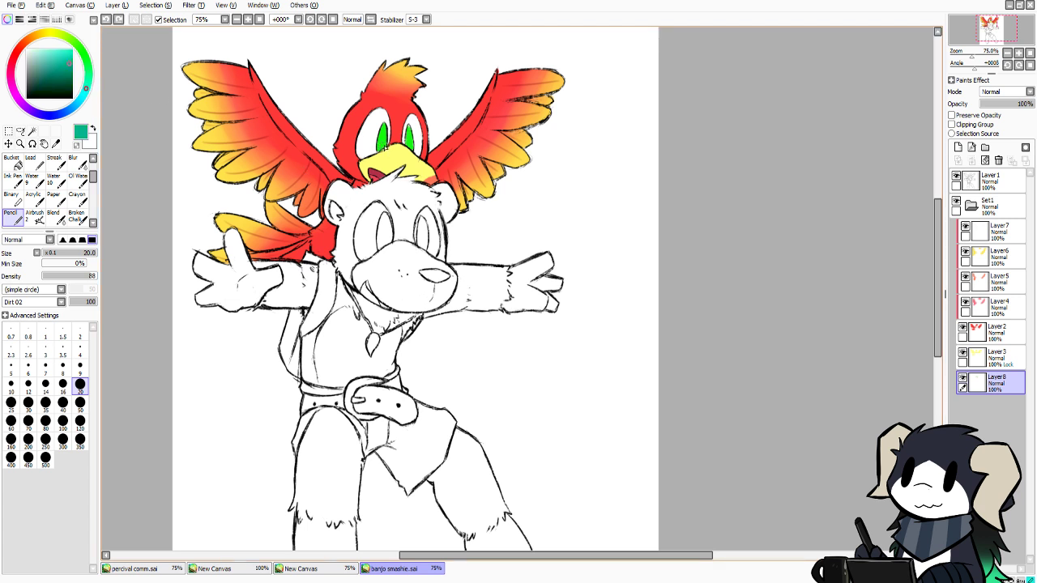
drag(379, 144, 414, 150)
Paint dark green pupils in the bird's eyes, checking the reference image, and add white highlights
click(70, 84)
click(66, 86)
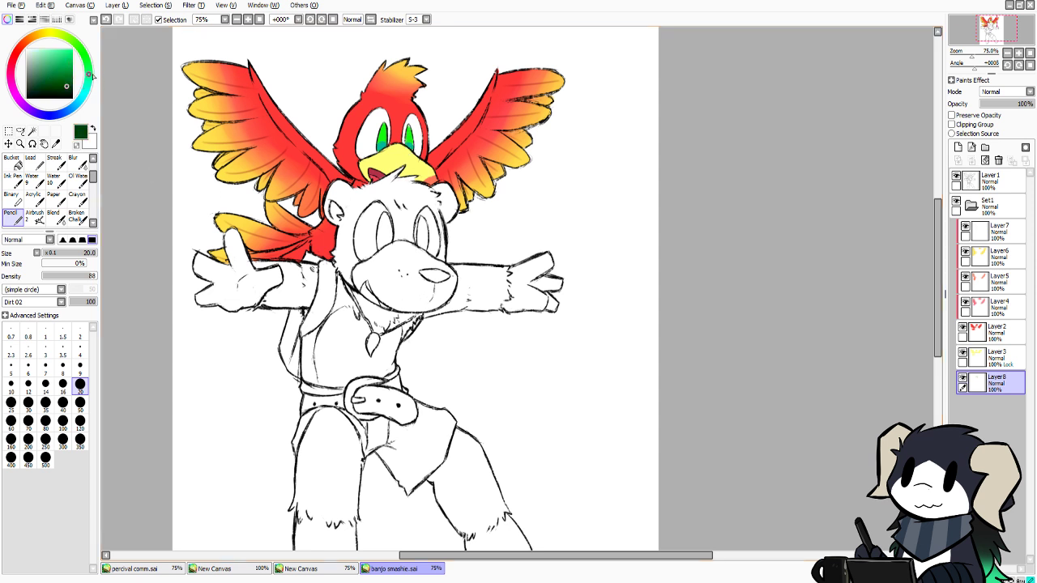
click(316, 568)
click(394, 568)
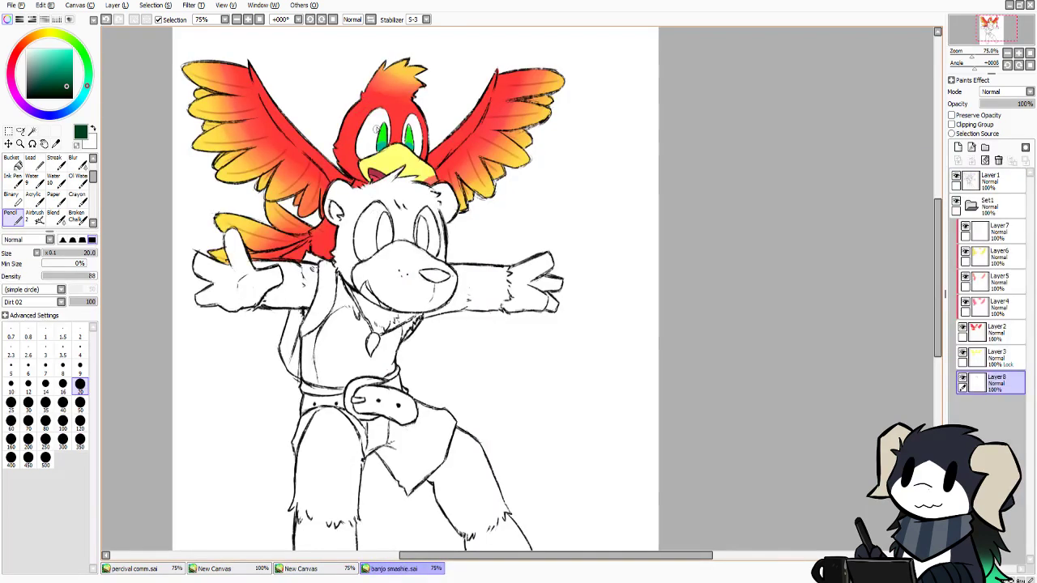
key(ctrl+z)
drag(385, 146, 386, 132)
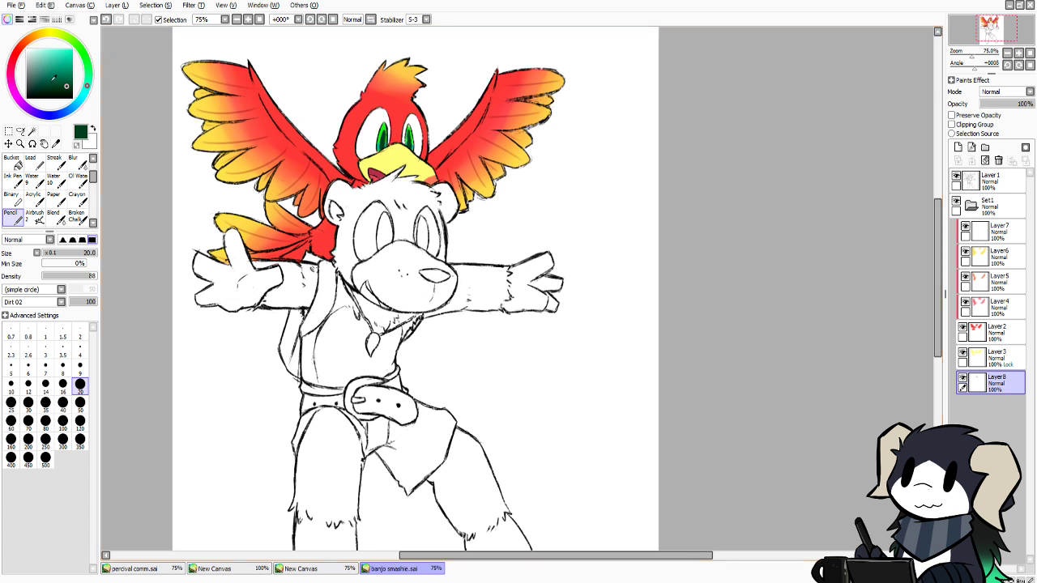
drag(54, 77, 29, 36)
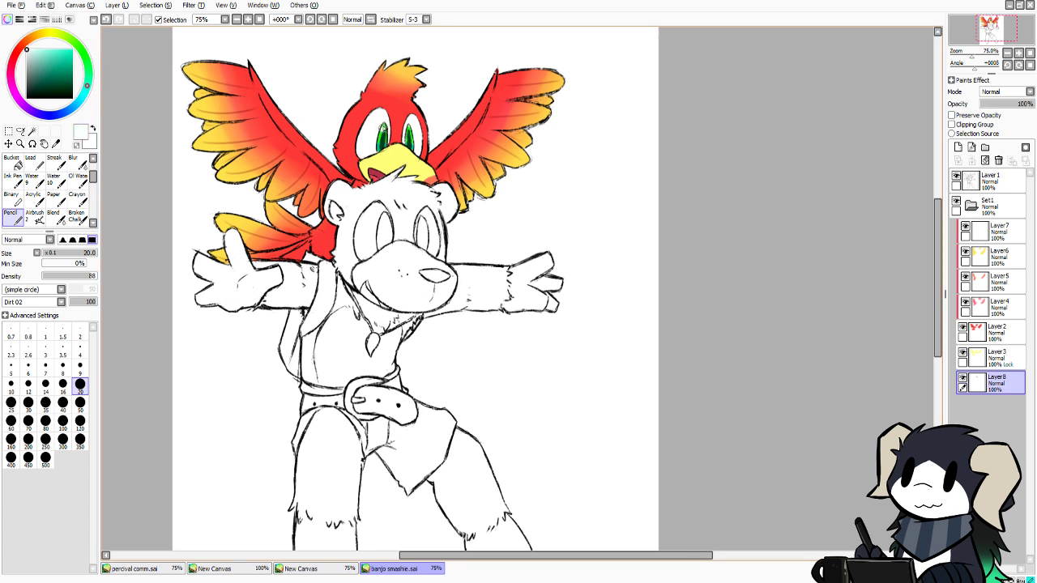
mouse_move(382, 128)
mouse_down()
mouse_move(381, 150)
mouse_move(408, 128)
mouse_move(409, 148)
mouse_up()
Add a layer directly above Layer8, clip it to the eyes, and set its blending mode to Shade
click(959, 146)
click(952, 125)
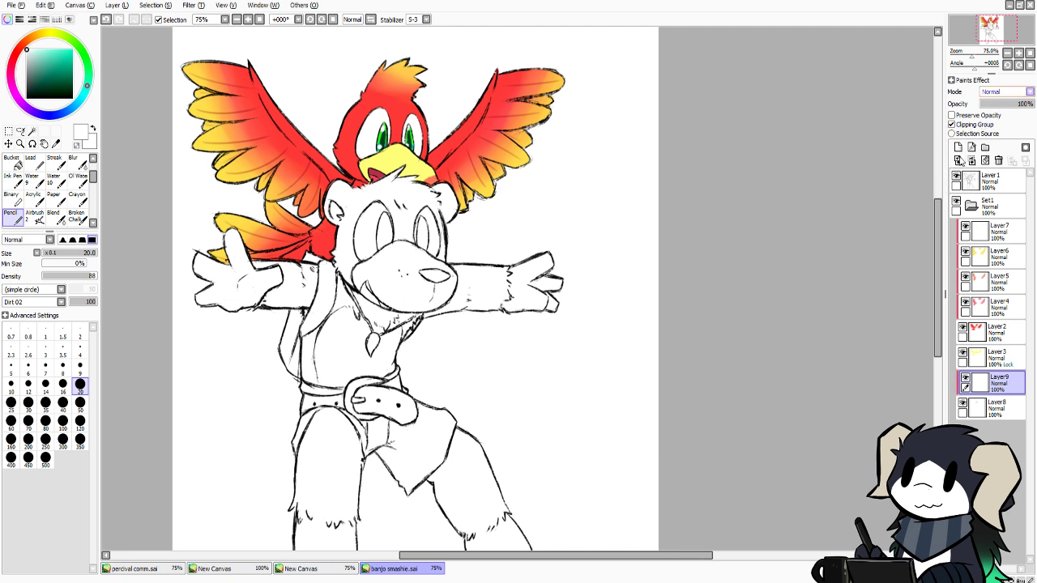
click(999, 133)
click(1002, 92)
click(993, 150)
Paint a greyish-blue shadow across the upper part of both bird eyes with the size 50 Pencil and set Layer9's opacity to 50%
click(50, 116)
drag(45, 62, 37, 68)
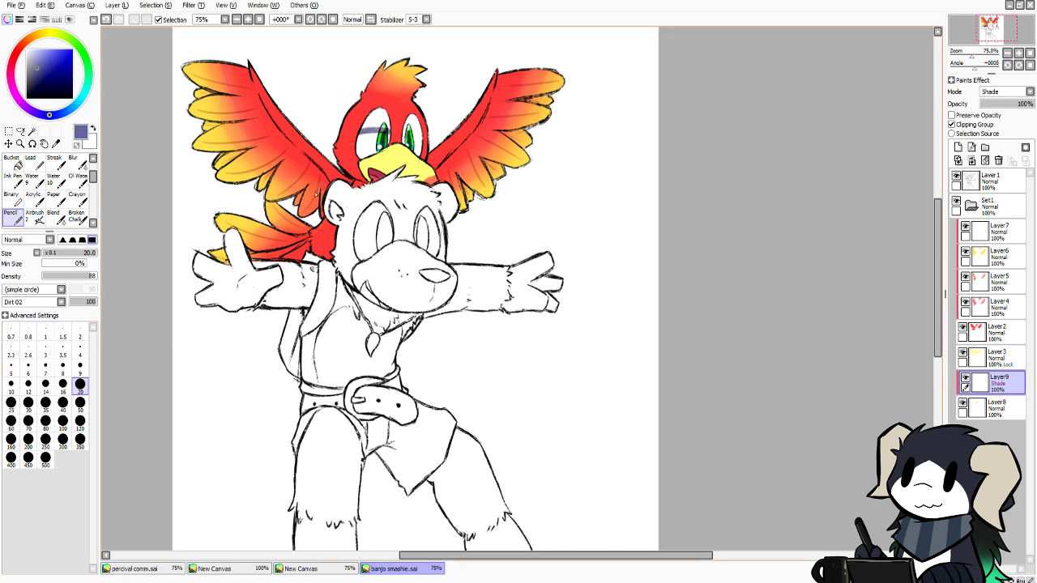
click(79, 403)
mouse_move(360, 127)
mouse_down()
mouse_move(389, 125)
mouse_move(366, 115)
mouse_move(387, 112)
mouse_move(358, 123)
mouse_move(417, 124)
mouse_up()
key(ctrl+z)
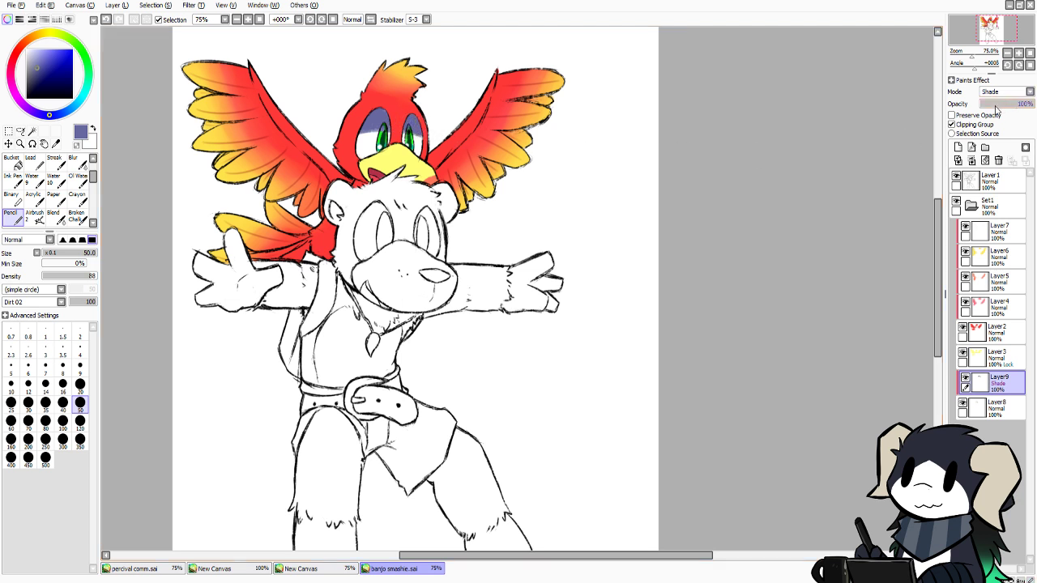
drag(986, 107, 1013, 105)
Preserve Layer9's opacity, recolour the eye shadows light blue, and set the layer's opacity to 43%
click(57, 49)
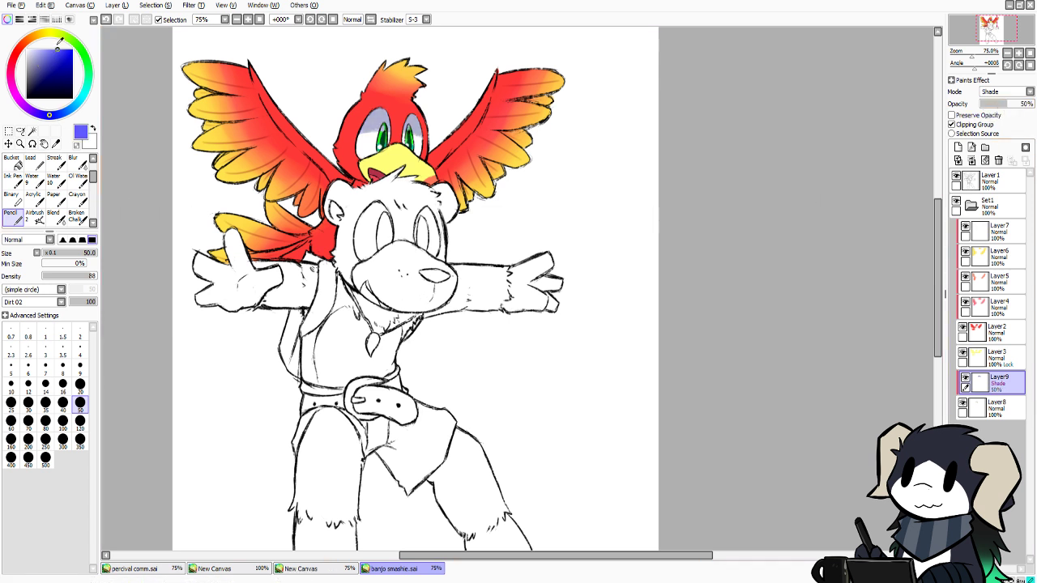
drag(72, 104, 70, 109)
click(329, 568)
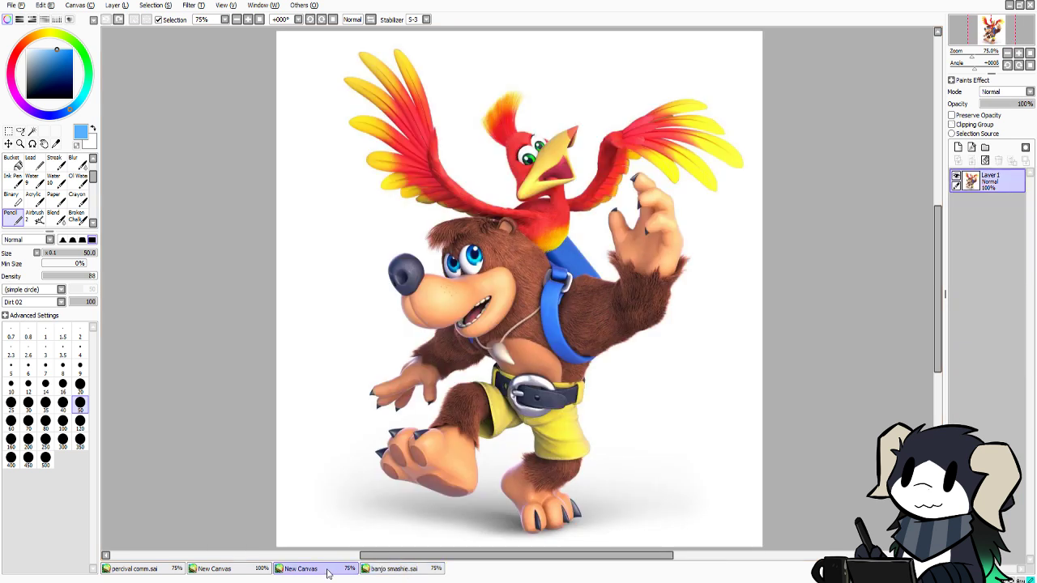
click(414, 569)
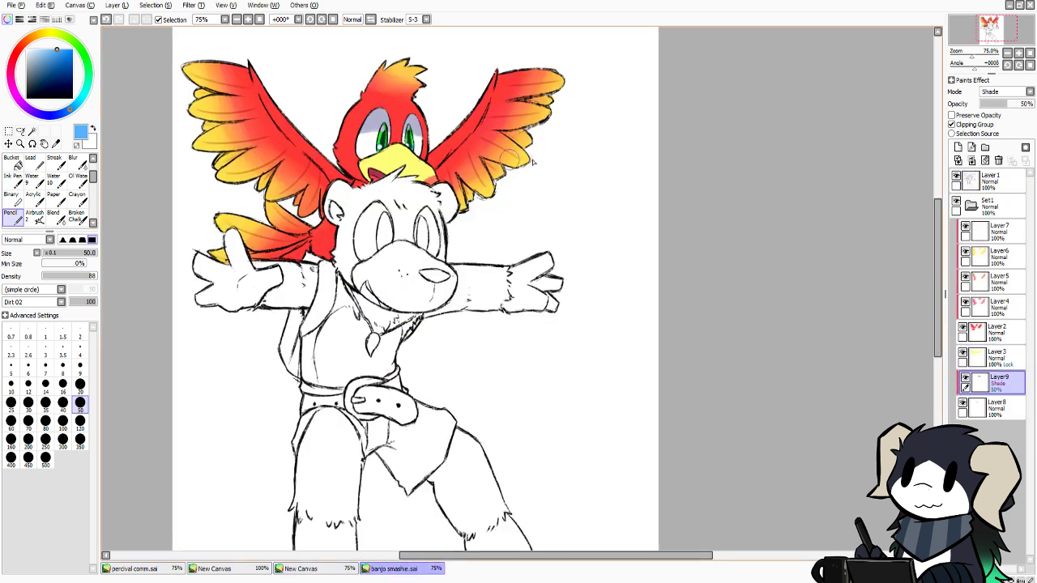
click(952, 116)
mouse_move(356, 113)
mouse_down()
mouse_move(382, 81)
mouse_move(423, 122)
mouse_up()
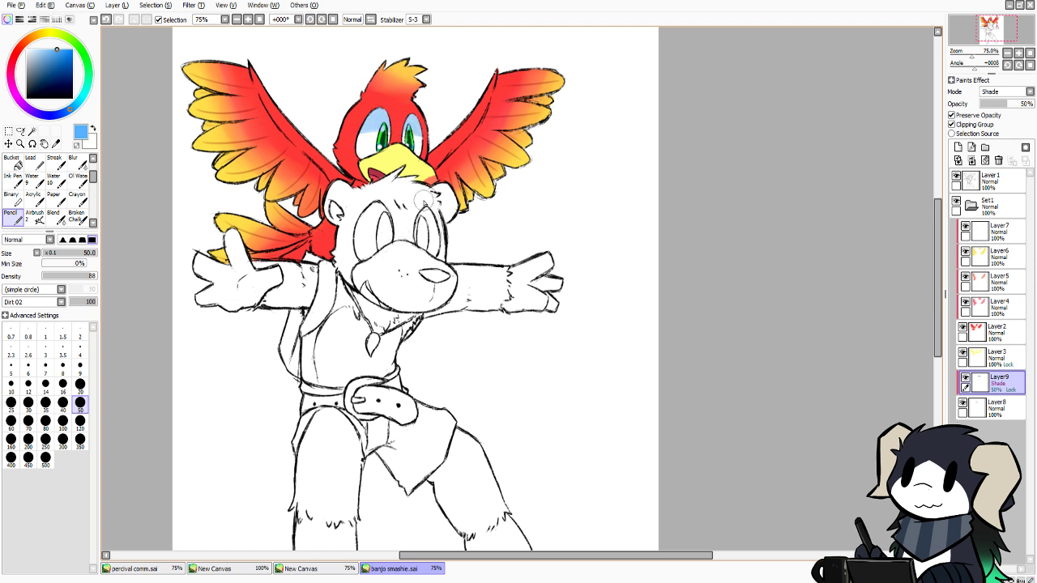
drag(1010, 104, 1006, 107)
Add a new layer, move it out of the Set1 folder to just below it, and collapse Set1
drag(934, 228, 933, 259)
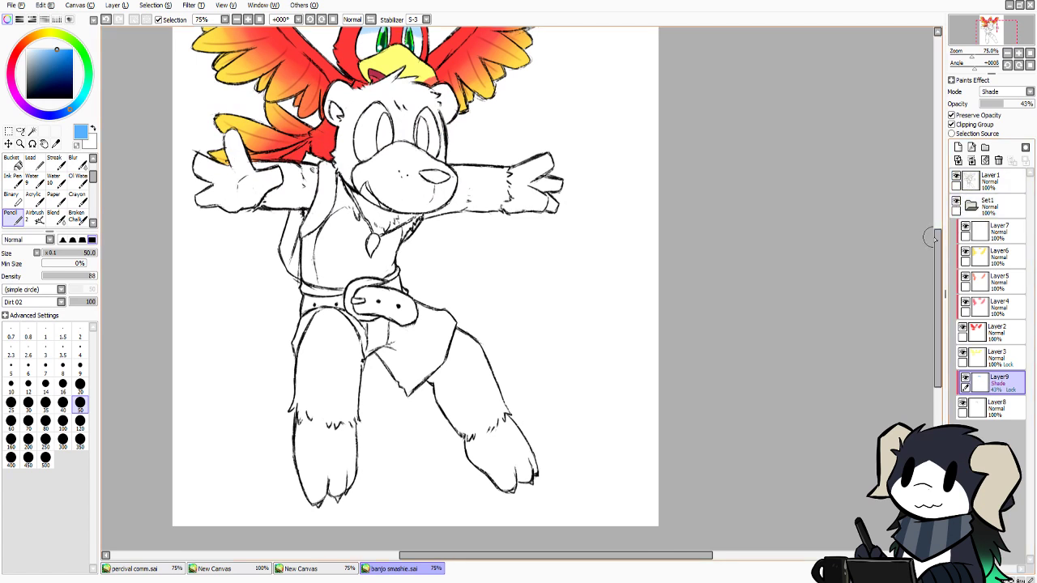
click(958, 147)
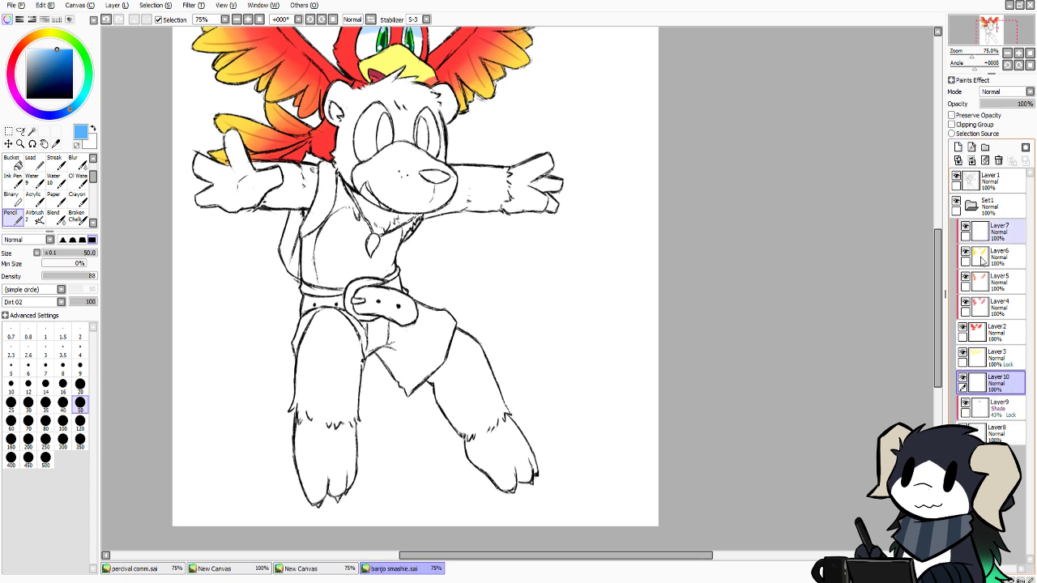
drag(993, 387, 992, 446)
click(988, 207)
click(972, 206)
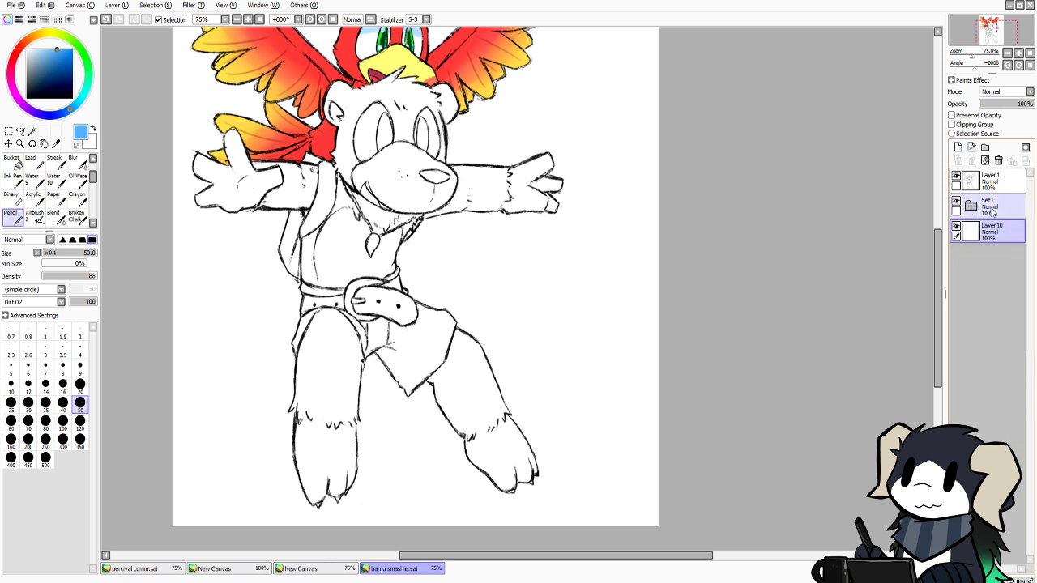
Put Layer10 in a new folder of its own and group that folder with Set1 inside a parent folder
click(992, 232)
click(985, 160)
drag(990, 255, 1007, 241)
click(990, 206)
click(985, 148)
click(1005, 282)
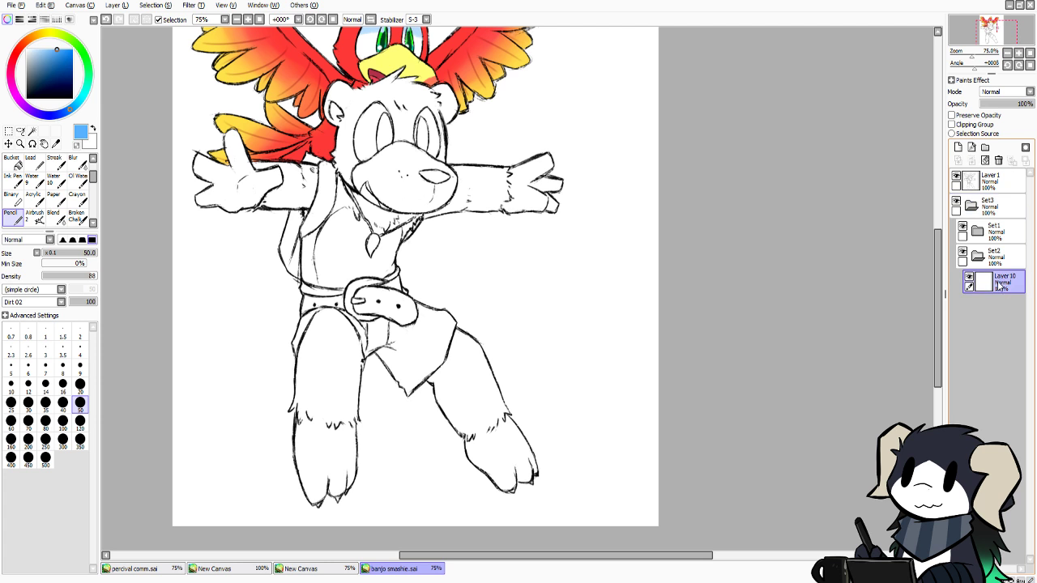
Sample the reddish-brown of the bear's fur from the reference image and return to the bear drawing
click(336, 572)
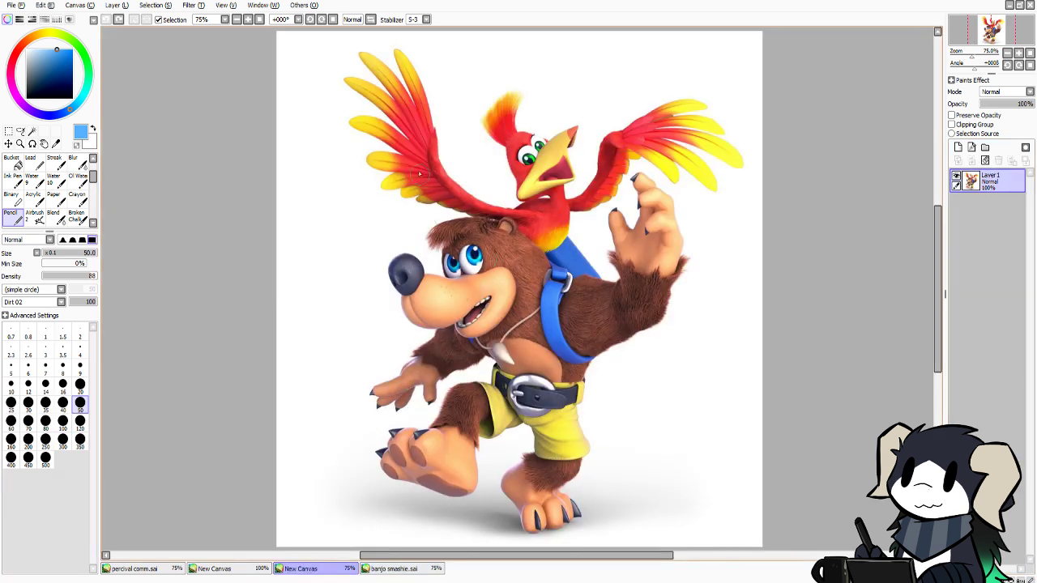
alt+click(521, 247)
click(393, 570)
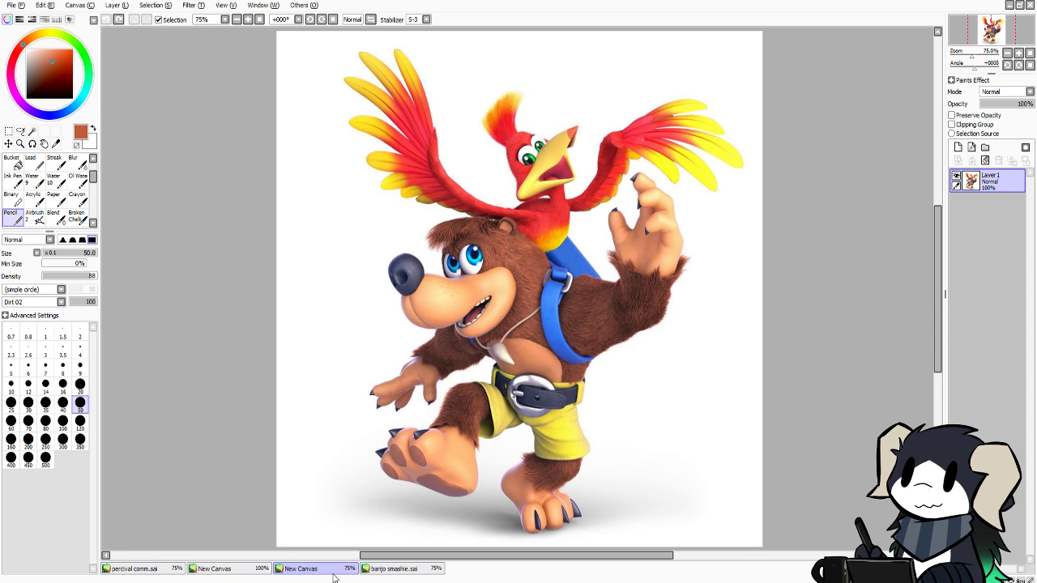
click(320, 570)
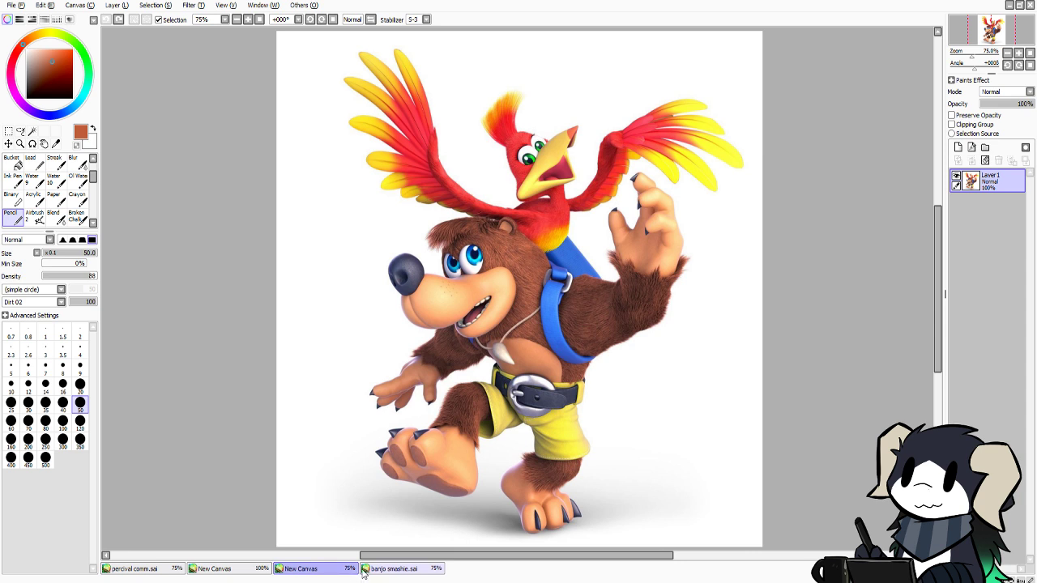
click(380, 570)
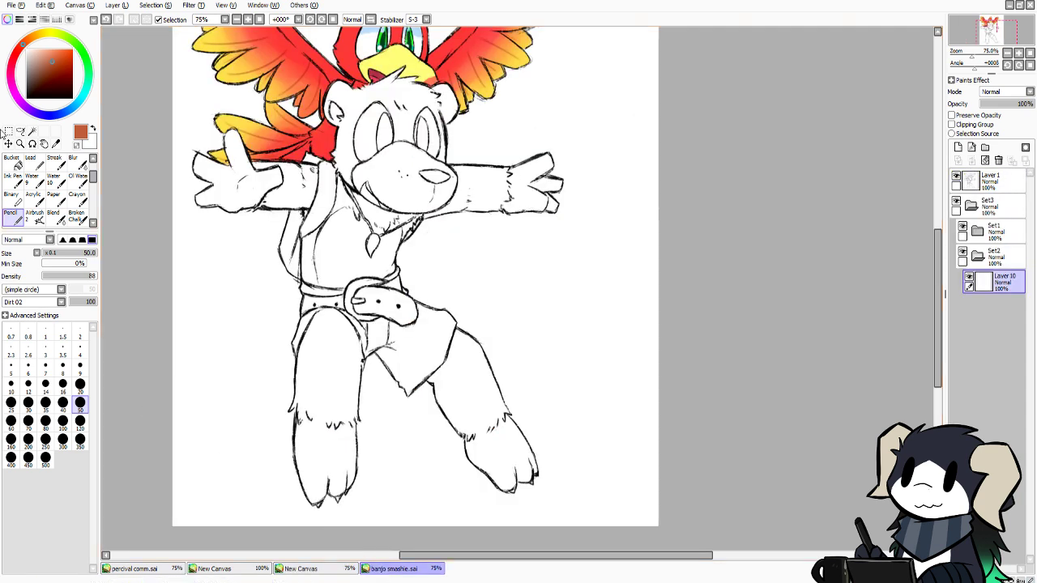
Fill the bear's head and ears with reddish-brown on Layer10 using the Bucket, undoing the fill on the torso
click(14, 162)
click(338, 206)
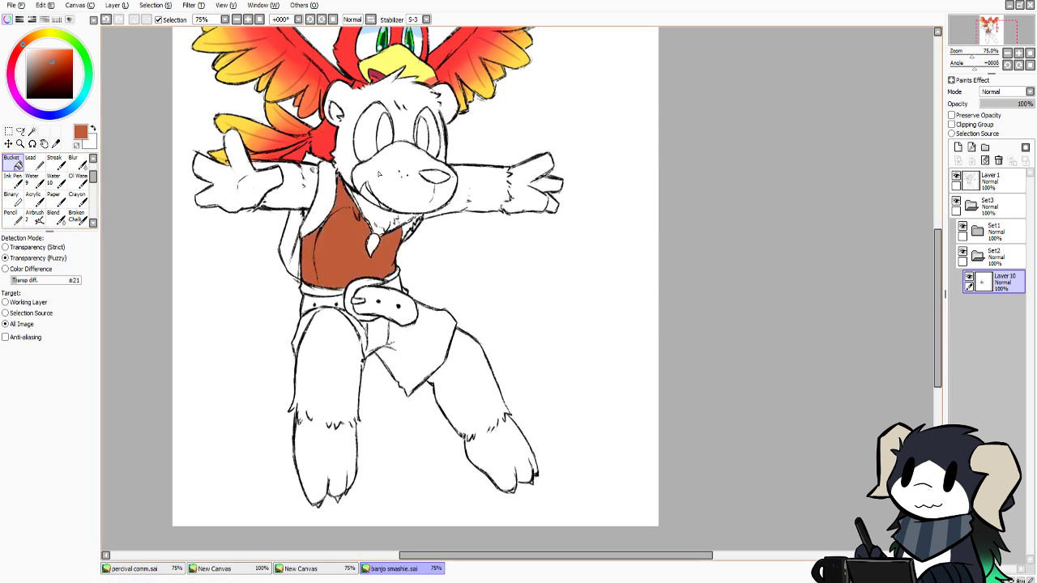
key(ctrl+z)
click(345, 140)
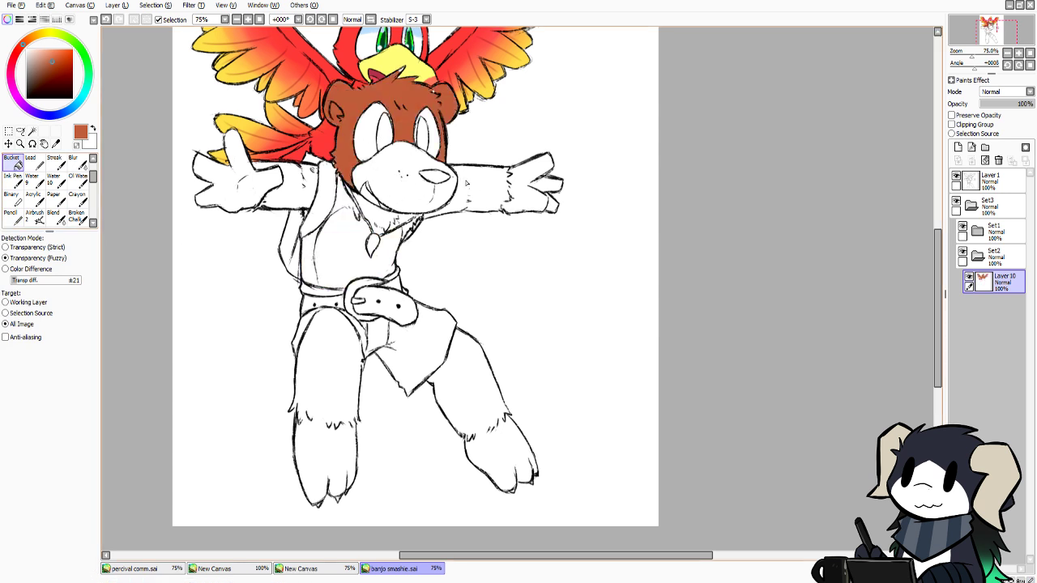
click(467, 183)
click(294, 202)
click(270, 168)
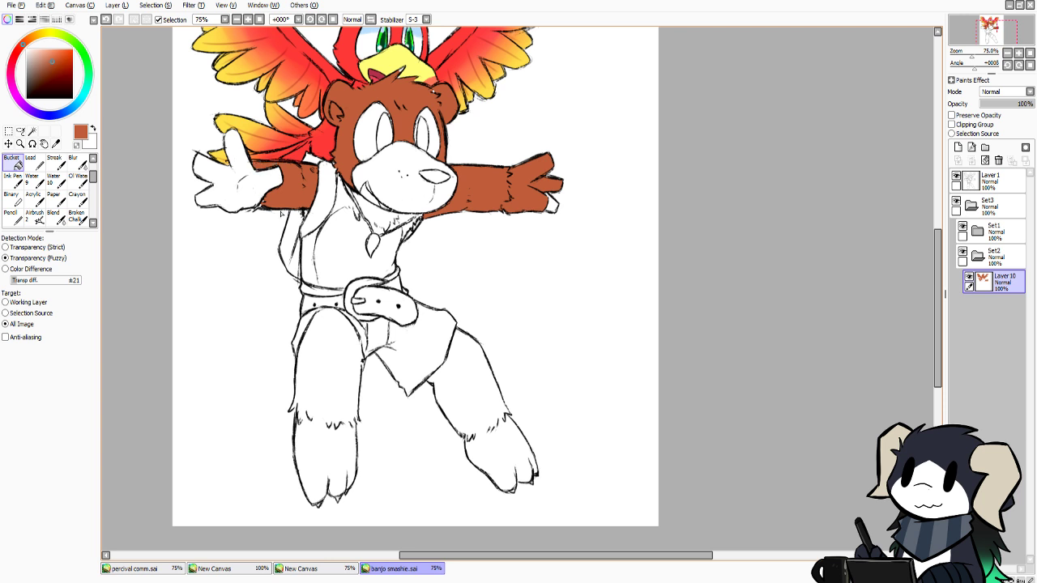
key(ctrl+z)
key(ctrl+z)
key(ctrl+z)
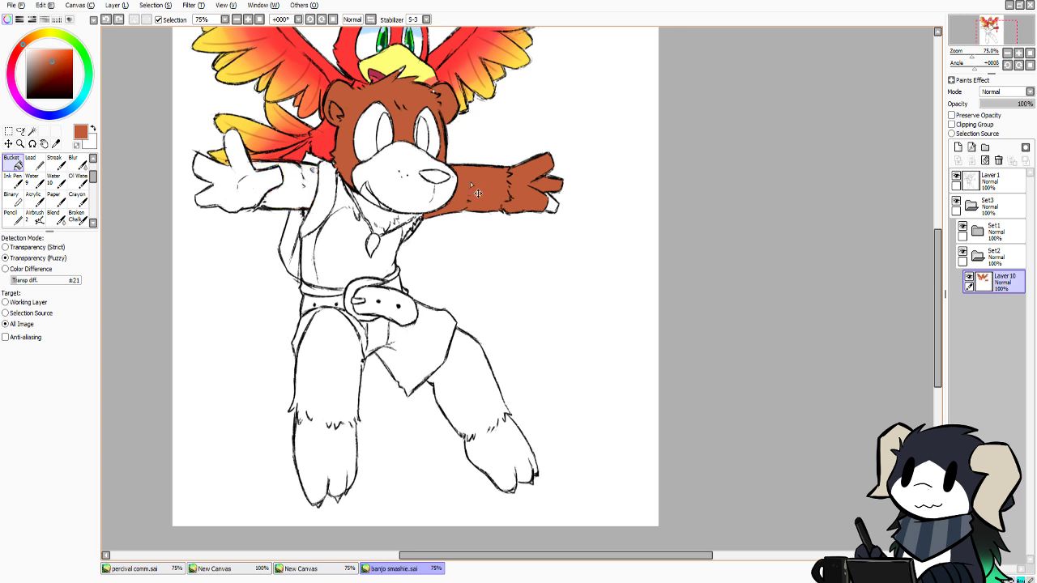
Trace the jagged fur edges above both of the bear's feet in reddish-brown with the size 9 Pencil and switch to the Bucket
click(11, 216)
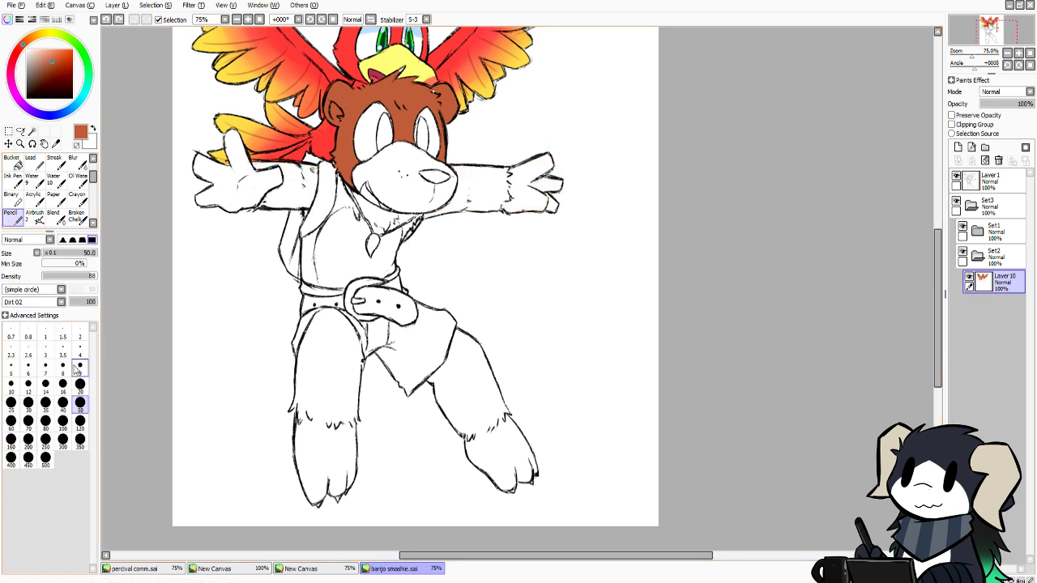
click(80, 366)
mouse_move(305, 419)
mouse_down()
mouse_move(299, 428)
mouse_move(314, 415)
mouse_up()
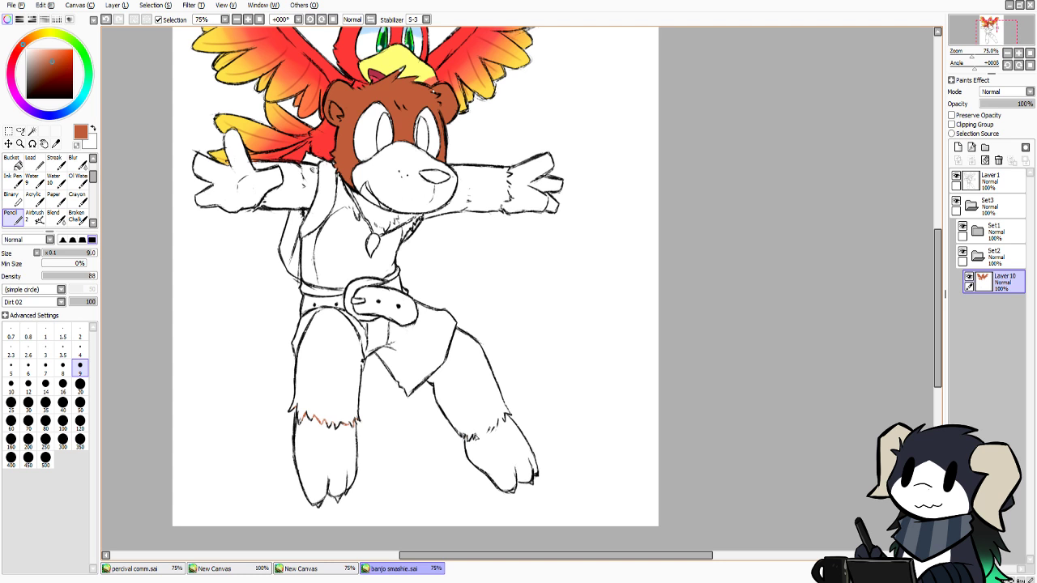
drag(475, 436, 493, 429)
click(12, 162)
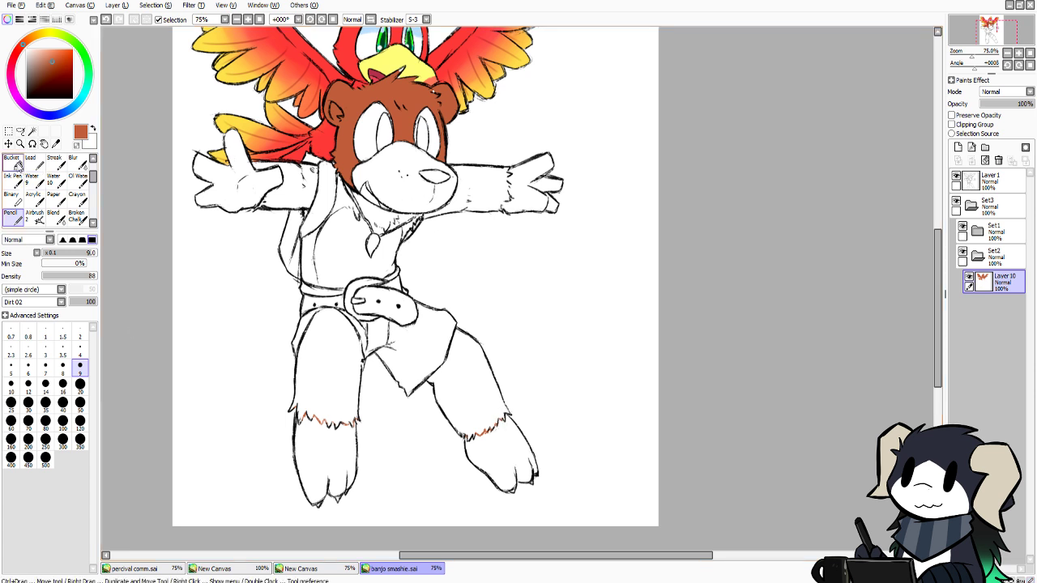
Fill the bear's legs, bare torso and the arm on the drawing's left with reddish-brown on Layer10 using the Bucket
click(325, 365)
click(466, 403)
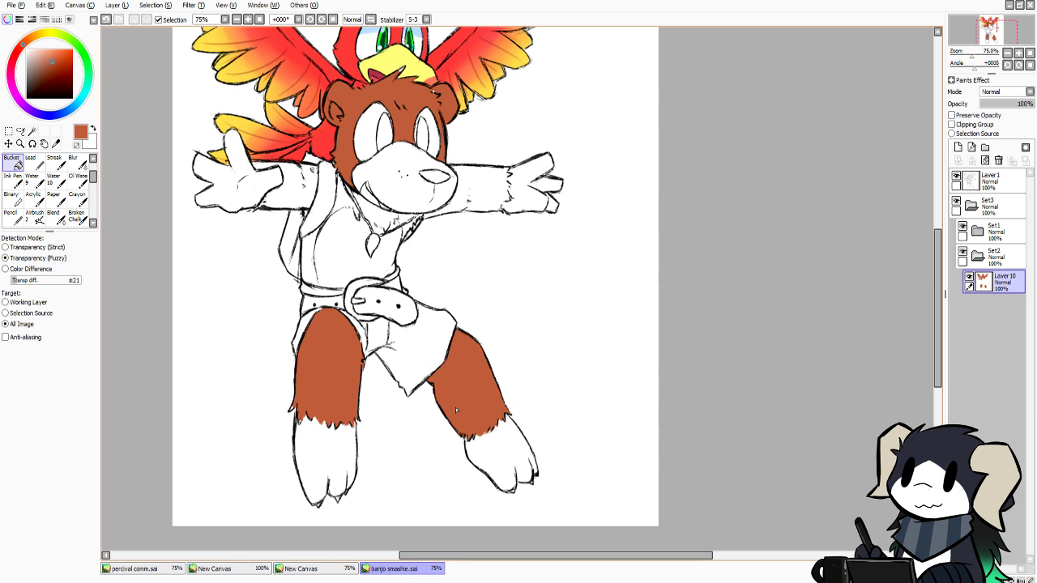
click(11, 216)
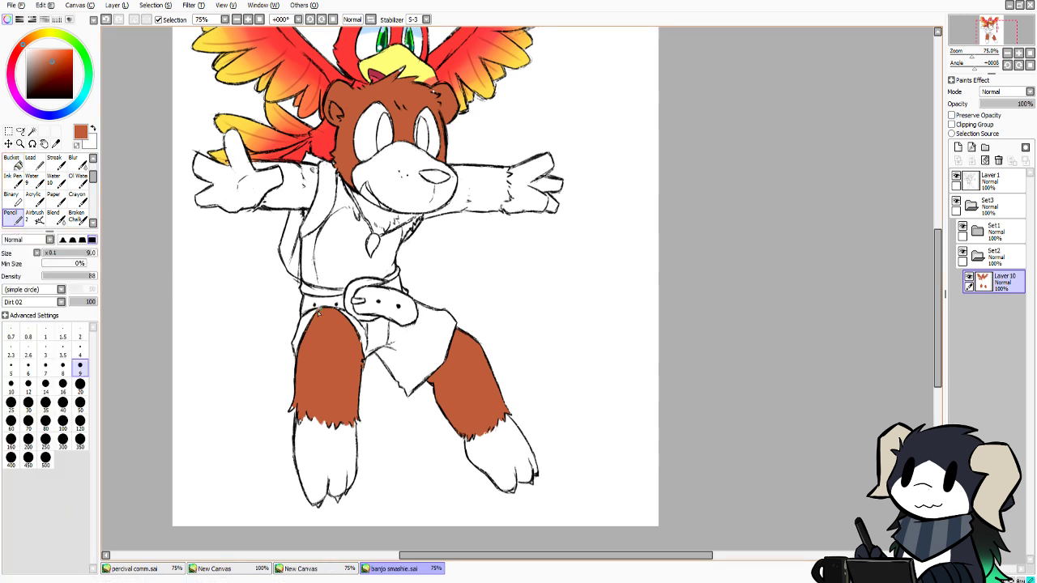
click(12, 162)
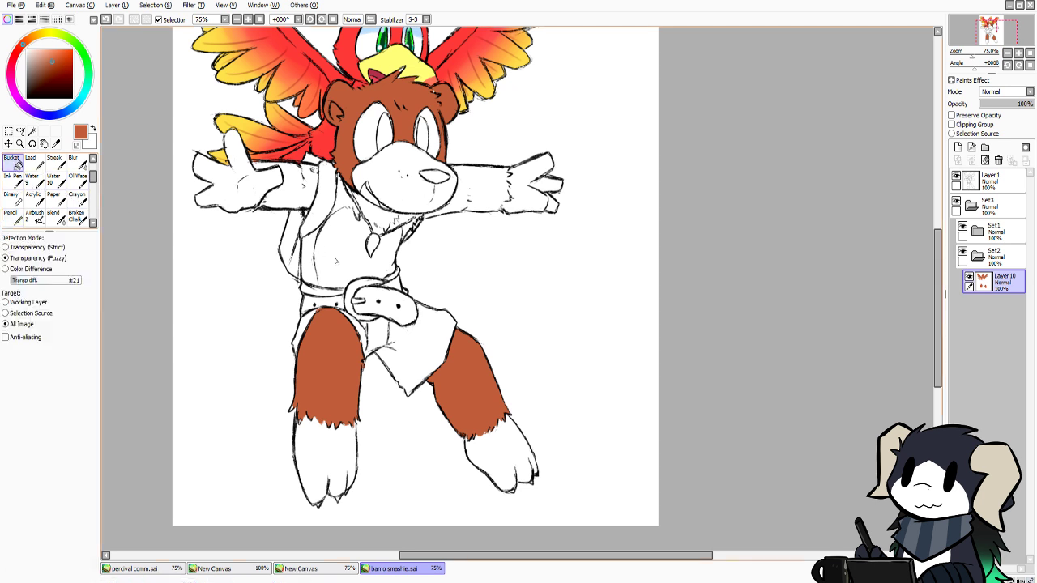
click(308, 264)
click(288, 197)
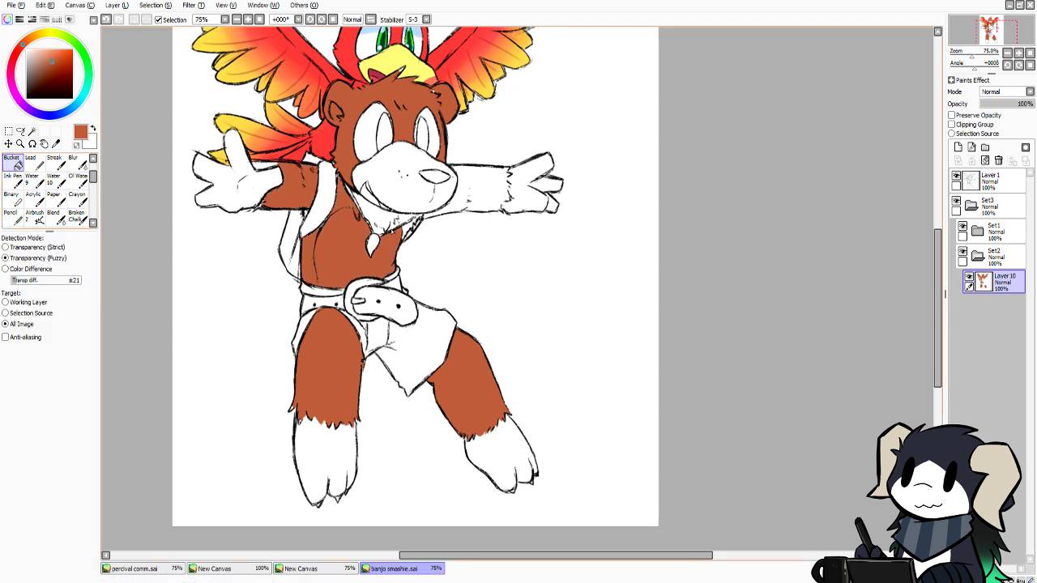
Trace the jagged fur edge at the right wrist with the size 9 Pencil and fill that arm and the neck reddish-brown
key(n)
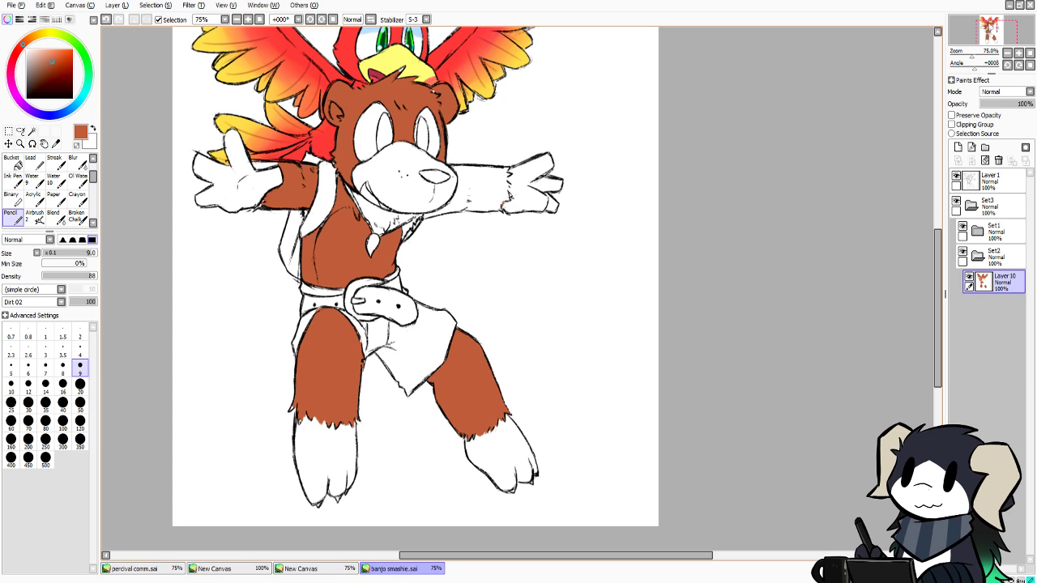
drag(511, 185, 510, 191)
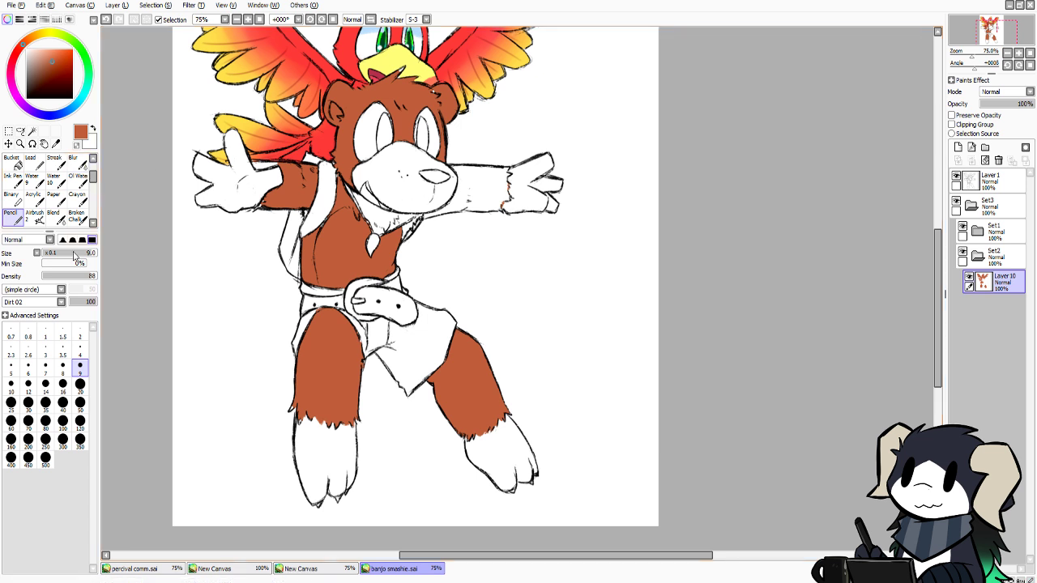
click(12, 162)
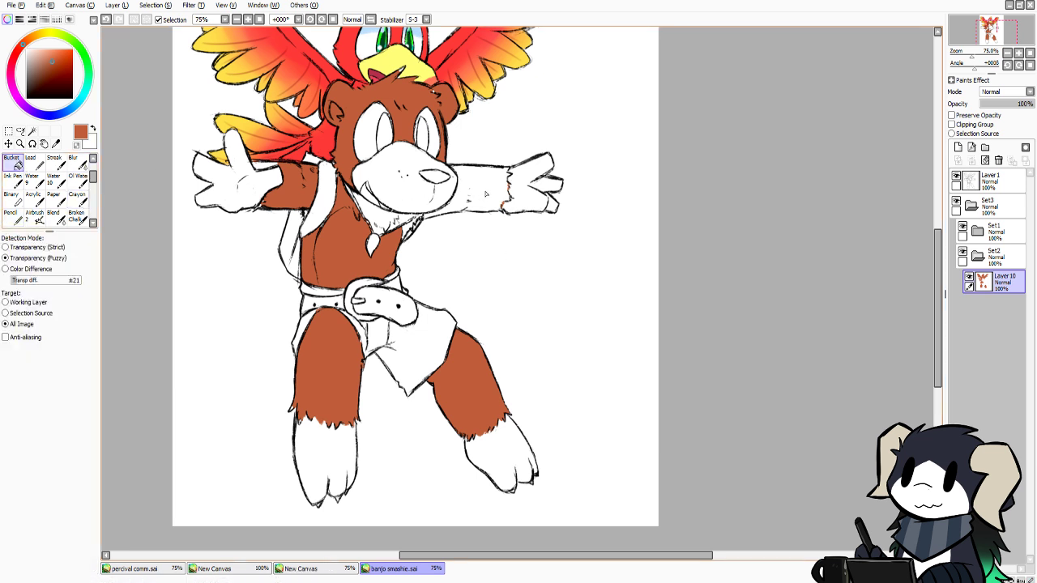
click(486, 193)
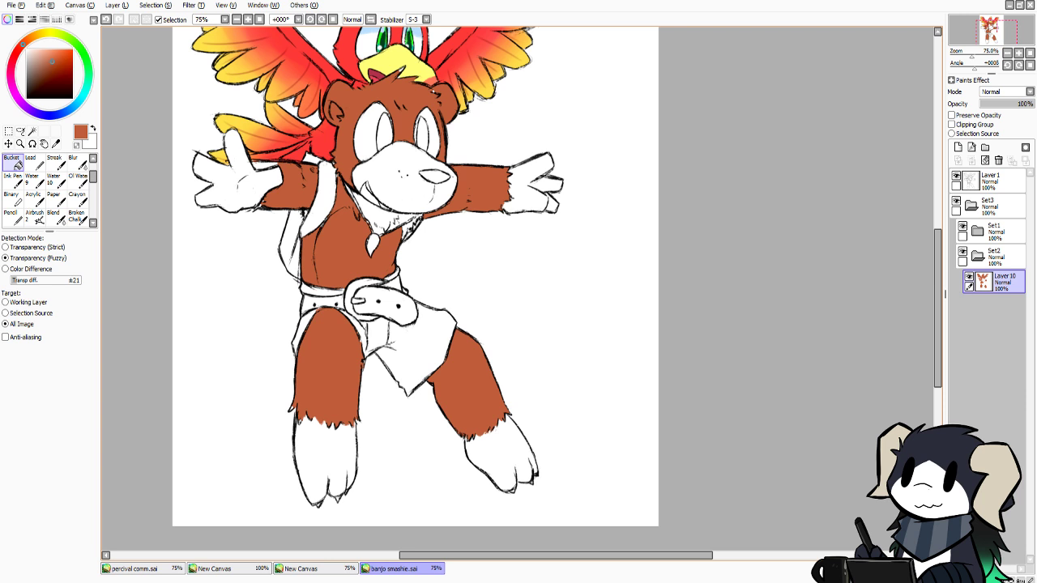
click(385, 226)
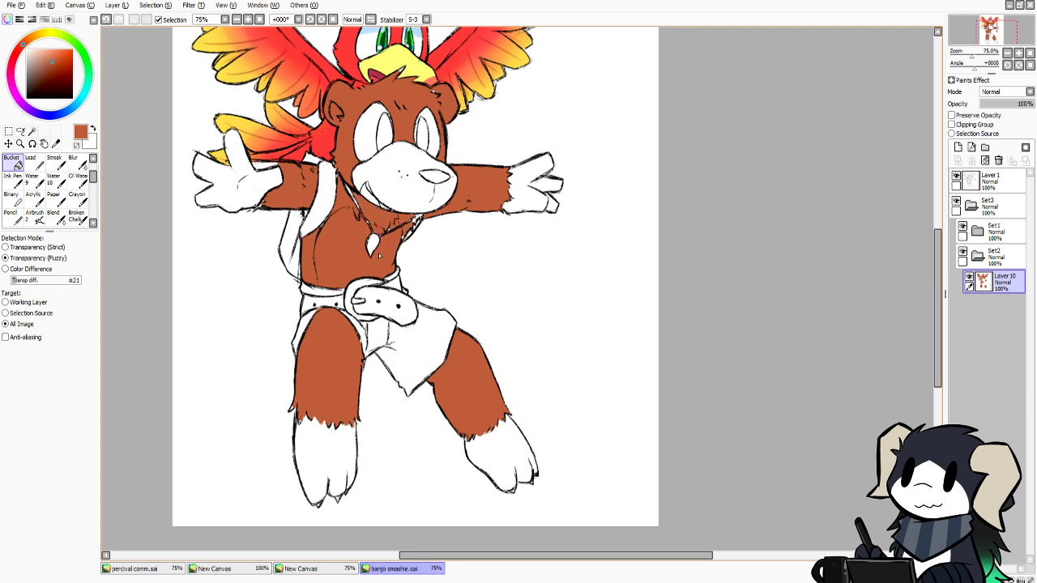
Touch up the bear's fur around the neck and arm with the size 20 Pencil, undoing the last stroke
click(11, 215)
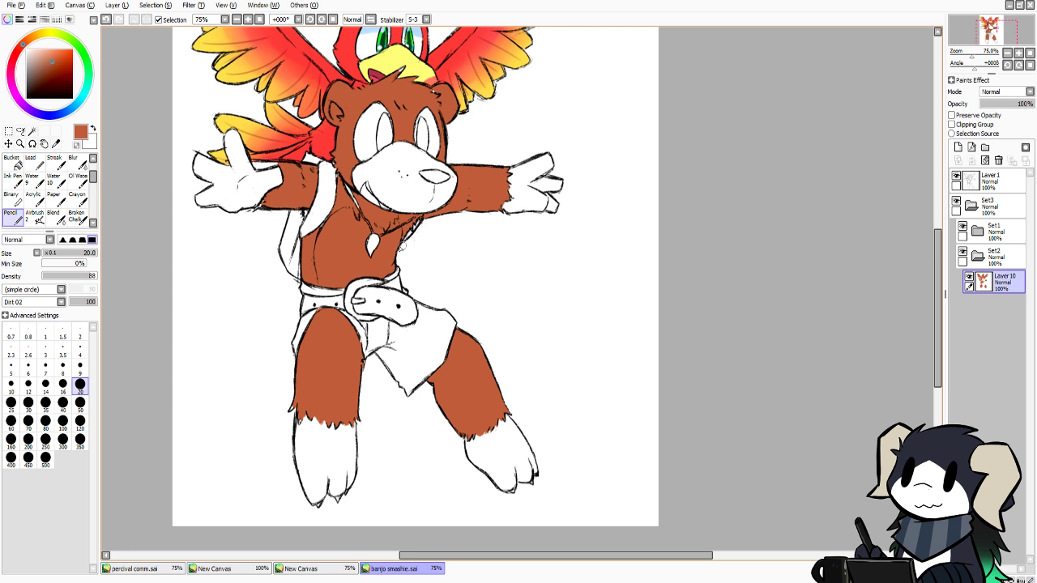
click(76, 145)
click(77, 146)
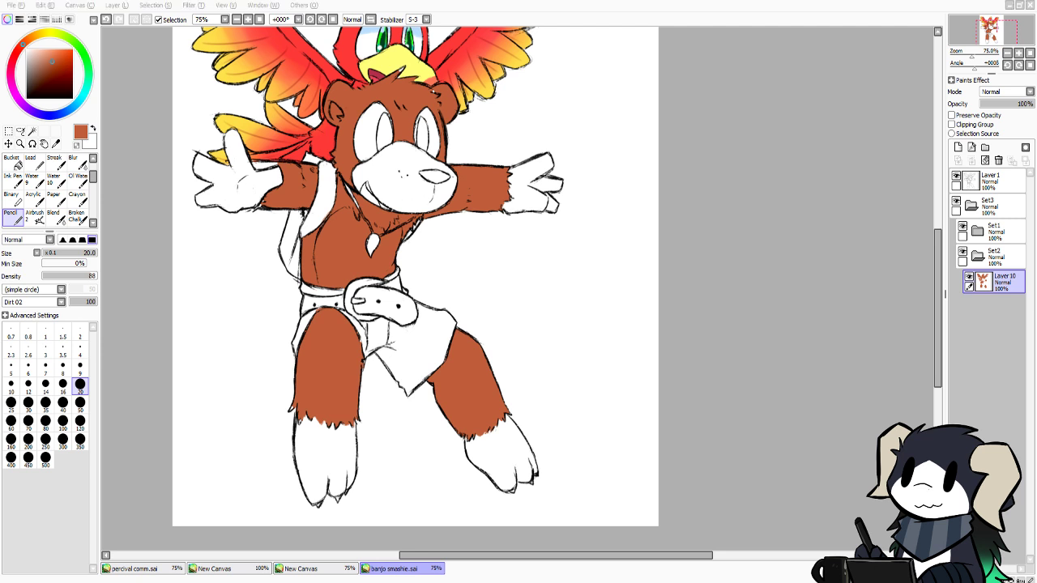
click(474, 169)
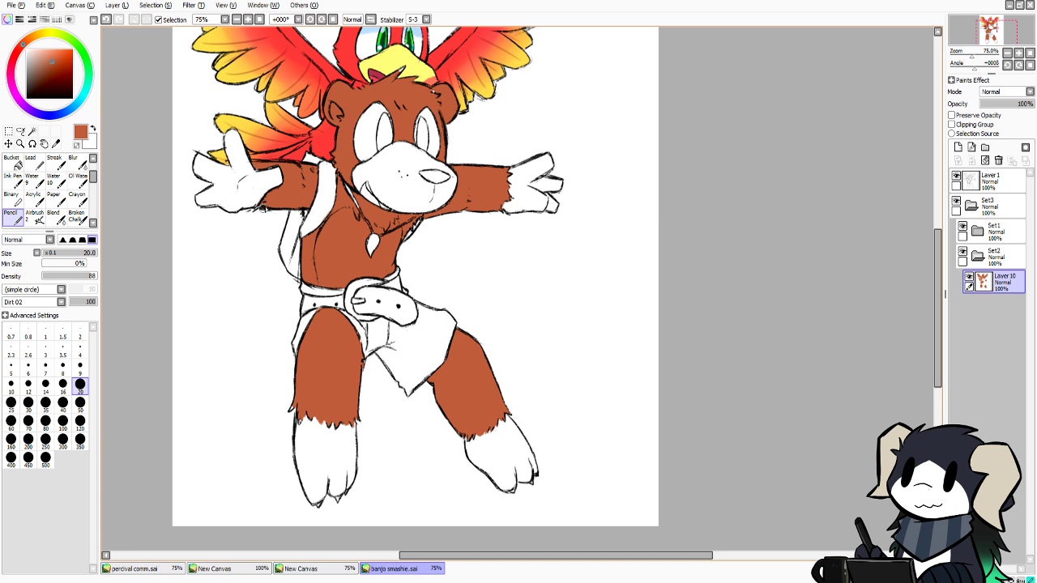
key(ctrl+z)
key(ctrl+y)
key(ctrl+z)
Sample the beak's yellow, turn off Preserve Opacity on Layer3 in Set1 and return to Layer10
alt+click(413, 70)
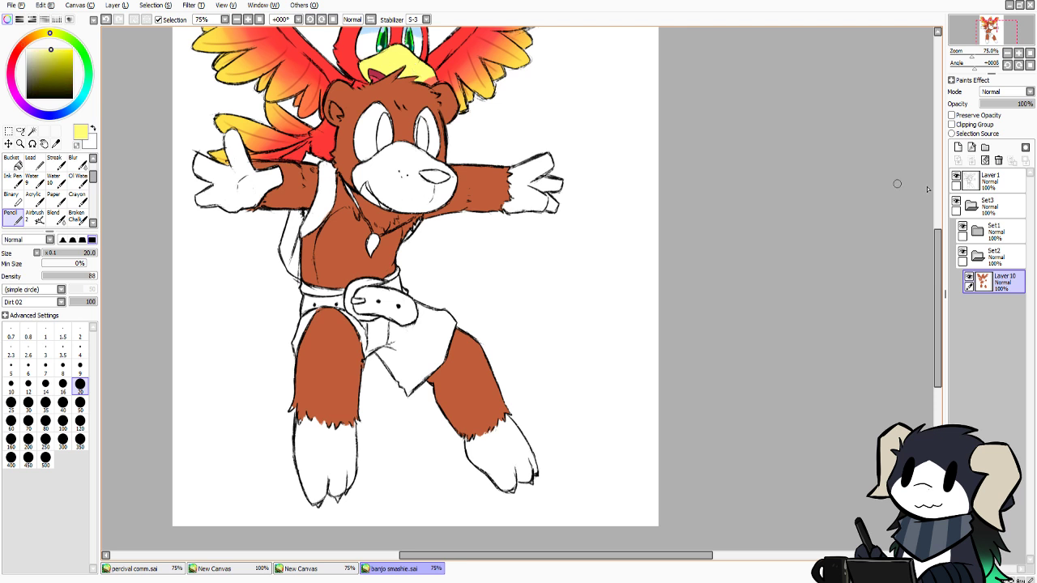
click(977, 231)
click(1004, 381)
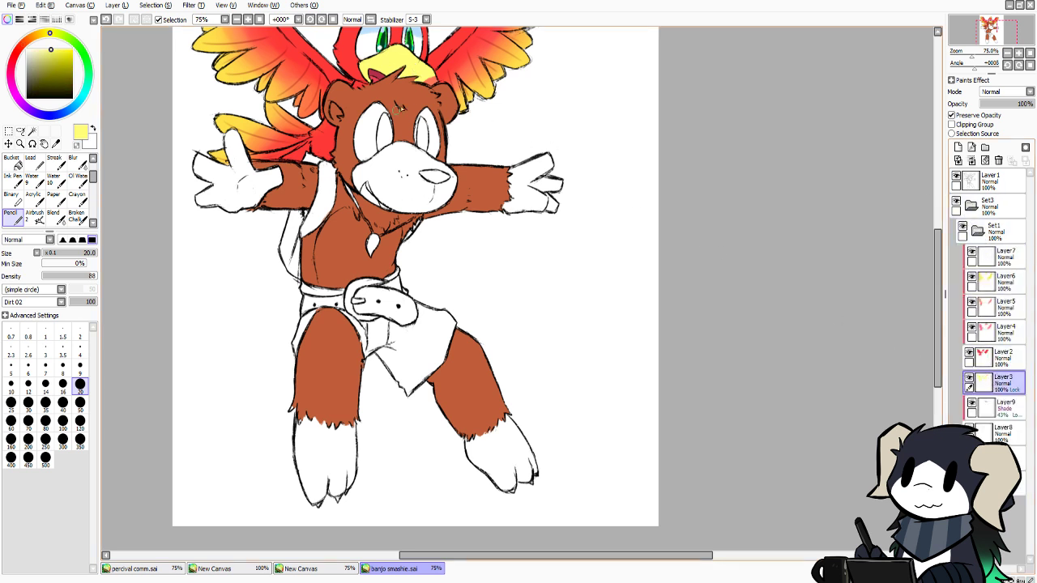
click(952, 115)
click(976, 231)
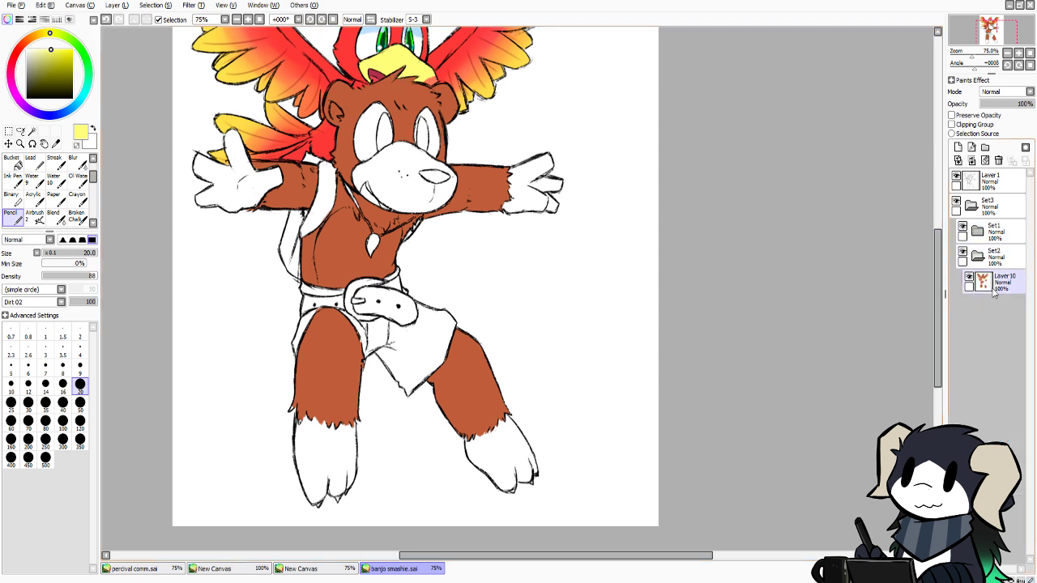
click(998, 280)
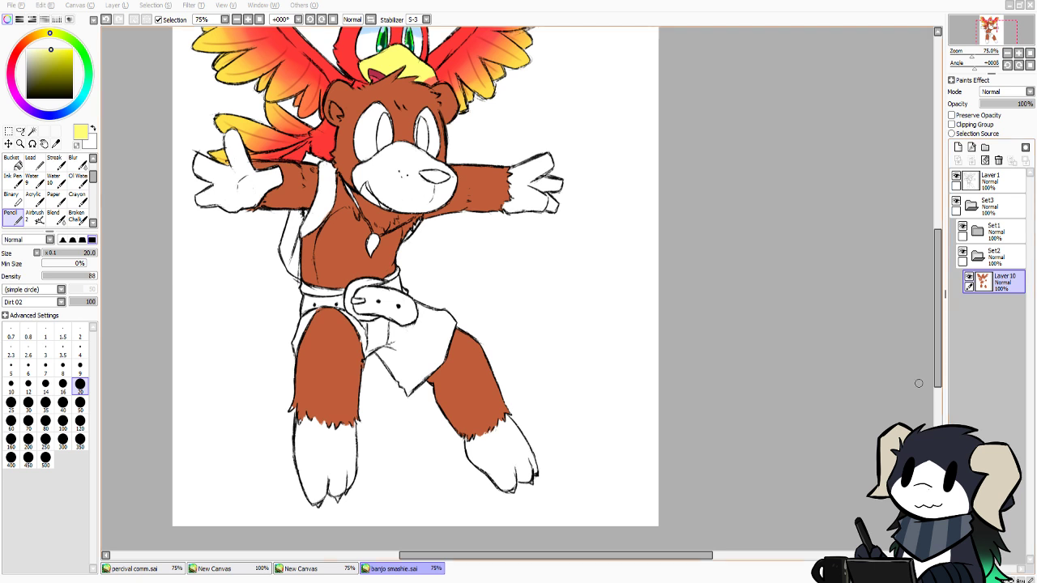
Erase the fur colour along the bear's necklace cord on Layer10 with the size 9 Pencil, redoing misplaced strokes
click(825, 352)
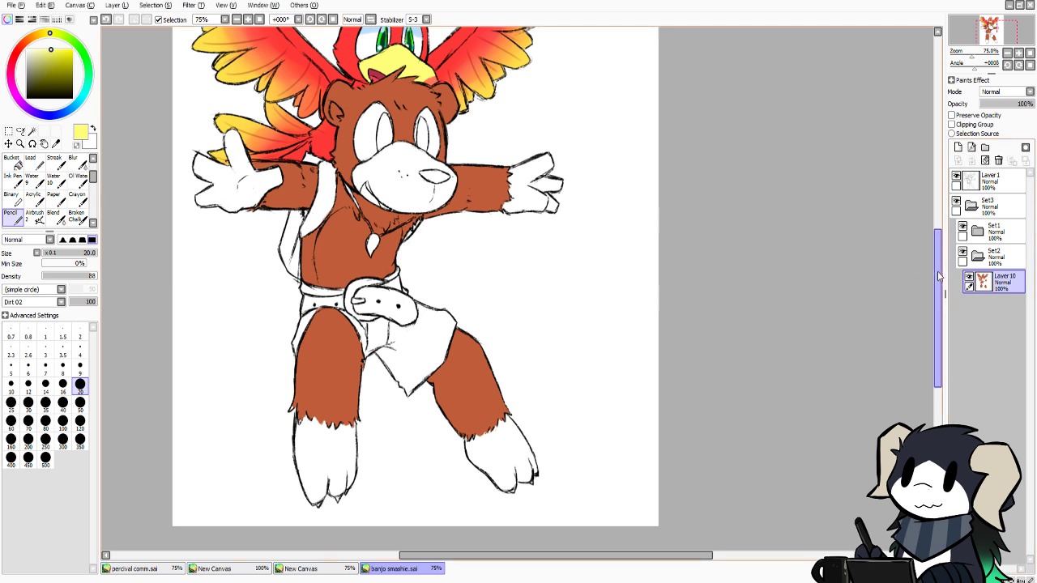
scroll(938, 276, up, 3)
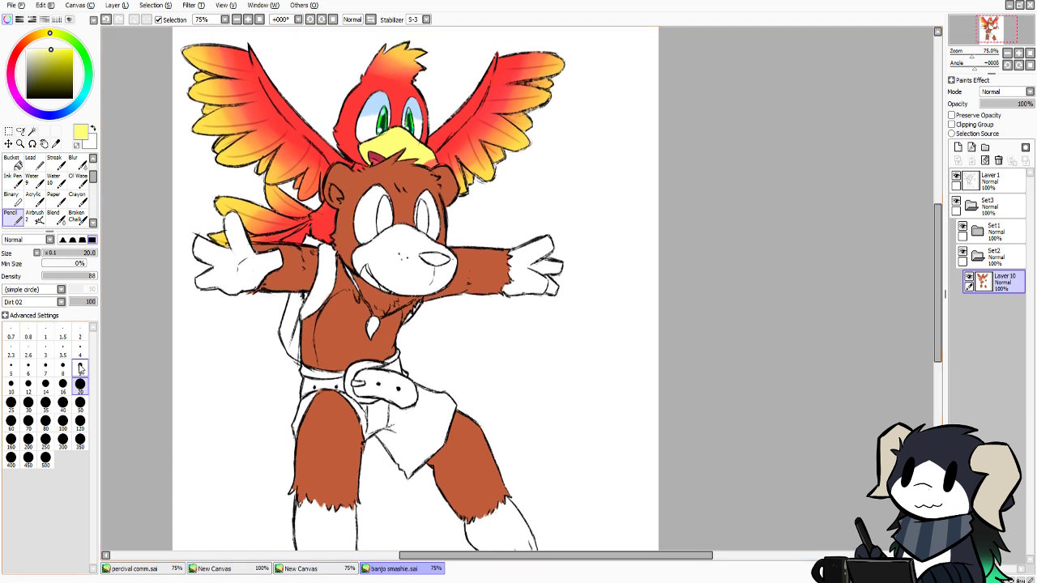
click(79, 366)
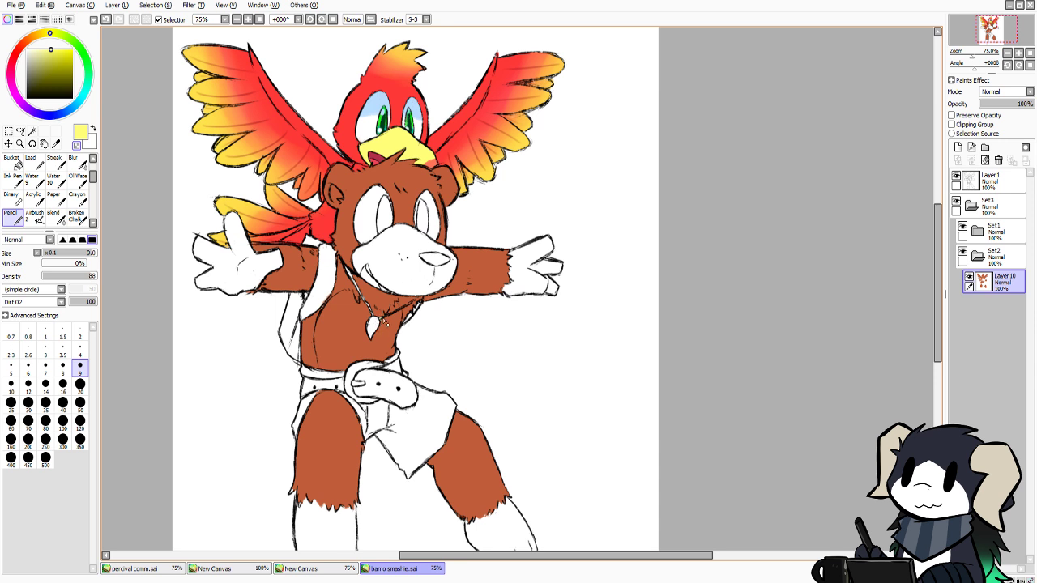
key(ctrl+z)
drag(407, 313, 416, 304)
key(ctrl+z)
drag(412, 308, 416, 303)
scroll(924, 273, down, 3)
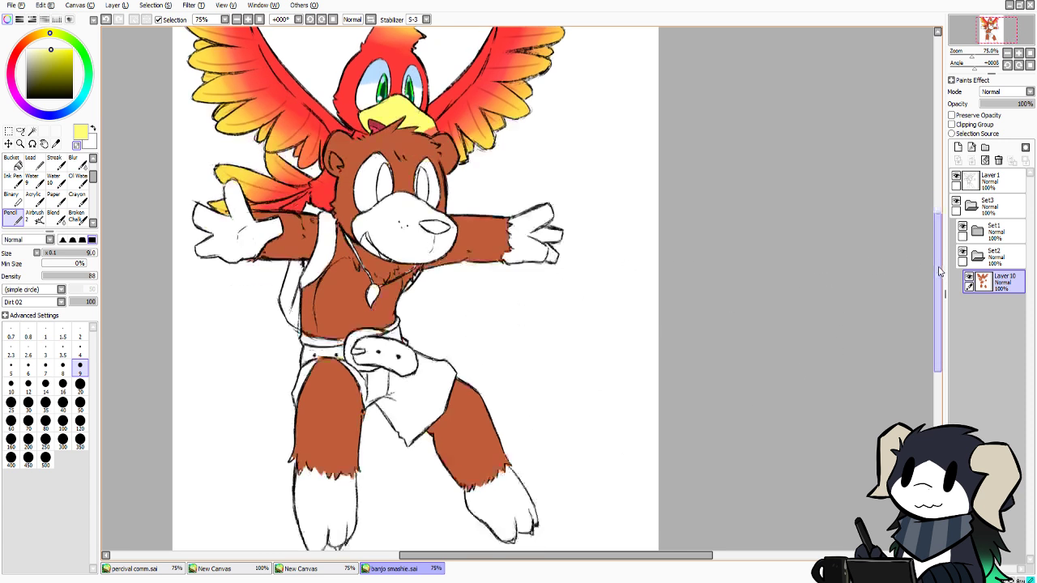
scroll(933, 268, down, 1)
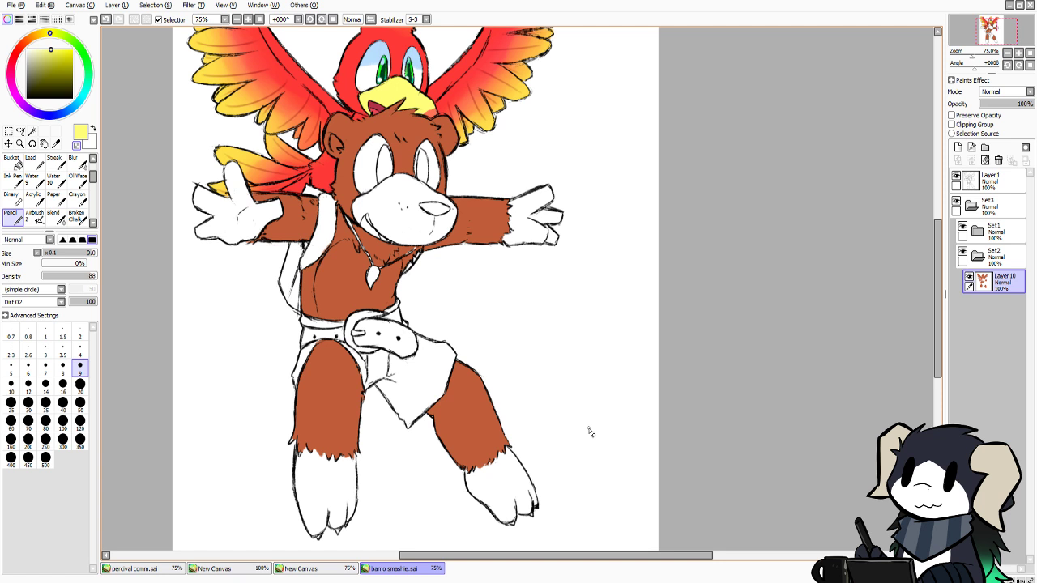
Try to touch up the fur beside the necklace cord with the sampled reddish-brown and undo the stroke
alt+click(328, 406)
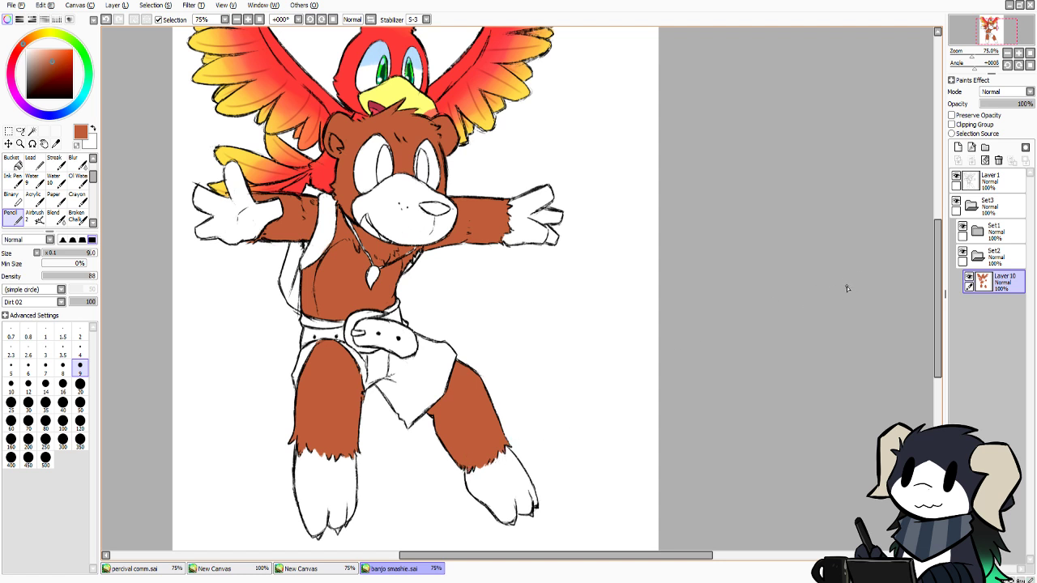
click(76, 145)
drag(409, 254, 404, 259)
key(ctrl+z)
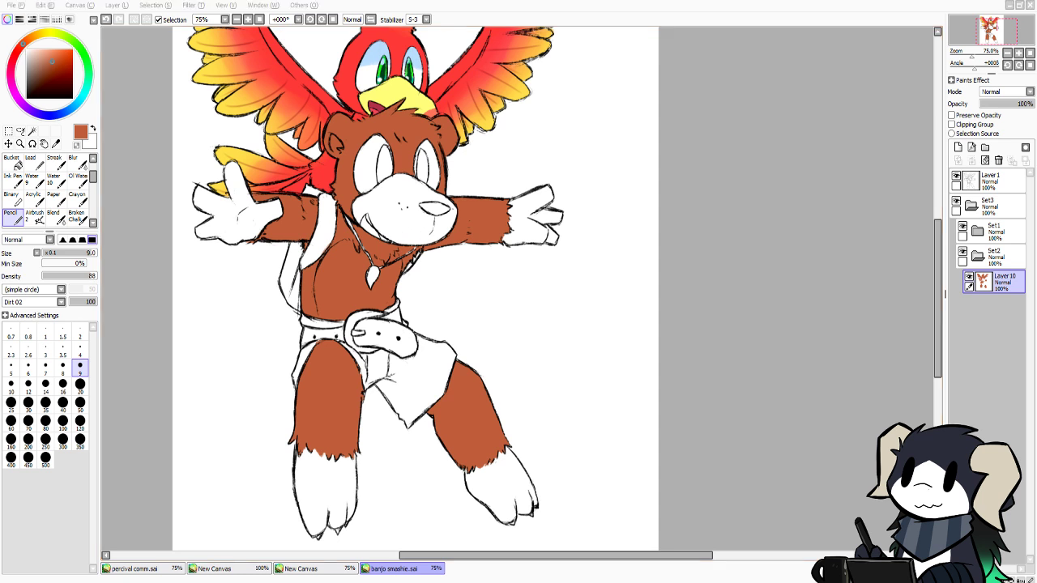
click(702, 332)
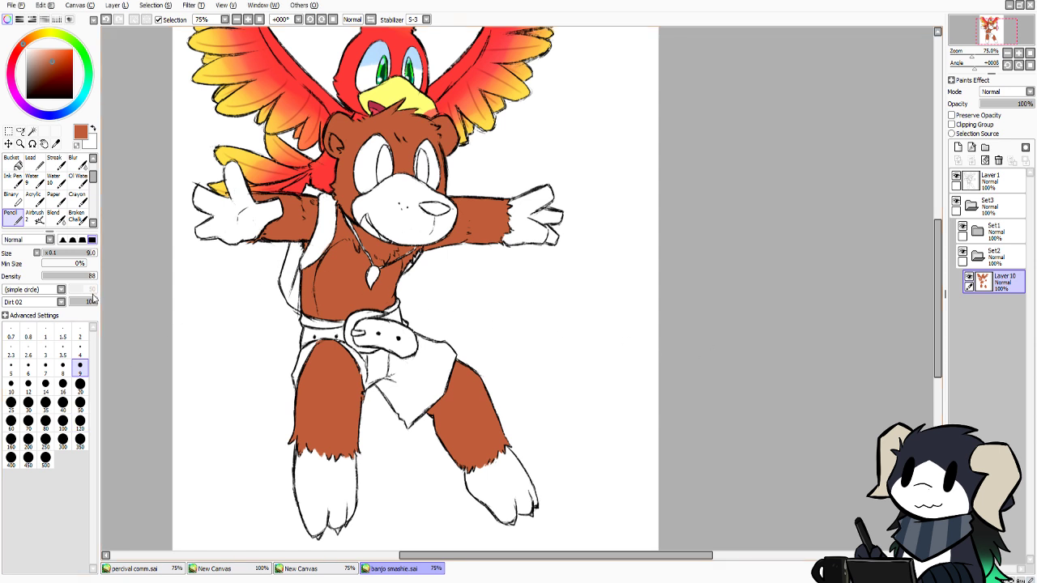
Sample the peach skin tone from the bear's raised foot in the reference image and return to the bear drawing
click(315, 572)
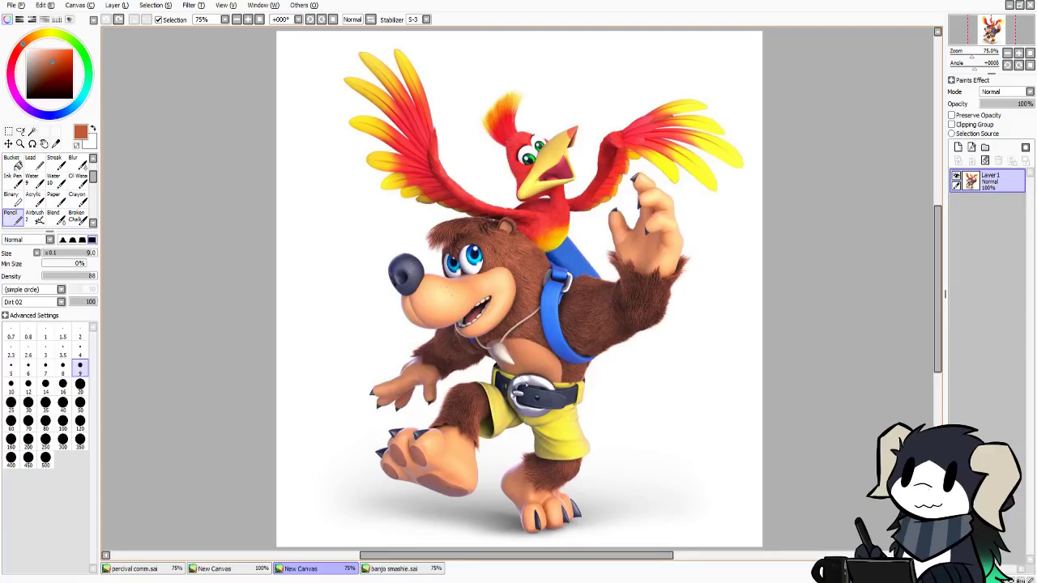
alt+click(456, 467)
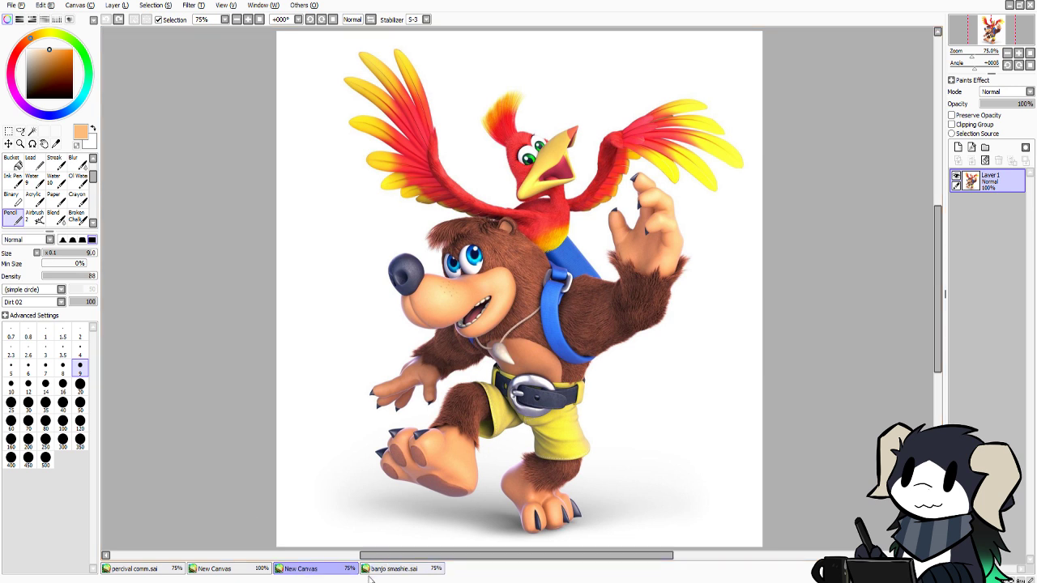
click(249, 575)
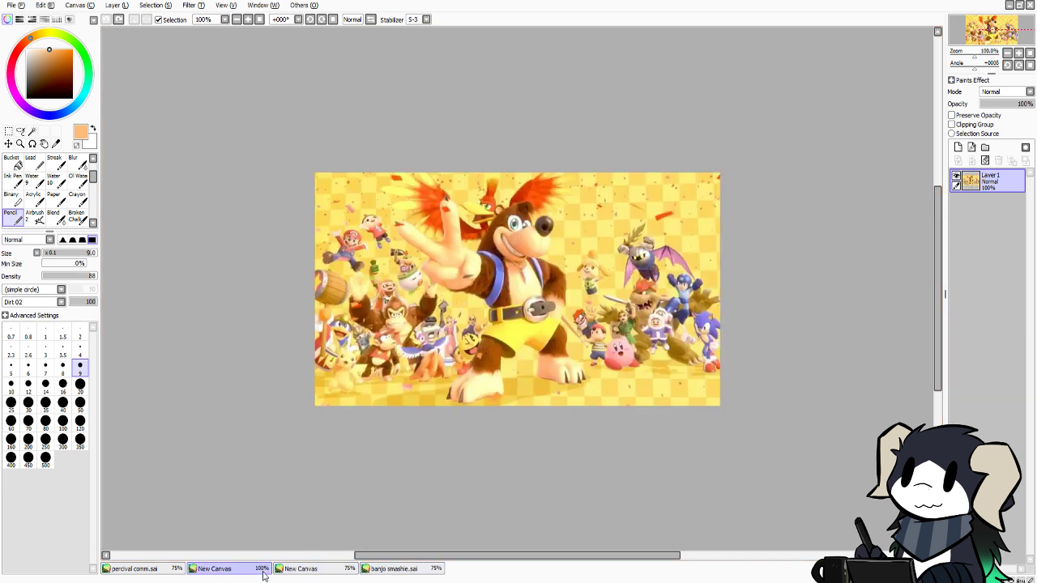
click(333, 574)
click(373, 575)
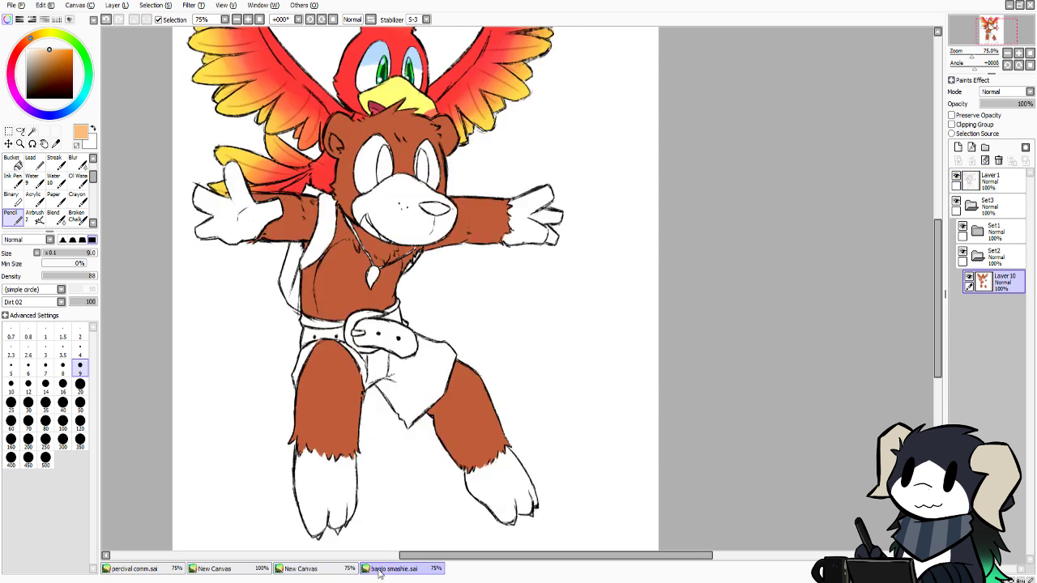
Create a new layer below Layer10 in Set2 and fill the bear's muzzle with the sampled peach using the Bucket
click(12, 165)
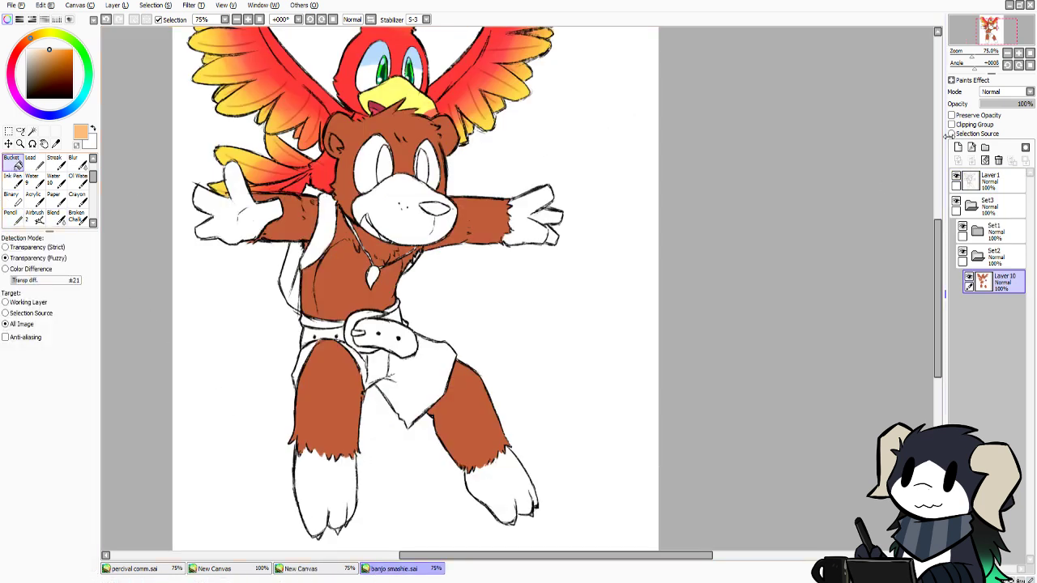
click(958, 147)
click(397, 216)
key(ctrl+z)
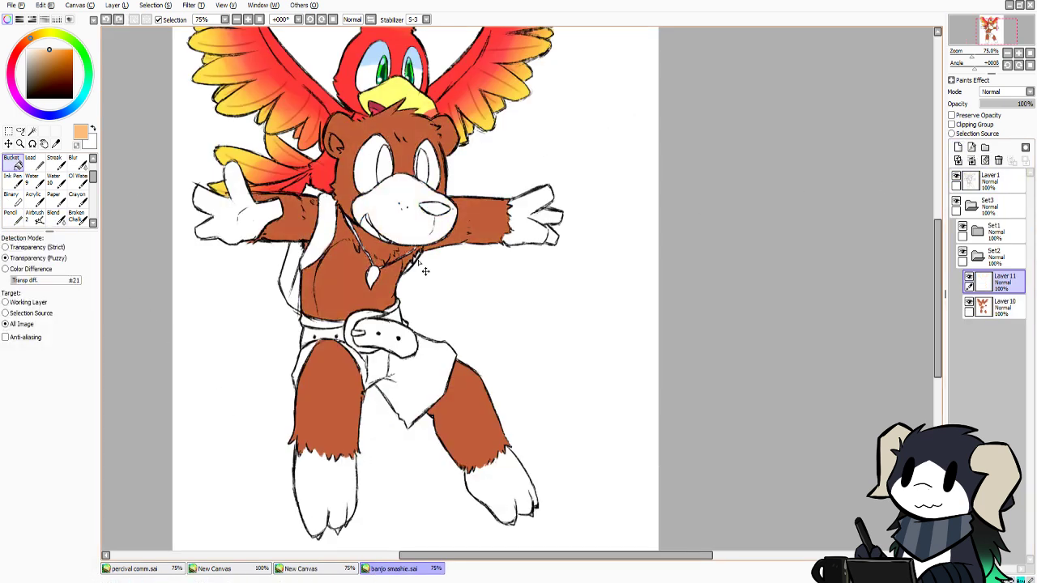
drag(978, 277, 995, 305)
click(402, 226)
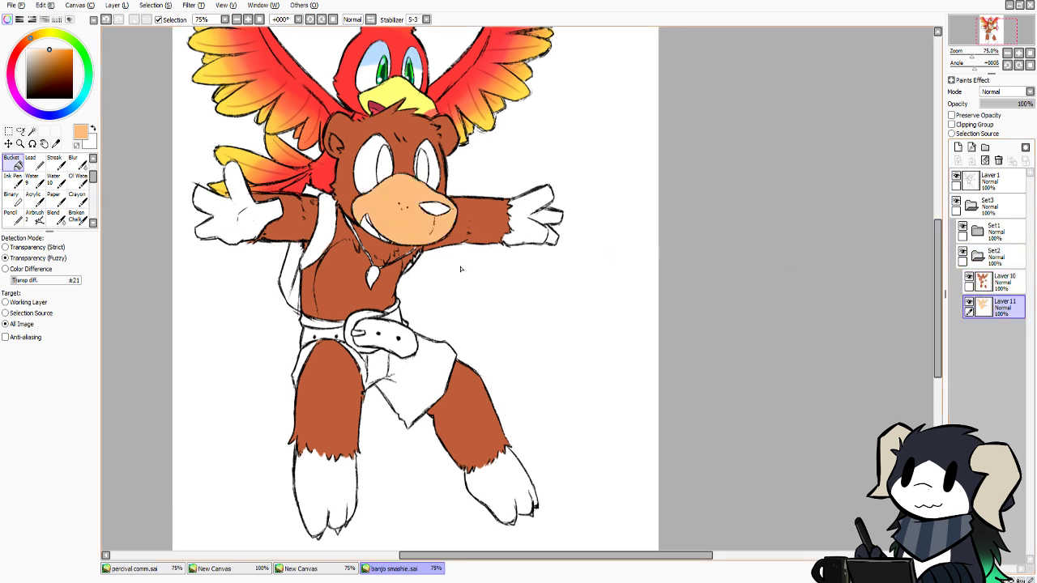
Sample a lighter peach from the bear's muzzle in the reference image, compare the other reference and return to the bear drawing
click(300, 569)
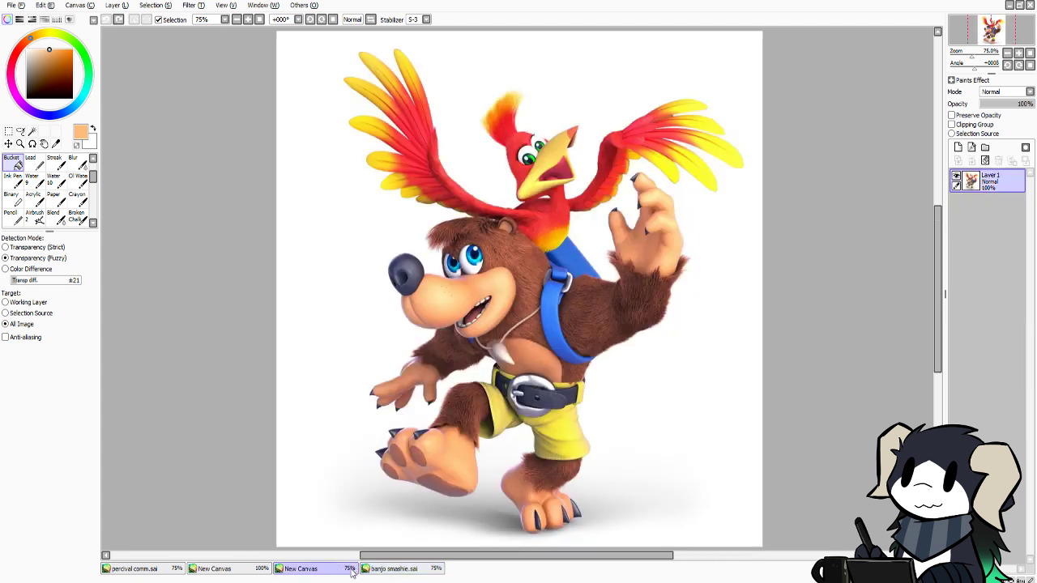
alt+click(439, 299)
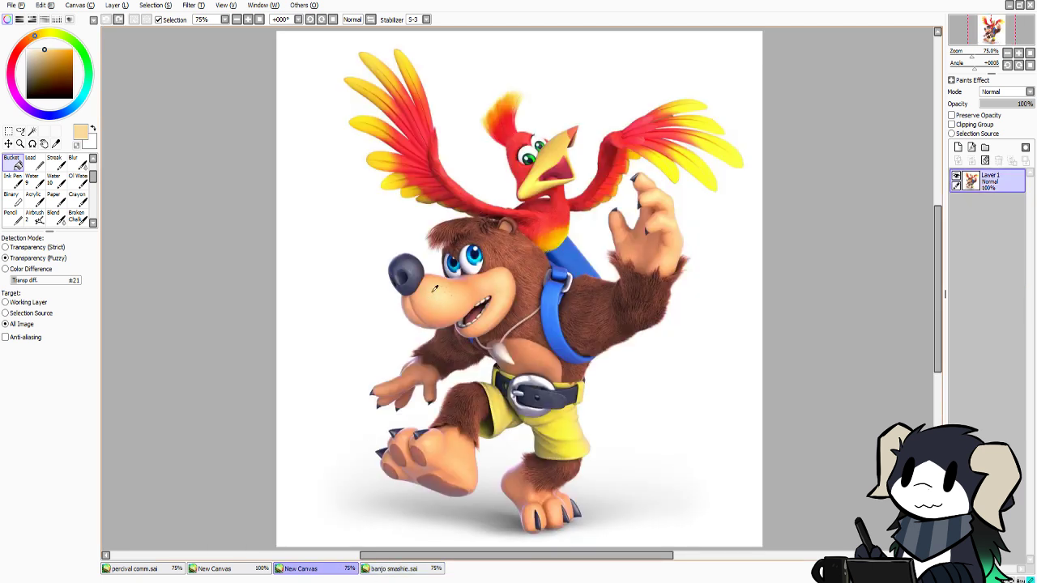
alt+click(435, 300)
click(258, 570)
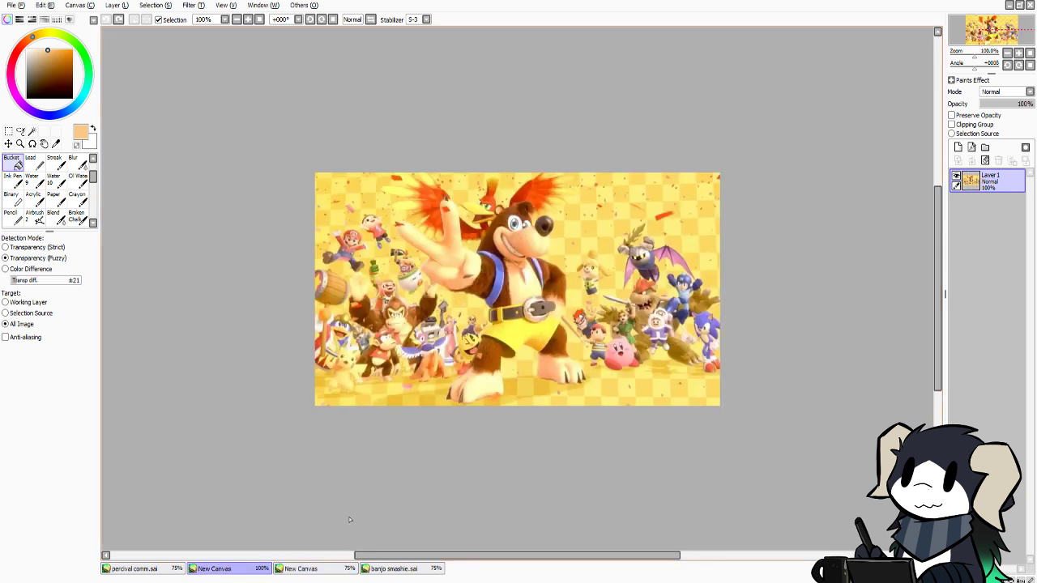
click(408, 571)
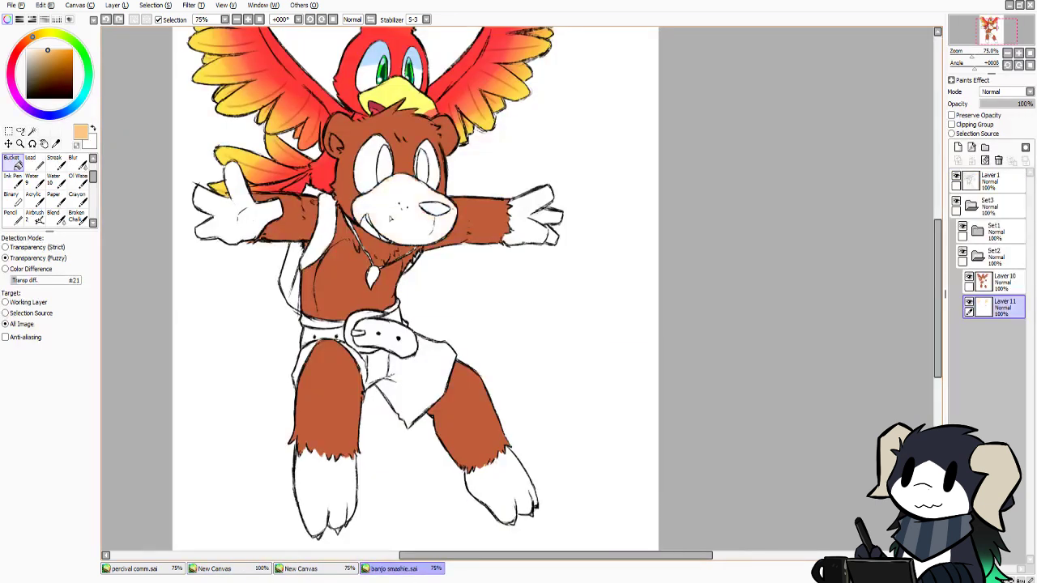
Sample a pale yellow from the bear's muzzle in the group reference image and undo the peach muzzle fill in the drawing
click(408, 572)
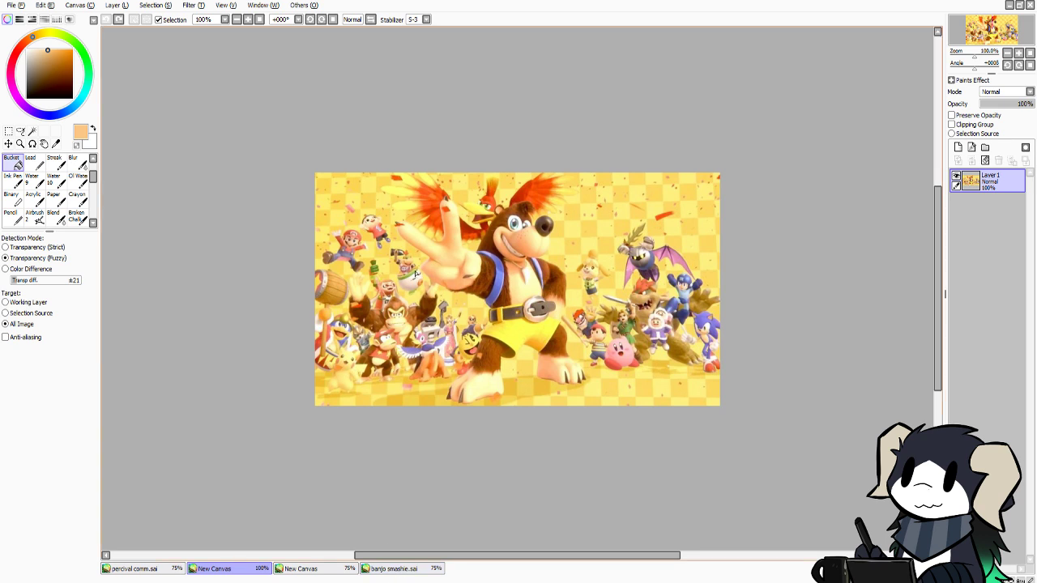
alt+click(524, 260)
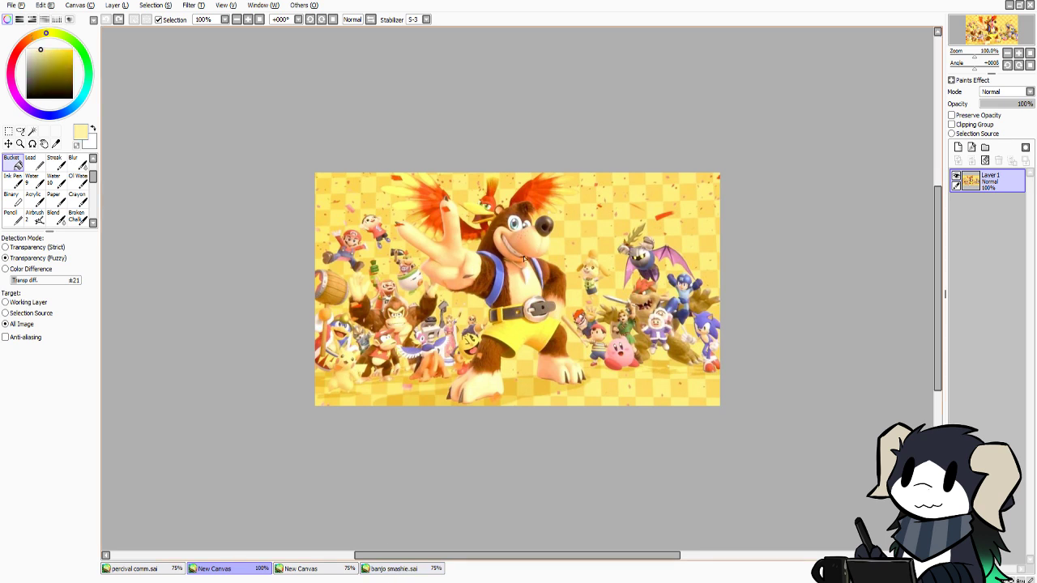
click(329, 569)
key(ctrl+Tab)
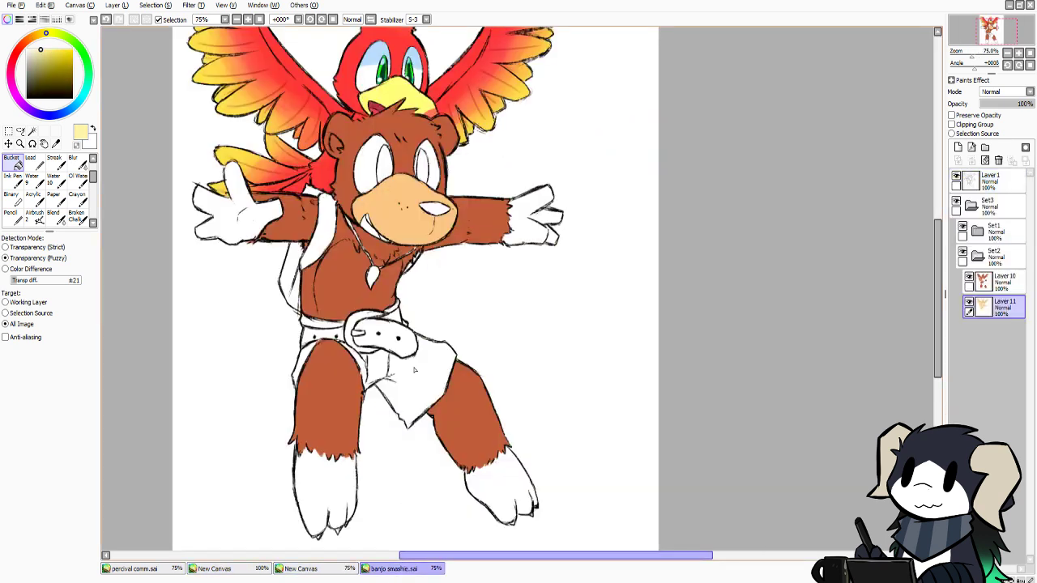
key(ctrl+z)
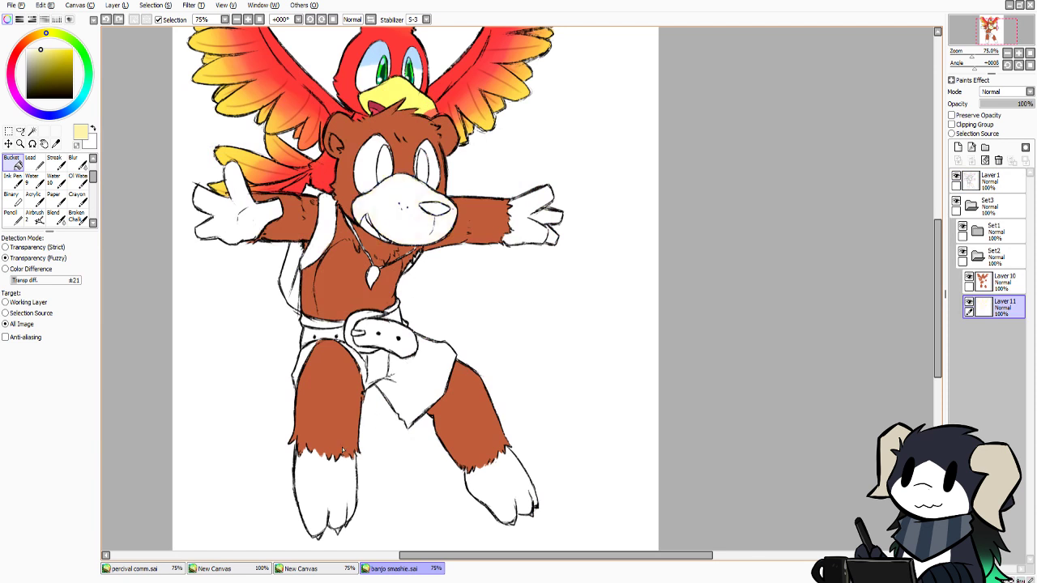
Sample a peach skin tone from the bear in the white-background reference image and refill the muzzle in the drawing with it
click(344, 568)
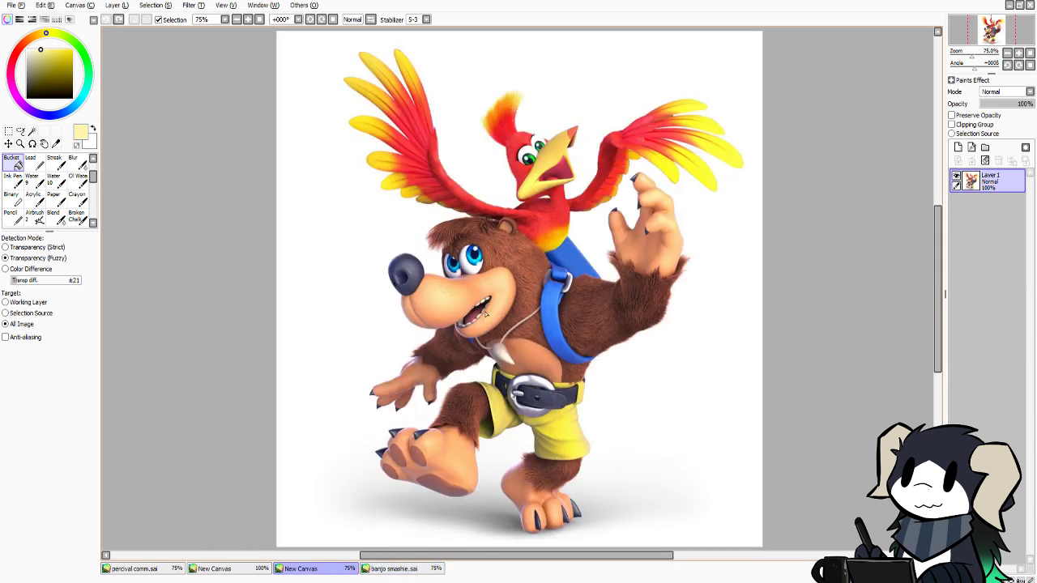
right_click(678, 255)
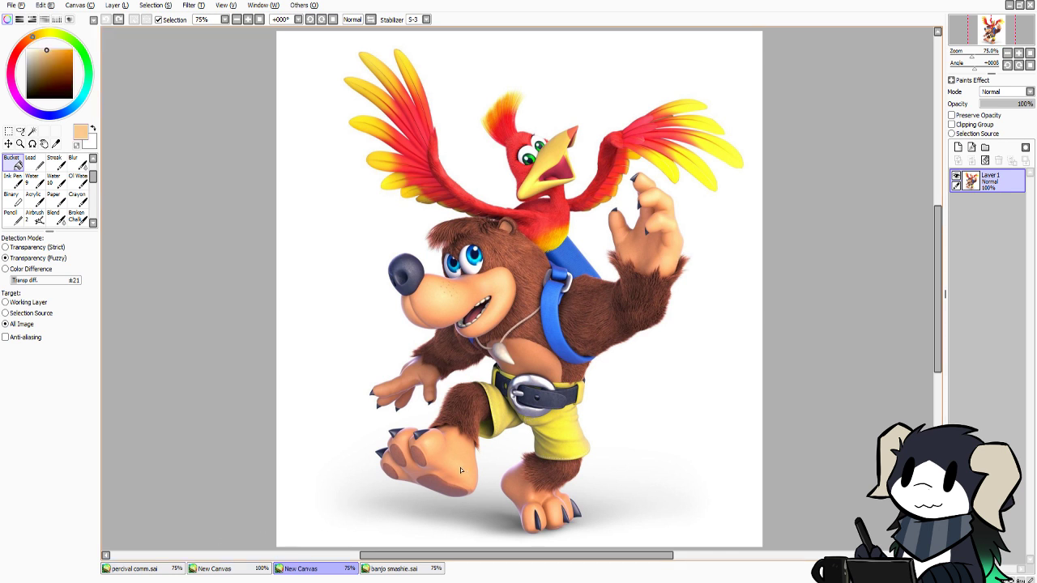
click(247, 573)
click(133, 569)
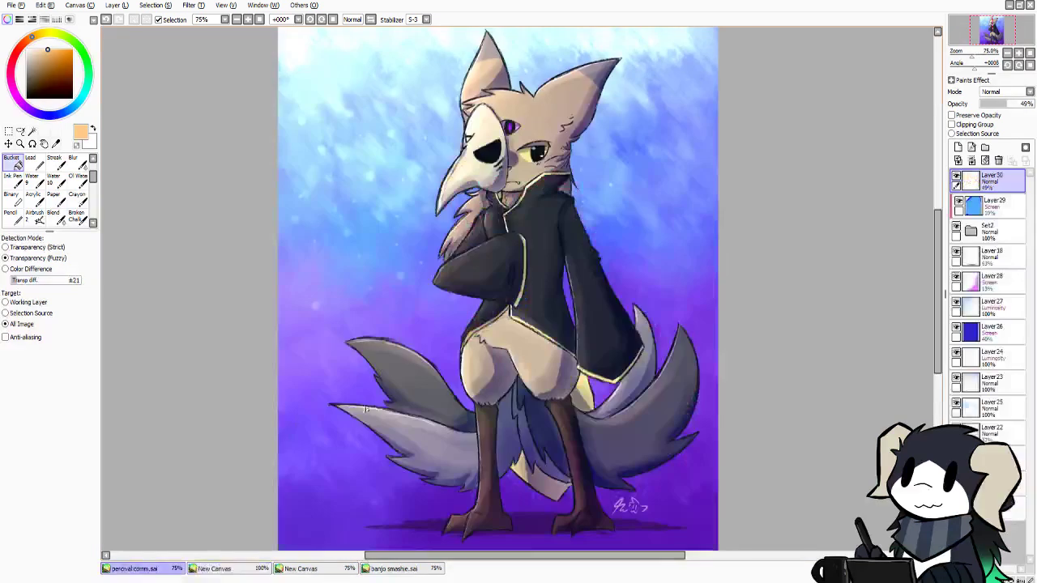
click(377, 573)
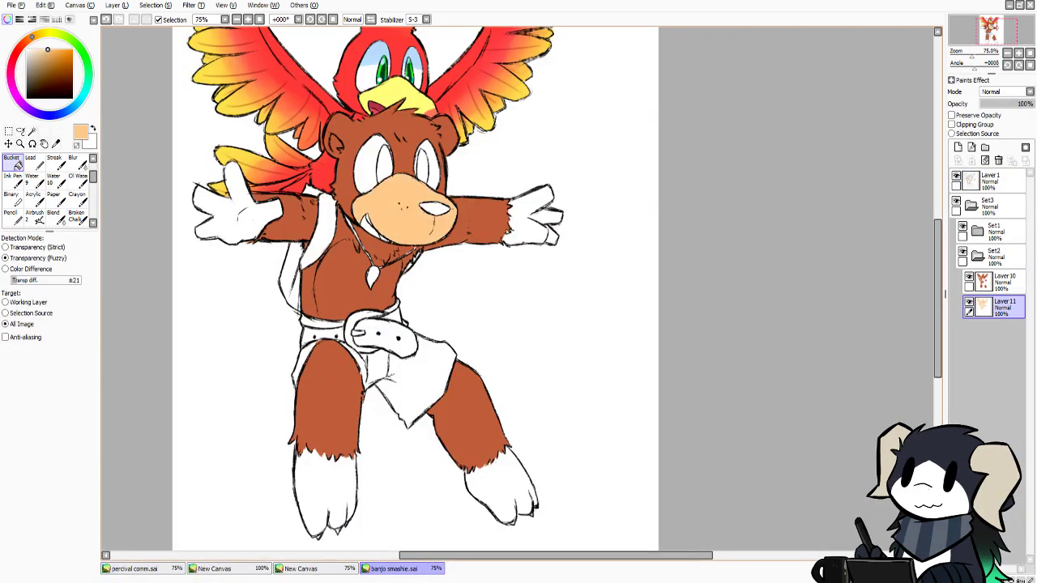
Fill the bear's hands and feet with the sampled peach on Layer11 using the Bucket
click(526, 220)
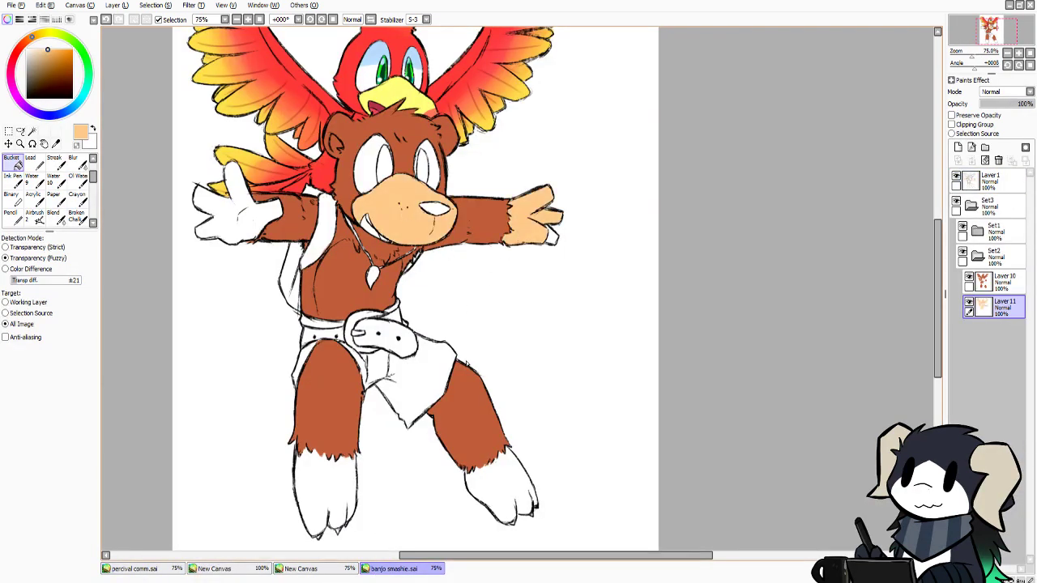
click(324, 499)
click(240, 233)
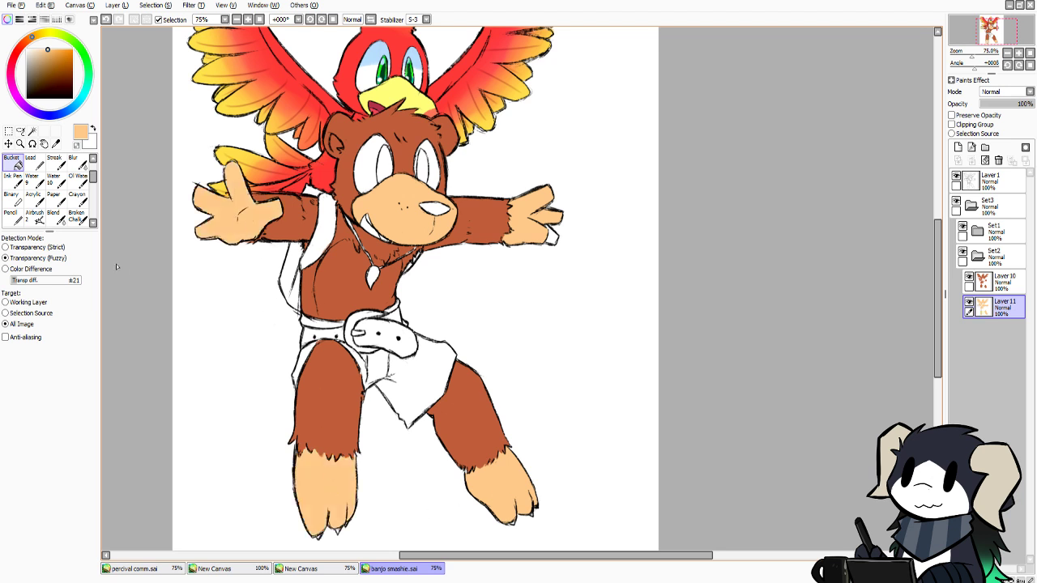
Preserve Layer11's opacity and repaint the peach skin areas in a slightly yellower peach with the Pencil at size 120
click(12, 216)
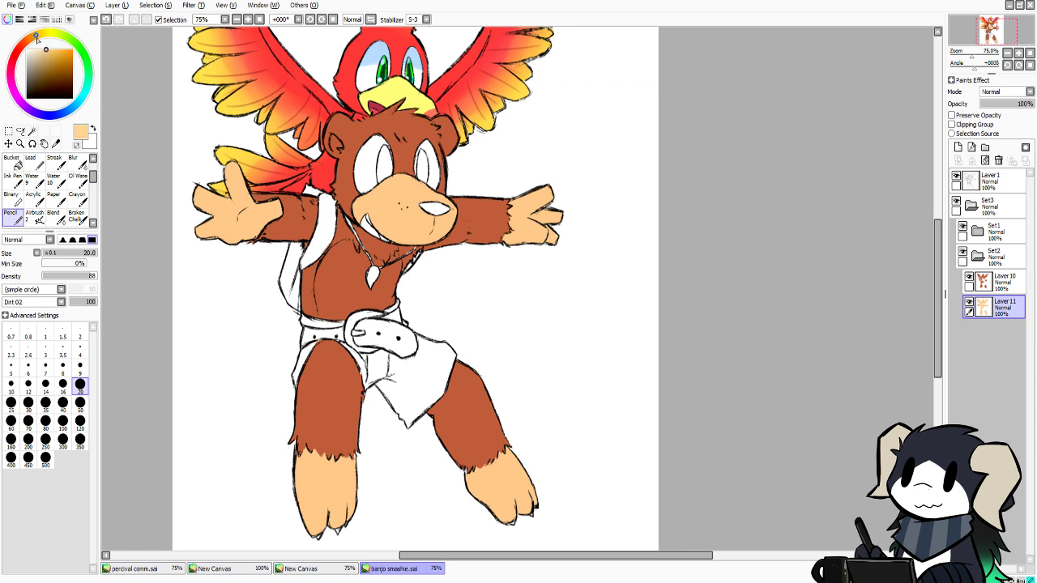
click(952, 115)
click(80, 419)
mouse_move(296, 412)
mouse_down()
mouse_move(289, 493)
mouse_move(300, 518)
mouse_move(359, 493)
mouse_move(425, 506)
mouse_up()
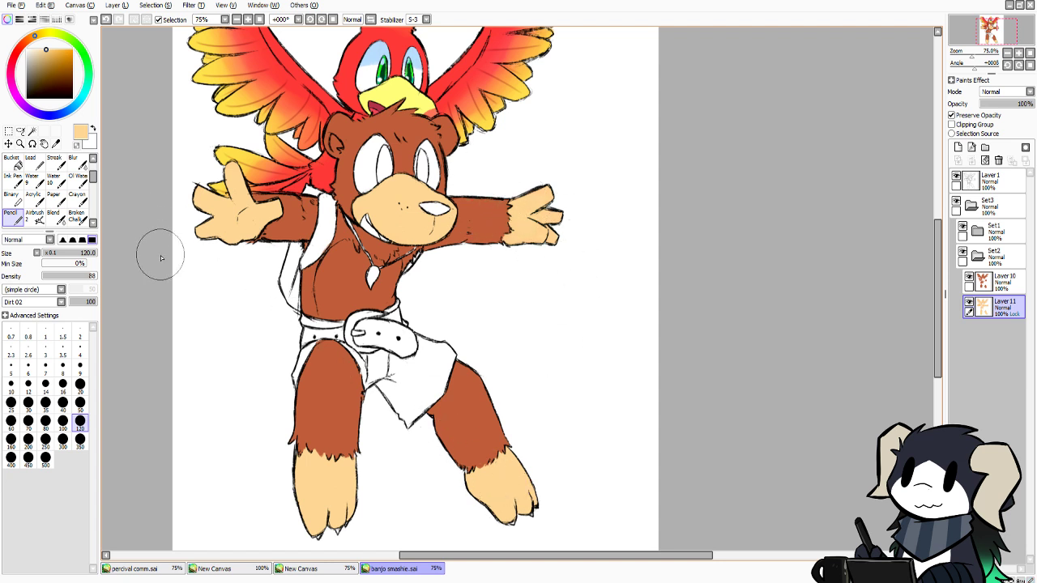
Preserve Layer10's opacity and paint a light peach patch over the bear's belly and chest with the Pencil at sizes 20 and 50
click(79, 385)
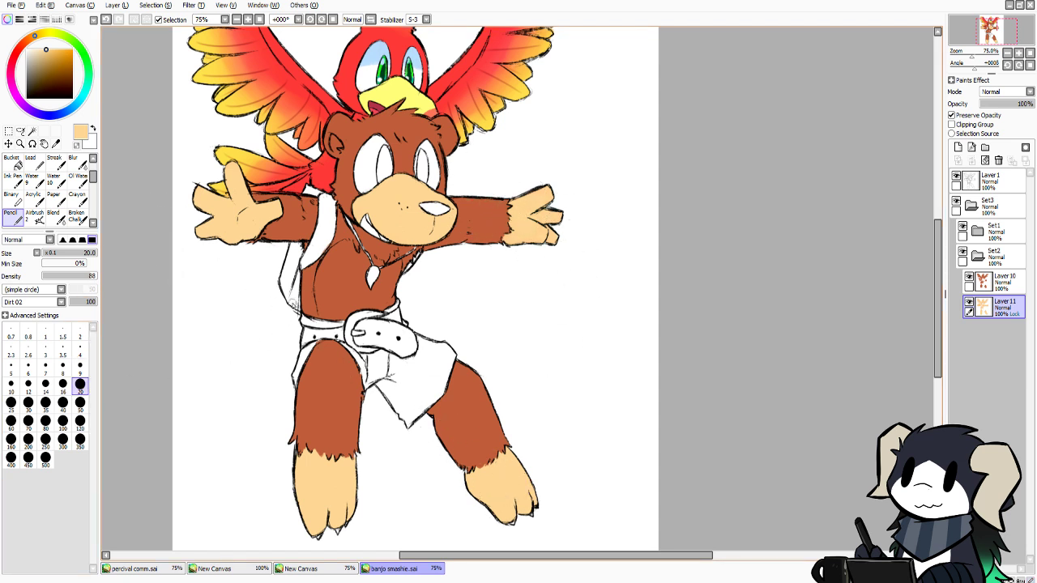
click(997, 281)
click(968, 116)
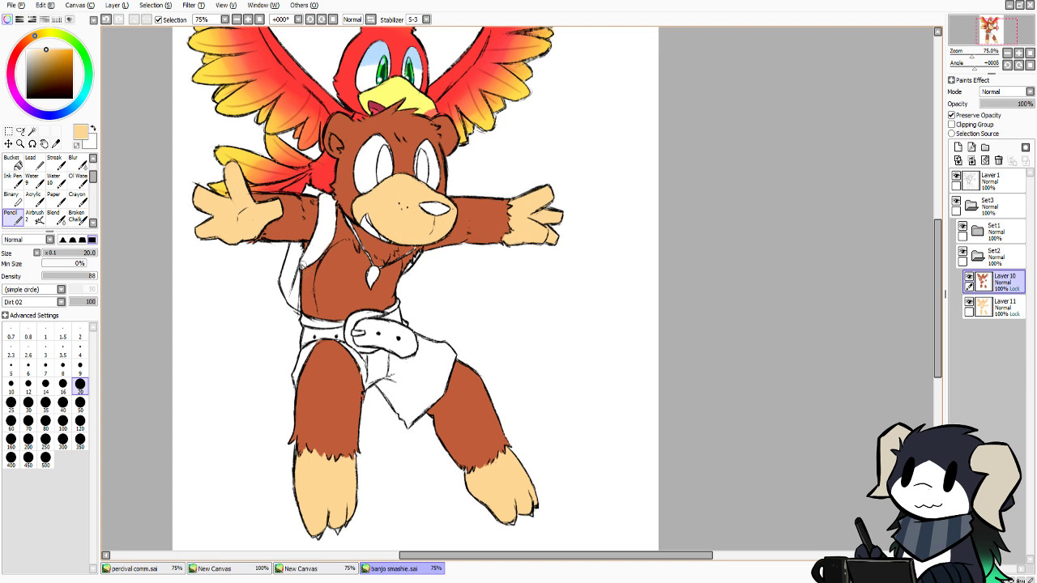
mouse_move(338, 270)
mouse_down()
mouse_move(345, 255)
mouse_move(328, 304)
mouse_move(348, 283)
mouse_move(328, 308)
mouse_move(349, 330)
mouse_move(363, 308)
mouse_move(356, 279)
mouse_move(381, 302)
mouse_move(383, 284)
mouse_move(384, 302)
mouse_move(394, 271)
mouse_up()
click(80, 403)
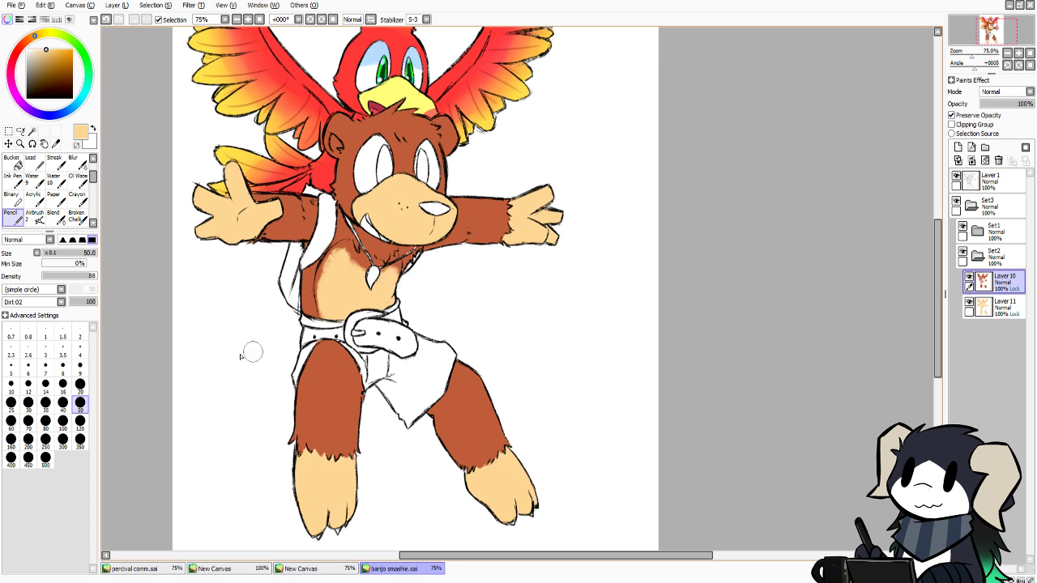
Refine the chest patch's upper edge around the necklace with the size 20 Pencil, alternating between light peach and the sampled reddish-brown fur
click(80, 383)
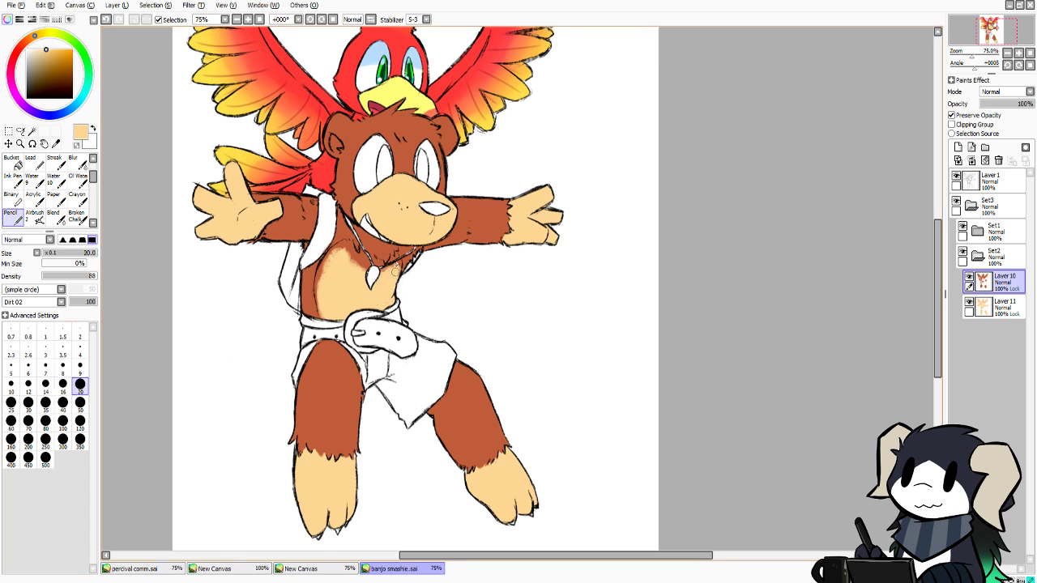
mouse_move(395, 271)
mouse_down()
mouse_move(391, 247)
mouse_move(396, 259)
mouse_move(409, 249)
mouse_move(382, 271)
mouse_up()
mouse_move(364, 258)
mouse_down()
mouse_move(351, 259)
mouse_move(346, 243)
mouse_move(335, 250)
mouse_move(316, 293)
mouse_move(323, 290)
mouse_move(322, 313)
mouse_move(322, 270)
mouse_move(331, 259)
mouse_move(344, 272)
mouse_move(344, 252)
mouse_up()
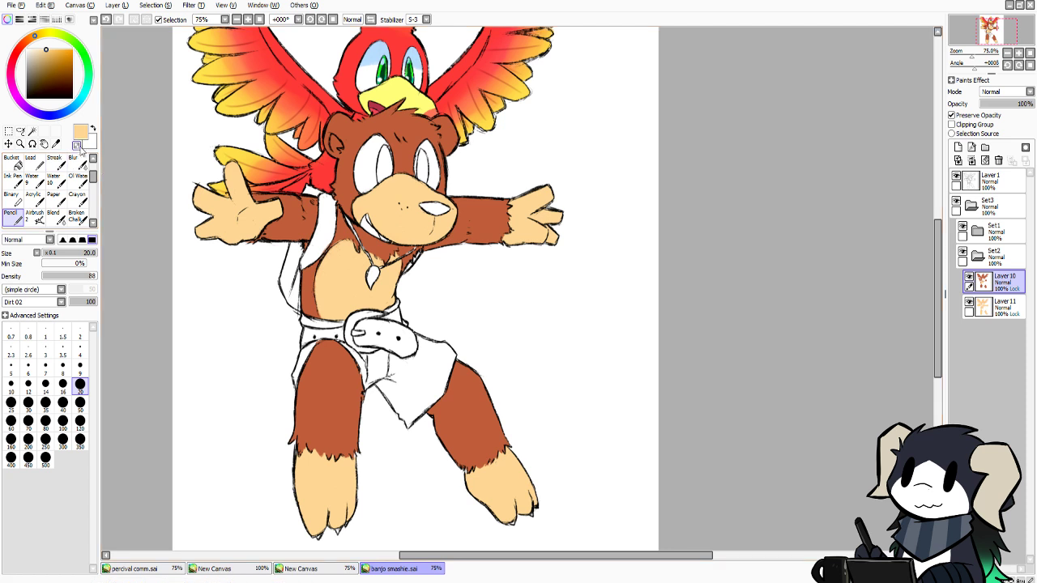
alt+click(296, 217)
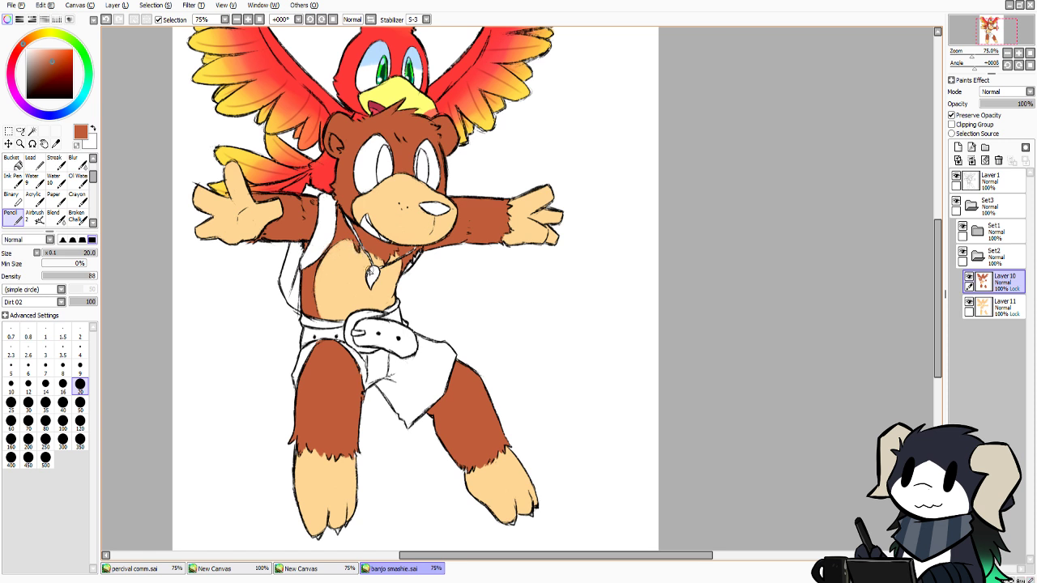
alt+click(350, 267)
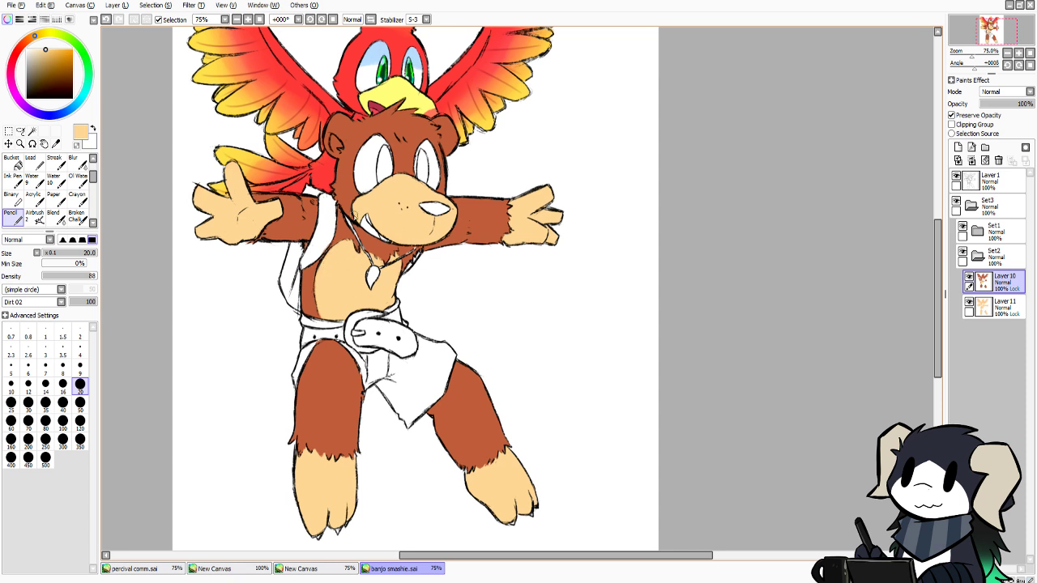
alt+click(336, 229)
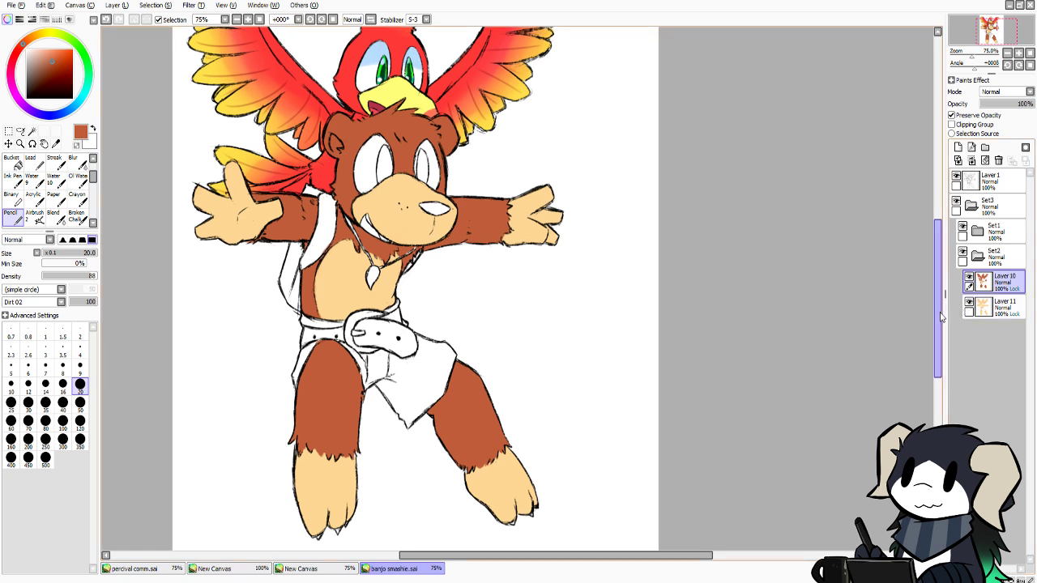
Switch to the white-background reference image of the bear and bird
mouse_move(939, 318)
mouse_down()
mouse_move(939, 334)
mouse_move(942, 321)
mouse_up()
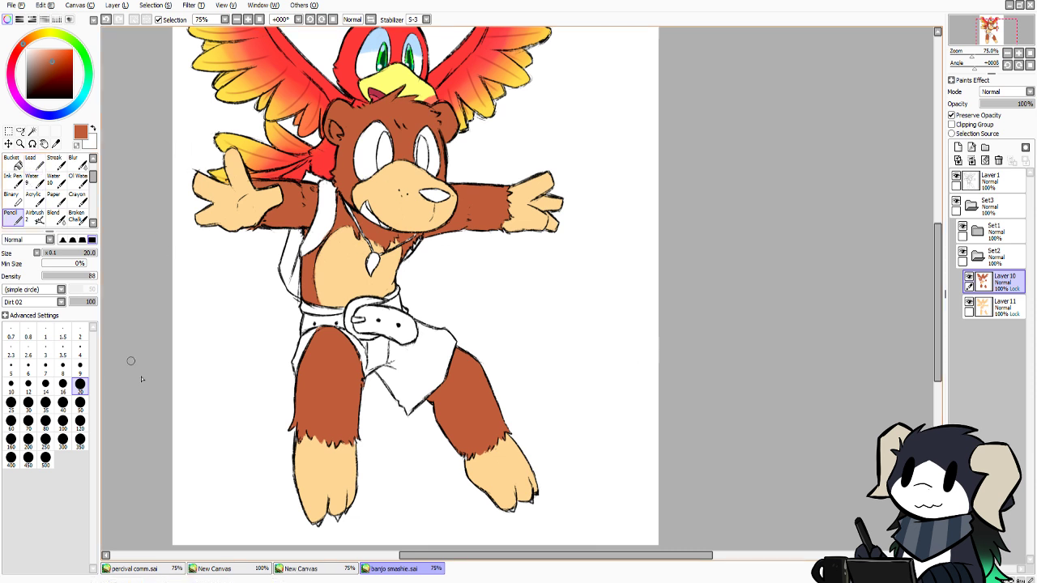
click(300, 568)
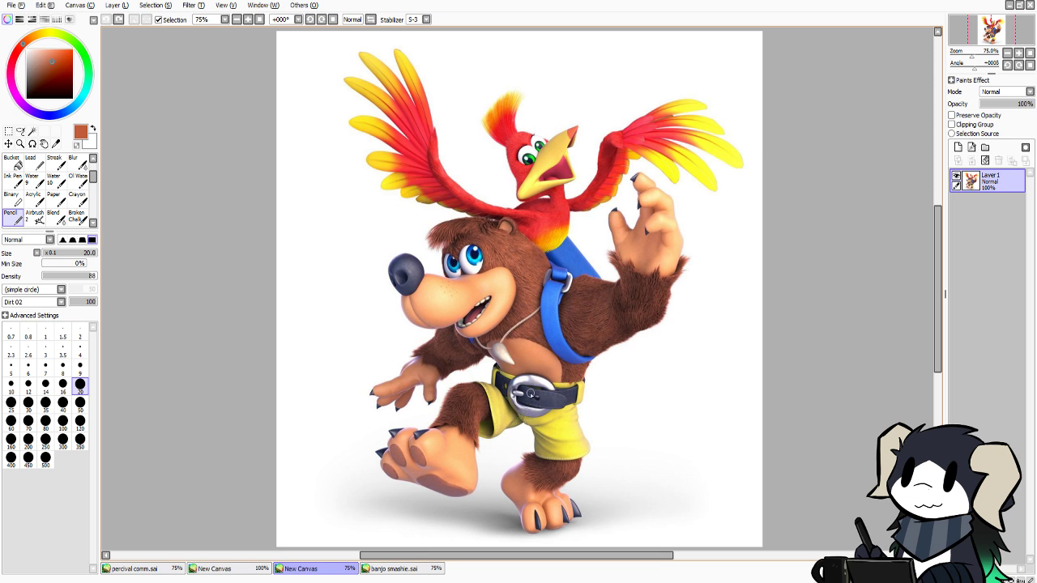
Sample the belt's dark navy from the Banjo reference picture and return to banjo smashie.sai
alt+click(528, 394)
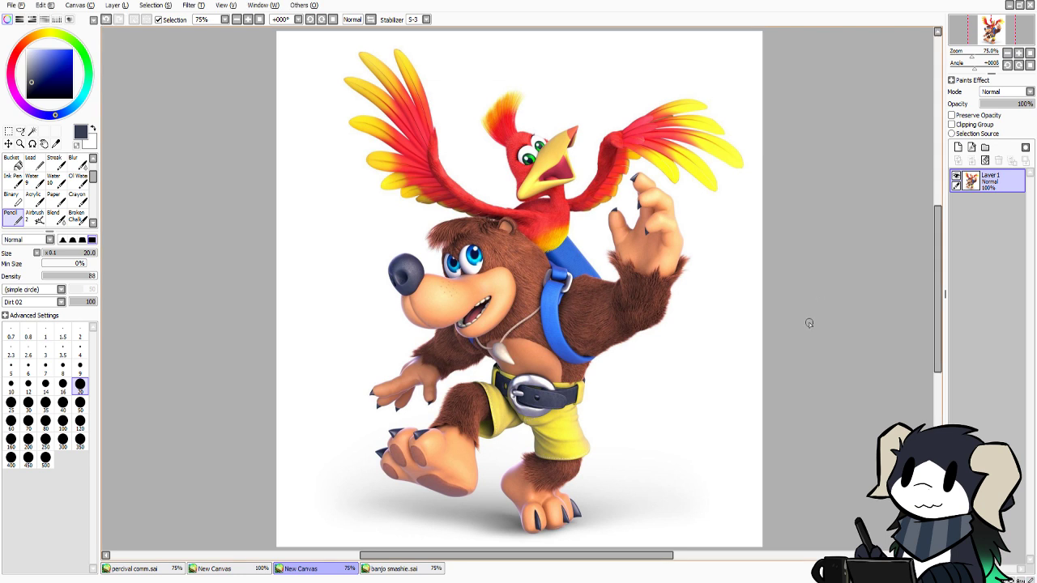
click(394, 569)
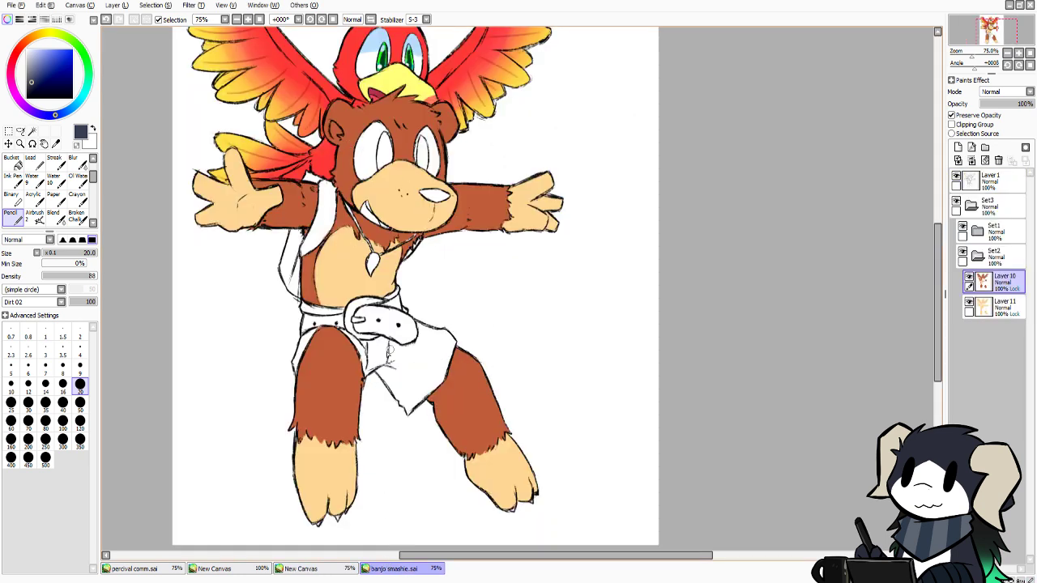
drag(940, 283, 931, 277)
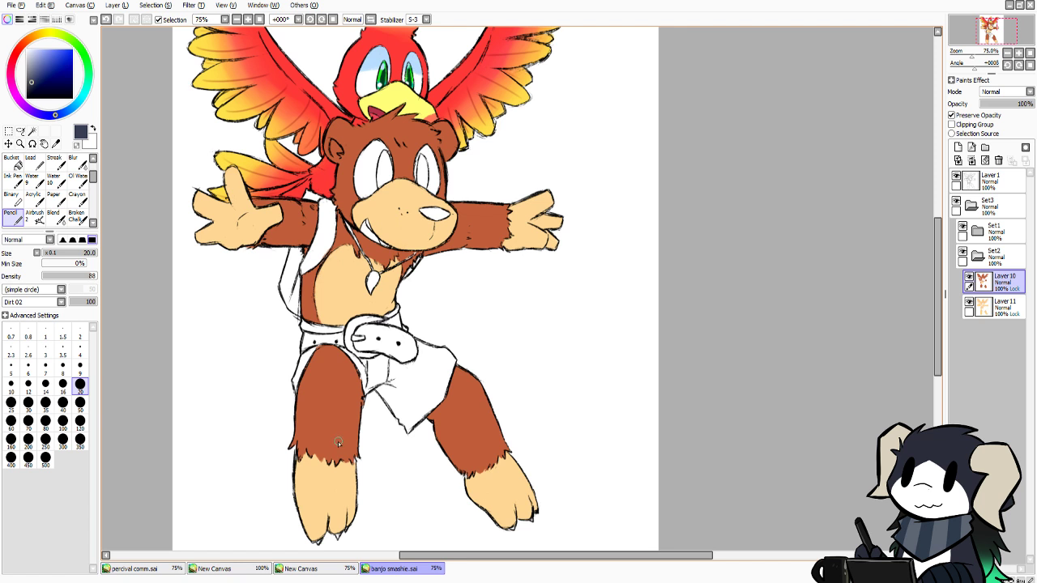
click(328, 568)
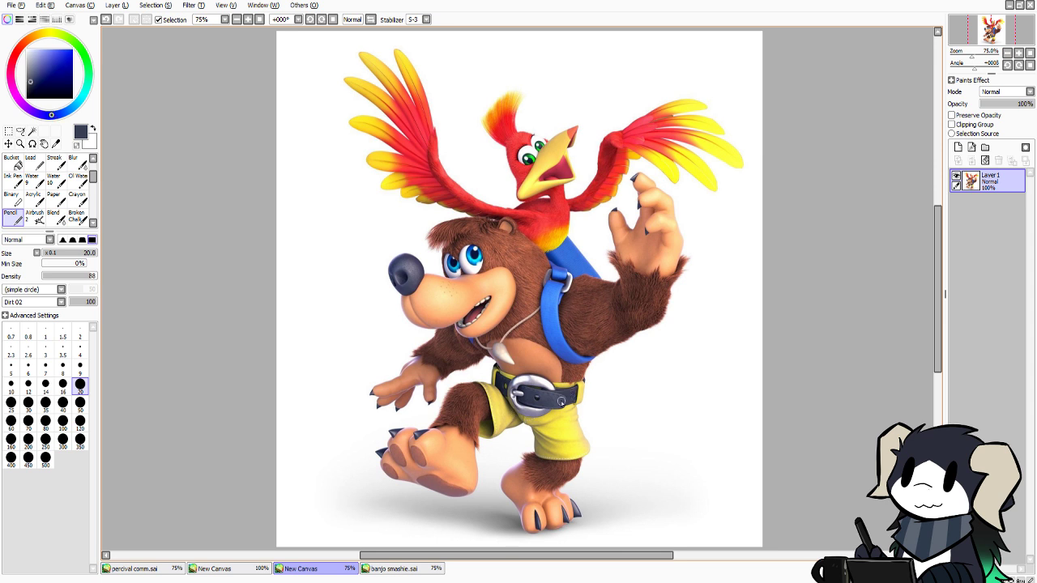
click(243, 568)
click(397, 568)
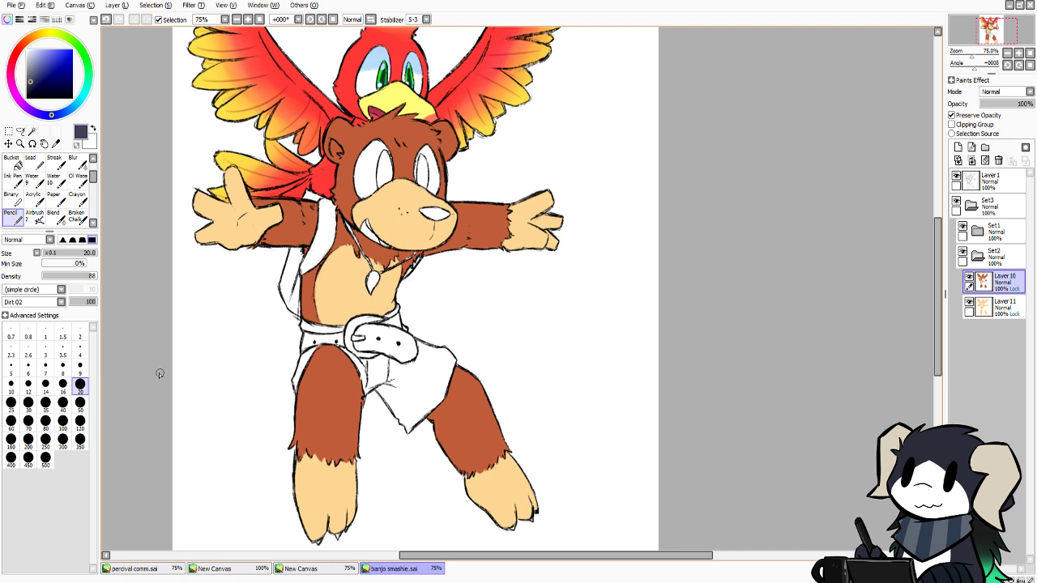
Fill the belt with the dark navy on a new layer placed below Layer 11, touching up gaps with the Pencil
click(12, 162)
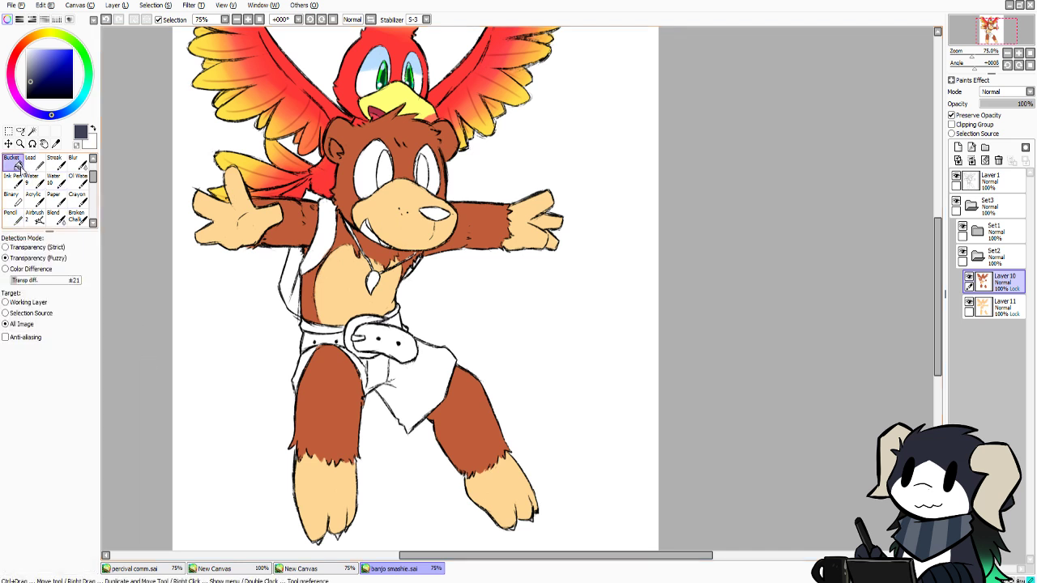
click(958, 147)
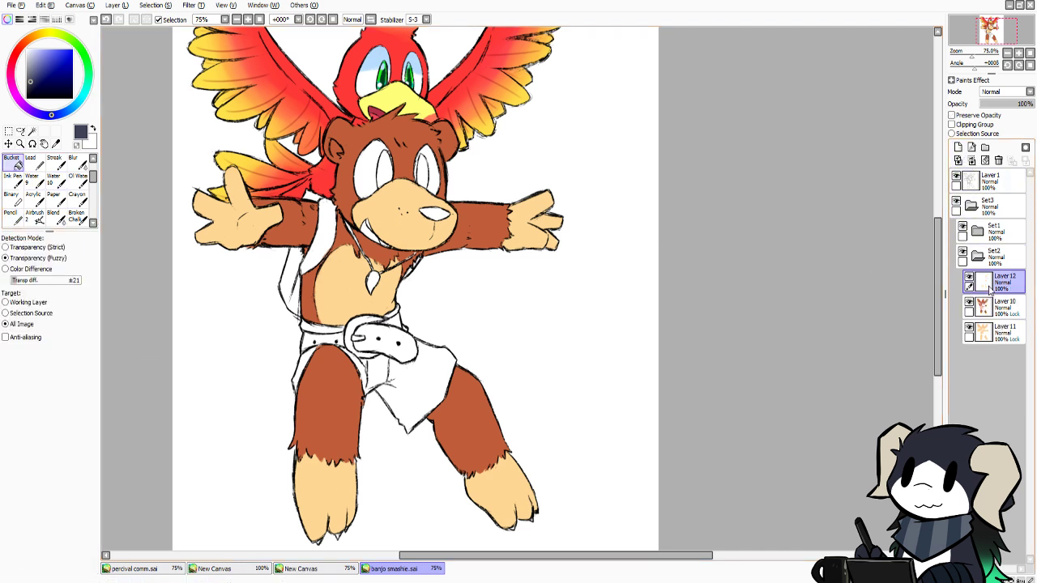
drag(979, 282, 995, 331)
click(381, 342)
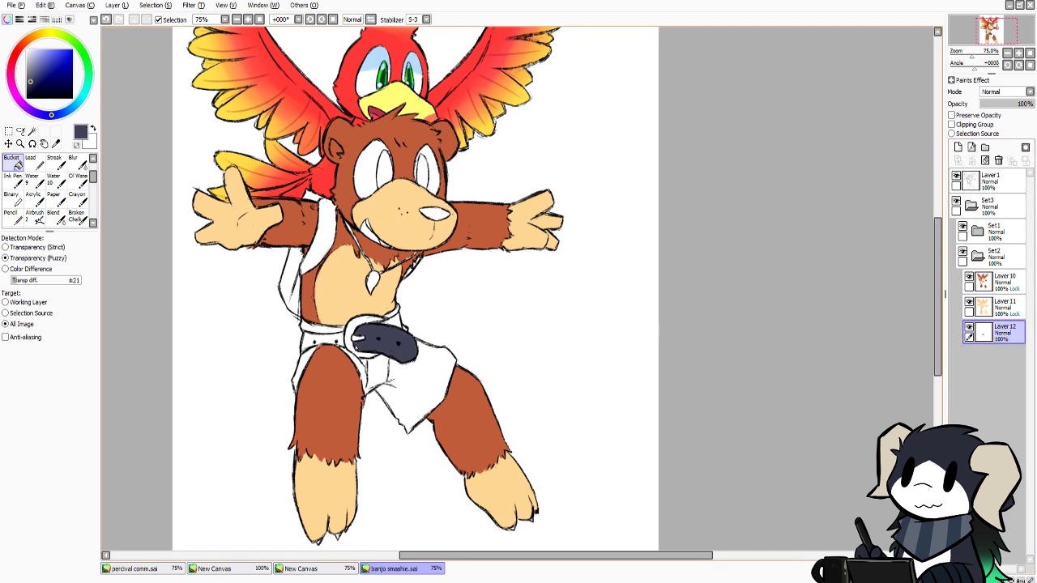
click(335, 342)
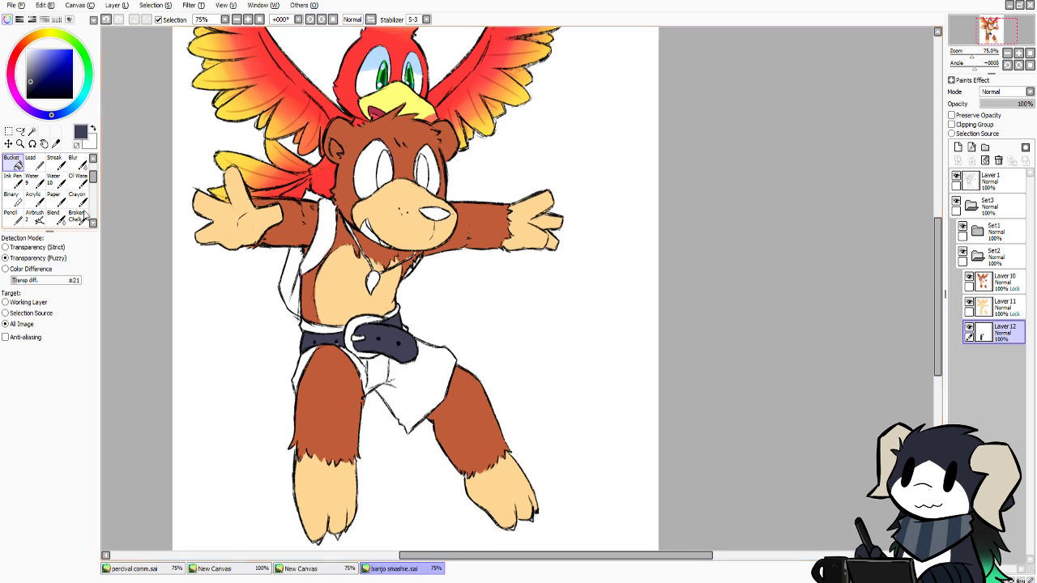
click(11, 215)
drag(333, 345, 342, 348)
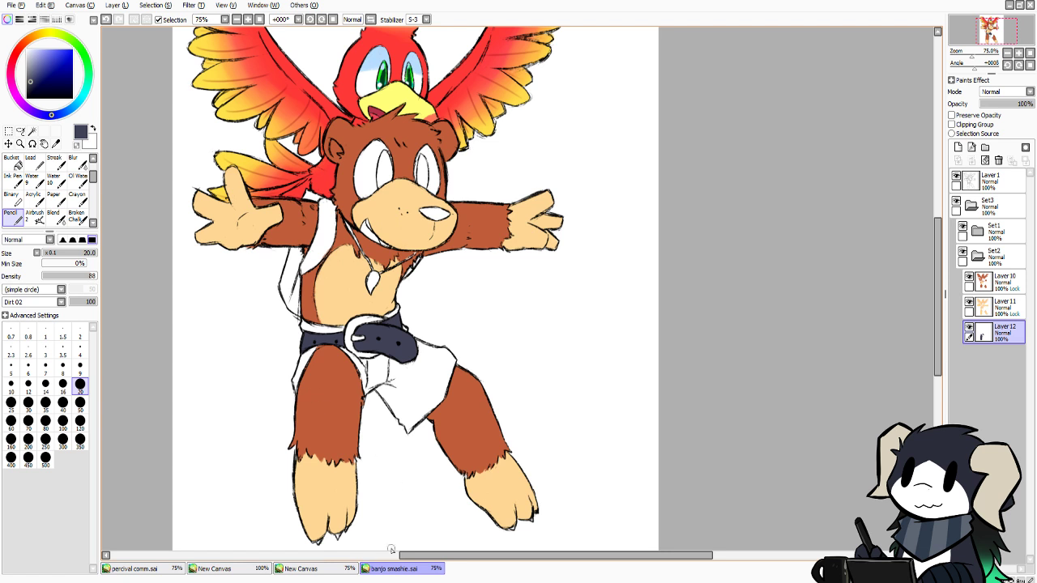
Sample the buckle's grey from the reference picture and paint the drawing's belt buckle on a new layer below Layer 12
click(330, 572)
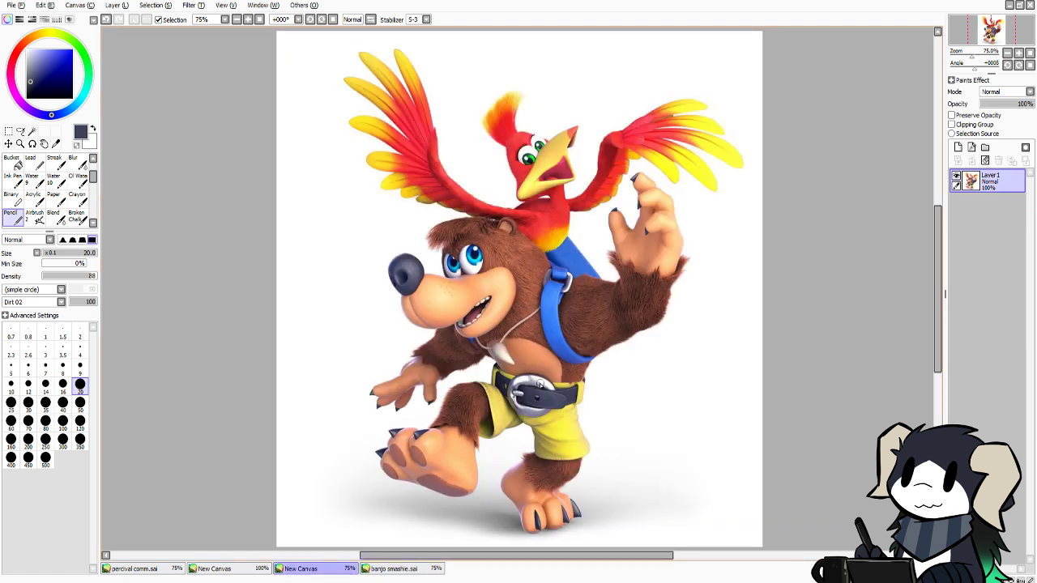
alt+click(528, 415)
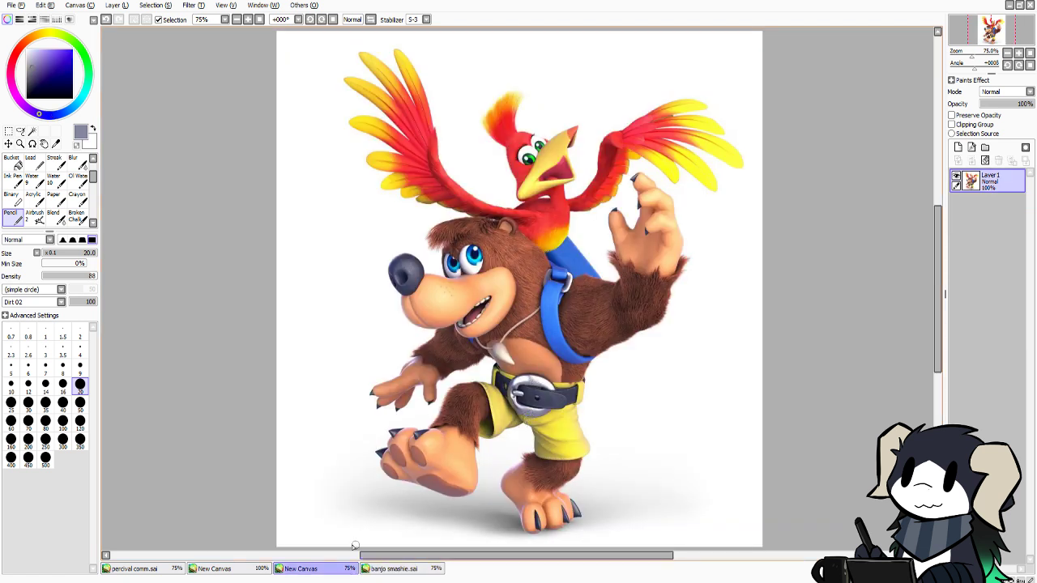
click(390, 571)
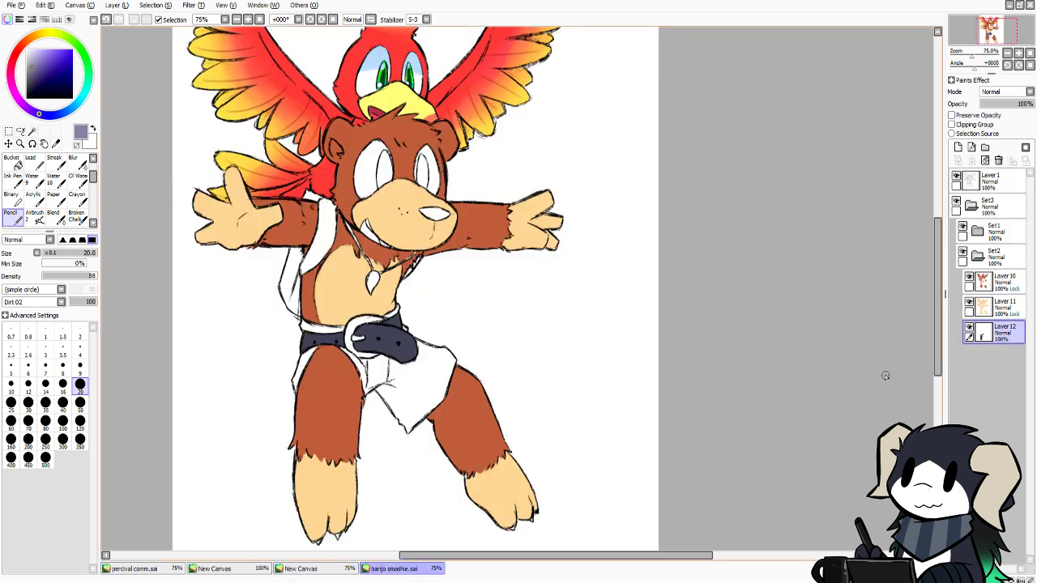
click(958, 147)
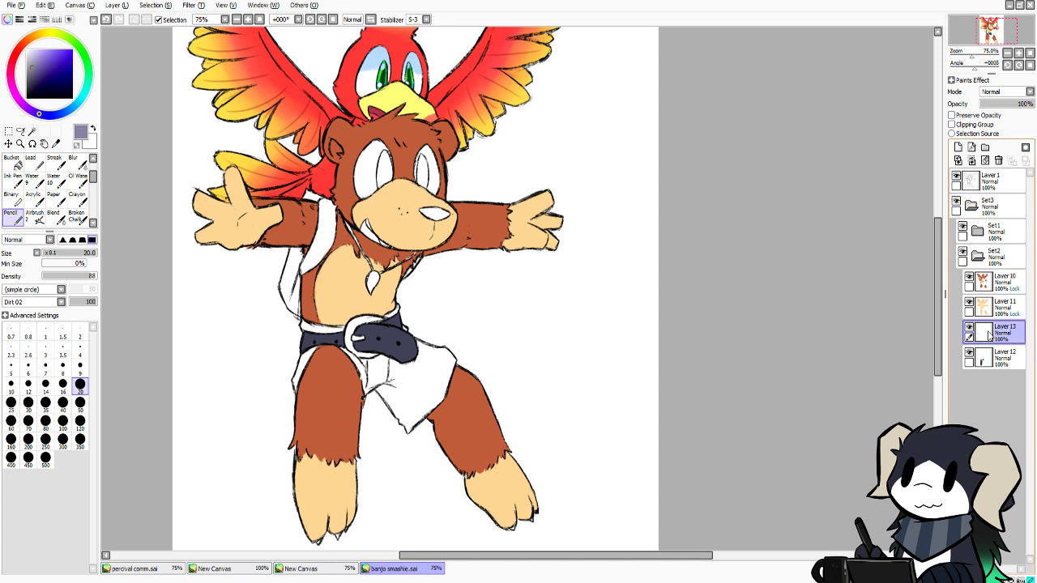
drag(988, 334, 989, 359)
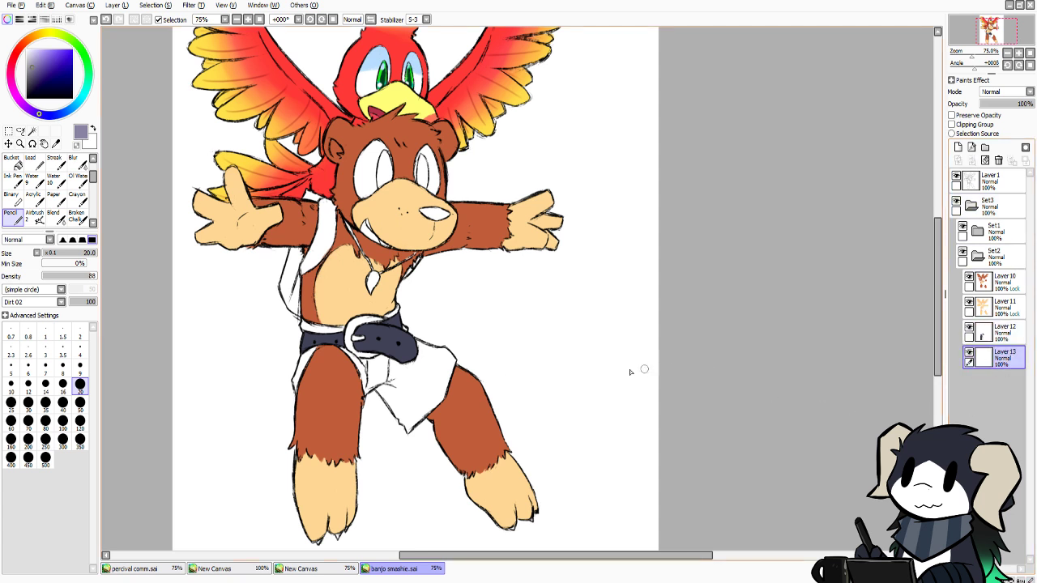
mouse_move(385, 324)
mouse_down()
mouse_move(350, 332)
mouse_move(361, 355)
mouse_move(374, 355)
mouse_move(363, 349)
mouse_up()
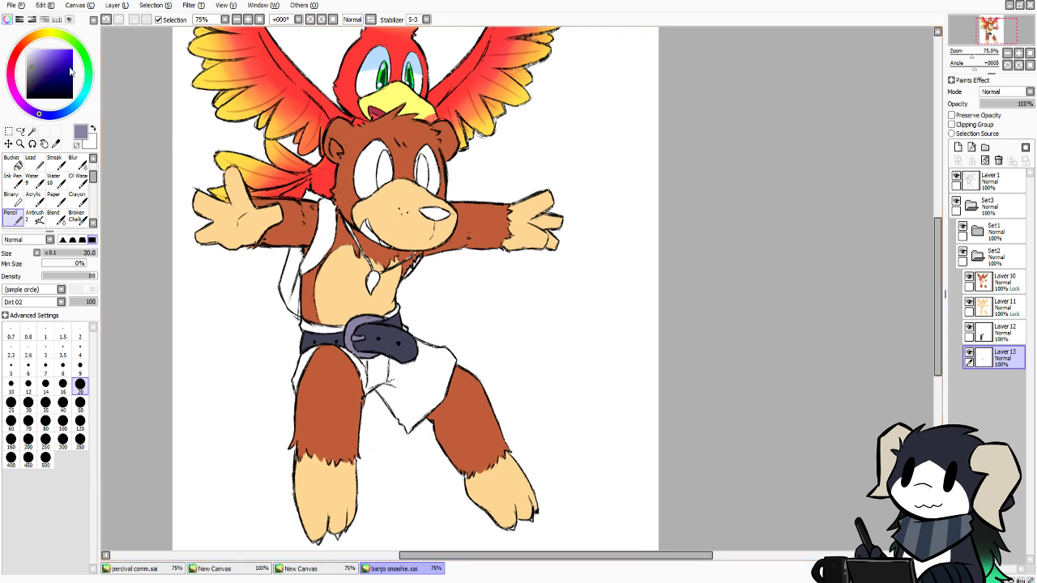
Preserve the buckle layer's opacity and repaint the buckle in a pale lavender grey with a size 50 Pencil
drag(32, 55, 32, 52)
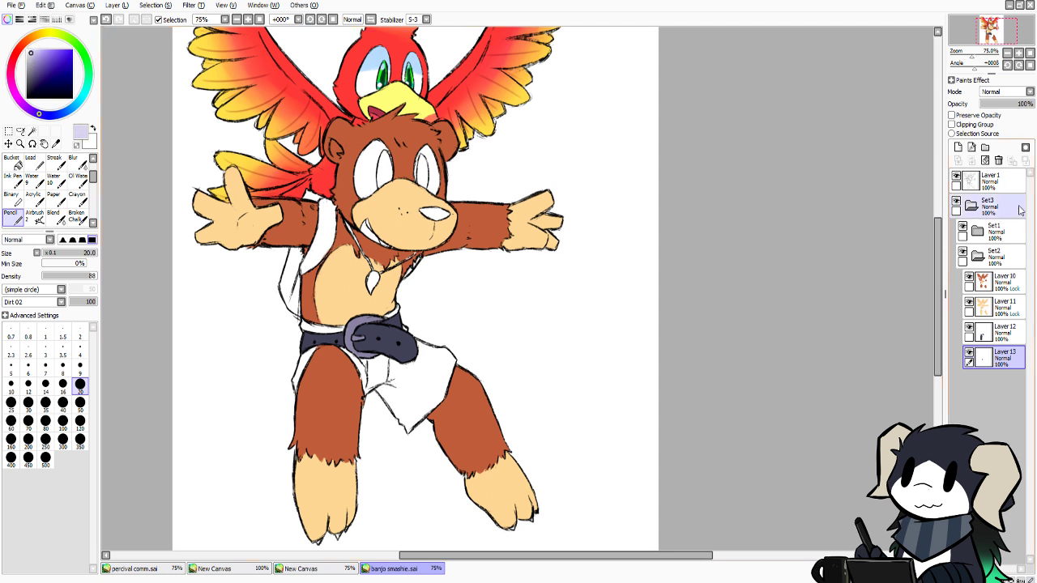
click(952, 115)
click(79, 405)
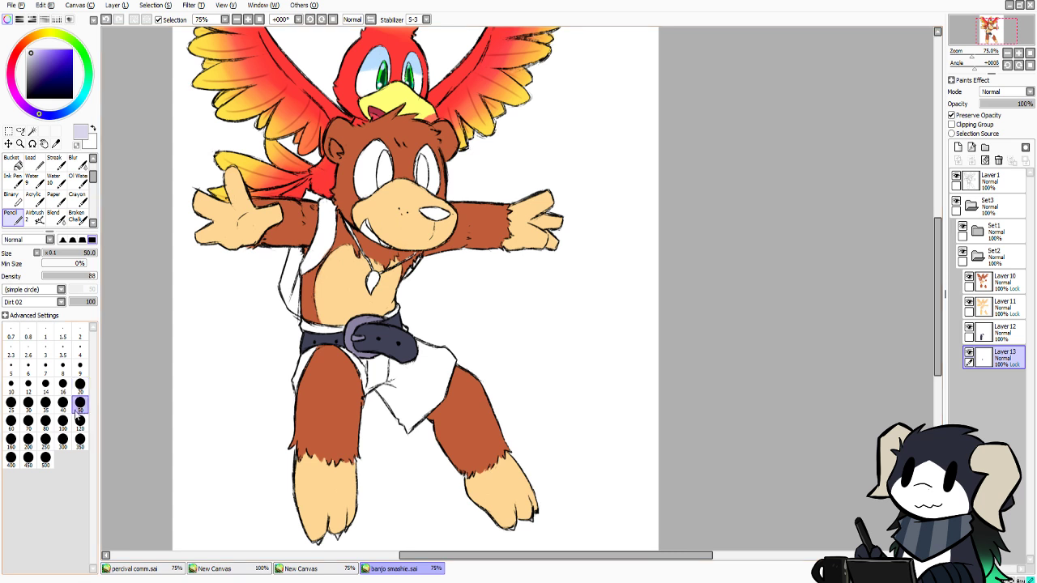
mouse_move(393, 333)
mouse_down()
mouse_move(350, 340)
mouse_move(355, 351)
mouse_up()
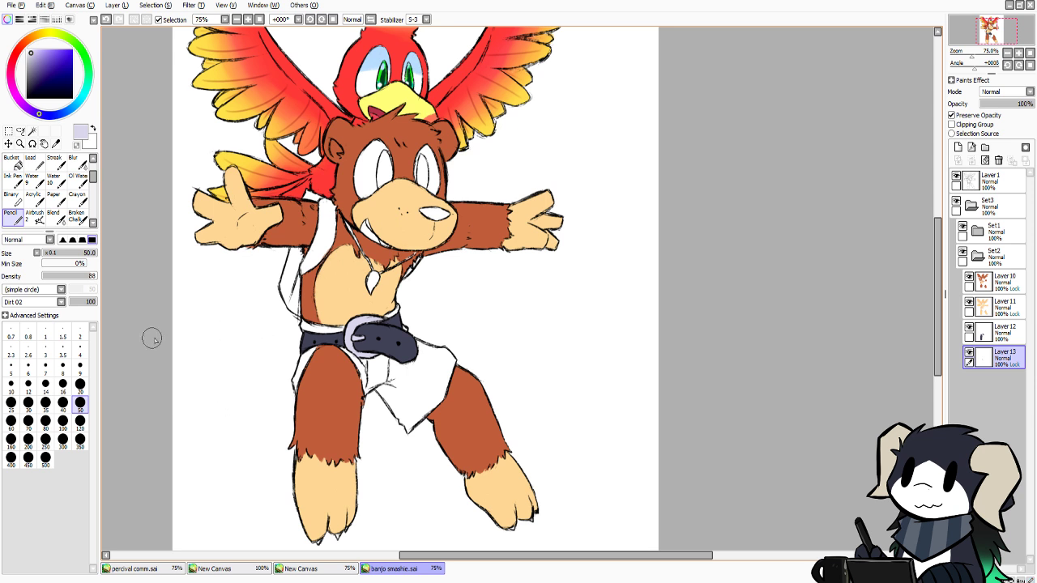
Sample the yellow of the shorts from the reference picture and return to banjo smashie.sai
click(333, 570)
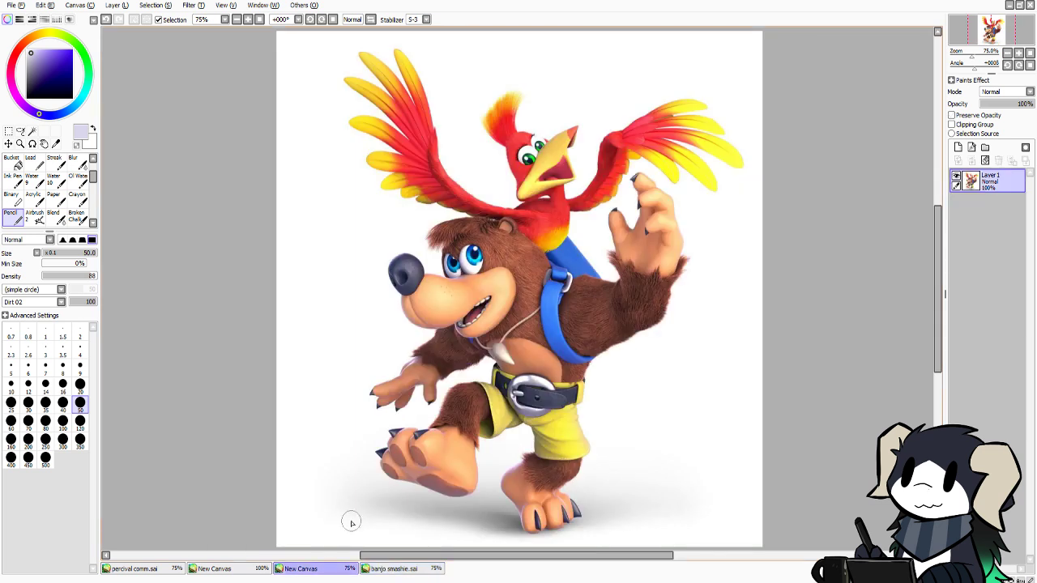
alt+click(572, 424)
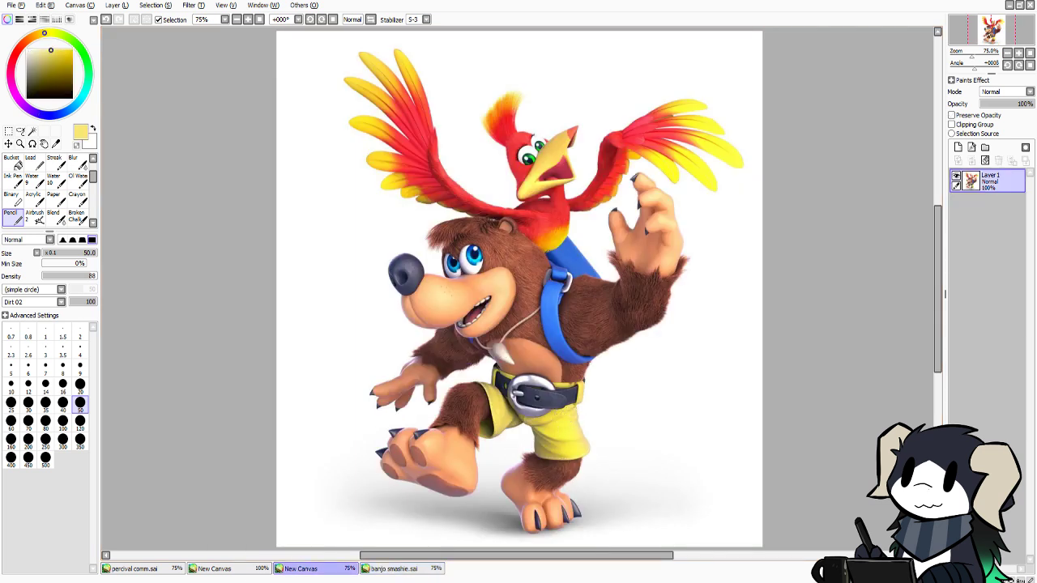
click(243, 569)
click(403, 569)
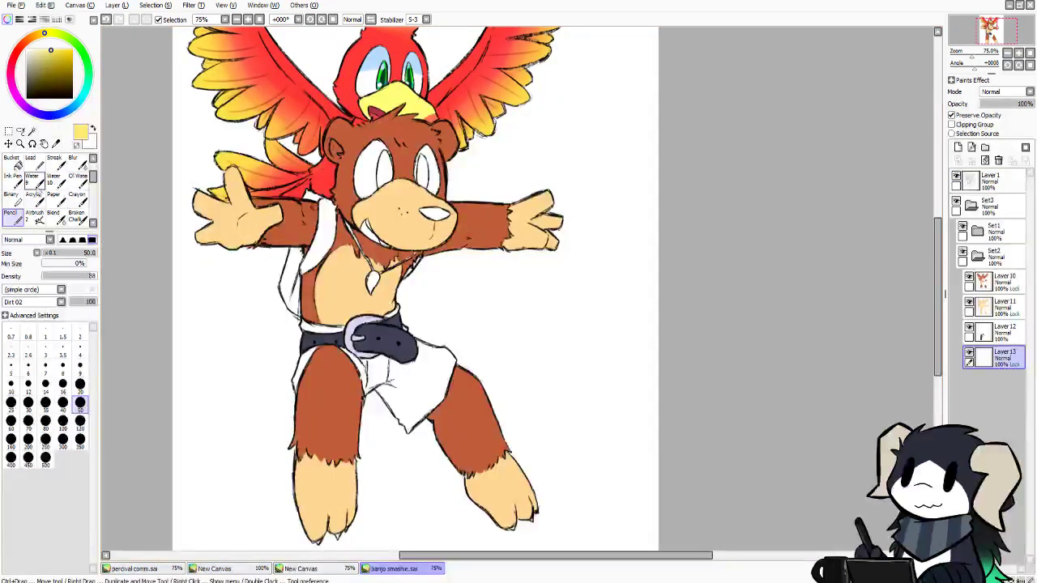
Fill all parts of the shorts with yellow on a new layer below Layer 13, touching up near the buckle with the Pencil
click(14, 162)
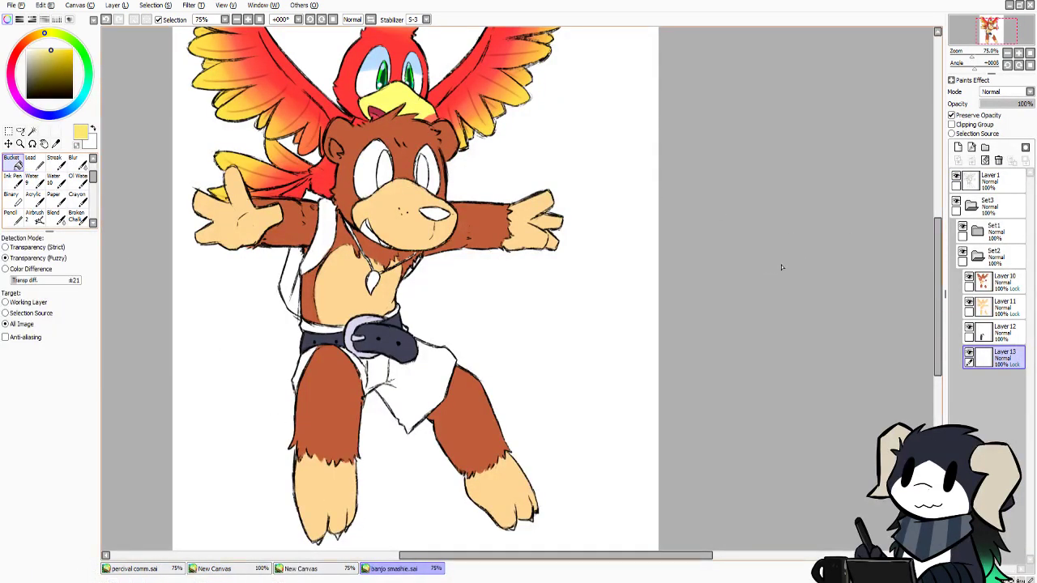
click(958, 147)
drag(995, 357, 1013, 370)
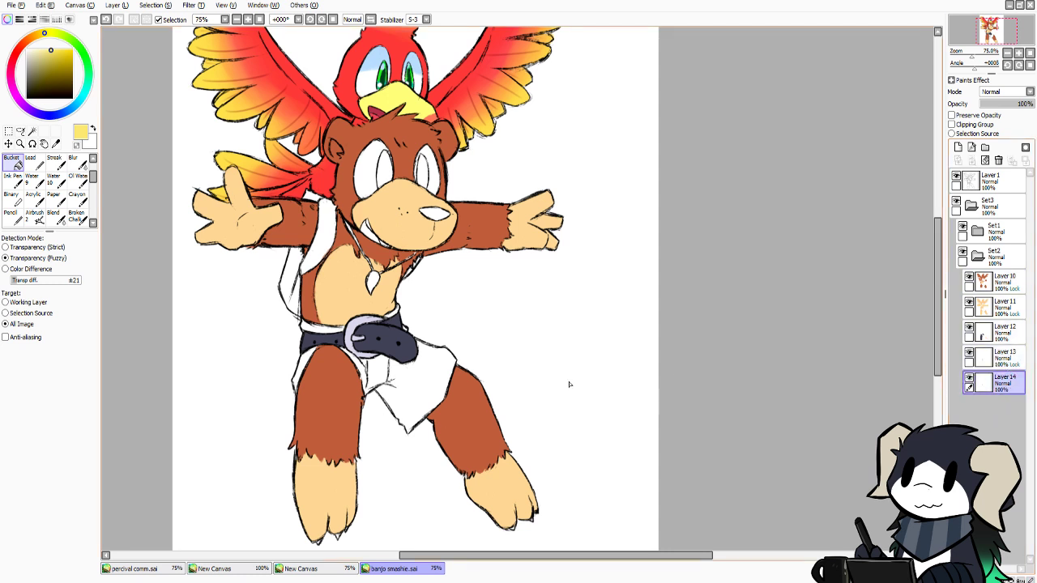
click(407, 374)
click(386, 370)
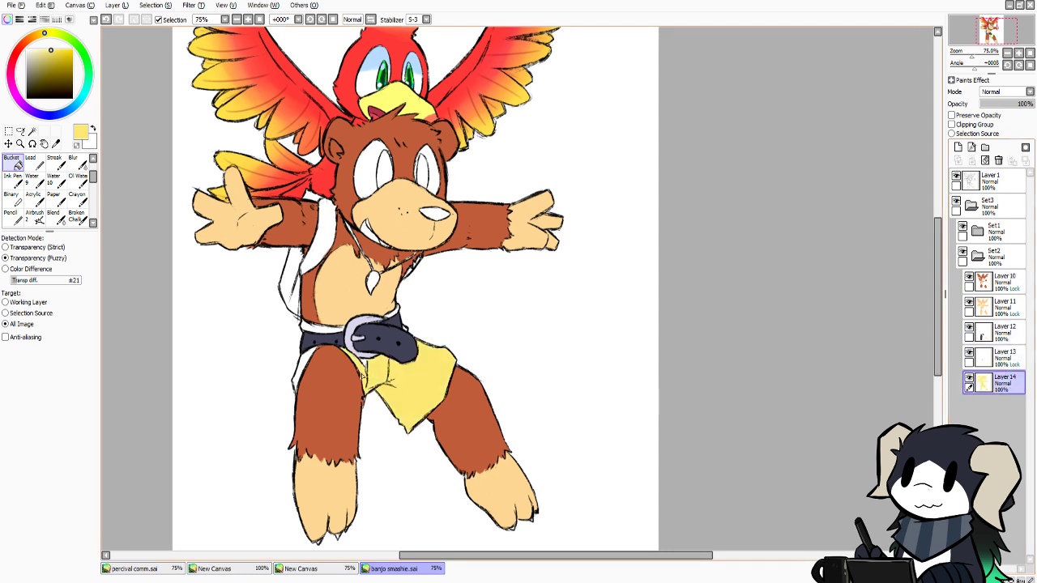
click(303, 370)
click(318, 328)
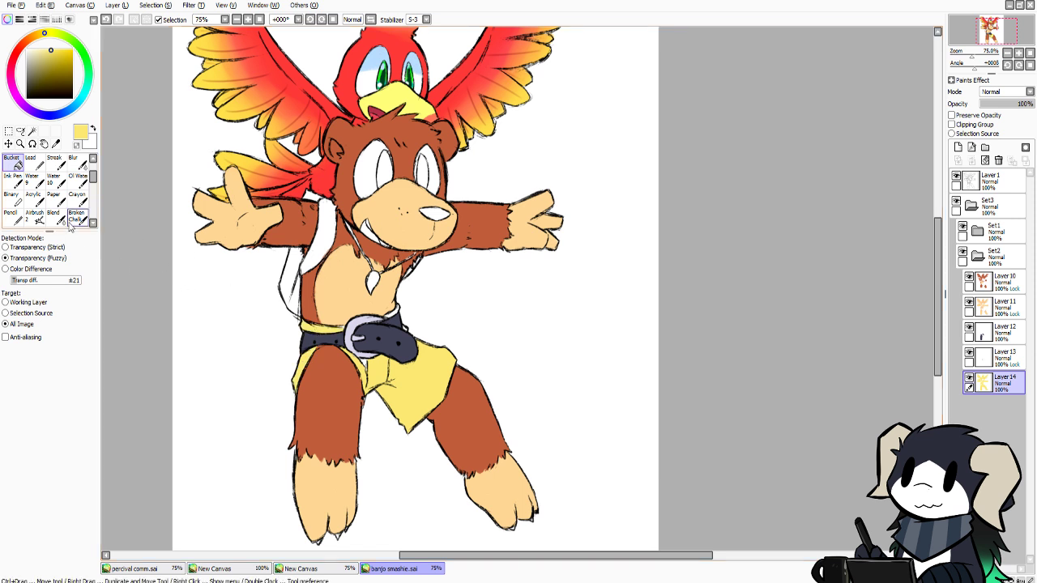
click(12, 216)
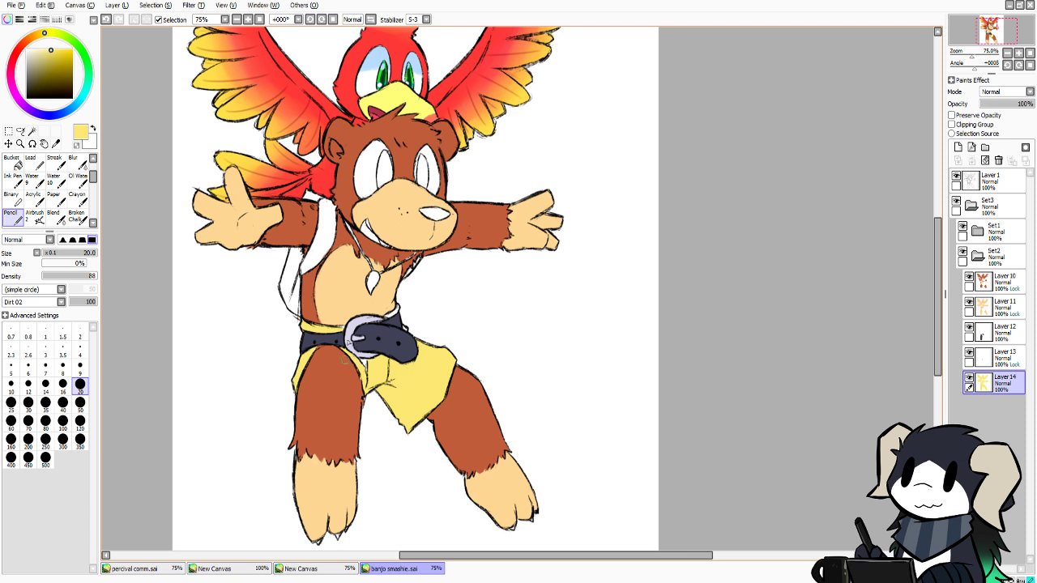
drag(364, 359, 367, 369)
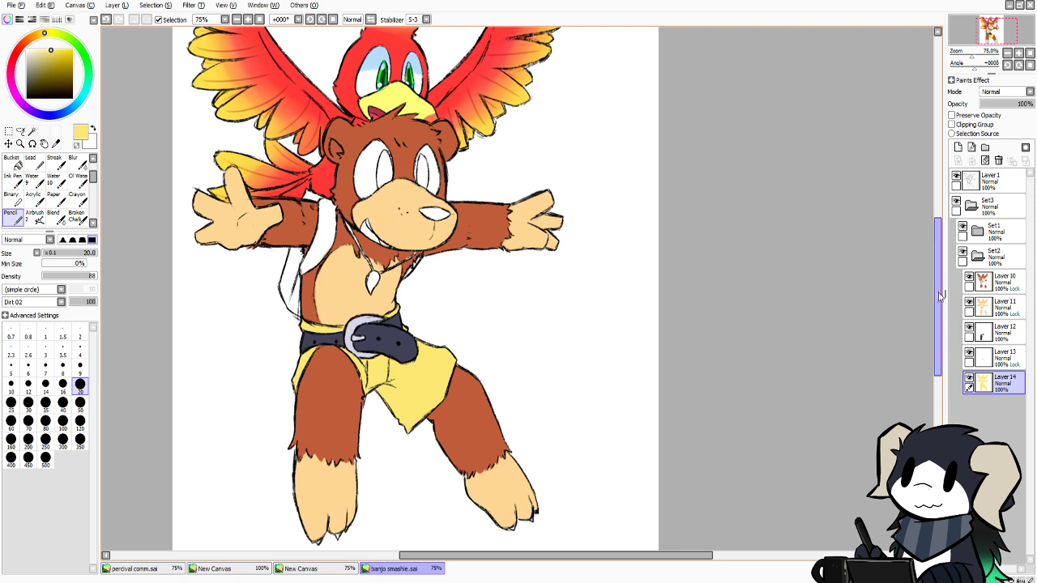
Add a new layer and place it below Layer 14
drag(940, 296, 933, 278)
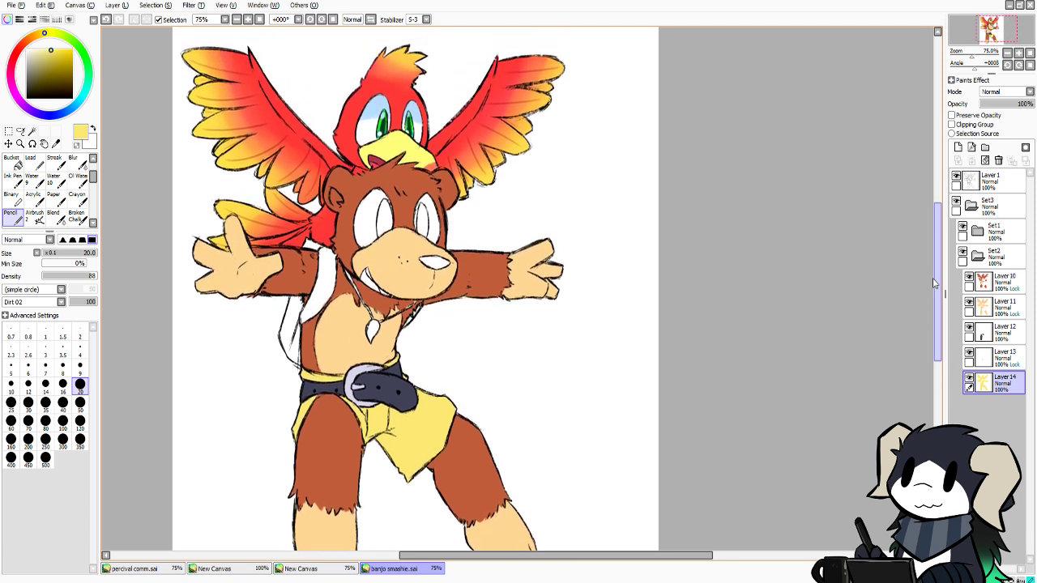
click(959, 147)
drag(1000, 383, 1001, 402)
Try more orange shades of yellow on the front of the shorts on Layer 14, then resample the shorts' base yellow
click(1000, 385)
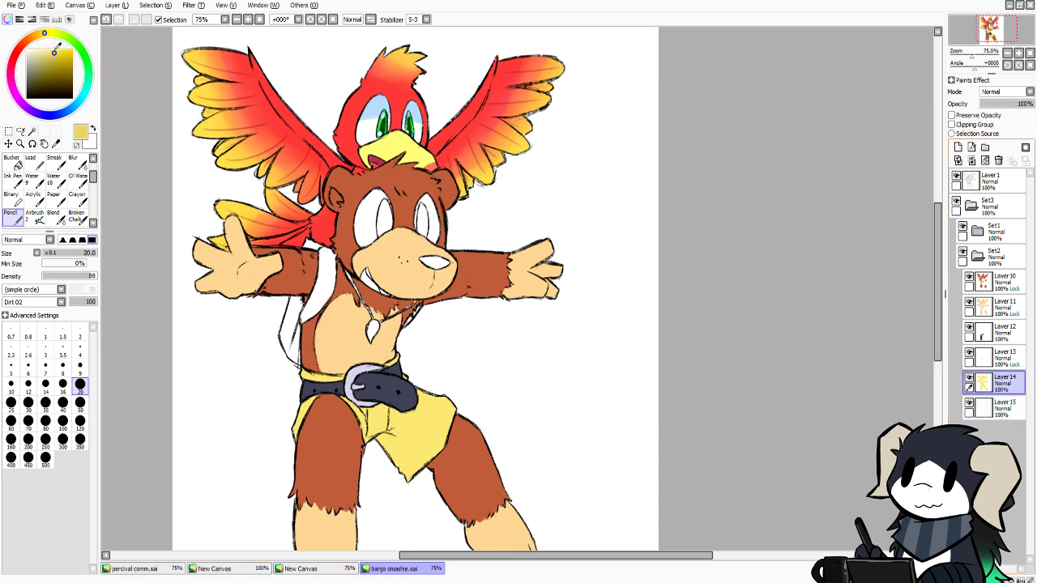
click(39, 34)
drag(376, 407, 373, 429)
key(ctrl+z)
click(52, 47)
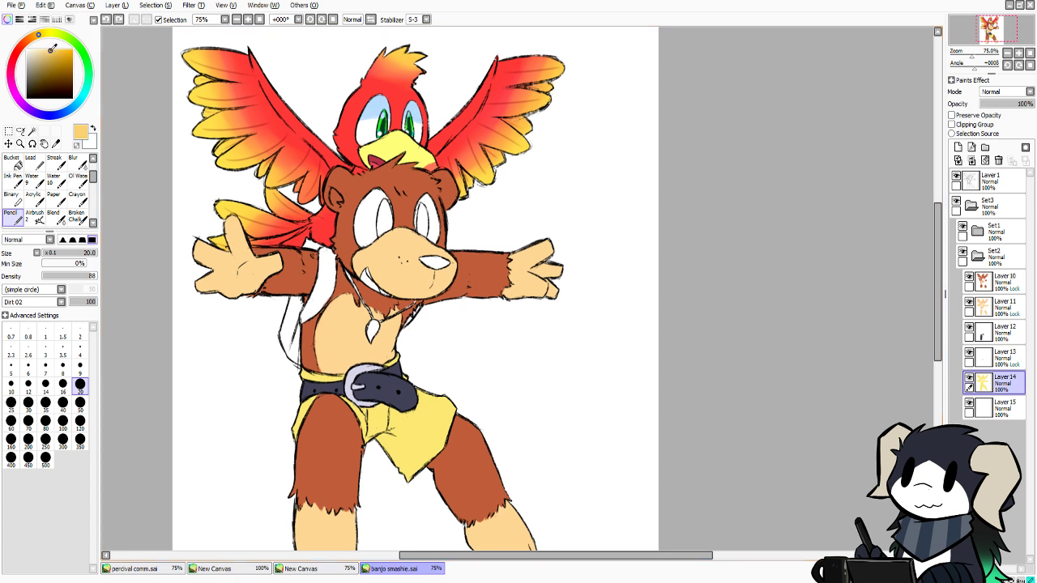
click(53, 50)
right_click(422, 448)
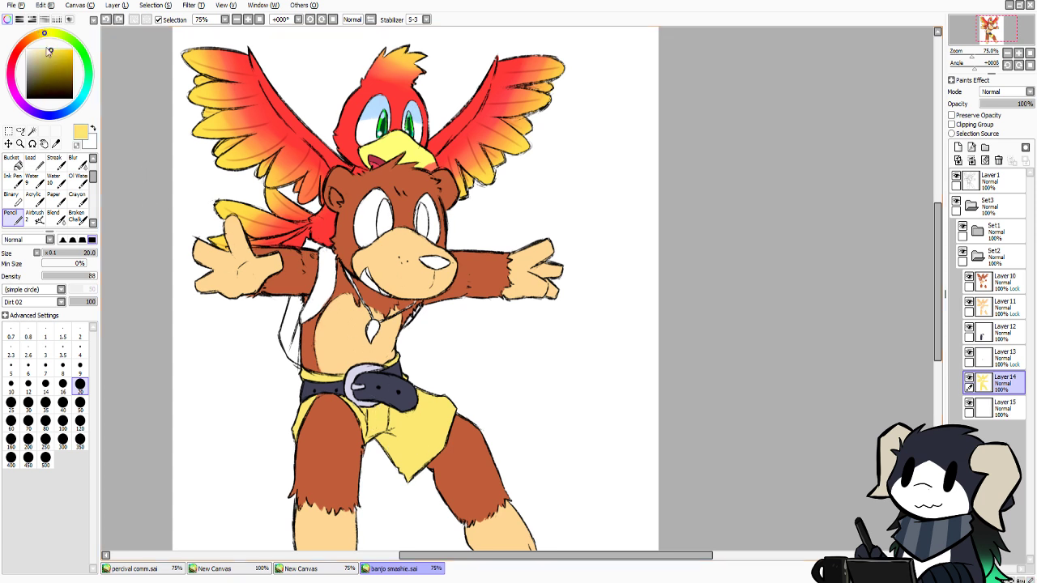
click(41, 32)
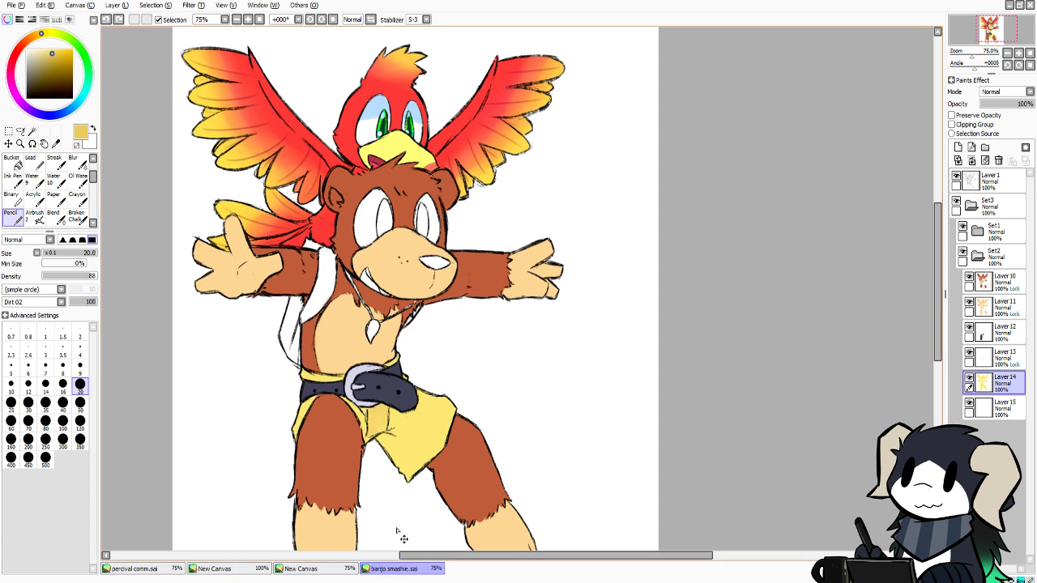
alt+click(418, 441)
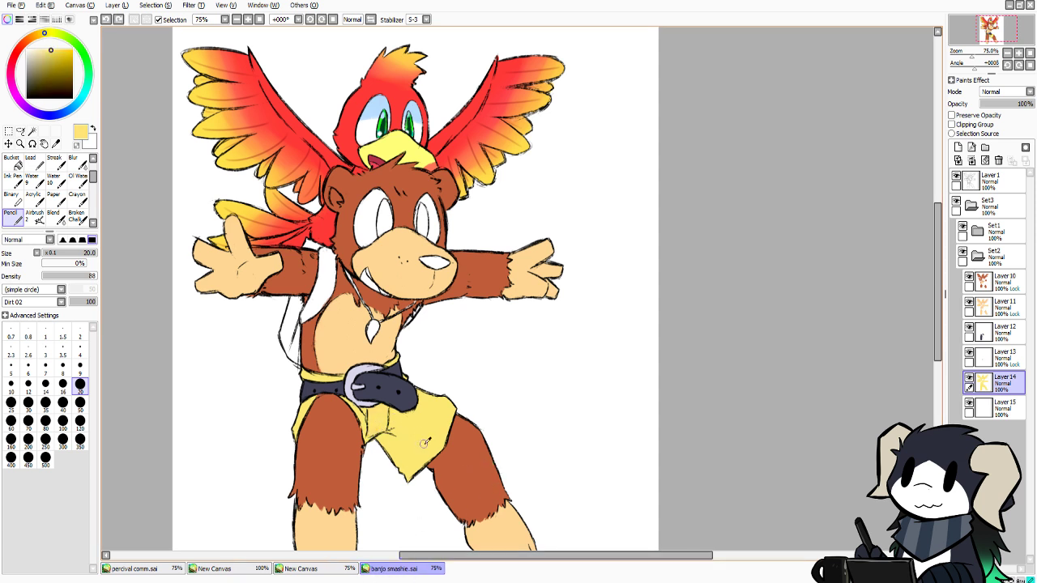
Sample the brown of the necklace cord from the reference picture and paint the necklace with it on Layer 14 of banjo smashie.sai
click(352, 568)
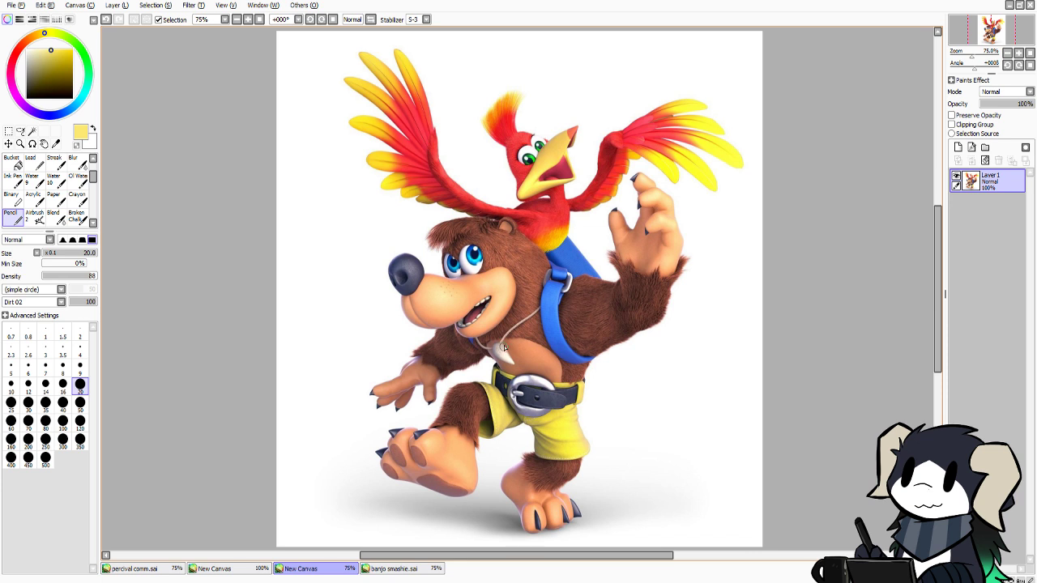
alt+click(504, 335)
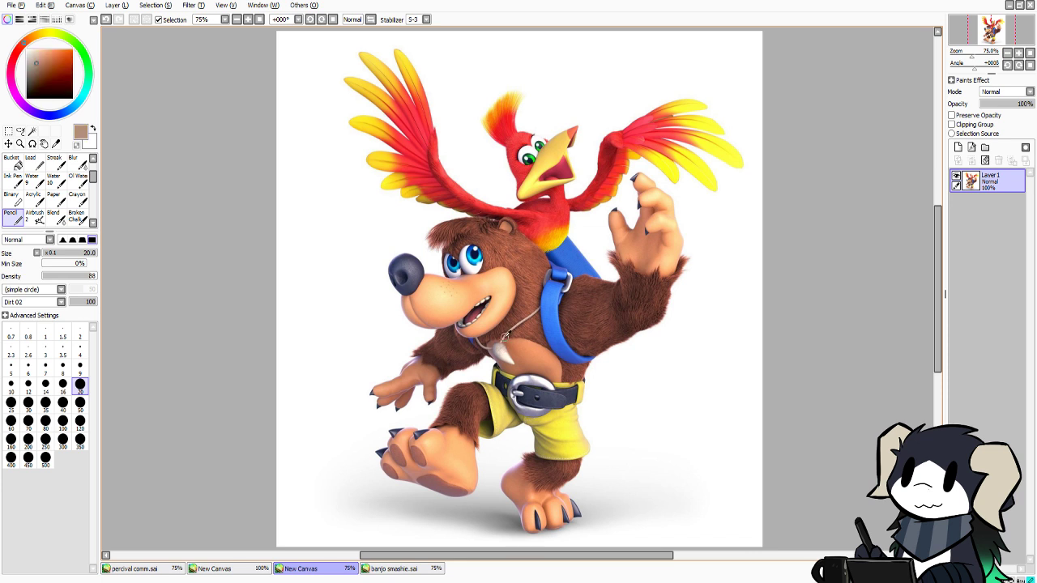
click(389, 569)
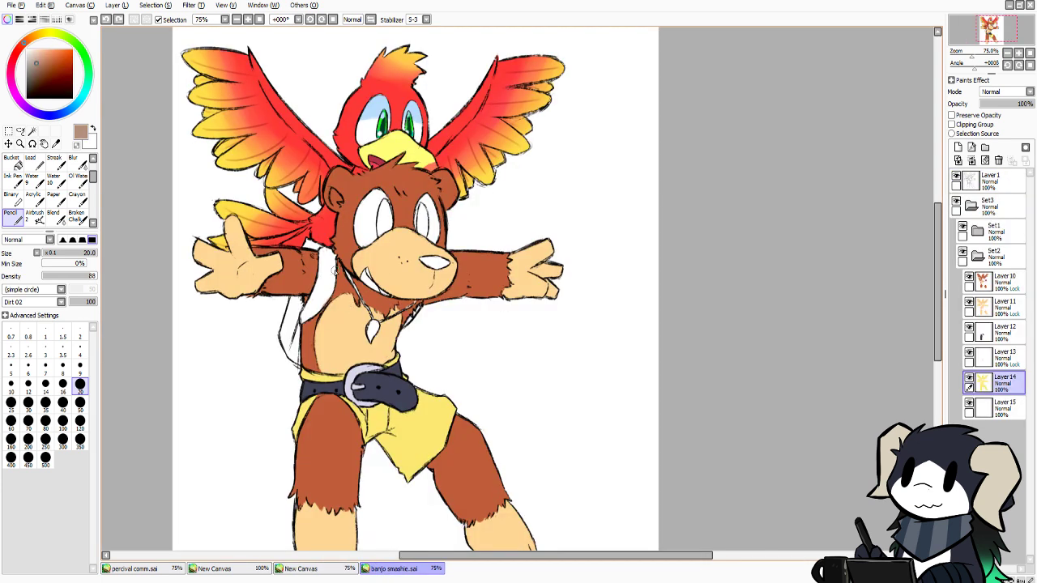
mouse_move(346, 277)
mouse_down()
mouse_move(372, 335)
mouse_move(382, 309)
mouse_move(372, 337)
mouse_move(409, 307)
mouse_up()
Sample the off-white of the reference's tooth pendant, paint the pendant in banjo smashie.sai with it, and undo the last two strokes
click(308, 569)
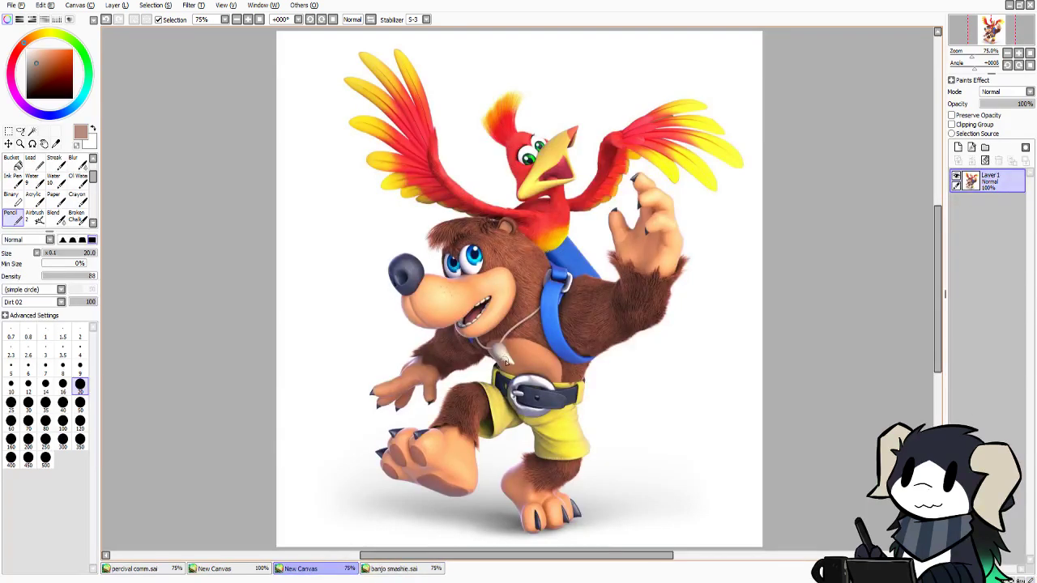
alt+click(505, 360)
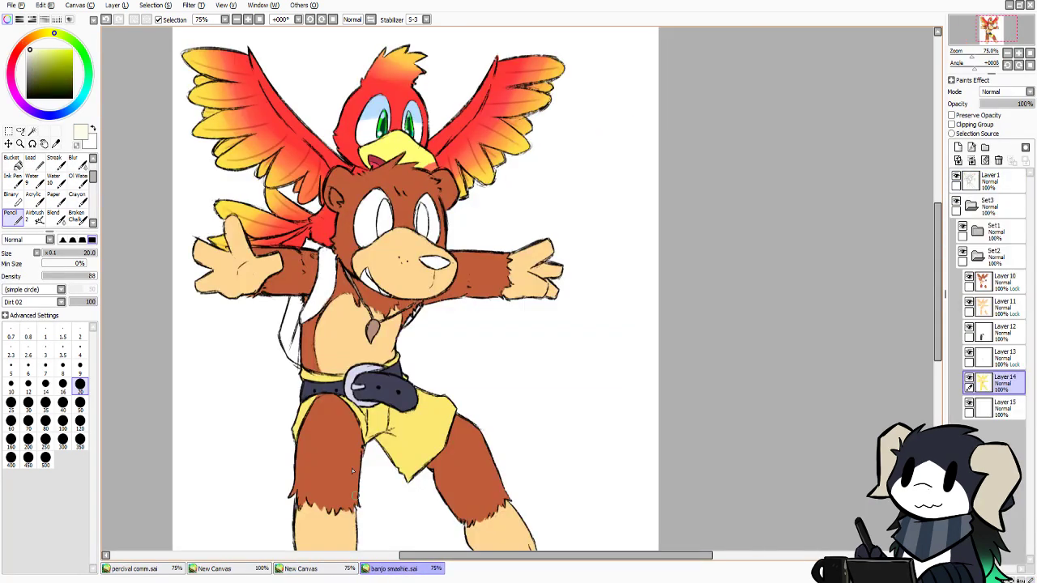
click(389, 569)
drag(373, 328, 370, 336)
key(ctrl+z)
key(ctrl+z)
Sample the dark blue of the bear's nose from the reference picture and paint the nose on Layer 14 with a size 50 Pencil
click(81, 402)
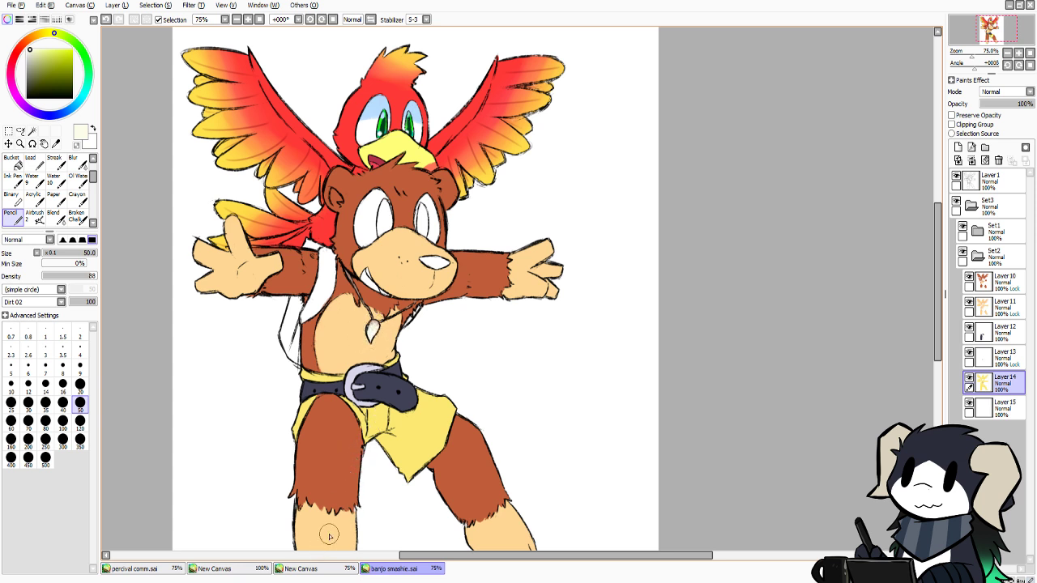
click(327, 568)
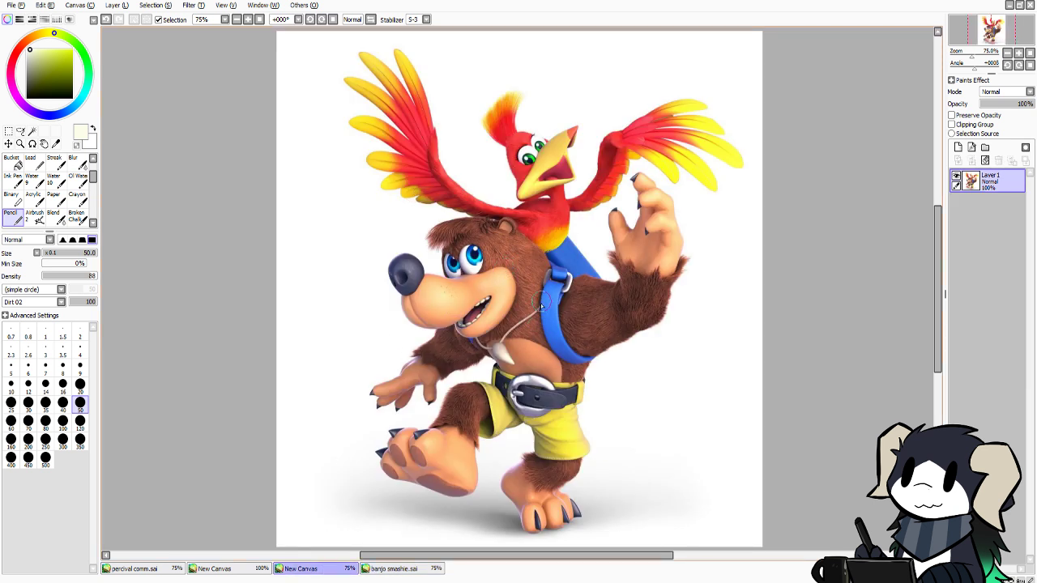
click(377, 569)
click(315, 569)
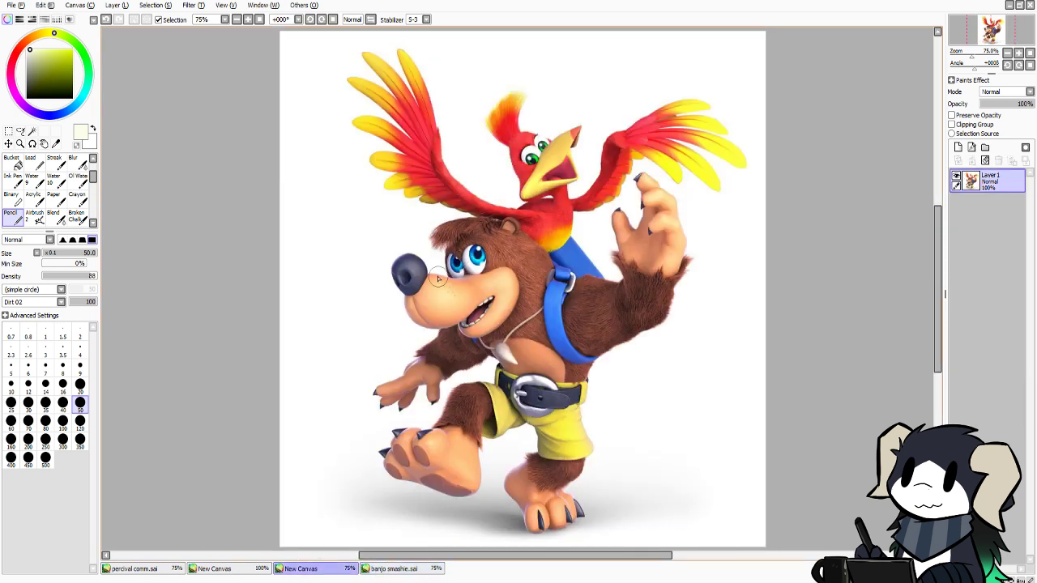
right_click(399, 260)
click(380, 569)
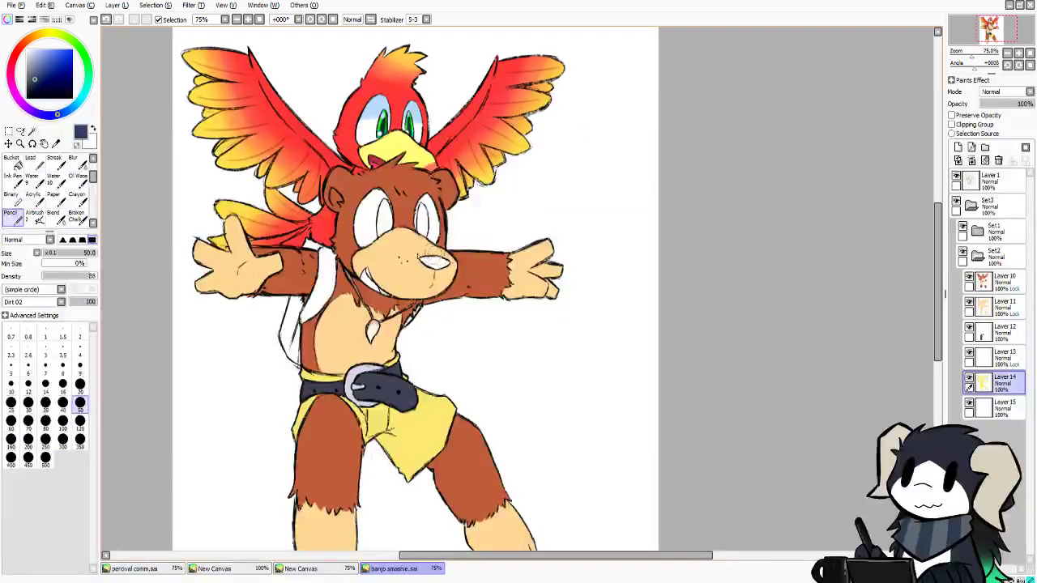
mouse_move(429, 258)
mouse_down()
mouse_move(453, 267)
mouse_move(429, 261)
mouse_up()
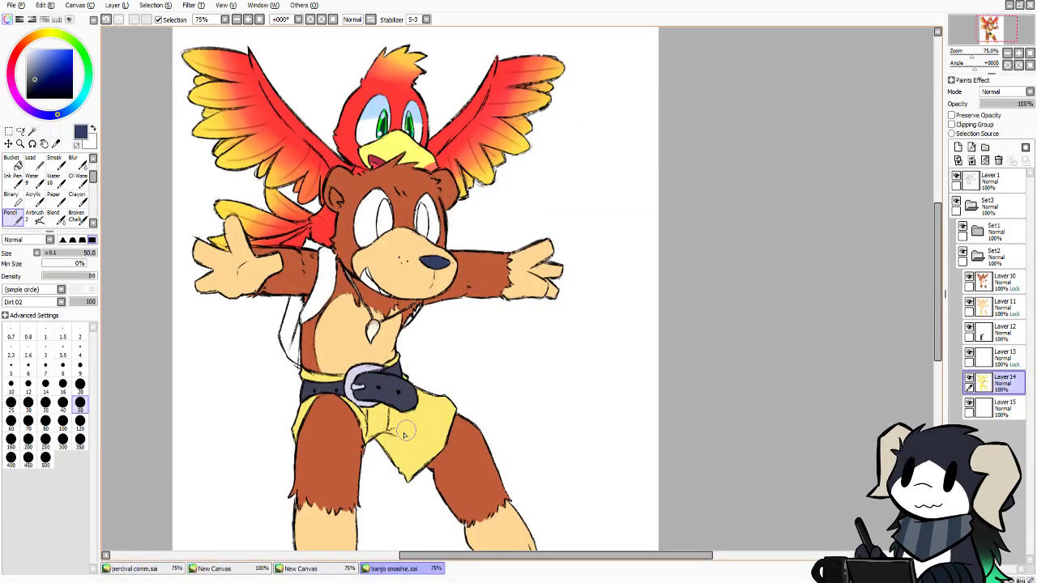
Block in both of the bear's eyes in dark blue on Layer 14 and paint them over with white, using size 20 for the second eye
mouse_move(369, 231)
mouse_down()
mouse_move(377, 201)
mouse_move(386, 222)
mouse_move(365, 206)
mouse_move(364, 228)
mouse_move(382, 183)
mouse_move(381, 252)
mouse_move(363, 257)
mouse_move(349, 228)
mouse_move(377, 195)
mouse_move(379, 238)
mouse_move(385, 206)
mouse_move(415, 243)
mouse_move(418, 194)
mouse_move(428, 231)
mouse_up()
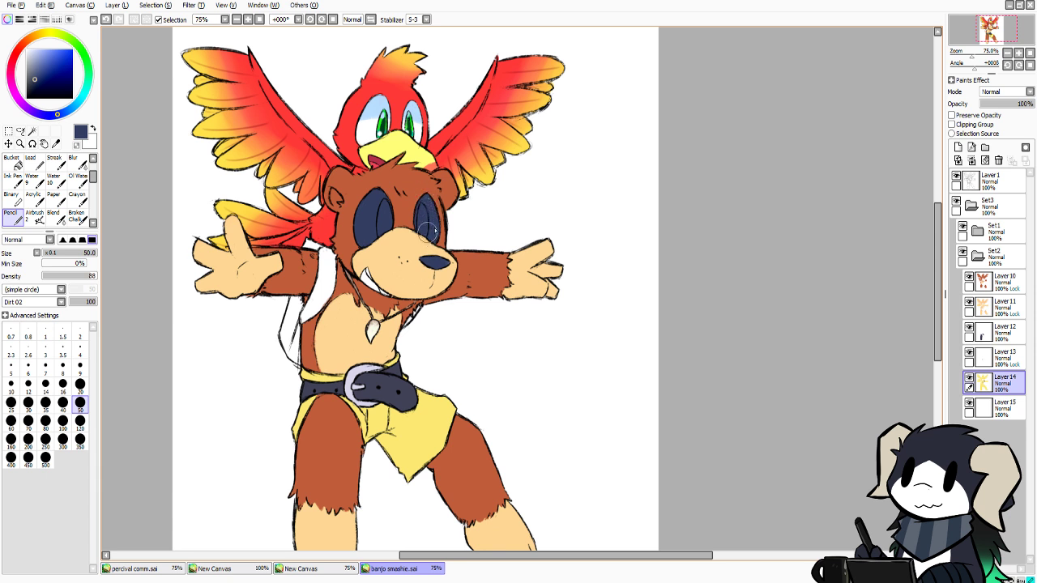
click(34, 62)
click(26, 50)
mouse_move(365, 209)
mouse_down()
mouse_move(351, 239)
mouse_move(373, 218)
mouse_move(367, 235)
mouse_move(371, 206)
mouse_move(377, 241)
mouse_up()
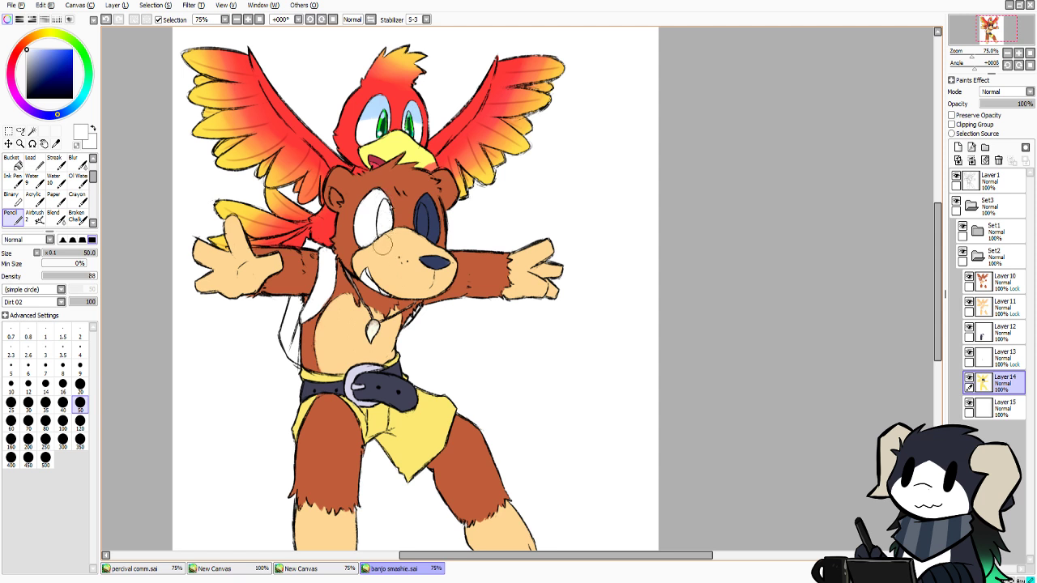
click(81, 385)
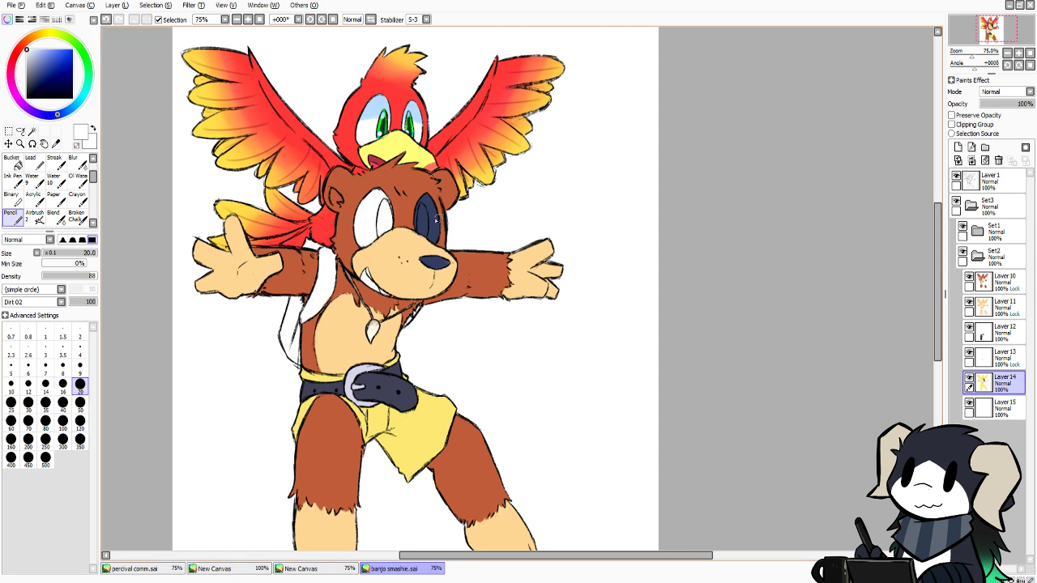
mouse_move(414, 218)
mouse_down()
mouse_move(419, 202)
mouse_move(422, 237)
mouse_move(419, 198)
mouse_move(421, 243)
mouse_move(430, 202)
mouse_move(434, 237)
mouse_move(431, 209)
mouse_move(432, 220)
mouse_up()
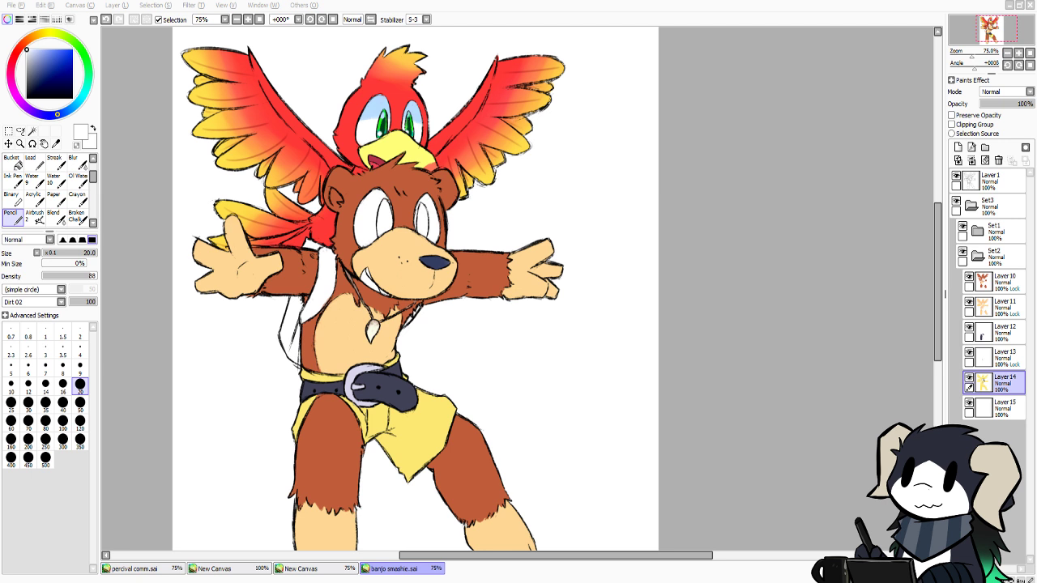
Open the stick-figure character lineup image in a new canvas and examine the characters up close across its width
click(26, 5)
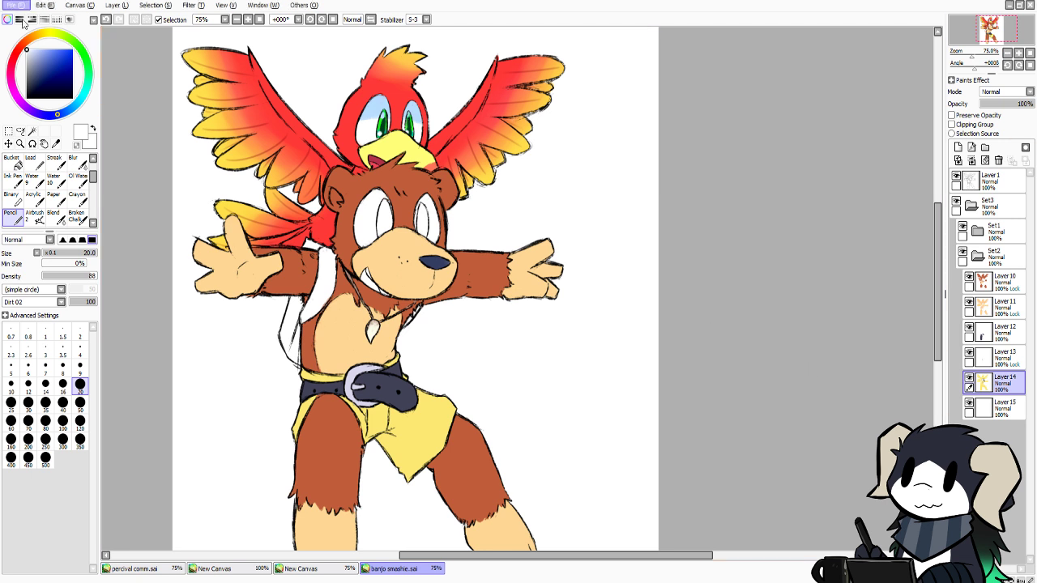
click(37, 36)
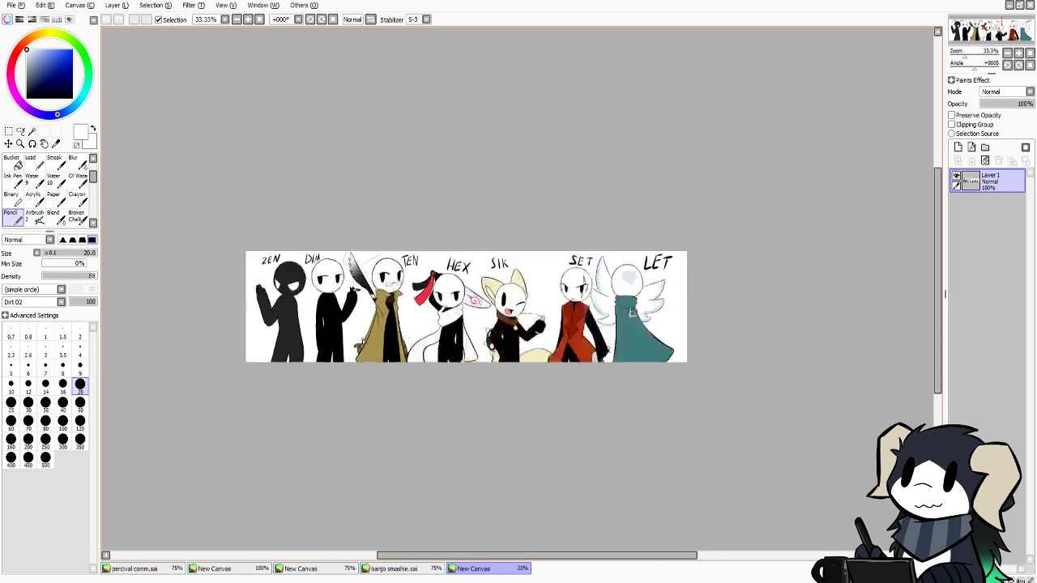
scroll(365, 330, up, 2)
scroll(368, 328, up, 1)
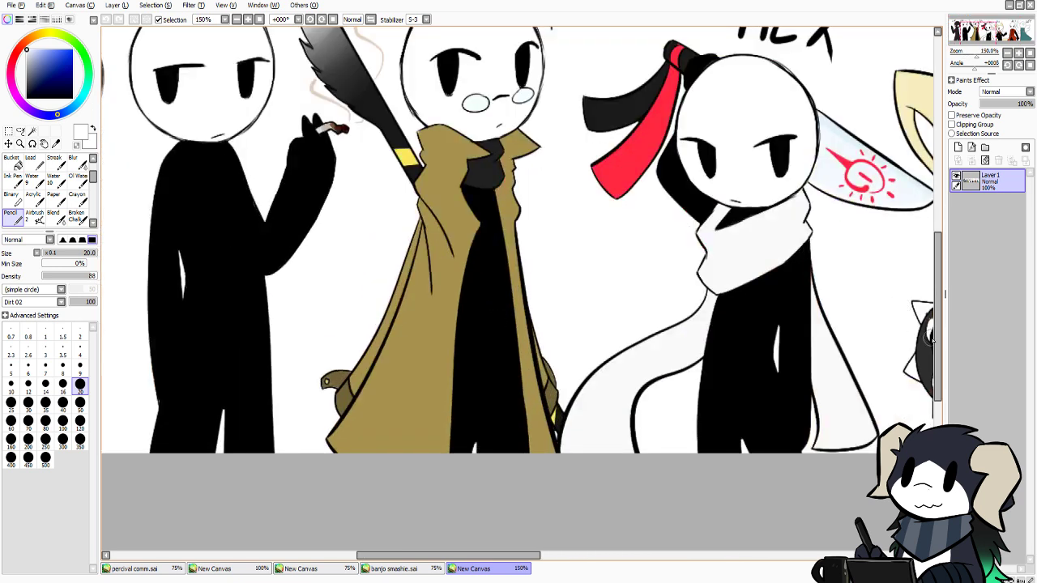
drag(938, 343, 939, 314)
scroll(586, 306, down, 1)
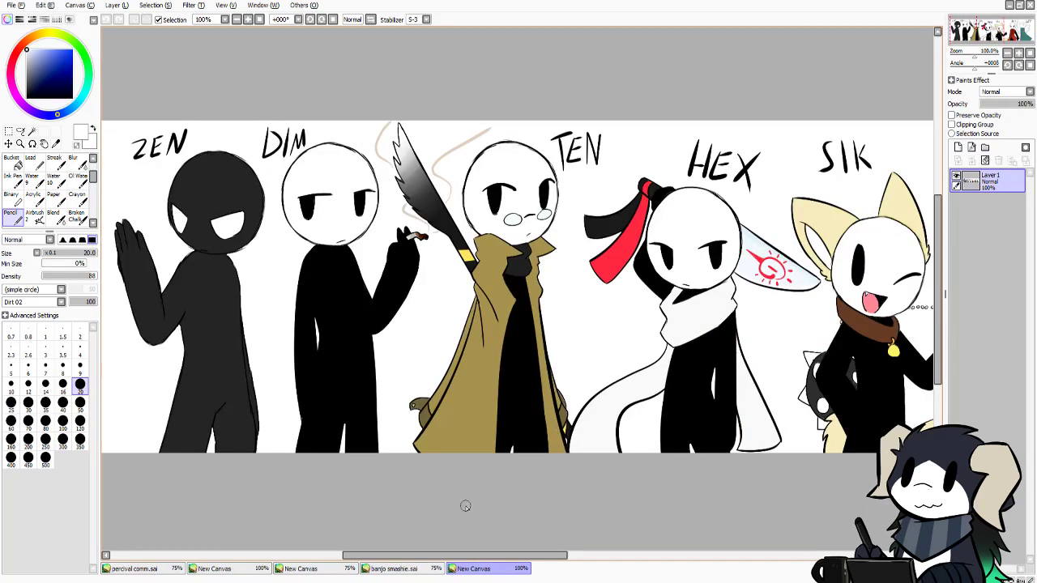
mouse_move(503, 557)
mouse_down()
mouse_move(531, 558)
mouse_move(518, 556)
mouse_up()
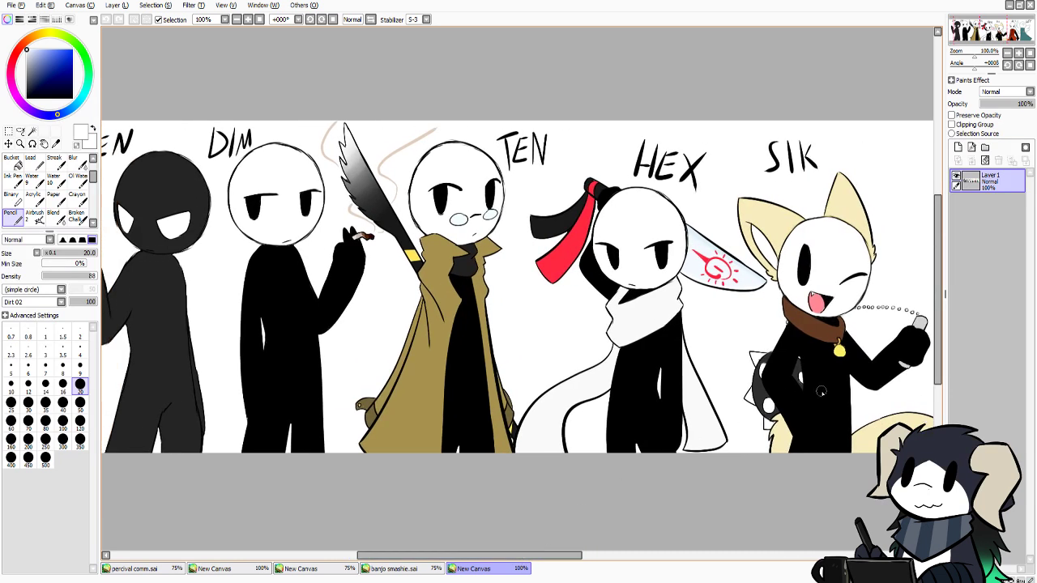
drag(939, 344, 941, 335)
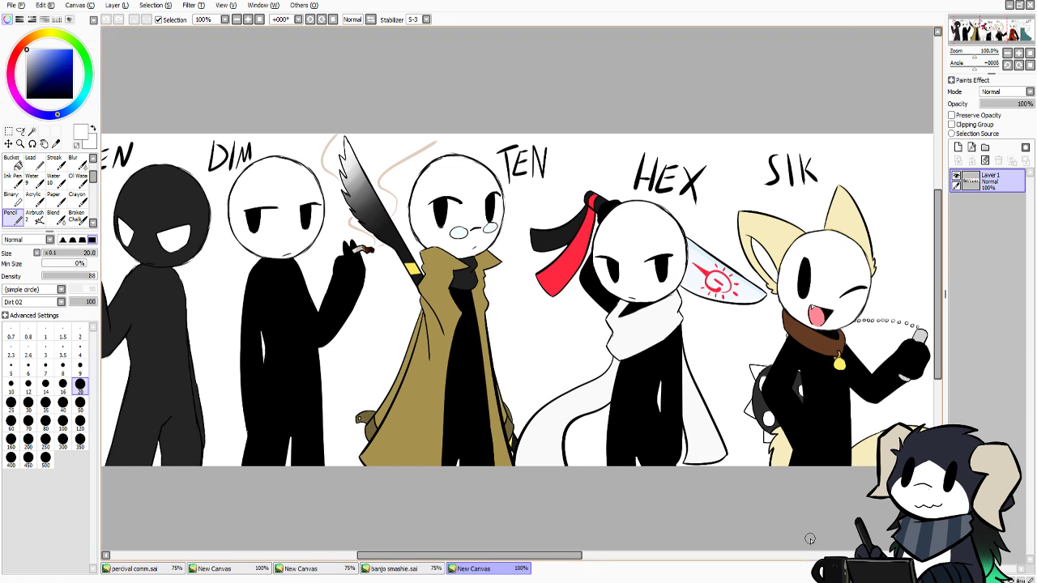
scroll(784, 545, up, 2)
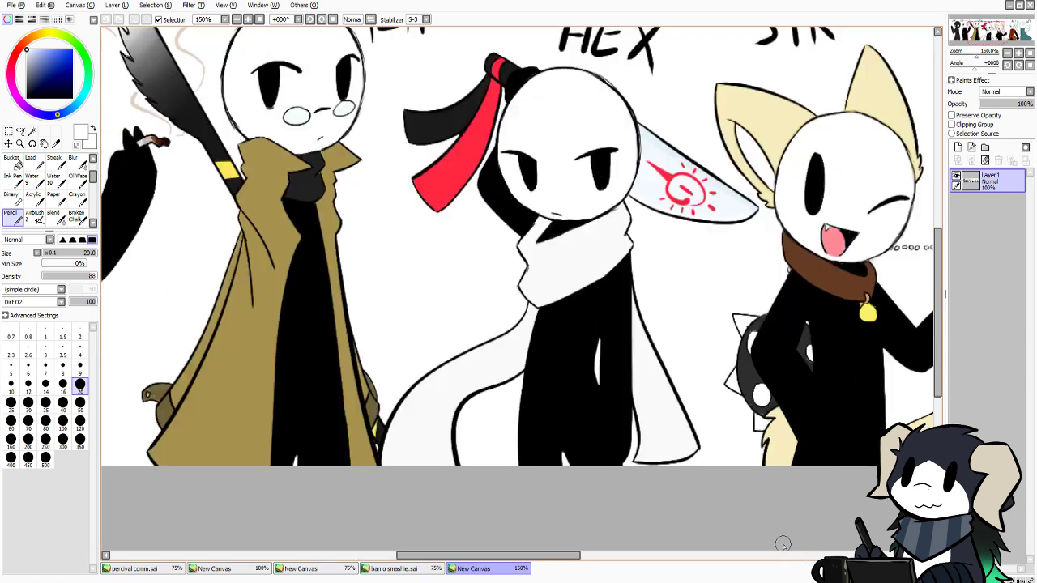
scroll(783, 544, down, 2)
drag(583, 557, 637, 556)
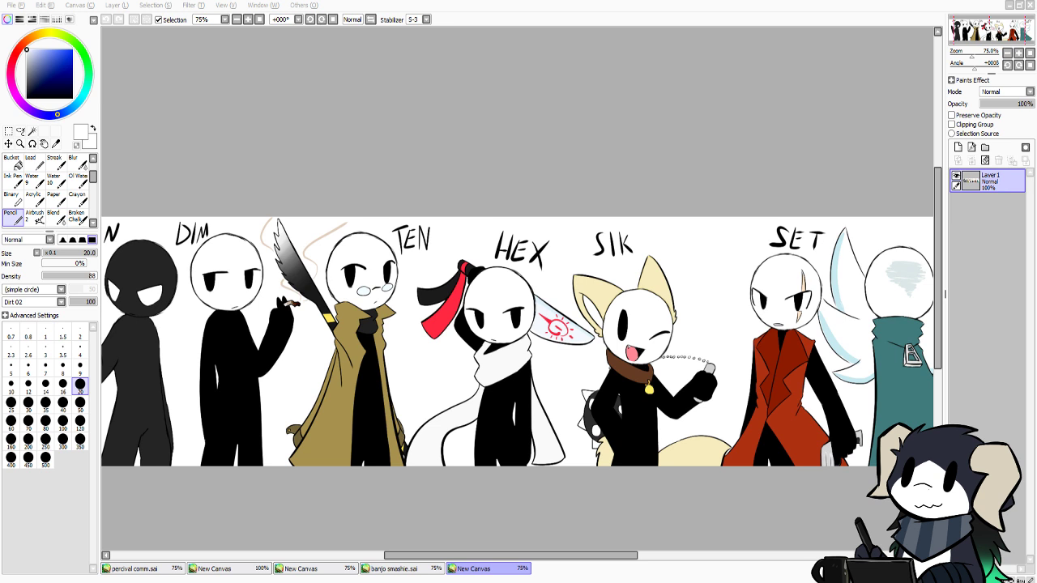
Switch to Streamlabs OBS and change which display the Display Capture source shows
key(alt+Tab)
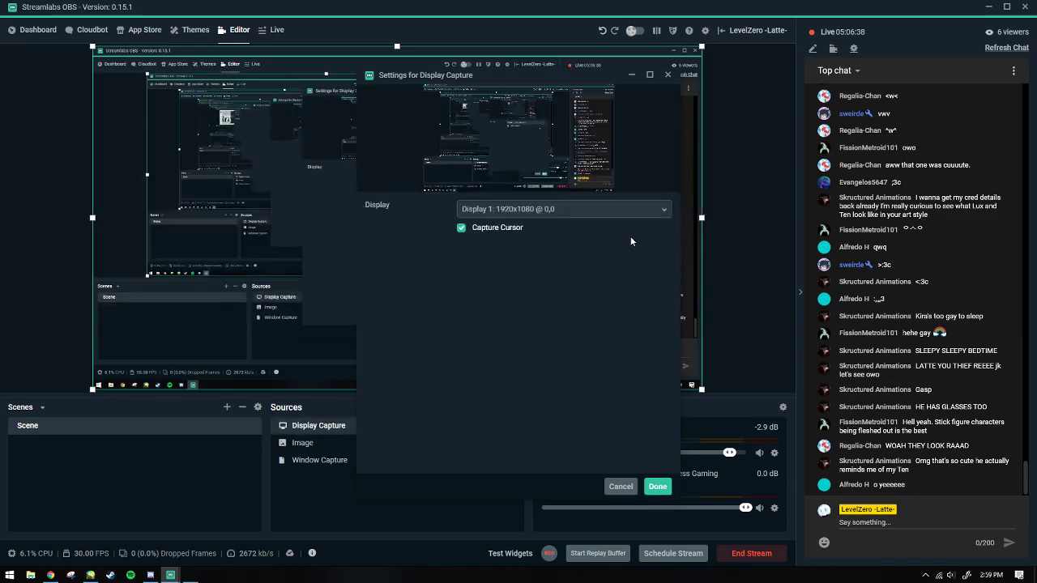
click(512, 211)
click(517, 244)
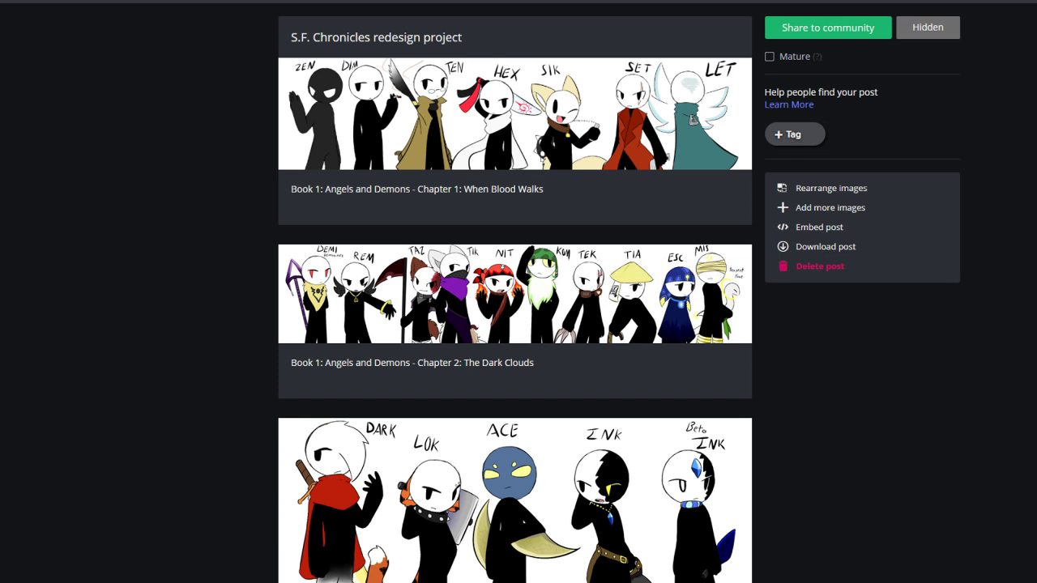
Look through the S.F. Chronicles redesign project post, from the Book 1 lineups down to the thank-you picture
scroll(514, 291, down, 1)
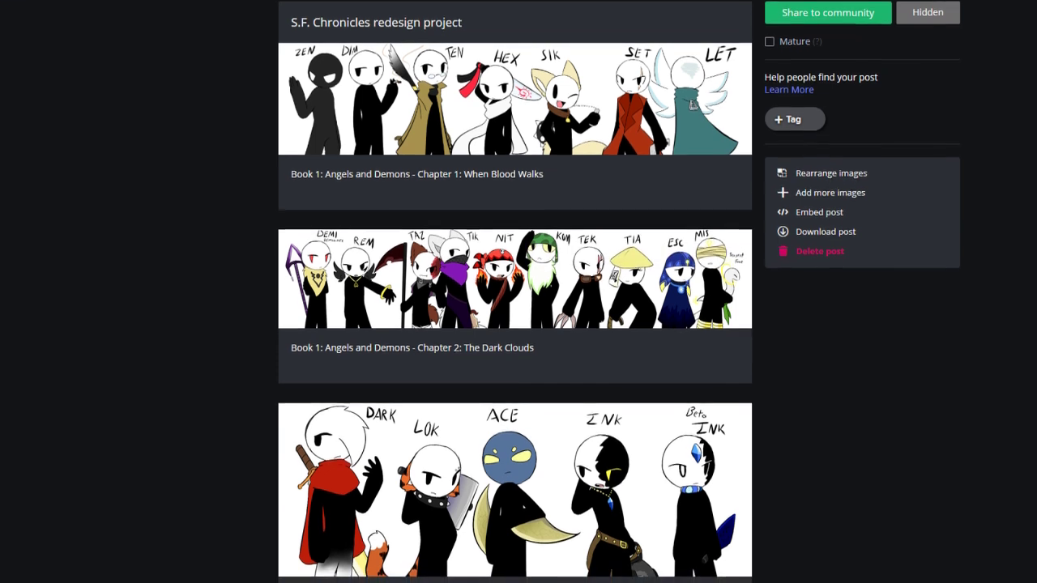
scroll(515, 292, down, 1)
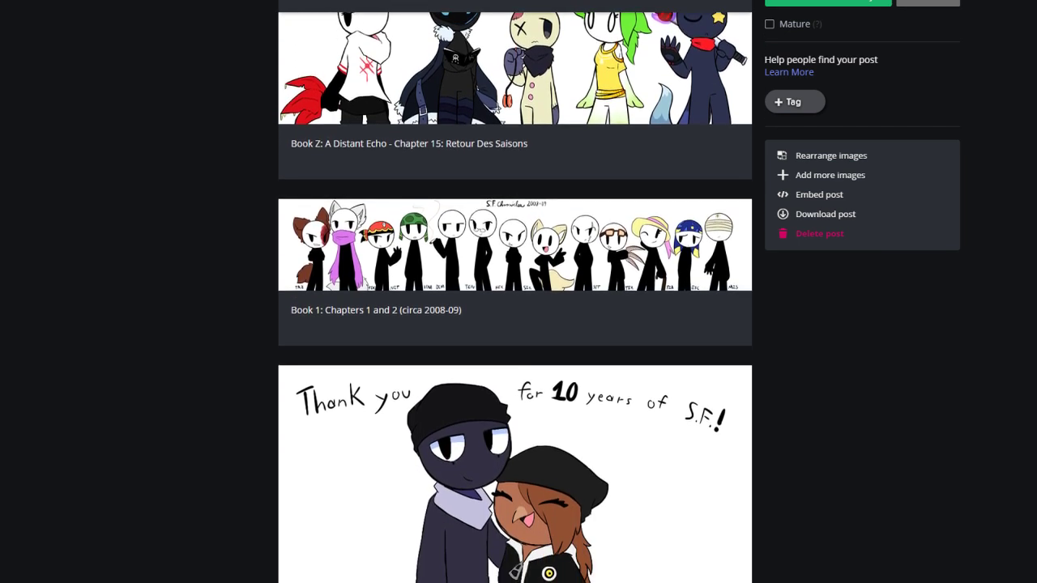
scroll(515, 324, down, 2)
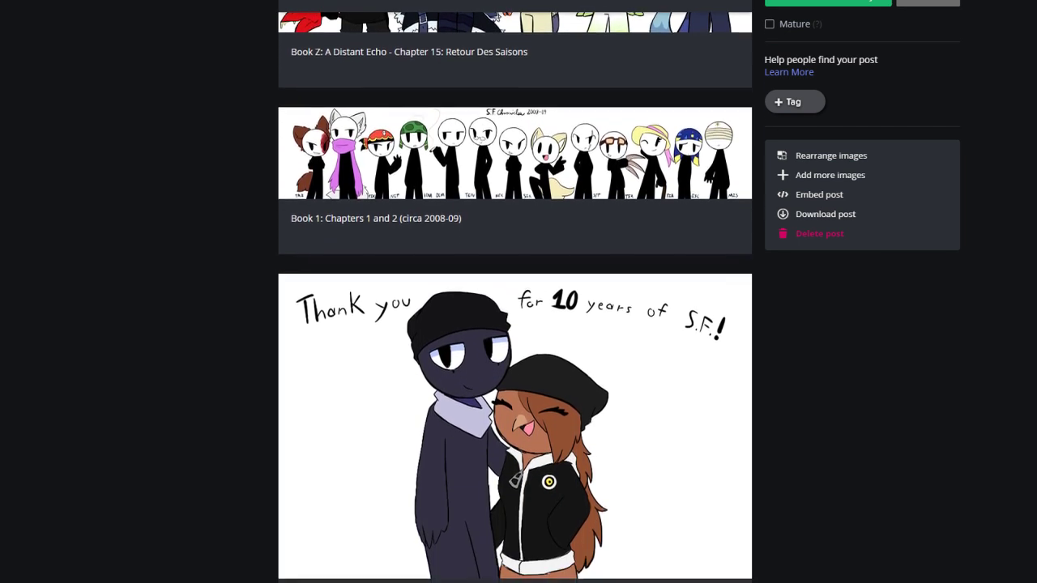
scroll(515, 325, down, 2)
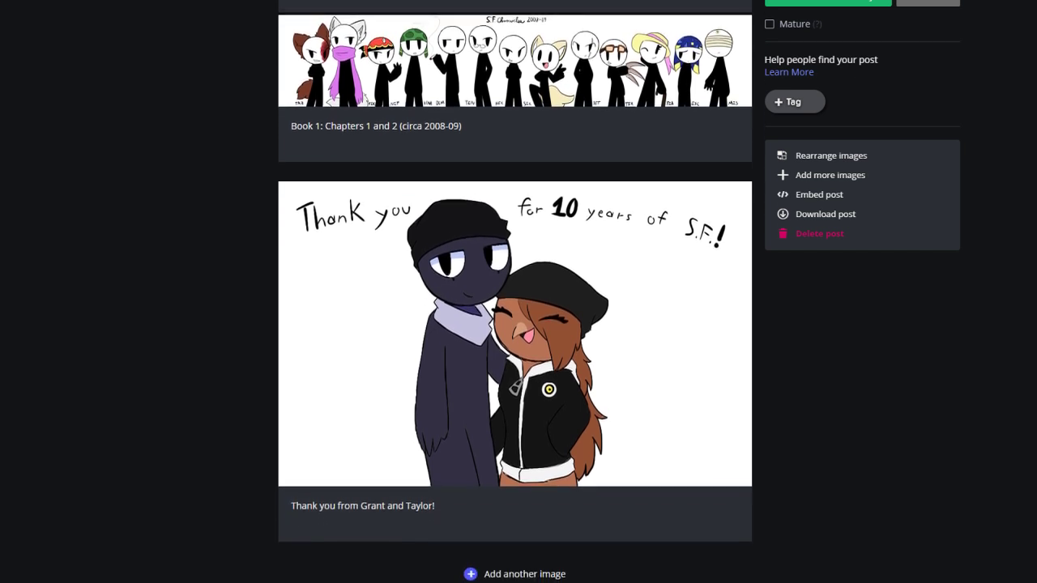
scroll(515, 325, down, 2)
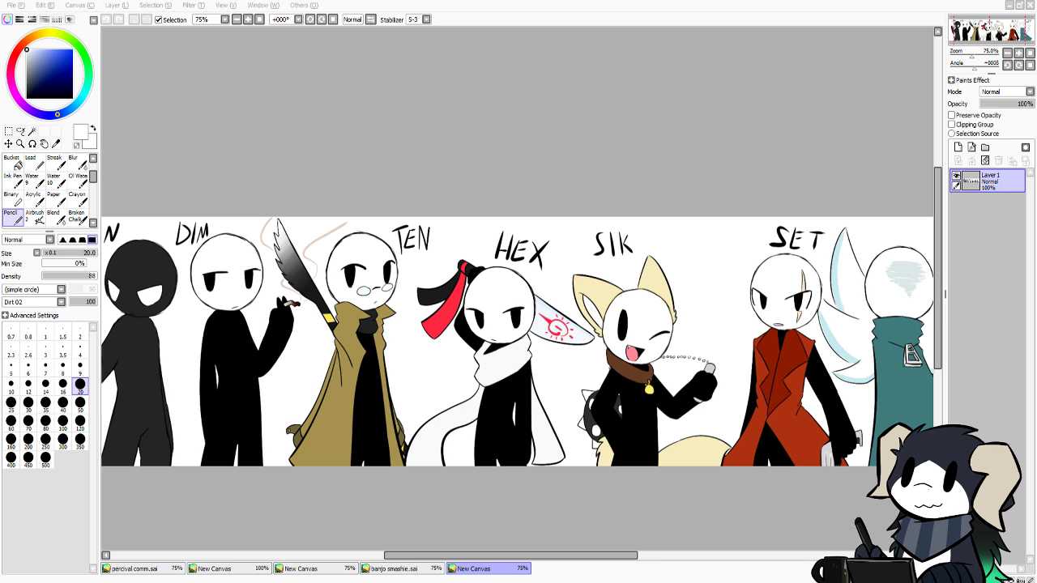
Close the character lineup canvas, sample the blue of the backpack strap from the reference picture and return to banjo smashie.sai
click(1011, 11)
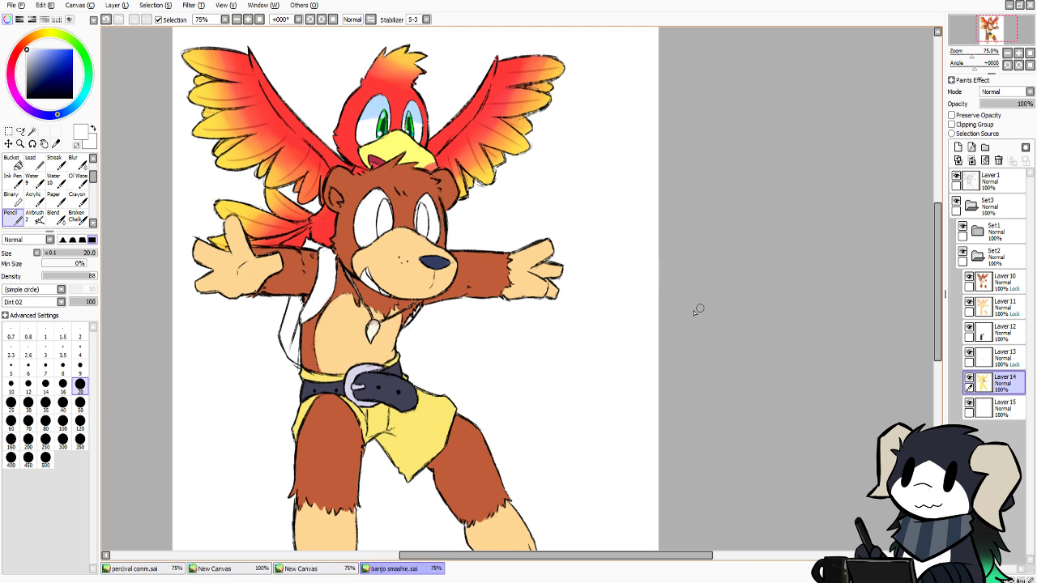
click(336, 569)
alt+click(559, 302)
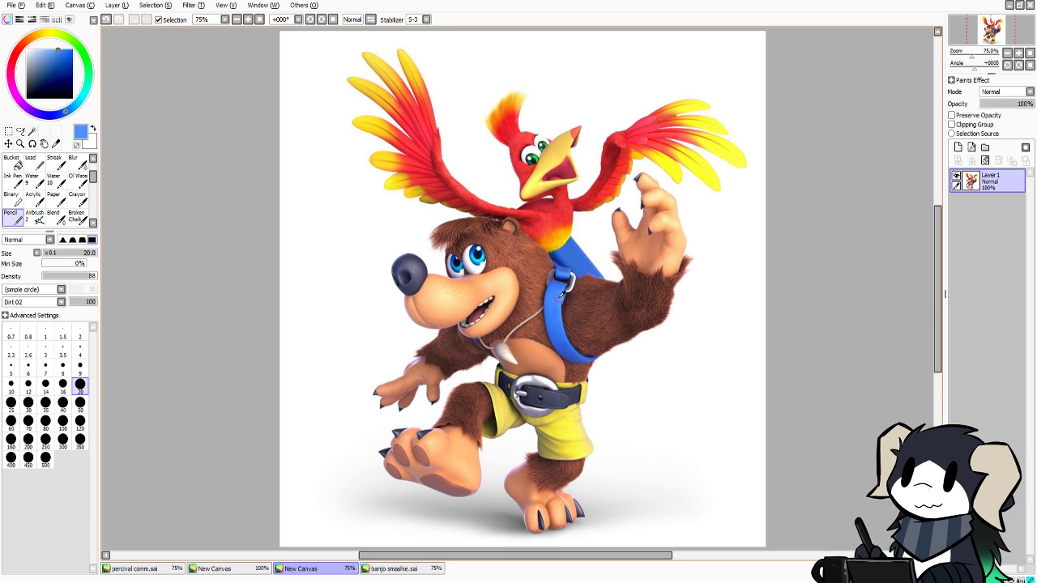
click(383, 569)
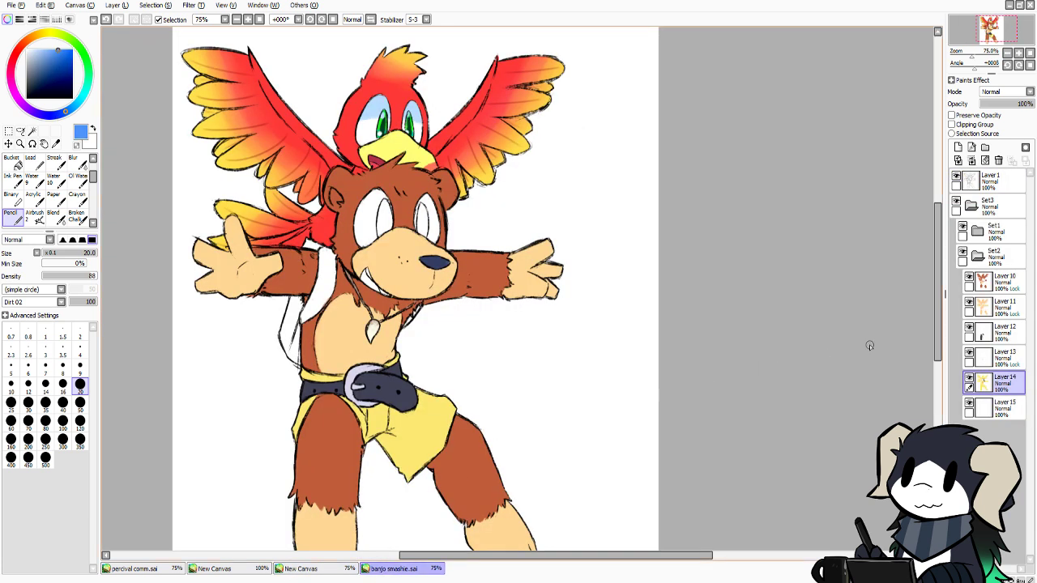
Fill the backpack and its shoulder strap with blue on Layer 15 and cover the remaining gap above the strap with the Pencil
click(1001, 409)
click(13, 162)
click(321, 300)
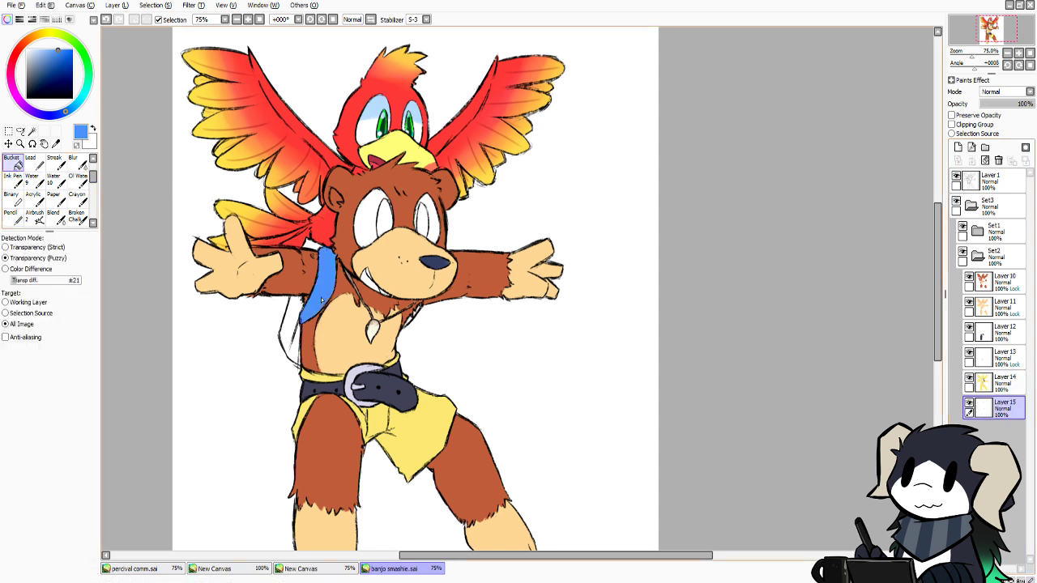
click(288, 331)
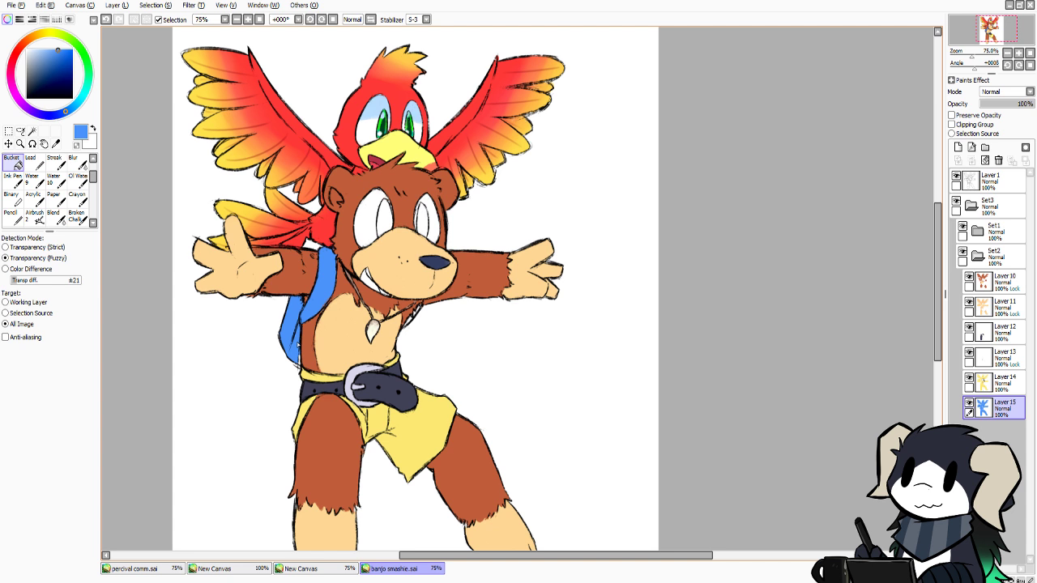
click(10, 216)
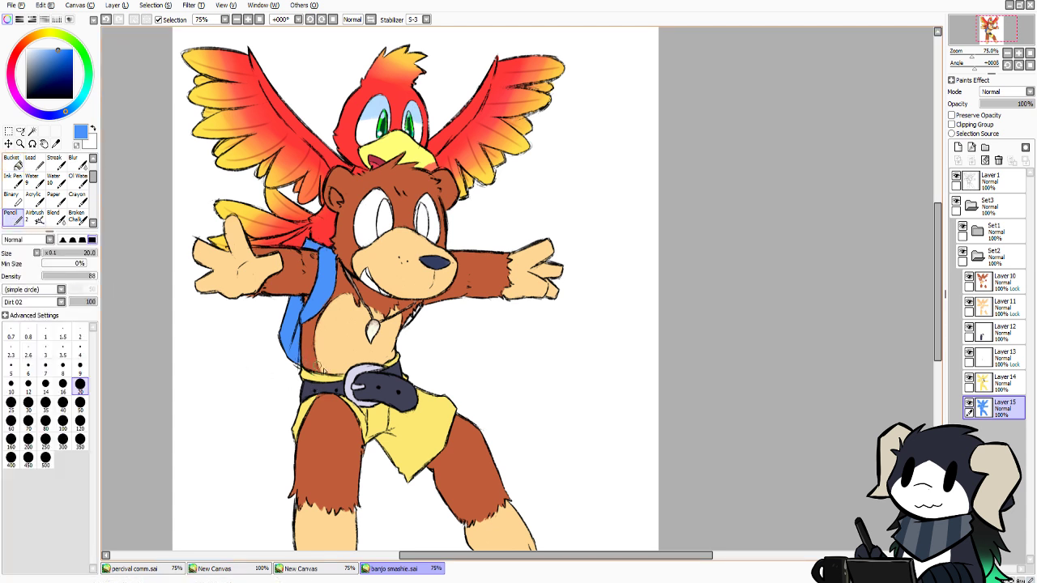
Colour the backpack edge beside the chest blue and block in Banjo's open mouth with blue and white teeth on Layer 15
mouse_move(418, 309)
mouse_down()
mouse_move(404, 319)
mouse_move(414, 308)
mouse_up()
drag(363, 263, 377, 289)
drag(55, 96, 5, 20)
mouse_move(377, 272)
mouse_down()
mouse_move(368, 267)
mouse_move(373, 278)
mouse_up()
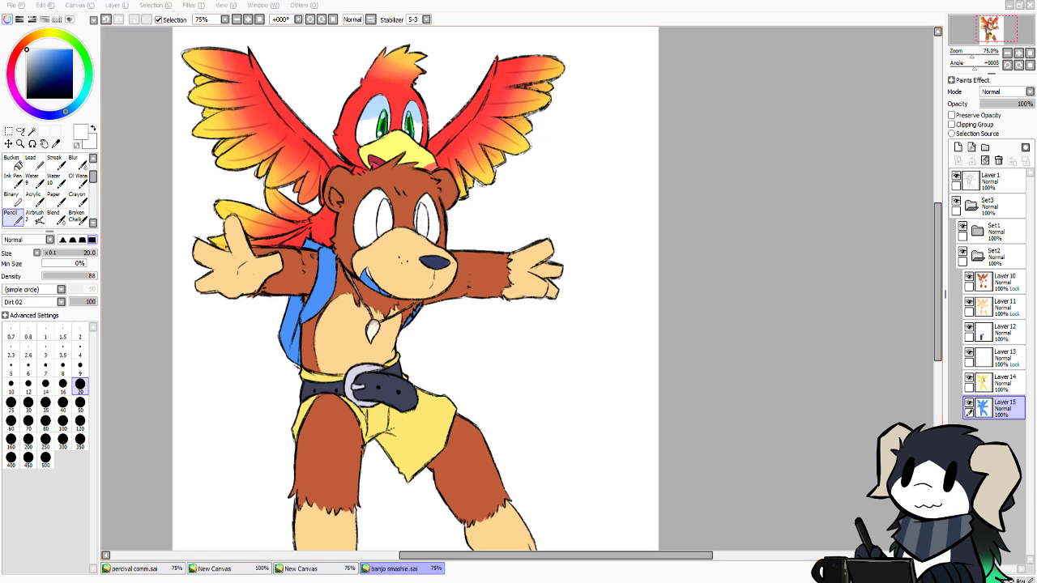
click(143, 254)
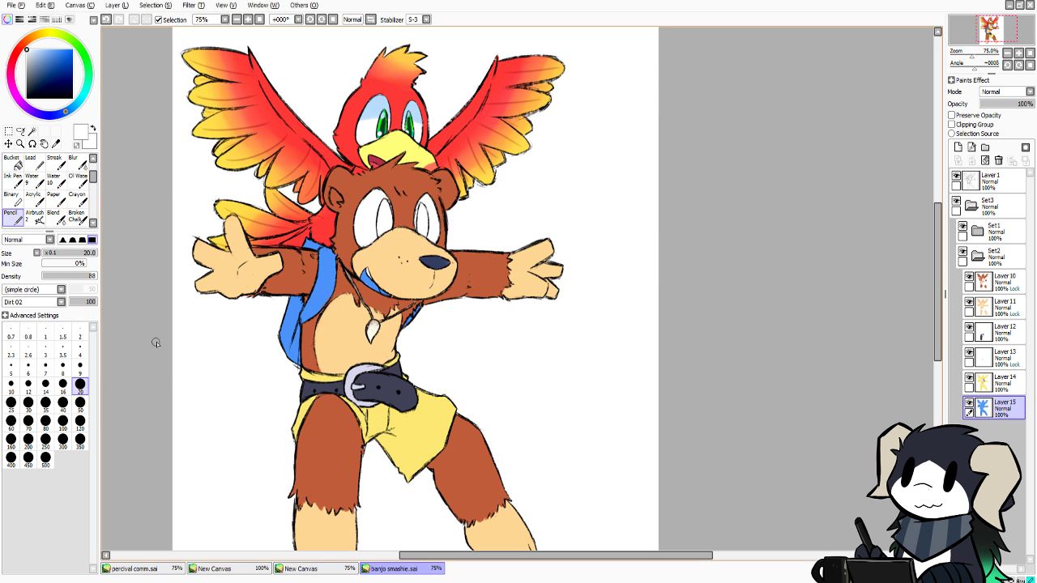
Mix a light red and recolour the inside of Banjo's mouth with it, adding a darker magenta as the drawing colour
click(43, 47)
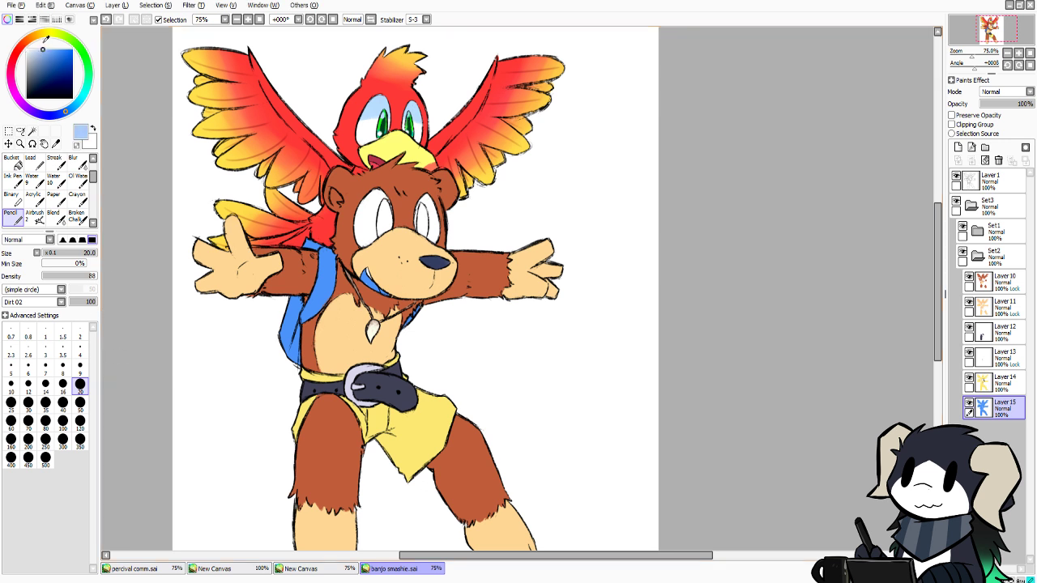
click(14, 55)
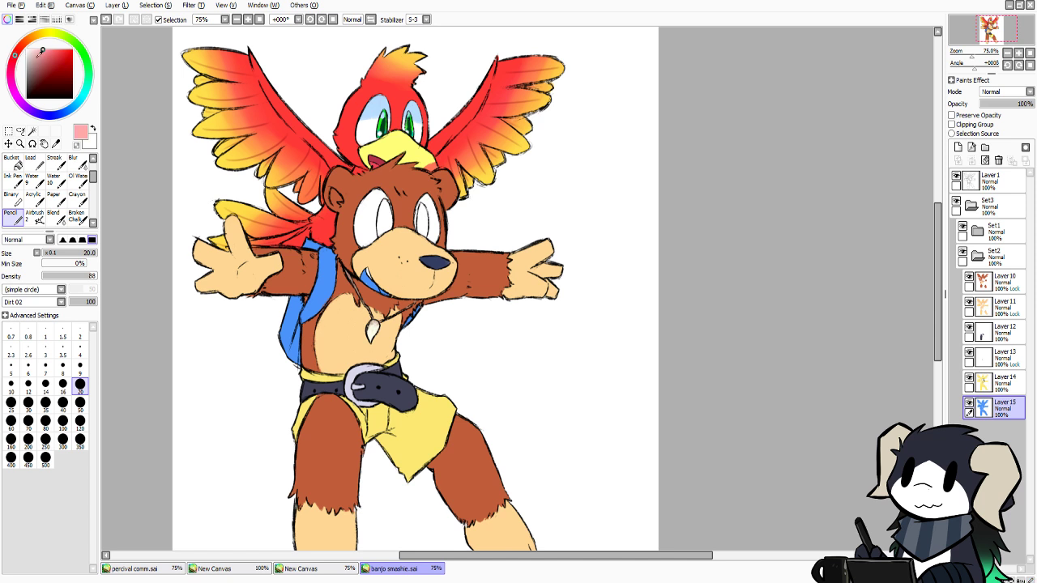
drag(44, 50, 61, 38)
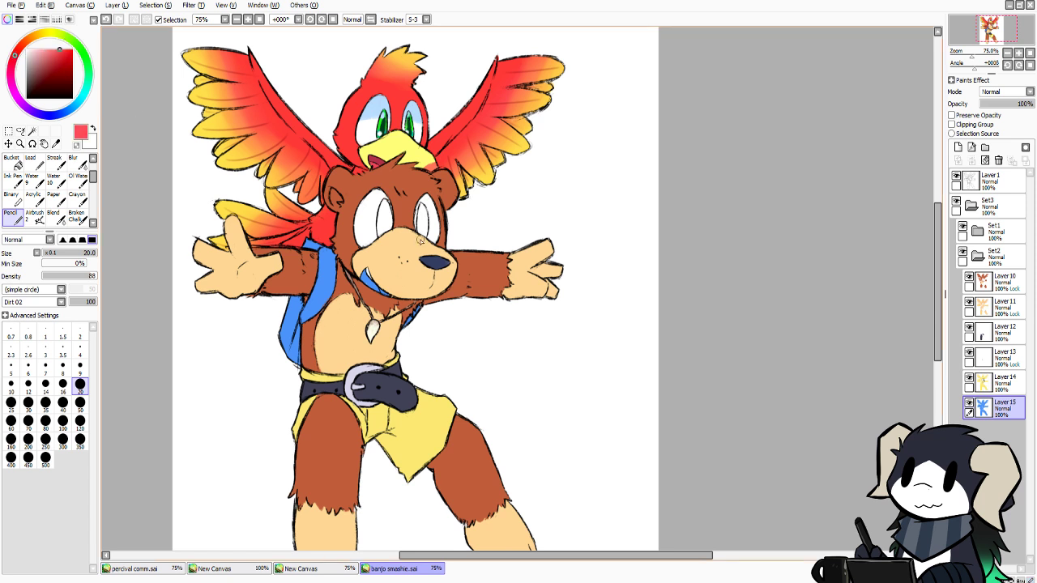
mouse_move(357, 280)
mouse_down()
mouse_move(364, 272)
mouse_move(376, 292)
mouse_move(364, 270)
mouse_up()
click(58, 59)
click(12, 73)
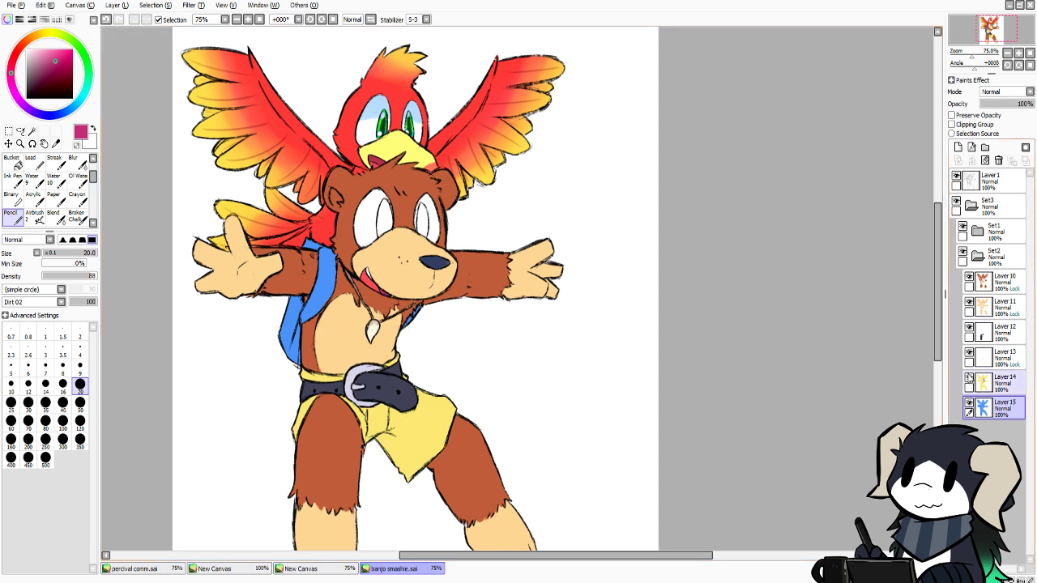
Select Layer 14, sample the bright blue of Banjo's iris from the reference picture and return to banjo smashie.sai
click(1000, 385)
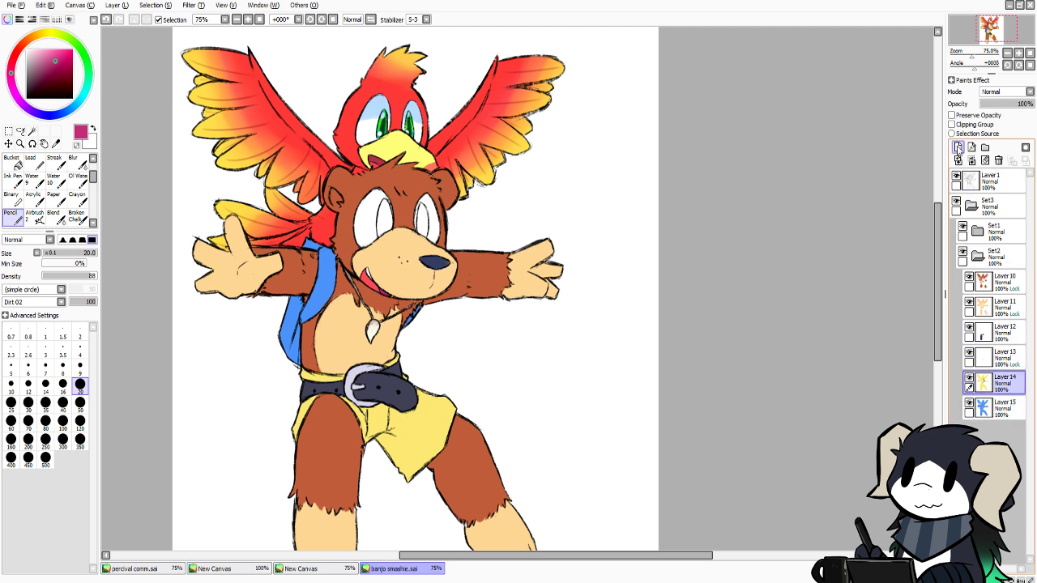
click(321, 572)
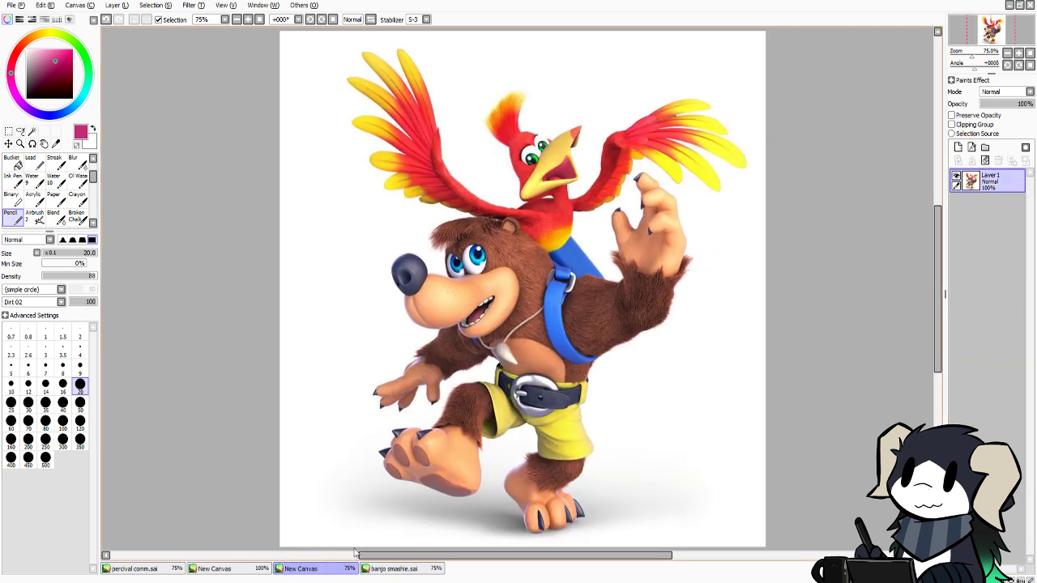
right_click(483, 258)
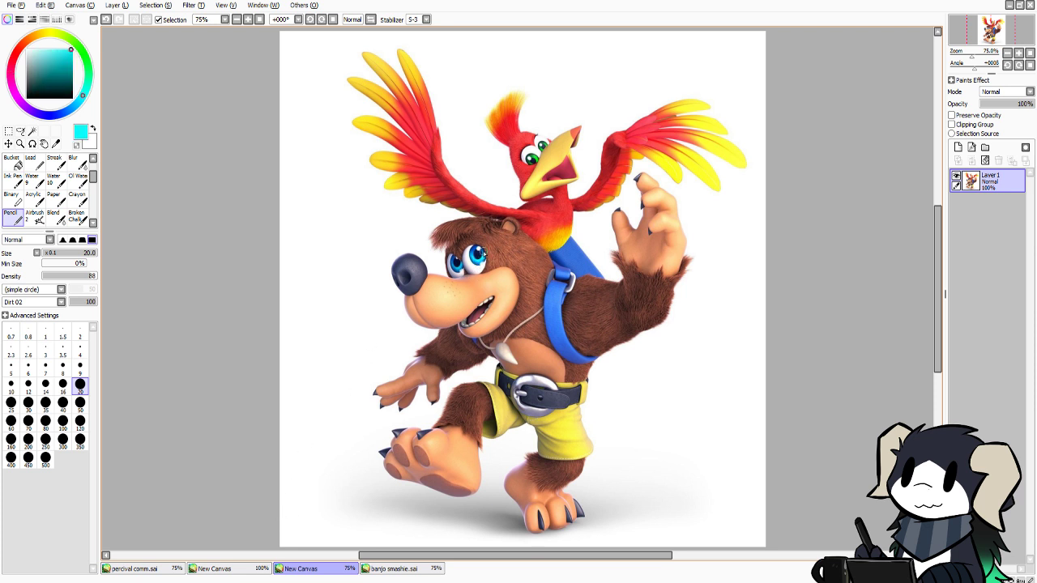
alt+click(481, 253)
click(379, 571)
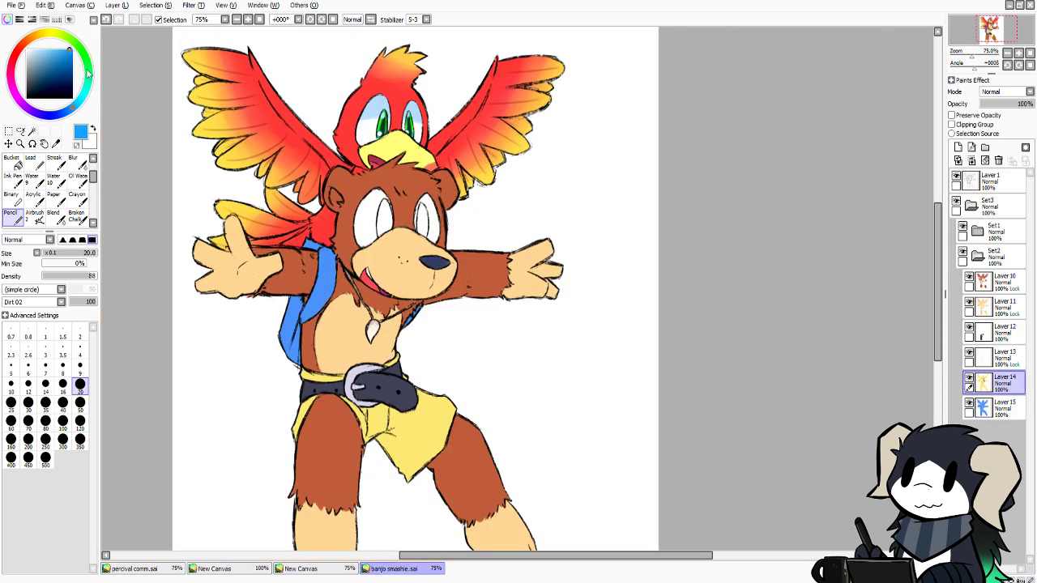
Fill both of Banjo's irises with the sampled blue on Layer 14 and shade them with a darker blue
mouse_move(383, 207)
mouse_down()
mouse_move(383, 239)
mouse_move(386, 209)
mouse_move(387, 223)
mouse_up()
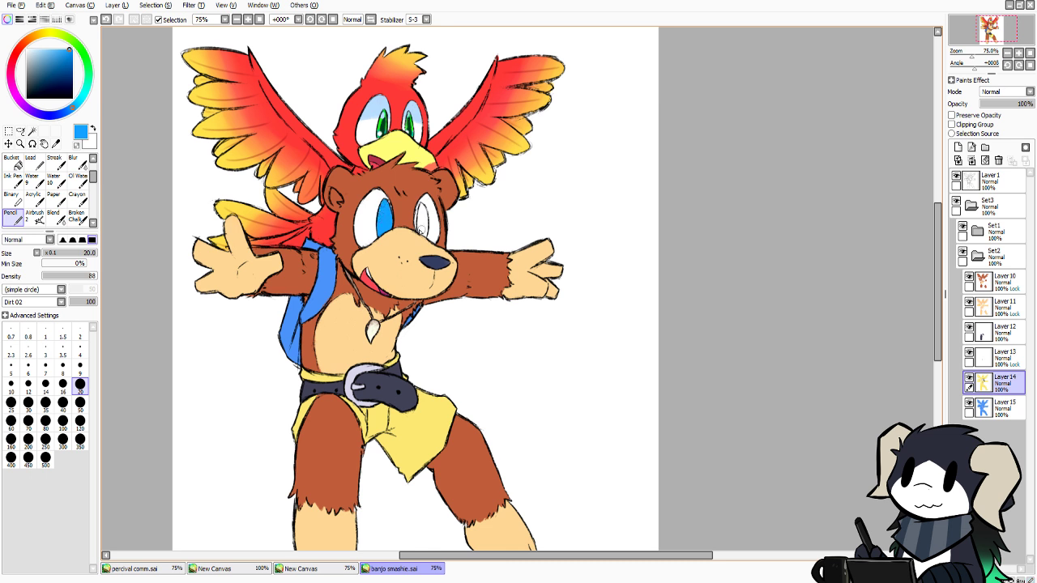
mouse_move(426, 217)
mouse_down()
mouse_move(423, 243)
mouse_move(420, 209)
mouse_move(423, 229)
mouse_up()
key(ctrl+z)
drag(63, 72, 72, 63)
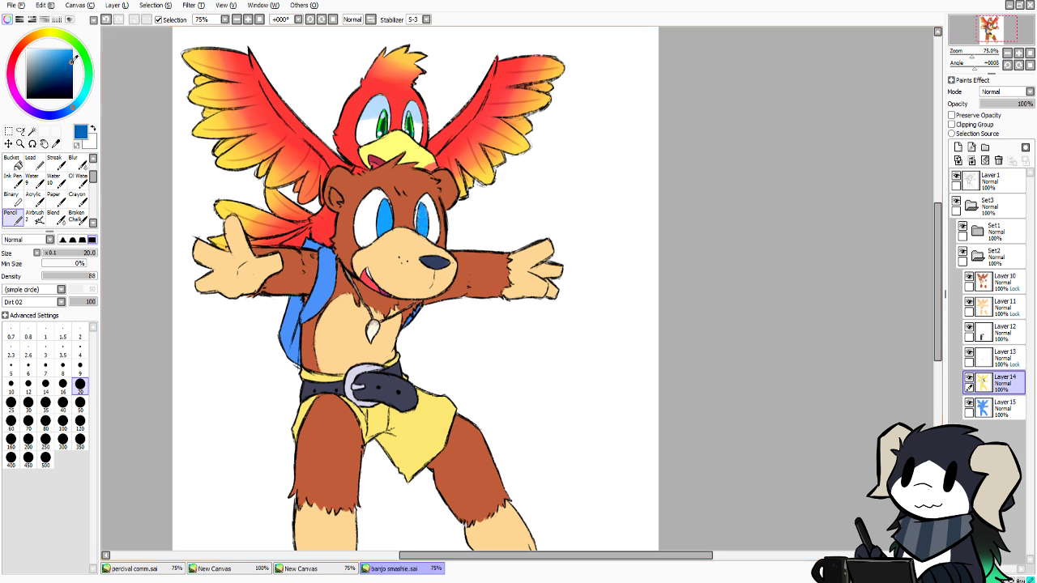
drag(66, 108, 69, 109)
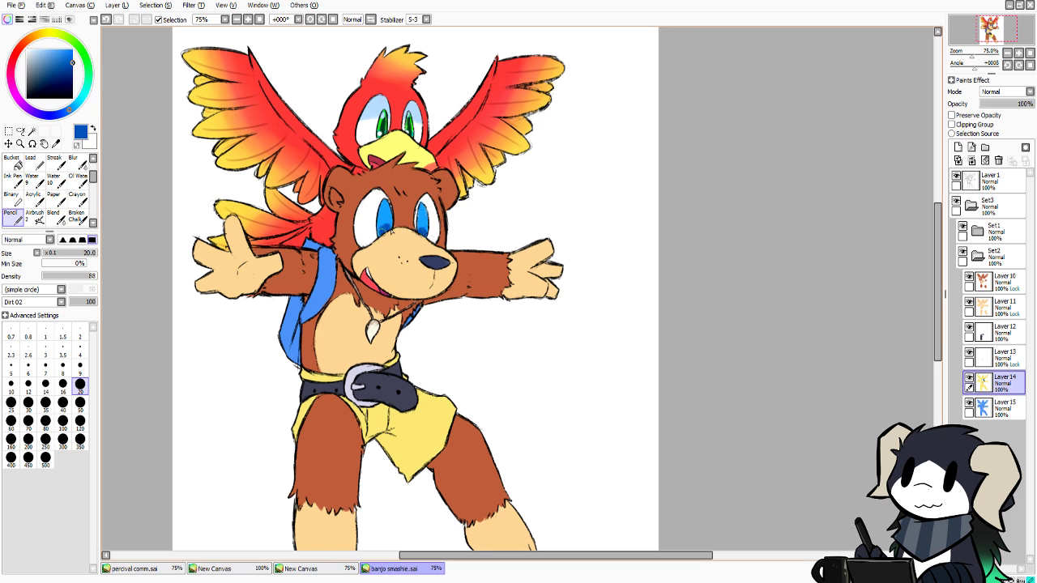
Paint dark navy pupils inside both of Banjo's irises and add small white highlights
drag(73, 64, 72, 78)
mouse_move(388, 206)
mouse_down()
mouse_move(385, 239)
mouse_move(386, 212)
mouse_move(385, 234)
mouse_move(423, 216)
mouse_up()
key(ctrl+z)
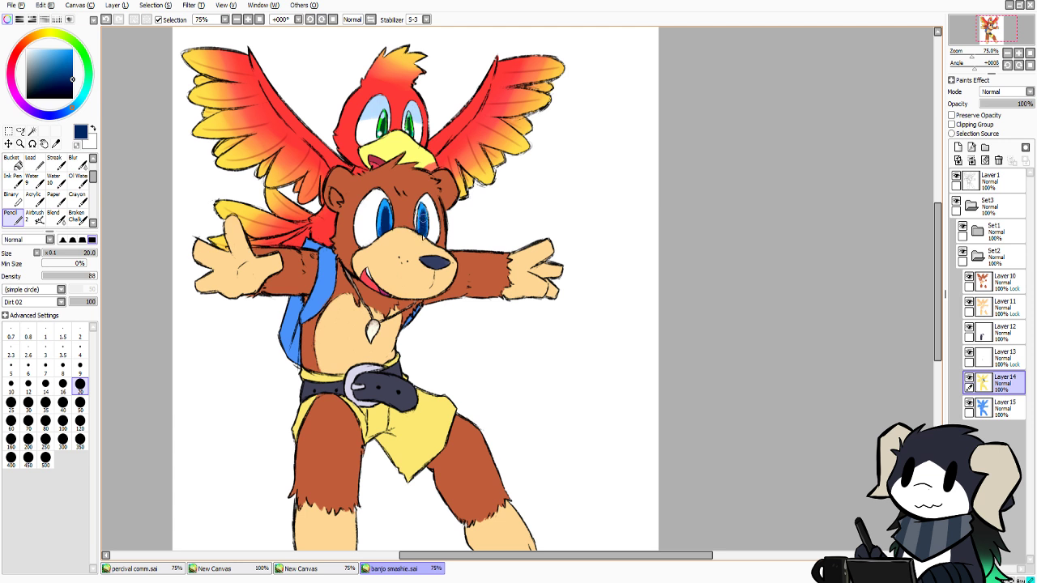
key(ctrl+z)
key(ctrl+z)
drag(386, 208, 386, 230)
key(ctrl+z)
key(ctrl+y)
key(ctrl+z)
key(ctrl+y)
key(ctrl+z)
key(ctrl+y)
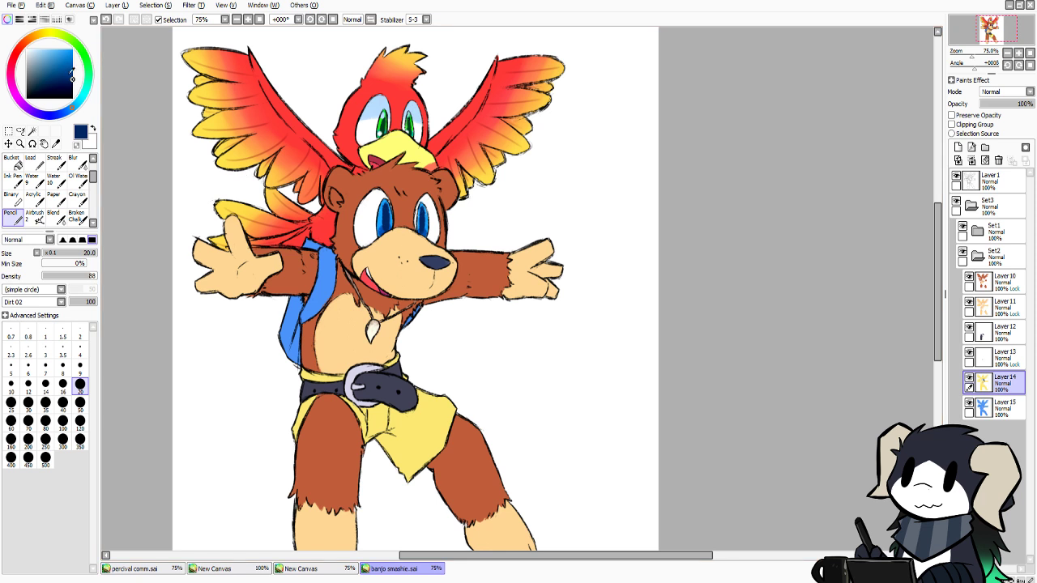
drag(71, 70, 17, 27)
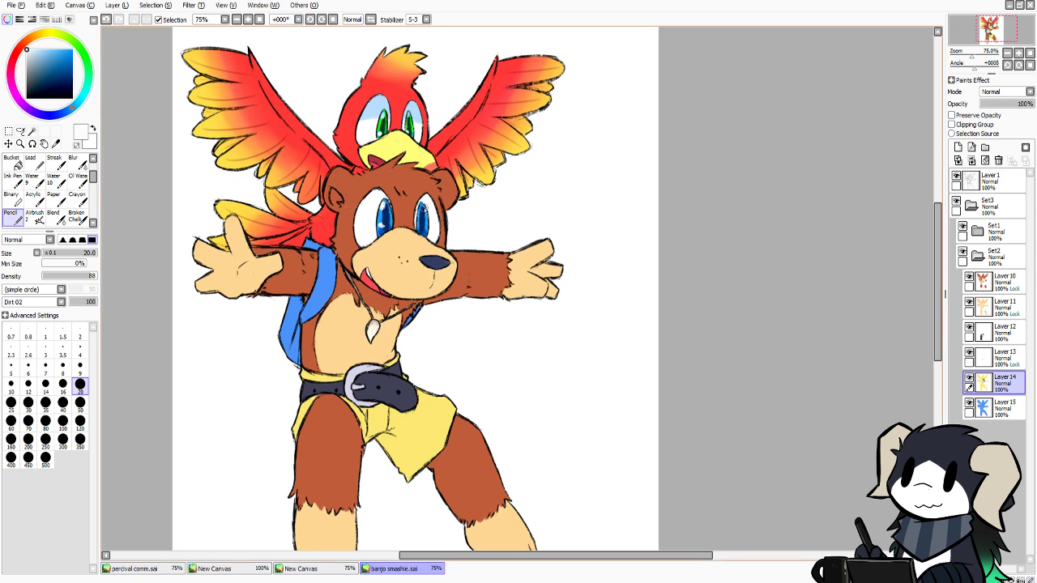
drag(423, 208, 420, 212)
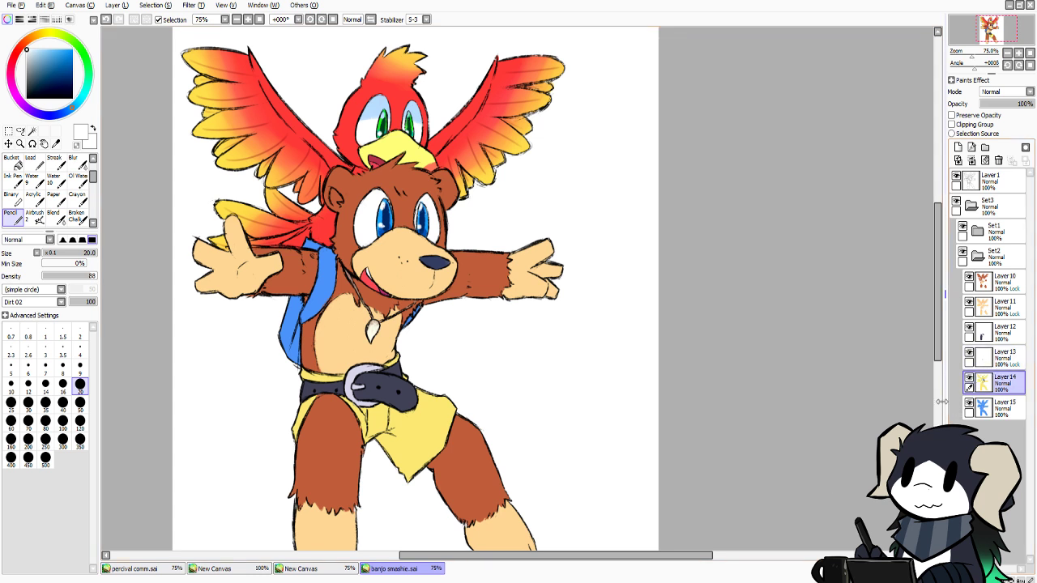
Collapse Set2, select the Shade layer Layer9 in Set1 and sample the light blue shading of Kazooie's eyes
click(977, 257)
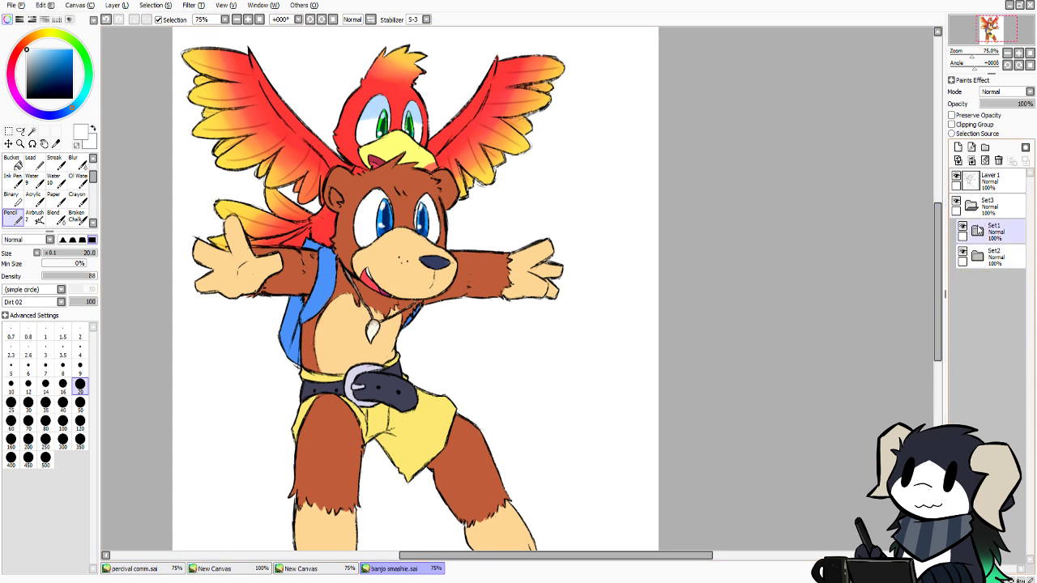
click(977, 232)
click(1005, 409)
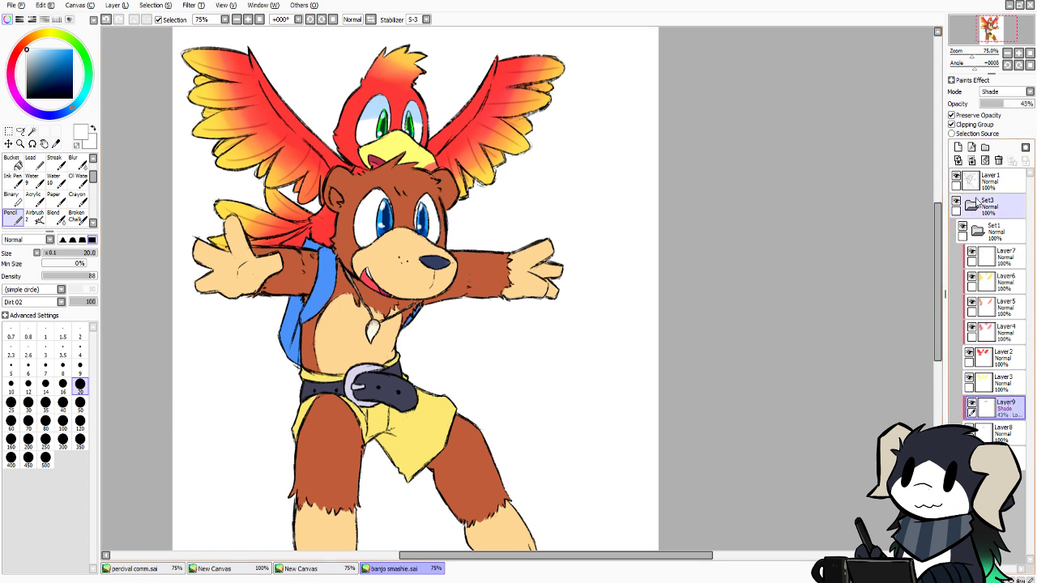
right_click(372, 109)
click(1003, 104)
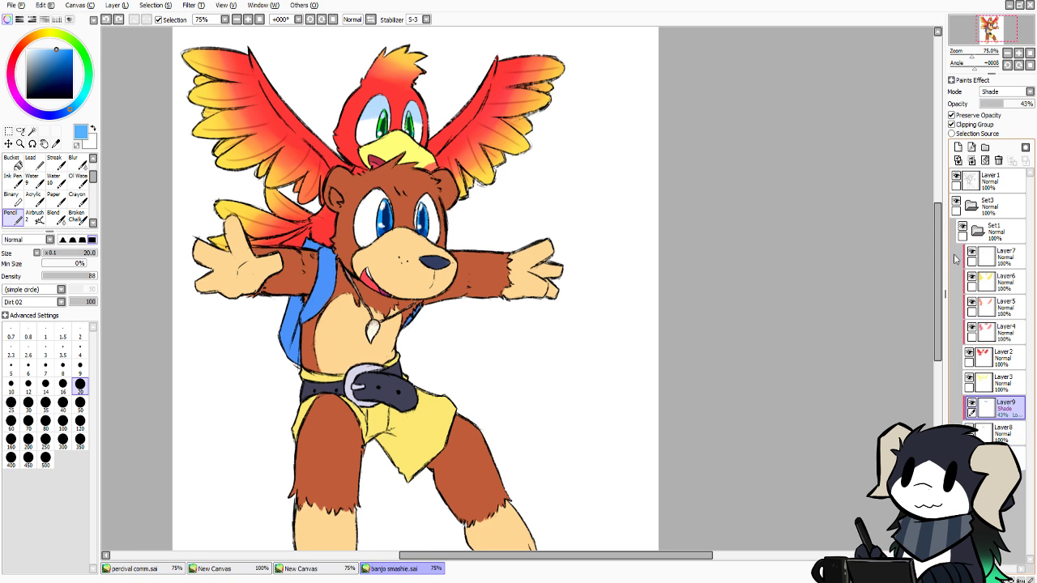
Return to the layers of Set2 and add a new layer above Layer 14 with the Shade blending mode
click(978, 232)
click(980, 258)
click(978, 256)
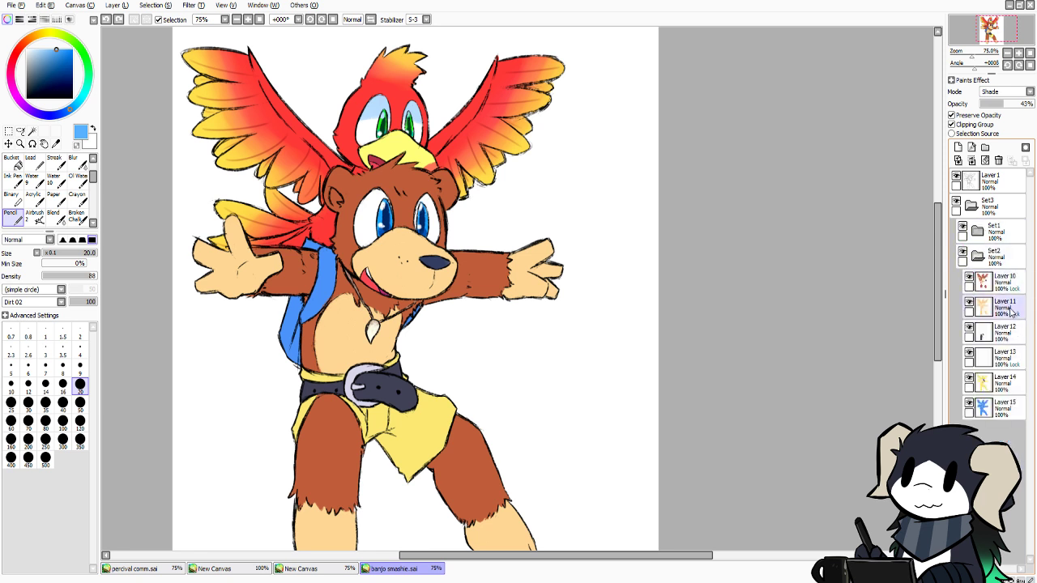
click(1003, 381)
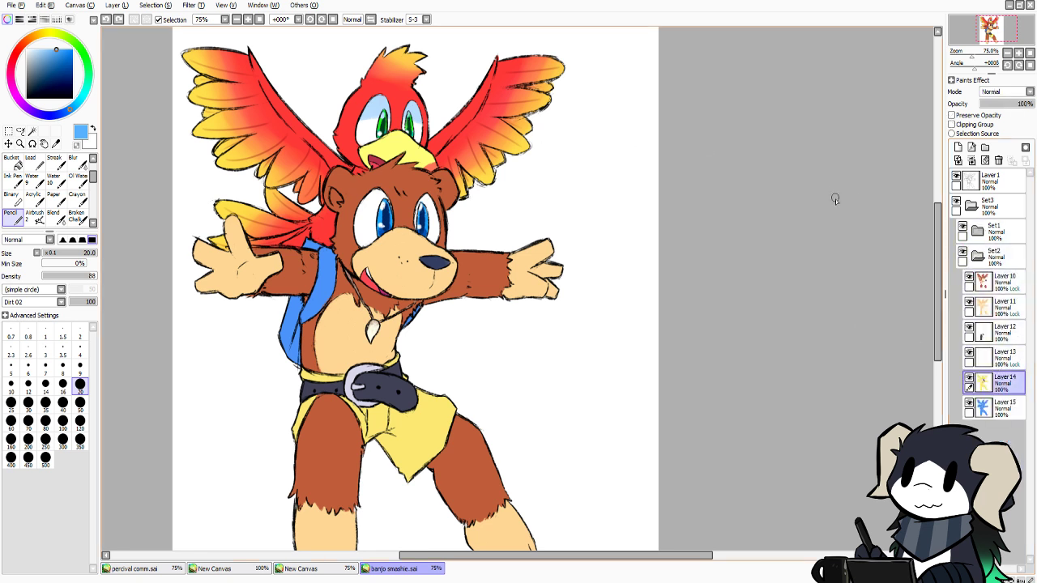
click(958, 147)
click(994, 91)
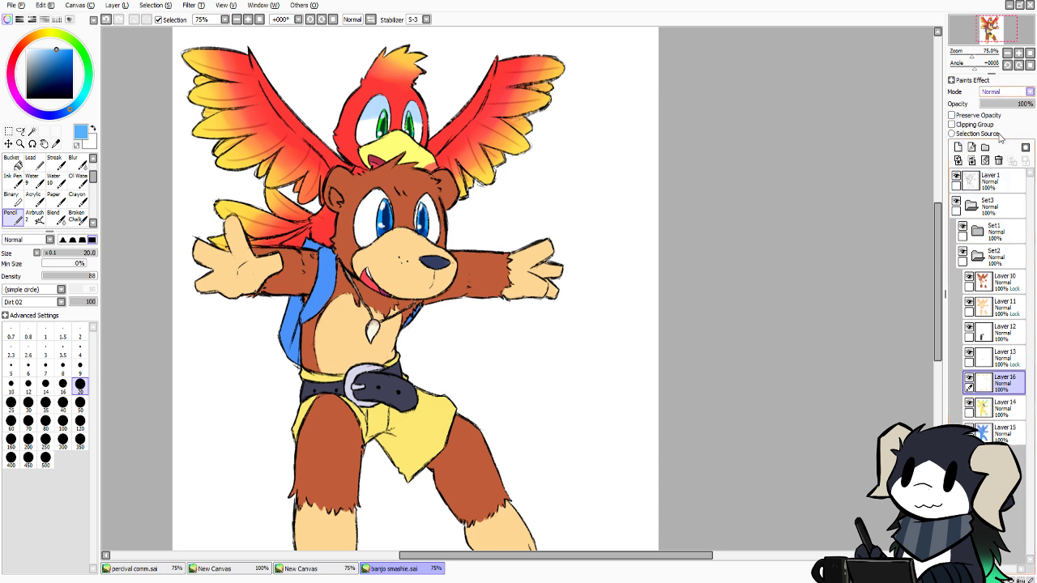
click(996, 143)
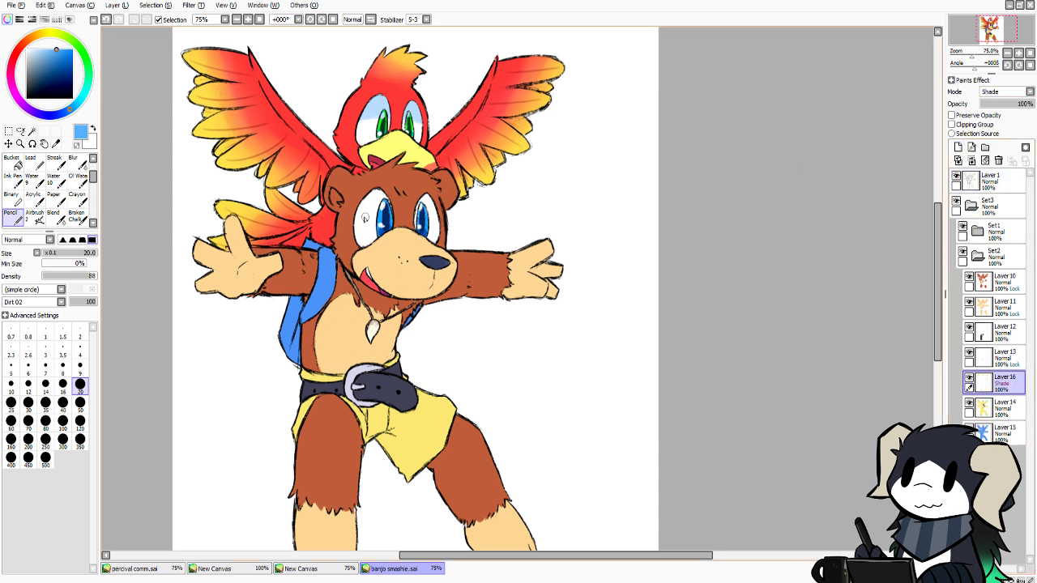
Paint light blue shading across the upper whites of both of Banjo's eyes and set the Shade layer's opacity to 44%
mouse_move(356, 216)
mouse_down()
mouse_move(386, 212)
mouse_move(354, 221)
mouse_move(386, 220)
mouse_move(349, 218)
mouse_move(386, 211)
mouse_move(351, 208)
mouse_move(376, 196)
mouse_move(423, 200)
mouse_up()
key(ctrl+z)
key(ctrl+z)
key(ctrl+z)
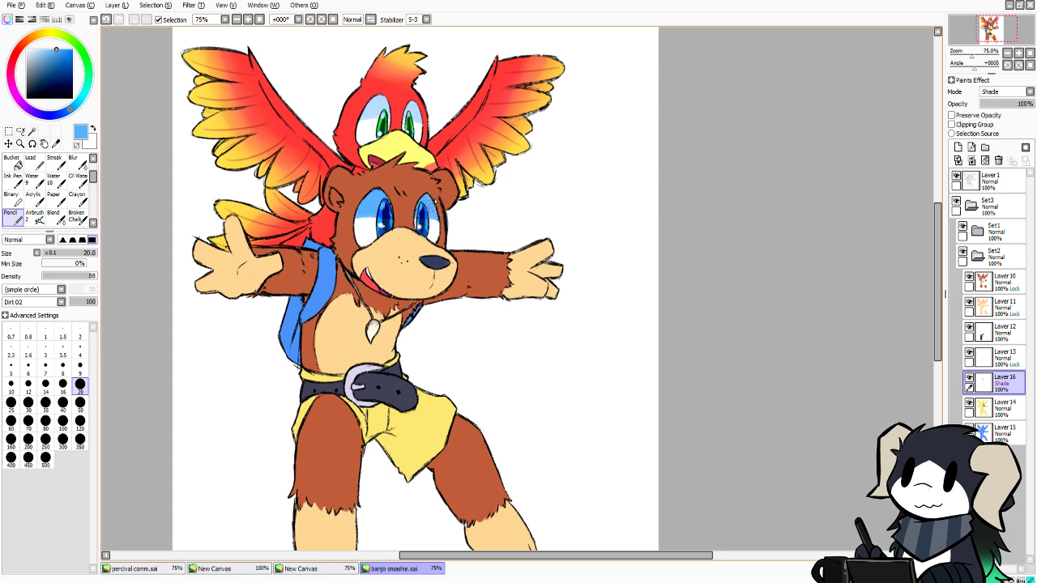
click(1008, 104)
drag(1008, 104, 1006, 109)
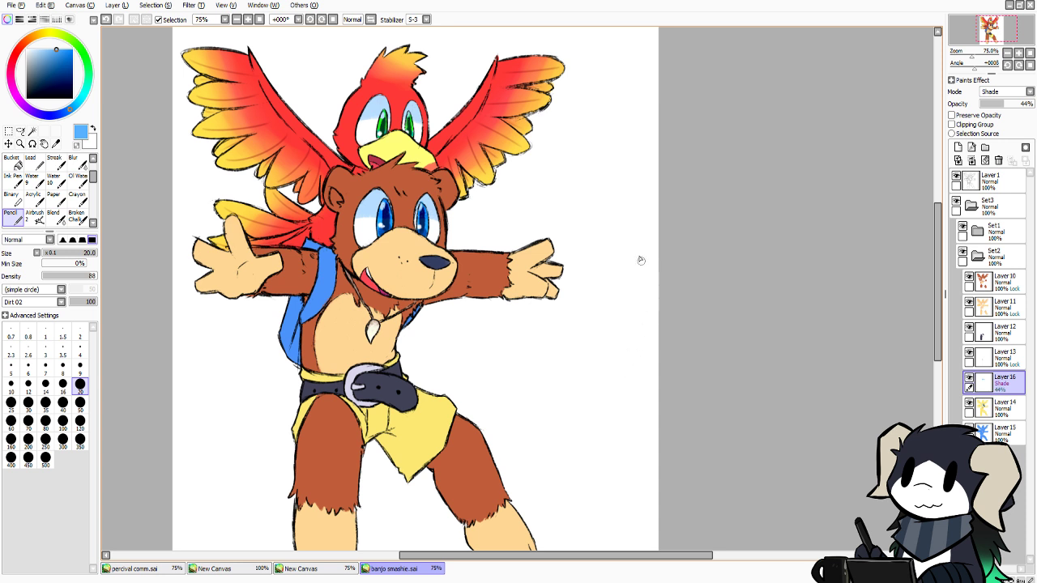
Sample the tan of Banjo's foot, select Layer 11 and turn off its Preserve Opacity option
drag(937, 267, 932, 315)
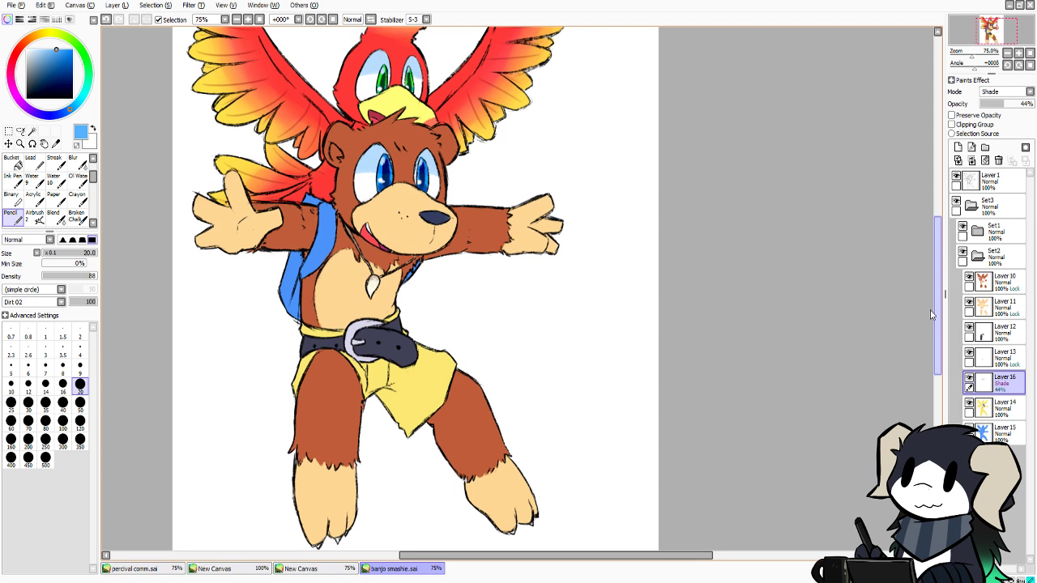
alt+click(521, 507)
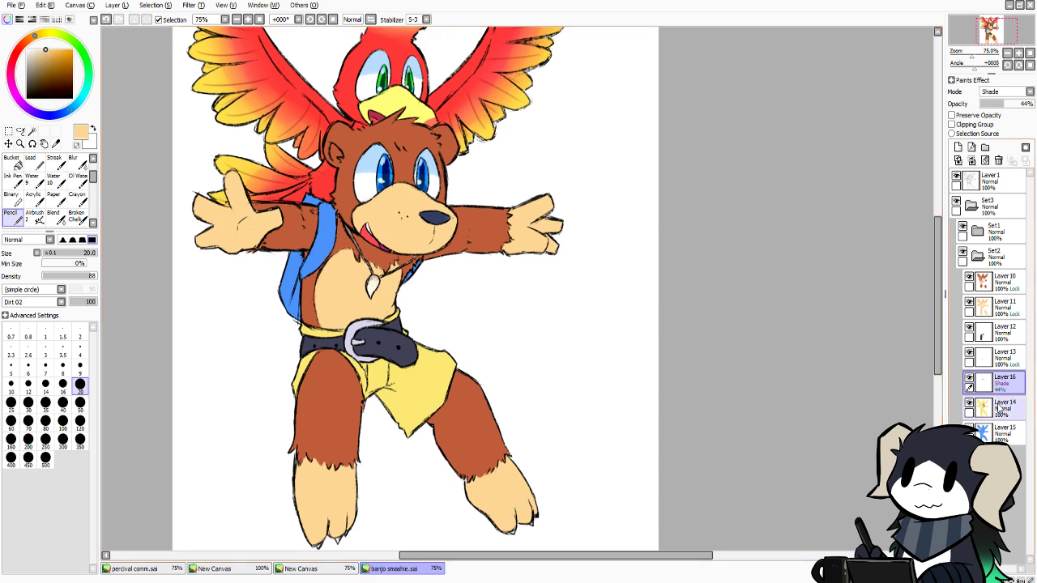
click(1002, 431)
click(1007, 310)
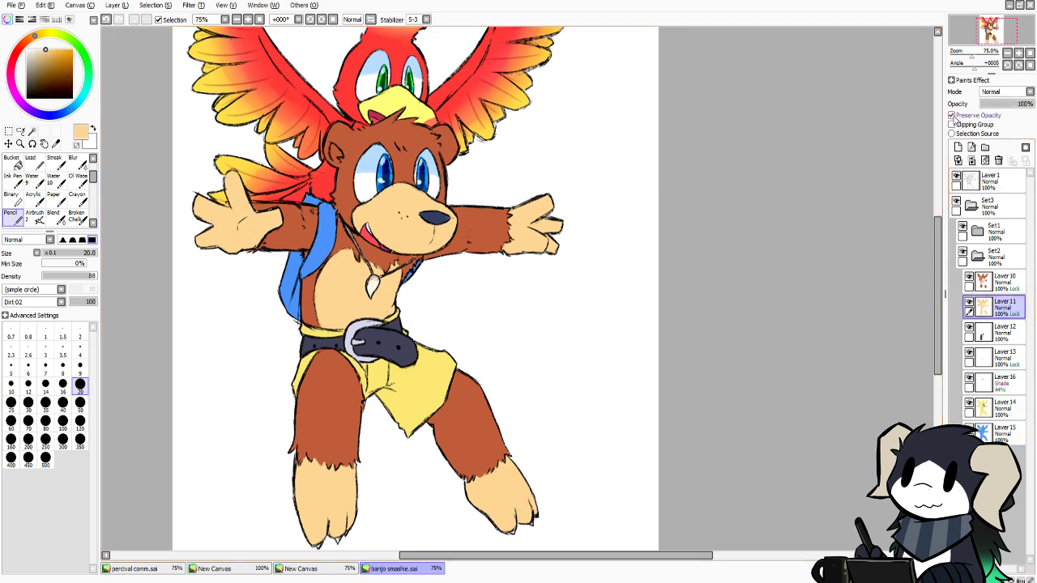
click(953, 116)
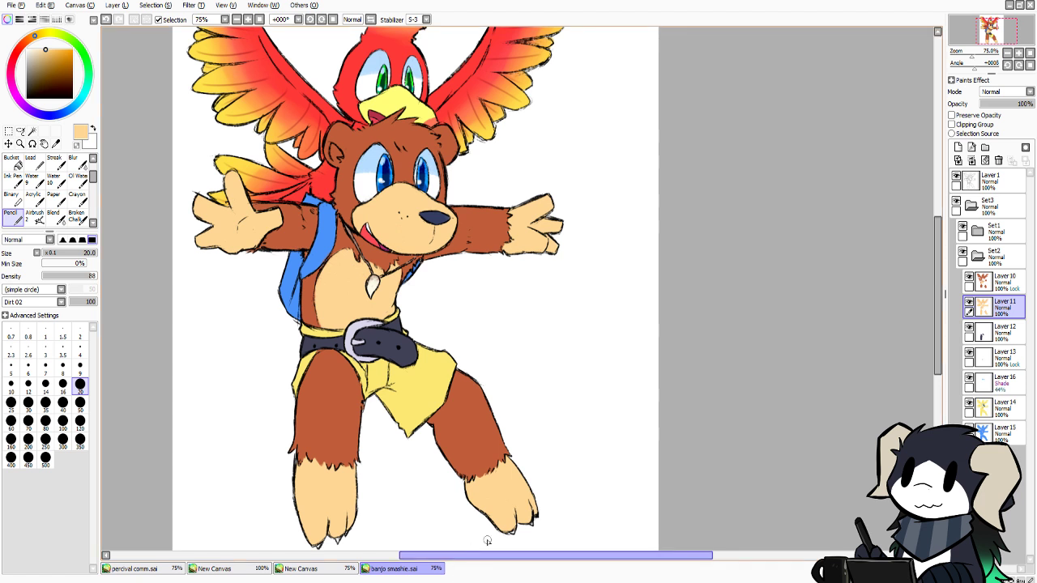
Paint the toe claws on both of Banjo's feet with the navy sampled from his nose, using a size 9 Pencil on Layer 11
alt+click(441, 215)
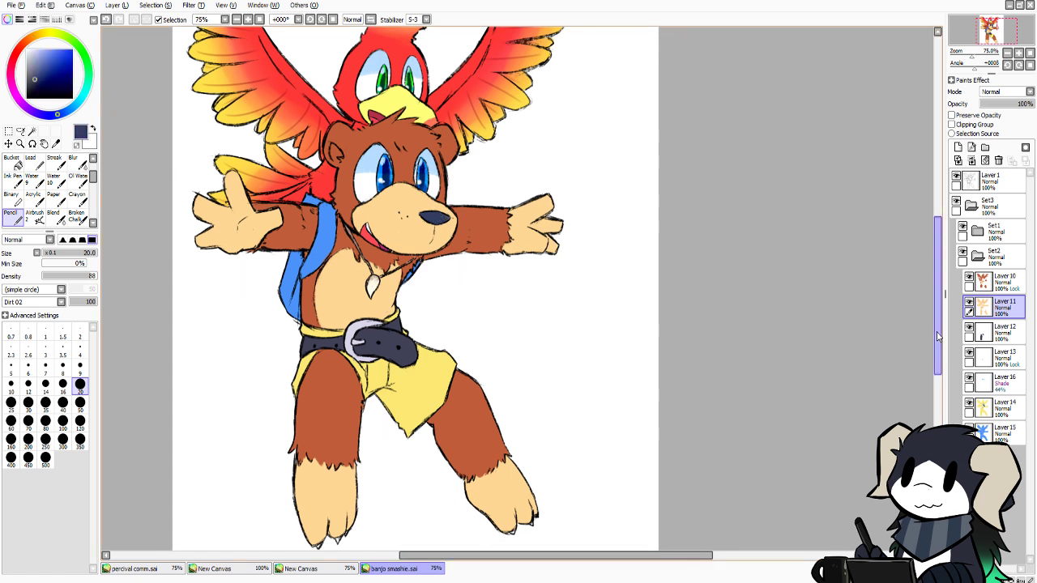
drag(938, 337, 935, 358)
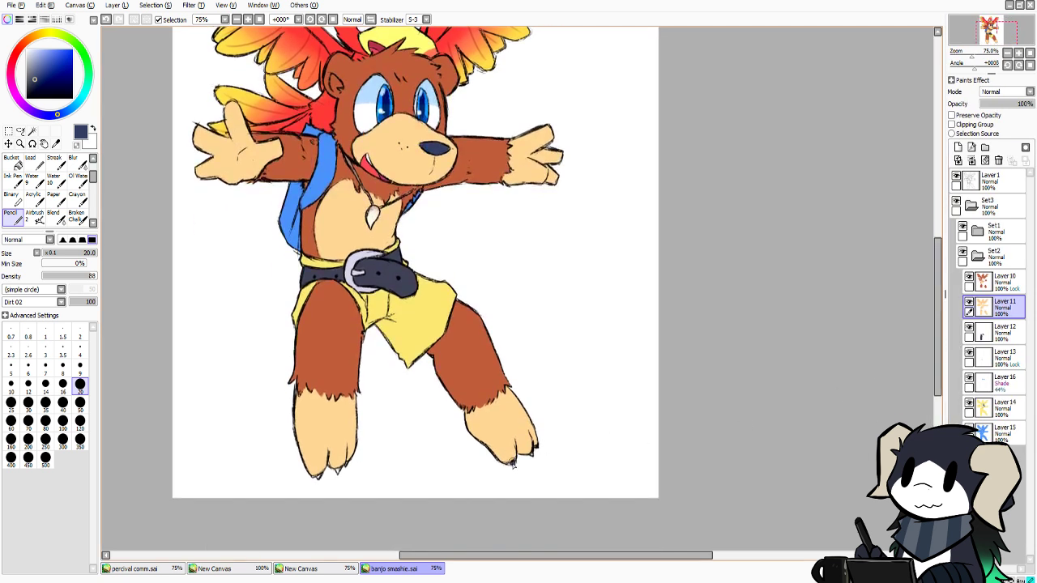
click(80, 365)
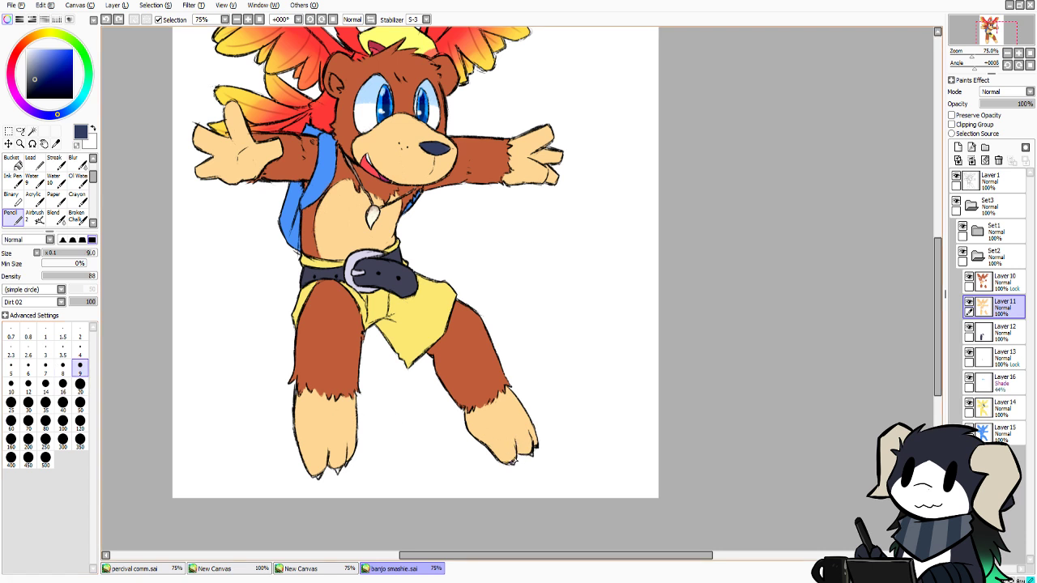
drag(515, 462, 532, 455)
key(ctrl+z)
drag(340, 470, 346, 469)
drag(937, 305, 939, 282)
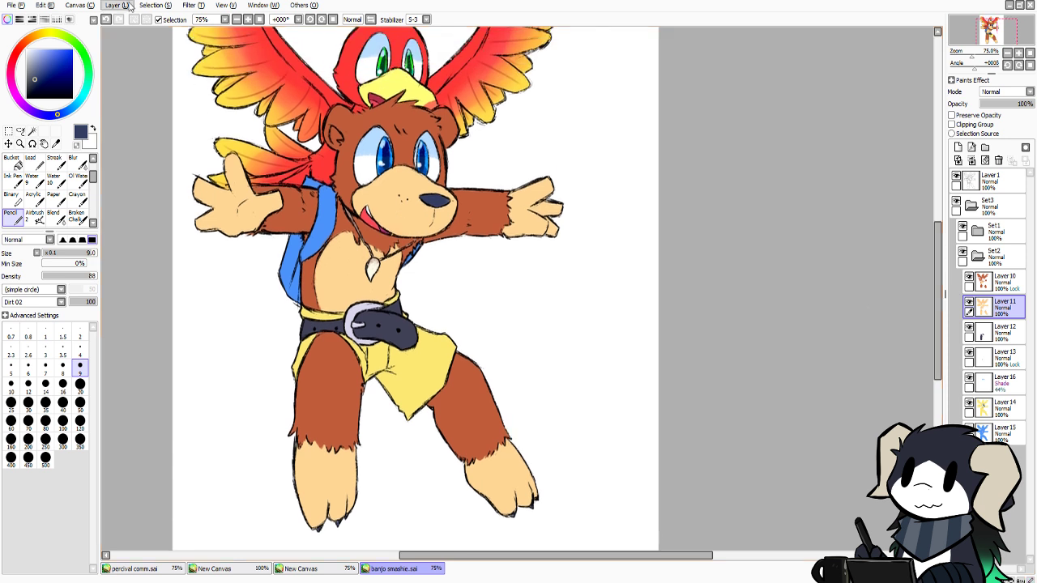
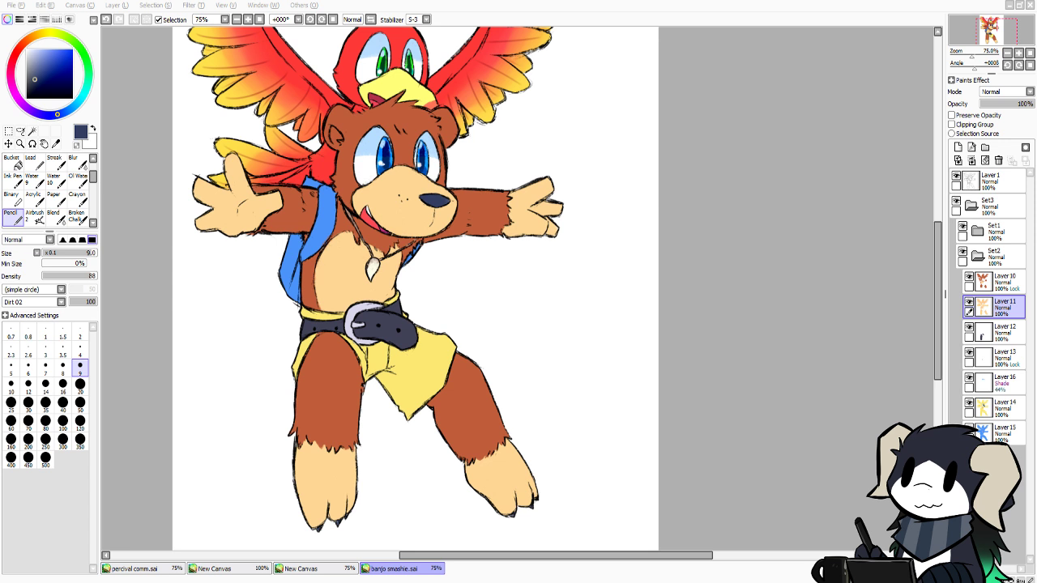
Close both reference picture canvases and return to the banjo smashie.sai drawing
click(496, 343)
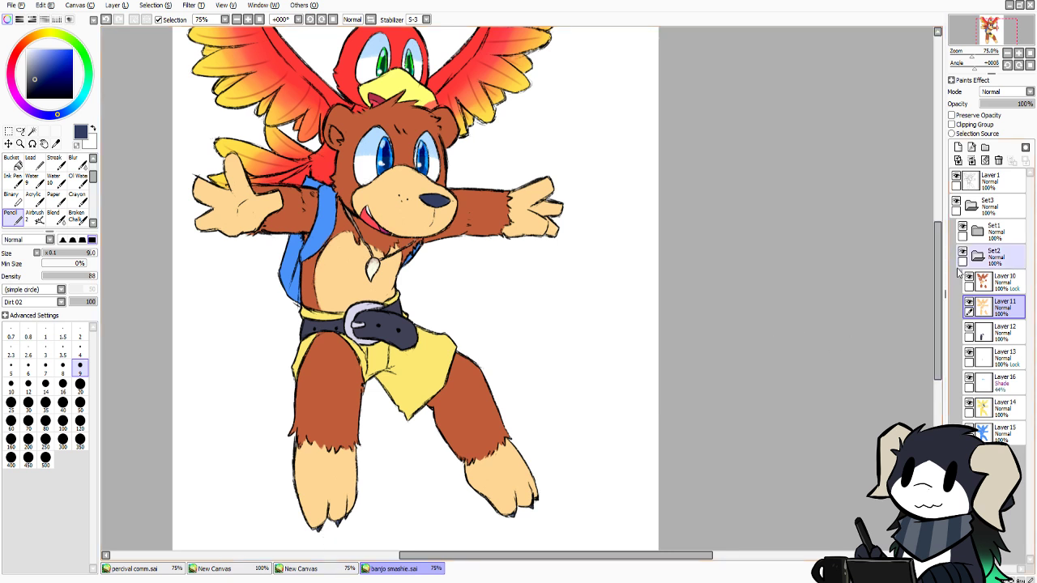
mouse_move(940, 282)
mouse_down()
mouse_move(939, 256)
mouse_move(940, 278)
mouse_up()
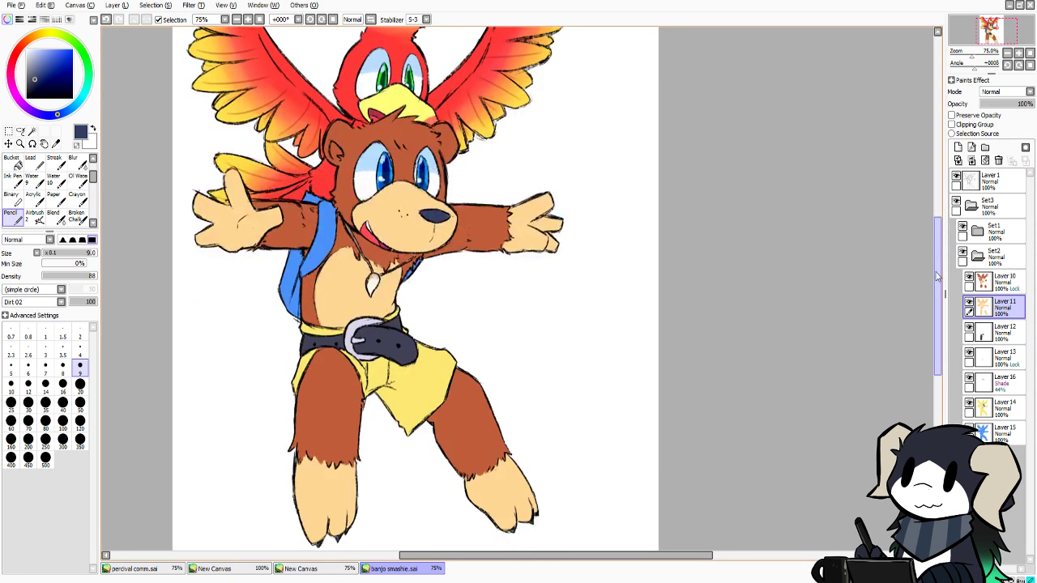
click(335, 571)
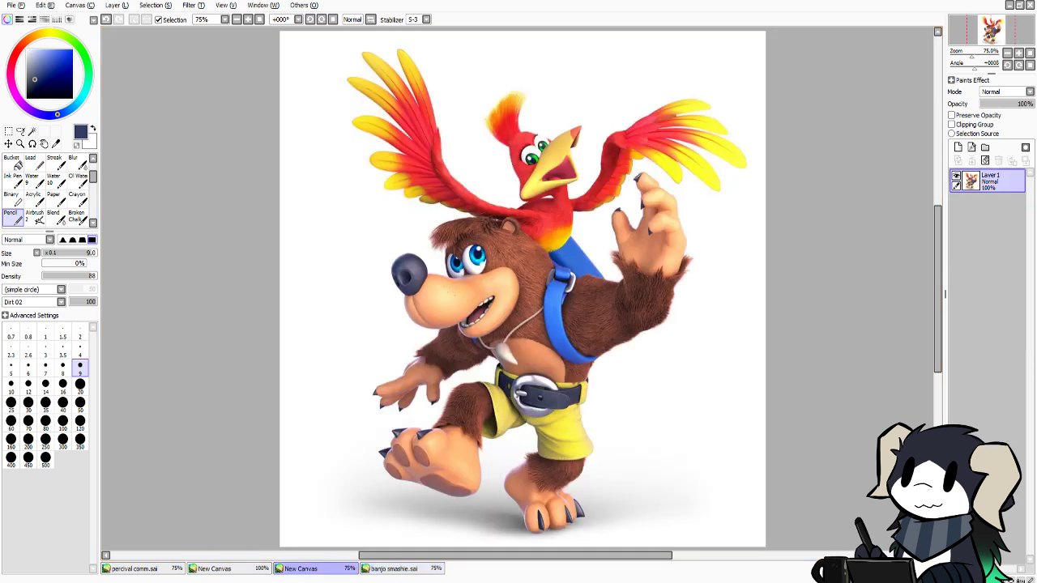
click(384, 568)
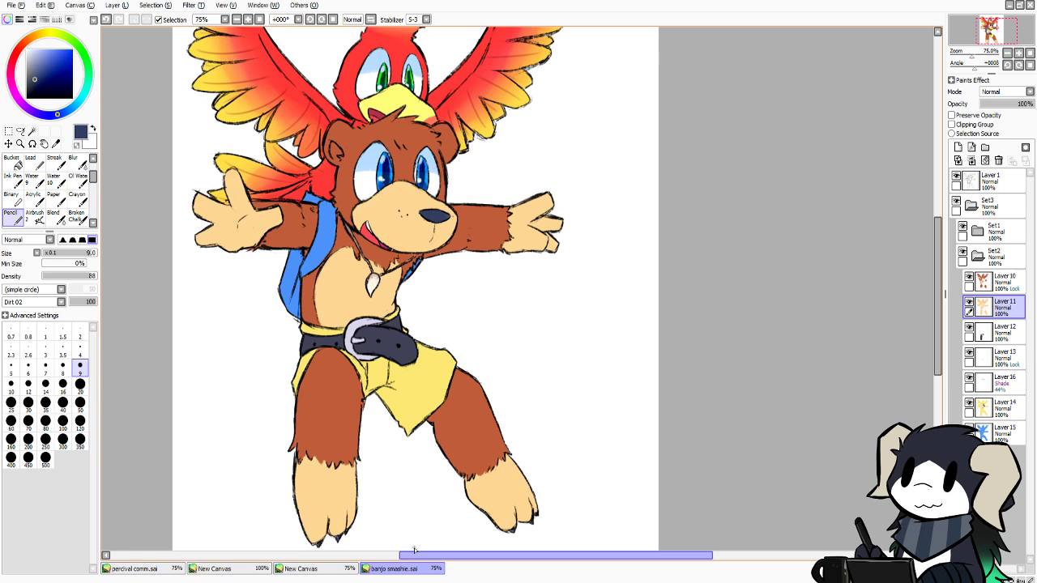
click(350, 572)
click(1029, 5)
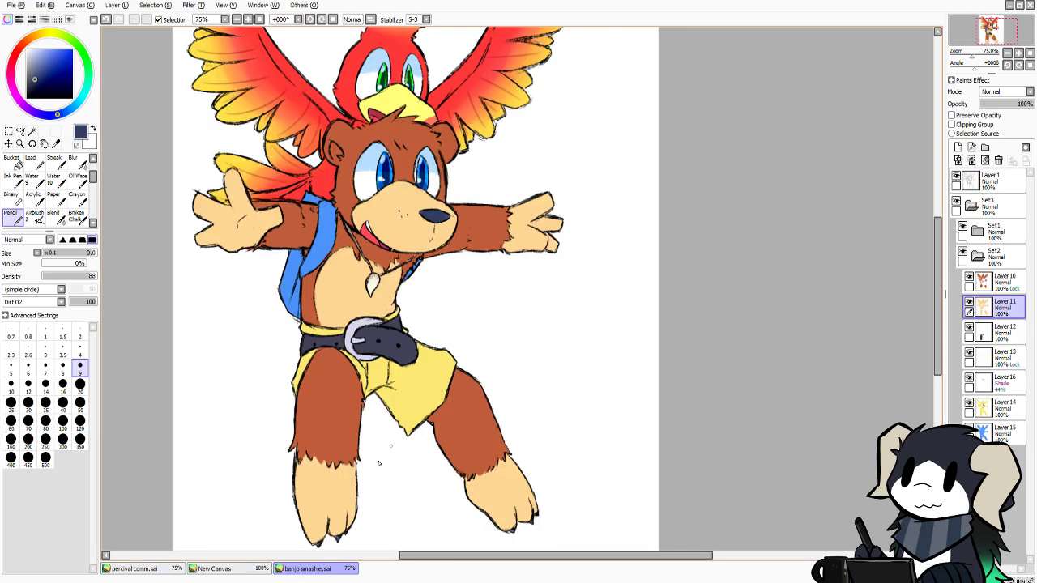
click(243, 569)
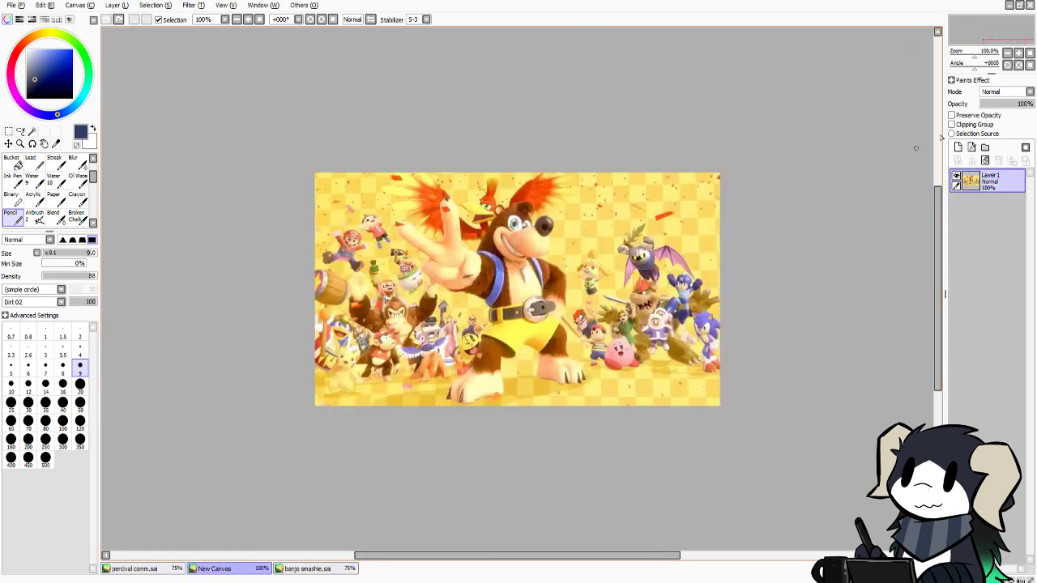
click(1030, 5)
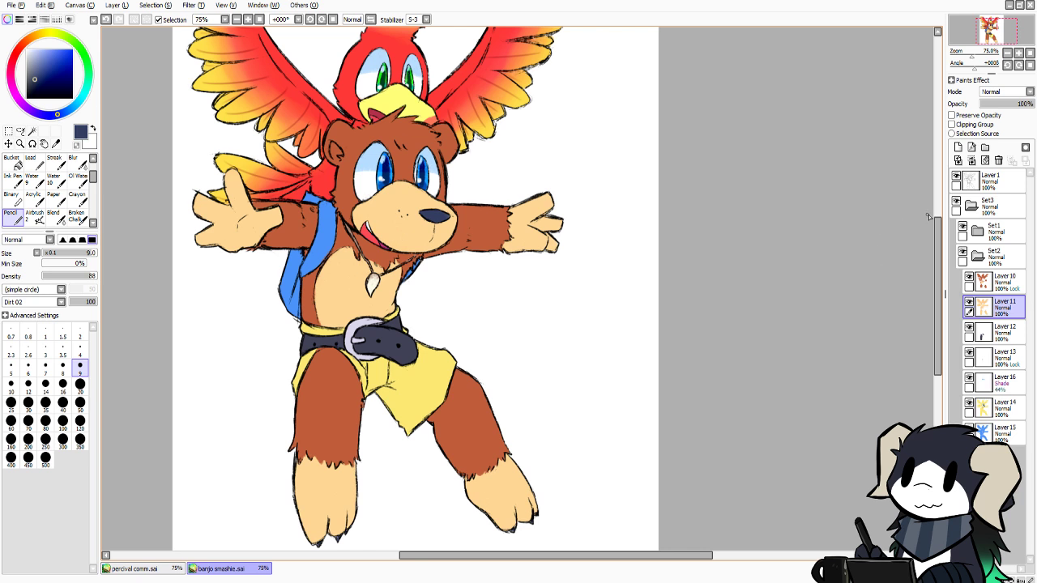
Collapse the Set2 and Set3 layer sets and add a new layer directly above Set3
click(978, 256)
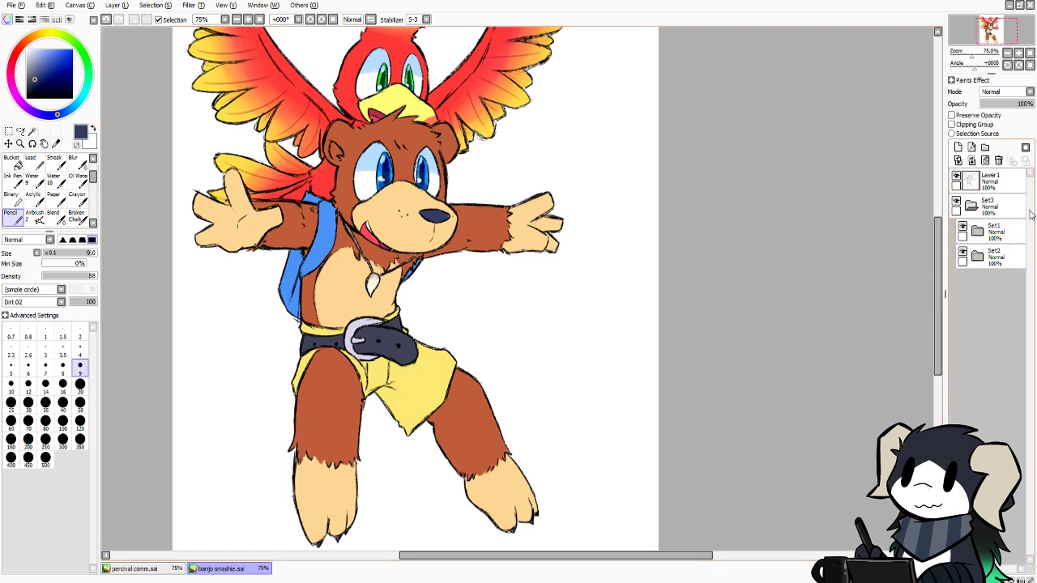
click(995, 254)
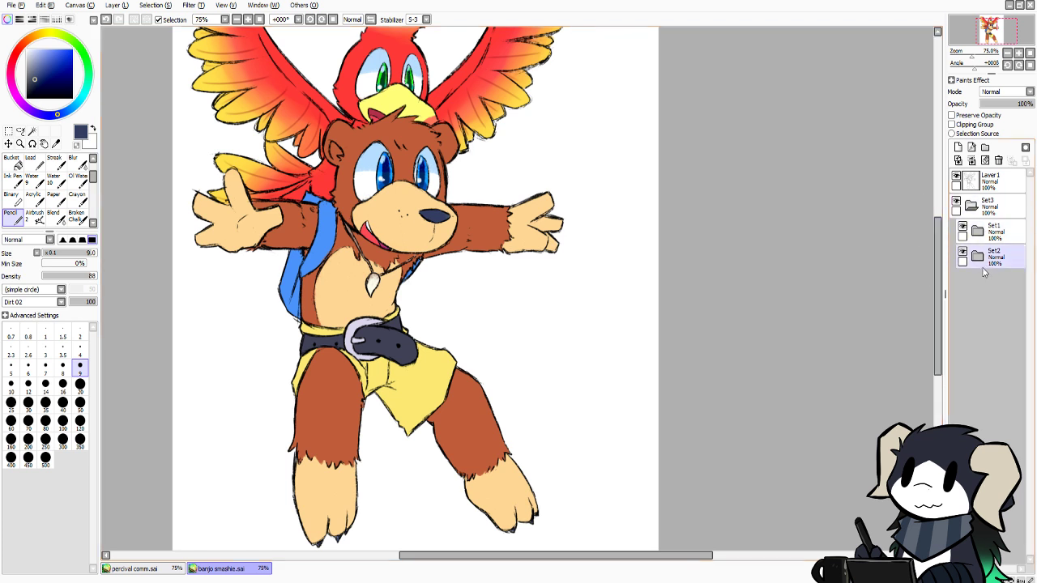
click(1009, 233)
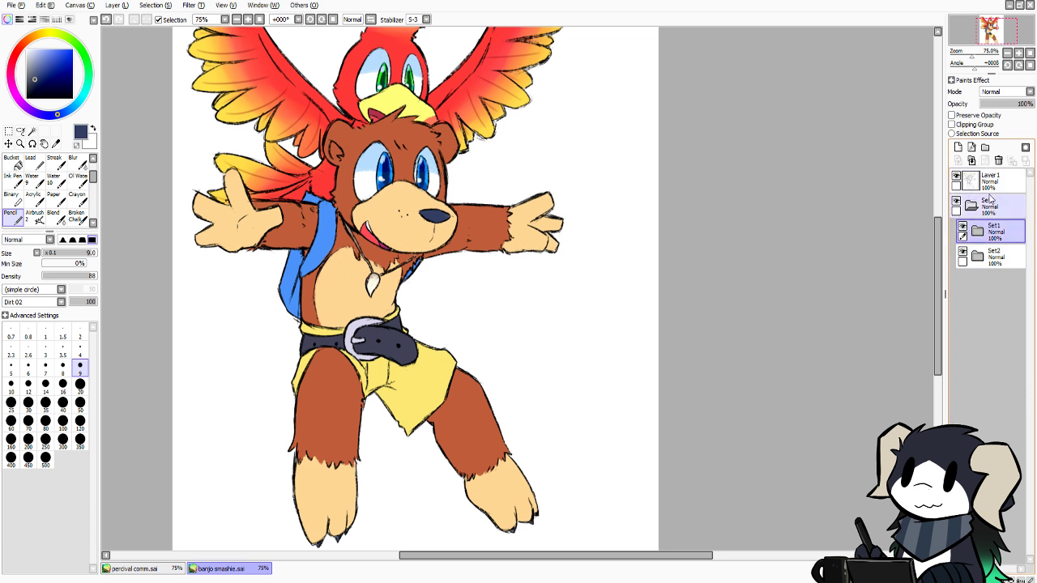
click(966, 207)
click(959, 147)
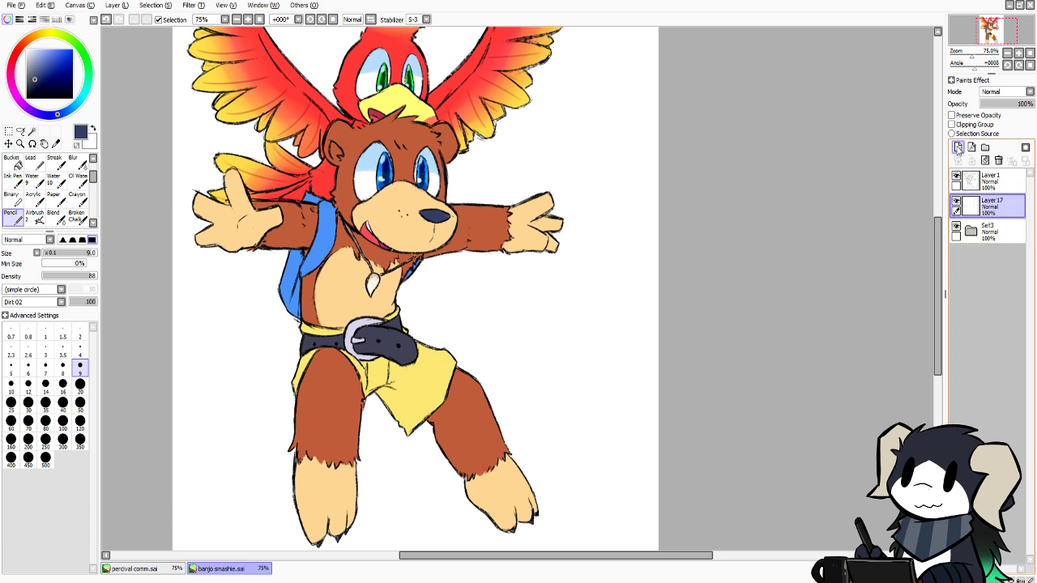
Group the line art layer, the new empty layer and Set3 in a new layer set, and clip the empty layer to Set3
click(985, 178)
click(983, 148)
drag(994, 206, 994, 183)
drag(995, 234, 996, 218)
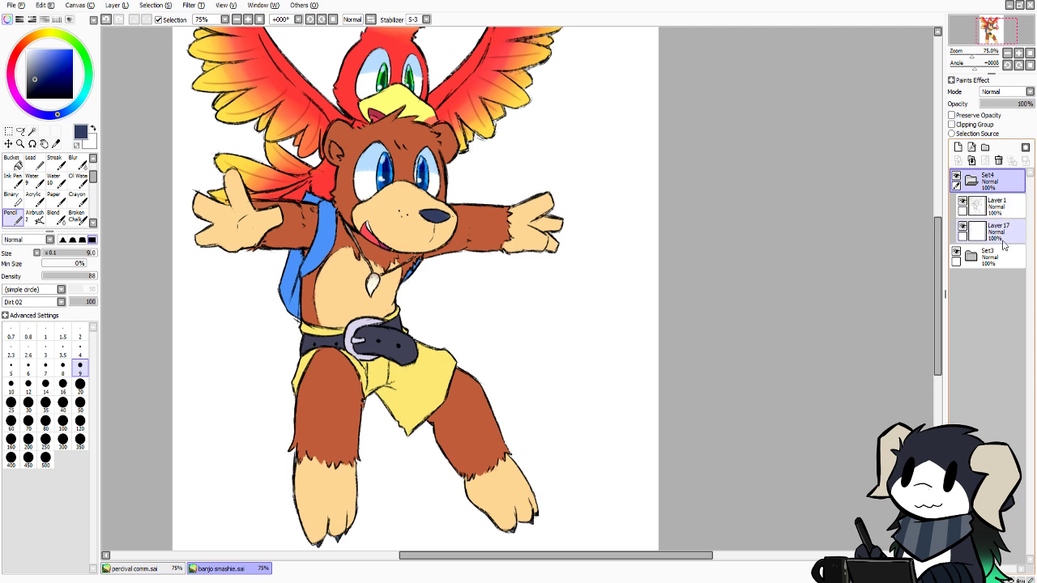
drag(1008, 257, 1011, 244)
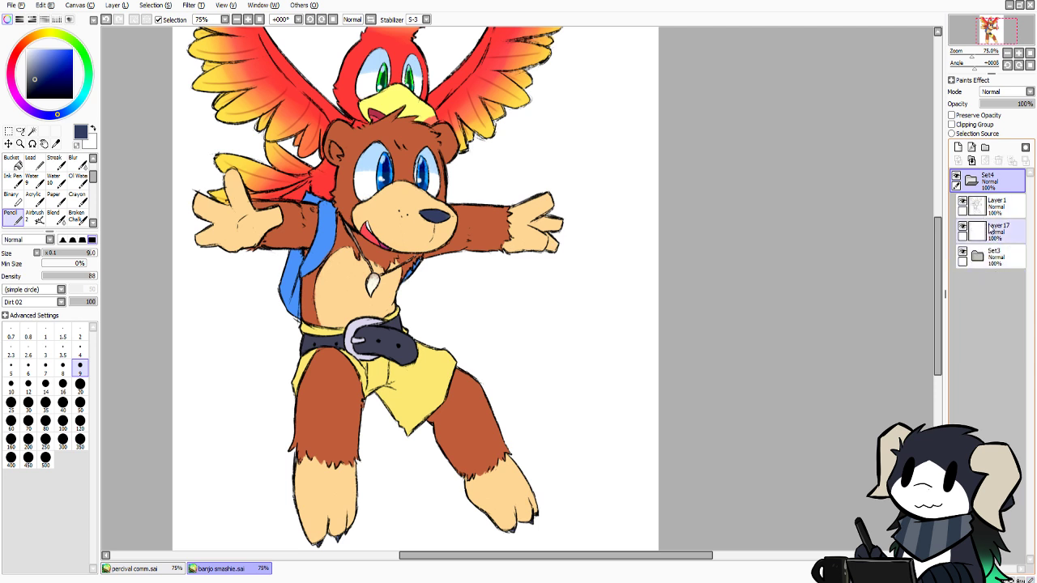
click(995, 231)
click(953, 124)
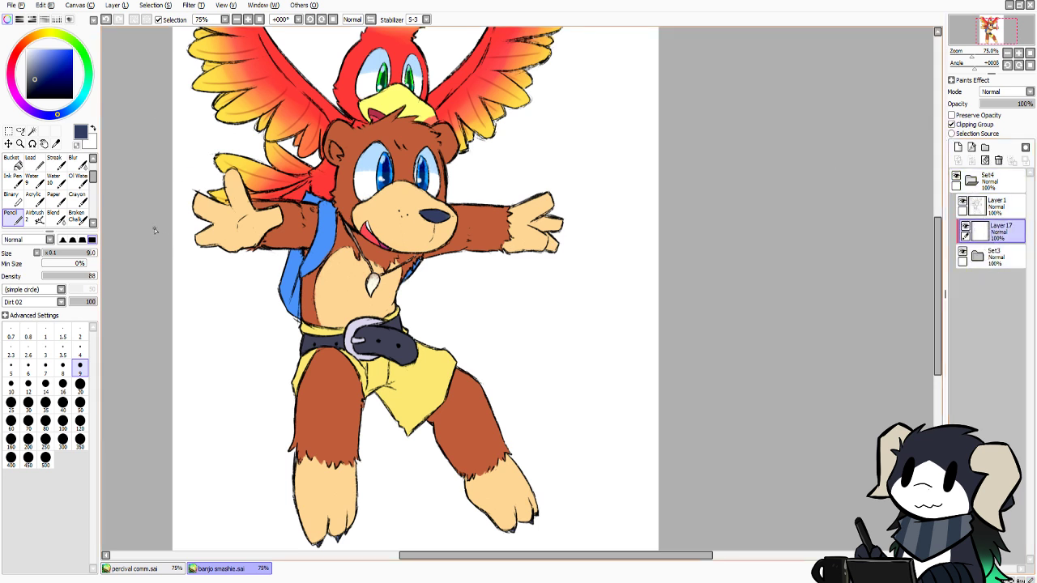
Paint a solid dark navy shadow across the lower hem of Banjo's shorts on the clipped layer with a size 50 Pencil
click(41, 84)
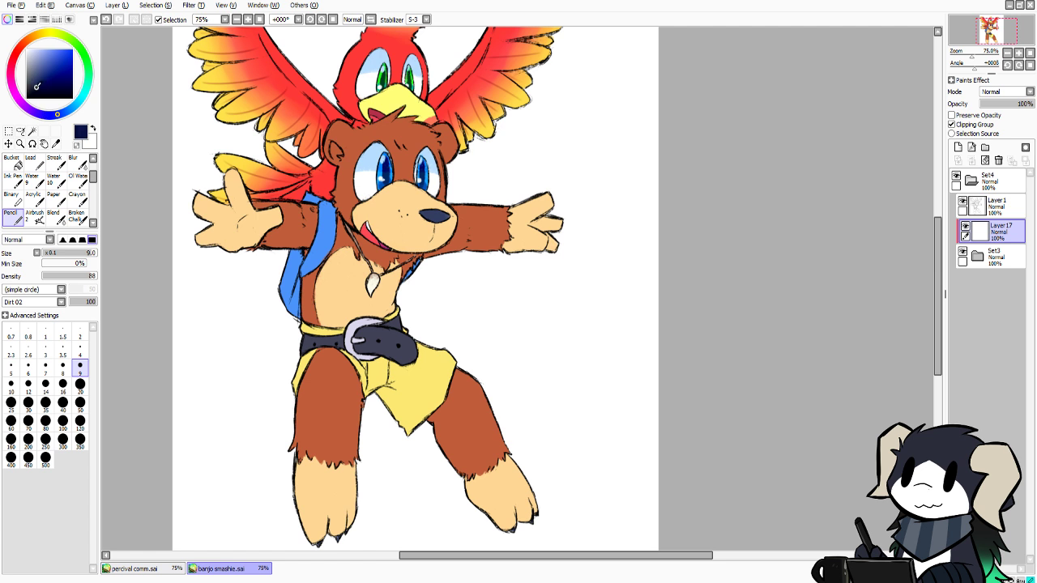
click(80, 403)
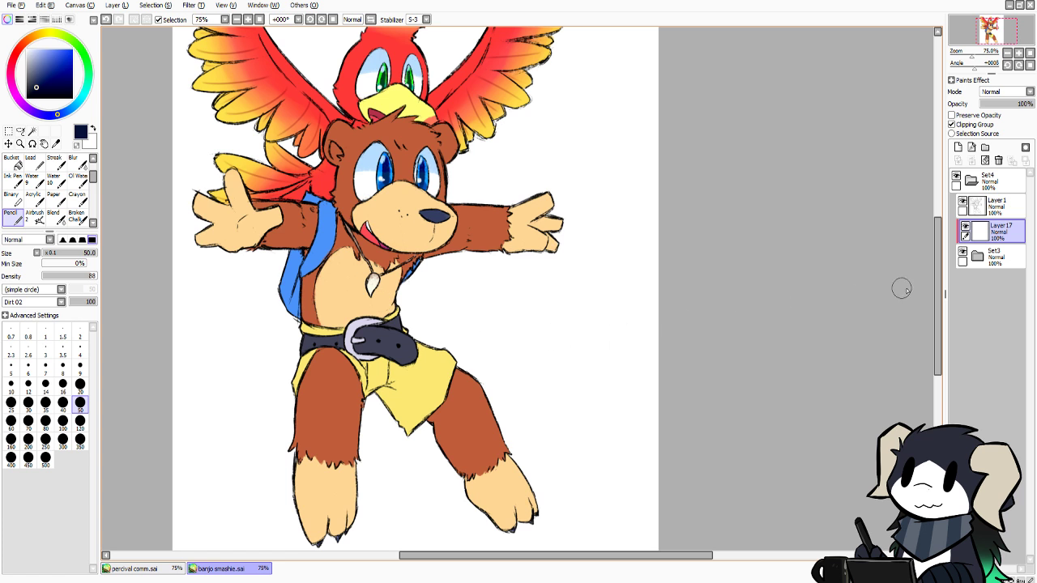
scroll(902, 290, down, 3)
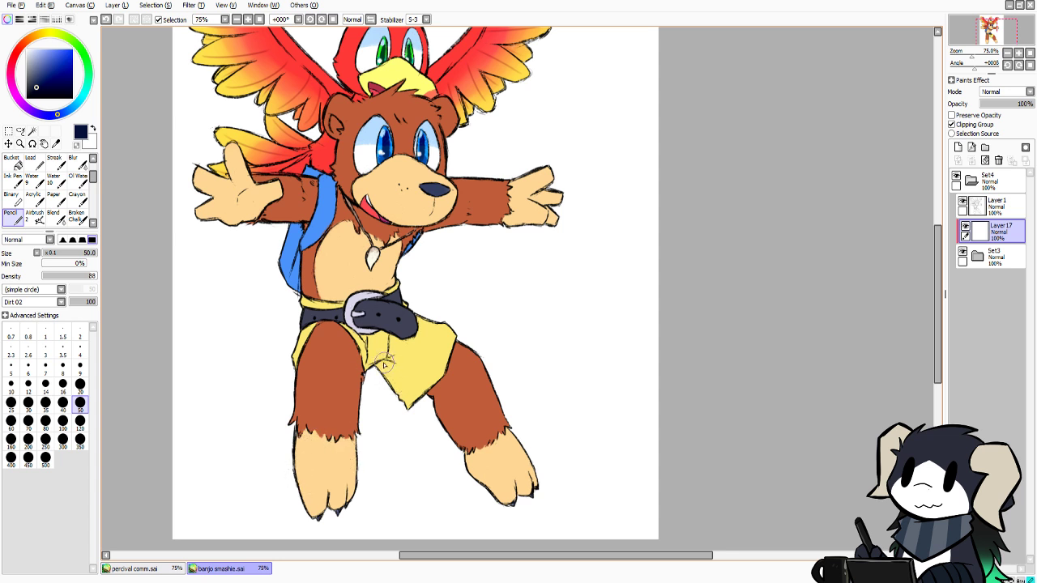
drag(384, 364, 409, 402)
key(ctrl+z)
drag(381, 365, 412, 405)
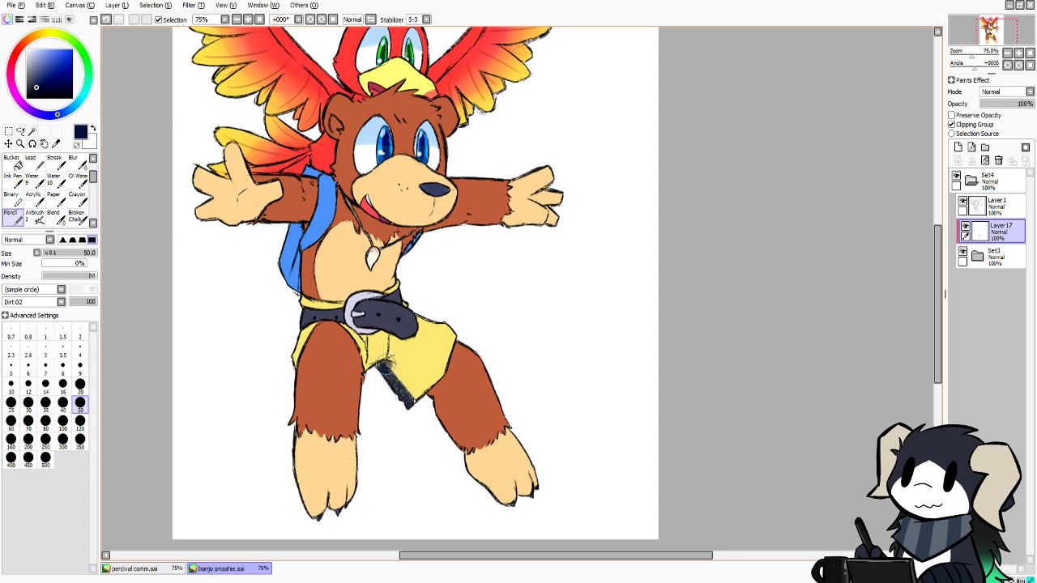
drag(386, 363, 416, 396)
key(ctrl+z)
mouse_move(383, 364)
mouse_down()
mouse_move(423, 402)
mouse_move(396, 382)
mouse_move(402, 403)
mouse_move(392, 370)
mouse_move(423, 385)
mouse_move(413, 381)
mouse_move(438, 379)
mouse_move(418, 389)
mouse_move(441, 377)
mouse_move(448, 357)
mouse_up()
Extend the navy shadow along the shorts' outer edge and beside Banjo's right thigh with a size 20 Pencil
click(79, 383)
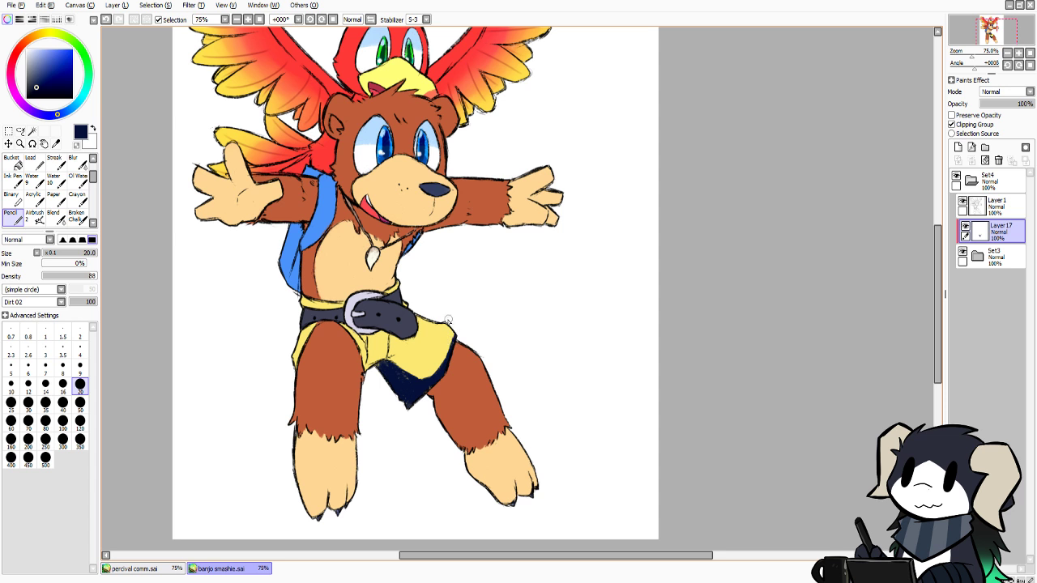
drag(446, 321, 450, 341)
drag(358, 340, 363, 361)
drag(358, 340, 363, 370)
drag(360, 350, 351, 335)
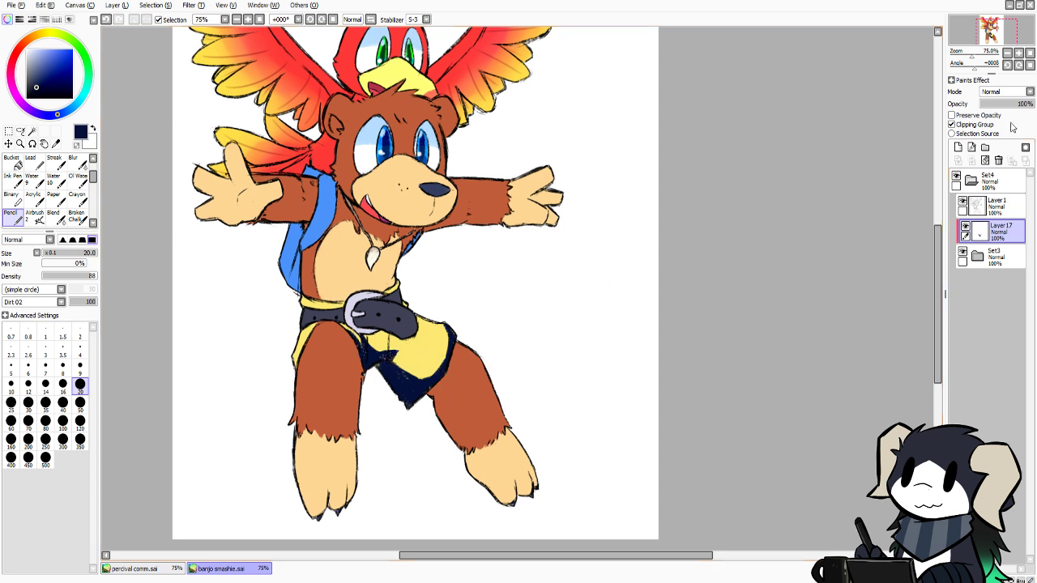
Try 31% opacity on the shading layer and recolour the shadow a brighter blue with Preserve Opacity on, using a size 250 Pencil
drag(1018, 105, 998, 114)
click(47, 71)
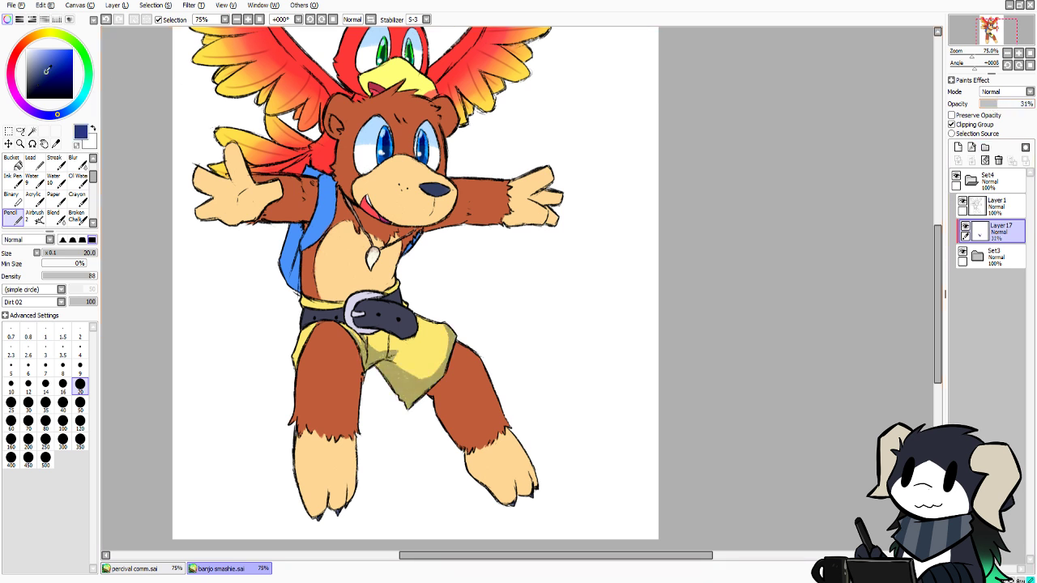
drag(57, 114, 64, 112)
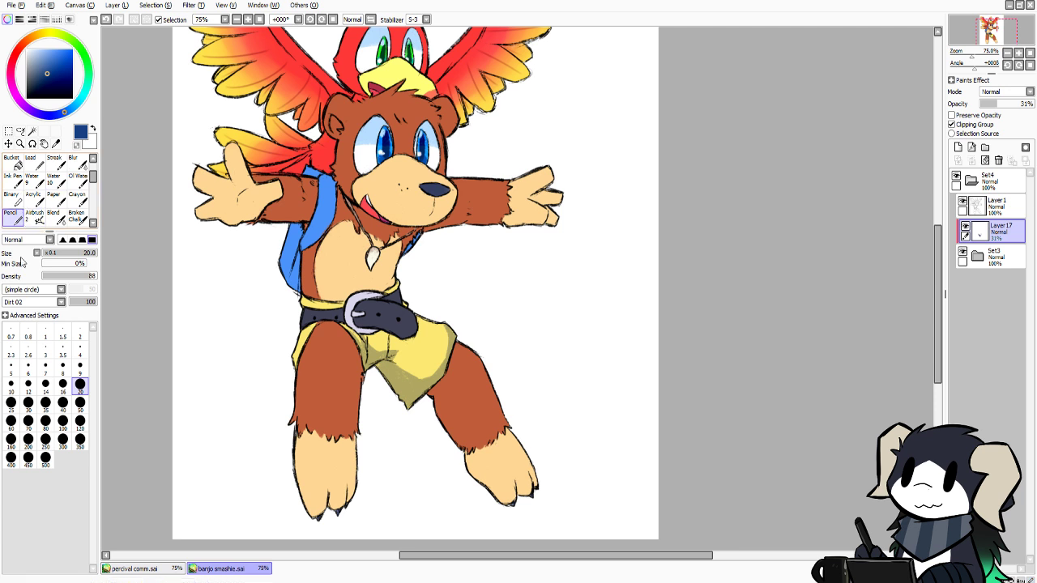
click(45, 440)
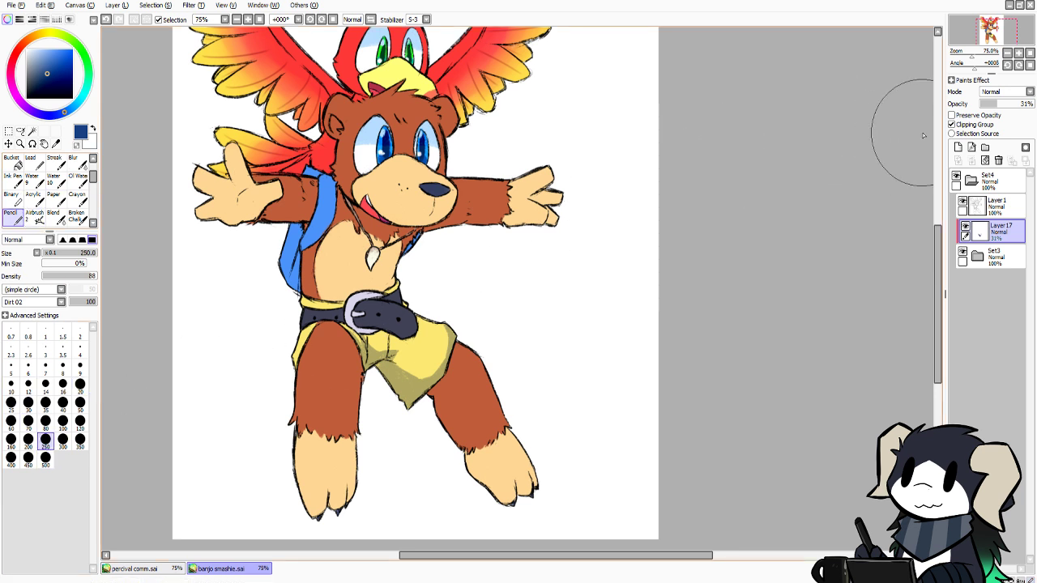
click(955, 114)
mouse_move(339, 321)
mouse_down()
mouse_move(442, 299)
mouse_move(410, 393)
mouse_up()
click(55, 64)
drag(62, 55, 54, 63)
mouse_move(446, 325)
mouse_down()
mouse_move(354, 386)
mouse_move(361, 350)
mouse_up()
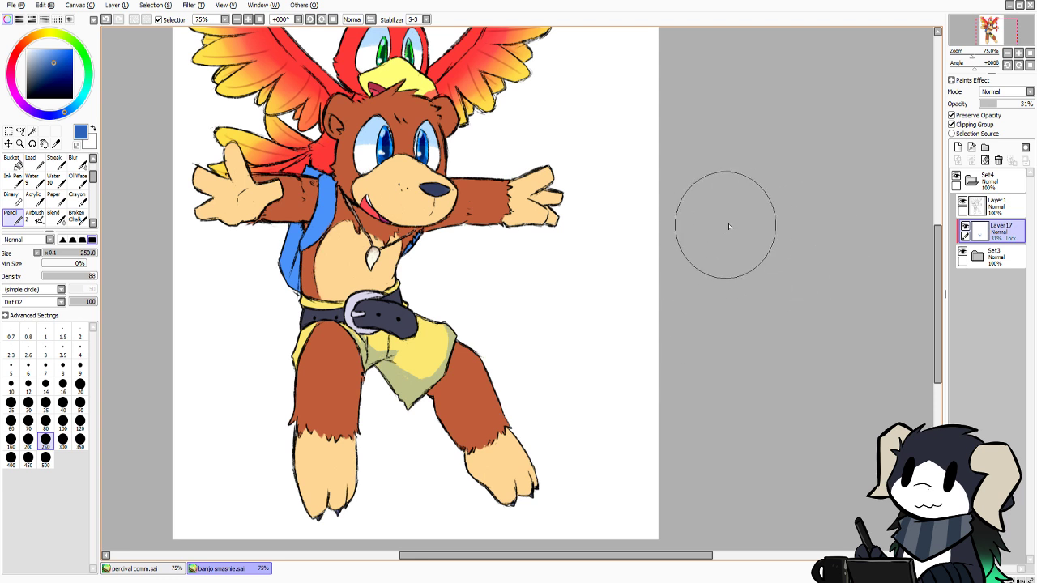
Turn off Preserve Opacity, shade the inner edge of Banjo's left leg with a size 20 Pencil and set the layer's opacity to 50%
click(968, 114)
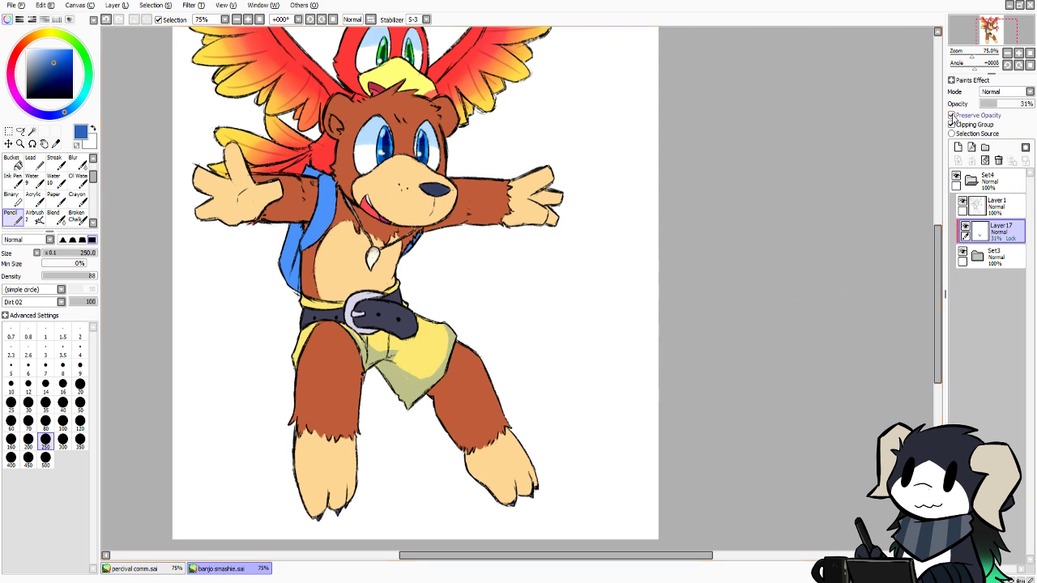
click(79, 384)
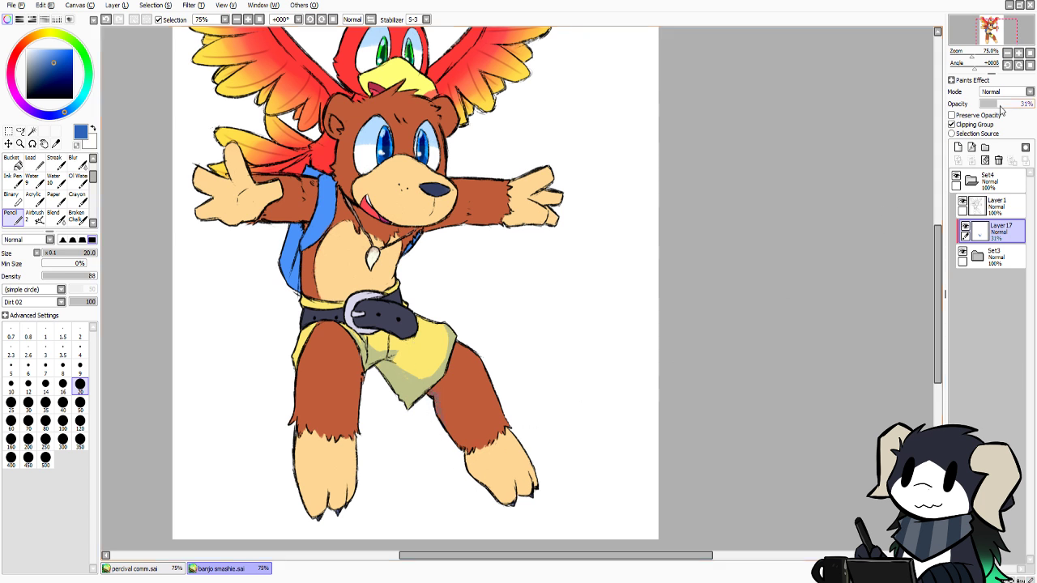
mouse_move(1001, 110)
mouse_down()
mouse_move(1018, 112)
mouse_move(1009, 115)
mouse_up()
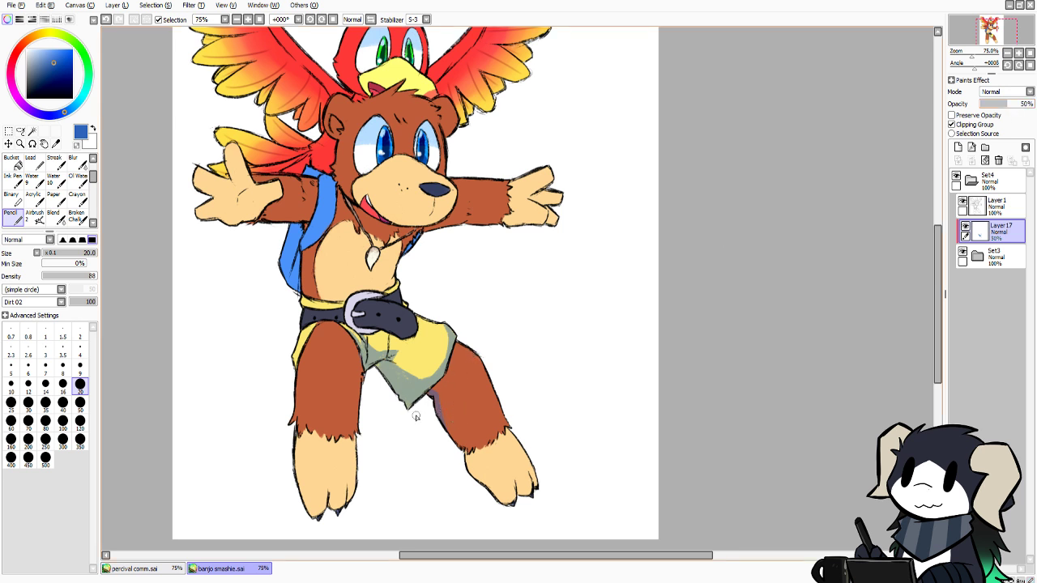
drag(434, 410, 448, 440)
Recolour the shading darker blue with a size 120 Pencil and Preserve Opacity on, and set the layer's opacity to 25%
click(52, 78)
click(81, 421)
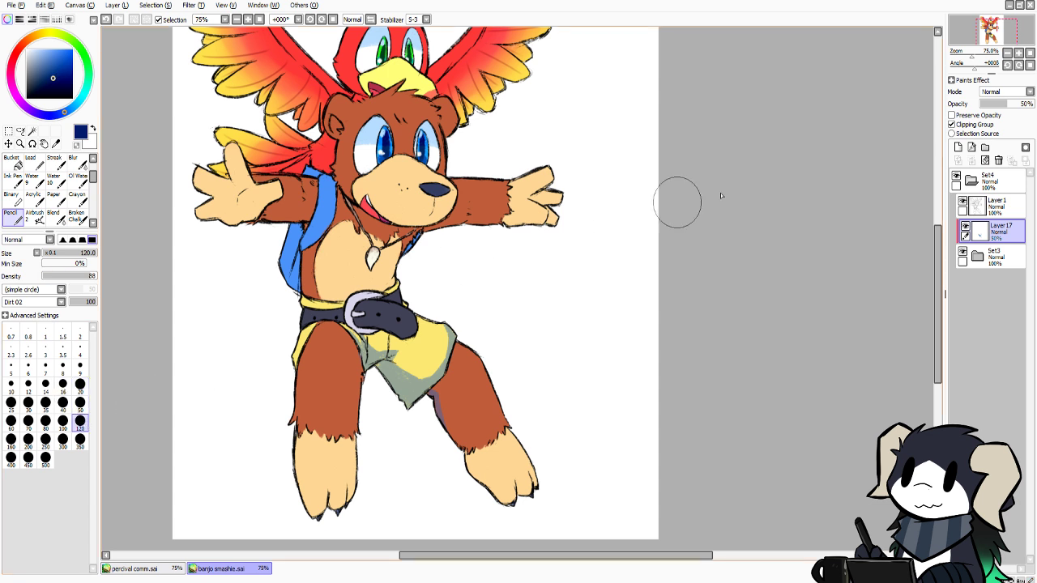
click(952, 115)
mouse_move(388, 339)
mouse_down()
mouse_move(359, 351)
mouse_move(415, 381)
mouse_up()
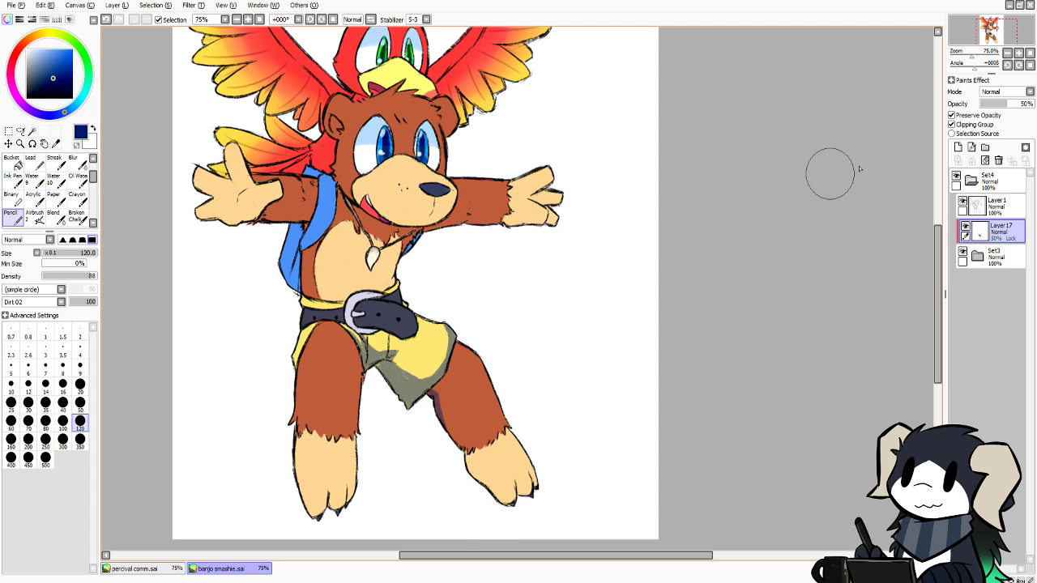
drag(1005, 106, 995, 108)
Turn off Preserve Opacity and shade Banjo's left leg below the shorts and his left foot with a size 20 Pencil
click(80, 385)
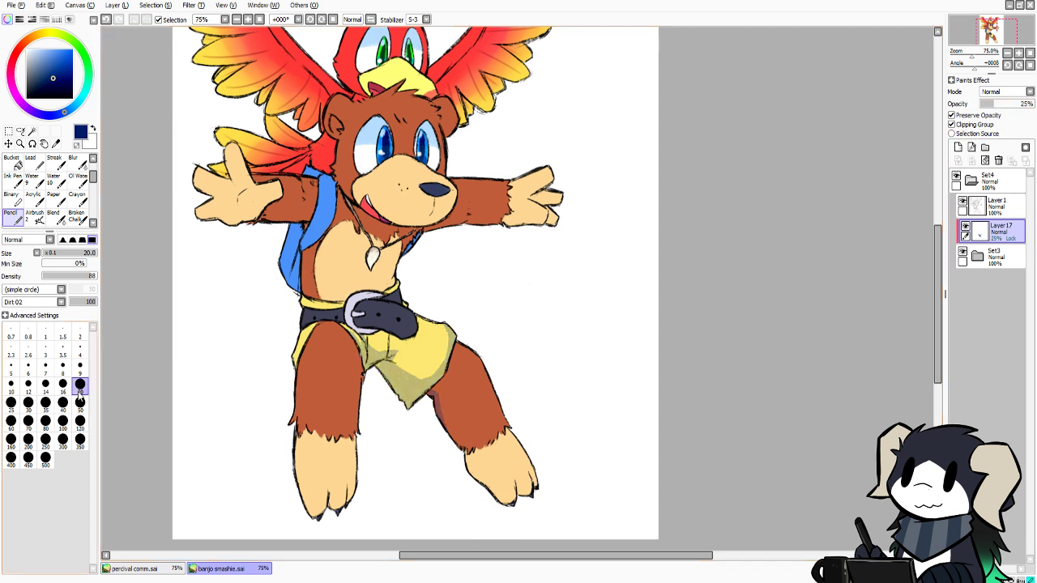
click(952, 115)
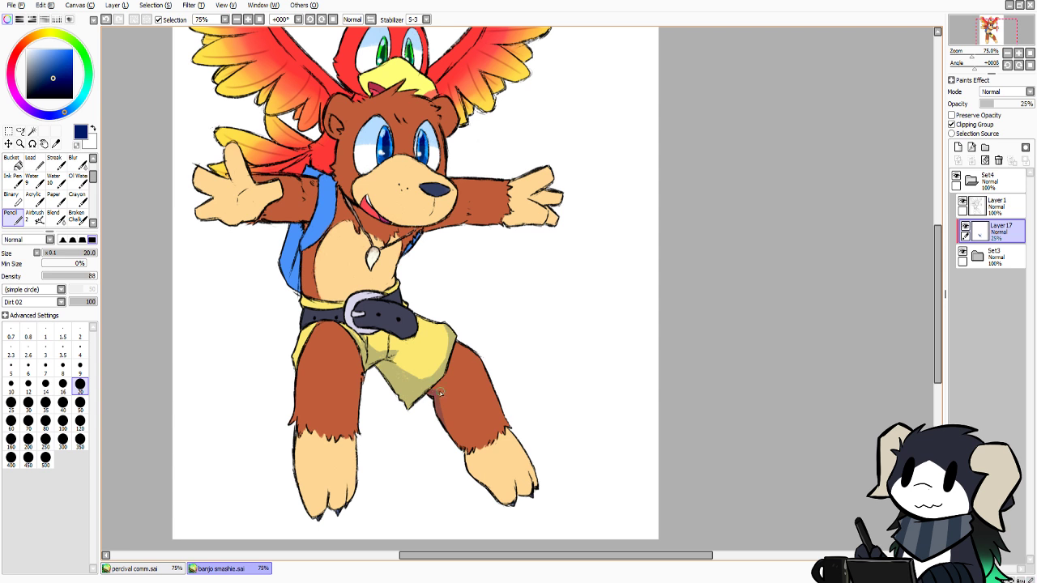
key(ctrl+z)
drag(438, 406, 482, 493)
mouse_move(464, 452)
mouse_down()
mouse_move(501, 505)
mouse_move(530, 504)
mouse_move(515, 479)
mouse_move(521, 497)
mouse_move(536, 487)
mouse_up()
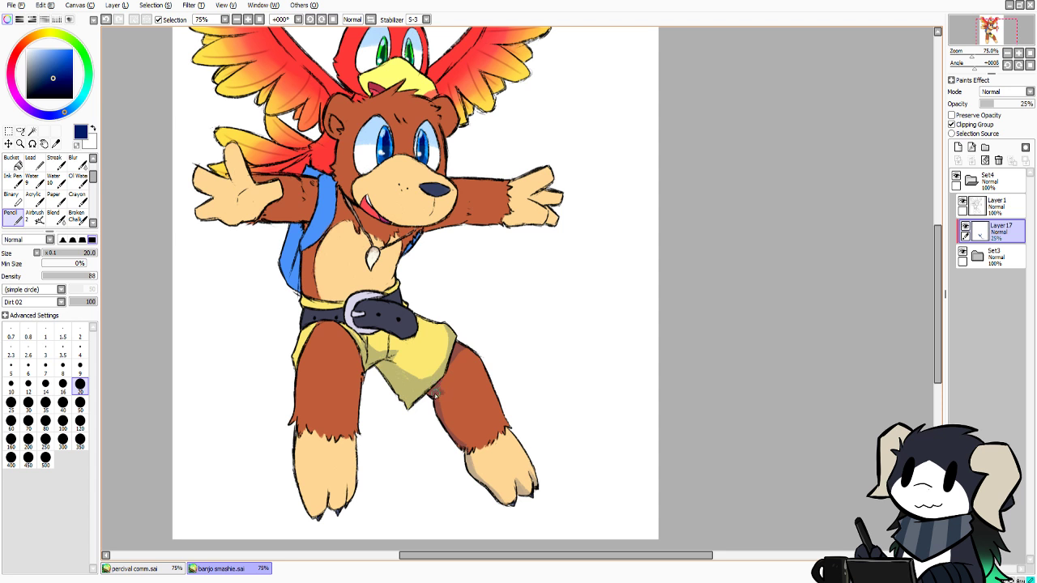
mouse_move(435, 395)
mouse_down()
mouse_move(436, 406)
mouse_move(445, 376)
mouse_up()
Shade the edges of Banjo's right leg and right foot, including between the toes, with the size 20 Pencil
drag(339, 324, 361, 375)
mouse_move(301, 436)
mouse_down()
mouse_move(299, 489)
mouse_move(296, 474)
mouse_move(310, 510)
mouse_up()
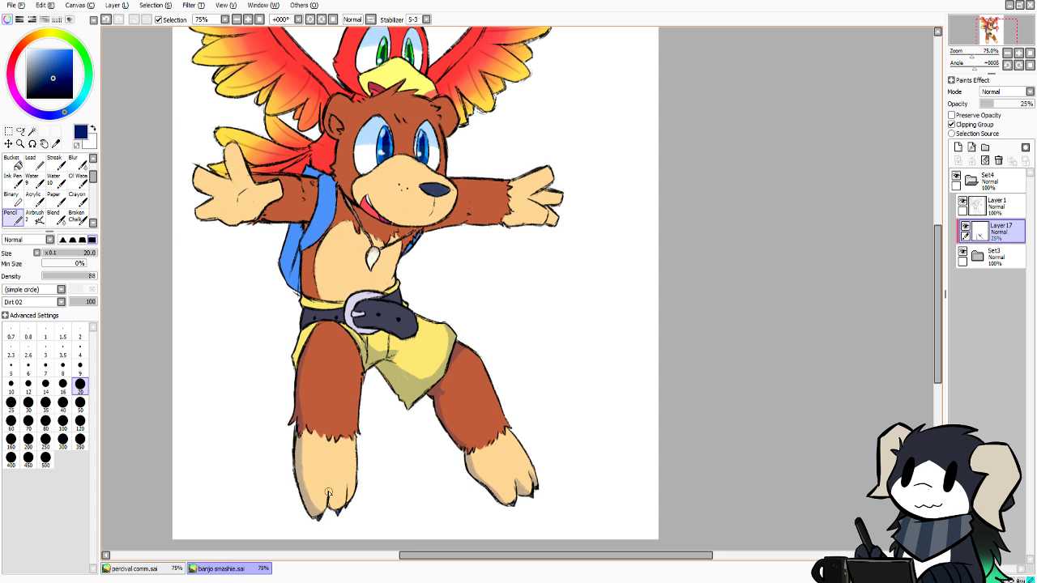
drag(330, 493, 336, 512)
scroll(930, 268, up, 3)
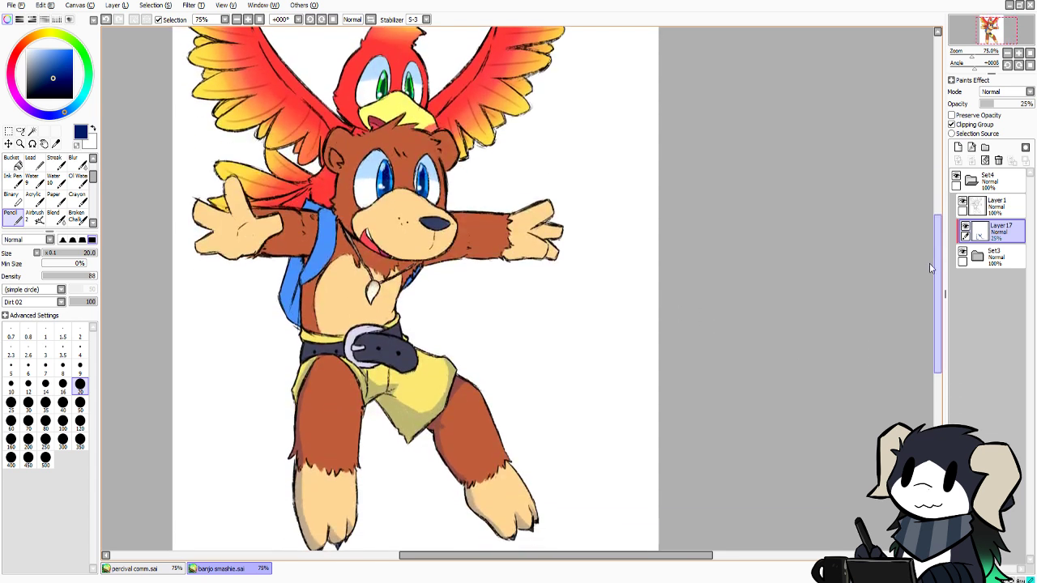
scroll(930, 268, down, 1)
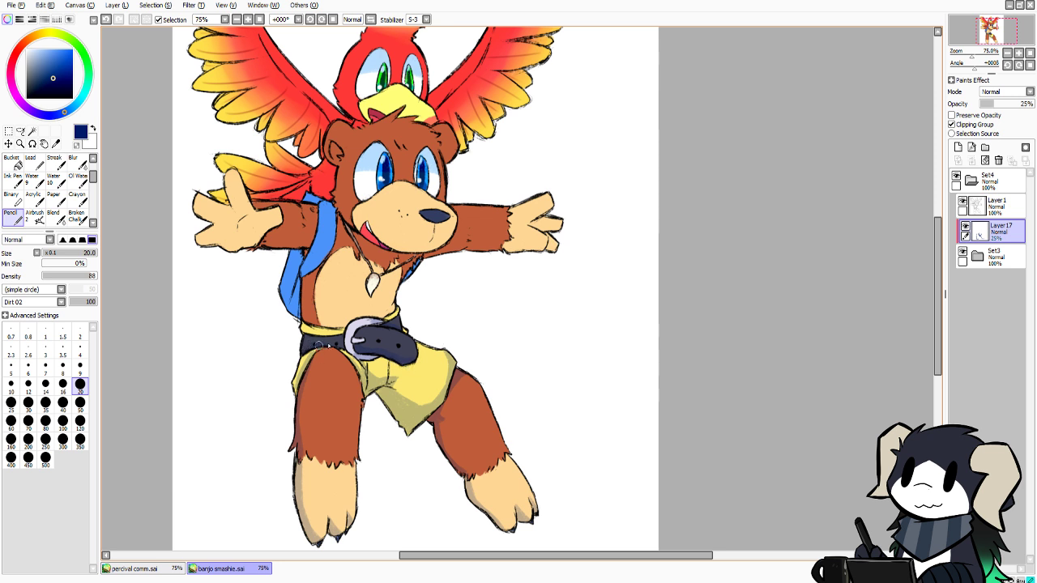
Shade Banjo's two outstretched arms and the palm and fingers of his open hand with the size 20 Pencil
scroll(935, 311, up, 2)
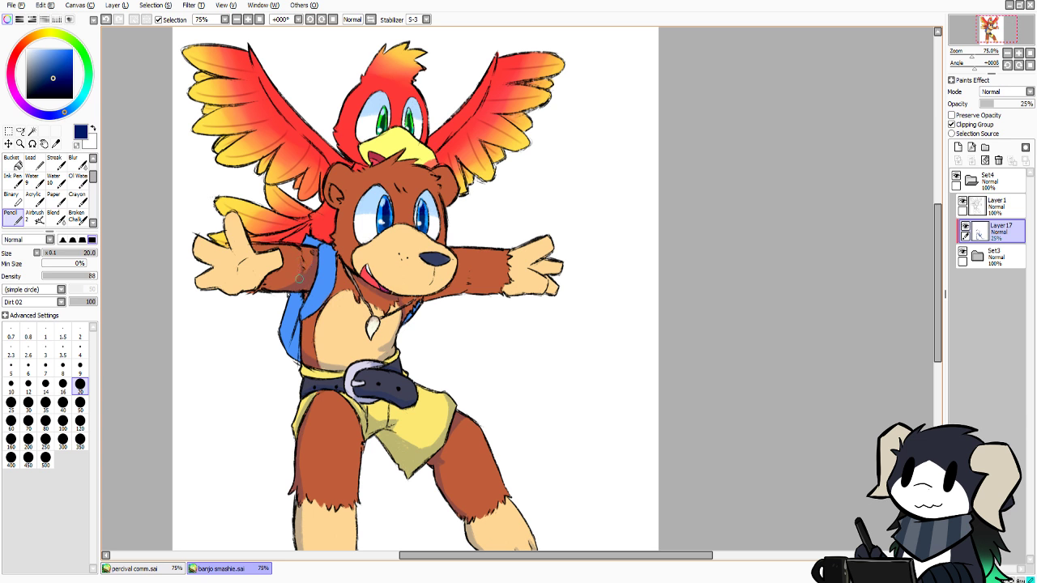
drag(299, 279, 302, 263)
drag(303, 266, 301, 253)
key(ctrl+z)
drag(429, 264, 435, 273)
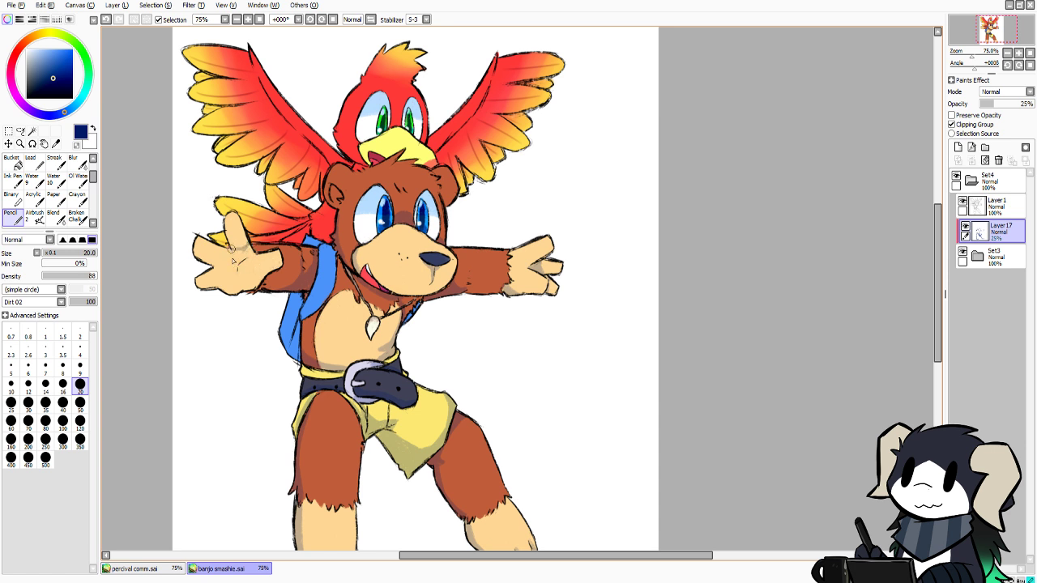
mouse_move(231, 249)
mouse_down()
mouse_move(235, 263)
mouse_move(252, 256)
mouse_move(236, 254)
mouse_move(237, 282)
mouse_move(232, 268)
mouse_move(214, 266)
mouse_move(216, 279)
mouse_move(210, 272)
mouse_move(224, 292)
mouse_up()
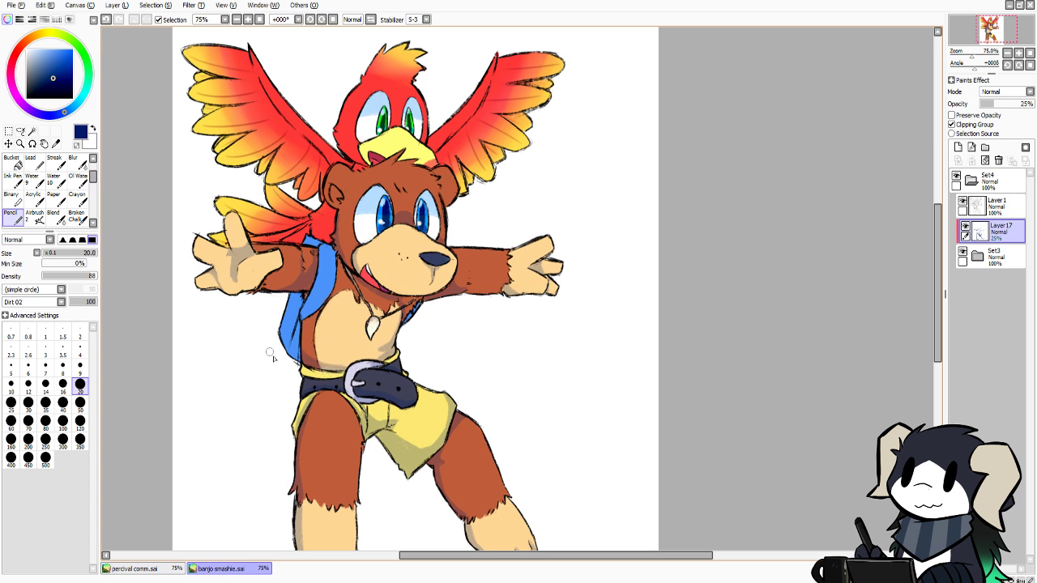
Shade the blue backpack behind Banjo's side with the size 20 Pencil
scroll(928, 247, down, 2)
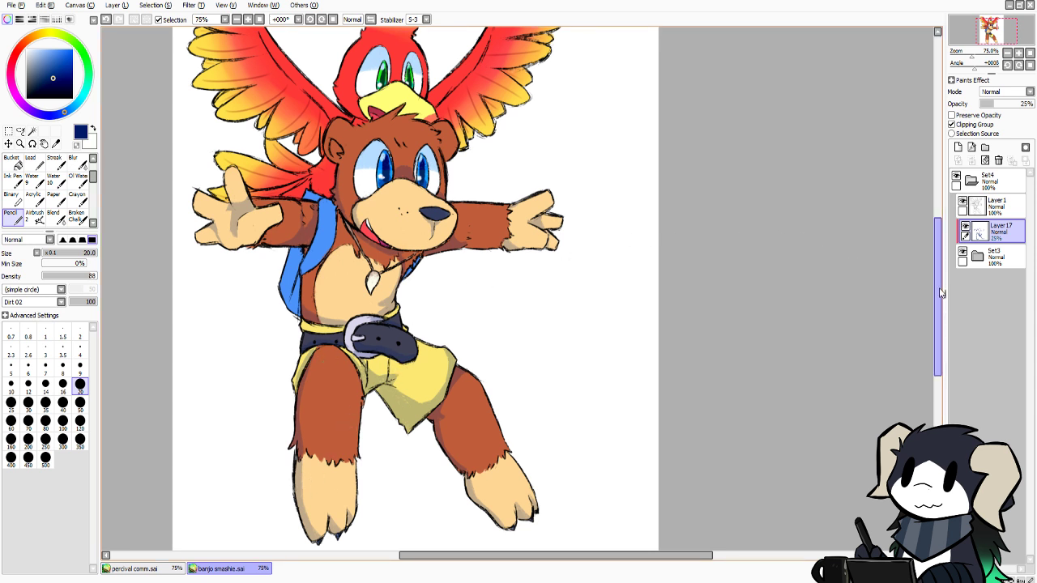
drag(940, 287, 940, 270)
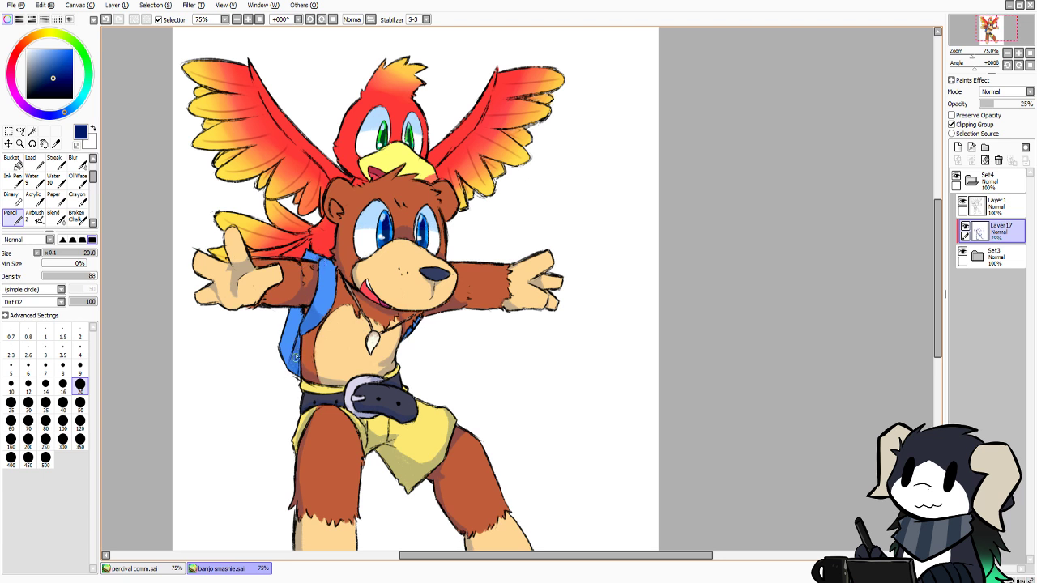
drag(287, 315, 288, 361)
Sample the tan of Banjo's muzzle and paint the inside of his ear with it on Layer 10 in Set2
alt+click(399, 274)
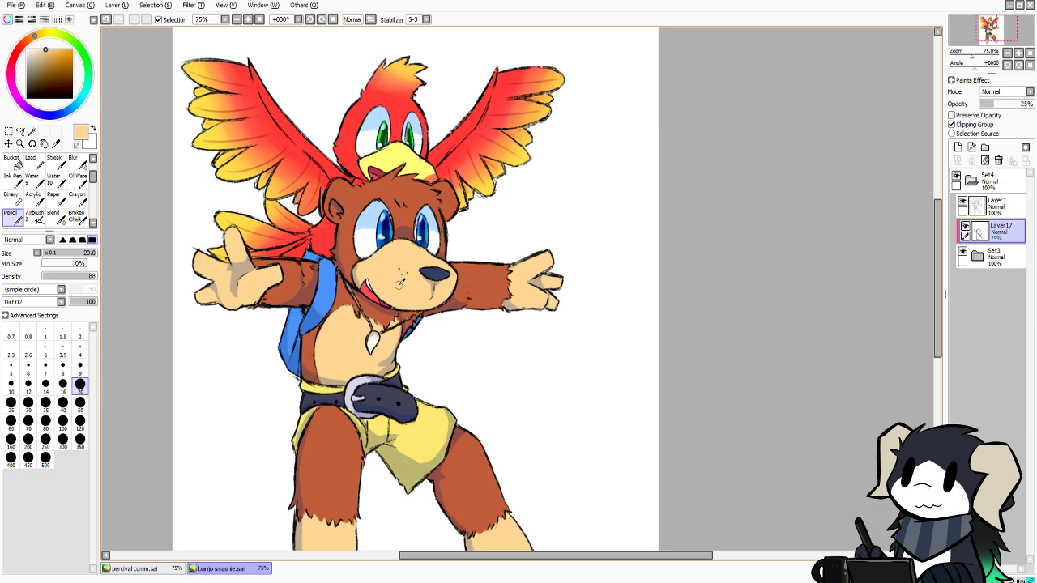
click(978, 256)
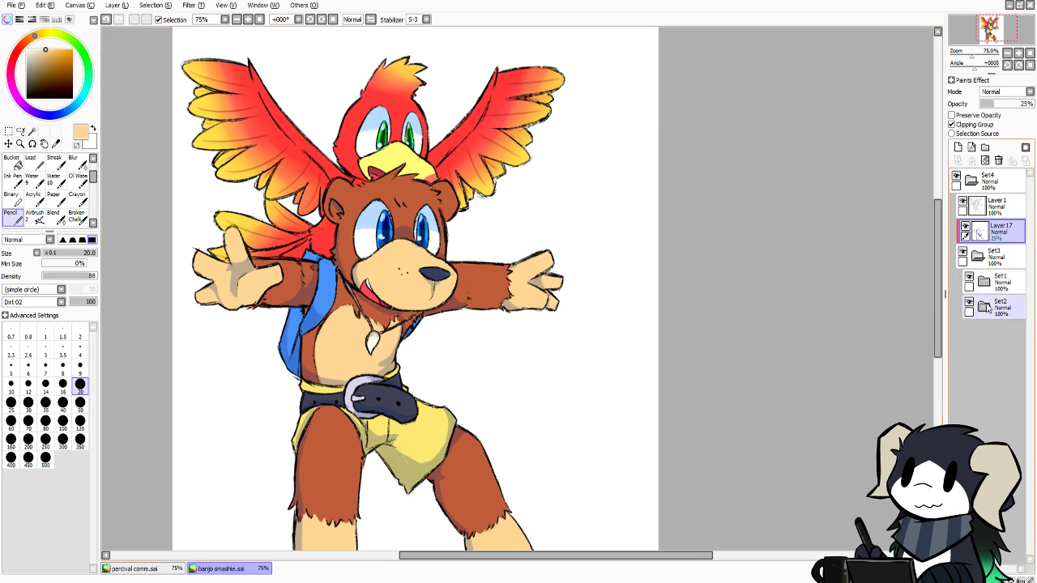
click(984, 308)
click(1018, 455)
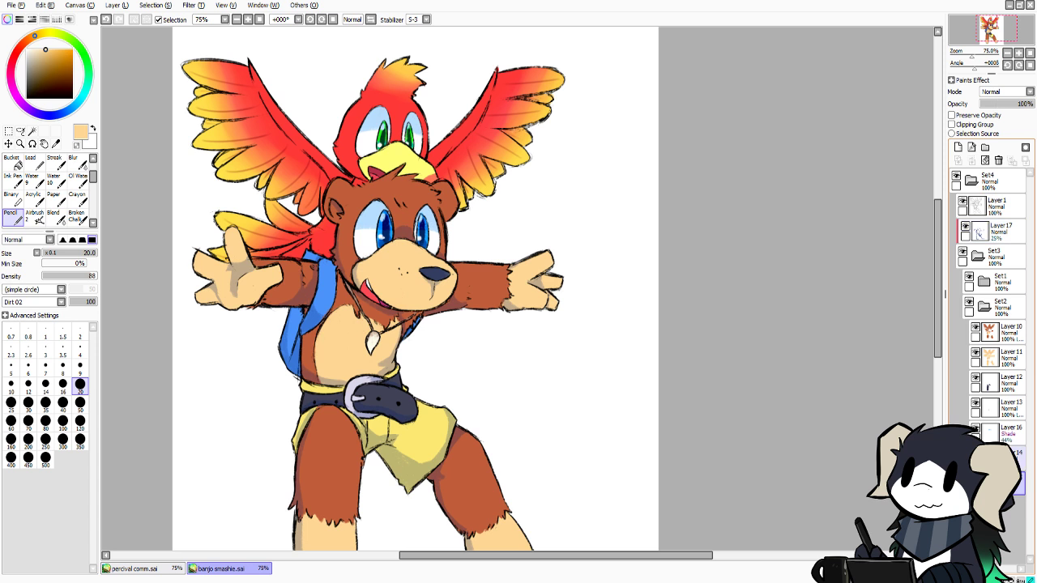
click(1004, 330)
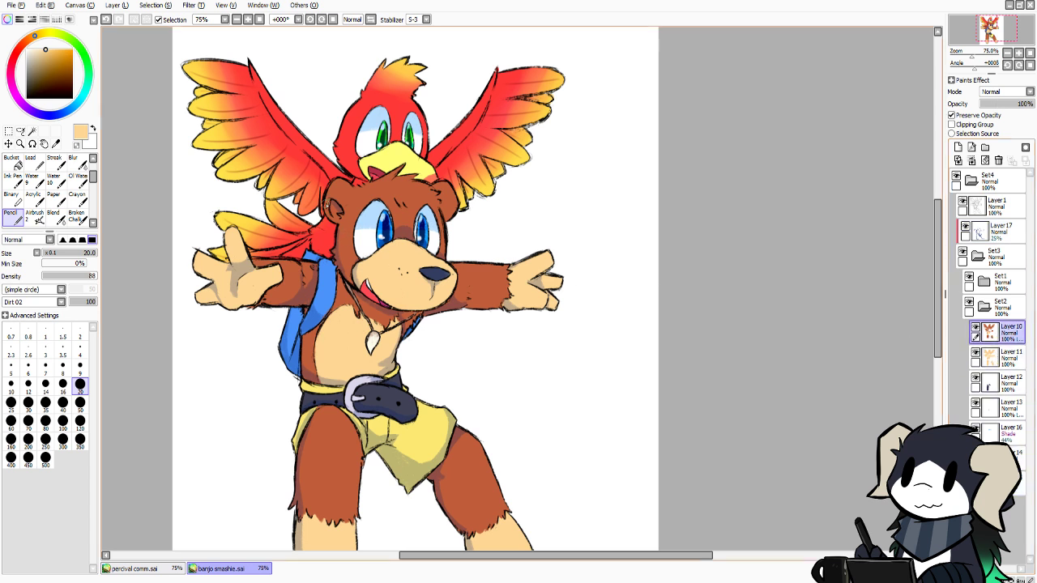
drag(328, 202, 335, 215)
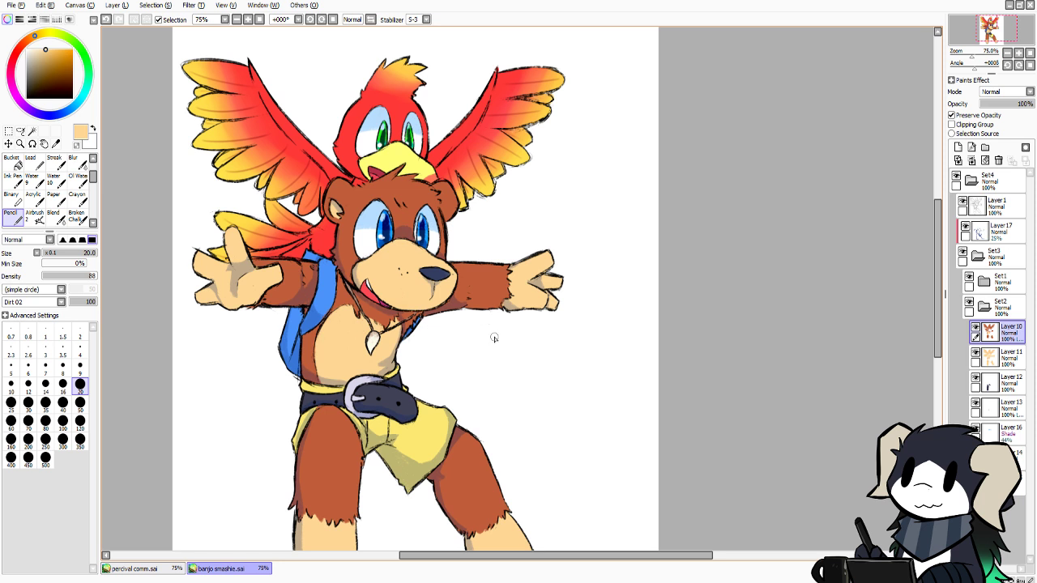
click(984, 306)
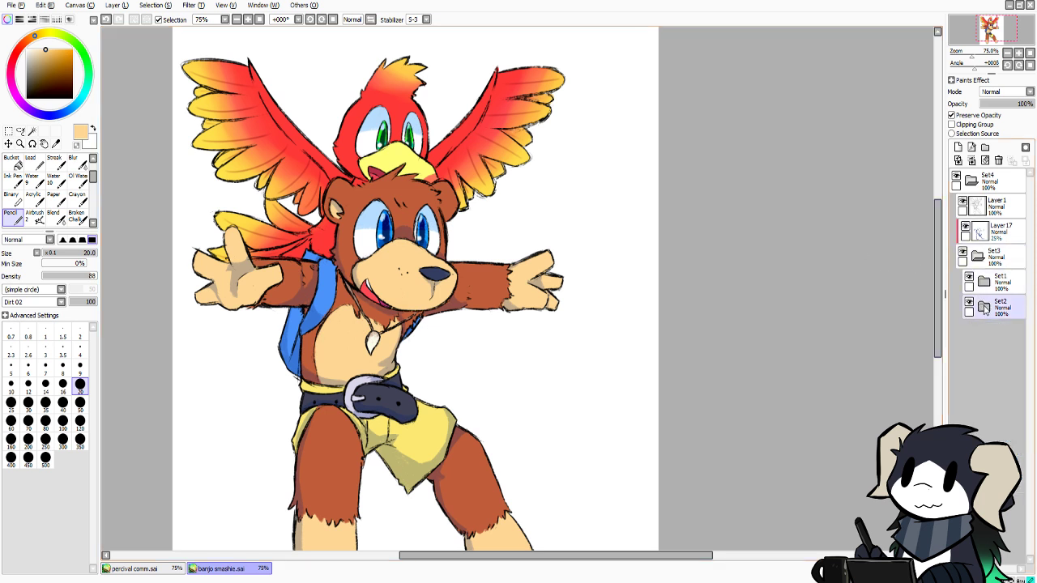
Return to Layer17, raise its opacity to 100% to sample the dark blue shading colour, and restore the opacity to 25%
click(1000, 231)
drag(996, 102, 1029, 103)
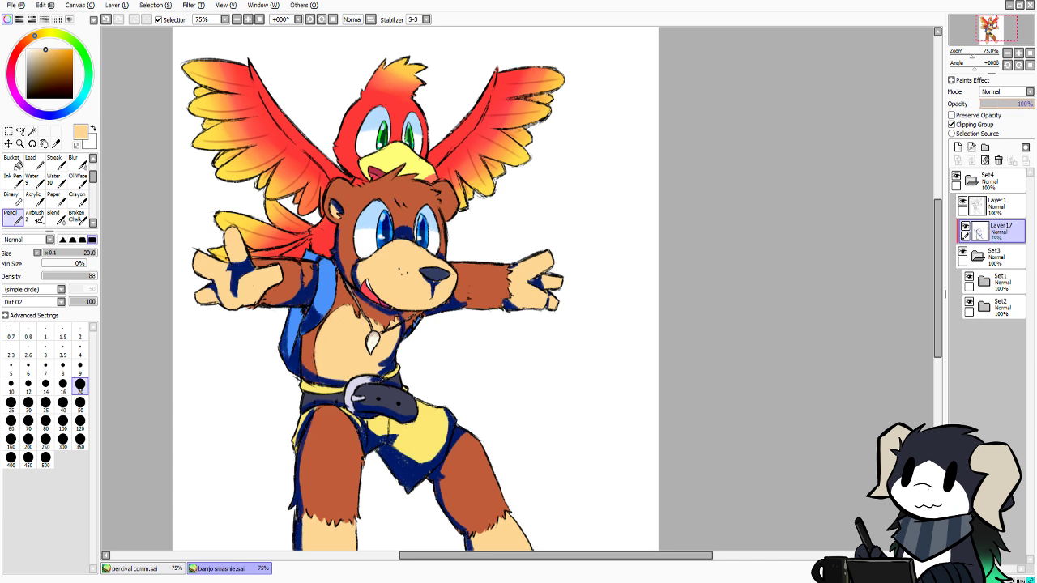
right_click(404, 232)
key(ctrl+z)
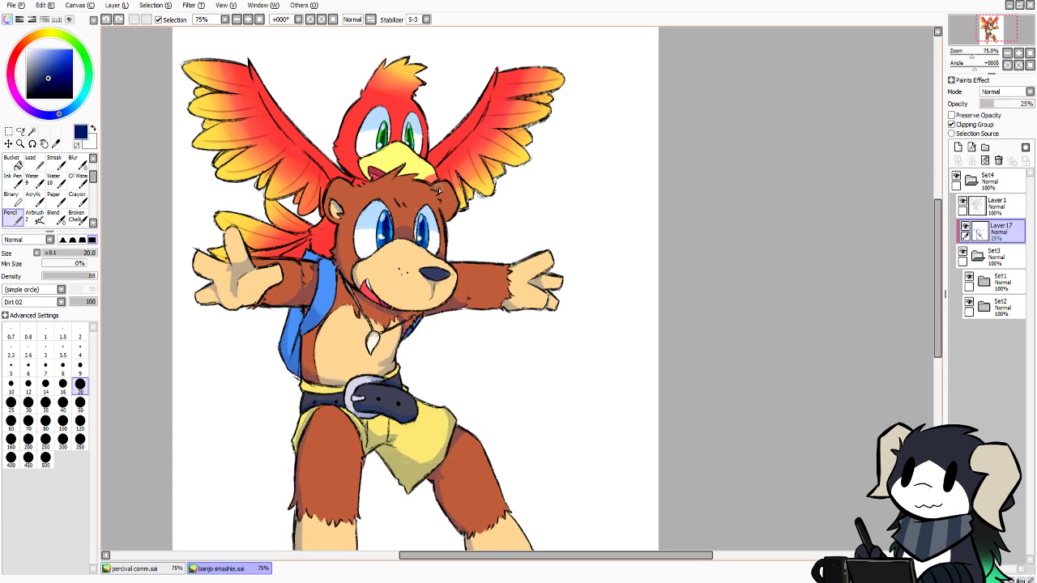
Shade Banjo's ear beside the right-hand wing and Kazooie's red body behind his head
drag(435, 186, 447, 216)
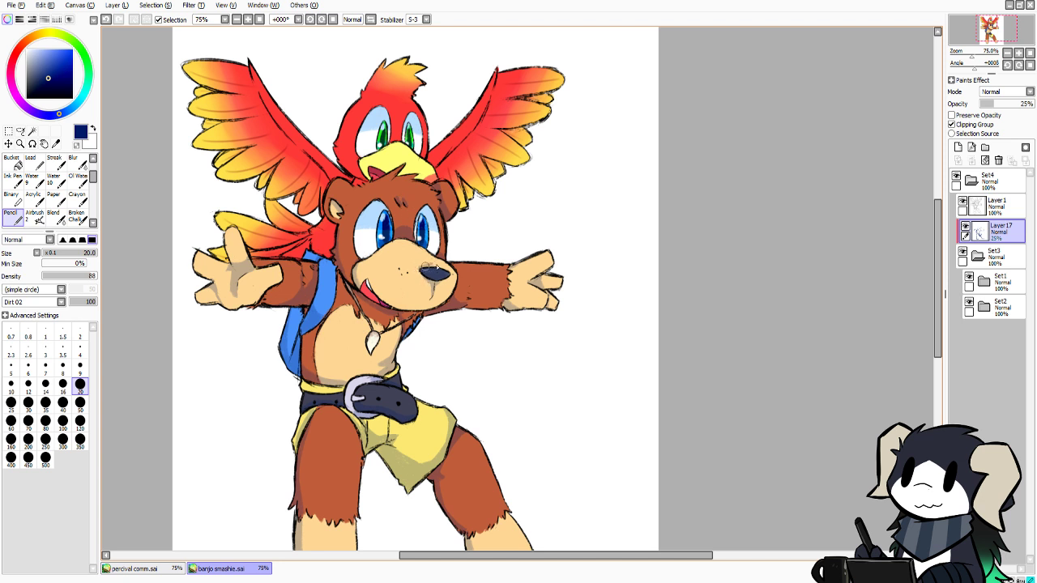
key(ctrl+z)
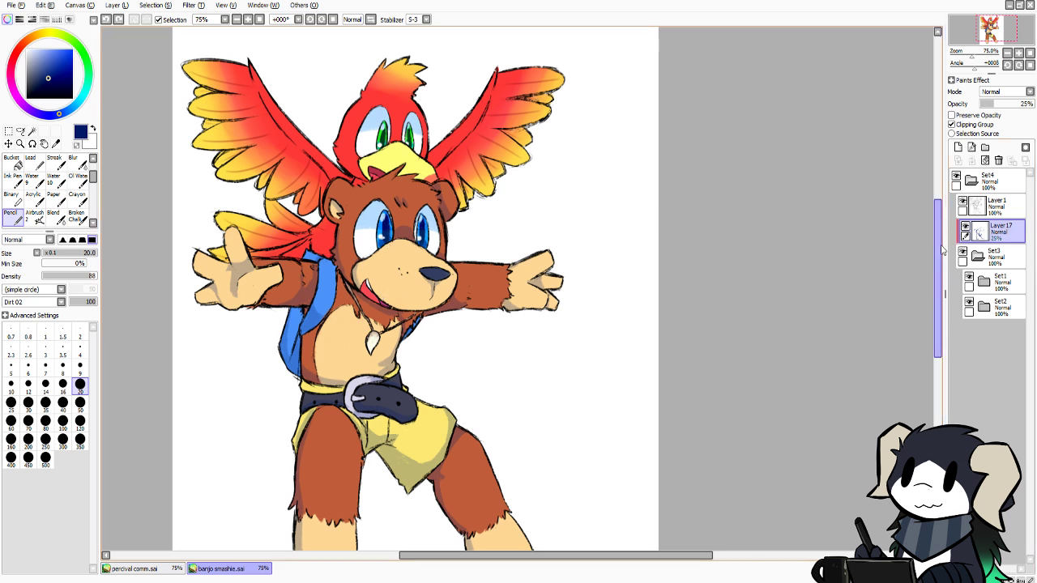
scroll(930, 277, down, 3)
drag(930, 280, 922, 250)
drag(337, 239, 324, 261)
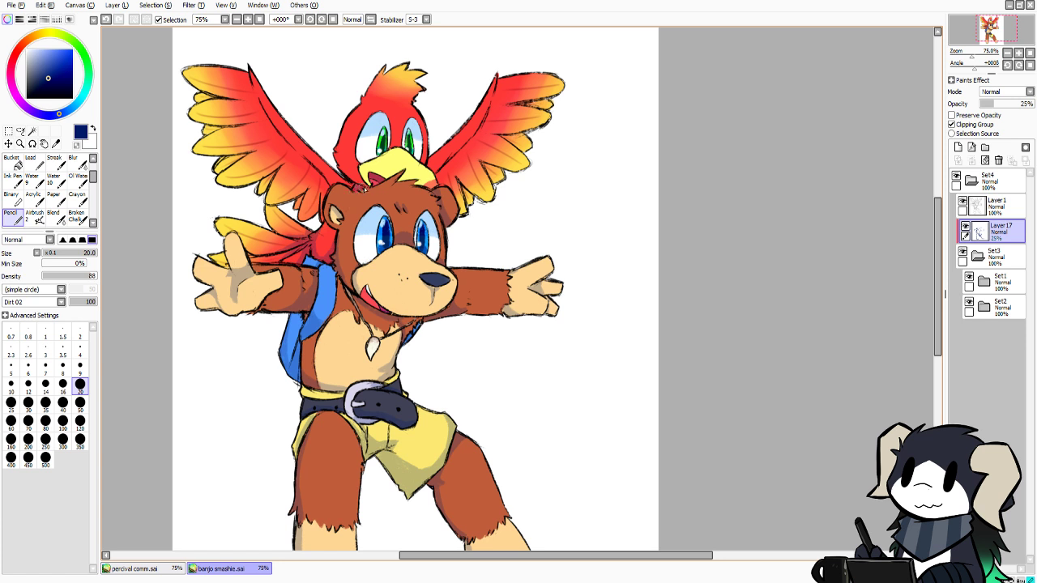
Shade the lower edge of Kazooie's head and the base of her wing, undoing unwanted strokes
mouse_move(339, 168)
mouse_down()
mouse_move(353, 177)
mouse_move(347, 169)
mouse_up()
key(ctrl+z)
key(ctrl+z)
drag(432, 173, 436, 182)
key(ctrl+z)
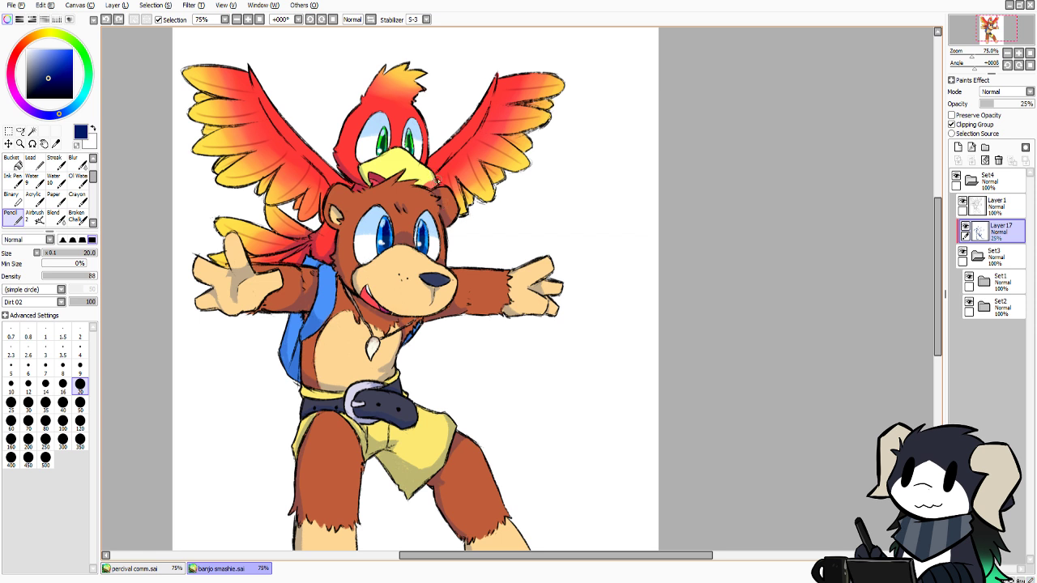
key(ctrl+y)
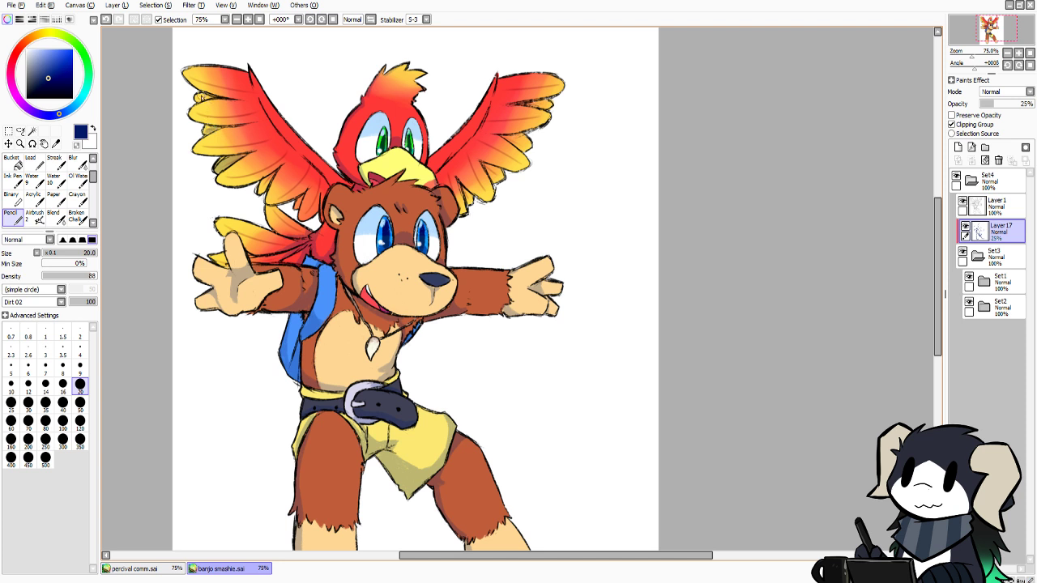
Shade between the feathers of the wing on the left of the drawing, redoing unsatisfactory strokes
drag(194, 98, 206, 99)
key(ctrl+z)
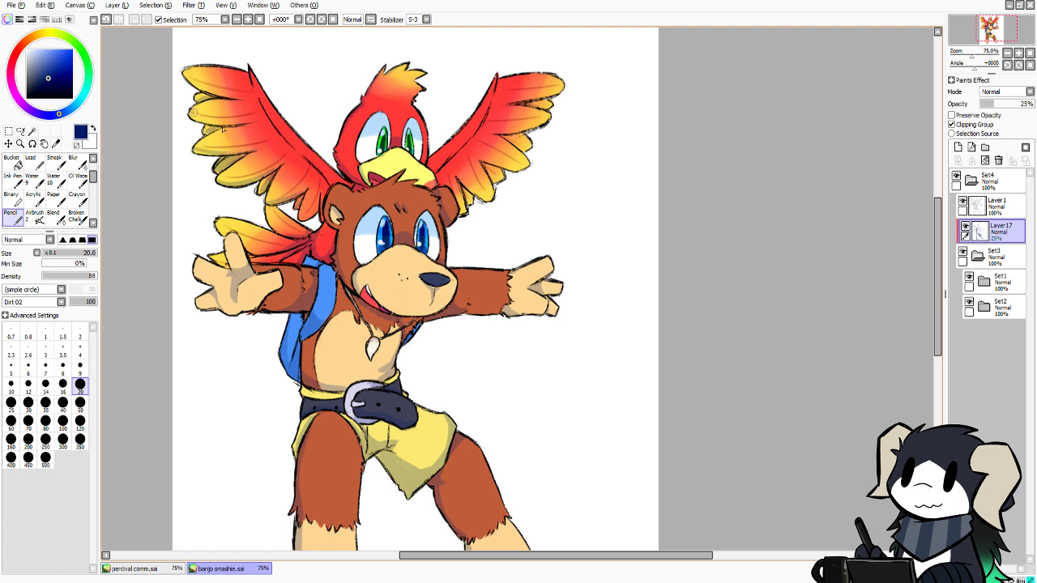
key(ctrl+z)
drag(192, 115, 241, 125)
key(ctrl+z)
mouse_move(187, 75)
mouse_down()
mouse_move(248, 96)
mouse_move(201, 95)
mouse_move(240, 96)
mouse_up()
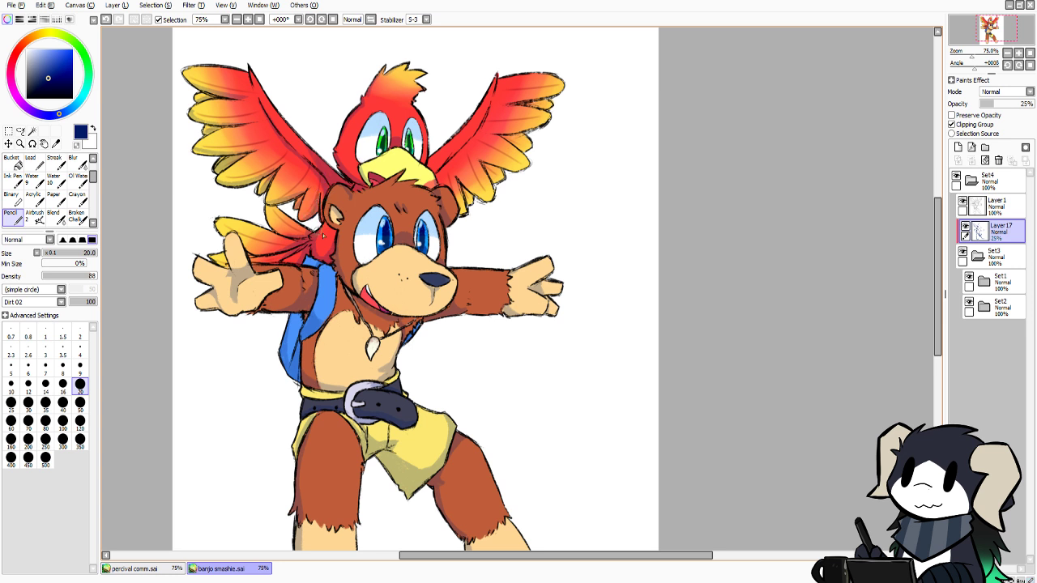
Check Layer17's shading at 100% opacity and return the layer to 25%
key(x)
click(1025, 105)
key(x)
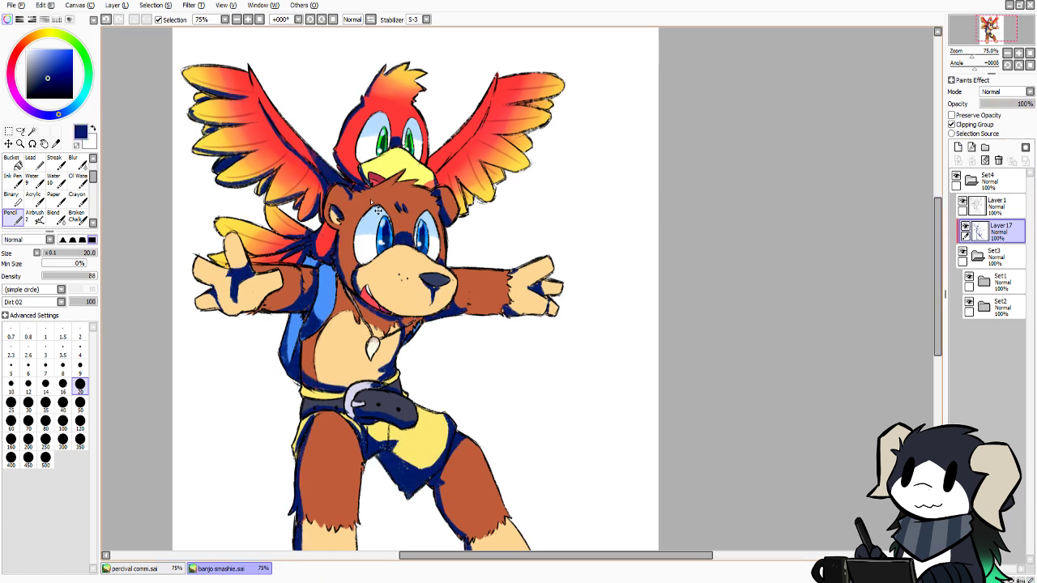
key(ctrl+z)
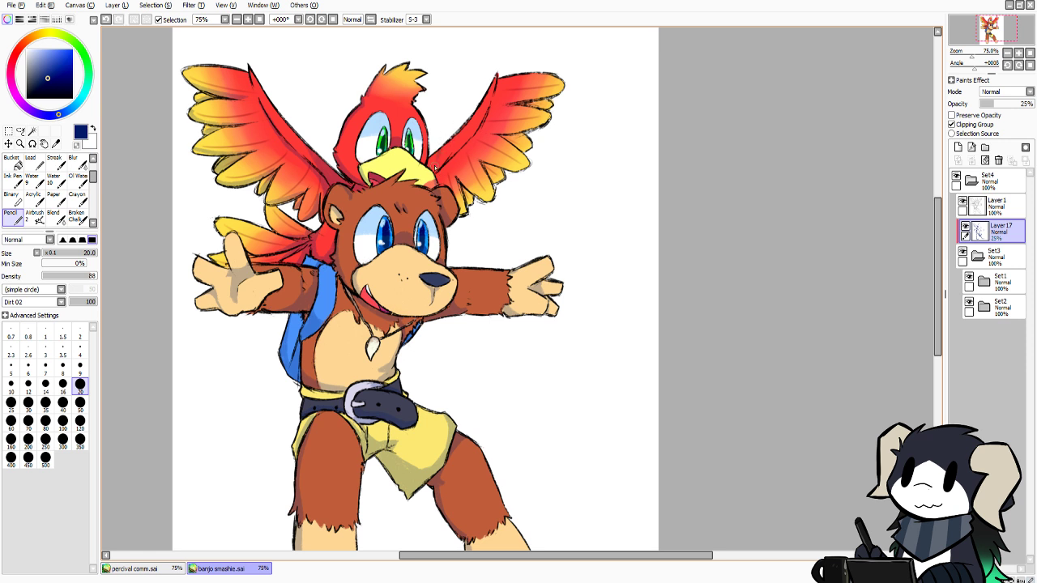
Shade the inner edge and lower feathers of the wing on the right of the drawing
drag(476, 132, 437, 170)
drag(460, 182, 487, 200)
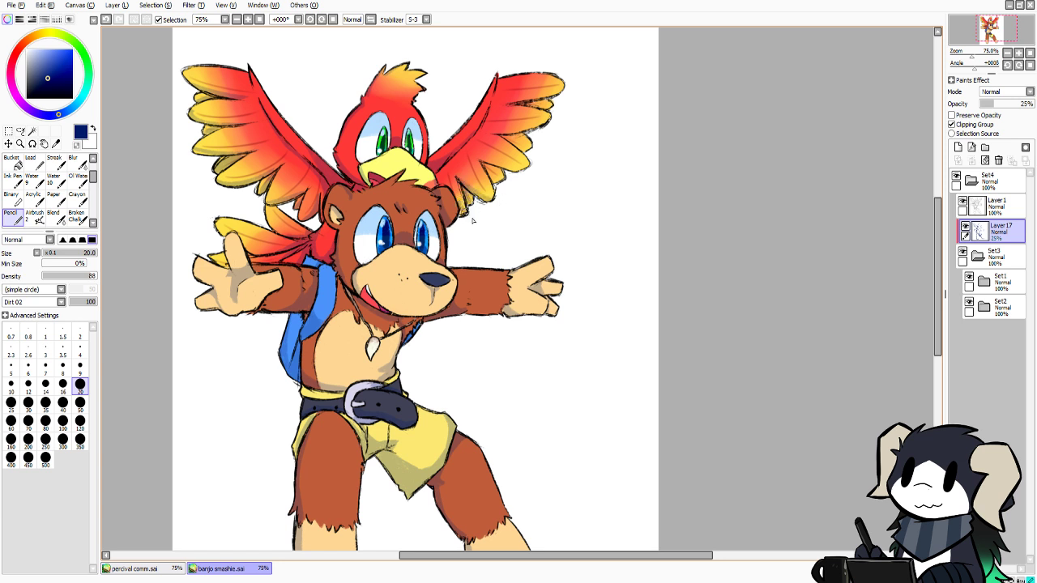
key(ctrl+z)
drag(455, 198, 463, 212)
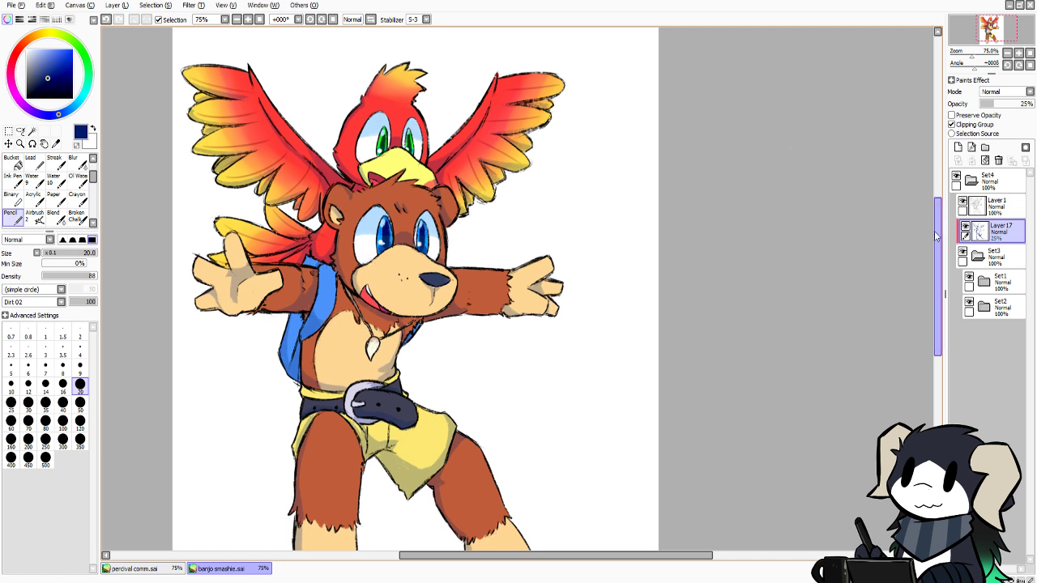
Add a clipped Luminosity layer above Layer17 for highlights and prepare a pale blue size 8 Pencil
drag(934, 231, 928, 242)
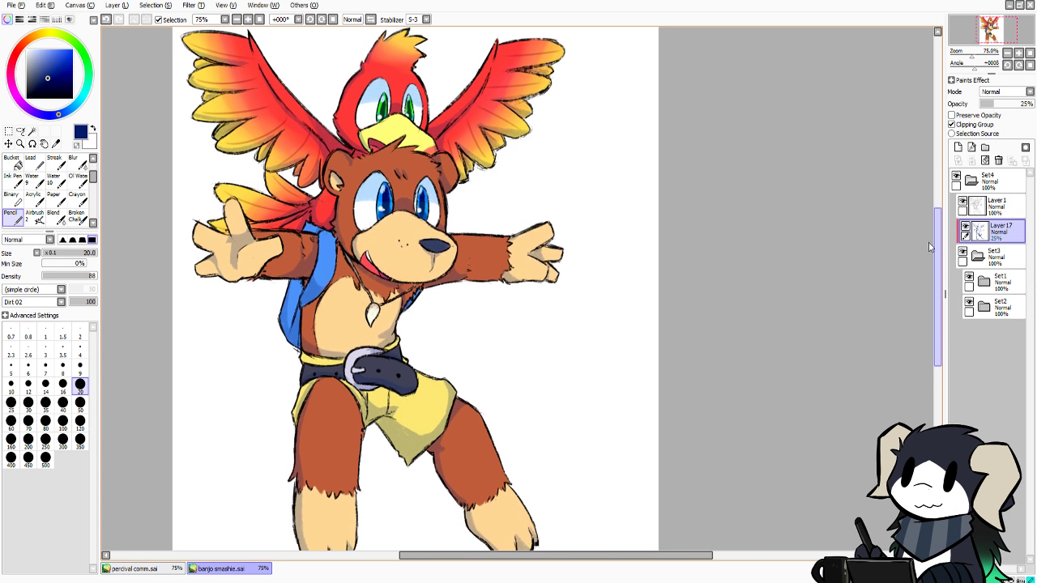
mouse_move(928, 241)
mouse_down()
mouse_move(919, 248)
mouse_move(932, 220)
mouse_up()
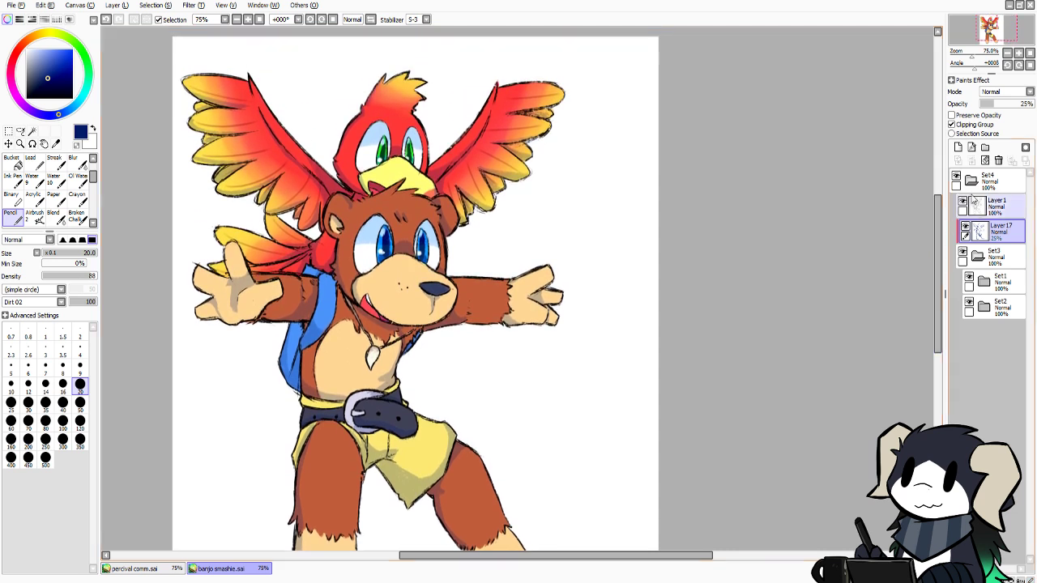
click(958, 150)
click(997, 92)
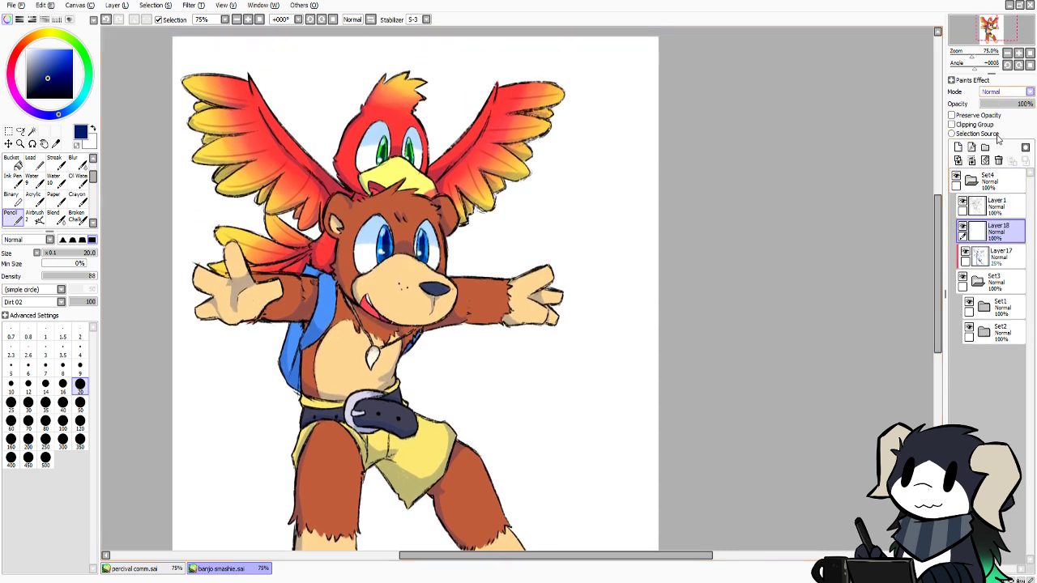
click(996, 136)
mouse_move(45, 51)
mouse_down()
mouse_move(29, 38)
mouse_move(40, 38)
mouse_move(40, 50)
mouse_up()
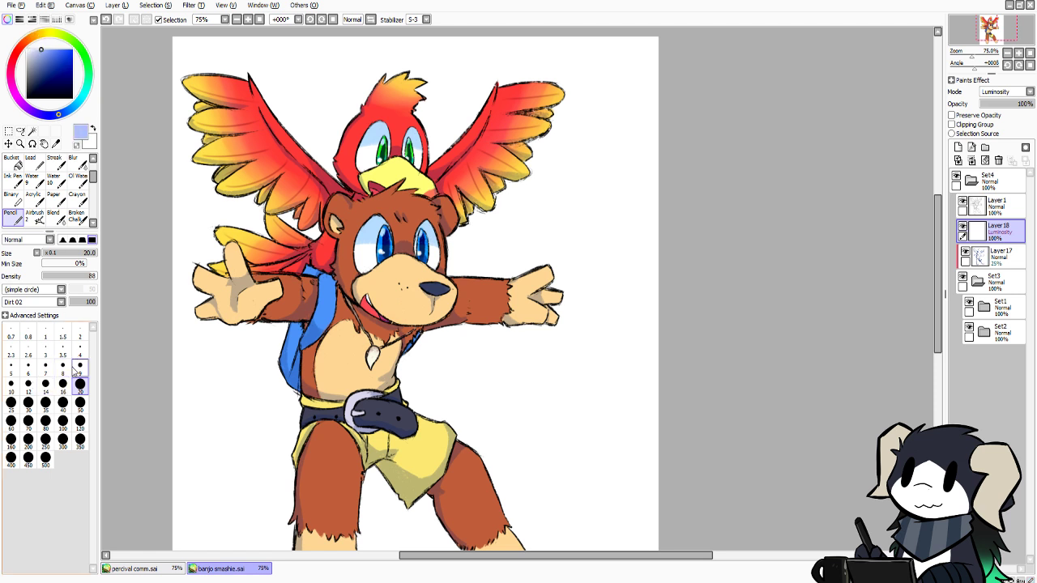
click(63, 367)
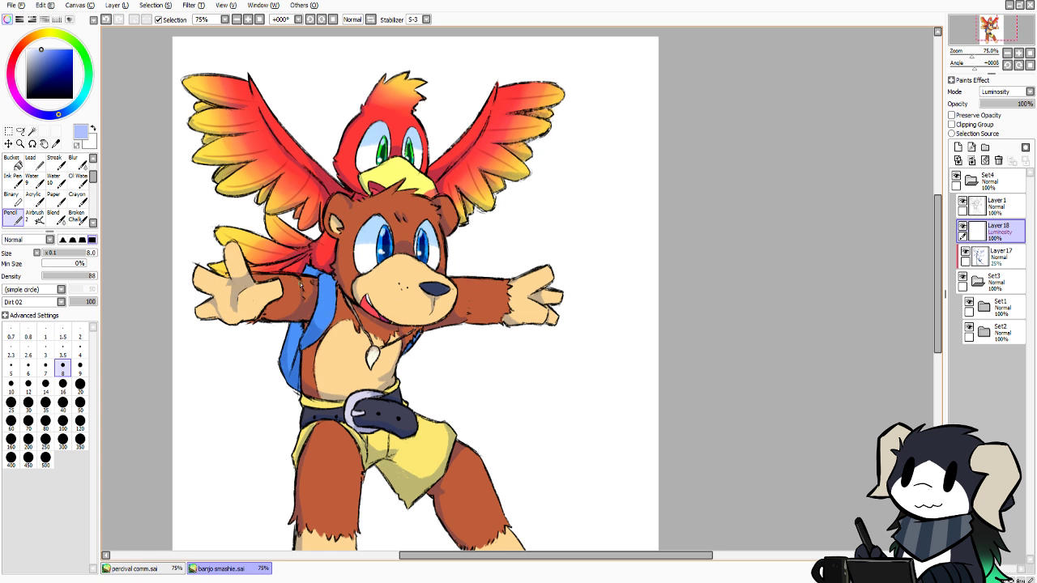
mouse_move(300, 278)
mouse_down()
mouse_move(318, 281)
mouse_move(275, 279)
mouse_up()
key(ctrl+z)
click(953, 125)
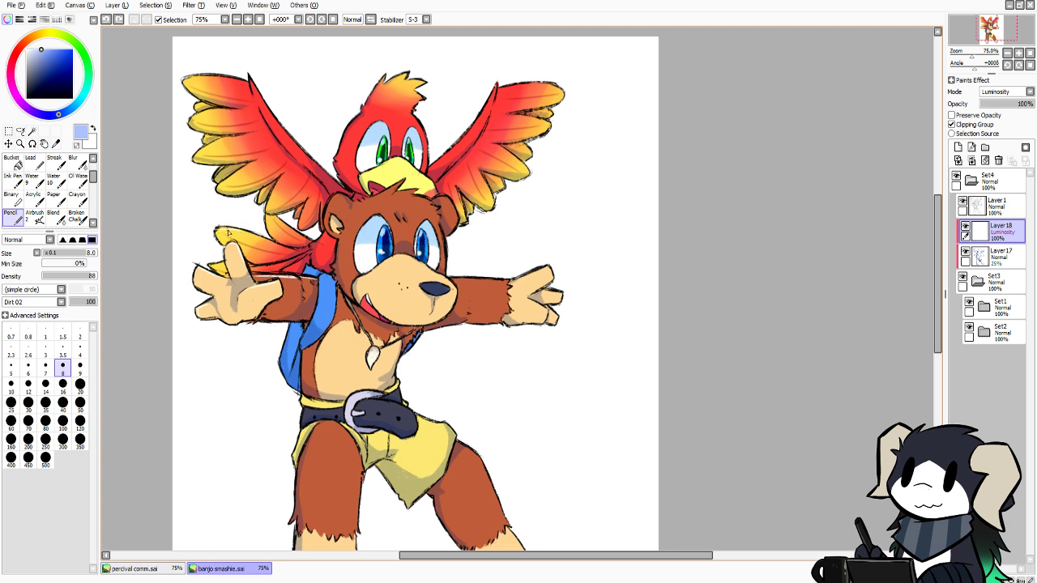
Highlight the upper tail feather and the edges and feathers of the left-hand wing with the size 8 Pencil
drag(222, 228, 217, 230)
mouse_move(185, 80)
mouse_down()
mouse_move(256, 84)
mouse_move(226, 79)
mouse_move(250, 84)
mouse_up()
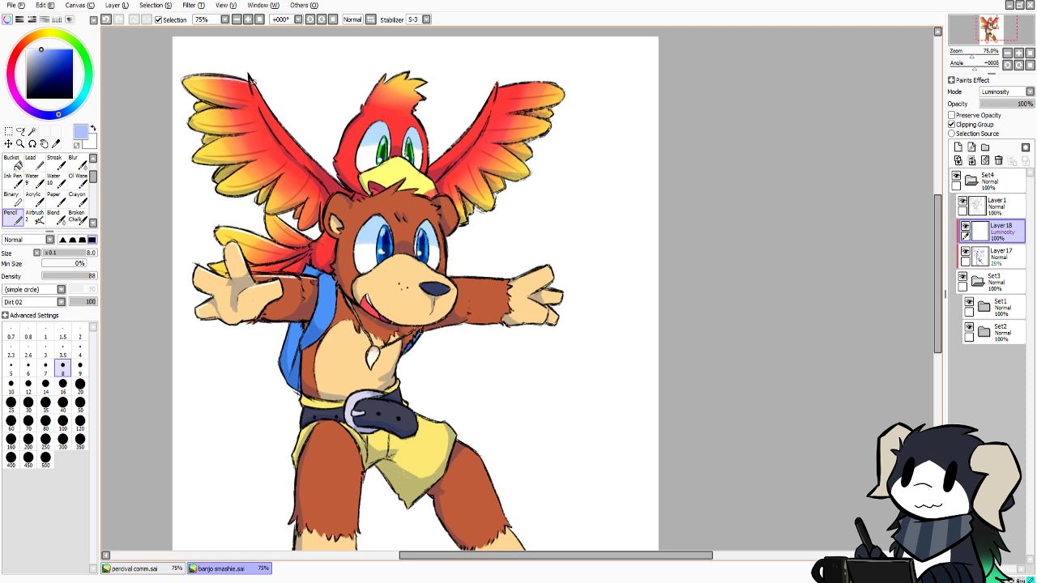
key(ctrl+z)
drag(260, 91, 298, 139)
key(ctrl+z)
drag(267, 108, 297, 138)
key(ctrl+z)
mouse_move(231, 141)
mouse_down()
mouse_move(208, 148)
mouse_move(223, 184)
mouse_up()
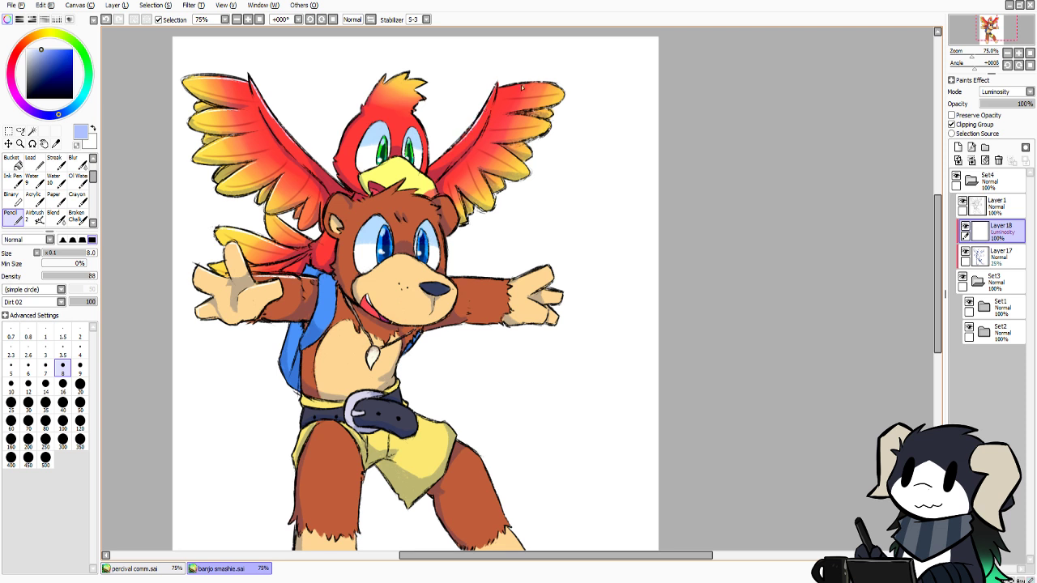
Highlight the top edge and feathers of the right-hand wing, redrawing unsatisfactory strokes
drag(497, 91, 560, 88)
key(ctrl+z)
key(ctrl+z)
drag(511, 116, 552, 124)
key(ctrl+z)
key(ctrl+z)
mouse_move(495, 148)
mouse_down()
mouse_move(528, 172)
mouse_move(496, 207)
mouse_up()
key(ctrl+z)
key(ctrl+z)
drag(478, 171, 494, 202)
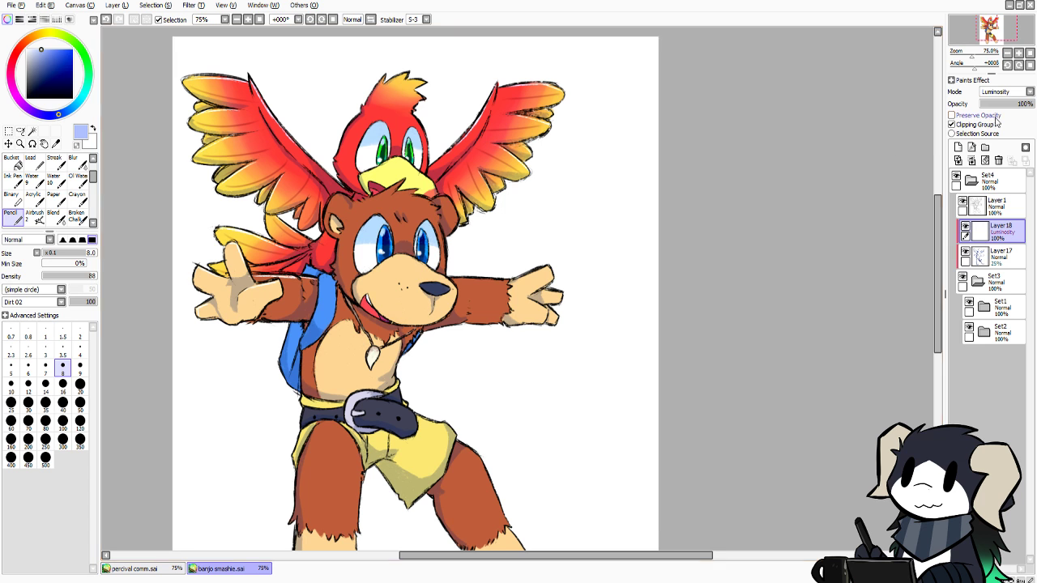
Set the highlight layer's opacity to 42% and highlight Kazooie's crest and Banjo's upper arm beside the backpack strap
drag(1003, 104, 1003, 103)
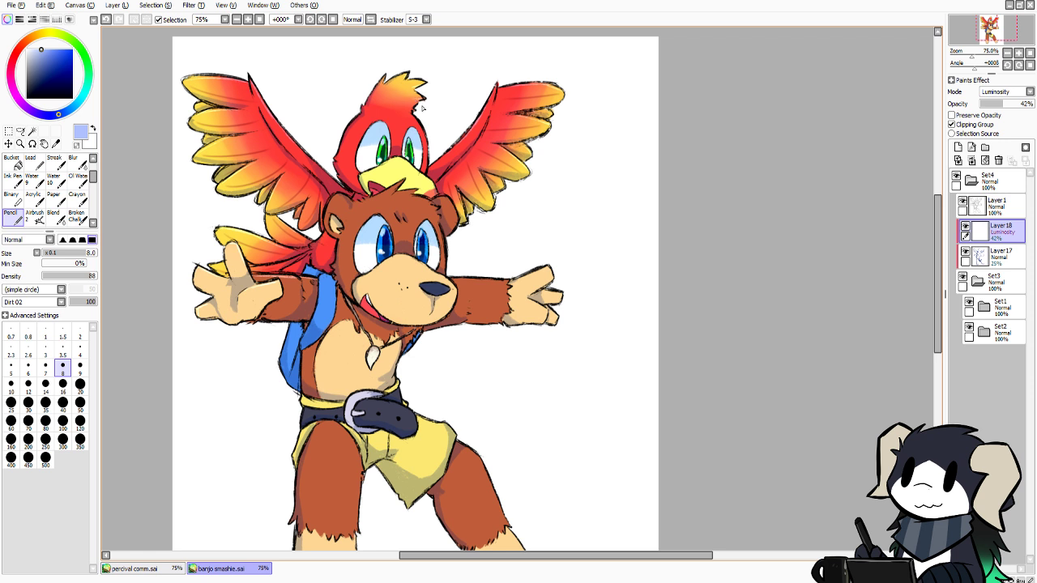
key(ctrl+z)
mouse_move(424, 101)
mouse_down()
mouse_move(413, 121)
mouse_move(429, 146)
mouse_move(419, 127)
mouse_up()
key(ctrl+z)
key(ctrl+z)
drag(295, 280, 310, 288)
drag(938, 245, 932, 265)
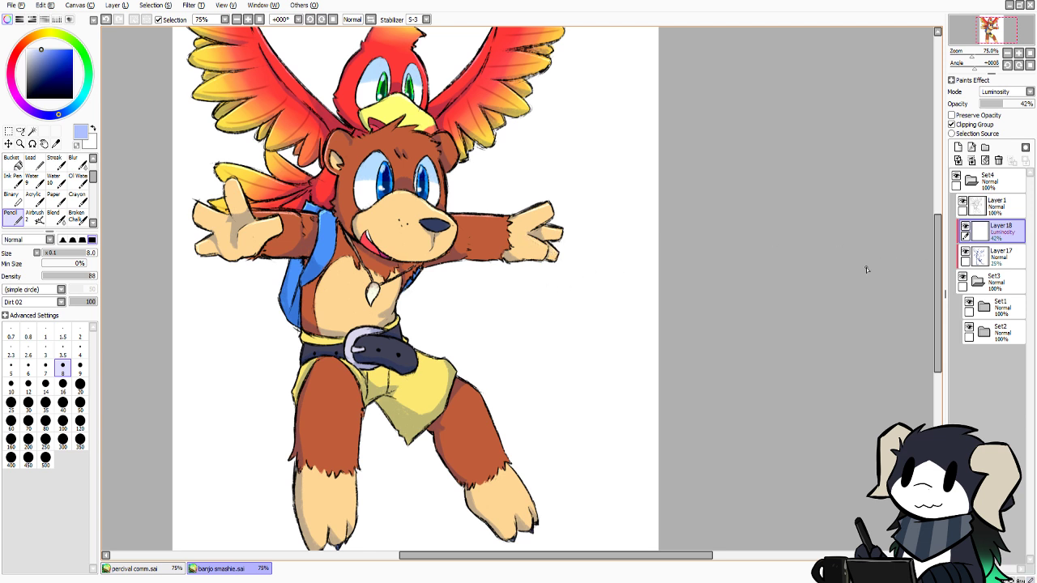
Highlight Banjo's belt and the upper part of his shorts with the size 8 Pencil on the Luminosity layer
scroll(940, 276, down, 2)
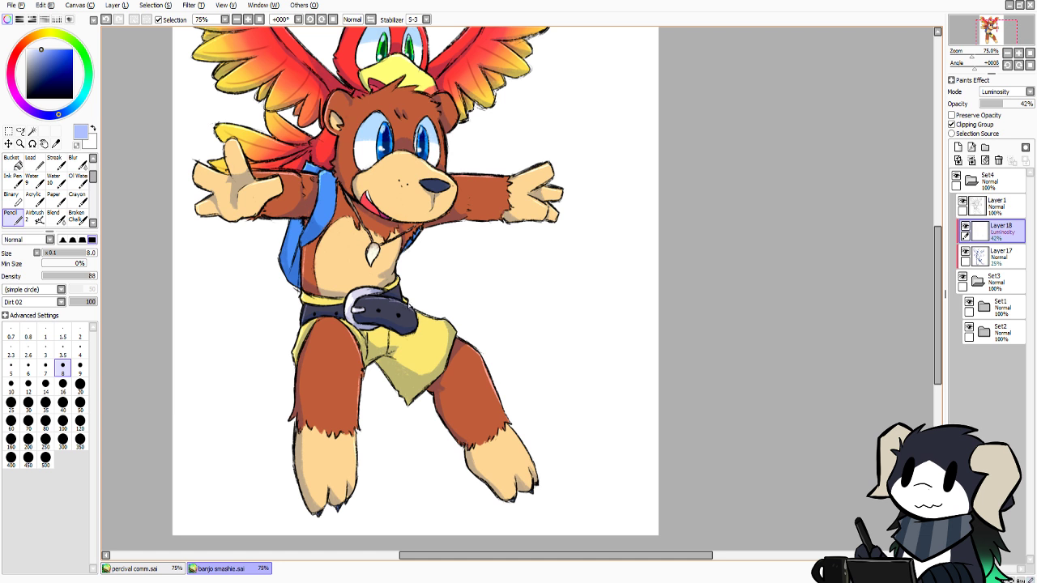
drag(305, 307, 342, 309)
drag(416, 315, 454, 325)
mouse_move(936, 258)
mouse_down()
mouse_move(935, 232)
mouse_move(926, 245)
mouse_up()
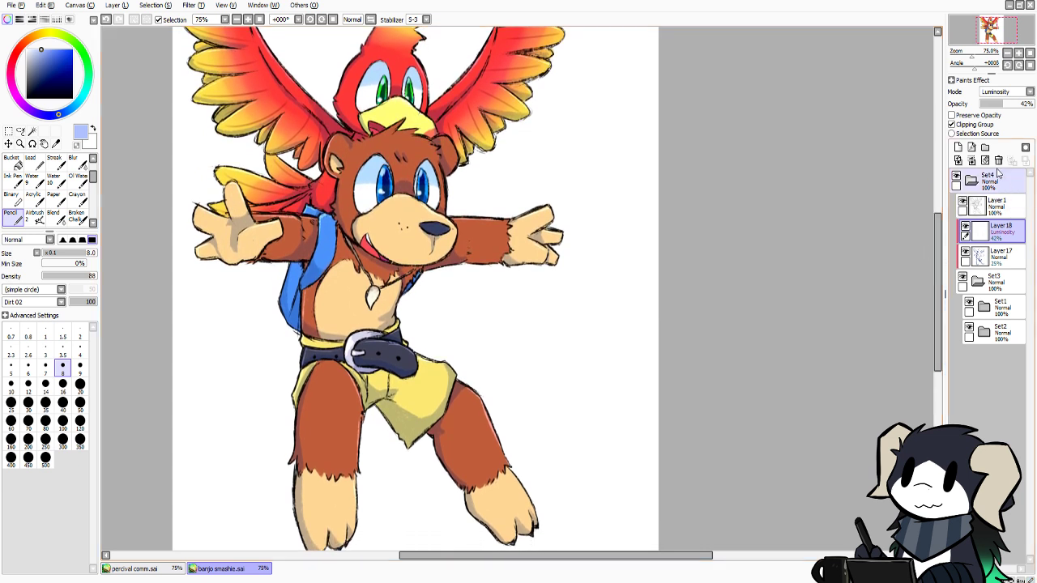
Add a new clipped layer above Layer18 and set its blending mode to Shade
click(958, 147)
click(958, 126)
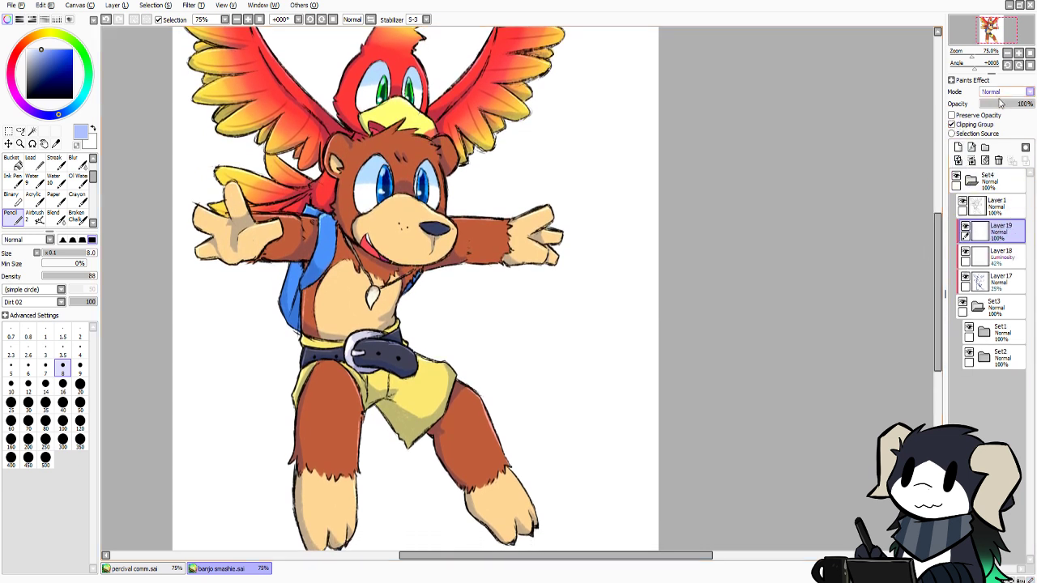
click(1005, 92)
click(988, 181)
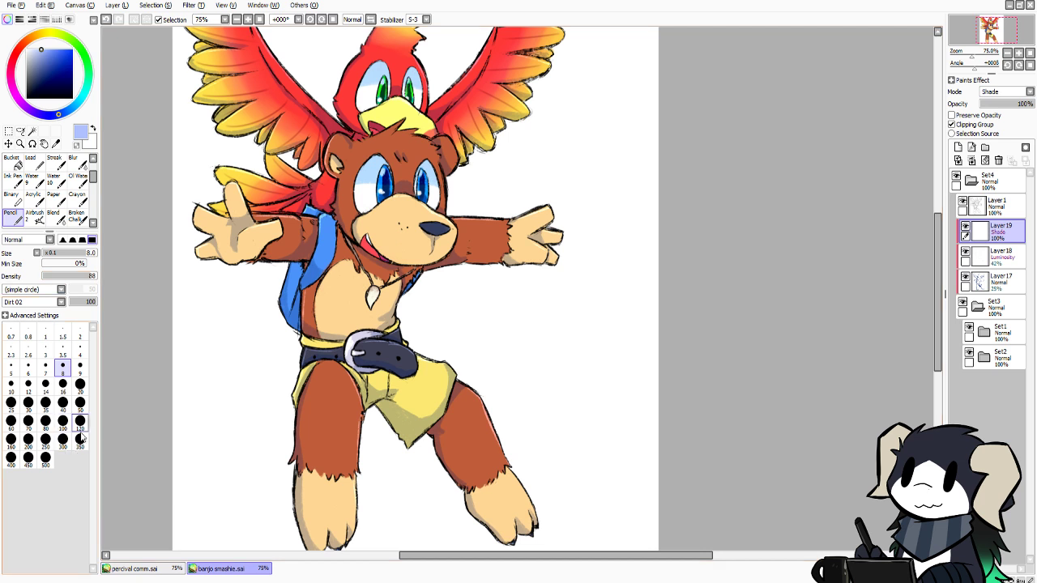
click(80, 402)
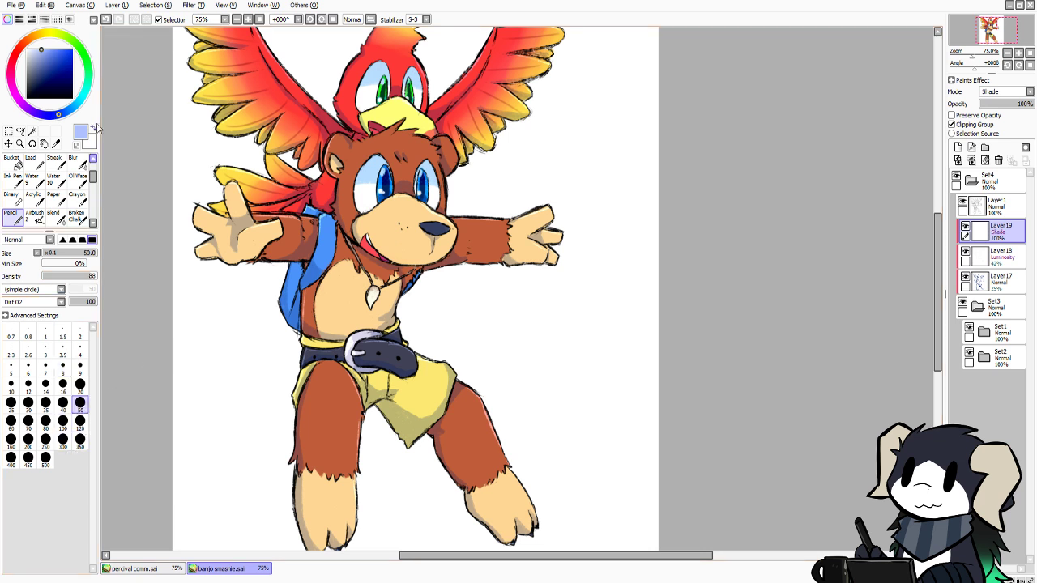
drag(312, 369, 300, 460)
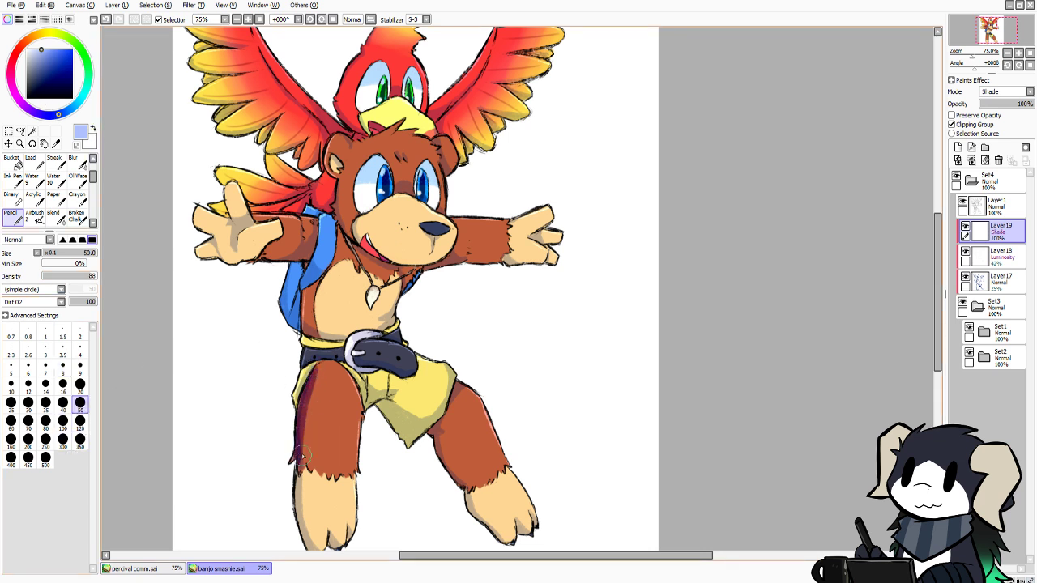
key(ctrl+z)
Shade the edges of Banjo's legs and feet with the Water brush at size 50
scroll(95, 179, up, 2)
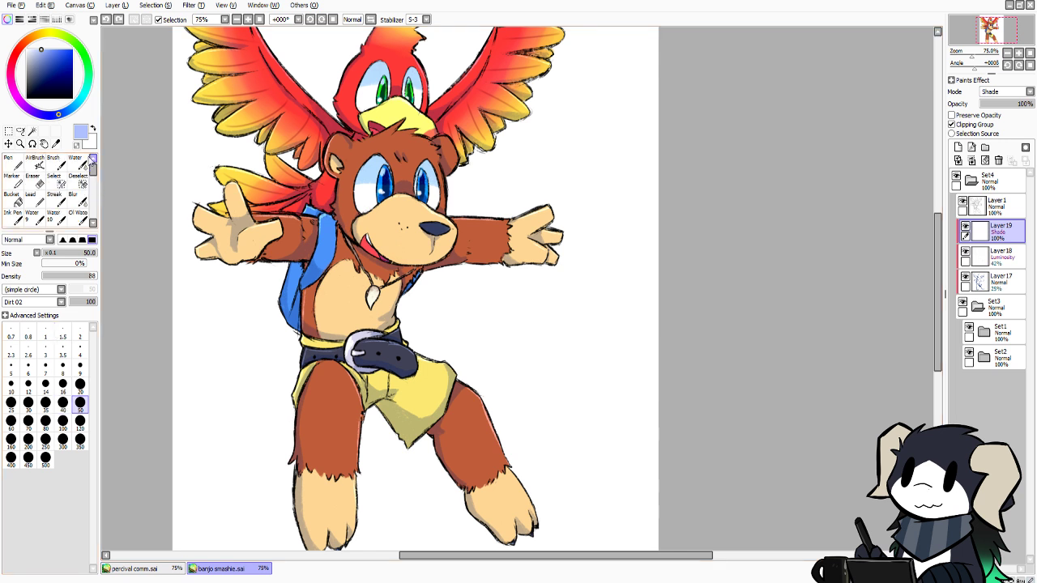
click(74, 162)
click(80, 457)
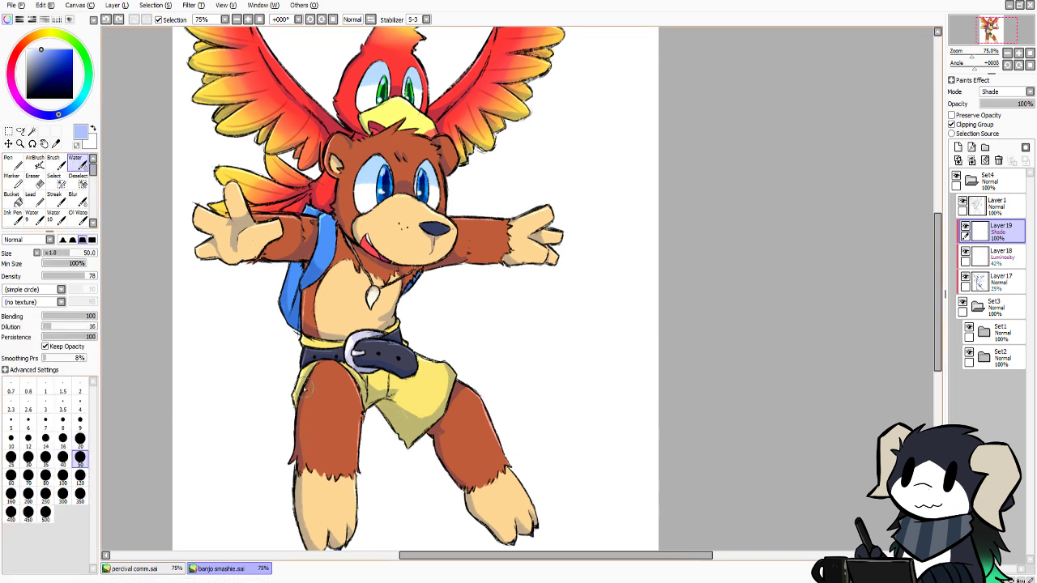
mouse_move(308, 369)
mouse_down()
mouse_move(300, 427)
mouse_move(314, 504)
mouse_move(305, 428)
mouse_move(301, 448)
mouse_move(312, 373)
mouse_move(299, 471)
mouse_move(298, 453)
mouse_move(304, 549)
mouse_up()
drag(306, 474, 314, 548)
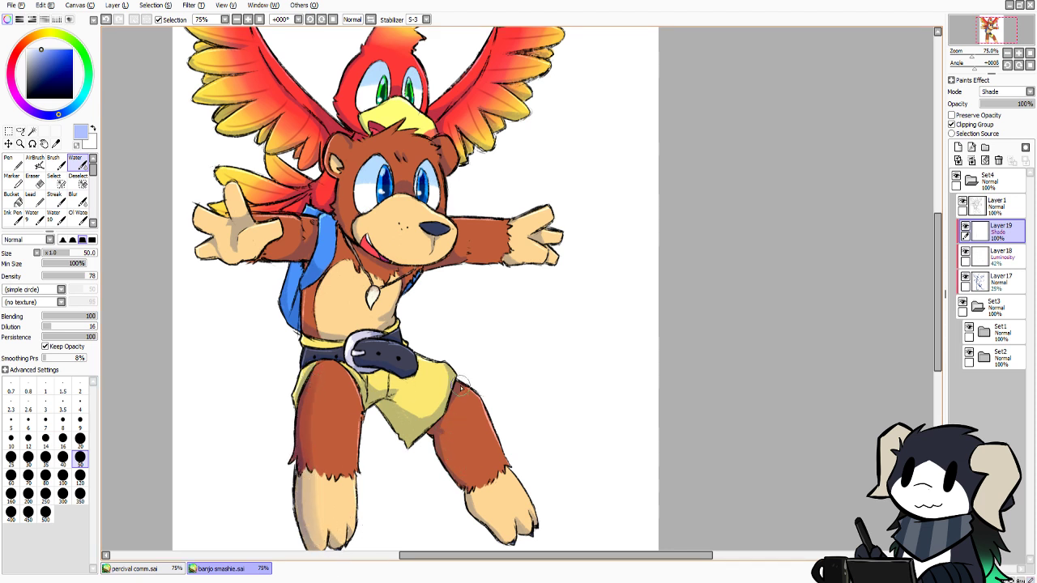
mouse_move(465, 379)
mouse_down()
mouse_move(449, 418)
mouse_move(449, 436)
mouse_move(462, 388)
mouse_move(453, 464)
mouse_move(445, 452)
mouse_move(490, 528)
mouse_move(475, 503)
mouse_move(524, 545)
mouse_up()
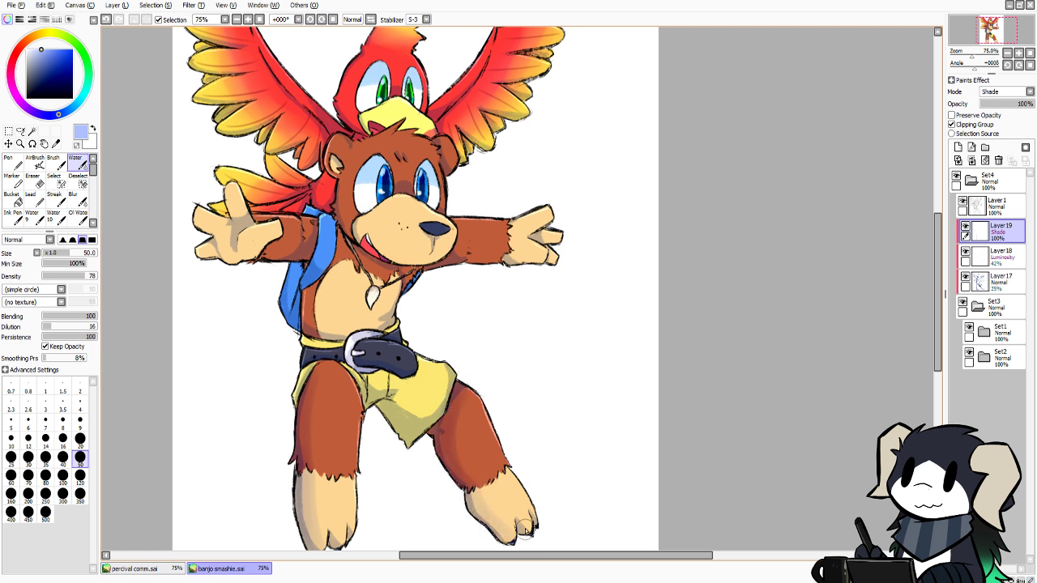
Shade Banjo's shorts, belt area and the underside of his right-hand arm with the size 50 Water brush
scroll(935, 283, down, 3)
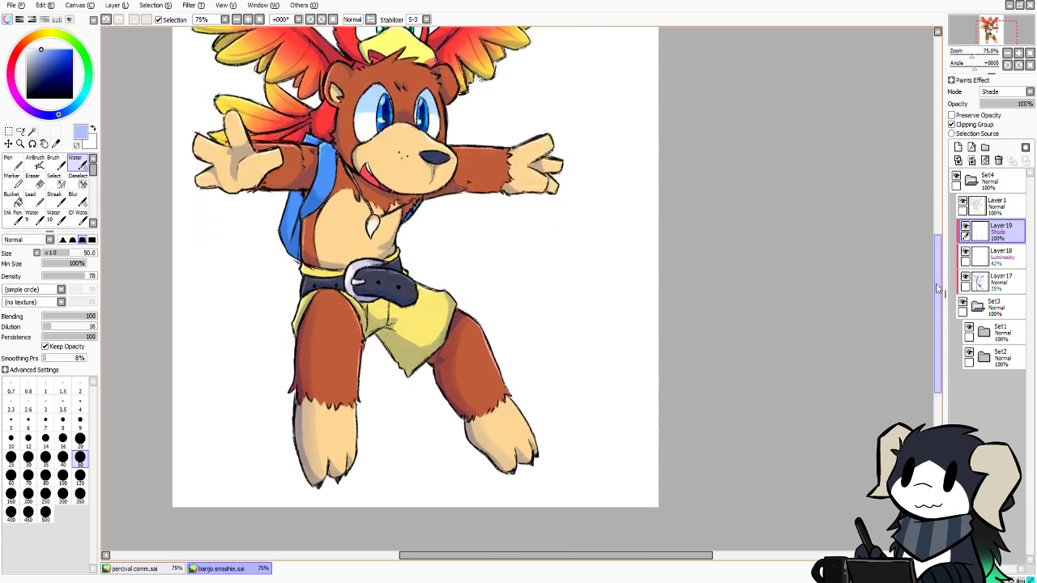
mouse_move(415, 328)
mouse_down()
mouse_move(359, 324)
mouse_move(394, 339)
mouse_move(371, 353)
mouse_move(403, 350)
mouse_move(389, 366)
mouse_move(422, 366)
mouse_move(444, 310)
mouse_move(432, 360)
mouse_up()
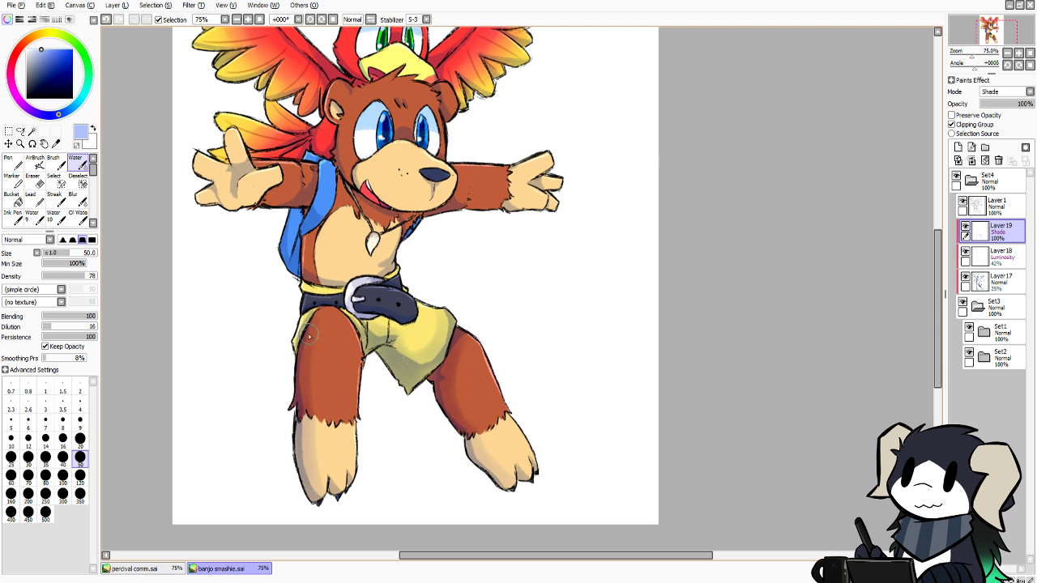
mouse_move(310, 312)
mouse_down()
mouse_move(294, 329)
mouse_move(305, 321)
mouse_up()
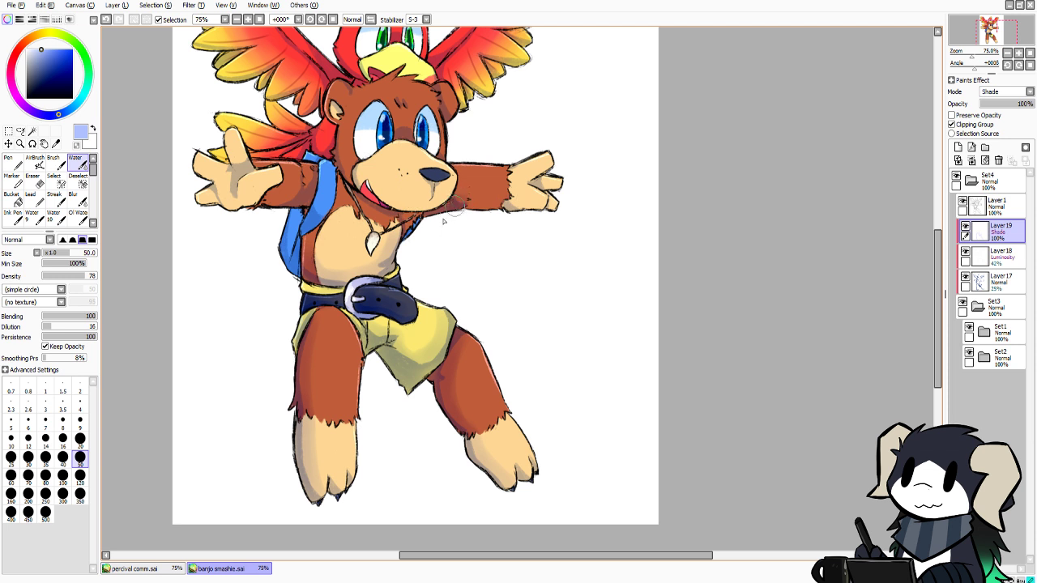
mouse_move(481, 198)
mouse_down()
mouse_move(507, 208)
mouse_move(512, 187)
mouse_move(530, 211)
mouse_up()
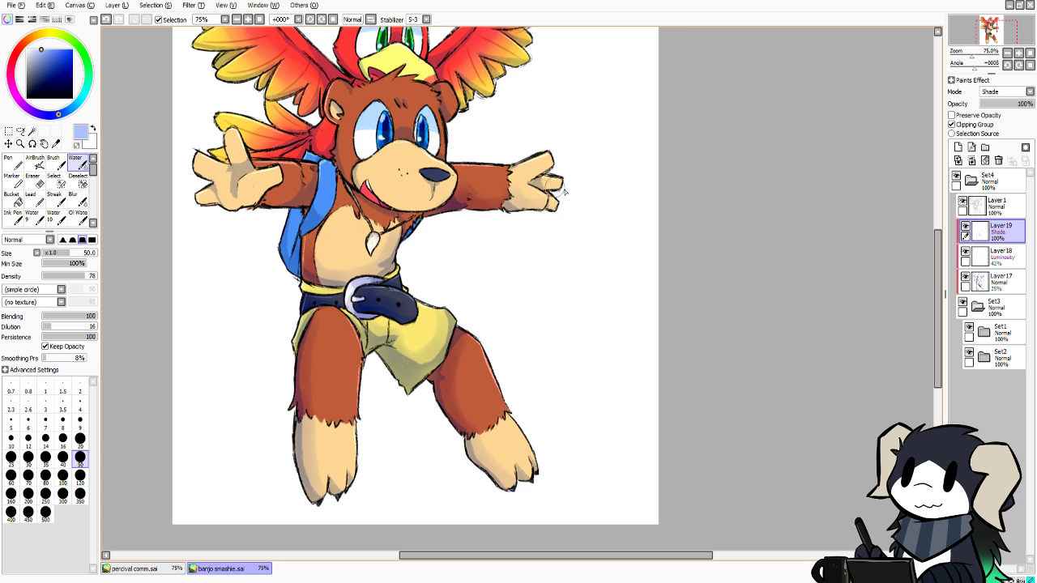
Shade Banjo's left-hand arm, the top of the backpack strap and the side of Kazooie's head
drag(942, 295, 943, 267)
mouse_move(225, 257)
mouse_down()
mouse_move(240, 253)
mouse_move(214, 291)
mouse_move(217, 277)
mouse_move(293, 280)
mouse_move(281, 300)
mouse_move(310, 259)
mouse_up()
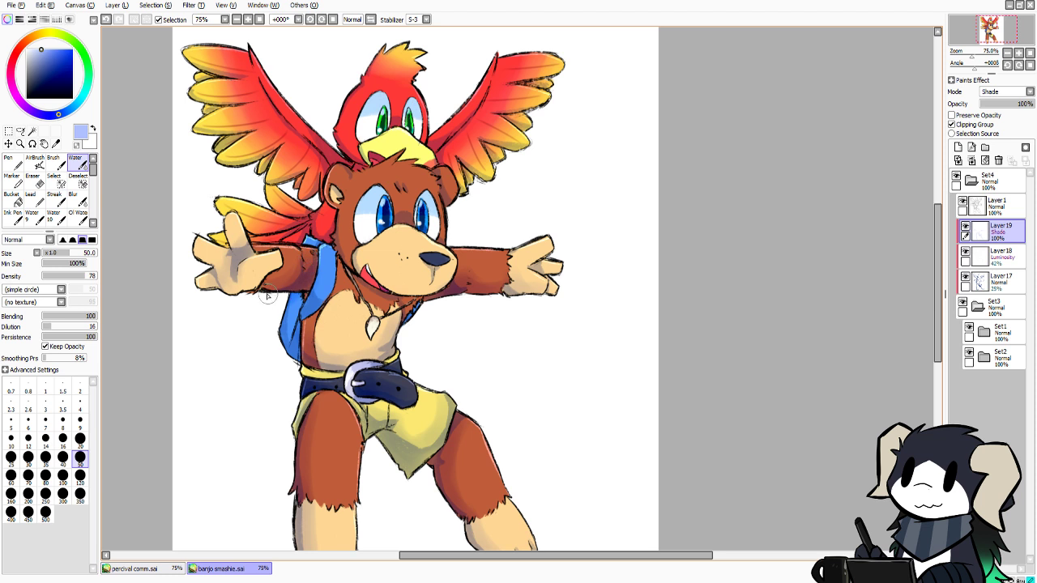
drag(275, 290, 295, 270)
mouse_move(293, 231)
mouse_down()
mouse_move(272, 231)
mouse_move(328, 228)
mouse_move(322, 240)
mouse_up()
drag(340, 115, 341, 145)
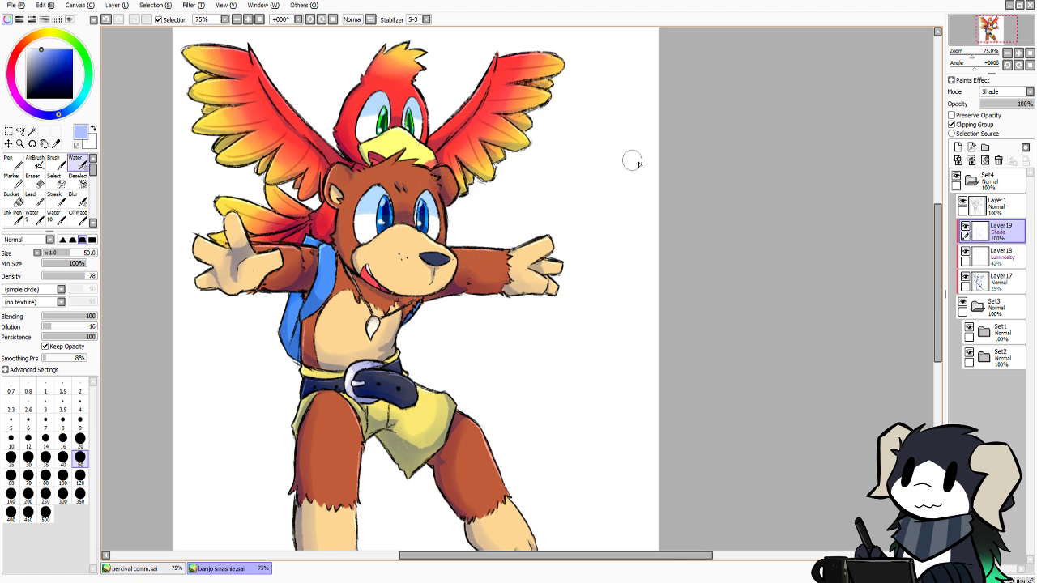
Add a Luminosity layer clipped above Layer19 and brush a highlight along the left-hand wing's top edge
drag(937, 257, 938, 241)
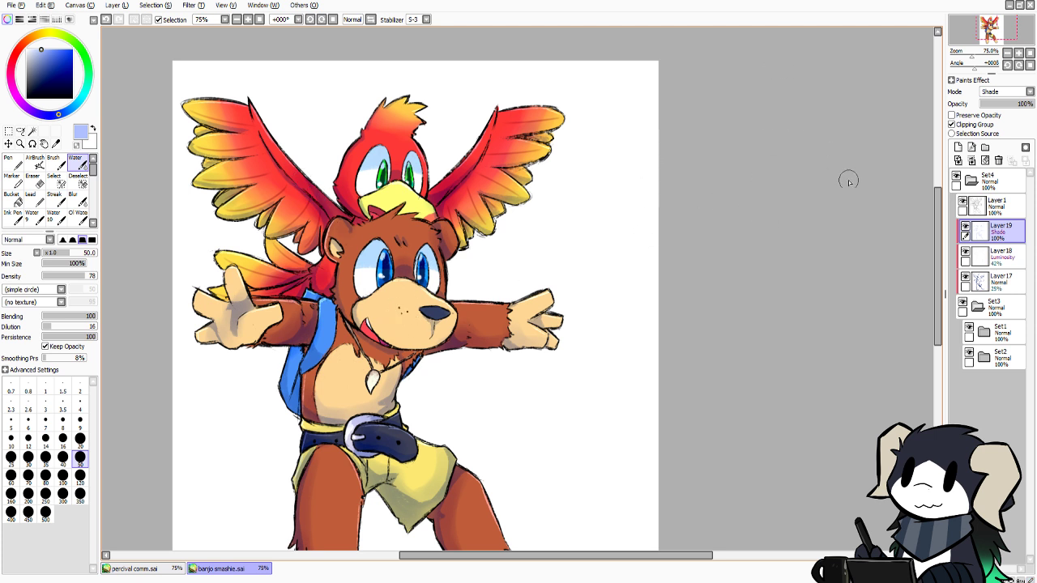
click(958, 147)
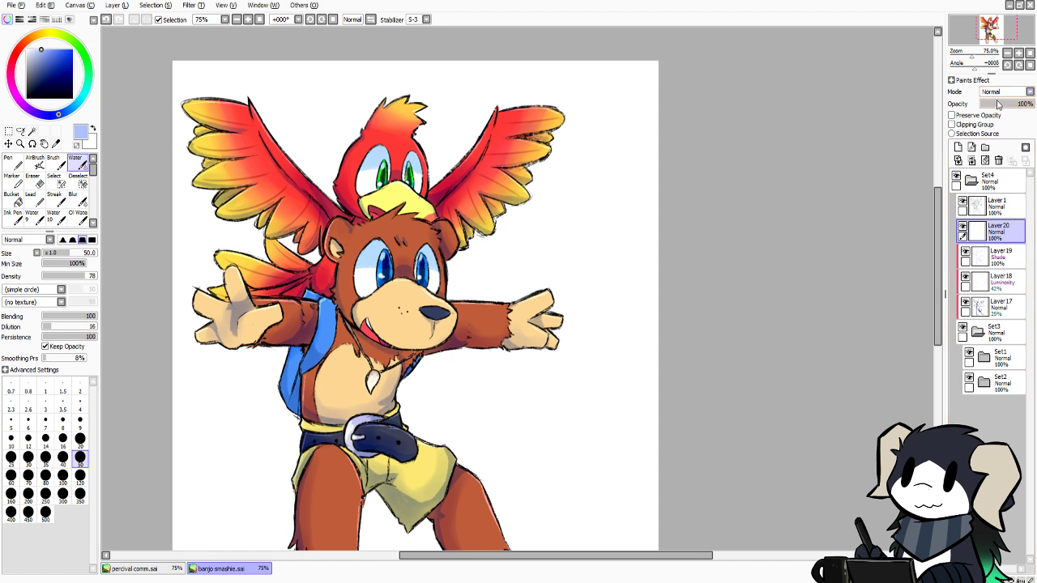
click(997, 134)
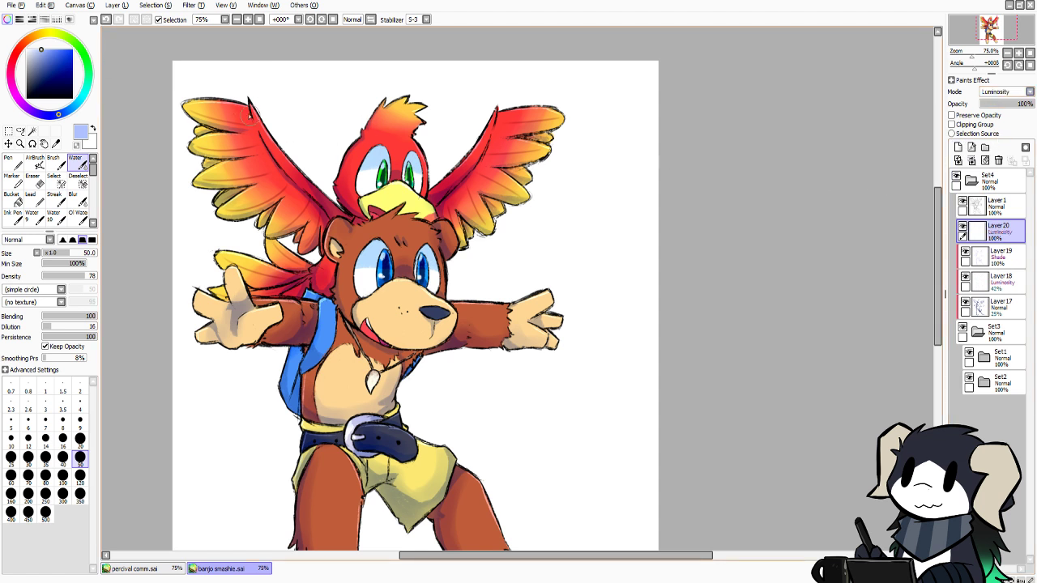
drag(248, 91, 301, 168)
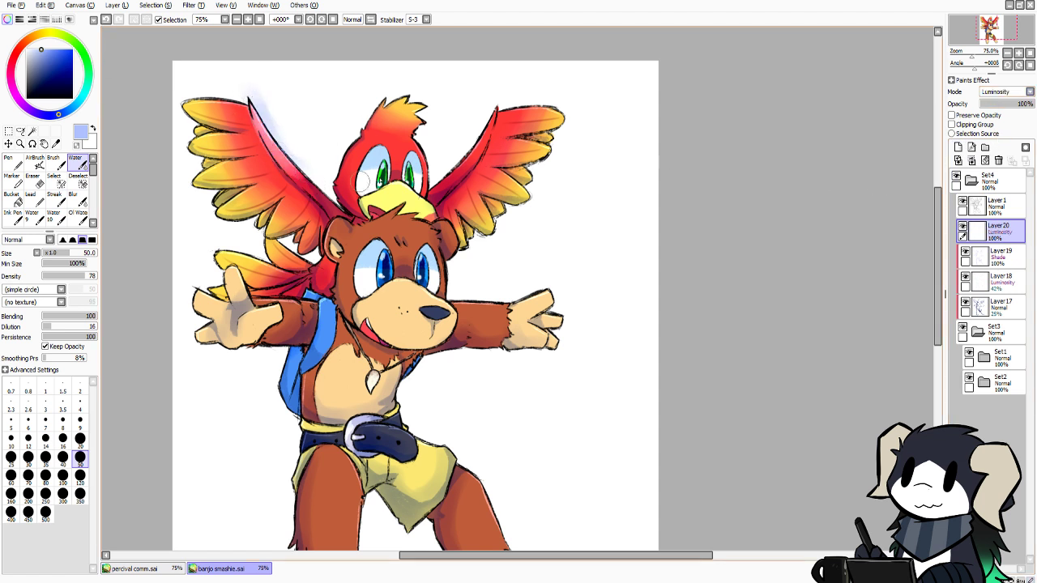
click(952, 124)
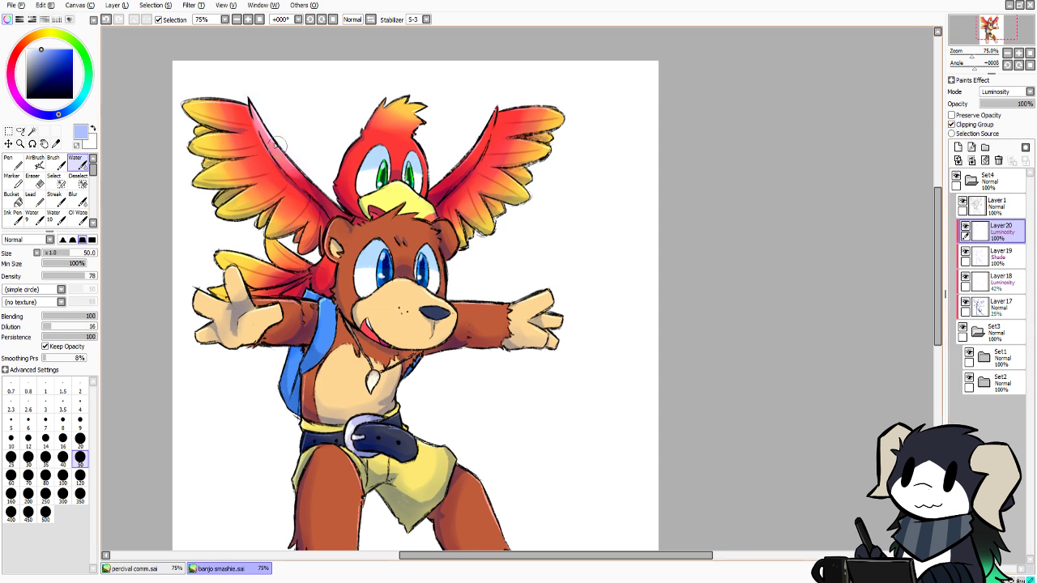
Highlight the edges and feathers of both wings with the size 50 Water brush
mouse_move(279, 145)
mouse_down()
mouse_move(224, 95)
mouse_move(243, 105)
mouse_move(196, 94)
mouse_move(256, 112)
mouse_up()
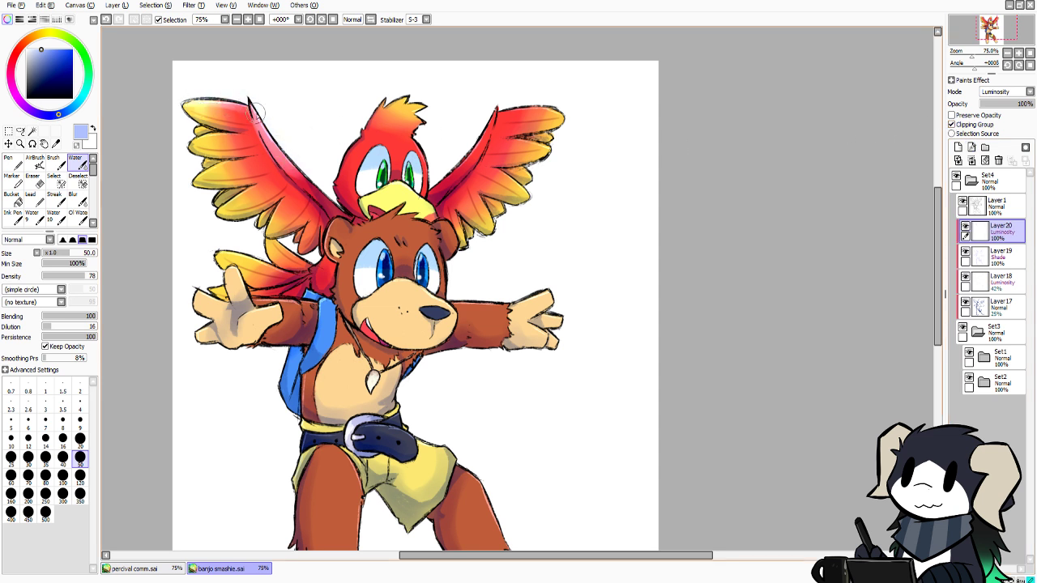
mouse_move(252, 165)
mouse_down()
mouse_move(202, 176)
mouse_move(264, 192)
mouse_move(249, 199)
mouse_move(273, 193)
mouse_move(281, 233)
mouse_up()
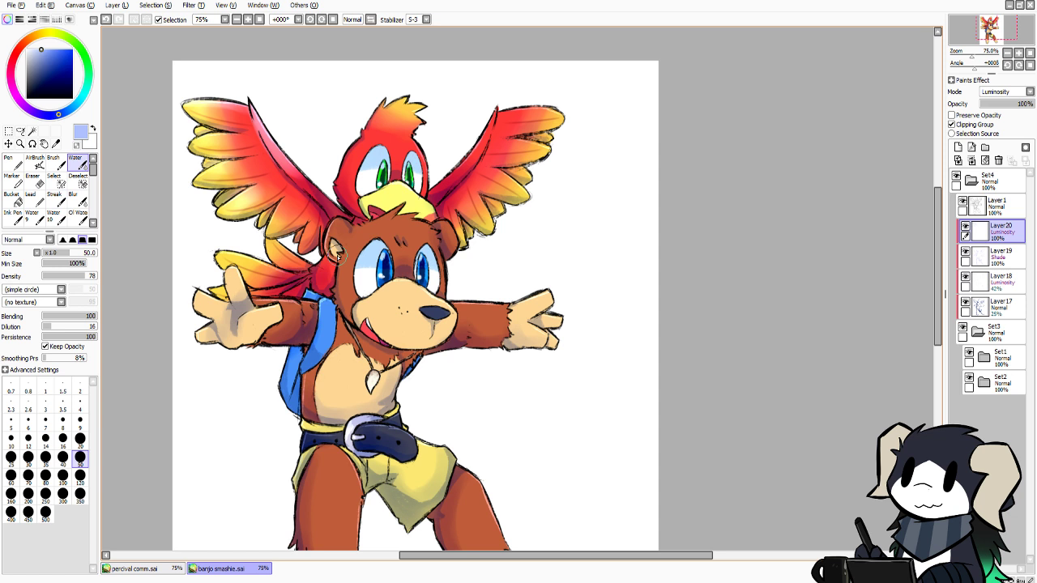
mouse_move(1023, 104)
mouse_down()
mouse_move(1013, 106)
mouse_move(1032, 107)
mouse_up()
drag(530, 103, 514, 104)
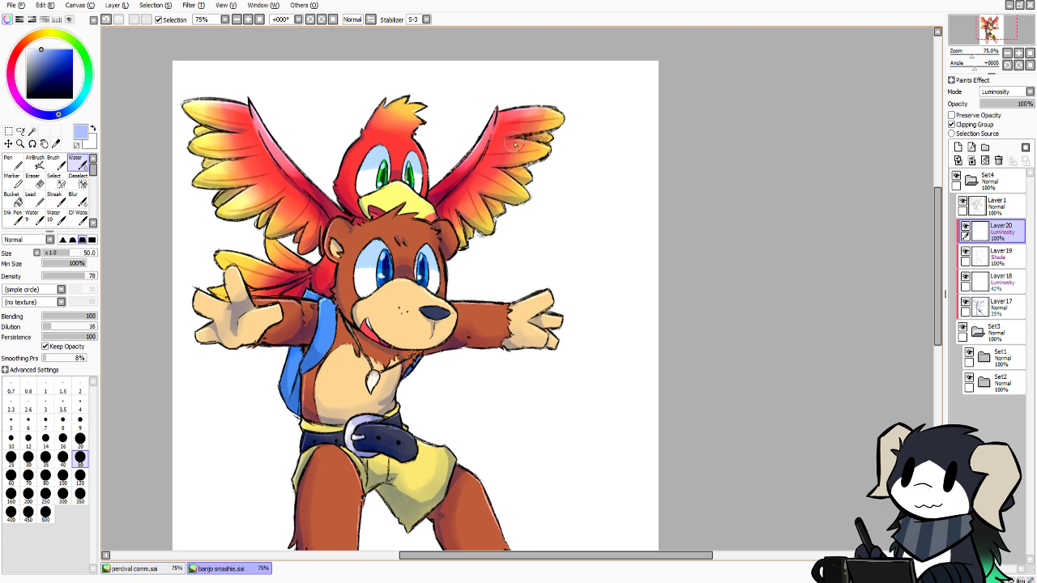
mouse_move(528, 144)
mouse_down()
mouse_move(545, 146)
mouse_move(533, 143)
mouse_move(515, 184)
mouse_move(485, 205)
mouse_move(494, 232)
mouse_move(467, 229)
mouse_up()
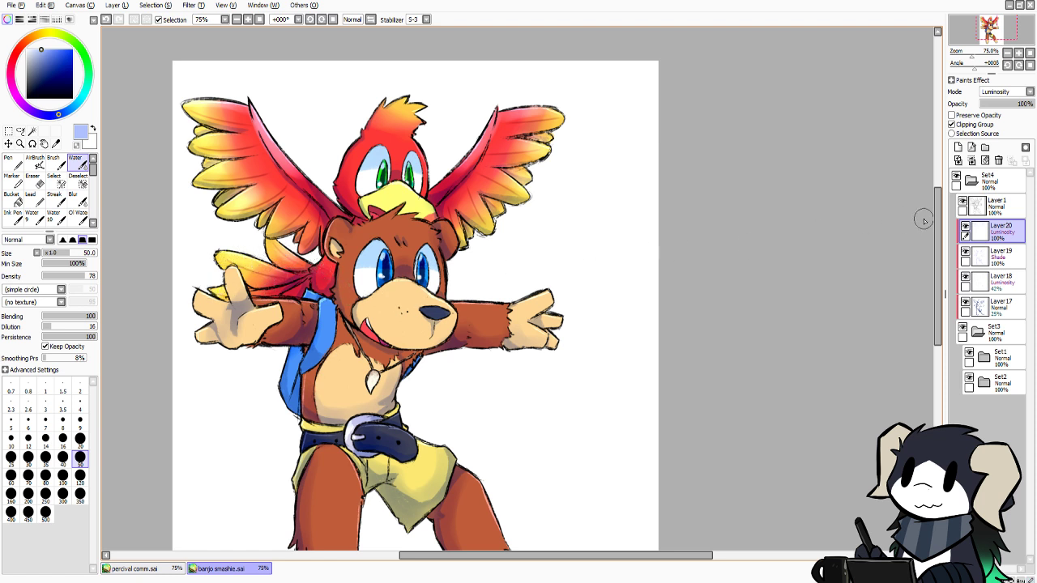
Highlight Banjo's left-hand ear with the size 50 Water brush and redo the muzzle highlight at size 20
scroll(924, 232, down, 2)
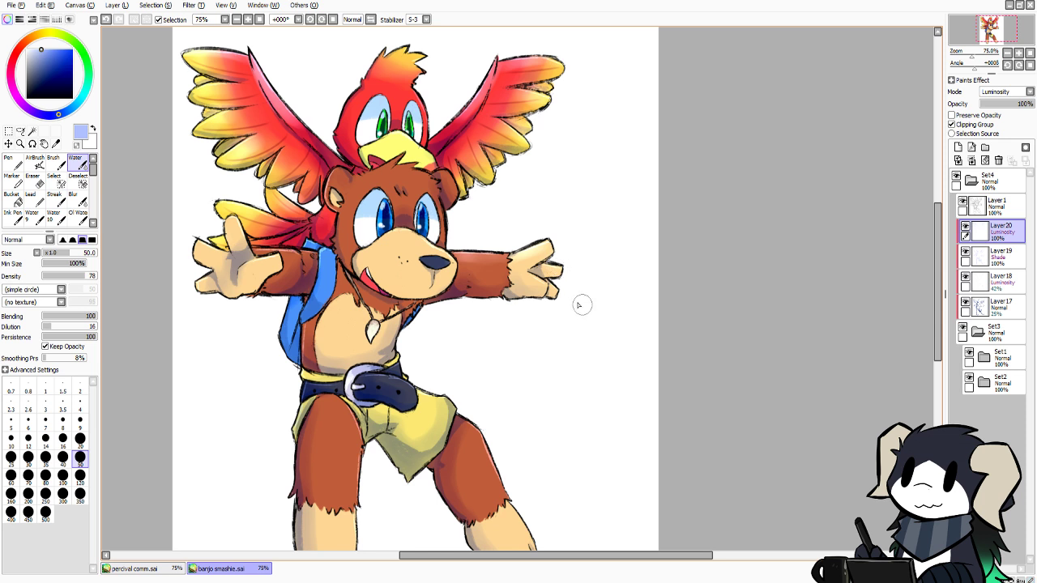
mouse_move(347, 175)
mouse_down()
mouse_move(335, 192)
mouse_move(342, 228)
mouse_up()
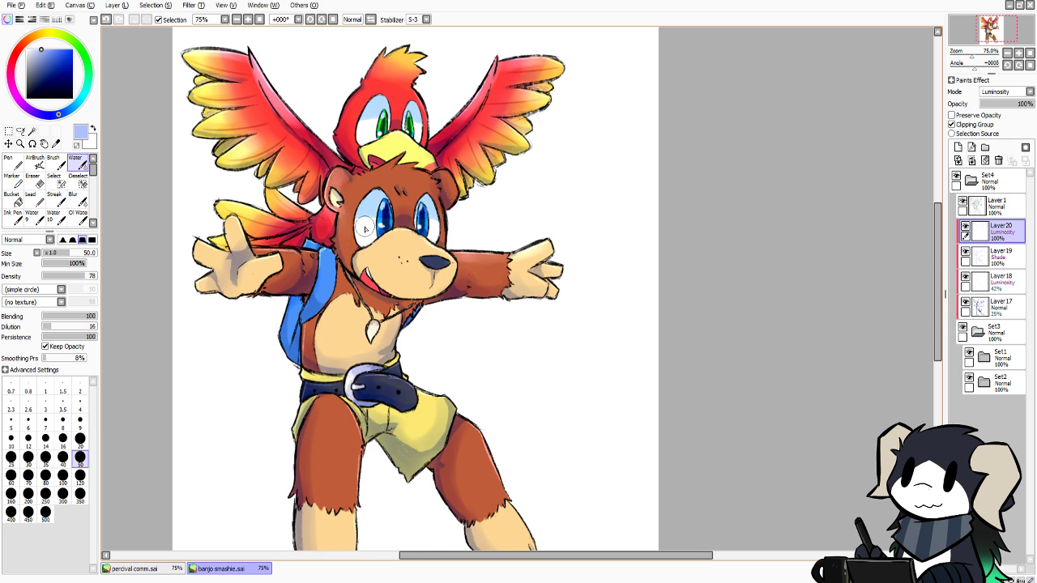
mouse_move(405, 239)
mouse_down()
mouse_move(393, 234)
mouse_move(409, 233)
mouse_up()
key(ctrl+z)
click(80, 438)
key(ctrl+z)
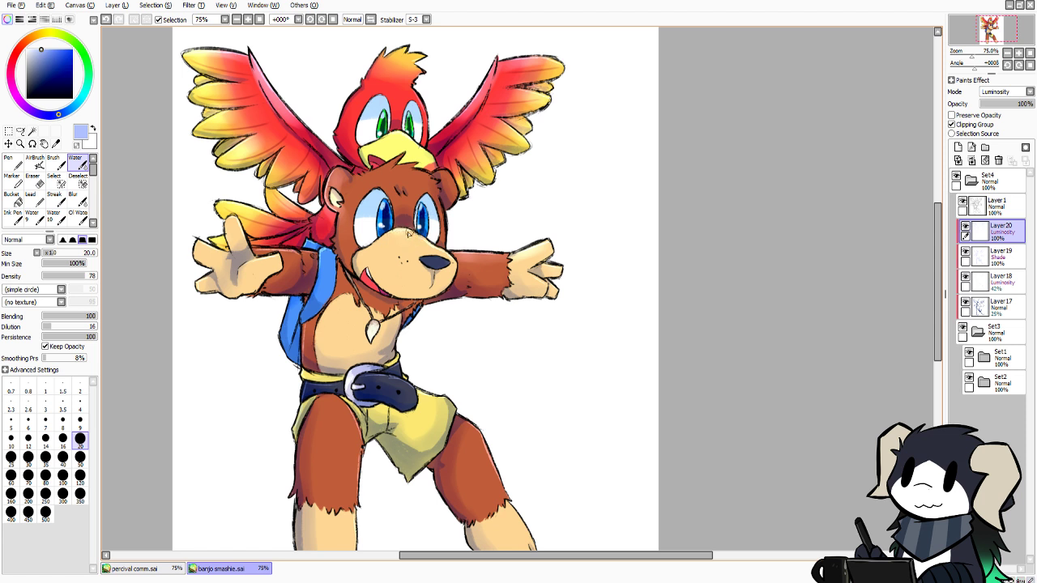
key(ctrl+z)
click(443, 278)
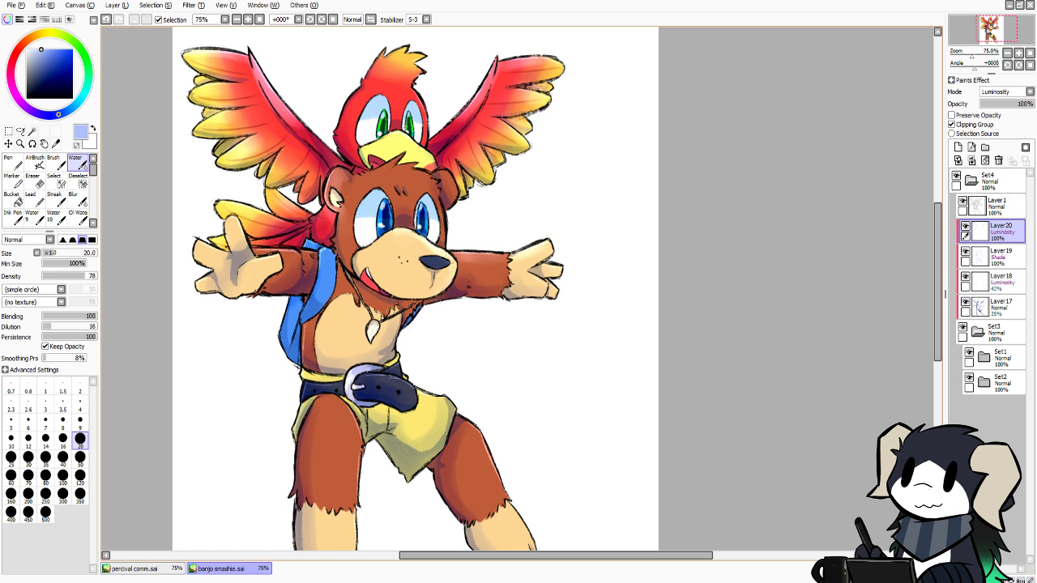
Highlight Banjo's arms, the backpack and its strap with the Water brush at size 50
click(80, 458)
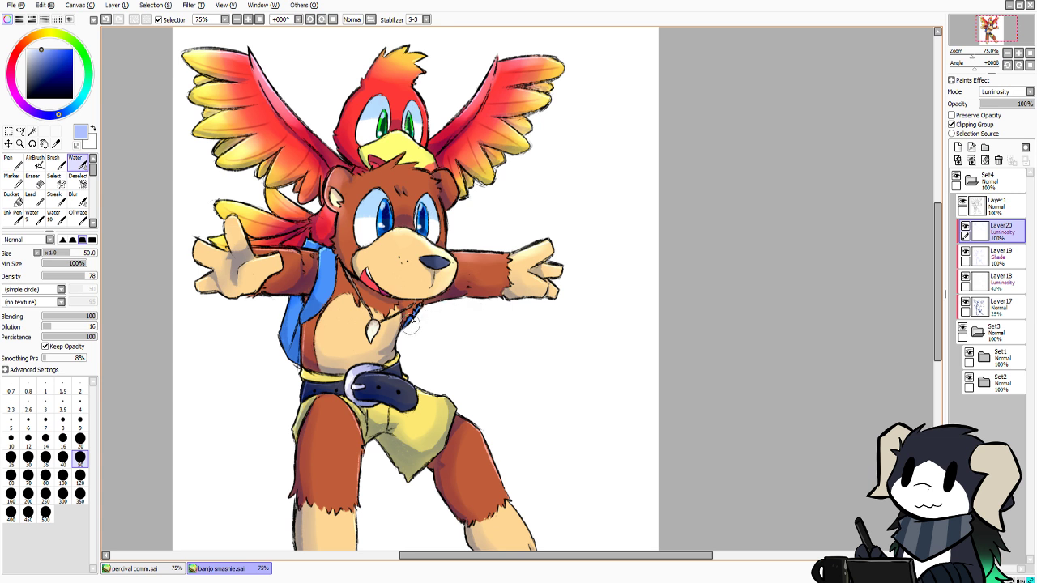
mouse_move(324, 253)
mouse_down()
mouse_move(315, 253)
mouse_move(329, 270)
mouse_move(253, 243)
mouse_up()
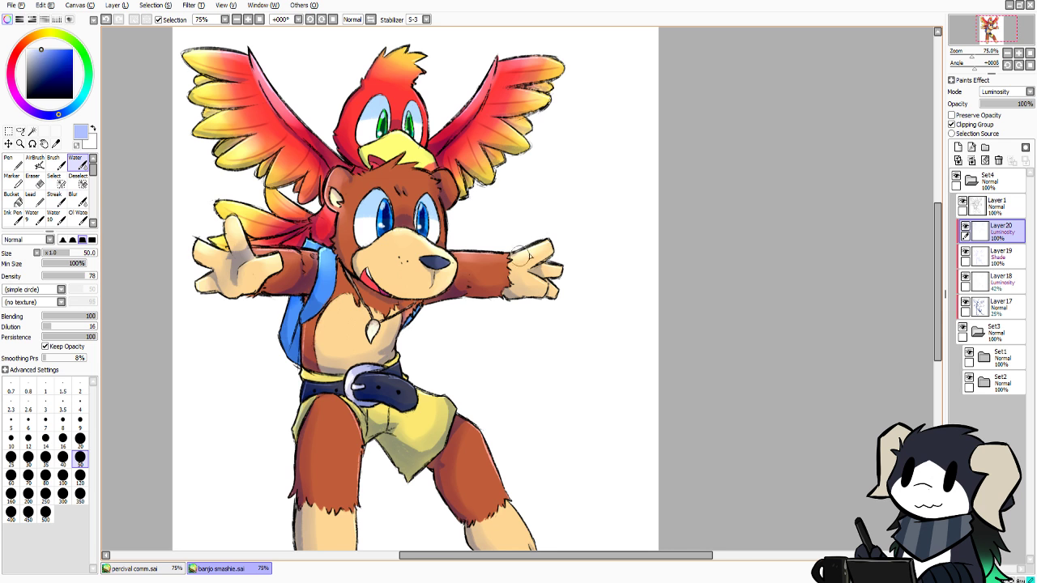
mouse_move(313, 332)
mouse_down()
mouse_move(304, 355)
mouse_move(305, 331)
mouse_move(312, 377)
mouse_move(304, 316)
mouse_move(300, 337)
mouse_move(293, 309)
mouse_move(301, 347)
mouse_up()
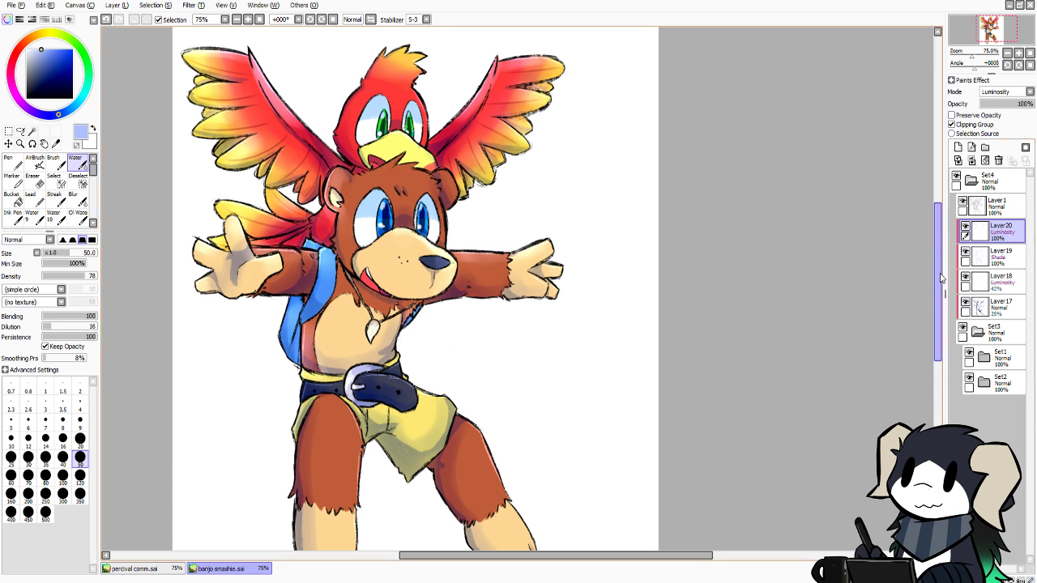
Highlight Banjo's shorts, belt and legs, using the Water brush at size 20 for the belt and size 50 elsewhere
drag(943, 278, 933, 302)
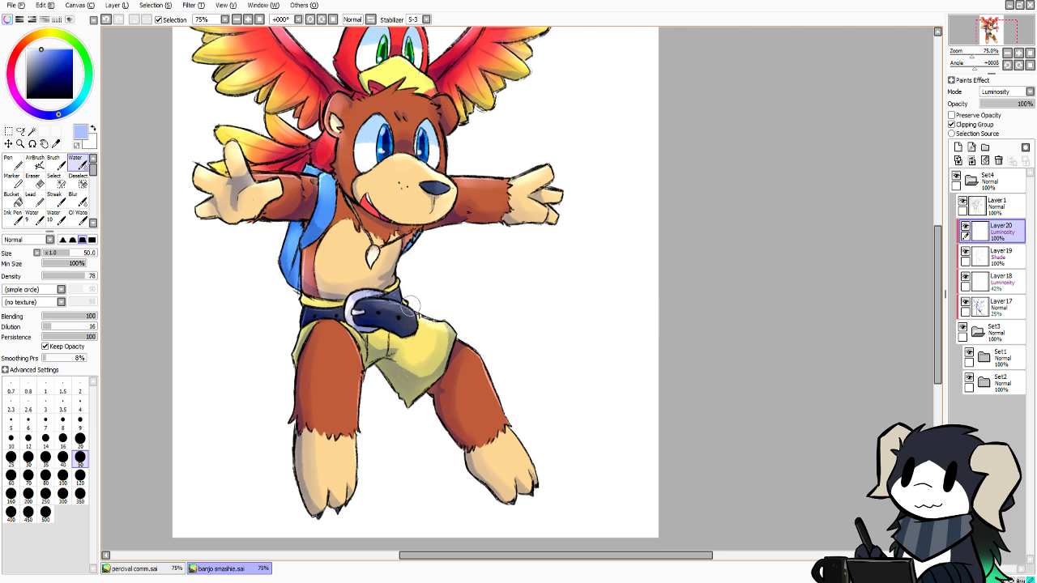
click(81, 438)
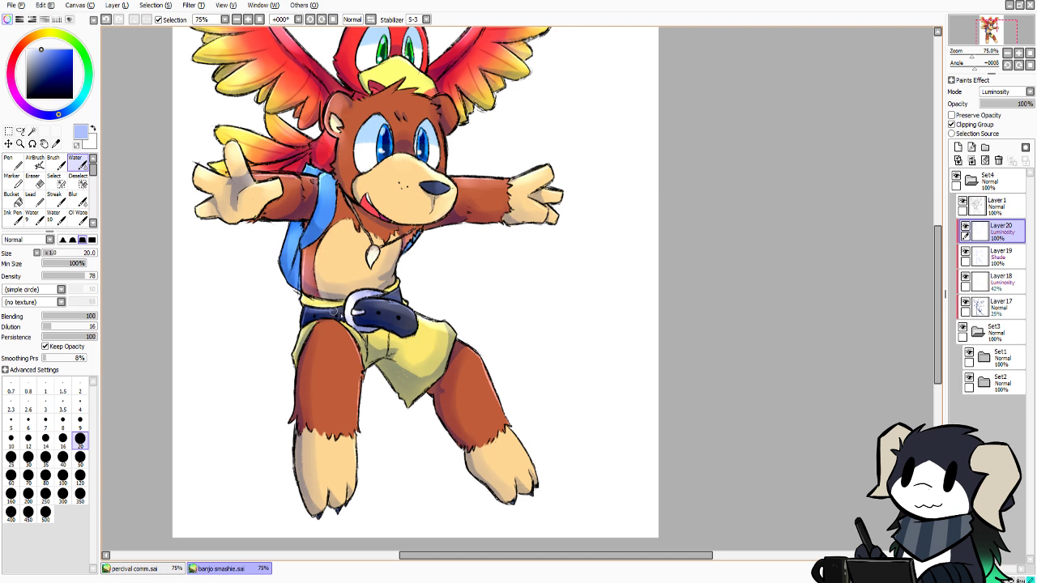
click(81, 459)
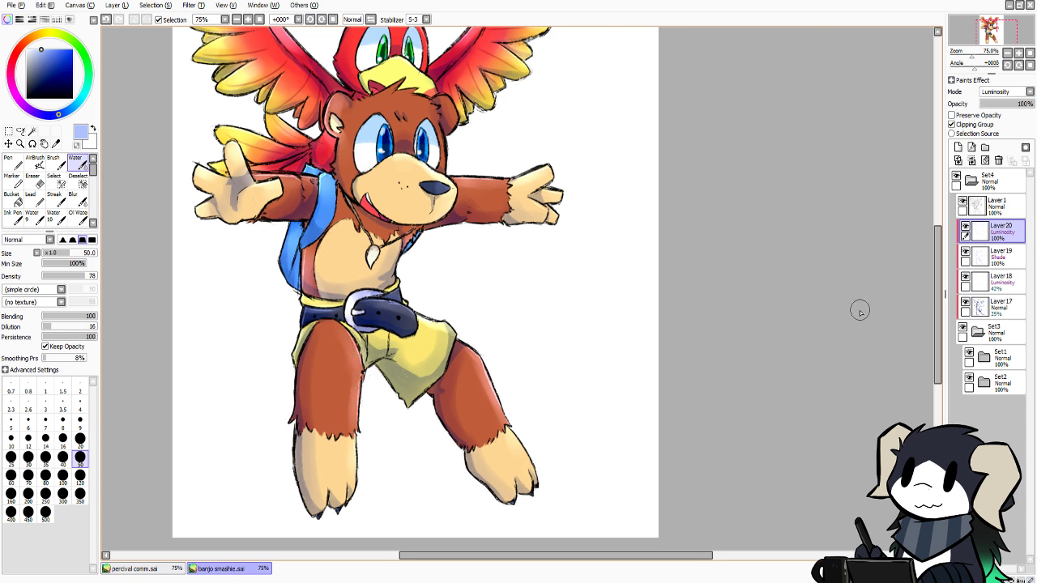
mouse_move(935, 282)
mouse_down()
mouse_move(934, 250)
mouse_move(933, 267)
mouse_up()
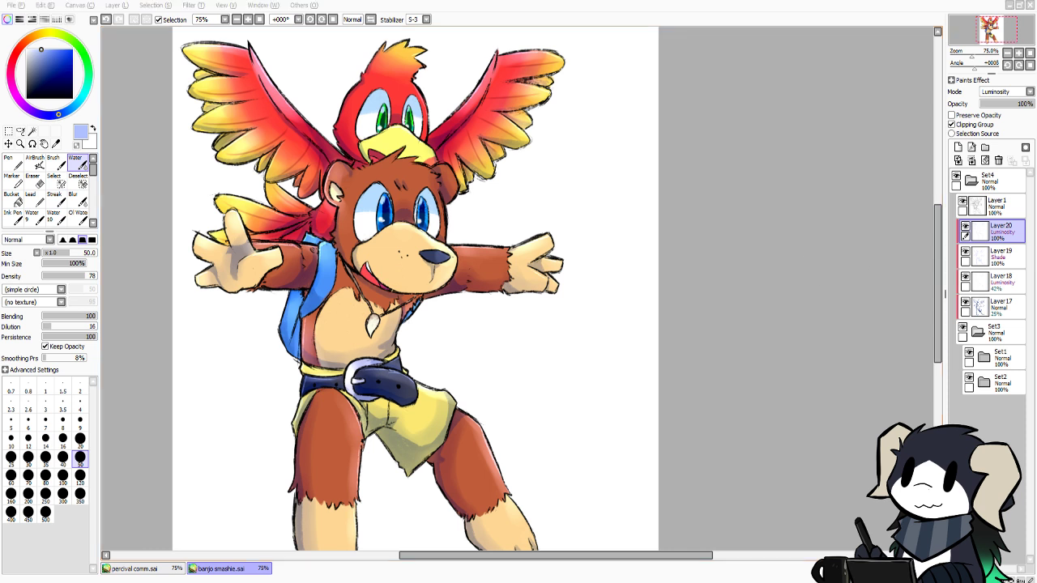
click(176, 264)
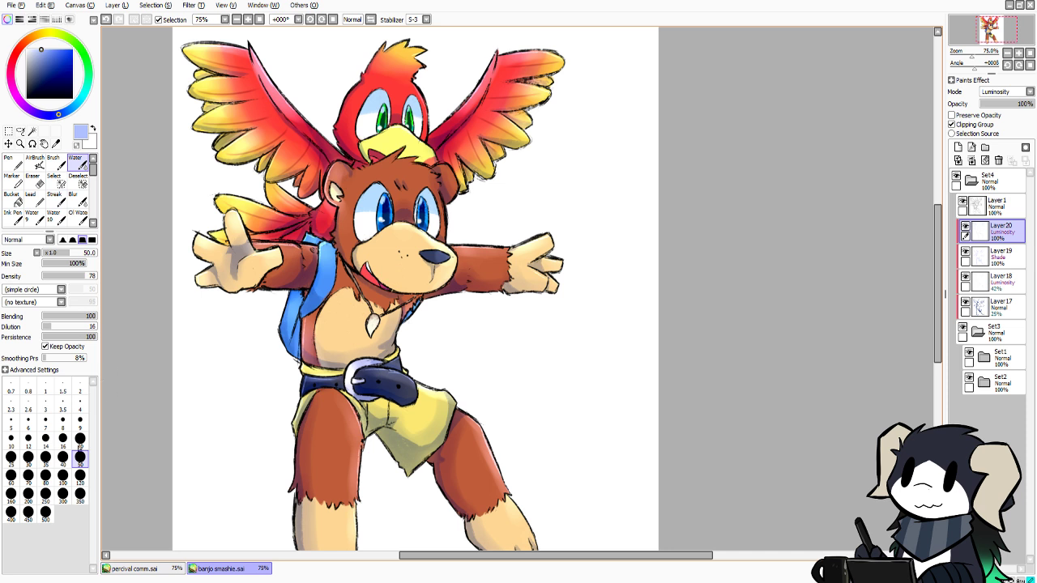
click(80, 438)
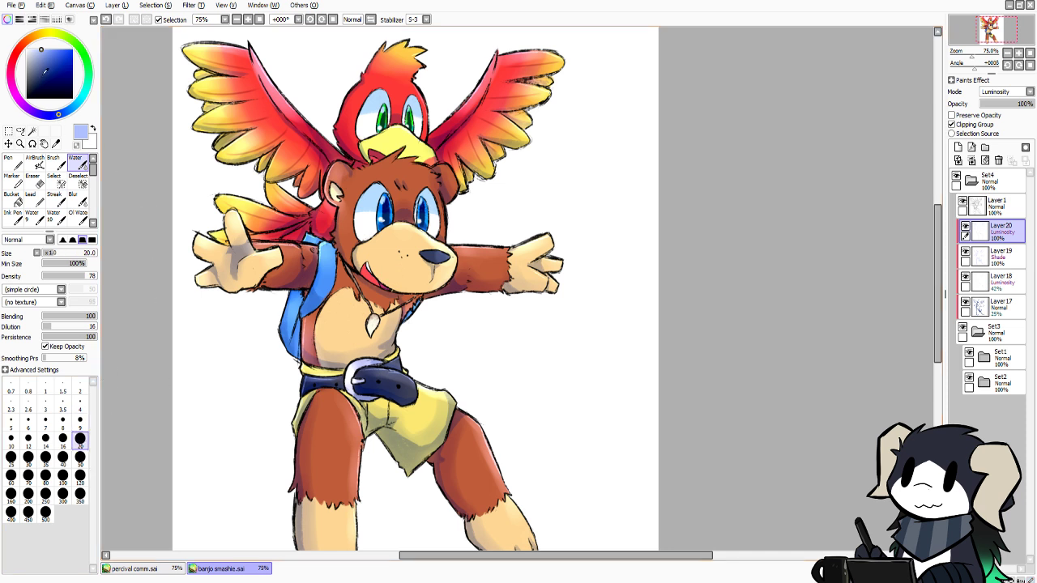
click(45, 67)
click(1001, 304)
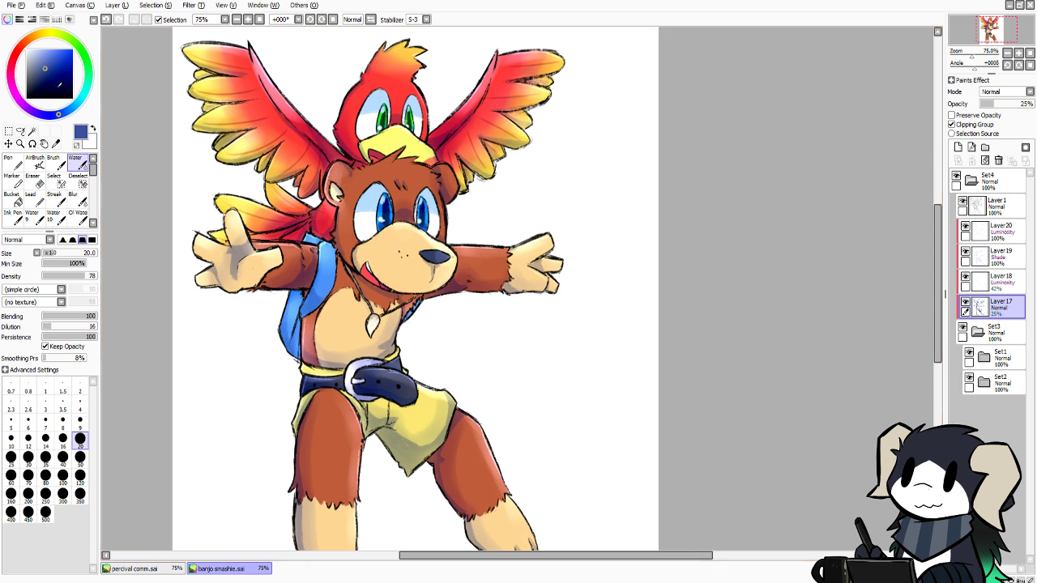
click(60, 86)
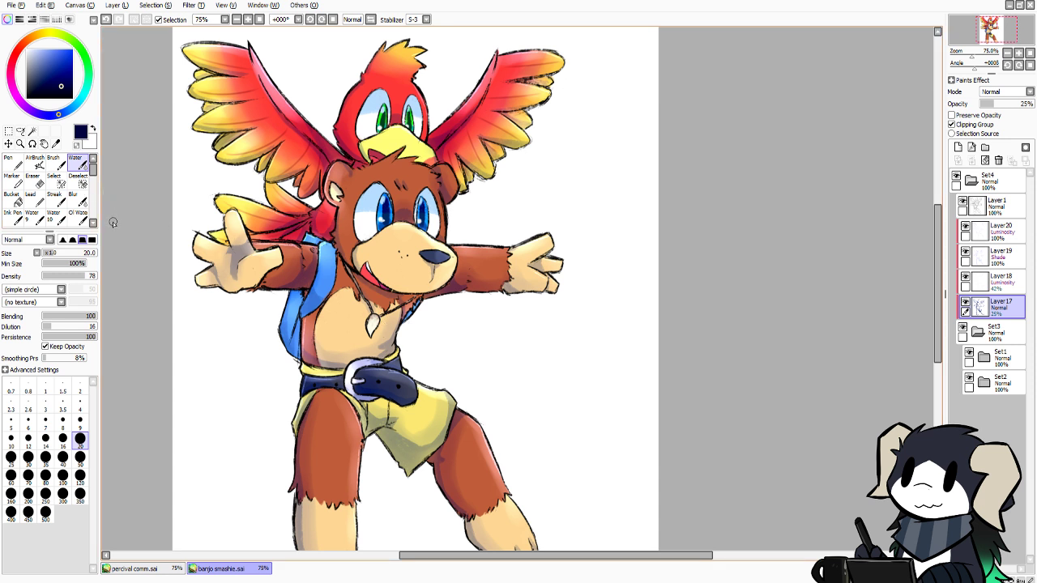
click(1001, 231)
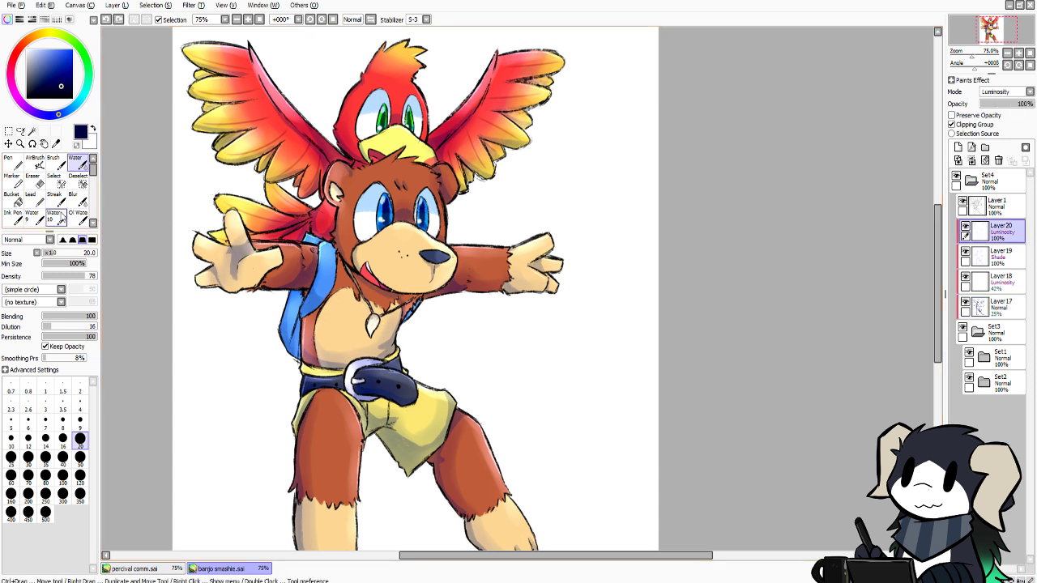
click(13, 216)
click(1002, 306)
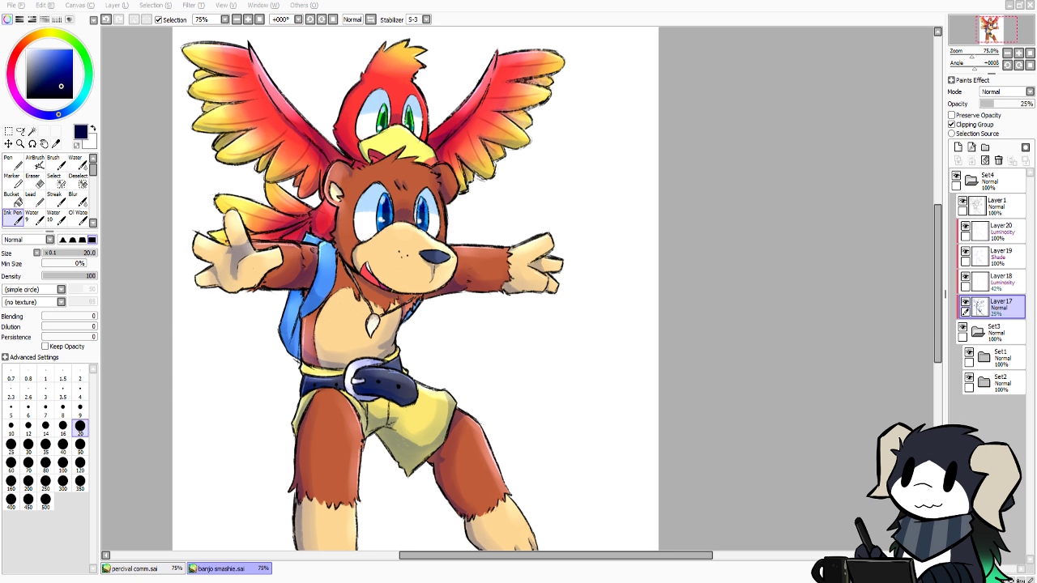
click(813, 273)
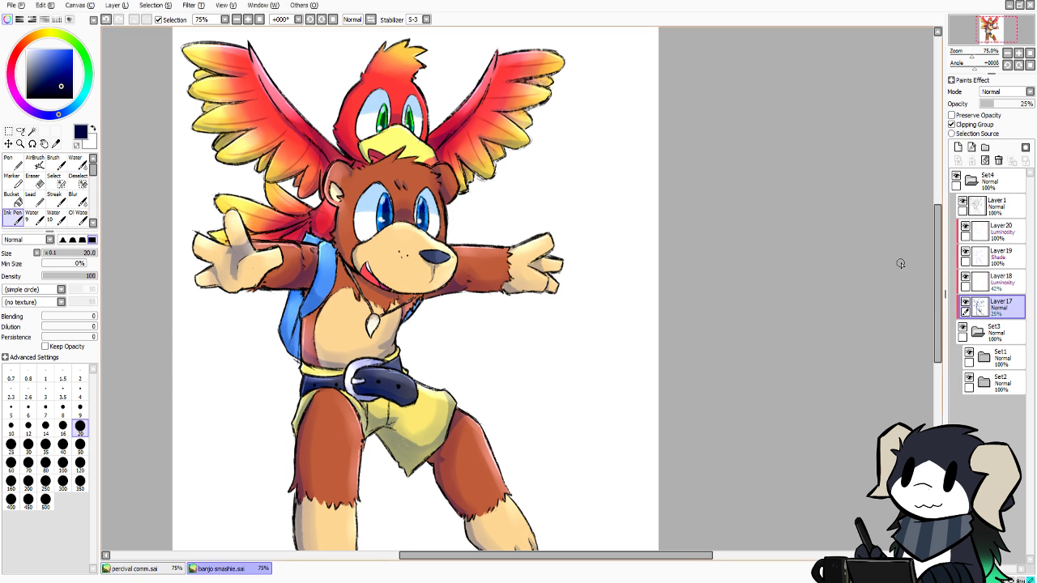
mouse_move(934, 283)
mouse_down()
mouse_move(923, 300)
mouse_move(923, 277)
mouse_up()
Add a new clipped layer directly above the Layer20 highlights and set its blending mode to Overlay
click(20, 144)
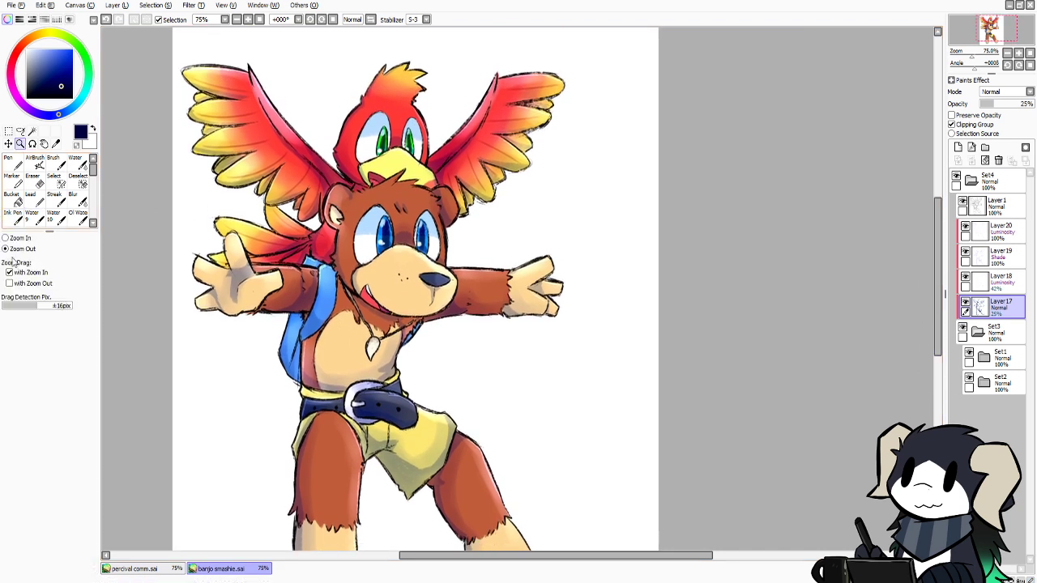
click(279, 259)
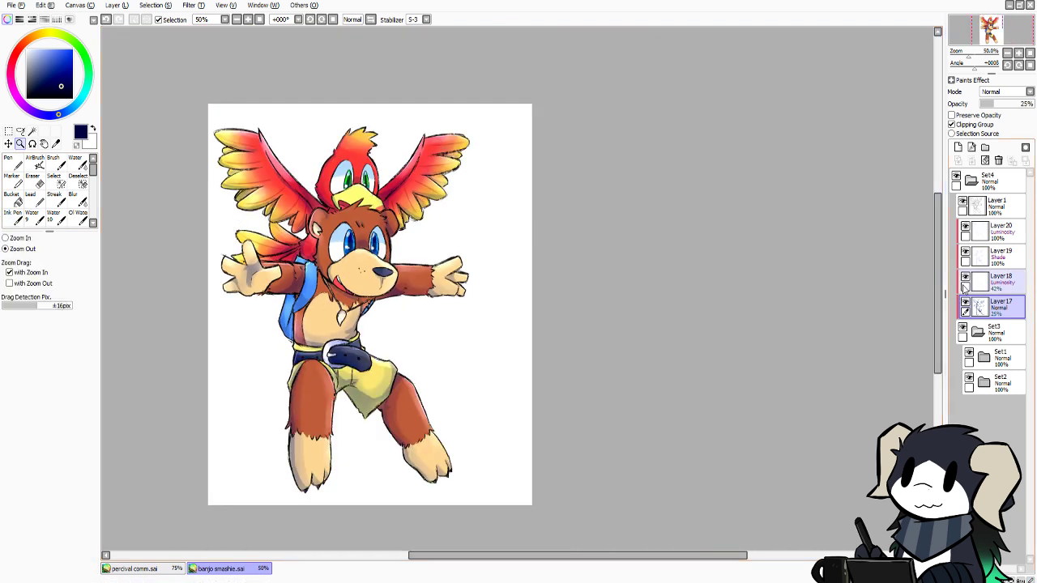
click(967, 234)
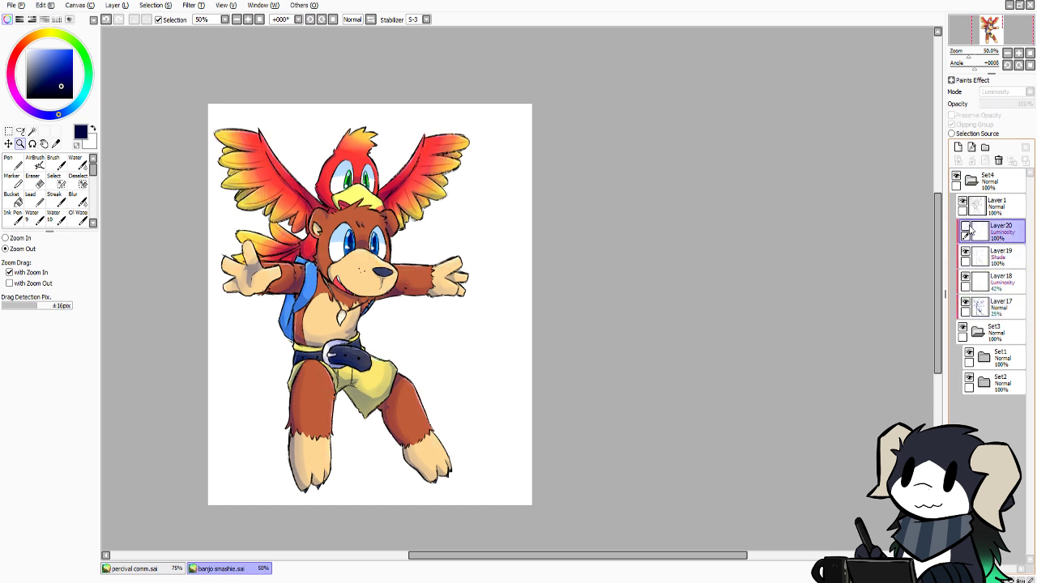
click(997, 256)
click(958, 146)
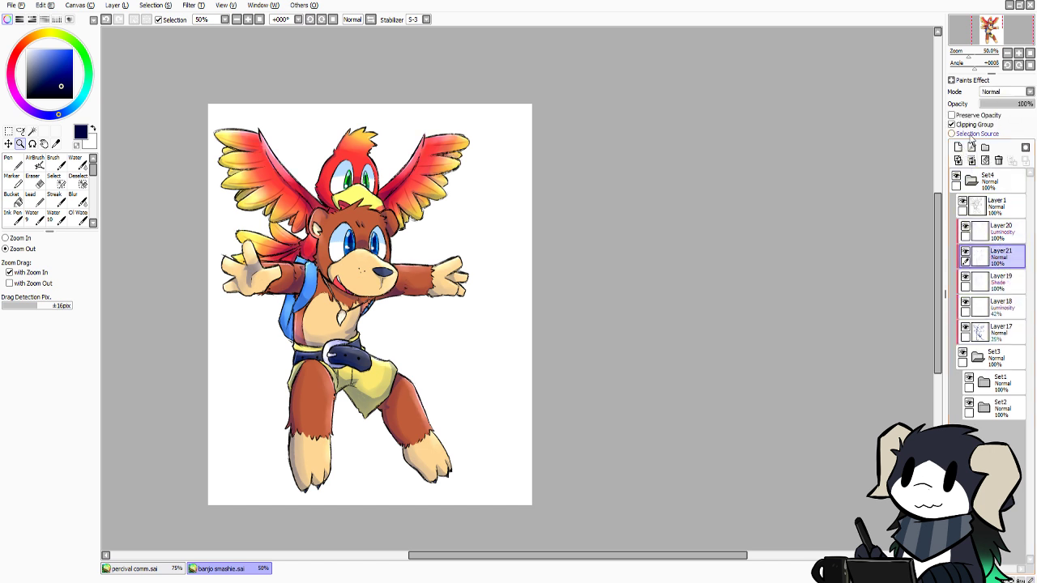
drag(993, 252, 1011, 230)
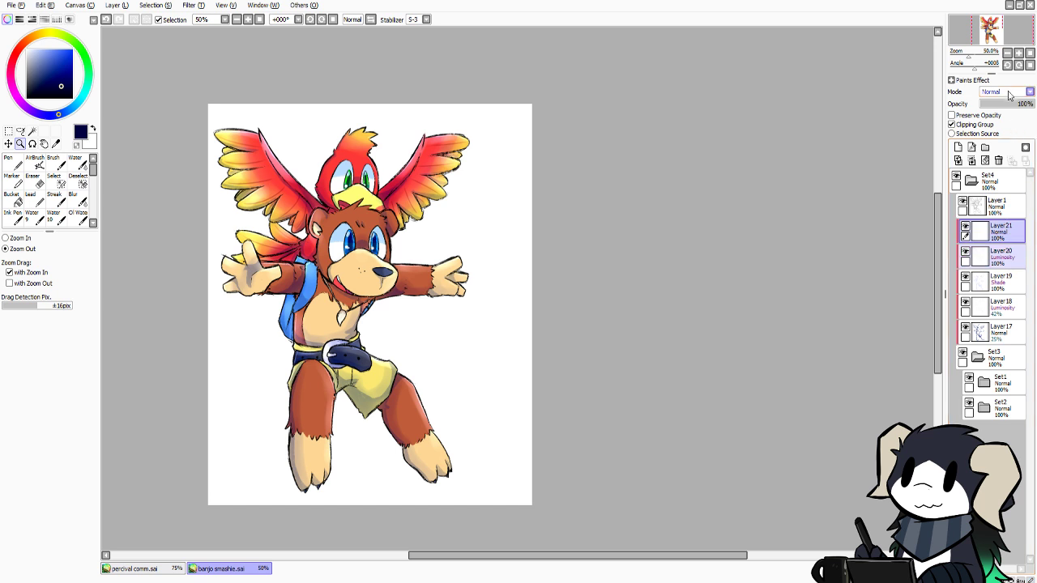
click(993, 146)
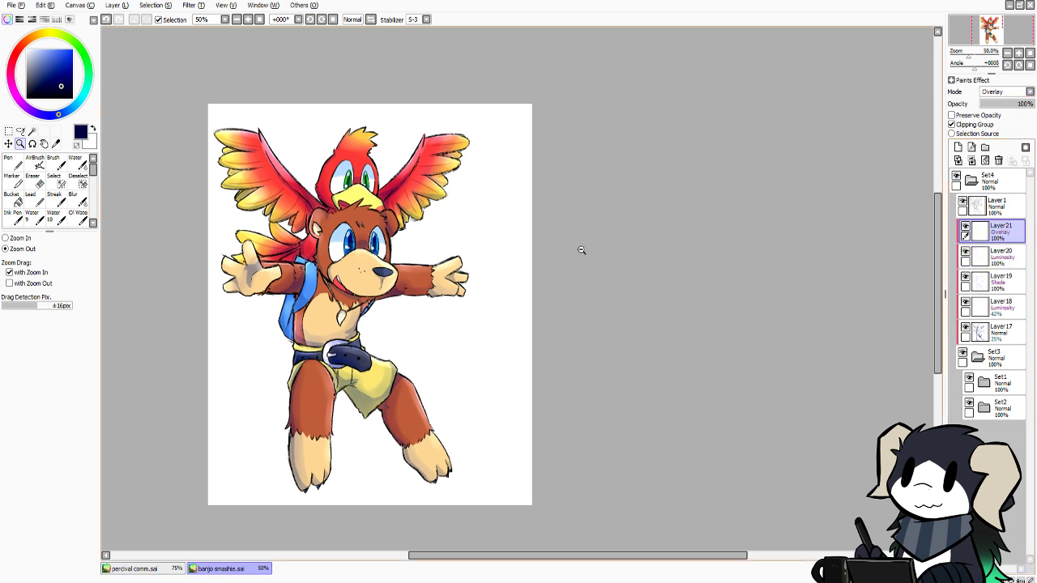
Set the Water brush to size 350 and the colour to dark purple, undoing a trial navy stroke over Banjo's body
click(78, 164)
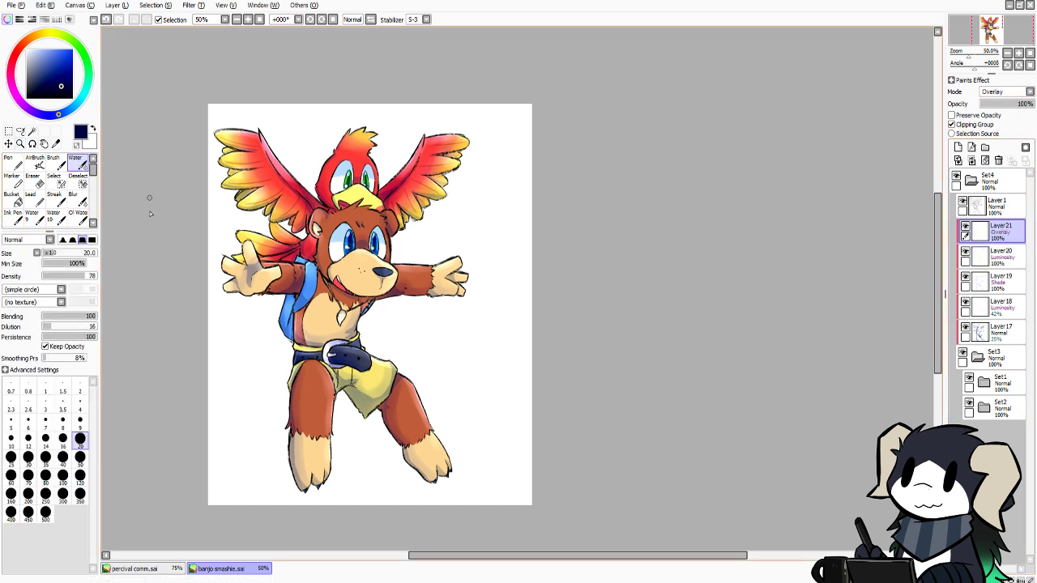
click(80, 477)
click(79, 496)
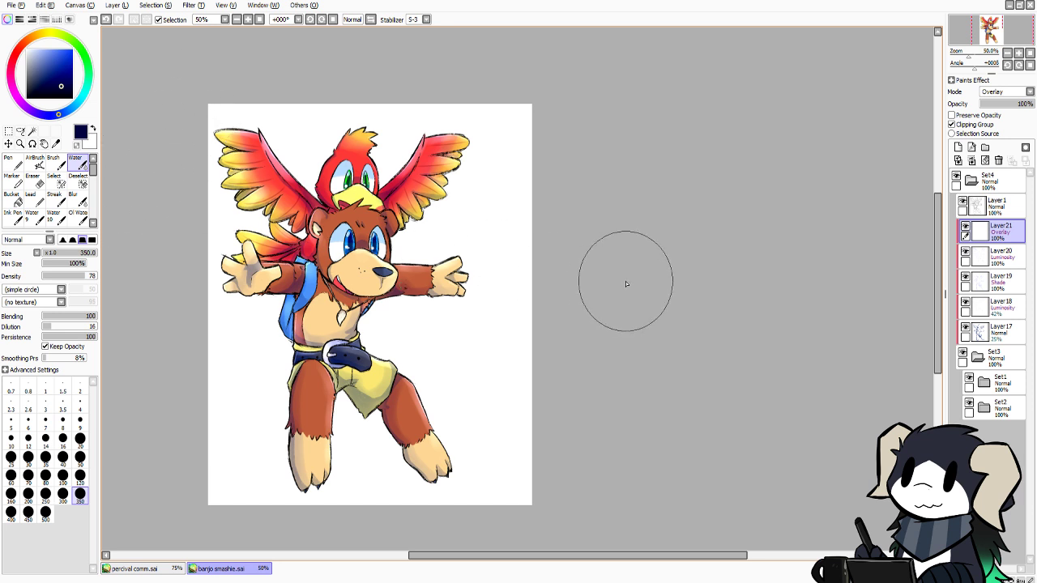
mouse_move(422, 352)
mouse_down()
mouse_move(440, 413)
mouse_move(370, 440)
mouse_move(356, 425)
mouse_move(382, 318)
mouse_move(405, 308)
mouse_move(376, 269)
mouse_move(350, 322)
mouse_move(366, 320)
mouse_up()
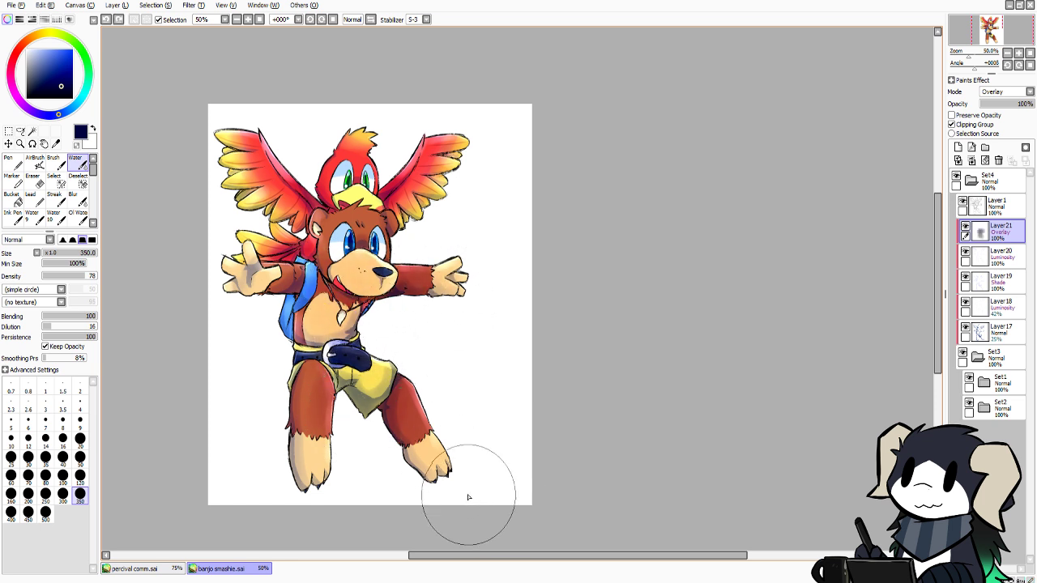
key(ctrl+z)
key(ctrl+z)
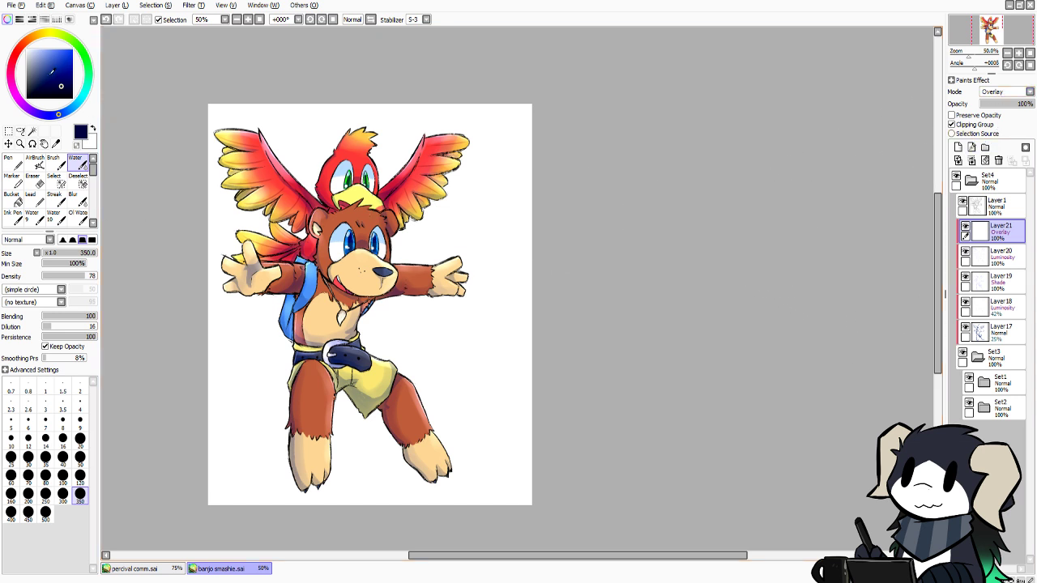
drag(48, 113, 31, 111)
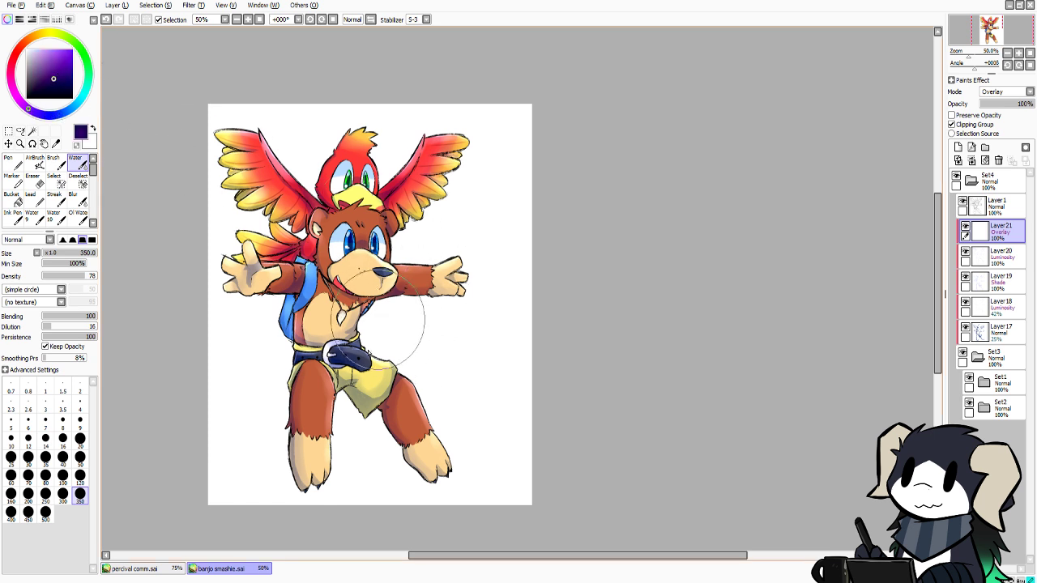
Undo the purple Overlay stroke, switch the layer to Shade and darken Banjo's belt, shorts and inner legs with broad strokes
mouse_move(392, 375)
mouse_down()
mouse_move(412, 453)
mouse_move(348, 382)
mouse_move(369, 352)
mouse_up()
key(ctrl+z)
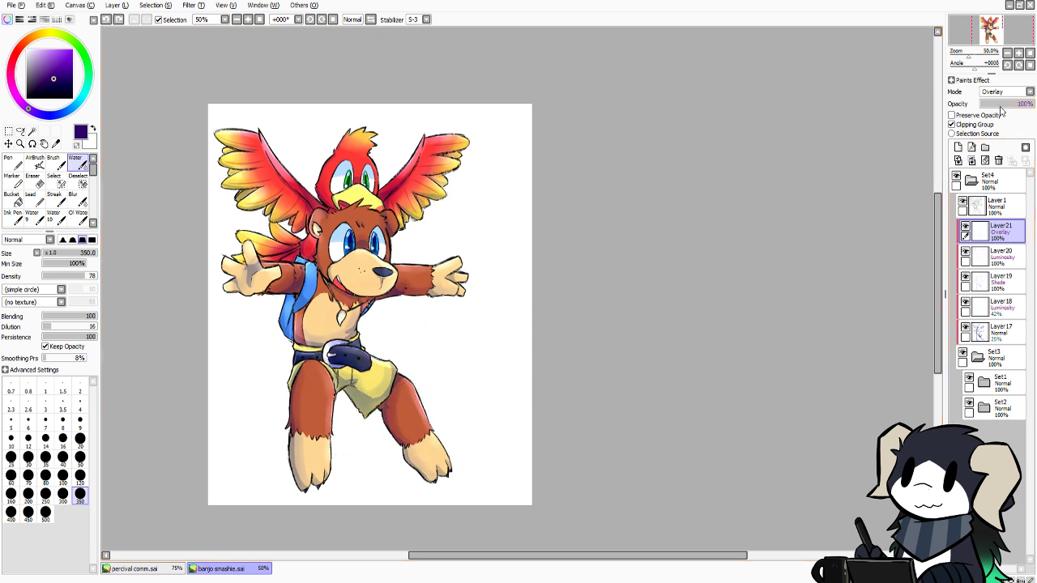
click(997, 147)
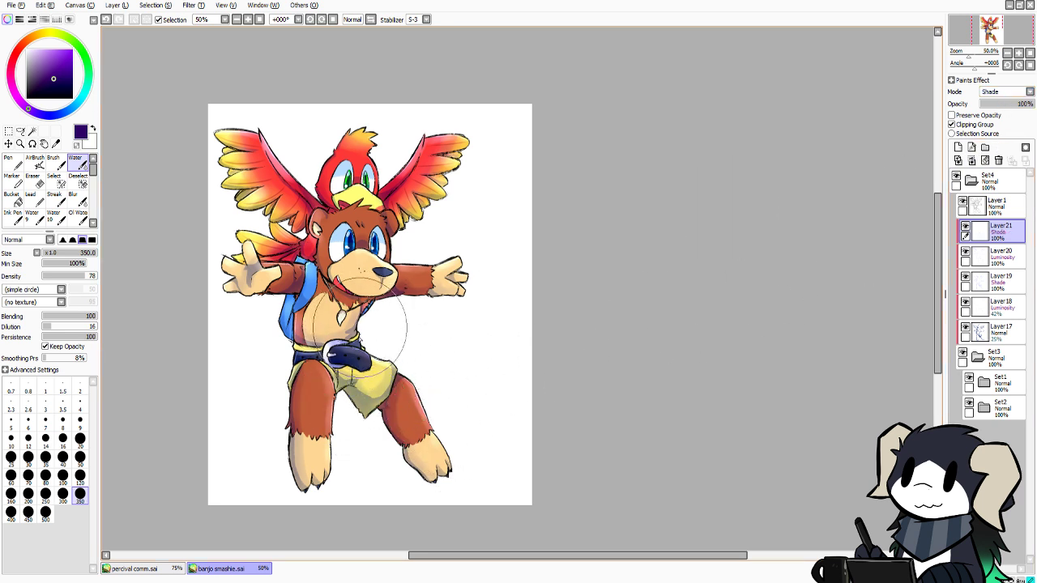
drag(365, 326, 365, 338)
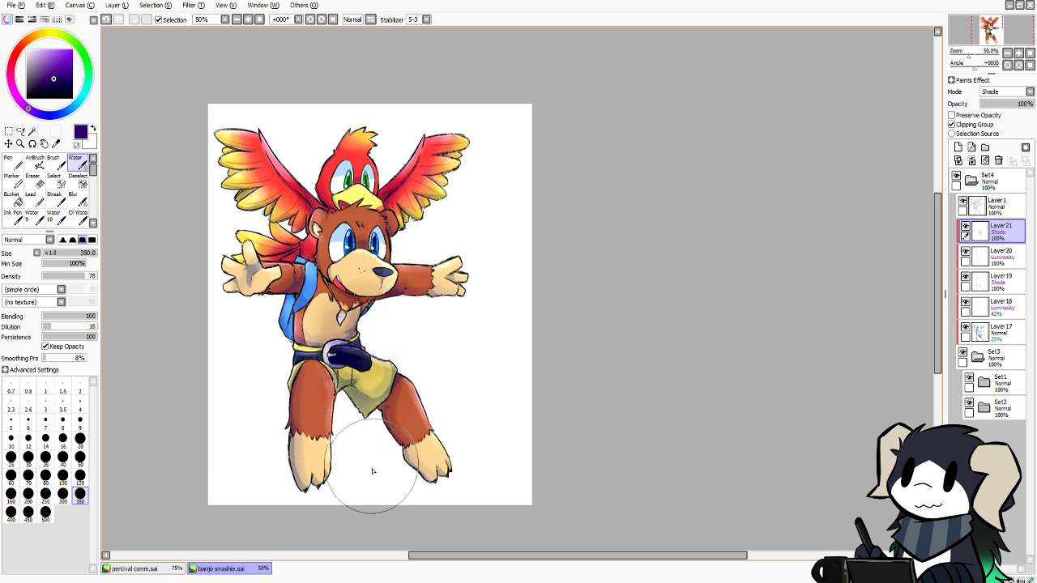
mouse_move(372, 441)
mouse_down()
mouse_move(377, 500)
mouse_move(357, 369)
mouse_move(384, 320)
mouse_up()
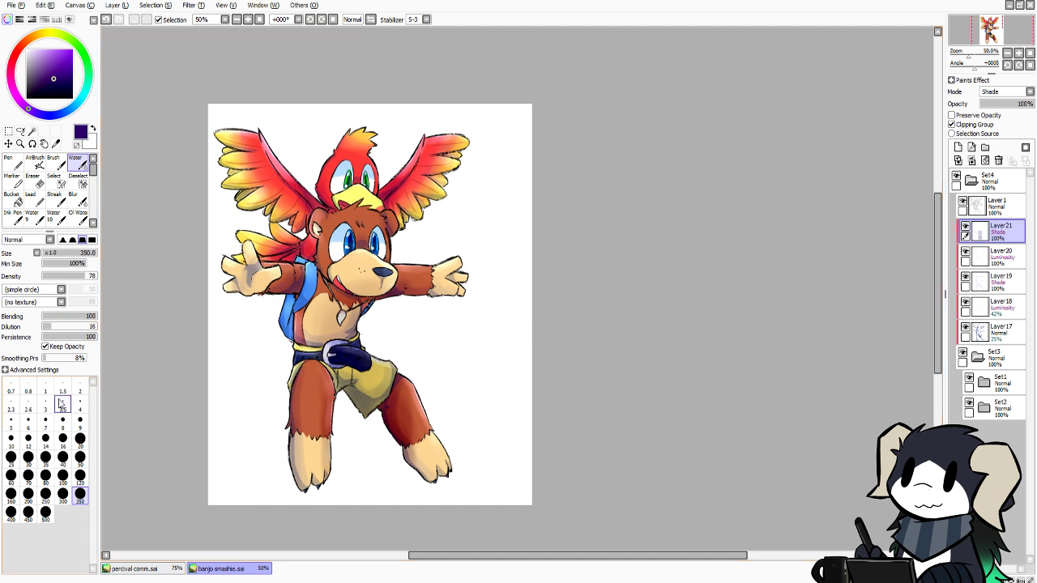
Try smaller size 50 Water brush shadows around Banjo's arm, chest and backpack strap and Kazooie's wing, undoing unwanted strokes
click(80, 457)
mouse_move(272, 293)
mouse_down()
mouse_move(297, 299)
mouse_move(282, 290)
mouse_up()
key(ctrl+z)
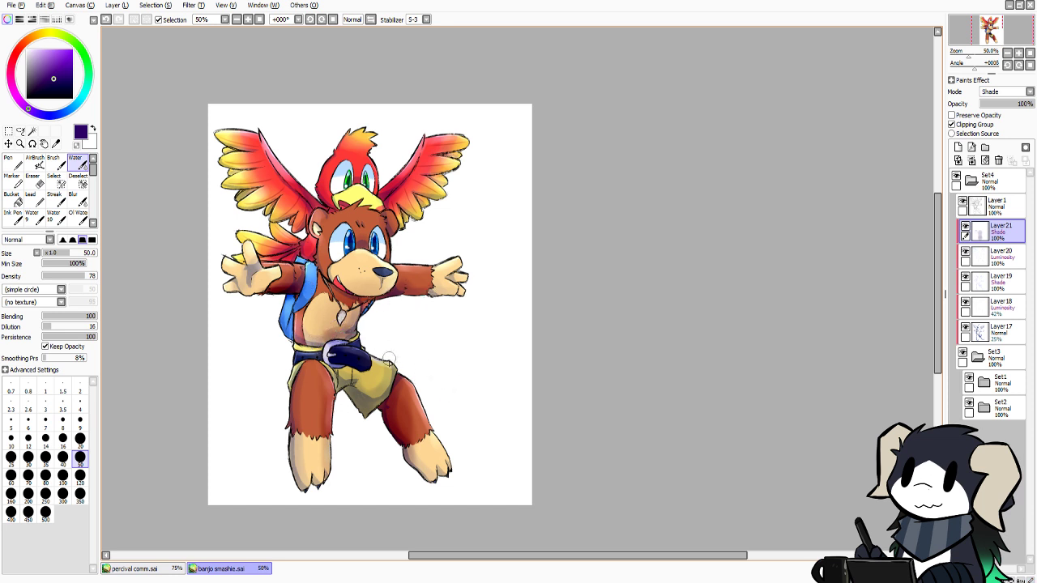
key(ctrl+z)
key(ctrl+z)
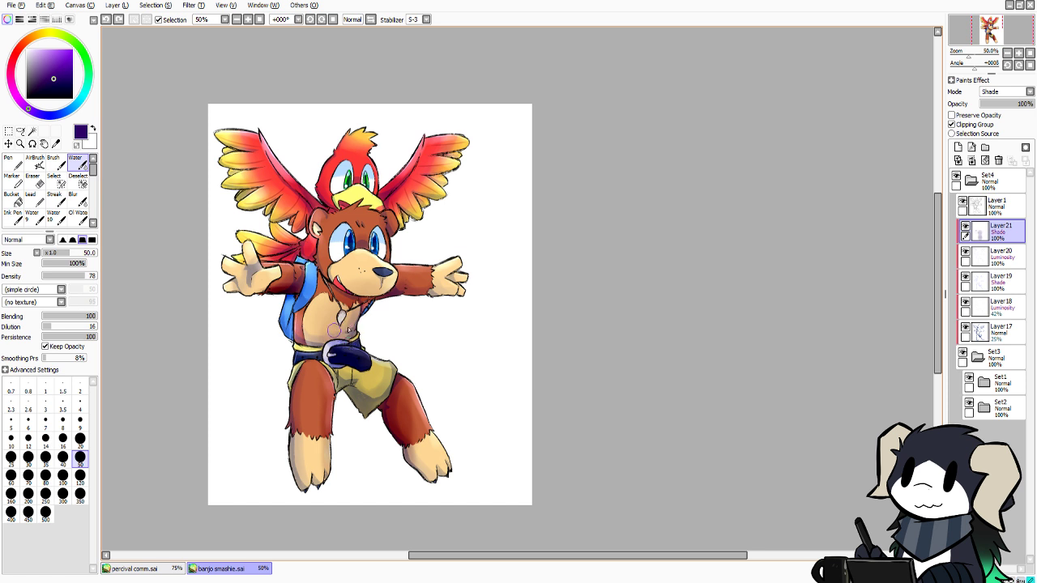
drag(334, 330, 340, 333)
drag(401, 188, 393, 198)
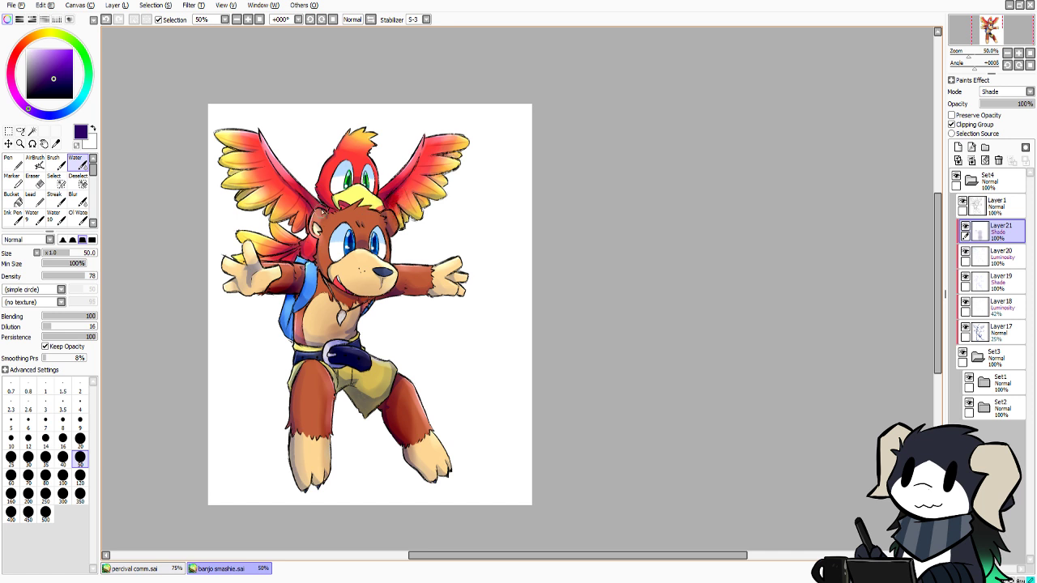
drag(316, 256, 309, 261)
Add a clipped Luminosity layer above the new shadows and brush light purple over Kazooie's crest with the Water brush at size 120
click(959, 146)
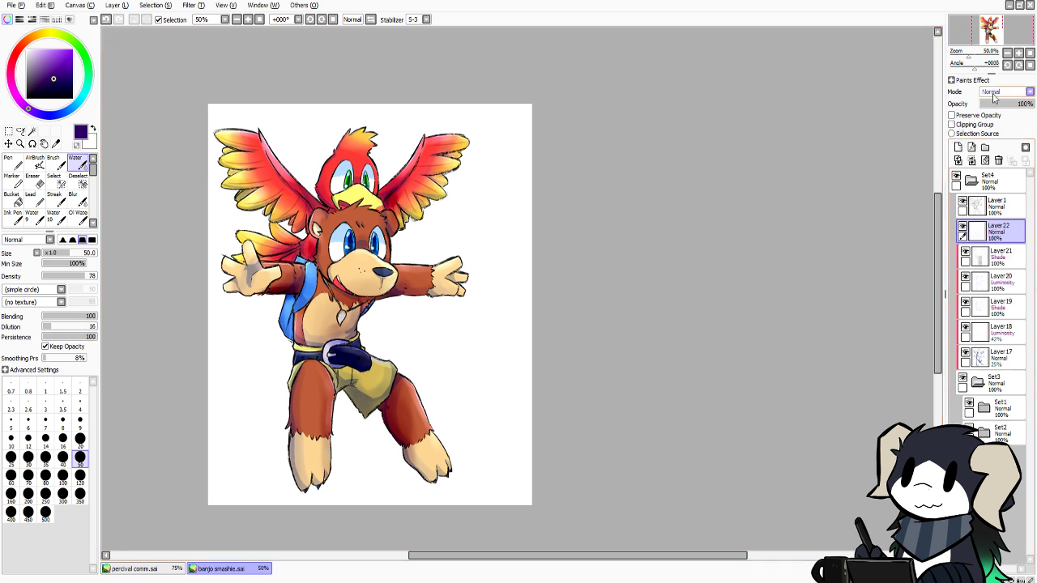
click(993, 139)
click(80, 476)
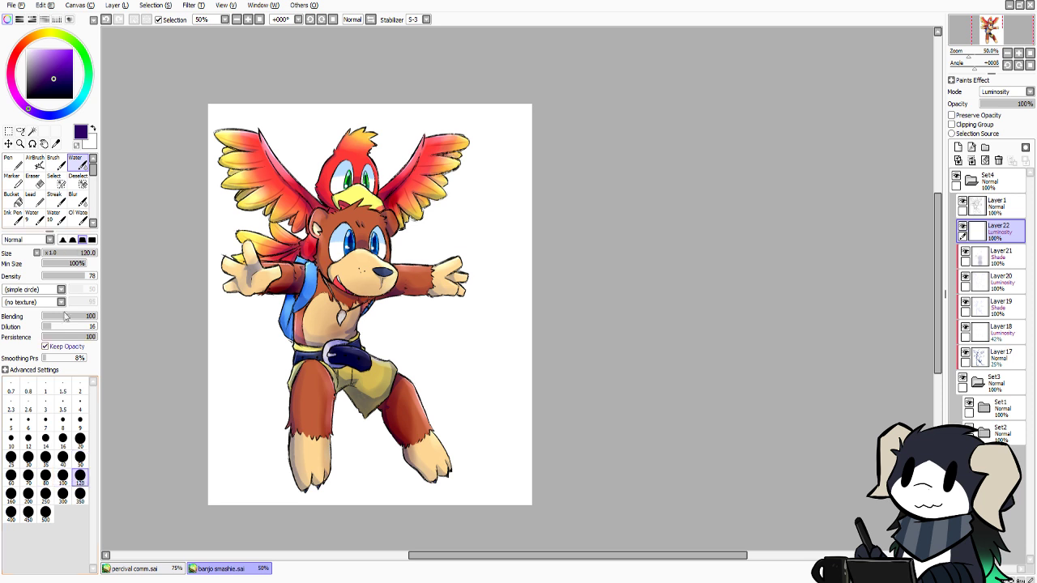
click(48, 51)
mouse_move(341, 138)
mouse_down()
mouse_move(363, 120)
mouse_move(336, 151)
mouse_up()
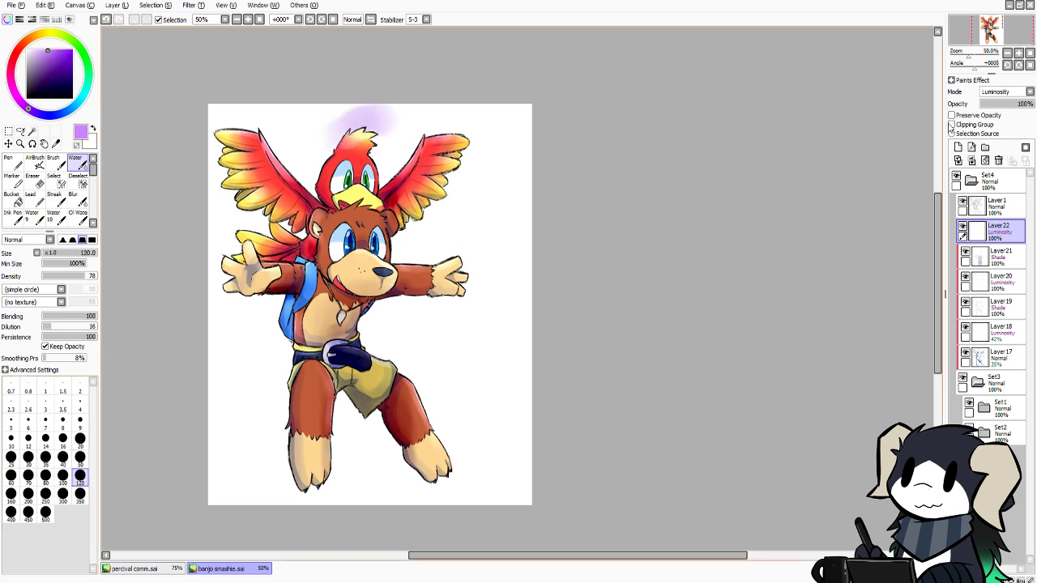
click(952, 124)
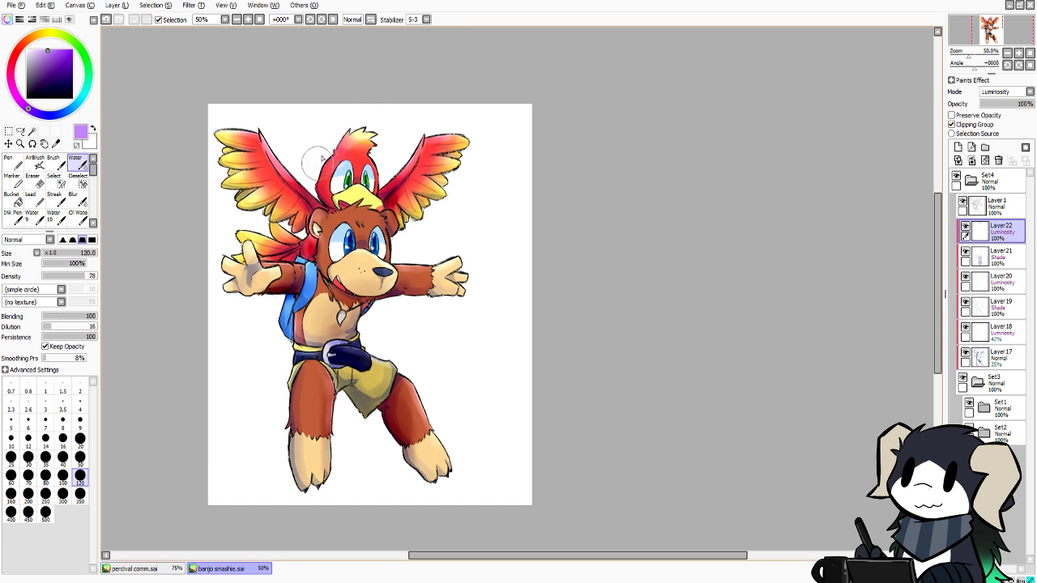
Brush a light purple glow over the outer feathers of Kazooie's wing and tail with the size 120 Water brush
drag(241, 125, 228, 168)
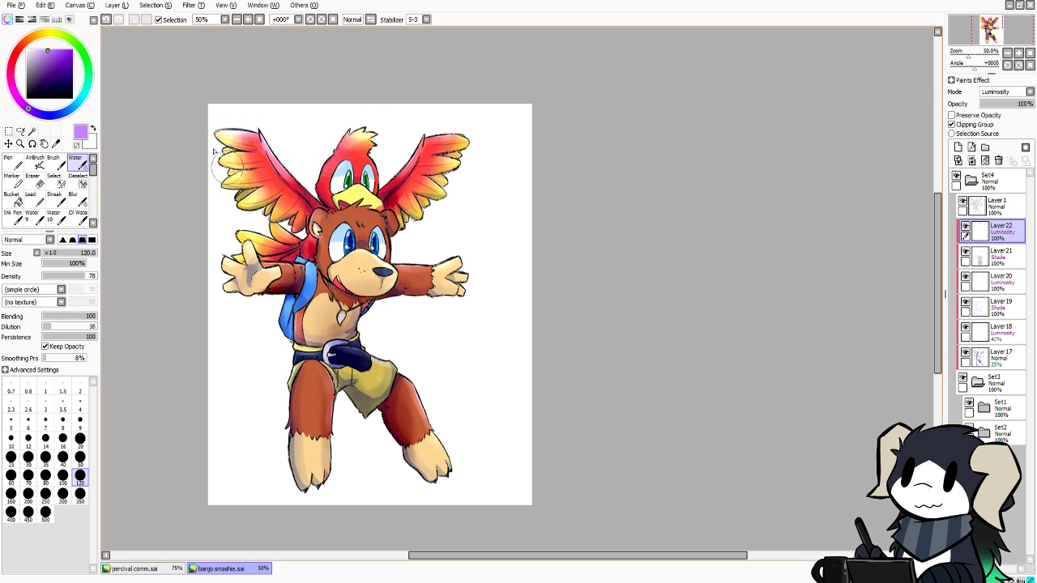
drag(255, 121, 269, 175)
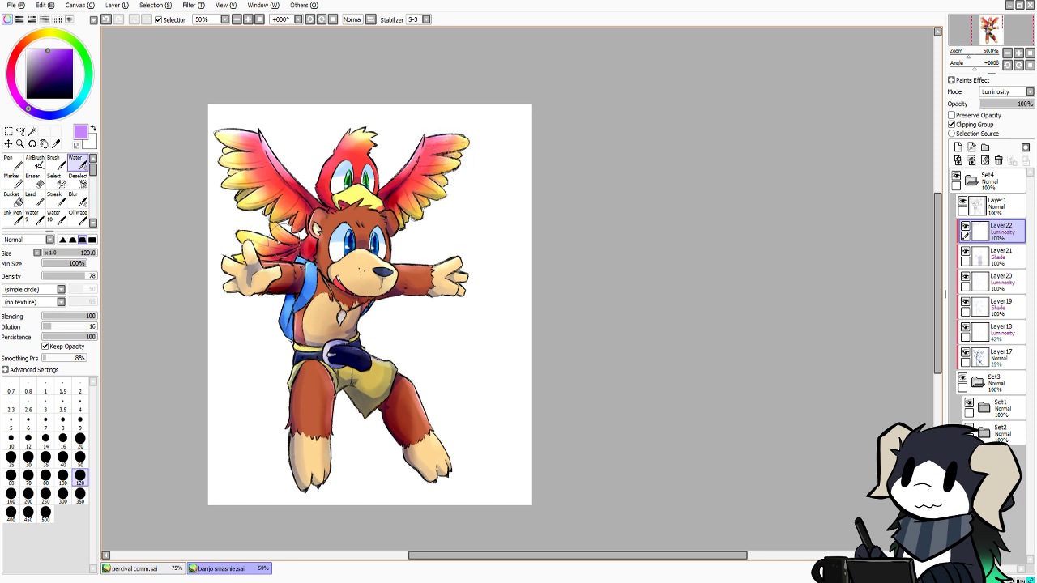
mouse_move(275, 244)
mouse_down()
mouse_move(307, 246)
mouse_move(229, 267)
mouse_move(289, 262)
mouse_move(285, 278)
mouse_up()
Brush the light purple glow over the edges of Banjo's head and legs, and over his chest and chin
drag(319, 229, 375, 217)
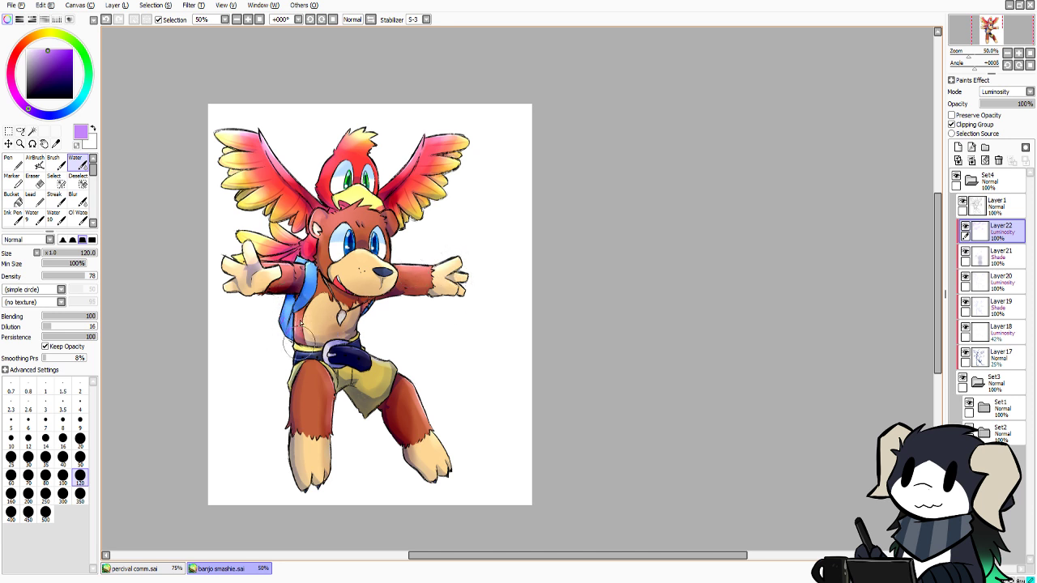
drag(273, 371, 303, 427)
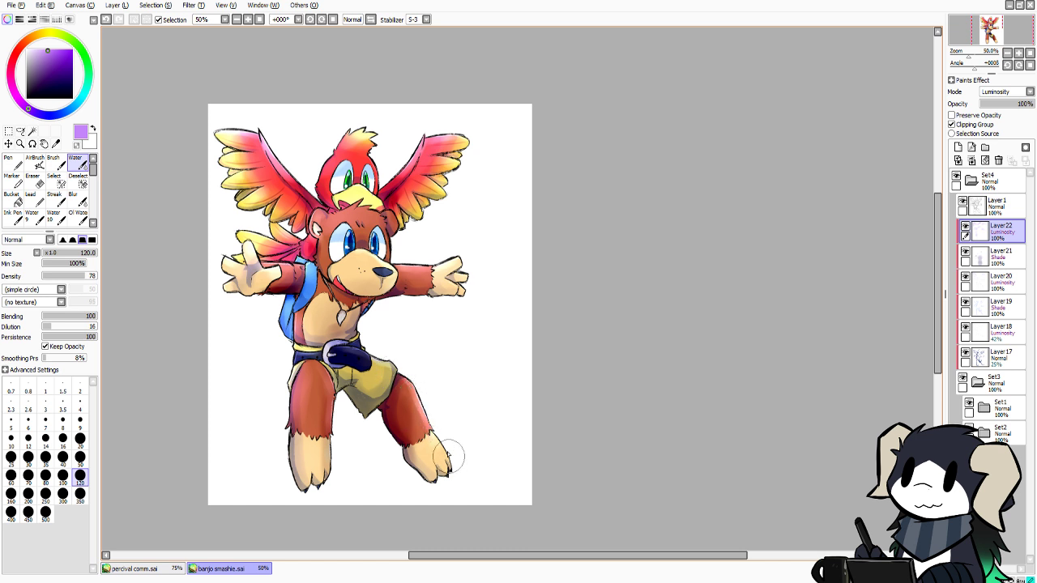
mouse_move(350, 324)
mouse_down()
mouse_move(383, 317)
mouse_move(320, 315)
mouse_up()
mouse_move(366, 290)
mouse_down()
mouse_move(366, 280)
mouse_move(354, 283)
mouse_up()
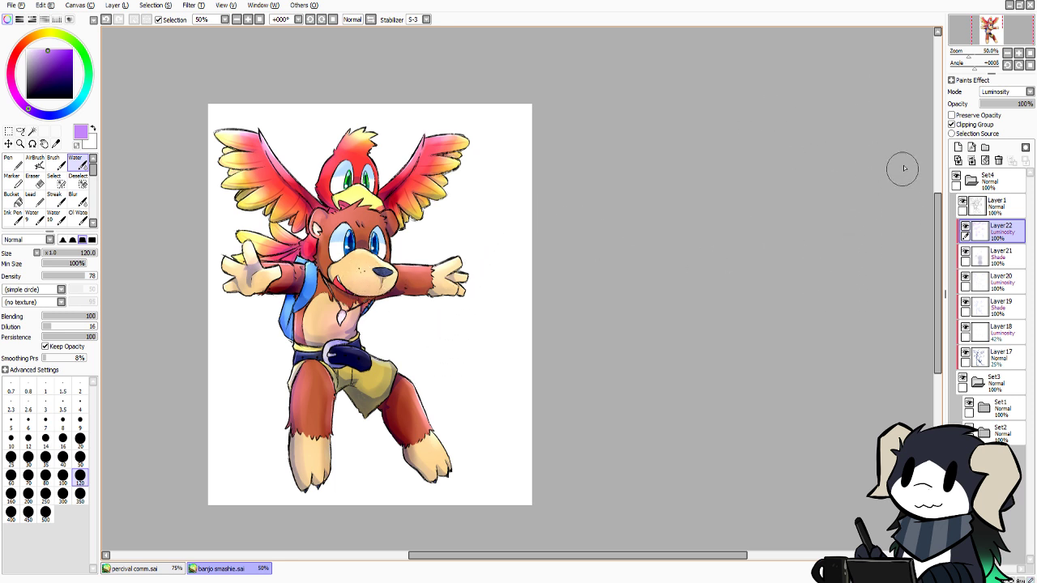
Compare the artwork with and without the topmost Luminosity layer's glow and collapse the Set4 folder
click(965, 230)
click(965, 229)
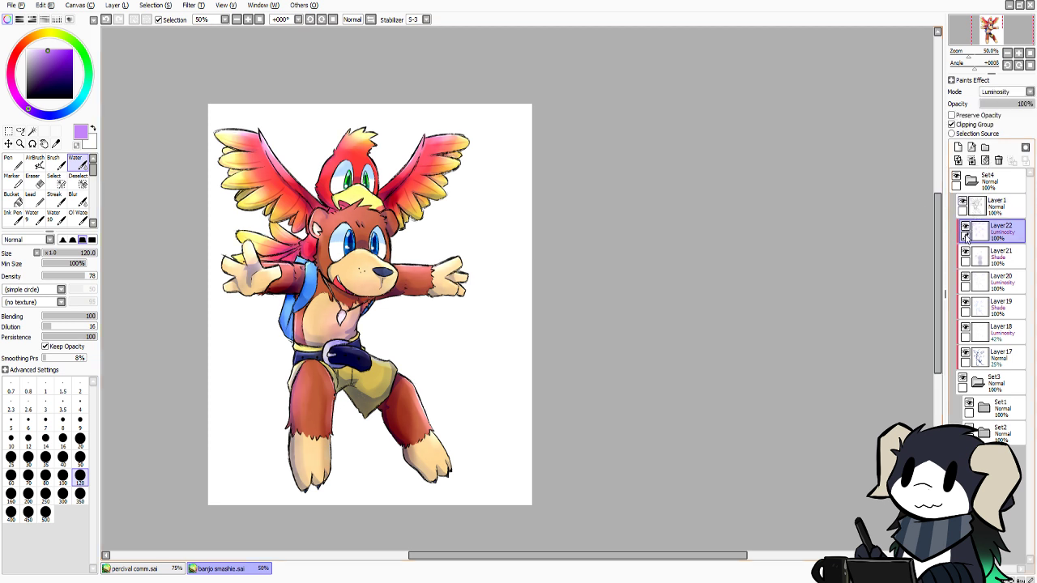
click(970, 180)
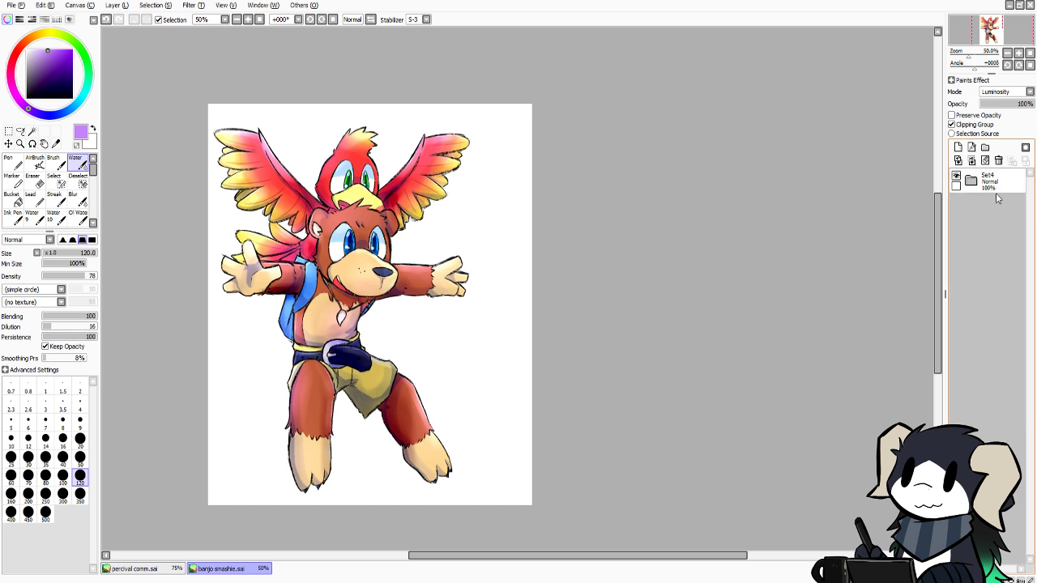
Add a Screen layer above the Set4 folder, cover it with light blue using the size 500 Pen, and set its opacity to 25%
click(994, 184)
click(957, 147)
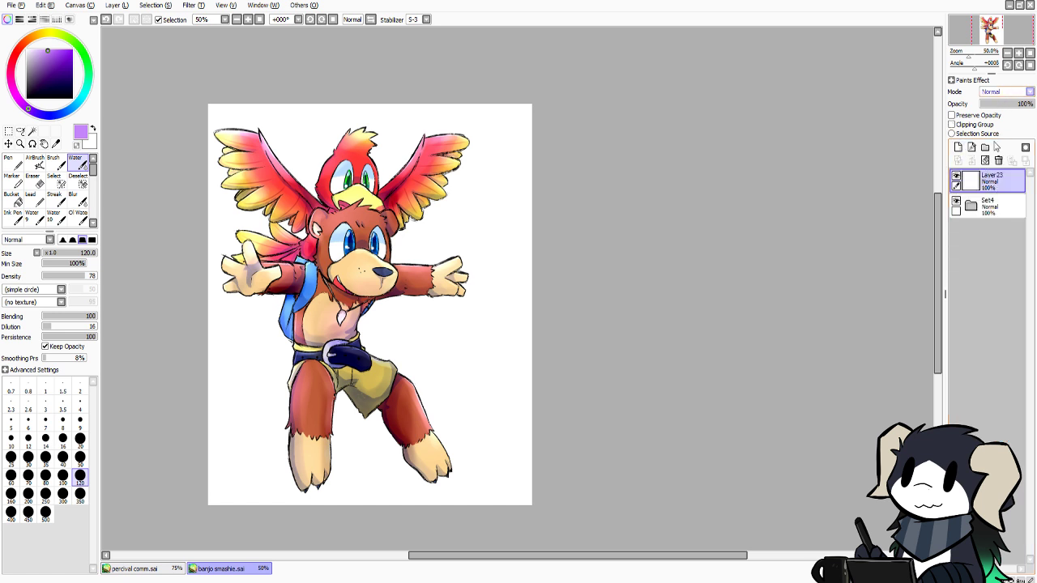
click(999, 119)
drag(78, 98, 64, 112)
click(58, 55)
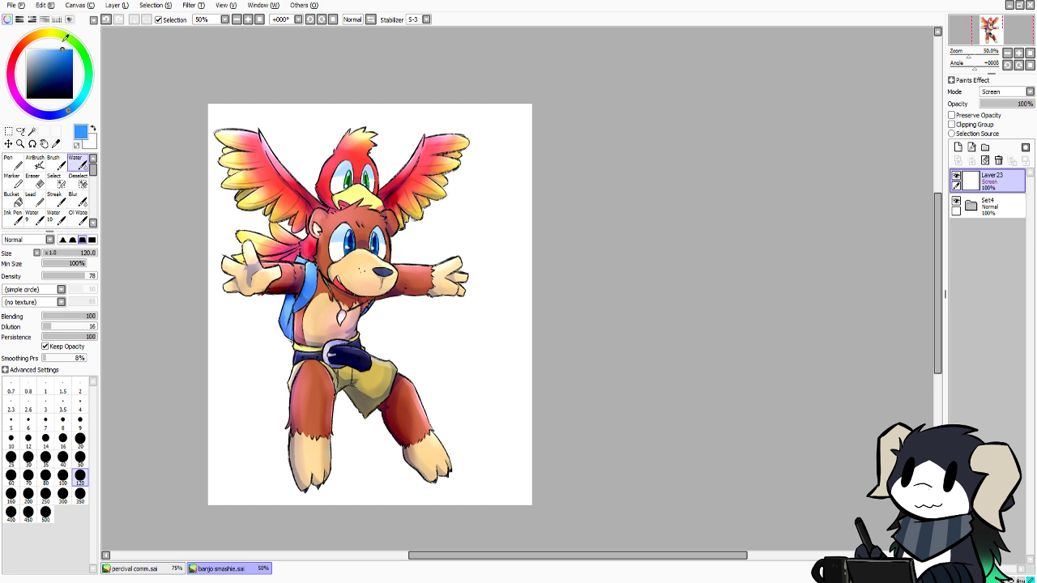
click(12, 162)
mouse_move(168, 185)
mouse_down()
mouse_move(262, 159)
mouse_move(270, 236)
mouse_move(261, 163)
mouse_move(451, 182)
mouse_up()
mouse_move(297, 157)
mouse_down()
mouse_move(276, 521)
mouse_move(516, 374)
mouse_move(504, 96)
mouse_up()
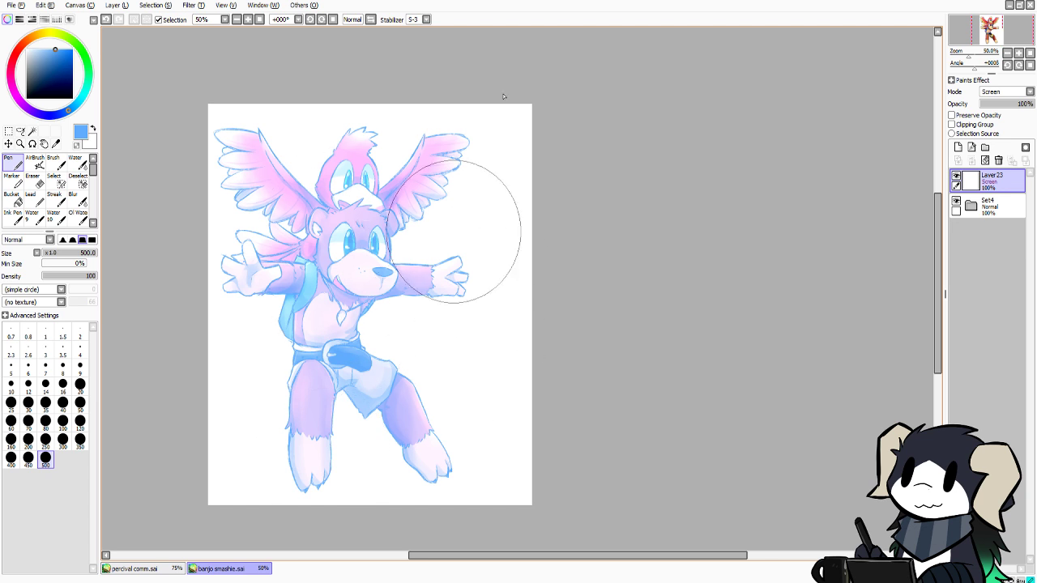
drag(1017, 104, 995, 103)
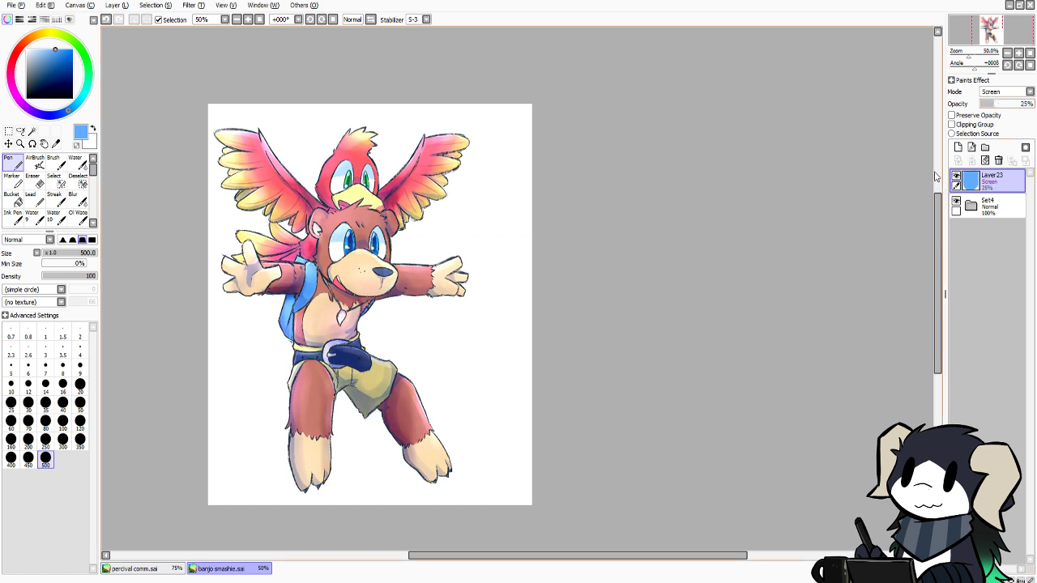
Fill a new layer beneath the Set4 folder with light blue and clip the Screen layer to the folder
click(958, 147)
drag(988, 177, 991, 243)
mouse_move(275, 109)
mouse_down()
mouse_move(243, 127)
mouse_move(186, 197)
mouse_move(351, 120)
mouse_move(197, 359)
mouse_move(364, 559)
mouse_move(478, 478)
mouse_move(491, 423)
mouse_move(497, 186)
mouse_move(513, 116)
mouse_up()
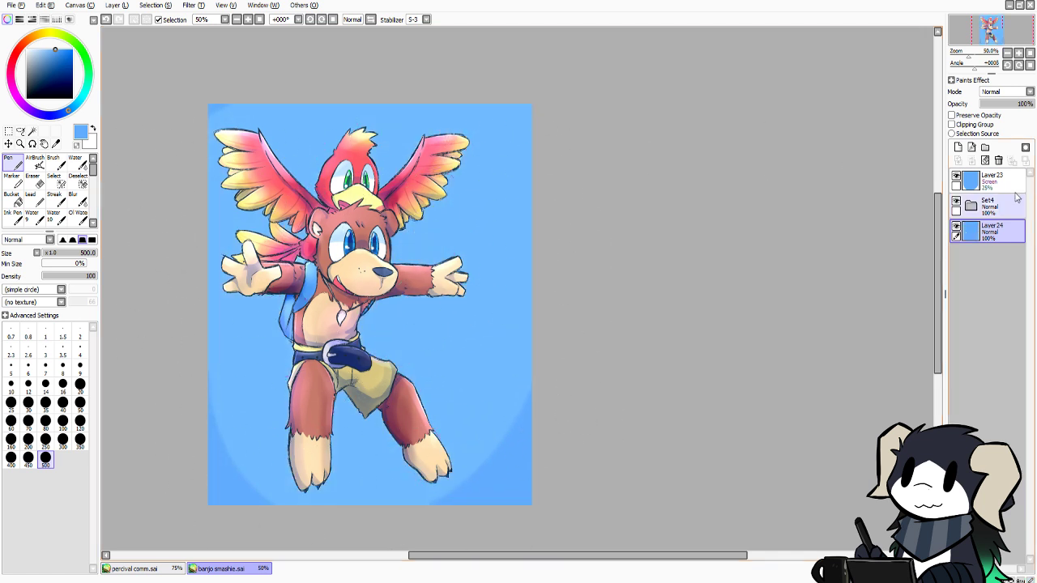
click(982, 180)
click(952, 124)
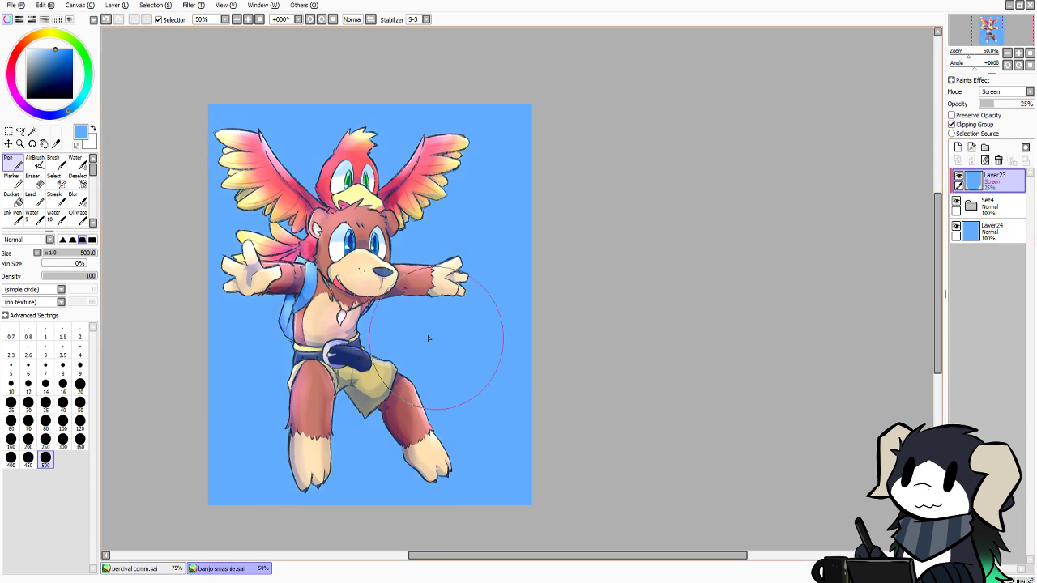
Add a layer above the blue background and brush darker blue across the lower canvas with the Cloud brush at size 350
click(992, 231)
click(958, 147)
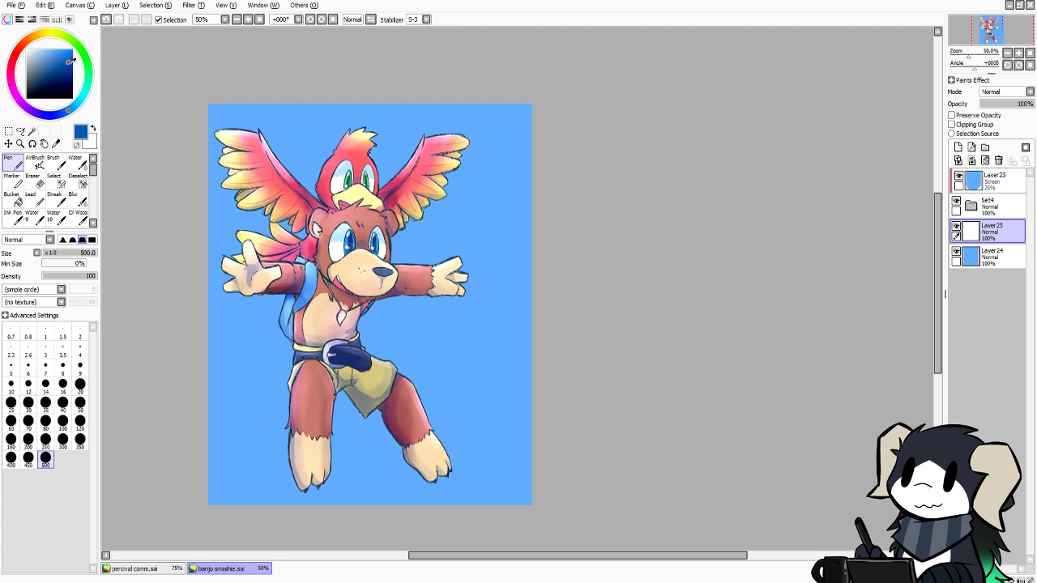
drag(68, 111, 68, 110)
click(93, 223)
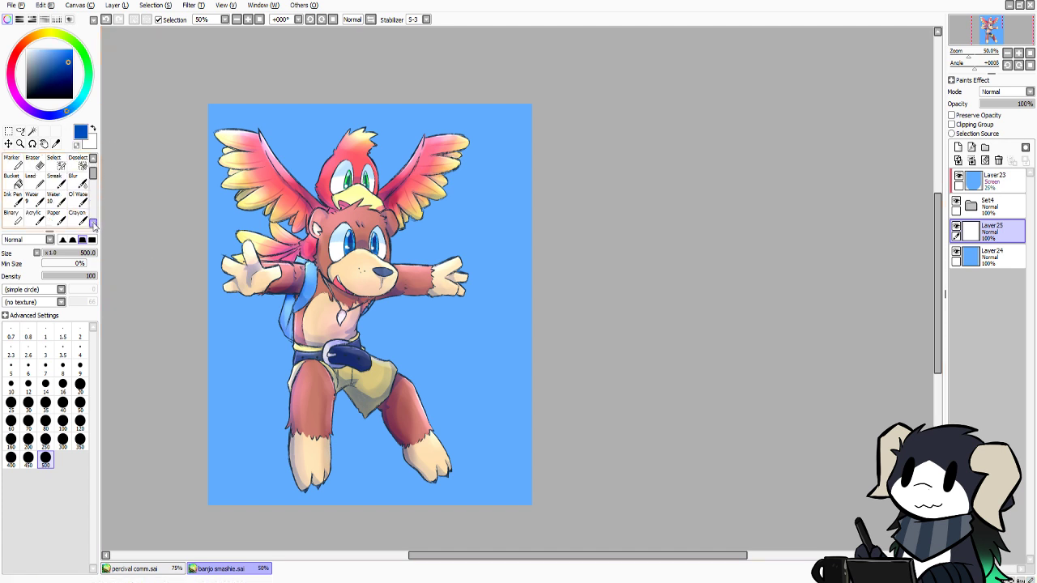
click(93, 223)
click(93, 223)
click(32, 215)
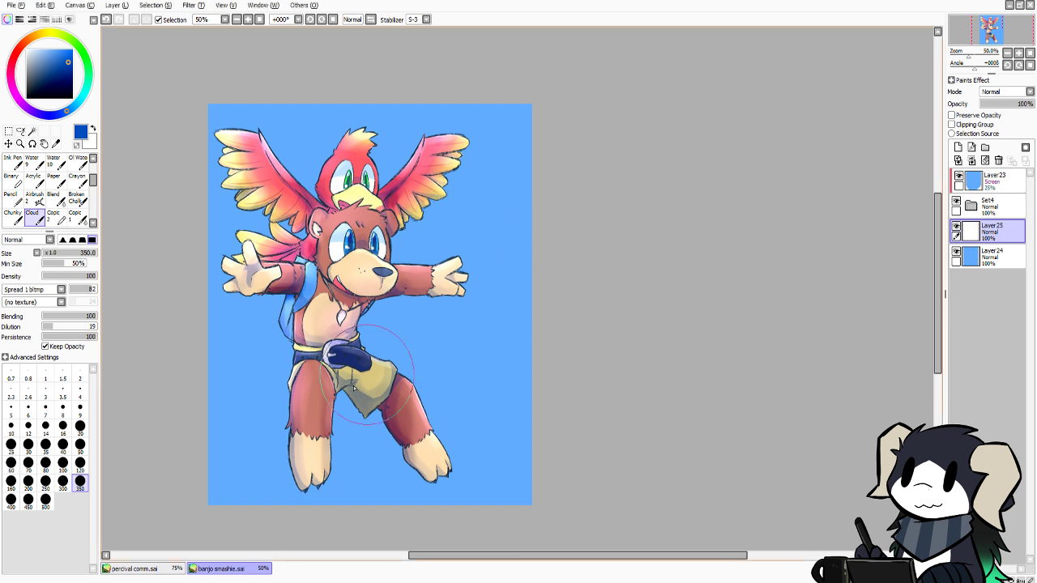
mouse_move(204, 480)
mouse_down()
mouse_move(230, 503)
mouse_move(344, 493)
mouse_move(428, 507)
mouse_move(529, 495)
mouse_move(538, 479)
mouse_move(537, 441)
mouse_move(519, 459)
mouse_move(445, 450)
mouse_move(354, 471)
mouse_move(212, 467)
mouse_move(294, 455)
mouse_up()
mouse_move(381, 448)
mouse_down()
mouse_move(404, 461)
mouse_move(535, 398)
mouse_up()
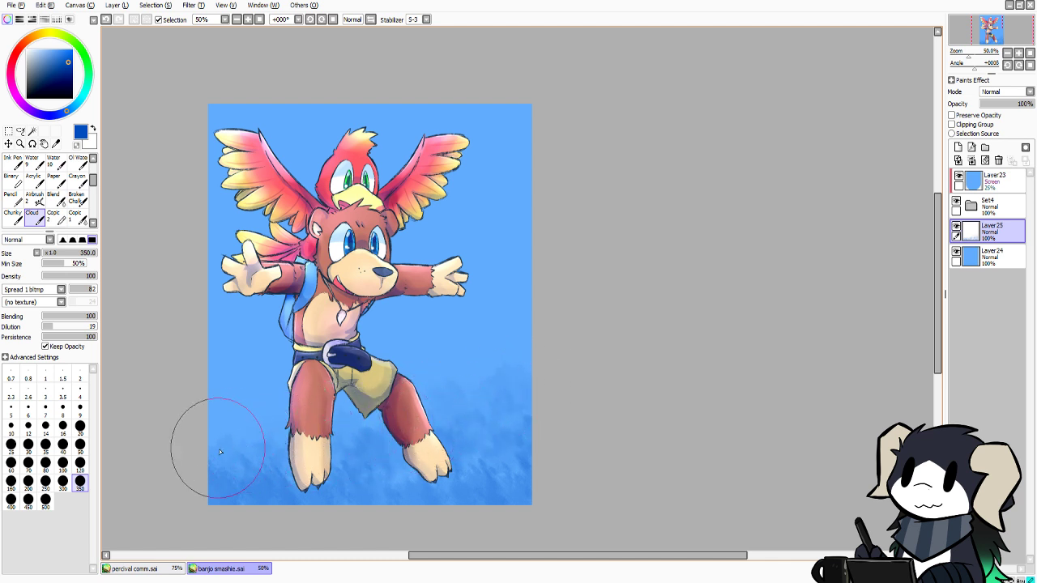
Build up the darker blue Cloud brush texture around Banjo's legs, along the bottom edge and up the background's lower right side
mouse_move(457, 489)
mouse_down()
mouse_move(529, 445)
mouse_move(479, 499)
mouse_move(503, 499)
mouse_move(532, 474)
mouse_move(550, 412)
mouse_move(521, 367)
mouse_move(414, 381)
mouse_move(340, 426)
mouse_move(210, 446)
mouse_move(225, 502)
mouse_move(276, 510)
mouse_move(349, 494)
mouse_move(330, 467)
mouse_move(422, 491)
mouse_move(440, 454)
mouse_move(469, 456)
mouse_move(530, 414)
mouse_move(535, 400)
mouse_move(459, 418)
mouse_up()
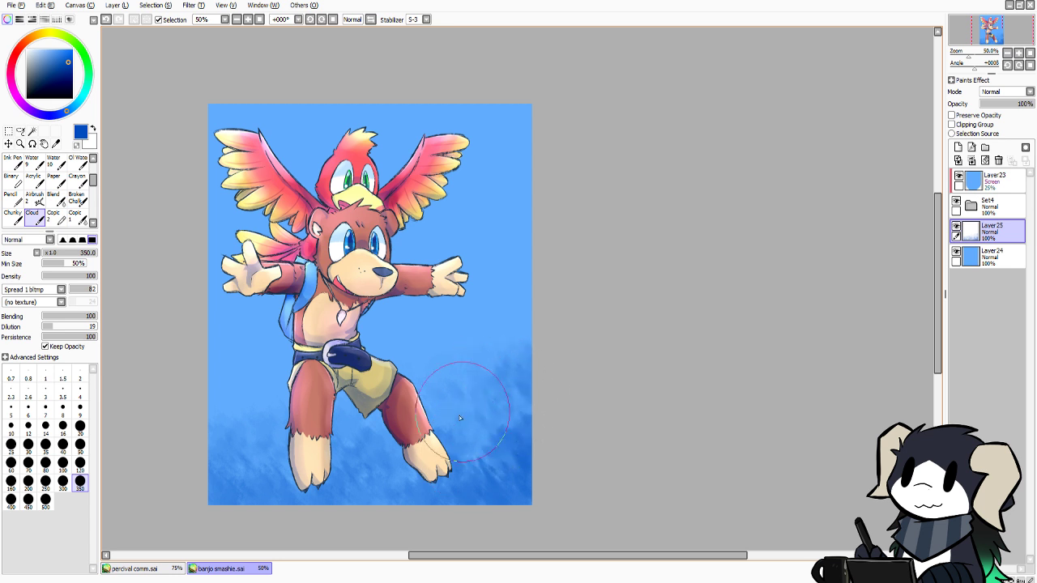
mouse_move(508, 353)
mouse_down()
mouse_move(536, 320)
mouse_move(496, 320)
mouse_move(451, 359)
mouse_up()
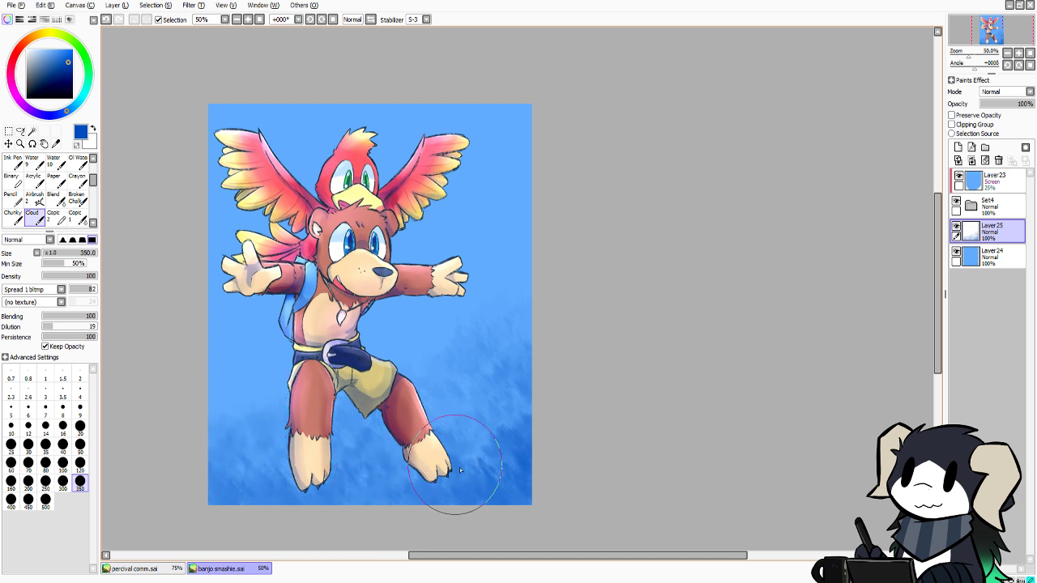
mouse_move(509, 460)
mouse_down()
mouse_move(477, 446)
mouse_move(531, 397)
mouse_move(477, 394)
mouse_up()
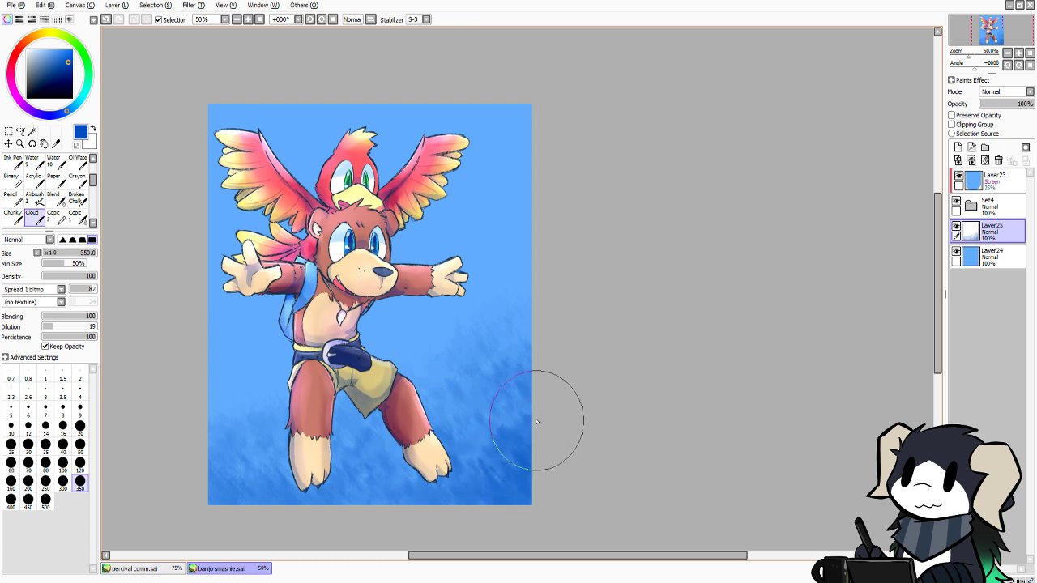
drag(286, 495, 254, 489)
mouse_move(481, 422)
mouse_down()
mouse_move(526, 390)
mouse_move(551, 335)
mouse_up()
drag(449, 430, 512, 354)
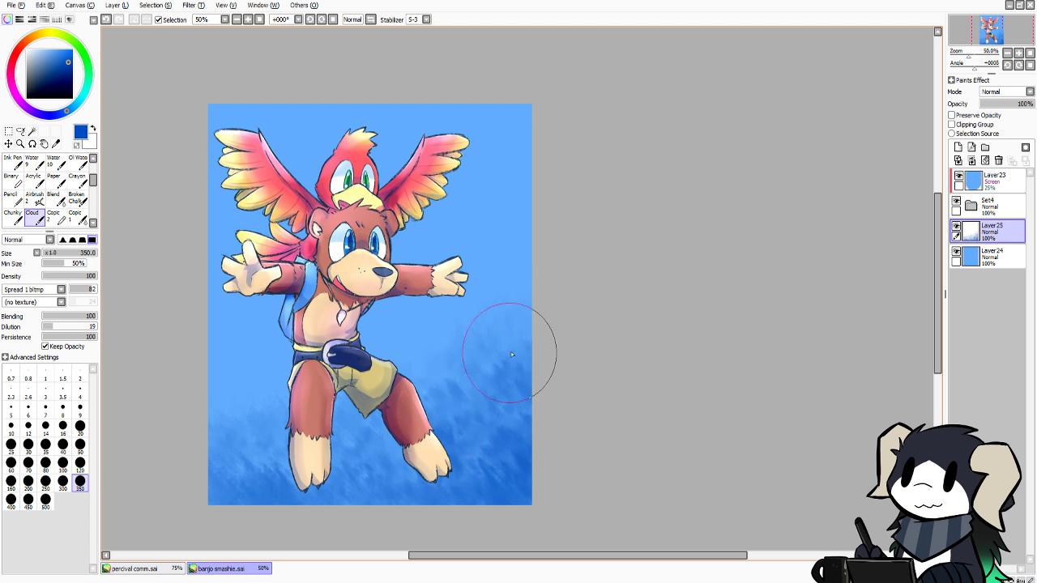
drag(546, 276, 477, 348)
mouse_move(423, 389)
mouse_down()
mouse_move(369, 405)
mouse_move(360, 431)
mouse_up()
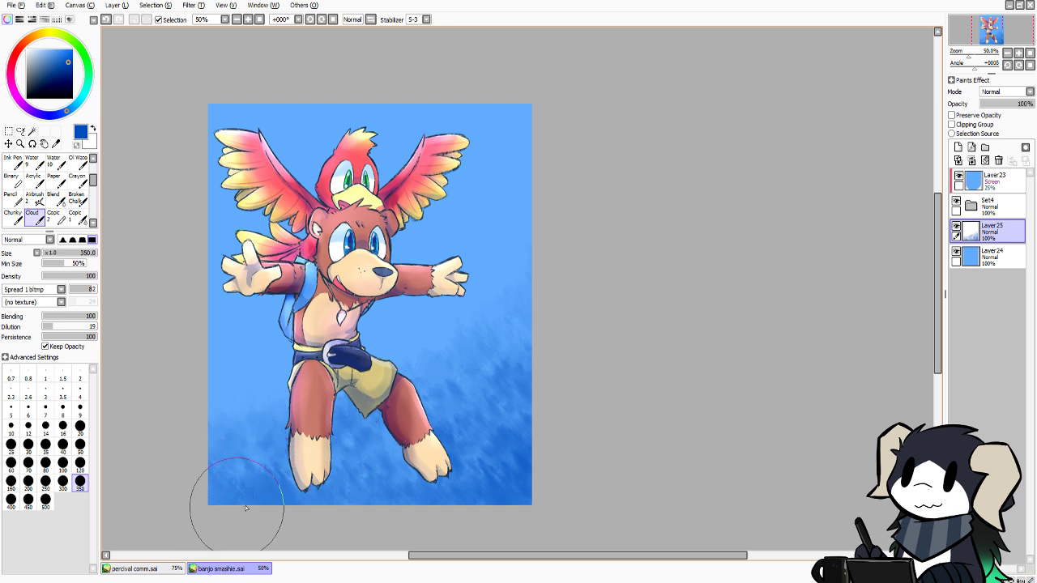
mouse_move(246, 508)
mouse_down()
mouse_move(343, 506)
mouse_move(407, 467)
mouse_move(425, 486)
mouse_move(477, 495)
mouse_move(495, 441)
mouse_move(509, 451)
mouse_move(543, 415)
mouse_move(523, 358)
mouse_move(467, 442)
mouse_up()
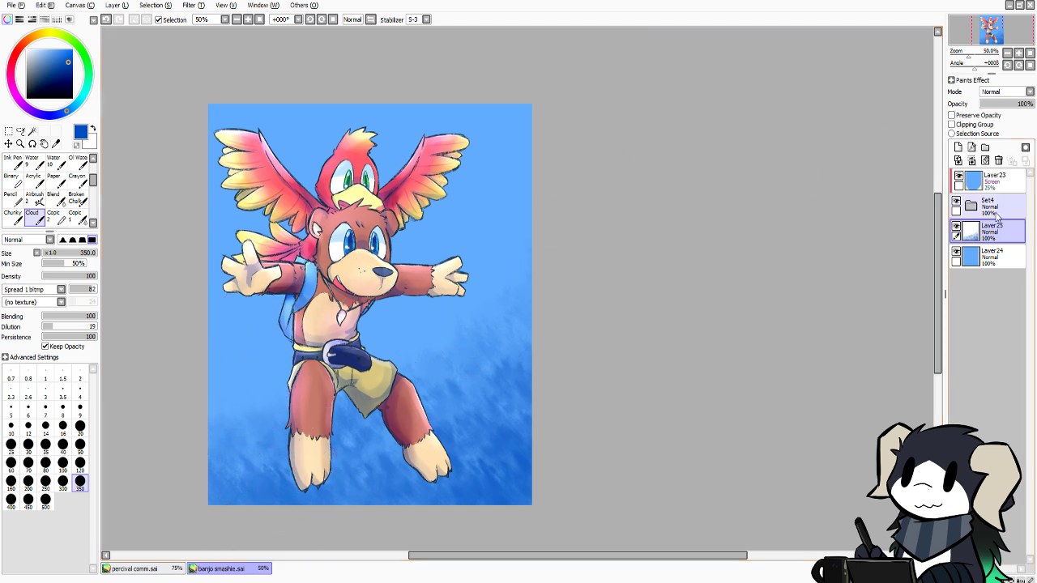
Add another background layer and brush deep navy blue along the canvas's bottom edge with the Cloud brush
click(957, 146)
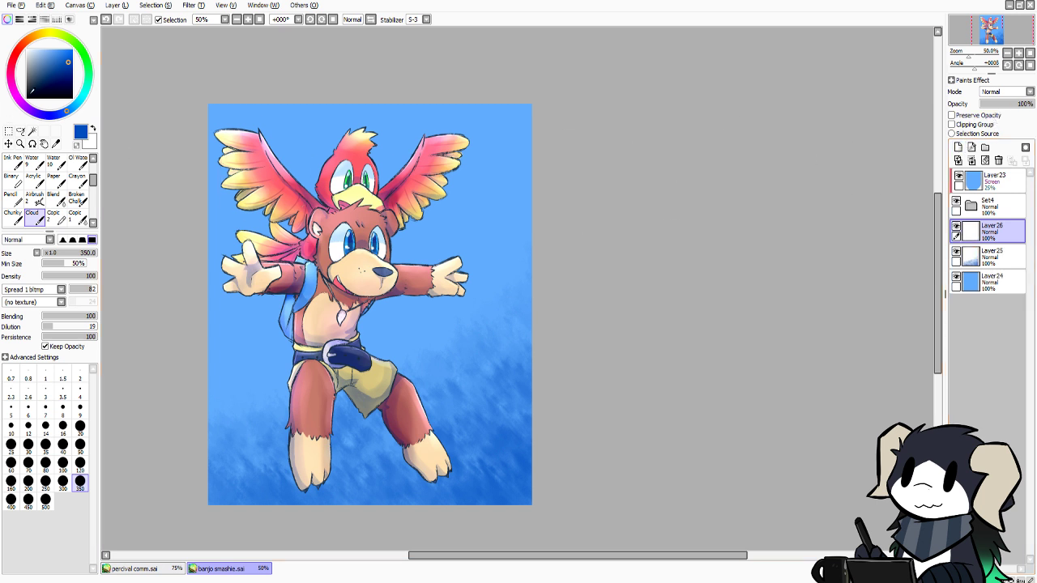
click(55, 114)
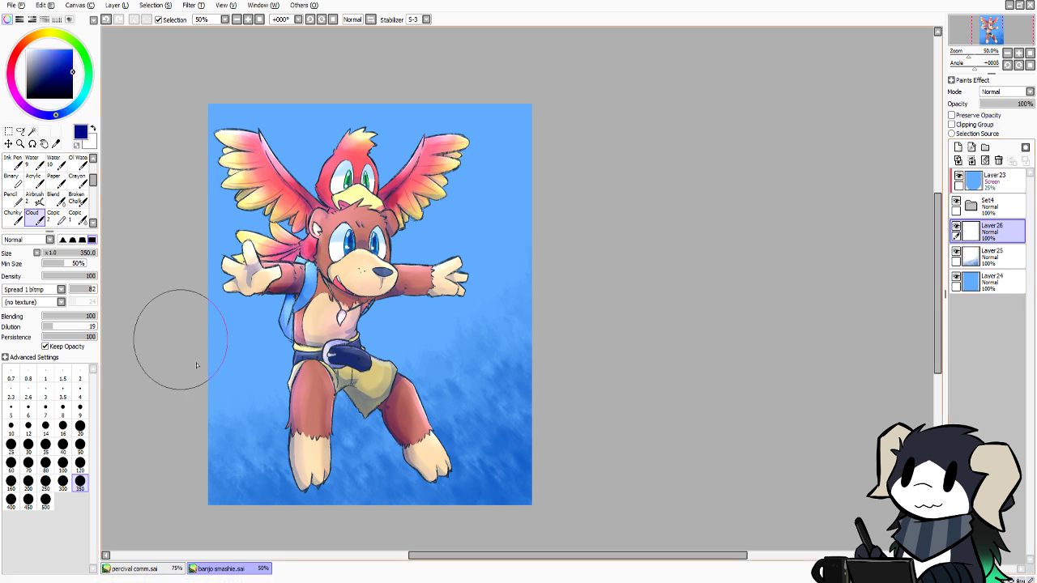
mouse_move(273, 512)
mouse_down()
mouse_move(433, 512)
mouse_move(442, 521)
mouse_move(519, 506)
mouse_move(534, 496)
mouse_move(548, 436)
mouse_move(520, 483)
mouse_move(497, 476)
mouse_move(494, 485)
mouse_move(365, 505)
mouse_move(252, 486)
mouse_move(233, 501)
mouse_move(207, 494)
mouse_move(196, 466)
mouse_move(275, 489)
mouse_move(343, 470)
mouse_move(392, 476)
mouse_move(417, 461)
mouse_move(465, 467)
mouse_move(479, 442)
mouse_move(541, 405)
mouse_move(554, 345)
mouse_move(517, 379)
mouse_move(446, 376)
mouse_move(273, 491)
mouse_up()
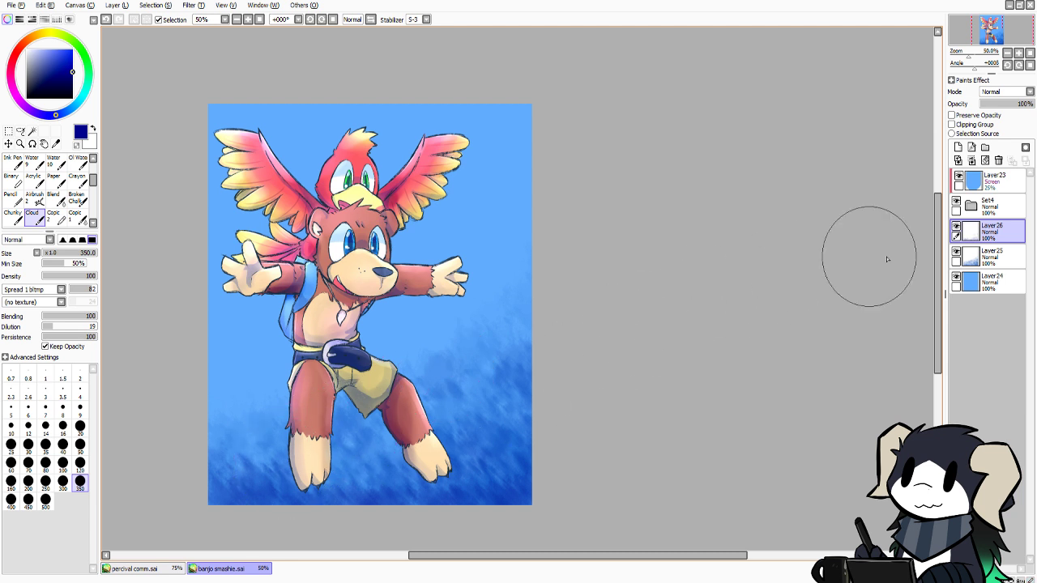
Add another background layer and blend bright blue through the middle of the background with the Cloud brush
click(958, 147)
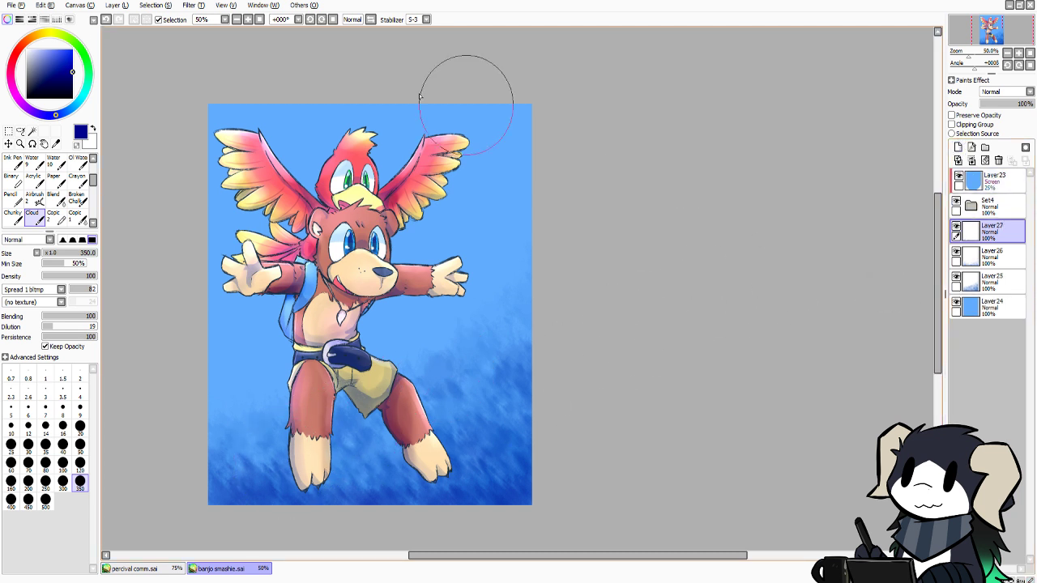
alt+click(434, 231)
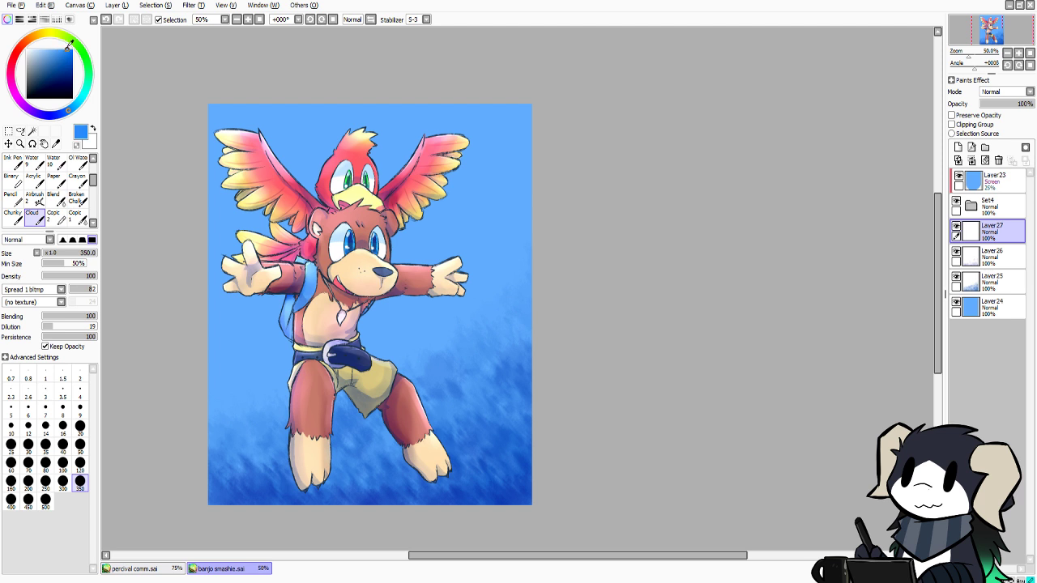
mouse_move(192, 422)
mouse_down()
mouse_move(213, 399)
mouse_move(257, 387)
mouse_up()
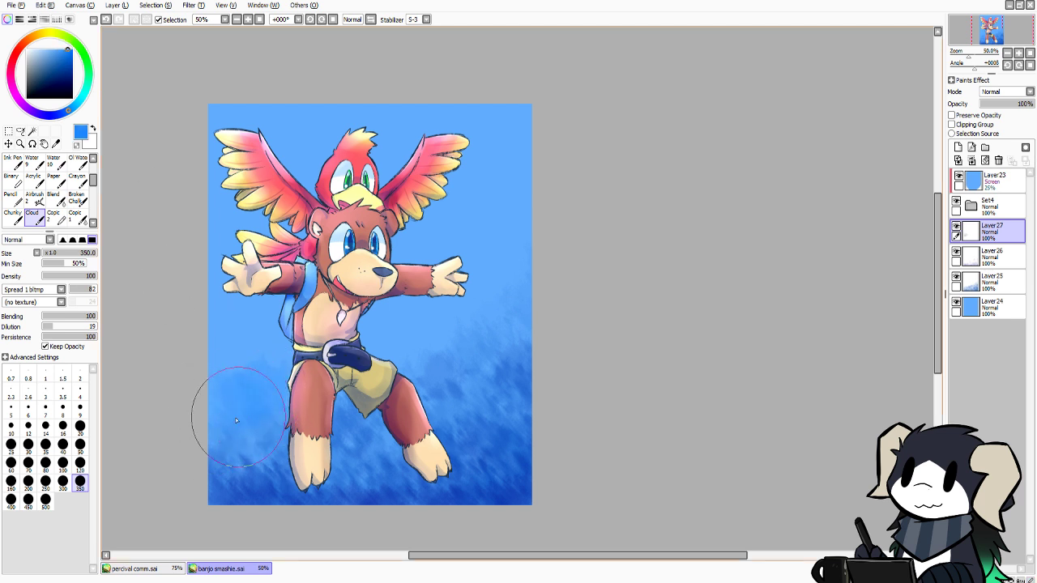
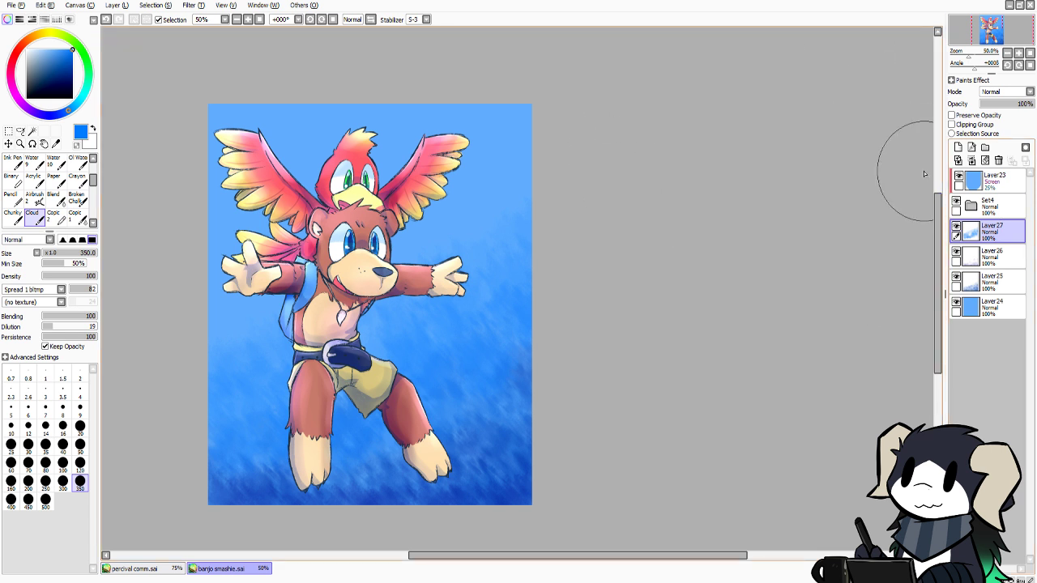
Add another background layer and brush pale blue cloud texture over the top and middle of the background around both characters
click(958, 147)
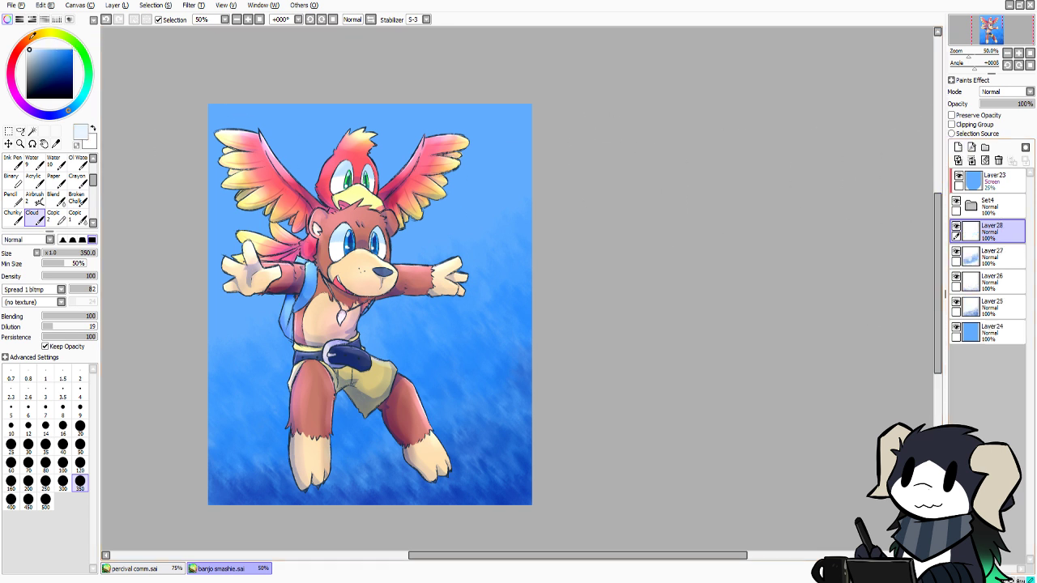
mouse_move(184, 103)
mouse_down()
mouse_move(208, 135)
mouse_move(195, 208)
mouse_move(212, 200)
mouse_move(186, 204)
mouse_move(185, 232)
mouse_move(189, 204)
mouse_move(197, 231)
mouse_move(181, 225)
mouse_move(212, 203)
mouse_move(289, 181)
mouse_move(243, 89)
mouse_move(361, 102)
mouse_move(442, 86)
mouse_move(478, 97)
mouse_move(486, 113)
mouse_move(334, 146)
mouse_up()
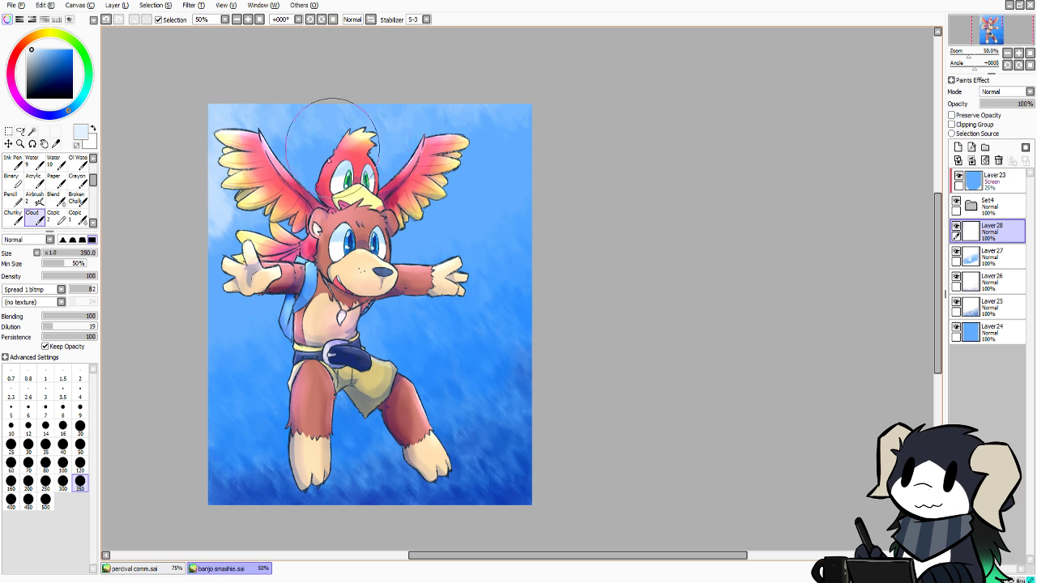
mouse_move(237, 220)
mouse_down()
mouse_move(188, 256)
mouse_move(195, 240)
mouse_move(230, 237)
mouse_move(253, 224)
mouse_up()
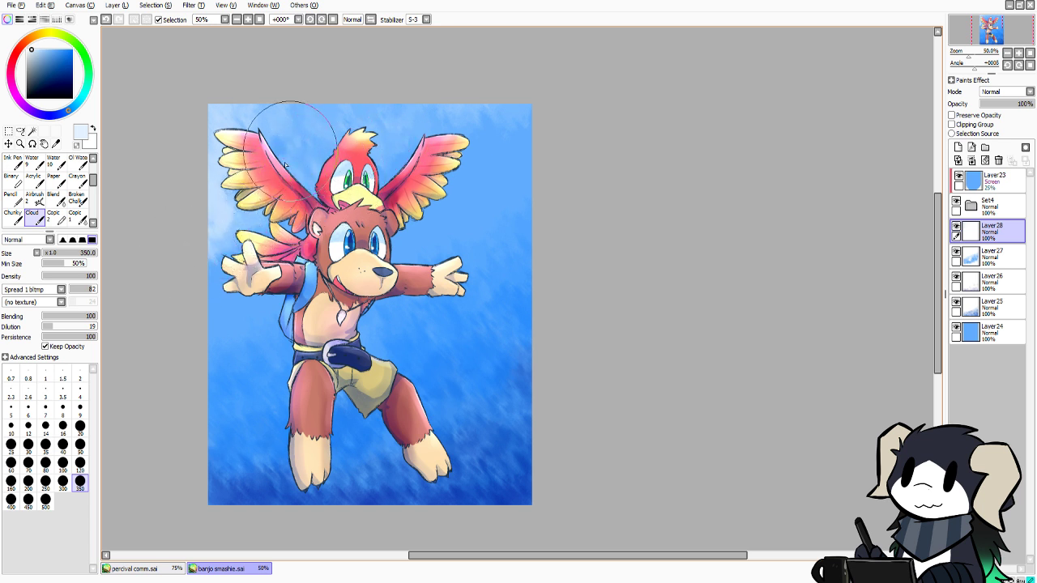
mouse_move(292, 148)
mouse_down()
mouse_move(345, 125)
mouse_move(443, 121)
mouse_up()
mouse_move(521, 113)
mouse_down()
mouse_move(470, 127)
mouse_move(509, 139)
mouse_move(495, 170)
mouse_move(413, 186)
mouse_up()
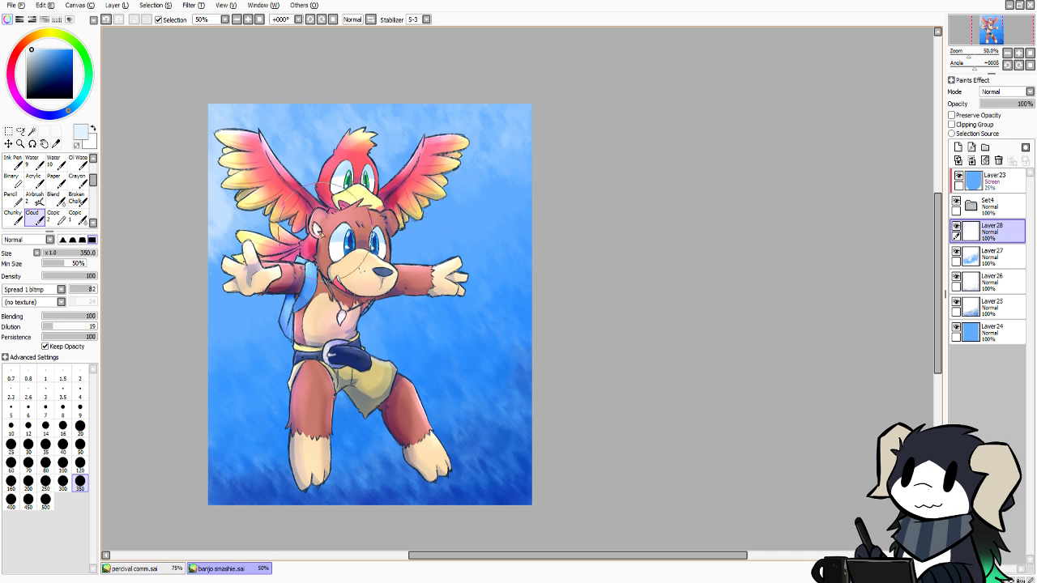
mouse_move(239, 265)
mouse_down()
mouse_move(205, 276)
mouse_move(203, 289)
mouse_move(295, 298)
mouse_move(298, 268)
mouse_up()
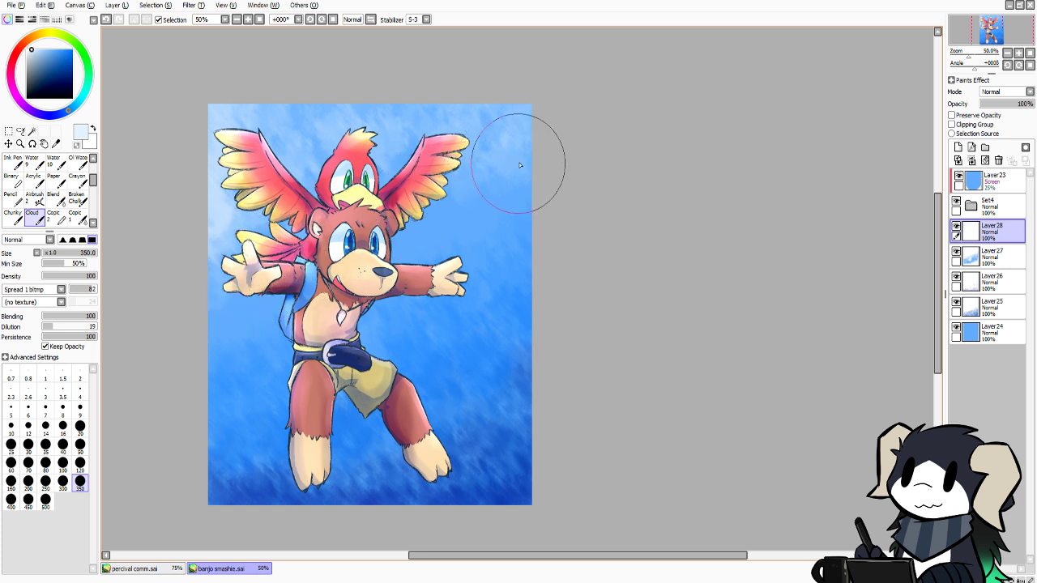
drag(451, 193, 403, 209)
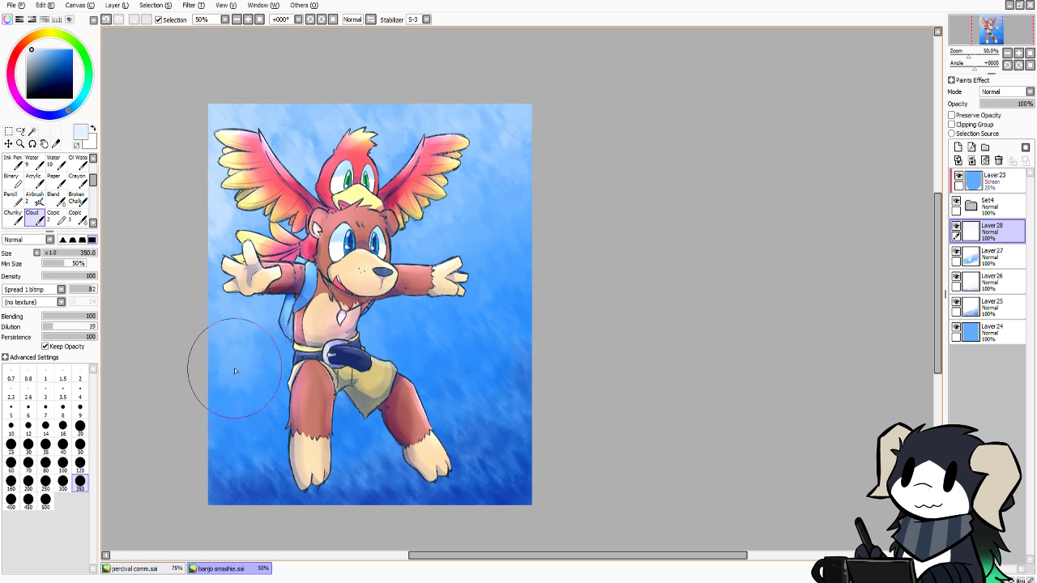
drag(299, 340, 379, 297)
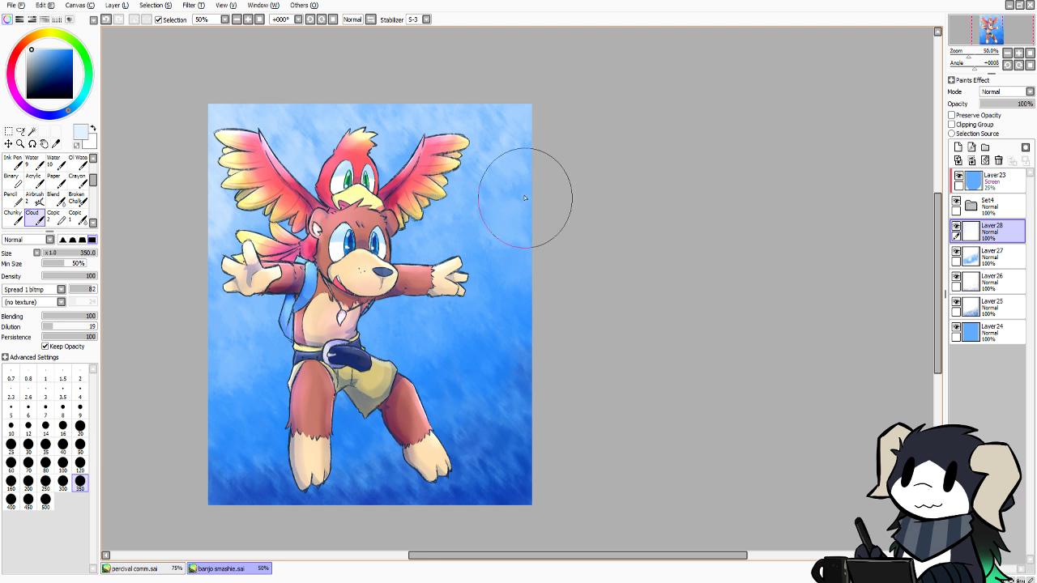
Add a Luminosity layer above the background layers and brush a light blue glow over the upper background with the Cloud brush
click(959, 146)
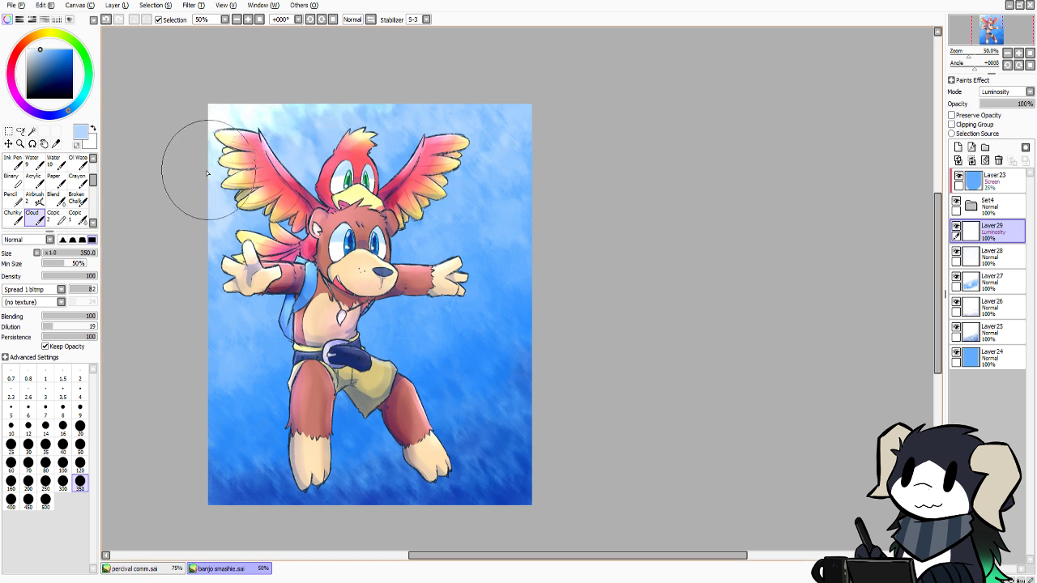
mouse_move(253, 162)
mouse_down()
mouse_move(301, 110)
mouse_move(405, 89)
mouse_move(433, 124)
mouse_up()
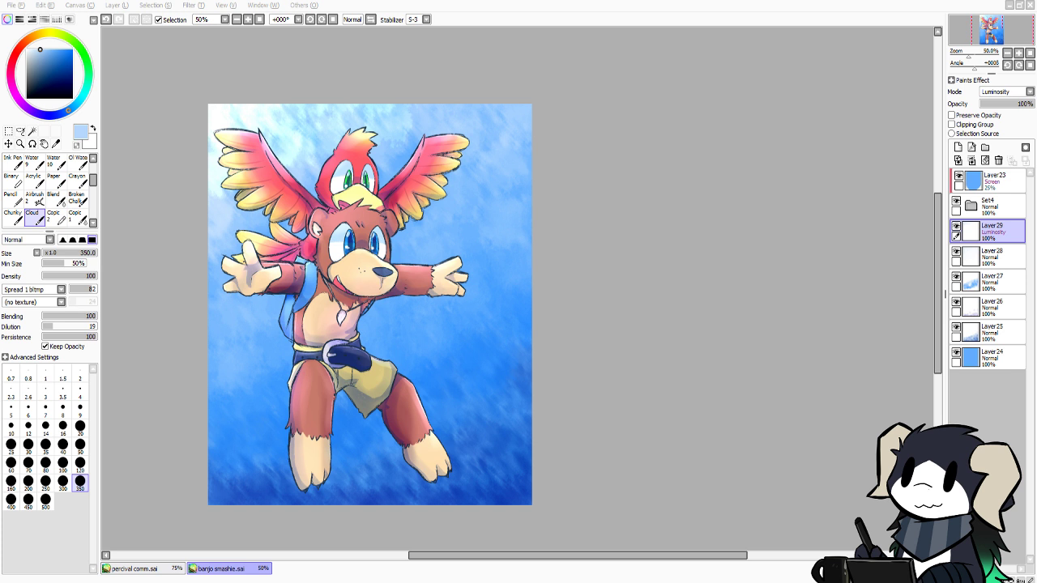
mouse_move(211, 206)
mouse_down()
mouse_move(213, 254)
mouse_move(226, 253)
mouse_move(259, 188)
mouse_move(281, 211)
mouse_move(317, 166)
mouse_move(379, 127)
mouse_move(496, 108)
mouse_move(500, 138)
mouse_move(514, 143)
mouse_move(524, 126)
mouse_move(518, 146)
mouse_move(478, 164)
mouse_move(380, 184)
mouse_up()
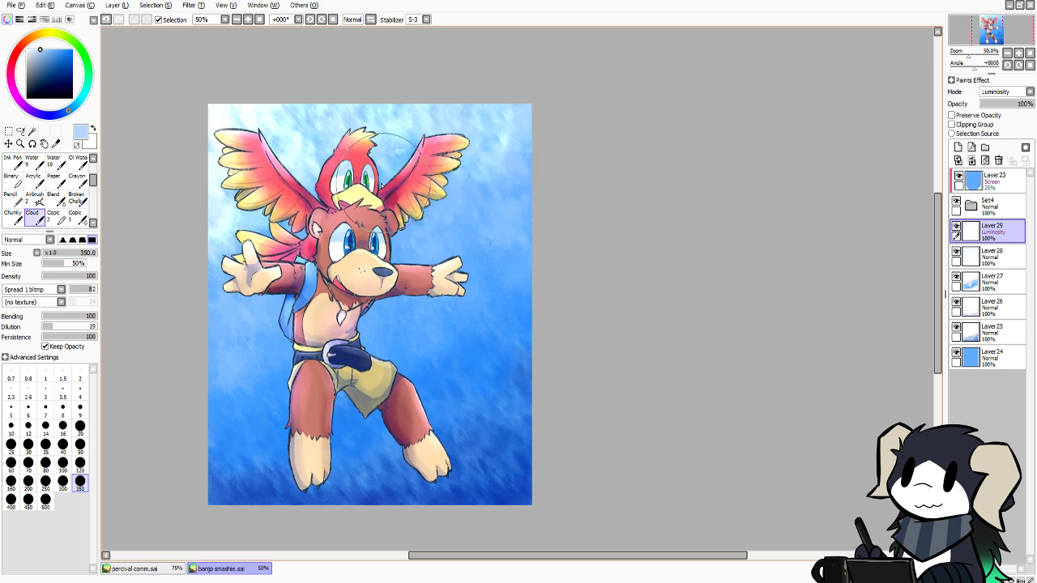
Extend the light blue Luminosity glow through the background around the bear's arms and waist with the Cloud brush
mouse_move(331, 230)
mouse_down()
mouse_move(219, 273)
mouse_move(203, 294)
mouse_move(204, 273)
mouse_move(269, 290)
mouse_move(303, 280)
mouse_up()
drag(226, 328, 292, 290)
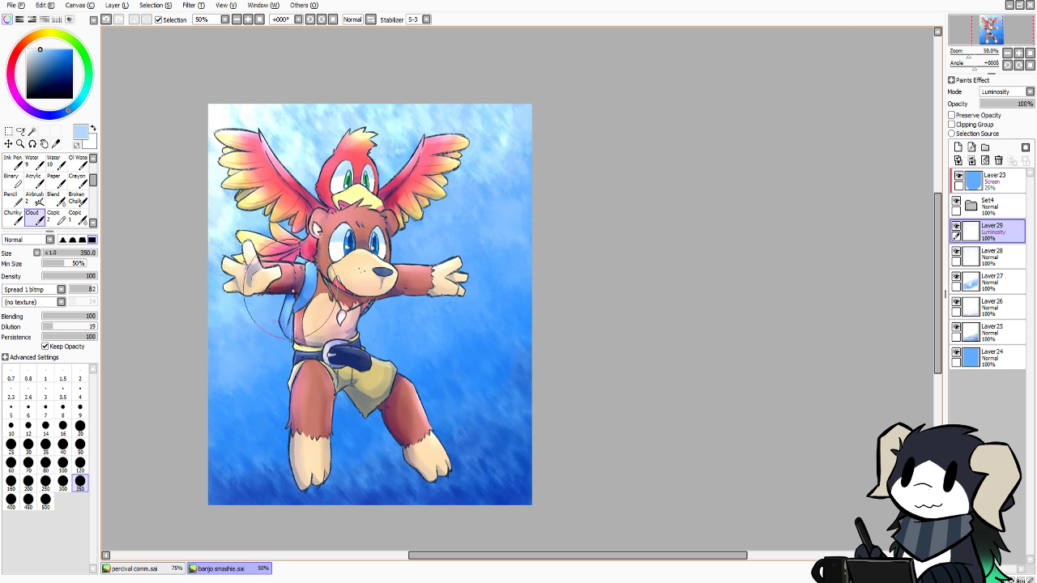
mouse_move(413, 205)
mouse_down()
mouse_move(491, 175)
mouse_move(534, 172)
mouse_move(528, 111)
mouse_move(493, 173)
mouse_move(421, 209)
mouse_move(401, 237)
mouse_move(416, 237)
mouse_up()
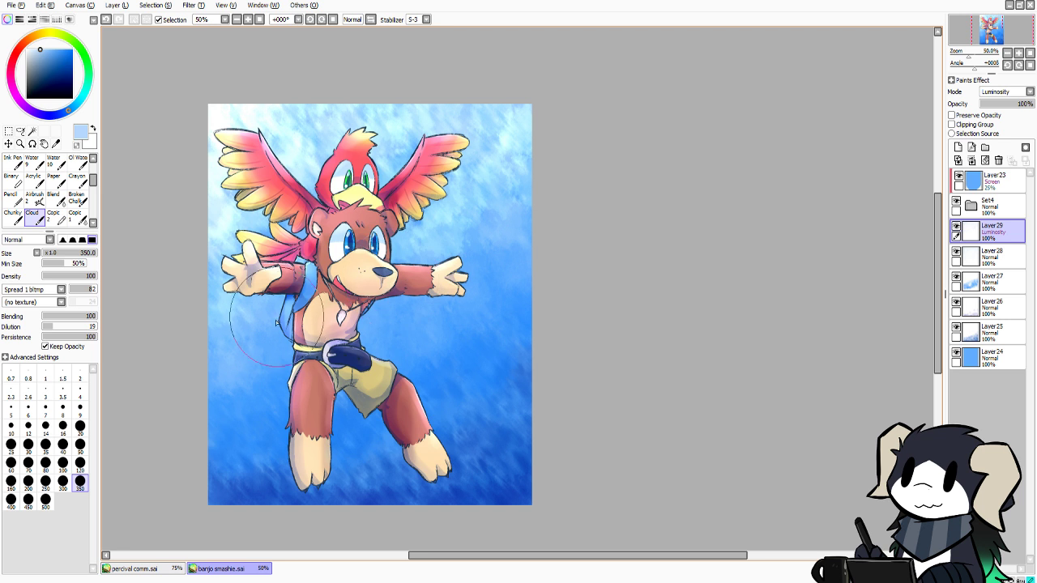
mouse_move(273, 323)
mouse_down()
mouse_move(249, 338)
mouse_move(197, 338)
mouse_move(293, 332)
mouse_up()
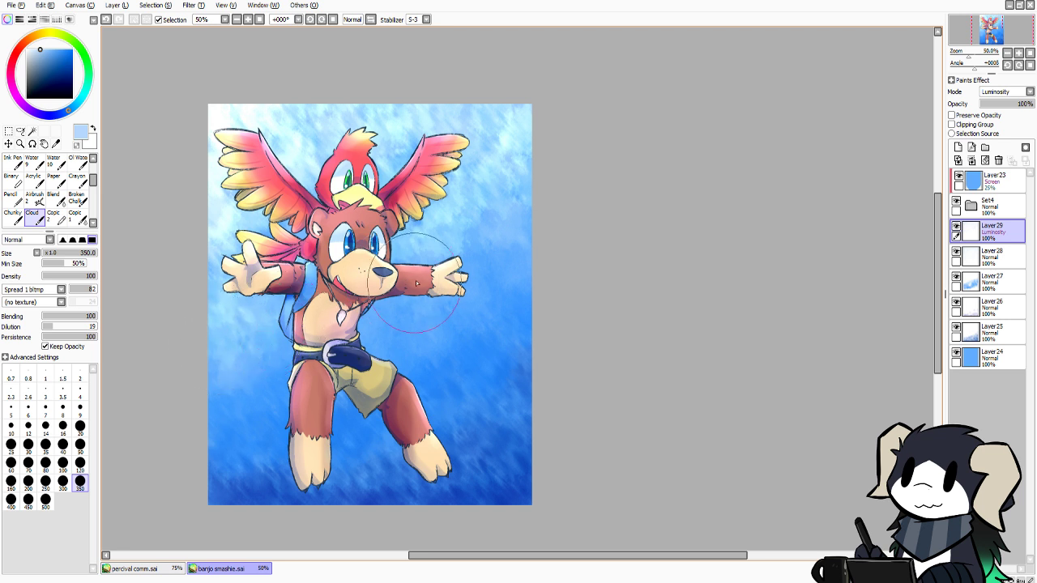
drag(453, 273, 537, 241)
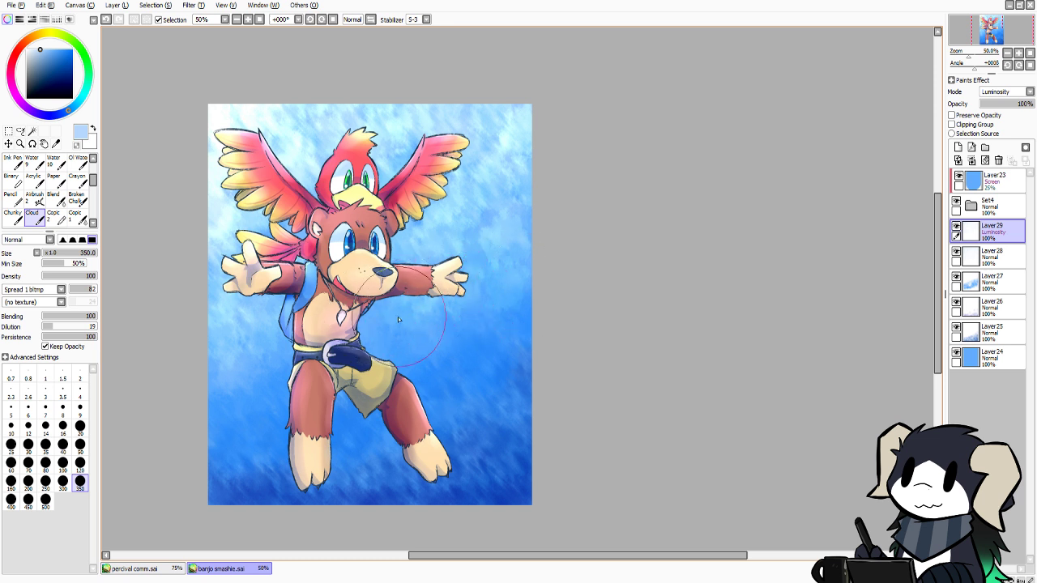
drag(403, 320, 353, 337)
mouse_move(265, 364)
mouse_down()
mouse_move(208, 371)
mouse_move(231, 378)
mouse_move(260, 361)
mouse_move(353, 351)
mouse_up()
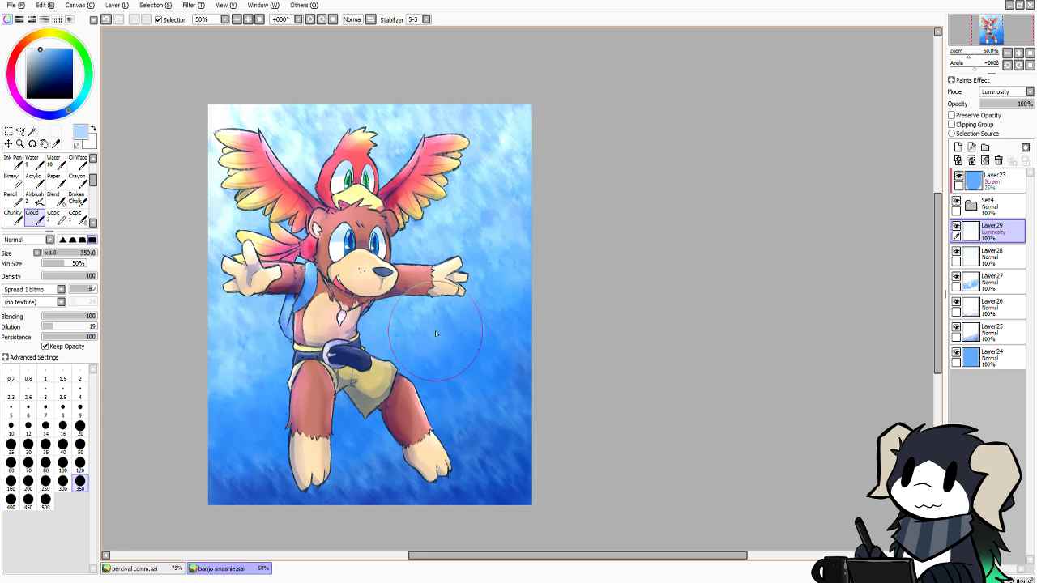
Add a second Luminosity layer, brush light blue cloud highlights around the wings and below the bear's arms, and set its opacity to 60%
click(957, 147)
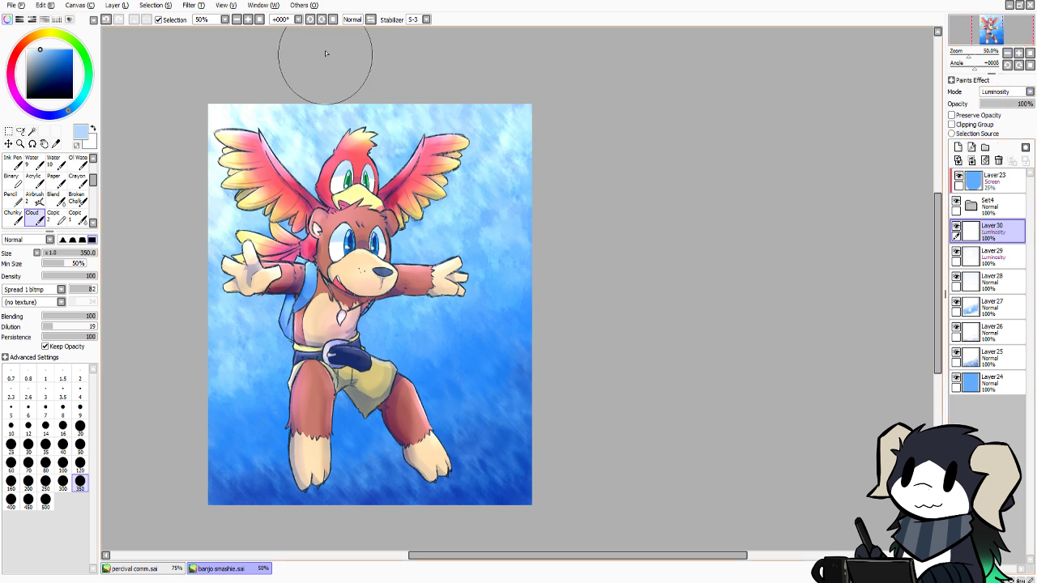
mouse_move(452, 176)
mouse_down()
mouse_move(472, 187)
mouse_move(514, 174)
mouse_move(526, 181)
mouse_move(423, 188)
mouse_move(534, 198)
mouse_up()
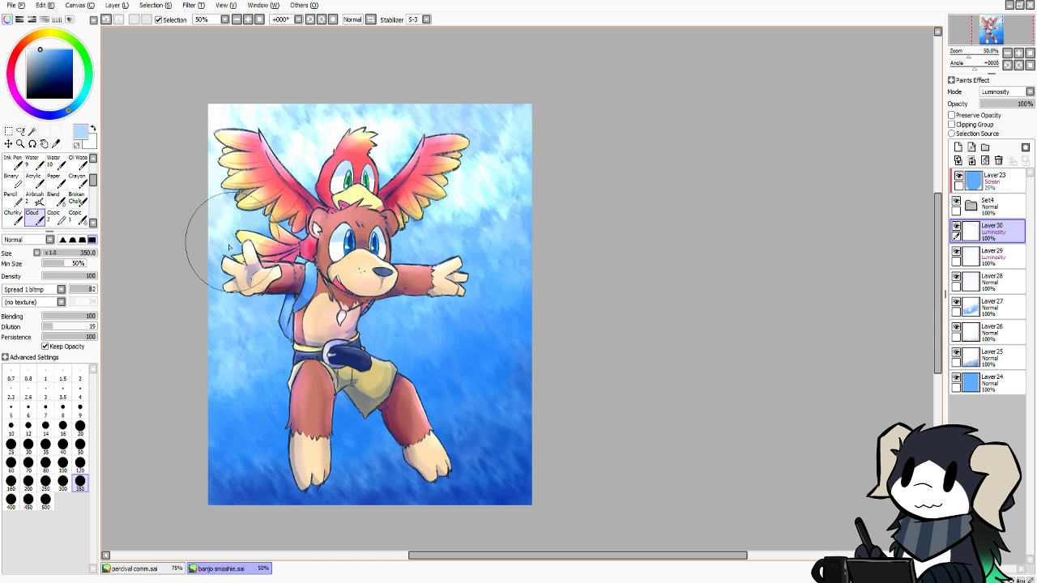
drag(227, 299, 255, 305)
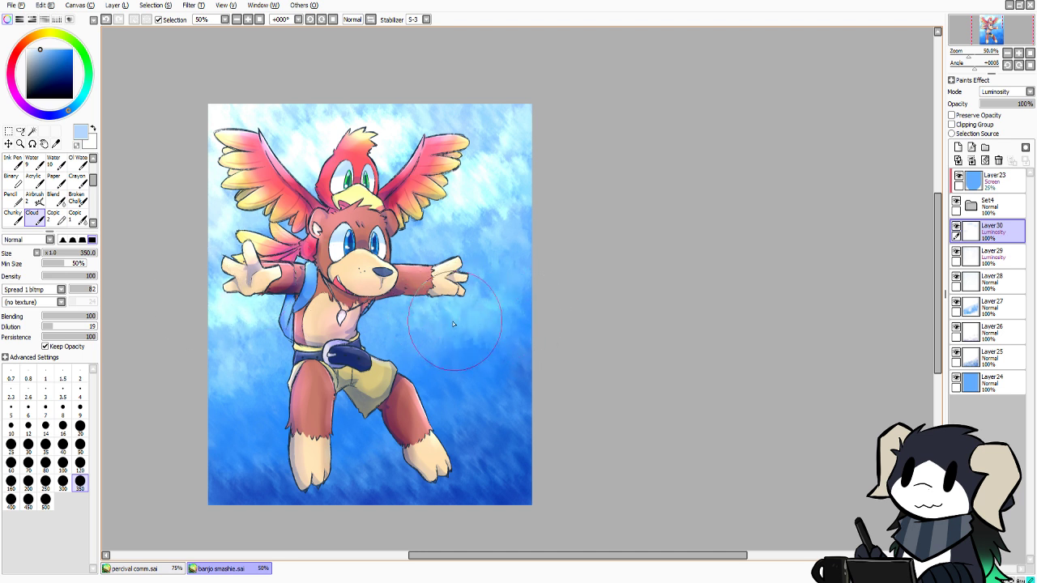
drag(452, 324, 427, 319)
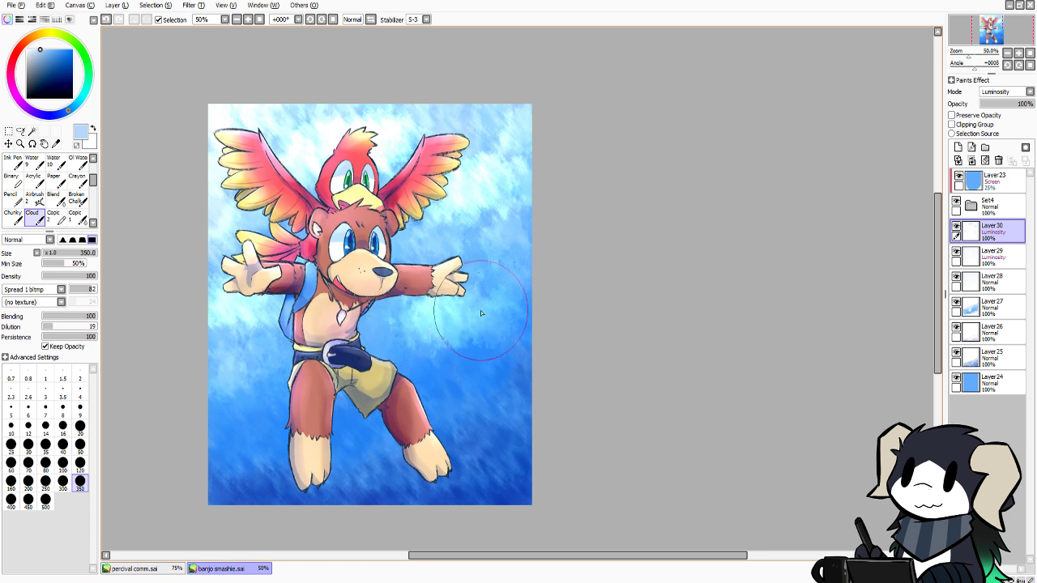
mouse_move(517, 310)
mouse_down()
mouse_move(503, 334)
mouse_move(477, 304)
mouse_move(533, 326)
mouse_up()
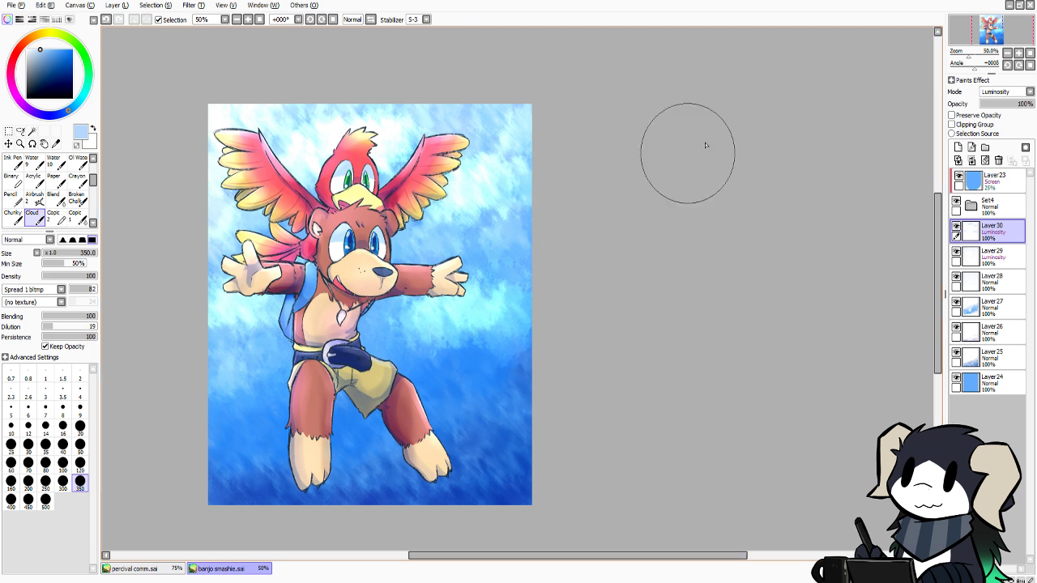
mouse_move(1022, 104)
mouse_down()
mouse_move(1006, 104)
mouse_move(1016, 110)
mouse_up()
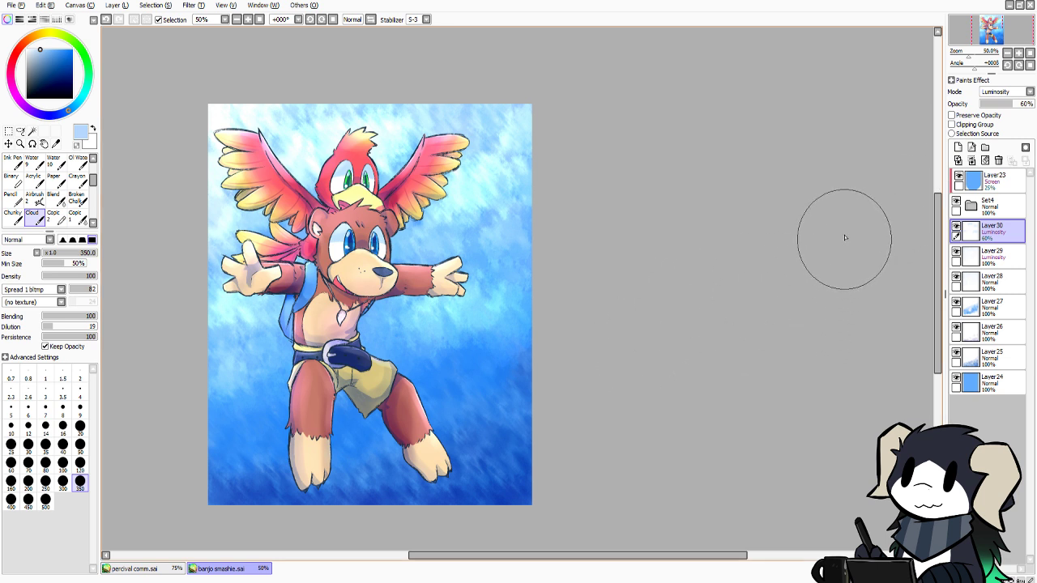
Add a Shade layer above the Luminosity layers and brush dark blue over the lower background with the Water brush
click(958, 147)
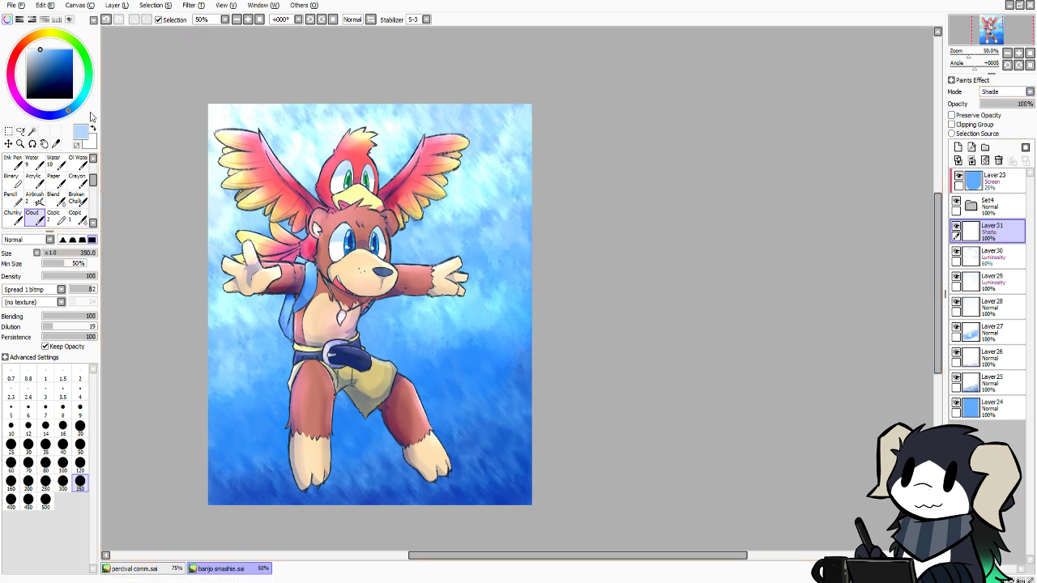
scroll(95, 180, up, 3)
click(78, 162)
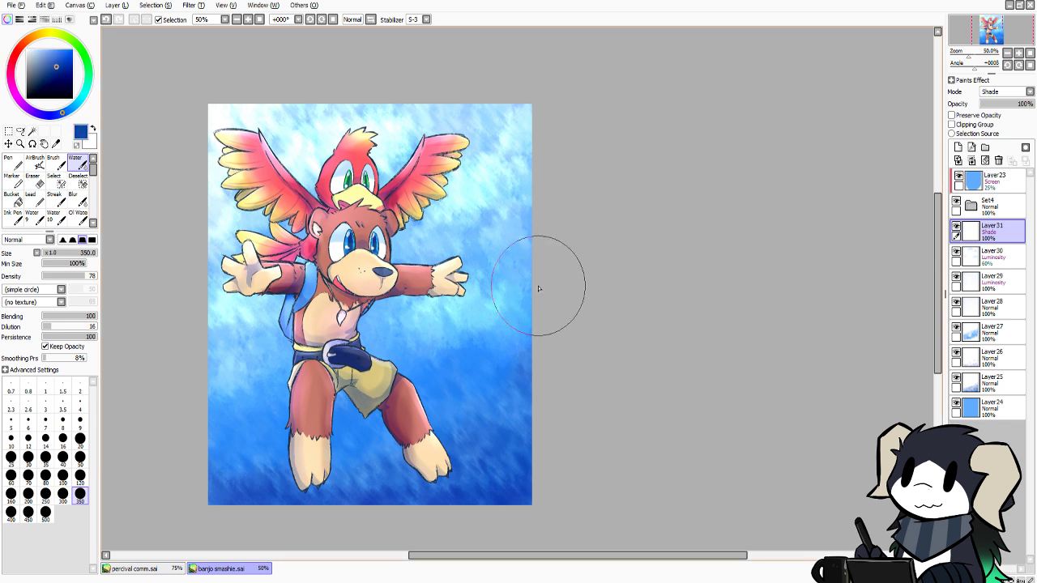
mouse_move(530, 312)
mouse_down()
mouse_move(498, 376)
mouse_move(454, 423)
mouse_up()
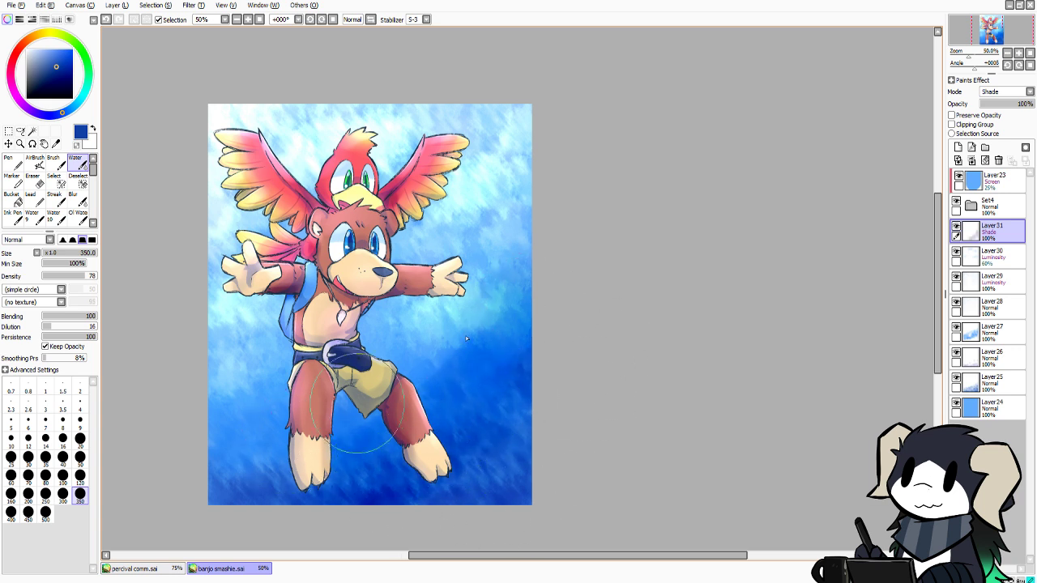
drag(465, 335, 408, 363)
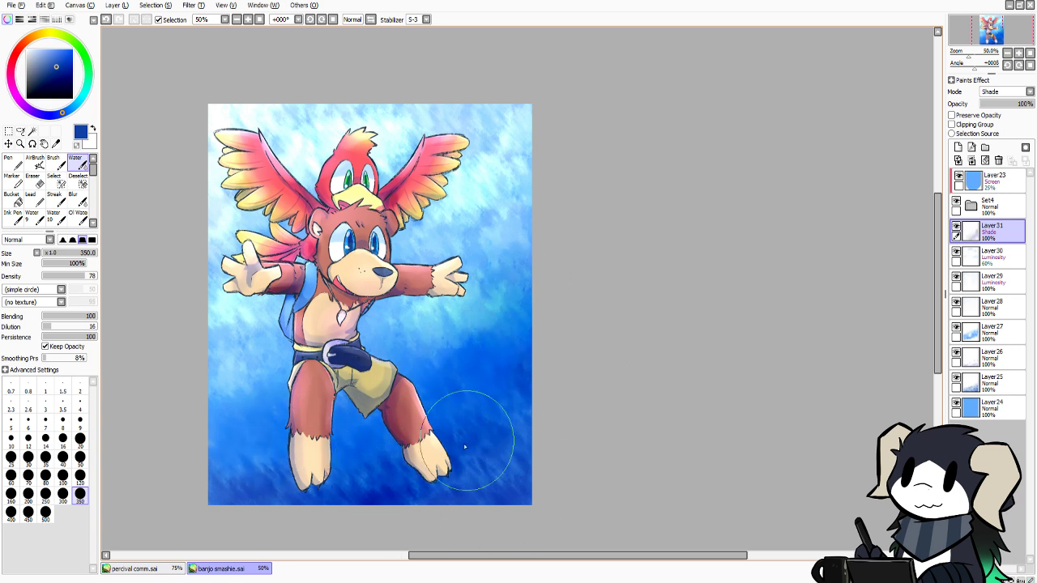
Undo the latest dark blue strokes and set the lower-background shading layer to Normal mode at 47% opacity
key(ctrl+z)
key(ctrl+z)
key(ctrl+z)
key(ctrl+z)
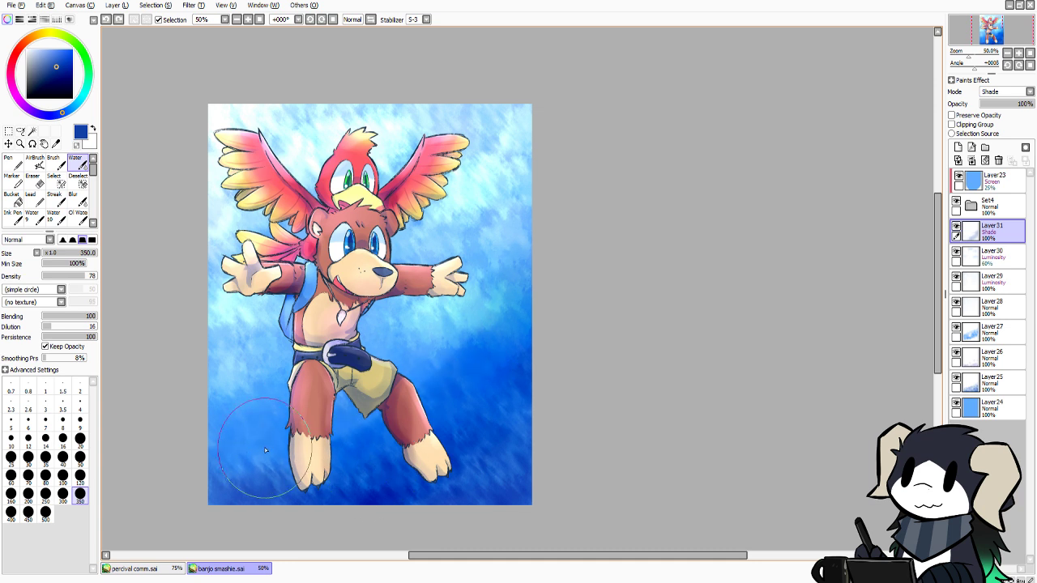
key(ctrl+z)
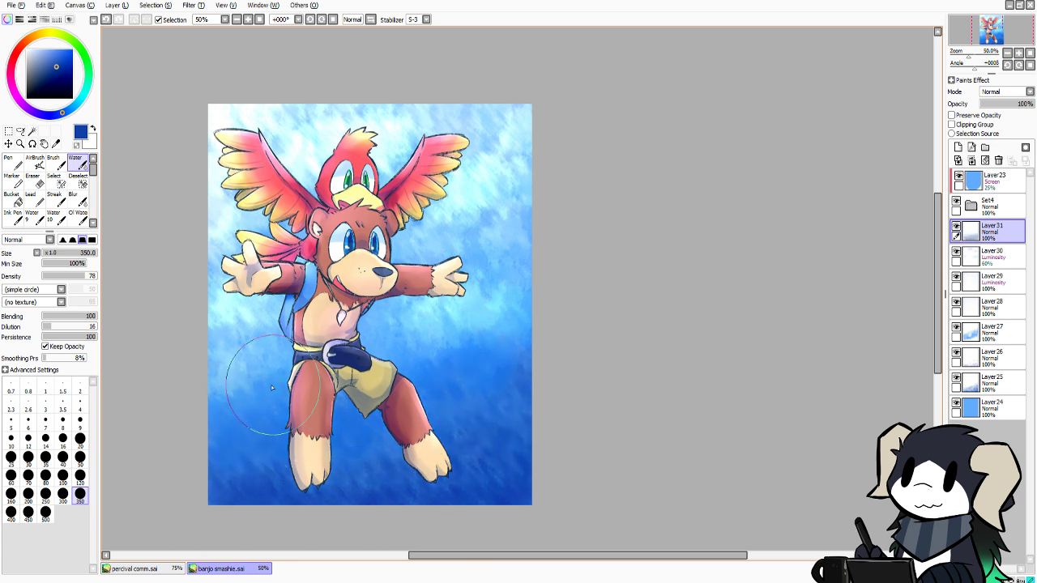
drag(1030, 100, 1002, 118)
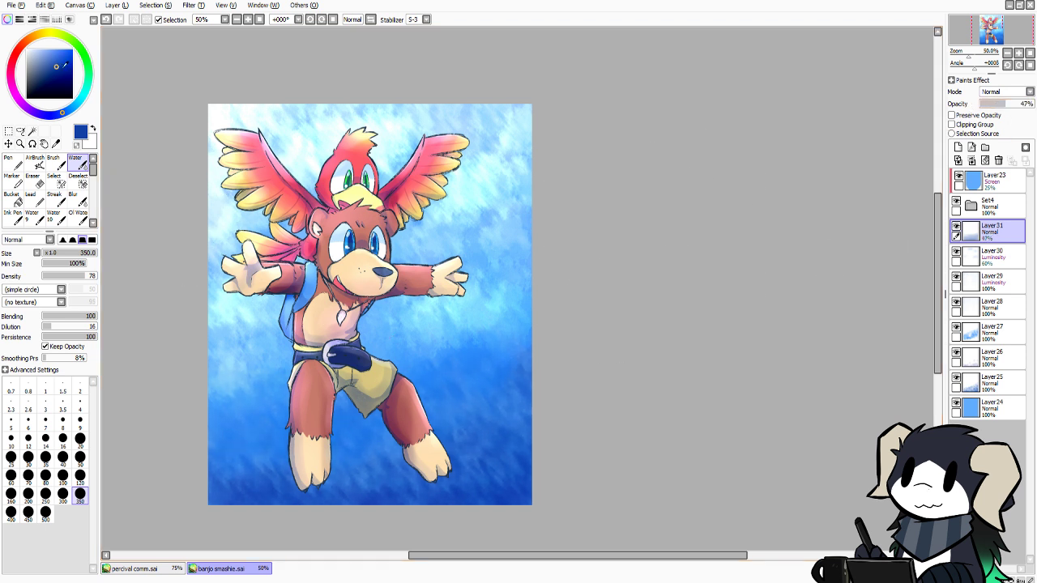
Add a Multiply layer with saturated blue in the lower background and a Luminosity layer with light blue glow across the upper background
click(959, 147)
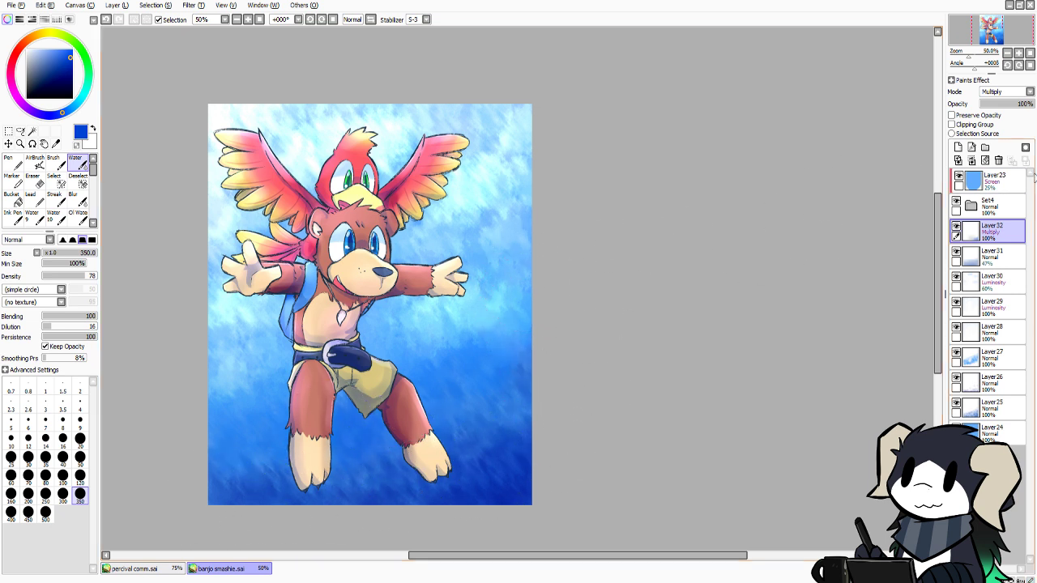
click(959, 146)
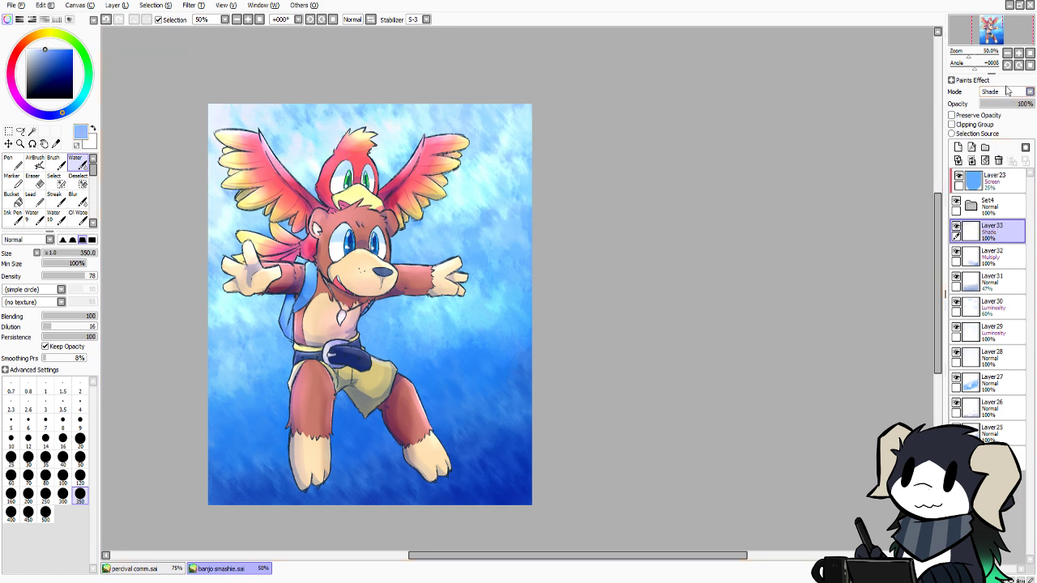
click(982, 140)
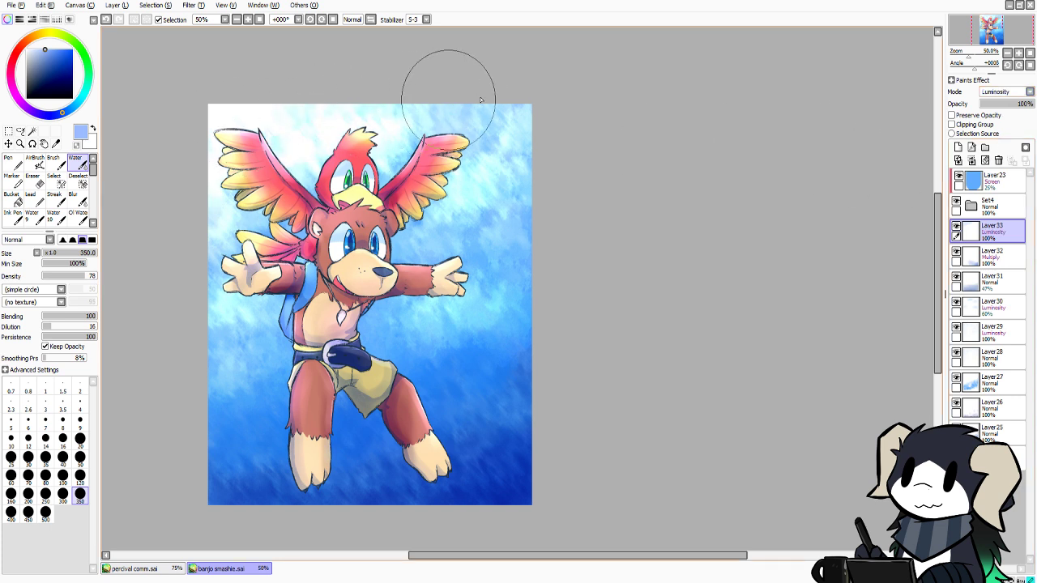
drag(449, 96, 500, 114)
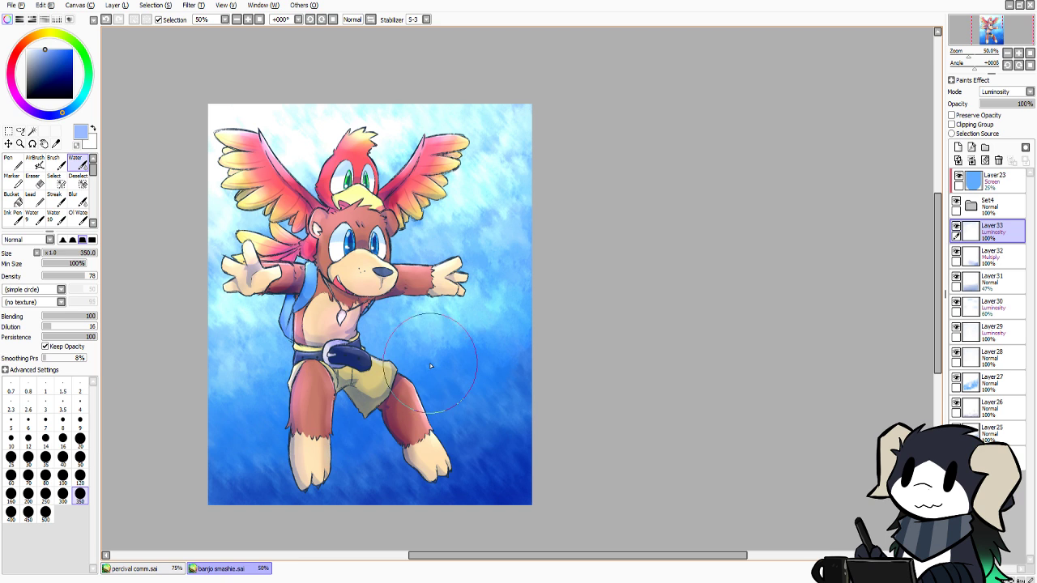
Set the Screen tint layer to 21% opacity and brush a light blue glow over the drawing's upper left on a new Luminosity layer above it
click(993, 180)
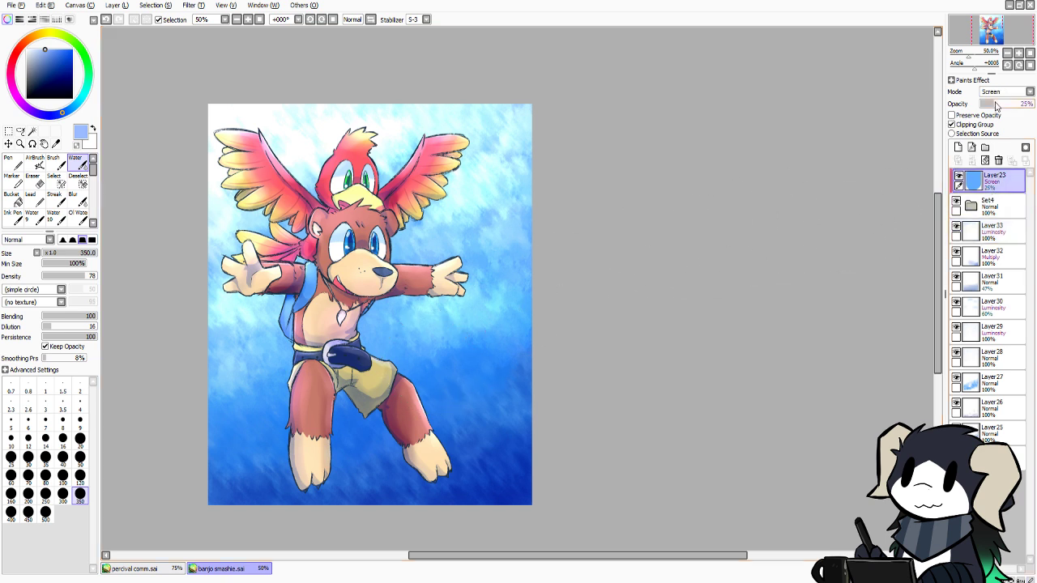
mouse_move(996, 103)
mouse_down()
mouse_move(1010, 107)
mouse_move(973, 106)
mouse_move(992, 112)
mouse_up()
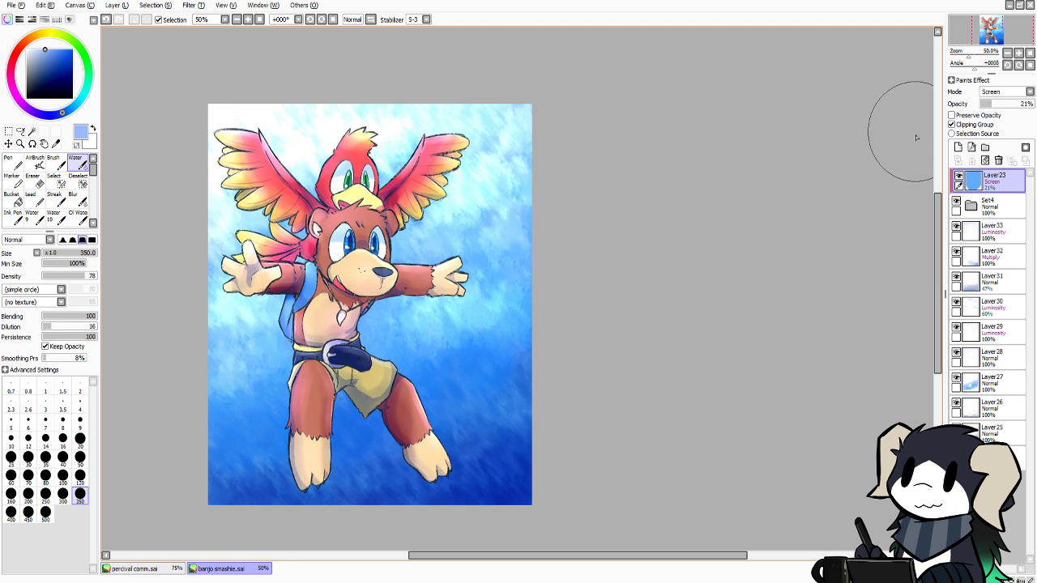
click(958, 146)
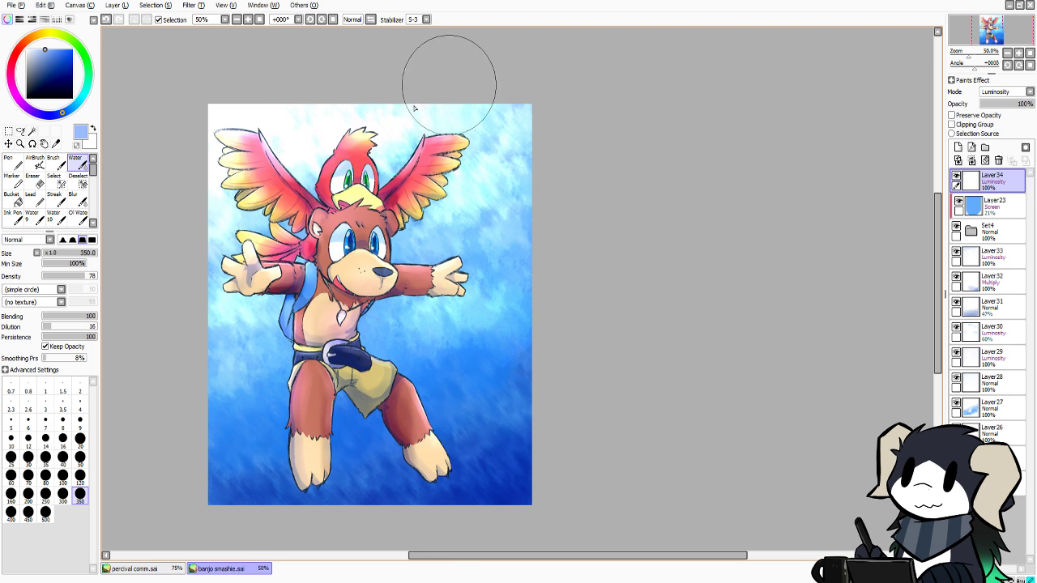
drag(415, 109, 180, 234)
drag(327, 191, 182, 318)
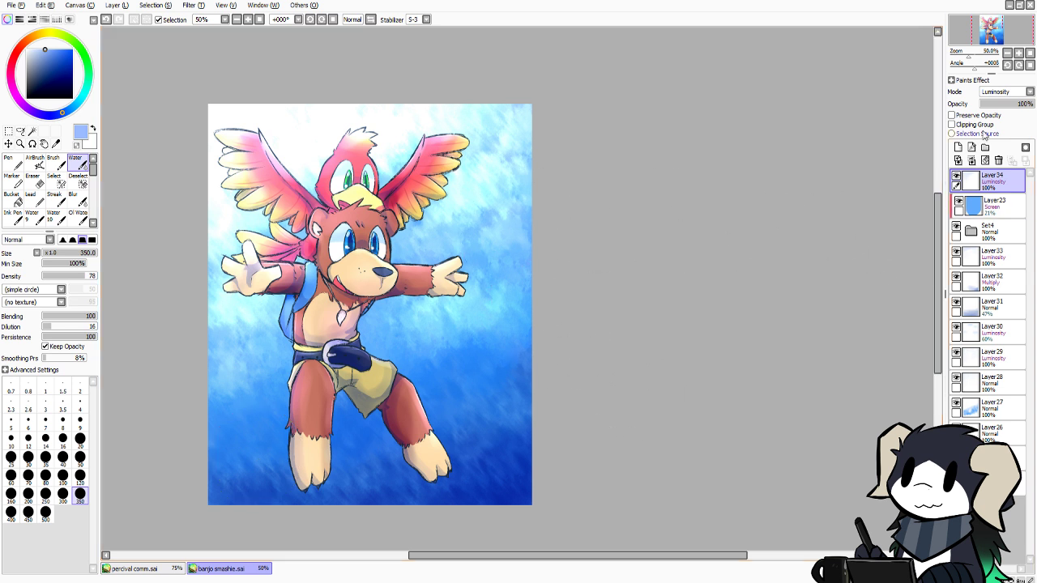
click(1009, 105)
mouse_move(1009, 108)
mouse_down()
mouse_move(973, 108)
mouse_move(1034, 106)
mouse_up()
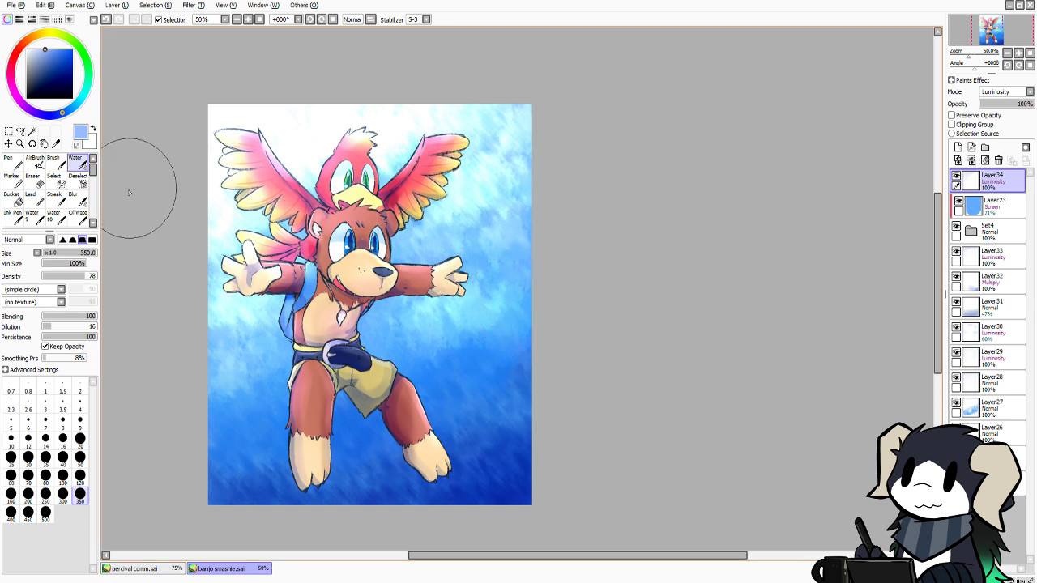
Add a new Normal layer on top and set up the Ink Pen with white
click(13, 215)
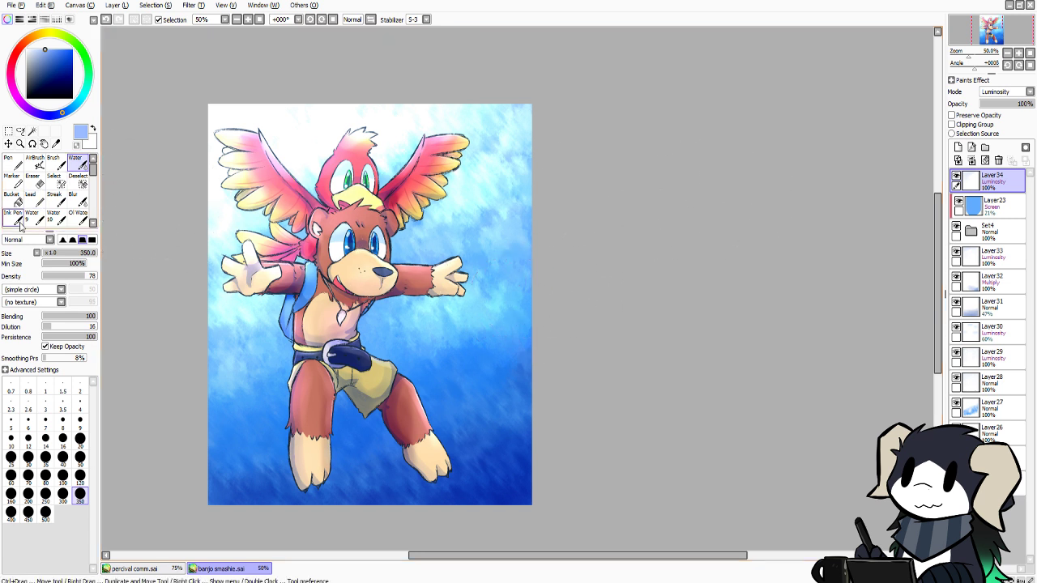
click(41, 81)
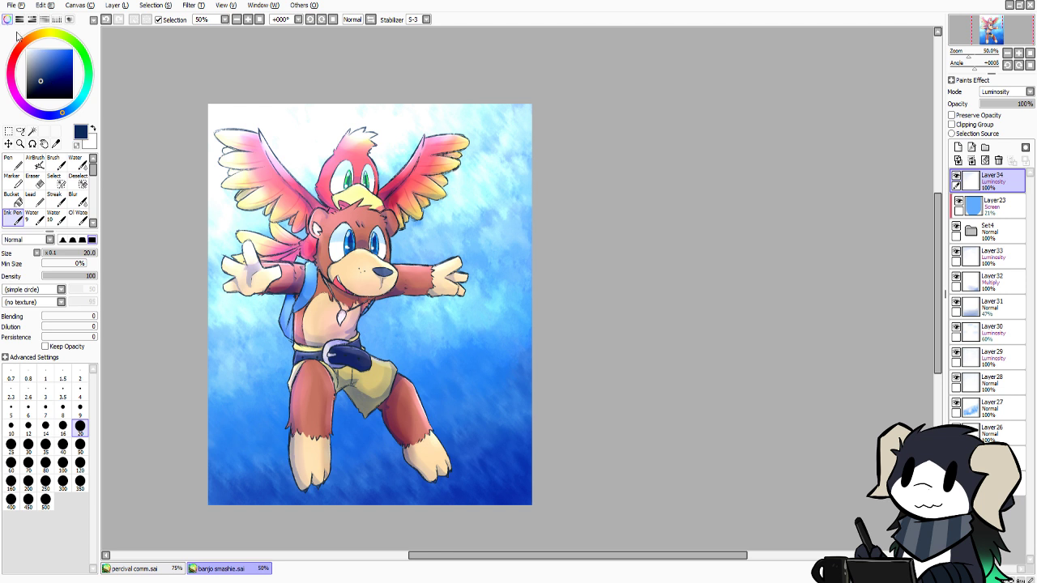
click(27, 50)
click(959, 148)
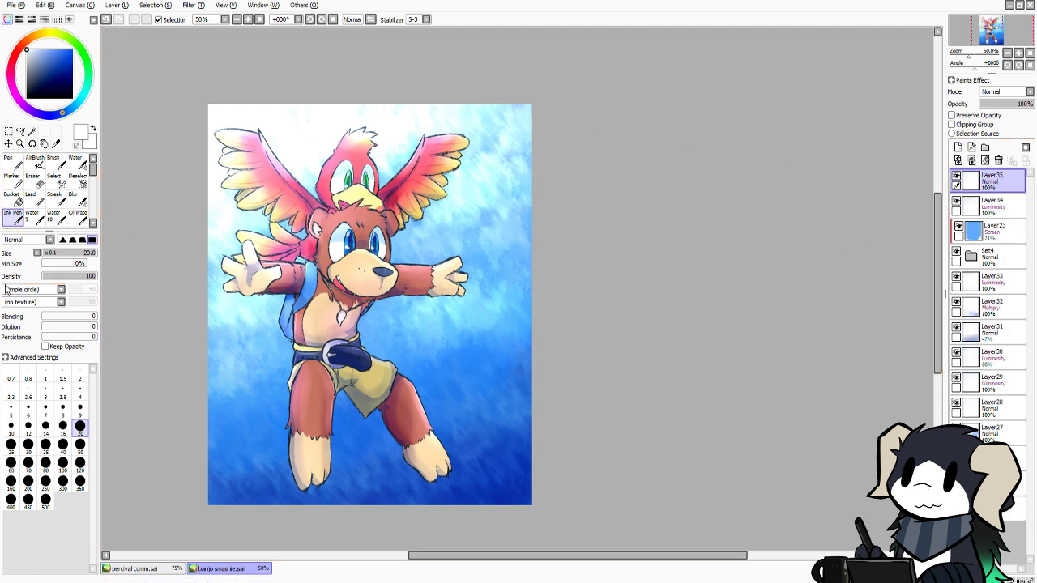
Write a small white signature beside the bear's foot on the right and set the signature layer's opacity to 40%
click(21, 143)
click(250, 275)
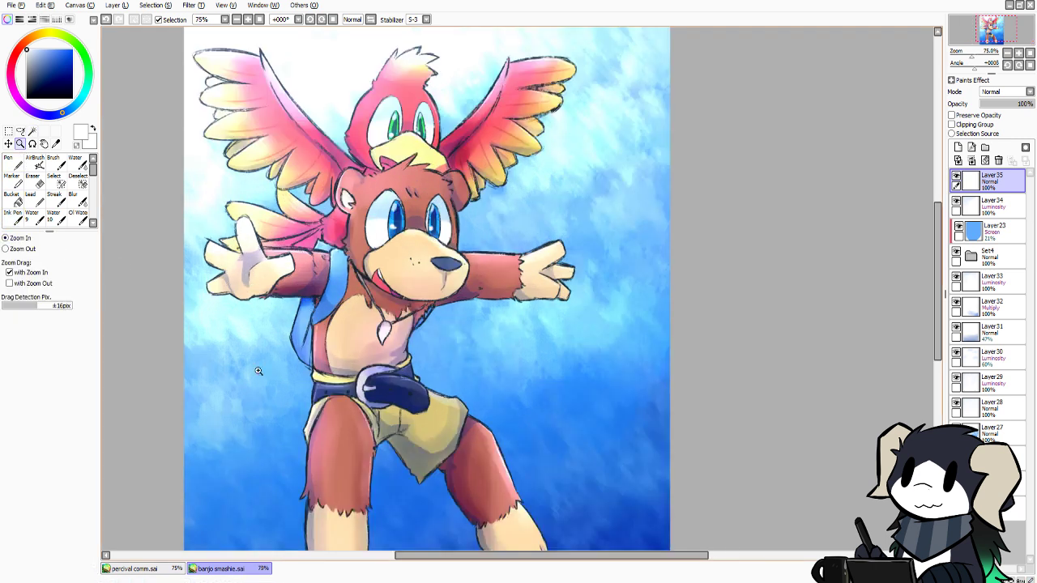
drag(945, 283, 911, 343)
click(751, 284)
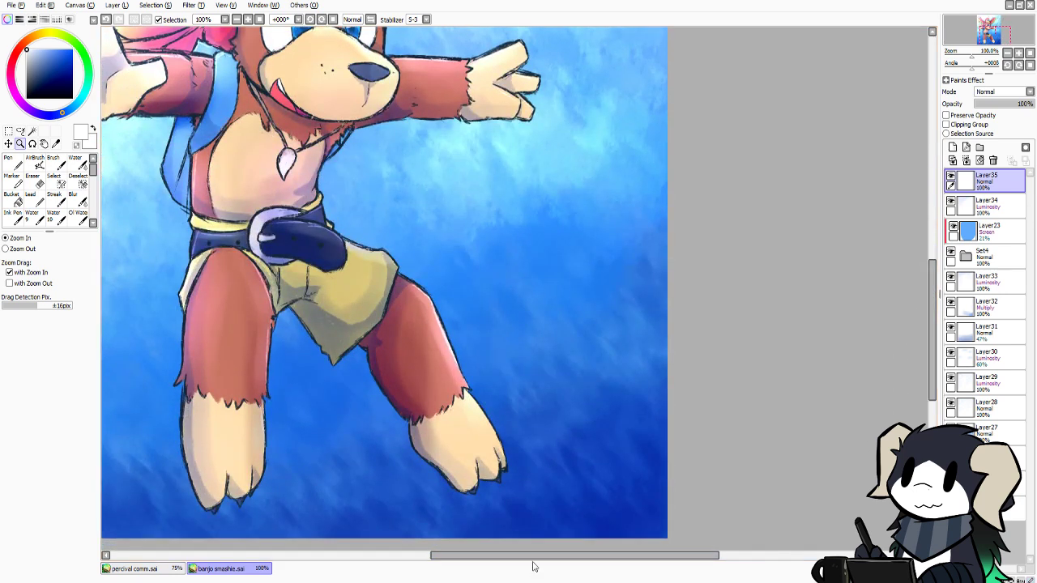
drag(533, 558, 490, 560)
click(15, 217)
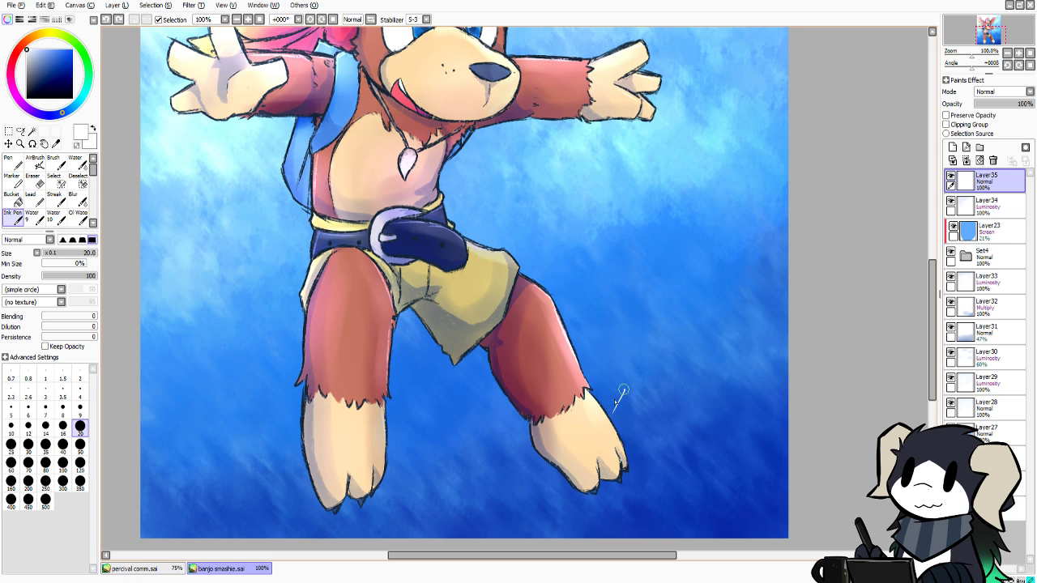
drag(615, 402, 626, 412)
key(ctrl+z)
mouse_move(636, 401)
mouse_down()
mouse_move(631, 409)
mouse_move(644, 413)
mouse_up()
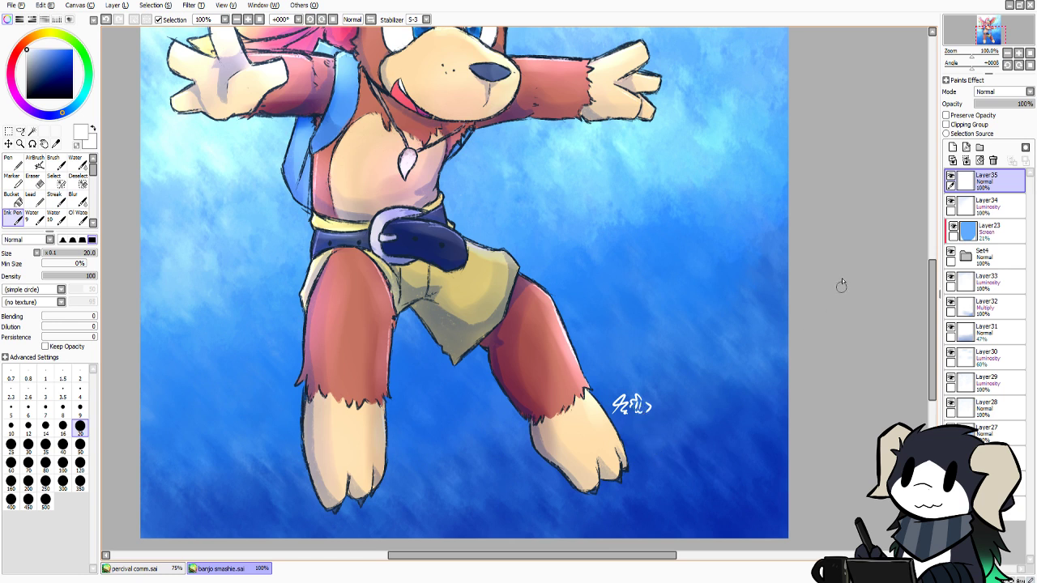
drag(1003, 104, 999, 104)
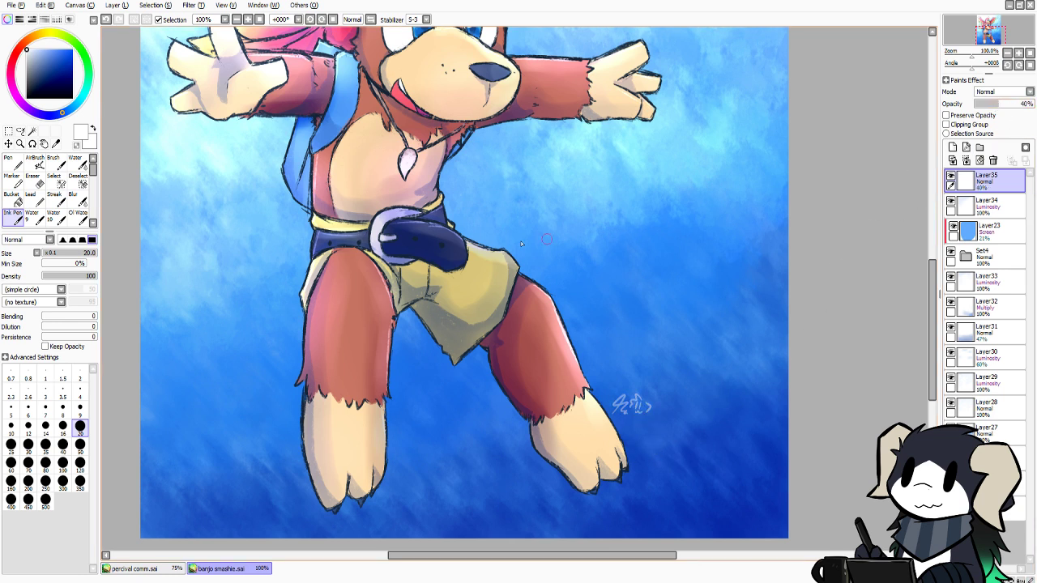
Examine the finished drawing as a whole and closer up, from the bird's wings down to the signature
click(20, 144)
click(16, 250)
click(198, 252)
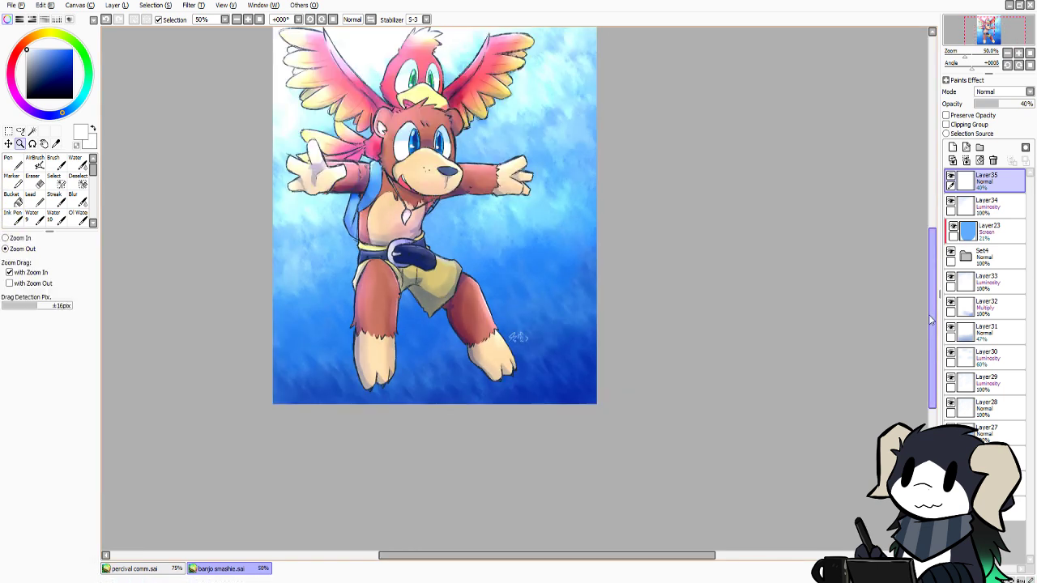
click(926, 311)
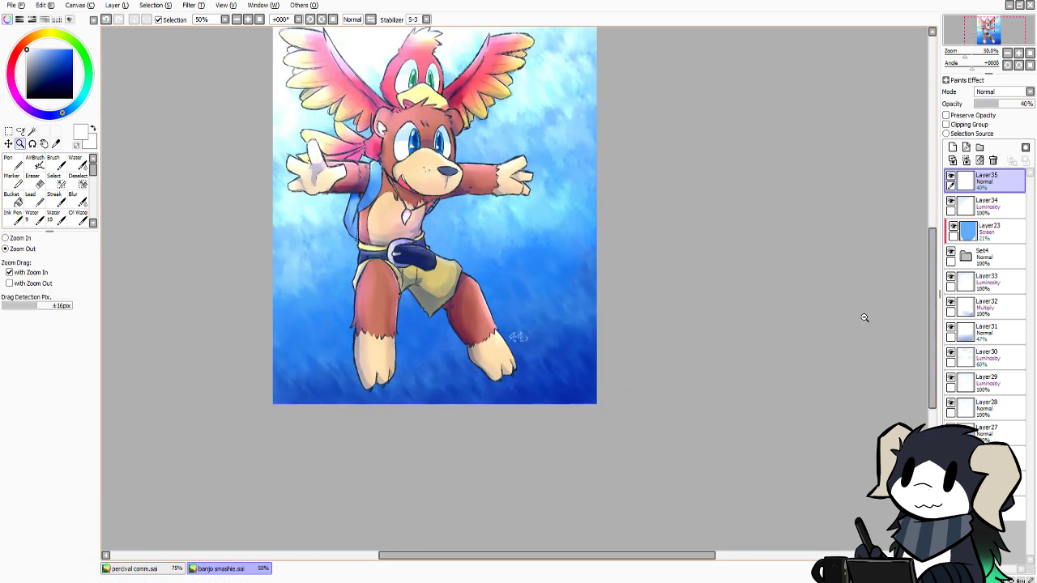
click(6, 238)
click(595, 251)
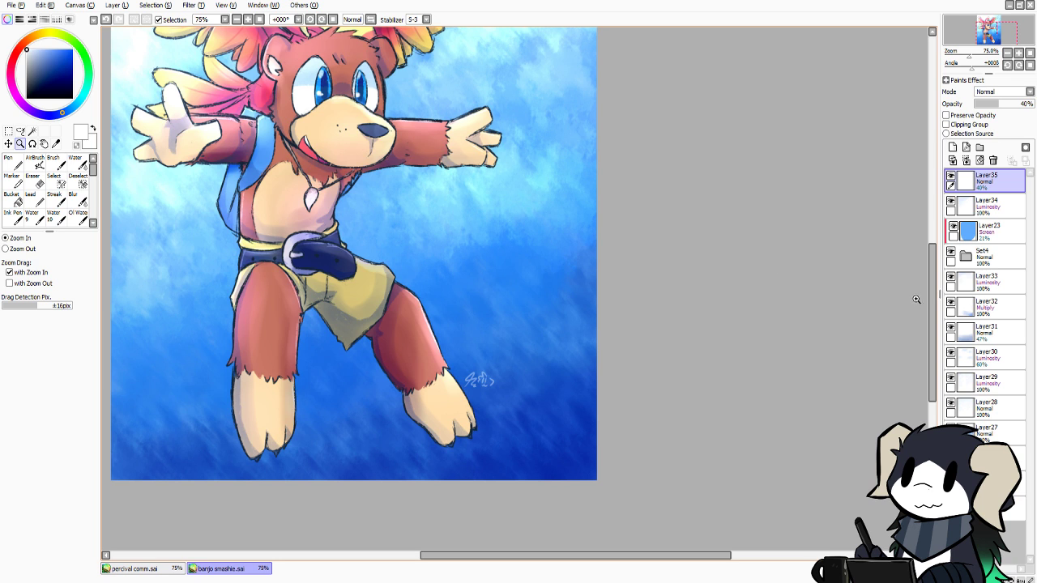
drag(933, 304, 933, 272)
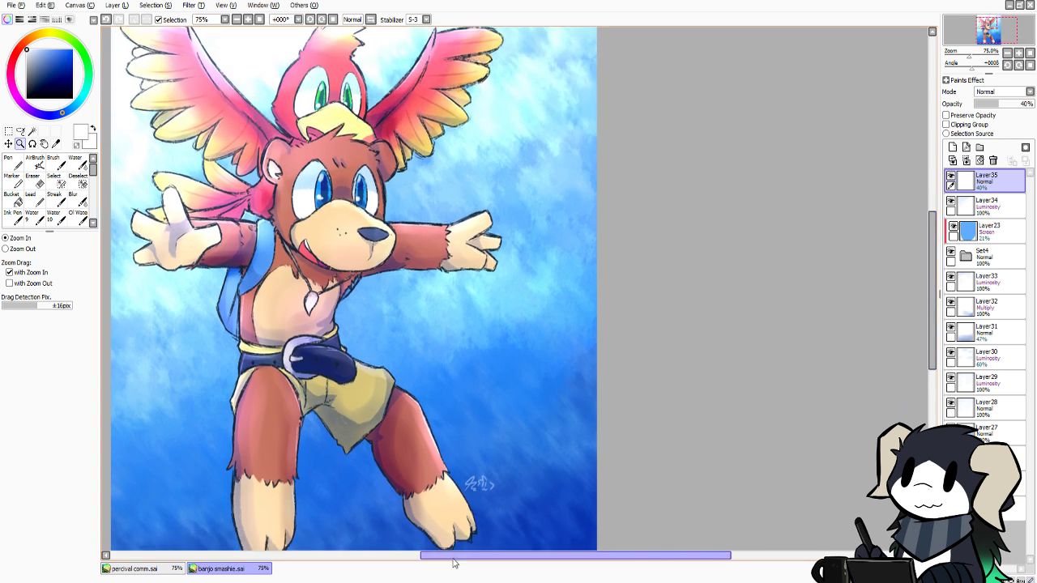
drag(454, 559, 442, 559)
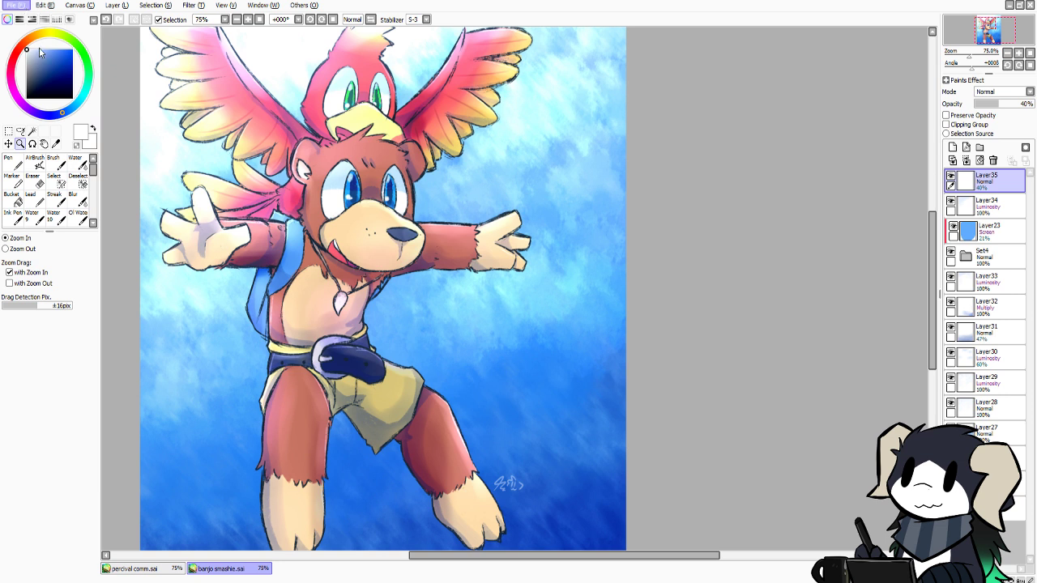
Open the flattened image banjo smashie.png
double_click(185, 52)
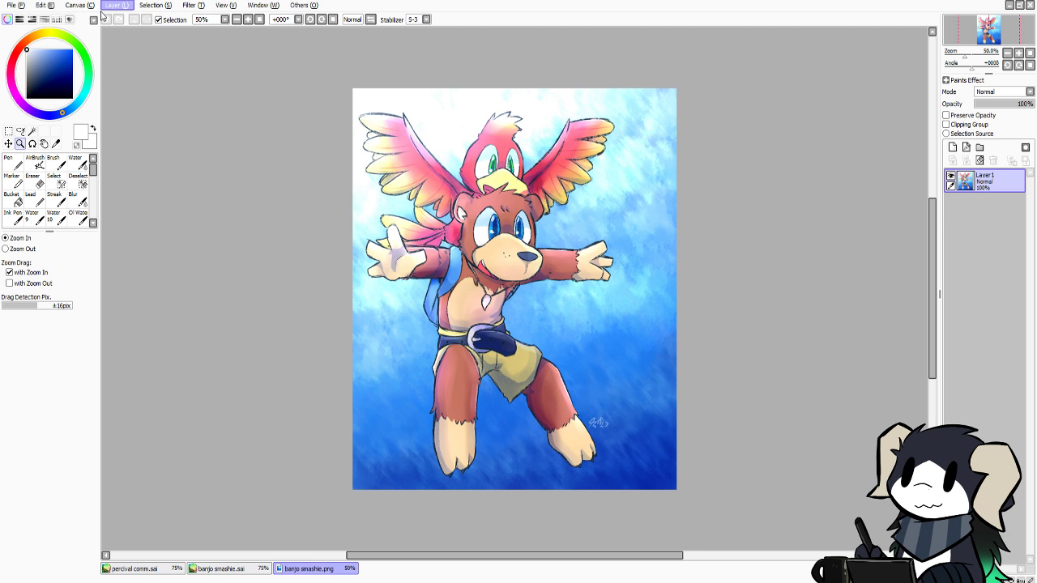
Try cropping banjo smashie.png to a slightly narrower area around the two characters, compare it with banjo smashie.sai, and undo the crops
click(9, 131)
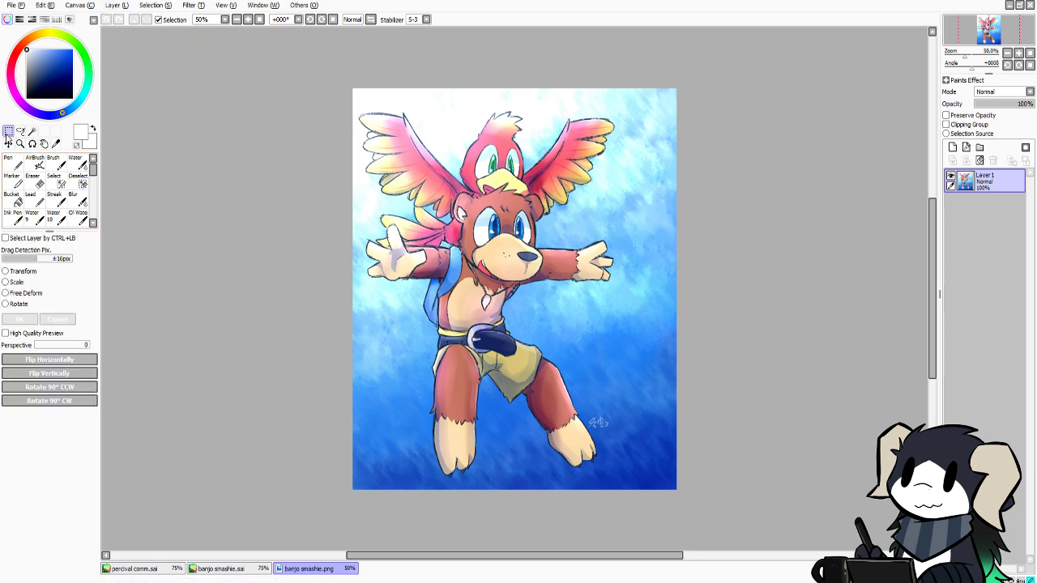
drag(351, 71, 652, 485)
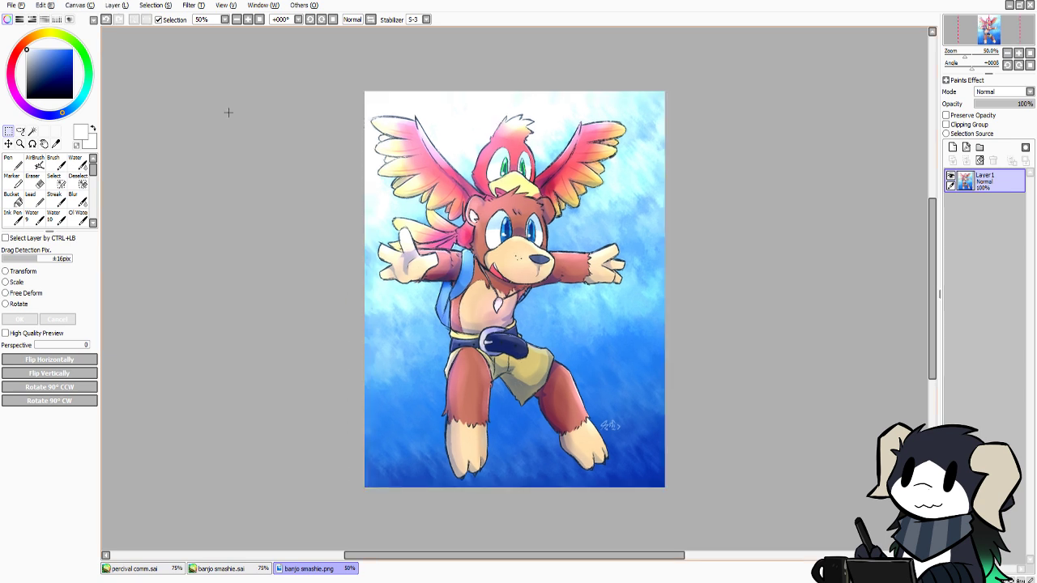
click(238, 572)
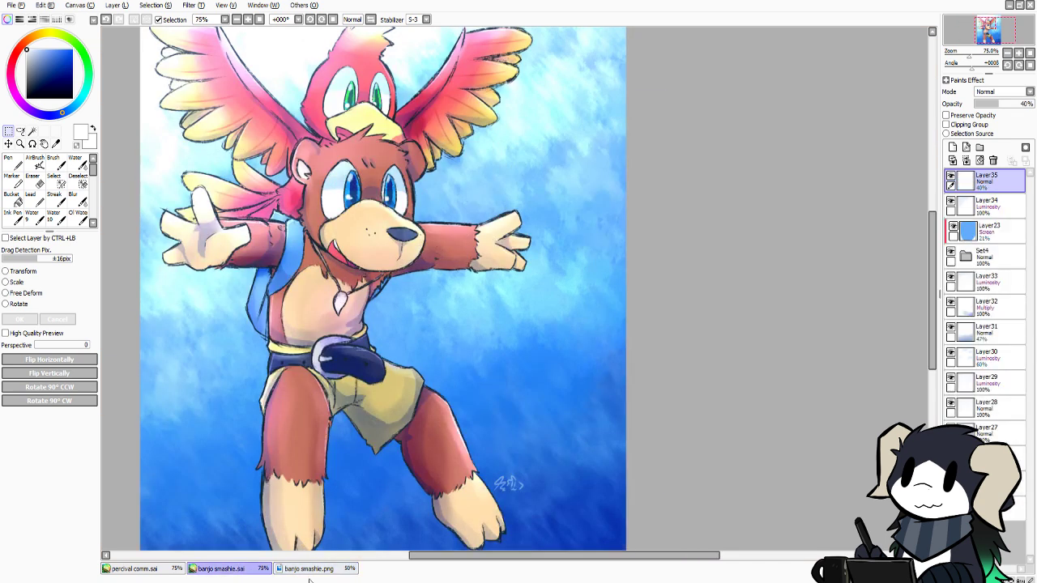
click(338, 572)
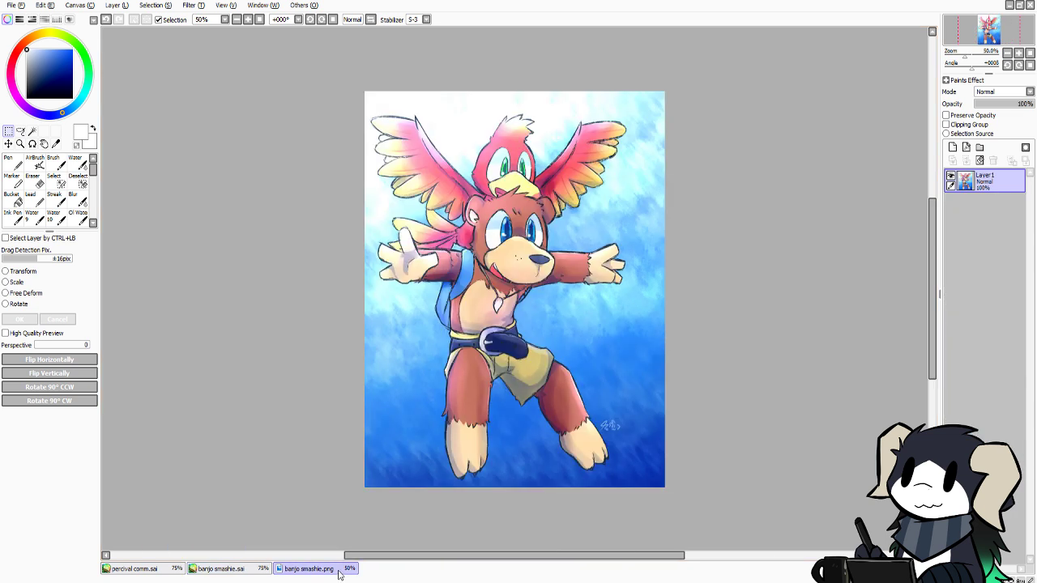
key(ctrl+z)
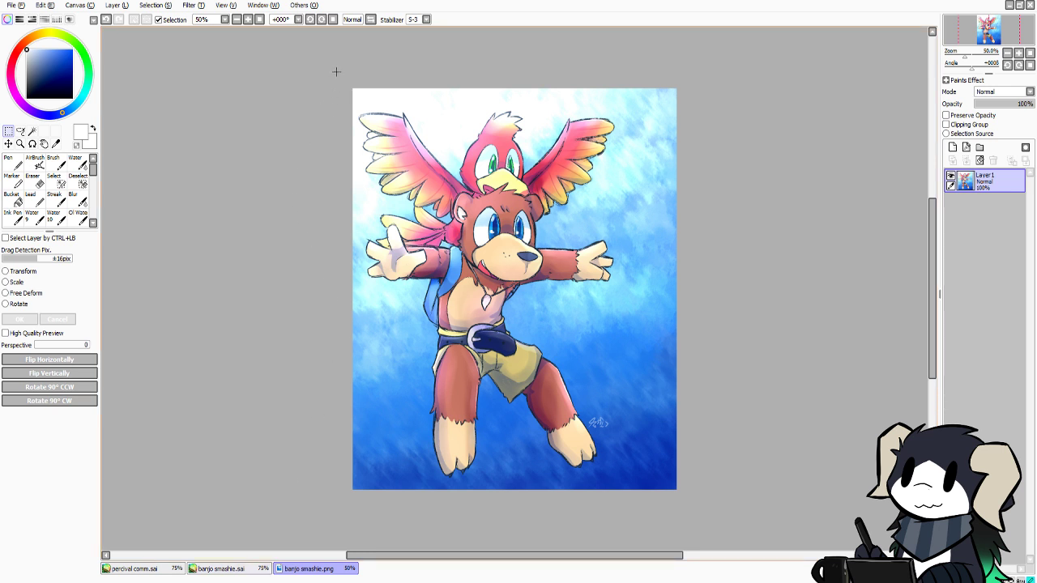
mouse_move(341, 75)
mouse_down()
mouse_move(572, 423)
mouse_move(643, 485)
mouse_up()
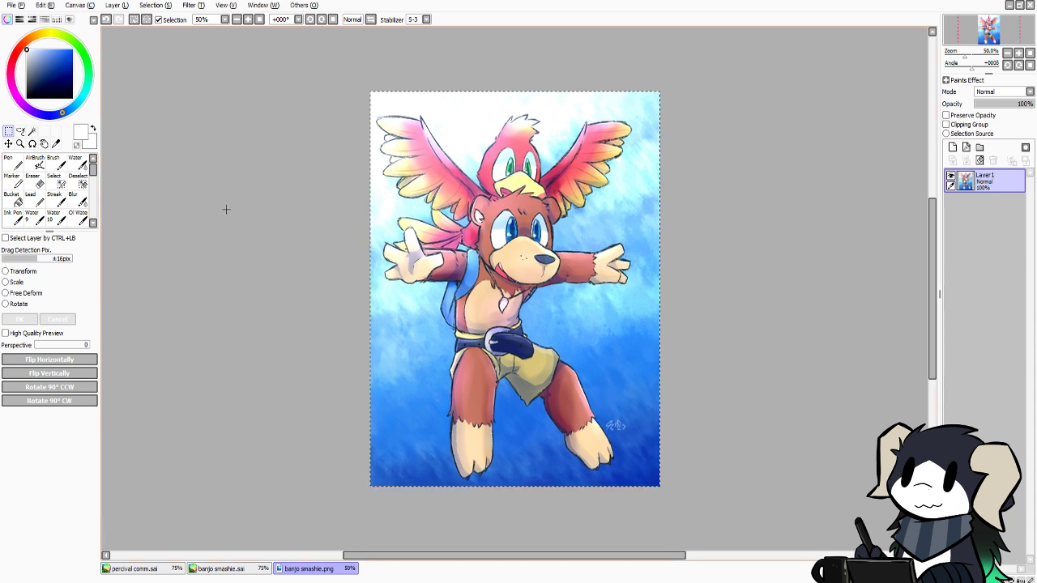
key(ctrl+d)
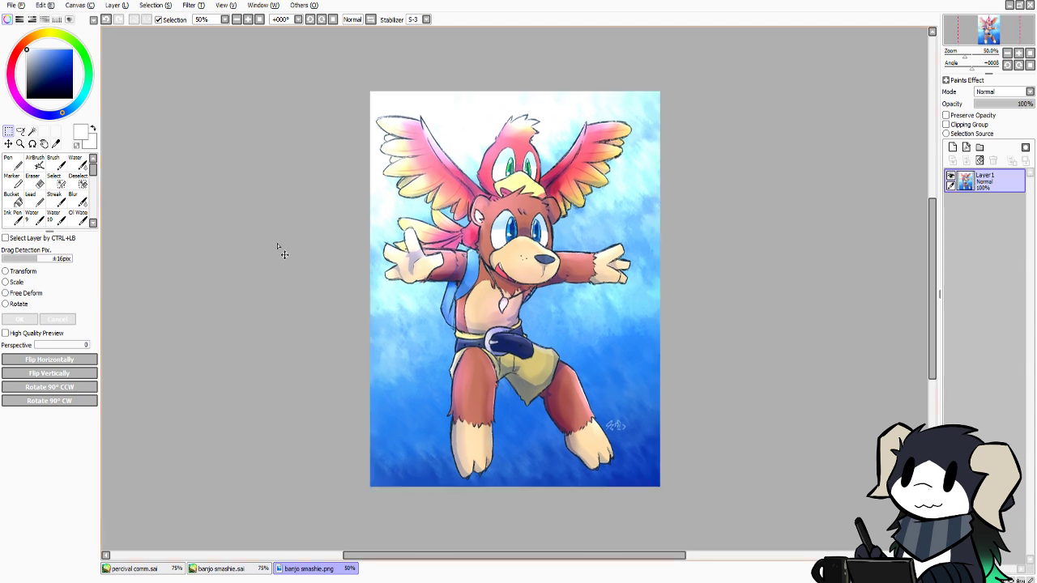
key(ctrl+z)
key(ctrl+z)
key(ctrl+d)
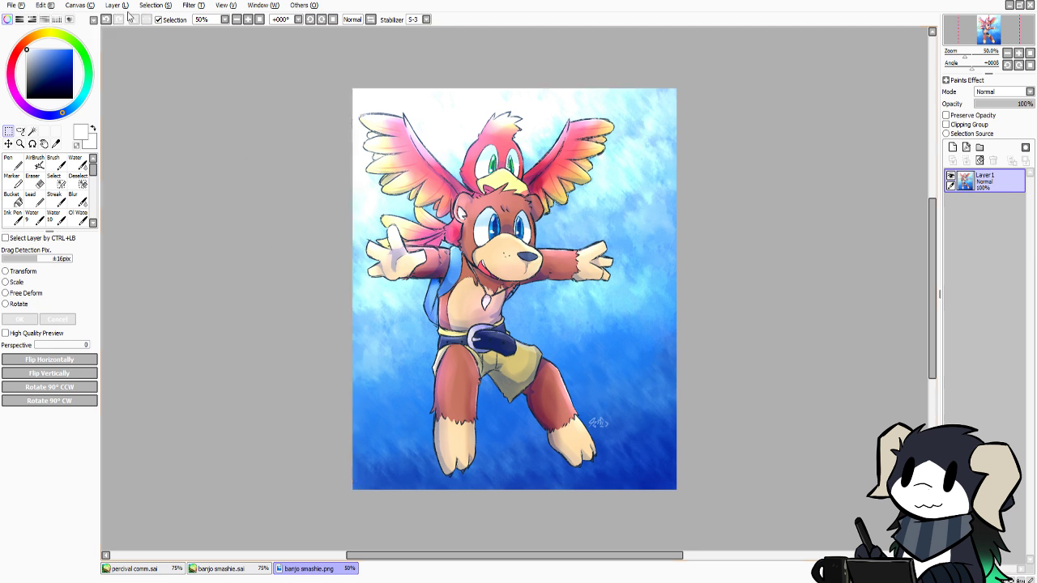
Reduce the resolution of banjo smashie.png and select the entire scaled-down image
click(97, 31)
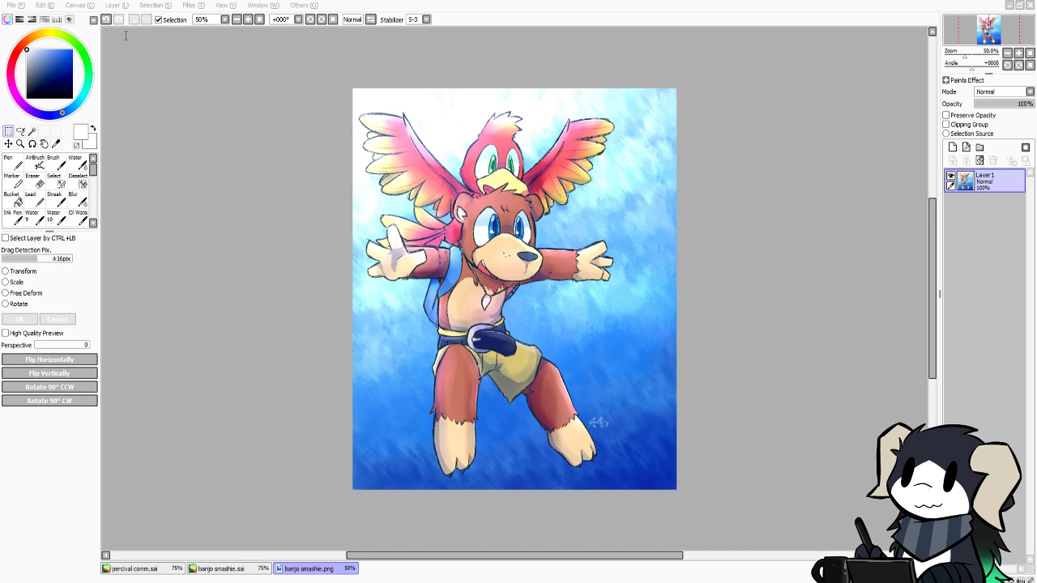
key(Return)
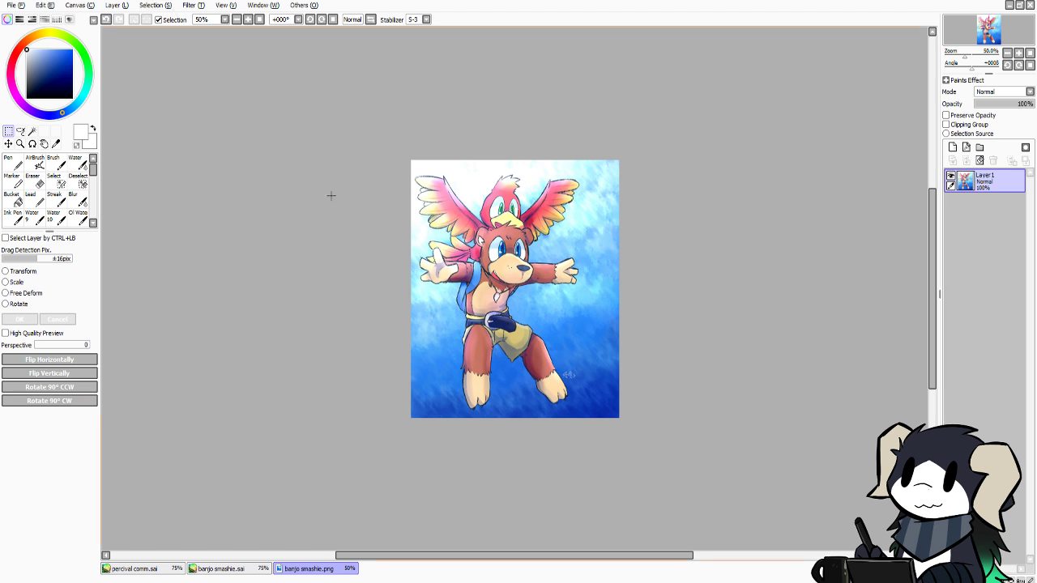
drag(410, 141, 678, 449)
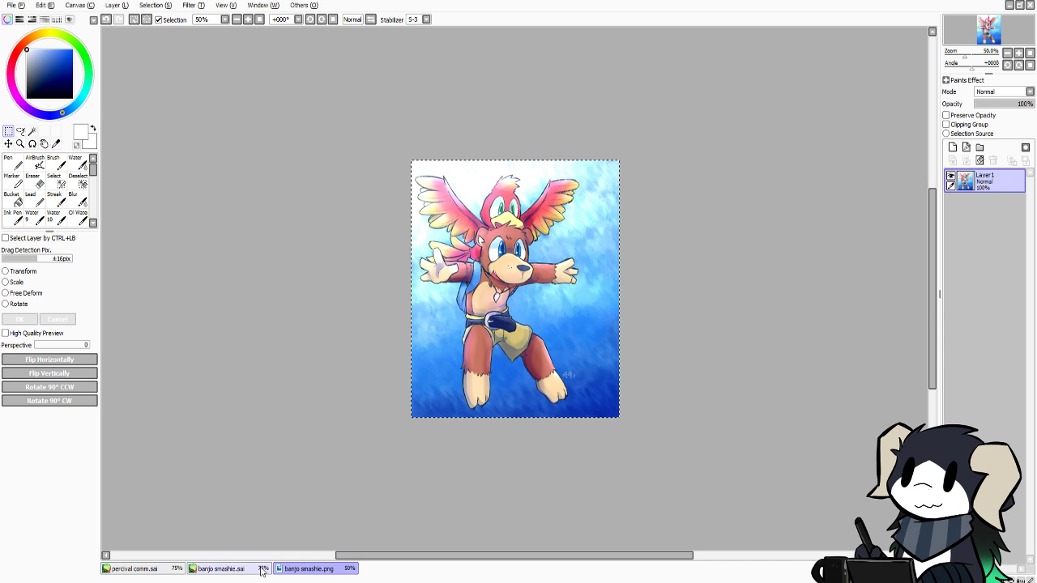
Switch back to banjo smashie.sai and view the complete layered drawing at 50% zoom
click(233, 574)
scroll(312, 472, up, 1)
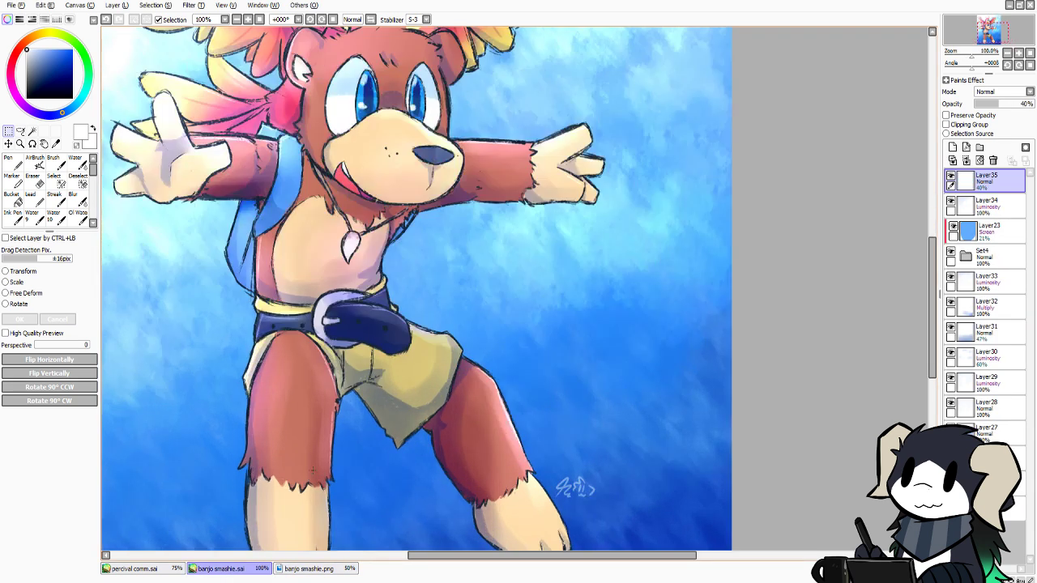
scroll(334, 458, down, 2)
drag(515, 561, 491, 561)
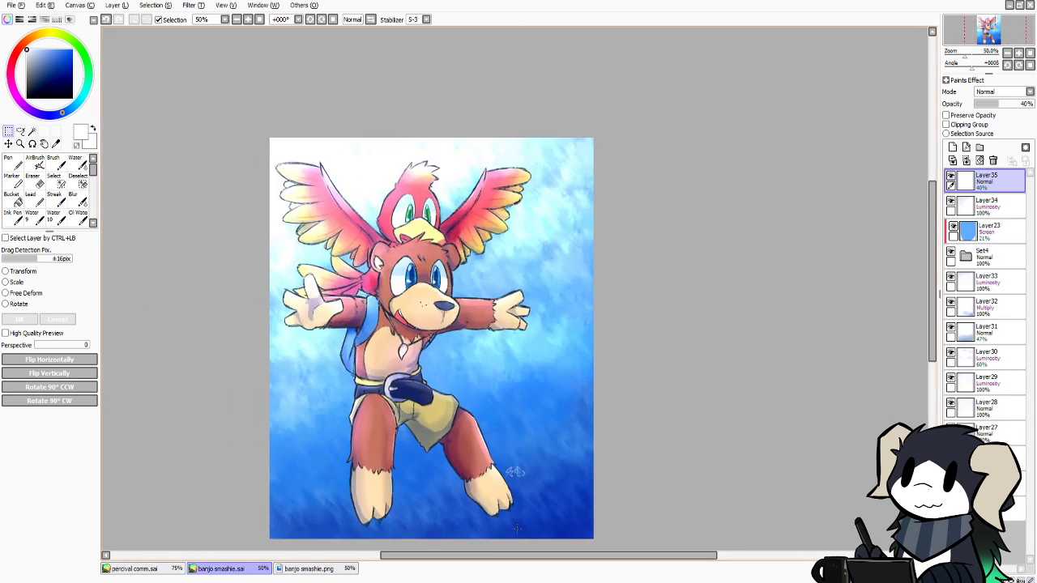
drag(933, 318, 935, 335)
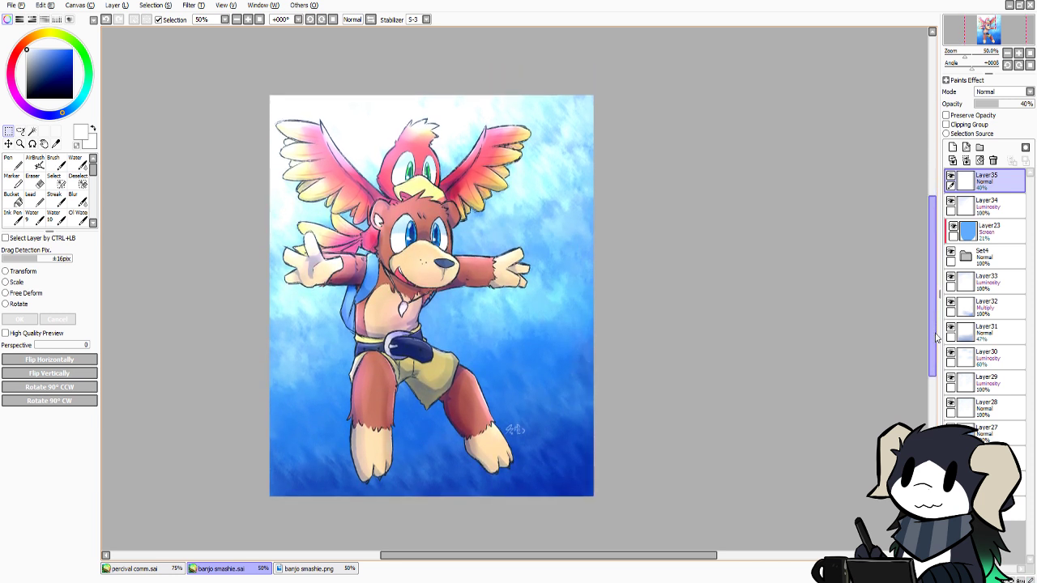